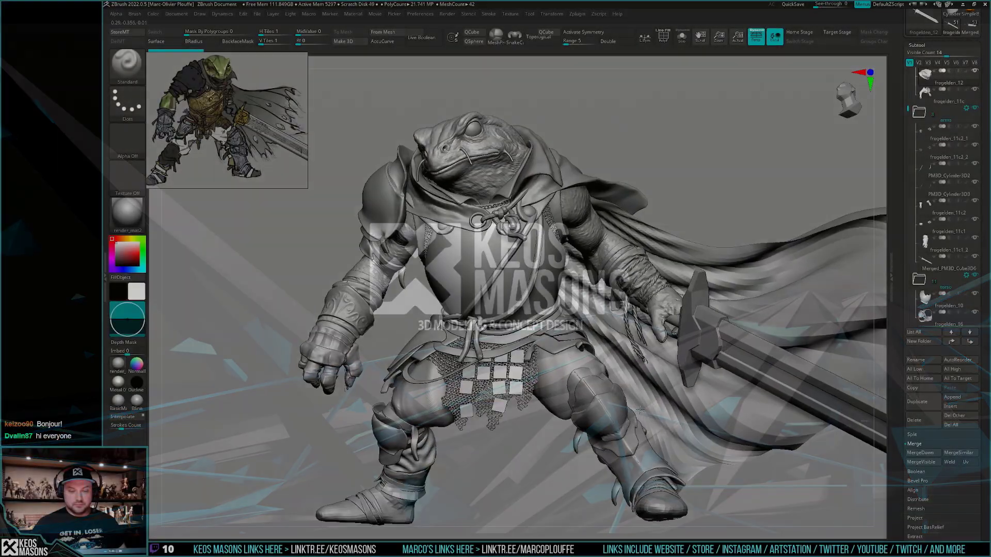
Turn on the painted colours for all parts of the posed frog knight
{"action": "left_click_drag", "start_coordinate": [635, 415], "coordinate": [650, 419]}
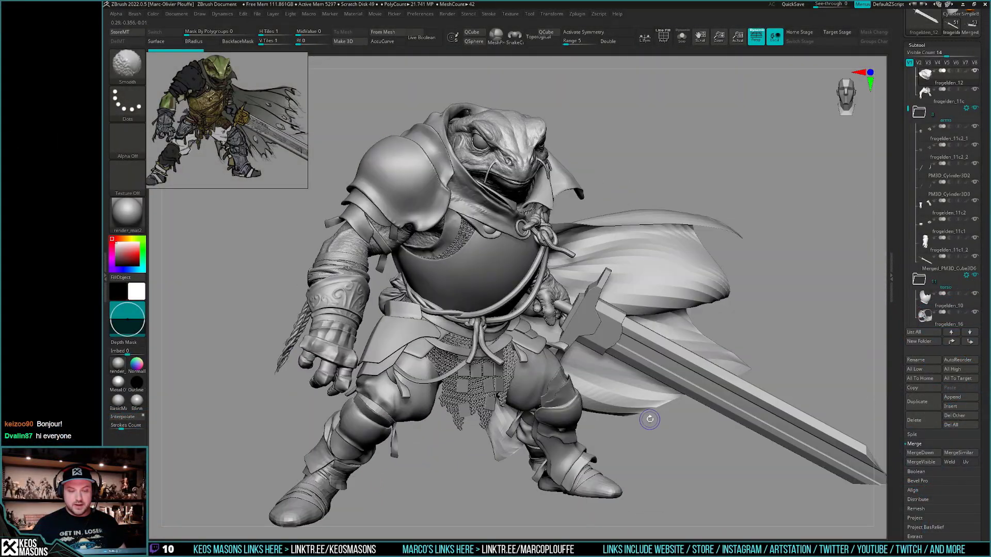
{"action": "key", "text": "shift"}
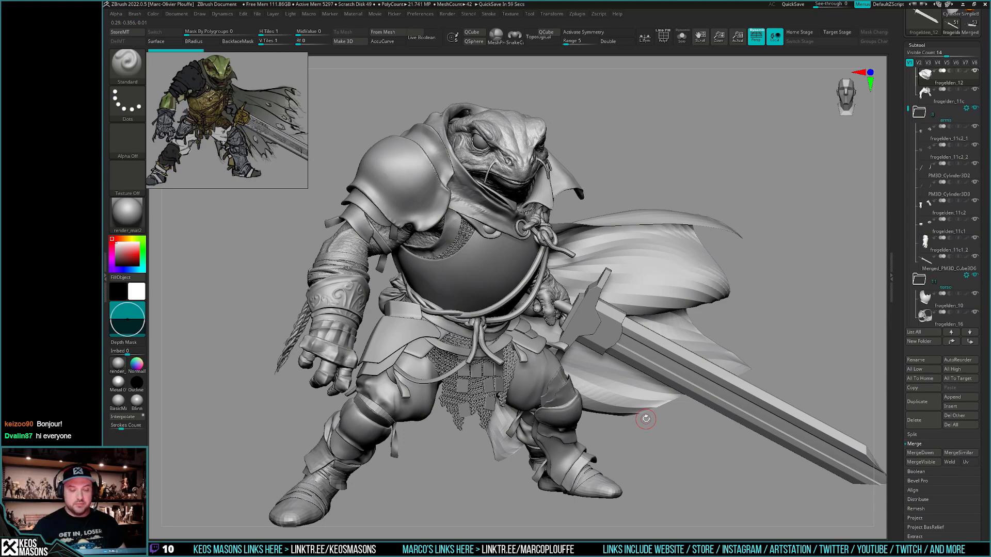
{"action": "left_click", "coordinate": [966, 146], "text": "shift"}
{"action": "left_click_drag", "start_coordinate": [716, 392], "coordinate": [708, 429]}
{"action": "left_click_drag", "start_coordinate": [704, 394], "coordinate": [539, 317]}
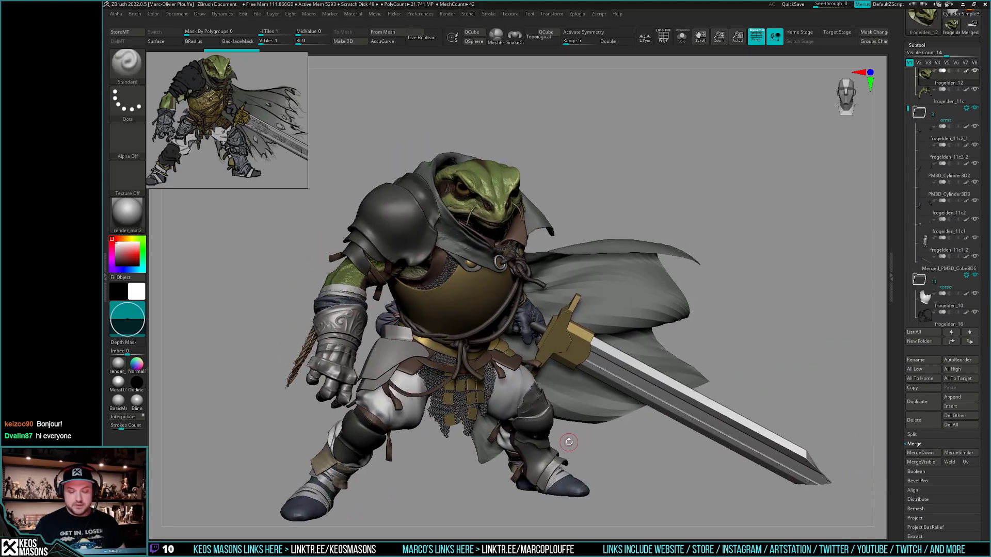
Select the gold breastplate on the posed frog, isolate it for a check, and show all parts again
{"action": "left_click", "coordinate": [500, 300], "text": "alt"}
{"action": "key", "text": "shift+alt+s"}
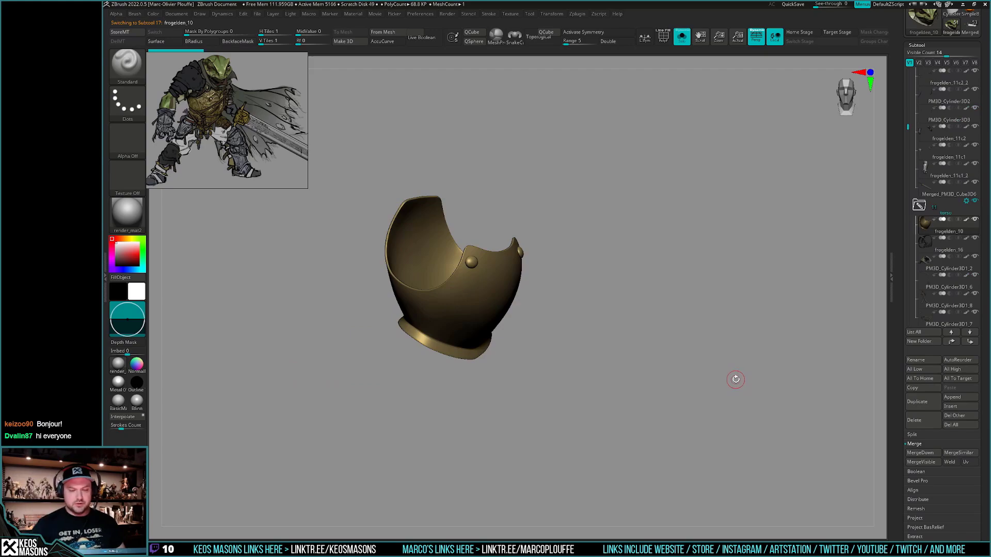
{"action": "key", "text": "shift+alt+s"}
{"action": "left_click_drag", "start_coordinate": [740, 386], "coordinate": [730, 369]}
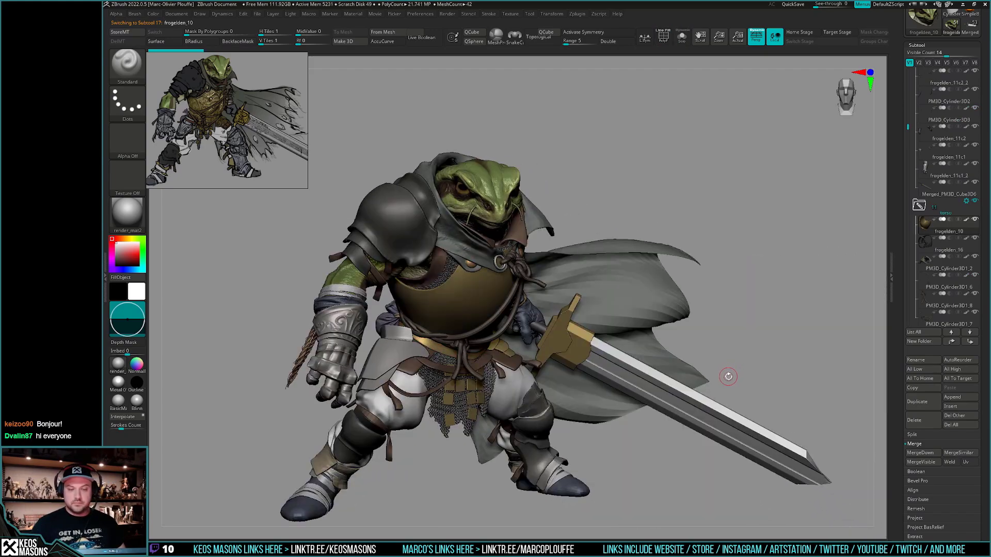
Switch the active tool to the unposed, front-facing version of the frog knight and centre it
{"action": "left_click_drag", "start_coordinate": [900, 340], "coordinate": [899, 424]}
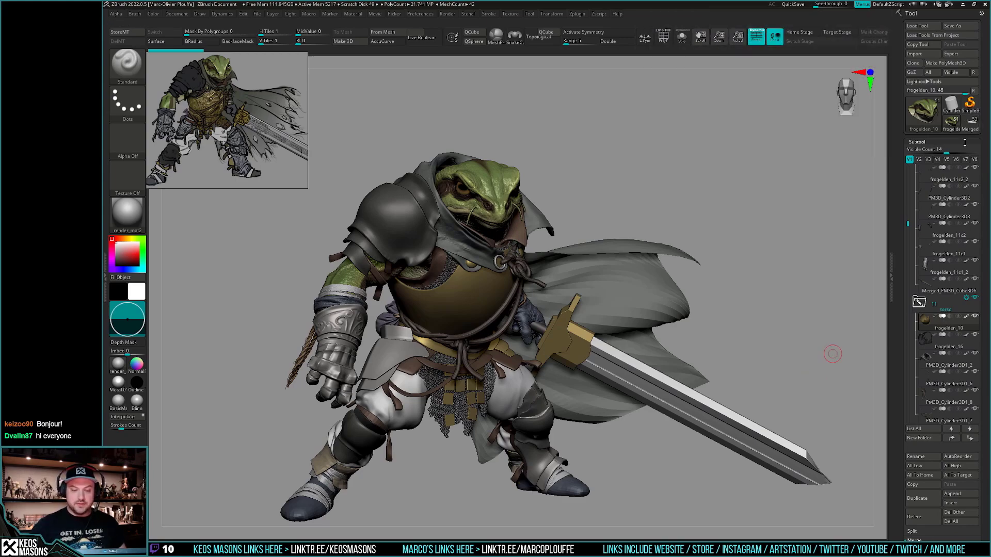
{"action": "mouse_move", "coordinate": [770, 371]}
{"action": "left_mouse_down"}
{"action": "mouse_move", "coordinate": [671, 368]}
{"action": "mouse_move", "coordinate": [769, 370]}
{"action": "left_mouse_up"}
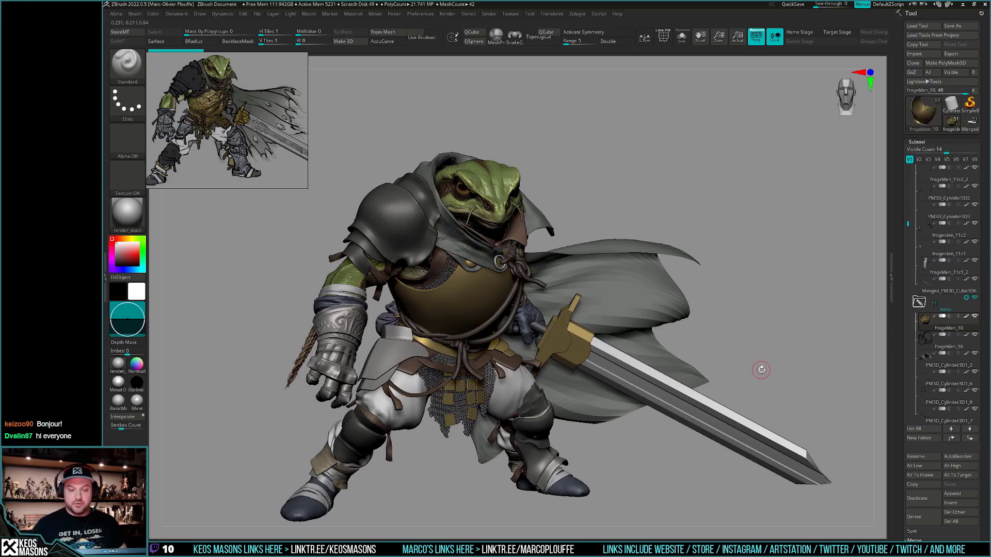
{"action": "left_click", "coordinate": [974, 130]}
{"action": "mouse_move", "coordinate": [839, 266]}
{"action": "left_mouse_down"}
{"action": "mouse_move", "coordinate": [769, 387]}
{"action": "mouse_move", "coordinate": [754, 383]}
{"action": "left_mouse_up"}
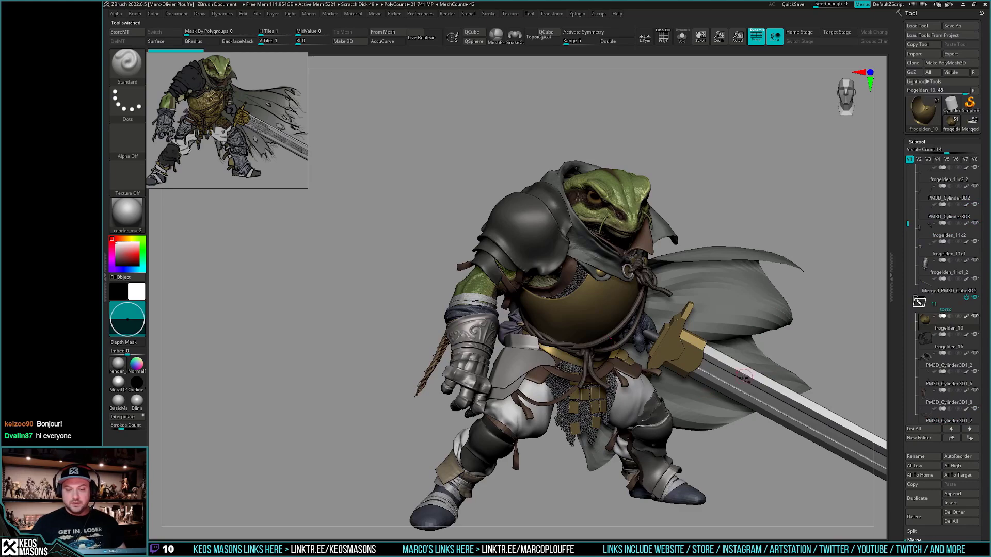
{"action": "left_click_drag", "start_coordinate": [744, 378], "coordinate": [581, 391]}
{"action": "key", "text": "alt+s"}
{"action": "key", "text": "alt+s"}
{"action": "key", "text": "shift+f"}
{"action": "key", "text": "shift+f"}
{"action": "left_click", "coordinate": [970, 124]}
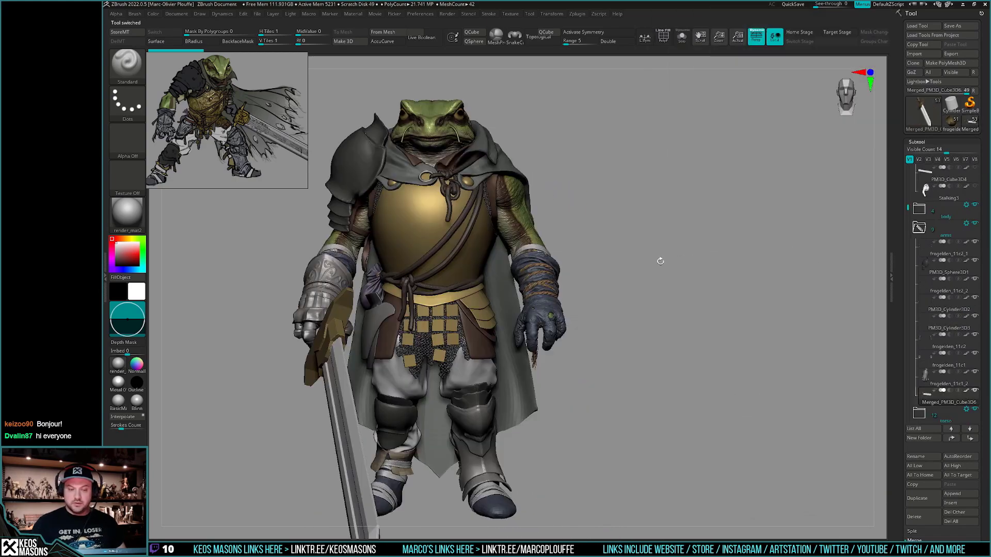
{"action": "right_click_drag", "start_coordinate": [457, 253], "coordinate": [538, 258], "text": "alt"}
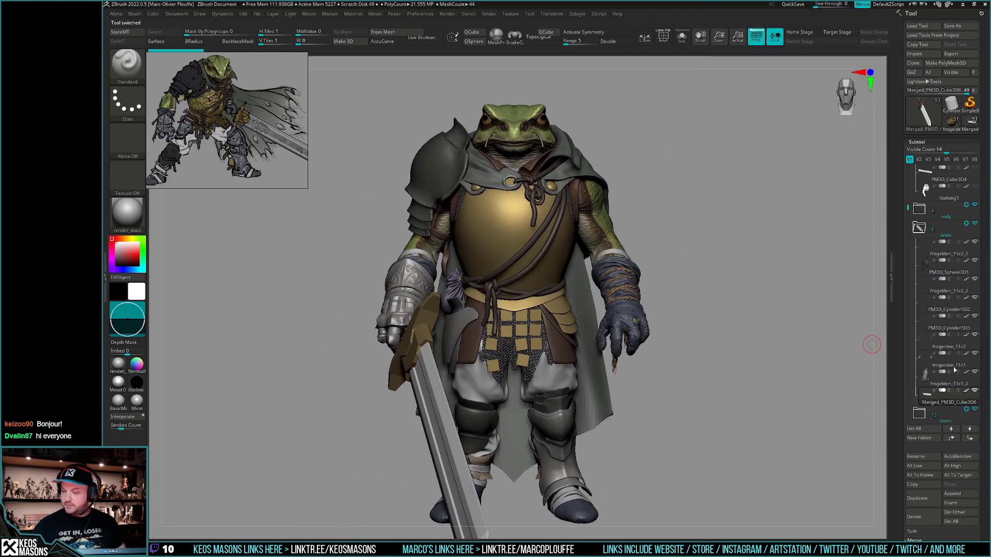
Collapse the arms folder and hide the pants and arms folders, keeping the body and torso folders visible
{"action": "left_click", "coordinate": [931, 230]}
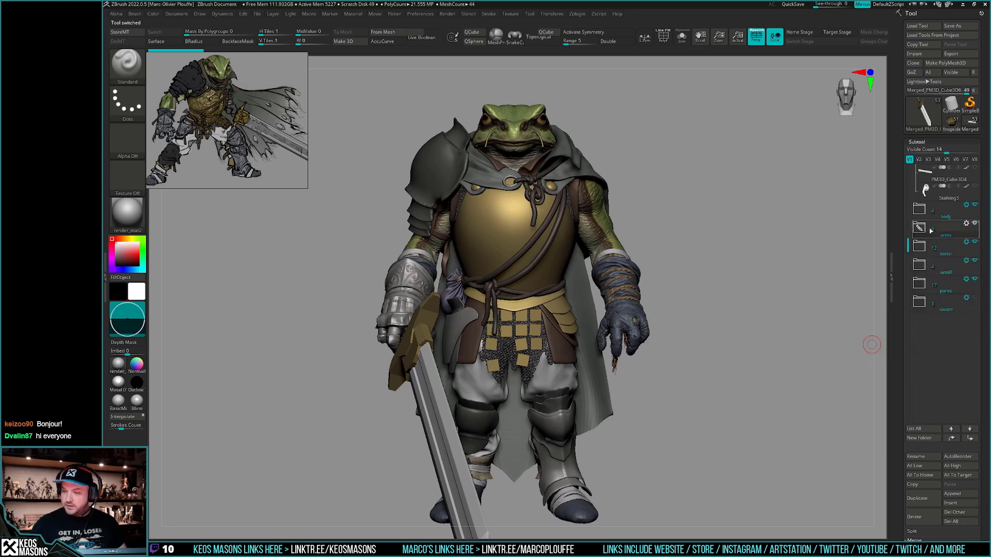
{"action": "left_click", "coordinate": [975, 280]}
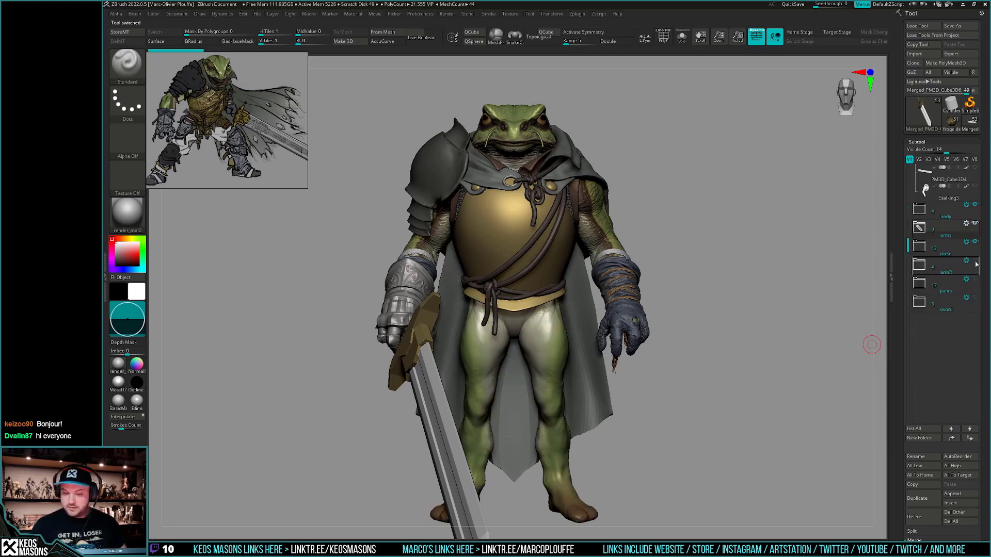
{"action": "left_click", "coordinate": [975, 242]}
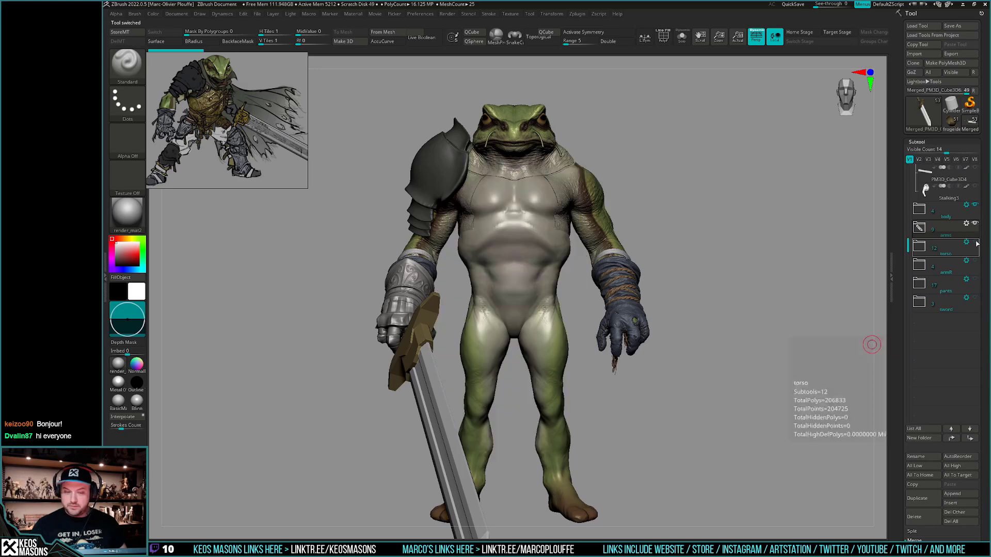
{"action": "left_click", "coordinate": [974, 241]}
{"action": "left_click", "coordinate": [975, 222]}
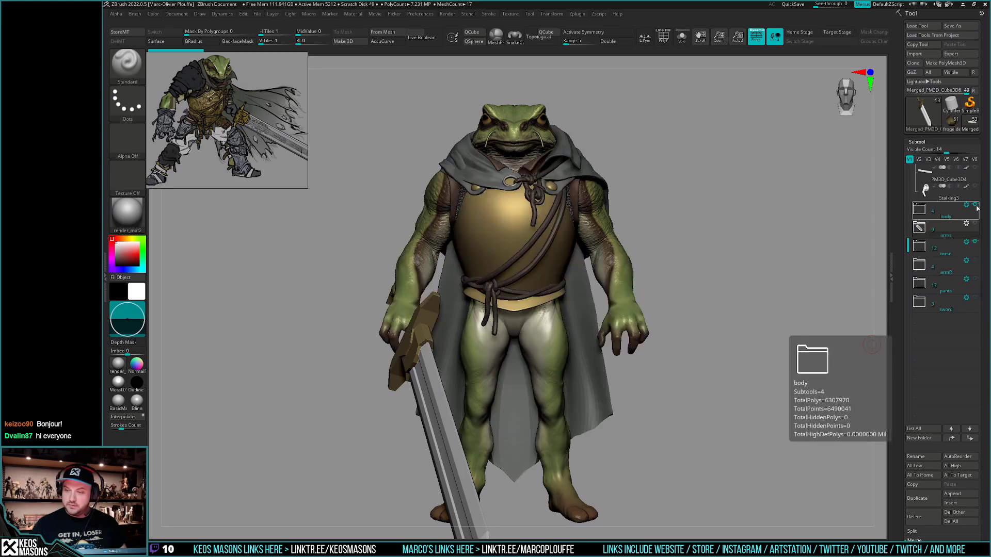
{"action": "left_click", "coordinate": [975, 206]}
{"action": "left_click", "coordinate": [976, 207]}
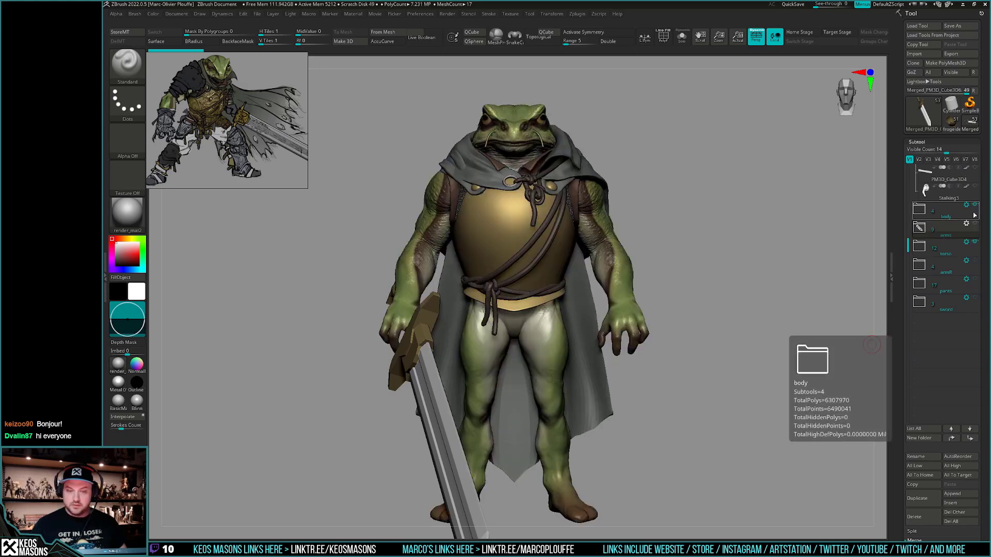
Open the torso folder and select the unposed frog's gold breastplate, frogelden_10, leaving the pants folder hidden
{"action": "left_click", "coordinate": [929, 251]}
{"action": "left_click", "coordinate": [941, 261]}
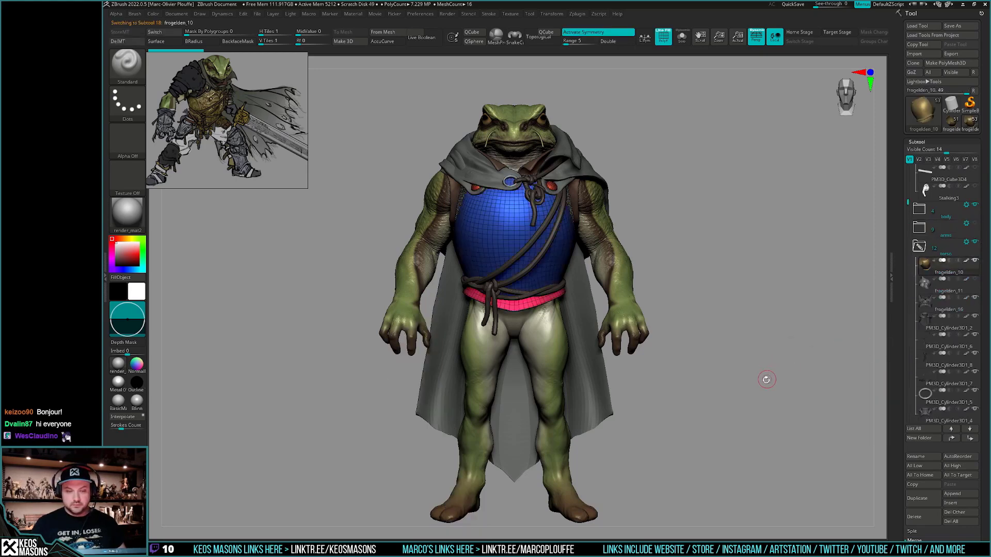
{"action": "left_click_drag", "start_coordinate": [769, 400], "coordinate": [883, 386]}
{"action": "scroll", "coordinate": [974, 302], "scroll_direction": "down", "scroll_amount": 5}
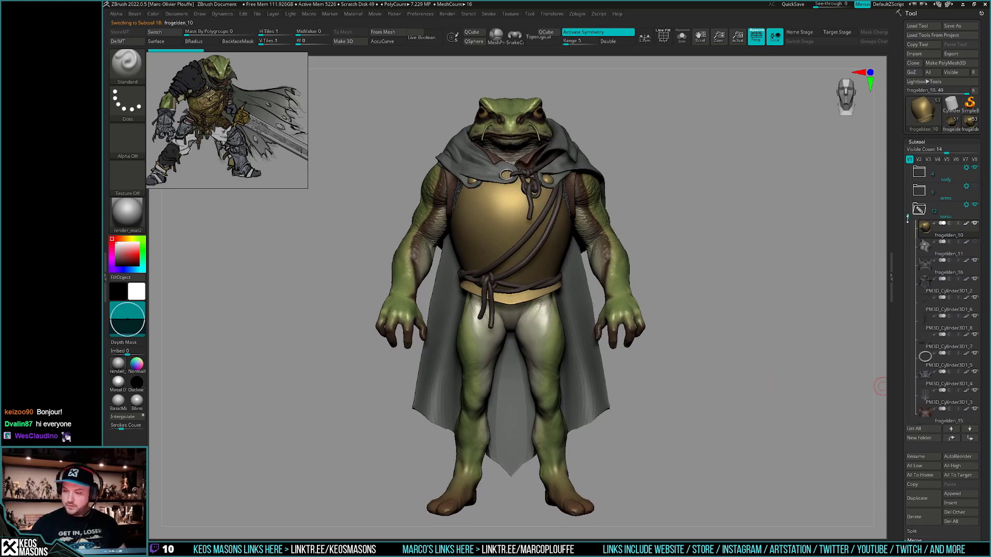
{"action": "left_click", "coordinate": [974, 302]}
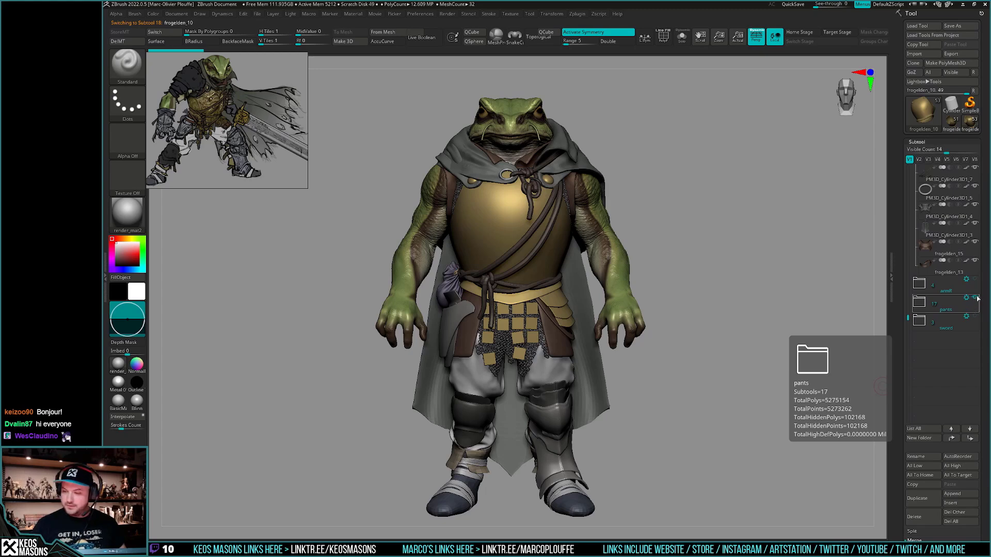
{"action": "left_click", "coordinate": [976, 299]}
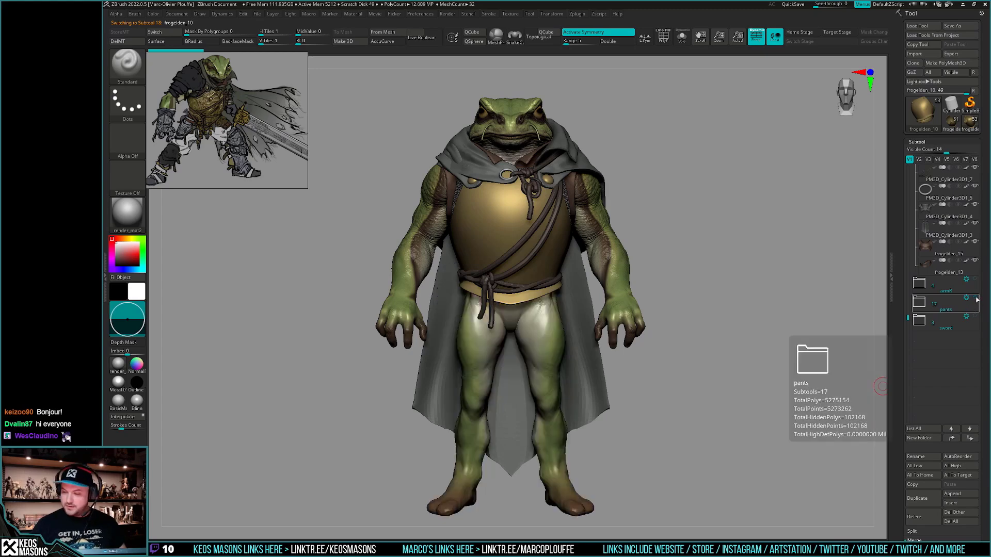
Insert the posed frogelden_10 breastplate as a new subtool in the torso folder and isolate it
{"action": "left_click", "coordinate": [952, 505]}
{"action": "left_click", "coordinate": [952, 504]}
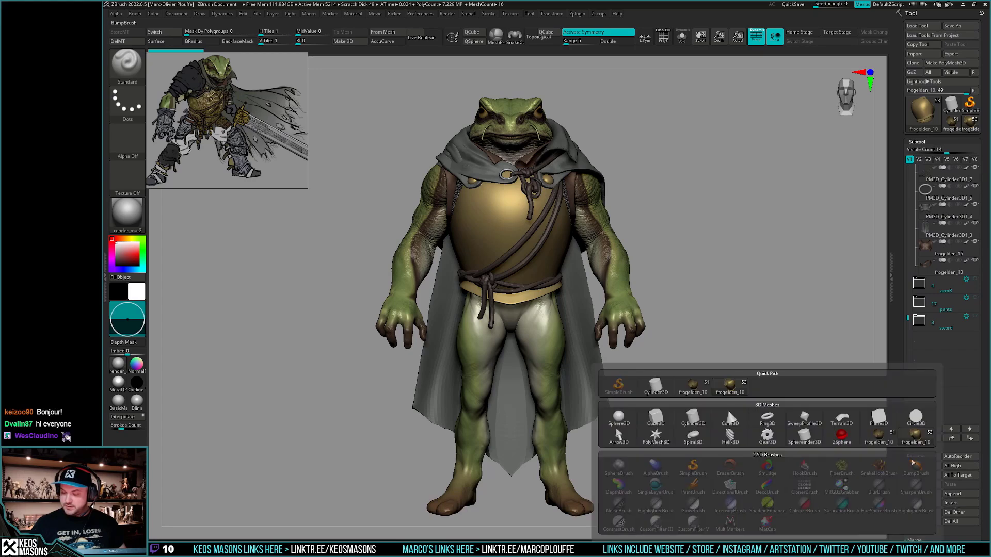
{"action": "left_click", "coordinate": [878, 437]}
{"action": "key", "text": "shift+f"}
{"action": "key", "text": "shift+f"}
{"action": "mouse_move", "coordinate": [703, 372]}
{"action": "left_mouse_down"}
{"action": "mouse_move", "coordinate": [695, 399]}
{"action": "mouse_move", "coordinate": [702, 386]}
{"action": "left_mouse_up"}
{"action": "key", "text": "alt+s"}
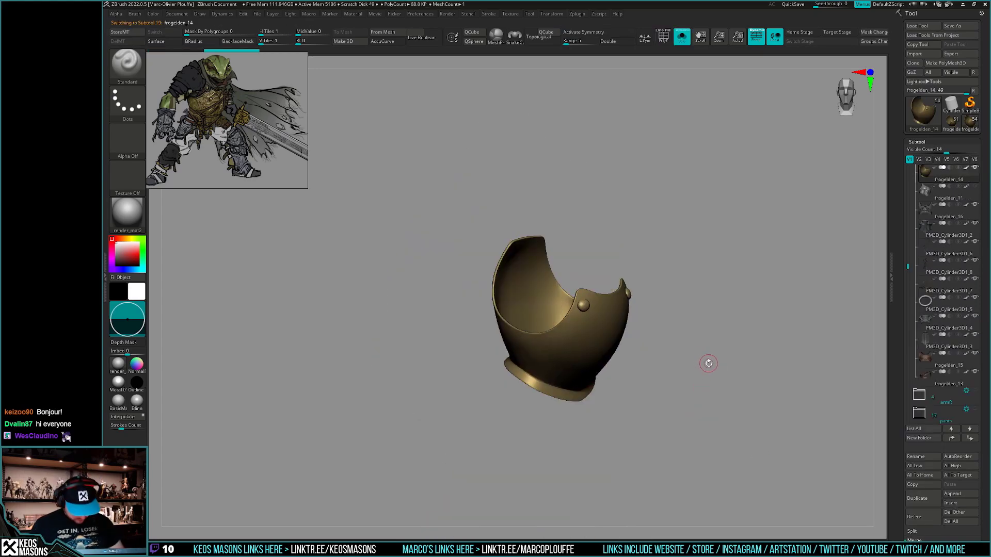
Drop the inserted breastplate to a lower subdivision level and show the rest of the character again
{"action": "key", "text": "z"}
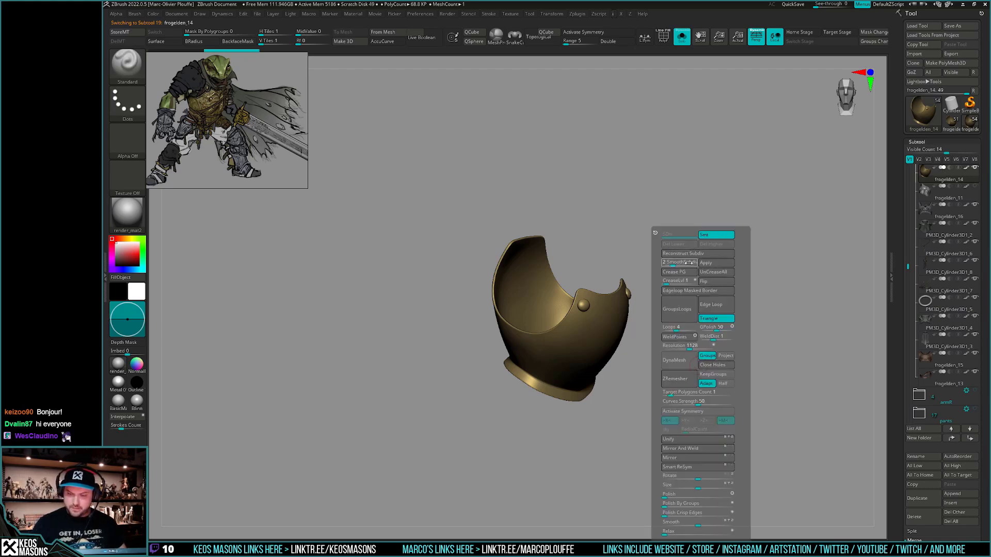
{"action": "key", "text": "shift+f"}
{"action": "key", "text": "shift+d"}
{"action": "key", "text": "shift+f"}
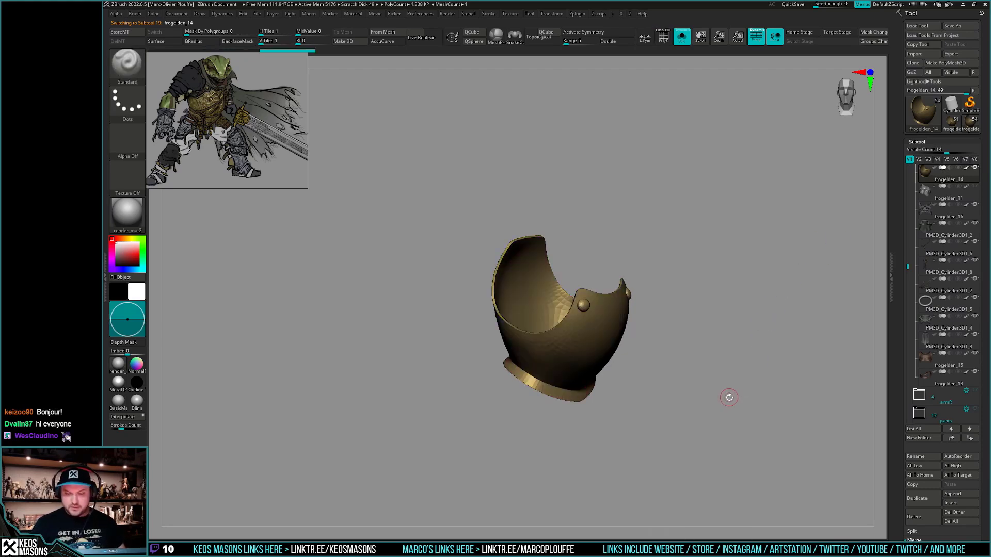
{"action": "key", "text": "ctrl+shift+s"}
Move the inserted breastplate up towards the frog's chest with the transpose line and fill it with white
{"action": "key", "text": "w"}
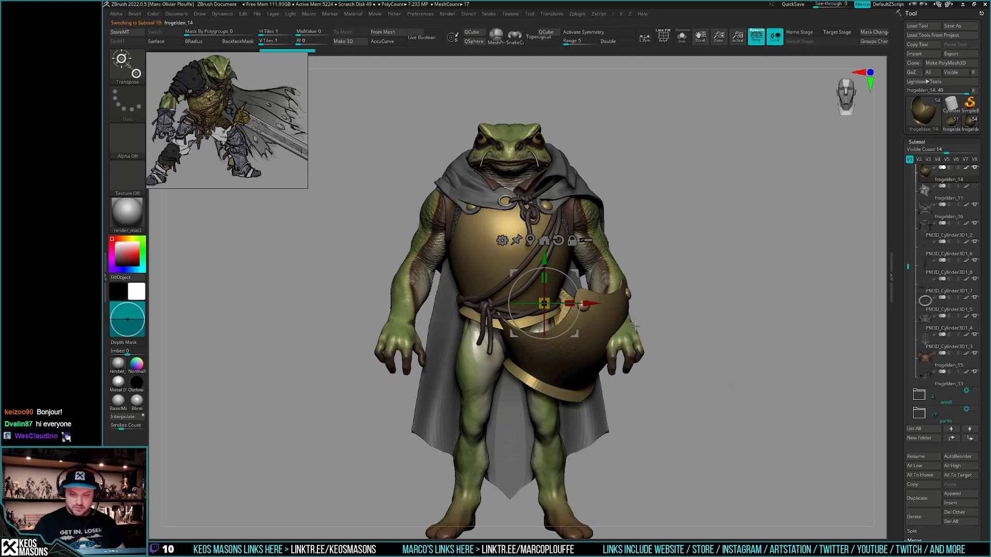
{"action": "key", "text": "y"}
{"action": "mouse_move", "coordinate": [610, 316]}
{"action": "left_mouse_down", "text": "shift"}
{"action": "mouse_move", "coordinate": [684, 316]}
{"action": "mouse_move", "coordinate": [562, 238]}
{"action": "left_mouse_up", "text": "shift"}
{"action": "key", "text": "ctrl+f"}
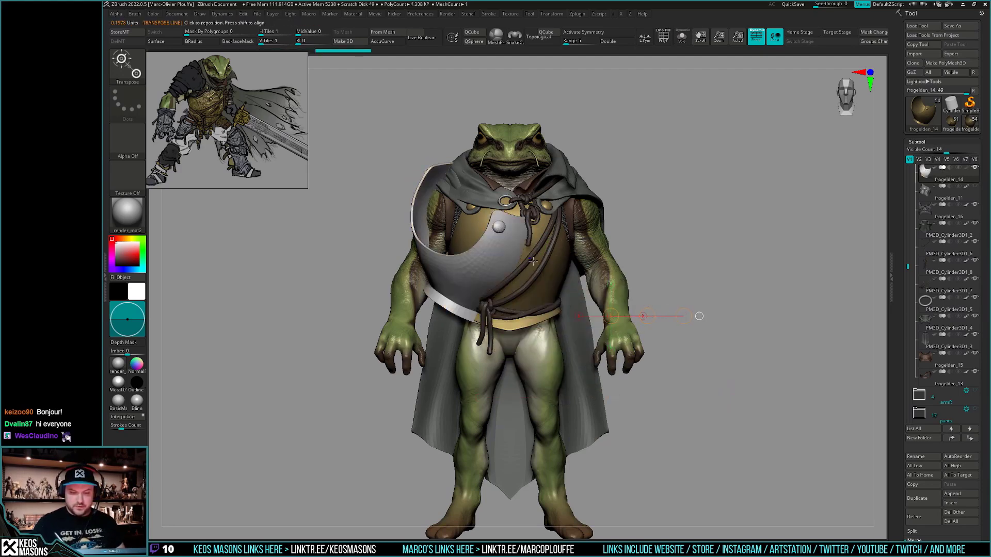
{"action": "right_click_drag", "start_coordinate": [529, 261], "coordinate": [528, 310], "text": "alt"}
Rotate the white breastplate upright and place it over the gold breastplate on the chest
{"action": "left_click_drag", "start_coordinate": [524, 250], "coordinate": [522, 397], "text": "shift"}
{"action": "left_click_drag", "start_coordinate": [524, 322], "coordinate": [542, 467]}
{"action": "left_click_drag", "start_coordinate": [615, 291], "coordinate": [615, 291]}
{"action": "key", "text": "ctrl+z"}
{"action": "key", "text": "ctrl+z"}
{"action": "key", "text": "ctrl+z"}
{"action": "key", "text": "ctrl+z"}
{"action": "key", "text": "ctrl+z"}
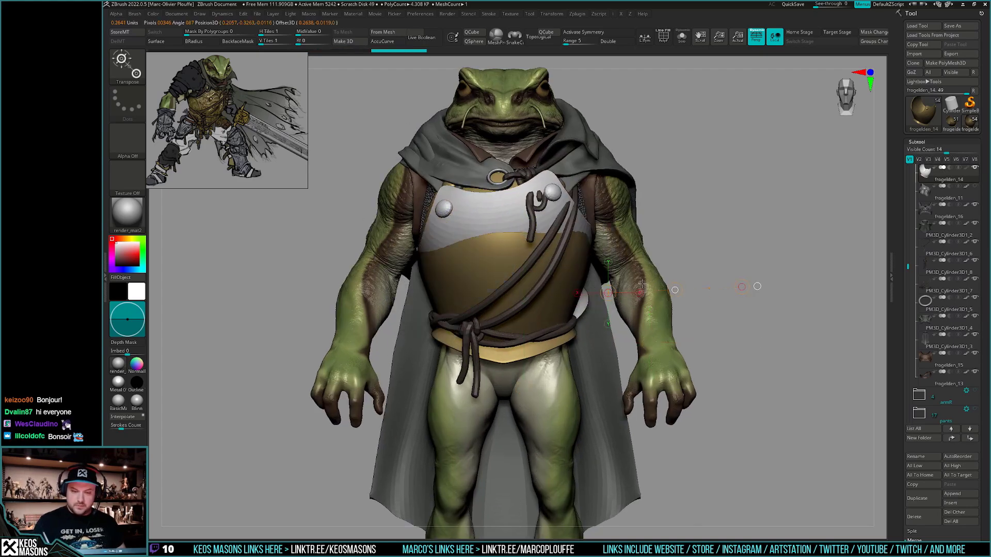
{"action": "key", "text": "ctrl+shift+z"}
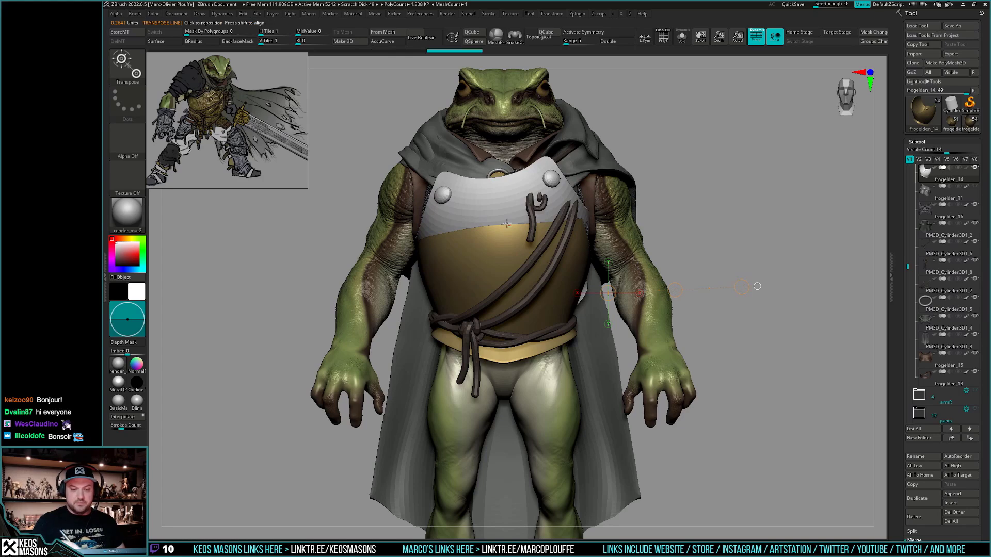
Correct the white breastplate's tilt from the chest centre and lower it onto the gold breastplate
{"action": "mouse_move", "coordinate": [508, 225]}
{"action": "left_mouse_down"}
{"action": "mouse_move", "coordinate": [740, 182]}
{"action": "mouse_move", "coordinate": [739, 225]}
{"action": "left_mouse_up"}
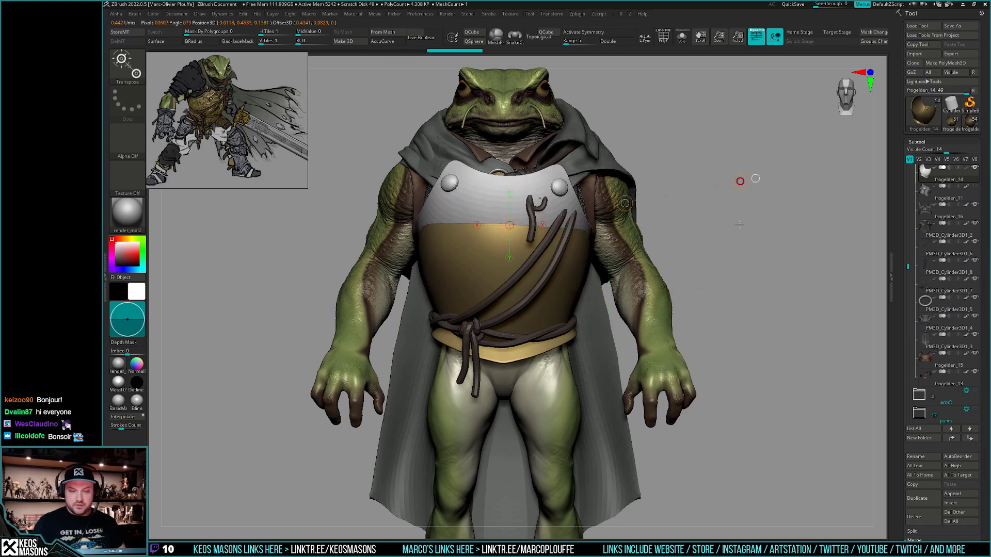
{"action": "key", "text": "ctrl+shift+z"}
{"action": "mouse_move", "coordinate": [495, 225]}
{"action": "left_mouse_down", "text": "shift"}
{"action": "mouse_move", "coordinate": [754, 238]}
{"action": "mouse_move", "coordinate": [771, 227]}
{"action": "left_mouse_up", "text": "shift"}
{"action": "left_click_drag", "start_coordinate": [632, 225], "coordinate": [564, 279]}
{"action": "key", "text": "ctrl+shift+z"}
{"action": "key", "text": "ctrl+shift+z"}
{"action": "key", "text": "ctrl+shift+z"}
{"action": "key", "text": "ctrl+shift+z"}
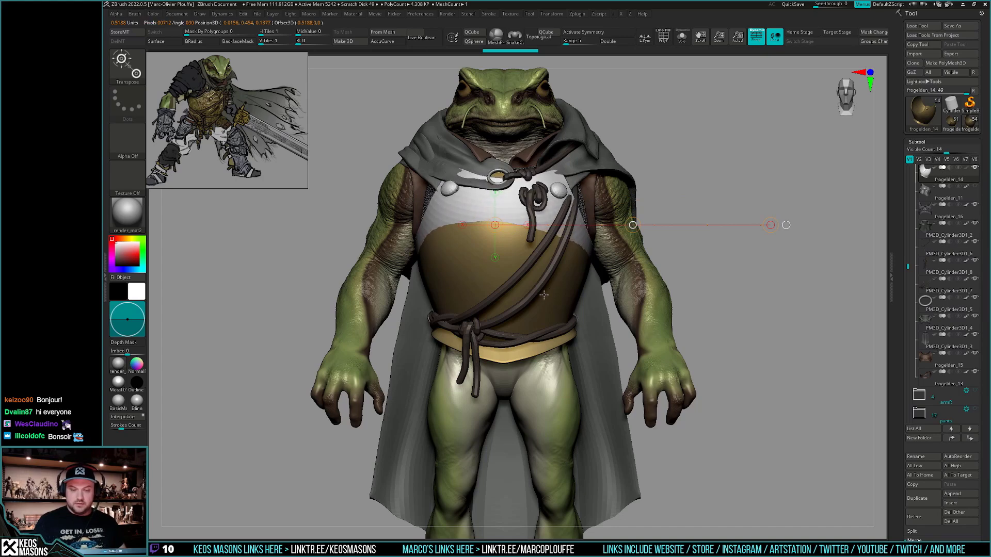
Nudge the white breastplate and refine its fit from the waist so it overlaps the gold breastplate closely
{"action": "key", "text": "ctrl+shift+z"}
{"action": "key", "text": "ctrl+shift+z"}
{"action": "key", "text": "ctrl+shift+z"}
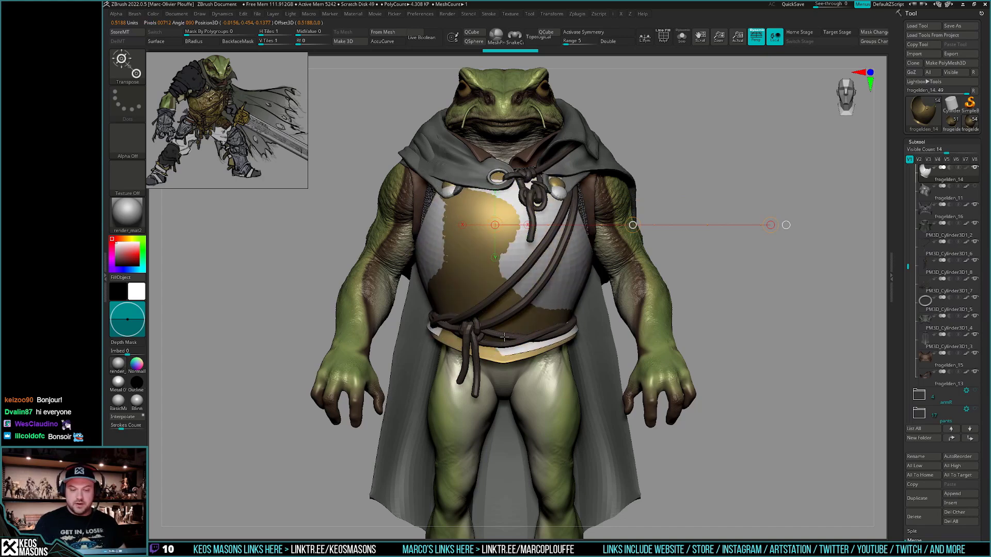
{"action": "key", "text": "ctrl+shift+z"}
{"action": "left_click_drag", "start_coordinate": [570, 291], "coordinate": [570, 422]}
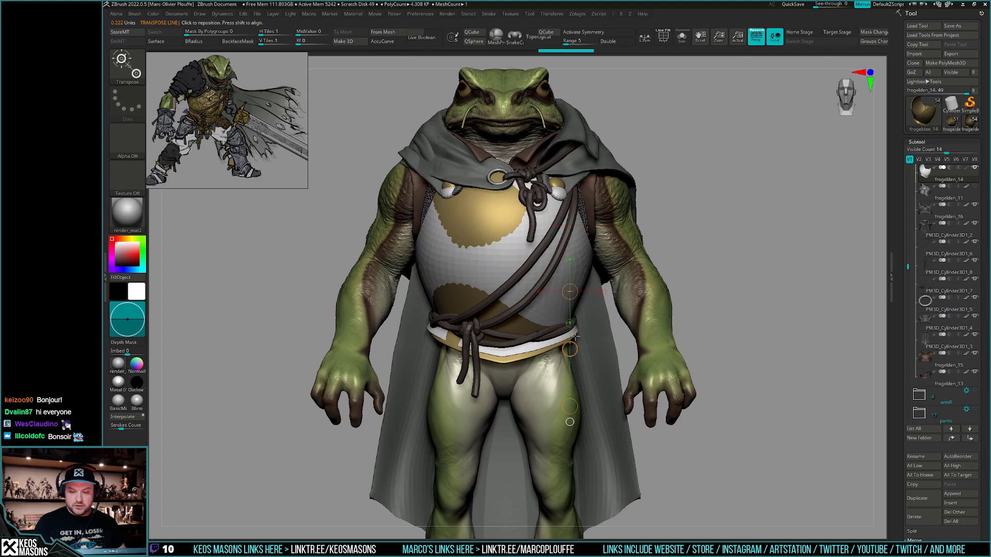
{"action": "key", "text": "ctrl+shift+z"}
{"action": "key", "text": "ctrl+shift+z"}
{"action": "key", "text": "ctrl+shift+z"}
{"action": "key", "text": "ctrl+shift+z"}
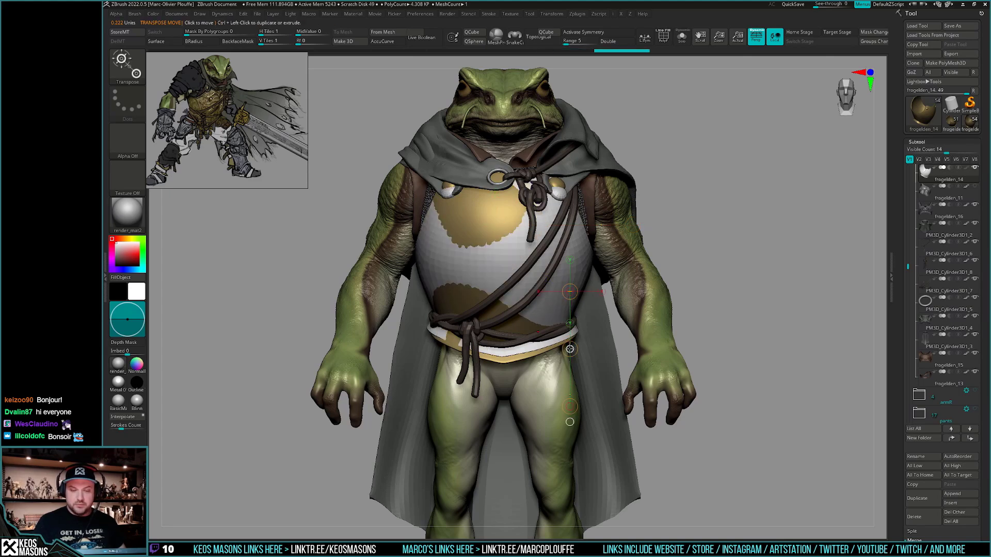
{"action": "left_click_drag", "start_coordinate": [570, 349], "coordinate": [570, 347]}
Rotate the white breastplate slightly from the round stud on its upper chest to match the gold breastplate's tilt
{"action": "left_click_drag", "start_coordinate": [449, 188], "coordinate": [475, 201]}
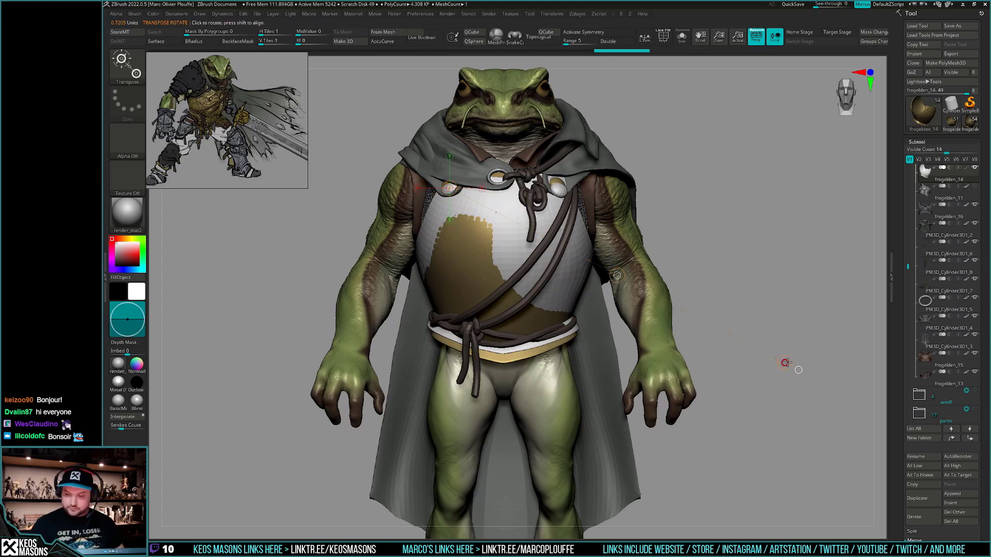
{"action": "key", "text": "ctrl+shift+z"}
{"action": "key", "text": "ctrl+shift+z"}
{"action": "key", "text": "ctrl+shift+z"}
{"action": "left_click_drag", "start_coordinate": [790, 353], "coordinate": [790, 352]}
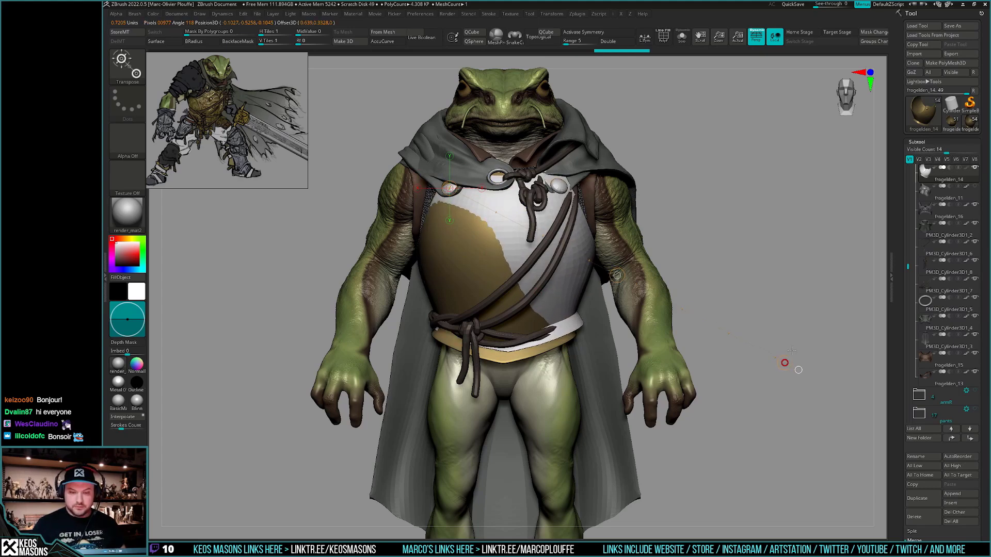
Refine the white breastplate's rotation using a diagonal transpose line from the upper chest to the waist
{"action": "left_click_drag", "start_coordinate": [488, 227], "coordinate": [540, 315]}
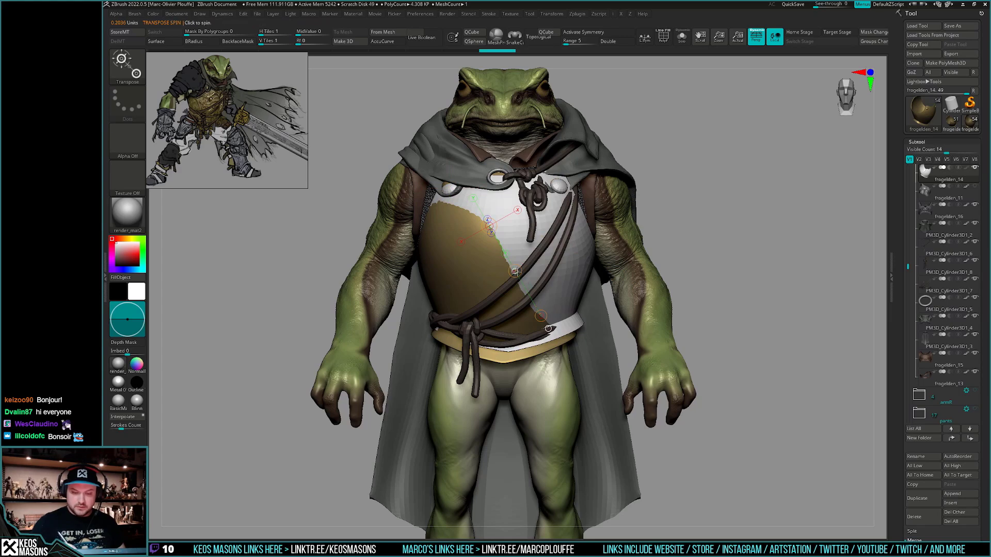
{"action": "mouse_move", "coordinate": [516, 271]}
{"action": "left_mouse_down"}
{"action": "mouse_move", "coordinate": [520, 255]}
{"action": "mouse_move", "coordinate": [518, 265]}
{"action": "left_mouse_up"}
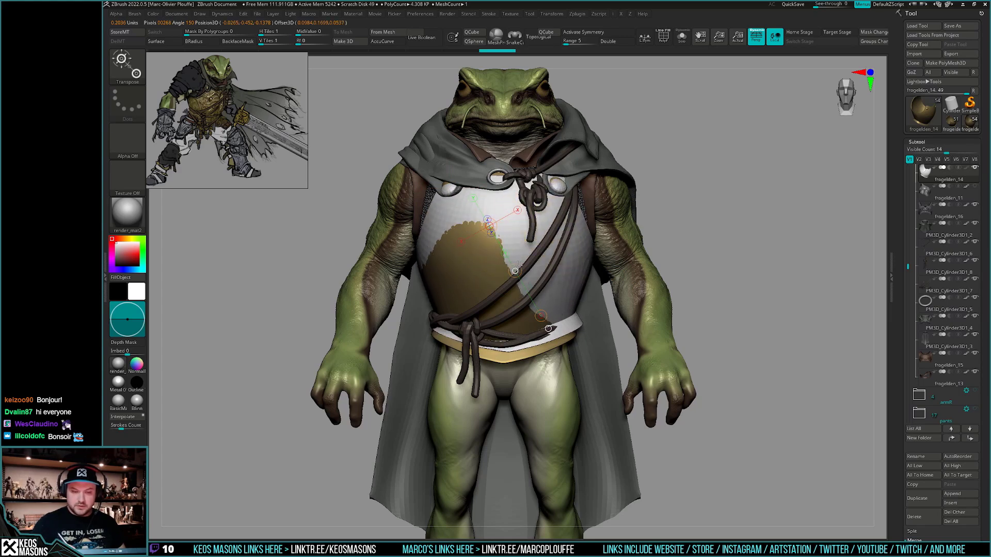
{"action": "key", "text": "ctrl+shift+z"}
{"action": "key", "text": "ctrl+shift+z"}
{"action": "key", "text": "ctrl+shift+z"}
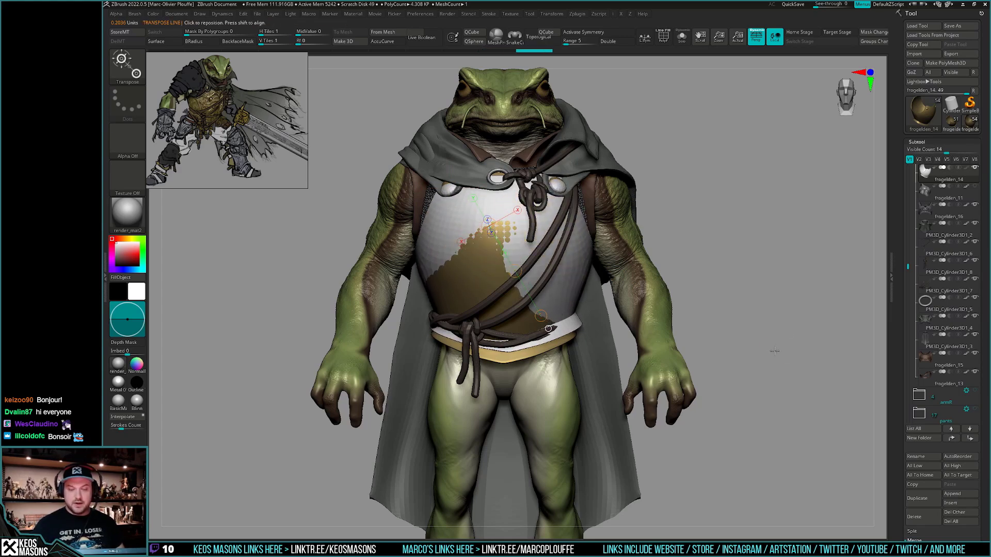
Isolate the white breastplate and look at it from above through its neck opening
{"action": "key", "text": "q"}
{"action": "mouse_move", "coordinate": [774, 351]}
{"action": "left_mouse_down"}
{"action": "mouse_move", "coordinate": [790, 314]}
{"action": "mouse_move", "coordinate": [846, 333]}
{"action": "mouse_move", "coordinate": [765, 344]}
{"action": "left_mouse_up"}
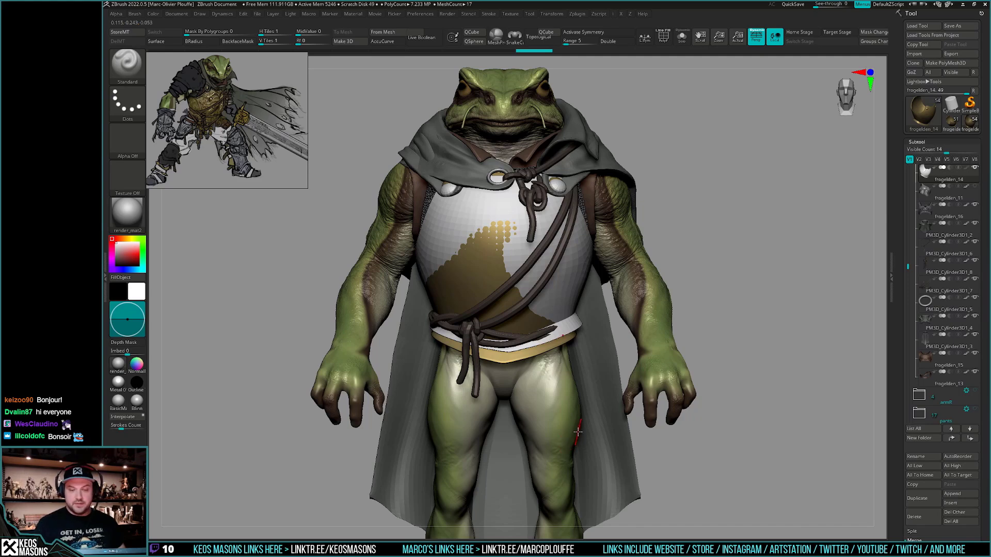
{"action": "key", "text": "w"}
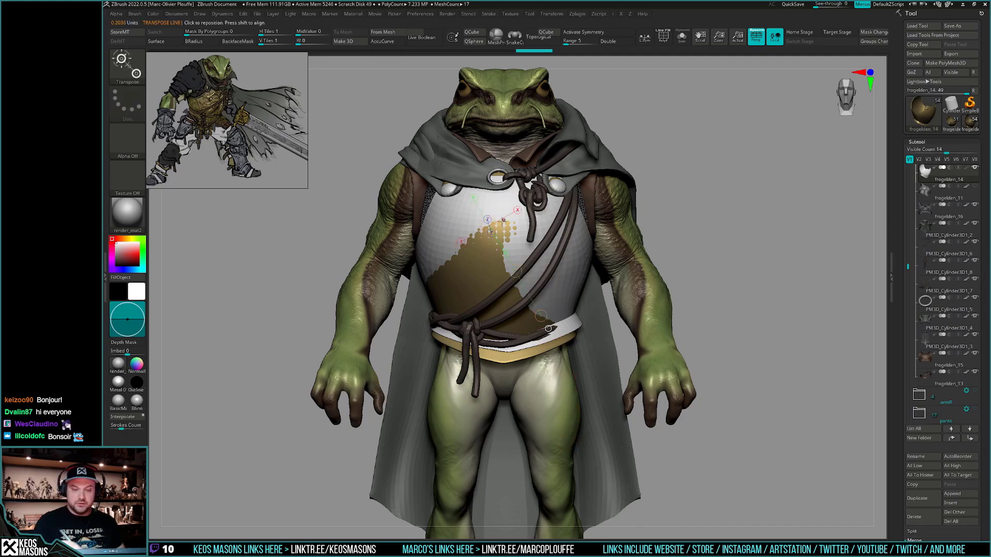
{"action": "mouse_move", "coordinate": [504, 226]}
{"action": "left_mouse_down", "text": "shift"}
{"action": "mouse_move", "coordinate": [818, 226]}
{"action": "mouse_move", "coordinate": [752, 429]}
{"action": "mouse_move", "coordinate": [773, 397]}
{"action": "left_mouse_up", "text": "shift"}
{"action": "key", "text": "q"}
{"action": "key", "text": "alt+s"}
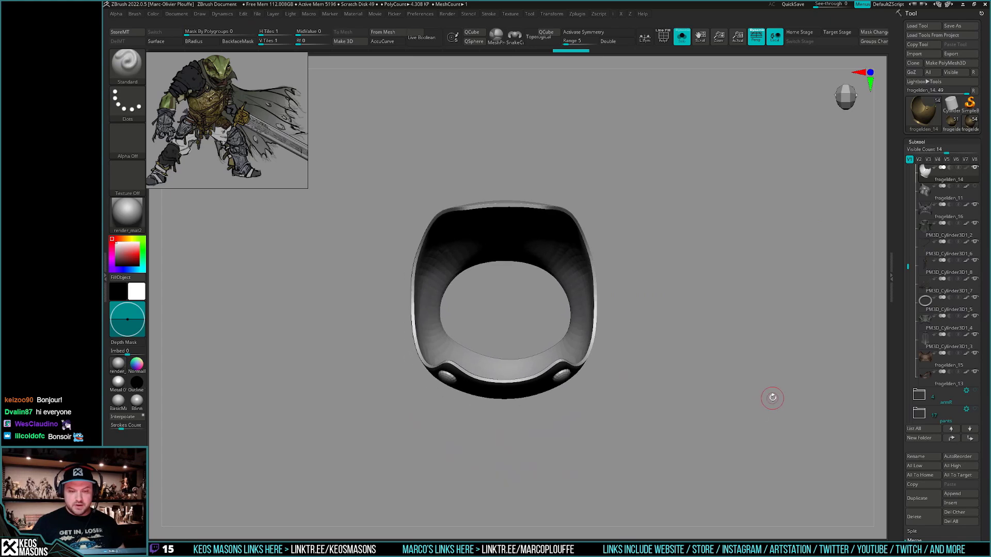
Check the isolated breastplate's alignment from above against a horizontal transpose line through its centre
{"action": "left_click_drag", "start_coordinate": [712, 390], "coordinate": [725, 404]}
{"action": "key", "text": "w"}
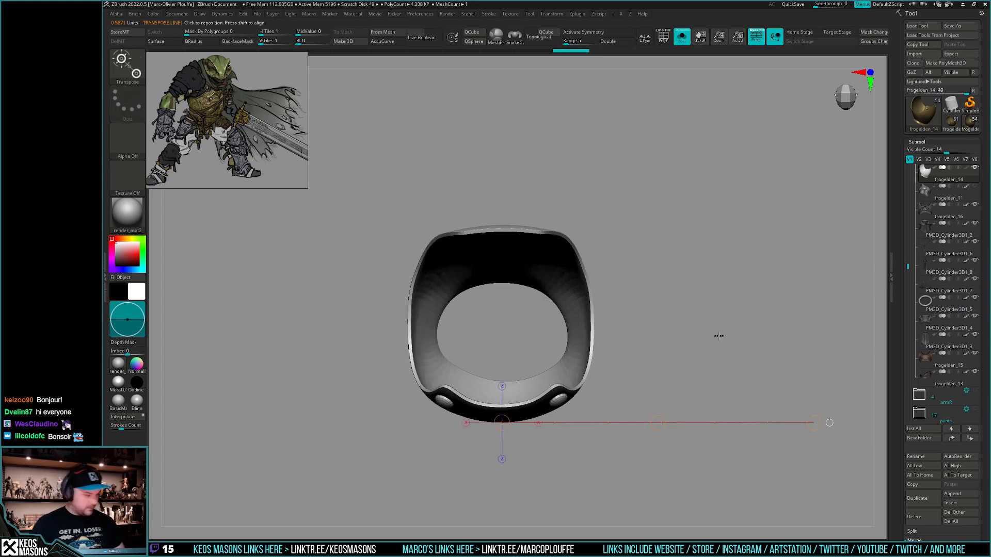
{"action": "mouse_move", "coordinate": [587, 322]}
{"action": "left_mouse_down"}
{"action": "mouse_move", "coordinate": [612, 311]}
{"action": "mouse_move", "coordinate": [686, 321]}
{"action": "mouse_move", "coordinate": [614, 381]}
{"action": "mouse_move", "coordinate": [625, 354]}
{"action": "mouse_move", "coordinate": [549, 334]}
{"action": "left_mouse_up"}
{"action": "key", "text": "ctrl+z"}
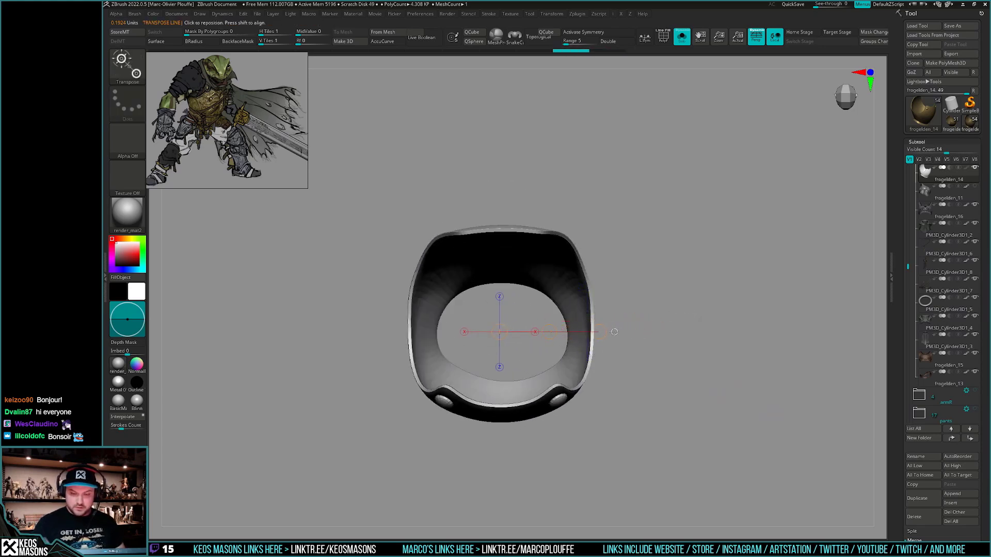
{"action": "key", "text": "q"}
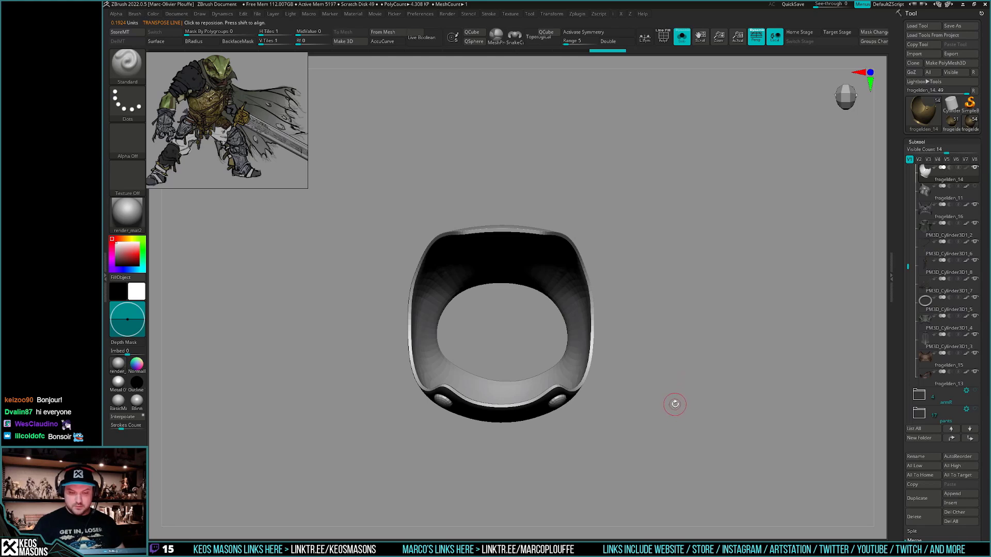
Show the isolated breastplate from the front with its polyframe and try to make it symmetrical across its centre
{"action": "key", "text": "i"}
{"action": "left_click", "coordinate": [681, 450]}
{"action": "mouse_move", "coordinate": [680, 501]}
{"action": "left_mouse_down"}
{"action": "mouse_move", "coordinate": [683, 415]}
{"action": "mouse_move", "coordinate": [705, 382]}
{"action": "mouse_move", "coordinate": [704, 393]}
{"action": "left_mouse_up"}
{"action": "key", "text": "shift+f"}
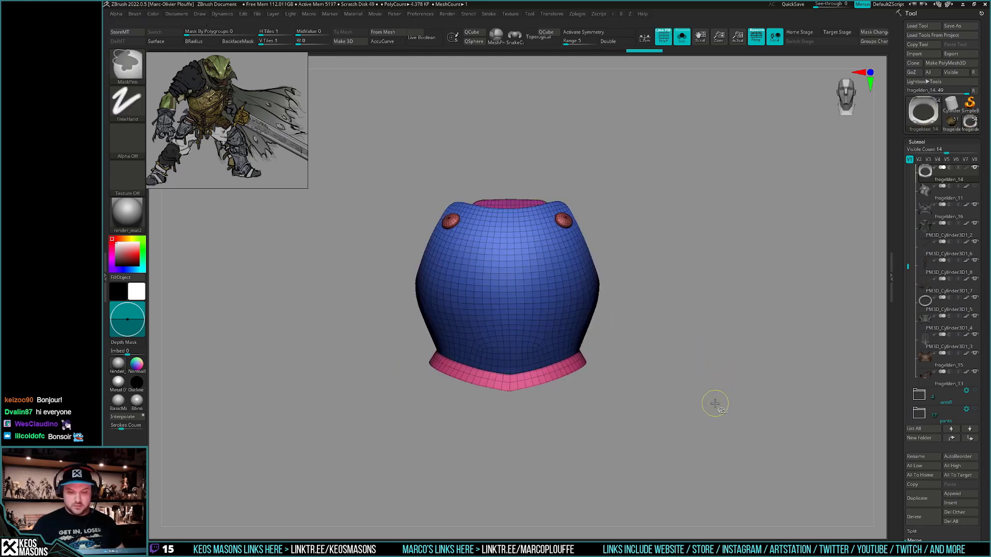
{"action": "key", "text": "ctrl+z"}
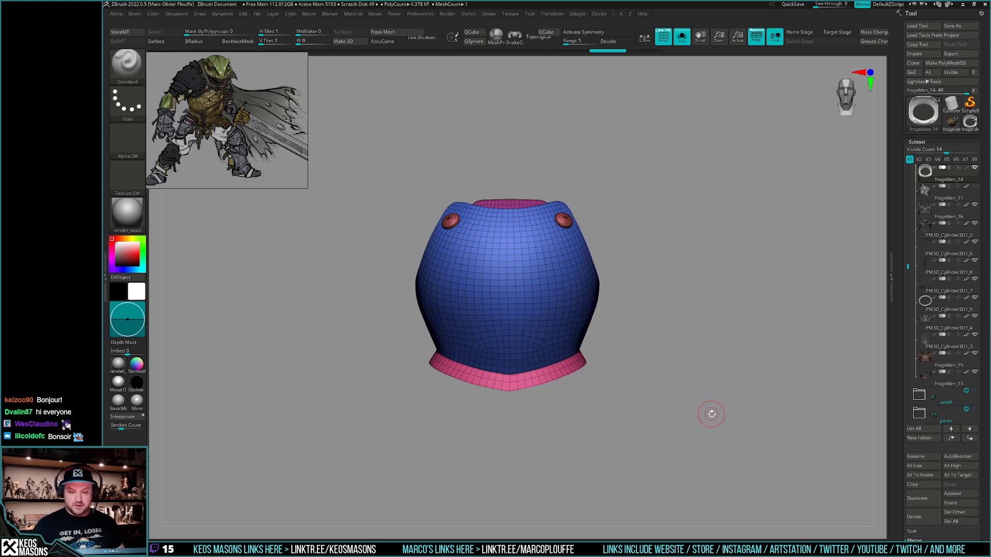
Compare the original and symmetrized breastplate on the frog, alternating between the full model and the isolated piece
{"action": "key", "text": "alt+s"}
{"action": "left_click_drag", "start_coordinate": [717, 417], "coordinate": [713, 398], "text": "alt"}
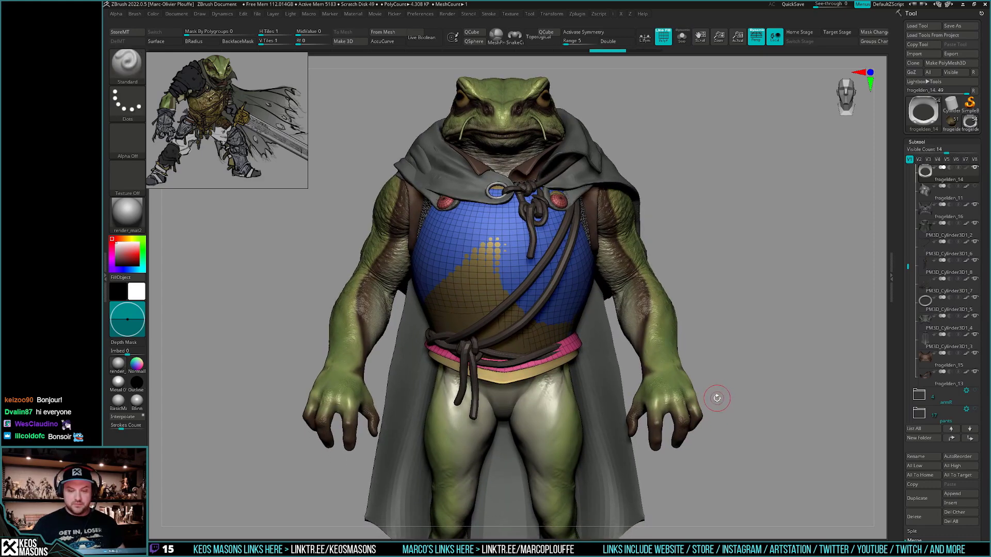
{"action": "key", "text": "ctrl+shift+z"}
{"action": "key", "text": "shift+s"}
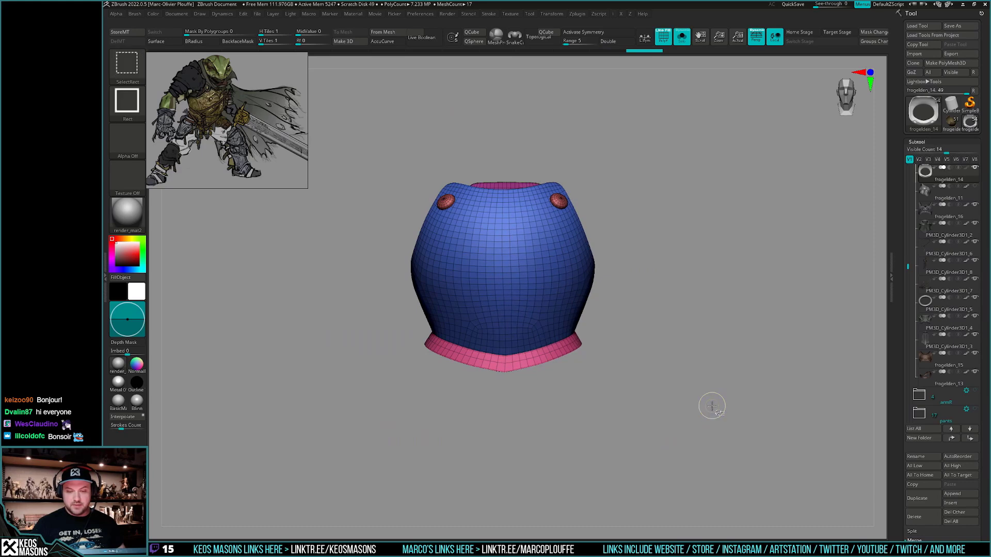
{"action": "key", "text": "shift+s"}
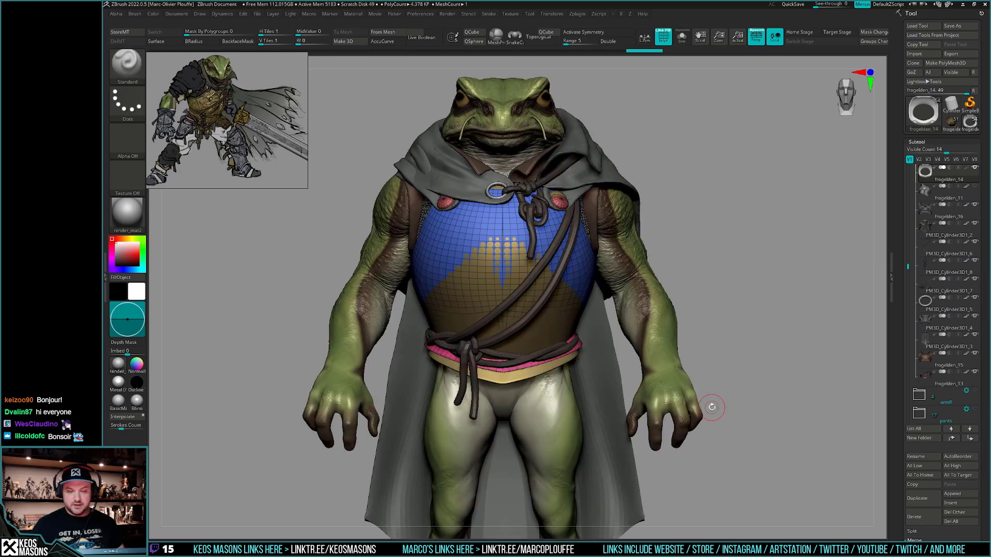
{"action": "key", "text": "shift+s"}
Nudge the breastplate sideways along a horizontal transpose line from the chest centre and try symmetrizing it again
{"action": "key", "text": "r"}
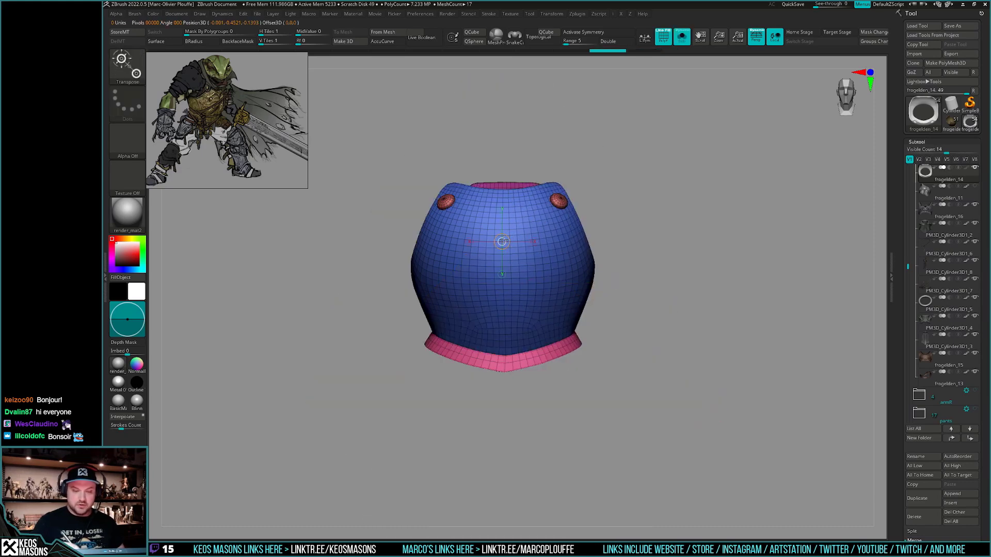
{"action": "left_click_drag", "start_coordinate": [502, 242], "coordinate": [743, 241]}
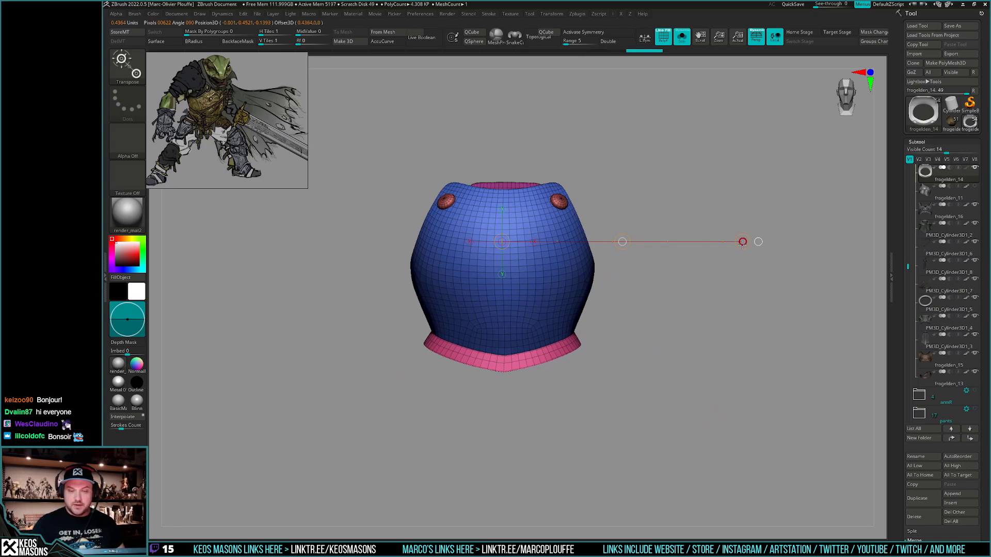
{"action": "key", "text": "q"}
{"action": "key", "text": "g"}
{"action": "left_click", "coordinate": [730, 450]}
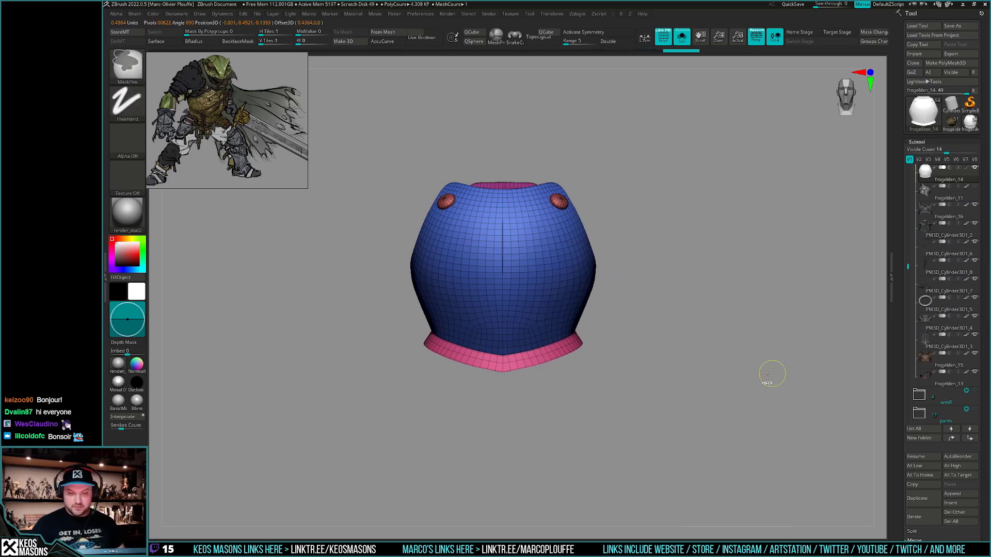
{"action": "key", "text": "shift+s"}
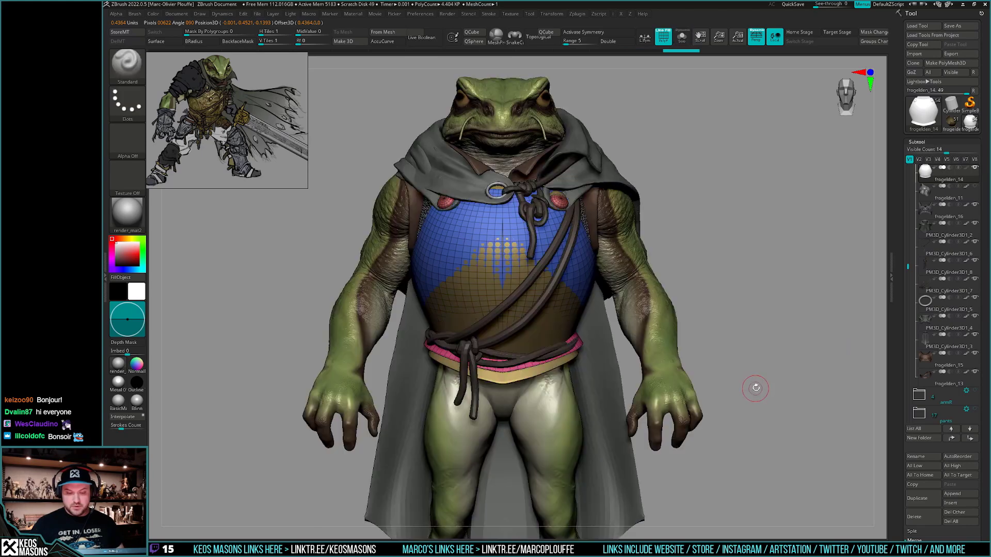
{"action": "key", "text": "shift+s"}
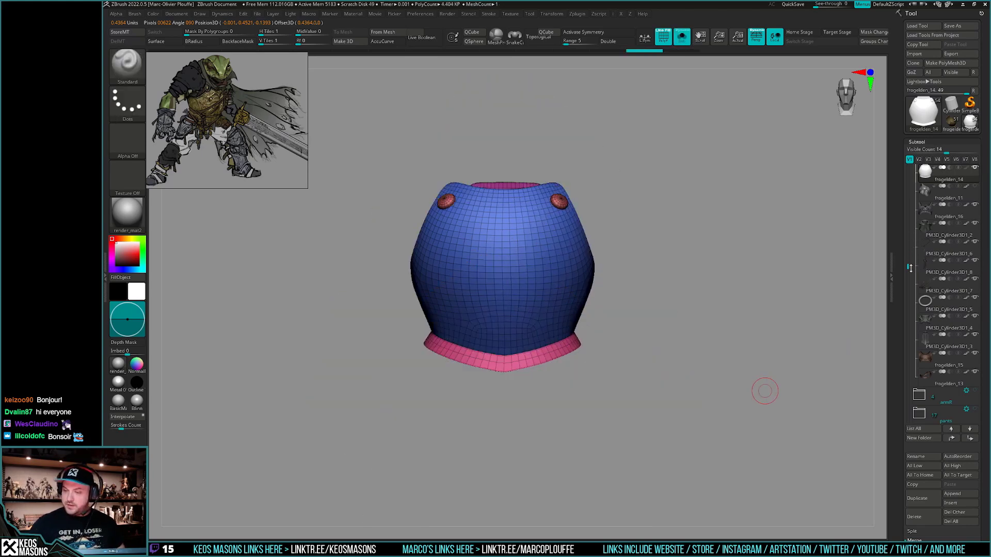
Hide the cape, ropes and other clothing so only the frog's body and the two breastplates are shown
{"action": "left_click_drag", "start_coordinate": [909, 268], "coordinate": [909, 253]}
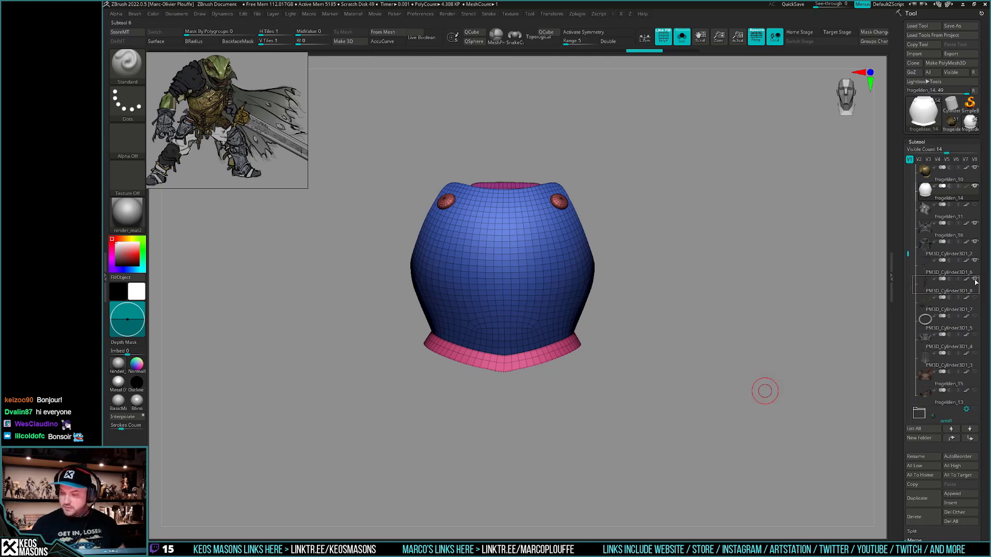
{"action": "key", "text": "alt+s"}
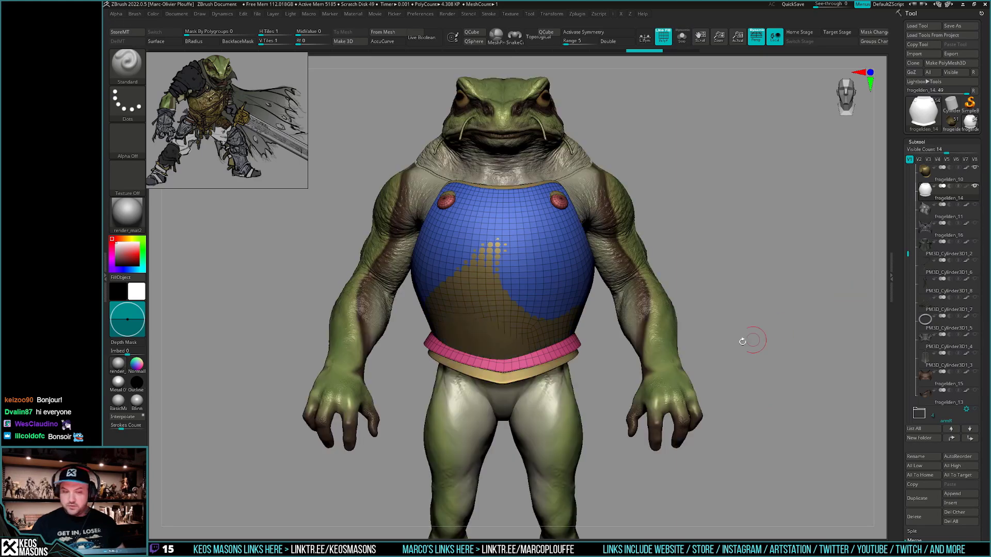
{"action": "left_click_drag", "start_coordinate": [732, 342], "coordinate": [743, 384], "text": "alt"}
{"action": "key", "text": "shift+f"}
{"action": "key", "text": "shift+f"}
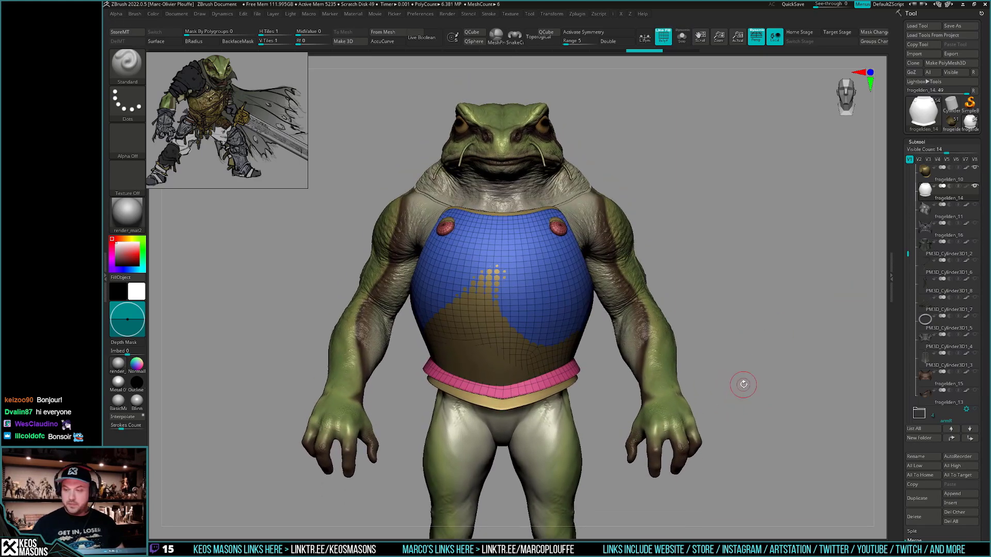
Select the original gold breastplate subtool, frogelden_10, and turn off the polyframe display
{"action": "left_click_drag", "start_coordinate": [909, 233], "coordinate": [910, 223]}
{"action": "left_click", "coordinate": [926, 192]}
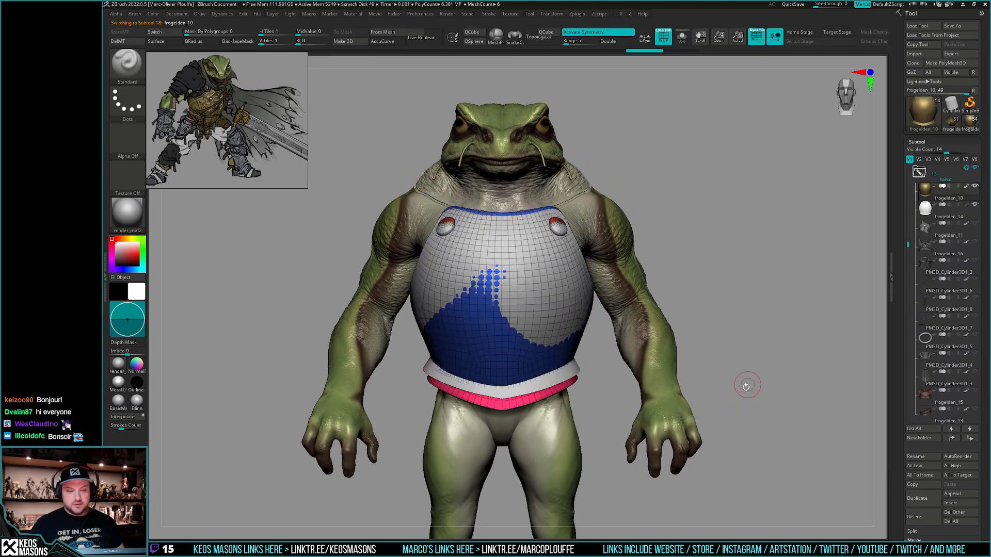
{"action": "key", "text": "shift+f"}
{"action": "key", "text": "shift+f"}
{"action": "left_click_drag", "start_coordinate": [738, 376], "coordinate": [742, 403]}
{"action": "key", "text": "shift+f"}
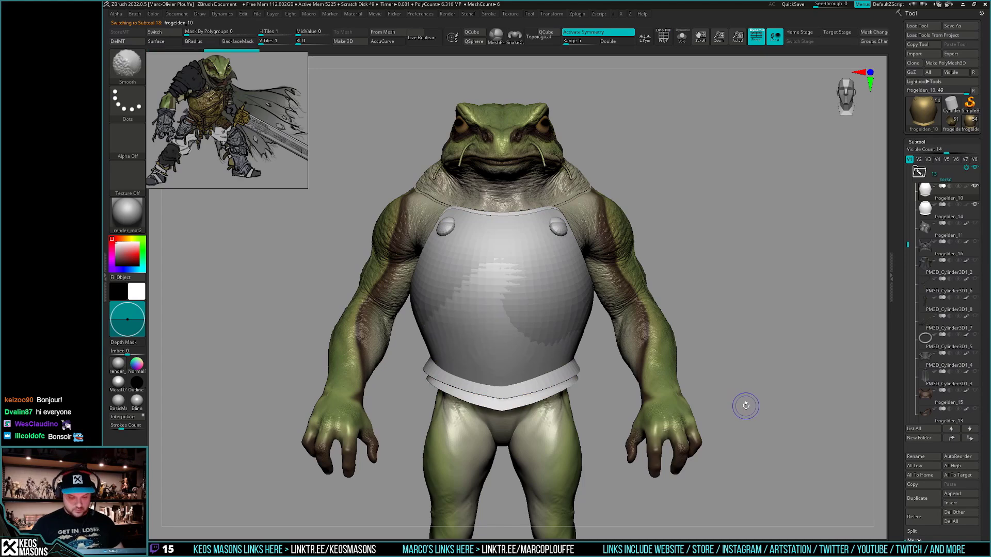
{"action": "key", "text": "w"}
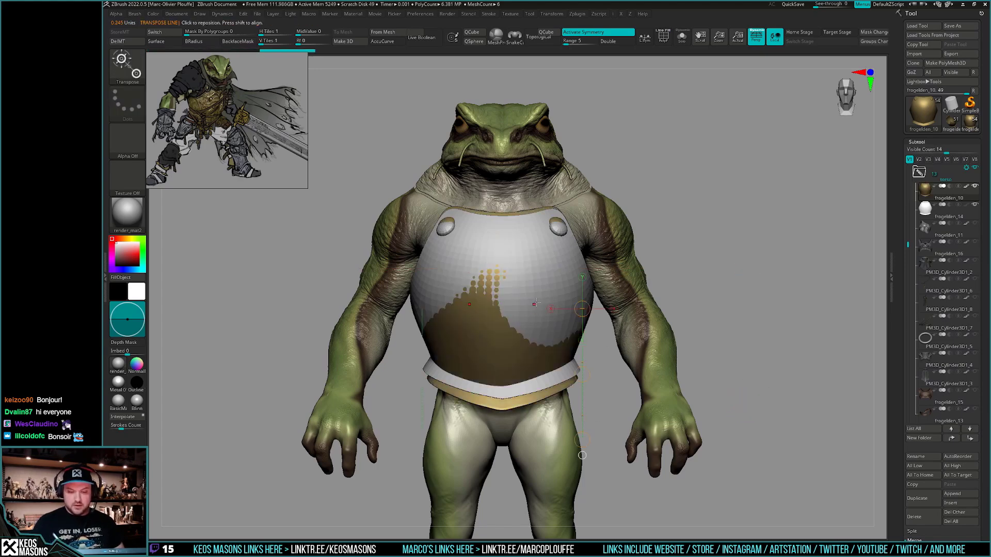
{"action": "key", "text": "q"}
{"action": "key", "text": "shift+s"}
{"action": "key", "text": "w"}
{"action": "mouse_move", "coordinate": [556, 227]}
{"action": "left_mouse_down", "text": "ctrl"}
{"action": "mouse_move", "coordinate": [567, 281]}
{"action": "mouse_move", "coordinate": [560, 230]}
{"action": "left_mouse_up", "text": "ctrl"}
{"action": "key", "text": "q"}
{"action": "key", "text": "shift+s"}
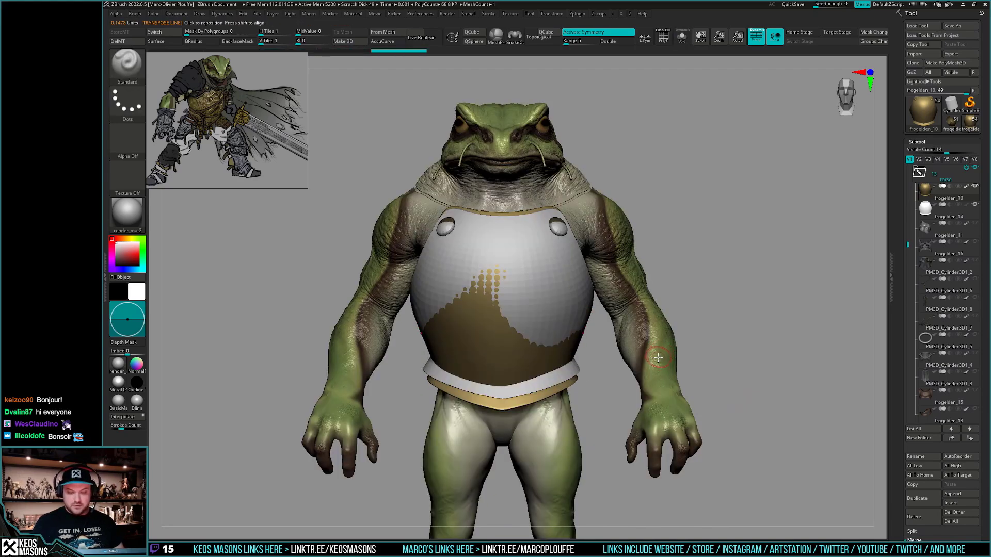
Choose the Move brush, enlarge its draw size to about 2580, and reposition the gold breastplate from its lower rim
{"action": "key", "text": "w"}
{"action": "key", "text": "b"}
{"action": "left_click", "coordinate": [642, 305]}
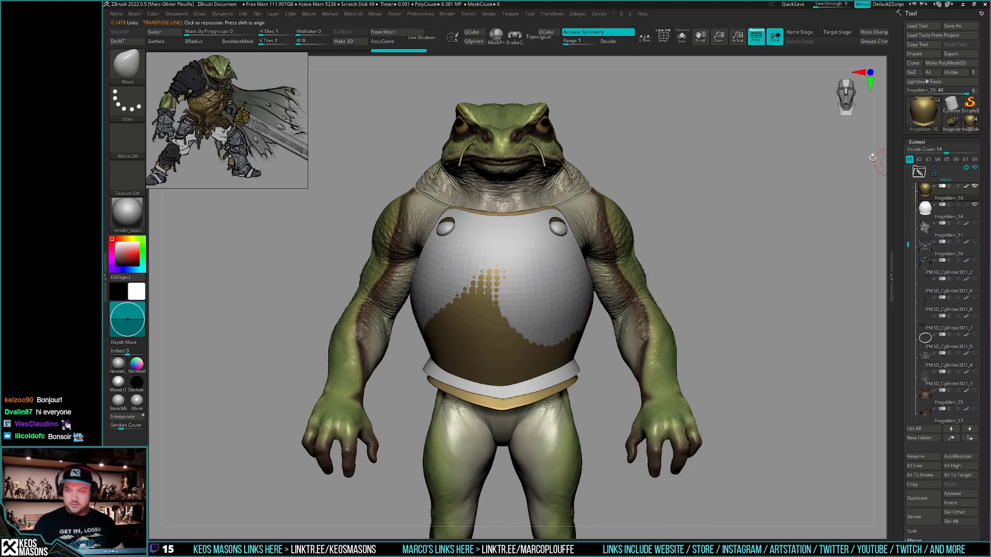
{"action": "key", "text": "space"}
{"action": "left_click_drag", "start_coordinate": [781, 245], "coordinate": [803, 245]}
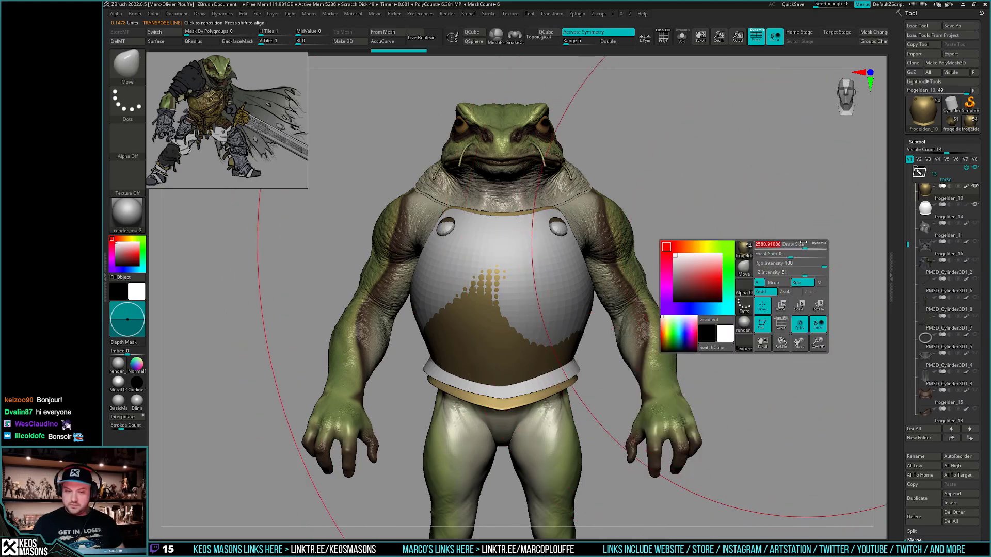
{"action": "mouse_move", "coordinate": [558, 393]}
{"action": "left_mouse_down"}
{"action": "mouse_move", "coordinate": [556, 385]}
{"action": "mouse_move", "coordinate": [554, 403]}
{"action": "left_mouse_up"}
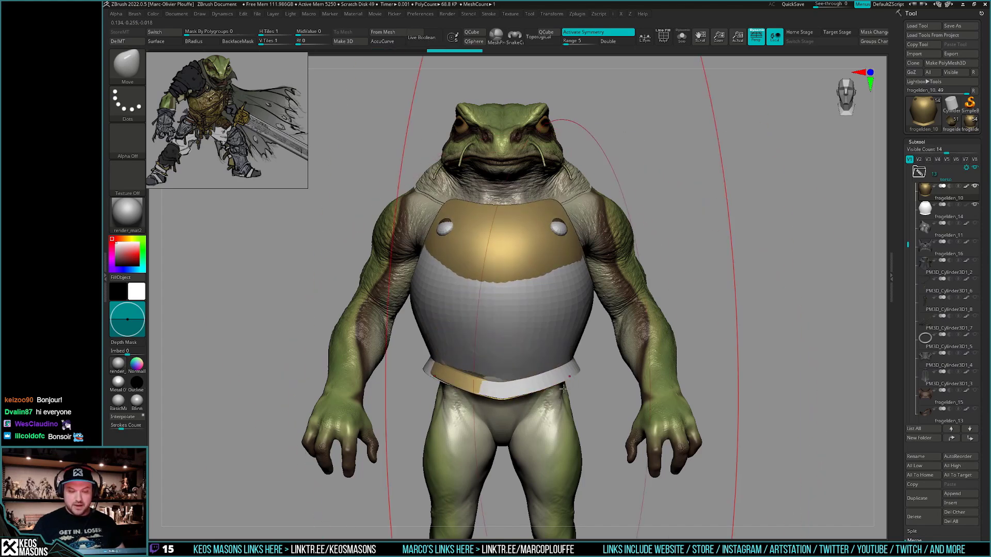
Reduce the Move brush's draw size to about 1309 and reshape the gold breastplate's chest and lower rim towards the white one
{"action": "key", "text": "space"}
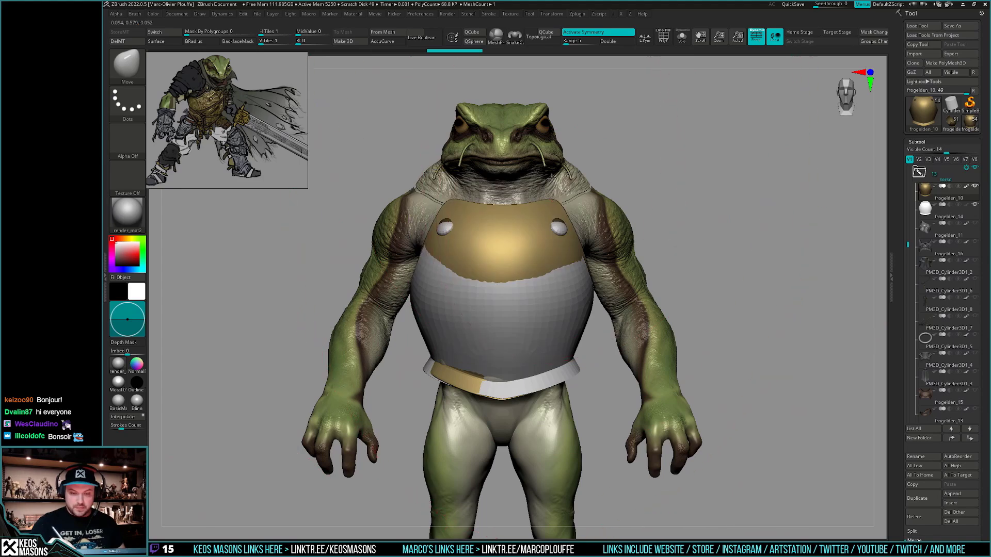
{"action": "left_click_drag", "start_coordinate": [556, 213], "coordinate": [558, 222]}
{"action": "key", "text": "space"}
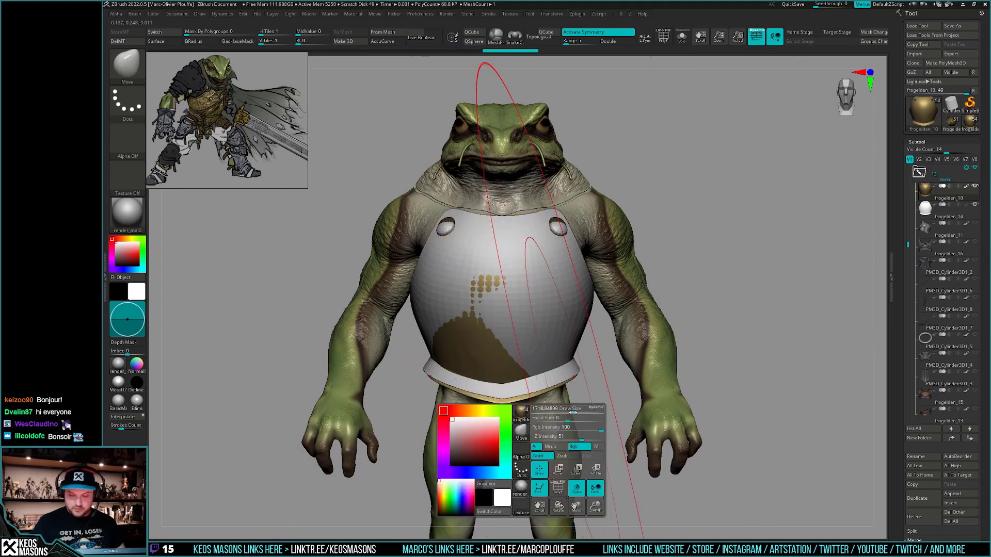
{"action": "left_click_drag", "start_coordinate": [576, 413], "coordinate": [570, 412]}
{"action": "key", "text": "space"}
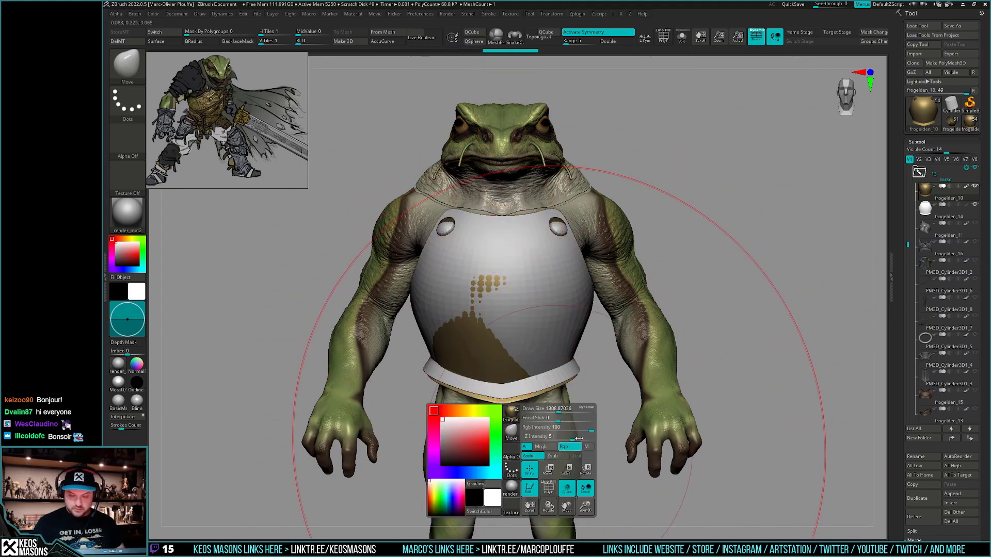
{"action": "key", "text": "space"}
{"action": "left_click_drag", "start_coordinate": [577, 375], "coordinate": [578, 375]}
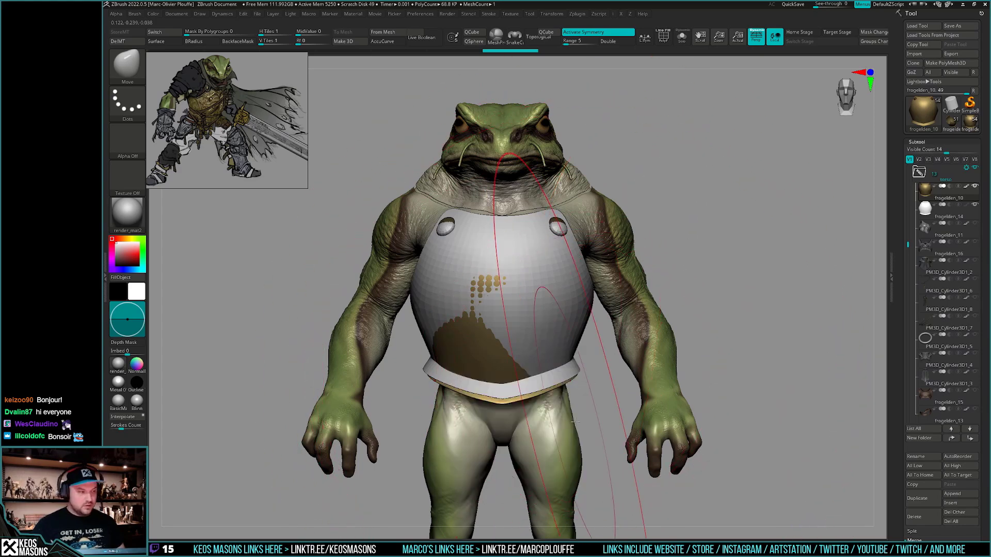
Try to fit the gold breastplate's lower front rim and upper back edge to the white one with the Move brush
{"action": "left_click_drag", "start_coordinate": [538, 450], "coordinate": [536, 441]}
{"action": "mouse_move", "coordinate": [612, 392]}
{"action": "left_mouse_down", "text": "alt"}
{"action": "mouse_move", "coordinate": [583, 334]}
{"action": "mouse_move", "coordinate": [603, 342]}
{"action": "mouse_move", "coordinate": [600, 304]}
{"action": "mouse_move", "coordinate": [625, 336]}
{"action": "mouse_move", "coordinate": [651, 324]}
{"action": "left_mouse_up", "text": "alt"}
{"action": "key", "text": "space"}
{"action": "key", "text": "space"}
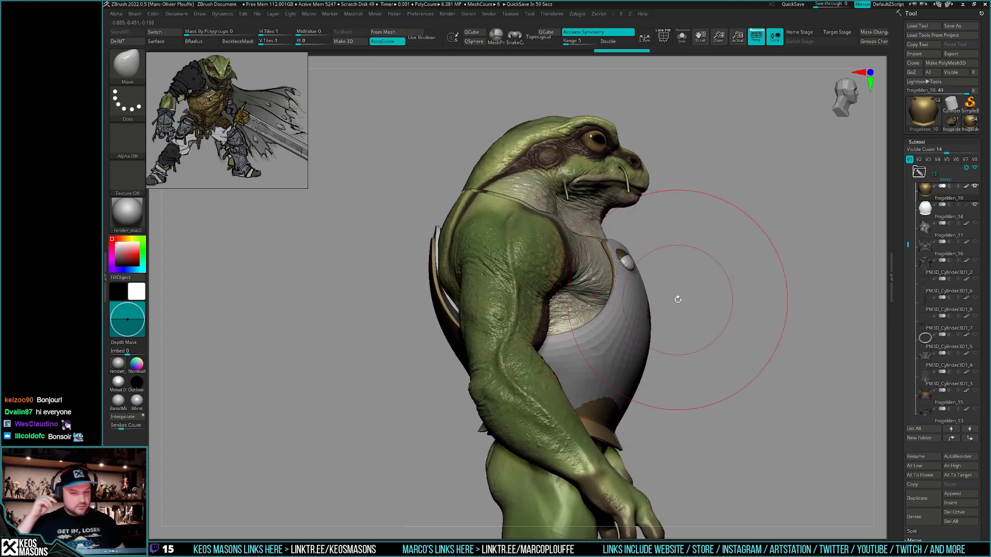
{"action": "key", "text": "space"}
{"action": "left_click_drag", "start_coordinate": [439, 236], "coordinate": [437, 229]}
{"action": "left_click_drag", "start_coordinate": [385, 309], "coordinate": [537, 314]}
Try to reshape the gold breastplate's lower back and upper chest towards the white one with the Move brush
{"action": "key", "text": "space"}
{"action": "right_click_drag", "start_coordinate": [494, 438], "coordinate": [524, 410], "text": "alt"}
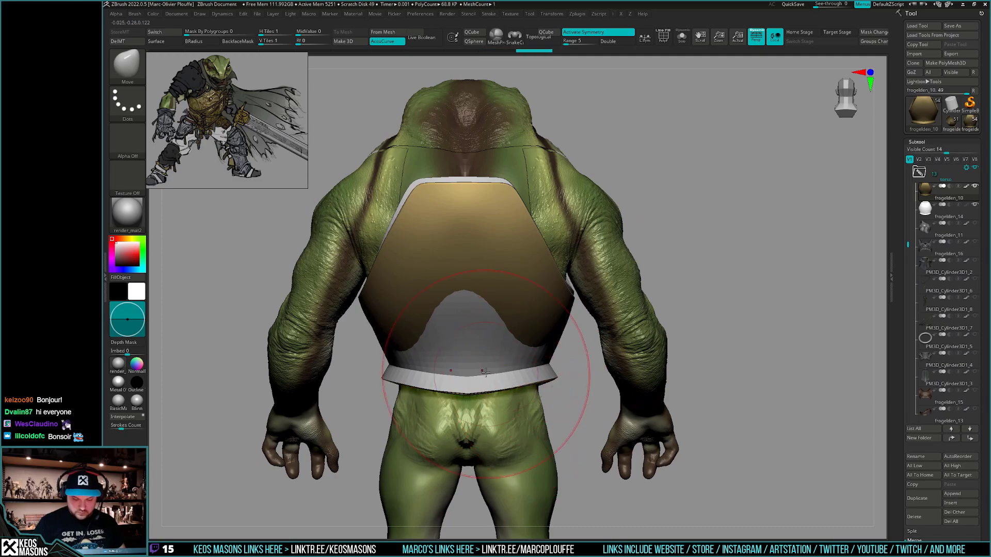
{"action": "right_click_drag", "start_coordinate": [485, 372], "coordinate": [619, 389]}
{"action": "mouse_move", "coordinate": [588, 396]}
{"action": "left_mouse_down"}
{"action": "mouse_move", "coordinate": [567, 406]}
{"action": "mouse_move", "coordinate": [557, 314]}
{"action": "mouse_move", "coordinate": [575, 389]}
{"action": "left_mouse_up"}
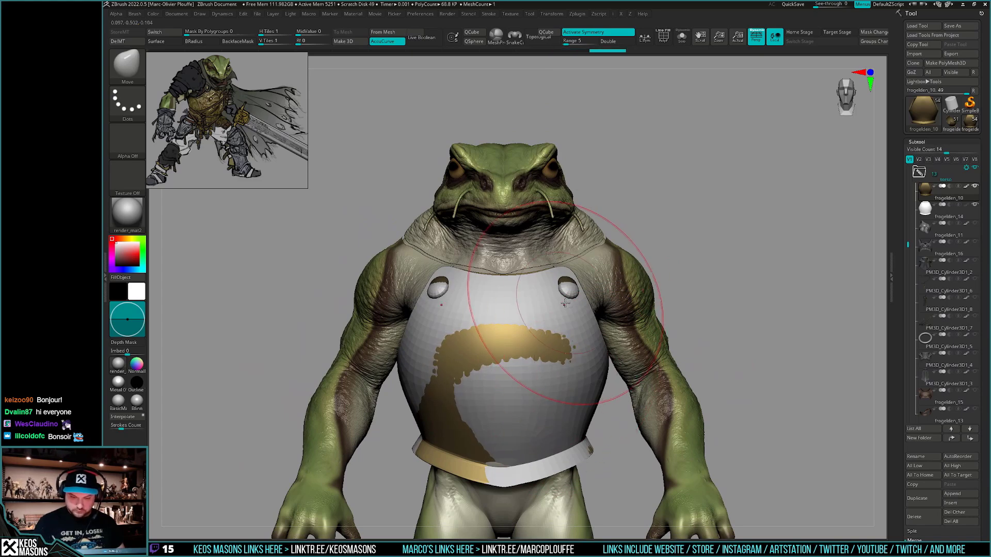
{"action": "left_click_drag", "start_coordinate": [565, 303], "coordinate": [549, 272]}
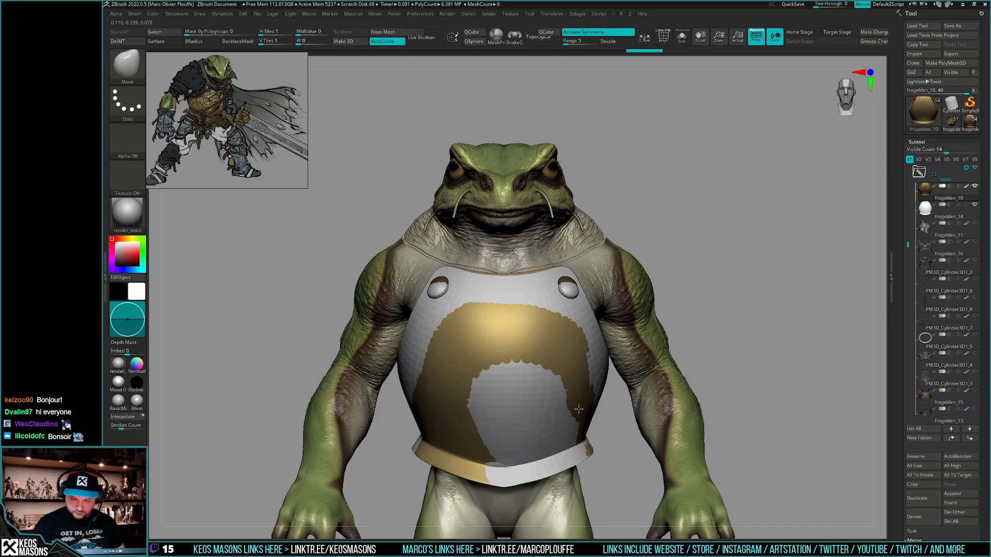
Examine how the two breastplates fit together and inspect the gold breastplate on its own
{"action": "mouse_move", "coordinate": [576, 406]}
{"action": "left_mouse_down"}
{"action": "mouse_move", "coordinate": [619, 349]}
{"action": "mouse_move", "coordinate": [655, 362]}
{"action": "mouse_move", "coordinate": [757, 351]}
{"action": "mouse_move", "coordinate": [762, 327]}
{"action": "mouse_move", "coordinate": [714, 371]}
{"action": "mouse_move", "coordinate": [710, 399]}
{"action": "mouse_move", "coordinate": [710, 365]}
{"action": "mouse_move", "coordinate": [696, 389]}
{"action": "mouse_move", "coordinate": [712, 382]}
{"action": "mouse_move", "coordinate": [682, 401]}
{"action": "mouse_move", "coordinate": [711, 393]}
{"action": "left_mouse_up"}
{"action": "key", "text": "shift+f"}
{"action": "key", "text": "shift+f"}
{"action": "key", "text": "alt+s"}
{"action": "key", "text": "alt+s"}
{"action": "key", "text": "alt+s"}
{"action": "mouse_move", "coordinate": [694, 312]}
{"action": "left_mouse_down"}
{"action": "mouse_move", "coordinate": [632, 358]}
{"action": "mouse_move", "coordinate": [632, 338]}
{"action": "mouse_move", "coordinate": [637, 361]}
{"action": "mouse_move", "coordinate": [637, 350]}
{"action": "mouse_move", "coordinate": [703, 338]}
{"action": "mouse_move", "coordinate": [719, 358]}
{"action": "left_mouse_up"}
{"action": "key", "text": "space"}
{"action": "key", "text": "space"}
{"action": "key", "text": "ctrl+shift+s"}
{"action": "key", "text": "ctrl+shift+s"}
{"action": "mouse_move", "coordinate": [719, 395]}
{"action": "left_mouse_down"}
{"action": "mouse_move", "coordinate": [728, 416]}
{"action": "mouse_move", "coordinate": [707, 411]}
{"action": "left_mouse_up"}
{"action": "key", "text": "ctrl"}
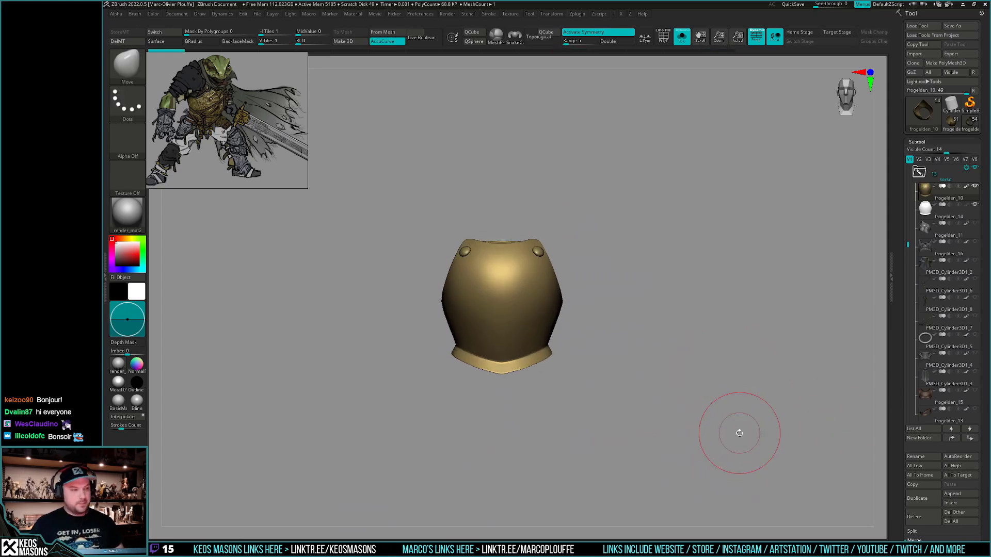
{"action": "mouse_move", "coordinate": [739, 433]}
{"action": "left_mouse_down"}
{"action": "mouse_move", "coordinate": [719, 393]}
{"action": "mouse_move", "coordinate": [727, 436]}
{"action": "mouse_move", "coordinate": [741, 418]}
{"action": "left_mouse_up"}
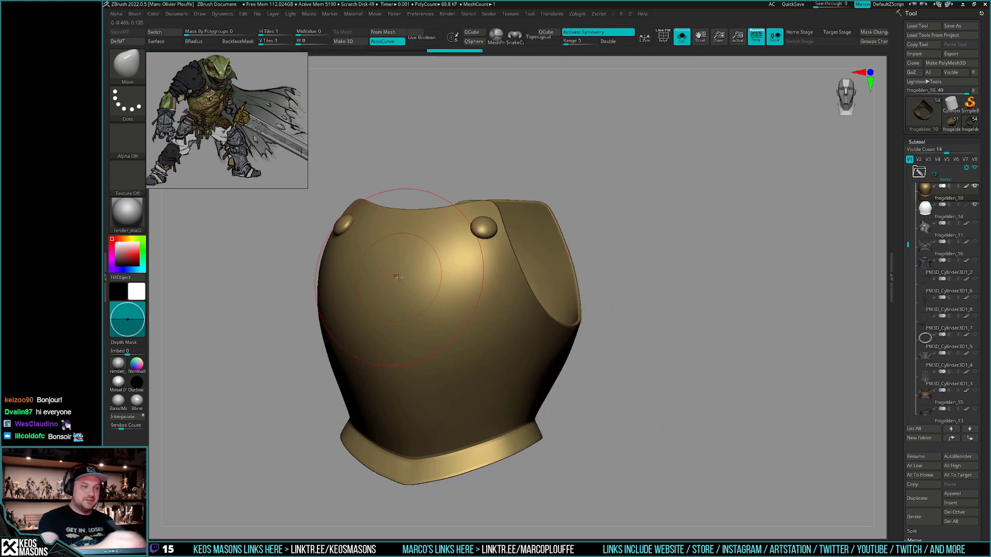
Delete the gold breastplate's stored morph target and return to the front view of the whole figure
{"action": "left_click", "coordinate": [143, 45]}
{"action": "mouse_move", "coordinate": [658, 403]}
{"action": "left_mouse_down", "text": "shift"}
{"action": "mouse_move", "coordinate": [702, 394]}
{"action": "mouse_move", "coordinate": [686, 408]}
{"action": "left_mouse_up", "text": "shift"}
{"action": "key", "text": "w"}
{"action": "key", "text": "q"}
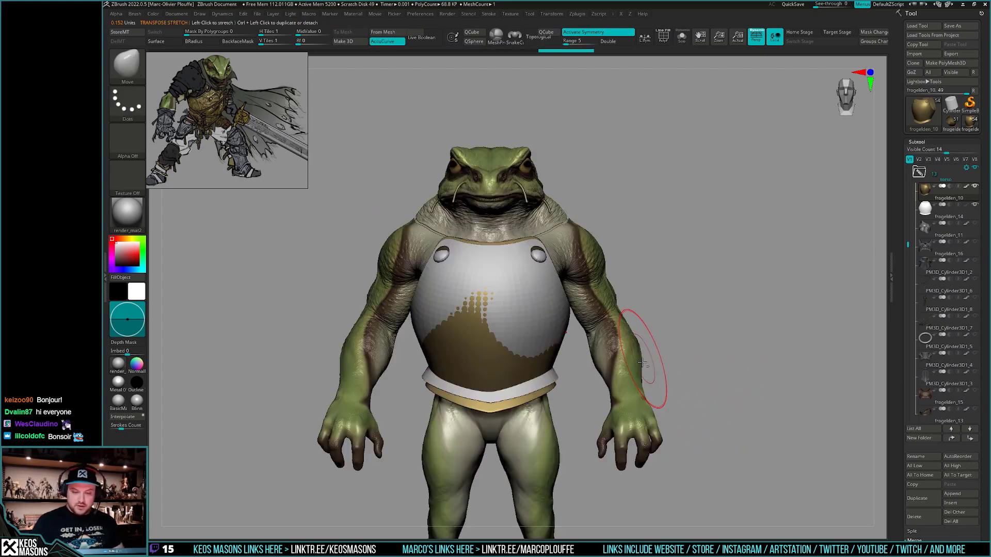
Reshape the gold breastplate's neckline and lower front rim to match the white one with a large Move brush
{"action": "left_click_drag", "start_coordinate": [648, 360], "coordinate": [680, 333], "text": "alt"}
{"action": "key", "text": "space"}
{"action": "left_click_drag", "start_coordinate": [585, 318], "coordinate": [597, 316]}
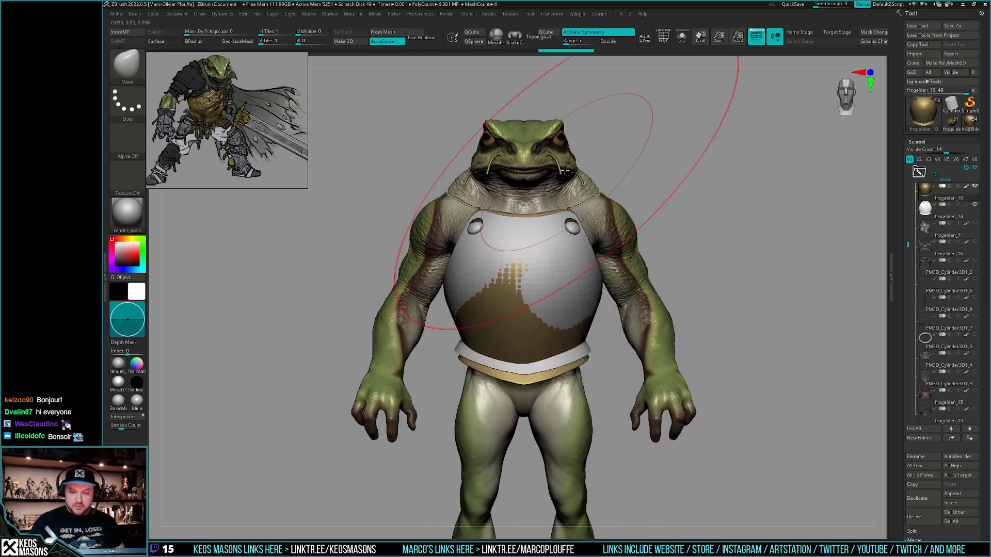
{"action": "key", "text": "space"}
{"action": "left_click_drag", "start_coordinate": [566, 174], "coordinate": [568, 192]}
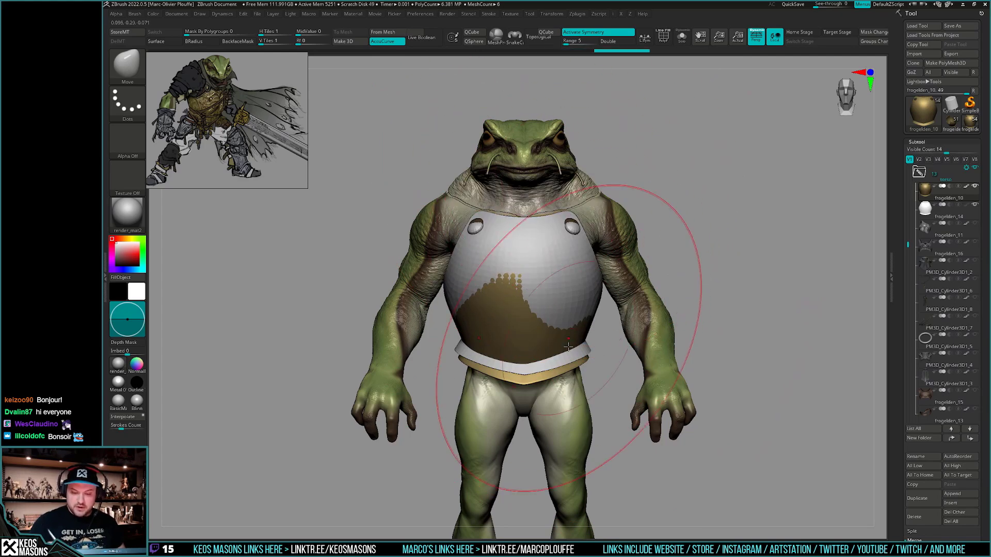
{"action": "mouse_move", "coordinate": [566, 378]}
{"action": "left_mouse_down"}
{"action": "mouse_move", "coordinate": [562, 365]}
{"action": "mouse_move", "coordinate": [593, 349]}
{"action": "left_mouse_up"}
Adjust the gold breastplate's sides and upper chest to follow the white one's curvature with a smaller Move brush
{"action": "key", "text": "space"}
{"action": "left_click_drag", "start_coordinate": [581, 287], "coordinate": [577, 287]}
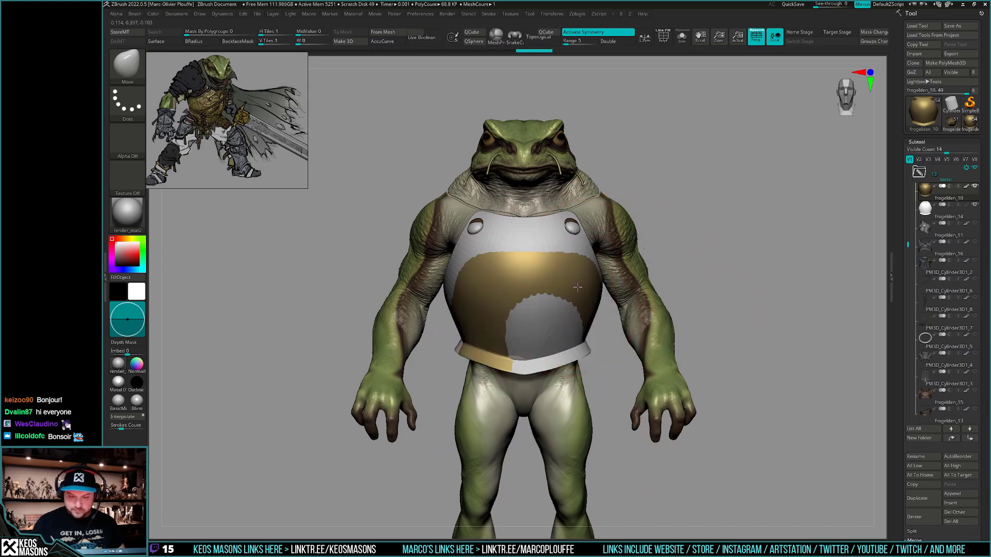
{"action": "key", "text": "ctrl+z"}
{"action": "left_click_drag", "start_coordinate": [567, 241], "coordinate": [565, 240]}
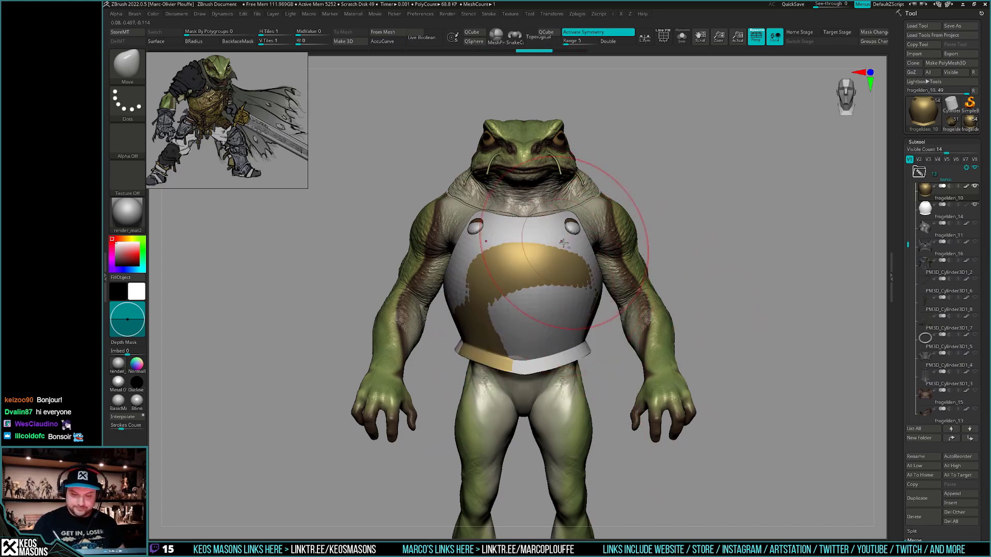
{"action": "key", "text": "ctrl+shift+z"}
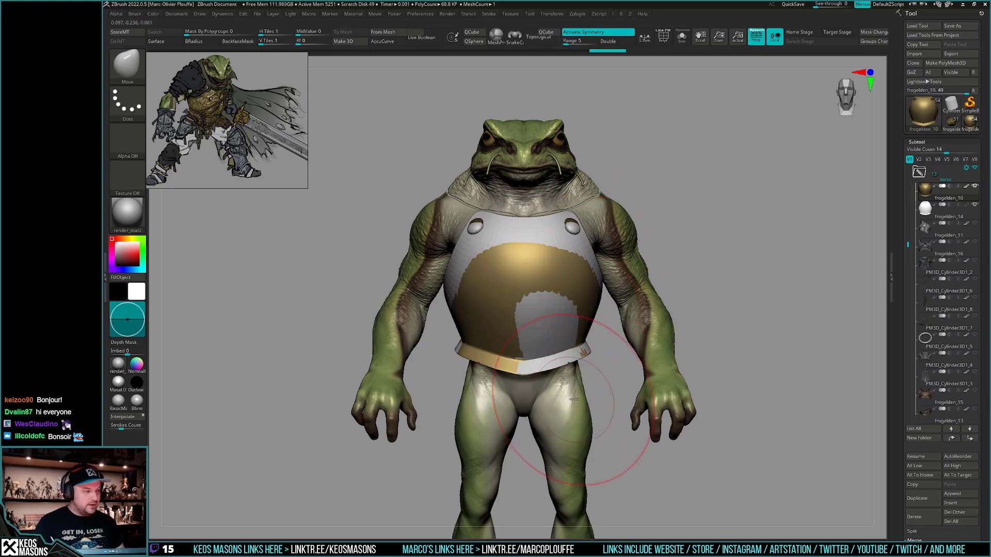
Reshape the gold breastplate's back panel and lower rim to match the white one with the Move brush
{"action": "right_click_drag", "start_coordinate": [560, 329], "coordinate": [674, 316]}
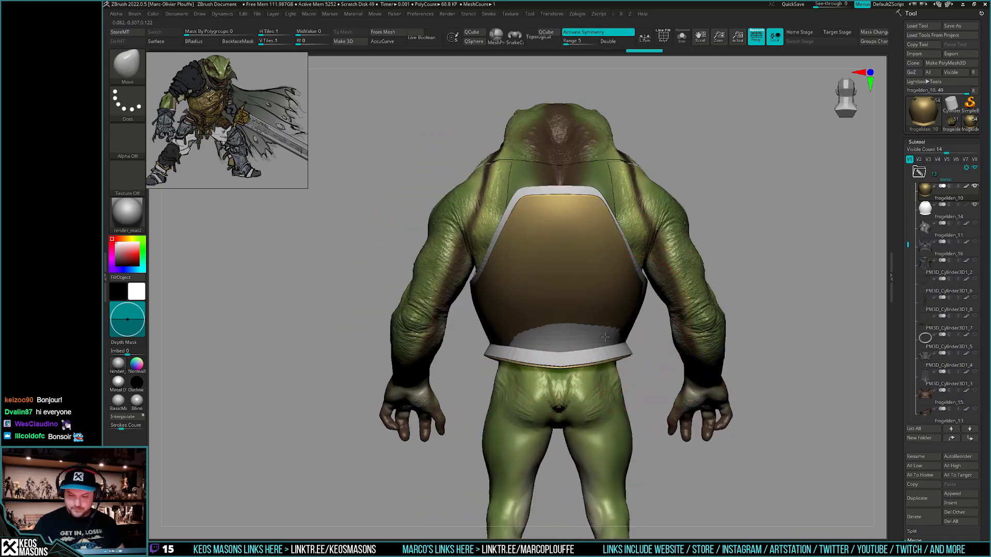
{"action": "right_click_drag", "start_coordinate": [584, 239], "coordinate": [583, 407]}
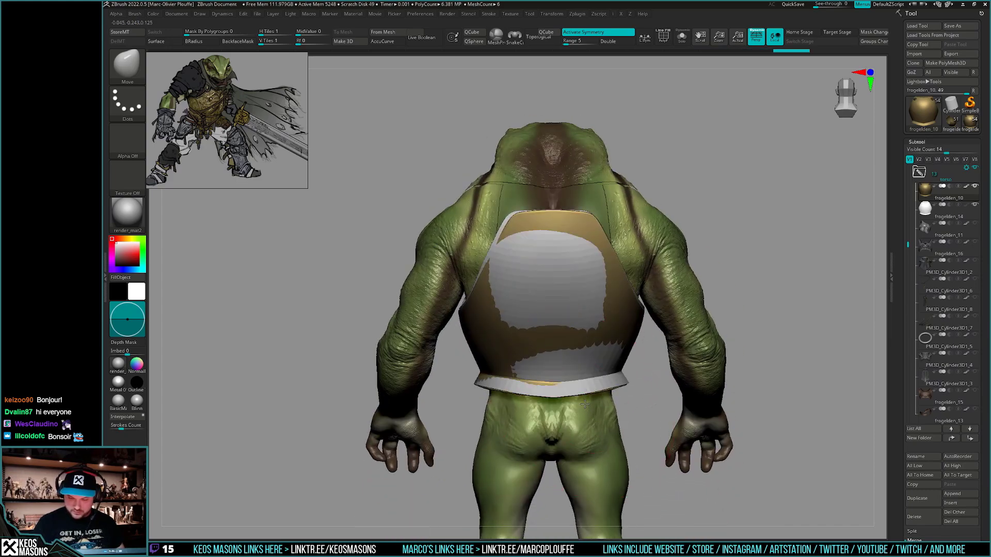
{"action": "right_click_drag", "start_coordinate": [570, 366], "coordinate": [573, 265]}
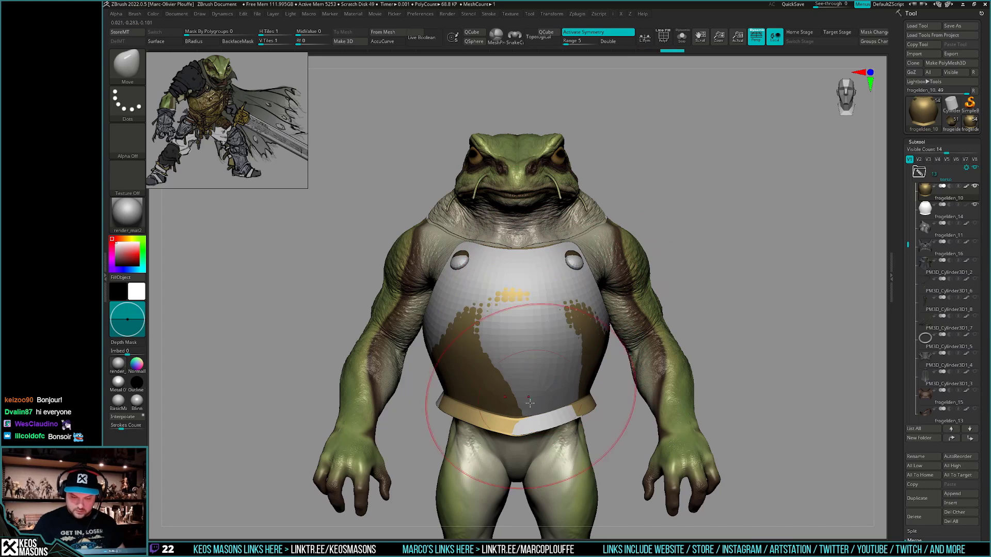
{"action": "mouse_move", "coordinate": [551, 407]}
{"action": "right_mouse_down"}
{"action": "mouse_move", "coordinate": [612, 408]}
{"action": "mouse_move", "coordinate": [548, 429]}
{"action": "mouse_move", "coordinate": [547, 442]}
{"action": "mouse_move", "coordinate": [605, 438]}
{"action": "mouse_move", "coordinate": [580, 378]}
{"action": "mouse_move", "coordinate": [542, 372]}
{"action": "right_mouse_up"}
{"action": "key", "text": "shift+t"}
{"action": "key", "text": "shift+t"}
{"action": "right_click_drag", "start_coordinate": [606, 282], "coordinate": [638, 330]}
{"action": "right_click_drag", "start_coordinate": [637, 330], "coordinate": [634, 353], "text": "ctrl"}
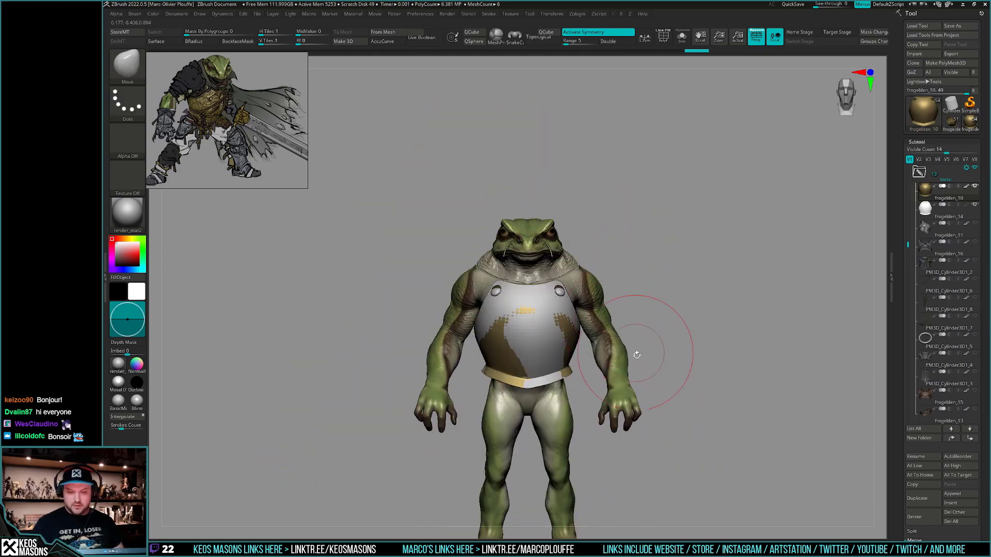
Isolate the gold breastplate and use masking to split its two round shoulder rivets into a separate subtool
{"action": "key", "text": "alt+shift+s"}
{"action": "right_click_drag", "start_coordinate": [638, 424], "coordinate": [617, 407], "text": "alt"}
{"action": "left_click_drag", "start_coordinate": [630, 411], "coordinate": [652, 439], "text": "ctrl"}
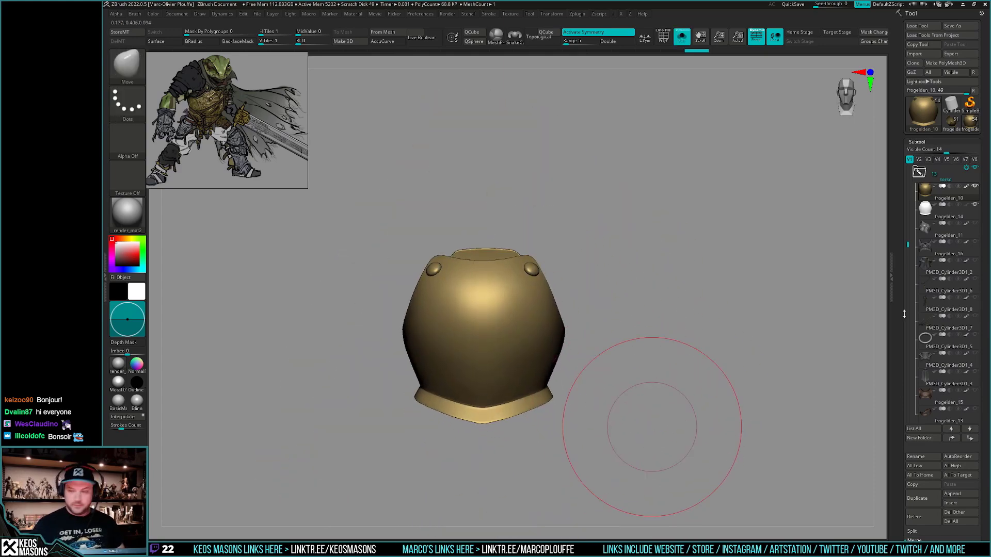
{"action": "left_click_drag", "start_coordinate": [901, 449], "coordinate": [901, 377]}
{"action": "scroll", "coordinate": [901, 378], "scroll_direction": "down", "scroll_amount": 10}
{"action": "key", "text": "shift+f"}
{"action": "right_click_drag", "start_coordinate": [676, 372], "coordinate": [672, 383], "text": "alt"}
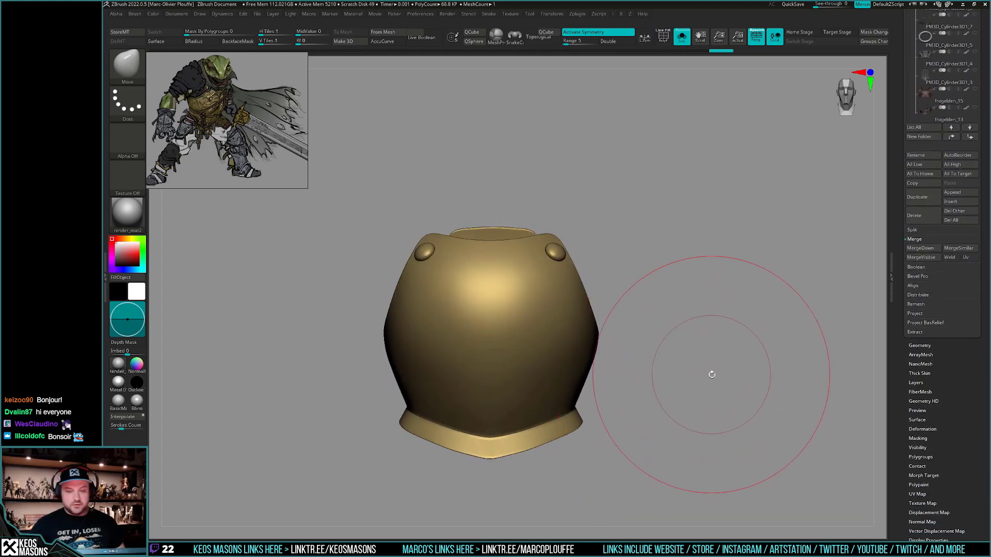
{"action": "left_click_drag", "start_coordinate": [701, 376], "coordinate": [556, 284]}
{"action": "key", "text": "w"}
{"action": "left_click", "coordinate": [545, 267], "text": "ctrl"}
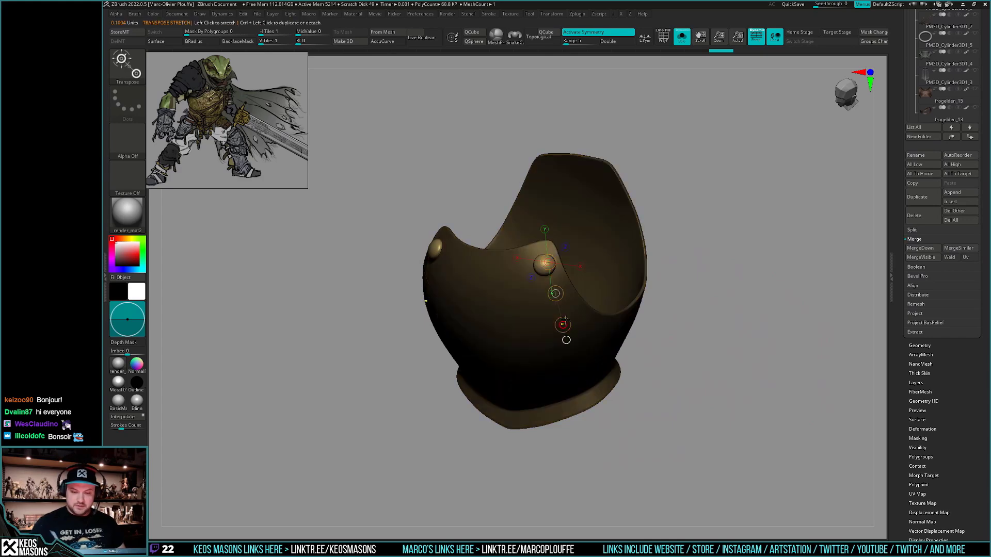
{"action": "key", "text": "q"}
{"action": "left_click", "coordinate": [712, 384], "text": "ctrl"}
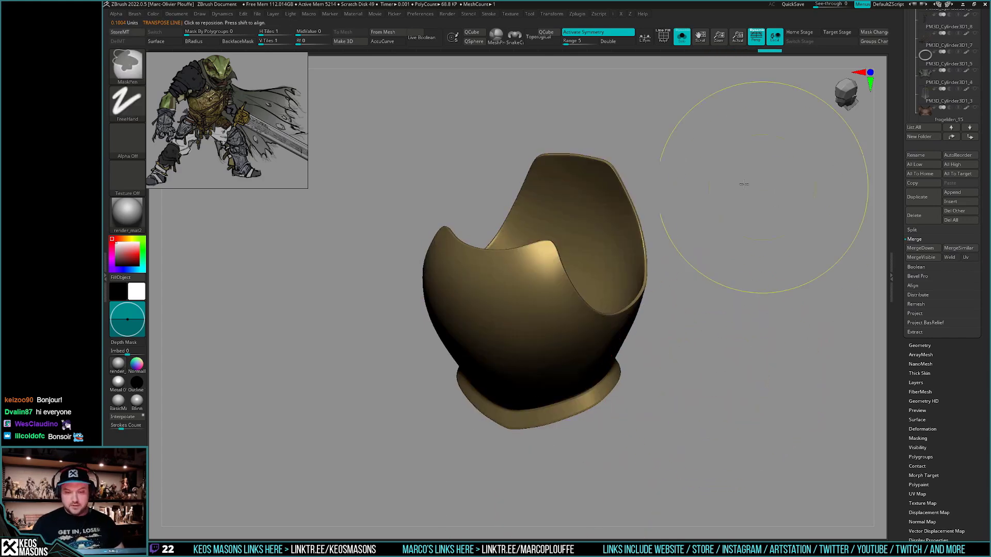
{"action": "left_click_drag", "start_coordinate": [747, 184], "coordinate": [416, 499], "text": "ctrl"}
{"action": "left_click_drag", "start_coordinate": [814, 314], "coordinate": [792, 351], "text": "ctrl"}
Select the white breastplate subtool, frogelden_14, and mirror it across its centre to make it symmetrical
{"action": "mouse_move", "coordinate": [751, 387]}
{"action": "left_mouse_down", "text": "shift"}
{"action": "mouse_move", "coordinate": [757, 373]}
{"action": "mouse_move", "coordinate": [734, 402]}
{"action": "mouse_move", "coordinate": [748, 376]}
{"action": "left_mouse_up", "text": "shift"}
{"action": "key", "text": "shift+s"}
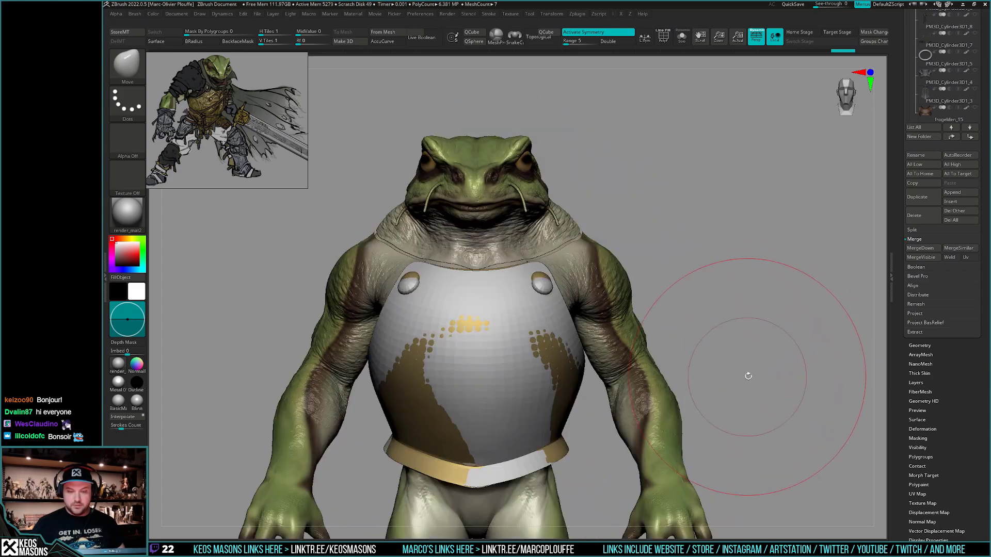
{"action": "key", "text": "shift+s"}
{"action": "left_click_drag", "start_coordinate": [898, 338], "coordinate": [895, 430]}
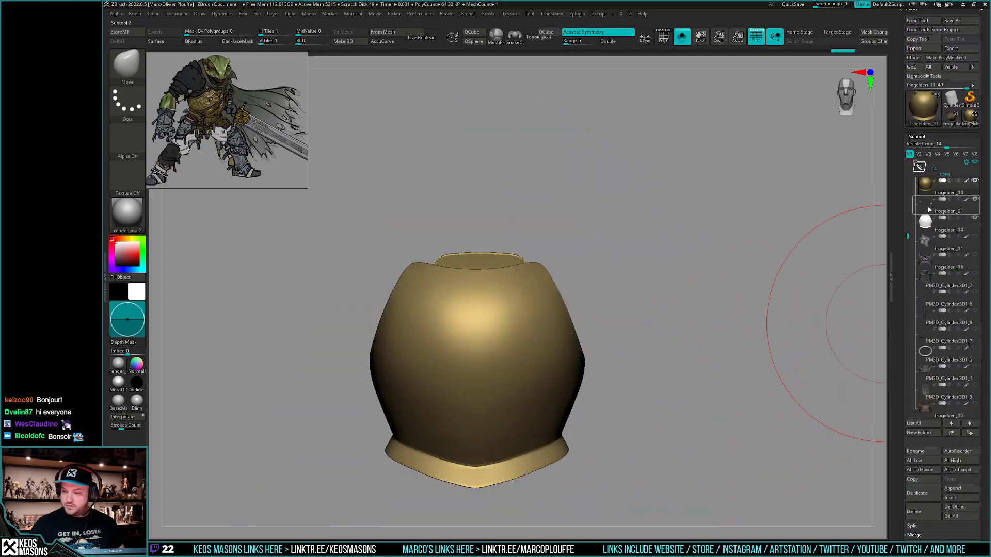
{"action": "left_click", "coordinate": [932, 224]}
{"action": "key", "text": "shift+f"}
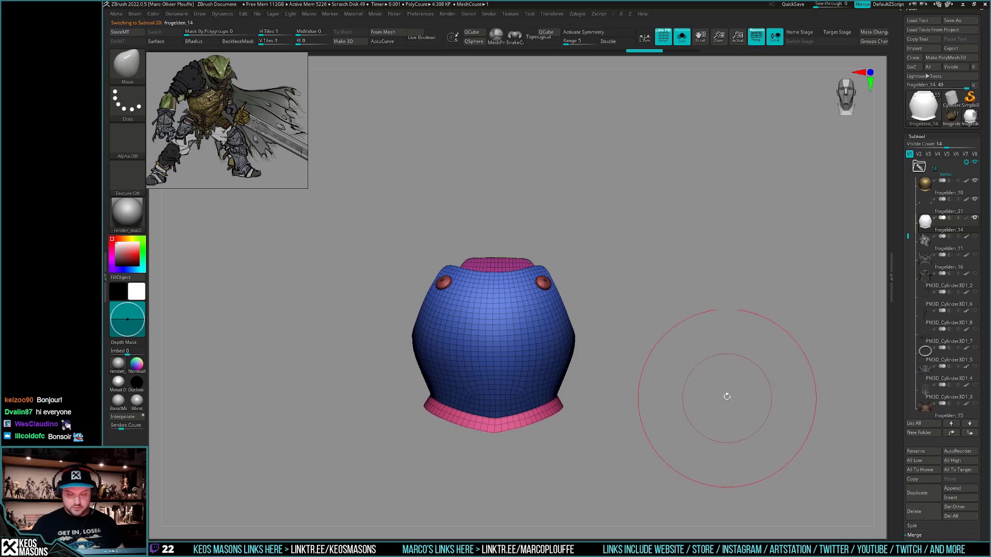
{"action": "left_click_drag", "start_coordinate": [726, 397], "coordinate": [734, 408], "text": "alt"}
{"action": "key", "text": "space"}
{"action": "left_click", "coordinate": [731, 449]}
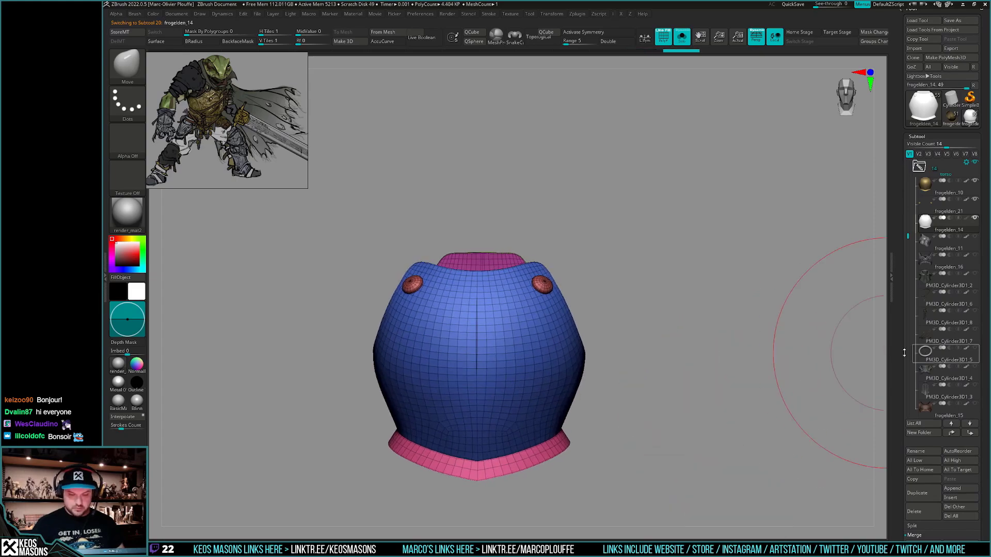
Turn off the polyframe and solo displays and delete the white breastplate subtool, skipping the deletion note until the next restart
{"action": "key", "text": "shift+f"}
{"action": "key", "text": "ctrl+shift+s"}
{"action": "mouse_move", "coordinate": [757, 398]}
{"action": "left_mouse_down"}
{"action": "mouse_move", "coordinate": [679, 407]}
{"action": "mouse_move", "coordinate": [756, 420]}
{"action": "mouse_move", "coordinate": [759, 408]}
{"action": "left_mouse_up"}
{"action": "left_click", "coordinate": [923, 512]}
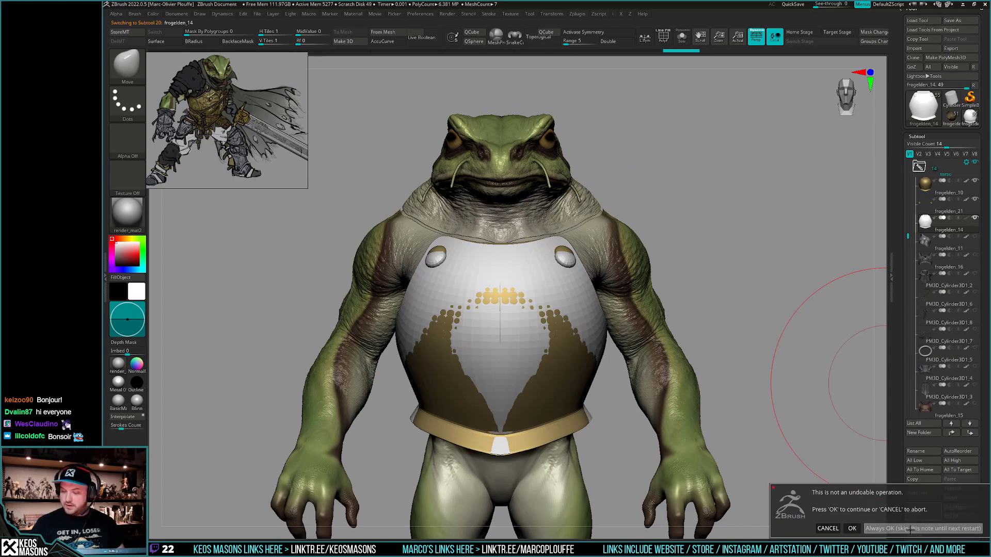
{"action": "left_click", "coordinate": [909, 528]}
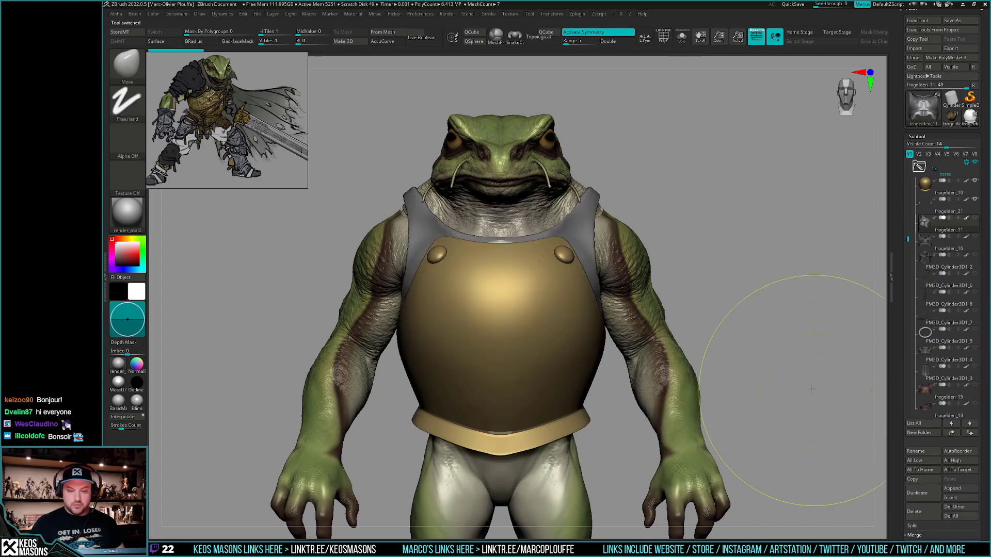
Select the chainmail subtool, frogelden_16, and briefly show the cloak, PM3D_Cylinder3D1_2, over the breastplate before hiding it again
{"action": "right_click_drag", "start_coordinate": [820, 392], "coordinate": [815, 374], "text": "ctrl"}
{"action": "mouse_move", "coordinate": [815, 374]}
{"action": "right_mouse_down"}
{"action": "mouse_move", "coordinate": [768, 379]}
{"action": "mouse_move", "coordinate": [812, 370]}
{"action": "mouse_move", "coordinate": [798, 378]}
{"action": "right_mouse_up"}
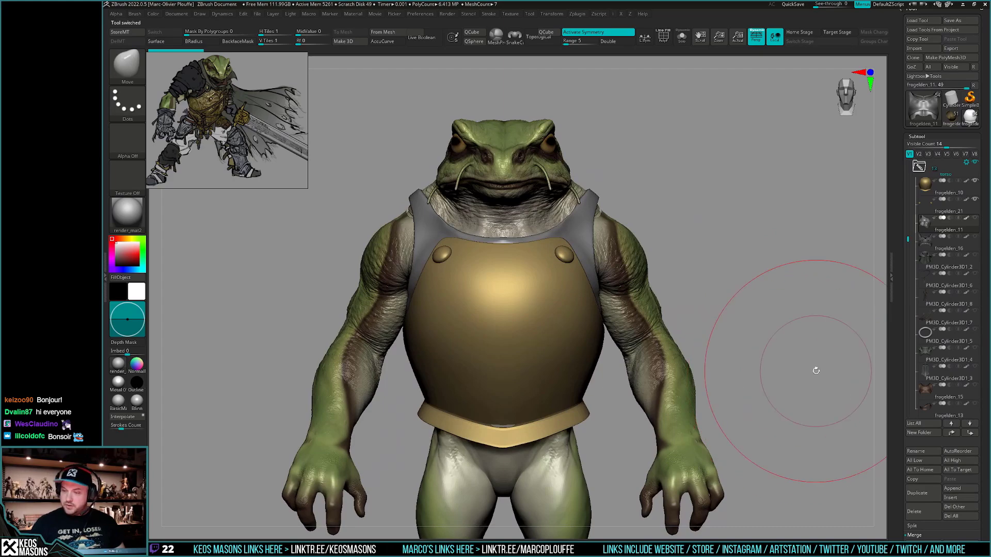
{"action": "mouse_move", "coordinate": [771, 342]}
{"action": "right_mouse_down"}
{"action": "mouse_move", "coordinate": [799, 344]}
{"action": "mouse_move", "coordinate": [777, 343]}
{"action": "right_mouse_up"}
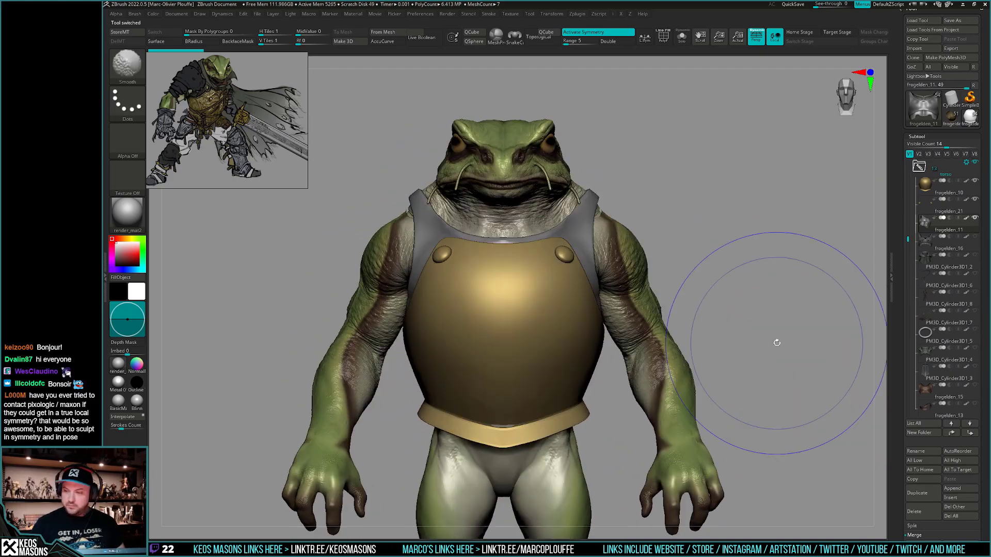
{"action": "left_click", "coordinate": [942, 241]}
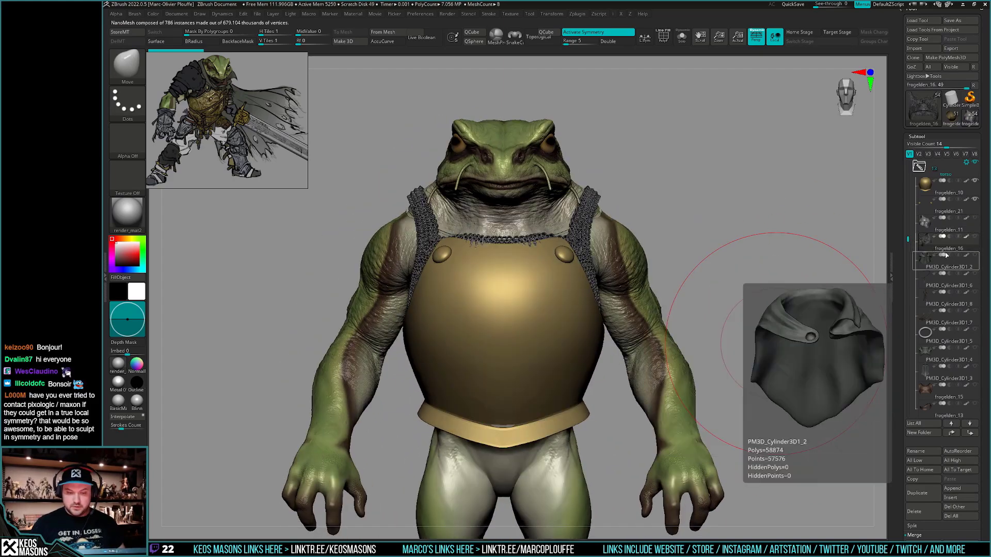
{"action": "left_click", "coordinate": [976, 258]}
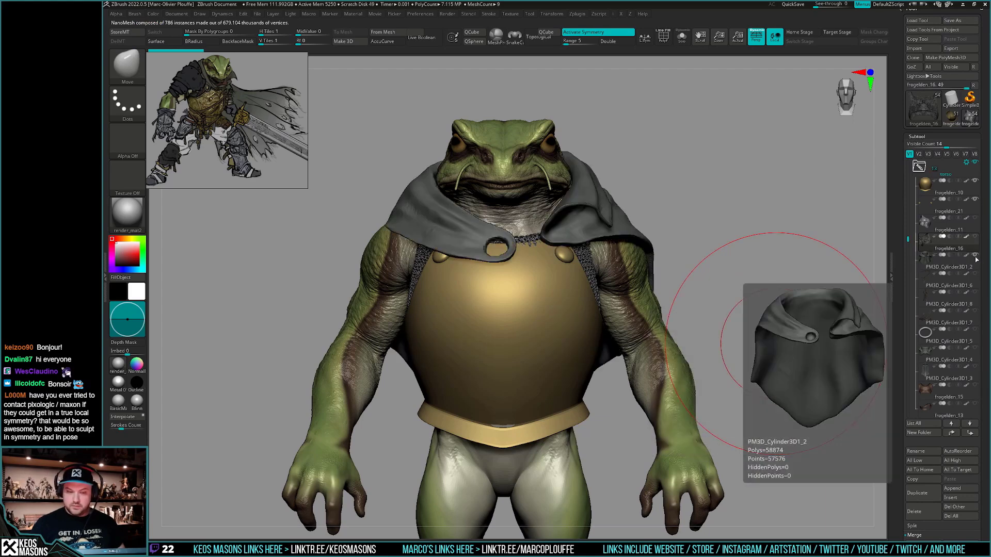
{"action": "left_click", "coordinate": [975, 257]}
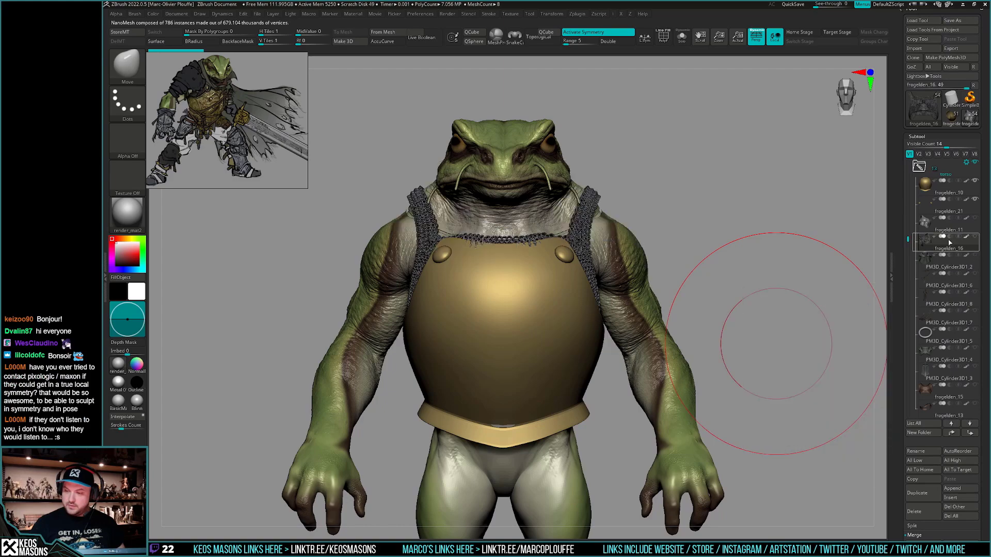
Show the pants folder's skirt armour and leg pieces and hide the purple pouch at the hip
{"action": "scroll", "coordinate": [917, 242], "scroll_direction": "down", "scroll_amount": 6}
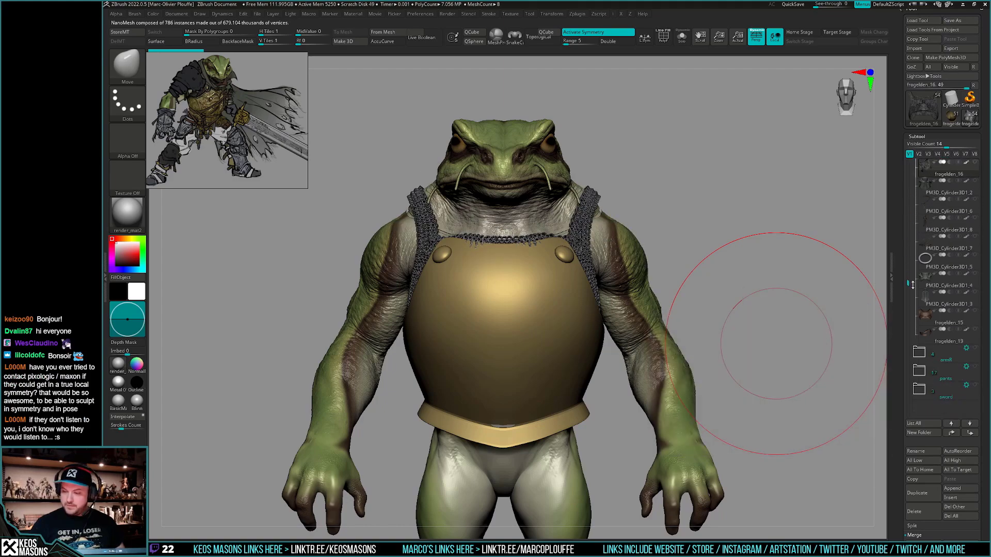
{"action": "left_click", "coordinate": [975, 329]}
{"action": "left_click_drag", "start_coordinate": [798, 415], "coordinate": [792, 344], "text": "alt"}
{"action": "mouse_move", "coordinate": [792, 345]}
{"action": "left_mouse_down"}
{"action": "mouse_move", "coordinate": [774, 344]}
{"action": "mouse_move", "coordinate": [795, 343]}
{"action": "left_mouse_up"}
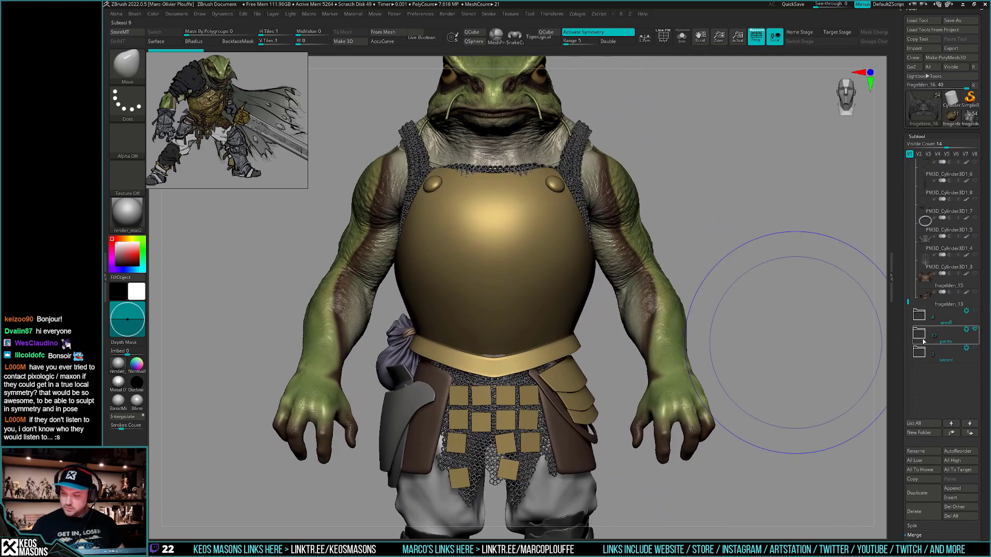
{"action": "left_click_drag", "start_coordinate": [908, 247], "coordinate": [909, 315]}
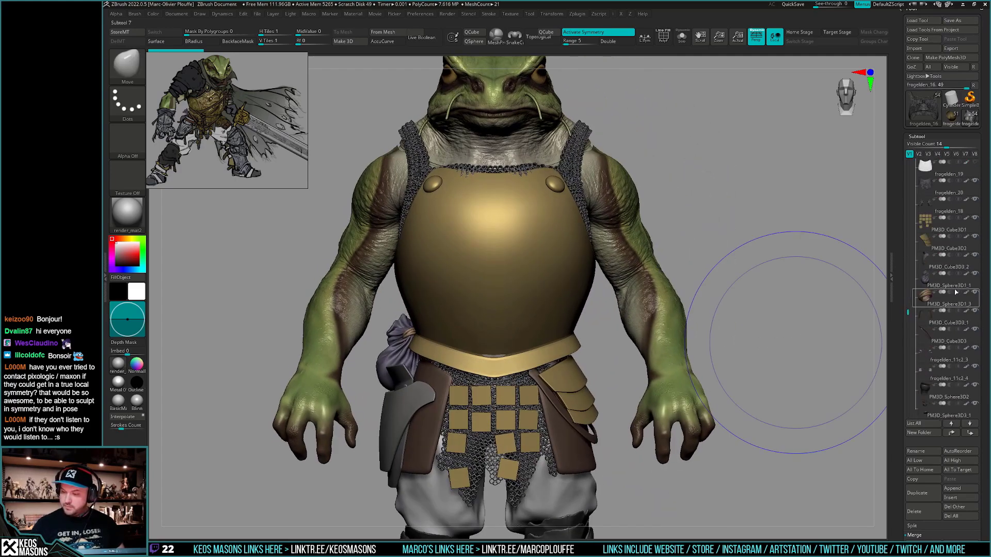
{"action": "left_click", "coordinate": [976, 293]}
{"action": "left_click_drag", "start_coordinate": [760, 342], "coordinate": [753, 369]}
{"action": "left_click_drag", "start_coordinate": [907, 290], "coordinate": [908, 216]}
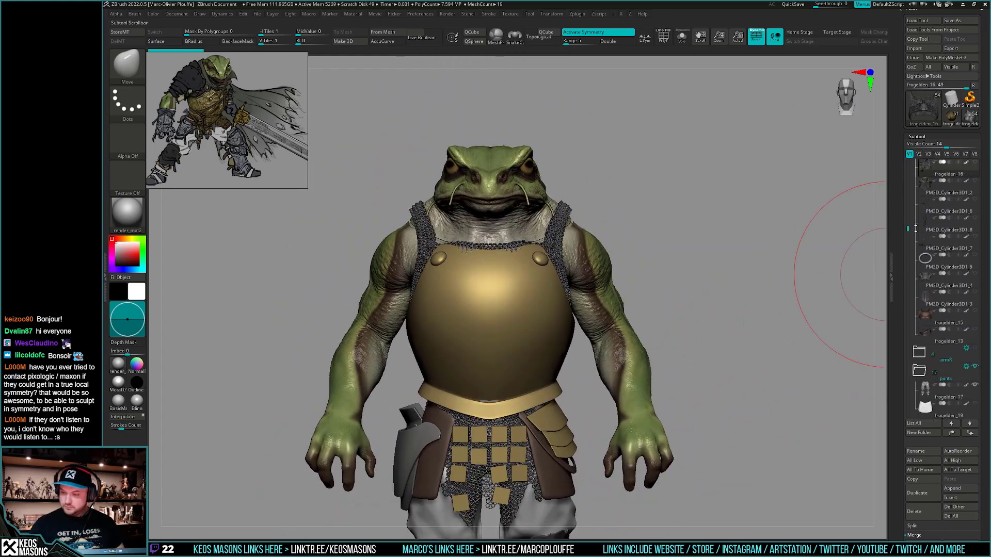
Show the brown leather vest, frogelden_15, and the collar, frogelden_13, around the breastplate
{"action": "left_click", "coordinate": [930, 320]}
{"action": "mouse_move", "coordinate": [929, 321]}
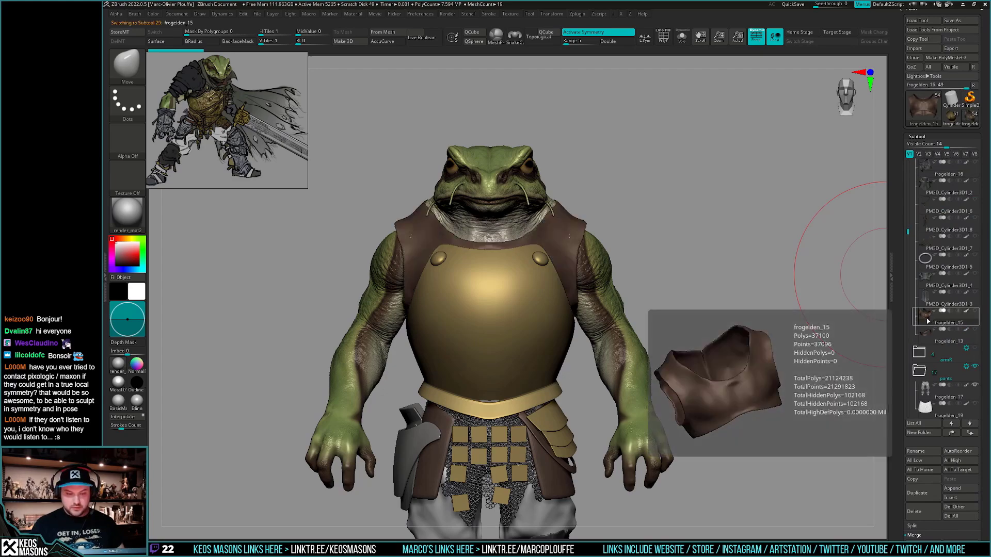
{"action": "mouse_move", "coordinate": [817, 346]}
{"action": "left_mouse_down"}
{"action": "mouse_move", "coordinate": [757, 349]}
{"action": "mouse_move", "coordinate": [821, 349]}
{"action": "left_mouse_up"}
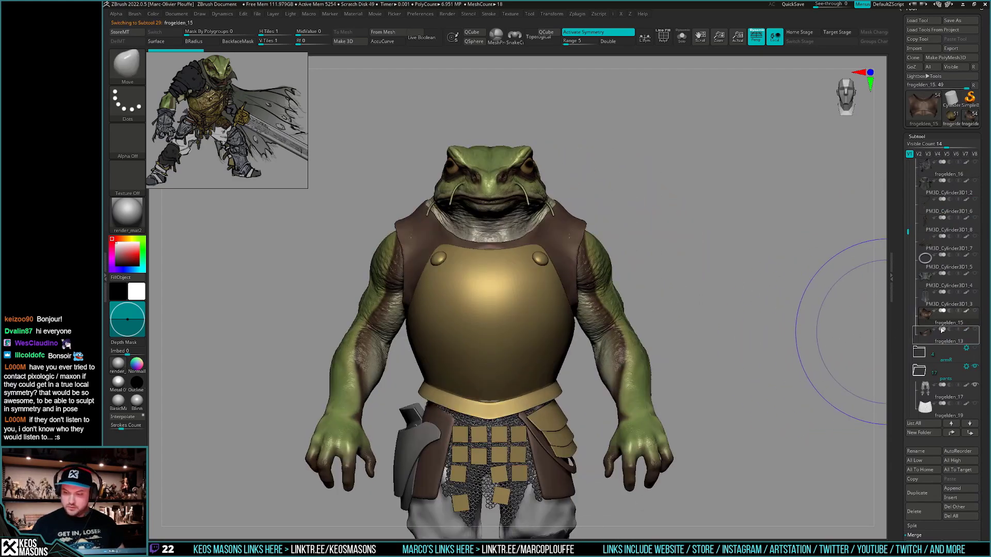
{"action": "left_click", "coordinate": [928, 341]}
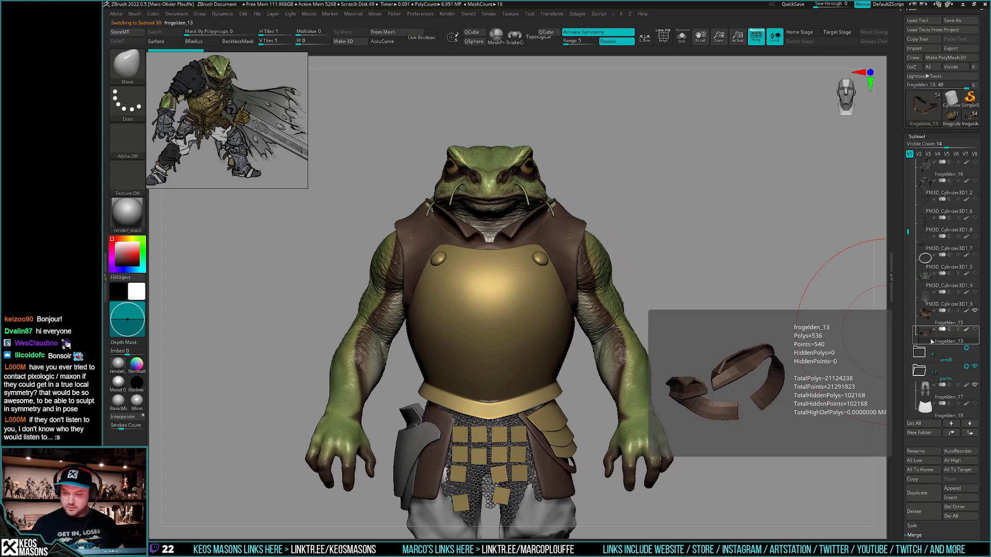
Preview the cape, PM3D_Cylinder3D1_3, and the ring, PM3D_Cylinder3D1_5, and show the grey shoulder drapes, PM3D_Cylinder3D1_4
{"action": "left_click", "coordinate": [925, 302]}
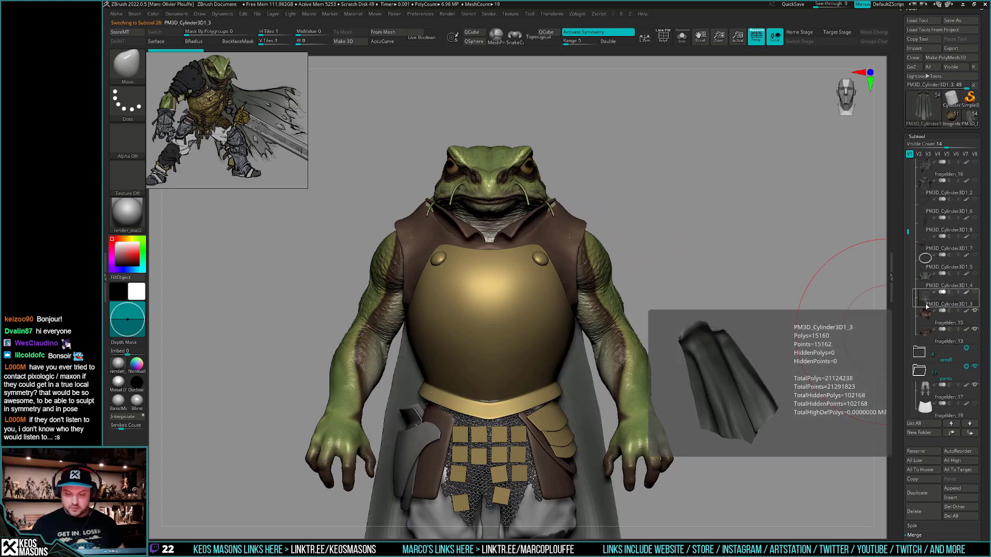
{"action": "left_click", "coordinate": [927, 248]}
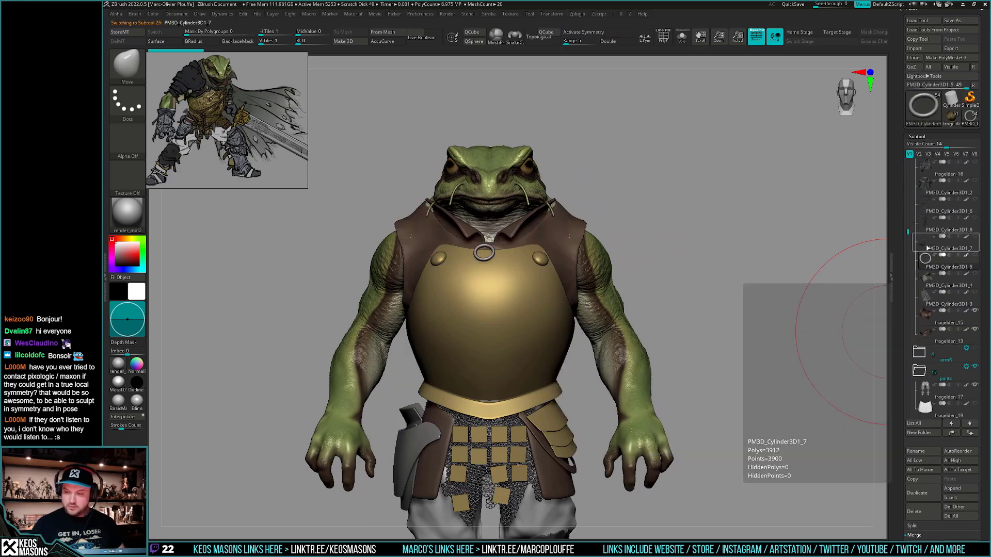
{"action": "left_click", "coordinate": [928, 284]}
{"action": "left_click_drag", "start_coordinate": [822, 347], "coordinate": [825, 347]}
Preview the rope pieces PM3D_Cylinder3D1_7, PM3D_Cylinder3D1_8 and PM3D_Cylinder3D1_6 one after another over the breastplate
{"action": "left_click", "coordinate": [925, 261]}
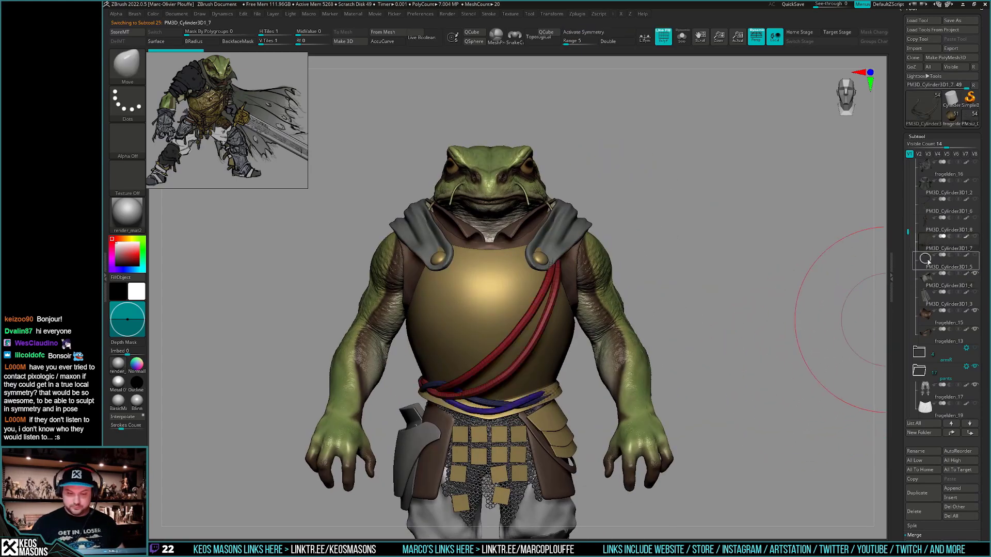
{"action": "left_click", "coordinate": [927, 227]}
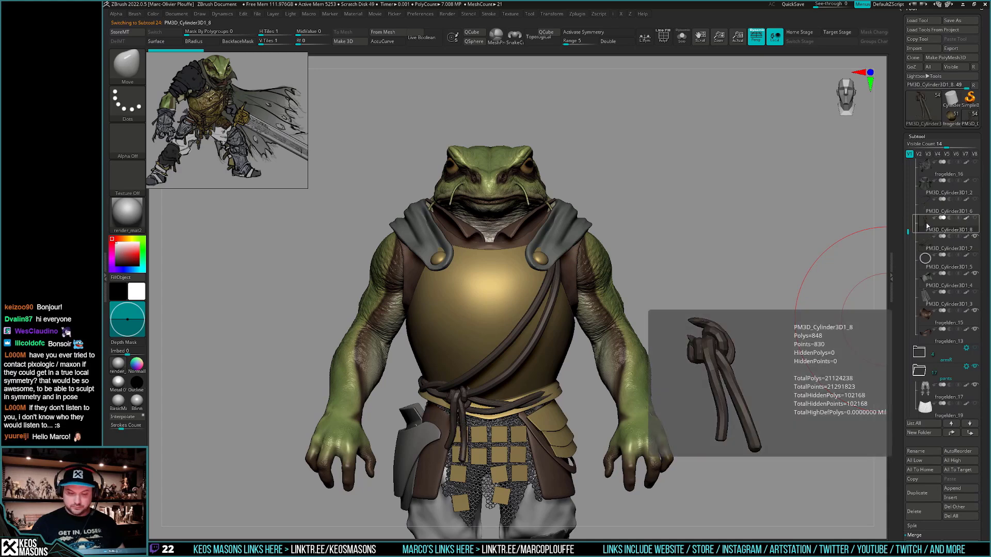
{"action": "left_click", "coordinate": [925, 191]}
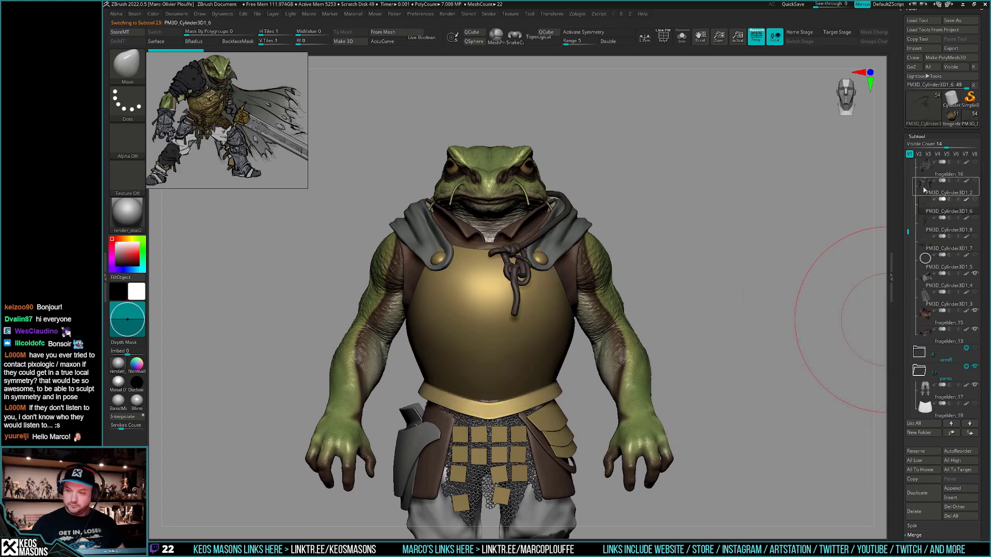
{"action": "left_click", "coordinate": [924, 189]}
Show the chainmail, frogelden_16, check the frogelden_11 subtool, and reselect the chainmail
{"action": "left_click", "coordinate": [924, 169]}
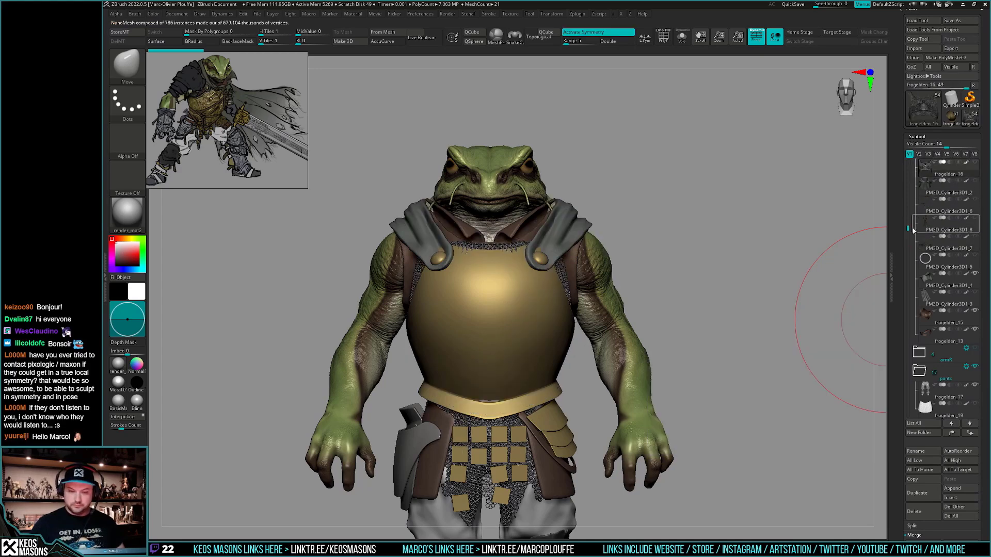
{"action": "scroll", "coordinate": [928, 187], "scroll_direction": "up", "scroll_amount": 3}
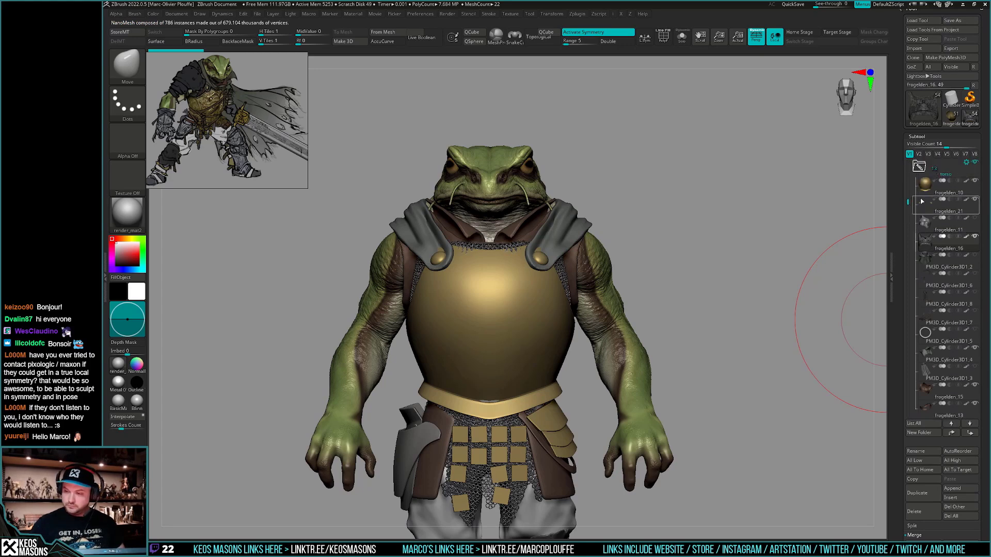
{"action": "left_click", "coordinate": [927, 226]}
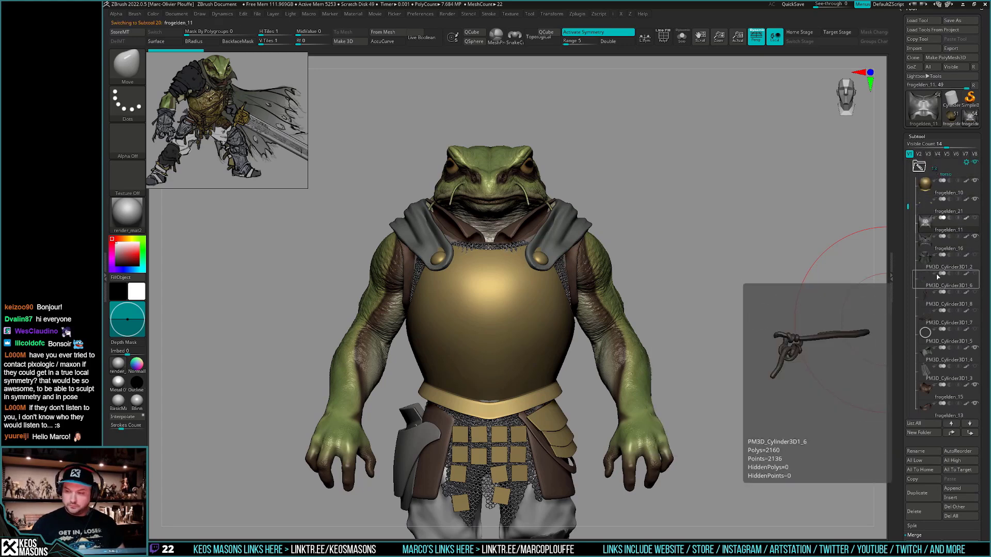
{"action": "left_click", "coordinate": [925, 241]}
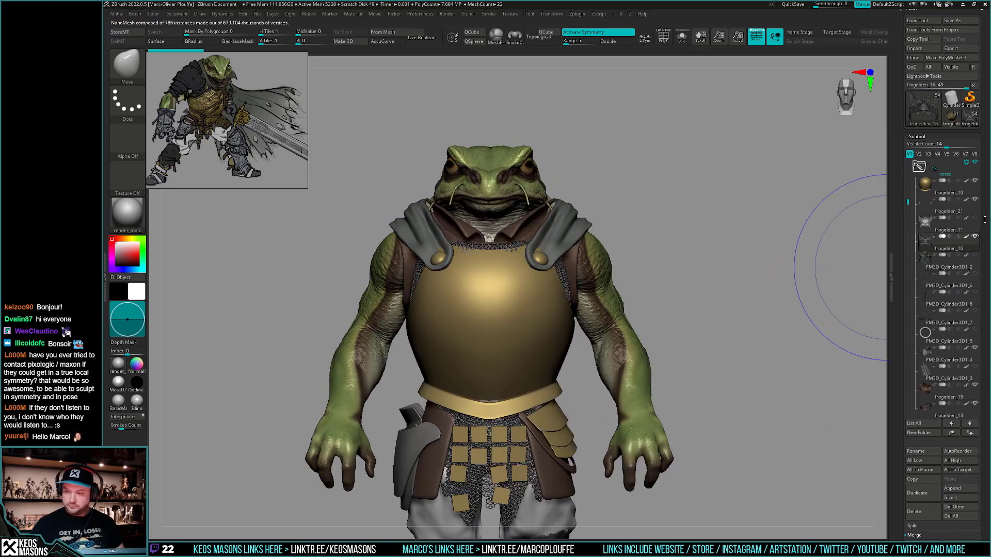
Examine how the collar, shoulder drapes and chainmail fit around the breastplate from the front and at an angle
{"action": "key", "text": "shift+s"}
{"action": "key", "text": "shift+s"}
{"action": "left_click_drag", "start_coordinate": [774, 217], "coordinate": [789, 330], "text": "alt"}
{"action": "key", "text": "space"}
{"action": "mouse_move", "coordinate": [550, 334]}
{"action": "left_mouse_down"}
{"action": "mouse_move", "coordinate": [534, 334]}
{"action": "mouse_move", "coordinate": [543, 358]}
{"action": "left_mouse_up"}
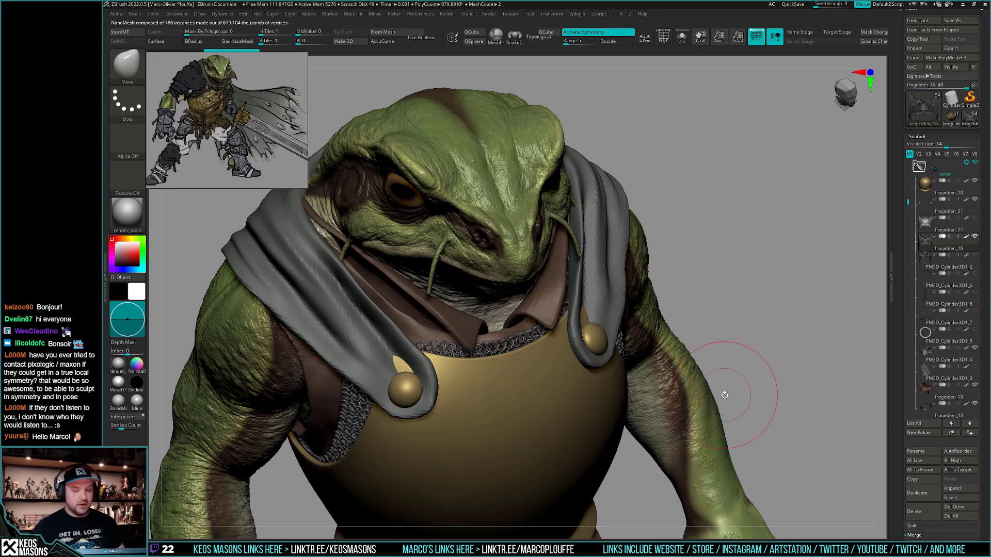
{"action": "mouse_move", "coordinate": [724, 394]}
{"action": "left_mouse_down", "text": "alt"}
{"action": "mouse_move", "coordinate": [716, 354]}
{"action": "mouse_move", "coordinate": [716, 386]}
{"action": "mouse_move", "coordinate": [762, 419]}
{"action": "mouse_move", "coordinate": [699, 397]}
{"action": "mouse_move", "coordinate": [720, 413]}
{"action": "left_mouse_up", "text": "alt"}
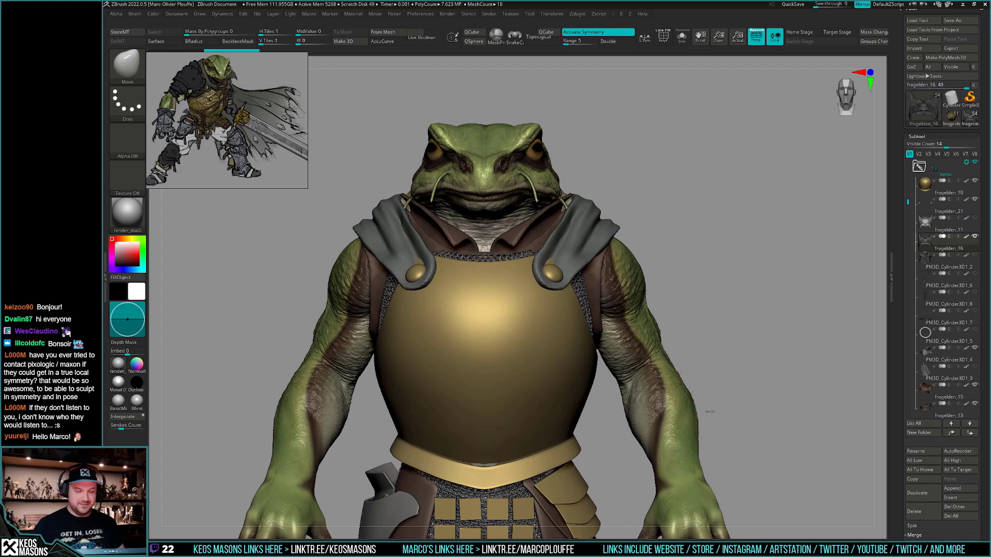
{"action": "left_click_drag", "start_coordinate": [709, 411], "coordinate": [726, 422]}
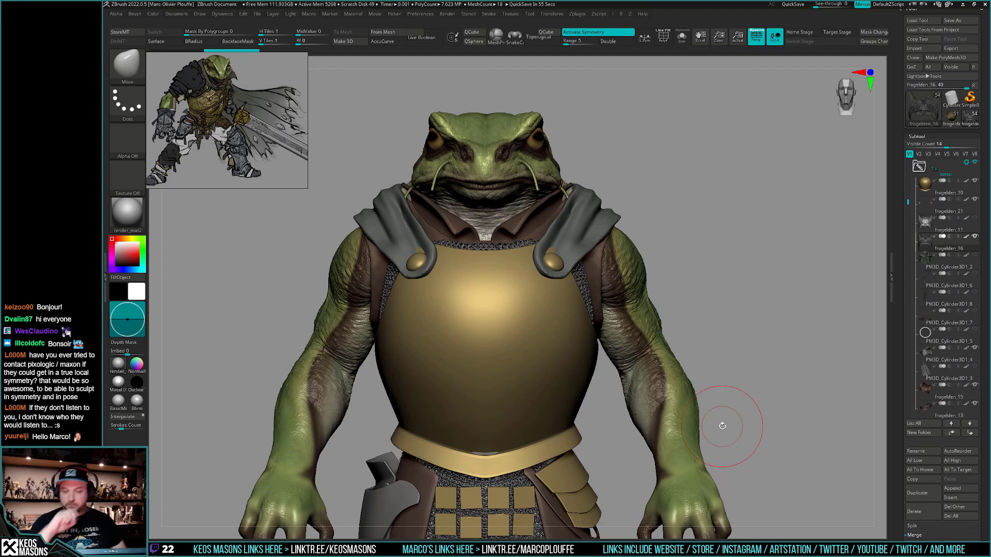
{"action": "right_click_drag", "start_coordinate": [653, 312], "coordinate": [572, 381], "text": "alt"}
{"action": "right_click", "coordinate": [549, 351]}
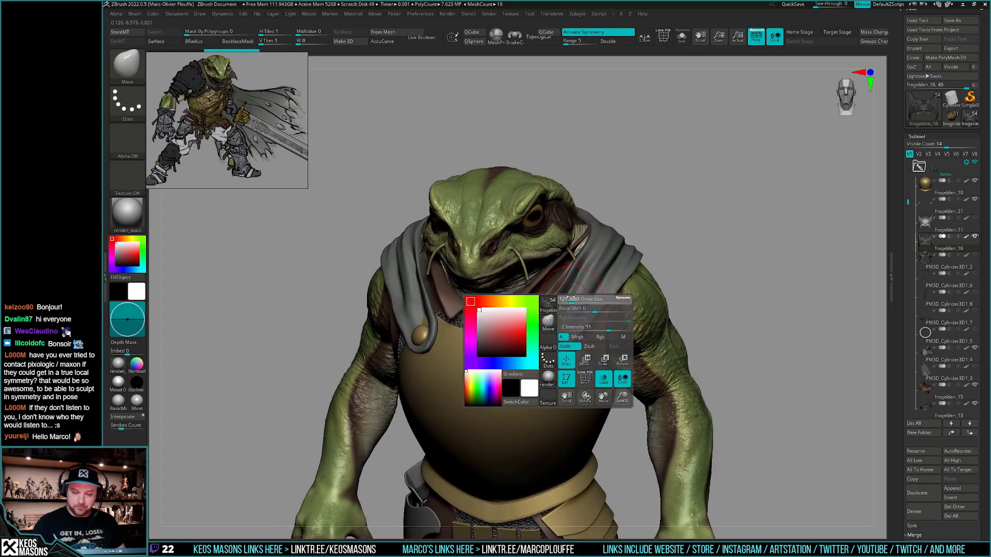
Select the gold breastplate subtool, frogelden_10, on the model
{"action": "left_click", "coordinate": [559, 327], "text": "alt"}
{"action": "right_click_drag", "start_coordinate": [555, 329], "coordinate": [645, 281], "text": "shift"}
{"action": "right_click_drag", "start_coordinate": [699, 330], "coordinate": [729, 379], "text": "ctrl"}
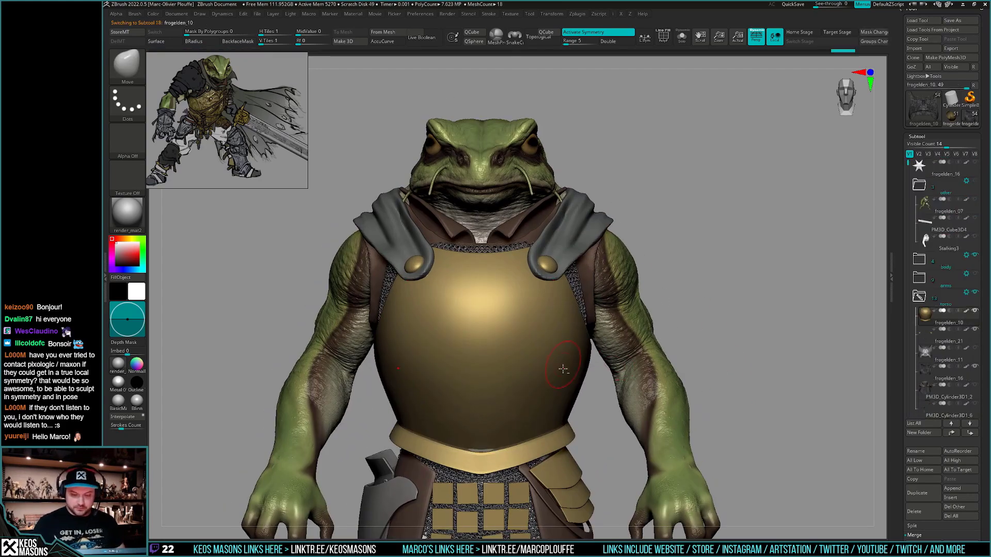
{"action": "left_click", "coordinate": [559, 354], "text": "alt"}
{"action": "mouse_move", "coordinate": [559, 355]}
{"action": "right_mouse_down"}
{"action": "mouse_move", "coordinate": [536, 368]}
{"action": "mouse_move", "coordinate": [542, 384]}
{"action": "mouse_move", "coordinate": [583, 330]}
{"action": "mouse_move", "coordinate": [722, 356]}
{"action": "right_mouse_up"}
Inspect the breastplate with the polyframe display toggled on and off, checking its topology and fit against the surrounding armour
{"action": "key", "text": "space"}
{"action": "key", "text": "shift+f"}
{"action": "key", "text": "shift+f"}
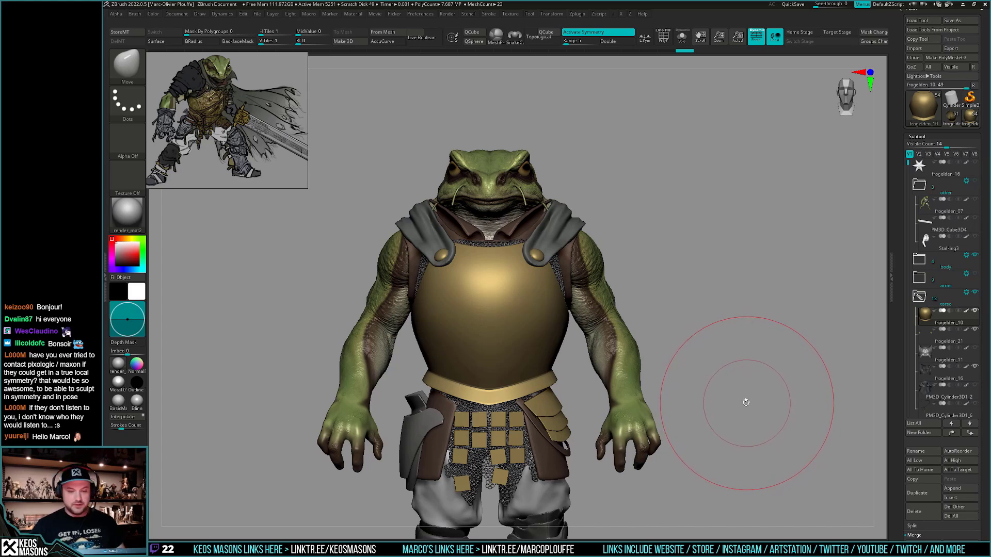
{"action": "key", "text": "shift+f"}
{"action": "mouse_move", "coordinate": [745, 403]}
{"action": "left_mouse_down"}
{"action": "mouse_move", "coordinate": [742, 385]}
{"action": "mouse_move", "coordinate": [739, 401]}
{"action": "mouse_move", "coordinate": [736, 391]}
{"action": "mouse_move", "coordinate": [750, 380]}
{"action": "mouse_move", "coordinate": [744, 405]}
{"action": "left_mouse_up"}
{"action": "key", "text": "shift+f"}
{"action": "key", "text": "alt+s"}
{"action": "key", "text": "alt+s"}
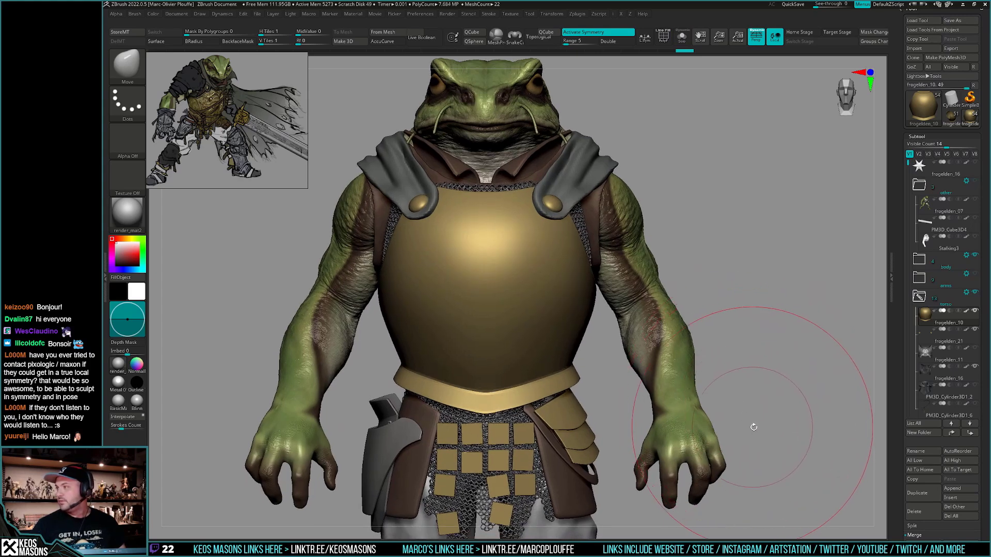
{"action": "key", "text": "shift+f"}
{"action": "key", "text": "shift+f"}
{"action": "right_click_drag", "start_coordinate": [761, 385], "coordinate": [772, 404], "text": "ctrl"}
{"action": "key", "text": "shift+f"}
{"action": "key", "text": "shift+f"}
{"action": "right_click_drag", "start_coordinate": [772, 405], "coordinate": [768, 391], "text": "ctrl"}
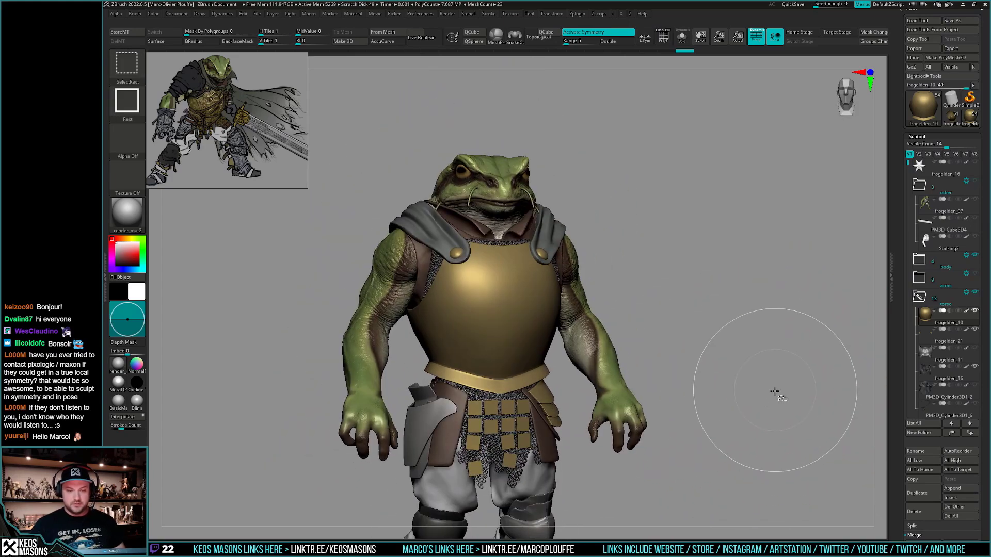
Save the tool in the frogelden folder as frogelden_17_polish
{"action": "key", "text": "ctrl+s"}
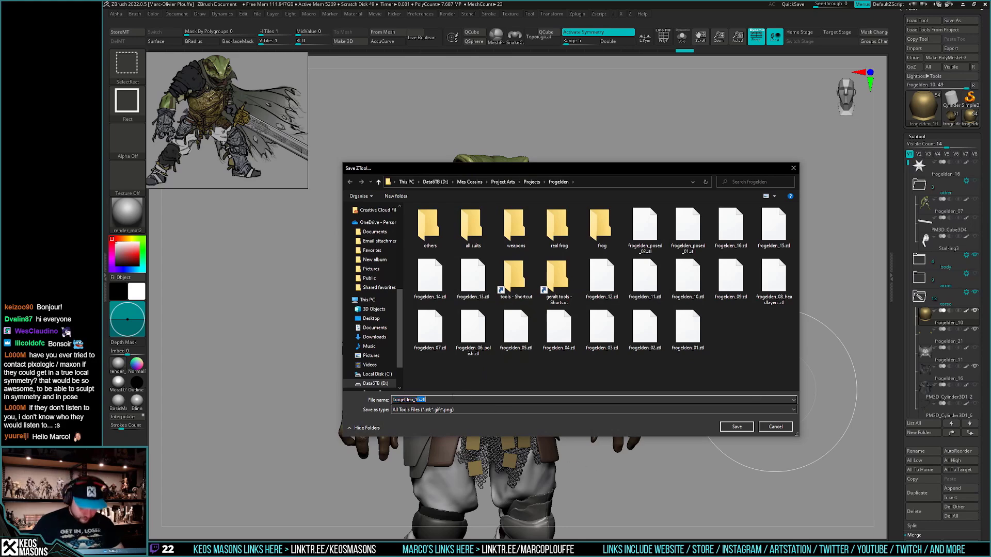
{"action": "type", "text": "frogelden_17_poli"}
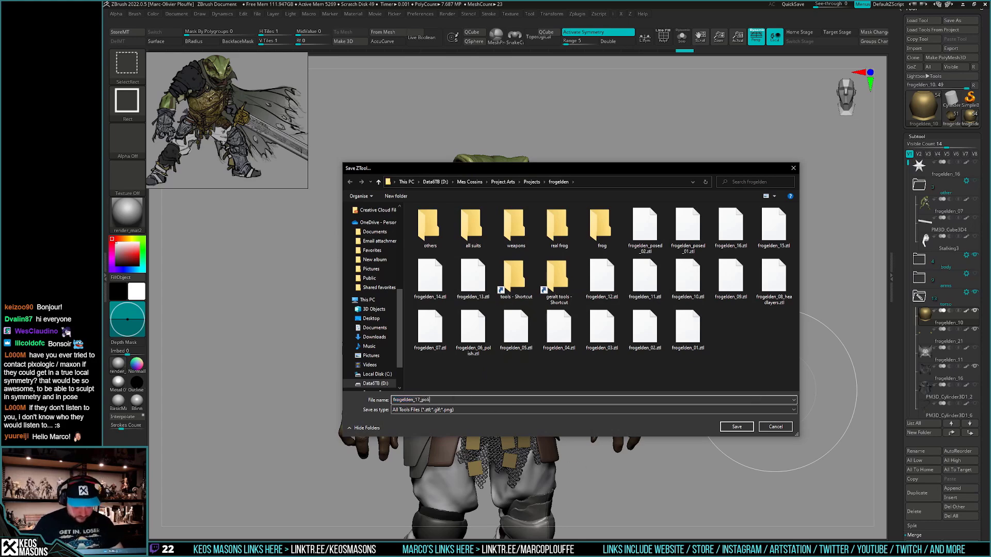
{"action": "type", "text": "sh"}
{"action": "key", "text": "Return"}
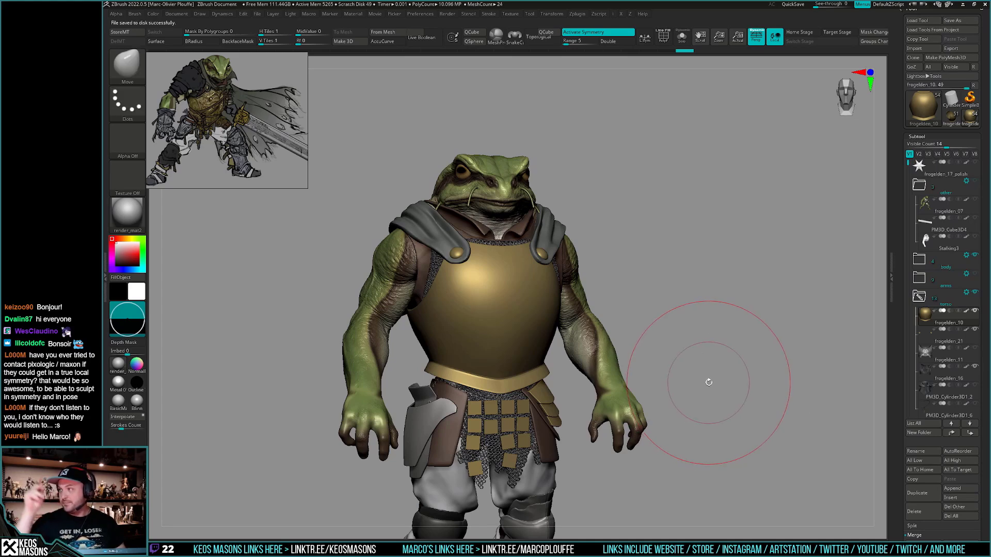
{"action": "left_click_drag", "start_coordinate": [708, 382], "coordinate": [740, 332], "text": "shift"}
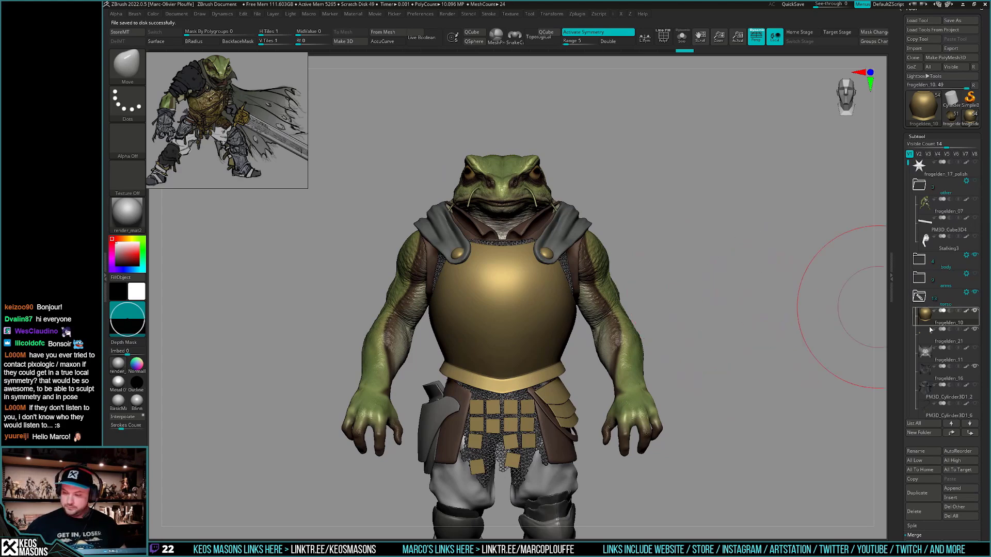
Show the arms folder's gauntlet and wrapped glove, and hide its shoulder pauldron and the sword
{"action": "left_click", "coordinate": [975, 275]}
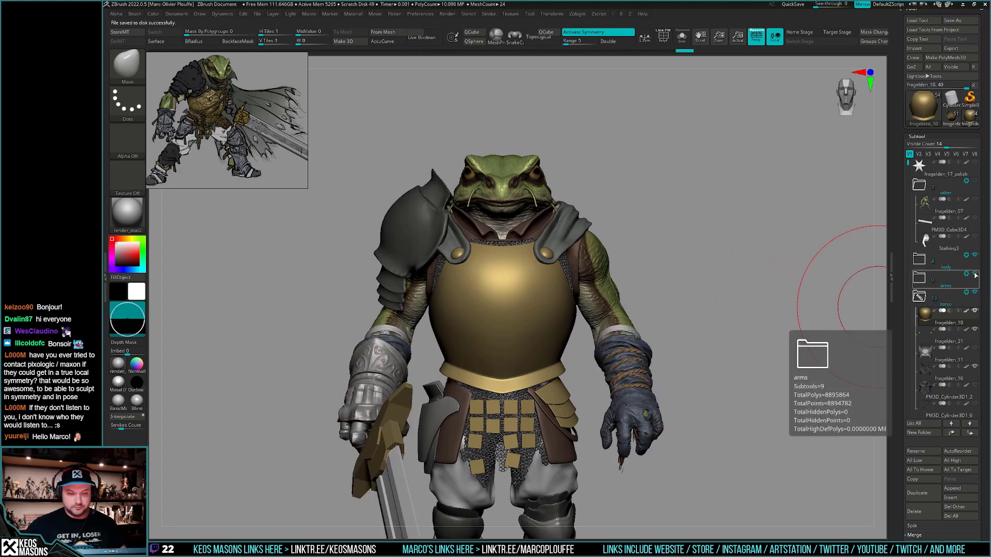
{"action": "left_click", "coordinate": [946, 278]}
{"action": "left_click", "coordinate": [934, 316]}
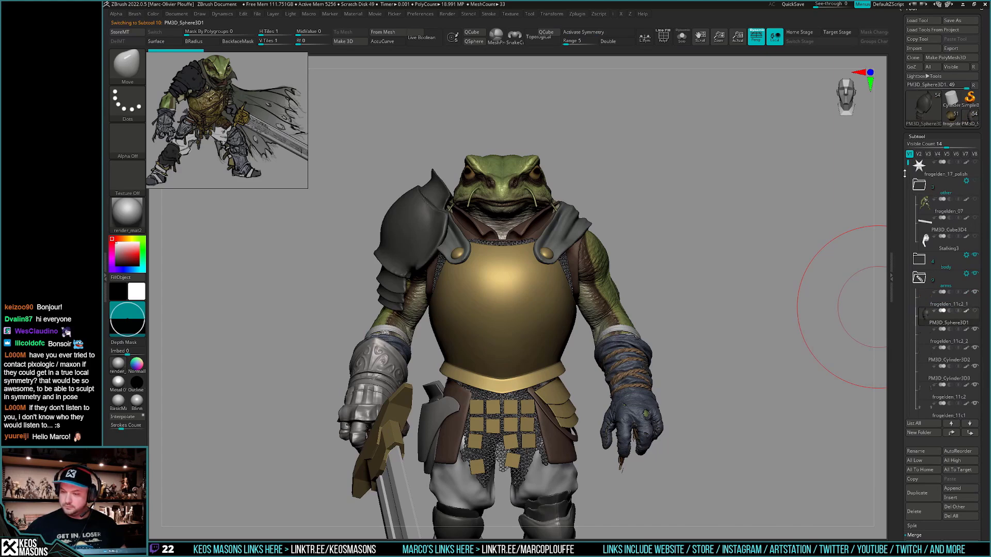
{"action": "left_click_drag", "start_coordinate": [905, 174], "coordinate": [909, 274]}
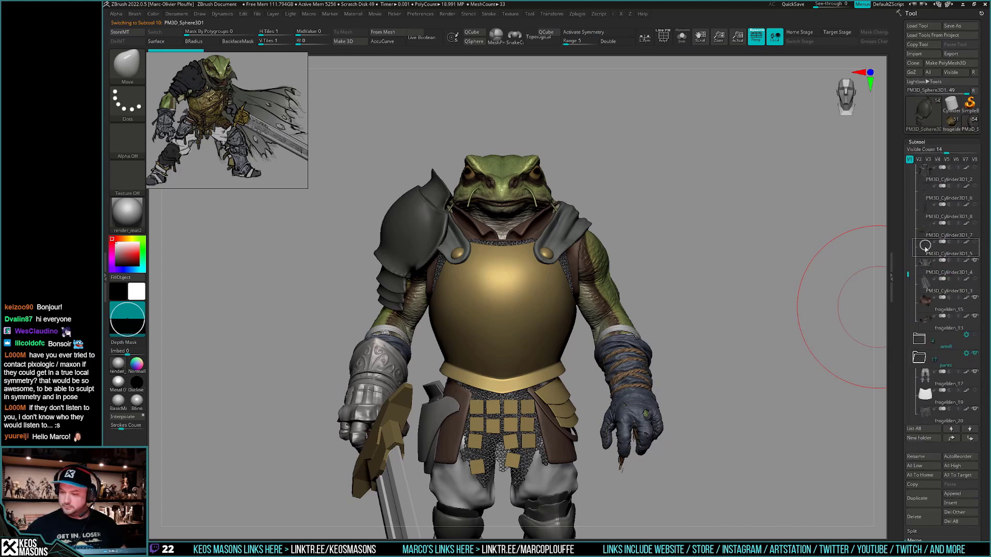
{"action": "left_click", "coordinate": [397, 479], "text": "alt"}
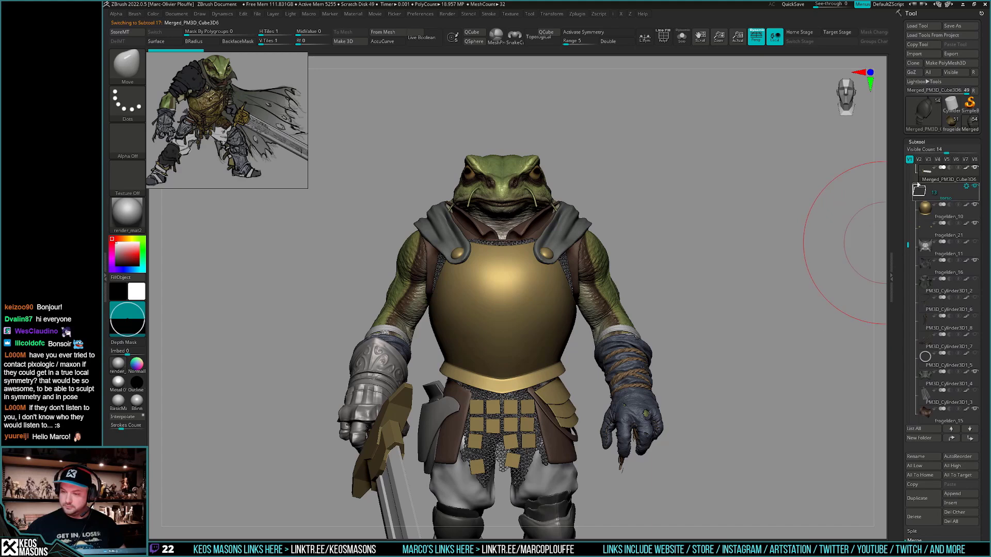
Reselect the gold breastplate, frogelden_10, and inspect the torso and arms with and without the polyframe display
{"action": "left_click", "coordinate": [925, 212]}
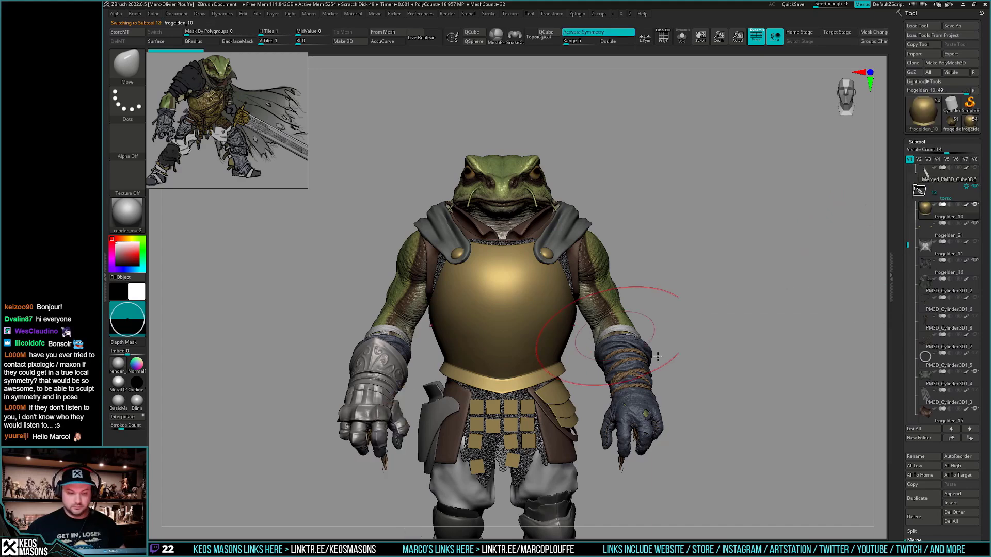
{"action": "left_click_drag", "start_coordinate": [743, 387], "coordinate": [734, 430]}
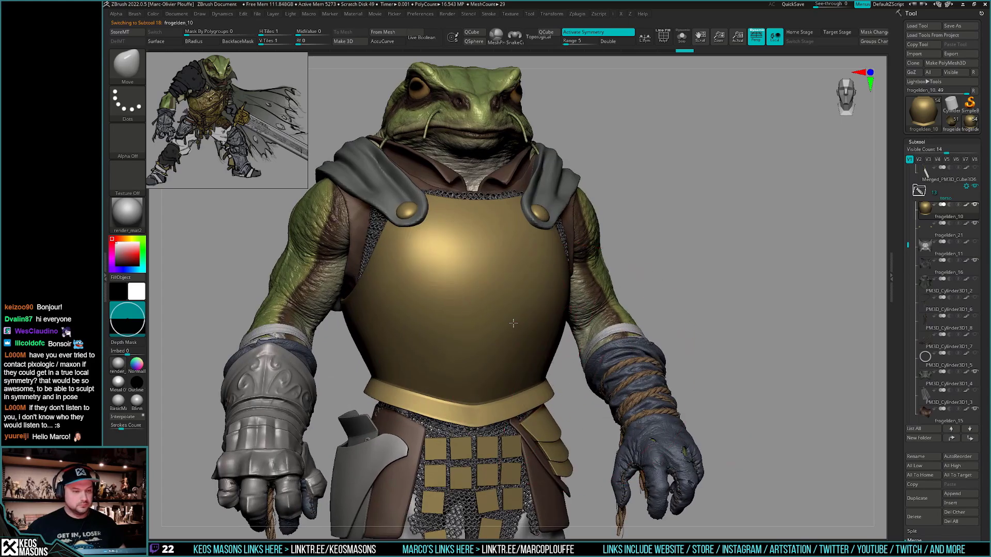
{"action": "right_click_drag", "start_coordinate": [513, 327], "coordinate": [500, 302]}
{"action": "key", "text": "shift+f"}
{"action": "key", "text": "shift+f"}
{"action": "mouse_move", "coordinate": [756, 226]}
{"action": "left_mouse_down"}
{"action": "mouse_move", "coordinate": [748, 251]}
{"action": "mouse_move", "coordinate": [755, 224]}
{"action": "left_mouse_up"}
Switch to the posed frog knight tool and examine the whole figure with its cape, armour and sword
{"action": "left_click", "coordinate": [956, 125]}
{"action": "right_click_drag", "start_coordinate": [769, 225], "coordinate": [620, 222], "text": "alt"}
{"action": "mouse_move", "coordinate": [619, 222]}
{"action": "right_mouse_down", "text": "ctrl"}
{"action": "mouse_move", "coordinate": [585, 150]}
{"action": "mouse_move", "coordinate": [612, 211]}
{"action": "right_mouse_up", "text": "ctrl"}
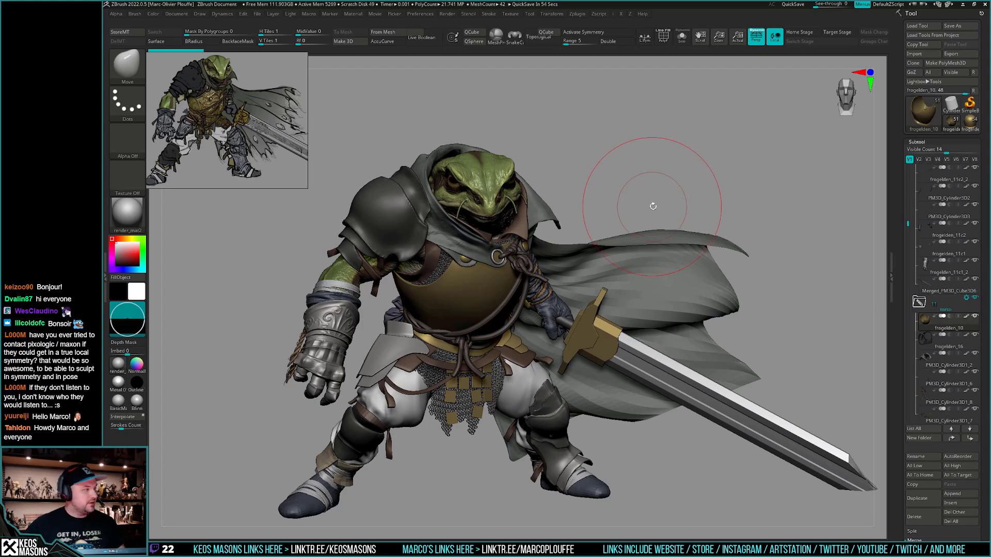
{"action": "mouse_move", "coordinate": [947, 247]}
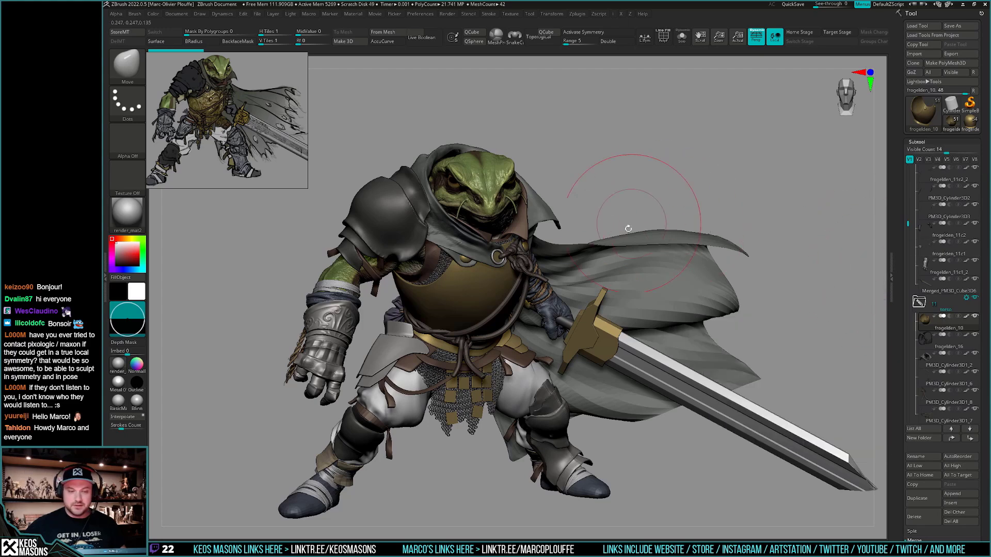
{"action": "mouse_move", "coordinate": [972, 129]}
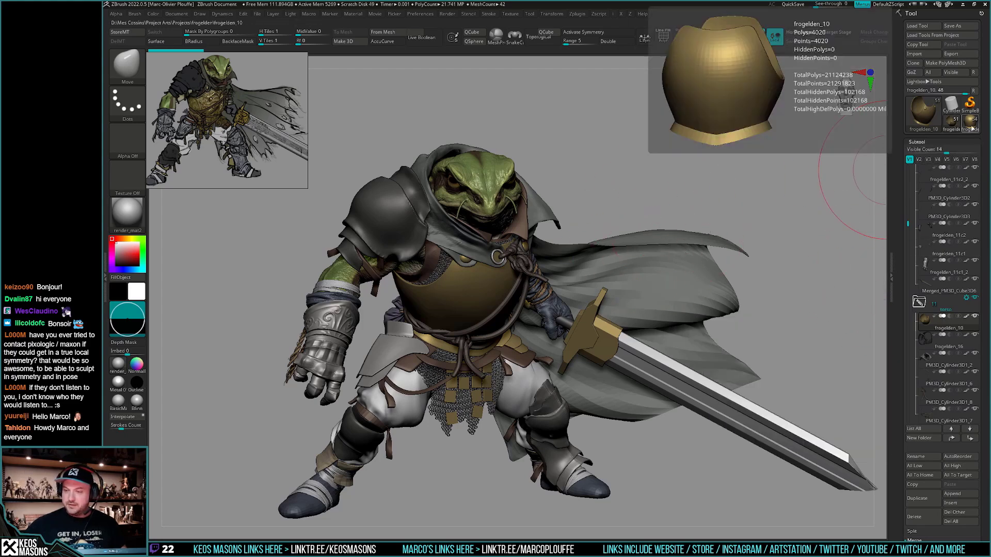
Switch back to the unposed frog knight tool and review its torso and arms from the front
{"action": "left_click", "coordinate": [971, 128]}
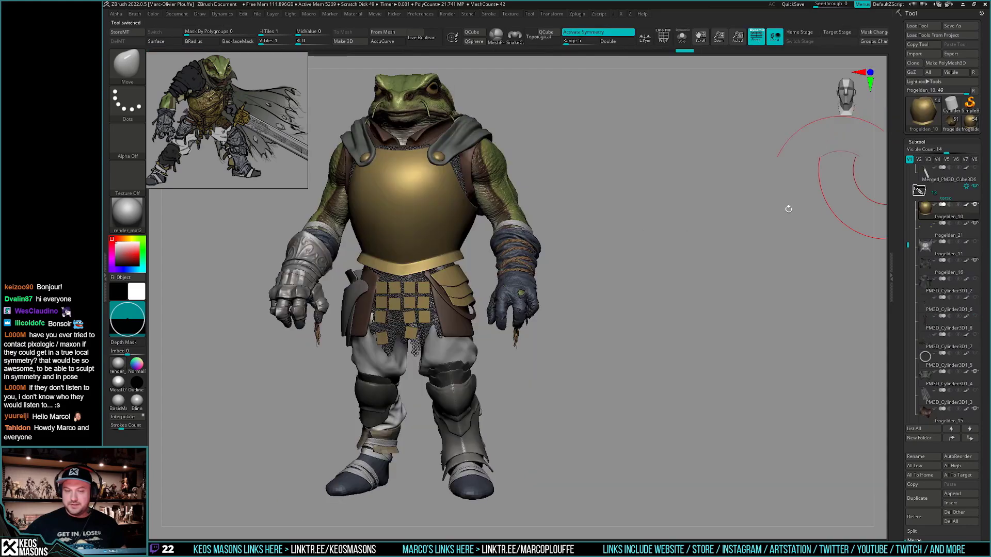
{"action": "right_click_drag", "start_coordinate": [471, 232], "coordinate": [576, 287], "text": "alt"}
{"action": "right_click_drag", "start_coordinate": [576, 287], "coordinate": [529, 215], "text": "ctrl"}
{"action": "mouse_move", "coordinate": [529, 214]}
{"action": "right_mouse_down", "text": "alt"}
{"action": "mouse_move", "coordinate": [522, 278]}
{"action": "mouse_move", "coordinate": [560, 311]}
{"action": "mouse_move", "coordinate": [579, 286]}
{"action": "right_mouse_up", "text": "alt"}
{"action": "mouse_move", "coordinate": [703, 340]}
{"action": "right_mouse_down", "text": "alt"}
{"action": "mouse_move", "coordinate": [714, 369]}
{"action": "mouse_move", "coordinate": [680, 381]}
{"action": "mouse_move", "coordinate": [697, 388]}
{"action": "mouse_move", "coordinate": [711, 379]}
{"action": "right_mouse_up", "text": "alt"}
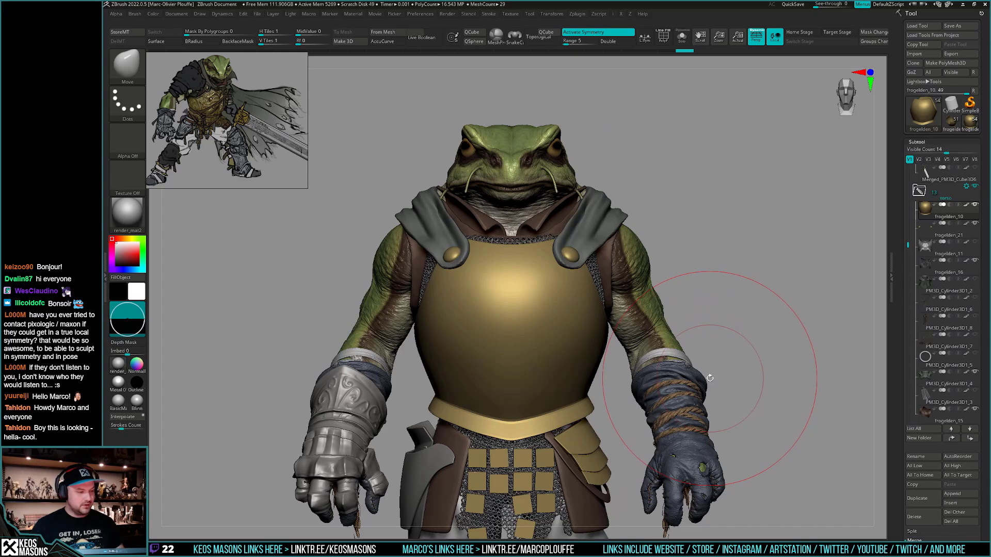
Load the twisted-rope brush Torsade_for_ring from the brush library and put the reference image back above the model's shoulder
{"action": "right_click_drag", "start_coordinate": [738, 379], "coordinate": [762, 380]}
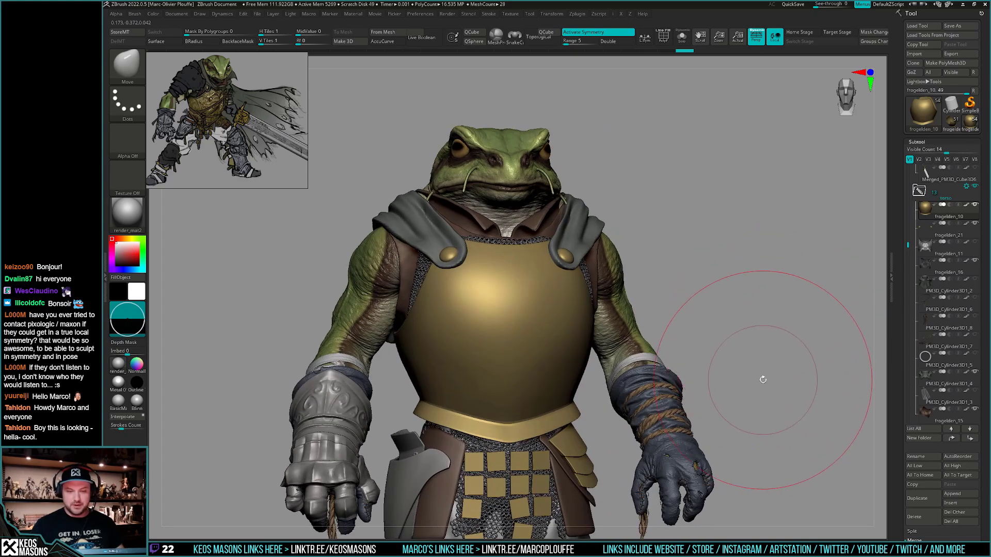
{"action": "key", "text": "comma"}
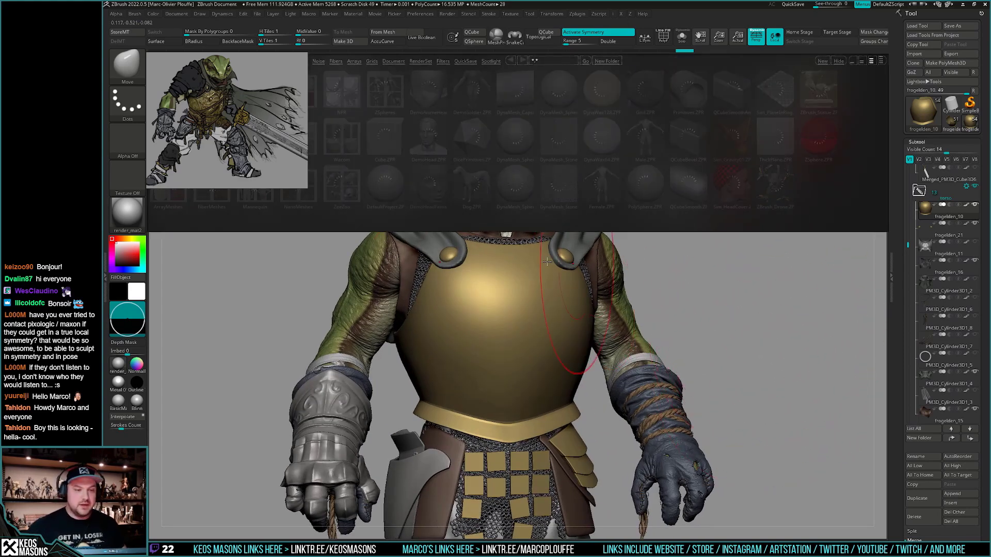
{"action": "left_click_drag", "start_coordinate": [268, 77], "coordinate": [271, 319]}
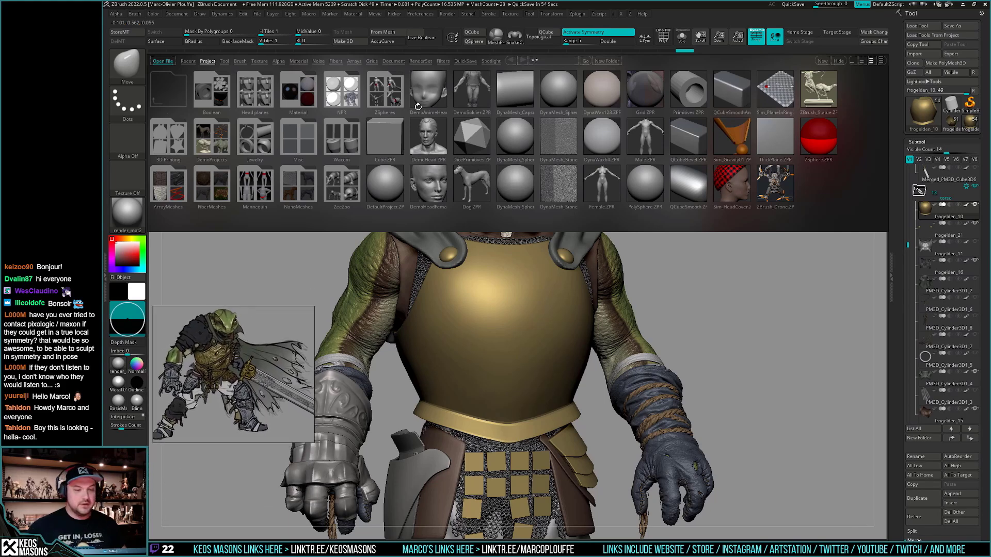
{"action": "left_click", "coordinate": [241, 61]}
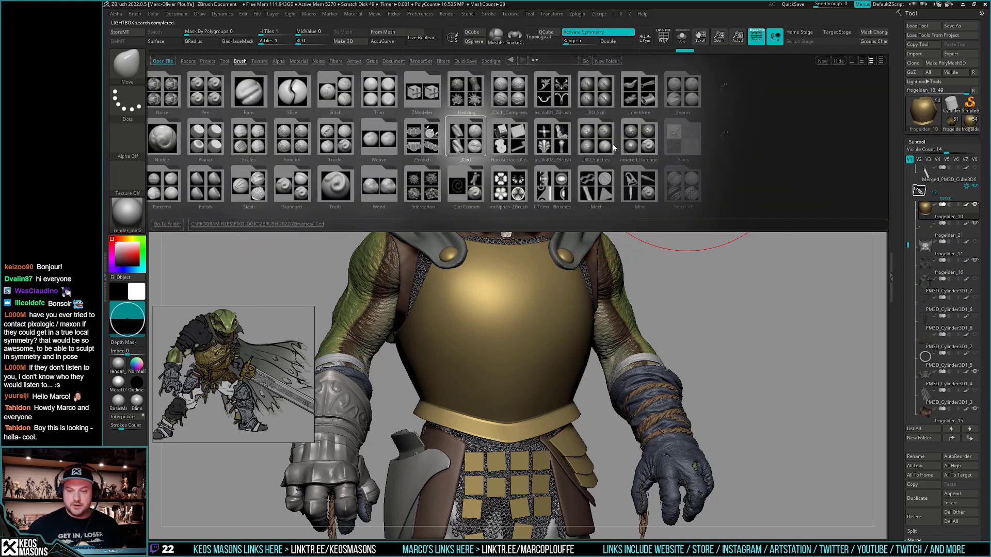
{"action": "double_click", "coordinate": [636, 186]}
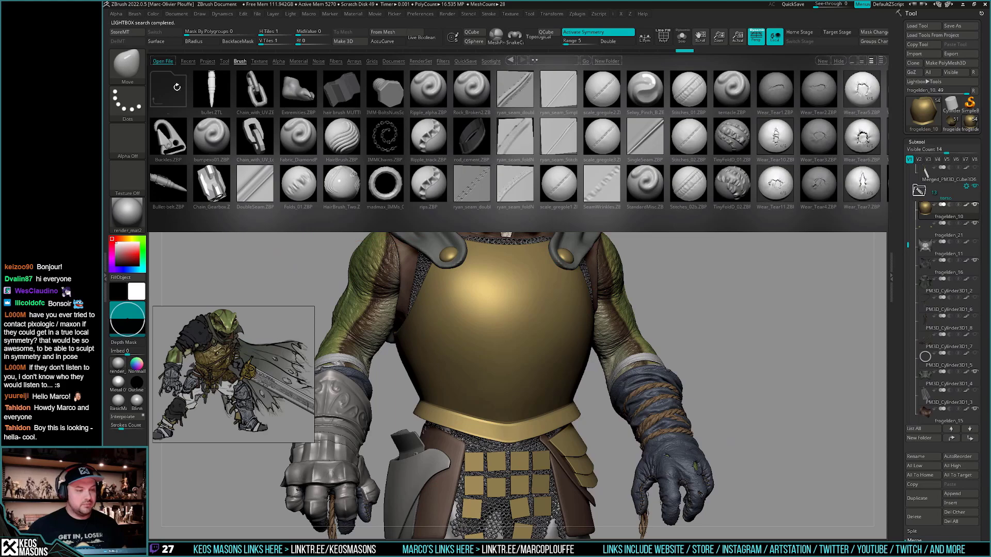
{"action": "left_click", "coordinate": [176, 88]}
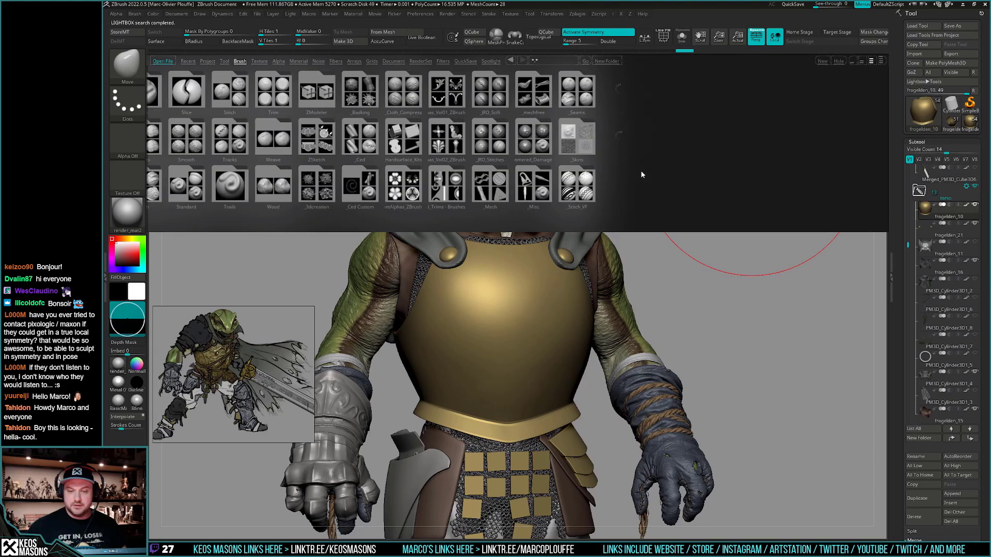
{"action": "left_click", "coordinate": [328, 145]}
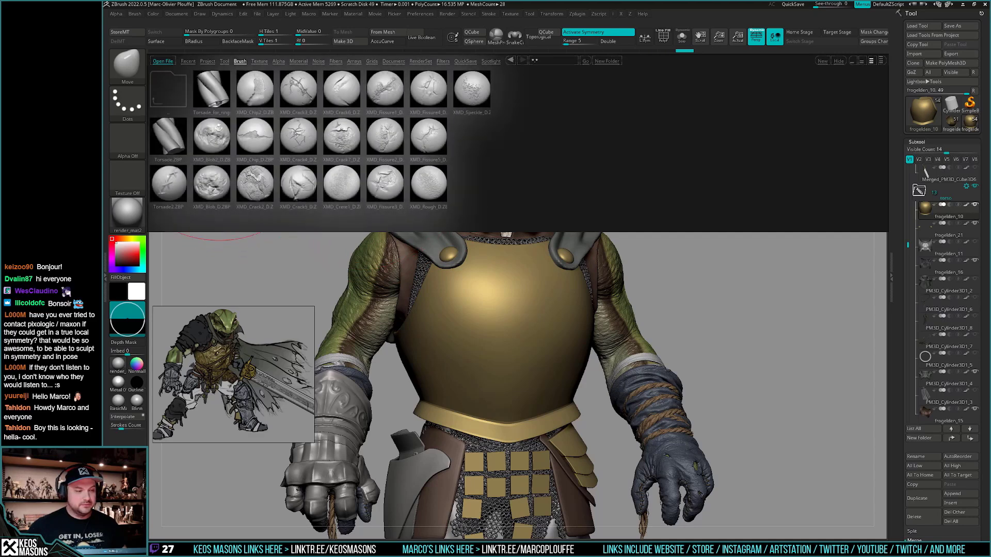
{"action": "double_click", "coordinate": [214, 89]}
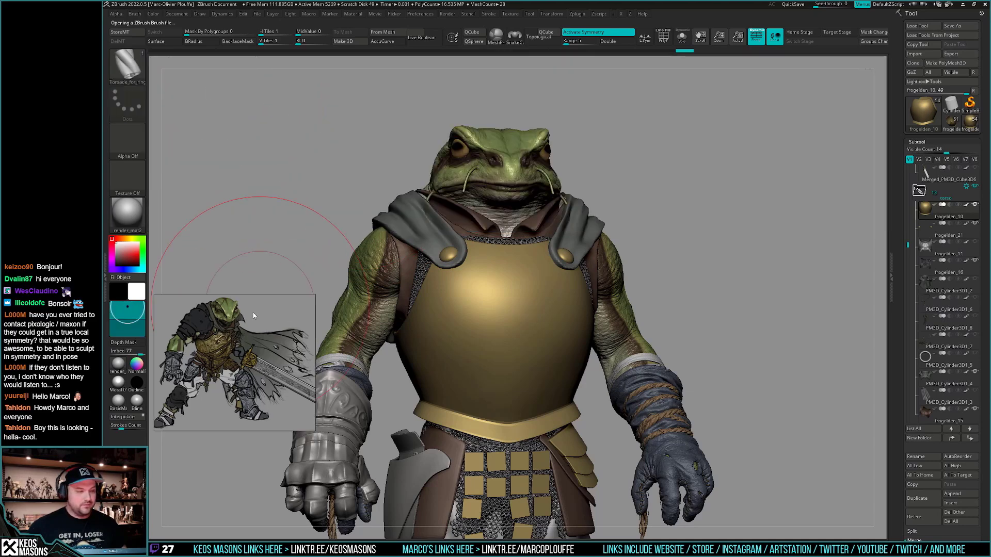
{"action": "left_click_drag", "start_coordinate": [251, 338], "coordinate": [249, 87]}
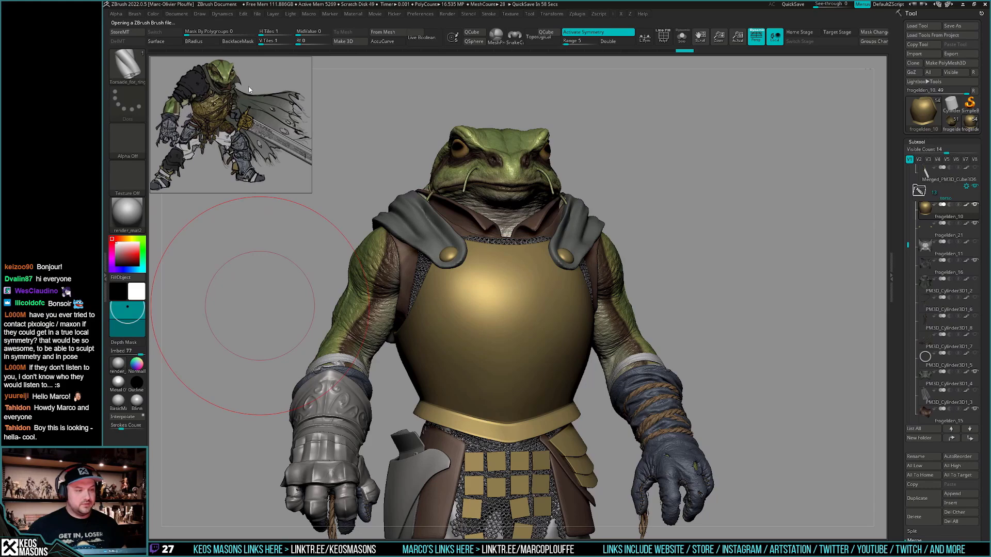
{"action": "right_click", "coordinate": [248, 87]}
{"action": "left_click", "coordinate": [266, 93]}
Isolate the gold breastplate, check its polyframe and drop its subdivision level to expose the lower rim's edges
{"action": "left_click_drag", "start_coordinate": [787, 315], "coordinate": [739, 343], "text": "shift"}
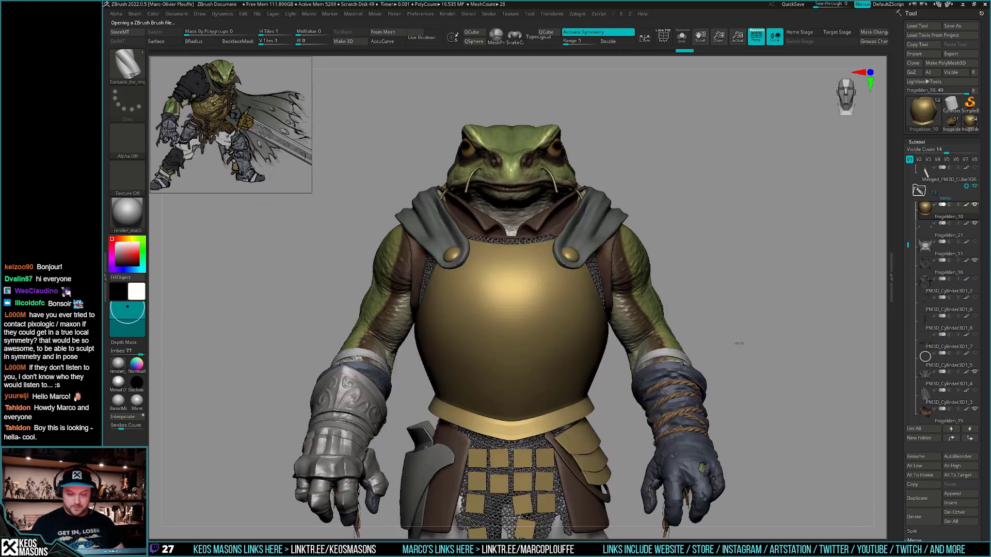
{"action": "key", "text": "alt+s"}
{"action": "mouse_move", "coordinate": [614, 385]}
{"action": "left_mouse_down", "text": "alt"}
{"action": "mouse_move", "coordinate": [637, 347]}
{"action": "mouse_move", "coordinate": [630, 429]}
{"action": "mouse_move", "coordinate": [632, 400]}
{"action": "mouse_move", "coordinate": [605, 370]}
{"action": "left_mouse_up", "text": "alt"}
{"action": "key", "text": "space"}
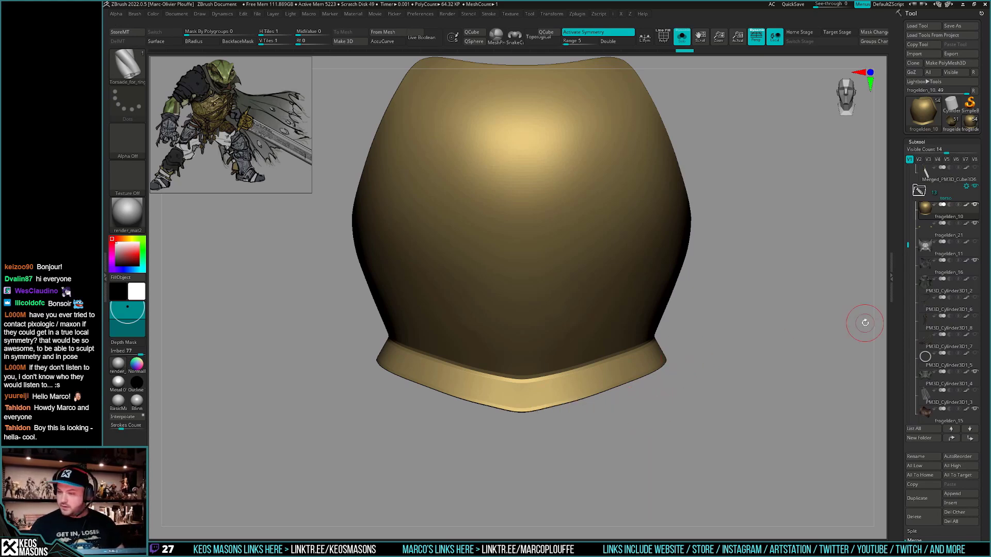
{"action": "left_click_drag", "start_coordinate": [696, 381], "coordinate": [697, 414], "text": "alt"}
{"action": "key", "text": "shift+f"}
{"action": "key", "text": "shift+f"}
{"action": "key", "text": "shift+c"}
{"action": "key", "text": "shift+f"}
{"action": "key", "text": "shift+f"}
{"action": "key", "text": "shift+d"}
{"action": "key", "text": "shift+f"}
{"action": "key", "text": "shift+f"}
Turn off symmetry and run a test rope along the breastplate's lower rim
{"action": "mouse_move", "coordinate": [635, 411]}
{"action": "left_mouse_down", "text": "alt"}
{"action": "mouse_move", "coordinate": [639, 398]}
{"action": "mouse_move", "coordinate": [597, 399]}
{"action": "mouse_move", "coordinate": [648, 389]}
{"action": "mouse_move", "coordinate": [612, 473]}
{"action": "mouse_move", "coordinate": [612, 436]}
{"action": "left_mouse_up", "text": "alt"}
{"action": "key", "text": "ctrl+z"}
{"action": "key", "text": "x"}
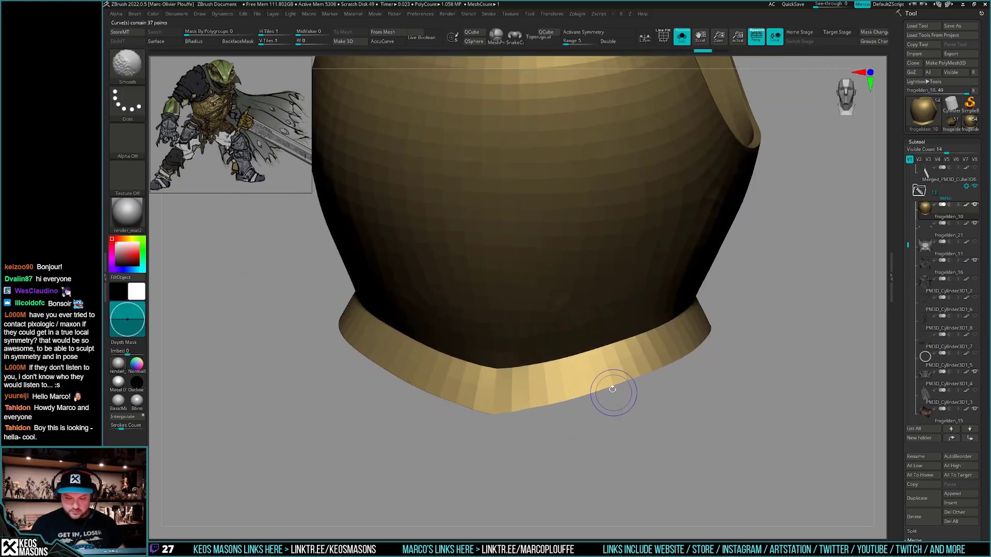
{"action": "key", "text": "space"}
{"action": "left_click_drag", "start_coordinate": [608, 388], "coordinate": [622, 382], "text": "shift"}
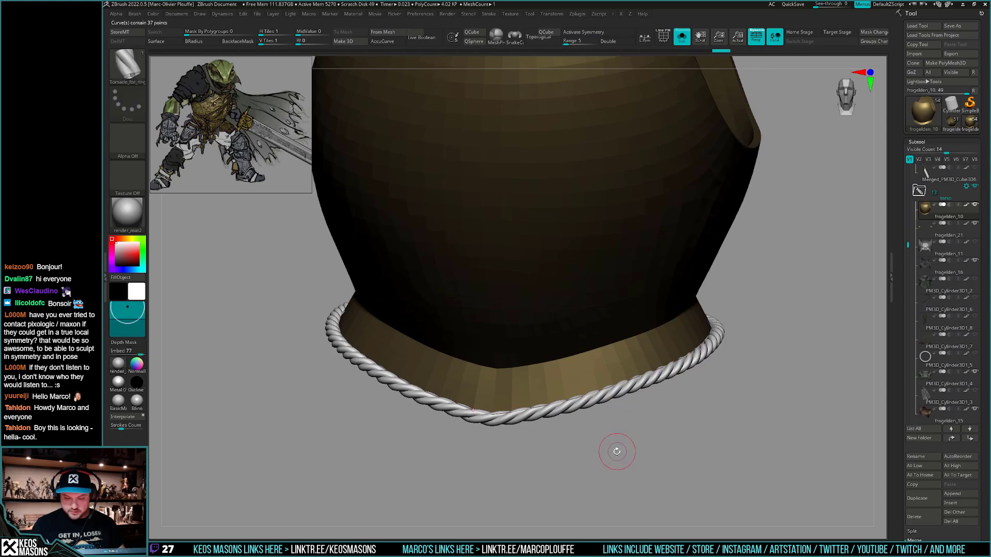
{"action": "left_click_drag", "start_coordinate": [617, 451], "coordinate": [624, 458], "text": "shift"}
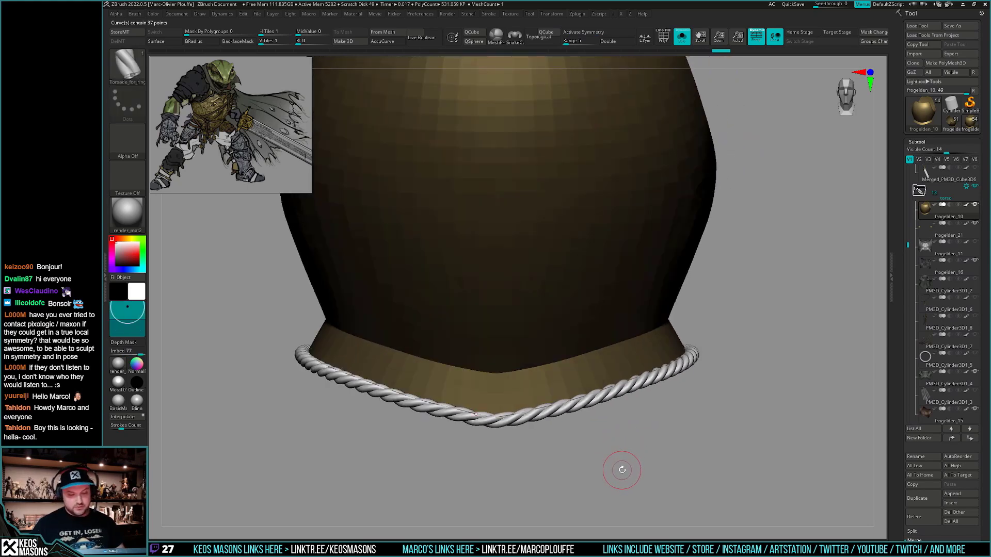
{"action": "left_click_drag", "start_coordinate": [642, 449], "coordinate": [683, 449]}
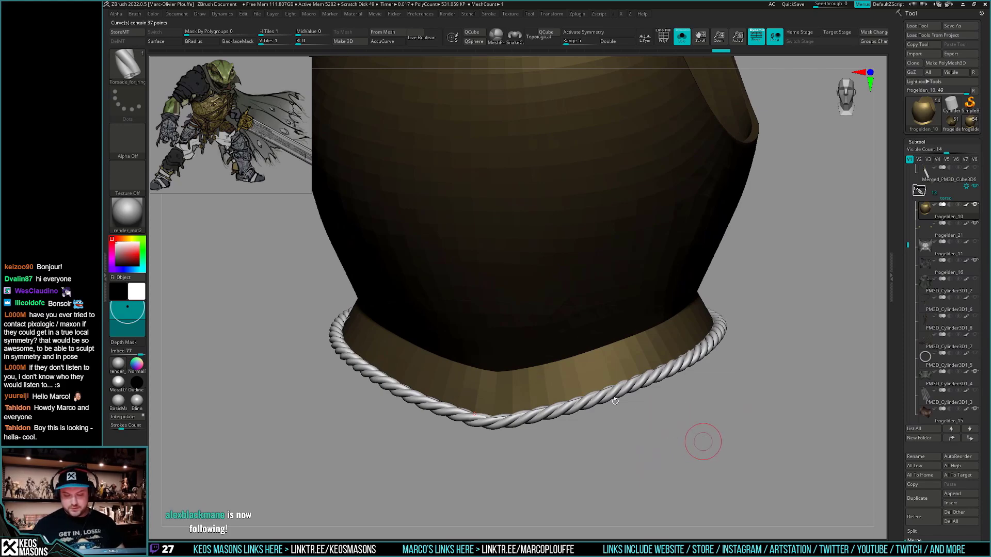
Remove the thick test rope, reduce the brush size and try a thinner rope along the lower rim
{"action": "key", "text": "ctrl+z"}
{"action": "key", "text": "space"}
{"action": "left_click_drag", "start_coordinate": [625, 403], "coordinate": [621, 402]}
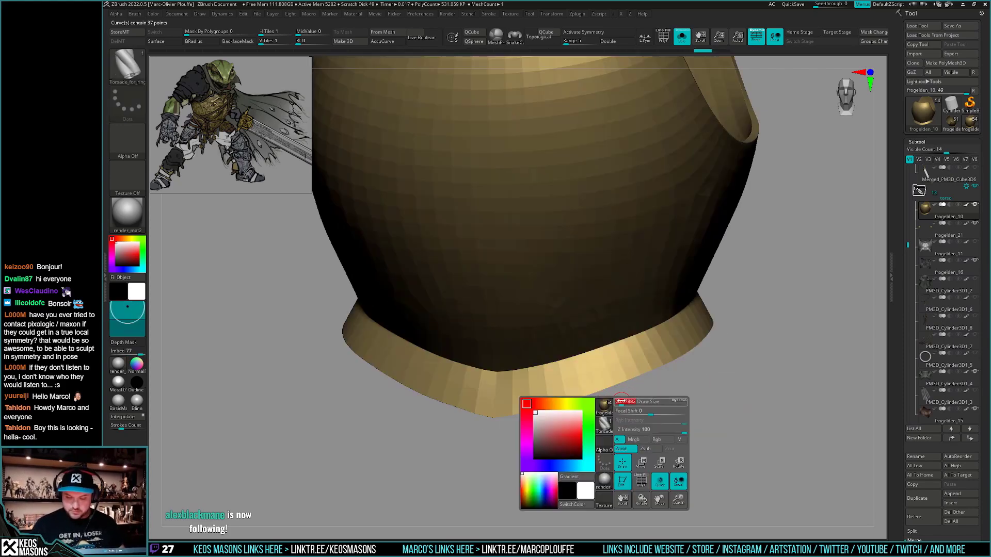
{"action": "key", "text": "ctrl+shift+z"}
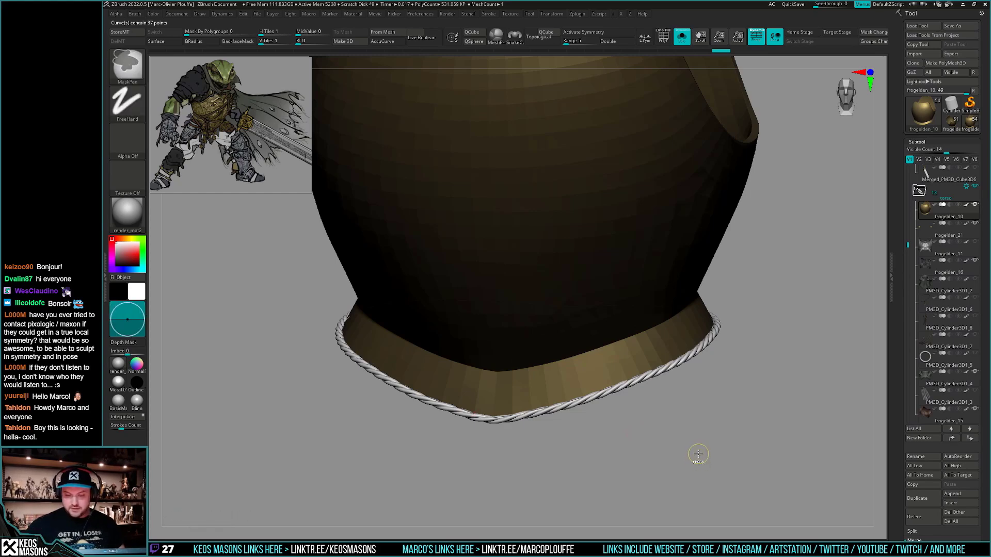
{"action": "key", "text": "ctrl+z"}
Set the rope brush's curve resolution to 5 and try the rope on the lower rim
{"action": "left_click", "coordinate": [135, 14]}
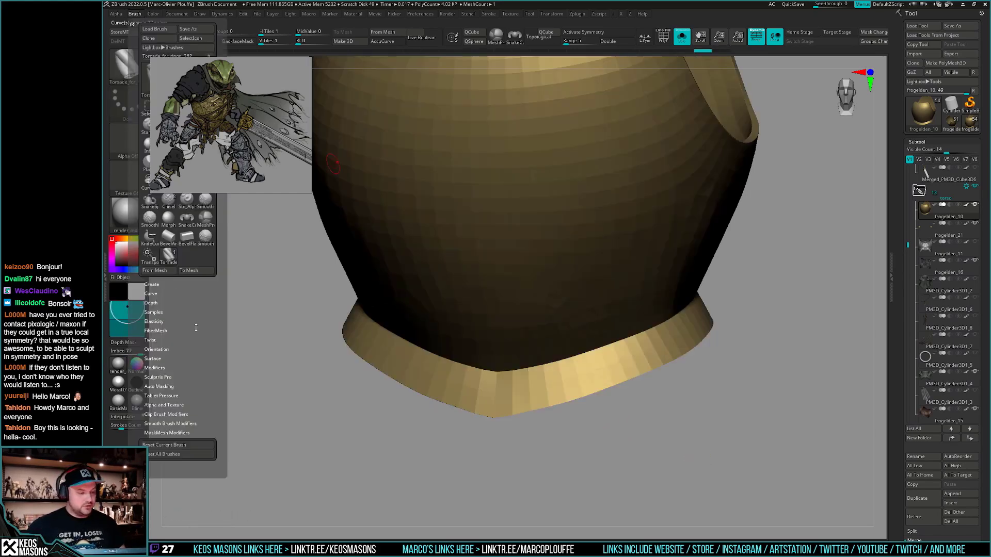
{"action": "left_click", "coordinate": [200, 368]}
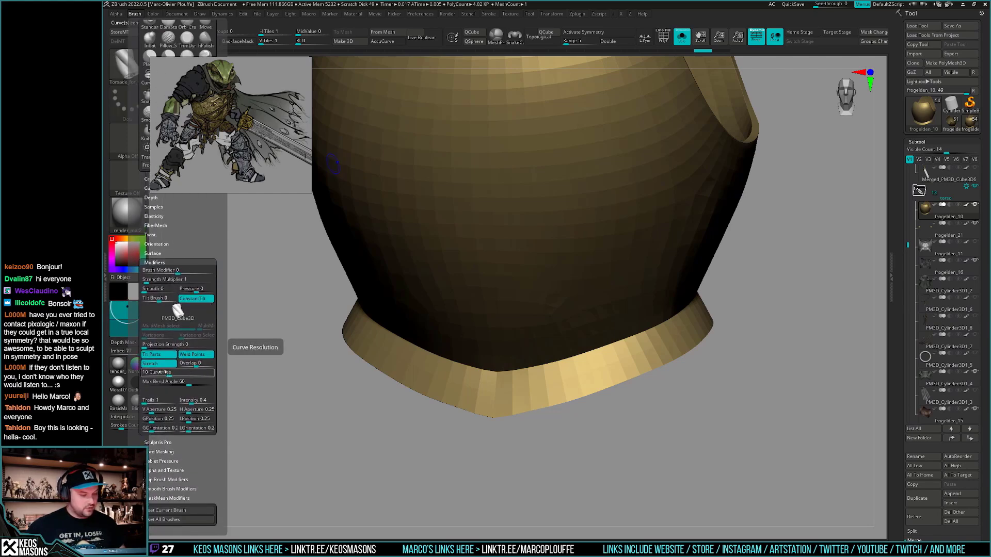
{"action": "left_click_drag", "start_coordinate": [170, 375], "coordinate": [161, 375]}
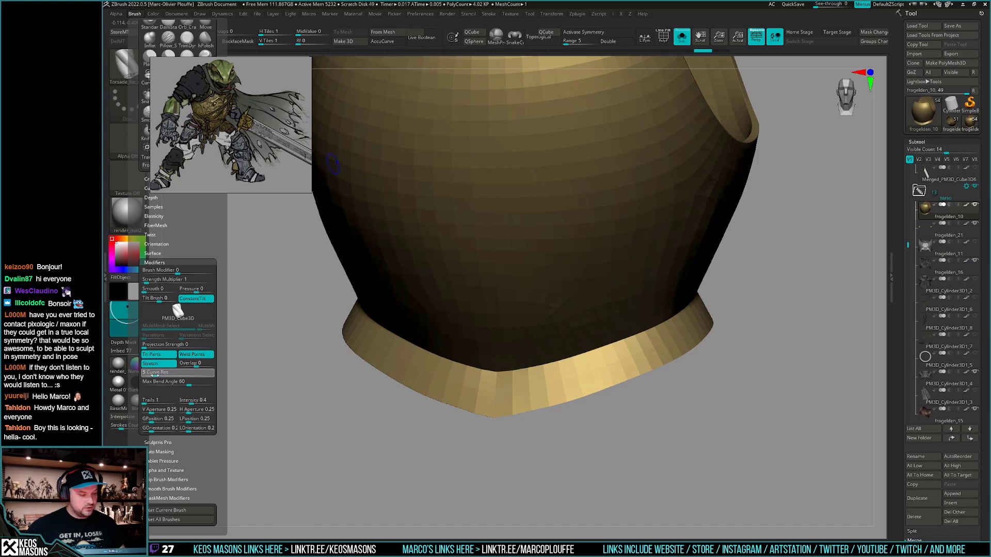
{"action": "right_click_drag", "start_coordinate": [606, 389], "coordinate": [601, 391]}
{"action": "left_click_drag", "start_coordinate": [600, 394], "coordinate": [627, 380], "text": "shift"}
{"action": "key", "text": "ctrl+z"}
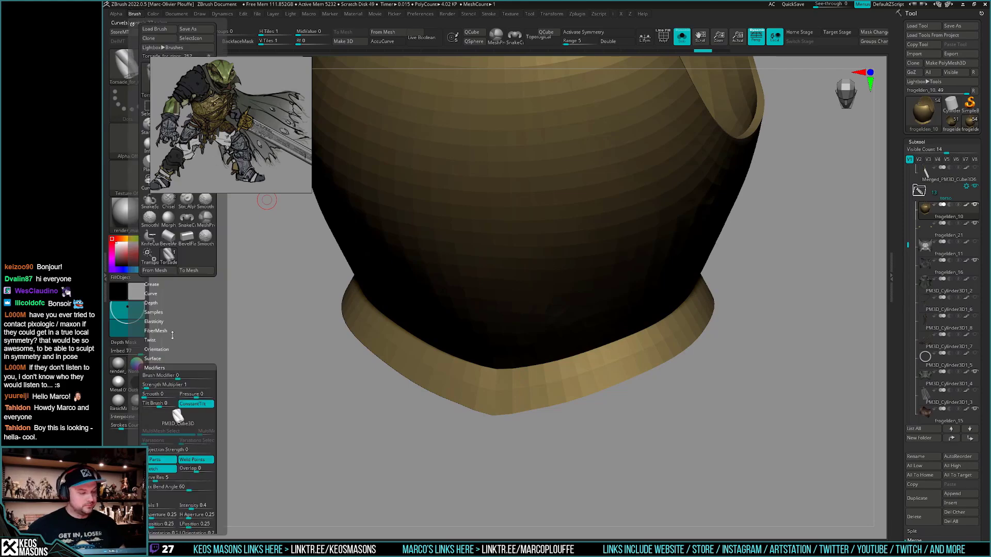
Run the thin twisted rope around the breastplate's lower rim and view it from the front
{"action": "right_click_drag", "start_coordinate": [721, 386], "coordinate": [682, 387]}
{"action": "left_click", "coordinate": [635, 374]}
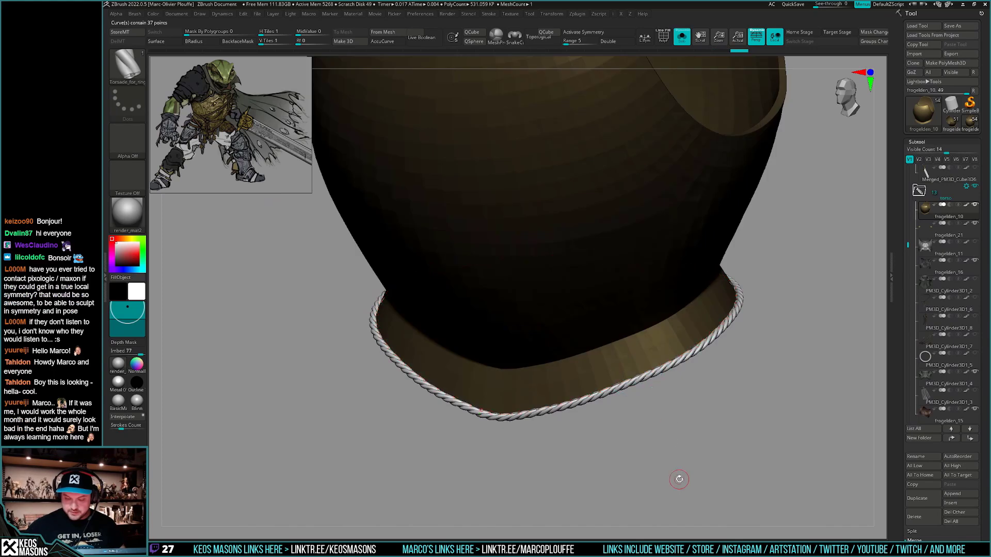
{"action": "left_click_drag", "start_coordinate": [679, 478], "coordinate": [692, 476], "text": "shift"}
Set the rope brush's curve resolution to 20 and update the rope on the lower rim with it
{"action": "left_click", "coordinate": [135, 14]}
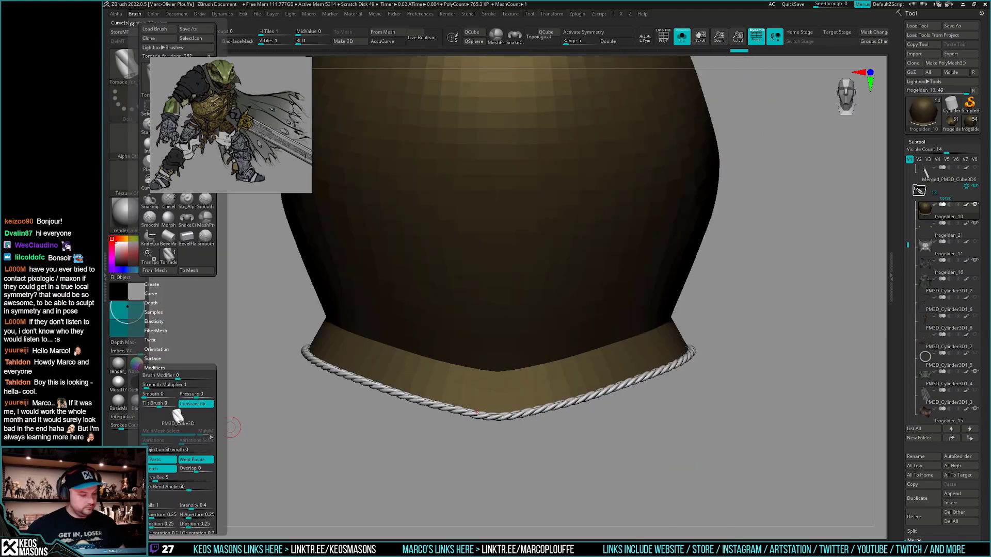
{"action": "left_click_drag", "start_coordinate": [216, 454], "coordinate": [217, 320]}
{"action": "left_click_drag", "start_coordinate": [161, 346], "coordinate": [187, 347]}
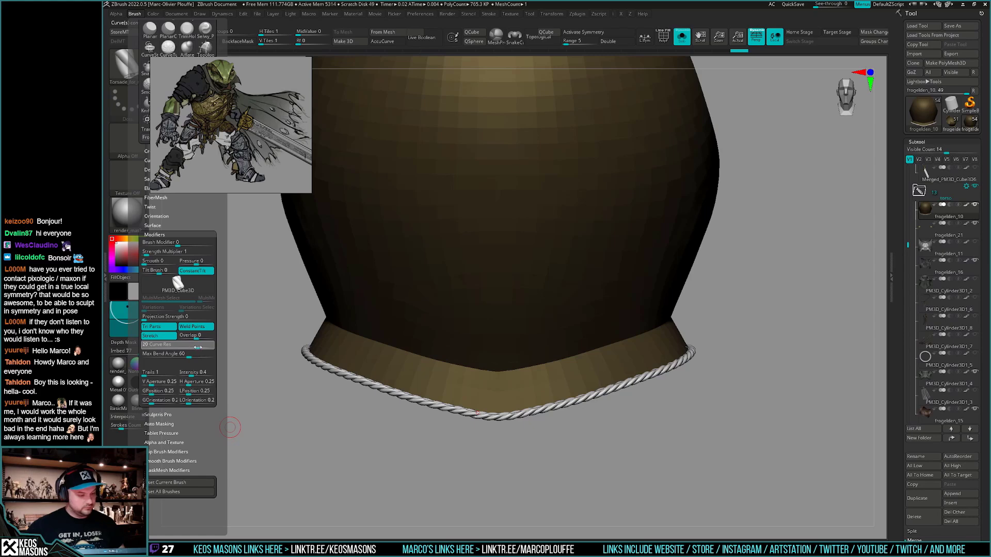
{"action": "left_click", "coordinate": [423, 398]}
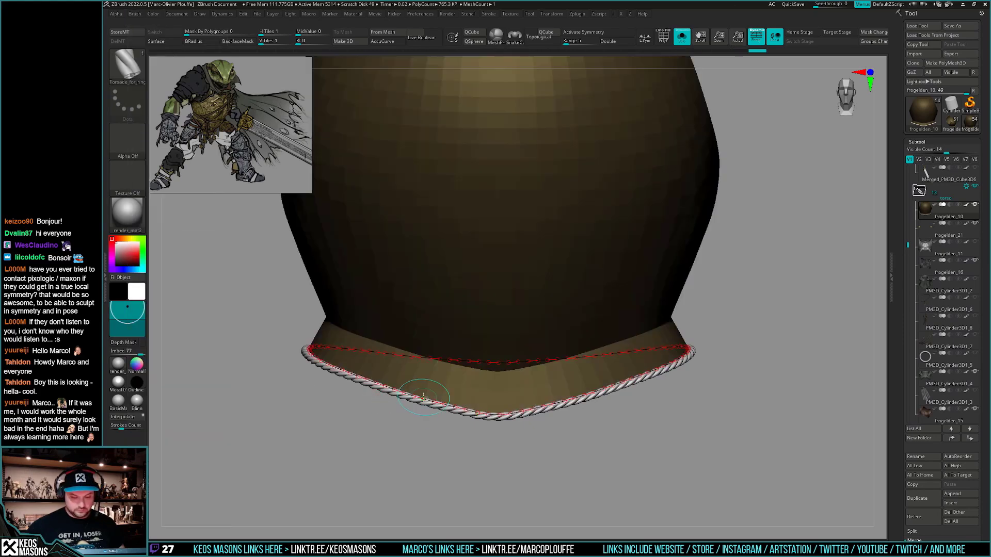
{"action": "left_click", "coordinate": [438, 446]}
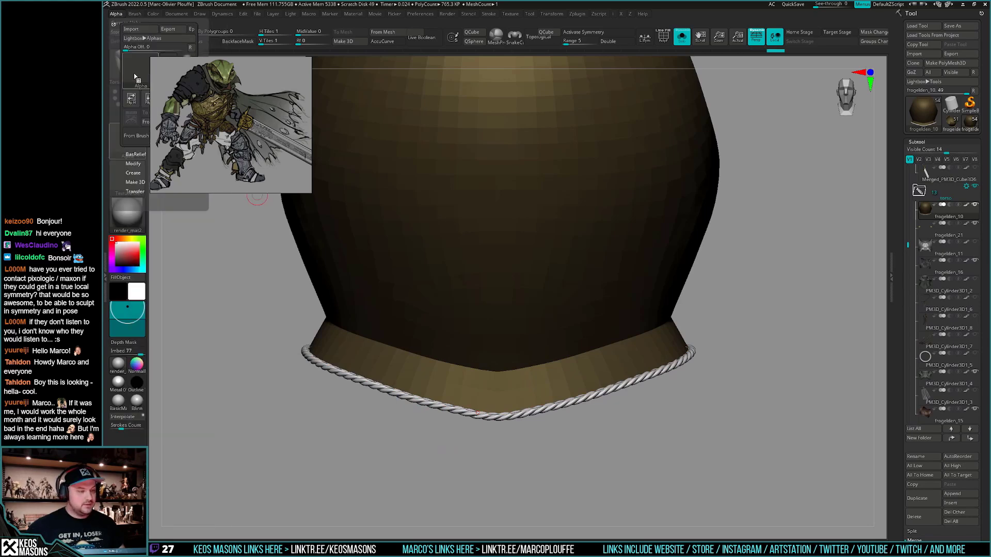
Review the rope brush's modifiers and increase the curve step in the stroke's curve settings
{"action": "left_click", "coordinate": [133, 19]}
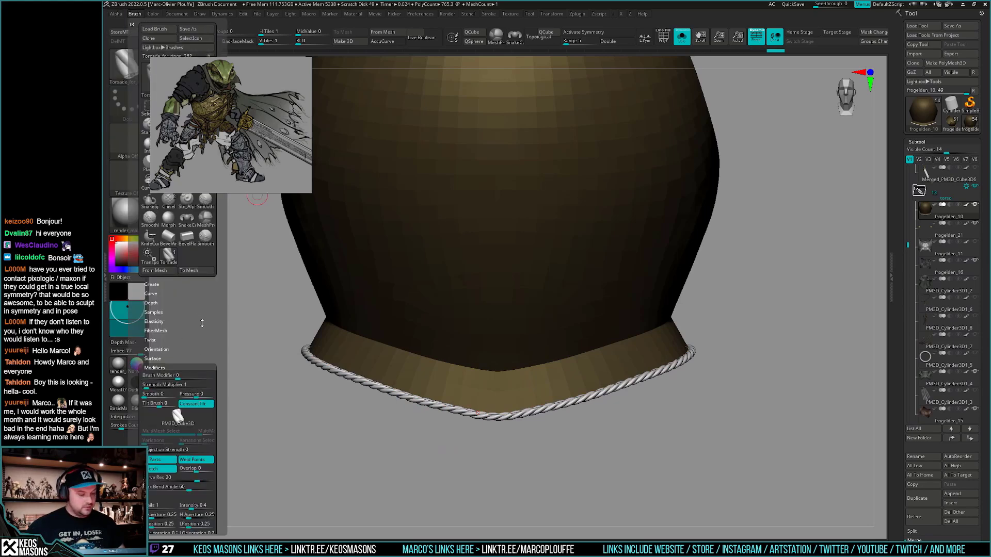
{"action": "scroll", "coordinate": [199, 271], "scroll_direction": "down", "scroll_amount": 3}
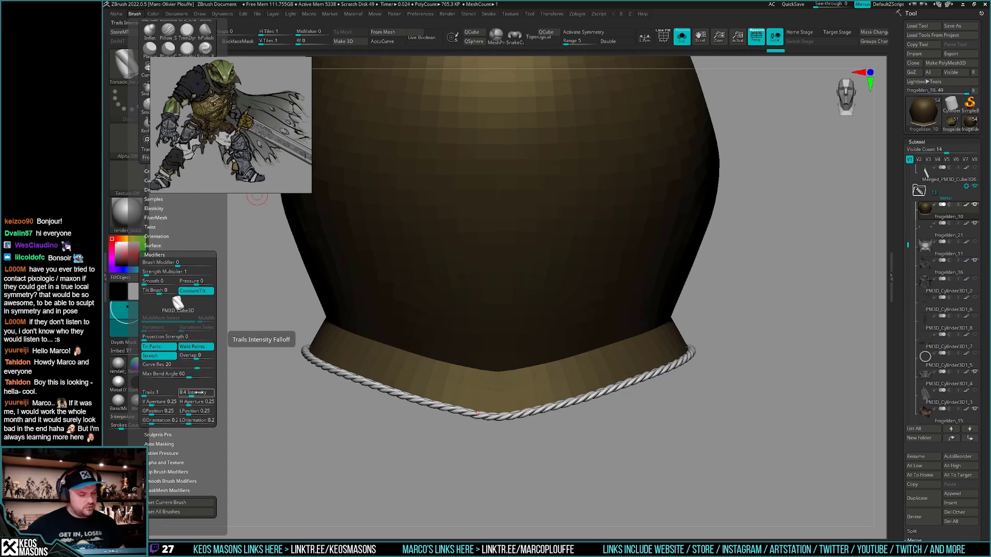
{"action": "left_click", "coordinate": [492, 14]}
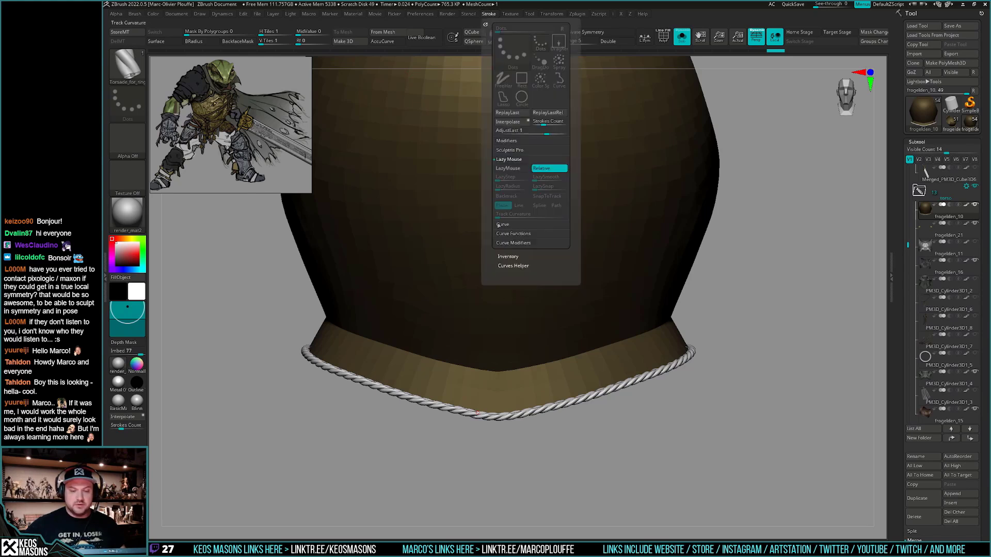
{"action": "key", "text": "shift"}
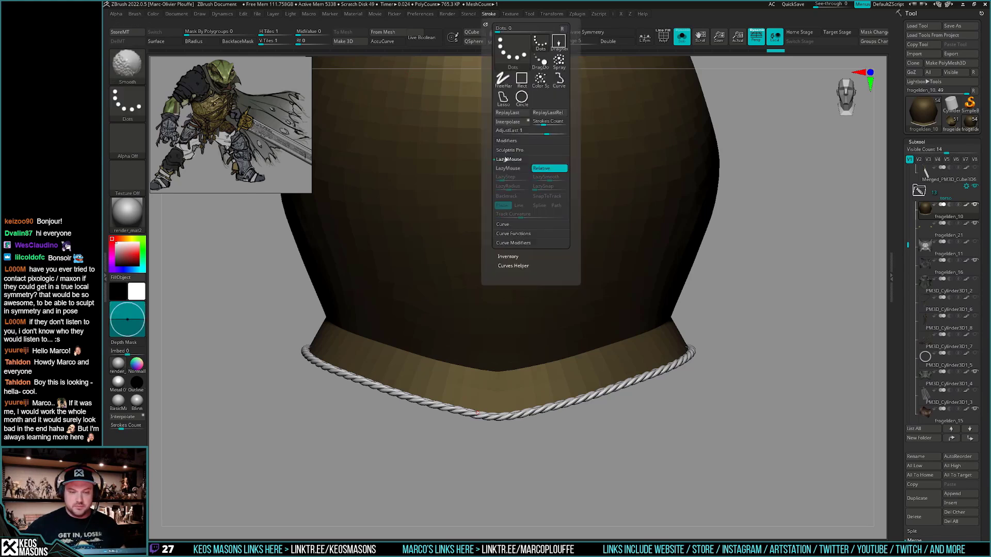
{"action": "left_click", "coordinate": [515, 257]}
{"action": "left_click", "coordinate": [515, 257]}
{"action": "left_click", "coordinate": [518, 235]}
{"action": "left_click", "coordinate": [514, 299]}
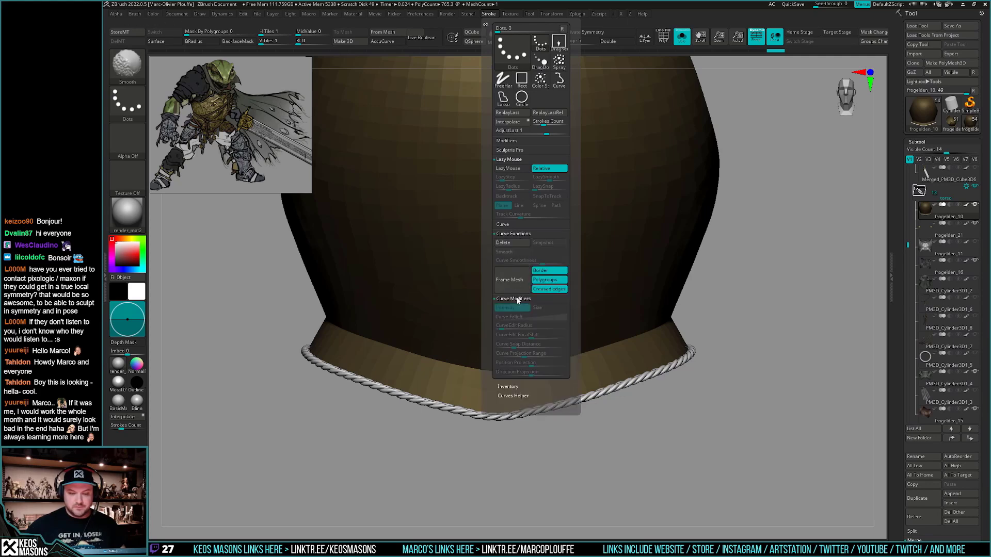
{"action": "left_click", "coordinate": [513, 226]}
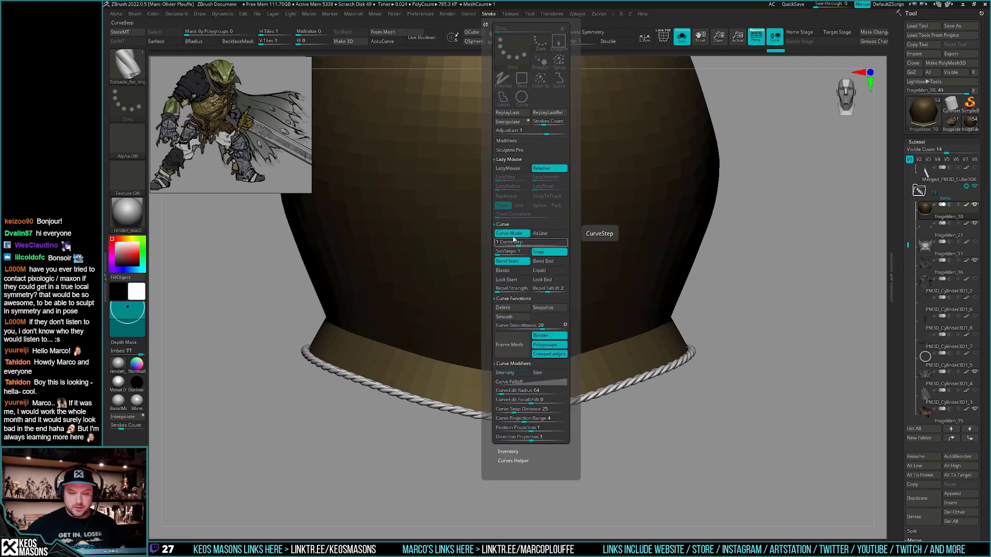
{"action": "left_click_drag", "start_coordinate": [519, 243], "coordinate": [525, 242]}
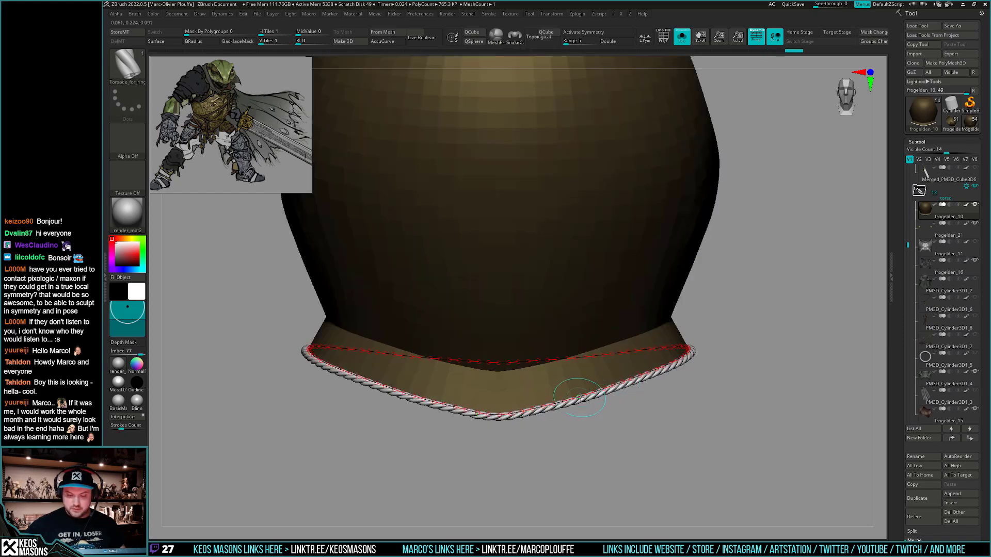
Try to update the lower rim's rope curve with the changed curve step, and inspect the rope at an angle
{"action": "left_click_drag", "start_coordinate": [579, 396], "coordinate": [594, 424]}
{"action": "key", "text": "ctrl+z"}
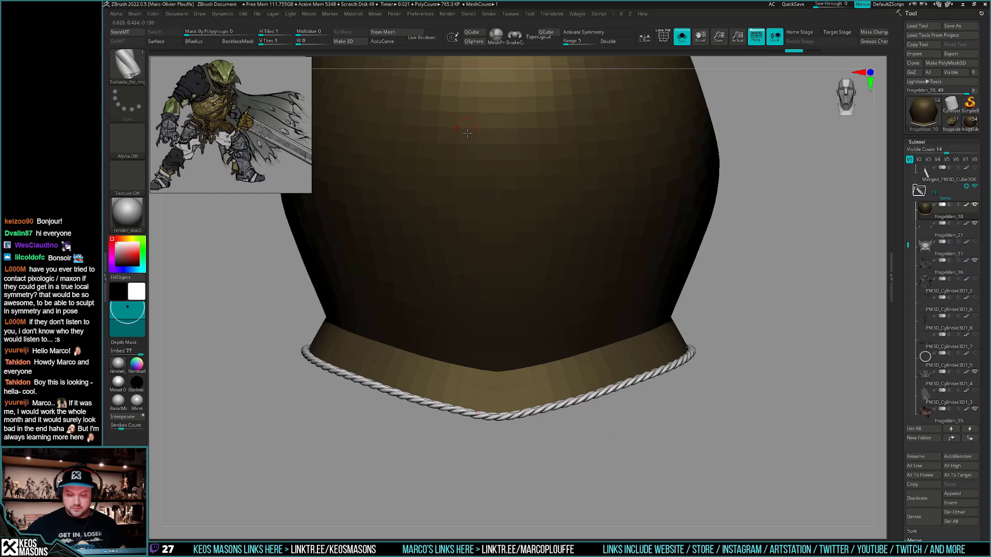
{"action": "right_click_drag", "start_coordinate": [467, 133], "coordinate": [502, 235]}
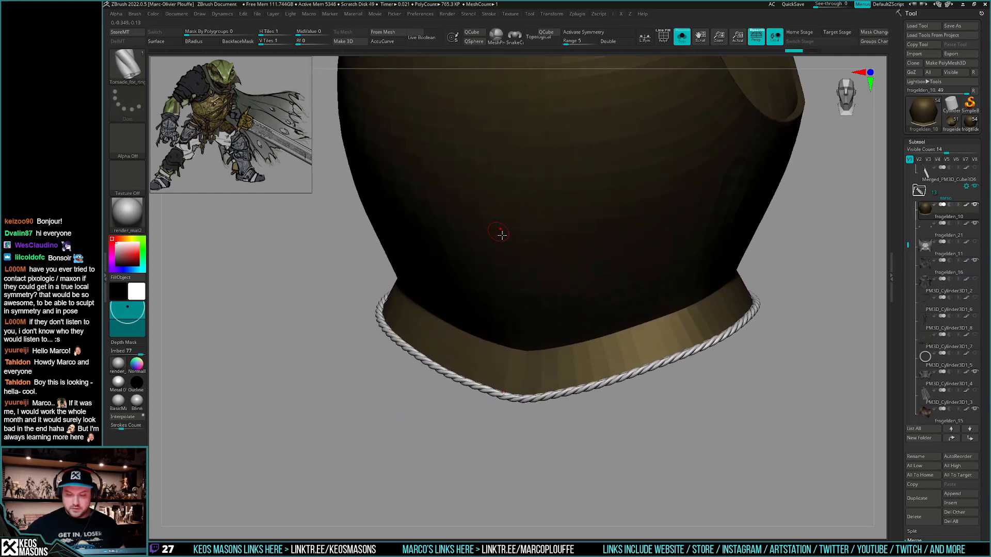
Set the stroke's curve step to 1 and its substeps to 2, and update the rope on the lower rim
{"action": "left_click", "coordinate": [488, 14]}
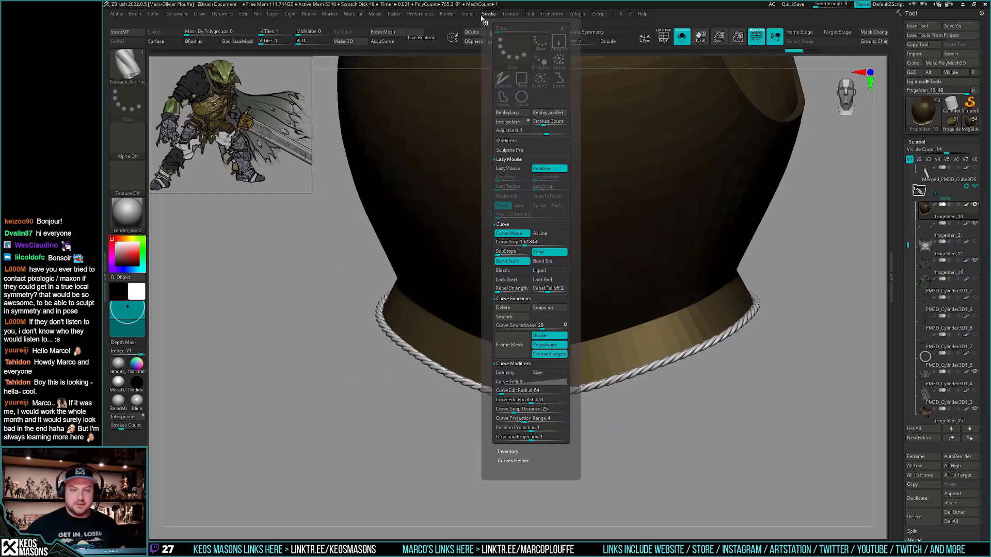
{"action": "left_click_drag", "start_coordinate": [525, 245], "coordinate": [500, 253]}
{"action": "left_click", "coordinate": [514, 251]}
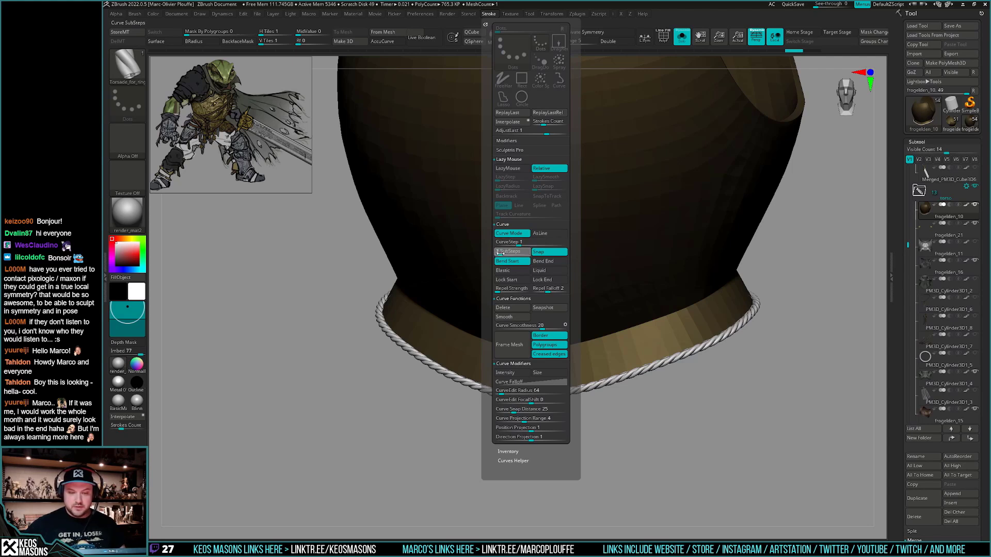
{"action": "left_click", "coordinate": [610, 375]}
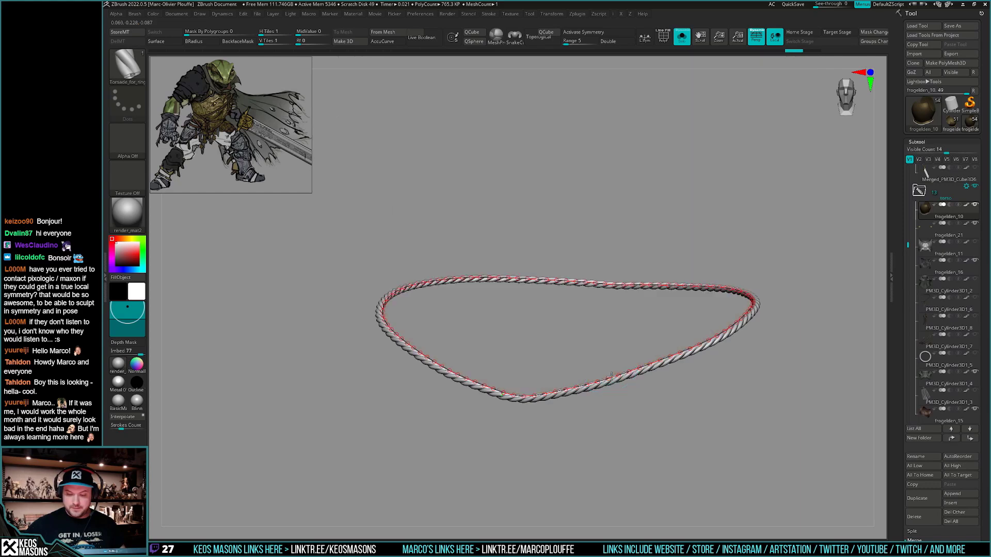
Set the curve substeps to 1 and the curve step to 0.55522, and rebuild the lower rim's rope with them
{"action": "left_click", "coordinate": [488, 14]}
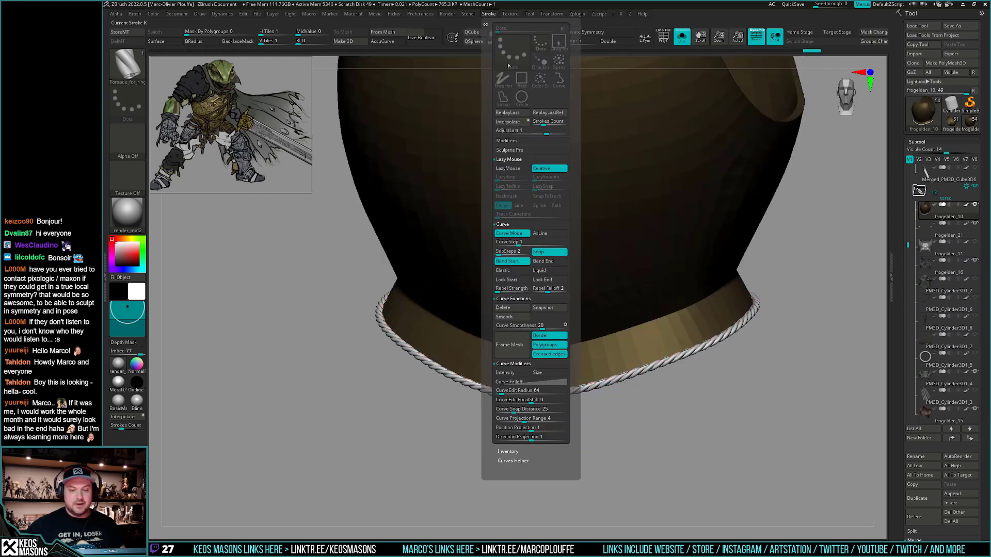
{"action": "left_click_drag", "start_coordinate": [501, 253], "coordinate": [513, 245]}
{"action": "left_click", "coordinate": [621, 376]}
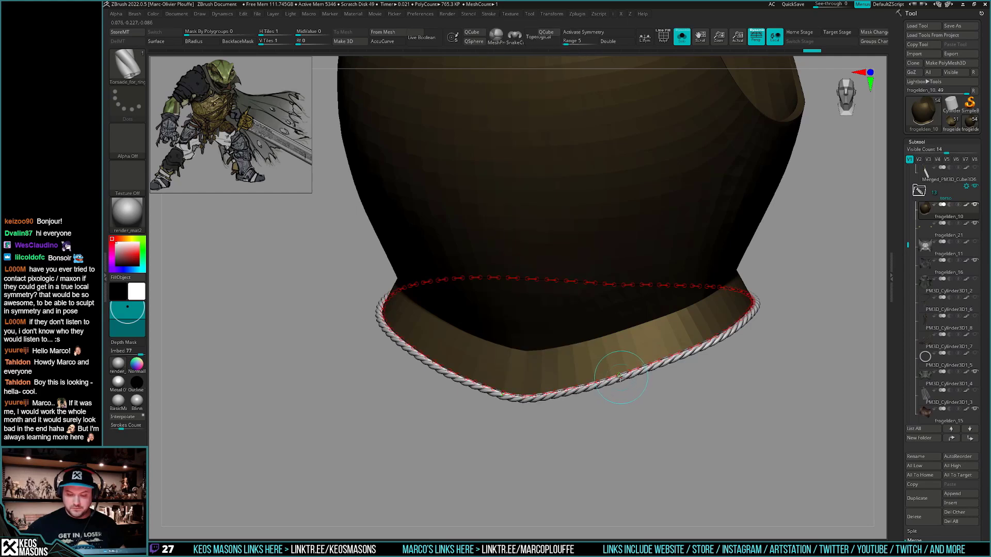
{"action": "right_click", "coordinate": [615, 418]}
{"action": "left_click_drag", "start_coordinate": [754, 361], "coordinate": [749, 345]}
{"action": "key", "text": "ctrl+z"}
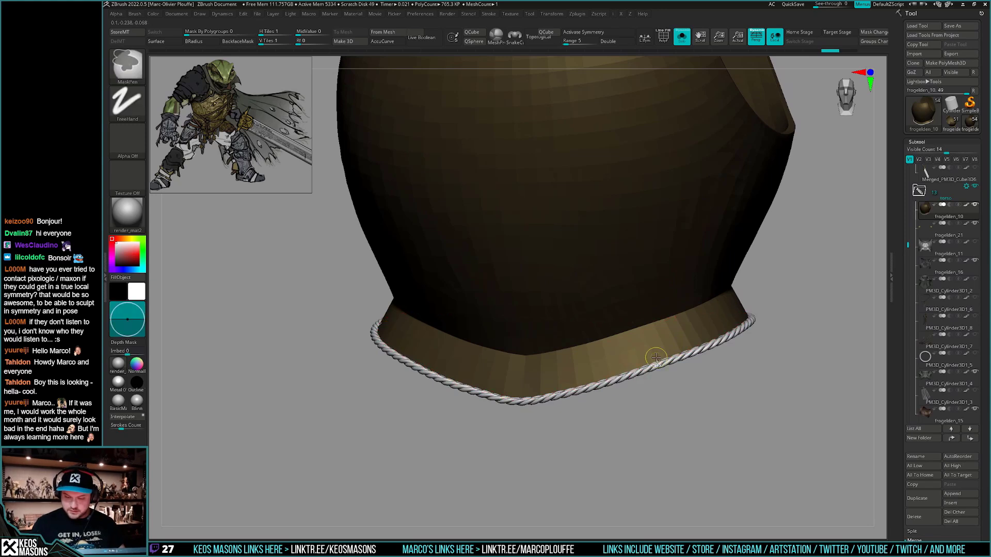
{"action": "left_click_drag", "start_coordinate": [641, 381], "coordinate": [644, 404]}
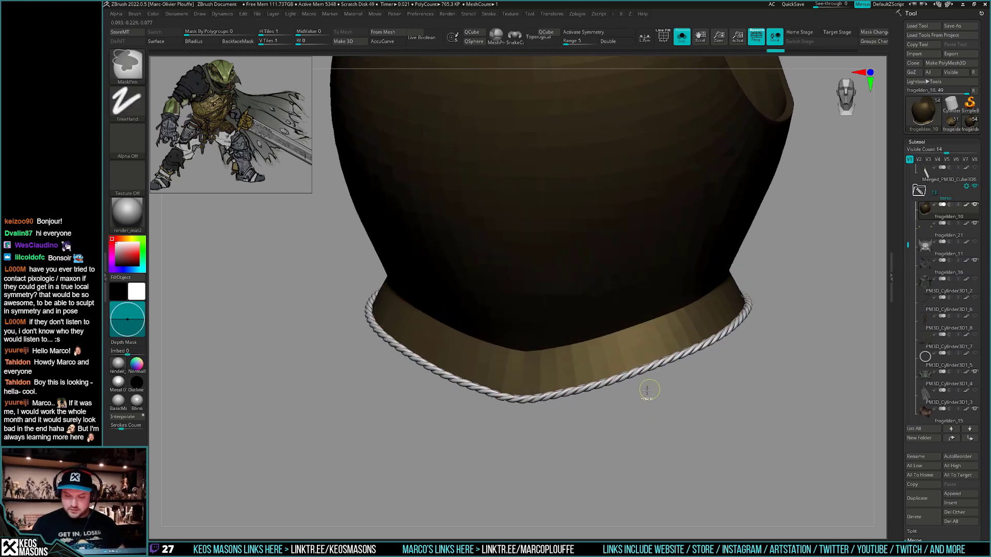
{"action": "key", "text": "ctrl+z"}
{"action": "left_click", "coordinate": [630, 373]}
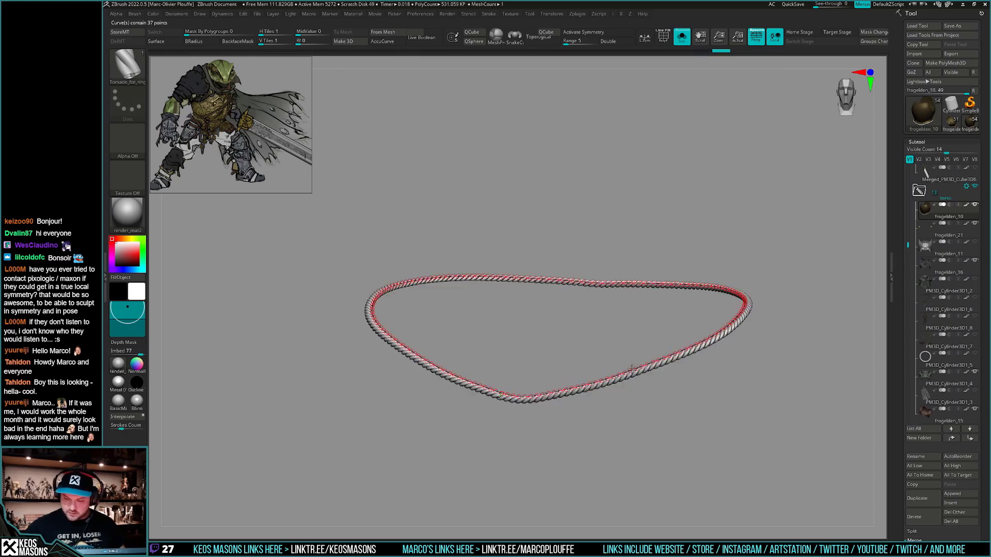
{"action": "left_click", "coordinate": [665, 420]}
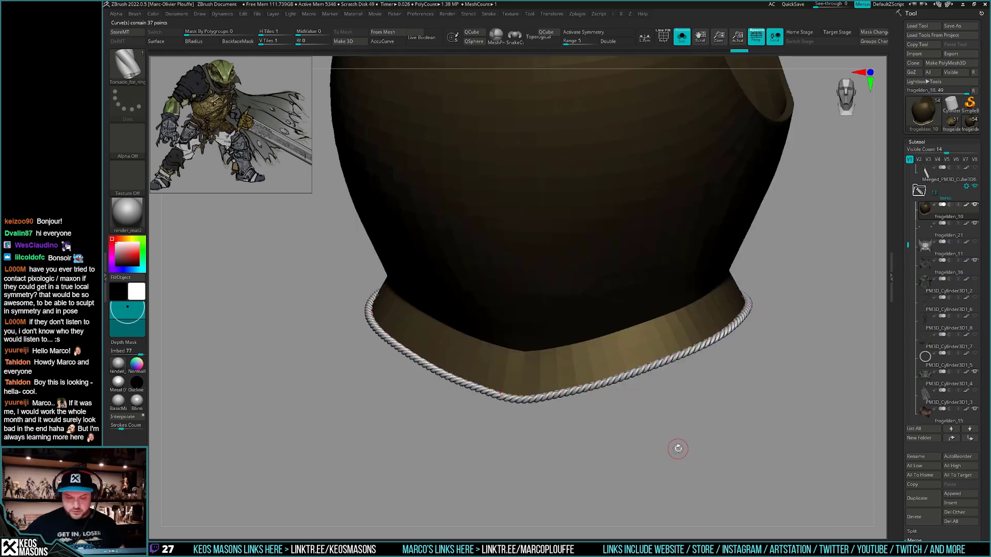
{"action": "left_click_drag", "start_coordinate": [678, 448], "coordinate": [658, 458]}
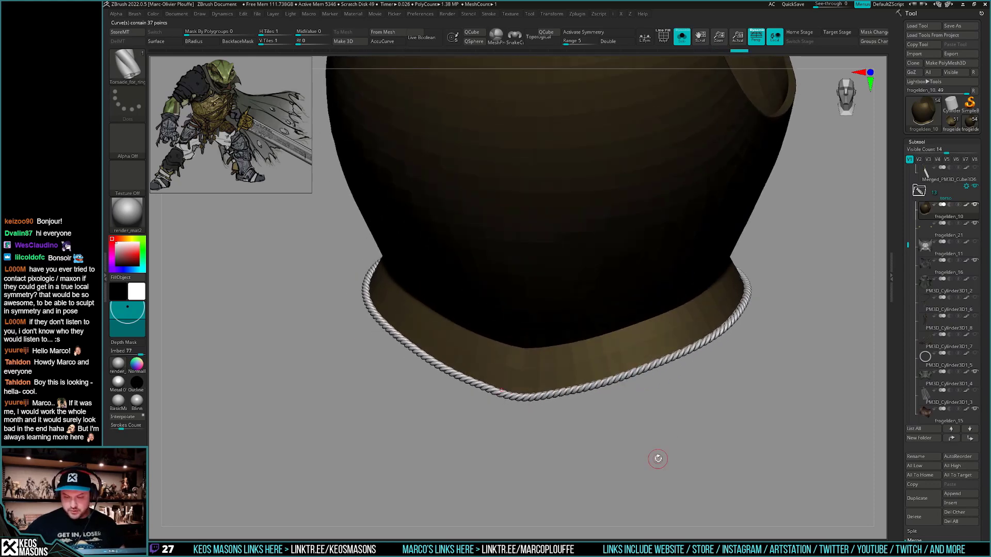
Set the stroke's curve step to 0.72962 and rebuild the rope around the lower rim
{"action": "left_click", "coordinate": [444, 14]}
{"action": "left_click", "coordinate": [488, 14]}
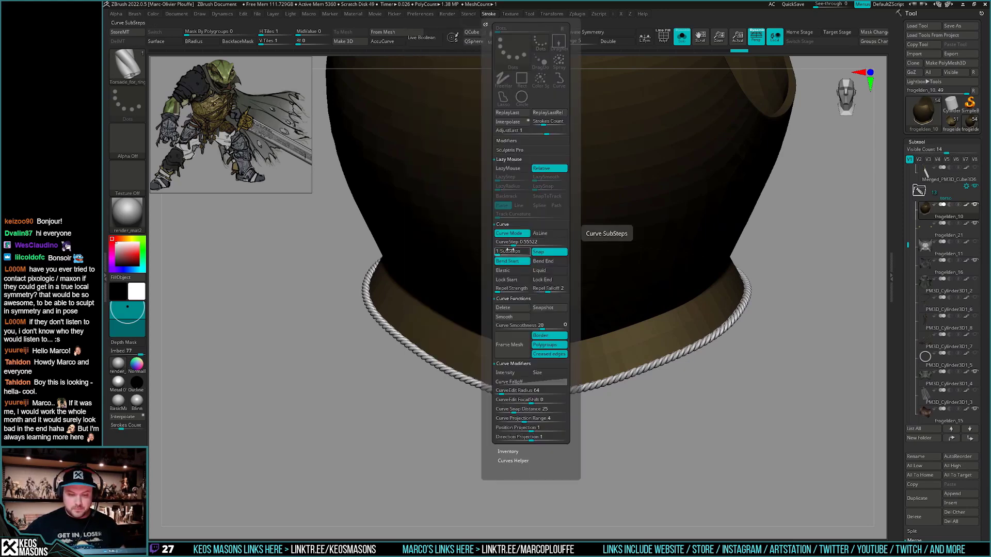
{"action": "left_click_drag", "start_coordinate": [513, 245], "coordinate": [517, 245]}
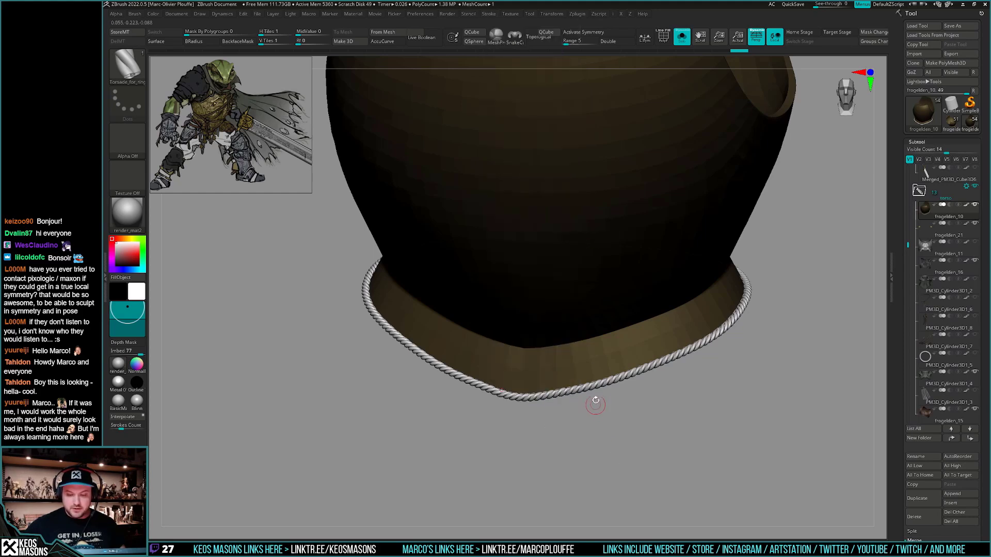
{"action": "left_click", "coordinate": [596, 382]}
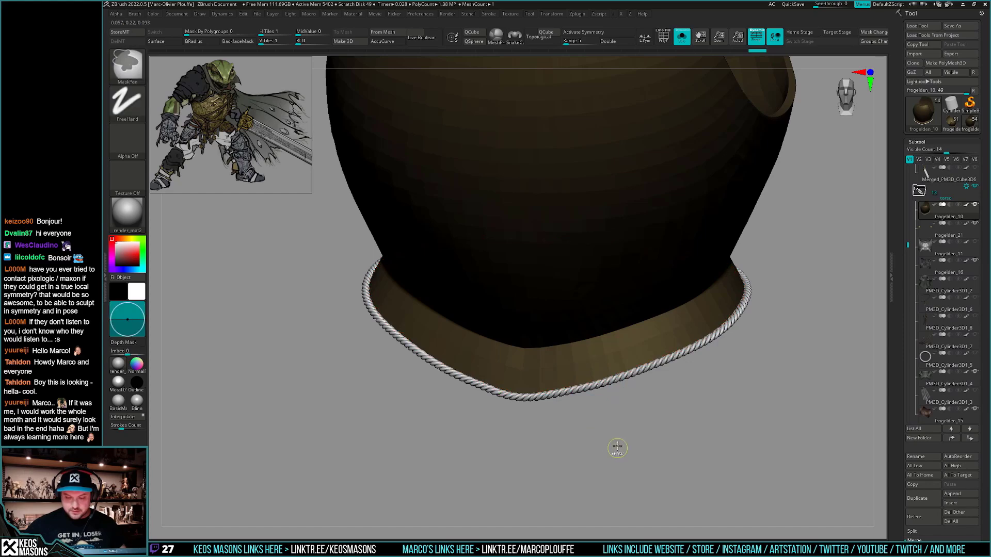
{"action": "key", "text": "ctrl+z"}
{"action": "key", "text": "ctrl+z"}
{"action": "key", "text": "ctrl+shift+z"}
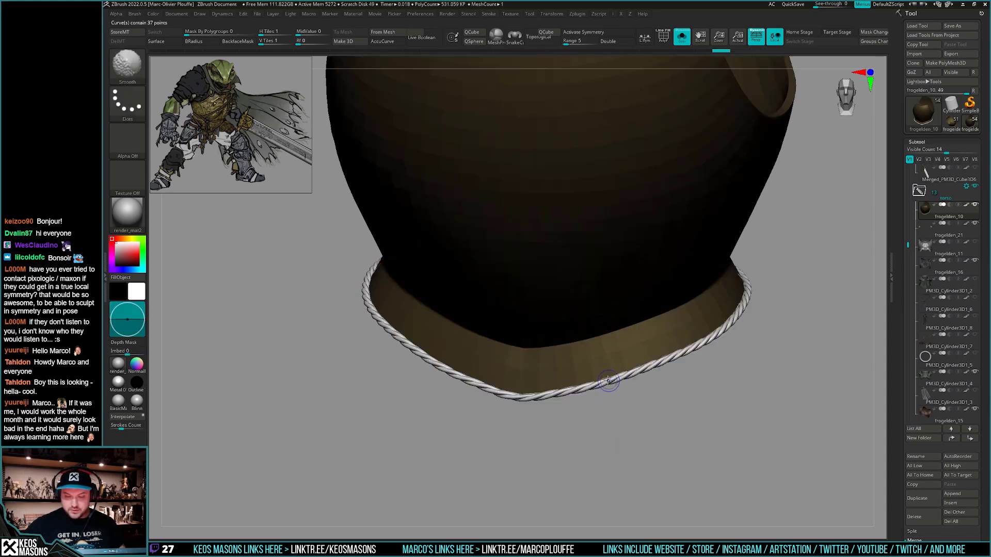
{"action": "key", "text": "ctrl+z"}
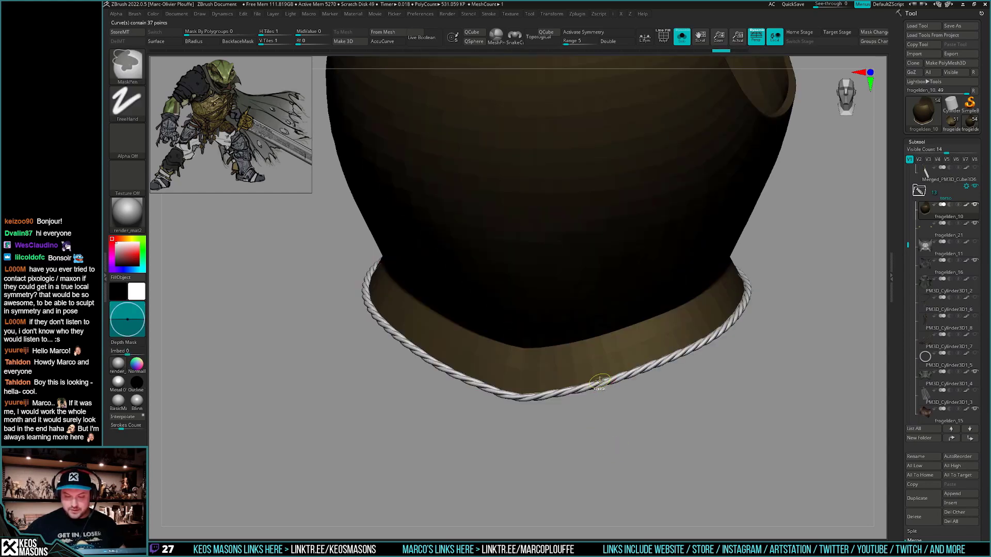
{"action": "left_click", "coordinate": [608, 381]}
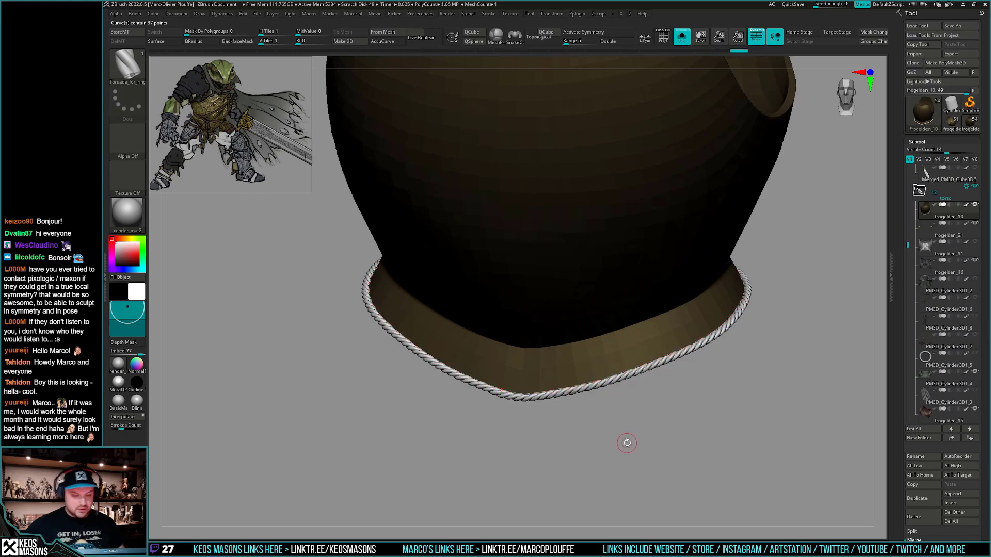
Set the rope brush's embed to 7, update the rope on the lower rim and view the whole breastplate
{"action": "mouse_move", "coordinate": [659, 443]}
{"action": "right_mouse_down"}
{"action": "mouse_move", "coordinate": [692, 433]}
{"action": "mouse_move", "coordinate": [688, 455]}
{"action": "mouse_move", "coordinate": [682, 439]}
{"action": "right_mouse_up"}
{"action": "right_click_drag", "start_coordinate": [682, 439], "coordinate": [695, 460], "text": "ctrl"}
{"action": "left_click_drag", "start_coordinate": [695, 460], "coordinate": [670, 389]}
{"action": "mouse_move", "coordinate": [671, 389]}
{"action": "right_mouse_down", "text": "ctrl"}
{"action": "mouse_move", "coordinate": [642, 467]}
{"action": "mouse_move", "coordinate": [652, 443]}
{"action": "right_mouse_up", "text": "ctrl"}
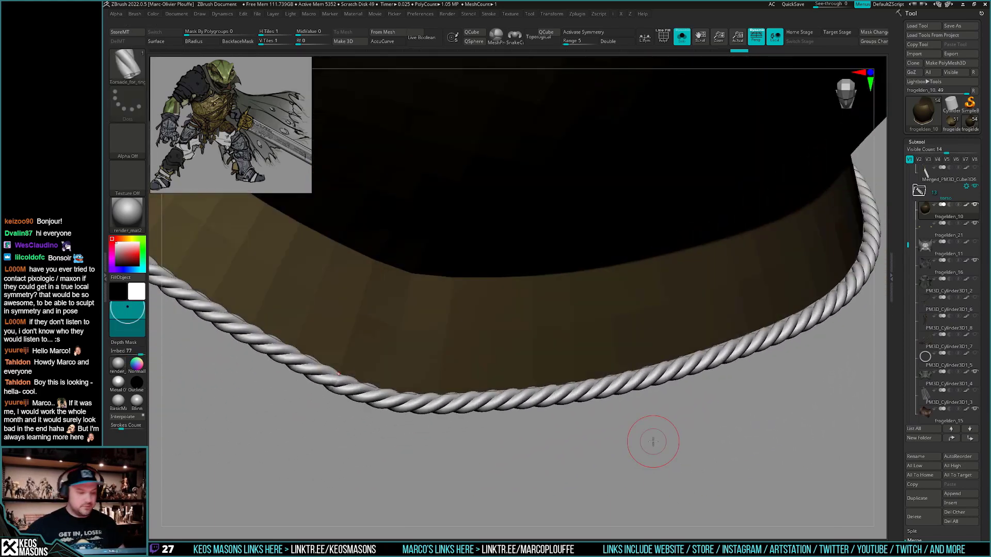
{"action": "left_click_drag", "start_coordinate": [129, 308], "coordinate": [127, 313]}
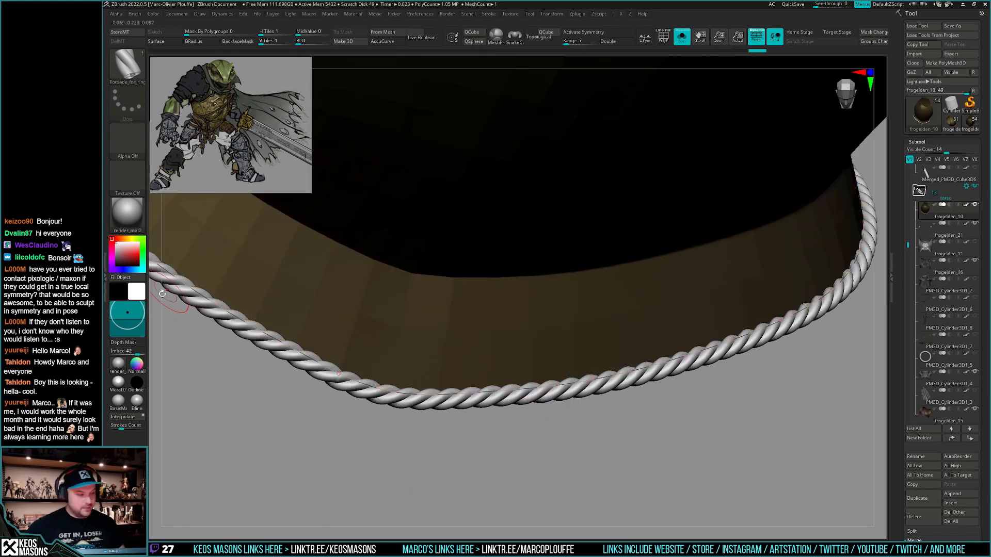
{"action": "left_click_drag", "start_coordinate": [128, 312], "coordinate": [129, 318]}
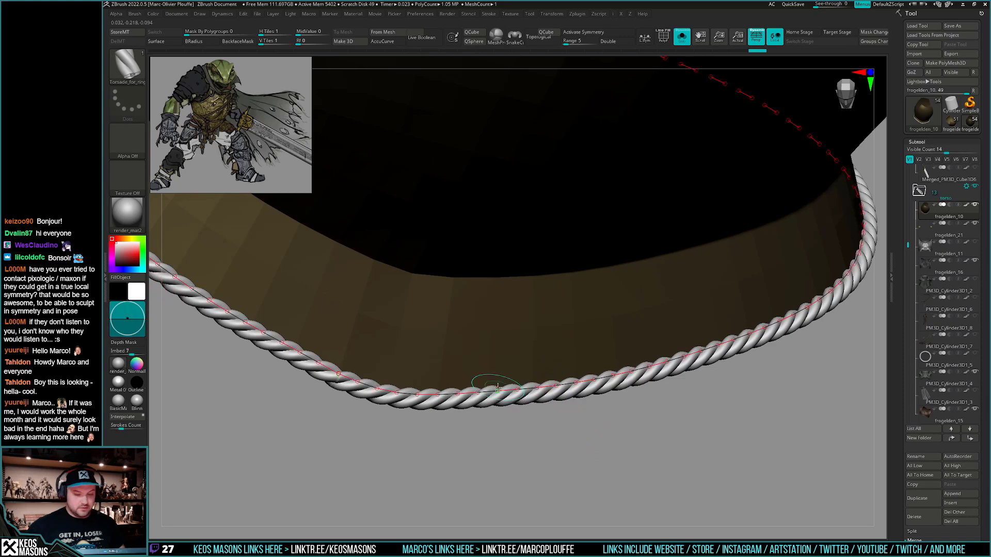
{"action": "left_click", "coordinate": [550, 388]}
{"action": "right_click_drag", "start_coordinate": [537, 442], "coordinate": [543, 290], "text": "ctrl"}
{"action": "right_click_drag", "start_coordinate": [543, 290], "coordinate": [550, 315], "text": "ctrl"}
{"action": "left_click_drag", "start_coordinate": [550, 314], "coordinate": [617, 301]}
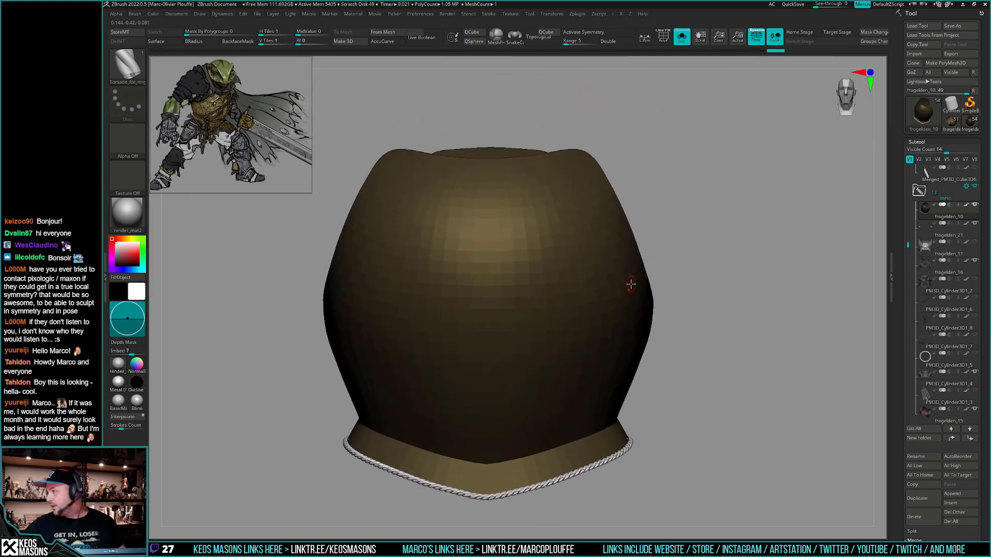
Undo the rope trim back to the bare breastplate and increase the stroke's curve step slightly
{"action": "key", "text": "ctrl+z"}
{"action": "key", "text": "ctrl+z"}
{"action": "key", "text": "ctrl+z"}
{"action": "key", "text": "ctrl+z"}
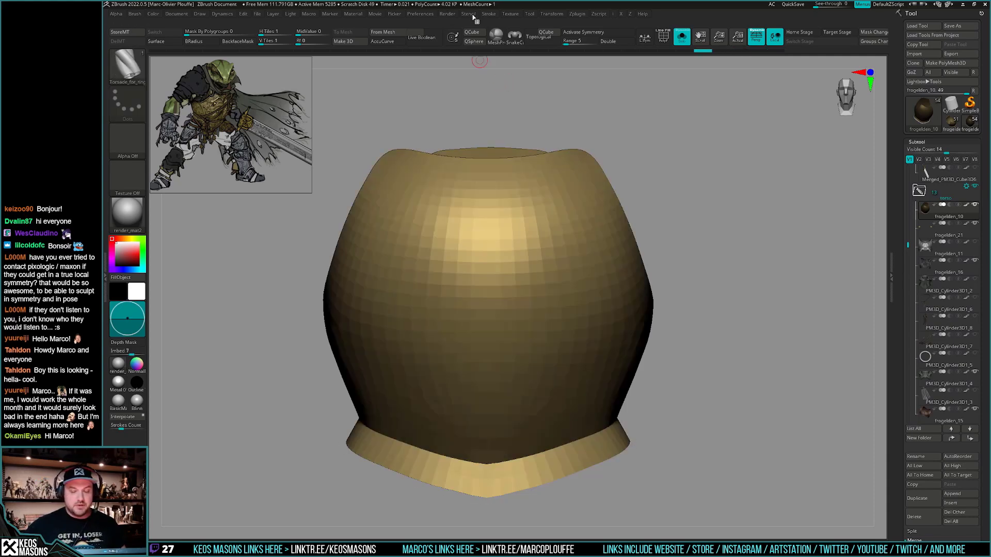
{"action": "left_click", "coordinate": [488, 14]}
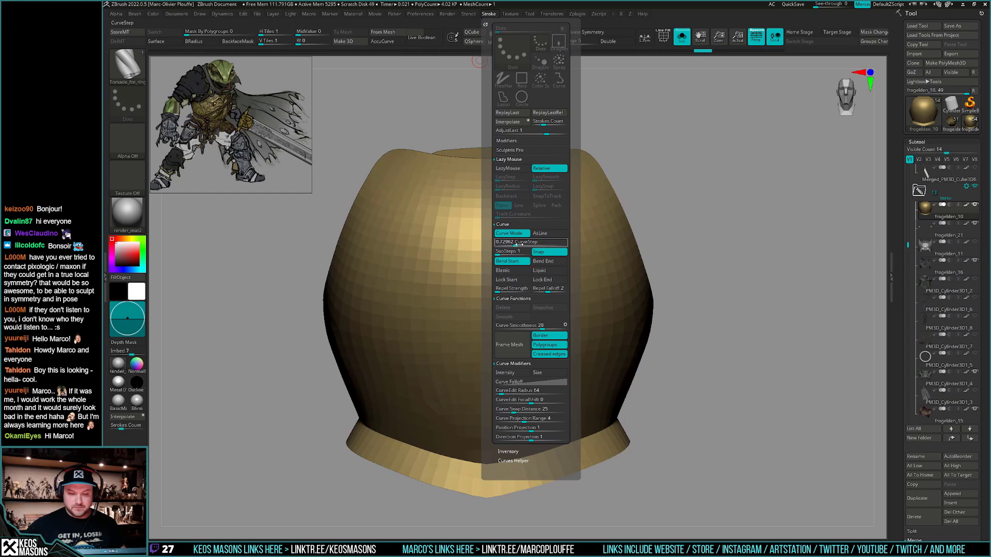
{"action": "left_click_drag", "start_coordinate": [512, 242], "coordinate": [518, 245]}
Run the twisted rope around the breastplate's lower rim again with the adjusted curve step and finalize it
{"action": "right_click_drag", "start_coordinate": [676, 473], "coordinate": [672, 384], "text": "alt"}
{"action": "mouse_move", "coordinate": [552, 264]}
{"action": "right_mouse_down", "text": "ctrl"}
{"action": "mouse_move", "coordinate": [542, 413]}
{"action": "mouse_move", "coordinate": [557, 430]}
{"action": "right_mouse_up", "text": "ctrl"}
{"action": "left_click_drag", "start_coordinate": [557, 430], "coordinate": [588, 418], "text": "shift"}
{"action": "left_click", "coordinate": [609, 409], "text": "ctrl+shift"}
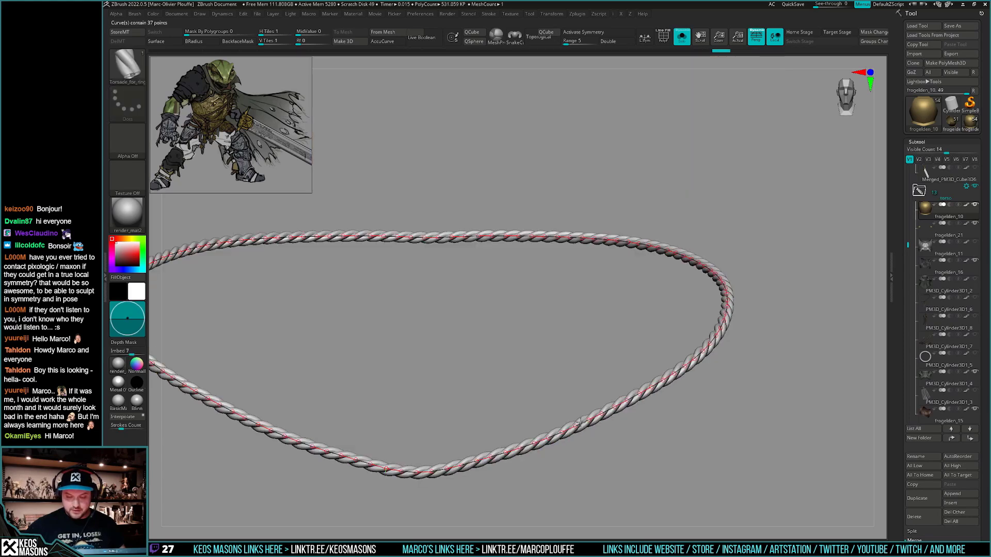
{"action": "left_click", "coordinate": [703, 479], "text": "ctrl+shift"}
{"action": "right_click_drag", "start_coordinate": [702, 480], "coordinate": [695, 431], "text": "ctrl"}
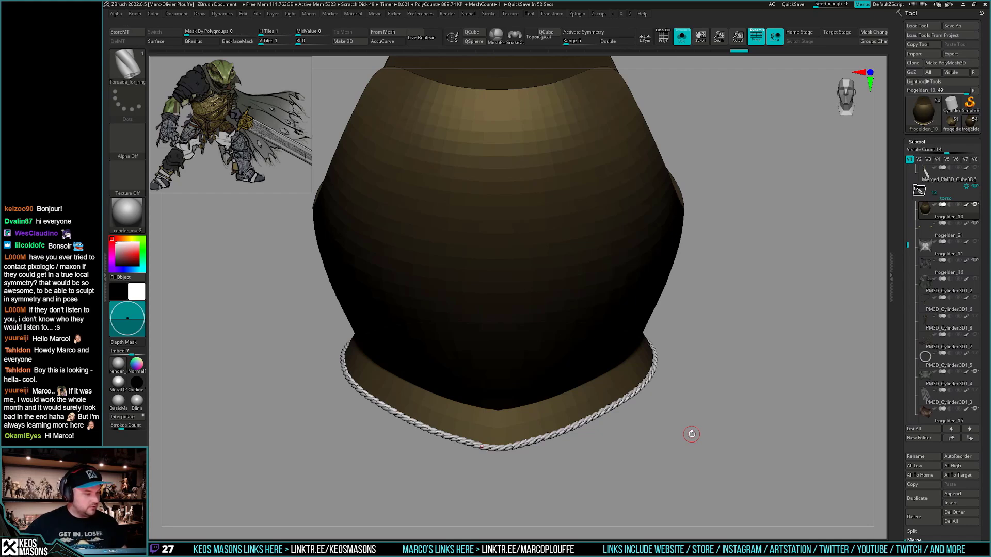
Run a twisted rope along the breastplate's armhole and neckline edges and inspect it from several angles
{"action": "mouse_move", "coordinate": [707, 398]}
{"action": "left_mouse_down"}
{"action": "mouse_move", "coordinate": [677, 323]}
{"action": "mouse_move", "coordinate": [586, 346]}
{"action": "mouse_move", "coordinate": [603, 372]}
{"action": "mouse_move", "coordinate": [614, 341]}
{"action": "left_mouse_up"}
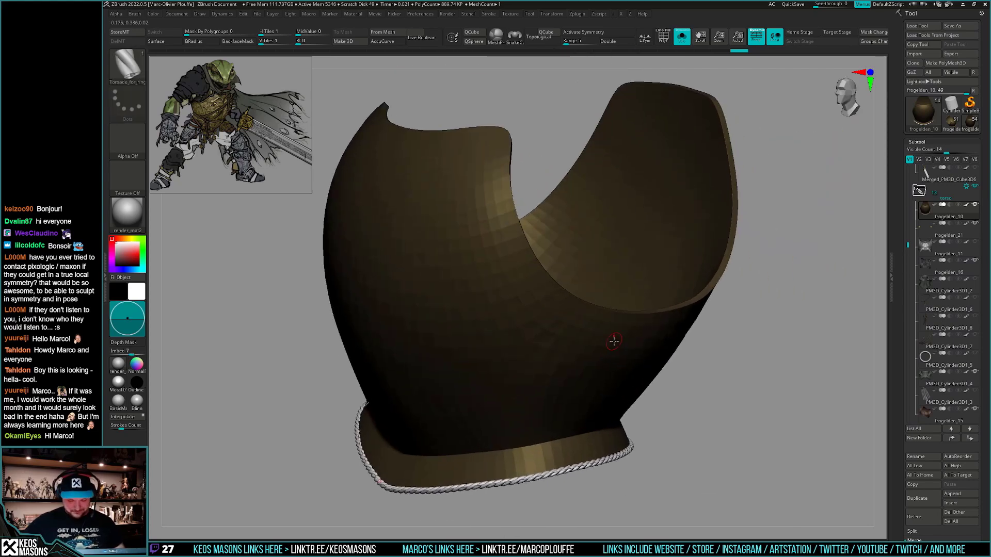
{"action": "right_click_drag", "start_coordinate": [619, 358], "coordinate": [539, 364]}
{"action": "left_click_drag", "start_coordinate": [539, 364], "coordinate": [606, 406]}
{"action": "mouse_move", "coordinate": [606, 406]}
{"action": "right_mouse_down"}
{"action": "mouse_move", "coordinate": [587, 387]}
{"action": "mouse_move", "coordinate": [637, 312]}
{"action": "mouse_move", "coordinate": [654, 319]}
{"action": "right_mouse_up"}
{"action": "mouse_move", "coordinate": [653, 319]}
{"action": "left_mouse_down"}
{"action": "mouse_move", "coordinate": [496, 372]}
{"action": "mouse_move", "coordinate": [509, 360]}
{"action": "left_mouse_up"}
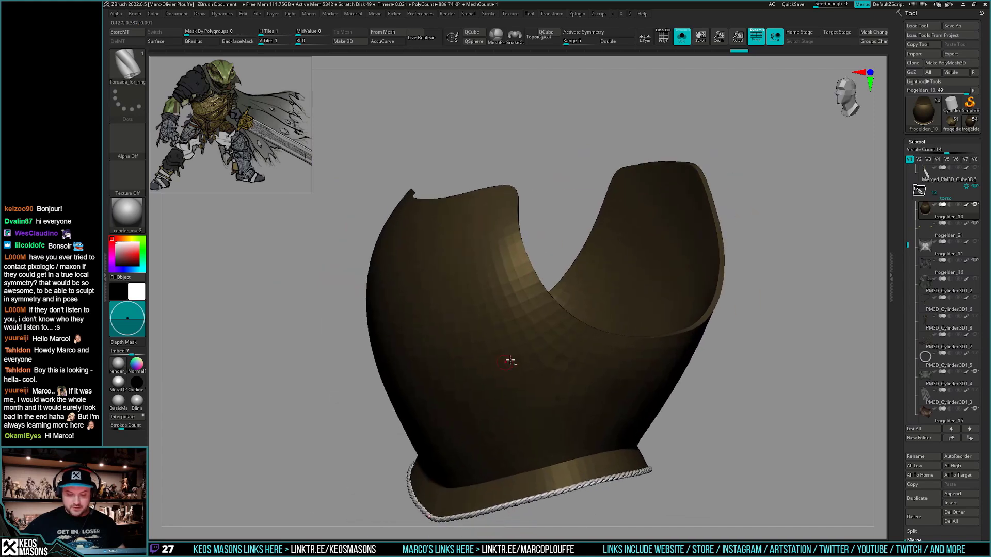
{"action": "right_click_drag", "start_coordinate": [581, 344], "coordinate": [584, 322]}
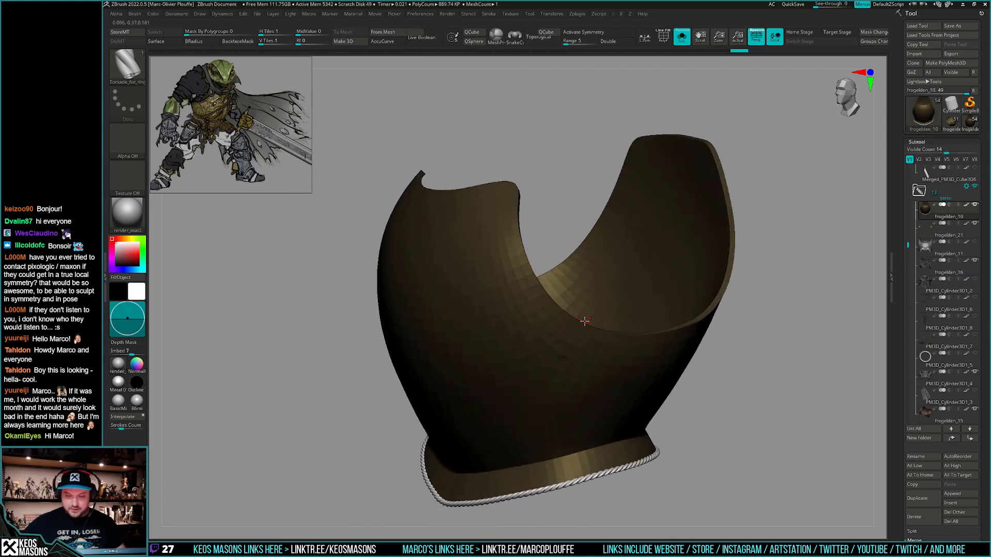
{"action": "left_click_drag", "start_coordinate": [586, 323], "coordinate": [602, 341], "text": "shift"}
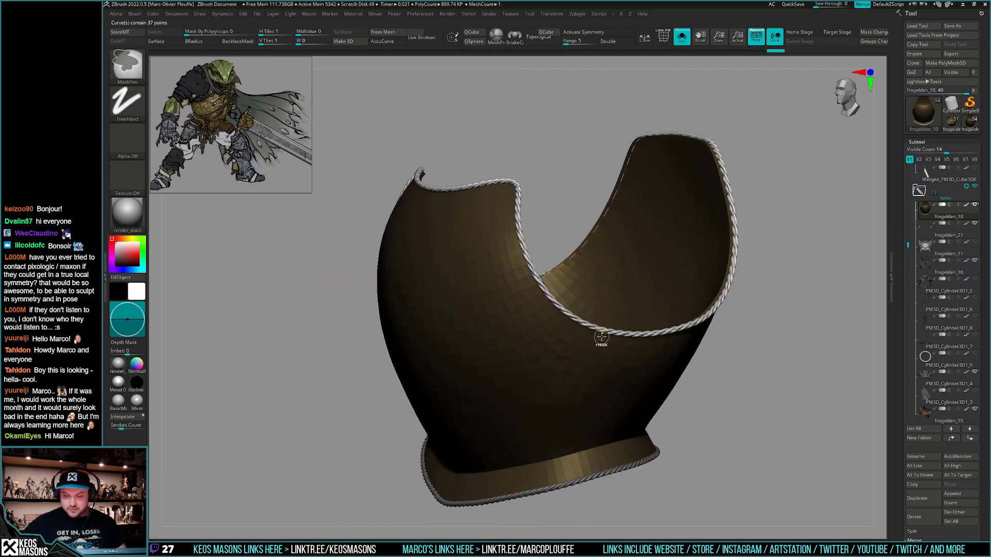
{"action": "right_click_drag", "start_coordinate": [599, 343], "coordinate": [516, 335], "text": "ctrl"}
{"action": "left_click_drag", "start_coordinate": [515, 334], "coordinate": [525, 314]}
{"action": "right_click_drag", "start_coordinate": [525, 314], "coordinate": [583, 356]}
{"action": "right_click_drag", "start_coordinate": [583, 356], "coordinate": [748, 372]}
{"action": "left_click_drag", "start_coordinate": [748, 372], "coordinate": [645, 349], "text": "alt"}
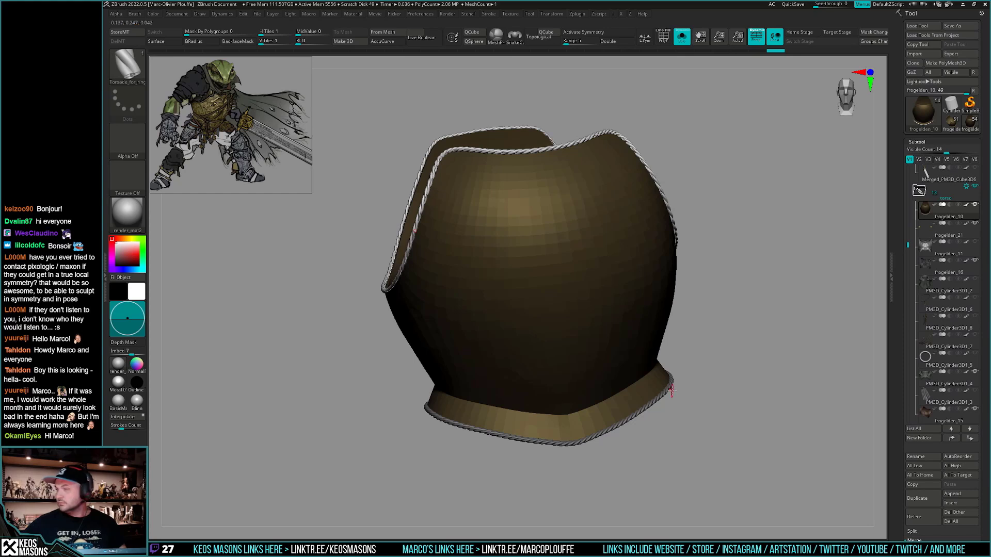
Try a second twisted rope along the crease above the flared lower band
{"action": "left_click_drag", "start_coordinate": [671, 390], "coordinate": [638, 358], "text": "alt"}
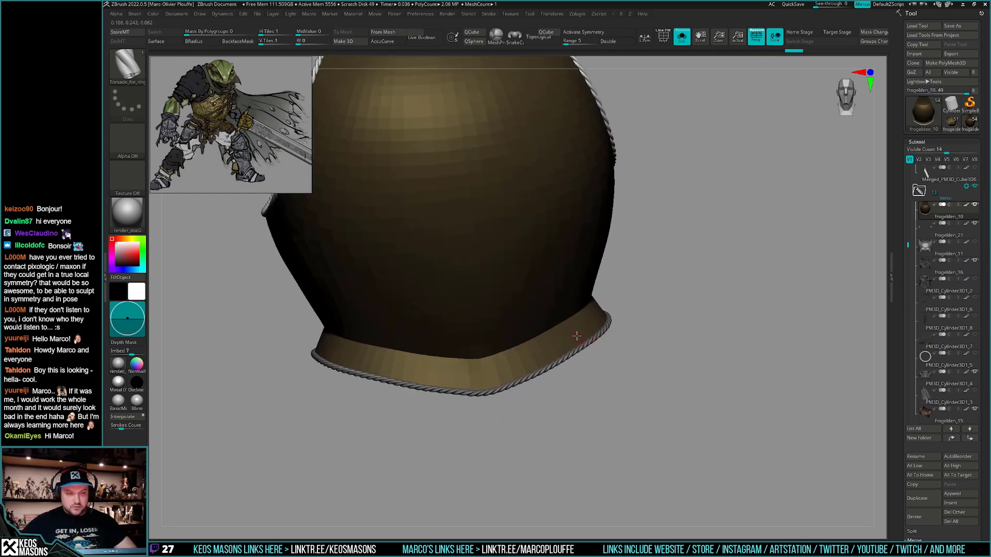
{"action": "right_click_drag", "start_coordinate": [566, 328], "coordinate": [553, 332]}
{"action": "mouse_move", "coordinate": [570, 324]}
{"action": "left_mouse_down"}
{"action": "mouse_move", "coordinate": [604, 328]}
{"action": "mouse_move", "coordinate": [588, 324]}
{"action": "left_mouse_up"}
{"action": "mouse_move", "coordinate": [573, 335]}
{"action": "right_mouse_down"}
{"action": "mouse_move", "coordinate": [591, 375]}
{"action": "mouse_move", "coordinate": [565, 330]}
{"action": "right_mouse_up"}
{"action": "key", "text": "ctrl+z"}
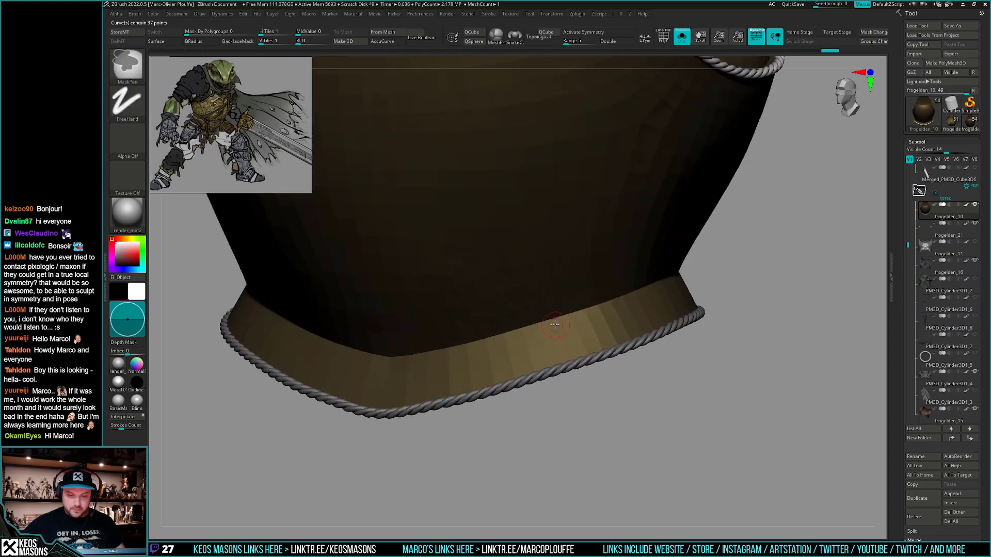
{"action": "left_click_drag", "start_coordinate": [564, 315], "coordinate": [568, 312]}
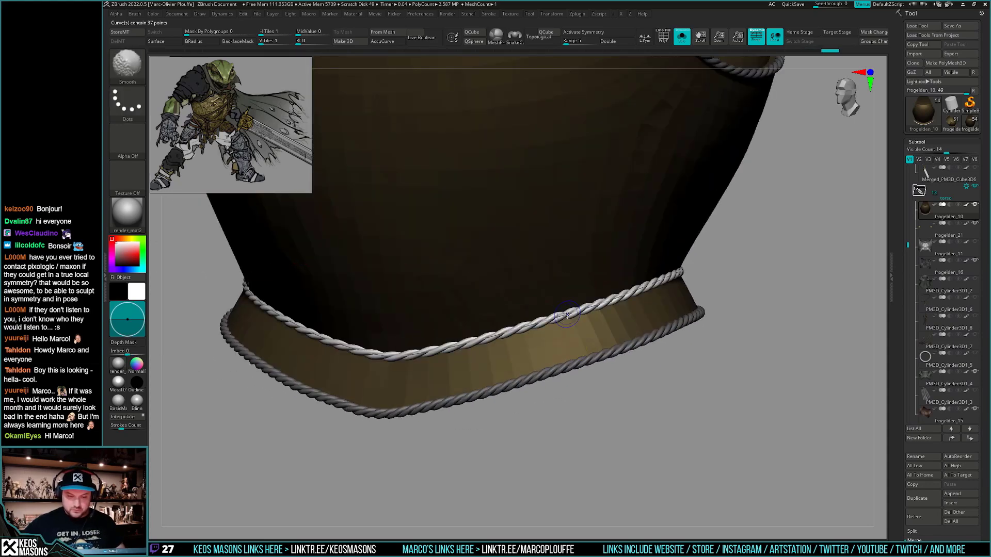
{"action": "right_click_drag", "start_coordinate": [581, 425], "coordinate": [515, 422], "text": "ctrl"}
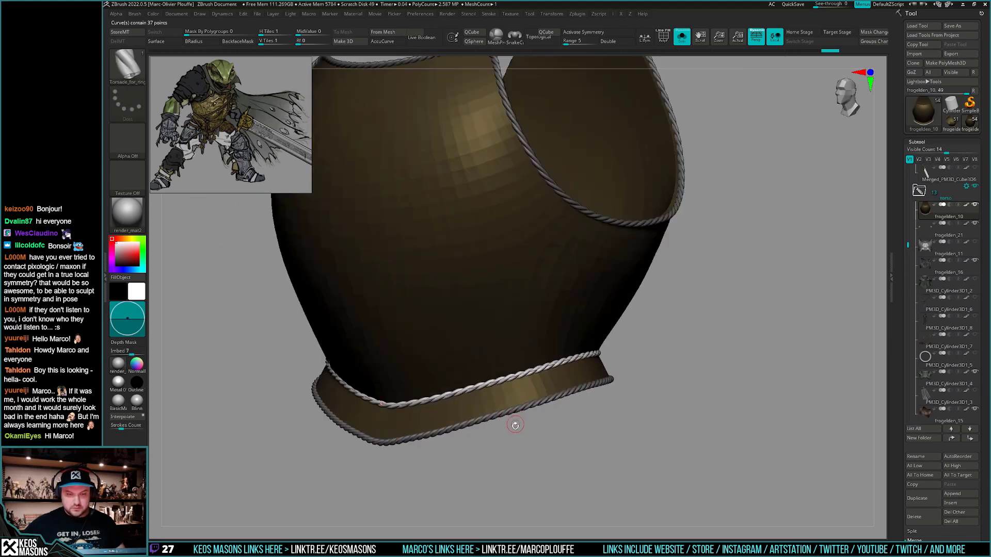
Undo the crease and upper-edge ropes, and run the twisted rope along the armhole and neckline edges again
{"action": "key", "text": "ctrl+z"}
{"action": "right_click_drag", "start_coordinate": [542, 279], "coordinate": [494, 349], "text": "alt"}
{"action": "key", "text": "1"}
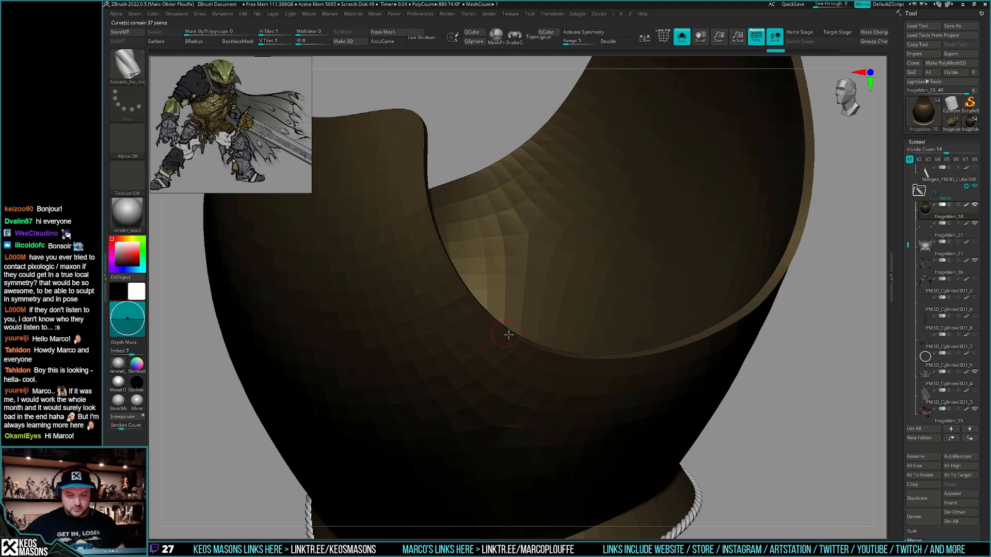
{"action": "left_click", "coordinate": [517, 339]}
{"action": "left_click", "coordinate": [518, 339]}
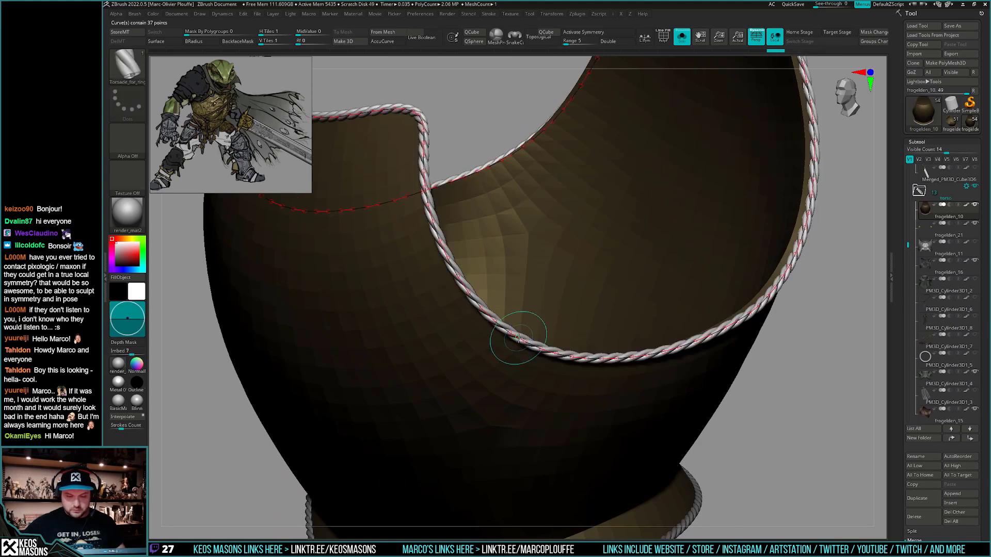
Finalize the twisted rope along the breastplate's armhole and neckline edges and check the whole piece
{"action": "left_click", "coordinate": [520, 338], "text": "ctrl+shift"}
{"action": "left_click", "coordinate": [511, 356], "text": "ctrl+shift"}
{"action": "right_click_drag", "start_coordinate": [511, 356], "coordinate": [489, 387], "text": "ctrl"}
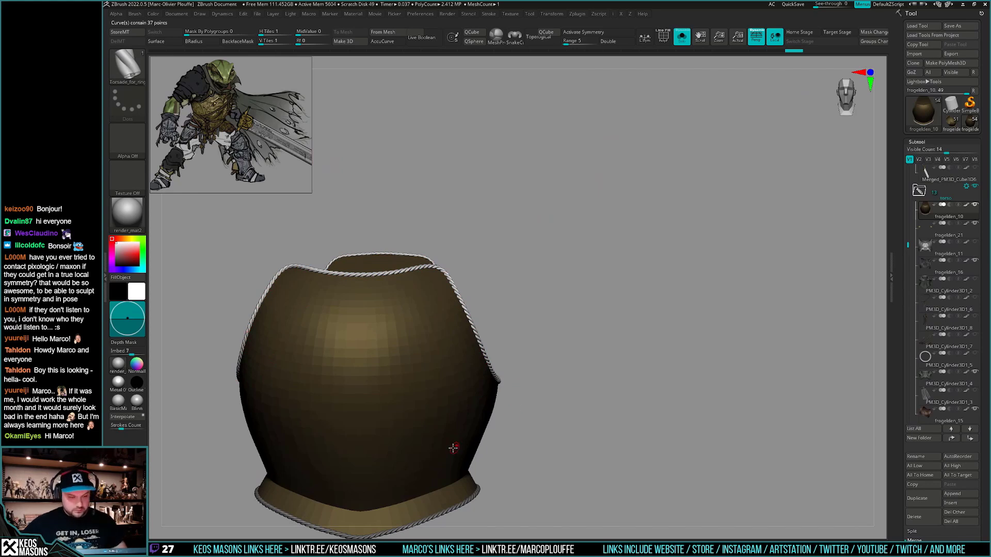
Try a twisted rope along the crease above the breastplate's flared lower band
{"action": "right_click_drag", "start_coordinate": [454, 449], "coordinate": [509, 409], "text": "alt"}
{"action": "mouse_move", "coordinate": [509, 408]}
{"action": "right_mouse_down"}
{"action": "mouse_move", "coordinate": [479, 413]}
{"action": "mouse_move", "coordinate": [495, 382]}
{"action": "right_mouse_up"}
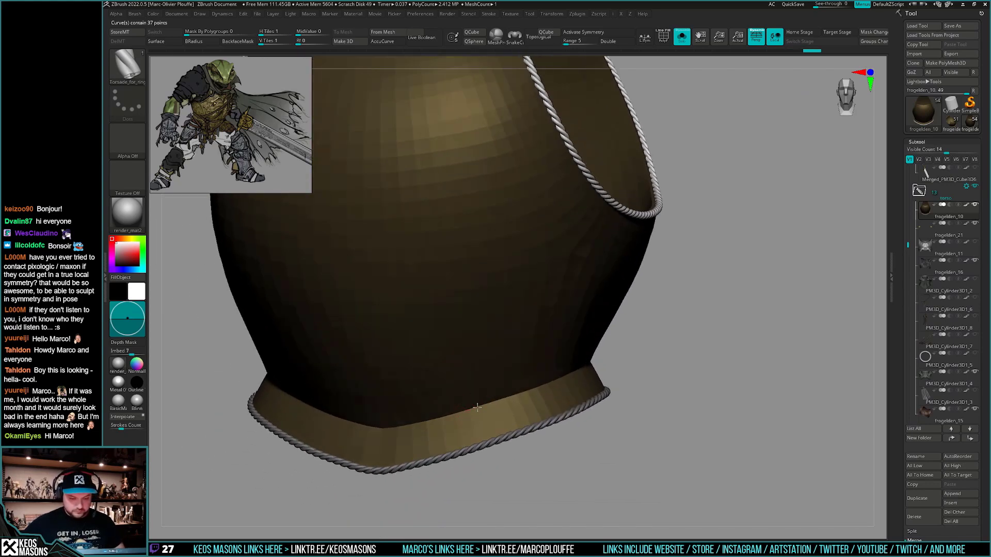
{"action": "left_click_drag", "start_coordinate": [482, 406], "coordinate": [367, 427], "text": "shift"}
{"action": "left_click", "coordinate": [494, 404]}
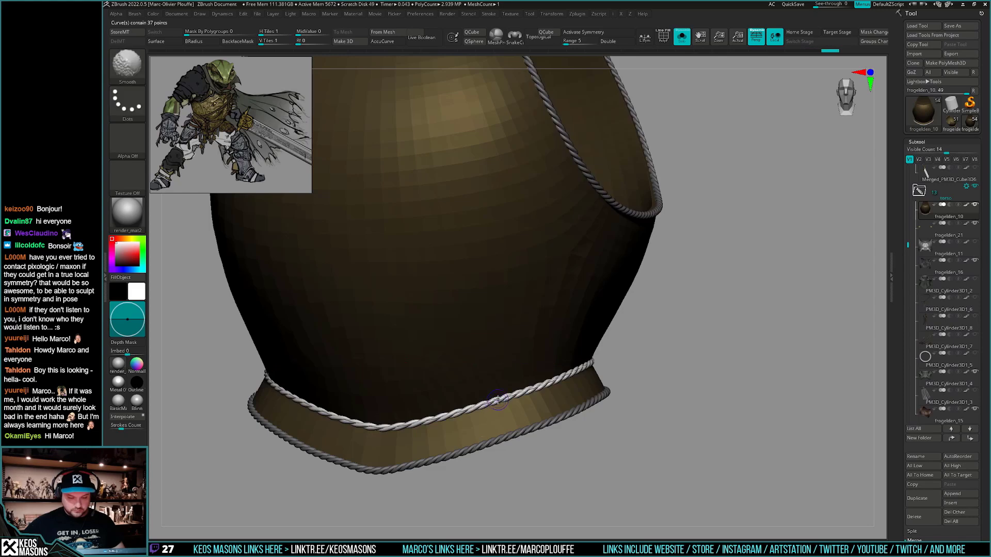
{"action": "right_click_drag", "start_coordinate": [619, 463], "coordinate": [615, 440], "text": "ctrl"}
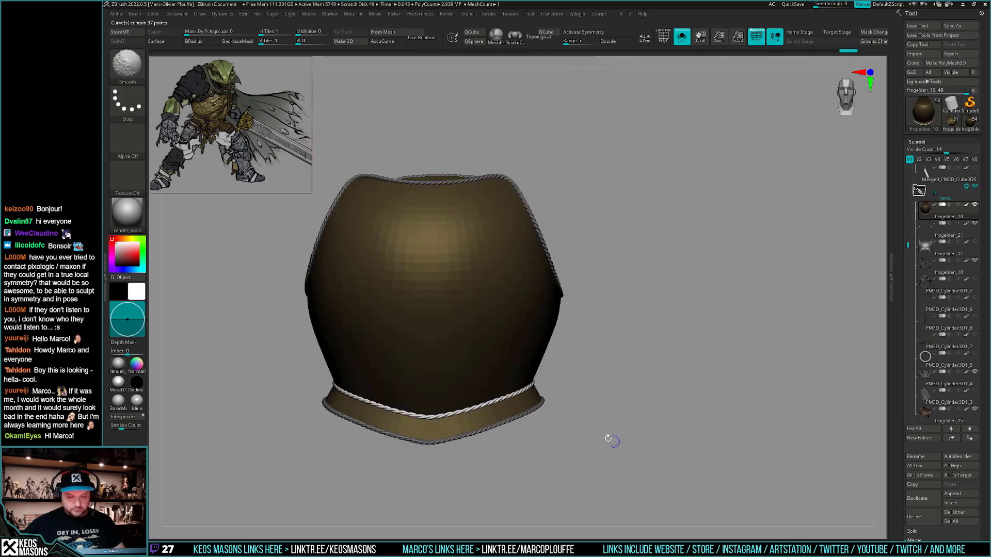
Undo the crease rope, run it again along the same crease, and inspect it from the front and side
{"action": "right_click_drag", "start_coordinate": [491, 406], "coordinate": [493, 459], "text": "alt"}
{"action": "key", "text": "ctrl+z"}
{"action": "left_click", "coordinate": [491, 458]}
{"action": "right_click_drag", "start_coordinate": [625, 465], "coordinate": [668, 434], "text": "ctrl"}
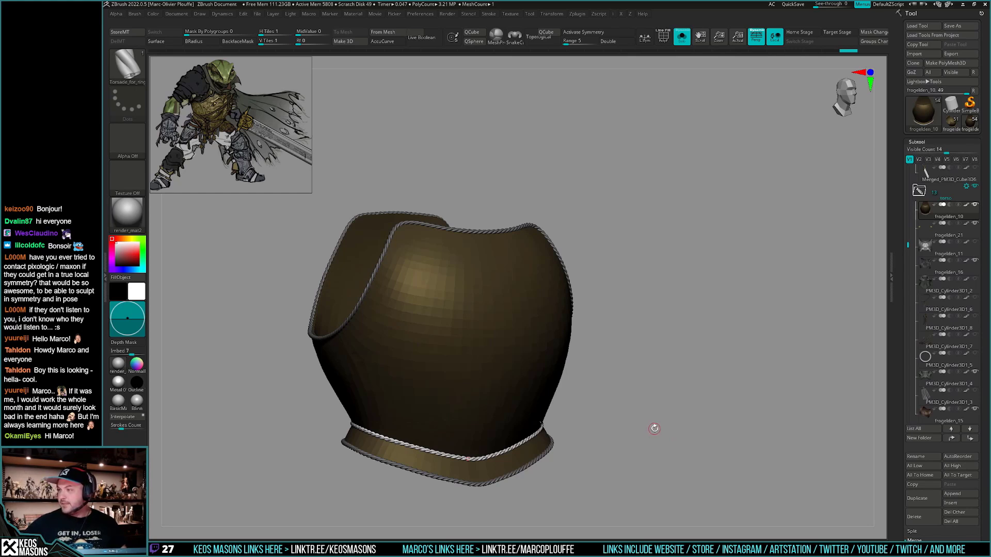
{"action": "right_click_drag", "start_coordinate": [654, 433], "coordinate": [627, 424], "text": "alt"}
{"action": "right_click_drag", "start_coordinate": [626, 424], "coordinate": [623, 427], "text": "shift"}
Undo the crease rope completely and clear the mask from the breastplate
{"action": "key", "text": "ctrl+z"}
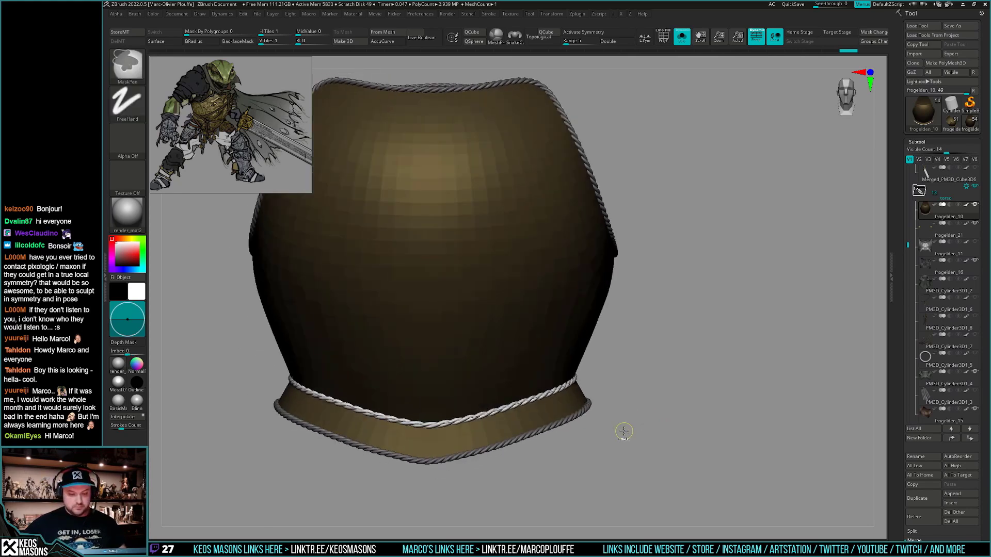
{"action": "key", "text": "ctrl+z"}
{"action": "key", "text": "ctrl+z"}
{"action": "left_click_drag", "start_coordinate": [677, 438], "coordinate": [733, 417], "text": "ctrl"}
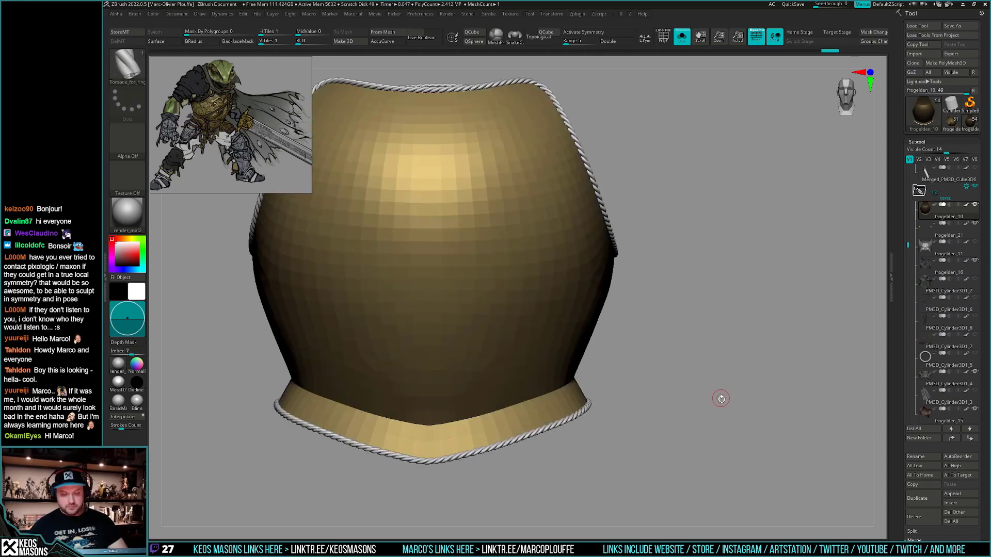
Separate the rope trim from the breastplate shell by masking and splitting them into two subtools
{"action": "right_click_drag", "start_coordinate": [726, 396], "coordinate": [662, 397]}
{"action": "key", "text": "w"}
{"action": "left_click_drag", "start_coordinate": [593, 381], "coordinate": [610, 408], "text": "ctrl"}
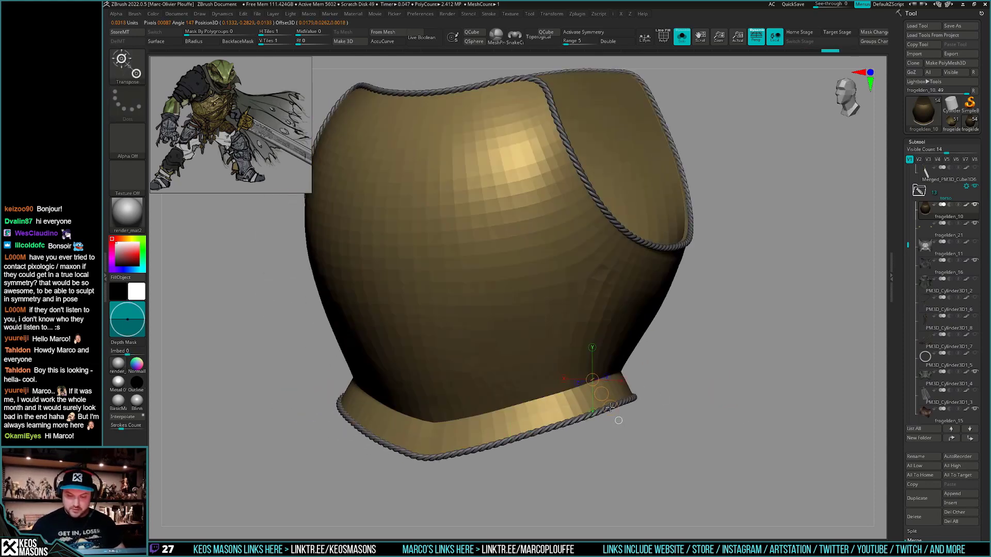
{"action": "key", "text": "q"}
{"action": "right_click_drag", "start_coordinate": [732, 404], "coordinate": [726, 383], "text": "ctrl"}
{"action": "left_click_drag", "start_coordinate": [731, 328], "coordinate": [551, 459], "text": "ctrl"}
{"action": "left_click_drag", "start_coordinate": [622, 456], "coordinate": [657, 441], "text": "ctrl"}
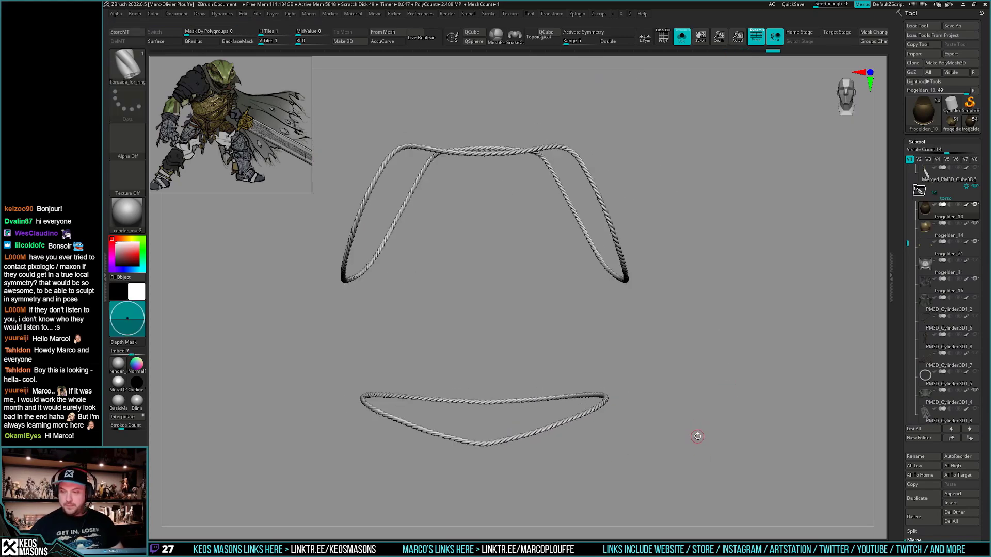
Select the rope trim subtool, show its wireframe, and try to reconstruct its lower subdivision levels
{"action": "key", "text": "Down"}
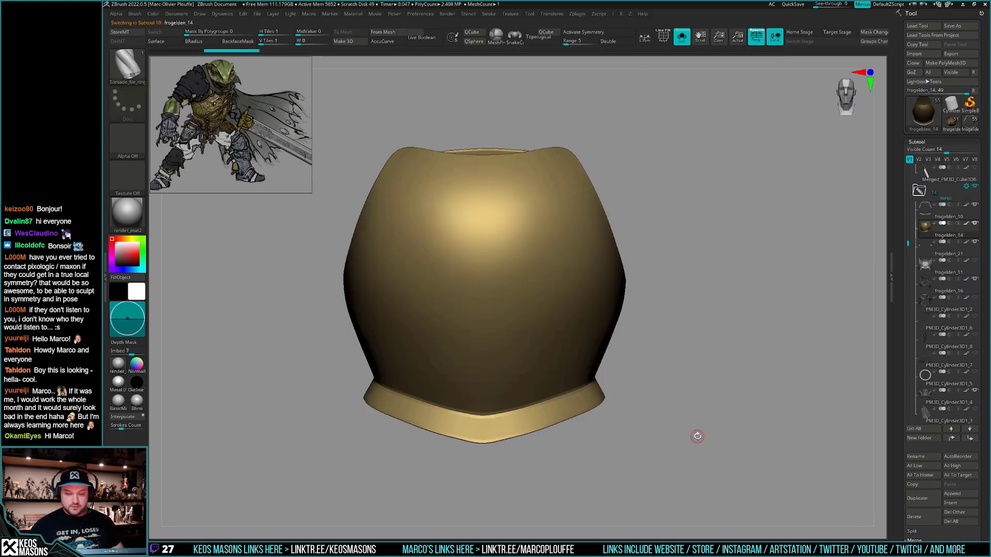
{"action": "key", "text": "alt+Up"}
{"action": "left_click_drag", "start_coordinate": [665, 346], "coordinate": [643, 508], "text": "alt"}
{"action": "key", "text": "shift+f"}
{"action": "left_click_drag", "start_coordinate": [598, 396], "coordinate": [650, 368]}
{"action": "key", "text": "g"}
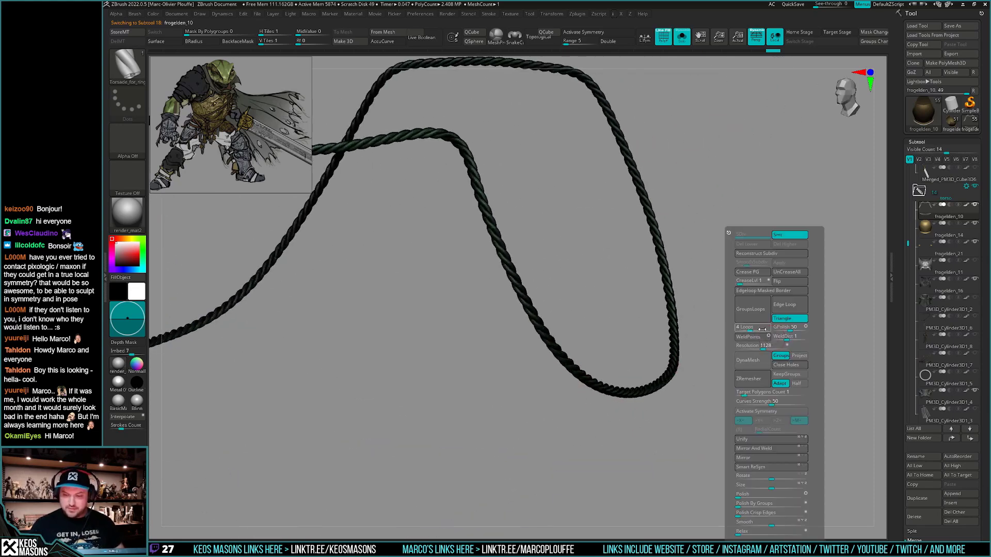
{"action": "left_click", "coordinate": [785, 253]}
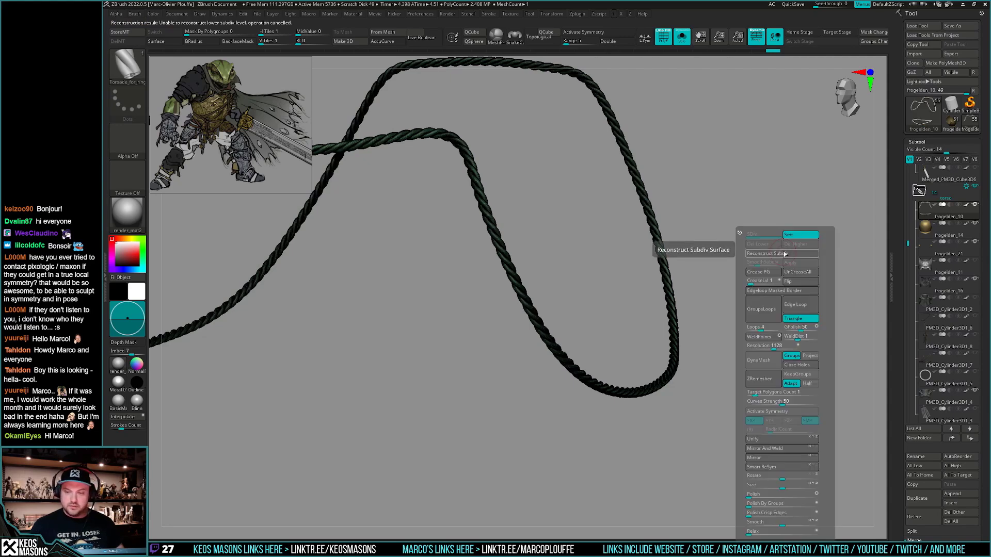
{"action": "left_click", "coordinate": [782, 252]}
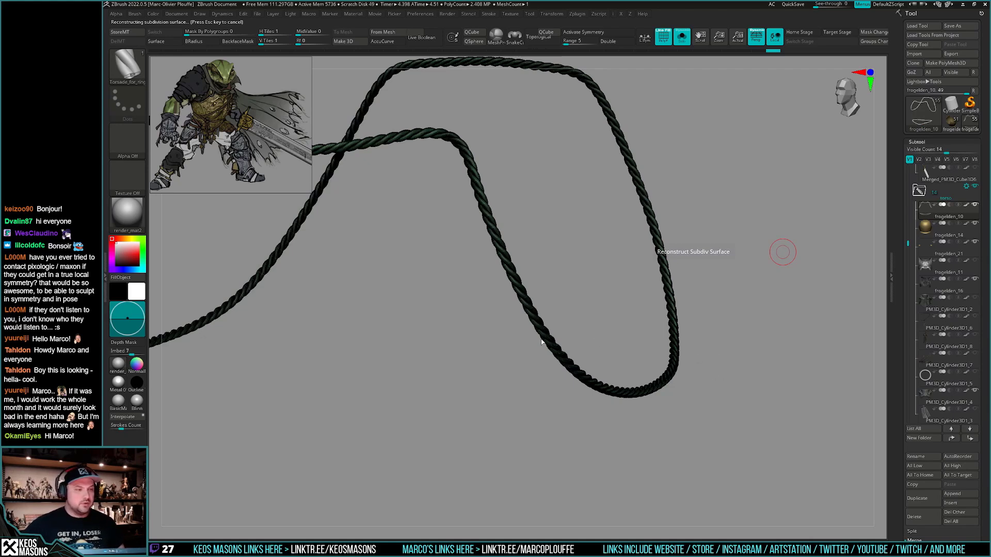
Adjust the target polygon count and remesh the rope trim with ZRemesher
{"action": "left_click_drag", "start_coordinate": [564, 342], "coordinate": [504, 307]}
{"action": "key", "text": "space"}
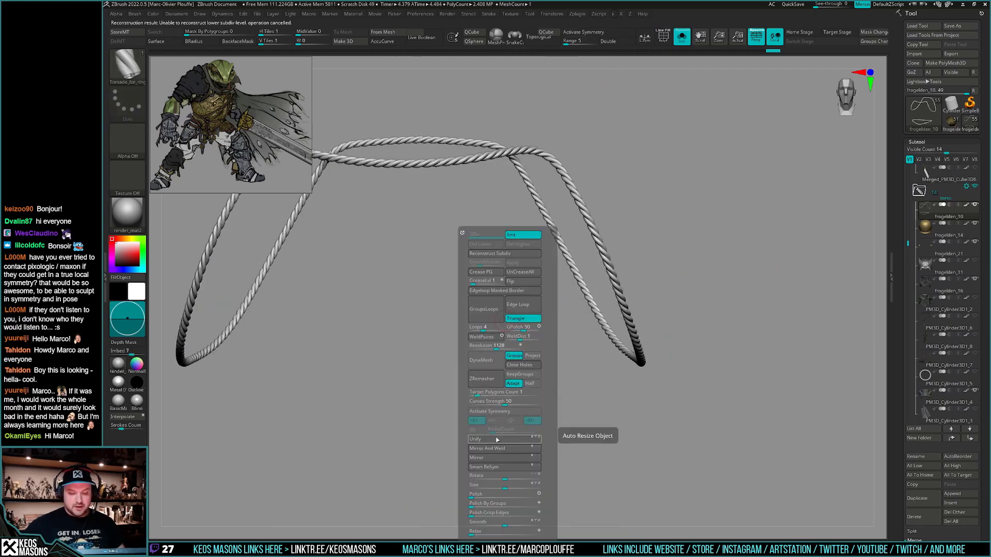
{"action": "left_click_drag", "start_coordinate": [478, 395], "coordinate": [480, 395]}
{"action": "left_click", "coordinate": [479, 381]}
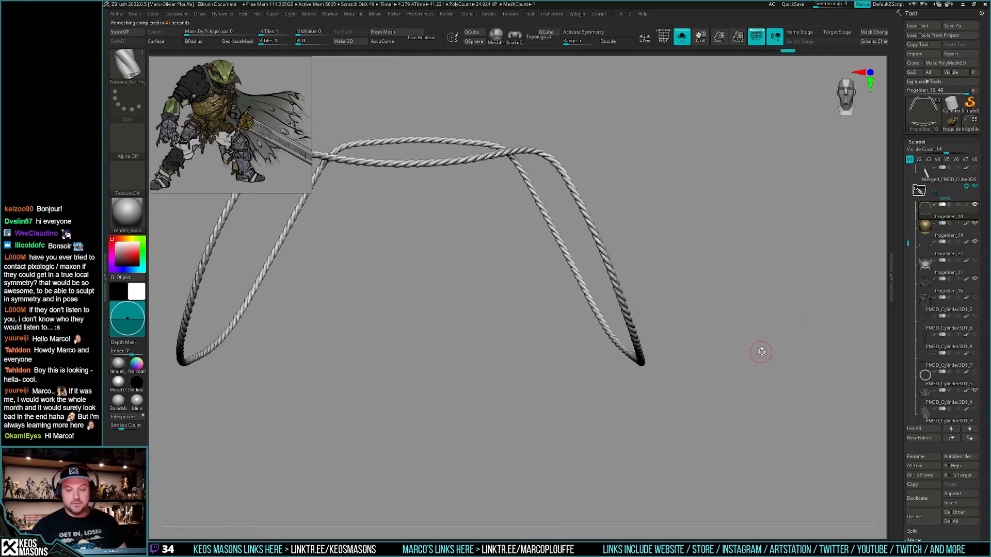
Show the full character and give the rope trim the breastplate's gold colour and metal material using Mrgb
{"action": "mouse_move", "coordinate": [761, 349]}
{"action": "left_mouse_down"}
{"action": "mouse_move", "coordinate": [765, 338]}
{"action": "mouse_move", "coordinate": [749, 360]}
{"action": "mouse_move", "coordinate": [630, 405]}
{"action": "left_mouse_up"}
{"action": "right_click_drag", "start_coordinate": [642, 399], "coordinate": [621, 336], "text": "ctrl"}
{"action": "key", "text": "c"}
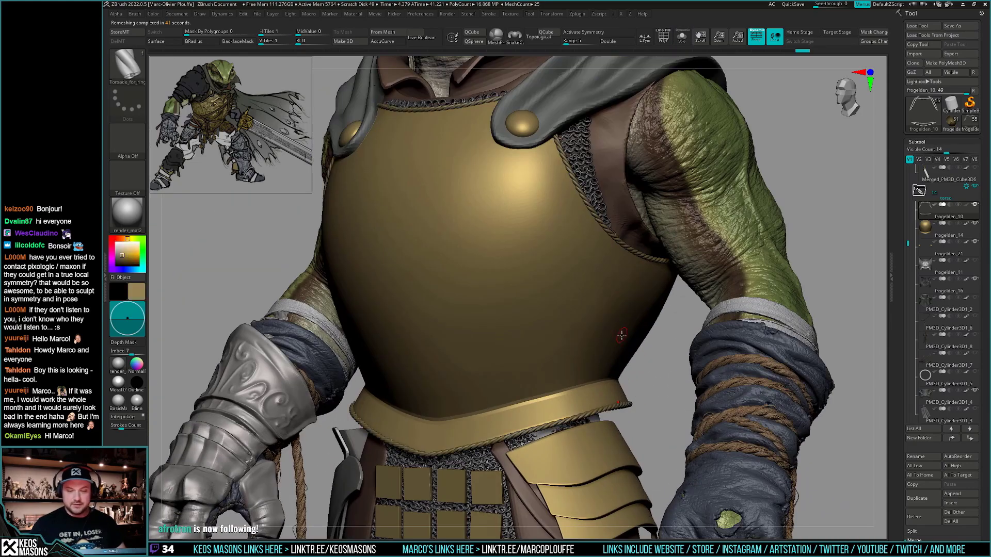
{"action": "left_click", "coordinate": [120, 382]}
{"action": "key", "text": "space"}
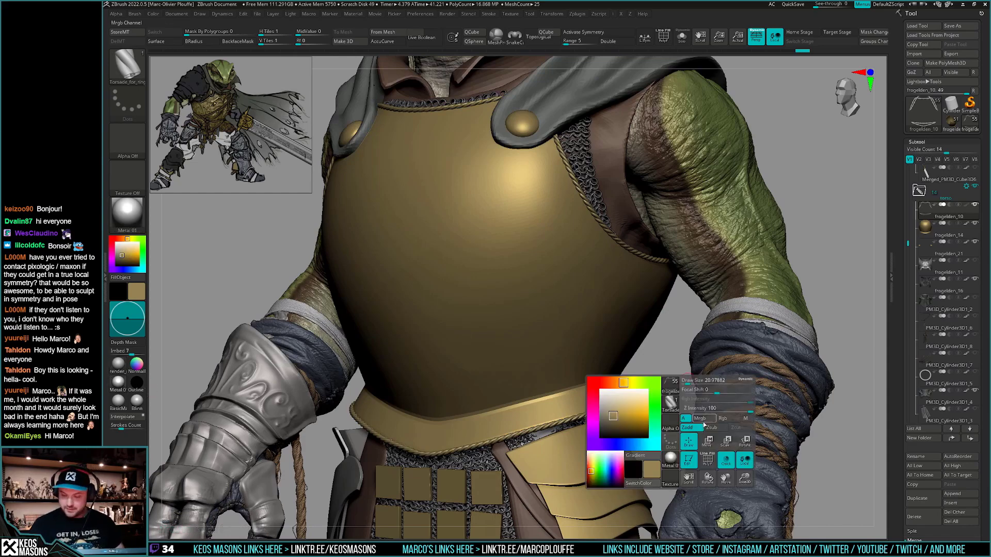
{"action": "left_click", "coordinate": [700, 421]}
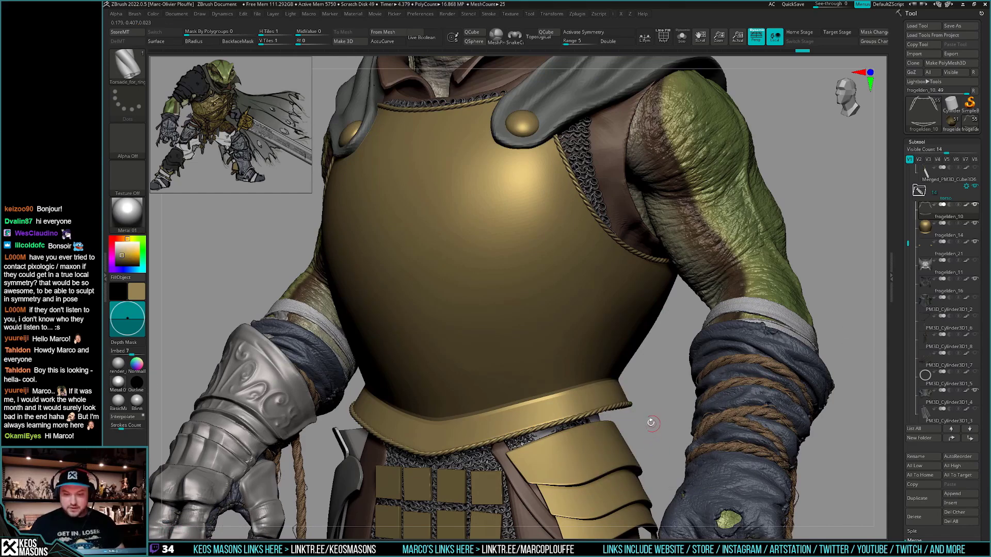
Examine the rope-trimmed breastplate on the full character from the front
{"action": "right_click_drag", "start_coordinate": [650, 421], "coordinate": [652, 425], "text": "shift"}
{"action": "left_click_drag", "start_coordinate": [651, 424], "coordinate": [641, 448], "text": "alt"}
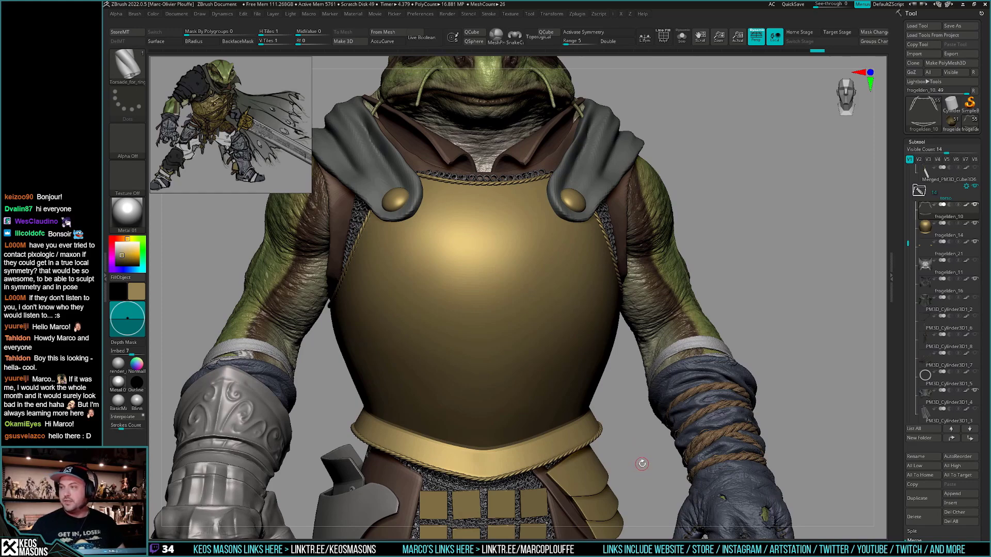
{"action": "left_click_drag", "start_coordinate": [641, 465], "coordinate": [459, 315]}
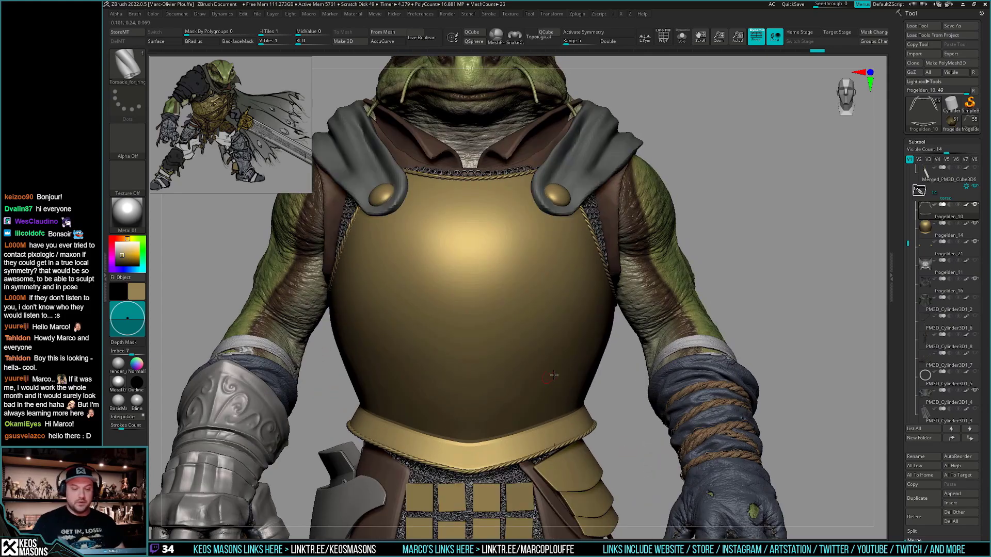
{"action": "key", "text": "shift+s"}
{"action": "left_click_drag", "start_coordinate": [617, 447], "coordinate": [611, 426], "text": "alt"}
{"action": "key", "text": "shift+s"}
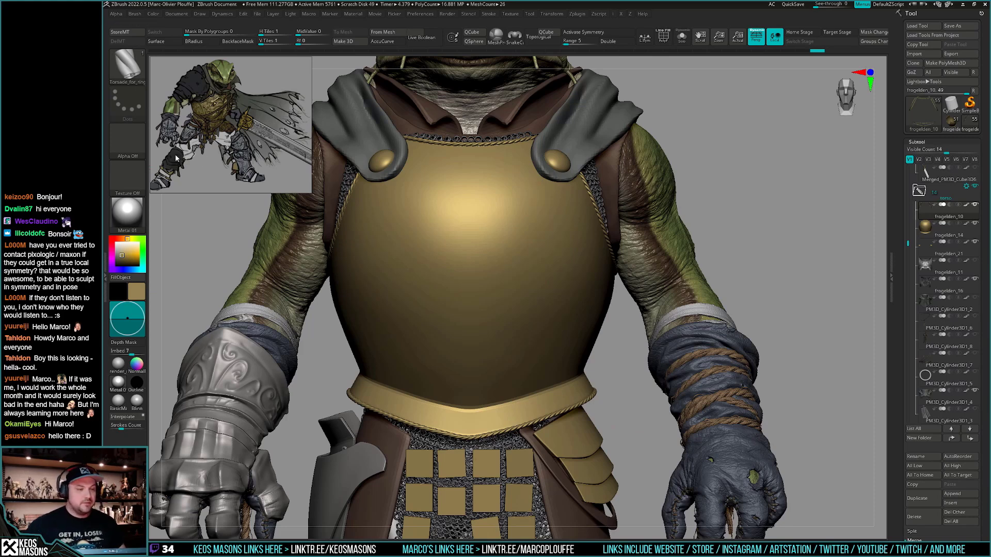
Compare the breastplate's ornament and rivets in the cartoon frog reference and the detailed frog knight concept
{"action": "mouse_move", "coordinate": [282, 114]}
{"action": "right_mouse_down"}
{"action": "mouse_move", "coordinate": [233, 115]}
{"action": "mouse_move", "coordinate": [281, 116]}
{"action": "right_mouse_up"}
{"action": "middle_click_drag", "start_coordinate": [282, 118], "coordinate": [162, 126]}
{"action": "scroll", "coordinate": [243, 108], "scroll_direction": "up", "scroll_amount": 8}
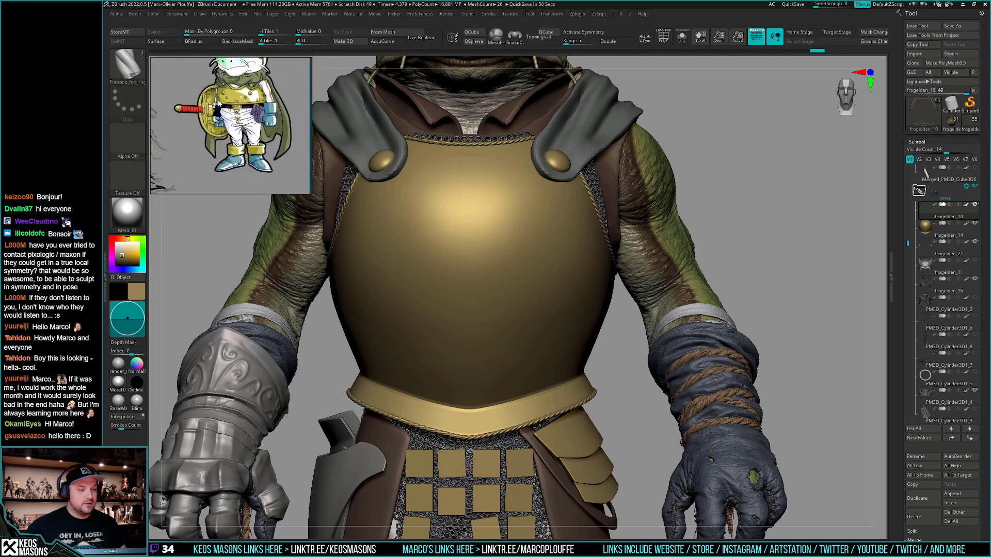
{"action": "middle_click_drag", "start_coordinate": [242, 108], "coordinate": [263, 126]}
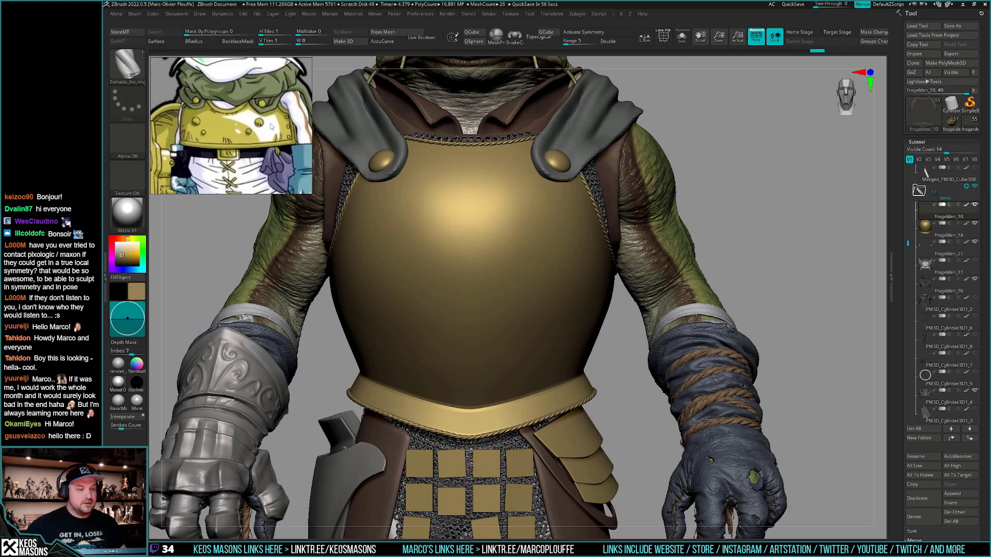
{"action": "scroll", "coordinate": [260, 130], "scroll_direction": "down", "scroll_amount": 8}
{"action": "middle_click_drag", "start_coordinate": [176, 135], "coordinate": [287, 139]}
{"action": "scroll", "coordinate": [193, 141], "scroll_direction": "up", "scroll_amount": 3}
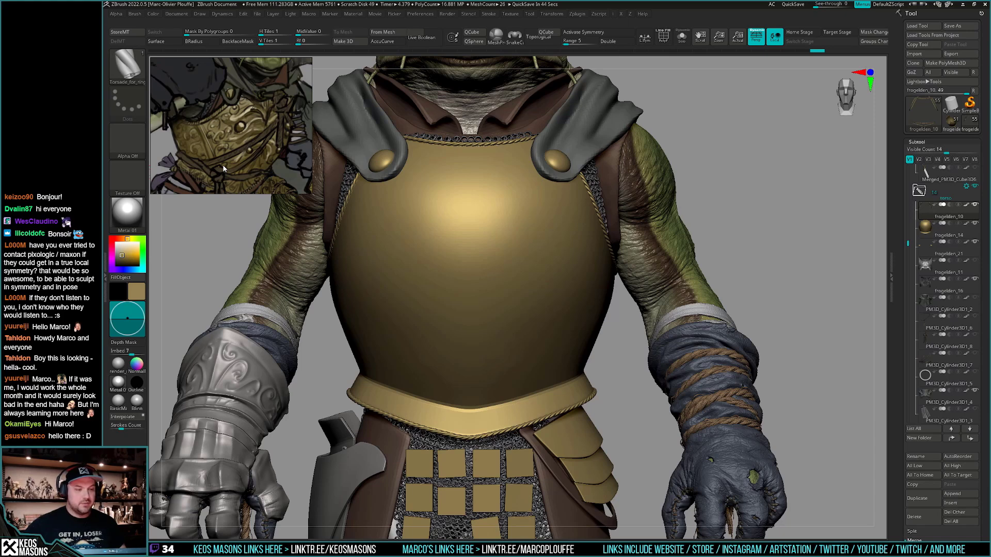
{"action": "scroll", "coordinate": [227, 160], "scroll_direction": "down", "scroll_amount": 5}
{"action": "middle_click_drag", "start_coordinate": [227, 160], "coordinate": [212, 129]}
{"action": "scroll", "coordinate": [212, 129], "scroll_direction": "up", "scroll_amount": 6}
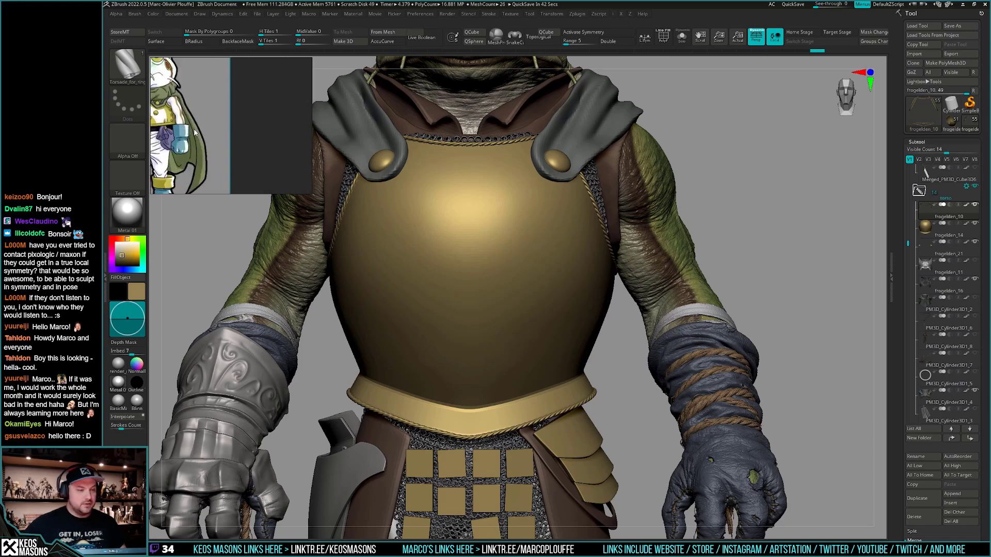
{"action": "scroll", "coordinate": [226, 147], "scroll_direction": "up", "scroll_amount": 3}
{"action": "scroll", "coordinate": [226, 147], "scroll_direction": "down", "scroll_amount": 3}
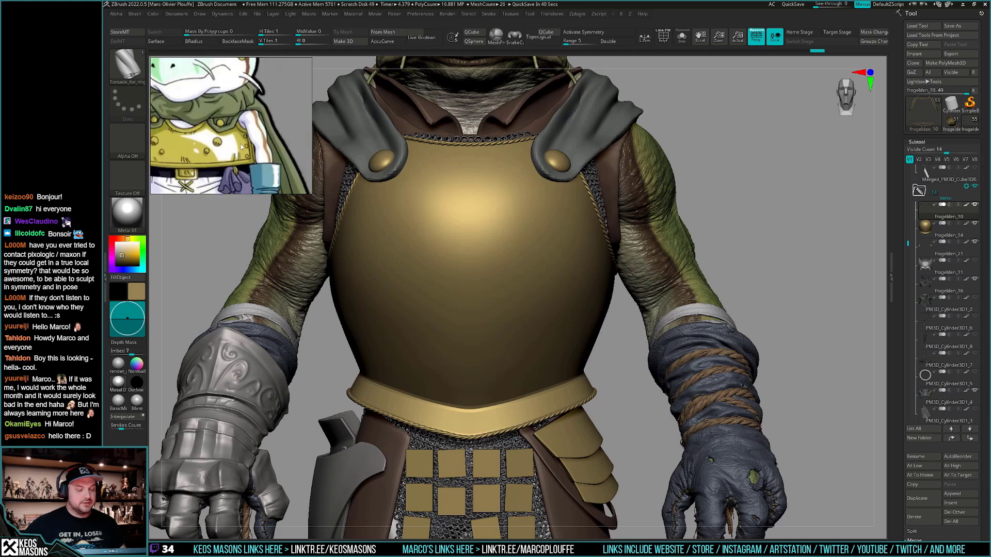
{"action": "middle_click_drag", "start_coordinate": [226, 147], "coordinate": [345, 120]}
{"action": "scroll", "coordinate": [253, 125], "scroll_direction": "down", "scroll_amount": 3}
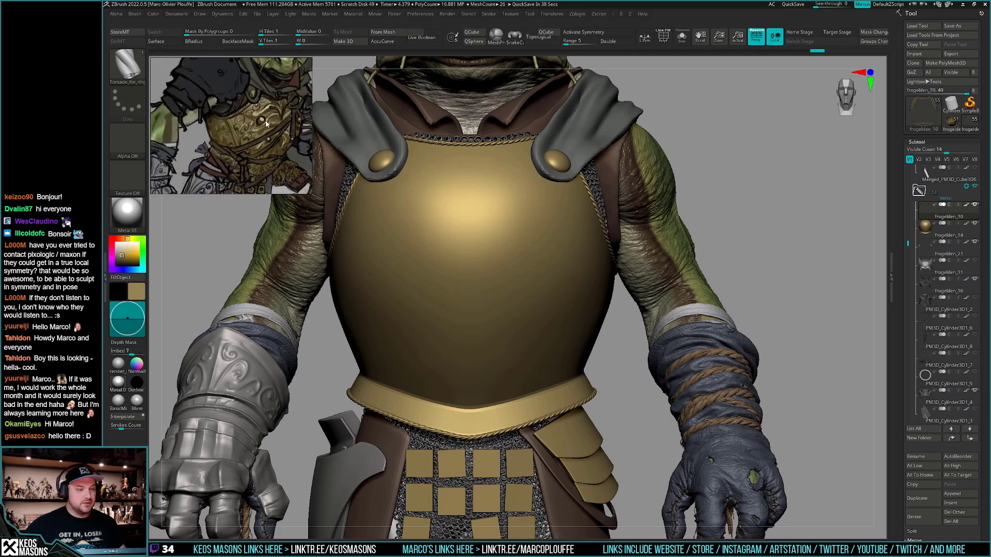
{"action": "scroll", "coordinate": [252, 125], "scroll_direction": "up", "scroll_amount": 2}
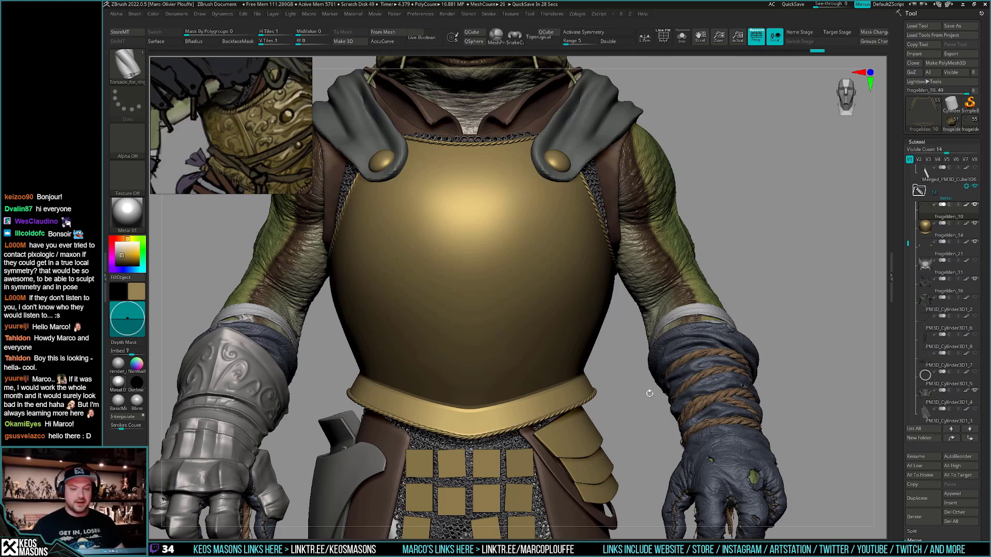
Select the breastplate subtool and isolate it with its polygroups and wireframe displayed
{"action": "left_click_drag", "start_coordinate": [649, 392], "coordinate": [567, 309]}
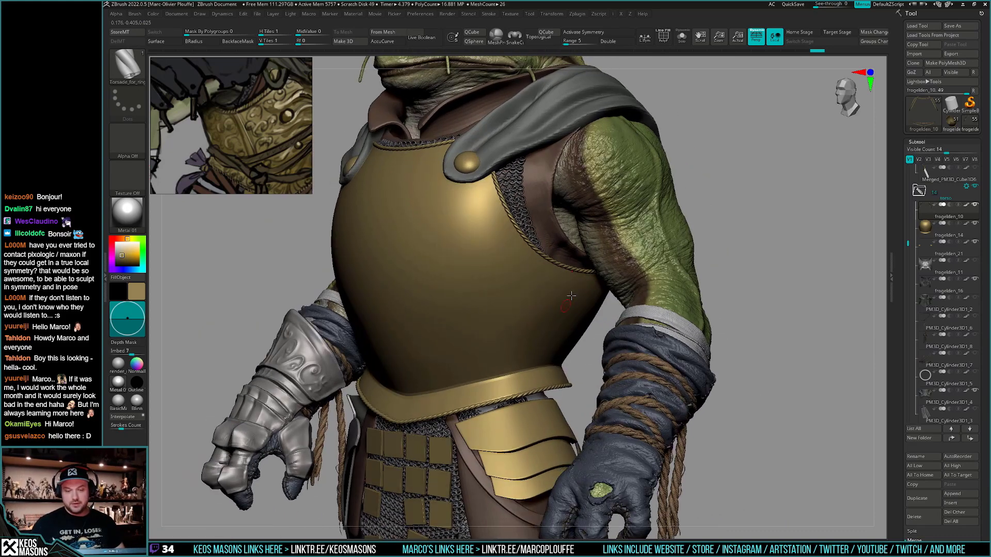
{"action": "left_click", "coordinate": [557, 387]}
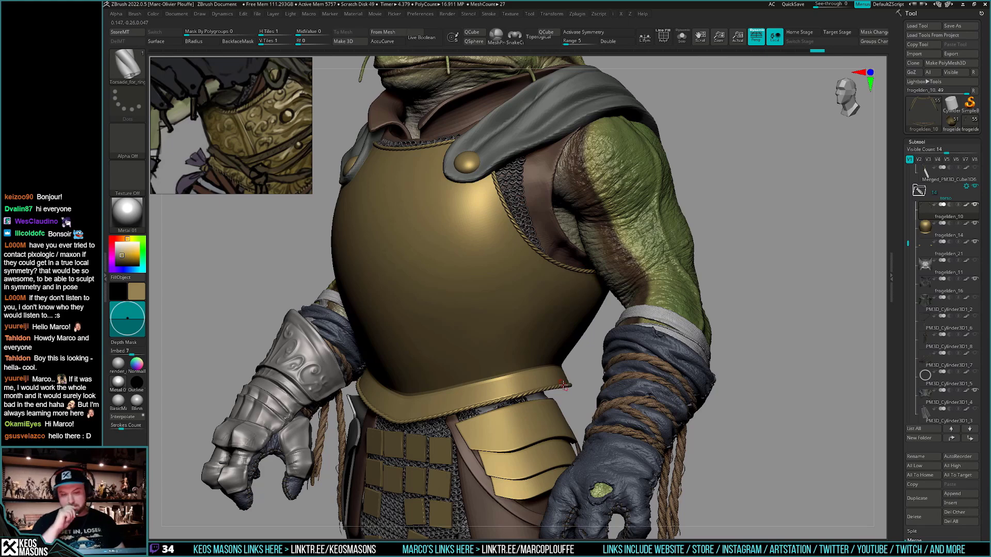
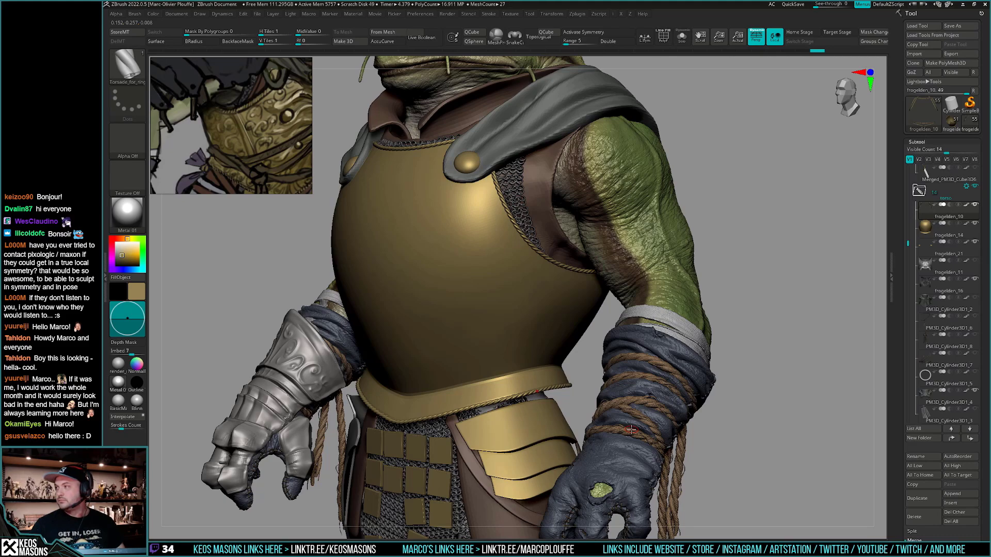
{"action": "left_click_drag", "start_coordinate": [763, 366], "coordinate": [770, 364]}
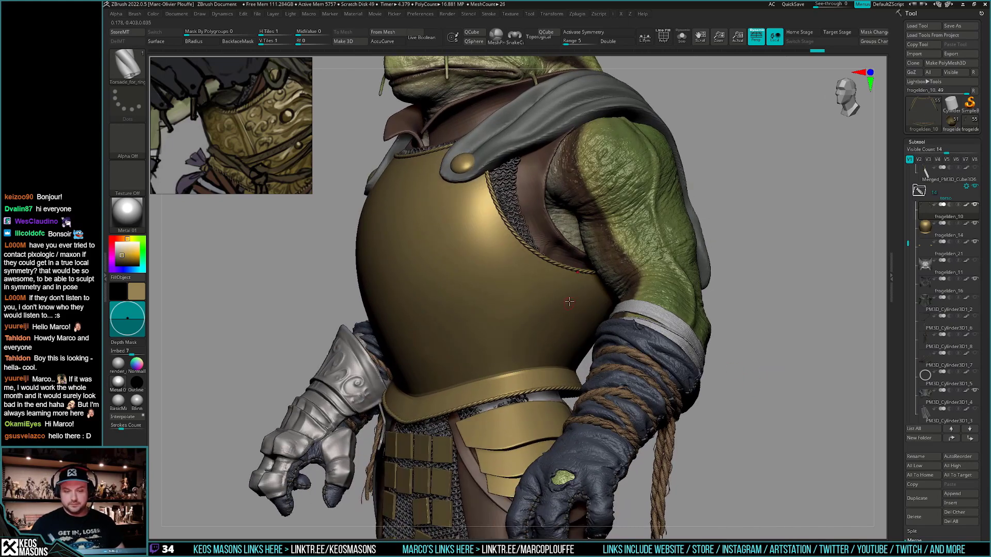
{"action": "key", "text": "alt+s"}
{"action": "left_click_drag", "start_coordinate": [751, 378], "coordinate": [708, 396], "text": "alt"}
{"action": "key", "text": "shift+f"}
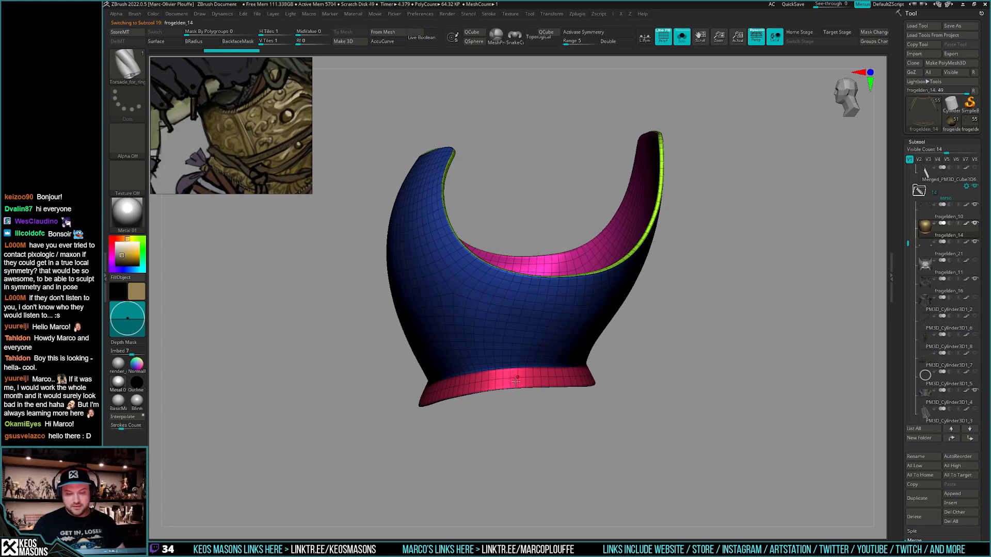
Switch to the Move brush for reshaping the breastplate
{"action": "key", "text": "b"}
{"action": "key", "text": "m"}
{"action": "key", "text": "v"}
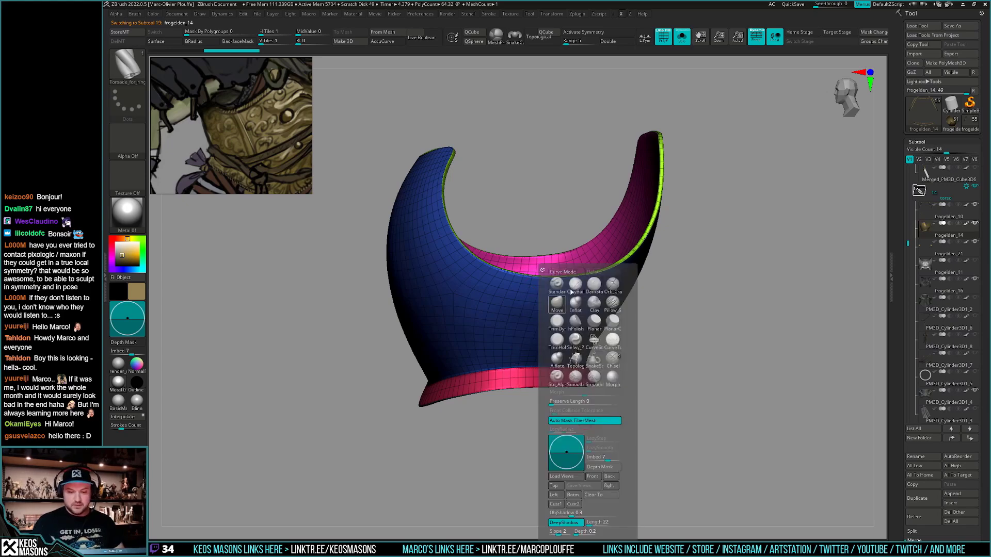
{"action": "key", "text": "space"}
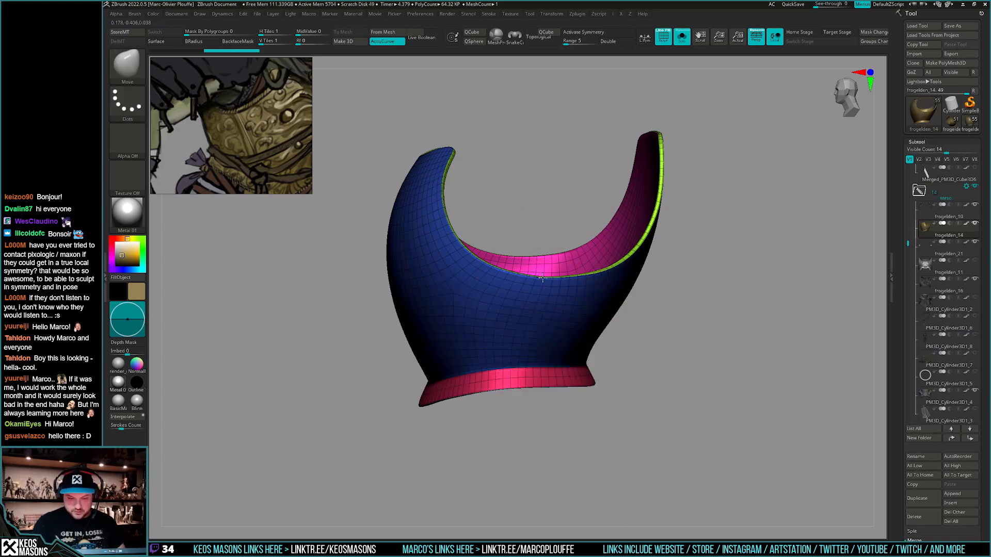
Try to isolate the front section of the breastplate's single-sided outer shell by hiding the faces behind a vertical cut below the arm opening
{"action": "right_click_drag", "start_coordinate": [512, 347], "coordinate": [542, 342]}
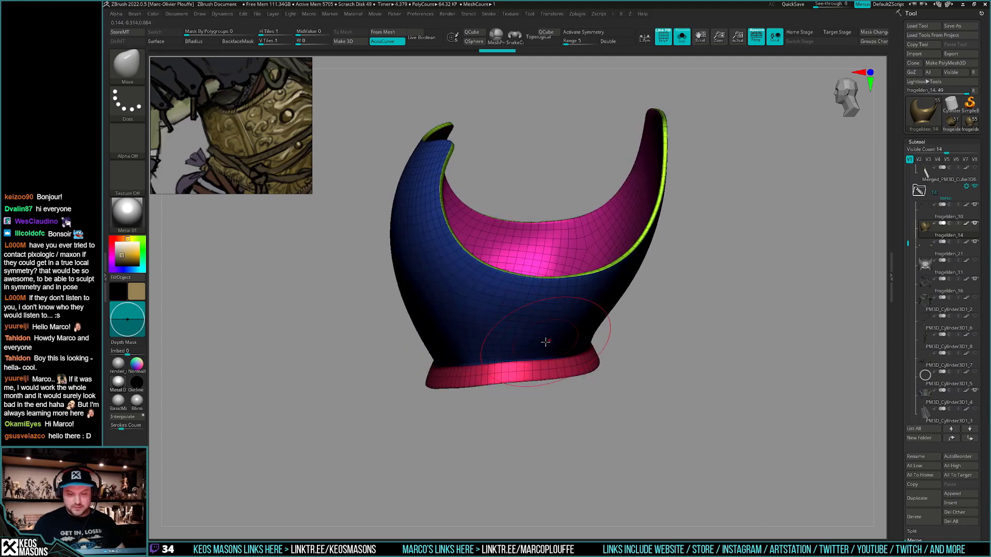
{"action": "mouse_move", "coordinate": [537, 392]}
{"action": "right_mouse_down"}
{"action": "mouse_move", "coordinate": [732, 400]}
{"action": "mouse_move", "coordinate": [713, 430]}
{"action": "mouse_move", "coordinate": [752, 409]}
{"action": "mouse_move", "coordinate": [721, 417]}
{"action": "right_mouse_up"}
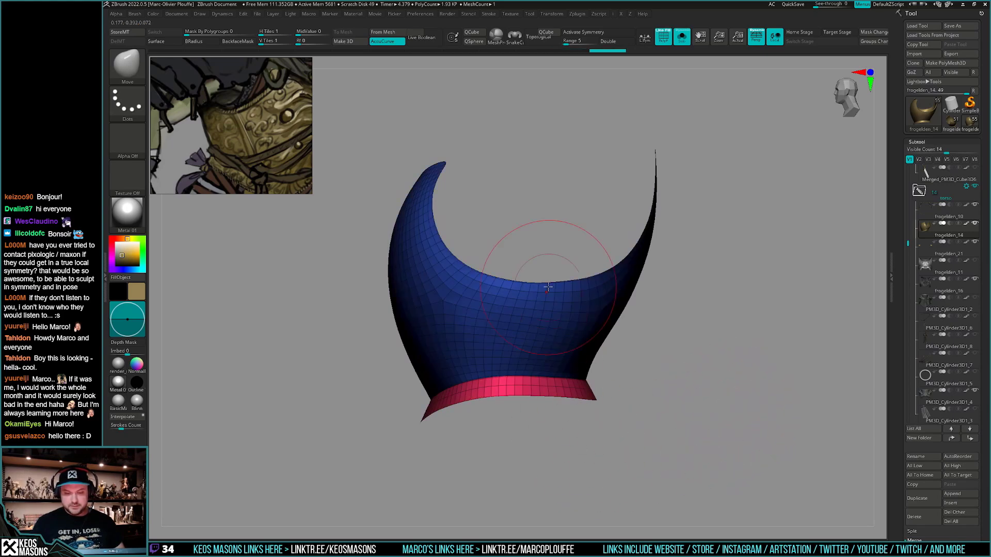
{"action": "left_click_drag", "start_coordinate": [769, 106], "coordinate": [534, 453], "text": "ctrl+shift"}
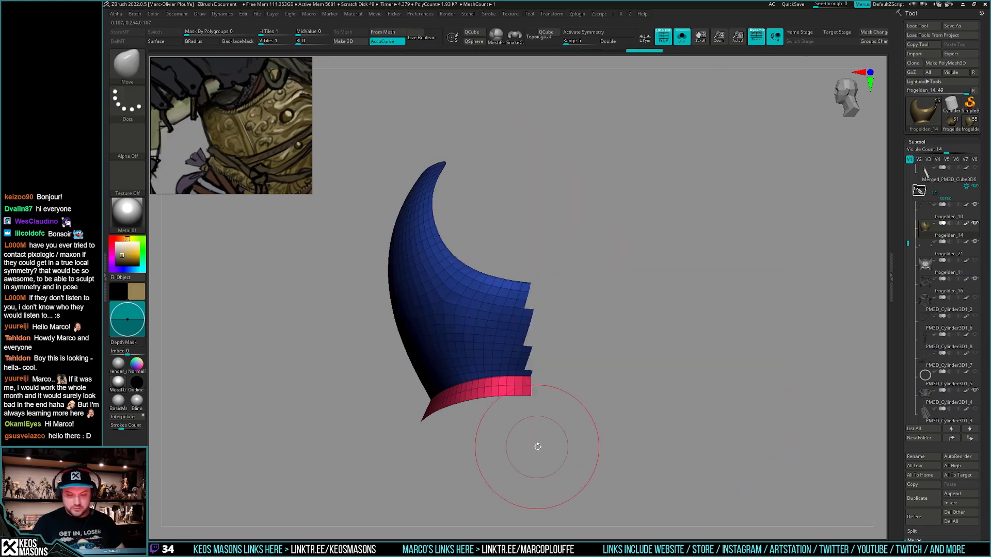
{"action": "left_click_drag", "start_coordinate": [523, 312], "coordinate": [523, 312], "text": "ctrl+alt+shift"}
{"action": "left_click_drag", "start_coordinate": [557, 348], "coordinate": [524, 279], "text": "ctrl+alt+shift"}
{"action": "left_click_drag", "start_coordinate": [540, 417], "coordinate": [511, 327], "text": "ctrl+alt+shift"}
{"action": "right_click_drag", "start_coordinate": [519, 387], "coordinate": [535, 399]}
{"action": "left_click_drag", "start_coordinate": [526, 415], "coordinate": [505, 361], "text": "ctrl+shift"}
{"action": "right_click_drag", "start_coordinate": [508, 364], "coordinate": [522, 349]}
{"action": "left_click_drag", "start_coordinate": [708, 398], "coordinate": [677, 439], "text": "ctrl+shift"}
{"action": "mouse_move", "coordinate": [681, 430]}
{"action": "right_mouse_down"}
{"action": "mouse_move", "coordinate": [674, 417]}
{"action": "mouse_move", "coordinate": [666, 438]}
{"action": "right_mouse_up"}
{"action": "left_click_drag", "start_coordinate": [667, 439], "coordinate": [668, 438]}
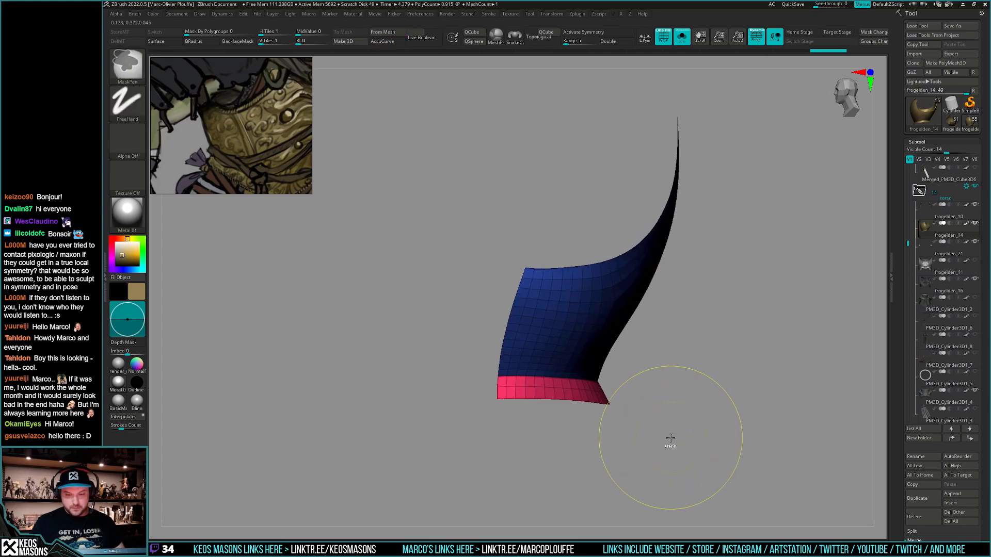
{"action": "mouse_move", "coordinate": [444, 428]}
{"action": "left_mouse_down", "text": "ctrl+shift"}
{"action": "mouse_move", "coordinate": [518, 258]}
{"action": "mouse_move", "coordinate": [543, 288]}
{"action": "mouse_move", "coordinate": [533, 359]}
{"action": "mouse_move", "coordinate": [709, 387]}
{"action": "mouse_move", "coordinate": [681, 393]}
{"action": "mouse_move", "coordinate": [692, 387]}
{"action": "left_mouse_up", "text": "ctrl+shift"}
{"action": "key", "text": "alt+s"}
{"action": "key", "text": "alt+s"}
{"action": "left_click_drag", "start_coordinate": [716, 418], "coordinate": [716, 419], "text": "ctrl+shift"}
Hide the back section of the breastplate shell along a straight edge loop below the arm opening, leaving only the front section
{"action": "left_click_drag", "start_coordinate": [622, 286], "coordinate": [529, 350], "text": "ctrl+shift"}
{"action": "left_click_drag", "start_coordinate": [532, 448], "coordinate": [518, 328], "text": "ctrl+alt+shift"}
{"action": "left_click_drag", "start_coordinate": [529, 418], "coordinate": [522, 404], "text": "ctrl+shift"}
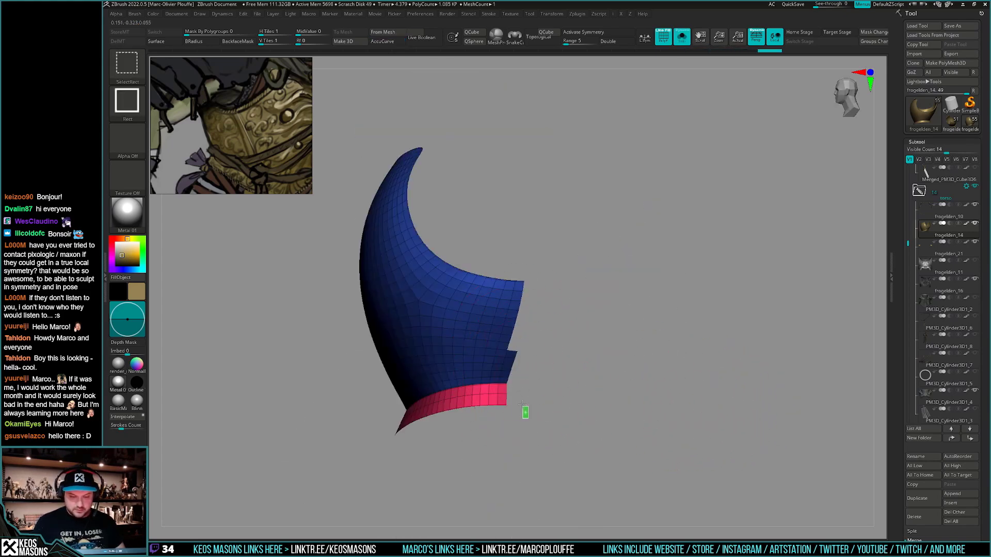
{"action": "left_click_drag", "start_coordinate": [511, 355], "coordinate": [509, 354], "text": "ctrl+alt+shift"}
{"action": "left_click_drag", "start_coordinate": [519, 413], "coordinate": [505, 380], "text": "ctrl+shift"}
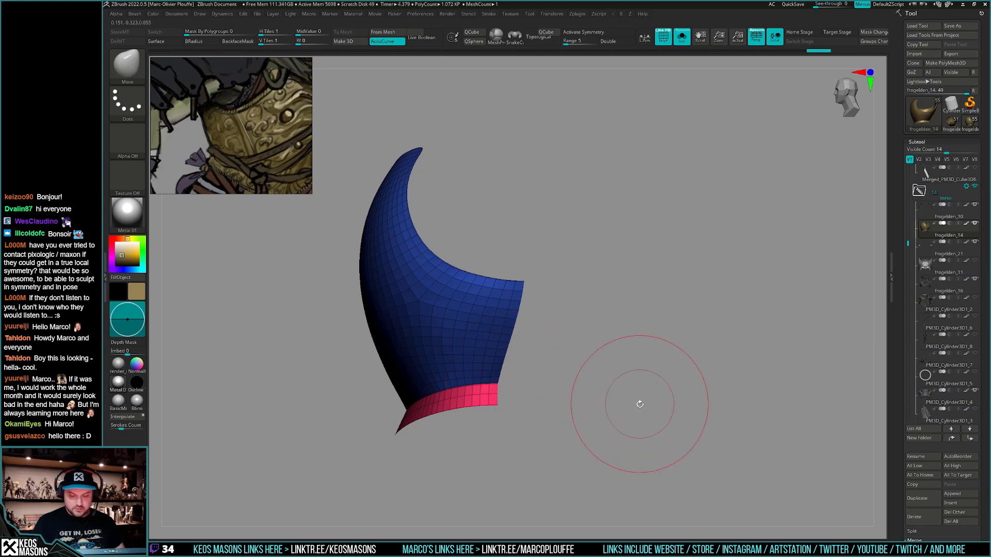
{"action": "left_click_drag", "start_coordinate": [643, 412], "coordinate": [636, 431], "text": "alt"}
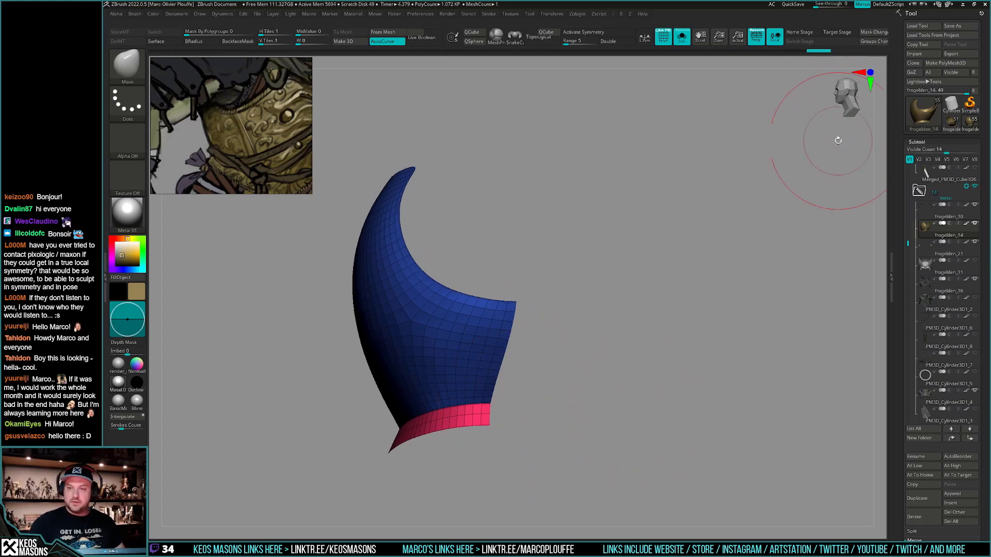
{"action": "mouse_move", "coordinate": [667, 381]}
{"action": "left_mouse_down", "text": "alt"}
{"action": "mouse_move", "coordinate": [692, 376]}
{"action": "mouse_move", "coordinate": [692, 390]}
{"action": "mouse_move", "coordinate": [673, 398]}
{"action": "mouse_move", "coordinate": [670, 384]}
{"action": "left_mouse_up", "text": "alt"}
Regroup the visible front section into its own polygroups and show the whole shell again
{"action": "left_click_drag", "start_coordinate": [899, 432], "coordinate": [904, 344]}
{"action": "scroll", "coordinate": [904, 344], "scroll_direction": "down", "scroll_amount": 3}
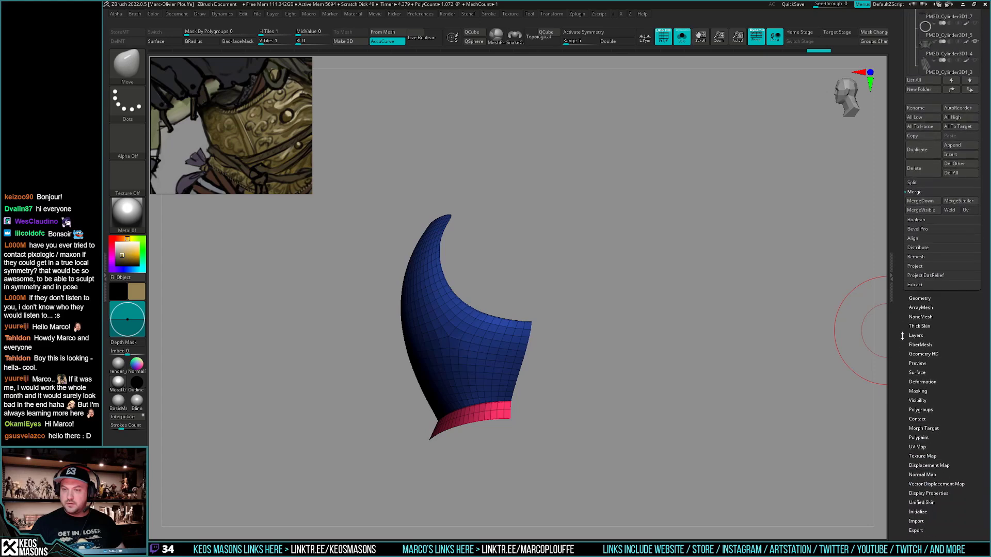
{"action": "scroll", "coordinate": [902, 332], "scroll_direction": "up", "scroll_amount": 1}
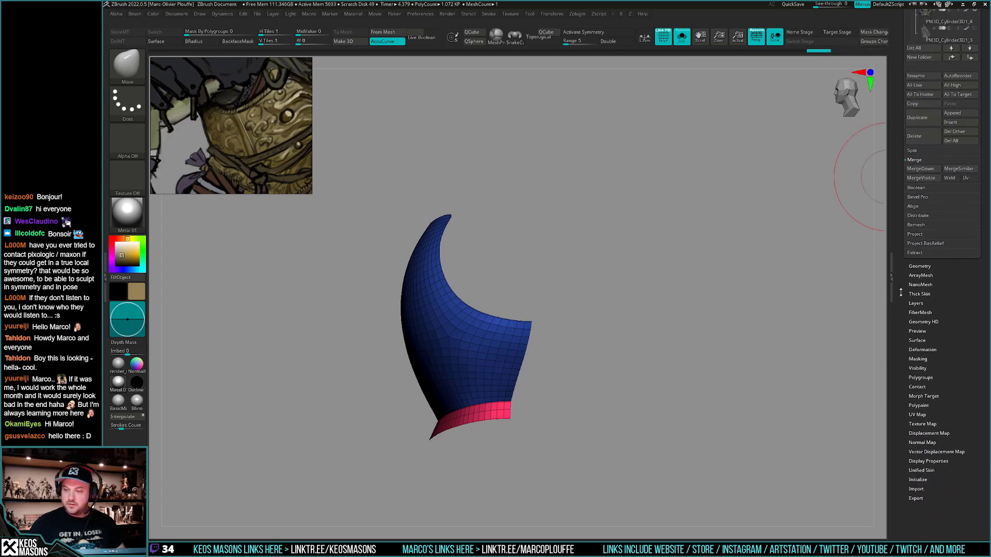
{"action": "left_click", "coordinate": [920, 377]}
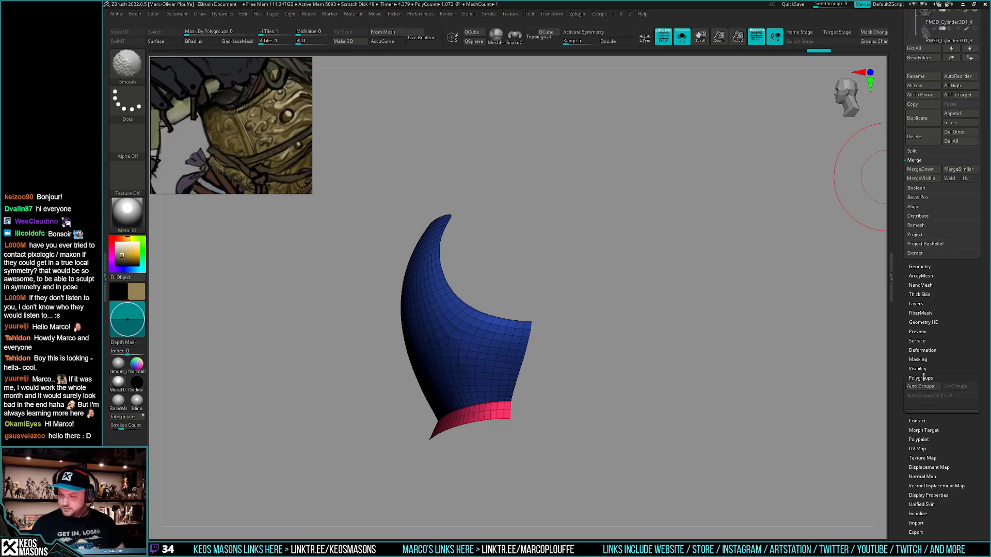
{"action": "scroll", "coordinate": [930, 398], "scroll_direction": "down", "scroll_amount": 2}
{"action": "left_click_drag", "start_coordinate": [901, 457], "coordinate": [900, 445]}
{"action": "left_click", "coordinate": [933, 422]}
{"action": "left_click_drag", "start_coordinate": [723, 426], "coordinate": [688, 426]}
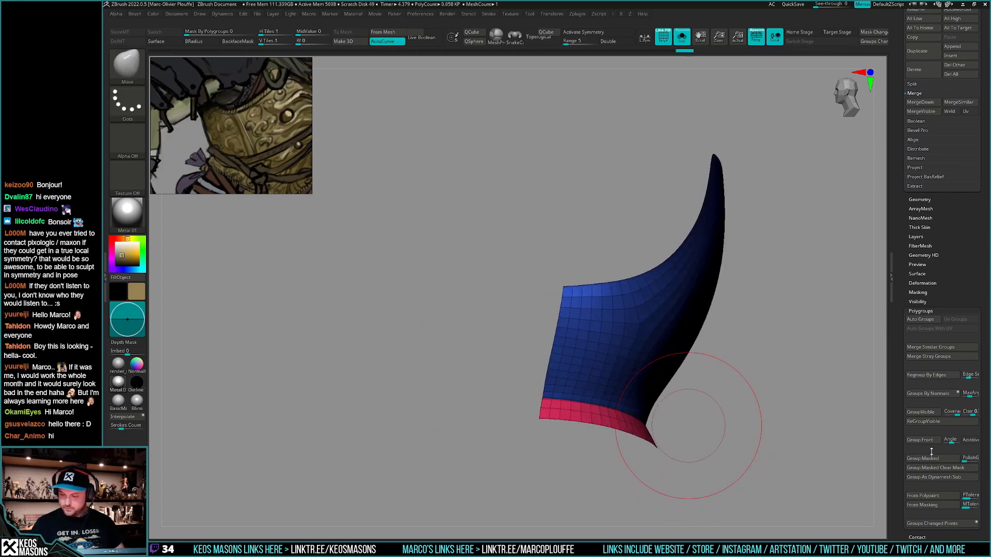
{"action": "left_click_drag", "start_coordinate": [805, 437], "coordinate": [694, 372]}
{"action": "left_click", "coordinate": [755, 449], "text": "ctrl+shift"}
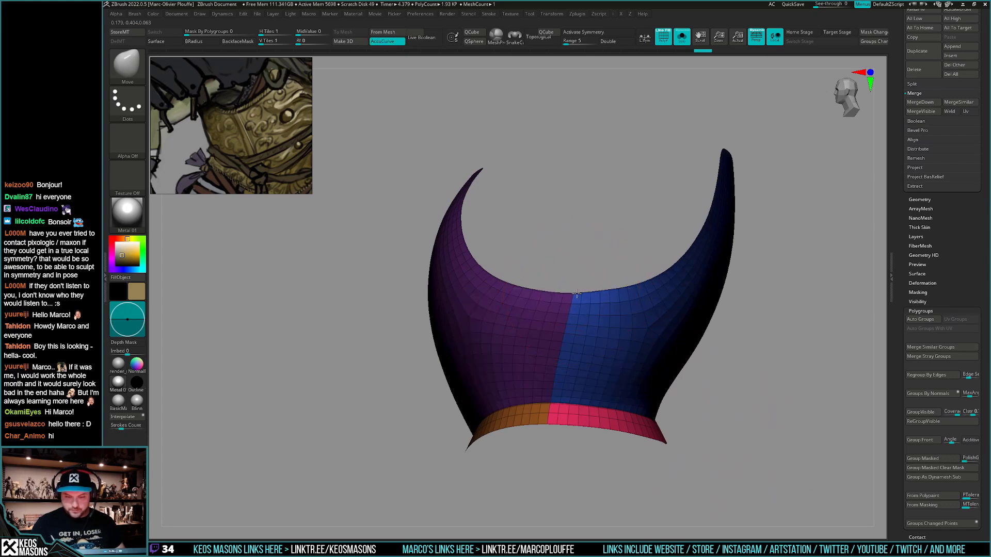
Split the breastplate along the new polygroup border so the front and back plates become separate subtools
{"action": "right_click_drag", "start_coordinate": [576, 294], "coordinate": [574, 304]}
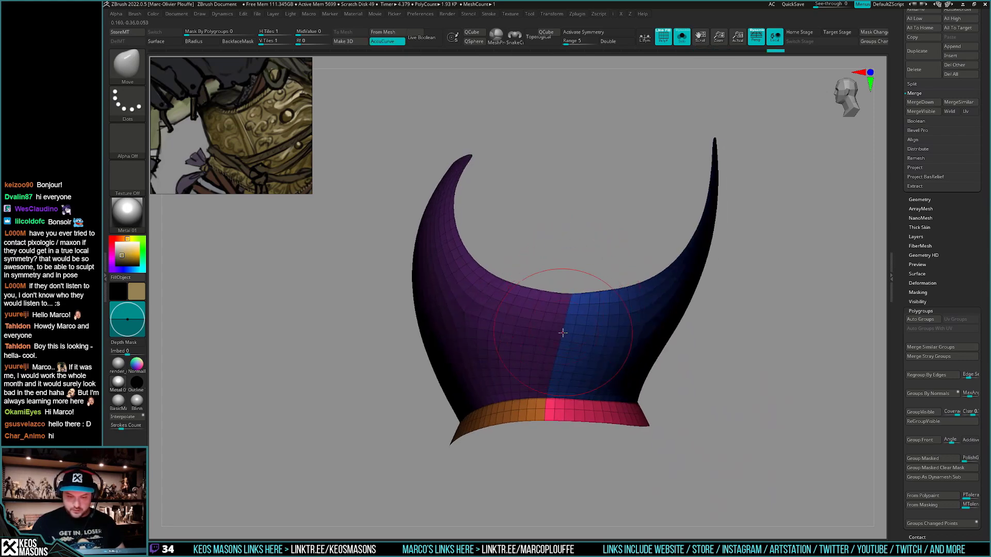
{"action": "right_click_drag", "start_coordinate": [560, 339], "coordinate": [639, 398]}
{"action": "key", "text": "shift+f"}
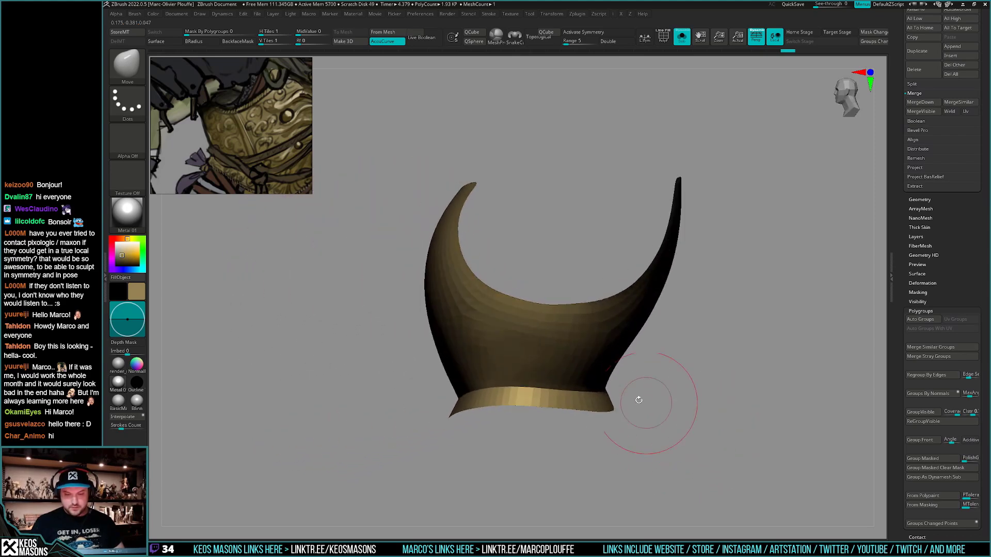
{"action": "key", "text": "shift+f"}
{"action": "left_click", "coordinate": [521, 387], "text": "ctrl+shift"}
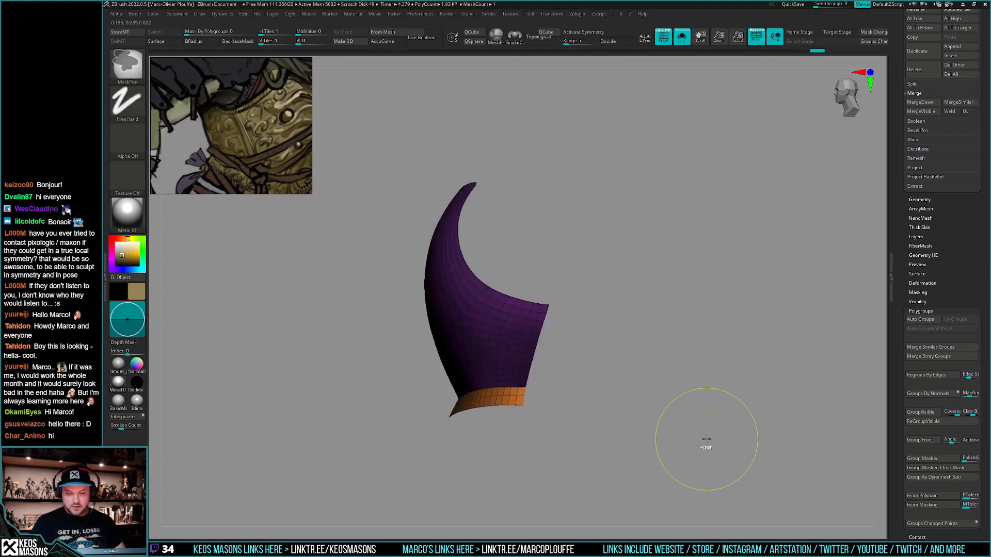
{"action": "right_click_drag", "start_coordinate": [703, 442], "coordinate": [704, 420]}
{"action": "key", "text": "shift+f"}
{"action": "key", "text": "shift+f"}
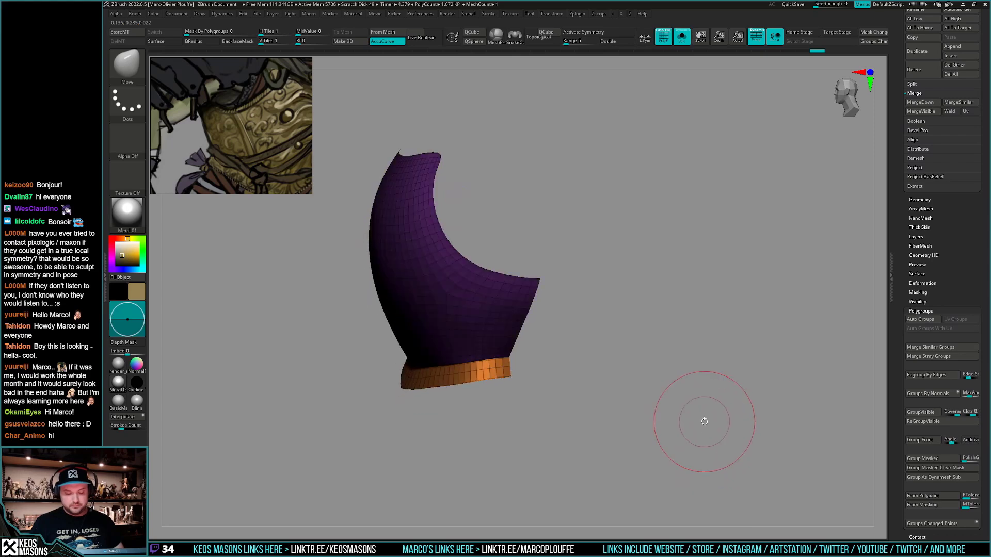
Give the front plate thickness with Panel Loops at 0.00645, and Mirror And Weld it
{"action": "key", "text": "z"}
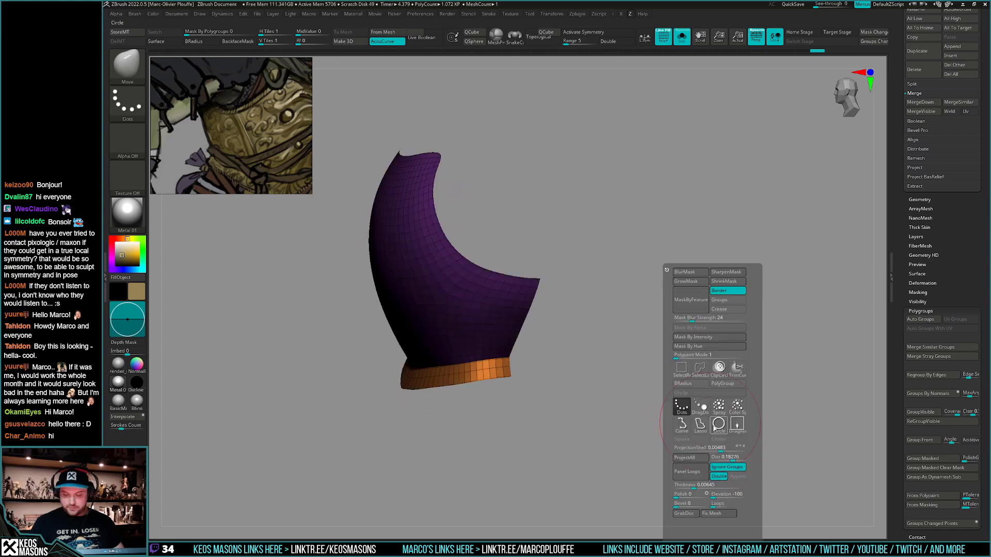
{"action": "left_click", "coordinate": [687, 471]}
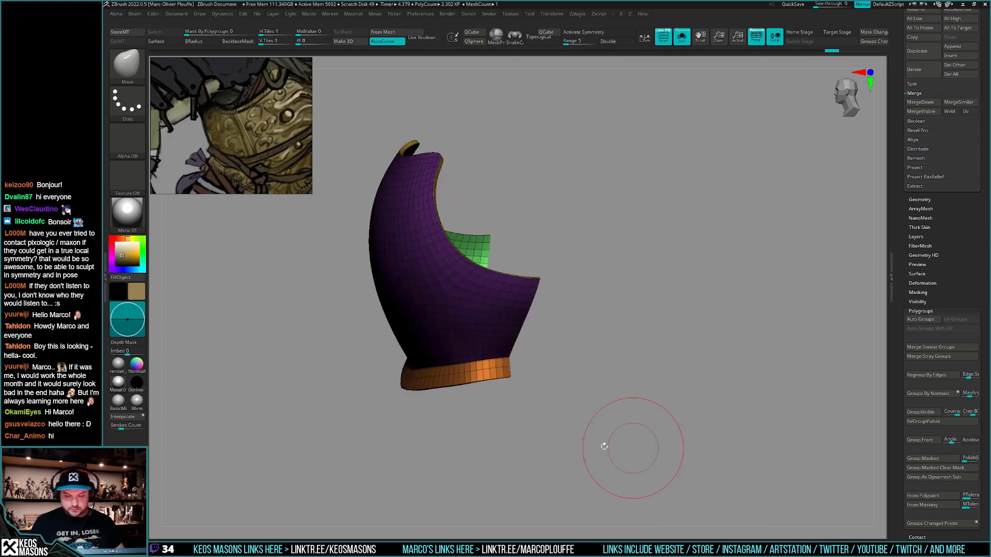
{"action": "right_click_drag", "start_coordinate": [602, 447], "coordinate": [665, 423]}
{"action": "mouse_move", "coordinate": [673, 466]}
{"action": "right_mouse_down", "text": "ctrl"}
{"action": "mouse_move", "coordinate": [670, 450]}
{"action": "mouse_move", "coordinate": [672, 476]}
{"action": "right_mouse_up", "text": "ctrl"}
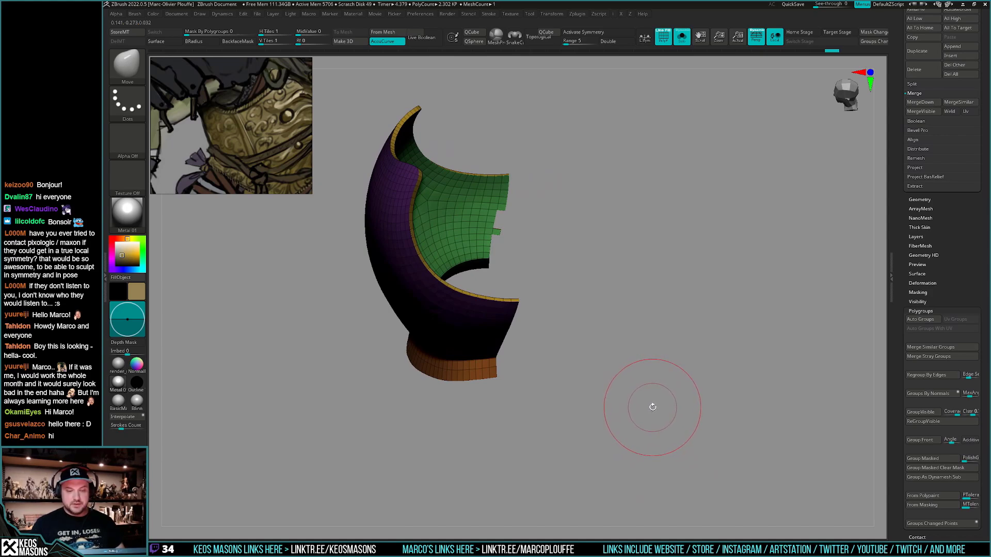
{"action": "right_click_drag", "start_coordinate": [652, 407], "coordinate": [715, 387]}
{"action": "key", "text": "space"}
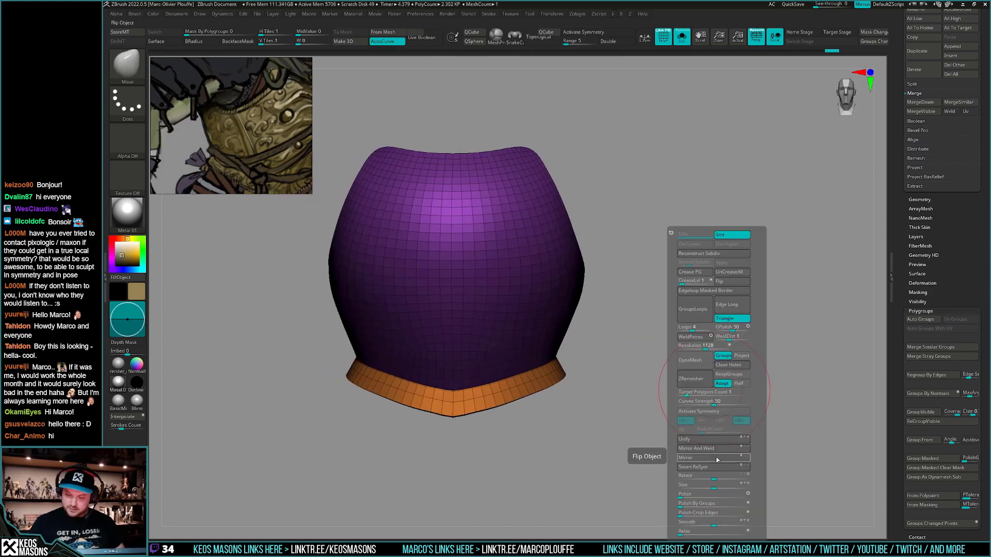
{"action": "left_click", "coordinate": [720, 452]}
{"action": "right_click_drag", "start_coordinate": [816, 387], "coordinate": [670, 464]}
Select the back plate subtool, Mirror And Weld it, and thicken it with Panel Loops at 0.00645
{"action": "key", "text": "alt+Down"}
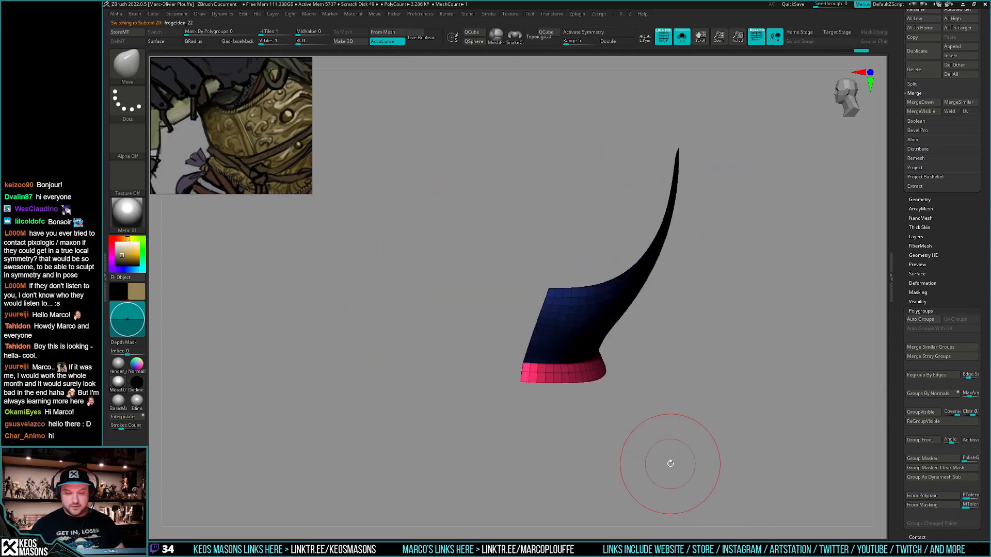
{"action": "right_click_drag", "start_coordinate": [722, 426], "coordinate": [732, 423]}
{"action": "key", "text": "space"}
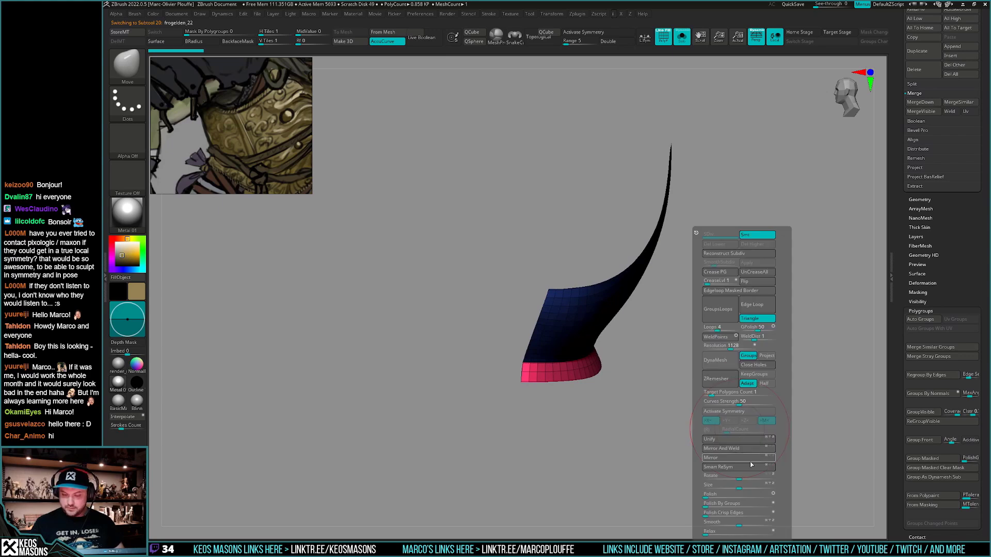
{"action": "left_click", "coordinate": [750, 452]}
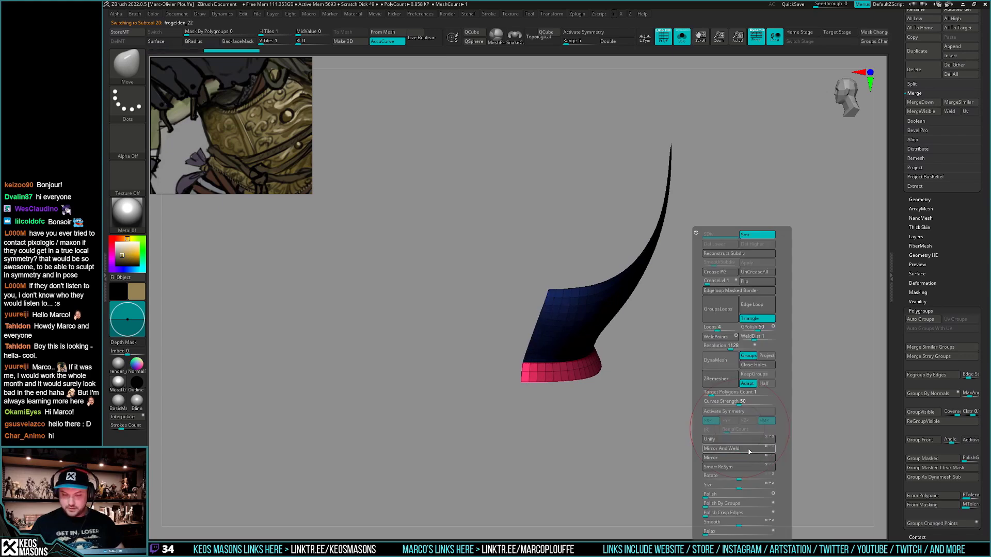
{"action": "key", "text": "z"}
{"action": "left_click", "coordinate": [726, 478]}
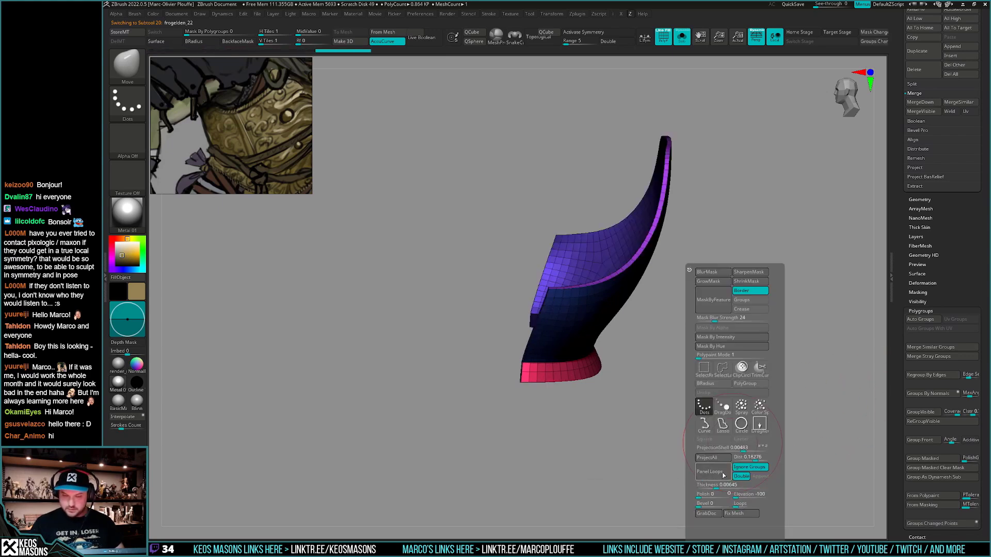
{"action": "right_click_drag", "start_coordinate": [752, 435], "coordinate": [700, 456]}
Examine the split front and back plates on the full character from the side and front
{"action": "key", "text": "s"}
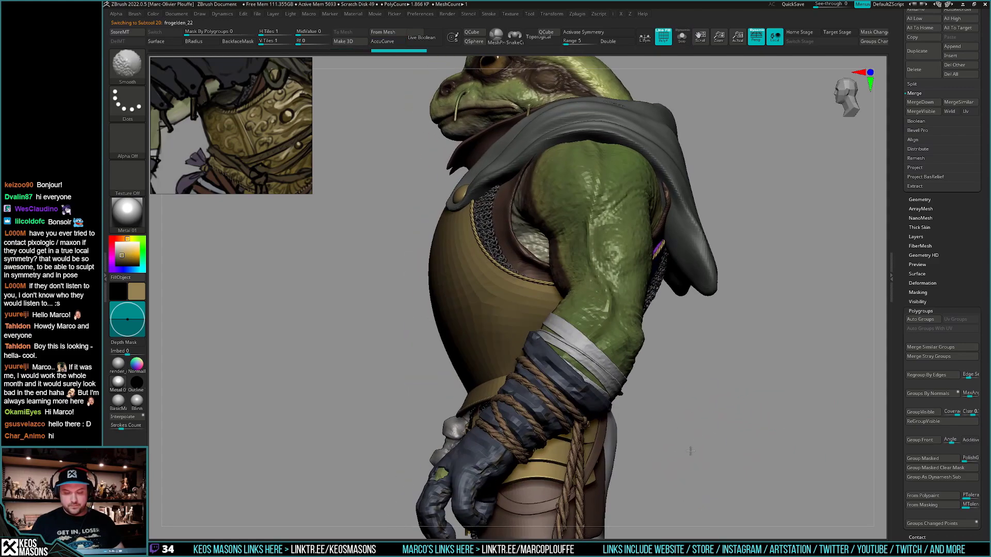
{"action": "right_click_drag", "start_coordinate": [690, 404], "coordinate": [734, 416], "text": "alt"}
{"action": "mouse_move", "coordinate": [733, 415]}
{"action": "right_mouse_down", "text": "ctrl"}
{"action": "mouse_move", "coordinate": [714, 445]}
{"action": "mouse_move", "coordinate": [727, 431]}
{"action": "right_mouse_up", "text": "ctrl"}
{"action": "left_click_drag", "start_coordinate": [903, 298], "coordinate": [897, 398]}
{"action": "right_click_drag", "start_coordinate": [733, 407], "coordinate": [729, 397]}
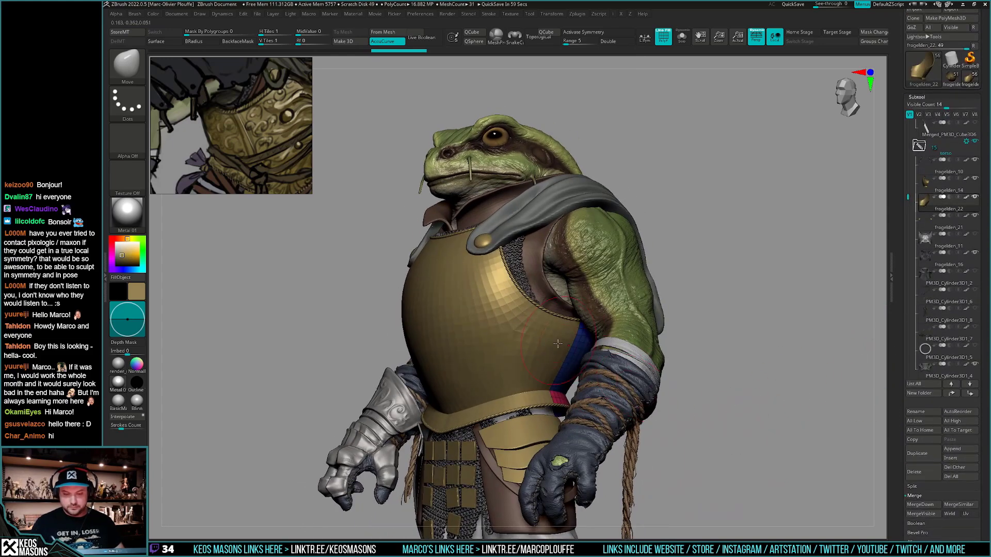
Enable dynamic subdivision smoothing on the back plate, and isolate the front plate with its polygroups displayed
{"action": "key", "text": "alt+s"}
{"action": "key", "text": "d"}
{"action": "key", "text": "shift+f"}
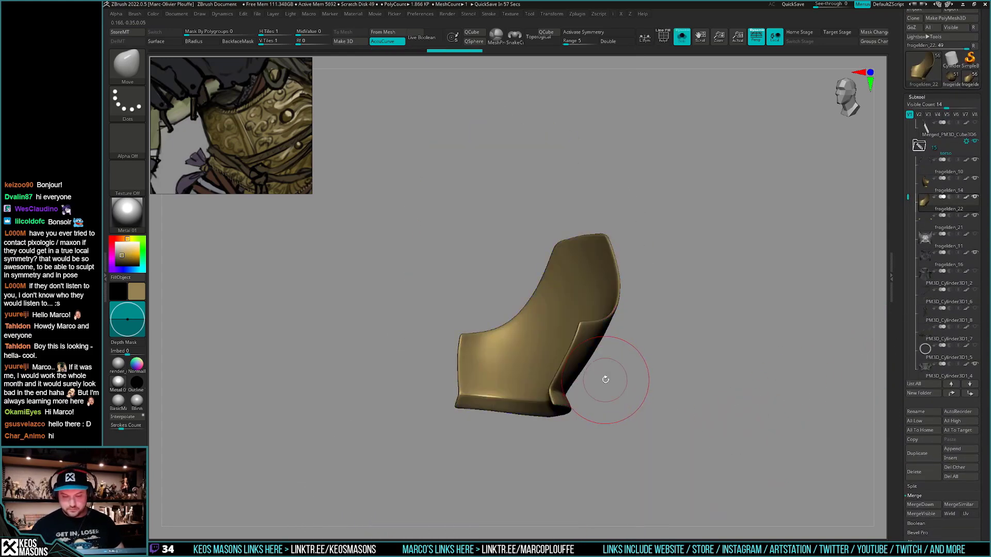
{"action": "key", "text": "Up"}
{"action": "key", "text": "ctrl+shift+s"}
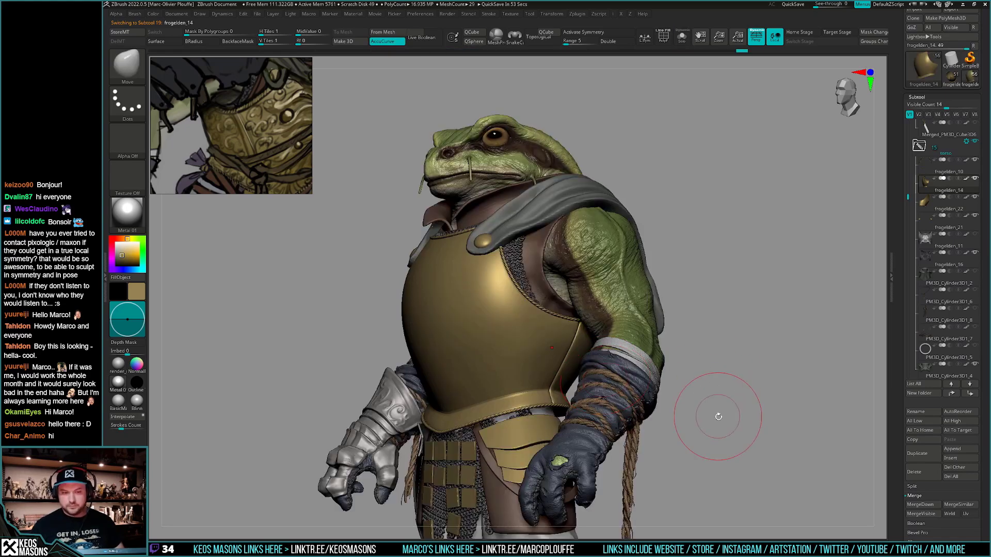
{"action": "key", "text": "ctrl+shift+s"}
{"action": "key", "text": "shift+f"}
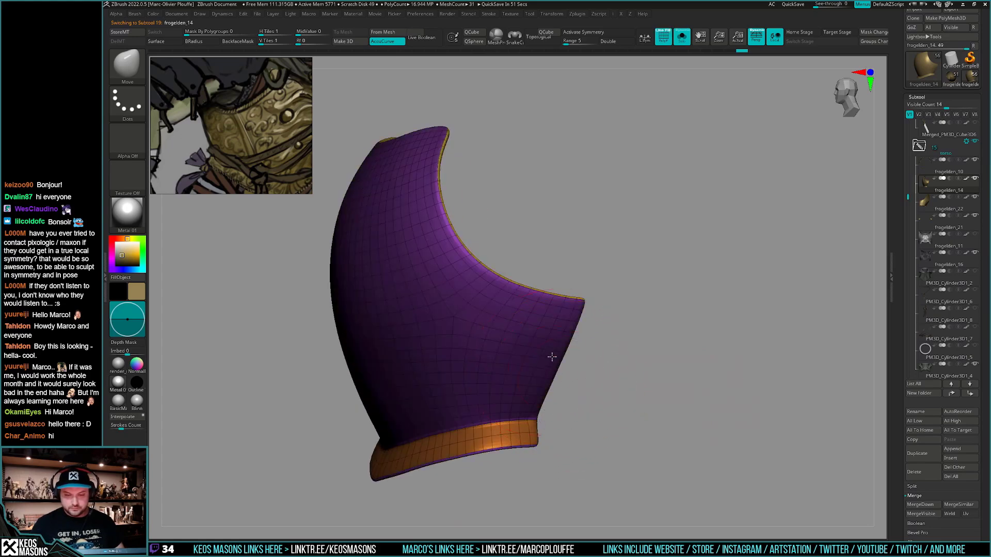
Switch to the ZModeler brush and compare the front plate's side edge with and without subdivision smoothing
{"action": "mouse_move", "coordinate": [552, 357]}
{"action": "right_mouse_down"}
{"action": "mouse_move", "coordinate": [522, 346]}
{"action": "mouse_move", "coordinate": [536, 320]}
{"action": "mouse_move", "coordinate": [439, 353]}
{"action": "mouse_move", "coordinate": [580, 350]}
{"action": "mouse_move", "coordinate": [564, 315]}
{"action": "mouse_move", "coordinate": [588, 324]}
{"action": "right_mouse_up"}
{"action": "key", "text": "shift+d"}
{"action": "key", "text": "b"}
{"action": "key", "text": "z"}
{"action": "key", "text": "m"}
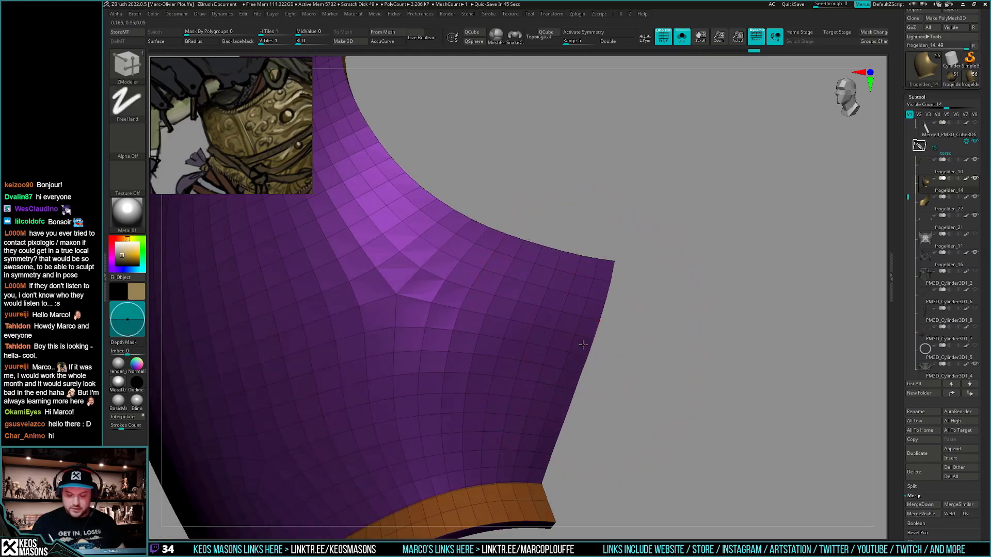
{"action": "key", "text": "f"}
{"action": "right_click_drag", "start_coordinate": [681, 389], "coordinate": [663, 414]}
{"action": "key", "text": "shift+f"}
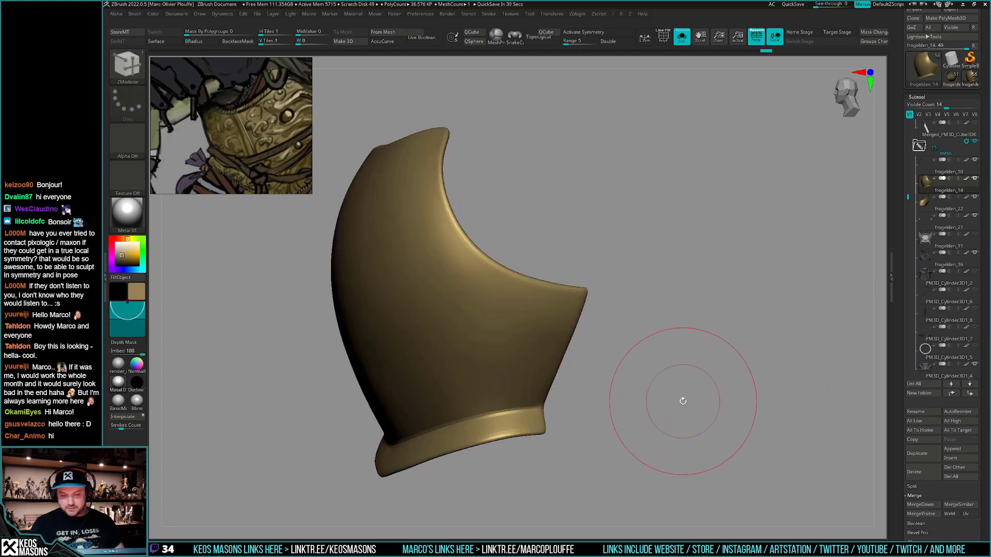
Set the front plate's crease level to 2, crease its polygroup borders, and check it with subdivision smoothing off
{"action": "key", "text": "i"}
{"action": "left_click", "coordinate": [665, 283]}
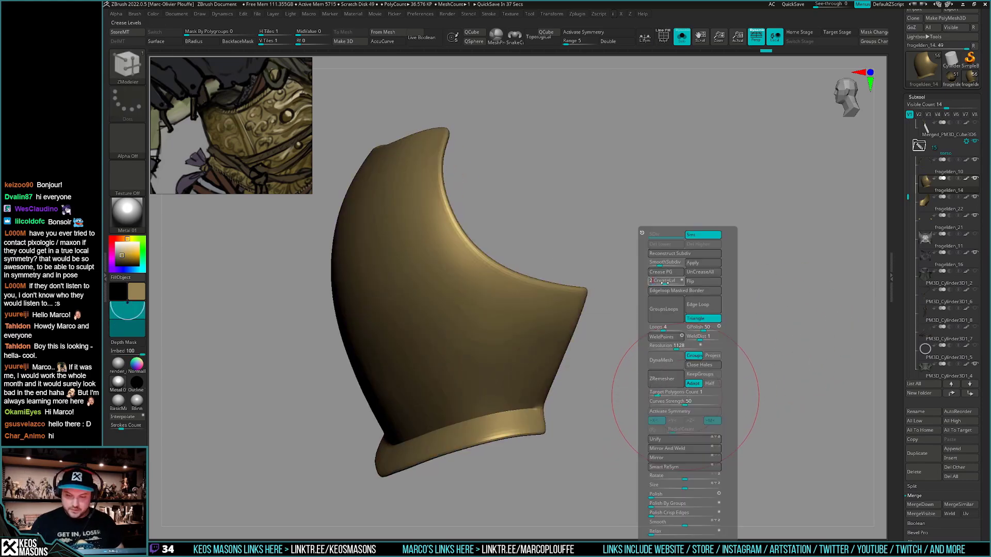
{"action": "left_click", "coordinate": [665, 275]}
{"action": "key", "text": "shift+f"}
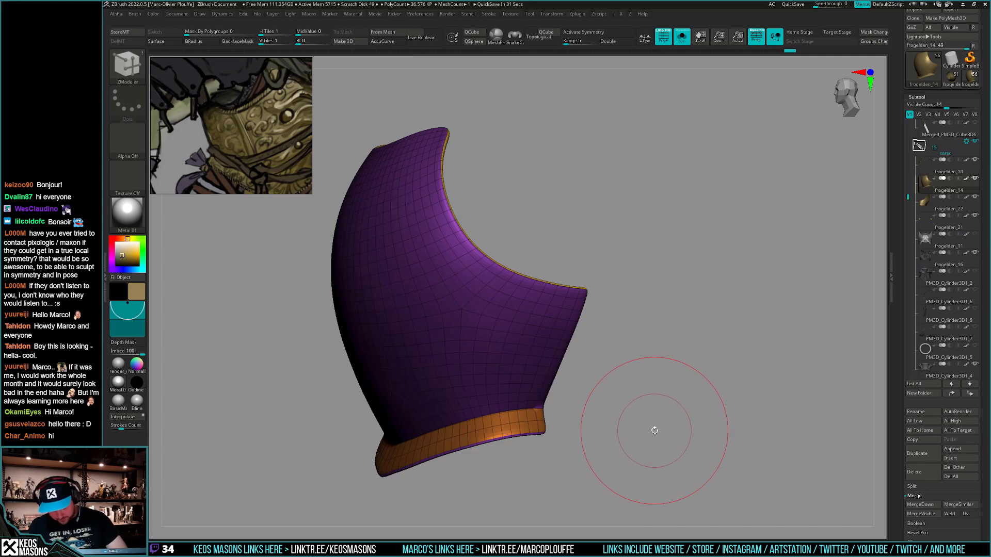
{"action": "key", "text": "shift+d"}
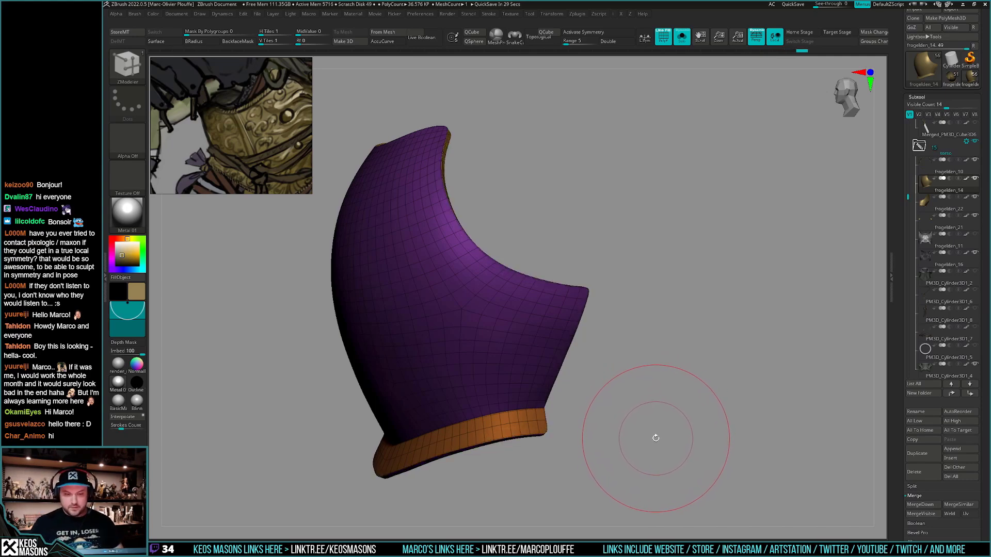
{"action": "mouse_move", "coordinate": [655, 437]}
{"action": "left_mouse_down"}
{"action": "mouse_move", "coordinate": [652, 420]}
{"action": "mouse_move", "coordinate": [686, 431]}
{"action": "mouse_move", "coordinate": [627, 443]}
{"action": "mouse_move", "coordinate": [657, 427]}
{"action": "mouse_move", "coordinate": [652, 447]}
{"action": "mouse_move", "coordinate": [656, 440]}
{"action": "left_mouse_up"}
Raise the front plate's smooth subdivision level and inspect its creased edges with and without the polyframe
{"action": "key", "text": "space"}
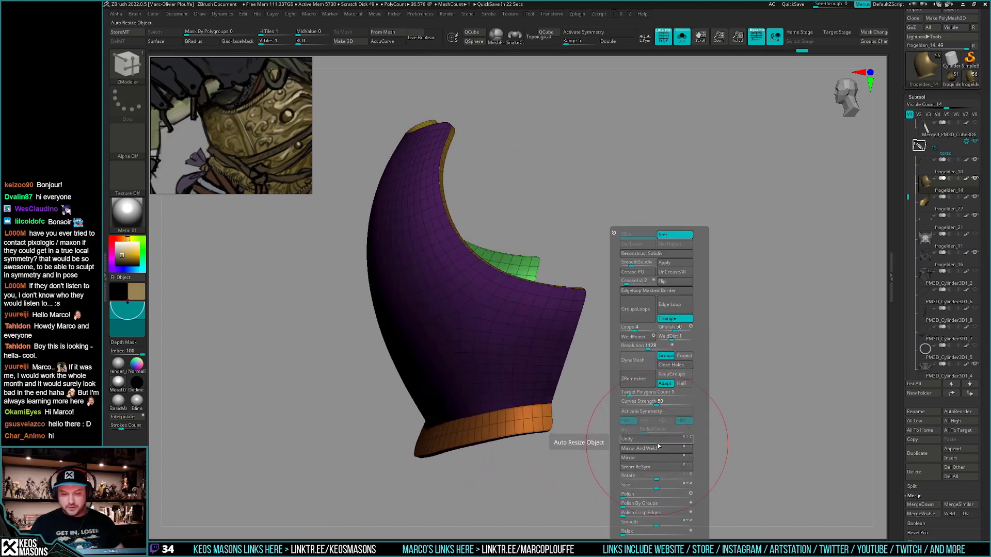
{"action": "left_click_drag", "start_coordinate": [631, 263], "coordinate": [634, 263]}
{"action": "key", "text": "shift+f"}
{"action": "left_click_drag", "start_coordinate": [711, 405], "coordinate": [700, 417]}
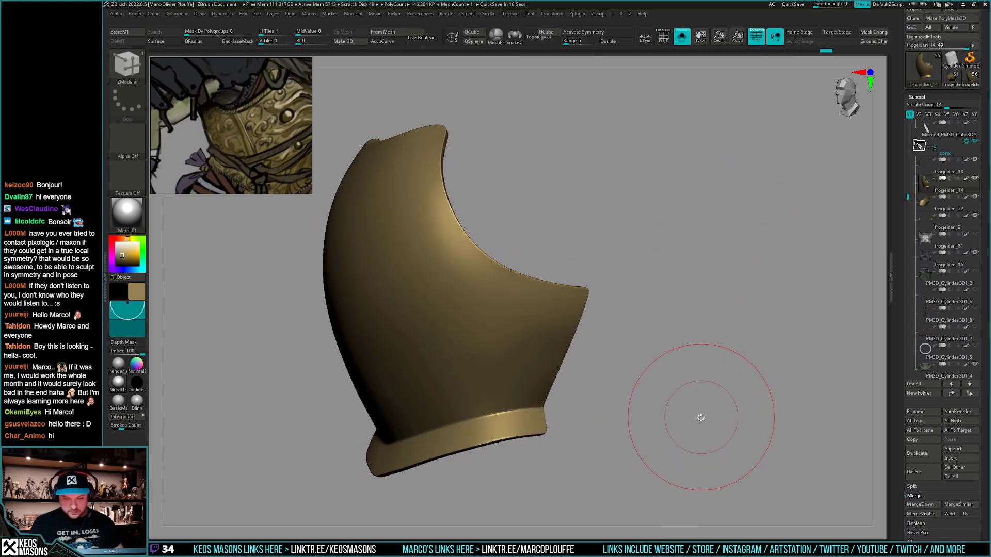
{"action": "key", "text": "alt+s"}
{"action": "key", "text": "shift+s"}
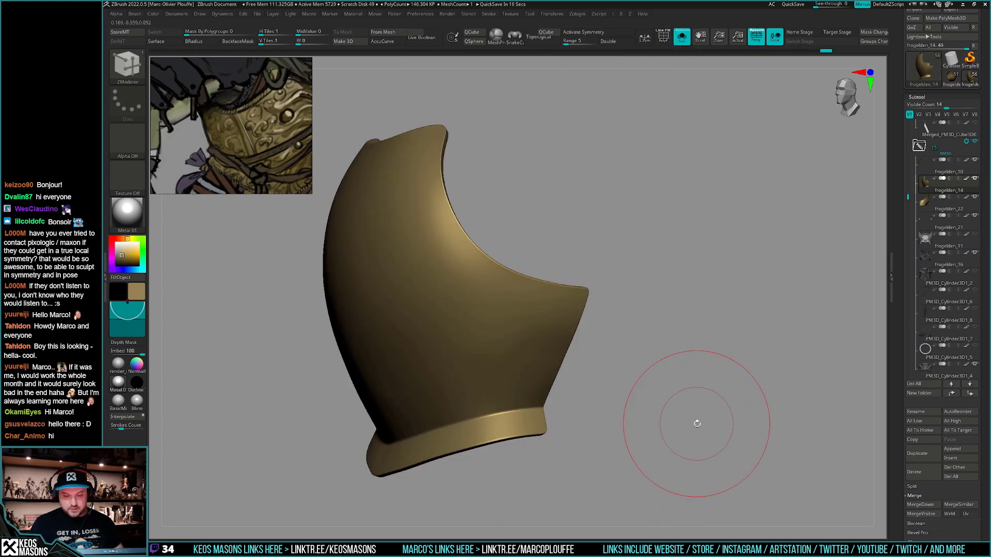
{"action": "key", "text": "shift+f"}
{"action": "key", "text": "shift+f"}
{"action": "mouse_move", "coordinate": [694, 420]}
{"action": "left_mouse_down"}
{"action": "mouse_move", "coordinate": [708, 408]}
{"action": "mouse_move", "coordinate": [688, 421]}
{"action": "left_mouse_up"}
Apply the dynamic subdivision to the front plate and view the result from the side
{"action": "key", "text": "space"}
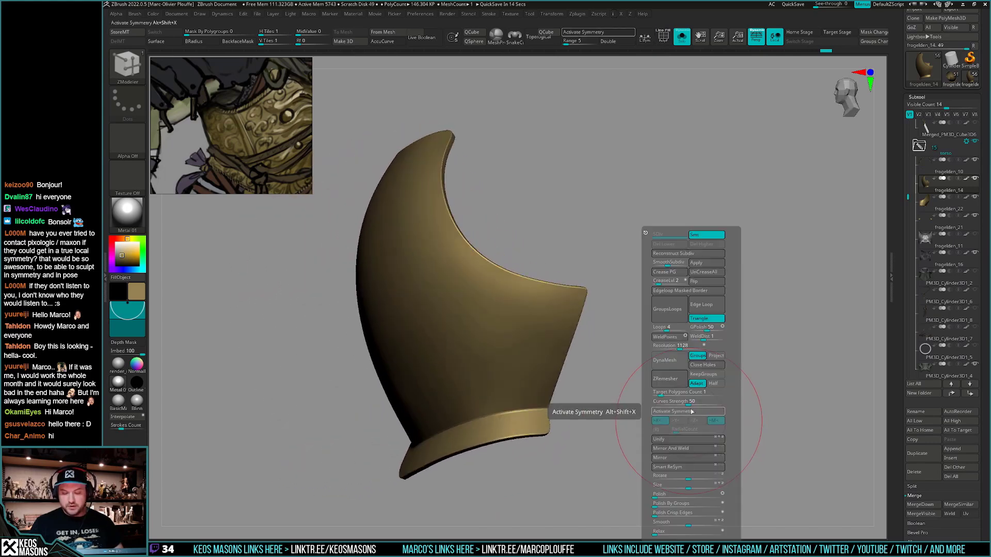
{"action": "left_click", "coordinate": [706, 265]}
{"action": "right_click_drag", "start_coordinate": [736, 239], "coordinate": [612, 376], "text": "ctrl"}
{"action": "right_click_drag", "start_coordinate": [690, 418], "coordinate": [679, 398], "text": "ctrl"}
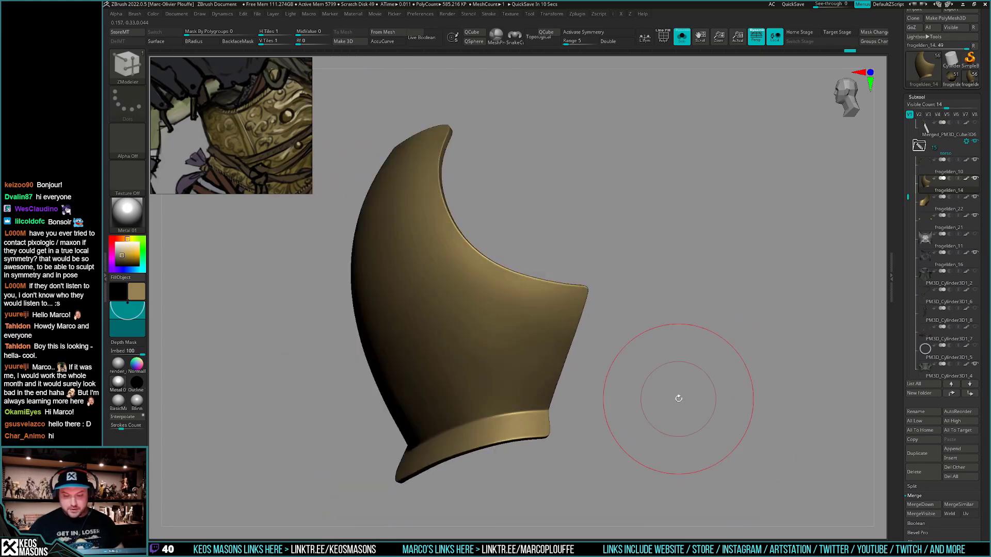
Select the back plate subtool and compare it in isolation and in place on the full character
{"action": "key", "text": "Down"}
{"action": "key", "text": "g"}
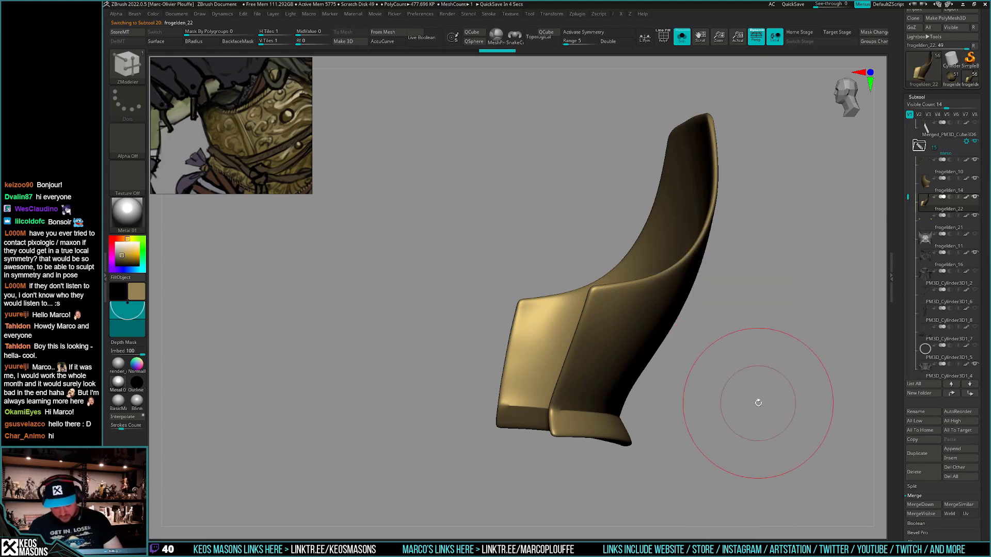
{"action": "mouse_move", "coordinate": [763, 411]}
{"action": "left_mouse_down"}
{"action": "mouse_move", "coordinate": [731, 415]}
{"action": "mouse_move", "coordinate": [739, 391]}
{"action": "mouse_move", "coordinate": [713, 410]}
{"action": "mouse_move", "coordinate": [736, 418]}
{"action": "mouse_move", "coordinate": [723, 427]}
{"action": "mouse_move", "coordinate": [730, 416]}
{"action": "left_mouse_up"}
{"action": "key", "text": "shift+f"}
{"action": "key", "text": "shift+f"}
{"action": "key", "text": "alt+s"}
{"action": "key", "text": "alt+s"}
{"action": "key", "text": "alt+s"}
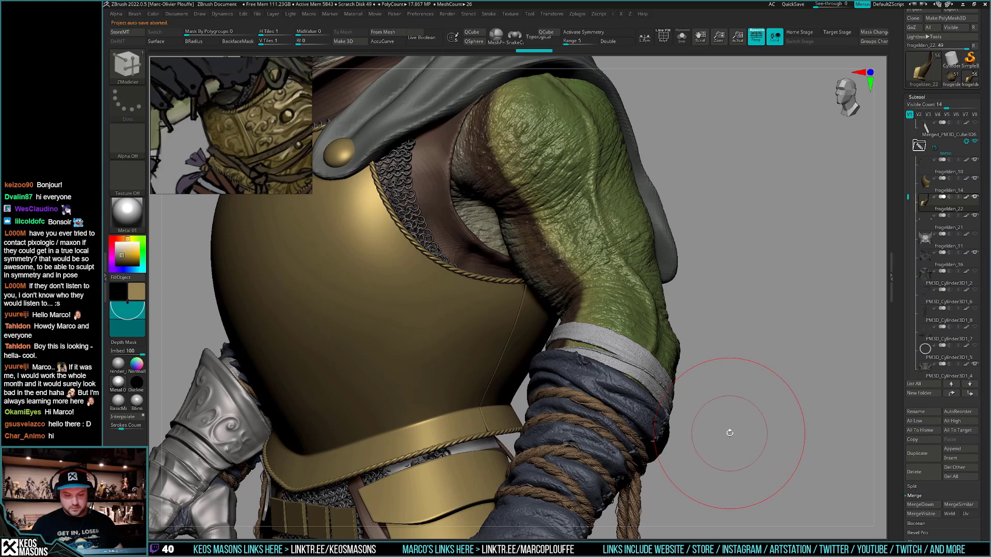
{"action": "key", "text": "alt+s"}
{"action": "mouse_move", "coordinate": [726, 413]}
{"action": "left_mouse_down"}
{"action": "mouse_move", "coordinate": [729, 422]}
{"action": "mouse_move", "coordinate": [743, 413]}
{"action": "mouse_move", "coordinate": [727, 414]}
{"action": "left_mouse_up"}
Crease the back plate's polygroup borders at crease level 2 and apply its dynamic subdivision with SmoothSubdiv 4
{"action": "key", "text": "space"}
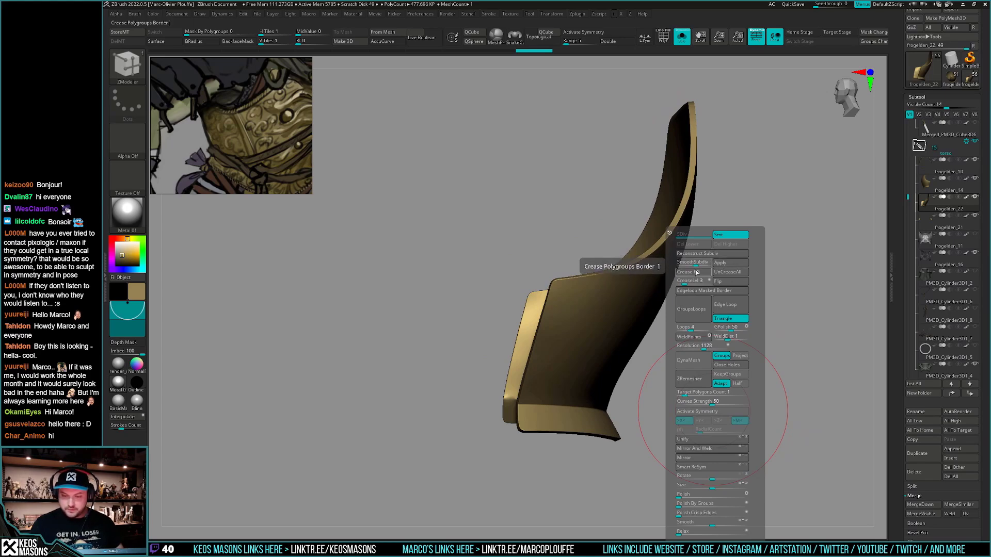
{"action": "left_click", "coordinate": [681, 282]}
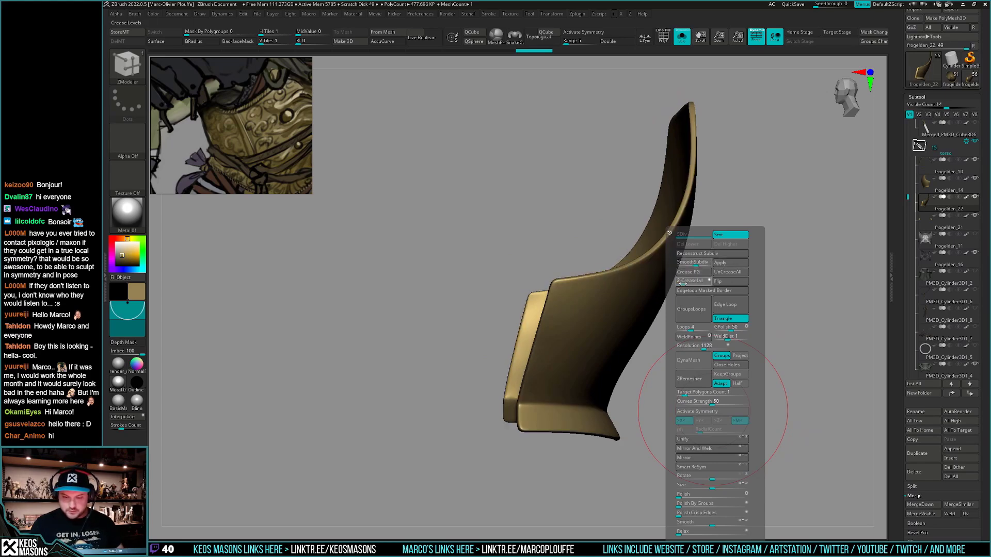
{"action": "left_click", "coordinate": [682, 283]}
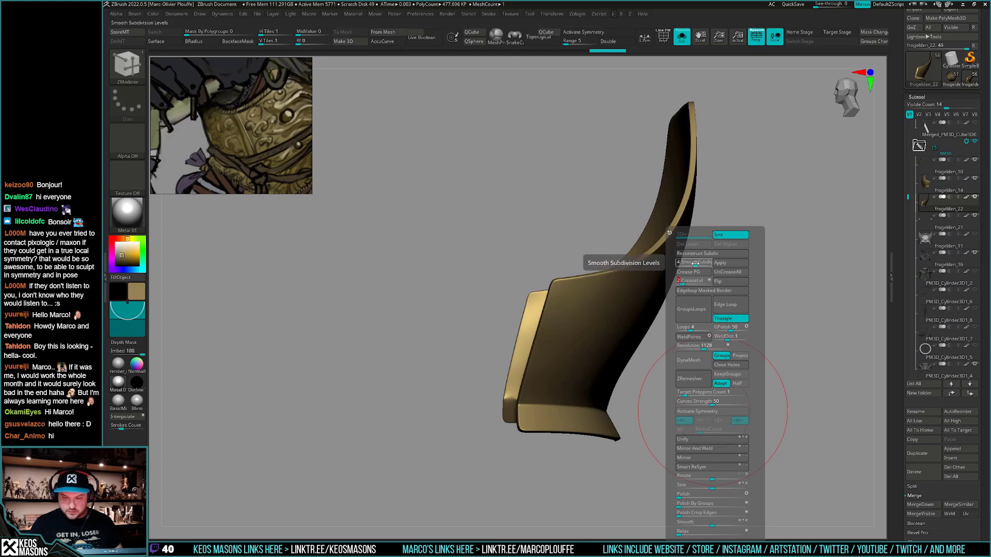
{"action": "left_click", "coordinate": [718, 265]}
{"action": "key", "text": "shift+s"}
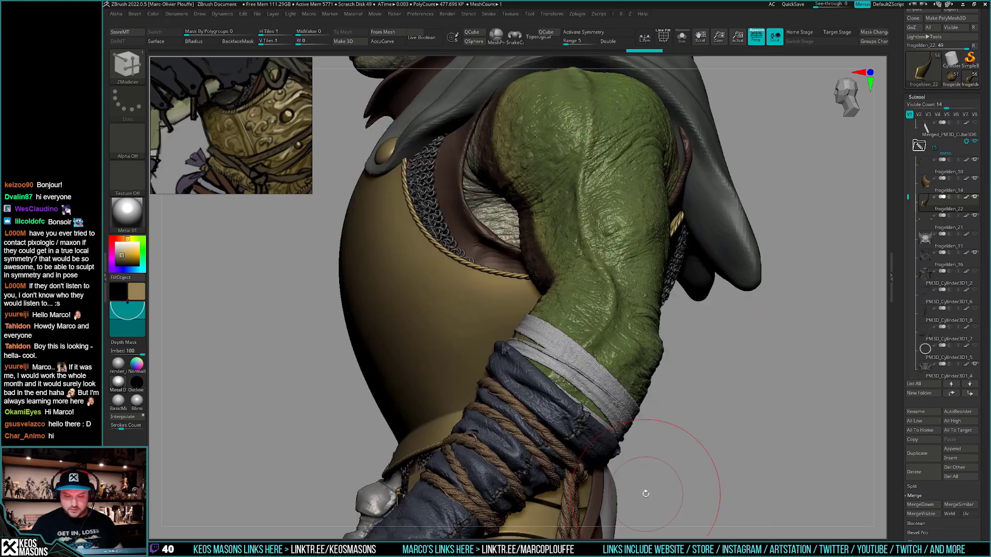
Return to the isolated front plate and examine its side edge with polygroups shown and hidden
{"action": "key", "text": "shift+s"}
{"action": "key", "text": "Down"}
{"action": "key", "text": "Up"}
{"action": "key", "text": "Up"}
{"action": "key", "text": "shift+f"}
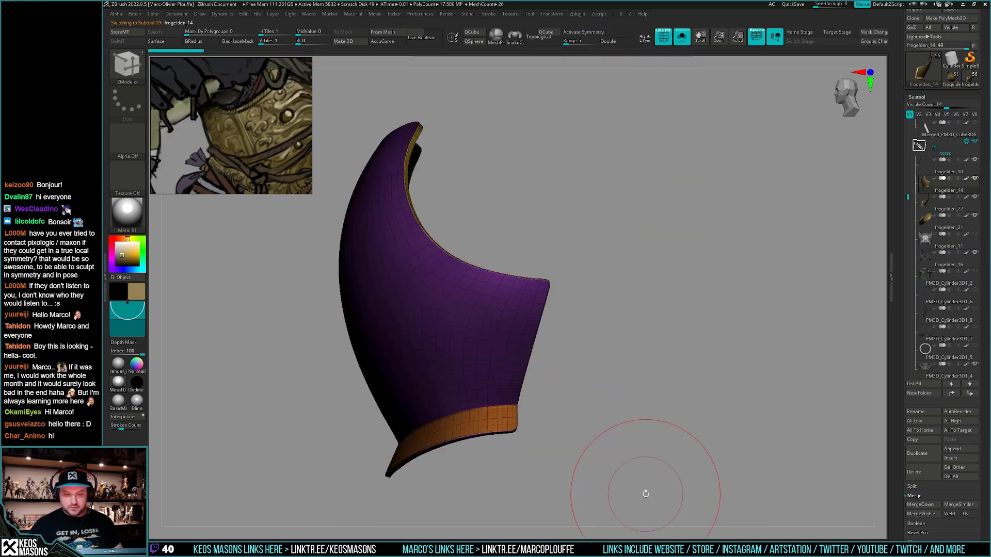
{"action": "key", "text": "shift+f"}
{"action": "key", "text": "shift+f"}
{"action": "left_click_drag", "start_coordinate": [554, 360], "coordinate": [551, 376]}
{"action": "key", "text": "shift+f"}
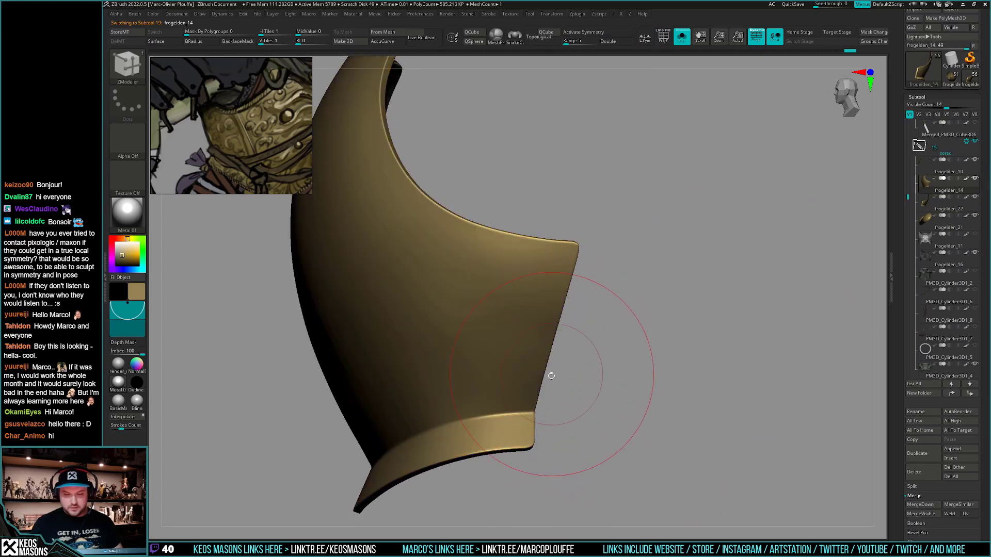
{"action": "left_click_drag", "start_coordinate": [577, 345], "coordinate": [558, 375]}
{"action": "key", "text": "shift+f"}
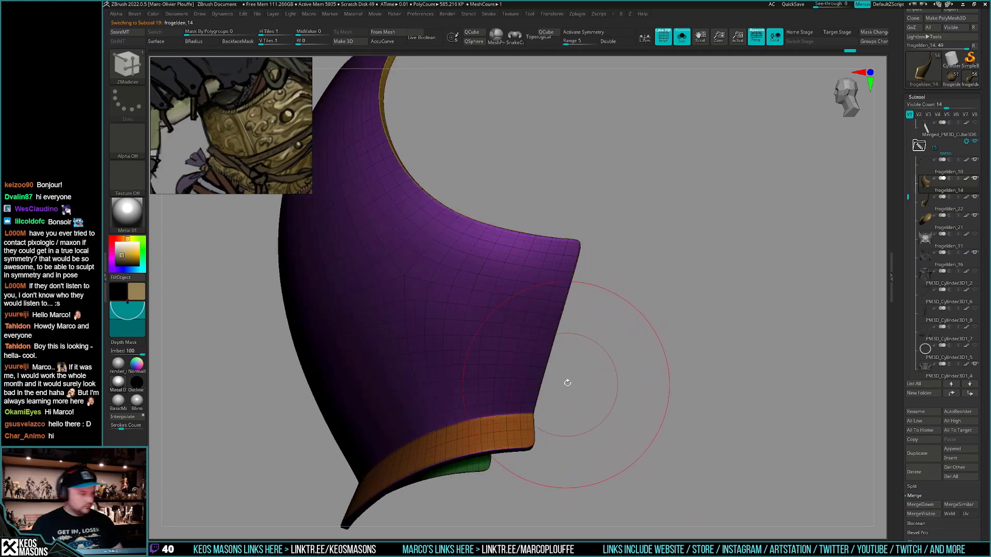
{"action": "key", "text": "shift+f"}
Mask the front plate except for a narrow strip along its side edge, and soften the mask border
{"action": "key", "text": "w"}
{"action": "left_click_drag", "start_coordinate": [542, 330], "coordinate": [547, 330], "text": "ctrl"}
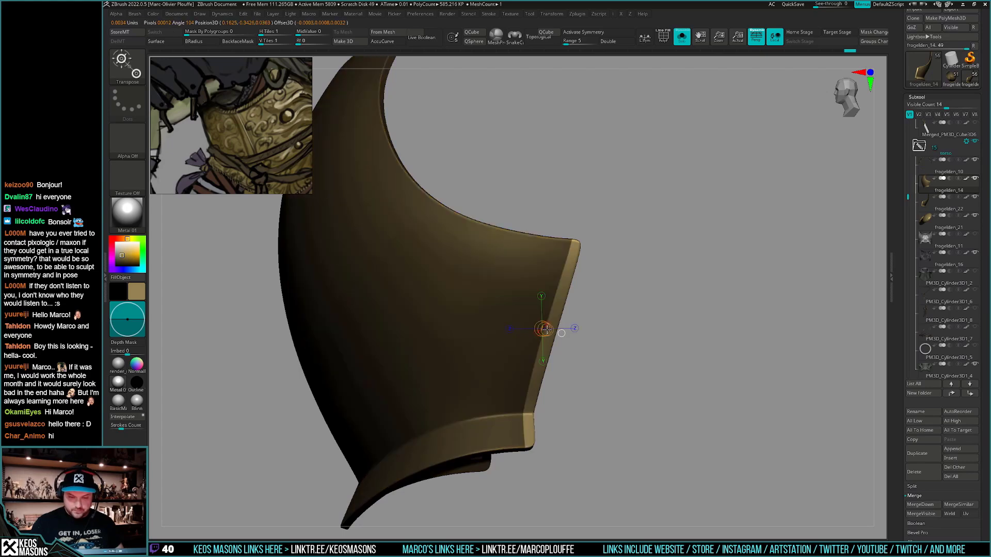
{"action": "left_click", "coordinate": [551, 303]}
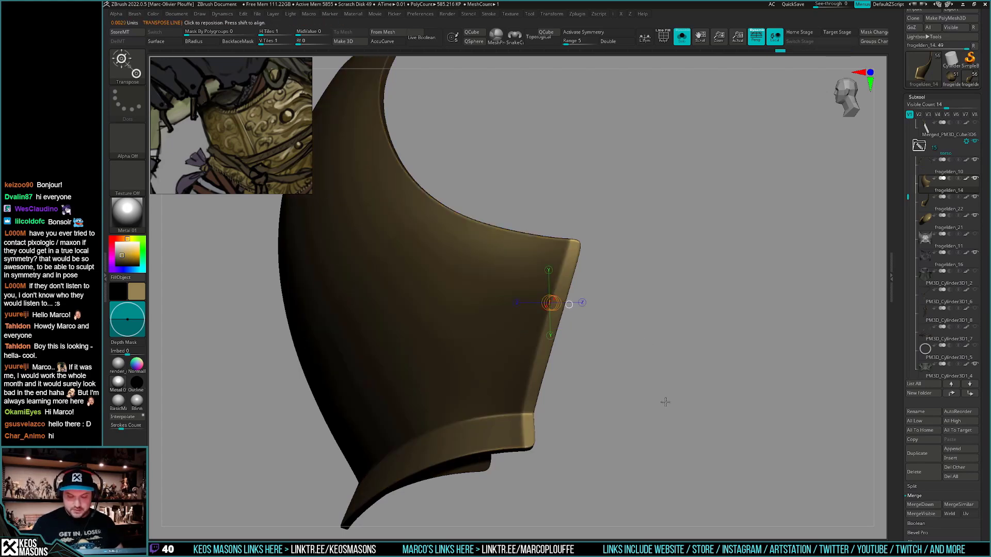
{"action": "mouse_move", "coordinate": [653, 443]}
{"action": "left_mouse_down"}
{"action": "mouse_move", "coordinate": [627, 430]}
{"action": "mouse_move", "coordinate": [649, 401]}
{"action": "left_mouse_up"}
Nudge the unmasked side edge of the front plate with the Move brush, and show the full character again
{"action": "key", "text": "q"}
{"action": "key", "text": "b"}
{"action": "key", "text": "m"}
{"action": "key", "text": "v"}
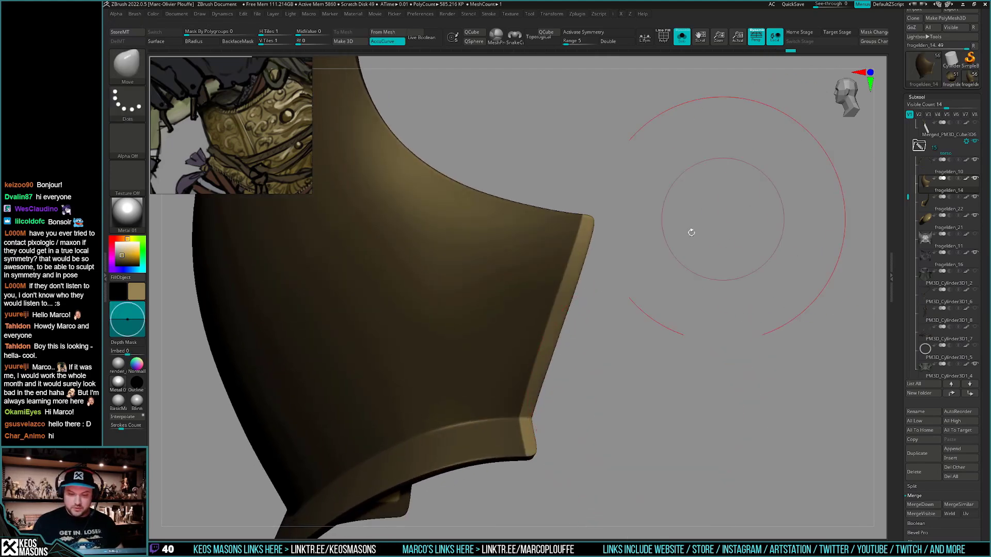
{"action": "key", "text": "space"}
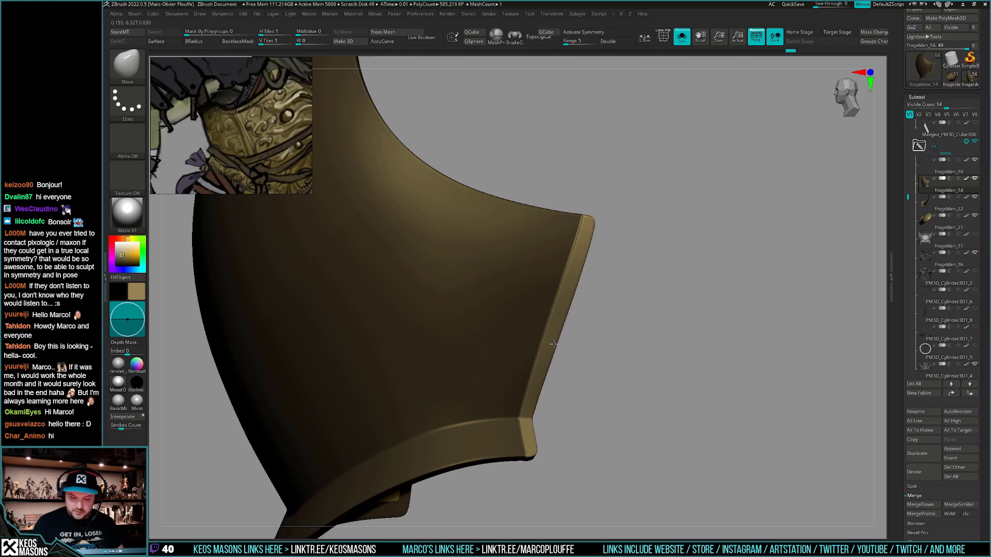
{"action": "left_click_drag", "start_coordinate": [554, 344], "coordinate": [555, 344]}
{"action": "left_click_drag", "start_coordinate": [617, 338], "coordinate": [651, 341]}
{"action": "key", "text": "space"}
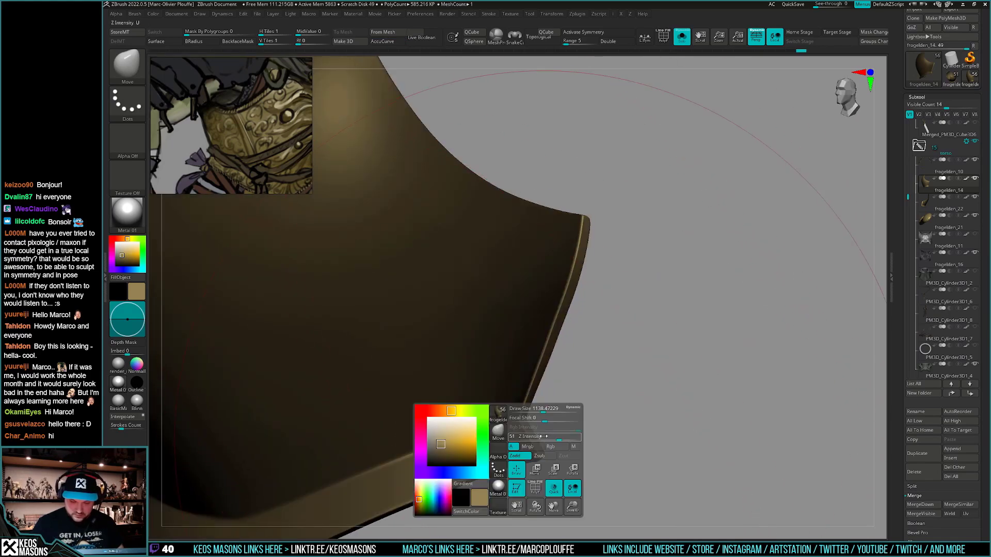
{"action": "left_click_drag", "start_coordinate": [544, 410], "coordinate": [556, 382]}
{"action": "key", "text": "alt+s"}
{"action": "left_click_drag", "start_coordinate": [744, 384], "coordinate": [733, 364]}
{"action": "left_click_drag", "start_coordinate": [738, 386], "coordinate": [734, 346], "text": "ctrl"}
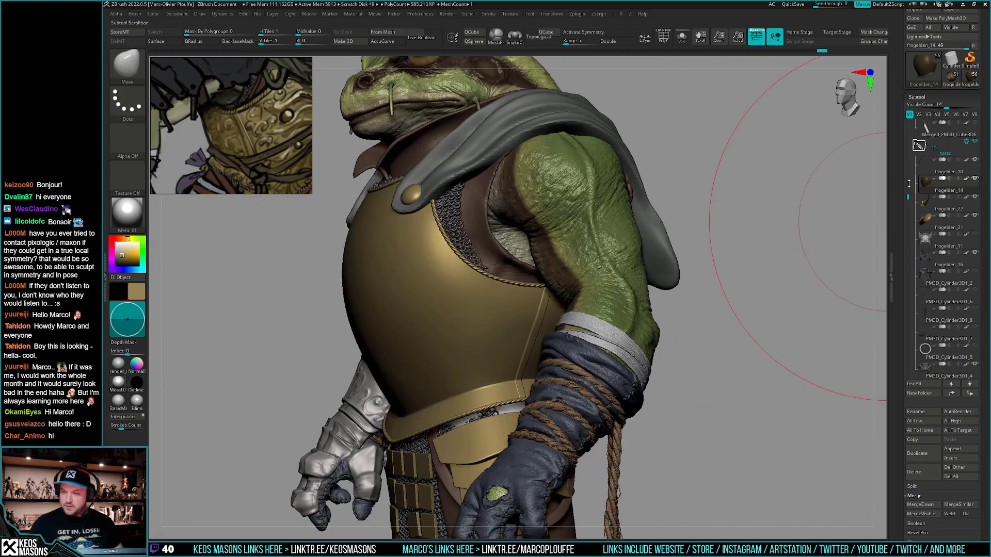
Hide the body and arm folders to expose the breastplate's side seam
{"action": "left_click_drag", "start_coordinate": [910, 192], "coordinate": [918, 119]}
{"action": "left_click", "coordinate": [974, 217]}
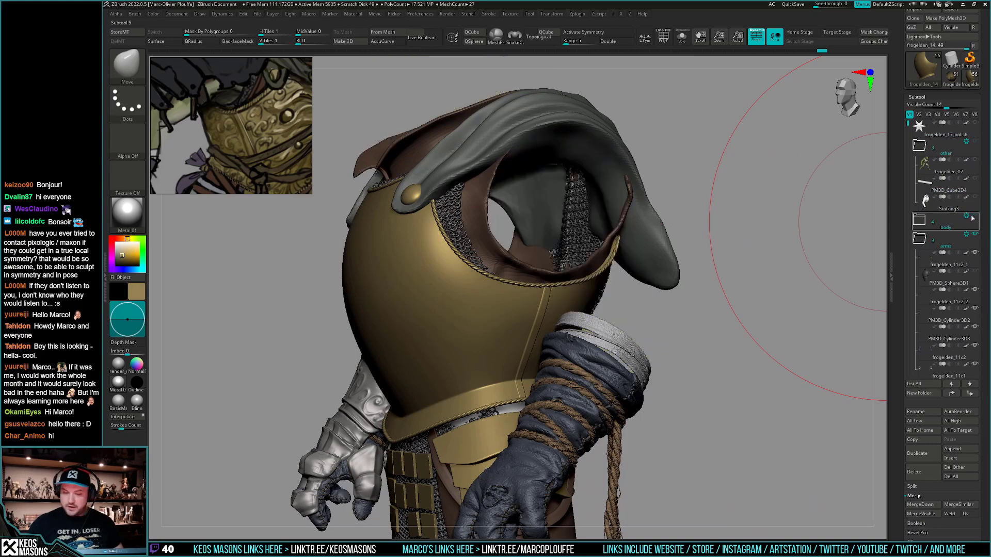
{"action": "left_click", "coordinate": [973, 236]}
{"action": "left_click", "coordinate": [974, 235]}
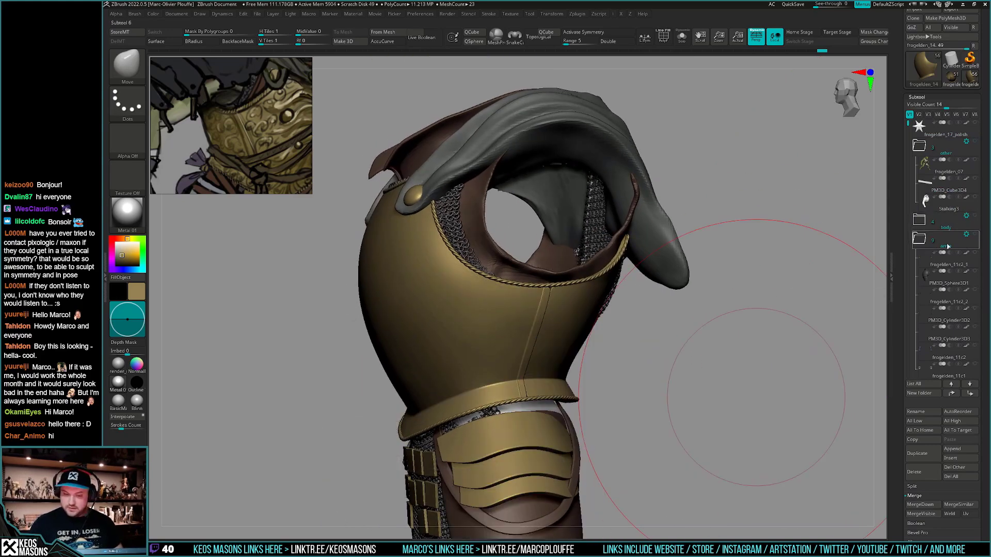
{"action": "left_click_drag", "start_coordinate": [812, 355], "coordinate": [727, 380]}
Adjust the front plate's edge along the lower side seam near the waist flange with a smaller Move brush
{"action": "right_click_drag", "start_coordinate": [547, 329], "coordinate": [522, 356], "text": "ctrl"}
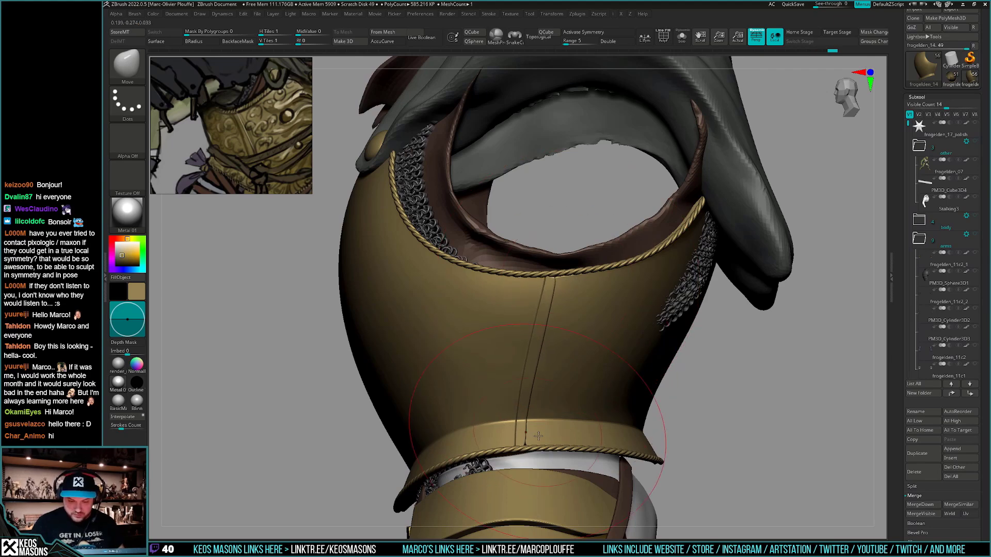
{"action": "mouse_move", "coordinate": [550, 448]}
{"action": "right_mouse_down"}
{"action": "mouse_move", "coordinate": [547, 309]}
{"action": "mouse_move", "coordinate": [583, 429]}
{"action": "mouse_move", "coordinate": [521, 454]}
{"action": "mouse_move", "coordinate": [528, 443]}
{"action": "right_mouse_up"}
{"action": "key", "text": "space"}
{"action": "left_click_drag", "start_coordinate": [557, 392], "coordinate": [551, 392]}
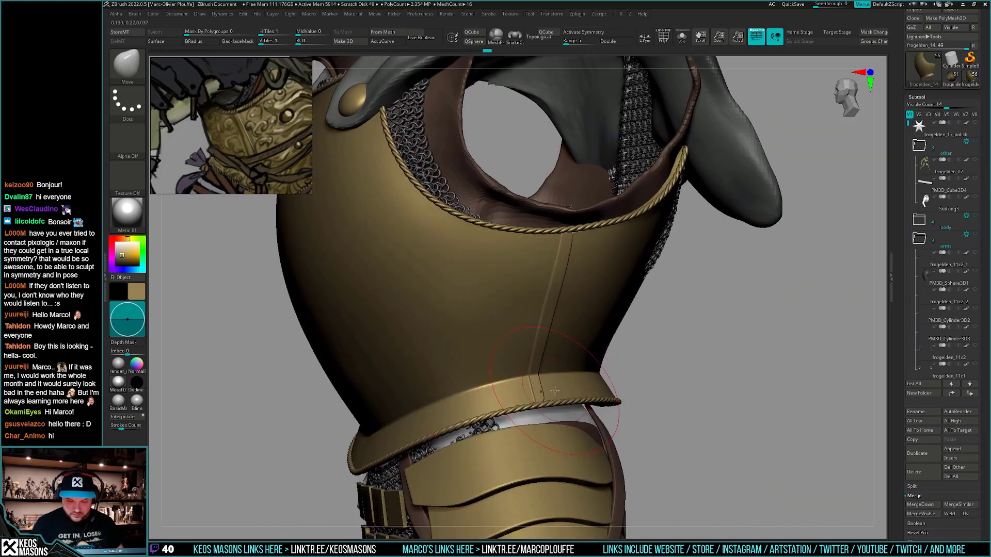
{"action": "right_click_drag", "start_coordinate": [548, 386], "coordinate": [533, 436]}
{"action": "key", "text": "space"}
{"action": "left_click_drag", "start_coordinate": [556, 385], "coordinate": [561, 385]}
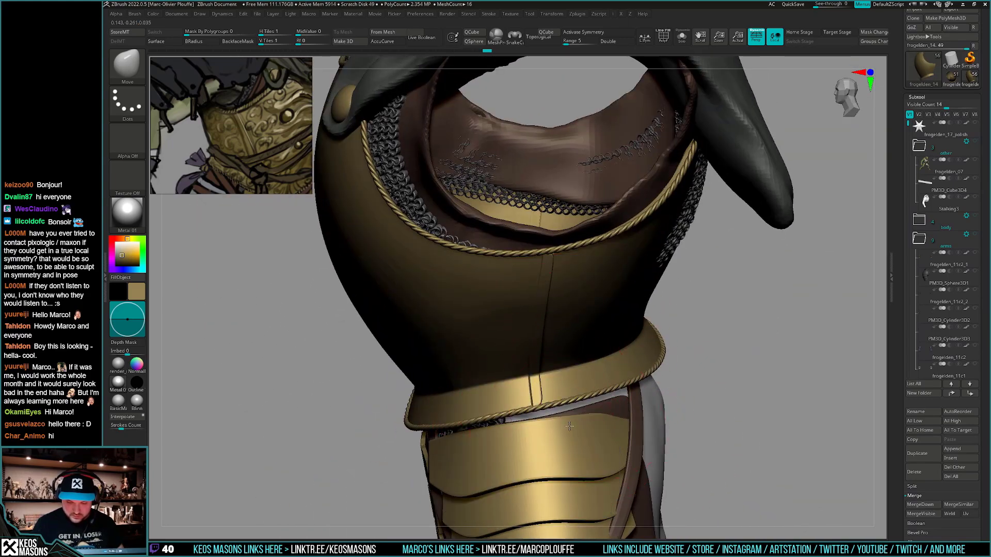
Refine the upper end of the side seam beneath the armhole rope, checking the plate overlap from several angles
{"action": "mouse_move", "coordinate": [569, 426]}
{"action": "right_mouse_down"}
{"action": "mouse_move", "coordinate": [577, 239]}
{"action": "mouse_move", "coordinate": [575, 328]}
{"action": "mouse_move", "coordinate": [598, 268]}
{"action": "mouse_move", "coordinate": [670, 398]}
{"action": "mouse_move", "coordinate": [703, 391]}
{"action": "mouse_move", "coordinate": [687, 408]}
{"action": "mouse_move", "coordinate": [676, 327]}
{"action": "mouse_move", "coordinate": [694, 419]}
{"action": "mouse_move", "coordinate": [677, 379]}
{"action": "right_mouse_up"}
{"action": "key", "text": "space"}
{"action": "mouse_move", "coordinate": [677, 379]}
{"action": "right_mouse_down"}
{"action": "mouse_move", "coordinate": [698, 407]}
{"action": "mouse_move", "coordinate": [641, 373]}
{"action": "mouse_move", "coordinate": [637, 436]}
{"action": "right_mouse_up"}
{"action": "key", "text": "space"}
{"action": "left_click_drag", "start_coordinate": [556, 279], "coordinate": [550, 278]}
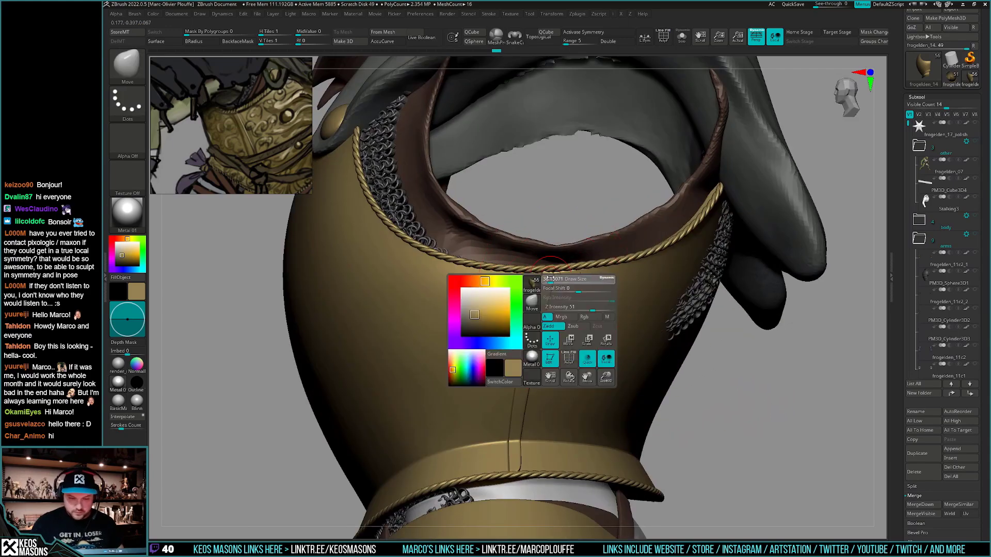
{"action": "right_click_drag", "start_coordinate": [550, 292], "coordinate": [549, 276]}
{"action": "right_click_drag", "start_coordinate": [549, 330], "coordinate": [547, 274]}
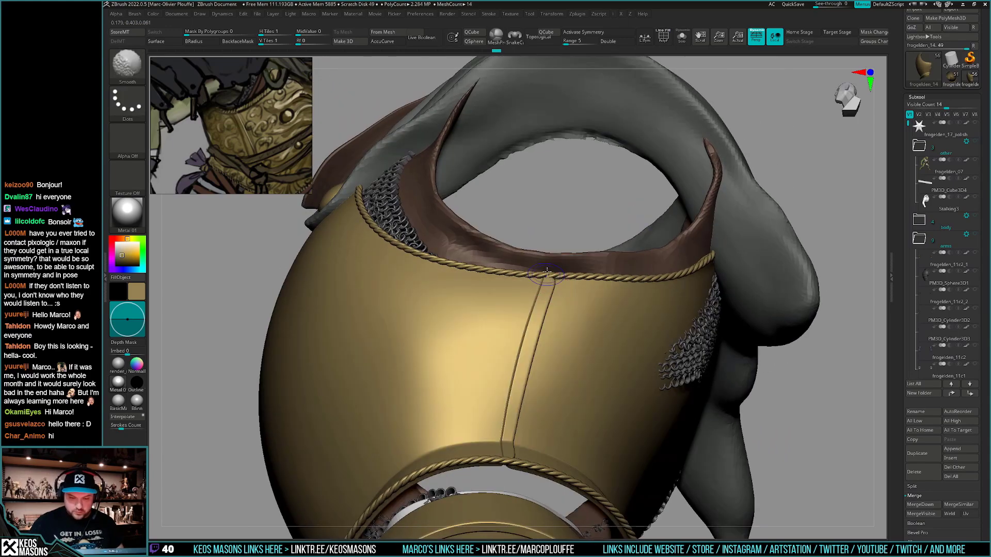
{"action": "mouse_move", "coordinate": [516, 420]}
{"action": "right_mouse_down"}
{"action": "mouse_move", "coordinate": [519, 464]}
{"action": "mouse_move", "coordinate": [526, 372]}
{"action": "mouse_move", "coordinate": [552, 351]}
{"action": "mouse_move", "coordinate": [548, 405]}
{"action": "mouse_move", "coordinate": [564, 331]}
{"action": "right_mouse_up"}
{"action": "right_click_drag", "start_coordinate": [540, 453], "coordinate": [550, 337]}
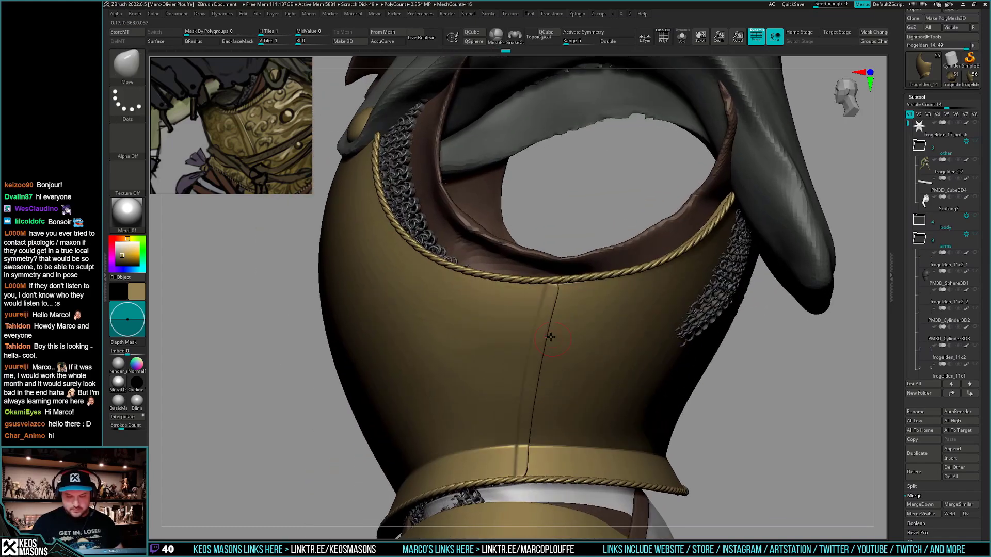
{"action": "right_click_drag", "start_coordinate": [514, 533], "coordinate": [594, 358]}
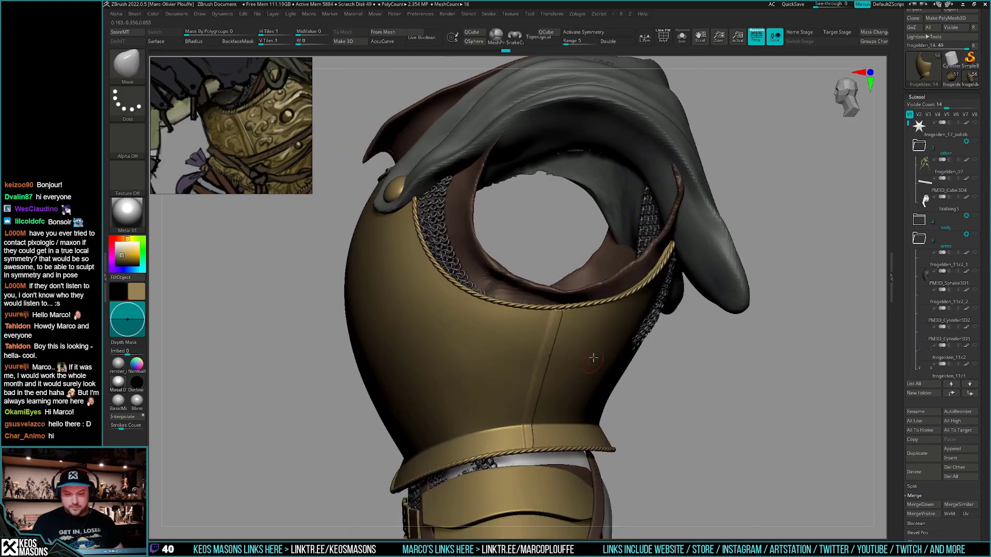
Select the gold rope trim running around the armhole and the waist flange
{"action": "left_click", "coordinate": [586, 307], "text": "alt"}
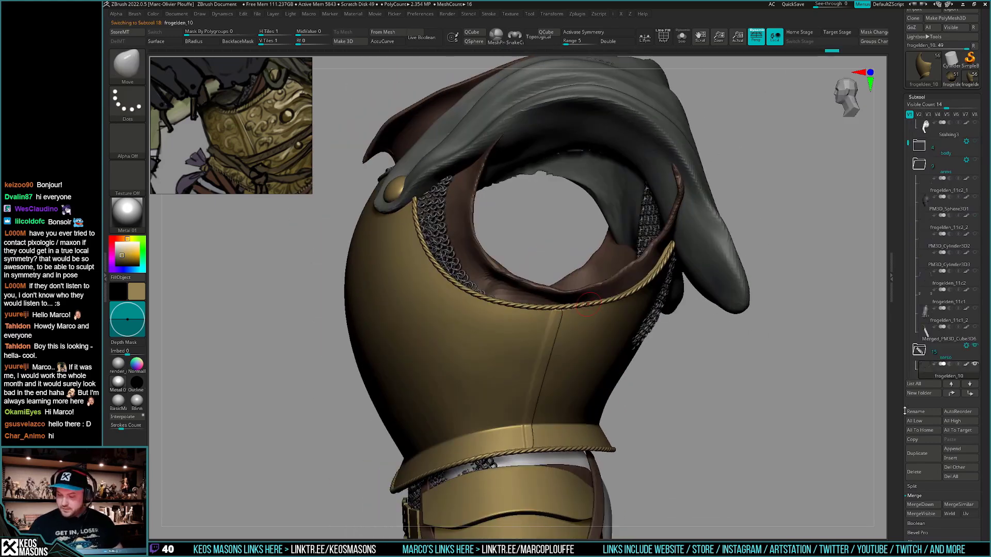
{"action": "scroll", "coordinate": [914, 387], "scroll_direction": "down", "scroll_amount": 6}
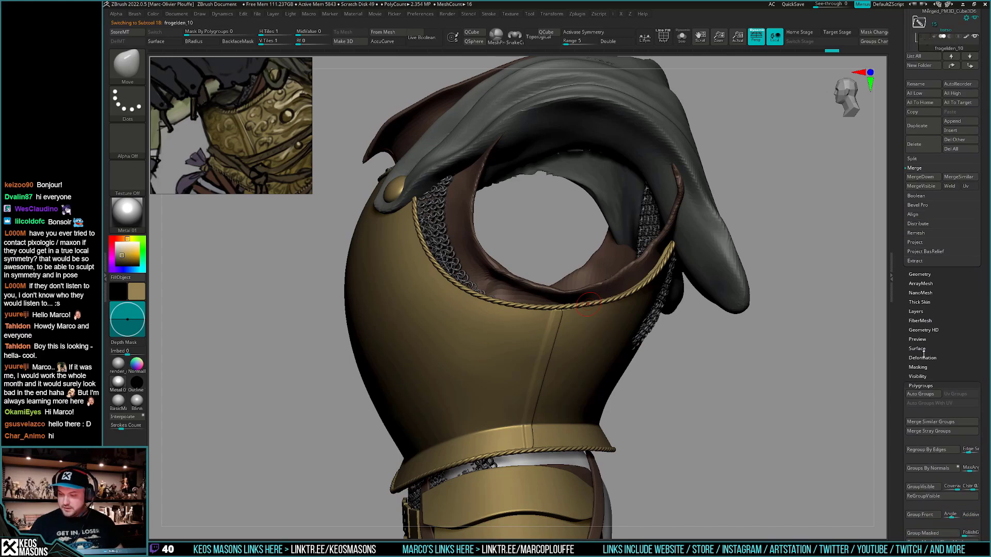
{"action": "right_click_drag", "start_coordinate": [614, 336], "coordinate": [614, 405], "text": "ctrl"}
{"action": "right_click", "coordinate": [609, 405]}
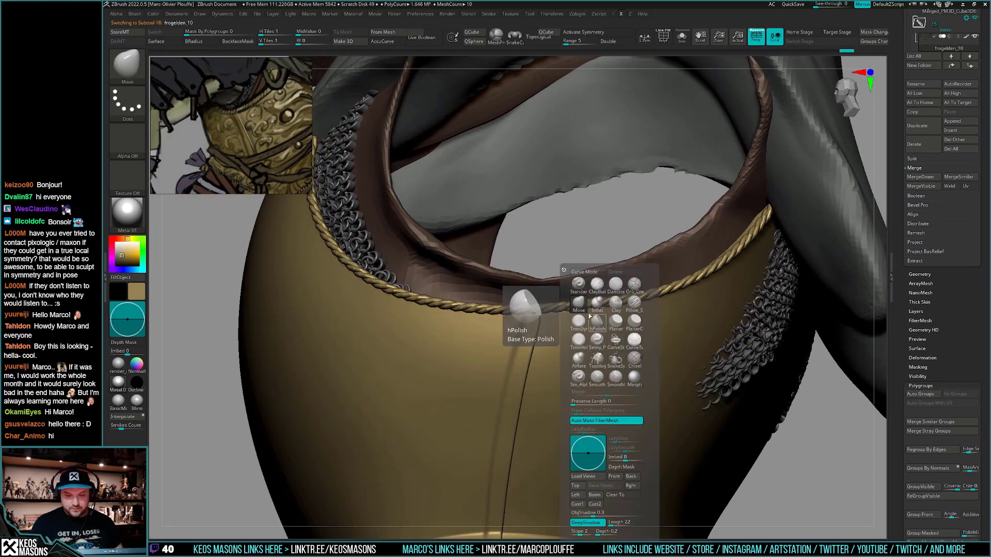
{"action": "mouse_move", "coordinate": [619, 370]}
{"action": "right_mouse_down"}
{"action": "mouse_move", "coordinate": [631, 374]}
{"action": "mouse_move", "coordinate": [620, 376]}
{"action": "mouse_move", "coordinate": [599, 331]}
{"action": "mouse_move", "coordinate": [614, 356]}
{"action": "right_mouse_up"}
{"action": "right_click_drag", "start_coordinate": [614, 356], "coordinate": [613, 407], "text": "ctrl"}
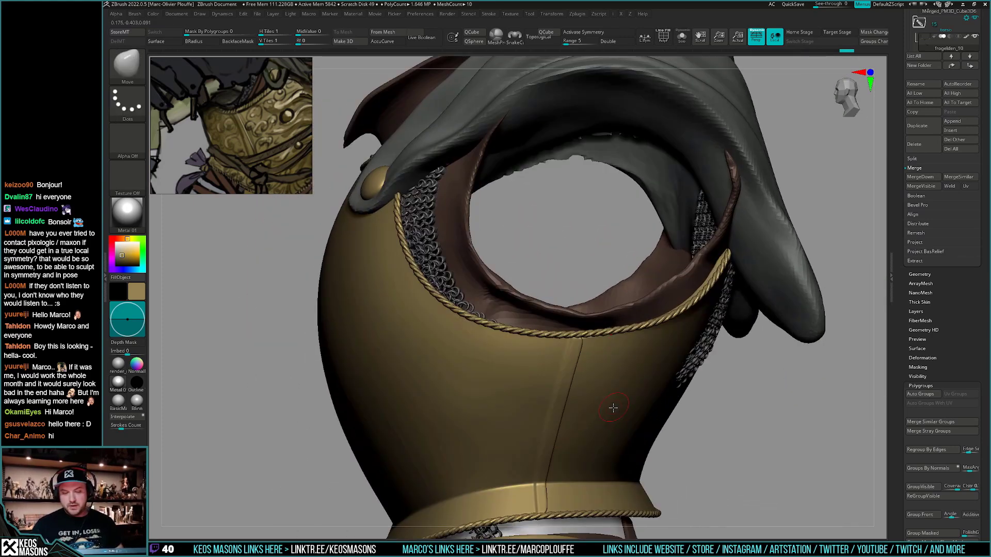
{"action": "scroll", "coordinate": [965, 325], "scroll_direction": "up", "scroll_amount": 6}
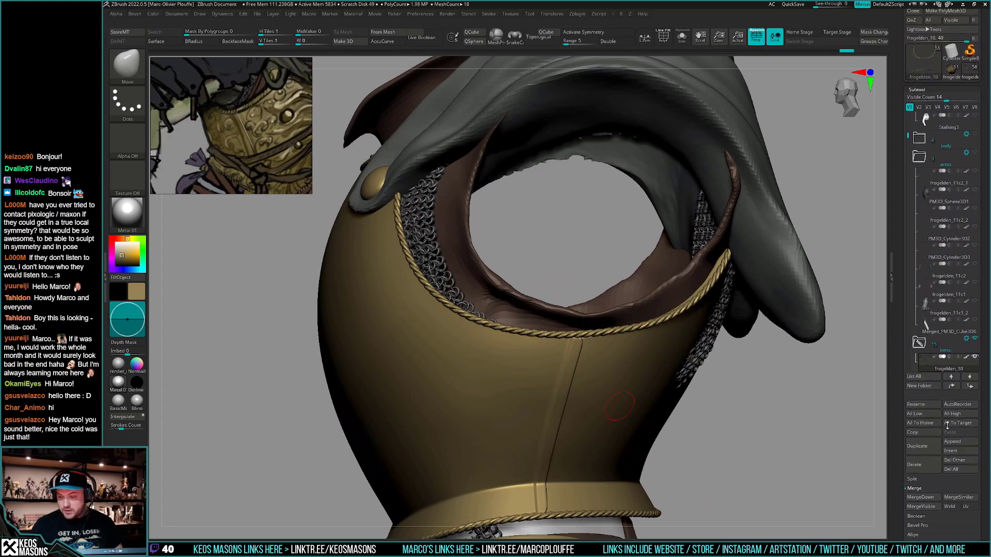
{"action": "left_click_drag", "start_coordinate": [947, 427], "coordinate": [946, 424]}
{"action": "mouse_move", "coordinate": [944, 357]}
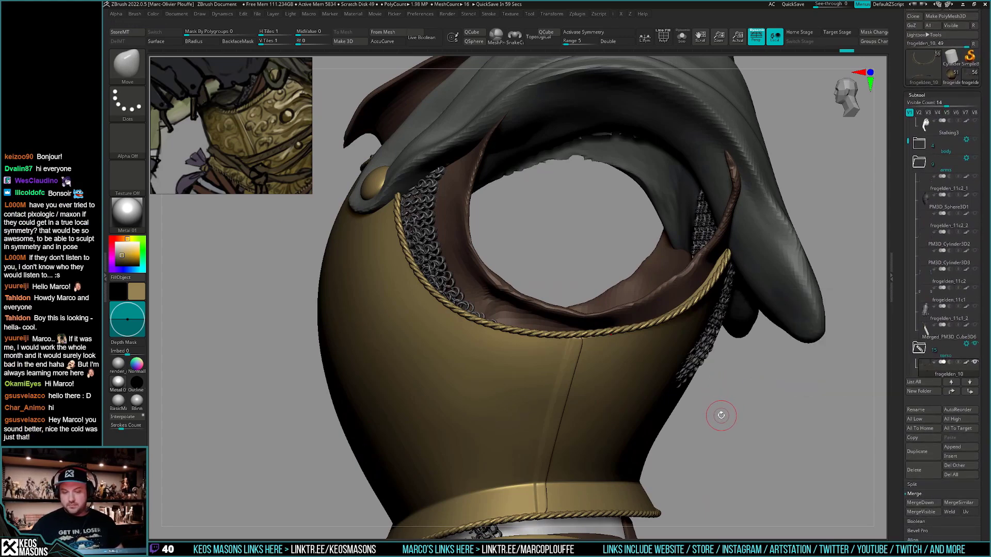
Display the rope trim's polygroups and duplicate its subtool, keeping the original rope as the active one
{"action": "left_click_drag", "start_coordinate": [902, 326], "coordinate": [901, 305]}
{"action": "left_click_drag", "start_coordinate": [907, 125], "coordinate": [906, 141]}
{"action": "left_click", "coordinate": [940, 306]}
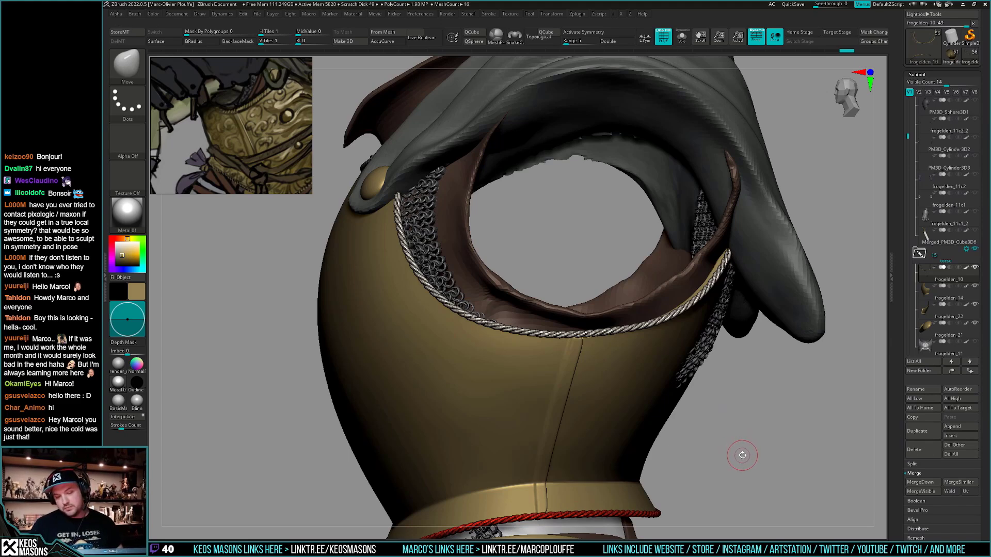
{"action": "mouse_move", "coordinate": [741, 458]}
{"action": "left_mouse_down"}
{"action": "mouse_move", "coordinate": [757, 423]}
{"action": "mouse_move", "coordinate": [755, 432]}
{"action": "left_mouse_up"}
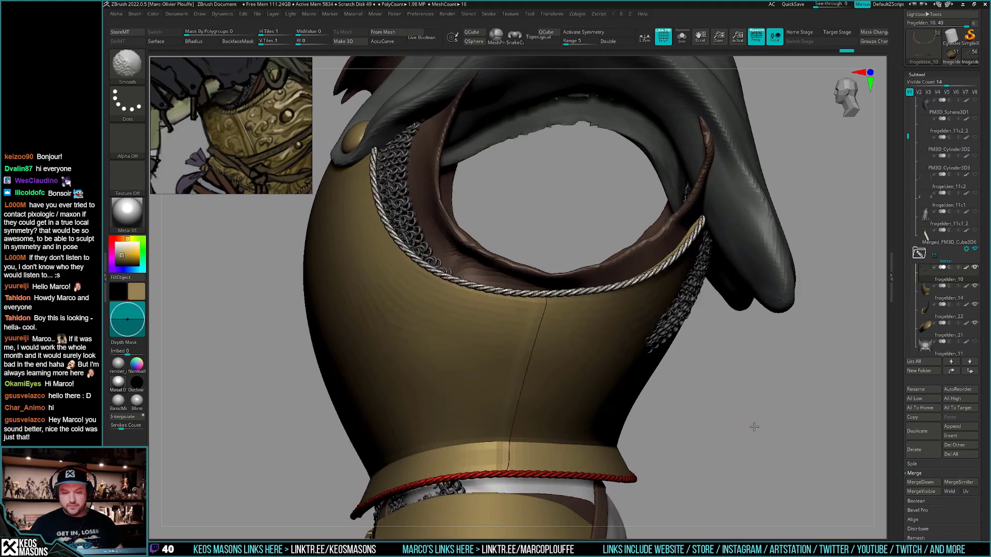
{"action": "left_click", "coordinate": [924, 431]}
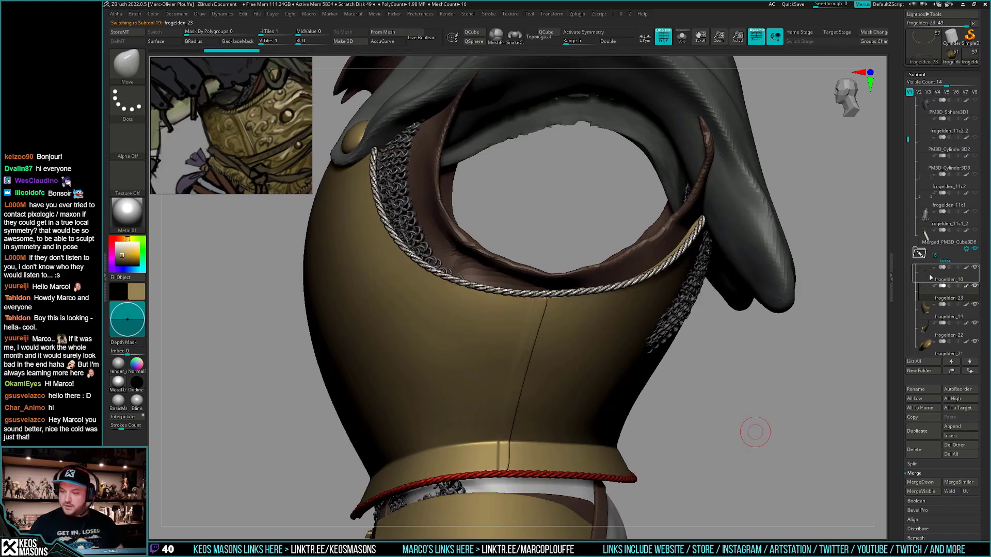
{"action": "mouse_move", "coordinate": [955, 289]}
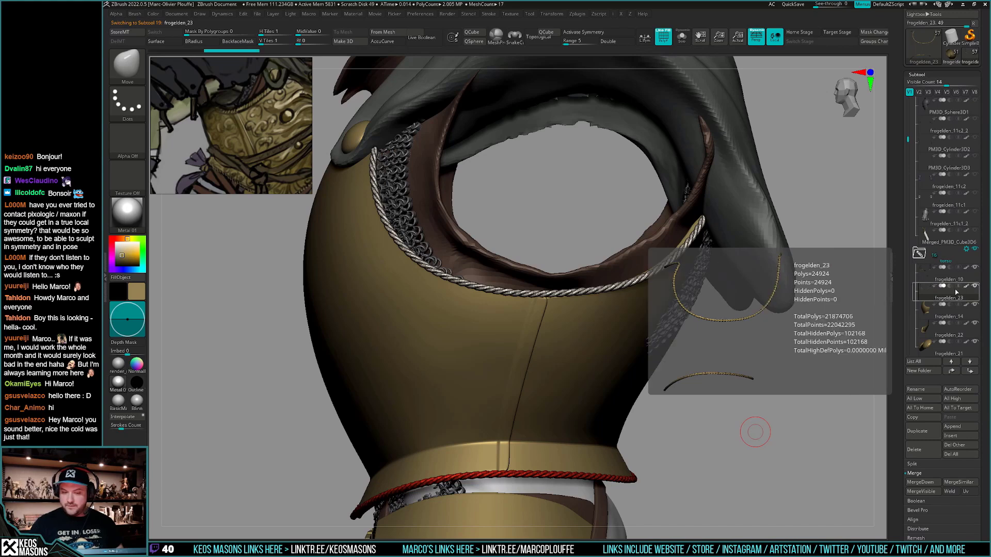
{"action": "left_click", "coordinate": [958, 273]}
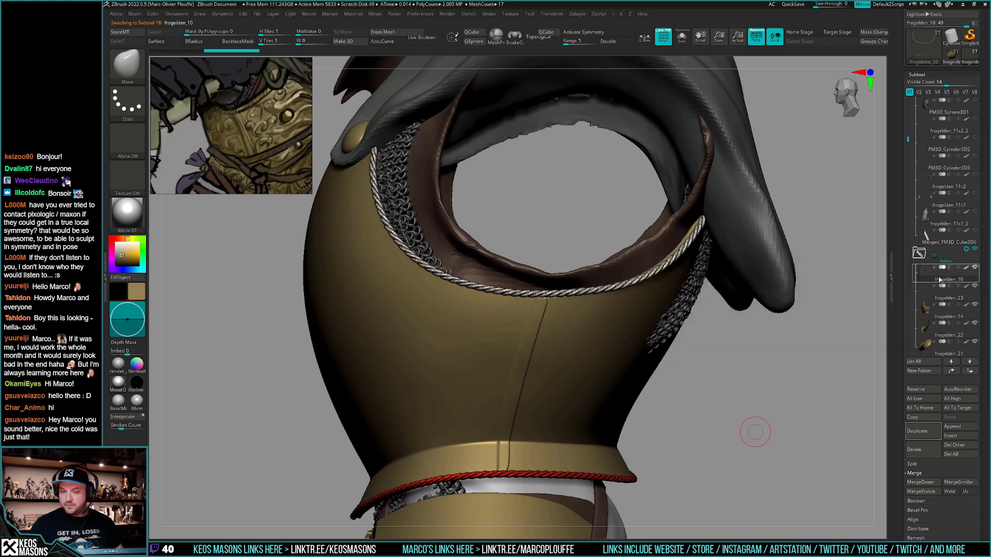
Isolate the active subtool with perspective off and switch from the rope trim to the front breastplate
{"action": "left_click_drag", "start_coordinate": [753, 425], "coordinate": [750, 367], "text": "alt"}
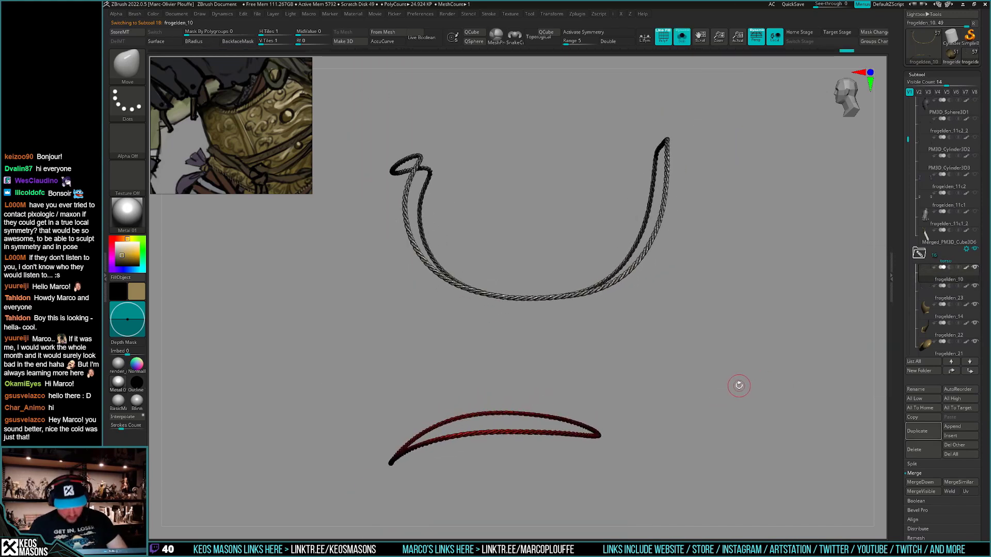
{"action": "key", "text": "p"}
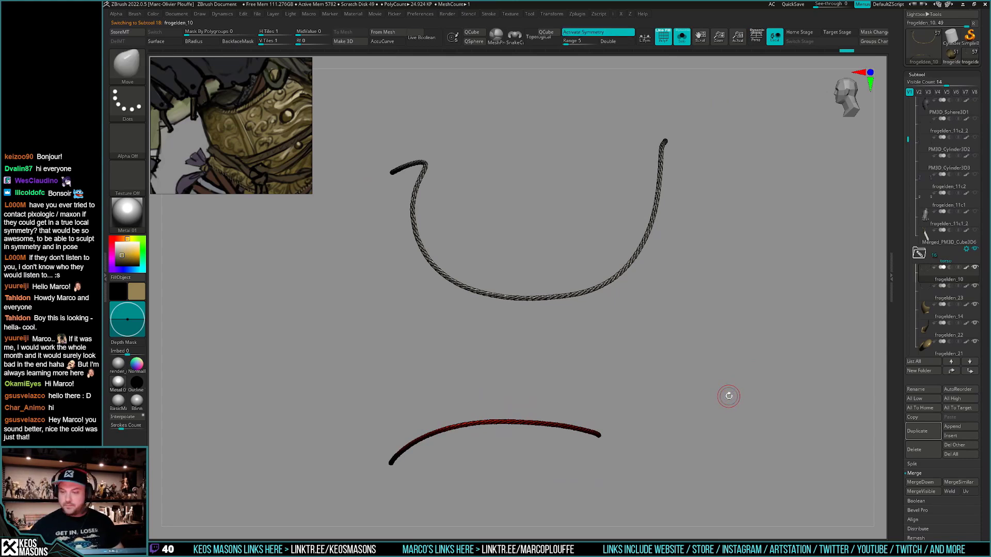
{"action": "key", "text": "alt+Down"}
{"action": "key", "text": "alt+Down"}
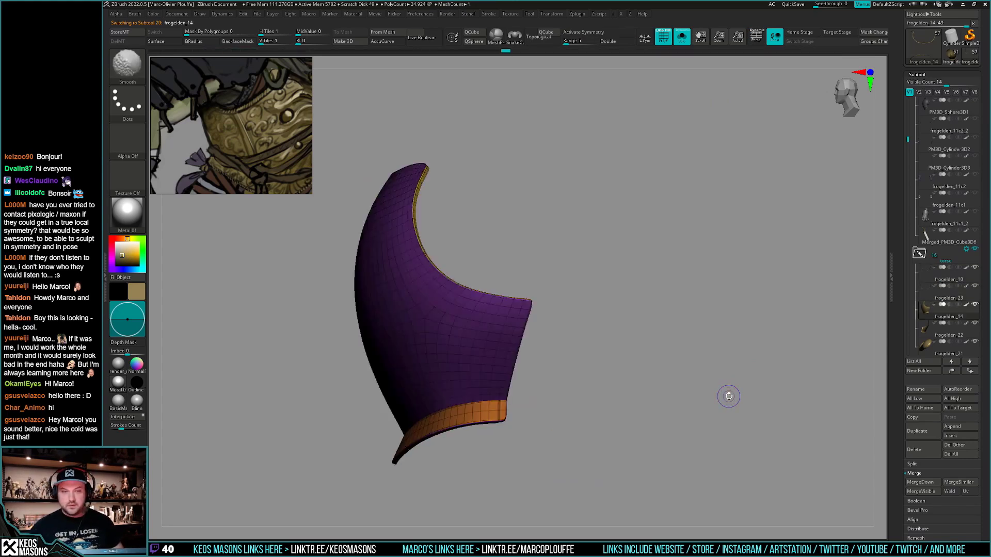
{"action": "key", "text": "alt+Down"}
{"action": "key", "text": "alt+Up"}
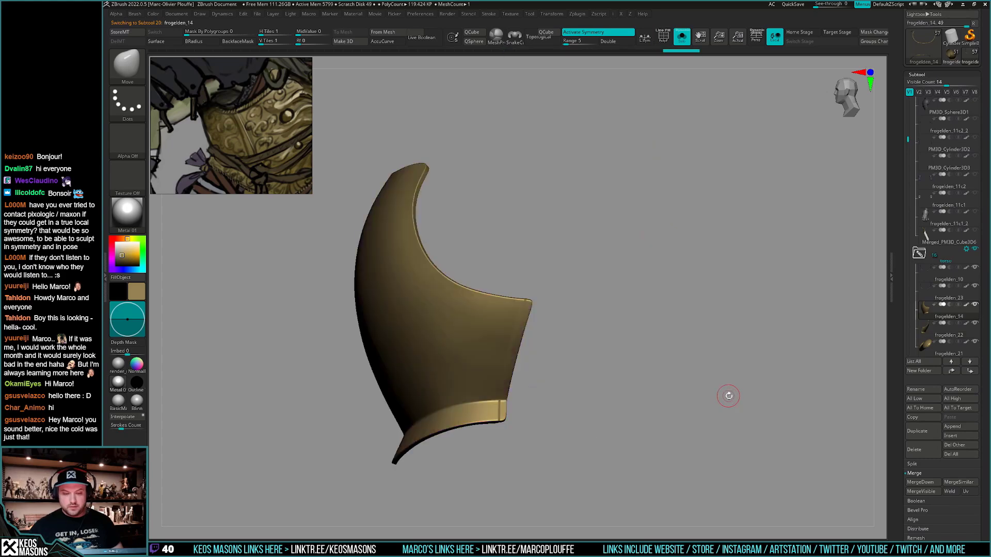
{"action": "key", "text": "f"}
{"action": "key", "text": "space"}
{"action": "left_click", "coordinate": [692, 245]}
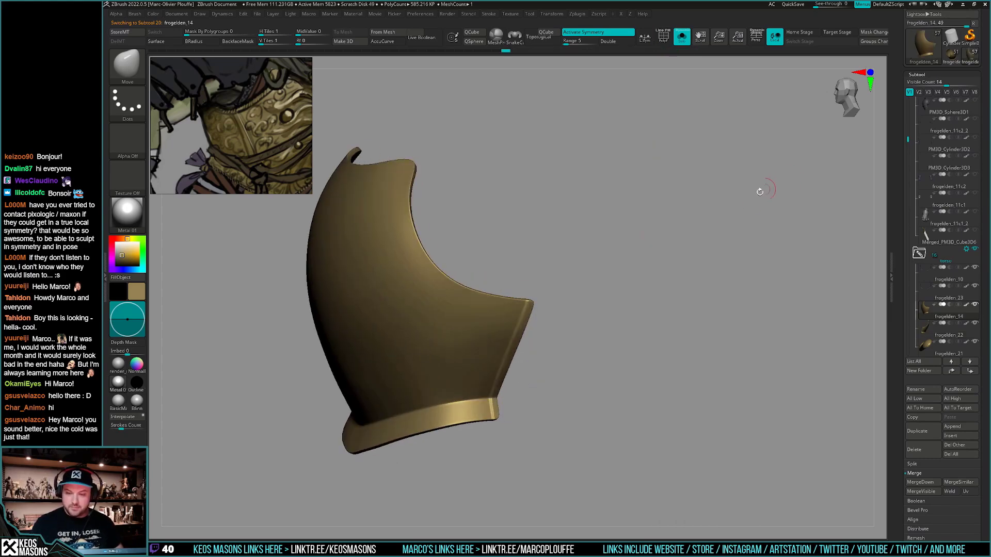
Try to reconstruct the front breastplate's lower subdivision levels and inspect its wireframe
{"action": "key", "text": "space"}
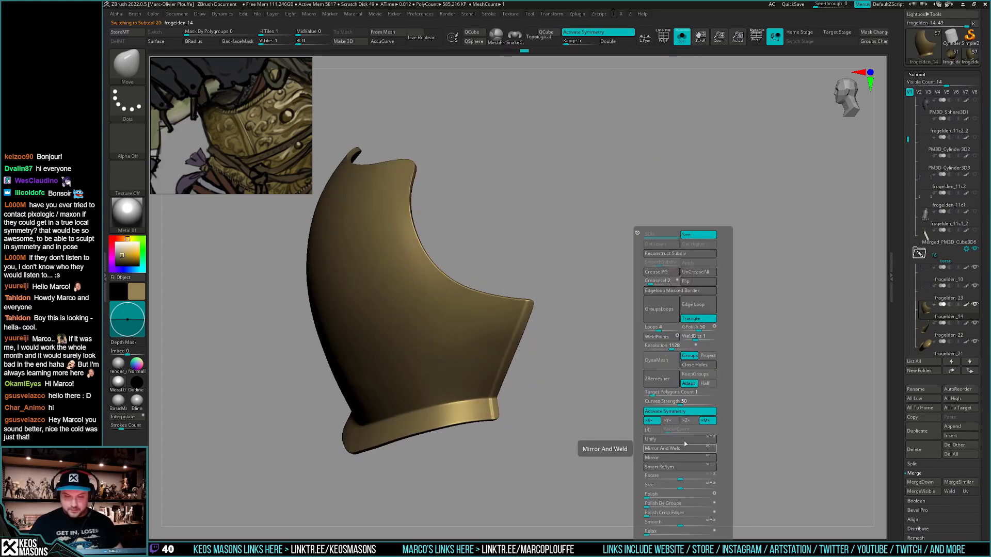
{"action": "left_click", "coordinate": [682, 253]}
{"action": "key", "text": "space"}
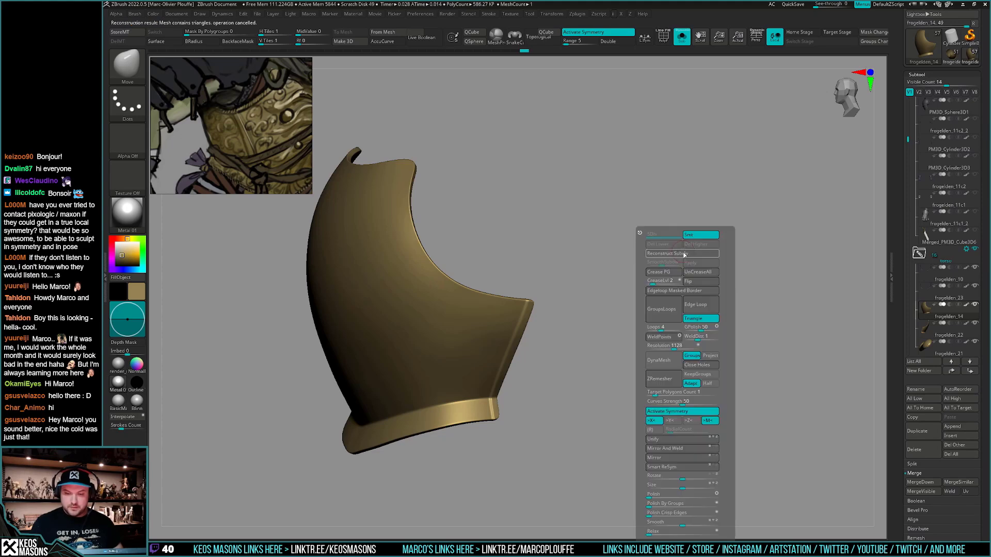
{"action": "key", "text": "shift+f"}
{"action": "right_click_drag", "start_coordinate": [508, 352], "coordinate": [693, 402], "text": "shift"}
{"action": "key", "text": "shift+f"}
{"action": "key", "text": "shift+f"}
{"action": "key", "text": "shift+f"}
{"action": "key", "text": "space"}
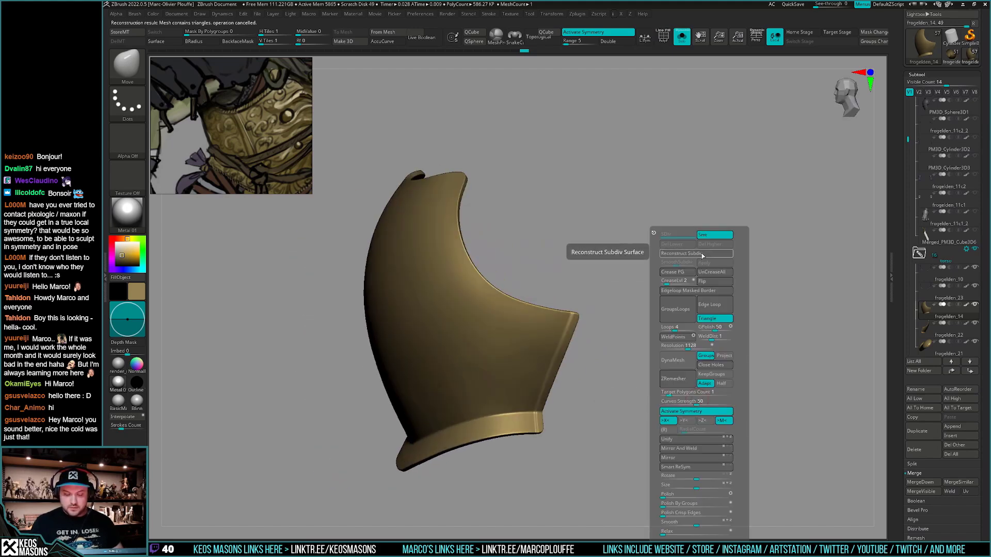
Check the back plate's subdivision levels in the geometry settings and return to the front plate
{"action": "left_click", "coordinate": [934, 338]}
{"action": "key", "text": "space"}
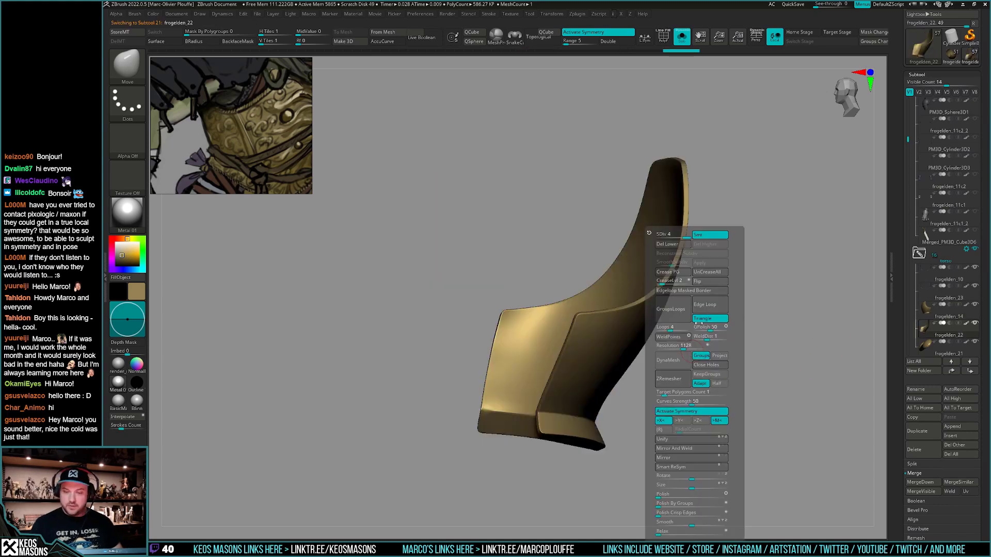
{"action": "left_click", "coordinate": [944, 318]}
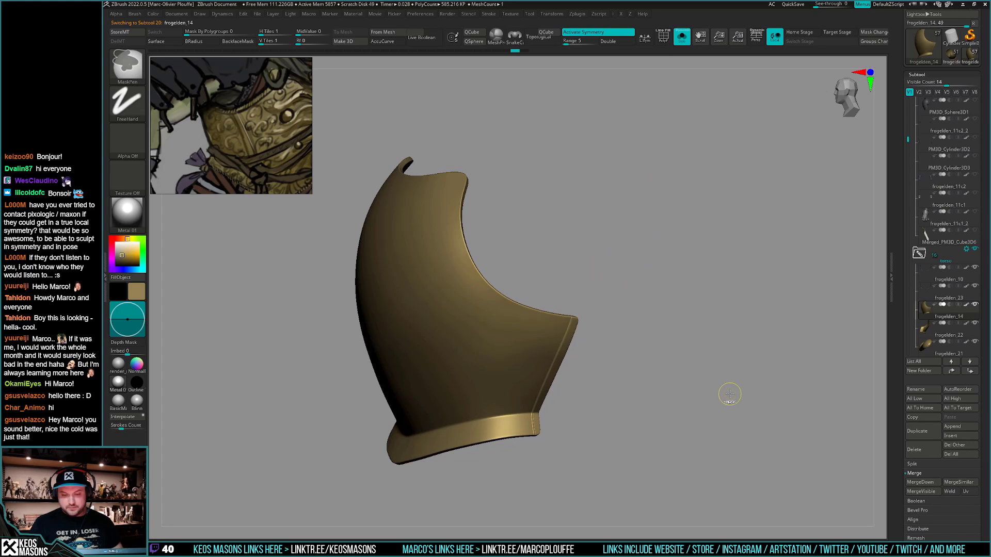
Step the front plate's undo history back to before its side strip was raised, comparing the mesh density along the way
{"action": "left_click", "coordinate": [728, 394], "text": "ctrl"}
{"action": "left_click", "coordinate": [726, 397], "text": "ctrl"}
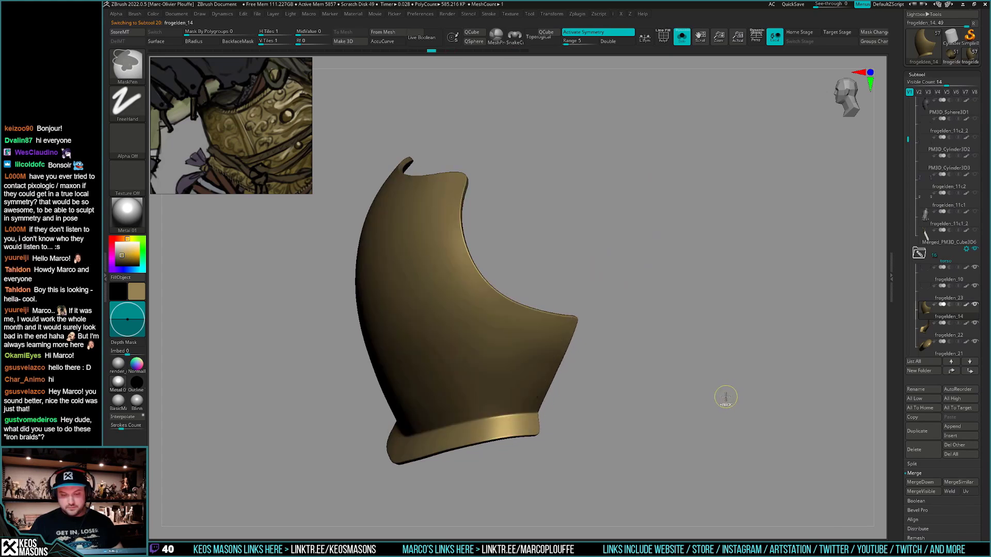
{"action": "key", "text": "shift+f"}
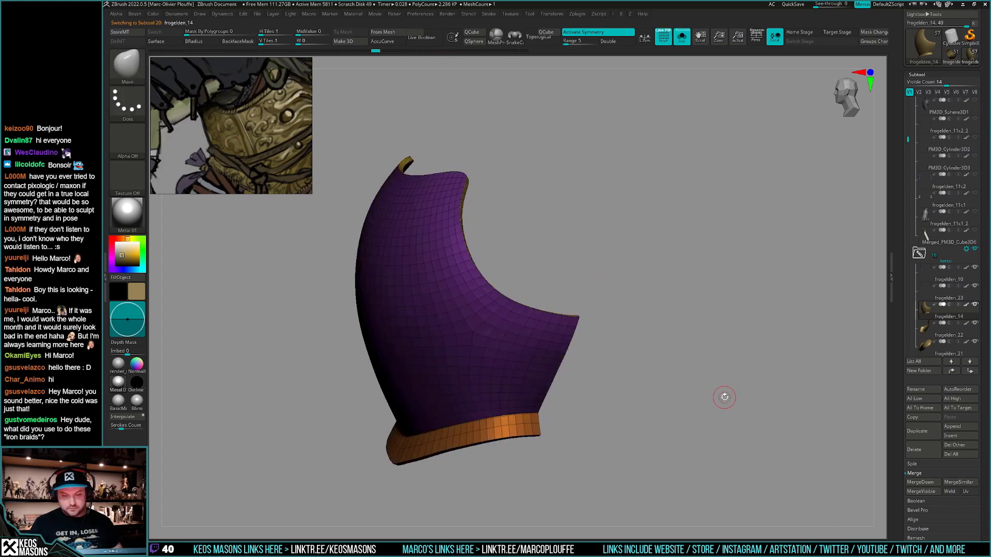
{"action": "key", "text": "ctrl+d"}
{"action": "key", "text": "ctrl+d"}
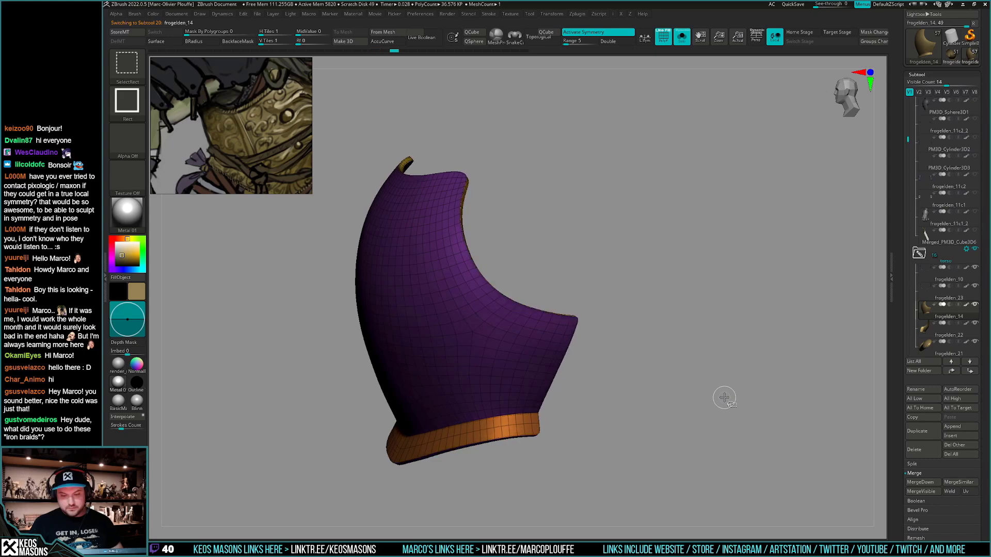
{"action": "key", "text": "shift+f"}
{"action": "key", "text": "g"}
{"action": "key", "text": "ctrl+shift"}
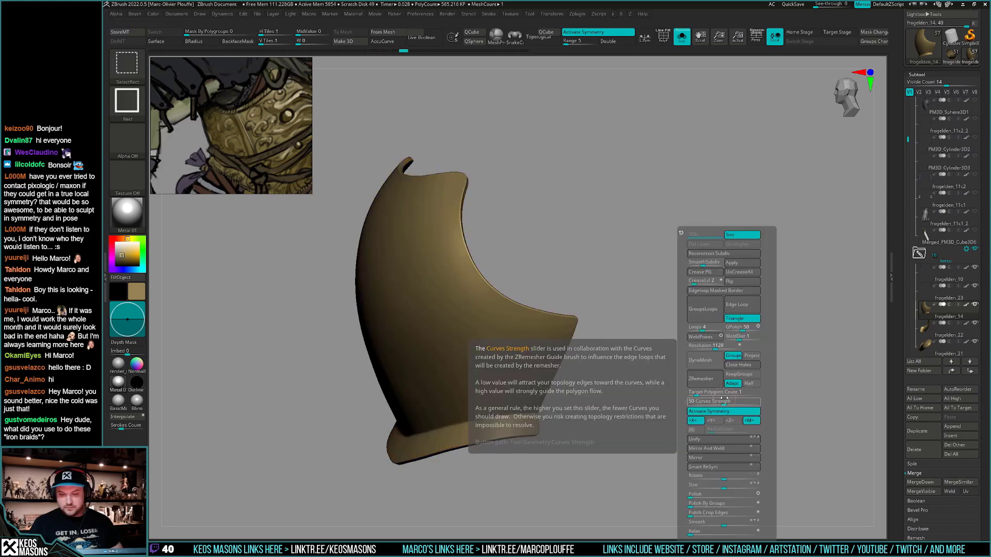
{"action": "key", "text": "ctrl+z"}
{"action": "key", "text": "g"}
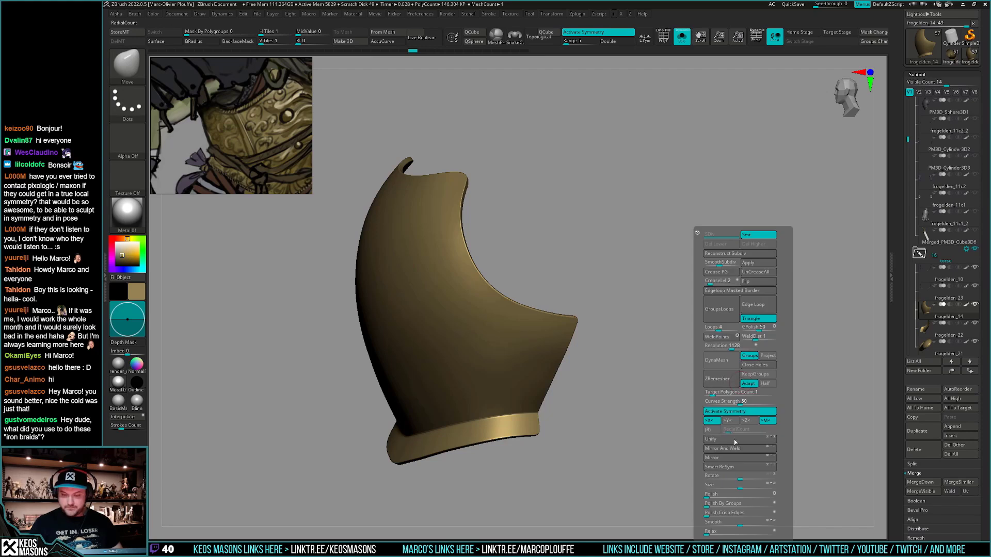
Mirror and weld the front plate, reconstruct its lower subdivision levels and divide it once more
{"action": "left_click", "coordinate": [736, 453]}
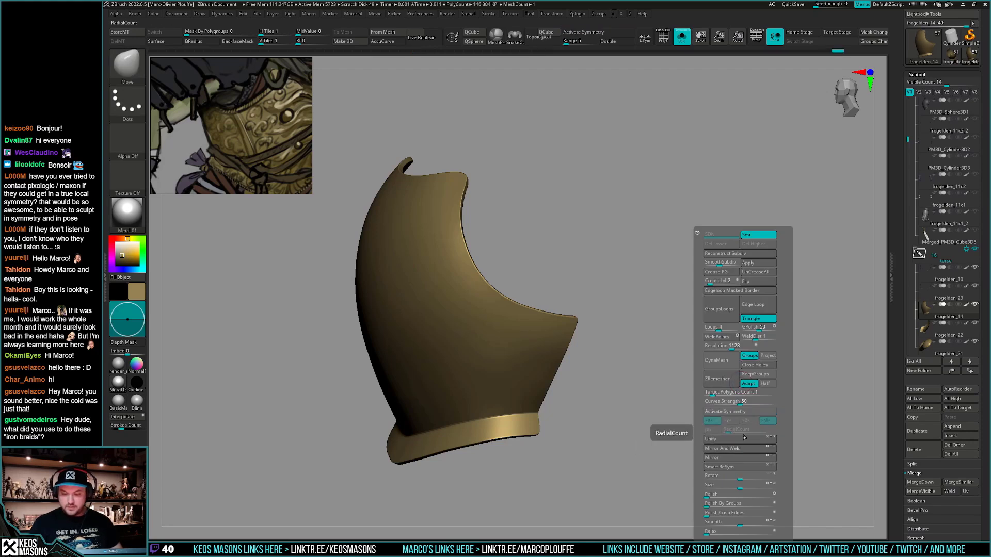
{"action": "key", "text": "x"}
{"action": "key", "text": "g"}
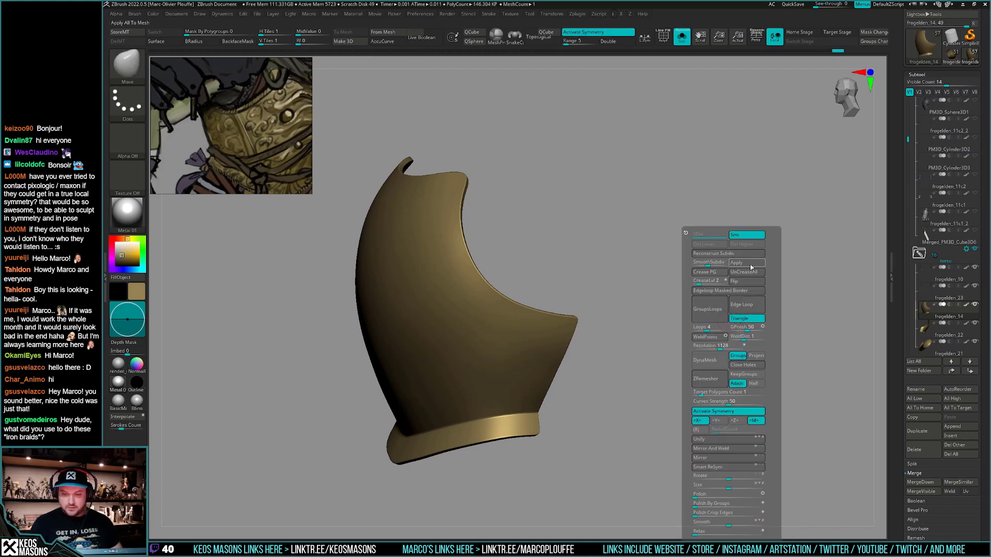
{"action": "left_click", "coordinate": [728, 253]}
{"action": "mouse_move", "coordinate": [612, 360]}
{"action": "right_mouse_down", "text": "ctrl"}
{"action": "mouse_move", "coordinate": [689, 413]}
{"action": "mouse_move", "coordinate": [763, 416]}
{"action": "mouse_move", "coordinate": [688, 423]}
{"action": "mouse_move", "coordinate": [723, 413]}
{"action": "right_mouse_up", "text": "ctrl"}
{"action": "key", "text": "ctrl+d"}
Show the whole torso again and shift the front plate's unmasked side strip slightly with the Transpose Move tool
{"action": "key", "text": "alt+s"}
{"action": "key", "text": "w"}
{"action": "left_click_drag", "start_coordinate": [572, 339], "coordinate": [569, 354]}
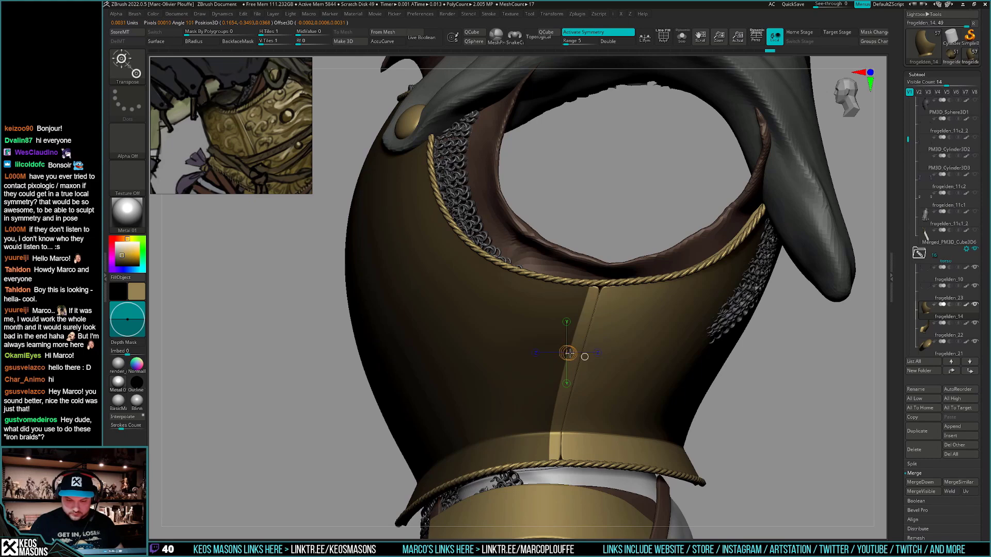
{"action": "key", "text": "q"}
Nudge the unmasked side strip over the back plate with a very large Move brush
{"action": "mouse_move", "coordinate": [610, 415]}
{"action": "right_mouse_down", "text": "alt"}
{"action": "mouse_move", "coordinate": [620, 383]}
{"action": "mouse_move", "coordinate": [627, 396]}
{"action": "right_mouse_up", "text": "alt"}
{"action": "right_click", "coordinate": [628, 397]}
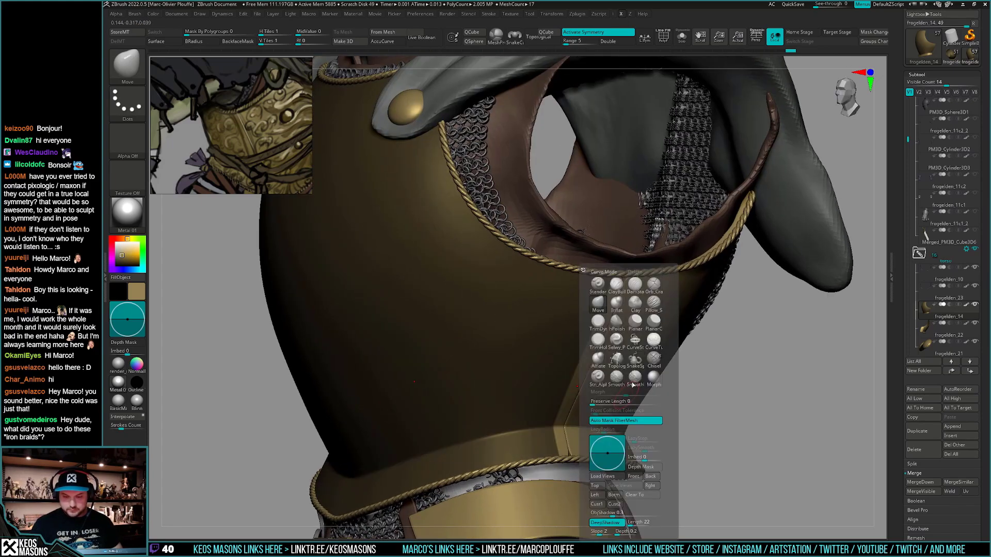
{"action": "key", "text": "b"}
{"action": "key", "text": "m"}
{"action": "key", "text": "v"}
{"action": "key", "text": "space"}
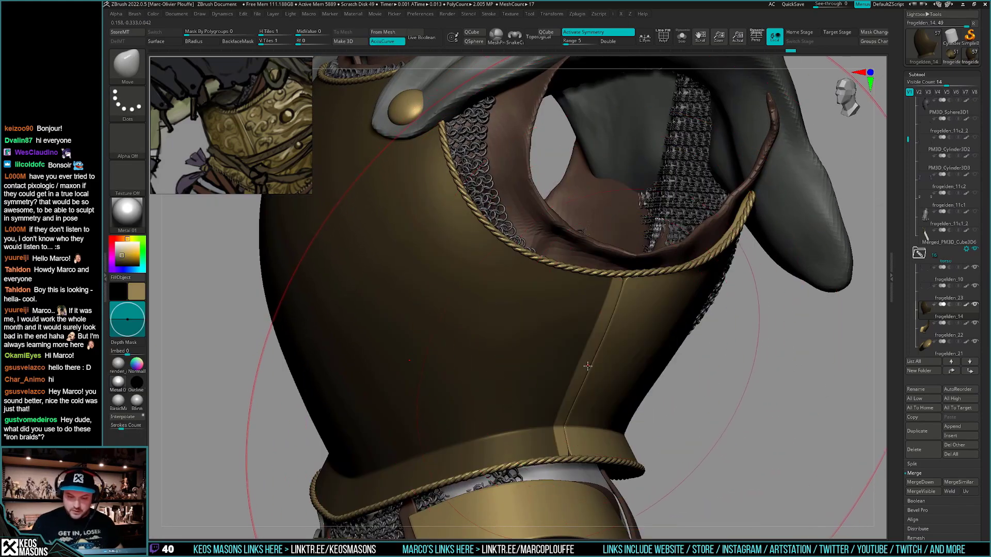
{"action": "left_click_drag", "start_coordinate": [582, 372], "coordinate": [586, 369]}
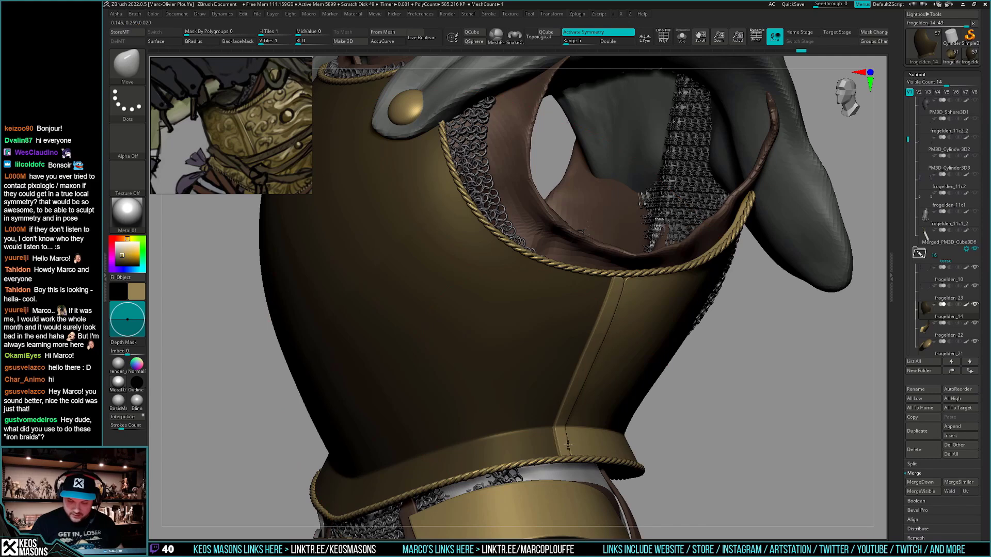
{"action": "right_click_drag", "start_coordinate": [568, 442], "coordinate": [604, 381]}
Clear the front plate's mask and adjust the upper side seam with a smaller Move brush
{"action": "key", "text": "space"}
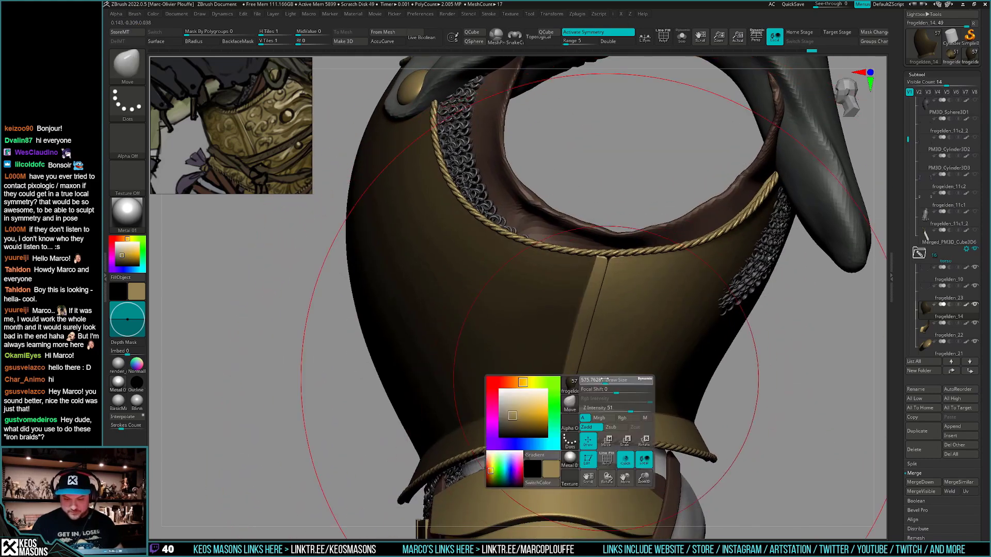
{"action": "left_click_drag", "start_coordinate": [604, 380], "coordinate": [598, 380]}
{"action": "left_click_drag", "start_coordinate": [836, 363], "coordinate": [828, 373], "text": "ctrl"}
{"action": "key", "text": "space"}
{"action": "left_click_drag", "start_coordinate": [624, 314], "coordinate": [628, 314]}
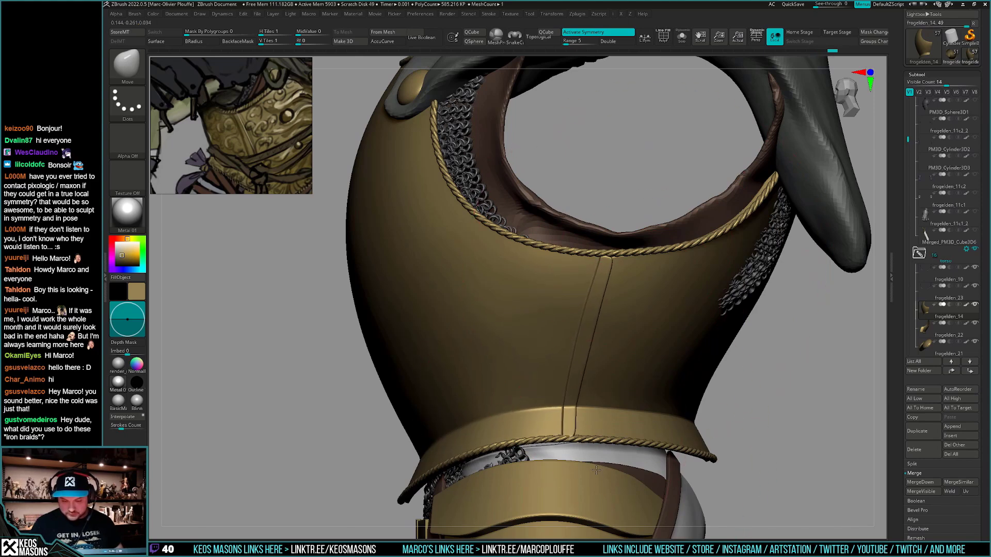
{"action": "left_click_drag", "start_coordinate": [645, 296], "coordinate": [640, 304]}
Refine the side seam beneath the armhole rope with a reduced Move brush, checking the plate overlap from several angles
{"action": "right_click_drag", "start_coordinate": [632, 322], "coordinate": [635, 302], "text": "ctrl"}
{"action": "right_click_drag", "start_coordinate": [635, 302], "coordinate": [638, 278]}
{"action": "key", "text": "space"}
{"action": "left_click_drag", "start_coordinate": [636, 271], "coordinate": [627, 272]}
{"action": "right_click_drag", "start_coordinate": [632, 295], "coordinate": [626, 297]}
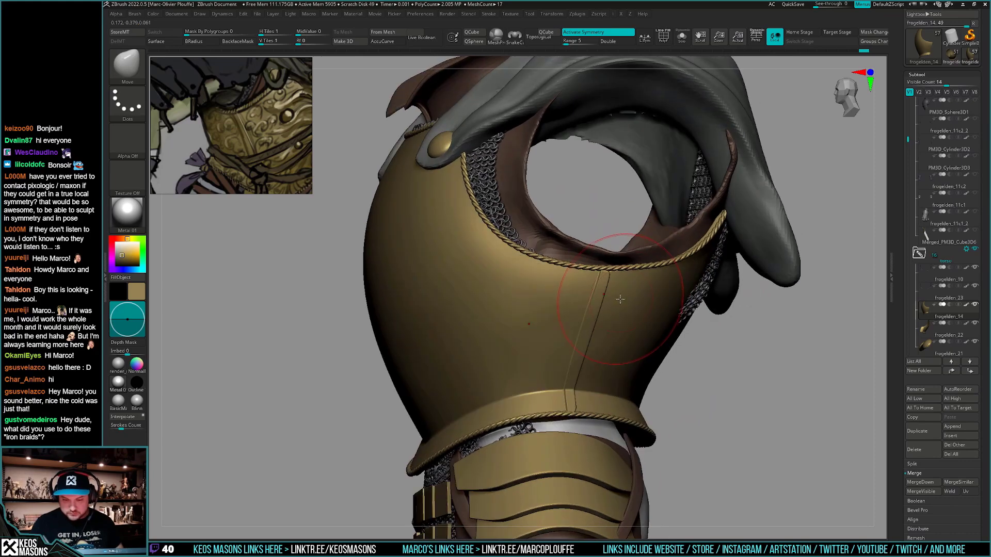
{"action": "key", "text": "space"}
{"action": "left_click_drag", "start_coordinate": [627, 297], "coordinate": [615, 297]}
{"action": "right_click_drag", "start_coordinate": [626, 267], "coordinate": [602, 265]}
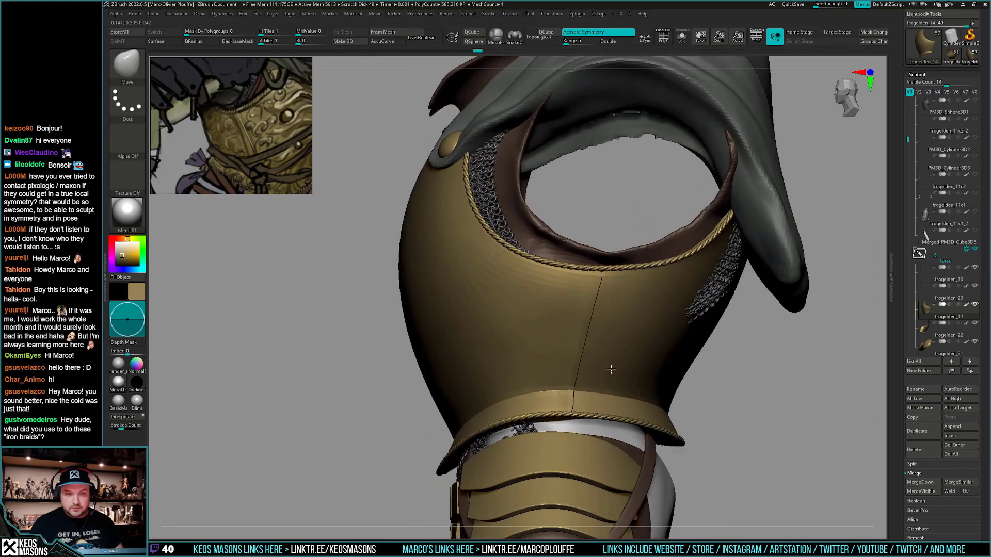
{"action": "right_click_drag", "start_coordinate": [594, 458], "coordinate": [617, 453]}
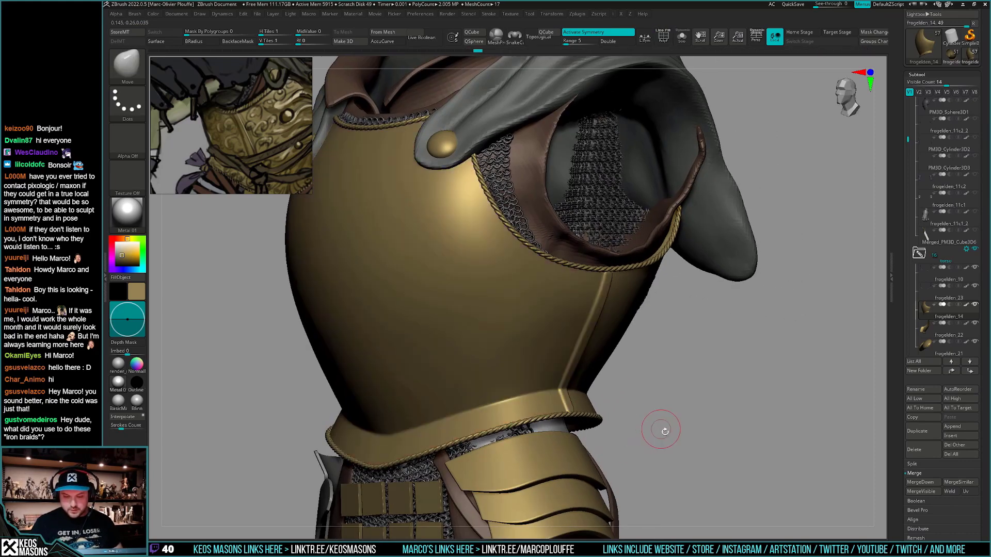
{"action": "right_click_drag", "start_coordinate": [664, 431], "coordinate": [668, 420]}
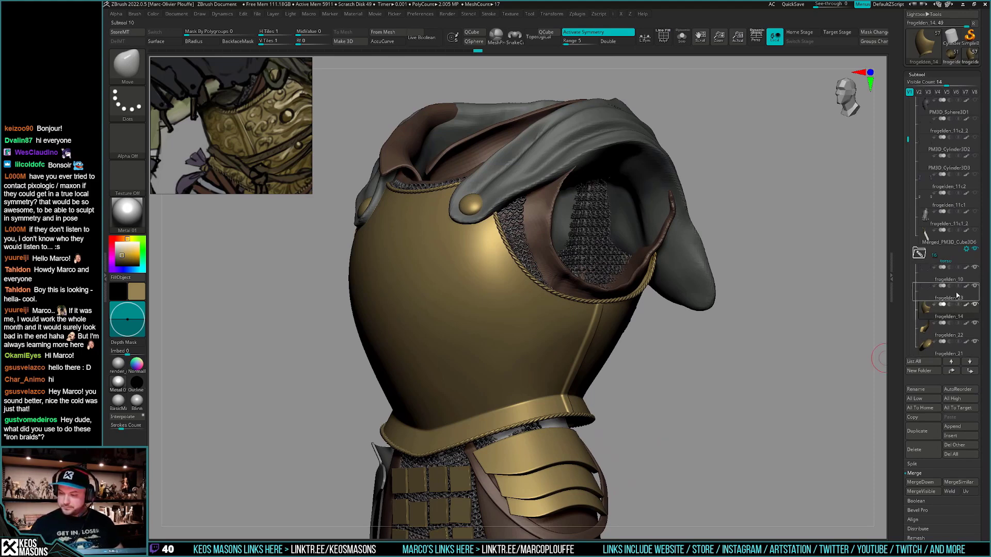
Examine the breastplate frogelden_14 and backplate frogelden_22 around the armhole and side seam
{"action": "left_click", "coordinate": [931, 312]}
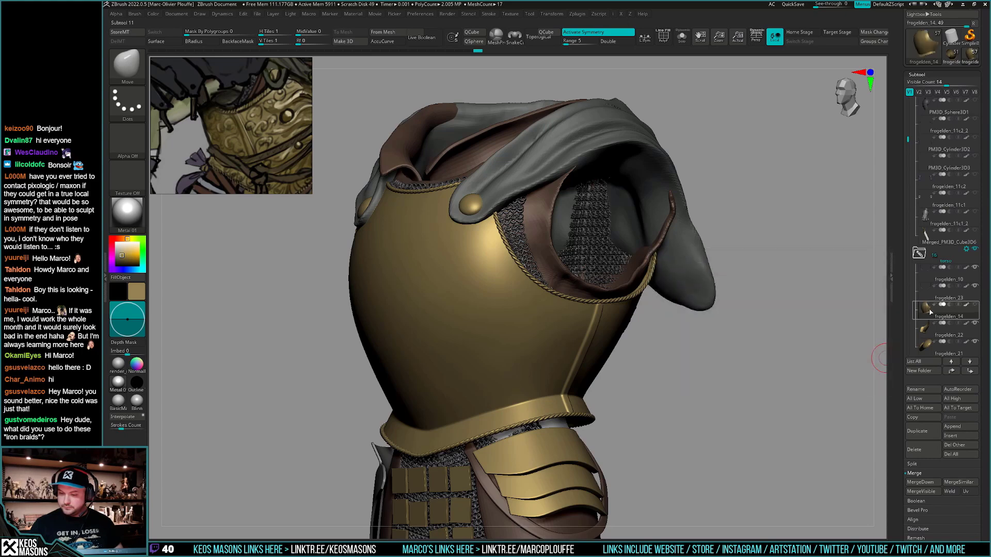
{"action": "key", "text": "shift+f"}
{"action": "right_click_drag", "start_coordinate": [712, 402], "coordinate": [763, 387], "text": "ctrl"}
{"action": "key", "text": "shift+f"}
{"action": "left_click", "coordinate": [926, 329]}
{"action": "key", "text": "i"}
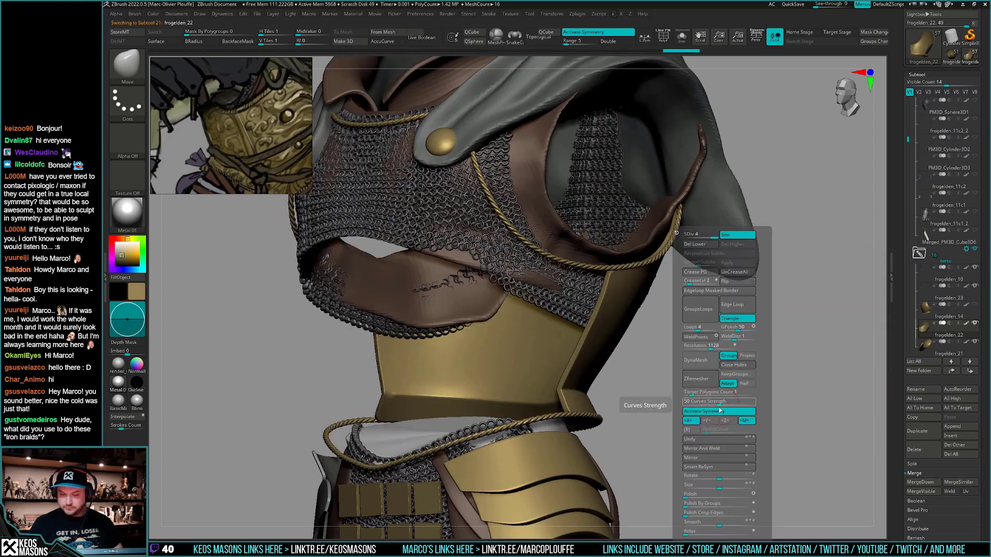
{"action": "left_click", "coordinate": [926, 313]}
{"action": "left_click_drag", "start_coordinate": [811, 361], "coordinate": [744, 397]}
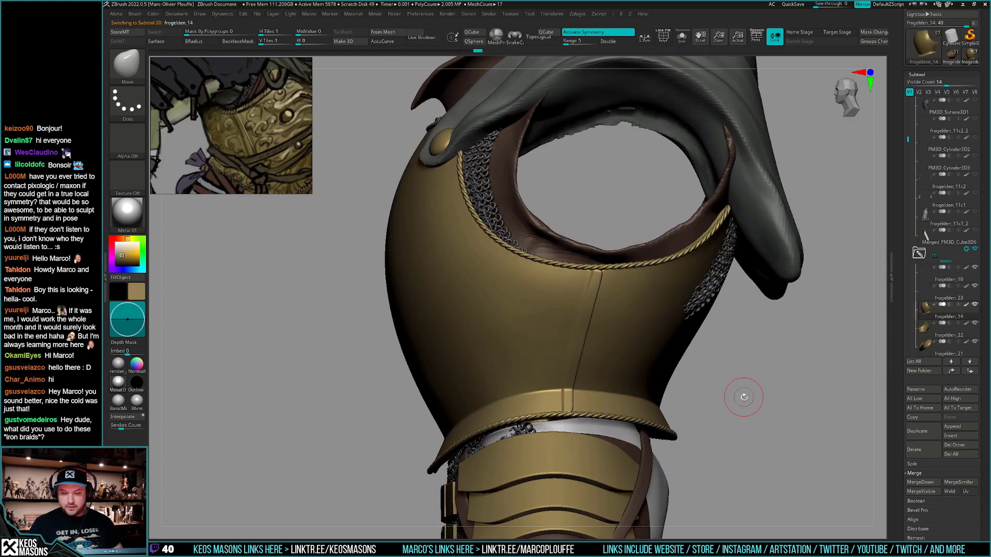
Make the rope trim frogelden_23 the active subtool and hide the frogelden_10 subtool
{"action": "left_click", "coordinate": [929, 288]}
{"action": "key", "text": "shift+s"}
{"action": "left_click_drag", "start_coordinate": [821, 357], "coordinate": [757, 363]}
{"action": "key", "text": "shift+s"}
{"action": "left_click_drag", "start_coordinate": [688, 400], "coordinate": [738, 361], "text": "alt"}
{"action": "left_click", "coordinate": [976, 268]}
{"action": "left_click_drag", "start_coordinate": [877, 325], "coordinate": [736, 361]}
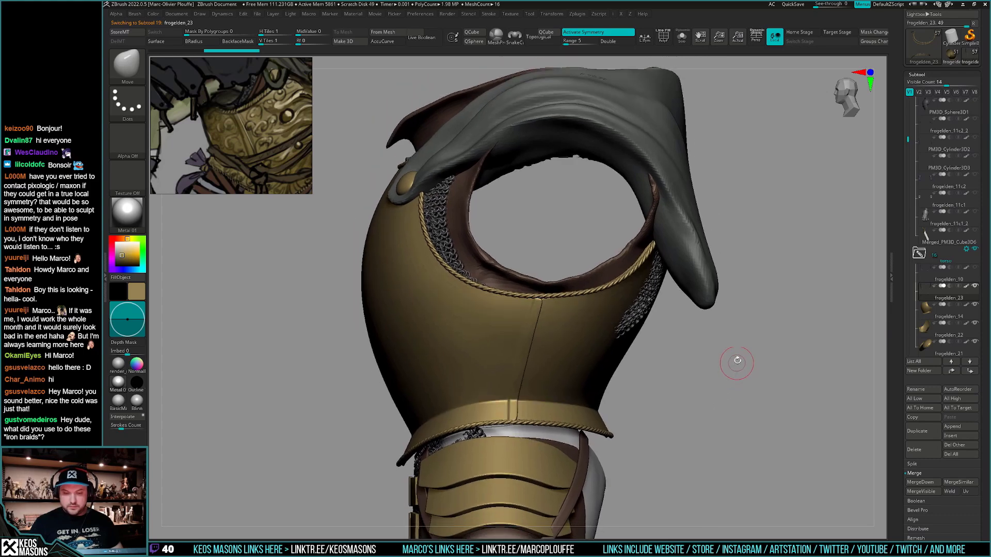
Trim the frogelden_23 armhole and waist ropes, keeping only the portions in front of the side seam
{"action": "left_click_drag", "start_coordinate": [819, 68], "coordinate": [555, 515], "text": "ctrl+shift"}
{"action": "left_click_drag", "start_coordinate": [668, 396], "coordinate": [533, 486], "text": "ctrl+alt+shift"}
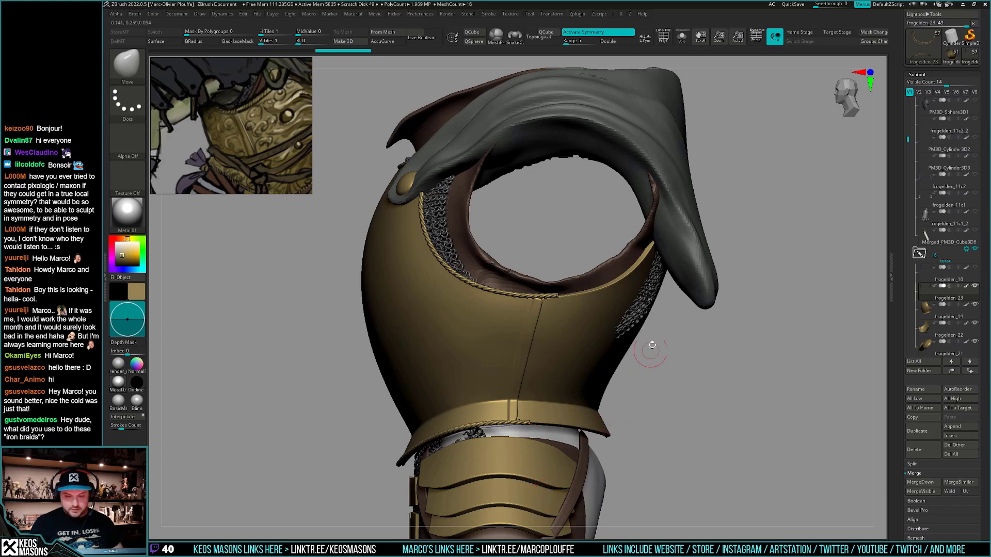
{"action": "left_click_drag", "start_coordinate": [747, 243], "coordinate": [553, 367], "text": "ctrl+shift"}
{"action": "left_click_drag", "start_coordinate": [664, 387], "coordinate": [525, 464], "text": "ctrl+shift"}
{"action": "key", "text": "space"}
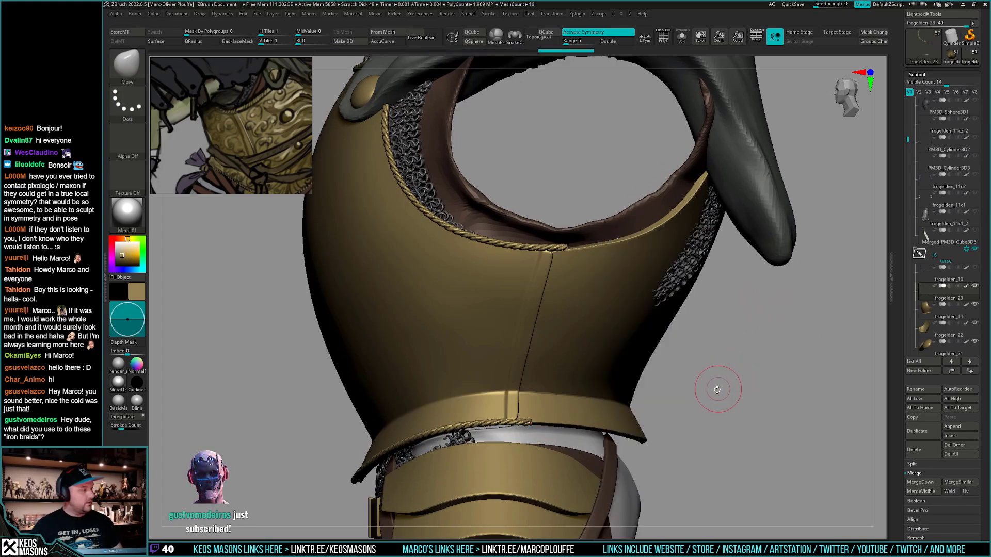
{"action": "mouse_move", "coordinate": [722, 398]}
{"action": "left_mouse_down"}
{"action": "mouse_move", "coordinate": [684, 433]}
{"action": "mouse_move", "coordinate": [666, 431]}
{"action": "mouse_move", "coordinate": [710, 400]}
{"action": "left_mouse_up"}
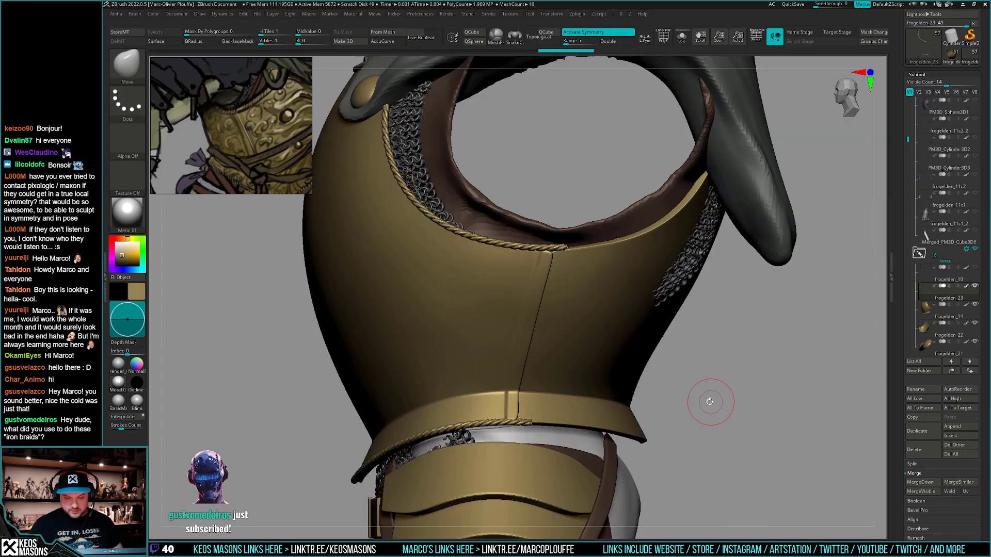
{"action": "key", "text": "shift+f"}
{"action": "key", "text": "shift+f"}
Pull the end of the front waist rope back to the side seam with the Move brush
{"action": "key", "text": "b"}
{"action": "key", "text": "space"}
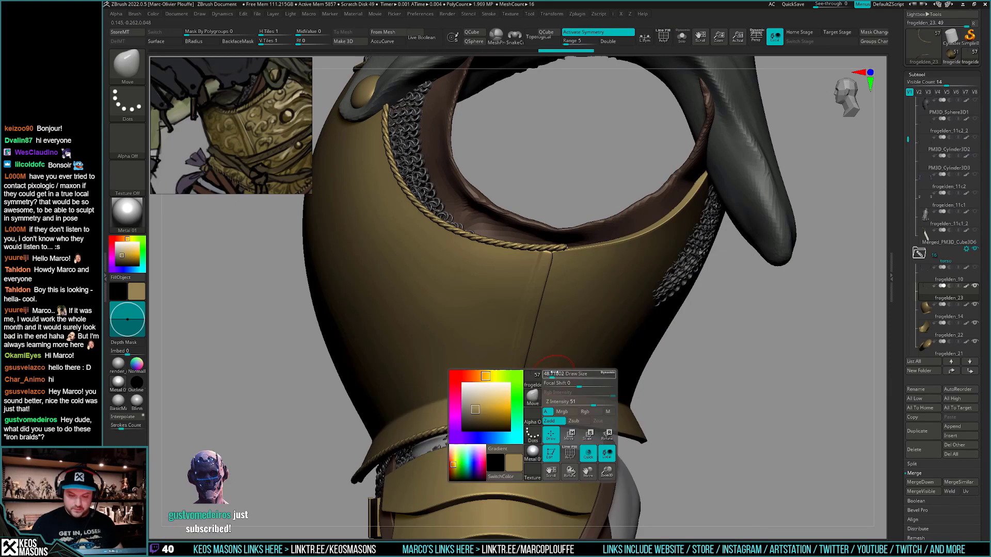
{"action": "left_click_drag", "start_coordinate": [549, 373], "coordinate": [556, 372]}
{"action": "right_click_drag", "start_coordinate": [555, 373], "coordinate": [556, 416]}
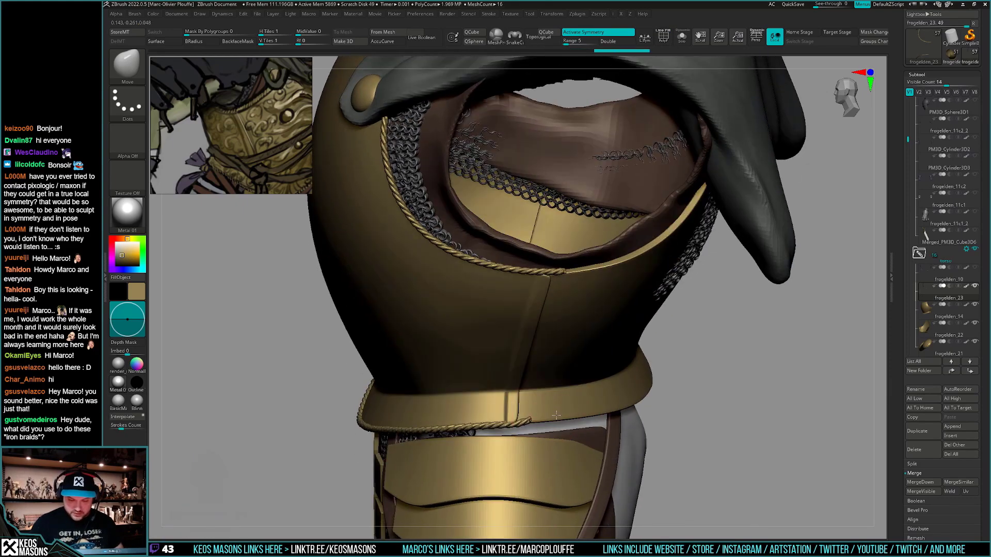
{"action": "key", "text": "space"}
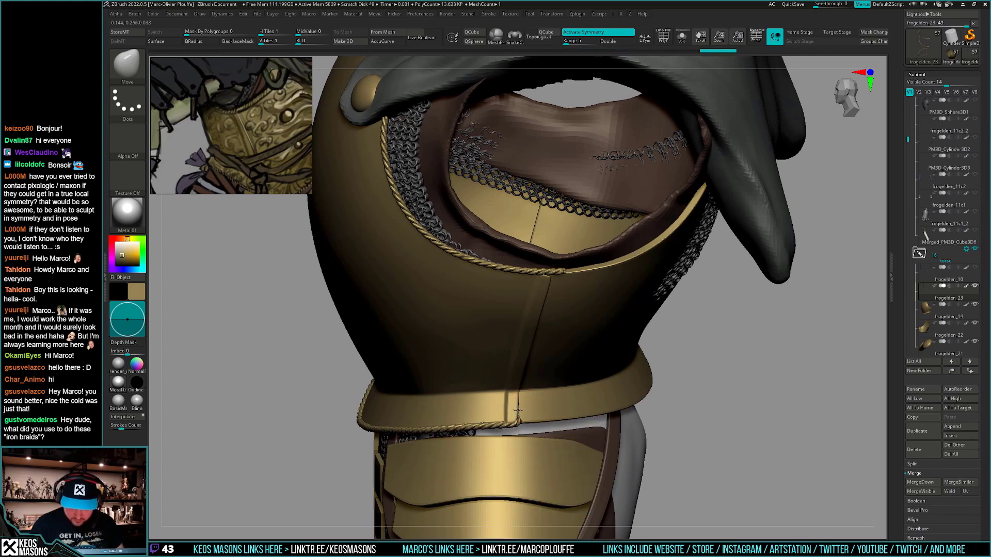
Bend the end of the front armhole rope down into the side seam using a smaller Move brush
{"action": "mouse_move", "coordinate": [537, 412]}
{"action": "right_mouse_down"}
{"action": "mouse_move", "coordinate": [566, 370]}
{"action": "mouse_move", "coordinate": [548, 371]}
{"action": "mouse_move", "coordinate": [542, 356]}
{"action": "right_mouse_up"}
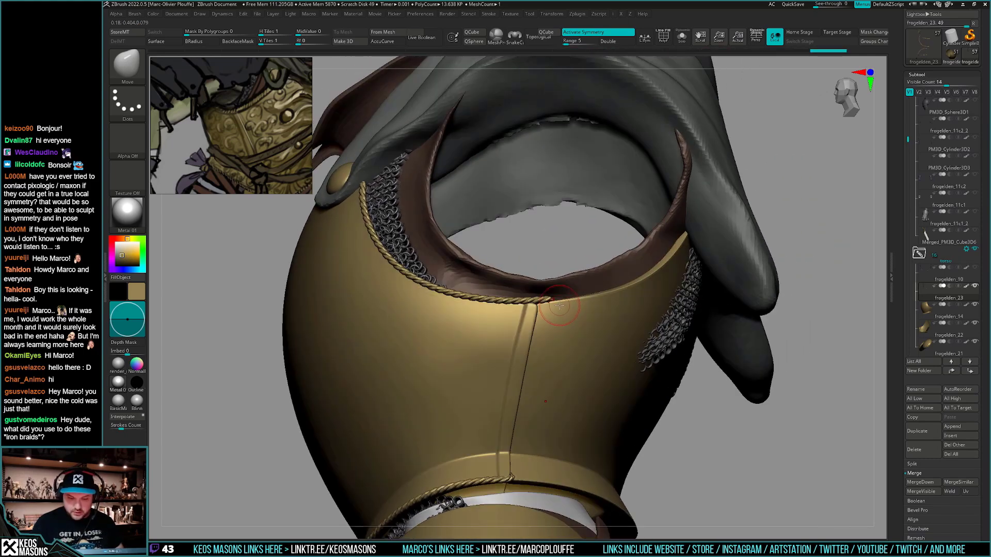
{"action": "key", "text": "space"}
{"action": "left_click", "coordinate": [562, 303]}
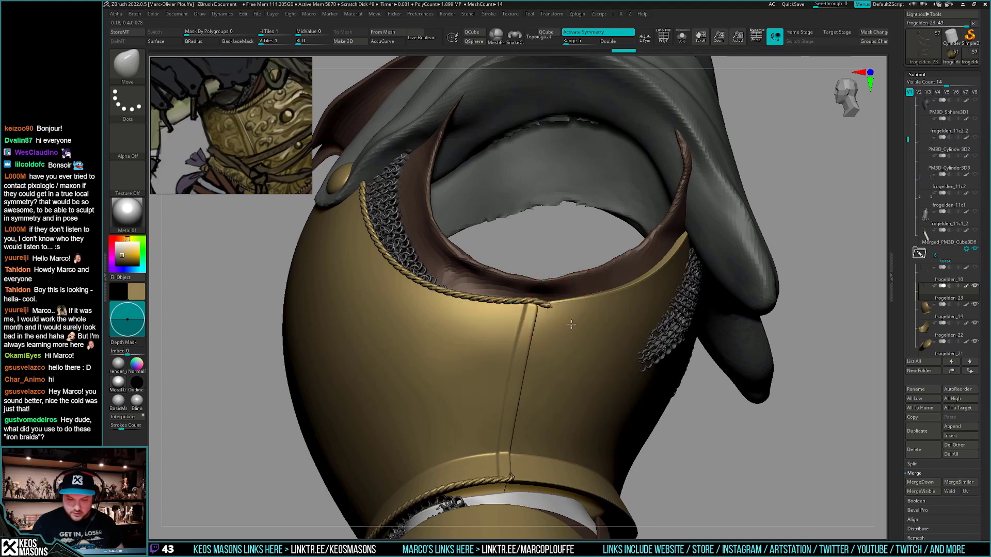
{"action": "key", "text": "space"}
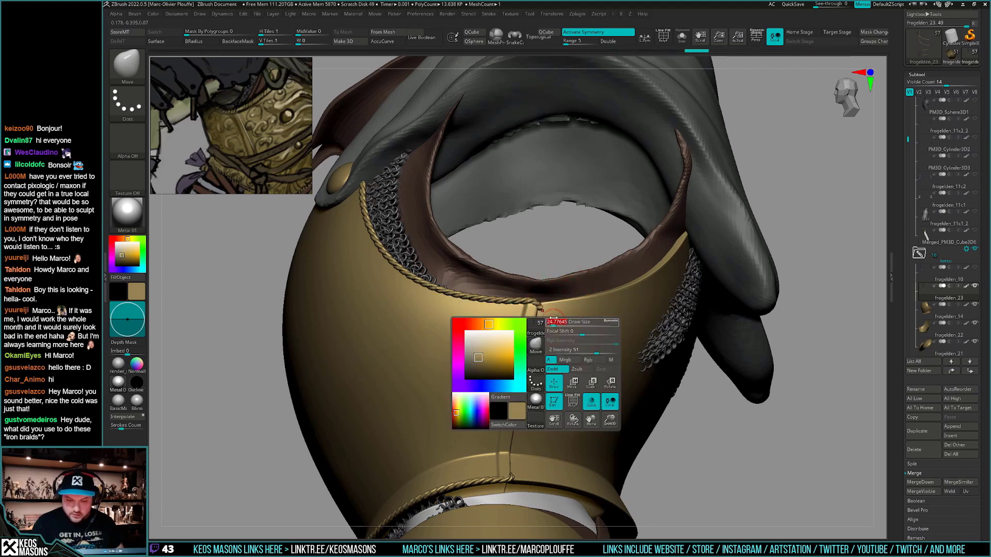
{"action": "key", "text": "space"}
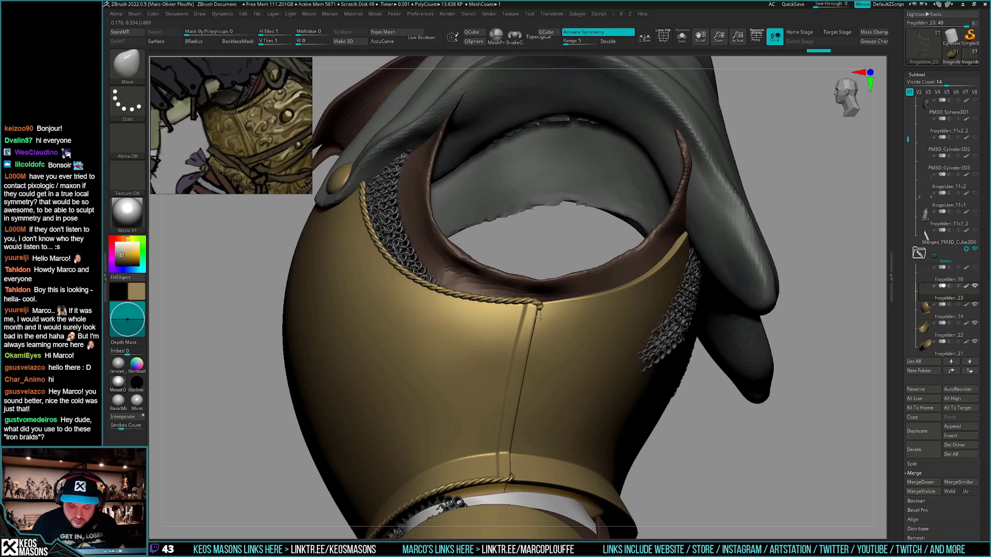
{"action": "mouse_move", "coordinate": [546, 311]}
{"action": "right_mouse_down"}
{"action": "mouse_move", "coordinate": [552, 358]}
{"action": "mouse_move", "coordinate": [538, 305]}
{"action": "mouse_move", "coordinate": [549, 294]}
{"action": "right_mouse_up"}
{"action": "key", "text": "space"}
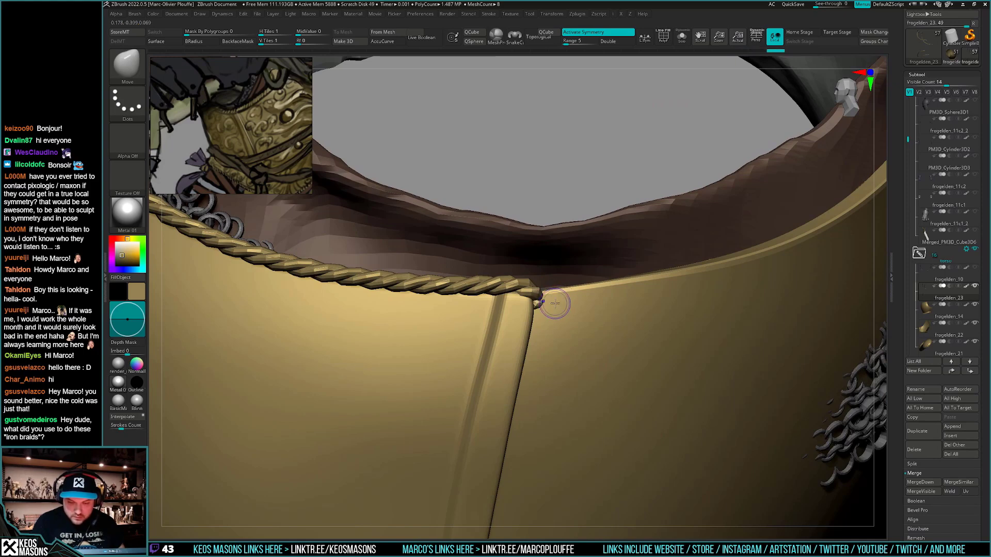
{"action": "key", "text": "space"}
{"action": "right_click_drag", "start_coordinate": [539, 335], "coordinate": [534, 309]}
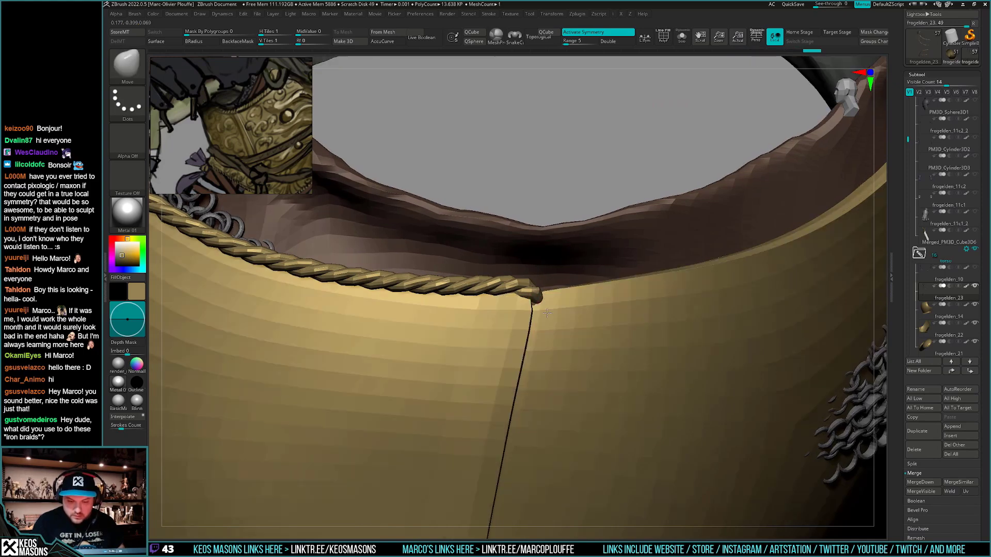
{"action": "left_click_drag", "start_coordinate": [537, 297], "coordinate": [538, 293]}
Refine the end of the front waist rope so it tucks up into the lower side seam
{"action": "mouse_move", "coordinate": [540, 361]}
{"action": "right_mouse_down", "text": "ctrl"}
{"action": "mouse_move", "coordinate": [568, 378]}
{"action": "mouse_move", "coordinate": [592, 289]}
{"action": "right_mouse_up", "text": "ctrl"}
{"action": "mouse_move", "coordinate": [591, 289]}
{"action": "right_mouse_down", "text": "ctrl"}
{"action": "mouse_move", "coordinate": [602, 374]}
{"action": "mouse_move", "coordinate": [571, 379]}
{"action": "right_mouse_up", "text": "ctrl"}
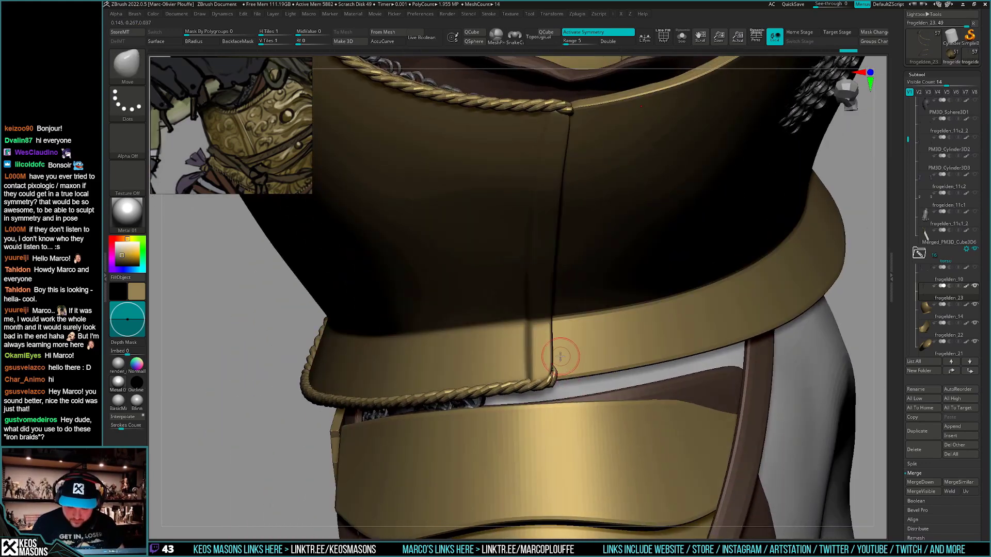
{"action": "left_click_drag", "start_coordinate": [553, 370], "coordinate": [560, 368]}
{"action": "mouse_move", "coordinate": [566, 370]}
{"action": "right_mouse_down", "text": "ctrl"}
{"action": "mouse_move", "coordinate": [537, 280]}
{"action": "mouse_move", "coordinate": [744, 396]}
{"action": "mouse_move", "coordinate": [717, 401]}
{"action": "mouse_move", "coordinate": [730, 416]}
{"action": "mouse_move", "coordinate": [714, 442]}
{"action": "mouse_move", "coordinate": [712, 420]}
{"action": "right_mouse_up", "text": "ctrl"}
{"action": "right_click_drag", "start_coordinate": [712, 421], "coordinate": [707, 458]}
{"action": "right_click", "coordinate": [707, 460]}
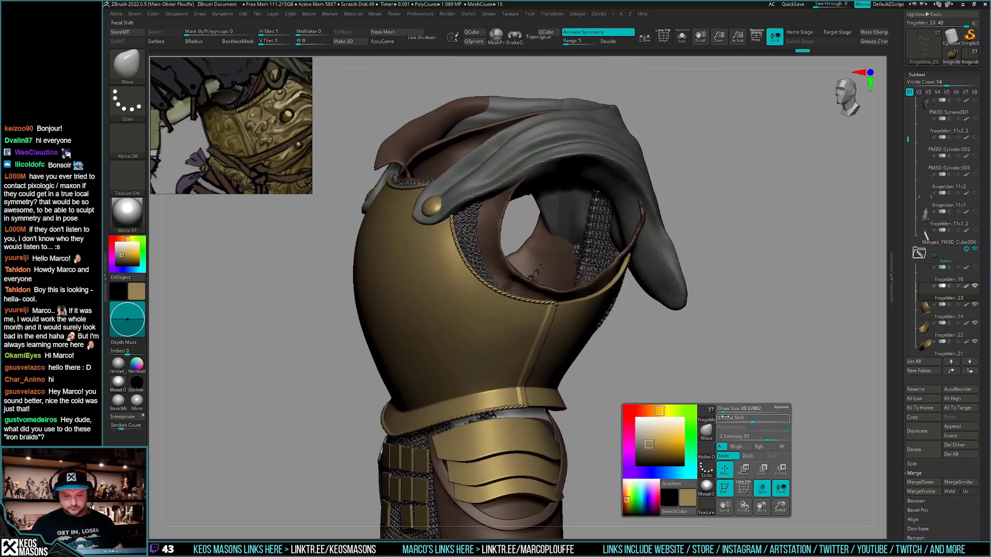
Apply smooth subdivision with a value of 1 to the front rope trim
{"action": "right_click_drag", "start_coordinate": [719, 386], "coordinate": [722, 423]}
{"action": "right_click", "coordinate": [726, 427]}
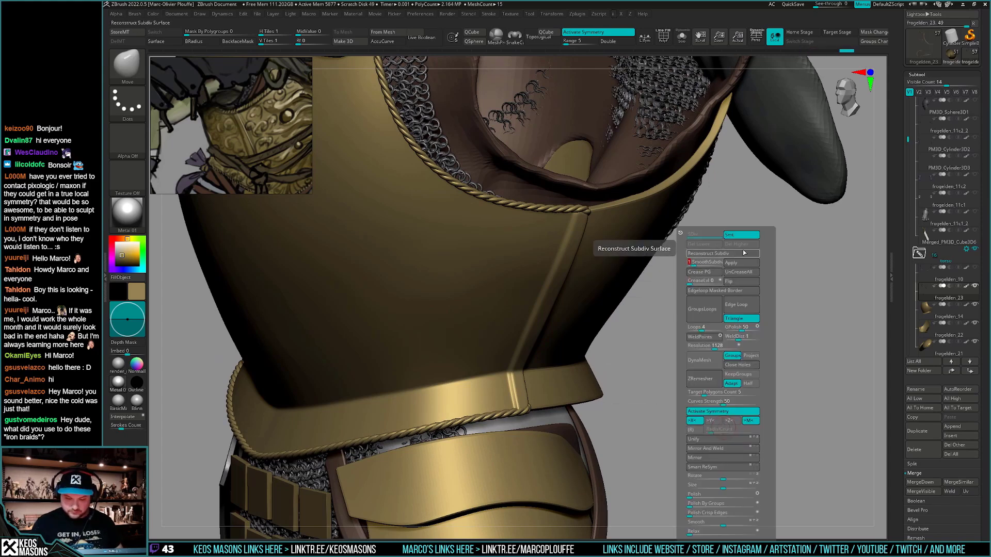
{"action": "mouse_move", "coordinate": [655, 417]}
{"action": "right_mouse_down", "text": "ctrl"}
{"action": "mouse_move", "coordinate": [732, 267]}
{"action": "mouse_move", "coordinate": [689, 434]}
{"action": "right_mouse_up", "text": "ctrl"}
Show and select frogelden_10, and trim its armhole and waist ropes to the portions behind the side seam
{"action": "left_click", "coordinate": [930, 273]}
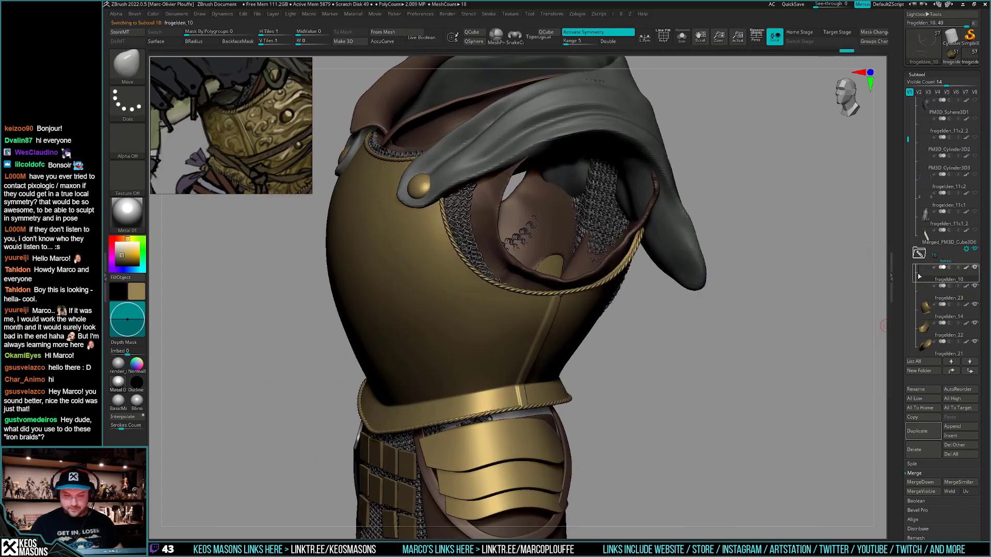
{"action": "right_click_drag", "start_coordinate": [719, 385], "coordinate": [708, 401], "text": "shift"}
{"action": "key", "text": "shift+f"}
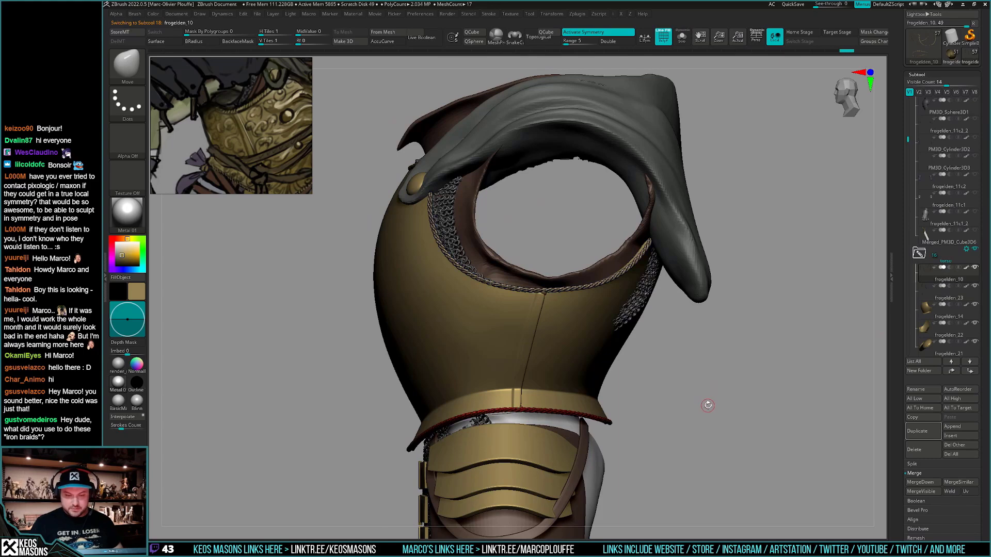
{"action": "mouse_move", "coordinate": [355, 96]}
{"action": "left_mouse_down", "text": "ctrl+shift"}
{"action": "mouse_move", "coordinate": [515, 363]}
{"action": "mouse_move", "coordinate": [529, 345]}
{"action": "left_mouse_up", "text": "ctrl+shift"}
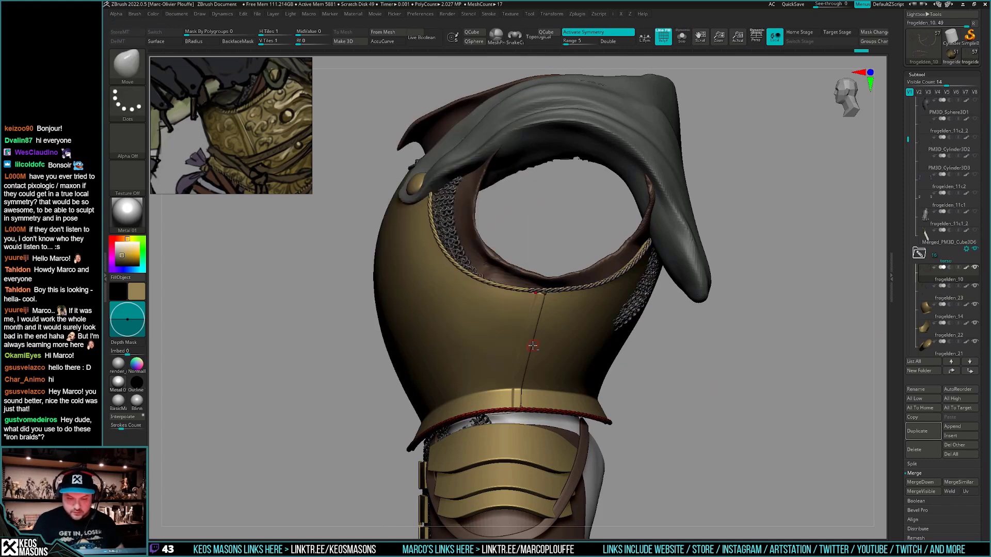
{"action": "left_click_drag", "start_coordinate": [324, 329], "coordinate": [512, 505], "text": "ctrl+shift"}
{"action": "left_click_drag", "start_coordinate": [370, 198], "coordinate": [537, 312], "text": "ctrl+shift"}
{"action": "left_click", "coordinate": [705, 402], "text": "ctrl+shift"}
Close the holes at the rear rope's cut ends and apply smooth subdivision to it
{"action": "key", "text": "space"}
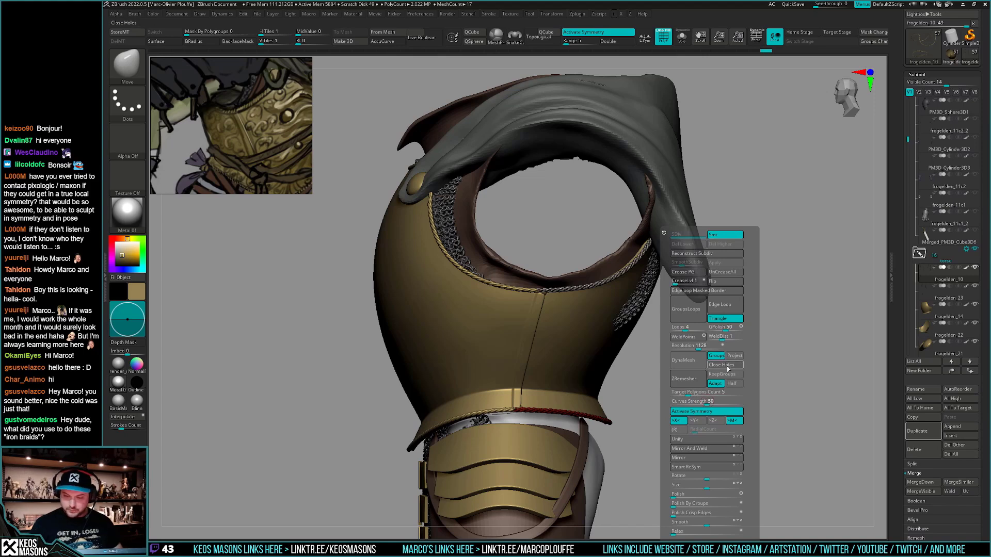
{"action": "left_click", "coordinate": [727, 368]}
{"action": "right_click_drag", "start_coordinate": [586, 338], "coordinate": [557, 391], "text": "ctrl"}
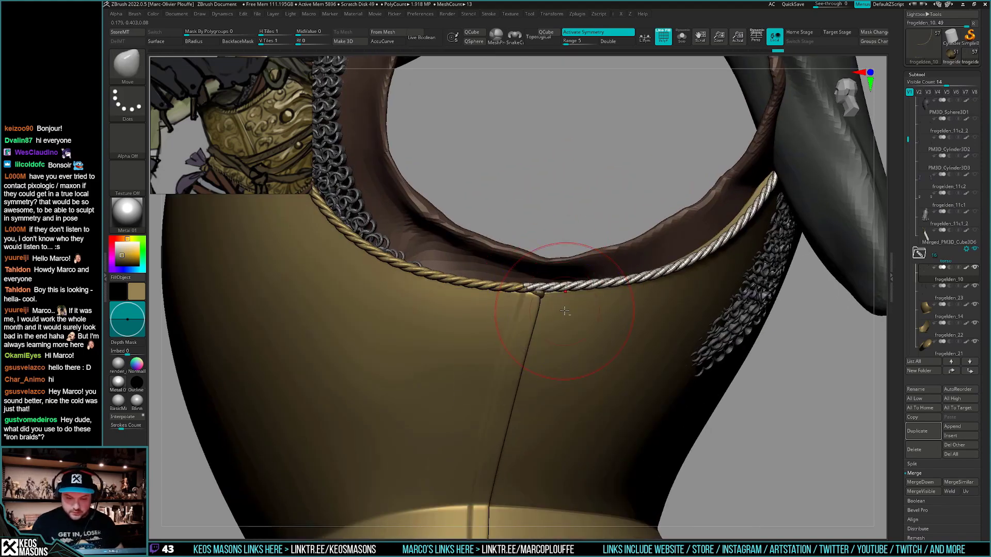
{"action": "key", "text": "shift+f"}
{"action": "key", "text": "space"}
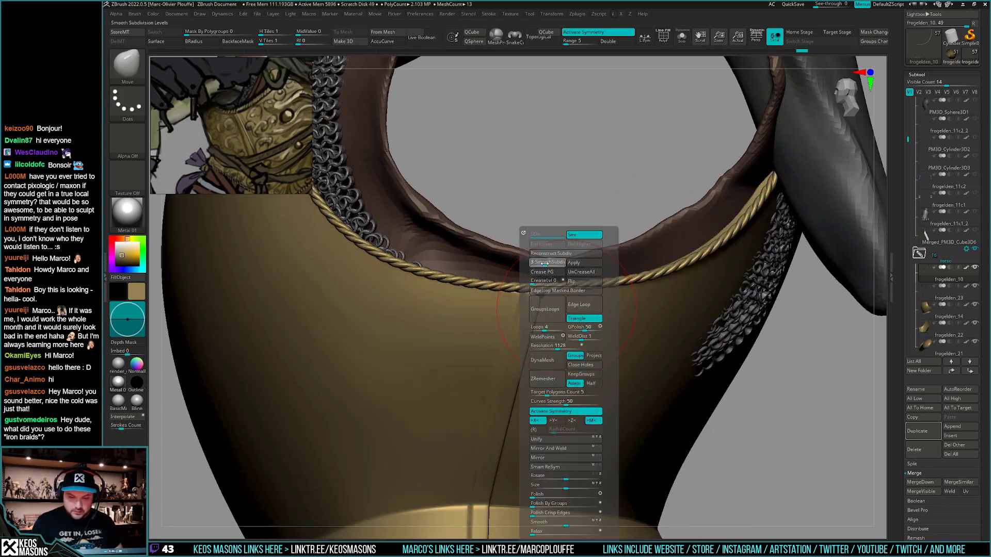
{"action": "left_click", "coordinate": [580, 263]}
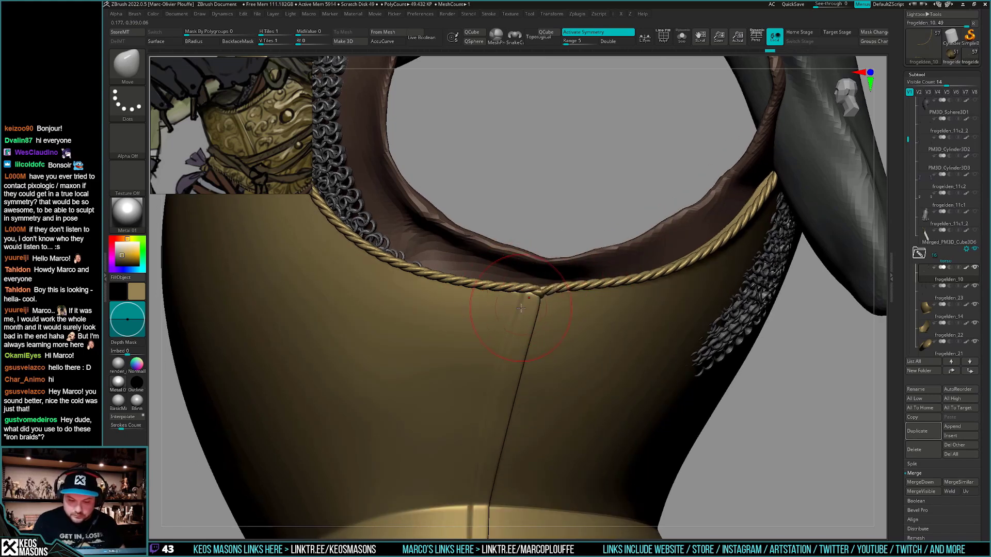
Move the rear armhole rope's end down into the side seam so it meets the front rope
{"action": "key", "text": "space"}
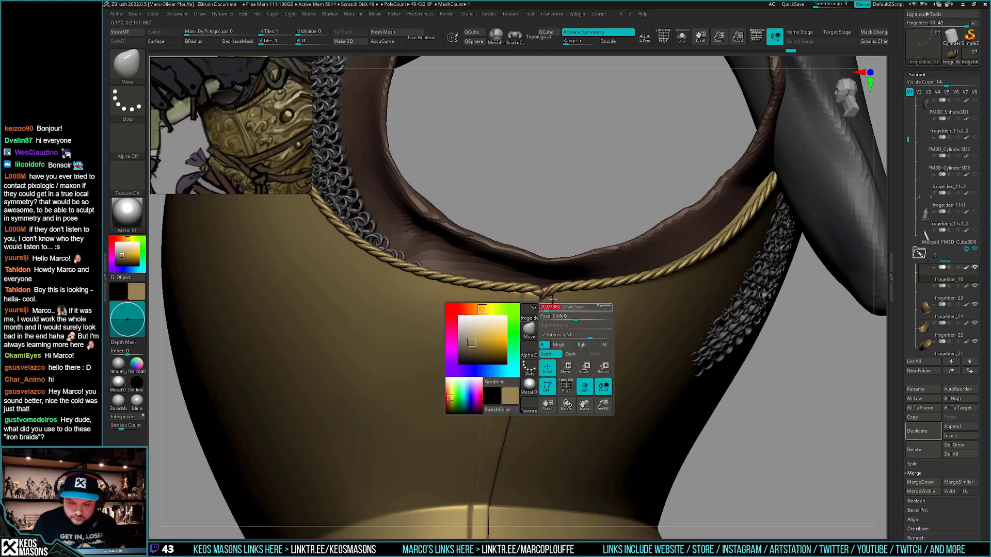
{"action": "key", "text": "space"}
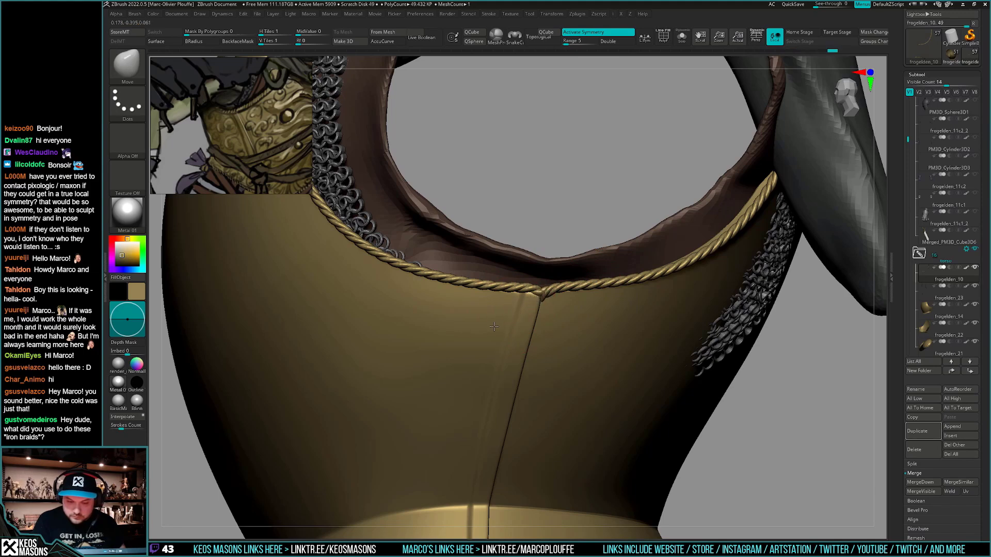
{"action": "right_click_drag", "start_coordinate": [524, 321], "coordinate": [553, 304]}
{"action": "left_click_drag", "start_coordinate": [543, 296], "coordinate": [541, 292]}
Activate frogelden_23 and adjust its waist rope end where it meets the rear rope
{"action": "mouse_move", "coordinate": [562, 305]}
{"action": "right_mouse_down"}
{"action": "mouse_move", "coordinate": [530, 311]}
{"action": "mouse_move", "coordinate": [496, 411]}
{"action": "mouse_move", "coordinate": [505, 392]}
{"action": "right_mouse_up"}
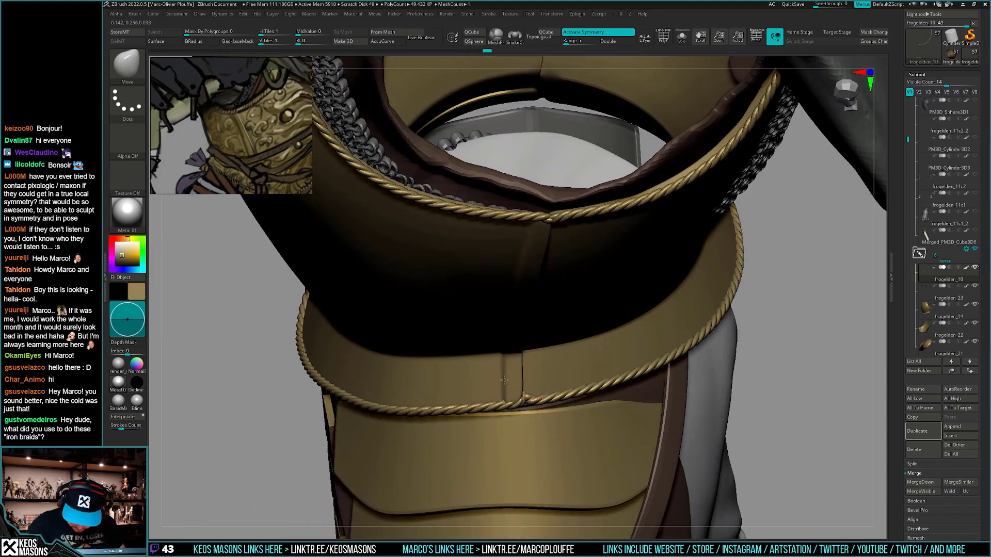
{"action": "right_click_drag", "start_coordinate": [503, 384], "coordinate": [516, 336]}
{"action": "left_click", "coordinate": [528, 398], "text": "alt"}
{"action": "key", "text": "space"}
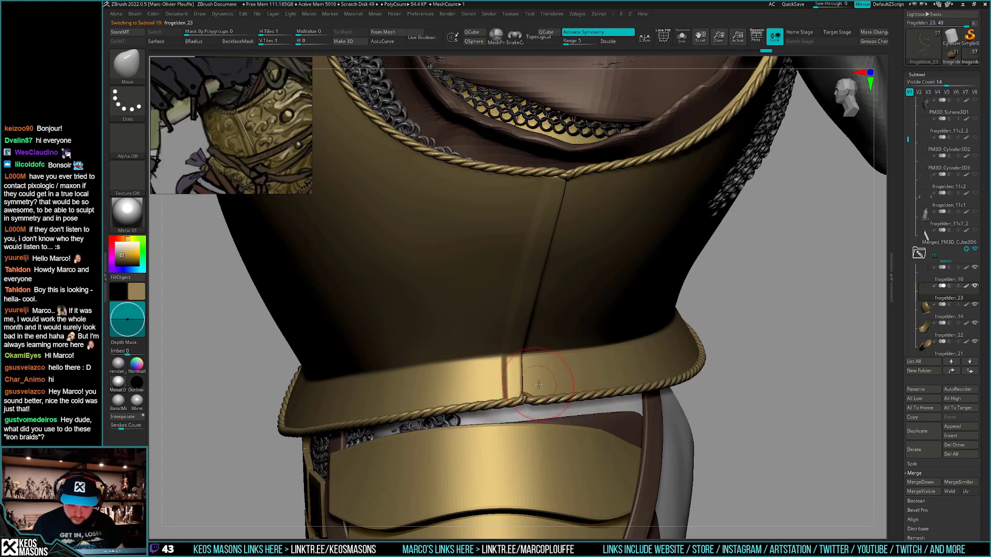
{"action": "right_click_drag", "start_coordinate": [541, 389], "coordinate": [515, 386]}
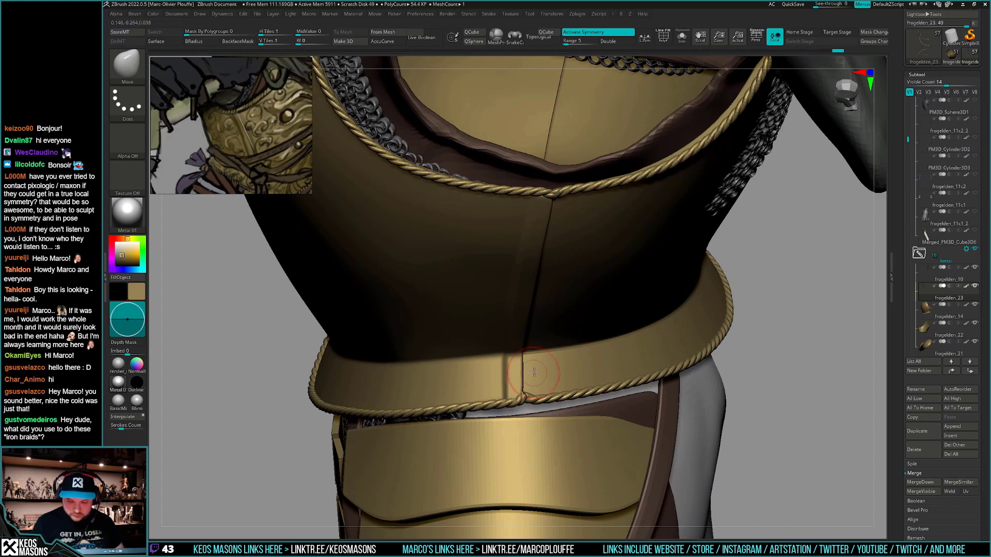
Reshape the front armhole rope's end so it joins the rear rope at the top of the seam
{"action": "right_click_drag", "start_coordinate": [555, 337], "coordinate": [551, 283]}
{"action": "right_click", "coordinate": [547, 284]}
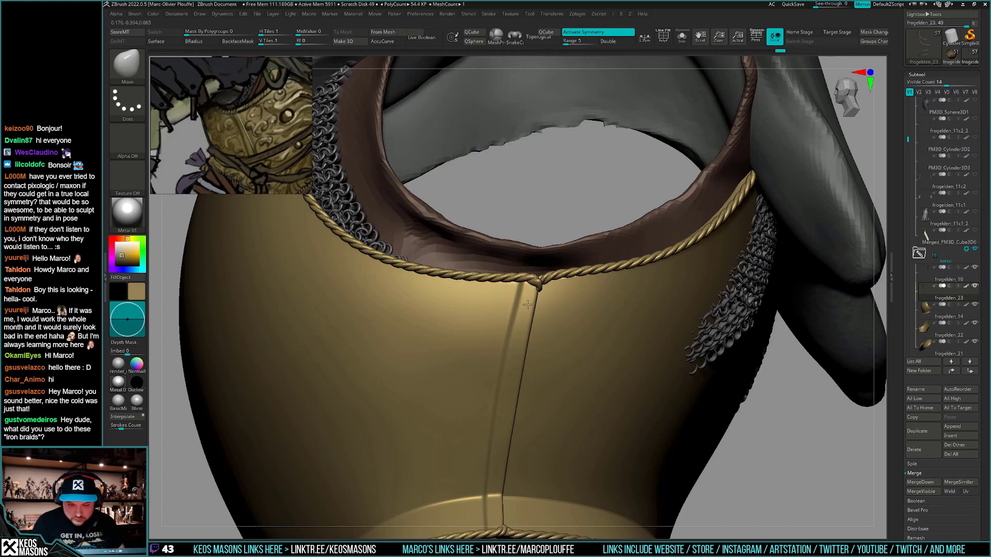
{"action": "left_click_drag", "start_coordinate": [532, 302], "coordinate": [533, 301]}
{"action": "key", "text": "space"}
{"action": "left_click_drag", "start_coordinate": [547, 294], "coordinate": [537, 294]}
{"action": "key", "text": "space"}
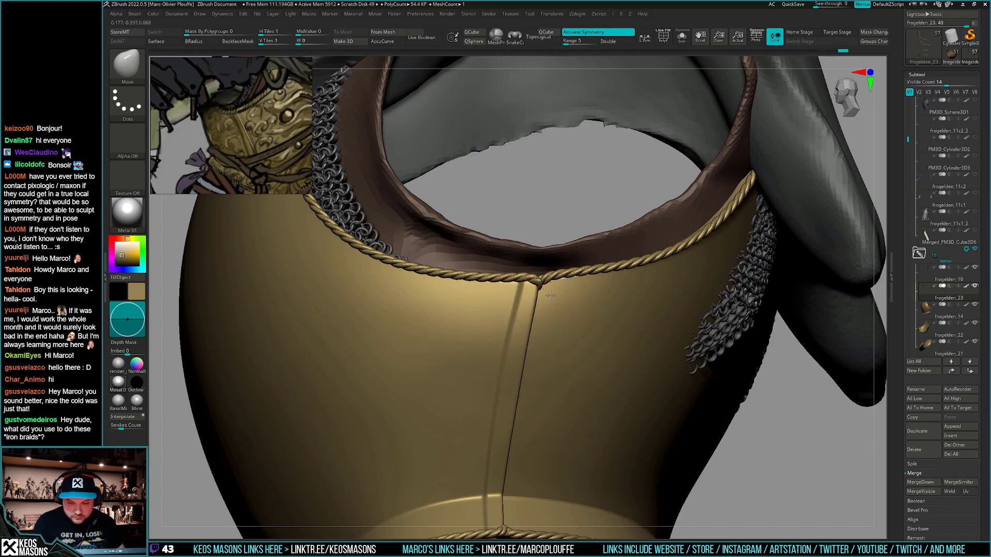
Nudge the front rope's end at the top of the side seam so it meets the rear rope cleanly
{"action": "mouse_move", "coordinate": [541, 320]}
{"action": "right_mouse_down", "text": "ctrl"}
{"action": "mouse_move", "coordinate": [603, 439]}
{"action": "mouse_move", "coordinate": [618, 385]}
{"action": "mouse_move", "coordinate": [652, 436]}
{"action": "mouse_move", "coordinate": [663, 330]}
{"action": "right_mouse_up", "text": "ctrl"}
{"action": "mouse_move", "coordinate": [663, 330]}
{"action": "right_mouse_down"}
{"action": "mouse_move", "coordinate": [547, 315]}
{"action": "mouse_move", "coordinate": [560, 321]}
{"action": "mouse_move", "coordinate": [581, 372]}
{"action": "mouse_move", "coordinate": [542, 289]}
{"action": "right_mouse_up"}
{"action": "key", "text": "space"}
{"action": "left_click_drag", "start_coordinate": [541, 284], "coordinate": [548, 283]}
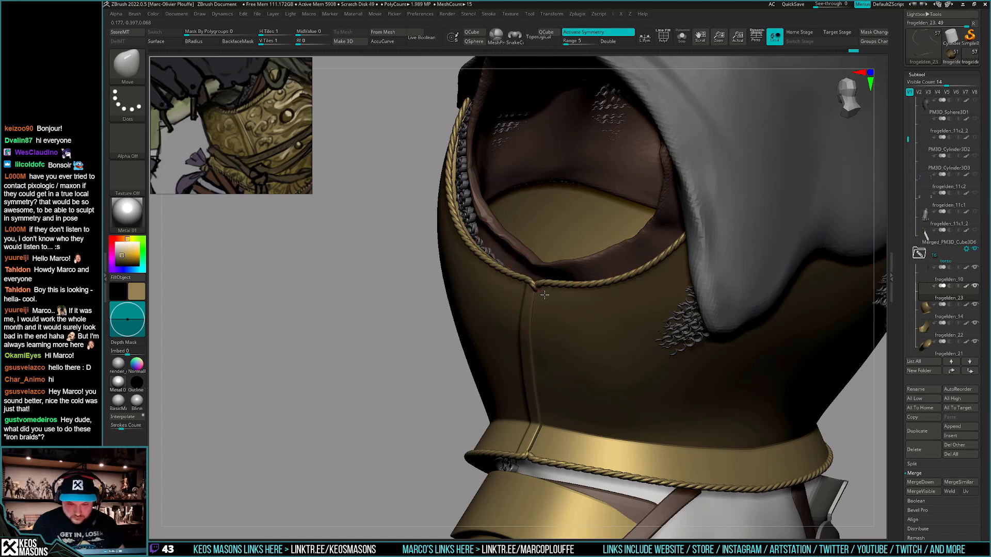
{"action": "right_click_drag", "start_coordinate": [544, 299], "coordinate": [550, 425]}
{"action": "key", "text": "space"}
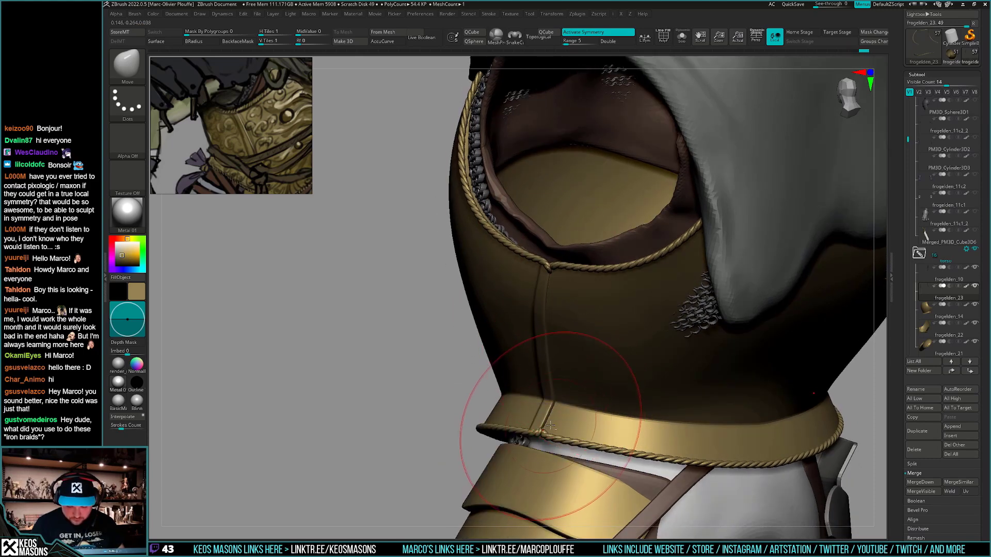
Activate the breastplate subtool frogelden_14, centre the reference image on the chest studs and inspect the breastplate's polygroups
{"action": "left_click", "coordinate": [553, 426], "text": "alt"}
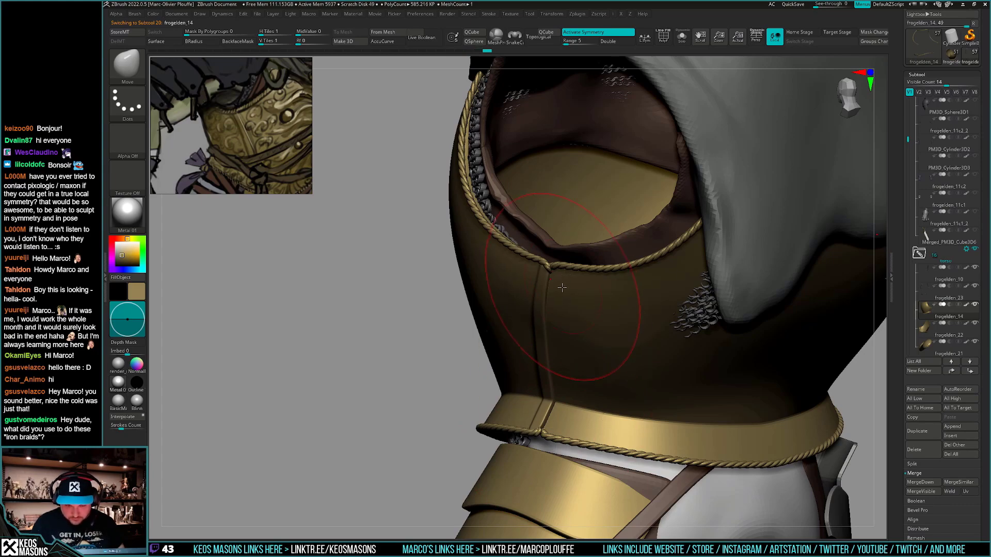
{"action": "mouse_move", "coordinate": [562, 288]}
{"action": "right_mouse_down"}
{"action": "mouse_move", "coordinate": [547, 378]}
{"action": "mouse_move", "coordinate": [557, 330]}
{"action": "right_mouse_up"}
{"action": "mouse_move", "coordinate": [557, 330]}
{"action": "right_mouse_down"}
{"action": "mouse_move", "coordinate": [671, 416]}
{"action": "mouse_move", "coordinate": [622, 413]}
{"action": "mouse_move", "coordinate": [671, 426]}
{"action": "mouse_move", "coordinate": [665, 417]}
{"action": "mouse_move", "coordinate": [697, 406]}
{"action": "mouse_move", "coordinate": [620, 382]}
{"action": "mouse_move", "coordinate": [450, 301]}
{"action": "right_mouse_up"}
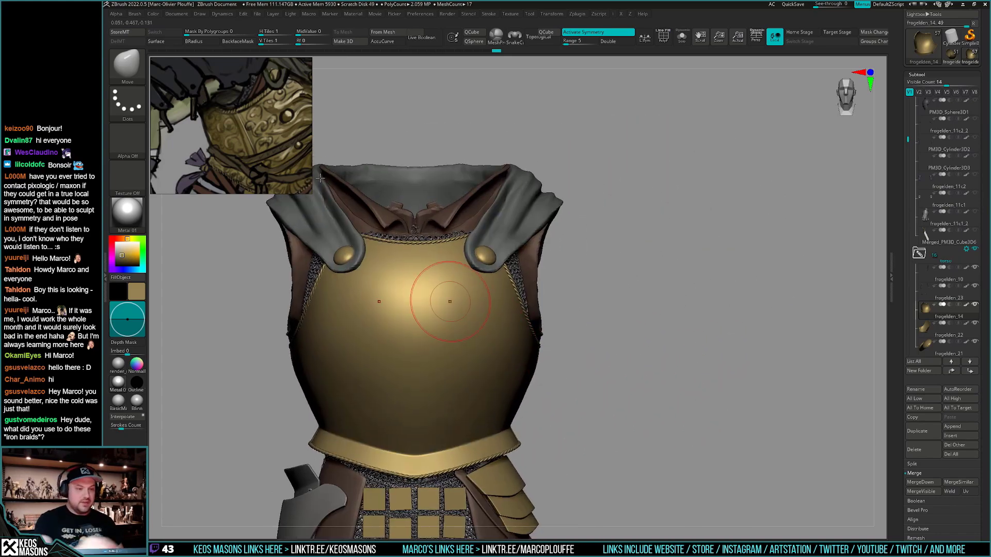
{"action": "middle_click_drag", "start_coordinate": [282, 128], "coordinate": [257, 122]}
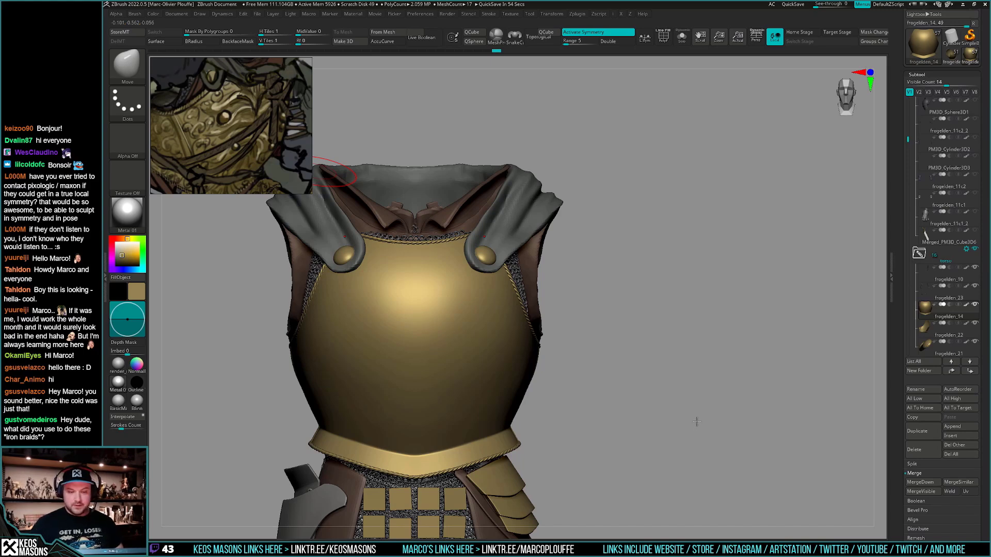
{"action": "key", "text": "shift+f"}
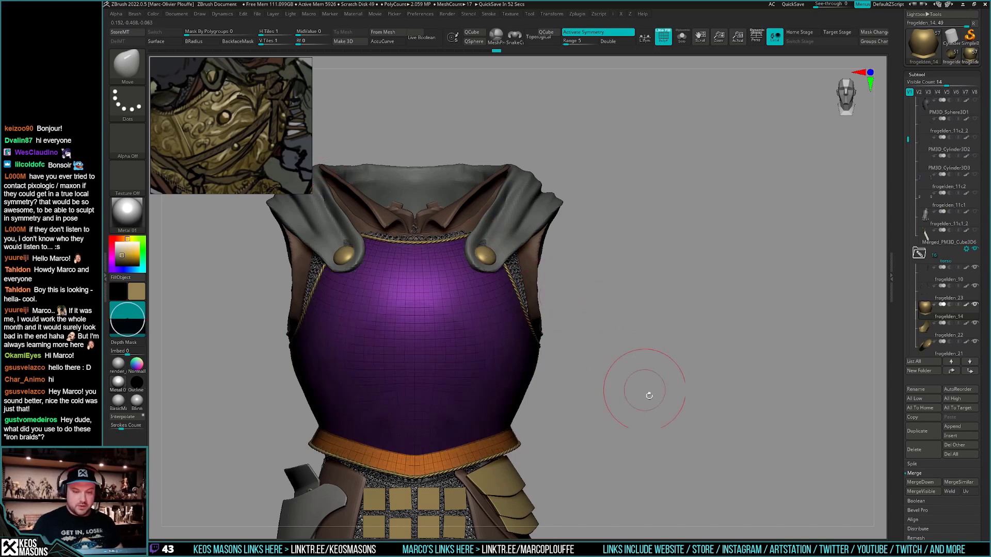
{"action": "key", "text": "shift+f"}
{"action": "key", "text": "x"}
{"action": "left_click", "coordinate": [671, 285]}
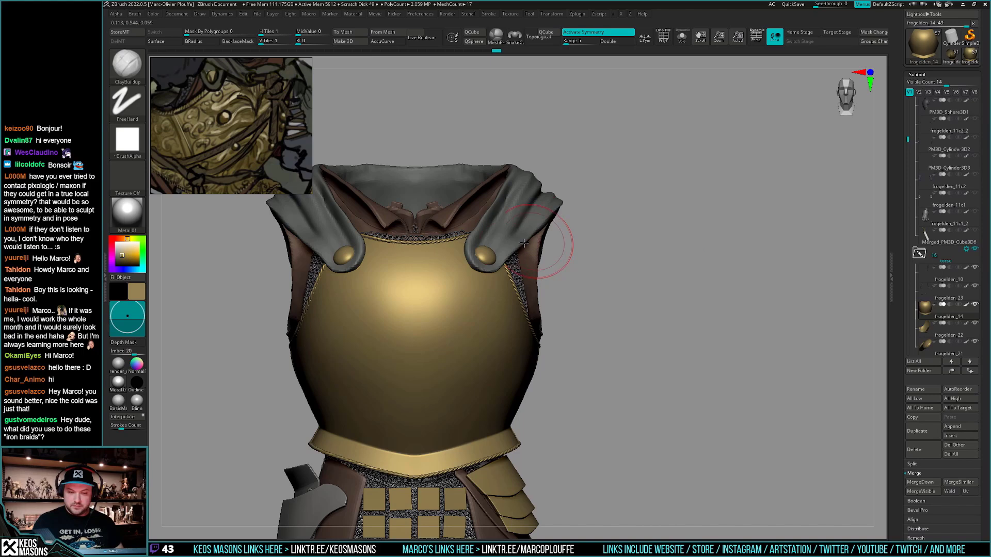
Duplicate the shoulder strap studs subtool frogelden_21 and move the copied pair down onto the chest
{"action": "left_click", "coordinate": [490, 254], "text": "alt"}
{"action": "key", "text": "shift+f"}
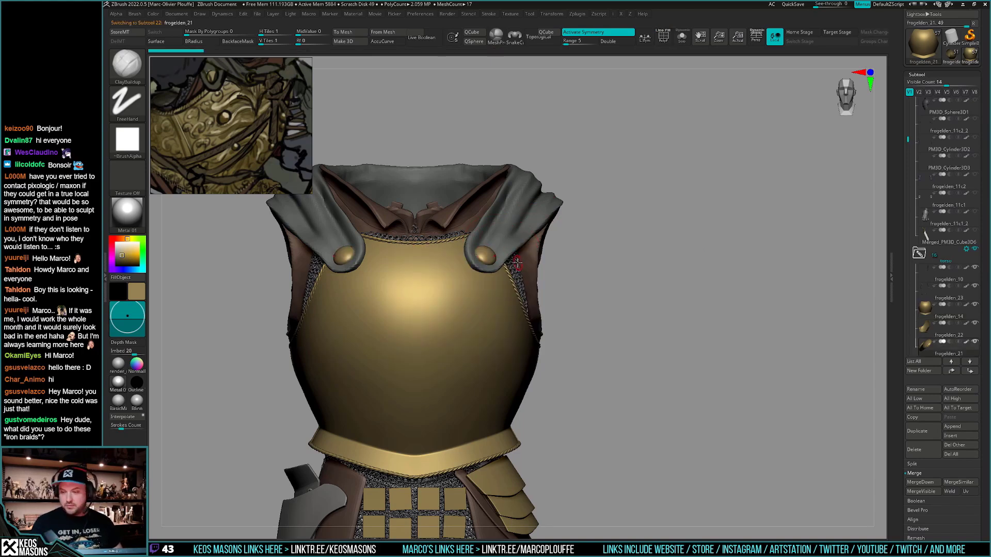
{"action": "left_click", "coordinate": [924, 432]}
{"action": "key", "text": "w"}
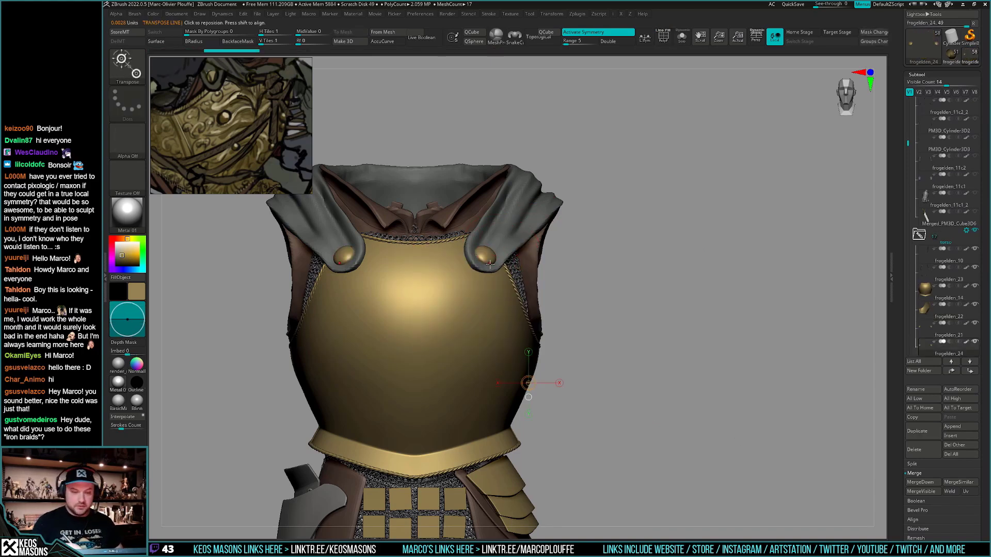
{"action": "right_click_drag", "start_coordinate": [489, 264], "coordinate": [480, 294]}
{"action": "left_click_drag", "start_coordinate": [488, 269], "coordinate": [489, 340]}
{"action": "mouse_move", "coordinate": [487, 304]}
{"action": "left_mouse_down", "text": "ctrl"}
{"action": "mouse_move", "coordinate": [459, 384]}
{"action": "mouse_move", "coordinate": [465, 374]}
{"action": "left_mouse_up", "text": "ctrl"}
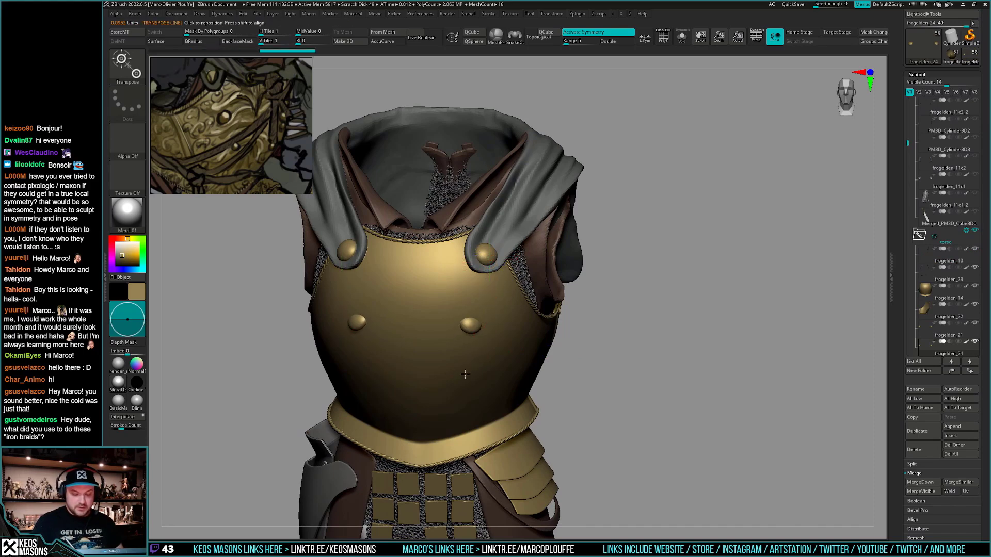
Turn on local symmetry and scale down the two copied chest studs
{"action": "right_click_drag", "start_coordinate": [465, 374], "coordinate": [473, 358], "text": "shift"}
{"action": "mouse_move", "coordinate": [461, 316]}
{"action": "left_mouse_down"}
{"action": "mouse_move", "coordinate": [497, 329]}
{"action": "mouse_move", "coordinate": [474, 324]}
{"action": "mouse_move", "coordinate": [492, 321]}
{"action": "left_mouse_up"}
{"action": "mouse_move", "coordinate": [472, 323]}
{"action": "left_mouse_down"}
{"action": "mouse_move", "coordinate": [475, 357]}
{"action": "mouse_move", "coordinate": [648, 264]}
{"action": "left_mouse_up"}
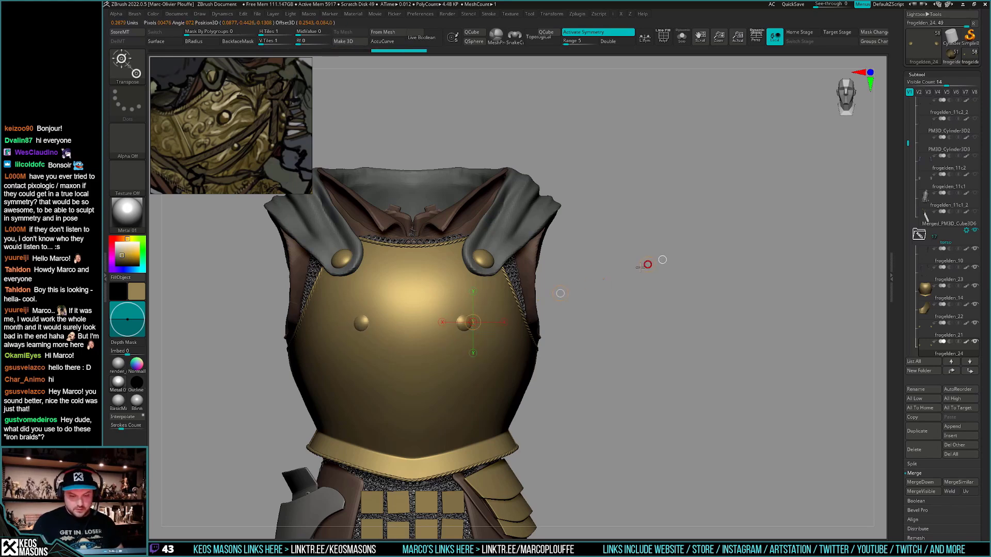
{"action": "key", "text": "ctrl+z"}
{"action": "key", "text": "ctrl+shift+l"}
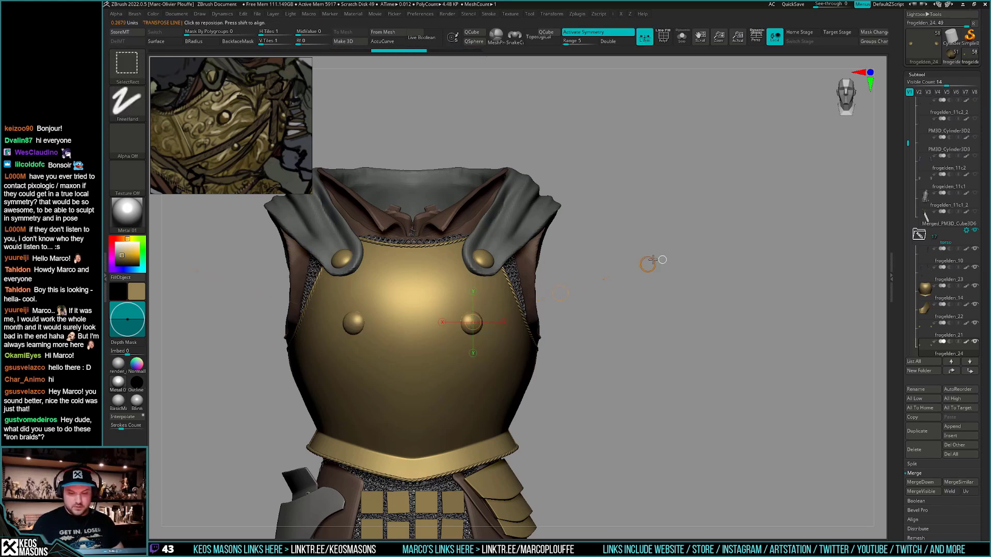
{"action": "left_click_drag", "start_coordinate": [648, 264], "coordinate": [559, 294]}
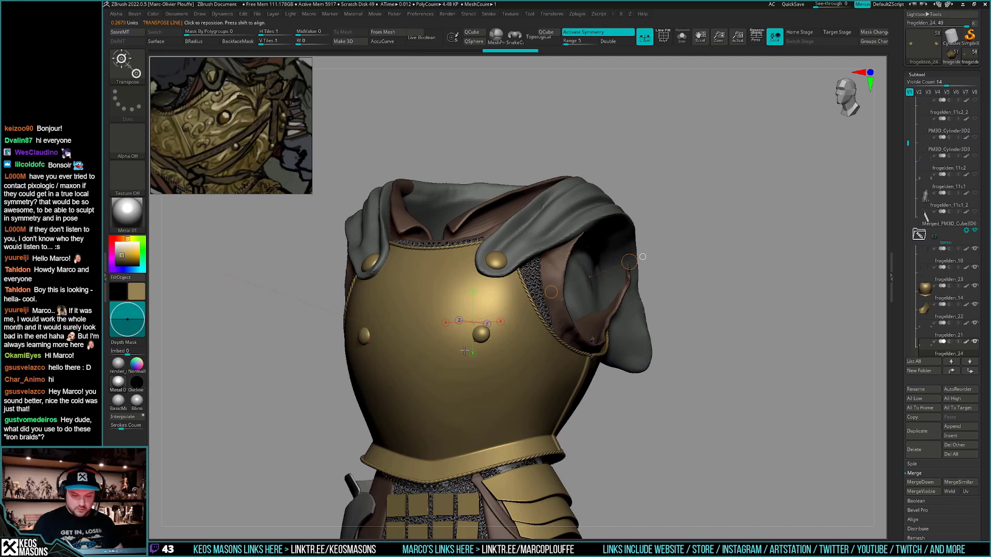
Rotate and shift the chest studs so they sit flush on the breastplate's curved surface
{"action": "left_click_drag", "start_coordinate": [465, 351], "coordinate": [507, 307]}
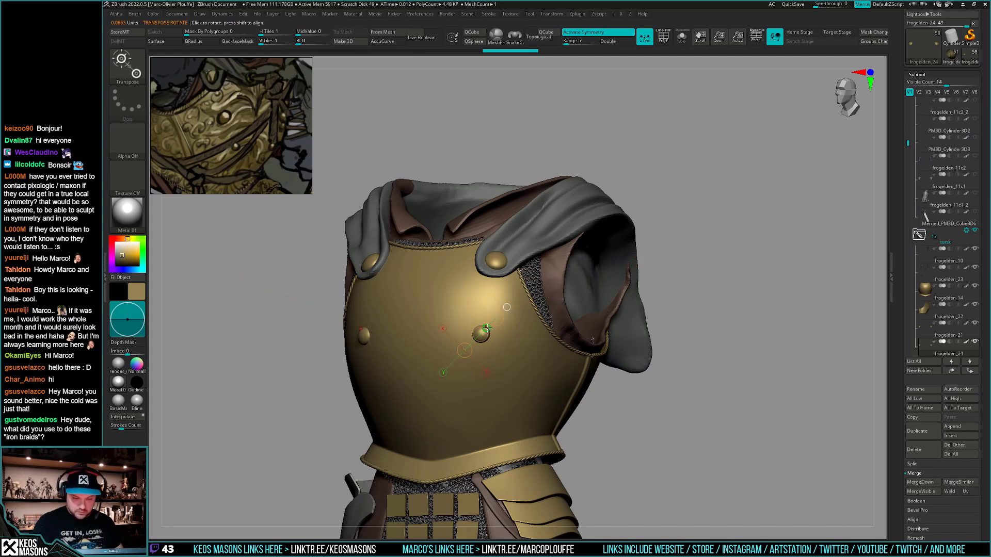
{"action": "left_click", "coordinate": [496, 353]}
{"action": "right_click_drag", "start_coordinate": [496, 353], "coordinate": [499, 348]}
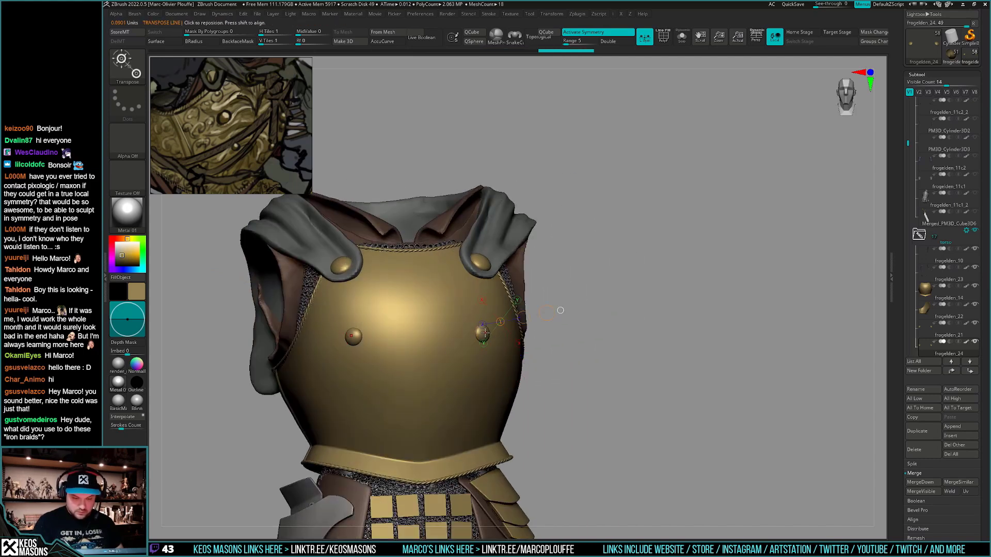
{"action": "left_click_drag", "start_coordinate": [504, 332], "coordinate": [505, 332]}
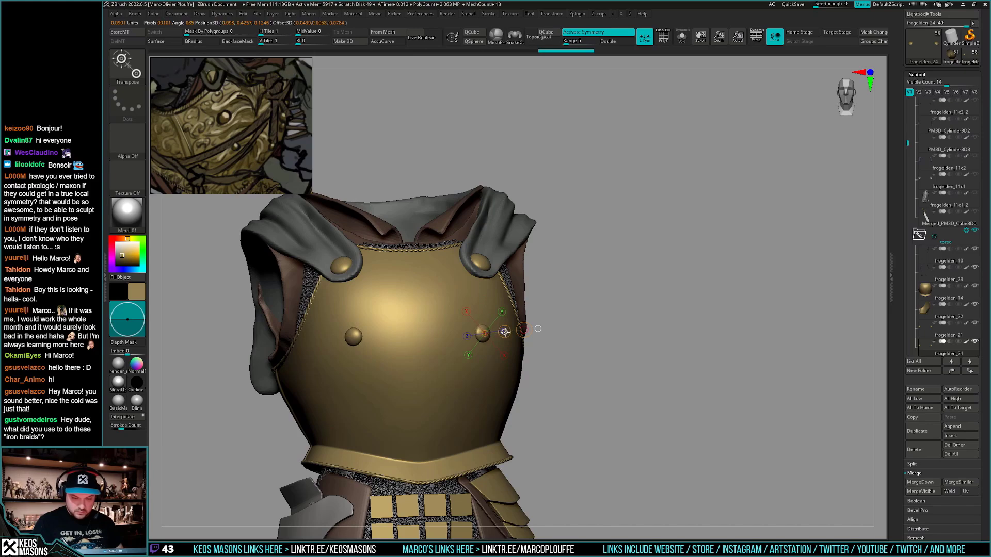
{"action": "mouse_move", "coordinate": [505, 331]}
{"action": "right_mouse_down"}
{"action": "mouse_move", "coordinate": [496, 346]}
{"action": "mouse_move", "coordinate": [523, 420]}
{"action": "mouse_move", "coordinate": [540, 425]}
{"action": "mouse_move", "coordinate": [453, 435]}
{"action": "mouse_move", "coordinate": [551, 411]}
{"action": "mouse_move", "coordinate": [543, 386]}
{"action": "mouse_move", "coordinate": [551, 432]}
{"action": "mouse_move", "coordinate": [550, 407]}
{"action": "mouse_move", "coordinate": [524, 400]}
{"action": "right_mouse_up"}
{"action": "left_click_drag", "start_coordinate": [551, 377], "coordinate": [542, 388]}
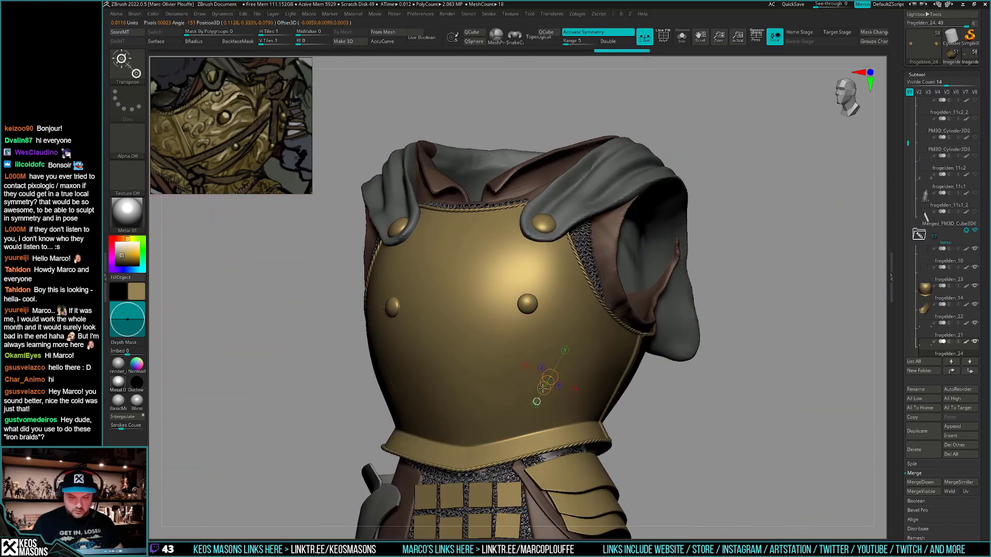
Copy the chest studs within the same subtool to make a smaller second pair lower on the breastplate
{"action": "left_click_drag", "start_coordinate": [543, 312], "coordinate": [533, 382]}
{"action": "left_click_drag", "start_coordinate": [539, 349], "coordinate": [537, 366], "text": "ctrl"}
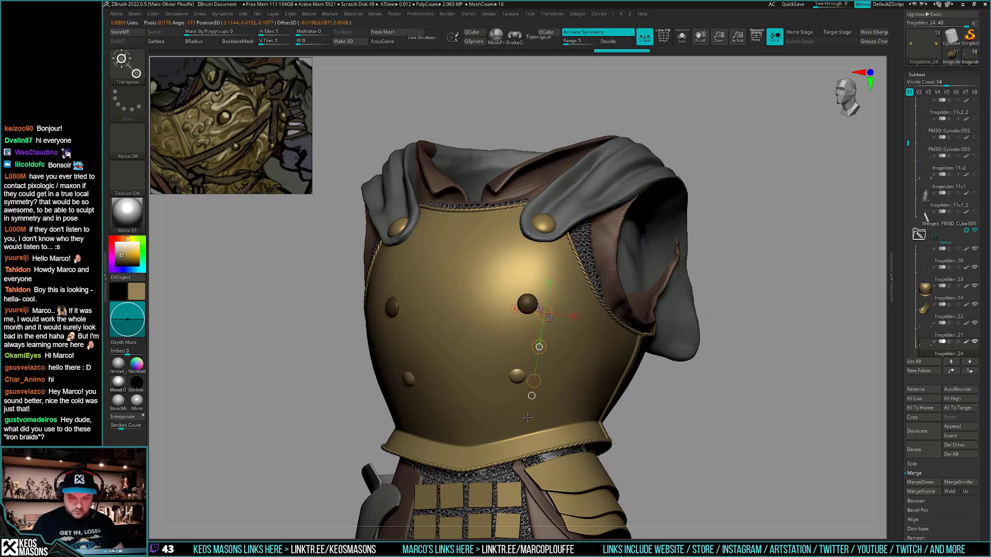
{"action": "left_click_drag", "start_coordinate": [527, 417], "coordinate": [529, 408], "text": "ctrl"}
{"action": "left_click_drag", "start_coordinate": [510, 363], "coordinate": [540, 367]}
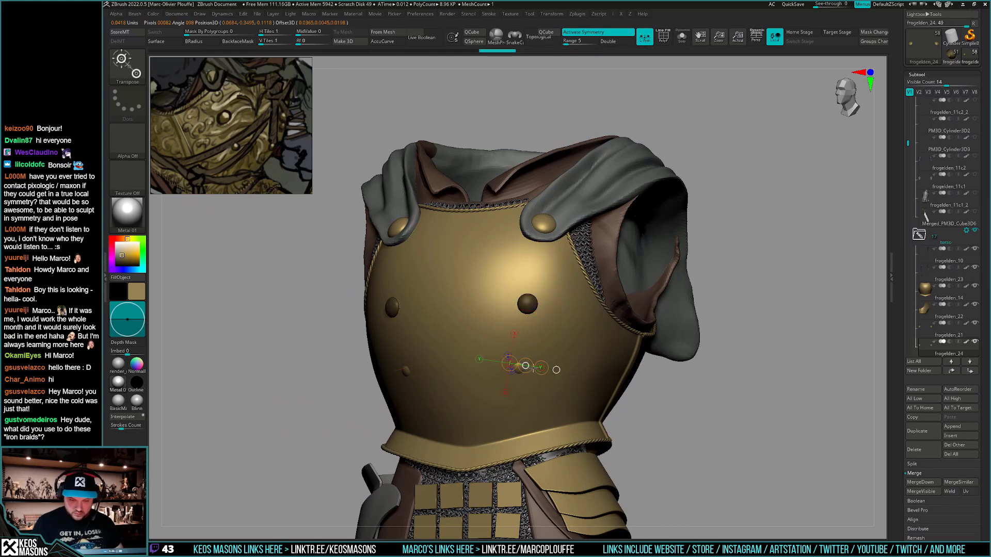
Pull the lower studs out of the breastplate surface and adjust their size, keeping them smaller than the upper pair
{"action": "right_click_drag", "start_coordinate": [537, 369], "coordinate": [568, 368]}
{"action": "left_click", "coordinate": [522, 367]}
{"action": "left_click", "coordinate": [528, 368]}
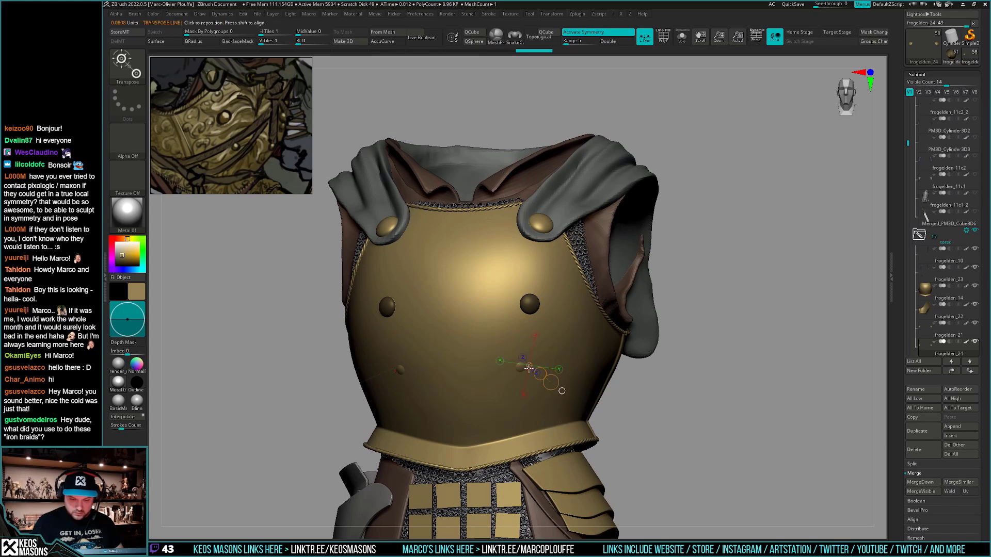
{"action": "mouse_move", "coordinate": [540, 373]}
{"action": "left_mouse_down"}
{"action": "mouse_move", "coordinate": [549, 378]}
{"action": "mouse_move", "coordinate": [589, 345]}
{"action": "mouse_move", "coordinate": [715, 305]}
{"action": "left_mouse_up"}
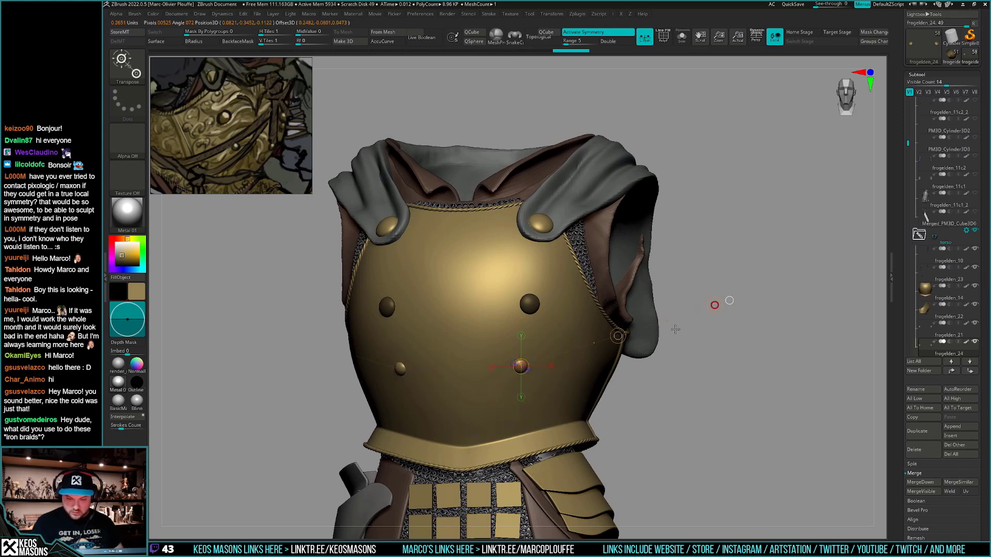
{"action": "left_click_drag", "start_coordinate": [692, 317], "coordinate": [692, 320]}
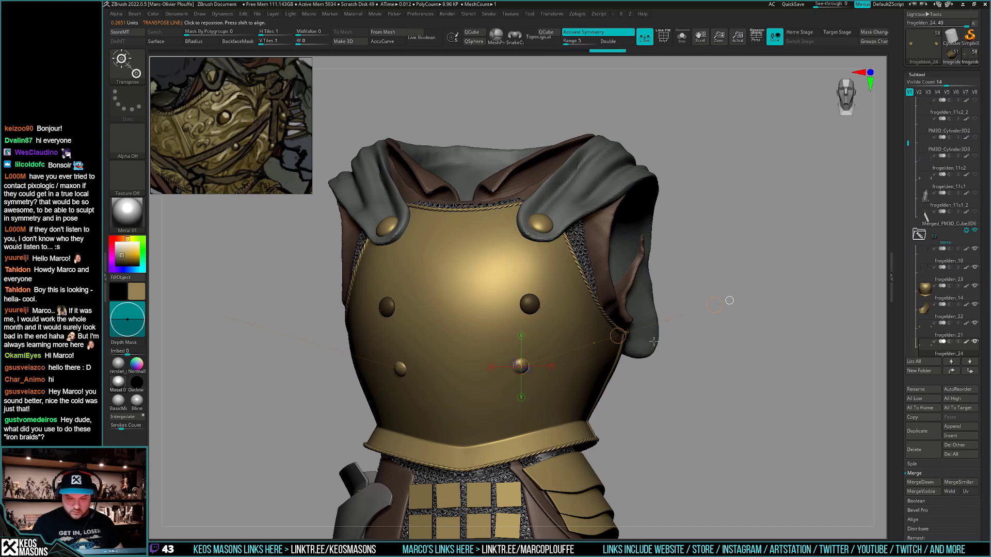
Move the lower studs slightly down and fine-tune their fit against the breastplate surface
{"action": "left_click", "coordinate": [560, 396]}
{"action": "right_click_drag", "start_coordinate": [540, 393], "coordinate": [521, 379]}
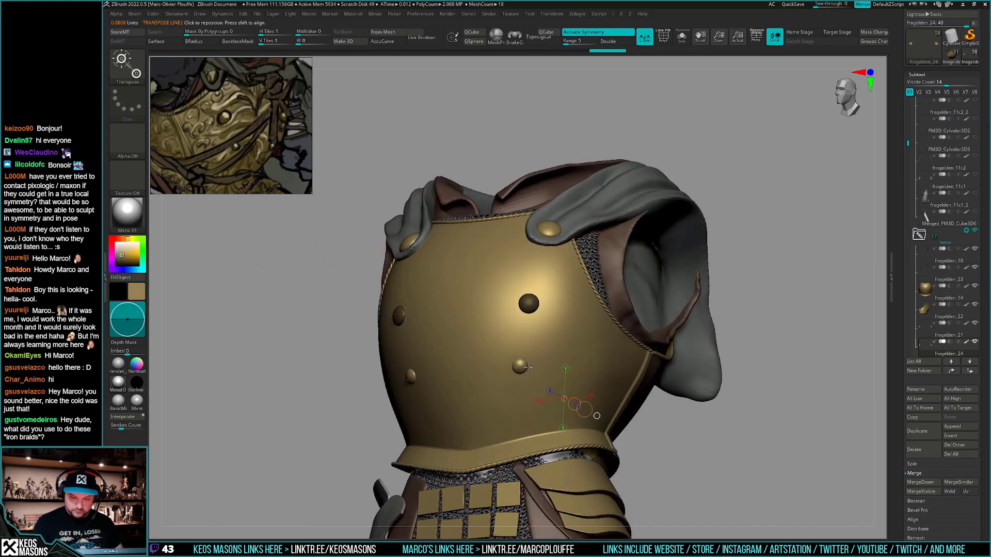
{"action": "left_click_drag", "start_coordinate": [530, 347], "coordinate": [531, 375]}
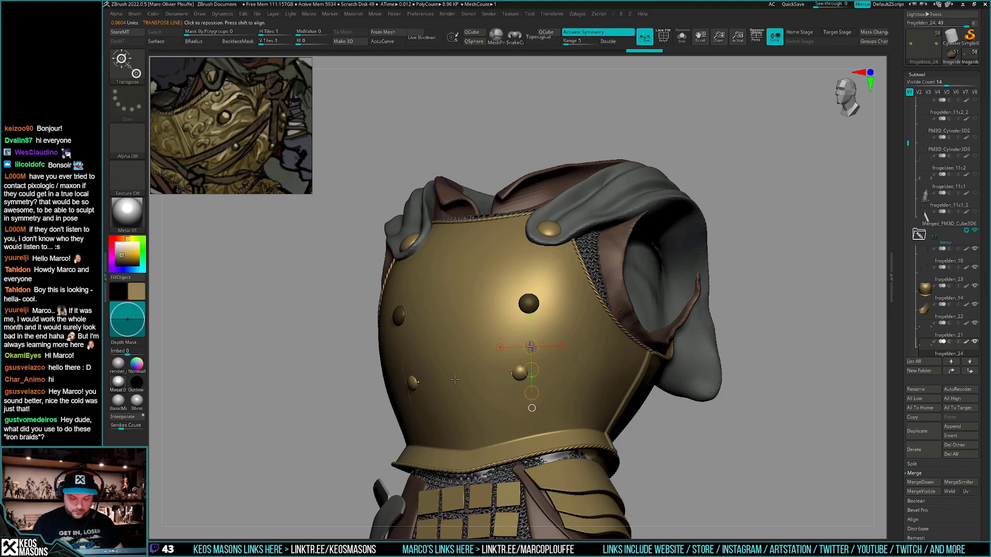
{"action": "key", "text": "q"}
{"action": "right_click_drag", "start_coordinate": [547, 356], "coordinate": [578, 384], "text": "ctrl"}
{"action": "key", "text": "w"}
{"action": "left_click_drag", "start_coordinate": [591, 370], "coordinate": [673, 367]}
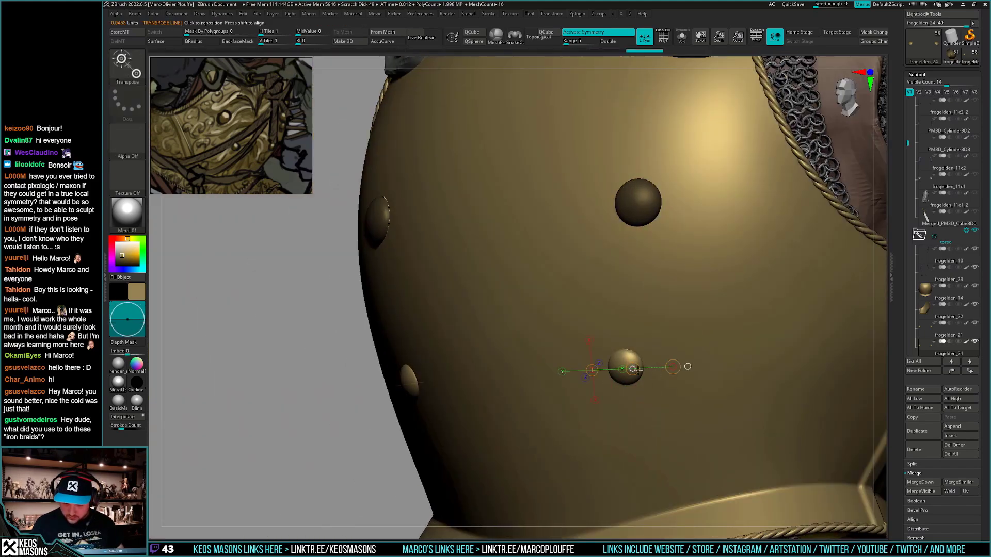
{"action": "key", "text": "q"}
{"action": "mouse_move", "coordinate": [673, 394]}
{"action": "right_mouse_down"}
{"action": "mouse_move", "coordinate": [617, 405]}
{"action": "mouse_move", "coordinate": [687, 395]}
{"action": "mouse_move", "coordinate": [641, 431]}
{"action": "mouse_move", "coordinate": [691, 387]}
{"action": "mouse_move", "coordinate": [760, 379]}
{"action": "mouse_move", "coordinate": [692, 370]}
{"action": "mouse_move", "coordinate": [691, 402]}
{"action": "mouse_move", "coordinate": [672, 396]}
{"action": "right_mouse_up"}
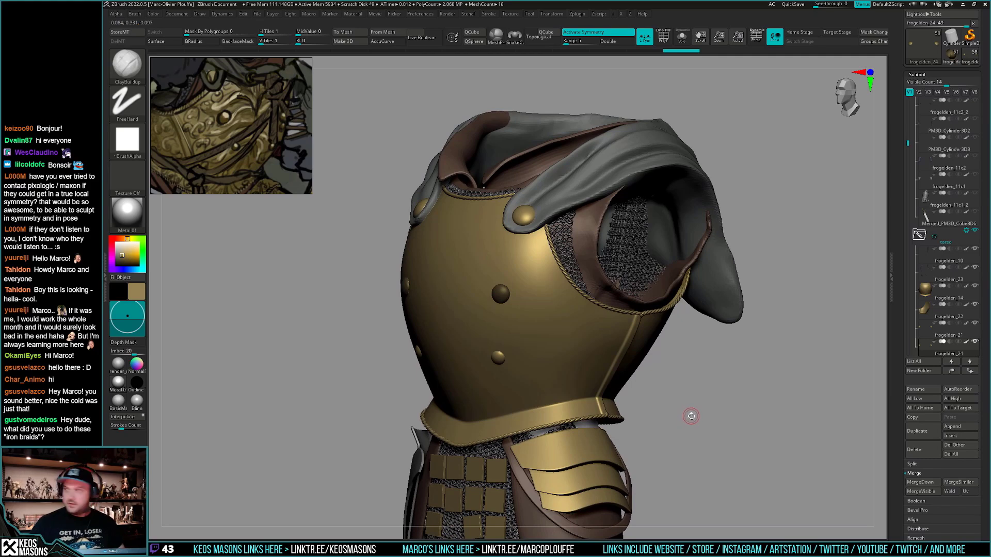
Copy the lower studs along the breastplate's sides to a spot just in front of the side seams
{"action": "left_click_drag", "start_coordinate": [691, 416], "coordinate": [670, 407]}
{"action": "key", "text": "w"}
{"action": "left_click_drag", "start_coordinate": [502, 361], "coordinate": [622, 320]}
{"action": "left_click_drag", "start_coordinate": [702, 303], "coordinate": [688, 308], "text": "ctrl"}
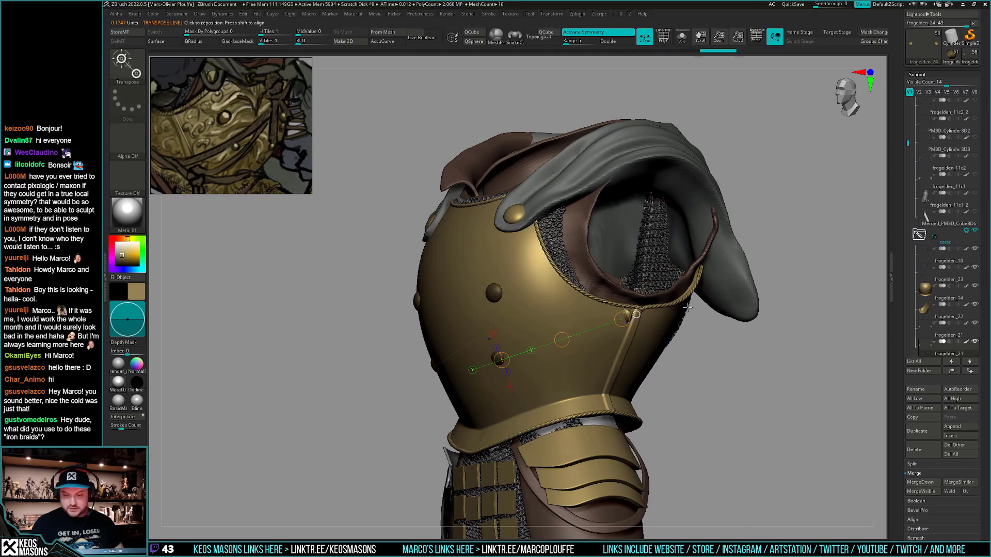
Align the copied side studs to the breastplate surface beside the upper end of the side seam
{"action": "right_click_drag", "start_coordinate": [635, 340], "coordinate": [618, 367], "text": "ctrl"}
{"action": "mouse_move", "coordinate": [625, 339]}
{"action": "left_mouse_down"}
{"action": "mouse_move", "coordinate": [659, 368]}
{"action": "mouse_move", "coordinate": [626, 374]}
{"action": "left_mouse_up"}
{"action": "key", "text": "r"}
{"action": "mouse_move", "coordinate": [600, 318]}
{"action": "left_mouse_down"}
{"action": "mouse_move", "coordinate": [612, 353]}
{"action": "mouse_move", "coordinate": [617, 274]}
{"action": "left_mouse_up"}
{"action": "left_click_drag", "start_coordinate": [655, 320], "coordinate": [641, 356]}
{"action": "key", "text": "q"}
{"action": "key", "text": "ctrl+z"}
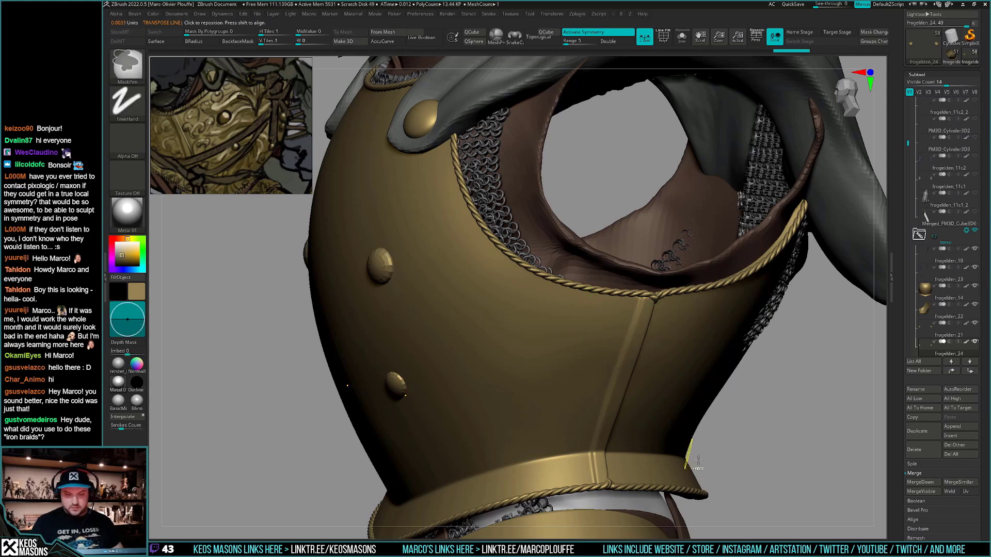
Separate the side studs into their own subtool frogelden_25, isolate them and set the crease level to 0
{"action": "key", "text": "shift+s"}
{"action": "key", "text": "Down"}
{"action": "key", "text": "space"}
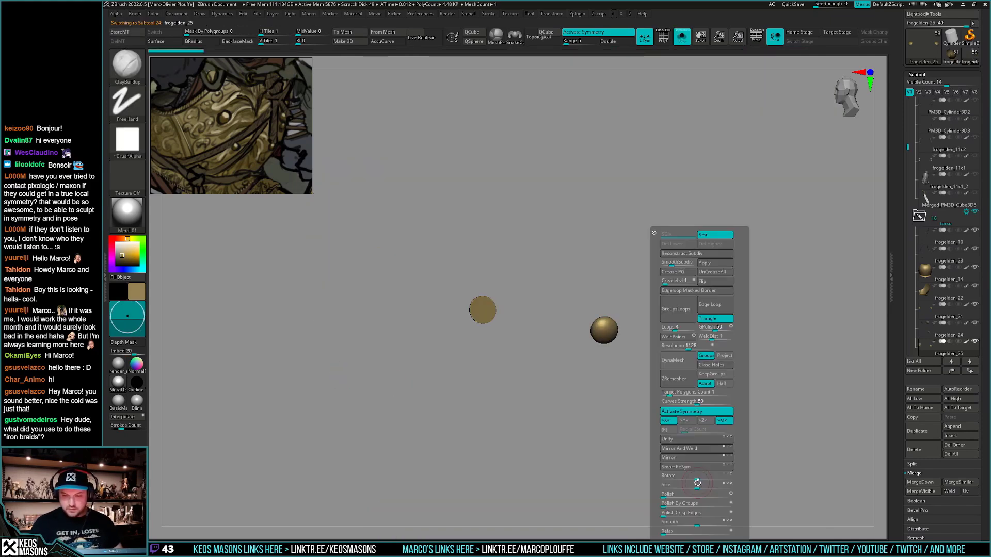
{"action": "left_click", "coordinate": [663, 281]}
{"action": "left_click", "coordinate": [666, 263]}
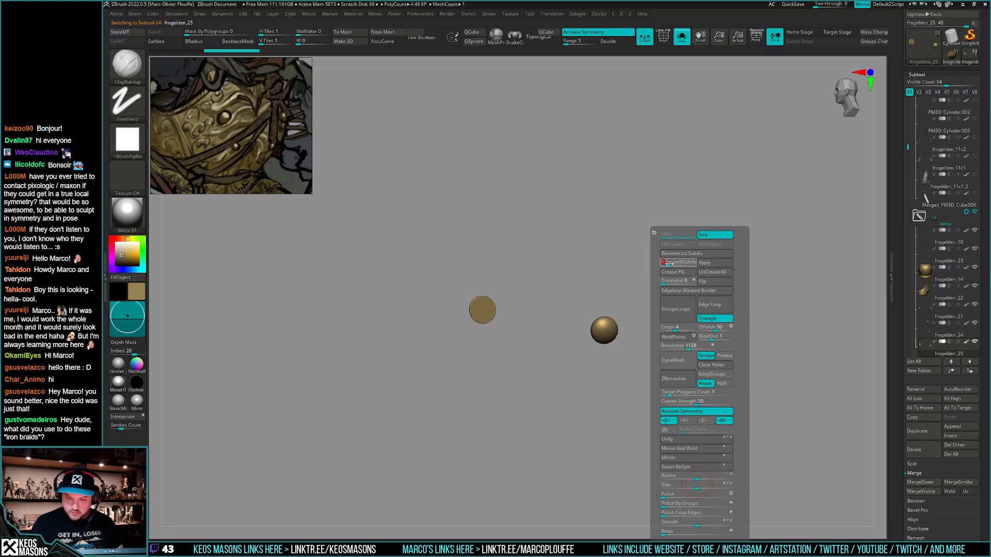
{"action": "key", "text": "shift+s"}
Set a transpose line from the side stud toward the top of the side seam
{"action": "key", "text": "w"}
{"action": "left_click_drag", "start_coordinate": [606, 331], "coordinate": [644, 315]}
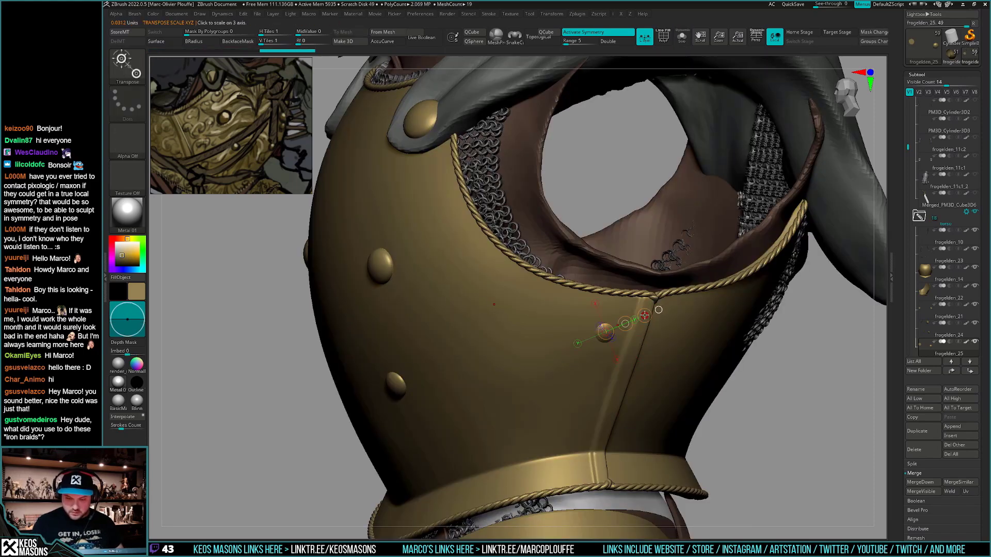
{"action": "right_click_drag", "start_coordinate": [628, 326], "coordinate": [633, 333]}
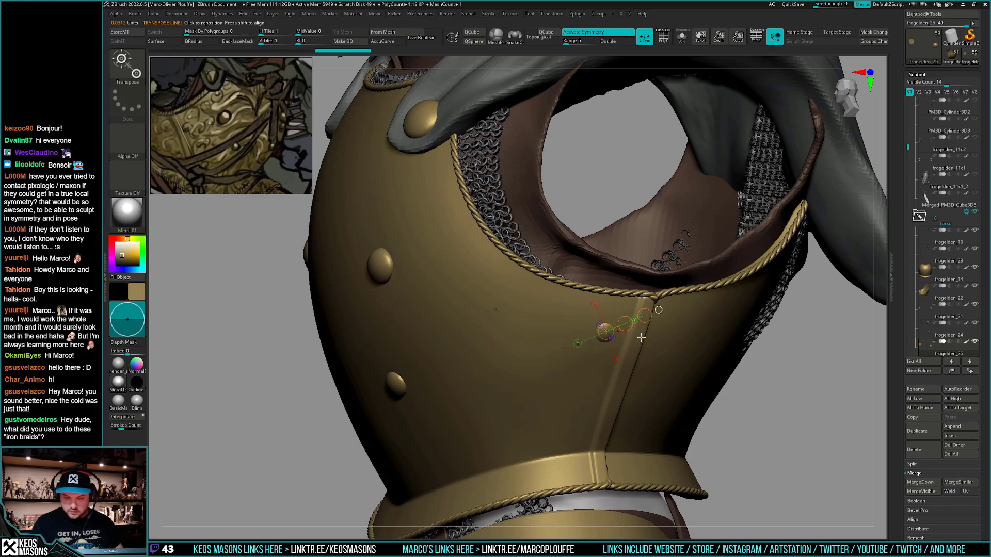
Undo the last stud change, isolate the side studs and reconstruct their lower subdivision levels
{"action": "key", "text": "ctrl+z"}
{"action": "key", "text": "shift+s"}
{"action": "key", "text": "q"}
{"action": "key", "text": "space"}
{"action": "key", "text": "shift+d"}
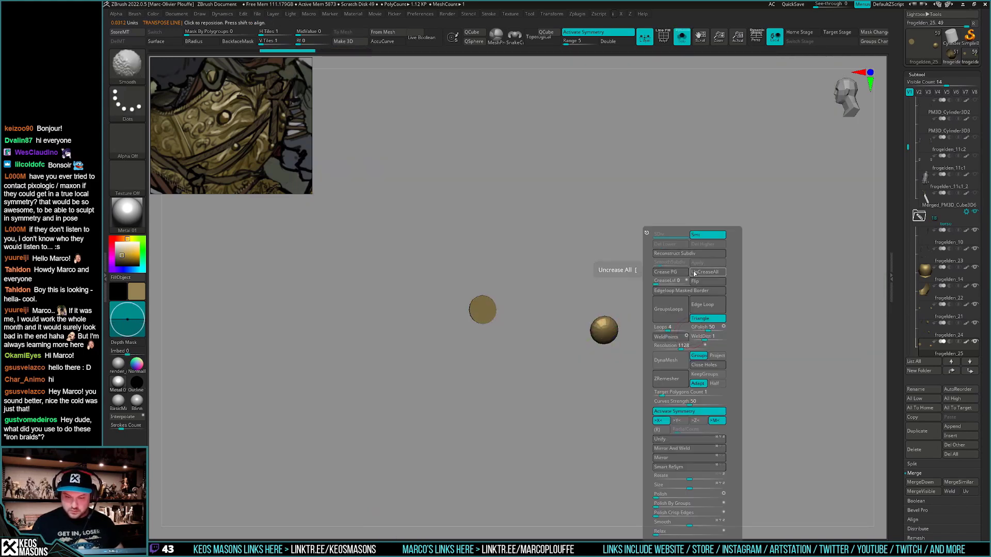
{"action": "key", "text": "shift+g"}
{"action": "left_click", "coordinate": [671, 254]}
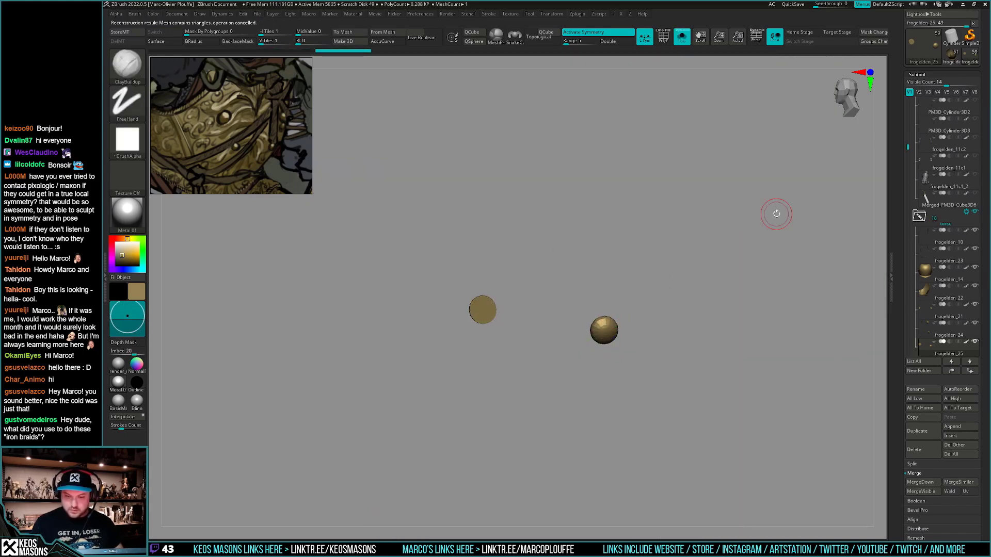
{"action": "key", "text": "alt+s"}
{"action": "key", "text": "w"}
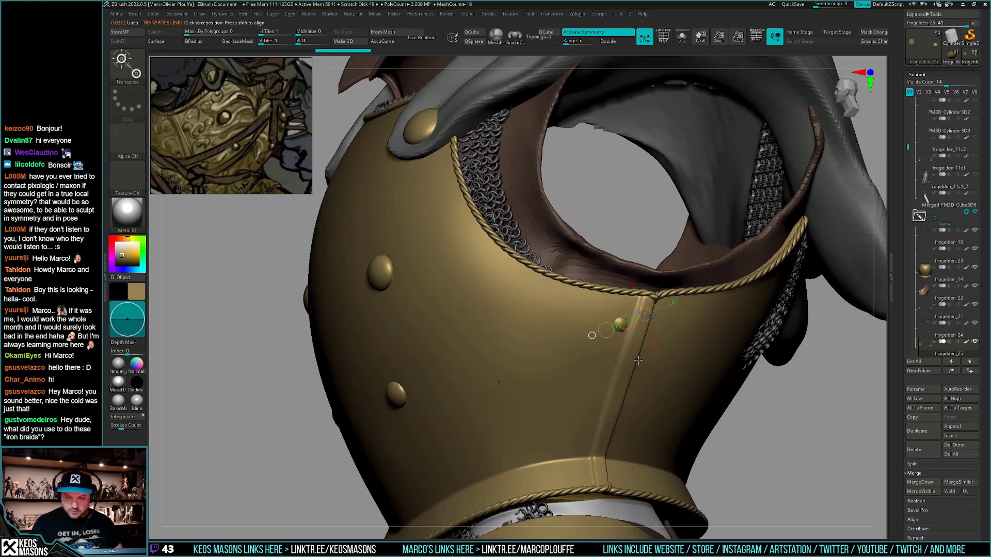
Shift the small side stud closer to the side seam's upper end and align it with the breastplate surface
{"action": "left_click_drag", "start_coordinate": [605, 331], "coordinate": [649, 338]}
{"action": "key", "text": "shift+t"}
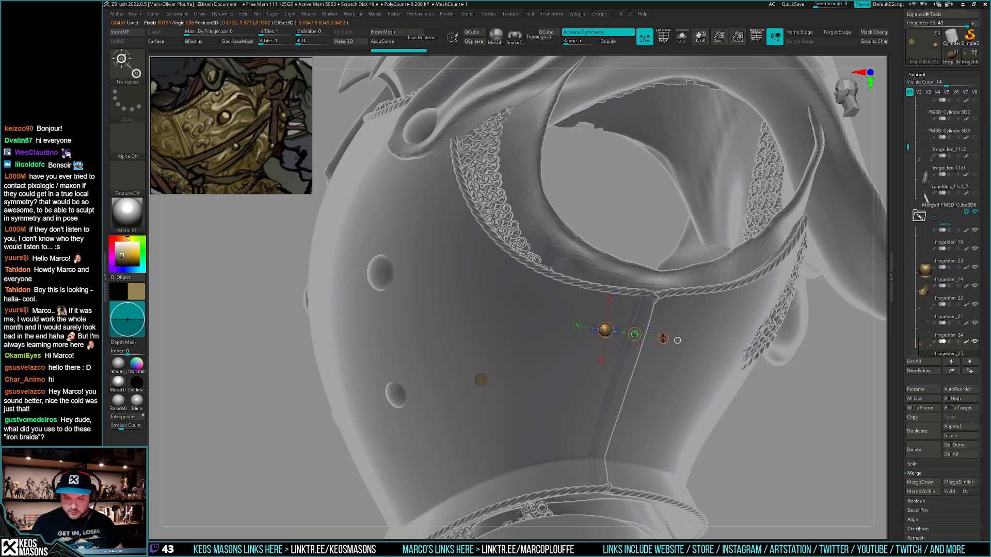
{"action": "left_click_drag", "start_coordinate": [634, 334], "coordinate": [645, 324]}
{"action": "key", "text": "shift+t"}
{"action": "right_click_drag", "start_coordinate": [630, 356], "coordinate": [633, 379], "text": "ctrl"}
{"action": "left_click_drag", "start_coordinate": [620, 305], "coordinate": [609, 342]}
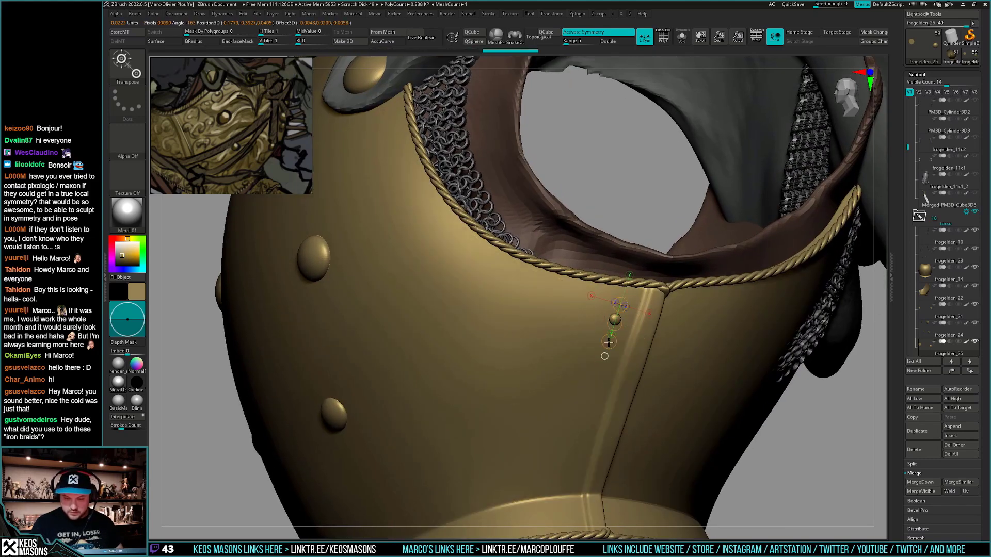
{"action": "right_click_drag", "start_coordinate": [649, 346], "coordinate": [638, 368]}
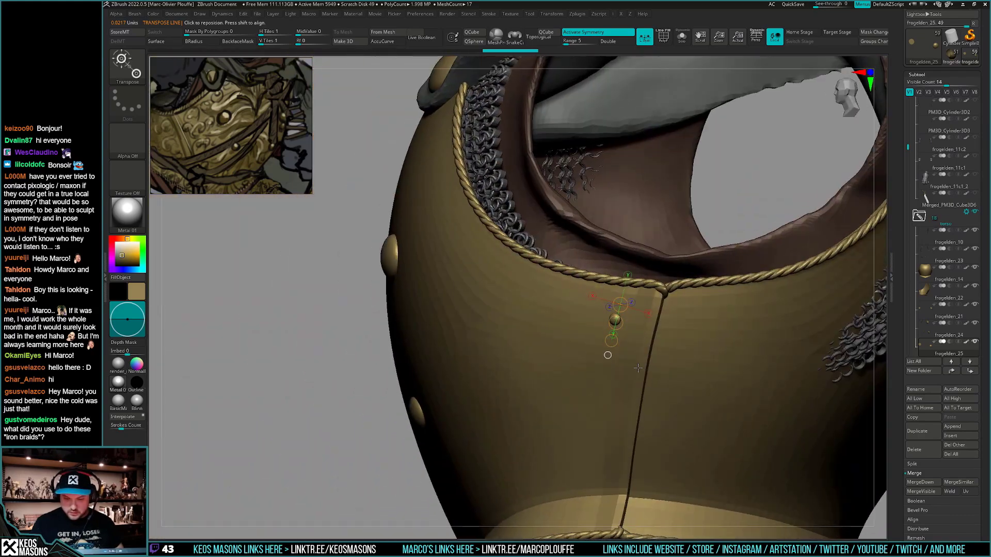
{"action": "mouse_move", "coordinate": [638, 368]}
{"action": "left_mouse_down"}
{"action": "mouse_move", "coordinate": [652, 342]}
{"action": "mouse_move", "coordinate": [575, 387]}
{"action": "left_mouse_up"}
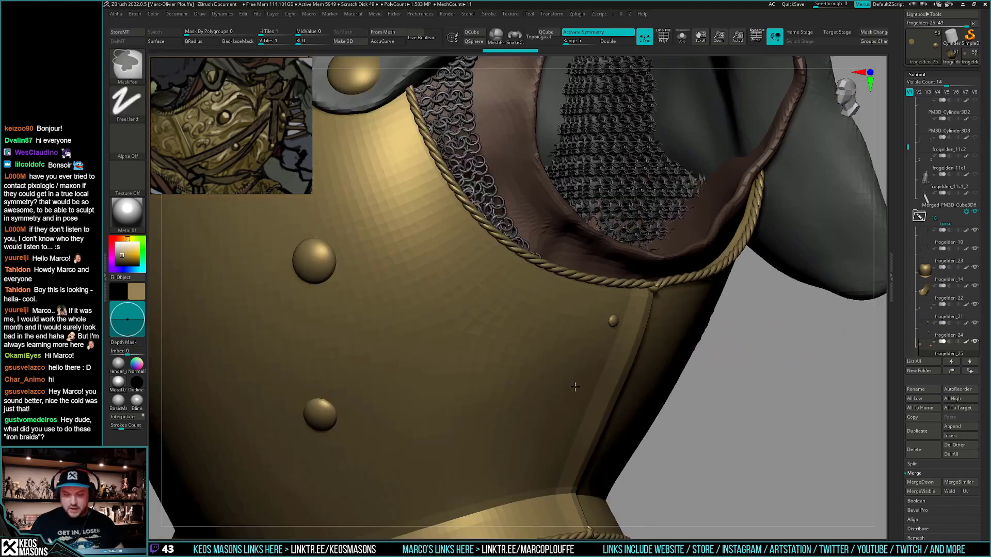
Move the side stud slightly away from the side seam toward the chest, checking it against the breastplate
{"action": "right_click_drag", "start_coordinate": [576, 386], "coordinate": [547, 322], "text": "ctrl"}
{"action": "key", "text": "alt+s"}
{"action": "key", "text": "alt+s"}
{"action": "right_click_drag", "start_coordinate": [633, 331], "coordinate": [601, 312], "text": "ctrl"}
{"action": "key", "text": "w"}
{"action": "left_click_drag", "start_coordinate": [615, 352], "coordinate": [585, 355]}
{"action": "key", "text": "q"}
{"action": "mouse_move", "coordinate": [585, 355]}
{"action": "right_mouse_down"}
{"action": "mouse_move", "coordinate": [627, 371]}
{"action": "mouse_move", "coordinate": [630, 360]}
{"action": "right_mouse_up"}
Load the IMM ModelKit insert brush and choose its Fasteners_9 mesh
{"action": "key", "text": "b"}
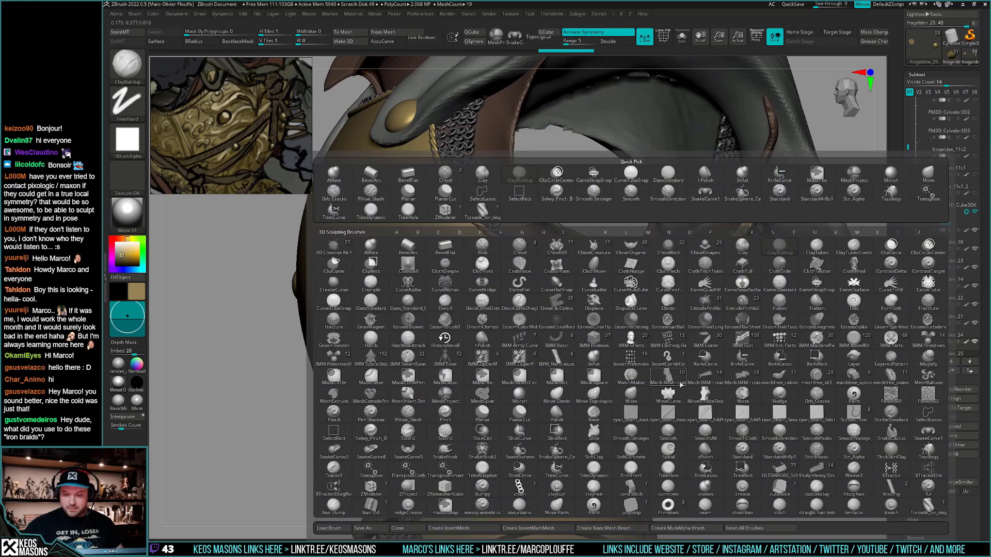
{"action": "left_click", "coordinate": [785, 341]}
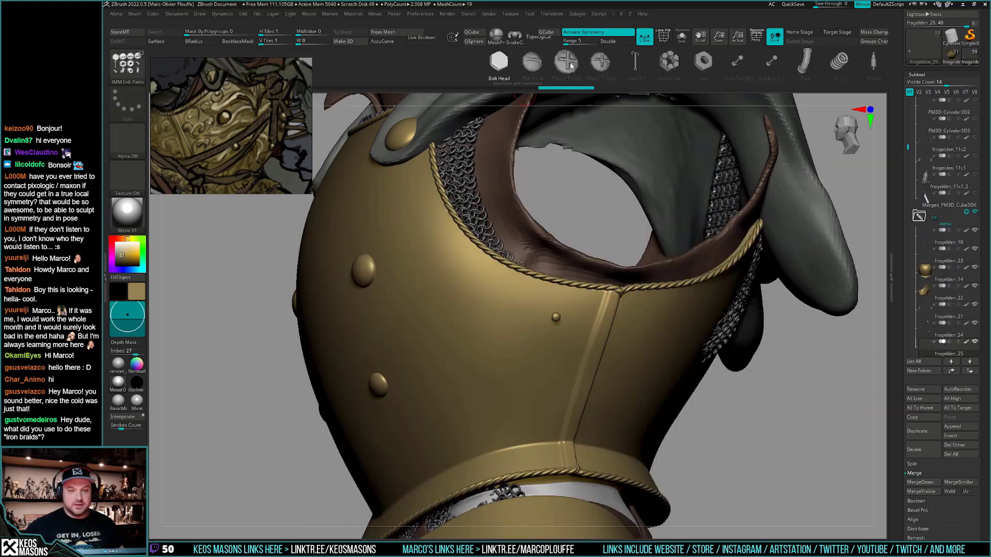
{"action": "key", "text": "b"}
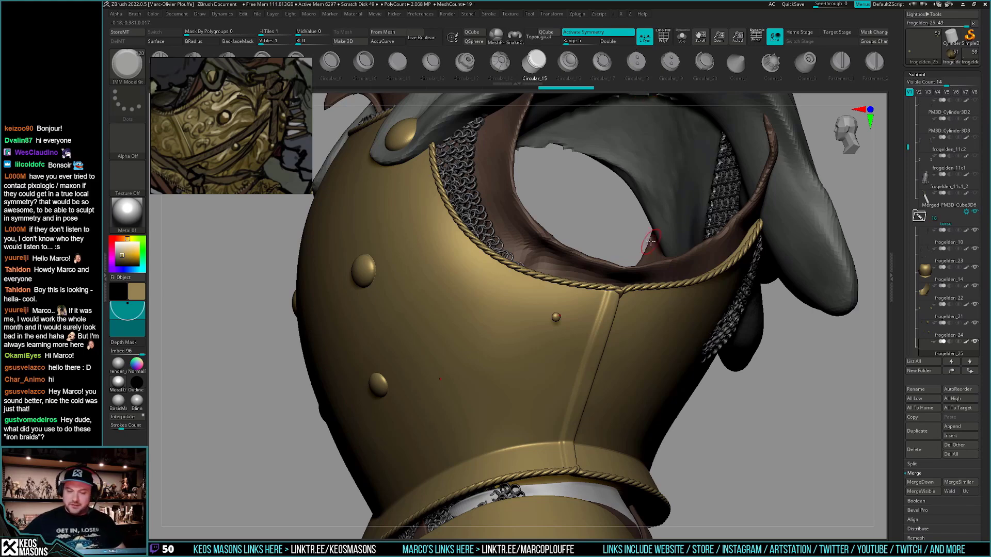
{"action": "left_click_drag", "start_coordinate": [651, 67], "coordinate": [569, 67]}
{"action": "left_click", "coordinate": [677, 70]}
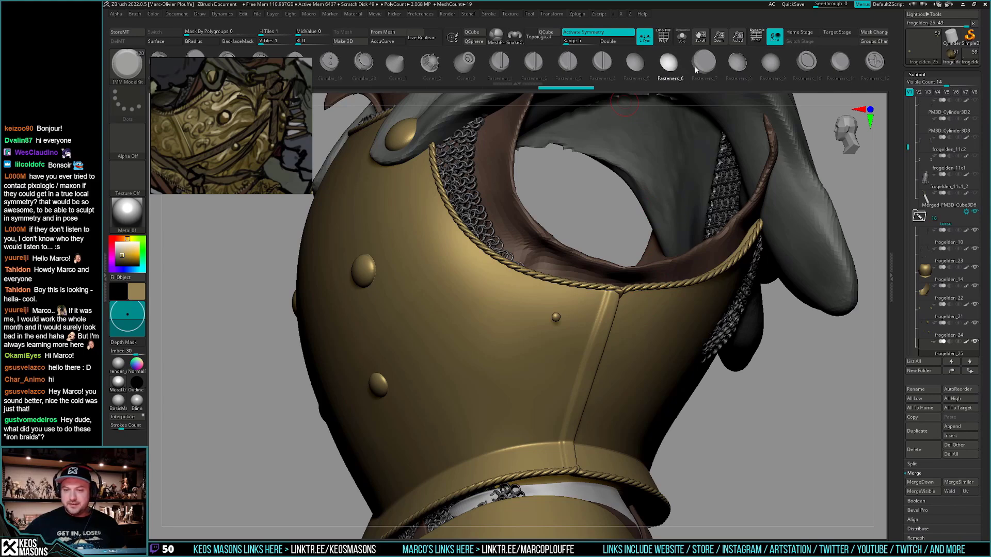
{"action": "left_click", "coordinate": [769, 63]}
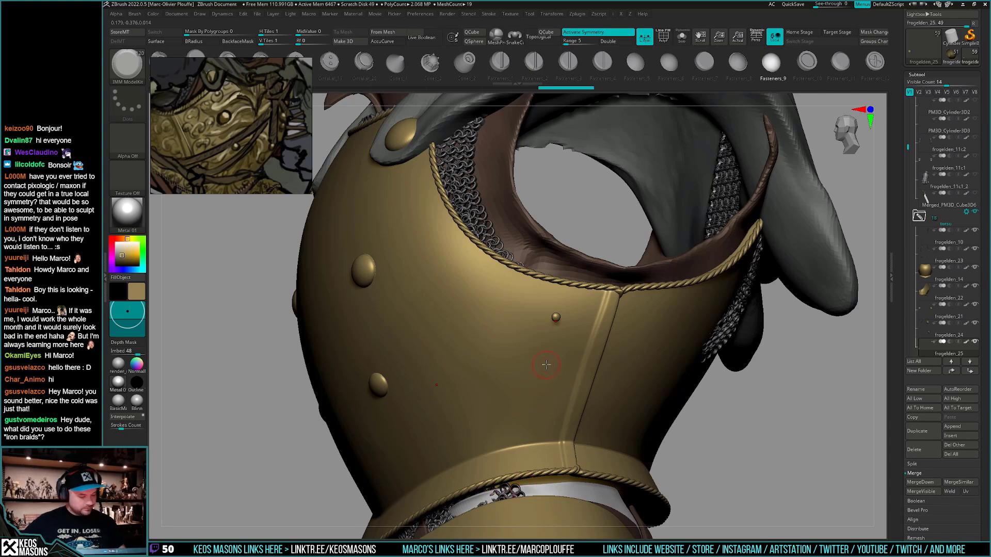
Try a Fasteners_9 stud between the side stud and the seam's upper end, and undo it
{"action": "right_click_drag", "start_coordinate": [531, 393], "coordinate": [544, 389]}
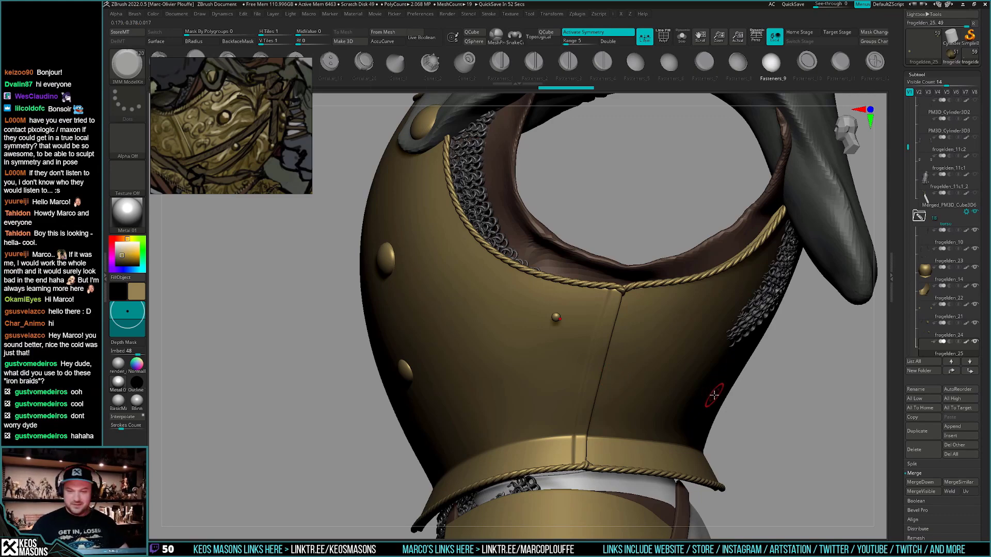
{"action": "mouse_move", "coordinate": [725, 381]}
{"action": "right_mouse_down"}
{"action": "mouse_move", "coordinate": [686, 376]}
{"action": "mouse_move", "coordinate": [652, 426]}
{"action": "mouse_move", "coordinate": [640, 369]}
{"action": "right_mouse_up"}
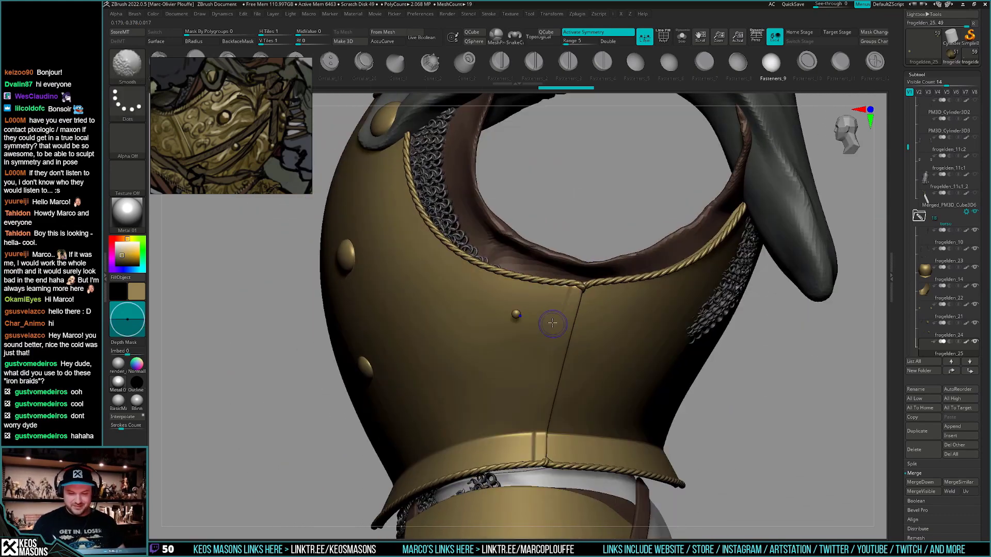
{"action": "right_click_drag", "start_coordinate": [553, 326], "coordinate": [557, 312], "text": "ctrl"}
{"action": "key", "text": "space"}
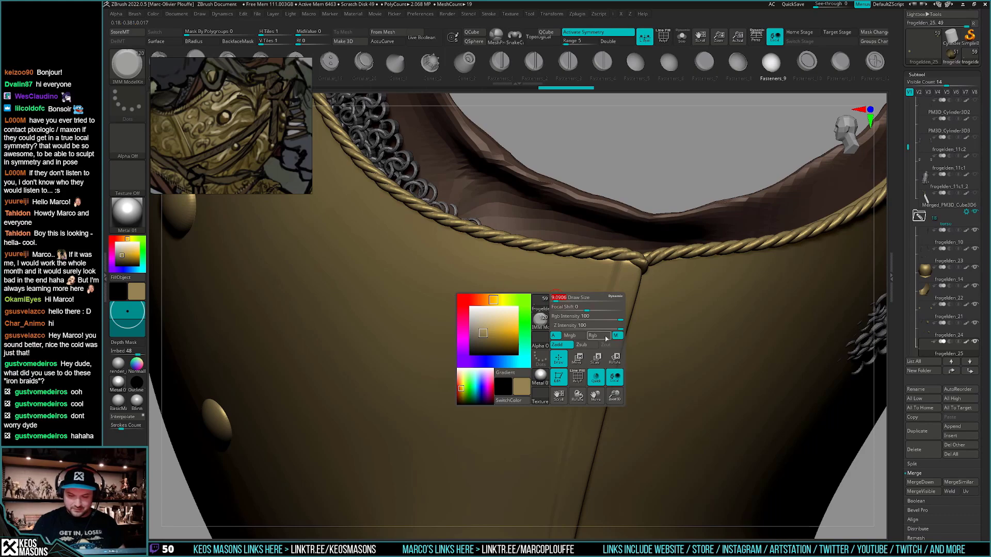
{"action": "left_click", "coordinate": [573, 336]}
{"action": "key", "text": "space"}
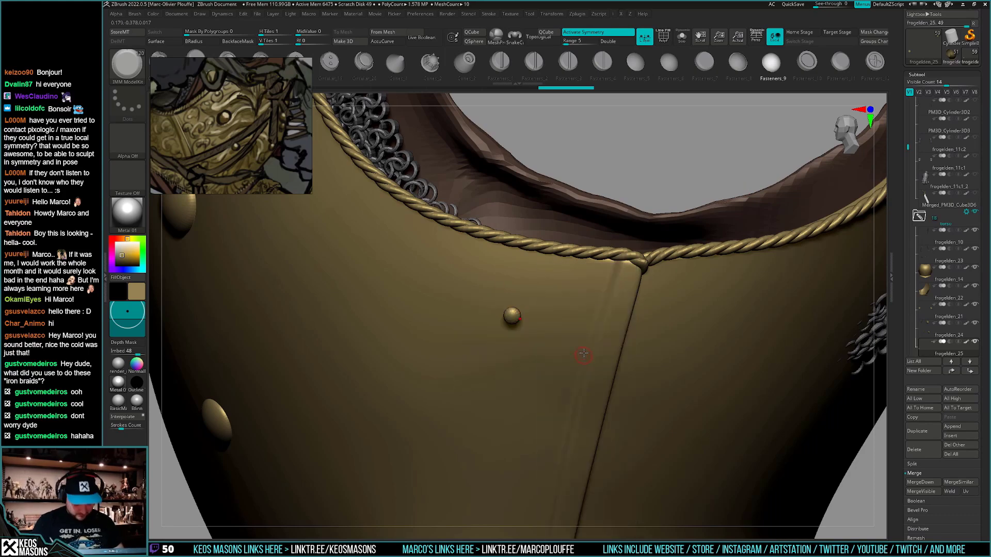
{"action": "right_click_drag", "start_coordinate": [569, 431], "coordinate": [583, 388]}
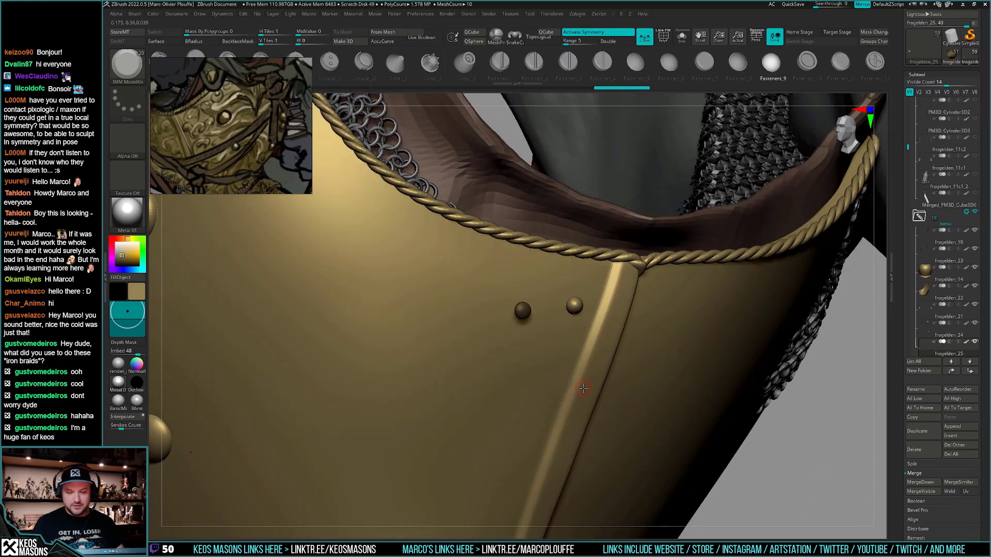
{"action": "key", "text": "ctrl+z"}
Insert Fasteners_6 studs beside the side seam, two near its upper end and three near its lower end
{"action": "left_click", "coordinate": [669, 62]}
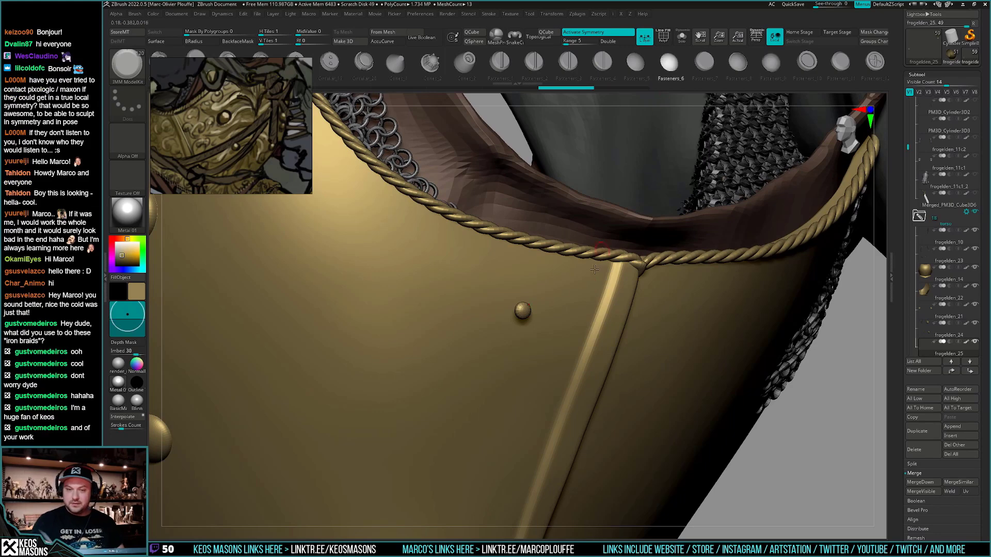
{"action": "right_click_drag", "start_coordinate": [595, 270], "coordinate": [566, 310]}
{"action": "right_click_drag", "start_coordinate": [562, 395], "coordinate": [582, 303]}
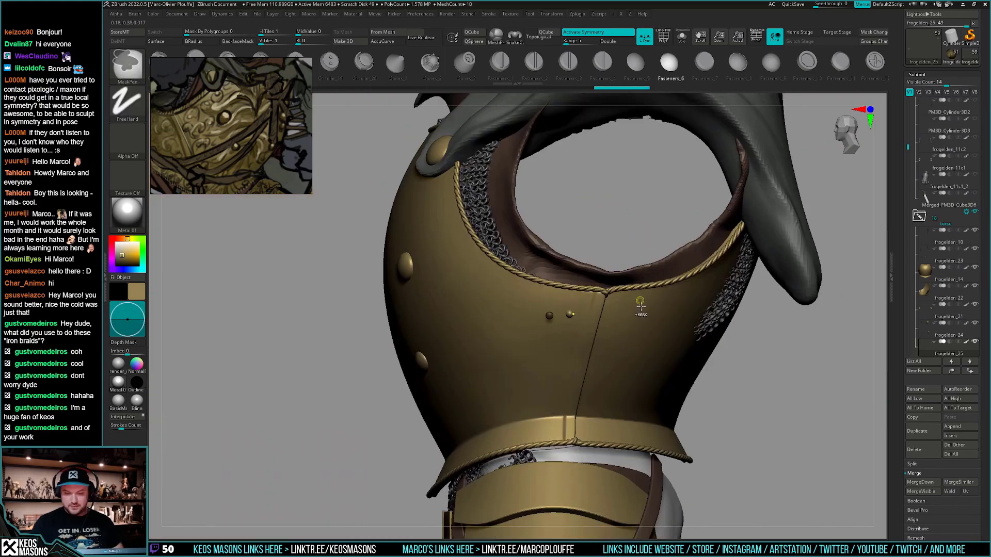
{"action": "left_click_drag", "start_coordinate": [578, 325], "coordinate": [575, 326], "text": "ctrl"}
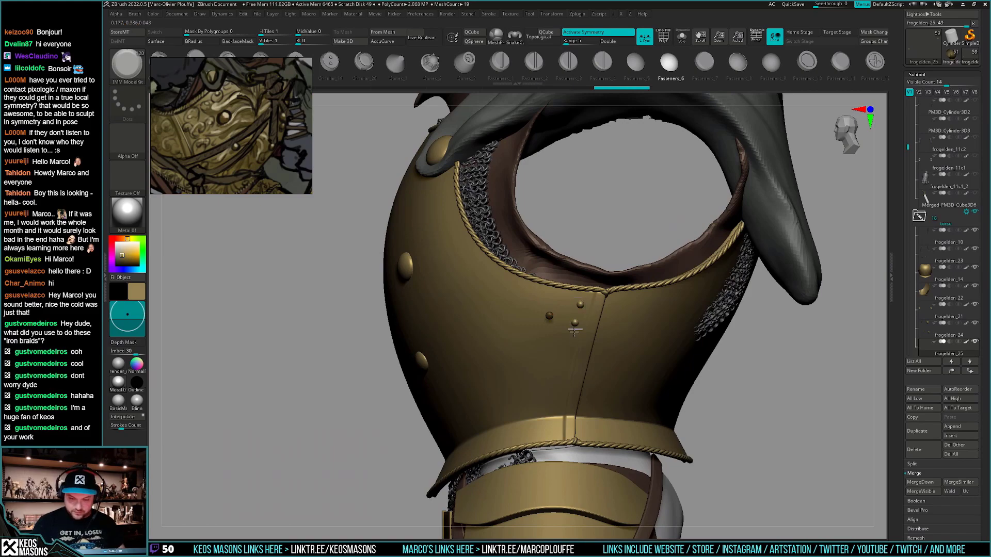
{"action": "left_click", "coordinate": [559, 391]}
{"action": "right_click_drag", "start_coordinate": [560, 400], "coordinate": [558, 436]}
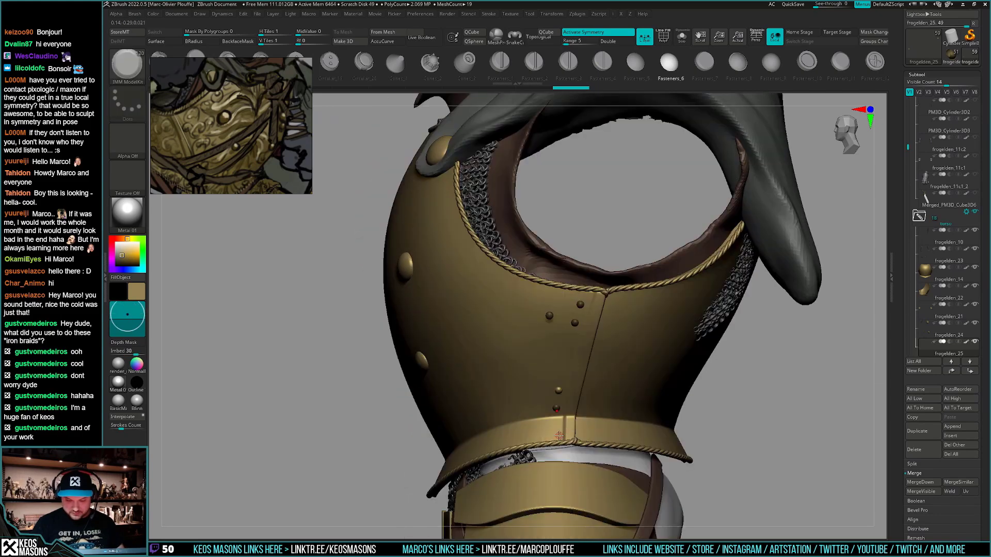
{"action": "left_click_drag", "start_coordinate": [558, 450], "coordinate": [558, 451]}
{"action": "mouse_move", "coordinate": [559, 441]}
{"action": "right_mouse_down"}
{"action": "mouse_move", "coordinate": [630, 437]}
{"action": "mouse_move", "coordinate": [559, 440]}
{"action": "right_mouse_up"}
Remove the old side stud and the two new studs near the seam's upper end, keeping the lower three
{"action": "right_click_drag", "start_coordinate": [615, 416], "coordinate": [598, 329]}
{"action": "key", "text": "ctrl+shift+s"}
{"action": "left_click_drag", "start_coordinate": [631, 331], "coordinate": [642, 306], "text": "ctrl"}
{"action": "left_click_drag", "start_coordinate": [673, 241], "coordinate": [480, 372], "text": "ctrl+alt+shift"}
{"action": "key", "text": "ctrl+shift+s"}
Insert two new Fasteners_6 studs in line along the upper end of the side seam
{"action": "right_click_drag", "start_coordinate": [641, 391], "coordinate": [641, 414]}
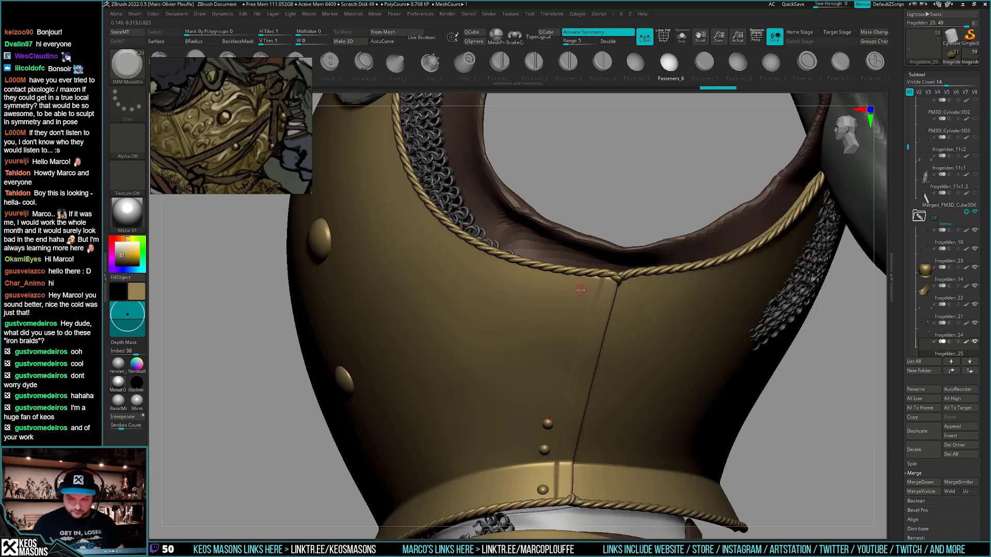
{"action": "left_click", "coordinate": [580, 291]}
{"action": "right_click_drag", "start_coordinate": [601, 410], "coordinate": [598, 309], "text": "ctrl"}
{"action": "right_click_drag", "start_coordinate": [739, 428], "coordinate": [729, 414], "text": "alt"}
{"action": "mouse_move", "coordinate": [749, 446]}
{"action": "right_mouse_down", "text": "ctrl"}
{"action": "mouse_move", "coordinate": [732, 415]}
{"action": "mouse_move", "coordinate": [749, 432]}
{"action": "mouse_move", "coordinate": [759, 416]}
{"action": "mouse_move", "coordinate": [723, 452]}
{"action": "mouse_move", "coordinate": [717, 427]}
{"action": "mouse_move", "coordinate": [715, 449]}
{"action": "right_mouse_up", "text": "ctrl"}
Isolate the side seam studs and try to reconstruct their lower subdivision levels
{"action": "key", "text": "shift+f"}
{"action": "key", "text": "alt+s"}
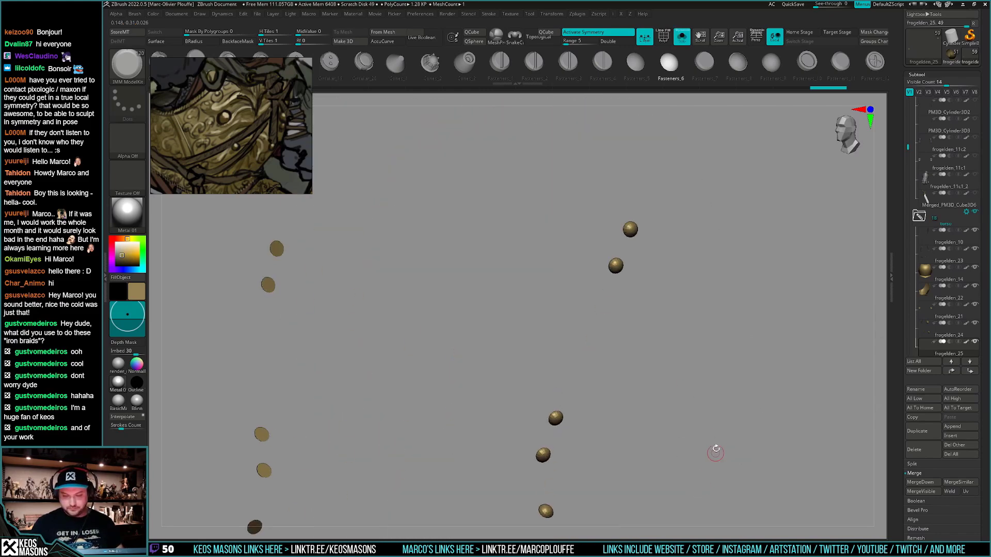
{"action": "key", "text": "space"}
{"action": "left_click", "coordinate": [717, 254]}
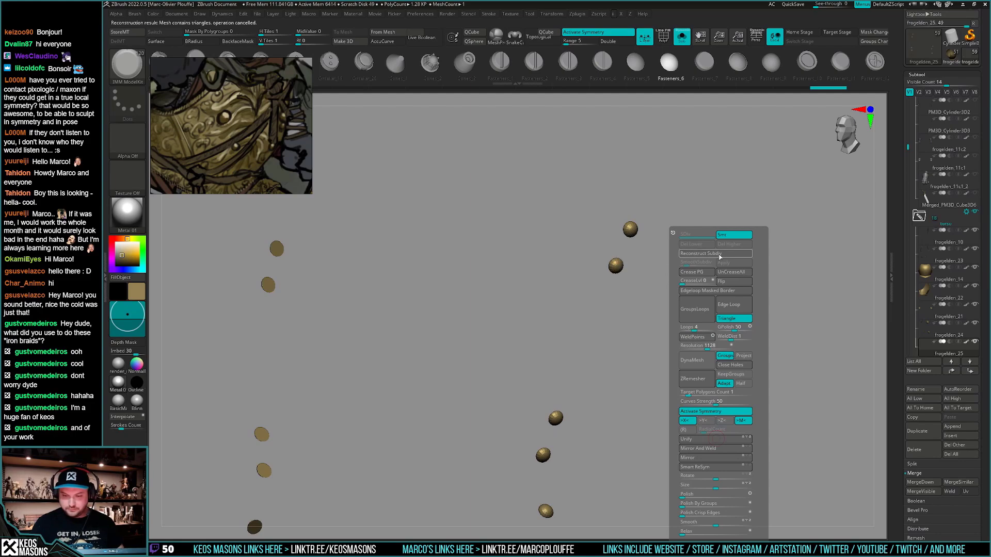
View the isolated seam studs from the front and switch to the Move brush with BackfaceMask turned on
{"action": "right_click_drag", "start_coordinate": [789, 378], "coordinate": [774, 384], "text": "ctrl"}
{"action": "right_click_drag", "start_coordinate": [774, 385], "coordinate": [699, 407], "text": "shift"}
{"action": "key", "text": "shift+s"}
{"action": "key", "text": "shift+f"}
{"action": "key", "text": "shift+f"}
{"action": "key", "text": "shift+s"}
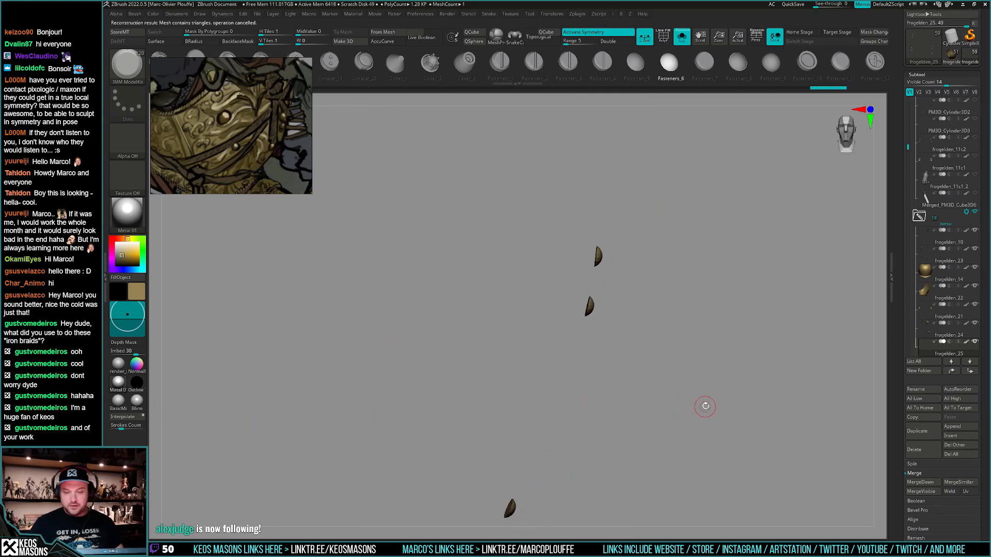
{"action": "key", "text": "1"}
{"action": "left_click", "coordinate": [677, 305]}
{"action": "key", "text": "space"}
{"action": "left_click", "coordinate": [660, 255]}
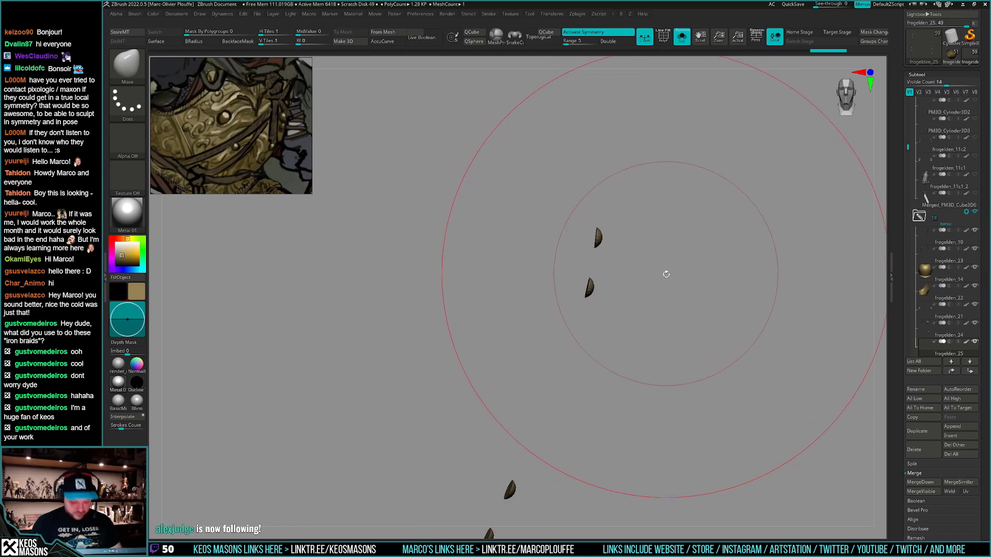
{"action": "key", "text": "b"}
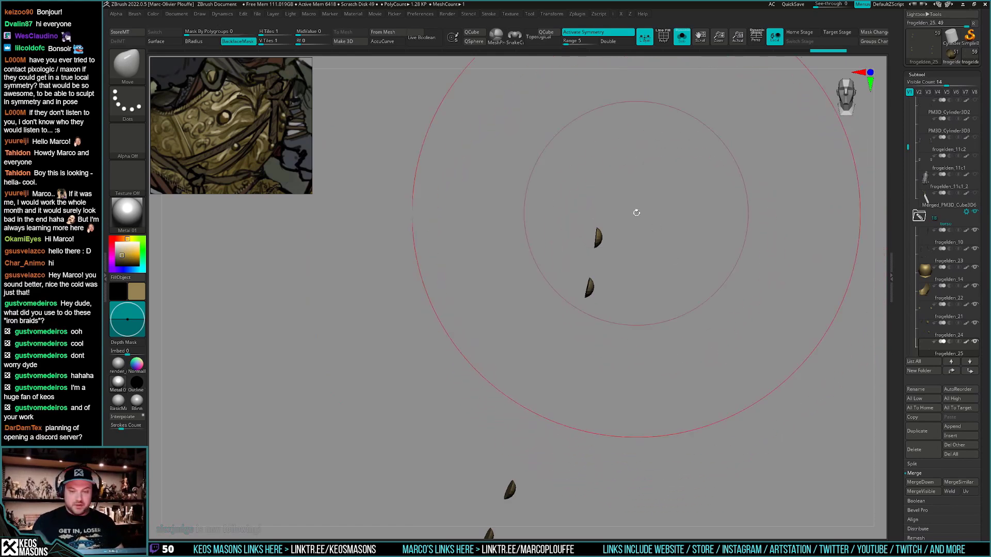
Pull the backs of the seam studs inward with the Move brush to thicken them, and show the other armor parts again
{"action": "left_click_drag", "start_coordinate": [598, 237], "coordinate": [581, 235]}
{"action": "left_click_drag", "start_coordinate": [588, 425], "coordinate": [638, 305], "text": "alt"}
{"action": "mouse_move", "coordinate": [553, 484]}
{"action": "left_mouse_down"}
{"action": "mouse_move", "coordinate": [577, 483]}
{"action": "mouse_move", "coordinate": [566, 492]}
{"action": "left_mouse_up"}
{"action": "left_click_drag", "start_coordinate": [564, 372], "coordinate": [557, 373]}
{"action": "left_click_drag", "start_coordinate": [559, 409], "coordinate": [597, 325], "text": "alt"}
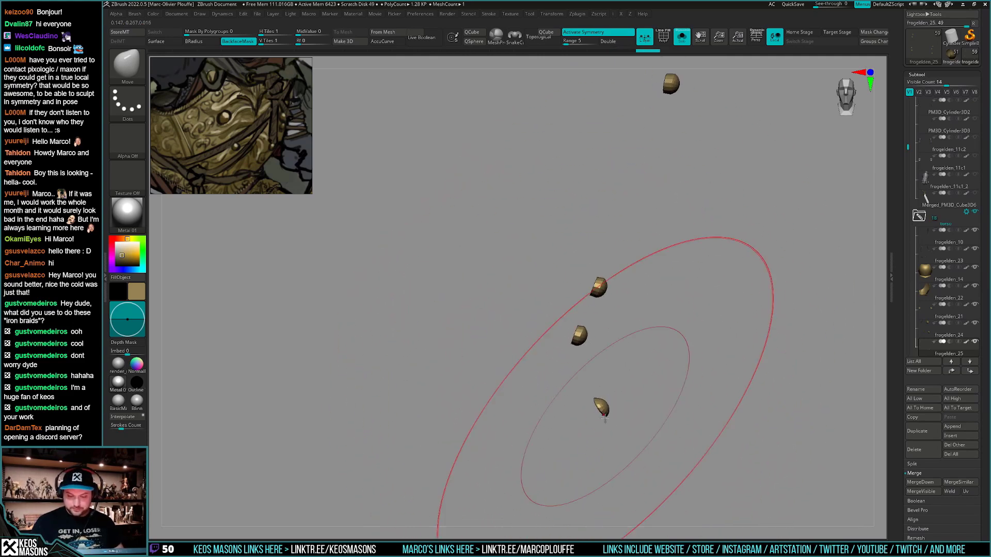
{"action": "left_click_drag", "start_coordinate": [605, 418], "coordinate": [621, 389]}
{"action": "key", "text": "space"}
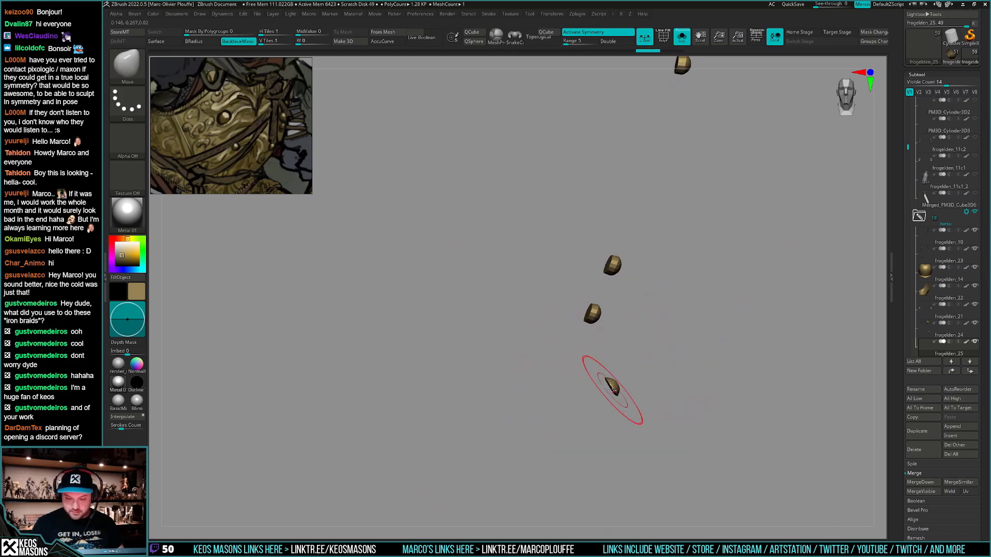
{"action": "right_click_drag", "start_coordinate": [597, 401], "coordinate": [599, 312], "text": "ctrl"}
{"action": "key", "text": "alt+s"}
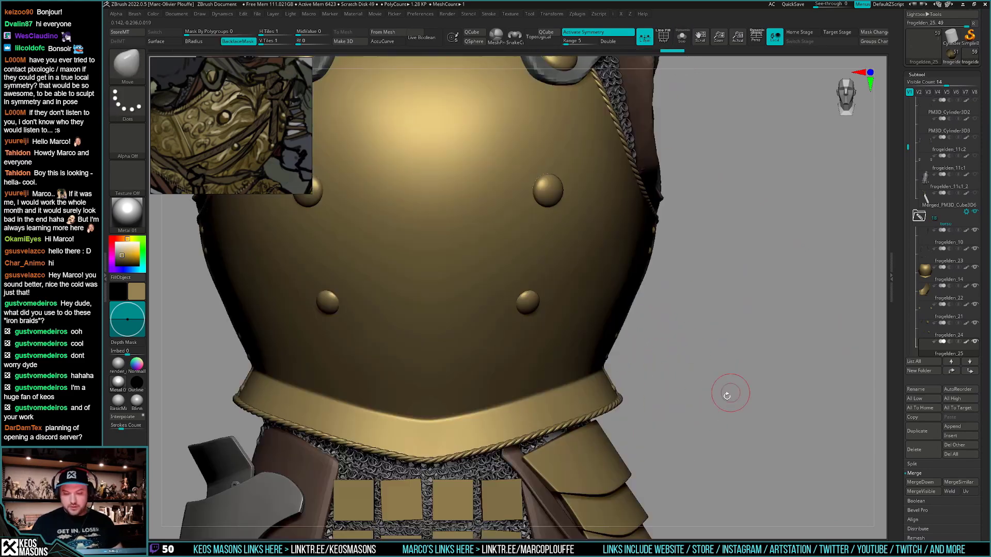
Clear the mask and check the seam studs against the breastplate from the side and the front
{"action": "right_click_drag", "start_coordinate": [729, 393], "coordinate": [677, 433]}
{"action": "right_click_drag", "start_coordinate": [677, 434], "coordinate": [693, 417], "text": "ctrl"}
{"action": "left_click_drag", "start_coordinate": [692, 416], "coordinate": [714, 418]}
{"action": "left_click_drag", "start_coordinate": [707, 453], "coordinate": [704, 452], "text": "ctrl"}
{"action": "key", "text": "shift+f"}
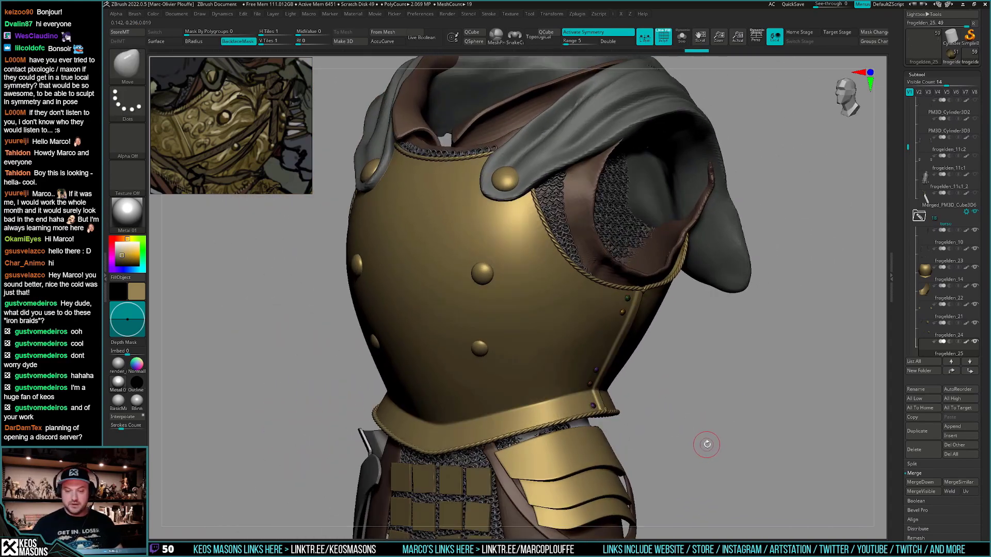
{"action": "key", "text": "shift+f"}
{"action": "mouse_move", "coordinate": [695, 435]}
{"action": "right_mouse_down", "text": "shift"}
{"action": "mouse_move", "coordinate": [706, 433]}
{"action": "mouse_move", "coordinate": [700, 417]}
{"action": "right_mouse_up", "text": "shift"}
{"action": "key", "text": "shift+f"}
{"action": "right_click_drag", "start_coordinate": [608, 331], "coordinate": [584, 384], "text": "ctrl"}
{"action": "key", "text": "shift+f"}
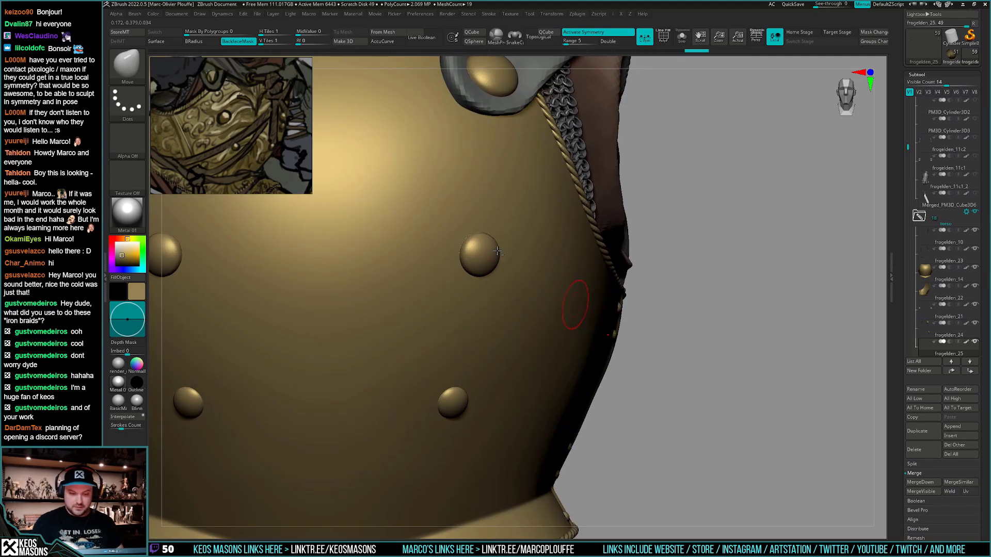
Select and isolate the chest studs frogelden_24, pull their backs inward with the Move brush, and show the armor again
{"action": "left_click", "coordinate": [489, 258], "text": "alt"}
{"action": "key", "text": "alt+s"}
{"action": "right_click_drag", "start_coordinate": [493, 261], "coordinate": [574, 303], "text": "alt"}
{"action": "right_click_drag", "start_coordinate": [574, 302], "coordinate": [583, 302]}
{"action": "key", "text": "space"}
{"action": "left_click_drag", "start_coordinate": [583, 303], "coordinate": [600, 304]}
{"action": "mouse_move", "coordinate": [586, 303]}
{"action": "right_mouse_down"}
{"action": "mouse_move", "coordinate": [553, 288]}
{"action": "mouse_move", "coordinate": [580, 285]}
{"action": "right_mouse_up"}
{"action": "left_click_drag", "start_coordinate": [557, 298], "coordinate": [548, 297]}
{"action": "right_click_drag", "start_coordinate": [537, 412], "coordinate": [516, 438]}
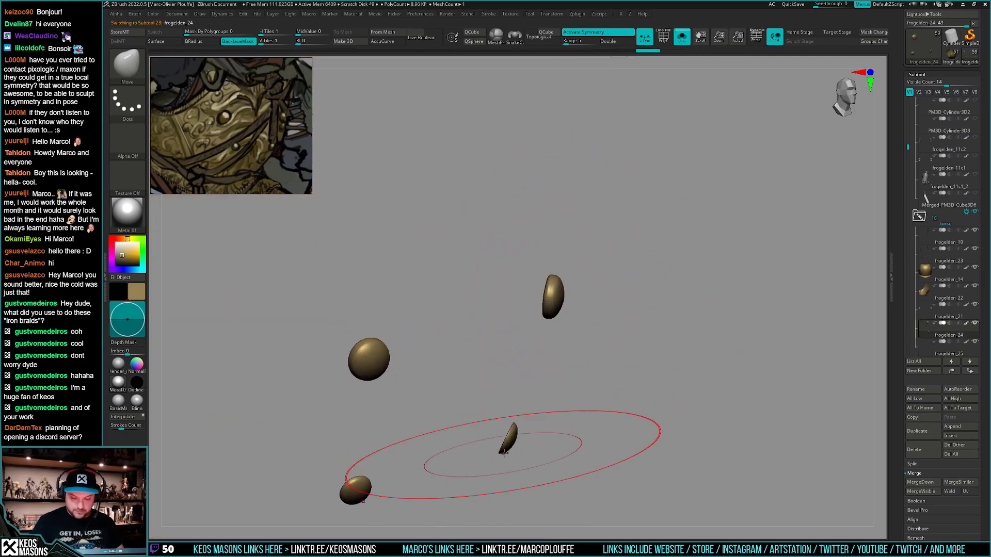
{"action": "left_click_drag", "start_coordinate": [511, 440], "coordinate": [508, 440]}
{"action": "right_click_drag", "start_coordinate": [504, 437], "coordinate": [488, 372], "text": "ctrl"}
{"action": "key", "text": "alt+s"}
Clear any mask on the chest studs and review the whole breastplate from the front
{"action": "right_click_drag", "start_coordinate": [635, 403], "coordinate": [700, 394], "text": "shift"}
{"action": "left_click", "coordinate": [733, 281], "text": "ctrl"}
{"action": "left_click_drag", "start_coordinate": [705, 437], "coordinate": [721, 446], "text": "ctrl"}
{"action": "mouse_move", "coordinate": [724, 439]}
{"action": "right_mouse_down"}
{"action": "mouse_move", "coordinate": [690, 436]}
{"action": "mouse_move", "coordinate": [703, 402]}
{"action": "mouse_move", "coordinate": [699, 411]}
{"action": "right_mouse_up"}
{"action": "key", "text": "shift+f"}
{"action": "key", "text": "shift+f"}
{"action": "mouse_move", "coordinate": [699, 411]}
{"action": "left_mouse_down"}
{"action": "mouse_move", "coordinate": [743, 413]}
{"action": "mouse_move", "coordinate": [697, 416]}
{"action": "left_mouse_up"}
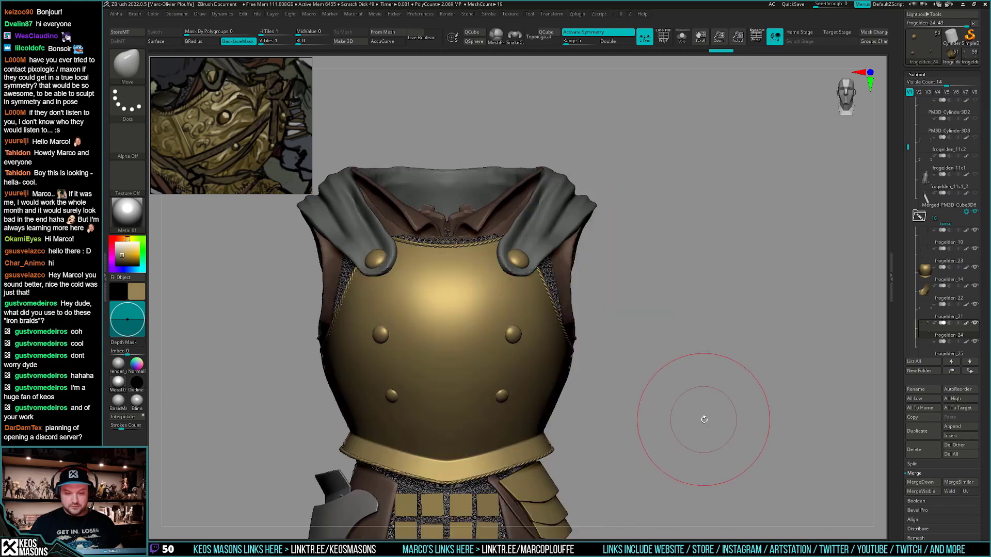
Switch to the ClayBuildup brush and reduce its draw size
{"action": "key", "text": "b"}
{"action": "key", "text": "c"}
{"action": "key", "text": "b"}
{"action": "key", "text": "space"}
{"action": "left_click_drag", "start_coordinate": [648, 276], "coordinate": [639, 275]}
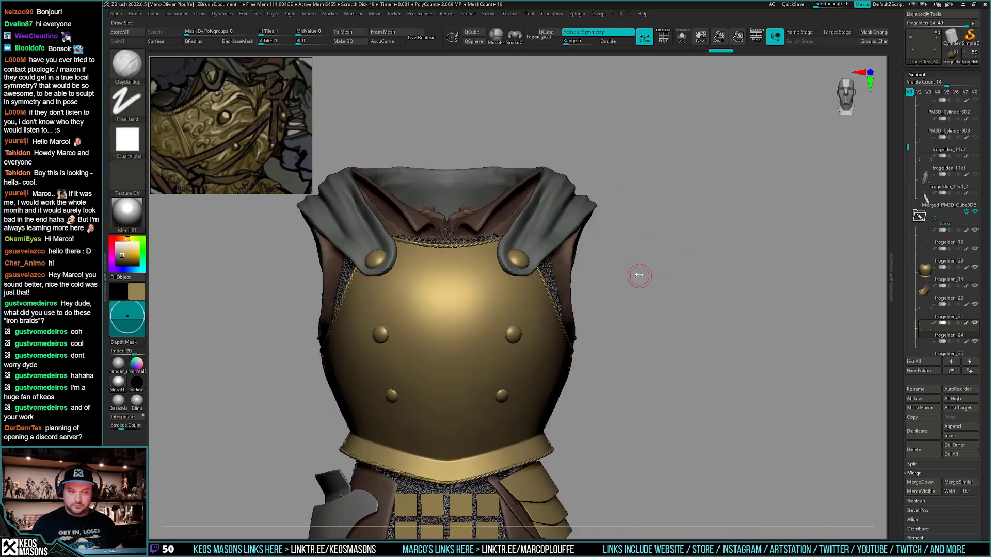
Switch to the posed frog knight tool and frame the full character to examine its overall look
{"action": "left_click", "coordinate": [951, 55]}
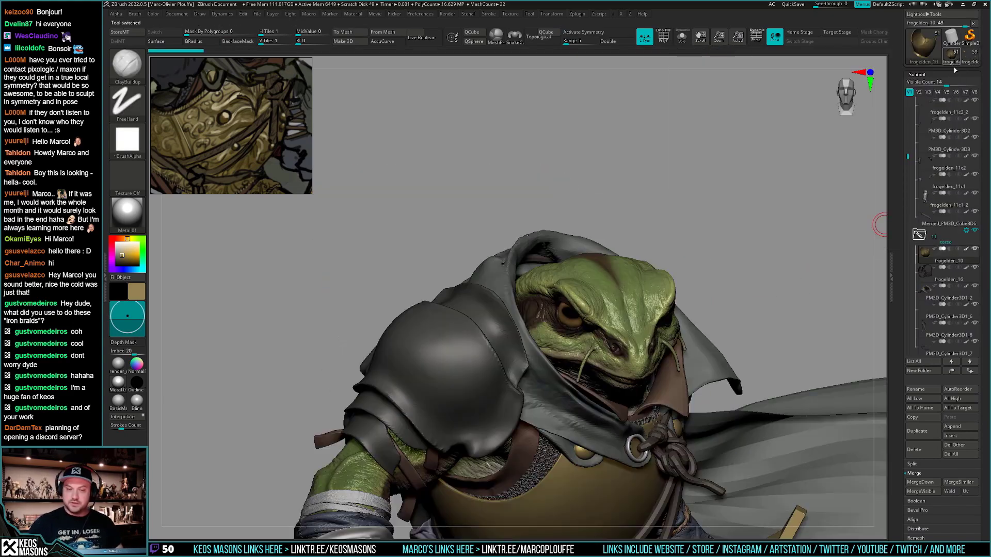
{"action": "mouse_move", "coordinate": [724, 384]}
{"action": "right_mouse_down", "text": "ctrl"}
{"action": "mouse_move", "coordinate": [734, 340]}
{"action": "mouse_move", "coordinate": [631, 163]}
{"action": "right_mouse_up", "text": "ctrl"}
{"action": "right_click_drag", "start_coordinate": [631, 163], "coordinate": [632, 121], "text": "ctrl"}
{"action": "right_click_drag", "start_coordinate": [782, 399], "coordinate": [708, 399], "text": "alt"}
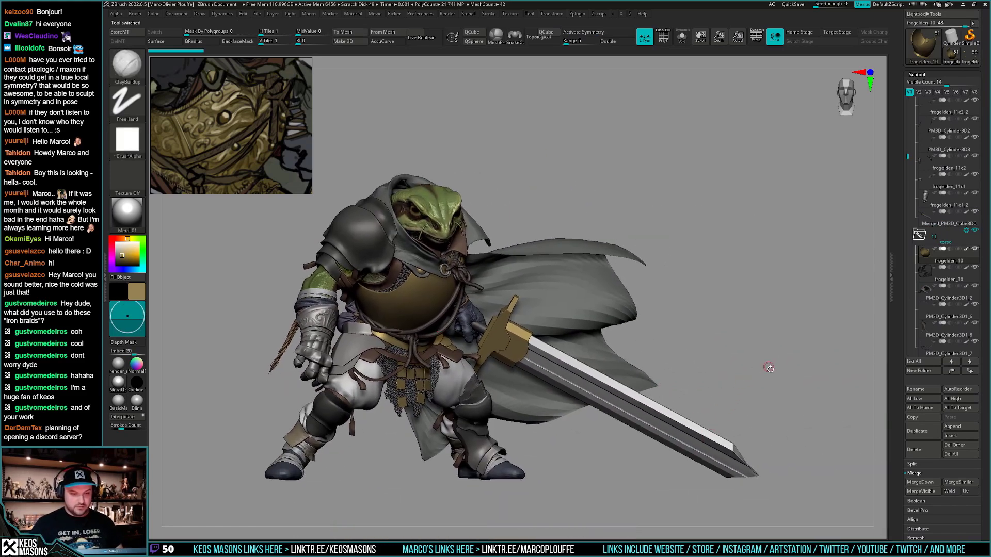
{"action": "left_click_drag", "start_coordinate": [741, 400], "coordinate": [767, 379]}
{"action": "left_click_drag", "start_coordinate": [745, 424], "coordinate": [739, 381], "text": "alt"}
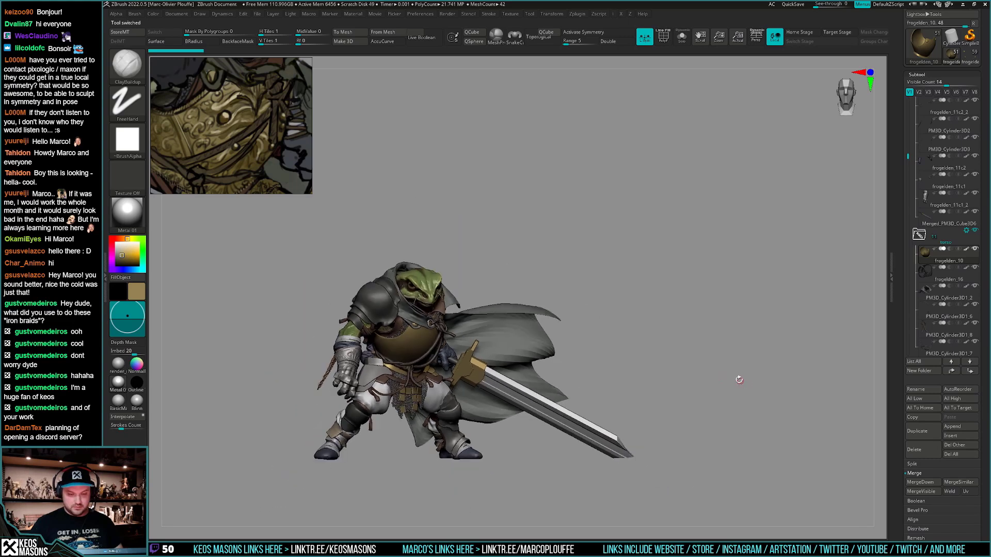
Drop a small snapshot of the whole posed frog knight onto an empty corner of the canvas as reference
{"action": "left_click_drag", "start_coordinate": [669, 416], "coordinate": [808, 271], "text": "alt"}
{"action": "mouse_move", "coordinate": [797, 361]}
{"action": "left_mouse_down", "text": "alt"}
{"action": "mouse_move", "coordinate": [787, 365]}
{"action": "mouse_move", "coordinate": [818, 350]}
{"action": "mouse_move", "coordinate": [547, 362]}
{"action": "mouse_move", "coordinate": [800, 357]}
{"action": "mouse_move", "coordinate": [786, 366]}
{"action": "left_mouse_up", "text": "alt"}
{"action": "key", "text": "shift+s"}
{"action": "left_click_drag", "start_coordinate": [826, 340], "coordinate": [629, 475], "text": "alt"}
{"action": "mouse_move", "coordinate": [697, 425]}
{"action": "left_mouse_down", "text": "alt"}
{"action": "mouse_move", "coordinate": [686, 456]}
{"action": "mouse_move", "coordinate": [690, 420]}
{"action": "mouse_move", "coordinate": [694, 456]}
{"action": "mouse_move", "coordinate": [684, 423]}
{"action": "left_mouse_up", "text": "alt"}
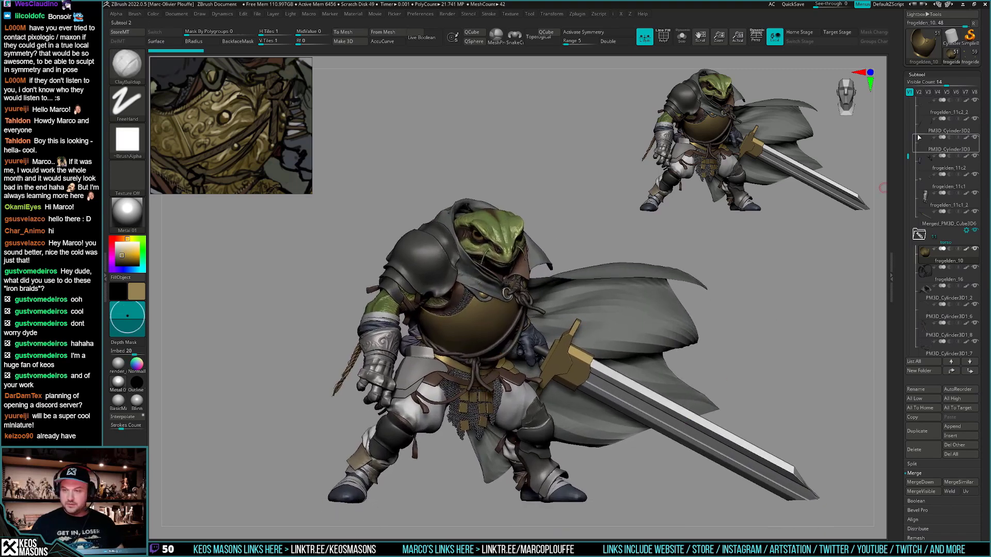
Switch back to the unposed armor tool, frame the torso, and save it over frogelden_17_polish.ztl
{"action": "left_click", "coordinate": [970, 56]}
{"action": "left_click_drag", "start_coordinate": [683, 377], "coordinate": [705, 462], "text": "alt"}
{"action": "mouse_move", "coordinate": [725, 353]}
{"action": "left_mouse_down", "text": "alt"}
{"action": "mouse_move", "coordinate": [729, 396]}
{"action": "mouse_move", "coordinate": [670, 405]}
{"action": "mouse_move", "coordinate": [659, 380]}
{"action": "mouse_move", "coordinate": [681, 406]}
{"action": "mouse_move", "coordinate": [657, 420]}
{"action": "mouse_move", "coordinate": [681, 409]}
{"action": "left_mouse_up", "text": "alt"}
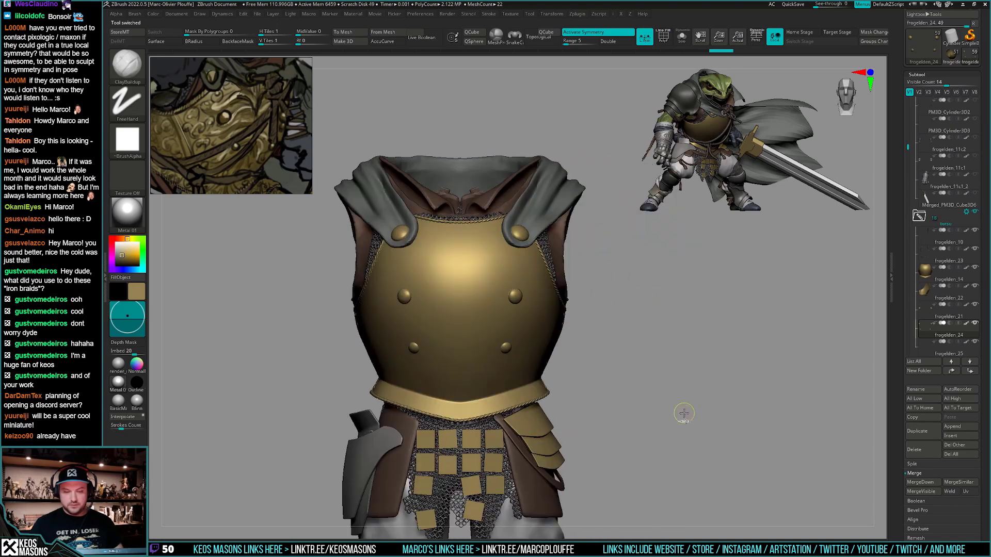
{"action": "key", "text": "ctrl+shift+s"}
{"action": "left_click", "coordinate": [735, 426]}
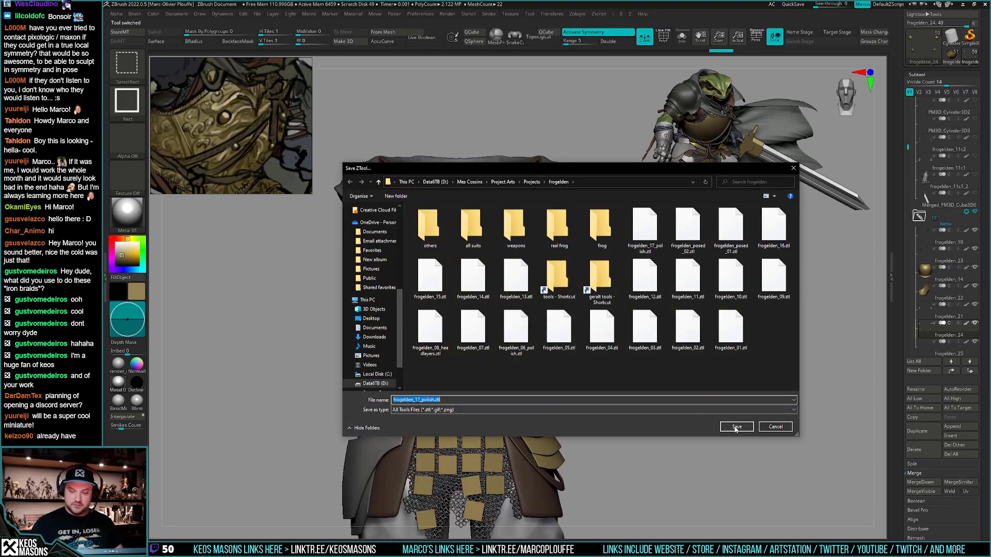
{"action": "left_click", "coordinate": [526, 279]}
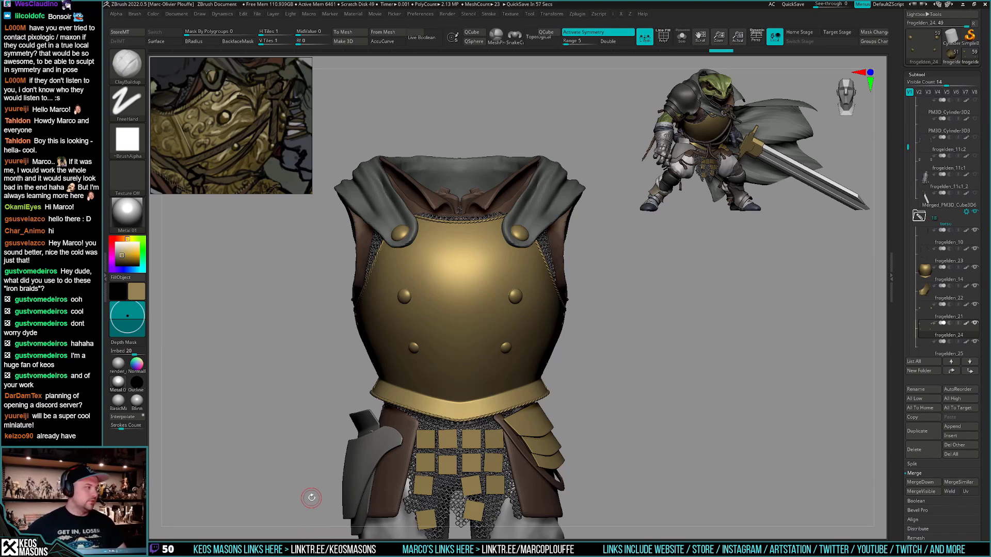
Select the breastplate frogelden_14 at the side seam, check its wireframe, and subdivide it once
{"action": "left_click_drag", "start_coordinate": [719, 365], "coordinate": [747, 343]}
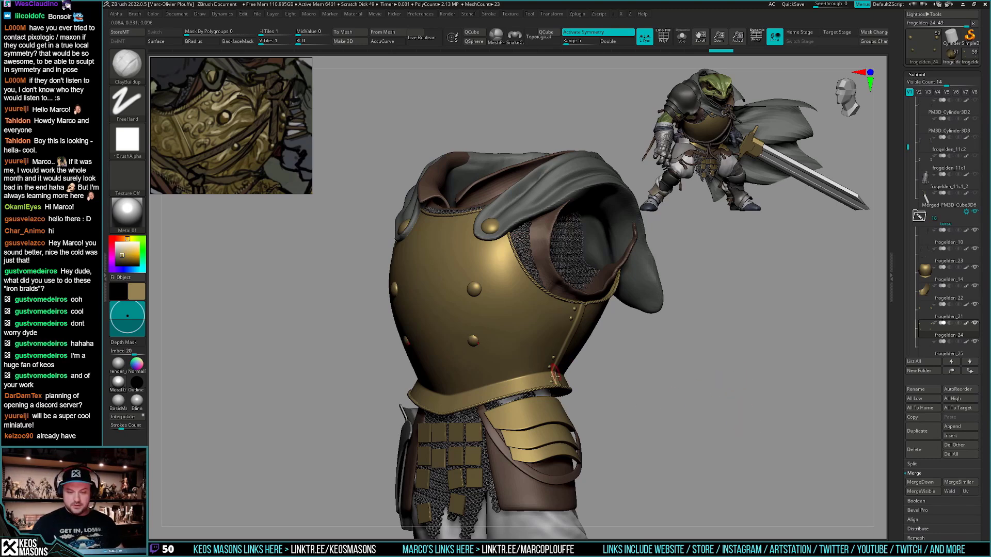
{"action": "right_click_drag", "start_coordinate": [566, 348], "coordinate": [608, 343]}
{"action": "left_click", "coordinate": [651, 316], "text": "alt"}
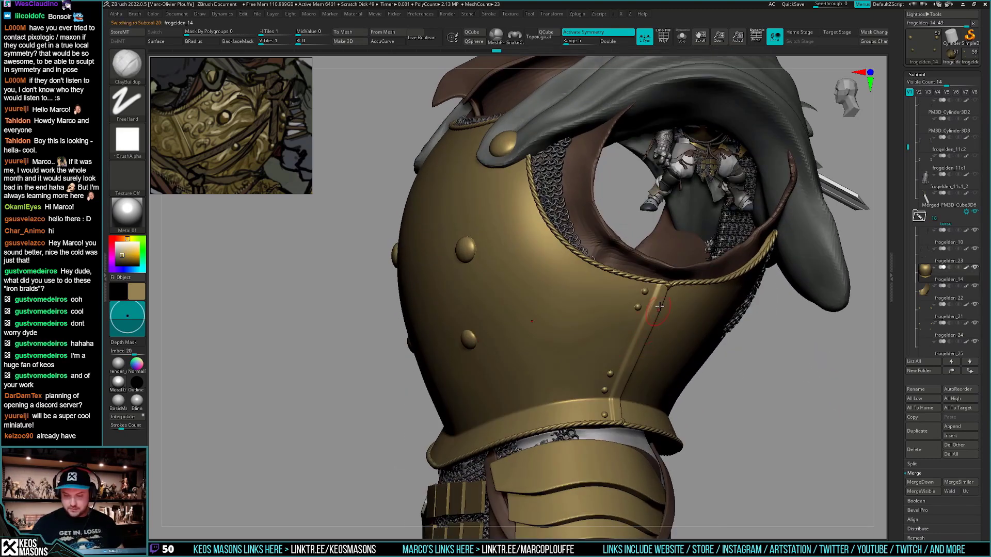
{"action": "right_click_drag", "start_coordinate": [659, 306], "coordinate": [640, 330], "text": "ctrl"}
{"action": "key", "text": "shift+f"}
{"action": "right_click_drag", "start_coordinate": [639, 330], "coordinate": [685, 398]}
{"action": "key", "text": "shift+f"}
{"action": "left_click_drag", "start_coordinate": [900, 437], "coordinate": [899, 128]}
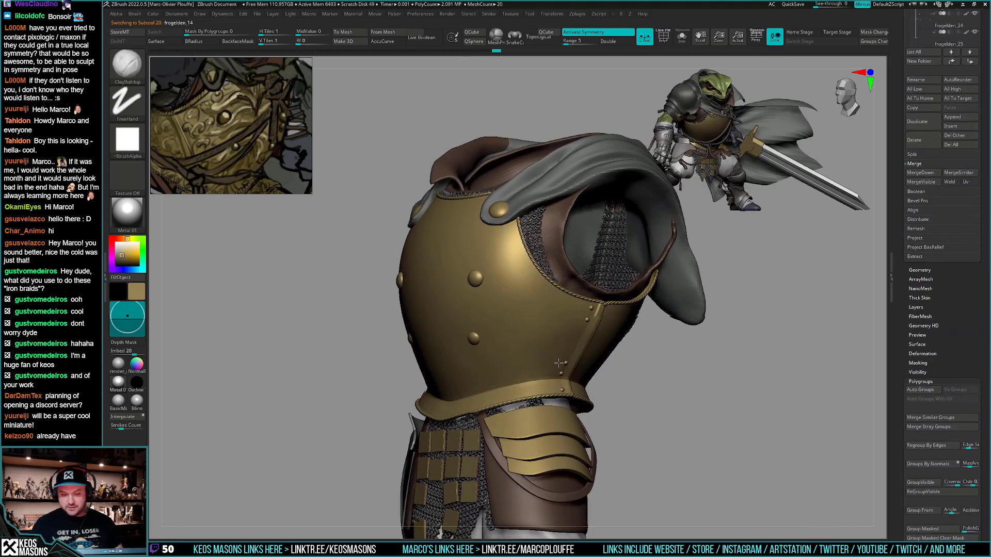
{"action": "mouse_move", "coordinate": [563, 338]}
{"action": "right_mouse_down", "text": "ctrl"}
{"action": "mouse_move", "coordinate": [609, 458]}
{"action": "mouse_move", "coordinate": [592, 384]}
{"action": "mouse_move", "coordinate": [634, 412]}
{"action": "mouse_move", "coordinate": [567, 340]}
{"action": "right_mouse_up", "text": "ctrl"}
{"action": "key", "text": "shift+f"}
{"action": "key", "text": "shift+f"}
{"action": "key", "text": "ctrl+d"}
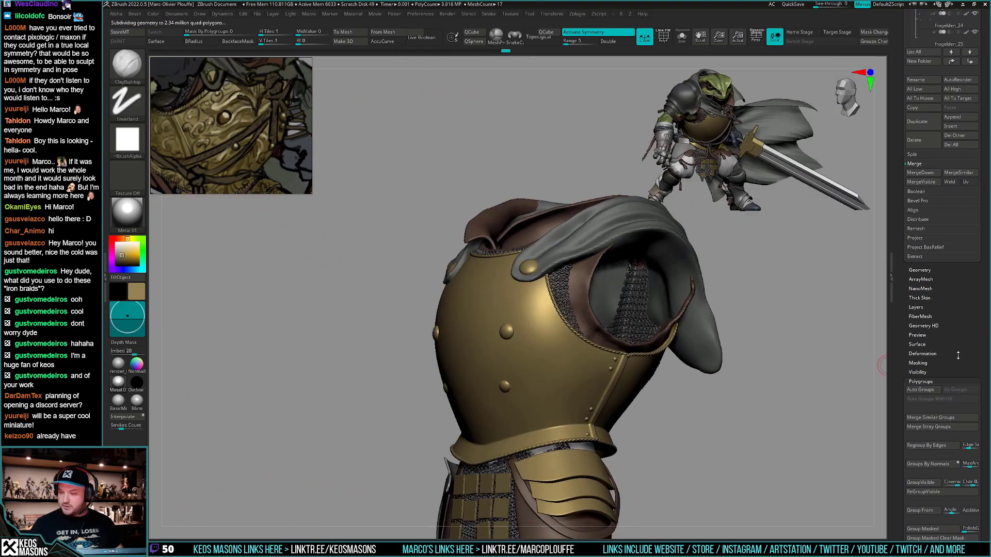
Add a new sculpt layer to the breastplate and switch to the Standard brush
{"action": "scroll", "coordinate": [957, 355], "scroll_direction": "up", "scroll_amount": 3}
{"action": "left_click", "coordinate": [916, 376]}
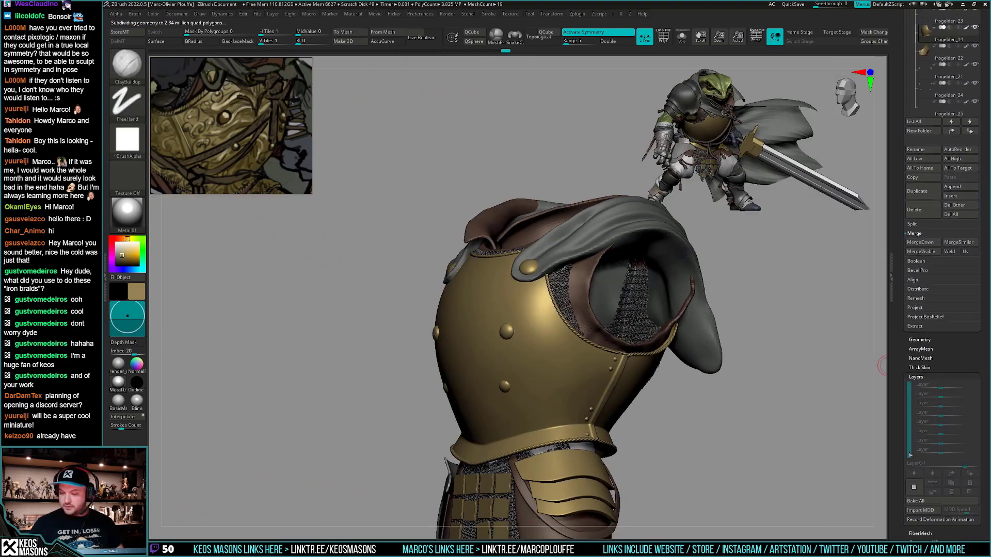
{"action": "left_click", "coordinate": [914, 486]}
{"action": "left_click_drag", "start_coordinate": [689, 457], "coordinate": [682, 433]}
{"action": "right_click_drag", "start_coordinate": [683, 433], "coordinate": [687, 454], "text": "ctrl"}
{"action": "key", "text": "b"}
{"action": "left_click", "coordinate": [675, 322]}
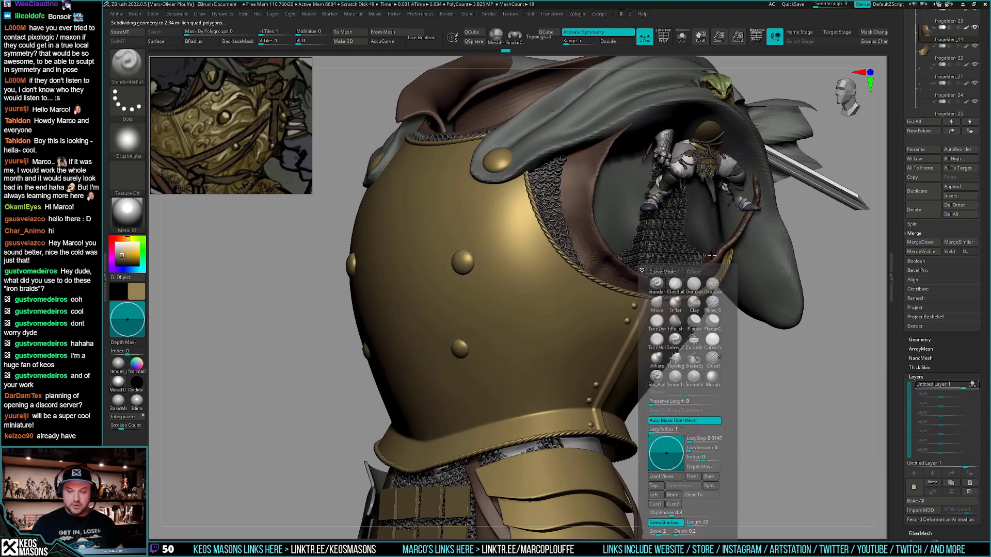
Try a long vertical ridge on the breastplate from the armhole rope down to the waist flange, then undo it
{"action": "right_click_drag", "start_coordinate": [615, 272], "coordinate": [564, 308], "text": "ctrl"}
{"action": "key", "text": "space"}
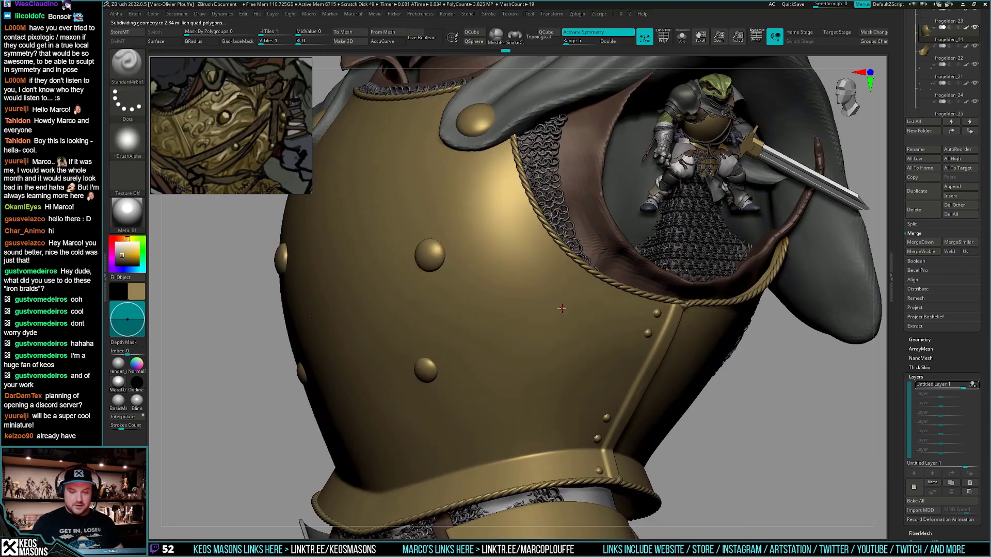
{"action": "key", "text": "space"}
{"action": "left_click_drag", "start_coordinate": [570, 272], "coordinate": [514, 484]}
{"action": "key", "text": "ctrl+z"}
{"action": "key", "text": "space"}
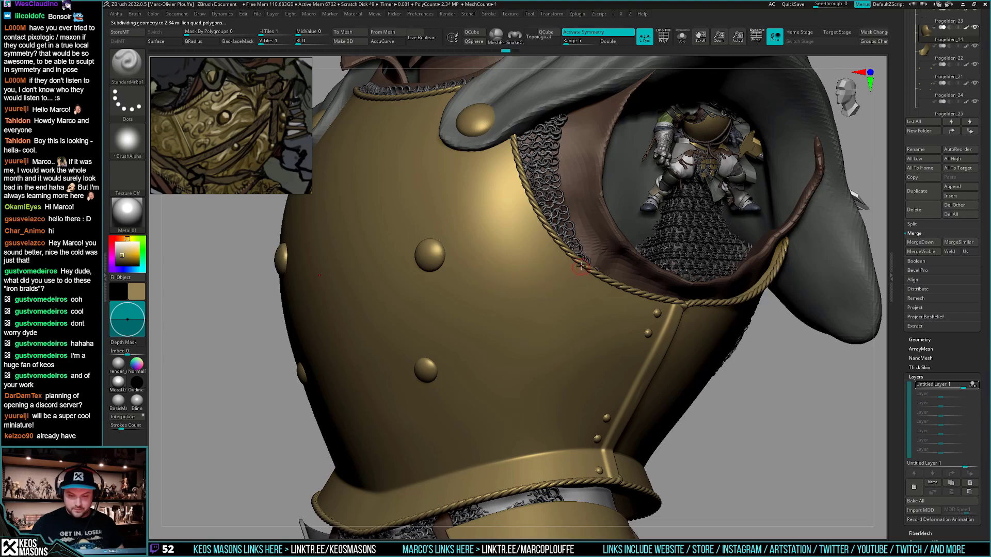
{"action": "left_click_drag", "start_coordinate": [578, 271], "coordinate": [506, 485]}
{"action": "mouse_move", "coordinate": [521, 464]}
{"action": "right_mouse_down", "text": "ctrl"}
{"action": "mouse_move", "coordinate": [521, 413]}
{"action": "mouse_move", "coordinate": [652, 386]}
{"action": "mouse_move", "coordinate": [763, 400]}
{"action": "right_mouse_up", "text": "ctrl"}
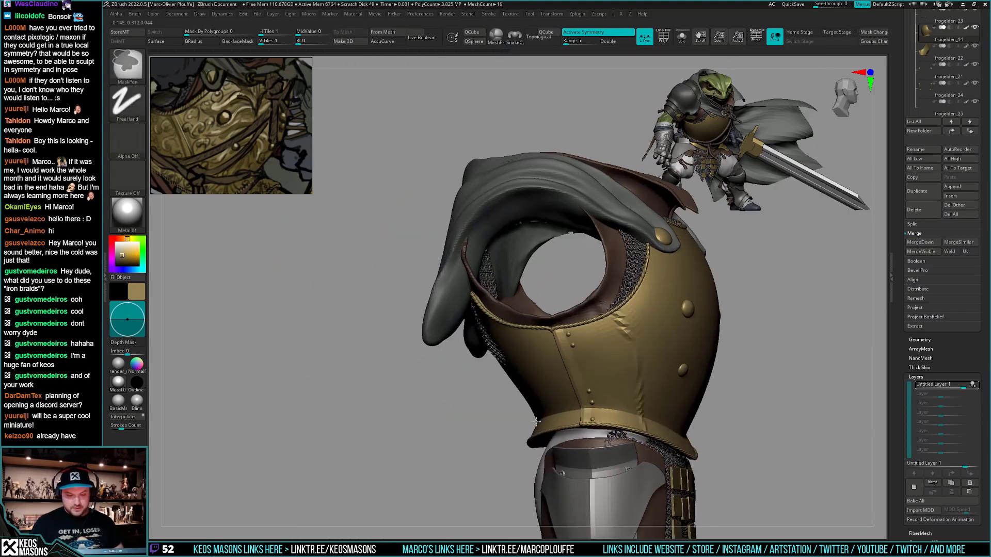
{"action": "key", "text": "ctrl+z"}
{"action": "mouse_move", "coordinate": [537, 422]}
{"action": "right_mouse_down", "text": "ctrl"}
{"action": "mouse_move", "coordinate": [669, 408]}
{"action": "mouse_move", "coordinate": [602, 413]}
{"action": "mouse_move", "coordinate": [602, 380]}
{"action": "mouse_move", "coordinate": [579, 357]}
{"action": "right_mouse_up", "text": "ctrl"}
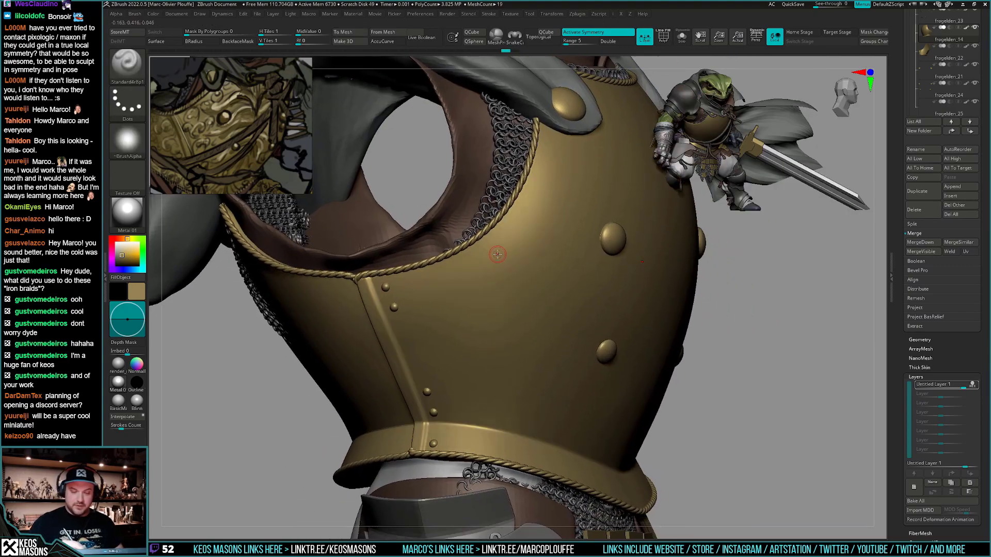
Enable LazyMouse with a LazyRadius of 23 for the brush and test a vertical stroke on the breastplate's side
{"action": "key", "text": "space"}
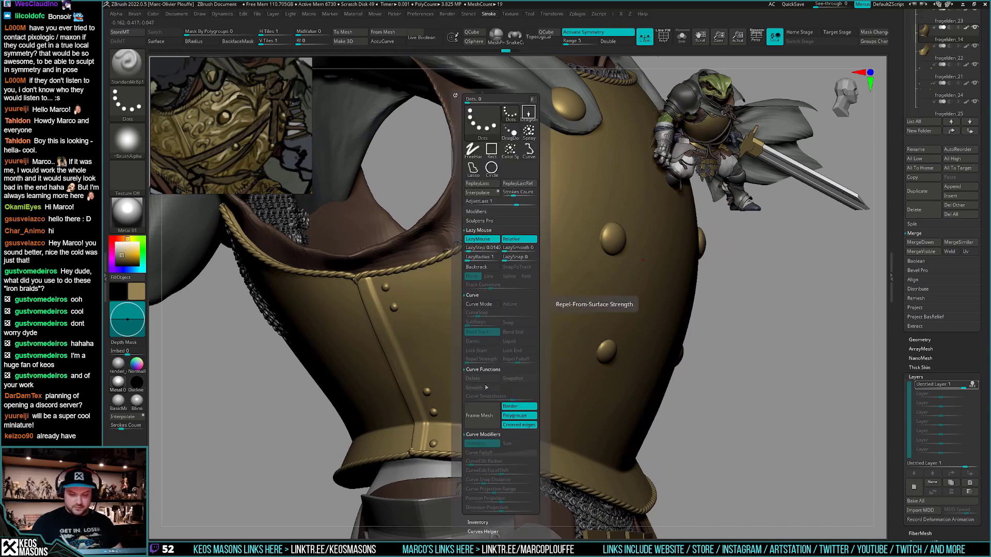
{"action": "key", "text": "F3"}
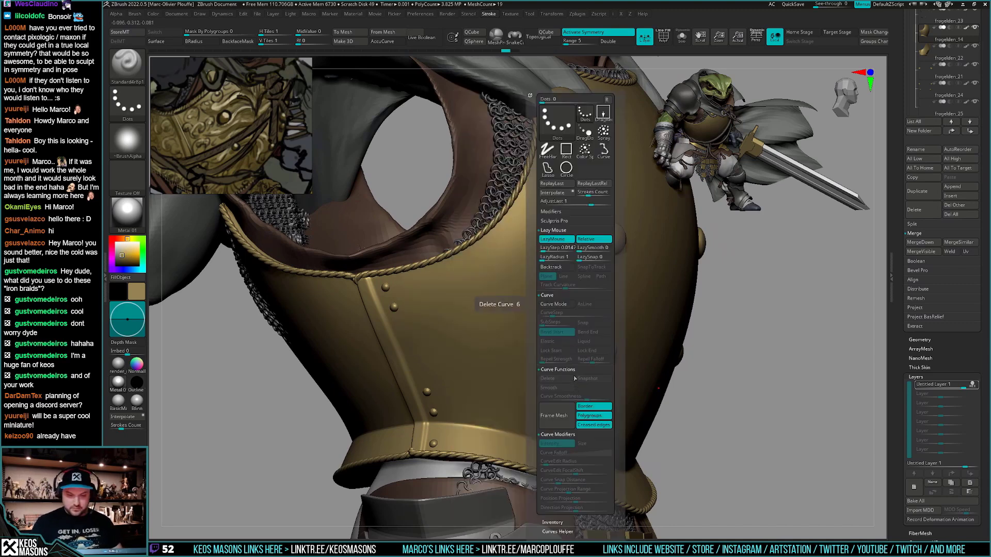
{"action": "left_click", "coordinate": [557, 239]}
{"action": "left_click", "coordinate": [547, 295], "text": "shift"}
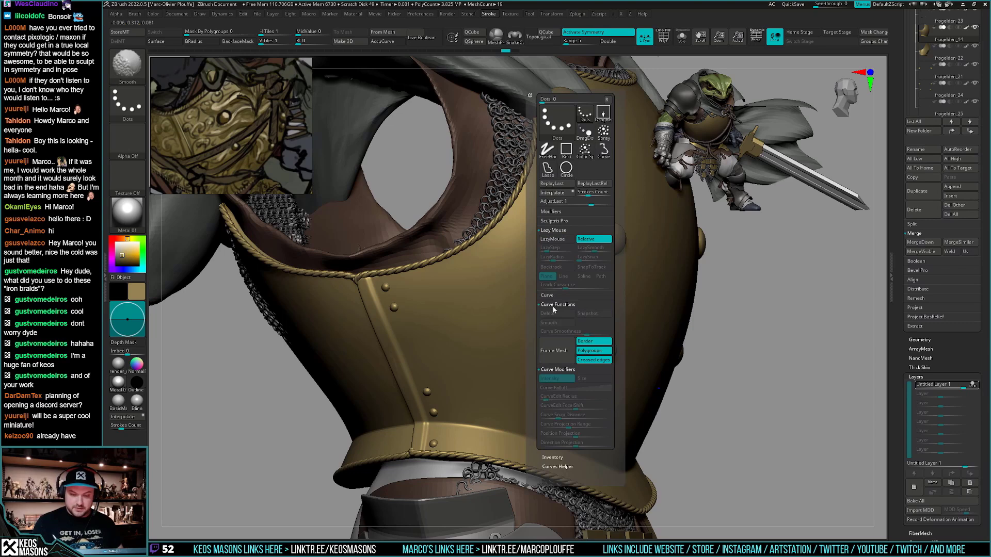
{"action": "left_click", "coordinate": [554, 307], "text": "shift"}
{"action": "left_click", "coordinate": [556, 314], "text": "shift"}
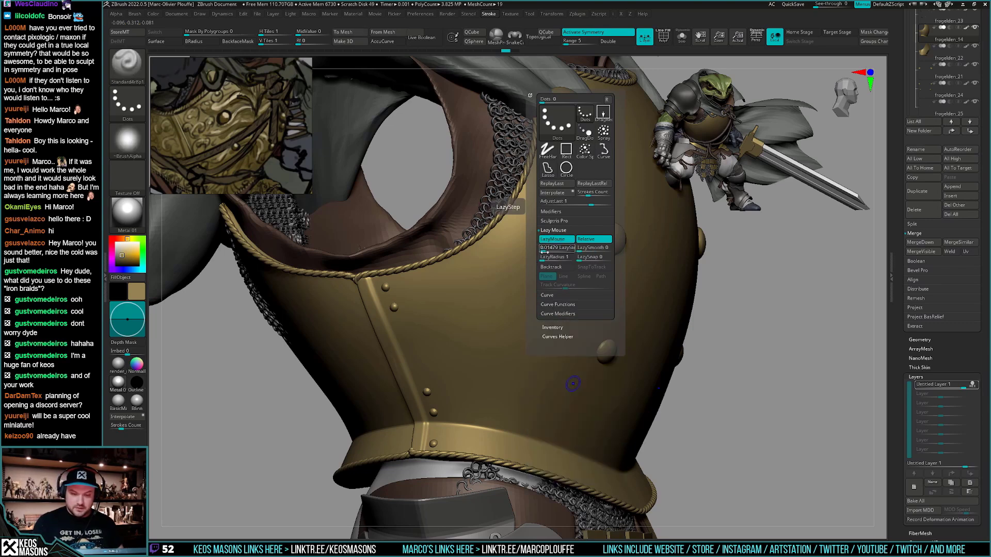
{"action": "mouse_move", "coordinate": [487, 231]}
{"action": "left_mouse_down"}
{"action": "mouse_move", "coordinate": [505, 292]}
{"action": "mouse_move", "coordinate": [506, 476]}
{"action": "left_mouse_up"}
{"action": "left_click_drag", "start_coordinate": [720, 418], "coordinate": [656, 360]}
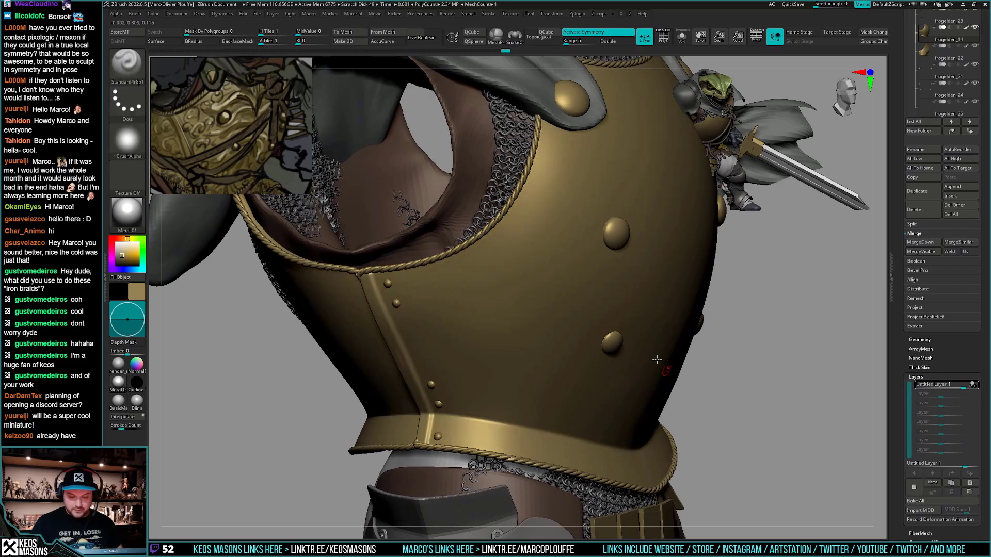
Isolate the front rope trim frogelden_23 and the back rope trim frogelden_10 in turn and subdivide each once
{"action": "left_click", "coordinate": [509, 202], "text": "alt"}
{"action": "key", "text": "shift+s"}
{"action": "key", "text": "g"}
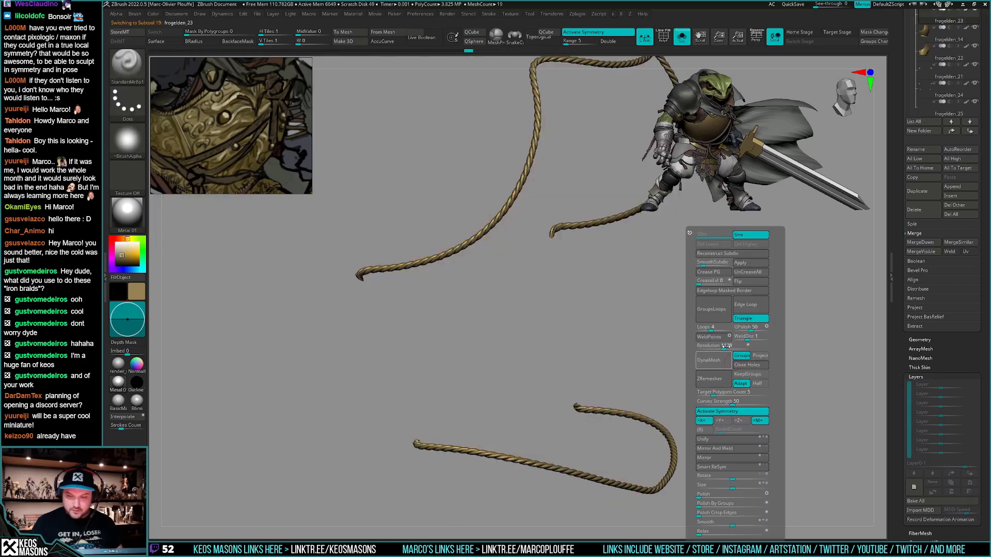
{"action": "key", "text": "shift+s"}
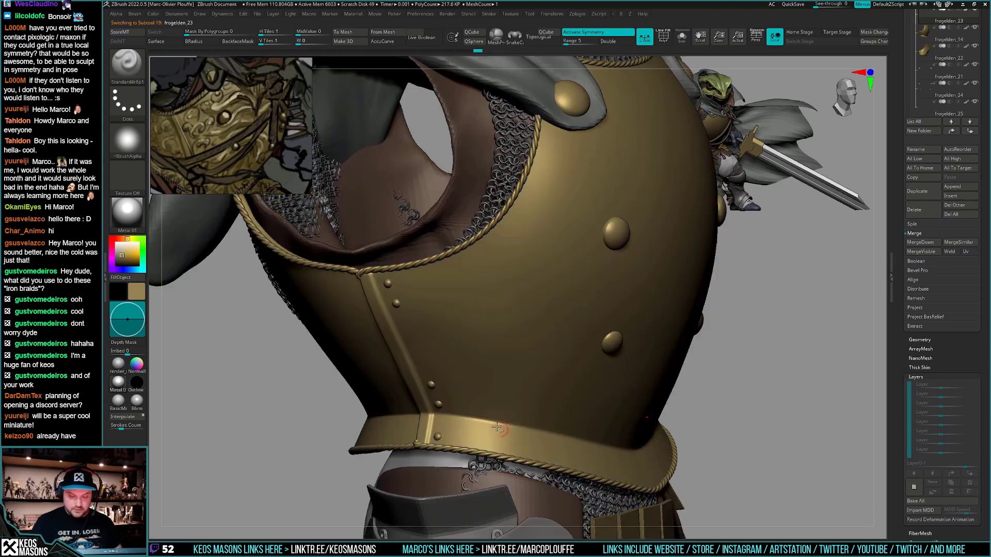
{"action": "key", "text": "shift+s"}
{"action": "key", "text": "g"}
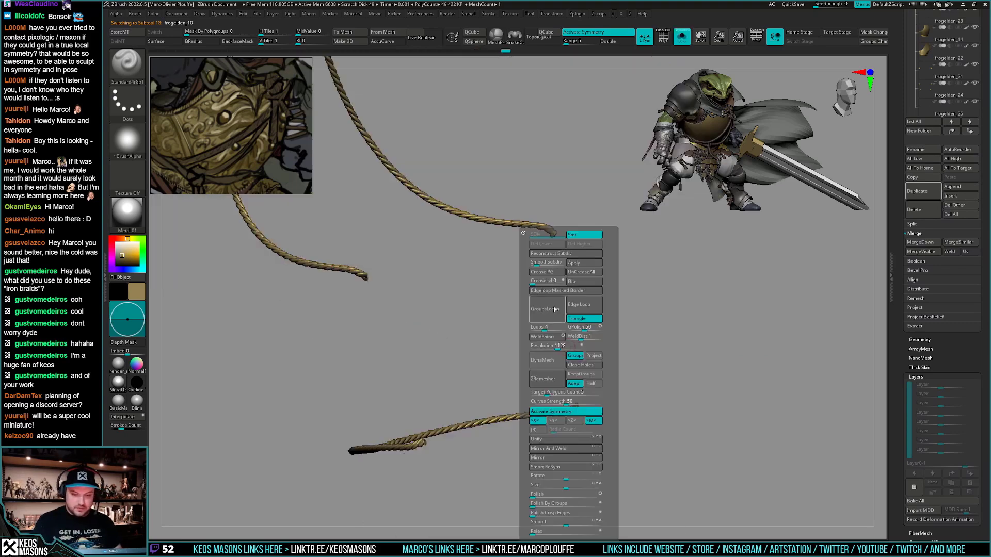
{"action": "key", "text": "ctrl+d"}
{"action": "key", "text": "shift+s"}
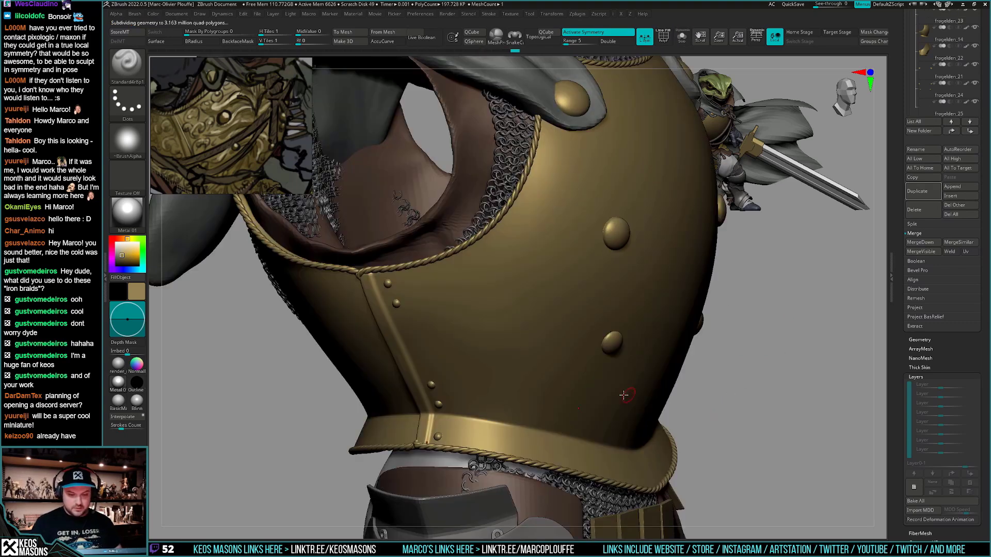
Try a smoother vertical ridge on the breastplate frogelden_14 from armhole to waist flange, then undo it
{"action": "left_click", "coordinate": [490, 233], "text": "alt"}
{"action": "left_click_drag", "start_coordinate": [507, 295], "coordinate": [518, 440]}
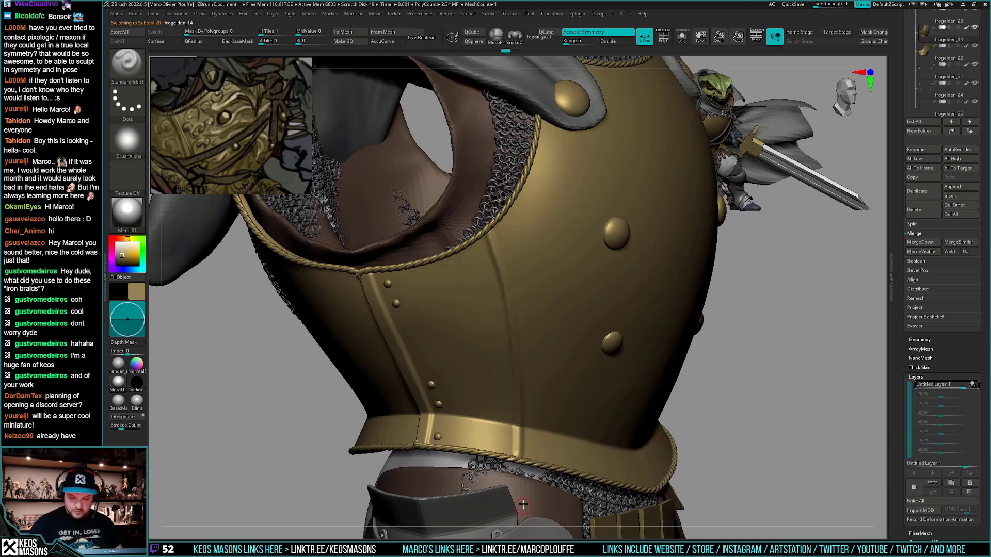
{"action": "mouse_move", "coordinate": [584, 448]}
{"action": "right_mouse_down", "text": "ctrl"}
{"action": "mouse_move", "coordinate": [680, 408]}
{"action": "mouse_move", "coordinate": [648, 409]}
{"action": "right_mouse_up", "text": "ctrl"}
{"action": "key", "text": "ctrl+z"}
Set the brush's alpha to Alpha 48 and test another vertical ridge from the armhole to the waist flange
{"action": "key", "text": "shift+a"}
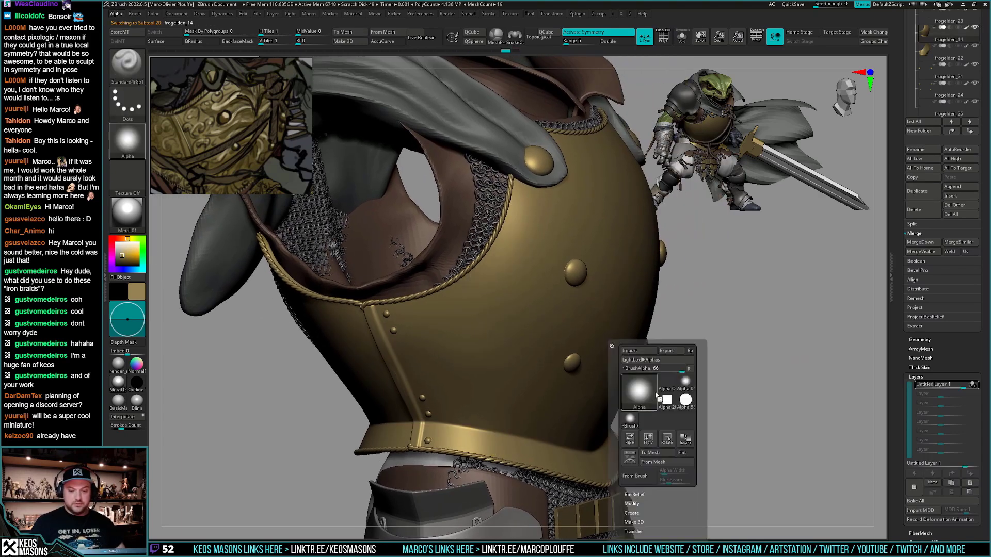
{"action": "left_click", "coordinate": [676, 358]}
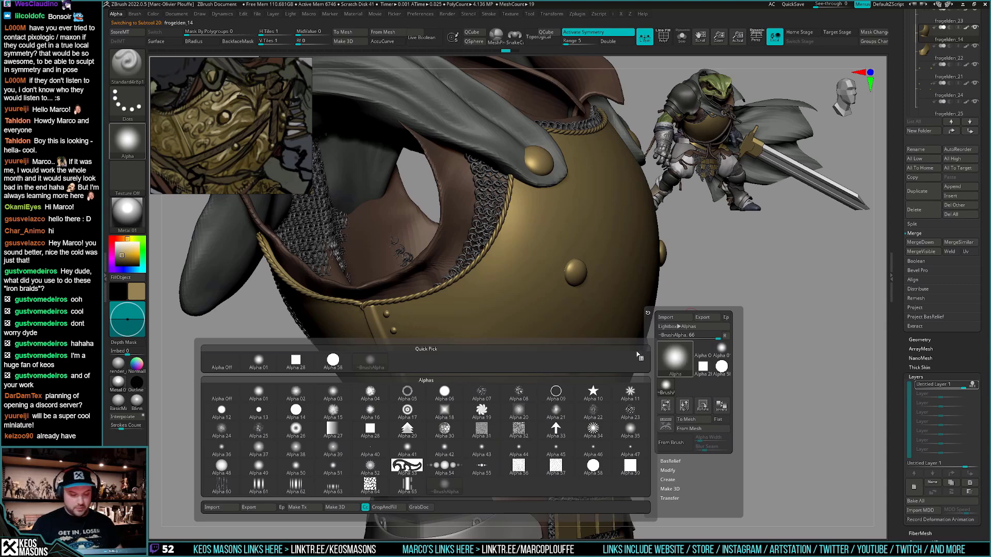
{"action": "left_click", "coordinate": [234, 471]}
{"action": "right_click_drag", "start_coordinate": [473, 326], "coordinate": [467, 356], "text": "ctrl"}
{"action": "key", "text": "space"}
{"action": "mouse_move", "coordinate": [474, 249]}
{"action": "left_mouse_down"}
{"action": "mouse_move", "coordinate": [499, 368]}
{"action": "mouse_move", "coordinate": [499, 498]}
{"action": "left_mouse_up"}
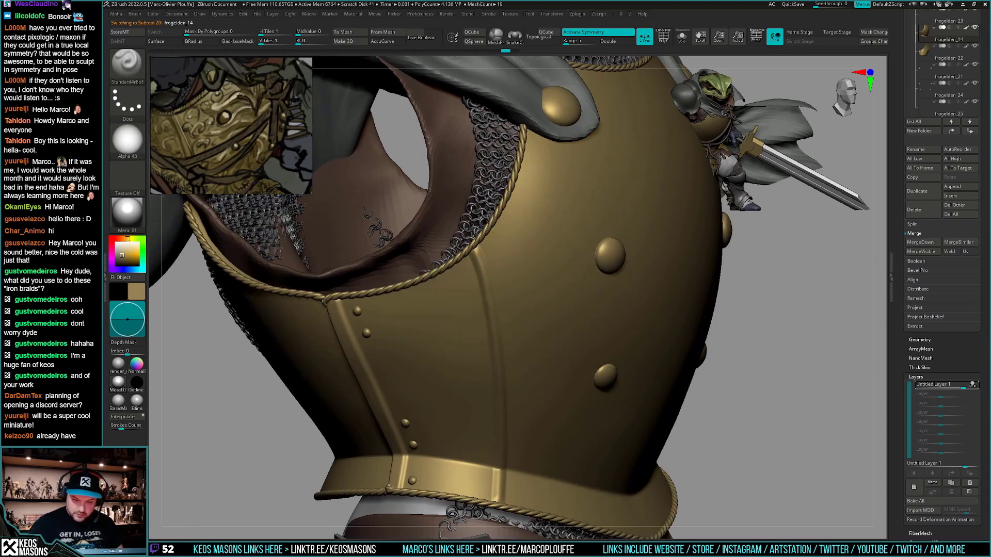
{"action": "mouse_move", "coordinate": [774, 479]}
{"action": "right_mouse_down", "text": "ctrl"}
{"action": "mouse_move", "coordinate": [779, 423]}
{"action": "mouse_move", "coordinate": [665, 412]}
{"action": "mouse_move", "coordinate": [607, 383]}
{"action": "mouse_move", "coordinate": [559, 377]}
{"action": "mouse_move", "coordinate": [580, 386]}
{"action": "right_mouse_up", "text": "ctrl"}
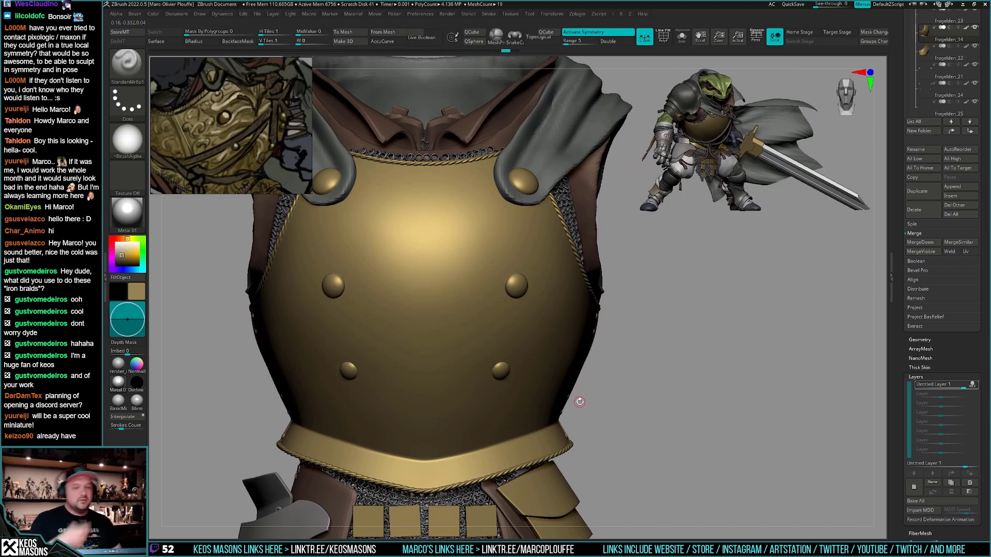
Sculpt a thin raised line down the breastplate's side, running parallel to the seam between its edge and the rivets
{"action": "right_click_drag", "start_coordinate": [744, 376], "coordinate": [542, 316]}
{"action": "right_click", "coordinate": [531, 310]}
{"action": "right_click_drag", "start_coordinate": [635, 268], "coordinate": [631, 351]}
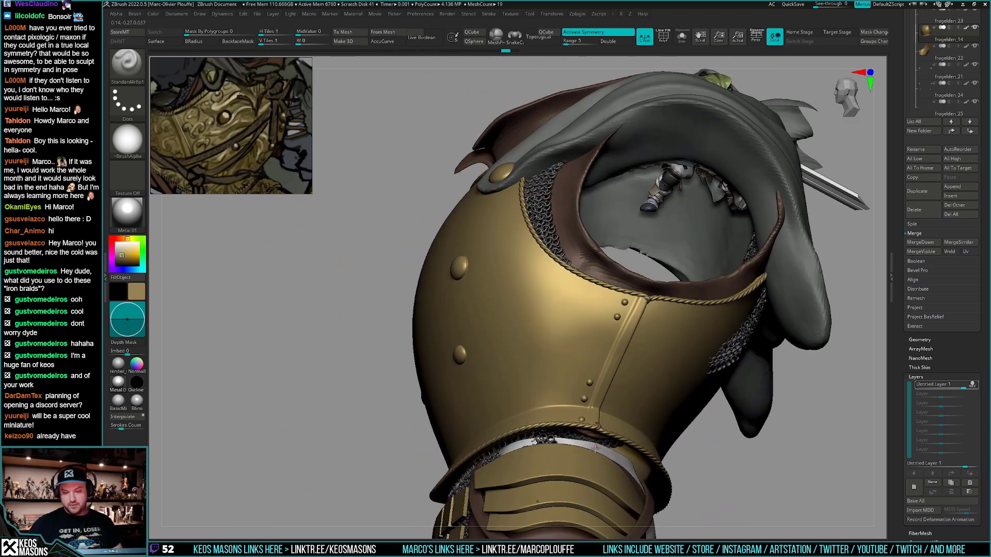
{"action": "right_click", "coordinate": [618, 403]}
{"action": "mouse_move", "coordinate": [617, 403]}
{"action": "right_mouse_down"}
{"action": "mouse_move", "coordinate": [619, 360]}
{"action": "mouse_move", "coordinate": [630, 398]}
{"action": "mouse_move", "coordinate": [618, 356]}
{"action": "right_mouse_up"}
{"action": "left_click_drag", "start_coordinate": [617, 335], "coordinate": [602, 385], "text": "alt"}
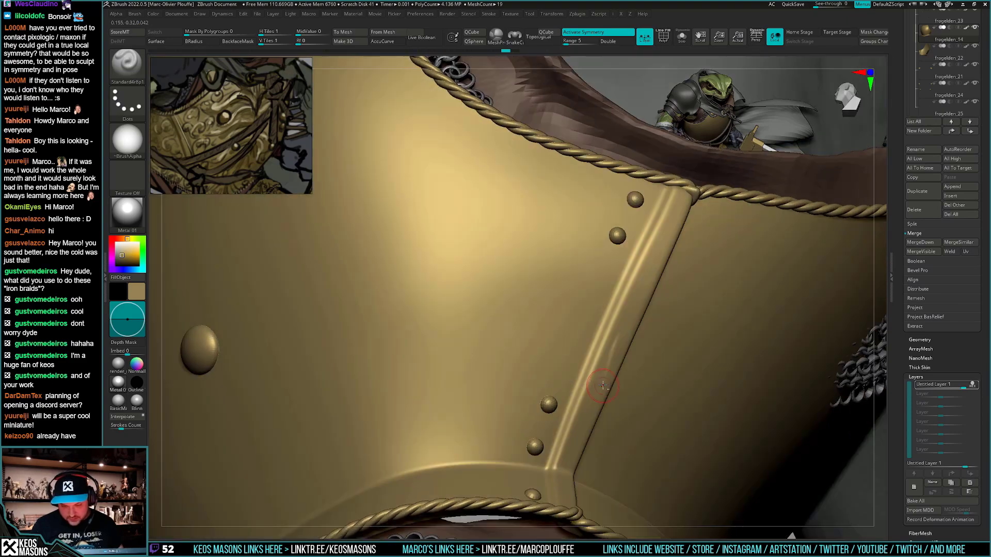
{"action": "right_click_drag", "start_coordinate": [608, 404], "coordinate": [560, 426], "text": "ctrl"}
Isolate the breastplate, restore the deleted sculpt layer, and invert it to turn the raised seam line into a groove
{"action": "key", "text": "alt+s"}
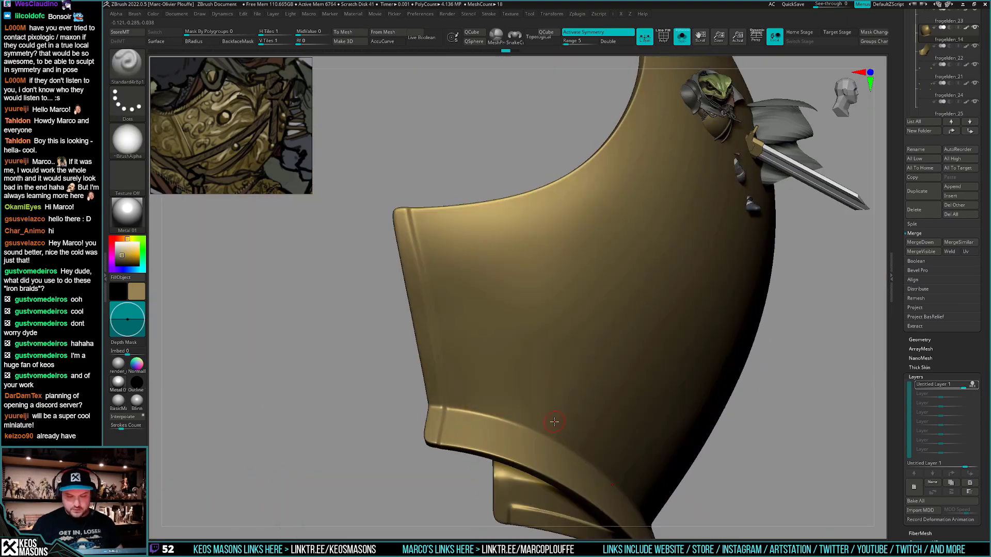
{"action": "left_click", "coordinate": [969, 483]}
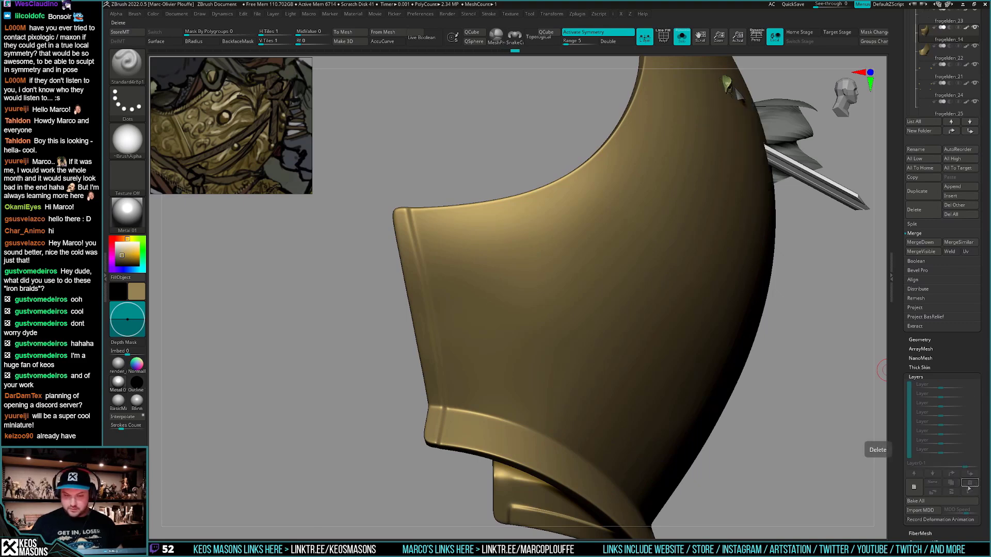
{"action": "key", "text": "ctrl+z"}
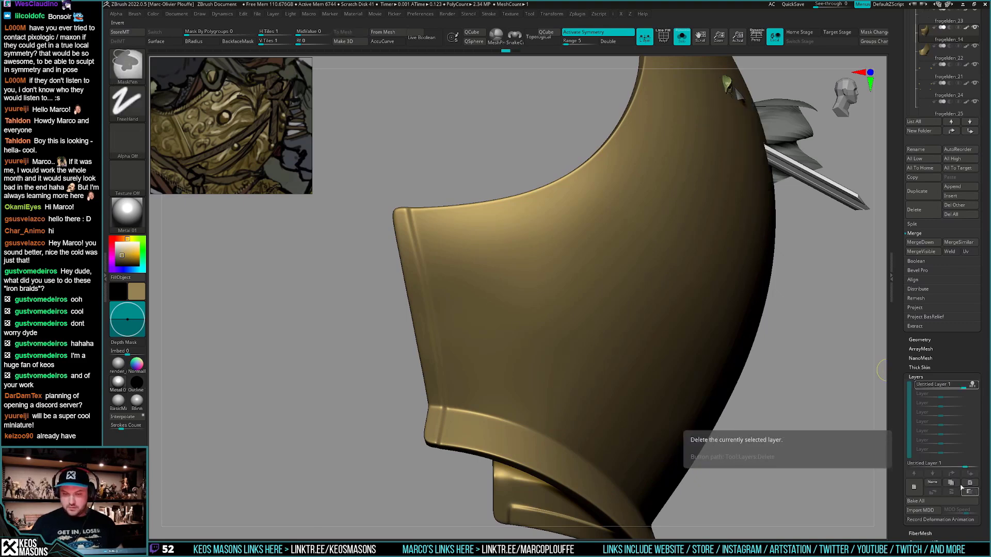
{"action": "mouse_move", "coordinate": [686, 431]}
{"action": "right_mouse_down"}
{"action": "mouse_move", "coordinate": [588, 413]}
{"action": "mouse_move", "coordinate": [593, 405]}
{"action": "right_mouse_up"}
Flatten the strip between the side groove and the breastplate's edge with the hPolish brush
{"action": "key", "text": "x"}
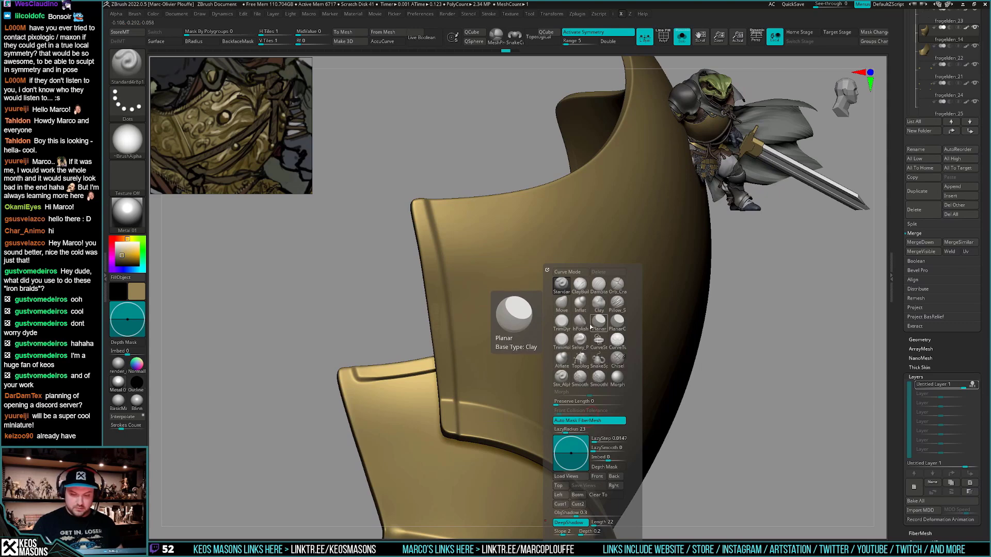
{"action": "left_click", "coordinate": [582, 324]}
{"action": "right_click_drag", "start_coordinate": [434, 303], "coordinate": [438, 325], "text": "ctrl"}
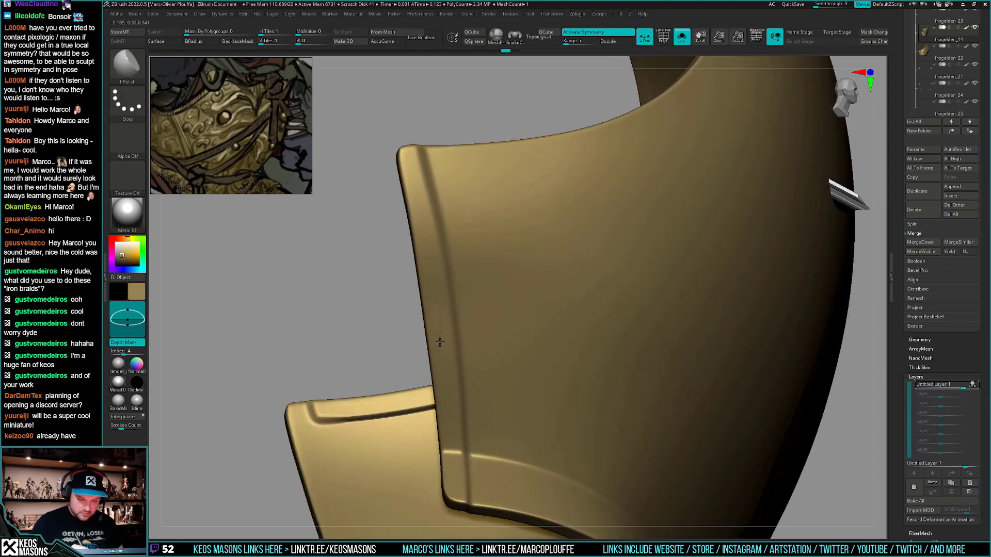
{"action": "right_click_drag", "start_coordinate": [433, 265], "coordinate": [448, 248], "text": "ctrl"}
Show the whole character again, bake the groove layer into the breastplate and add a new sculpt layer
{"action": "mouse_move", "coordinate": [743, 416]}
{"action": "right_mouse_down"}
{"action": "mouse_move", "coordinate": [677, 411]}
{"action": "mouse_move", "coordinate": [712, 403]}
{"action": "mouse_move", "coordinate": [706, 394]}
{"action": "mouse_move", "coordinate": [656, 409]}
{"action": "mouse_move", "coordinate": [657, 423]}
{"action": "mouse_move", "coordinate": [656, 390]}
{"action": "right_mouse_up"}
{"action": "key", "text": "alt+s"}
{"action": "right_click", "coordinate": [657, 424]}
{"action": "key", "text": "b"}
{"action": "left_click", "coordinate": [620, 303]}
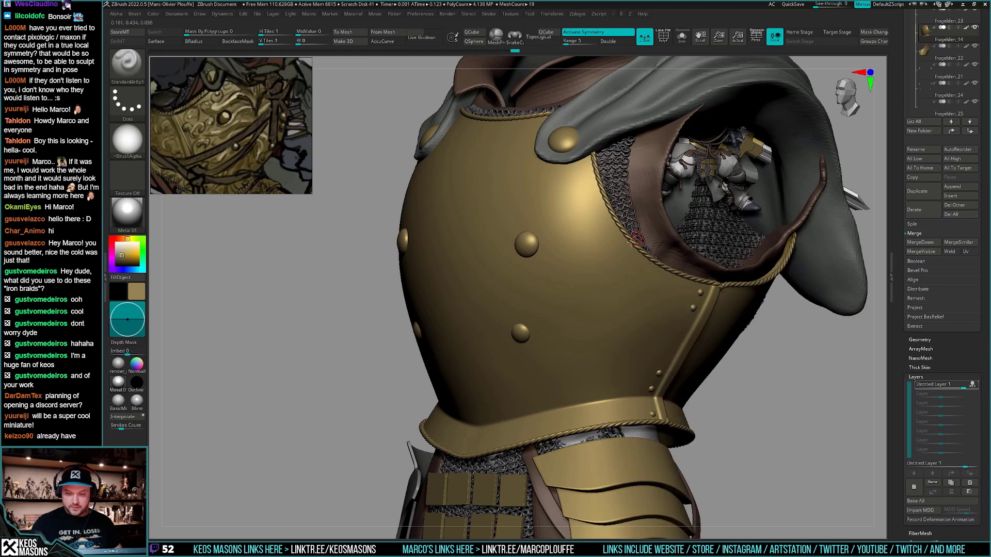
{"action": "key", "text": "space"}
{"action": "left_click", "coordinate": [635, 246]}
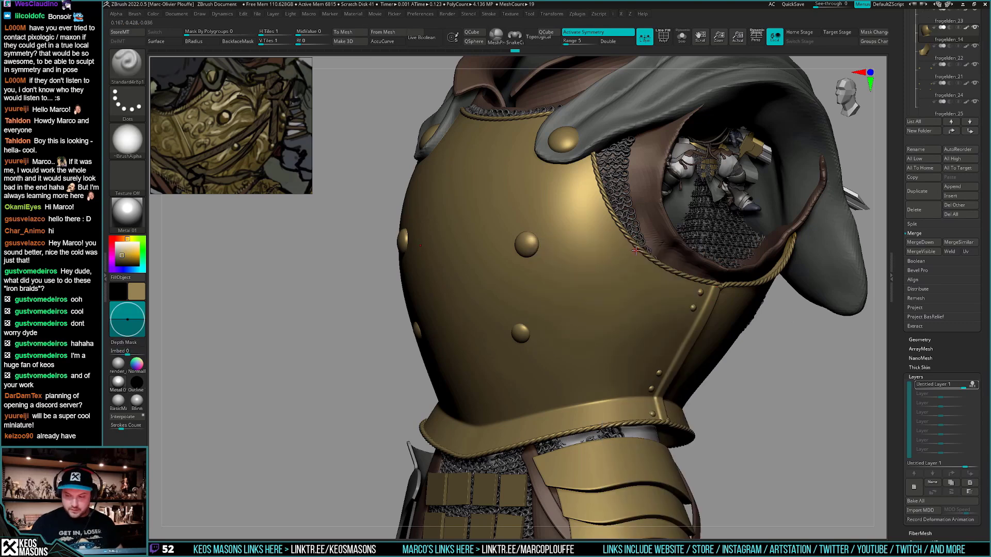
{"action": "left_click", "coordinate": [938, 502]}
{"action": "left_click", "coordinate": [914, 487]}
Try a curved raised line on the breastplate's front, running from the armhole rope down to the waist flange
{"action": "right_click_drag", "start_coordinate": [639, 240], "coordinate": [636, 250], "text": "ctrl"}
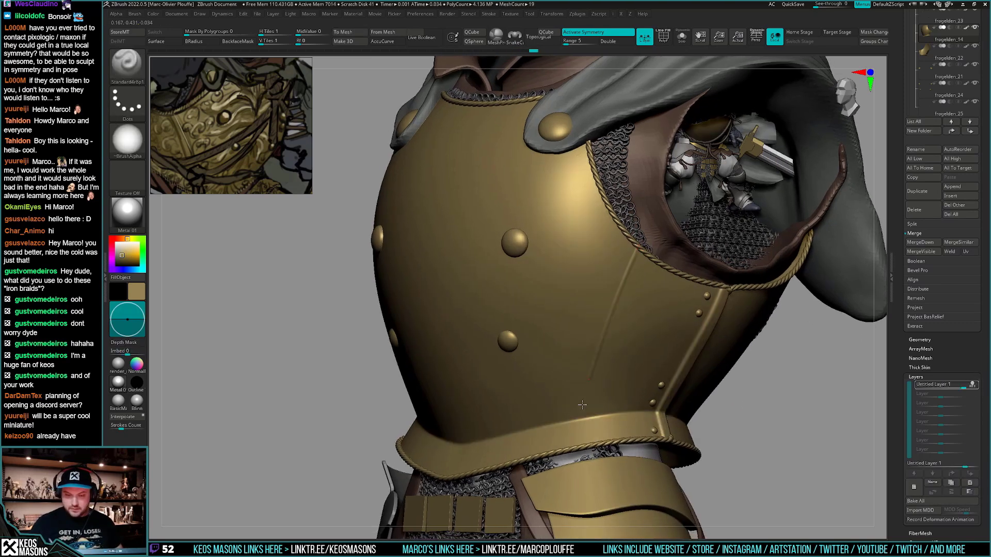
{"action": "right_click", "coordinate": [635, 290]}
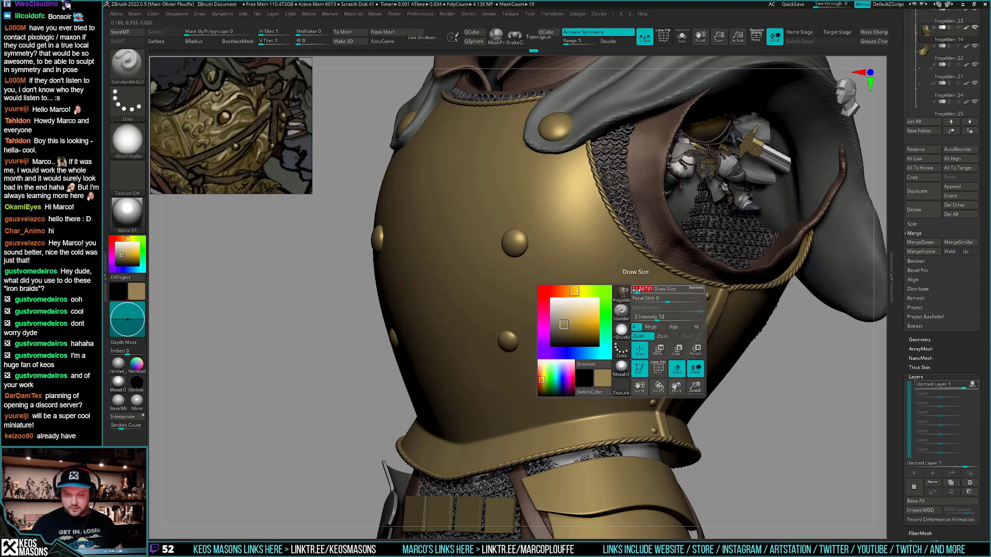
{"action": "mouse_move", "coordinate": [628, 239]}
{"action": "left_mouse_down"}
{"action": "mouse_move", "coordinate": [579, 382]}
{"action": "mouse_move", "coordinate": [570, 448]}
{"action": "left_mouse_up"}
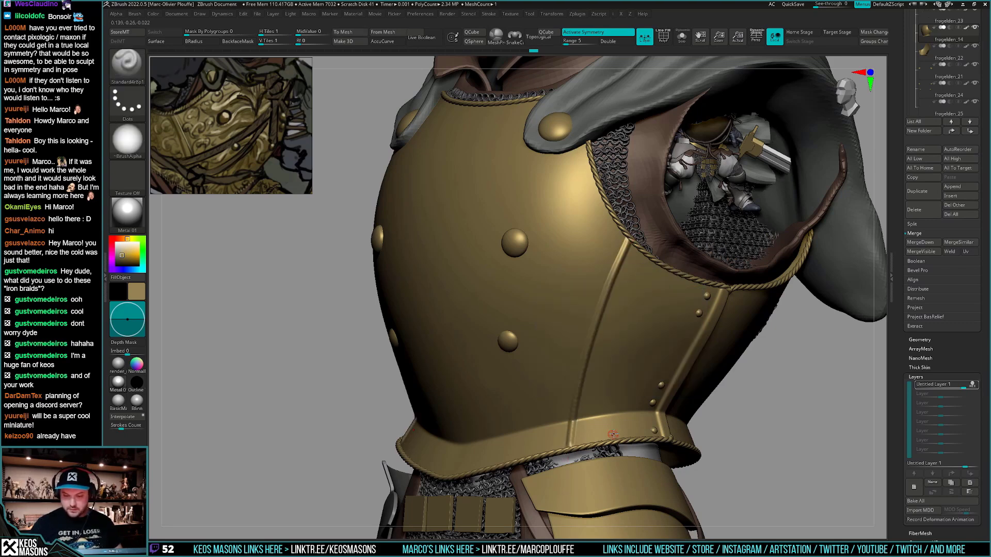
{"action": "right_click_drag", "start_coordinate": [613, 434], "coordinate": [632, 378]}
{"action": "key", "text": "ctrl+z"}
Try the curved line from the armhole to the waist rope again, from a closer angle
{"action": "key", "text": "F3"}
{"action": "right_click_drag", "start_coordinate": [612, 299], "coordinate": [610, 248], "text": "ctrl"}
{"action": "right_click_drag", "start_coordinate": [610, 249], "coordinate": [626, 241]}
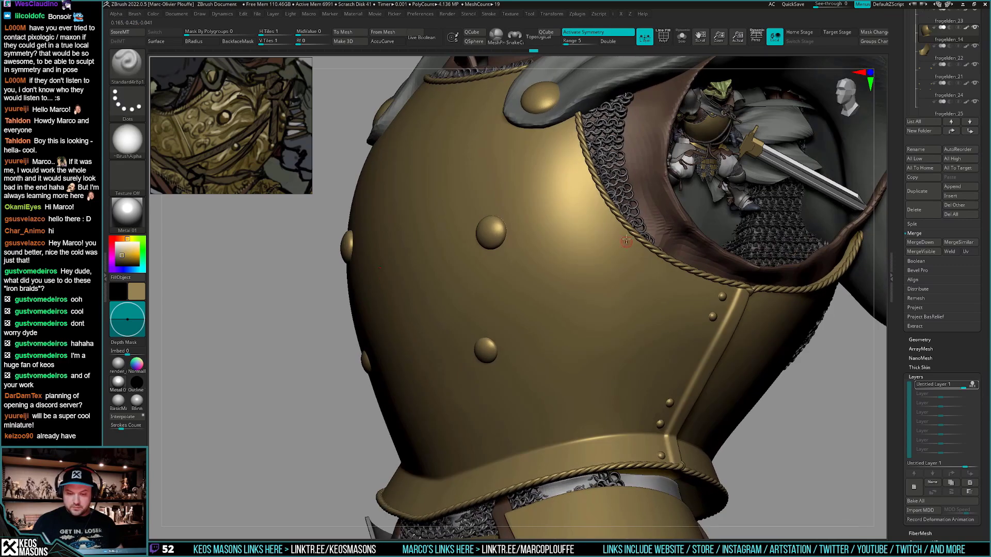
{"action": "left_click_drag", "start_coordinate": [626, 241], "coordinate": [551, 498]}
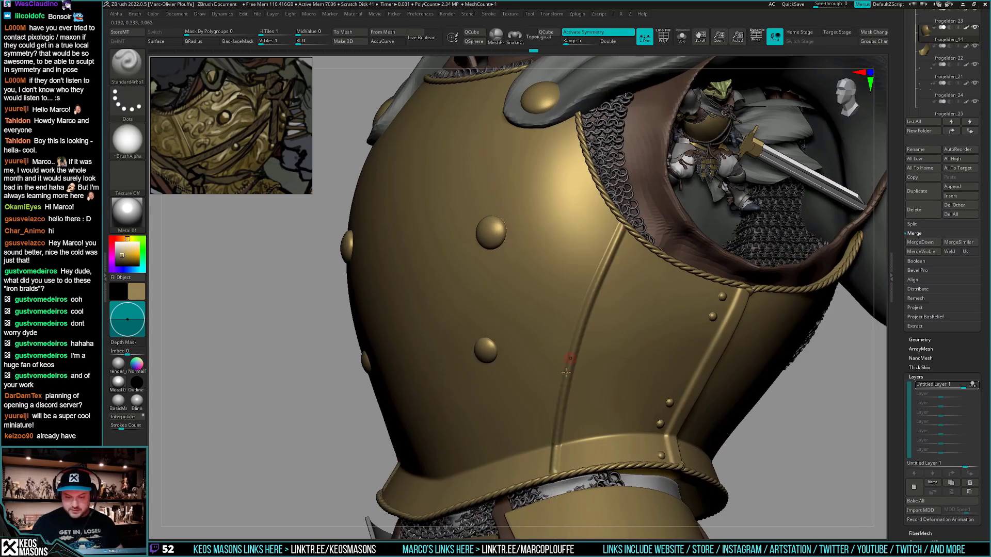
{"action": "right_click_drag", "start_coordinate": [569, 385], "coordinate": [553, 445], "text": "ctrl"}
{"action": "mouse_move", "coordinate": [630, 427]}
{"action": "right_mouse_down", "text": "ctrl"}
{"action": "mouse_move", "coordinate": [671, 412]}
{"action": "mouse_move", "coordinate": [640, 425]}
{"action": "mouse_move", "coordinate": [634, 406]}
{"action": "right_mouse_up", "text": "ctrl"}
{"action": "key", "text": "ctrl+z"}
Lower the stroke's LazyStep, test the curved line on the breastplate and undo the test stroke
{"action": "key", "text": "F3"}
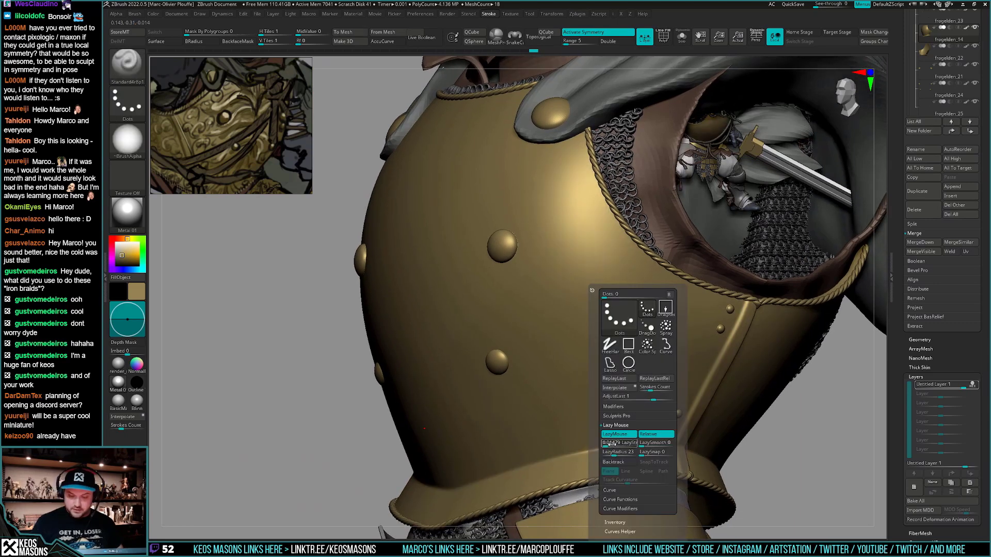
{"action": "key", "text": "Return"}
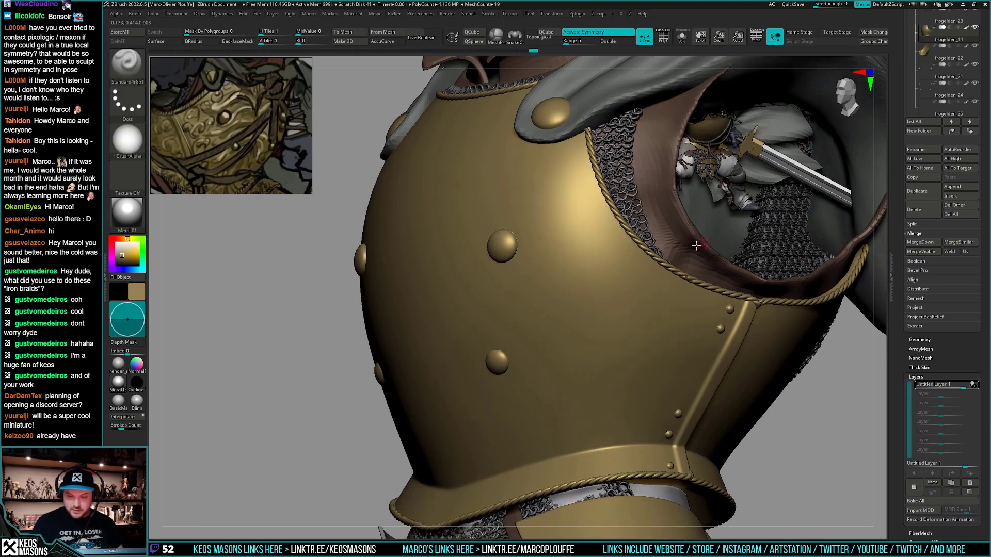
{"action": "left_click_drag", "start_coordinate": [641, 257], "coordinate": [585, 440]}
{"action": "key", "text": "ctrl+z"}
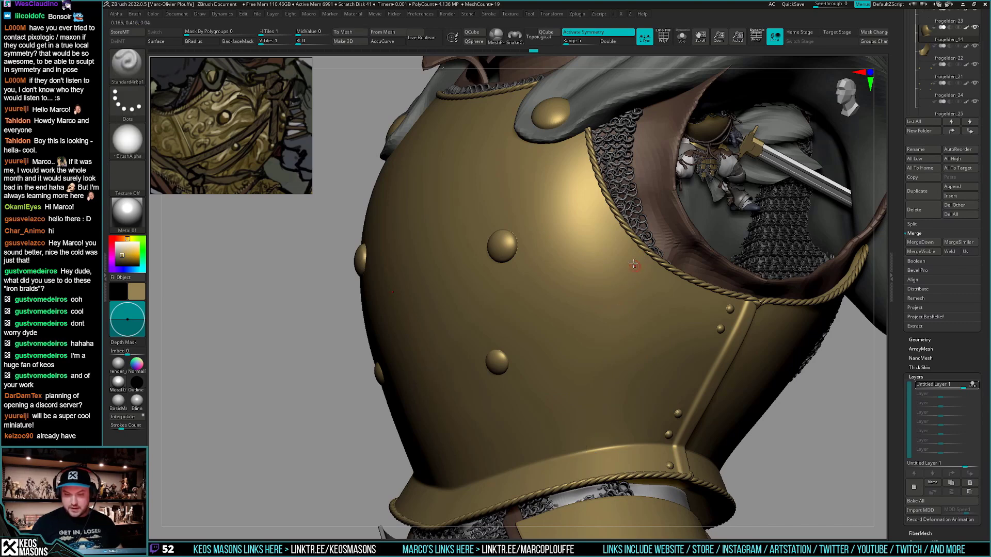
Raise the brush's Z intensity and the stroke's LazyRadius for a steadier line
{"action": "key", "text": "space"}
{"action": "left_click_drag", "start_coordinate": [638, 368], "coordinate": [641, 369]}
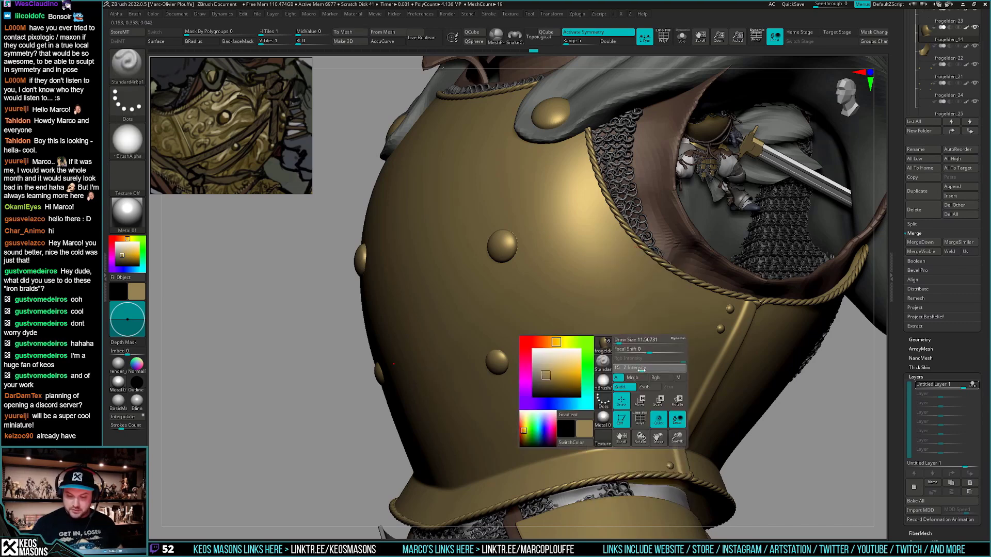
{"action": "key", "text": "space"}
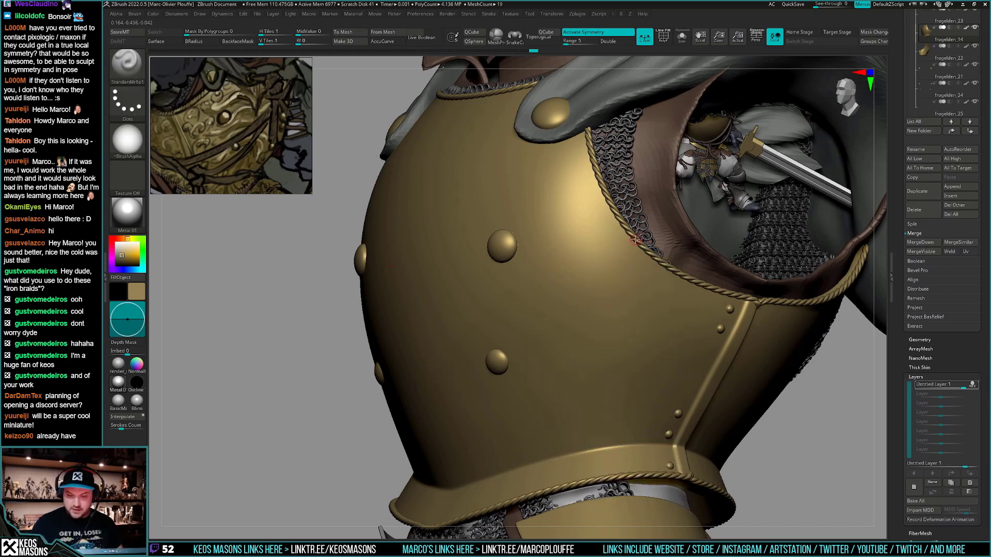
{"action": "key", "text": "space"}
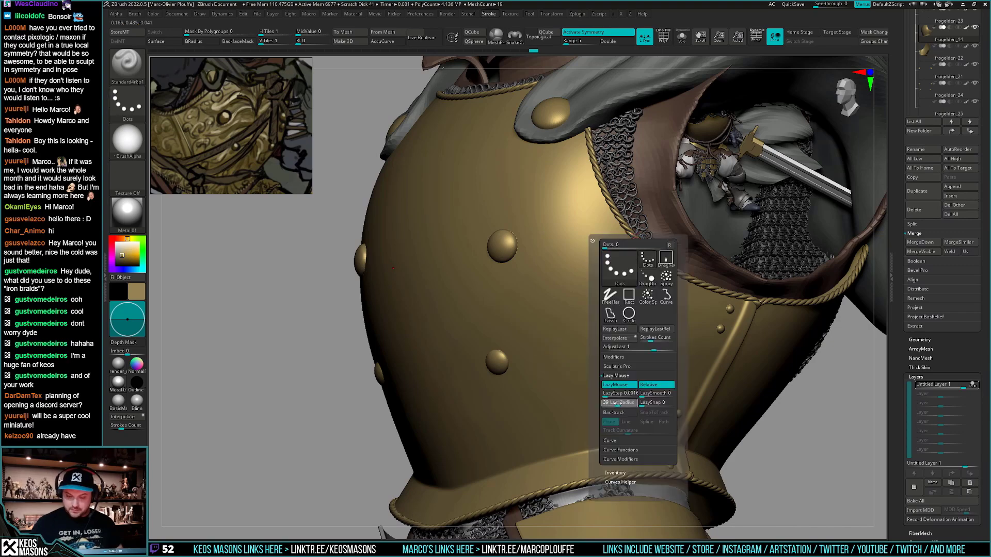
{"action": "mouse_move", "coordinate": [630, 247]}
{"action": "right_mouse_down"}
{"action": "mouse_move", "coordinate": [586, 258]}
{"action": "mouse_move", "coordinate": [607, 289]}
{"action": "right_mouse_up"}
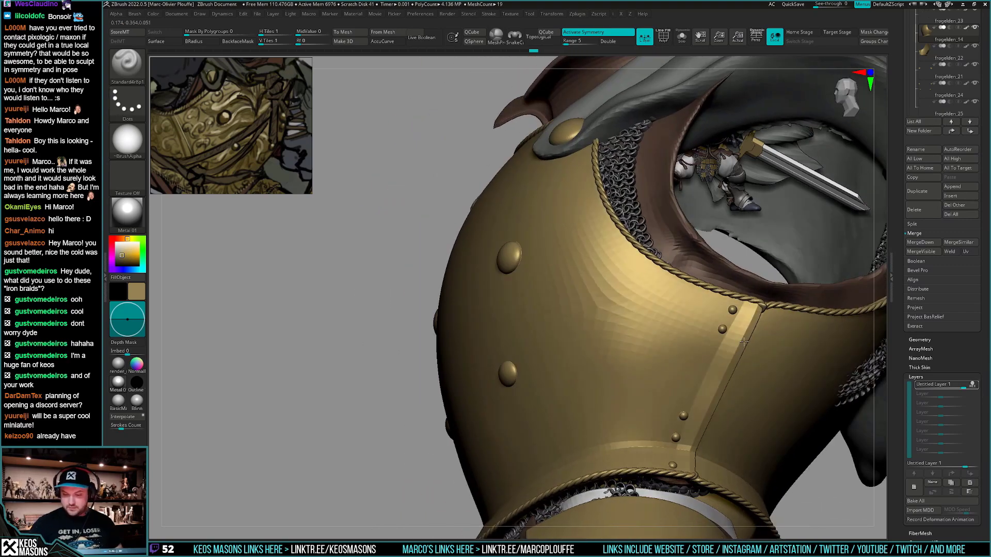
Try the curved raised line with the new stroke settings, check it from several angles and undo it
{"action": "left_click_drag", "start_coordinate": [620, 222], "coordinate": [567, 531]}
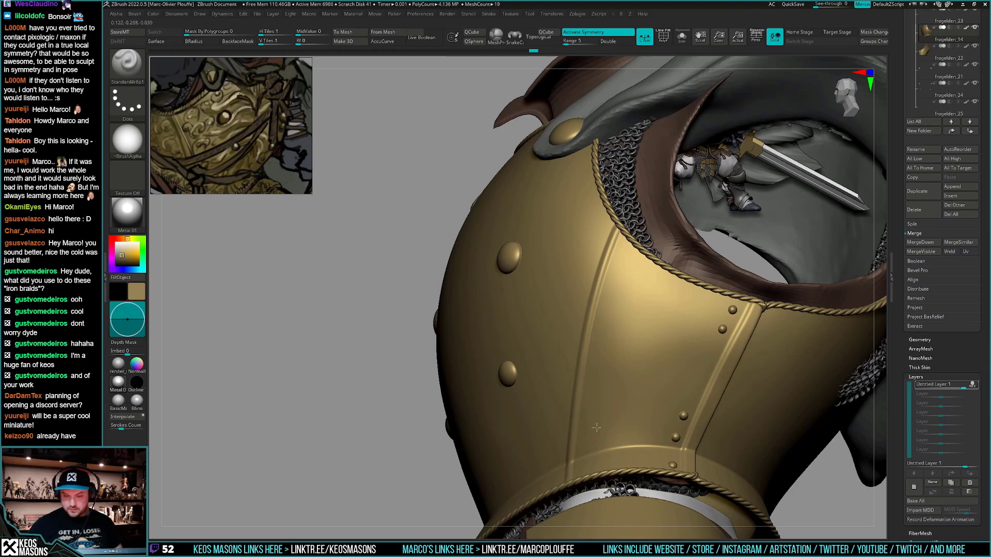
{"action": "right_click_drag", "start_coordinate": [597, 428], "coordinate": [666, 420]}
{"action": "right_click_drag", "start_coordinate": [666, 421], "coordinate": [722, 439], "text": "ctrl"}
{"action": "right_click", "coordinate": [706, 450]}
{"action": "mouse_move", "coordinate": [764, 402]}
{"action": "right_mouse_down"}
{"action": "mouse_move", "coordinate": [712, 363]}
{"action": "mouse_move", "coordinate": [713, 392]}
{"action": "mouse_move", "coordinate": [754, 330]}
{"action": "right_mouse_up"}
{"action": "key", "text": "ctrl+z"}
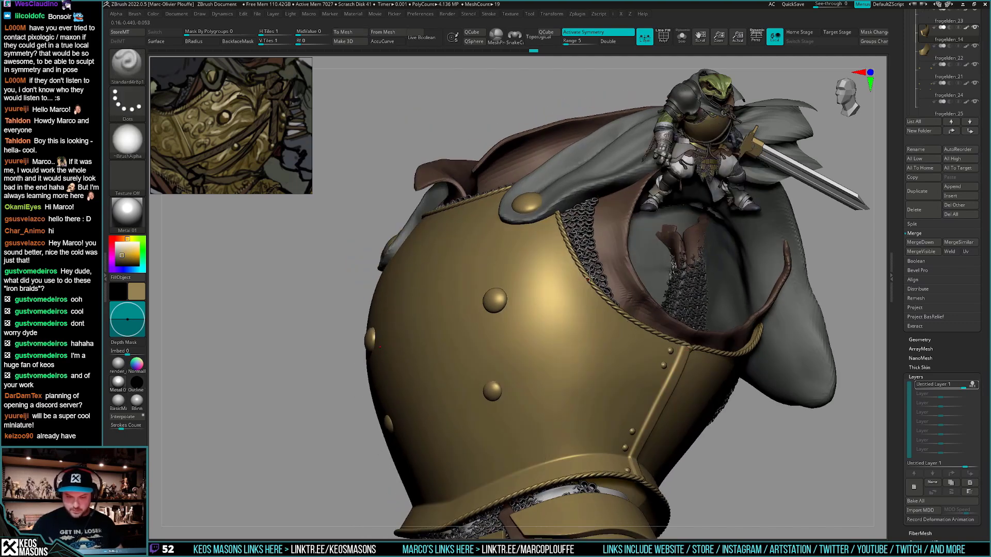
Check the breastplate alone, then try a wider raised line between the armhole and the waist flange
{"action": "left_click", "coordinate": [550, 494], "text": "alt"}
{"action": "key", "text": "alt+s"}
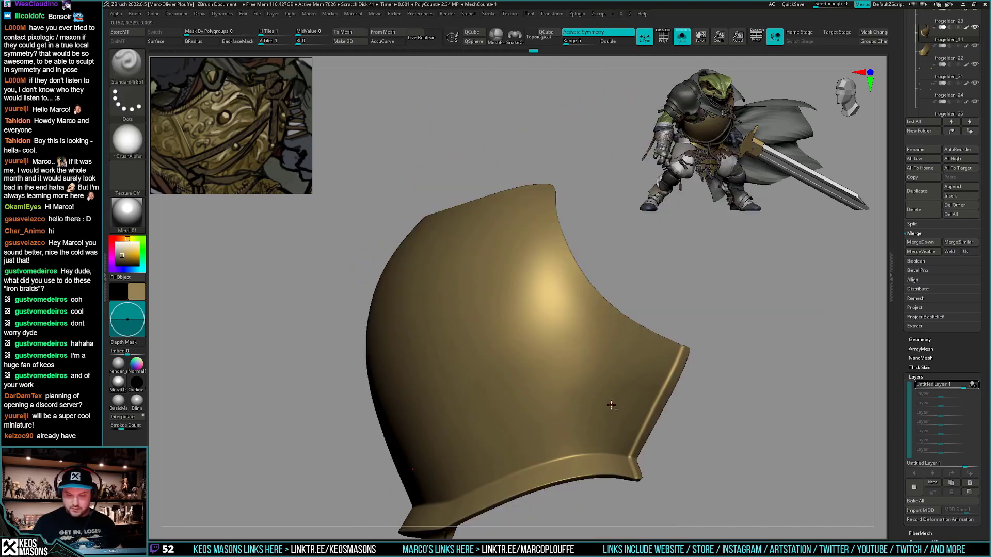
{"action": "key", "text": "alt+s"}
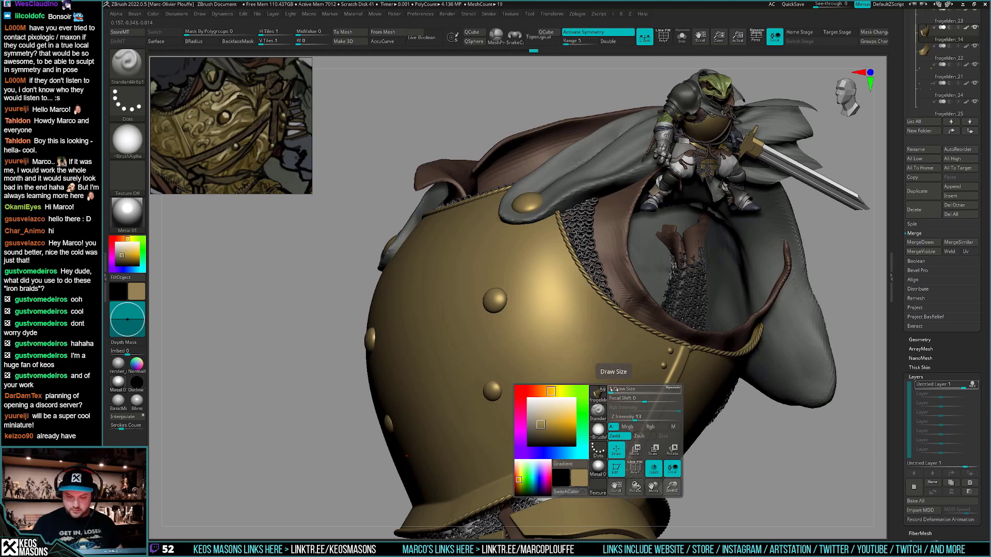
{"action": "left_click_drag", "start_coordinate": [604, 333], "coordinate": [572, 458]}
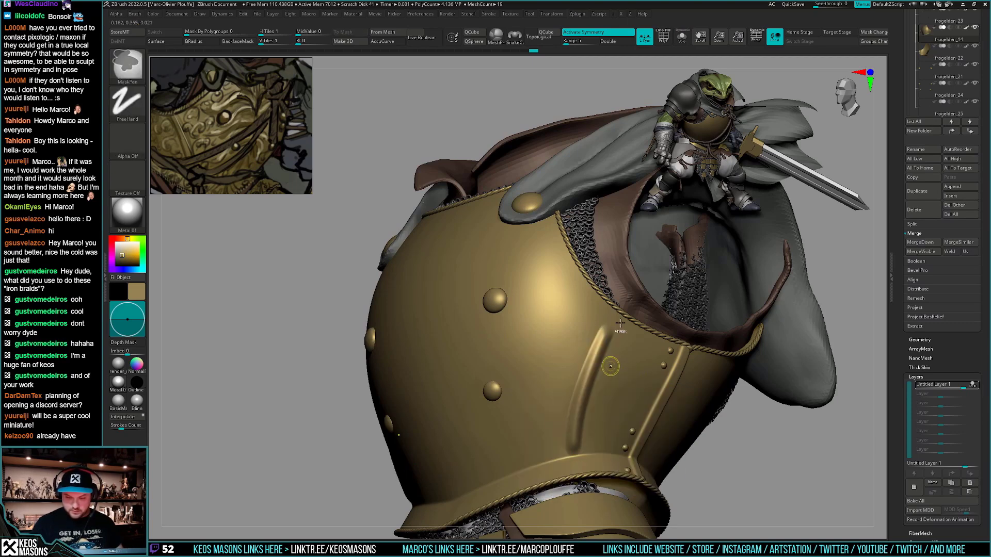
{"action": "key", "text": "ctrl+z"}
Try several raised lines from the armhole rope to the waist at draw size 11.56731 and Z intensity 13, undoing each
{"action": "key", "text": "space"}
{"action": "mouse_move", "coordinate": [598, 320]}
{"action": "left_mouse_down"}
{"action": "mouse_move", "coordinate": [591, 321]}
{"action": "mouse_move", "coordinate": [563, 471]}
{"action": "left_mouse_up"}
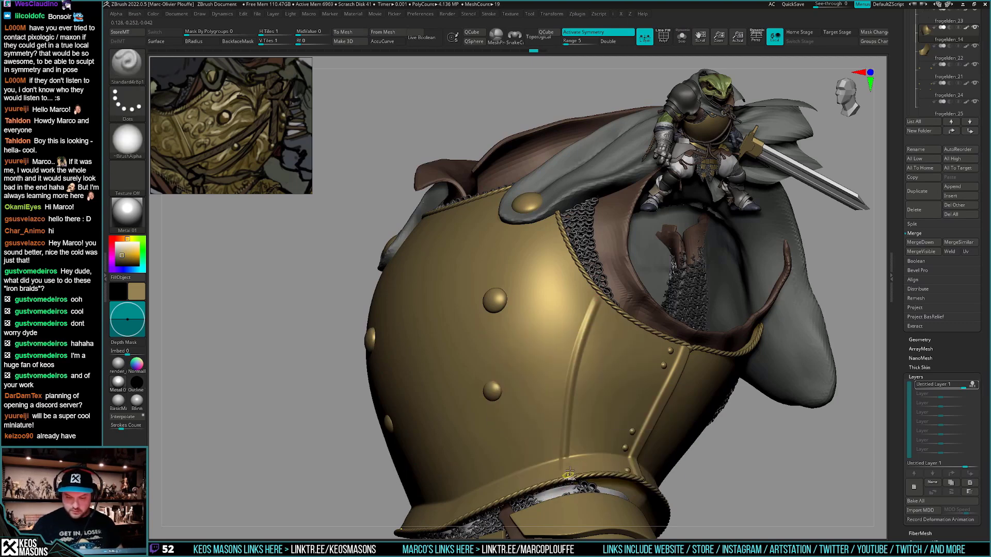
{"action": "key", "text": "space"}
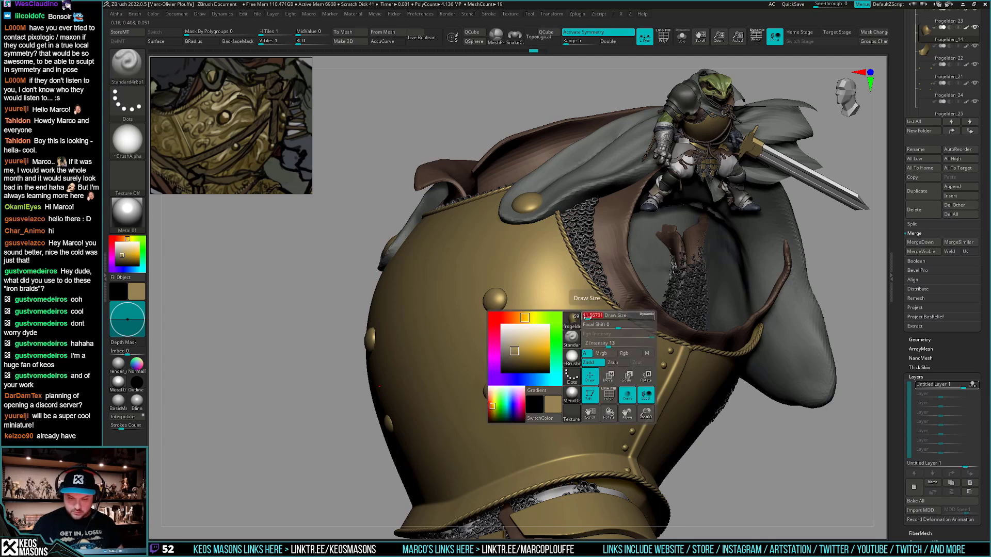
{"action": "left_click_drag", "start_coordinate": [592, 284], "coordinate": [548, 475]}
{"action": "key", "text": "ctrl+z"}
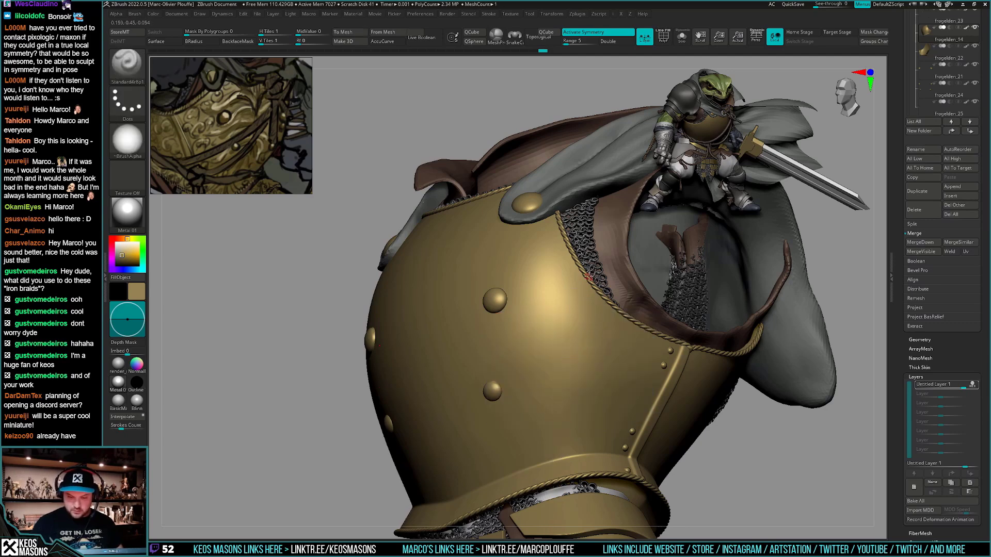
{"action": "left_click_drag", "start_coordinate": [589, 279], "coordinate": [548, 465]}
{"action": "right_click_drag", "start_coordinate": [600, 415], "coordinate": [688, 377]}
{"action": "key", "text": "ctrl+z"}
Set the draw size to 9.0906 and test a thinner curved line from the armhole to the waist flange
{"action": "key", "text": "space"}
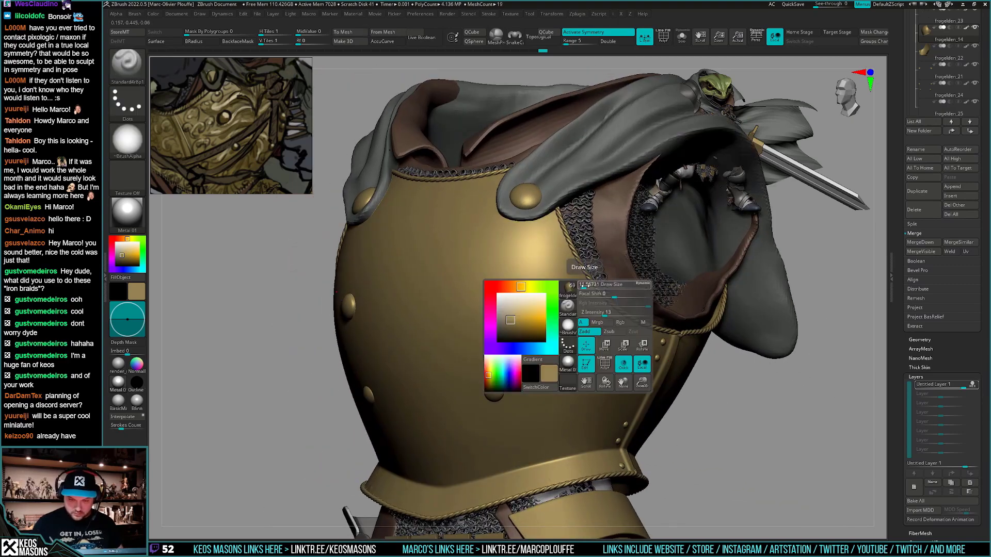
{"action": "left_click_drag", "start_coordinate": [583, 287], "coordinate": [582, 287]}
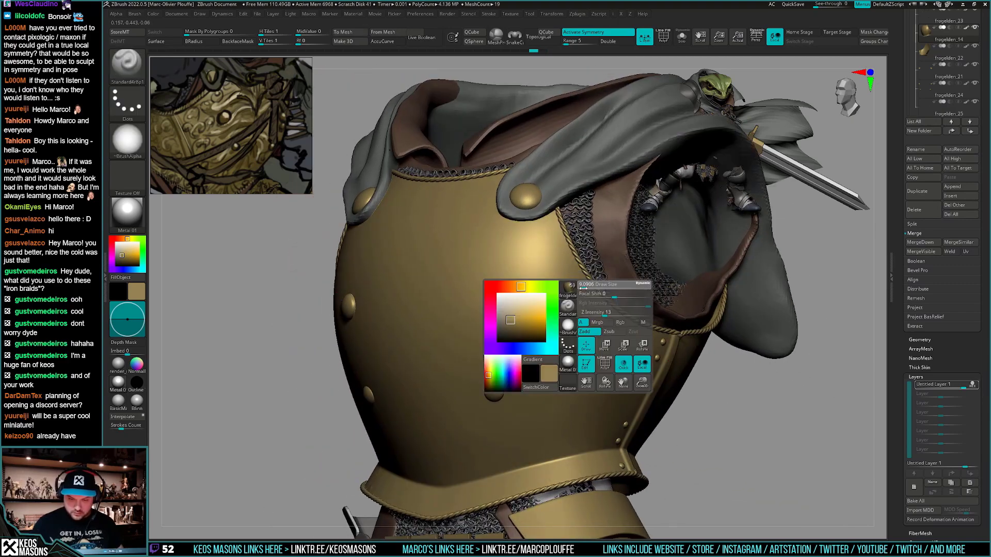
{"action": "right_click_drag", "start_coordinate": [615, 309], "coordinate": [587, 281]}
{"action": "left_click_drag", "start_coordinate": [568, 338], "coordinate": [552, 457]}
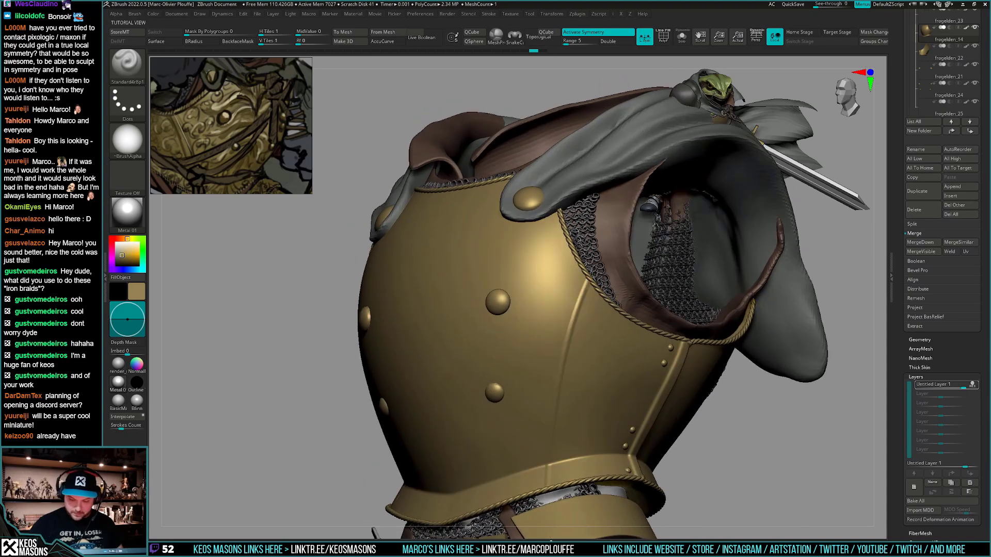
{"action": "right_click_drag", "start_coordinate": [609, 444], "coordinate": [614, 362], "text": "ctrl"}
{"action": "mouse_move", "coordinate": [666, 387]}
{"action": "right_mouse_down", "text": "shift"}
{"action": "mouse_move", "coordinate": [753, 396]}
{"action": "mouse_move", "coordinate": [756, 438]}
{"action": "right_mouse_up", "text": "shift"}
{"action": "right_click_drag", "start_coordinate": [755, 438], "coordinate": [687, 391]}
Undo the thin test line and resculpt the curved raised line from armhole to waist flange with a higher Z intensity
{"action": "key", "text": "space"}
{"action": "left_click_drag", "start_coordinate": [747, 435], "coordinate": [744, 436]}
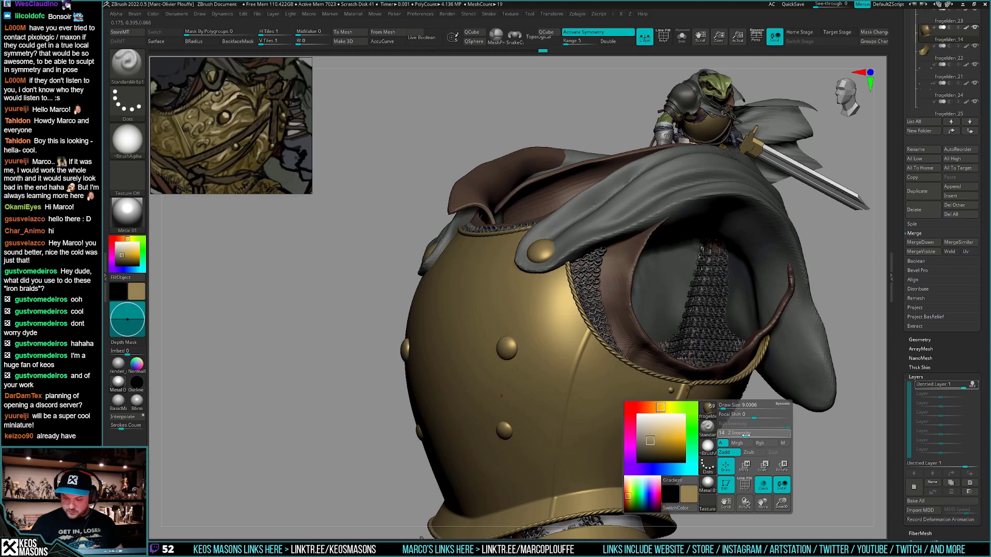
{"action": "key", "text": "ctrl+z"}
{"action": "right_click_drag", "start_coordinate": [596, 307], "coordinate": [589, 247], "text": "alt"}
{"action": "right_click_drag", "start_coordinate": [589, 247], "coordinate": [590, 259], "text": "ctrl"}
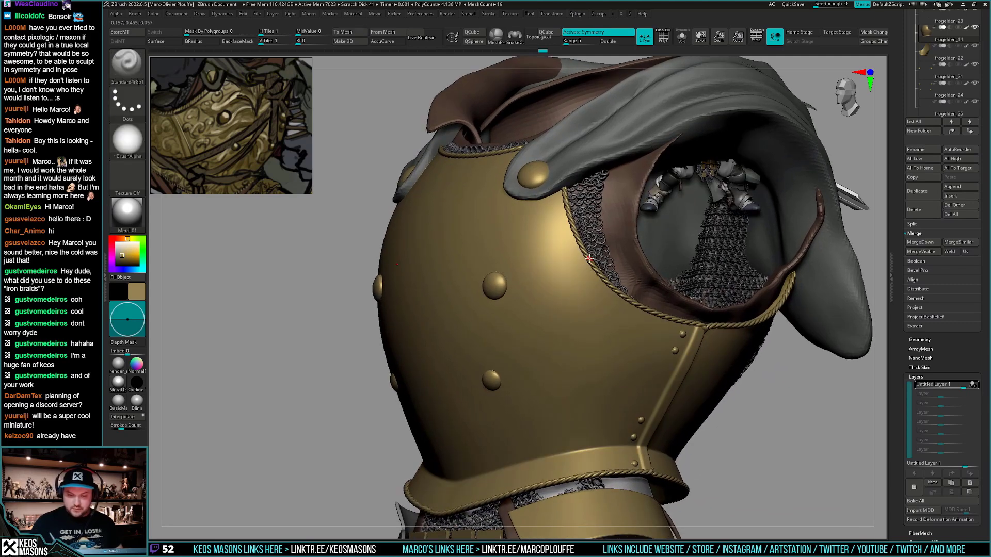
{"action": "left_click_drag", "start_coordinate": [586, 262], "coordinate": [553, 386]}
{"action": "left_click_drag", "start_coordinate": [549, 536], "coordinate": [549, 537]}
{"action": "mouse_move", "coordinate": [715, 436]}
{"action": "right_mouse_down", "text": "ctrl"}
{"action": "mouse_move", "coordinate": [714, 395]}
{"action": "mouse_move", "coordinate": [749, 395]}
{"action": "mouse_move", "coordinate": [716, 425]}
{"action": "right_mouse_up", "text": "ctrl"}
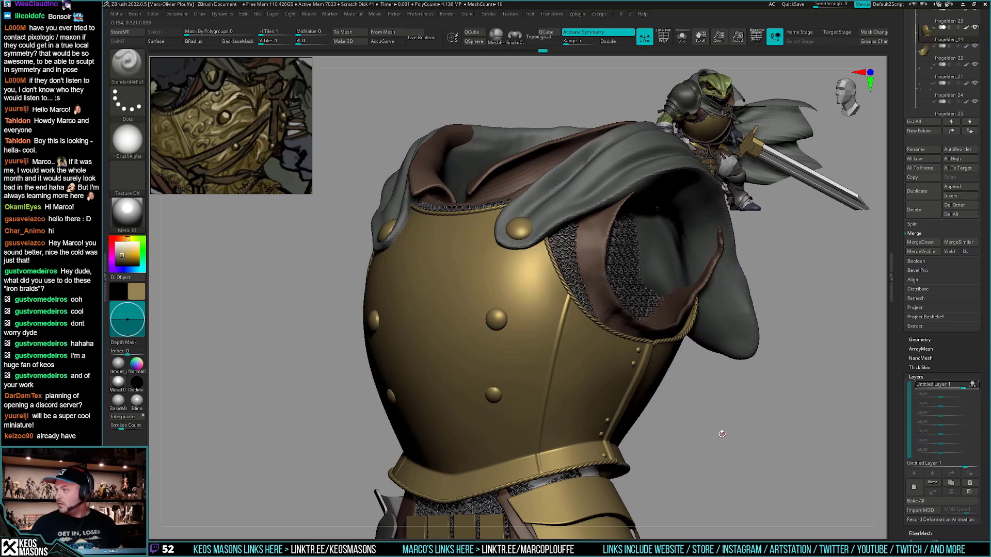
{"action": "right_click_drag", "start_coordinate": [721, 436], "coordinate": [659, 349]}
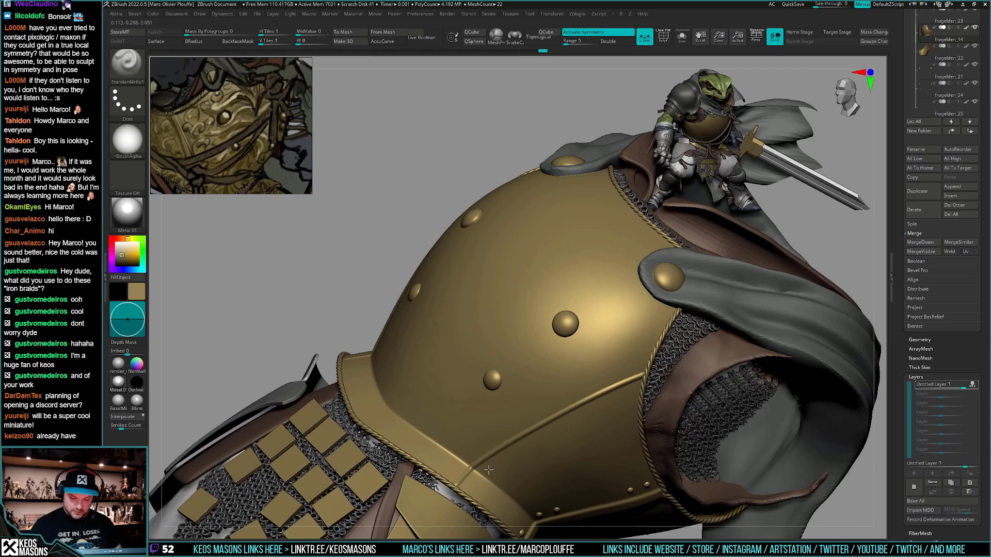
Try a second line alongside the curved ridge, running from the waist flange up to the armhole
{"action": "right_click_drag", "start_coordinate": [488, 469], "coordinate": [453, 477]}
{"action": "left_click_drag", "start_coordinate": [464, 463], "coordinate": [658, 358]}
{"action": "key", "text": "ctrl+z"}
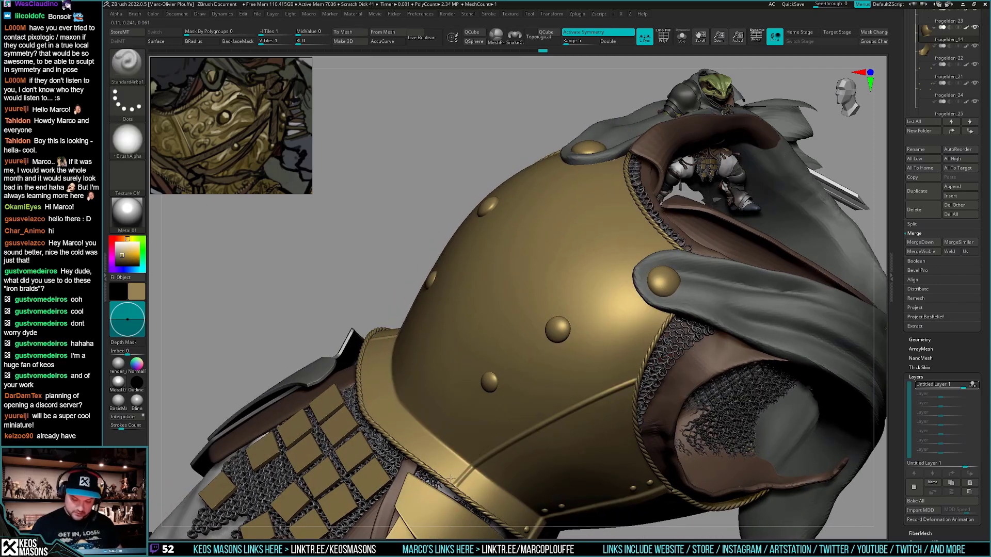
{"action": "key", "text": "ctrl+z"}
With the surrounding parts ghosted, reduce the draw size and undo the trial stroke beside the curved ridge at the waist flange
{"action": "key", "text": "t"}
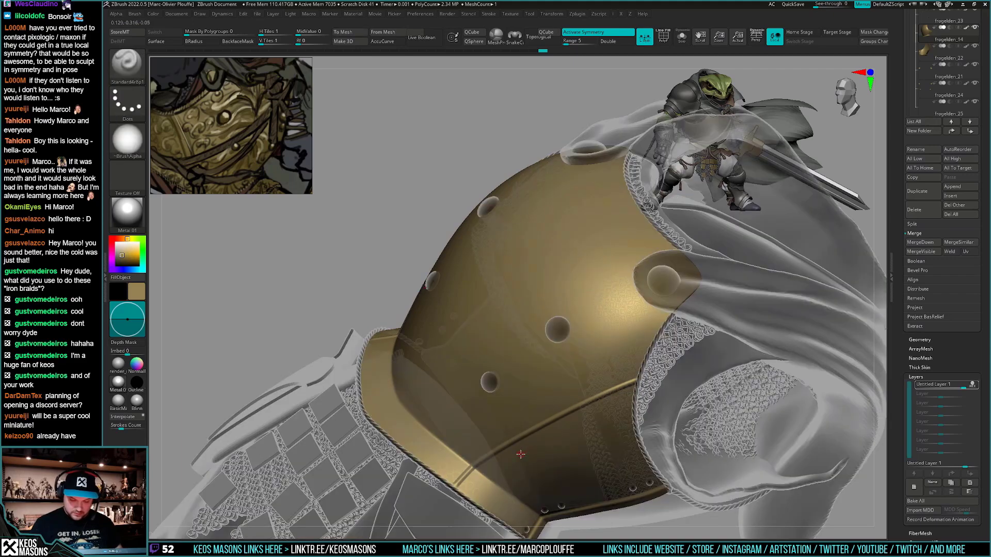
{"action": "right_click_drag", "start_coordinate": [610, 434], "coordinate": [447, 484]}
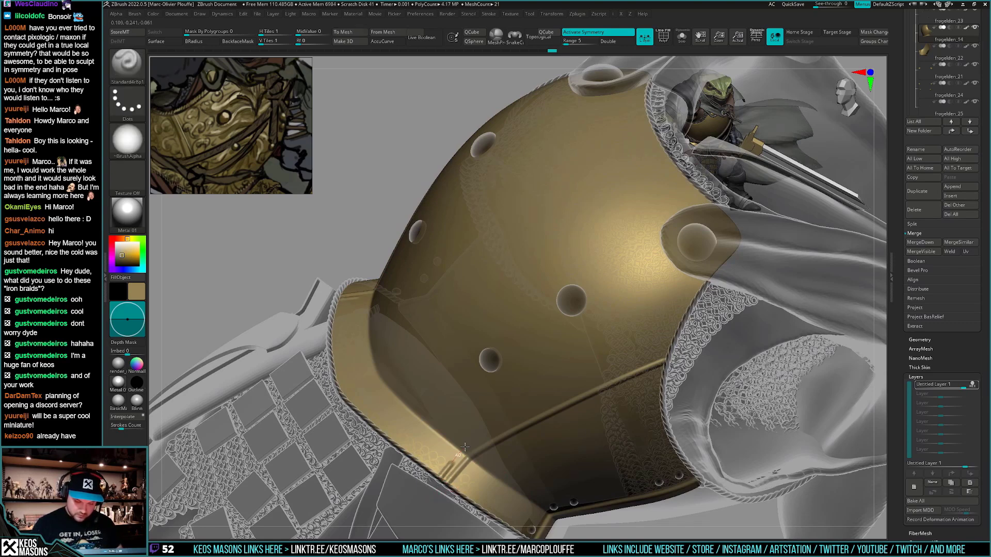
{"action": "right_click_drag", "start_coordinate": [464, 447], "coordinate": [614, 408]}
{"action": "key", "text": "space"}
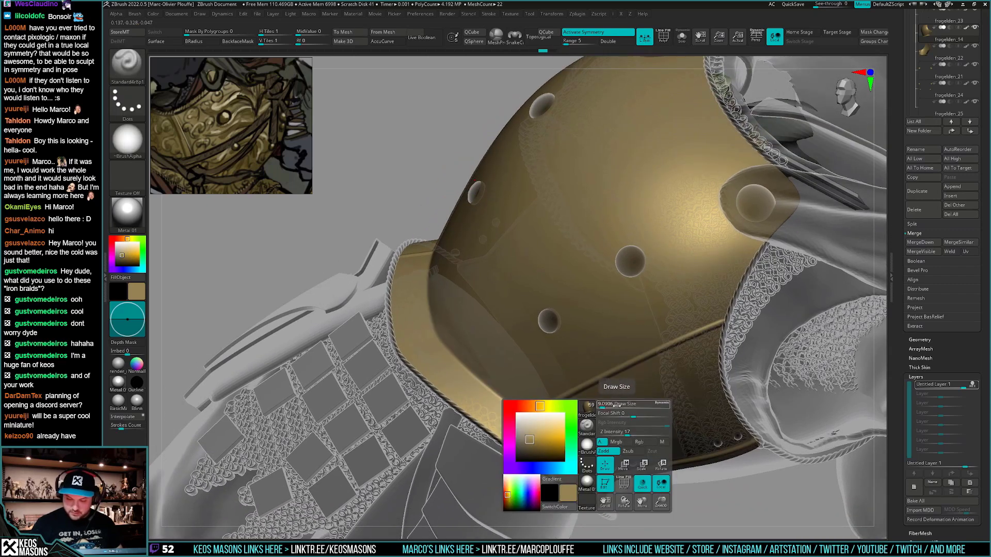
{"action": "left_click_drag", "start_coordinate": [617, 406], "coordinate": [602, 407]}
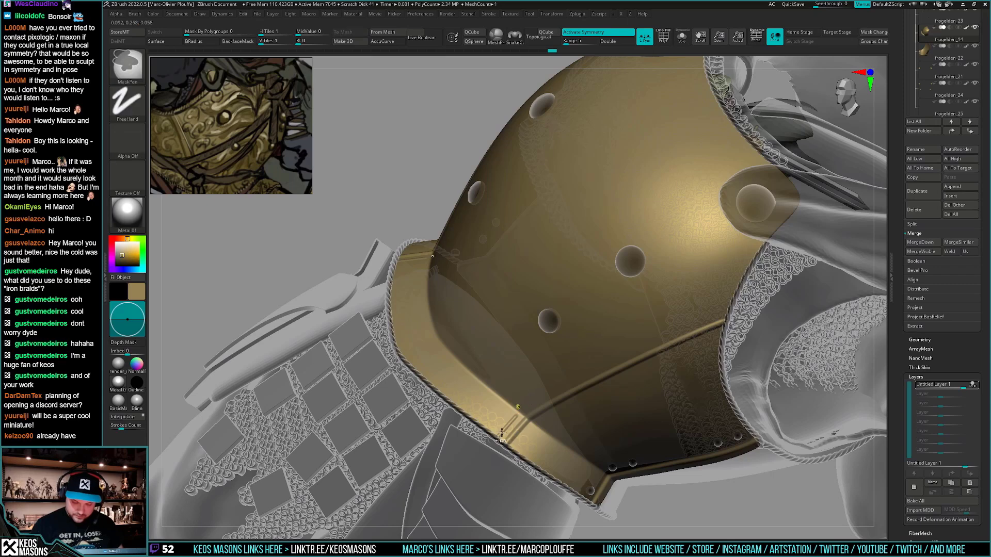
{"action": "key", "text": "ctrl+z"}
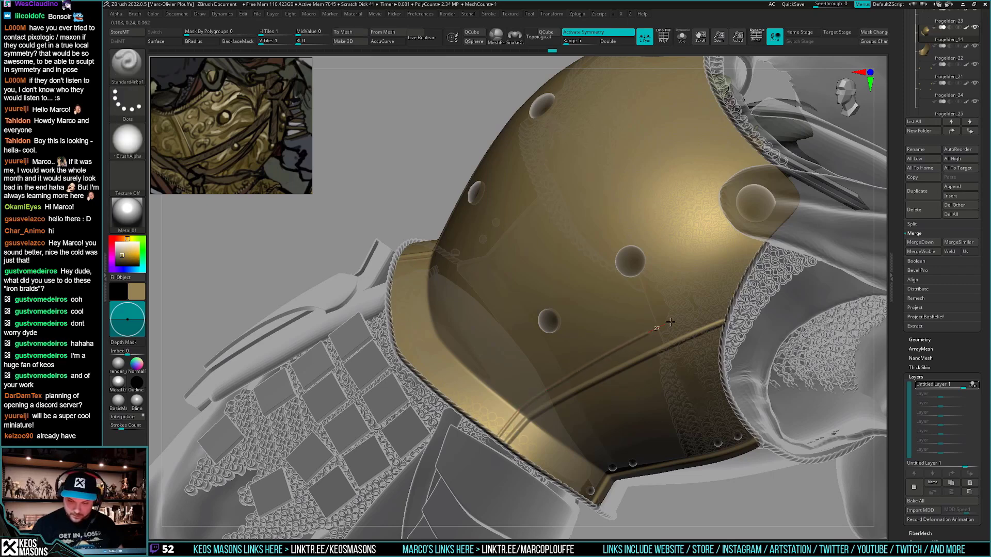
Check the mirrored side ridge from several angles and add a second sculpting layer to the breastplate
{"action": "right_click_drag", "start_coordinate": [764, 286], "coordinate": [696, 395], "text": "ctrl"}
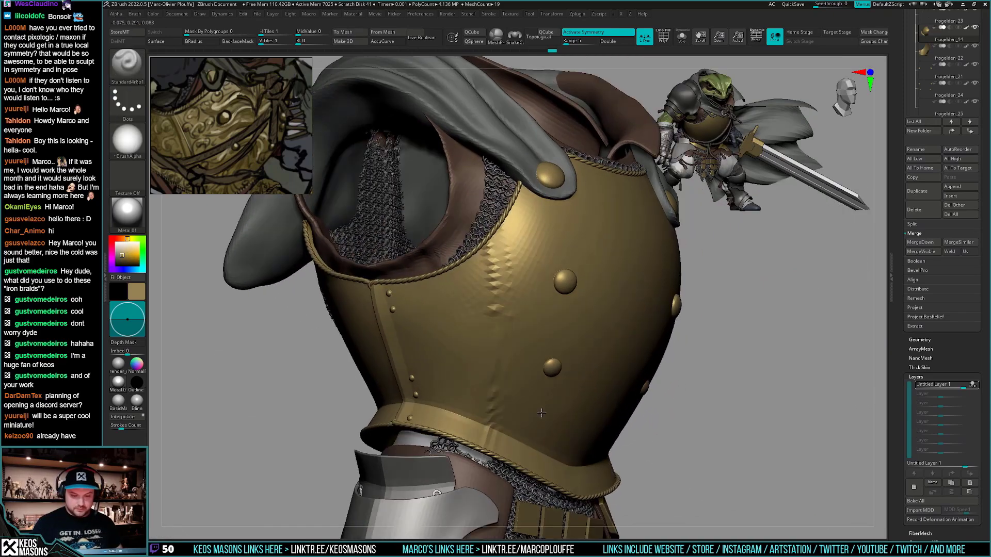
{"action": "right_click_drag", "start_coordinate": [568, 427], "coordinate": [454, 439]}
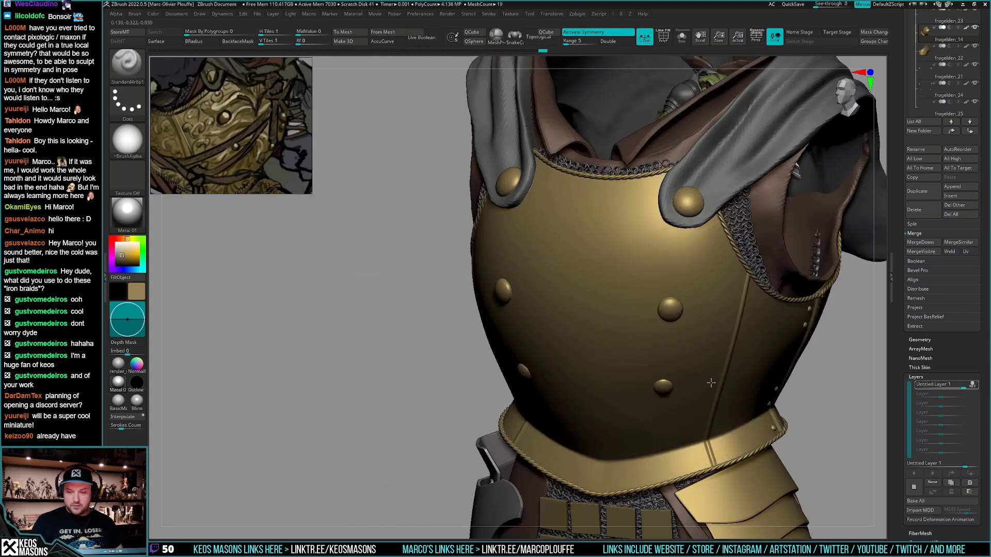
{"action": "right_click_drag", "start_coordinate": [717, 449], "coordinate": [625, 430], "text": "alt"}
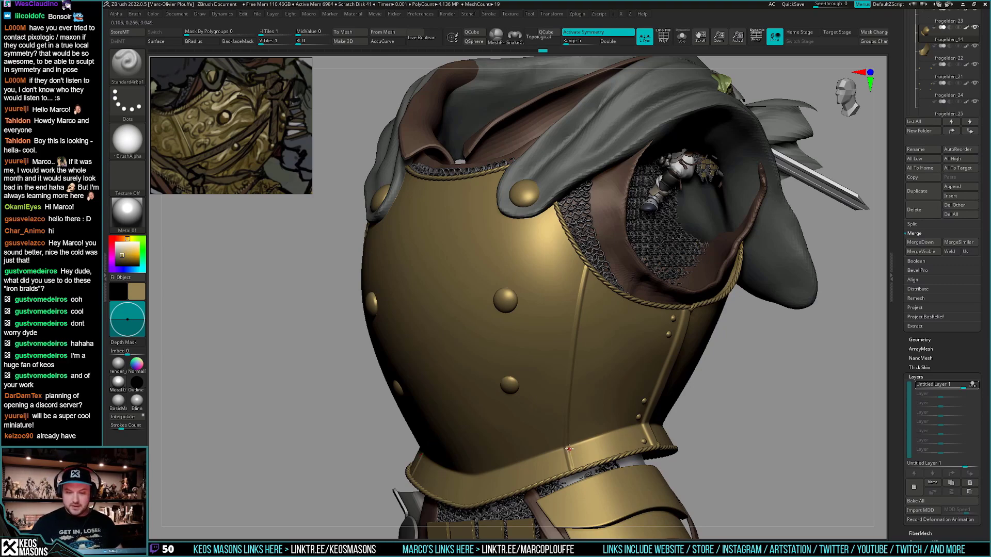
{"action": "right_click_drag", "start_coordinate": [581, 431], "coordinate": [638, 408], "text": "shift"}
{"action": "right_click_drag", "start_coordinate": [638, 408], "coordinate": [588, 401]}
{"action": "left_click", "coordinate": [910, 490]}
{"action": "right_click_drag", "start_coordinate": [736, 473], "coordinate": [671, 426]}
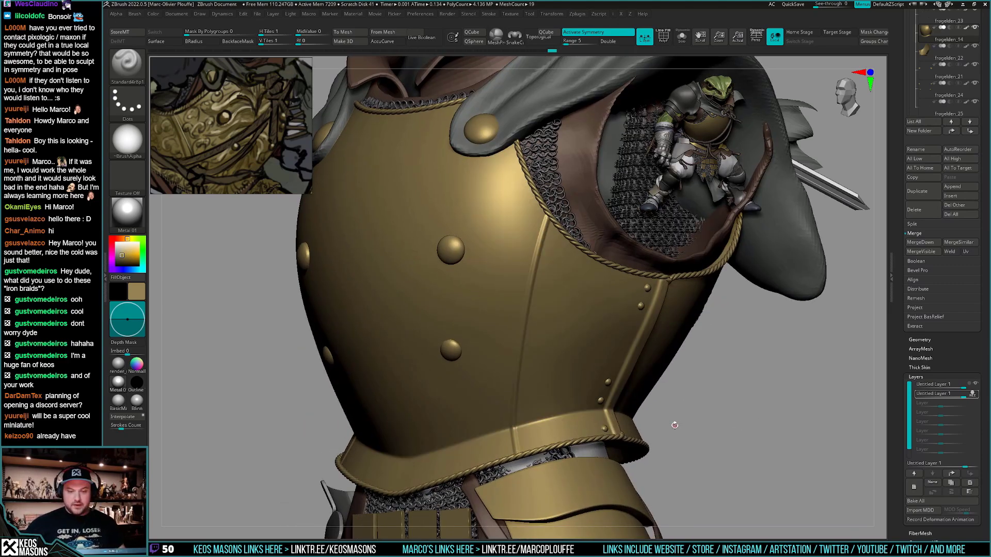
{"action": "right_click_drag", "start_coordinate": [674, 425], "coordinate": [577, 412]}
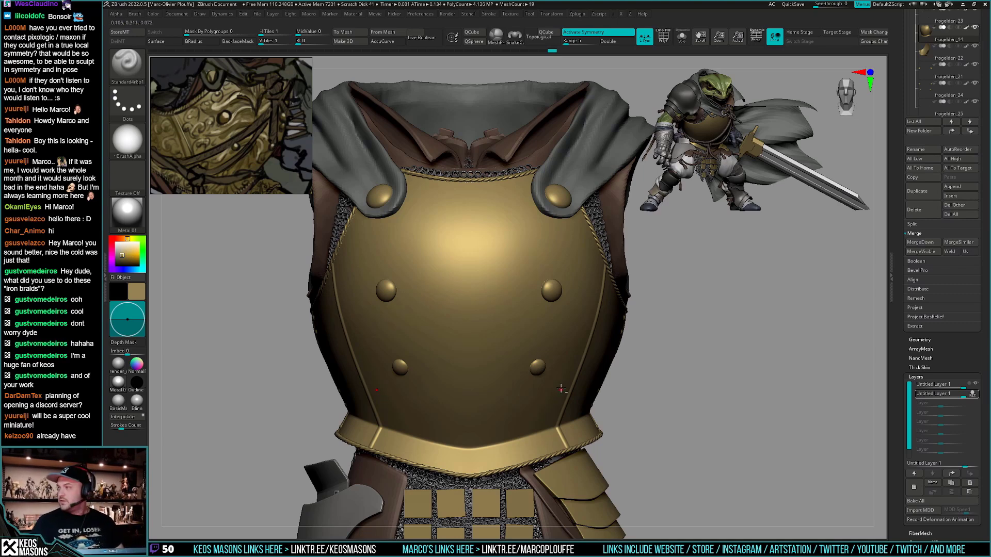
Switch to the Orb_Cracks brush and test a mirrored wavy line across the chest between the studs, undoing it
{"action": "right_click_drag", "start_coordinate": [561, 389], "coordinate": [557, 426], "text": "alt"}
{"action": "key", "text": "space"}
{"action": "left_click", "coordinate": [576, 283]}
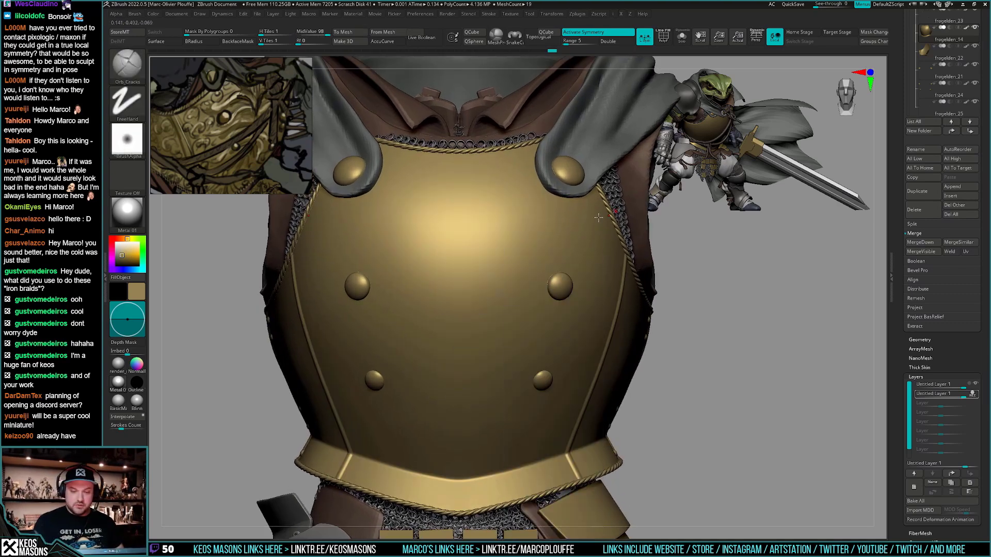
{"action": "mouse_move", "coordinate": [459, 279]}
{"action": "left_mouse_down"}
{"action": "mouse_move", "coordinate": [534, 258]}
{"action": "mouse_move", "coordinate": [573, 338]}
{"action": "left_mouse_up"}
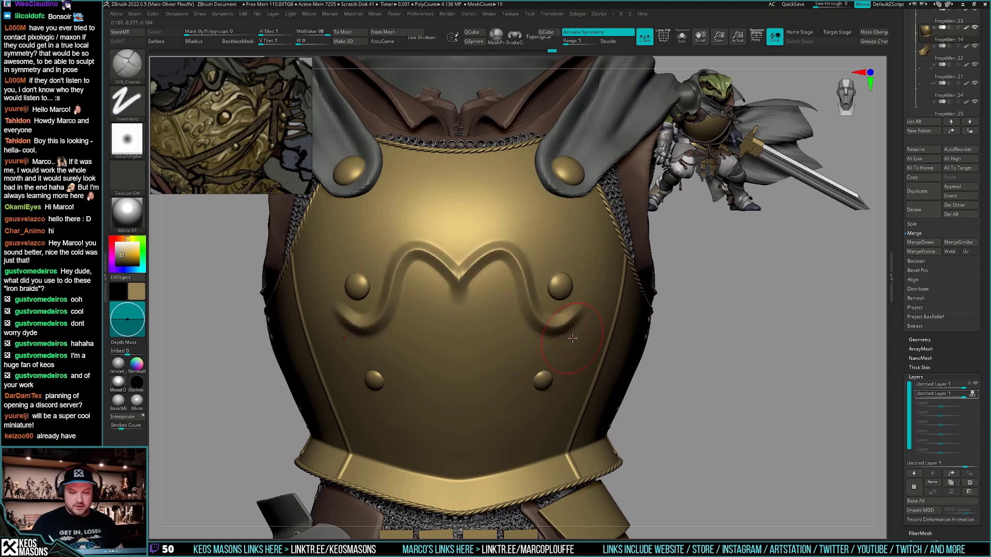
{"action": "key", "text": "ctrl+z"}
Store a morph target for the breastplate and bring up the brush's Lazy Mouse settings
{"action": "left_click", "coordinate": [122, 32]}
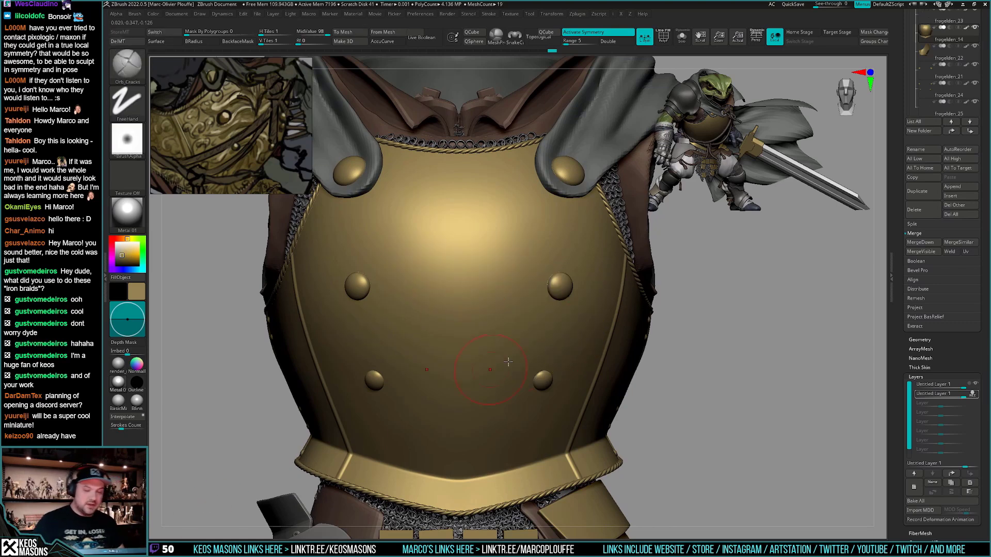
{"action": "key", "text": "F3"}
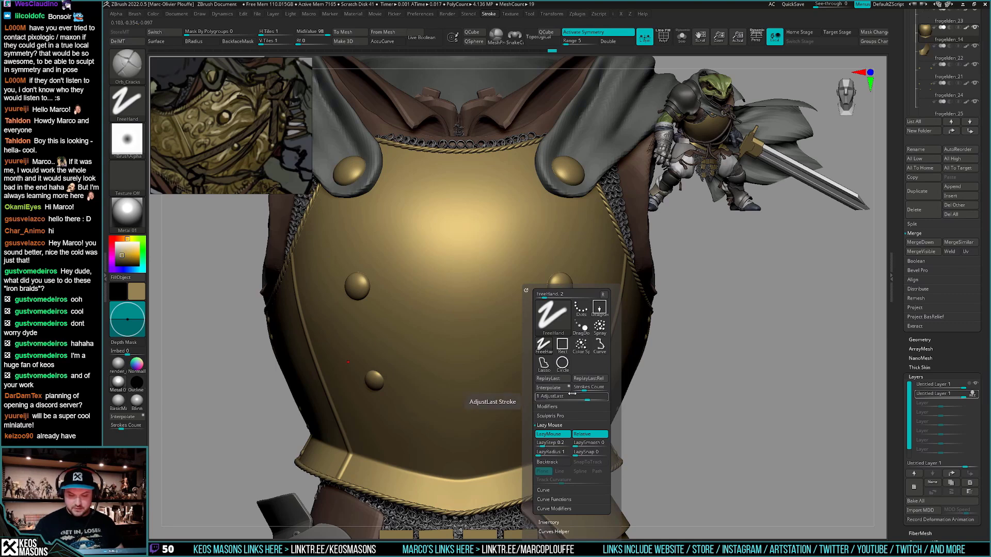
{"action": "left_click", "coordinate": [577, 452]}
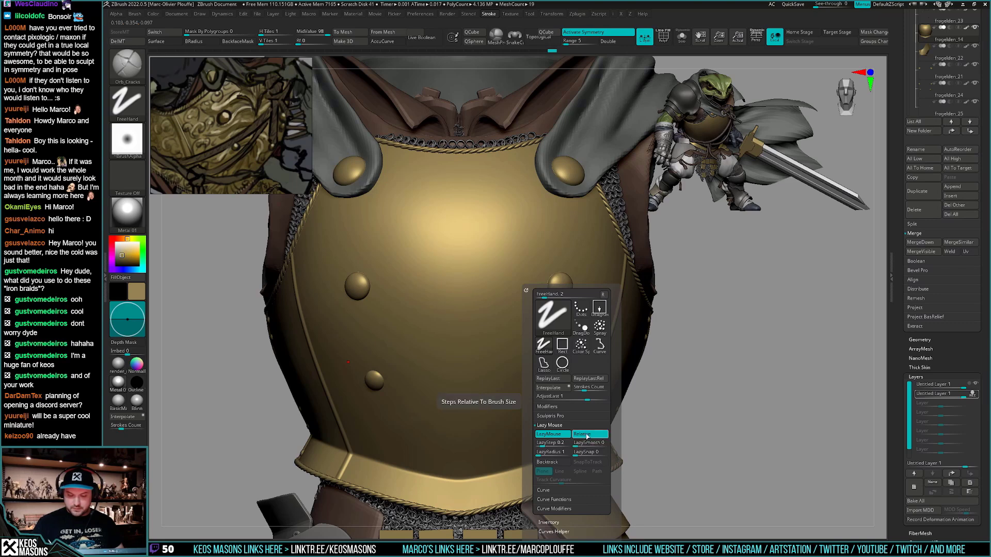
Duplicate the breastplate subtool as a copy, reselect the original frogelden_14 and return to its layers
{"action": "scroll", "coordinate": [924, 309], "scroll_direction": "up", "scroll_amount": 5}
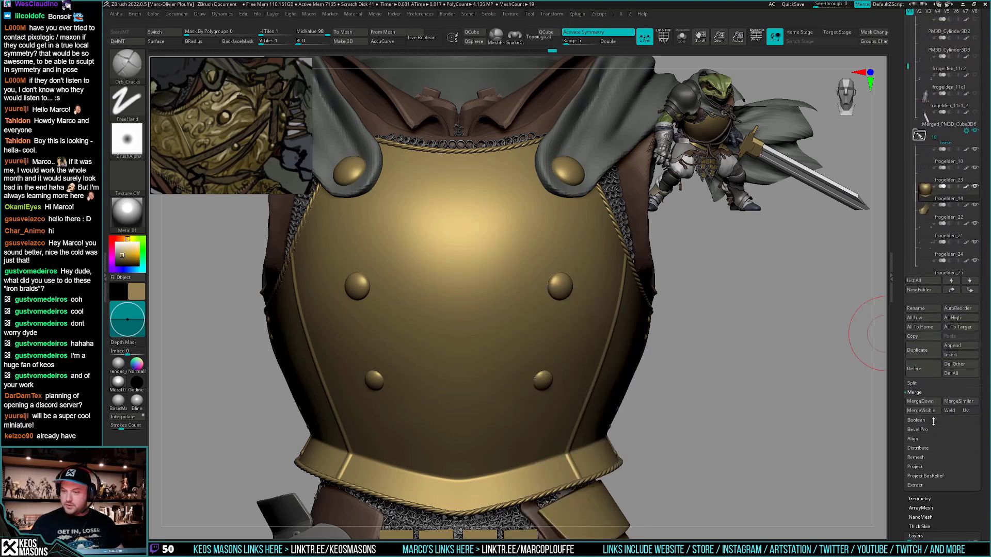
{"action": "left_click", "coordinate": [917, 354]}
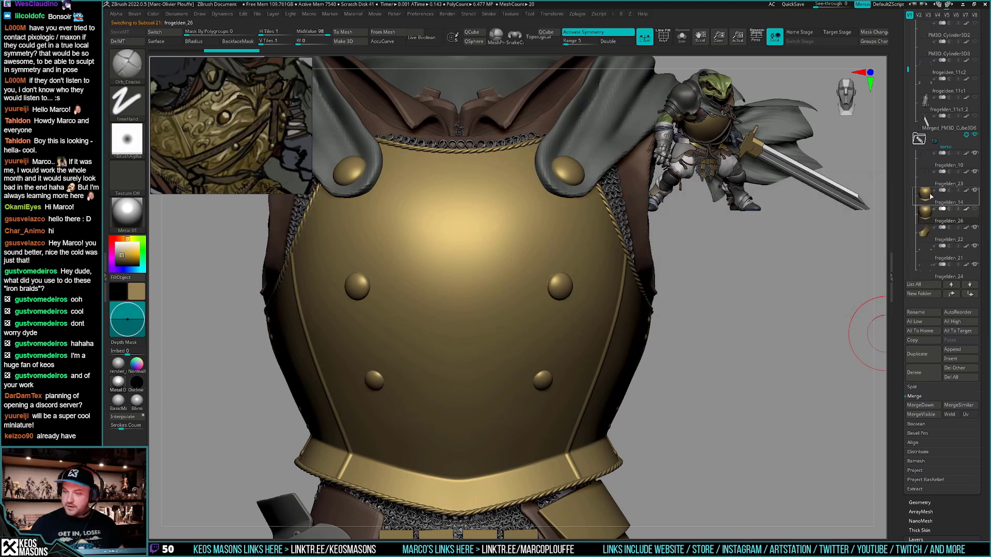
{"action": "left_click", "coordinate": [930, 196]}
{"action": "left_click", "coordinate": [915, 539]}
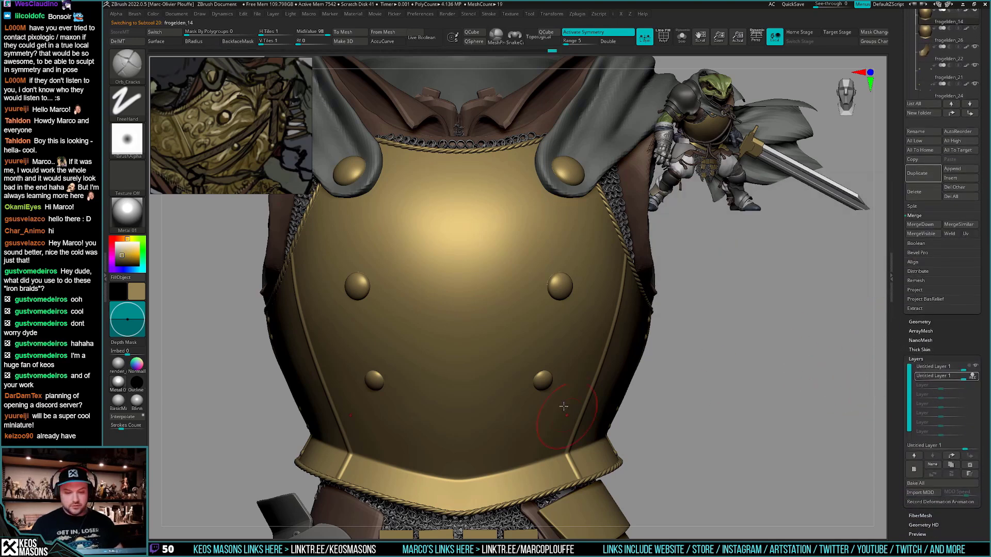
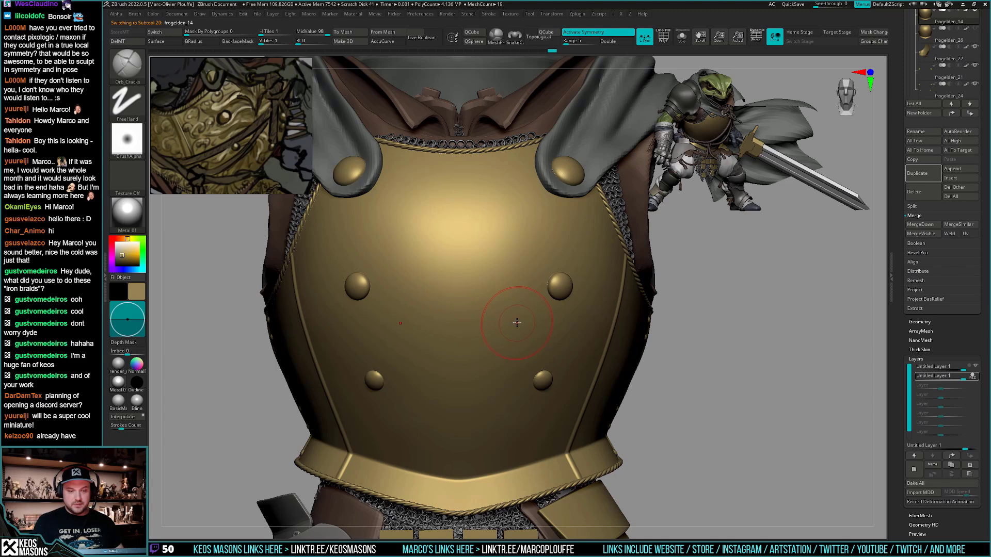
Adjust the LazyStep between two trial mirrored curves from the chest centre toward the upper studs, undoing each curve
{"action": "left_click_drag", "start_coordinate": [457, 284], "coordinate": [509, 246]}
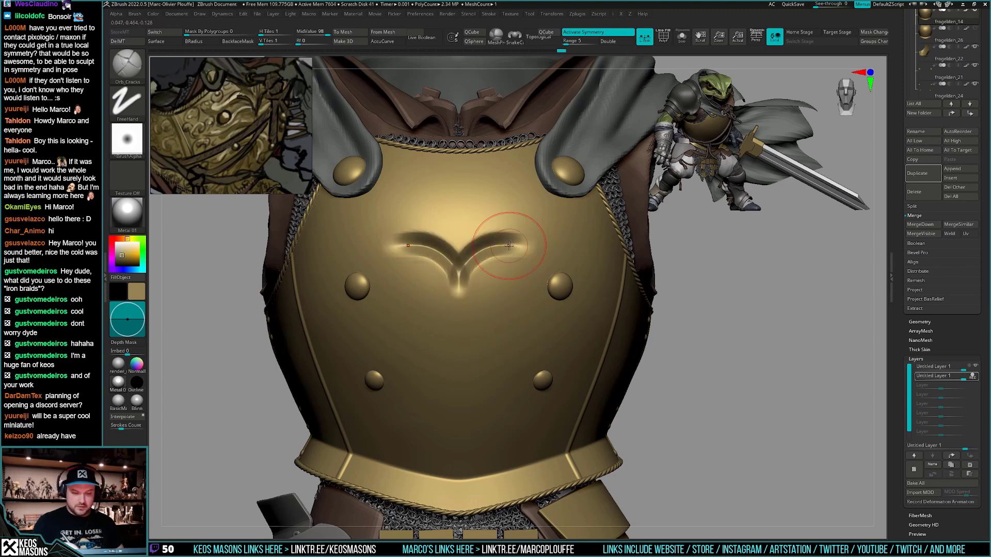
{"action": "key", "text": "ctrl+z"}
{"action": "key", "text": "F3"}
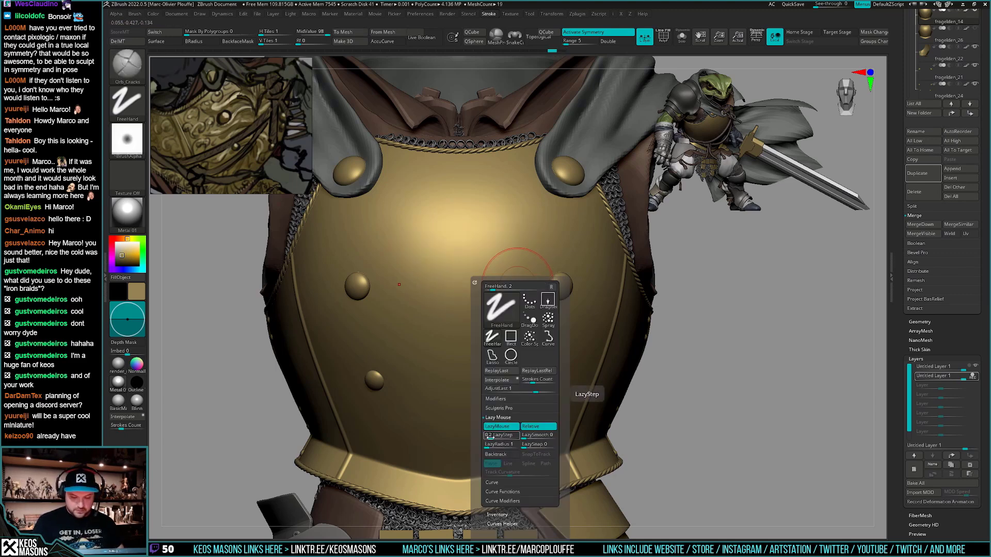
{"action": "left_click_drag", "start_coordinate": [496, 435], "coordinate": [488, 438]}
{"action": "key", "text": "space"}
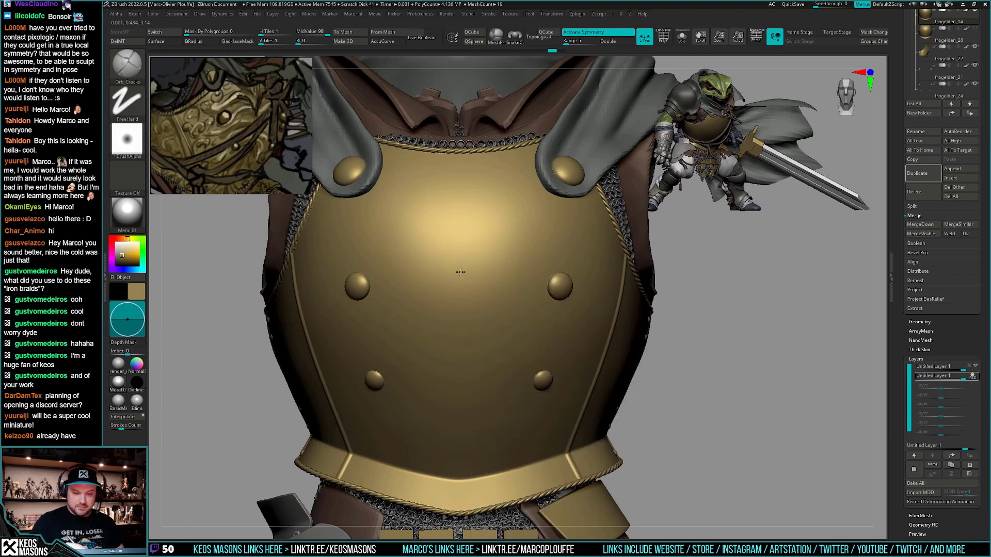
{"action": "mouse_move", "coordinate": [459, 282]}
{"action": "left_mouse_down"}
{"action": "mouse_move", "coordinate": [542, 261]}
{"action": "mouse_move", "coordinate": [573, 268]}
{"action": "left_mouse_up"}
{"action": "key", "text": "ctrl+z"}
Try a mirrored S-shaped ridge from the lower belly out to the upper studs twice, undoing both versions
{"action": "right_click_drag", "start_coordinate": [599, 309], "coordinate": [563, 392]}
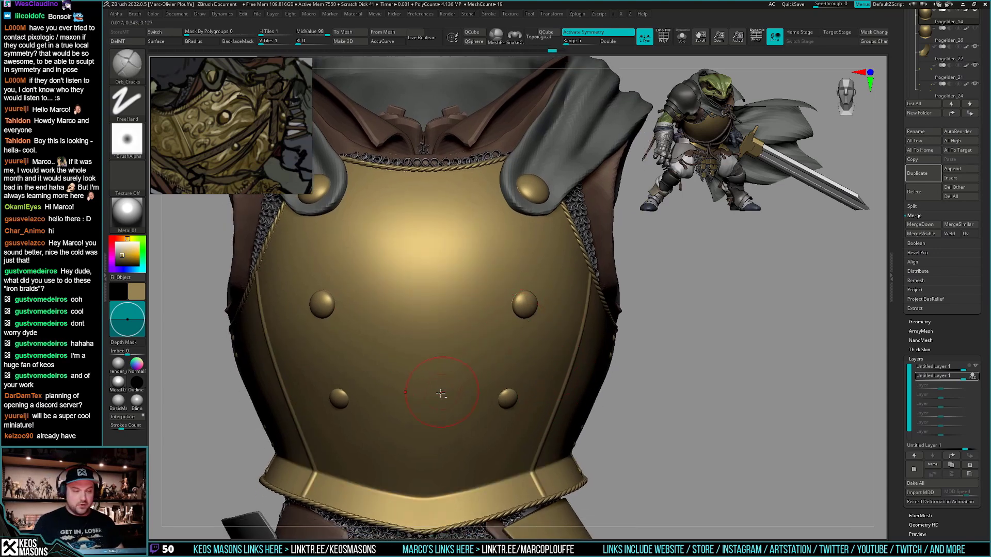
{"action": "mouse_move", "coordinate": [444, 419]}
{"action": "left_mouse_down"}
{"action": "mouse_move", "coordinate": [464, 385]}
{"action": "mouse_move", "coordinate": [544, 335]}
{"action": "left_mouse_up"}
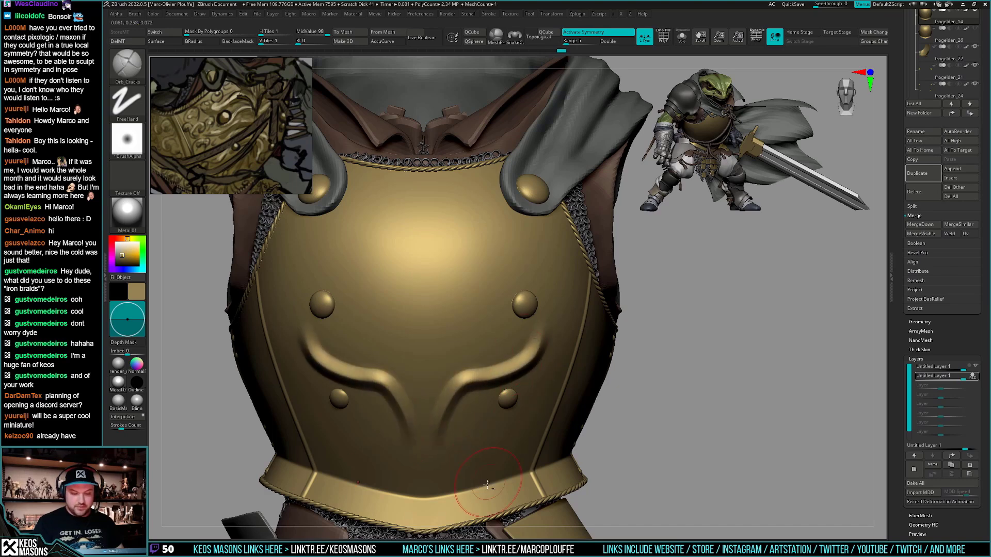
{"action": "key", "text": "ctrl+z"}
{"action": "mouse_move", "coordinate": [445, 421]}
{"action": "left_mouse_down"}
{"action": "mouse_move", "coordinate": [467, 382]}
{"action": "mouse_move", "coordinate": [553, 321]}
{"action": "left_mouse_up"}
{"action": "mouse_move", "coordinate": [527, 456]}
{"action": "right_mouse_down"}
{"action": "mouse_move", "coordinate": [523, 436]}
{"action": "mouse_move", "coordinate": [539, 445]}
{"action": "right_mouse_up"}
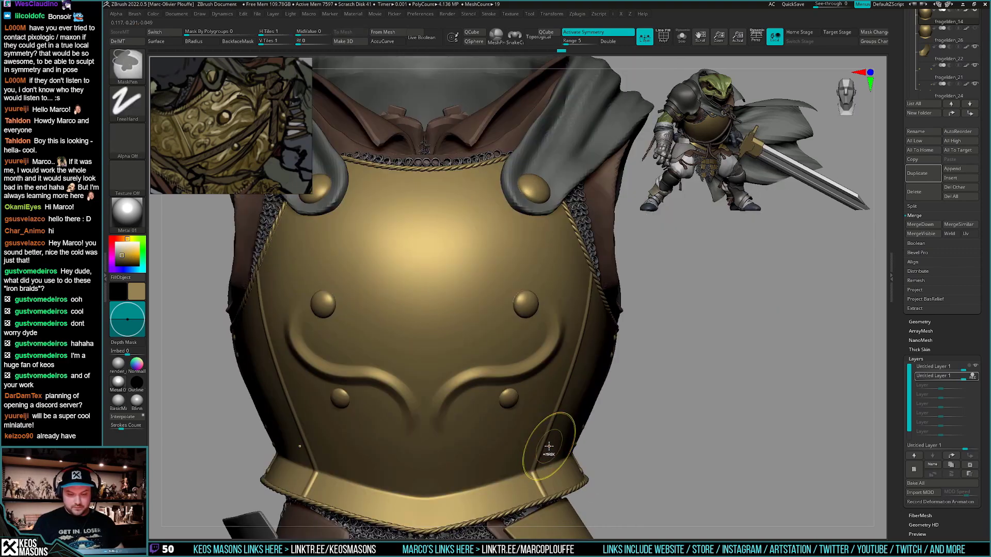
{"action": "key", "text": "ctrl+z"}
Reduce the brush size and mask a straight vertical stripe down the breastplate's centre from neckline to waist flange
{"action": "key", "text": "space"}
{"action": "left_click", "coordinate": [533, 330]}
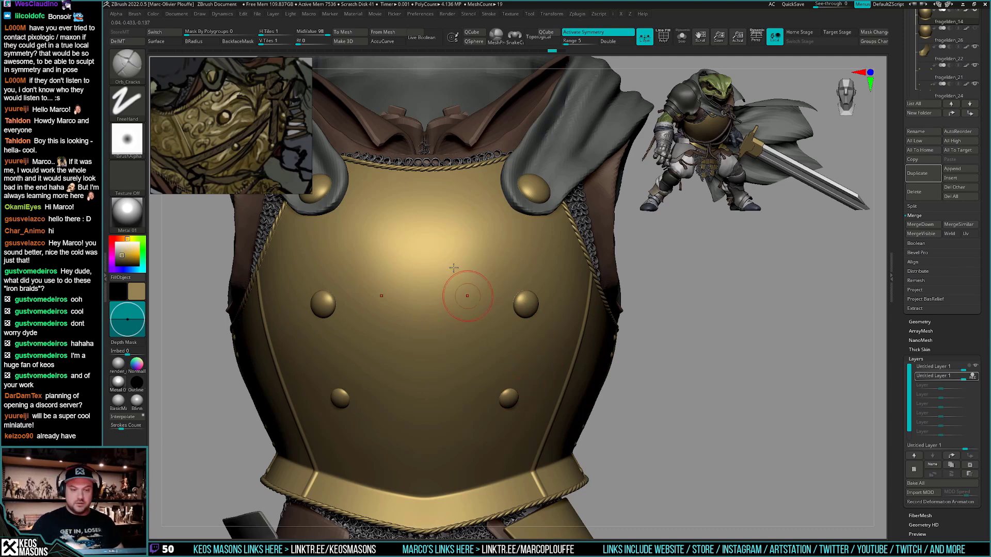
{"action": "left_click_drag", "start_coordinate": [424, 170], "coordinate": [424, 532], "text": "ctrl"}
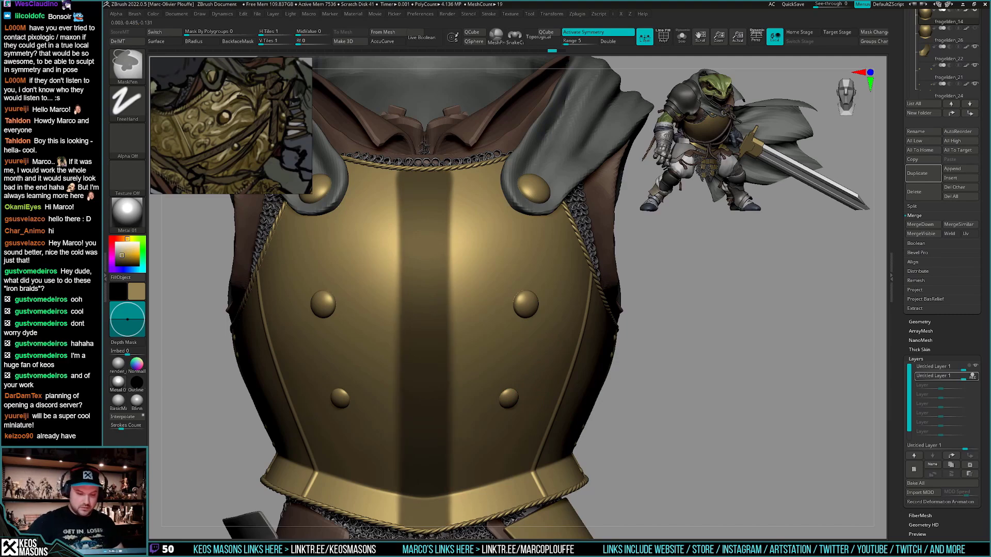
{"action": "mouse_move", "coordinate": [568, 403]}
{"action": "right_mouse_down"}
{"action": "mouse_move", "coordinate": [567, 379]}
{"action": "mouse_move", "coordinate": [570, 392]}
{"action": "mouse_move", "coordinate": [568, 380]}
{"action": "mouse_move", "coordinate": [500, 358]}
{"action": "mouse_move", "coordinate": [510, 371]}
{"action": "right_mouse_up"}
{"action": "left_click_drag", "start_coordinate": [447, 215], "coordinate": [454, 439], "text": "ctrl"}
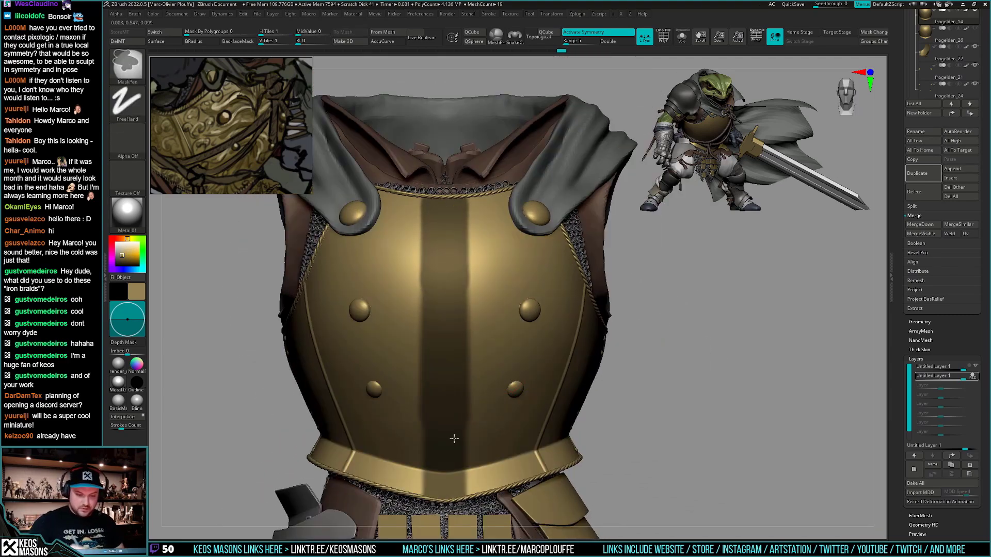
{"action": "left_click_drag", "start_coordinate": [648, 84], "coordinate": [471, 516], "text": "ctrl"}
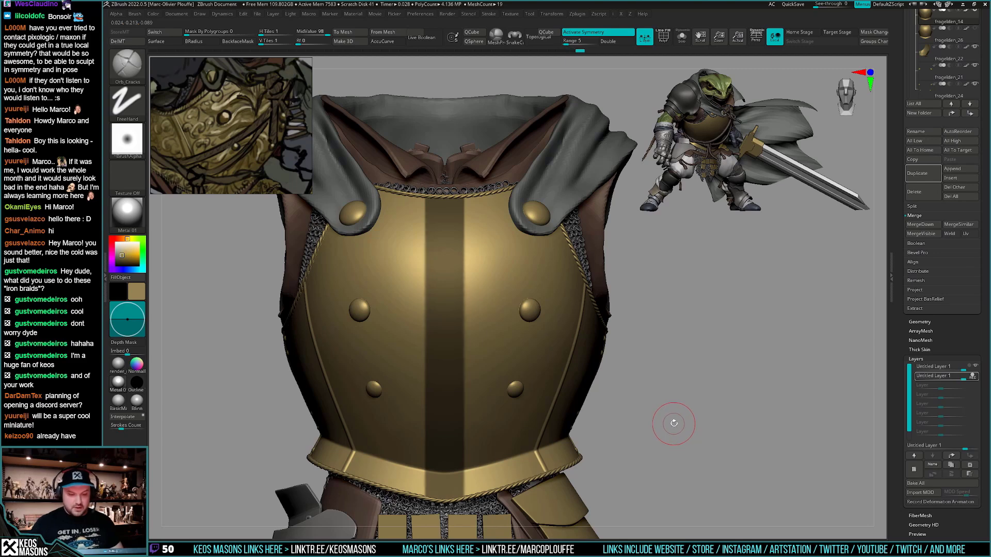
Invert the mask, restore the masked centre stripe, and blur its edges
{"action": "left_click", "coordinate": [690, 420], "text": "ctrl"}
{"action": "right_click_drag", "start_coordinate": [425, 329], "coordinate": [462, 364], "text": "alt"}
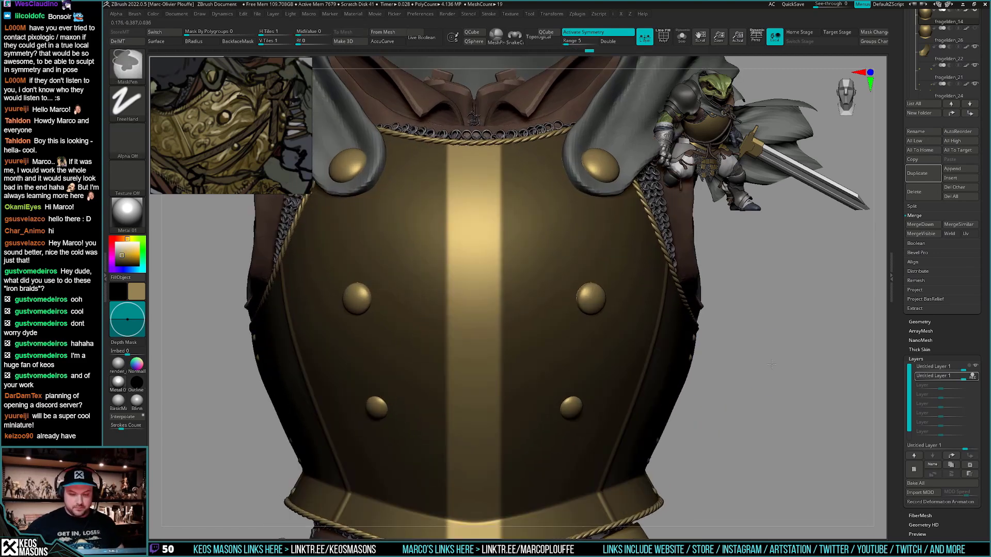
{"action": "left_click", "coordinate": [772, 364], "text": "ctrl"}
{"action": "right_click_drag", "start_coordinate": [552, 399], "coordinate": [518, 366], "text": "alt"}
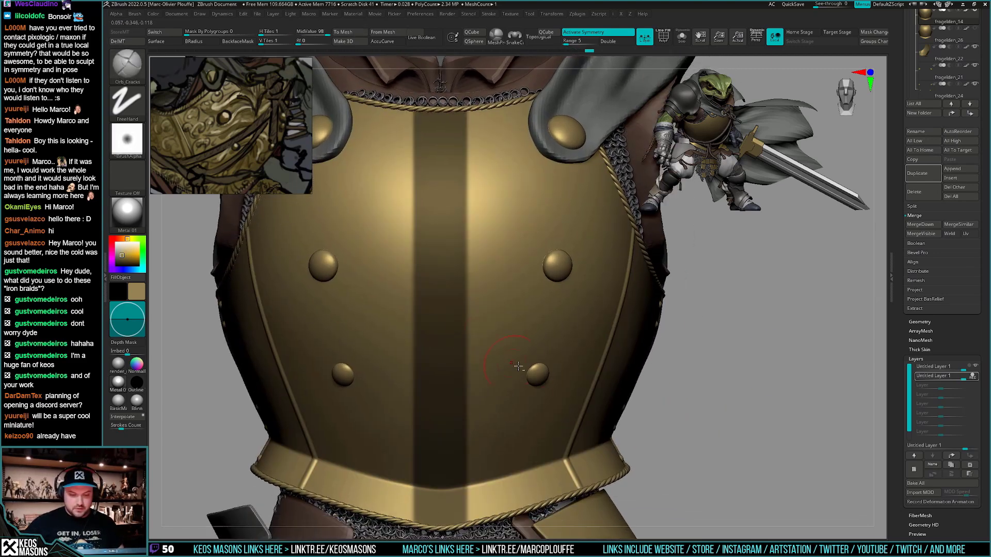
{"action": "left_click", "coordinate": [456, 310], "text": "ctrl"}
{"action": "left_click", "coordinate": [455, 311], "text": "ctrl"}
{"action": "left_click", "coordinate": [456, 311], "text": "ctrl"}
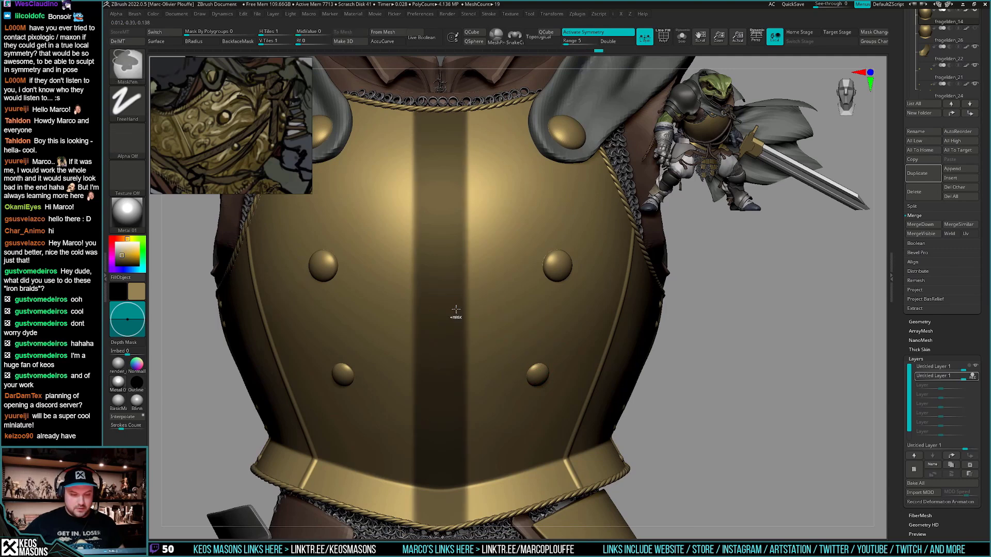
Blur the centre stripe mask further at subdivision level 5, and return the breastplate to its highest level
{"action": "key", "text": "space"}
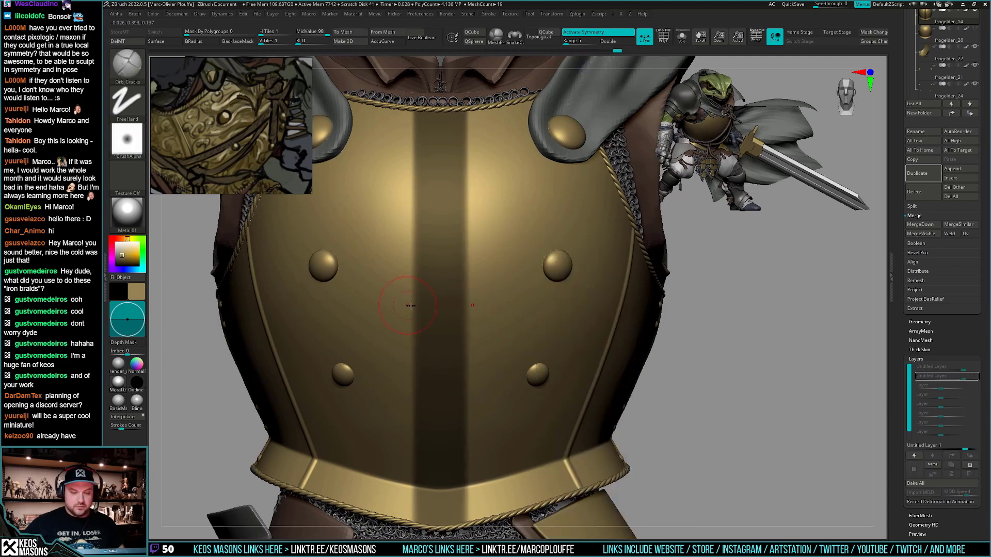
{"action": "key", "text": "ctrl"}
{"action": "left_click", "coordinate": [431, 306], "text": "ctrl"}
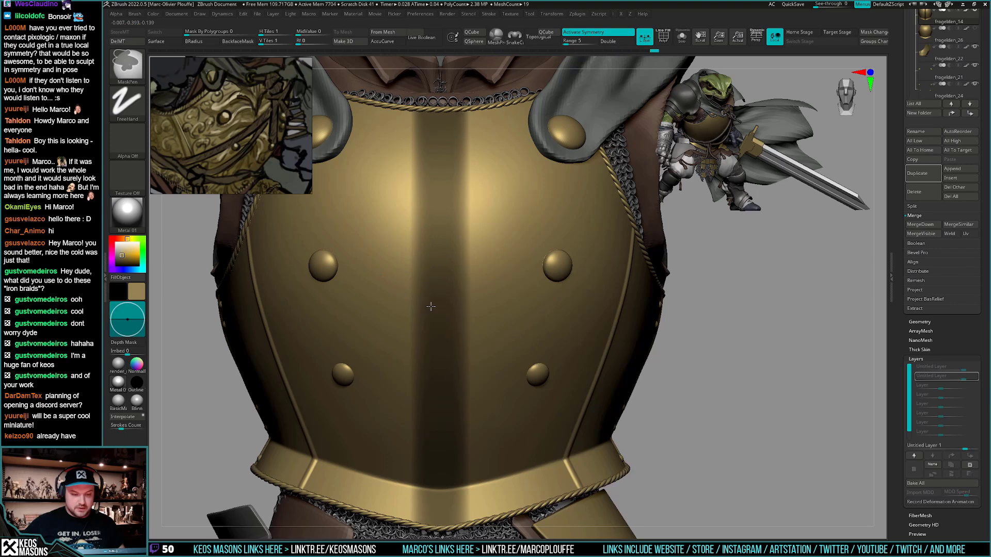
{"action": "key", "text": "space"}
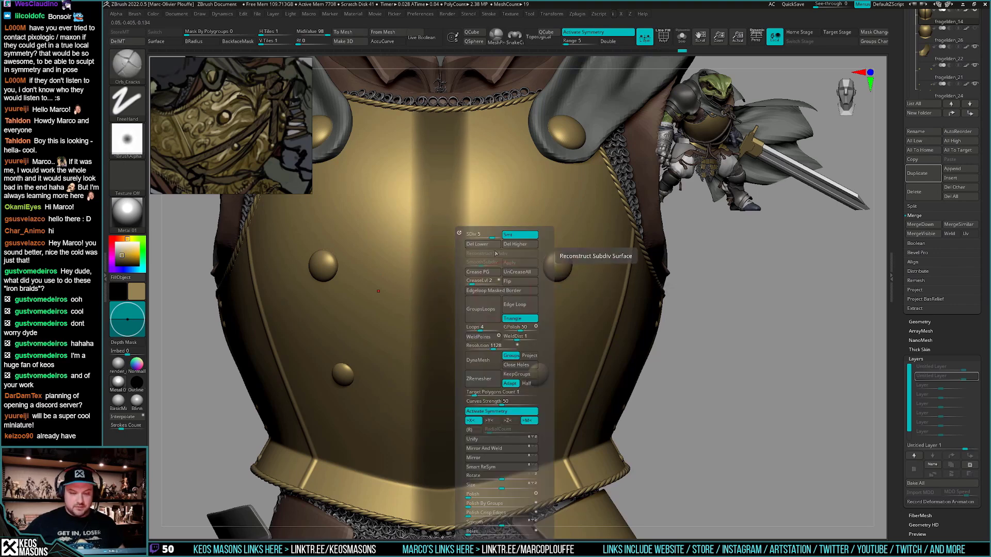
{"action": "left_click_drag", "start_coordinate": [635, 395], "coordinate": [661, 370]}
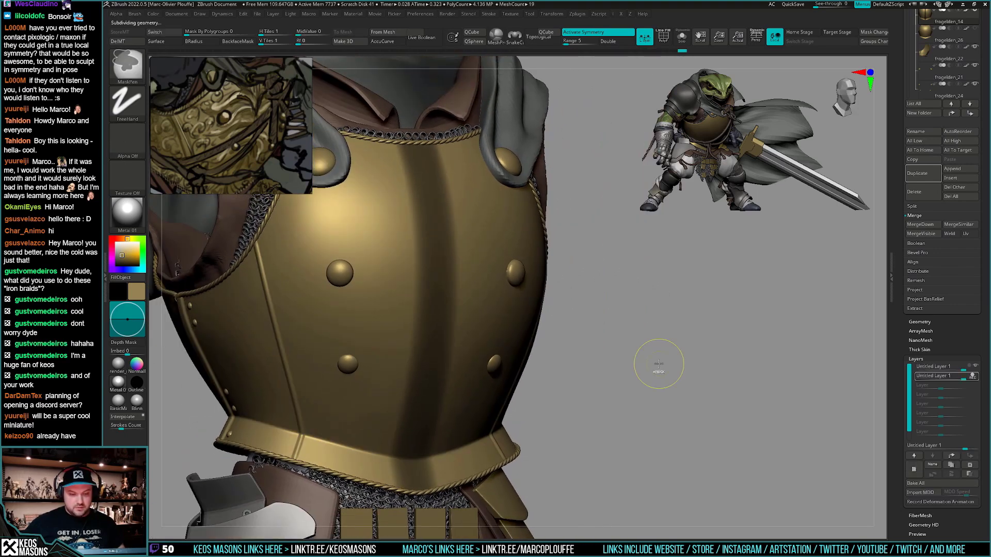
Invert the mask, try to pull the breastplate's centre band outward with the Transpose line, and undo the move
{"action": "left_click", "coordinate": [605, 368], "text": "ctrl"}
{"action": "left_click_drag", "start_coordinate": [591, 359], "coordinate": [627, 336], "text": "alt"}
{"action": "key", "text": "w"}
{"action": "left_click_drag", "start_coordinate": [645, 399], "coordinate": [626, 334]}
{"action": "mouse_move", "coordinate": [478, 250]}
{"action": "right_mouse_down"}
{"action": "mouse_move", "coordinate": [478, 207]}
{"action": "mouse_move", "coordinate": [480, 287]}
{"action": "mouse_move", "coordinate": [468, 318]}
{"action": "right_mouse_up"}
{"action": "key", "text": "q"}
{"action": "key", "text": "ctrl+z"}
Clear the mask, isolate the breastplate, and mask a very narrow vertical stripe down its centre from neckline to lower tip
{"action": "left_click_drag", "start_coordinate": [642, 333], "coordinate": [658, 346], "text": "ctrl"}
{"action": "right_click_drag", "start_coordinate": [424, 109], "coordinate": [433, 131], "text": "alt"}
{"action": "key", "text": "alt+s"}
{"action": "left_click_drag", "start_coordinate": [438, 109], "coordinate": [447, 535], "text": "ctrl"}
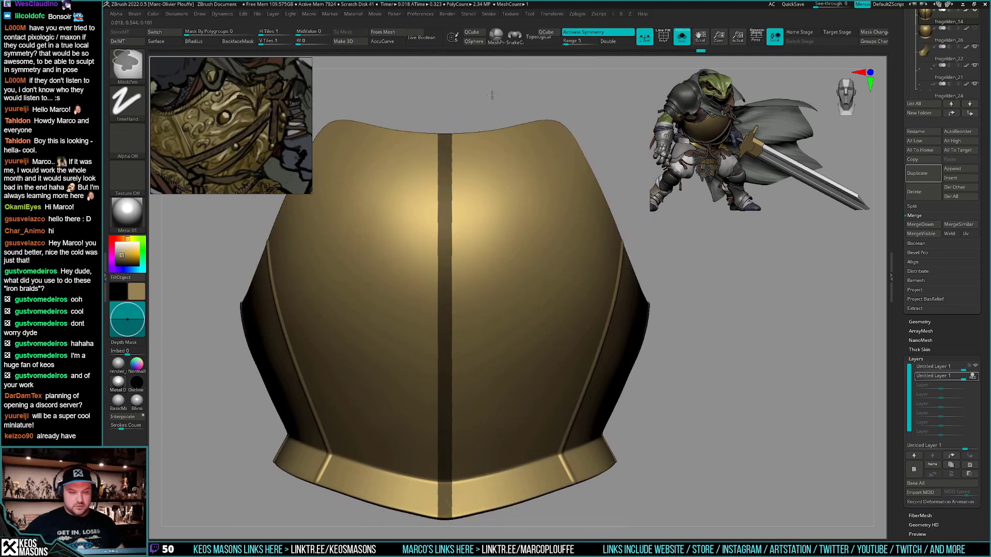
{"action": "left_click_drag", "start_coordinate": [444, 89], "coordinate": [492, 539], "text": "ctrl"}
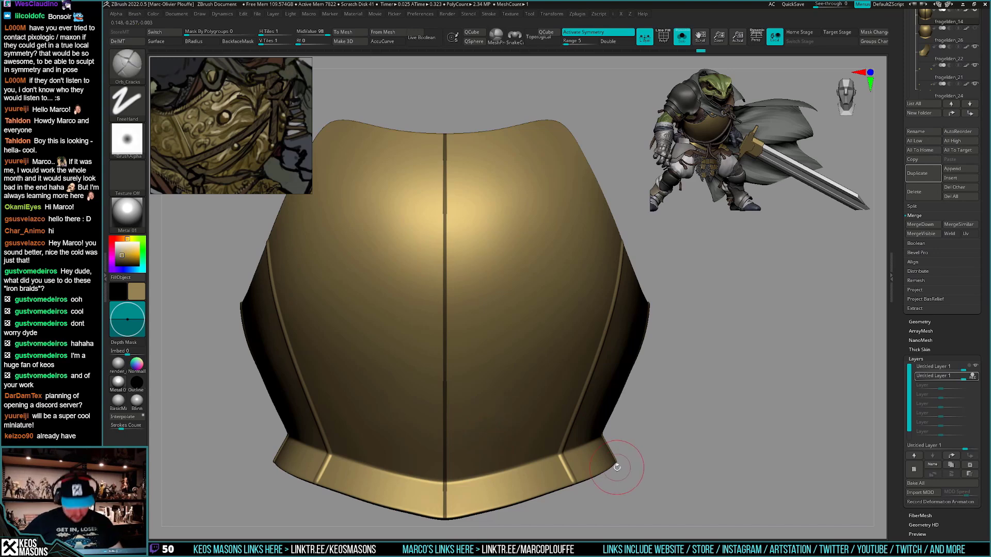
Invert the narrow stripe mask and blur its edges at subdivision level 5, returning to level 6
{"action": "left_click", "coordinate": [648, 440], "text": "ctrl"}
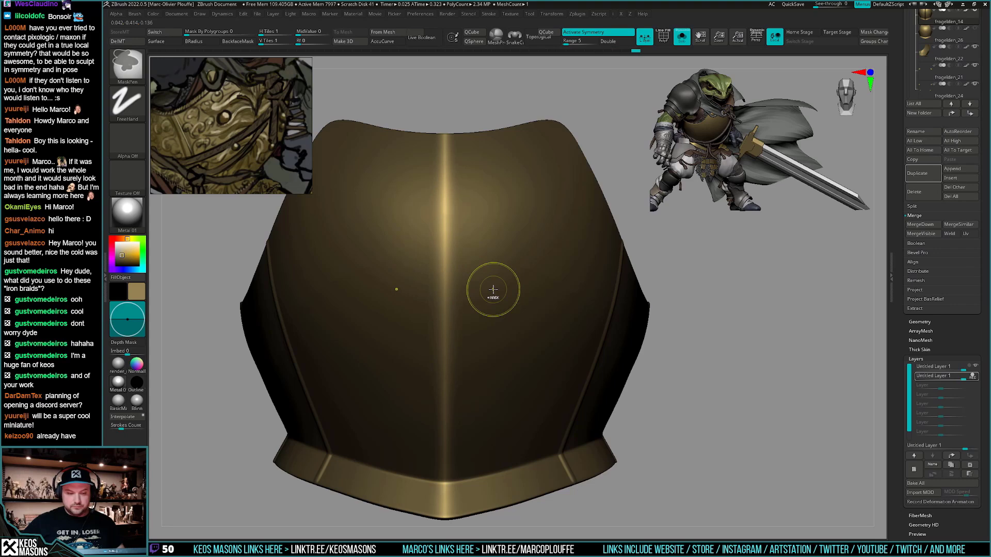
{"action": "key", "text": "ctrl"}
{"action": "key", "text": "space"}
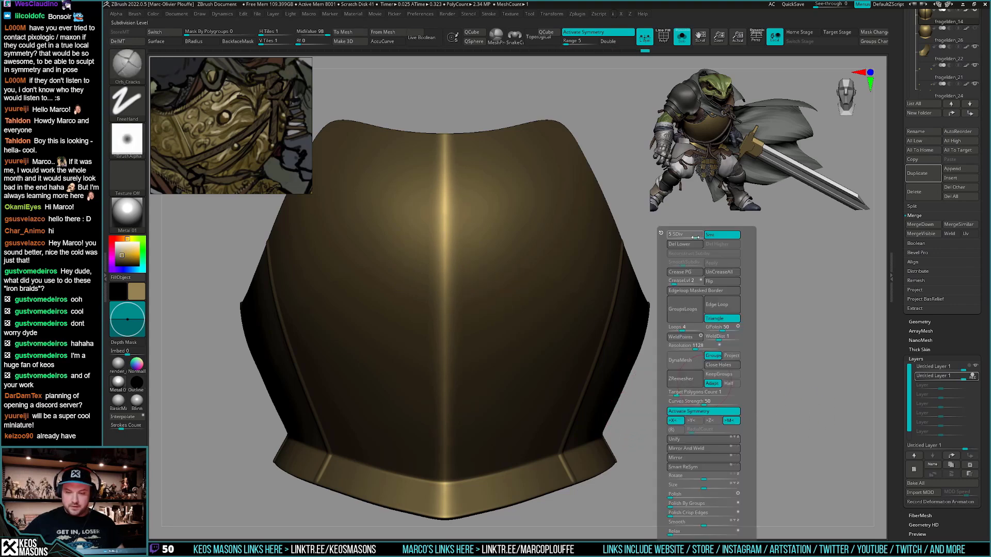
{"action": "key", "text": "ctrl"}
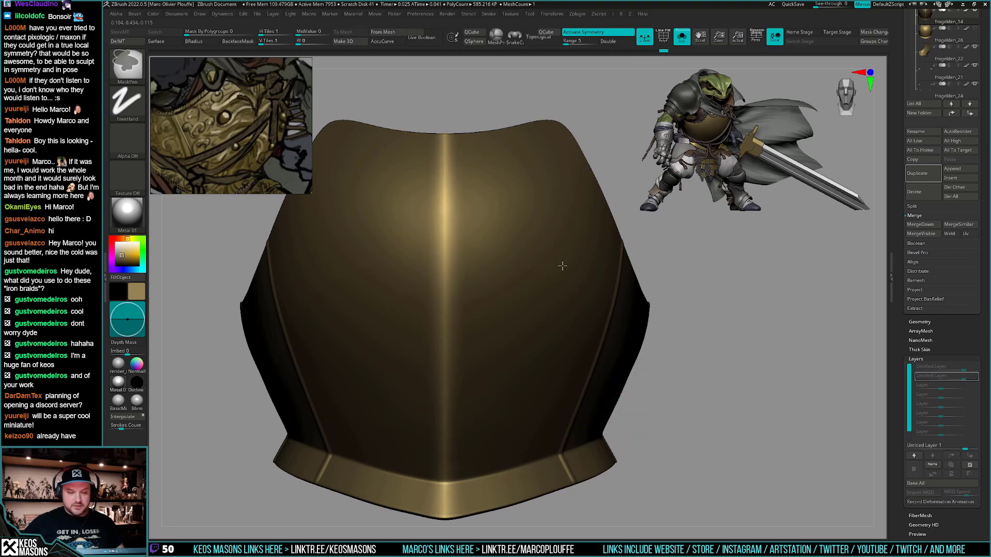
{"action": "key", "text": "g"}
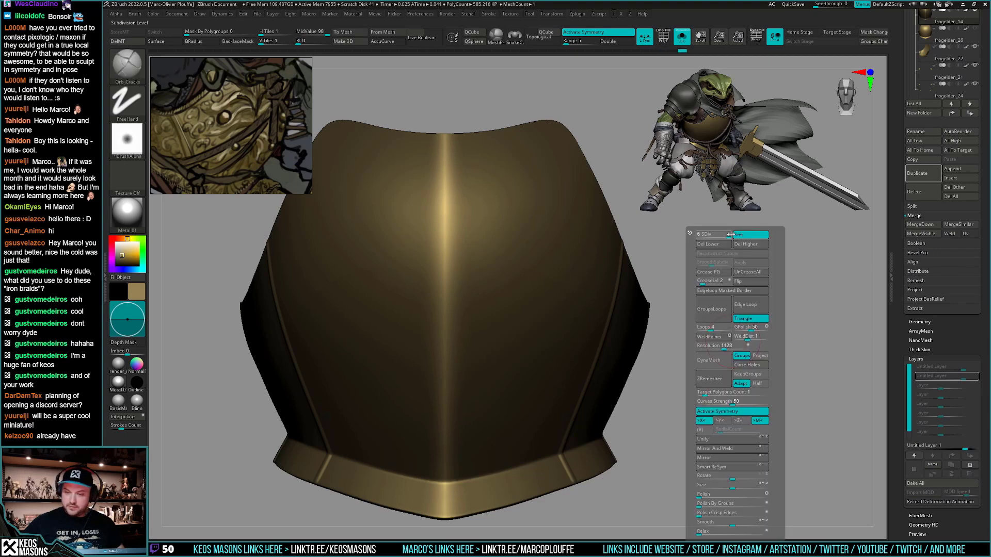
{"action": "left_click_drag", "start_coordinate": [657, 411], "coordinate": [657, 405]}
Try to move the unmasked centre line of the breastplate with the Transpose line, and undo the change
{"action": "key", "text": "w"}
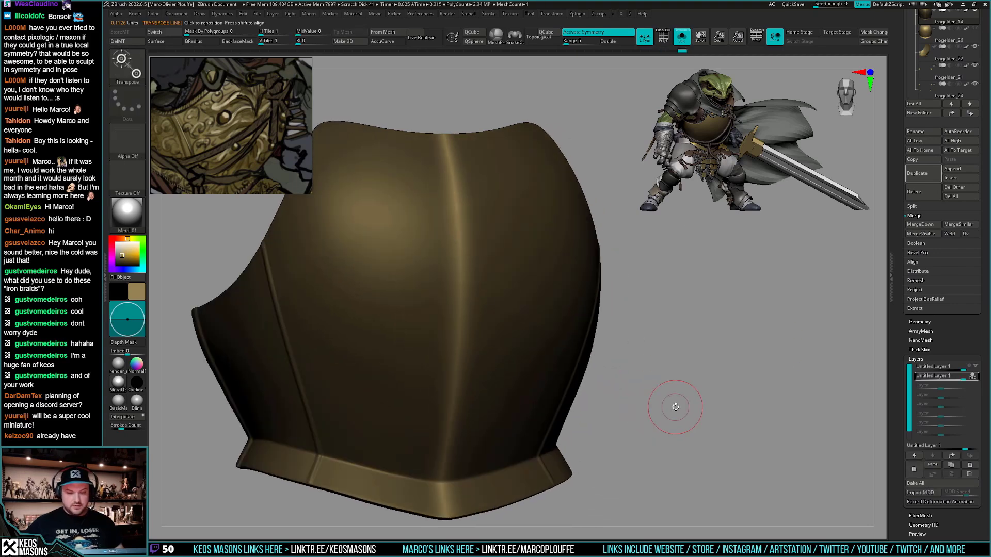
{"action": "mouse_move", "coordinate": [595, 408]}
{"action": "left_mouse_down"}
{"action": "mouse_move", "coordinate": [730, 367]}
{"action": "mouse_move", "coordinate": [740, 380]}
{"action": "mouse_move", "coordinate": [739, 349]}
{"action": "mouse_move", "coordinate": [721, 387]}
{"action": "mouse_move", "coordinate": [725, 349]}
{"action": "mouse_move", "coordinate": [706, 332]}
{"action": "left_mouse_up"}
{"action": "key", "text": "ctrl+shift+z"}
{"action": "key", "text": "q"}
Soften the inverted stripe mask again at subdivision level 5 for a wider falloff, and restore level 6
{"action": "key", "text": "space"}
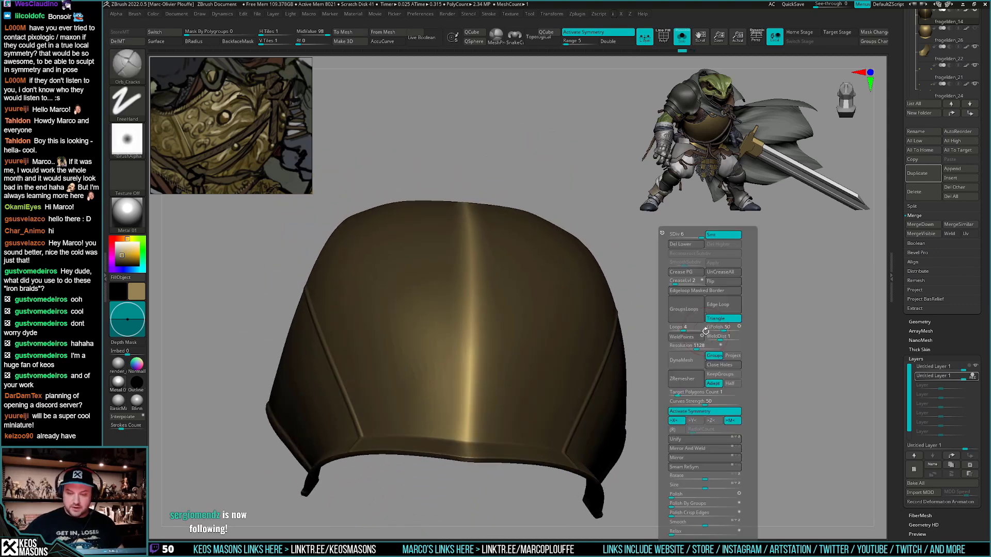
{"action": "left_click", "coordinate": [696, 234]}
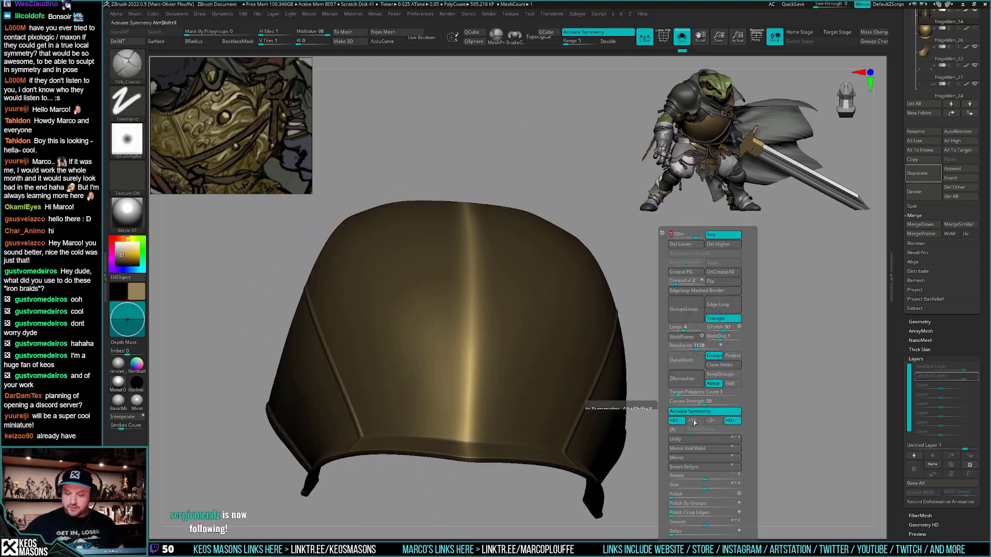
{"action": "left_click", "coordinate": [572, 308], "text": "ctrl"}
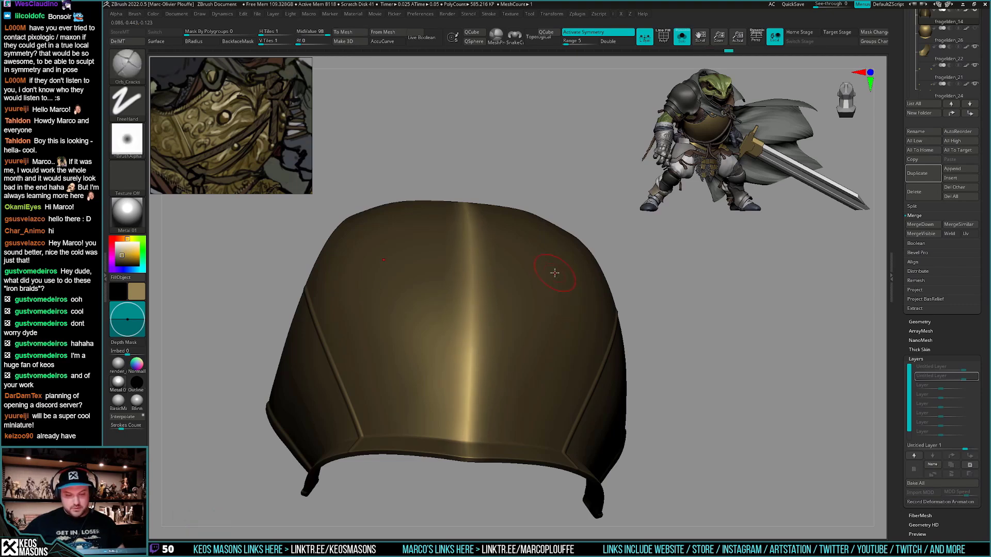
{"action": "mouse_move", "coordinate": [614, 278]}
{"action": "left_mouse_down"}
{"action": "mouse_move", "coordinate": [630, 348]}
{"action": "mouse_move", "coordinate": [658, 356]}
{"action": "mouse_move", "coordinate": [655, 288]}
{"action": "left_mouse_up"}
{"action": "key", "text": "space"}
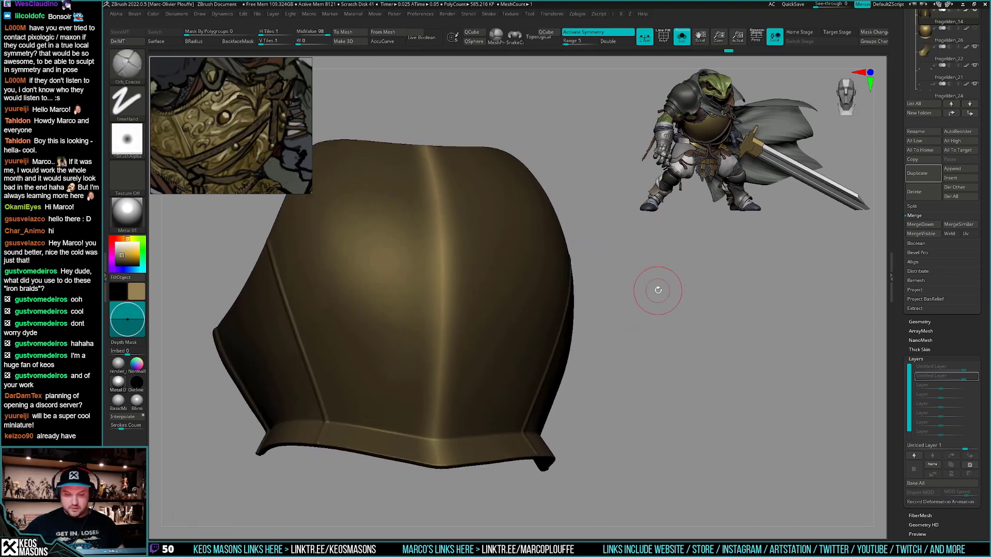
{"action": "key", "text": "space"}
Pull the unmasked centre line forward into a vertical ridge, clear the mask, and show the surrounding armour
{"action": "key", "text": "w"}
{"action": "left_click_drag", "start_coordinate": [569, 346], "coordinate": [654, 342]}
{"action": "mouse_move", "coordinate": [666, 356]}
{"action": "left_mouse_down"}
{"action": "mouse_move", "coordinate": [661, 336]}
{"action": "mouse_move", "coordinate": [679, 339]}
{"action": "mouse_move", "coordinate": [658, 350]}
{"action": "mouse_move", "coordinate": [722, 367]}
{"action": "mouse_move", "coordinate": [699, 404]}
{"action": "mouse_move", "coordinate": [714, 409]}
{"action": "mouse_move", "coordinate": [719, 436]}
{"action": "mouse_move", "coordinate": [721, 414]}
{"action": "mouse_move", "coordinate": [722, 438]}
{"action": "left_mouse_up"}
{"action": "key", "text": "q"}
{"action": "key", "text": "shift+s"}
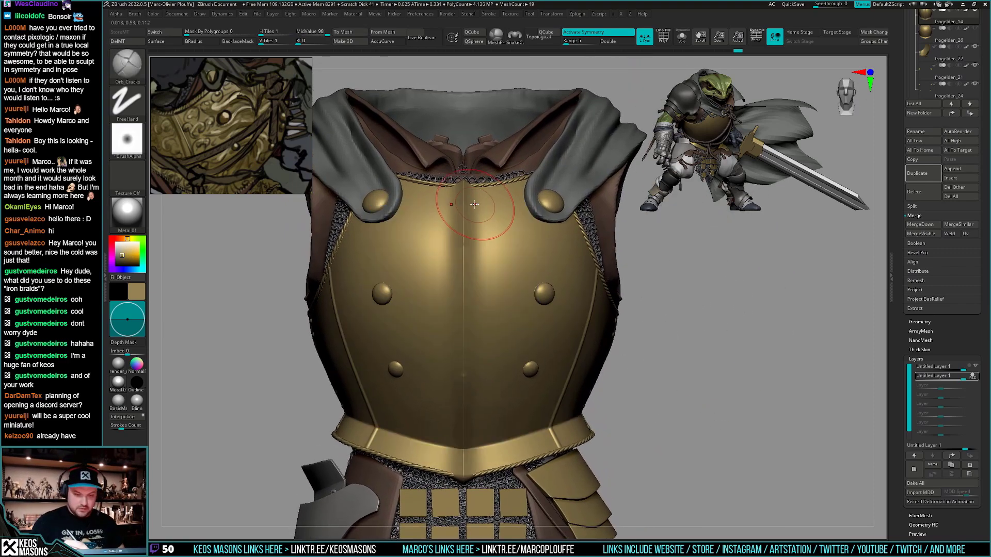
Examine the centre ridge in wireframe and at different subdivision levels, and compare the breastplate with the ridge layer off and on
{"action": "key", "text": "shift"}
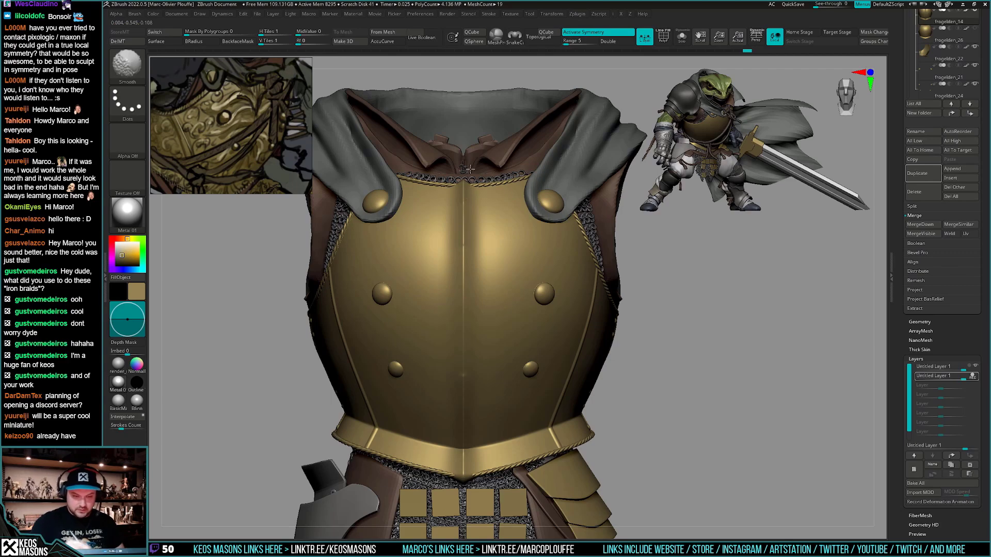
{"action": "key", "text": "shift+f"}
{"action": "right_click_drag", "start_coordinate": [463, 356], "coordinate": [528, 483], "text": "alt"}
{"action": "right_click_drag", "start_coordinate": [500, 288], "coordinate": [491, 306]}
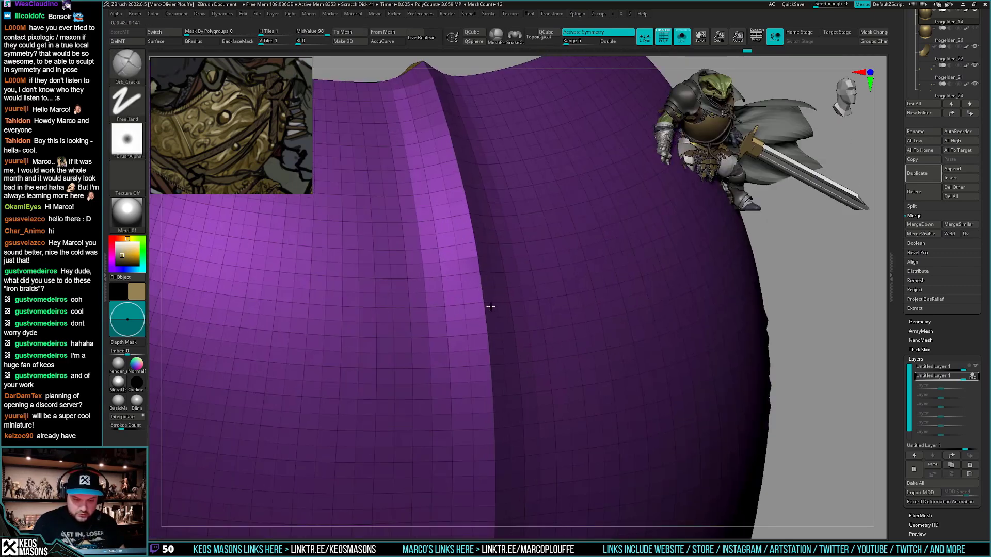
{"action": "key", "text": "shift+f"}
{"action": "right_click_drag", "start_coordinate": [475, 265], "coordinate": [483, 206], "text": "ctrl"}
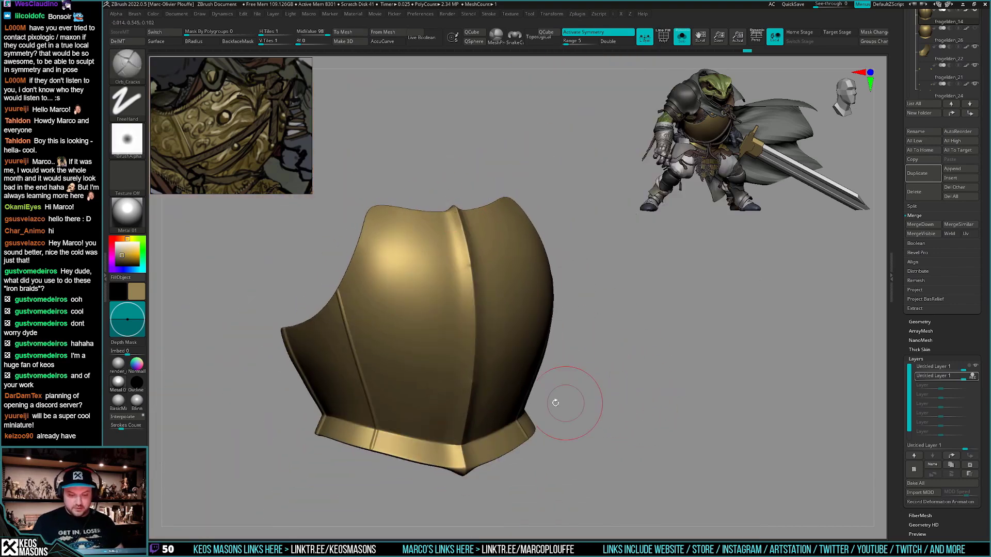
{"action": "left_click_drag", "start_coordinate": [556, 402], "coordinate": [643, 391]}
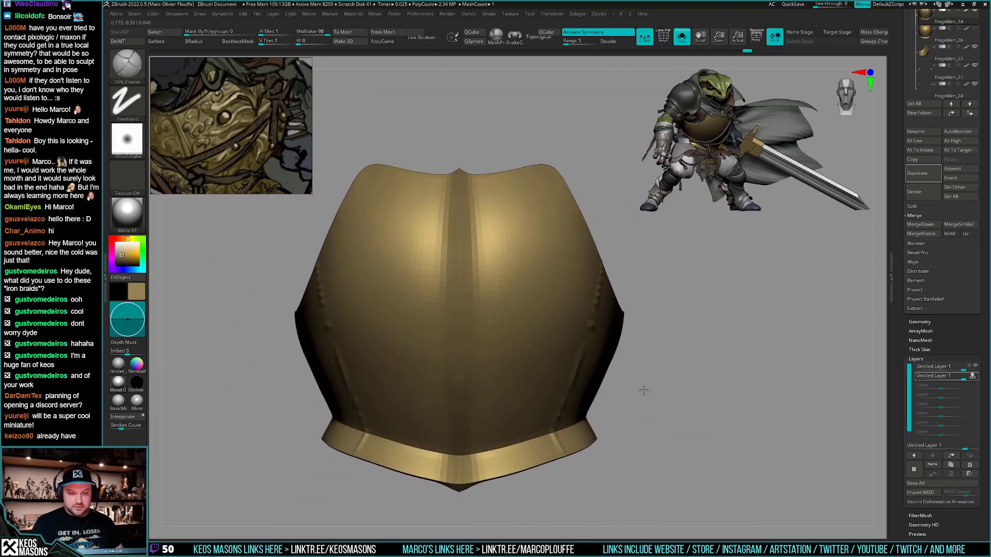
{"action": "key", "text": "d"}
{"action": "key", "text": "shift+f"}
{"action": "key", "text": "shift+f"}
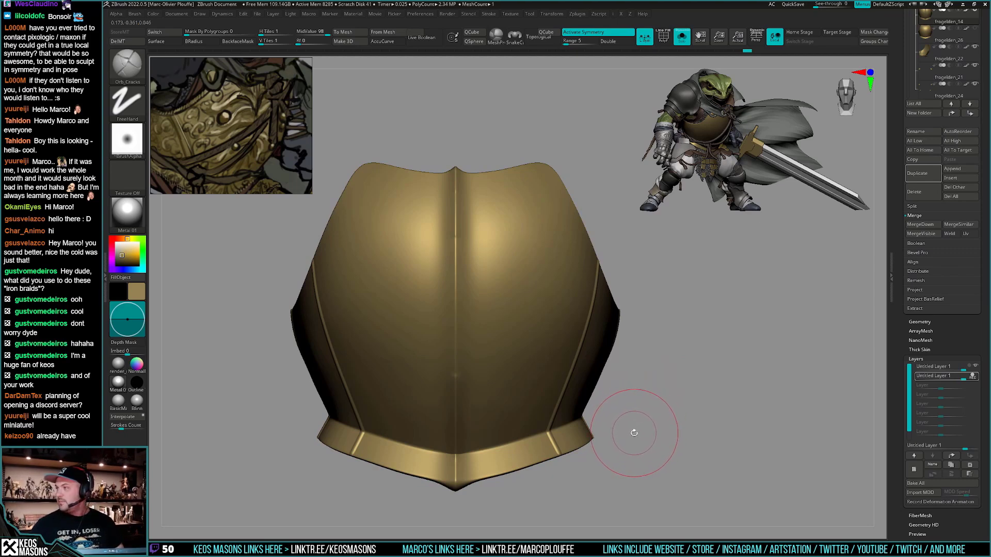
{"action": "key", "text": "alt+s"}
{"action": "left_click_drag", "start_coordinate": [656, 415], "coordinate": [645, 381], "text": "alt"}
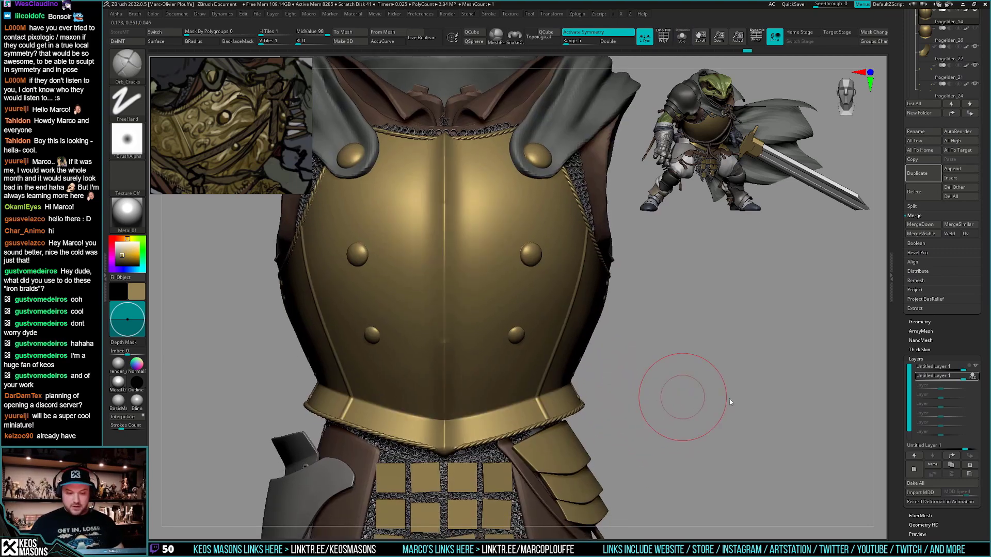
{"action": "left_click", "coordinate": [975, 377]}
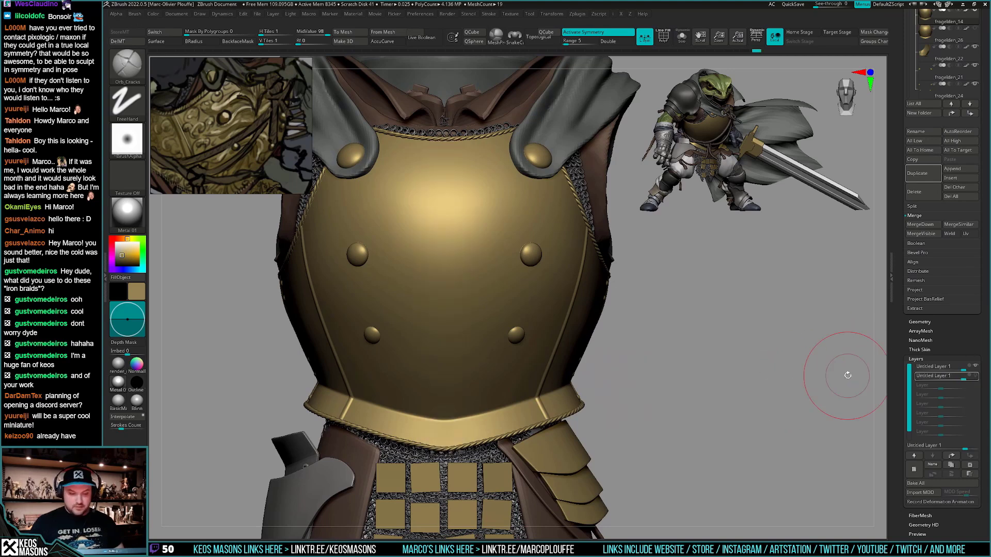
{"action": "left_click", "coordinate": [973, 376]}
Select the Morph brush, adjust its settings, and fade the centre ridge at the lower tip of the waist flange
{"action": "key", "text": "b"}
{"action": "left_click", "coordinate": [760, 380]}
{"action": "key", "text": "space"}
{"action": "left_click_drag", "start_coordinate": [524, 337], "coordinate": [530, 336]}
{"action": "left_click_drag", "start_coordinate": [554, 368], "coordinate": [582, 368]}
{"action": "right_click_drag", "start_coordinate": [477, 436], "coordinate": [490, 412], "text": "alt"}
{"action": "left_click_drag", "start_coordinate": [459, 412], "coordinate": [489, 411]}
{"action": "key", "text": "space"}
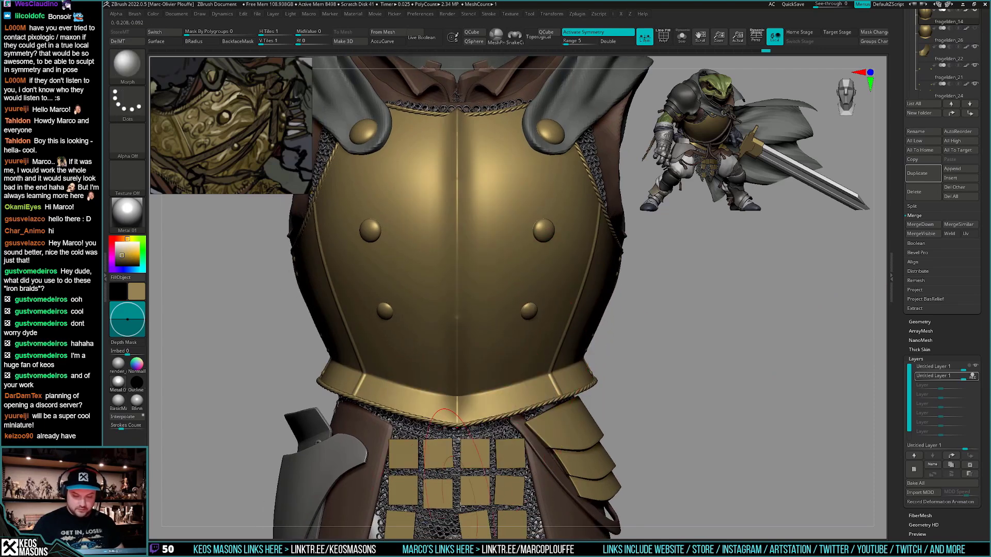
Fade the upper end of the centre ridge into the neckline and soften its lower end with the Morph brush
{"action": "right_click_drag", "start_coordinate": [466, 511], "coordinate": [408, 498]}
{"action": "right_click_drag", "start_coordinate": [428, 464], "coordinate": [508, 446]}
{"action": "right_click_drag", "start_coordinate": [508, 446], "coordinate": [505, 526], "text": "alt"}
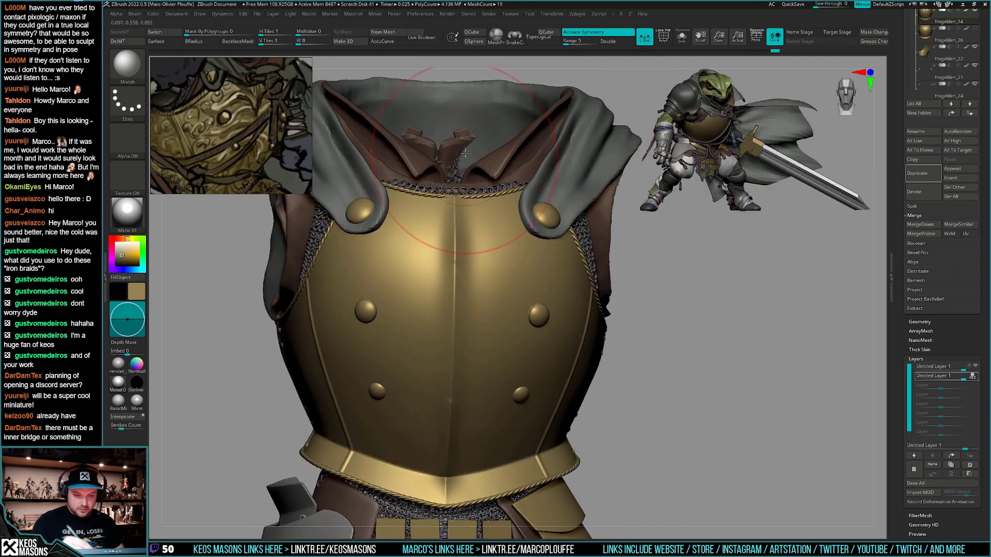
{"action": "left_click_drag", "start_coordinate": [461, 181], "coordinate": [451, 222]}
{"action": "right_click_drag", "start_coordinate": [516, 225], "coordinate": [466, 222]}
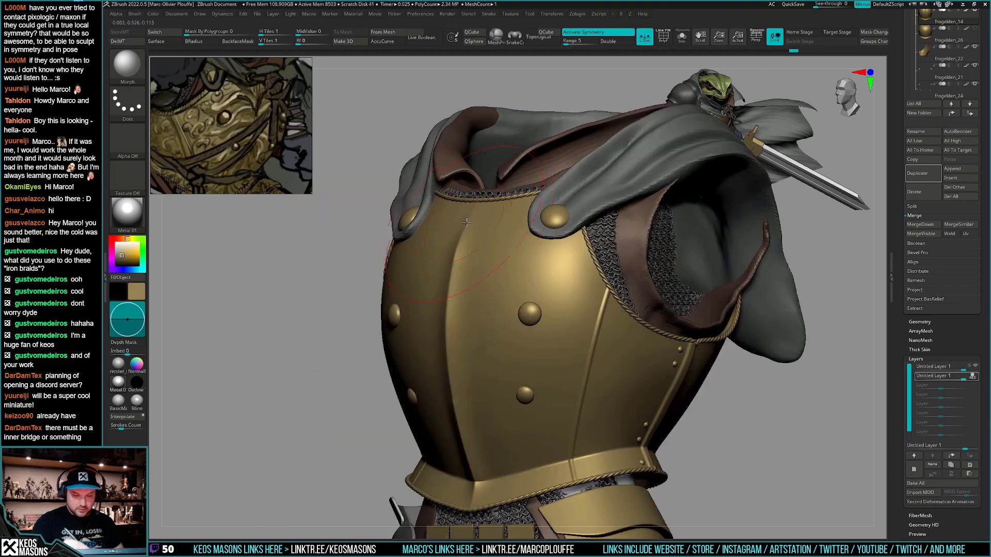
{"action": "left_click_drag", "start_coordinate": [499, 170], "coordinate": [474, 430]}
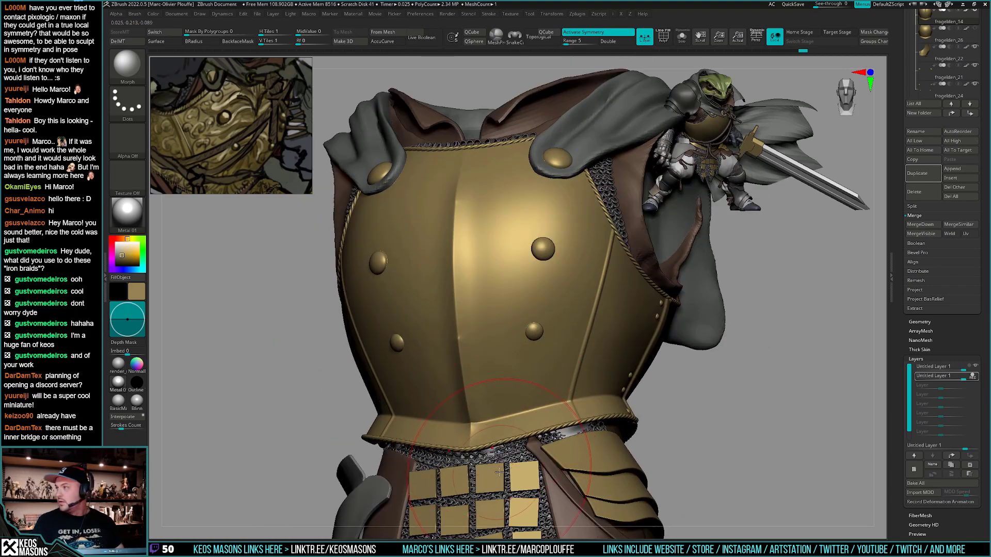
{"action": "left_click_drag", "start_coordinate": [498, 471], "coordinate": [520, 394]}
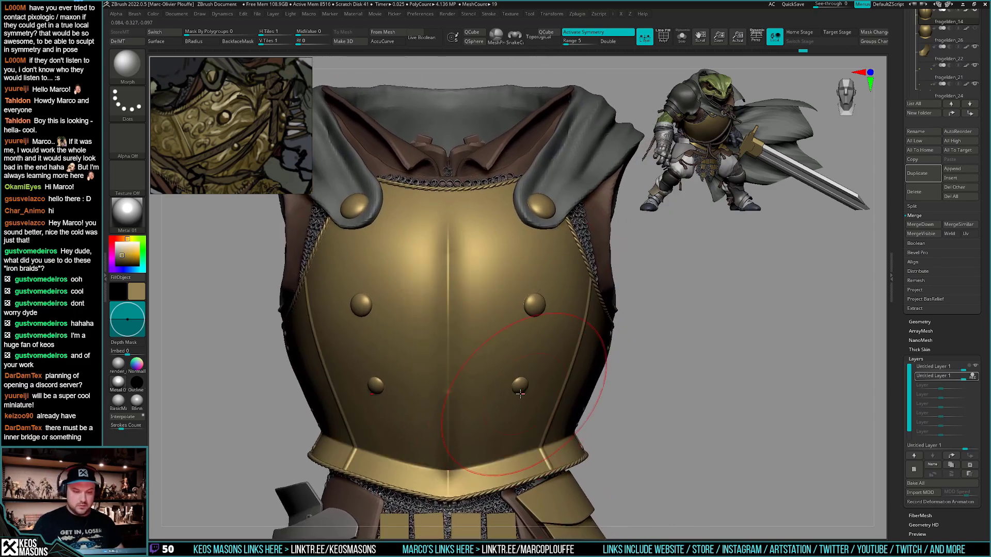
Add a new recording layer to the breastplate, switch back to the Orb_Cracks brush, and reduce its size
{"action": "key", "text": "shift+f"}
{"action": "mouse_move", "coordinate": [520, 394]}
{"action": "right_mouse_down", "text": "alt"}
{"action": "mouse_move", "coordinate": [506, 378]}
{"action": "mouse_move", "coordinate": [536, 375]}
{"action": "mouse_move", "coordinate": [533, 401]}
{"action": "right_mouse_up", "text": "alt"}
{"action": "key", "text": "shift+f"}
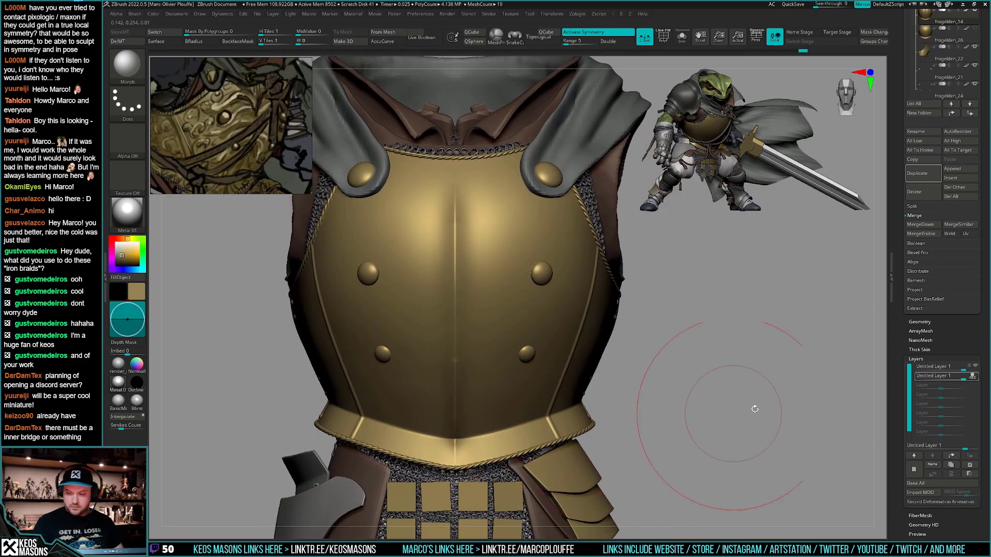
{"action": "left_click", "coordinate": [920, 472]}
{"action": "right_click_drag", "start_coordinate": [646, 416], "coordinate": [645, 433], "text": "alt"}
{"action": "key", "text": "space"}
{"action": "left_click", "coordinate": [678, 286]}
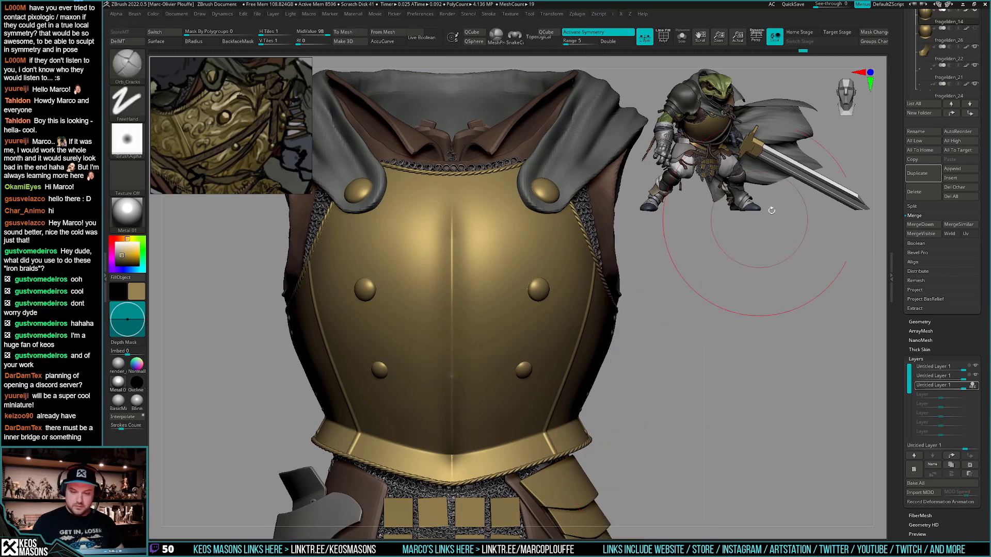
{"action": "key", "text": "space"}
{"action": "key", "text": "shift+f"}
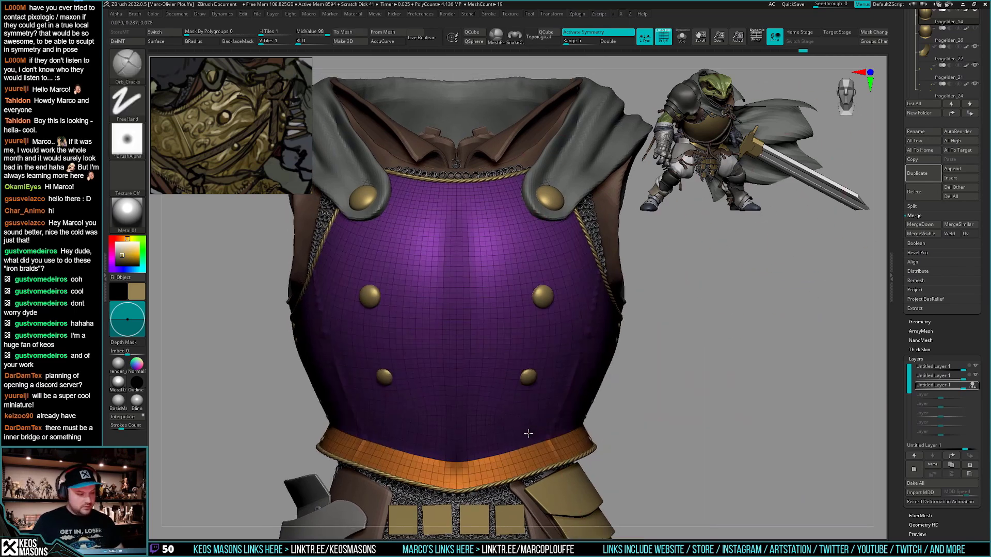
{"action": "key", "text": "shift+f"}
{"action": "right_click_drag", "start_coordinate": [528, 434], "coordinate": [539, 401]}
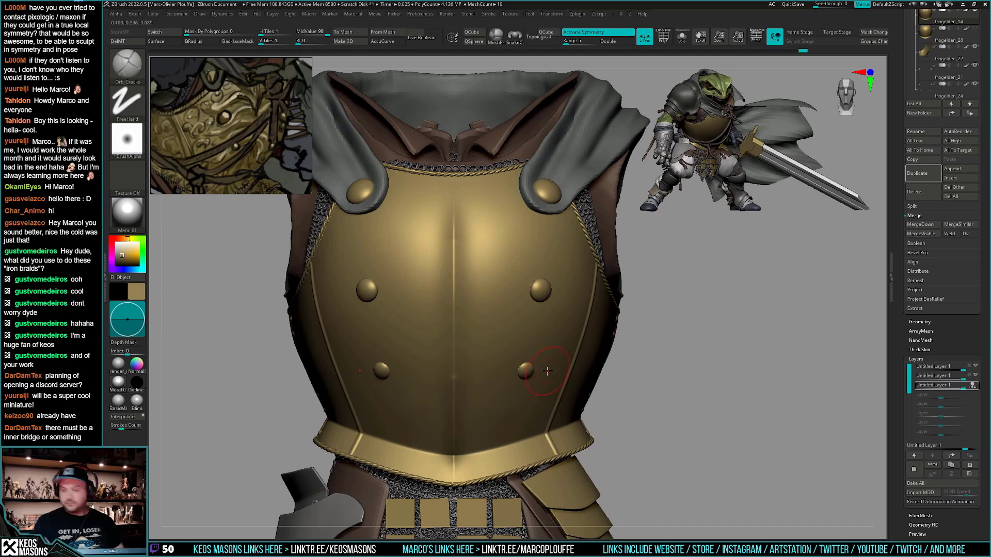
{"action": "right_click_drag", "start_coordinate": [547, 371], "coordinate": [546, 395]}
Try a mirrored S-shaped ridge from the chest centre around the upper studs twice, undoing both strokes
{"action": "mouse_move", "coordinate": [452, 287]}
{"action": "left_mouse_down"}
{"action": "mouse_move", "coordinate": [488, 283]}
{"action": "mouse_move", "coordinate": [550, 301]}
{"action": "left_mouse_up"}
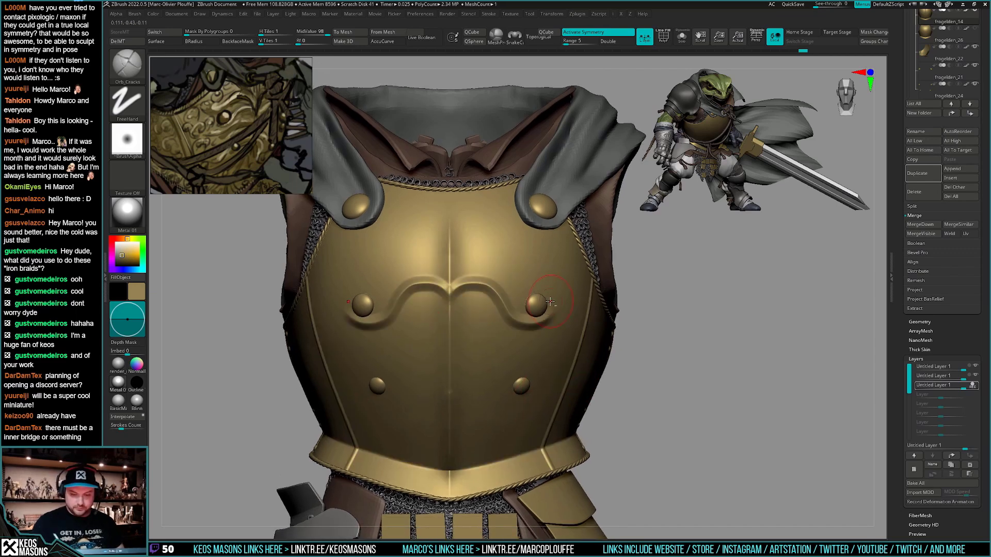
{"action": "key", "text": "ctrl+z"}
{"action": "key", "text": "space"}
{"action": "mouse_move", "coordinate": [450, 296]}
{"action": "left_mouse_down"}
{"action": "mouse_move", "coordinate": [508, 293]}
{"action": "mouse_move", "coordinate": [558, 320]}
{"action": "left_mouse_up"}
{"action": "right_click_drag", "start_coordinate": [558, 321], "coordinate": [473, 291]}
Adjust the LazyMouse radius of the Orb_Cracks brush for steadier ridge strokes
{"action": "key", "text": "space"}
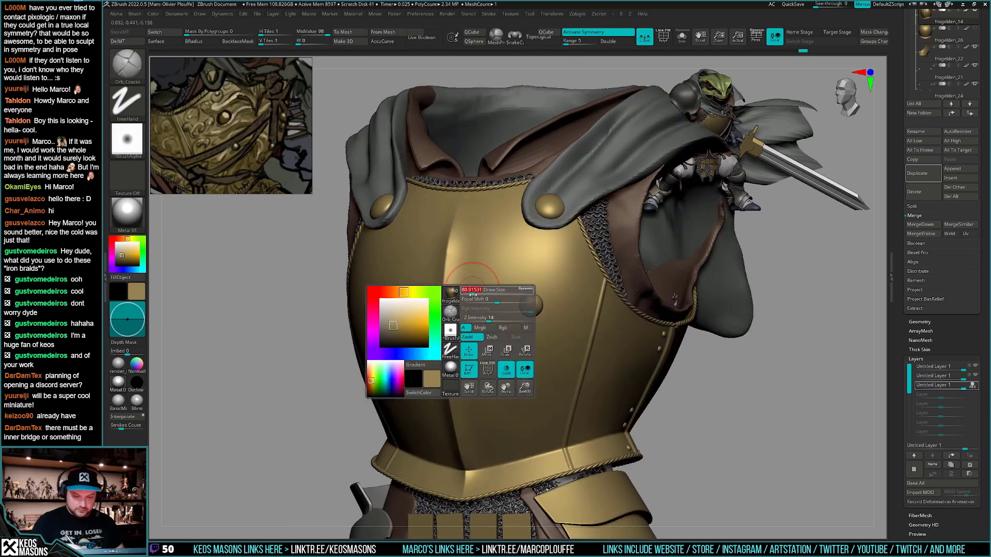
{"action": "key", "text": "F3"}
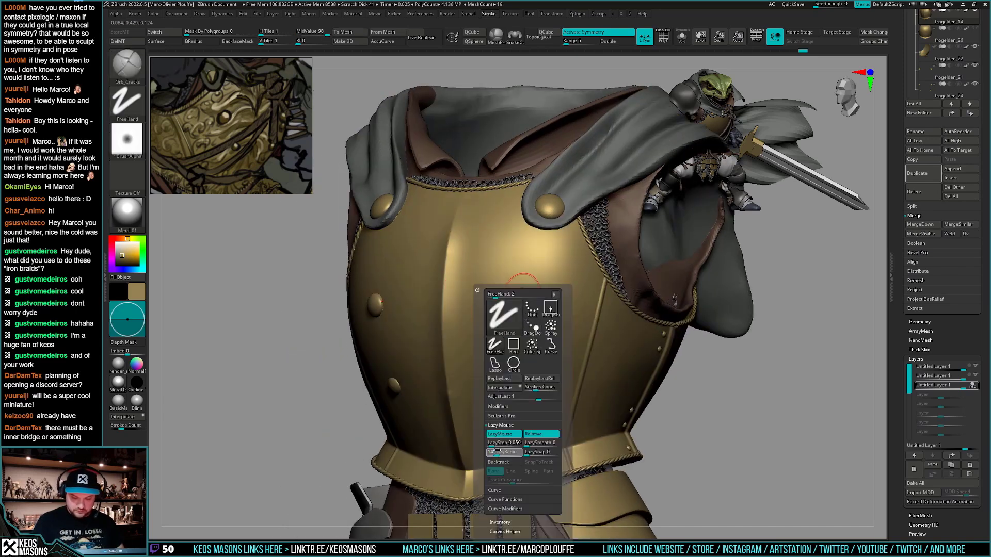
{"action": "left_click_drag", "start_coordinate": [496, 450], "coordinate": [495, 450]}
Try sweeping mirrored S-shaped ridges from the chest's centre ridge toward and around the upper studs
{"action": "mouse_move", "coordinate": [445, 296]}
{"action": "left_mouse_down"}
{"action": "mouse_move", "coordinate": [496, 275]}
{"action": "mouse_move", "coordinate": [539, 319]}
{"action": "left_mouse_up"}
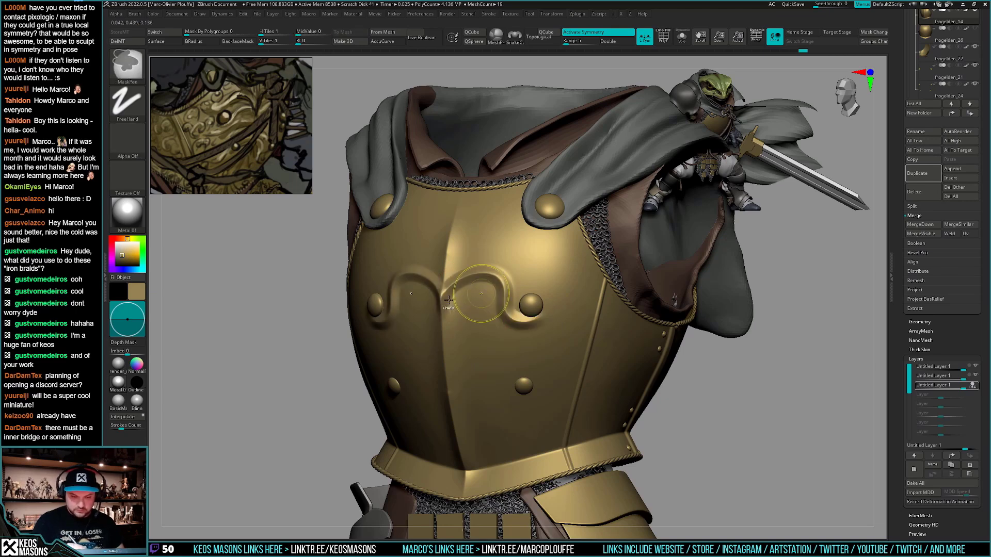
{"action": "key", "text": "ctrl+z"}
{"action": "mouse_move", "coordinate": [445, 296]}
{"action": "left_mouse_down"}
{"action": "mouse_move", "coordinate": [476, 284]}
{"action": "mouse_move", "coordinate": [541, 312]}
{"action": "mouse_move", "coordinate": [445, 296]}
{"action": "mouse_move", "coordinate": [544, 322]}
{"action": "mouse_move", "coordinate": [548, 314]}
{"action": "left_mouse_up"}
{"action": "key", "text": "ctrl+z"}
{"action": "key", "text": "ctrl+z"}
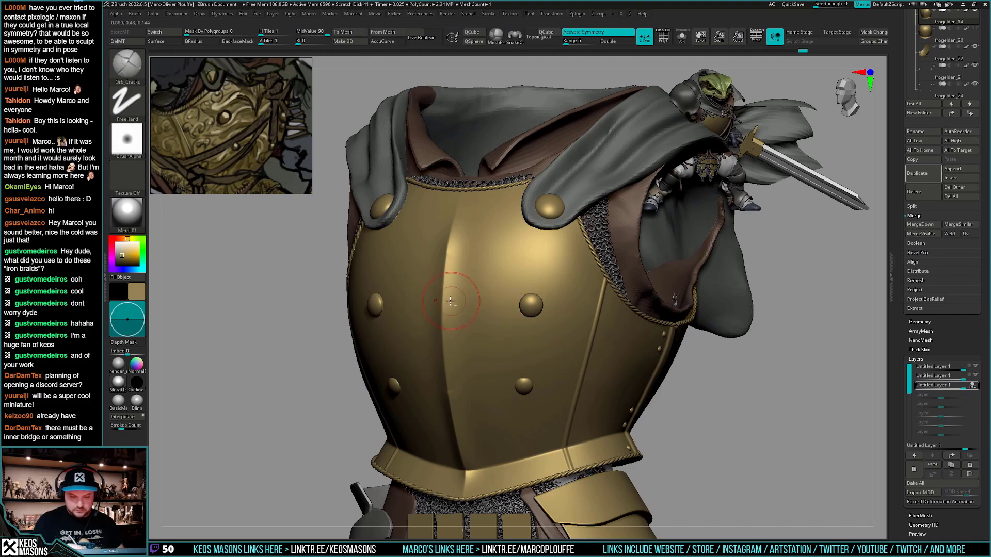
{"action": "mouse_move", "coordinate": [451, 301]}
{"action": "left_mouse_down"}
{"action": "mouse_move", "coordinate": [477, 284]}
{"action": "mouse_move", "coordinate": [516, 320]}
{"action": "mouse_move", "coordinate": [542, 318]}
{"action": "mouse_move", "coordinate": [546, 302]}
{"action": "left_mouse_up"}
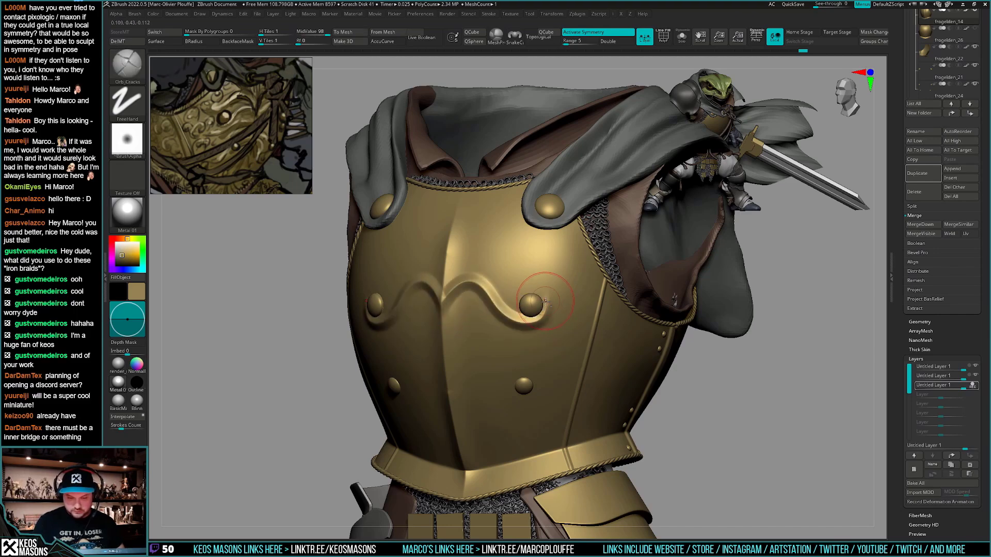
{"action": "mouse_move", "coordinate": [565, 364]}
{"action": "right_mouse_down"}
{"action": "mouse_move", "coordinate": [539, 362]}
{"action": "mouse_move", "coordinate": [584, 369]}
{"action": "mouse_move", "coordinate": [564, 365]}
{"action": "right_mouse_up"}
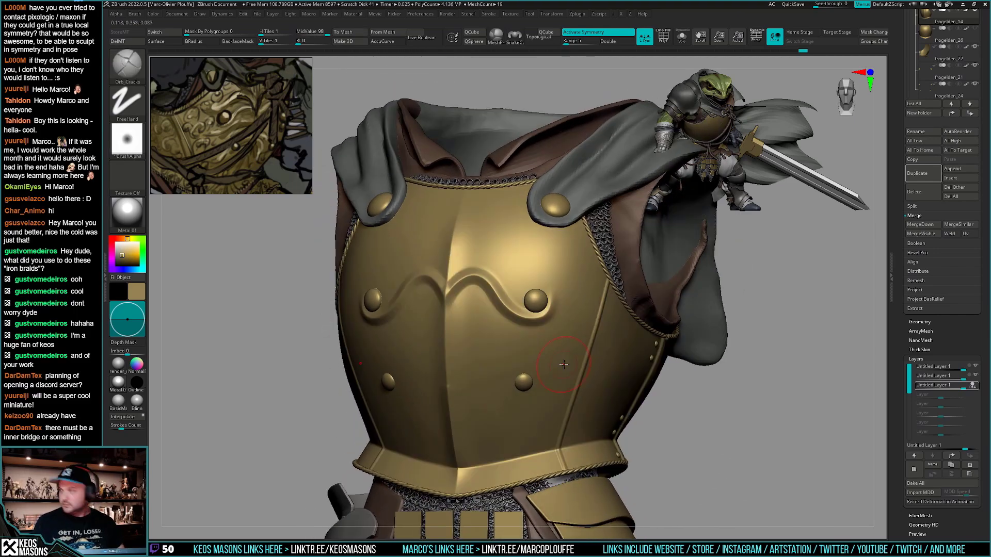
{"action": "key", "text": "ctrl+z"}
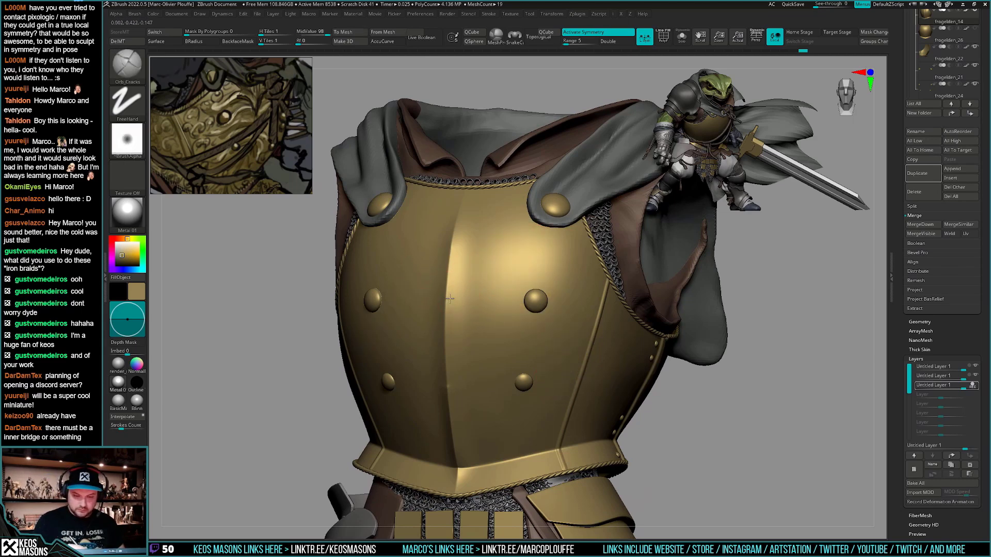
{"action": "mouse_move", "coordinate": [450, 299]}
{"action": "left_mouse_down"}
{"action": "mouse_move", "coordinate": [489, 283]}
{"action": "mouse_move", "coordinate": [512, 313]}
{"action": "left_mouse_up"}
{"action": "right_click_drag", "start_coordinate": [535, 302], "coordinate": [550, 351], "text": "shift"}
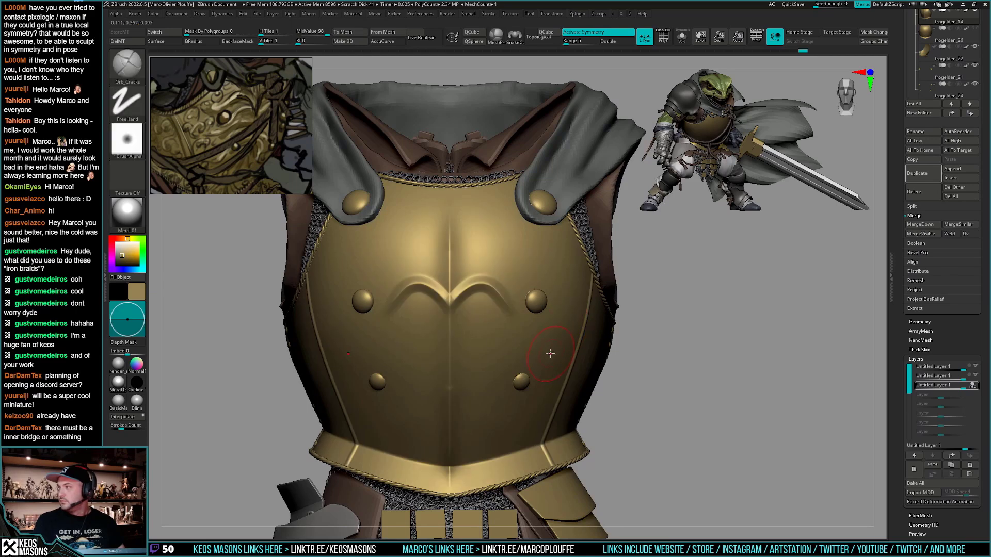
{"action": "key", "text": "ctrl+z"}
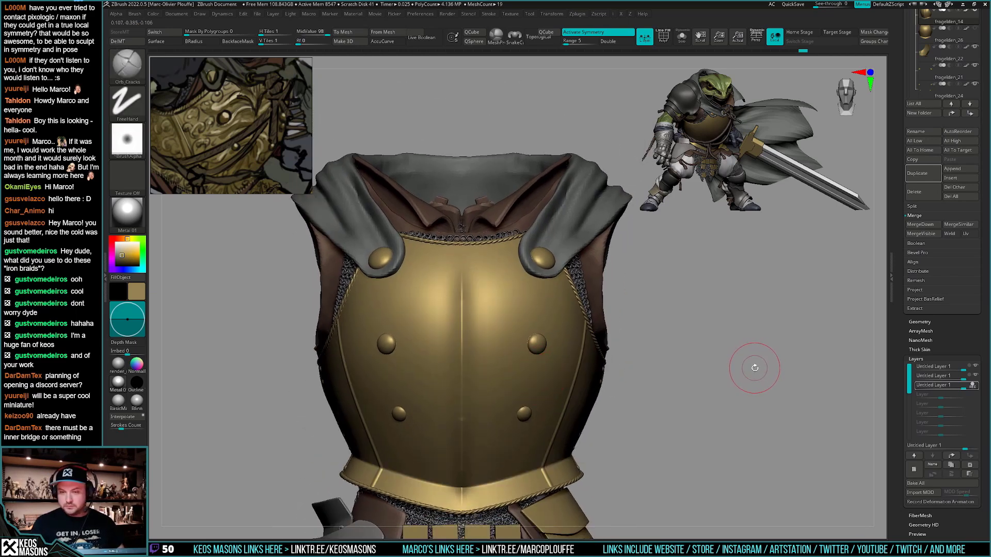
Show the hooded cape subtool briefly to check how it overlaps the breastplate, and hide it again
{"action": "scroll", "coordinate": [896, 371], "scroll_direction": "up", "scroll_amount": 5}
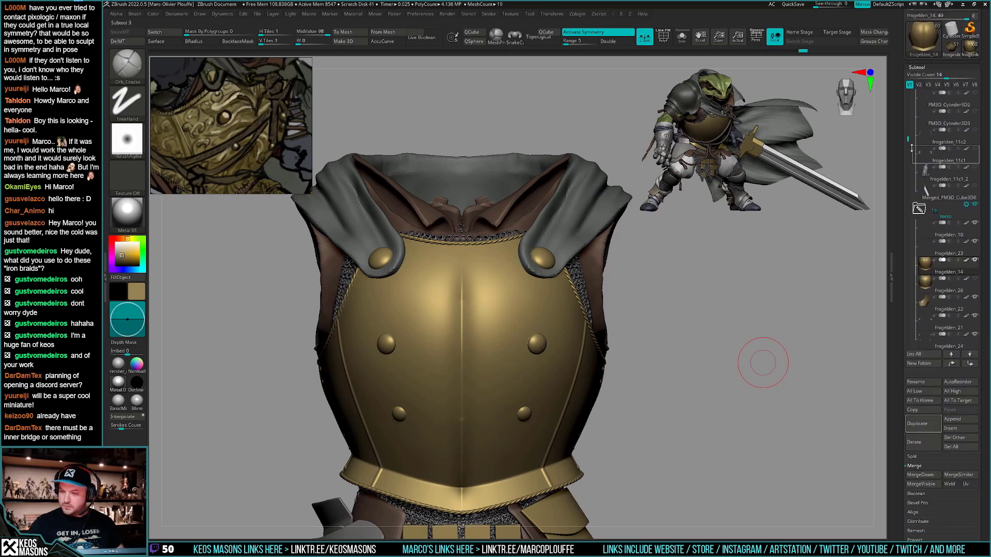
{"action": "scroll", "coordinate": [911, 149], "scroll_direction": "down", "scroll_amount": 6}
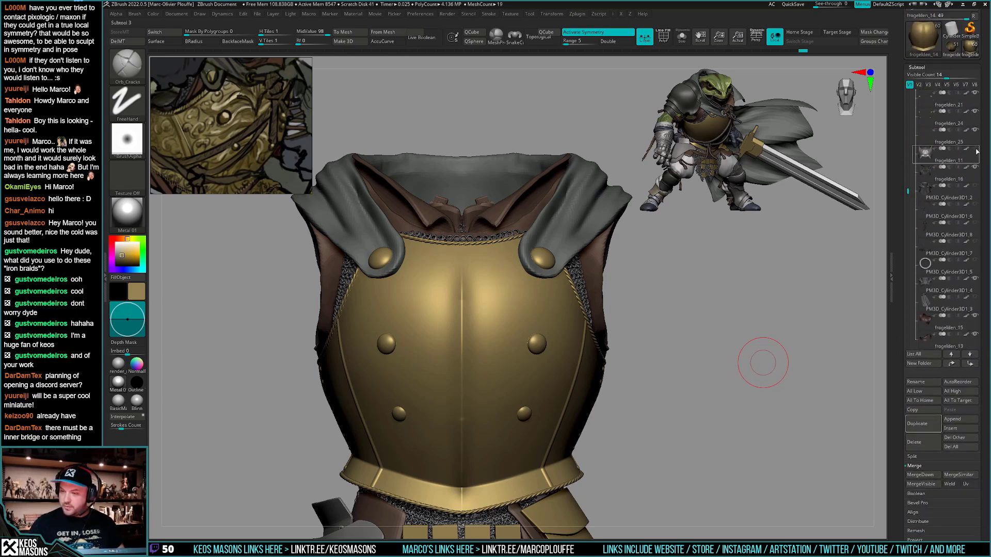
{"action": "mouse_move", "coordinate": [967, 230]}
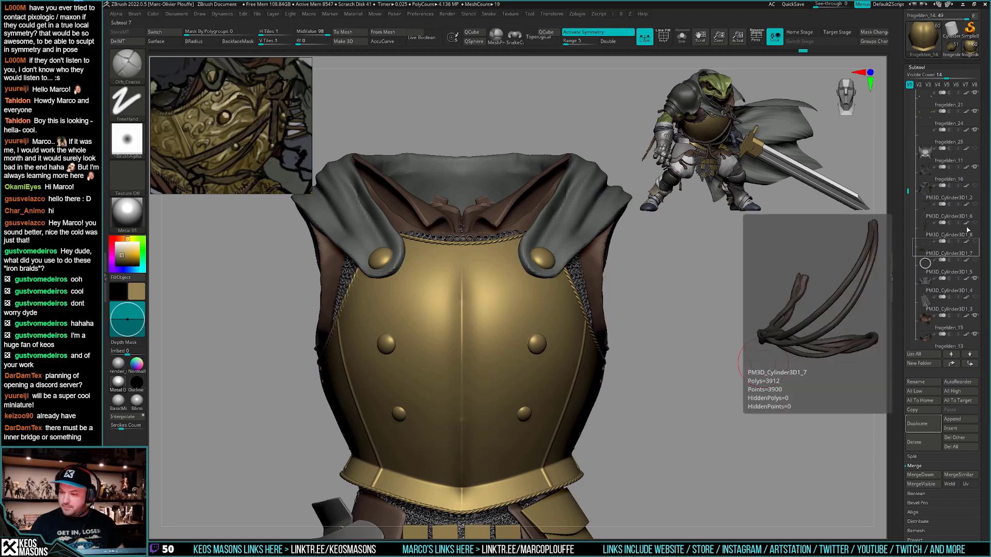
{"action": "left_click", "coordinate": [976, 188]}
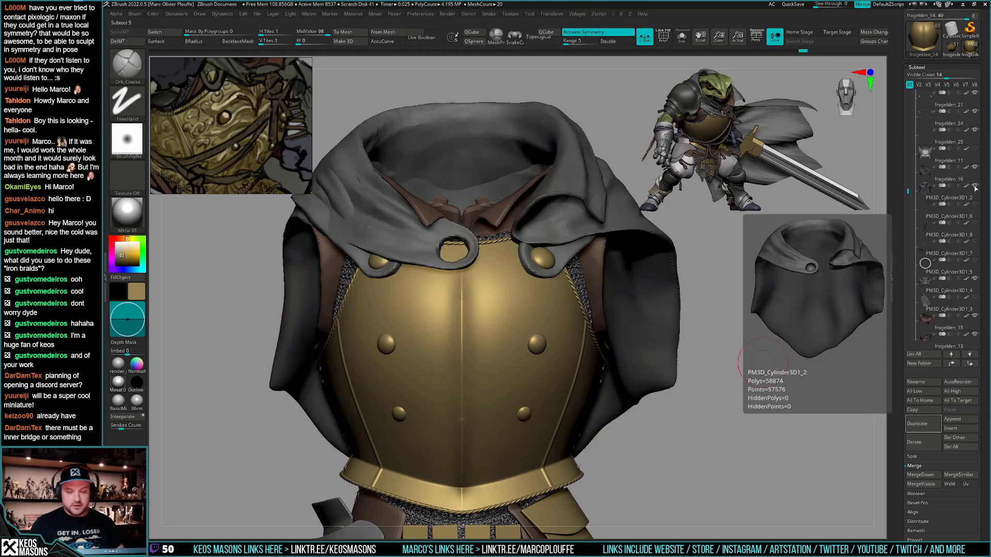
{"action": "left_click", "coordinate": [977, 189]}
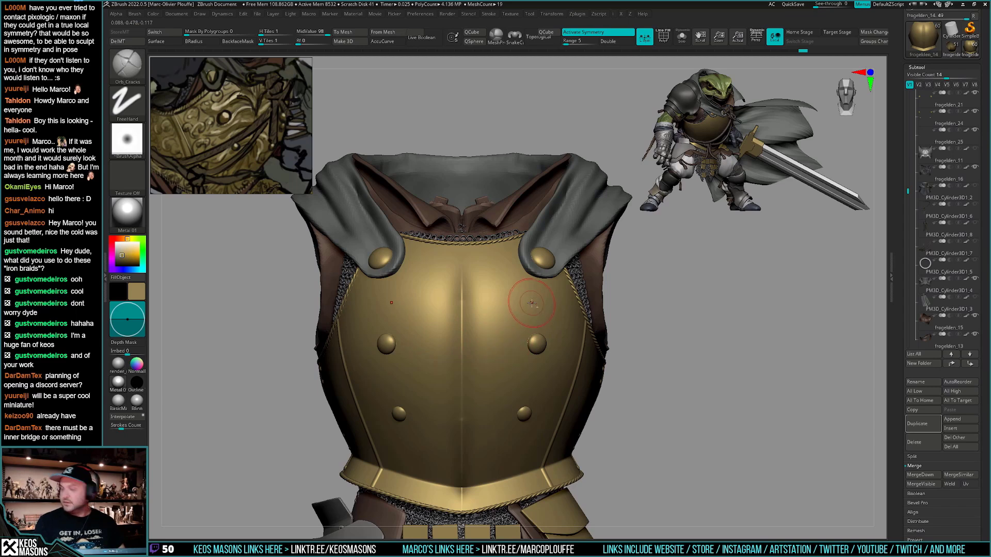
Try a mirrored arched ridge from the breastplate's centre line toward the upper studs
{"action": "mouse_move", "coordinate": [465, 342]}
{"action": "left_mouse_down"}
{"action": "mouse_move", "coordinate": [496, 322]}
{"action": "mouse_move", "coordinate": [517, 341]}
{"action": "left_mouse_up"}
{"action": "key", "text": "ctrl+z"}
{"action": "key", "text": "ctrl+z"}
{"action": "key", "text": "ctrl+z"}
Set LazyRadius to 14 and sculpt a mirrored S-shaped ridge from the centre line, hooking under and around the upper studs
{"action": "key", "text": "s"}
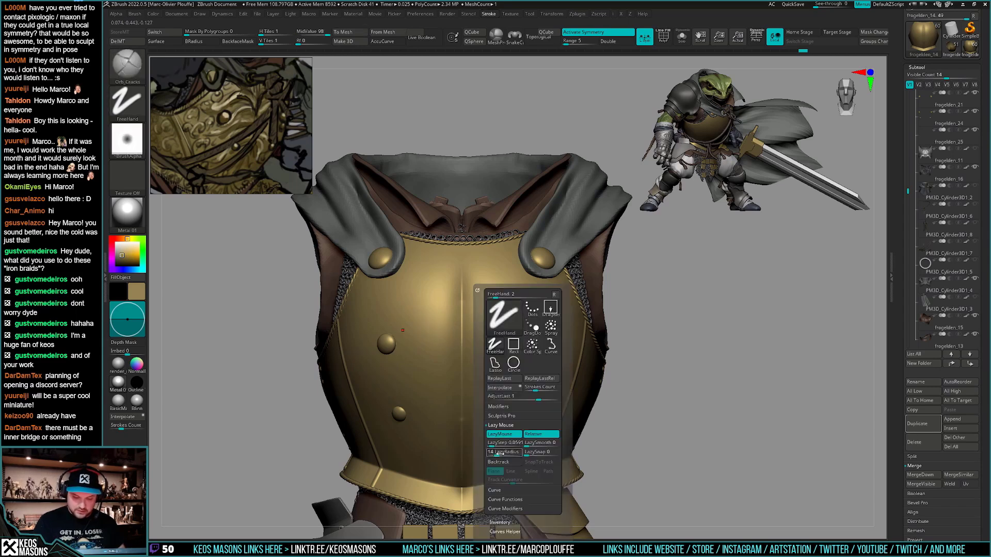
{"action": "mouse_move", "coordinate": [466, 345]}
{"action": "left_mouse_down"}
{"action": "mouse_move", "coordinate": [487, 325]}
{"action": "mouse_move", "coordinate": [514, 334]}
{"action": "left_mouse_up"}
{"action": "key", "text": "ctrl+z"}
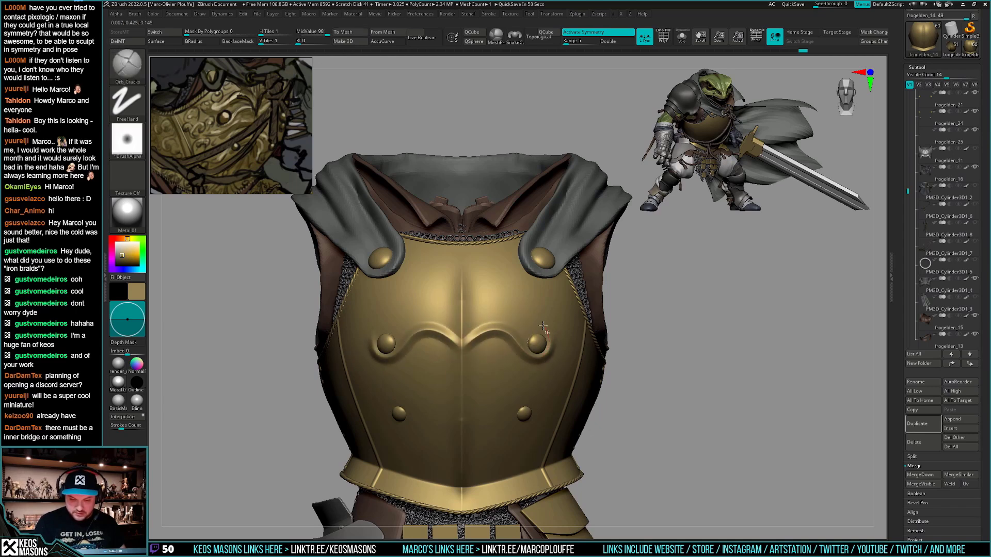
{"action": "left_click_drag", "start_coordinate": [624, 418], "coordinate": [608, 394], "text": "alt"}
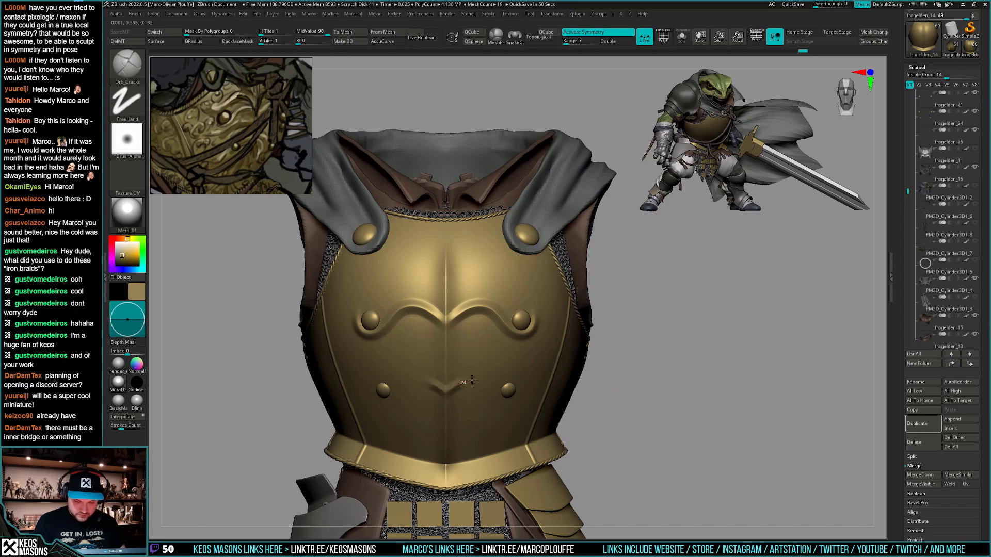
{"action": "key", "text": "ctrl+z"}
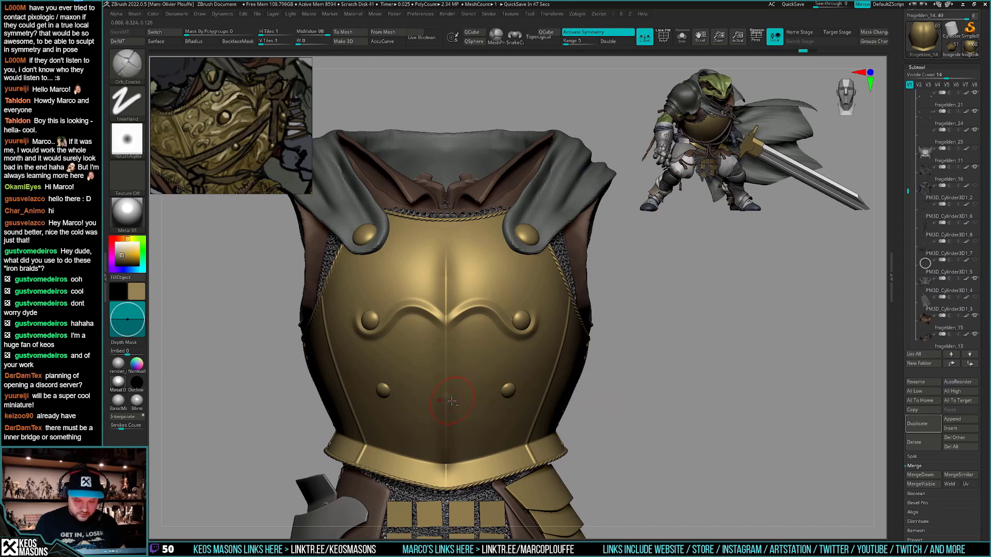
{"action": "key", "text": "ctrl+z"}
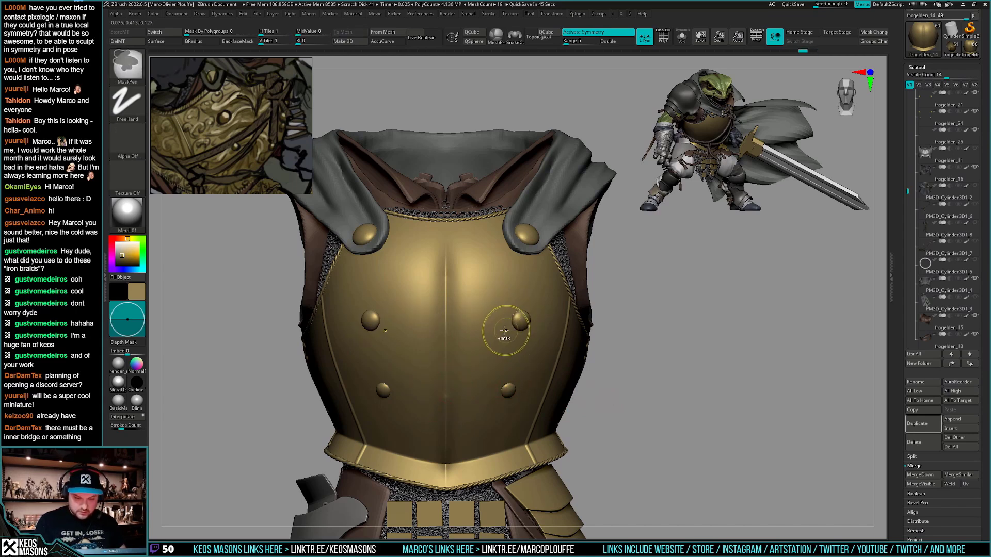
{"action": "mouse_move", "coordinate": [450, 338]}
{"action": "left_mouse_down"}
{"action": "mouse_move", "coordinate": [466, 317]}
{"action": "mouse_move", "coordinate": [498, 313]}
{"action": "mouse_move", "coordinate": [509, 332]}
{"action": "left_mouse_up"}
{"action": "key", "text": "ctrl+z"}
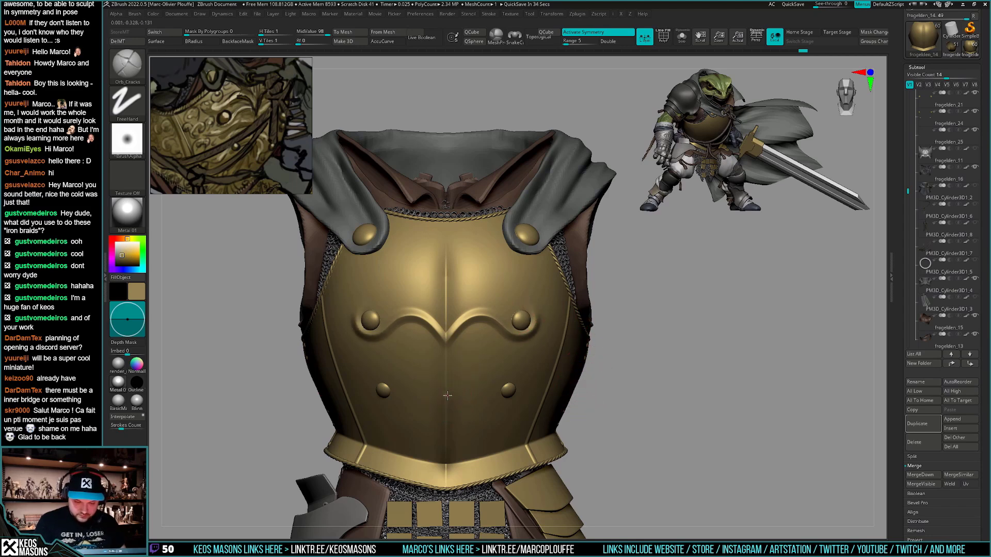
Sculpt a matching mirrored S-shaped ridge from the centre line around the lower studs
{"action": "mouse_move", "coordinate": [448, 395]}
{"action": "left_mouse_down"}
{"action": "mouse_move", "coordinate": [477, 382]}
{"action": "mouse_move", "coordinate": [495, 393]}
{"action": "mouse_move", "coordinate": [469, 392]}
{"action": "mouse_move", "coordinate": [495, 389]}
{"action": "left_mouse_up"}
{"action": "key", "text": "ctrl+z"}
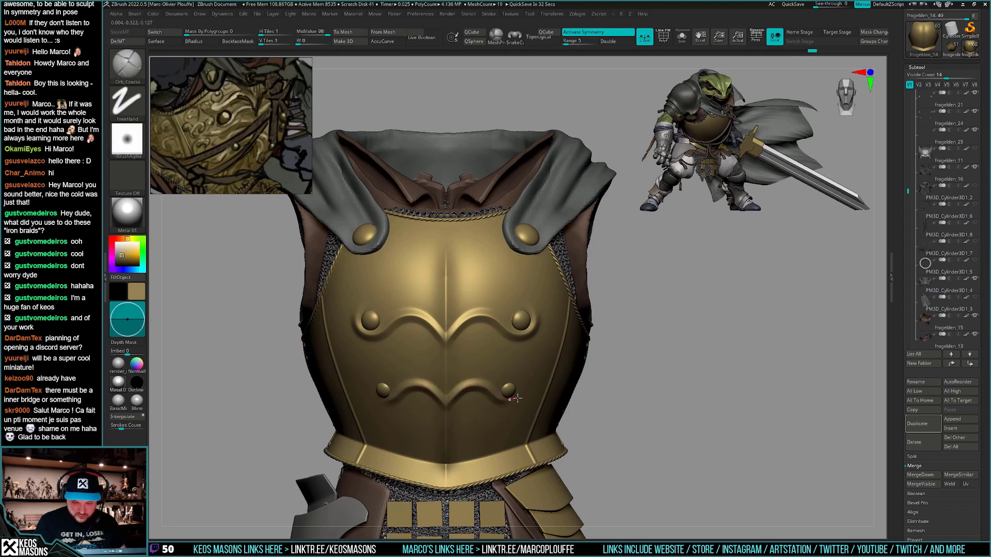
{"action": "left_click_drag", "start_coordinate": [591, 368], "coordinate": [619, 449]}
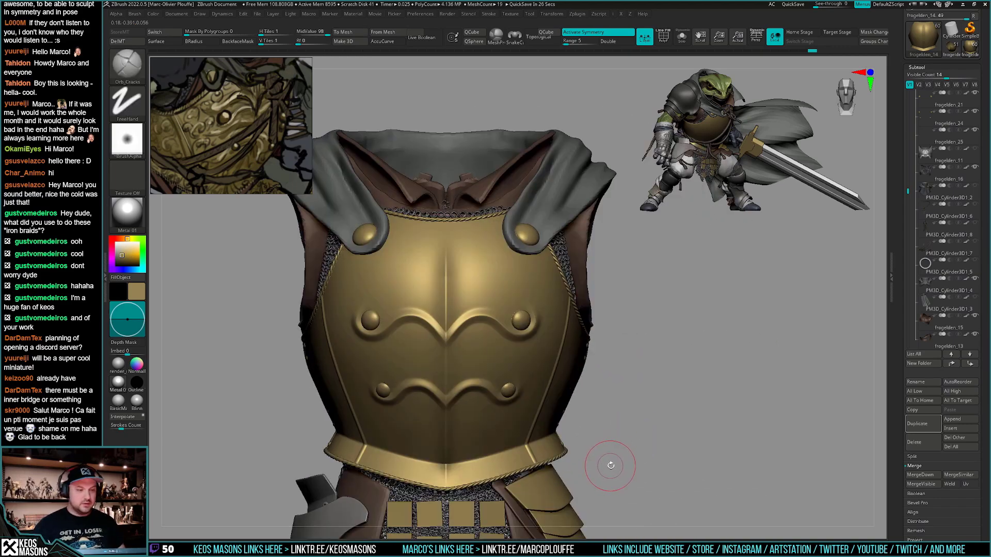
{"action": "left_click_drag", "start_coordinate": [622, 449], "coordinate": [597, 419], "text": "alt"}
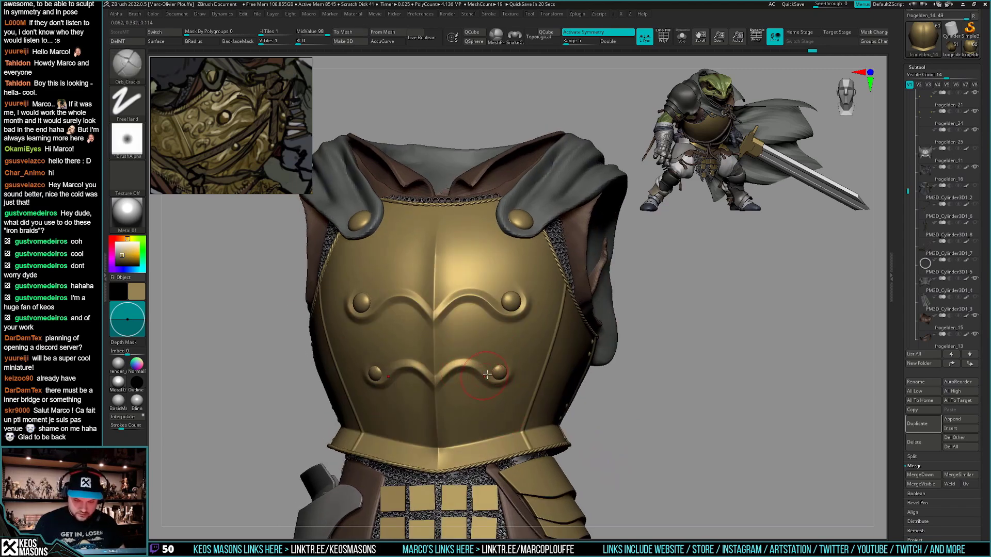
Reduce the brush size and sculpt a mirrored fan of nested curved lines flowing from the lower ridge beneath the lower studs
{"action": "mouse_move", "coordinate": [511, 344]}
{"action": "right_mouse_down"}
{"action": "mouse_move", "coordinate": [534, 289]}
{"action": "mouse_move", "coordinate": [503, 315]}
{"action": "right_mouse_up"}
{"action": "key", "text": "space"}
{"action": "left_click", "coordinate": [507, 326]}
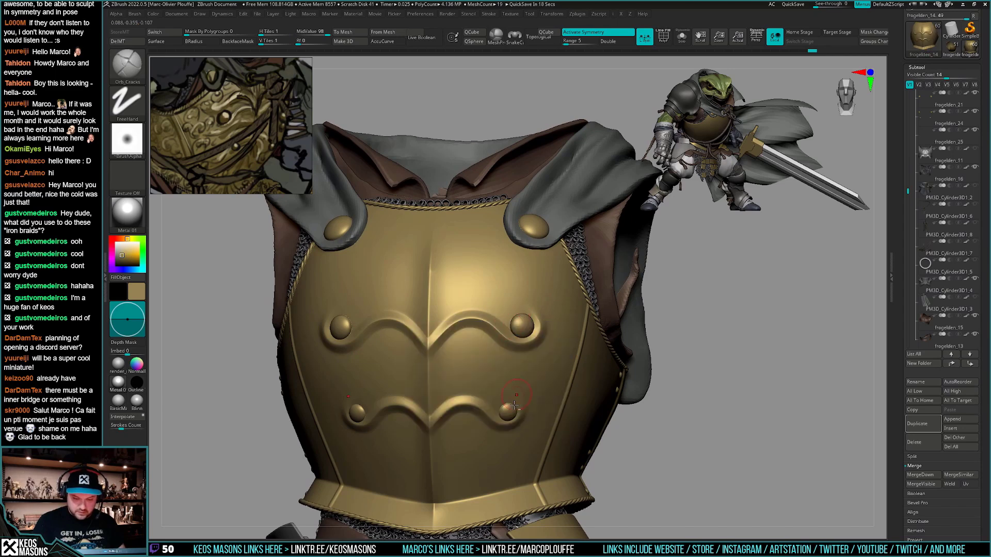
{"action": "right_click_drag", "start_coordinate": [515, 406], "coordinate": [502, 379], "text": "alt"}
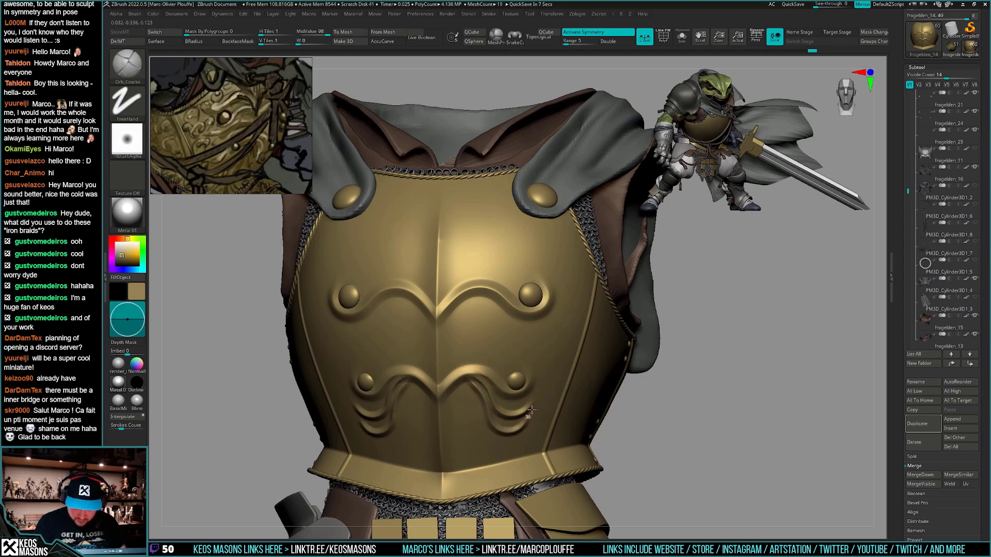
{"action": "right_click_drag", "start_coordinate": [531, 411], "coordinate": [540, 387]}
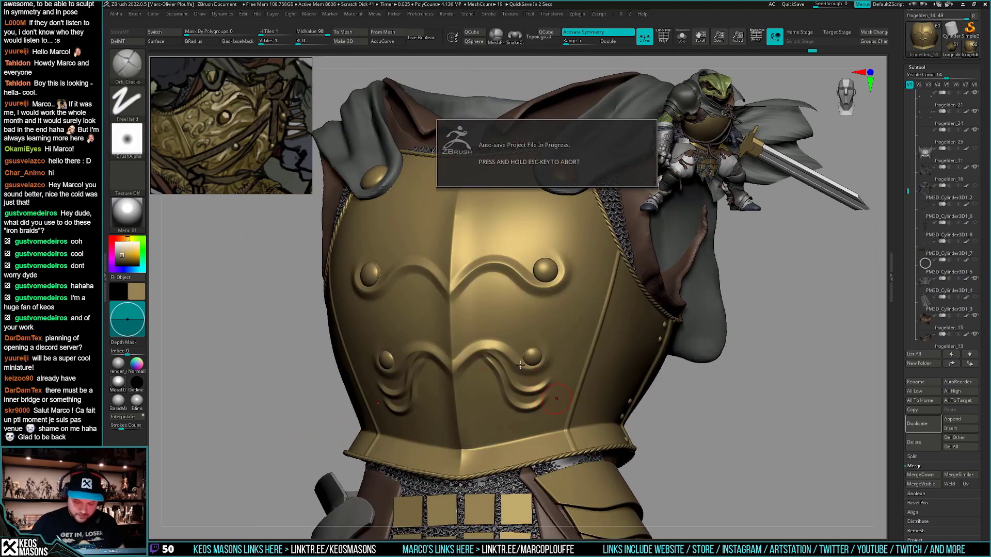
{"action": "key", "text": "Escape"}
{"action": "mouse_move", "coordinate": [494, 375]}
{"action": "left_mouse_down"}
{"action": "mouse_move", "coordinate": [500, 406]}
{"action": "mouse_move", "coordinate": [547, 407]}
{"action": "left_mouse_up"}
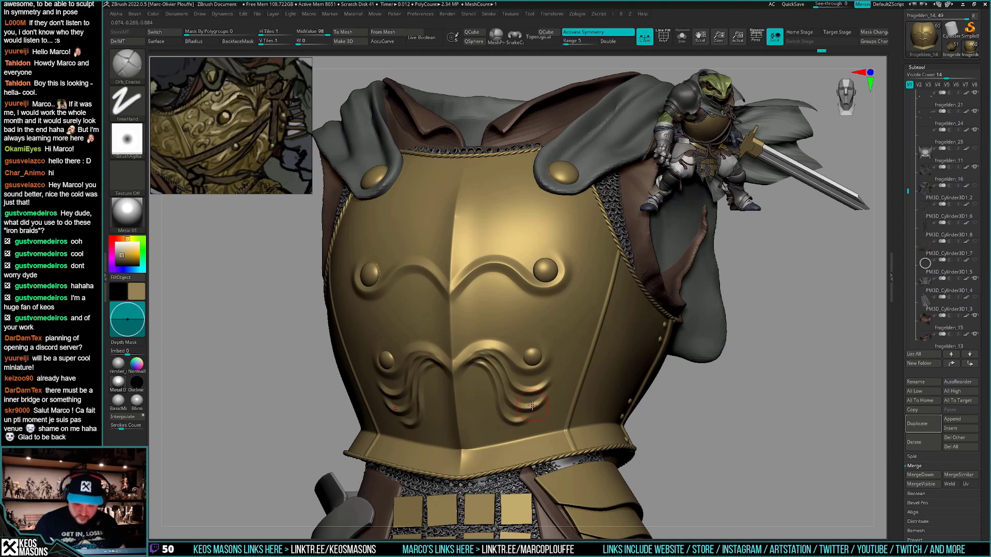
{"action": "right_click_drag", "start_coordinate": [516, 422], "coordinate": [634, 424]}
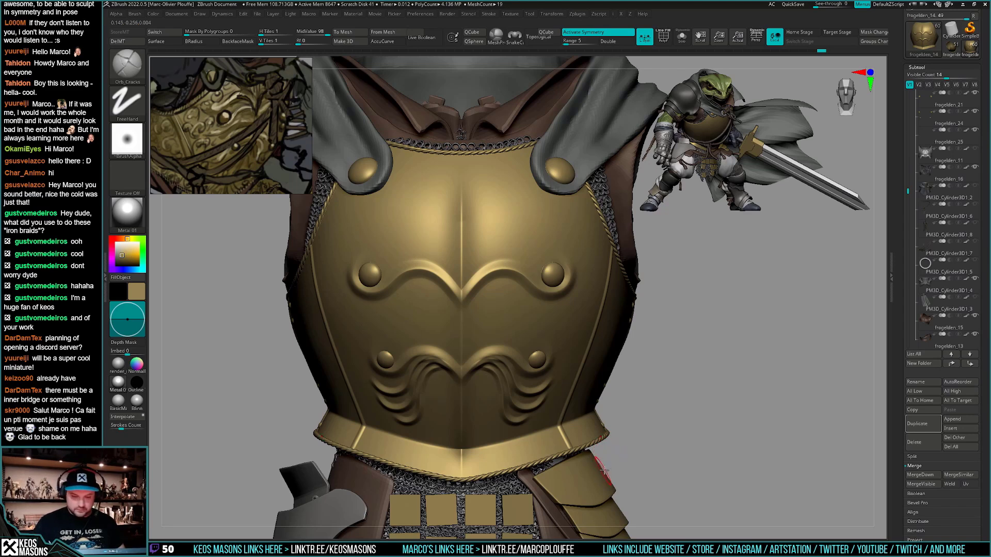
Try secondary mirrored curved lines branching from the upper ridge beneath the upper studs
{"action": "mouse_move", "coordinate": [654, 394]}
{"action": "right_mouse_down"}
{"action": "mouse_move", "coordinate": [639, 403]}
{"action": "mouse_move", "coordinate": [508, 310]}
{"action": "right_mouse_up"}
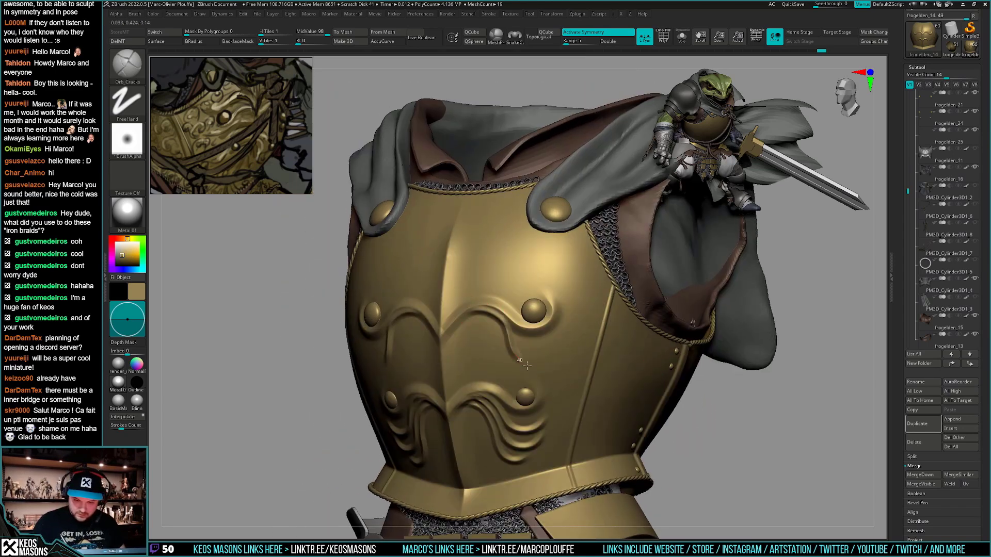
{"action": "key", "text": "ctrl+z"}
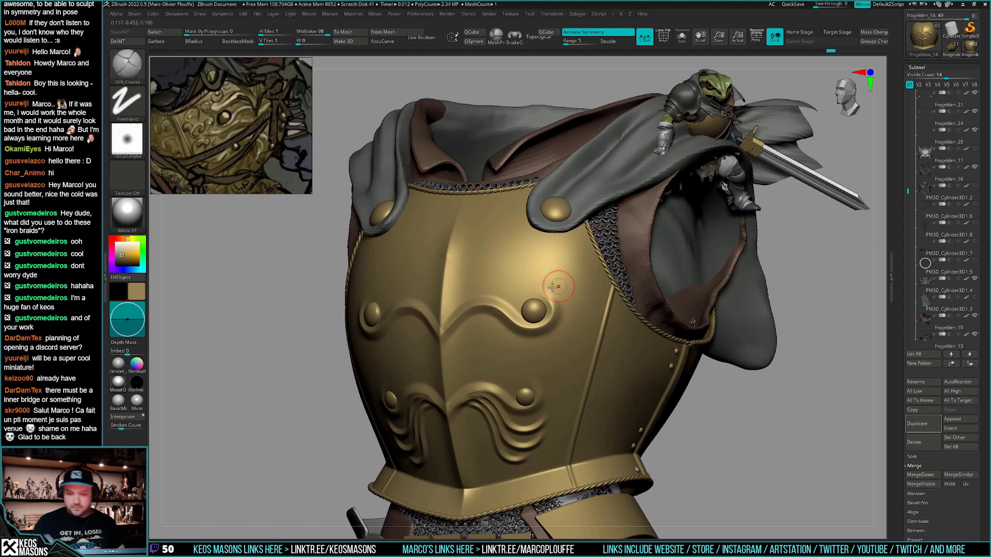
{"action": "mouse_move", "coordinate": [510, 338]}
{"action": "left_mouse_down"}
{"action": "mouse_move", "coordinate": [530, 354]}
{"action": "mouse_move", "coordinate": [556, 338]}
{"action": "left_mouse_up"}
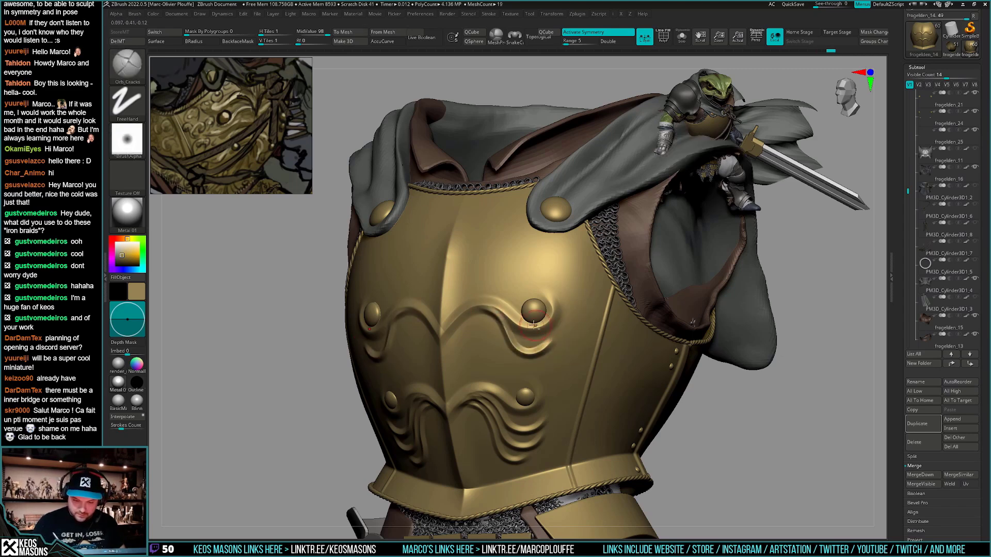
{"action": "right_click_drag", "start_coordinate": [506, 316], "coordinate": [570, 334]}
{"action": "key", "text": "ctrl+z"}
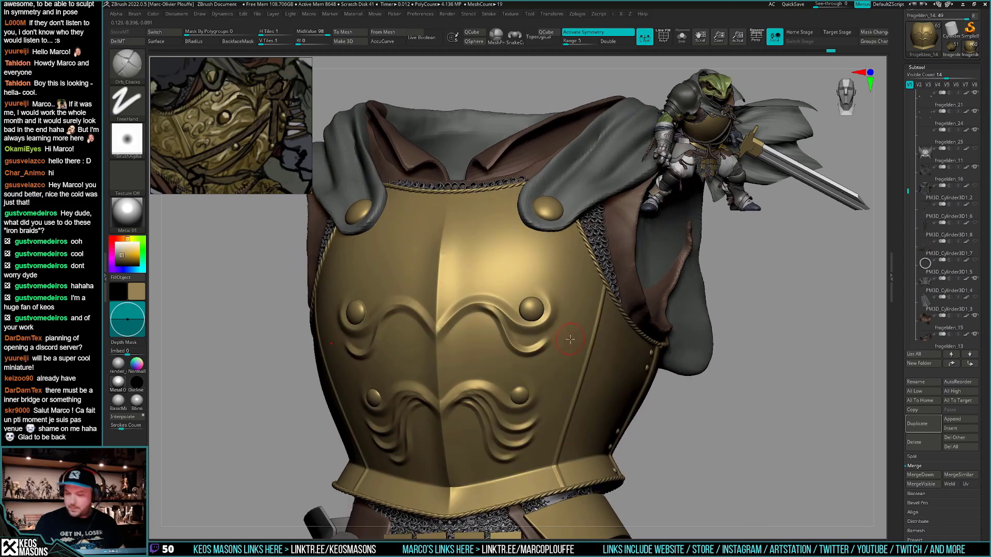
{"action": "key", "text": "ctrl+z"}
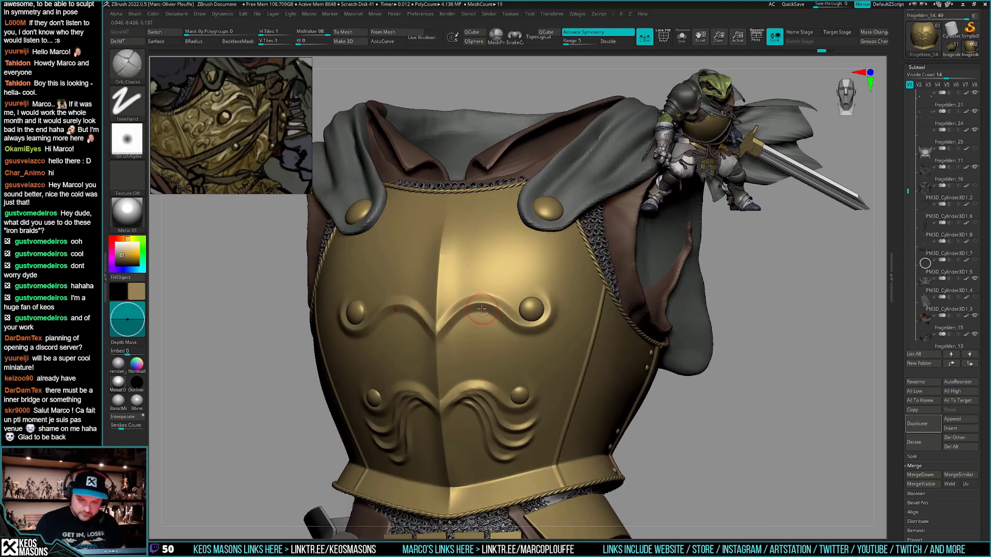
Sculpt a mirrored fan of nested curved lines flowing outward from the upper ridge beneath the upper studs
{"action": "mouse_move", "coordinate": [497, 314]}
{"action": "left_mouse_down"}
{"action": "mouse_move", "coordinate": [516, 336]}
{"action": "mouse_move", "coordinate": [548, 336]}
{"action": "mouse_move", "coordinate": [556, 324]}
{"action": "left_mouse_up"}
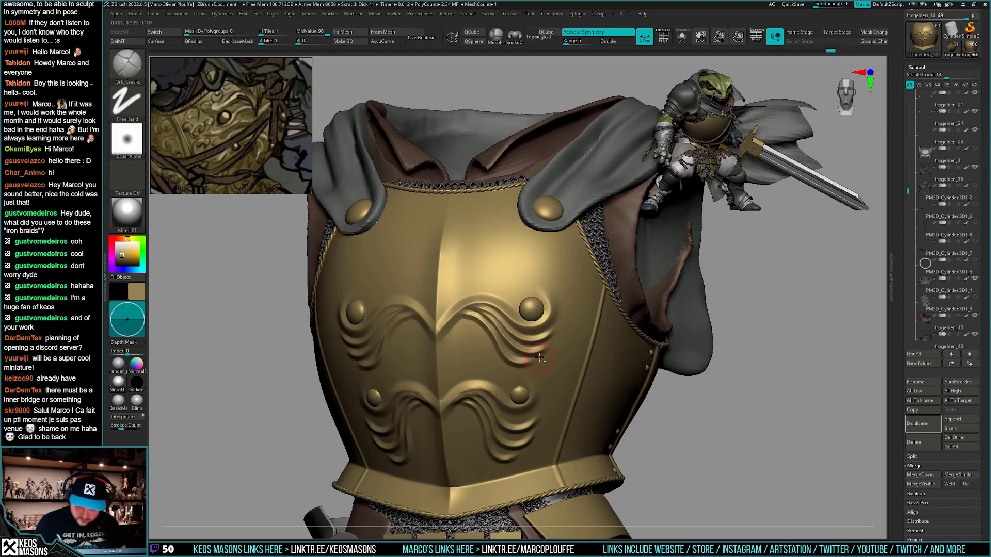
{"action": "mouse_move", "coordinate": [539, 357]}
{"action": "right_mouse_down"}
{"action": "mouse_move", "coordinate": [564, 377]}
{"action": "mouse_move", "coordinate": [495, 351]}
{"action": "mouse_move", "coordinate": [562, 436]}
{"action": "mouse_move", "coordinate": [571, 423]}
{"action": "right_mouse_up"}
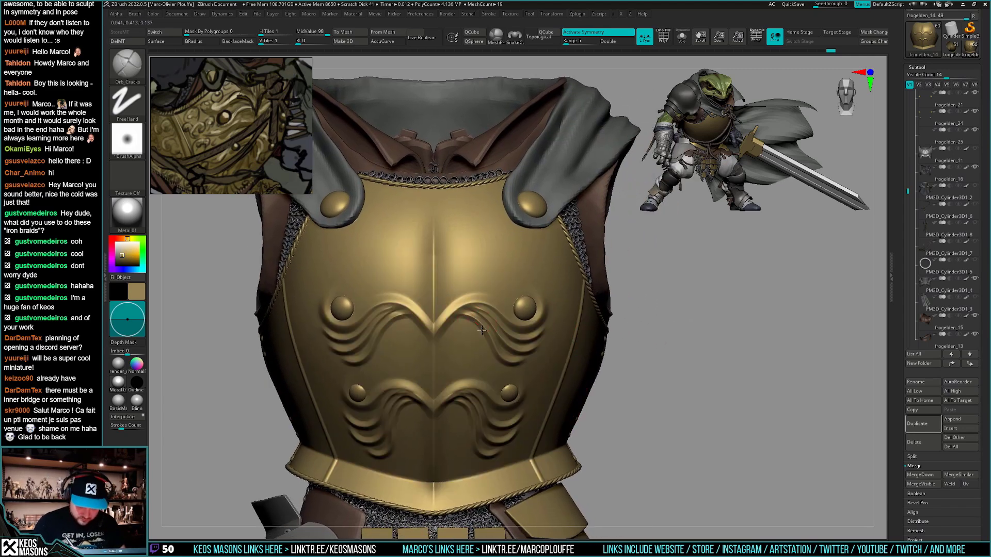
Sculpt additional fine mirrored curved lines flowing downward from the inner sides of the upper and lower ridges
{"action": "left_click_drag", "start_coordinate": [473, 327], "coordinate": [482, 374]}
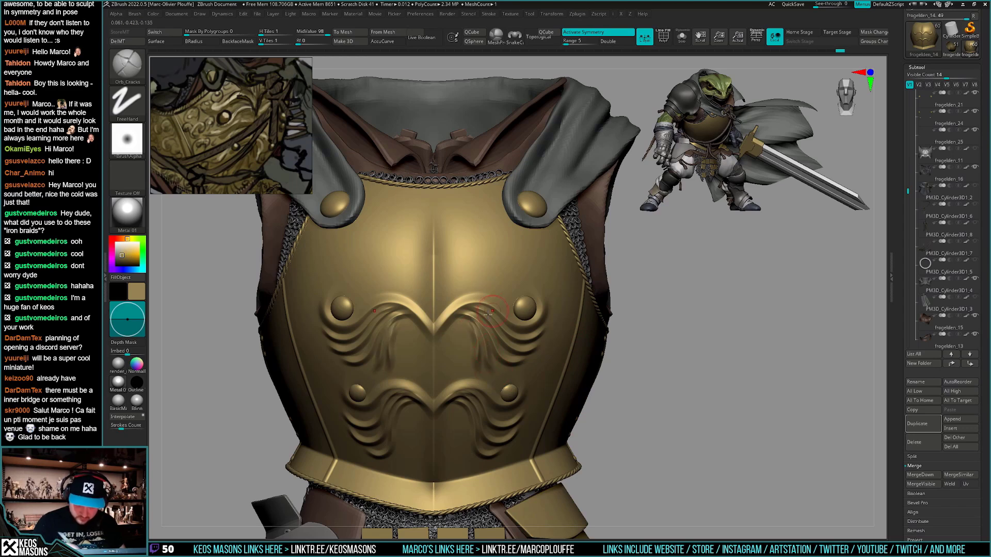
{"action": "left_click_drag", "start_coordinate": [466, 322], "coordinate": [459, 374]}
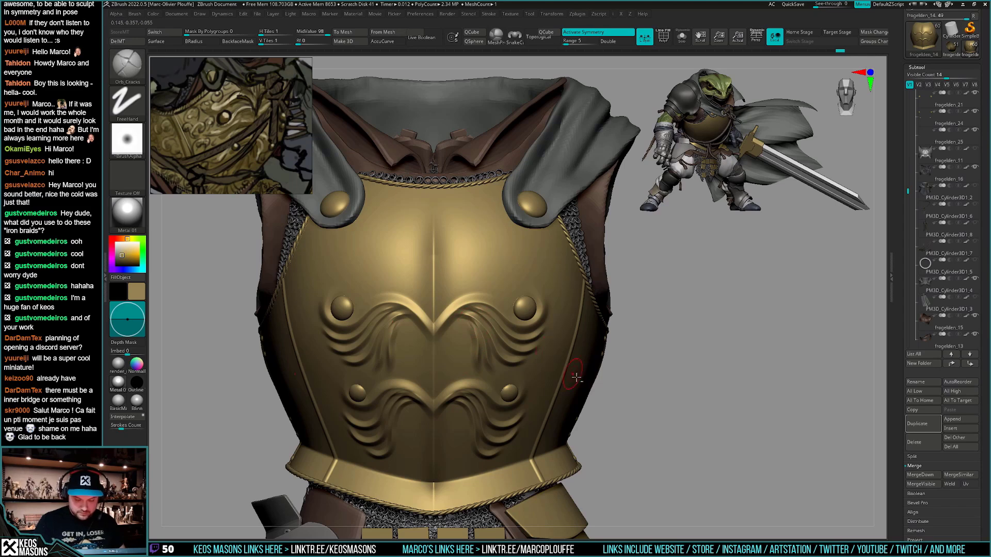
{"action": "right_click_drag", "start_coordinate": [576, 377], "coordinate": [439, 375]}
{"action": "left_click_drag", "start_coordinate": [443, 393], "coordinate": [448, 428]}
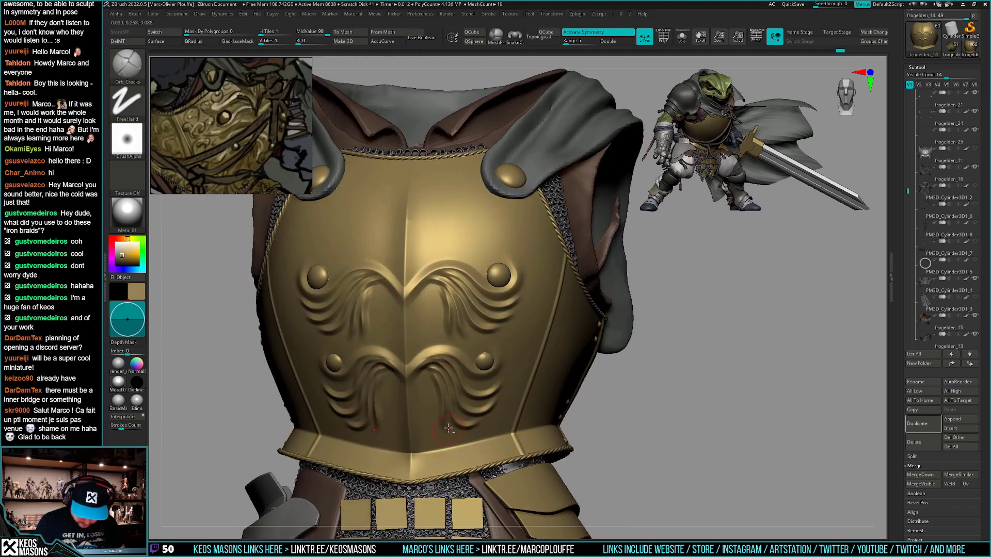
{"action": "key", "text": "ctrl+z"}
{"action": "left_click_drag", "start_coordinate": [434, 376], "coordinate": [440, 424]}
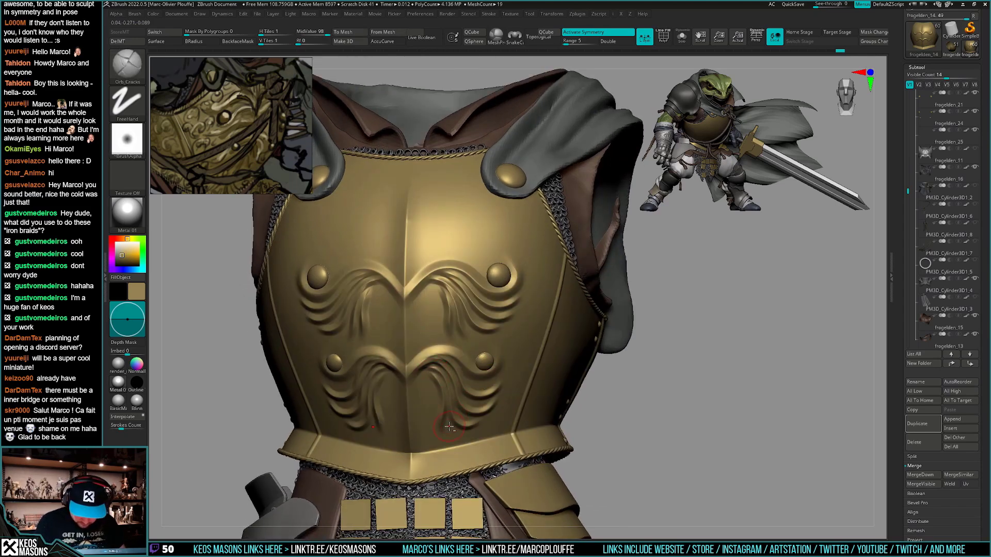
{"action": "key", "text": "ctrl+z"}
{"action": "left_click_drag", "start_coordinate": [435, 373], "coordinate": [447, 400]}
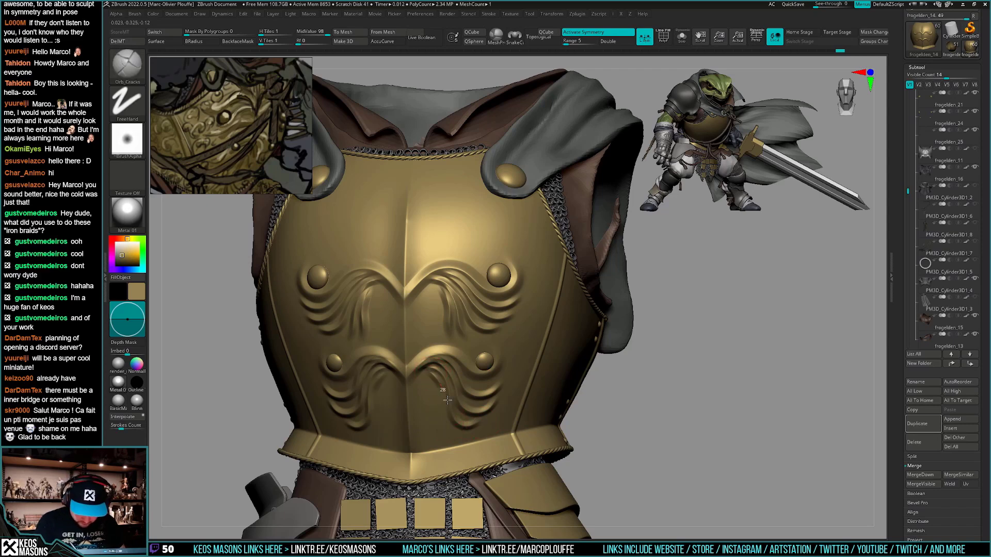
{"action": "left_click_drag", "start_coordinate": [454, 439], "coordinate": [464, 447]}
Enlarge the brush, isolate the breastplate and sculpt a broad mirrored ridge sweeping from the centre line up toward both shoulders
{"action": "mouse_move", "coordinate": [502, 396]}
{"action": "right_mouse_down", "text": "shift"}
{"action": "mouse_move", "coordinate": [524, 388]}
{"action": "mouse_move", "coordinate": [536, 411]}
{"action": "mouse_move", "coordinate": [525, 460]}
{"action": "mouse_move", "coordinate": [532, 452]}
{"action": "right_mouse_up", "text": "shift"}
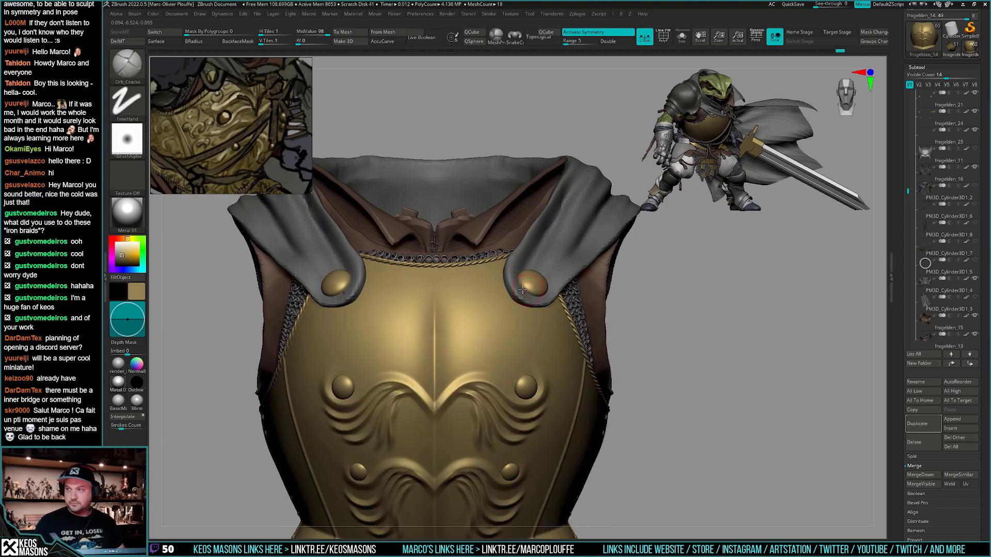
{"action": "key", "text": "space"}
{"action": "left_click_drag", "start_coordinate": [473, 328], "coordinate": [475, 328]}
{"action": "key", "text": "space"}
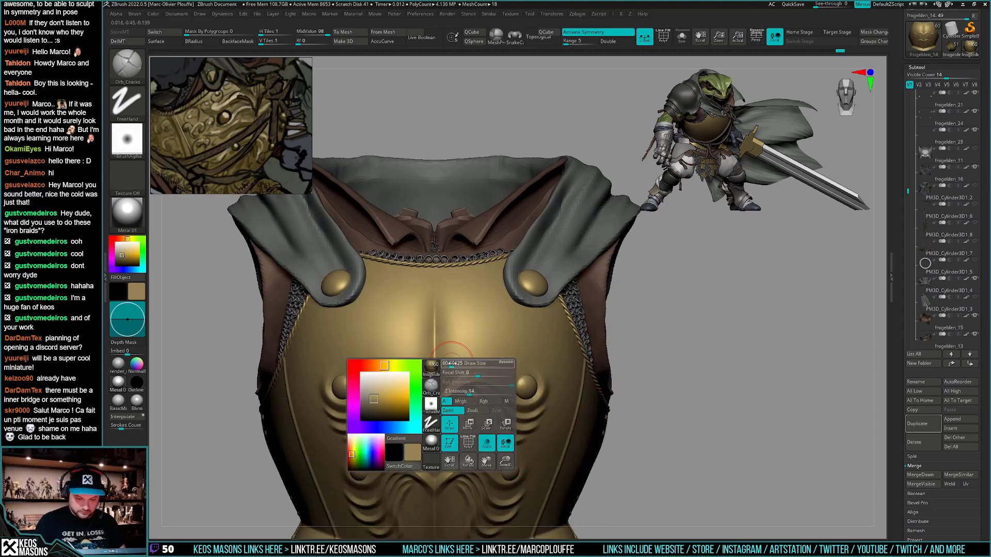
{"action": "left_click_drag", "start_coordinate": [452, 363], "coordinate": [537, 325]}
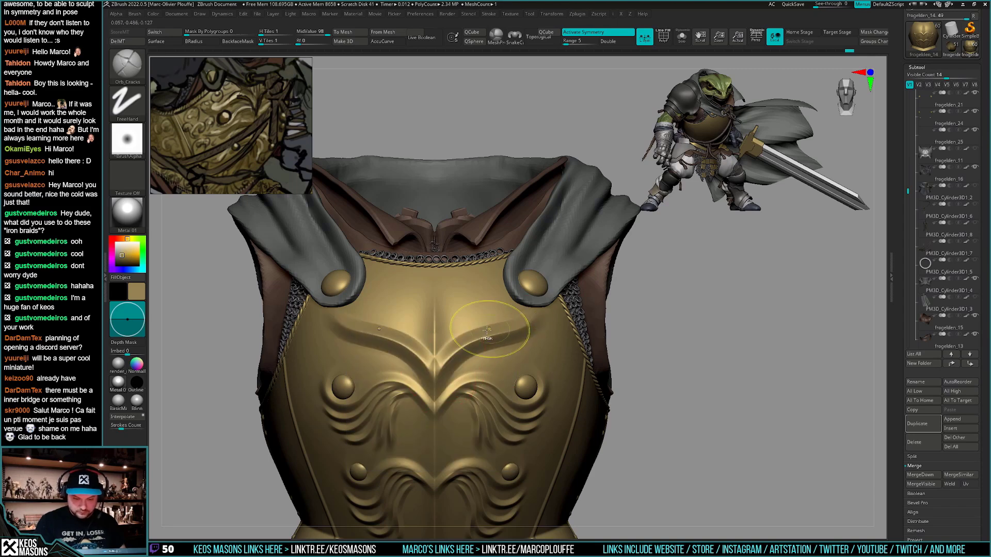
{"action": "key", "text": "space"}
{"action": "key", "text": "ctrl+z"}
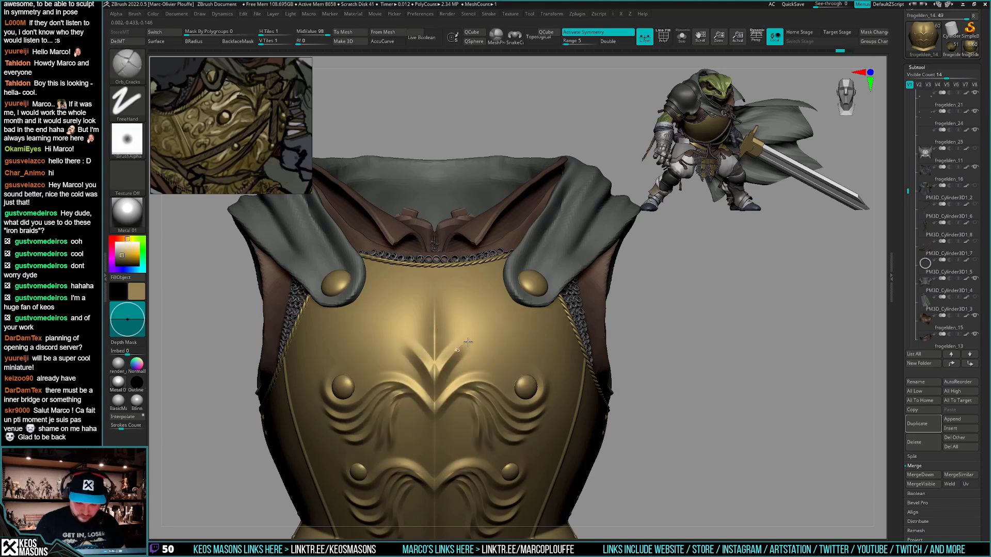
{"action": "mouse_move", "coordinate": [468, 342]}
{"action": "left_mouse_down"}
{"action": "mouse_move", "coordinate": [536, 322]}
{"action": "mouse_move", "coordinate": [547, 307]}
{"action": "left_mouse_up"}
{"action": "key", "text": "alt+s"}
{"action": "right_click_drag", "start_coordinate": [568, 341], "coordinate": [570, 338]}
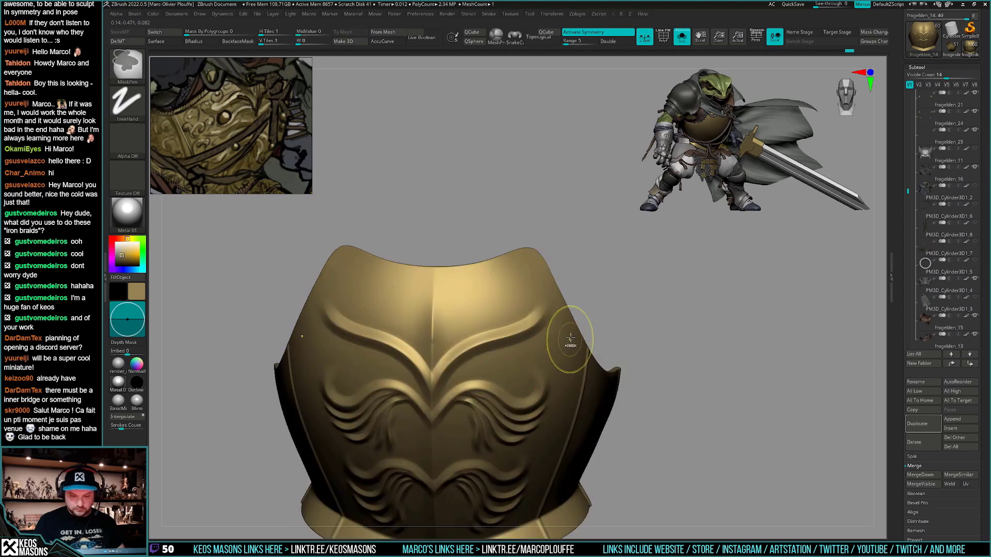
{"action": "key", "text": "ctrl+z"}
{"action": "mouse_move", "coordinate": [437, 380]}
{"action": "left_mouse_down"}
{"action": "mouse_move", "coordinate": [542, 309]}
{"action": "mouse_move", "coordinate": [554, 287]}
{"action": "left_mouse_up"}
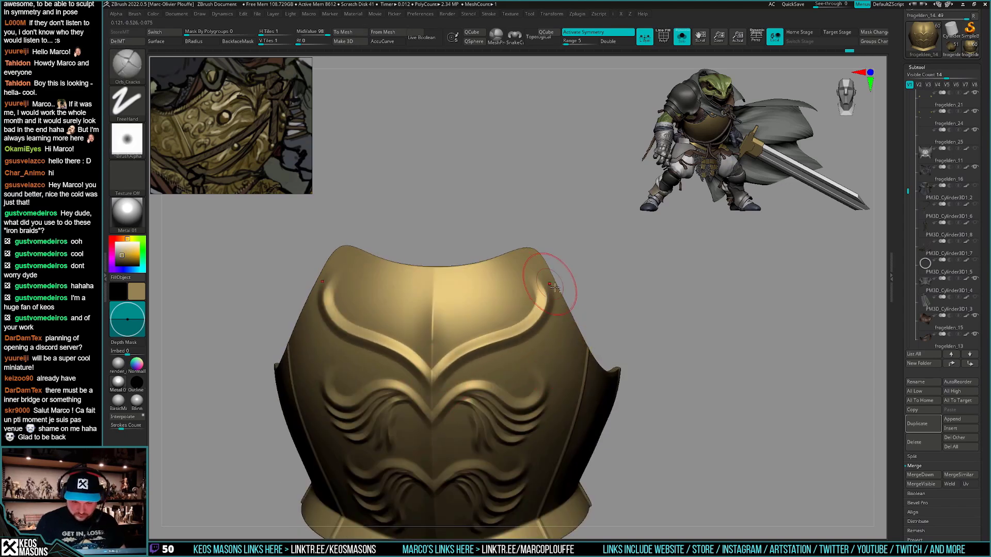
Sculpt nested mirrored ridges inside the shoulder ridge, fanning from the centre line up toward the neckline
{"action": "key", "text": "alt+s"}
{"action": "key", "text": "space"}
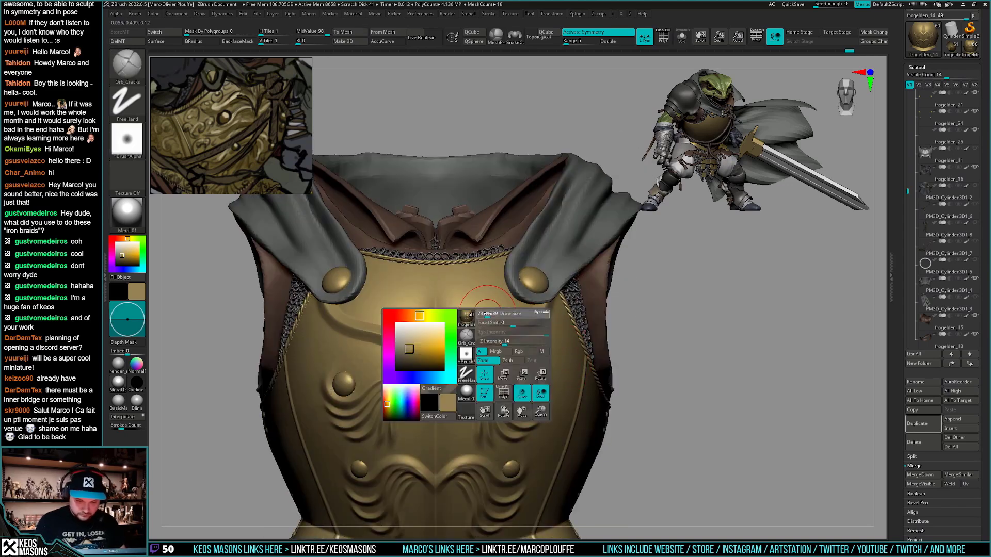
{"action": "left_click_drag", "start_coordinate": [437, 362], "coordinate": [520, 298]}
{"action": "key", "text": "alt+s"}
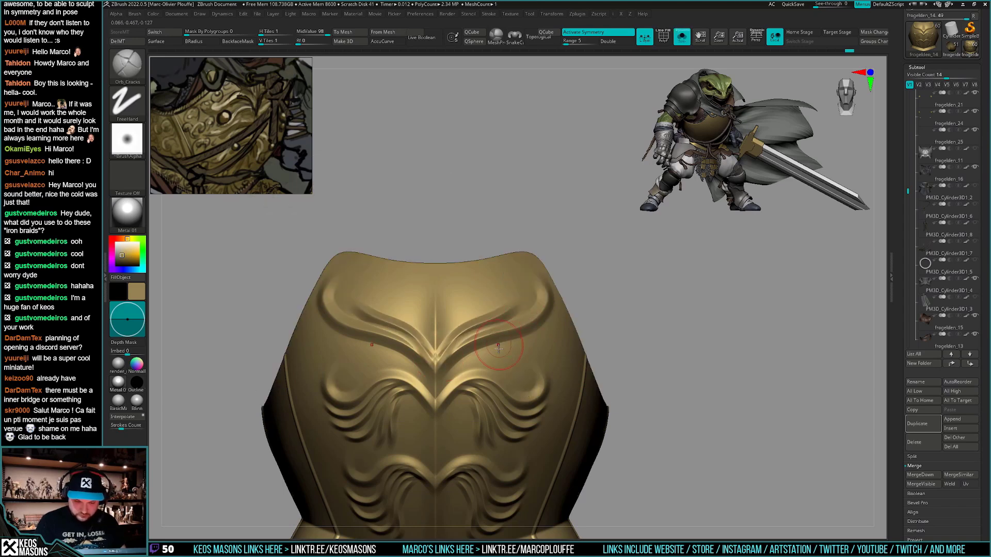
{"action": "mouse_move", "coordinate": [439, 357]}
{"action": "left_mouse_down"}
{"action": "mouse_move", "coordinate": [493, 327]}
{"action": "mouse_move", "coordinate": [533, 271]}
{"action": "left_mouse_up"}
{"action": "right_click_drag", "start_coordinate": [510, 340], "coordinate": [506, 307]}
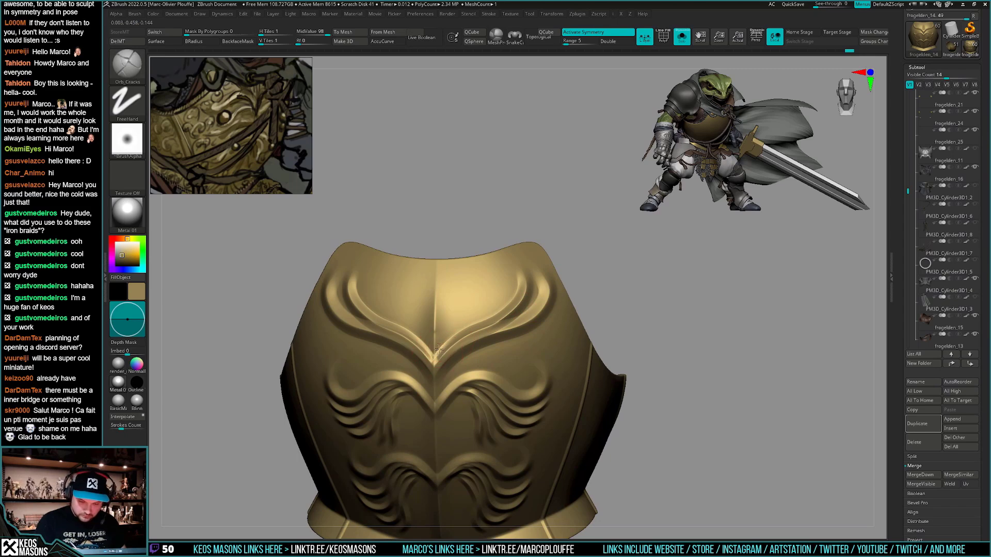
{"action": "mouse_move", "coordinate": [438, 356]}
{"action": "left_mouse_down"}
{"action": "mouse_move", "coordinate": [487, 316]}
{"action": "mouse_move", "coordinate": [498, 261]}
{"action": "left_mouse_up"}
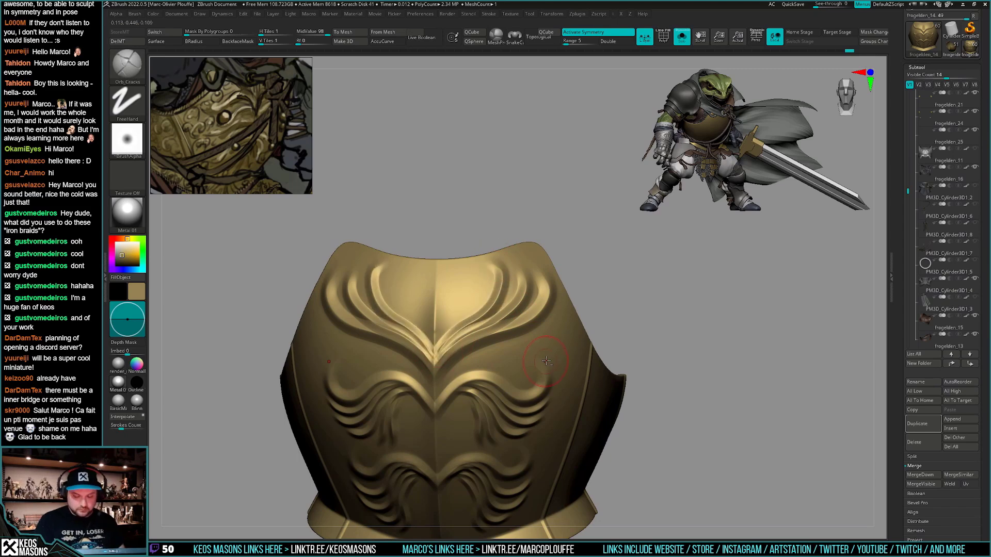
{"action": "key", "text": "alt+s"}
{"action": "right_click_drag", "start_coordinate": [497, 269], "coordinate": [498, 306]}
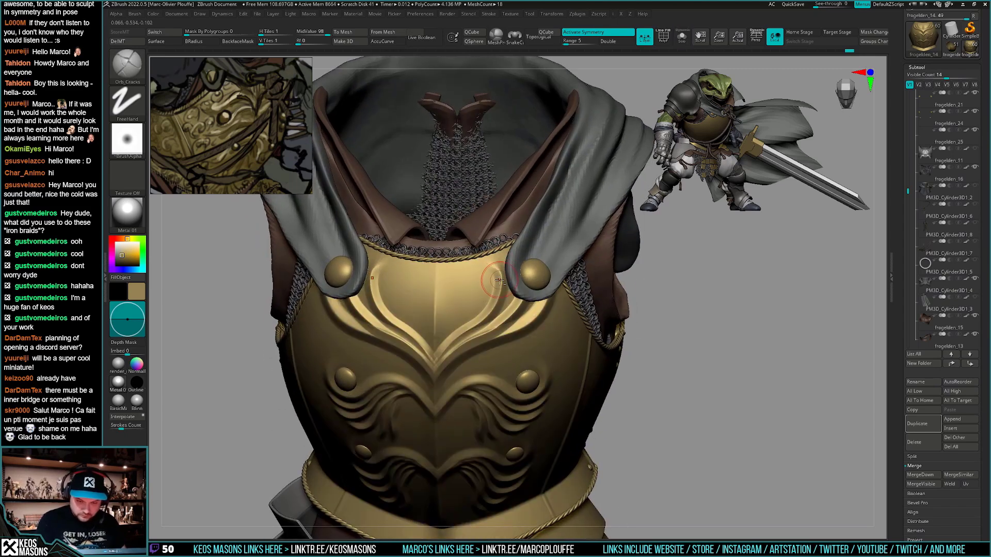
Fill the middle of the upper chest fan with smaller mirrored flame-like curves rising from the centre point
{"action": "mouse_move", "coordinate": [500, 282]}
{"action": "left_mouse_down"}
{"action": "mouse_move", "coordinate": [489, 266]}
{"action": "mouse_move", "coordinate": [472, 271]}
{"action": "mouse_move", "coordinate": [485, 284]}
{"action": "left_mouse_up"}
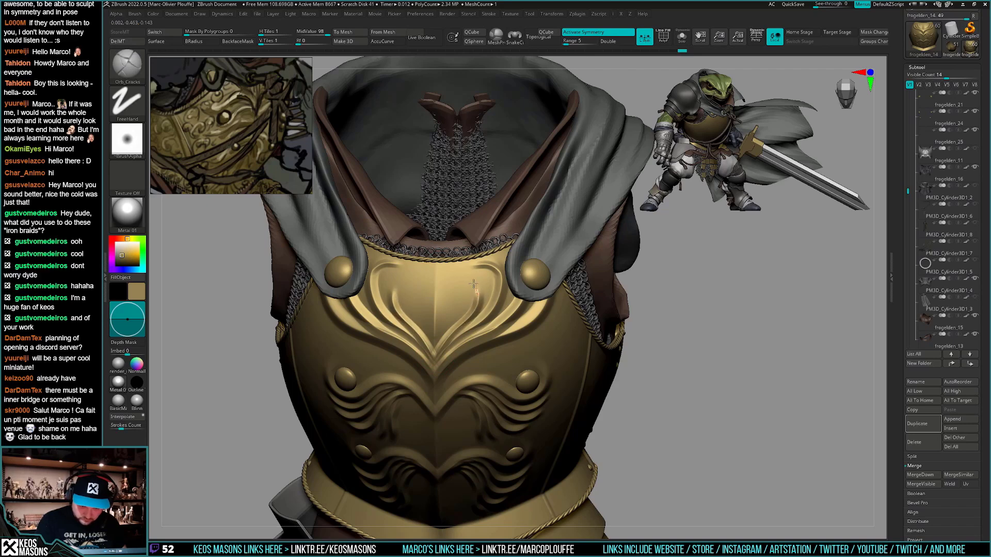
{"action": "left_click_drag", "start_coordinate": [441, 334], "coordinate": [463, 292]}
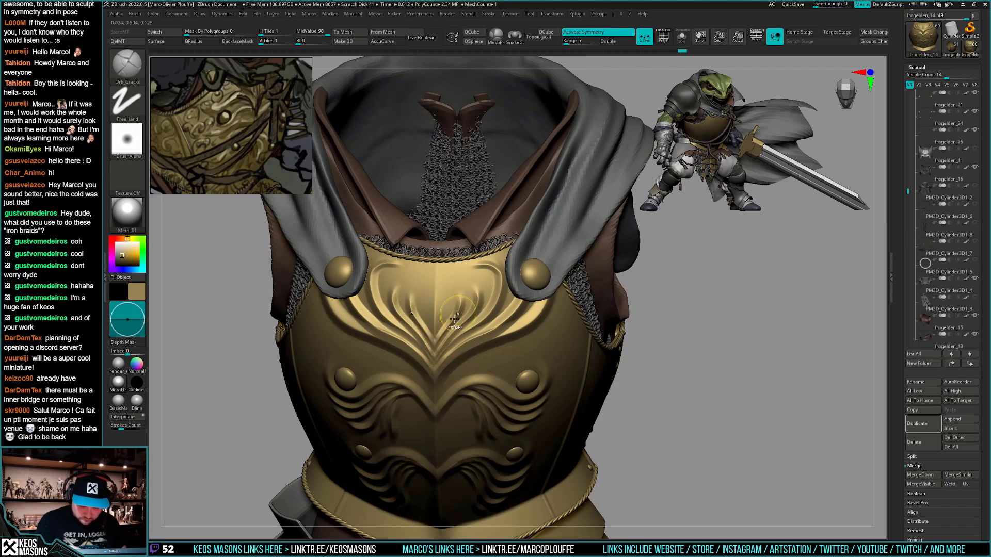
{"action": "key", "text": "ctrl+z"}
{"action": "left_click_drag", "start_coordinate": [437, 352], "coordinate": [461, 289]}
Add a new sculpting layer to the breastplate
{"action": "mouse_move", "coordinate": [634, 495]}
{"action": "left_mouse_down"}
{"action": "mouse_move", "coordinate": [633, 452]}
{"action": "mouse_move", "coordinate": [652, 426]}
{"action": "mouse_move", "coordinate": [627, 407]}
{"action": "mouse_move", "coordinate": [614, 448]}
{"action": "left_mouse_up"}
{"action": "left_click_drag", "start_coordinate": [551, 364], "coordinate": [562, 362]}
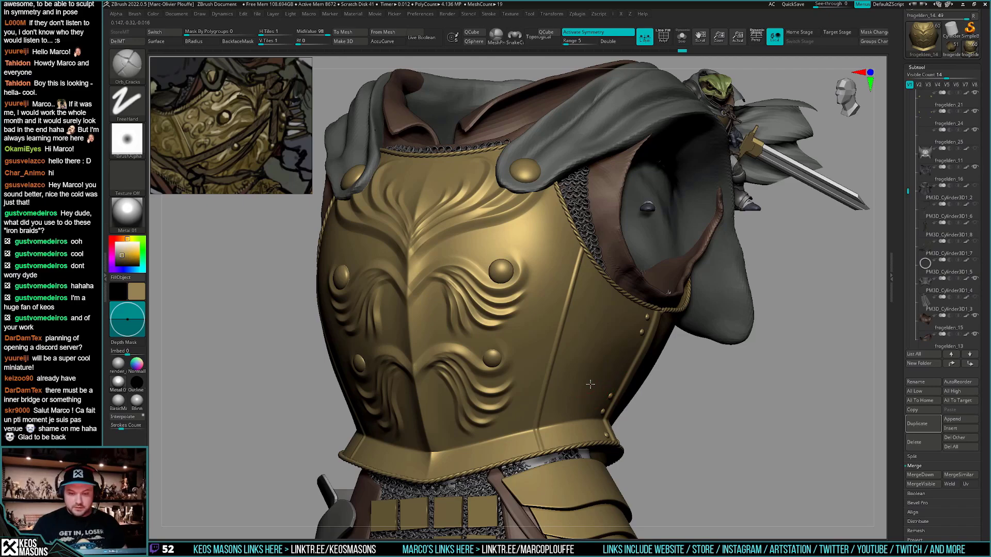
{"action": "mouse_move", "coordinate": [591, 384]}
{"action": "right_mouse_down"}
{"action": "mouse_move", "coordinate": [570, 391]}
{"action": "mouse_move", "coordinate": [590, 394]}
{"action": "mouse_move", "coordinate": [562, 397]}
{"action": "right_mouse_up"}
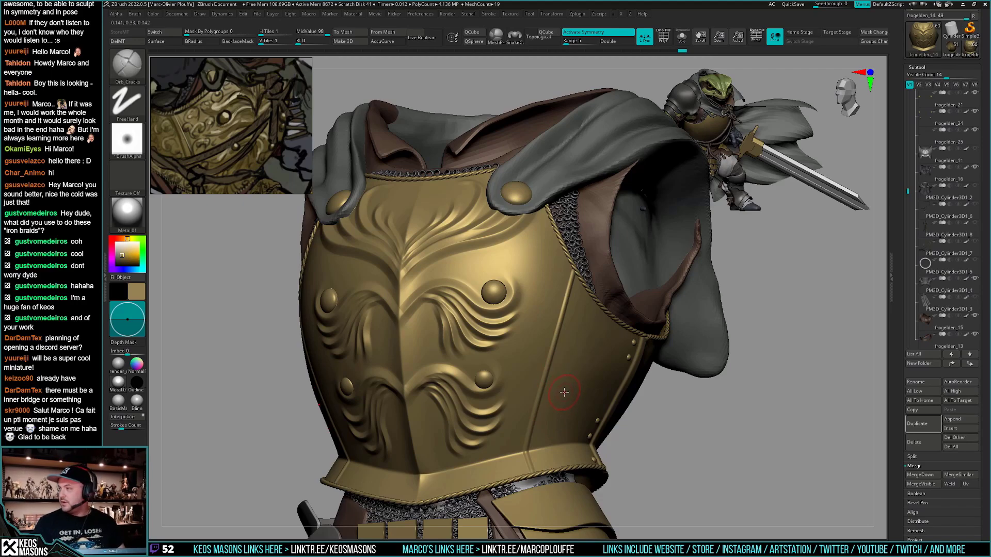
{"action": "mouse_move", "coordinate": [560, 392]}
{"action": "right_mouse_down"}
{"action": "mouse_move", "coordinate": [548, 392]}
{"action": "mouse_move", "coordinate": [564, 379]}
{"action": "mouse_move", "coordinate": [566, 398]}
{"action": "mouse_move", "coordinate": [588, 398]}
{"action": "right_mouse_up"}
{"action": "mouse_move", "coordinate": [588, 398]}
{"action": "right_mouse_down", "text": "ctrl"}
{"action": "mouse_move", "coordinate": [552, 335]}
{"action": "mouse_move", "coordinate": [533, 388]}
{"action": "mouse_move", "coordinate": [554, 385]}
{"action": "mouse_move", "coordinate": [533, 411]}
{"action": "mouse_move", "coordinate": [565, 376]}
{"action": "mouse_move", "coordinate": [582, 388]}
{"action": "right_mouse_up", "text": "ctrl"}
{"action": "left_click_drag", "start_coordinate": [907, 516], "coordinate": [907, 400]}
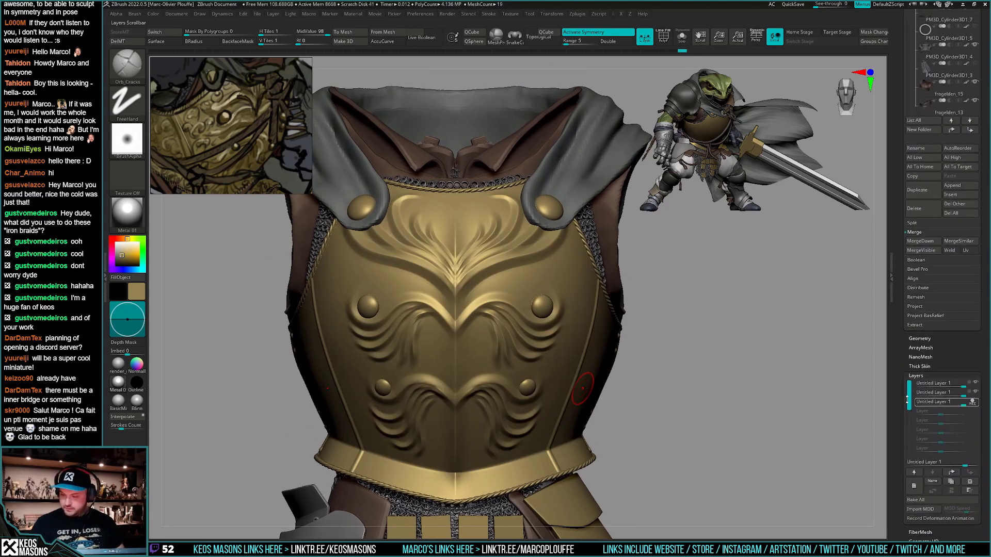
{"action": "left_click", "coordinate": [914, 487]}
Enlarge the brush and smooth the fanned lines beneath the upper and lower ridges so they fade into the plate
{"action": "right_click_drag", "start_coordinate": [615, 382], "coordinate": [610, 374]}
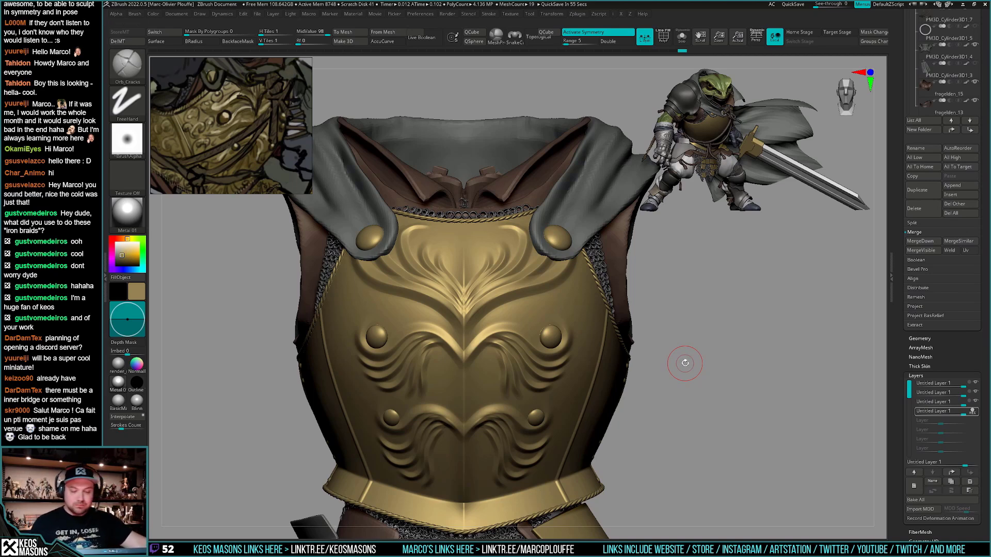
{"action": "left_click_drag", "start_coordinate": [662, 366], "coordinate": [535, 379]}
{"action": "mouse_move", "coordinate": [535, 380]}
{"action": "right_mouse_down"}
{"action": "mouse_move", "coordinate": [528, 395]}
{"action": "mouse_move", "coordinate": [534, 371]}
{"action": "right_mouse_up"}
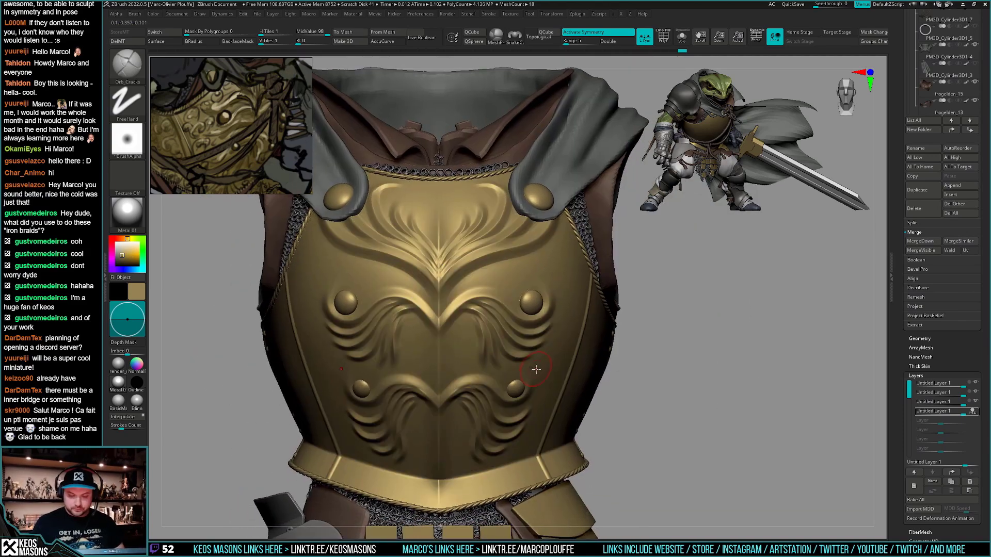
{"action": "key", "text": "space"}
{"action": "left_click", "coordinate": [528, 379]}
{"action": "mouse_move", "coordinate": [539, 309]}
{"action": "right_mouse_down", "text": "alt"}
{"action": "mouse_move", "coordinate": [531, 342]}
{"action": "mouse_move", "coordinate": [486, 335]}
{"action": "mouse_move", "coordinate": [521, 275]}
{"action": "mouse_move", "coordinate": [498, 302]}
{"action": "mouse_move", "coordinate": [513, 239]}
{"action": "right_mouse_up", "text": "alt"}
{"action": "key", "text": "space"}
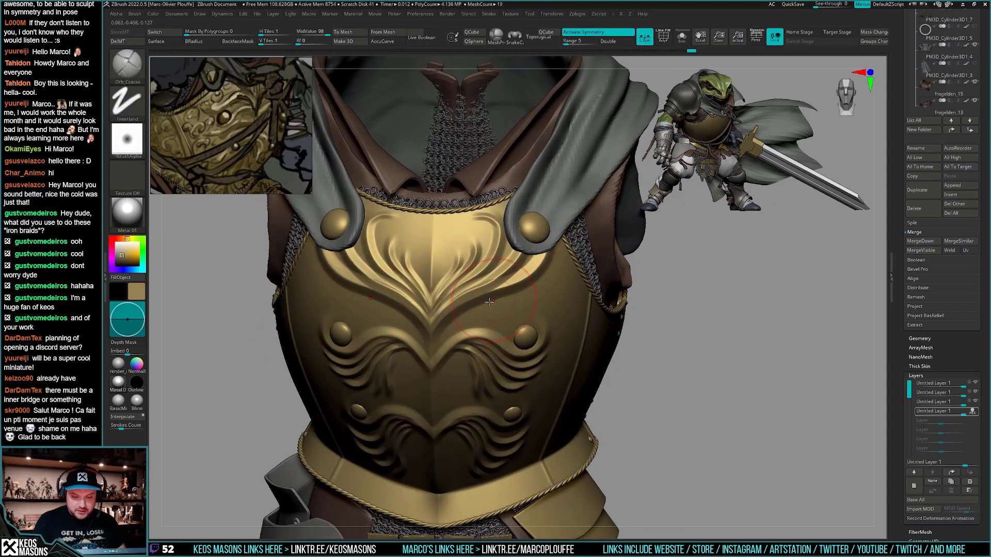
{"action": "key", "text": "shift+d"}
{"action": "key", "text": "d"}
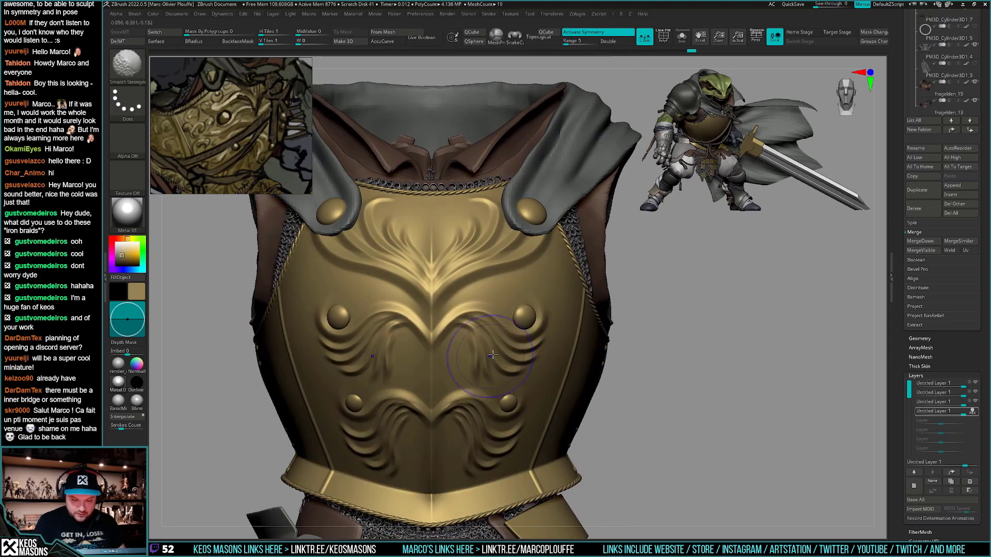
{"action": "left_click_drag", "start_coordinate": [469, 347], "coordinate": [451, 370], "text": "shift"}
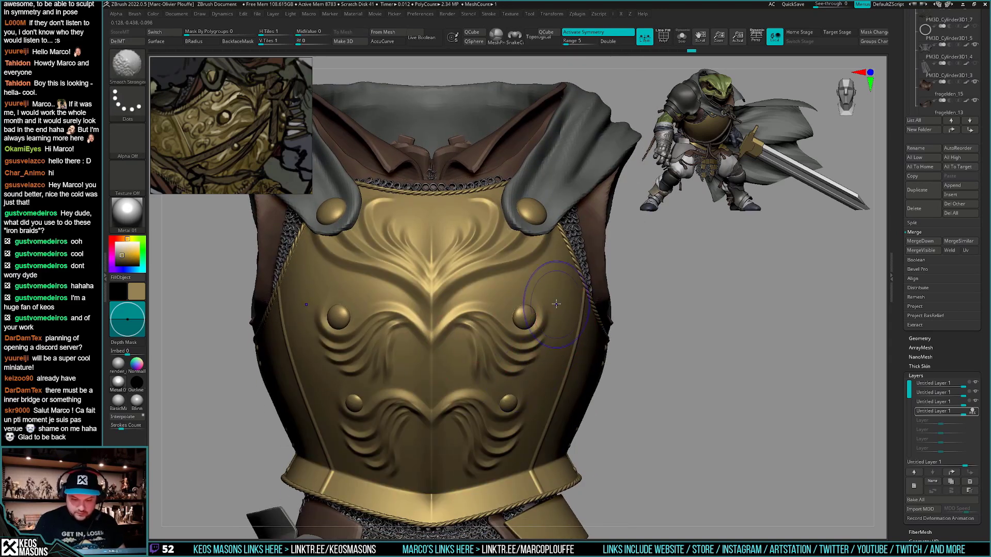
{"action": "right_click_drag", "start_coordinate": [464, 355], "coordinate": [459, 316]}
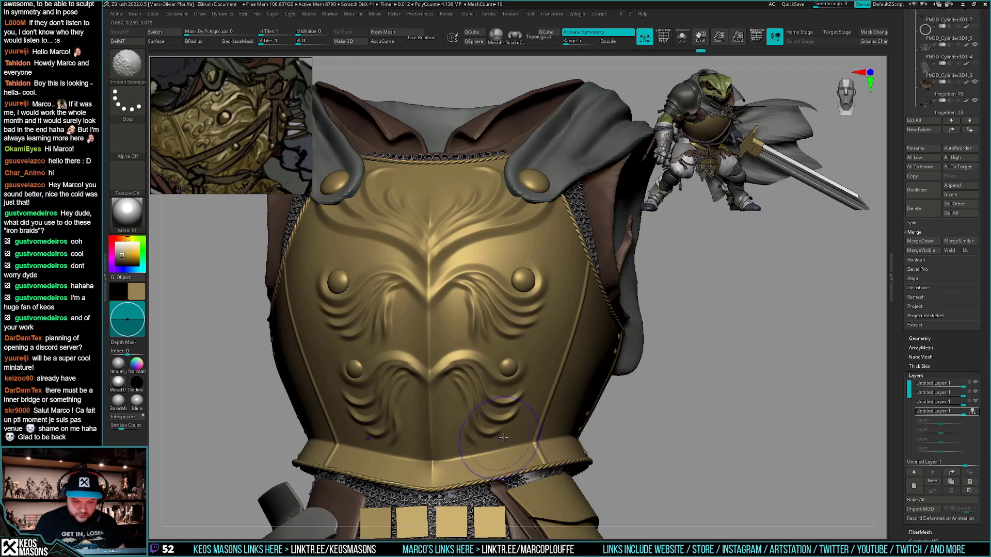
{"action": "left_click_drag", "start_coordinate": [503, 437], "coordinate": [472, 385], "text": "shift"}
Switch to the DamStandard brush and carve mirrored grooves between the outer ridges of the upper chest fan, lightly smoothing them
{"action": "mouse_move", "coordinate": [472, 384]}
{"action": "right_mouse_down"}
{"action": "mouse_move", "coordinate": [503, 382]}
{"action": "mouse_move", "coordinate": [512, 401]}
{"action": "right_mouse_up"}
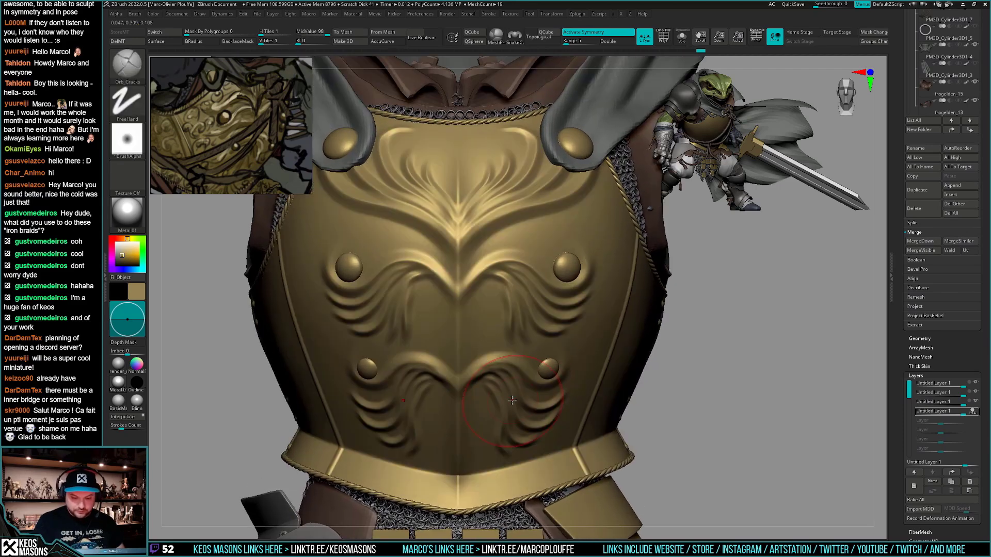
{"action": "key", "text": "space"}
{"action": "left_click", "coordinate": [567, 282]}
{"action": "mouse_move", "coordinate": [565, 283]}
{"action": "right_mouse_down"}
{"action": "mouse_move", "coordinate": [561, 323]}
{"action": "mouse_move", "coordinate": [555, 299]}
{"action": "mouse_move", "coordinate": [573, 341]}
{"action": "mouse_move", "coordinate": [593, 335]}
{"action": "mouse_move", "coordinate": [606, 343]}
{"action": "mouse_move", "coordinate": [600, 353]}
{"action": "mouse_move", "coordinate": [643, 351]}
{"action": "mouse_move", "coordinate": [602, 320]}
{"action": "right_mouse_up"}
{"action": "key", "text": "space"}
{"action": "key", "text": "space"}
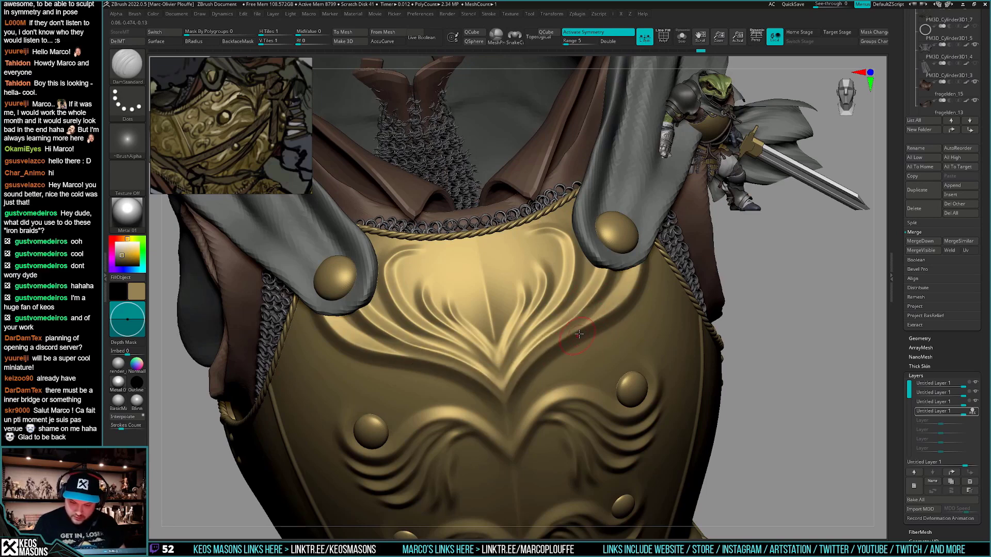
{"action": "left_click_drag", "start_coordinate": [564, 338], "coordinate": [506, 379]}
{"action": "mouse_move", "coordinate": [621, 300]}
{"action": "left_mouse_down"}
{"action": "mouse_move", "coordinate": [508, 374]}
{"action": "mouse_move", "coordinate": [516, 363]}
{"action": "left_mouse_up"}
{"action": "left_click_drag", "start_coordinate": [596, 310], "coordinate": [553, 338]}
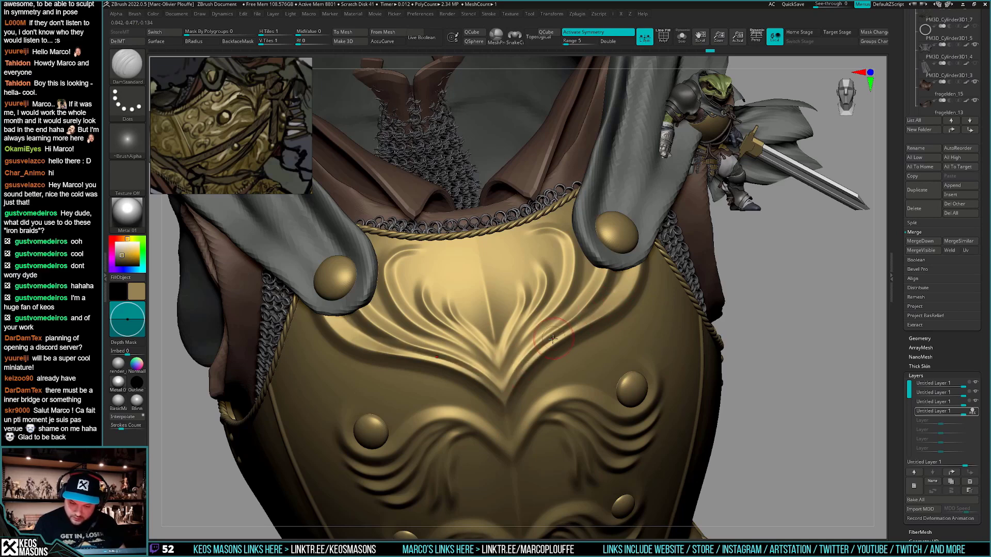
{"action": "left_click_drag", "start_coordinate": [612, 289], "coordinate": [522, 366], "text": "shift"}
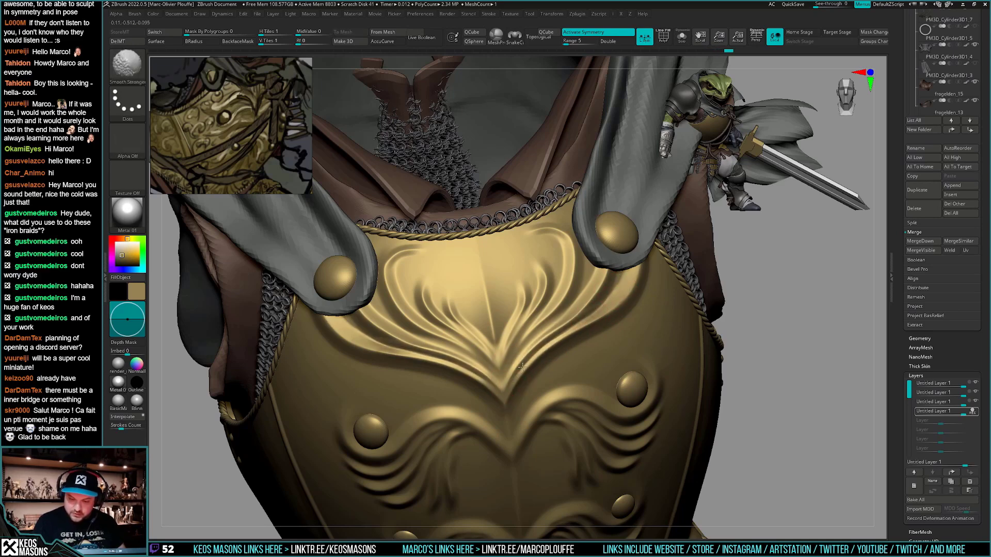
Carve mirrored grooves between the inner ridges of the upper chest fan, converging at its lower centre point
{"action": "left_click_drag", "start_coordinate": [560, 302], "coordinate": [503, 385]}
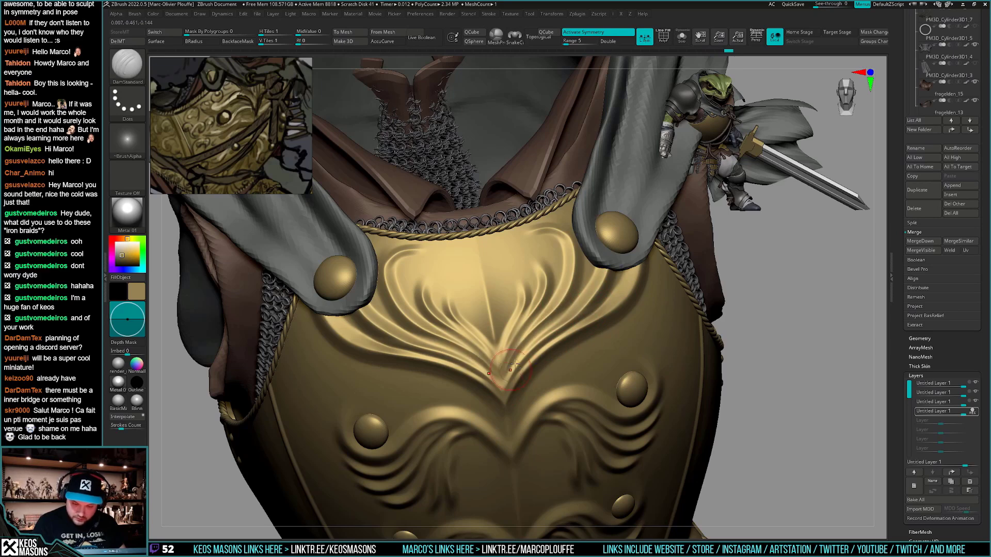
{"action": "key", "text": "ctrl+z"}
{"action": "left_click_drag", "start_coordinate": [559, 302], "coordinate": [502, 389]}
{"action": "left_click_drag", "start_coordinate": [550, 316], "coordinate": [507, 368]}
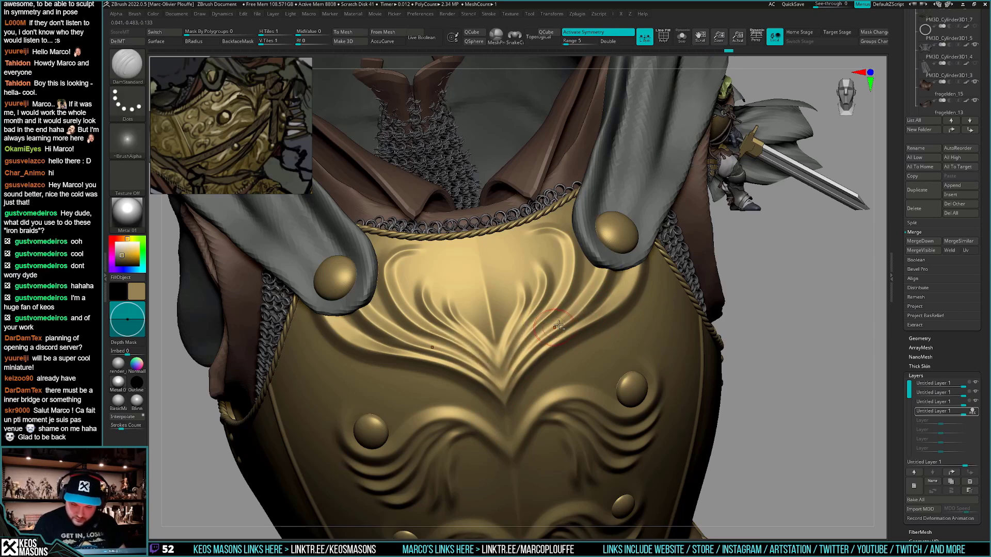
{"action": "left_click_drag", "start_coordinate": [569, 309], "coordinate": [510, 370]}
{"action": "key", "text": "ctrl+z"}
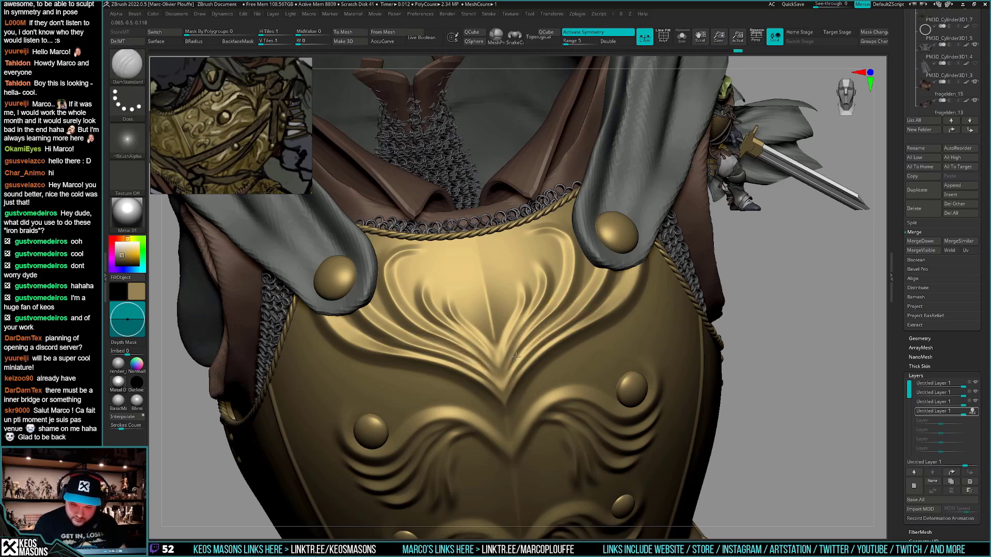
{"action": "left_click_drag", "start_coordinate": [540, 307], "coordinate": [503, 386]}
{"action": "left_click_drag", "start_coordinate": [525, 349], "coordinate": [504, 402]}
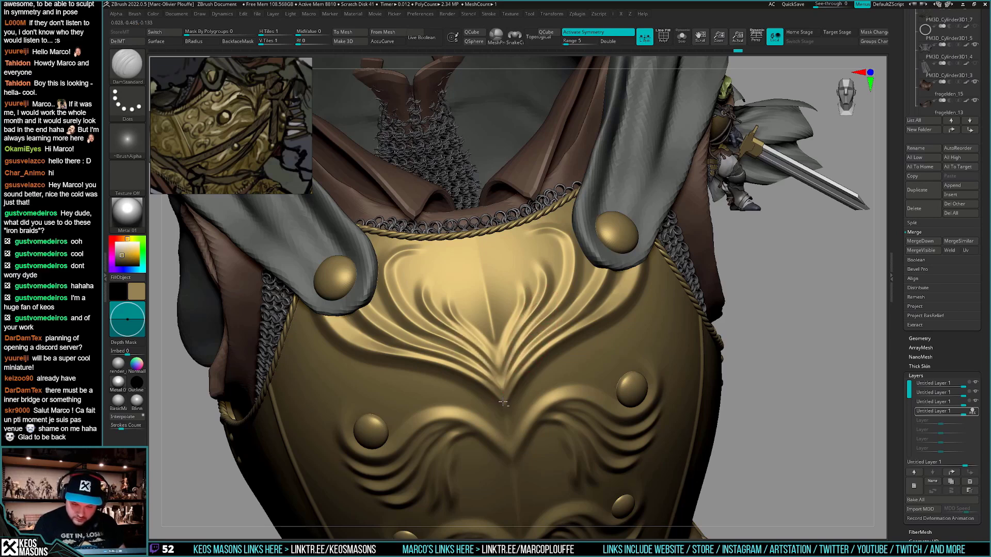
Carve mirrored grooves around the innermost ridges of the upper chest fan, lightly smoothing the plate below it
{"action": "right_click_drag", "start_coordinate": [509, 405], "coordinate": [532, 367]}
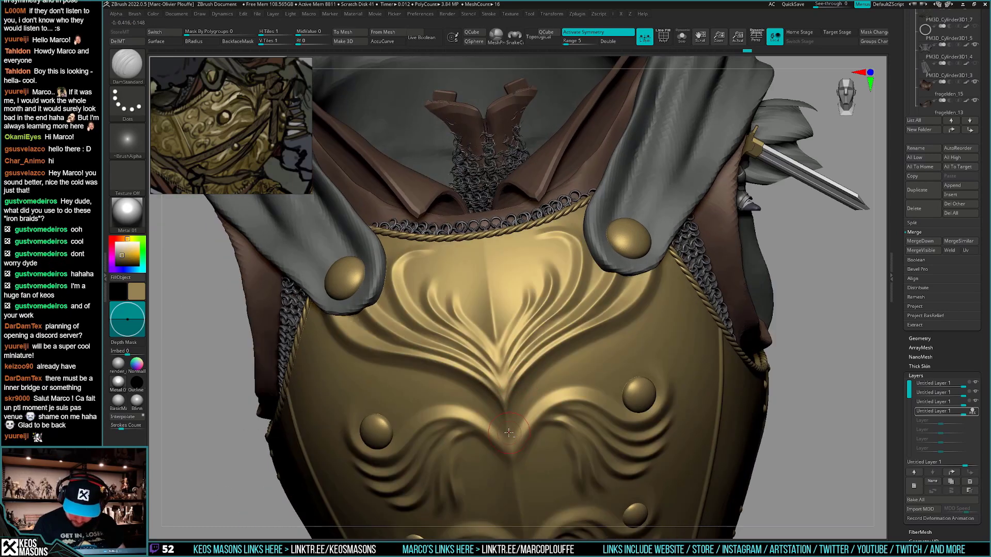
{"action": "right_click_drag", "start_coordinate": [511, 401], "coordinate": [530, 378]}
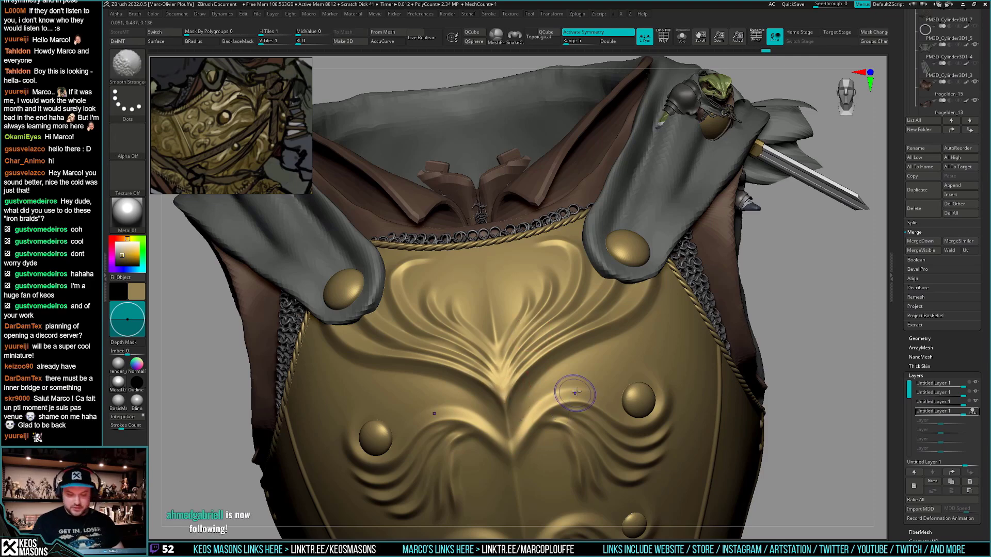
{"action": "right_click_drag", "start_coordinate": [515, 394], "coordinate": [581, 381], "text": "shift"}
{"action": "right_click_drag", "start_coordinate": [593, 431], "coordinate": [587, 438]}
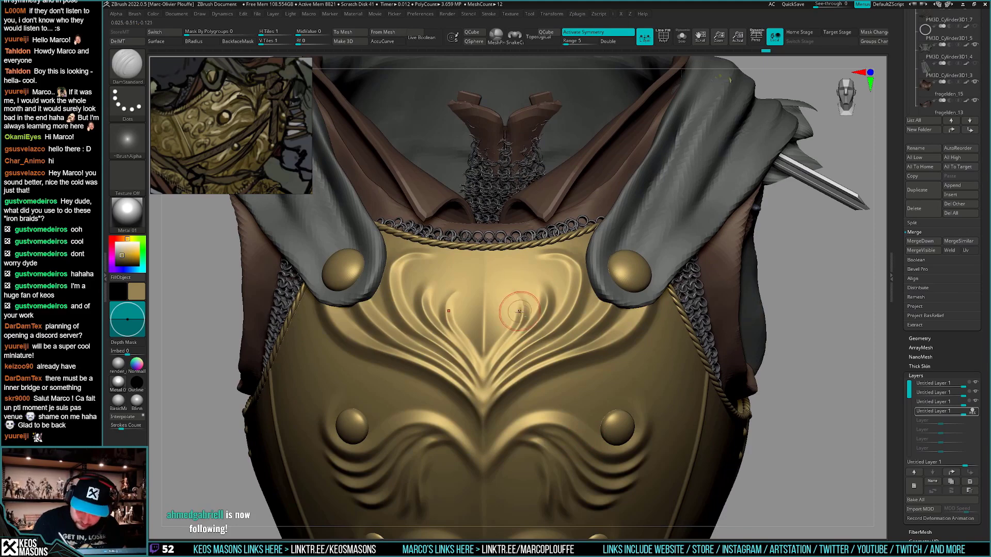
{"action": "left_click_drag", "start_coordinate": [513, 295], "coordinate": [522, 310]}
{"action": "right_click_drag", "start_coordinate": [562, 287], "coordinate": [547, 300]}
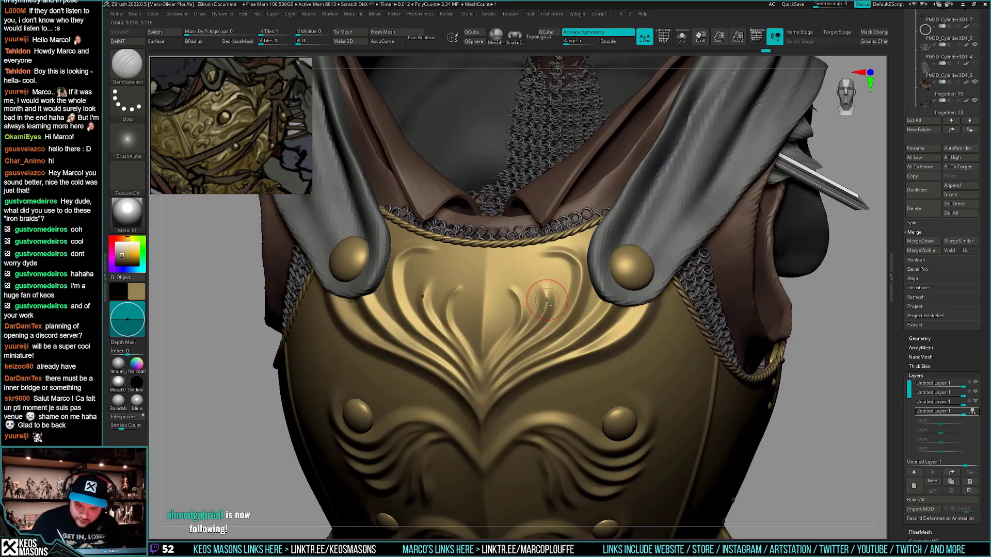
{"action": "left_click_drag", "start_coordinate": [532, 282], "coordinate": [548, 304]}
Shape the upper ends of the innermost fan ridges into mirrored inward curls and smooth the surrounding tips
{"action": "right_click_drag", "start_coordinate": [509, 293], "coordinate": [536, 306]}
{"action": "right_click_drag", "start_coordinate": [652, 316], "coordinate": [602, 317]}
{"action": "key", "text": "ctrl+z"}
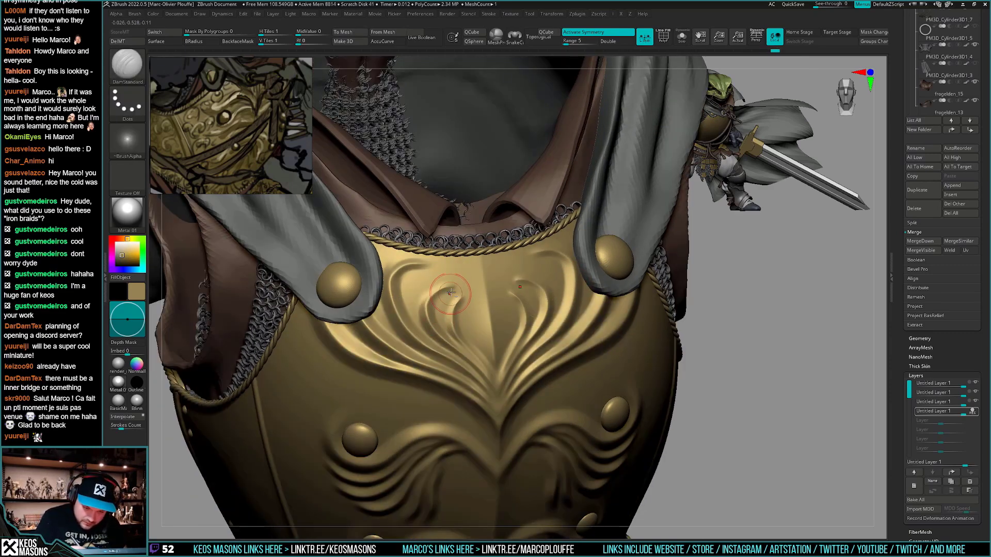
{"action": "right_click_drag", "start_coordinate": [442, 333], "coordinate": [563, 250]}
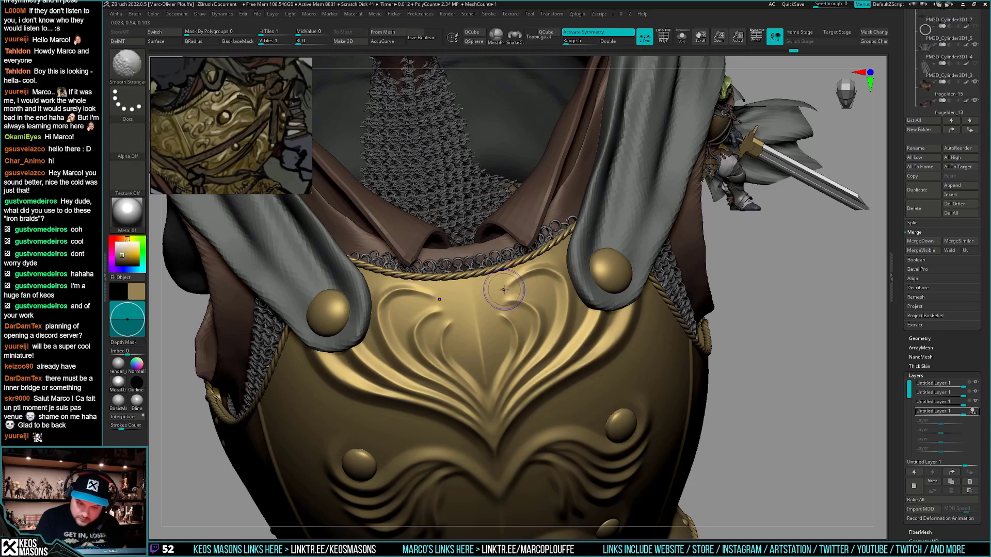
{"action": "mouse_move", "coordinate": [552, 266]}
{"action": "right_mouse_down"}
{"action": "mouse_move", "coordinate": [552, 319]}
{"action": "mouse_move", "coordinate": [572, 283]}
{"action": "right_mouse_up"}
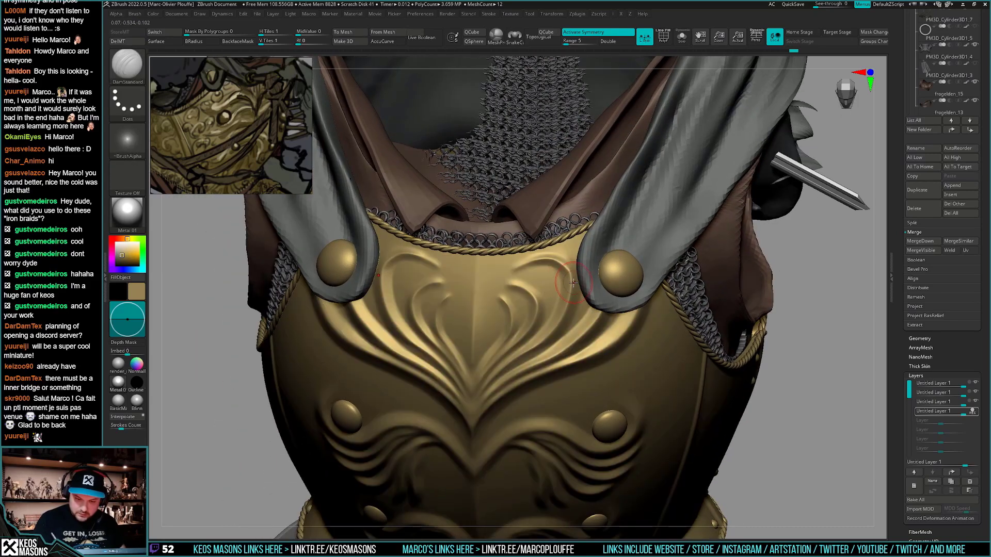
{"action": "left_click_drag", "start_coordinate": [560, 272], "coordinate": [537, 285], "text": "shift"}
Sculpt a mirrored curl wrapping around the outer side of each upper stud
{"action": "right_click_drag", "start_coordinate": [567, 294], "coordinate": [645, 264], "text": "ctrl"}
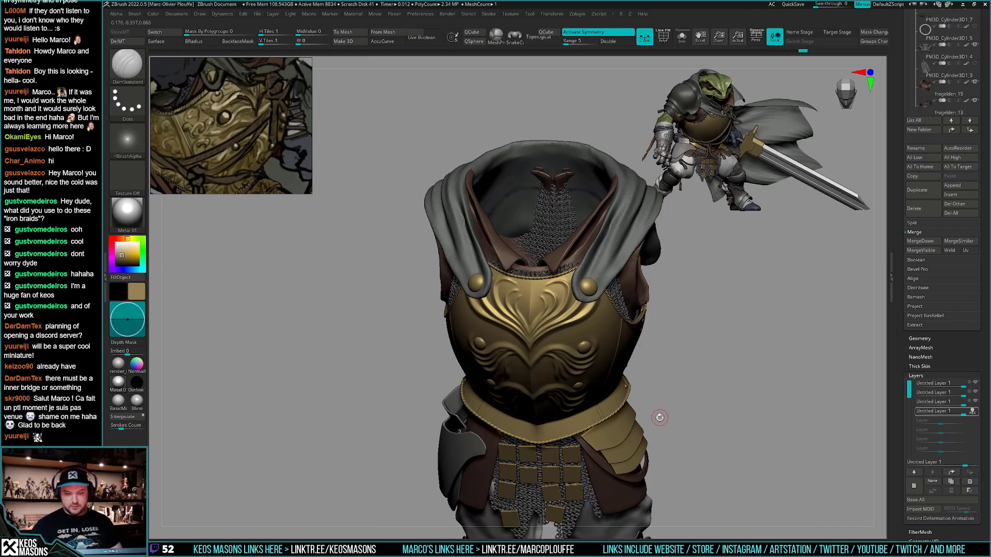
{"action": "right_click_drag", "start_coordinate": [580, 416], "coordinate": [581, 448], "text": "ctrl"}
{"action": "mouse_move", "coordinate": [580, 448]}
{"action": "right_mouse_down"}
{"action": "mouse_move", "coordinate": [594, 393]}
{"action": "mouse_move", "coordinate": [605, 421]}
{"action": "mouse_move", "coordinate": [618, 359]}
{"action": "mouse_move", "coordinate": [603, 356]}
{"action": "mouse_move", "coordinate": [636, 315]}
{"action": "right_mouse_up"}
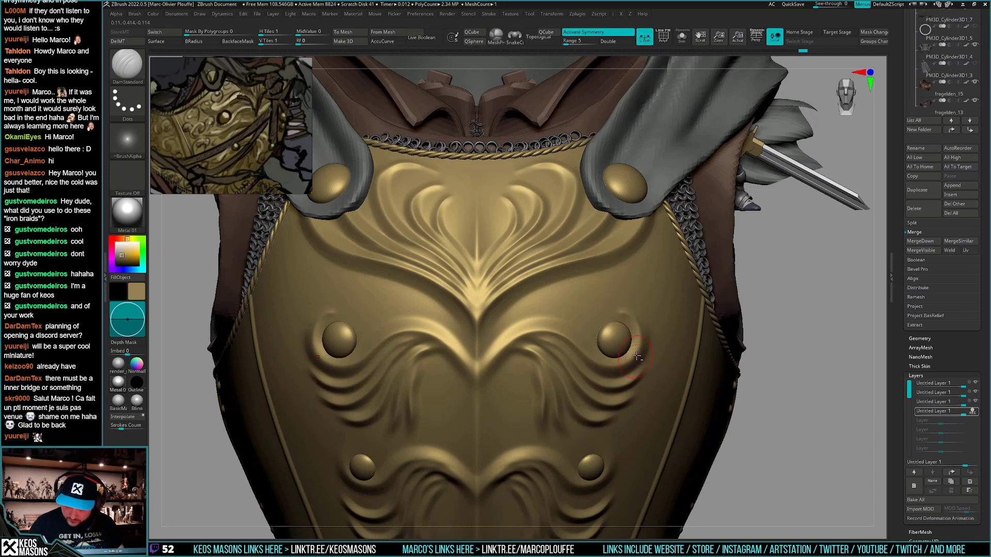
{"action": "right_click_drag", "start_coordinate": [636, 356], "coordinate": [647, 318]}
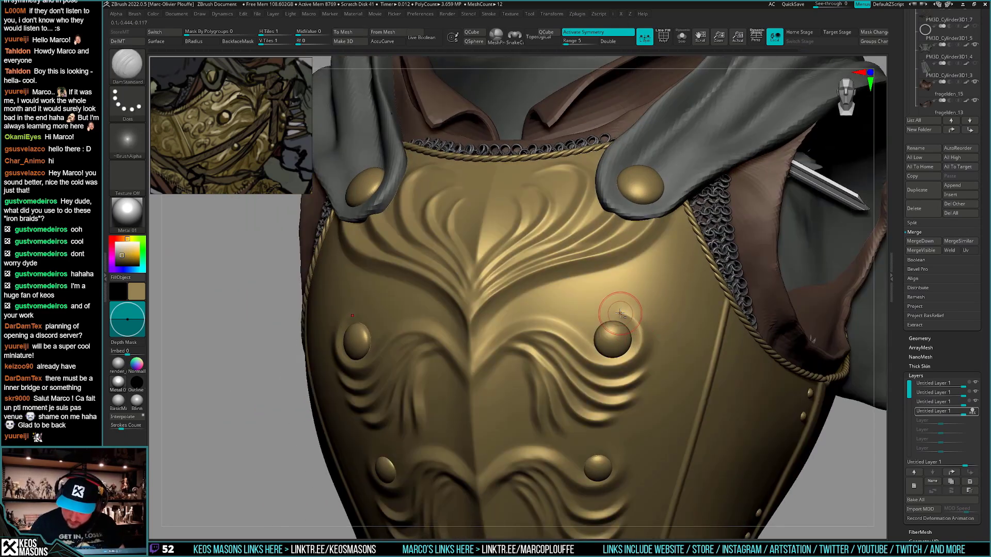
{"action": "key", "text": "shift"}
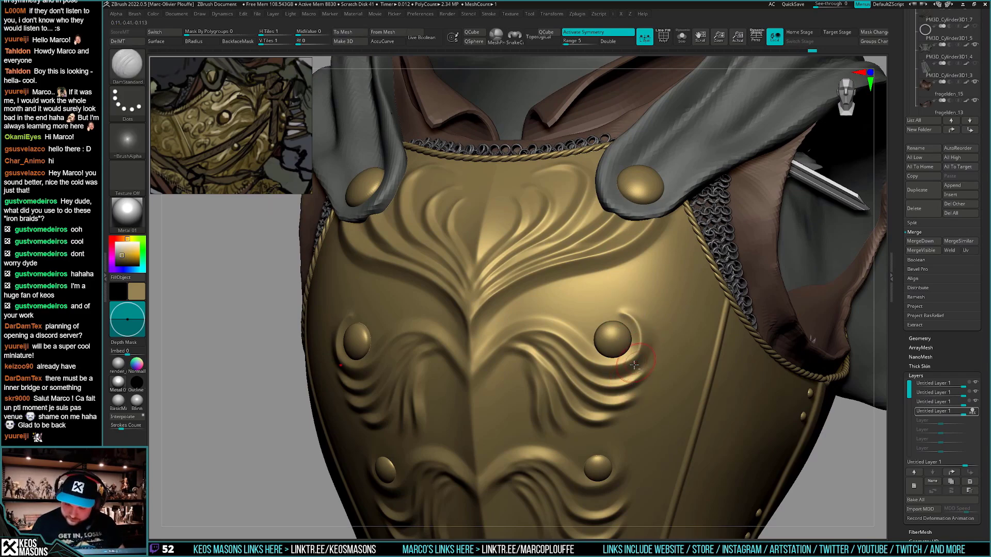
{"action": "mouse_move", "coordinate": [634, 365]}
{"action": "right_mouse_down"}
{"action": "mouse_move", "coordinate": [591, 392]}
{"action": "mouse_move", "coordinate": [547, 356]}
{"action": "mouse_move", "coordinate": [495, 371]}
{"action": "right_mouse_up"}
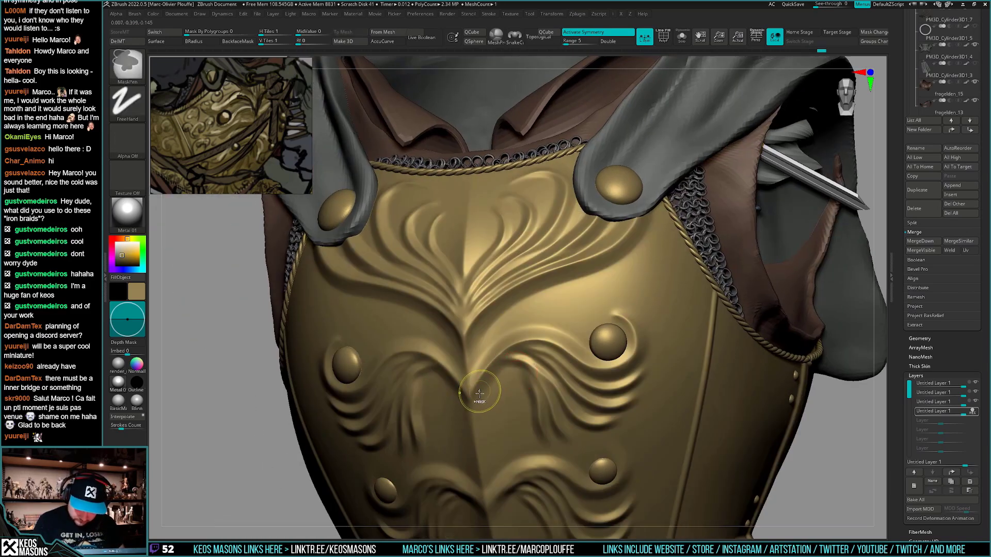
Carve crisp mirrored grooves between the fanned ridges sweeping from the centre line beneath the upper studs
{"action": "right_click_drag", "start_coordinate": [479, 424], "coordinate": [502, 417]}
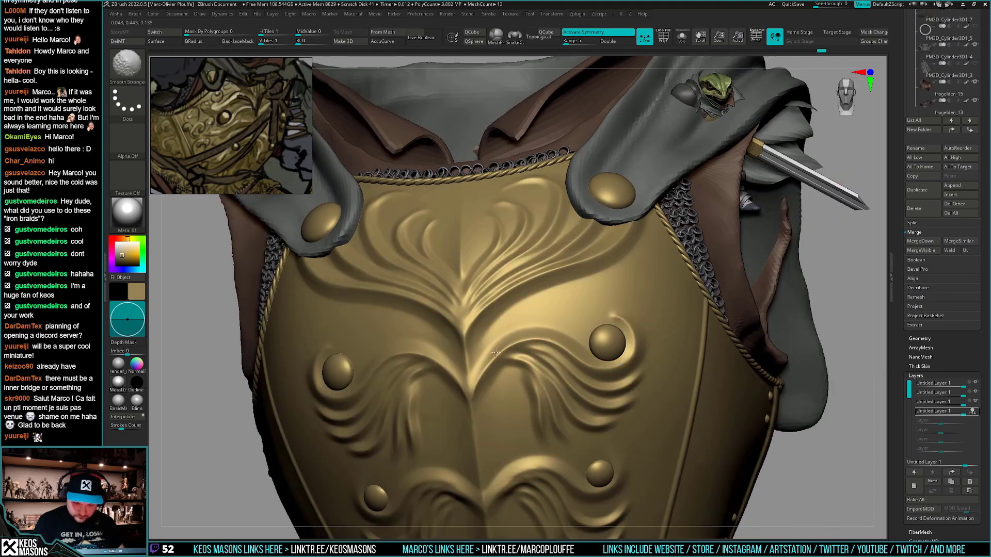
{"action": "mouse_move", "coordinate": [563, 398]}
{"action": "right_mouse_down"}
{"action": "mouse_move", "coordinate": [598, 375]}
{"action": "mouse_move", "coordinate": [550, 374]}
{"action": "mouse_move", "coordinate": [550, 361]}
{"action": "mouse_move", "coordinate": [586, 400]}
{"action": "mouse_move", "coordinate": [604, 393]}
{"action": "right_mouse_up"}
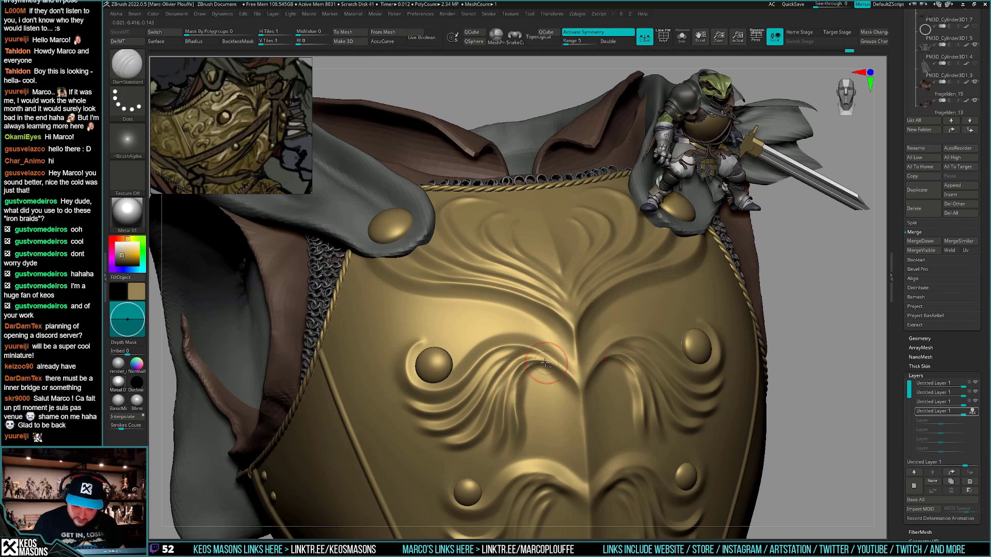
{"action": "mouse_move", "coordinate": [551, 398]}
{"action": "right_mouse_down"}
{"action": "mouse_move", "coordinate": [642, 397]}
{"action": "mouse_move", "coordinate": [626, 396]}
{"action": "mouse_move", "coordinate": [594, 311]}
{"action": "right_mouse_up"}
{"action": "key", "text": "ctrl+z"}
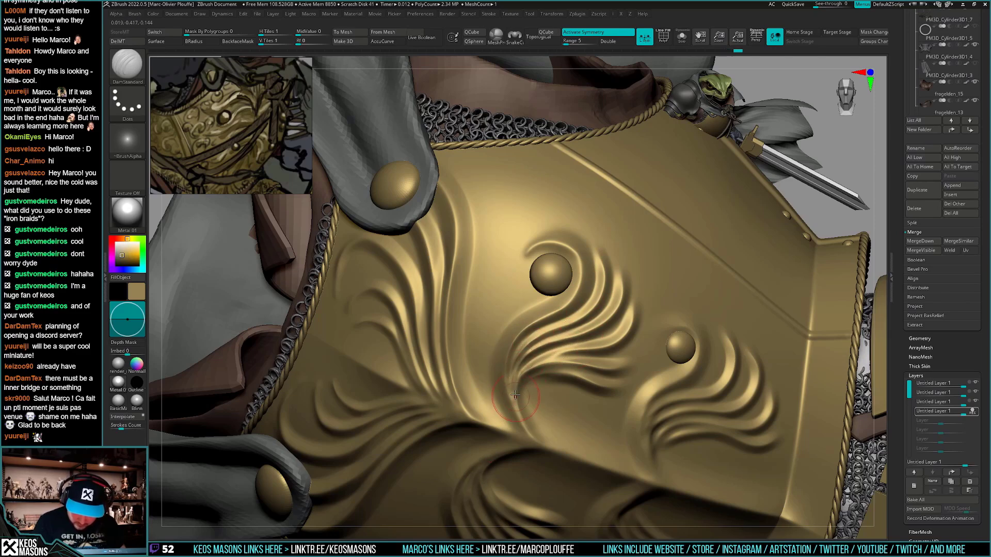
{"action": "right_click_drag", "start_coordinate": [557, 363], "coordinate": [572, 348]}
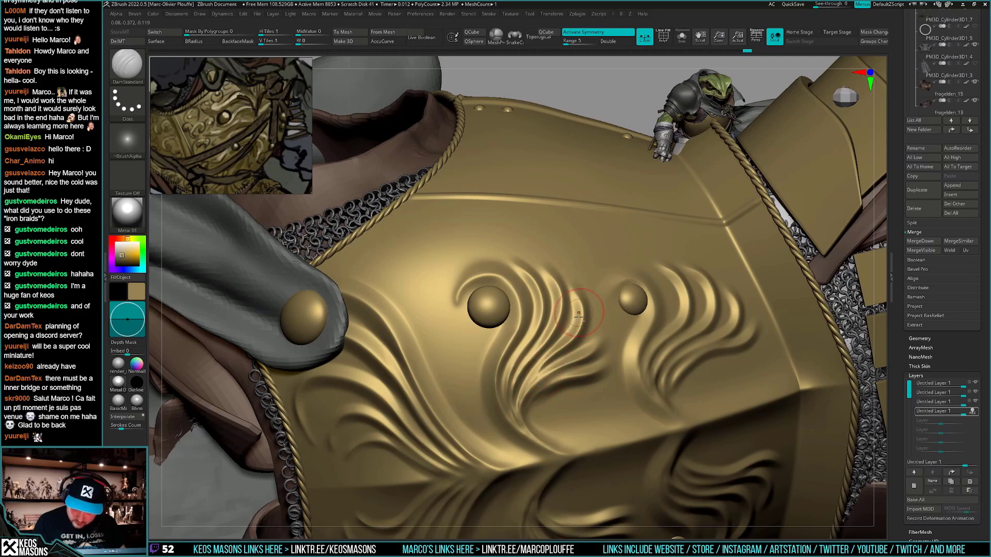
{"action": "mouse_move", "coordinate": [602, 330]}
{"action": "right_mouse_down"}
{"action": "mouse_move", "coordinate": [506, 377]}
{"action": "mouse_move", "coordinate": [619, 324]}
{"action": "right_mouse_up"}
{"action": "mouse_move", "coordinate": [547, 333]}
{"action": "right_mouse_down", "text": "alt"}
{"action": "mouse_move", "coordinate": [620, 371]}
{"action": "mouse_move", "coordinate": [603, 307]}
{"action": "right_mouse_up", "text": "alt"}
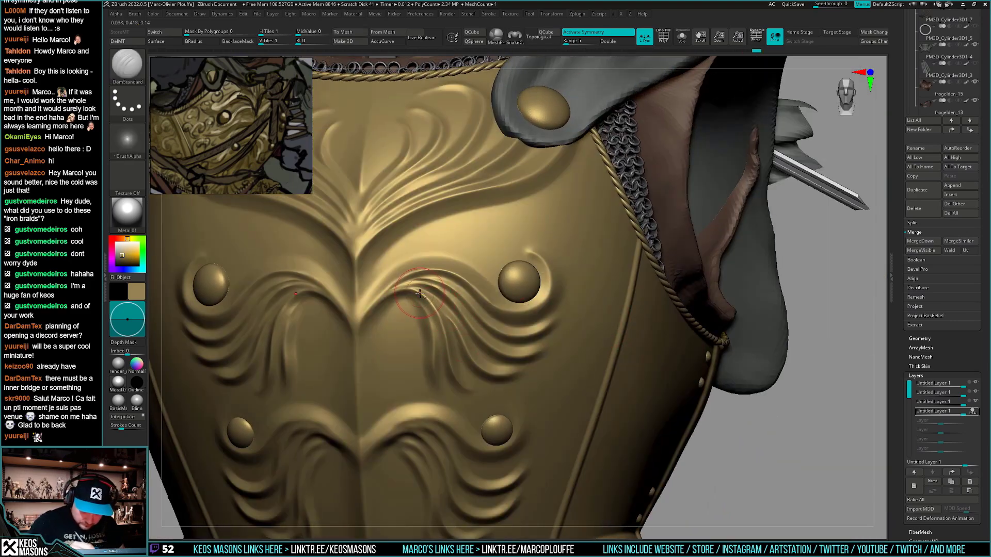
Extend and sharpen the inner strands of the upper stud fans down to their lower tips, smoothing between them
{"action": "left_click_drag", "start_coordinate": [459, 385], "coordinate": [466, 391]}
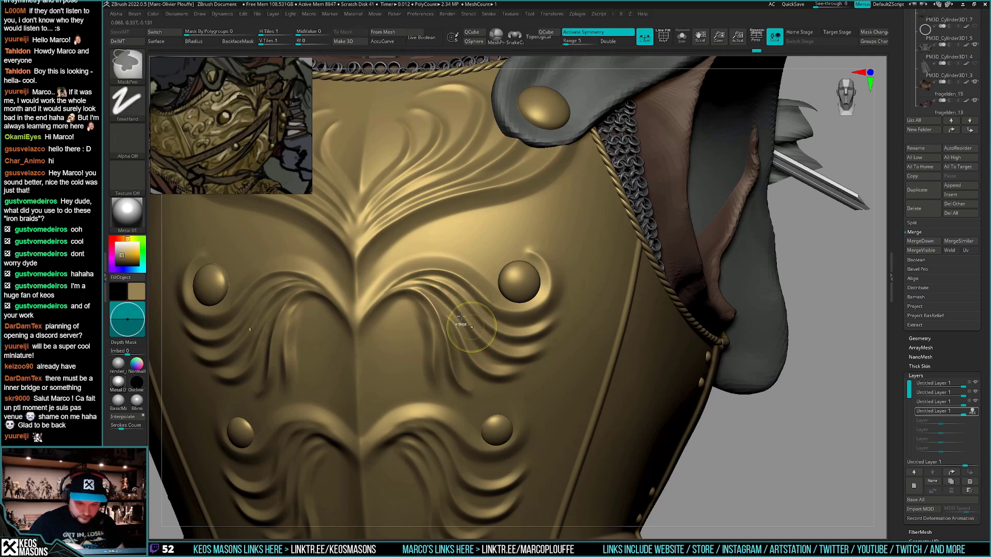
{"action": "left_click_drag", "start_coordinate": [467, 332], "coordinate": [460, 317], "text": "shift"}
{"action": "mouse_move", "coordinate": [402, 288]}
{"action": "left_mouse_down"}
{"action": "mouse_move", "coordinate": [428, 301]}
{"action": "mouse_move", "coordinate": [448, 364]}
{"action": "mouse_move", "coordinate": [481, 385]}
{"action": "left_mouse_up"}
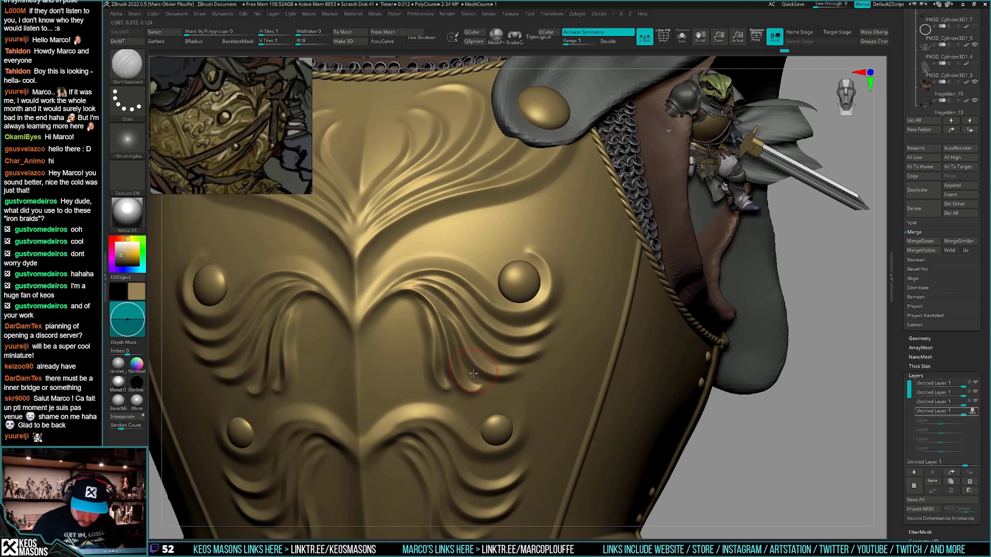
{"action": "right_click_drag", "start_coordinate": [488, 371], "coordinate": [493, 347]}
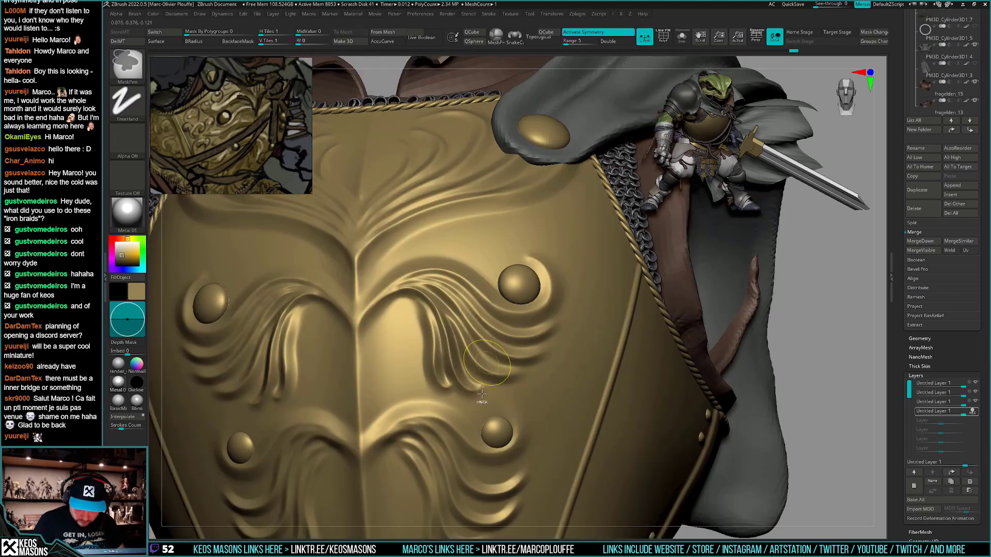
{"action": "mouse_move", "coordinate": [457, 368]}
{"action": "left_mouse_down"}
{"action": "mouse_move", "coordinate": [450, 387]}
{"action": "mouse_move", "coordinate": [441, 382]}
{"action": "left_mouse_up"}
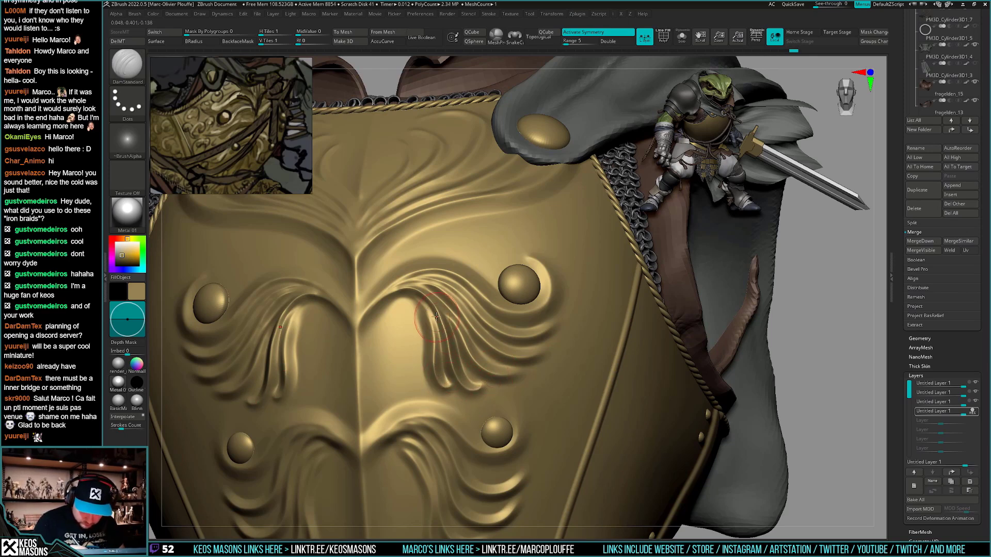
Define the innermost strand of each upper stud fan and smooth the plate inside the central arch
{"action": "left_click_drag", "start_coordinate": [403, 291], "coordinate": [422, 351]}
{"action": "mouse_move", "coordinate": [411, 328]}
{"action": "right_mouse_down", "text": "alt"}
{"action": "mouse_move", "coordinate": [558, 364]}
{"action": "mouse_move", "coordinate": [579, 327]}
{"action": "right_mouse_up", "text": "alt"}
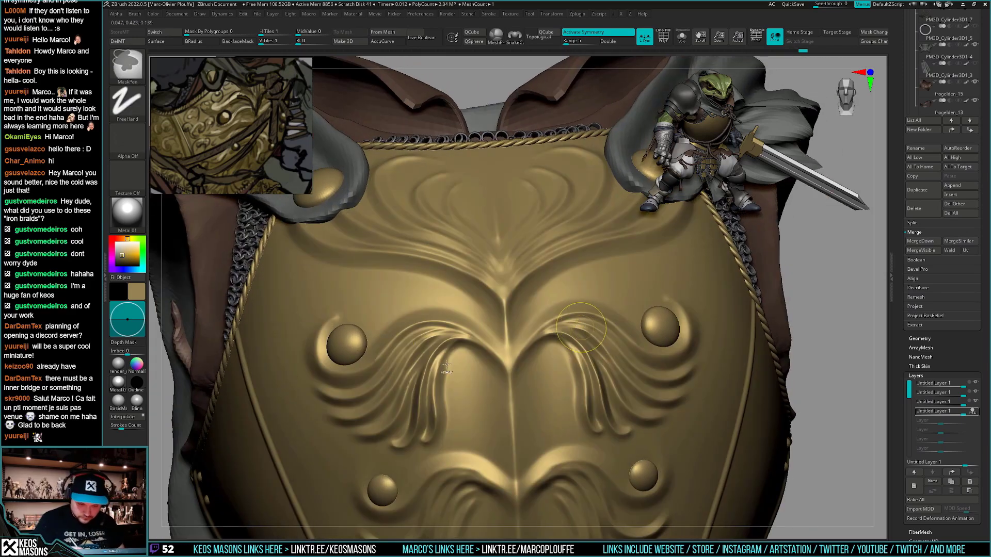
{"action": "mouse_move", "coordinate": [461, 347]}
{"action": "left_mouse_down"}
{"action": "mouse_move", "coordinate": [438, 383]}
{"action": "mouse_move", "coordinate": [448, 410]}
{"action": "left_mouse_up"}
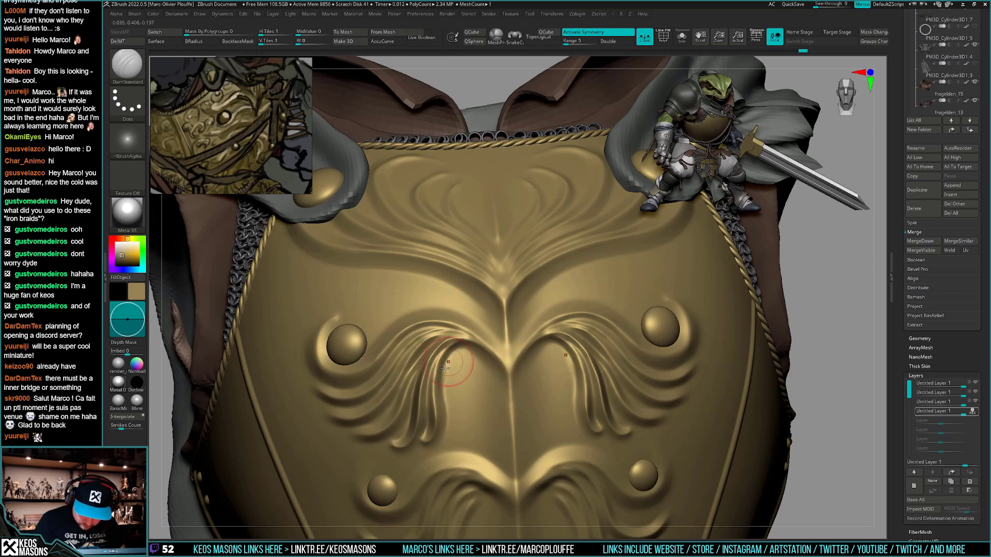
{"action": "mouse_move", "coordinate": [454, 362]}
{"action": "left_mouse_down"}
{"action": "mouse_move", "coordinate": [447, 401]}
{"action": "mouse_move", "coordinate": [466, 421]}
{"action": "left_mouse_up"}
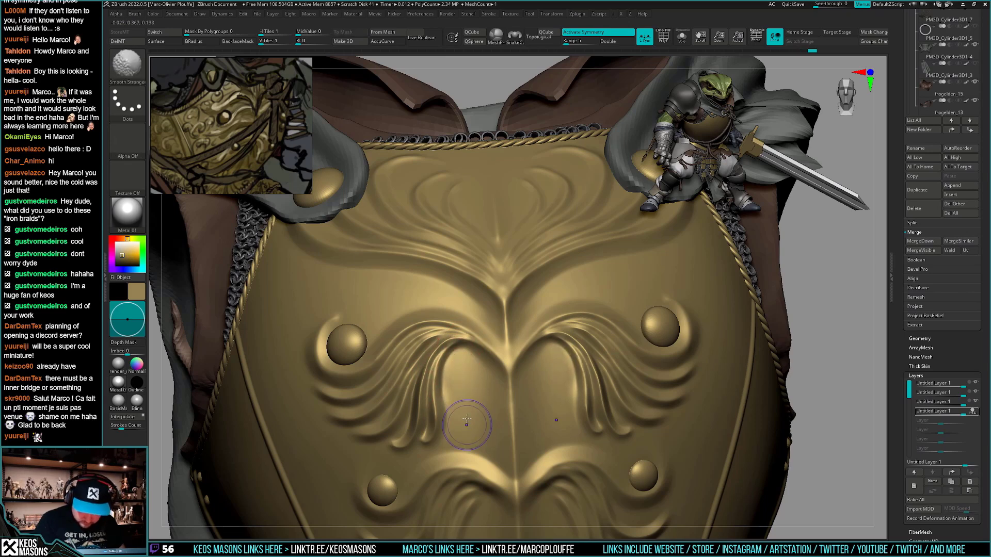
{"action": "mouse_move", "coordinate": [467, 384]}
{"action": "left_mouse_down", "text": "shift"}
{"action": "mouse_move", "coordinate": [466, 369]}
{"action": "mouse_move", "coordinate": [468, 420]}
{"action": "left_mouse_up", "text": "shift"}
{"action": "right_click_drag", "start_coordinate": [469, 424], "coordinate": [434, 364]}
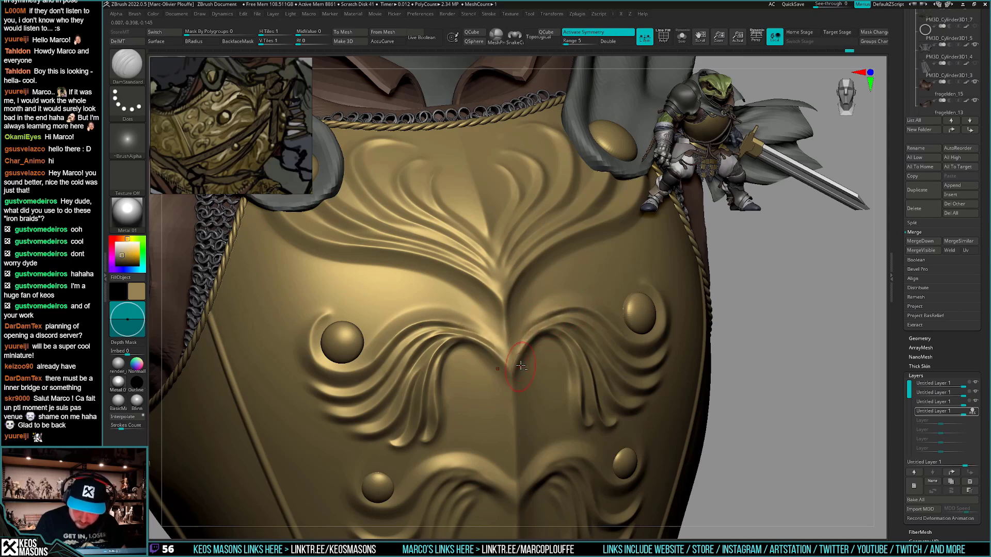
Carve a mirrored V-shaped groove at the lower centre point of the upper chest fan and smooth its edges
{"action": "key", "text": "shift"}
{"action": "mouse_move", "coordinate": [578, 297]}
{"action": "right_mouse_down"}
{"action": "mouse_move", "coordinate": [547, 304]}
{"action": "mouse_move", "coordinate": [583, 408]}
{"action": "mouse_move", "coordinate": [642, 423]}
{"action": "mouse_move", "coordinate": [614, 430]}
{"action": "mouse_move", "coordinate": [562, 390]}
{"action": "right_mouse_up"}
{"action": "mouse_move", "coordinate": [562, 390]}
{"action": "left_mouse_down", "text": "alt"}
{"action": "mouse_move", "coordinate": [603, 368]}
{"action": "mouse_move", "coordinate": [568, 426]}
{"action": "left_mouse_up", "text": "alt"}
{"action": "mouse_move", "coordinate": [602, 276]}
{"action": "right_mouse_down", "text": "ctrl"}
{"action": "mouse_move", "coordinate": [609, 377]}
{"action": "mouse_move", "coordinate": [563, 369]}
{"action": "right_mouse_up", "text": "ctrl"}
{"action": "right_click_drag", "start_coordinate": [633, 438], "coordinate": [501, 361], "text": "ctrl"}
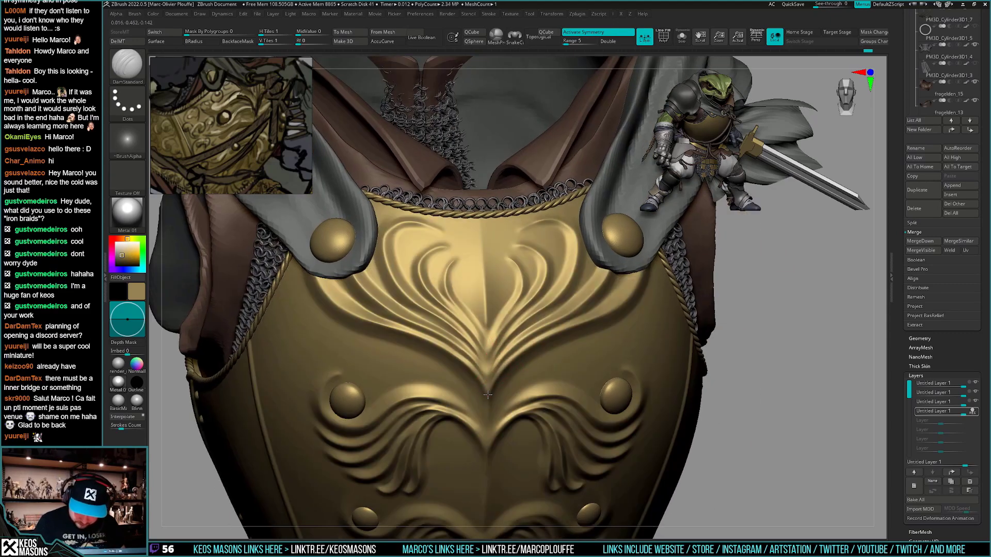
{"action": "right_click_drag", "start_coordinate": [488, 395], "coordinate": [514, 320]}
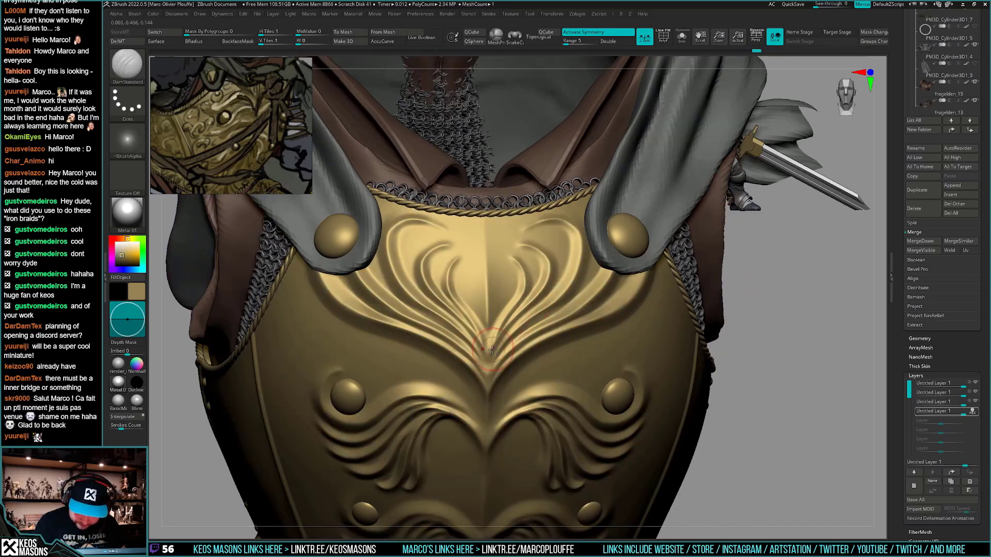
{"action": "mouse_move", "coordinate": [489, 358]}
{"action": "right_mouse_down"}
{"action": "mouse_move", "coordinate": [517, 304]}
{"action": "mouse_move", "coordinate": [483, 343]}
{"action": "right_mouse_up"}
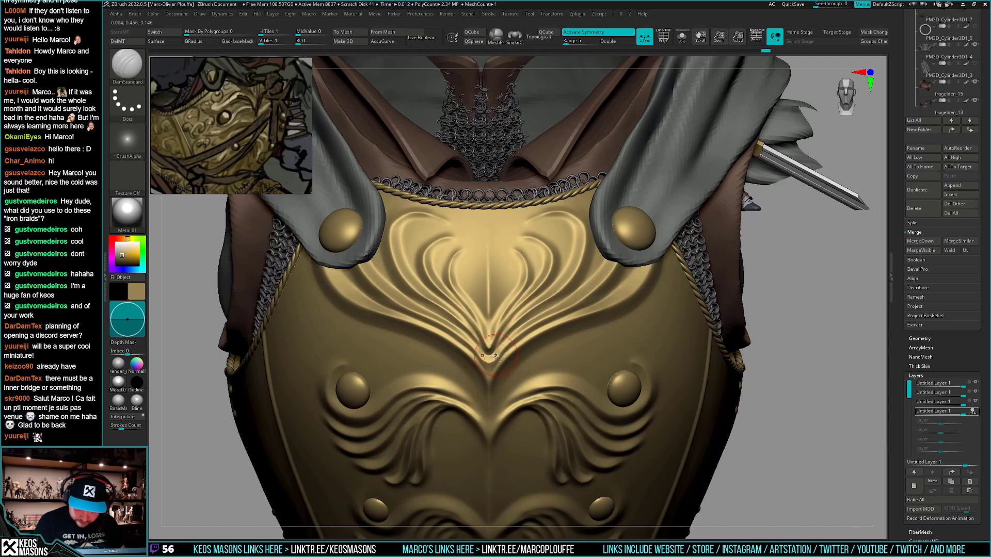
{"action": "mouse_move", "coordinate": [522, 356]}
{"action": "left_mouse_down", "text": "shift"}
{"action": "mouse_move", "coordinate": [503, 370]}
{"action": "mouse_move", "coordinate": [490, 361]}
{"action": "left_mouse_up", "text": "shift"}
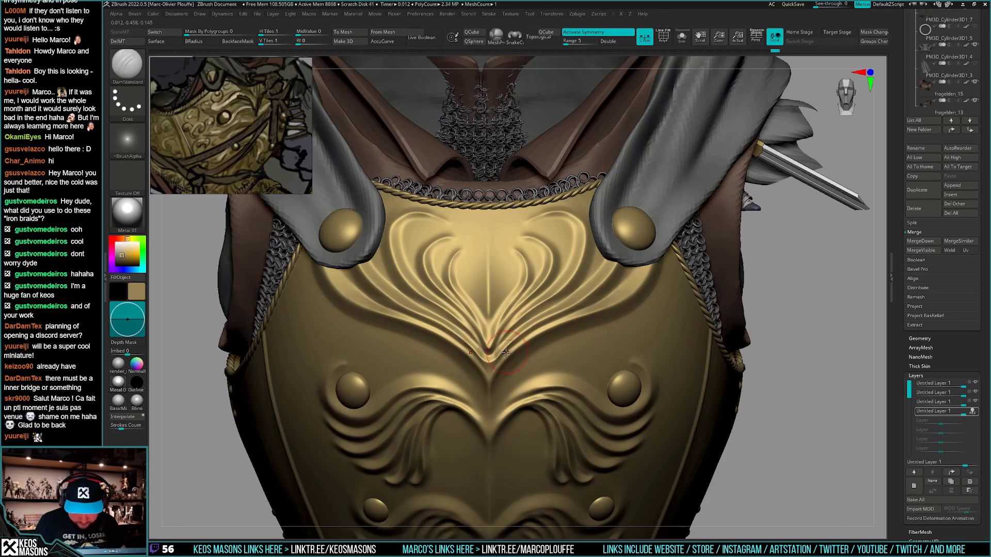
Carve a sharp V-shaped point where the mirrored upper stud ridges meet on the breastplate's centre line
{"action": "right_click_drag", "start_coordinate": [536, 315], "coordinate": [537, 379]}
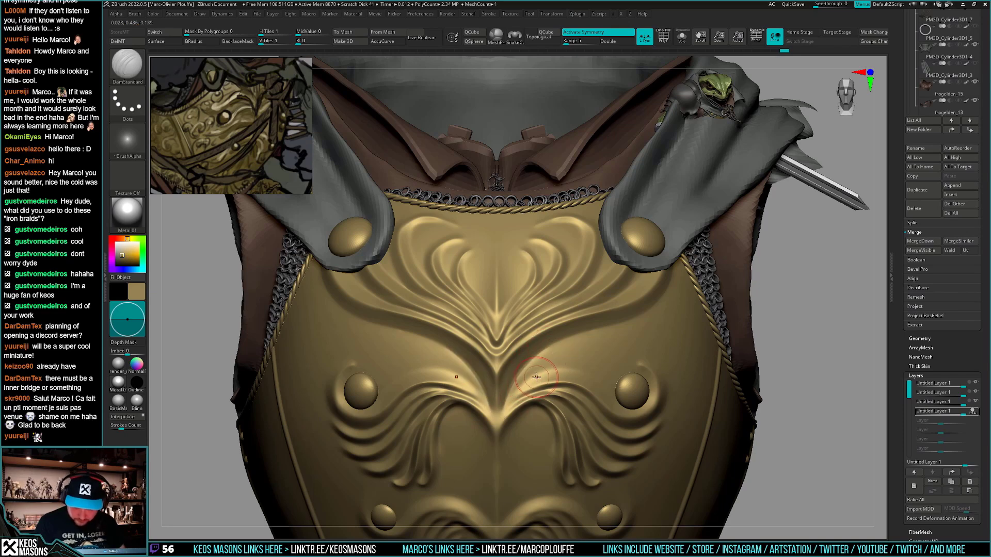
{"action": "right_click_drag", "start_coordinate": [511, 407], "coordinate": [512, 381]}
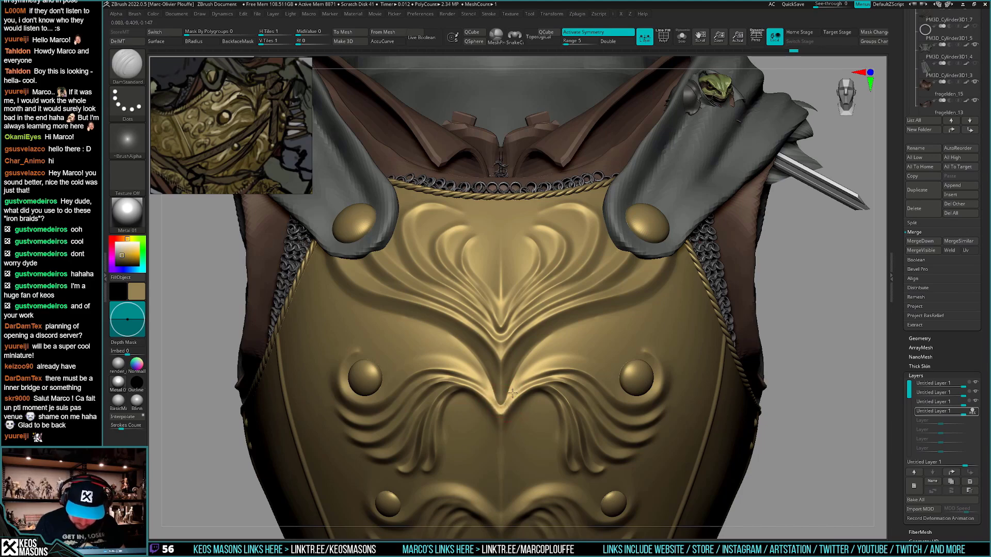
{"action": "right_click_drag", "start_coordinate": [502, 408], "coordinate": [696, 408]}
{"action": "right_click_drag", "start_coordinate": [524, 383], "coordinate": [558, 372], "text": "ctrl"}
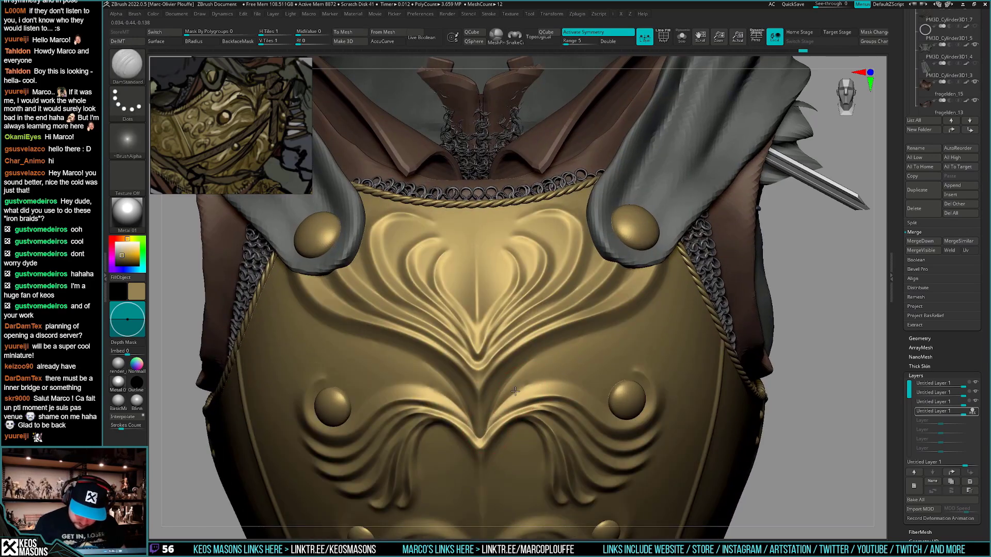
Carve fine mirrored grooves along the arched ridges running from the central point toward the upper studs
{"action": "right_click_drag", "start_coordinate": [515, 391], "coordinate": [575, 355]}
{"action": "mouse_move", "coordinate": [500, 419]}
{"action": "right_mouse_down", "text": "ctrl"}
{"action": "mouse_move", "coordinate": [480, 372]}
{"action": "mouse_move", "coordinate": [444, 429]}
{"action": "right_mouse_up", "text": "ctrl"}
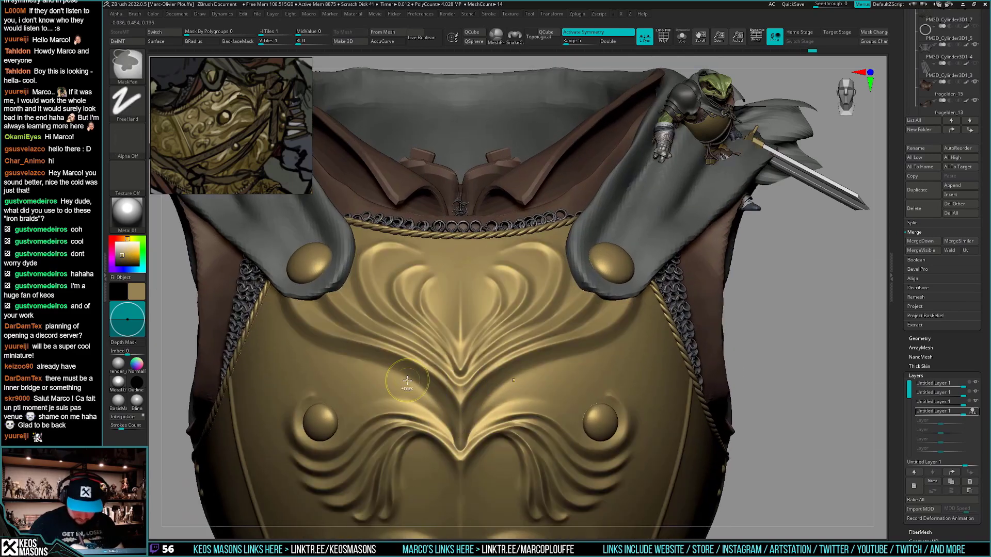
{"action": "right_click_drag", "start_coordinate": [527, 394], "coordinate": [583, 371], "text": "alt"}
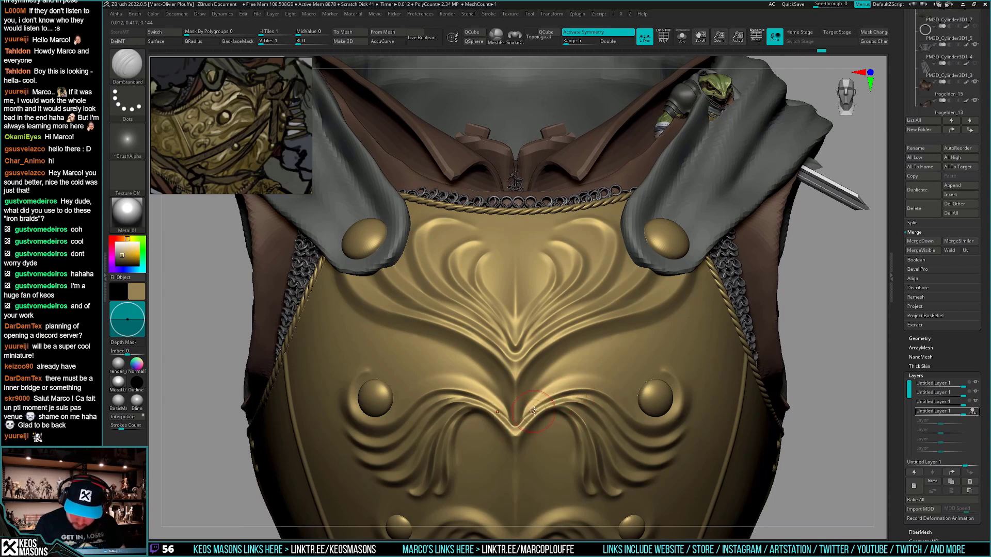
{"action": "mouse_move", "coordinate": [617, 415]}
{"action": "right_mouse_down", "text": "alt"}
{"action": "mouse_move", "coordinate": [571, 383]}
{"action": "mouse_move", "coordinate": [614, 375]}
{"action": "mouse_move", "coordinate": [533, 374]}
{"action": "mouse_move", "coordinate": [542, 368]}
{"action": "right_mouse_up", "text": "alt"}
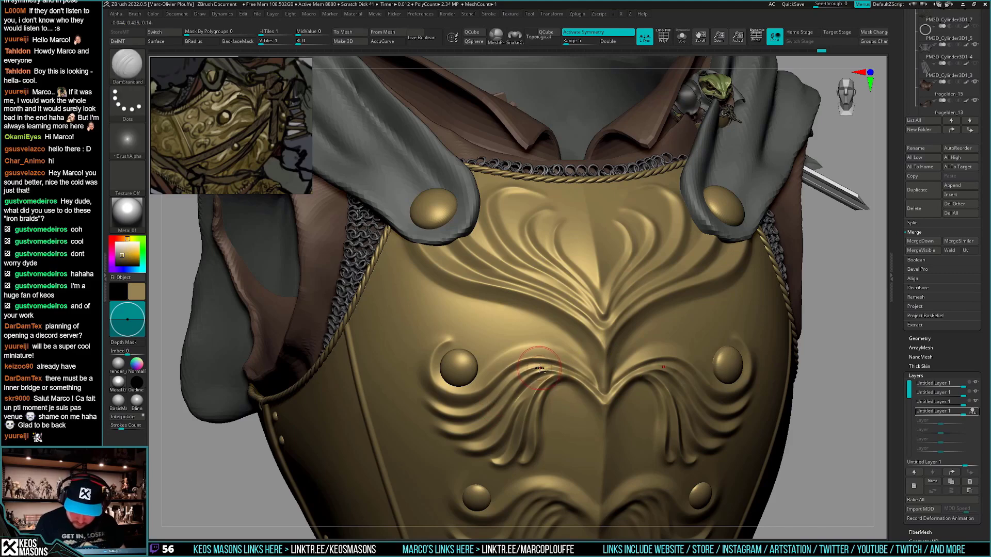
Carve a short mirrored groove into the arched ridges between the breastplate's central point and the upper studs
{"action": "mouse_move", "coordinate": [481, 413]}
{"action": "right_mouse_down", "text": "ctrl"}
{"action": "mouse_move", "coordinate": [619, 479]}
{"action": "mouse_move", "coordinate": [553, 408]}
{"action": "right_mouse_up", "text": "ctrl"}
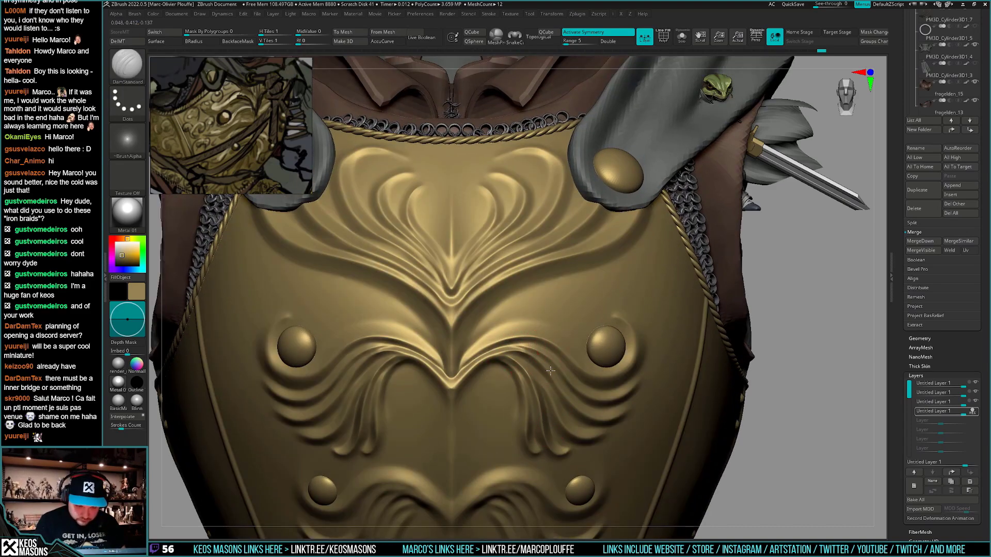
{"action": "right_click_drag", "start_coordinate": [551, 370], "coordinate": [548, 346]}
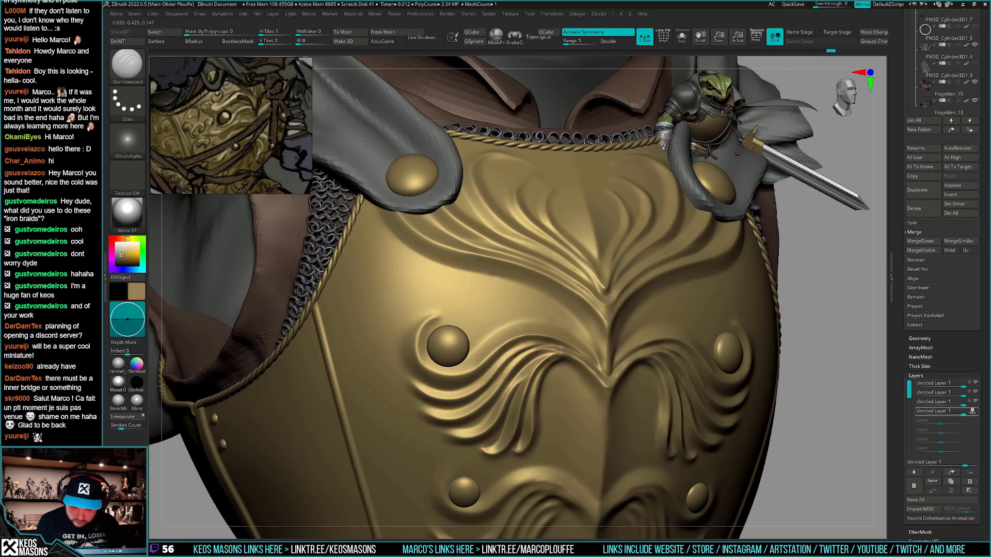
{"action": "left_click_drag", "start_coordinate": [560, 349], "coordinate": [569, 354]}
Isolate the breastplate and smooth the mirrored surface inside the curls where the upper studs sit
{"action": "right_click_drag", "start_coordinate": [538, 405], "coordinate": [609, 438], "text": "ctrl"}
{"action": "mouse_move", "coordinate": [609, 438]}
{"action": "right_mouse_down", "text": "shift"}
{"action": "mouse_move", "coordinate": [691, 423]}
{"action": "mouse_move", "coordinate": [600, 422]}
{"action": "mouse_move", "coordinate": [572, 361]}
{"action": "right_mouse_up", "text": "shift"}
{"action": "right_click_drag", "start_coordinate": [571, 361], "coordinate": [547, 330]}
{"action": "key", "text": "alt+shift+s"}
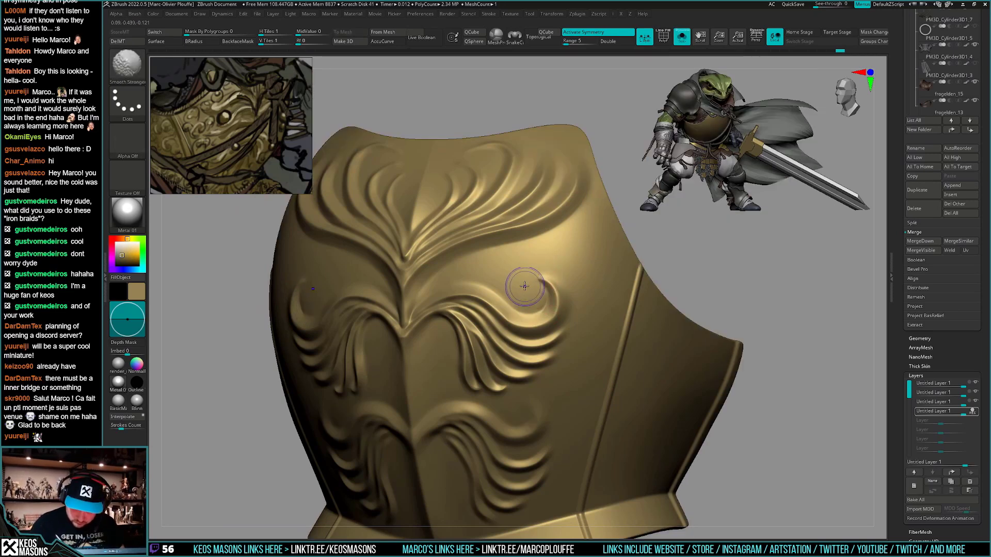
{"action": "key", "text": "shift"}
{"action": "left_click_drag", "start_coordinate": [536, 294], "coordinate": [533, 299], "text": "shift"}
Review the isolated breastplate from the front and show the studs, cloak and remaining armour parts again
{"action": "right_click_drag", "start_coordinate": [533, 299], "coordinate": [522, 346], "text": "ctrl"}
{"action": "right_click_drag", "start_coordinate": [522, 346], "coordinate": [518, 356], "text": "shift"}
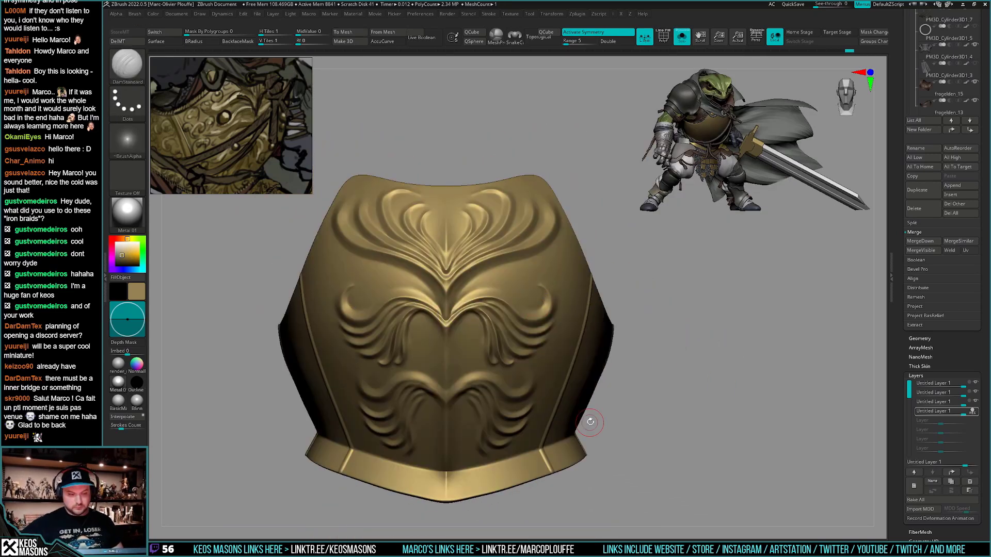
{"action": "key", "text": "ctrl+shift+s"}
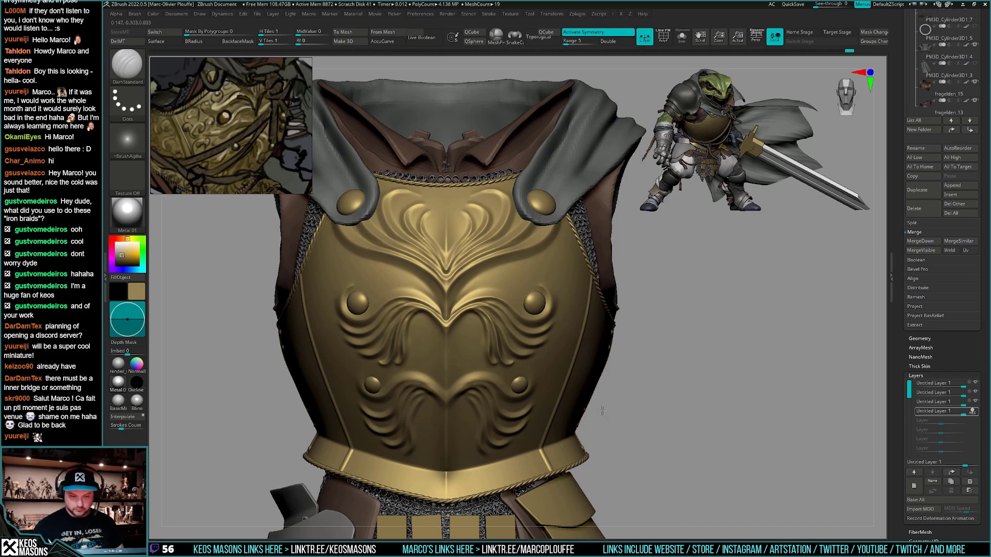
{"action": "mouse_move", "coordinate": [585, 416]}
{"action": "right_mouse_down", "text": "alt"}
{"action": "mouse_move", "coordinate": [602, 412]}
{"action": "mouse_move", "coordinate": [593, 450]}
{"action": "right_mouse_up", "text": "alt"}
{"action": "right_click_drag", "start_coordinate": [593, 450], "coordinate": [577, 447]}
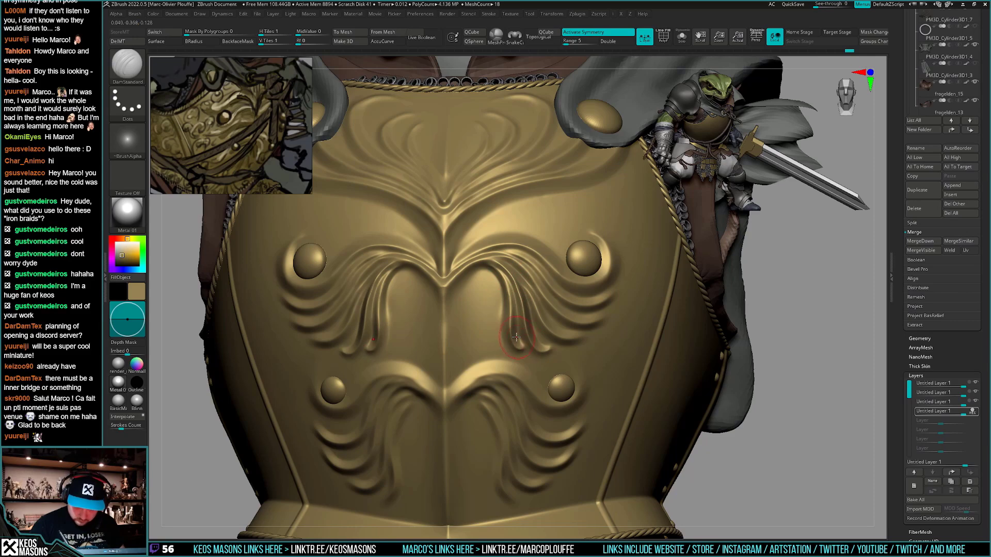
Sculpt a mirrored V-shaped point on the breastplate's centre line, hanging below the crest between the upper pair of scroll arches
{"action": "right_click_drag", "start_coordinate": [516, 337], "coordinate": [512, 264]}
{"action": "mouse_move", "coordinate": [518, 354]}
{"action": "right_mouse_down"}
{"action": "mouse_move", "coordinate": [571, 368]}
{"action": "mouse_move", "coordinate": [532, 362]}
{"action": "mouse_move", "coordinate": [565, 378]}
{"action": "mouse_move", "coordinate": [531, 315]}
{"action": "right_mouse_up"}
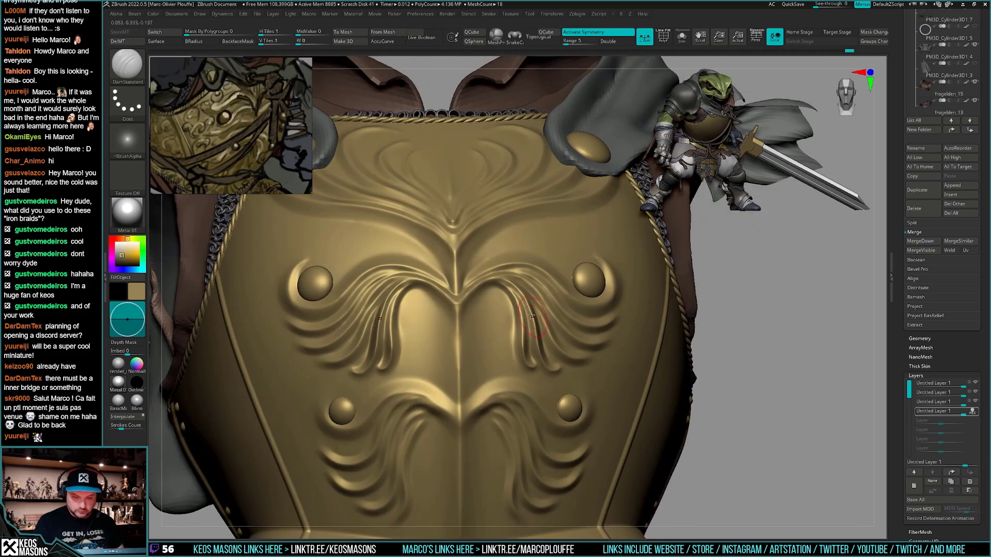
{"action": "left_click_drag", "start_coordinate": [487, 290], "coordinate": [462, 337]}
{"action": "right_click_drag", "start_coordinate": [508, 324], "coordinate": [483, 316]}
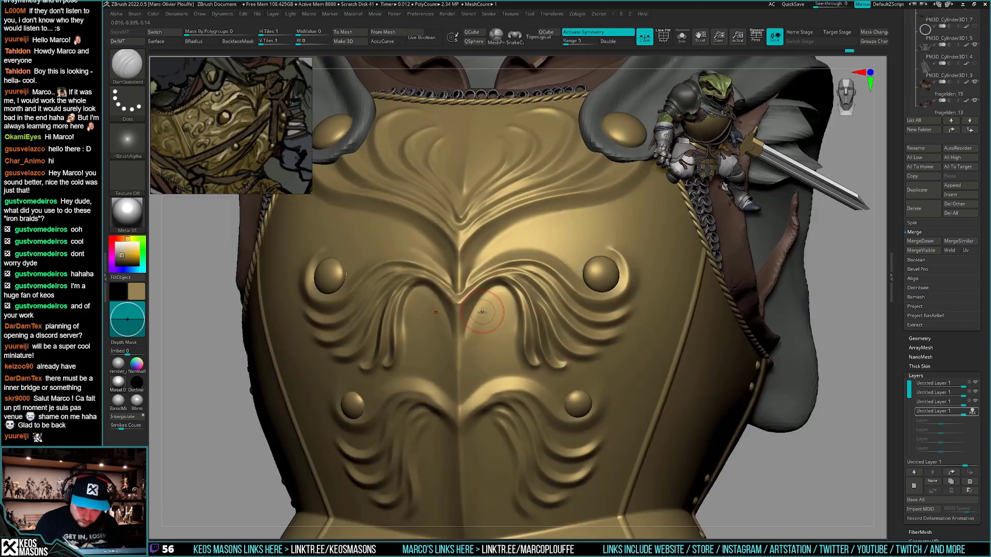
{"action": "left_click_drag", "start_coordinate": [501, 287], "coordinate": [463, 355]}
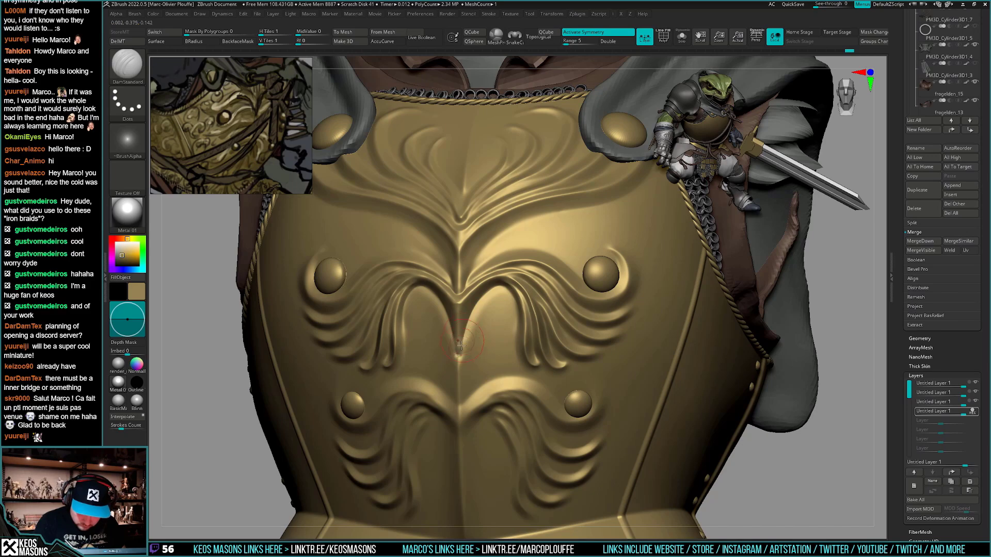
{"action": "right_click_drag", "start_coordinate": [475, 330], "coordinate": [457, 339], "text": "shift"}
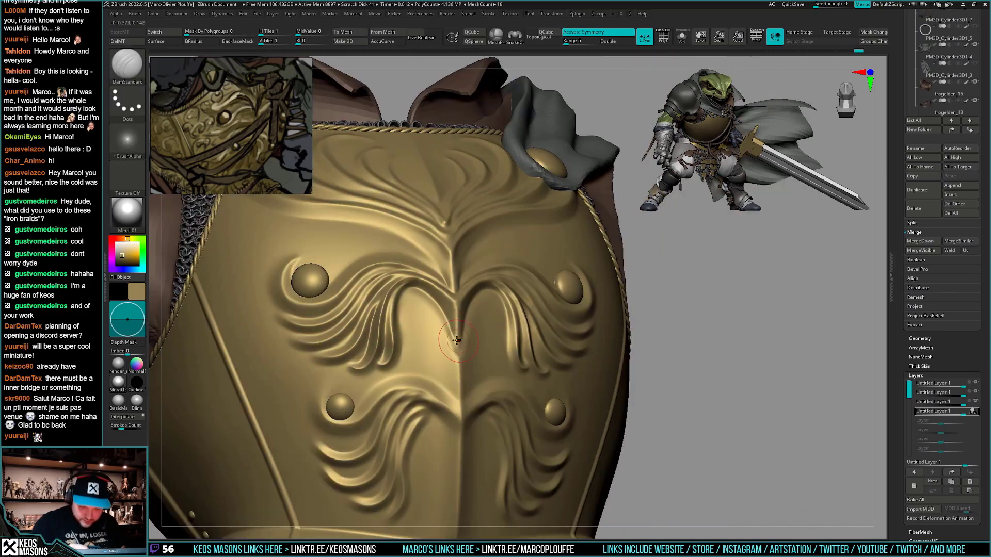
Sharpen the tip and inner curves of the V-shaped point so its ridges flow into the adjoining arches
{"action": "left_click_drag", "start_coordinate": [451, 330], "coordinate": [456, 348]}
{"action": "right_click_drag", "start_coordinate": [449, 320], "coordinate": [483, 309]}
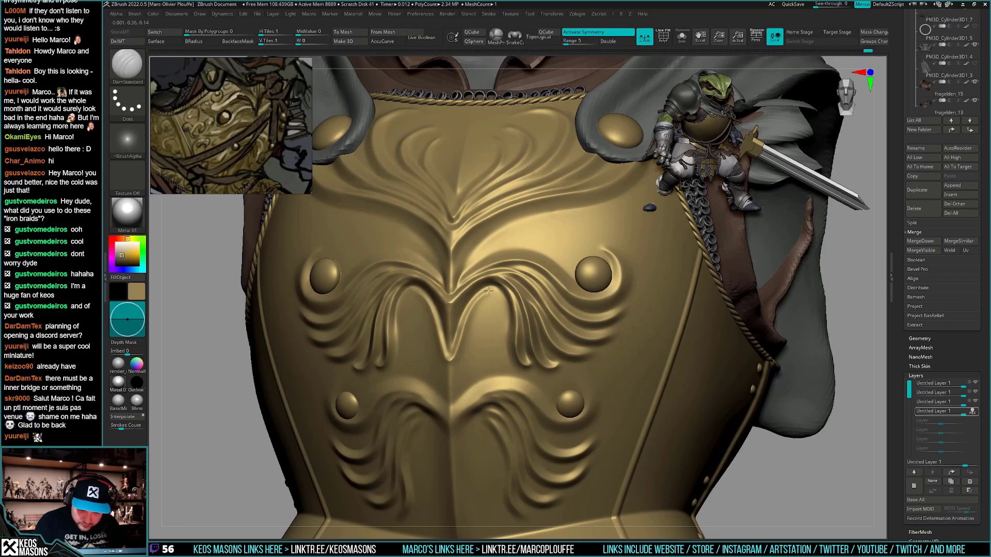
{"action": "right_click_drag", "start_coordinate": [488, 290], "coordinate": [476, 297]}
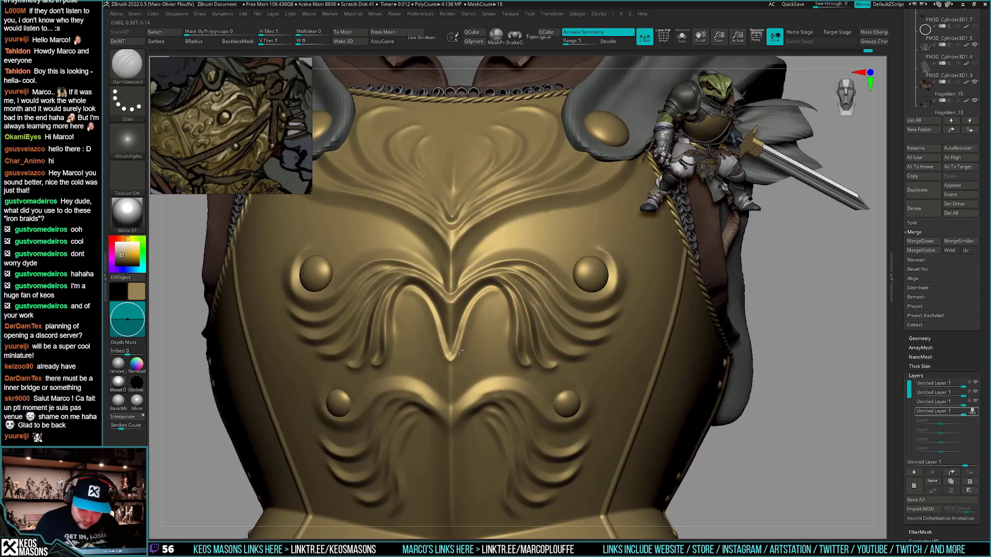
{"action": "right_click_drag", "start_coordinate": [459, 351], "coordinate": [433, 307]}
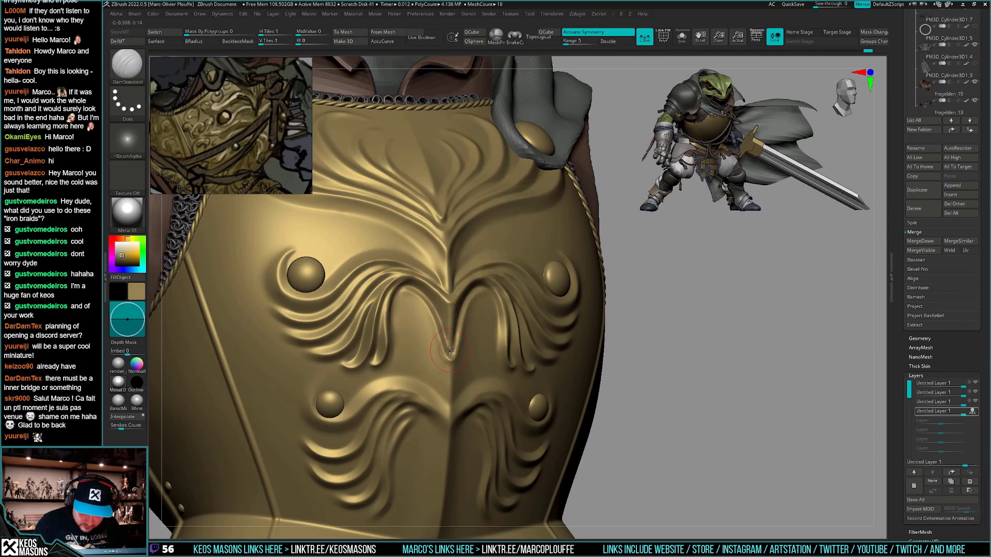
{"action": "right_click_drag", "start_coordinate": [439, 311], "coordinate": [483, 333]}
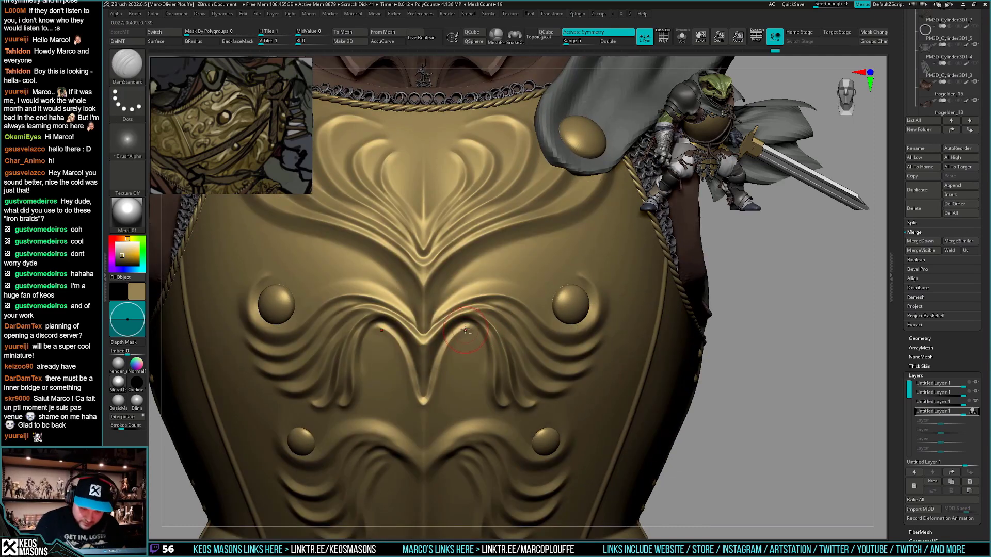
Smooth the recessed surfaces inside the upper arches, around the V-shaped point, and adjust the brush size
{"action": "key", "text": "shift"}
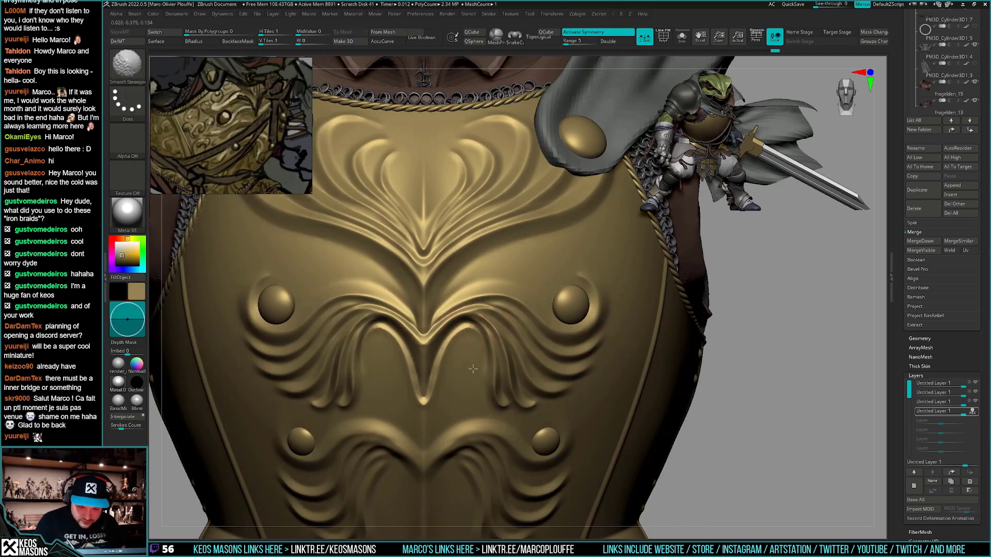
{"action": "key", "text": "shift"}
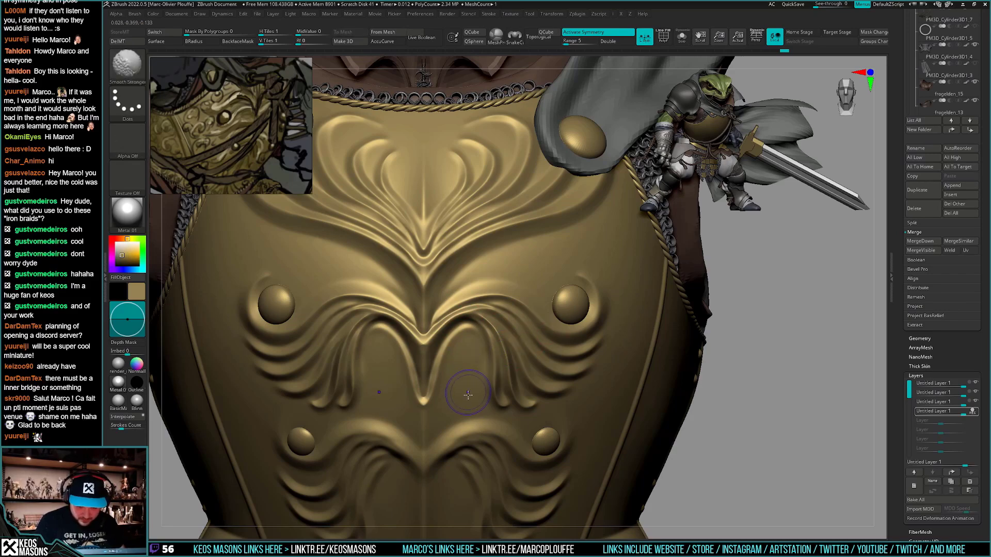
{"action": "mouse_move", "coordinate": [467, 394]}
{"action": "right_mouse_down"}
{"action": "mouse_move", "coordinate": [470, 420]}
{"action": "mouse_move", "coordinate": [505, 368]}
{"action": "mouse_move", "coordinate": [469, 392]}
{"action": "right_mouse_up"}
{"action": "key", "text": "space"}
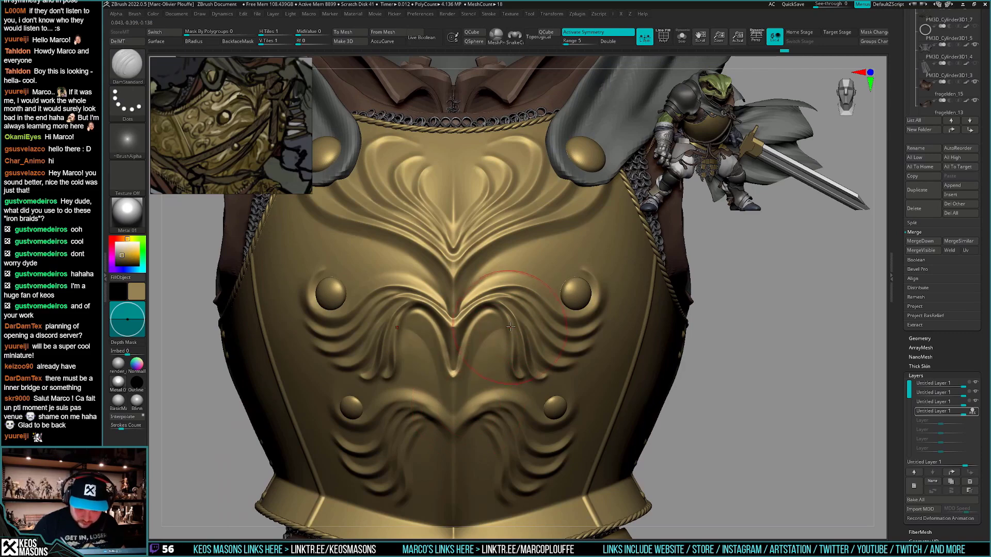
{"action": "right_click_drag", "start_coordinate": [471, 402], "coordinate": [468, 391]}
{"action": "key", "text": "space"}
{"action": "left_click_drag", "start_coordinate": [491, 343], "coordinate": [483, 341]}
{"action": "key", "text": "shift"}
{"action": "mouse_move", "coordinate": [468, 391]}
{"action": "right_mouse_down", "text": "shift"}
{"action": "mouse_move", "coordinate": [475, 443]}
{"action": "mouse_move", "coordinate": [535, 506]}
{"action": "mouse_move", "coordinate": [480, 403]}
{"action": "right_mouse_up", "text": "shift"}
Adjust the draw size, undo the test stroke above the upper rivets, and fine-tune the brush's LazyStep
{"action": "key", "text": "space"}
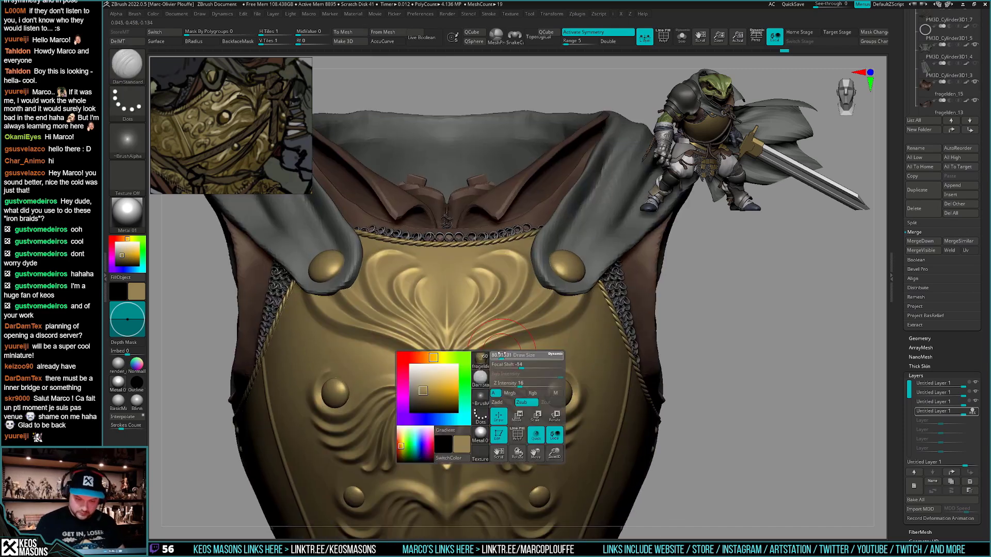
{"action": "left_click_drag", "start_coordinate": [495, 350], "coordinate": [503, 350]}
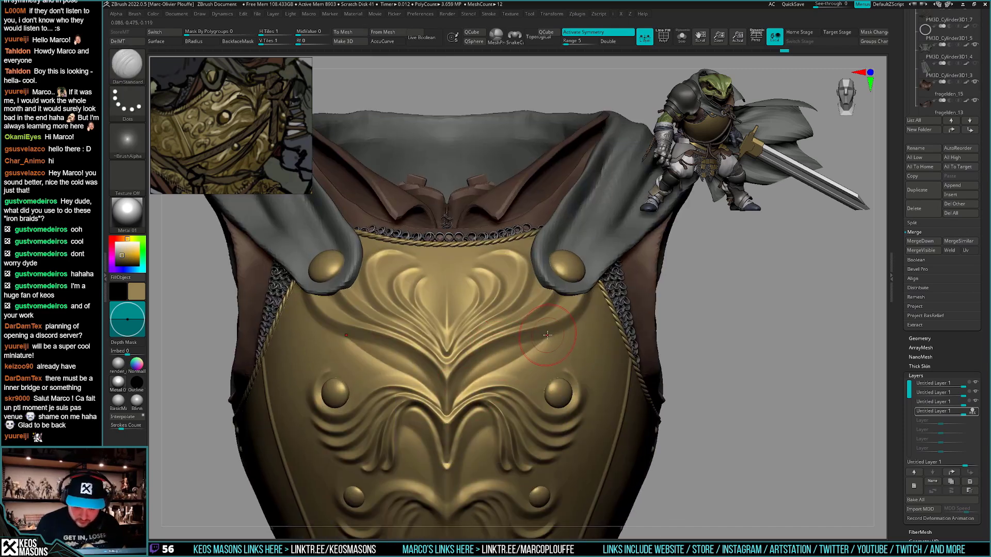
{"action": "key", "text": "ctrl+z"}
{"action": "key", "text": "F3"}
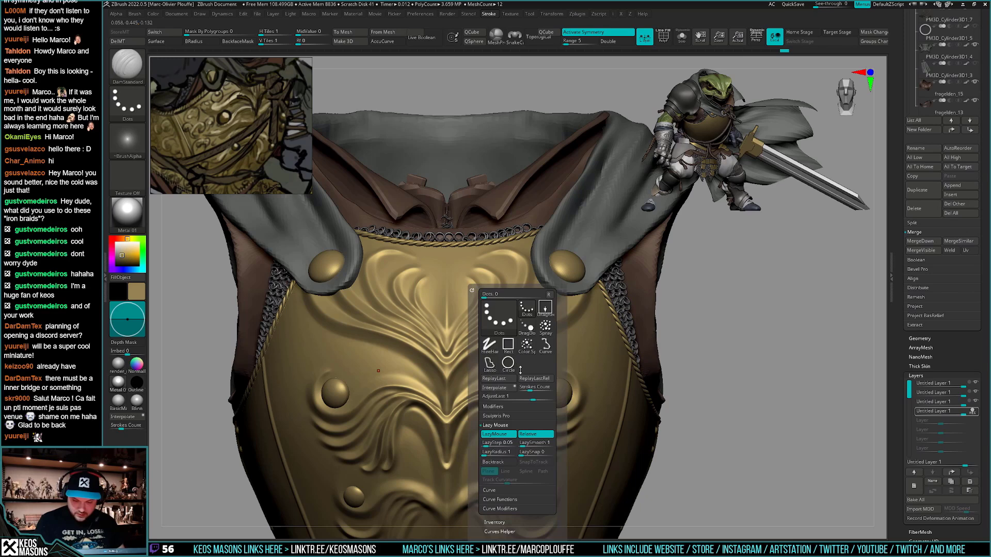
{"action": "left_click", "coordinate": [485, 444]}
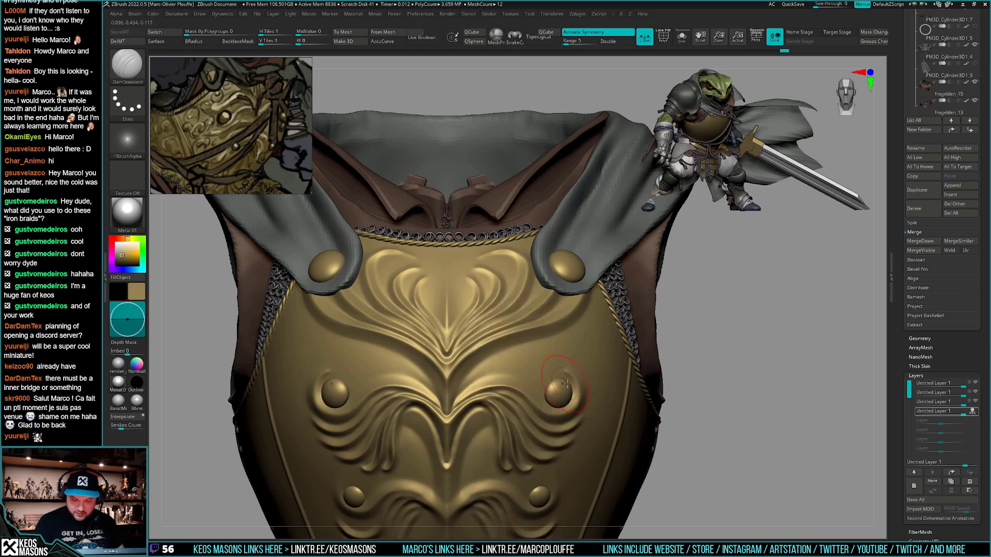
{"action": "key", "text": "shift+s"}
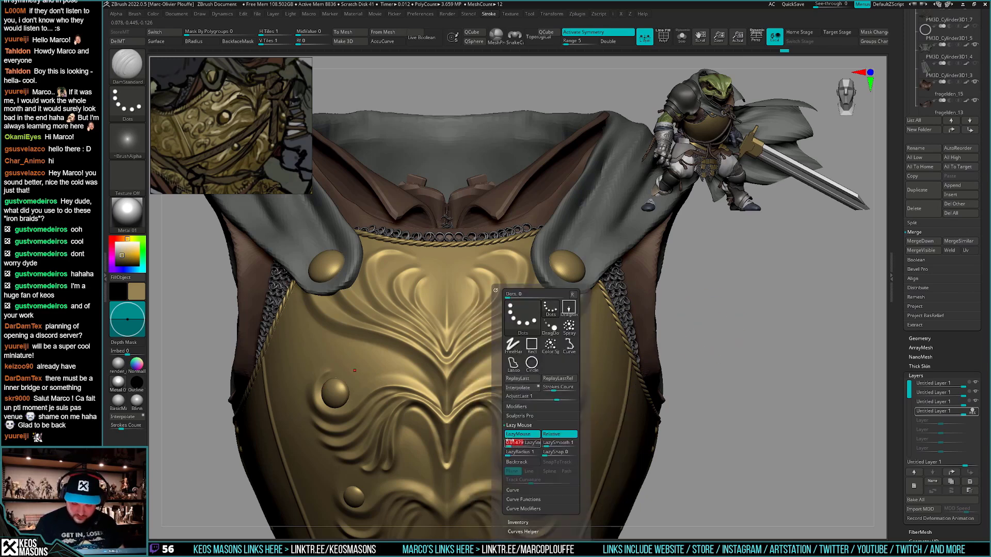
{"action": "key", "text": "space"}
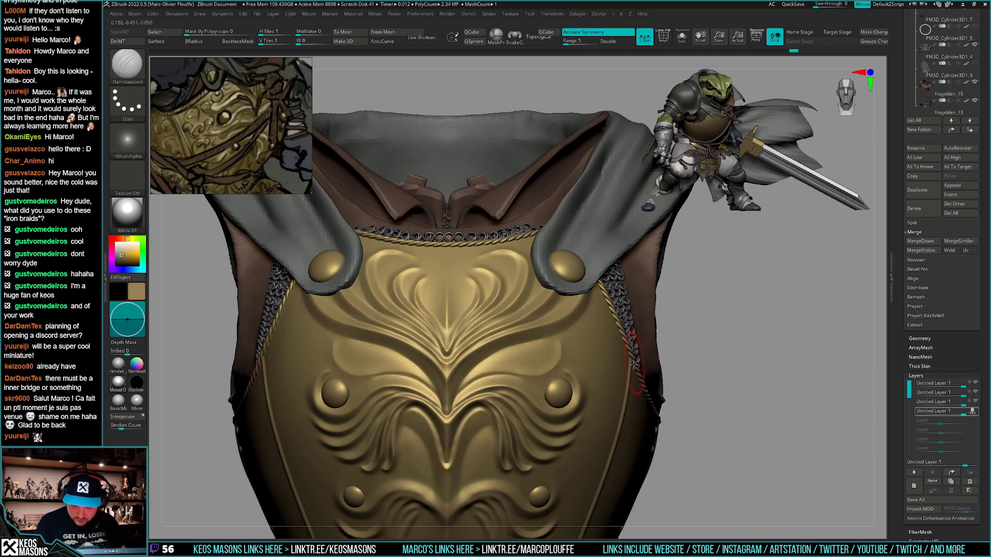
Try to sculpt a mirrored pair of short leaf shapes with carved tips between the upper crest and the upper rivets
{"action": "key", "text": "ctrl+z"}
{"action": "left_click_drag", "start_coordinate": [458, 394], "coordinate": [547, 343]}
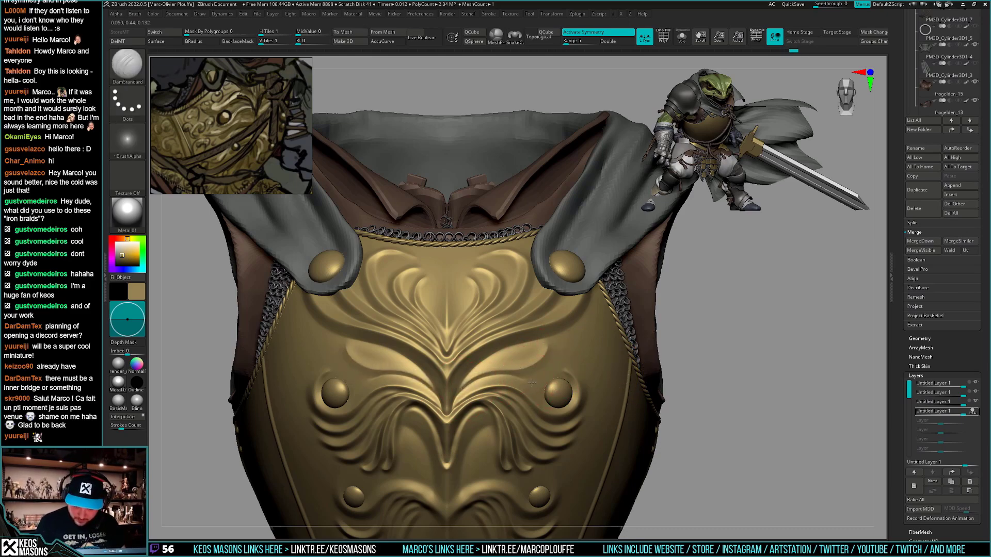
{"action": "right_click_drag", "start_coordinate": [496, 386], "coordinate": [467, 357]}
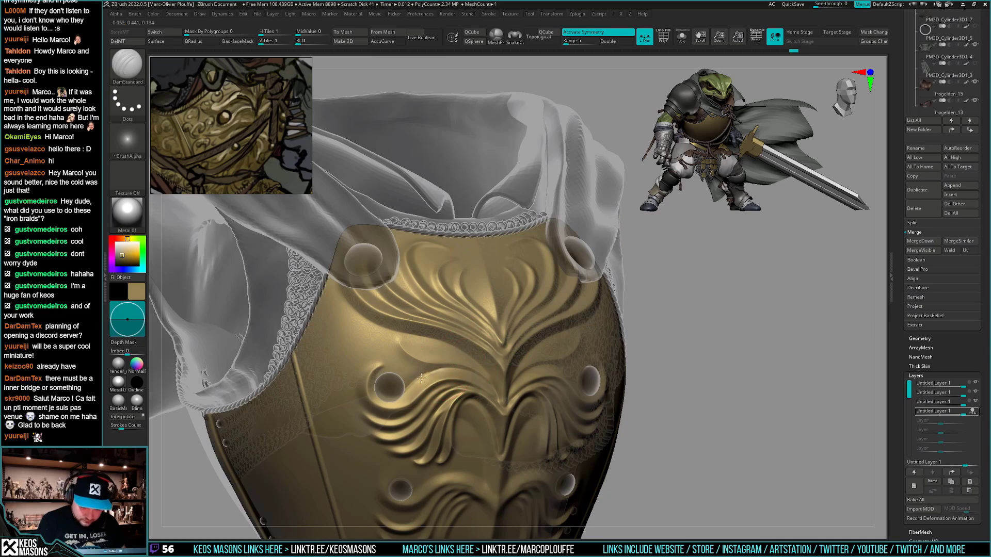
{"action": "key", "text": "shift+t"}
{"action": "right_click_drag", "start_coordinate": [632, 388], "coordinate": [579, 409], "text": "shift"}
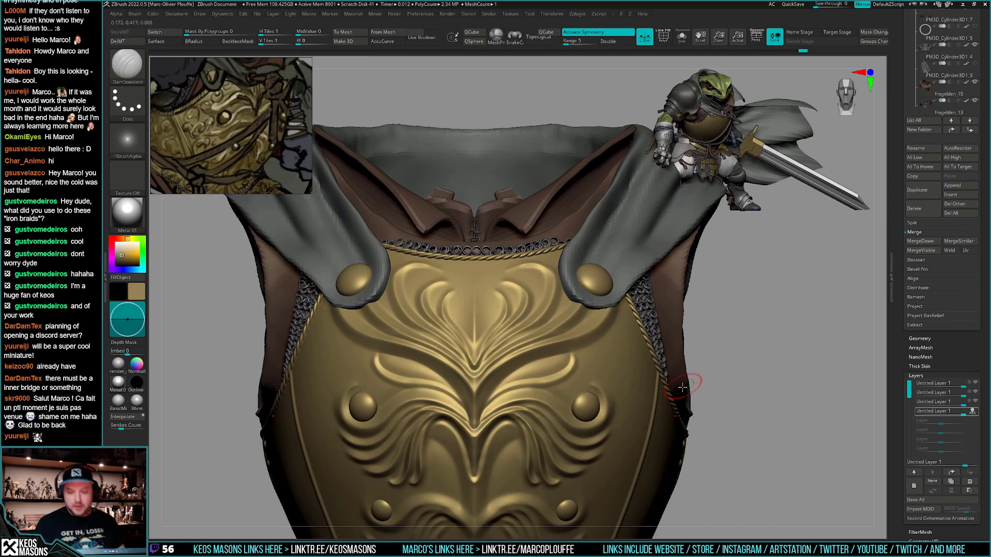
{"action": "key", "text": "ctrl+z"}
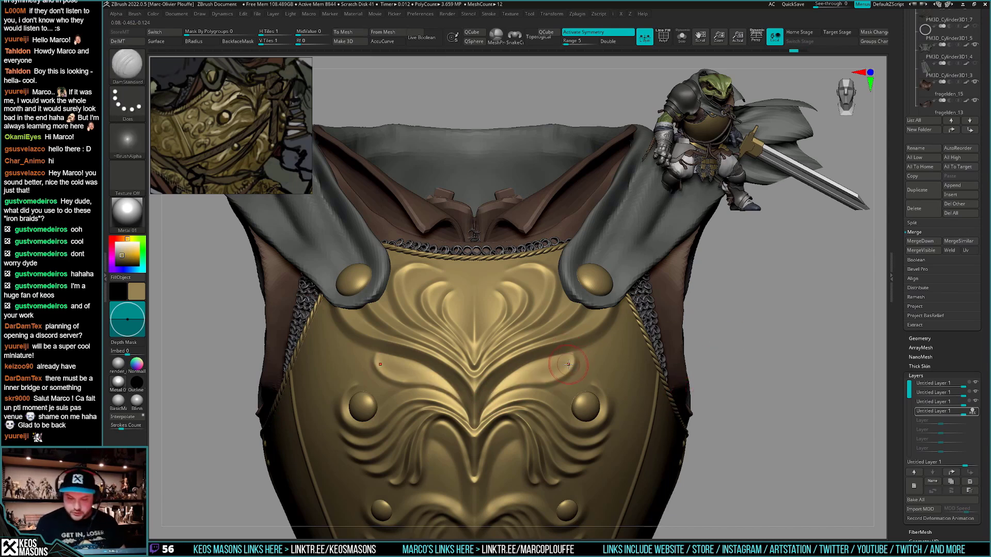
{"action": "left_click", "coordinate": [581, 366], "text": "alt"}
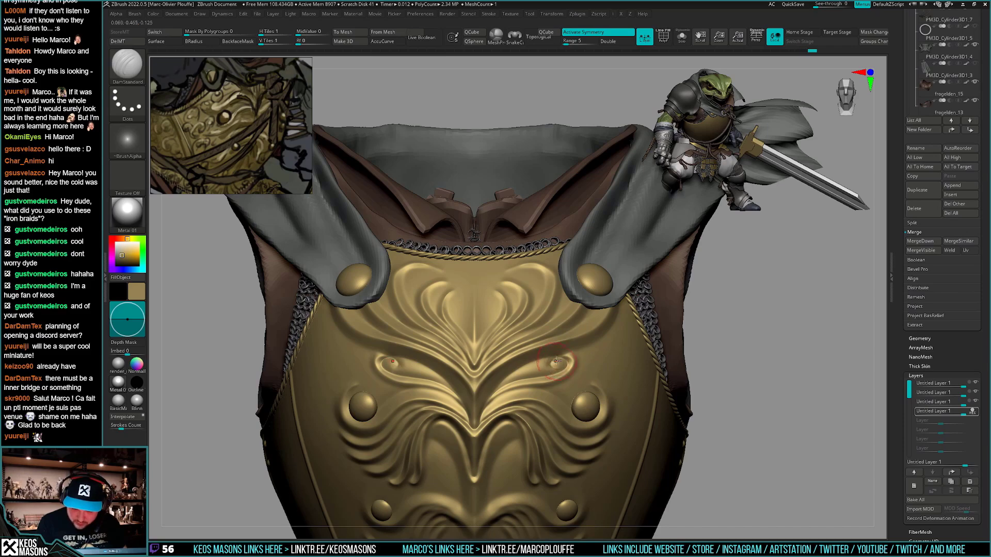
Check the breastplate from a distance and from the side, and undo the short leaf shapes above the upper rivets
{"action": "right_click_drag", "start_coordinate": [570, 359], "coordinate": [704, 366], "text": "alt"}
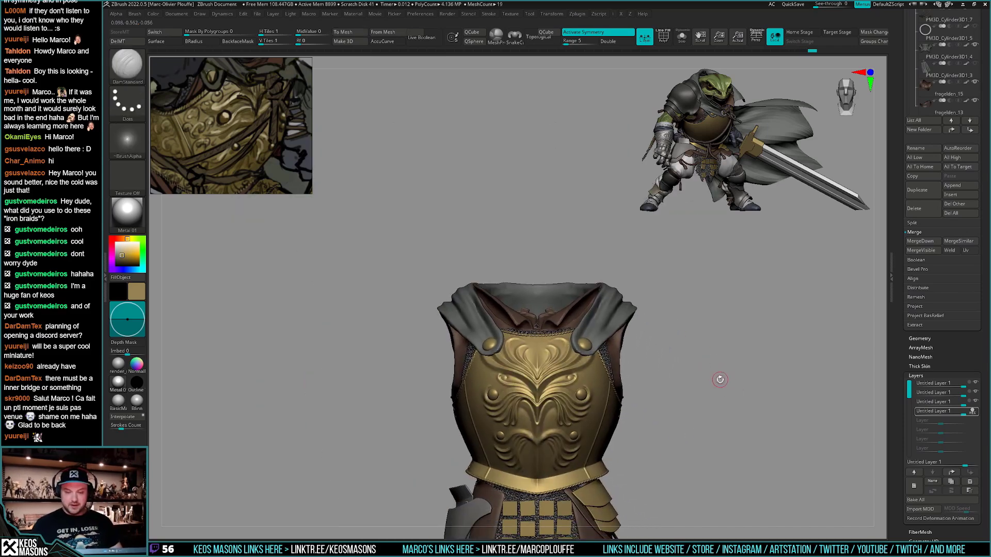
{"action": "left_click_drag", "start_coordinate": [697, 421], "coordinate": [686, 426]}
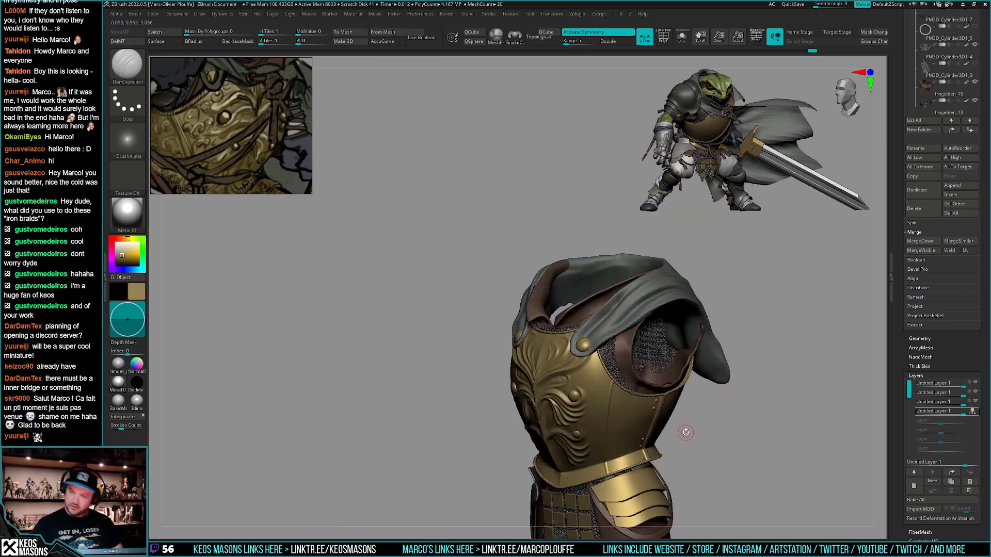
{"action": "right_click_drag", "start_coordinate": [685, 432], "coordinate": [704, 417], "text": "shift"}
{"action": "mouse_move", "coordinate": [639, 400]}
{"action": "right_mouse_down", "text": "alt"}
{"action": "mouse_move", "coordinate": [659, 383]}
{"action": "mouse_move", "coordinate": [626, 413]}
{"action": "mouse_move", "coordinate": [627, 426]}
{"action": "right_mouse_up", "text": "alt"}
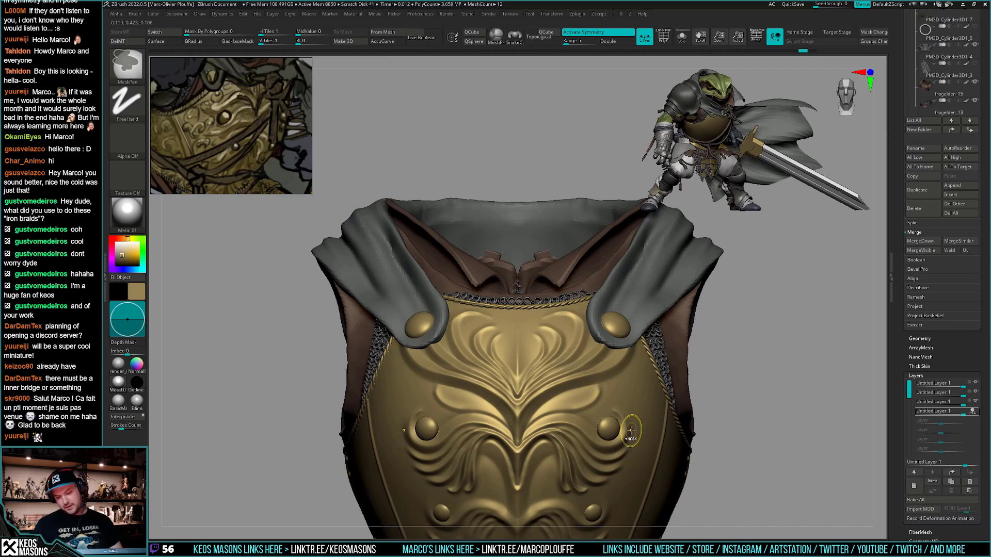
{"action": "right_click_drag", "start_coordinate": [738, 358], "coordinate": [715, 316], "text": "alt"}
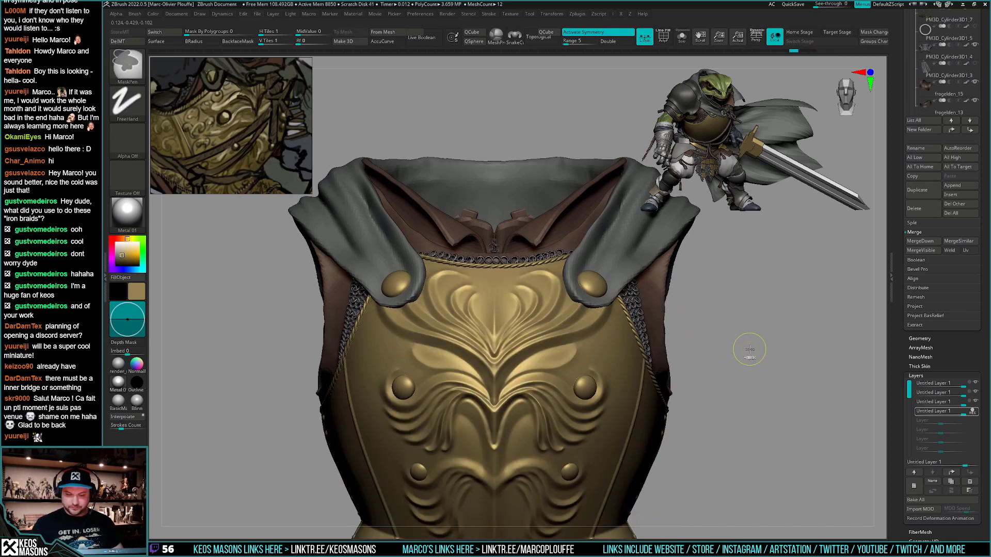
{"action": "key", "text": "ctrl+z"}
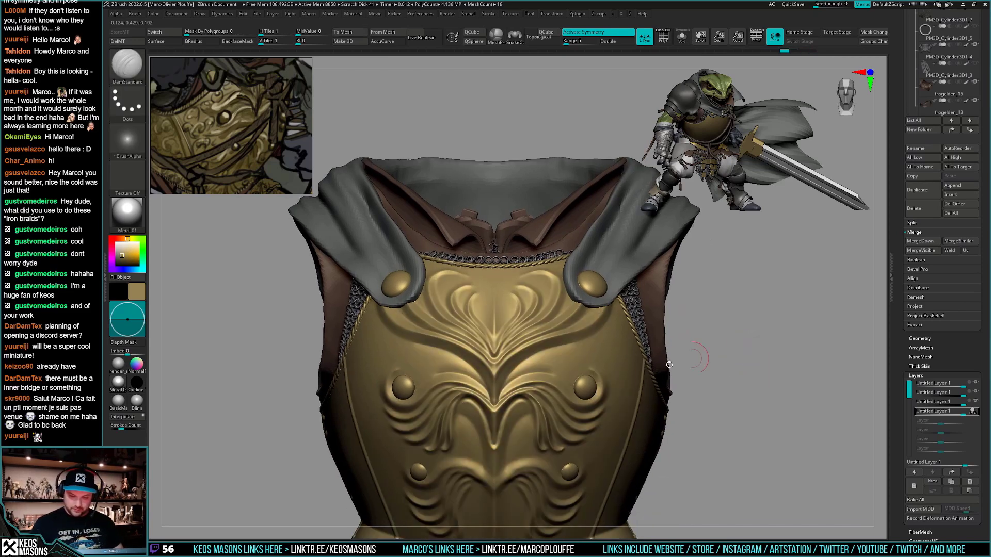
Sculpt a longer mirrored pair of leaf shapes sweeping from the centre line outward above the upper rivets towards the armholes
{"action": "right_click_drag", "start_coordinate": [578, 364], "coordinate": [547, 400], "text": "ctrl"}
{"action": "key", "text": "space"}
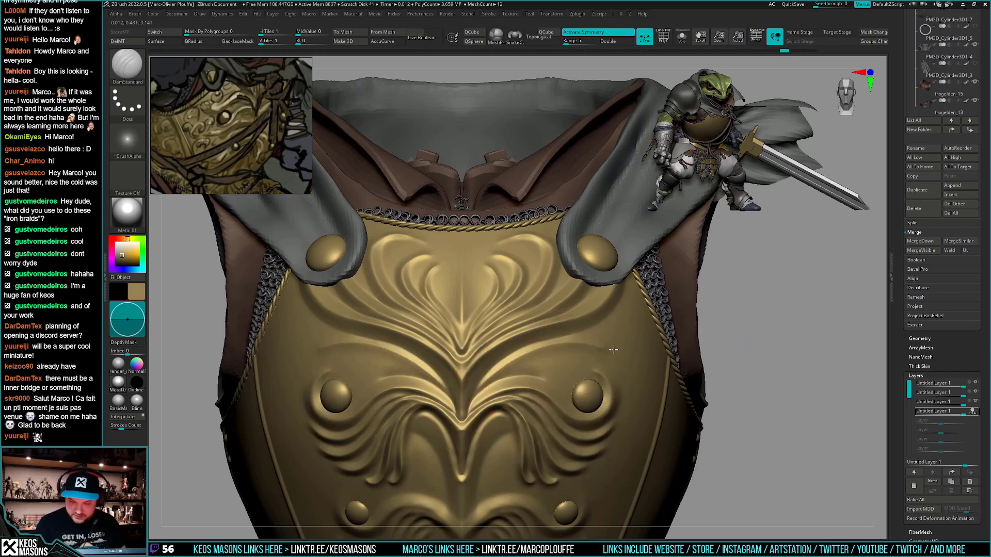
{"action": "key", "text": "ctrl"}
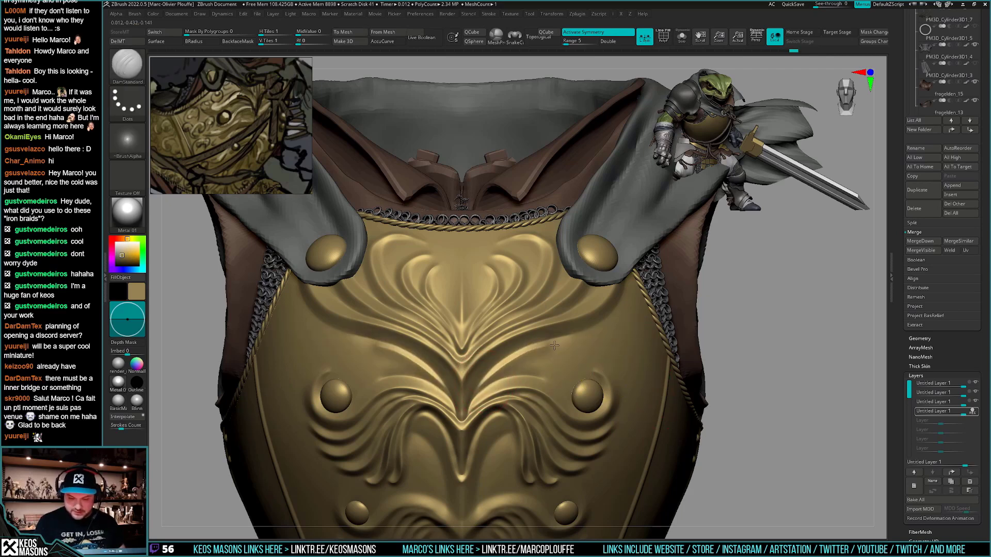
{"action": "right_click_drag", "start_coordinate": [670, 380], "coordinate": [641, 379], "text": "alt"}
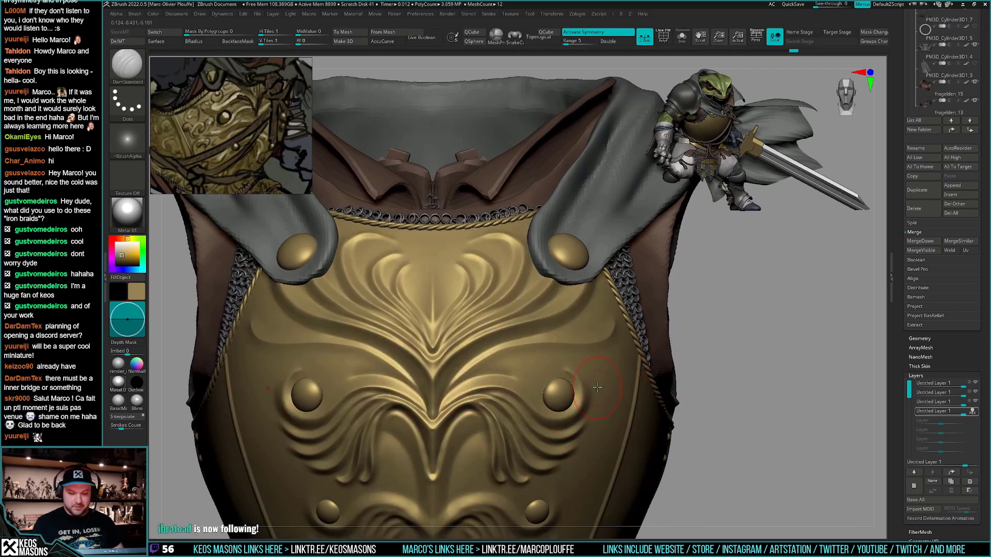
Refine the curled outer tips and lower edges of the long leaf shapes, undoing the stray stroke near the upper rivets
{"action": "right_click_drag", "start_coordinate": [607, 351], "coordinate": [619, 329]}
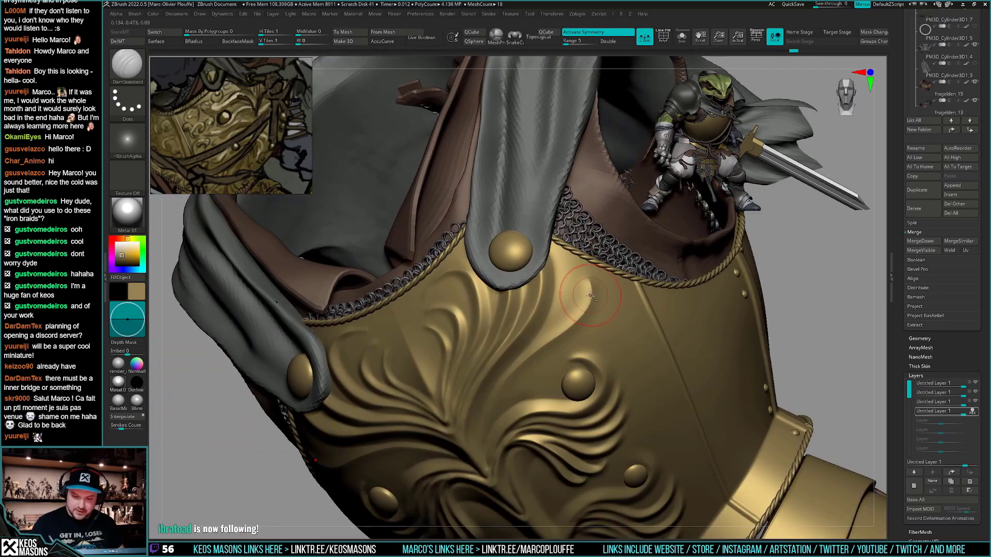
{"action": "mouse_move", "coordinate": [590, 299]}
{"action": "left_mouse_down"}
{"action": "mouse_move", "coordinate": [568, 268]}
{"action": "mouse_move", "coordinate": [587, 304]}
{"action": "mouse_move", "coordinate": [587, 295]}
{"action": "left_mouse_up"}
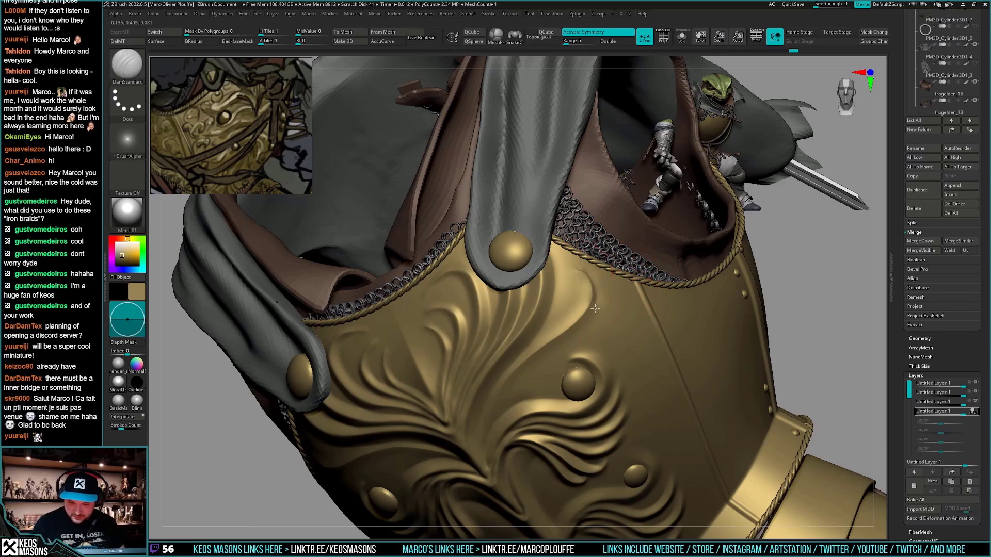
{"action": "left_click_drag", "start_coordinate": [546, 364], "coordinate": [496, 414]}
{"action": "mouse_move", "coordinate": [496, 413]}
{"action": "right_mouse_down"}
{"action": "mouse_move", "coordinate": [567, 433]}
{"action": "mouse_move", "coordinate": [490, 398]}
{"action": "right_mouse_up"}
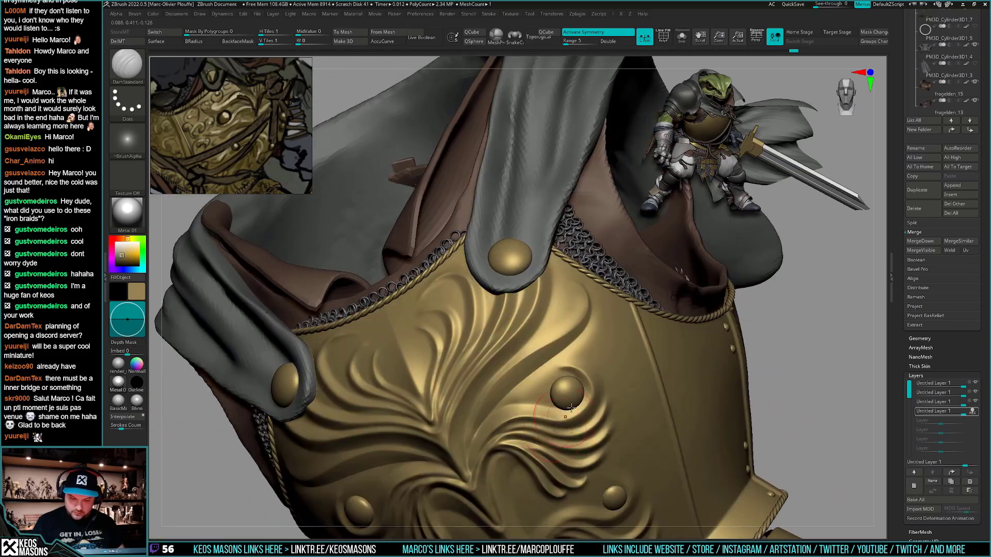
{"action": "key", "text": "ctrl+z"}
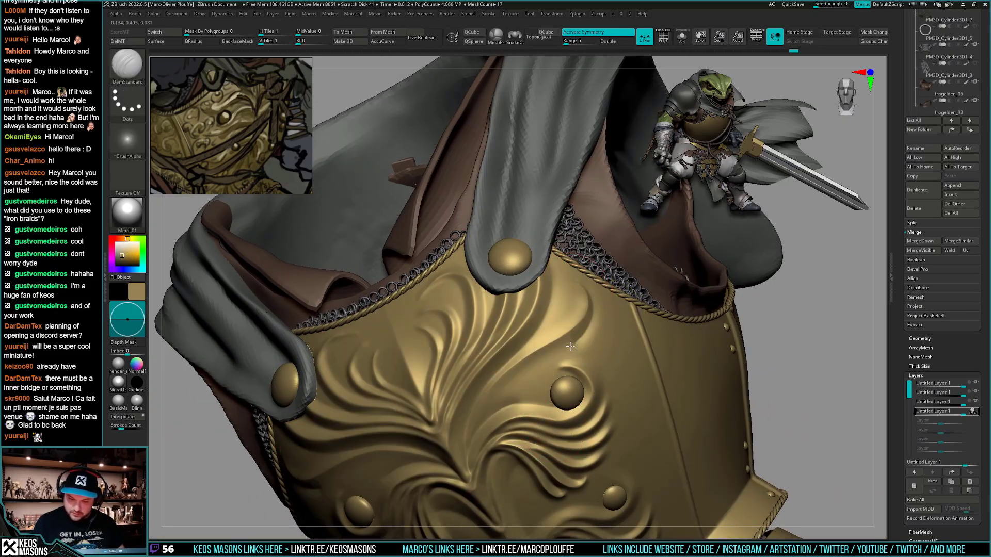
{"action": "right_click_drag", "start_coordinate": [506, 387], "coordinate": [507, 531], "text": "shift"}
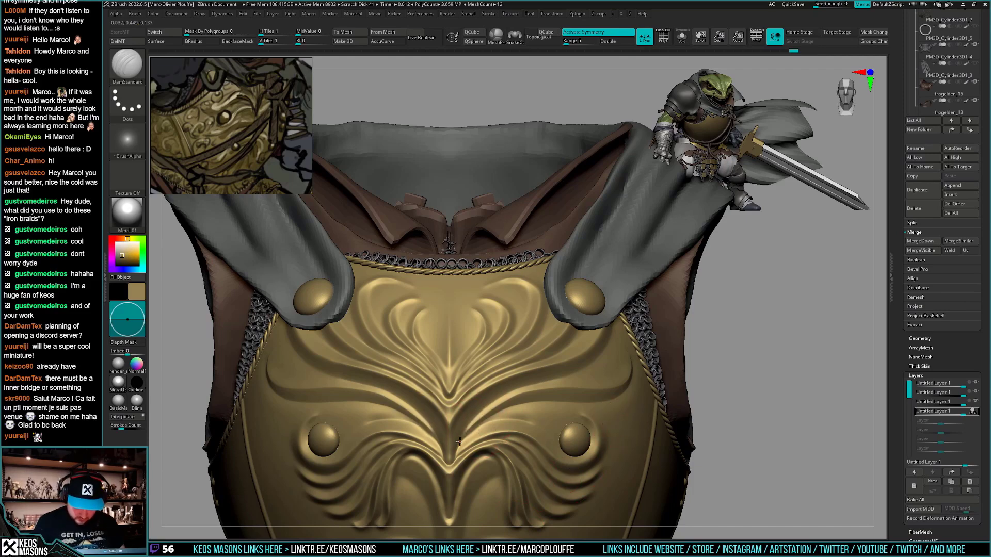
Smooth the breastplate surface between the long leaf shapes and the strands beside the upper rivets, checking it from several angles
{"action": "right_click_drag", "start_coordinate": [464, 437], "coordinate": [625, 255], "text": "ctrl"}
{"action": "mouse_move", "coordinate": [543, 386]}
{"action": "right_mouse_down", "text": "ctrl"}
{"action": "mouse_move", "coordinate": [496, 491]}
{"action": "mouse_move", "coordinate": [408, 511]}
{"action": "right_mouse_up", "text": "ctrl"}
{"action": "mouse_move", "coordinate": [607, 428]}
{"action": "right_mouse_down"}
{"action": "mouse_move", "coordinate": [620, 376]}
{"action": "mouse_move", "coordinate": [576, 391]}
{"action": "right_mouse_up"}
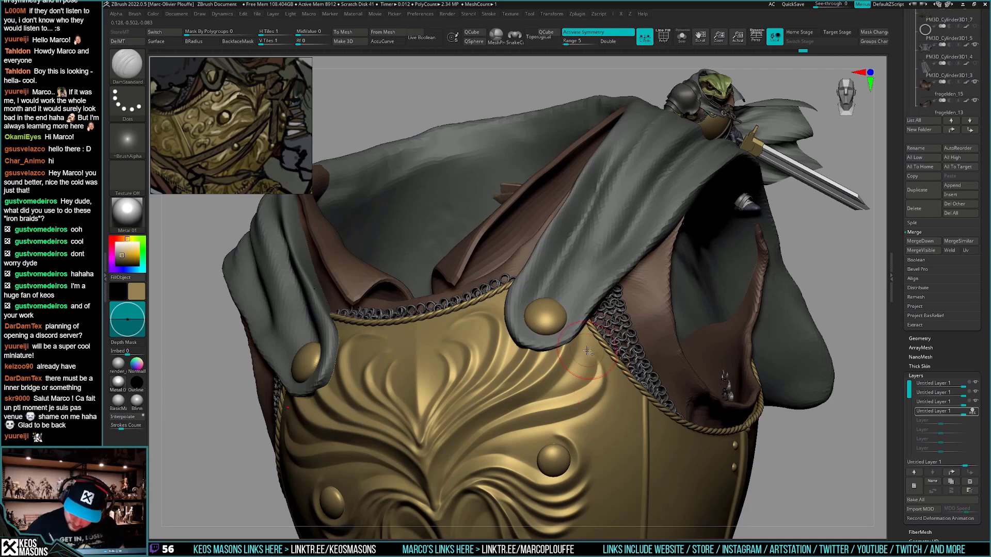
{"action": "right_click_drag", "start_coordinate": [584, 340], "coordinate": [597, 339], "text": "shift"}
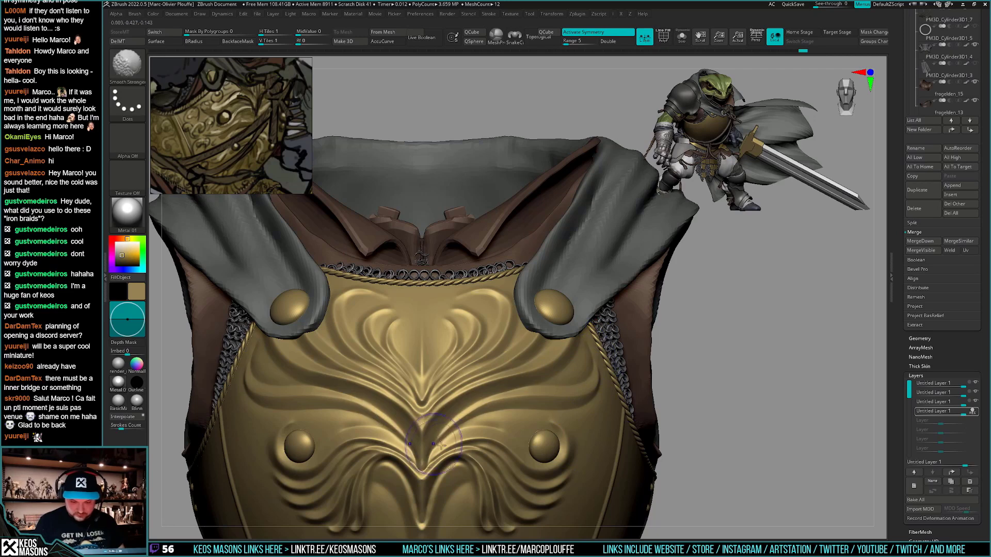
{"action": "right_click_drag", "start_coordinate": [555, 443], "coordinate": [552, 352], "text": "ctrl"}
{"action": "mouse_move", "coordinate": [596, 495]}
{"action": "right_mouse_down", "text": "alt"}
{"action": "mouse_move", "coordinate": [605, 456]}
{"action": "mouse_move", "coordinate": [553, 473]}
{"action": "mouse_move", "coordinate": [521, 498]}
{"action": "right_mouse_up", "text": "alt"}
{"action": "right_click", "coordinate": [501, 448]}
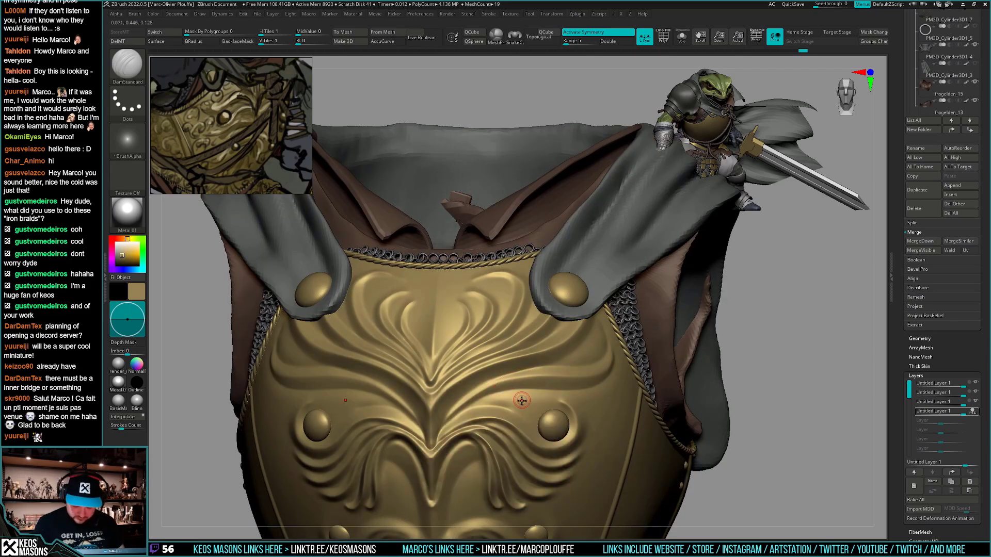
{"action": "right_click_drag", "start_coordinate": [533, 436], "coordinate": [581, 425]}
{"action": "left_click_drag", "start_coordinate": [516, 408], "coordinate": [504, 431], "text": "shift"}
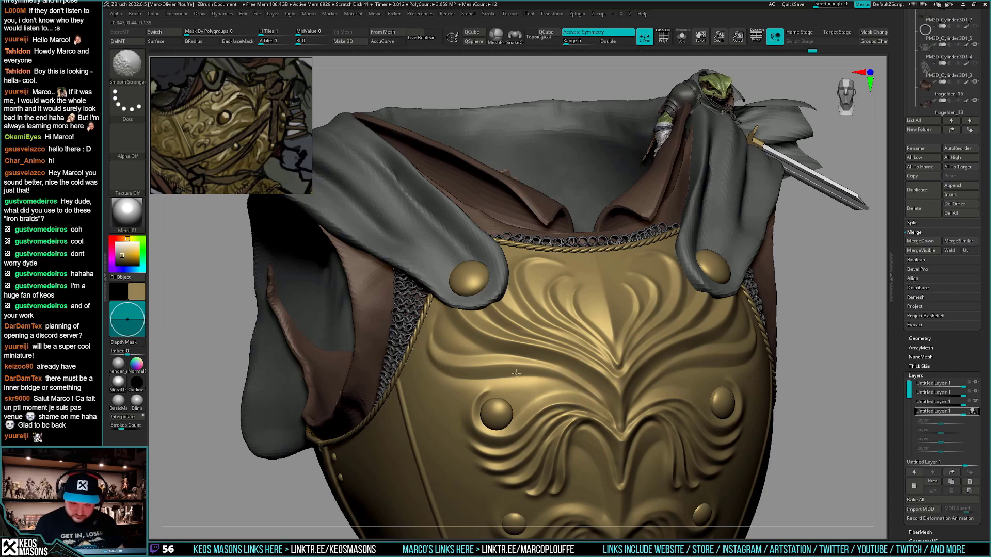
Sculpt a mirrored curl around the outer side of each upper rivet, flowing into the strands below it
{"action": "mouse_move", "coordinate": [578, 439]}
{"action": "right_mouse_down", "text": "ctrl"}
{"action": "mouse_move", "coordinate": [593, 377]}
{"action": "mouse_move", "coordinate": [641, 351]}
{"action": "mouse_move", "coordinate": [614, 438]}
{"action": "mouse_move", "coordinate": [547, 449]}
{"action": "mouse_move", "coordinate": [562, 401]}
{"action": "mouse_move", "coordinate": [591, 403]}
{"action": "mouse_move", "coordinate": [565, 404]}
{"action": "right_mouse_up", "text": "ctrl"}
{"action": "key", "text": "space"}
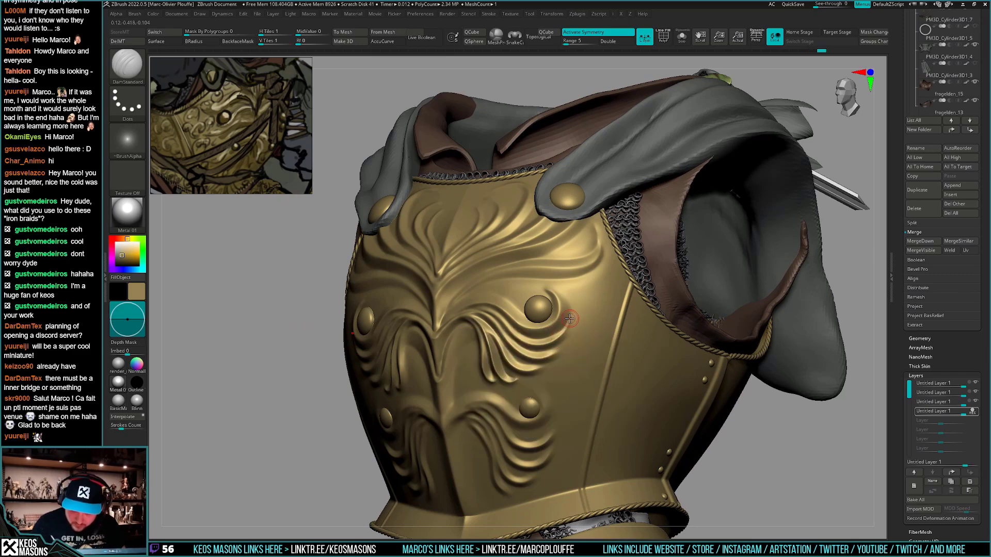
{"action": "right_click_drag", "start_coordinate": [569, 319], "coordinate": [567, 330], "text": "ctrl"}
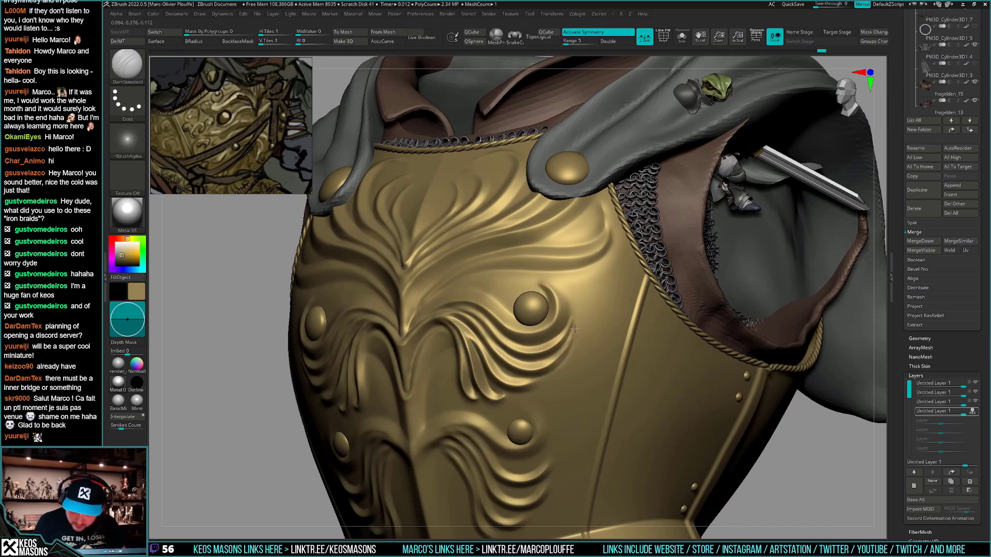
{"action": "left_click_drag", "start_coordinate": [565, 355], "coordinate": [543, 378]}
{"action": "right_click_drag", "start_coordinate": [544, 379], "coordinate": [545, 414]}
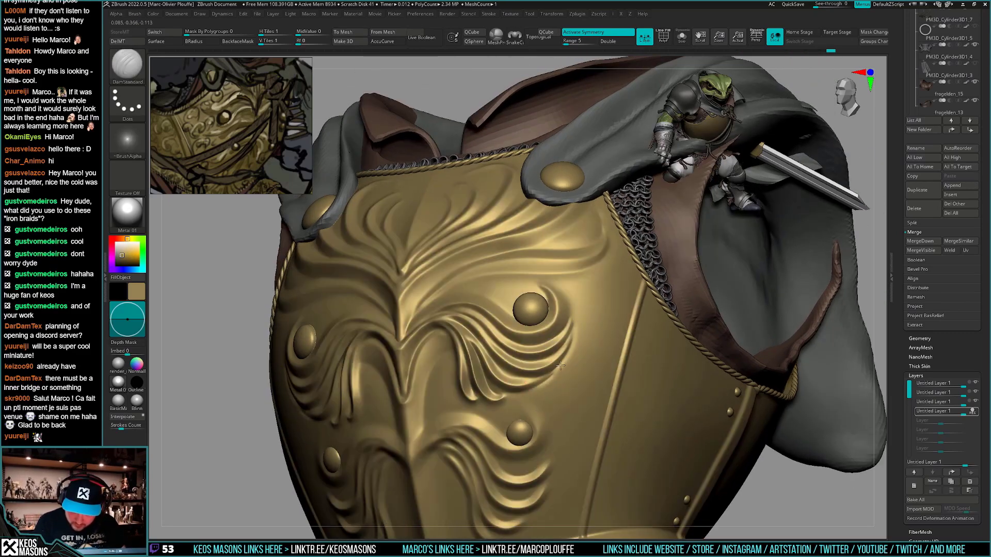
Extend the curls over the top of the upper rivets and check their shape from the front and both sides
{"action": "right_click_drag", "start_coordinate": [556, 384], "coordinate": [622, 466], "text": "ctrl"}
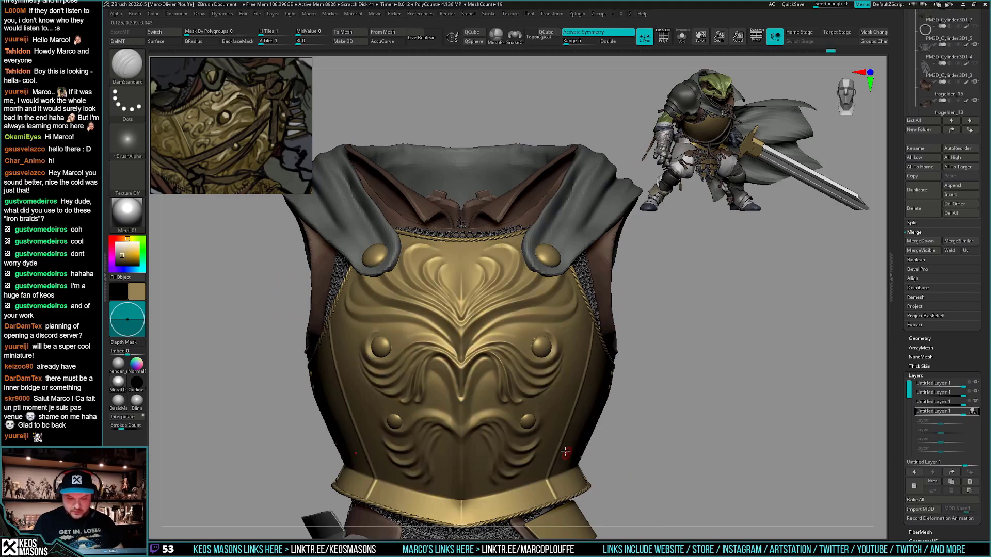
{"action": "right_click_drag", "start_coordinate": [566, 453], "coordinate": [486, 344]}
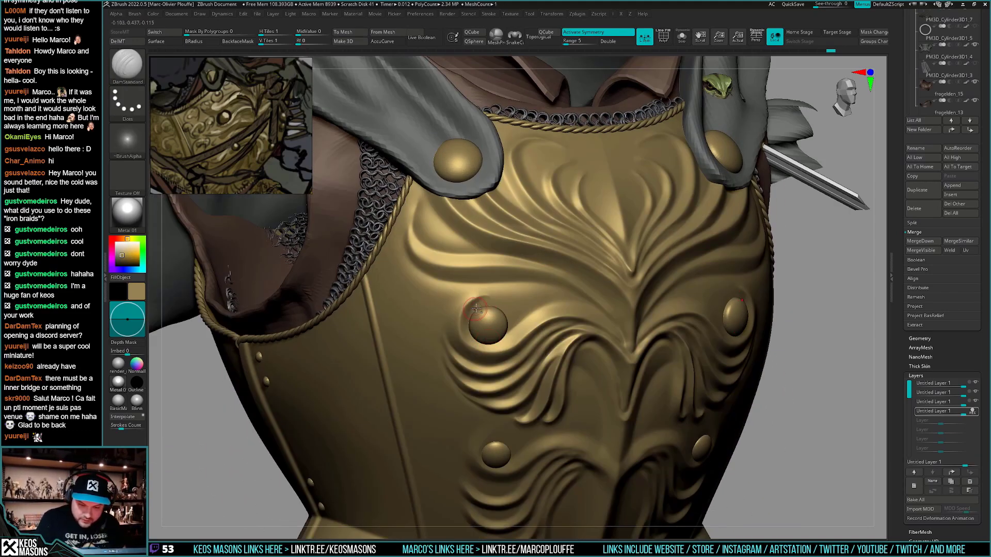
{"action": "mouse_move", "coordinate": [483, 305]}
{"action": "right_mouse_down", "text": "shift"}
{"action": "mouse_move", "coordinate": [447, 356]}
{"action": "mouse_move", "coordinate": [521, 407]}
{"action": "right_mouse_up", "text": "shift"}
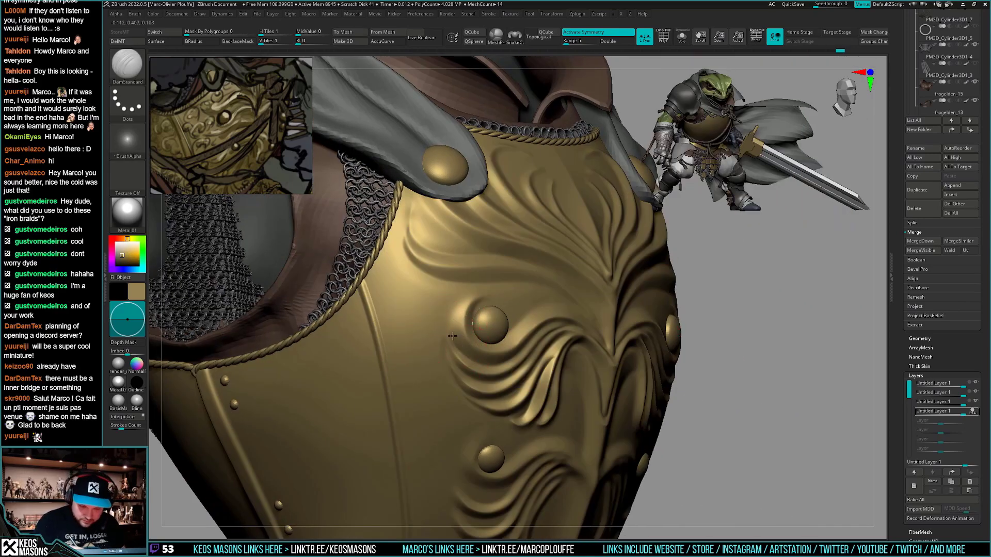
{"action": "right_click_drag", "start_coordinate": [481, 300], "coordinate": [289, 362], "text": "ctrl"}
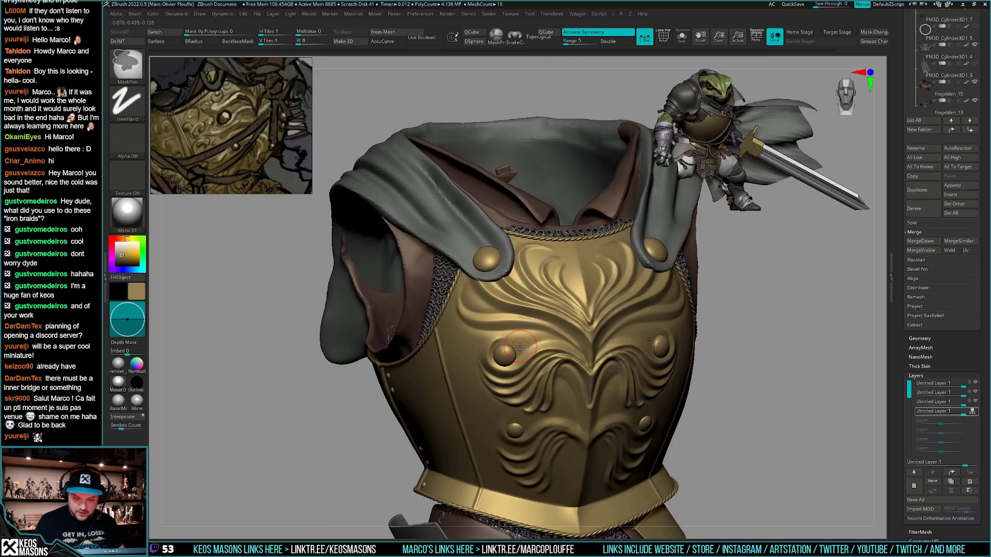
{"action": "mouse_move", "coordinate": [653, 448]}
{"action": "right_mouse_down"}
{"action": "mouse_move", "coordinate": [594, 414]}
{"action": "mouse_move", "coordinate": [496, 407]}
{"action": "mouse_move", "coordinate": [547, 361]}
{"action": "mouse_move", "coordinate": [594, 371]}
{"action": "right_mouse_up"}
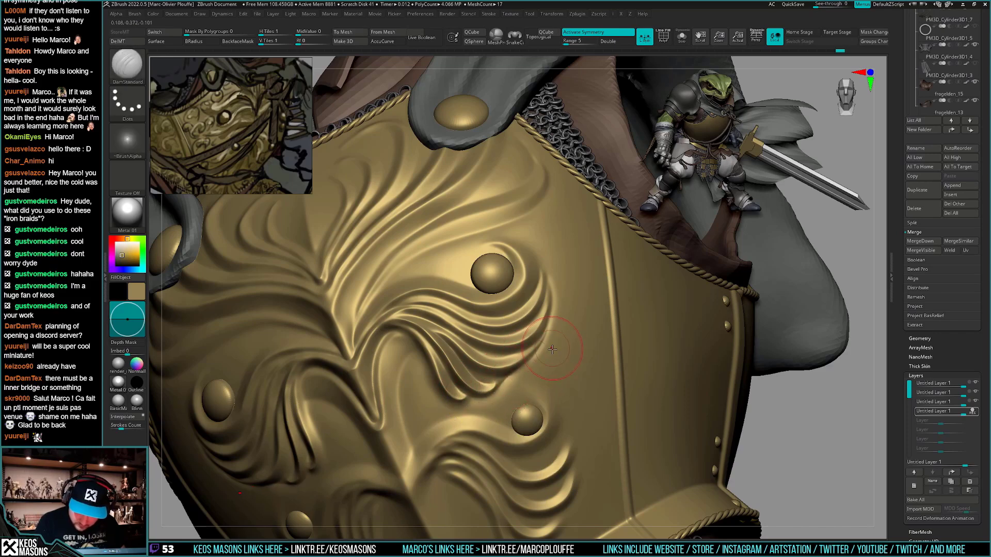
Adjust the brush's draw size and refine the strand grooves between the upper rivets and the central arches
{"action": "right_click_drag", "start_coordinate": [552, 349], "coordinate": [493, 313]}
{"action": "right_click", "coordinate": [493, 313]}
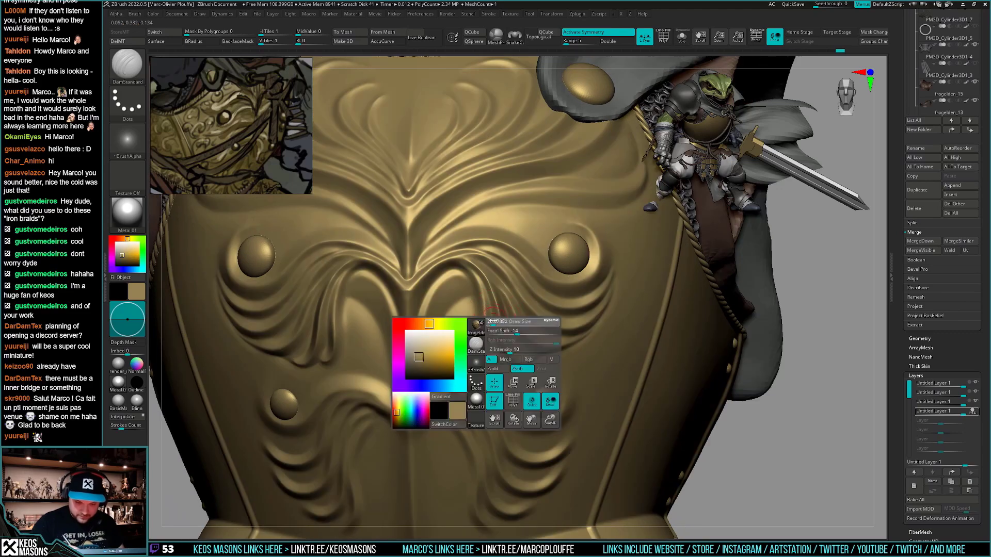
{"action": "right_click_drag", "start_coordinate": [501, 346], "coordinate": [461, 354]}
{"action": "right_click", "coordinate": [460, 354]}
{"action": "right_click_drag", "start_coordinate": [490, 289], "coordinate": [501, 344]}
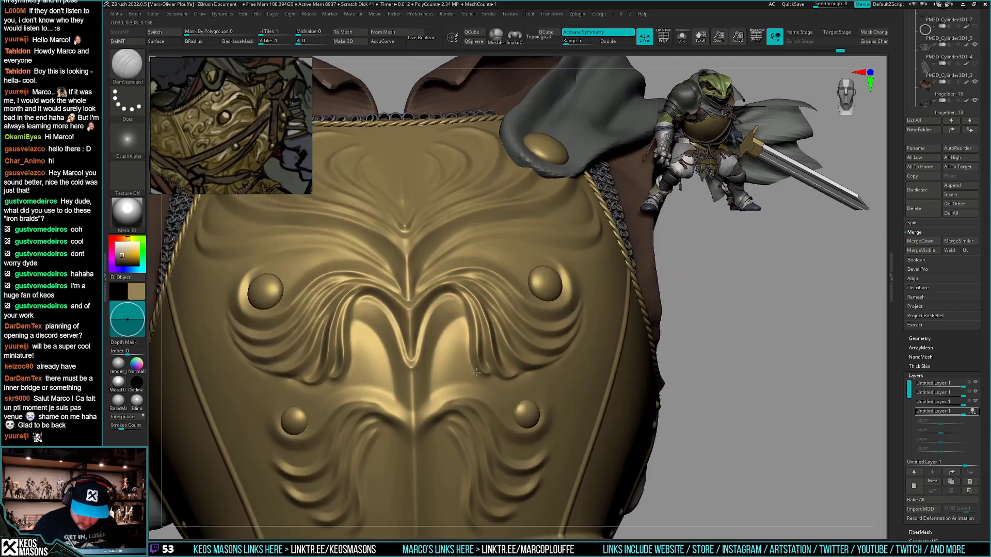
{"action": "mouse_move", "coordinate": [493, 372]}
{"action": "right_mouse_down", "text": "ctrl"}
{"action": "mouse_move", "coordinate": [496, 424]}
{"action": "mouse_move", "coordinate": [546, 426]}
{"action": "mouse_move", "coordinate": [566, 406]}
{"action": "mouse_move", "coordinate": [614, 407]}
{"action": "mouse_move", "coordinate": [611, 361]}
{"action": "right_mouse_up", "text": "ctrl"}
{"action": "right_click_drag", "start_coordinate": [611, 361], "coordinate": [655, 356]}
Isolate the breastplate to clean up the curled shapes beneath the upper rivets, and show the other parts again
{"action": "key", "text": "s"}
{"action": "right_click_drag", "start_coordinate": [524, 331], "coordinate": [533, 322]}
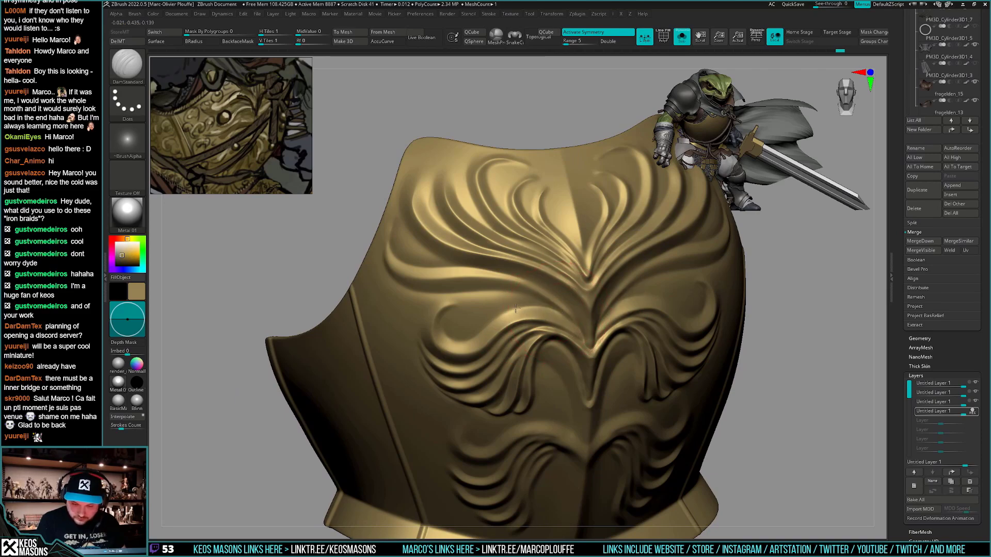
{"action": "right_click_drag", "start_coordinate": [515, 394], "coordinate": [534, 439], "text": "shift"}
{"action": "key", "text": "s"}
{"action": "right_click_drag", "start_coordinate": [553, 345], "coordinate": [567, 423], "text": "ctrl"}
{"action": "right_click_drag", "start_coordinate": [568, 377], "coordinate": [557, 356], "text": "alt"}
Select the rivets and nudge the upper pair into the curls using the Move brush with a larger draw size
{"action": "key", "text": "b"}
{"action": "key", "text": "m"}
{"action": "key", "text": "v"}
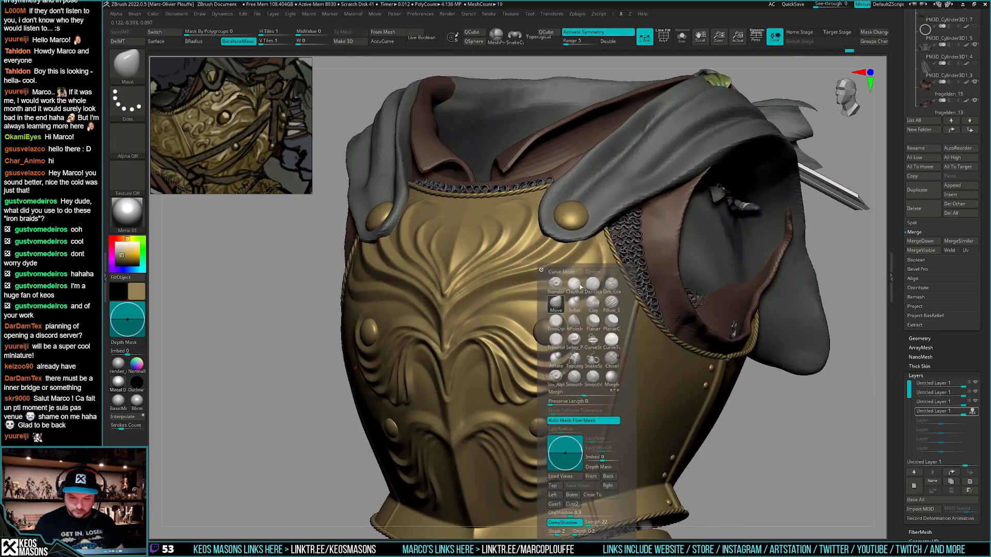
{"action": "left_click", "coordinate": [553, 330], "text": "alt"}
{"action": "key", "text": "space"}
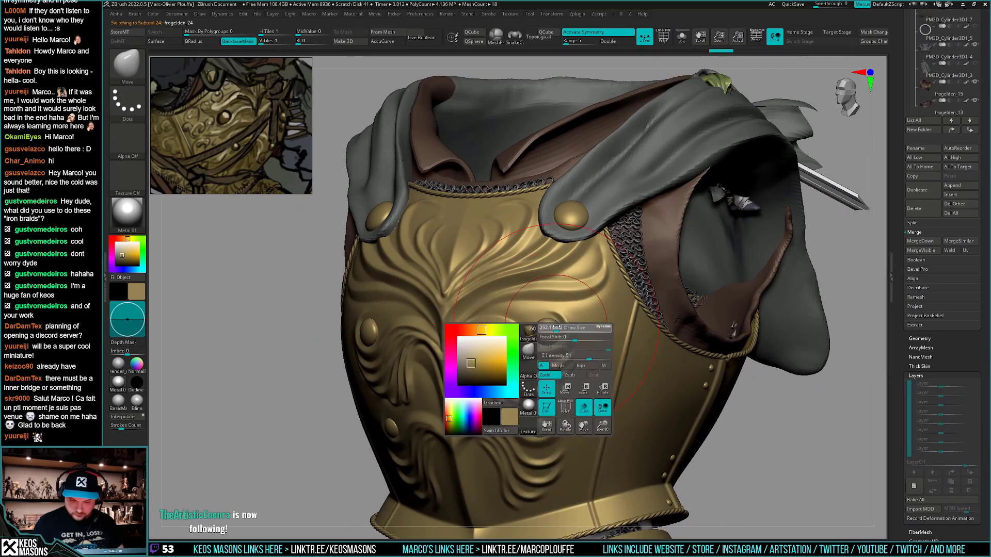
{"action": "left_click_drag", "start_coordinate": [555, 328], "coordinate": [557, 321]}
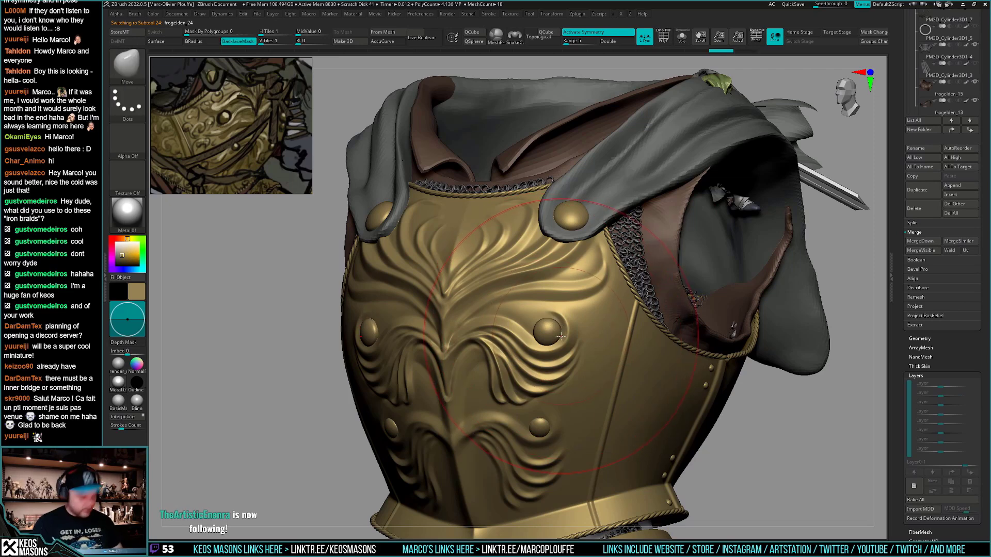
{"action": "key", "text": "ctrl+b"}
{"action": "left_click_drag", "start_coordinate": [549, 331], "coordinate": [550, 336]}
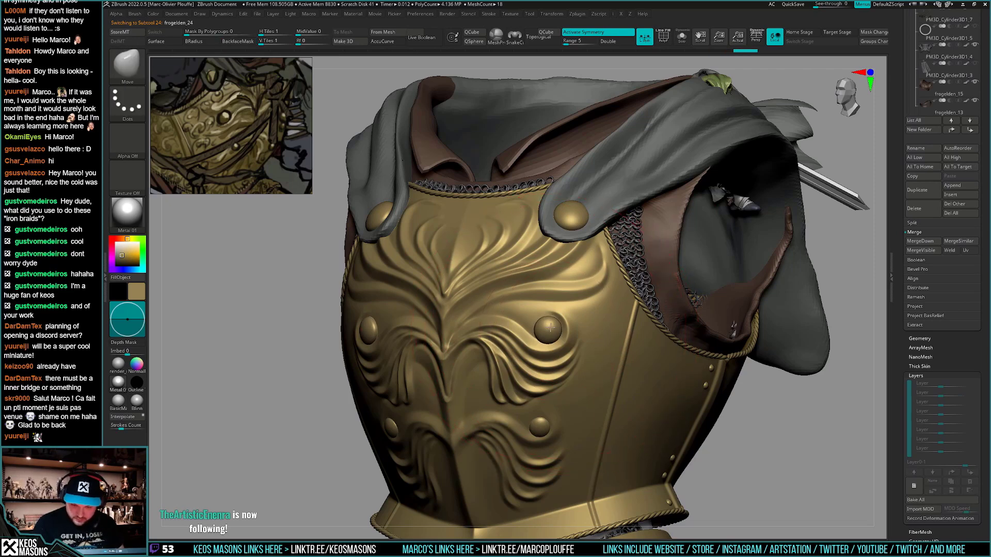
Mask all rivets except the upper pair and fit that pair inside the curled ornament
{"action": "key", "text": "shift+s"}
{"action": "key", "text": "w"}
{"action": "left_click", "coordinate": [552, 333], "text": "ctrl"}
{"action": "key", "text": "ctrl+shift+f"}
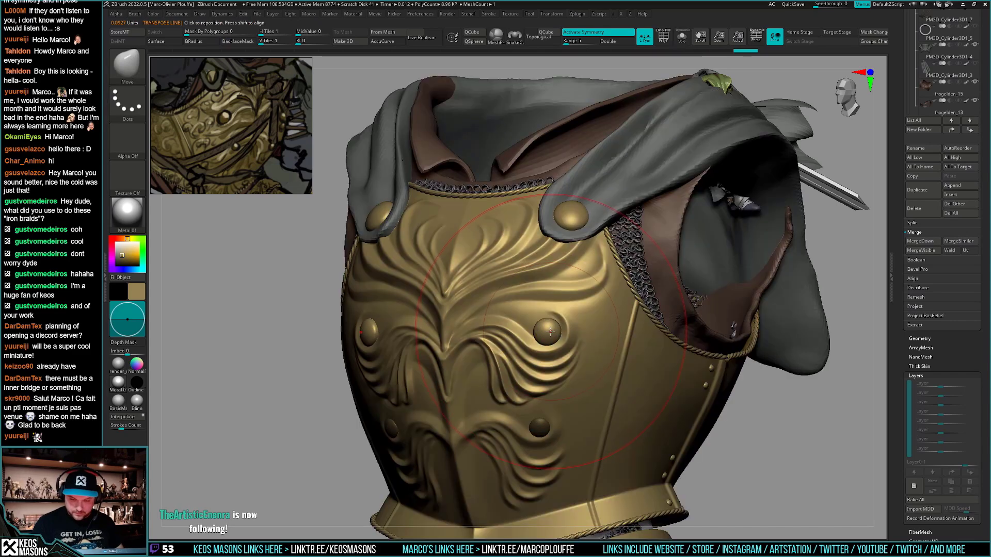
{"action": "right_click_drag", "start_coordinate": [551, 323], "coordinate": [619, 449], "text": "ctrl"}
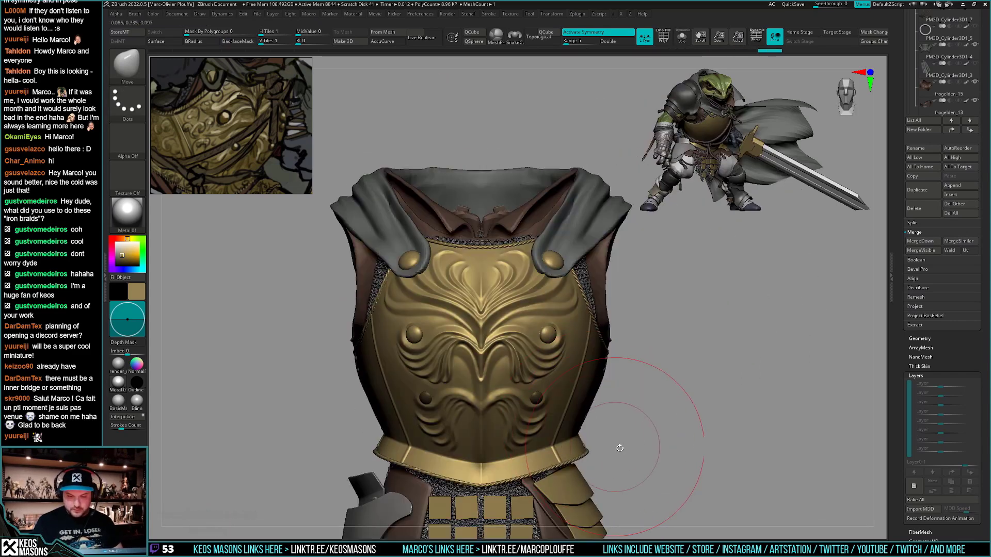
{"action": "right_click_drag", "start_coordinate": [536, 428], "coordinate": [537, 408], "text": "alt"}
{"action": "right_click_drag", "start_coordinate": [536, 408], "coordinate": [537, 429], "text": "ctrl"}
{"action": "right_click", "coordinate": [537, 425]}
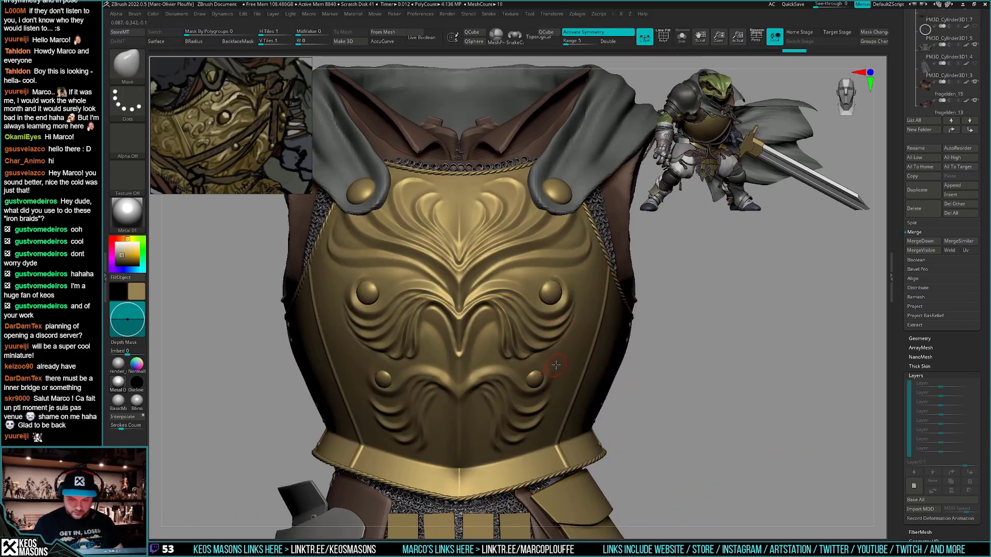
Reselect the breastplate and refine the strand grooves around and below the lower rivets with the DamStandard brush
{"action": "left_click", "coordinate": [564, 383], "text": "alt"}
{"action": "right_click_drag", "start_coordinate": [571, 394], "coordinate": [555, 346], "text": "alt"}
{"action": "right_click_drag", "start_coordinate": [555, 346], "coordinate": [557, 419], "text": "ctrl"}
{"action": "right_click_drag", "start_coordinate": [557, 419], "coordinate": [550, 402]}
{"action": "right_click", "coordinate": [550, 402]}
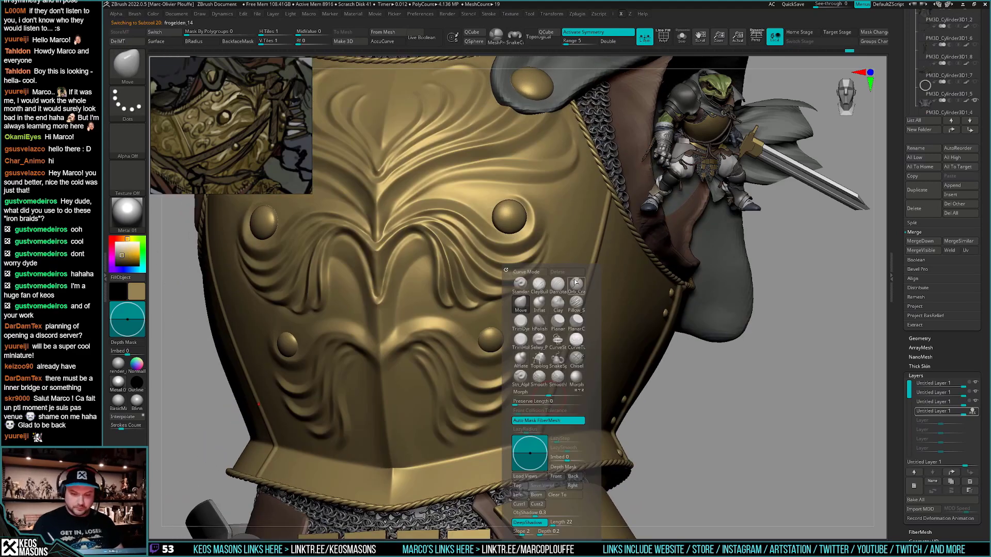
{"action": "right_click_drag", "start_coordinate": [510, 368], "coordinate": [511, 393], "text": "ctrl"}
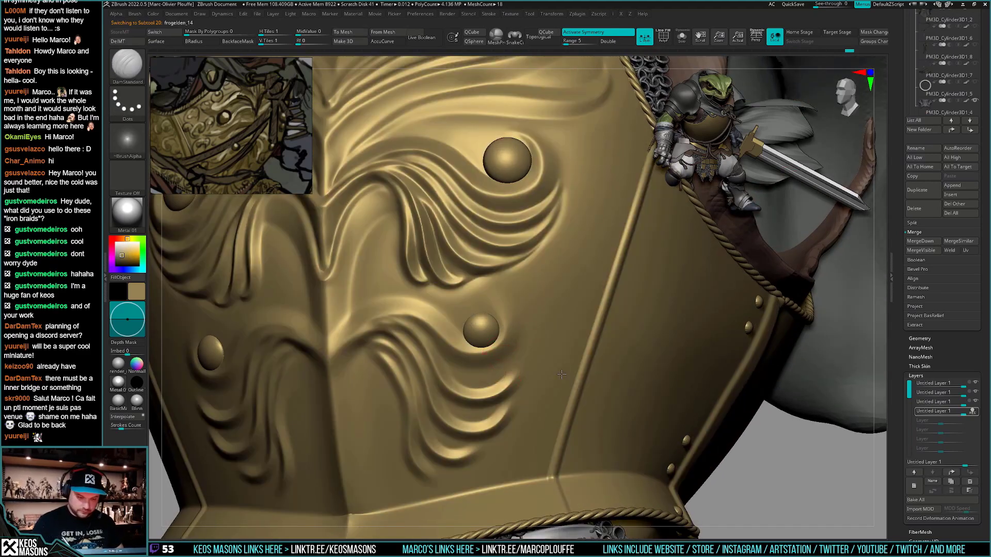
{"action": "right_click_drag", "start_coordinate": [501, 357], "coordinate": [547, 365]}
{"action": "right_click_drag", "start_coordinate": [547, 366], "coordinate": [536, 325], "text": "ctrl"}
{"action": "right_click_drag", "start_coordinate": [564, 444], "coordinate": [576, 381]}
{"action": "right_click_drag", "start_coordinate": [577, 381], "coordinate": [552, 386], "text": "ctrl"}
{"action": "right_click", "coordinate": [550, 389]}
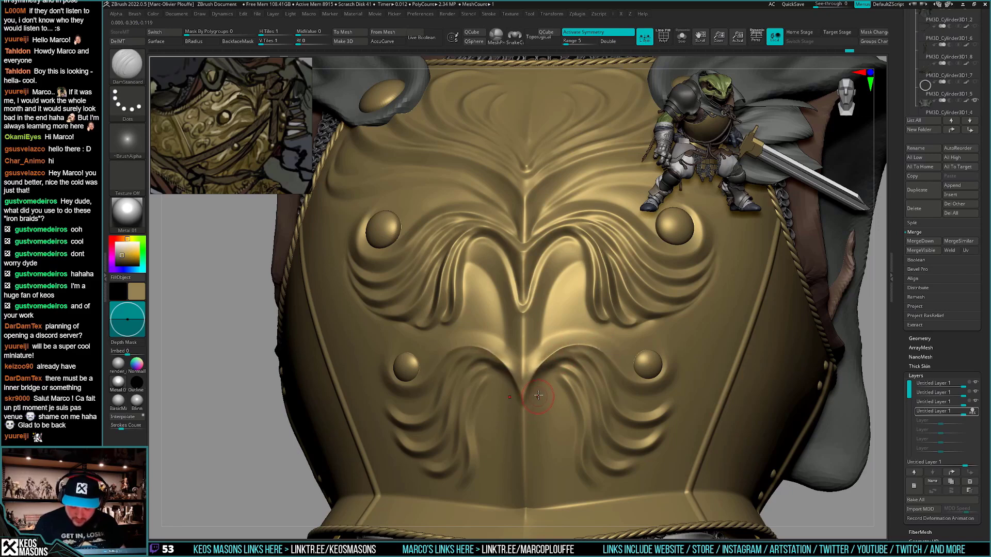
Adjust the brush settings, and sharpen and smooth the V-shaped junction where the lower arches meet the centre line
{"action": "mouse_move", "coordinate": [538, 395]}
{"action": "right_mouse_down"}
{"action": "mouse_move", "coordinate": [528, 384]}
{"action": "mouse_move", "coordinate": [542, 391]}
{"action": "right_mouse_up"}
{"action": "key", "text": "space"}
{"action": "left_click", "coordinate": [548, 359]}
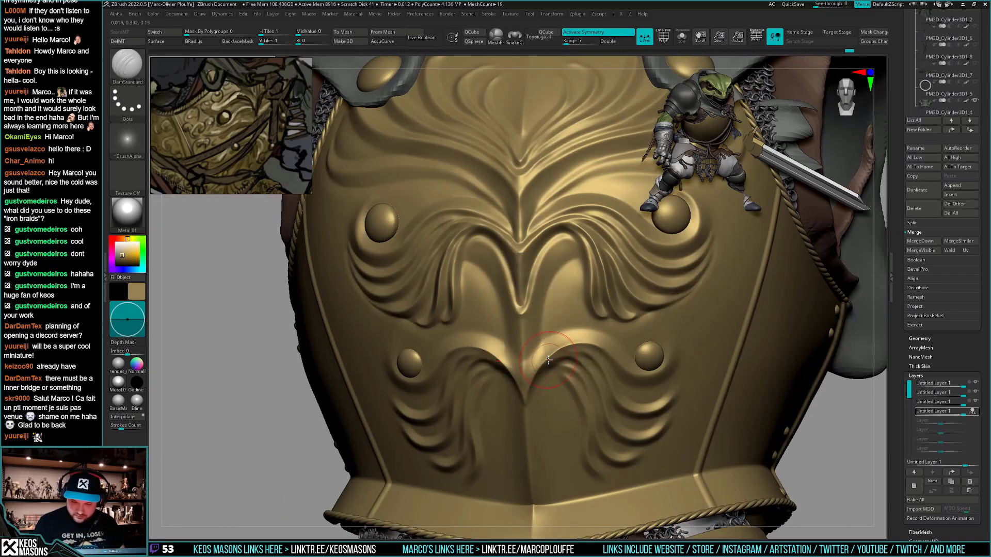
{"action": "mouse_move", "coordinate": [527, 395]}
{"action": "right_mouse_down"}
{"action": "mouse_move", "coordinate": [544, 350]}
{"action": "mouse_move", "coordinate": [528, 388]}
{"action": "right_mouse_up"}
{"action": "left_click_drag", "start_coordinate": [551, 367], "coordinate": [559, 380], "text": "shift"}
{"action": "right_click_drag", "start_coordinate": [536, 381], "coordinate": [548, 373]}
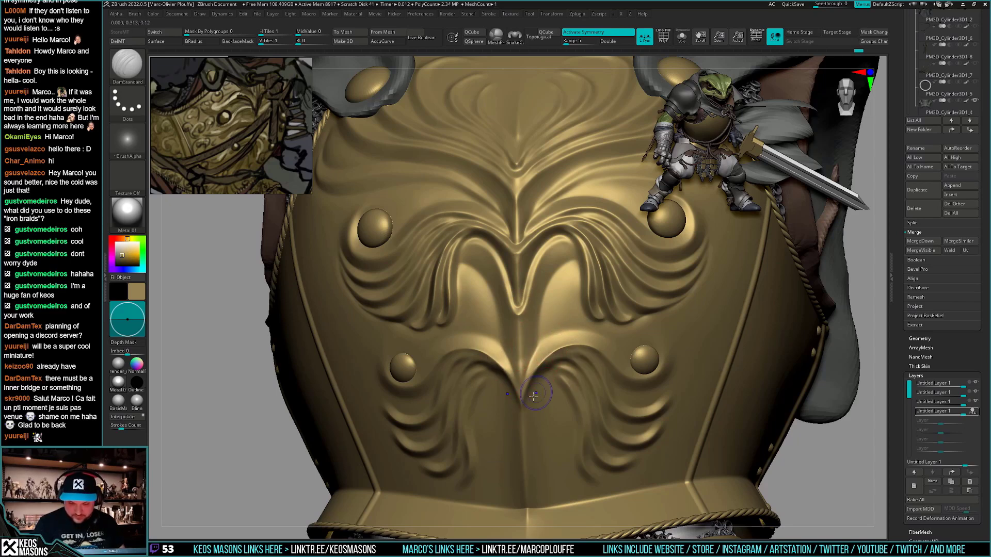
{"action": "key", "text": "shift"}
Carve along the upper edges of the lower arches towards the lower rivets and smooth the transitions
{"action": "mouse_move", "coordinate": [528, 428]}
{"action": "right_mouse_down"}
{"action": "mouse_move", "coordinate": [665, 407]}
{"action": "mouse_move", "coordinate": [606, 385]}
{"action": "mouse_move", "coordinate": [631, 356]}
{"action": "right_mouse_up"}
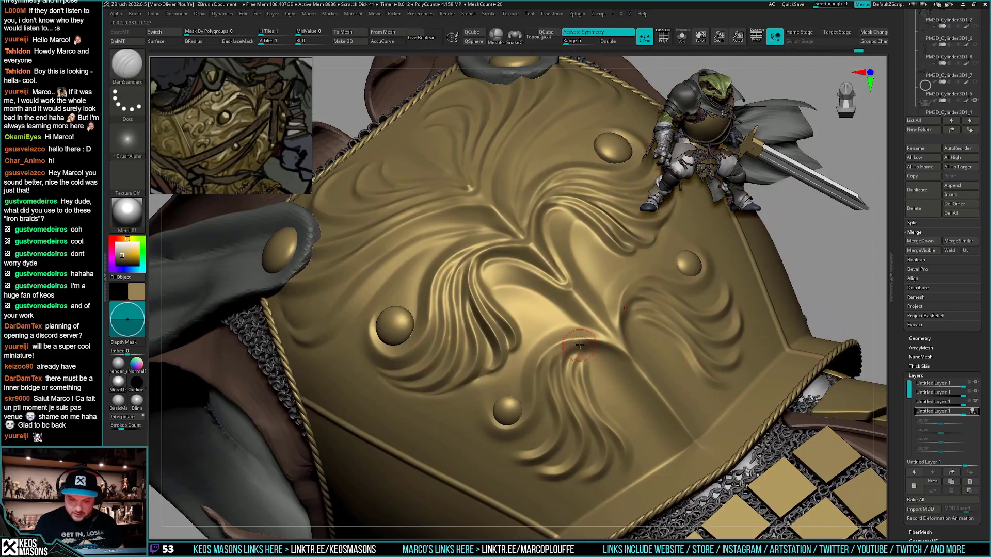
{"action": "left_click_drag", "start_coordinate": [549, 351], "coordinate": [544, 404]}
{"action": "left_click_drag", "start_coordinate": [637, 315], "coordinate": [652, 328], "text": "shift"}
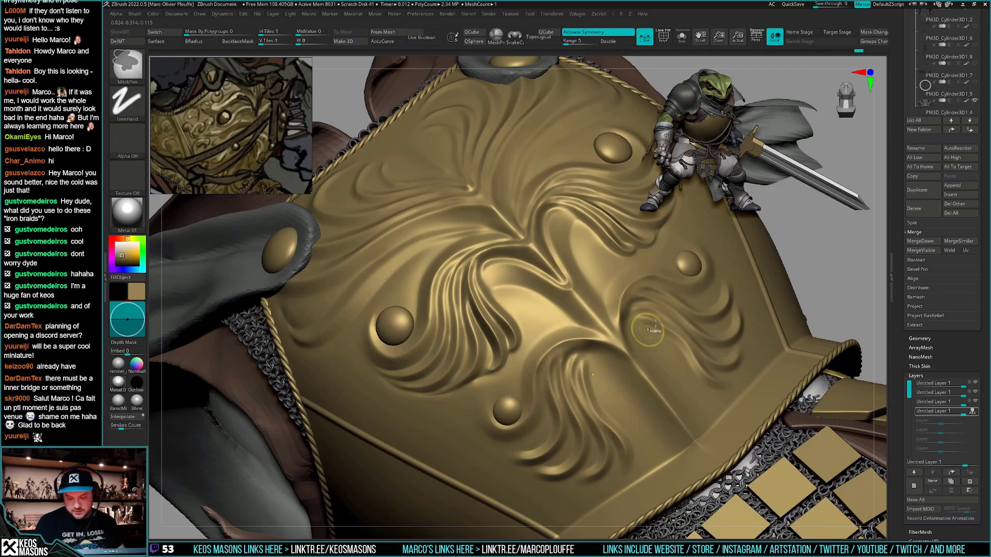
{"action": "left_click_drag", "start_coordinate": [574, 348], "coordinate": [577, 341]}
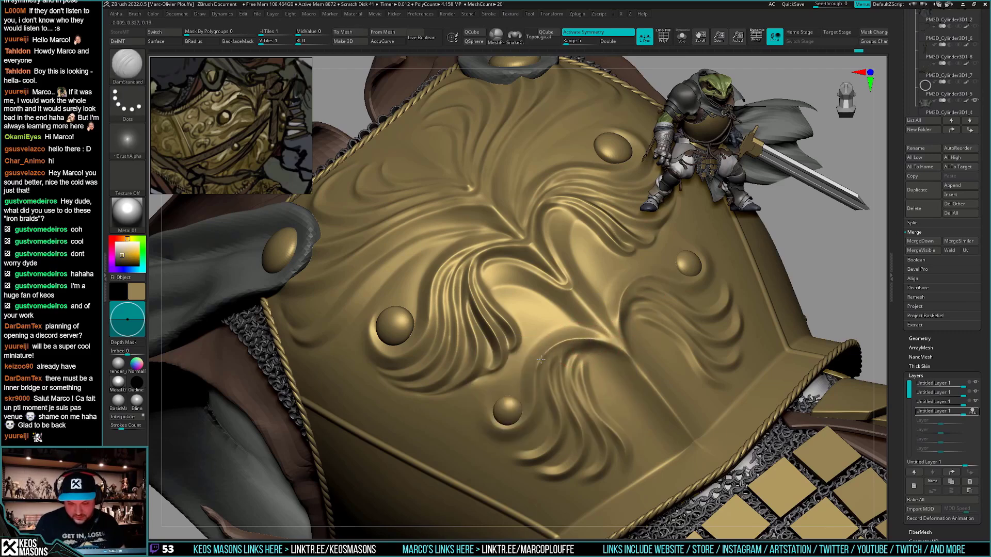
{"action": "right_click_drag", "start_coordinate": [523, 422], "coordinate": [628, 368]}
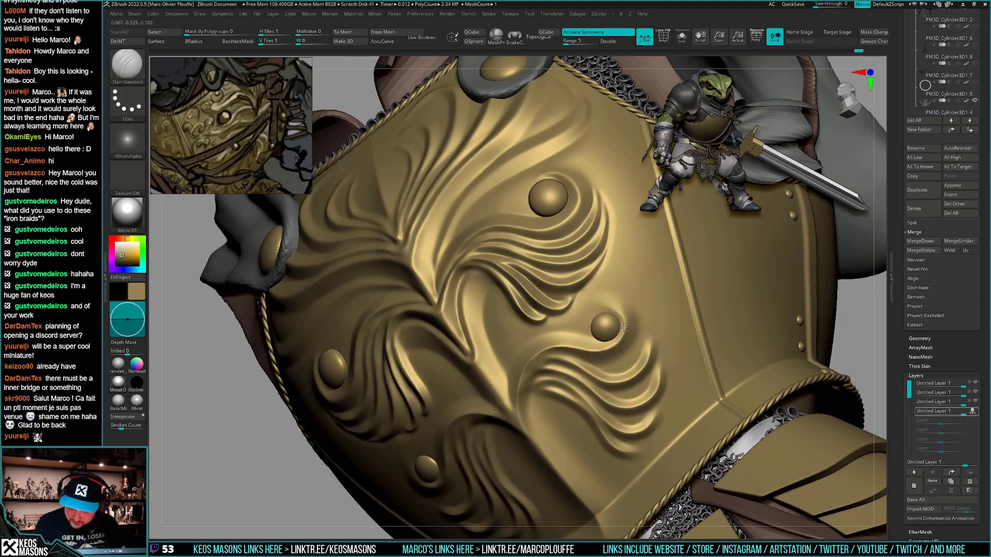
Try to carve a mirrored curl around the lower rivets, and undo the stroke
{"action": "right_click_drag", "start_coordinate": [619, 313], "coordinate": [601, 308]}
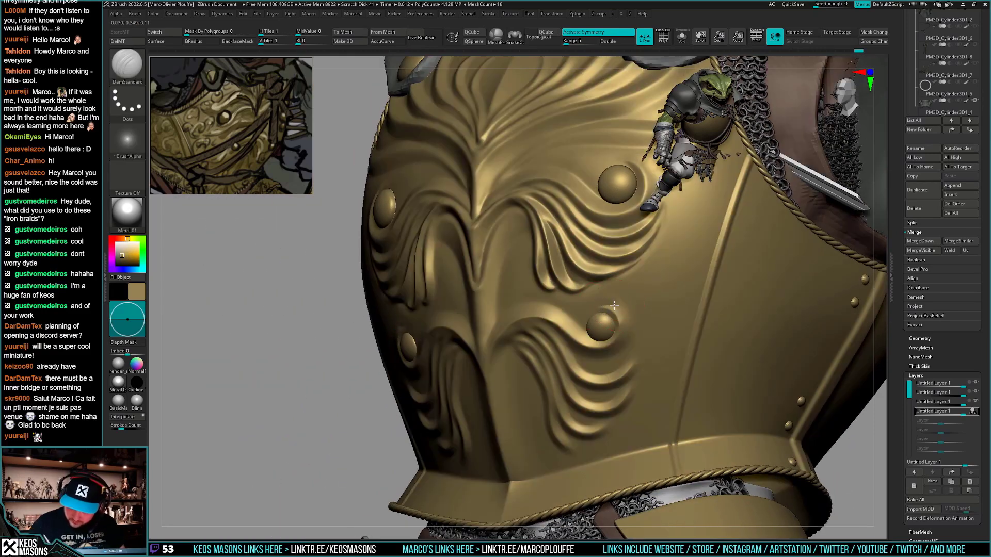
{"action": "right_click_drag", "start_coordinate": [625, 351], "coordinate": [661, 369]}
{"action": "mouse_move", "coordinate": [611, 331]}
{"action": "left_mouse_down"}
{"action": "mouse_move", "coordinate": [560, 347]}
{"action": "mouse_move", "coordinate": [547, 367]}
{"action": "left_mouse_up"}
{"action": "key", "text": "ctrl+z"}
{"action": "right_click_drag", "start_coordinate": [529, 369], "coordinate": [498, 363]}
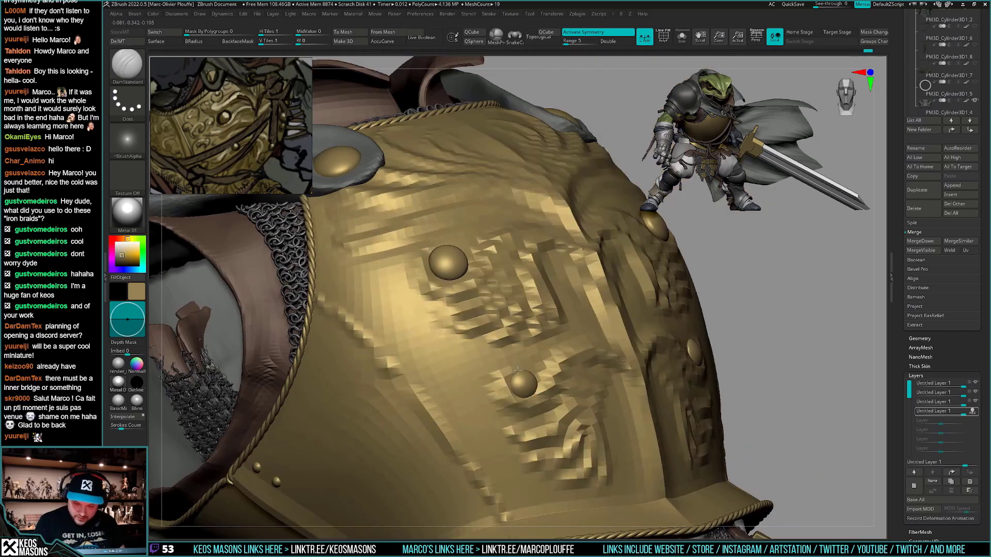
Set the brush's Lazy Mouse radius to 21 for sculpting around the lower rivets
{"action": "mouse_move", "coordinate": [507, 421]}
{"action": "right_mouse_down"}
{"action": "mouse_move", "coordinate": [540, 423]}
{"action": "mouse_move", "coordinate": [593, 403]}
{"action": "mouse_move", "coordinate": [557, 409]}
{"action": "right_mouse_up"}
{"action": "key", "text": "F3"}
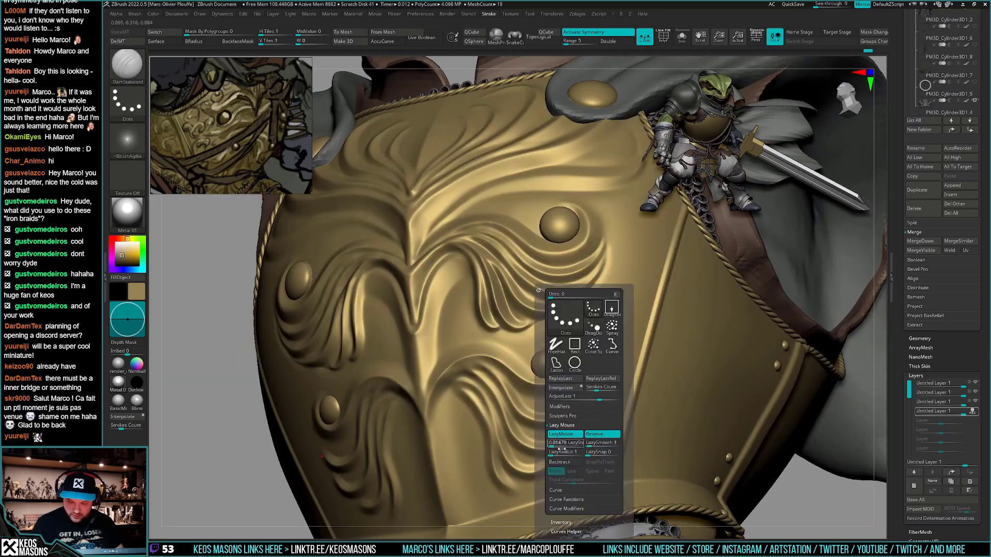
{"action": "left_click", "coordinate": [562, 452]}
{"action": "type", "text": "21"}
{"action": "key", "text": "Return"}
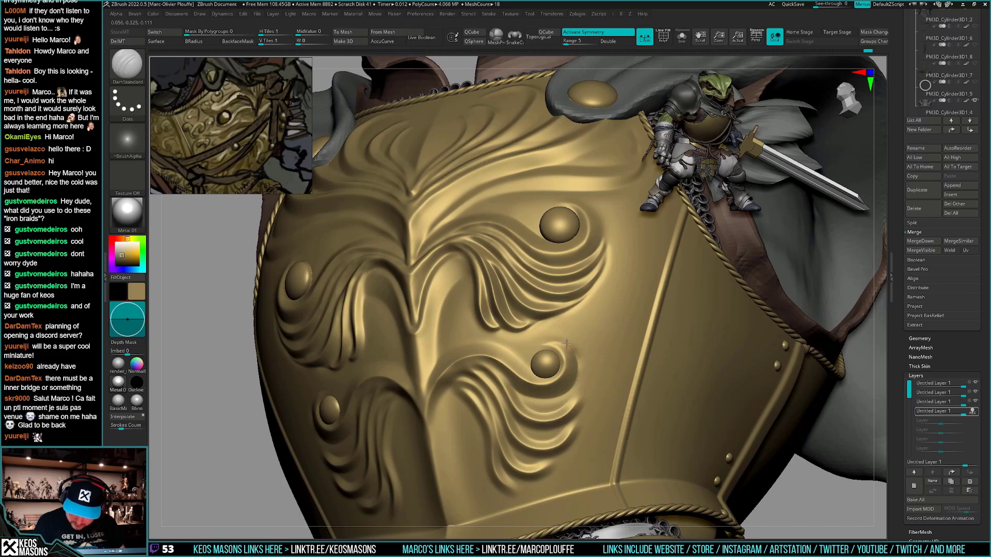
Carve and smooth the mirrored curls around the lower rivets on the breastplate
{"action": "left_click_drag", "start_coordinate": [566, 344], "coordinate": [560, 338]}
{"action": "mouse_move", "coordinate": [577, 356]}
{"action": "left_mouse_down", "text": "shift"}
{"action": "mouse_move", "coordinate": [568, 376]}
{"action": "mouse_move", "coordinate": [529, 397]}
{"action": "mouse_move", "coordinate": [567, 392]}
{"action": "mouse_move", "coordinate": [581, 360]}
{"action": "mouse_move", "coordinate": [562, 340]}
{"action": "left_mouse_up", "text": "shift"}
{"action": "mouse_move", "coordinate": [539, 335]}
{"action": "right_mouse_down"}
{"action": "mouse_move", "coordinate": [627, 340]}
{"action": "mouse_move", "coordinate": [568, 343]}
{"action": "right_mouse_up"}
{"action": "left_click_drag", "start_coordinate": [580, 370], "coordinate": [574, 390]}
{"action": "mouse_move", "coordinate": [575, 384]}
{"action": "right_mouse_down"}
{"action": "mouse_move", "coordinate": [578, 348]}
{"action": "mouse_move", "coordinate": [594, 335]}
{"action": "mouse_move", "coordinate": [561, 315]}
{"action": "mouse_move", "coordinate": [585, 358]}
{"action": "mouse_move", "coordinate": [577, 389]}
{"action": "mouse_move", "coordinate": [580, 379]}
{"action": "right_mouse_up"}
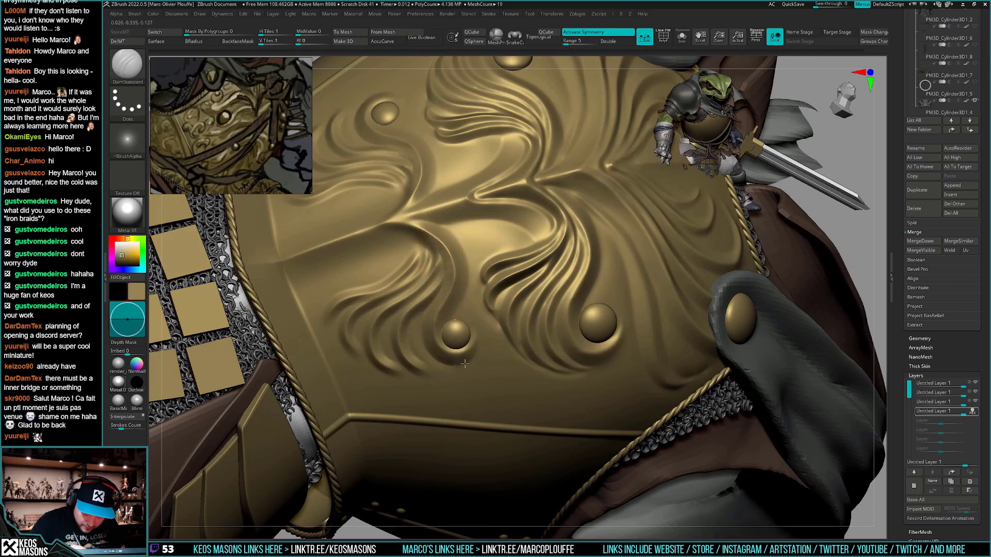
{"action": "right_click_drag", "start_coordinate": [475, 326], "coordinate": [473, 312]}
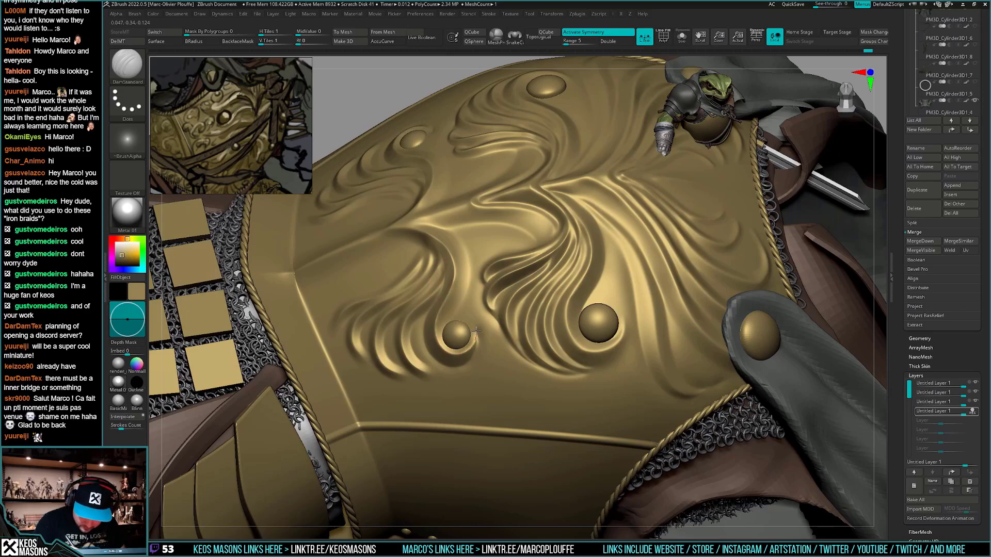
Deepen the grooves between the curved strands below the lower rivets
{"action": "right_click_drag", "start_coordinate": [470, 321], "coordinate": [611, 408]}
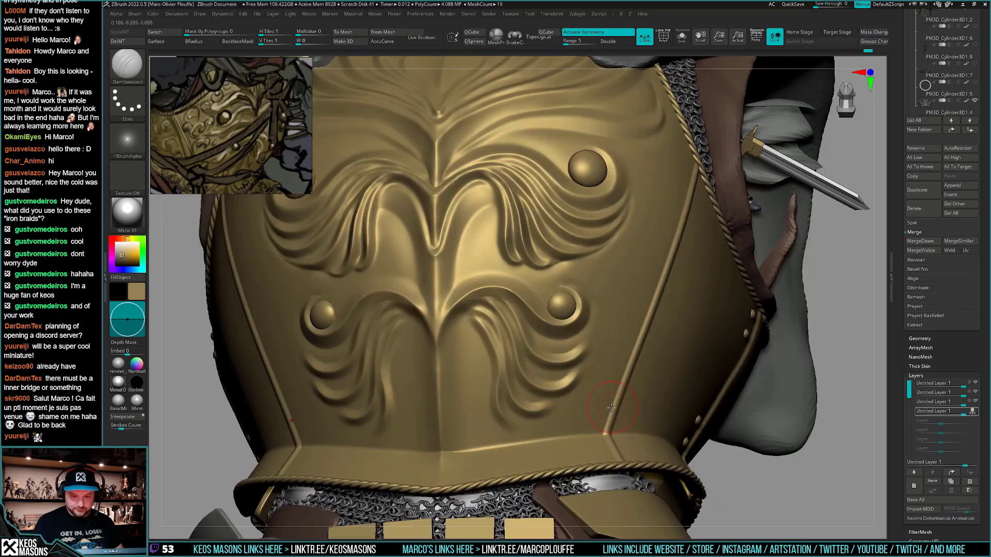
{"action": "right_click_drag", "start_coordinate": [612, 363], "coordinate": [555, 382]}
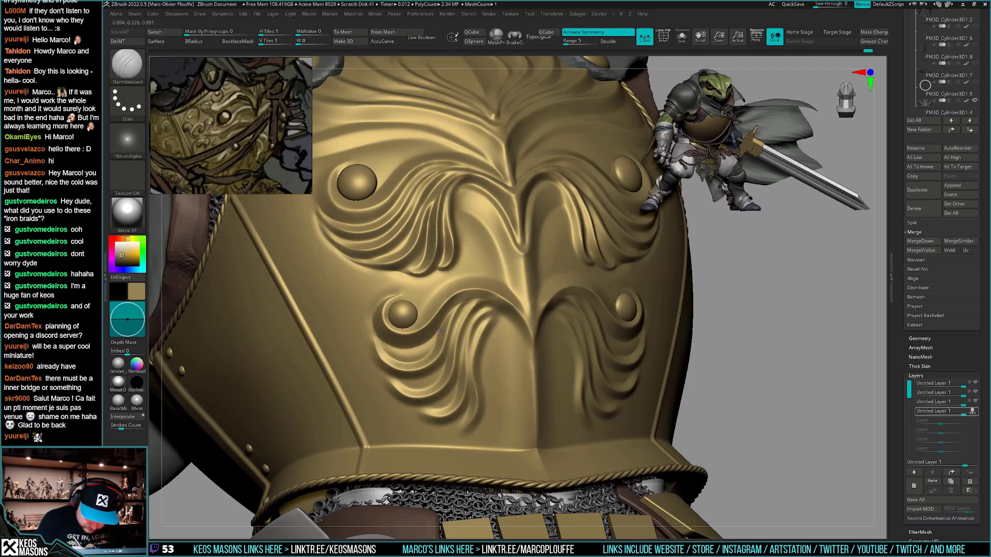
{"action": "right_click_drag", "start_coordinate": [470, 297], "coordinate": [380, 344]}
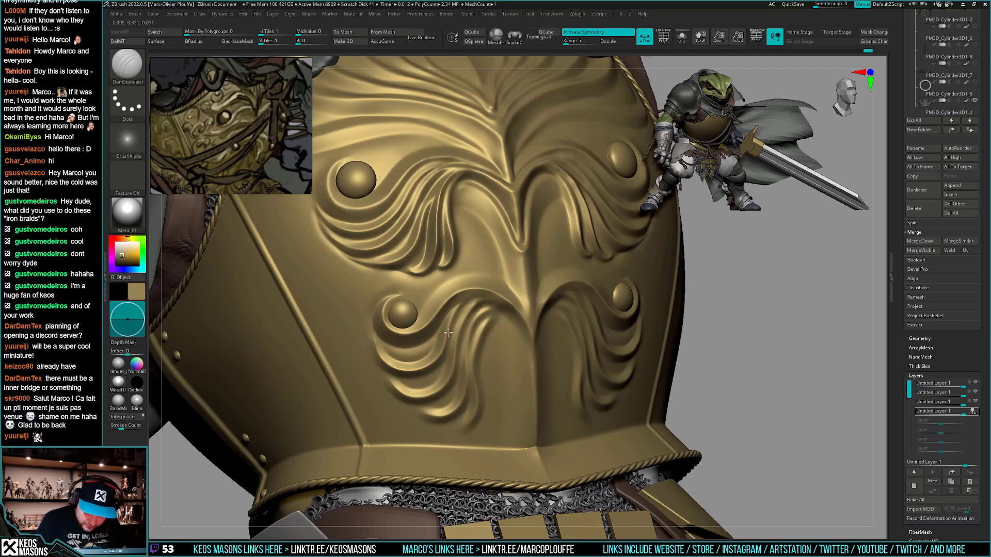
{"action": "right_click_drag", "start_coordinate": [502, 305], "coordinate": [516, 382]}
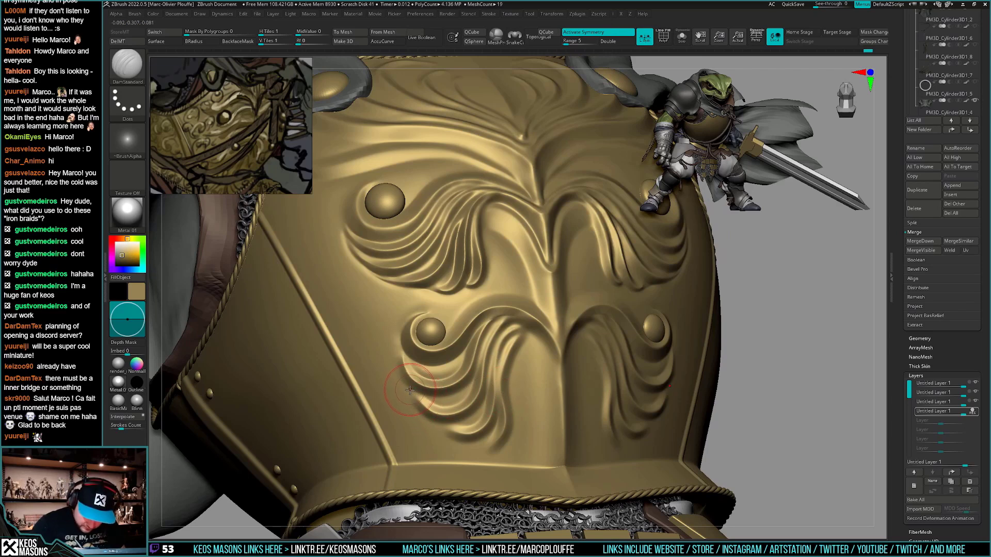
{"action": "left_click_drag", "start_coordinate": [417, 392], "coordinate": [440, 420]}
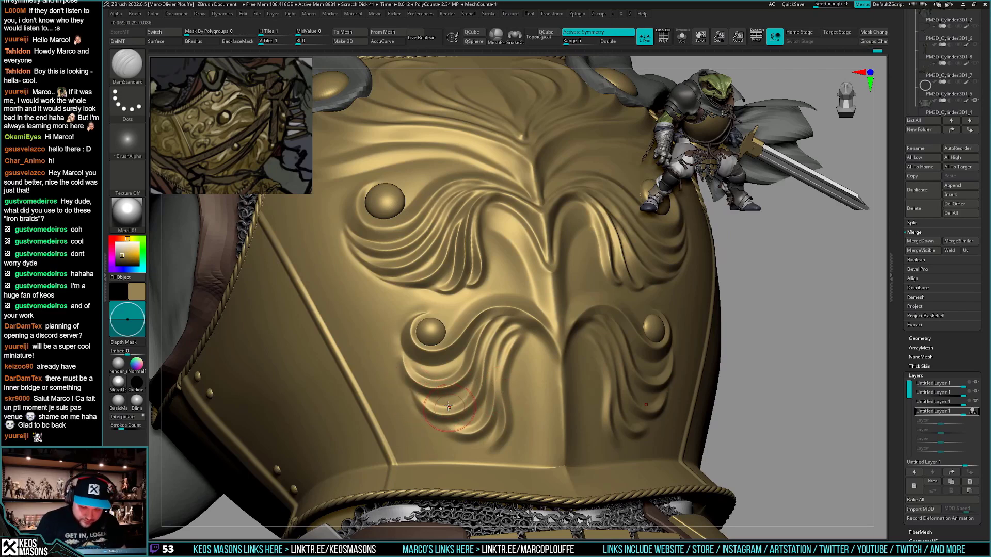
{"action": "right_click_drag", "start_coordinate": [468, 399], "coordinate": [432, 398]}
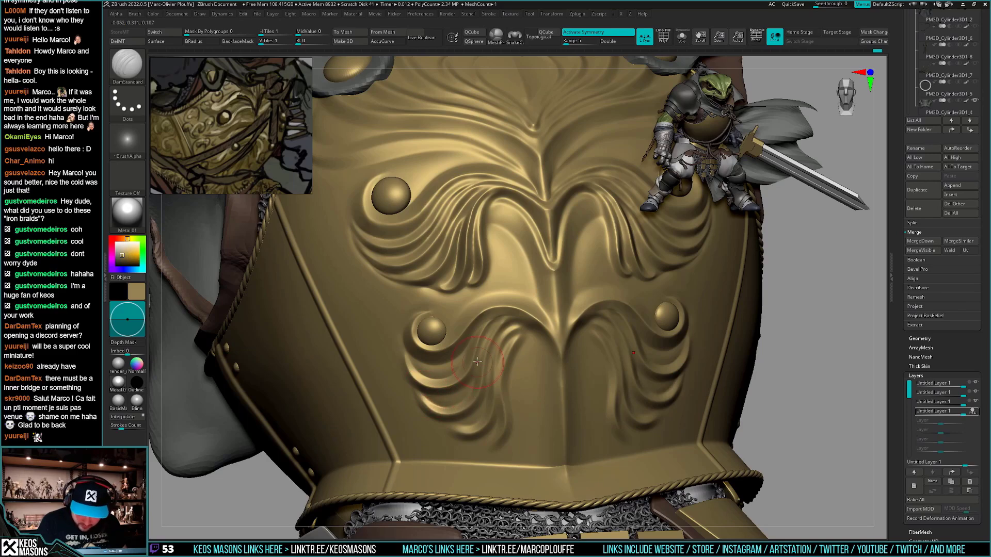
{"action": "right_click_drag", "start_coordinate": [477, 361], "coordinate": [507, 315]}
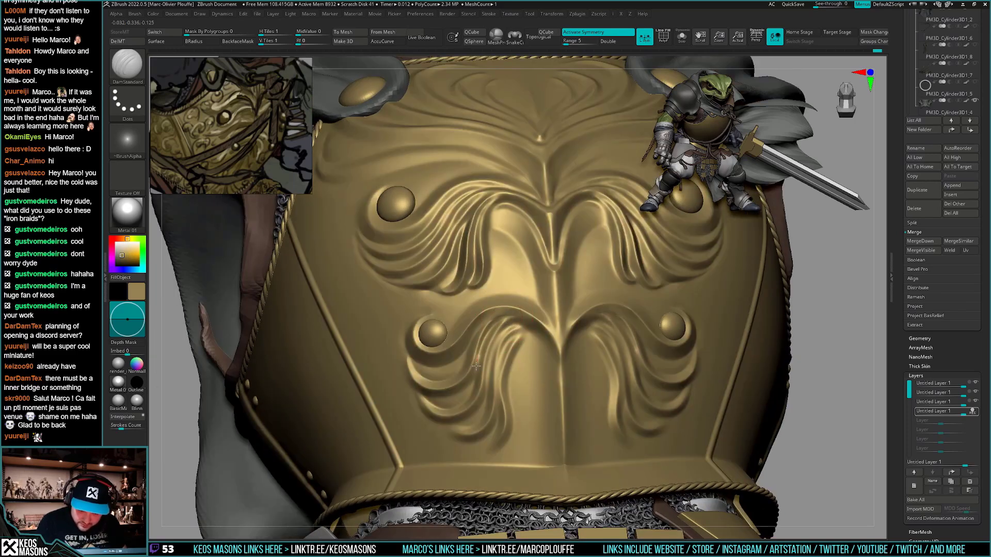
{"action": "right_click_drag", "start_coordinate": [468, 398], "coordinate": [510, 332]}
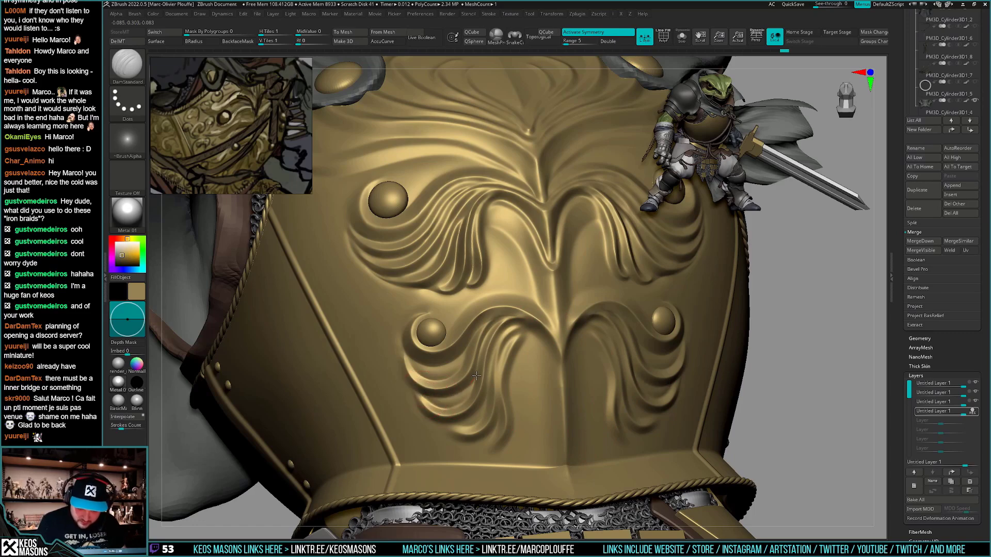
Smooth the outer ends of the strands beside the lower rivets and check the whole breastplate from the front
{"action": "mouse_move", "coordinate": [798, 418]}
{"action": "left_mouse_down"}
{"action": "mouse_move", "coordinate": [631, 393]}
{"action": "mouse_move", "coordinate": [638, 383]}
{"action": "left_mouse_up"}
{"action": "left_click_drag", "start_coordinate": [574, 361], "coordinate": [629, 366], "text": "shift"}
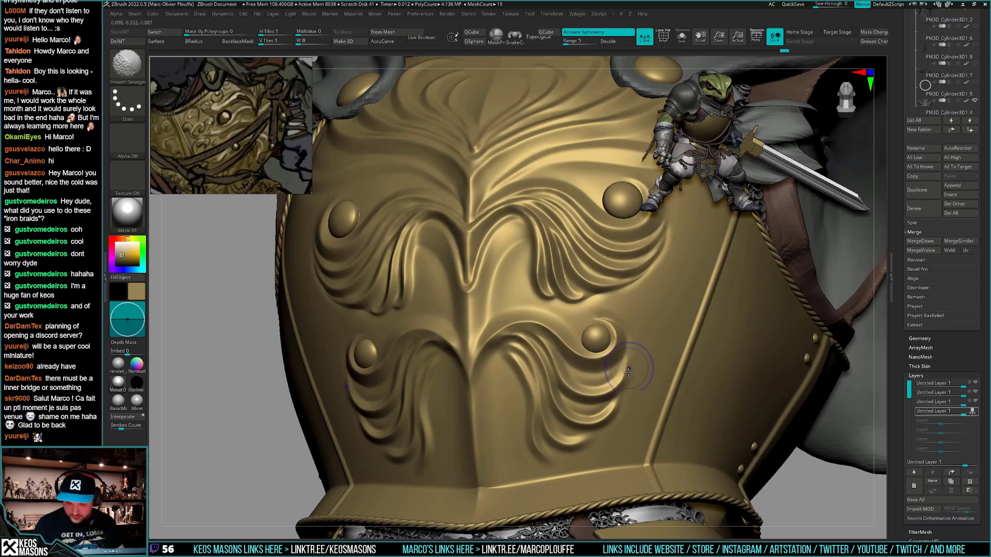
{"action": "right_click_drag", "start_coordinate": [631, 408], "coordinate": [622, 337], "text": "ctrl"}
{"action": "right_click_drag", "start_coordinate": [637, 444], "coordinate": [597, 447], "text": "shift"}
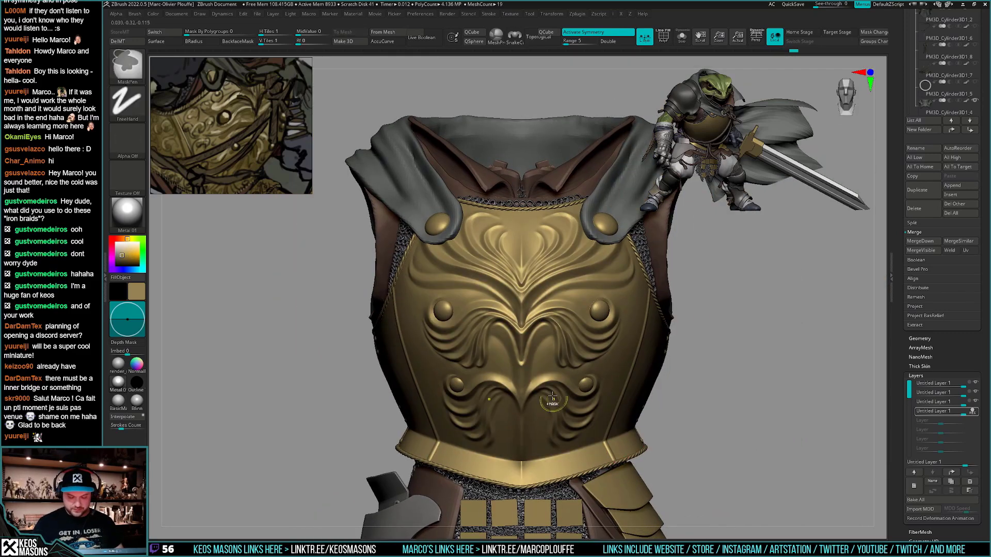
Carve the inner strands beneath the lower arches and smooth the tops of those arches
{"action": "mouse_move", "coordinate": [551, 400]}
{"action": "right_mouse_down", "text": "ctrl"}
{"action": "mouse_move", "coordinate": [553, 448]}
{"action": "mouse_move", "coordinate": [543, 413]}
{"action": "mouse_move", "coordinate": [572, 392]}
{"action": "mouse_move", "coordinate": [566, 380]}
{"action": "right_mouse_up", "text": "ctrl"}
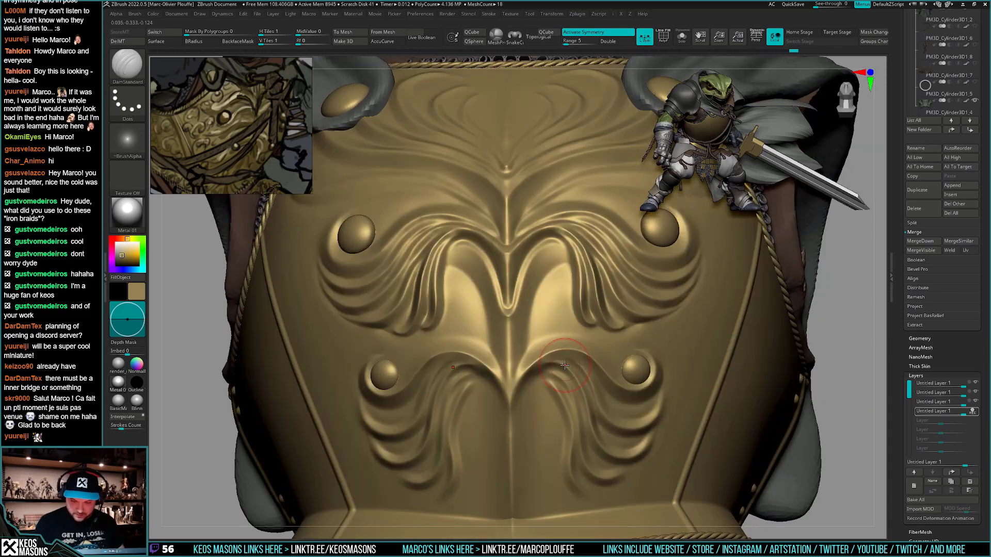
{"action": "left_click_drag", "start_coordinate": [552, 379], "coordinate": [589, 438]}
{"action": "mouse_move", "coordinate": [541, 377]}
{"action": "right_mouse_down"}
{"action": "mouse_move", "coordinate": [547, 387]}
{"action": "mouse_move", "coordinate": [502, 372]}
{"action": "mouse_move", "coordinate": [558, 373]}
{"action": "right_mouse_up"}
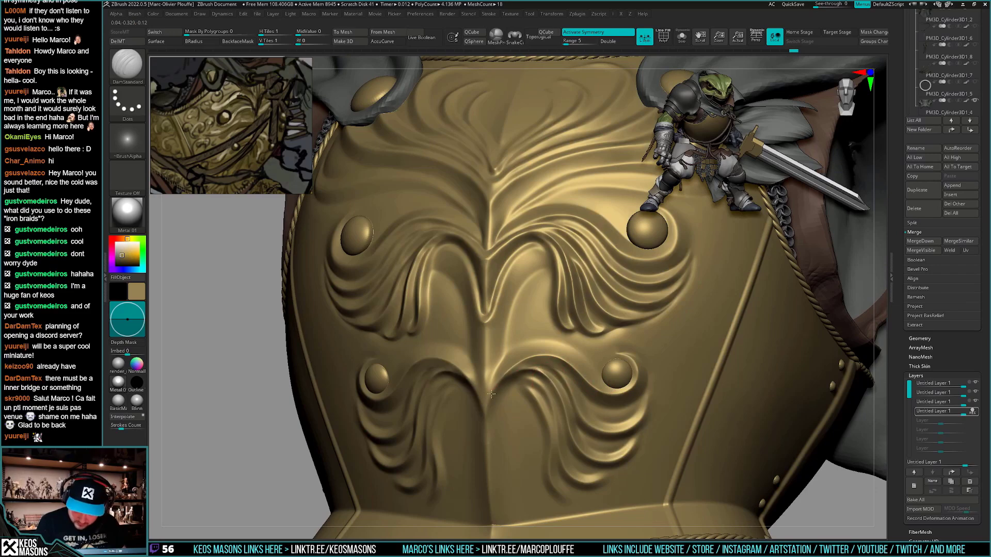
{"action": "left_click_drag", "start_coordinate": [568, 369], "coordinate": [539, 377], "text": "shift"}
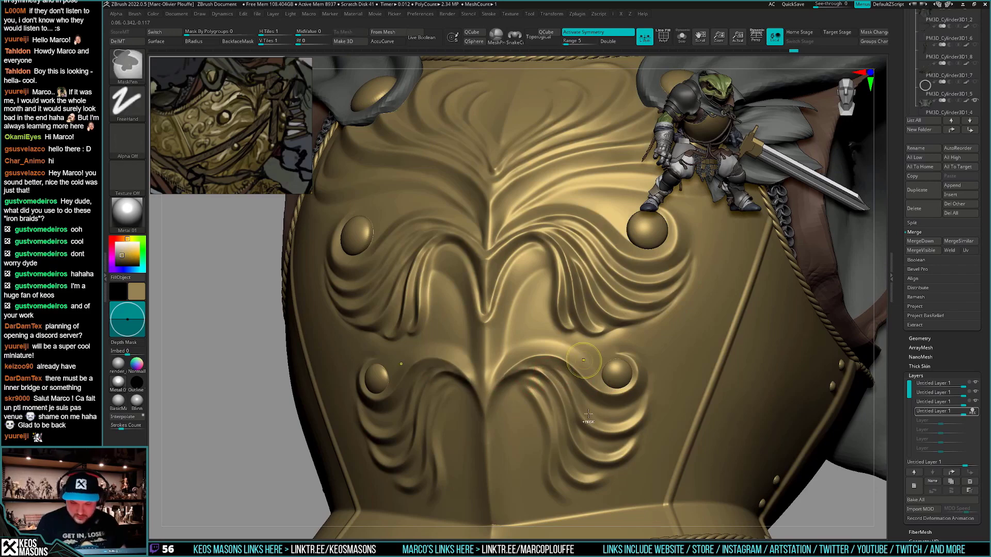
{"action": "key", "text": "F3"}
Smooth and re-carve the grooves where the lower arches leave the centre line, checking them from several angles
{"action": "mouse_move", "coordinate": [637, 388]}
{"action": "right_mouse_down"}
{"action": "mouse_move", "coordinate": [522, 384]}
{"action": "mouse_move", "coordinate": [572, 395]}
{"action": "mouse_move", "coordinate": [575, 375]}
{"action": "right_mouse_up"}
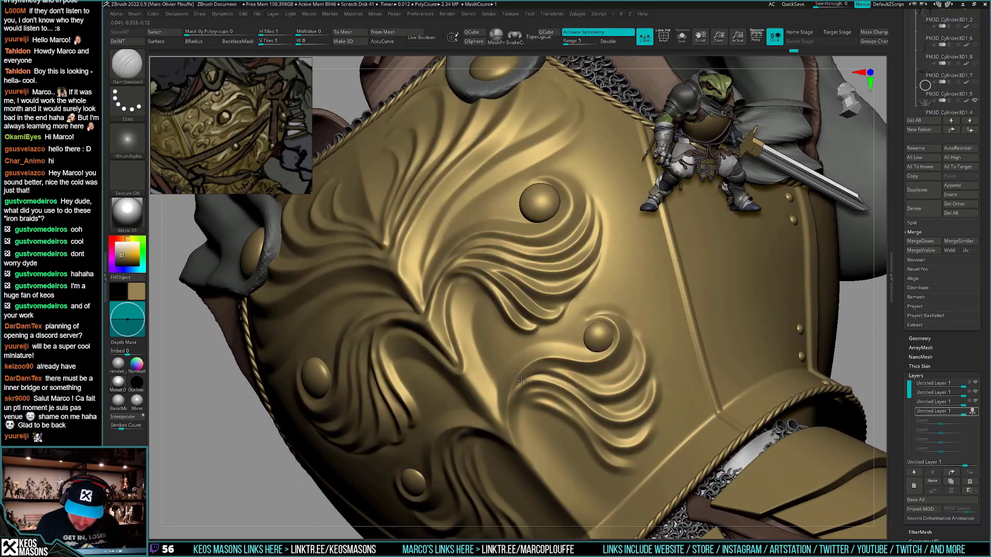
{"action": "left_click_drag", "start_coordinate": [544, 378], "coordinate": [523, 380], "text": "shift"}
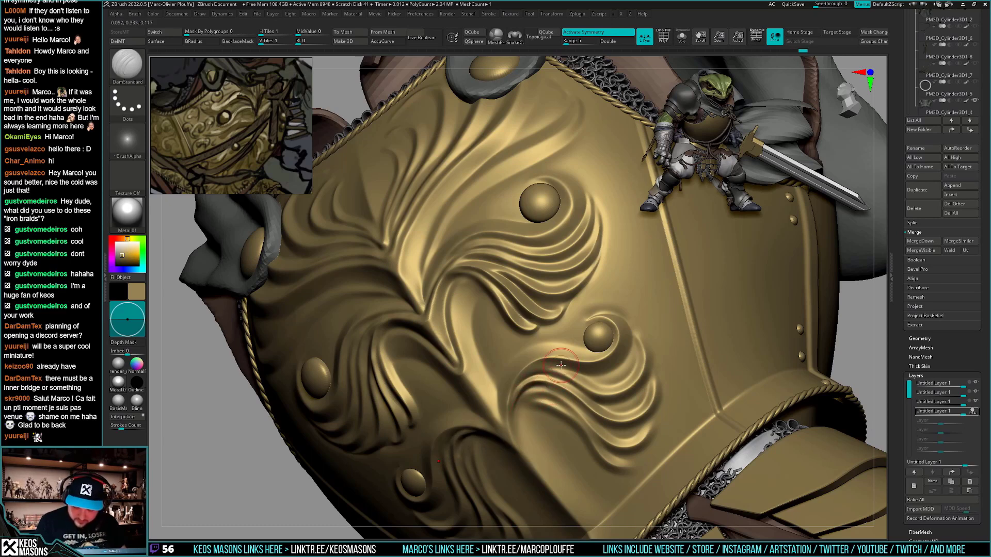
{"action": "left_click_drag", "start_coordinate": [556, 377], "coordinate": [510, 406]}
{"action": "mouse_move", "coordinate": [508, 392]}
{"action": "right_mouse_down"}
{"action": "mouse_move", "coordinate": [565, 377]}
{"action": "mouse_move", "coordinate": [543, 411]}
{"action": "right_mouse_up"}
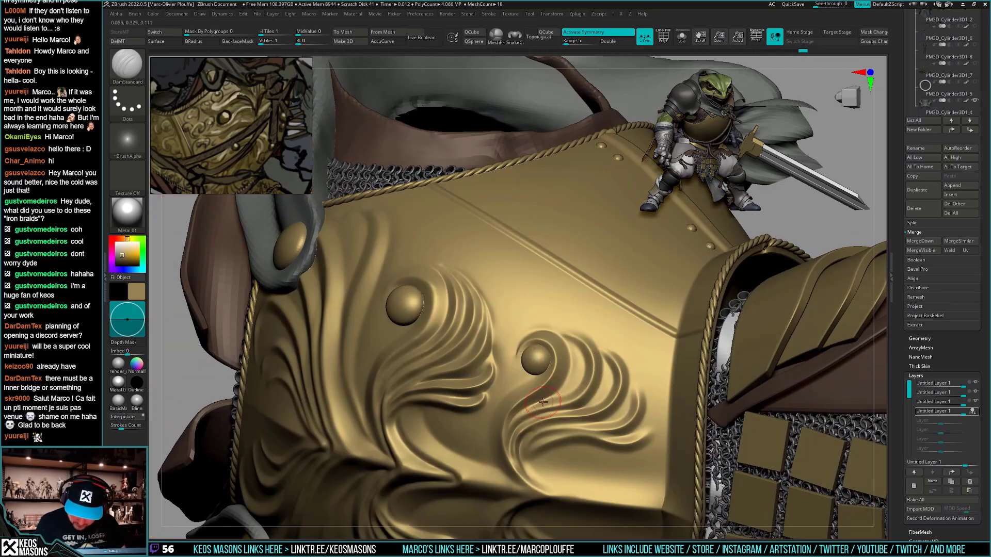
{"action": "mouse_move", "coordinate": [510, 458]}
{"action": "right_mouse_down"}
{"action": "mouse_move", "coordinate": [538, 411]}
{"action": "mouse_move", "coordinate": [536, 459]}
{"action": "mouse_move", "coordinate": [506, 439]}
{"action": "right_mouse_up"}
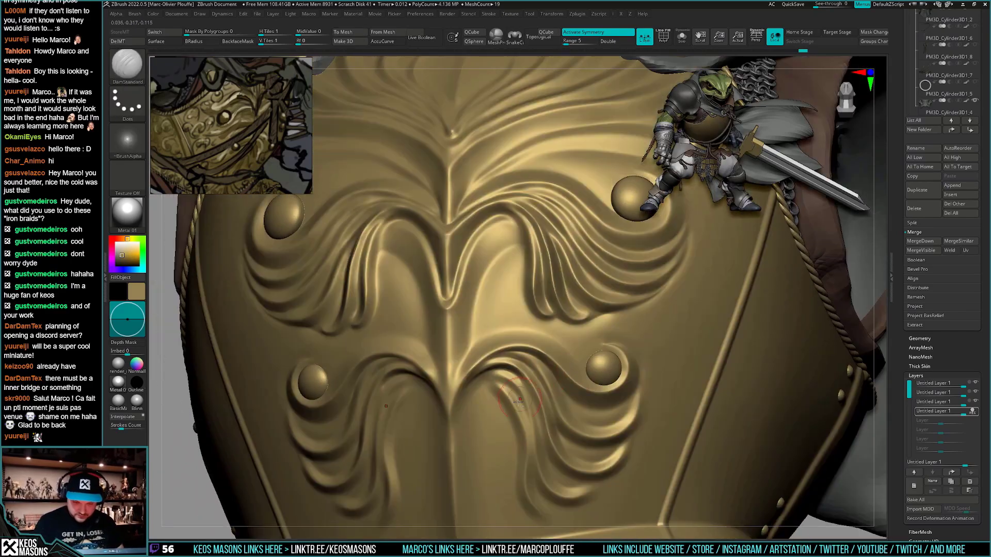
{"action": "mouse_move", "coordinate": [491, 397]}
{"action": "right_mouse_down"}
{"action": "mouse_move", "coordinate": [516, 379]}
{"action": "mouse_move", "coordinate": [502, 375]}
{"action": "right_mouse_up"}
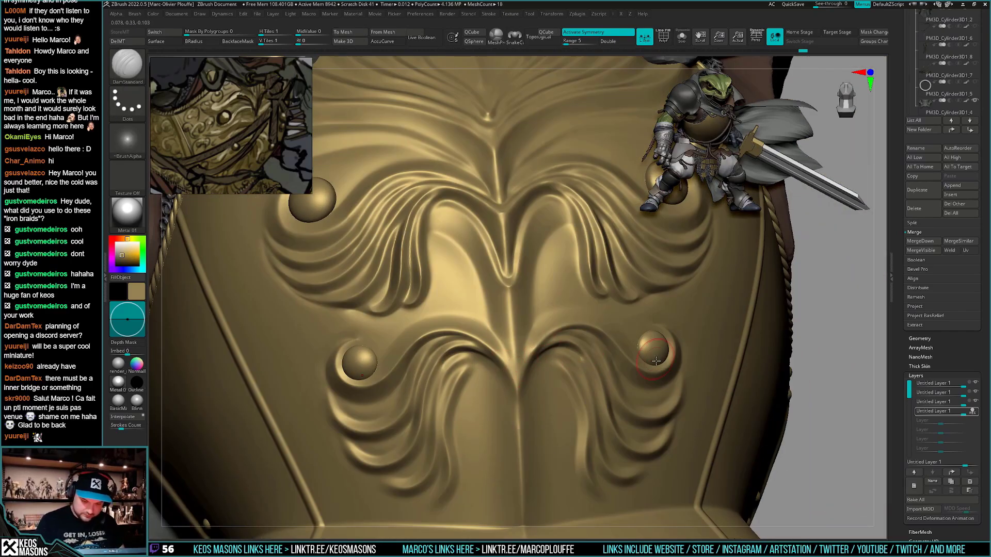
{"action": "right_click_drag", "start_coordinate": [613, 426], "coordinate": [591, 392]}
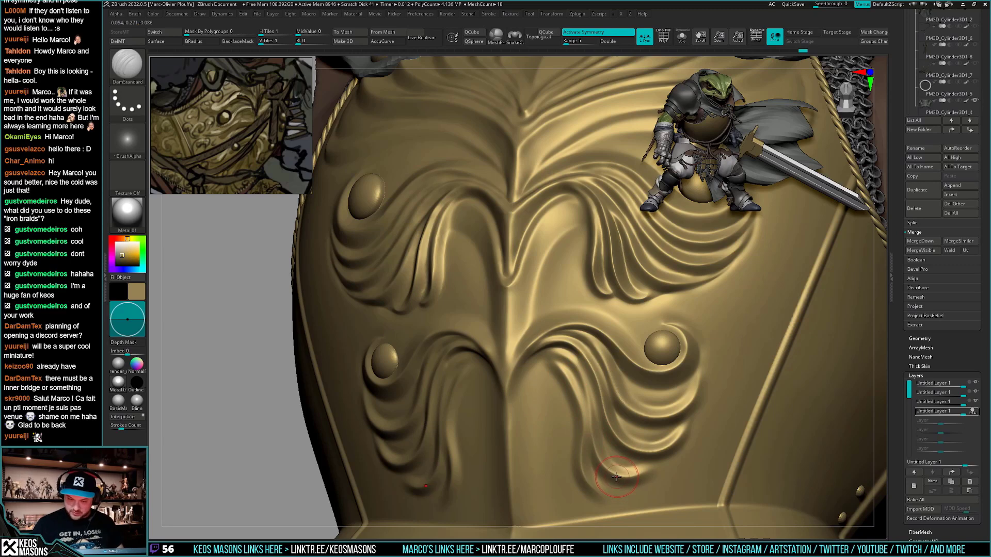
Switch to the Morph brush, try it on the plain area between the lower arches, and undo the stroke
{"action": "key", "text": "space"}
{"action": "left_click", "coordinate": [620, 382]}
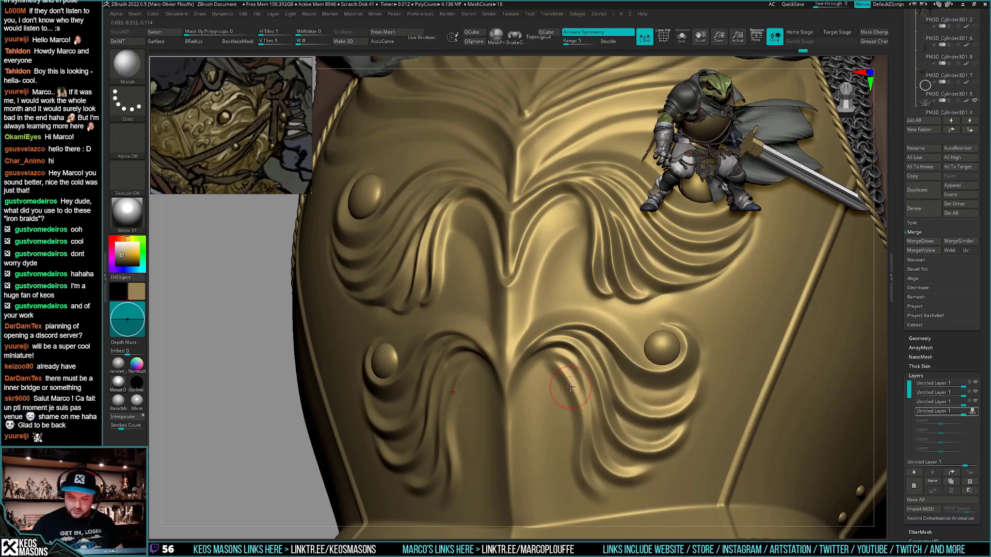
{"action": "key", "text": "s"}
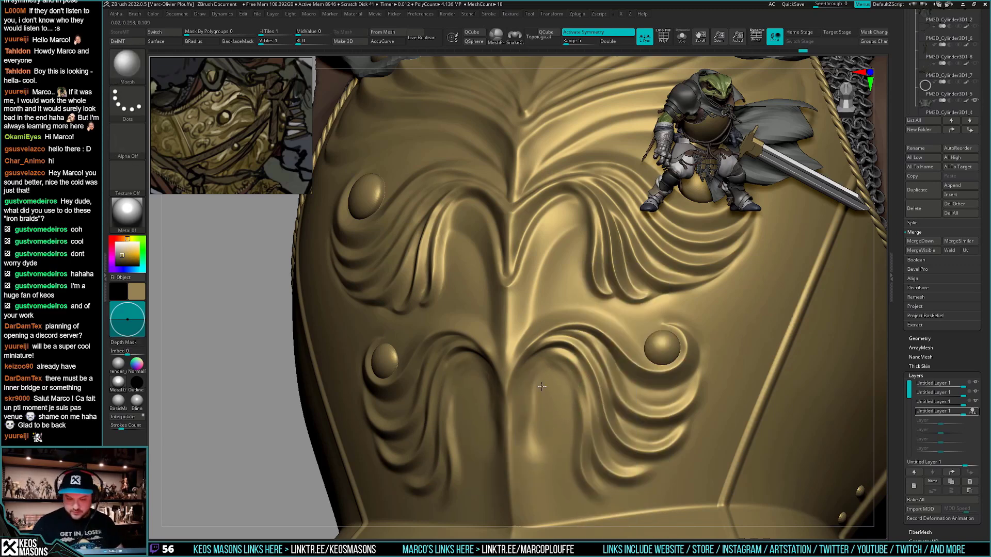
{"action": "key", "text": "ctrl"}
{"action": "key", "text": "ctrl+z"}
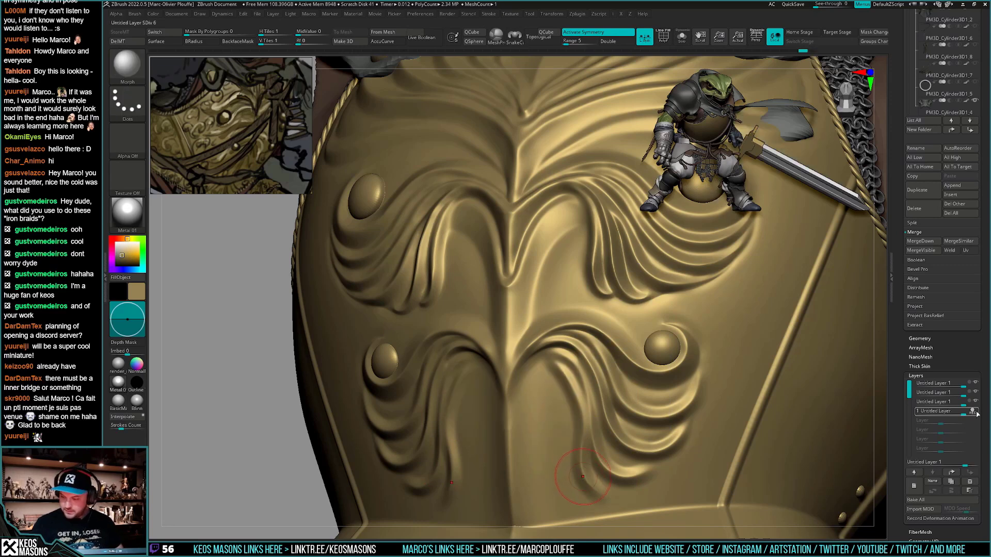
Toggle the two lowest sculpting layers off and on to compare the breastplate with and without ornament, leaving the last one recording
{"action": "left_click", "coordinate": [974, 412]}
{"action": "left_click", "coordinate": [975, 412]}
{"action": "left_click", "coordinate": [974, 402]}
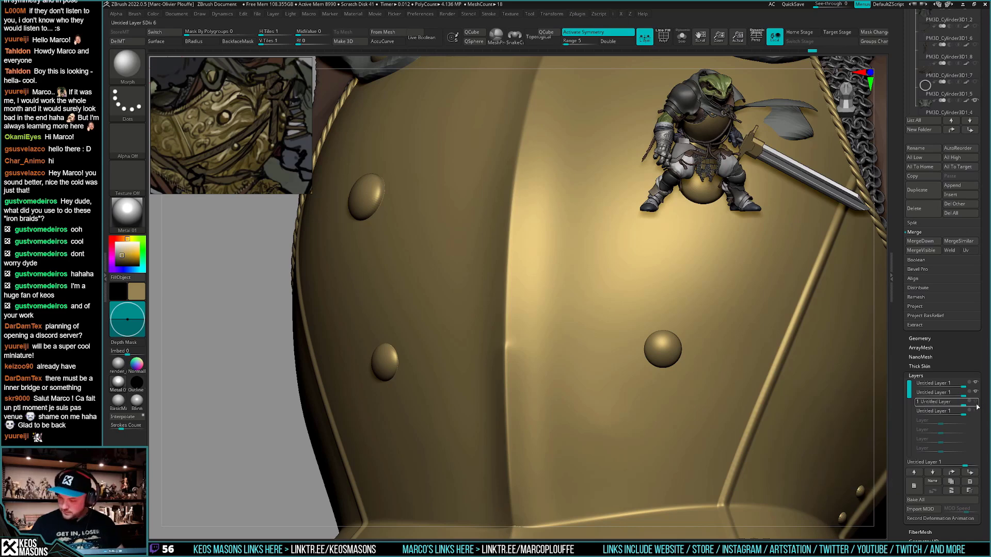
{"action": "left_click", "coordinate": [974, 403]}
{"action": "left_click", "coordinate": [973, 412]}
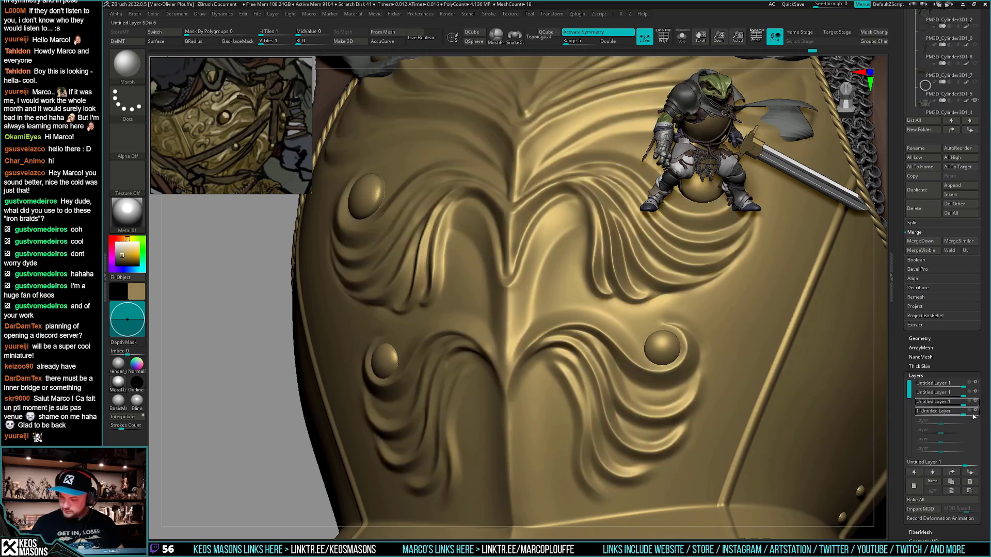
{"action": "left_click", "coordinate": [973, 413]}
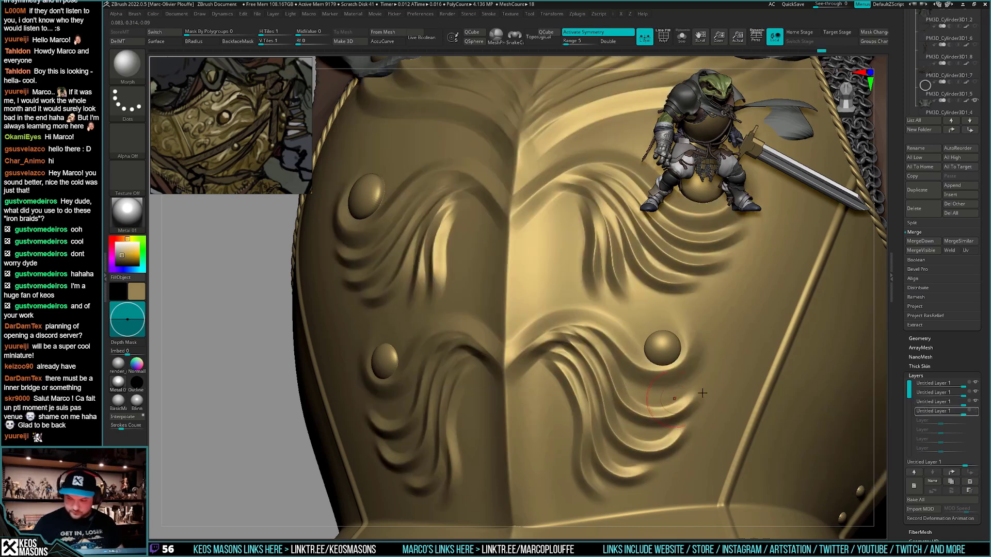
{"action": "left_click", "coordinate": [975, 412]}
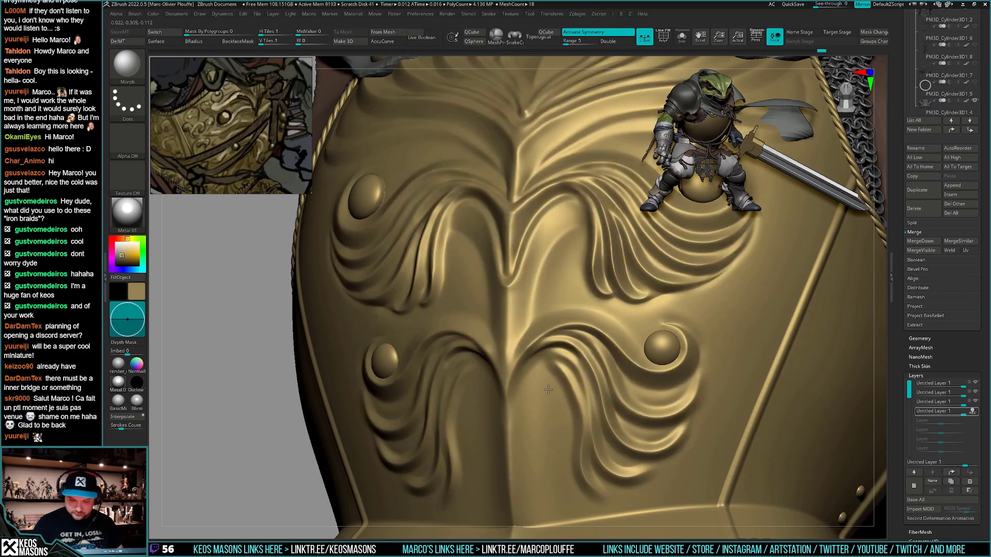
Clean up the plain surface inside the lower arches on both sides of the centre line with the Morph brush
{"action": "left_click_drag", "start_coordinate": [548, 391], "coordinate": [558, 425]}
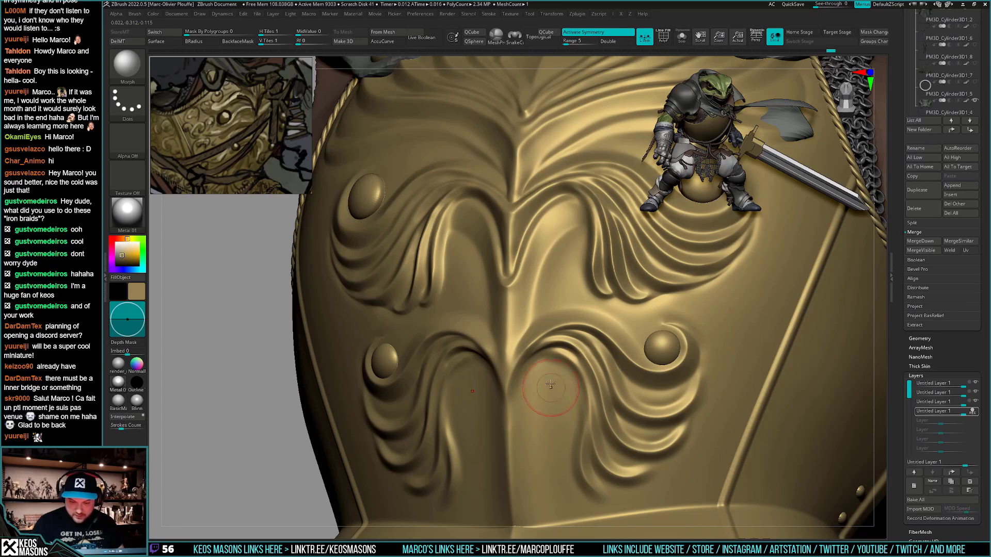
{"action": "right_click_drag", "start_coordinate": [558, 409], "coordinate": [642, 410]}
{"action": "left_click_drag", "start_coordinate": [470, 399], "coordinate": [468, 438]}
{"action": "right_click_drag", "start_coordinate": [549, 430], "coordinate": [465, 390]}
{"action": "left_click_drag", "start_coordinate": [467, 381], "coordinate": [468, 394]}
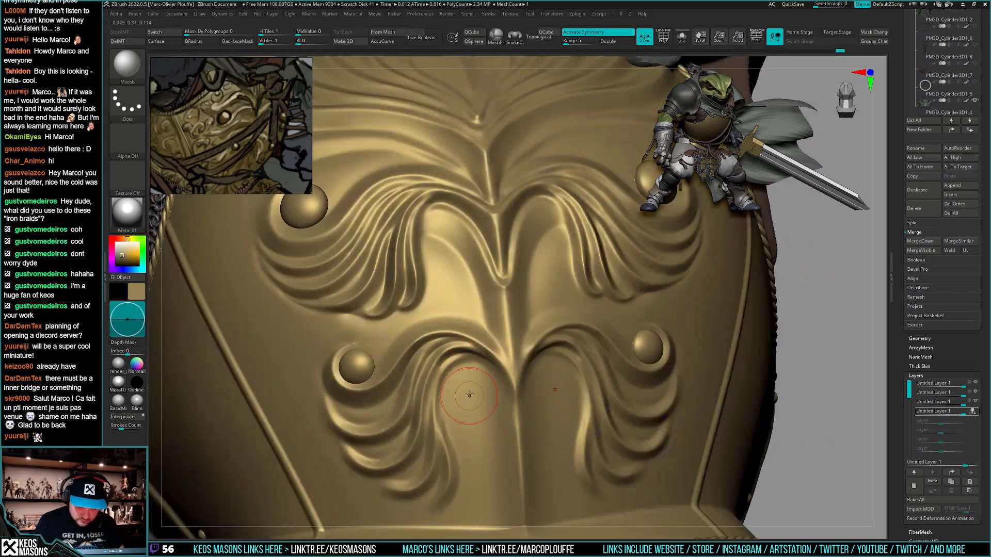
Switch to the DamStandard brush and carve the inner outlines of the lower arches down to their lower tips
{"action": "key", "text": "space"}
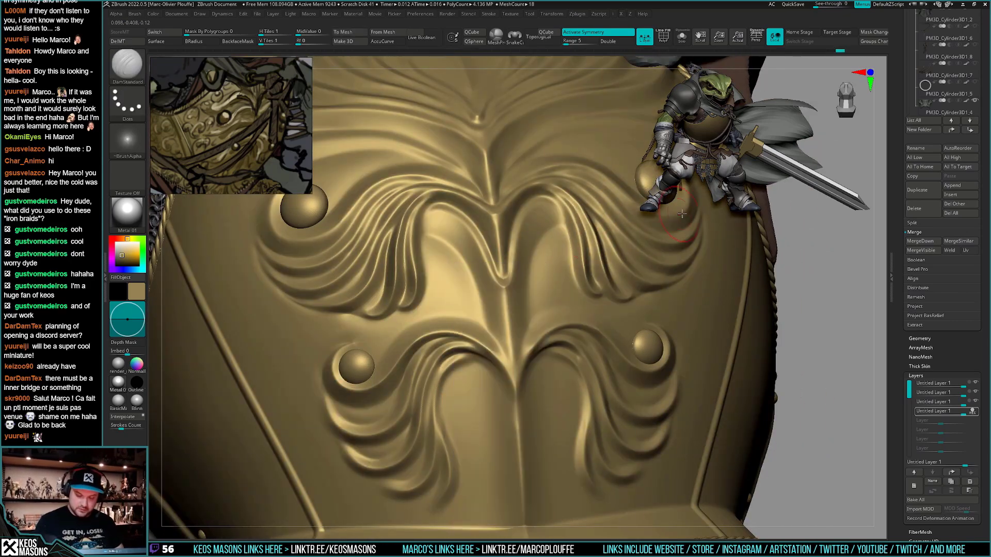
{"action": "left_click", "coordinate": [508, 283]}
{"action": "key", "text": "space"}
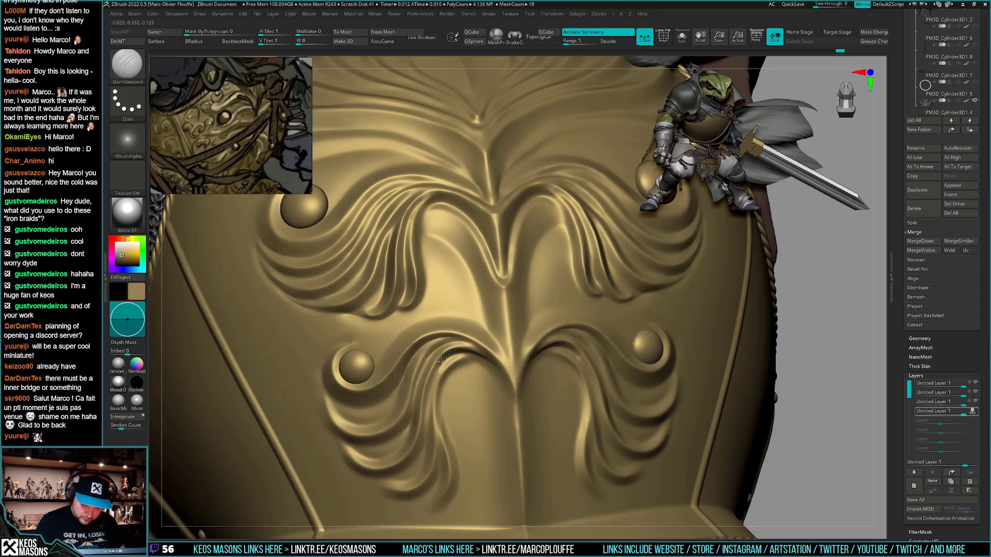
{"action": "mouse_move", "coordinate": [441, 361]}
{"action": "left_mouse_down"}
{"action": "mouse_move", "coordinate": [430, 436]}
{"action": "mouse_move", "coordinate": [449, 362]}
{"action": "left_mouse_up"}
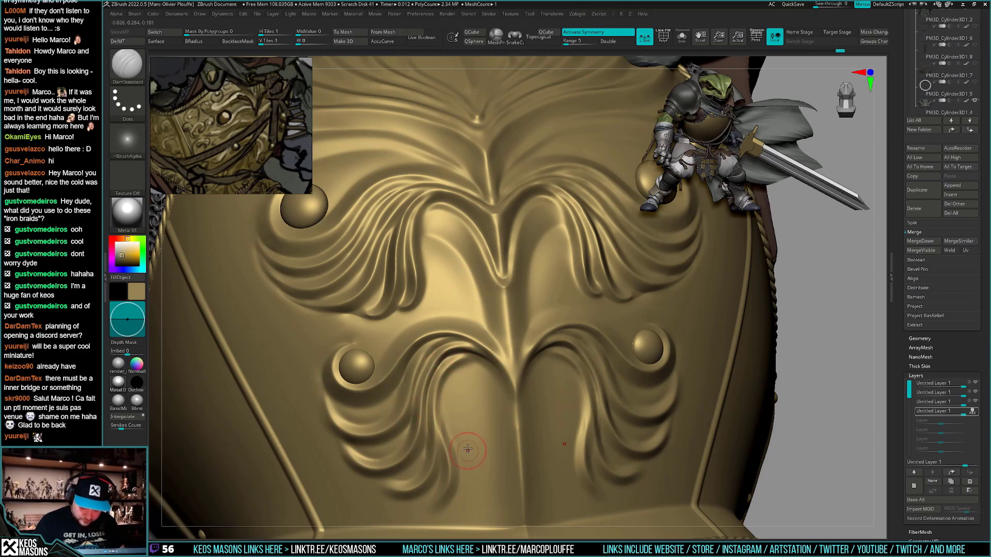
{"action": "mouse_move", "coordinate": [448, 462]}
{"action": "left_mouse_down"}
{"action": "mouse_move", "coordinate": [439, 413]}
{"action": "mouse_move", "coordinate": [452, 371]}
{"action": "mouse_move", "coordinate": [471, 364]}
{"action": "left_mouse_up"}
{"action": "left_click_drag", "start_coordinate": [805, 351], "coordinate": [723, 341]}
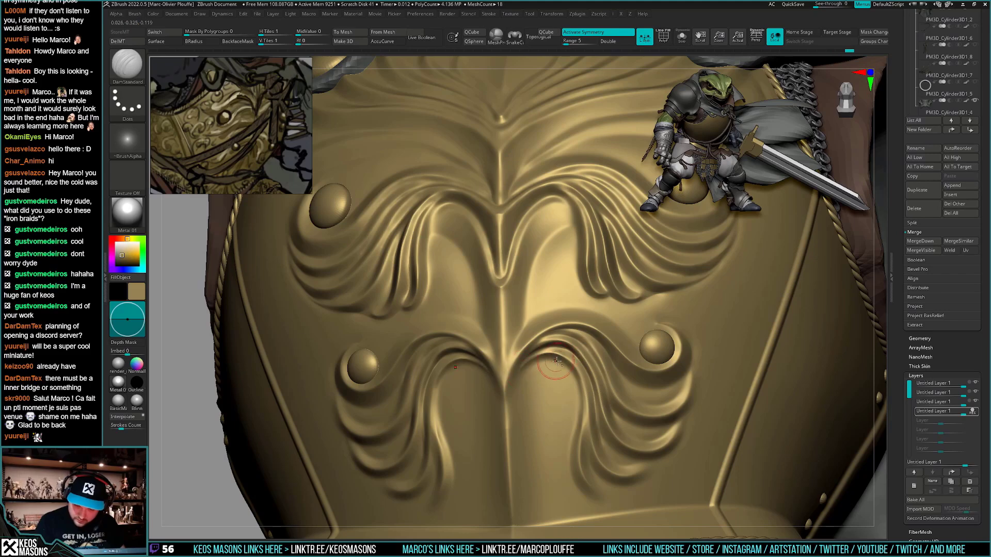
{"action": "right_click_drag", "start_coordinate": [534, 368], "coordinate": [467, 361]}
{"action": "mouse_move", "coordinate": [467, 361]}
{"action": "left_mouse_down"}
{"action": "mouse_move", "coordinate": [438, 396]}
{"action": "mouse_move", "coordinate": [442, 473]}
{"action": "left_mouse_up"}
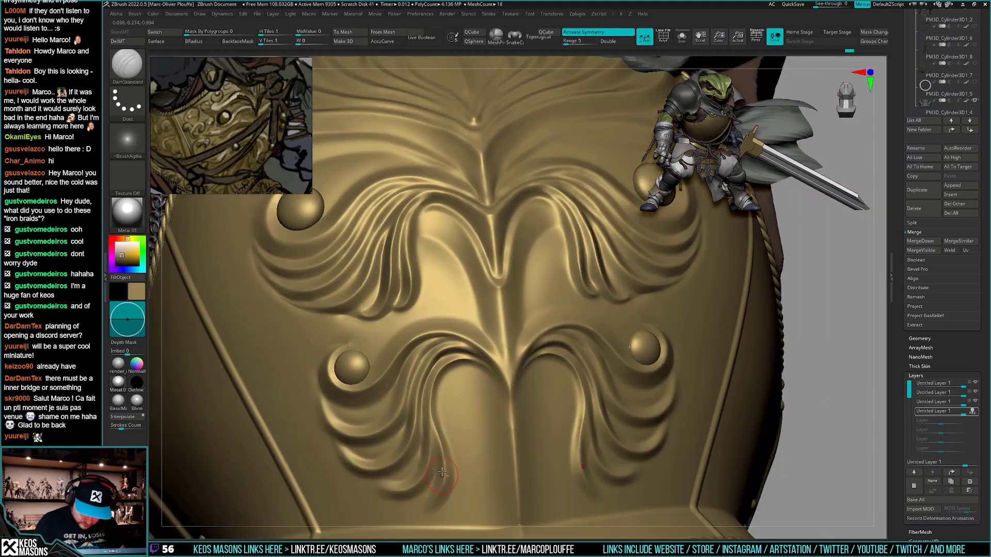
Carve the grooves of the inner strands beside the lower arches down to the tips and along the lowest curl
{"action": "right_click_drag", "start_coordinate": [637, 428], "coordinate": [548, 432]}
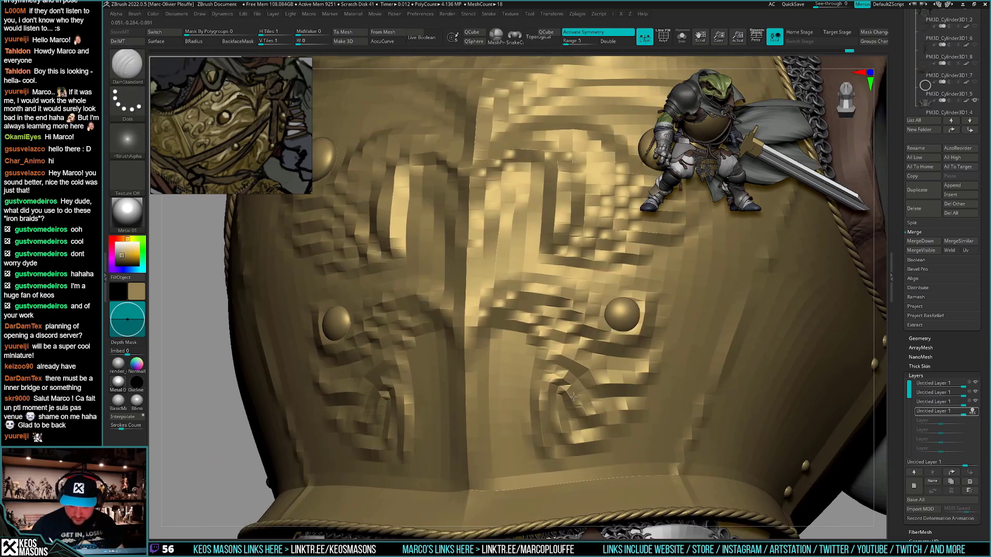
{"action": "right_click_drag", "start_coordinate": [575, 413], "coordinate": [561, 389]}
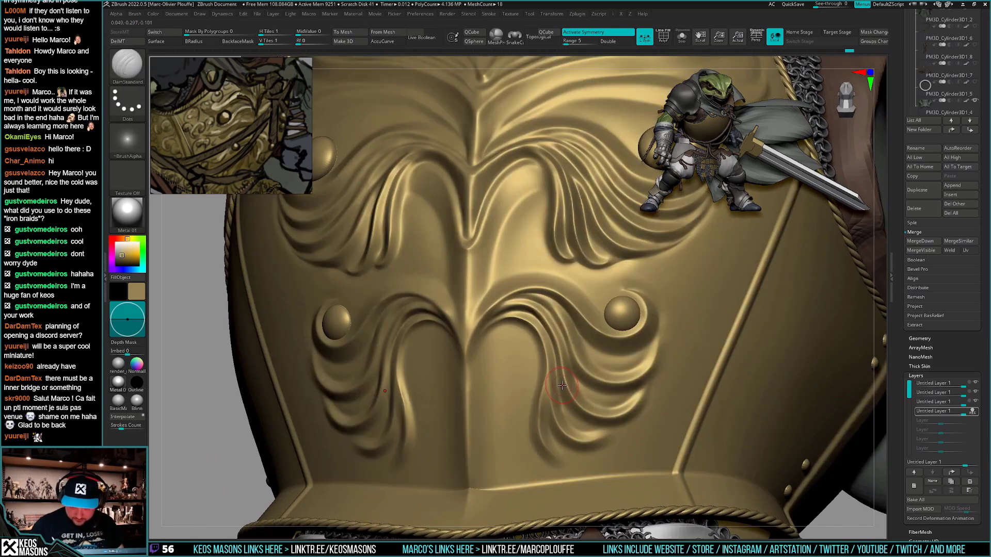
{"action": "left_click_drag", "start_coordinate": [545, 352], "coordinate": [552, 390]}
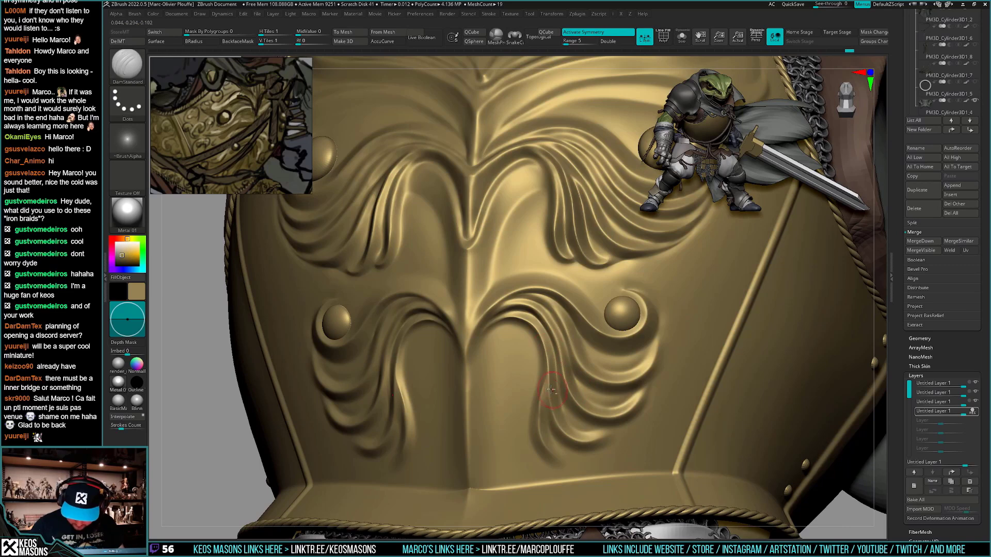
{"action": "left_click_drag", "start_coordinate": [540, 353], "coordinate": [554, 452]}
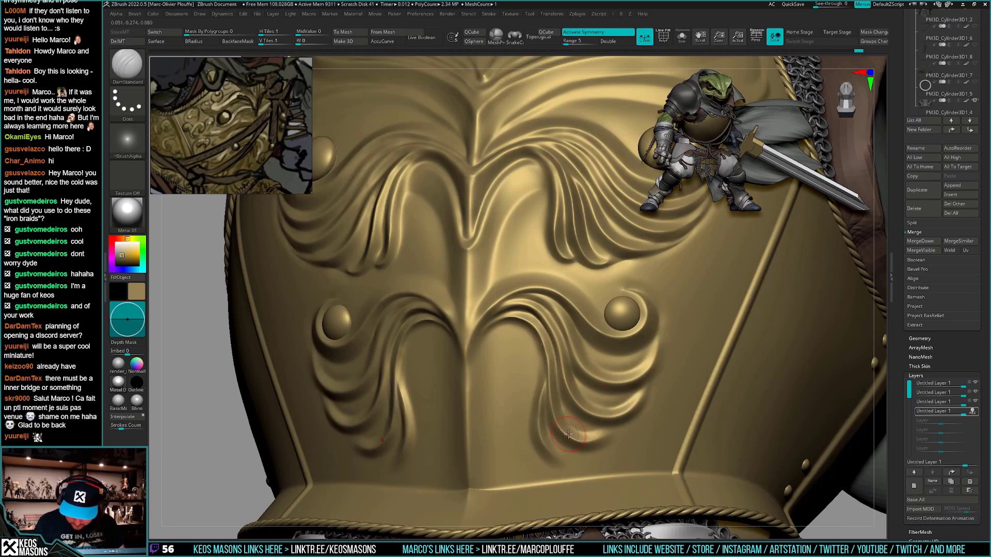
{"action": "mouse_move", "coordinate": [556, 437]}
{"action": "left_mouse_down"}
{"action": "mouse_move", "coordinate": [586, 451]}
{"action": "mouse_move", "coordinate": [623, 425]}
{"action": "left_mouse_up"}
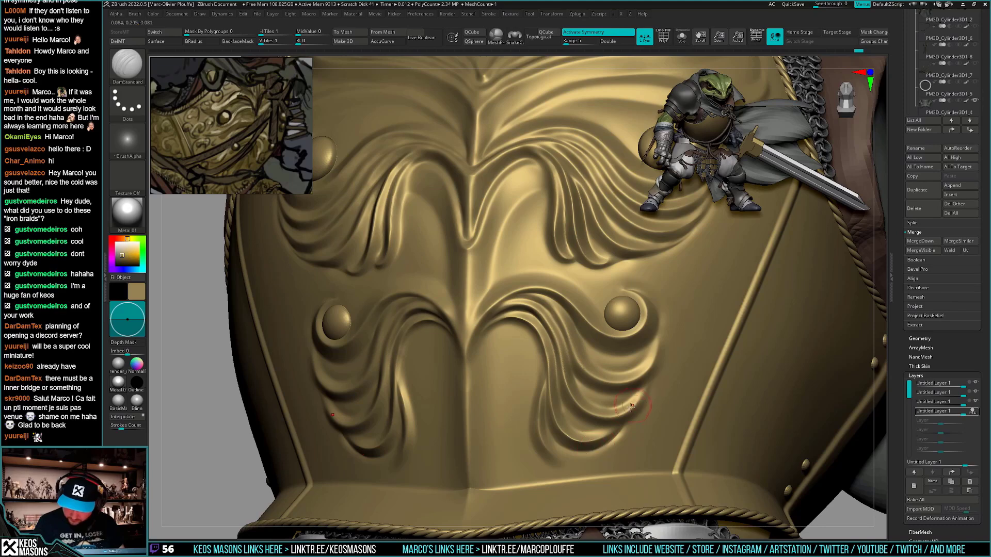
Deepen the grooves between the outer scalloped curls below the lower rivets
{"action": "right_click_drag", "start_coordinate": [631, 406], "coordinate": [593, 409]}
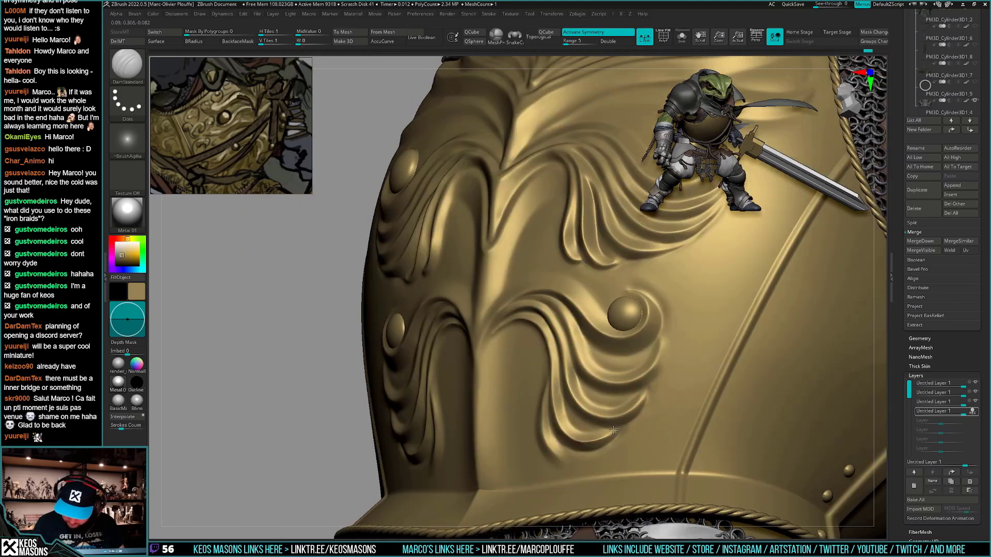
{"action": "right_click_drag", "start_coordinate": [649, 388], "coordinate": [648, 383]}
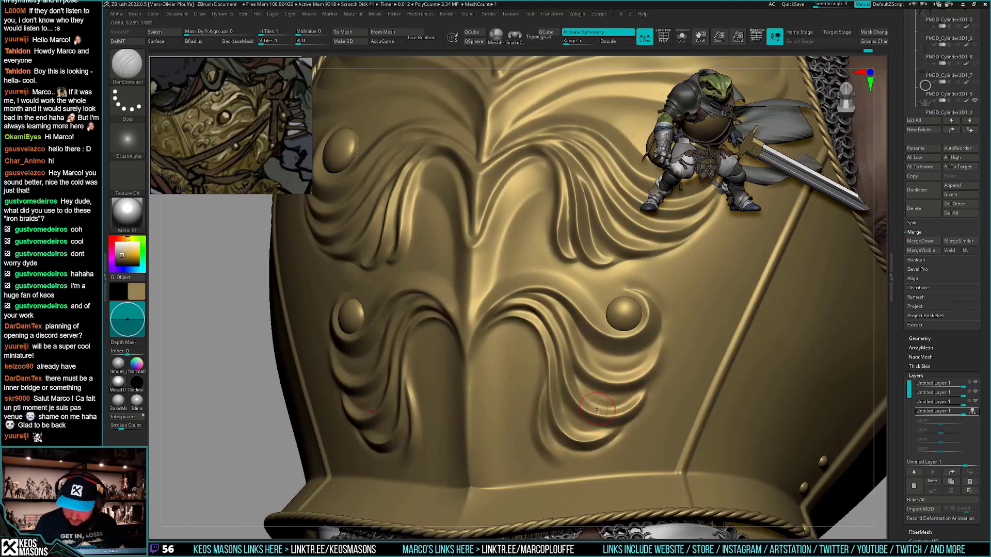
{"action": "mouse_move", "coordinate": [597, 410]}
{"action": "left_mouse_down"}
{"action": "mouse_move", "coordinate": [643, 386]}
{"action": "mouse_move", "coordinate": [647, 365]}
{"action": "left_mouse_up"}
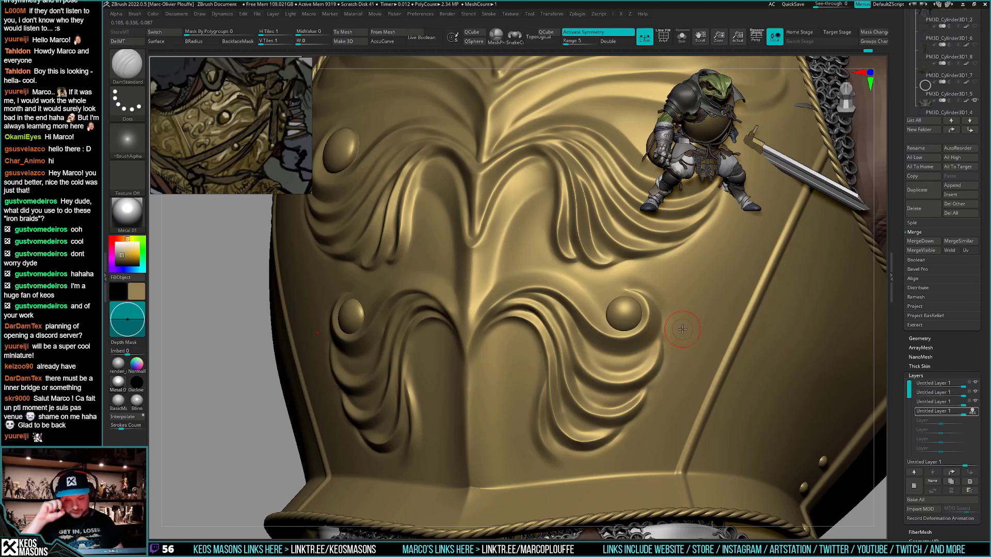
Carve grooves along the inner strands where they bend over the top of the lower arches
{"action": "mouse_move", "coordinate": [604, 424]}
{"action": "right_mouse_down"}
{"action": "mouse_move", "coordinate": [632, 417]}
{"action": "mouse_move", "coordinate": [578, 397]}
{"action": "mouse_move", "coordinate": [537, 413]}
{"action": "mouse_move", "coordinate": [533, 376]}
{"action": "mouse_move", "coordinate": [494, 362]}
{"action": "right_mouse_up"}
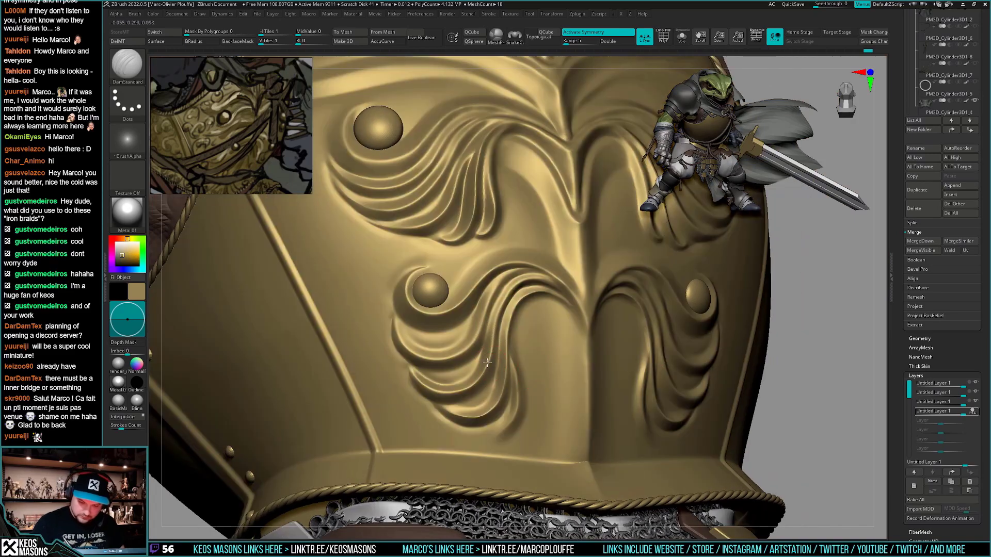
{"action": "mouse_move", "coordinate": [504, 304]}
{"action": "right_mouse_down"}
{"action": "mouse_move", "coordinate": [621, 433]}
{"action": "mouse_move", "coordinate": [550, 397]}
{"action": "mouse_move", "coordinate": [545, 348]}
{"action": "right_mouse_up"}
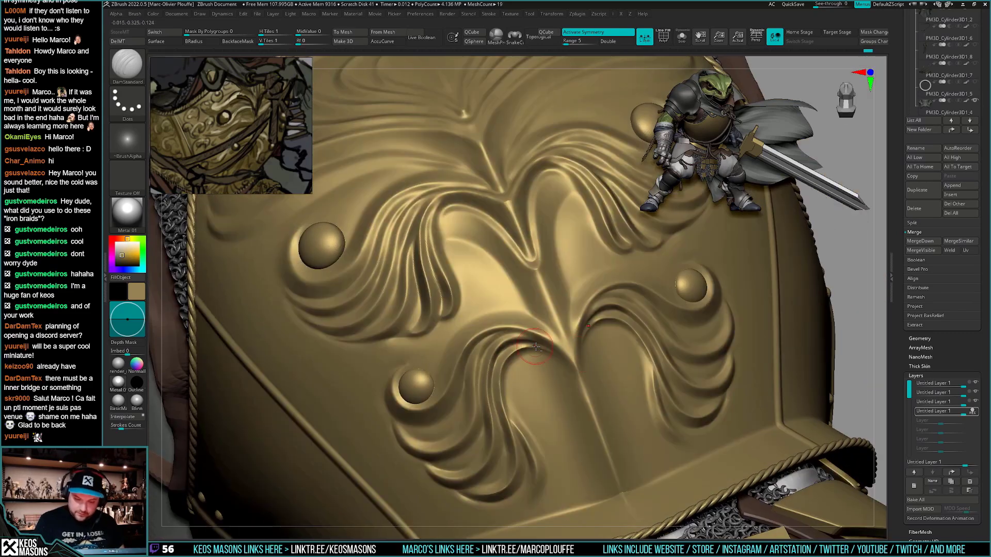
{"action": "left_click_drag", "start_coordinate": [490, 408], "coordinate": [496, 421]}
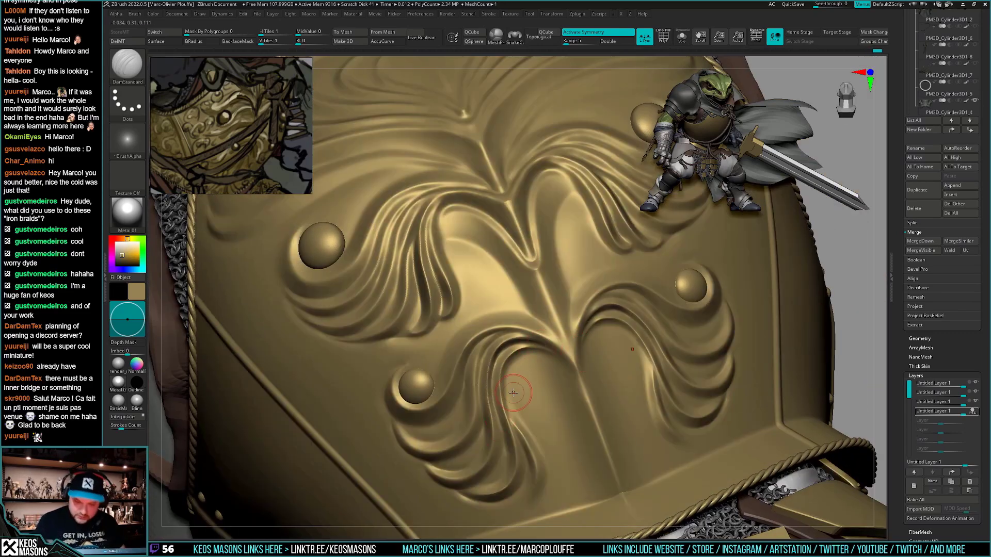
{"action": "right_click_drag", "start_coordinate": [630, 436], "coordinate": [624, 399]}
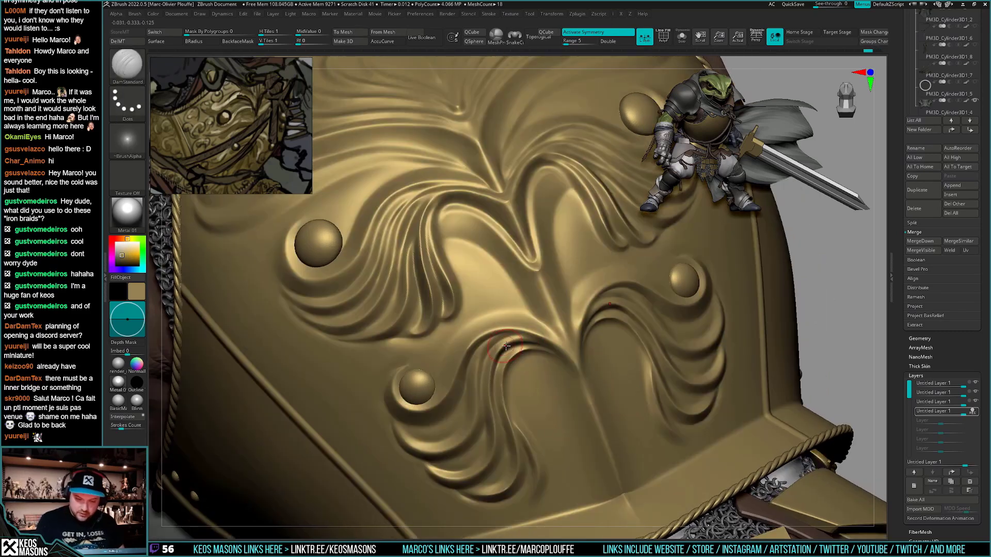
{"action": "left_click_drag", "start_coordinate": [476, 395], "coordinate": [476, 429]}
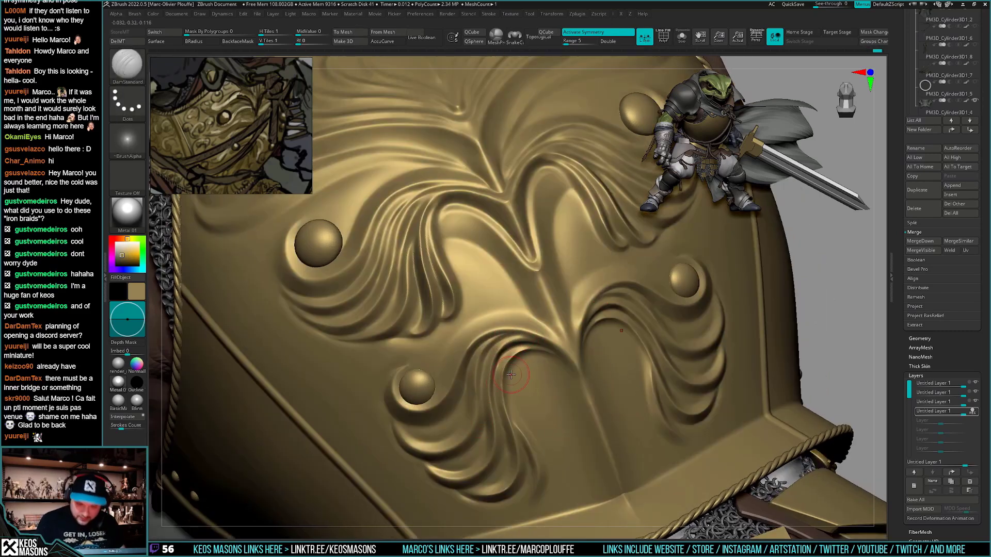
Set the brush's LazyRadius to 1 and refine the grooves of the curls around the lower rivets
{"action": "mouse_move", "coordinate": [622, 390]}
{"action": "right_mouse_down"}
{"action": "mouse_move", "coordinate": [644, 395]}
{"action": "mouse_move", "coordinate": [635, 422]}
{"action": "mouse_move", "coordinate": [635, 343]}
{"action": "mouse_move", "coordinate": [640, 378]}
{"action": "right_mouse_up"}
{"action": "key", "text": "F3"}
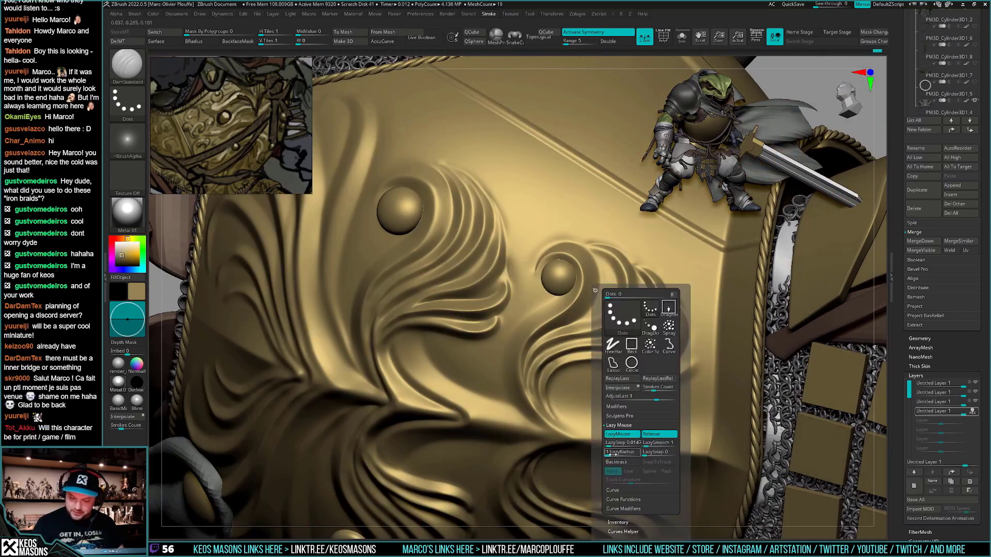
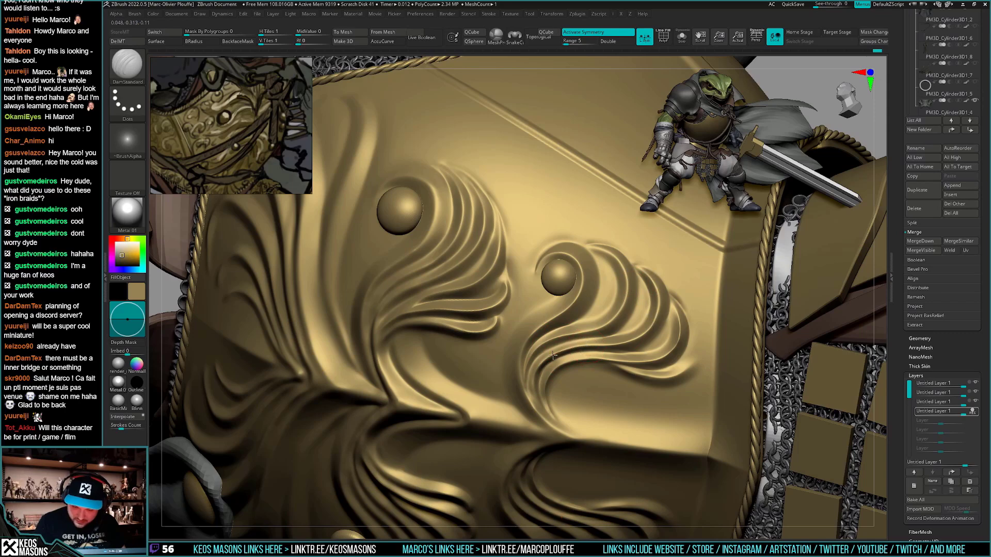
{"action": "mouse_move", "coordinate": [581, 401]}
{"action": "right_mouse_down"}
{"action": "mouse_move", "coordinate": [609, 288]}
{"action": "mouse_move", "coordinate": [583, 310]}
{"action": "mouse_move", "coordinate": [626, 345]}
{"action": "mouse_move", "coordinate": [651, 330]}
{"action": "mouse_move", "coordinate": [623, 333]}
{"action": "mouse_move", "coordinate": [637, 294]}
{"action": "mouse_move", "coordinate": [624, 331]}
{"action": "mouse_move", "coordinate": [580, 343]}
{"action": "mouse_move", "coordinate": [607, 334]}
{"action": "mouse_move", "coordinate": [545, 442]}
{"action": "mouse_move", "coordinate": [532, 384]}
{"action": "right_mouse_up"}
Smooth the plain surface along the outer edges of the lower curls and around the lower rivets
{"action": "key", "text": "space"}
{"action": "key", "text": "space"}
{"action": "mouse_move", "coordinate": [429, 412]}
{"action": "left_mouse_down", "text": "shift"}
{"action": "mouse_move", "coordinate": [408, 364]}
{"action": "mouse_move", "coordinate": [412, 324]}
{"action": "mouse_move", "coordinate": [438, 453]}
{"action": "mouse_move", "coordinate": [428, 451]}
{"action": "left_mouse_up", "text": "shift"}
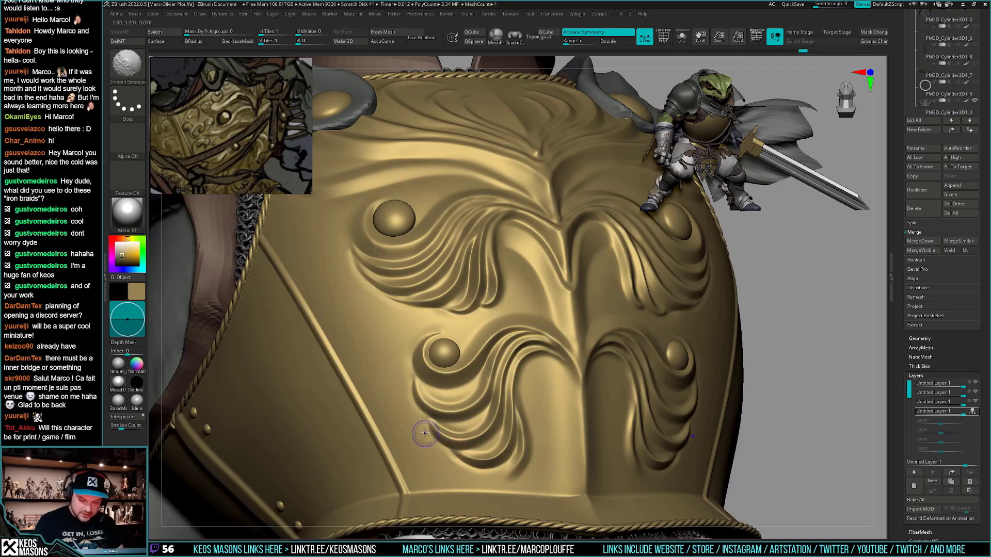
{"action": "mouse_move", "coordinate": [561, 412]}
{"action": "right_mouse_down"}
{"action": "mouse_move", "coordinate": [574, 456]}
{"action": "mouse_move", "coordinate": [690, 387]}
{"action": "mouse_move", "coordinate": [675, 333]}
{"action": "right_mouse_up"}
{"action": "left_click_drag", "start_coordinate": [665, 348], "coordinate": [646, 335], "text": "shift"}
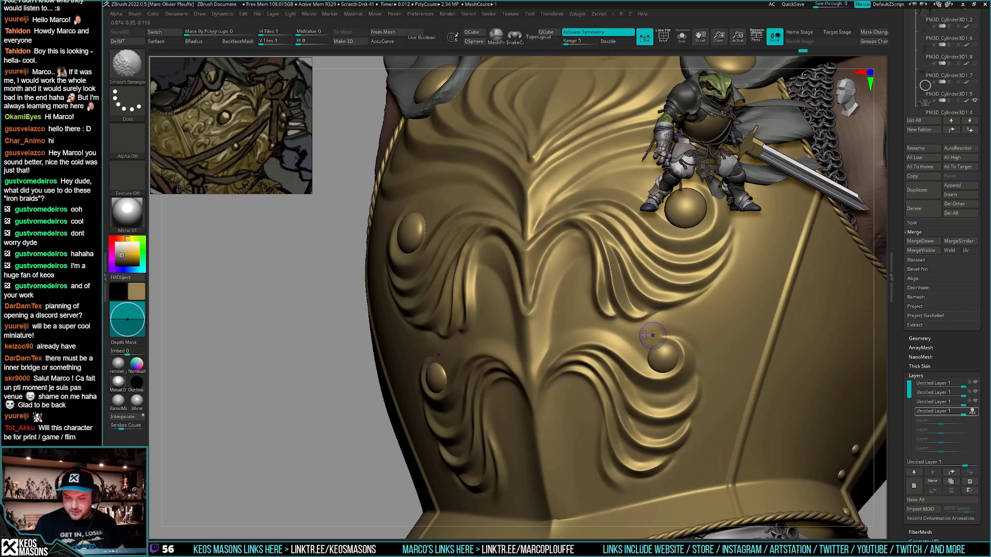
{"action": "mouse_move", "coordinate": [652, 336]}
{"action": "right_mouse_down", "text": "shift"}
{"action": "mouse_move", "coordinate": [630, 432]}
{"action": "mouse_move", "coordinate": [569, 382]}
{"action": "right_mouse_up", "text": "shift"}
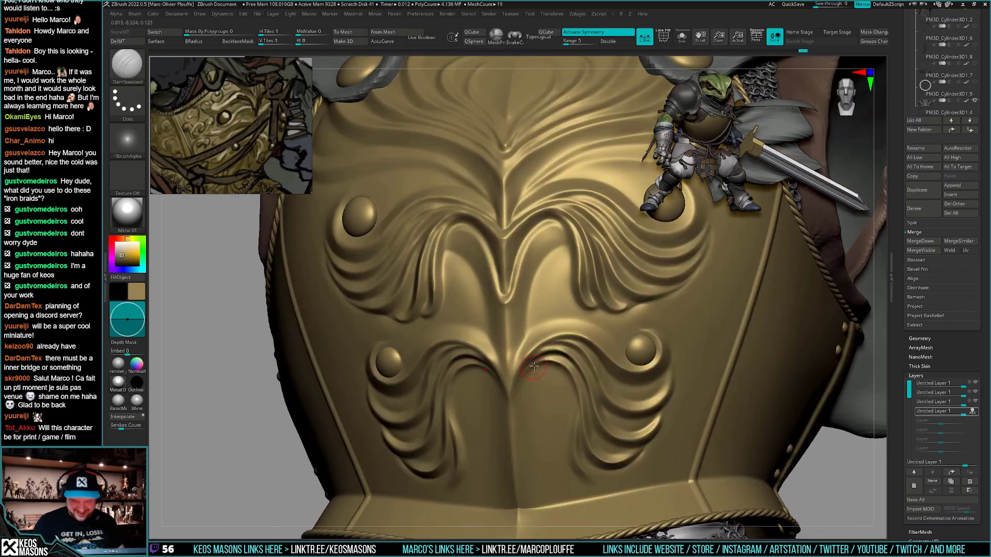
Refine the fine DamStandard grooves running from the crest of the lower arches into the side curls
{"action": "right_click_drag", "start_coordinate": [613, 447], "coordinate": [559, 353]}
{"action": "key", "text": "space"}
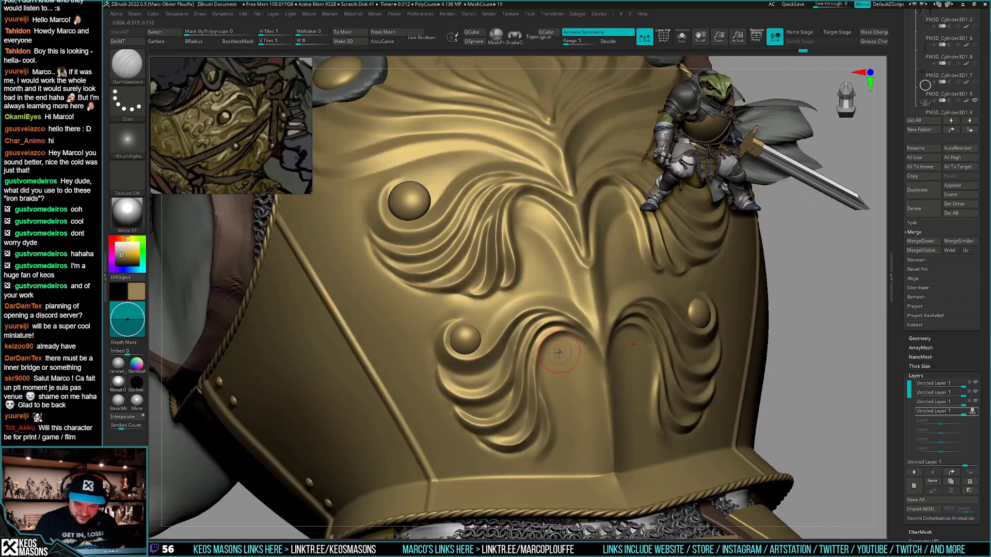
{"action": "right_click_drag", "start_coordinate": [495, 394], "coordinate": [491, 388]}
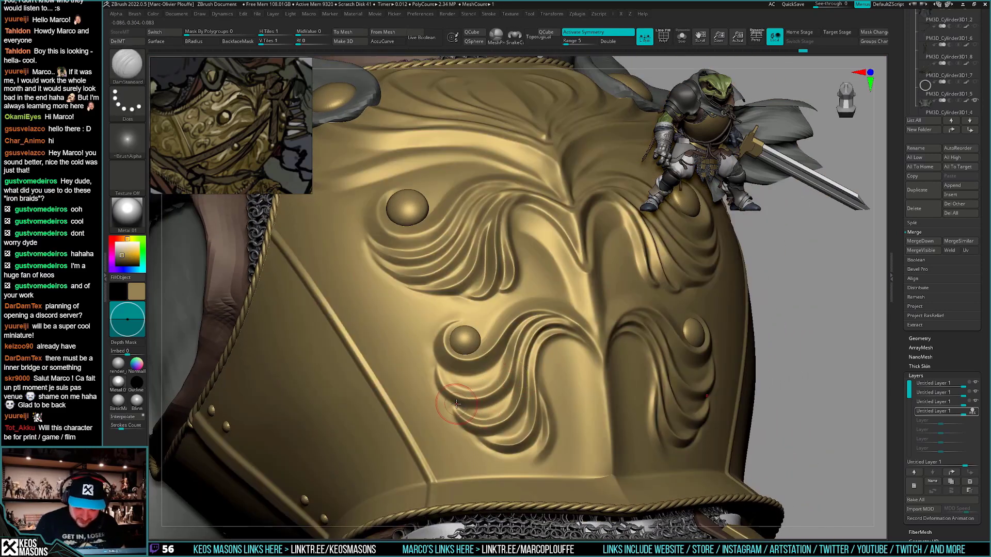
{"action": "right_click_drag", "start_coordinate": [509, 395], "coordinate": [513, 385]}
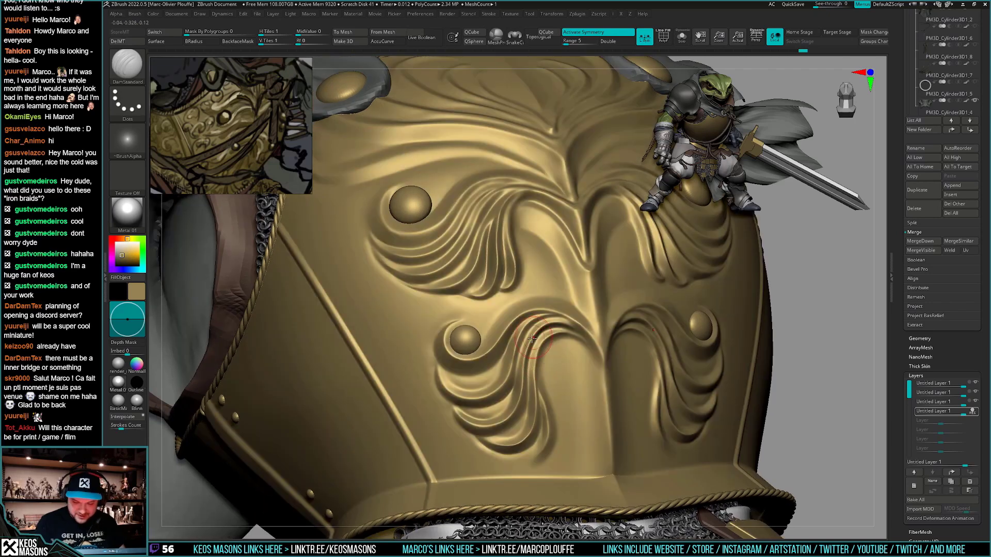
{"action": "key", "text": "space"}
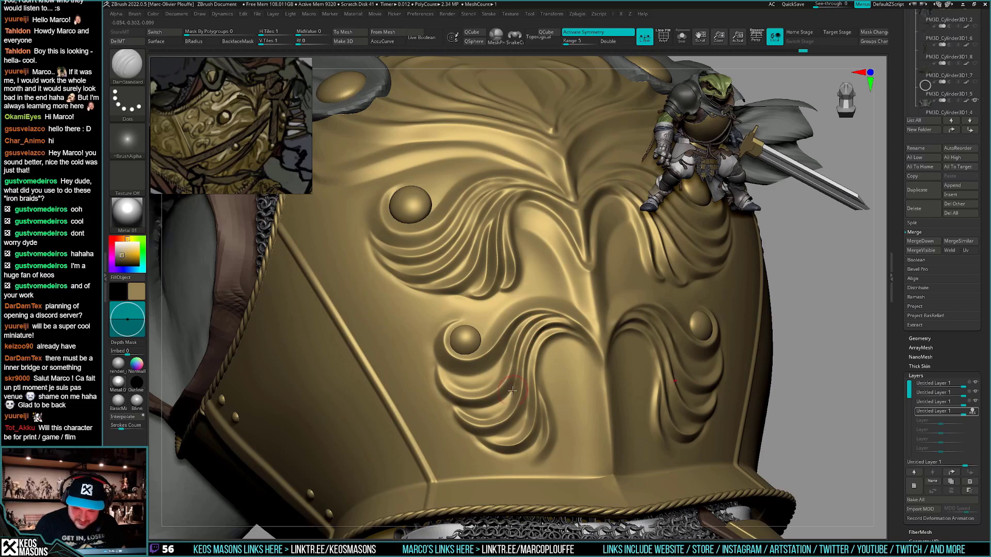
{"action": "right_click_drag", "start_coordinate": [512, 390], "coordinate": [541, 329]}
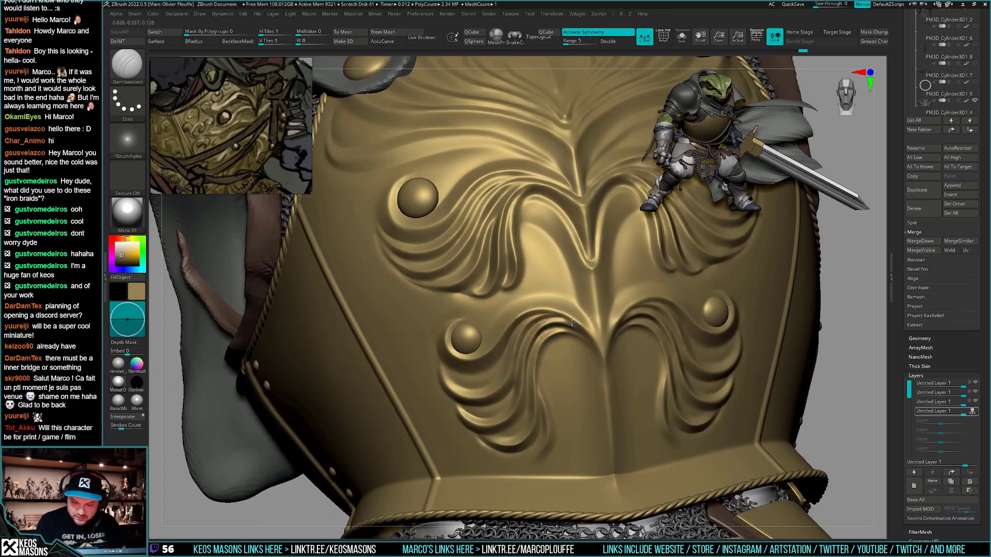
Smooth the inner strands of the lower arches from the crest down toward their tips
{"action": "right_click_drag", "start_coordinate": [562, 397], "coordinate": [558, 356]}
{"action": "mouse_move", "coordinate": [554, 331]}
{"action": "left_mouse_down", "text": "shift"}
{"action": "mouse_move", "coordinate": [537, 359]}
{"action": "mouse_move", "coordinate": [535, 390]}
{"action": "left_mouse_up", "text": "shift"}
{"action": "right_click_drag", "start_coordinate": [537, 379], "coordinate": [537, 400]}
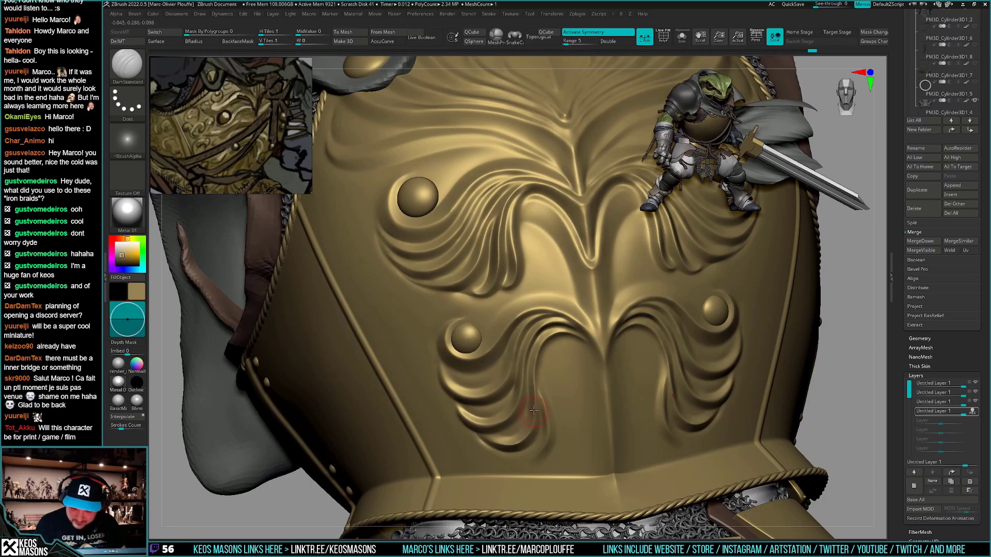
{"action": "right_click_drag", "start_coordinate": [540, 403], "coordinate": [553, 407]}
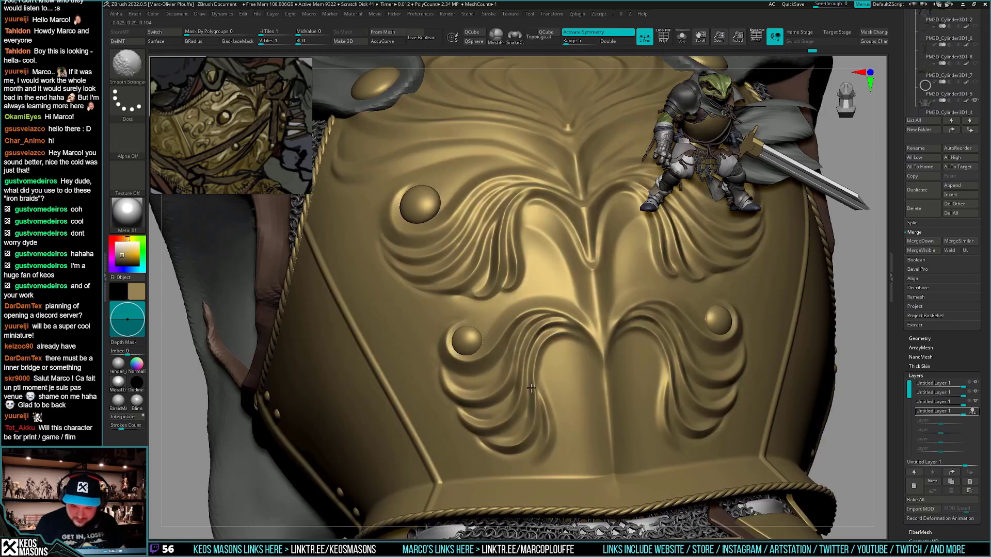
{"action": "right_click_drag", "start_coordinate": [609, 423], "coordinate": [588, 384], "text": "ctrl"}
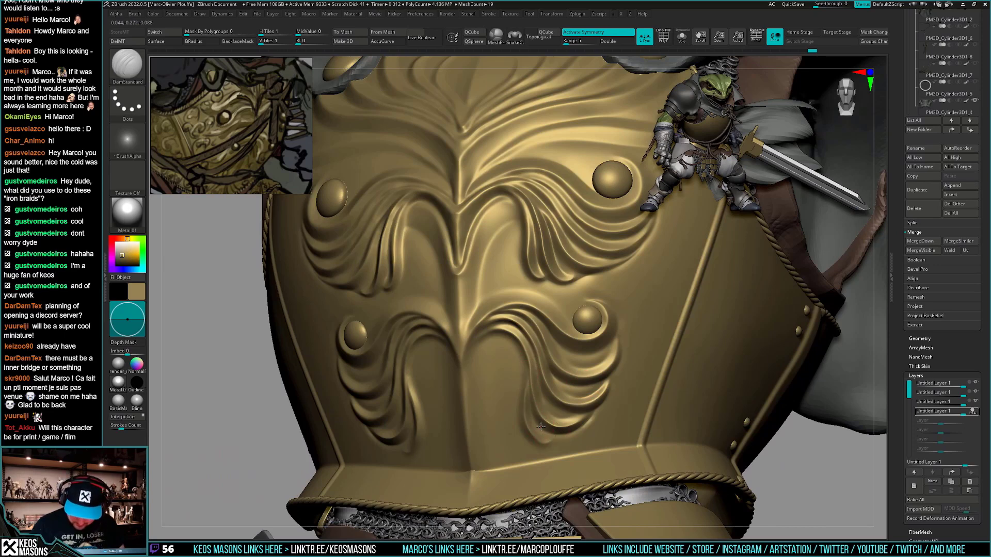
{"action": "right_click_drag", "start_coordinate": [540, 426], "coordinate": [529, 387]}
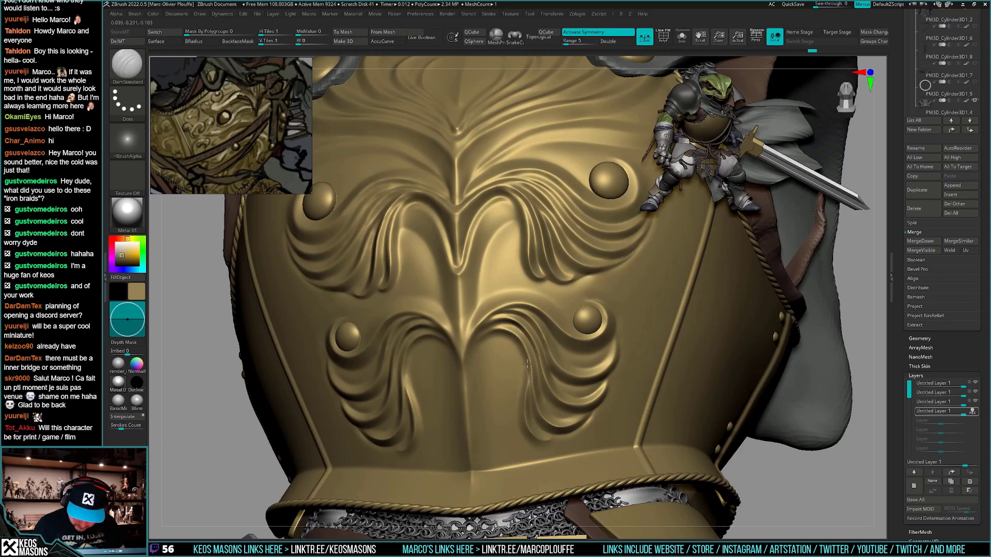
{"action": "left_click_drag", "start_coordinate": [523, 370], "coordinate": [514, 433]}
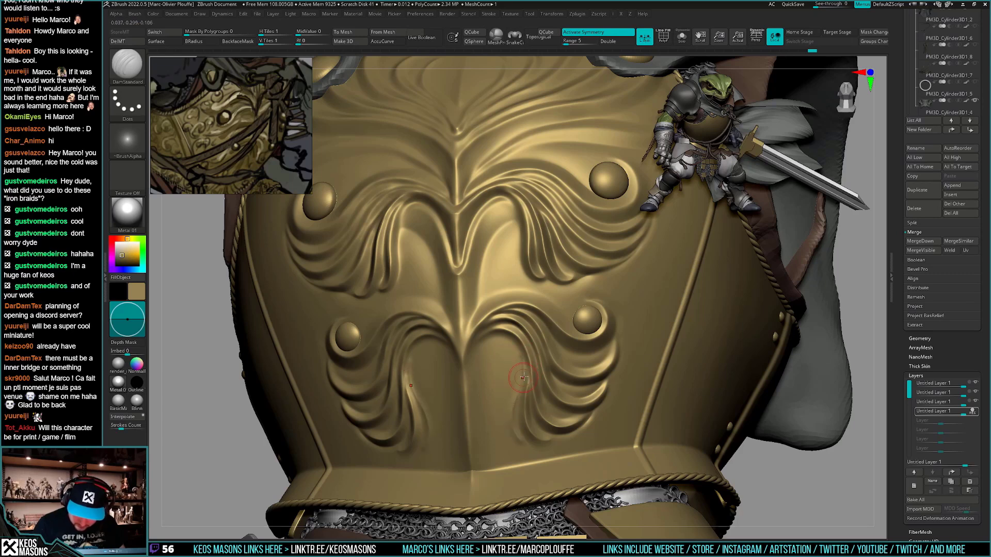
{"action": "left_click_drag", "start_coordinate": [522, 381], "coordinate": [529, 442]}
{"action": "key", "text": "ctrl+z"}
{"action": "key", "text": "ctrl+z"}
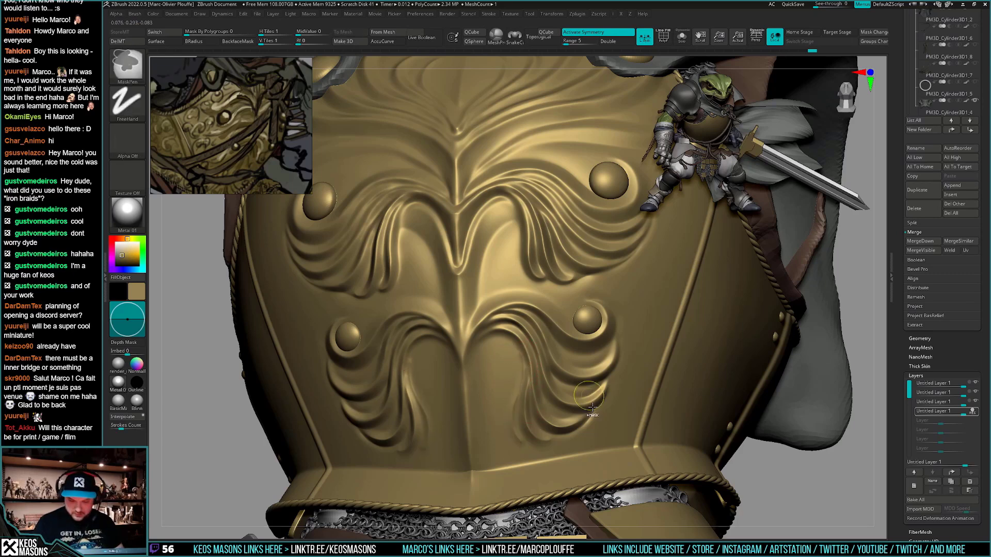
Switch to the Orb_Cracks brush
{"action": "key", "text": "space"}
{"action": "left_click", "coordinate": [587, 313]}
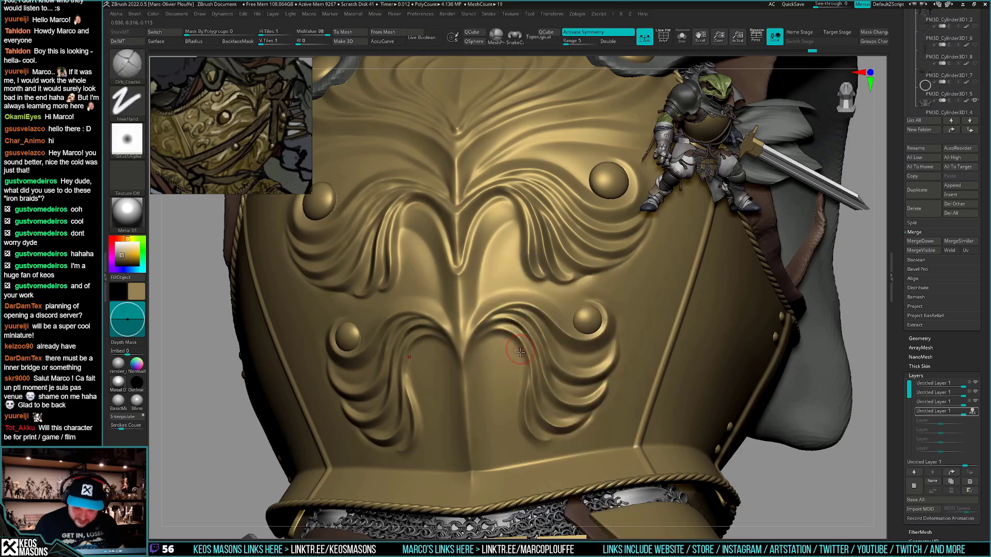
{"action": "mouse_move", "coordinate": [520, 352]}
{"action": "left_mouse_down"}
{"action": "mouse_move", "coordinate": [511, 397]}
{"action": "mouse_move", "coordinate": [520, 438]}
{"action": "left_mouse_up"}
{"action": "key", "text": "ctrl+z"}
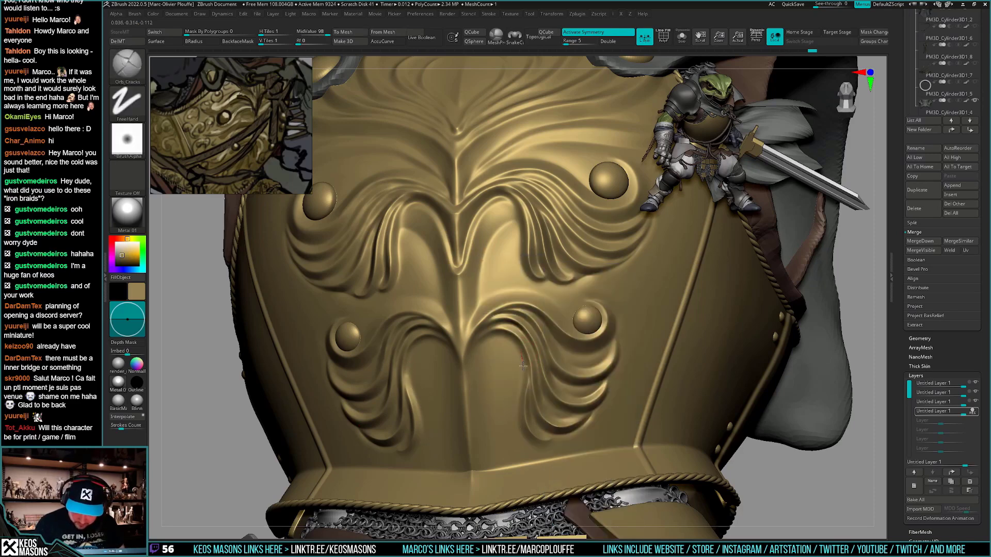
{"action": "left_click_drag", "start_coordinate": [523, 366], "coordinate": [516, 394]}
{"action": "mouse_move", "coordinate": [521, 400]}
{"action": "right_mouse_down"}
{"action": "mouse_move", "coordinate": [533, 467]}
{"action": "mouse_move", "coordinate": [560, 374]}
{"action": "right_mouse_up"}
{"action": "key", "text": "ctrl+z"}
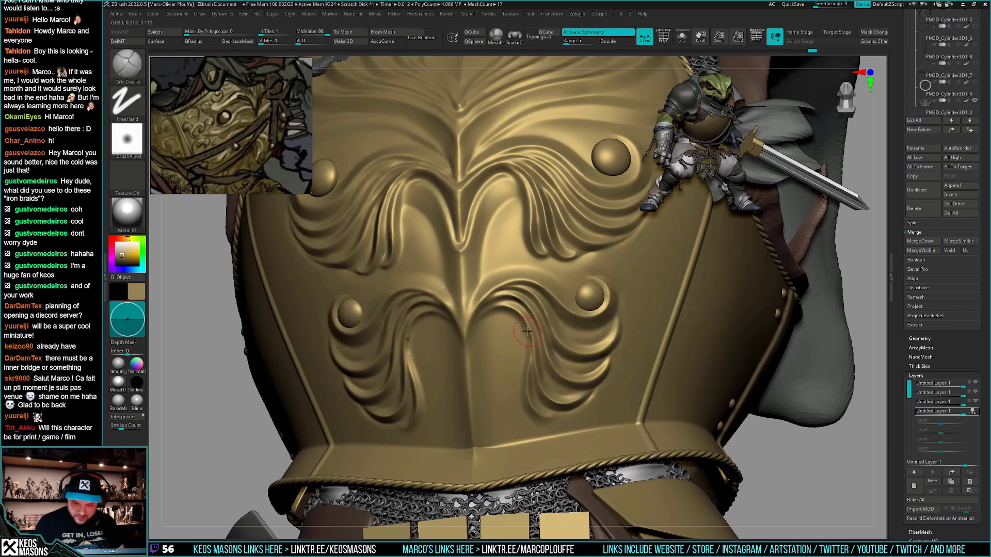
{"action": "left_click_drag", "start_coordinate": [524, 328], "coordinate": [516, 382]}
{"action": "key", "text": "ctrl+z"}
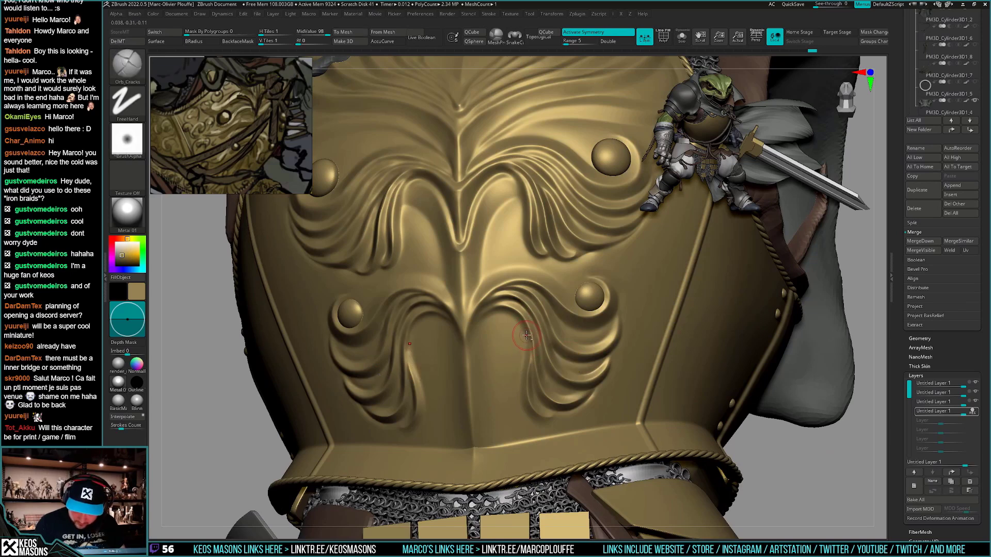
Carve an extra curved strand along the inner side of the lower arches down to their lower tips, redoing the stroke once
{"action": "mouse_move", "coordinate": [527, 333]}
{"action": "left_mouse_down"}
{"action": "mouse_move", "coordinate": [516, 374]}
{"action": "mouse_move", "coordinate": [530, 426]}
{"action": "left_mouse_up"}
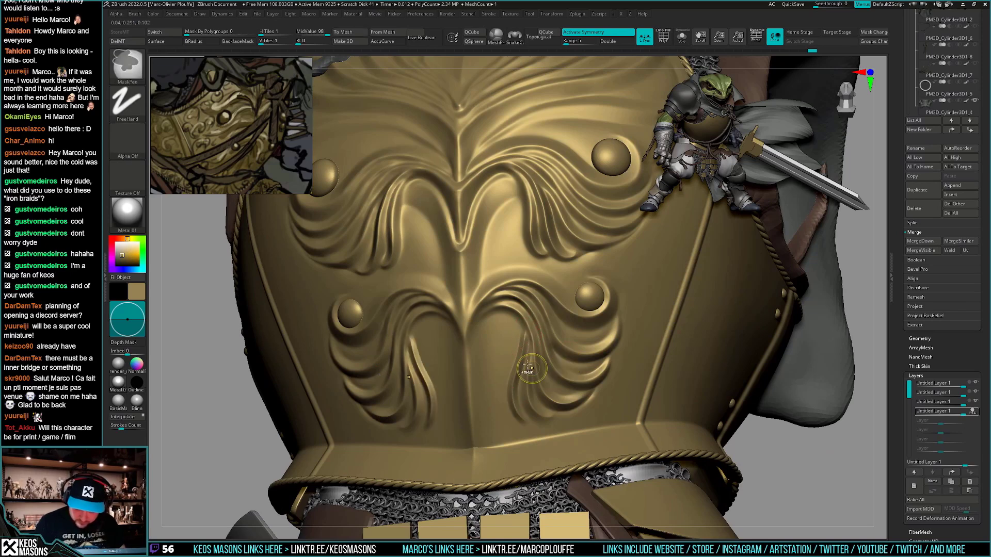
{"action": "key", "text": "ctrl+z"}
{"action": "mouse_move", "coordinate": [523, 330]}
{"action": "left_mouse_down"}
{"action": "mouse_move", "coordinate": [517, 376]}
{"action": "mouse_move", "coordinate": [530, 429]}
{"action": "left_mouse_up"}
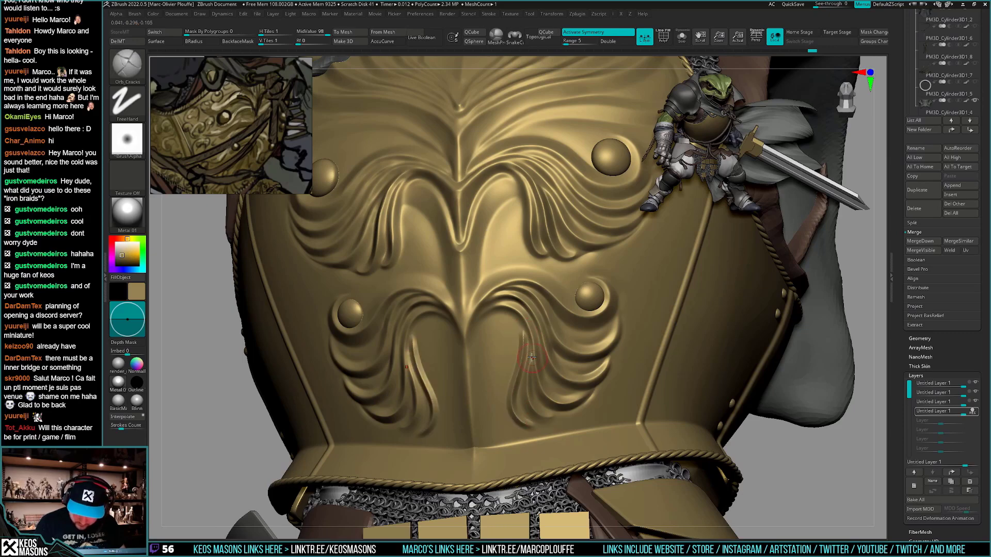
Carve another curved Orb_Cracks strand along the inner side of the lower arches down to their lower tips
{"action": "mouse_move", "coordinate": [518, 324]}
{"action": "left_mouse_down"}
{"action": "mouse_move", "coordinate": [497, 402]}
{"action": "mouse_move", "coordinate": [523, 427]}
{"action": "left_mouse_up"}
{"action": "right_click_drag", "start_coordinate": [525, 433], "coordinate": [543, 388]}
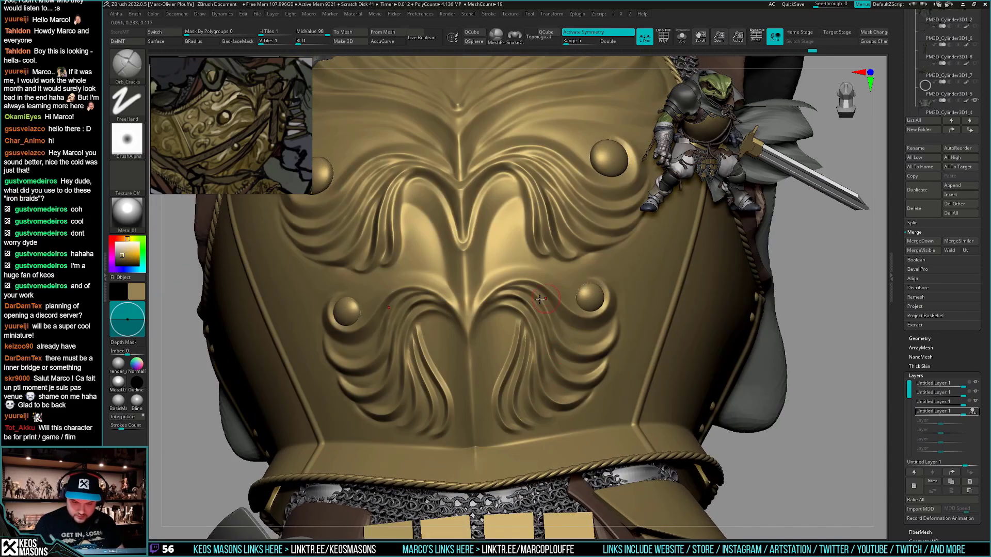
Switch to the Morph brush
{"action": "key", "text": "space"}
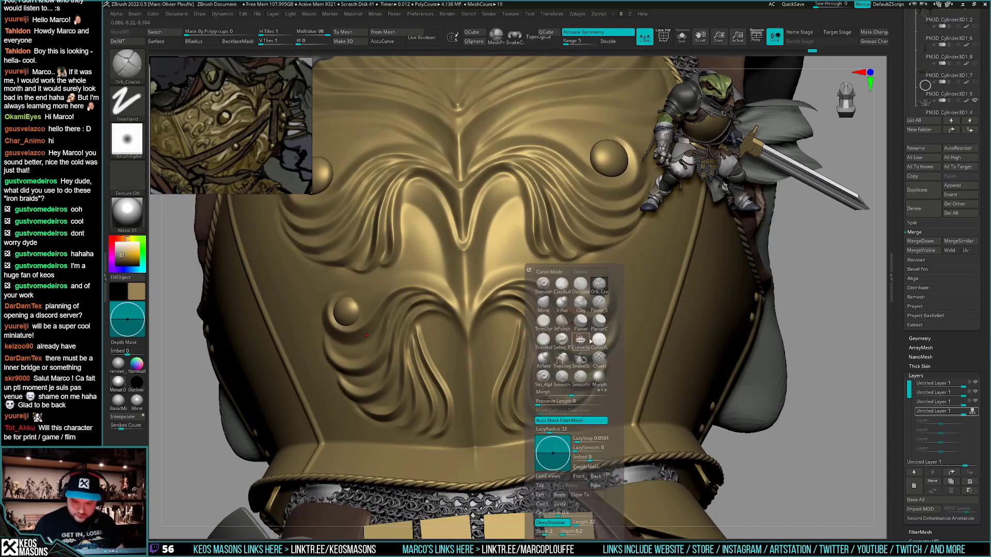
{"action": "left_click", "coordinate": [602, 385]}
{"action": "right_click_drag", "start_coordinate": [542, 400], "coordinate": [496, 421]}
{"action": "right_click", "coordinate": [495, 423]}
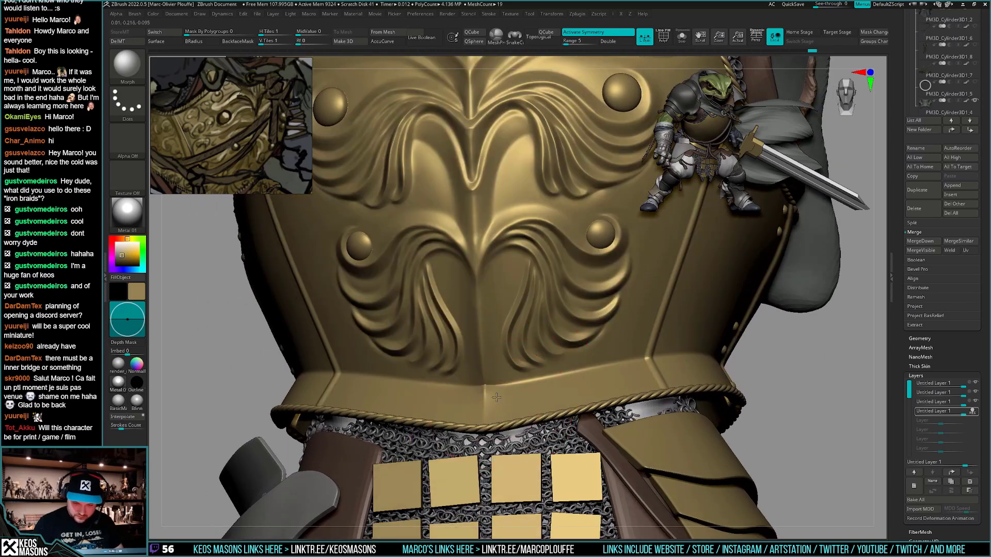
Hide the third and fourth layers and try the Morph brush on the bare breastplate, with the second layer set to record
{"action": "left_click", "coordinate": [974, 412]}
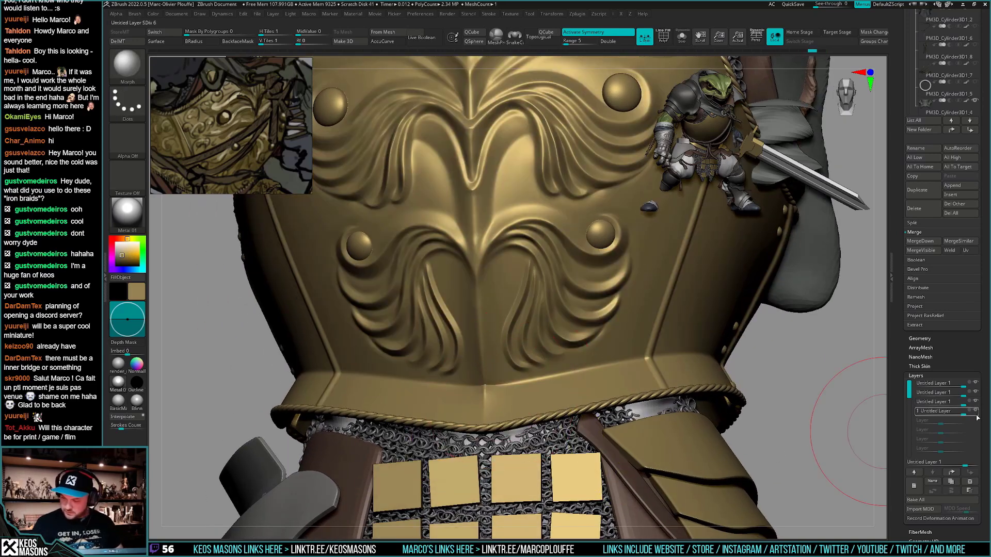
{"action": "left_click", "coordinate": [975, 402]}
{"action": "left_click", "coordinate": [975, 403]}
{"action": "left_click", "coordinate": [934, 393]}
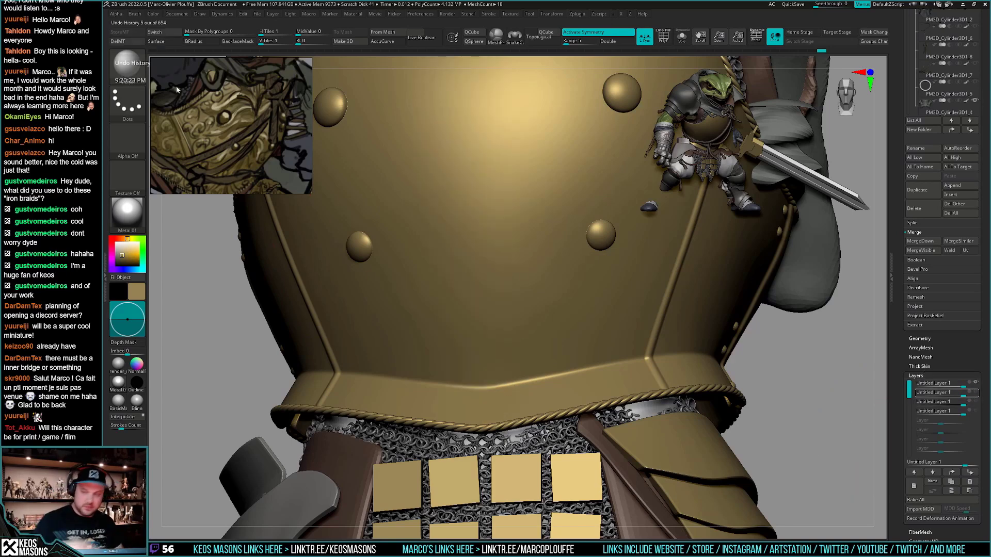
{"action": "left_click", "coordinate": [975, 393]}
{"action": "left_click", "coordinate": [547, 338]}
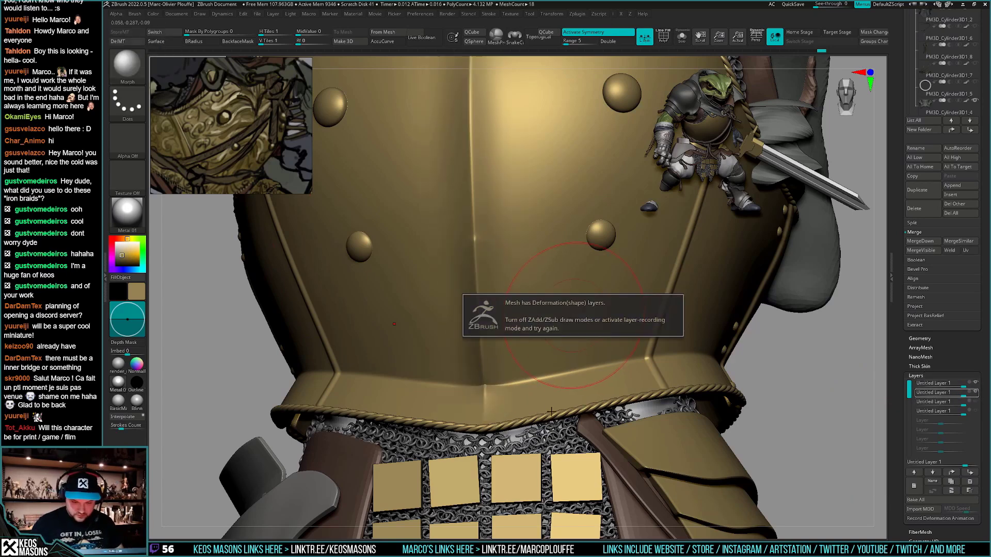
{"action": "left_click", "coordinate": [974, 393]}
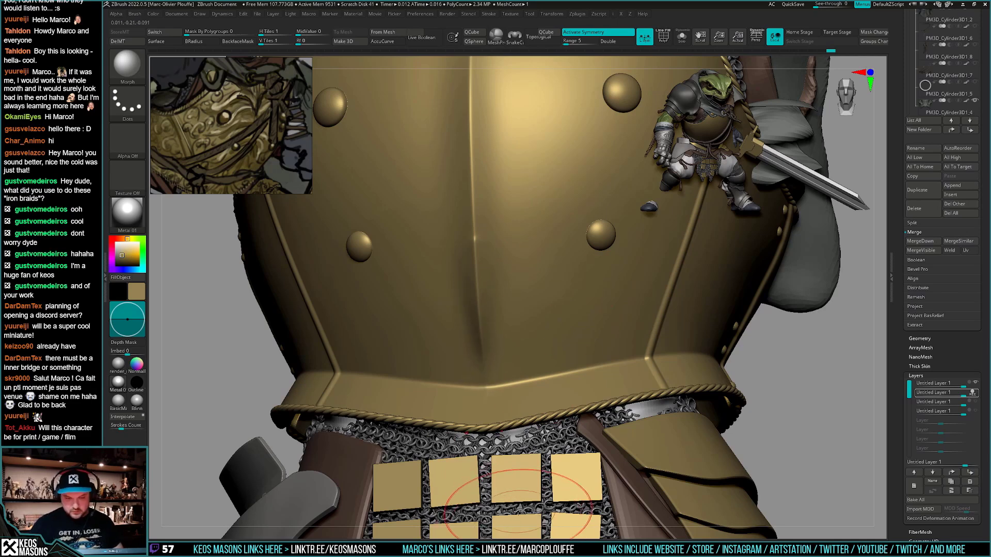
Show the third and fourth layers again, set the fourth layer to record, and delete the stored morph target
{"action": "left_click", "coordinate": [973, 394]}
{"action": "left_click", "coordinate": [975, 401]}
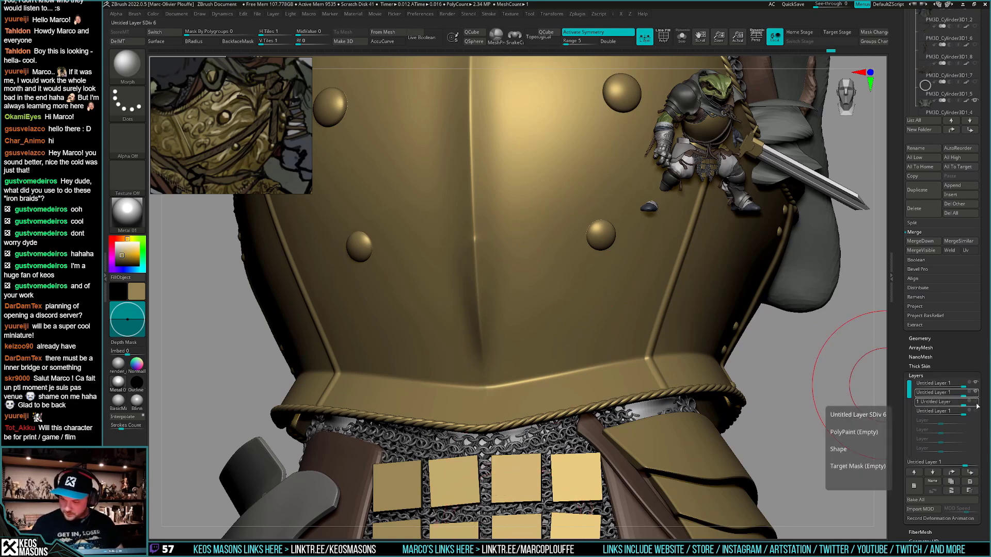
{"action": "left_click", "coordinate": [975, 411]}
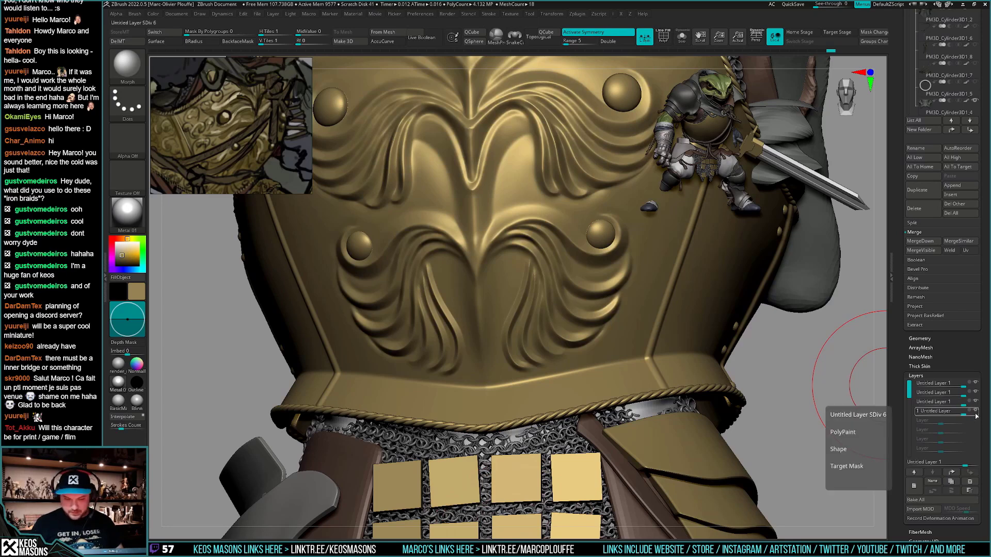
{"action": "left_click", "coordinate": [975, 412]}
{"action": "left_click", "coordinate": [974, 412]}
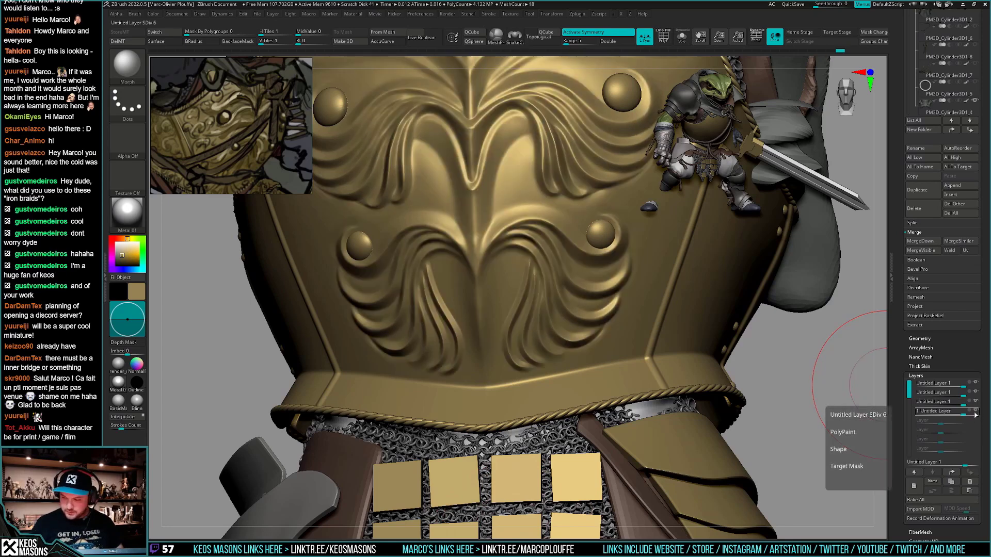
{"action": "left_click", "coordinate": [969, 411]}
{"action": "right_click_drag", "start_coordinate": [570, 395], "coordinate": [568, 363]}
{"action": "left_click", "coordinate": [124, 41]}
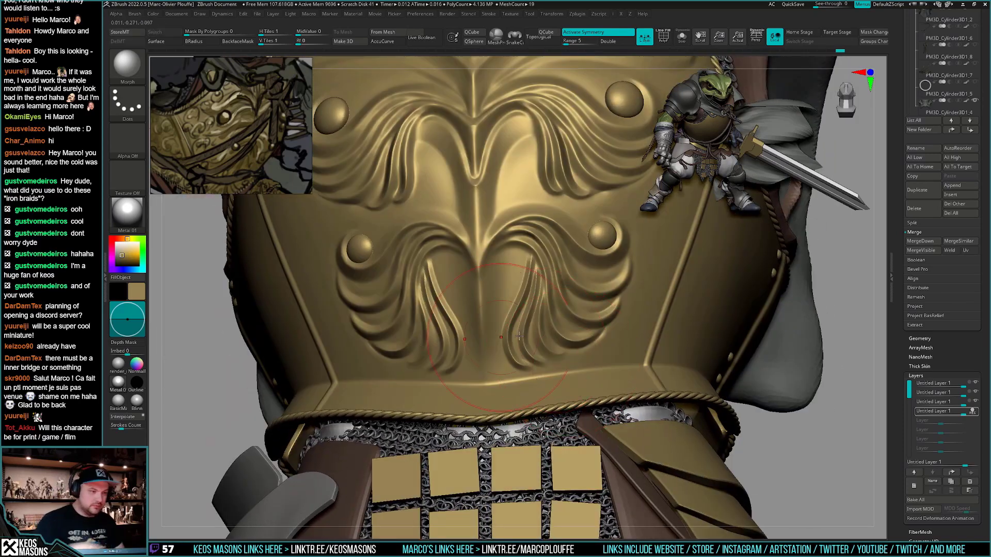
Switch to the DamStandard brush and reduce its draw size
{"action": "key", "text": "b"}
{"action": "key", "text": "d"}
{"action": "key", "text": "s"}
{"action": "key", "text": "space"}
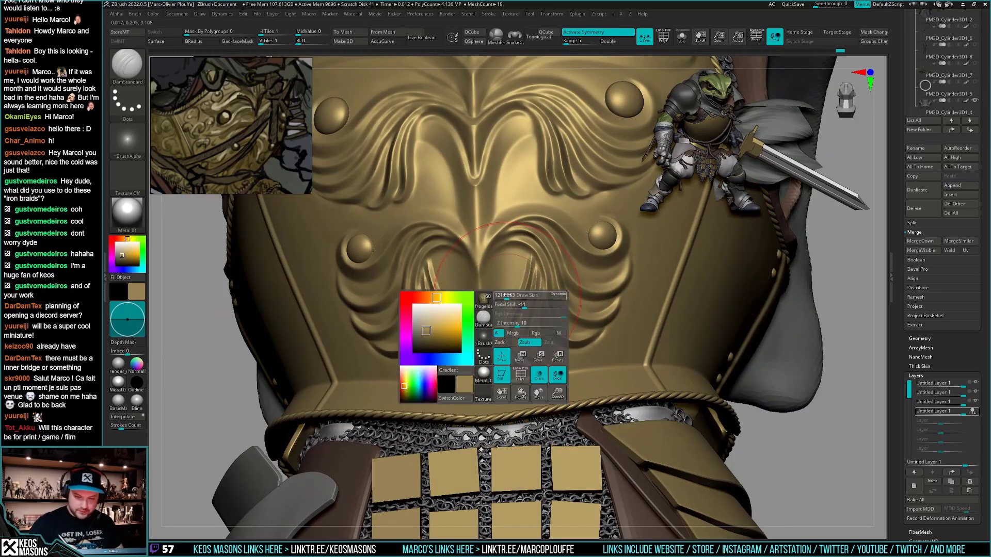
{"action": "left_click_drag", "start_coordinate": [508, 295], "coordinate": [502, 294]}
Carve a groove up the inner edge of the lower arches from the centre line, redoing the stroke until it fits
{"action": "left_click_drag", "start_coordinate": [527, 253], "coordinate": [486, 382]}
{"action": "key", "text": "ctrl"}
{"action": "key", "text": "ctrl+z"}
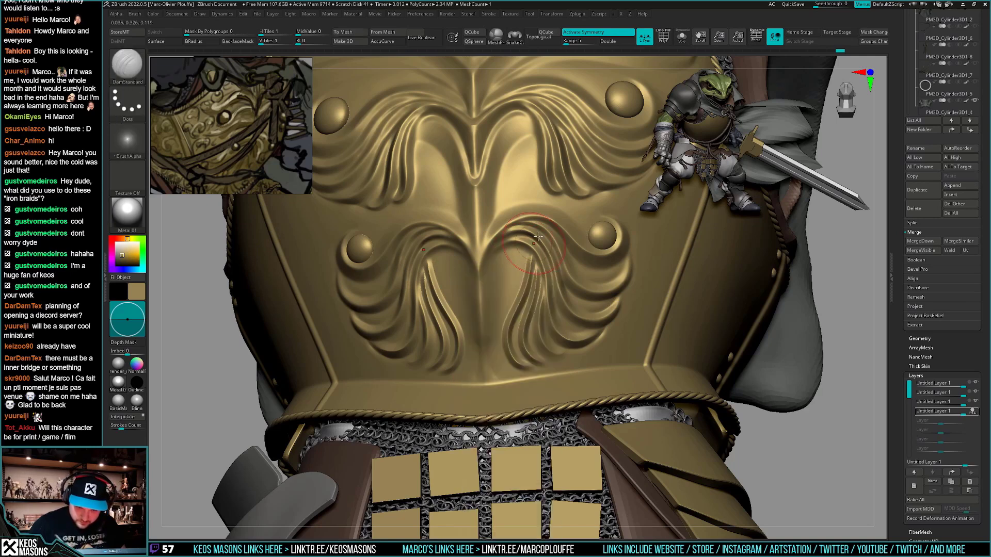
{"action": "mouse_move", "coordinate": [490, 347]}
{"action": "left_mouse_down"}
{"action": "mouse_move", "coordinate": [498, 300]}
{"action": "mouse_move", "coordinate": [529, 255]}
{"action": "left_mouse_up"}
{"action": "key", "text": "ctrl+z"}
{"action": "mouse_move", "coordinate": [491, 357]}
{"action": "left_mouse_down"}
{"action": "mouse_move", "coordinate": [500, 281]}
{"action": "mouse_move", "coordinate": [518, 256]}
{"action": "mouse_move", "coordinate": [528, 263]}
{"action": "mouse_move", "coordinate": [533, 254]}
{"action": "left_mouse_up"}
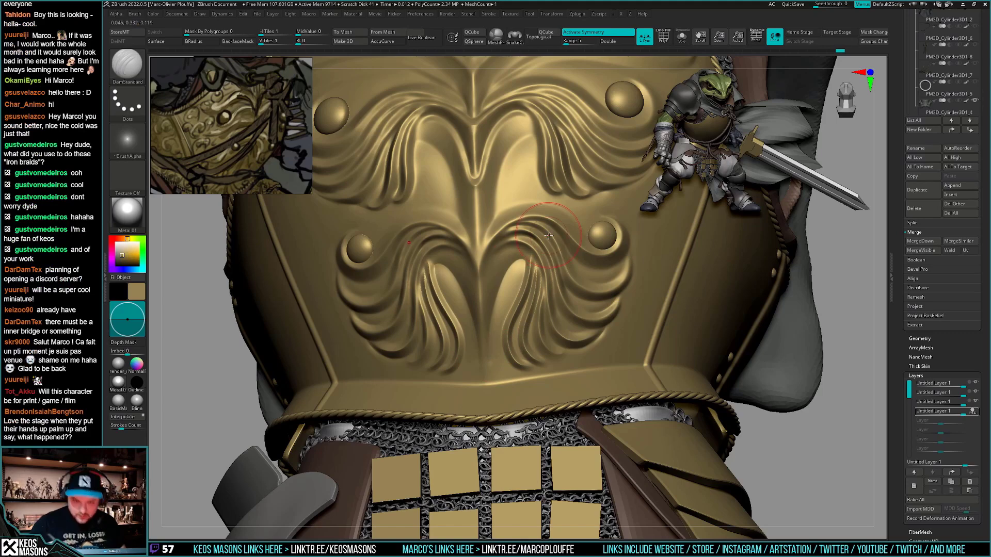
Carve a matching groove up the inner edge of the upper arches
{"action": "right_click_drag", "start_coordinate": [596, 341], "coordinate": [597, 304], "text": "ctrl"}
{"action": "mouse_move", "coordinate": [597, 304]}
{"action": "right_mouse_down"}
{"action": "mouse_move", "coordinate": [599, 388]}
{"action": "mouse_move", "coordinate": [570, 418]}
{"action": "mouse_move", "coordinate": [563, 454]}
{"action": "mouse_move", "coordinate": [485, 258]}
{"action": "right_mouse_up"}
{"action": "mouse_move", "coordinate": [459, 285]}
{"action": "left_mouse_down"}
{"action": "mouse_move", "coordinate": [490, 198]}
{"action": "mouse_move", "coordinate": [511, 193]}
{"action": "left_mouse_up"}
{"action": "right_click_drag", "start_coordinate": [511, 193], "coordinate": [553, 430]}
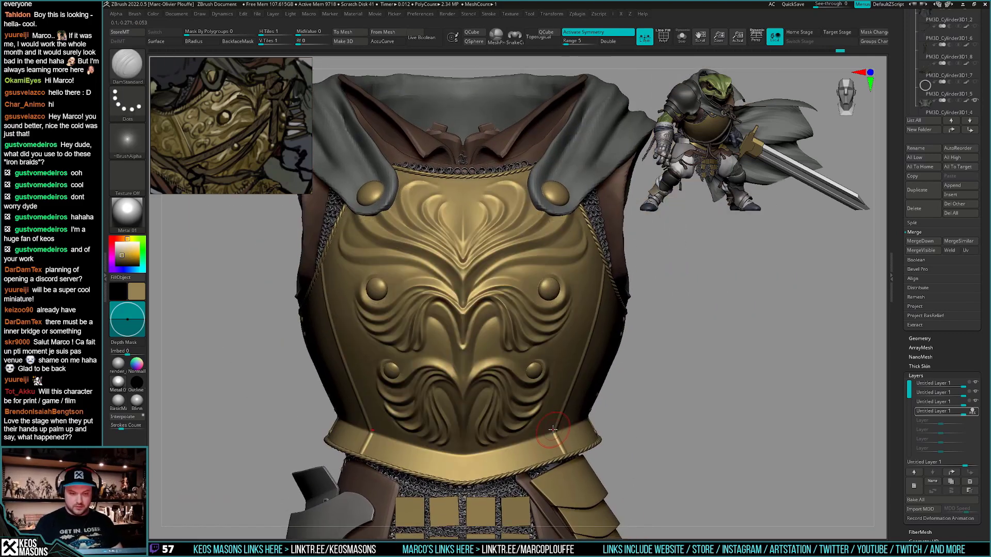
Examine the whole breastplate ornament from the front and side, both isolated and together with the surrounding armour
{"action": "right_click_drag", "start_coordinate": [546, 380], "coordinate": [582, 257]}
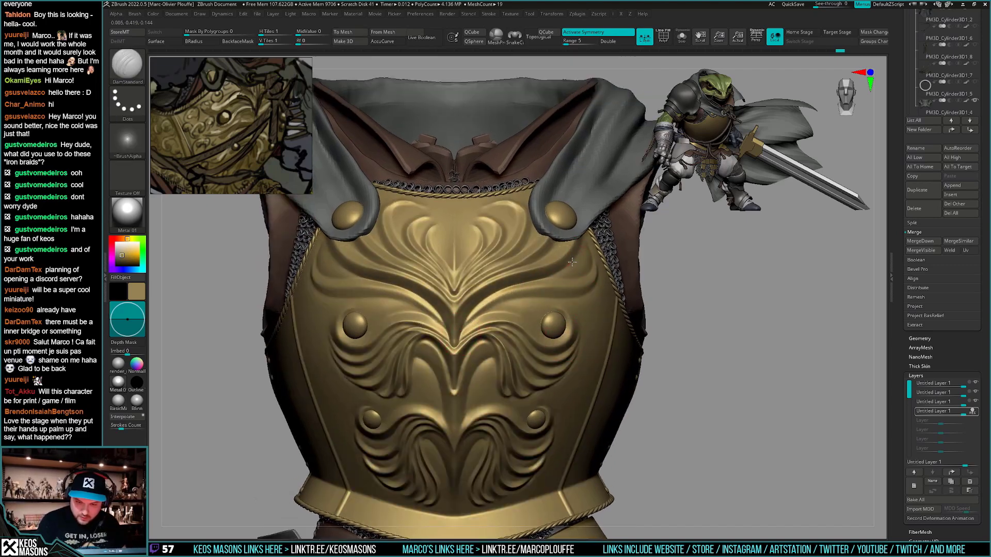
{"action": "right_click_drag", "start_coordinate": [579, 246], "coordinate": [458, 326]}
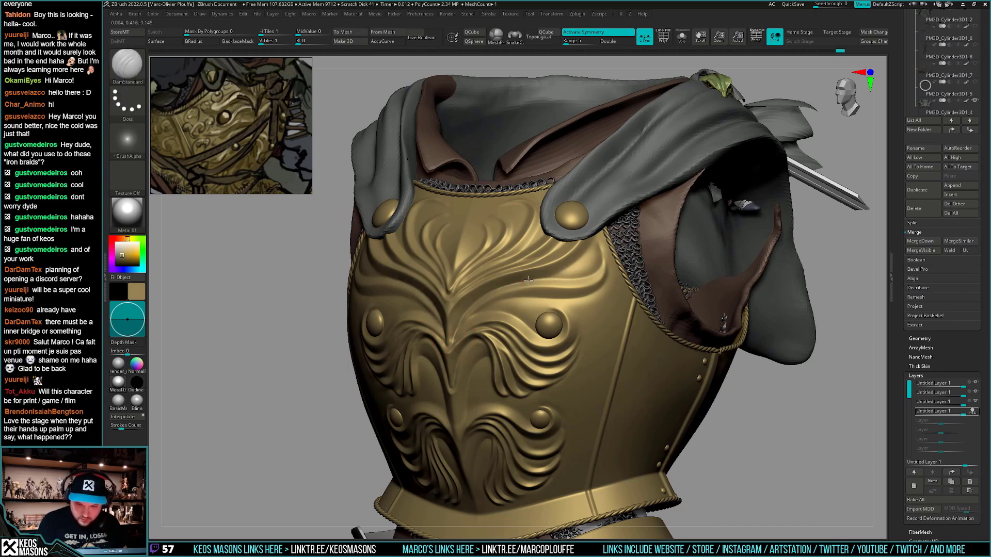
{"action": "key", "text": "alt+s"}
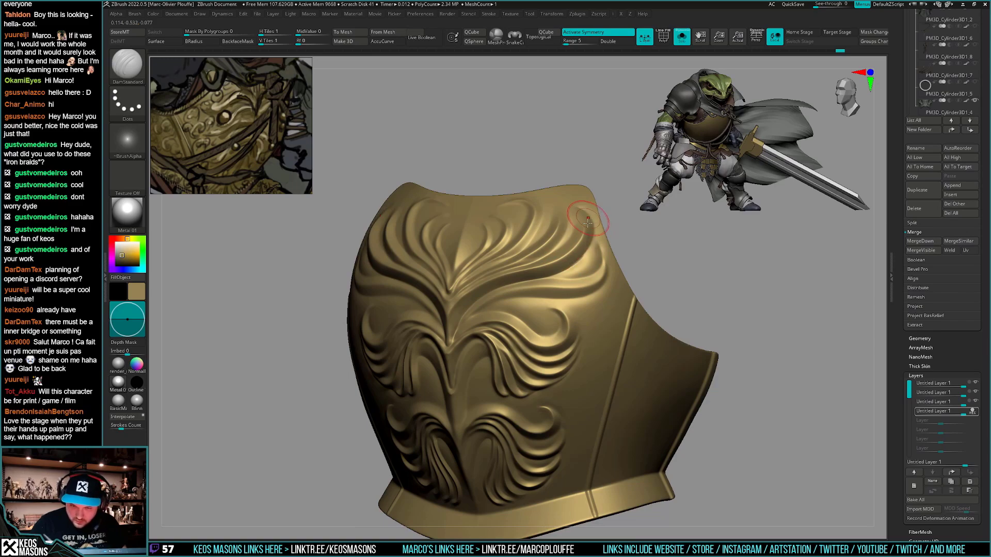
{"action": "left_click_drag", "start_coordinate": [622, 227], "coordinate": [655, 258], "text": "shift"}
{"action": "left_click_drag", "start_coordinate": [602, 438], "coordinate": [664, 403], "text": "alt"}
{"action": "key", "text": "alt+s"}
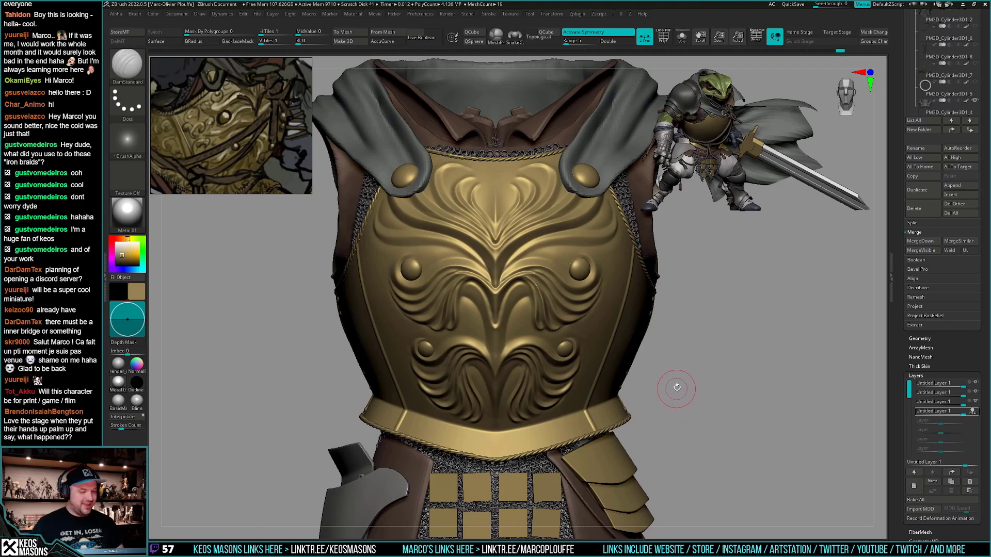
{"action": "mouse_move", "coordinate": [682, 367]}
{"action": "left_mouse_down"}
{"action": "mouse_move", "coordinate": [624, 385]}
{"action": "mouse_move", "coordinate": [669, 381]}
{"action": "left_mouse_up"}
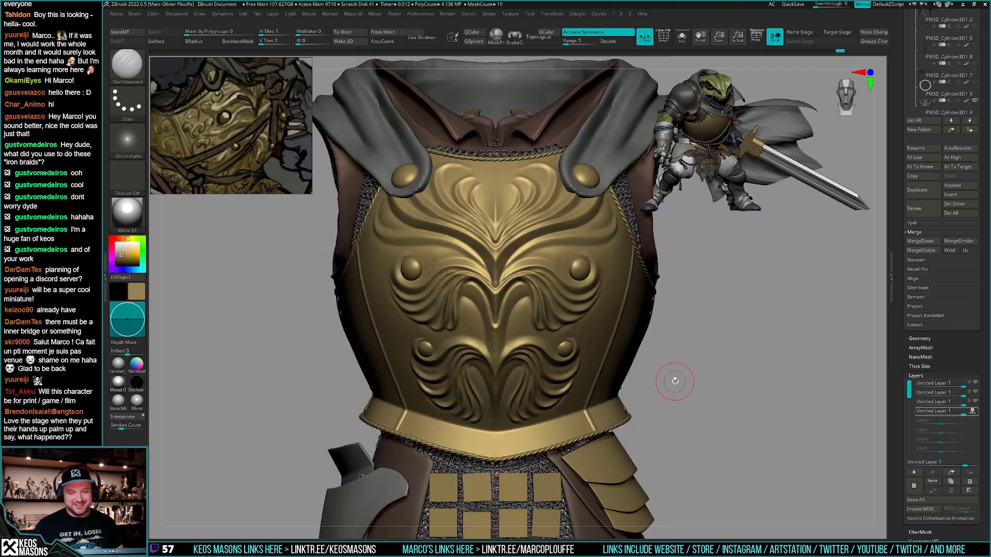
{"action": "mouse_move", "coordinate": [674, 381]}
{"action": "right_mouse_down", "text": "alt"}
{"action": "mouse_move", "coordinate": [664, 371]}
{"action": "mouse_move", "coordinate": [657, 400]}
{"action": "right_mouse_up", "text": "alt"}
Refine the inner curls of the upper arches and check their relief on the isolated breastplate
{"action": "right_click_drag", "start_coordinate": [489, 334], "coordinate": [497, 269], "text": "ctrl"}
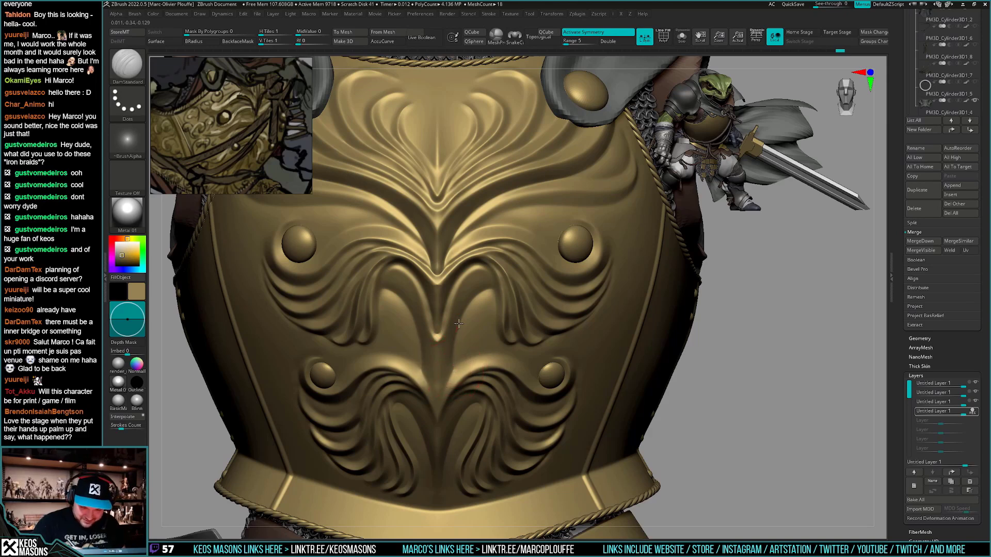
{"action": "mouse_move", "coordinate": [476, 296]}
{"action": "left_mouse_down"}
{"action": "mouse_move", "coordinate": [505, 294]}
{"action": "mouse_move", "coordinate": [513, 309]}
{"action": "left_mouse_up"}
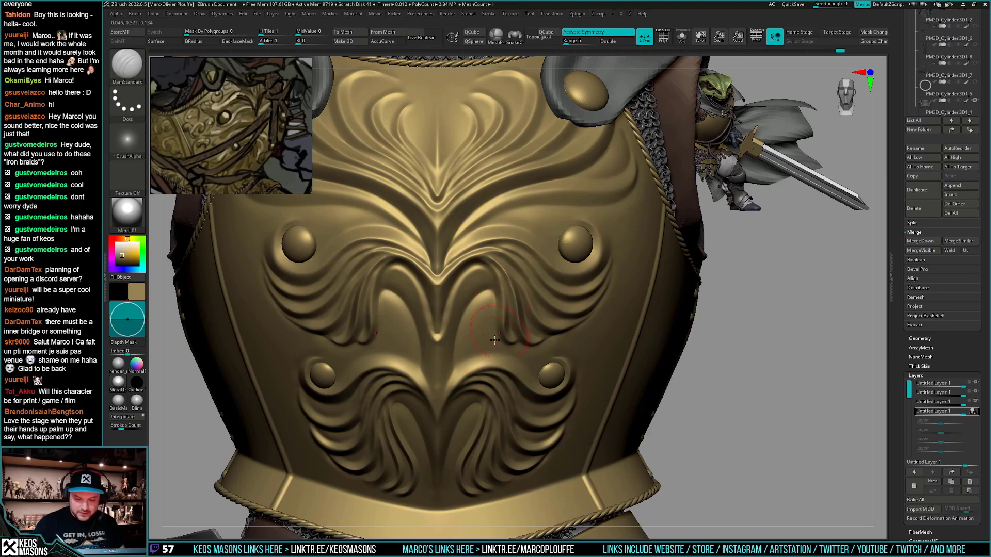
{"action": "right_click_drag", "start_coordinate": [479, 364], "coordinate": [638, 322]}
{"action": "key", "text": "alt+s"}
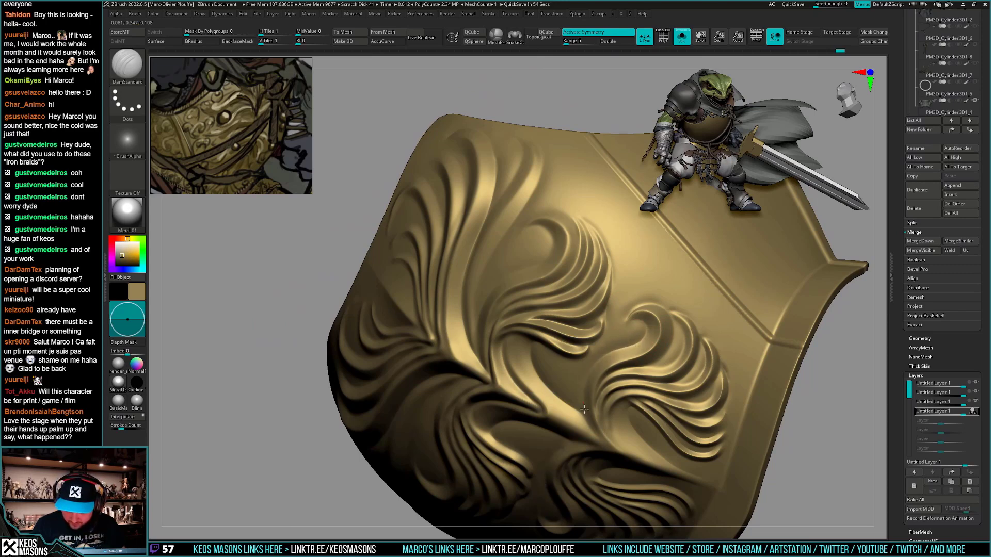
{"action": "mouse_move", "coordinate": [584, 413]}
{"action": "right_mouse_down"}
{"action": "mouse_move", "coordinate": [614, 388]}
{"action": "mouse_move", "coordinate": [588, 379]}
{"action": "right_mouse_up"}
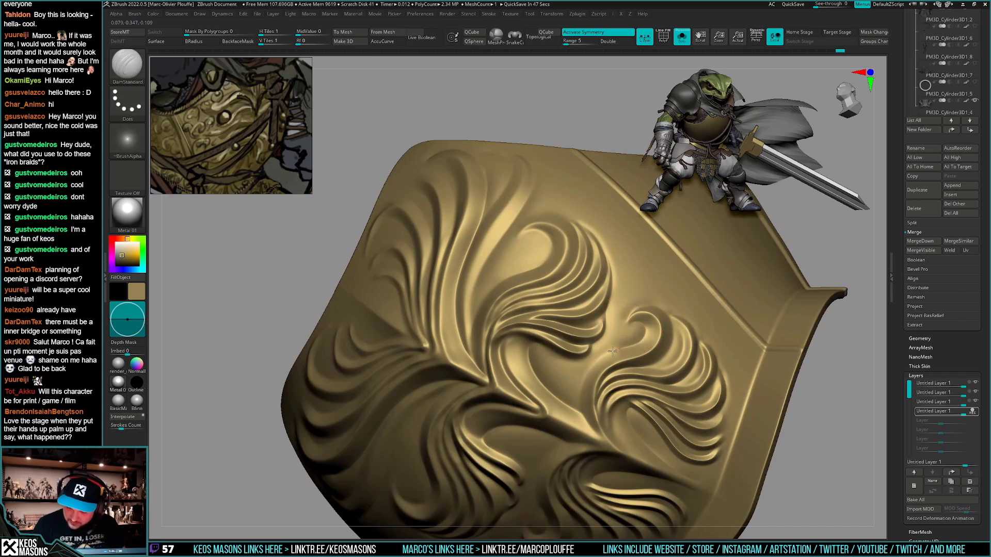
{"action": "mouse_move", "coordinate": [583, 416]}
{"action": "right_mouse_down"}
{"action": "mouse_move", "coordinate": [712, 371]}
{"action": "mouse_move", "coordinate": [657, 425]}
{"action": "mouse_move", "coordinate": [681, 423]}
{"action": "mouse_move", "coordinate": [666, 421]}
{"action": "right_mouse_up"}
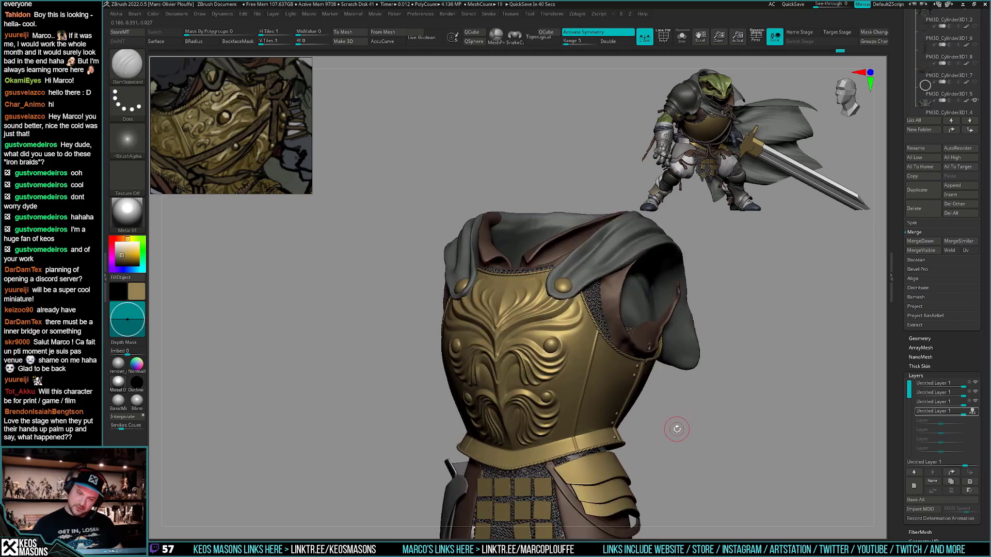
Reduce the DamStandard draw size and refine the fine grooves across the crest and inner strands of the lower arches
{"action": "mouse_move", "coordinate": [667, 437]}
{"action": "right_mouse_down", "text": "alt"}
{"action": "mouse_move", "coordinate": [709, 384]}
{"action": "mouse_move", "coordinate": [635, 438]}
{"action": "mouse_move", "coordinate": [599, 438]}
{"action": "mouse_move", "coordinate": [597, 406]}
{"action": "mouse_move", "coordinate": [560, 414]}
{"action": "mouse_move", "coordinate": [525, 346]}
{"action": "right_mouse_up", "text": "alt"}
{"action": "key", "text": "space"}
{"action": "left_click_drag", "start_coordinate": [551, 329], "coordinate": [536, 329]}
{"action": "mouse_move", "coordinate": [537, 329]}
{"action": "right_mouse_down", "text": "alt"}
{"action": "mouse_move", "coordinate": [579, 346]}
{"action": "mouse_move", "coordinate": [614, 336]}
{"action": "mouse_move", "coordinate": [495, 367]}
{"action": "right_mouse_up", "text": "alt"}
{"action": "key", "text": "space"}
{"action": "left_click_drag", "start_coordinate": [495, 368], "coordinate": [482, 367]}
{"action": "right_click_drag", "start_coordinate": [482, 367], "coordinate": [482, 351], "text": "alt"}
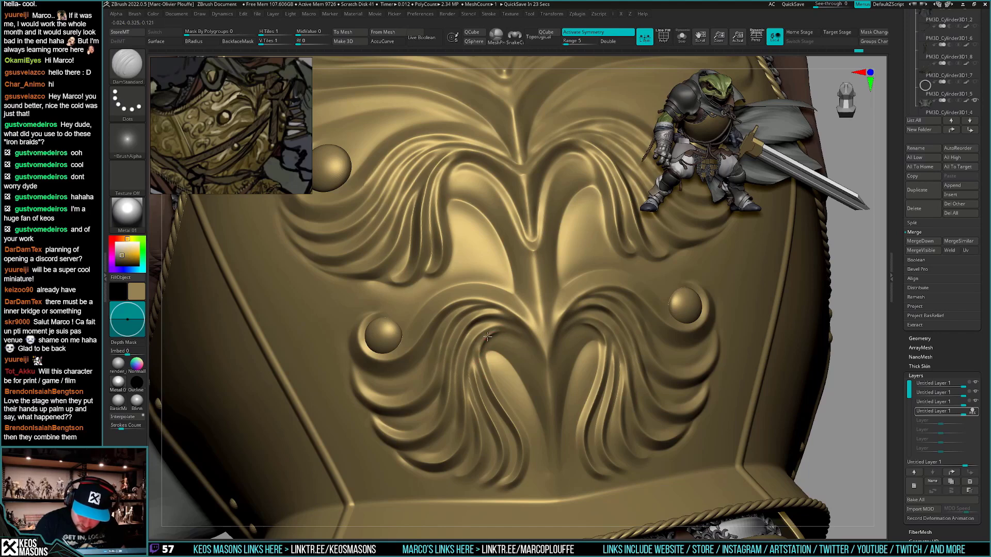
{"action": "mouse_move", "coordinate": [500, 395]}
{"action": "right_mouse_down"}
{"action": "mouse_move", "coordinate": [650, 407]}
{"action": "mouse_move", "coordinate": [600, 393]}
{"action": "mouse_move", "coordinate": [611, 343]}
{"action": "right_mouse_up"}
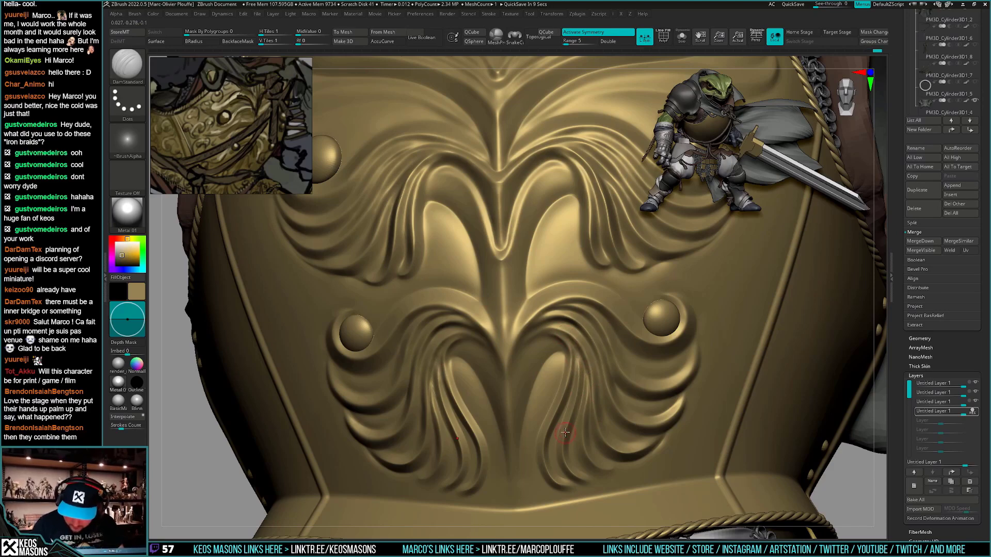
{"action": "mouse_move", "coordinate": [565, 433]}
{"action": "right_mouse_down"}
{"action": "mouse_move", "coordinate": [579, 361]}
{"action": "mouse_move", "coordinate": [575, 316]}
{"action": "right_mouse_up"}
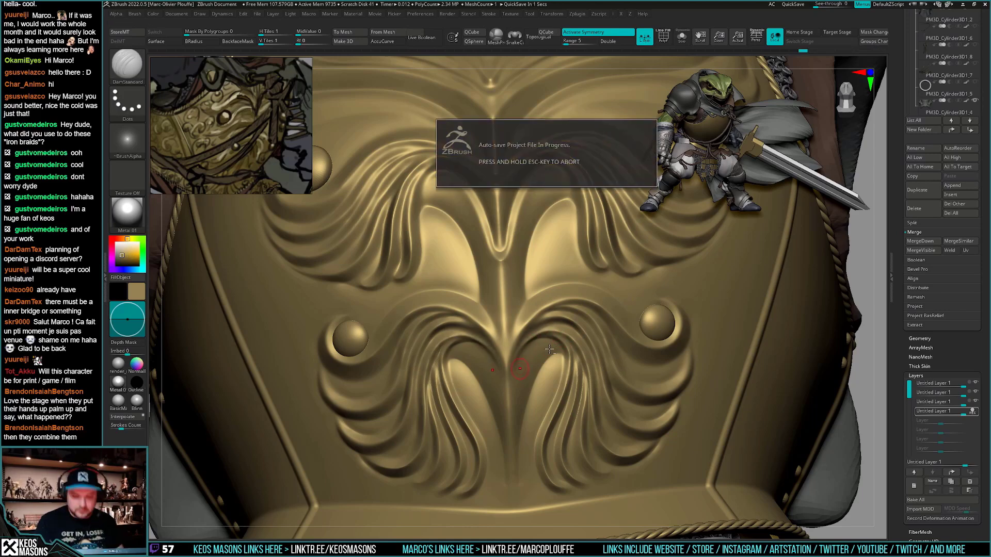
{"action": "mouse_move", "coordinate": [560, 431]}
{"action": "right_mouse_down"}
{"action": "mouse_move", "coordinate": [602, 396]}
{"action": "mouse_move", "coordinate": [591, 399]}
{"action": "mouse_move", "coordinate": [595, 361]}
{"action": "mouse_move", "coordinate": [577, 350]}
{"action": "right_mouse_up"}
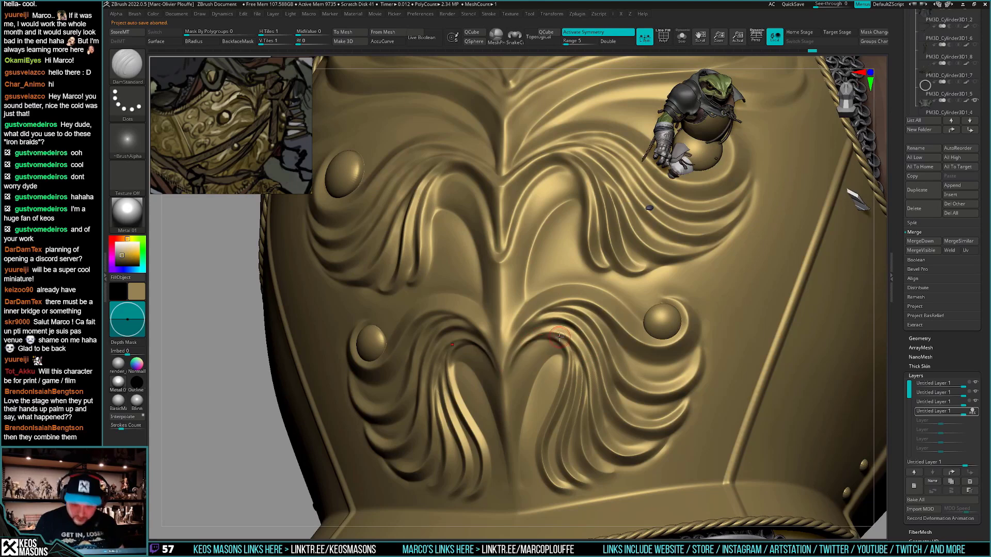
Save the tool over the existing file frogelden_17_polish.ztl
{"action": "key", "text": "ctrl+shift+s"}
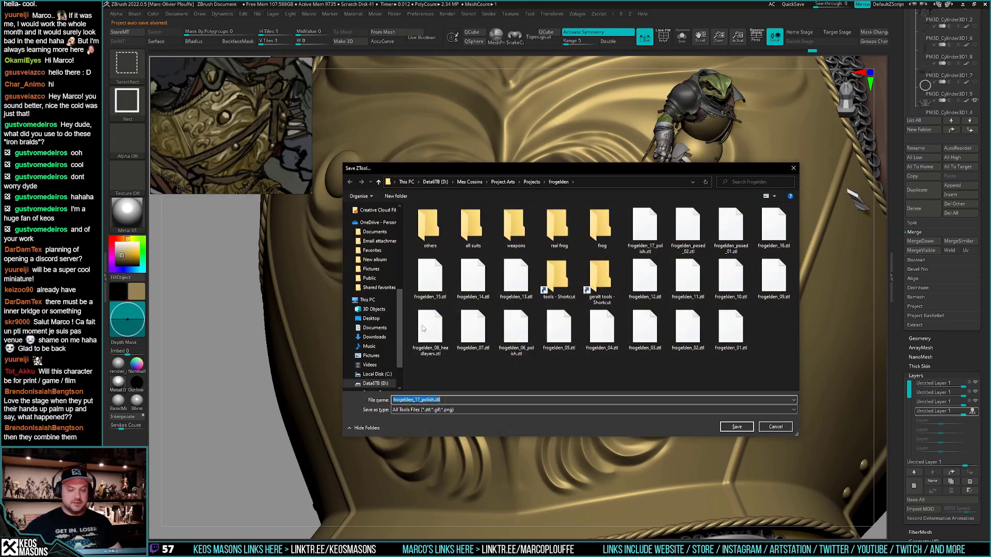
{"action": "left_click", "coordinate": [736, 428]}
{"action": "left_click", "coordinate": [518, 275]}
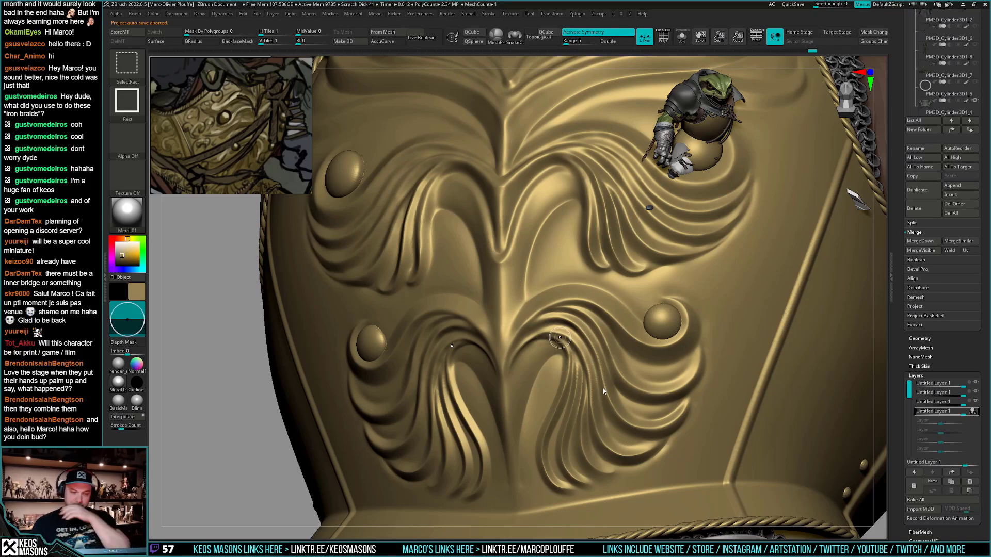
Smooth the crest of the lower arches and refine the grooves between their inner strands
{"action": "mouse_move", "coordinate": [623, 440]}
{"action": "right_mouse_down", "text": "ctrl"}
{"action": "mouse_move", "coordinate": [586, 341]}
{"action": "mouse_move", "coordinate": [563, 330]}
{"action": "mouse_move", "coordinate": [609, 408]}
{"action": "mouse_move", "coordinate": [581, 393]}
{"action": "right_mouse_up", "text": "ctrl"}
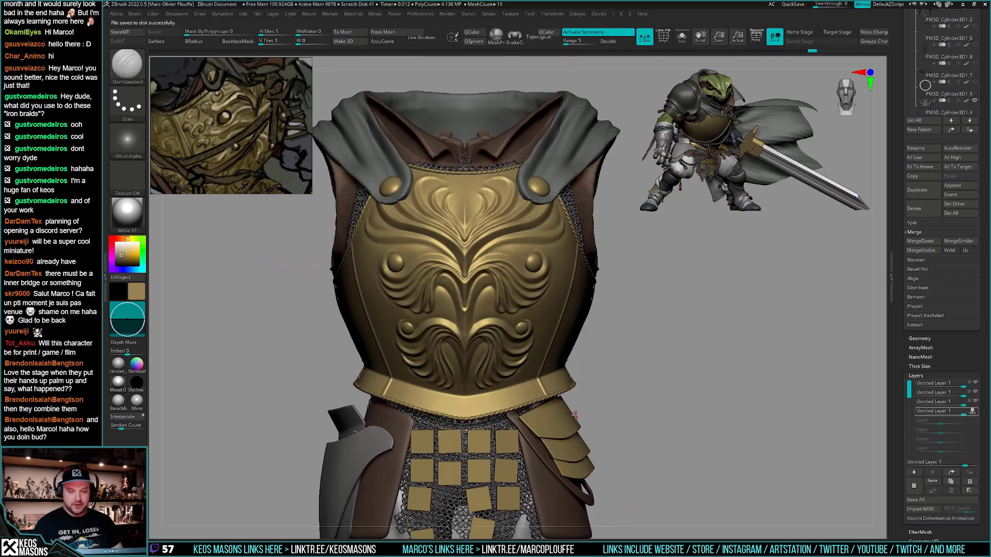
{"action": "right_click_drag", "start_coordinate": [496, 331], "coordinate": [581, 325], "text": "ctrl"}
{"action": "mouse_move", "coordinate": [523, 353]}
{"action": "left_mouse_down", "text": "shift"}
{"action": "mouse_move", "coordinate": [499, 381]}
{"action": "mouse_move", "coordinate": [557, 360]}
{"action": "mouse_move", "coordinate": [569, 338]}
{"action": "left_mouse_up", "text": "shift"}
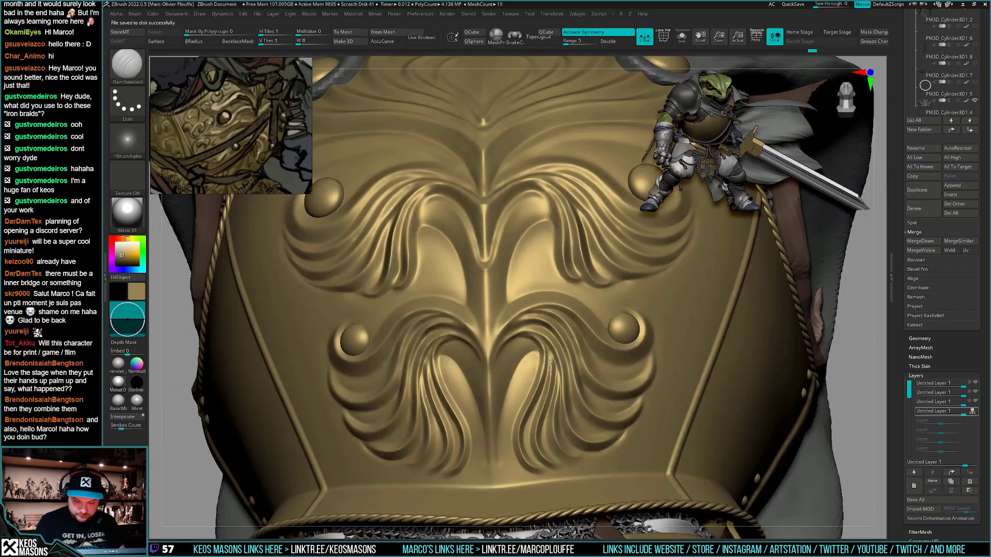
{"action": "mouse_move", "coordinate": [508, 356]}
{"action": "right_mouse_down"}
{"action": "mouse_move", "coordinate": [541, 360]}
{"action": "mouse_move", "coordinate": [552, 306]}
{"action": "right_mouse_up"}
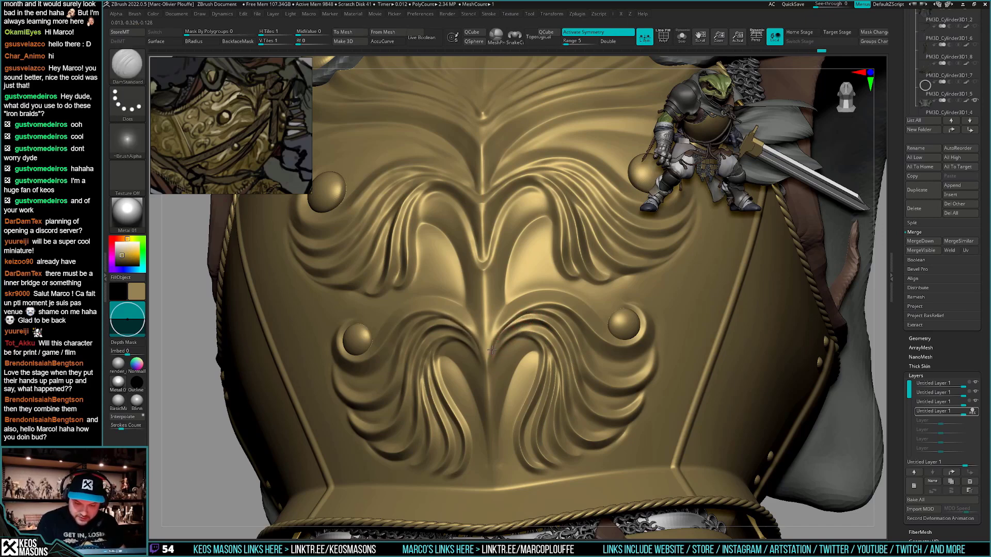
{"action": "right_click_drag", "start_coordinate": [498, 396], "coordinate": [567, 351]}
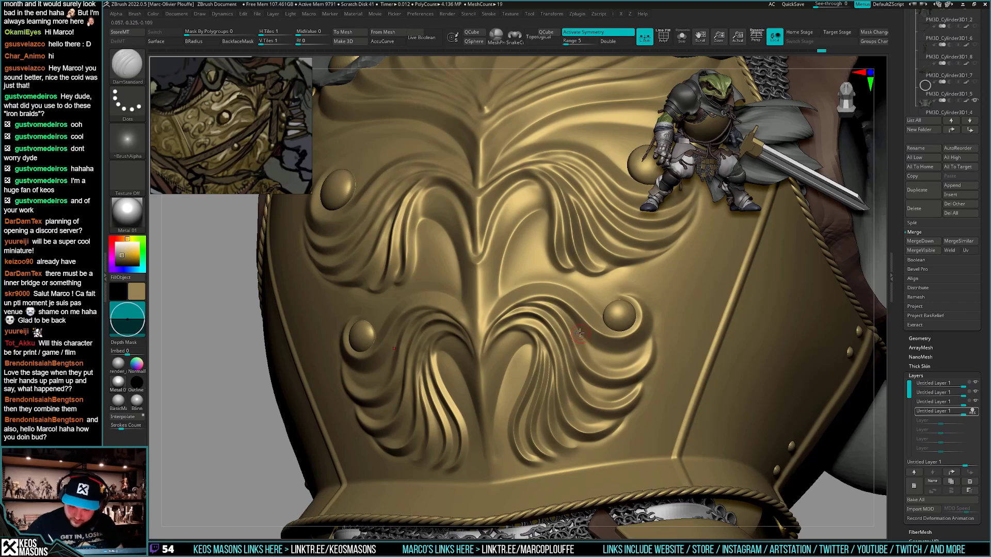
Refine the fine grooves in the outer strands and lower tips of the lower arches with DamStandard
{"action": "left_click_drag", "start_coordinate": [586, 349], "coordinate": [588, 353]}
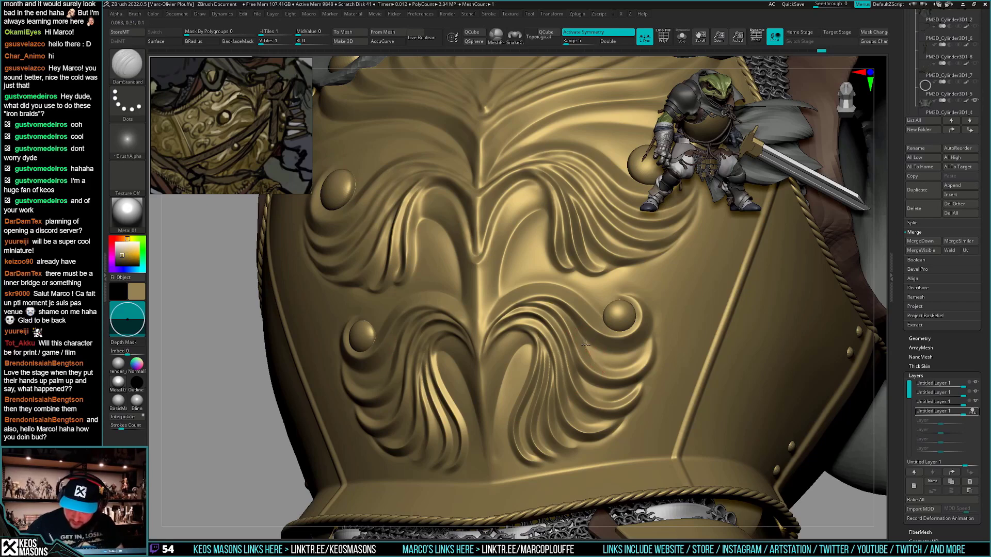
{"action": "mouse_move", "coordinate": [600, 305]}
{"action": "right_mouse_down"}
{"action": "mouse_move", "coordinate": [607, 362]}
{"action": "mouse_move", "coordinate": [589, 397]}
{"action": "mouse_move", "coordinate": [563, 372]}
{"action": "mouse_move", "coordinate": [578, 384]}
{"action": "mouse_move", "coordinate": [518, 408]}
{"action": "right_mouse_up"}
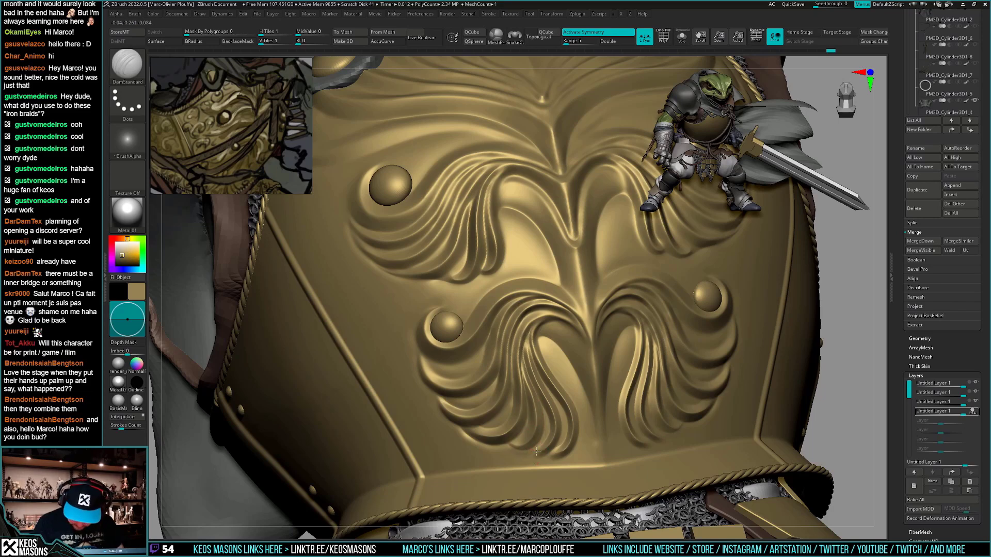
{"action": "left_click_drag", "start_coordinate": [536, 451], "coordinate": [537, 452]}
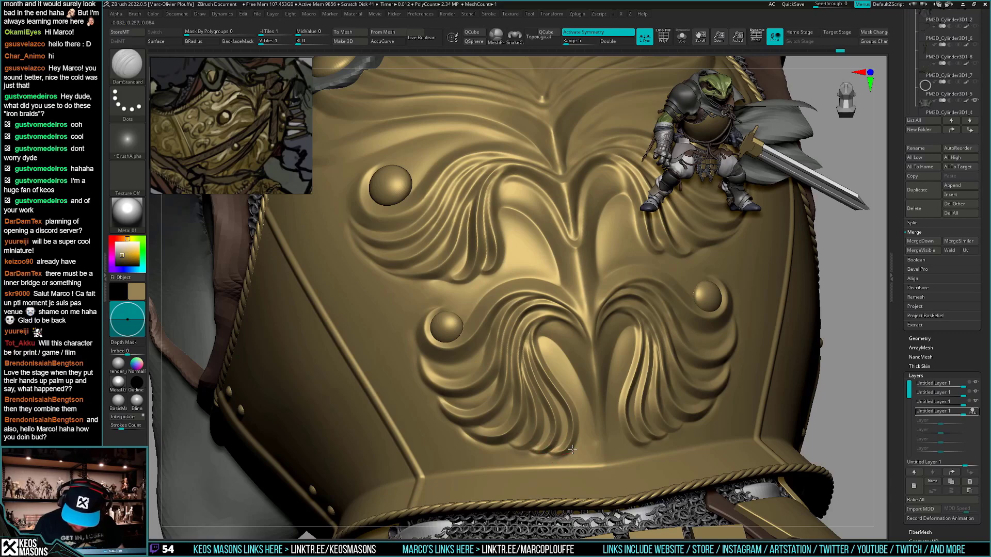
{"action": "right_click_drag", "start_coordinate": [579, 456], "coordinate": [659, 454], "text": "ctrl"}
{"action": "right_click_drag", "start_coordinate": [579, 430], "coordinate": [593, 477], "text": "ctrl"}
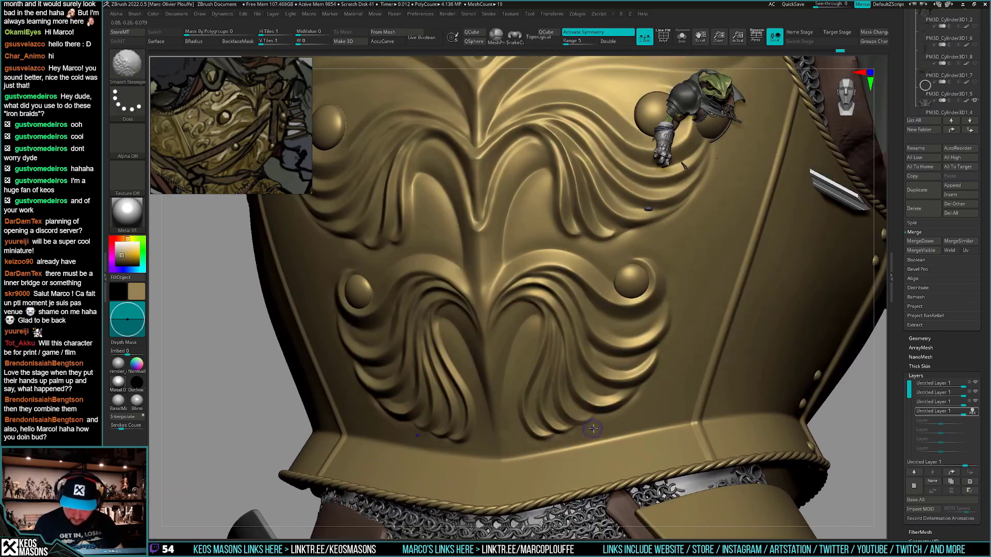
Smooth the lower strand tips of the lower arches and the surface between their inner strands
{"action": "left_click_drag", "start_coordinate": [593, 429], "coordinate": [559, 447], "text": "shift"}
{"action": "right_click_drag", "start_coordinate": [605, 440], "coordinate": [603, 400], "text": "ctrl"}
{"action": "mouse_move", "coordinate": [603, 400]}
{"action": "right_mouse_down", "text": "shift"}
{"action": "mouse_move", "coordinate": [632, 465]}
{"action": "mouse_move", "coordinate": [625, 450]}
{"action": "mouse_move", "coordinate": [625, 463]}
{"action": "mouse_move", "coordinate": [631, 410]}
{"action": "right_mouse_up", "text": "shift"}
{"action": "key", "text": "d"}
{"action": "right_click_drag", "start_coordinate": [542, 387], "coordinate": [537, 413], "text": "ctrl"}
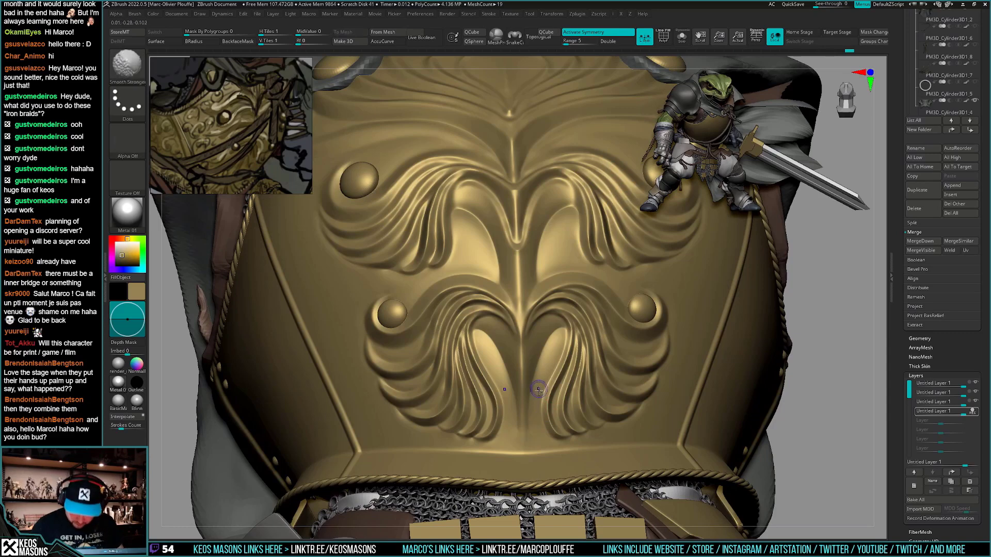
{"action": "mouse_move", "coordinate": [538, 389]}
{"action": "left_mouse_down", "text": "shift"}
{"action": "mouse_move", "coordinate": [544, 370]}
{"action": "mouse_move", "coordinate": [537, 450]}
{"action": "left_mouse_up", "text": "shift"}
{"action": "mouse_move", "coordinate": [614, 439]}
{"action": "right_mouse_down"}
{"action": "mouse_move", "coordinate": [625, 467]}
{"action": "mouse_move", "coordinate": [647, 422]}
{"action": "mouse_move", "coordinate": [621, 439]}
{"action": "mouse_move", "coordinate": [617, 458]}
{"action": "mouse_move", "coordinate": [616, 446]}
{"action": "right_mouse_up"}
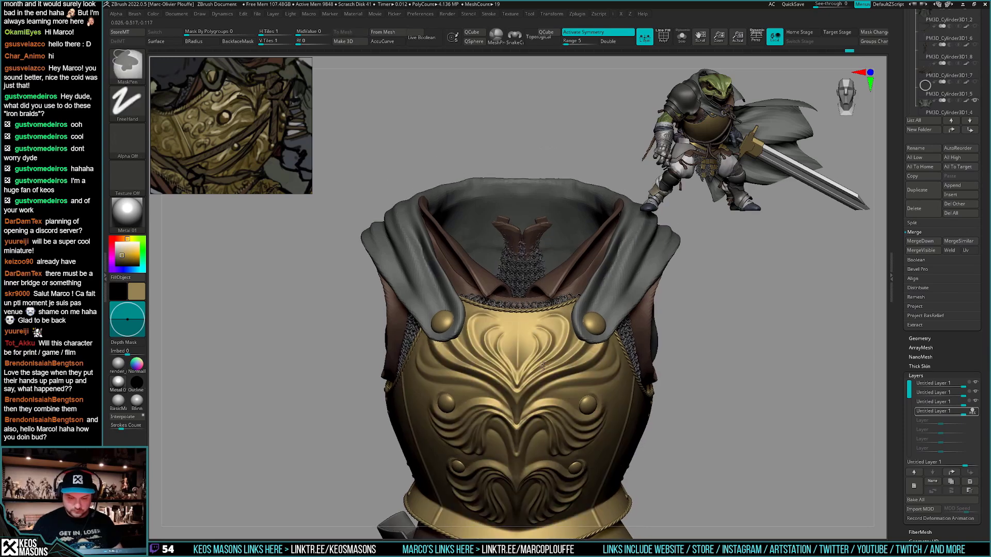
Deepen the grooves of the heart-shaped curls below the neckline with DamStandard and smooth their upper ends
{"action": "right_click_drag", "start_coordinate": [539, 297], "coordinate": [531, 327], "text": "ctrl"}
{"action": "right_click_drag", "start_coordinate": [643, 407], "coordinate": [665, 363], "text": "ctrl"}
{"action": "right_click_drag", "start_coordinate": [534, 327], "coordinate": [539, 387], "text": "ctrl"}
{"action": "right_click", "coordinate": [538, 393]}
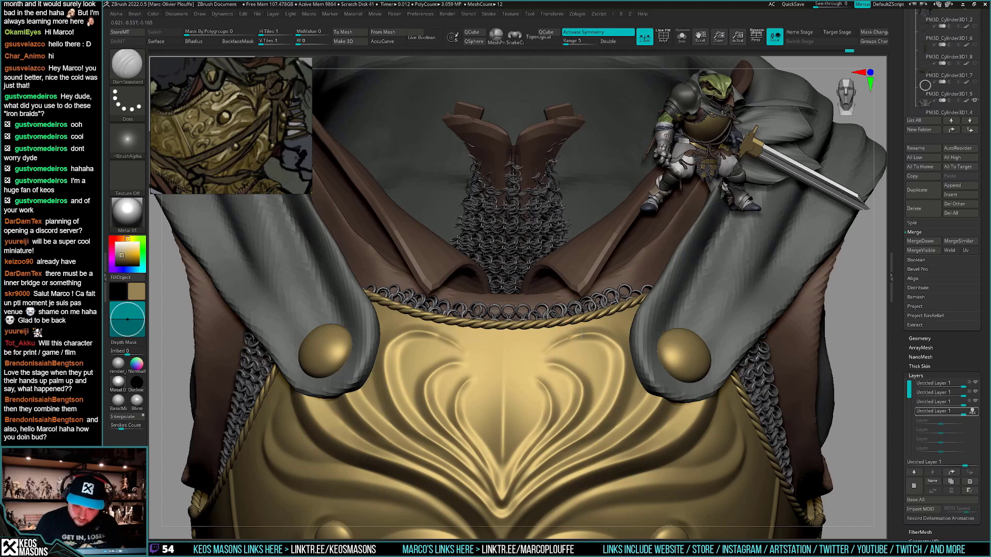
{"action": "right_click_drag", "start_coordinate": [547, 370], "coordinate": [586, 329]}
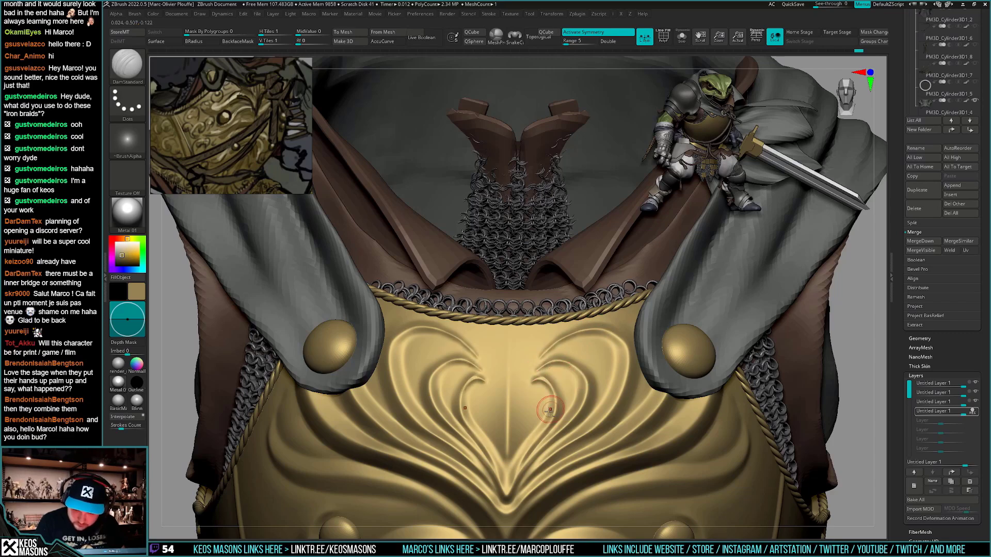
{"action": "key", "text": "shift"}
{"action": "left_click_drag", "start_coordinate": [575, 333], "coordinate": [598, 343], "text": "shift"}
{"action": "mouse_move", "coordinate": [601, 355]}
{"action": "right_mouse_down", "text": "ctrl"}
{"action": "mouse_move", "coordinate": [583, 294]}
{"action": "mouse_move", "coordinate": [645, 320]}
{"action": "mouse_move", "coordinate": [629, 372]}
{"action": "mouse_move", "coordinate": [516, 356]}
{"action": "right_mouse_up", "text": "ctrl"}
{"action": "key", "text": "space"}
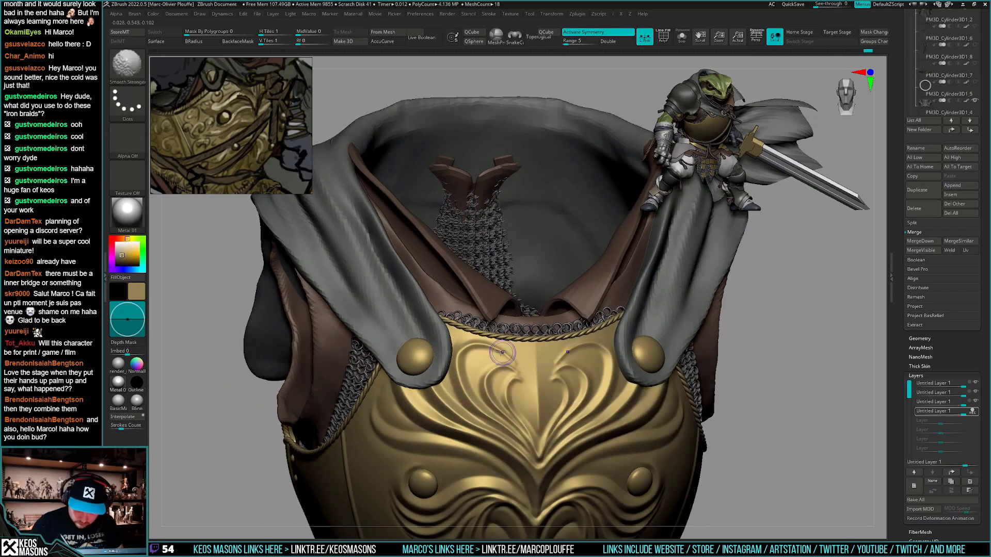
{"action": "left_click_drag", "start_coordinate": [490, 351], "coordinate": [508, 361], "text": "shift"}
Store a morph target of the plain breastplate with the ornament layers hidden, and resume recording on the lowest layer
{"action": "mouse_move", "coordinate": [523, 356]}
{"action": "right_mouse_down", "text": "ctrl"}
{"action": "mouse_move", "coordinate": [583, 379]}
{"action": "mouse_move", "coordinate": [586, 369]}
{"action": "right_mouse_up", "text": "ctrl"}
{"action": "mouse_move", "coordinate": [586, 369]}
{"action": "right_mouse_down"}
{"action": "mouse_move", "coordinate": [625, 335]}
{"action": "mouse_move", "coordinate": [583, 351]}
{"action": "mouse_move", "coordinate": [612, 350]}
{"action": "mouse_move", "coordinate": [599, 360]}
{"action": "mouse_move", "coordinate": [629, 395]}
{"action": "right_mouse_up"}
{"action": "key", "text": "space"}
{"action": "left_click", "coordinate": [651, 378]}
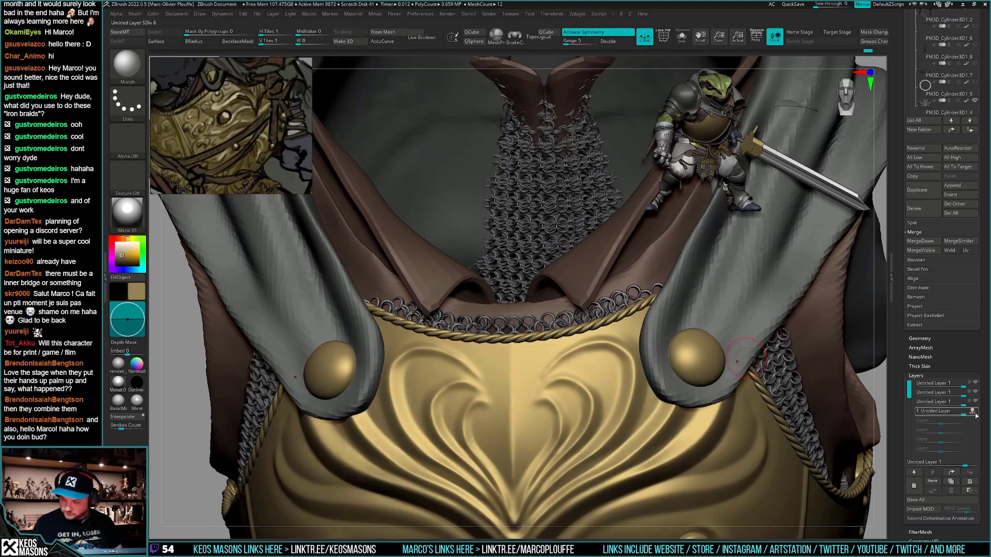
{"action": "left_click", "coordinate": [975, 413]}
{"action": "left_click", "coordinate": [975, 412]}
{"action": "left_click", "coordinate": [922, 384]}
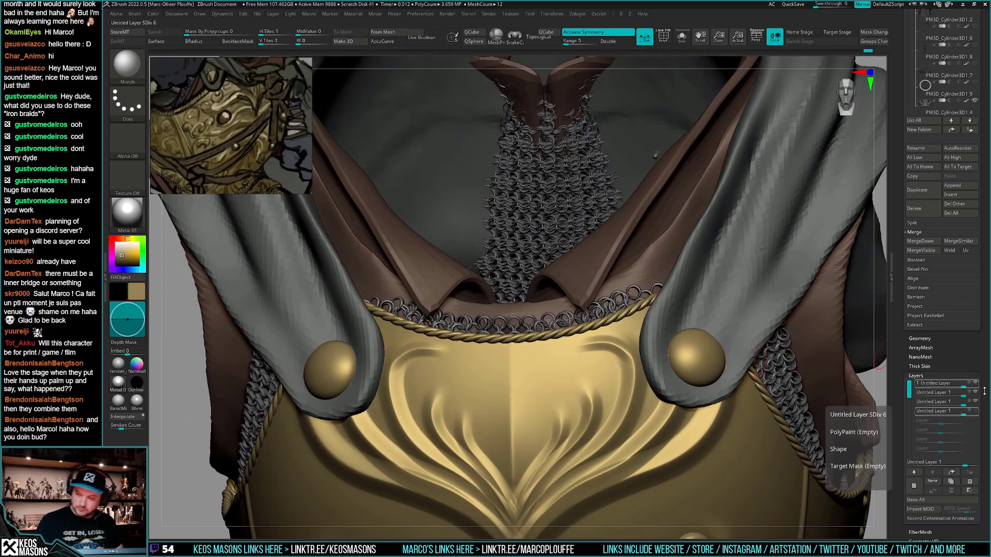
{"action": "left_click", "coordinate": [931, 402]}
{"action": "left_click", "coordinate": [975, 401]}
{"action": "left_click", "coordinate": [124, 32]}
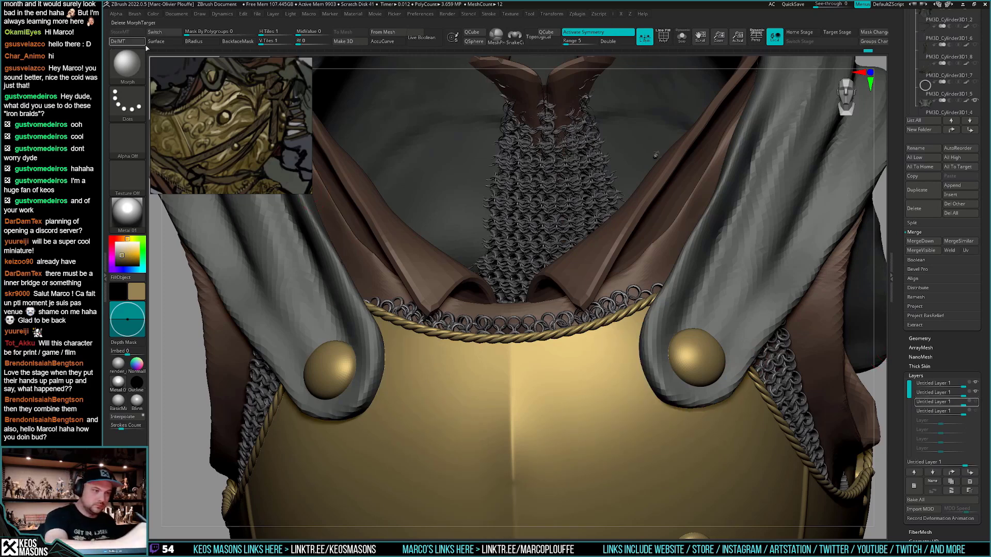
{"action": "left_click", "coordinate": [935, 411]}
{"action": "left_click", "coordinate": [975, 411]}
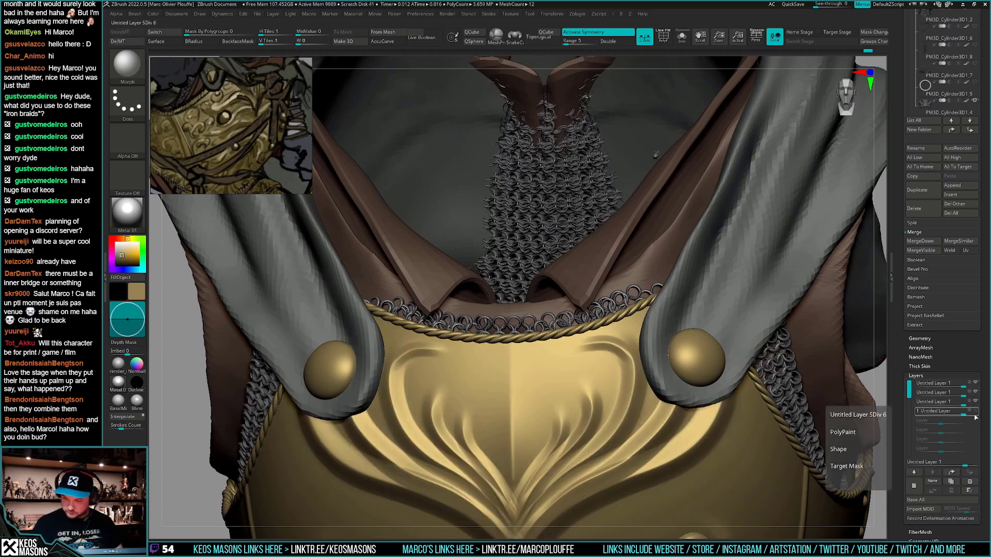
{"action": "left_click", "coordinate": [974, 413]}
Restore the flat surface inside and around the inner heart-shaped curls with the Morph brush
{"action": "key", "text": "space"}
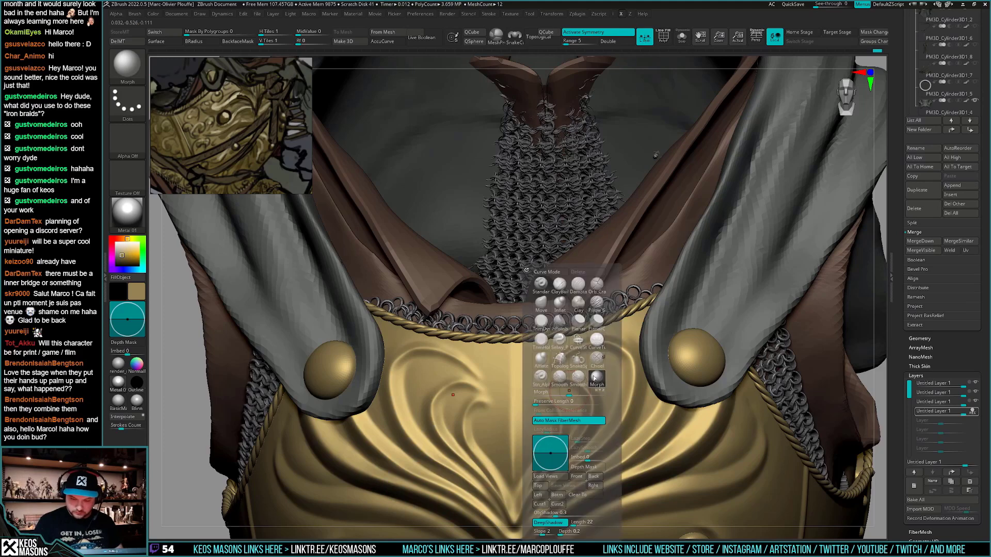
{"action": "right_click", "coordinate": [561, 350]}
{"action": "right_click_drag", "start_coordinate": [547, 344], "coordinate": [554, 356]}
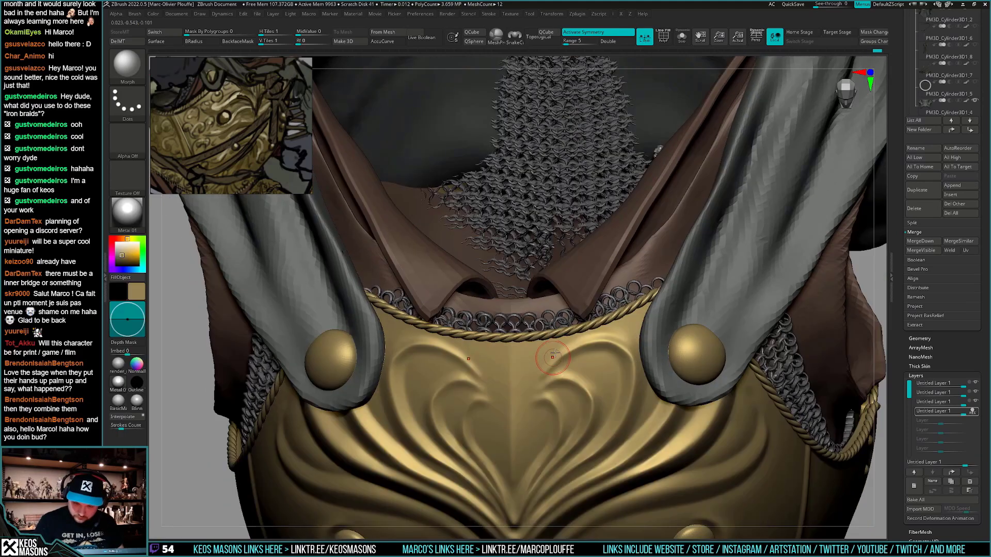
{"action": "left_click_drag", "start_coordinate": [554, 356], "coordinate": [526, 410]}
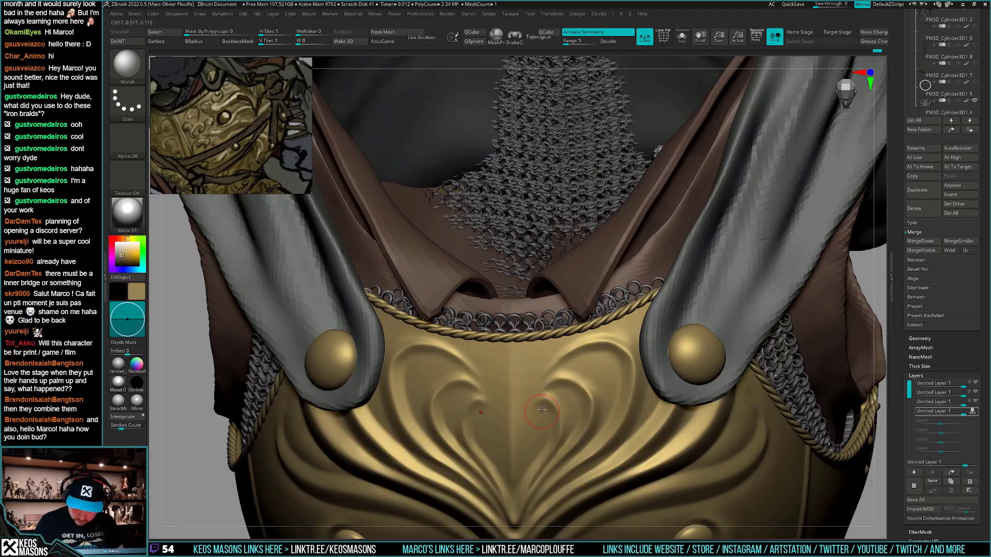
{"action": "right_click_drag", "start_coordinate": [541, 410], "coordinate": [536, 426]}
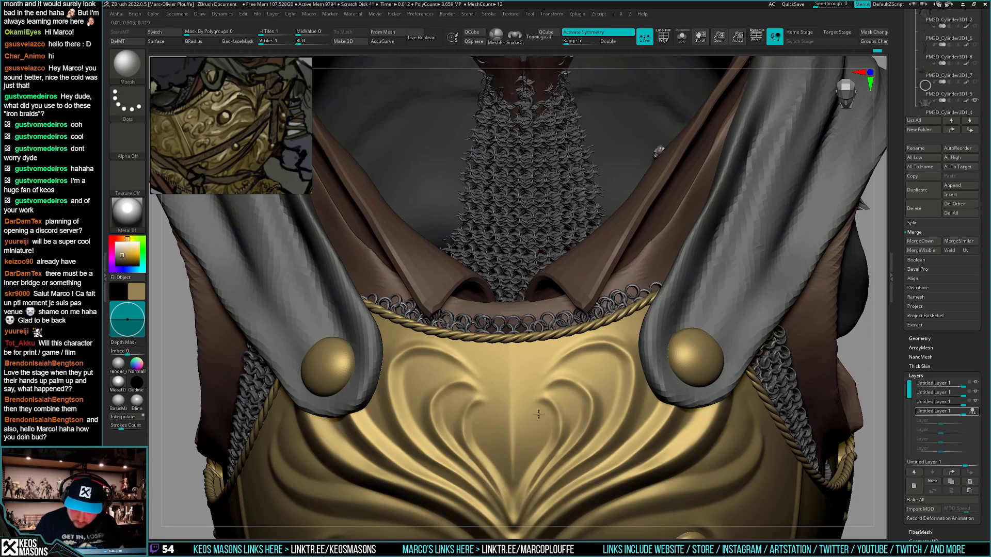
{"action": "right_click", "coordinate": [541, 416]}
{"action": "left_click_drag", "start_coordinate": [587, 363], "coordinate": [544, 386]}
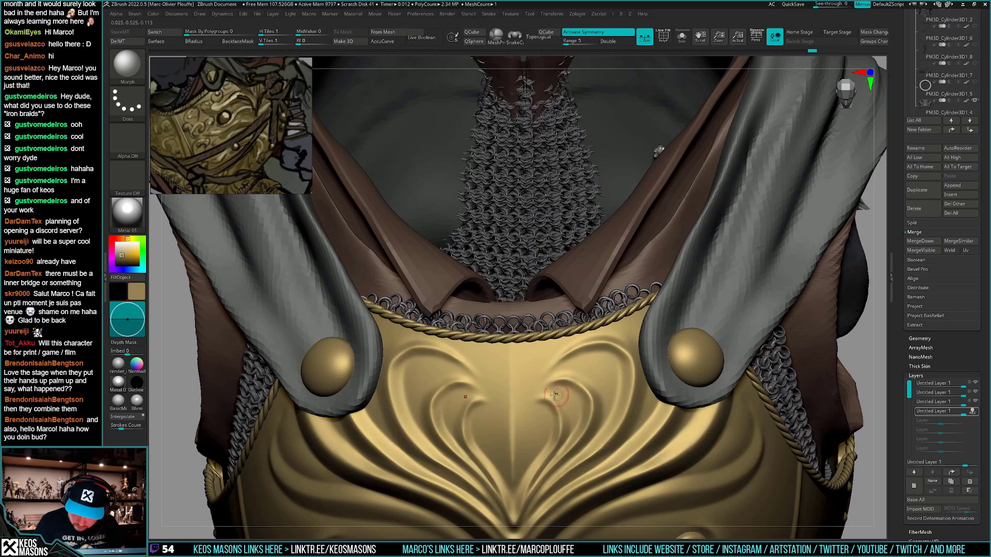
Clean up the recesses beside the outer heart curls and neighbouring strands with the Morph brush
{"action": "right_click_drag", "start_coordinate": [554, 395], "coordinate": [486, 395]}
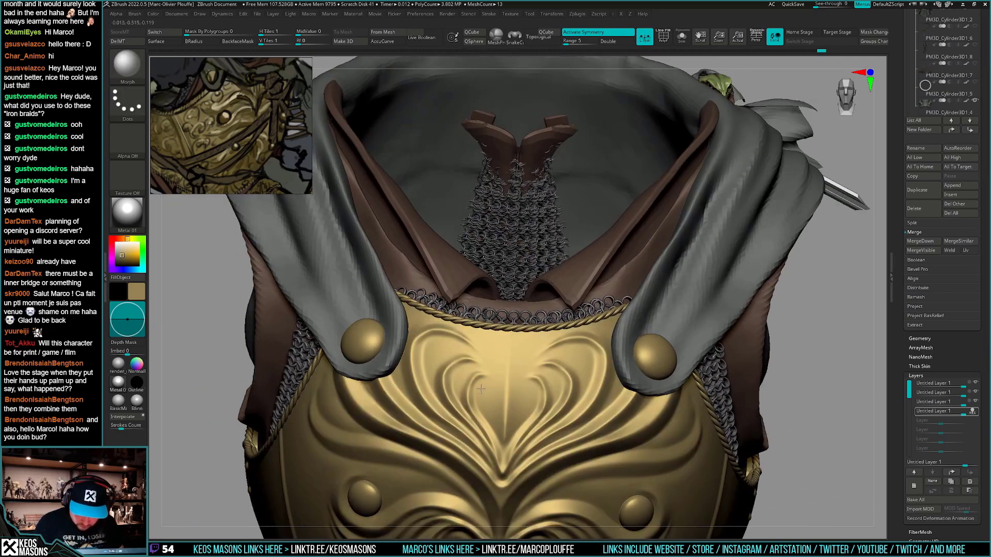
{"action": "right_click", "coordinate": [600, 423]}
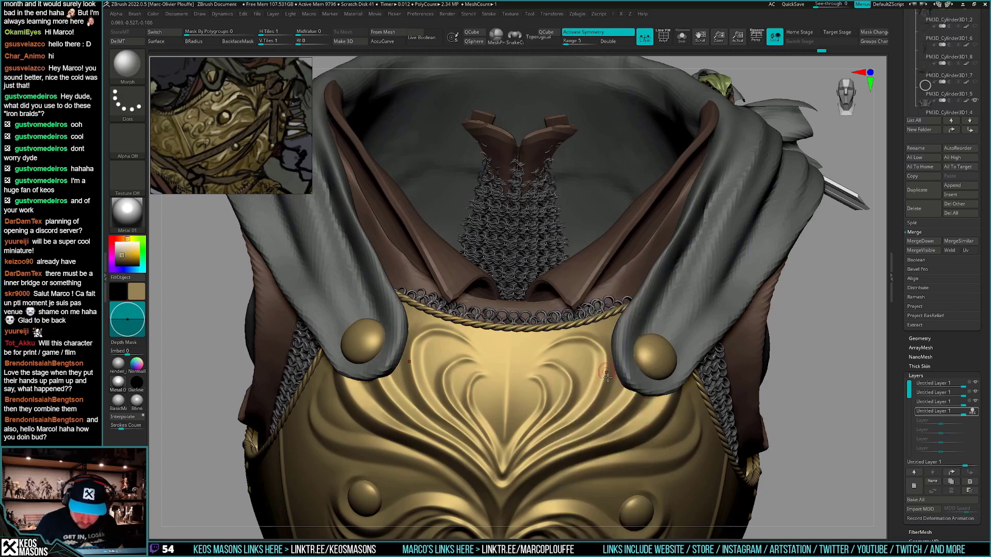
{"action": "mouse_move", "coordinate": [595, 421]}
{"action": "right_mouse_down"}
{"action": "mouse_move", "coordinate": [542, 438]}
{"action": "mouse_move", "coordinate": [581, 410]}
{"action": "right_mouse_up"}
{"action": "key", "text": "shift"}
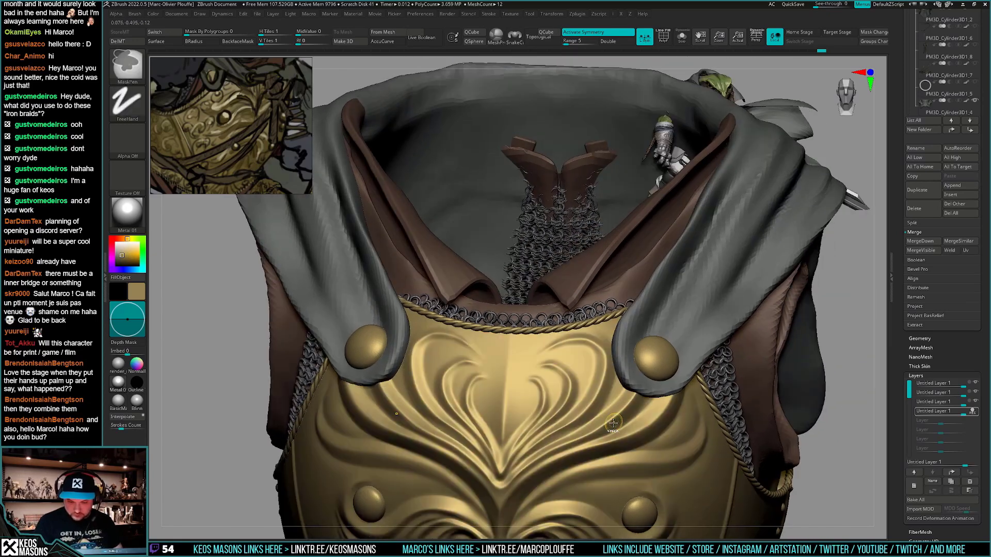
{"action": "right_click", "coordinate": [616, 425]}
Flatten the heart curls and the surface between them with the HPolish brush, and smooth their transitions
{"action": "left_click", "coordinate": [602, 323]}
{"action": "right_click_drag", "start_coordinate": [730, 292], "coordinate": [569, 454], "text": "ctrl"}
{"action": "right_click_drag", "start_coordinate": [569, 454], "coordinate": [563, 274]}
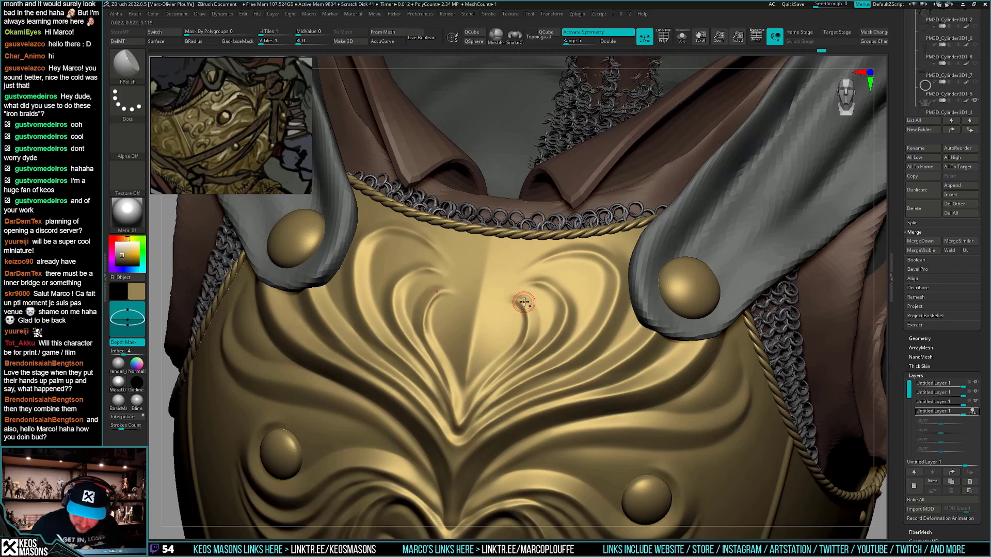
{"action": "left_click_drag", "start_coordinate": [542, 354], "coordinate": [571, 298]}
{"action": "right_click_drag", "start_coordinate": [571, 298], "coordinate": [579, 322]}
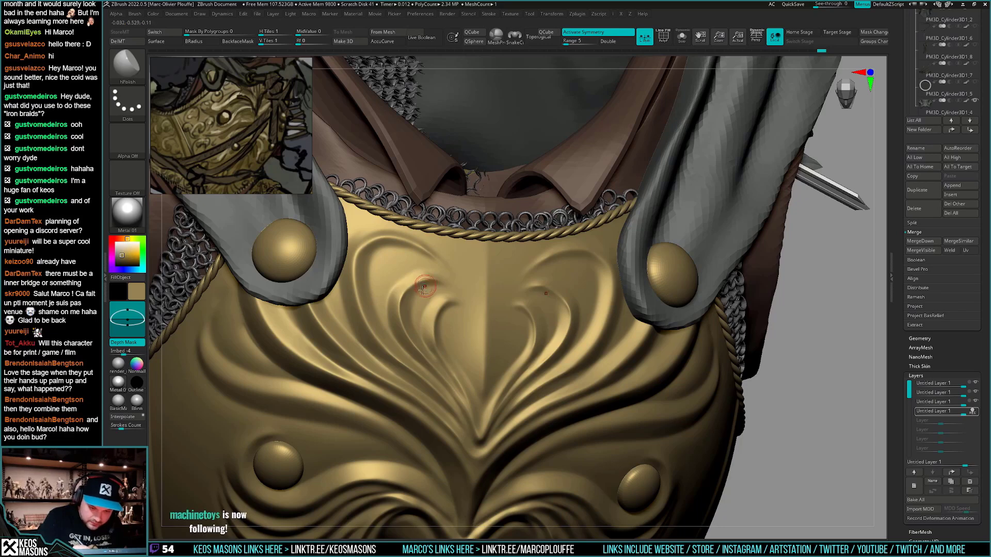
{"action": "mouse_move", "coordinate": [425, 287]}
{"action": "right_mouse_down"}
{"action": "mouse_move", "coordinate": [595, 332]}
{"action": "mouse_move", "coordinate": [550, 367]}
{"action": "right_mouse_up"}
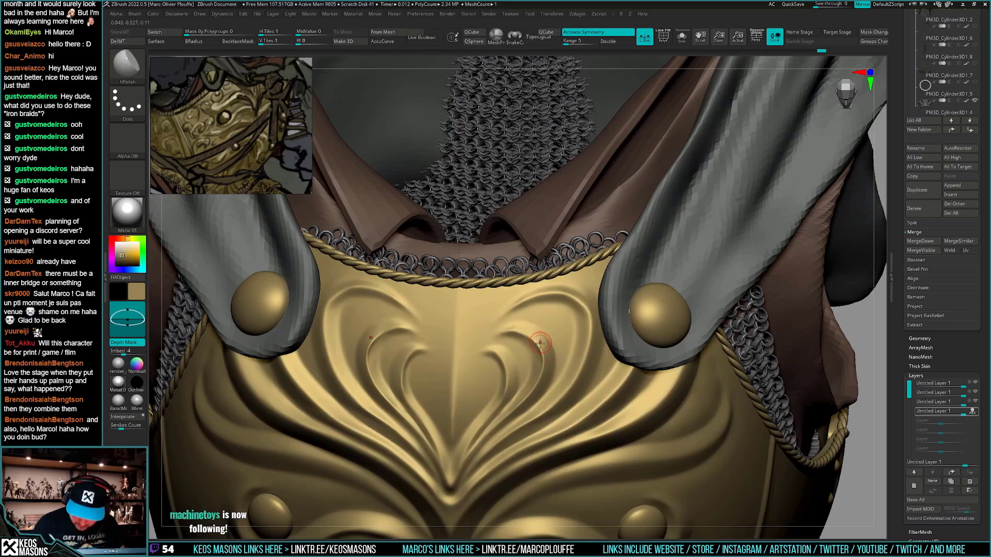
{"action": "right_click_drag", "start_coordinate": [508, 328], "coordinate": [517, 325]}
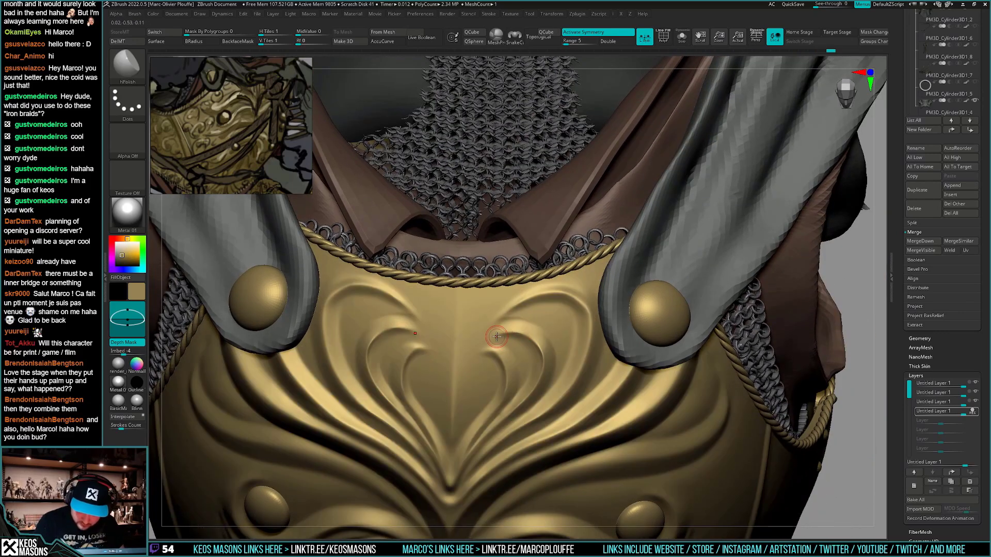
{"action": "right_click_drag", "start_coordinate": [588, 392], "coordinate": [568, 377]}
{"action": "left_click_drag", "start_coordinate": [532, 317], "coordinate": [535, 340], "text": "shift"}
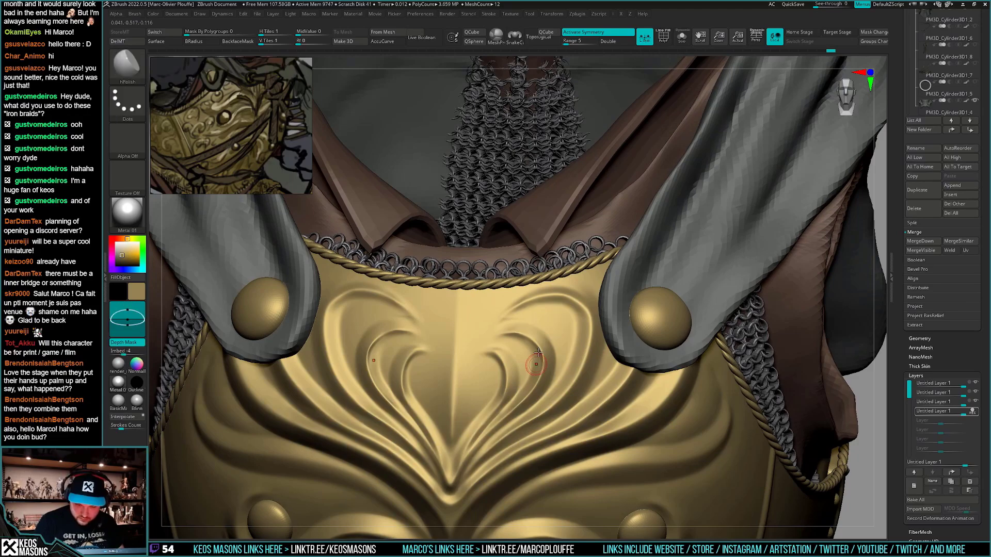
Polish the curls along the neckline edge on the isolated breastplate and bring the other armor parts back
{"action": "mouse_move", "coordinate": [535, 355]}
{"action": "right_mouse_down"}
{"action": "mouse_move", "coordinate": [549, 370]}
{"action": "mouse_move", "coordinate": [535, 407]}
{"action": "right_mouse_up"}
{"action": "right_click_drag", "start_coordinate": [549, 367], "coordinate": [539, 309]}
{"action": "key", "text": "alt+s"}
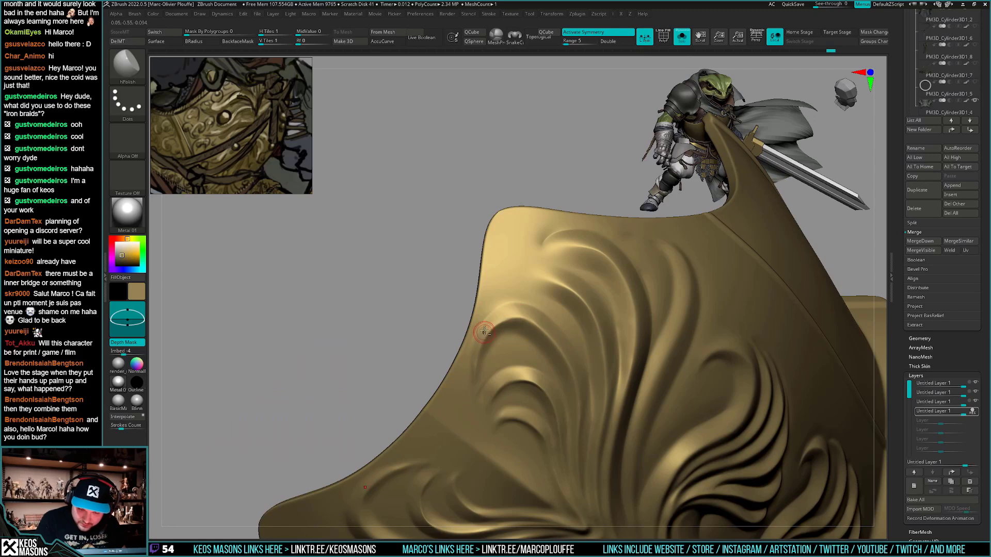
{"action": "right_click_drag", "start_coordinate": [477, 383], "coordinate": [475, 356]}
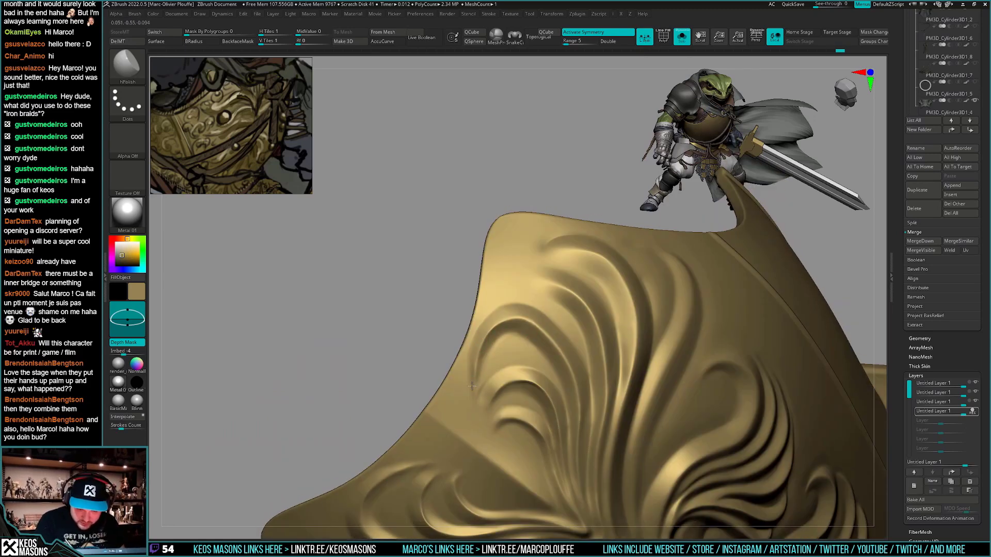
{"action": "key", "text": "alt+s"}
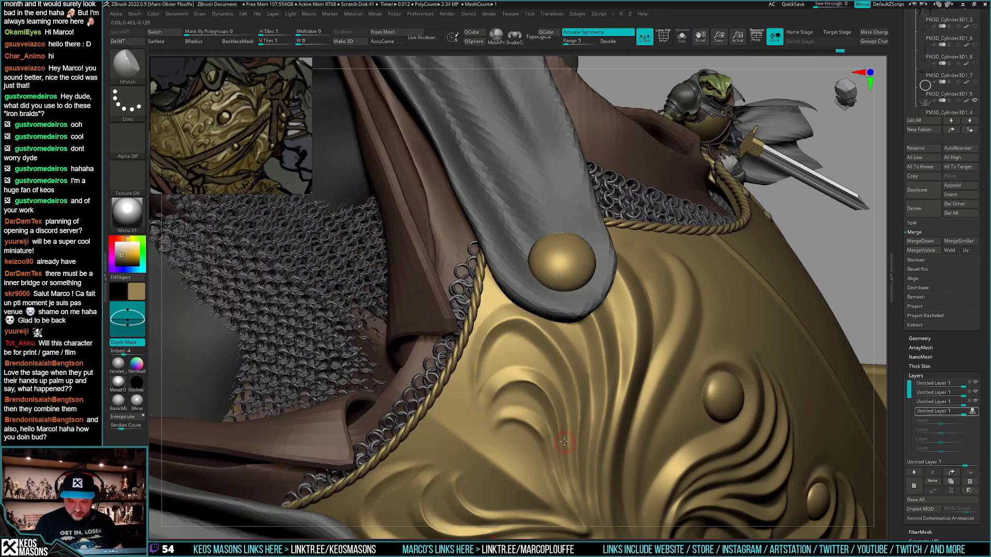
{"action": "mouse_move", "coordinate": [564, 442]}
{"action": "right_mouse_down"}
{"action": "mouse_move", "coordinate": [508, 382]}
{"action": "mouse_move", "coordinate": [571, 387]}
{"action": "mouse_move", "coordinate": [516, 407]}
{"action": "mouse_move", "coordinate": [496, 382]}
{"action": "right_mouse_up"}
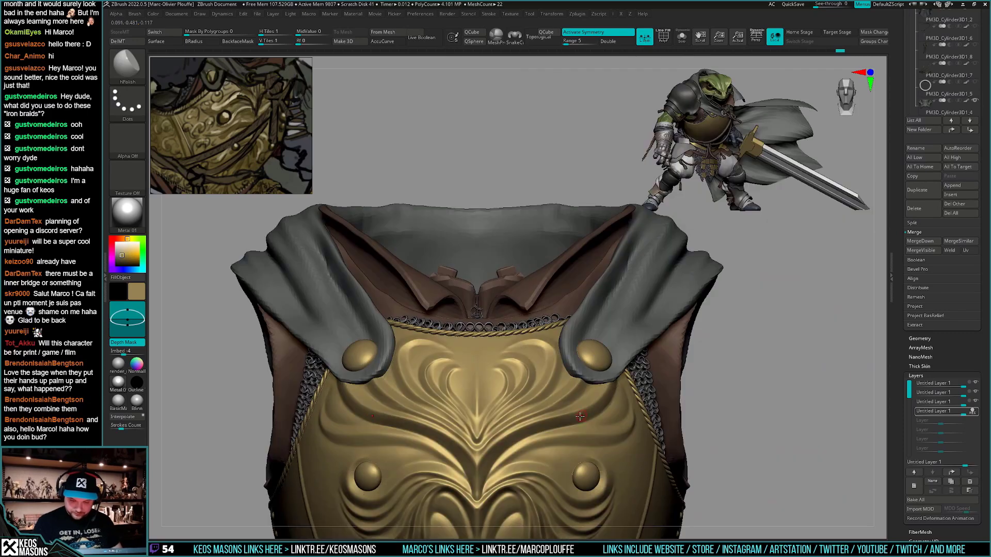
Isolate the breastplate to polish the outer chest strands beneath the shoulder straps, and show all parts again
{"action": "right_click_drag", "start_coordinate": [580, 416], "coordinate": [573, 377]}
{"action": "key", "text": "shift+alt+s"}
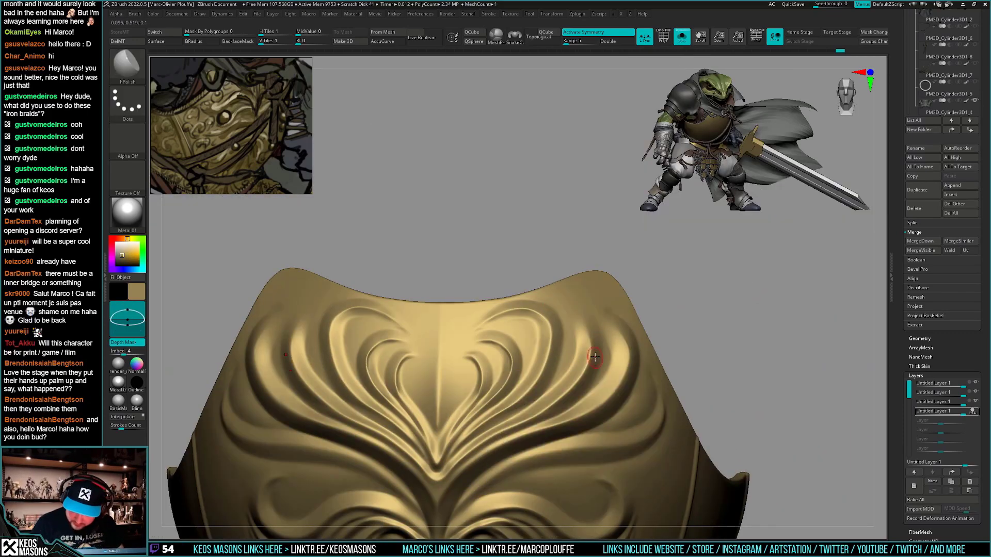
{"action": "key", "text": "shift+alt+s"}
{"action": "right_click_drag", "start_coordinate": [639, 415], "coordinate": [608, 383]}
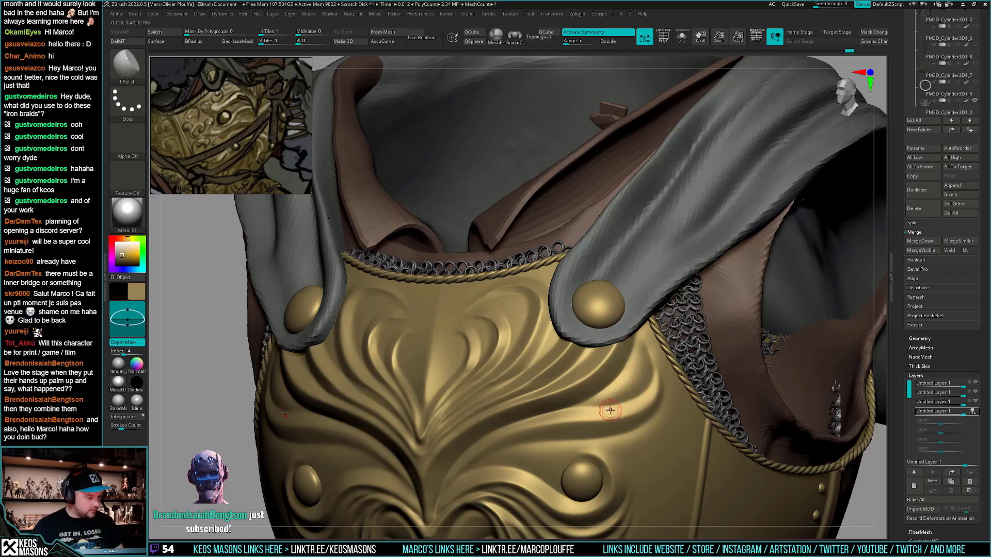
Polish the broad strands between the upper rivets and the shoulder straps from several angles
{"action": "right_click_drag", "start_coordinate": [608, 398], "coordinate": [696, 388]}
{"action": "right_click_drag", "start_coordinate": [583, 422], "coordinate": [628, 452]}
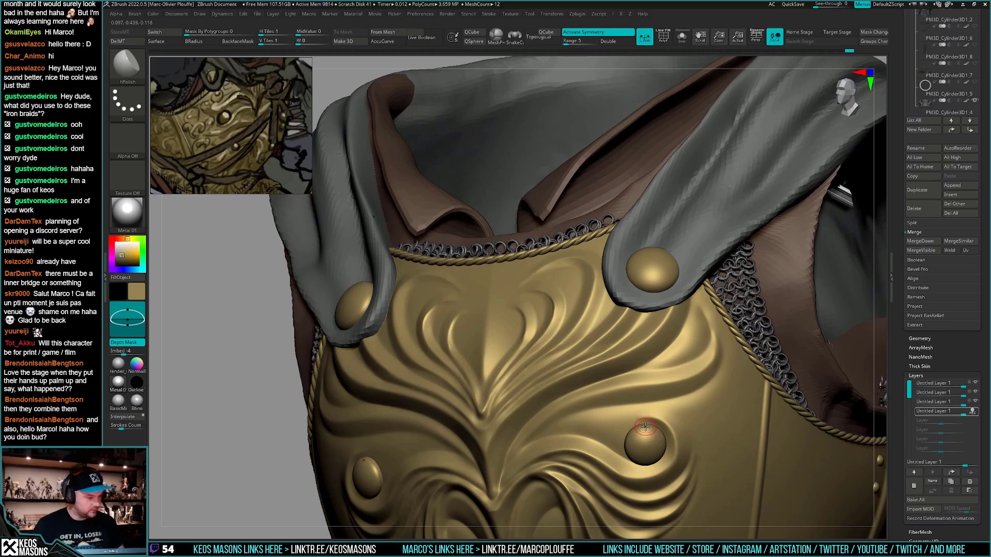
{"action": "right_click_drag", "start_coordinate": [645, 427], "coordinate": [703, 363]}
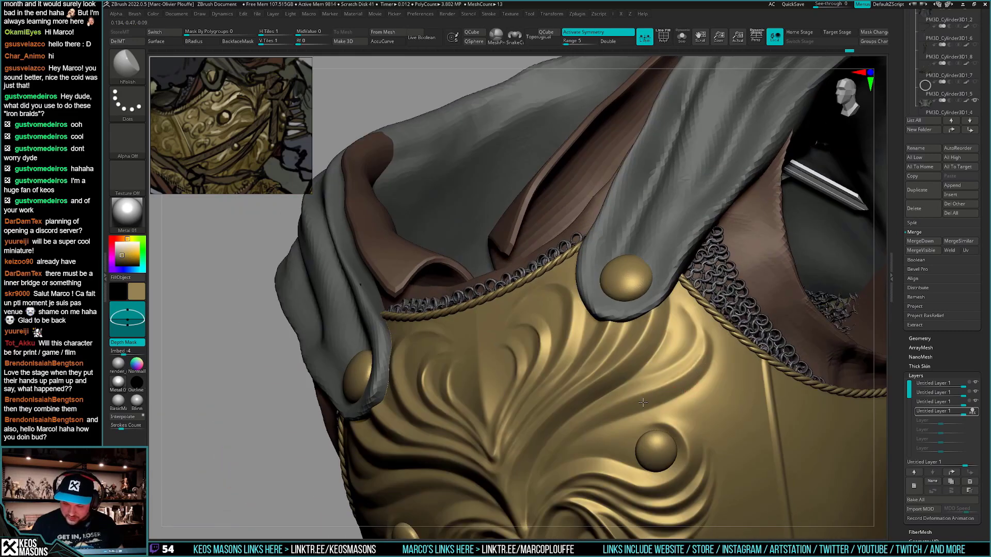
{"action": "right_click_drag", "start_coordinate": [614, 421], "coordinate": [653, 404]}
{"action": "right_click_drag", "start_coordinate": [586, 423], "coordinate": [699, 347]}
{"action": "right_click_drag", "start_coordinate": [557, 438], "coordinate": [631, 400]}
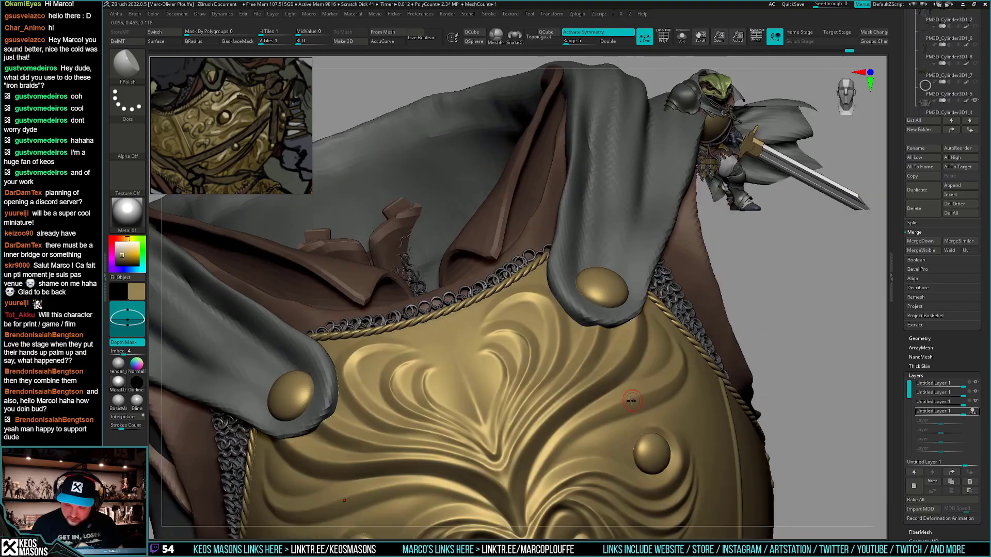
Smooth the broad strands between the upper rivet and the shoulder strap, working from the side
{"action": "right_click_drag", "start_coordinate": [549, 443], "coordinate": [671, 397]}
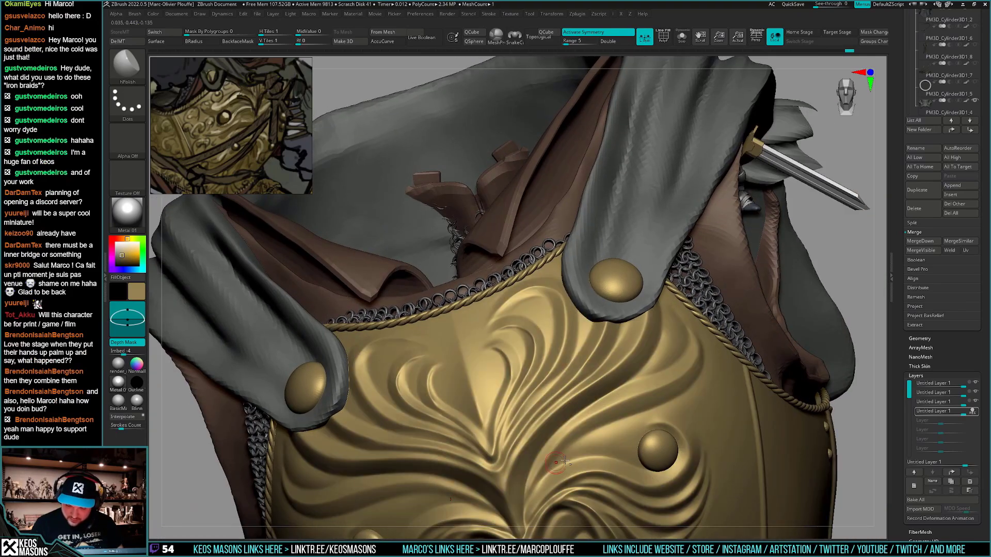
{"action": "right_click_drag", "start_coordinate": [557, 470], "coordinate": [621, 394]}
{"action": "key", "text": "shift"}
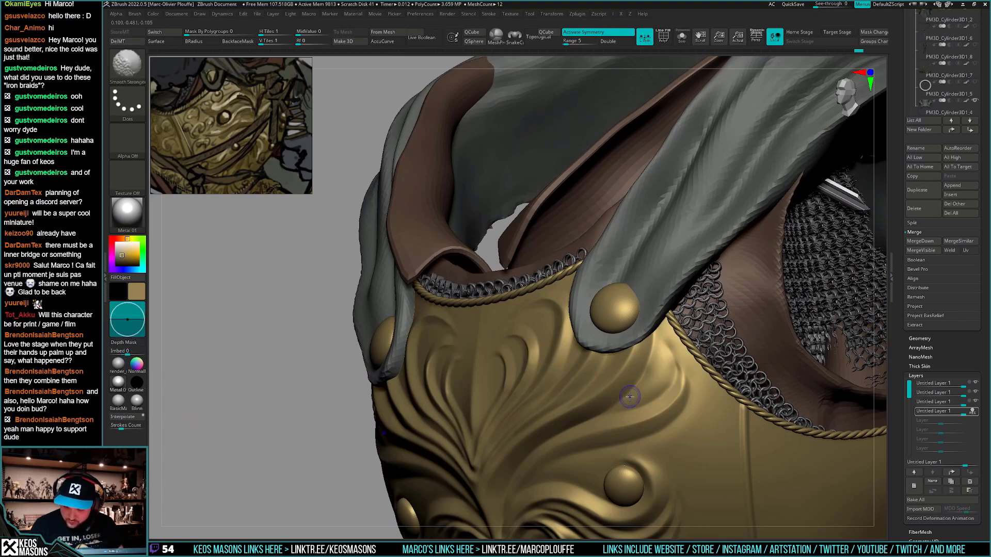
{"action": "mouse_move", "coordinate": [662, 354]}
{"action": "right_mouse_down", "text": "shift"}
{"action": "mouse_move", "coordinate": [708, 345]}
{"action": "mouse_move", "coordinate": [677, 352]}
{"action": "mouse_move", "coordinate": [610, 497]}
{"action": "right_mouse_up", "text": "shift"}
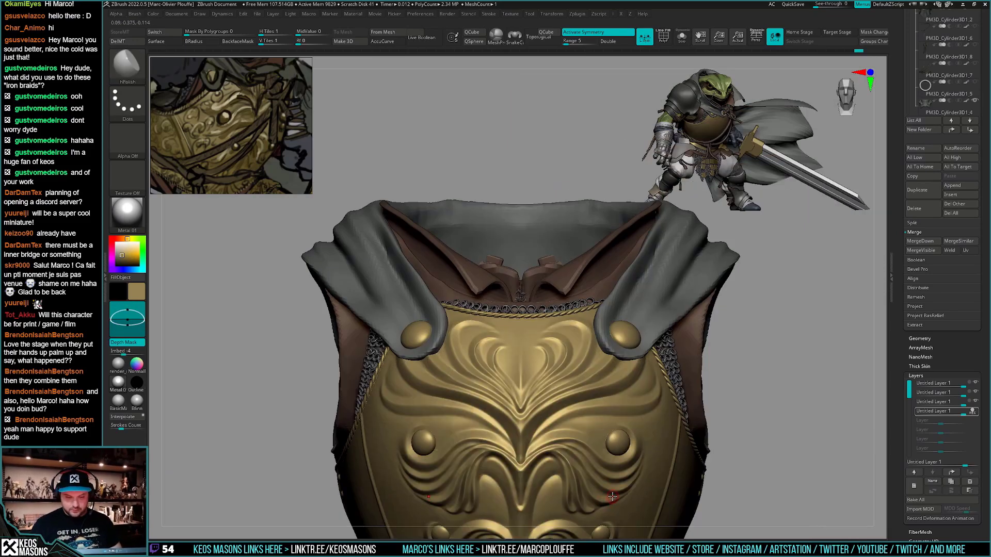
Polish the outer curls of the central heart motif with a resized HPolish brush and smooth their transitions
{"action": "right_click_drag", "start_coordinate": [587, 437], "coordinate": [581, 316], "text": "ctrl"}
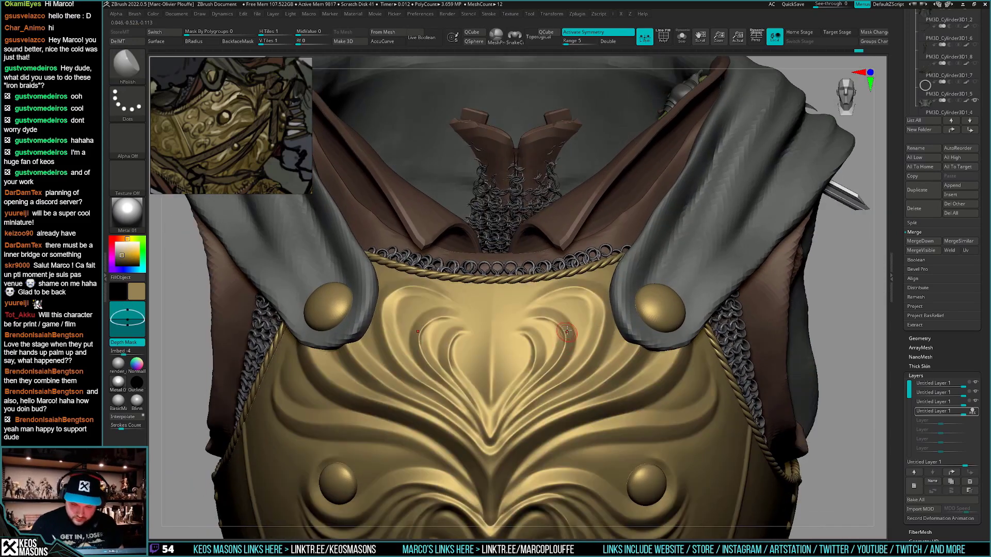
{"action": "key", "text": "shift"}
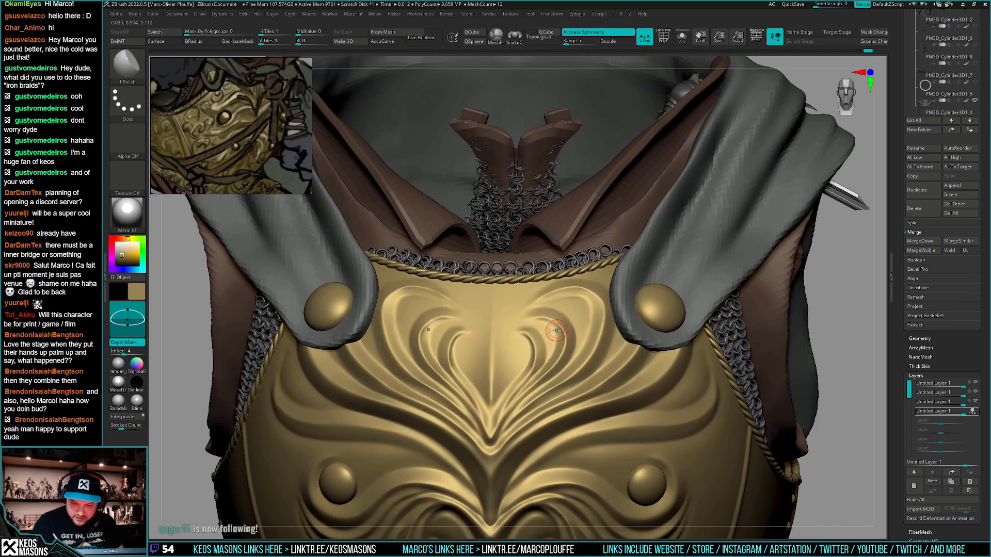
{"action": "left_click_drag", "start_coordinate": [555, 327], "coordinate": [542, 316]}
{"action": "key", "text": "space"}
{"action": "key", "text": "shift"}
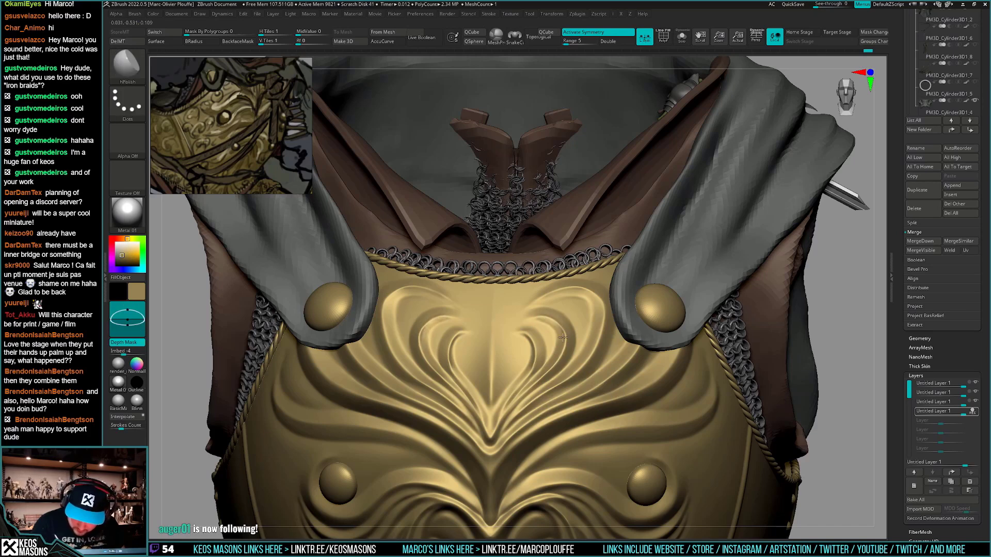
{"action": "key", "text": "shift"}
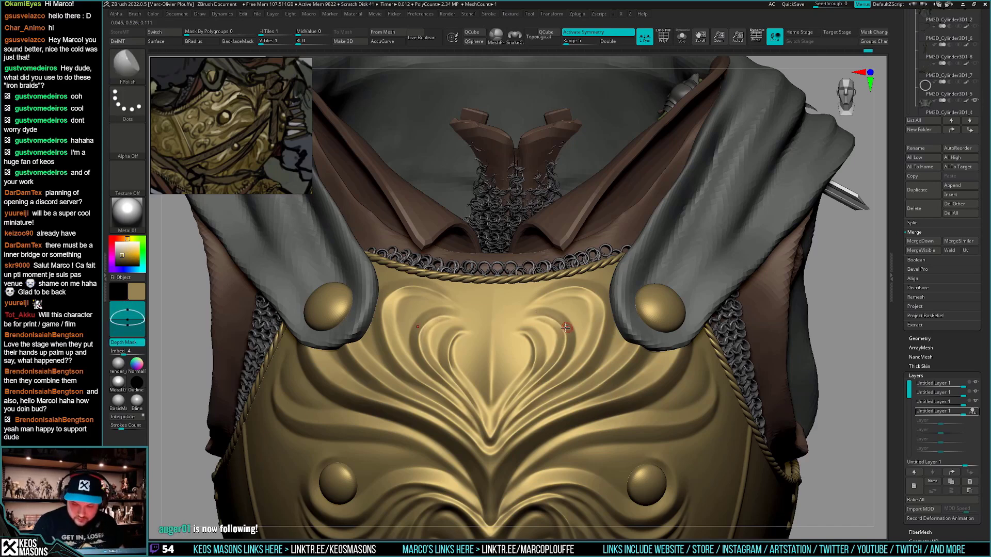
{"action": "mouse_move", "coordinate": [561, 329]}
{"action": "left_mouse_down"}
{"action": "mouse_move", "coordinate": [541, 323]}
{"action": "mouse_move", "coordinate": [549, 363]}
{"action": "left_mouse_up"}
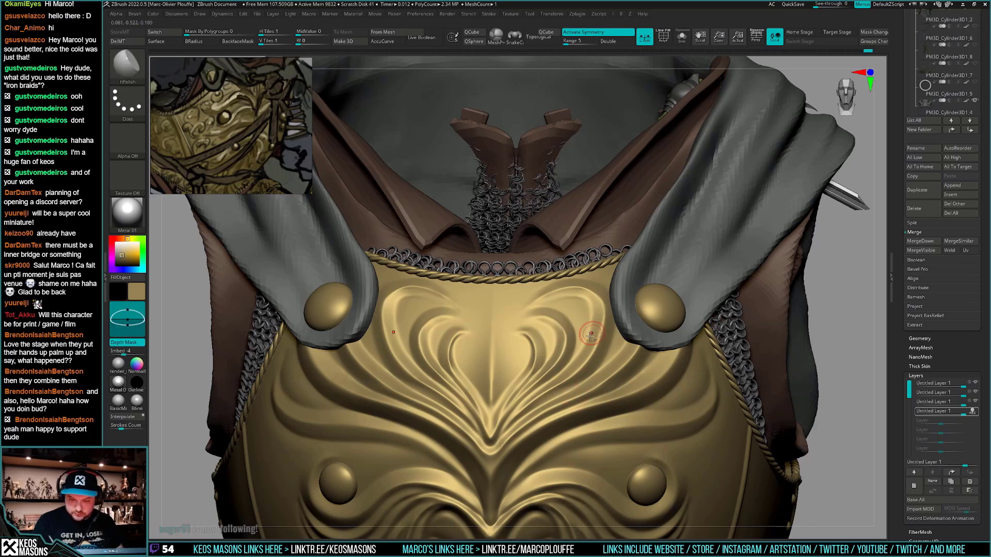
{"action": "key", "text": "shift"}
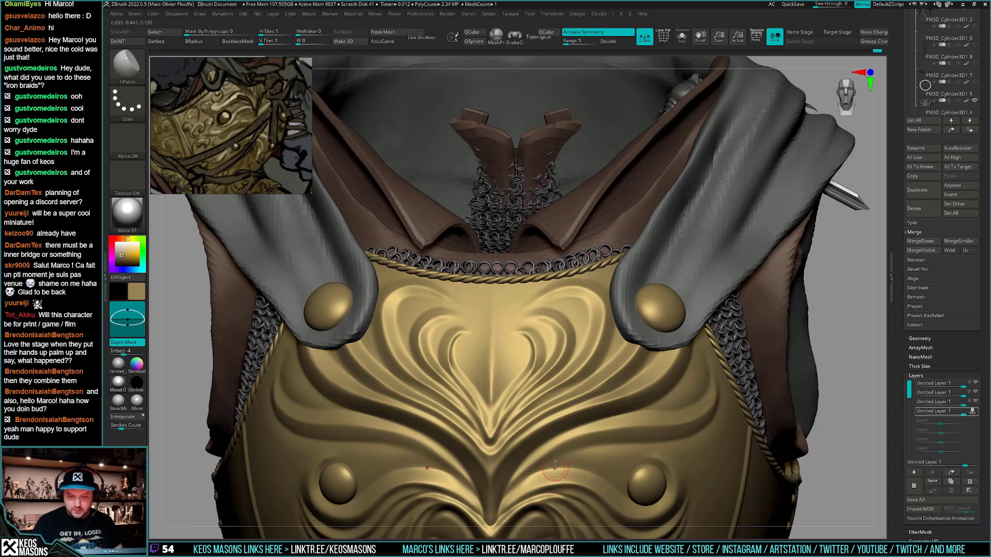
Smooth the heart curls below the neckline and clean up the surface between them with the Morph brush
{"action": "right_click_drag", "start_coordinate": [553, 472], "coordinate": [503, 345]}
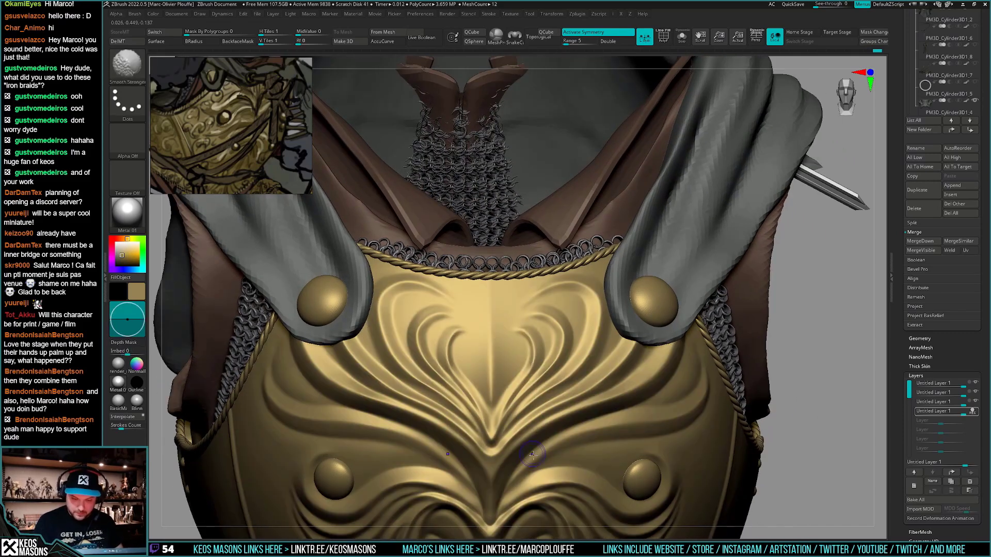
{"action": "right_click_drag", "start_coordinate": [537, 456], "coordinate": [552, 439]}
{"action": "key", "text": "x"}
{"action": "left_click", "coordinate": [578, 378]}
{"action": "mouse_move", "coordinate": [610, 330]}
{"action": "right_mouse_down"}
{"action": "mouse_move", "coordinate": [552, 393]}
{"action": "mouse_move", "coordinate": [581, 309]}
{"action": "right_mouse_up"}
{"action": "right_click", "coordinate": [551, 383]}
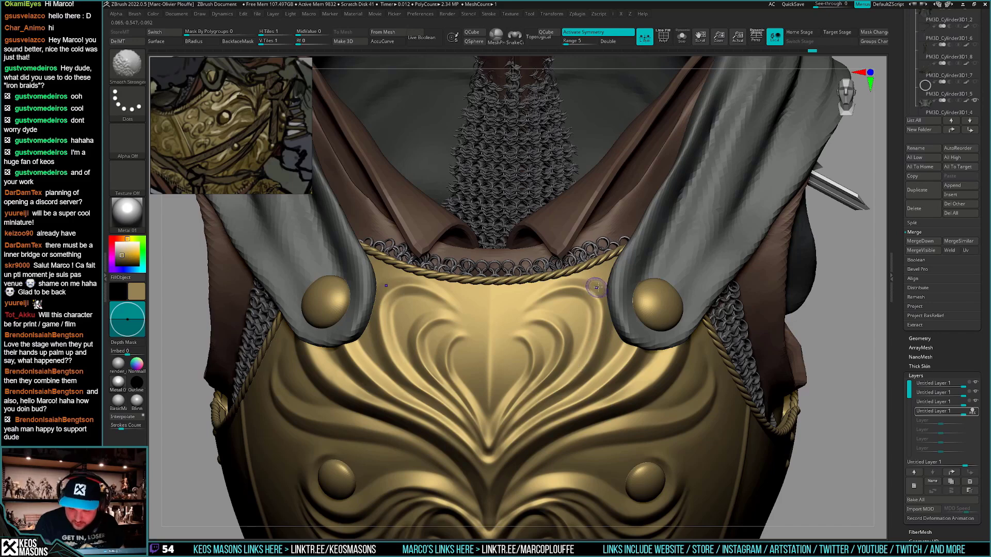
{"action": "right_click_drag", "start_coordinate": [583, 326], "coordinate": [578, 328]}
{"action": "right_click_drag", "start_coordinate": [491, 341], "coordinate": [445, 339]}
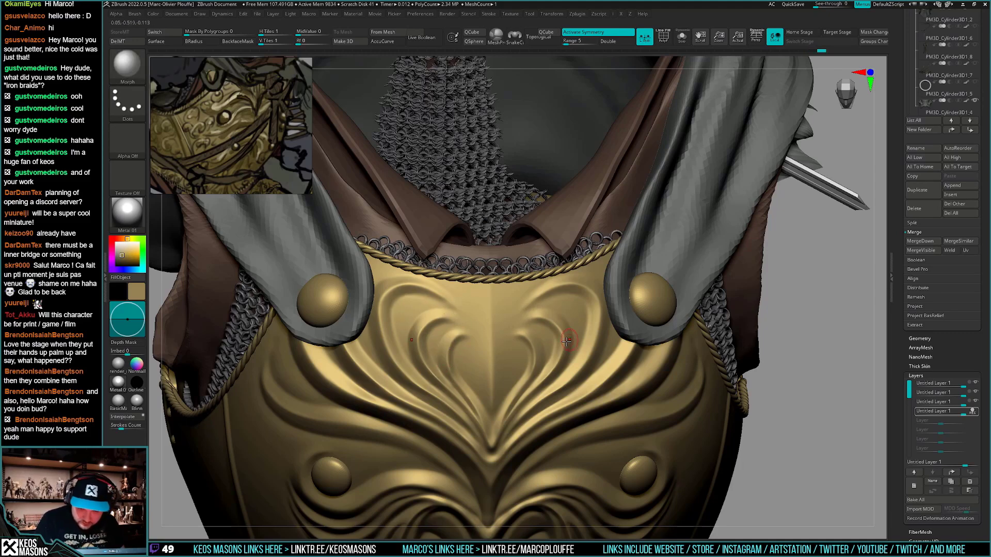
{"action": "right_click_drag", "start_coordinate": [566, 341], "coordinate": [567, 308]}
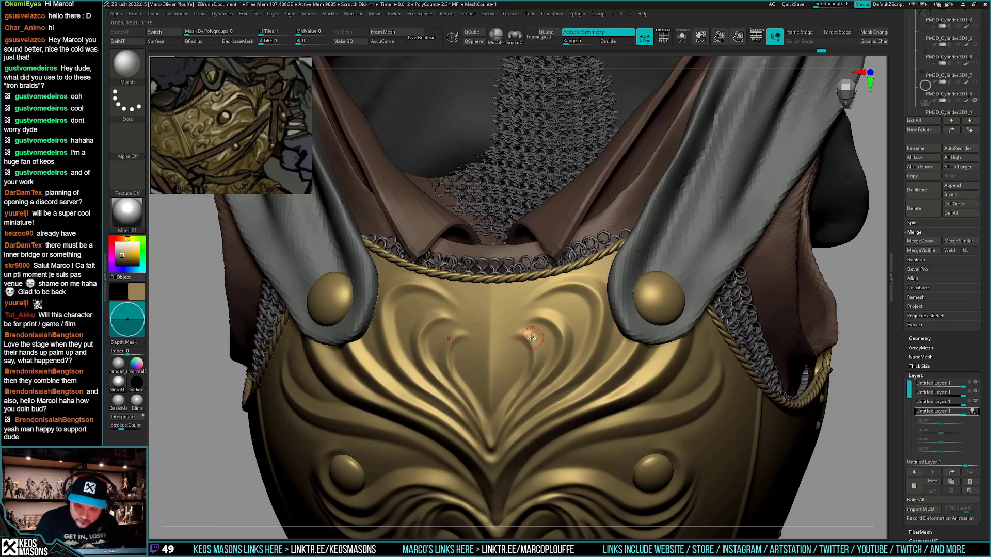
Refine the grooves of the V-shaped strands between the upper rivets with the DamStandard brush and smooth them
{"action": "mouse_move", "coordinate": [528, 337]}
{"action": "right_mouse_down", "text": "ctrl"}
{"action": "mouse_move", "coordinate": [534, 508]}
{"action": "mouse_move", "coordinate": [537, 469]}
{"action": "mouse_move", "coordinate": [631, 421]}
{"action": "mouse_move", "coordinate": [617, 441]}
{"action": "mouse_move", "coordinate": [619, 419]}
{"action": "mouse_move", "coordinate": [620, 431]}
{"action": "right_mouse_up", "text": "ctrl"}
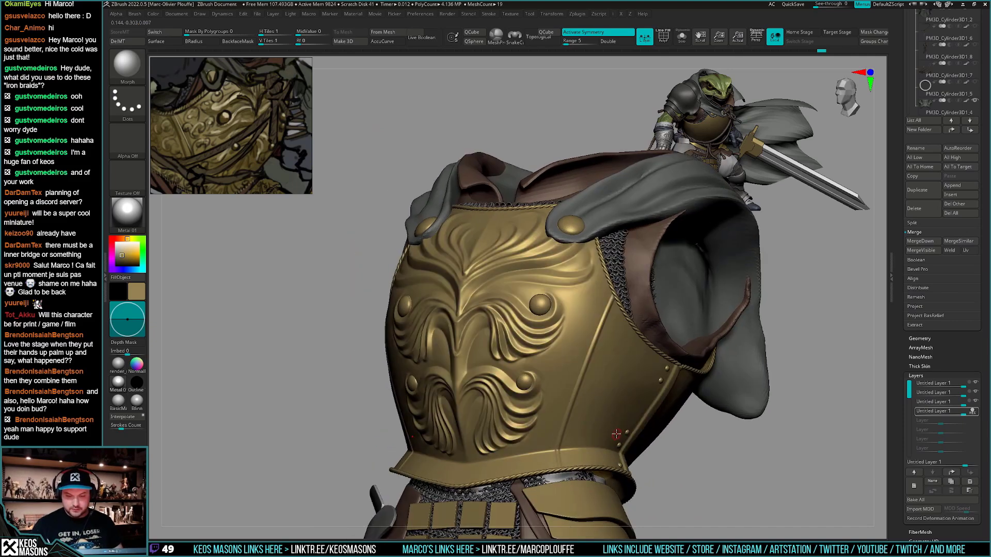
{"action": "mouse_move", "coordinate": [565, 308]}
{"action": "right_mouse_down"}
{"action": "mouse_move", "coordinate": [574, 415]}
{"action": "mouse_move", "coordinate": [560, 403]}
{"action": "mouse_move", "coordinate": [559, 346]}
{"action": "right_mouse_up"}
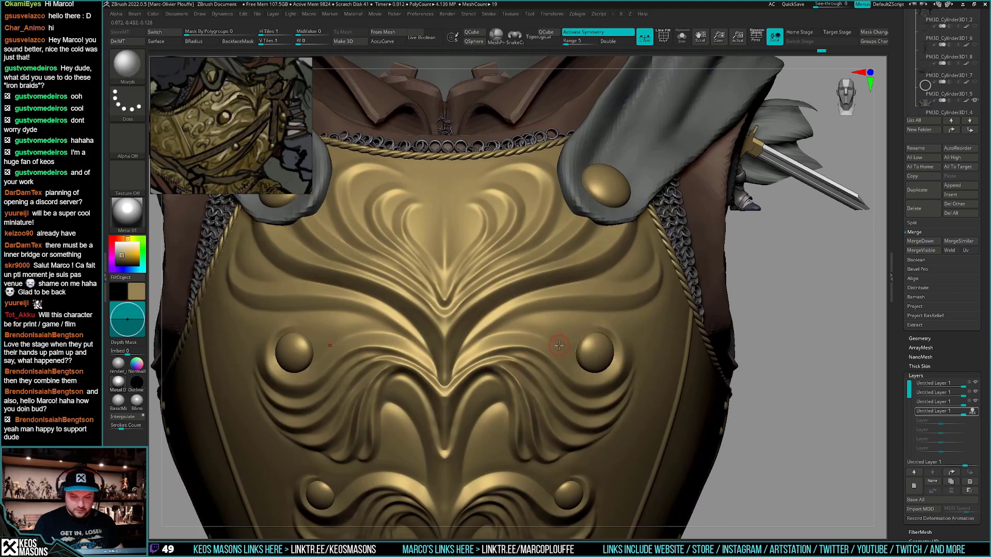
{"action": "key", "text": "b"}
{"action": "key", "text": "d"}
{"action": "key", "text": "s"}
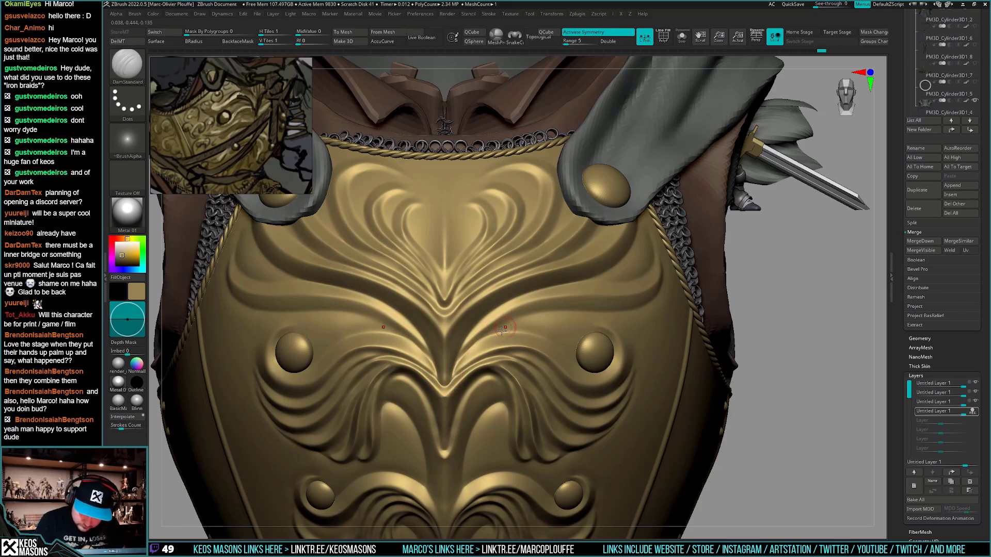
{"action": "key", "text": "shift"}
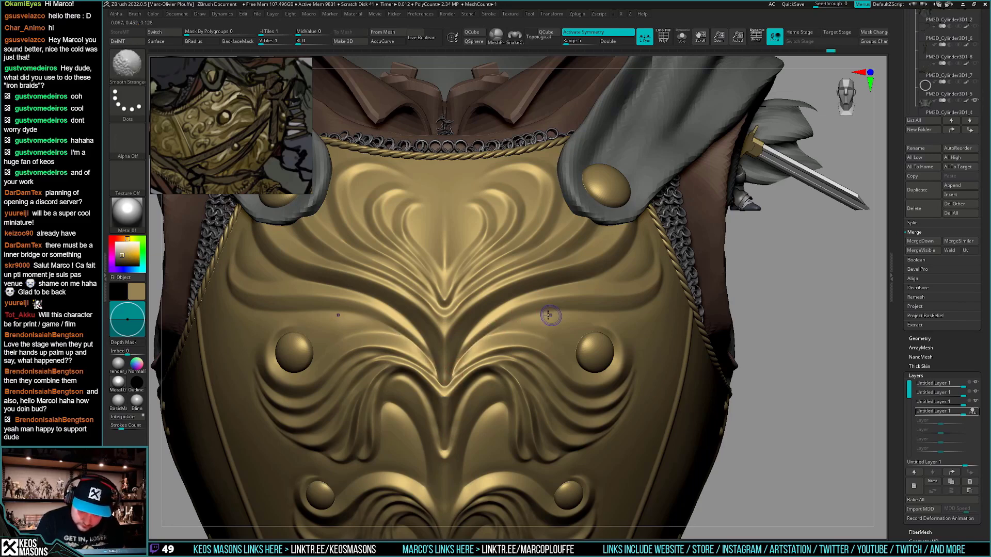
Smooth the lower strand tips just above the breastplate's waist flange on both sides
{"action": "right_click_drag", "start_coordinate": [458, 402], "coordinate": [460, 328], "text": "ctrl"}
{"action": "right_click_drag", "start_coordinate": [484, 521], "coordinate": [517, 458], "text": "alt"}
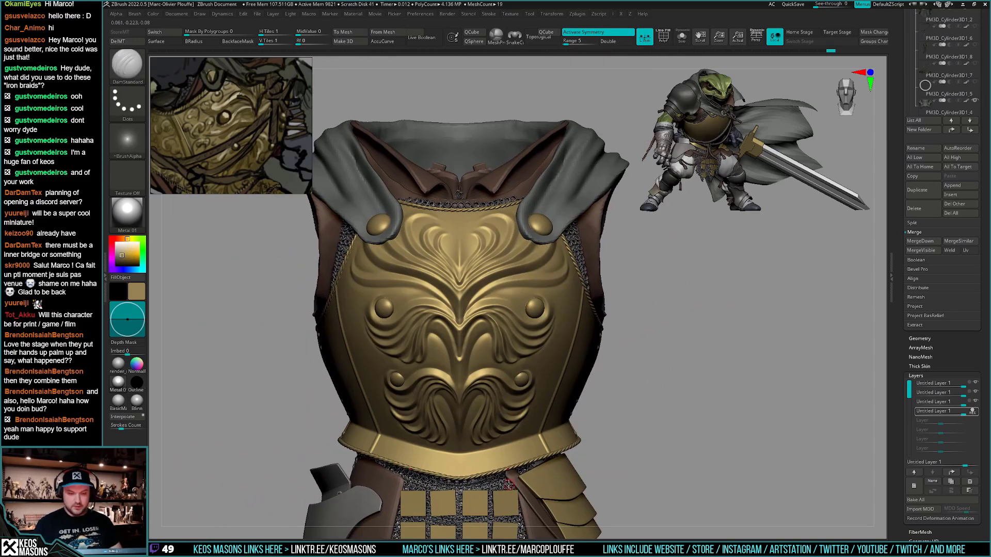
{"action": "right_click_drag", "start_coordinate": [504, 498], "coordinate": [489, 434], "text": "ctrl"}
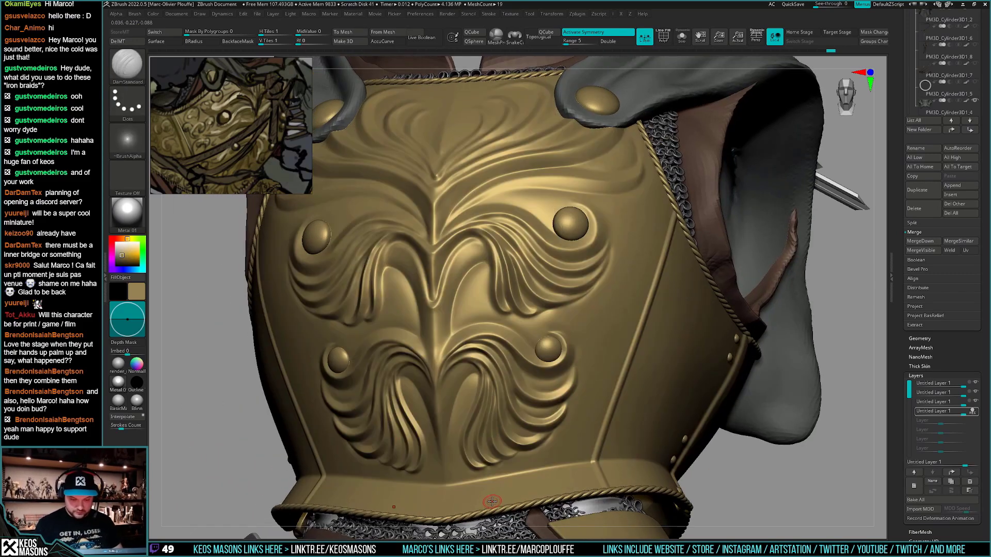
{"action": "right_click_drag", "start_coordinate": [492, 502], "coordinate": [546, 367]}
{"action": "left_click_drag", "start_coordinate": [496, 336], "coordinate": [483, 392], "text": "shift"}
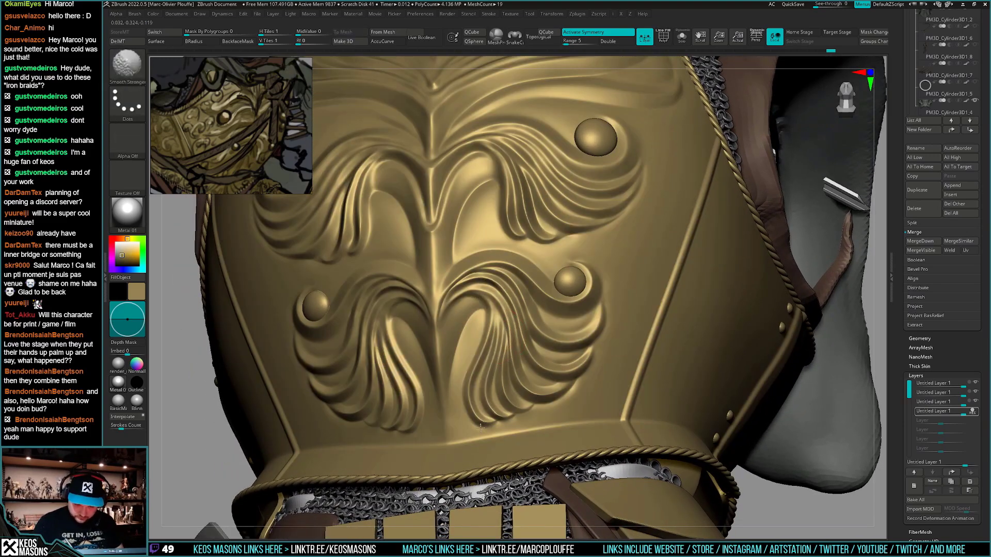
{"action": "mouse_move", "coordinate": [450, 390]}
{"action": "right_mouse_down"}
{"action": "mouse_move", "coordinate": [486, 360]}
{"action": "mouse_move", "coordinate": [418, 352]}
{"action": "right_mouse_up"}
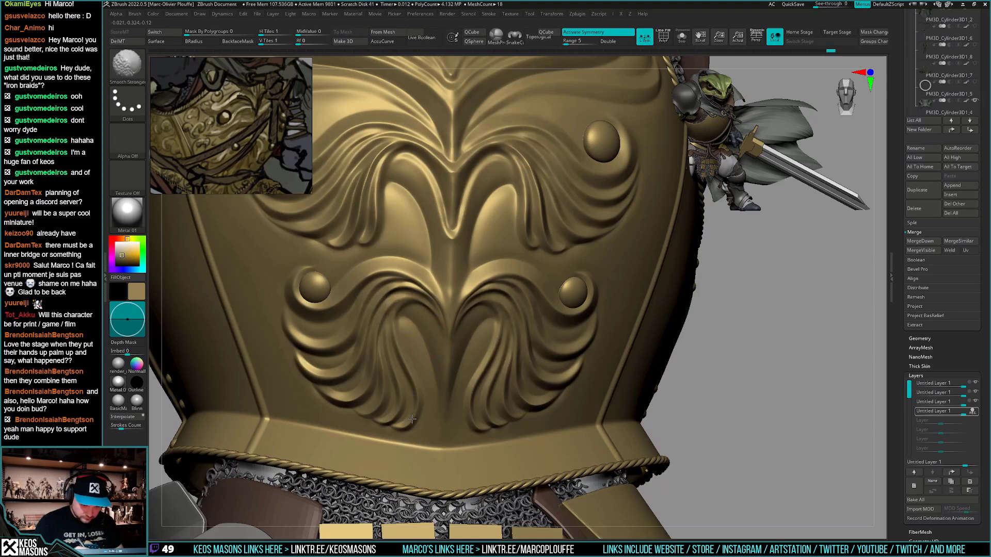
{"action": "right_click_drag", "start_coordinate": [441, 406], "coordinate": [537, 331]}
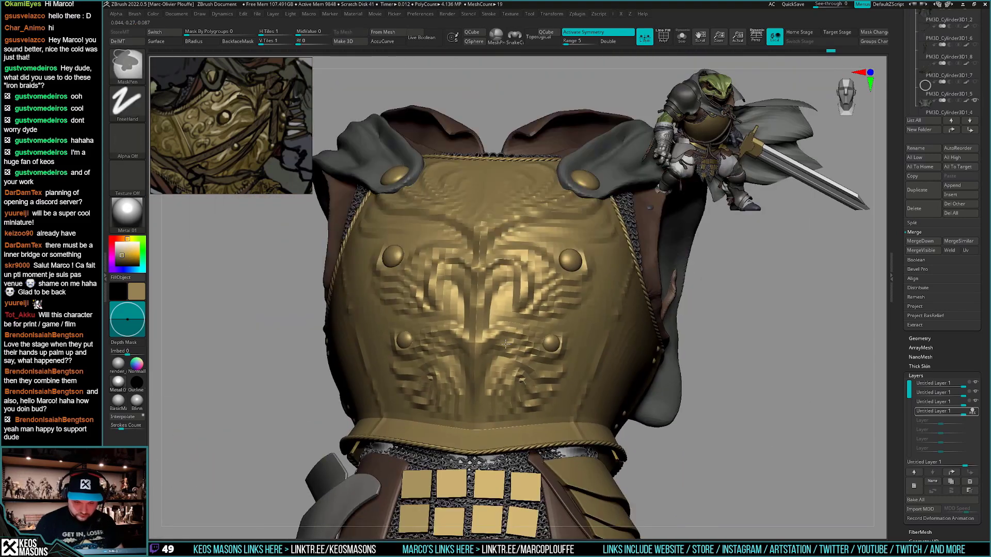
Restore the plain surface around the outer edges of the lower filigree curls with the Morph brush
{"action": "mouse_move", "coordinate": [671, 392]}
{"action": "right_mouse_down", "text": "shift"}
{"action": "mouse_move", "coordinate": [727, 401]}
{"action": "mouse_move", "coordinate": [734, 414]}
{"action": "mouse_move", "coordinate": [738, 399]}
{"action": "mouse_move", "coordinate": [610, 403]}
{"action": "right_mouse_up", "text": "shift"}
{"action": "key", "text": "space"}
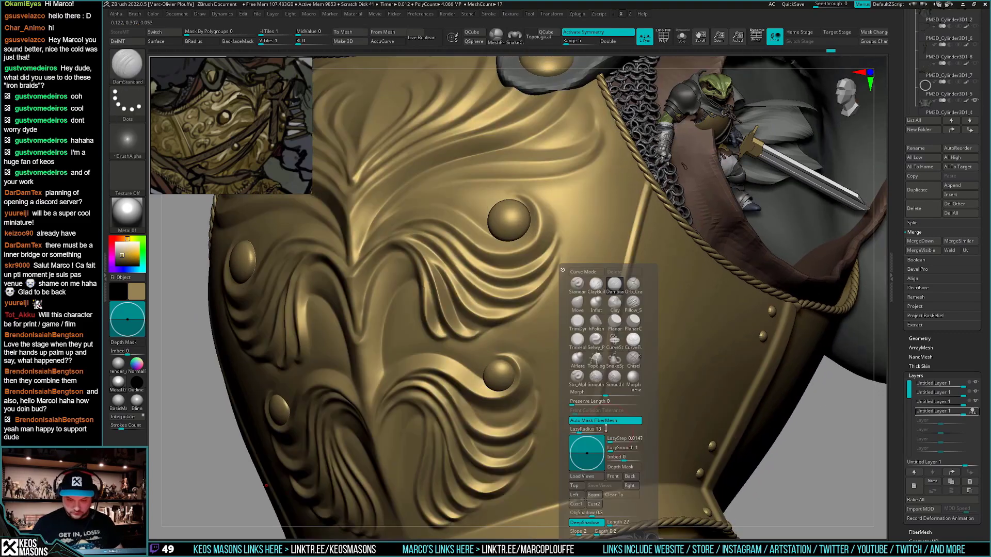
{"action": "left_click", "coordinate": [633, 377]}
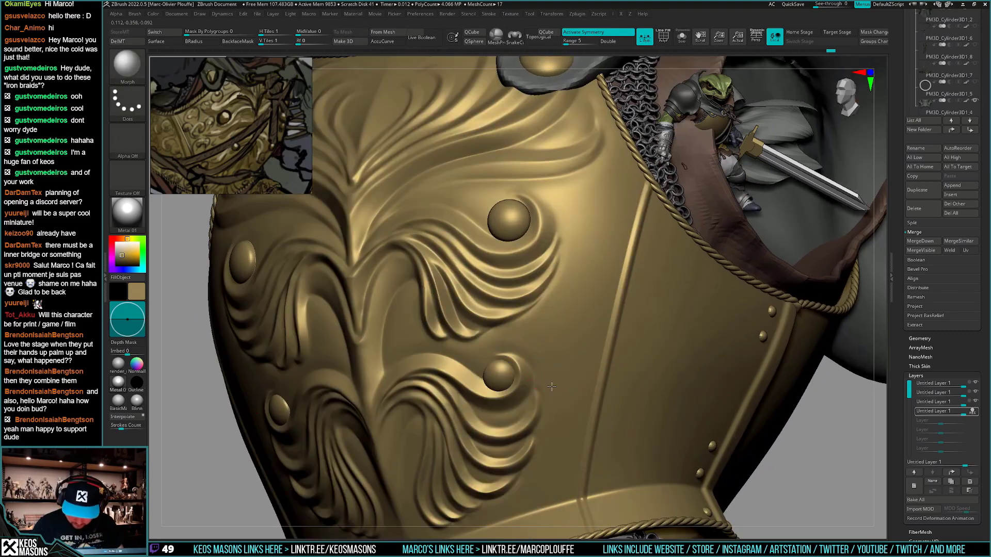
{"action": "right_click_drag", "start_coordinate": [551, 368], "coordinate": [564, 343]}
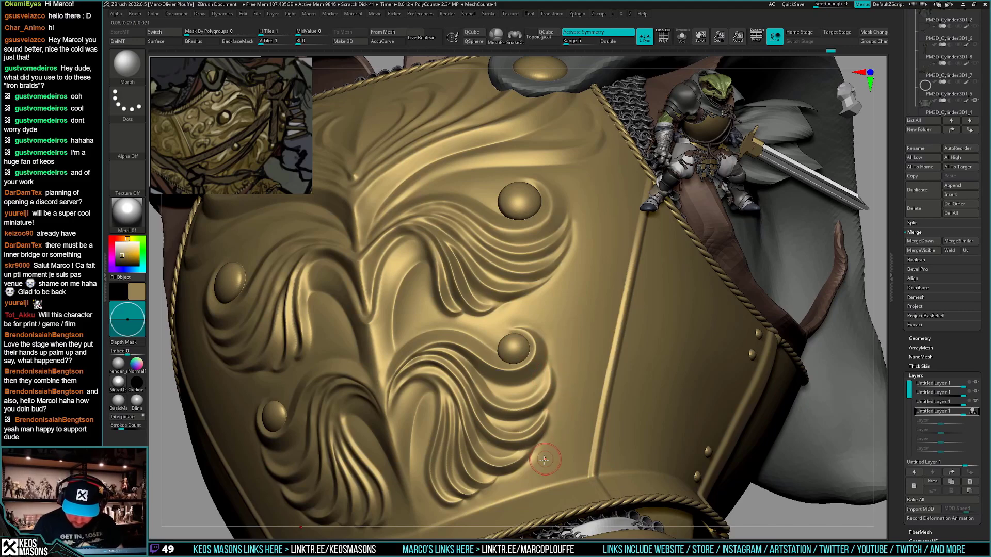
{"action": "right_click_drag", "start_coordinate": [529, 473], "coordinate": [581, 428]}
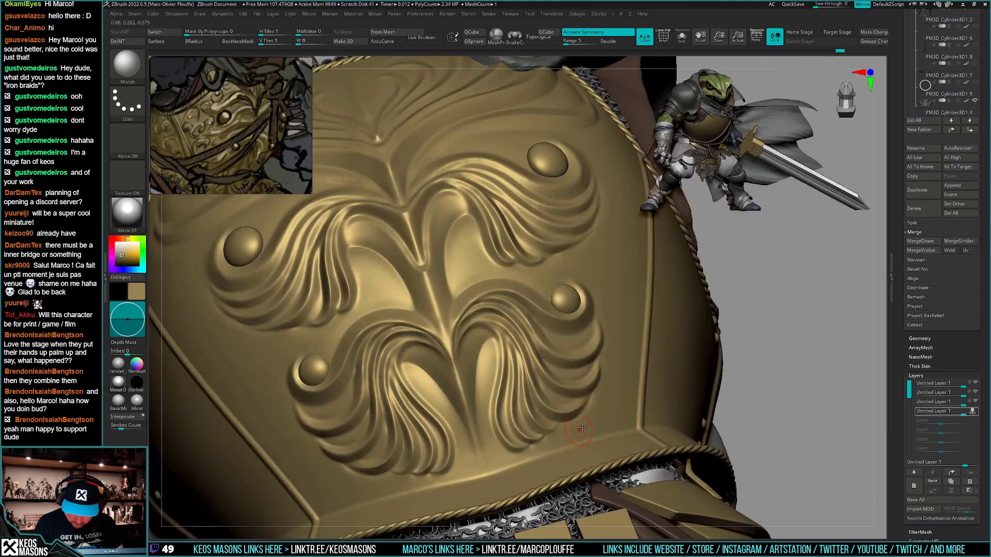
{"action": "right_click_drag", "start_coordinate": [526, 461], "coordinate": [574, 454], "text": "ctrl"}
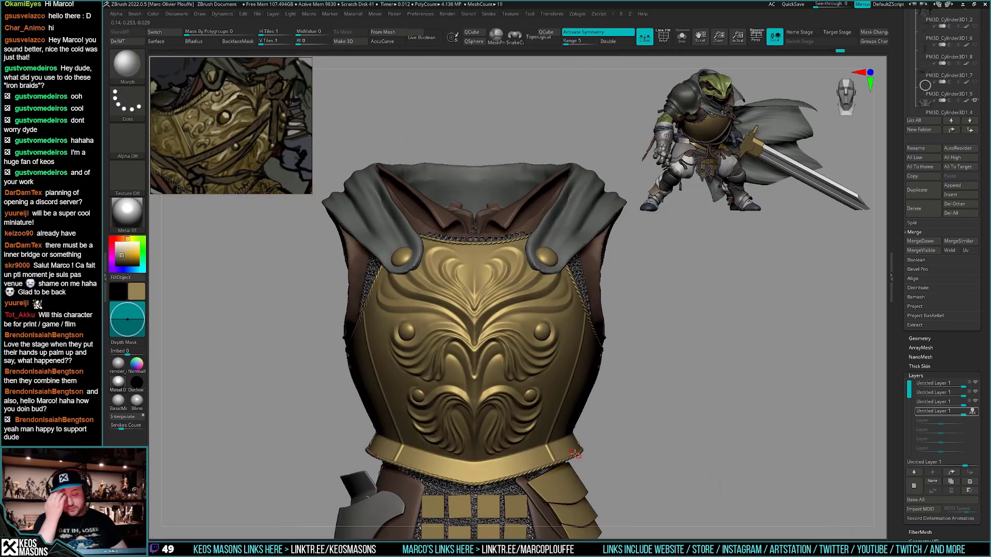
Stop recording the active layer and toggle the ornament layers to compare their contribution with the bare breastplate
{"action": "right_click_drag", "start_coordinate": [717, 386], "coordinate": [715, 380]}
{"action": "left_click", "coordinate": [972, 411]}
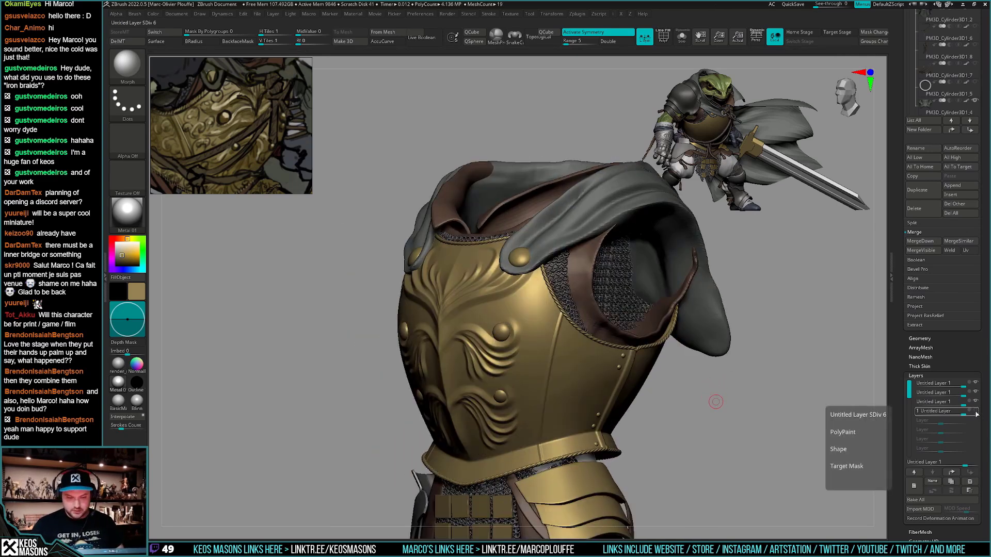
{"action": "left_click", "coordinate": [976, 412]}
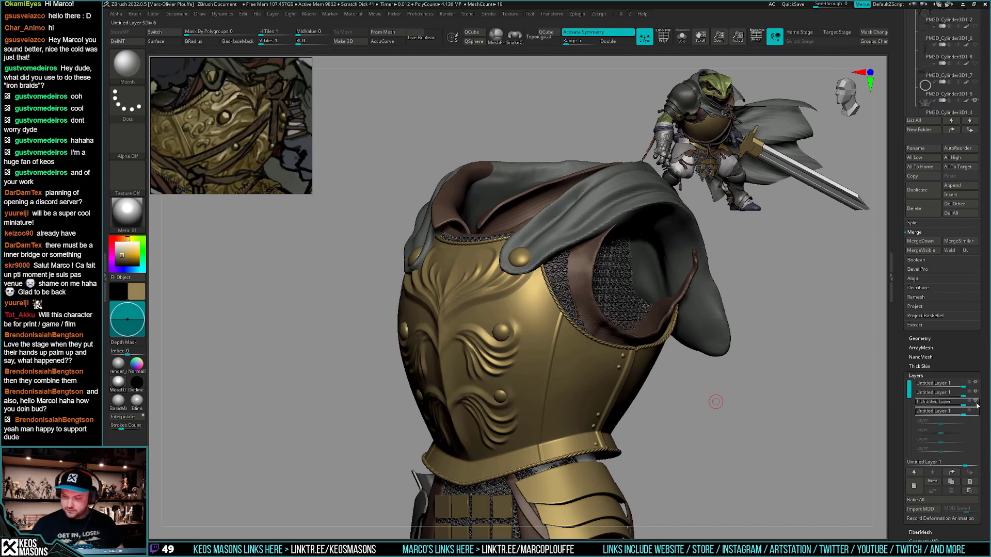
{"action": "left_click", "coordinate": [976, 403]}
{"action": "left_click", "coordinate": [975, 393]}
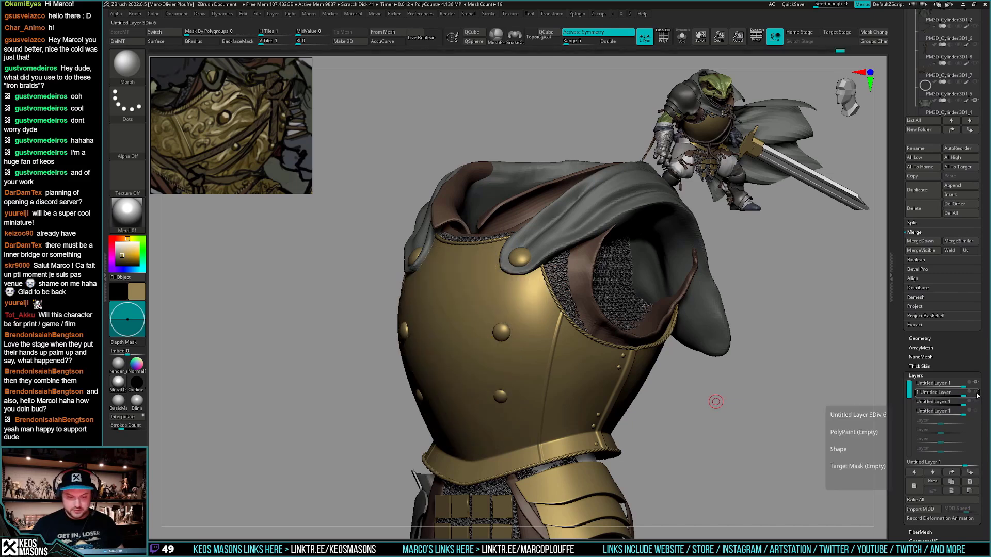
{"action": "left_click", "coordinate": [975, 392]}
{"action": "left_click", "coordinate": [975, 392]}
Merge the three ornament layers into one and toggle the two remaining layers to check the result
{"action": "left_click", "coordinate": [967, 412]}
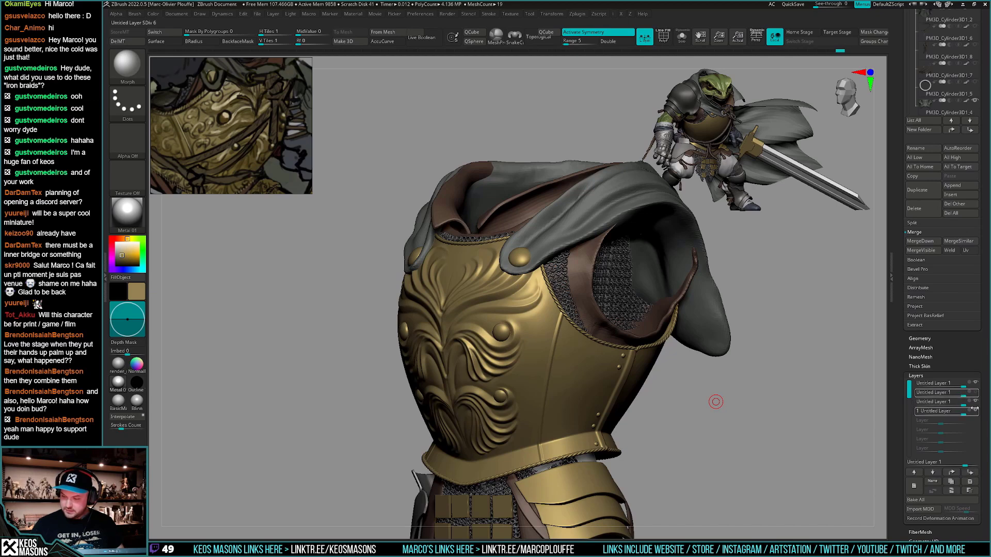
{"action": "left_click", "coordinate": [951, 490]}
{"action": "left_click", "coordinate": [951, 491]}
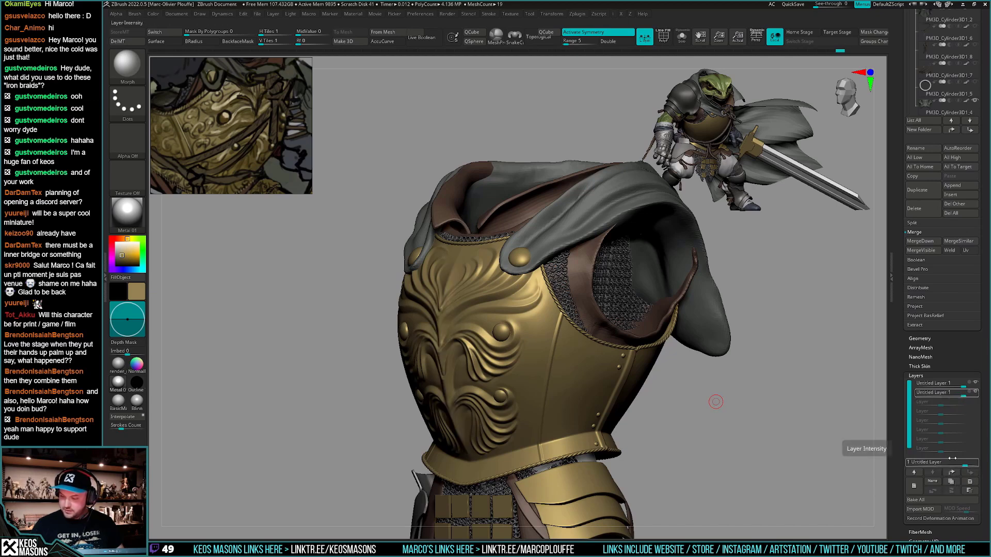
{"action": "left_click", "coordinate": [975, 392]}
{"action": "left_click", "coordinate": [976, 383]}
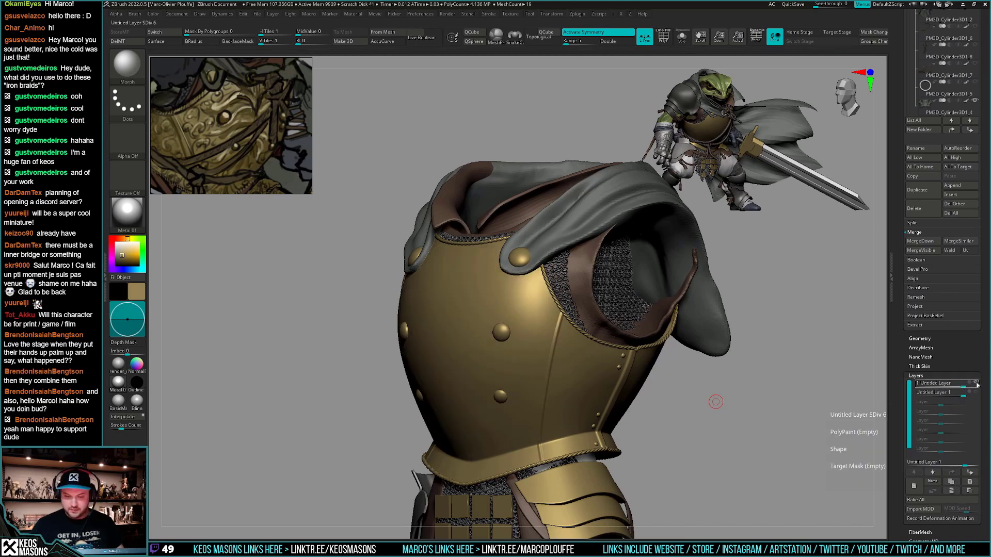
{"action": "left_click", "coordinate": [976, 394]}
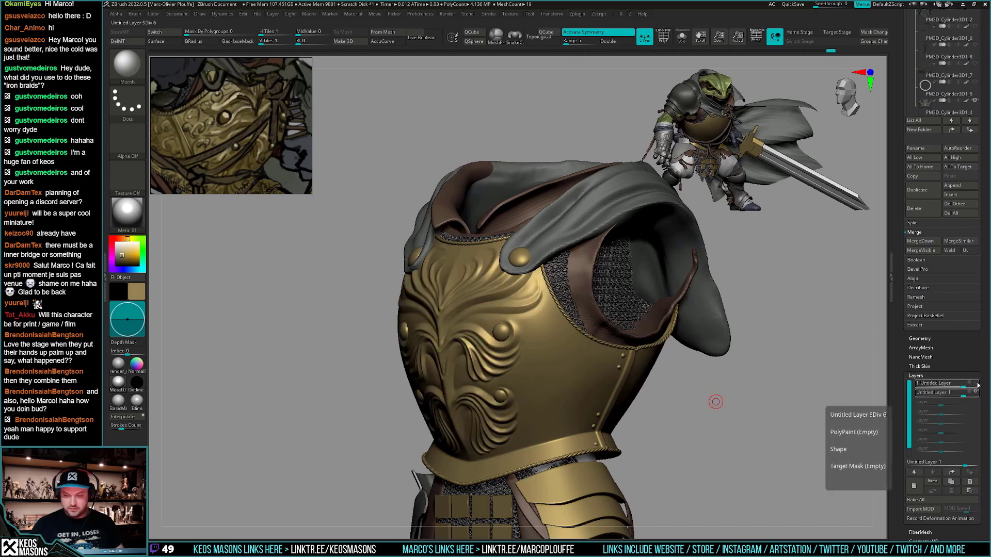
Add a new layer to the breastplate and save the tool over the existing frogelden_17_polish.ztl file
{"action": "left_click", "coordinate": [913, 486]}
{"action": "left_click_drag", "start_coordinate": [723, 447], "coordinate": [652, 397], "text": "shift"}
{"action": "key", "text": "ctrl+s"}
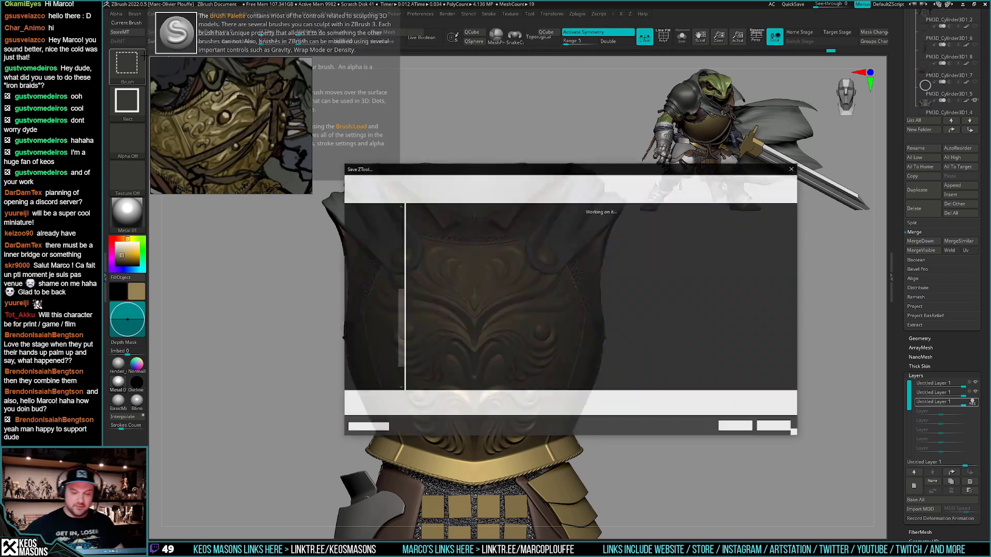
{"action": "key", "text": "Return"}
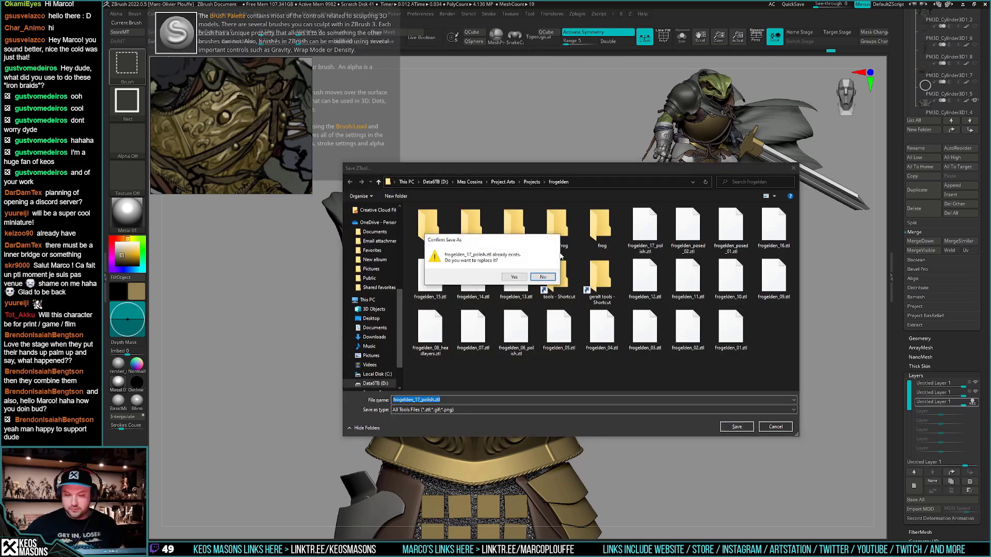
{"action": "left_click", "coordinate": [538, 277]}
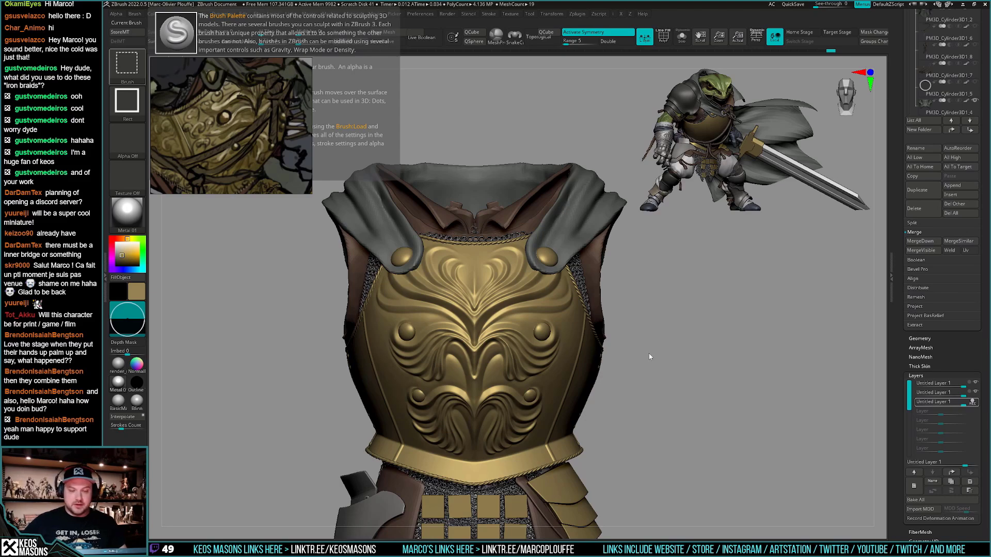
Open the JRO ornament brush folder in LightBox and move the reference painting clear of the thumbnails
{"action": "key", "text": "b"}
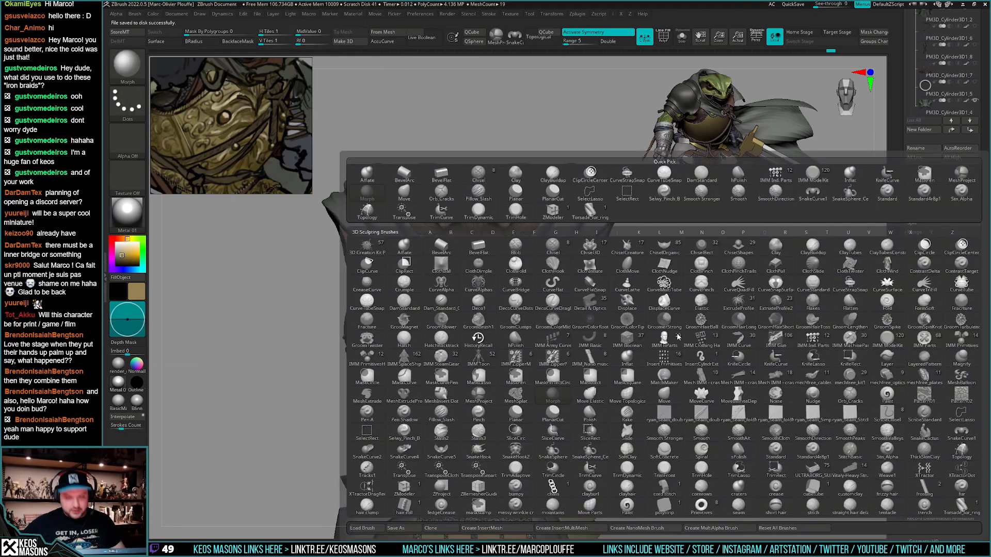
{"action": "key", "text": "comma"}
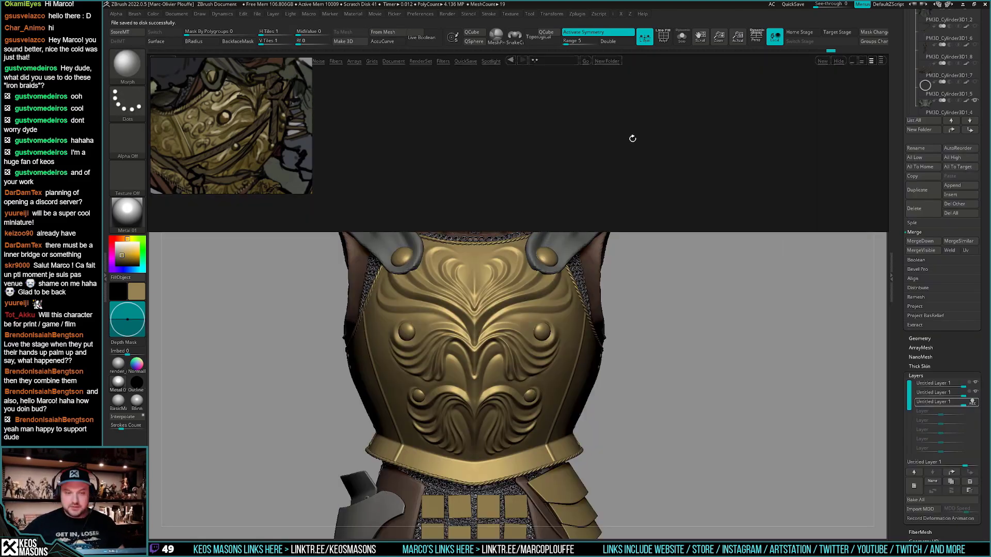
{"action": "mouse_move", "coordinate": [275, 60]}
{"action": "left_mouse_down"}
{"action": "mouse_move", "coordinate": [266, 139]}
{"action": "mouse_move", "coordinate": [278, 179]}
{"action": "left_mouse_up"}
{"action": "left_click", "coordinate": [241, 61]}
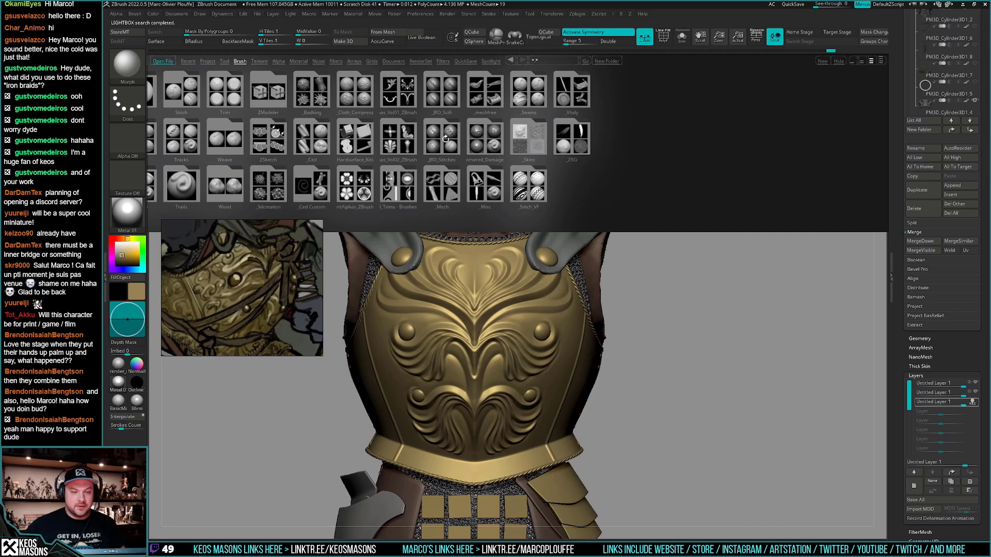
{"action": "double_click", "coordinate": [445, 103]}
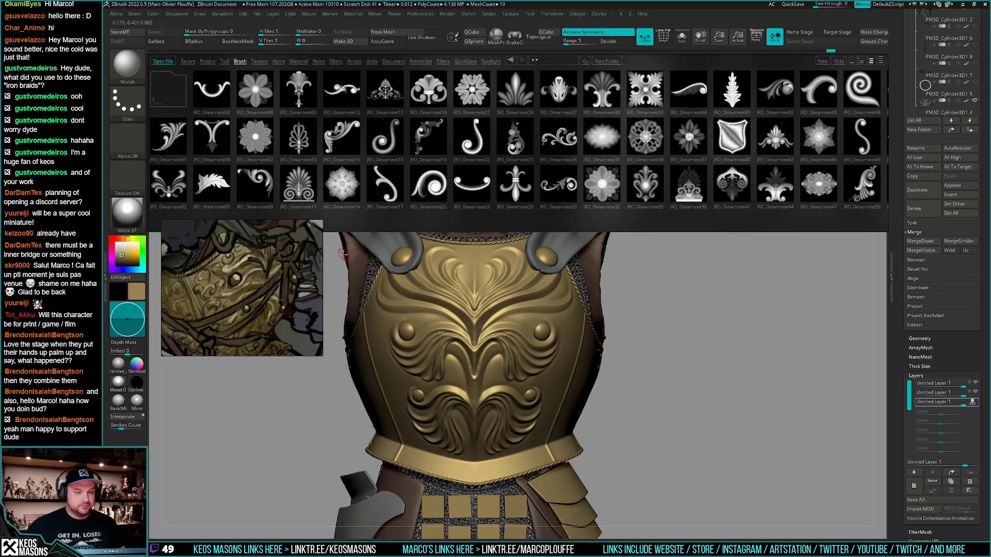
{"action": "left_click_drag", "start_coordinate": [273, 254], "coordinate": [833, 437]}
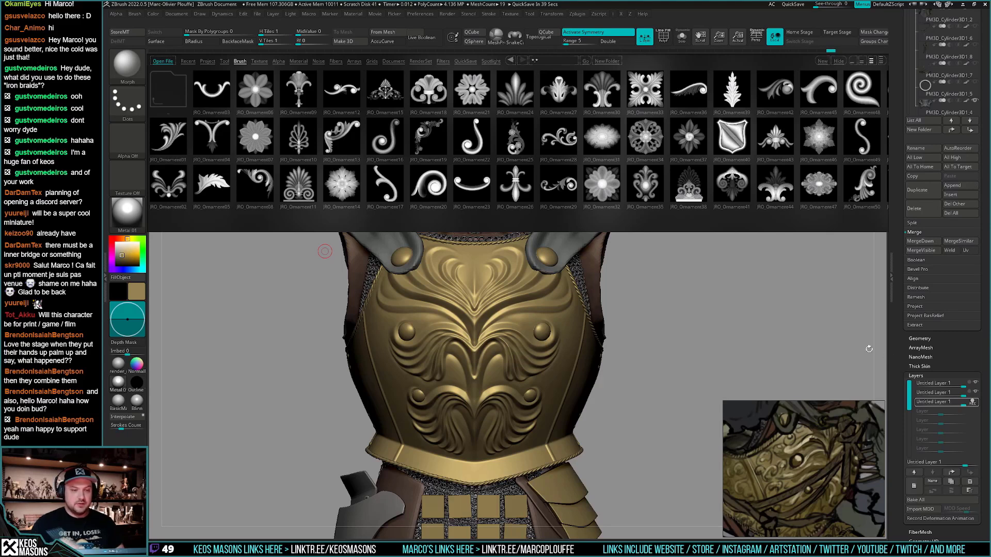
Load the JRO_Ornament brushes 15, 17, 13 and 01 from the ornament folder
{"action": "left_click", "coordinate": [385, 89]}
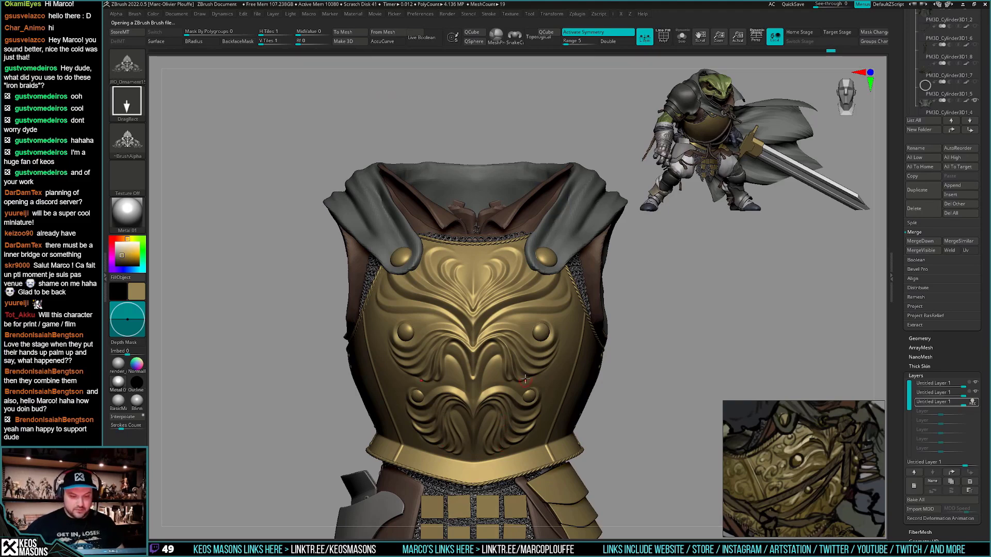
{"action": "key", "text": "b"}
{"action": "key", "text": "Escape"}
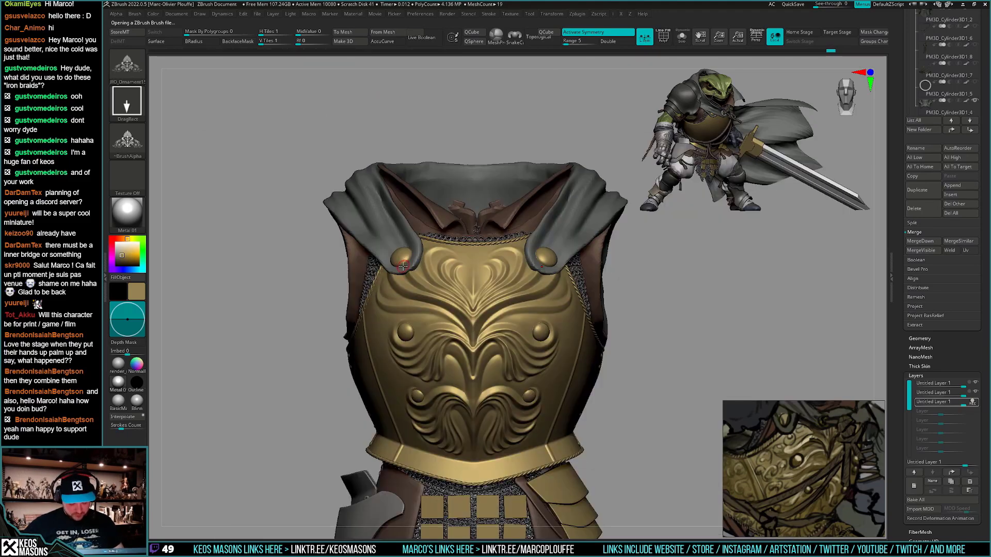
{"action": "key", "text": "comma"}
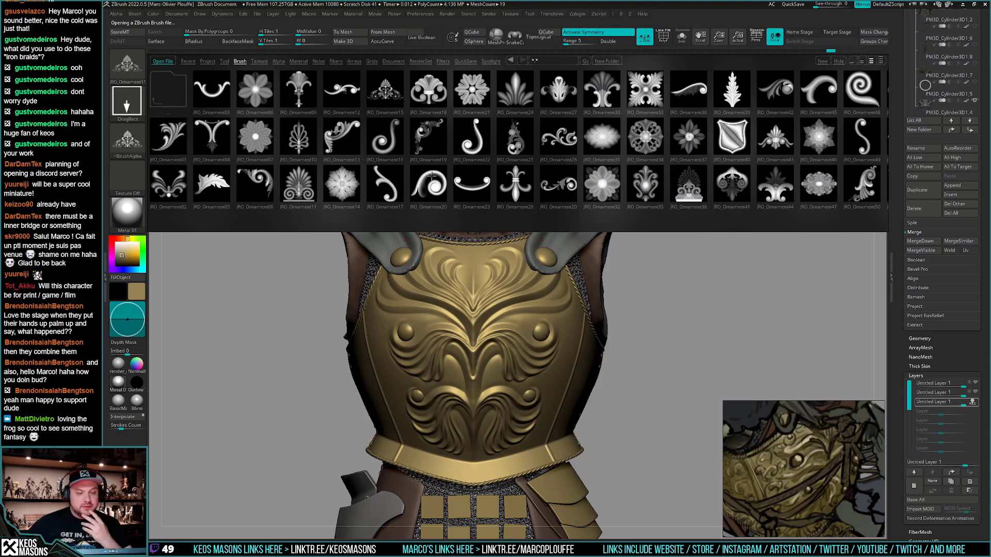
{"action": "double_click", "coordinate": [384, 178]}
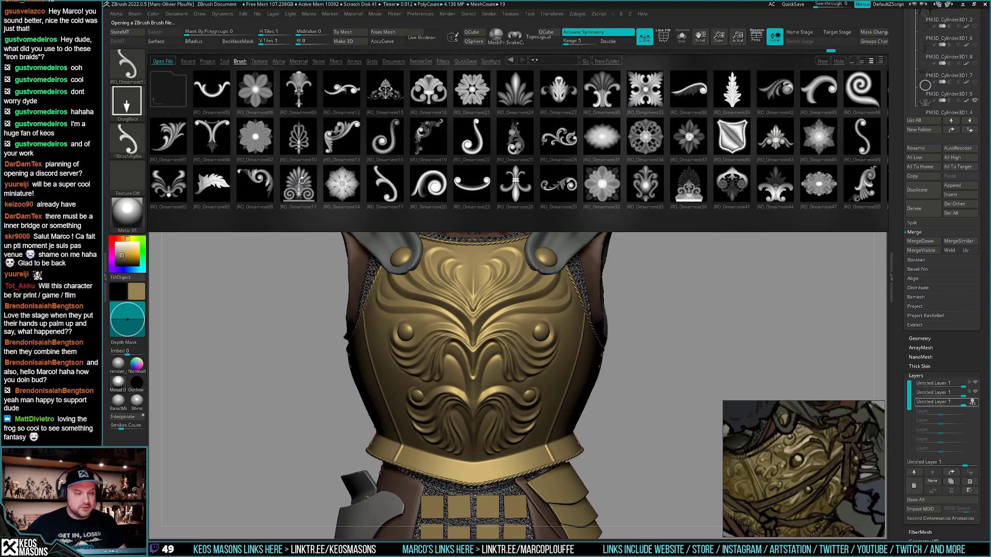
{"action": "double_click", "coordinate": [342, 134]}
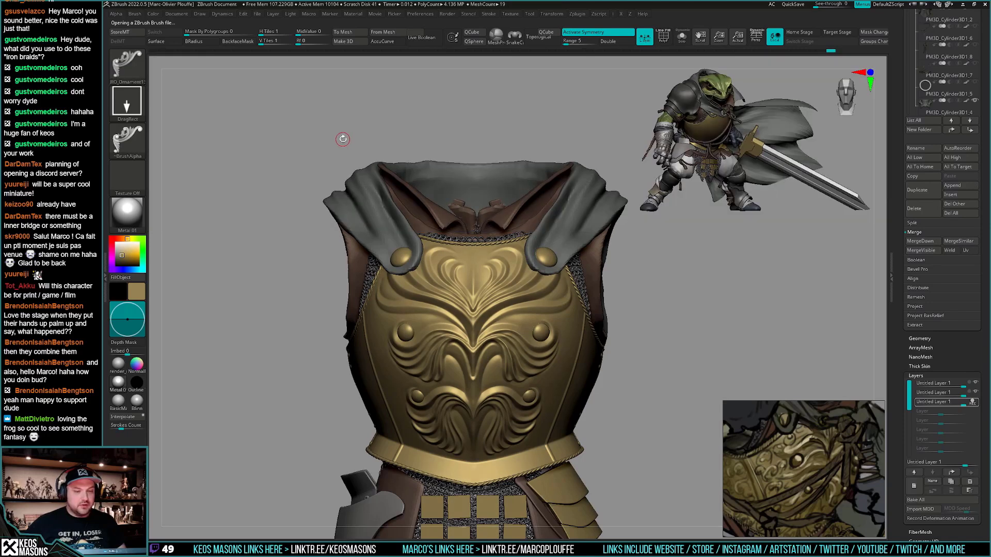
{"action": "key", "text": "comma"}
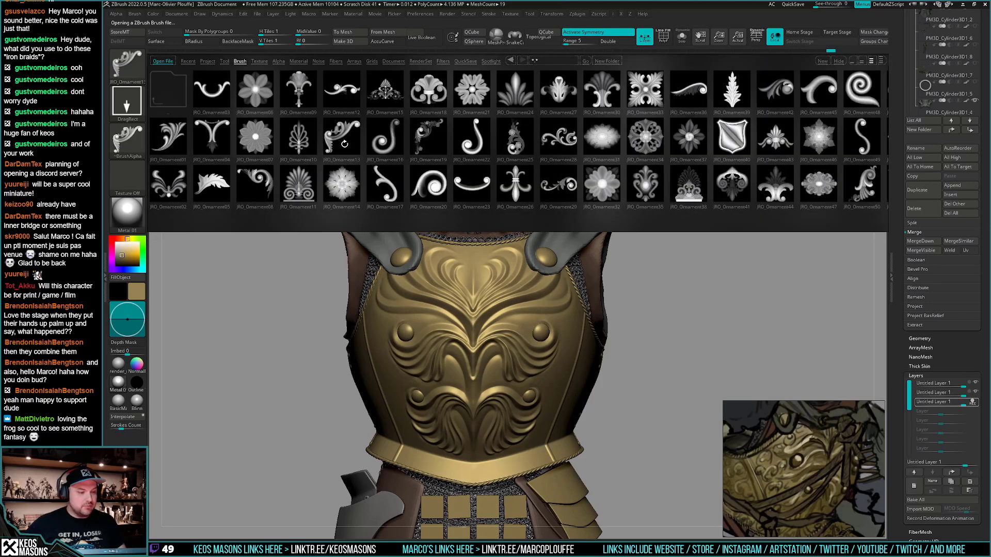
{"action": "double_click", "coordinate": [157, 136]}
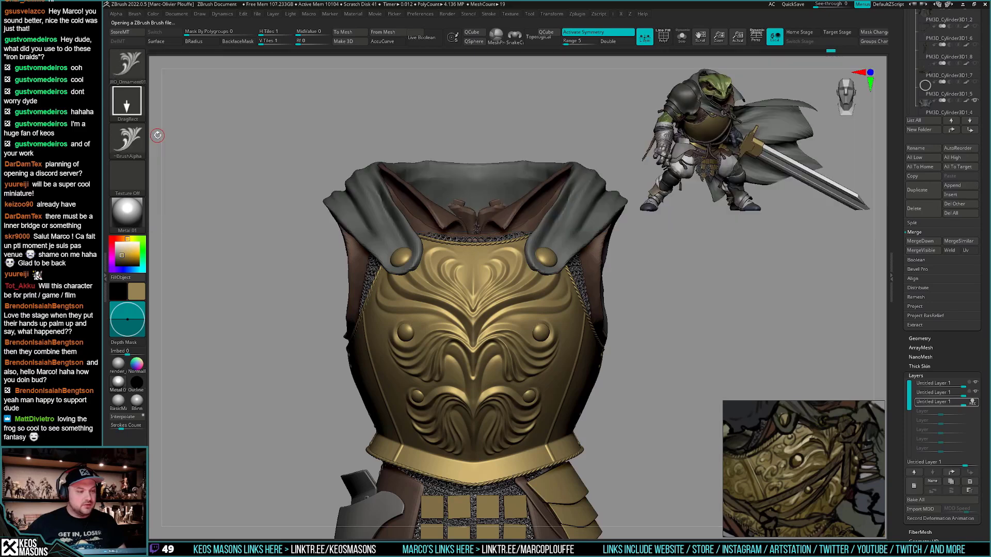
Load the S-curve brush JRO_Ornament49 and the leafy scroll brush JRO_Ornament50 from the ornament folder
{"action": "key", "text": "comma"}
{"action": "left_click_drag", "start_coordinate": [526, 172], "coordinate": [423, 170]}
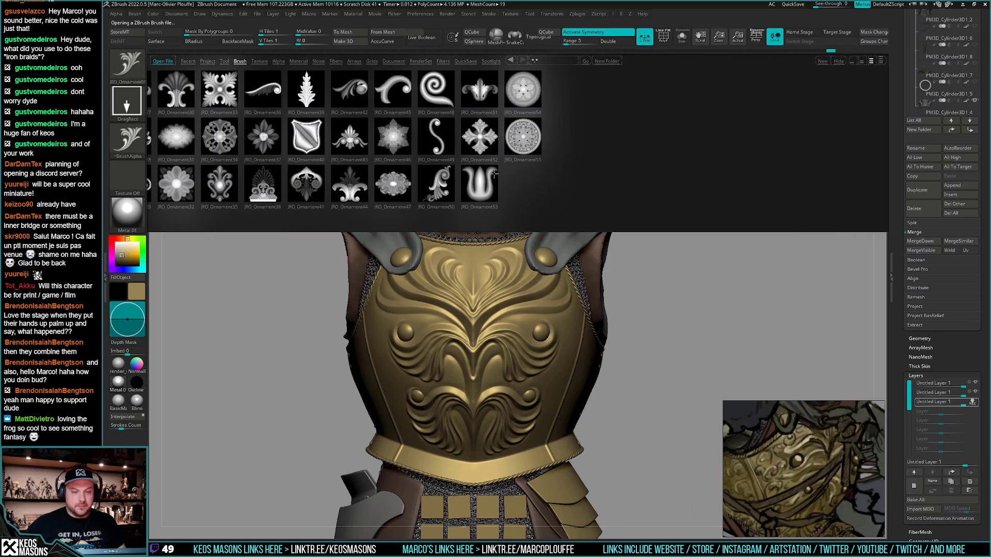
{"action": "double_click", "coordinate": [436, 140]}
{"action": "key", "text": "comma"}
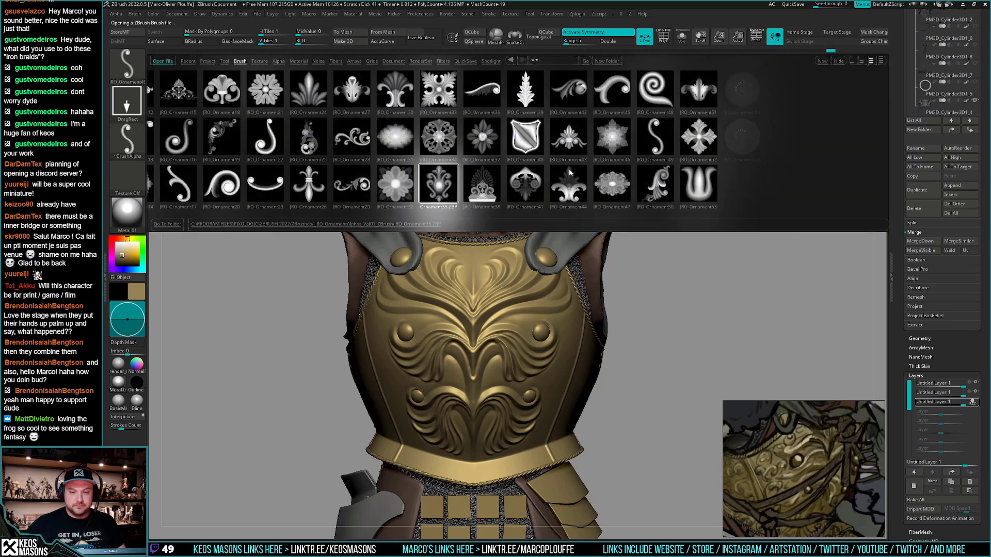
{"action": "double_click", "coordinate": [584, 187]}
{"action": "key", "text": "comma"}
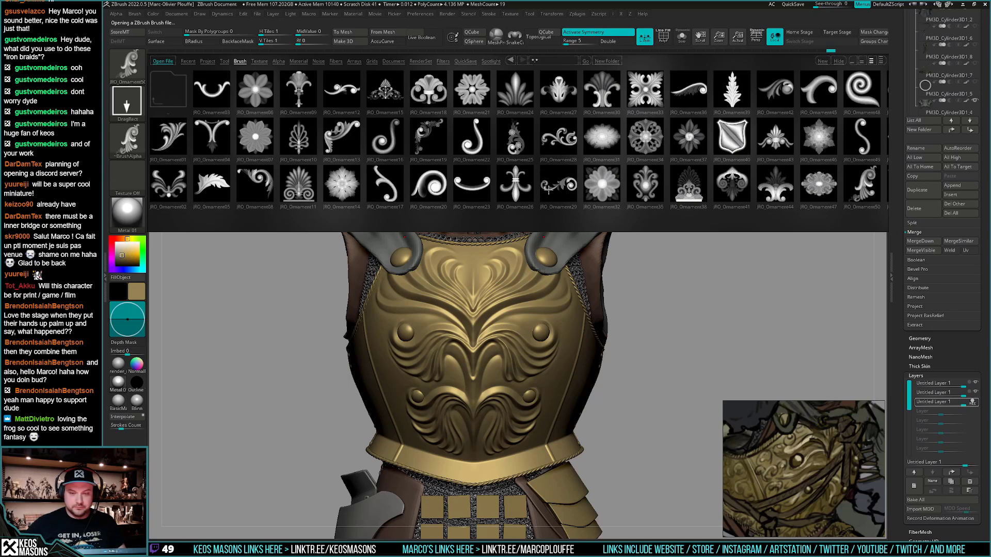
Load the scroll brushes JRO_Ornament28, 16 and 29 from the ornament folder
{"action": "double_click", "coordinate": [567, 138]}
{"action": "key", "text": "comma"}
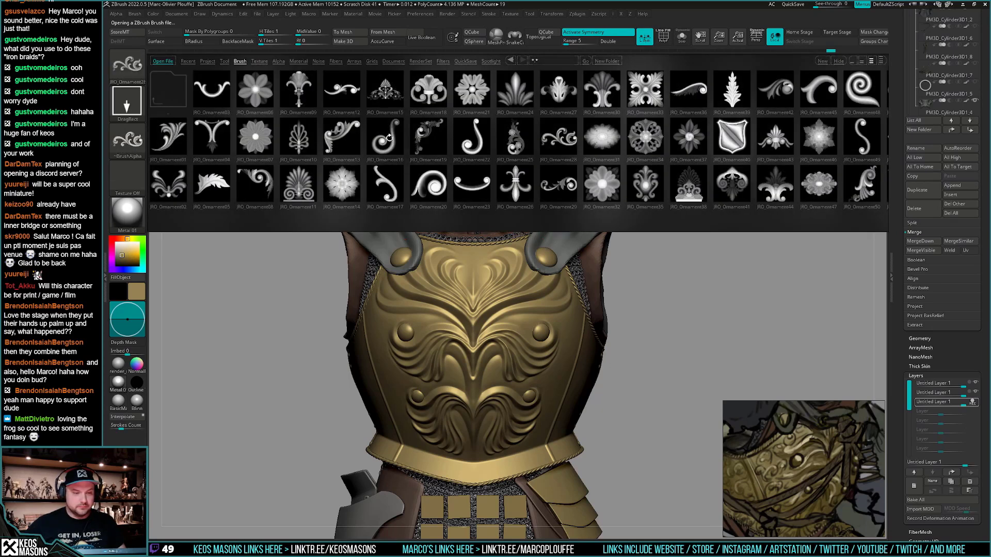
{"action": "double_click", "coordinate": [389, 138]}
{"action": "key", "text": "comma"}
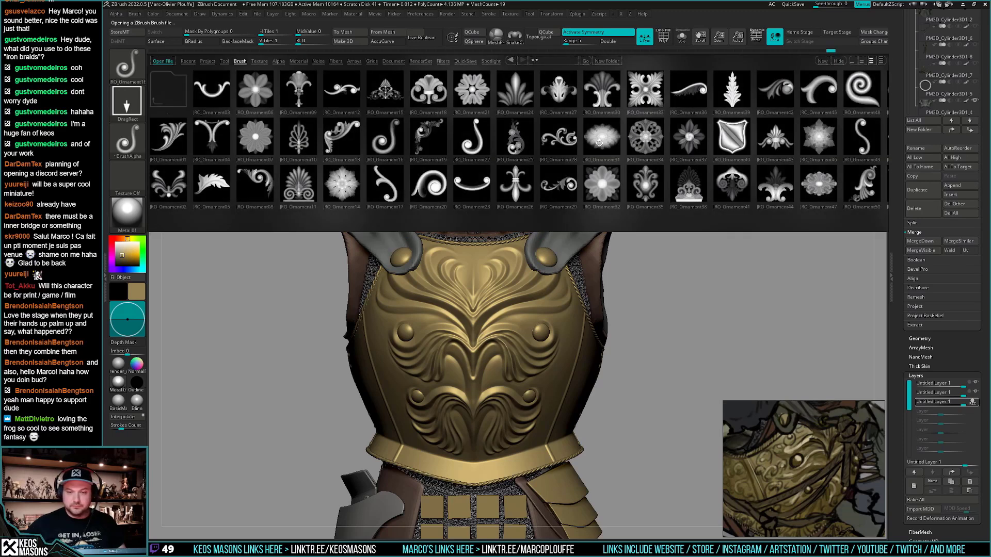
{"action": "left_click_drag", "start_coordinate": [736, 138], "coordinate": [593, 116]}
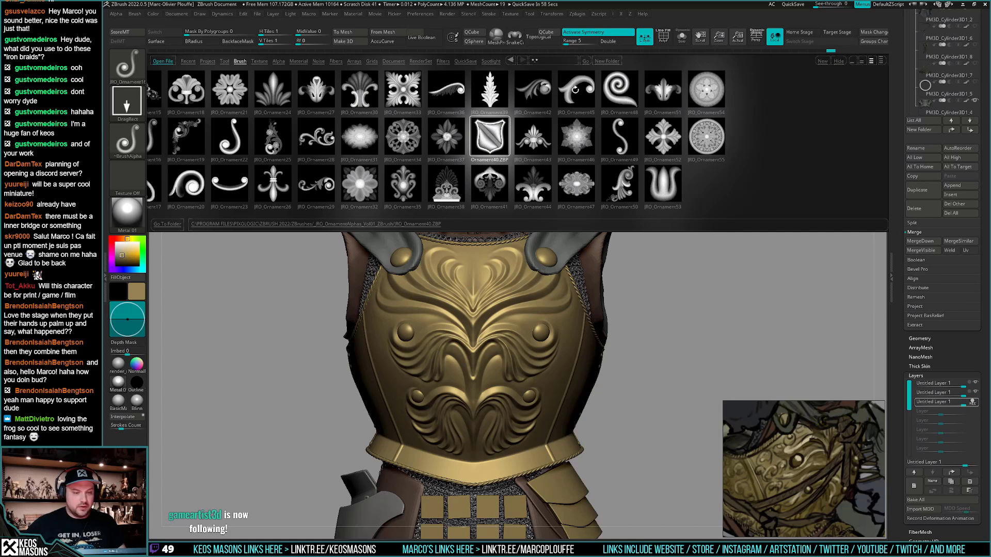
{"action": "double_click", "coordinate": [317, 181]}
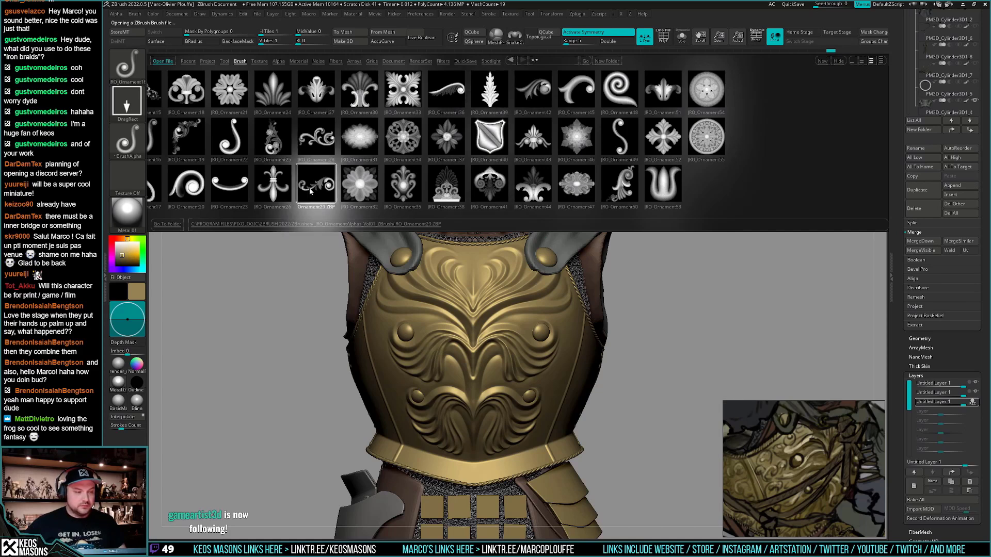
{"action": "key", "text": "comma"}
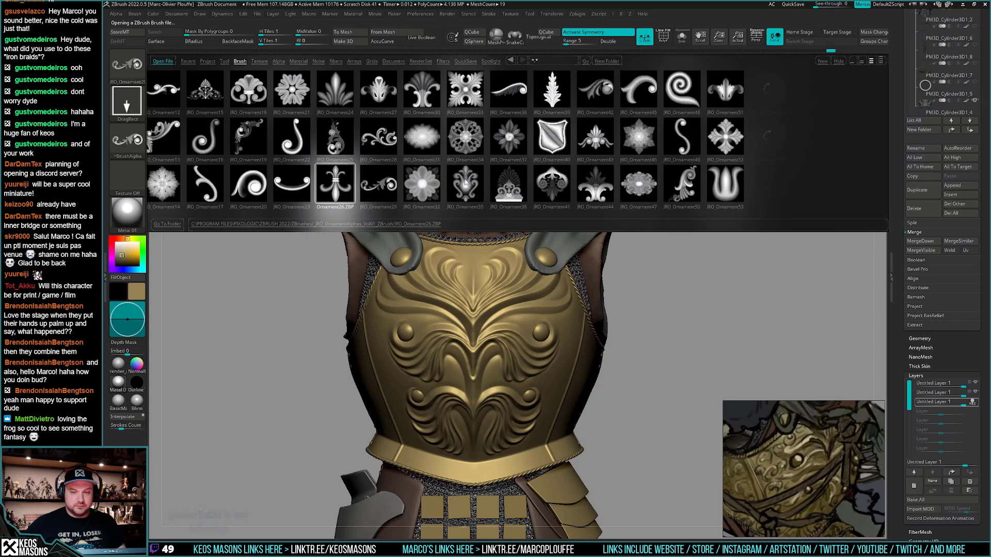
{"action": "key", "text": "comma"}
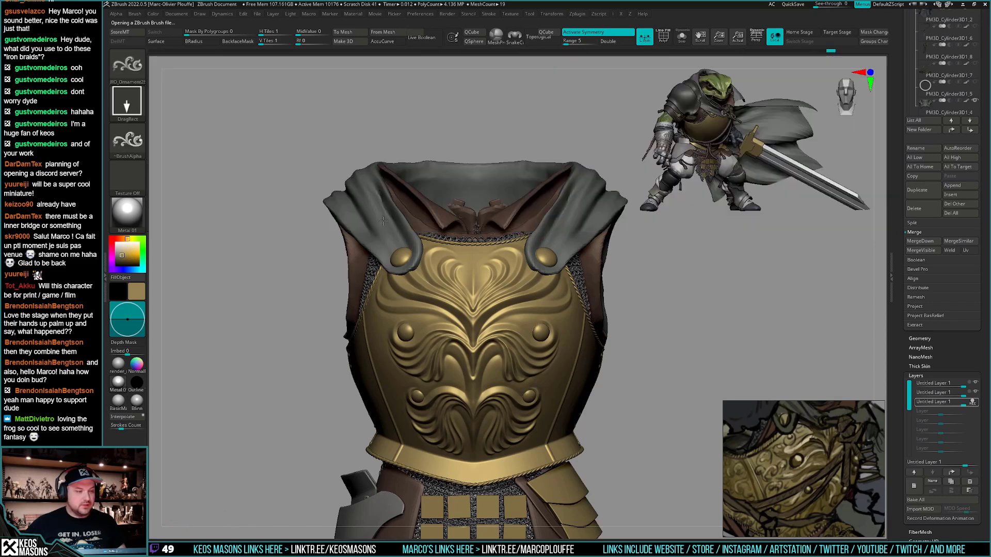
Look through the loaded ornament brushes and move the reference painting back to its original spot beside the torso
{"action": "left_click_drag", "start_coordinate": [641, 400], "coordinate": [622, 414]}
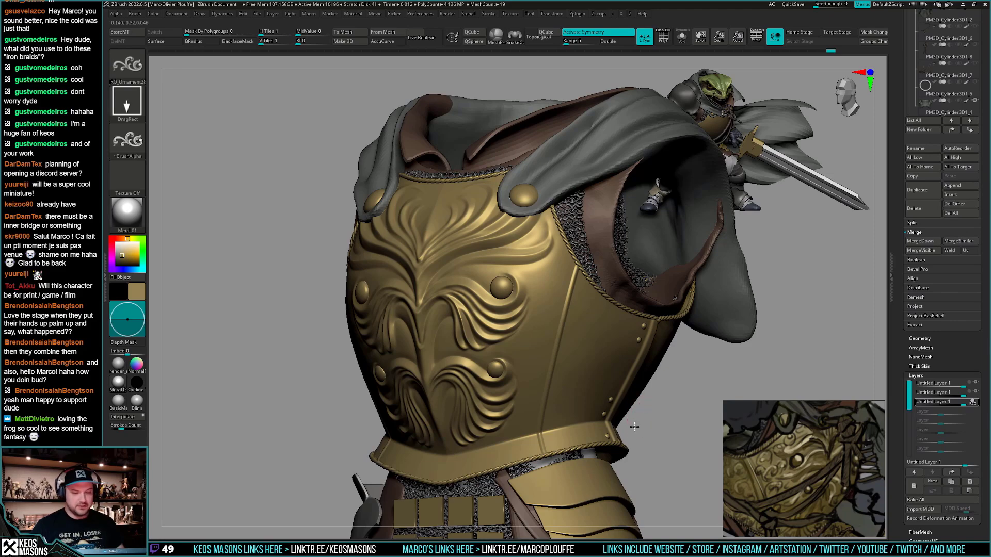
{"action": "left_click_drag", "start_coordinate": [635, 424], "coordinate": [635, 416], "text": "alt"}
{"action": "left_click_drag", "start_coordinate": [635, 416], "coordinate": [608, 437], "text": "shift"}
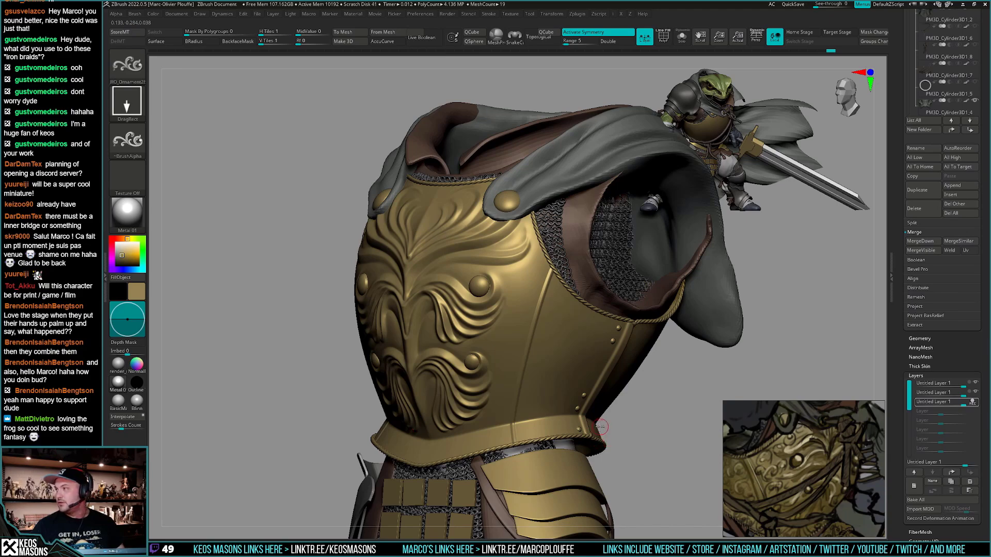
{"action": "left_click_drag", "start_coordinate": [603, 432], "coordinate": [598, 440]}
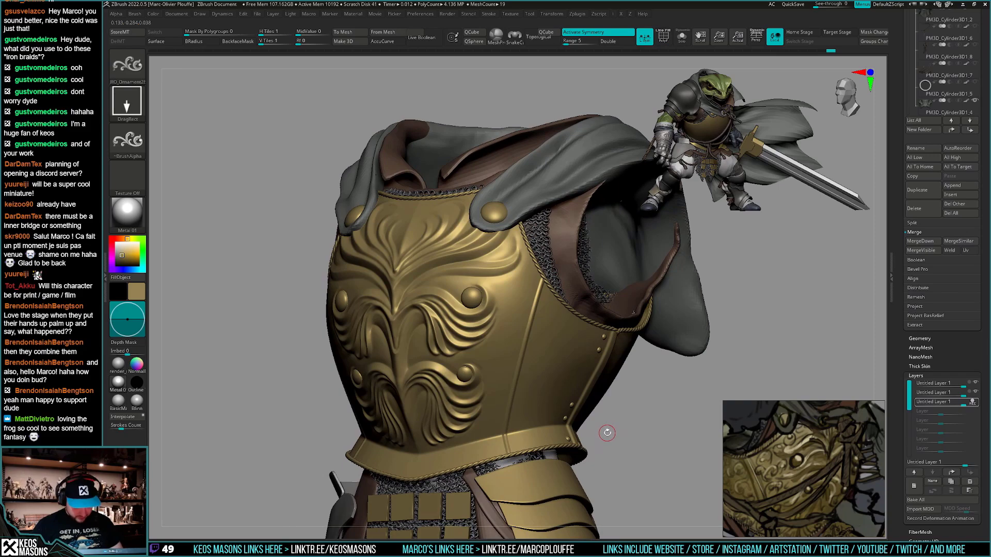
{"action": "key", "text": "b"}
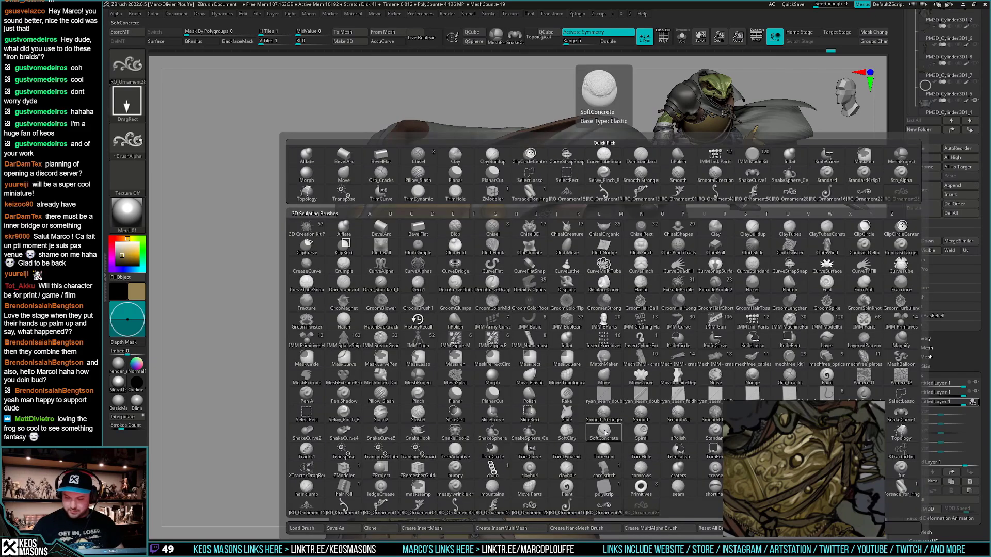
{"action": "left_click", "coordinate": [604, 432]}
{"action": "mouse_move", "coordinate": [804, 461]}
{"action": "left_mouse_down"}
{"action": "mouse_move", "coordinate": [635, 163]}
{"action": "mouse_move", "coordinate": [232, 140]}
{"action": "mouse_move", "coordinate": [227, 121]}
{"action": "left_mouse_up"}
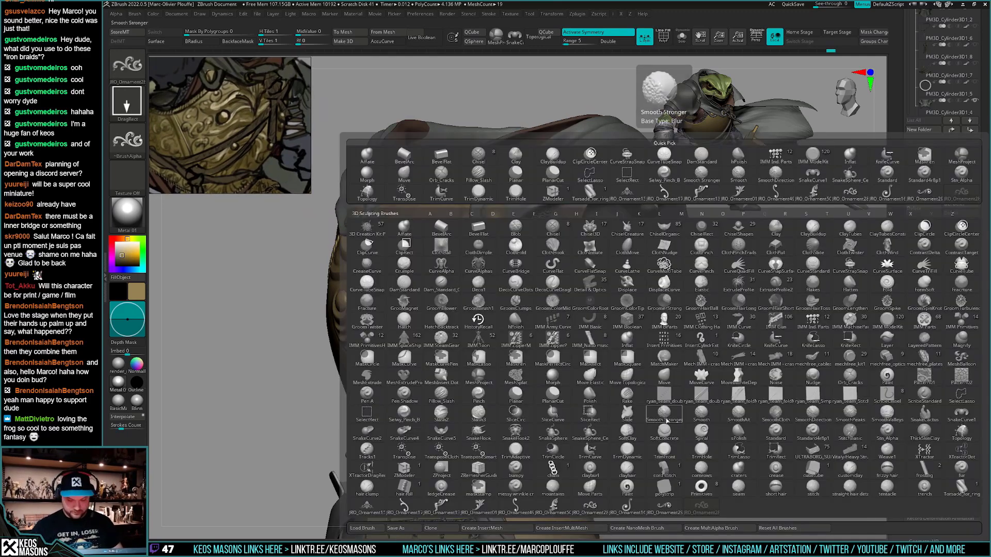
{"action": "key", "text": "b"}
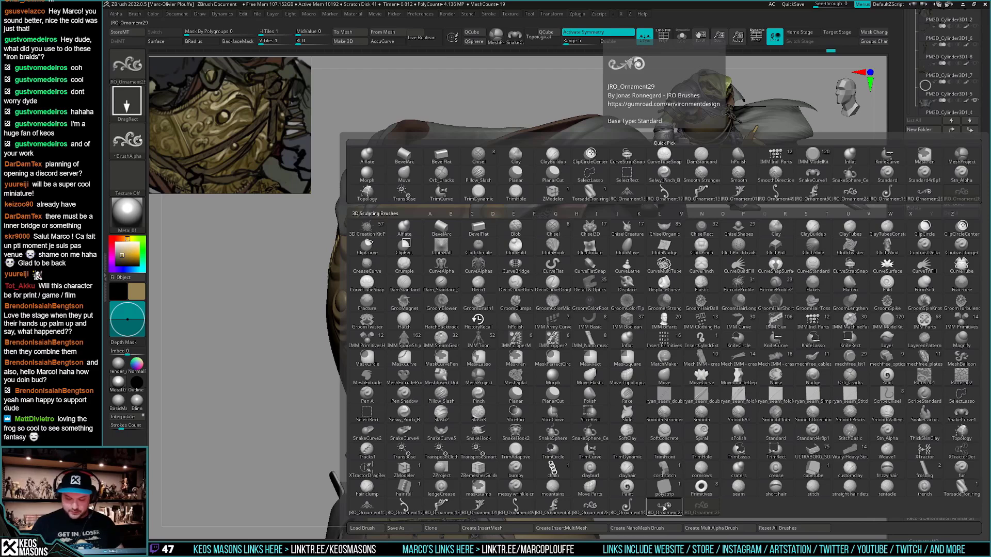
{"action": "left_click", "coordinate": [666, 450]}
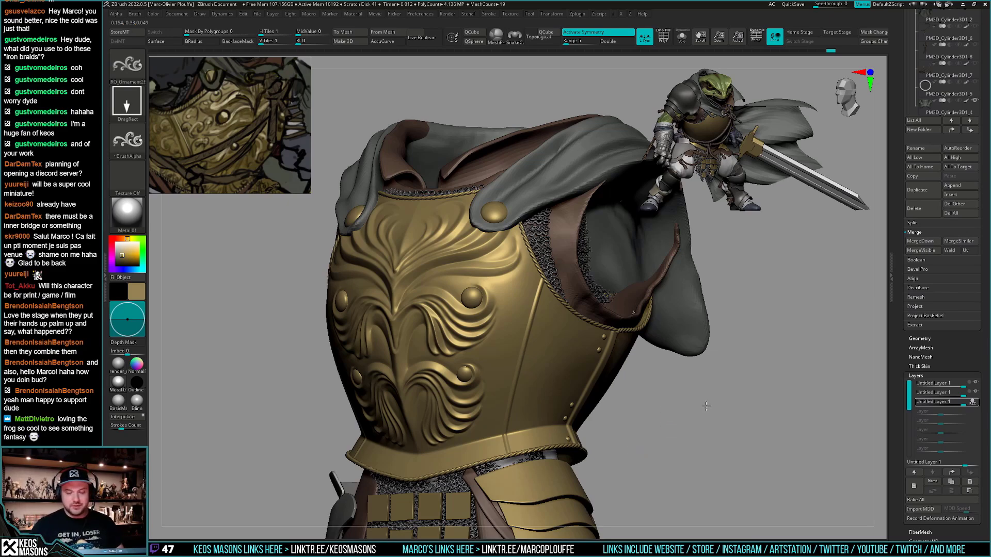
Stop recording the new breastplate layer and hide both it and the embossed filigree layer
{"action": "left_click_drag", "start_coordinate": [670, 416], "coordinate": [687, 427]}
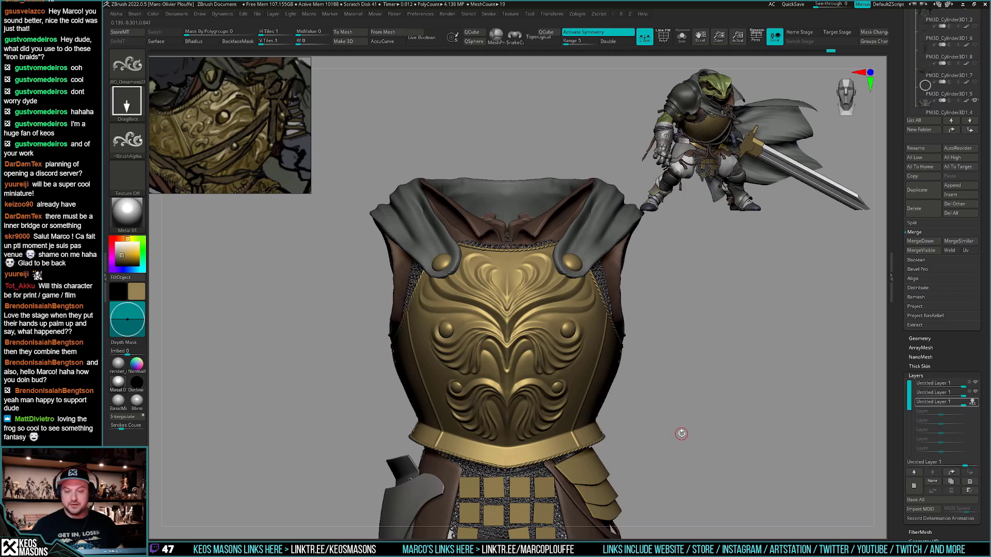
{"action": "left_click_drag", "start_coordinate": [679, 426], "coordinate": [674, 431]}
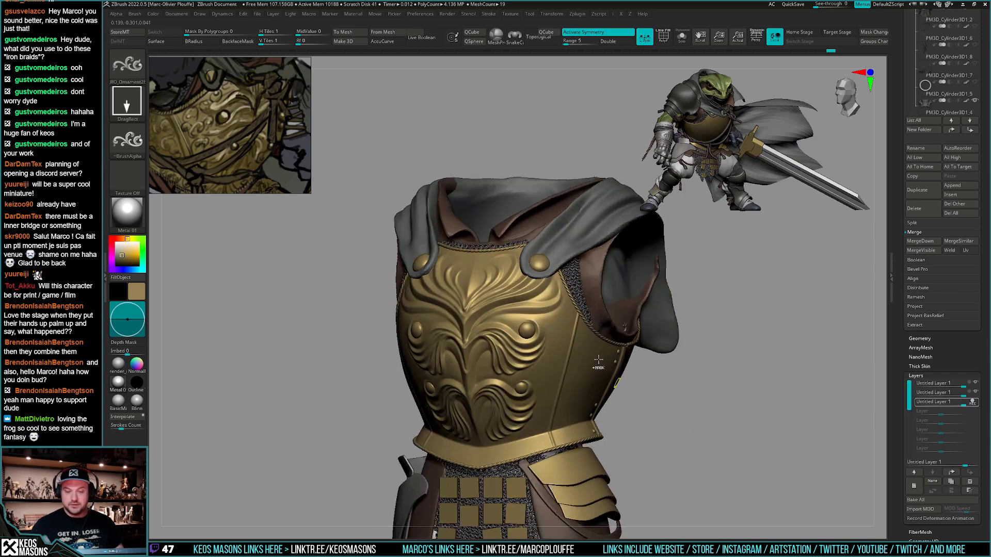
{"action": "right_click_drag", "start_coordinate": [598, 359], "coordinate": [609, 382], "text": "ctrl"}
{"action": "left_click_drag", "start_coordinate": [847, 379], "coordinate": [836, 389]}
{"action": "right_click_drag", "start_coordinate": [836, 389], "coordinate": [837, 399], "text": "ctrl"}
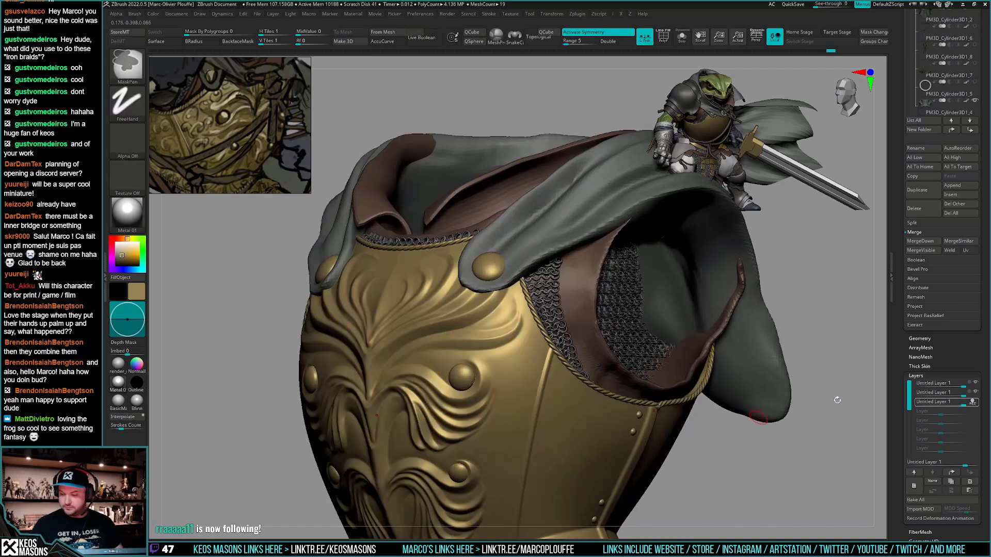
{"action": "left_click", "coordinate": [974, 402]}
{"action": "left_click", "coordinate": [975, 402]}
{"action": "left_click", "coordinate": [975, 392]}
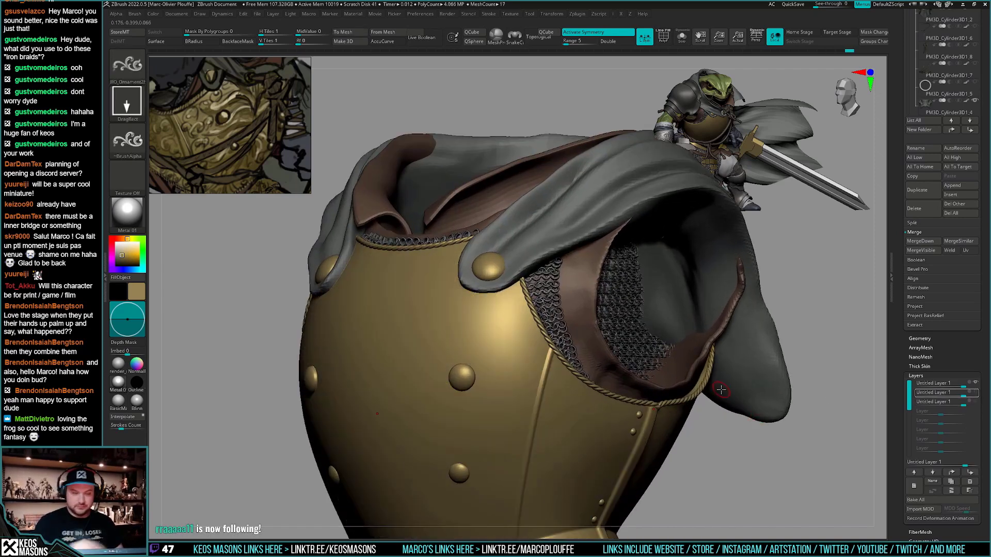
Show the embossed filigree layer again, set the middle breastplate layer to record, and choose the Morph brush
{"action": "left_click", "coordinate": [971, 401]}
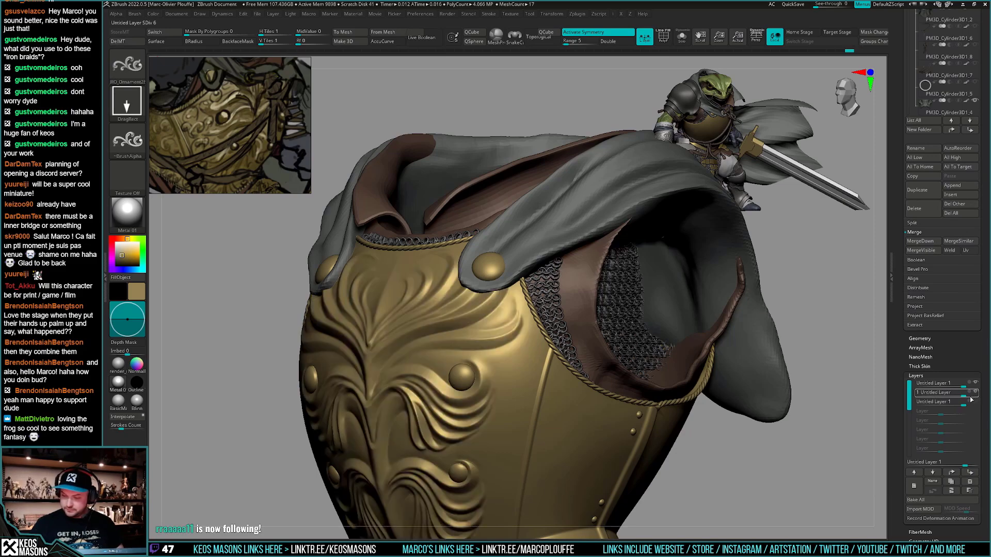
{"action": "left_click", "coordinate": [974, 402]}
{"action": "left_click", "coordinate": [970, 392]}
{"action": "key", "text": "space"}
{"action": "left_click", "coordinate": [654, 378]}
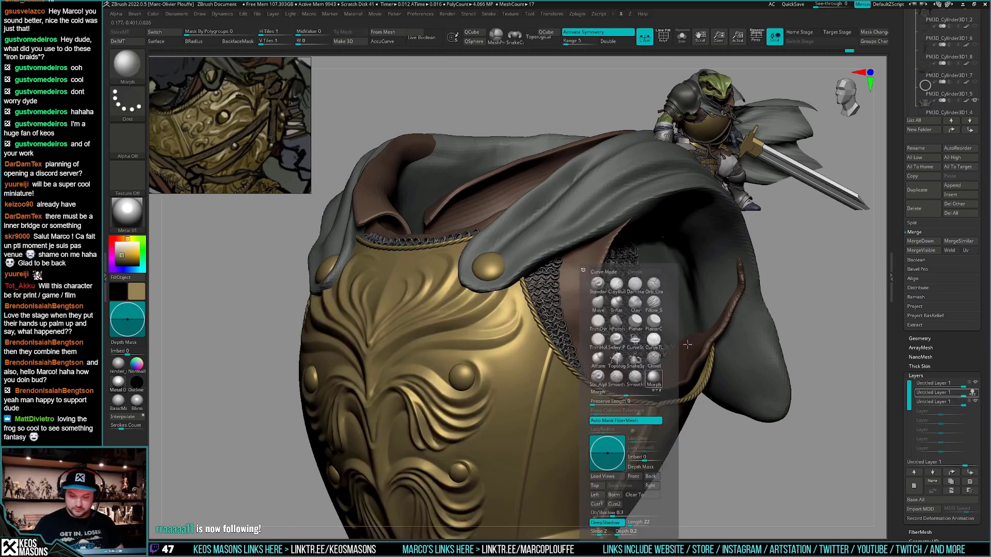
Push the chainmail poking through the back of the cuirass inward with the Move brush, and reselect the breastplate
{"action": "right_click_drag", "start_coordinate": [485, 261], "coordinate": [512, 304]}
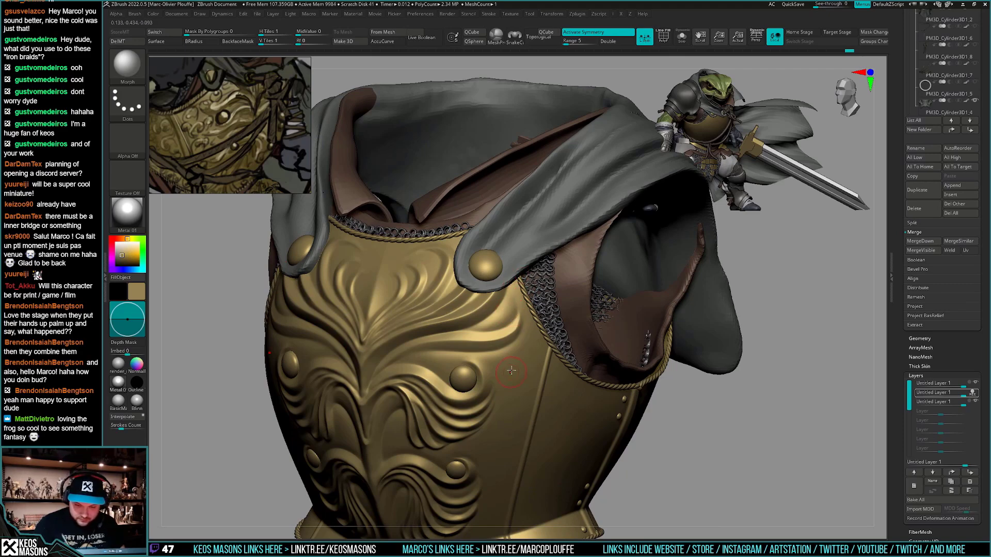
{"action": "right_click_drag", "start_coordinate": [505, 304], "coordinate": [488, 199], "text": "ctrl"}
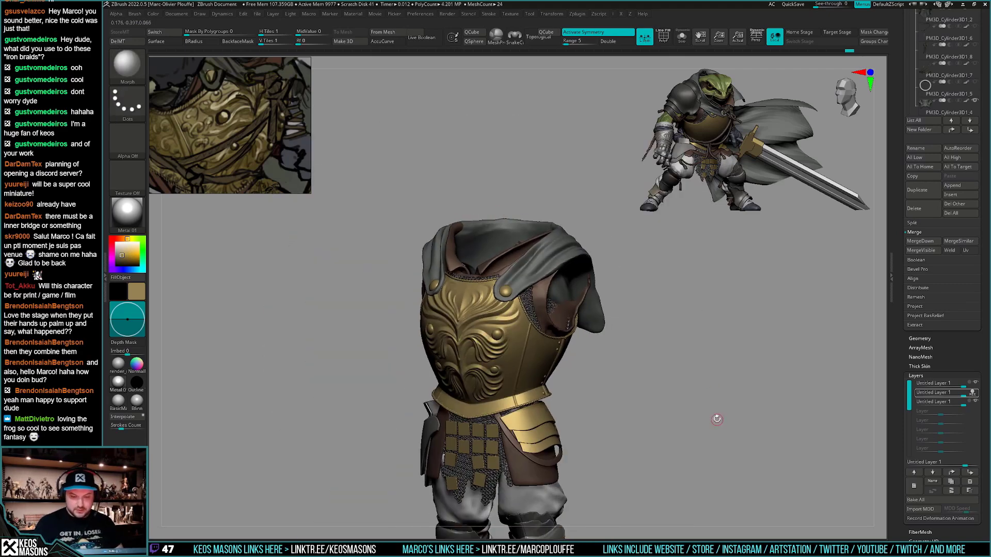
{"action": "mouse_move", "coordinate": [717, 419]}
{"action": "right_mouse_down"}
{"action": "mouse_move", "coordinate": [666, 410]}
{"action": "mouse_move", "coordinate": [696, 403]}
{"action": "mouse_move", "coordinate": [692, 435]}
{"action": "mouse_move", "coordinate": [617, 437]}
{"action": "mouse_move", "coordinate": [659, 475]}
{"action": "mouse_move", "coordinate": [679, 398]}
{"action": "mouse_move", "coordinate": [649, 423]}
{"action": "mouse_move", "coordinate": [673, 345]}
{"action": "right_mouse_up"}
{"action": "key", "text": "b"}
{"action": "key", "text": "m"}
{"action": "key", "text": "v"}
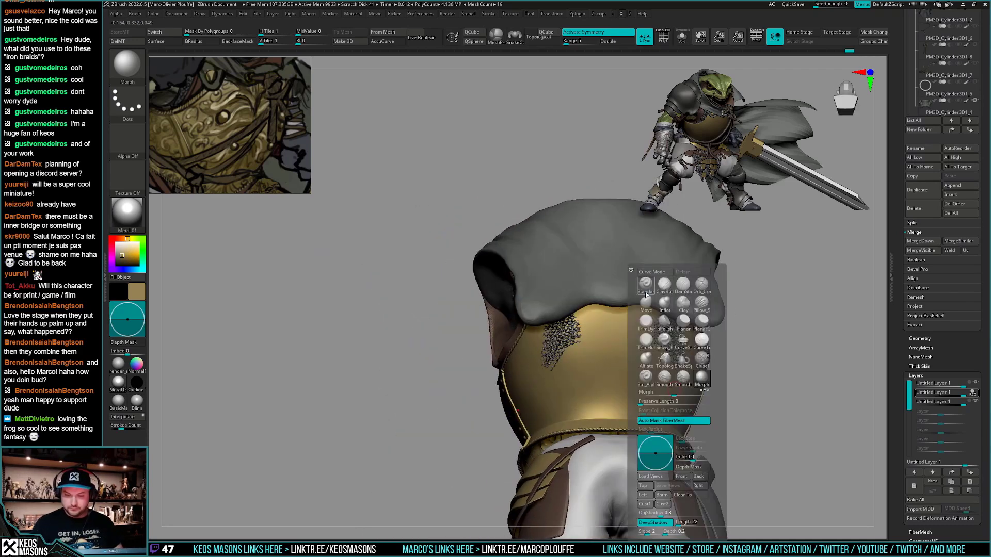
{"action": "left_click", "coordinate": [674, 343], "text": "alt"}
{"action": "key", "text": "space"}
{"action": "left_click_drag", "start_coordinate": [678, 345], "coordinate": [664, 348]}
{"action": "right_click_drag", "start_coordinate": [664, 349], "coordinate": [573, 426]}
{"action": "key", "text": "space"}
{"action": "left_click", "coordinate": [520, 331], "text": "alt"}
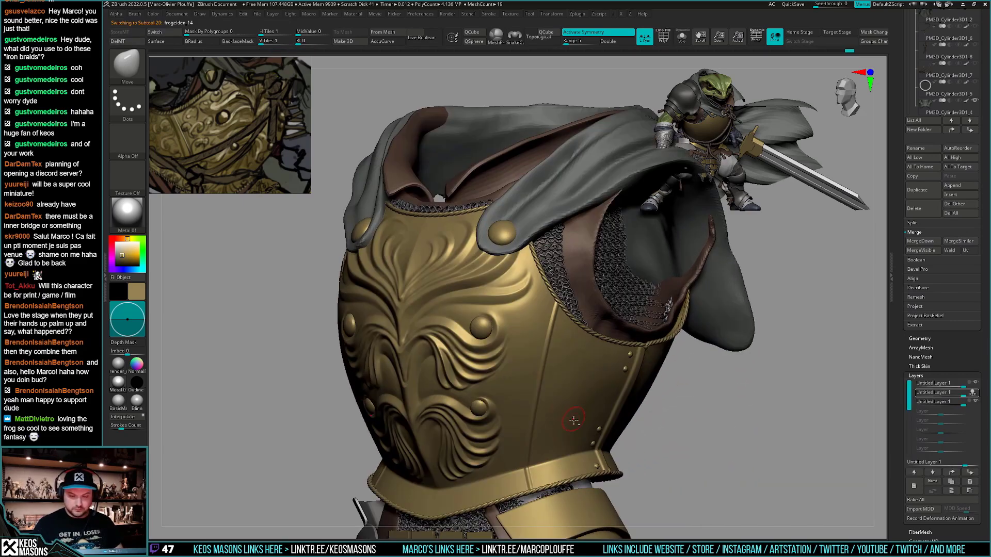
Switch recording to the third breastplate layer and pick the leafy ornament brush
{"action": "left_click", "coordinate": [972, 393]}
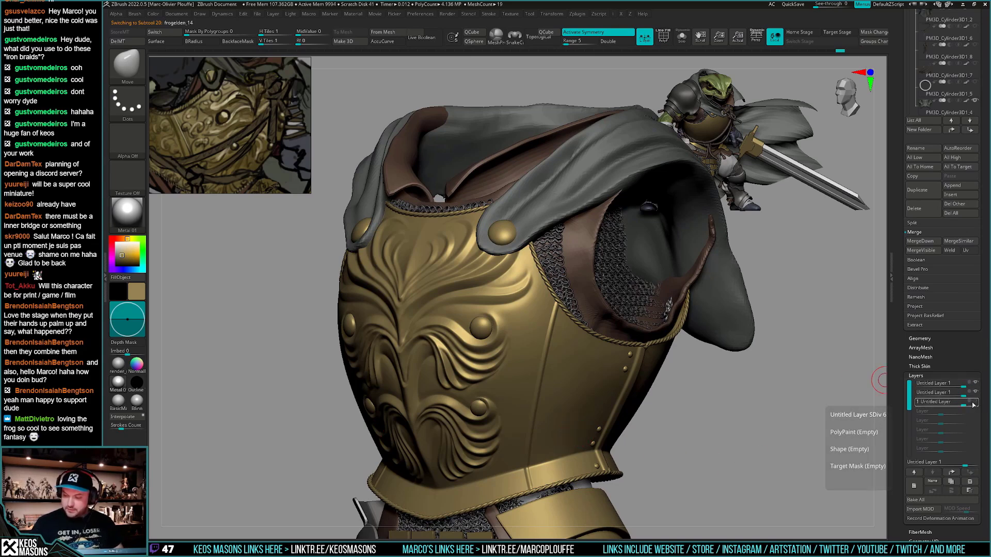
{"action": "key", "text": "b"}
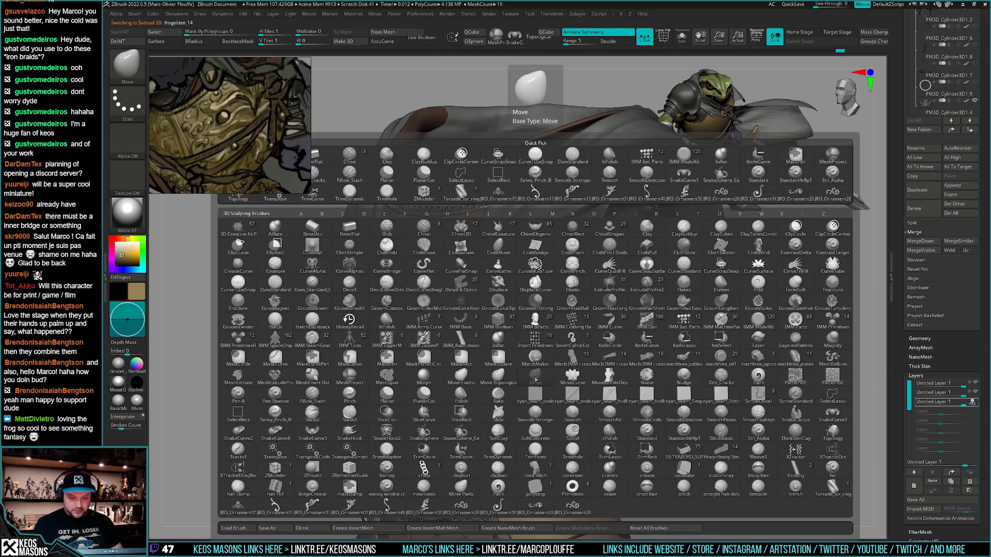
{"action": "left_click", "coordinate": [350, 506]}
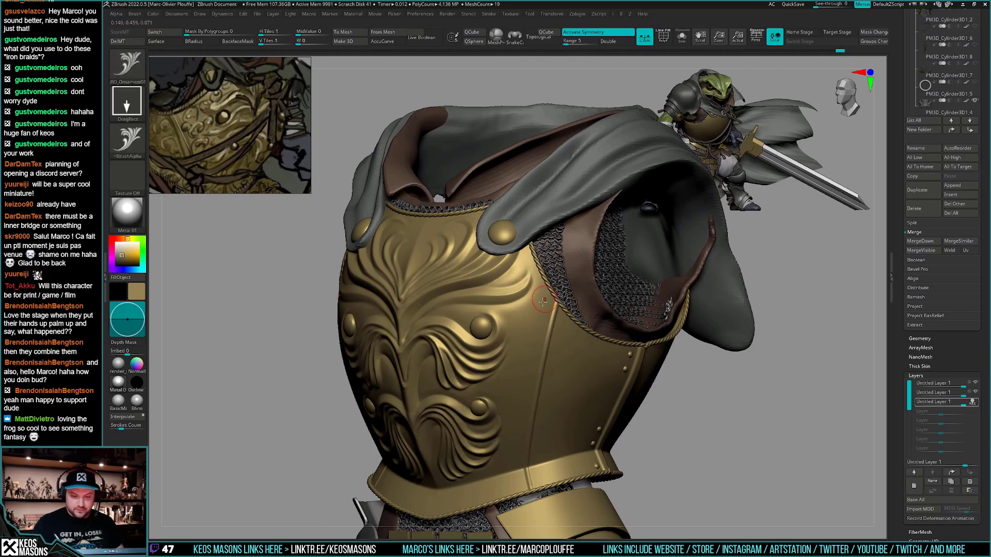
Test-stamp the leafy ornament beside the armhole, undo it, and switch the brush stroke to DragDot
{"action": "mouse_move", "coordinate": [538, 316]}
{"action": "left_mouse_down"}
{"action": "mouse_move", "coordinate": [556, 326]}
{"action": "mouse_move", "coordinate": [567, 317]}
{"action": "left_mouse_up"}
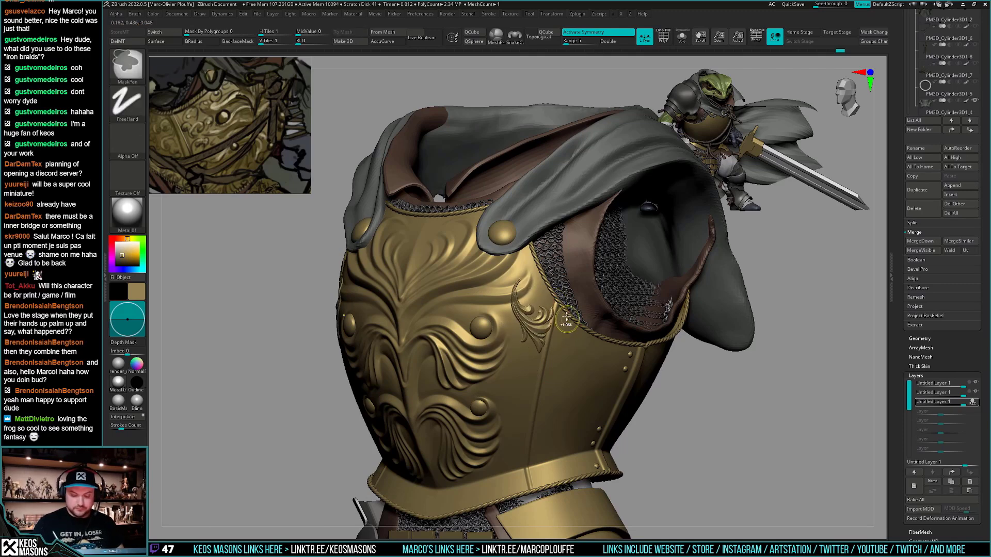
{"action": "key", "text": "ctrl+z"}
{"action": "key", "text": "F3"}
{"action": "key", "text": "F4"}
{"action": "key", "text": "F3"}
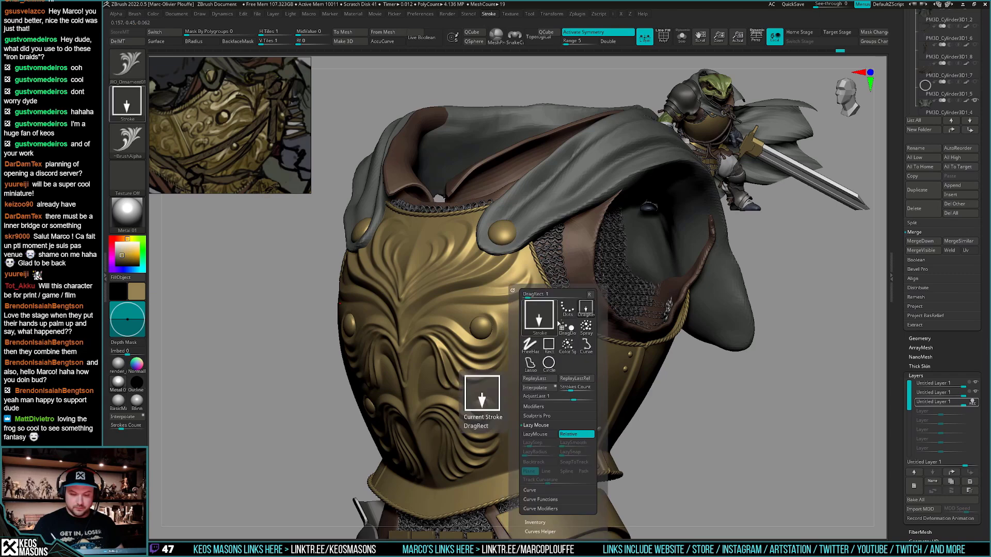
{"action": "left_click", "coordinate": [566, 326]}
Try placing the leafy ornament between the filigree and the armhole with an adjusted brush size, undoing each stamp
{"action": "key", "text": "space"}
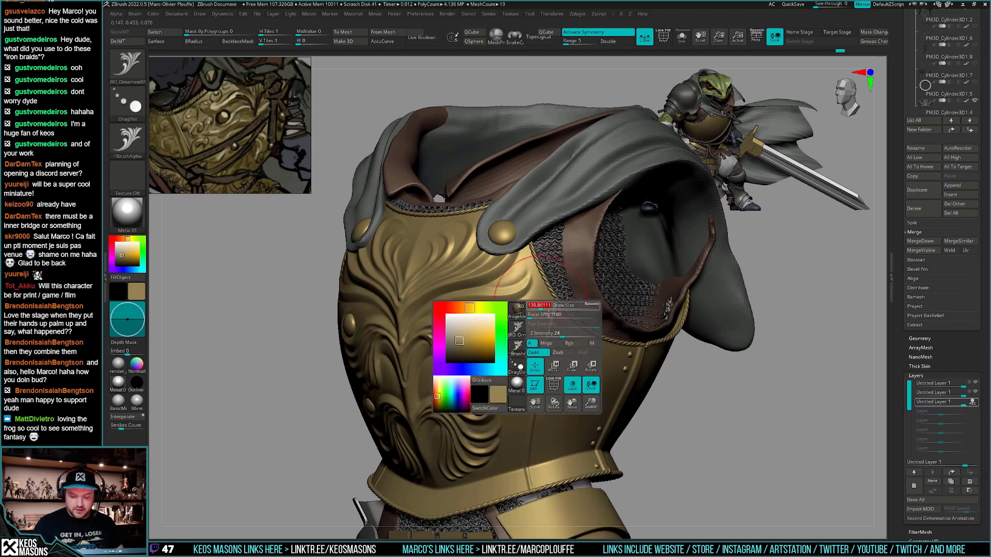
{"action": "left_click_drag", "start_coordinate": [541, 313], "coordinate": [530, 328]}
{"action": "key", "text": "ctrl+z"}
{"action": "key", "text": "ctrl+z"}
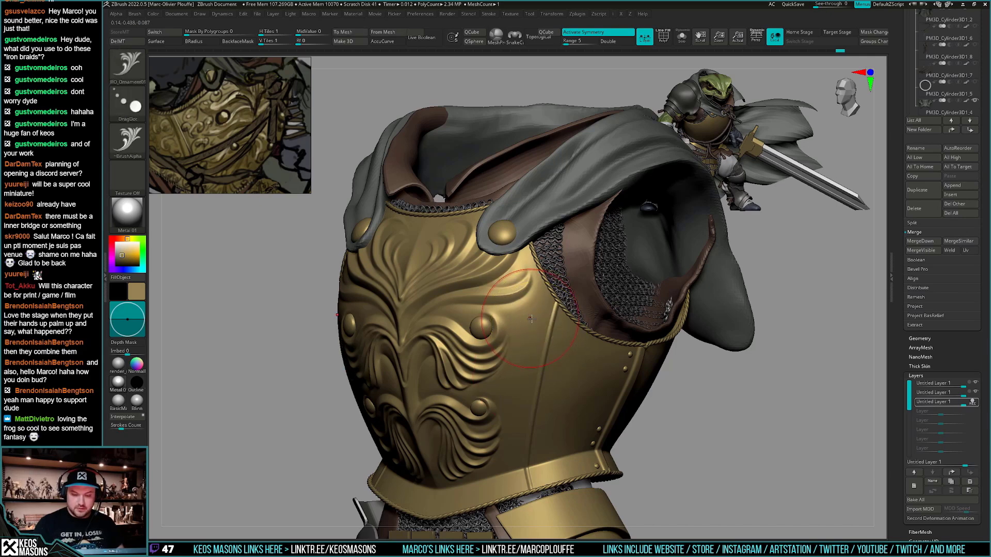
{"action": "key", "text": "ctrl+z"}
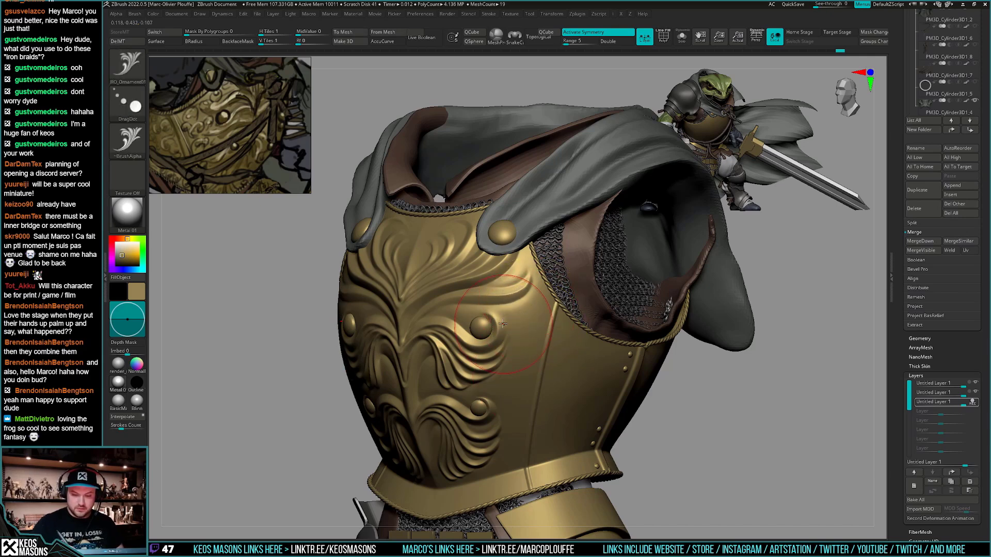
{"action": "key", "text": "ctrl+z"}
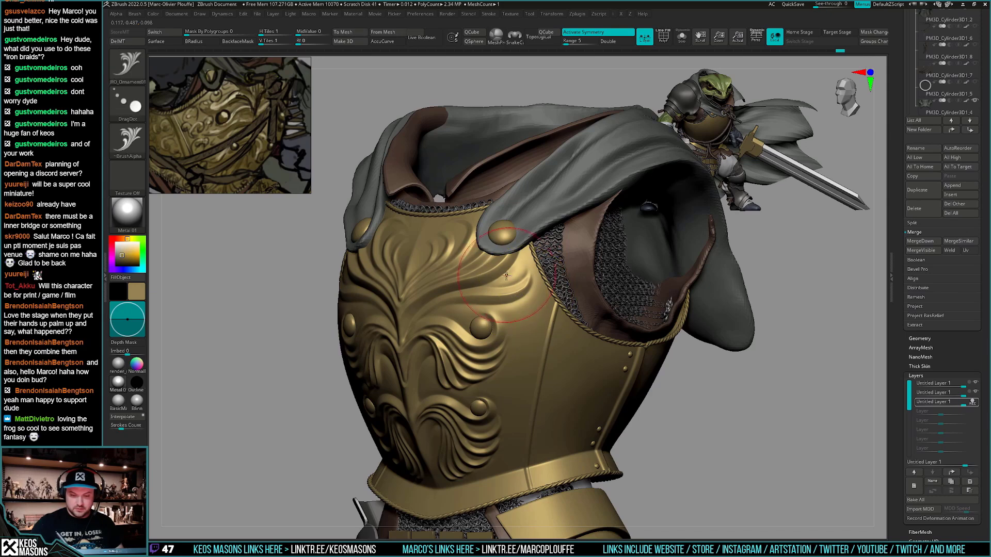
{"action": "left_click_drag", "start_coordinate": [530, 288], "coordinate": [531, 293]}
{"action": "key", "text": "ctrl+z"}
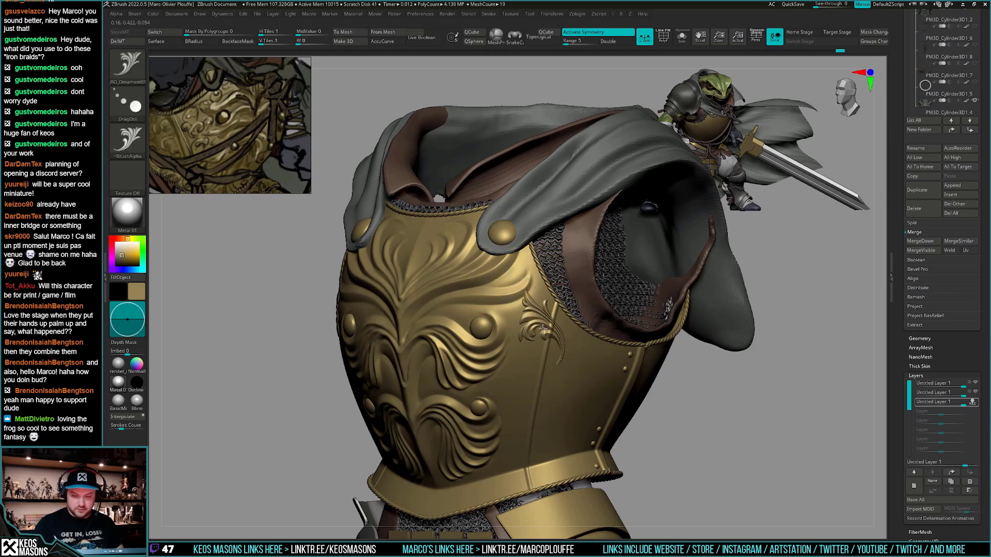
{"action": "key", "text": "ctrl+z"}
Flip the leafy ornament alpha vertically and test its new orientation beside the armhole, undoing the stamps
{"action": "key", "text": "alt+a"}
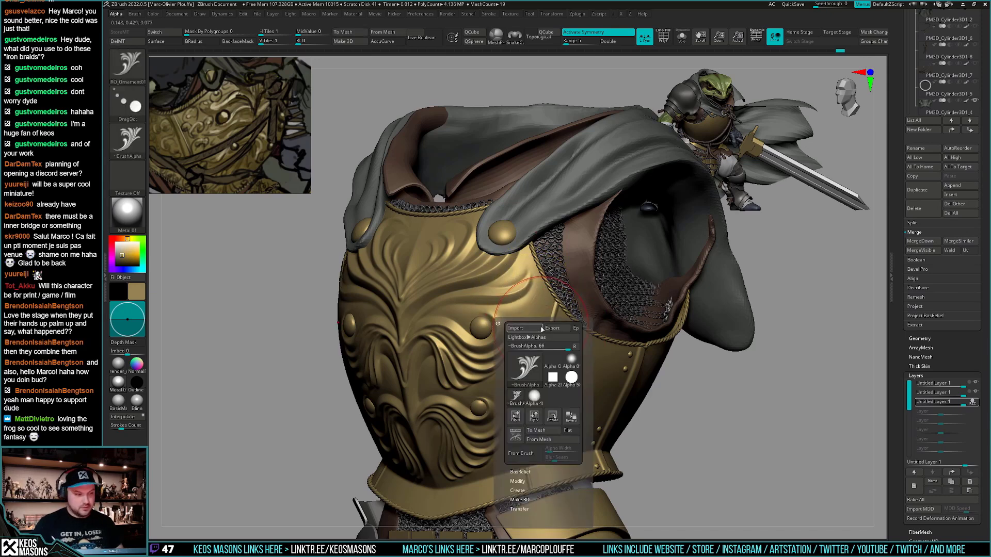
{"action": "left_click", "coordinate": [533, 417]}
{"action": "left_click", "coordinate": [509, 320]}
{"action": "key", "text": "ctrl+z"}
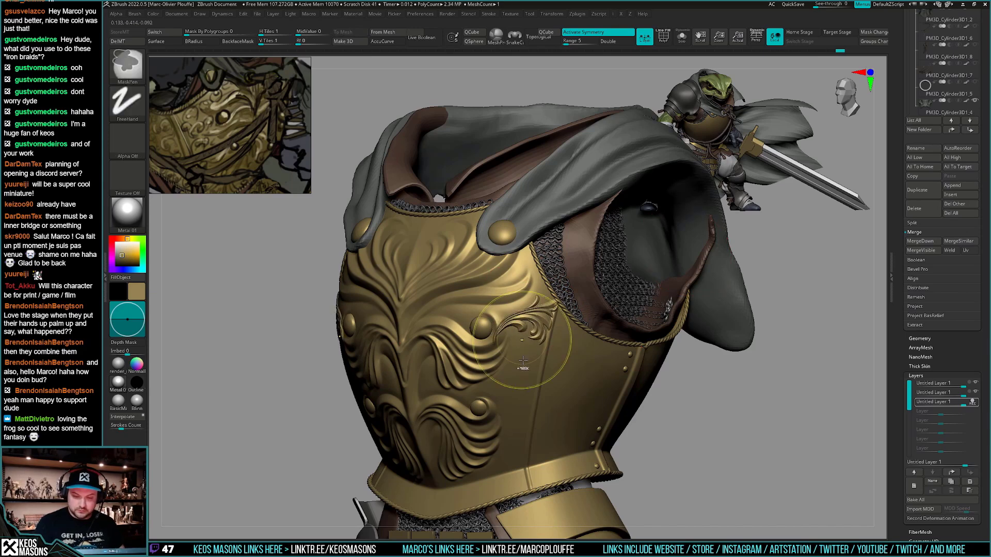
{"action": "left_click_drag", "start_coordinate": [524, 371], "coordinate": [509, 333]}
{"action": "key", "text": "ctrl+z"}
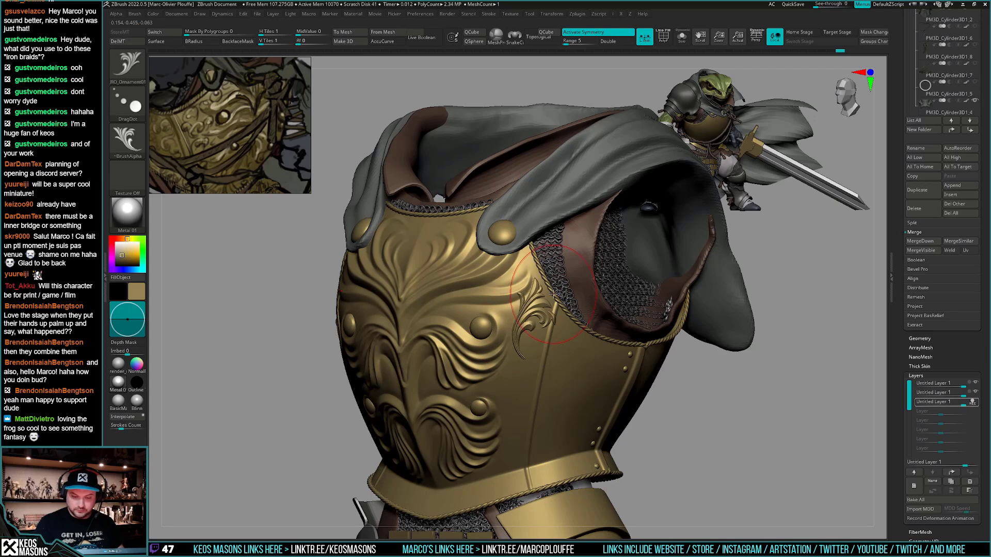
{"action": "key", "text": "ctrl+z"}
Try several smaller leafy ornament stamps near the armhole rope and panel seam, undoing each one
{"action": "key", "text": "space"}
{"action": "left_click_drag", "start_coordinate": [551, 315], "coordinate": [537, 311]}
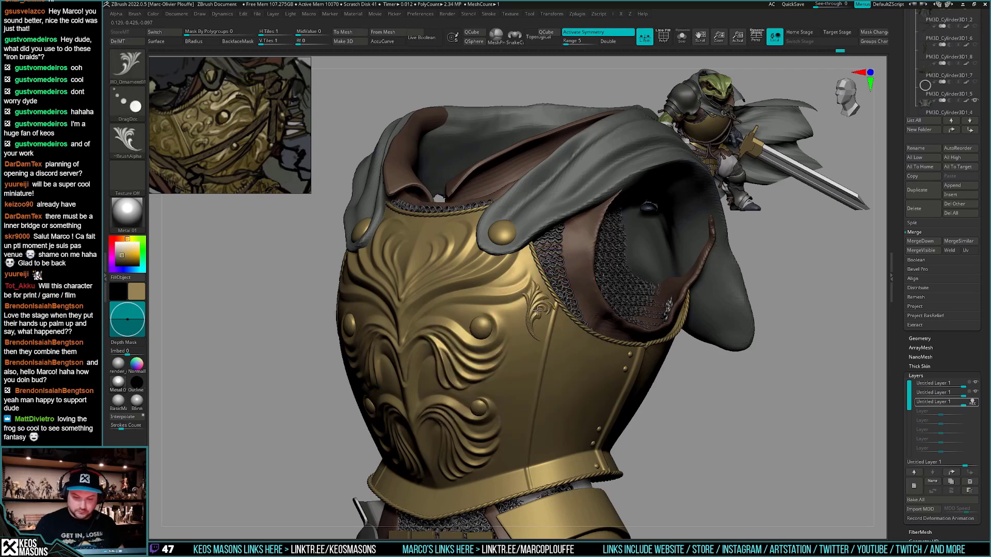
{"action": "key", "text": "ctrl+z"}
{"action": "key", "text": "space"}
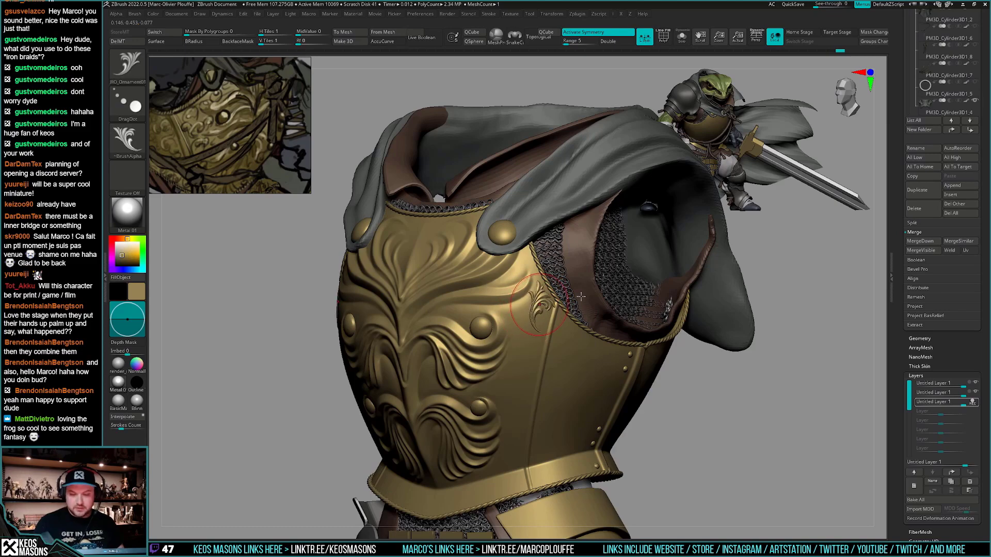
{"action": "right_click_drag", "start_coordinate": [581, 297], "coordinate": [580, 324], "text": "ctrl"}
{"action": "key", "text": "ctrl+z"}
{"action": "left_click_drag", "start_coordinate": [538, 311], "coordinate": [531, 309]}
{"action": "mouse_move", "coordinate": [448, 289]}
{"action": "right_mouse_down"}
{"action": "mouse_move", "coordinate": [548, 273]}
{"action": "mouse_move", "coordinate": [436, 284]}
{"action": "right_mouse_up"}
{"action": "key", "text": "ctrl+z"}
{"action": "right_click_drag", "start_coordinate": [596, 296], "coordinate": [613, 293]}
{"action": "left_click_drag", "start_coordinate": [613, 293], "coordinate": [619, 281]}
{"action": "key", "text": "ctrl+z"}
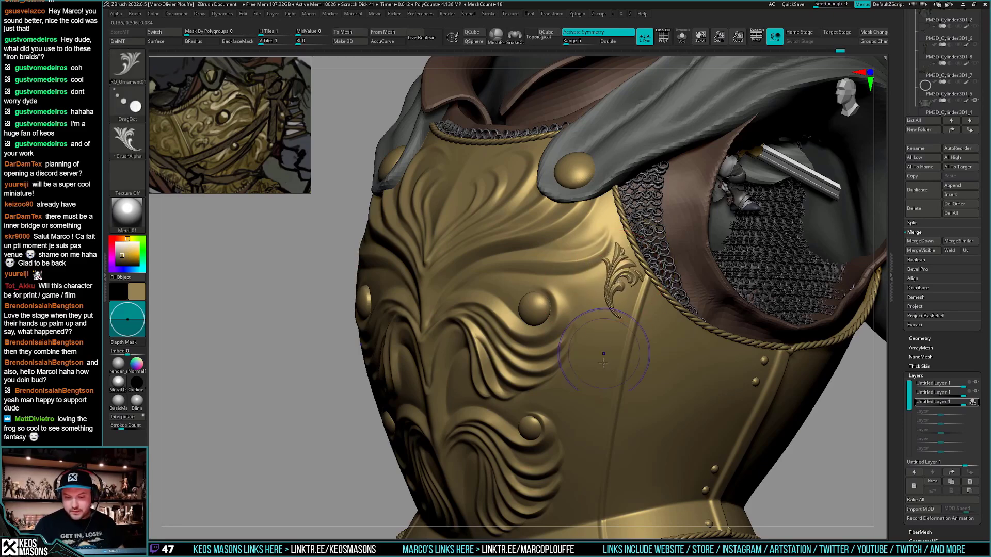
{"action": "right_click_drag", "start_coordinate": [626, 348], "coordinate": [634, 437], "text": "ctrl"}
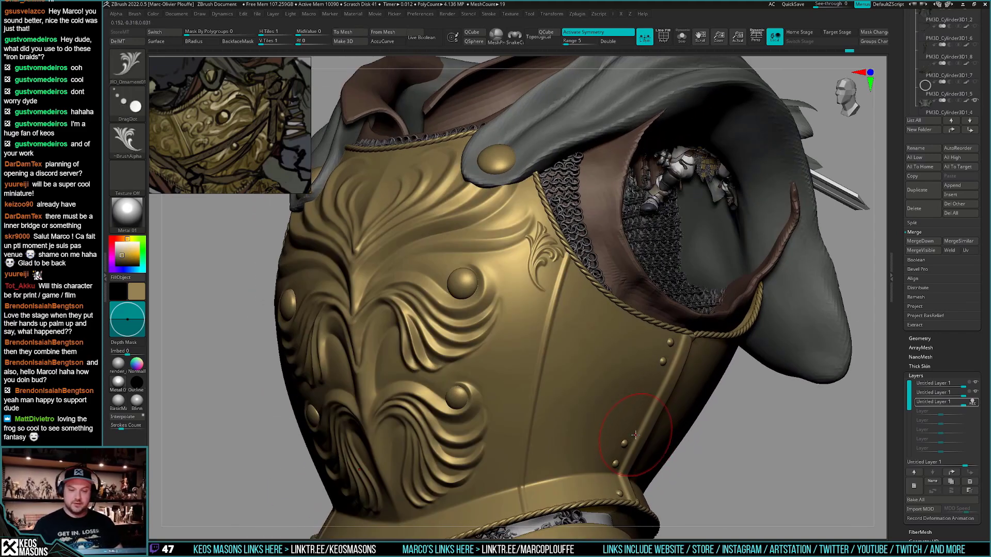
{"action": "key", "text": "ctrl+z"}
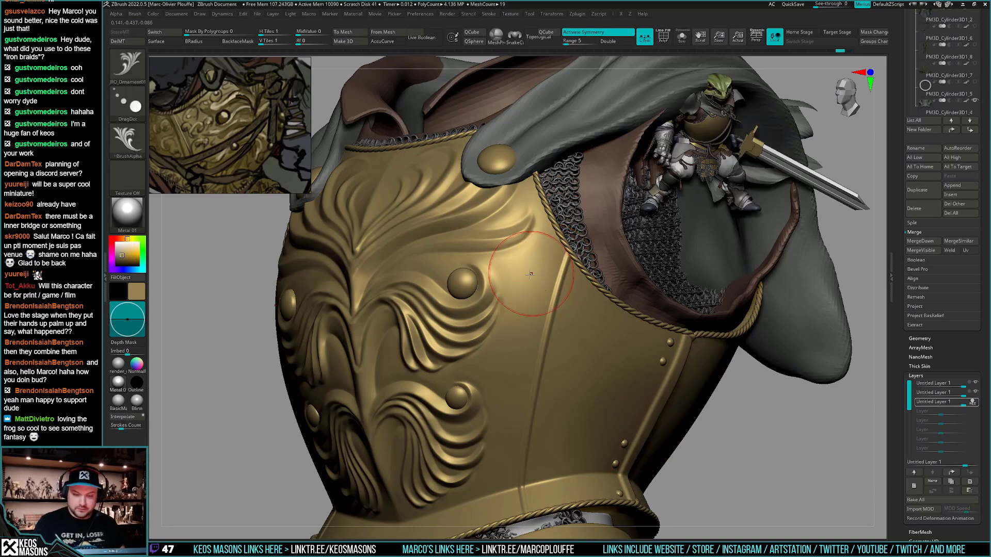
Fine-tune the brush size and stamp the leafy ornament in the corner between the armhole rope and the panel seam
{"action": "left_click_drag", "start_coordinate": [523, 287], "coordinate": [539, 263]}
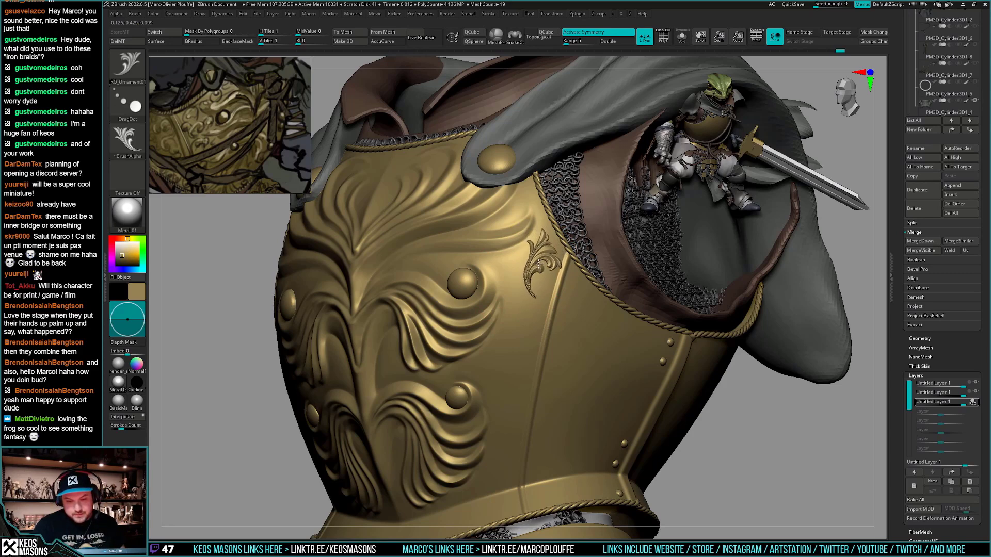
{"action": "key", "text": "ctrl+z"}
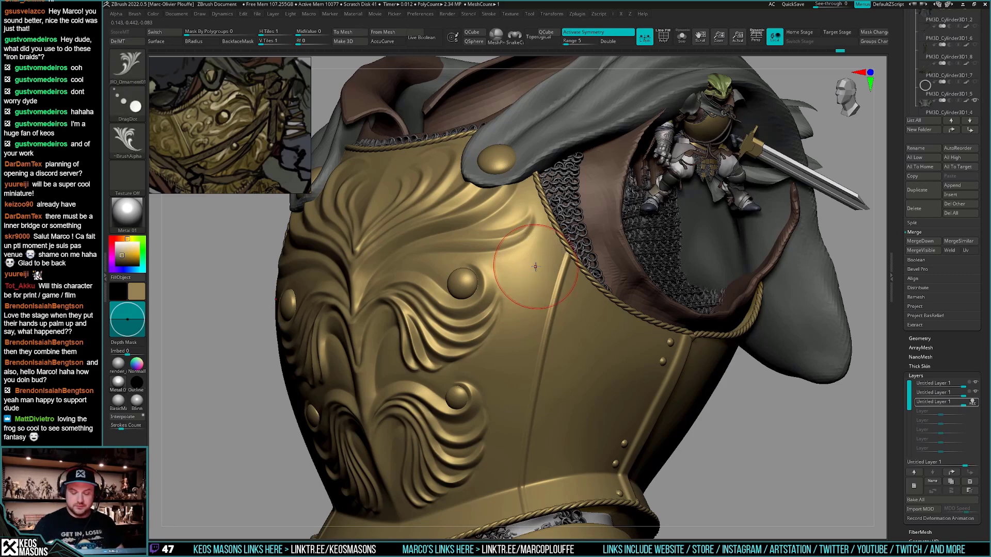
{"action": "key", "text": "space"}
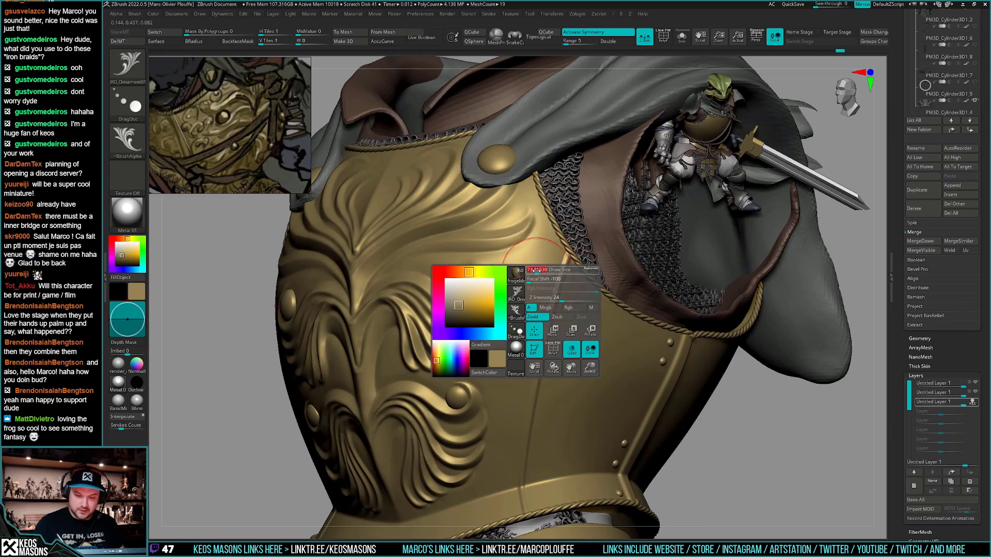
{"action": "left_click_drag", "start_coordinate": [527, 263], "coordinate": [537, 261]}
{"action": "key", "text": "ctrl+z"}
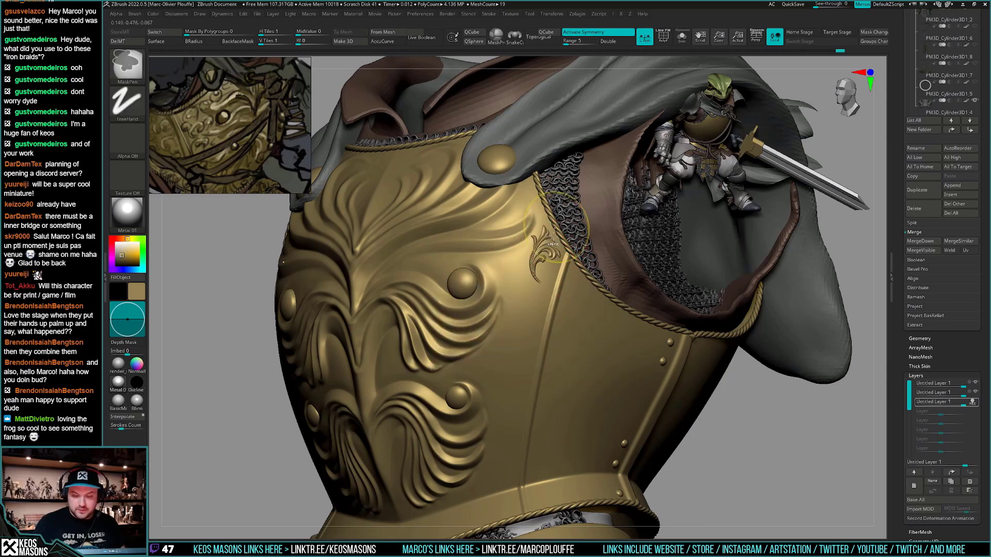
{"action": "key", "text": "space"}
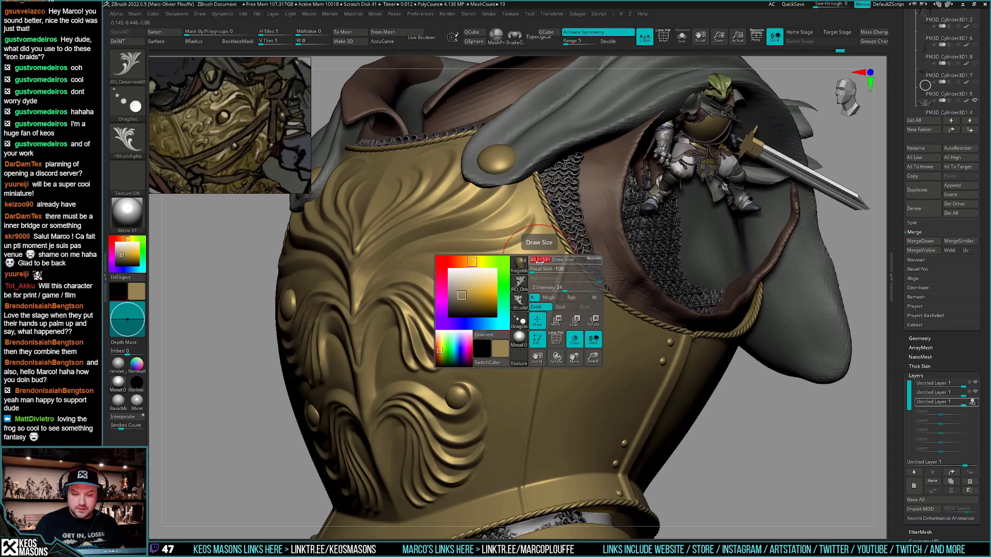
{"action": "mouse_move", "coordinate": [540, 254]}
{"action": "left_mouse_down"}
{"action": "mouse_move", "coordinate": [534, 262]}
{"action": "mouse_move", "coordinate": [544, 250]}
{"action": "left_mouse_up"}
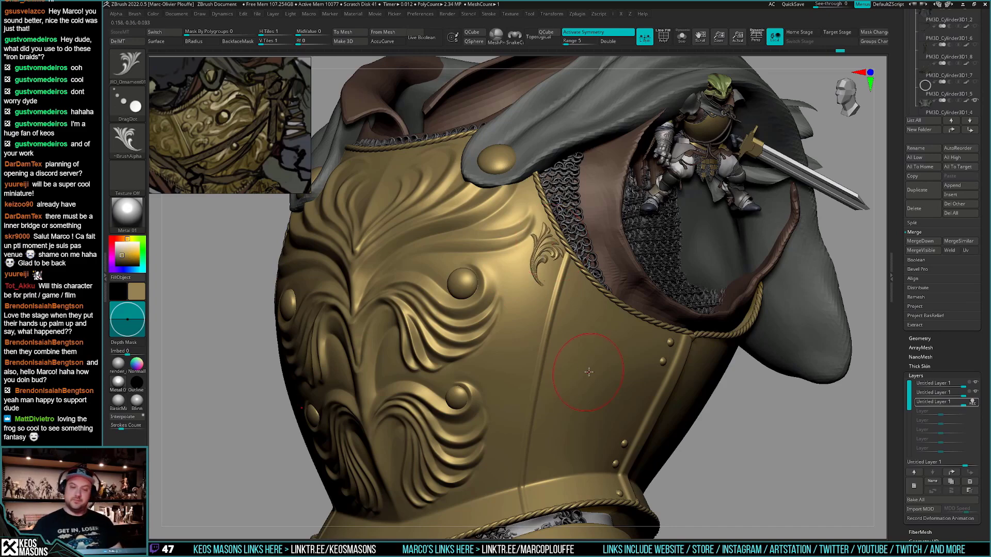
Switch from the leafy ornament to the curling scroll ornament brush
{"action": "key", "text": "F3"}
{"action": "key", "text": "F4"}
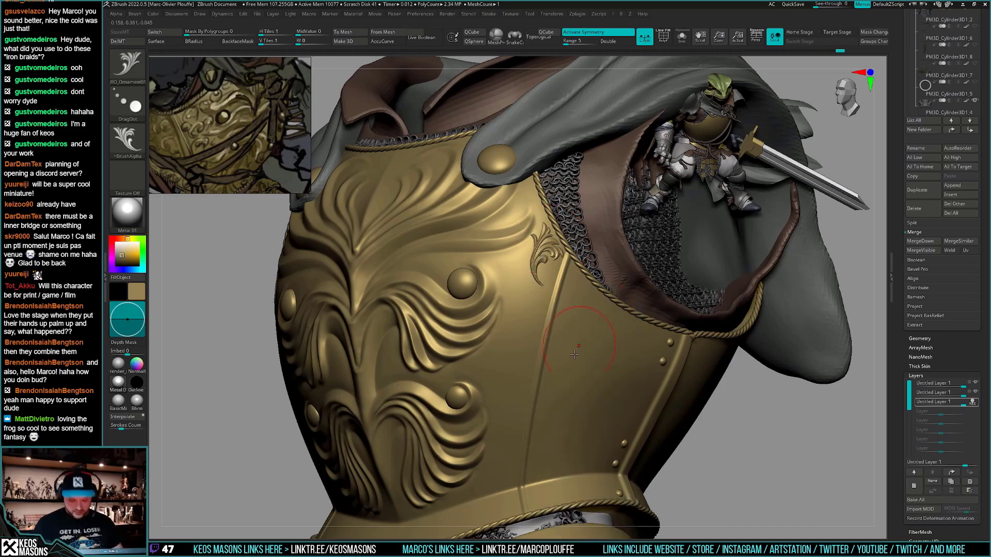
{"action": "key", "text": "b"}
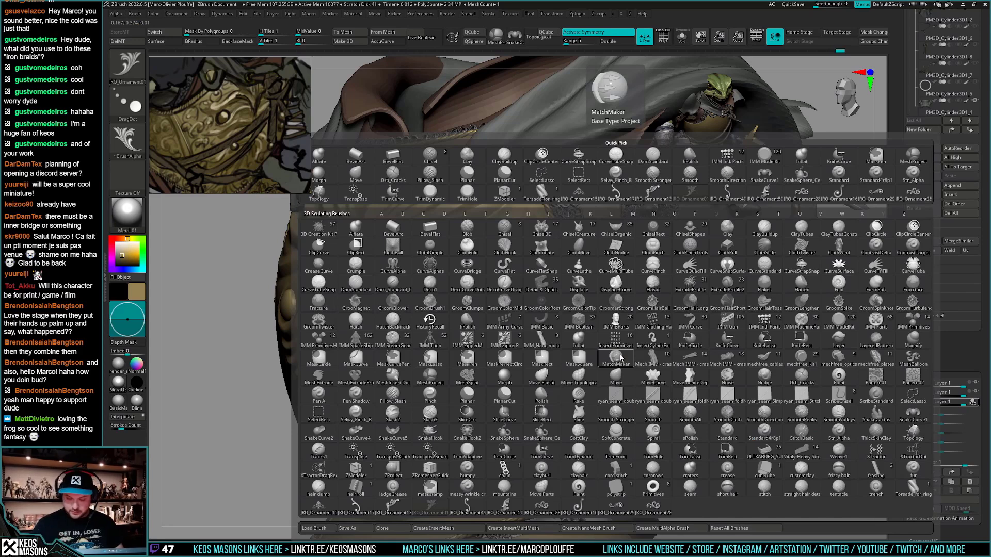
{"action": "left_click", "coordinate": [653, 506]}
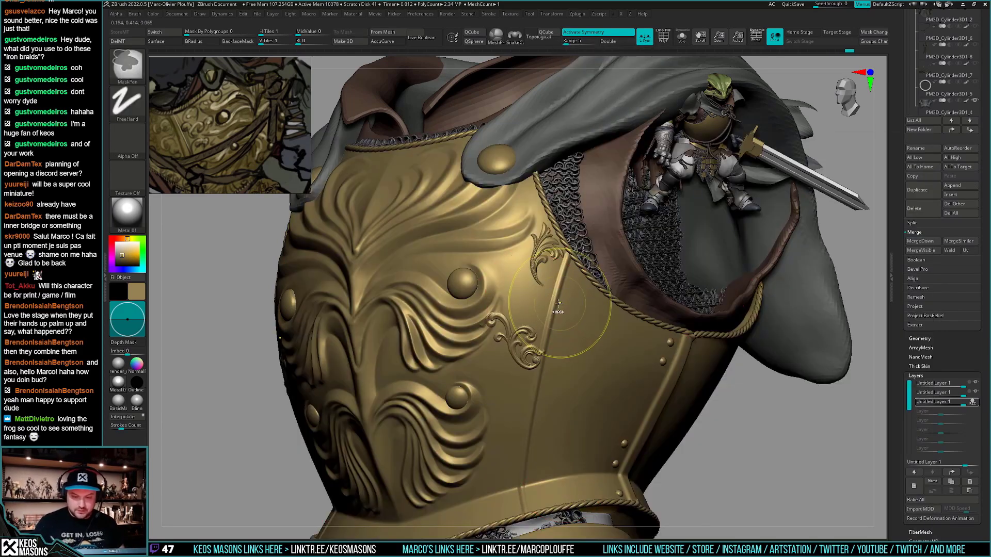
Stamp the curling scroll ornament along the panel seam directly below the leafy ornament, undoing misplaced attempts
{"action": "key", "text": "shift+s"}
{"action": "key", "text": "ctrl+z"}
{"action": "left_click", "coordinate": [565, 327]}
{"action": "mouse_move", "coordinate": [557, 292]}
{"action": "left_mouse_down"}
{"action": "mouse_move", "coordinate": [552, 283]}
{"action": "mouse_move", "coordinate": [521, 303]}
{"action": "mouse_move", "coordinate": [544, 308]}
{"action": "mouse_move", "coordinate": [525, 306]}
{"action": "mouse_move", "coordinate": [526, 319]}
{"action": "left_mouse_up"}
{"action": "key", "text": "ctrl+z"}
{"action": "key", "text": "ctrl+z"}
{"action": "key", "text": "ctrl+z"}
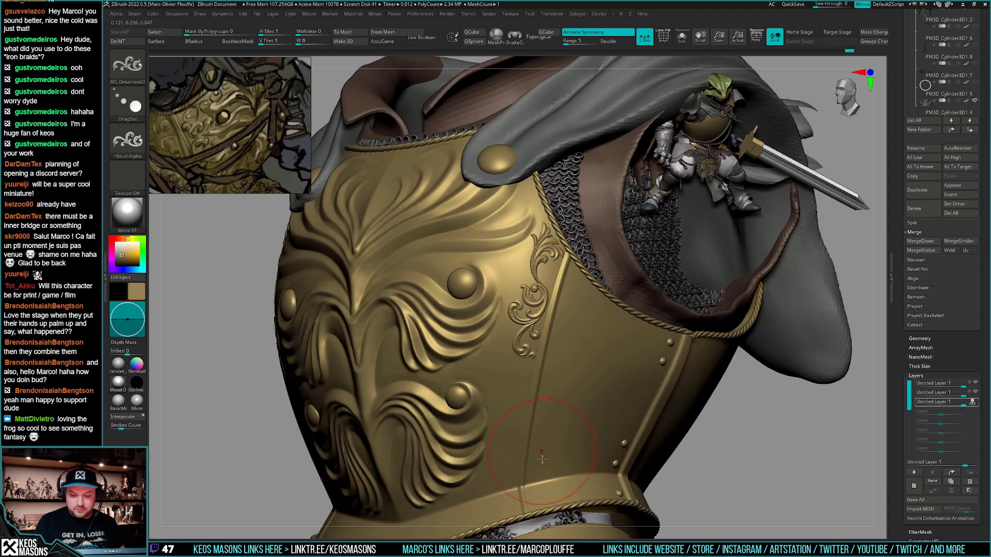
{"action": "right_click_drag", "start_coordinate": [542, 482], "coordinate": [691, 410]}
{"action": "right_click_drag", "start_coordinate": [537, 376], "coordinate": [555, 407], "text": "ctrl"}
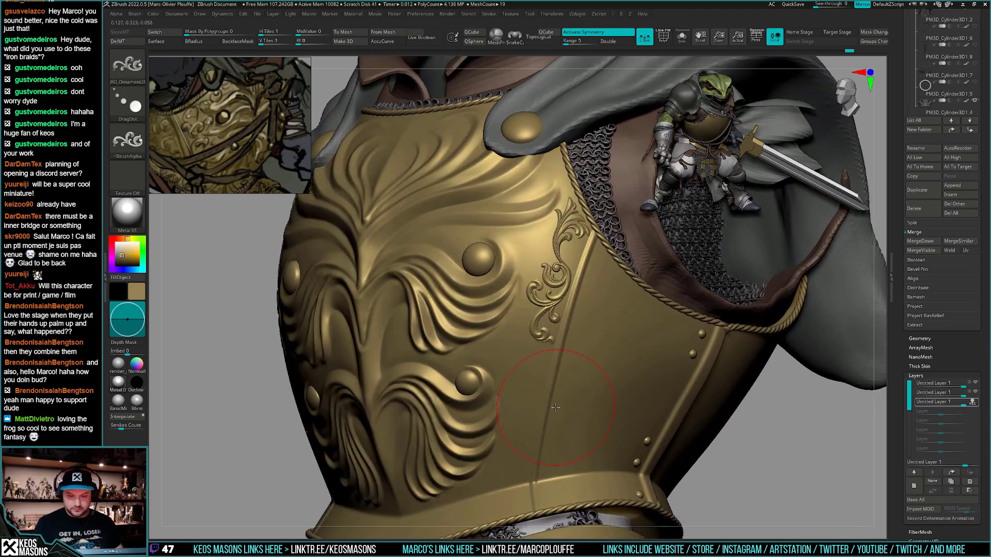
Flip the scroll ornament alpha horizontally and try stamping it below the existing scroll along the panel seam, undoing the attempt
{"action": "key", "text": "F3"}
{"action": "key", "text": "F4"}
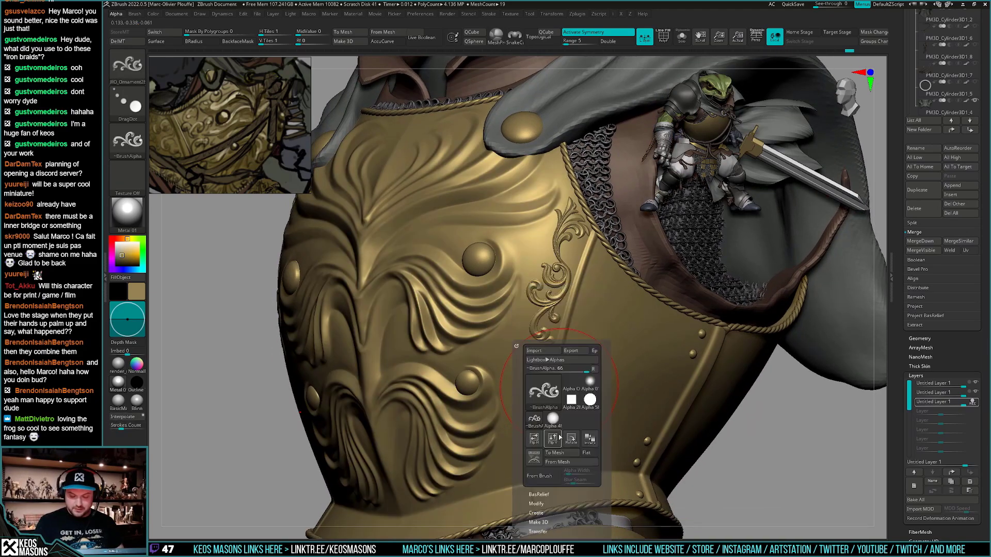
{"action": "left_click", "coordinate": [560, 440]}
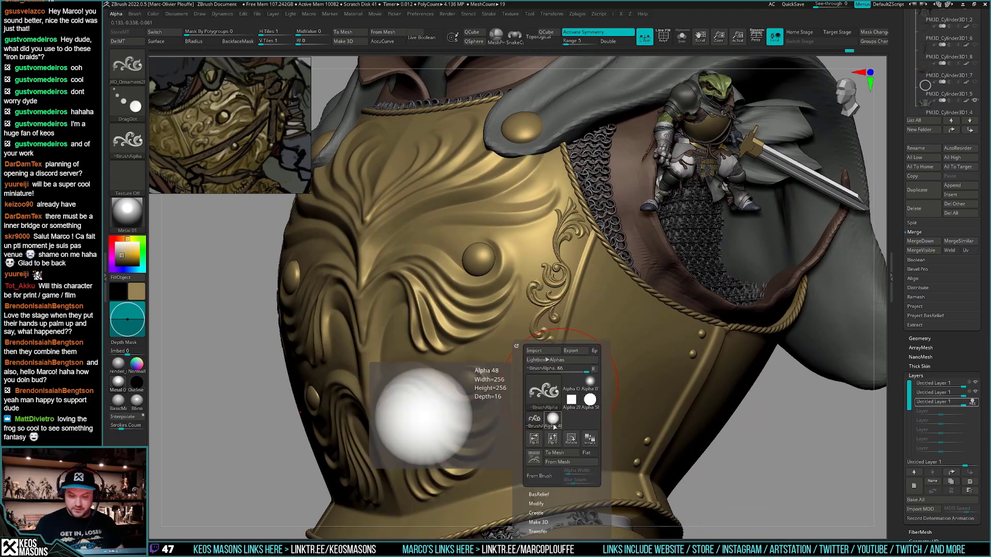
{"action": "left_click", "coordinate": [560, 442]}
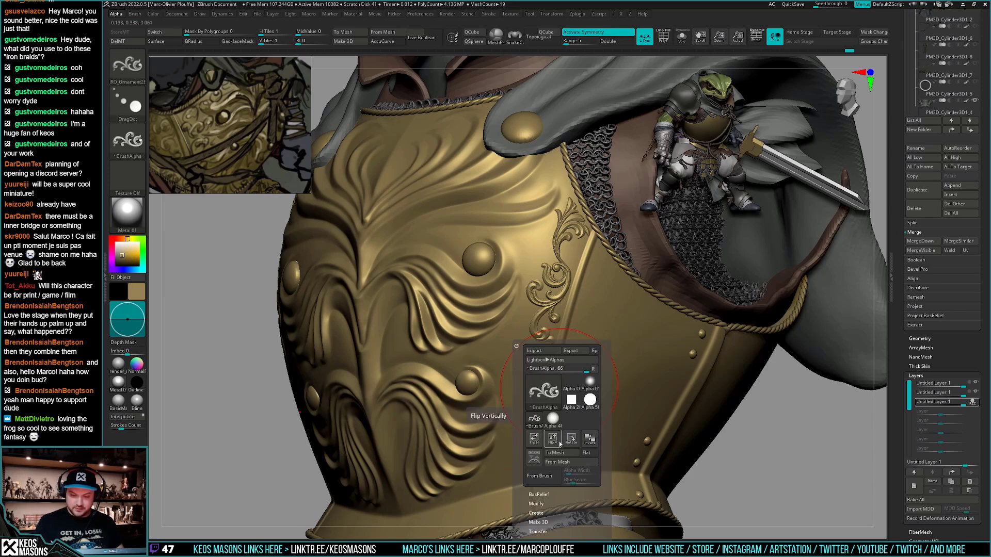
{"action": "left_click", "coordinate": [535, 440]}
{"action": "left_click_drag", "start_coordinate": [524, 385], "coordinate": [531, 386]}
{"action": "key", "text": "ctrl+z"}
{"action": "key", "text": "ctrl+z"}
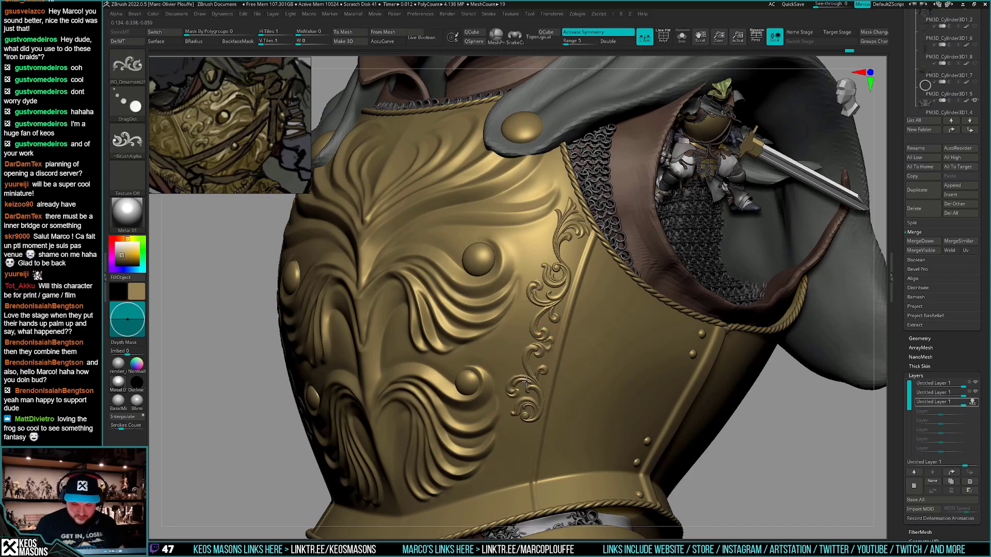
Stamp the flipped scroll ornament directly below the first scroll beside the panel seam, undoing misplaced attempts
{"action": "left_click_drag", "start_coordinate": [526, 381], "coordinate": [532, 385]}
{"action": "key", "text": "ctrl+z"}
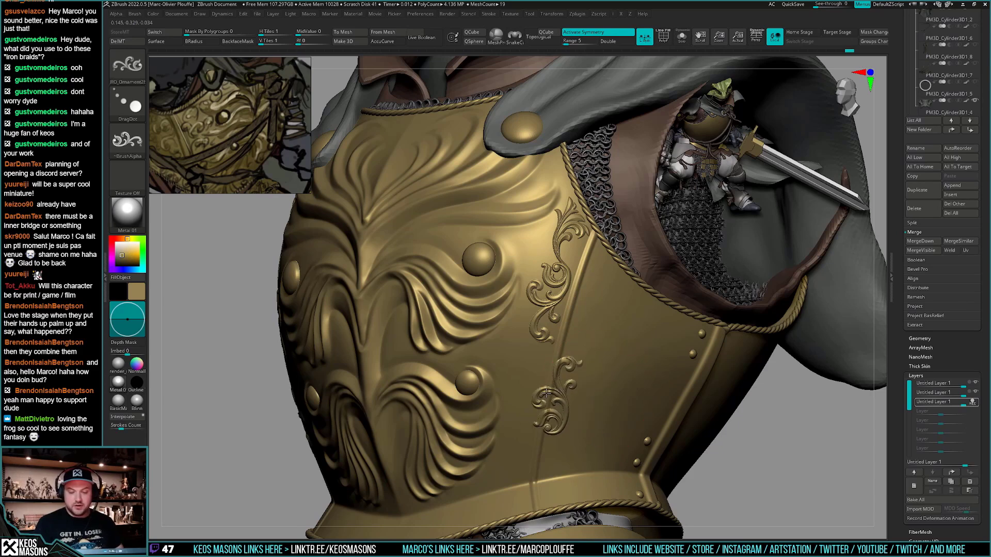
{"action": "left_click_drag", "start_coordinate": [522, 392], "coordinate": [561, 391]}
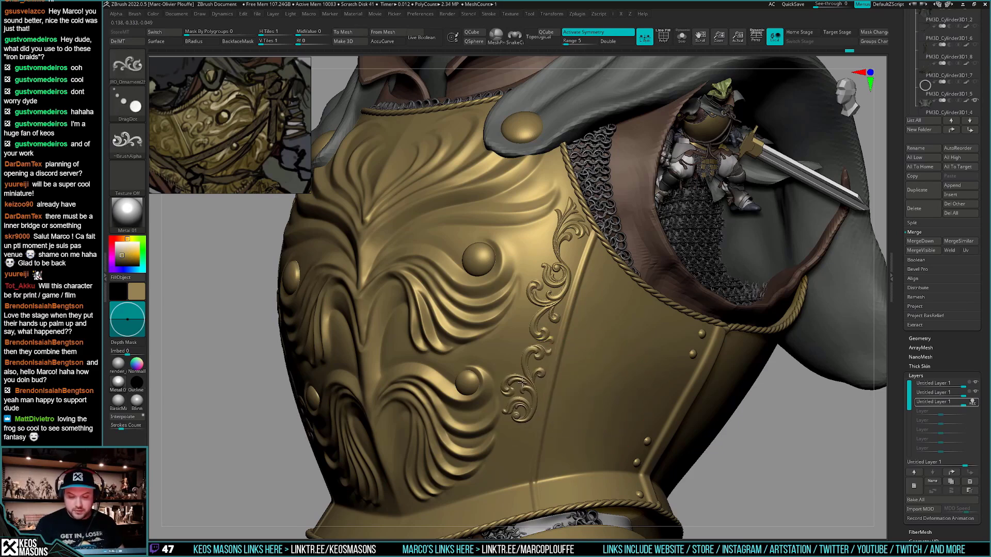
{"action": "key", "text": "ctrl+z"}
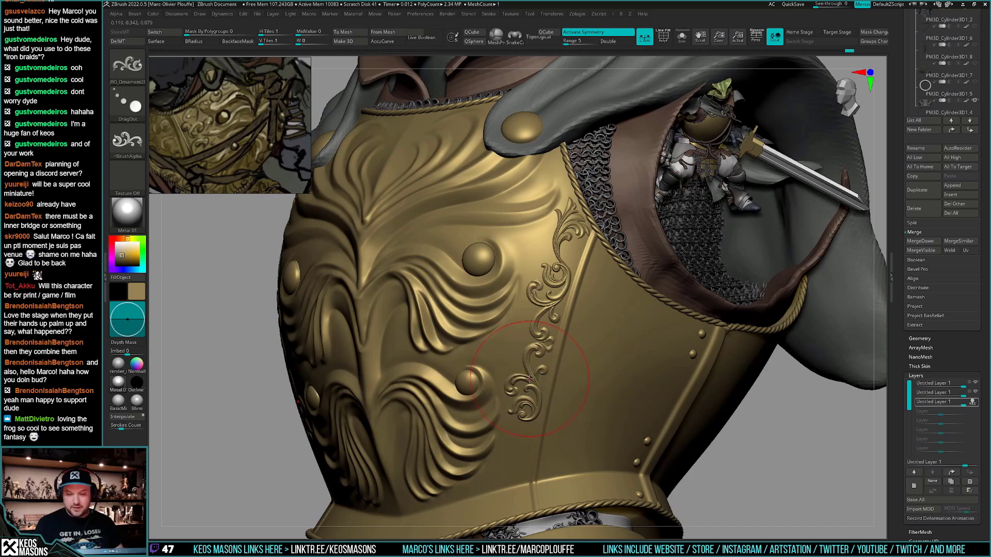
{"action": "key", "text": "ctrl+z"}
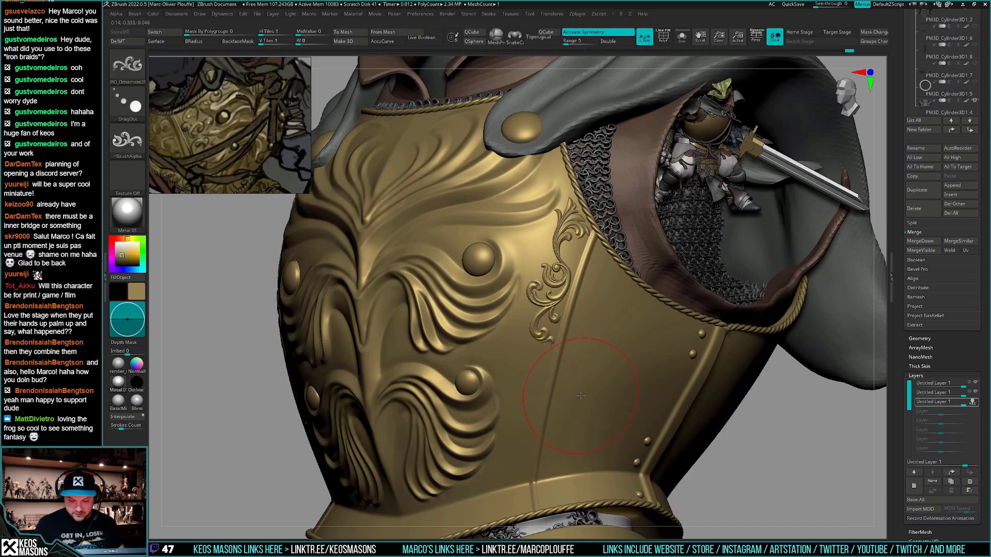
{"action": "left_click_drag", "start_coordinate": [554, 384], "coordinate": [526, 384]}
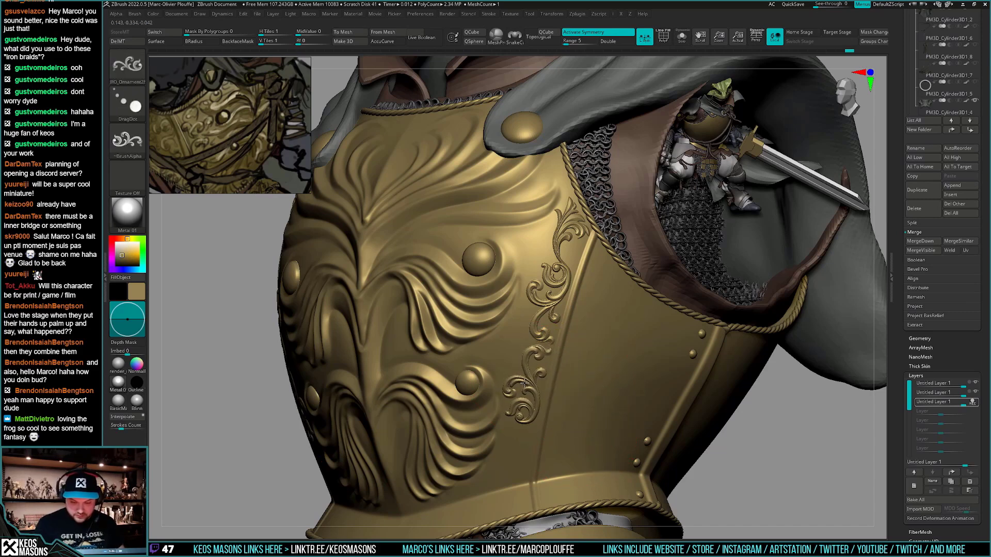
Switch to a leafy ornament brush and try stamping it below the scrolls near the waist flange, undoing the attempt
{"action": "mouse_move", "coordinate": [572, 410]}
{"action": "right_mouse_down", "text": "ctrl"}
{"action": "mouse_move", "coordinate": [570, 454]}
{"action": "mouse_move", "coordinate": [595, 483]}
{"action": "mouse_move", "coordinate": [560, 445]}
{"action": "mouse_move", "coordinate": [556, 400]}
{"action": "right_mouse_up", "text": "ctrl"}
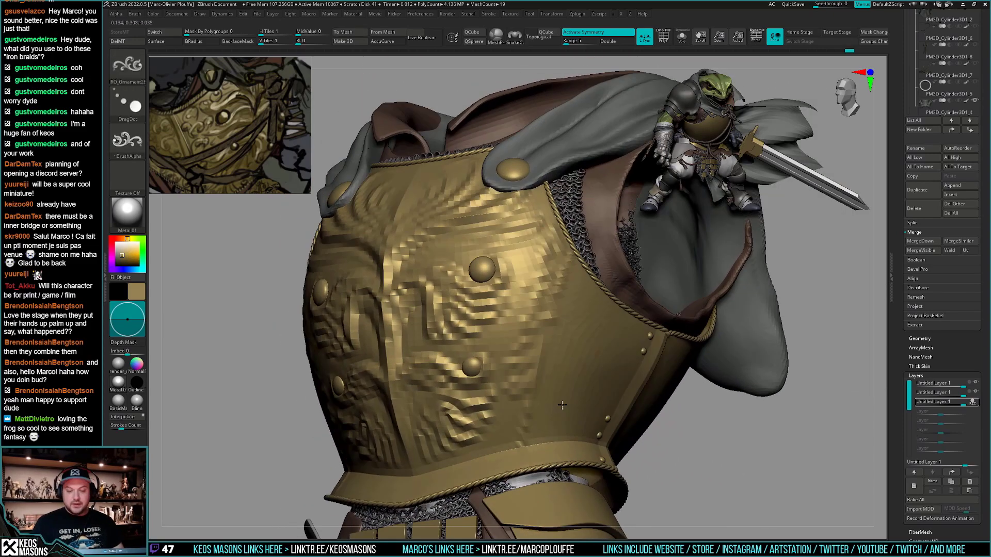
{"action": "mouse_move", "coordinate": [557, 437]}
{"action": "right_mouse_down", "text": "alt"}
{"action": "mouse_move", "coordinate": [562, 415]}
{"action": "mouse_move", "coordinate": [548, 418]}
{"action": "mouse_move", "coordinate": [556, 417]}
{"action": "right_mouse_up", "text": "alt"}
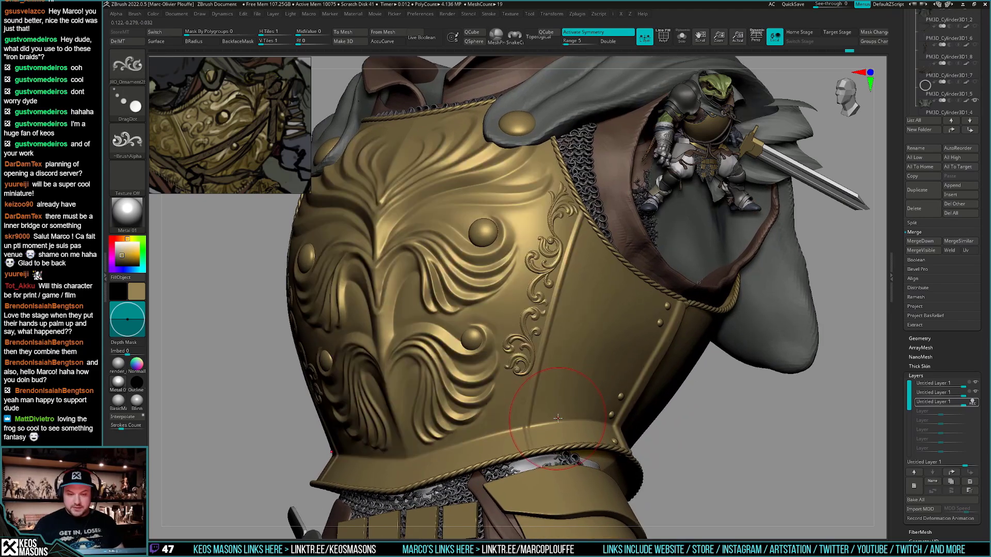
{"action": "key", "text": "space"}
{"action": "key", "text": "b"}
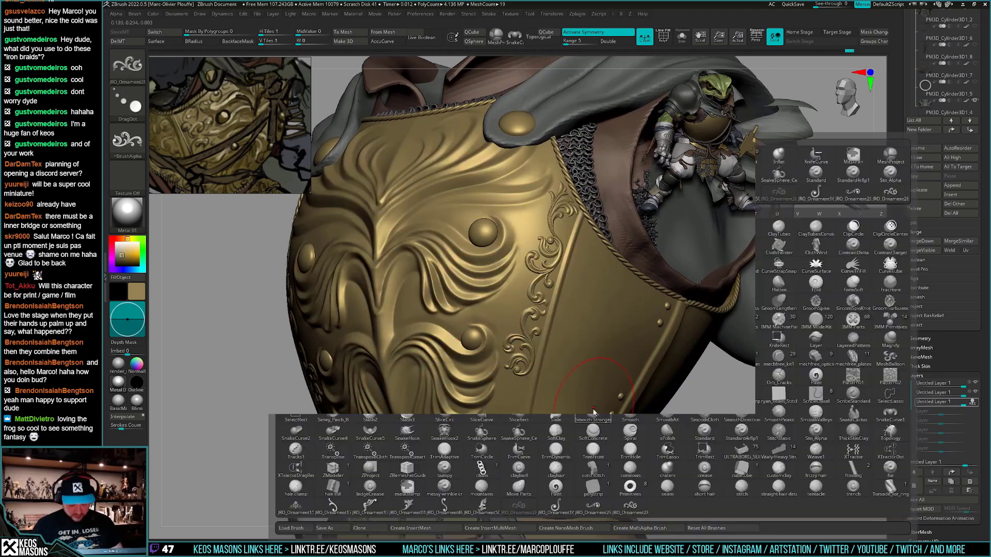
{"action": "left_click", "coordinate": [408, 507]}
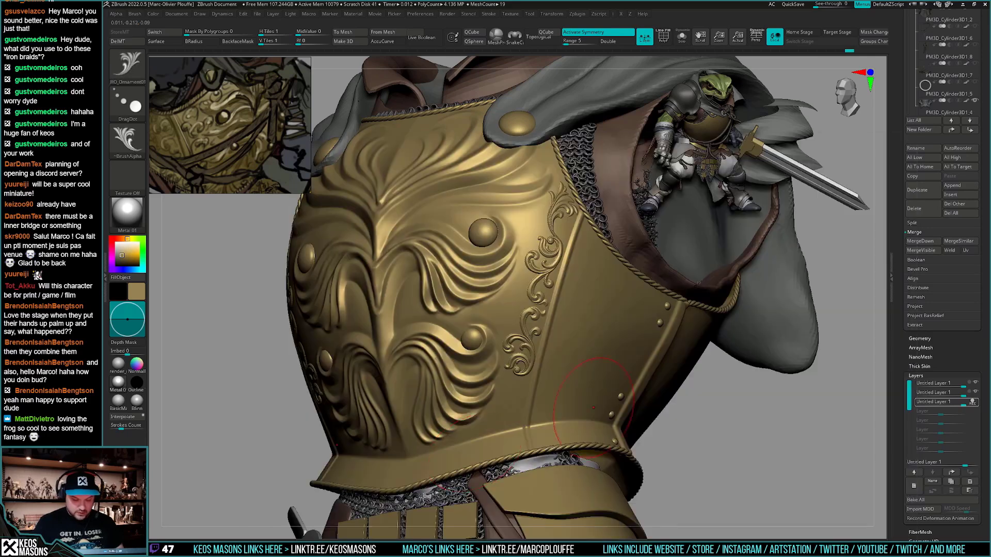
{"action": "key", "text": "space"}
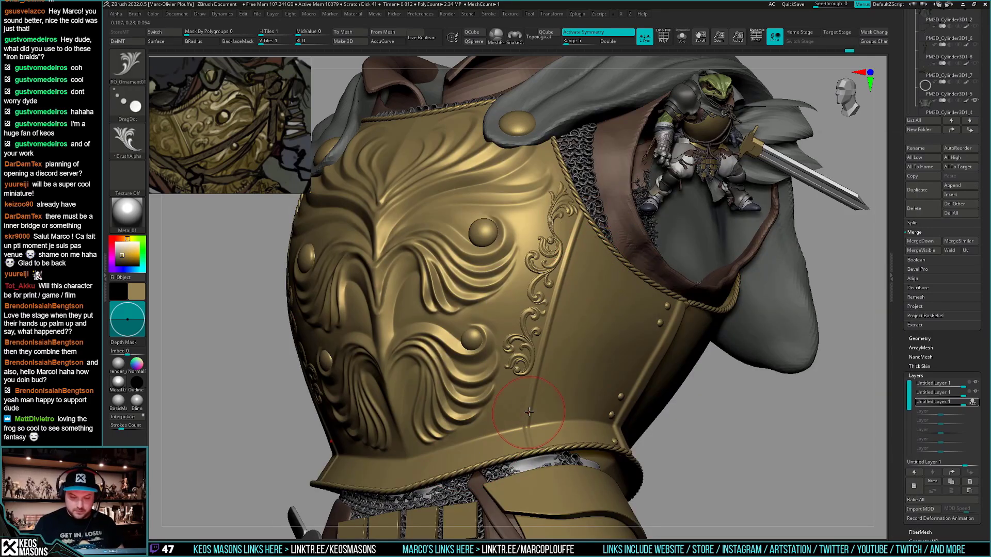
{"action": "left_click_drag", "start_coordinate": [507, 407], "coordinate": [510, 401]}
{"action": "key", "text": "ctrl+z"}
{"action": "key", "text": "ctrl+z"}
Flip the leafy ornament alpha vertically and stamp it beside the panel seam just above the waist flange, undoing misplaced attempts
{"action": "key", "text": "space"}
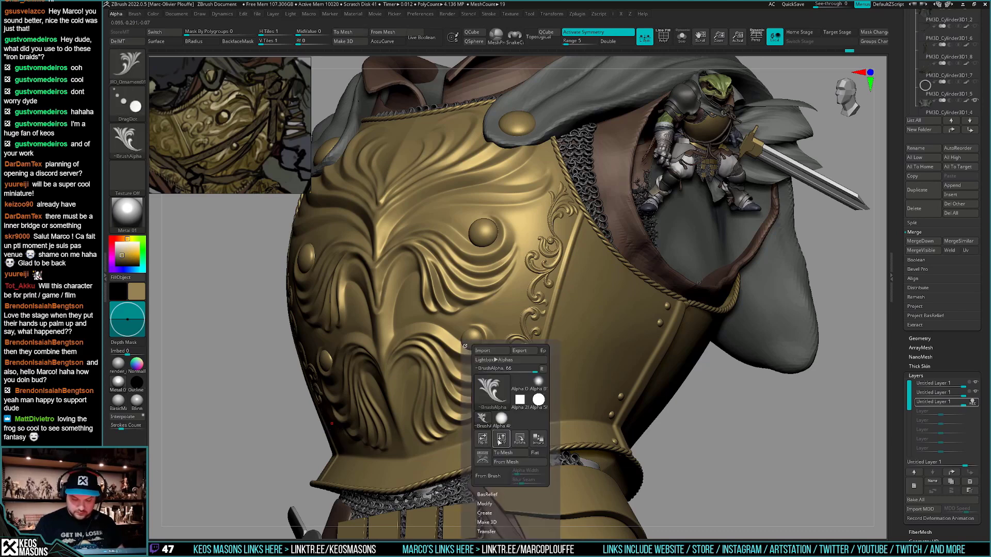
{"action": "left_click", "coordinate": [501, 438]}
{"action": "key", "text": "ctrl+z"}
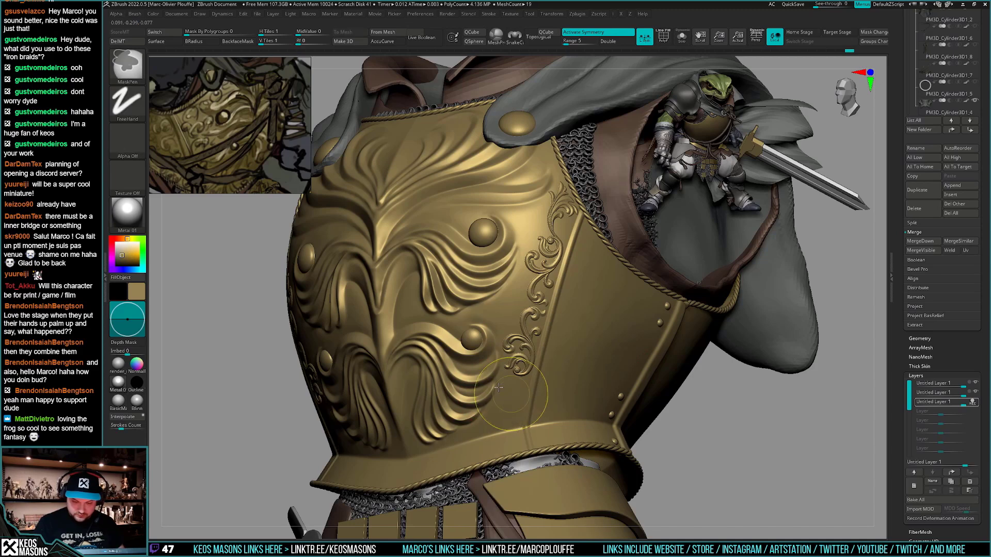
{"action": "left_click_drag", "start_coordinate": [508, 401], "coordinate": [507, 399]}
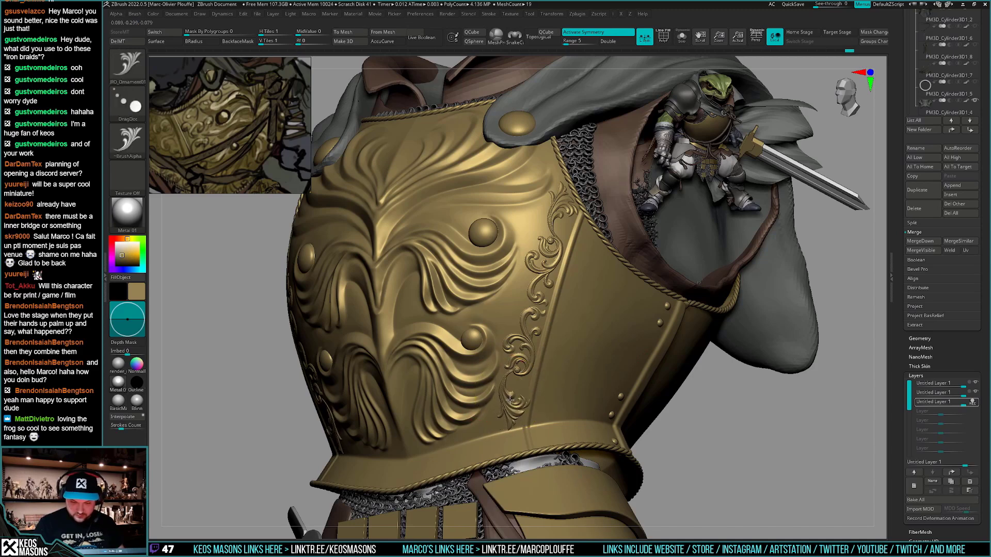
{"action": "key", "text": "ctrl+z"}
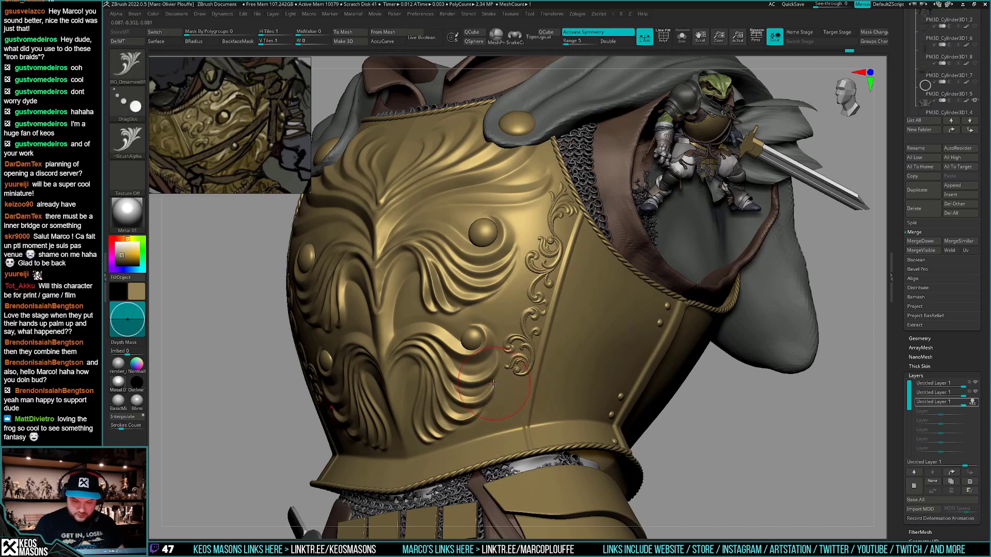
{"action": "left_click_drag", "start_coordinate": [493, 384], "coordinate": [505, 405]}
{"action": "key", "text": "ctrl+z"}
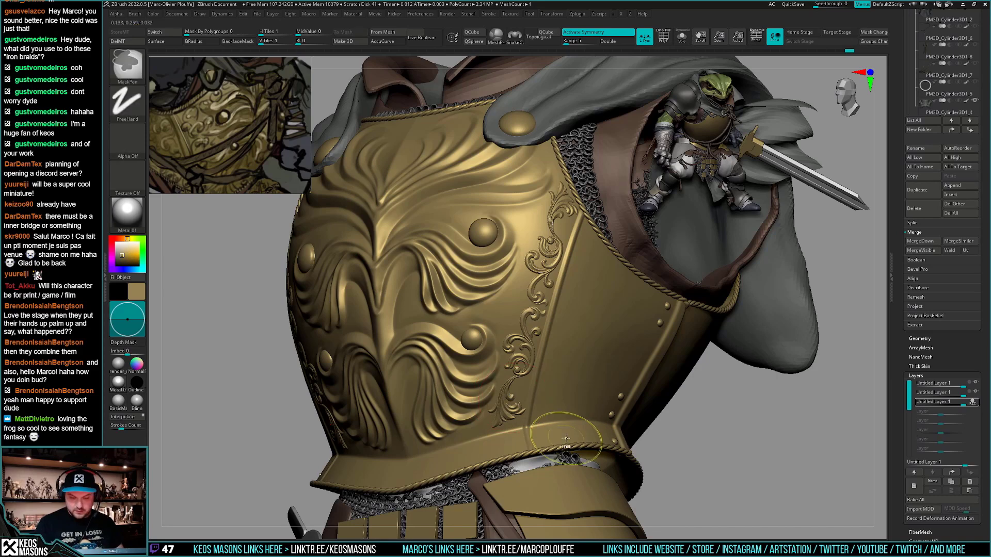
{"action": "key", "text": "ctrl+z"}
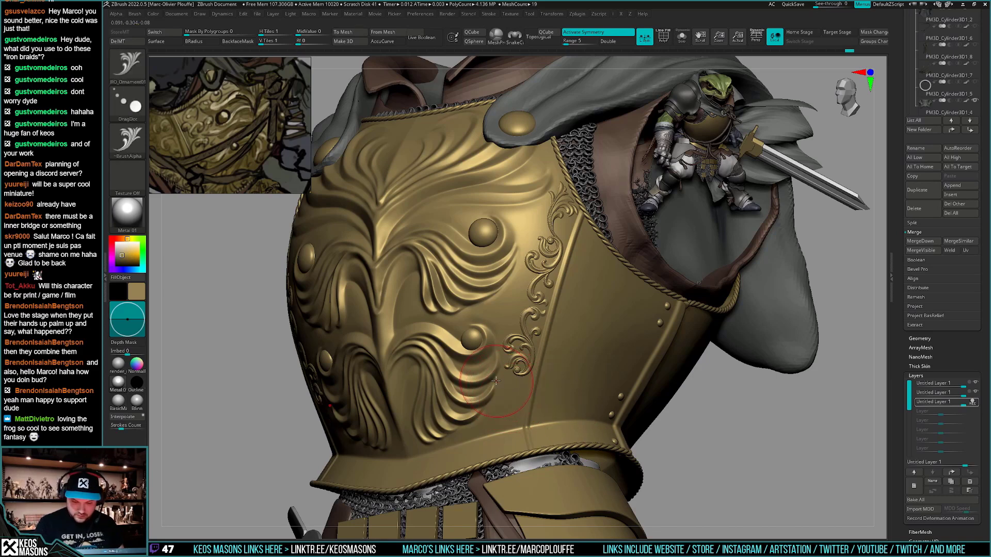
{"action": "left_click_drag", "start_coordinate": [495, 381], "coordinate": [507, 397]}
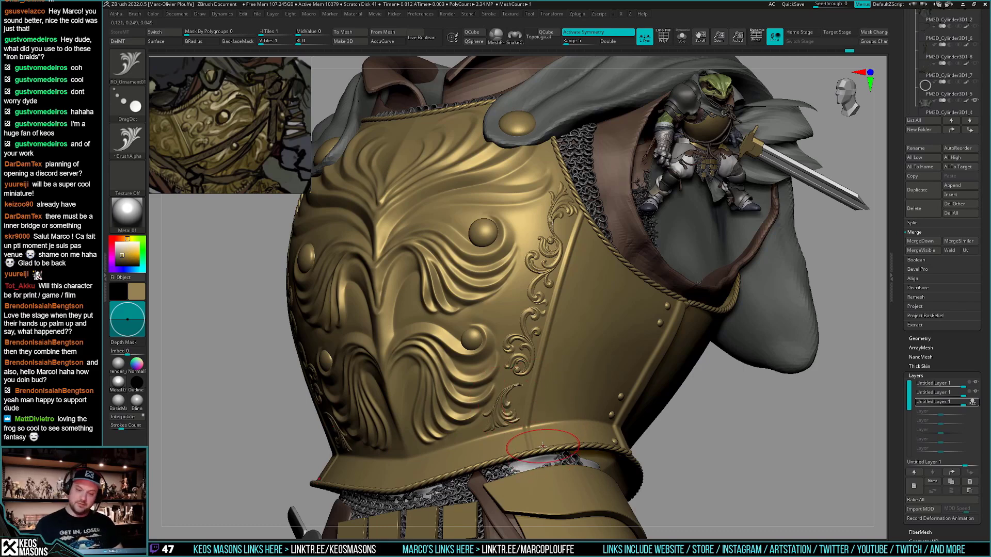
Switch to the Morph brush and try to erase part of the lower scroll ornament beside the seam
{"action": "key", "text": "ctrl"}
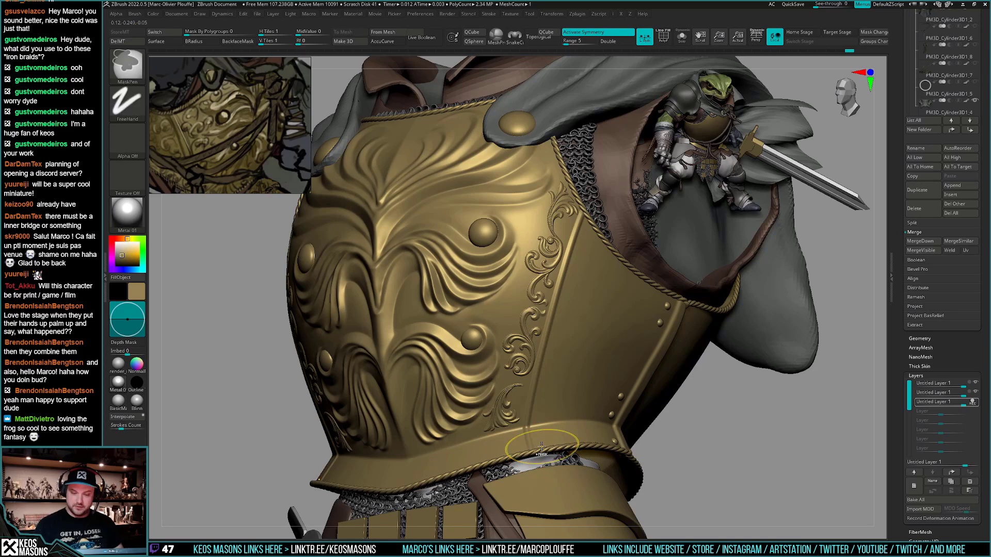
{"action": "key", "text": "space"}
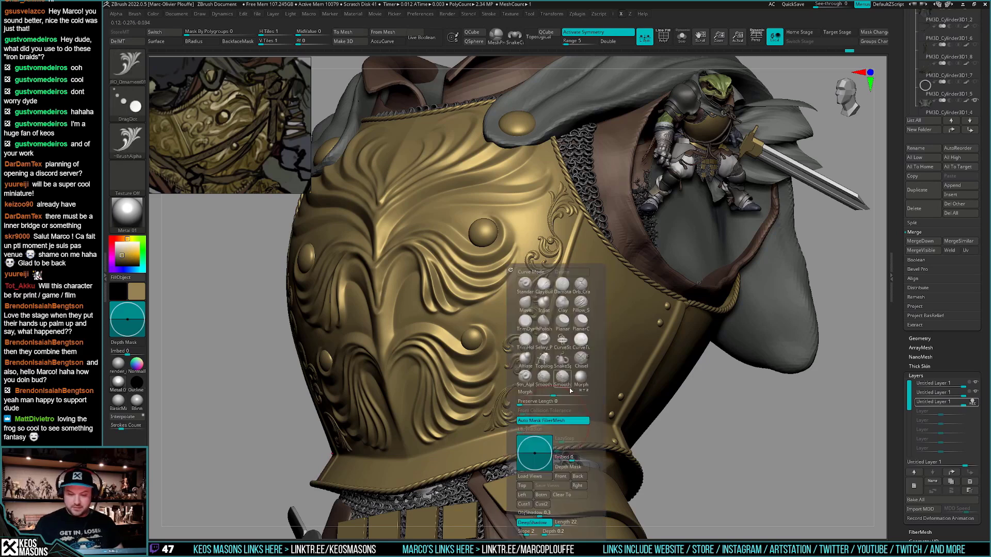
{"action": "left_click", "coordinate": [576, 381]}
{"action": "key", "text": "space"}
{"action": "left_click", "coordinate": [539, 329]}
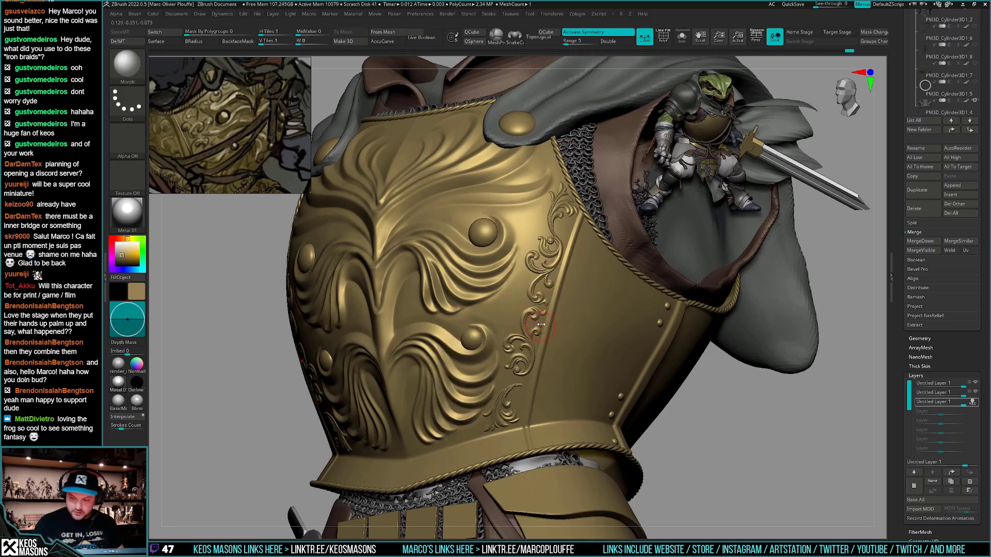
Store a morph target with the ornament layer hidden, show the layer again and erase the lower scroll with the Morph brush
{"action": "left_click", "coordinate": [975, 402]}
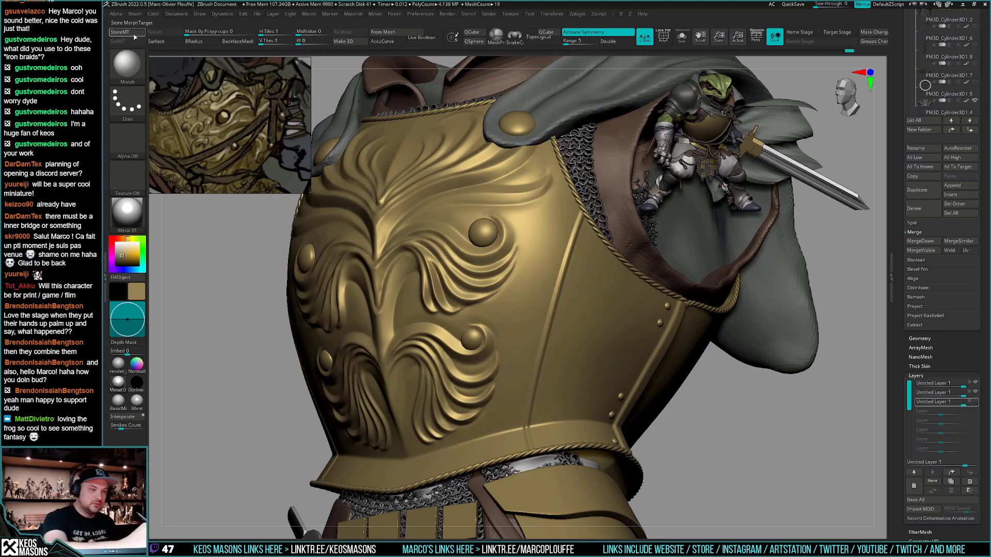
{"action": "left_click", "coordinate": [971, 402]}
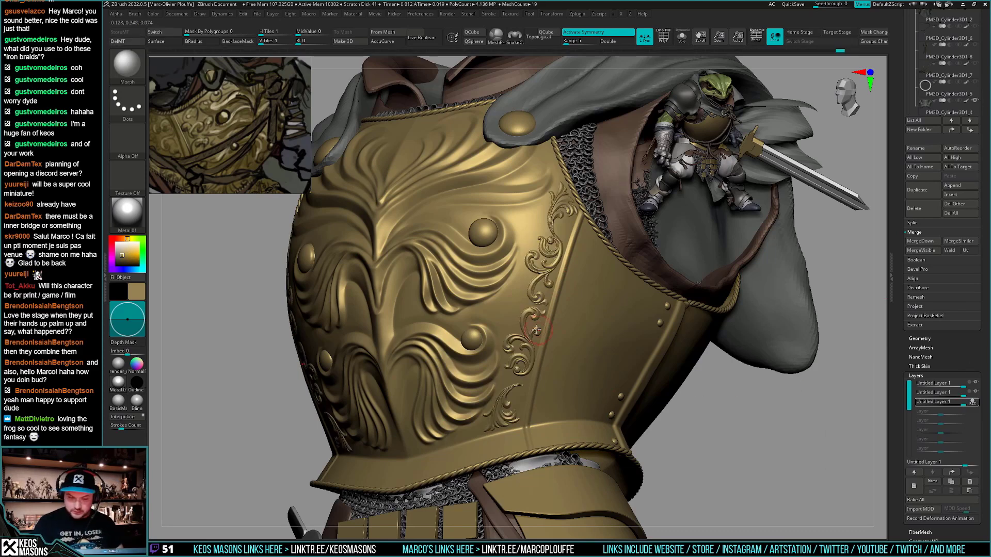
{"action": "key", "text": "space"}
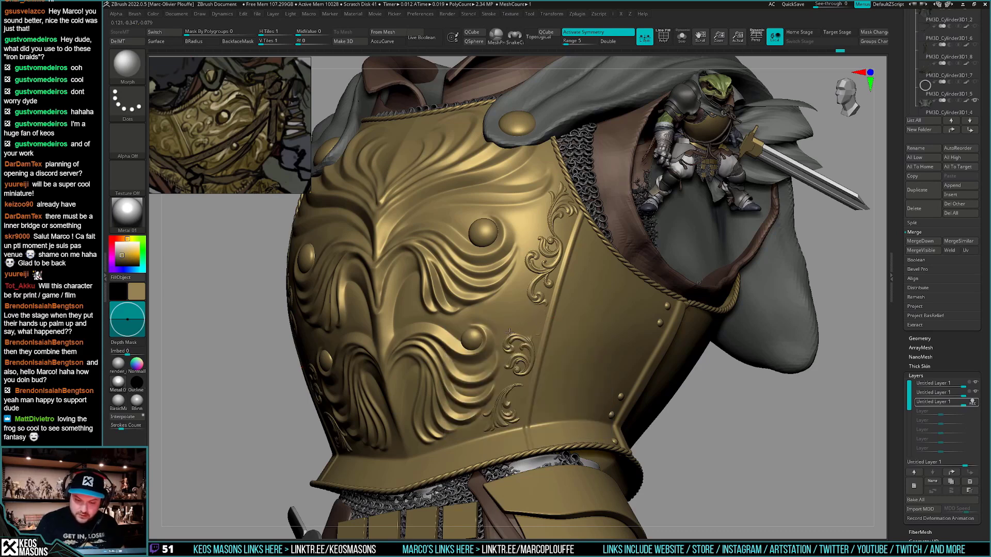
{"action": "mouse_move", "coordinate": [510, 333]}
{"action": "left_mouse_down"}
{"action": "mouse_move", "coordinate": [516, 369]}
{"action": "mouse_move", "coordinate": [539, 350]}
{"action": "left_mouse_up"}
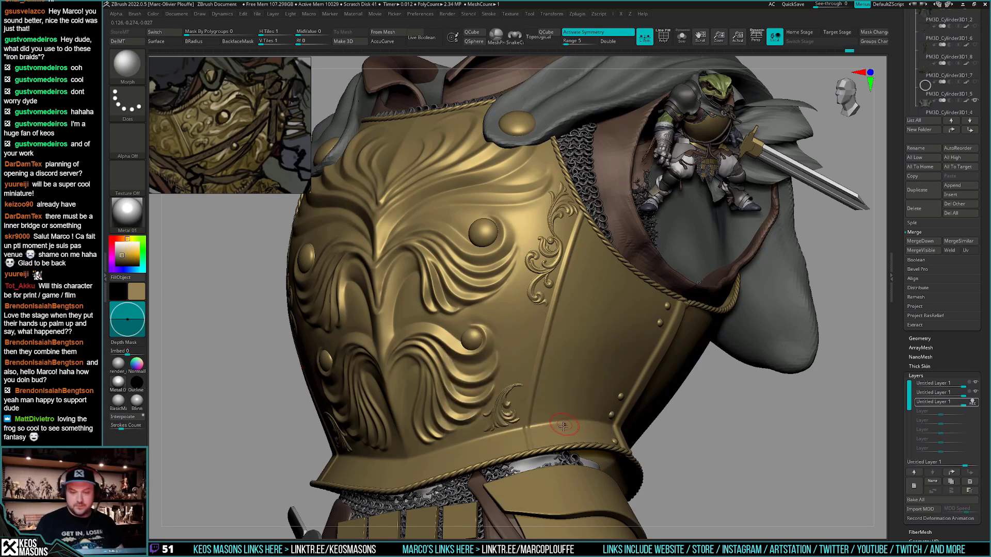
Open the sculpting brush library
{"action": "key", "text": "b"}
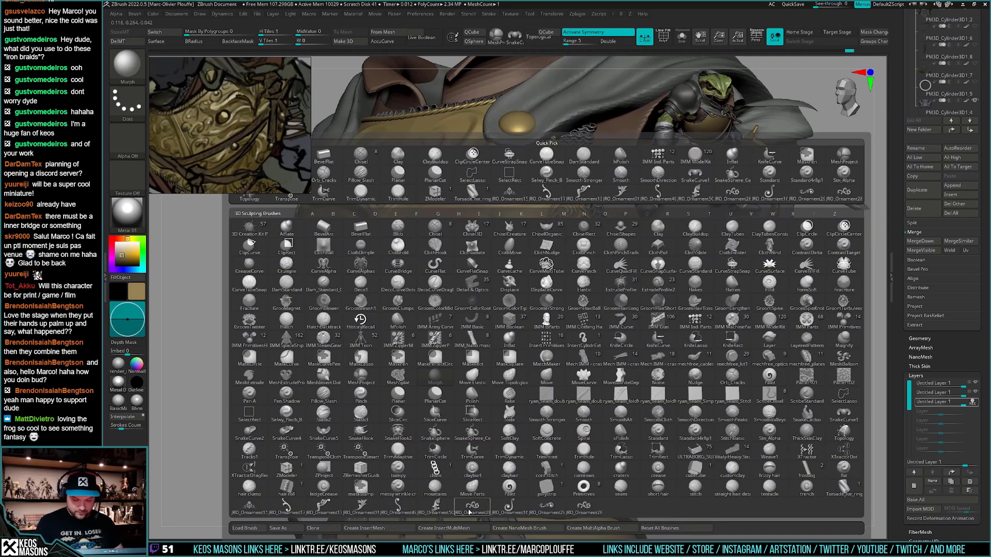
Stamp a curling scroll ornament with a JRO_Ornament brush just below the upper ornament on the breastplate's side border, adjusting the draw size to fit
{"action": "left_click", "coordinate": [486, 498]}
{"action": "key", "text": "space"}
{"action": "mouse_move", "coordinate": [540, 326]}
{"action": "left_mouse_down"}
{"action": "mouse_move", "coordinate": [557, 326]}
{"action": "mouse_move", "coordinate": [591, 297]}
{"action": "mouse_move", "coordinate": [572, 289]}
{"action": "mouse_move", "coordinate": [583, 283]}
{"action": "left_mouse_up"}
{"action": "key", "text": "ctrl+z"}
{"action": "key", "text": "space"}
{"action": "key", "text": "space"}
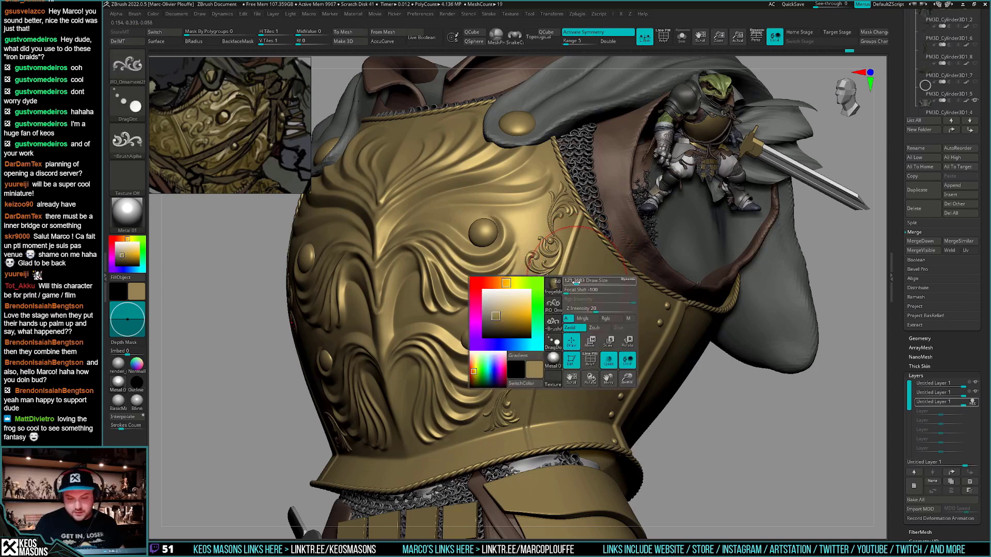
{"action": "left_click_drag", "start_coordinate": [575, 281], "coordinate": [584, 276]}
{"action": "key", "text": "ctrl+z"}
{"action": "key", "text": "space"}
{"action": "key", "text": "ctrl+z"}
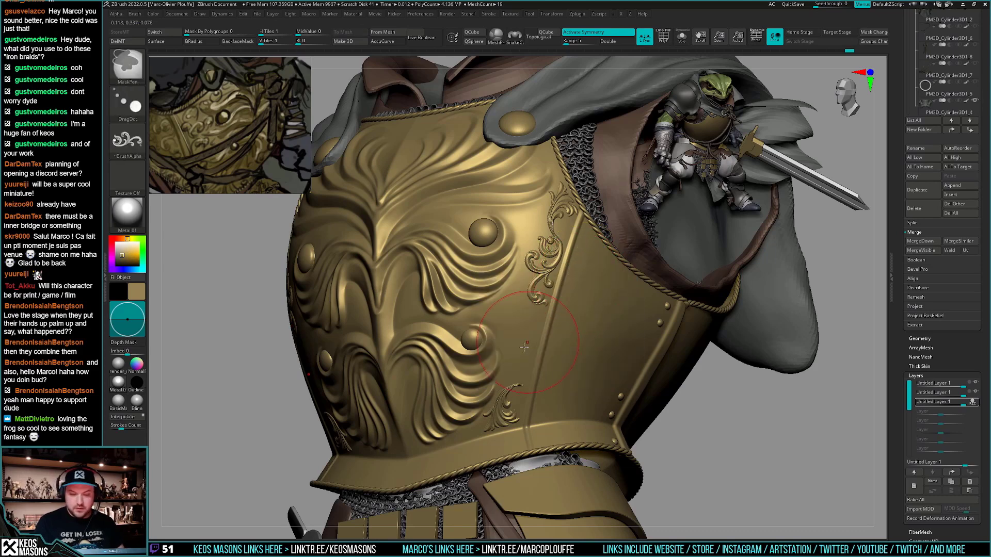
Readjust the brush size and stamp the scroll ornament above the lower curl, beside the lower rivet on the side border
{"action": "mouse_move", "coordinate": [529, 345]}
{"action": "left_mouse_down"}
{"action": "mouse_move", "coordinate": [519, 347]}
{"action": "mouse_move", "coordinate": [539, 356]}
{"action": "mouse_move", "coordinate": [519, 351]}
{"action": "left_mouse_up"}
{"action": "key", "text": "ctrl+z"}
{"action": "key", "text": "ctrl+z"}
{"action": "key", "text": "ctrl+z"}
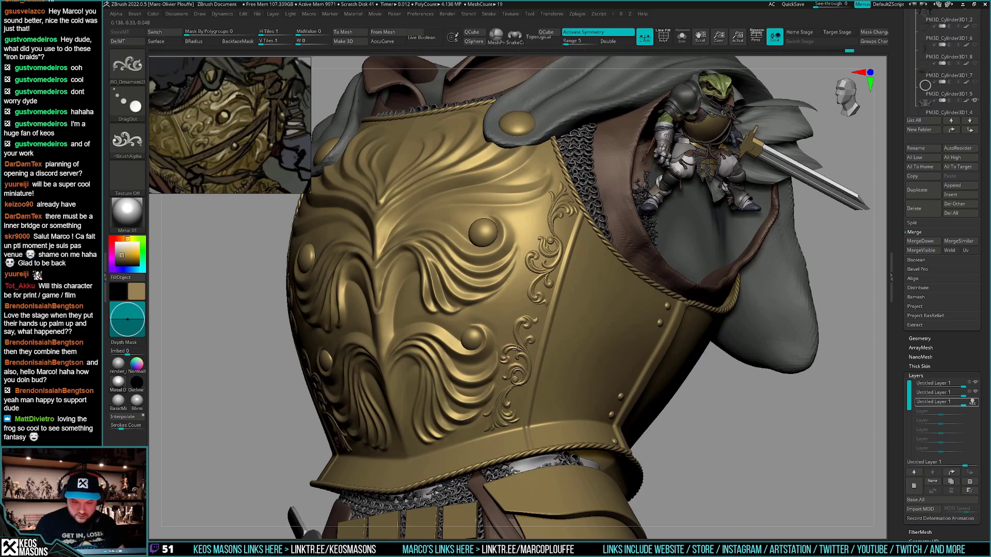
{"action": "key", "text": "ctrl"}
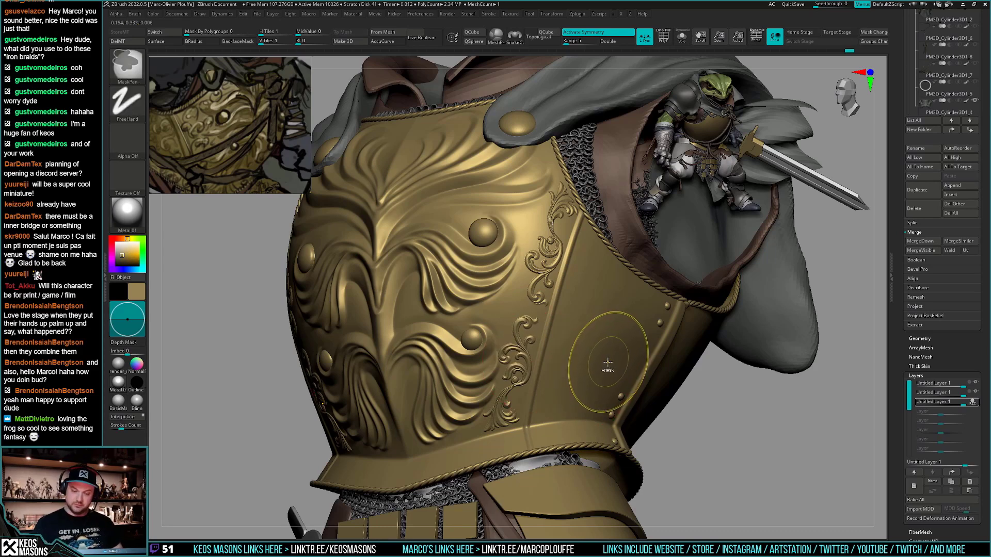
{"action": "key", "text": "space"}
{"action": "left_click", "coordinate": [552, 343]}
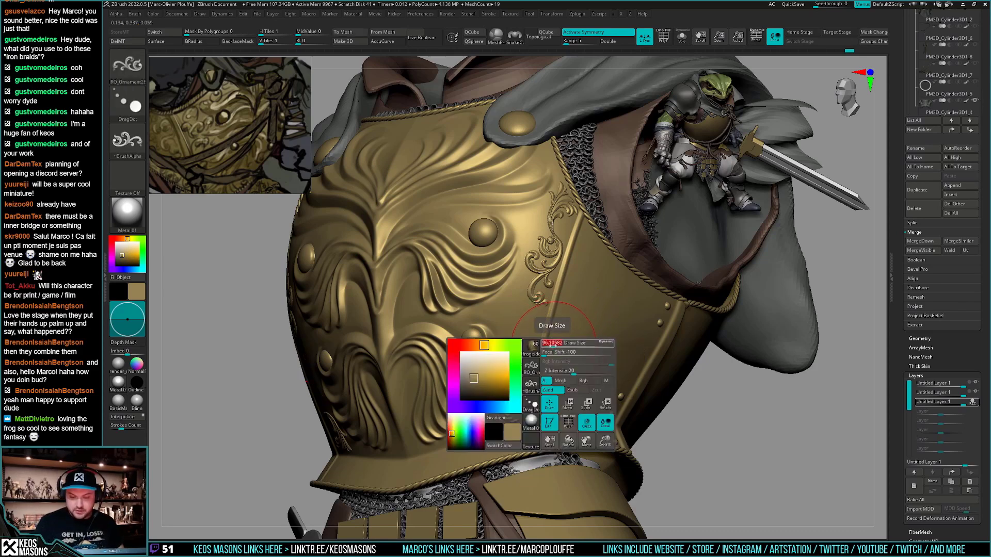
{"action": "left_click_drag", "start_coordinate": [553, 345], "coordinate": [554, 344]}
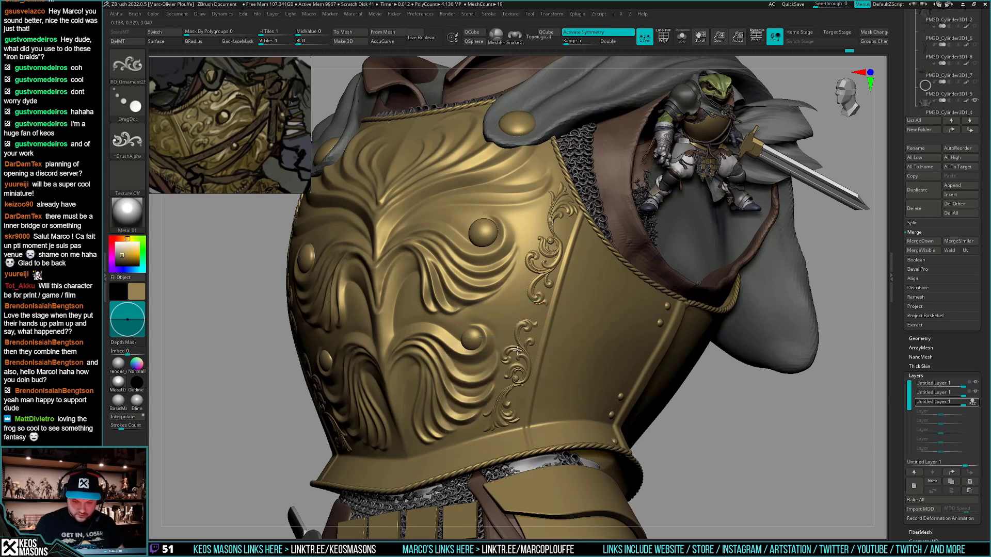
{"action": "left_click_drag", "start_coordinate": [518, 352], "coordinate": [537, 356]}
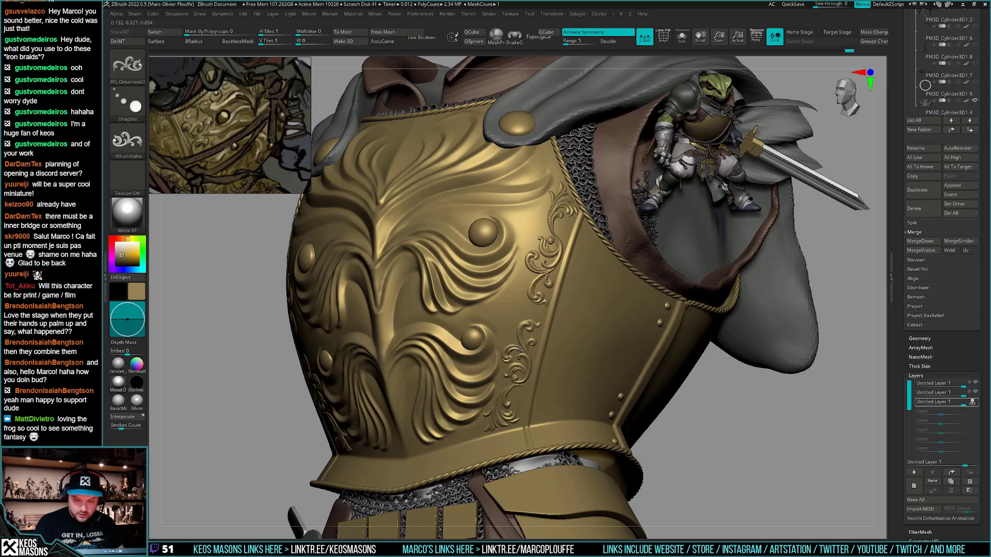
{"action": "key", "text": "ctrl"}
{"action": "left_click_drag", "start_coordinate": [524, 356], "coordinate": [519, 351]}
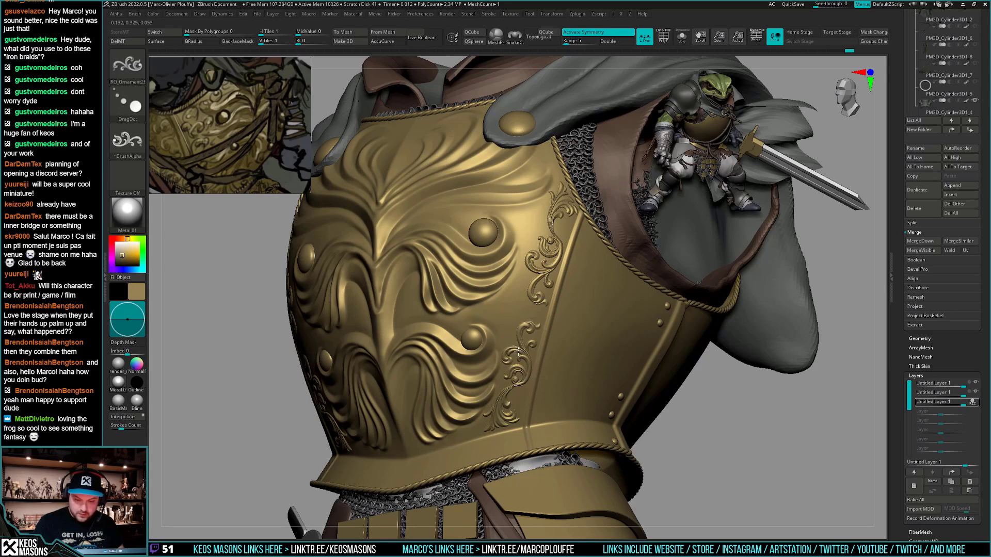
Load the palmette leaf ornament brush, set its stroke to DragDot, and try a stamp in the gap between the two scrolls
{"action": "mouse_move", "coordinate": [533, 379]}
{"action": "right_mouse_down", "text": "ctrl"}
{"action": "mouse_move", "coordinate": [532, 356]}
{"action": "mouse_move", "coordinate": [539, 393]}
{"action": "right_mouse_up", "text": "ctrl"}
{"action": "mouse_move", "coordinate": [539, 393]}
{"action": "right_mouse_down"}
{"action": "mouse_move", "coordinate": [555, 386]}
{"action": "mouse_move", "coordinate": [518, 346]}
{"action": "right_mouse_up"}
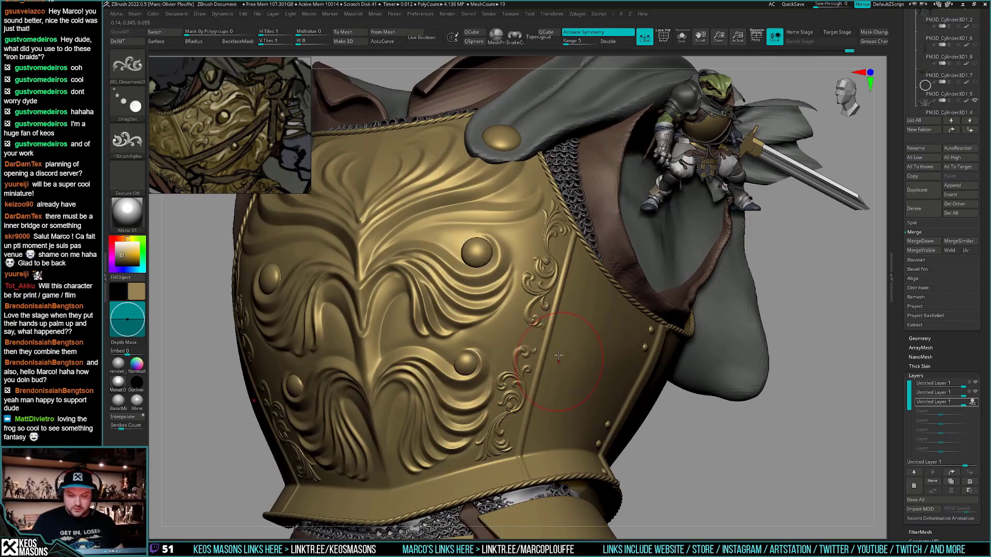
{"action": "right_click_drag", "start_coordinate": [561, 418], "coordinate": [578, 391]}
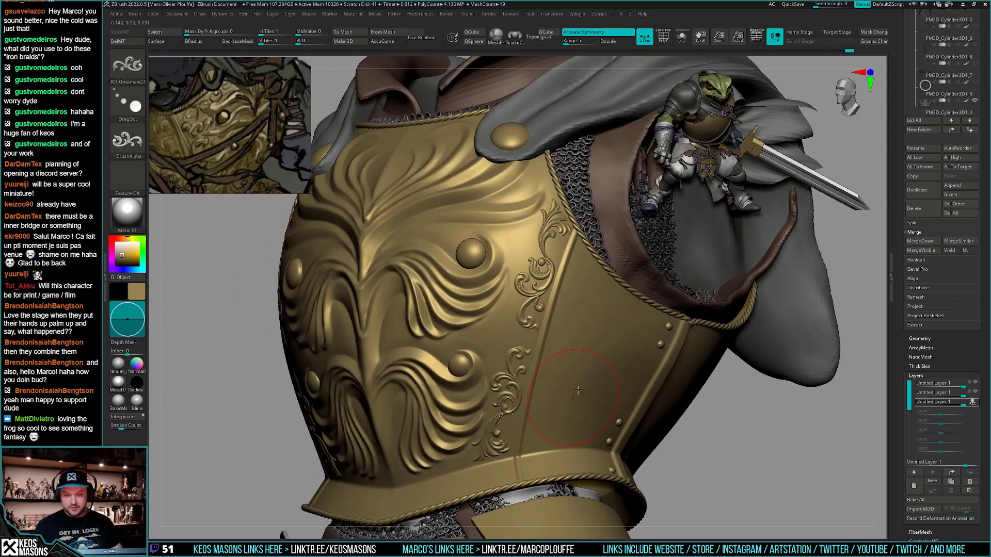
{"action": "key", "text": "b"}
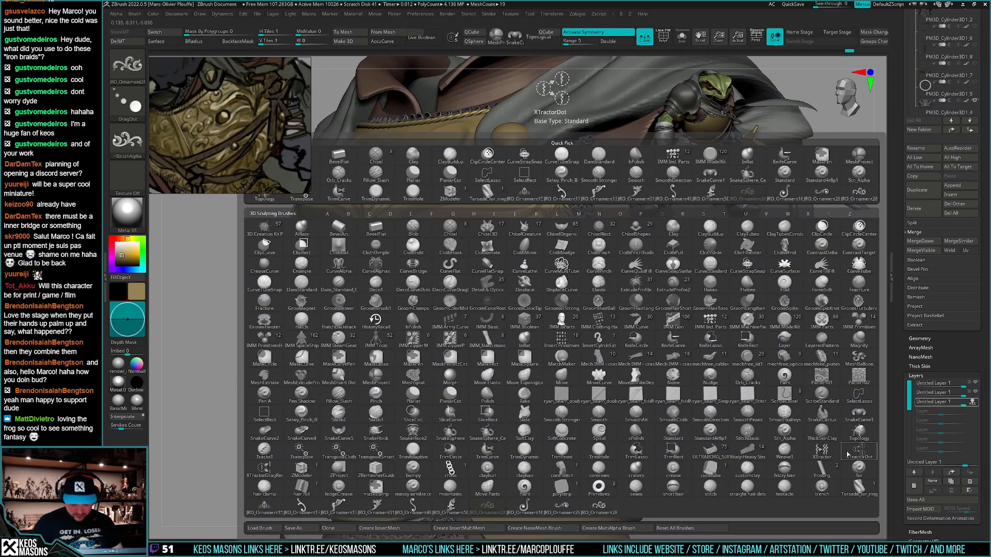
{"action": "key", "text": "comma"}
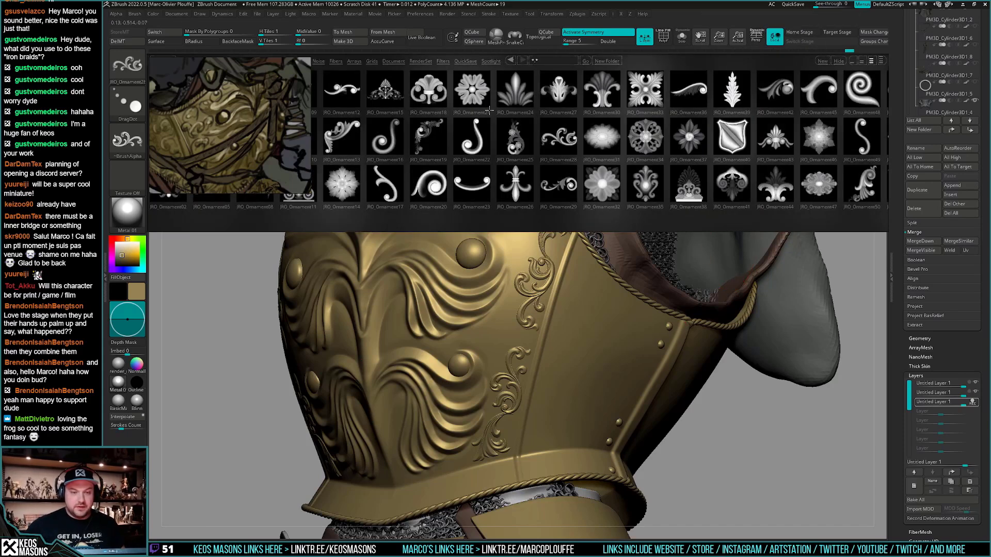
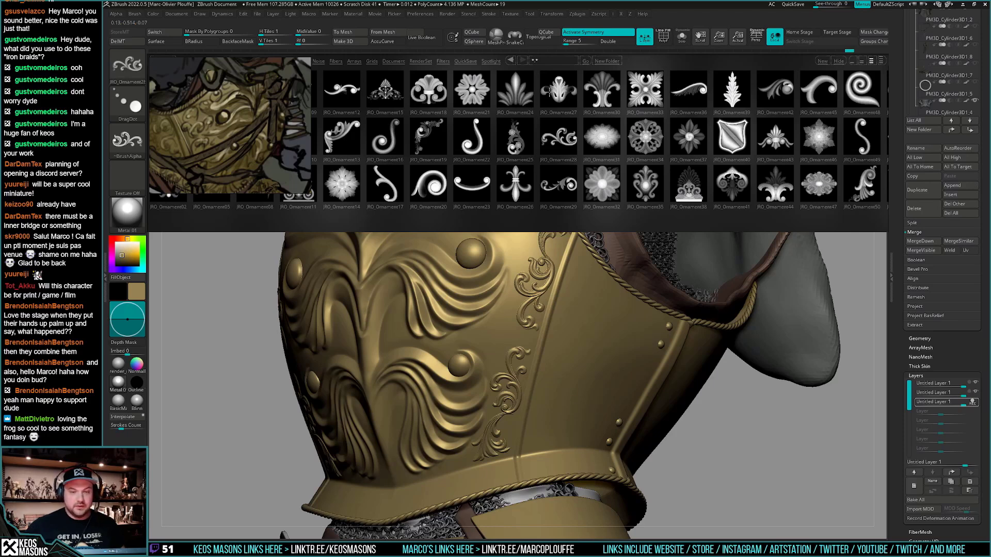
{"action": "left_click", "coordinate": [518, 87]}
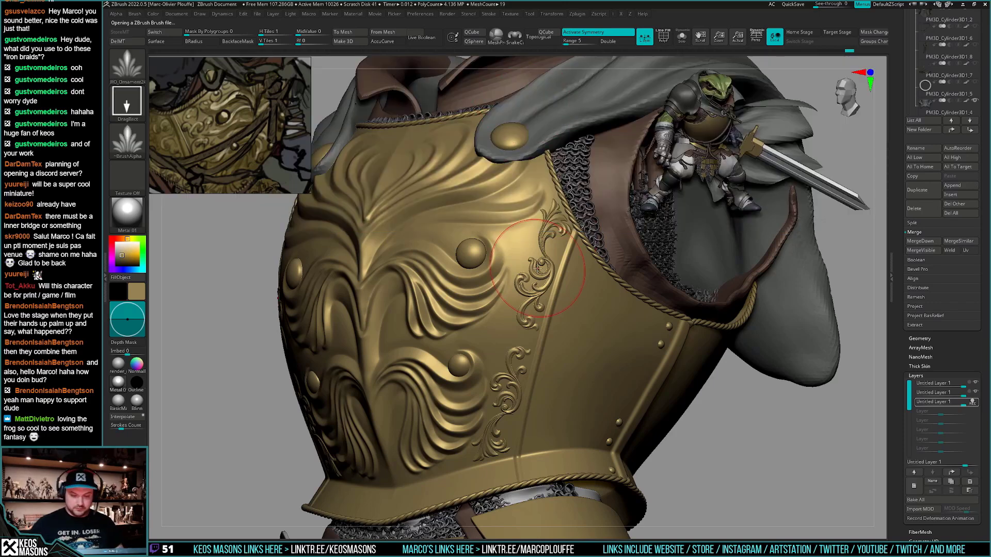
{"action": "key", "text": "F3"}
{"action": "left_click", "coordinate": [585, 327]}
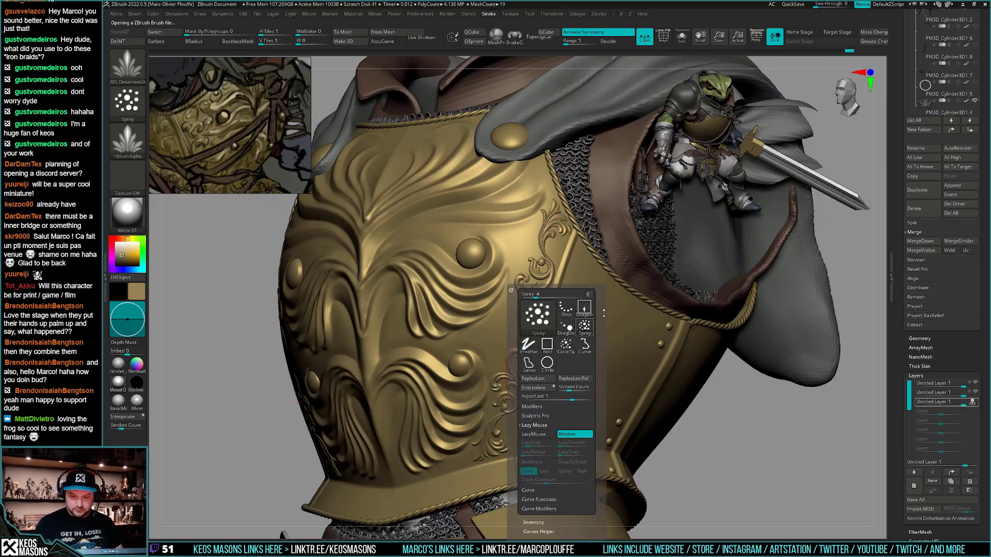
{"action": "left_click", "coordinate": [566, 322]}
{"action": "mouse_move", "coordinate": [523, 306]}
{"action": "left_mouse_down"}
{"action": "mouse_move", "coordinate": [517, 338]}
{"action": "mouse_move", "coordinate": [550, 337]}
{"action": "mouse_move", "coordinate": [530, 340]}
{"action": "left_mouse_up"}
{"action": "key", "text": "ctrl+z"}
Reduce the draw size to about 33 and stamp the leaf ornament in the gap between the upper and lower scrolls
{"action": "key", "text": "space"}
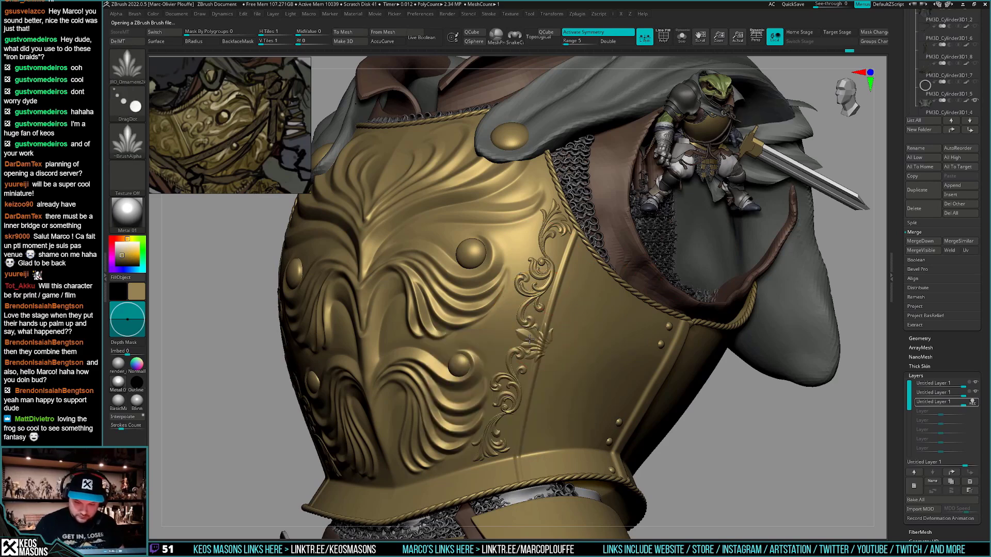
{"action": "key", "text": "space"}
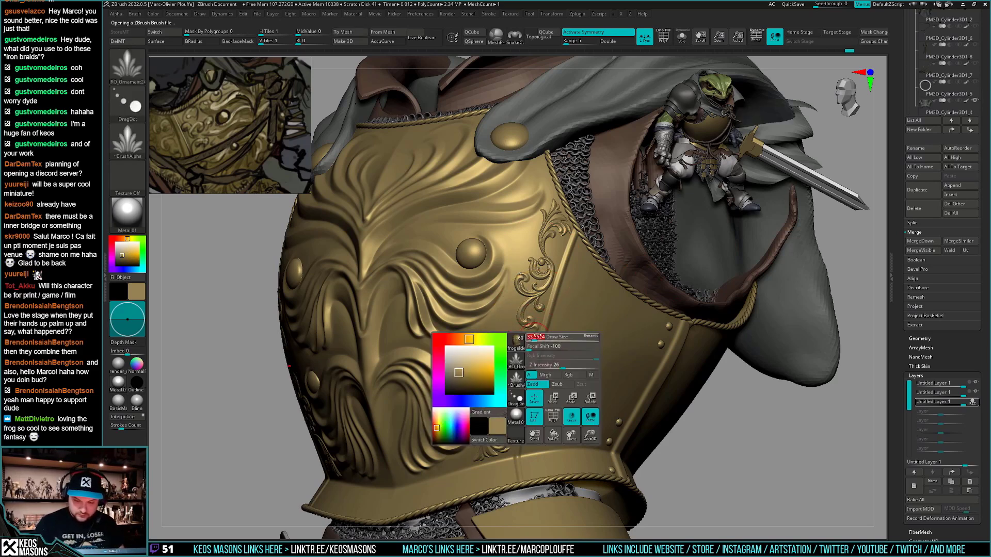
{"action": "key", "text": "space"}
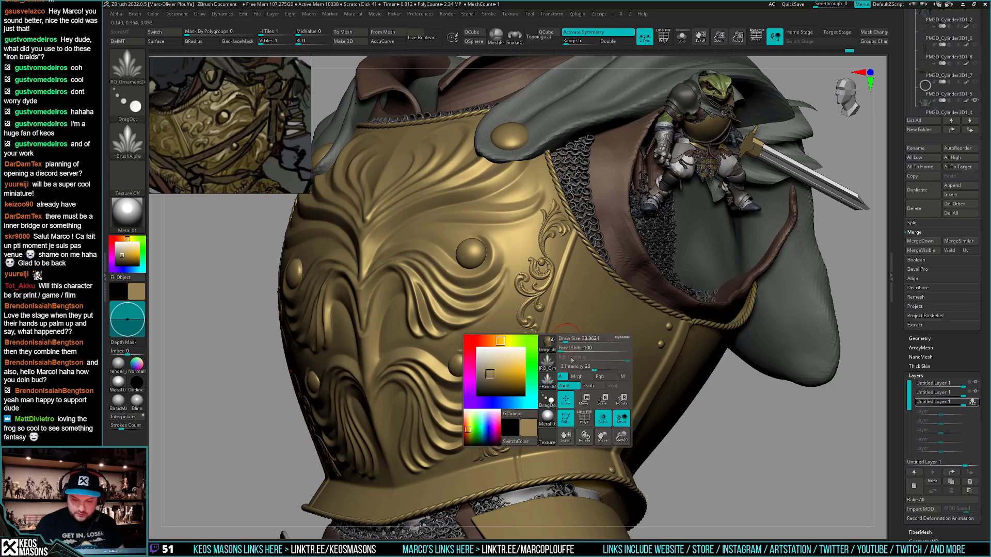
{"action": "mouse_move", "coordinate": [526, 340]}
{"action": "left_mouse_down"}
{"action": "mouse_move", "coordinate": [540, 344]}
{"action": "mouse_move", "coordinate": [521, 339]}
{"action": "left_mouse_up"}
{"action": "key", "text": "ctrl+z"}
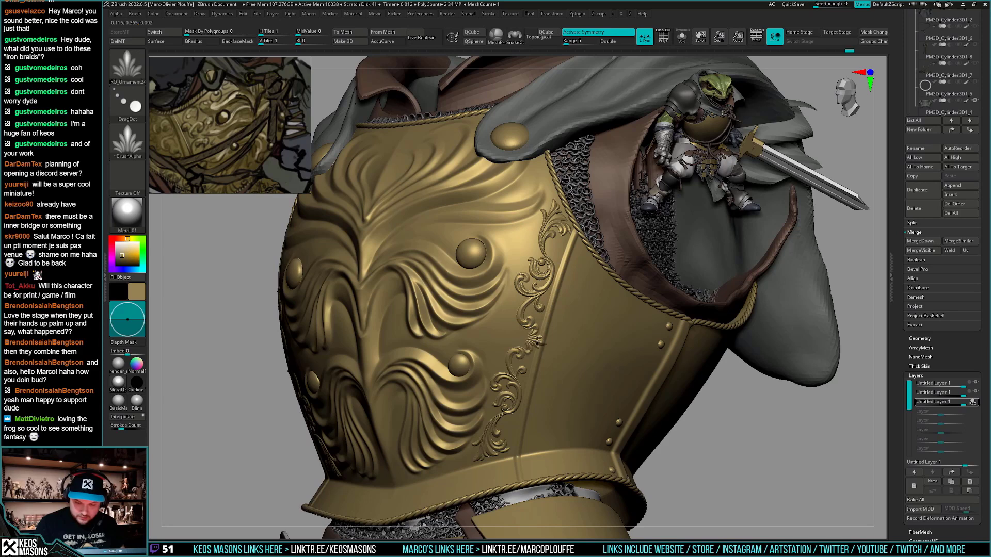
{"action": "left_click_drag", "start_coordinate": [541, 336], "coordinate": [521, 334]}
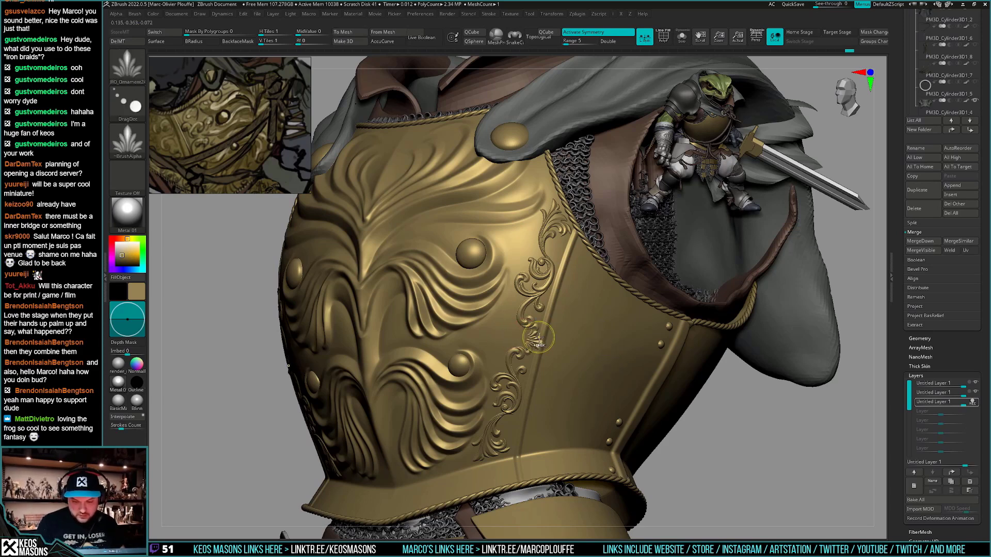
{"action": "key", "text": "ctrl+z"}
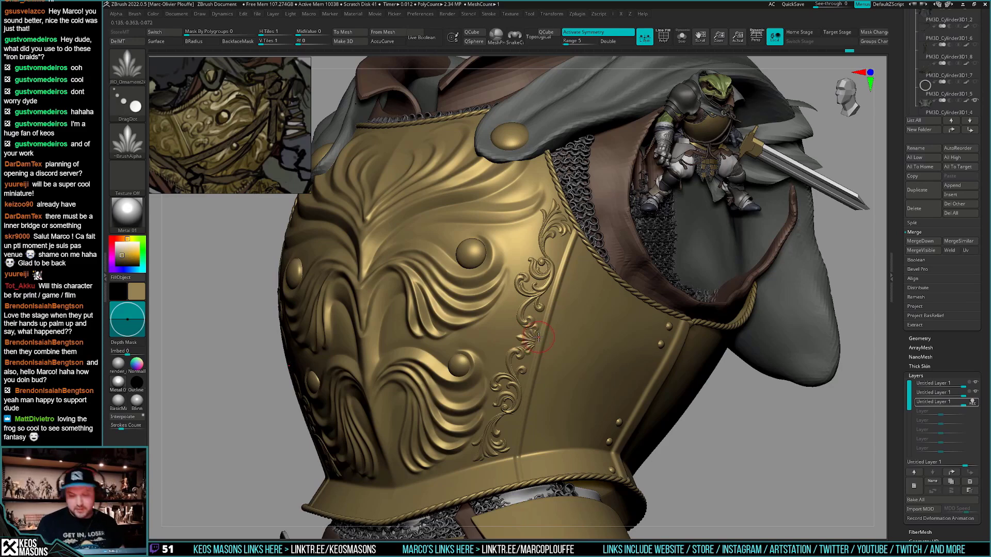
Switch to the S-shaped curl ornament brush and set its stroke to DragDot for detailing the top of the side border
{"action": "right_click_drag", "start_coordinate": [608, 380], "coordinate": [557, 456], "text": "ctrl"}
{"action": "right_click_drag", "start_coordinate": [557, 456], "coordinate": [567, 365]}
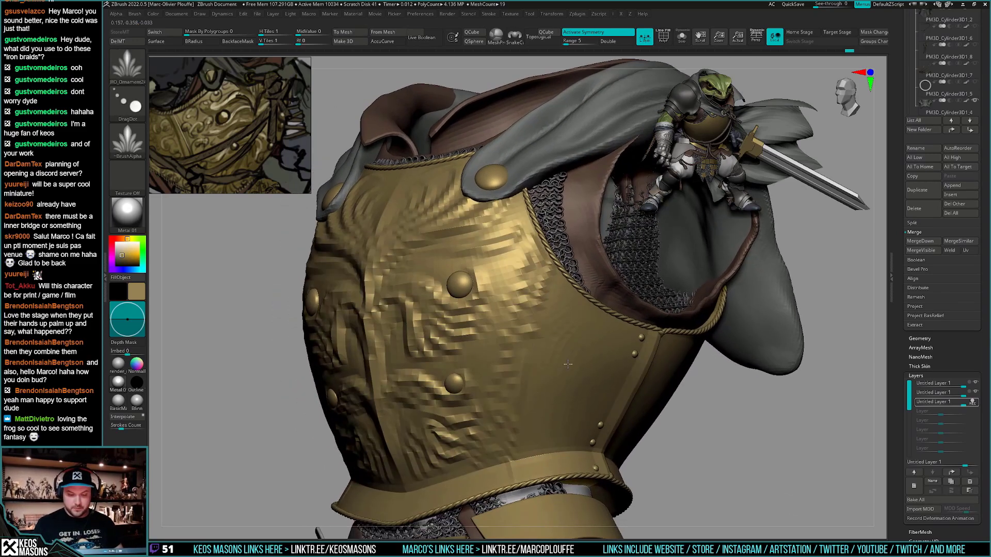
{"action": "key", "text": "b"}
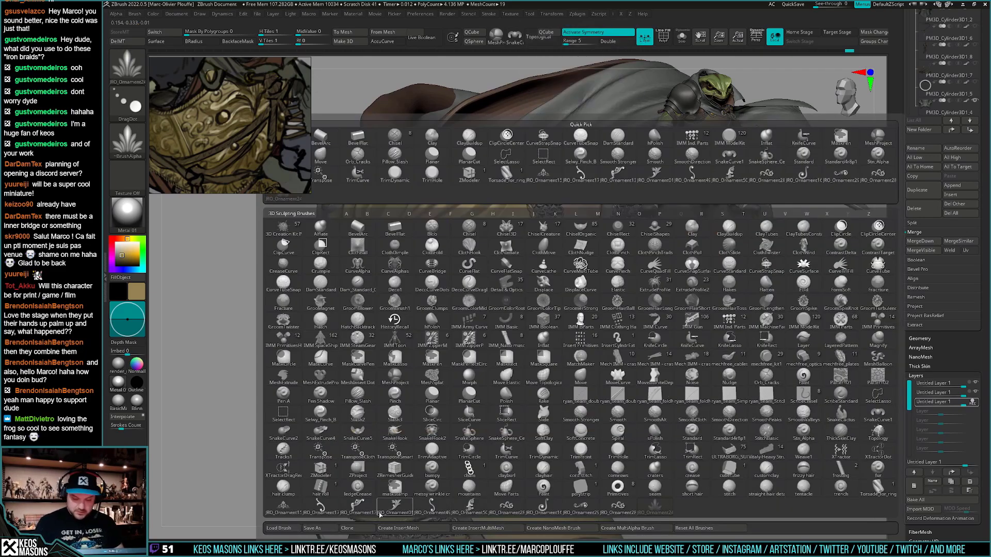
{"action": "left_click", "coordinate": [326, 508]}
{"action": "right_click_drag", "start_coordinate": [545, 356], "coordinate": [537, 308], "text": "ctrl"}
{"action": "key", "text": "space"}
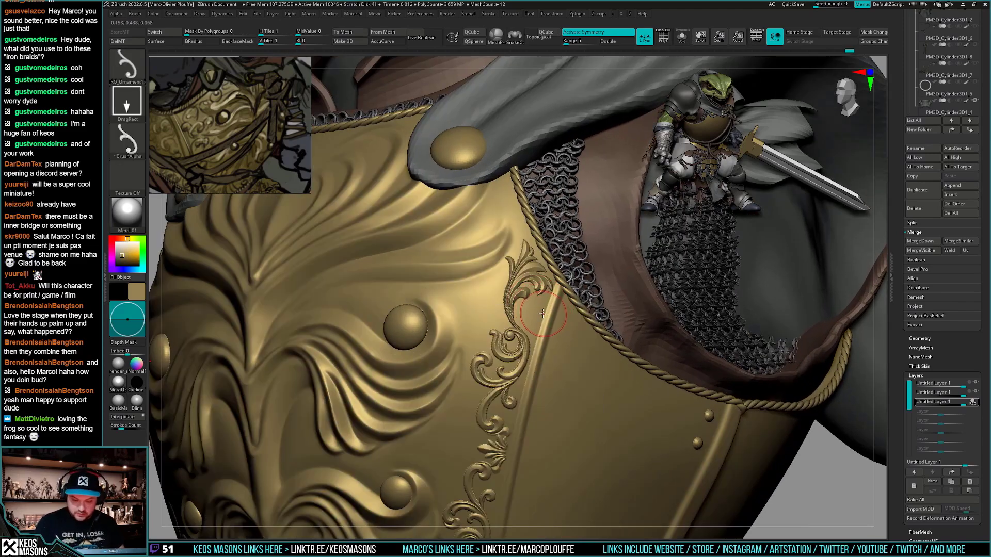
{"action": "key", "text": "ctrl+z"}
{"action": "key", "text": "s"}
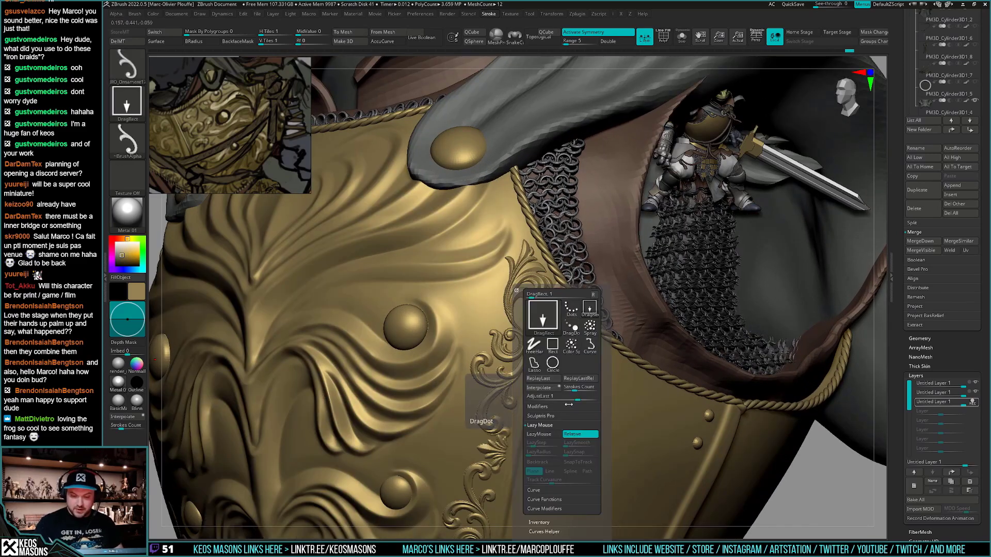
{"action": "left_click", "coordinate": [573, 326]}
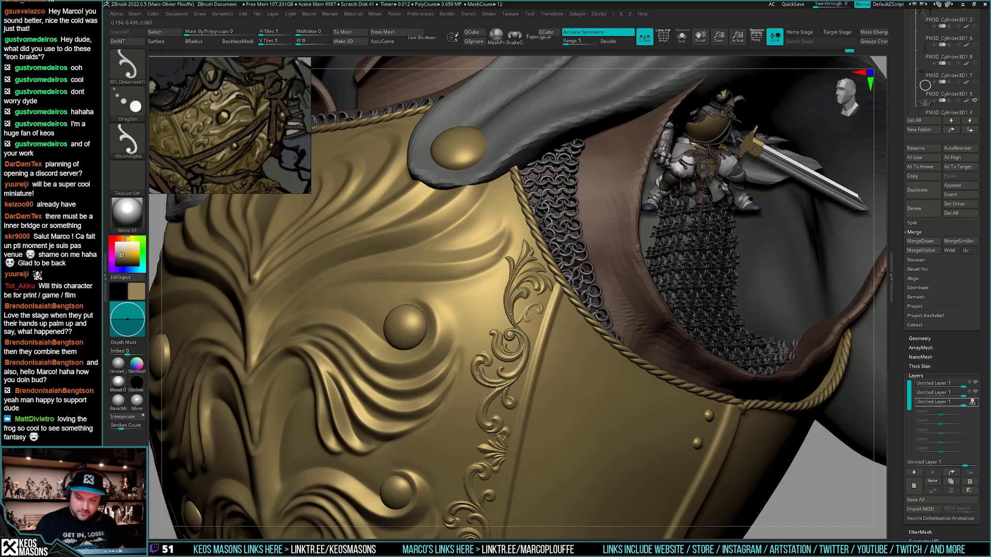
Adjust the draw size and stamp the S-shaped curl beside the topmost leaf scroll, against the breastplate's raised seam
{"action": "key", "text": "space"}
{"action": "key", "text": "space"}
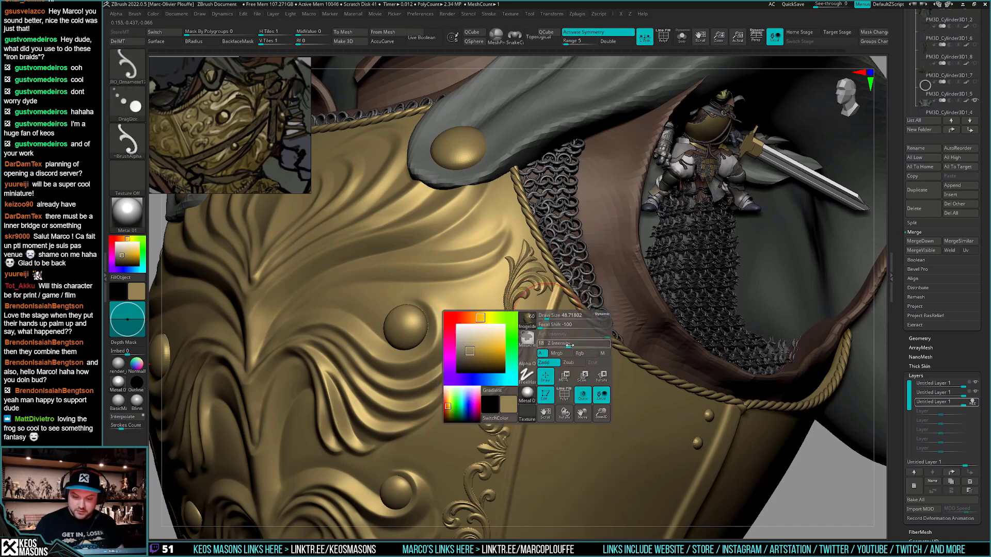
{"action": "key", "text": "space"}
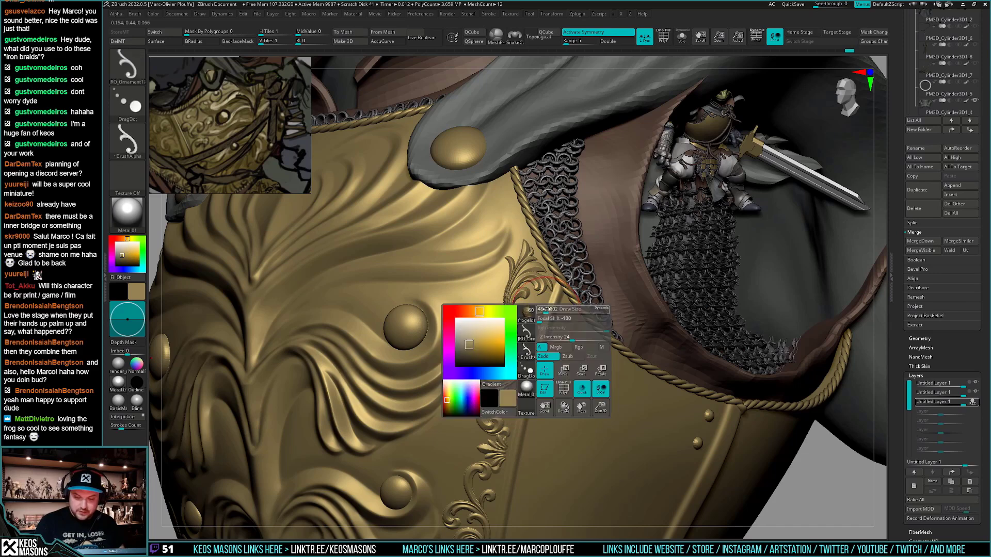
{"action": "key", "text": "ctrl+z"}
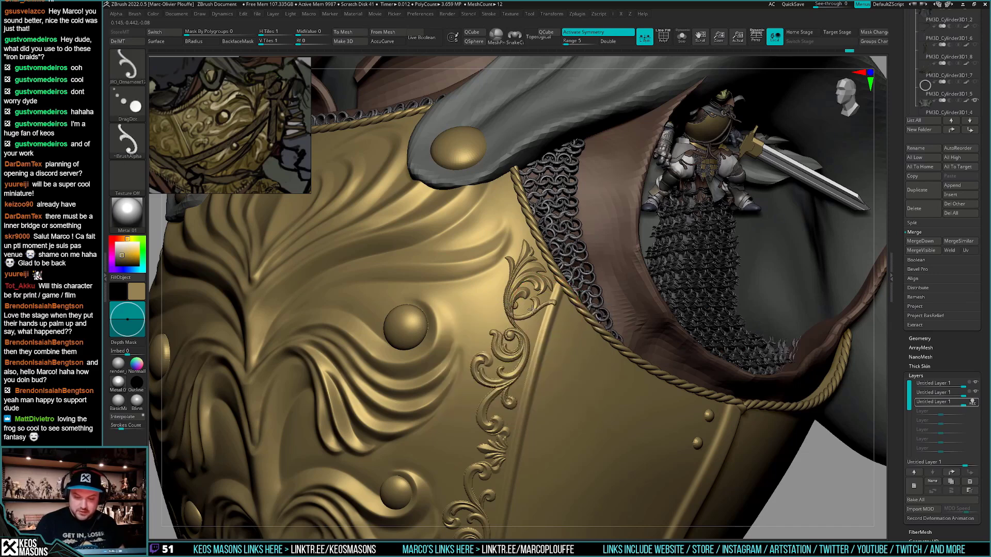
{"action": "mouse_move", "coordinate": [540, 313]}
{"action": "left_mouse_down"}
{"action": "mouse_move", "coordinate": [537, 305]}
{"action": "mouse_move", "coordinate": [533, 316]}
{"action": "left_mouse_up"}
{"action": "key", "text": "ctrl+z"}
{"action": "key", "text": "ctrl+z"}
{"action": "key", "text": "ctrl+z"}
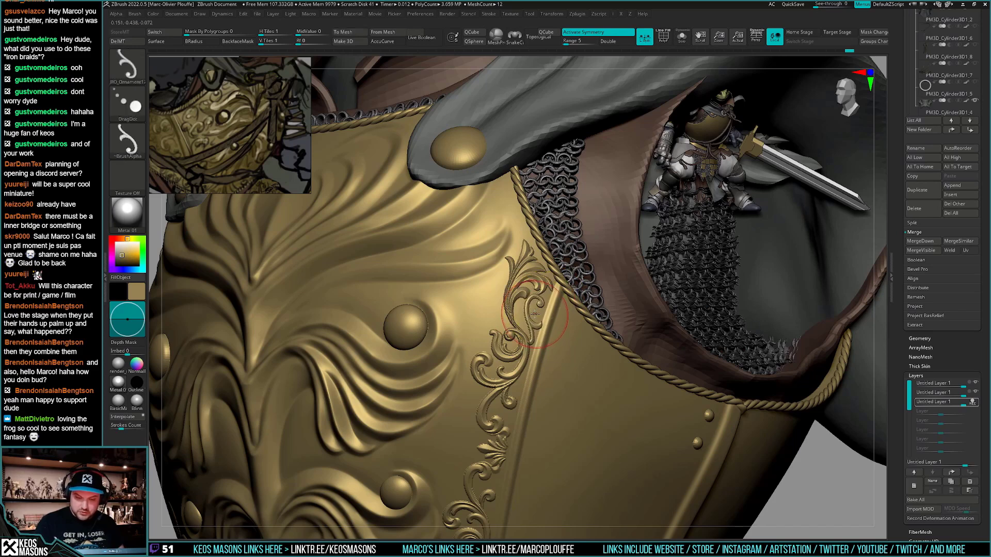
{"action": "key", "text": "space"}
{"action": "key", "text": "ctrl+z"}
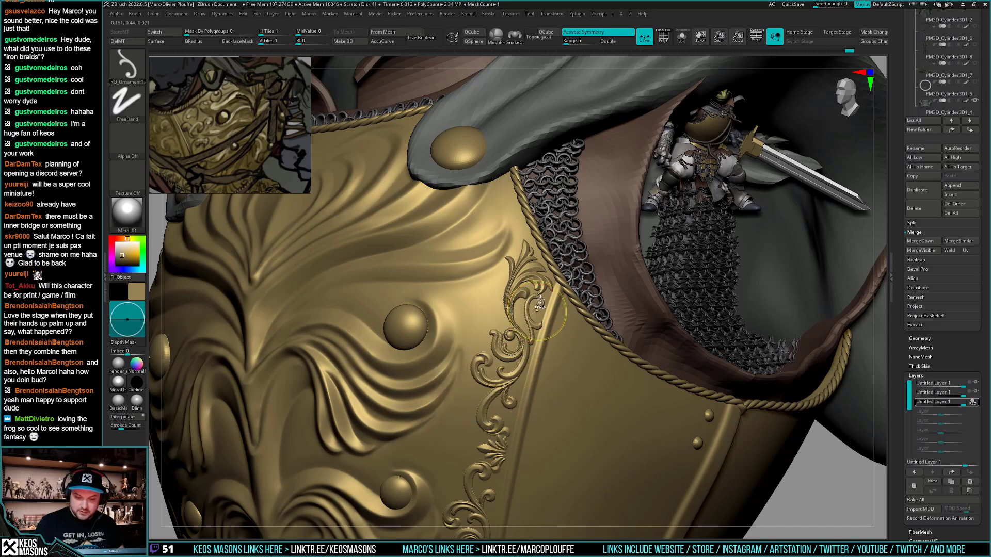
{"action": "left_click_drag", "start_coordinate": [539, 311], "coordinate": [538, 306]}
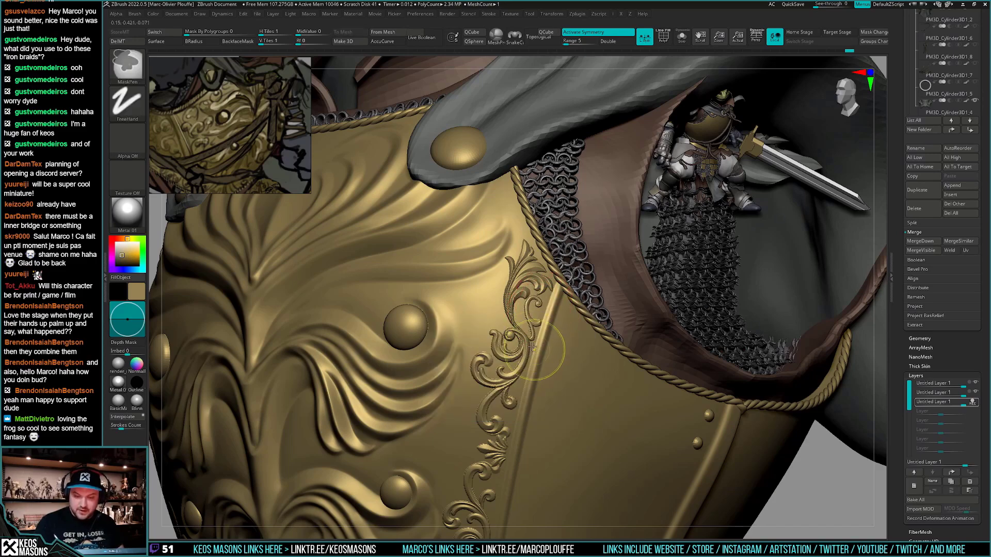
Stamp the S-shaped curl onto the lower scroll of the side border, above its bottom leaf flourish
{"action": "right_click_drag", "start_coordinate": [559, 356], "coordinate": [563, 404], "text": "ctrl"}
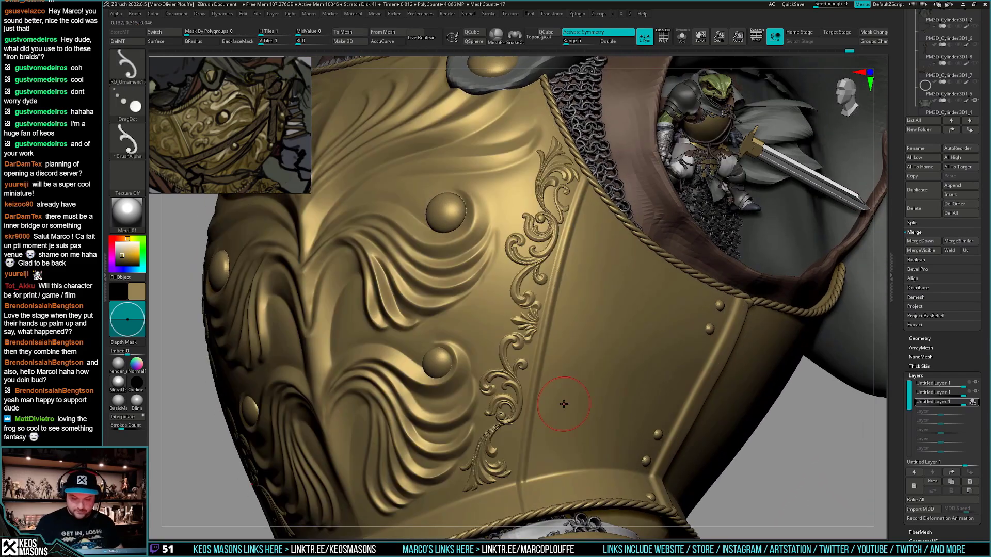
{"action": "mouse_move", "coordinate": [500, 437]}
{"action": "left_mouse_down"}
{"action": "mouse_move", "coordinate": [508, 444]}
{"action": "mouse_move", "coordinate": [512, 418]}
{"action": "mouse_move", "coordinate": [508, 442]}
{"action": "left_mouse_up"}
{"action": "key", "text": "ctrl+z"}
{"action": "key", "text": "ctrl+z"}
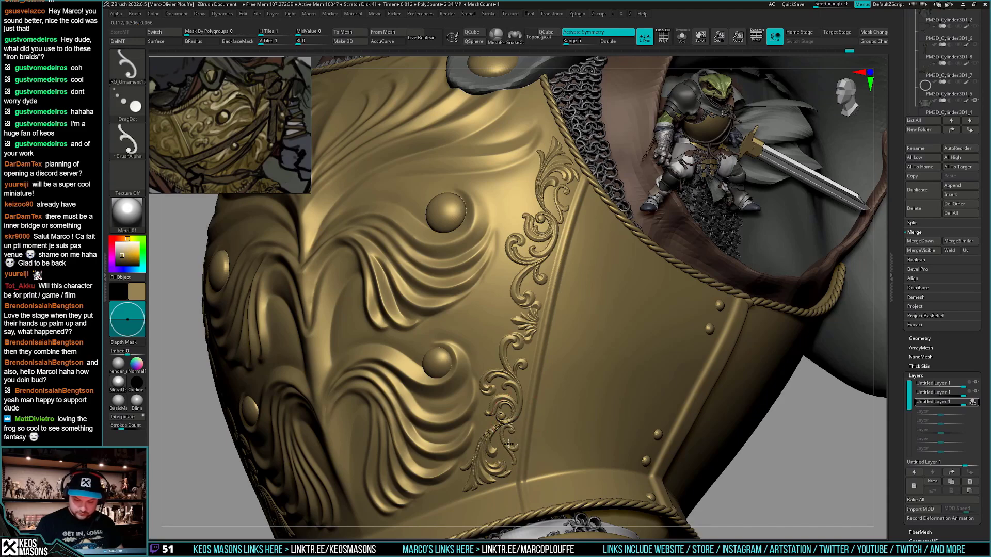
Stamp the S-shaped curl at the bottom tip of the side border, extending the lowest leaf flourish above the waist rim
{"action": "mouse_move", "coordinate": [510, 444]}
{"action": "right_mouse_down", "text": "ctrl"}
{"action": "mouse_move", "coordinate": [508, 467]}
{"action": "mouse_move", "coordinate": [545, 481]}
{"action": "mouse_move", "coordinate": [547, 452]}
{"action": "mouse_move", "coordinate": [508, 430]}
{"action": "right_mouse_up", "text": "ctrl"}
{"action": "mouse_move", "coordinate": [507, 428]}
{"action": "left_mouse_down"}
{"action": "mouse_move", "coordinate": [510, 438]}
{"action": "mouse_move", "coordinate": [523, 435]}
{"action": "mouse_move", "coordinate": [501, 438]}
{"action": "left_mouse_up"}
{"action": "key", "text": "ctrl+z"}
{"action": "key", "text": "ctrl+z"}
{"action": "key", "text": "ctrl+z"}
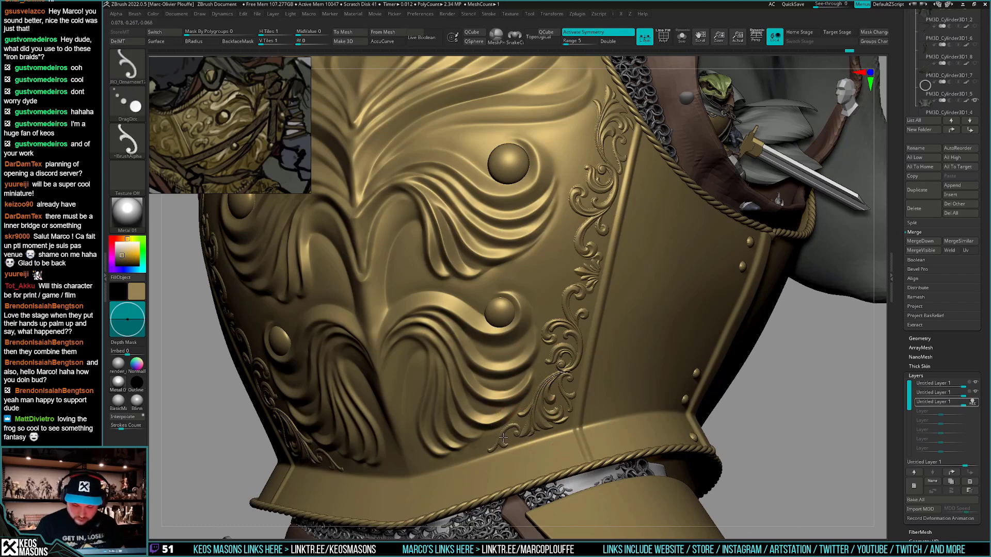
{"action": "right_click_drag", "start_coordinate": [507, 444], "coordinate": [606, 412], "text": "ctrl"}
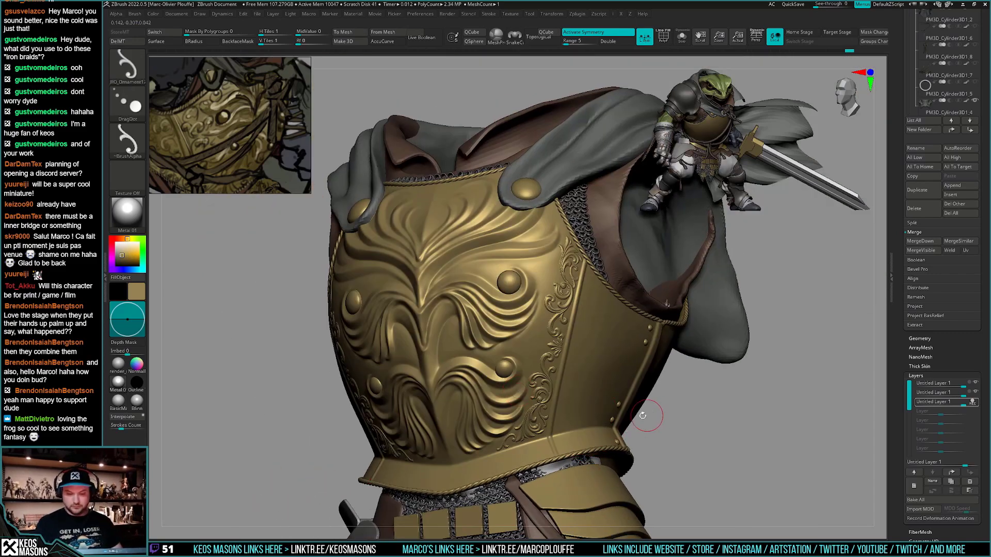
Try to stamp the S-shaped curl on the inner side of the border's topmost scroll
{"action": "mouse_move", "coordinate": [563, 379]}
{"action": "right_mouse_down", "text": "ctrl"}
{"action": "mouse_move", "coordinate": [559, 336]}
{"action": "mouse_move", "coordinate": [516, 243]}
{"action": "right_mouse_up", "text": "ctrl"}
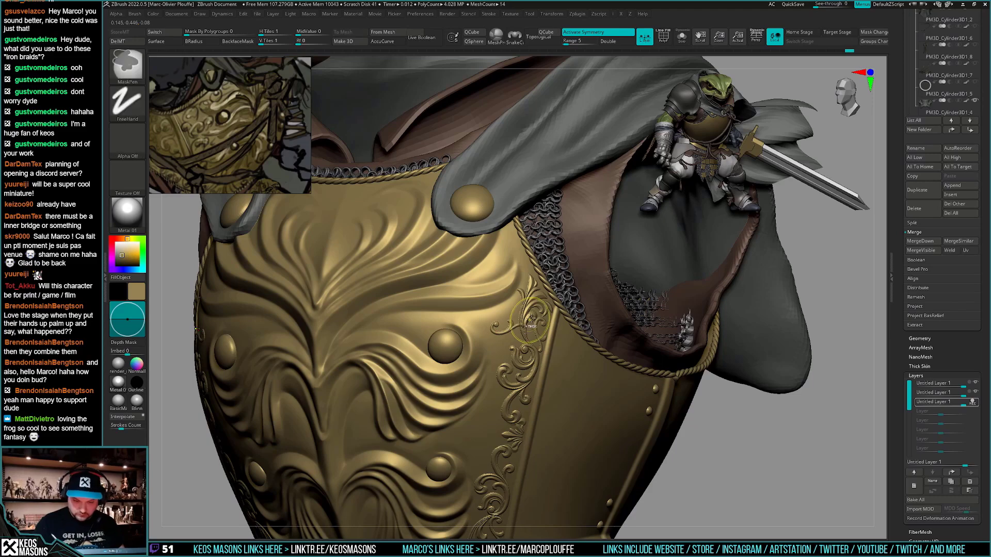
{"action": "key", "text": "ctrl+z"}
{"action": "right_click_drag", "start_coordinate": [548, 400], "coordinate": [531, 412], "text": "ctrl"}
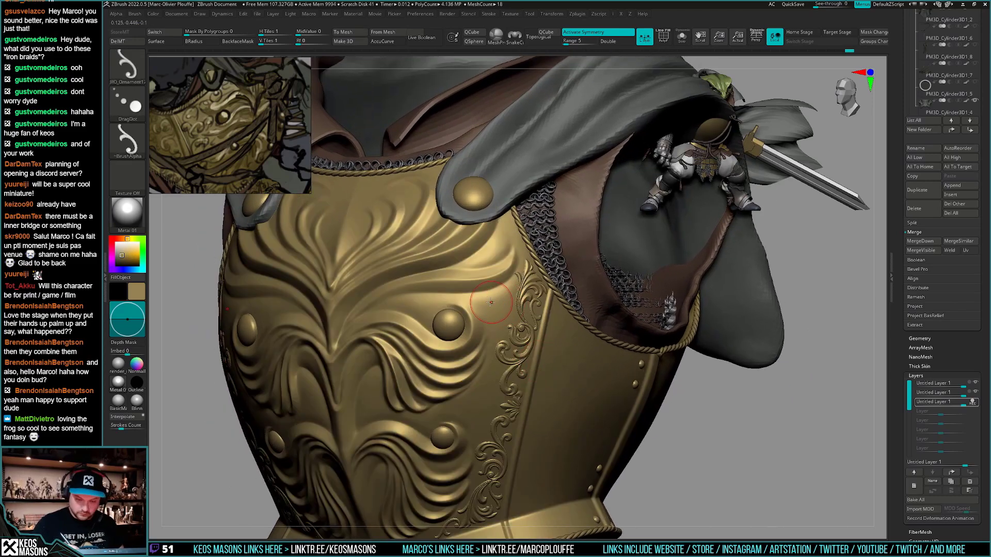
{"action": "left_click_drag", "start_coordinate": [496, 308], "coordinate": [508, 311]}
{"action": "key", "text": "ctrl+z"}
Switch to the forked curl ornament brush and set its stroke to DragDot
{"action": "key", "text": "space"}
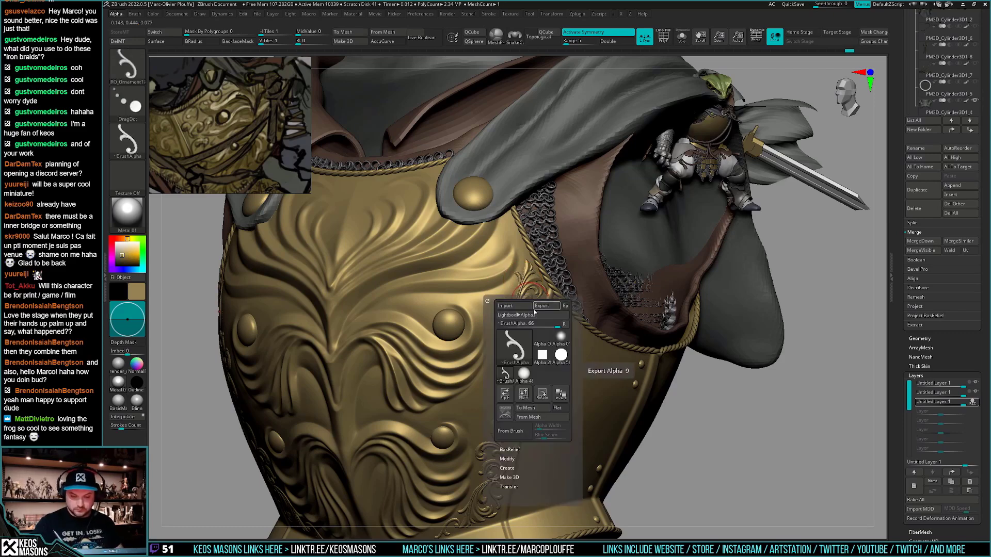
{"action": "key", "text": "b"}
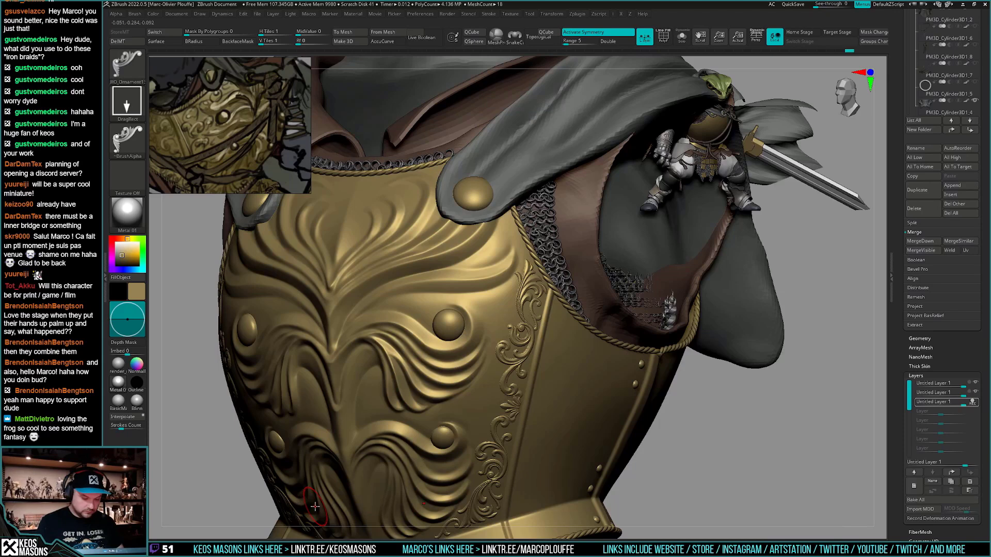
{"action": "left_click", "coordinate": [309, 504]}
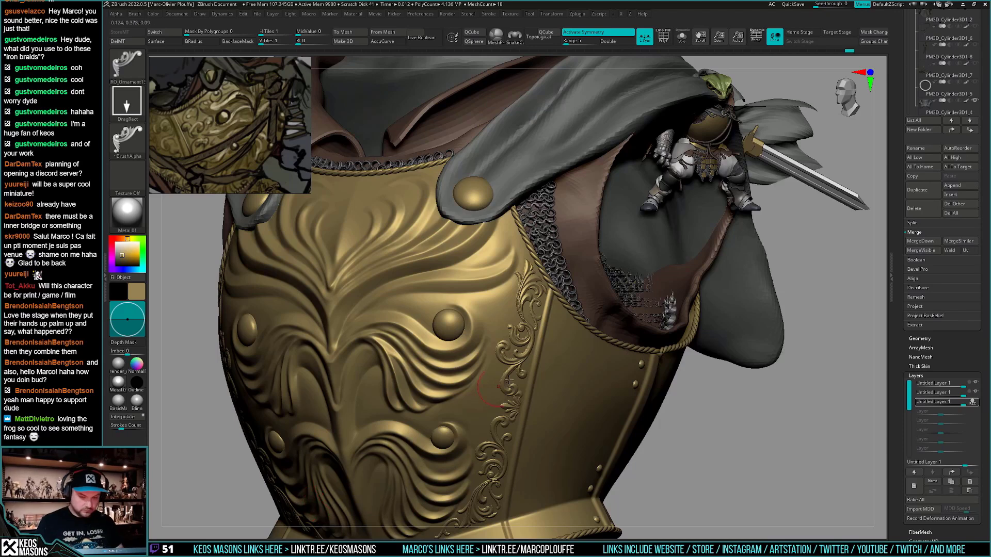
{"action": "key", "text": "space"}
{"action": "left_click", "coordinate": [519, 328]}
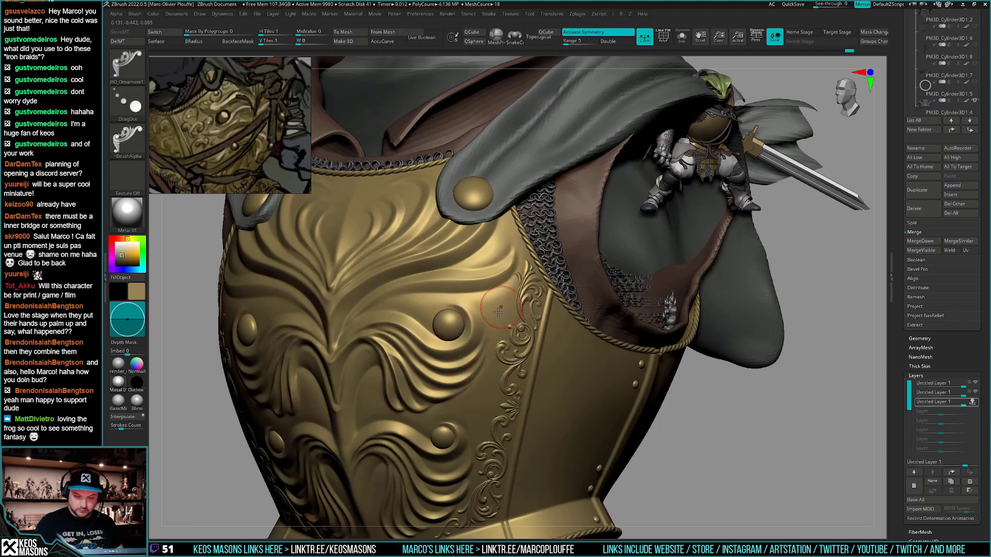
Try to stamp the forked curl in the open area between the topmost scroll and the upper round stud
{"action": "mouse_move", "coordinate": [510, 318]}
{"action": "left_mouse_down"}
{"action": "mouse_move", "coordinate": [495, 310]}
{"action": "mouse_move", "coordinate": [503, 306]}
{"action": "left_mouse_up"}
{"action": "key", "text": "ctrl+z"}
{"action": "key", "text": "ctrl+z"}
{"action": "key", "text": "ctrl+z"}
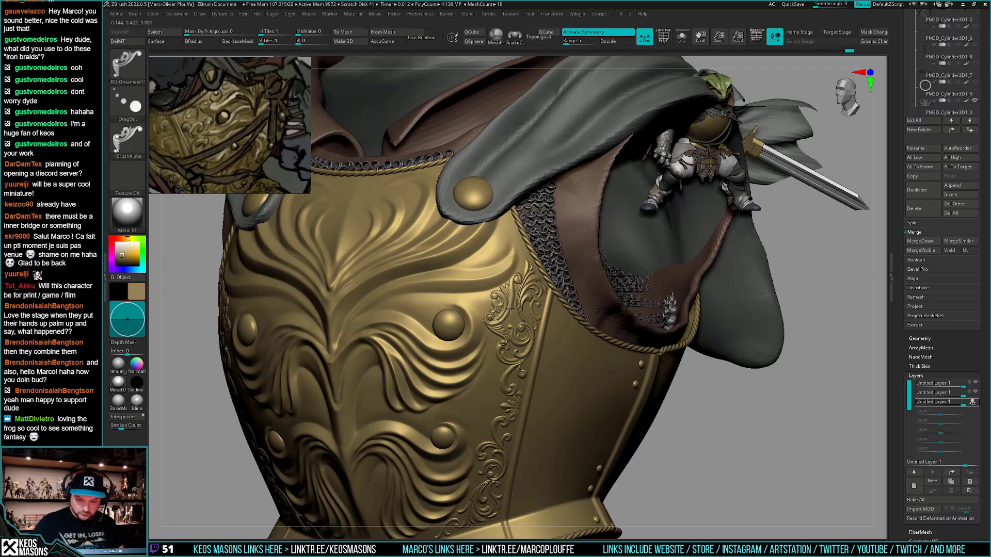
{"action": "key", "text": "space"}
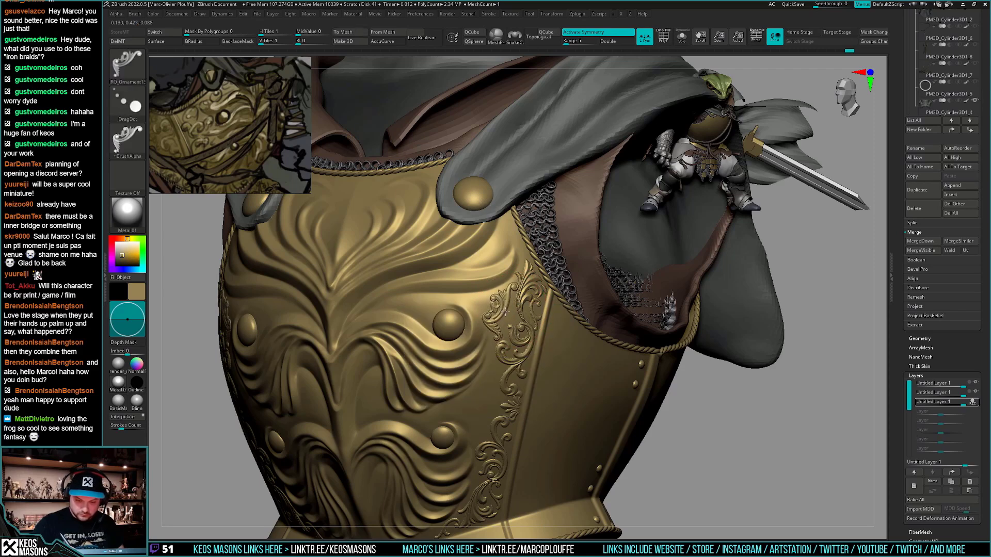
{"action": "left_click_drag", "start_coordinate": [505, 311], "coordinate": [499, 308]}
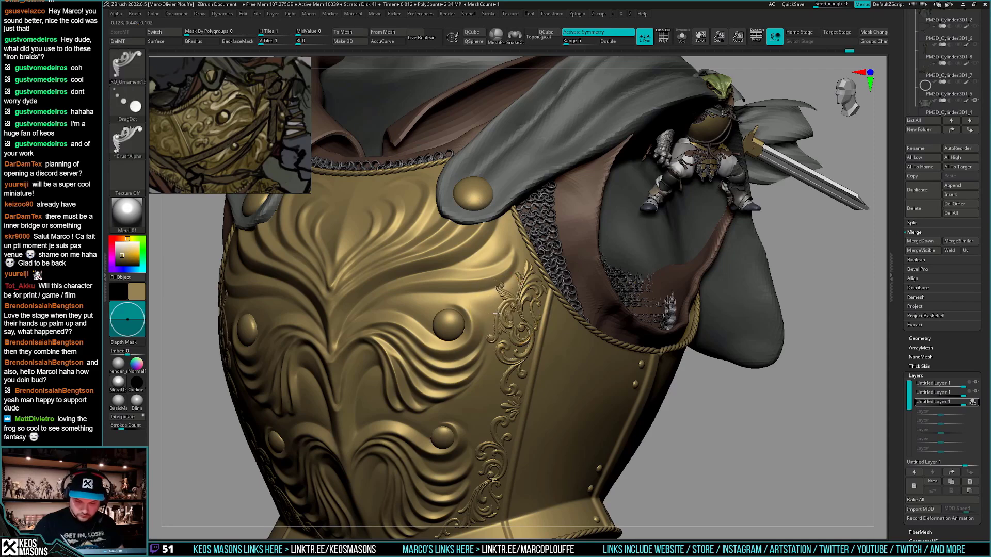
{"action": "key", "text": "ctrl+z"}
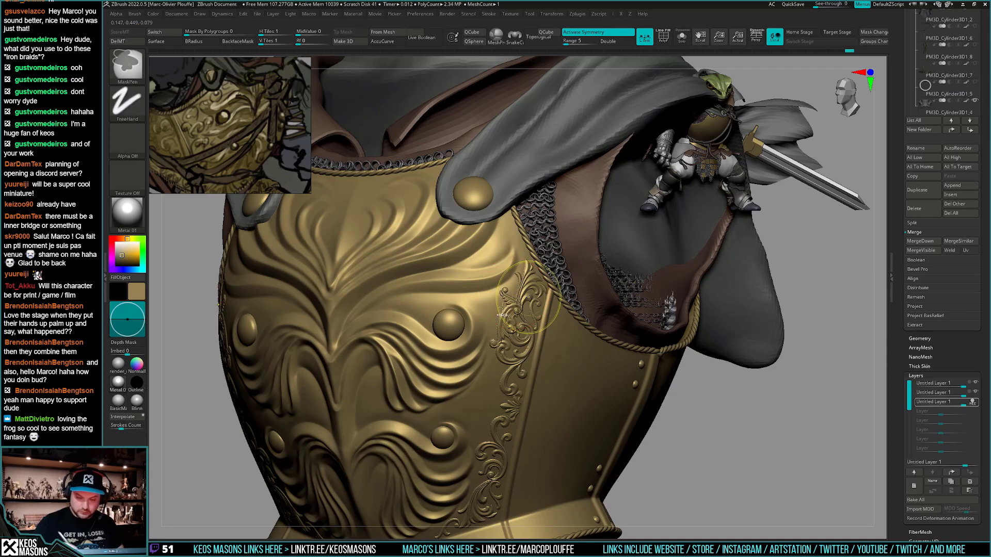
Adjust the draw size and retry the forked curl at several spots along the topmost scroll's inner edge
{"action": "key", "text": "space"}
{"action": "left_click_drag", "start_coordinate": [507, 304], "coordinate": [493, 307]}
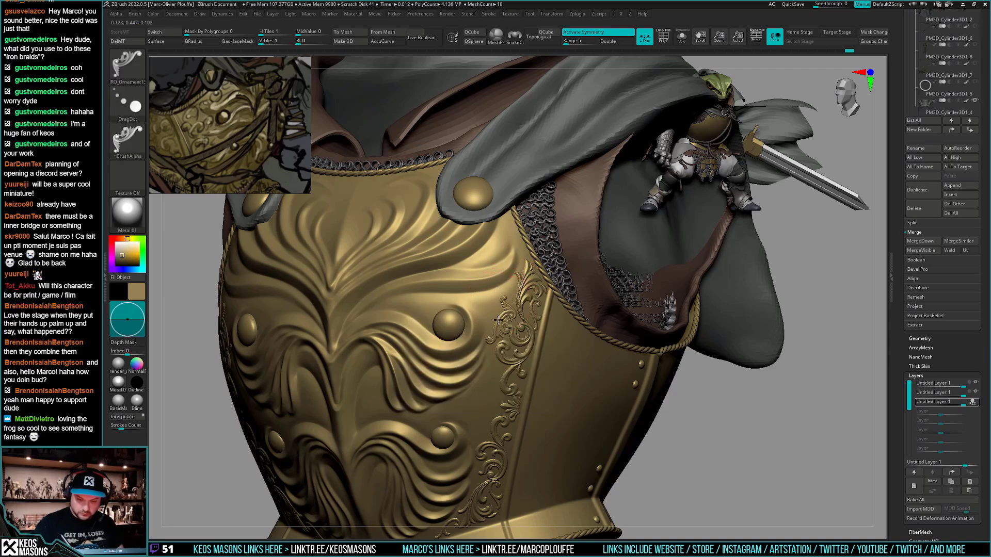
{"action": "left_click_drag", "start_coordinate": [499, 320], "coordinate": [500, 306]}
{"action": "key", "text": "ctrl+z"}
{"action": "key", "text": "ctrl+z"}
{"action": "key", "text": "ctrl+z"}
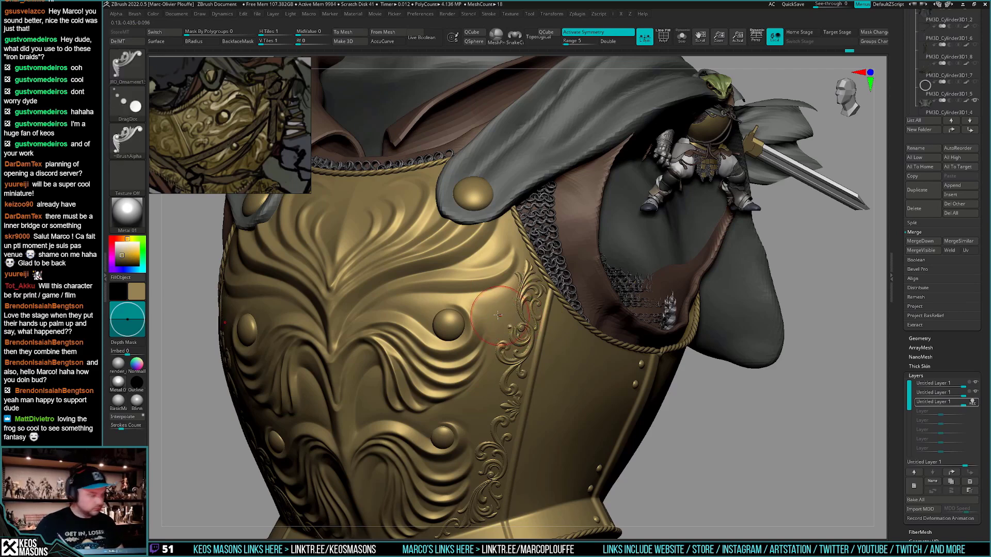
{"action": "key", "text": "ctrl+shift+z"}
{"action": "key", "text": "ctrl+z"}
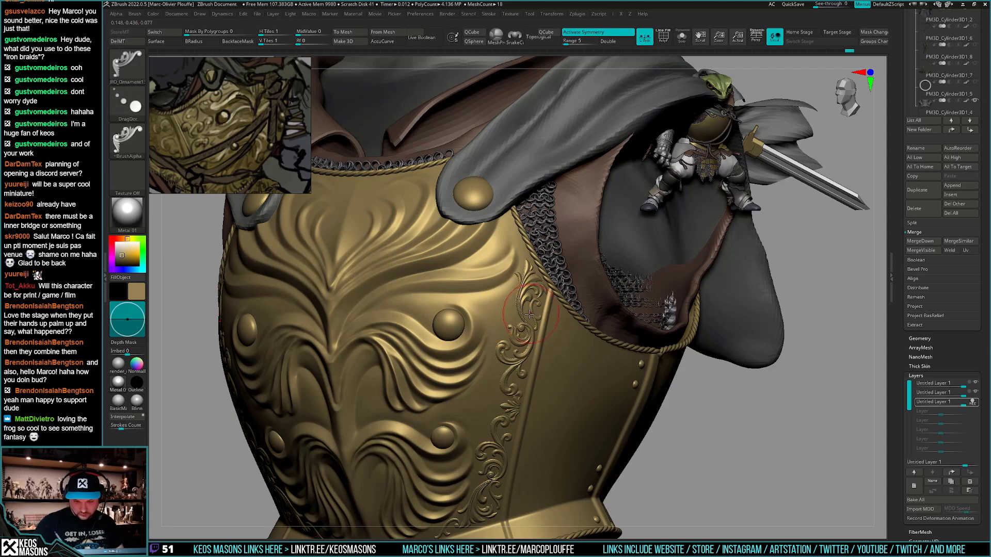
{"action": "left_click_drag", "start_coordinate": [508, 307], "coordinate": [498, 316]}
{"action": "key", "text": "ctrl+z"}
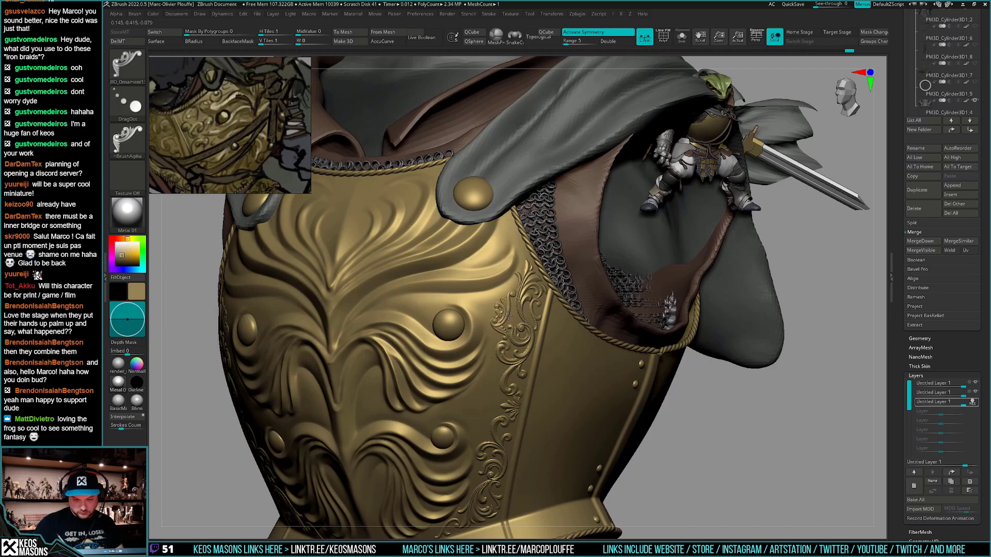
Switch to the spiral curl ornament brush and test its size and angle beside the topmost scroll
{"action": "mouse_move", "coordinate": [542, 454]}
{"action": "right_mouse_down", "text": "ctrl"}
{"action": "mouse_move", "coordinate": [552, 431]}
{"action": "mouse_move", "coordinate": [553, 460]}
{"action": "mouse_move", "coordinate": [548, 427]}
{"action": "right_mouse_up", "text": "ctrl"}
{"action": "right_click", "coordinate": [549, 428]}
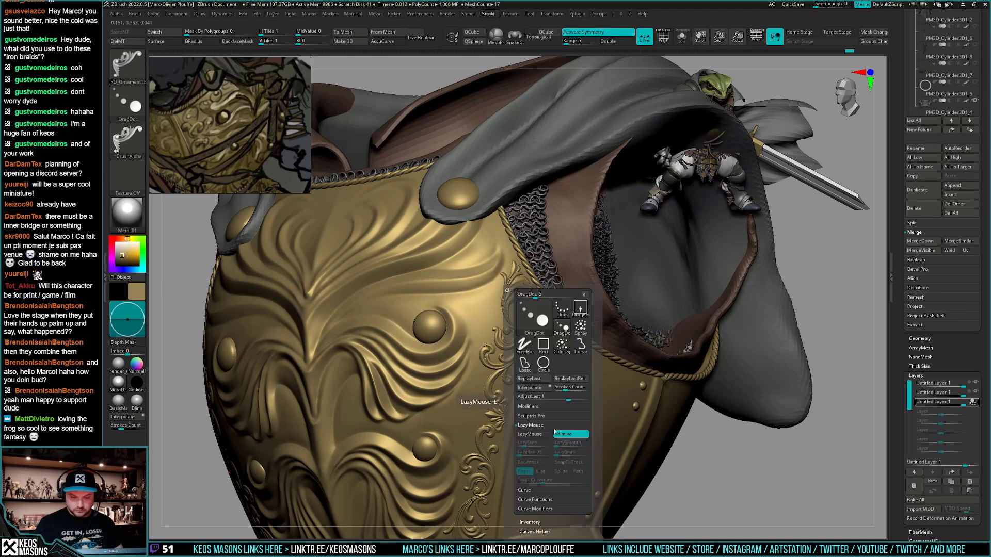
{"action": "key", "text": "b"}
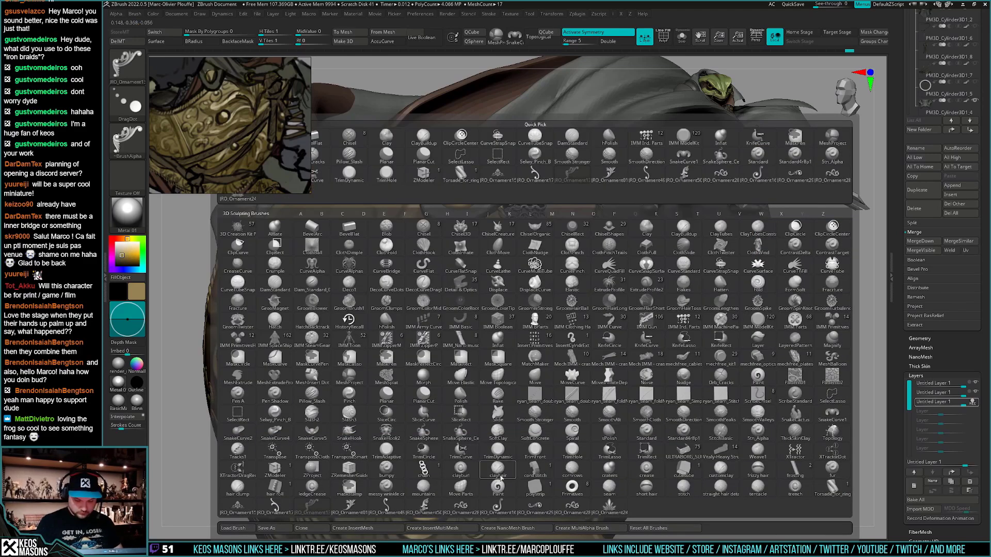
{"action": "left_click", "coordinate": [512, 513]}
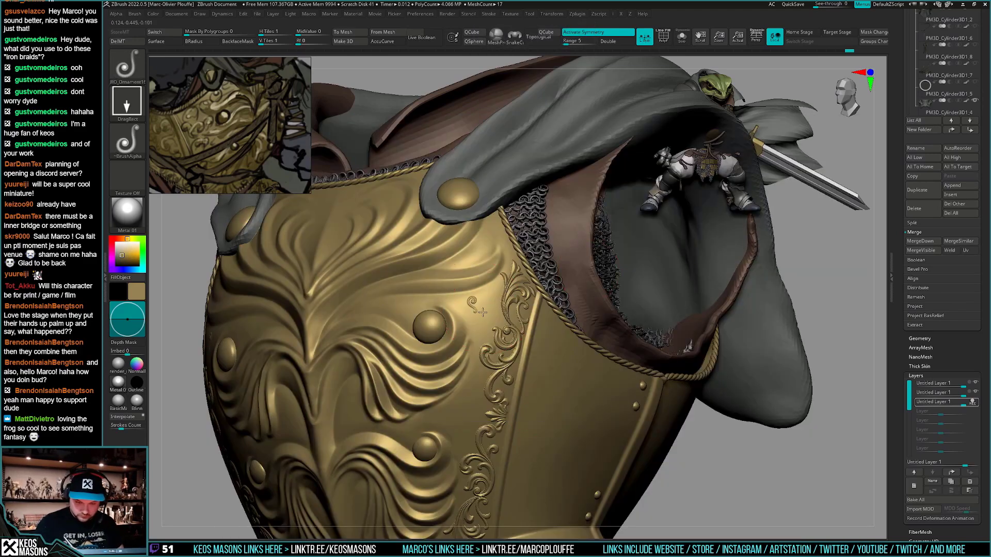
{"action": "key", "text": "ctrl+z"}
{"action": "left_click_drag", "start_coordinate": [485, 314], "coordinate": [488, 348]}
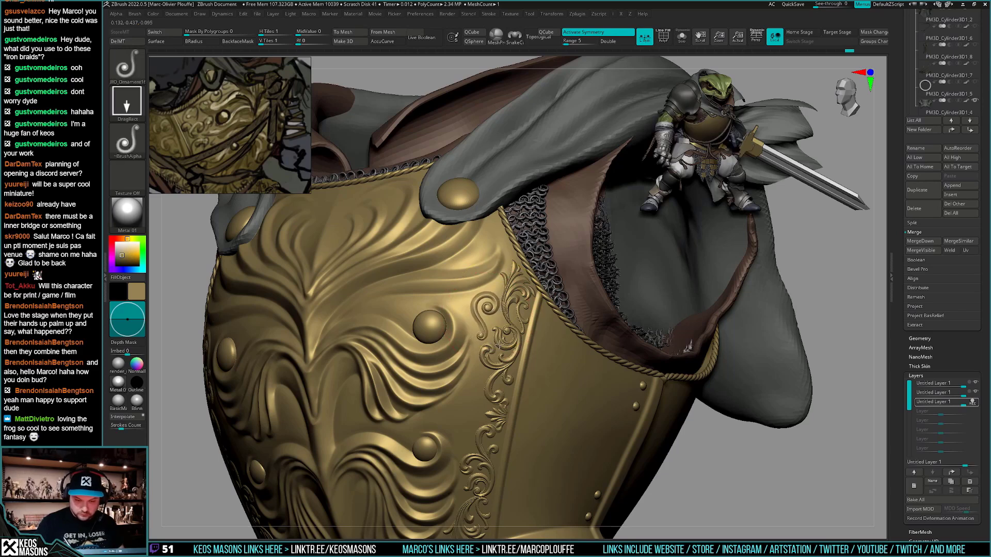
{"action": "key", "text": "ctrl+z"}
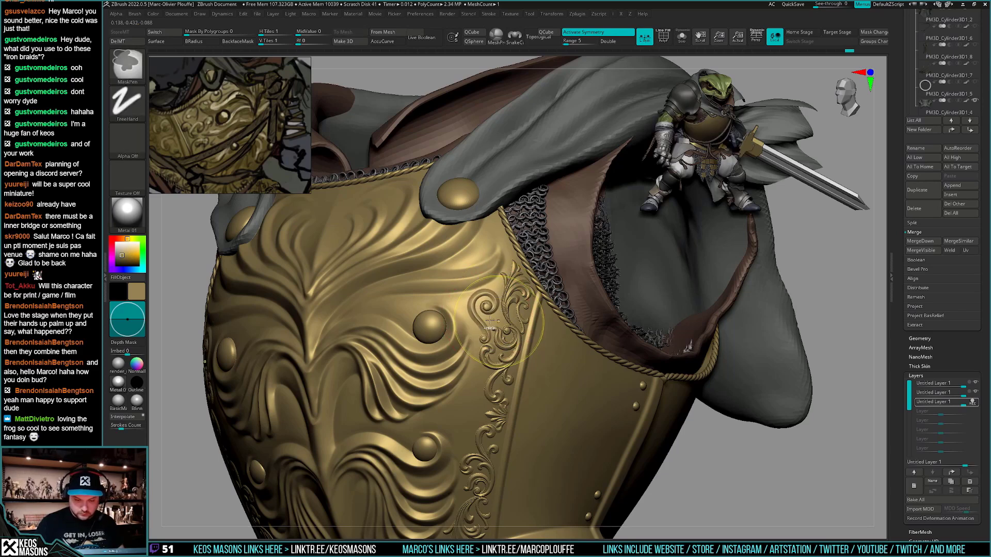
Stamp the spiral curl on the inner side of the topmost scroll, its tail running down into the existing border
{"action": "left_click_drag", "start_coordinate": [486, 315], "coordinate": [493, 341]}
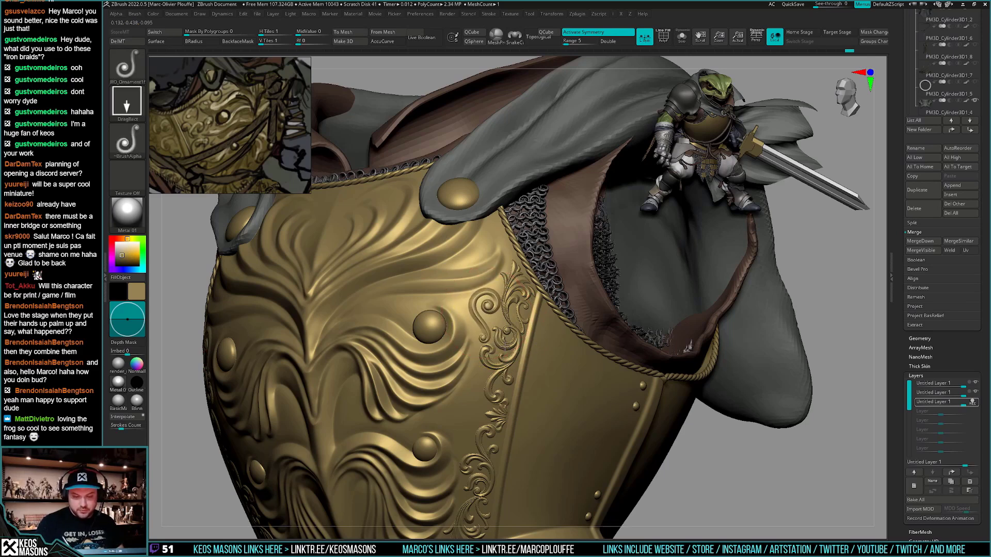
{"action": "key", "text": "space"}
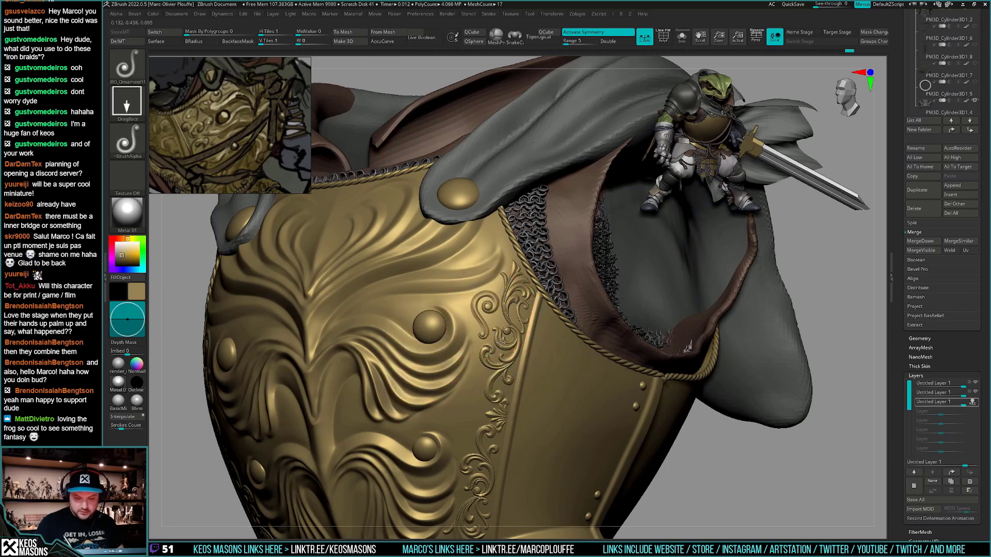
{"action": "key", "text": "ctrl+z"}
{"action": "left_click_drag", "start_coordinate": [490, 318], "coordinate": [502, 346]}
{"action": "key", "text": "ctrl+z"}
{"action": "key", "text": "ctrl+z"}
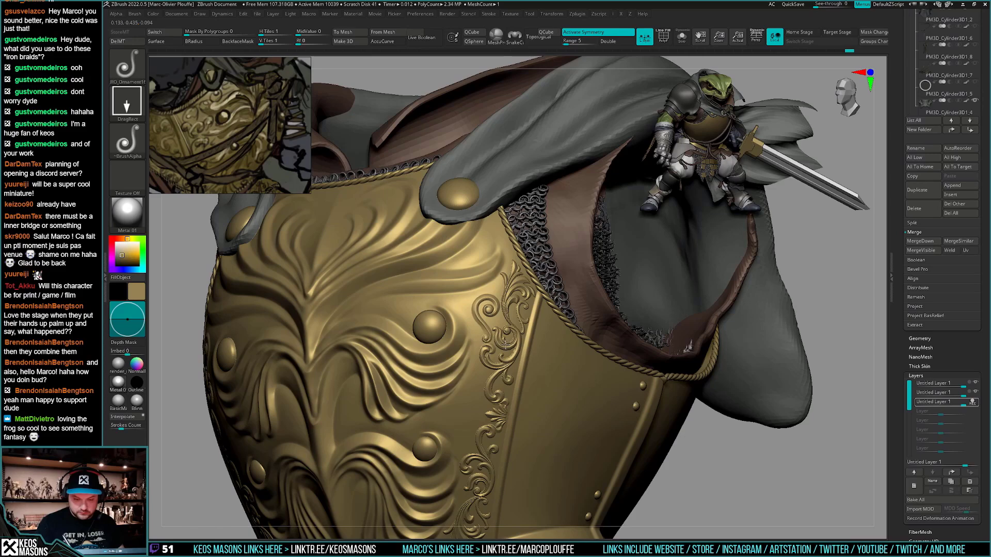
Stamp the spiral curl beside the middle leaf ornament, level with the lower round stud
{"action": "right_click_drag", "start_coordinate": [507, 376], "coordinate": [518, 340], "text": "ctrl"}
{"action": "right_click_drag", "start_coordinate": [518, 341], "coordinate": [514, 405], "text": "ctrl"}
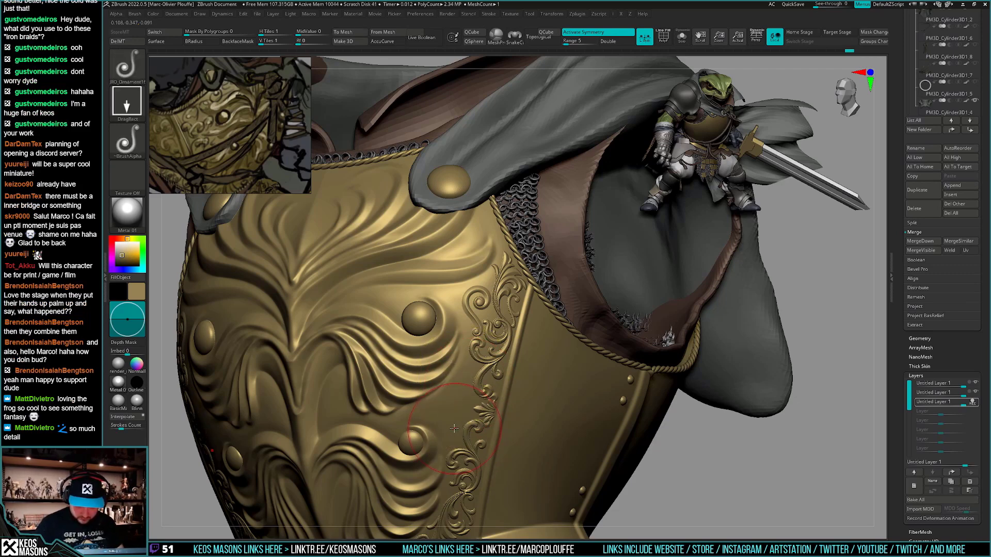
{"action": "left_click_drag", "start_coordinate": [453, 428], "coordinate": [466, 456]}
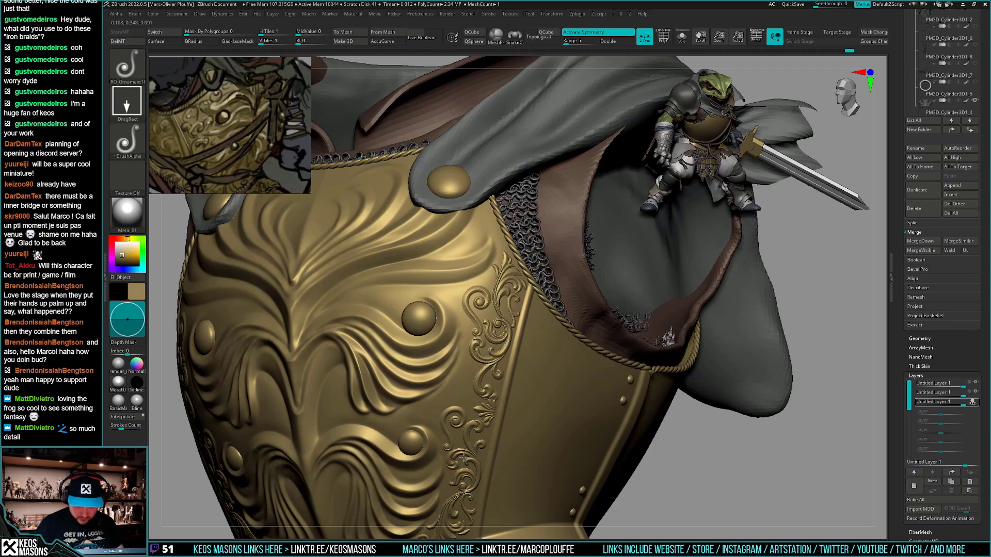
Flip the spiral curl's alpha vertically and stamp it small in the gap between the upper scroll and the middle leaf ornament
{"action": "key", "text": "a"}
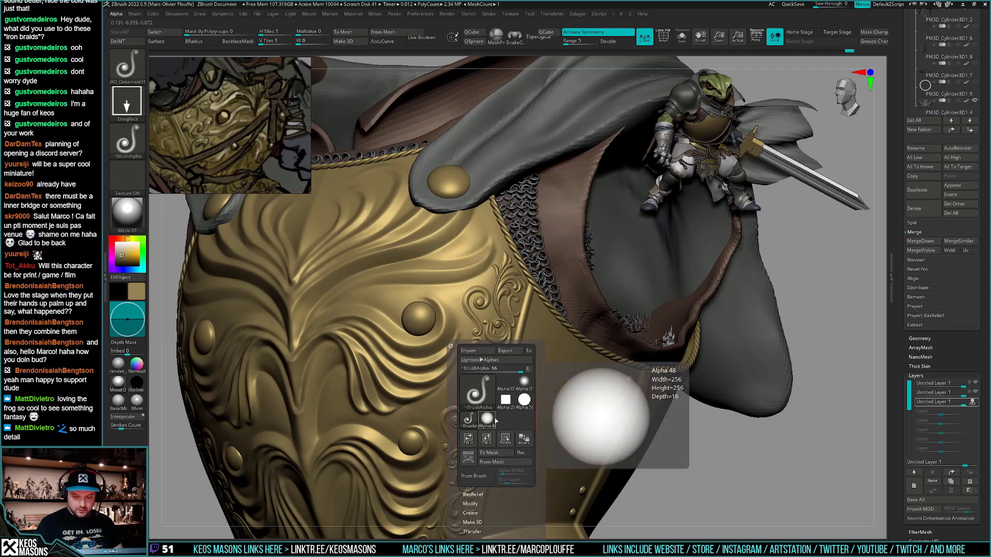
{"action": "key", "text": "a"}
{"action": "left_click", "coordinate": [485, 442]}
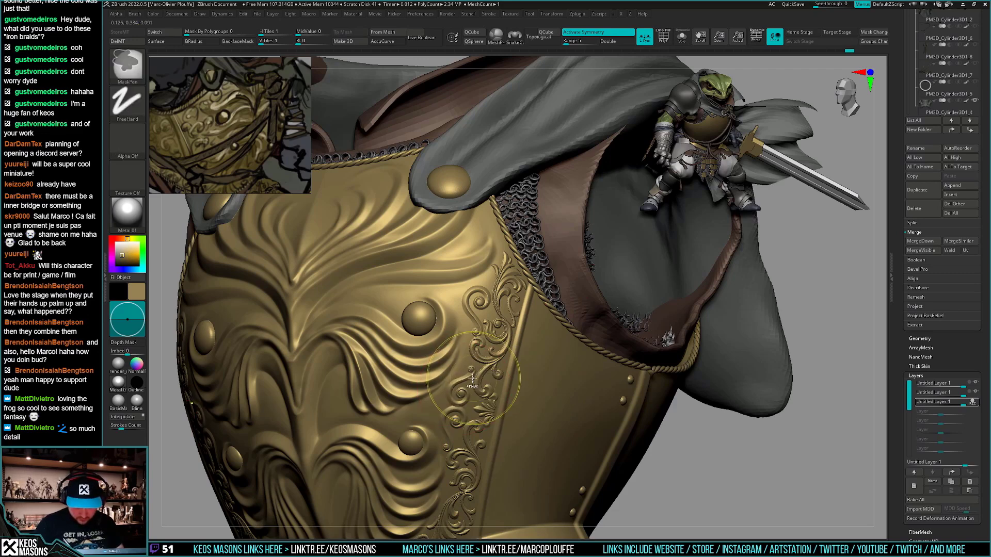
{"action": "left_click_drag", "start_coordinate": [494, 373], "coordinate": [490, 373]}
{"action": "key", "text": "ctrl+z"}
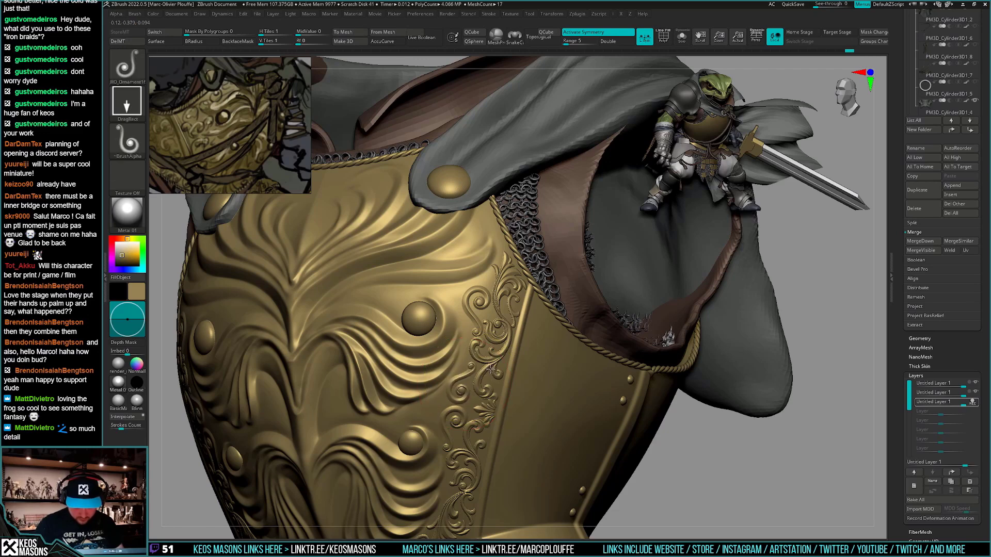
{"action": "key", "text": "ctrl+z"}
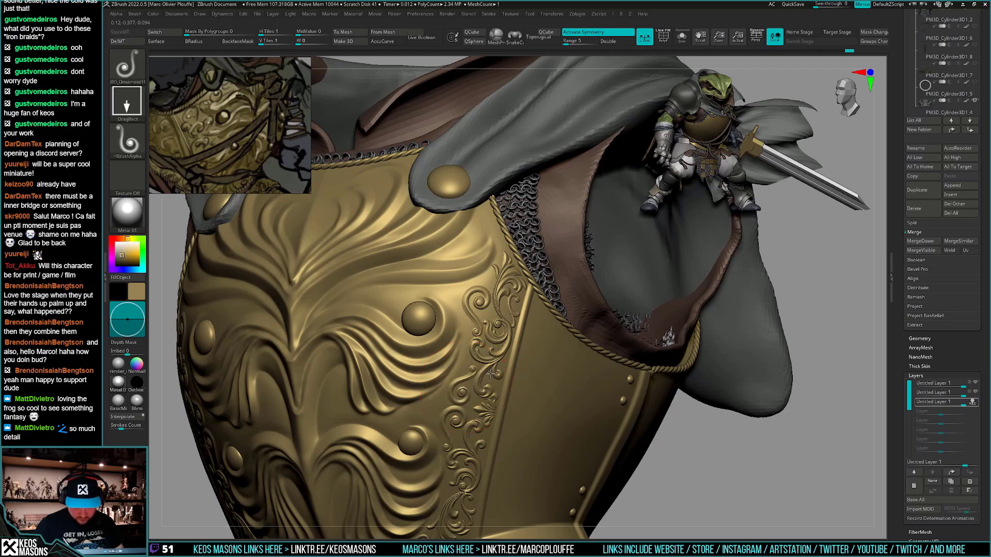
Stamp the flipped spiral curl at the bottom end of the side border, just above the waist rim
{"action": "mouse_move", "coordinate": [496, 400]}
{"action": "right_mouse_down", "text": "ctrl"}
{"action": "mouse_move", "coordinate": [496, 362]}
{"action": "mouse_move", "coordinate": [570, 464]}
{"action": "mouse_move", "coordinate": [553, 462]}
{"action": "mouse_move", "coordinate": [535, 433]}
{"action": "mouse_move", "coordinate": [516, 459]}
{"action": "mouse_move", "coordinate": [537, 422]}
{"action": "right_mouse_up", "text": "ctrl"}
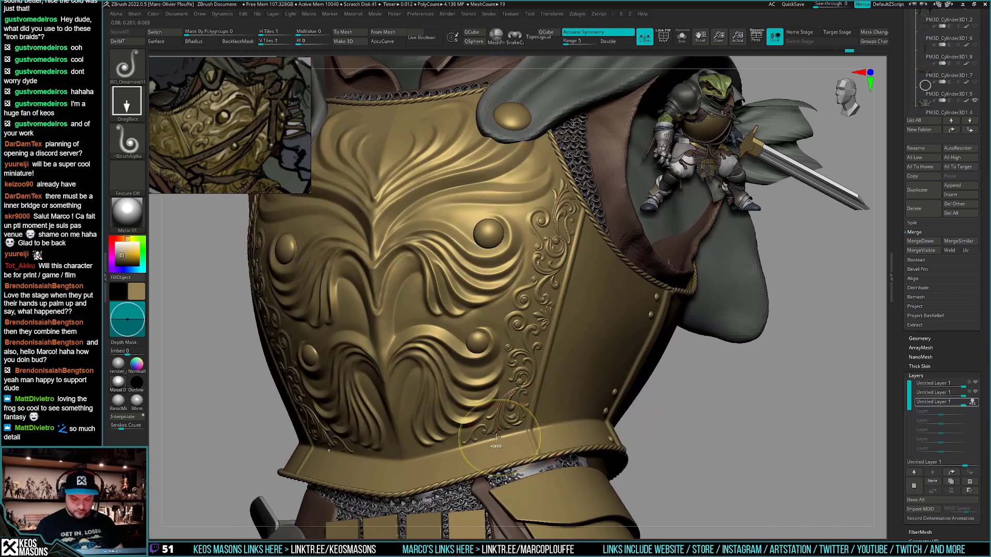
{"action": "right_click_drag", "start_coordinate": [485, 450], "coordinate": [467, 467], "text": "ctrl"}
{"action": "left_click_drag", "start_coordinate": [448, 442], "coordinate": [430, 446]}
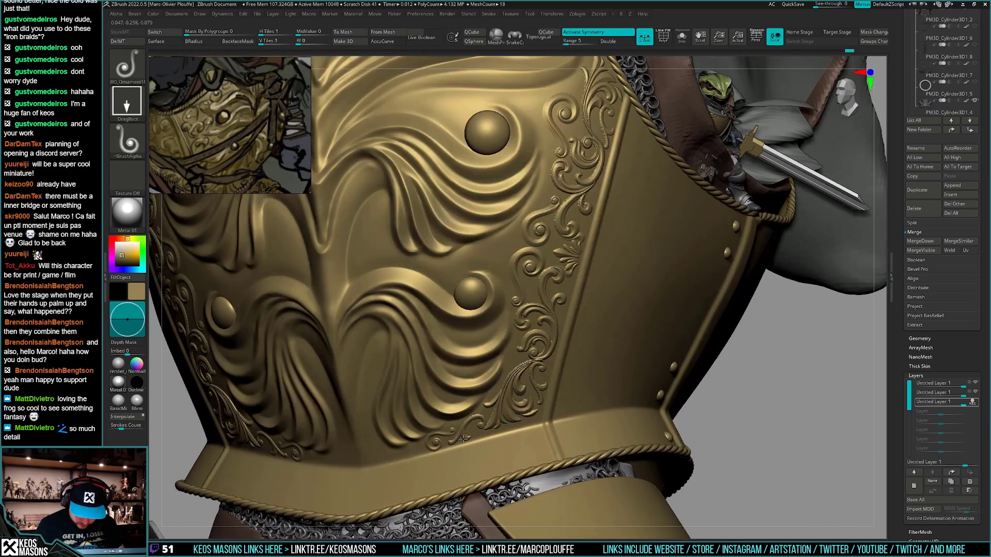
Stamp a small spiral curl at the inner end of the lower border, just above the waist rim near the breastplate's centre
{"action": "mouse_move", "coordinate": [445, 442]}
{"action": "right_mouse_down"}
{"action": "mouse_move", "coordinate": [395, 433]}
{"action": "mouse_move", "coordinate": [403, 431]}
{"action": "right_mouse_up"}
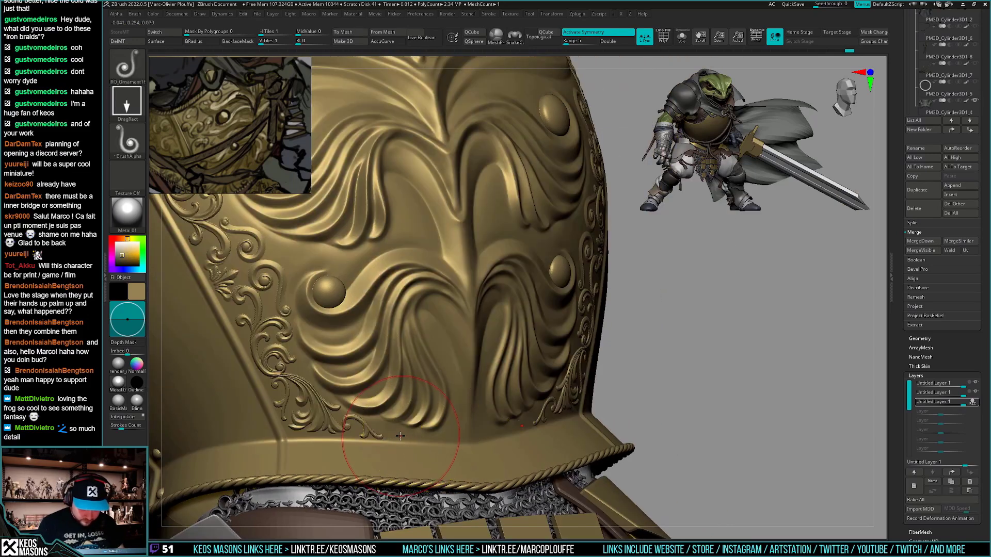
{"action": "key", "text": "space"}
{"action": "left_click_drag", "start_coordinate": [423, 438], "coordinate": [413, 438]}
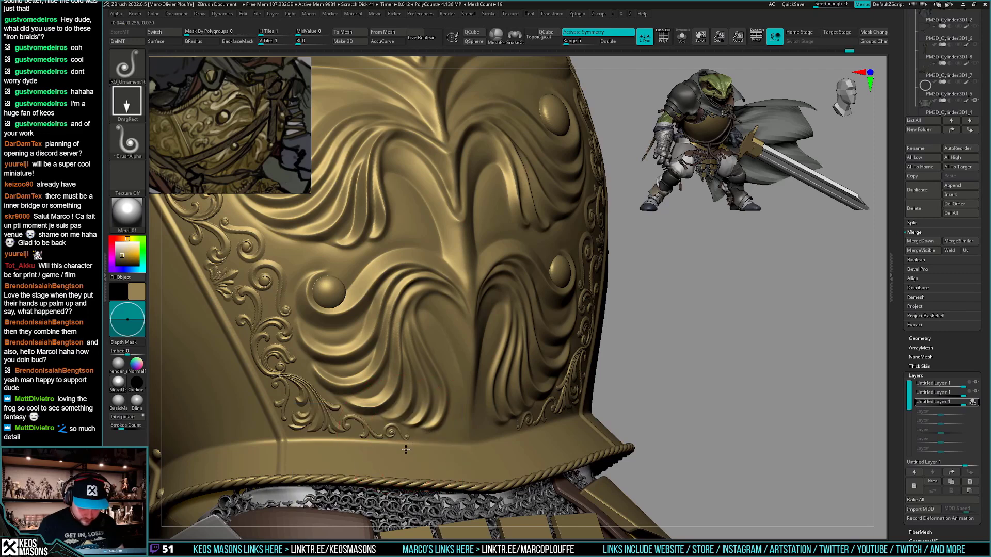
{"action": "key", "text": "ctrl+z"}
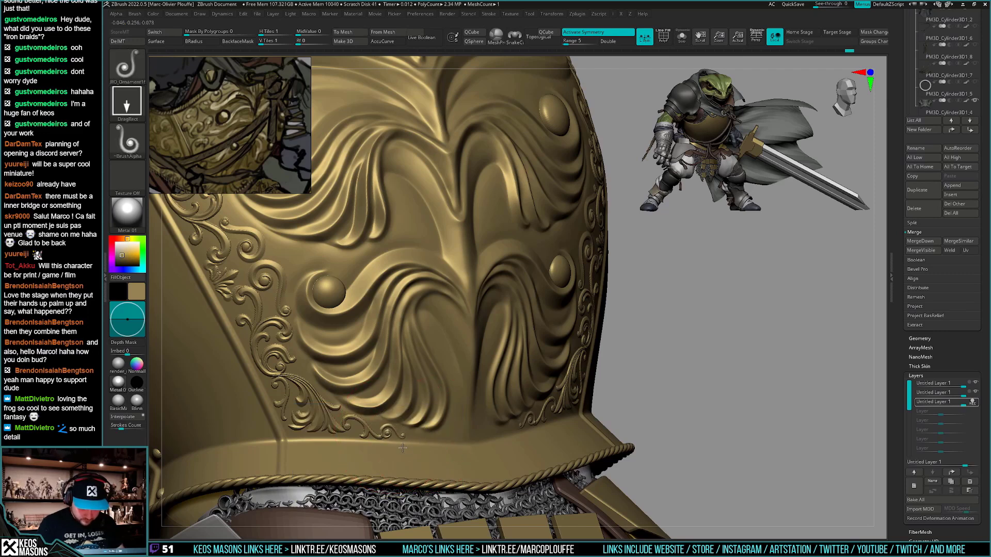
{"action": "right_click_drag", "start_coordinate": [404, 459], "coordinate": [397, 428], "text": "ctrl"}
Select the JRO_Ornament29 brush and try stamping its leafy scroll around the lower round stud
{"action": "mouse_move", "coordinate": [522, 460]}
{"action": "right_mouse_down"}
{"action": "mouse_move", "coordinate": [513, 481]}
{"action": "mouse_move", "coordinate": [534, 481]}
{"action": "mouse_move", "coordinate": [517, 466]}
{"action": "mouse_move", "coordinate": [522, 482]}
{"action": "right_mouse_up"}
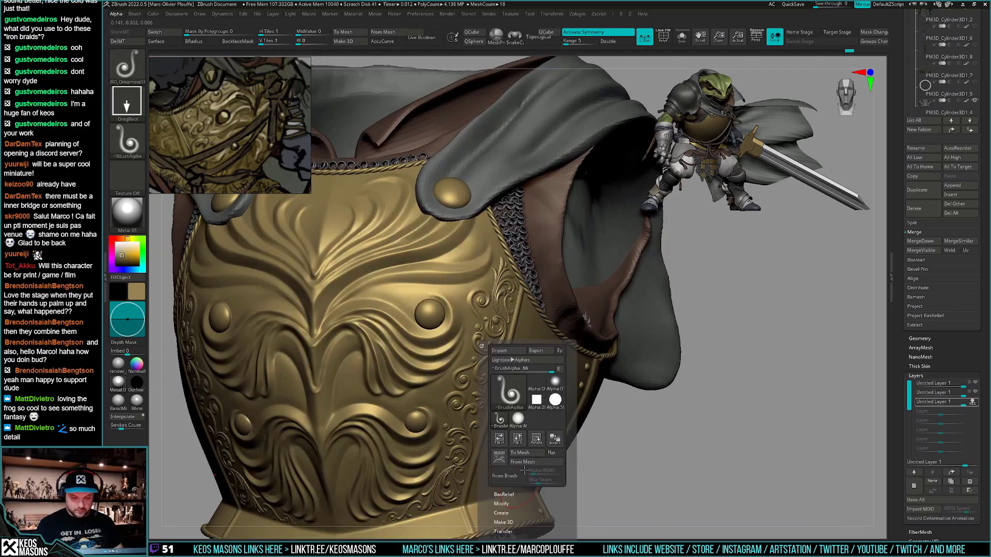
{"action": "key", "text": "b"}
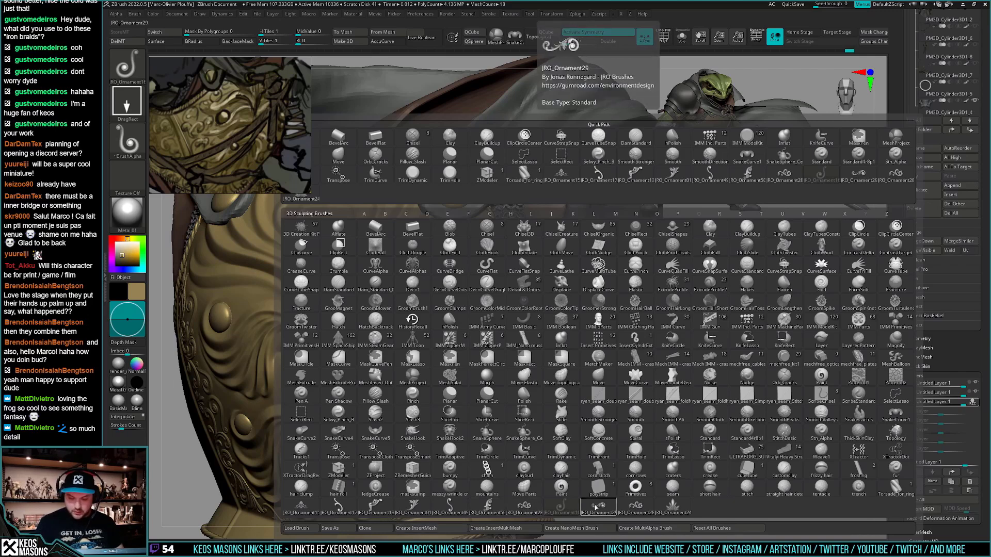
{"action": "left_click", "coordinate": [523, 510]}
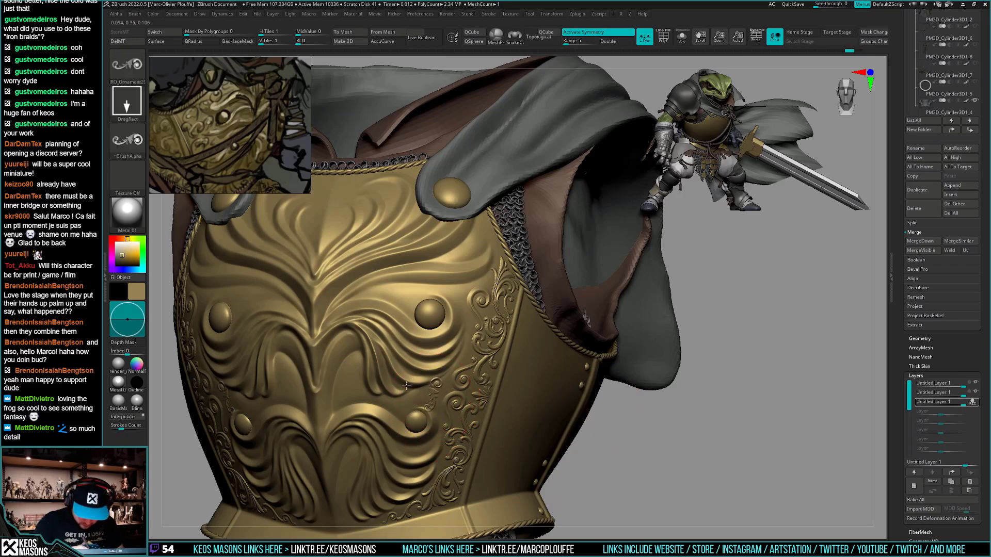
{"action": "left_click_drag", "start_coordinate": [406, 386], "coordinate": [419, 387]}
{"action": "key", "text": "ctrl+z"}
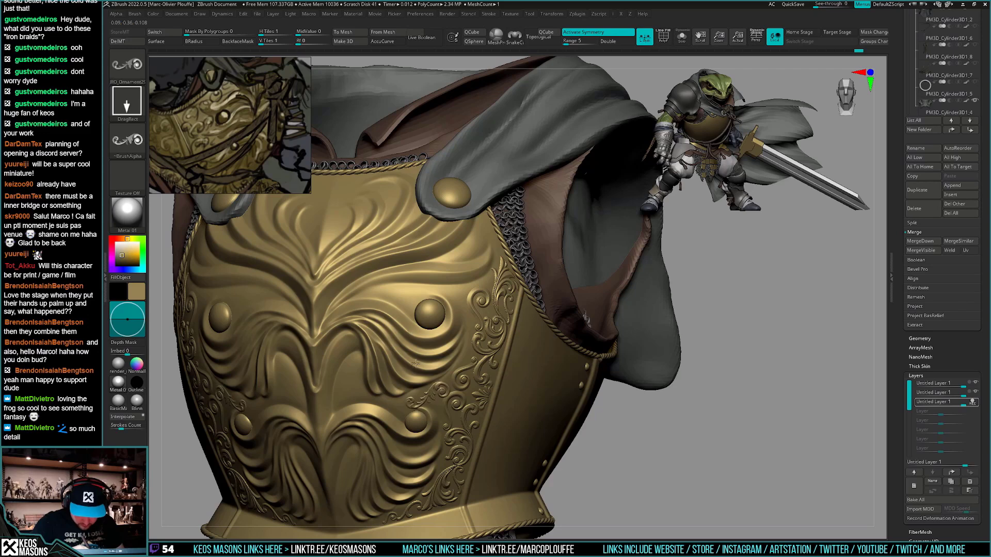
{"action": "key", "text": "ctrl+z"}
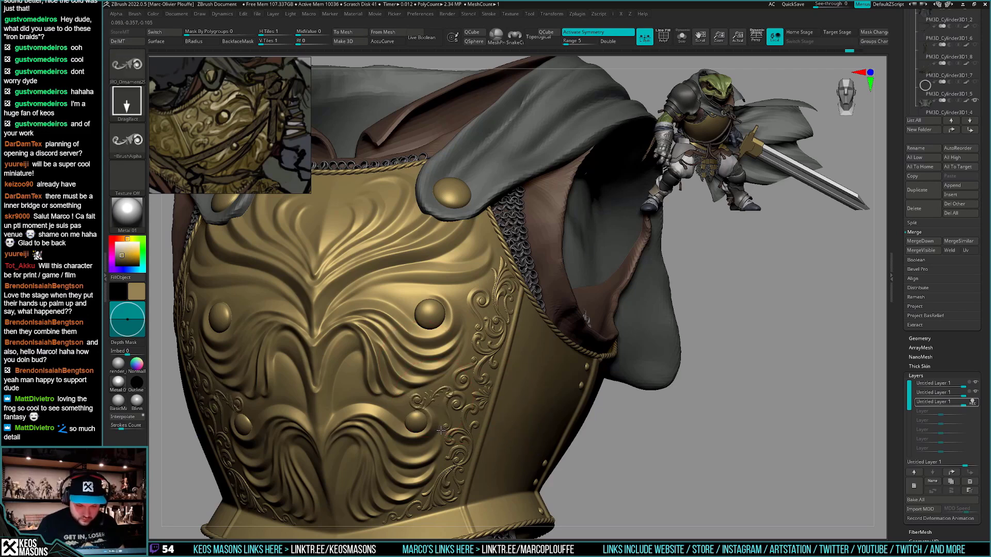
{"action": "left_click", "coordinate": [431, 402]}
{"action": "left_click_drag", "start_coordinate": [431, 427], "coordinate": [436, 431]}
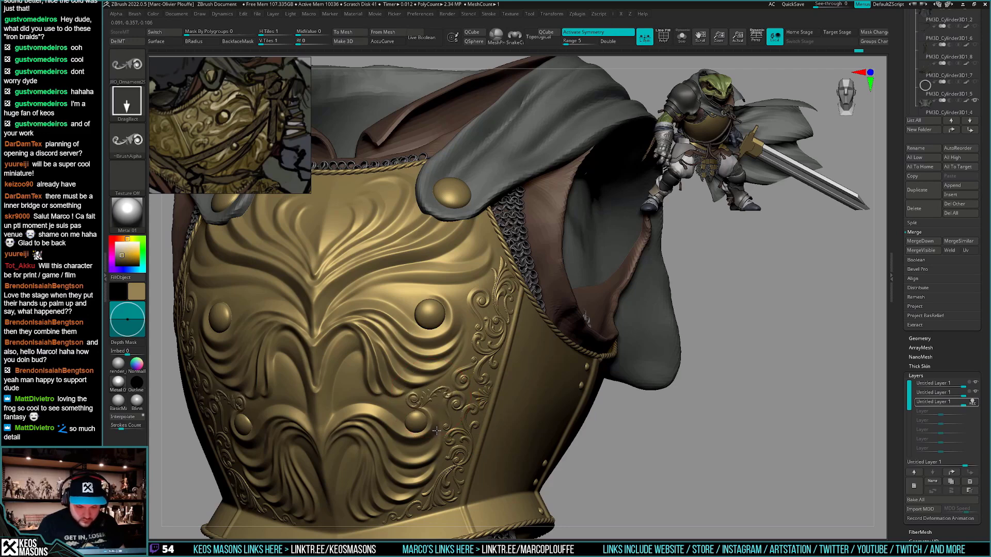
{"action": "key", "text": "ctrl+z"}
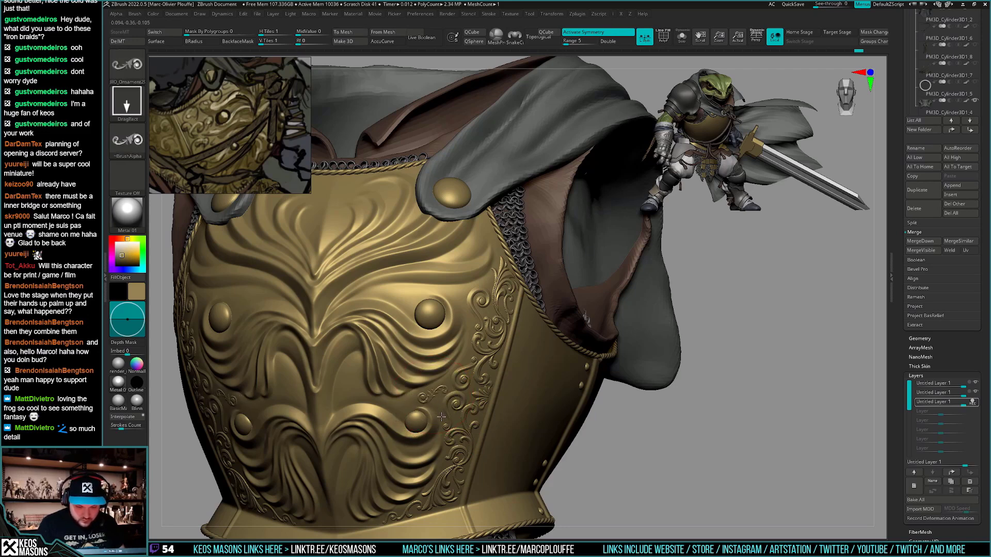
Stamp the leafy scroll above the lower round stud, curling toward the breastplate's centre
{"action": "mouse_move", "coordinate": [443, 422]}
{"action": "right_mouse_down"}
{"action": "mouse_move", "coordinate": [527, 438]}
{"action": "mouse_move", "coordinate": [544, 472]}
{"action": "mouse_move", "coordinate": [517, 469]}
{"action": "mouse_move", "coordinate": [510, 449]}
{"action": "right_mouse_up"}
{"action": "mouse_move", "coordinate": [511, 449]}
{"action": "right_mouse_down"}
{"action": "mouse_move", "coordinate": [482, 454]}
{"action": "mouse_move", "coordinate": [505, 459]}
{"action": "right_mouse_up"}
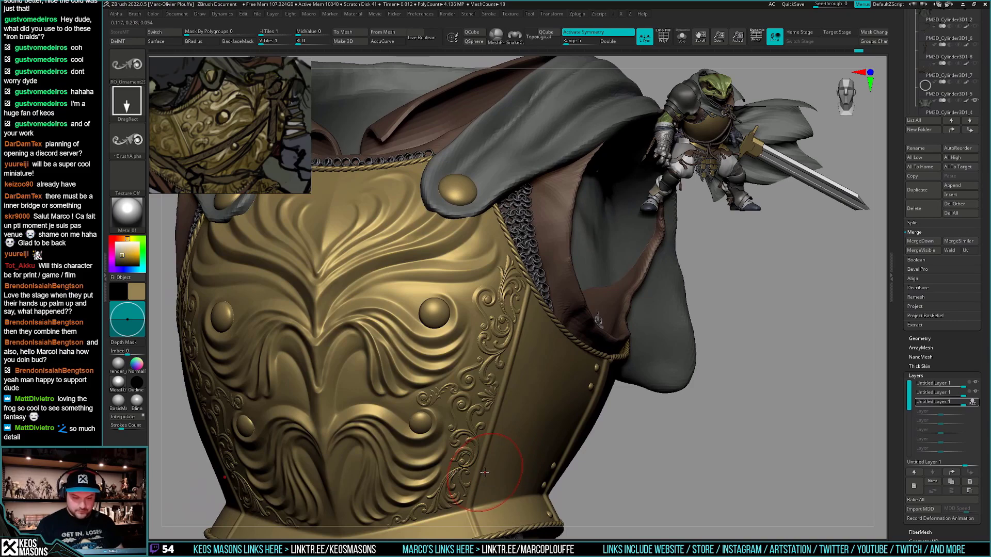
{"action": "right_click_drag", "start_coordinate": [482, 471], "coordinate": [462, 419]}
{"action": "key", "text": "ctrl+z"}
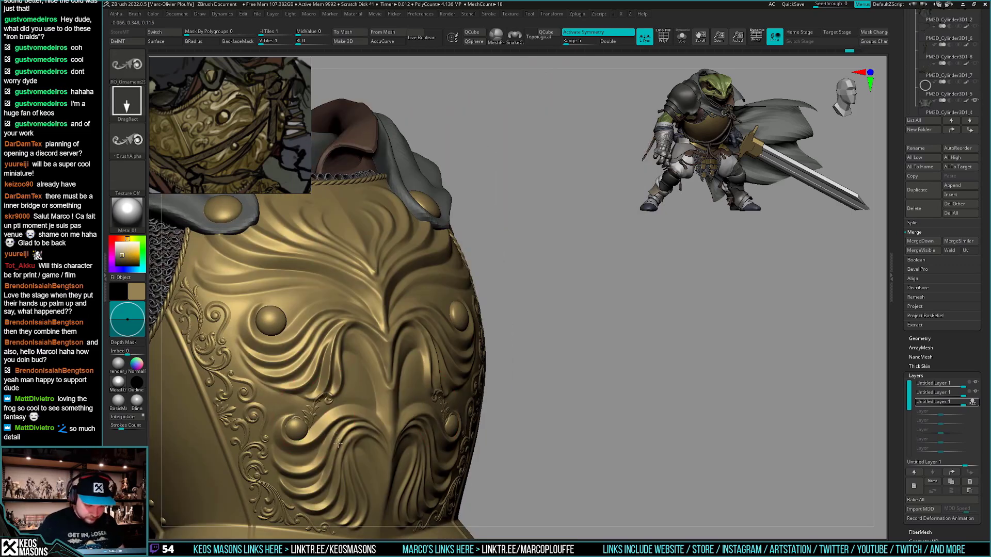
{"action": "key", "text": "ctrl"}
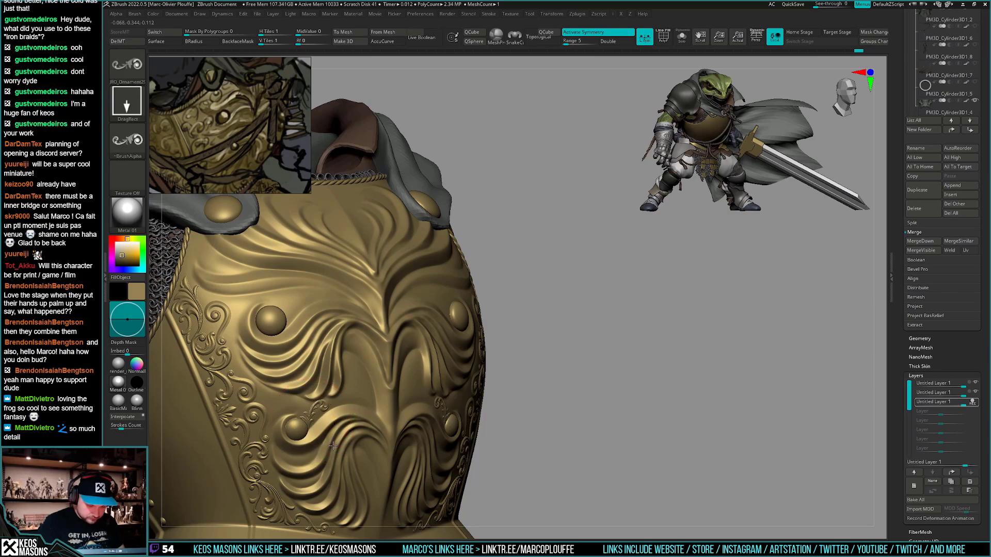
{"action": "right_click_drag", "start_coordinate": [330, 445], "coordinate": [424, 459]}
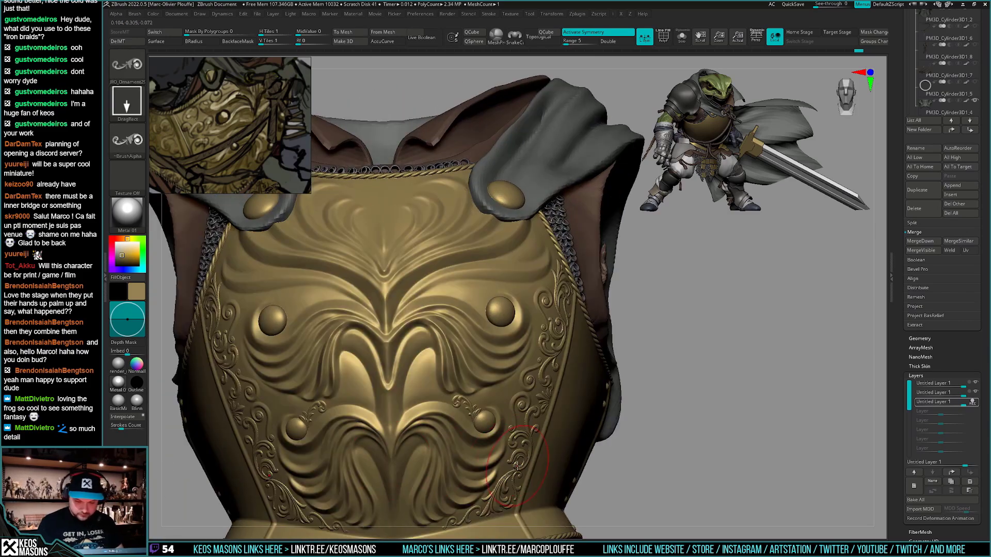
{"action": "right_click_drag", "start_coordinate": [525, 463], "coordinate": [516, 471]}
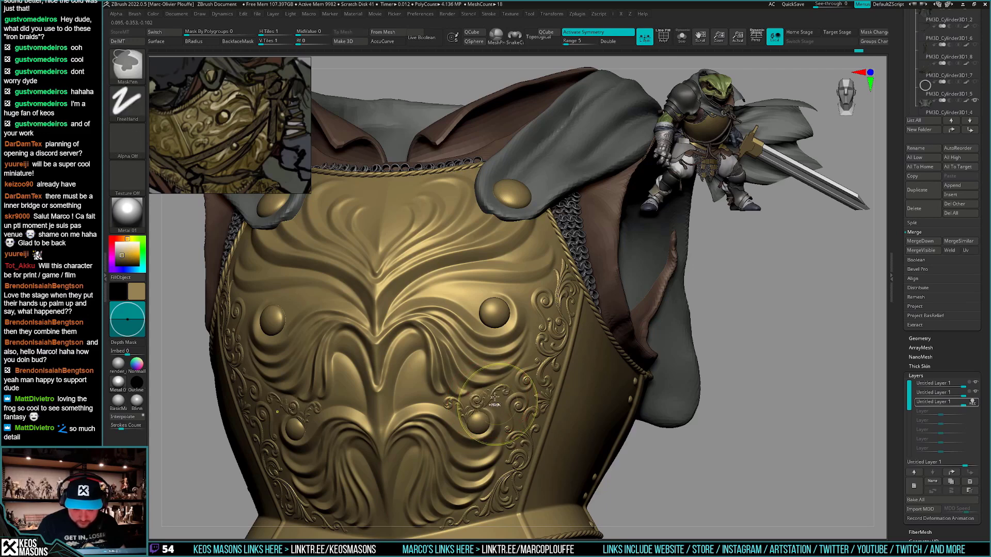
{"action": "left_click_drag", "start_coordinate": [494, 395], "coordinate": [502, 424]}
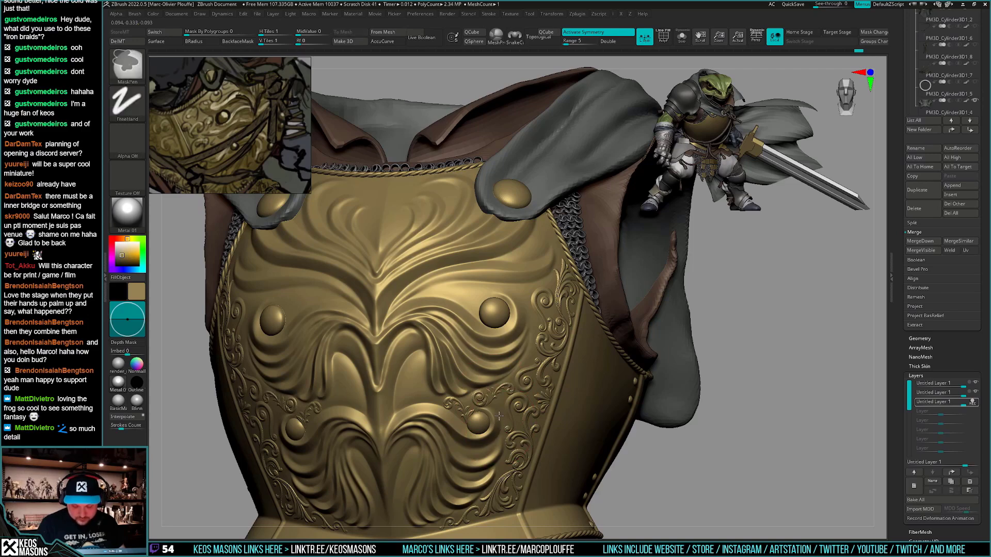
Stamp the leafy scroll small against the upper inner side of the upper round stud
{"action": "right_click_drag", "start_coordinate": [503, 427], "coordinate": [545, 413], "text": "ctrl"}
{"action": "right_click_drag", "start_coordinate": [545, 413], "coordinate": [587, 440], "text": "shift"}
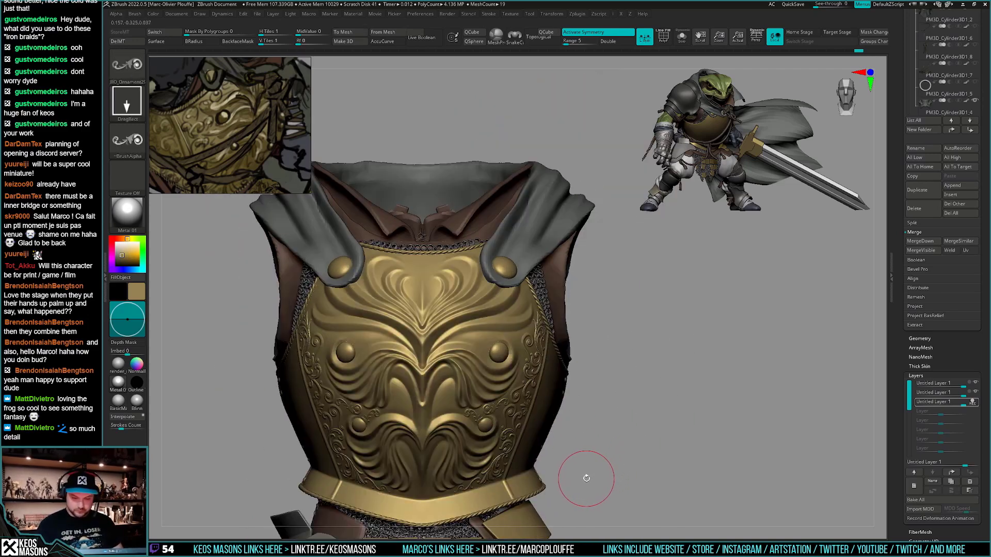
{"action": "left_click_drag", "start_coordinate": [586, 471], "coordinate": [564, 434]}
{"action": "right_click_drag", "start_coordinate": [564, 434], "coordinate": [534, 439], "text": "ctrl"}
{"action": "left_click_drag", "start_coordinate": [457, 352], "coordinate": [482, 382]}
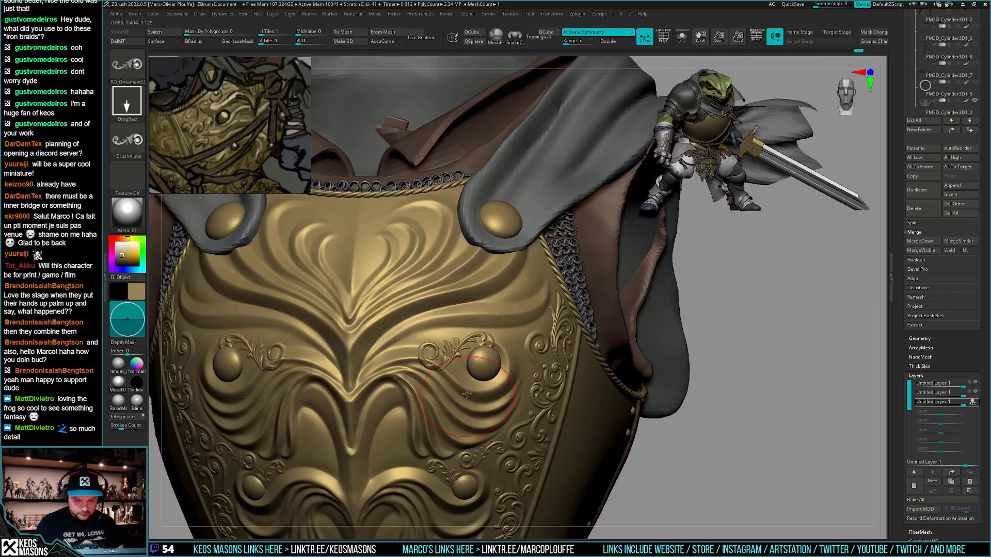
{"action": "key", "text": "ctrl+shift+s"}
{"action": "left_click_drag", "start_coordinate": [387, 357], "coordinate": [406, 407]}
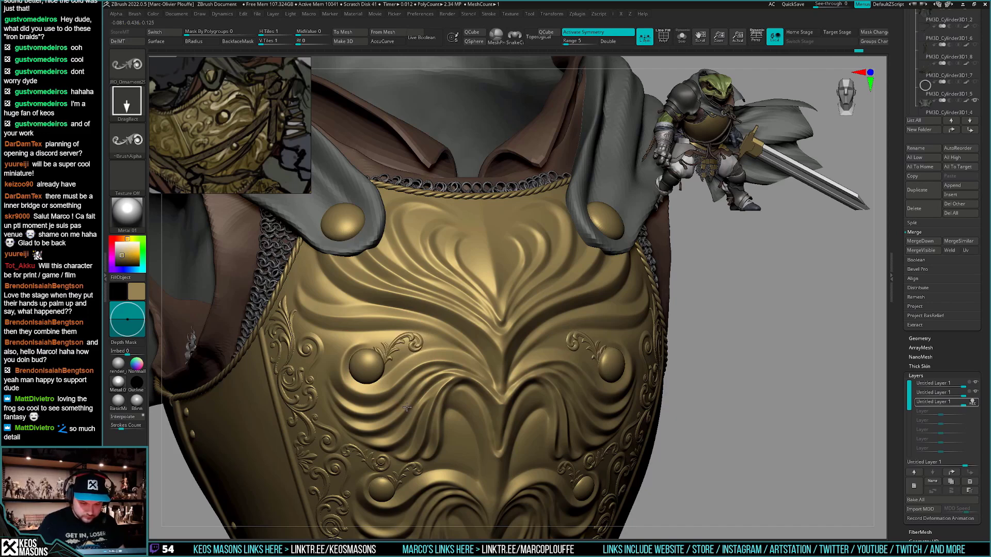
{"action": "key", "text": "ctrl+z"}
{"action": "left_click_drag", "start_coordinate": [397, 355], "coordinate": [411, 400]}
Stamp the leafy scroll small in the upper corner of the breastplate, between the shoulder strap's stud and the armhole rope trim
{"action": "mouse_move", "coordinate": [411, 401]}
{"action": "right_mouse_down", "text": "ctrl"}
{"action": "mouse_move", "coordinate": [619, 475]}
{"action": "mouse_move", "coordinate": [644, 462]}
{"action": "mouse_move", "coordinate": [626, 454]}
{"action": "mouse_move", "coordinate": [645, 437]}
{"action": "right_mouse_up", "text": "ctrl"}
{"action": "mouse_move", "coordinate": [572, 428]}
{"action": "right_mouse_down", "text": "ctrl"}
{"action": "mouse_move", "coordinate": [591, 475]}
{"action": "mouse_move", "coordinate": [570, 424]}
{"action": "right_mouse_up", "text": "ctrl"}
{"action": "mouse_move", "coordinate": [570, 423]}
{"action": "left_mouse_down"}
{"action": "mouse_move", "coordinate": [570, 446]}
{"action": "mouse_move", "coordinate": [562, 356]}
{"action": "left_mouse_up"}
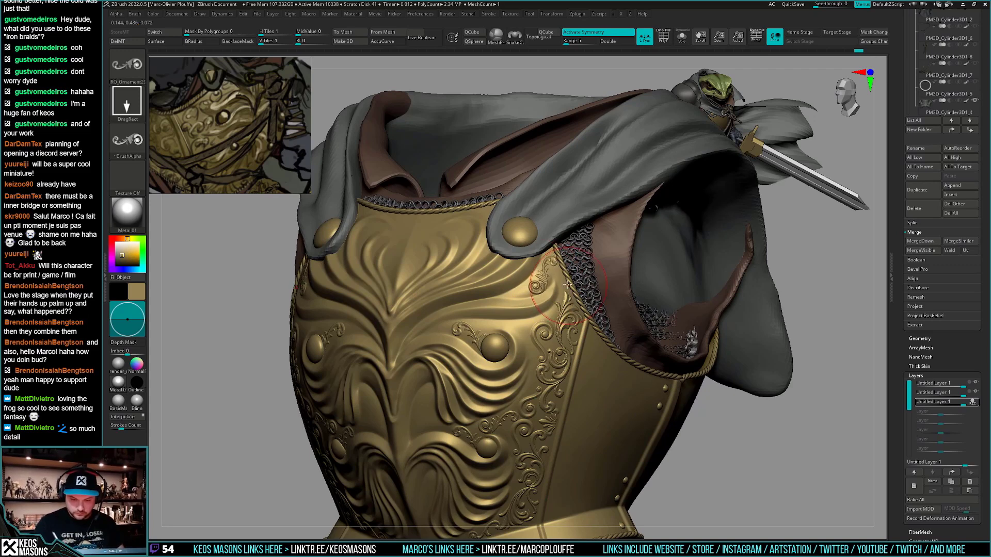
{"action": "key", "text": "ctrl+z"}
{"action": "left_click_drag", "start_coordinate": [545, 270], "coordinate": [564, 279]}
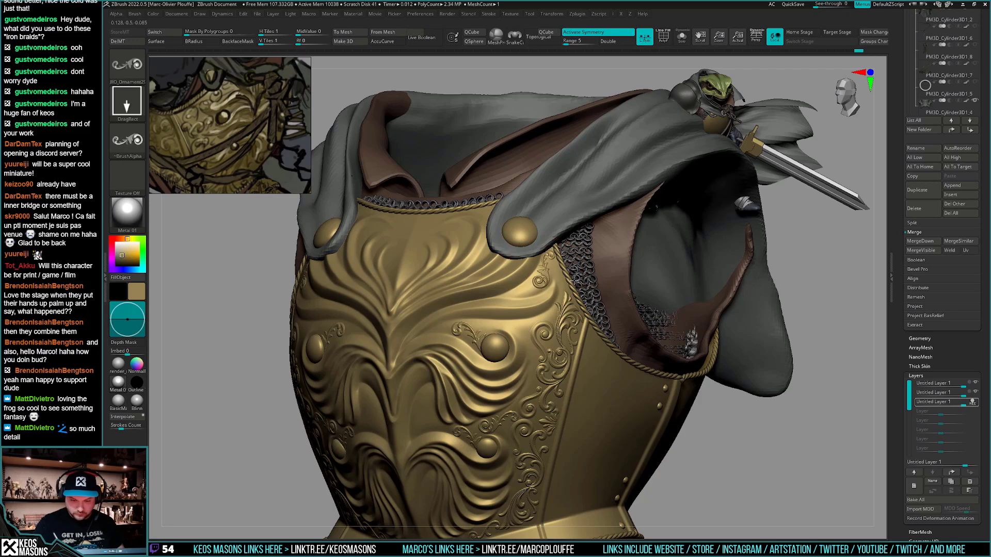
{"action": "key", "text": "ctrl+z"}
{"action": "left_click_drag", "start_coordinate": [548, 270], "coordinate": [572, 278]}
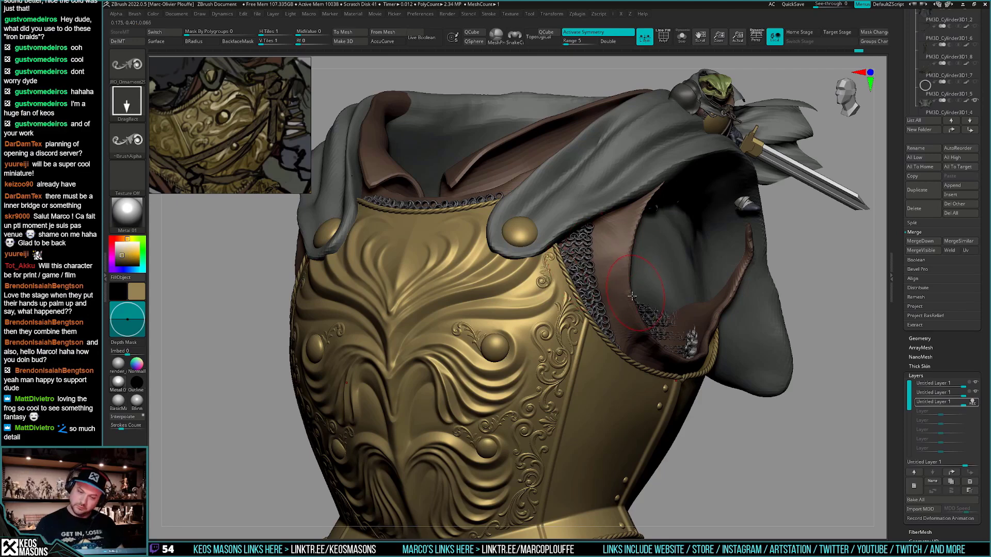
{"action": "right_click_drag", "start_coordinate": [593, 389], "coordinate": [592, 362], "text": "shift"}
Switch to the S-shaped curl ornament brush and set its stroke type to DragRect
{"action": "right_click", "coordinate": [585, 399]}
{"action": "right_click_drag", "start_coordinate": [562, 409], "coordinate": [577, 412]}
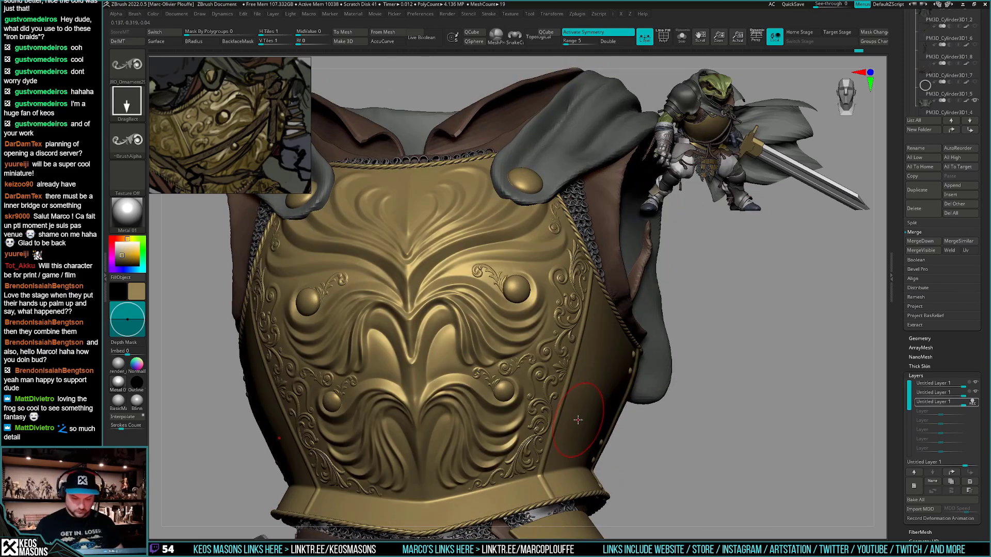
{"action": "right_click_drag", "start_coordinate": [578, 419], "coordinate": [578, 394], "text": "ctrl"}
{"action": "mouse_move", "coordinate": [578, 413]}
{"action": "right_mouse_down", "text": "shift"}
{"action": "mouse_move", "coordinate": [578, 427]}
{"action": "mouse_move", "coordinate": [592, 409]}
{"action": "mouse_move", "coordinate": [578, 487]}
{"action": "right_mouse_up", "text": "shift"}
{"action": "mouse_move", "coordinate": [563, 388]}
{"action": "right_mouse_down", "text": "alt"}
{"action": "mouse_move", "coordinate": [555, 372]}
{"action": "mouse_move", "coordinate": [559, 398]}
{"action": "right_mouse_up", "text": "alt"}
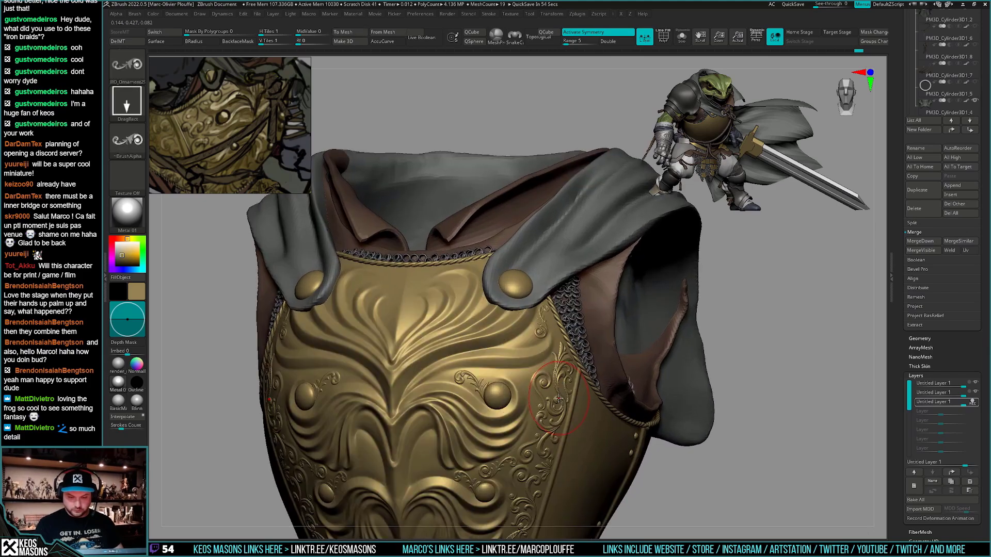
{"action": "key", "text": "b"}
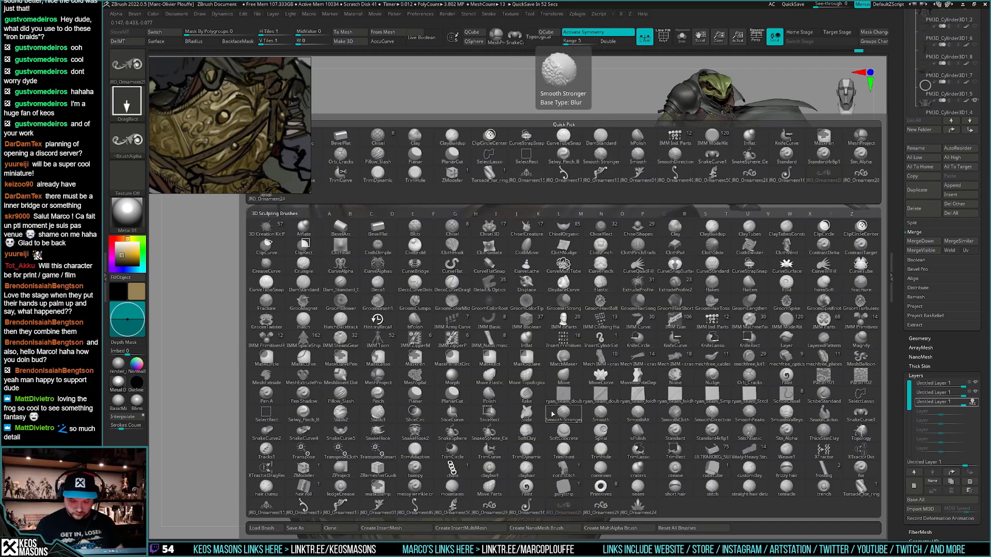
{"action": "left_click", "coordinate": [303, 506]}
{"action": "left_click_drag", "start_coordinate": [526, 352], "coordinate": [546, 346]}
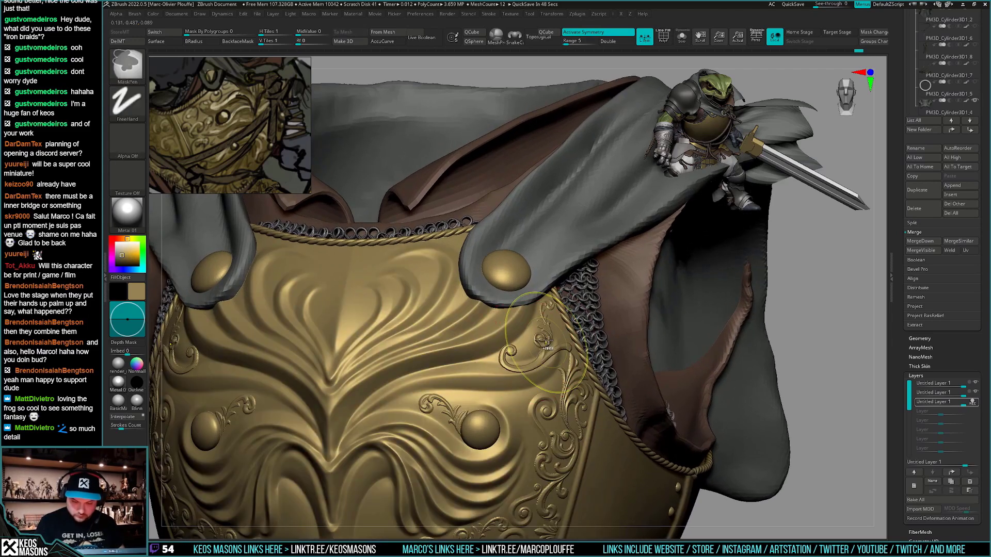
{"action": "key", "text": "ctrl+z"}
{"action": "key", "text": "F3"}
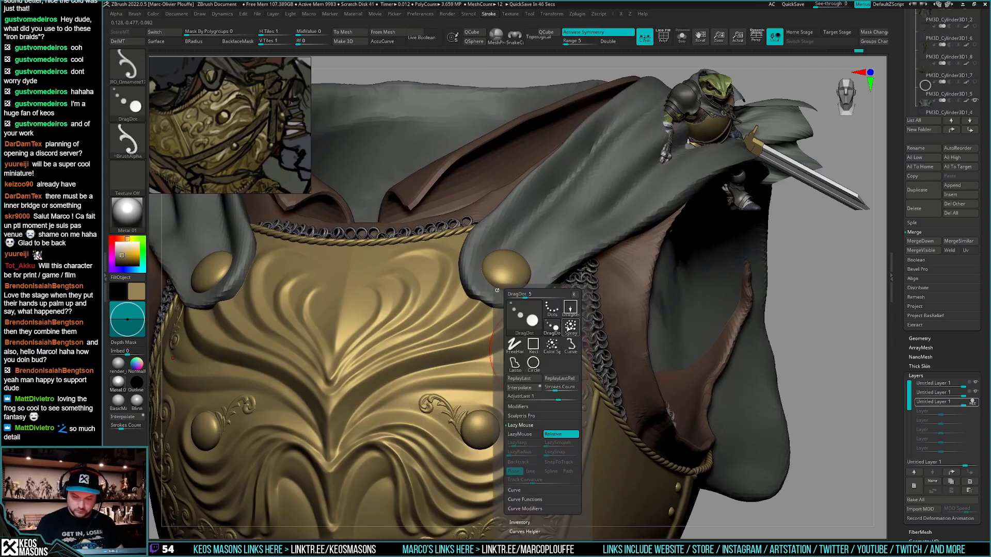
{"action": "left_click", "coordinate": [570, 308]}
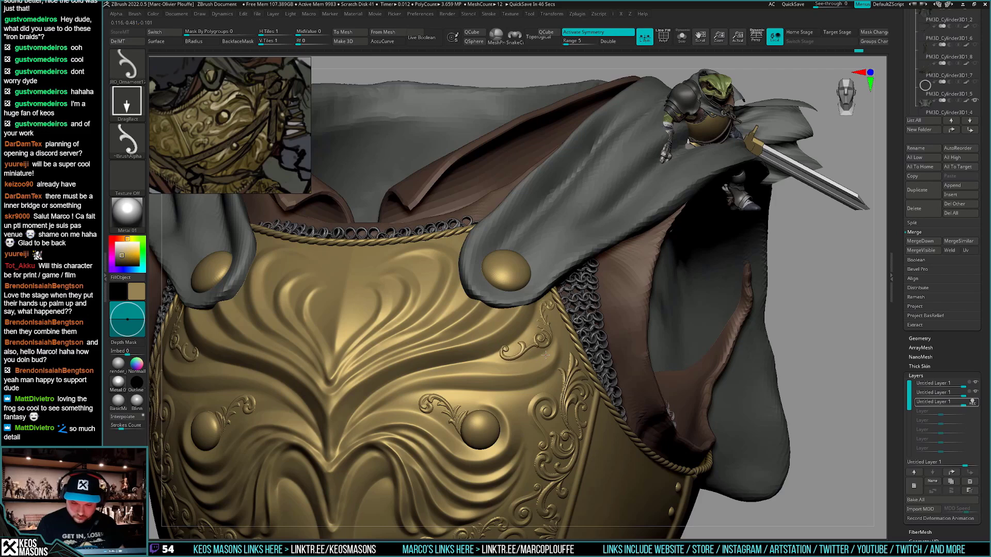
Stamp the S-shaped curl beside the corner scroll below the shoulder strap, extending it inward
{"action": "key", "text": "ctrl"}
{"action": "key", "text": "ctrl"}
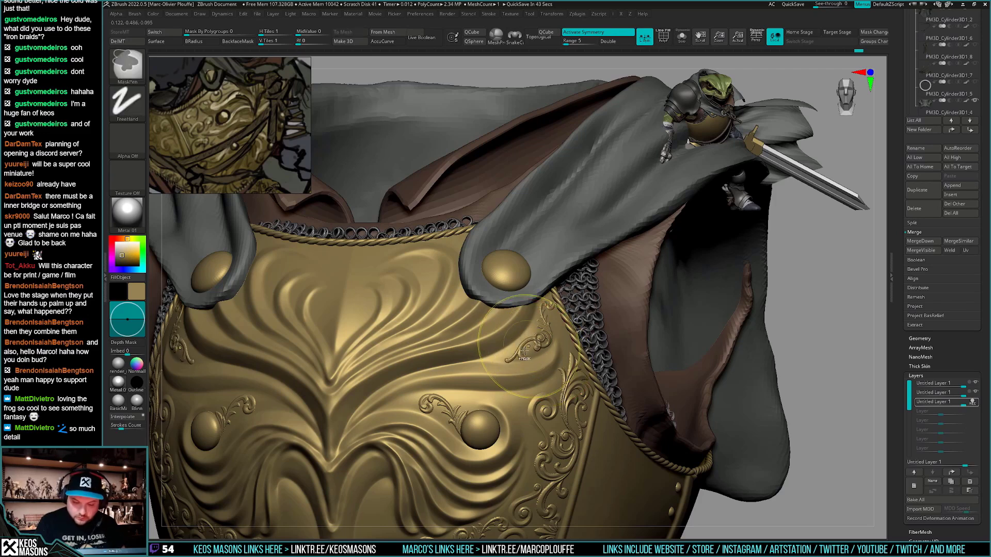
{"action": "mouse_move", "coordinate": [520, 353]}
{"action": "left_mouse_down"}
{"action": "mouse_move", "coordinate": [494, 352]}
{"action": "mouse_move", "coordinate": [500, 345]}
{"action": "left_mouse_up"}
{"action": "key", "text": "ctrl"}
{"action": "key", "text": "ctrl+z"}
{"action": "key", "text": "ctrl+z"}
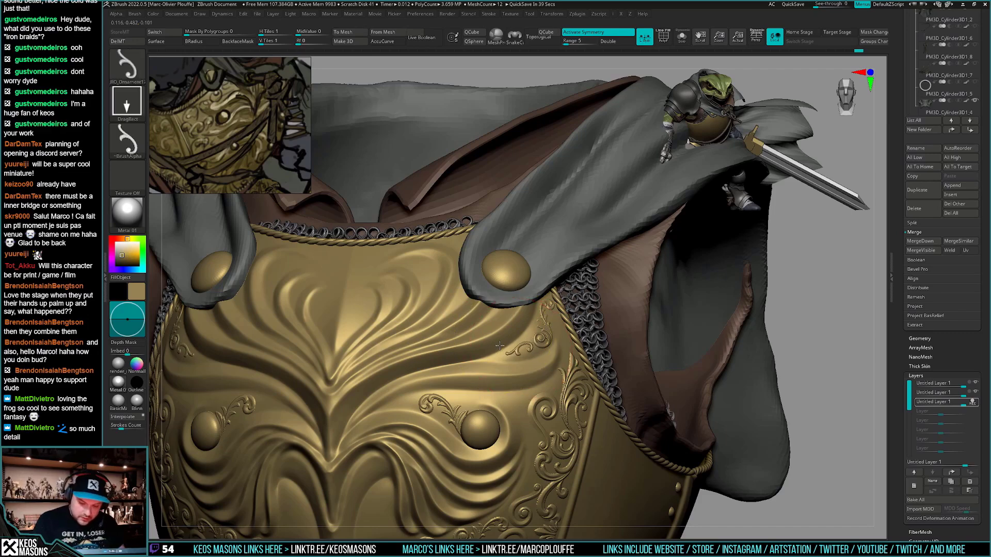
Try further S-shaped curl stamps on the inner side of the corner scroll, over the upper flutes
{"action": "right_click_drag", "start_coordinate": [500, 346], "coordinate": [685, 354], "text": "alt"}
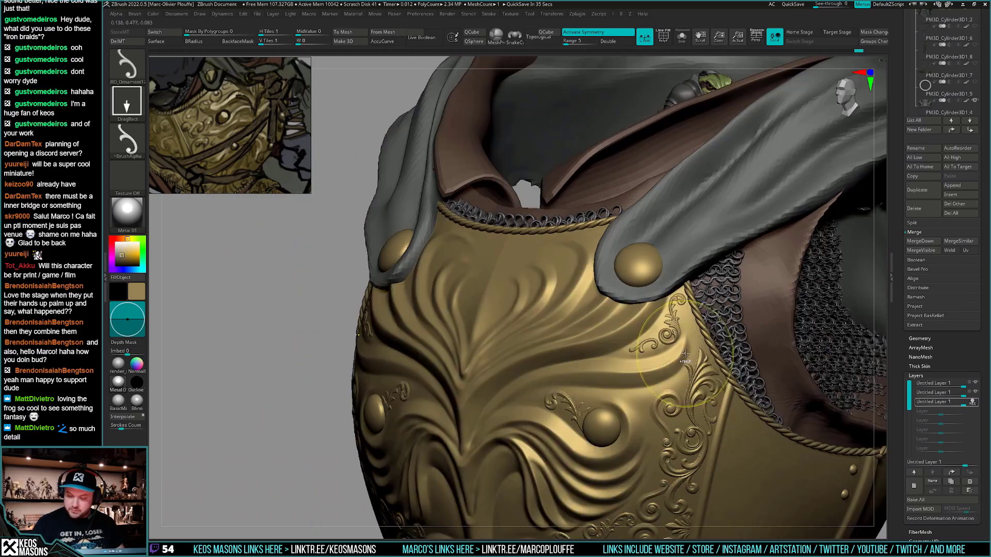
{"action": "key", "text": "ctrl+z"}
{"action": "mouse_move", "coordinate": [624, 344]}
{"action": "left_mouse_down"}
{"action": "mouse_move", "coordinate": [640, 348]}
{"action": "mouse_move", "coordinate": [615, 345]}
{"action": "mouse_move", "coordinate": [628, 345]}
{"action": "left_mouse_up"}
{"action": "key", "text": "ctrl+z"}
{"action": "key", "text": "ctrl+z"}
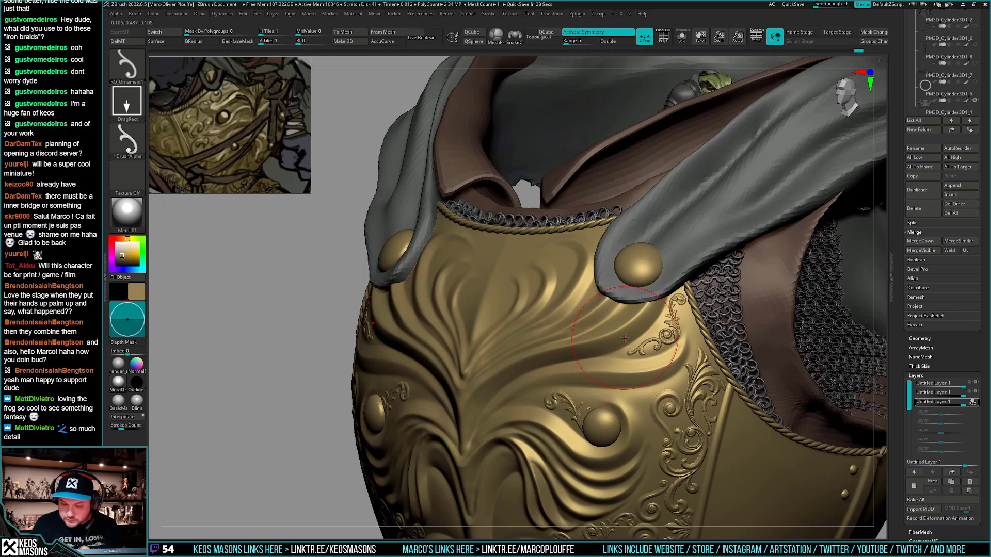
{"action": "right_click_drag", "start_coordinate": [621, 343], "coordinate": [583, 362], "text": "ctrl"}
{"action": "left_click_drag", "start_coordinate": [583, 339], "coordinate": [603, 338]}
{"action": "key", "text": "ctrl+z"}
Try to stamp the S-shaped curl between the side border and the upper round stud
{"action": "right_click_drag", "start_coordinate": [577, 366], "coordinate": [715, 385]}
{"action": "mouse_move", "coordinate": [421, 370]}
{"action": "left_mouse_down"}
{"action": "mouse_move", "coordinate": [433, 383]}
{"action": "mouse_move", "coordinate": [431, 370]}
{"action": "left_mouse_up"}
{"action": "key", "text": "ctrl+z"}
{"action": "key", "text": "ctrl+z"}
{"action": "key", "text": "ctrl+z"}
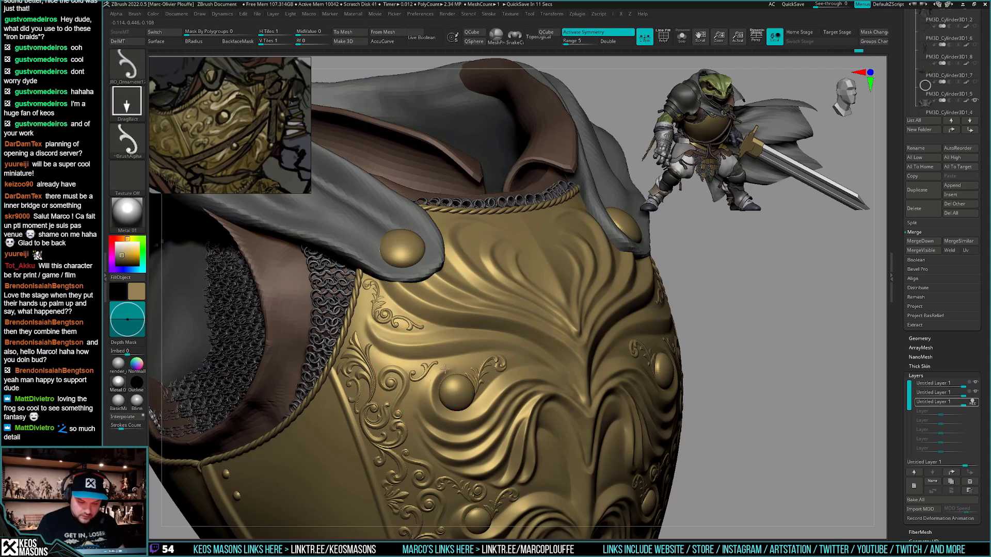
{"action": "right_click_drag", "start_coordinate": [445, 374], "coordinate": [445, 335], "text": "ctrl"}
{"action": "right_click_drag", "start_coordinate": [475, 374], "coordinate": [430, 382], "text": "shift"}
{"action": "right_click_drag", "start_coordinate": [643, 435], "coordinate": [590, 408], "text": "alt"}
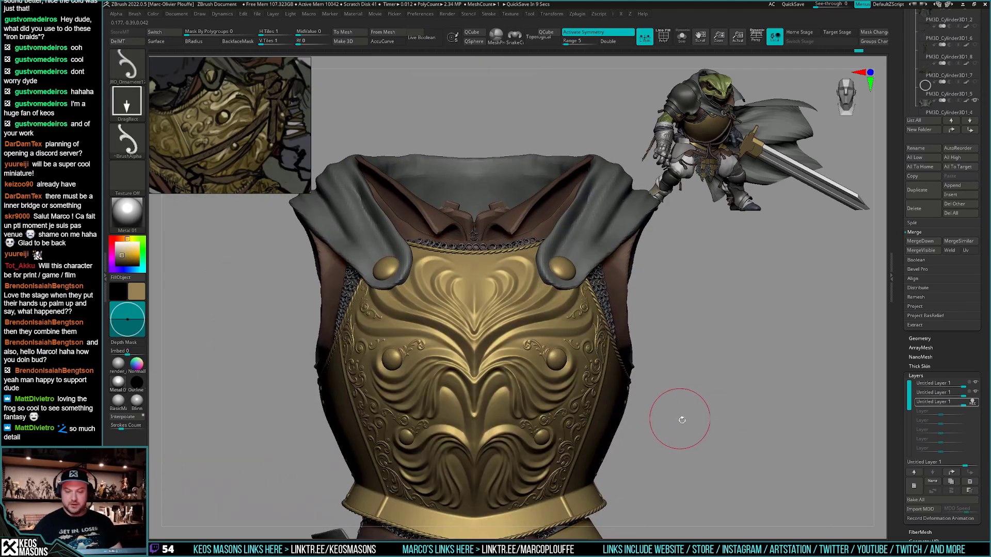
{"action": "right_click_drag", "start_coordinate": [683, 421], "coordinate": [669, 397], "text": "alt"}
{"action": "right_click_drag", "start_coordinate": [665, 442], "coordinate": [671, 418], "text": "alt"}
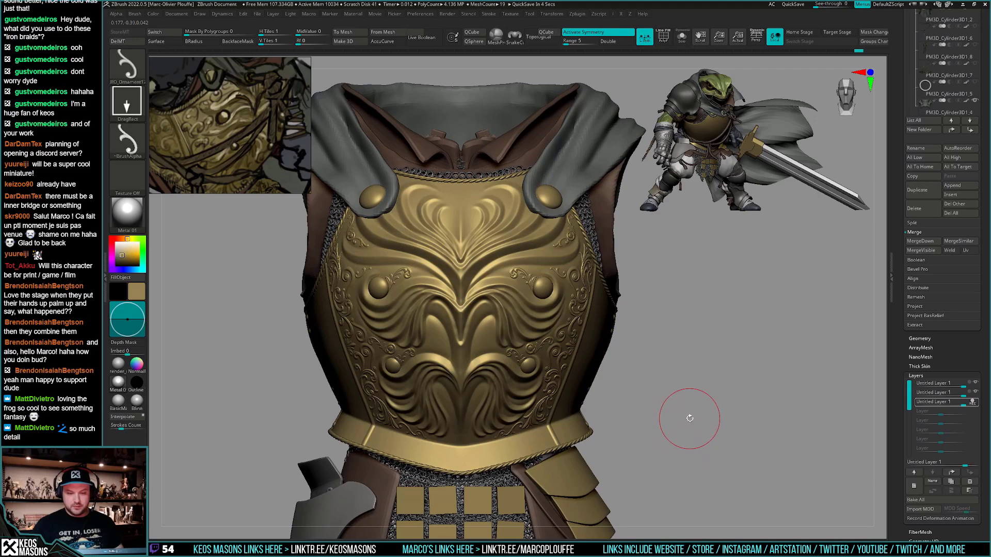
Stamp the S-shaped curl at the lower tip of the border scroll and on the inner side of the lower round stud's scroll
{"action": "right_click_drag", "start_coordinate": [493, 418], "coordinate": [497, 448], "text": "ctrl"}
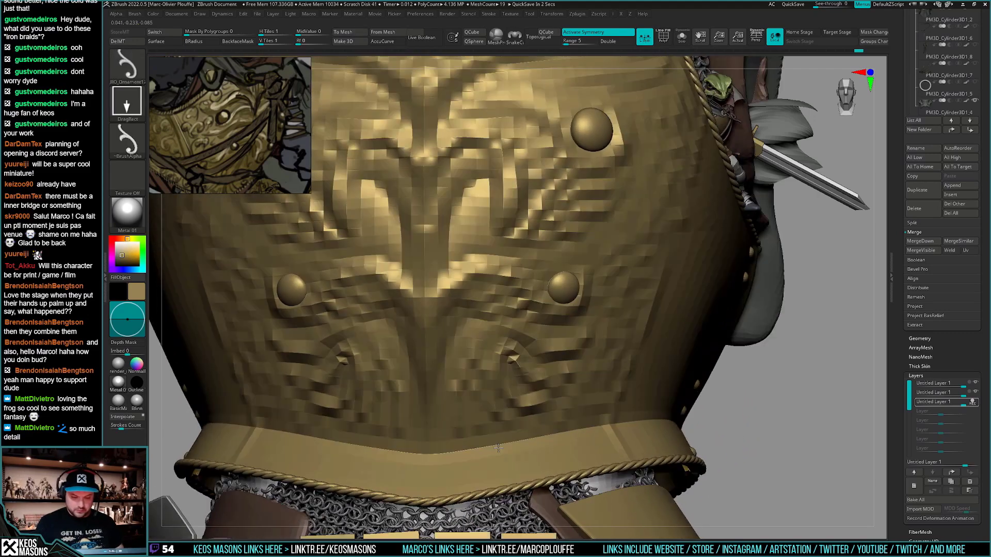
{"action": "key", "text": "Escape"}
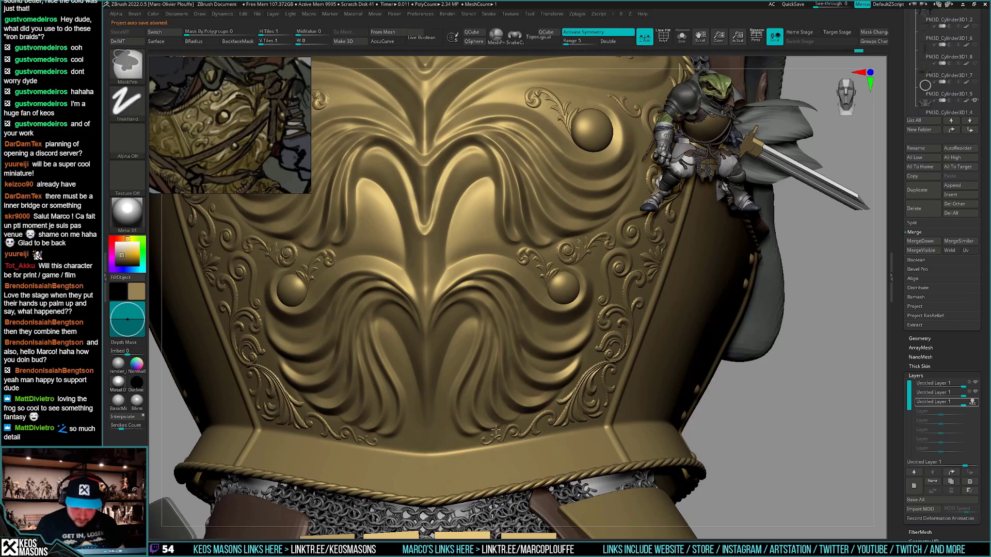
{"action": "right_click_drag", "start_coordinate": [504, 443], "coordinate": [683, 351], "text": "ctrl"}
{"action": "mouse_move", "coordinate": [725, 387]}
{"action": "right_mouse_down", "text": "alt"}
{"action": "mouse_move", "coordinate": [583, 413]}
{"action": "mouse_move", "coordinate": [542, 408]}
{"action": "right_mouse_up", "text": "alt"}
{"action": "left_click_drag", "start_coordinate": [490, 381], "coordinate": [494, 390]}
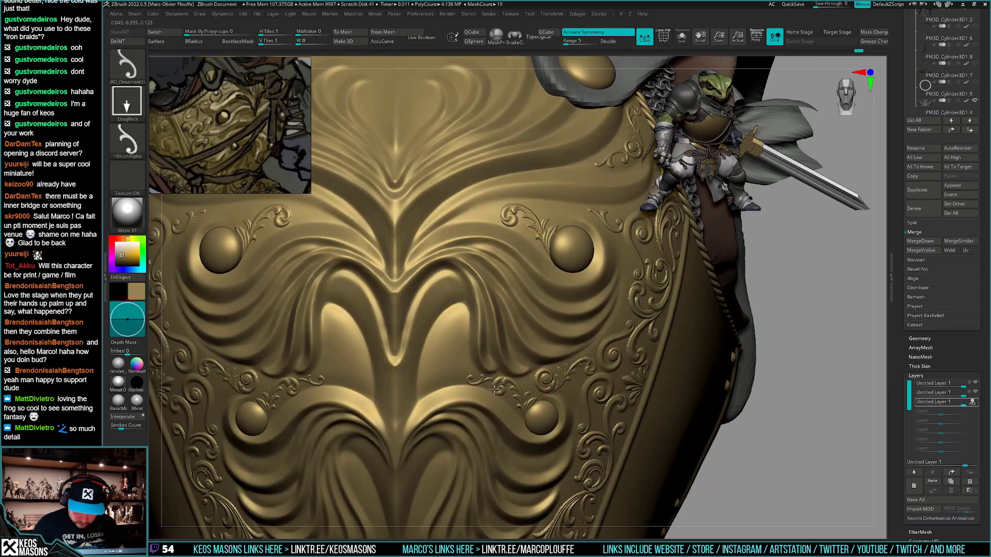
Try another S-shaped curl stamp further inward from the lower round stud's scroll
{"action": "mouse_move", "coordinate": [494, 389]}
{"action": "right_mouse_down", "text": "ctrl"}
{"action": "mouse_move", "coordinate": [562, 340]}
{"action": "mouse_move", "coordinate": [356, 407]}
{"action": "mouse_move", "coordinate": [380, 409]}
{"action": "right_mouse_up", "text": "ctrl"}
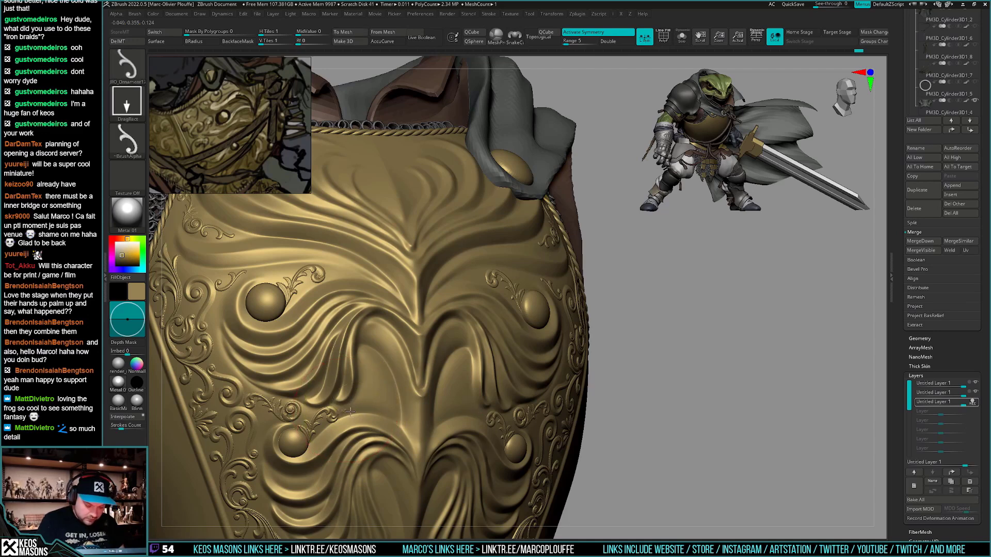
{"action": "key", "text": "ctrl+z"}
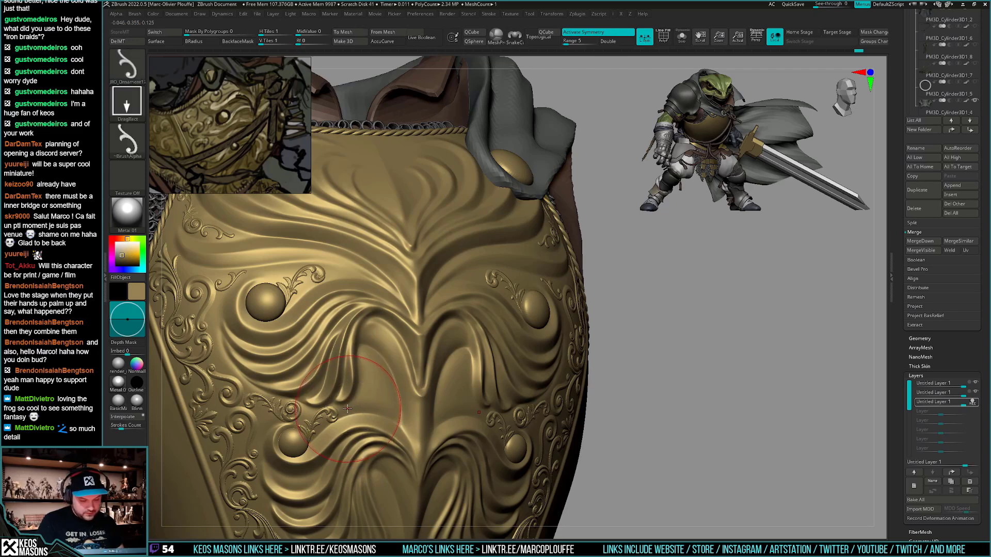
{"action": "key", "text": "ctrl+z"}
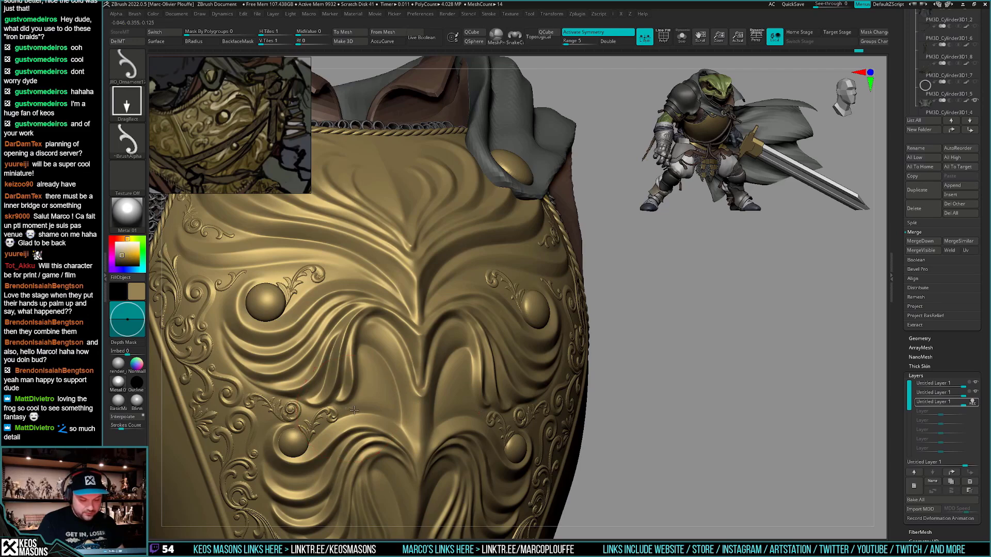
Stamp the S-shaped curl at the inner end of the upper round stud's scroll, extending it toward the breastplate's centre
{"action": "right_click_drag", "start_coordinate": [392, 419], "coordinate": [606, 413], "text": "ctrl"}
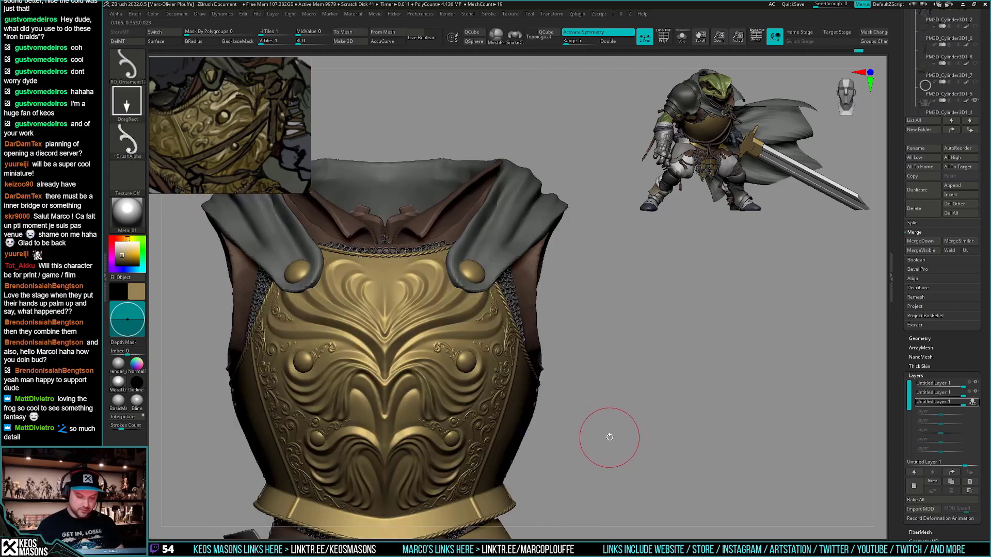
{"action": "right_click_drag", "start_coordinate": [587, 437], "coordinate": [436, 335], "text": "ctrl"}
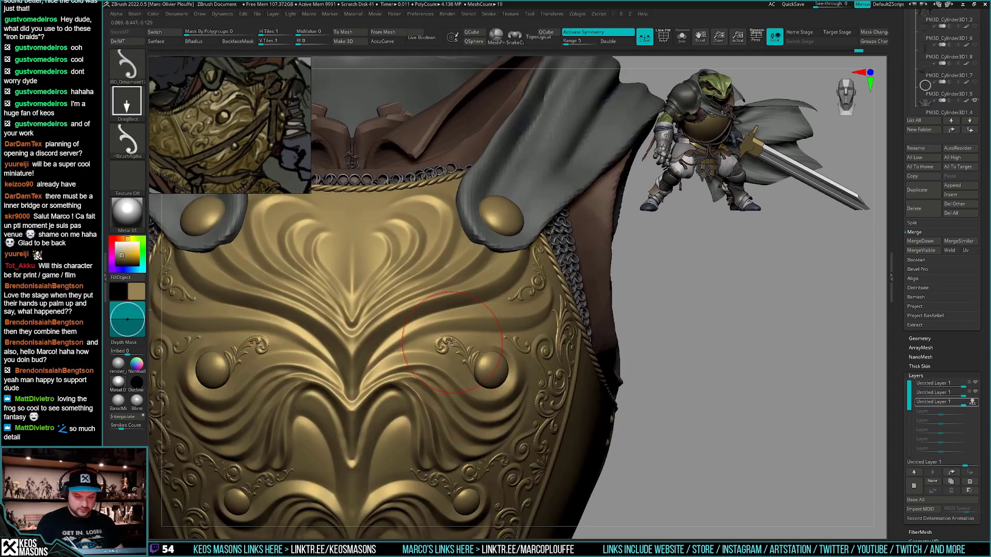
{"action": "left_click_drag", "start_coordinate": [420, 344], "coordinate": [425, 347]}
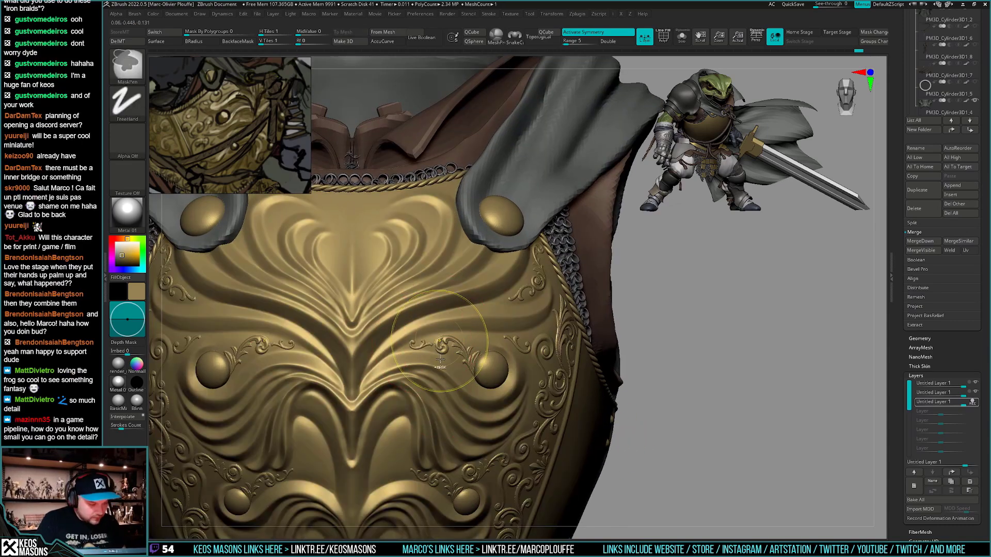
{"action": "key", "text": "ctrl+z"}
{"action": "right_click_drag", "start_coordinate": [440, 342], "coordinate": [604, 351], "text": "alt"}
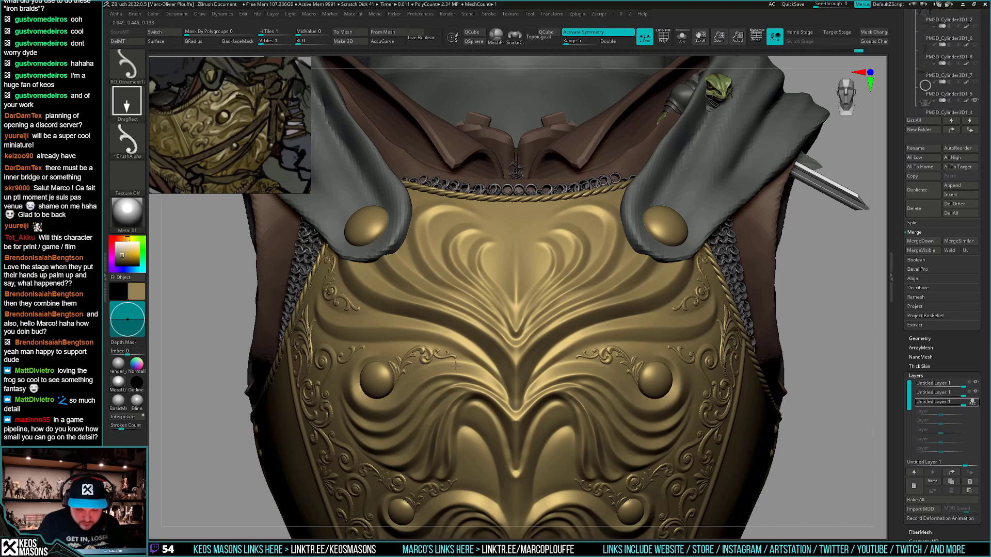
{"action": "key", "text": "f"}
{"action": "mouse_move", "coordinate": [683, 404]}
{"action": "left_mouse_down"}
{"action": "mouse_move", "coordinate": [664, 405]}
{"action": "mouse_move", "coordinate": [670, 411]}
{"action": "left_mouse_up"}
{"action": "right_click_drag", "start_coordinate": [536, 333], "coordinate": [534, 382], "text": "ctrl"}
{"action": "left_click_drag", "start_coordinate": [526, 358], "coordinate": [533, 358]}
{"action": "key", "text": "ctrl+z"}
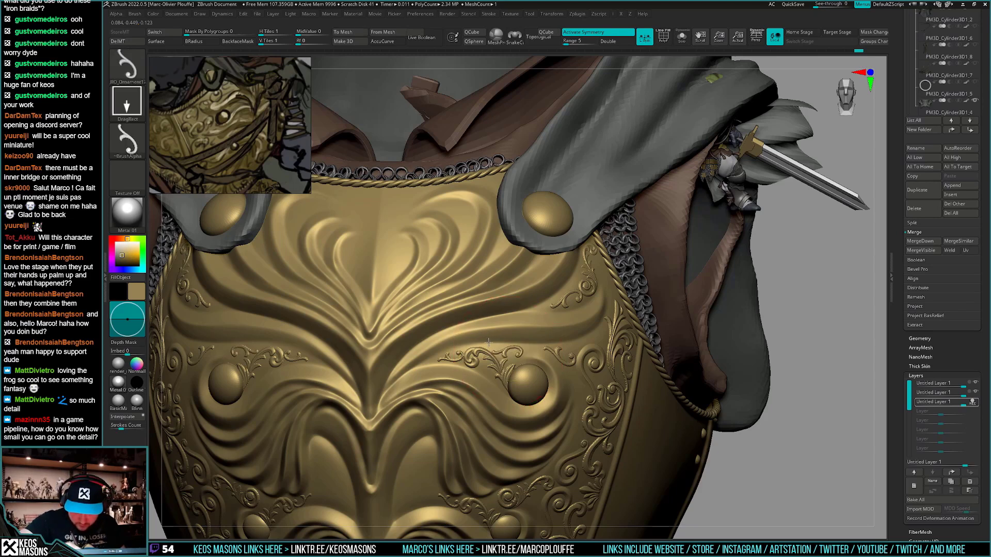
Try to stamp the S-shaped curl between the side border and the flutes below the upper round stud
{"action": "right_click_drag", "start_coordinate": [488, 343], "coordinate": [586, 411], "text": "ctrl"}
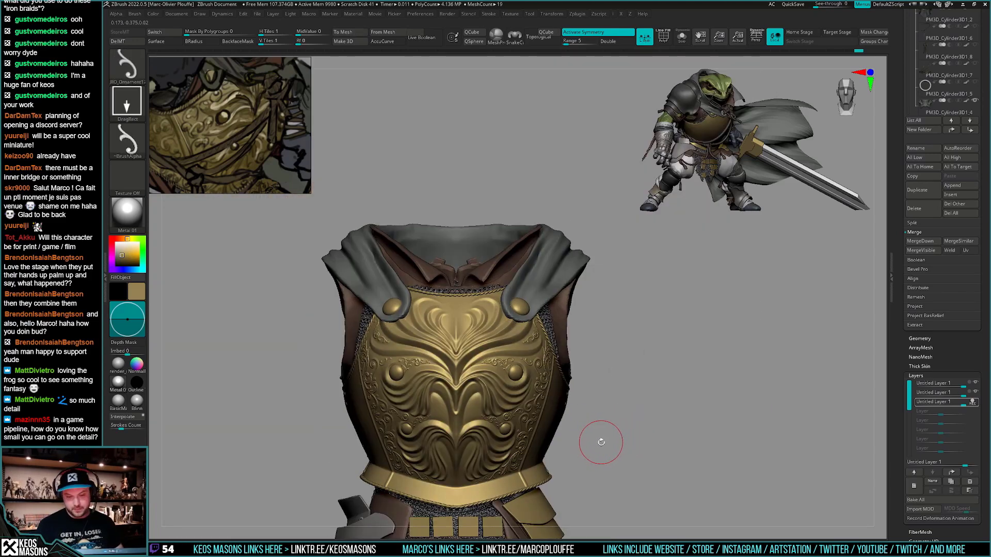
{"action": "right_click_drag", "start_coordinate": [599, 440], "coordinate": [551, 450]}
{"action": "mouse_move", "coordinate": [551, 450]}
{"action": "left_mouse_down"}
{"action": "mouse_move", "coordinate": [527, 413]}
{"action": "mouse_move", "coordinate": [510, 421]}
{"action": "left_mouse_up"}
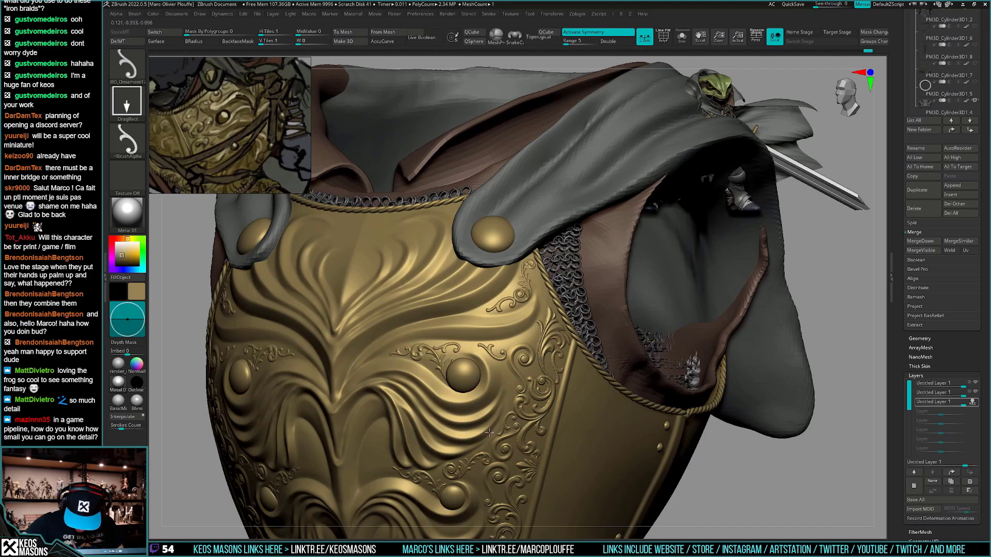
{"action": "right_click_drag", "start_coordinate": [494, 385], "coordinate": [681, 357], "text": "alt"}
{"action": "right_click_drag", "start_coordinate": [356, 387], "coordinate": [440, 391]}
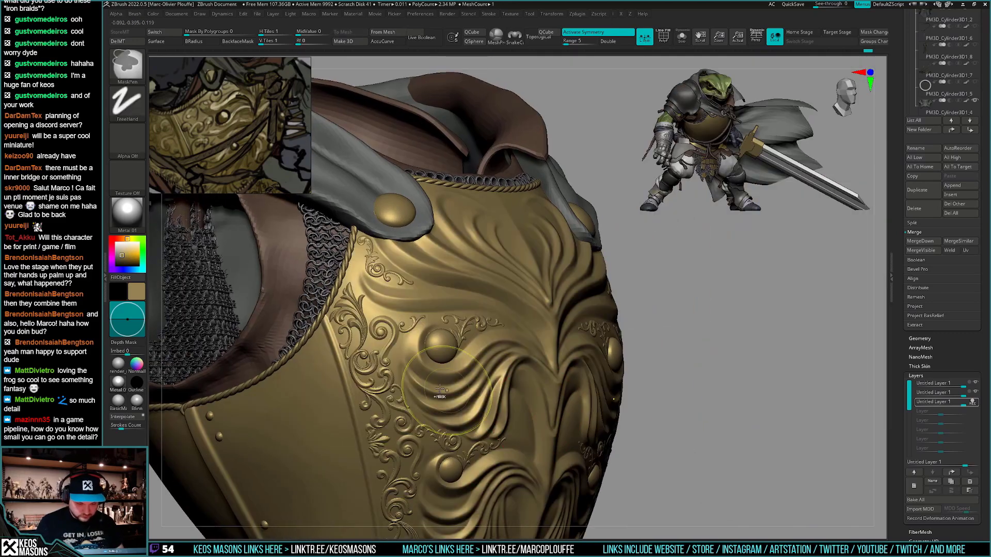
{"action": "key", "text": "ctrl+z"}
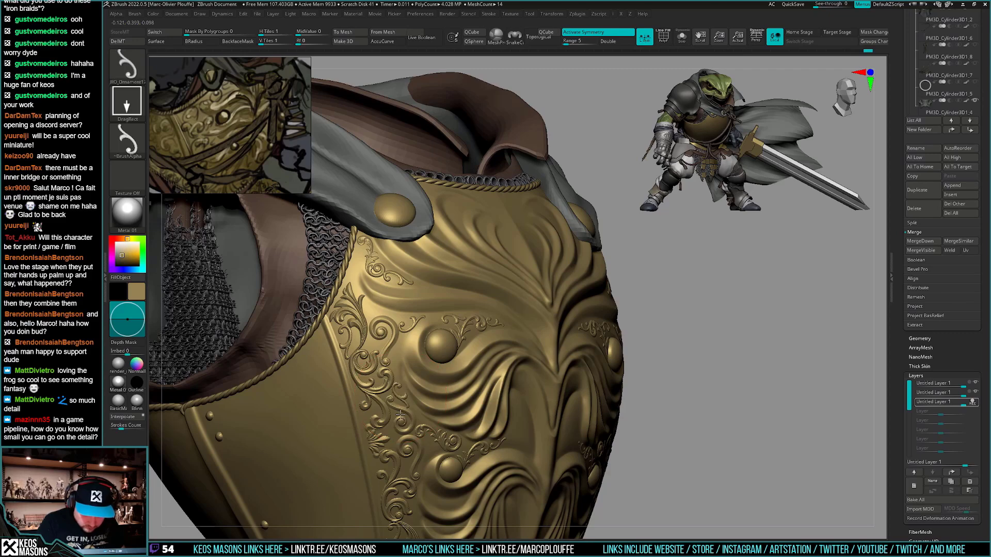
Try the S-shaped curl on the outer side of the lower round stud and undo the trial stamps
{"action": "right_click_drag", "start_coordinate": [547, 421], "coordinate": [464, 423]}
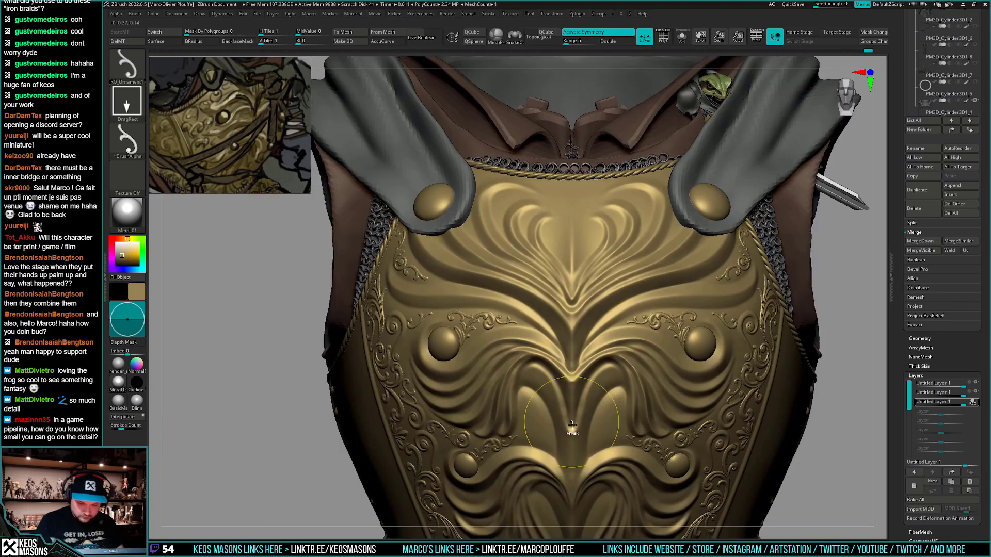
{"action": "right_click_drag", "start_coordinate": [665, 490], "coordinate": [654, 436], "text": "ctrl"}
{"action": "right_click_drag", "start_coordinate": [558, 426], "coordinate": [560, 449], "text": "ctrl"}
{"action": "right_click_drag", "start_coordinate": [560, 449], "coordinate": [544, 408]}
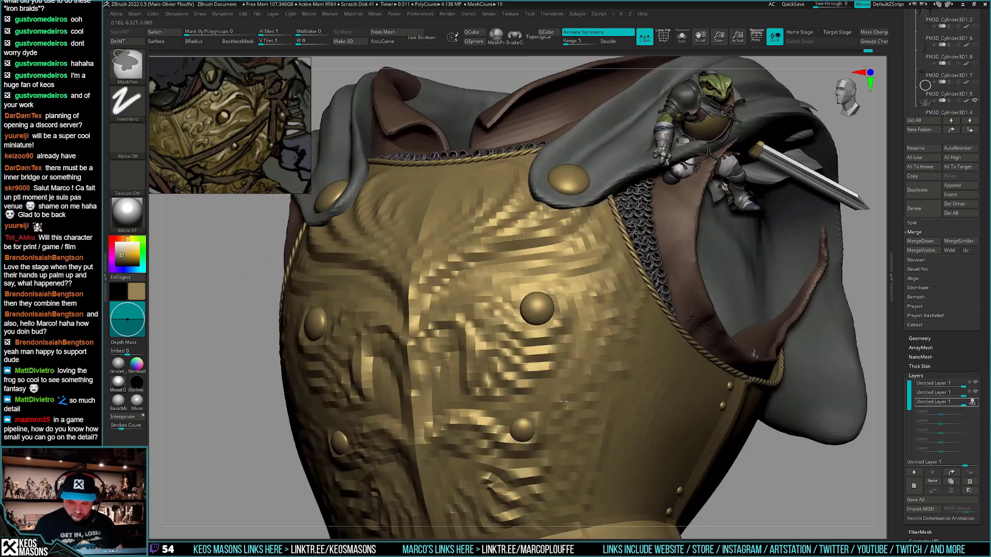
{"action": "left_click_drag", "start_coordinate": [539, 425], "coordinate": [544, 411]}
{"action": "key", "text": "ctrl+z"}
{"action": "key", "text": "ctrl+z"}
{"action": "key", "text": "ctrl+z"}
{"action": "key", "text": "ctrl+z"}
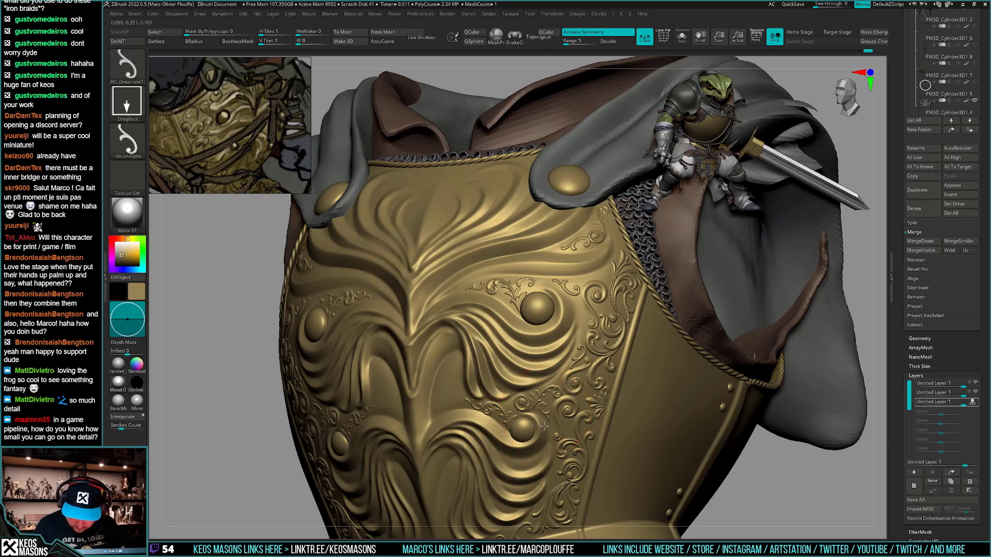
Try to stamp the S-shaped curl between the upper round stud and the side border scrollwork
{"action": "right_click_drag", "start_coordinate": [547, 426], "coordinate": [583, 382], "text": "ctrl"}
{"action": "right_click_drag", "start_coordinate": [583, 382], "coordinate": [735, 367], "text": "shift"}
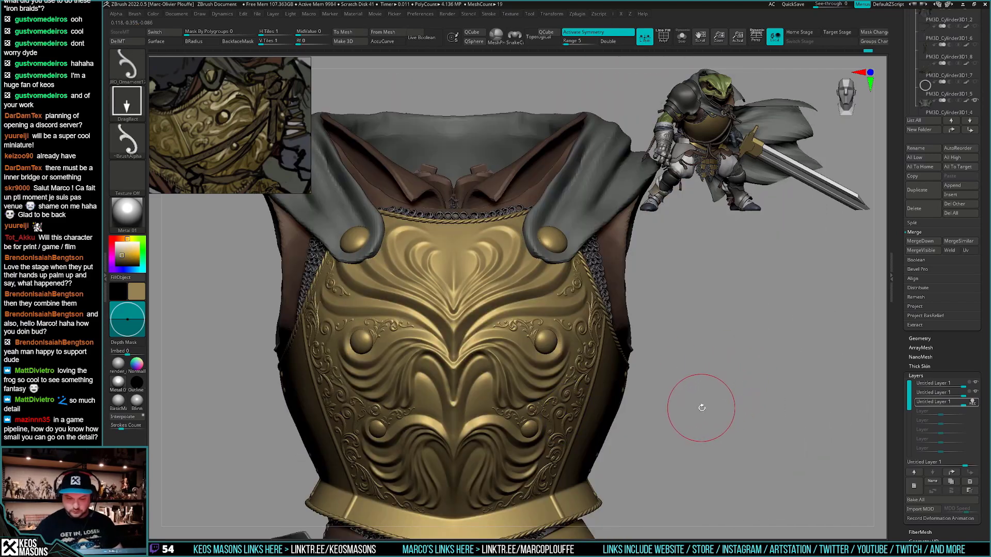
{"action": "right_click_drag", "start_coordinate": [703, 411], "coordinate": [554, 439], "text": "alt"}
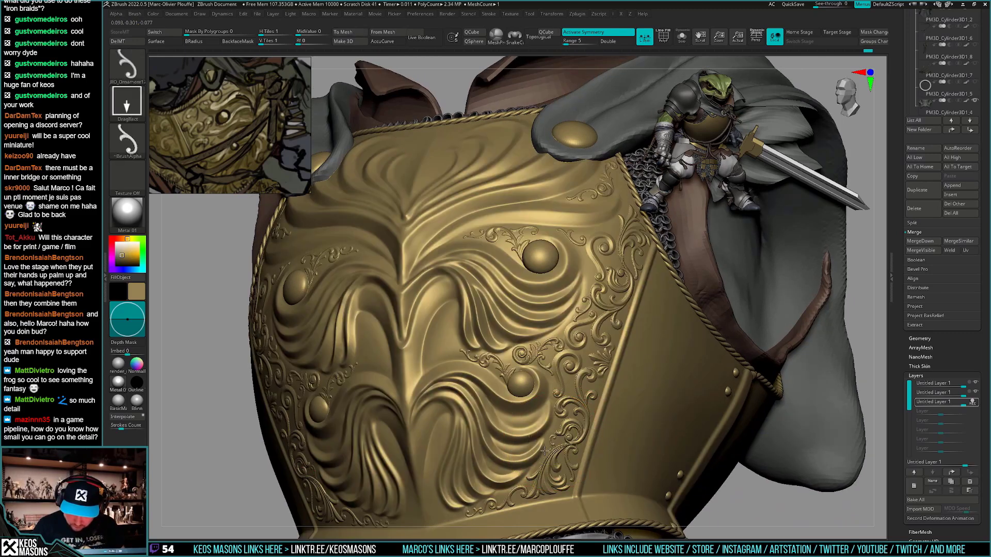
{"action": "right_click_drag", "start_coordinate": [541, 450], "coordinate": [583, 408], "text": "ctrl"}
{"action": "right_click_drag", "start_coordinate": [583, 407], "coordinate": [723, 376]}
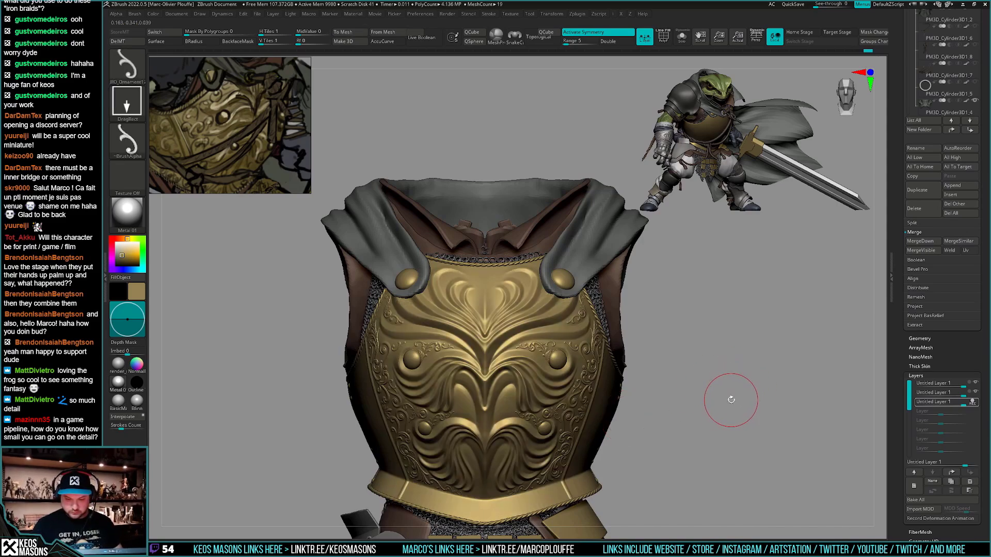
{"action": "left_click_drag", "start_coordinate": [730, 405], "coordinate": [584, 361]}
{"action": "mouse_move", "coordinate": [584, 361]}
{"action": "right_mouse_down", "text": "ctrl"}
{"action": "mouse_move", "coordinate": [593, 390]}
{"action": "mouse_move", "coordinate": [579, 365]}
{"action": "right_mouse_up", "text": "ctrl"}
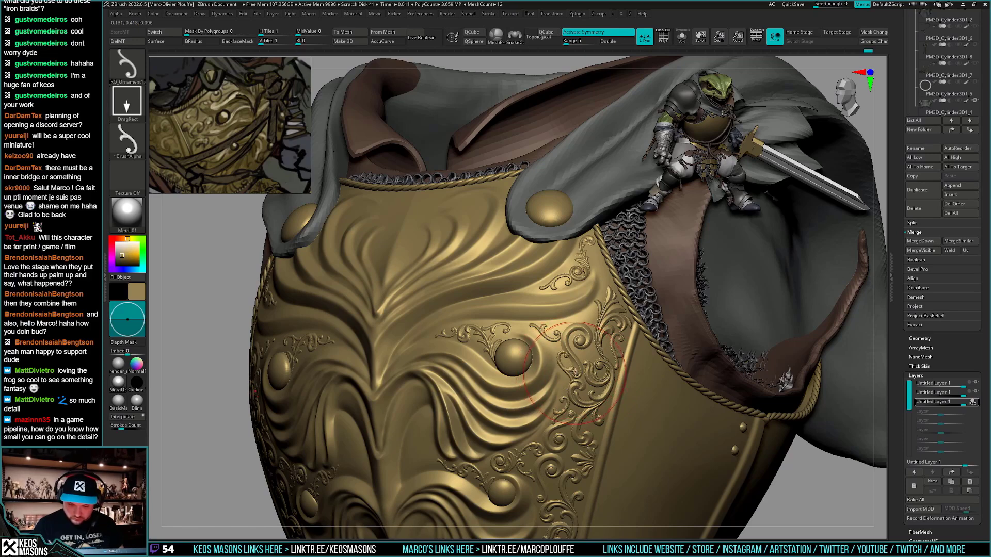
{"action": "key", "text": "ctrl+z"}
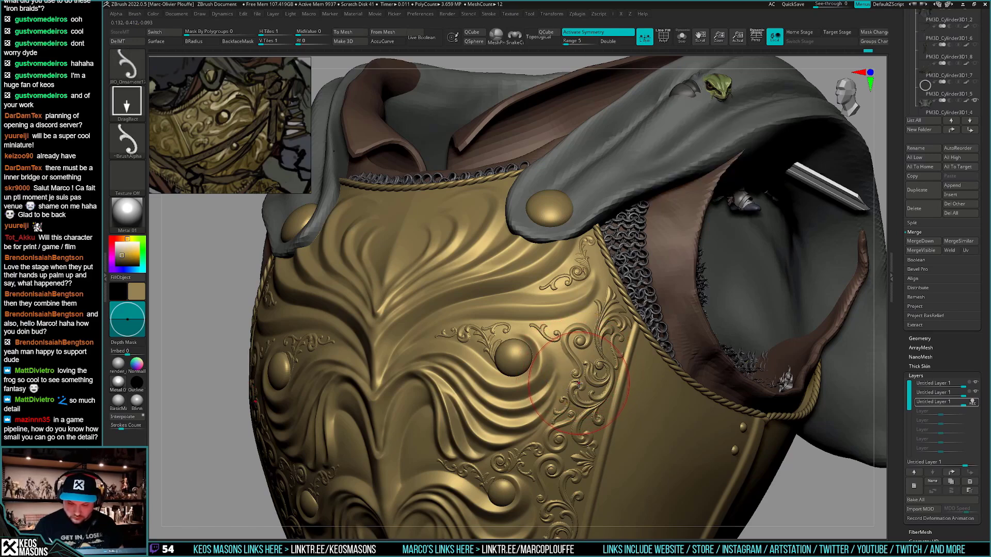
Switch to the Morph brush and clean up the curl ornament around the upper round stud
{"action": "mouse_move", "coordinate": [582, 409]}
{"action": "right_mouse_down", "text": "ctrl"}
{"action": "mouse_move", "coordinate": [609, 392]}
{"action": "mouse_move", "coordinate": [652, 438]}
{"action": "mouse_move", "coordinate": [639, 442]}
{"action": "mouse_move", "coordinate": [638, 422]}
{"action": "mouse_move", "coordinate": [637, 449]}
{"action": "mouse_move", "coordinate": [617, 446]}
{"action": "mouse_move", "coordinate": [575, 407]}
{"action": "mouse_move", "coordinate": [568, 385]}
{"action": "mouse_move", "coordinate": [672, 429]}
{"action": "mouse_move", "coordinate": [671, 412]}
{"action": "right_mouse_up", "text": "ctrl"}
{"action": "right_click_drag", "start_coordinate": [671, 412], "coordinate": [677, 450], "text": "ctrl"}
{"action": "right_click_drag", "start_coordinate": [677, 450], "coordinate": [670, 421], "text": "alt"}
{"action": "right_click", "coordinate": [670, 422]}
{"action": "left_click", "coordinate": [675, 352]}
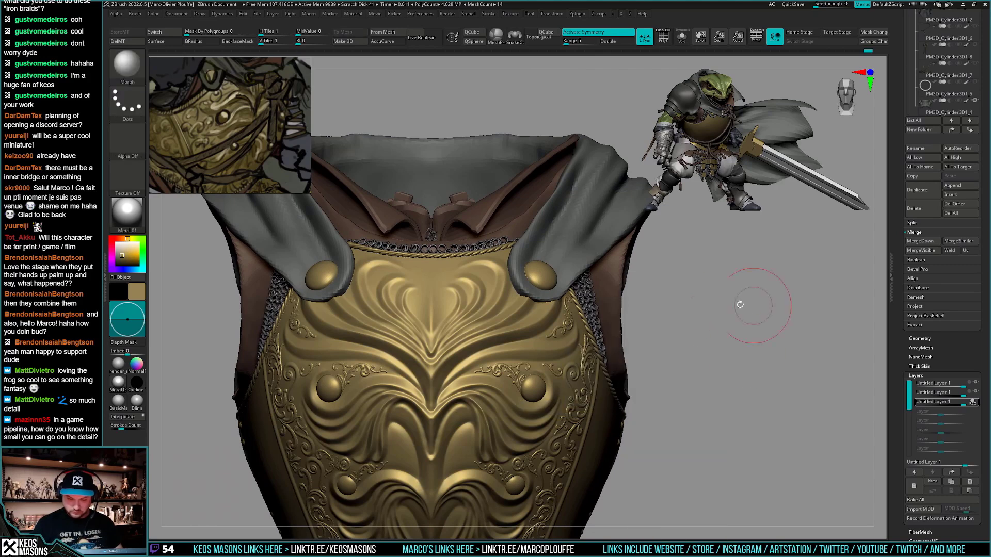
{"action": "right_click_drag", "start_coordinate": [764, 310], "coordinate": [743, 354], "text": "ctrl"}
{"action": "key", "text": "space"}
{"action": "left_click_drag", "start_coordinate": [520, 364], "coordinate": [515, 364]}
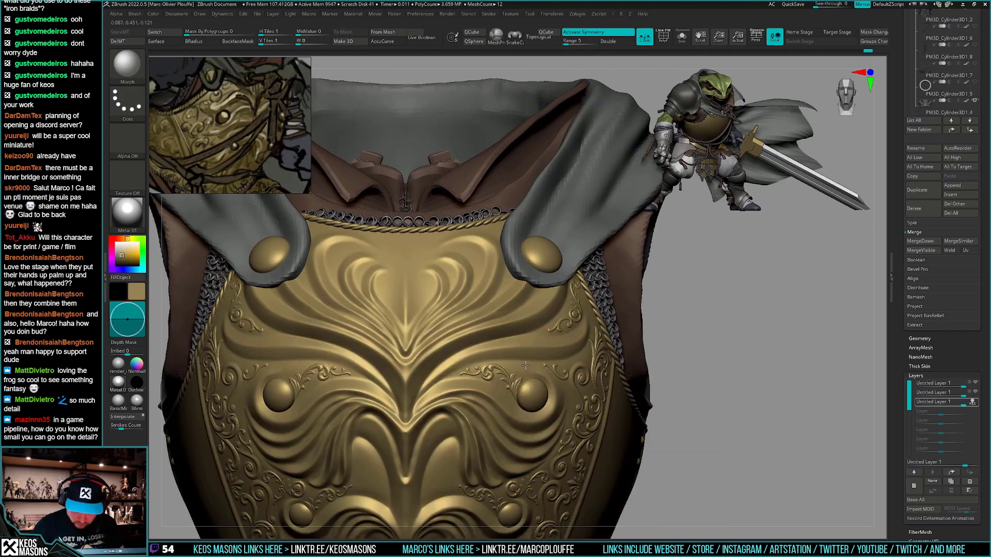
{"action": "right_click_drag", "start_coordinate": [480, 458], "coordinate": [480, 315], "text": "alt"}
{"action": "key", "text": "space"}
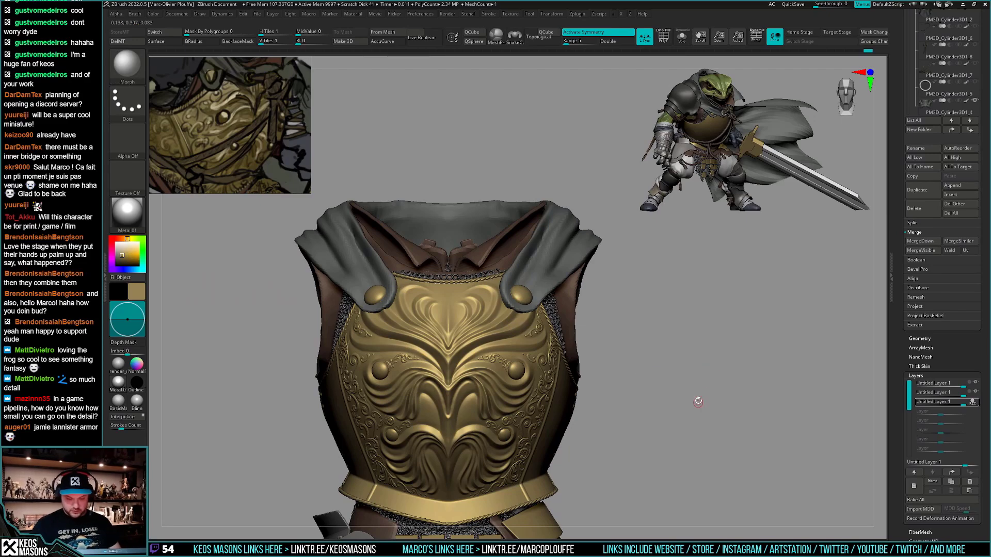
Clean up the lower tip of the border scroll above the waist flange with the Morph brush
{"action": "right_click_drag", "start_coordinate": [449, 491], "coordinate": [480, 438], "text": "alt"}
{"action": "right_click_drag", "start_coordinate": [480, 439], "coordinate": [482, 514], "text": "ctrl"}
{"action": "right_click_drag", "start_coordinate": [697, 402], "coordinate": [549, 428]}
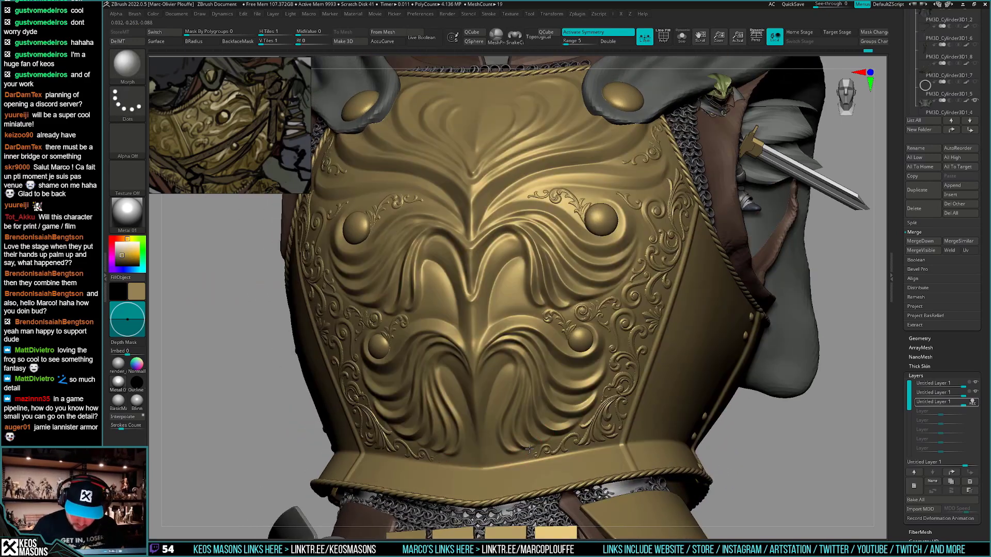
{"action": "right_click_drag", "start_coordinate": [535, 439], "coordinate": [541, 419]}
{"action": "key", "text": "space"}
{"action": "key", "text": "space"}
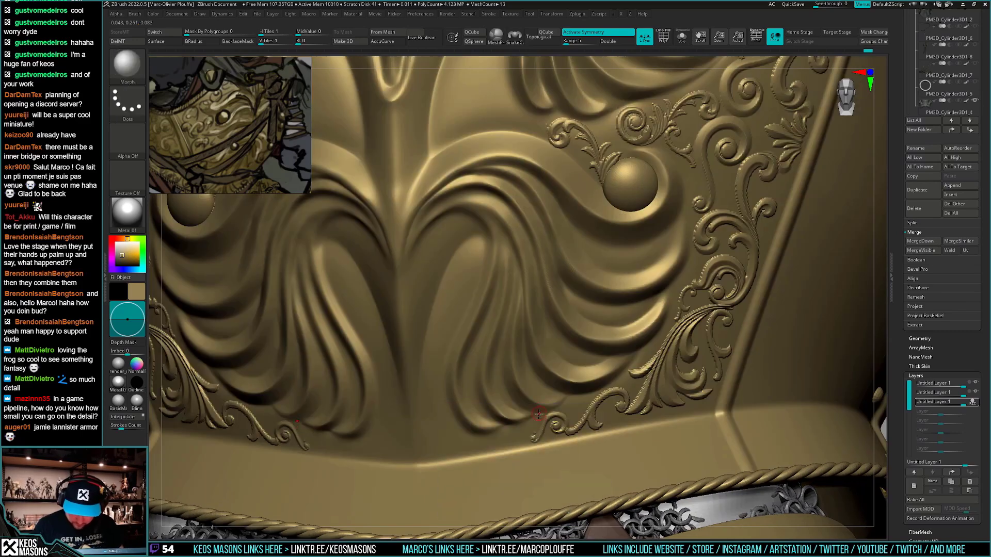
{"action": "key", "text": "space"}
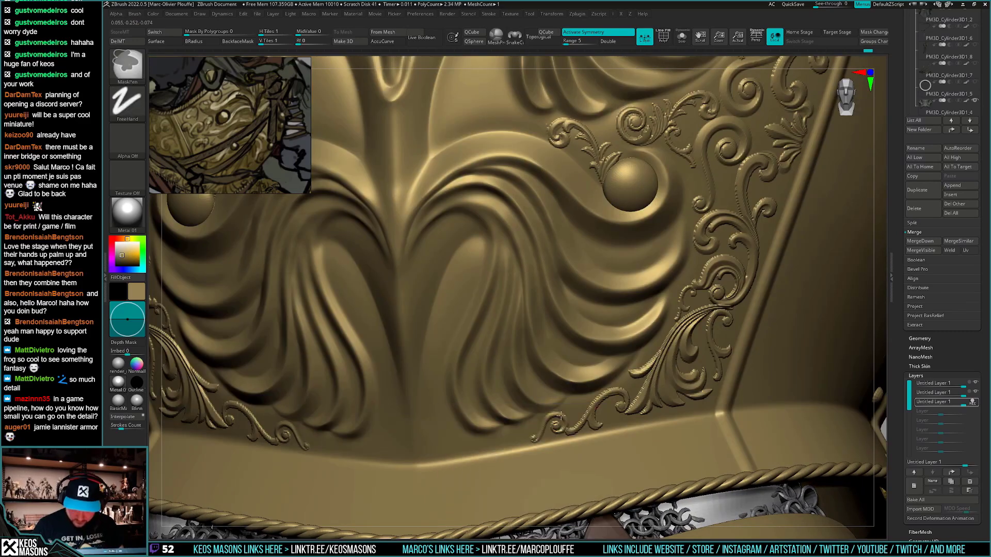
{"action": "right_click_drag", "start_coordinate": [541, 425], "coordinate": [560, 330], "text": "ctrl"}
{"action": "right_click_drag", "start_coordinate": [686, 371], "coordinate": [699, 411]}
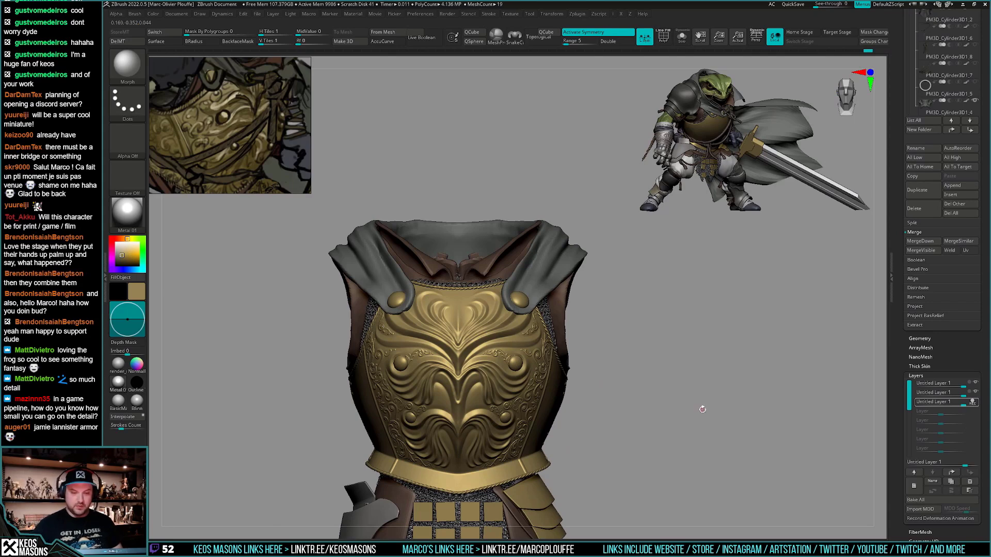
Pick the symmetrical leaf ornament brush and stamp it at the top centre of the breastplate, just below the neckline
{"action": "right_click_drag", "start_coordinate": [461, 312], "coordinate": [473, 330], "text": "ctrl"}
{"action": "right_click_drag", "start_coordinate": [474, 312], "coordinate": [479, 339], "text": "alt"}
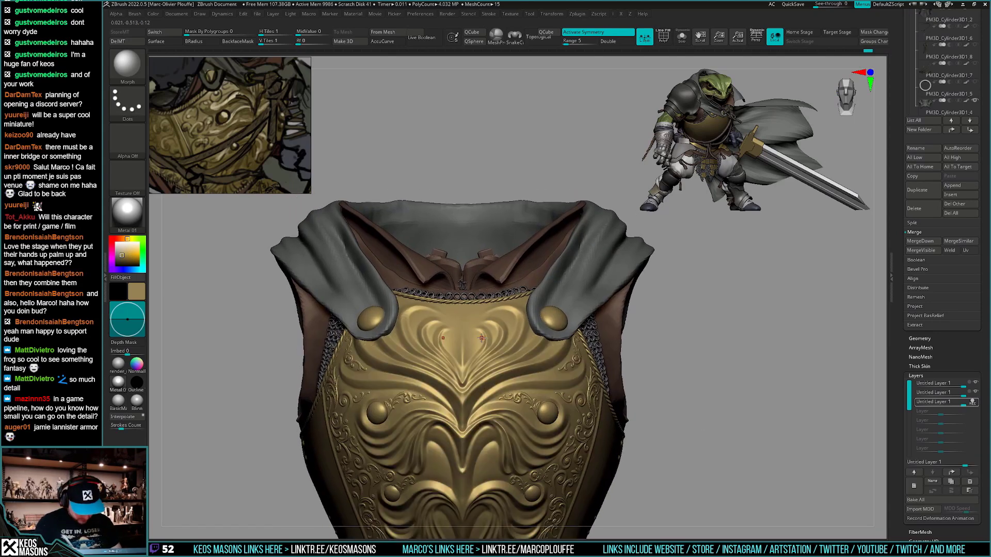
{"action": "key", "text": "b"}
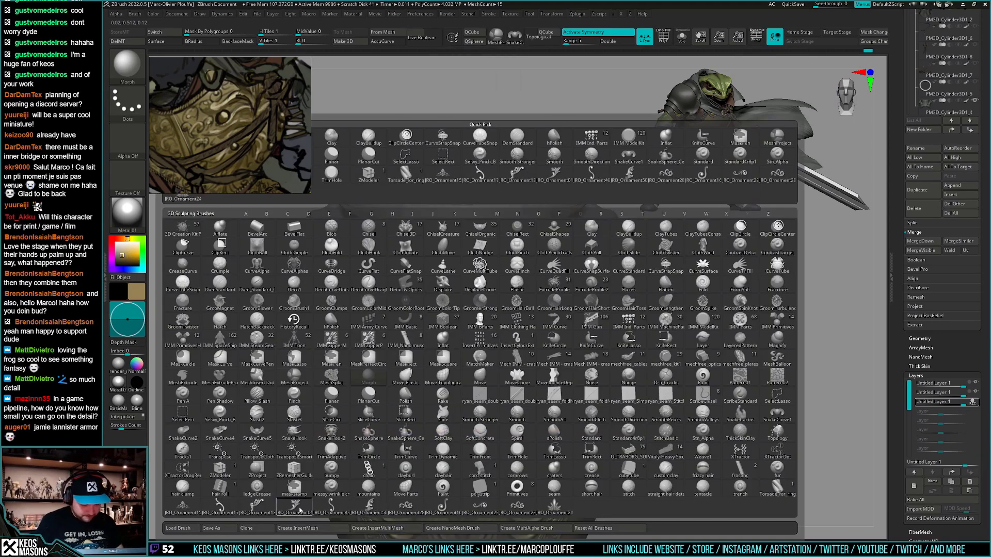
{"action": "left_click", "coordinate": [461, 510]}
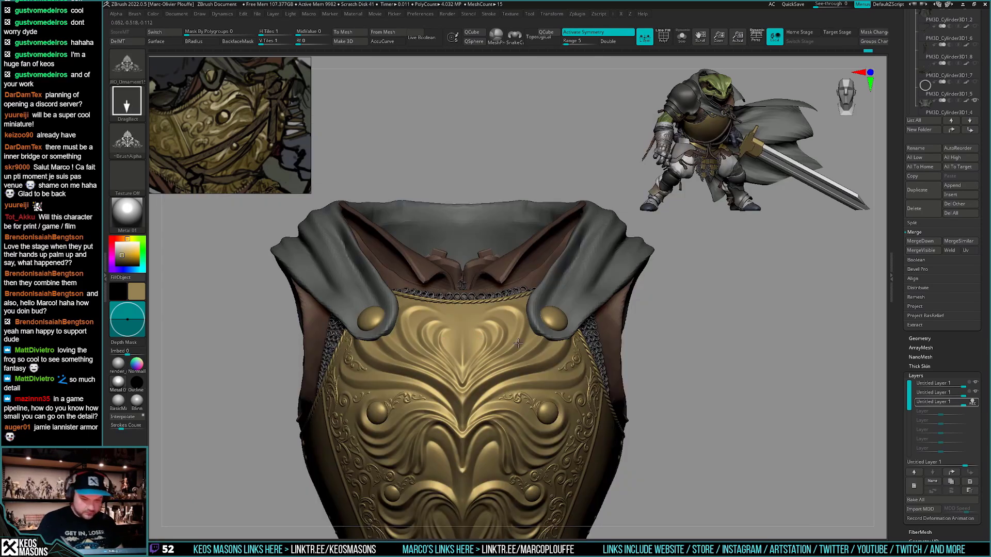
{"action": "scroll", "coordinate": [487, 334], "scroll_direction": "up", "scroll_amount": 1}
{"action": "key", "text": "space"}
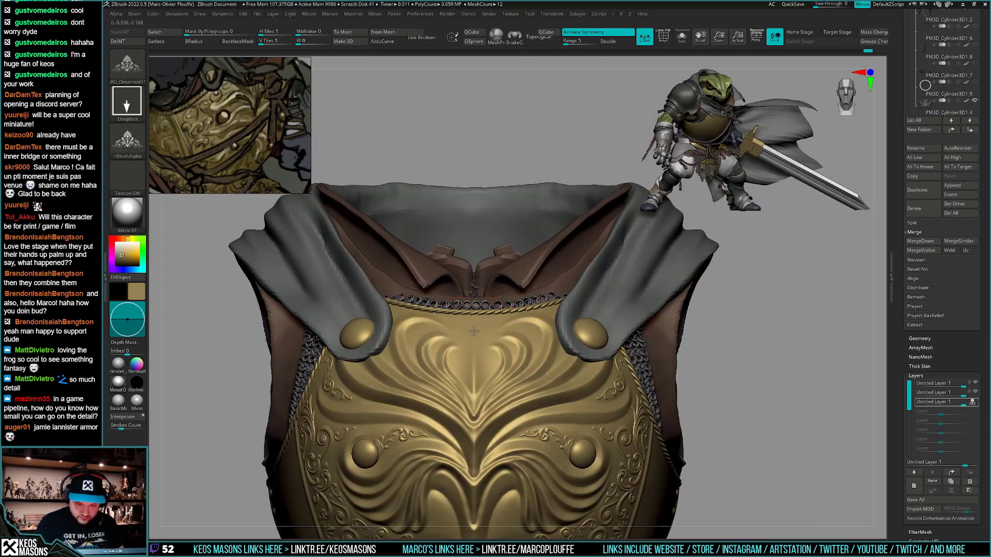
{"action": "left_click_drag", "start_coordinate": [501, 326], "coordinate": [474, 421]}
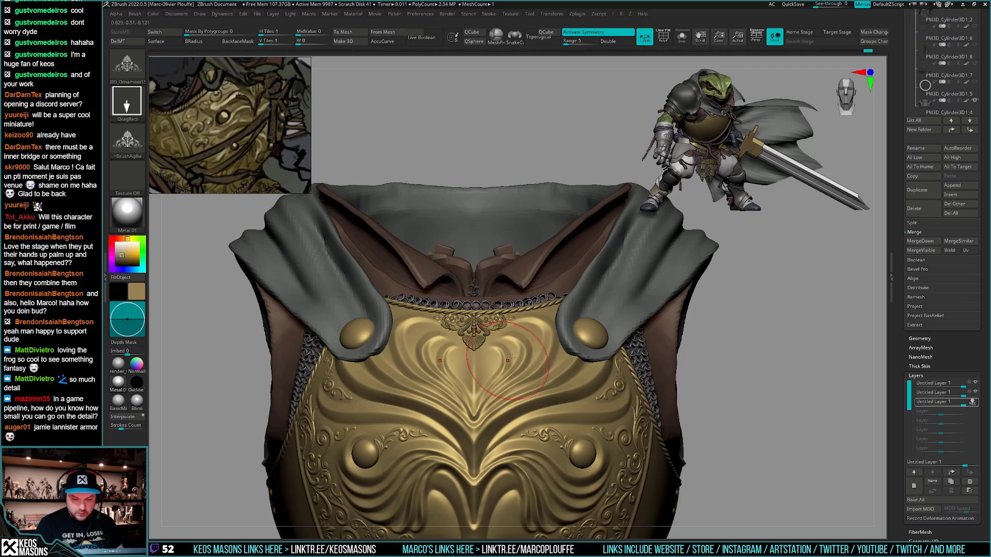
Undo the leaf ornament stamp below the neckline and switch the ornament brush's stroke to DragDot
{"action": "key", "text": "ctrl"}
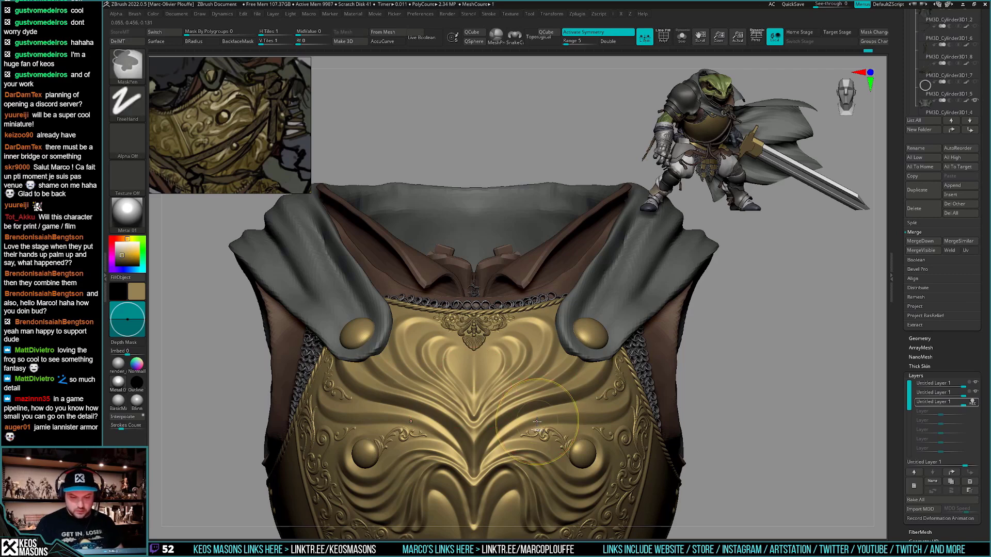
{"action": "key", "text": "ctrl+z"}
{"action": "key", "text": "F3"}
{"action": "key", "text": "F4"}
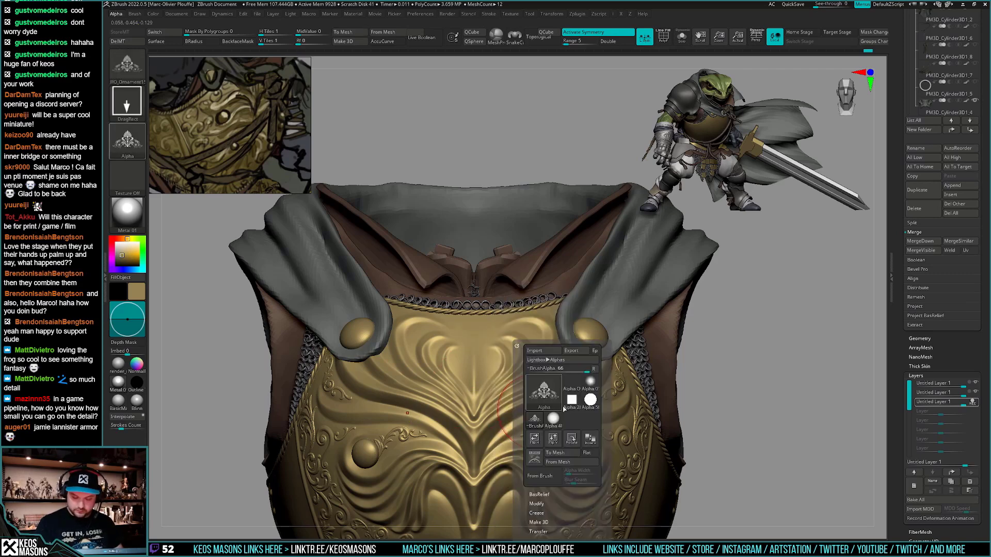
{"action": "left_click", "coordinate": [553, 439]}
{"action": "key", "text": "F3"}
{"action": "left_click", "coordinate": [590, 328]}
{"action": "key", "text": "space"}
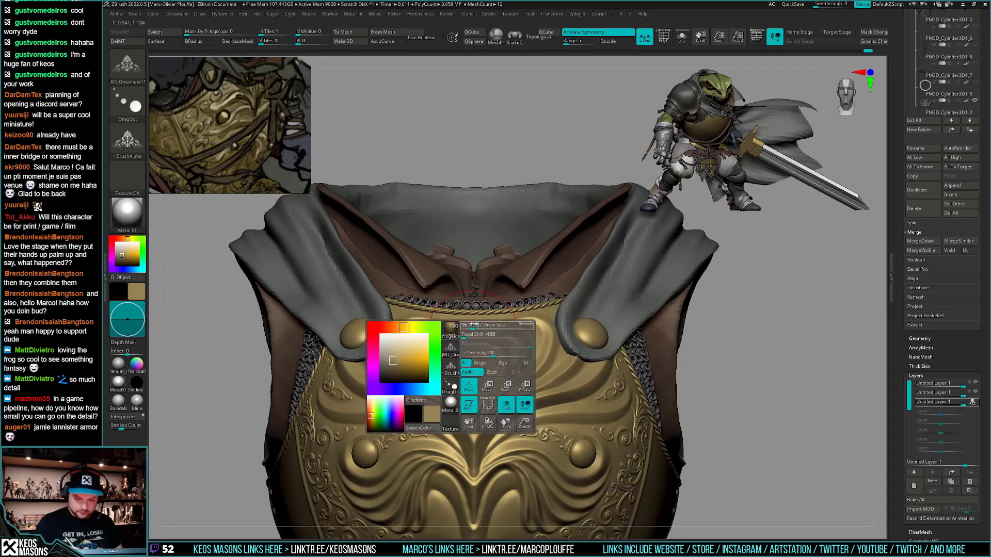
Try stamping the symmetrical leaf ornament at a larger draw size just below the neckline centre
{"action": "left_click", "coordinate": [475, 323]}
{"action": "mouse_move", "coordinate": [475, 342]}
{"action": "left_mouse_down"}
{"action": "mouse_move", "coordinate": [474, 332]}
{"action": "mouse_move", "coordinate": [476, 340]}
{"action": "left_mouse_up"}
{"action": "key", "text": "ctrl+z"}
{"action": "key", "text": "space"}
{"action": "left_click", "coordinate": [476, 319]}
{"action": "key", "text": "ctrl+z"}
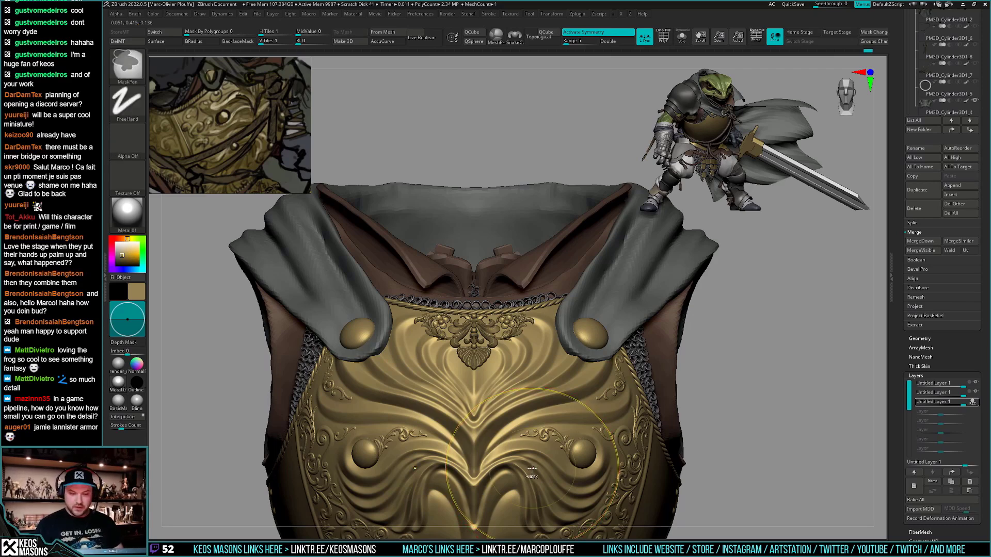
{"action": "key", "text": "ctrl+z"}
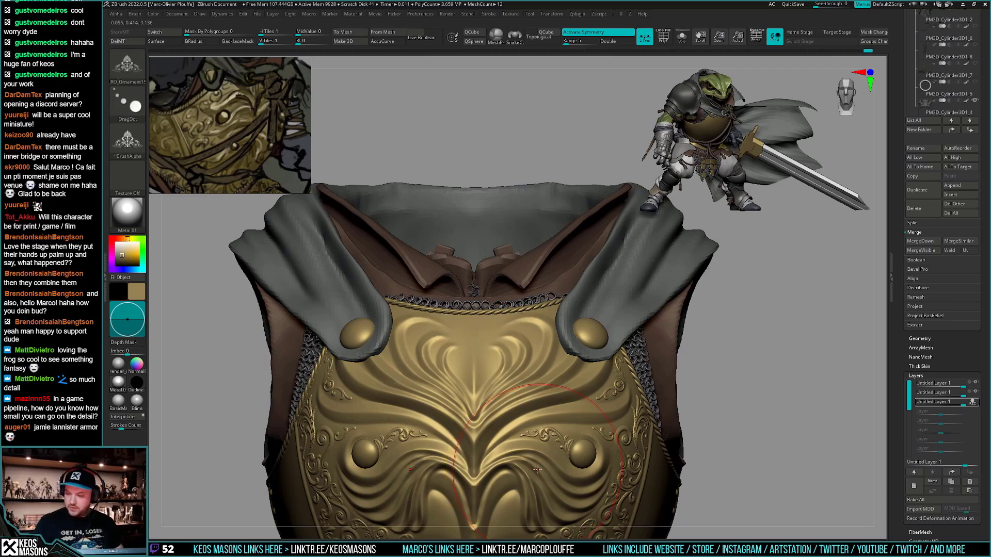
Check the breastplate's relief layer by toggling its visibility, add a new sculpt layer and pick the Morph brush
{"action": "left_click", "coordinate": [975, 392]}
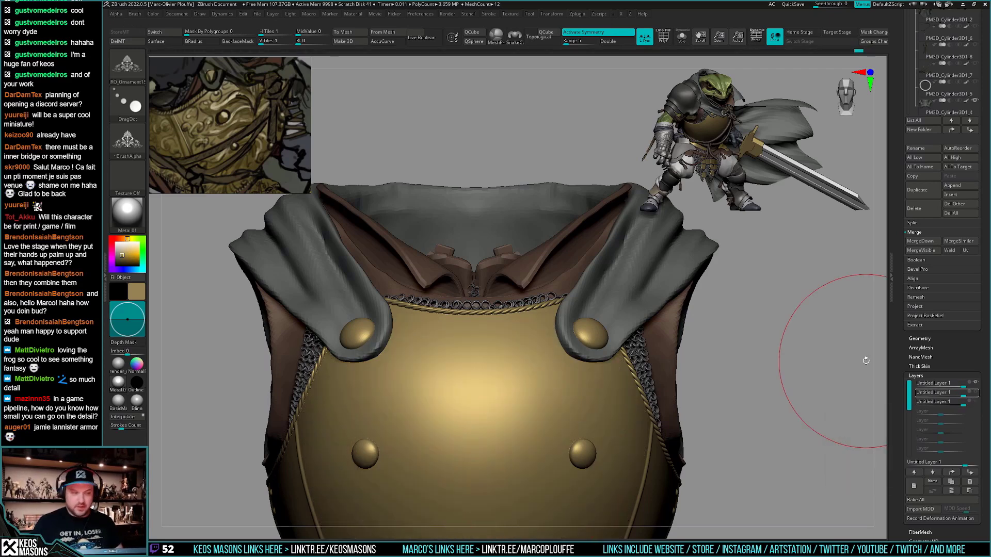
{"action": "left_click", "coordinate": [975, 392]}
{"action": "left_click", "coordinate": [914, 486]}
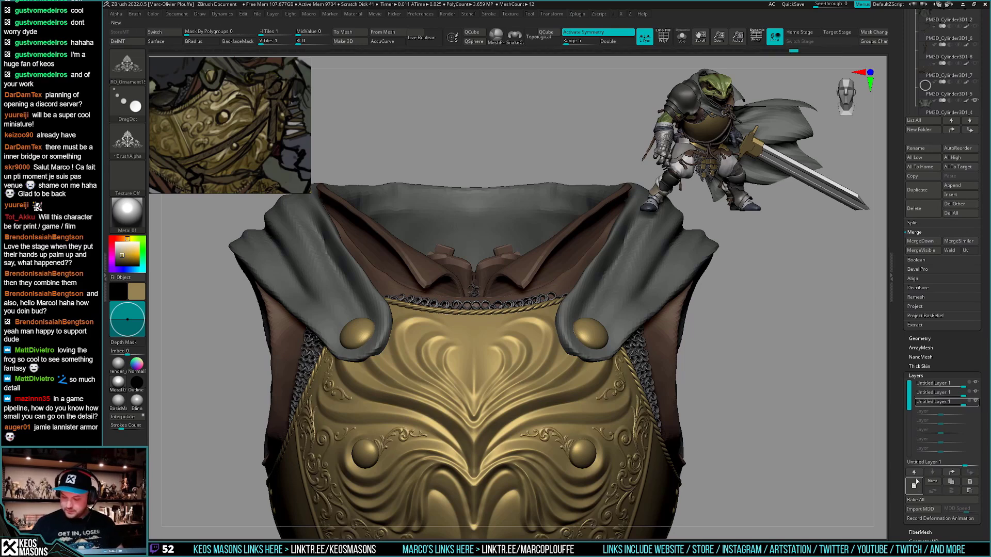
{"action": "key", "text": "space"}
{"action": "left_click", "coordinate": [619, 379]}
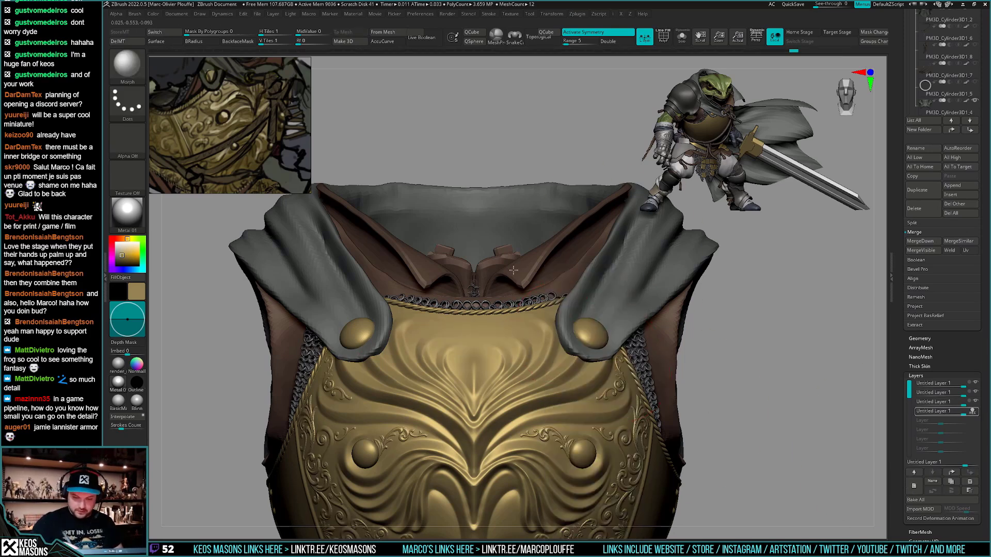
Erase the heart-shaped folds just below the neckline centre with the Morph brush to clear room for an ornament
{"action": "key", "text": "space"}
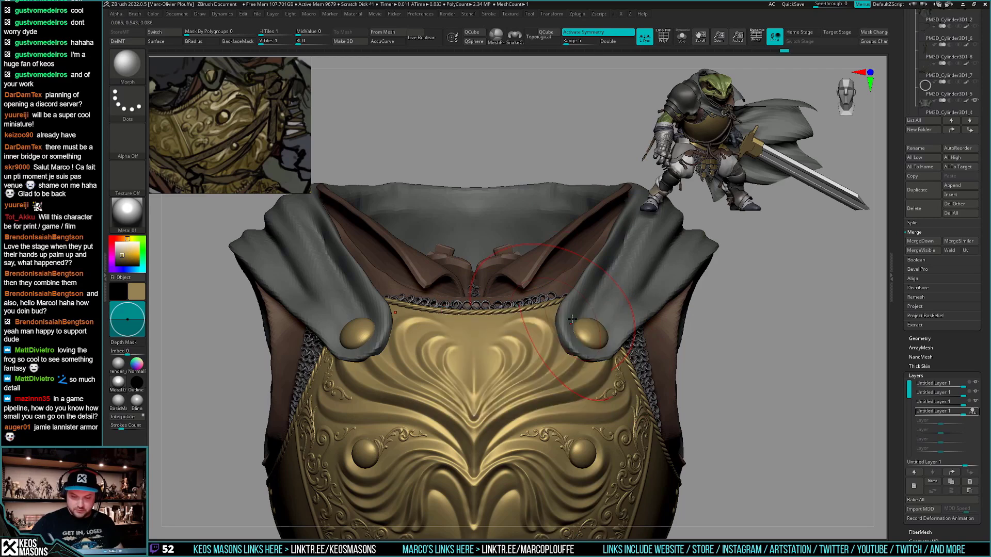
{"action": "key", "text": "space"}
{"action": "key", "text": "ctrl"}
{"action": "key", "text": "ctrl+z"}
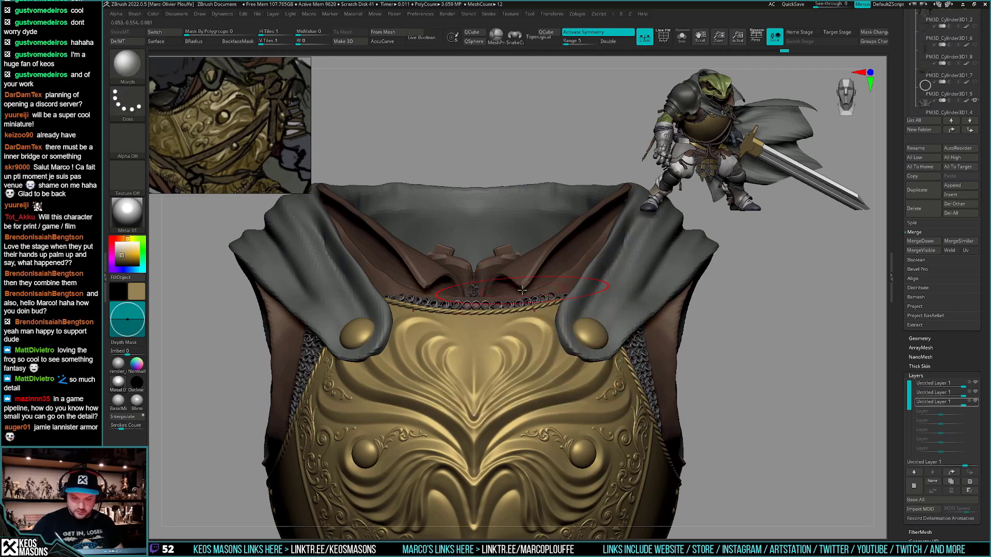
{"action": "key", "text": "ctrl+shift+z"}
{"action": "left_click_drag", "start_coordinate": [545, 314], "coordinate": [521, 322]}
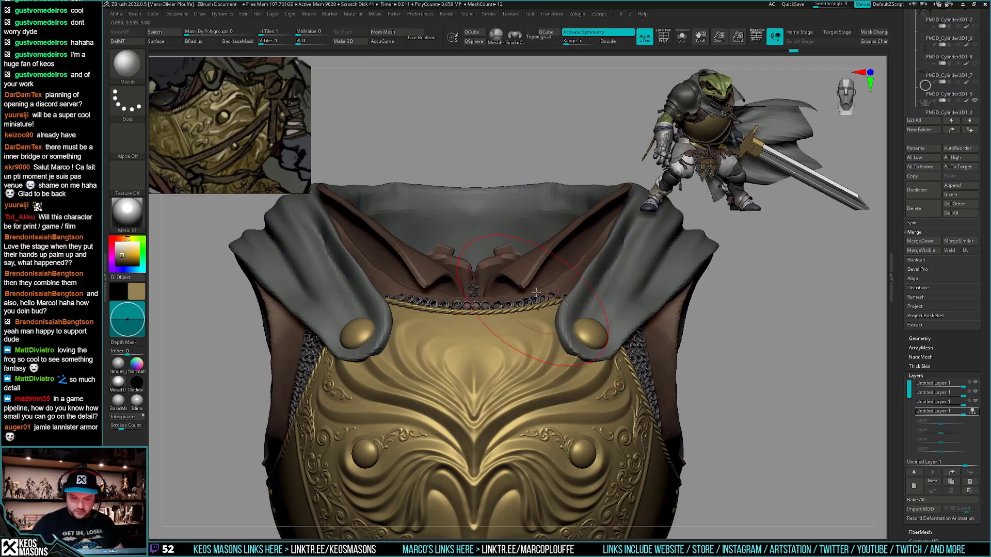
{"action": "key", "text": "ctrl+z"}
{"action": "key", "text": "space"}
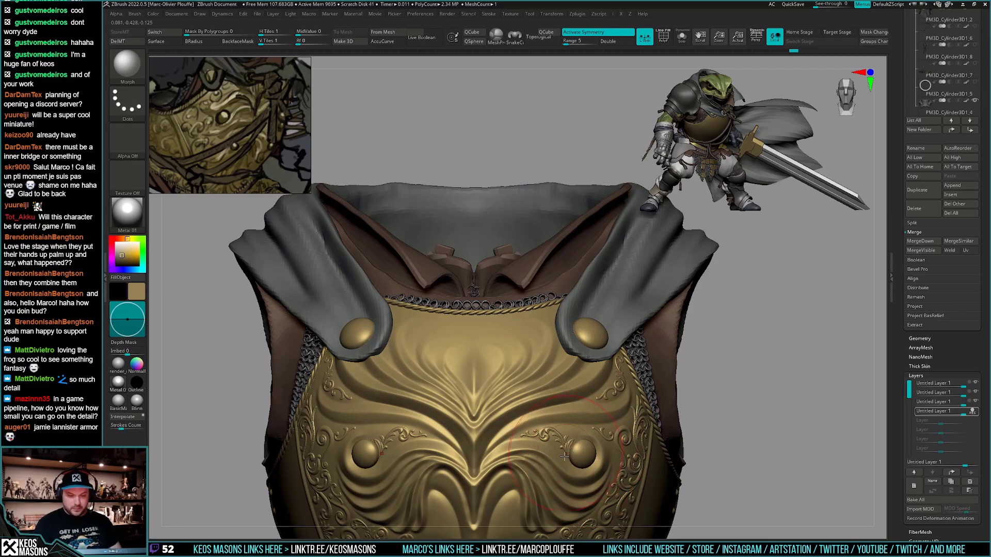
Pick the symmetrical leaf ornament brush again and adjust its draw size for the cleared area below the neckline
{"action": "right_click_drag", "start_coordinate": [564, 456], "coordinate": [569, 477]}
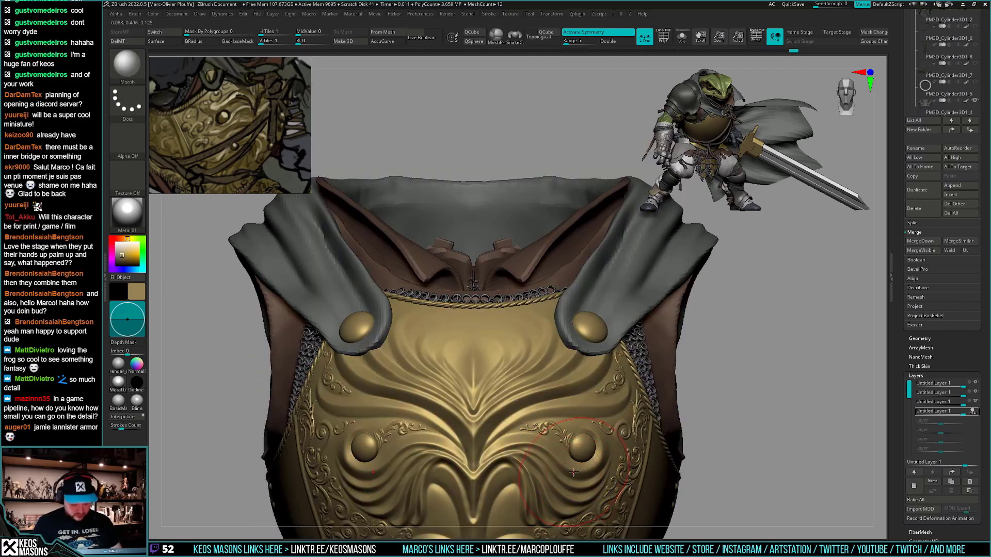
{"action": "key", "text": "b"}
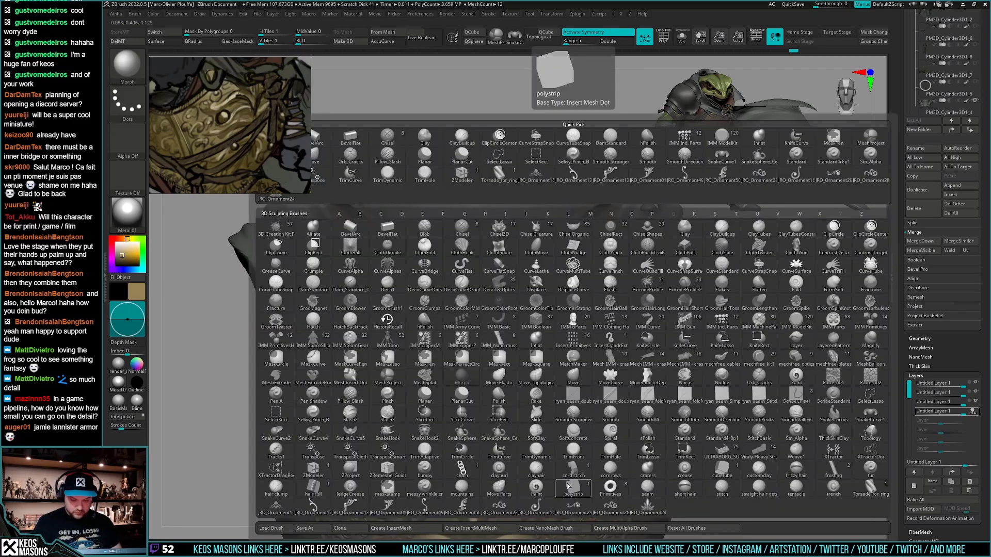
{"action": "left_click", "coordinate": [276, 509]}
{"action": "key", "text": "space"}
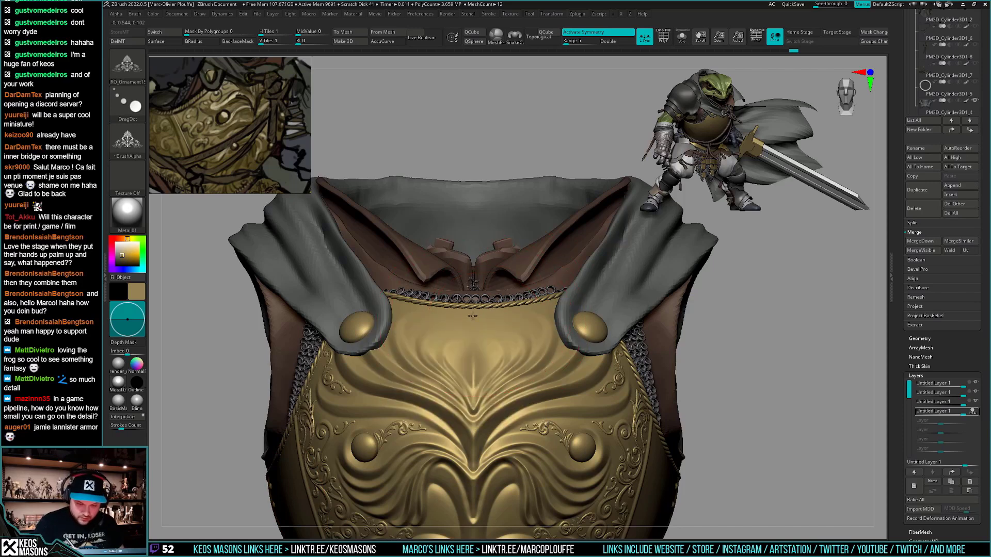
{"action": "key", "text": "space"}
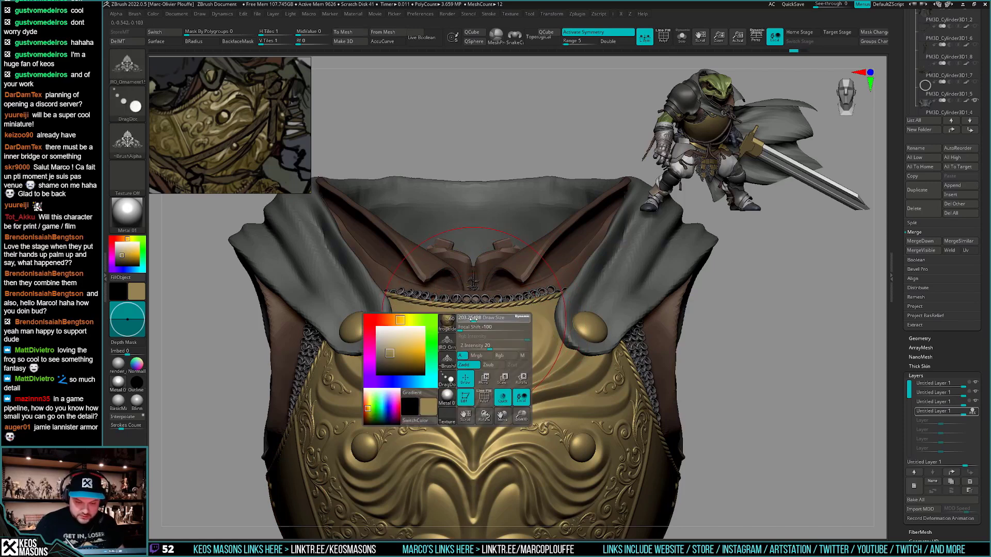
Test the leaf ornament stamp below the neckline and lower its Z Intensity to 14 for a softer relief
{"action": "left_click_drag", "start_coordinate": [473, 322], "coordinate": [474, 336]}
{"action": "key", "text": "ctrl+z"}
{"action": "key", "text": "ctrl+z"}
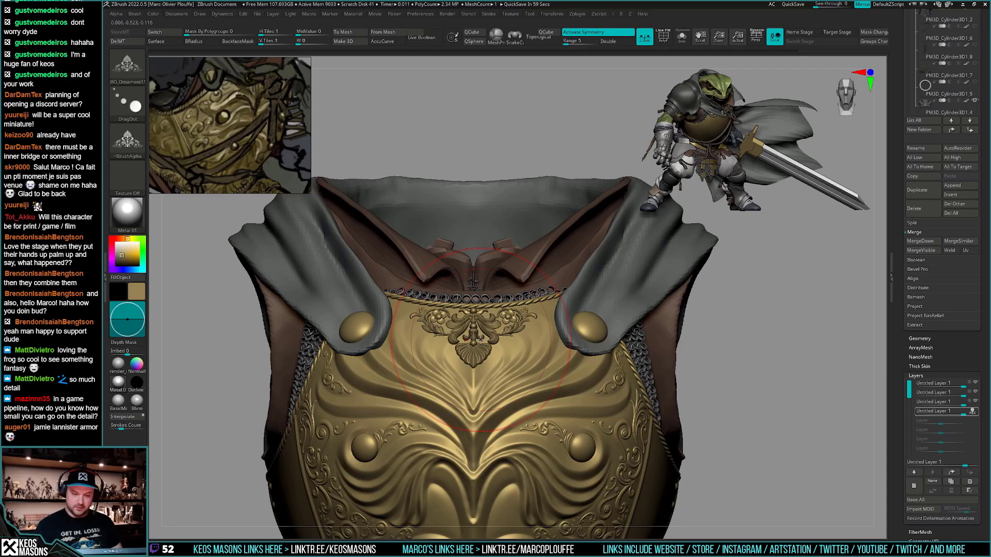
{"action": "key", "text": "space"}
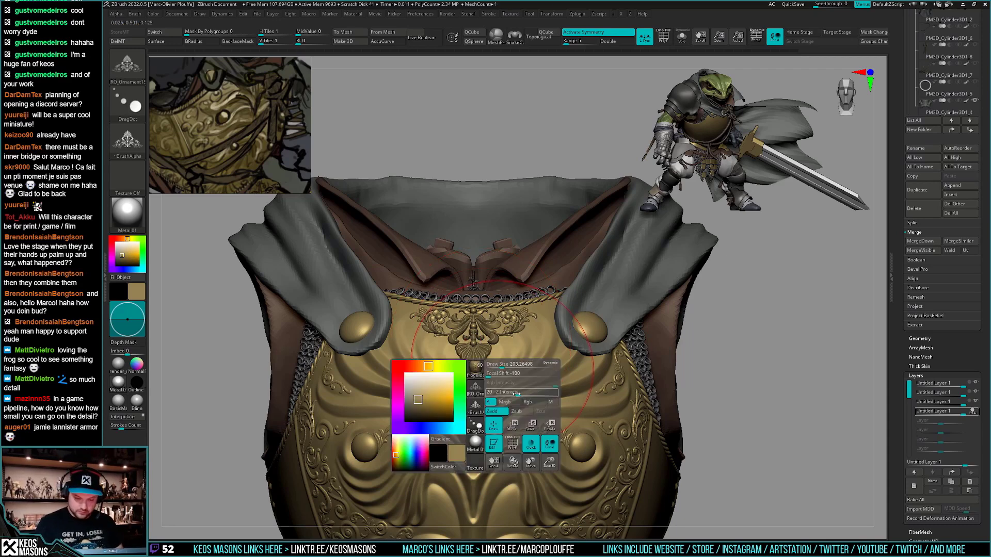
{"action": "left_click_drag", "start_coordinate": [516, 395], "coordinate": [512, 394]}
{"action": "key", "text": "ctrl+z"}
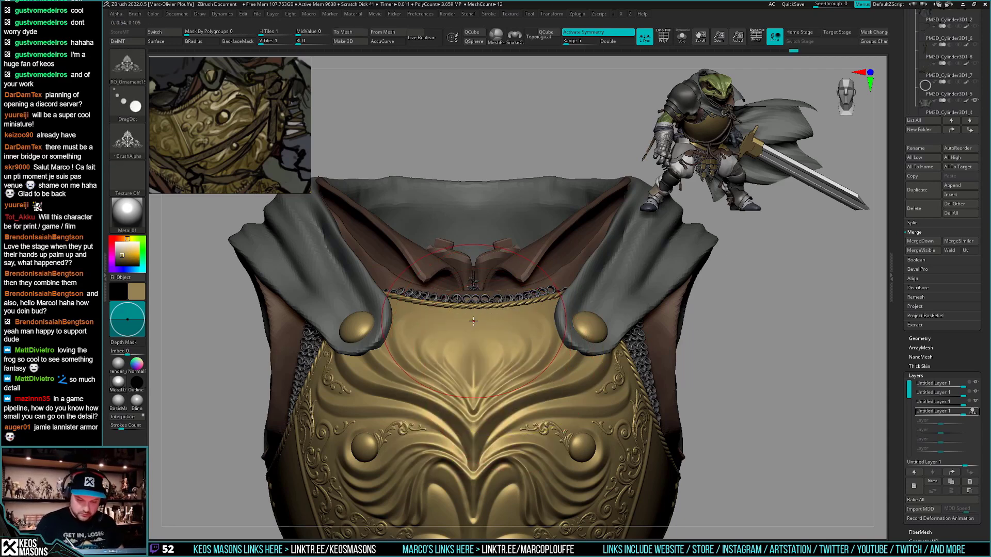
{"action": "left_click_drag", "start_coordinate": [473, 331], "coordinate": [473, 339]}
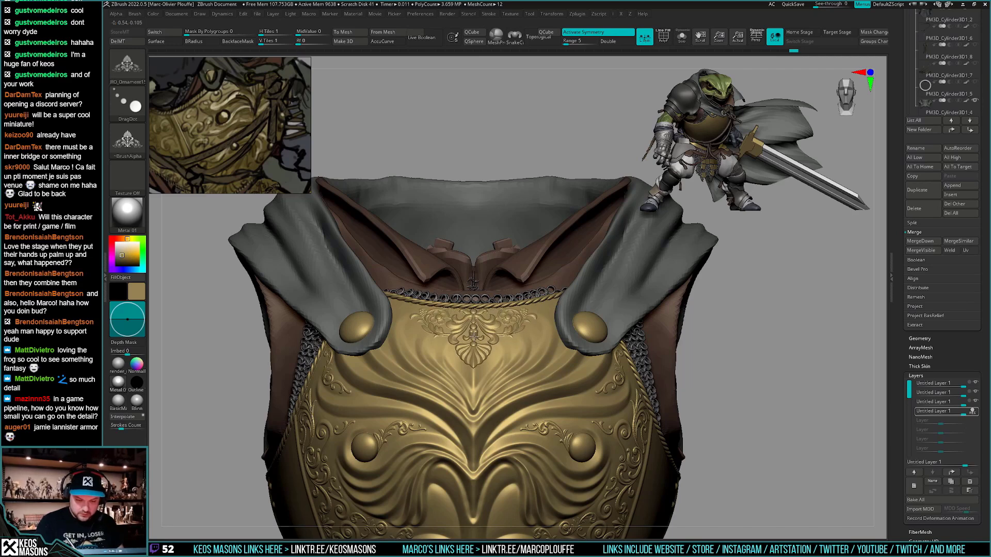
Stamp the leaf ornament again at Z Intensity 14, centred just below the breastplate's neckline
{"action": "mouse_move", "coordinate": [535, 443]}
{"action": "right_mouse_down", "text": "ctrl"}
{"action": "mouse_move", "coordinate": [541, 402]}
{"action": "mouse_move", "coordinate": [661, 429]}
{"action": "mouse_move", "coordinate": [659, 405]}
{"action": "mouse_move", "coordinate": [651, 448]}
{"action": "mouse_move", "coordinate": [653, 416]}
{"action": "right_mouse_up", "text": "ctrl"}
{"action": "key", "text": "space"}
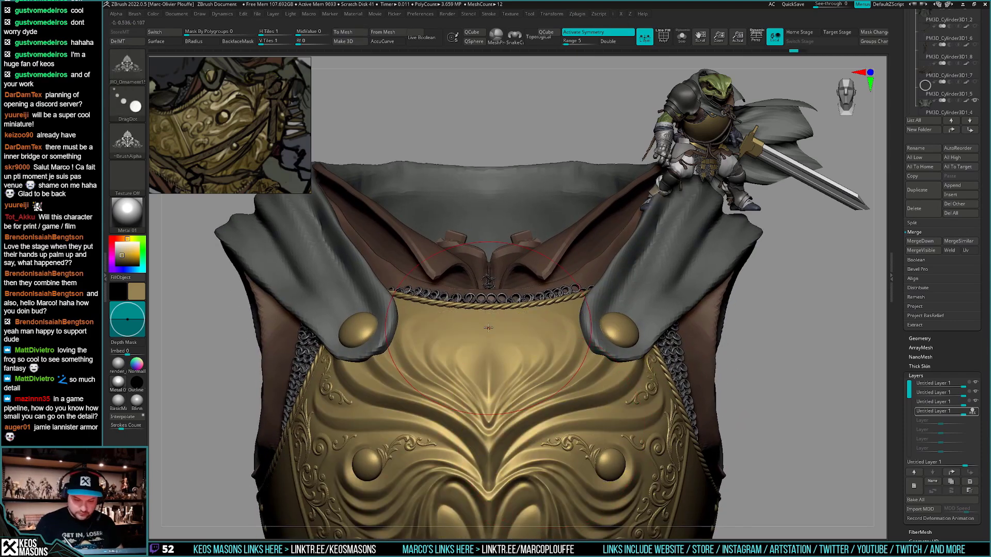
{"action": "left_click_drag", "start_coordinate": [489, 340], "coordinate": [490, 340]}
{"action": "key", "text": "ctrl+z"}
{"action": "key", "text": "ctrl+z"}
{"action": "key", "text": "ctrl+z"}
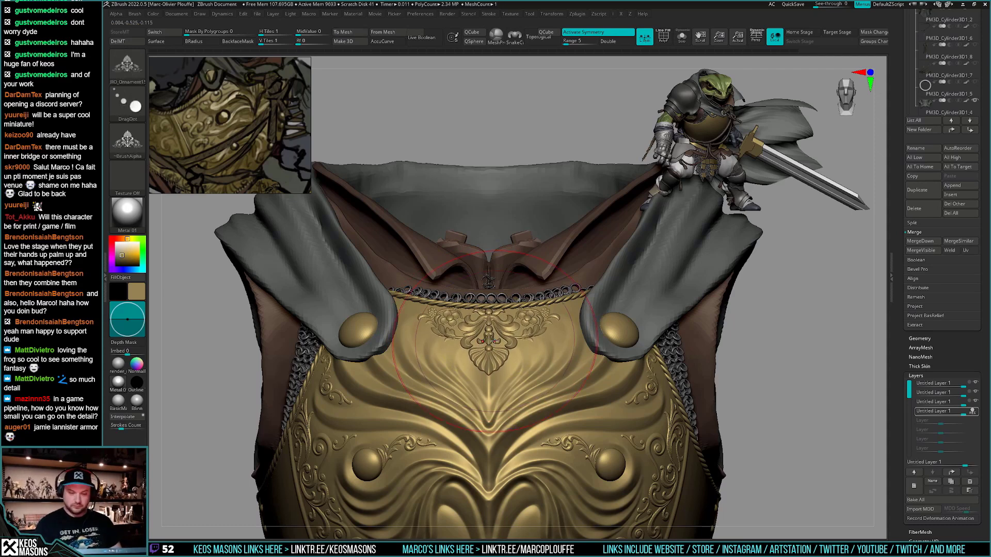
Reduce the draw size and pick the double-scroll ornament brush
{"action": "key", "text": "space"}
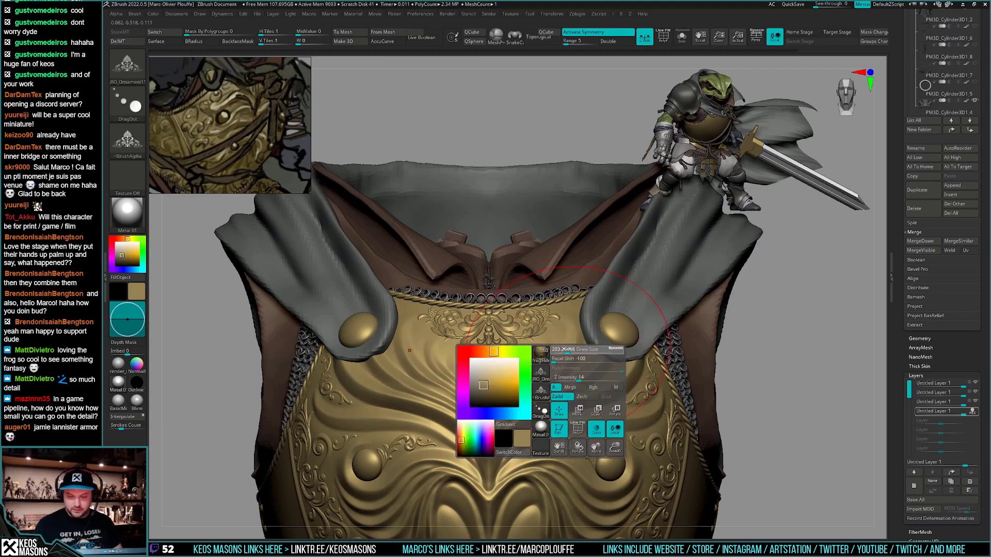
{"action": "left_click_drag", "start_coordinate": [567, 350], "coordinate": [557, 350]}
{"action": "mouse_move", "coordinate": [557, 350]}
{"action": "right_mouse_down", "text": "ctrl"}
{"action": "mouse_move", "coordinate": [561, 310]}
{"action": "mouse_move", "coordinate": [550, 313]}
{"action": "mouse_move", "coordinate": [582, 365]}
{"action": "mouse_move", "coordinate": [568, 381]}
{"action": "right_mouse_up", "text": "ctrl"}
{"action": "key", "text": "F3"}
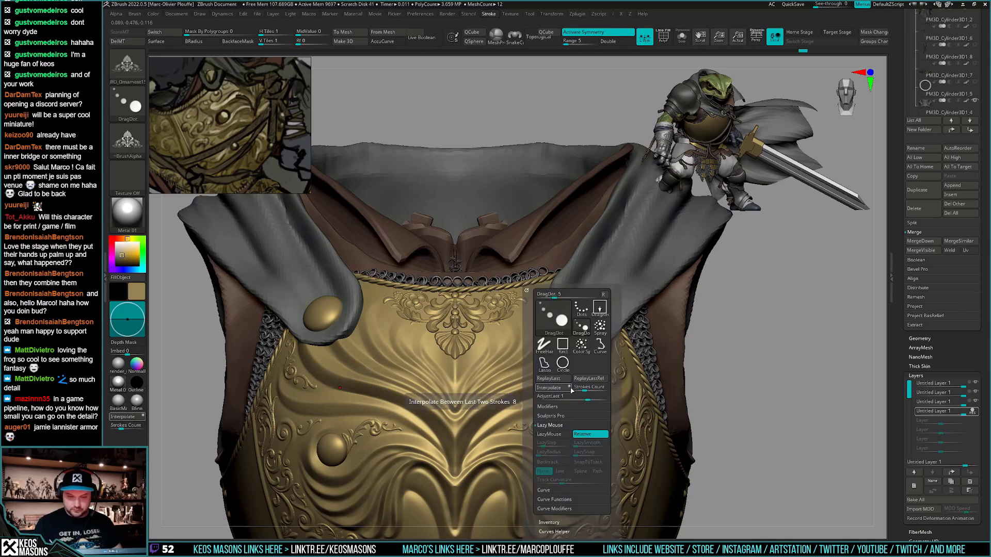
{"action": "key", "text": "F2"}
{"action": "key", "text": "Escape"}
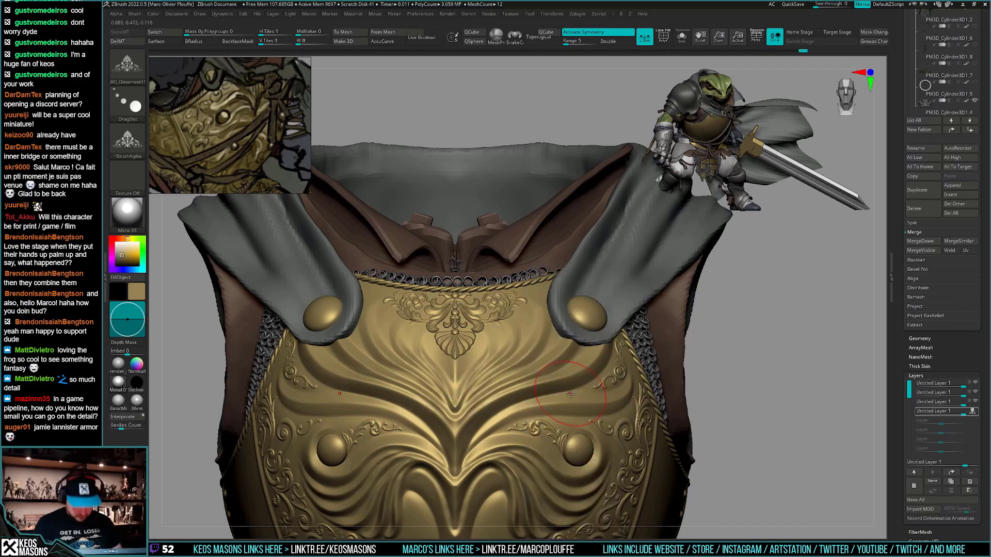
{"action": "key", "text": "b"}
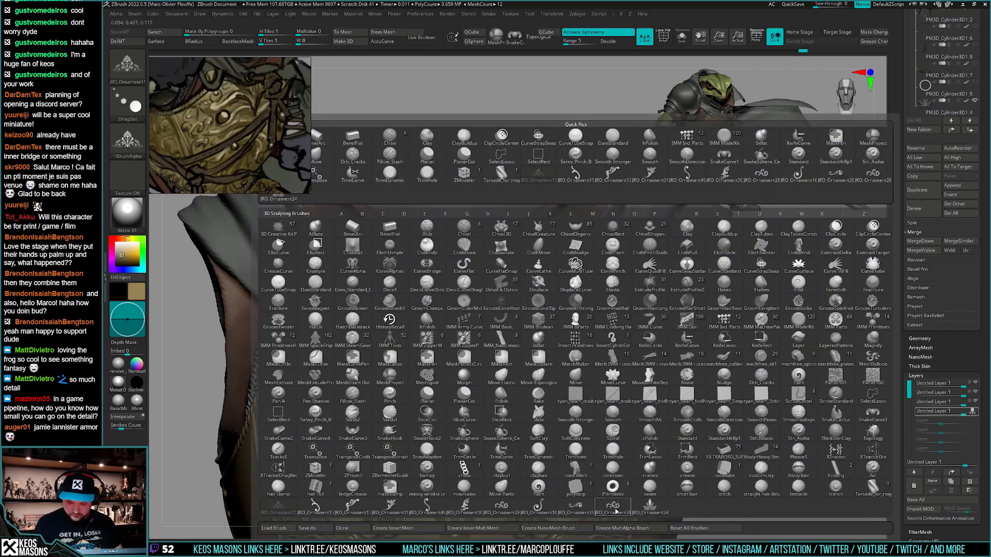
{"action": "left_click", "coordinate": [614, 508]}
Isolate the breastplate and stamp the double-scroll ornament along the neckline edge on both sides of the central leaf motif
{"action": "left_click_drag", "start_coordinate": [551, 301], "coordinate": [551, 330]}
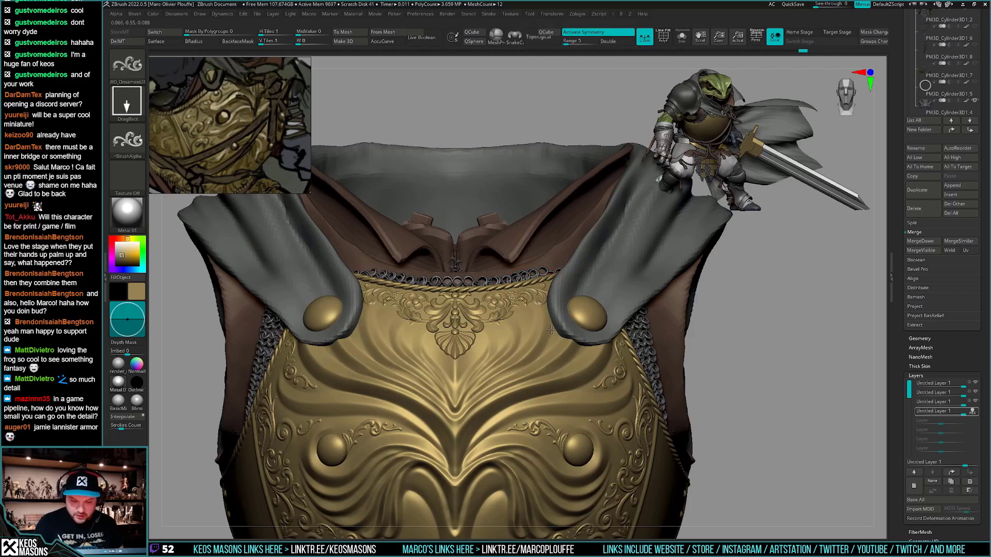
{"action": "key", "text": "ctrl+z"}
{"action": "key", "text": "alt+s"}
{"action": "right_click_drag", "start_coordinate": [571, 283], "coordinate": [550, 292]}
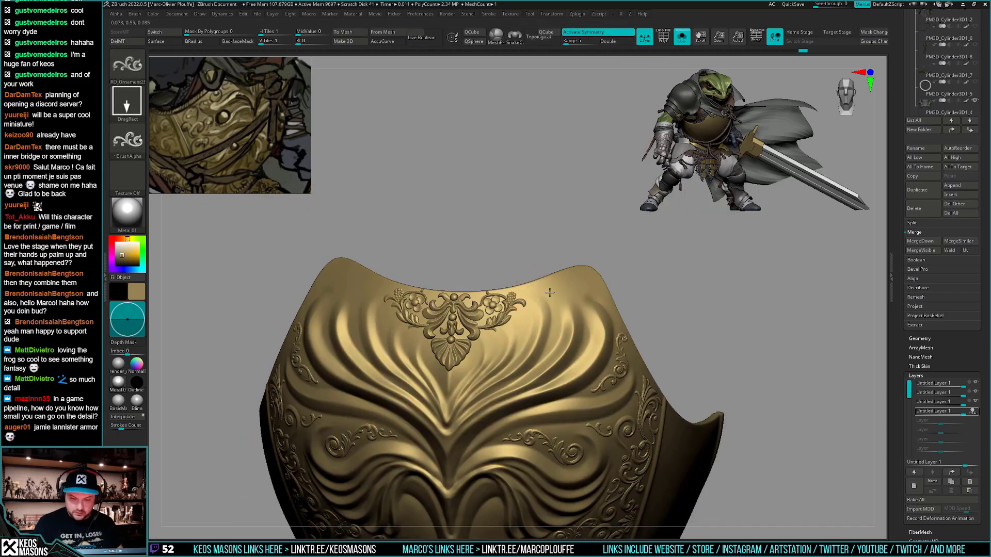
{"action": "left_click_drag", "start_coordinate": [548, 291], "coordinate": [563, 328]}
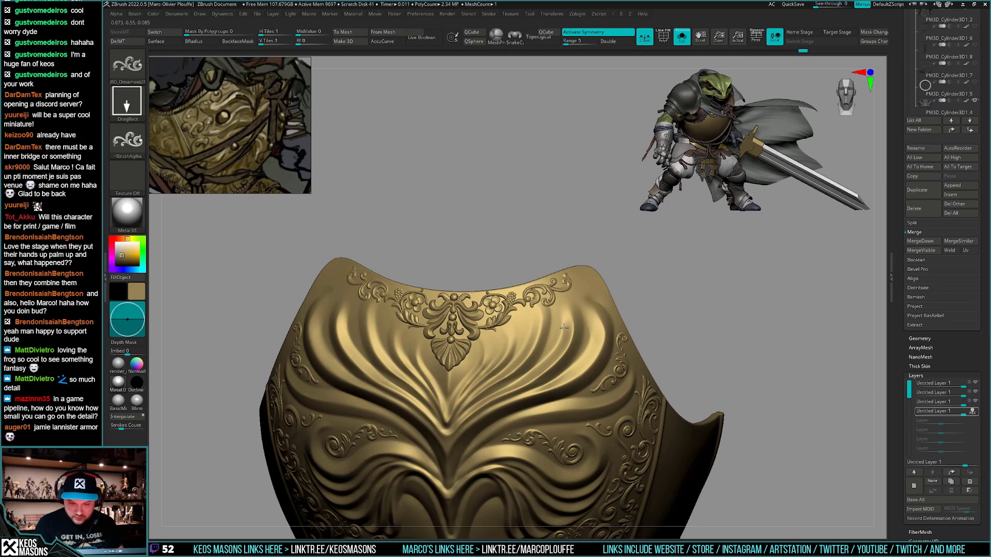
{"action": "right_click_drag", "start_coordinate": [566, 329], "coordinate": [587, 361]}
{"action": "key", "text": "alt+s"}
Add another sculpt layer to the breastplate and pick the Orb_Cracks brush
{"action": "right_click_drag", "start_coordinate": [561, 461], "coordinate": [543, 434], "text": "ctrl"}
{"action": "right_click_drag", "start_coordinate": [543, 433], "coordinate": [518, 390], "text": "alt"}
{"action": "right_click_drag", "start_coordinate": [702, 477], "coordinate": [695, 431], "text": "alt"}
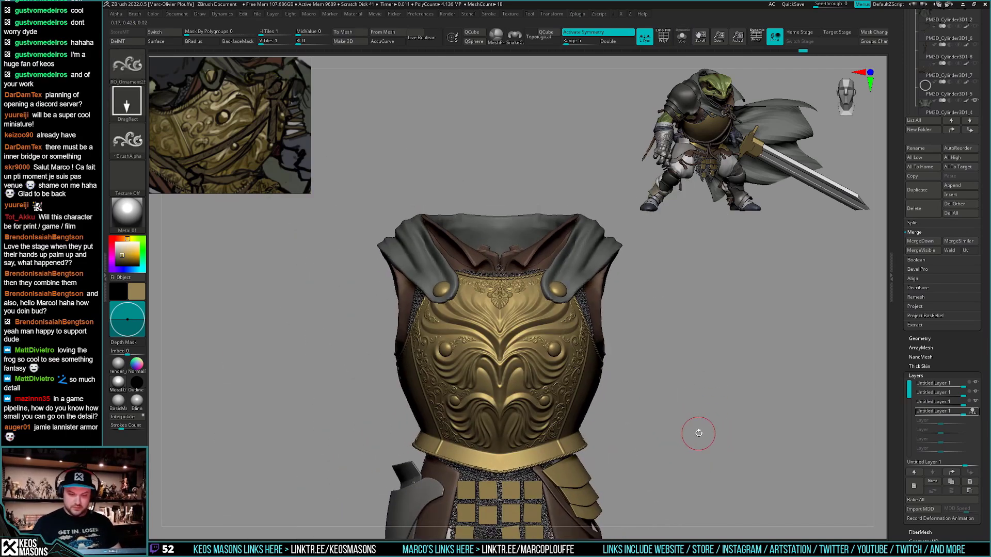
{"action": "left_click_drag", "start_coordinate": [698, 433], "coordinate": [704, 426]}
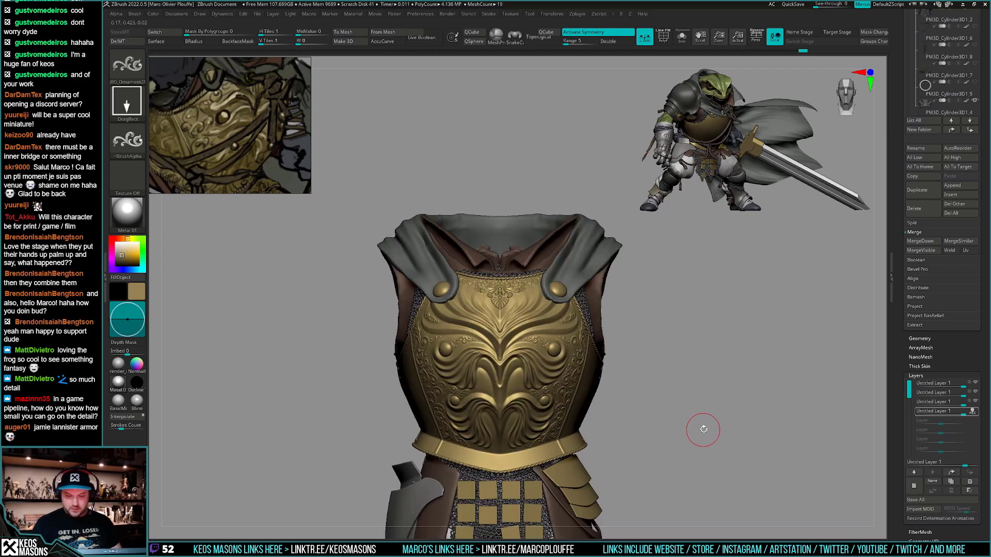
{"action": "left_click", "coordinate": [913, 486]}
{"action": "key", "text": "space"}
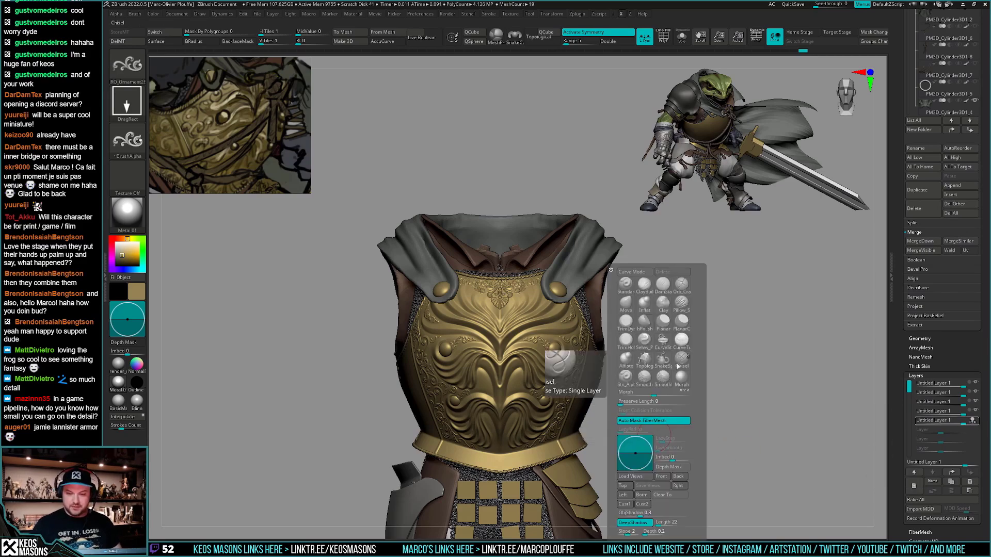
{"action": "left_click", "coordinate": [629, 284]}
Stroke the breastplate's lower side panel with Orb_Cracks, then smooth the relief around the lower studs and waist with Smooth Stronger
{"action": "right_click_drag", "start_coordinate": [630, 390], "coordinate": [560, 284]}
{"action": "left_click_drag", "start_coordinate": [546, 436], "coordinate": [570, 444]}
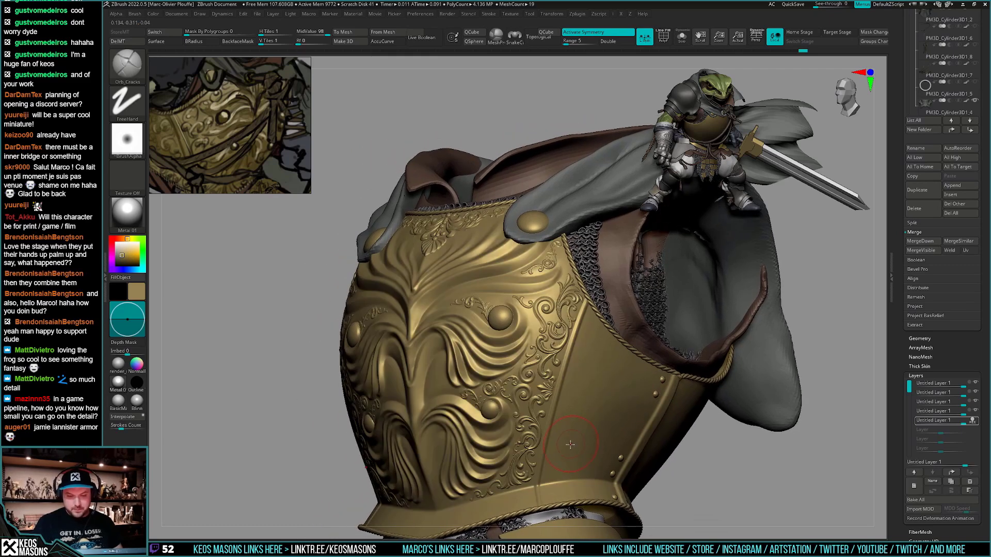
{"action": "key", "text": "space"}
{"action": "left_click_drag", "start_coordinate": [563, 359], "coordinate": [567, 360]}
{"action": "right_click_drag", "start_coordinate": [563, 360], "coordinate": [499, 534], "text": "ctrl"}
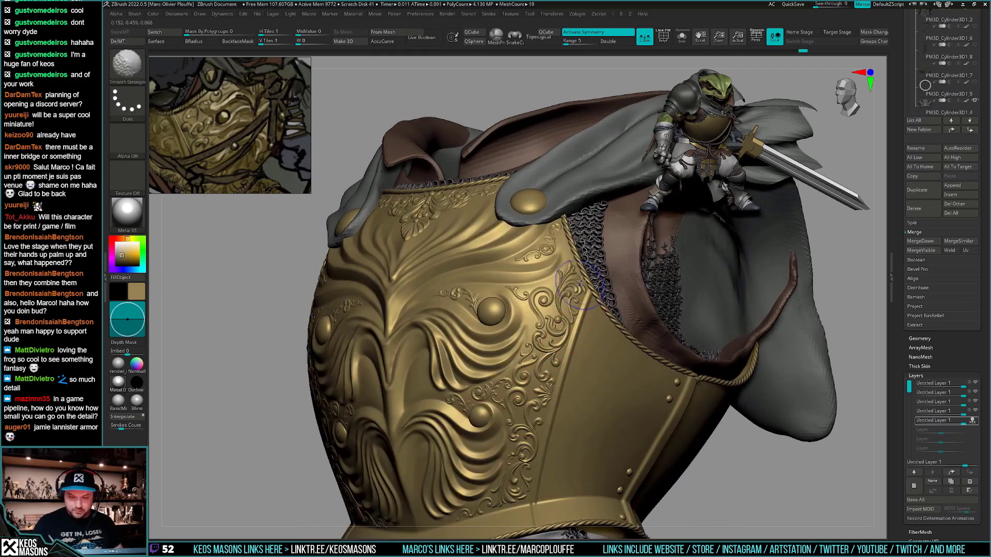
{"action": "key", "text": "space"}
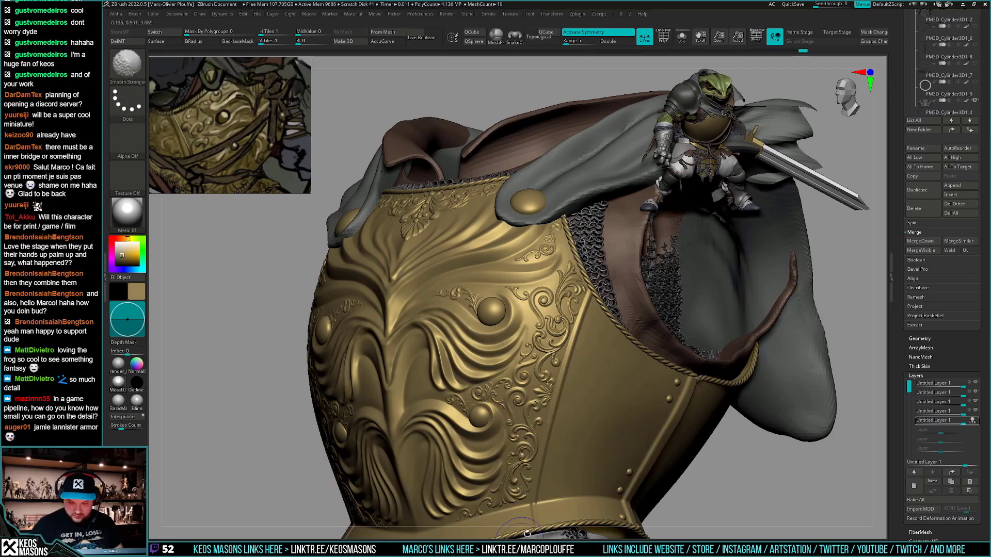
{"action": "mouse_move", "coordinate": [490, 490]}
{"action": "right_mouse_down"}
{"action": "mouse_move", "coordinate": [526, 443]}
{"action": "mouse_move", "coordinate": [527, 469]}
{"action": "right_mouse_up"}
{"action": "left_click_drag", "start_coordinate": [528, 469], "coordinate": [462, 512], "text": "shift"}
{"action": "right_click_drag", "start_coordinate": [472, 464], "coordinate": [491, 403]}
{"action": "left_click_drag", "start_coordinate": [491, 375], "coordinate": [483, 392], "text": "shift"}
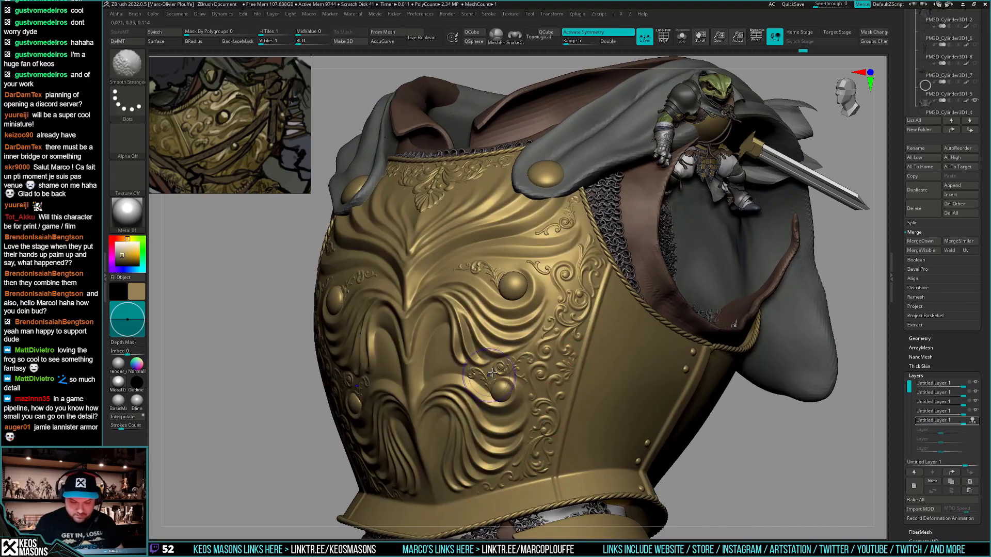
Soften the stamped scroll ornament along the breastplate's side border and lower front with Smooth Stronger
{"action": "right_click_drag", "start_coordinate": [482, 379], "coordinate": [531, 362]}
{"action": "right_click_drag", "start_coordinate": [521, 467], "coordinate": [516, 429]}
{"action": "right_click_drag", "start_coordinate": [611, 392], "coordinate": [591, 416]}
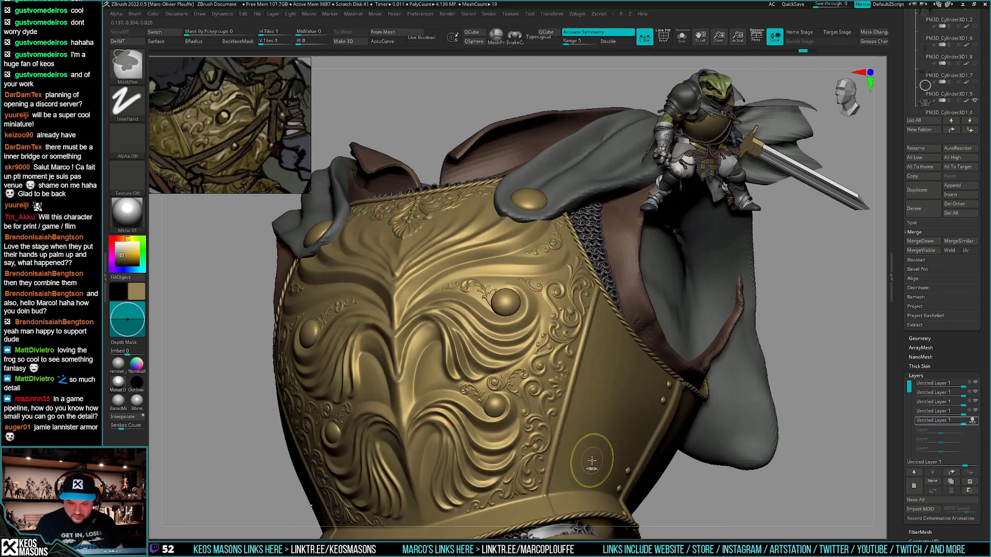
{"action": "right_click_drag", "start_coordinate": [592, 456], "coordinate": [568, 361]}
{"action": "key", "text": "space"}
{"action": "key", "text": "shift"}
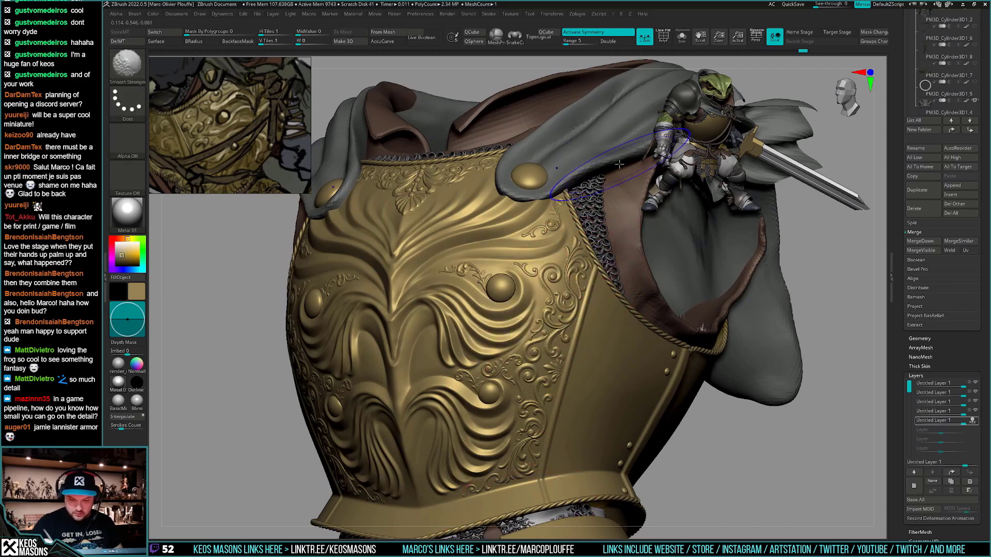
{"action": "right_click_drag", "start_coordinate": [502, 516], "coordinate": [524, 483], "text": "alt"}
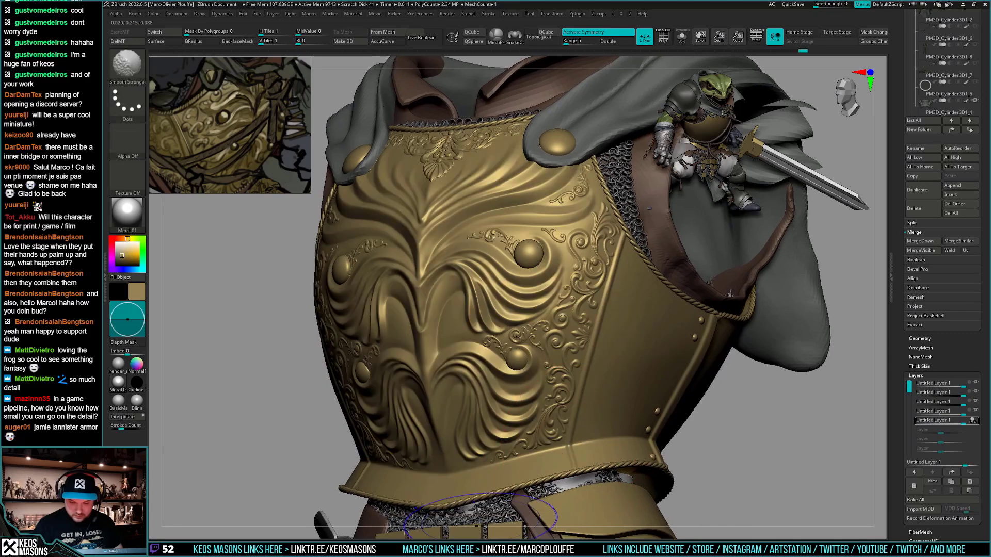
{"action": "mouse_move", "coordinate": [490, 423]}
{"action": "right_mouse_down", "text": "shift"}
{"action": "mouse_move", "coordinate": [539, 225]}
{"action": "mouse_move", "coordinate": [552, 327]}
{"action": "mouse_move", "coordinate": [511, 312]}
{"action": "right_mouse_up", "text": "shift"}
{"action": "key", "text": "shift"}
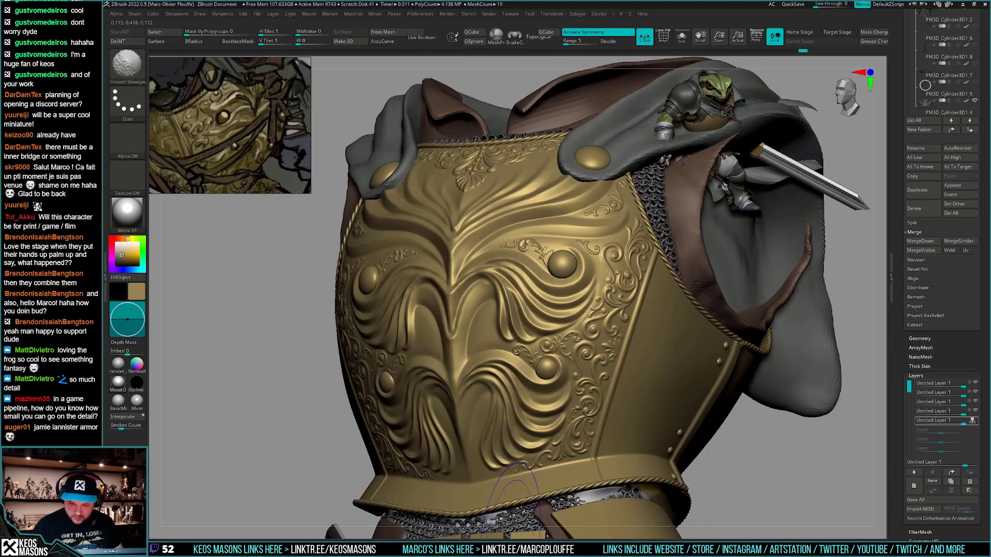
Enlarge the draw size and lightly smooth the breastplate's upper chest flutes and neckline ornament
{"action": "key", "text": "space"}
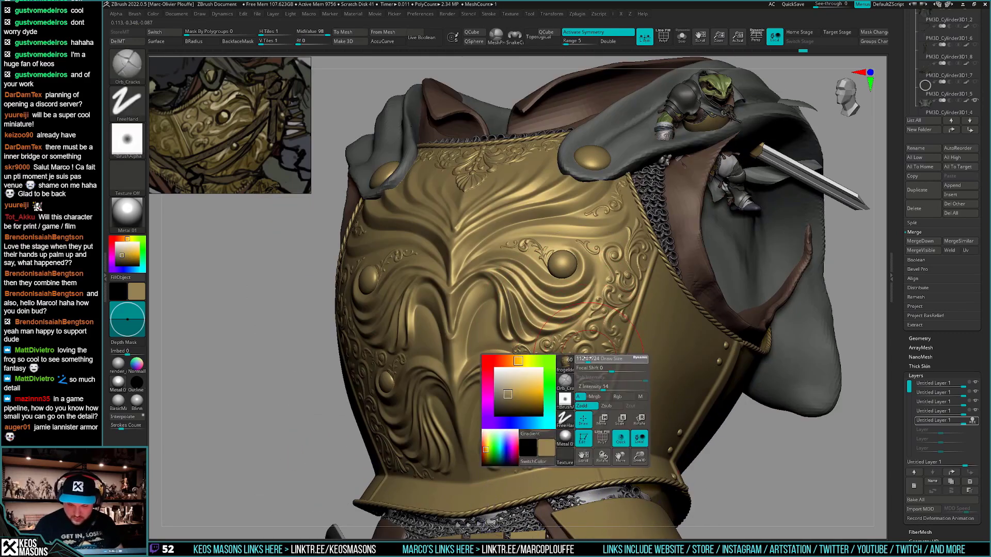
{"action": "key", "text": "shift"}
{"action": "mouse_move", "coordinate": [545, 369]}
{"action": "right_mouse_down", "text": "alt"}
{"action": "mouse_move", "coordinate": [540, 439]}
{"action": "mouse_move", "coordinate": [543, 394]}
{"action": "right_mouse_up", "text": "alt"}
{"action": "key", "text": "space"}
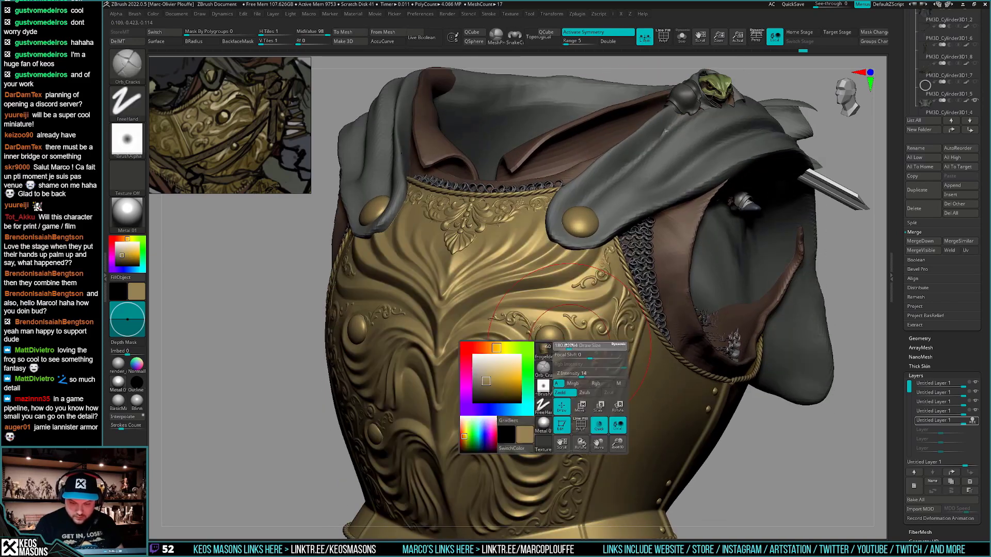
{"action": "key", "text": "shift"}
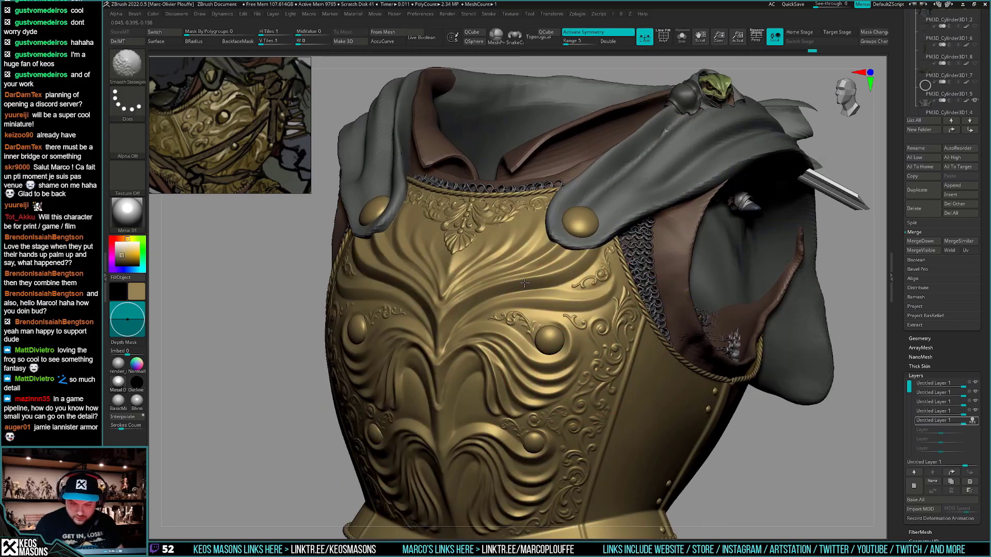
{"action": "mouse_move", "coordinate": [539, 263]}
{"action": "right_mouse_down", "text": "shift"}
{"action": "mouse_move", "coordinate": [554, 289]}
{"action": "mouse_move", "coordinate": [532, 379]}
{"action": "right_mouse_up", "text": "shift"}
{"action": "key", "text": "shift"}
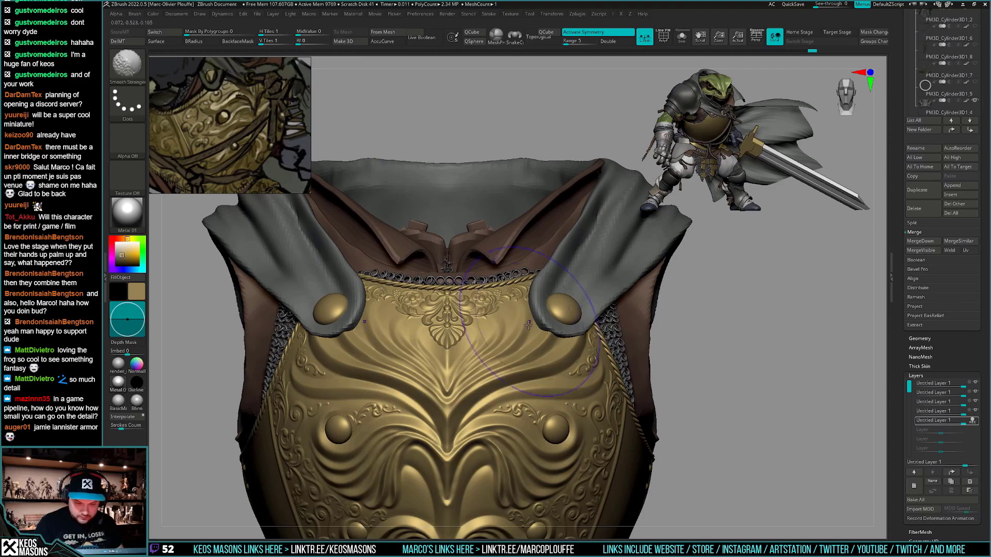
Add a new sculpt layer to the breastplate and pick the DamStandard brush with a small draw size
{"action": "mouse_move", "coordinate": [591, 256]}
{"action": "right_mouse_down", "text": "ctrl"}
{"action": "mouse_move", "coordinate": [586, 201]}
{"action": "mouse_move", "coordinate": [565, 294]}
{"action": "mouse_move", "coordinate": [560, 258]}
{"action": "right_mouse_up", "text": "ctrl"}
{"action": "key", "text": "shift"}
{"action": "right_click_drag", "start_coordinate": [560, 258], "coordinate": [562, 222], "text": "ctrl"}
{"action": "right_click_drag", "start_coordinate": [696, 431], "coordinate": [692, 382], "text": "alt"}
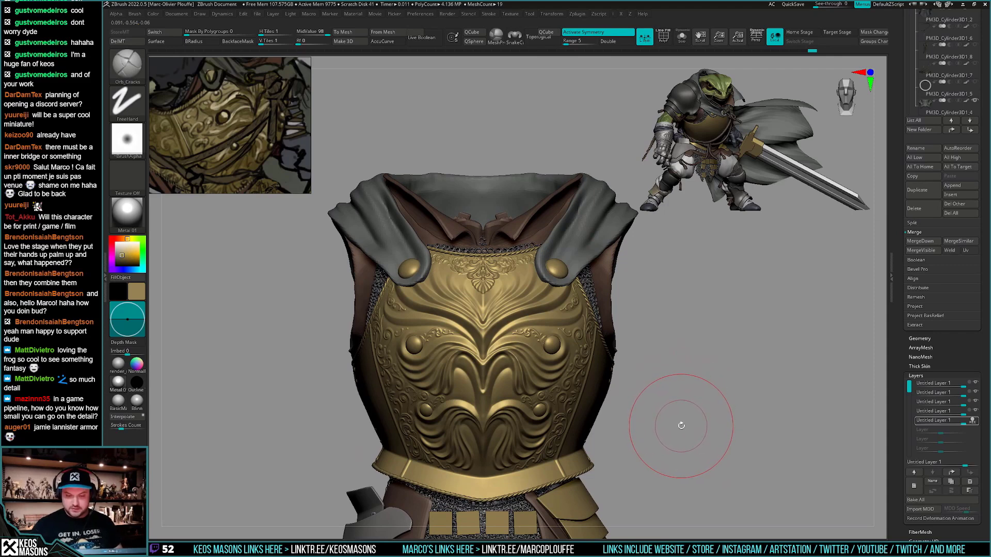
{"action": "right_click_drag", "start_coordinate": [681, 424], "coordinate": [614, 369]}
{"action": "right_click_drag", "start_coordinate": [588, 305], "coordinate": [571, 360], "text": "alt"}
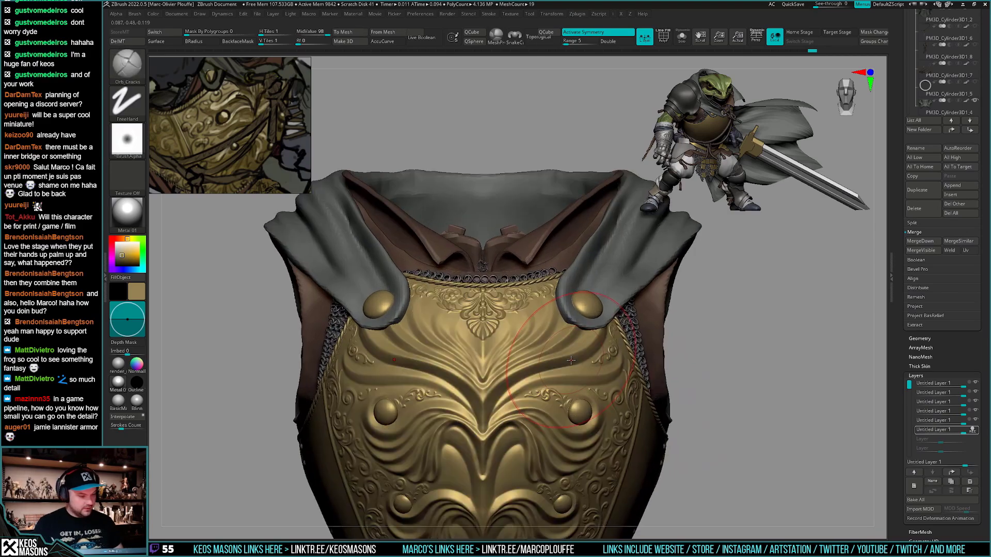
{"action": "key", "text": "space"}
{"action": "key", "text": "space"}
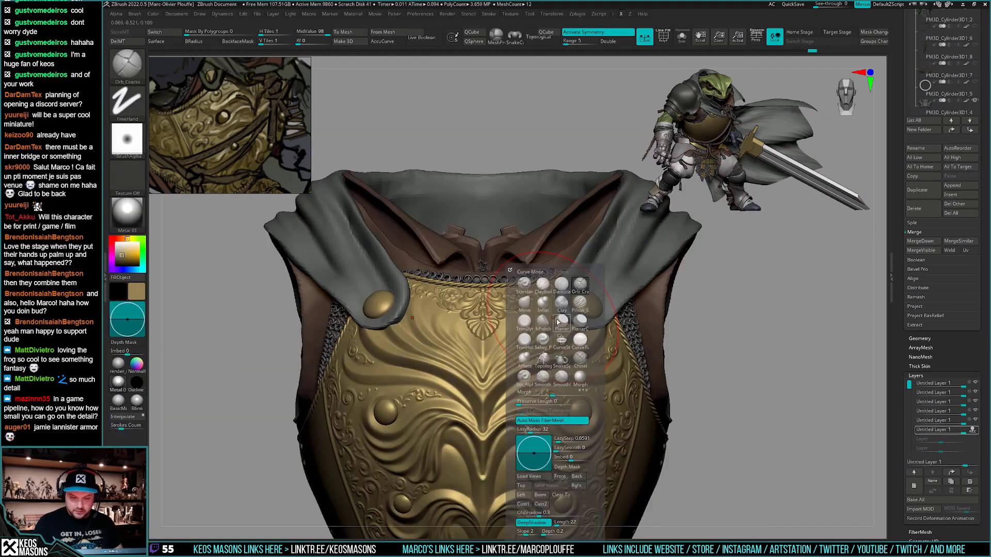
{"action": "left_click", "coordinate": [561, 284]}
{"action": "key", "text": "space"}
{"action": "left_click_drag", "start_coordinate": [524, 310], "coordinate": [522, 310]}
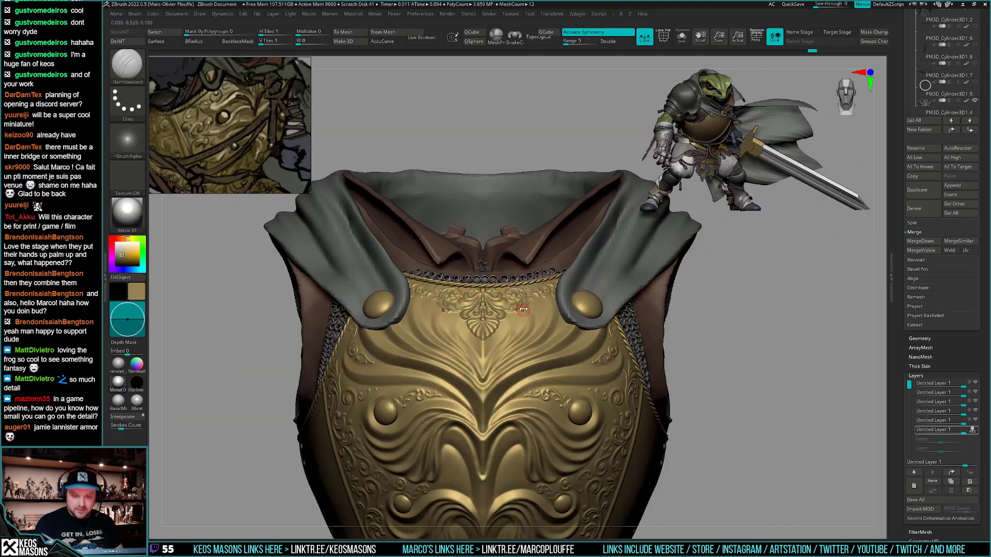
Carve the central V-shaped flutes between the two upper studs with DamStandard under symmetry
{"action": "right_click_drag", "start_coordinate": [523, 310], "coordinate": [531, 258], "text": "ctrl"}
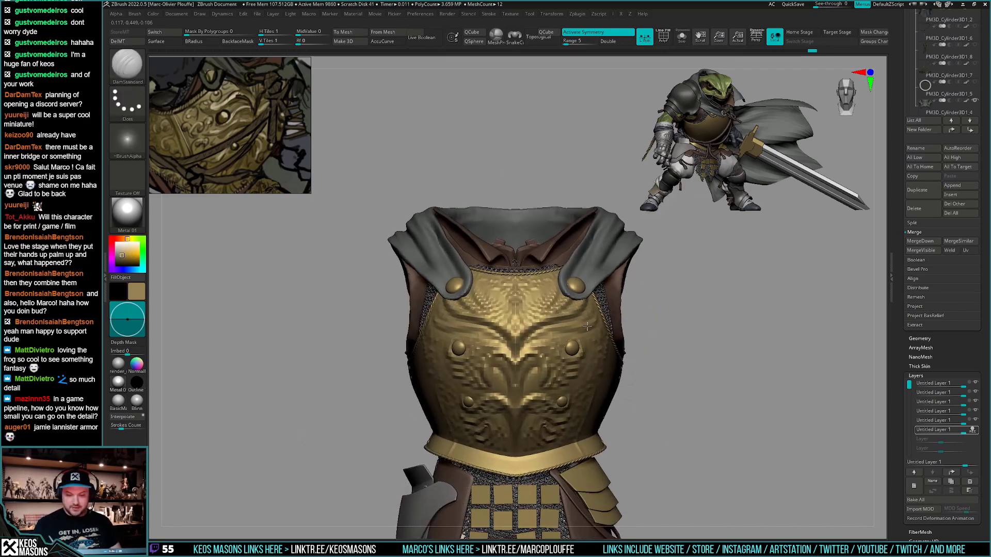
{"action": "mouse_move", "coordinate": [712, 369]}
{"action": "right_mouse_down"}
{"action": "mouse_move", "coordinate": [626, 377]}
{"action": "mouse_move", "coordinate": [635, 417]}
{"action": "mouse_move", "coordinate": [582, 452]}
{"action": "right_mouse_up"}
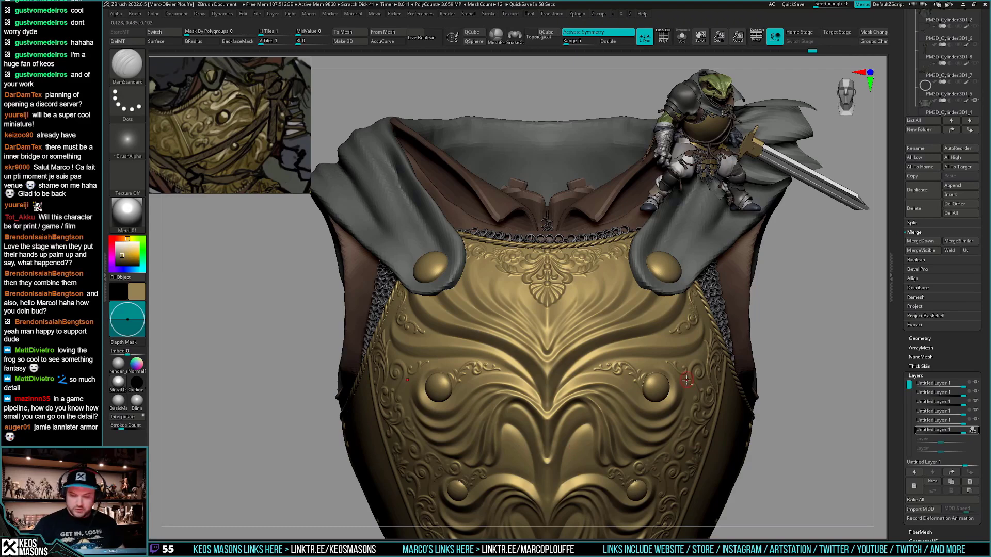
{"action": "right_click_drag", "start_coordinate": [686, 380], "coordinate": [538, 371]}
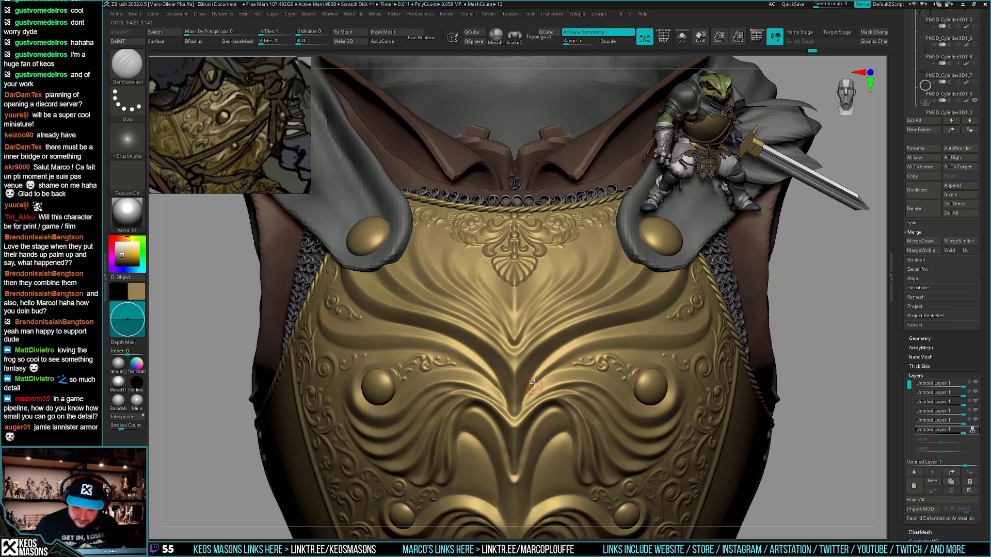
{"action": "left_click_drag", "start_coordinate": [551, 363], "coordinate": [523, 410]}
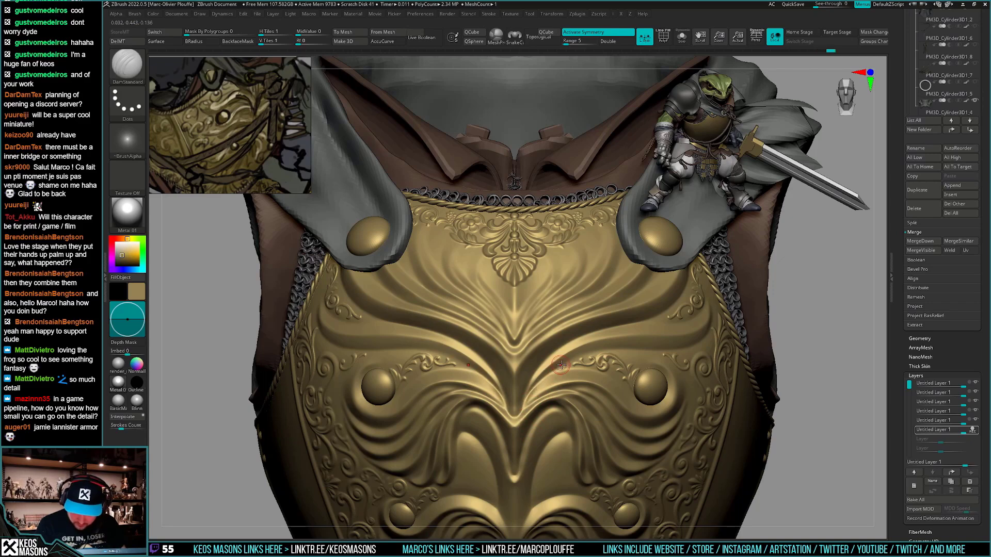
Try DamStandard strokes beside the neckline leaf motif, undo them and enlarge the draw size
{"action": "right_click_drag", "start_coordinate": [561, 364], "coordinate": [521, 336], "text": "ctrl"}
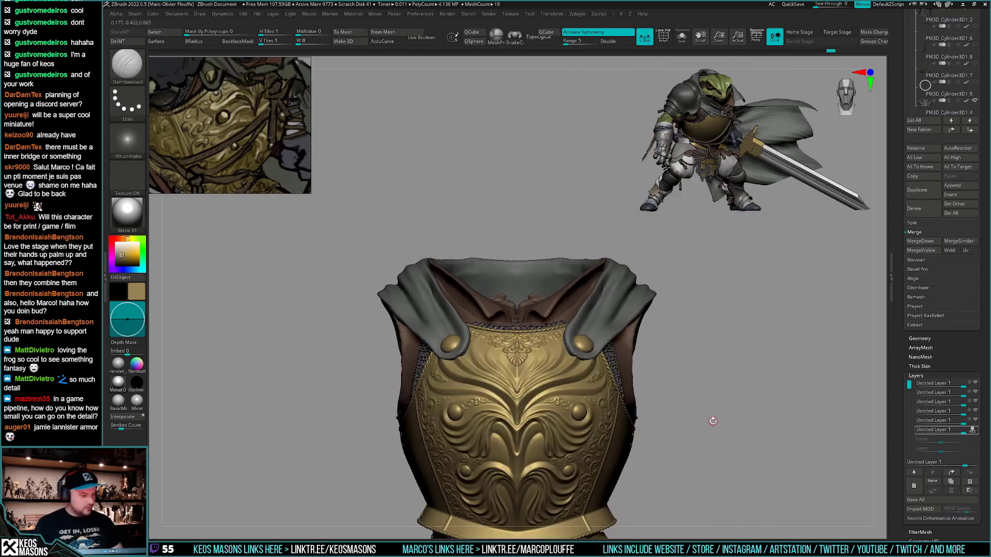
{"action": "mouse_move", "coordinate": [670, 373]}
{"action": "right_mouse_down", "text": "ctrl"}
{"action": "mouse_move", "coordinate": [642, 416]}
{"action": "mouse_move", "coordinate": [640, 449]}
{"action": "mouse_move", "coordinate": [617, 467]}
{"action": "mouse_move", "coordinate": [573, 380]}
{"action": "mouse_move", "coordinate": [535, 349]}
{"action": "right_mouse_up", "text": "ctrl"}
{"action": "key", "text": "space"}
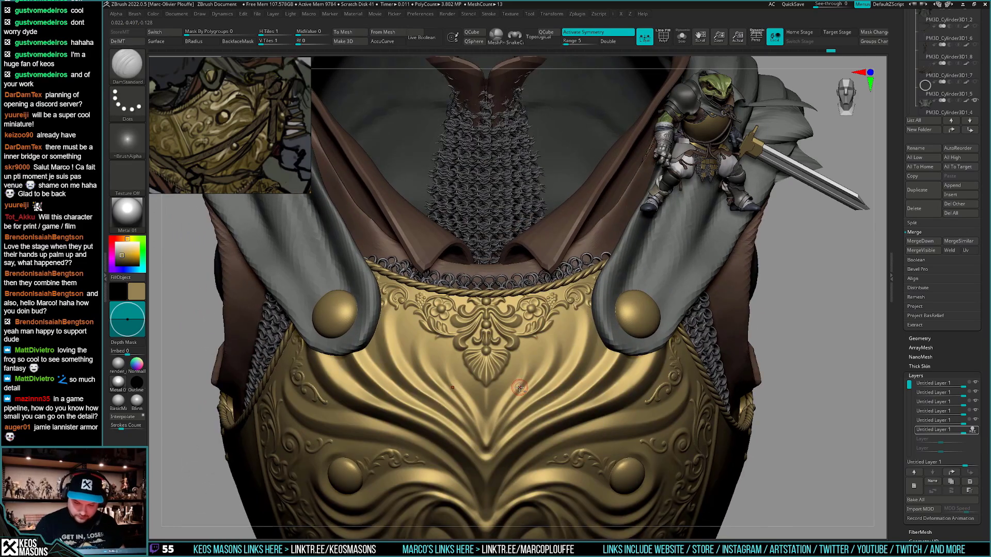
{"action": "key", "text": "ctrl+z"}
{"action": "left_click_drag", "start_coordinate": [525, 347], "coordinate": [522, 351]}
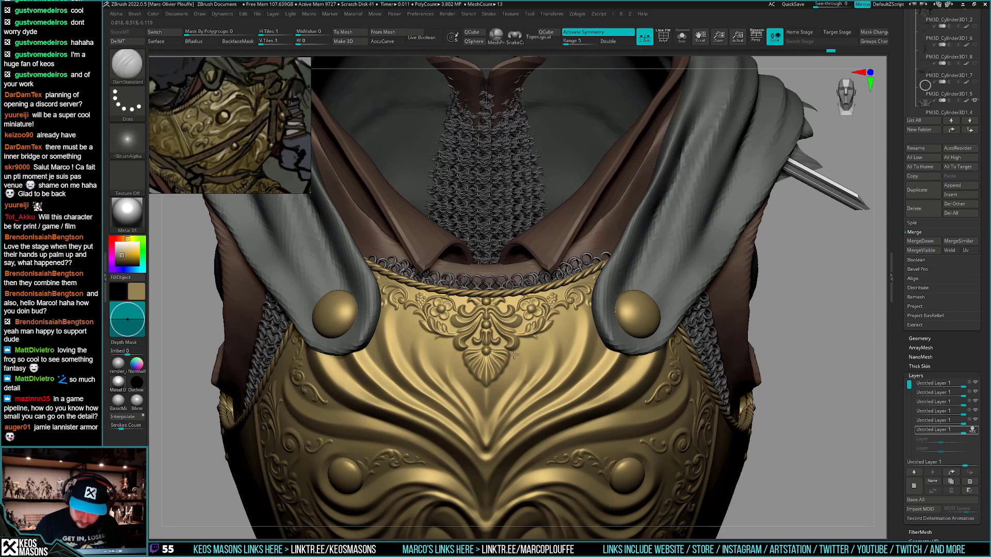
{"action": "key", "text": "ctrl+z"}
{"action": "key", "text": "space"}
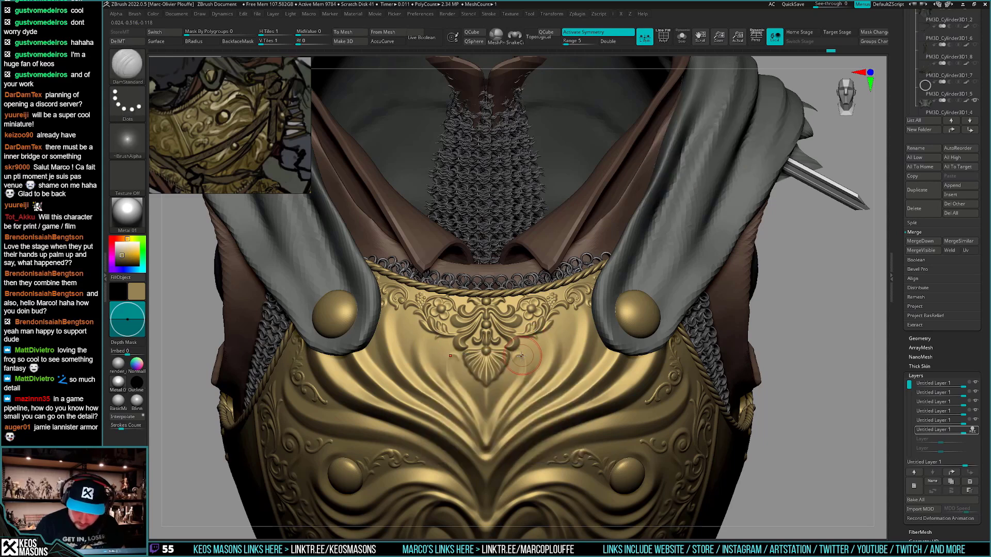
{"action": "key", "text": "ctrl+z"}
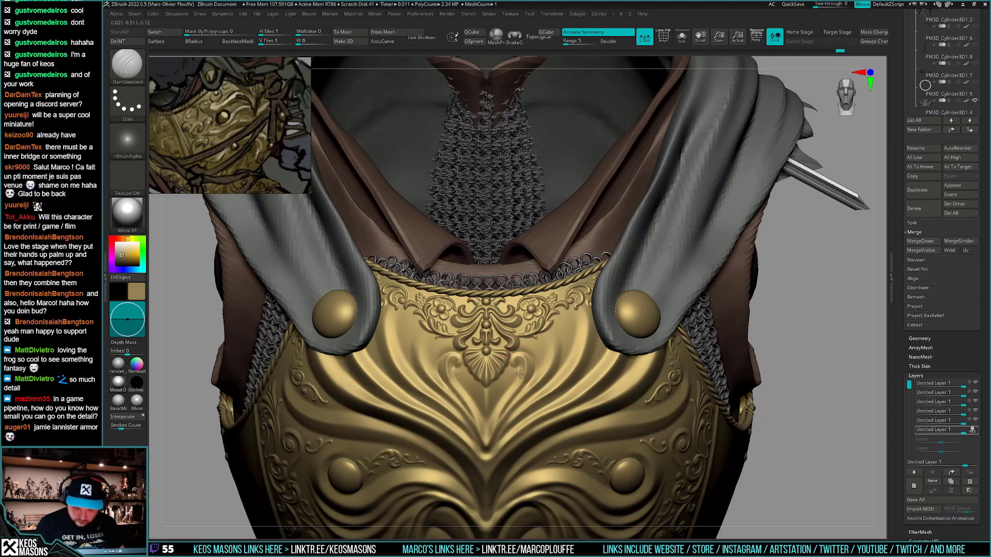
Sculpt a mirrored pair of curled flutes hugging both sides of the leaf motif below the neckline
{"action": "mouse_move", "coordinate": [497, 401]}
{"action": "right_mouse_down"}
{"action": "mouse_move", "coordinate": [516, 374]}
{"action": "mouse_move", "coordinate": [615, 362]}
{"action": "mouse_move", "coordinate": [579, 387]}
{"action": "mouse_move", "coordinate": [570, 369]}
{"action": "mouse_move", "coordinate": [533, 404]}
{"action": "right_mouse_up"}
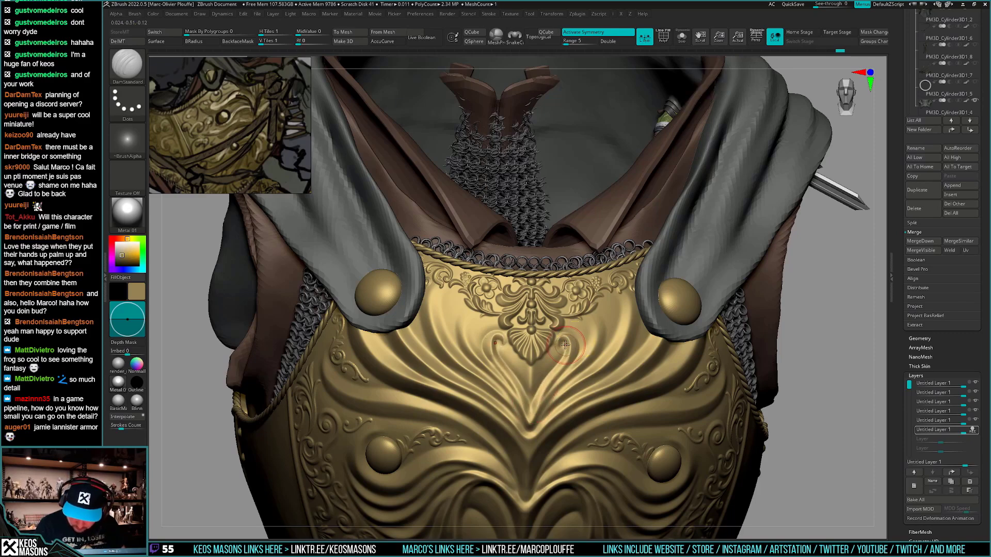
{"action": "right_click_drag", "start_coordinate": [559, 353], "coordinate": [561, 347]}
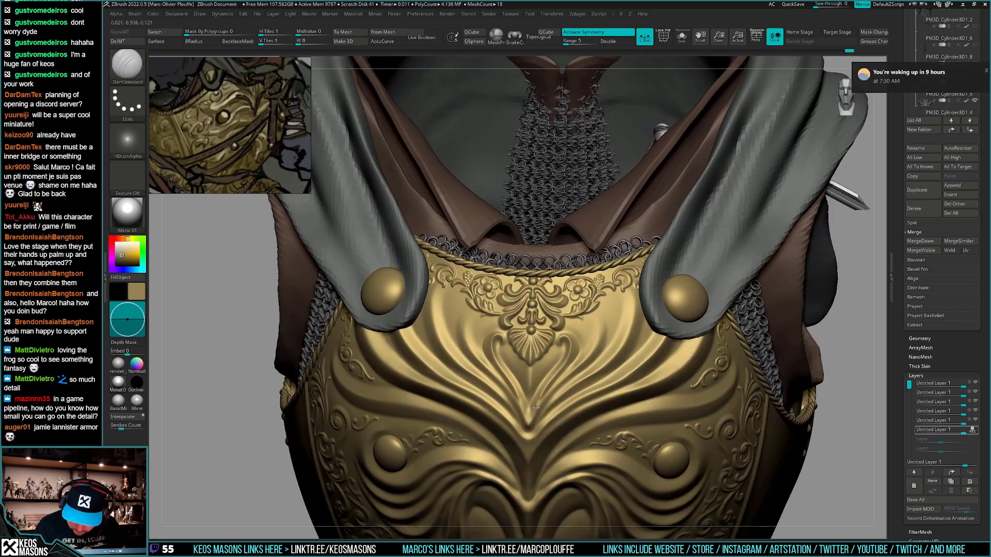
{"action": "key", "text": "ctrl"}
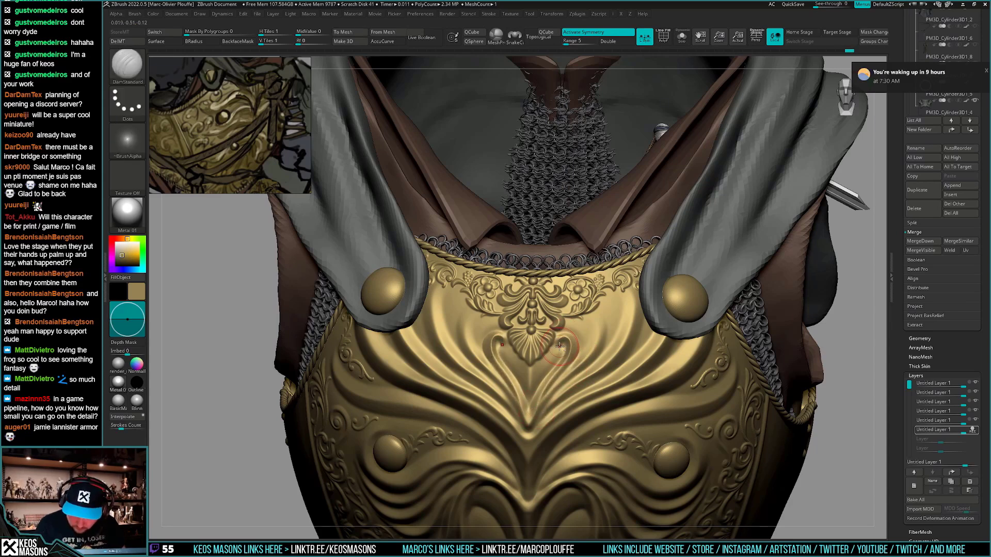
{"action": "right_click_drag", "start_coordinate": [581, 320], "coordinate": [599, 411], "text": "shift"}
Sculpt a second pair of curled flutes outside the first pair and smooth their upper ends
{"action": "right_click_drag", "start_coordinate": [601, 336], "coordinate": [597, 325]}
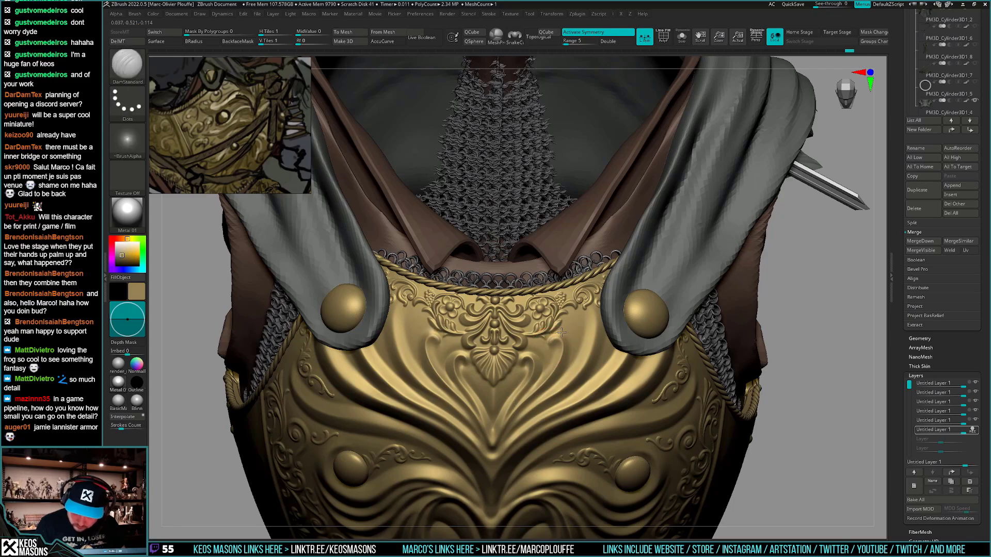
{"action": "right_click_drag", "start_coordinate": [567, 370], "coordinate": [542, 359]}
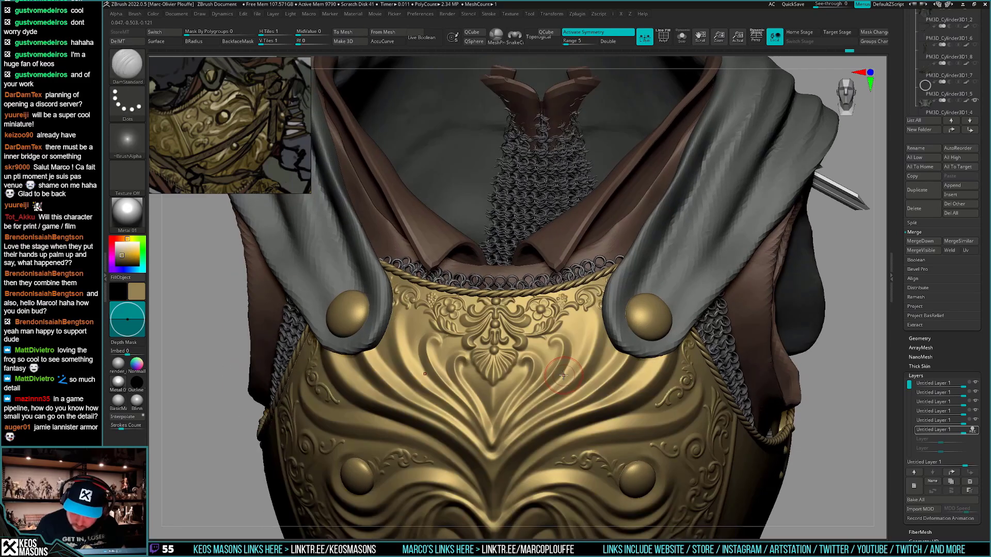
{"action": "left_click_drag", "start_coordinate": [564, 363], "coordinate": [529, 401]}
{"action": "right_click_drag", "start_coordinate": [554, 371], "coordinate": [560, 327]}
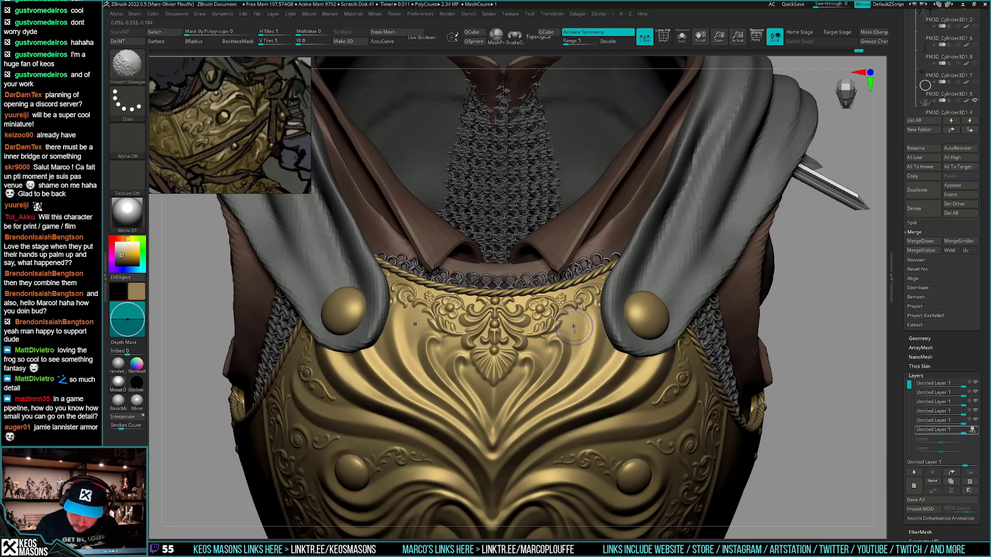
{"action": "right_click_drag", "start_coordinate": [575, 340], "coordinate": [581, 398], "text": "ctrl"}
{"action": "right_click_drag", "start_coordinate": [580, 397], "coordinate": [587, 426], "text": "shift"}
Deepen the mirrored curled flutes between the neckline leaf motif and the upper studs with DamStandard strokes
{"action": "scroll", "coordinate": [593, 433], "scroll_direction": "up", "scroll_amount": 5}
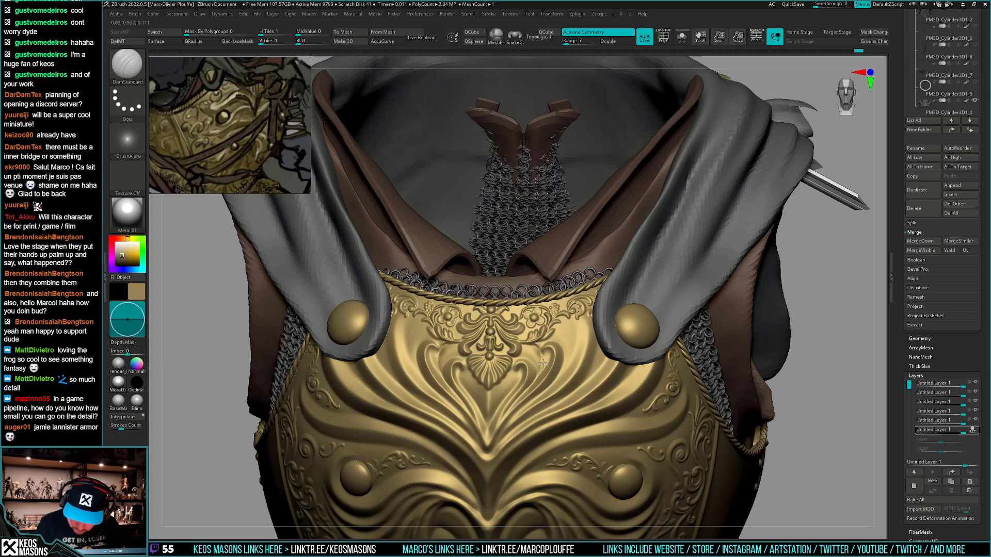
{"action": "left_click_drag", "start_coordinate": [542, 363], "coordinate": [536, 377]}
{"action": "right_click_drag", "start_coordinate": [537, 378], "coordinate": [599, 317]}
{"action": "right_click_drag", "start_coordinate": [558, 361], "coordinate": [534, 418]}
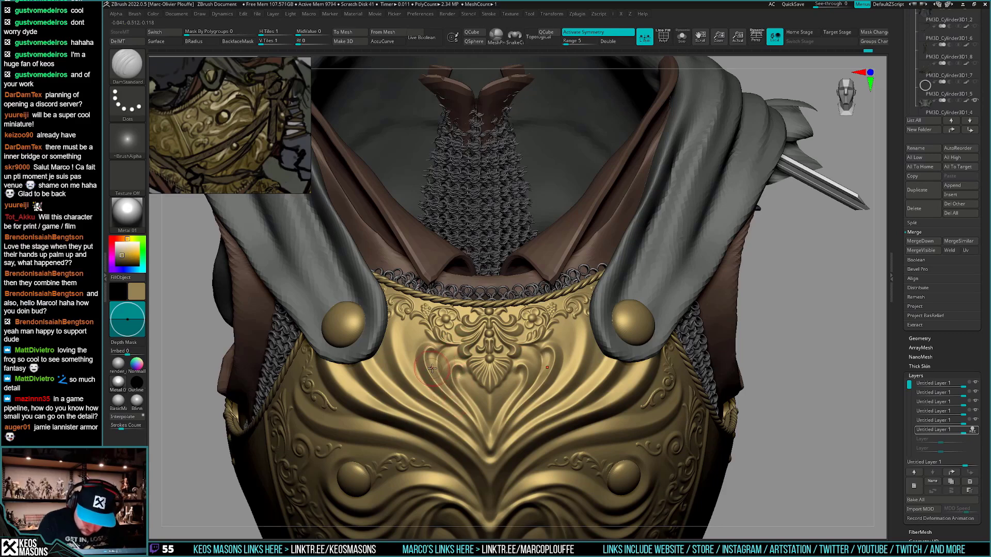
{"action": "right_click_drag", "start_coordinate": [527, 407], "coordinate": [529, 333]}
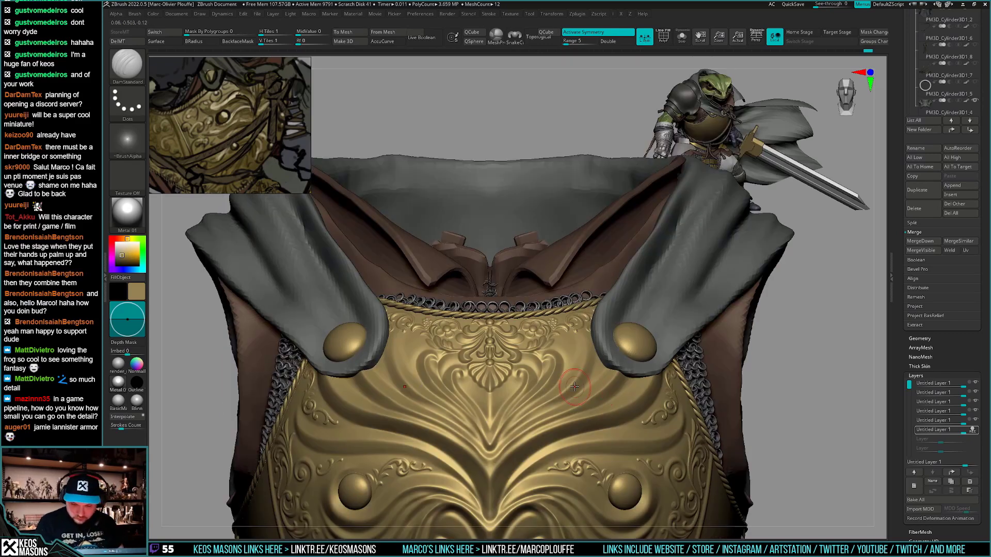
{"action": "right_click_drag", "start_coordinate": [614, 294], "coordinate": [528, 352]}
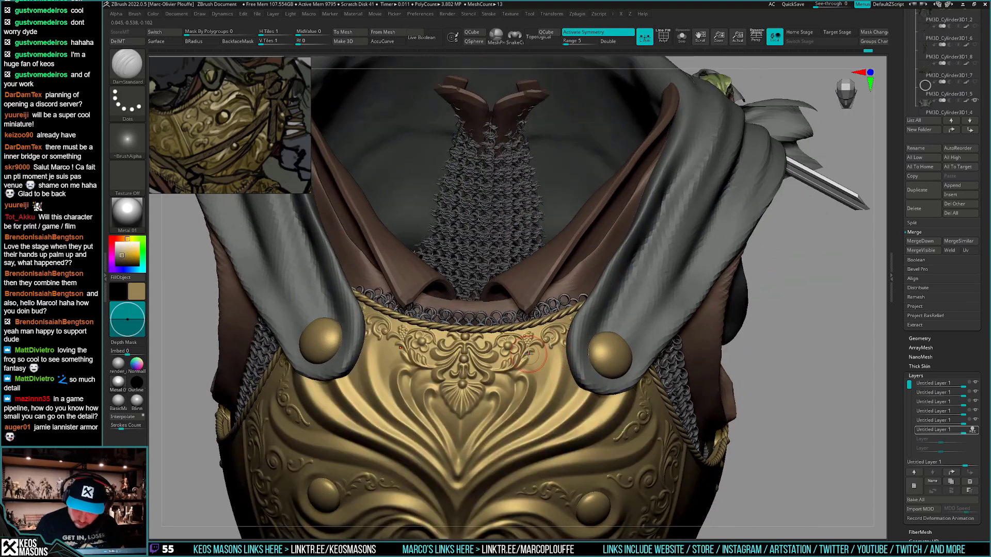
{"action": "left_click_drag", "start_coordinate": [542, 362], "coordinate": [532, 404]}
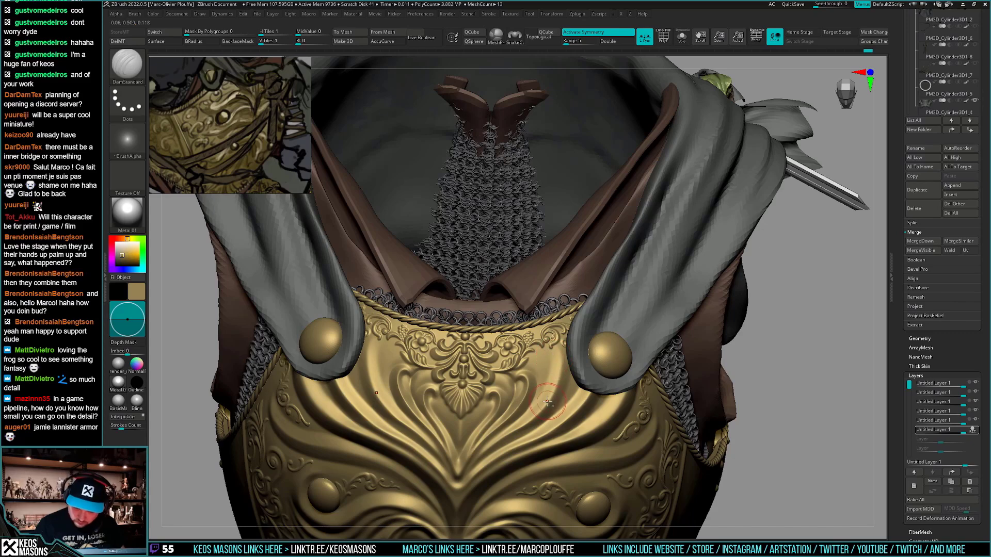
{"action": "left_click_drag", "start_coordinate": [560, 407], "coordinate": [557, 353]}
{"action": "right_click_drag", "start_coordinate": [338, 367], "coordinate": [387, 351]}
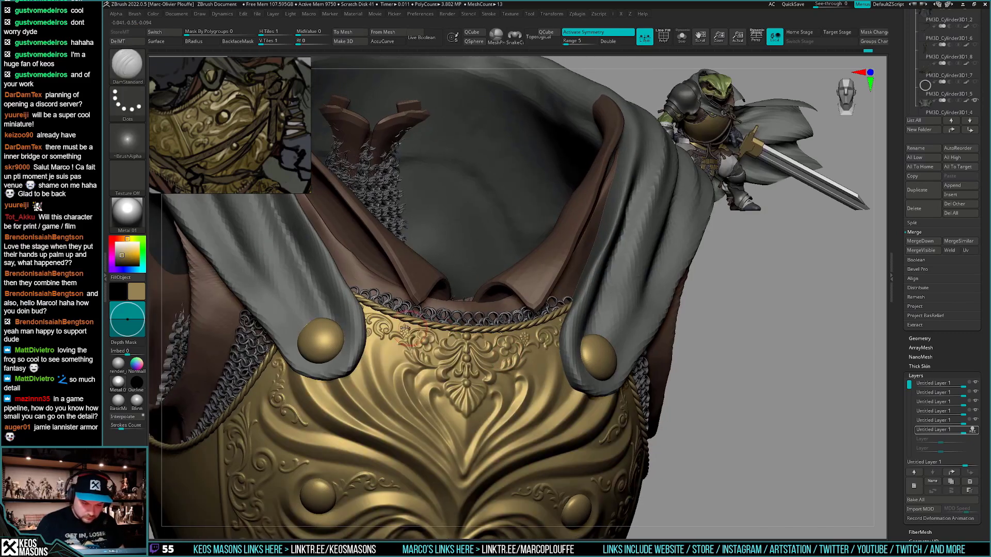
Carve a mirrored groove down from the neckline scrollwork beside the upper studs and smooth its upper end
{"action": "left_click", "coordinate": [382, 342], "text": "alt"}
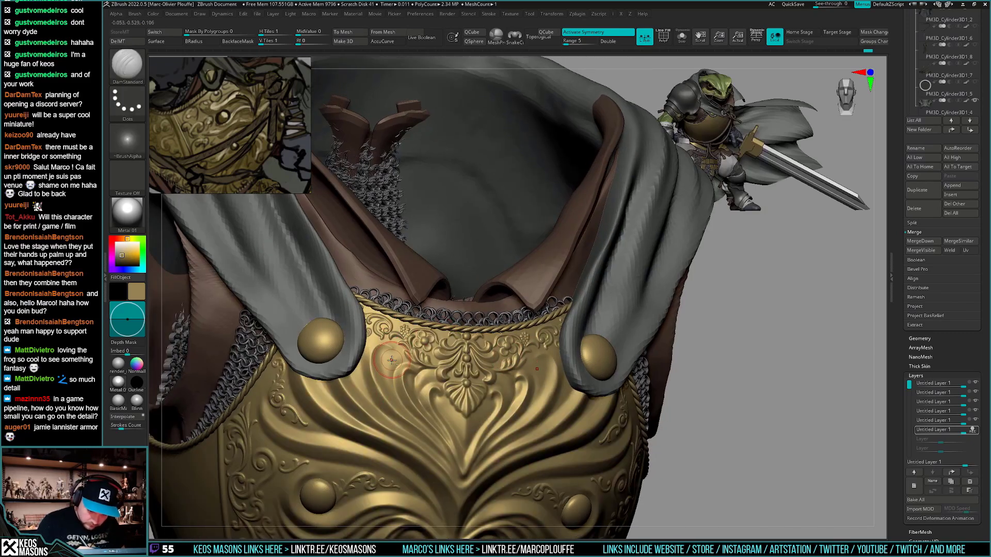
{"action": "mouse_move", "coordinate": [381, 342]}
{"action": "left_mouse_down"}
{"action": "mouse_move", "coordinate": [370, 381]}
{"action": "mouse_move", "coordinate": [391, 405]}
{"action": "left_mouse_up"}
{"action": "right_click_drag", "start_coordinate": [400, 414], "coordinate": [380, 439]}
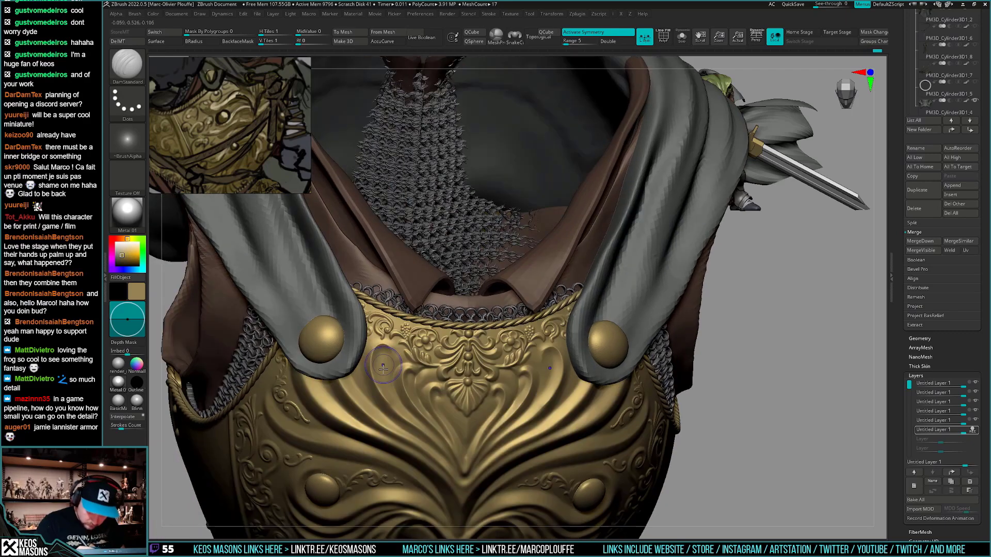
{"action": "left_click_drag", "start_coordinate": [391, 372], "coordinate": [395, 357], "text": "shift"}
{"action": "right_click_drag", "start_coordinate": [601, 362], "coordinate": [553, 352]}
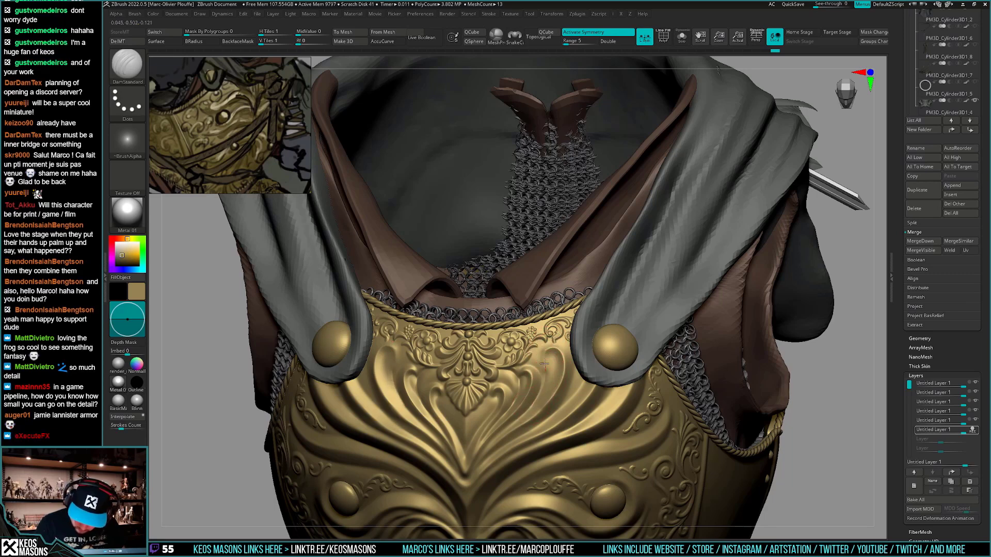
Redo the DamStandard strokes on the outer curled flutes below the floral ornament and smooth their transitions
{"action": "left_click_drag", "start_coordinate": [543, 343], "coordinate": [548, 362]}
{"action": "key", "text": "ctrl+z"}
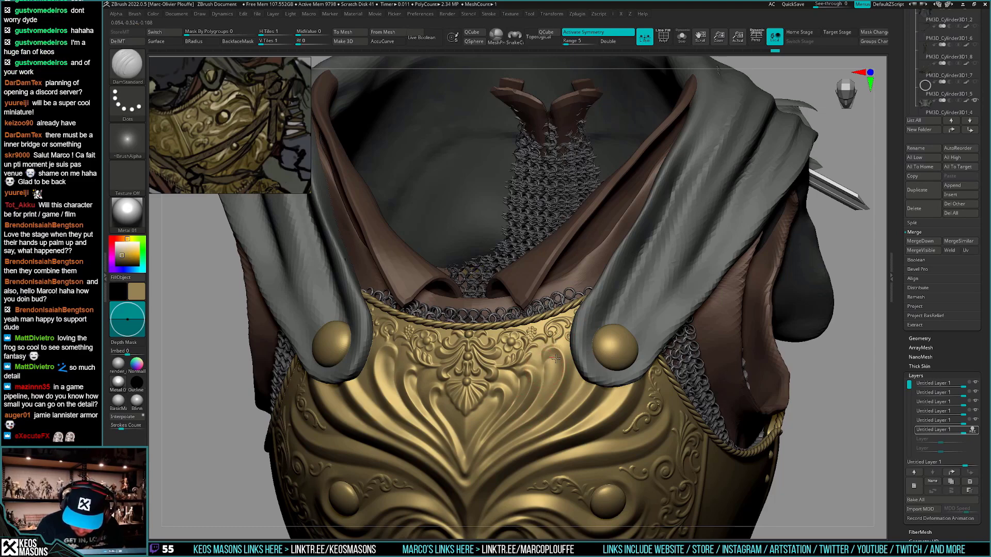
{"action": "left_click_drag", "start_coordinate": [557, 366], "coordinate": [545, 395]}
{"action": "mouse_move", "coordinate": [560, 413]}
{"action": "right_mouse_down", "text": "shift"}
{"action": "mouse_move", "coordinate": [570, 440]}
{"action": "mouse_move", "coordinate": [562, 467]}
{"action": "right_mouse_up", "text": "shift"}
{"action": "mouse_move", "coordinate": [527, 408]}
{"action": "left_mouse_down"}
{"action": "mouse_move", "coordinate": [548, 387]}
{"action": "mouse_move", "coordinate": [531, 408]}
{"action": "left_mouse_up"}
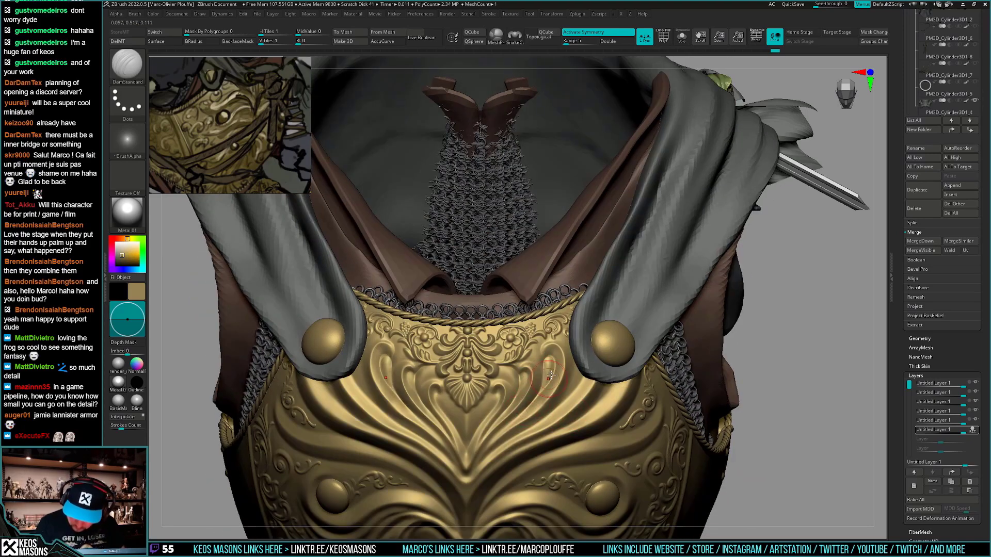
{"action": "left_click_drag", "start_coordinate": [542, 342], "coordinate": [550, 345]}
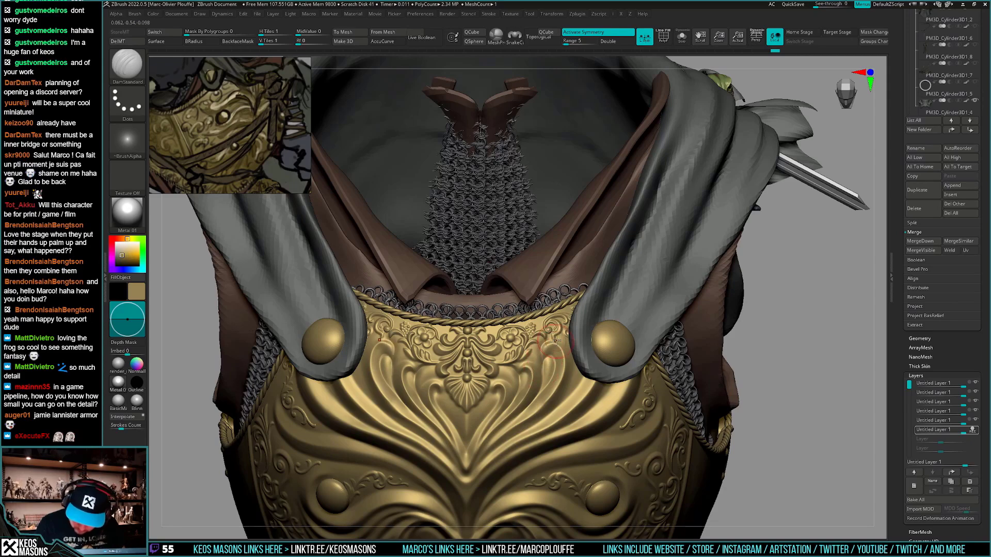
{"action": "right_click_drag", "start_coordinate": [554, 342], "coordinate": [528, 350]}
{"action": "left_click_drag", "start_coordinate": [539, 391], "coordinate": [550, 358], "text": "shift"}
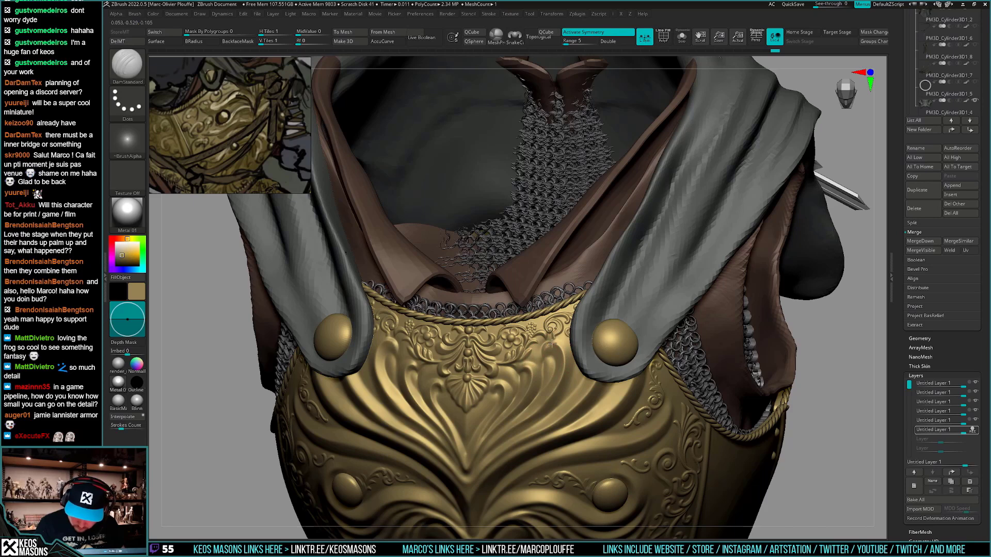
{"action": "left_click_drag", "start_coordinate": [556, 388], "coordinate": [540, 410]}
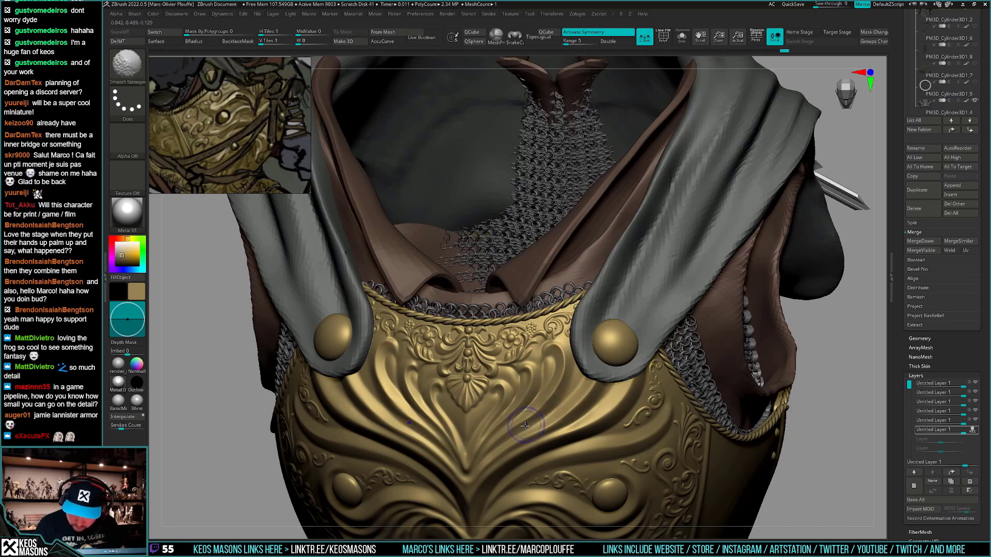
Isolate the breastplate, refine the flutes reaching under the shoulder straps, and show the remaining parts again
{"action": "key", "text": "alt+s"}
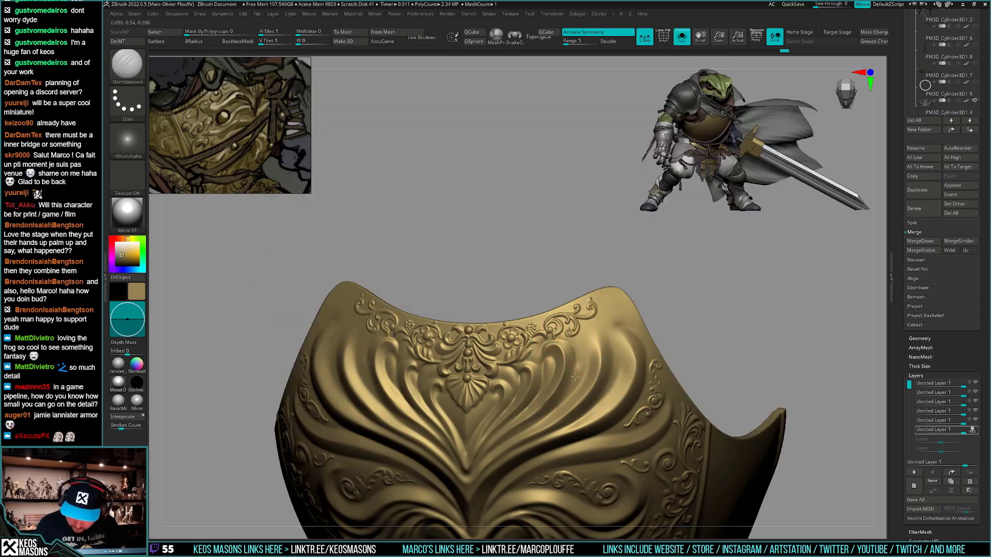
{"action": "left_click_drag", "start_coordinate": [575, 377], "coordinate": [537, 422]}
{"action": "mouse_move", "coordinate": [563, 397]}
{"action": "right_mouse_down", "text": "shift"}
{"action": "mouse_move", "coordinate": [584, 350]}
{"action": "mouse_move", "coordinate": [569, 321]}
{"action": "right_mouse_up", "text": "shift"}
{"action": "key", "text": "alt+s"}
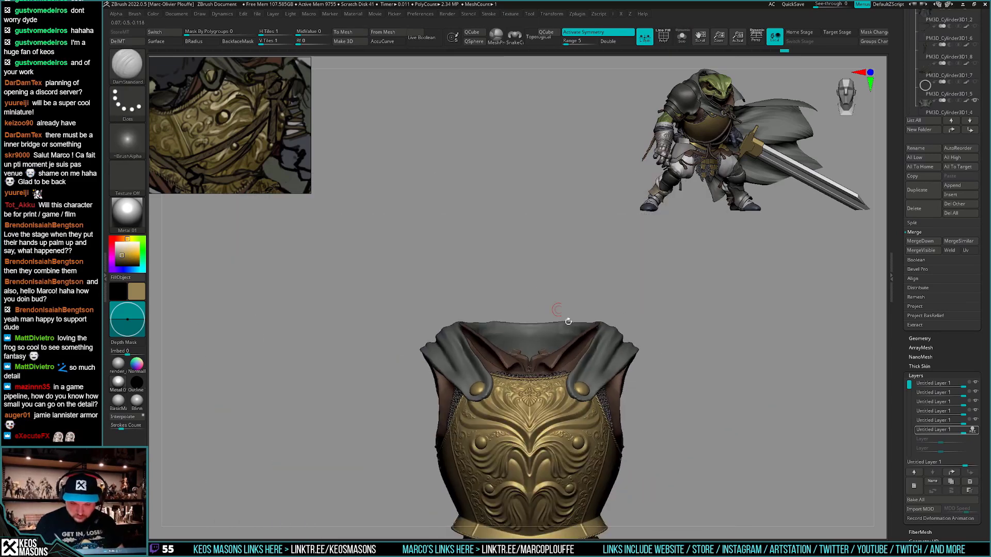
Smooth the end of the wide flute beside the armhole scrollwork
{"action": "mouse_move", "coordinate": [568, 321]}
{"action": "left_mouse_down"}
{"action": "mouse_move", "coordinate": [619, 366]}
{"action": "mouse_move", "coordinate": [655, 418]}
{"action": "mouse_move", "coordinate": [651, 440]}
{"action": "left_mouse_up"}
{"action": "right_click_drag", "start_coordinate": [651, 441], "coordinate": [658, 475], "text": "ctrl"}
{"action": "mouse_move", "coordinate": [593, 361]}
{"action": "right_mouse_down", "text": "ctrl"}
{"action": "mouse_move", "coordinate": [612, 398]}
{"action": "mouse_move", "coordinate": [560, 352]}
{"action": "right_mouse_up", "text": "ctrl"}
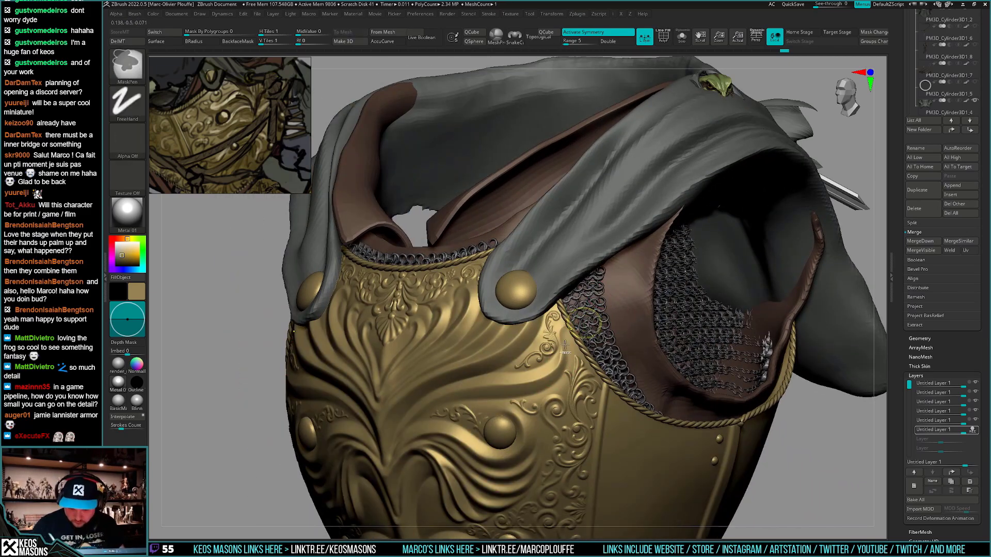
{"action": "left_click_drag", "start_coordinate": [561, 342], "coordinate": [565, 365], "text": "shift"}
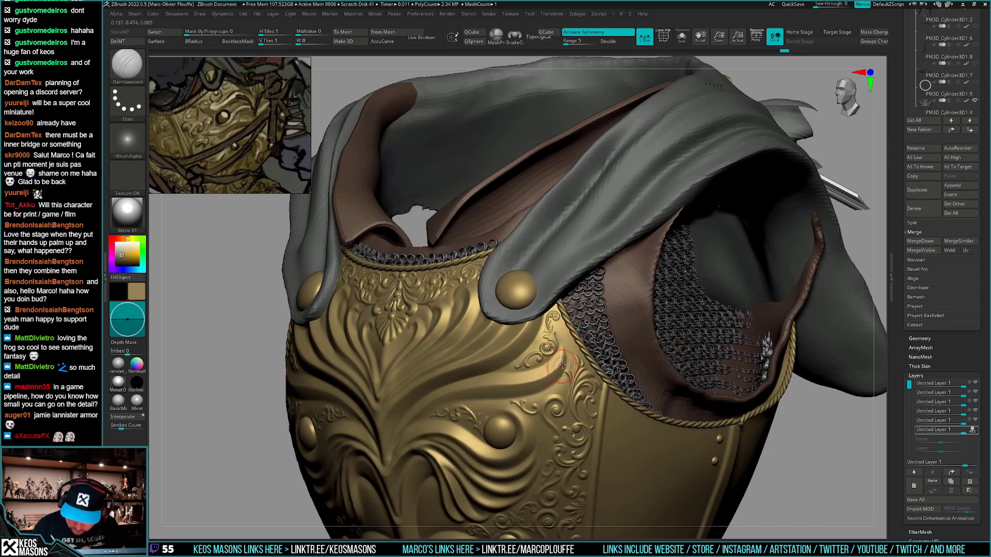
Reduce the draw size and carve fine grooves between the floral neckline ornament and the inner curled flutes
{"action": "right_click_drag", "start_coordinate": [560, 339], "coordinate": [538, 376]}
{"action": "key", "text": "space"}
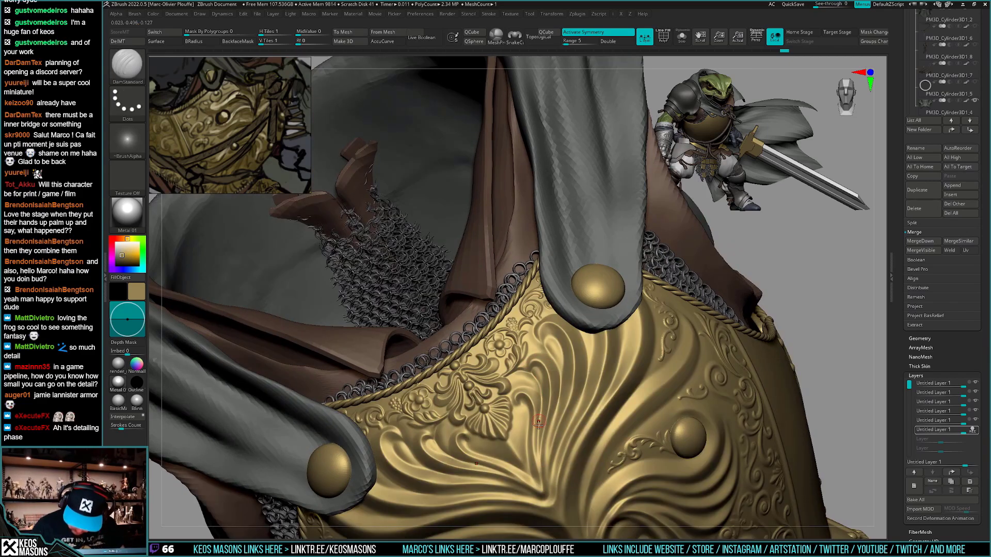
{"action": "left_click_drag", "start_coordinate": [534, 367], "coordinate": [518, 376]}
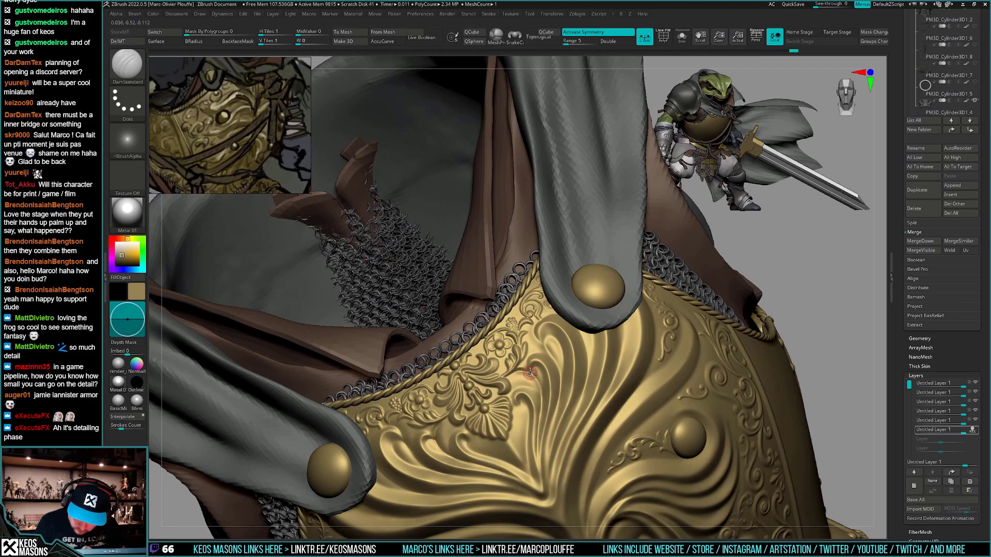
{"action": "mouse_move", "coordinate": [516, 390]}
{"action": "right_mouse_down", "text": "shift"}
{"action": "mouse_move", "coordinate": [573, 379]}
{"action": "mouse_move", "coordinate": [613, 438]}
{"action": "mouse_move", "coordinate": [531, 386]}
{"action": "mouse_move", "coordinate": [517, 398]}
{"action": "right_mouse_up", "text": "shift"}
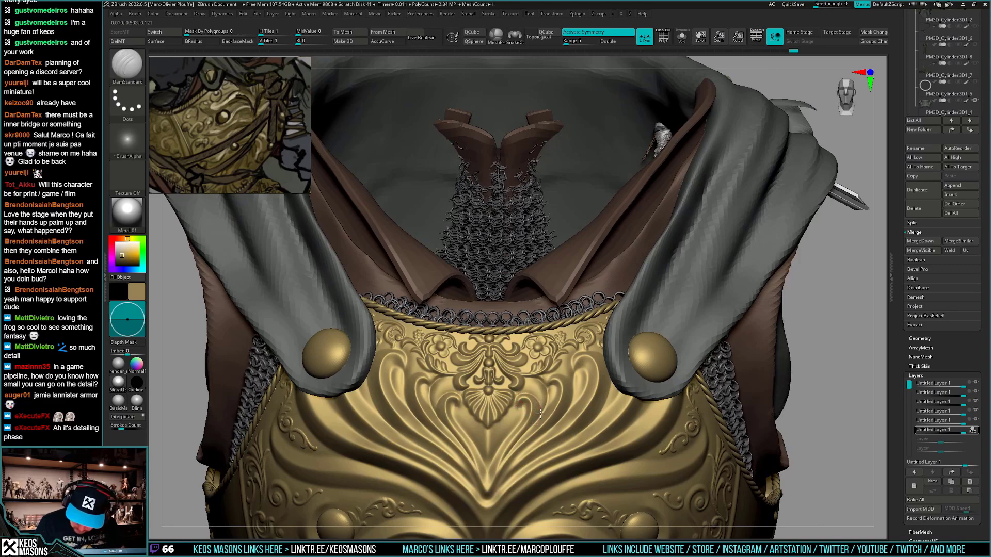
Try small DamStandard strokes close to the sides of the leaf motif and undo them
{"action": "key", "text": "space"}
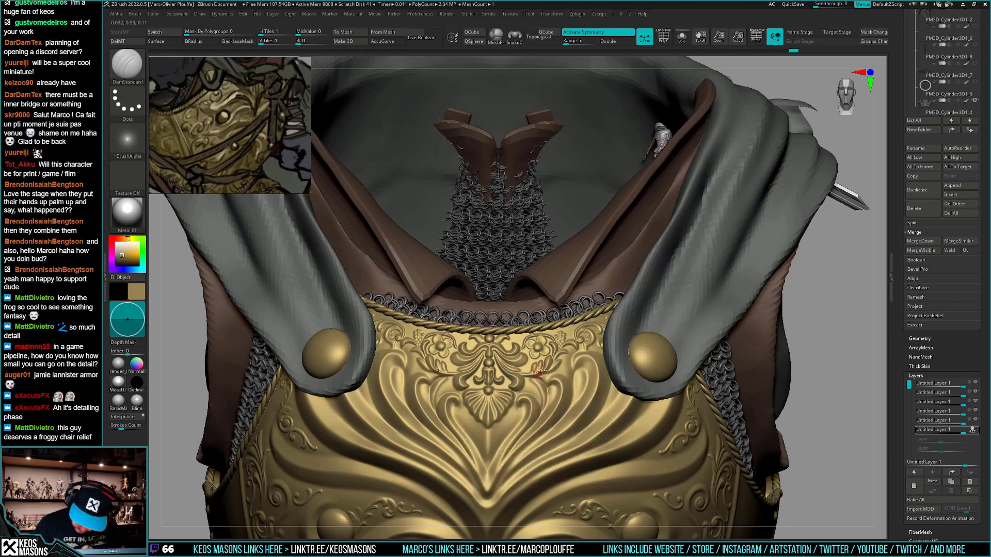
{"action": "right_click_drag", "start_coordinate": [537, 369], "coordinate": [454, 380]}
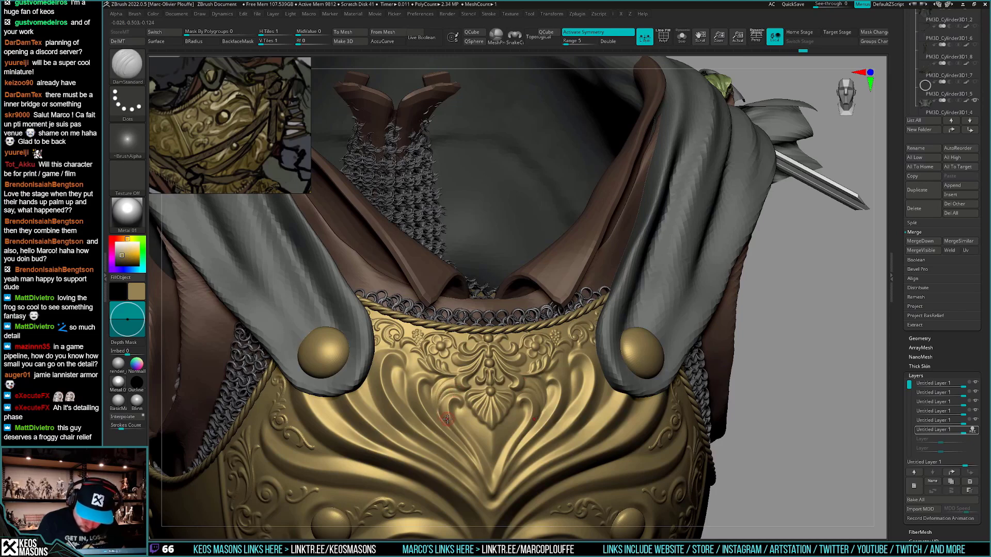
{"action": "right_click_drag", "start_coordinate": [437, 415], "coordinate": [583, 374]}
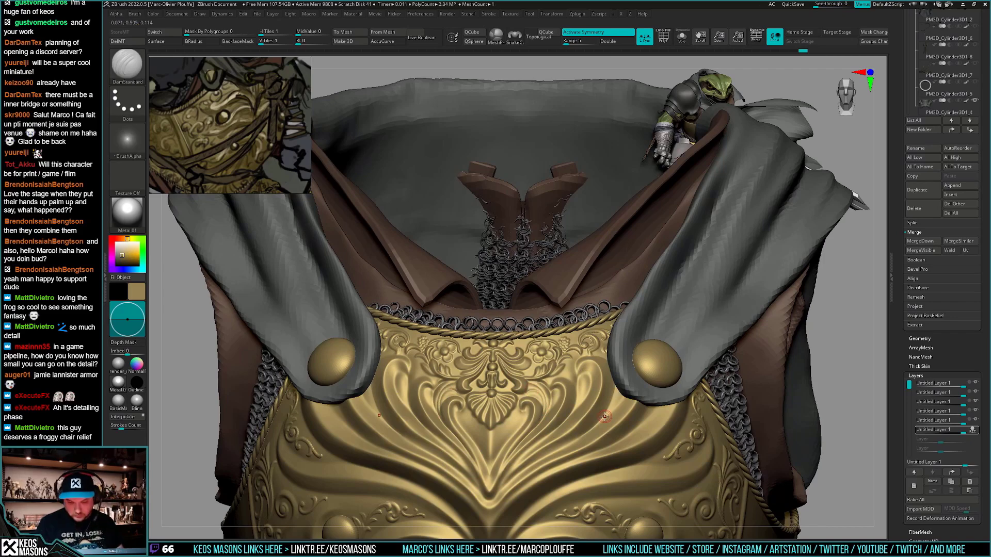
{"action": "right_click_drag", "start_coordinate": [551, 379], "coordinate": [542, 407]}
{"action": "key", "text": "ctrl+z"}
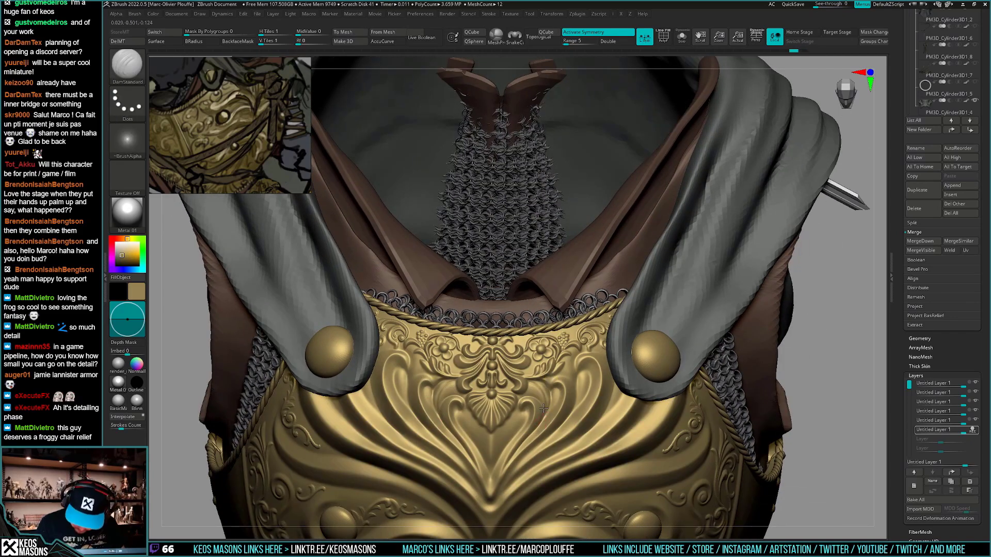
{"action": "left_click_drag", "start_coordinate": [530, 390], "coordinate": [523, 404]}
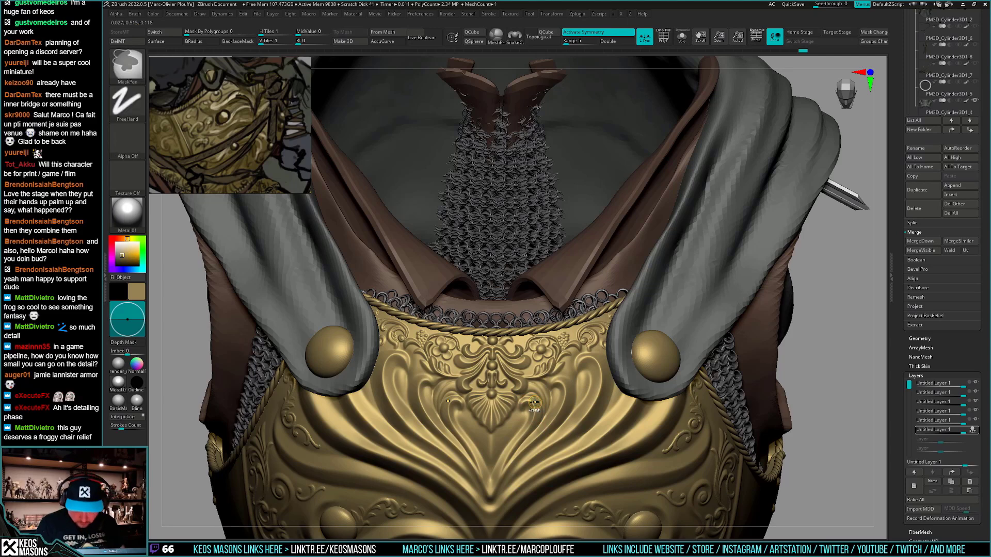
{"action": "key", "text": "ctrl+z"}
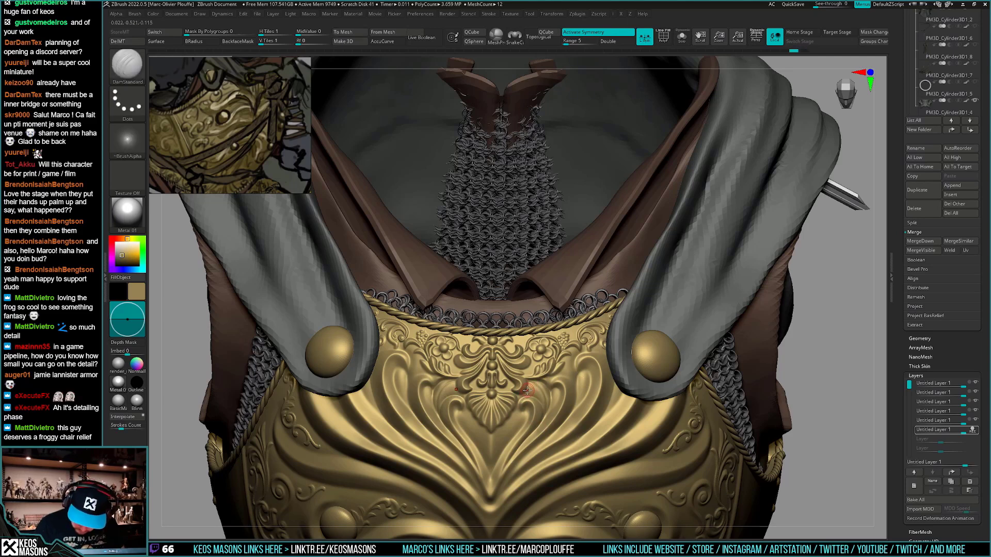
Carve small mirrored curls and grooves around the lower tip of the leaf motif with DamStandard
{"action": "left_click", "coordinate": [559, 378], "text": "ctrl+shift"}
{"action": "left_click_drag", "start_coordinate": [559, 378], "coordinate": [571, 415]}
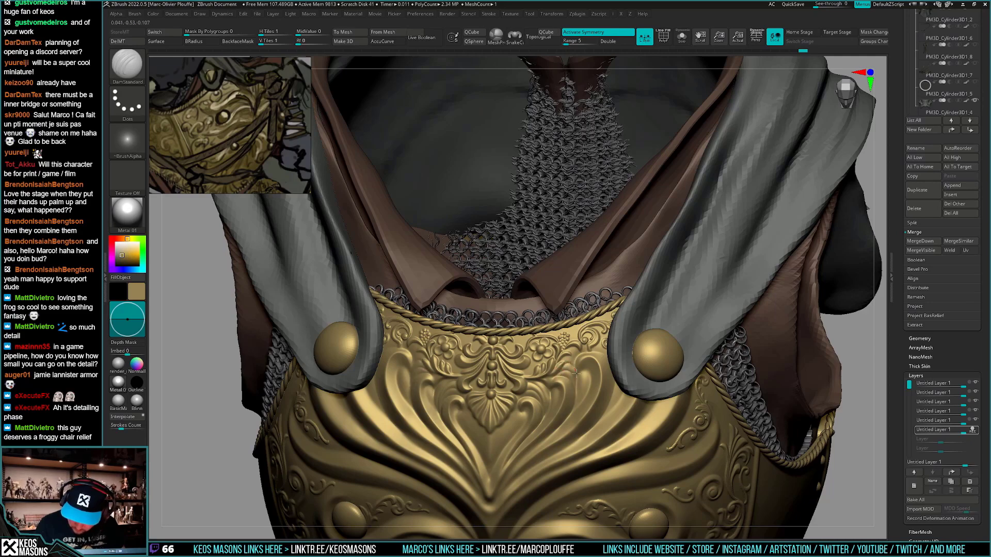
{"action": "right_click_drag", "start_coordinate": [572, 387], "coordinate": [600, 402]}
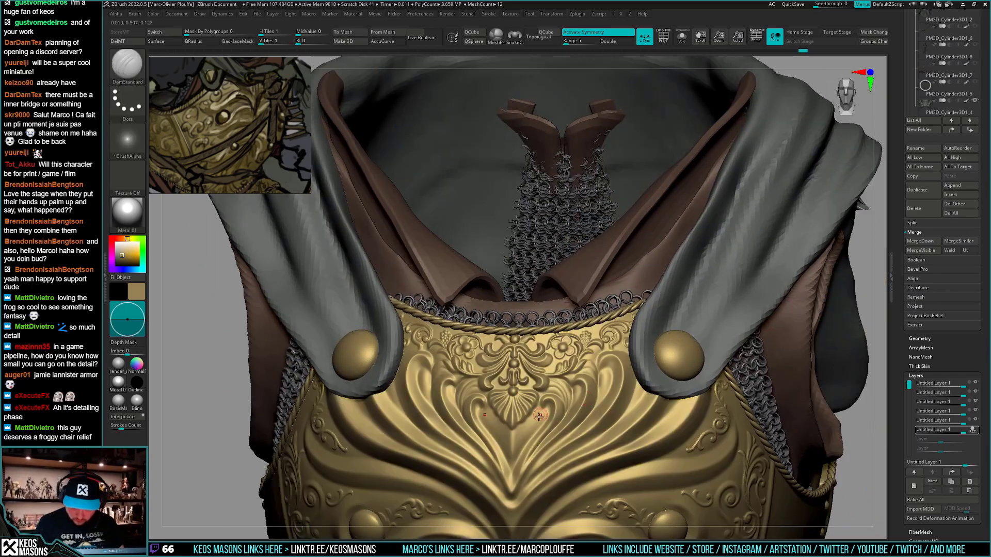
{"action": "right_click_drag", "start_coordinate": [541, 416], "coordinate": [555, 391]}
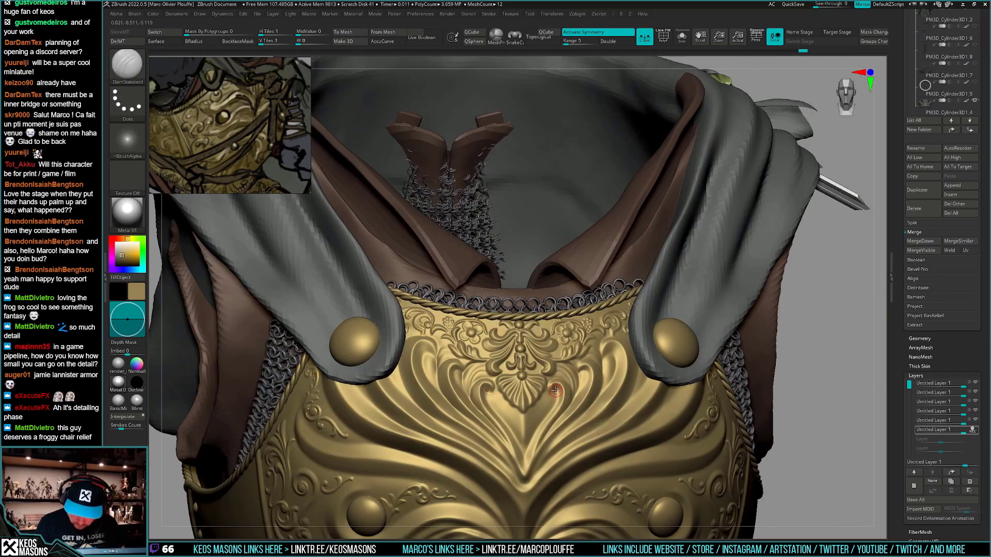
{"action": "right_click_drag", "start_coordinate": [537, 428], "coordinate": [544, 404]}
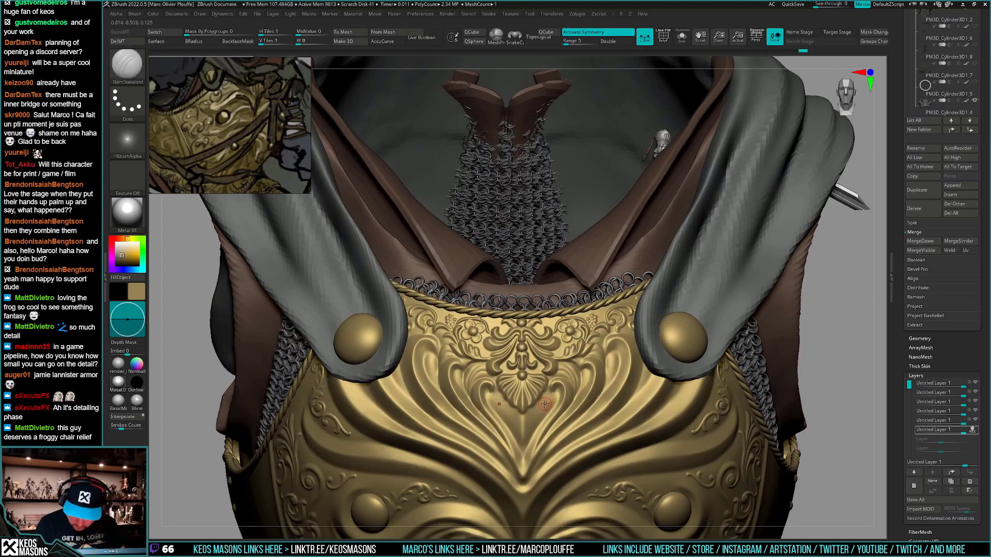
{"action": "left_click_drag", "start_coordinate": [534, 411], "coordinate": [529, 407]}
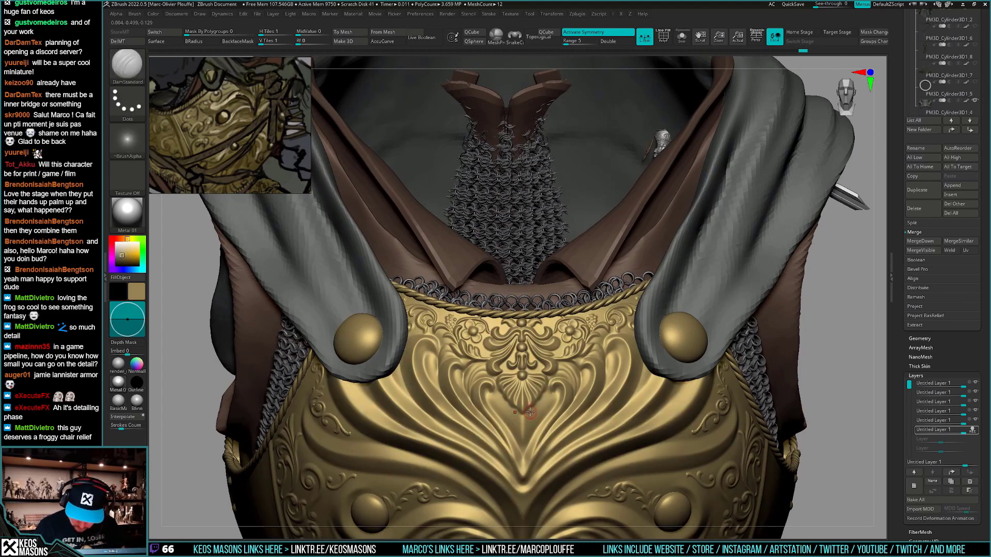
{"action": "right_click_drag", "start_coordinate": [525, 438], "coordinate": [539, 414]}
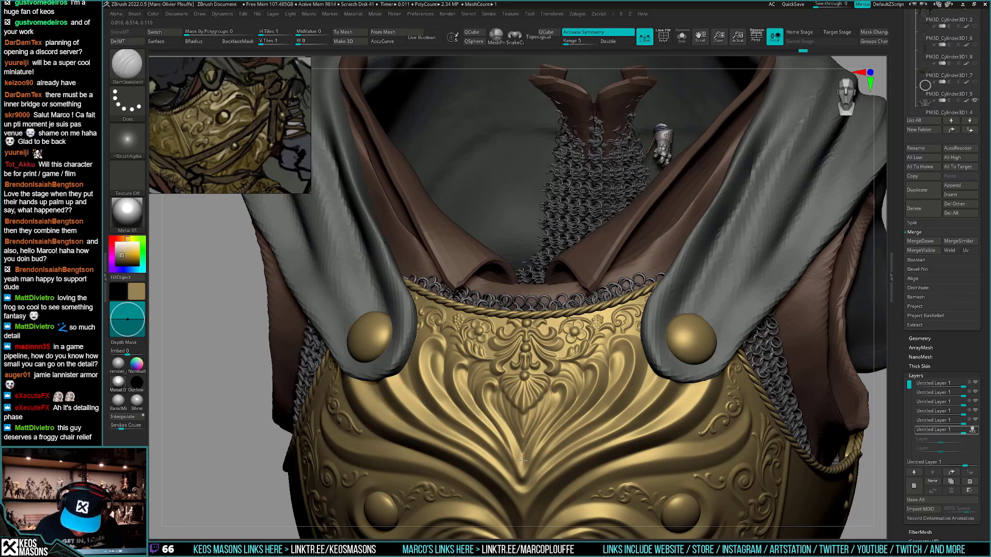
Undo the last DamStandard strokes around the lower tip of the leaf motif
{"action": "mouse_move", "coordinate": [525, 447]}
{"action": "right_mouse_down", "text": "shift"}
{"action": "mouse_move", "coordinate": [584, 387]}
{"action": "mouse_move", "coordinate": [604, 423]}
{"action": "mouse_move", "coordinate": [553, 430]}
{"action": "mouse_move", "coordinate": [550, 440]}
{"action": "right_mouse_up", "text": "shift"}
{"action": "right_click_drag", "start_coordinate": [550, 440], "coordinate": [546, 444]}
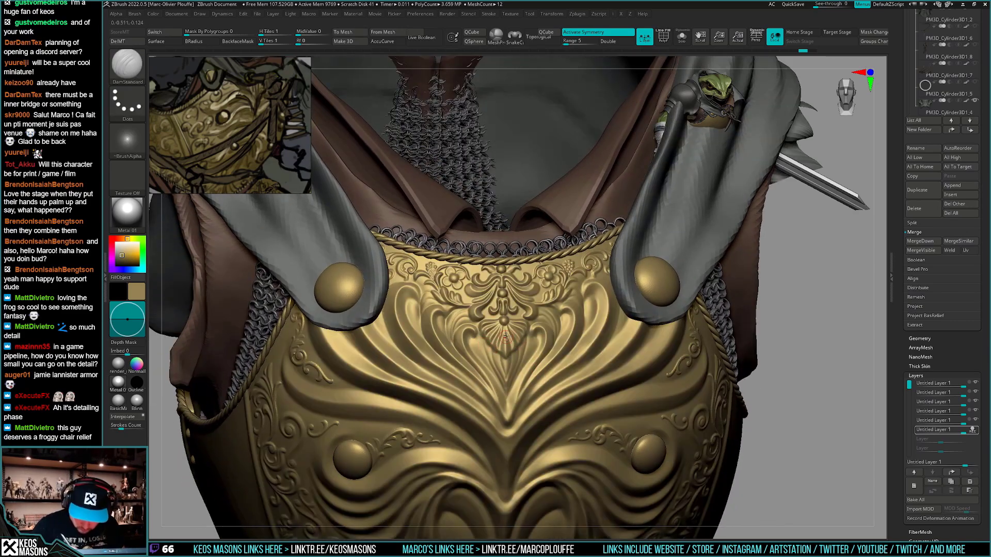
{"action": "key", "text": "ctrl+z"}
{"action": "key", "text": "ctrl+z"}
{"action": "key", "text": "ctrl+z"}
{"action": "key", "text": "ctrl+z"}
{"action": "key", "text": "ctrl+z"}
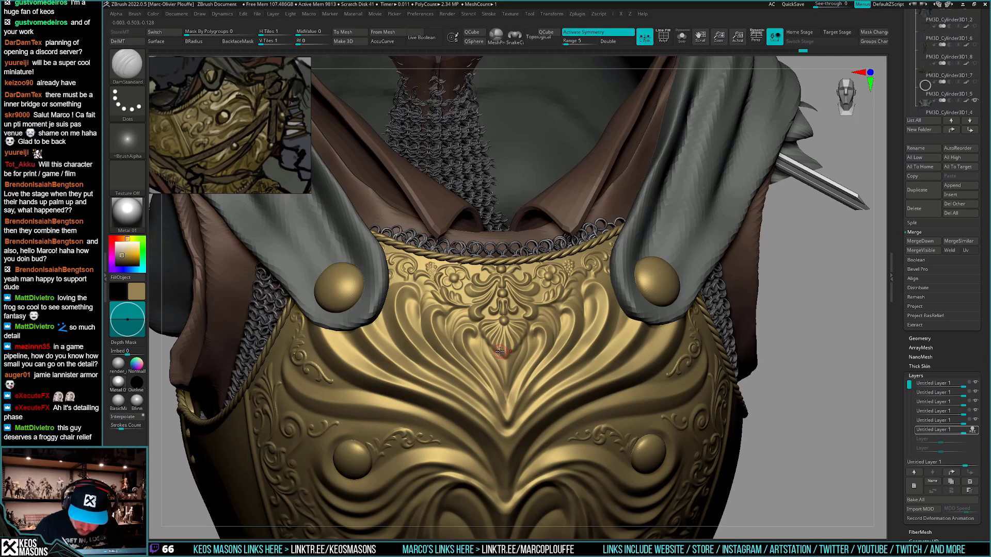
Carve mirrored DamStandard grooves from the sides of the leaf motif down to the tip below it
{"action": "key", "text": "ctrl"}
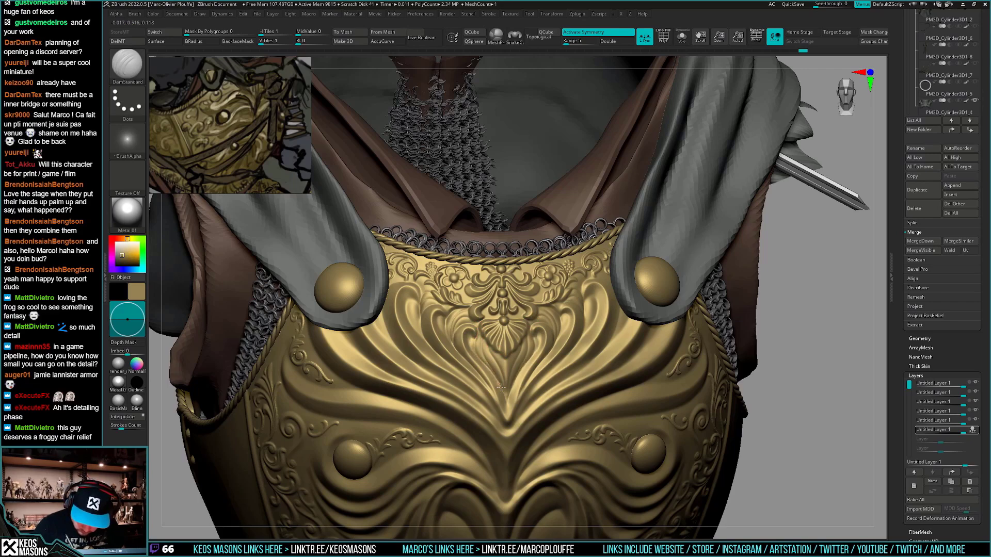
{"action": "mouse_move", "coordinate": [532, 357]}
{"action": "right_mouse_down"}
{"action": "mouse_move", "coordinate": [522, 359]}
{"action": "mouse_move", "coordinate": [531, 343]}
{"action": "right_mouse_up"}
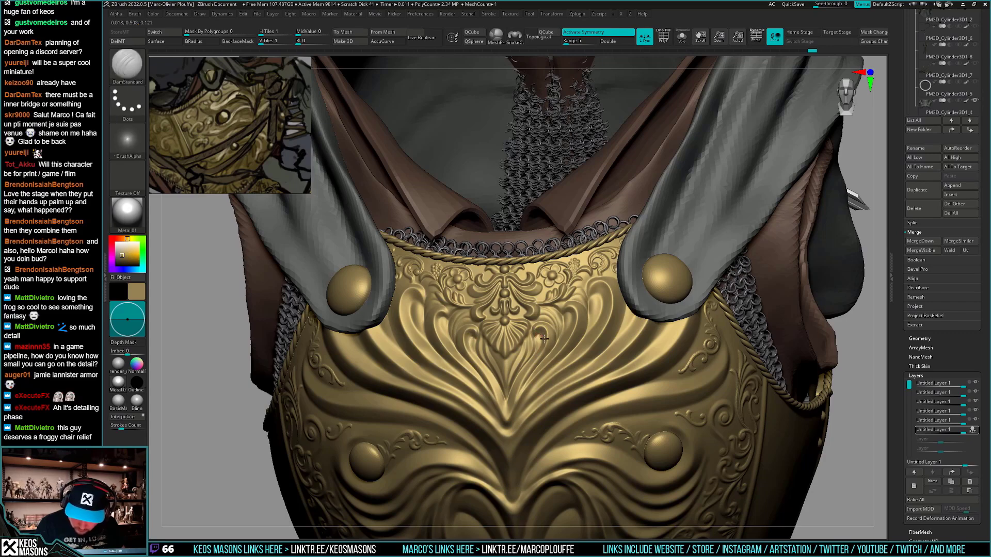
{"action": "right_click_drag", "start_coordinate": [514, 390], "coordinate": [521, 356]}
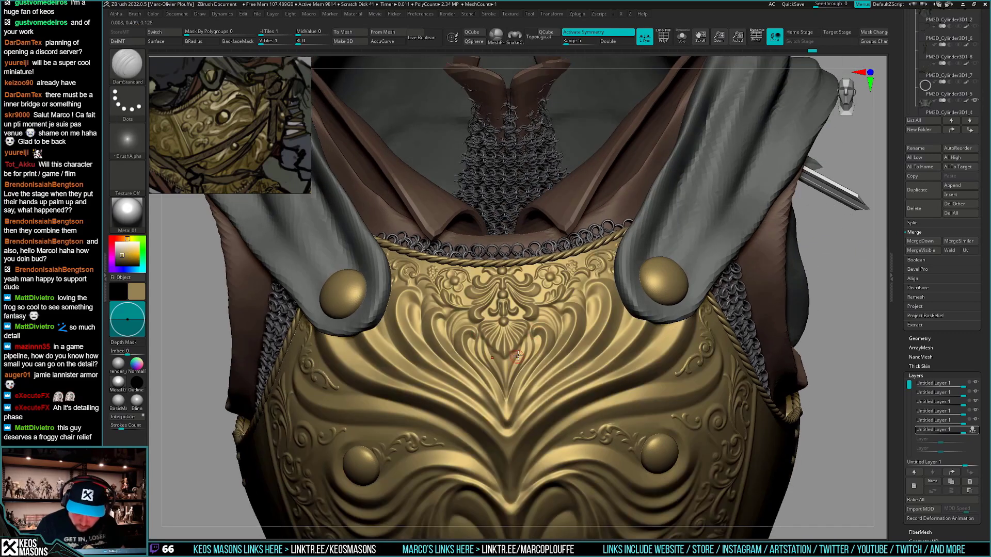
{"action": "left_click_drag", "start_coordinate": [521, 345], "coordinate": [507, 400]}
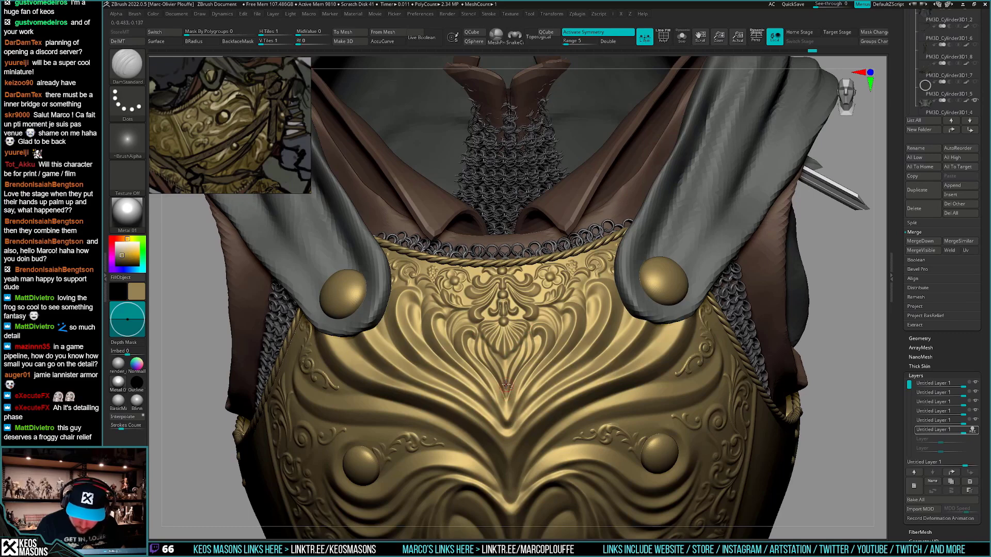
Examine the whole breastplate and its neckline ornament from the front, from above and from an angle
{"action": "right_click_drag", "start_coordinate": [495, 362], "coordinate": [499, 305], "text": "ctrl"}
{"action": "right_click_drag", "start_coordinate": [743, 392], "coordinate": [702, 406], "text": "shift"}
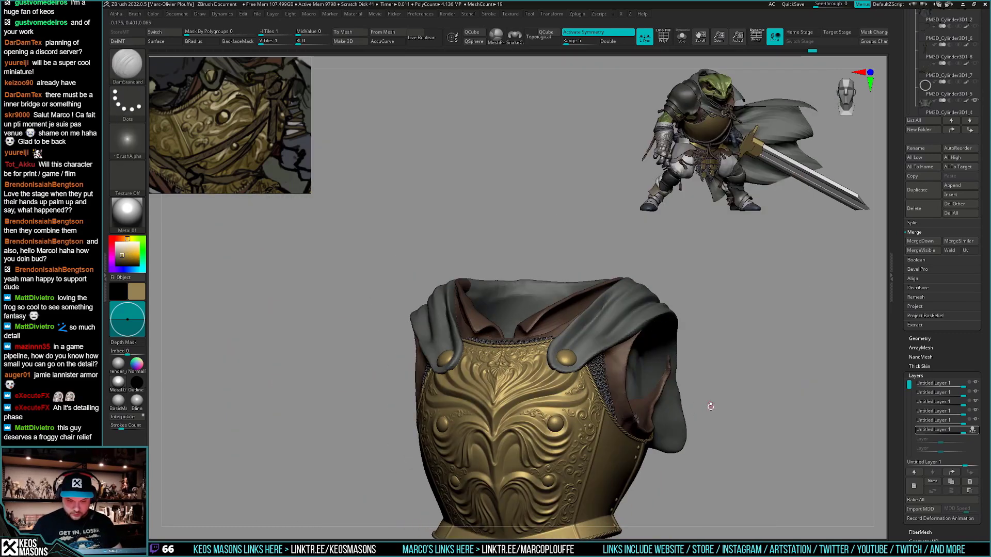
{"action": "right_click_drag", "start_coordinate": [543, 417], "coordinate": [539, 454], "text": "ctrl"}
{"action": "right_click_drag", "start_coordinate": [539, 455], "coordinate": [532, 480]}
{"action": "mouse_move", "coordinate": [554, 310]}
{"action": "right_mouse_down", "text": "ctrl"}
{"action": "mouse_move", "coordinate": [557, 330]}
{"action": "mouse_move", "coordinate": [561, 322]}
{"action": "right_mouse_up", "text": "ctrl"}
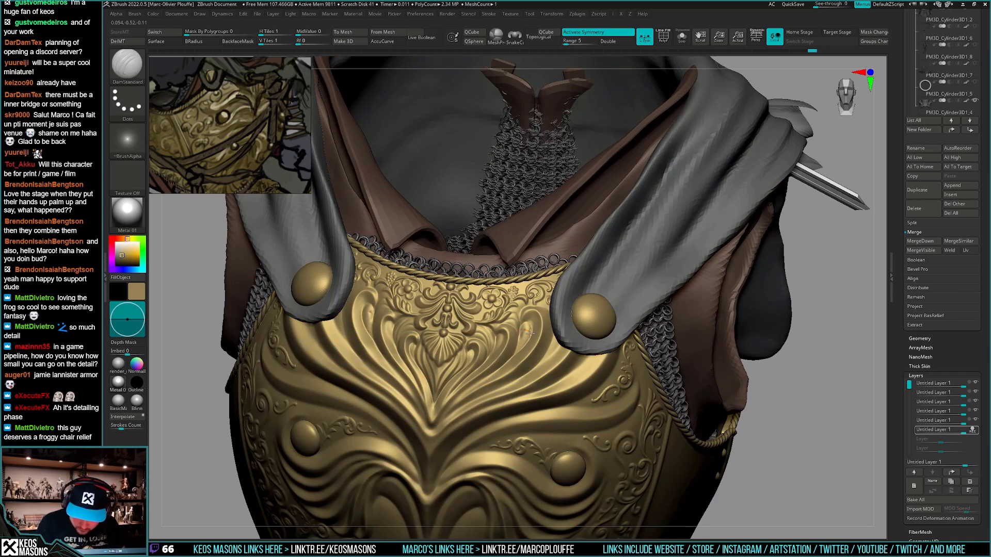
{"action": "key", "text": "ctrl"}
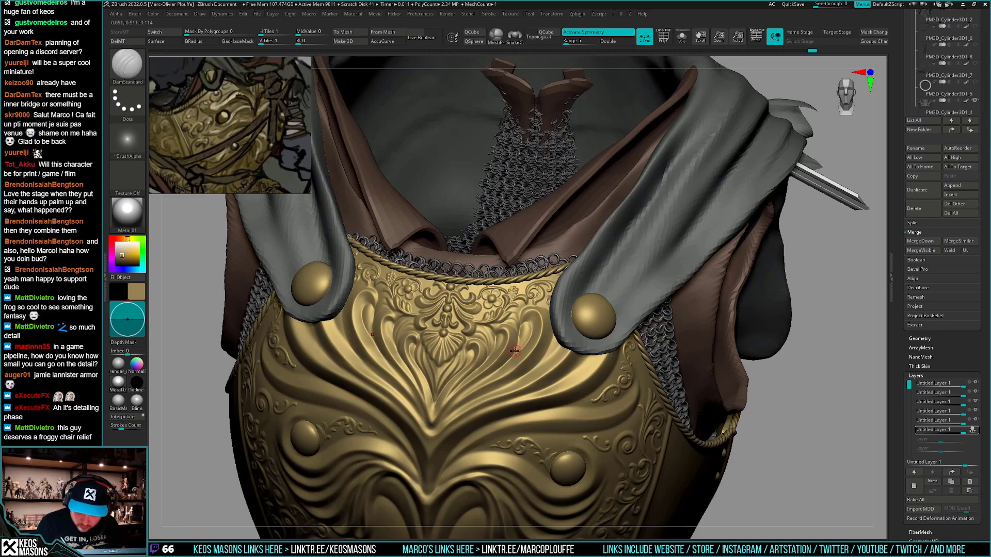
{"action": "key", "text": "ctrl"}
{"action": "right_click_drag", "start_coordinate": [509, 361], "coordinate": [587, 316]}
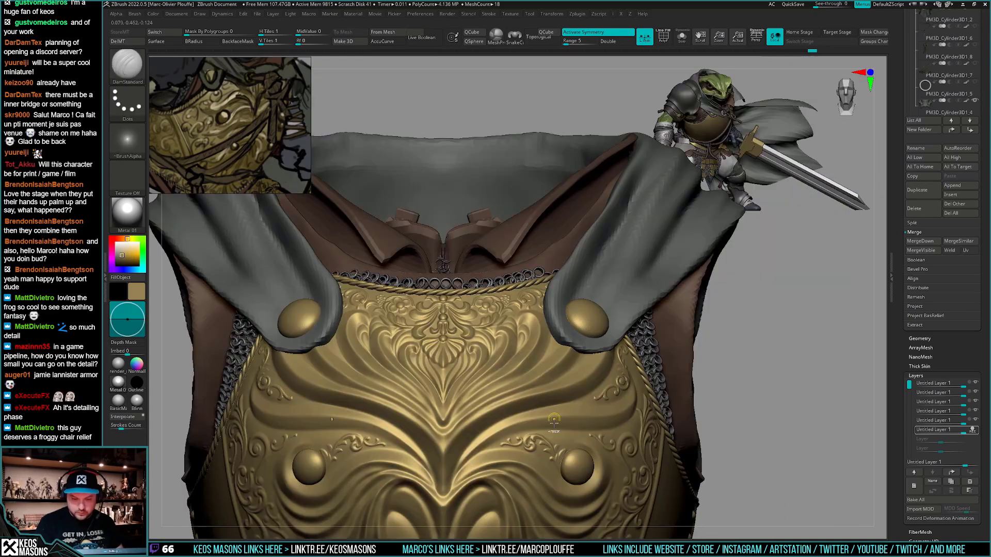
{"action": "right_click_drag", "start_coordinate": [548, 414], "coordinate": [549, 438]}
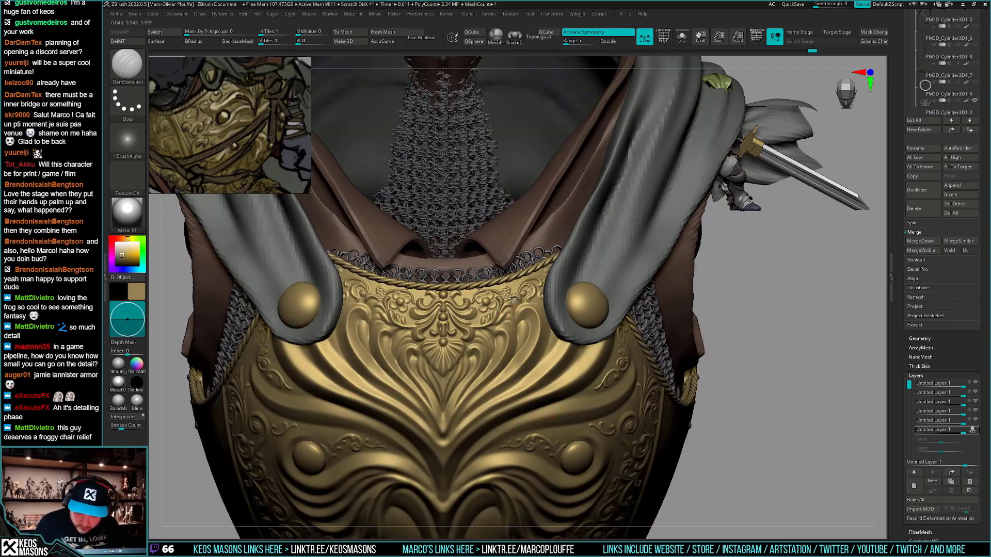
Touch up the outer curls of the neckline ornament with DamStandard and check the breastplate in isolation
{"action": "left_click_drag", "start_coordinate": [521, 307], "coordinate": [521, 310]}
{"action": "mouse_move", "coordinate": [567, 356]}
{"action": "right_mouse_down", "text": "ctrl"}
{"action": "mouse_move", "coordinate": [605, 425]}
{"action": "mouse_move", "coordinate": [597, 444]}
{"action": "mouse_move", "coordinate": [570, 362]}
{"action": "mouse_move", "coordinate": [572, 397]}
{"action": "mouse_move", "coordinate": [583, 391]}
{"action": "right_mouse_up", "text": "ctrl"}
{"action": "key", "text": "alt+shift+s"}
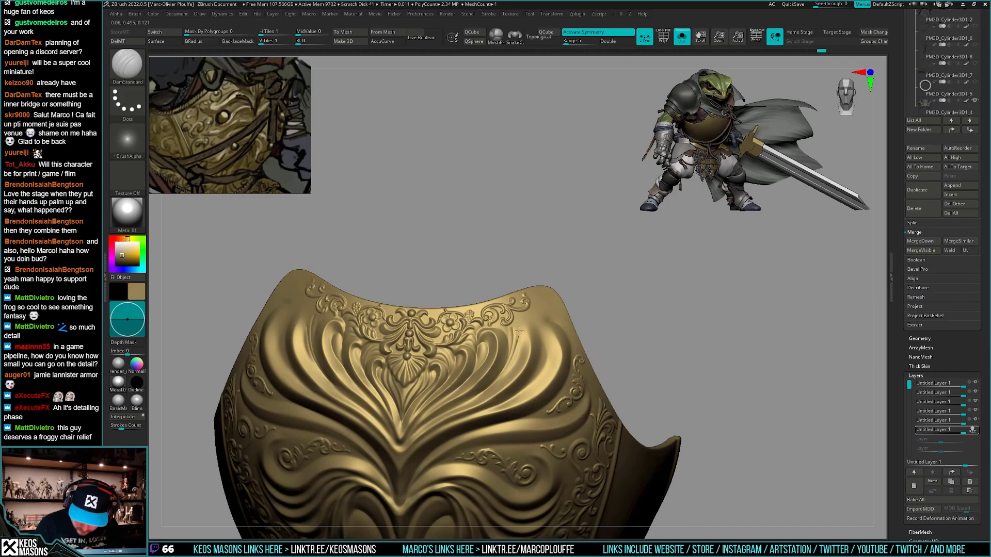
{"action": "key", "text": "alt+s"}
{"action": "right_click_drag", "start_coordinate": [569, 434], "coordinate": [566, 450]}
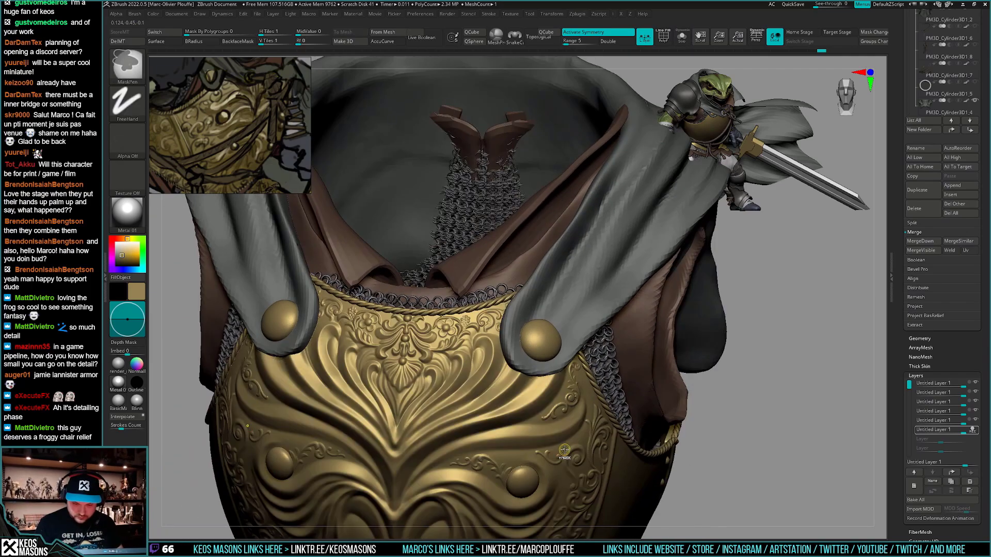
{"action": "left_click_drag", "start_coordinate": [566, 451], "coordinate": [568, 449], "text": "shift"}
Try DamStandard on the scrollwork beside the armhole and adjust the brush's LazyMouse radius
{"action": "mouse_move", "coordinate": [568, 449]}
{"action": "right_mouse_down"}
{"action": "mouse_move", "coordinate": [614, 429]}
{"action": "mouse_move", "coordinate": [570, 338]}
{"action": "mouse_move", "coordinate": [571, 374]}
{"action": "mouse_move", "coordinate": [588, 397]}
{"action": "mouse_move", "coordinate": [578, 436]}
{"action": "mouse_move", "coordinate": [595, 421]}
{"action": "mouse_move", "coordinate": [586, 470]}
{"action": "right_mouse_up"}
{"action": "right_click_drag", "start_coordinate": [469, 335], "coordinate": [412, 293]}
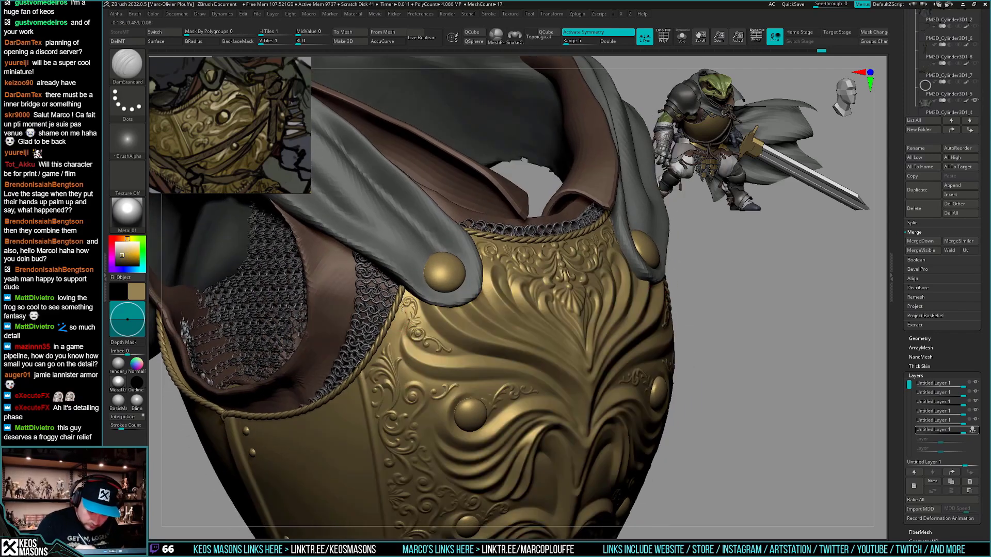
{"action": "key", "text": "F3"}
{"action": "key", "text": "F3"}
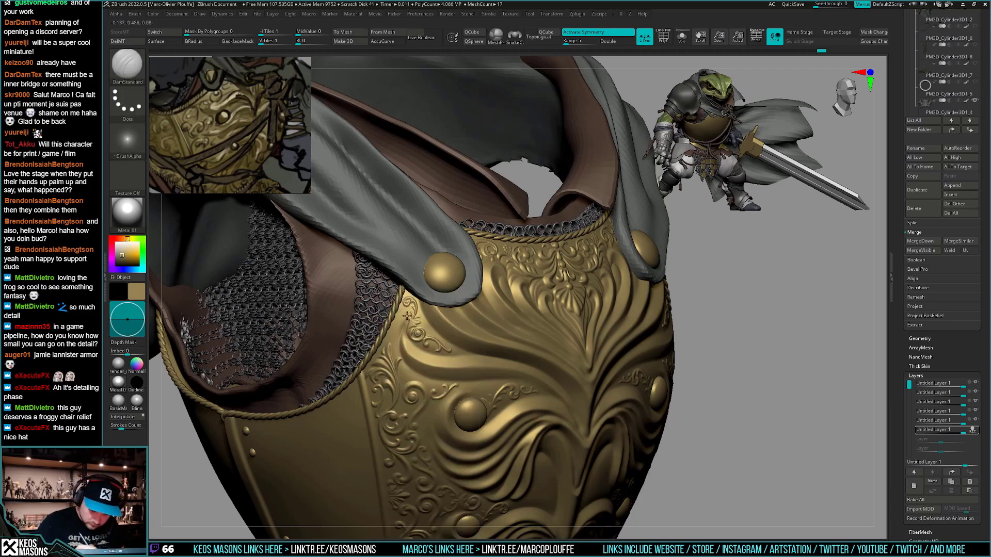
{"action": "left_click_drag", "start_coordinate": [412, 386], "coordinate": [416, 389]}
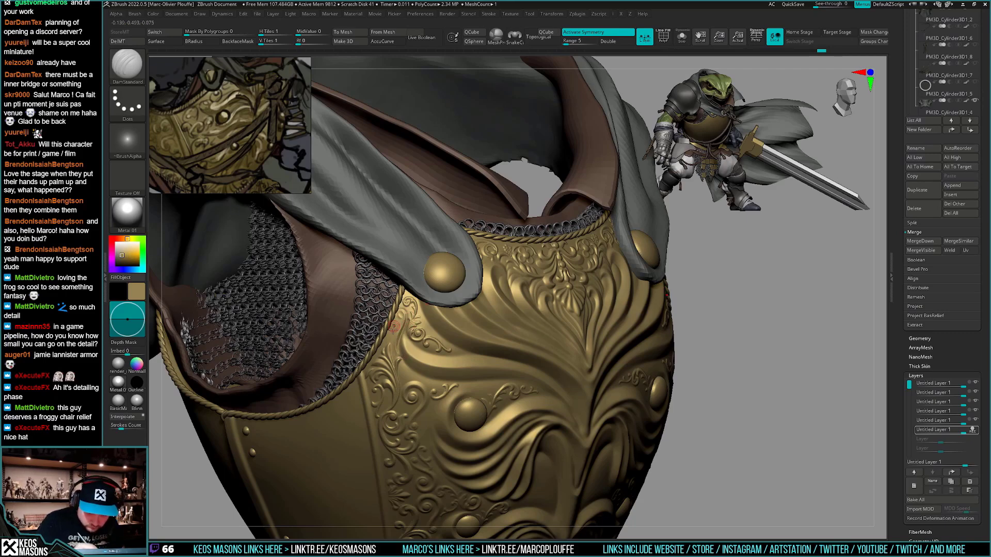
{"action": "key", "text": "shift+d"}
{"action": "key", "text": "d"}
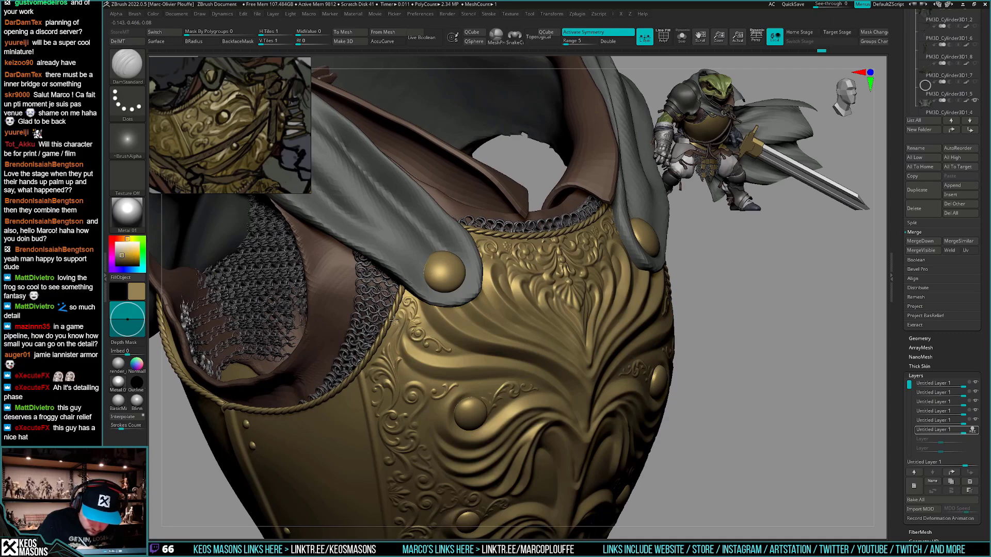
{"action": "mouse_move", "coordinate": [394, 320]}
{"action": "right_mouse_down"}
{"action": "mouse_move", "coordinate": [417, 289]}
{"action": "mouse_move", "coordinate": [402, 317]}
{"action": "right_mouse_up"}
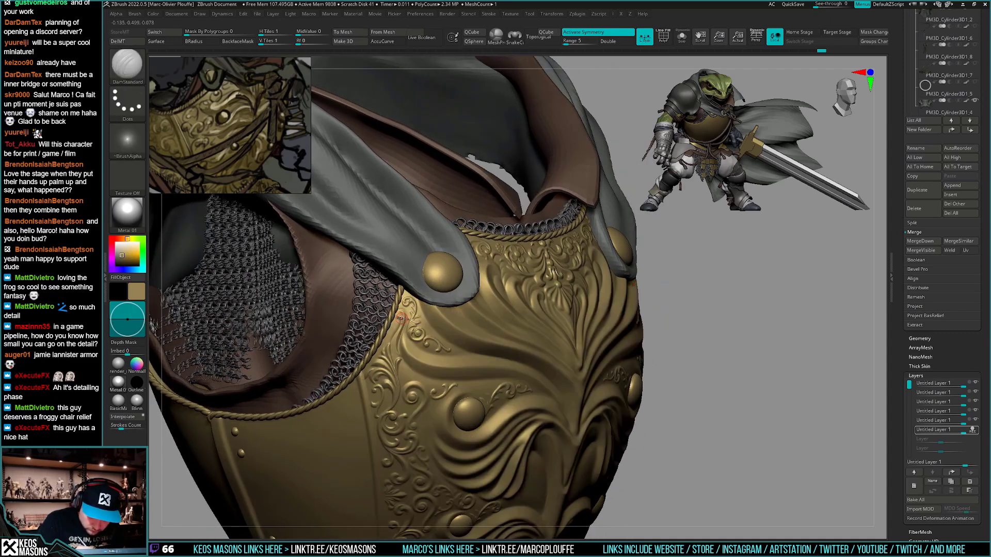
{"action": "key", "text": "F3"}
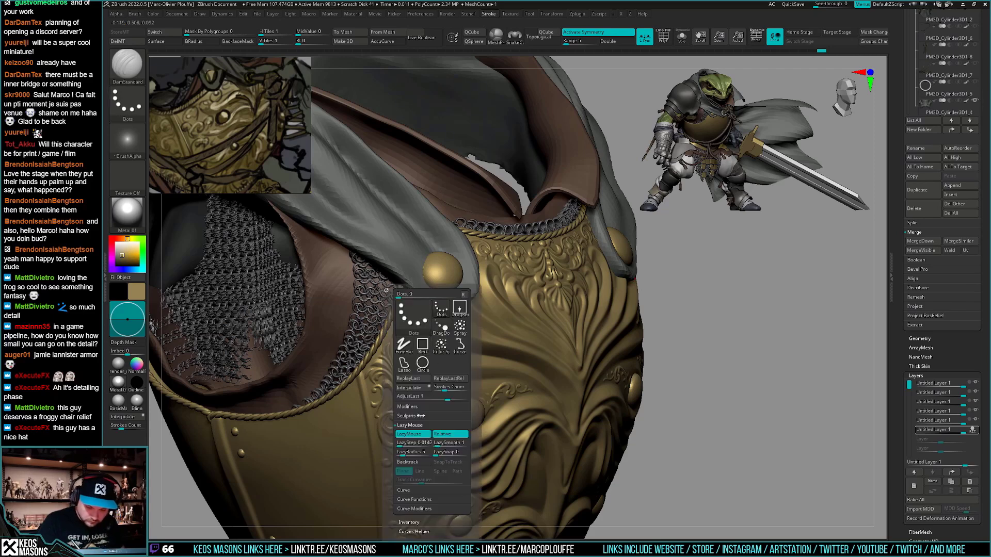
{"action": "left_click", "coordinate": [400, 453]}
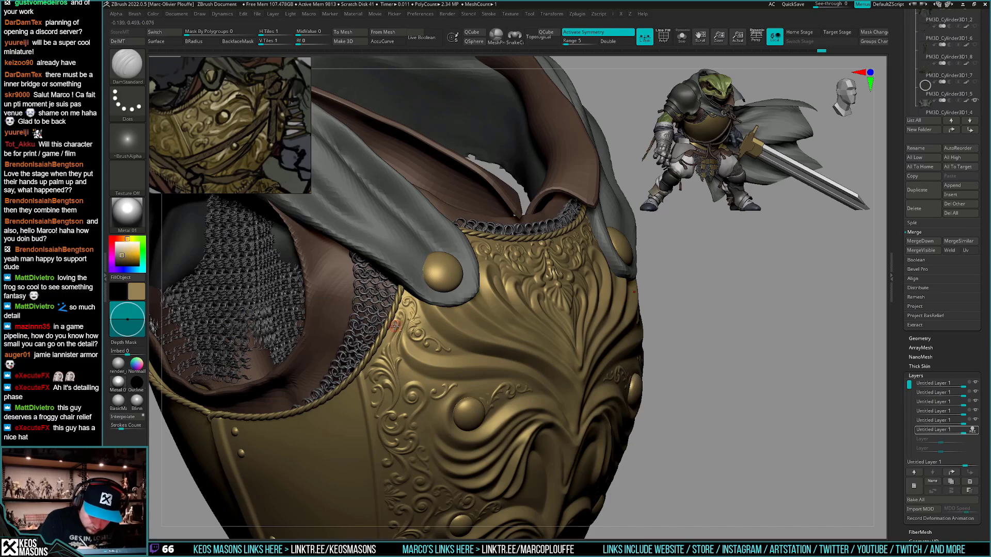
Carve the inner edge of the scrollwork border beside the upper rivet with DamStandard
{"action": "right_click_drag", "start_coordinate": [417, 309], "coordinate": [394, 349]}
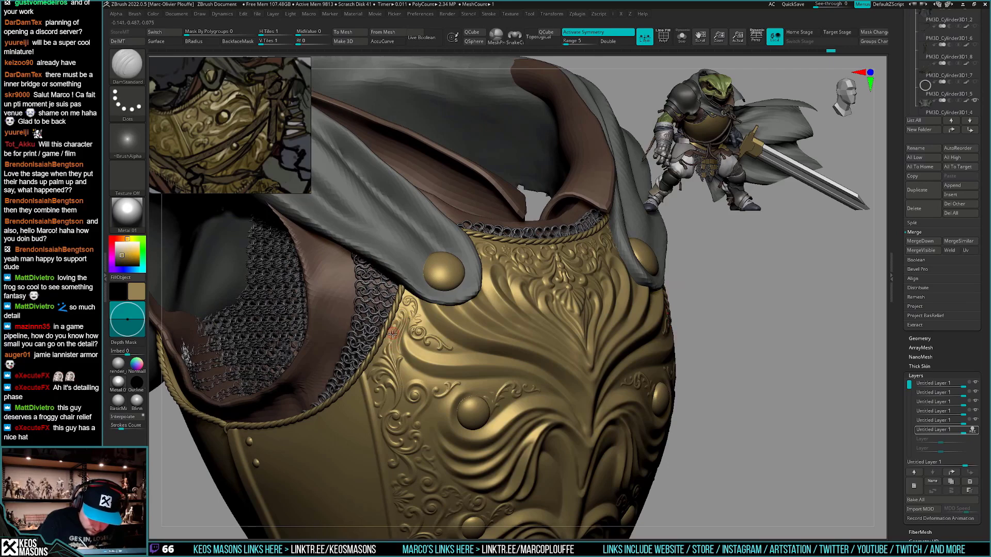
{"action": "right_click_drag", "start_coordinate": [399, 327], "coordinate": [430, 346]}
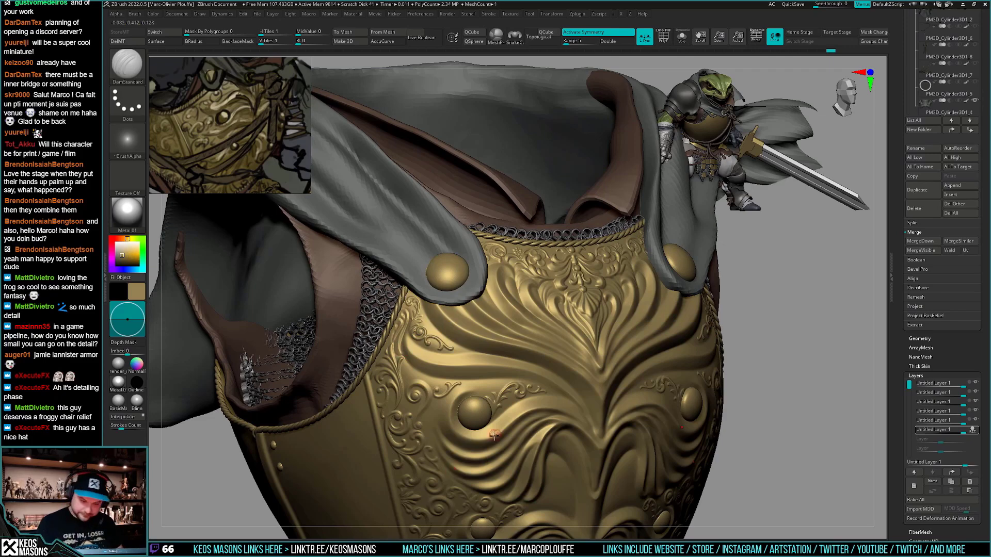
{"action": "right_click_drag", "start_coordinate": [494, 435], "coordinate": [523, 441]}
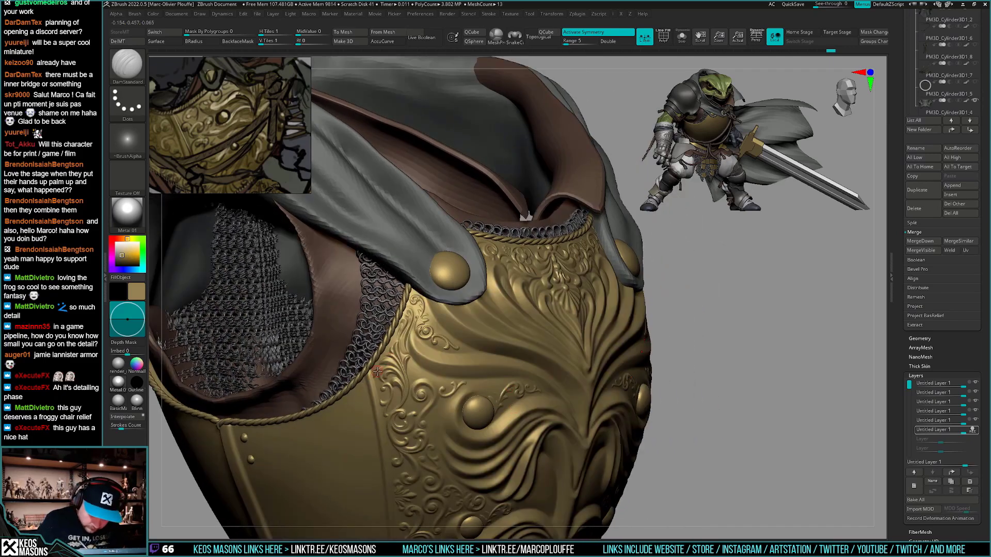
{"action": "right_click_drag", "start_coordinate": [378, 372], "coordinate": [426, 372]}
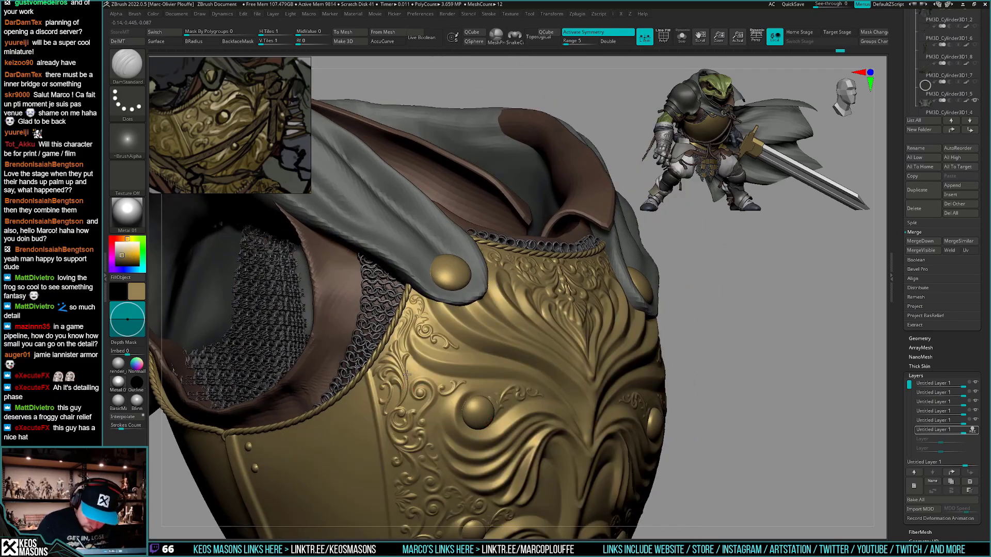
{"action": "left_click_drag", "start_coordinate": [409, 384], "coordinate": [411, 366]}
{"action": "key", "text": "space"}
{"action": "mouse_move", "coordinate": [411, 385]}
{"action": "right_mouse_down", "text": "alt"}
{"action": "mouse_move", "coordinate": [417, 369]}
{"action": "mouse_move", "coordinate": [446, 390]}
{"action": "mouse_move", "coordinate": [437, 359]}
{"action": "right_mouse_up", "text": "alt"}
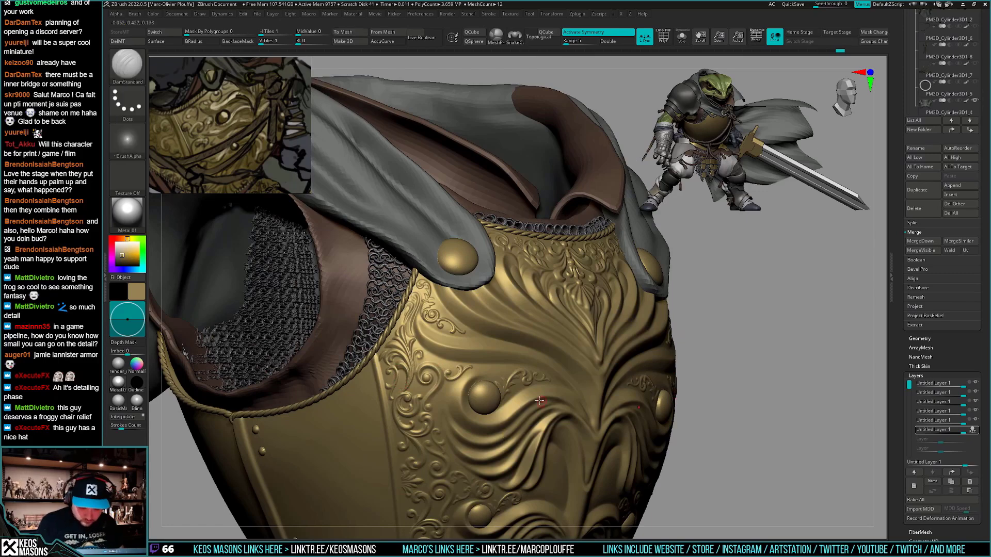
{"action": "mouse_move", "coordinate": [401, 384]}
{"action": "right_mouse_down"}
{"action": "mouse_move", "coordinate": [563, 448]}
{"action": "mouse_move", "coordinate": [515, 459]}
{"action": "mouse_move", "coordinate": [481, 380]}
{"action": "right_mouse_up"}
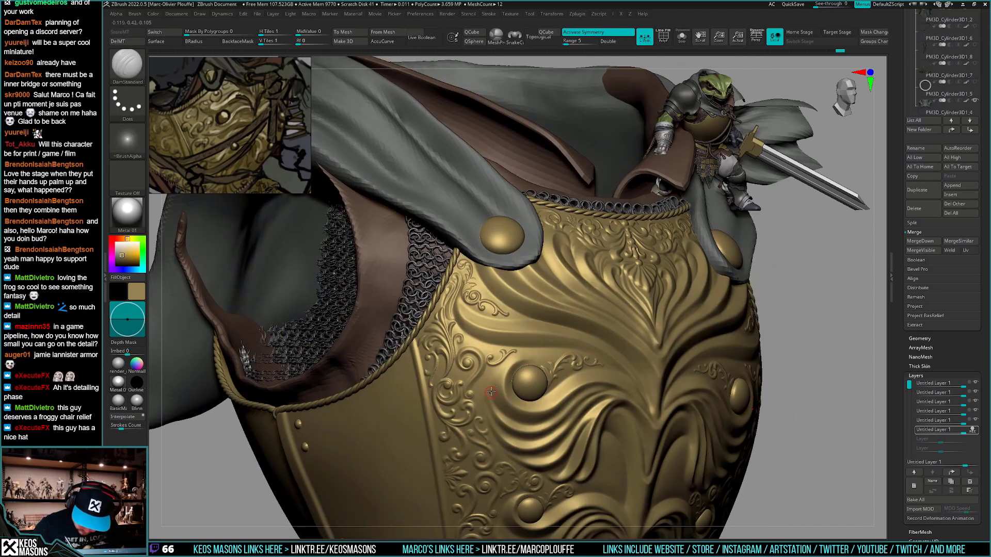
Try a DamStandard groove between the upper rivet and the scrollwork border and undo it
{"action": "mouse_move", "coordinate": [512, 359]}
{"action": "left_mouse_down"}
{"action": "mouse_move", "coordinate": [491, 377]}
{"action": "mouse_move", "coordinate": [498, 414]}
{"action": "left_mouse_up"}
{"action": "key", "text": "ctrl+z"}
{"action": "key", "text": "ctrl+z"}
Carve and smooth the curved groove around the outer side of the upper rivet, next to the scrollwork border
{"action": "key", "text": "F3"}
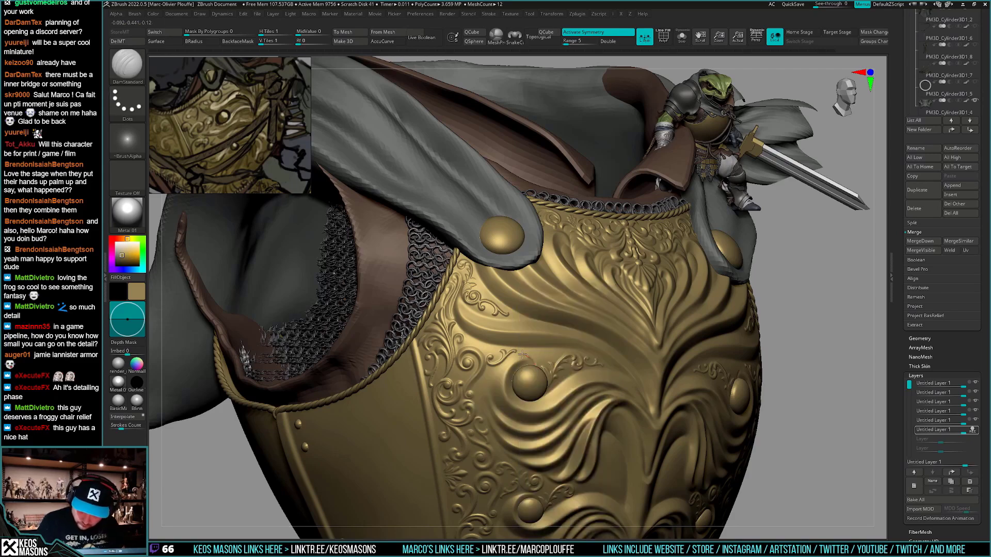
{"action": "left_click_drag", "start_coordinate": [490, 388], "coordinate": [516, 416]}
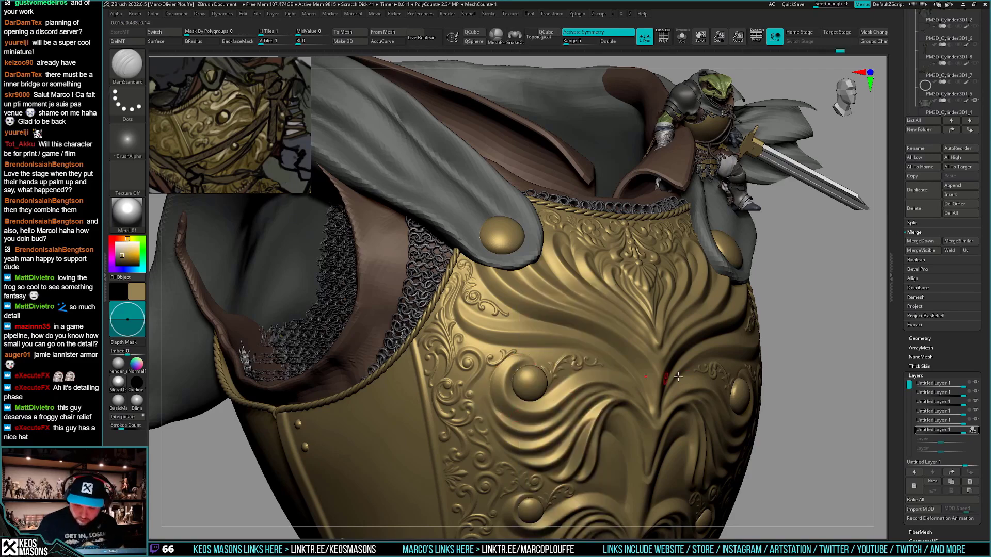
{"action": "left_click_drag", "start_coordinate": [805, 381], "coordinate": [647, 387]}
{"action": "right_click_drag", "start_coordinate": [648, 387], "coordinate": [606, 387], "text": "alt"}
{"action": "right_click_drag", "start_coordinate": [593, 341], "coordinate": [584, 348]}
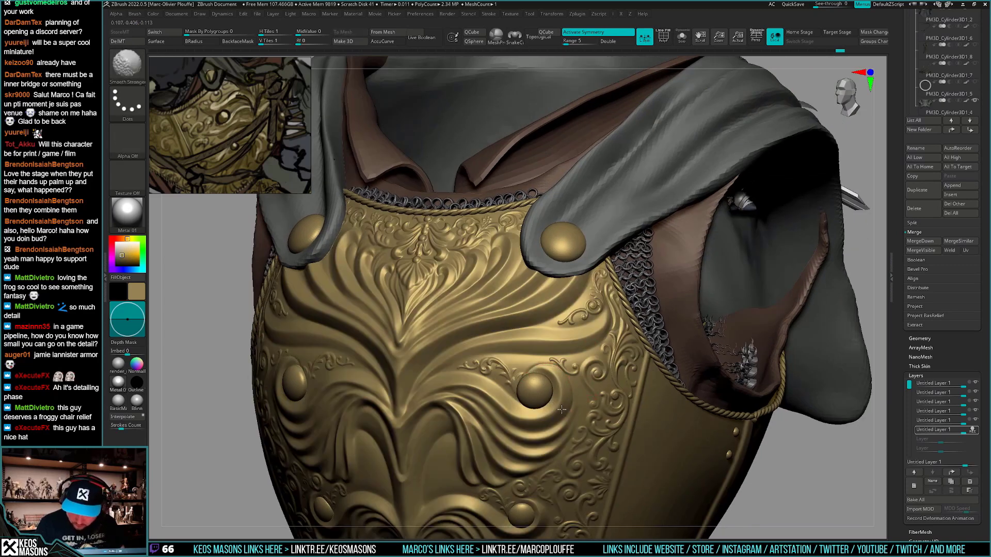
{"action": "right_click_drag", "start_coordinate": [564, 411], "coordinate": [571, 382]}
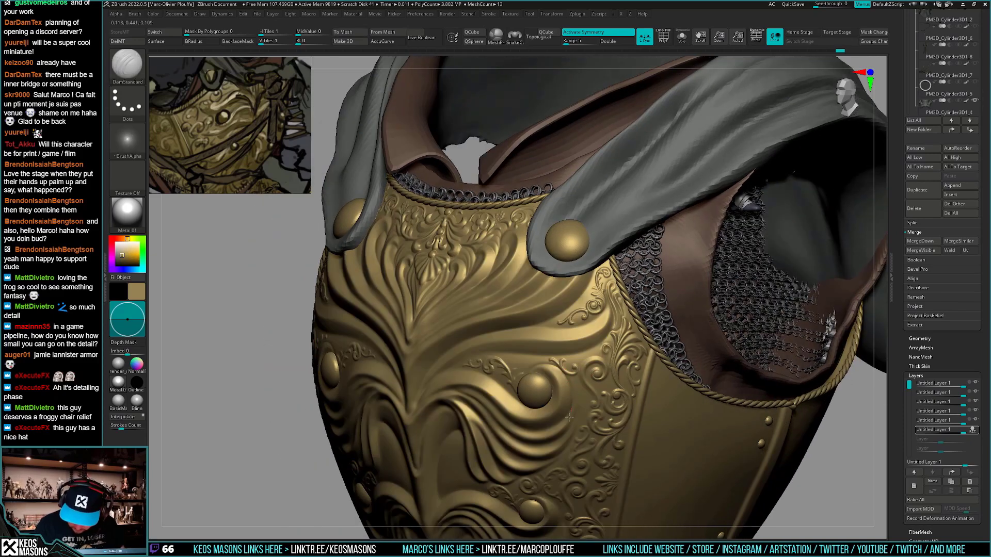
{"action": "right_click_drag", "start_coordinate": [569, 417], "coordinate": [574, 414]}
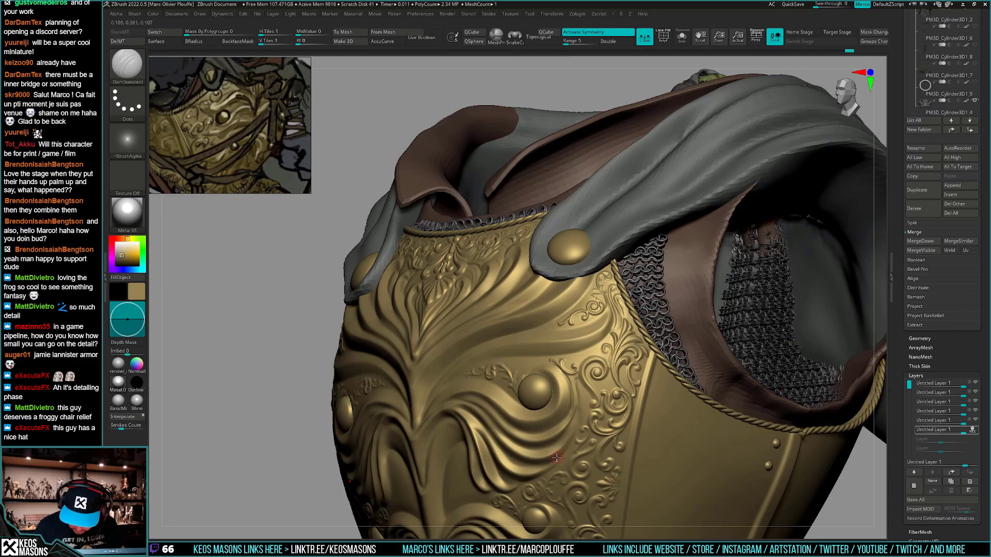
Try further DamStandard strokes along the outer ends of the flutes below the upper rivet and undo the last one
{"action": "right_click_drag", "start_coordinate": [594, 401], "coordinate": [555, 455]}
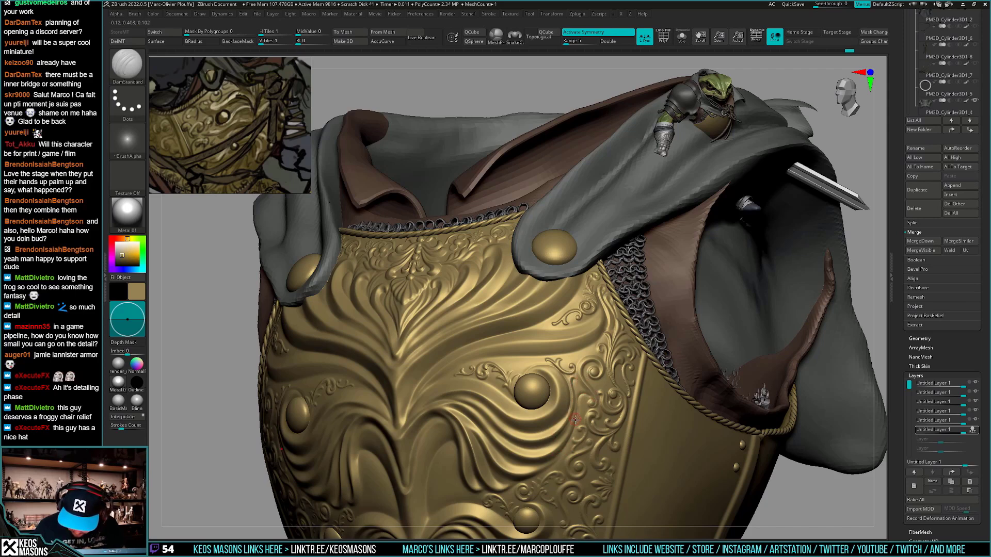
{"action": "right_click_drag", "start_coordinate": [599, 401], "coordinate": [558, 464]}
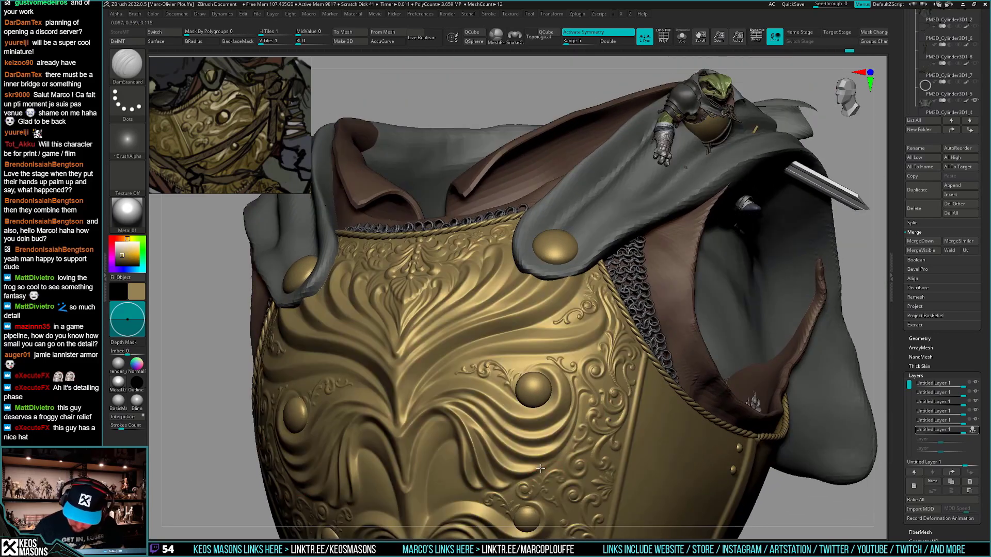
{"action": "key", "text": "ctrl+z"}
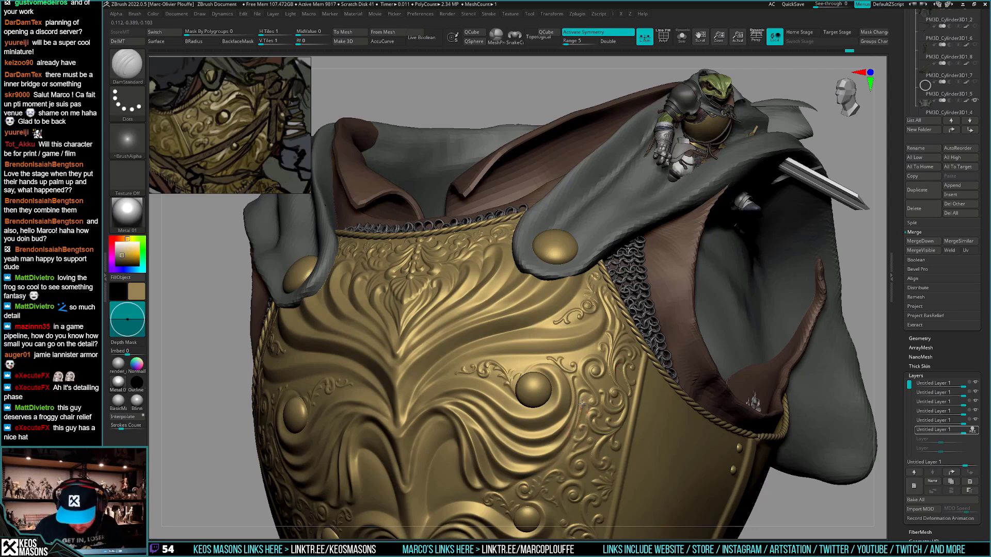
Build up the surface between the upper rivet and the scrollwork border with the ClayBuildup brush
{"action": "right_click_drag", "start_coordinate": [585, 410], "coordinate": [563, 397]}
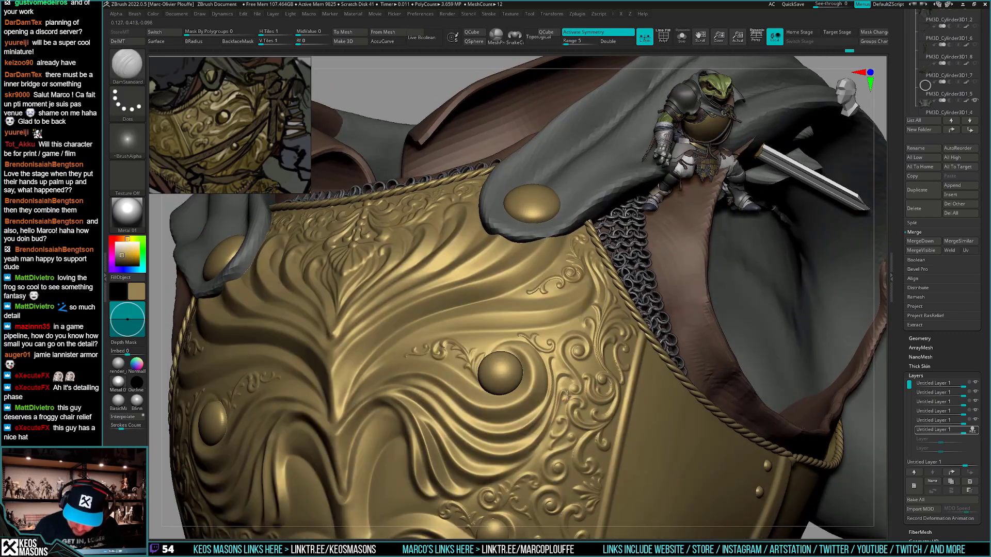
{"action": "key", "text": "ctrl"}
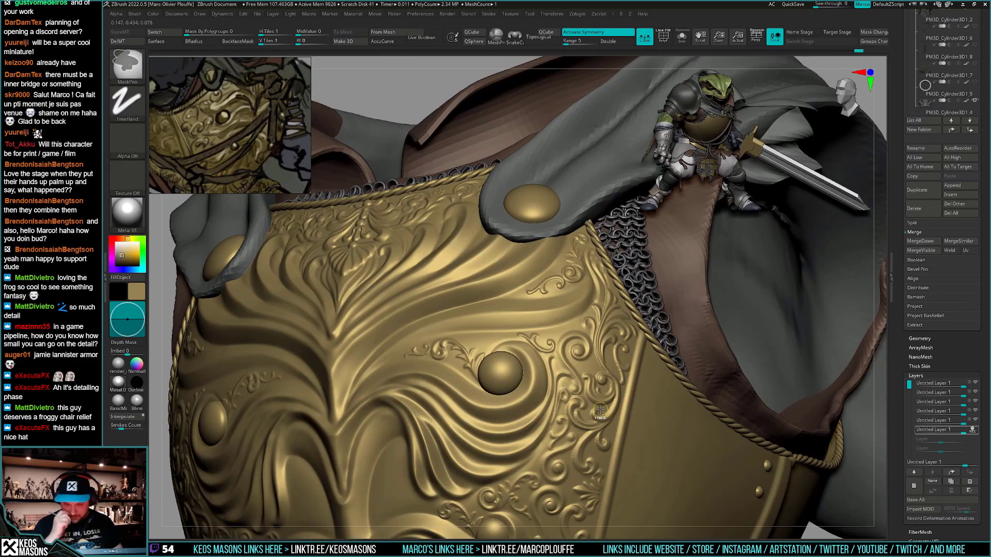
{"action": "key", "text": "space"}
{"action": "left_click", "coordinate": [607, 285]}
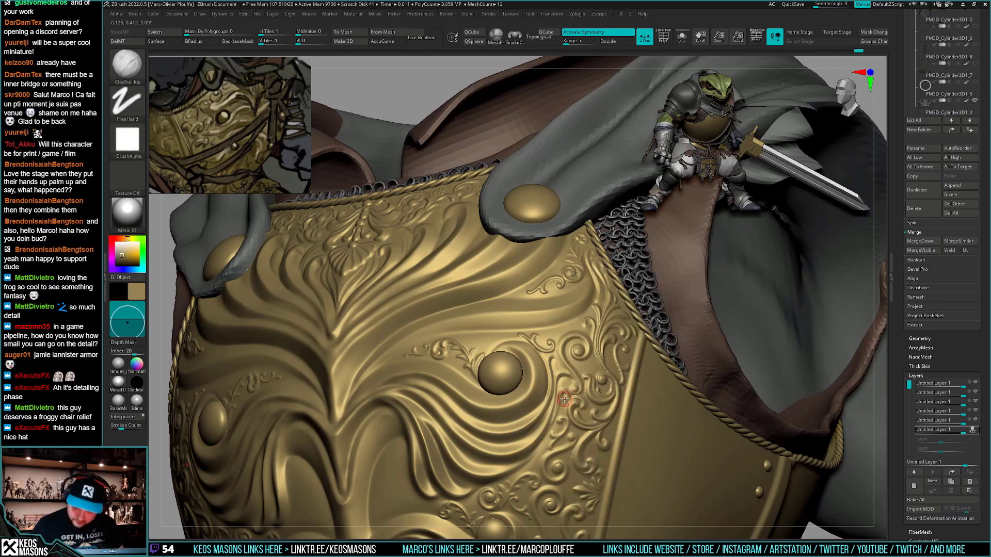
{"action": "left_click_drag", "start_coordinate": [564, 395], "coordinate": [564, 400]}
Carve the outer end of the flute above the upper rivet with DamStandard, undoing the first stroke and redoing it
{"action": "mouse_move", "coordinate": [577, 424]}
{"action": "right_mouse_down", "text": "ctrl"}
{"action": "mouse_move", "coordinate": [567, 402]}
{"action": "mouse_move", "coordinate": [581, 452]}
{"action": "mouse_move", "coordinate": [714, 392]}
{"action": "right_mouse_up", "text": "ctrl"}
{"action": "key", "text": "space"}
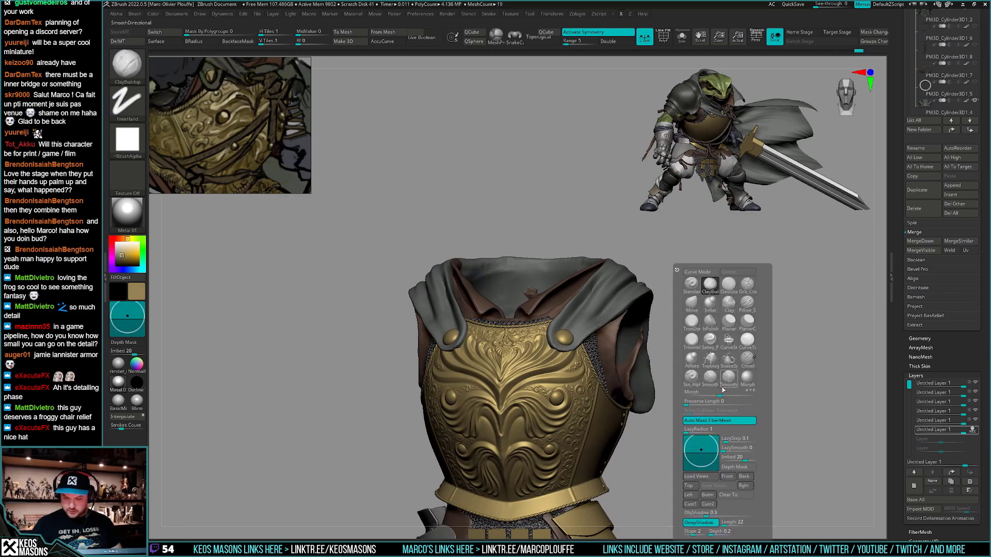
{"action": "left_click", "coordinate": [731, 287]}
{"action": "right_click_drag", "start_coordinate": [732, 287], "coordinate": [615, 407], "text": "ctrl"}
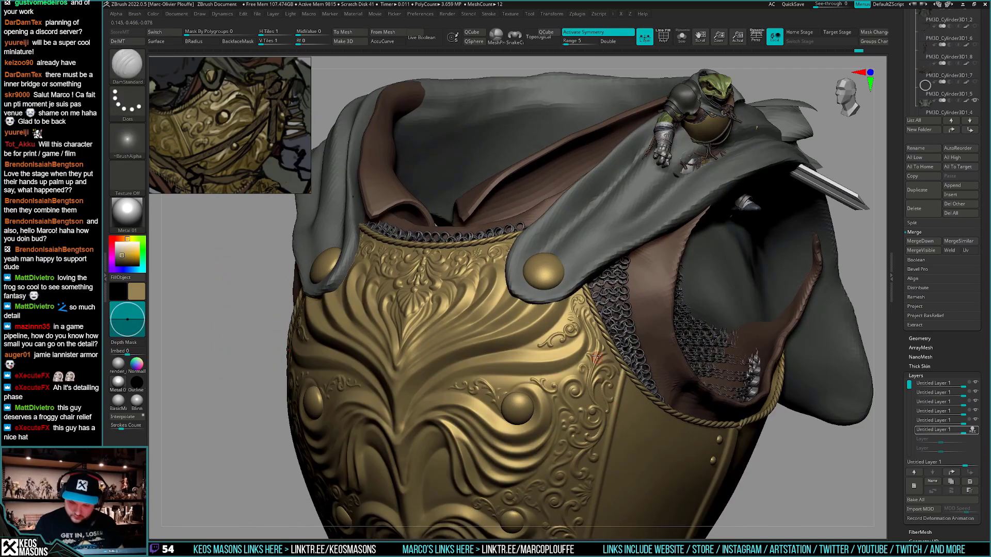
{"action": "left_click_drag", "start_coordinate": [575, 367], "coordinate": [552, 372]}
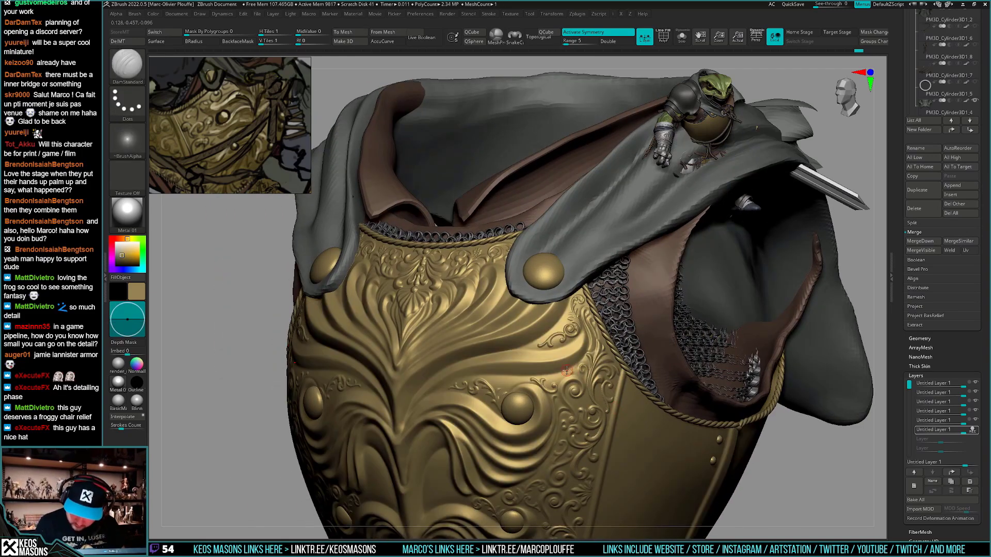
{"action": "key", "text": "ctrl+z"}
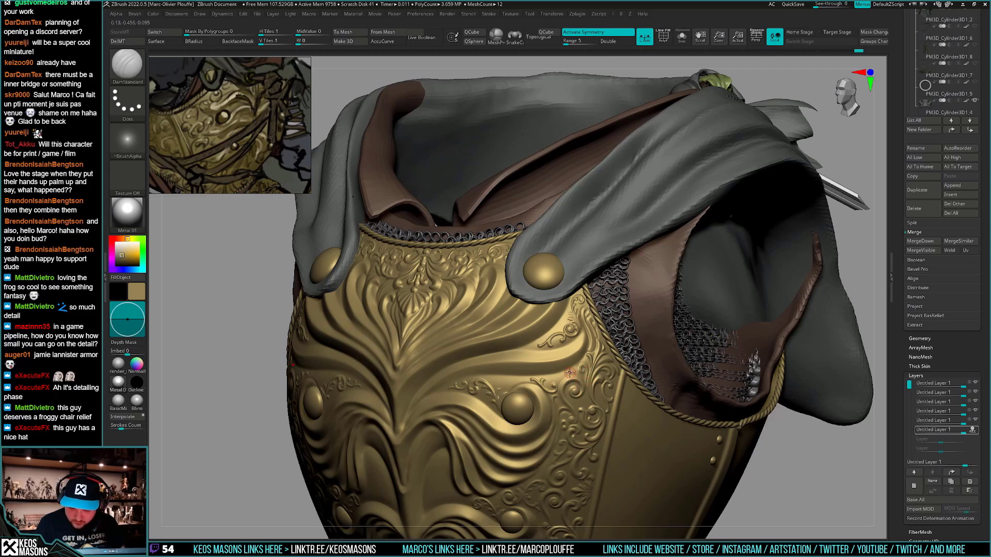
{"action": "key", "text": "space"}
{"action": "left_click_drag", "start_coordinate": [570, 373], "coordinate": [571, 371]}
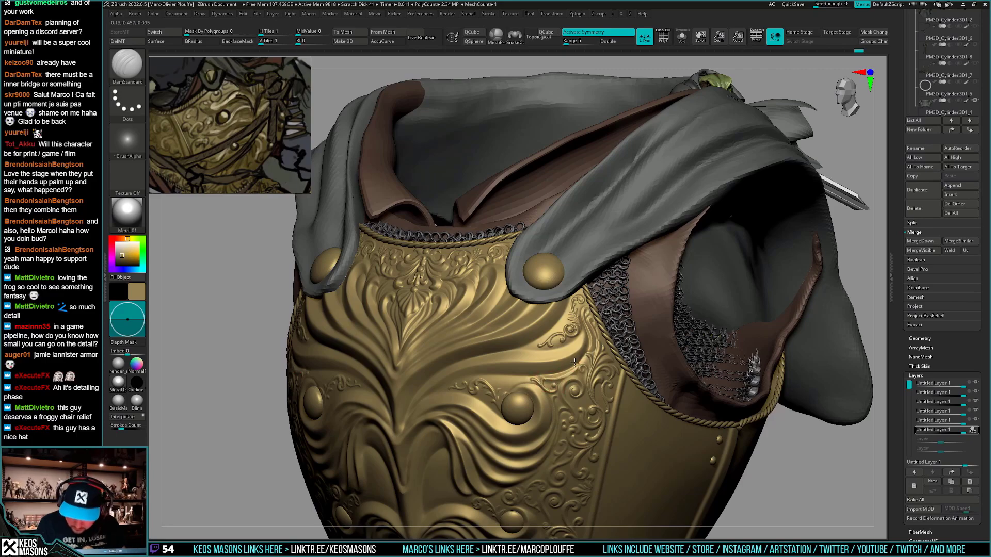
{"action": "mouse_move", "coordinate": [575, 363]}
{"action": "right_mouse_down"}
{"action": "mouse_move", "coordinate": [580, 353]}
{"action": "mouse_move", "coordinate": [575, 428]}
{"action": "mouse_move", "coordinate": [575, 394]}
{"action": "mouse_move", "coordinate": [601, 349]}
{"action": "right_mouse_up"}
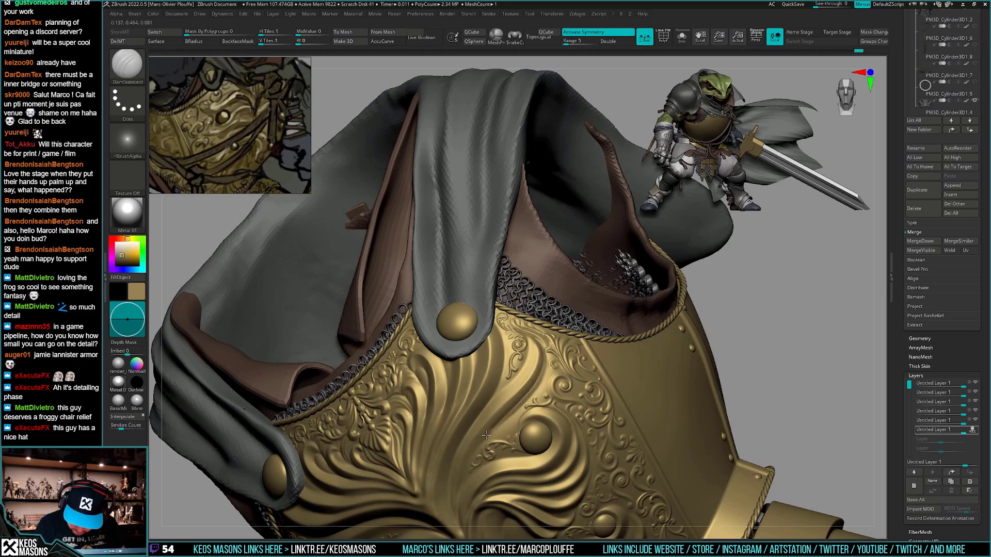
Try DamStandard strokes on the flutes between the upper rivet and the scrollwork border and undo them
{"action": "key", "text": "ctrl"}
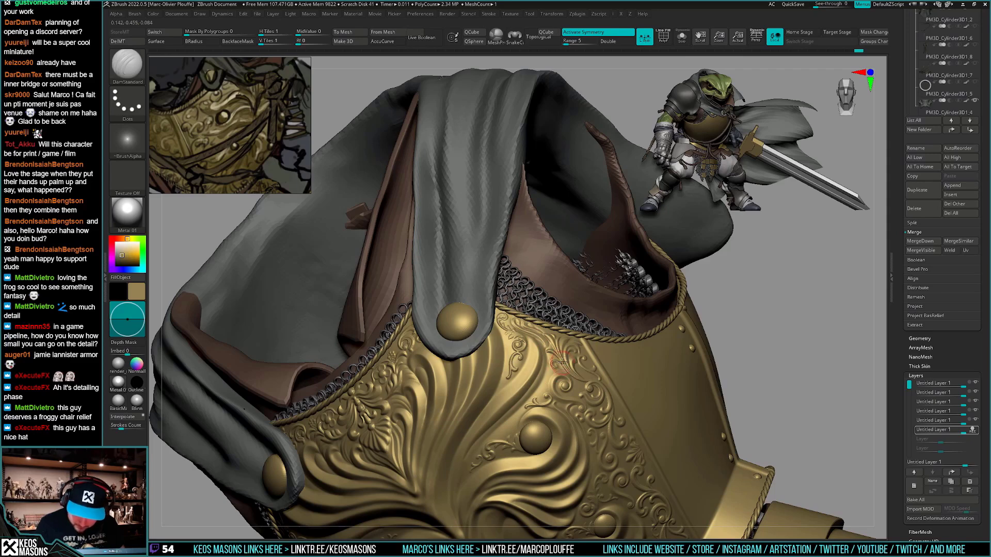
{"action": "right_click_drag", "start_coordinate": [489, 437], "coordinate": [536, 358]}
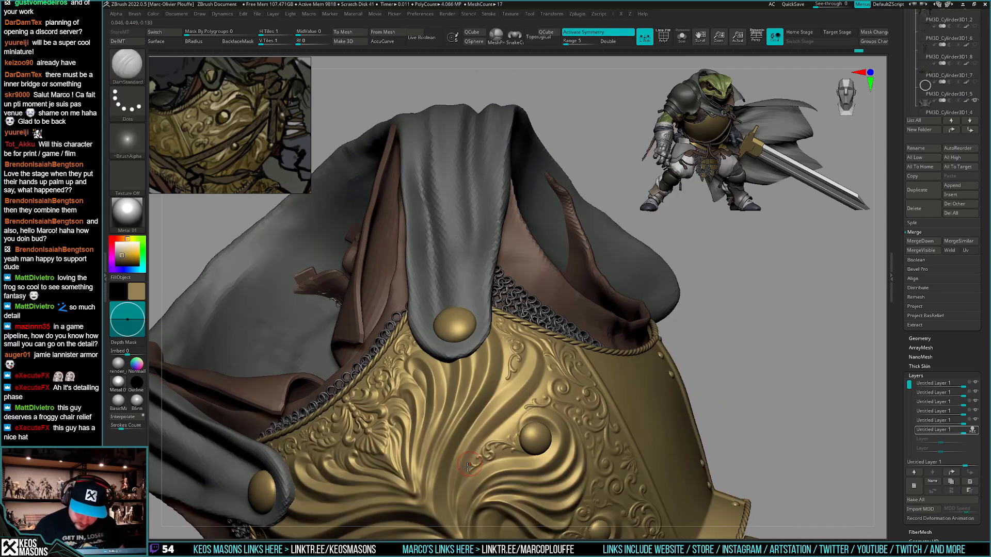
{"action": "left_click_drag", "start_coordinate": [501, 418], "coordinate": [501, 407]}
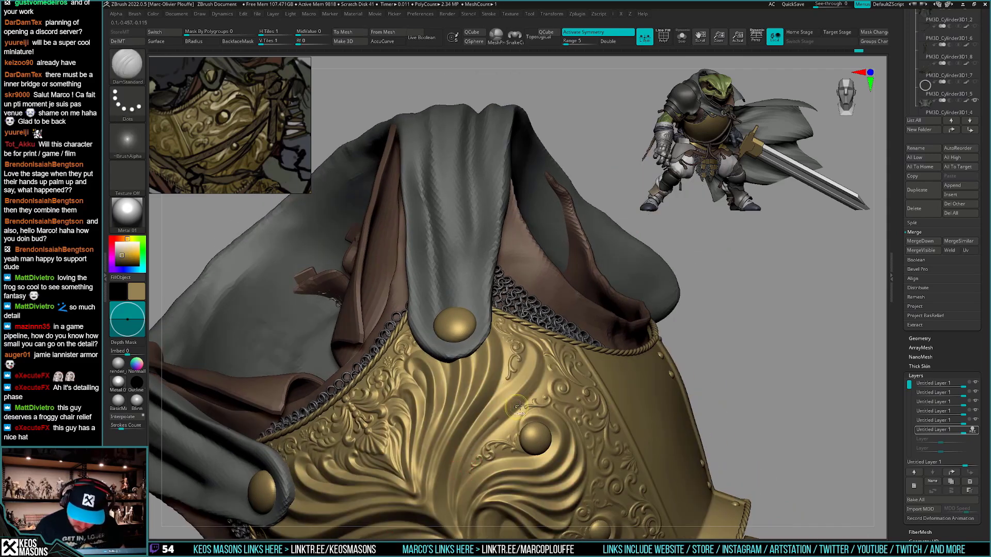
{"action": "key", "text": "ctrl+z"}
{"action": "key", "text": "s"}
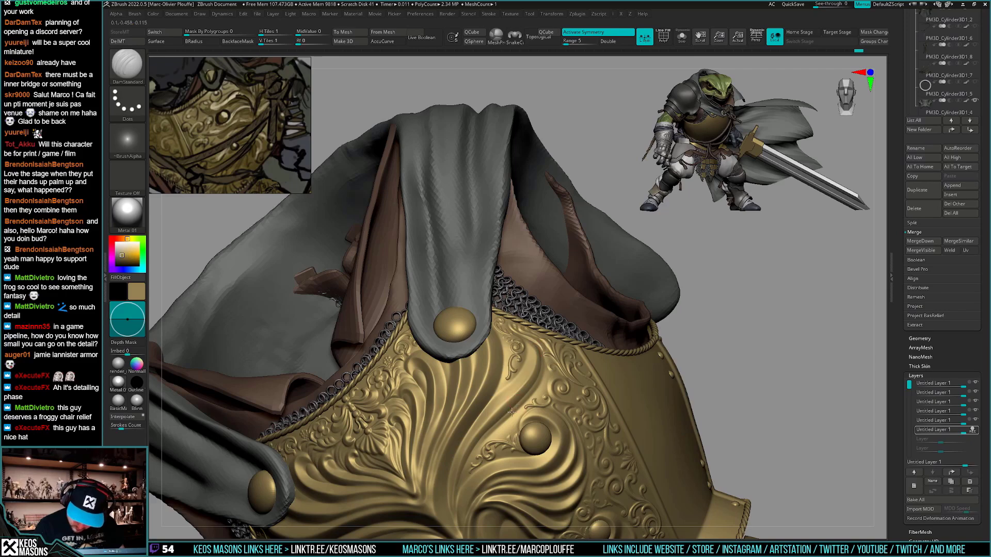
{"action": "right_click_drag", "start_coordinate": [532, 348], "coordinate": [477, 449]}
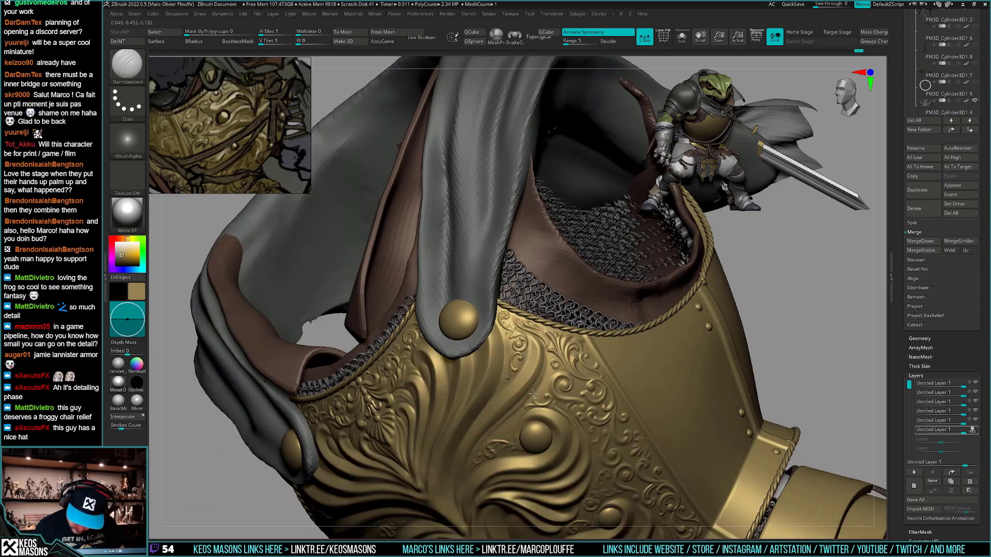
{"action": "left_click_drag", "start_coordinate": [548, 363], "coordinate": [551, 347]}
{"action": "key", "text": "ctrl+z"}
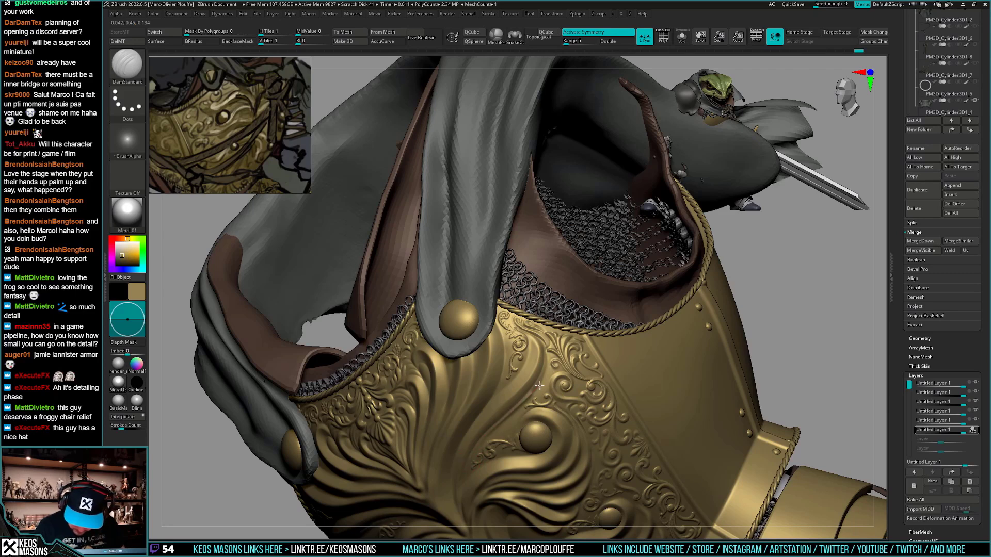
Carve the flute edge below the small scroll ornament near the shoulder strap with DamStandard
{"action": "key", "text": "space"}
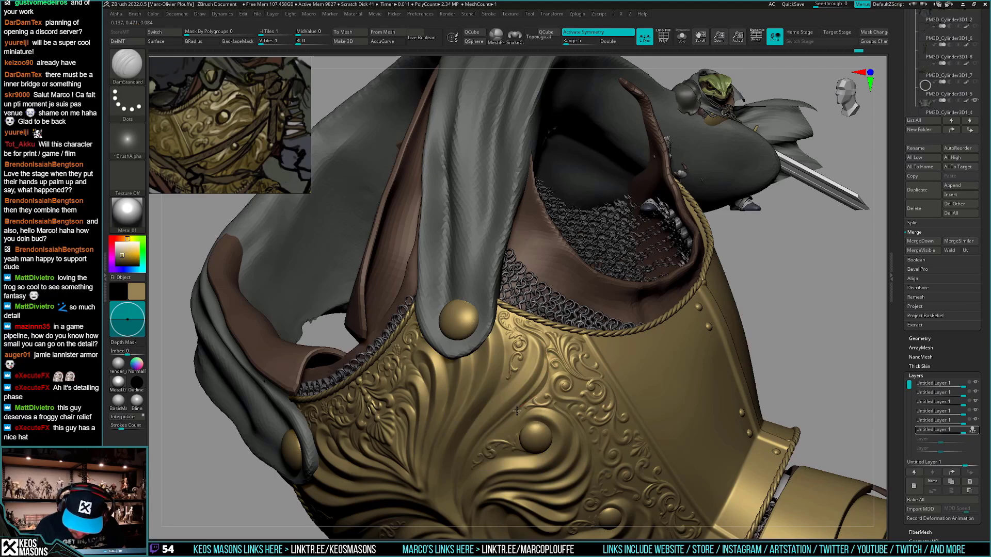
{"action": "right_click_drag", "start_coordinate": [510, 422], "coordinate": [522, 407]}
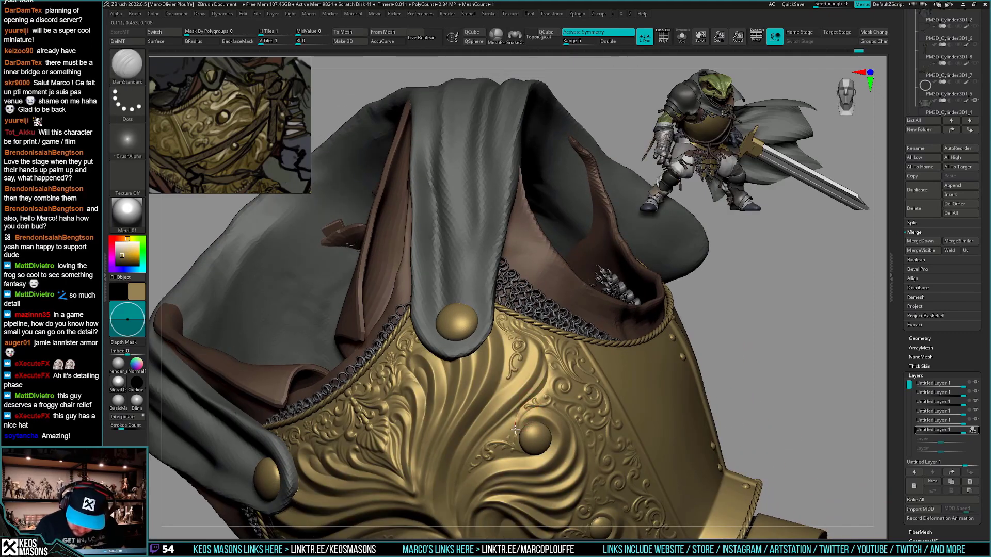
{"action": "right_click_drag", "start_coordinate": [522, 438], "coordinate": [558, 308]}
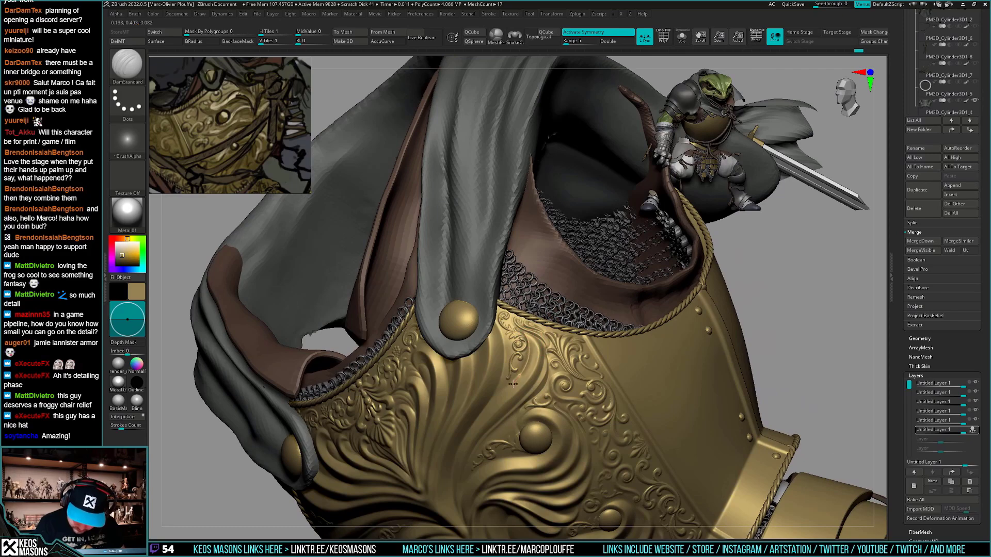
{"action": "right_click_drag", "start_coordinate": [512, 383], "coordinate": [526, 336]}
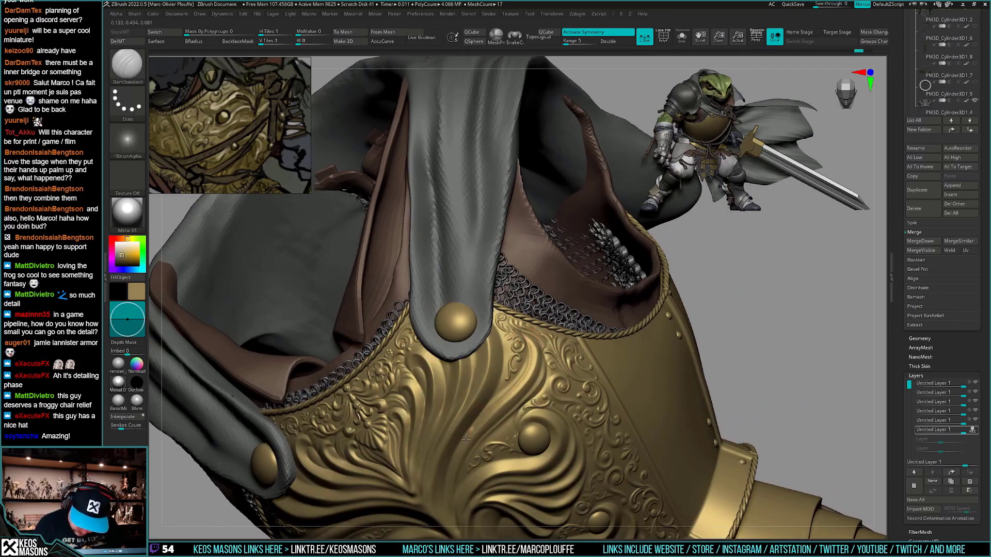
{"action": "key", "text": "shift+d"}
{"action": "key", "text": "d"}
{"action": "right_click_drag", "start_coordinate": [501, 407], "coordinate": [535, 379]}
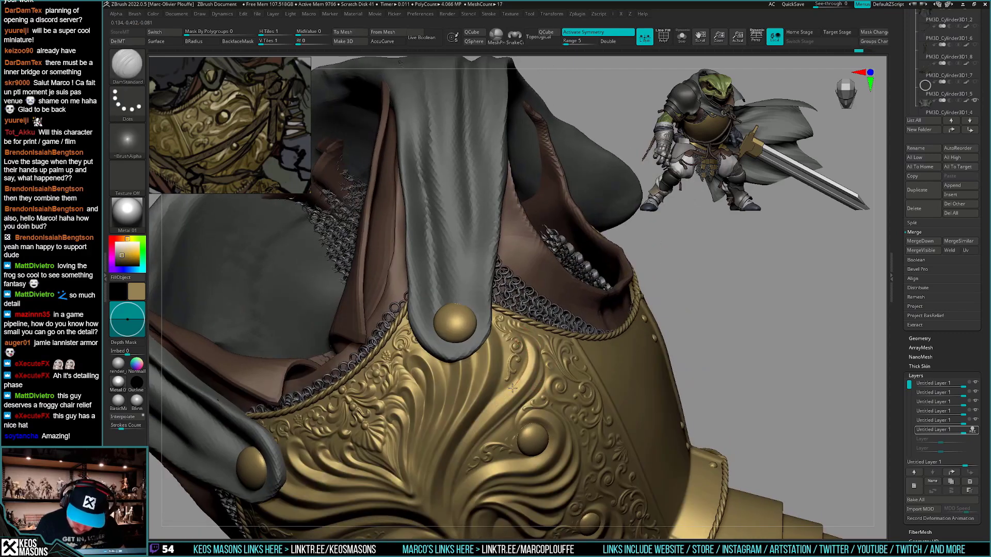
{"action": "mouse_move", "coordinate": [513, 388]}
{"action": "left_mouse_down"}
{"action": "mouse_move", "coordinate": [503, 397]}
{"action": "mouse_move", "coordinate": [509, 390]}
{"action": "left_mouse_up"}
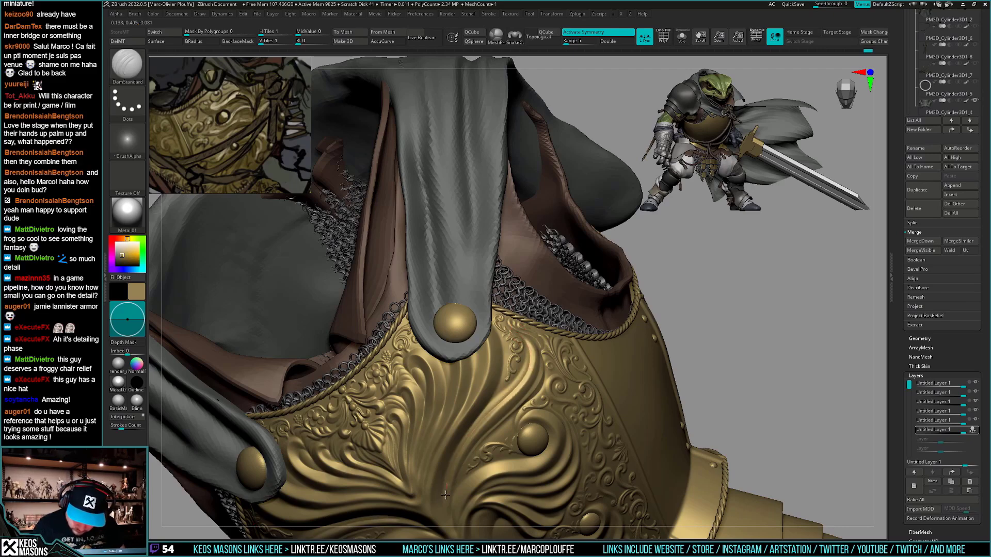
Deepen the outer flute tip beside the small scroll ornament and the scrollwork border with DamStandard
{"action": "right_click_drag", "start_coordinate": [471, 446], "coordinate": [519, 422]}
{"action": "right_click", "coordinate": [511, 446]}
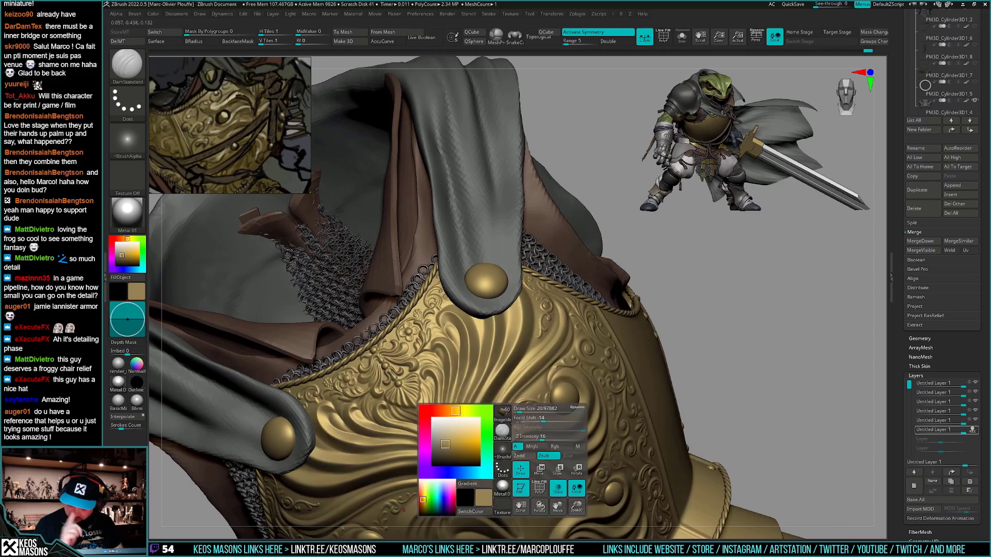
{"action": "right_click_drag", "start_coordinate": [609, 382], "coordinate": [561, 342]}
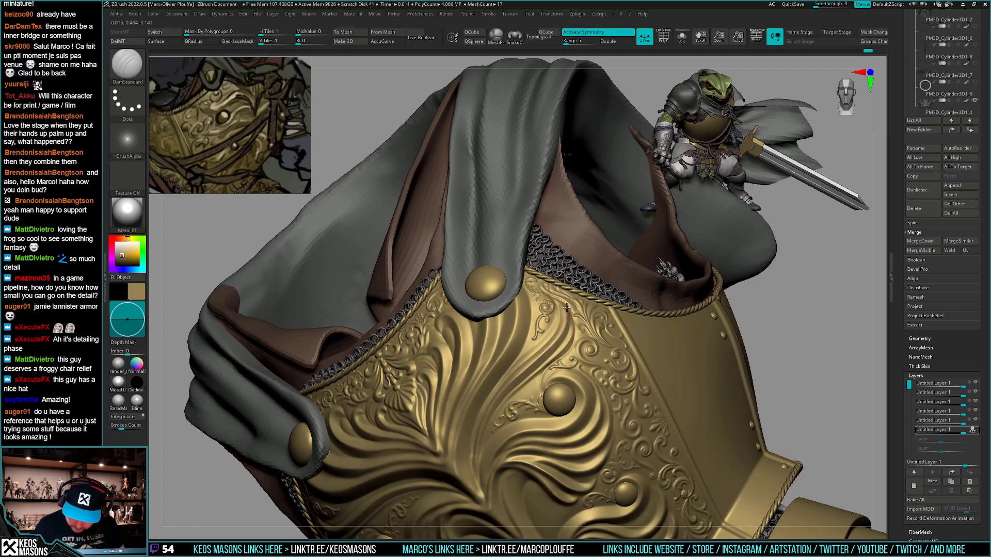
{"action": "right_click_drag", "start_coordinate": [567, 309], "coordinate": [573, 227], "text": "ctrl"}
{"action": "right_click_drag", "start_coordinate": [620, 335], "coordinate": [692, 360], "text": "shift"}
{"action": "right_click_drag", "start_coordinate": [737, 392], "coordinate": [708, 406]}
{"action": "right_click_drag", "start_coordinate": [541, 364], "coordinate": [540, 400], "text": "ctrl"}
{"action": "right_click_drag", "start_coordinate": [547, 382], "coordinate": [536, 400]}
{"action": "right_click_drag", "start_coordinate": [562, 356], "coordinate": [569, 388], "text": "ctrl"}
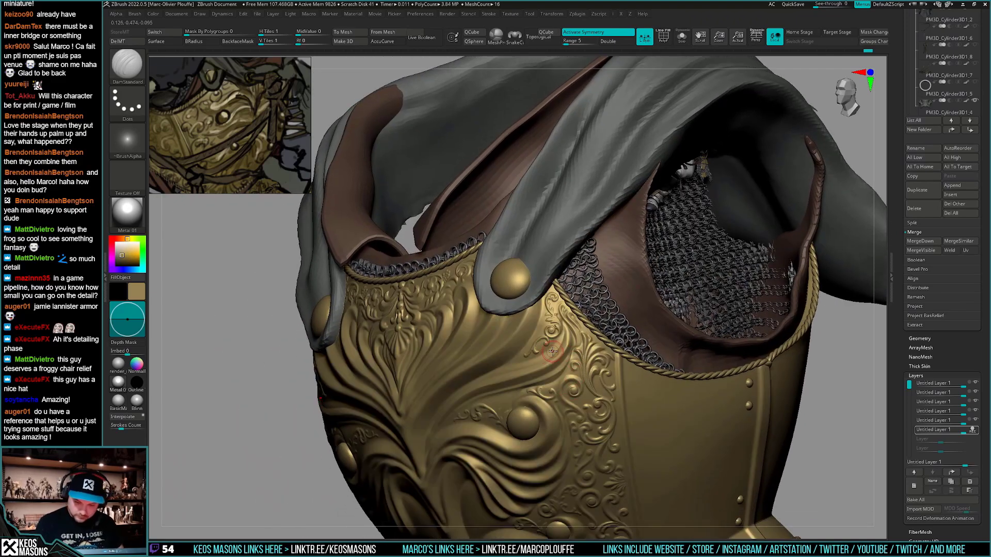
{"action": "key", "text": "space"}
{"action": "left_click_drag", "start_coordinate": [552, 351], "coordinate": [555, 346]}
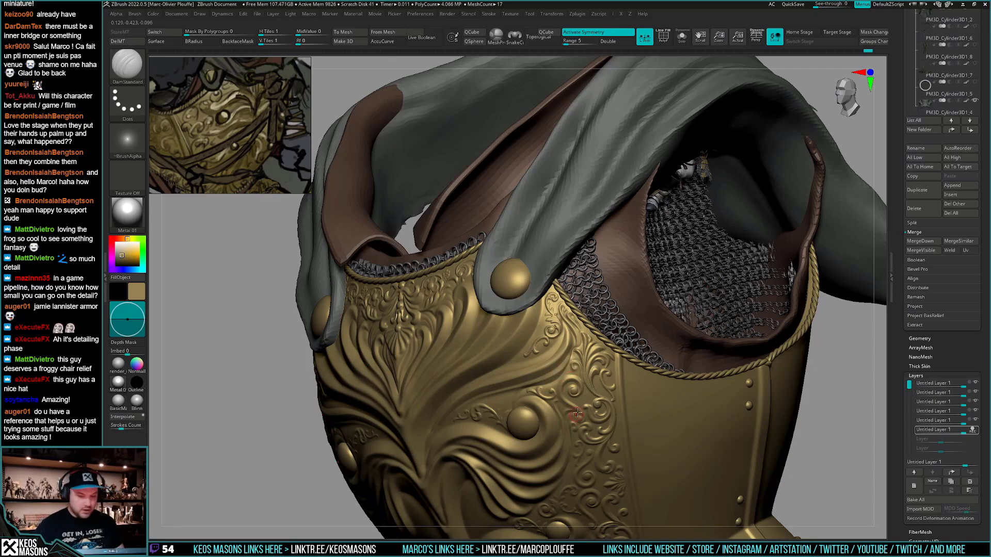
Lower the breastplate's subdivision level to check its broad forms and return to the detailed level
{"action": "right_click_drag", "start_coordinate": [578, 413], "coordinate": [567, 359]}
{"action": "key", "text": "shift+d"}
{"action": "key", "text": "shift+d"}
{"action": "key", "text": "shift+d"}
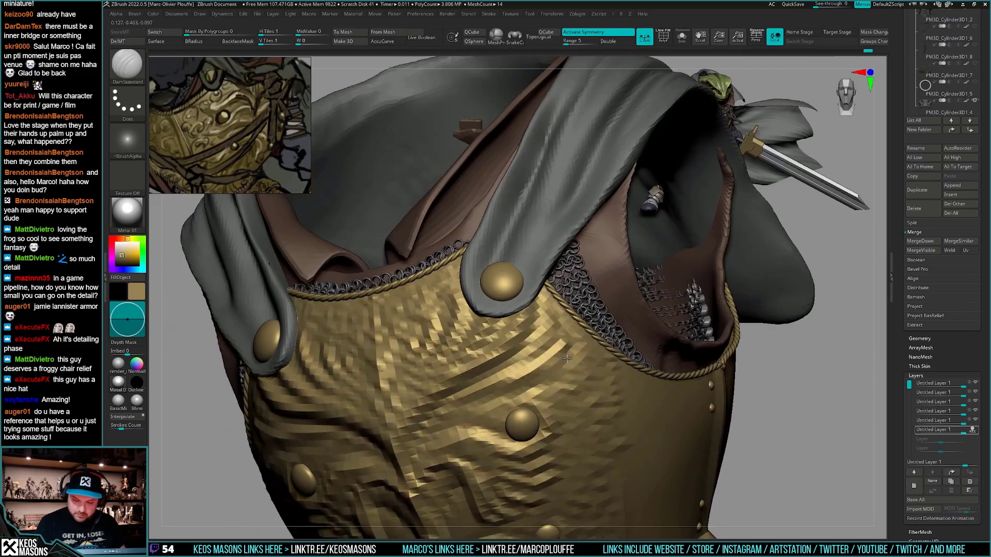
{"action": "key", "text": "ctrl+shift+z"}
{"action": "key", "text": "ctrl+shift+z"}
{"action": "key", "text": "ctrl+shift+z"}
{"action": "key", "text": "ctrl+shift+z"}
{"action": "key", "text": "ctrl+shift+z"}
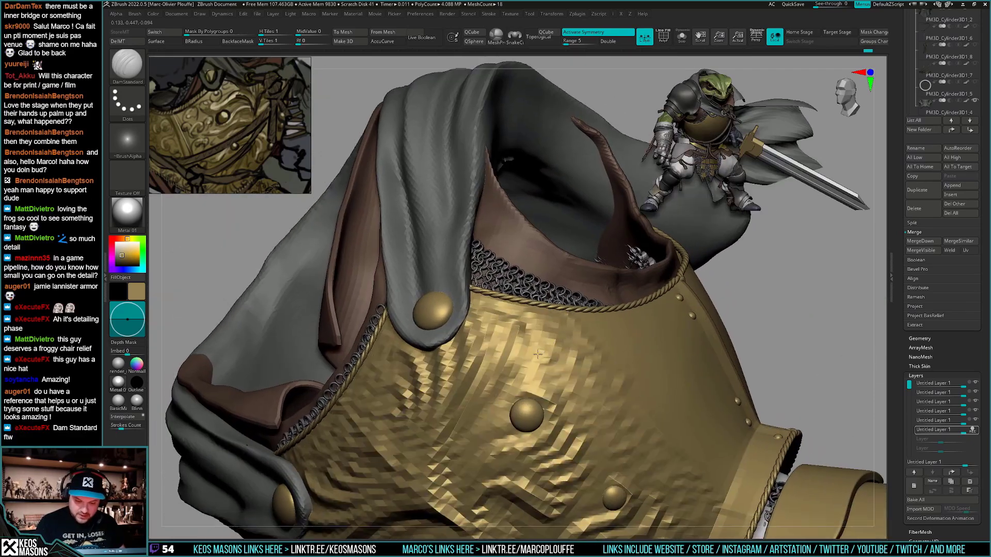
{"action": "right_click_drag", "start_coordinate": [537, 354], "coordinate": [537, 372]}
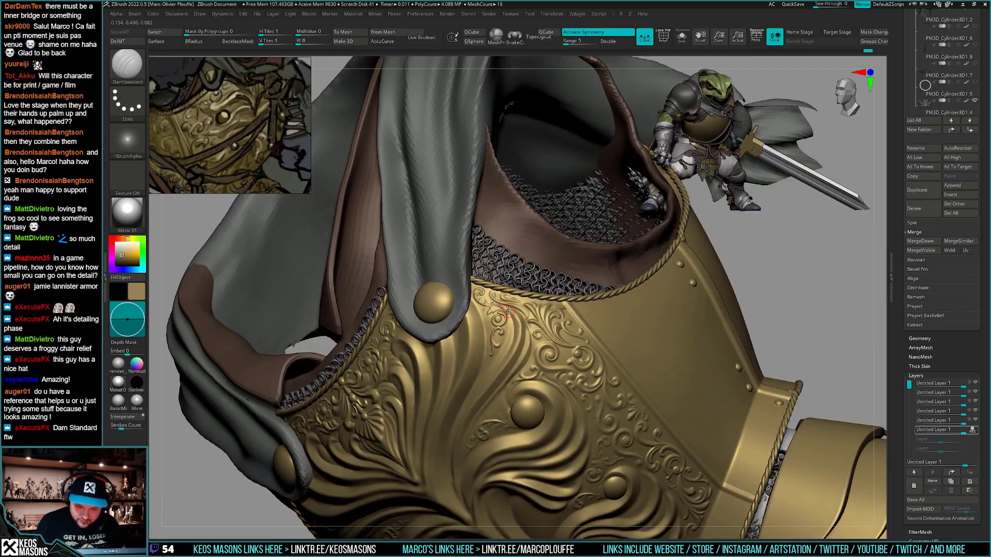
Carve the long flutes between the shoulder strap and the upper rivet with DamStandard and smooth them
{"action": "left_click_drag", "start_coordinate": [505, 308], "coordinate": [509, 319]}
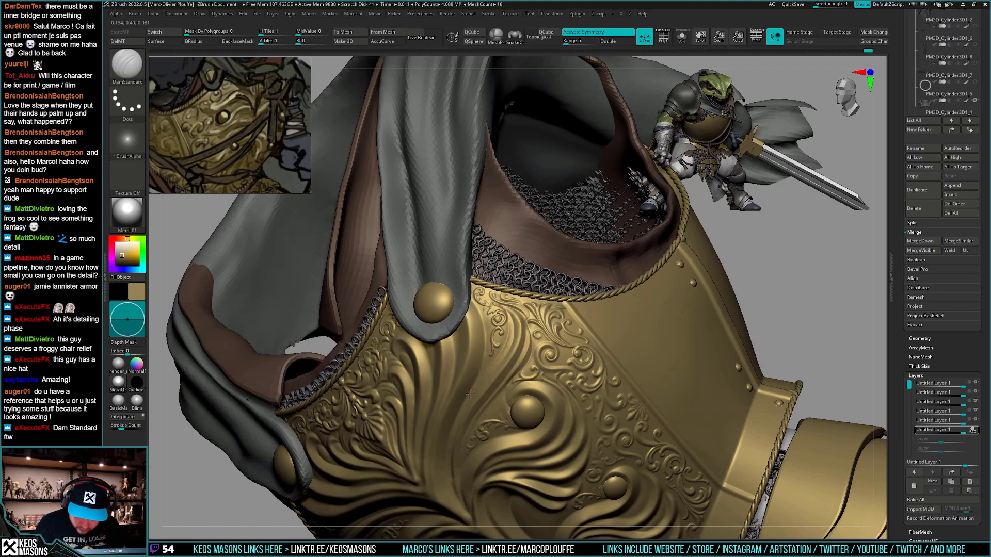
{"action": "left_click_drag", "start_coordinate": [469, 394], "coordinate": [458, 417]}
{"action": "right_click_drag", "start_coordinate": [498, 361], "coordinate": [509, 381]}
{"action": "left_click_drag", "start_coordinate": [506, 311], "coordinate": [510, 341]}
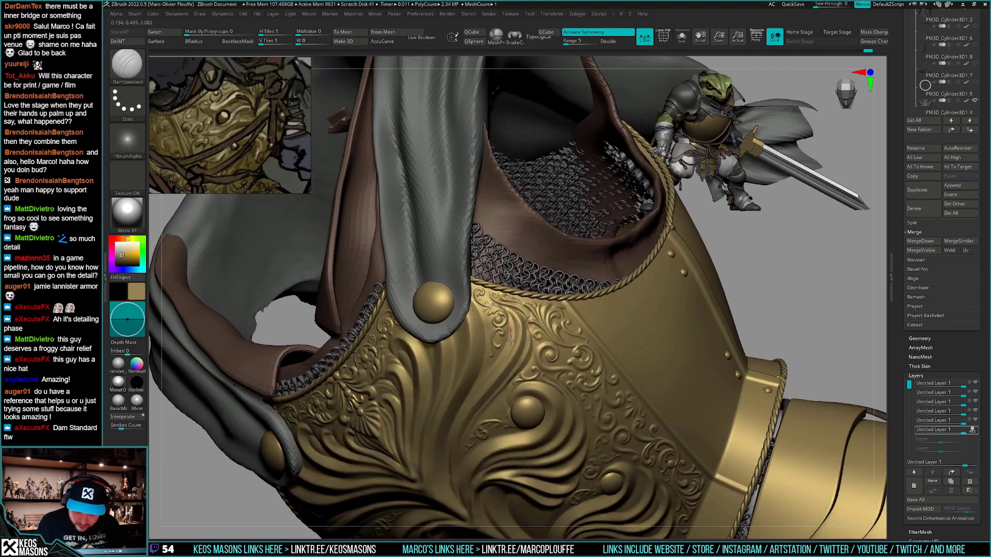
{"action": "mouse_move", "coordinate": [464, 426]}
{"action": "right_mouse_down"}
{"action": "mouse_move", "coordinate": [480, 419]}
{"action": "mouse_move", "coordinate": [463, 390]}
{"action": "mouse_move", "coordinate": [485, 411]}
{"action": "right_mouse_up"}
{"action": "left_click_drag", "start_coordinate": [538, 377], "coordinate": [494, 392], "text": "shift"}
{"action": "right_click_drag", "start_coordinate": [501, 395], "coordinate": [522, 371]}
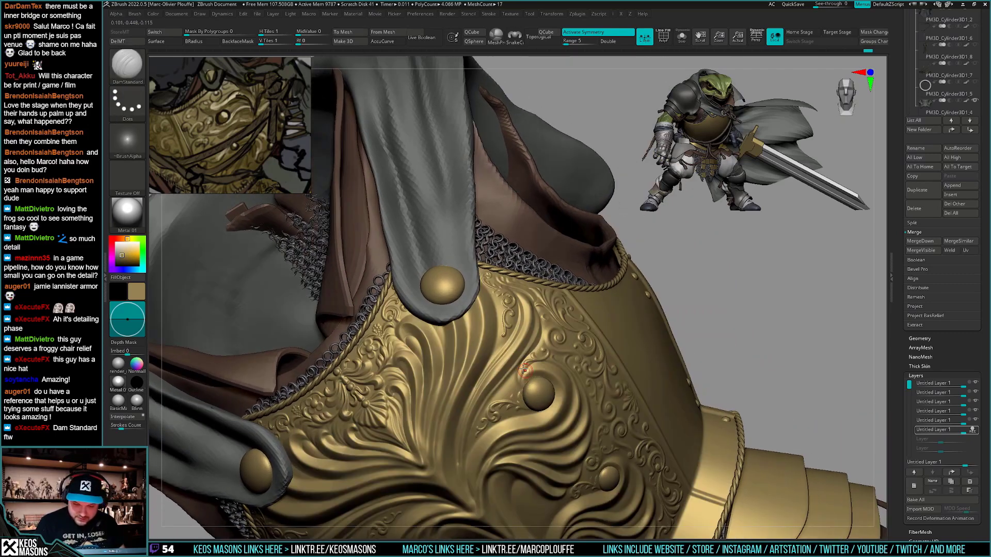
Refine and smooth the flute on the inner side of the upper rivet, undoing the last stroke
{"action": "key", "text": "shift"}
{"action": "right_click_drag", "start_coordinate": [466, 432], "coordinate": [479, 398]}
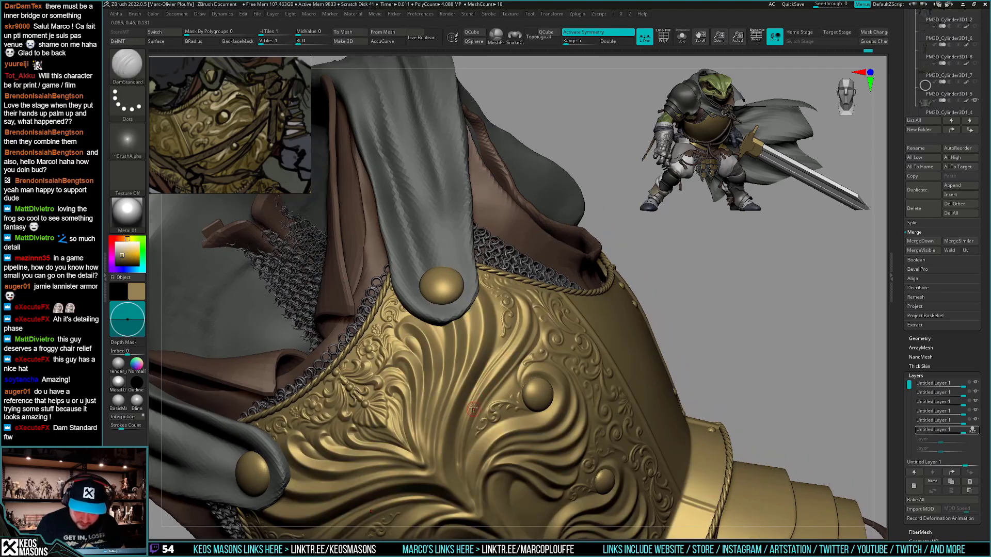
{"action": "key", "text": "shift"}
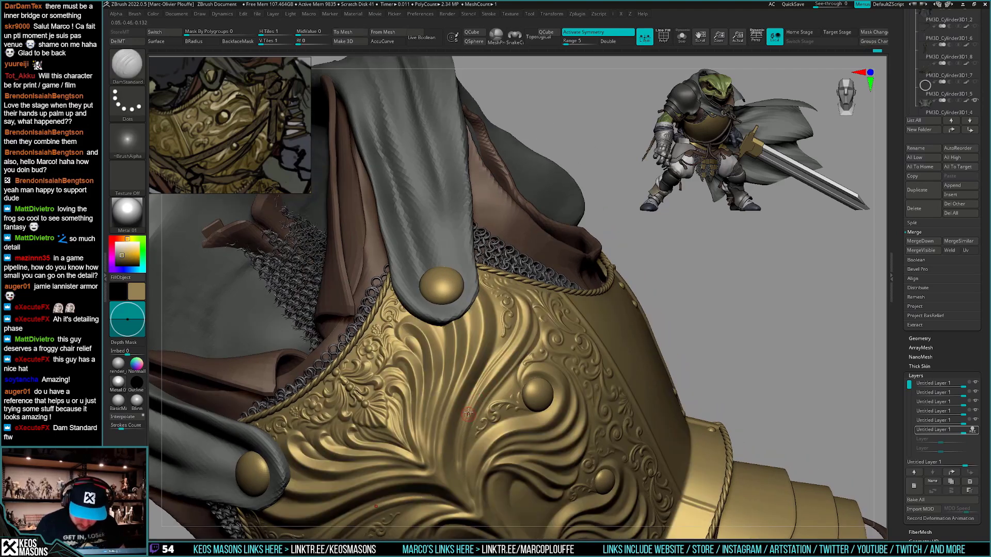
{"action": "right_click_drag", "start_coordinate": [461, 483], "coordinate": [521, 369]}
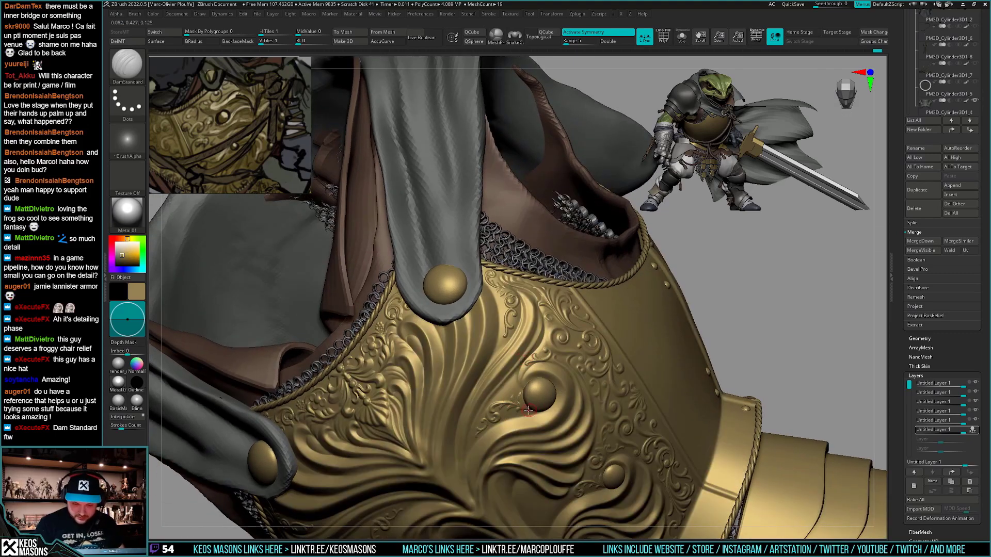
{"action": "key", "text": "ctrl+z"}
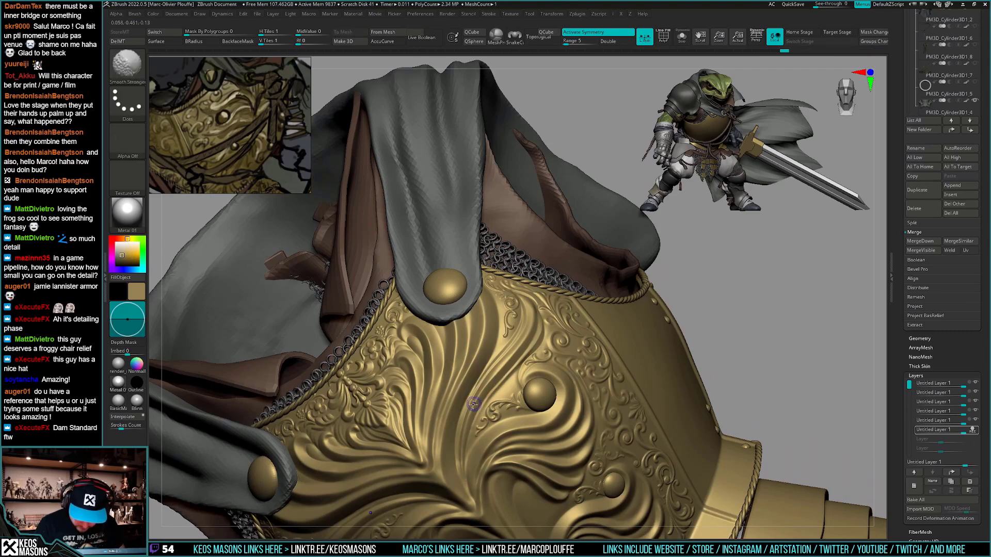
Try to deepen the outer flute beside the small scroll ornament below the shoulder strap with DamStandard
{"action": "right_click_drag", "start_coordinate": [469, 507], "coordinate": [466, 454], "text": "ctrl"}
{"action": "mouse_move", "coordinate": [686, 457]}
{"action": "right_mouse_down"}
{"action": "mouse_move", "coordinate": [630, 451]}
{"action": "mouse_move", "coordinate": [644, 392]}
{"action": "right_mouse_up"}
{"action": "right_click_drag", "start_coordinate": [658, 393], "coordinate": [642, 401]}
{"action": "key", "text": "ctrl+shift+z"}
{"action": "key", "text": "ctrl+shift+z"}
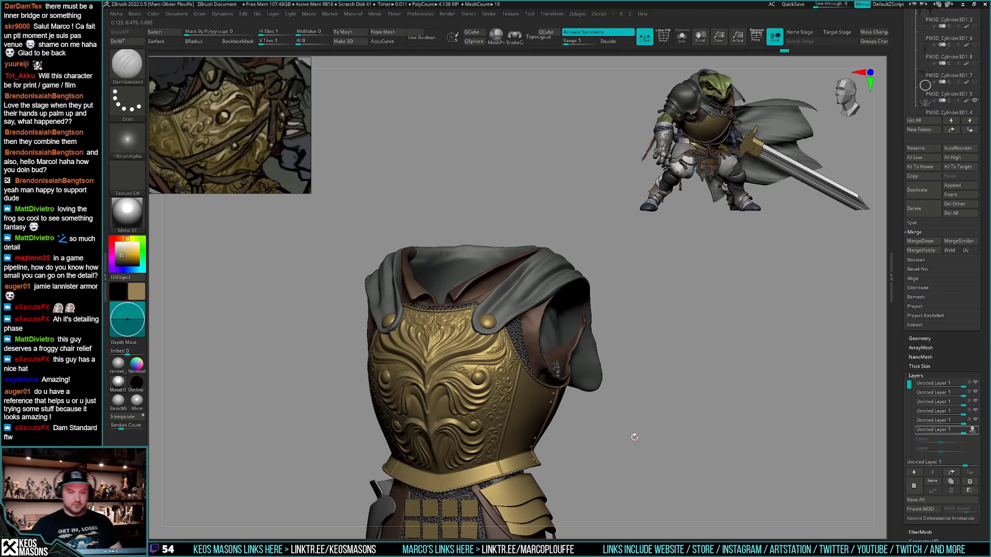
{"action": "right_click_drag", "start_coordinate": [635, 435], "coordinate": [637, 487], "text": "ctrl"}
{"action": "right_click_drag", "start_coordinate": [637, 488], "coordinate": [647, 518], "text": "alt"}
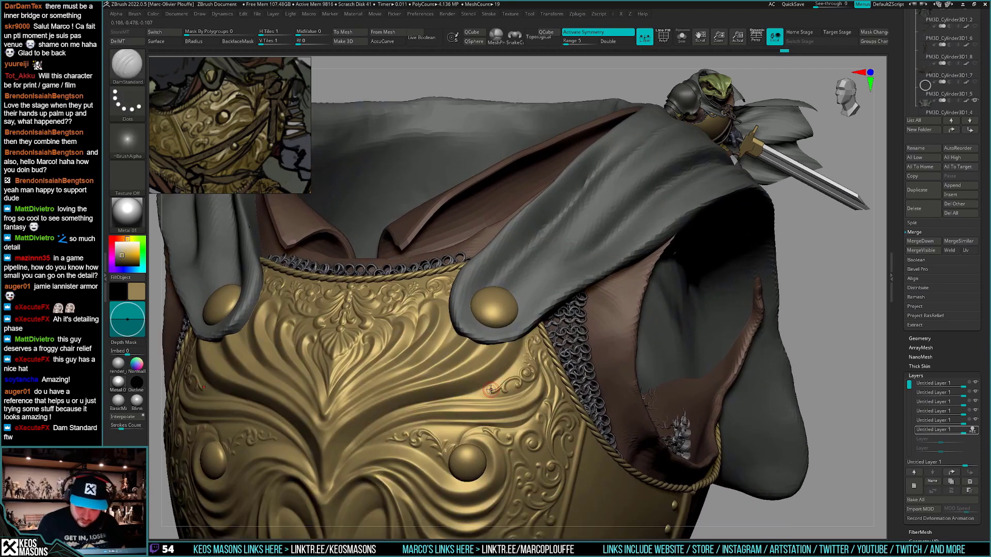
{"action": "left_click_drag", "start_coordinate": [460, 400], "coordinate": [515, 370]}
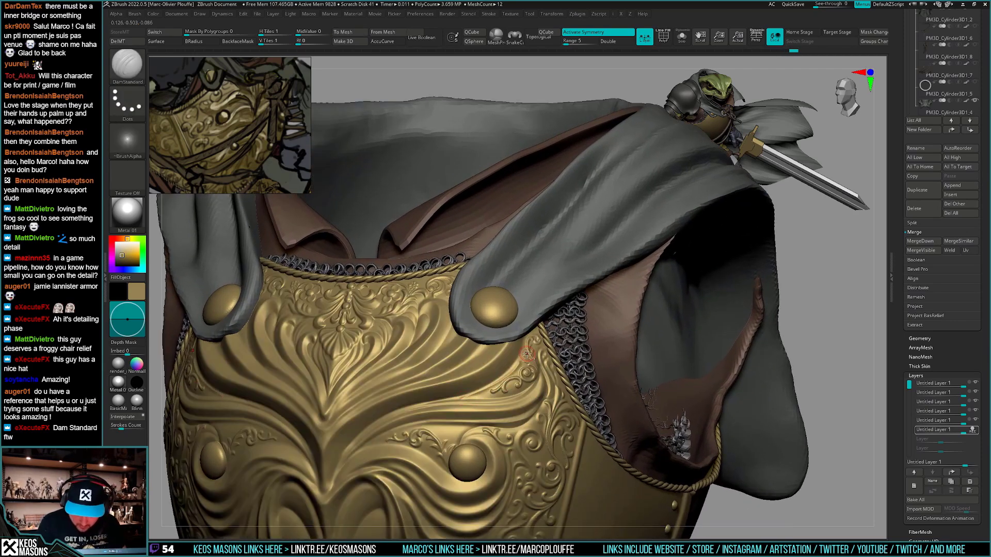
{"action": "key", "text": "ctrl+z"}
{"action": "key", "text": "ctrl+z"}
{"action": "key", "text": "ctrl+z"}
{"action": "key", "text": "ctrl+z"}
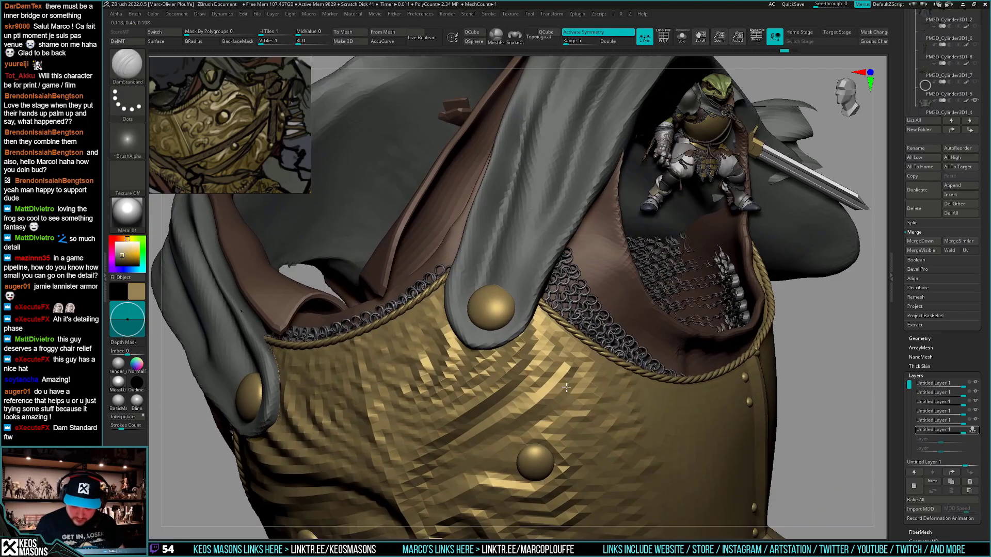
{"action": "key", "text": "ctrl+z"}
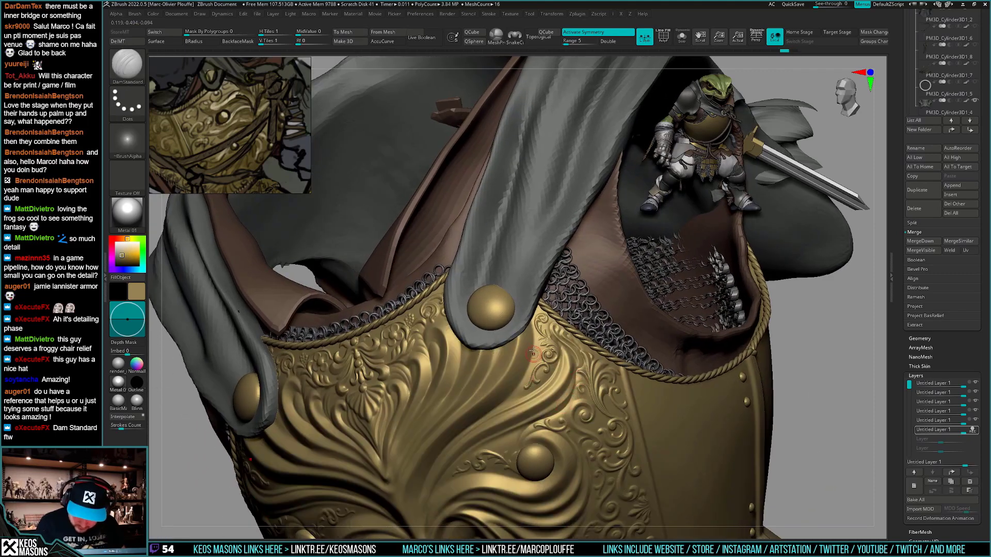
Recarve the groove between the small scroll ornament and the outer flute below the shoulder strap, smoothing its edge
{"action": "left_click_drag", "start_coordinate": [527, 381], "coordinate": [525, 385]}
{"action": "key", "text": "ctrl+z"}
{"action": "key", "text": "space"}
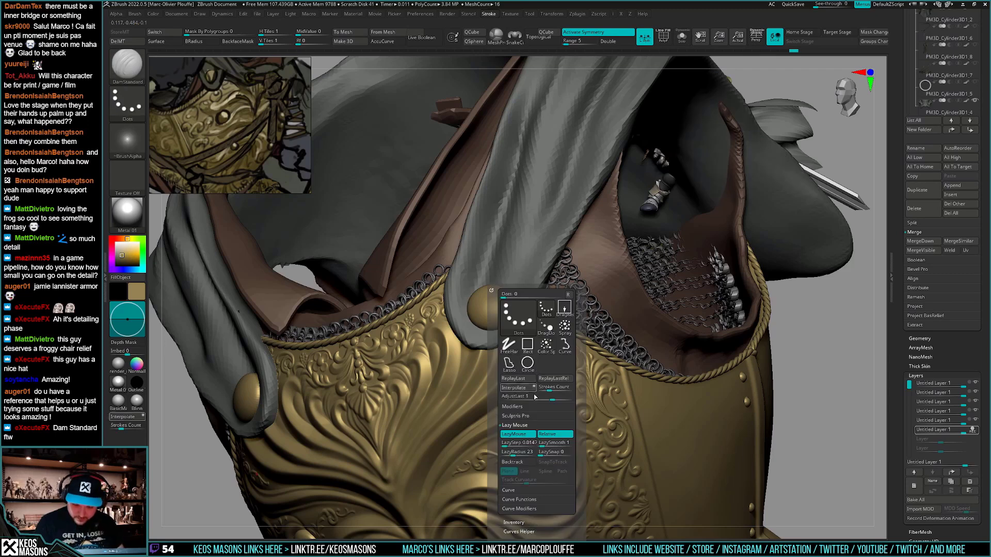
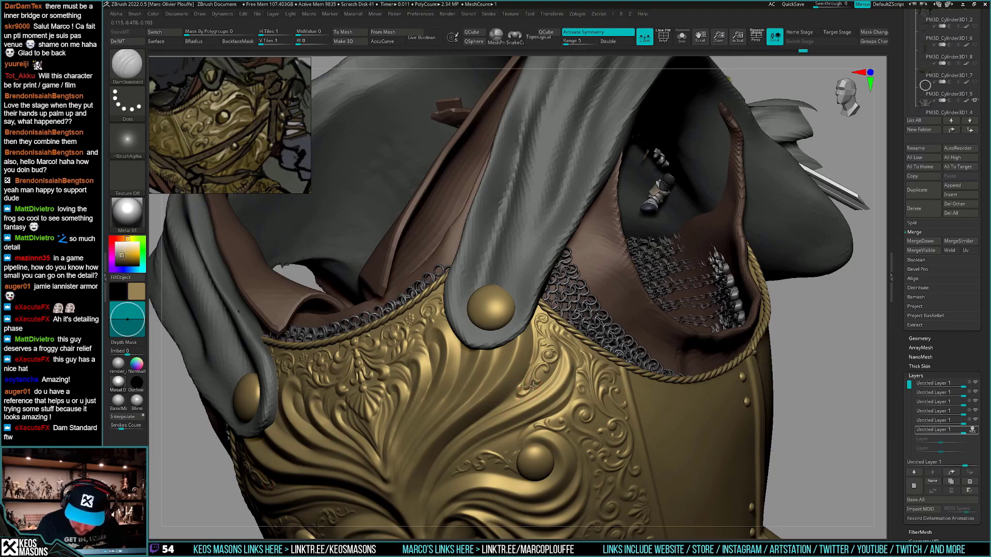
{"action": "mouse_move", "coordinate": [533, 385]}
{"action": "right_mouse_down"}
{"action": "mouse_move", "coordinate": [503, 450]}
{"action": "mouse_move", "coordinate": [548, 366]}
{"action": "right_mouse_up"}
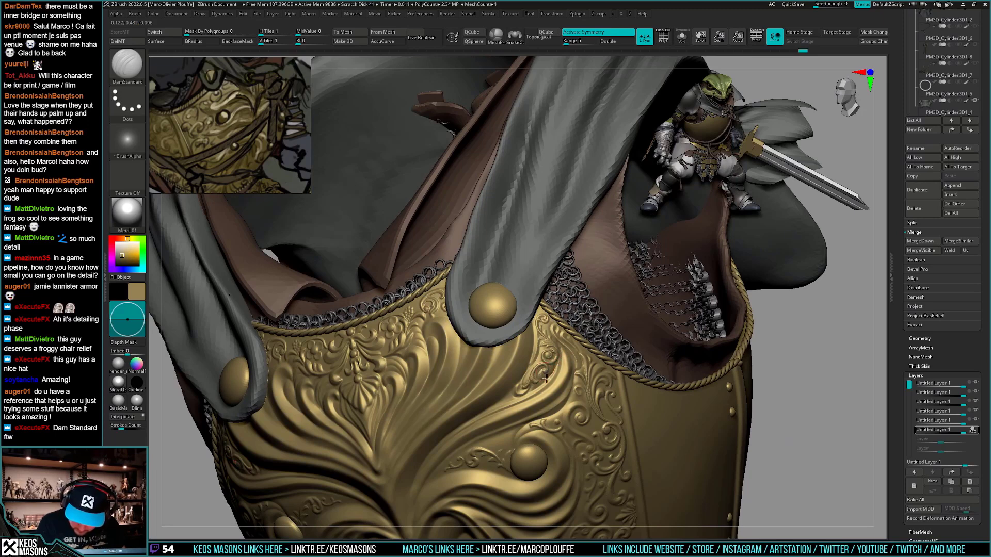
{"action": "left_click_drag", "start_coordinate": [550, 376], "coordinate": [543, 368], "text": "shift"}
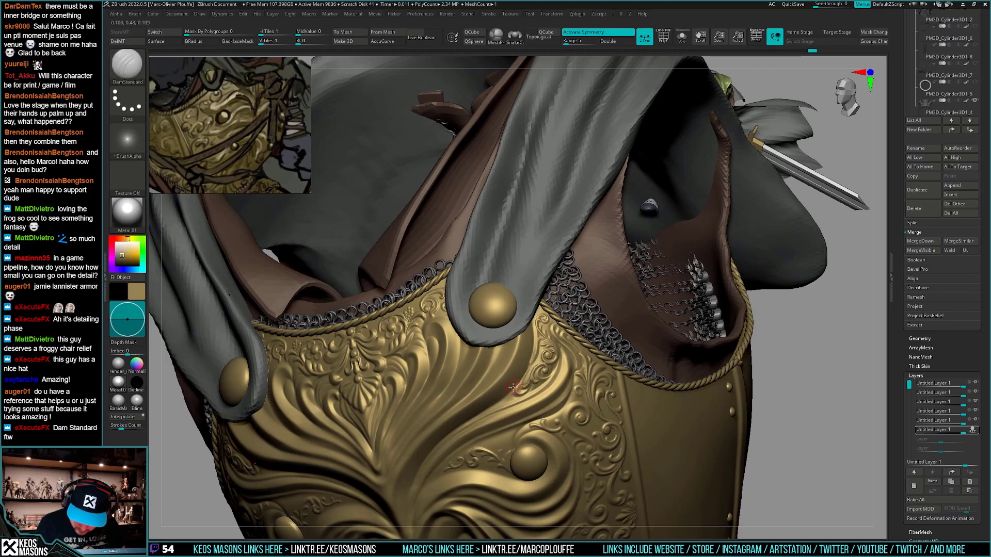
{"action": "right_click_drag", "start_coordinate": [534, 345], "coordinate": [568, 423], "text": "ctrl"}
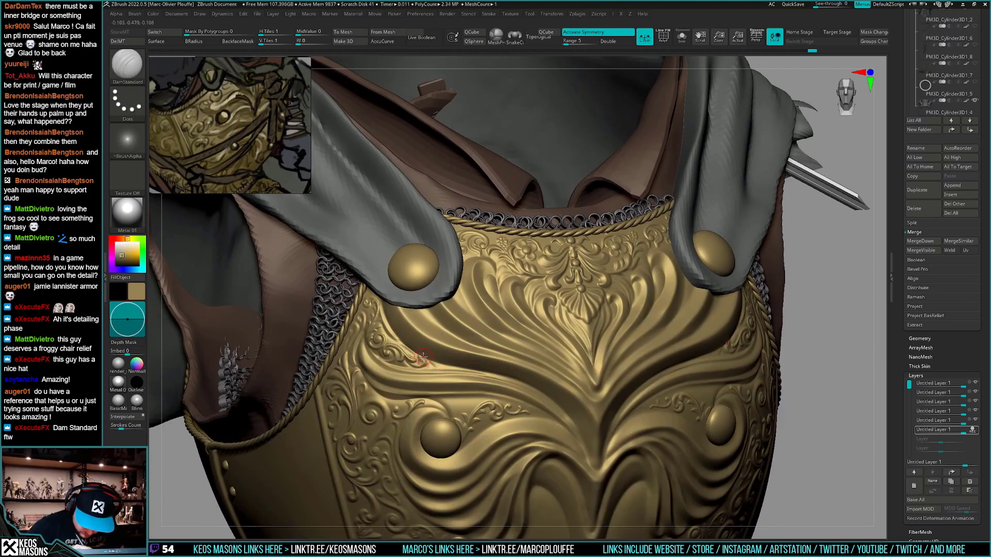
{"action": "key", "text": "ctrl"}
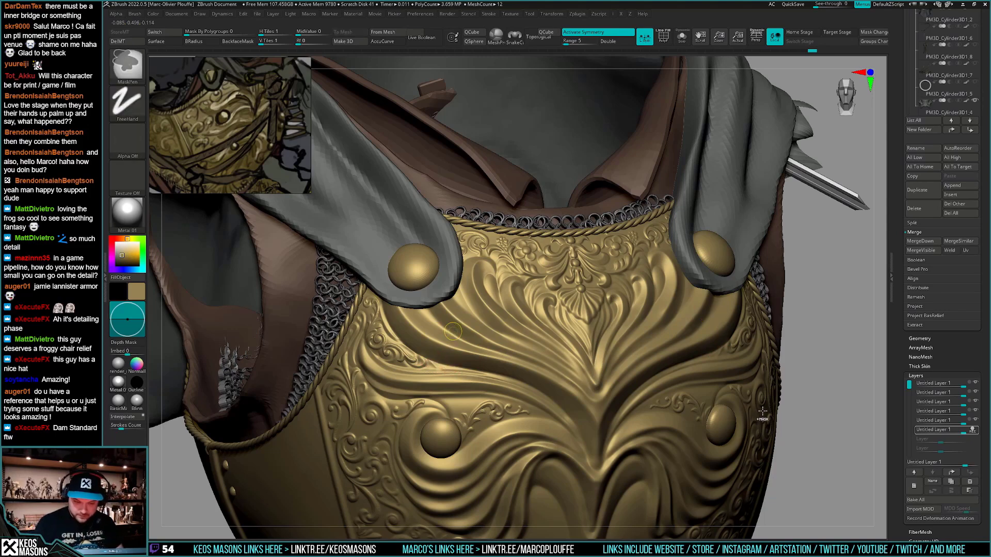
{"action": "right_click_drag", "start_coordinate": [815, 416], "coordinate": [736, 407]}
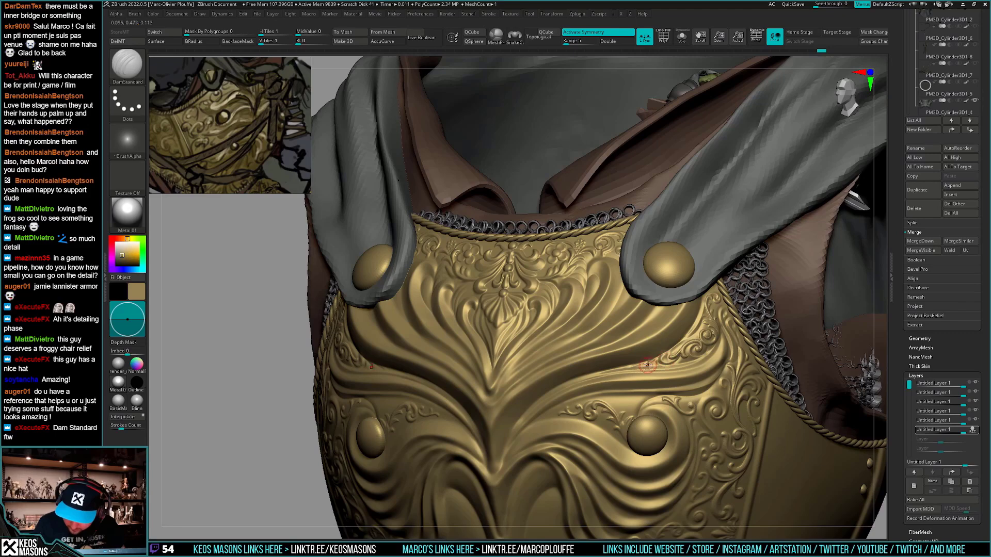
Deepen the short flute beside the floral neckline motif with DamStandard
{"action": "mouse_move", "coordinate": [653, 363]}
{"action": "right_mouse_down", "text": "ctrl"}
{"action": "mouse_move", "coordinate": [639, 340]}
{"action": "mouse_move", "coordinate": [762, 392]}
{"action": "right_mouse_up", "text": "ctrl"}
{"action": "right_click_drag", "start_coordinate": [772, 435], "coordinate": [739, 434], "text": "alt"}
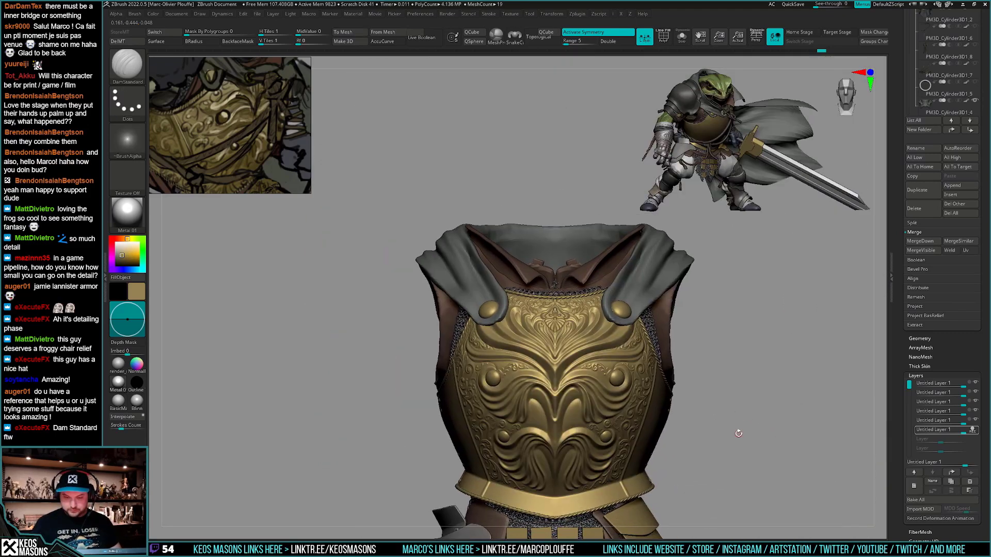
{"action": "left_click_drag", "start_coordinate": [734, 441], "coordinate": [719, 446]}
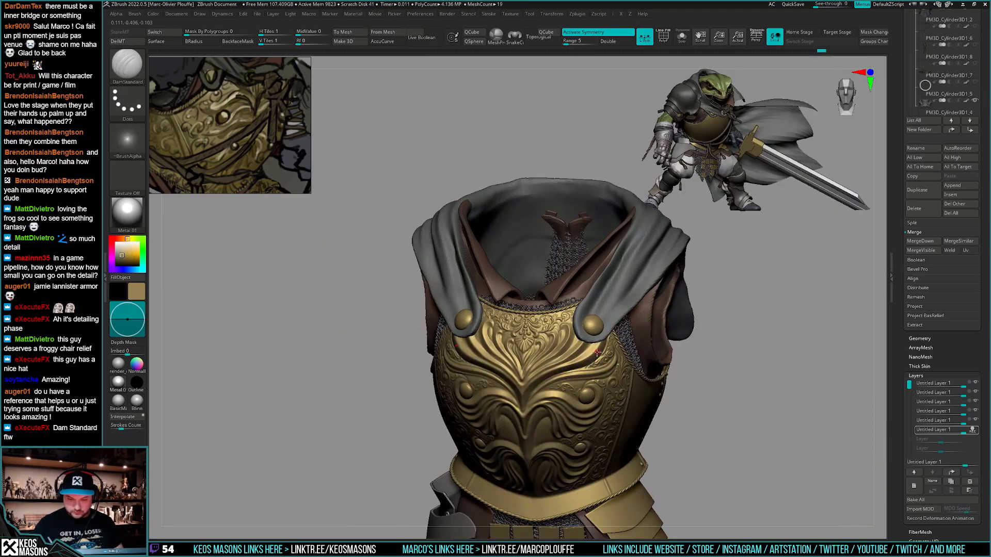
{"action": "right_click_drag", "start_coordinate": [569, 326], "coordinate": [570, 377], "text": "ctrl"}
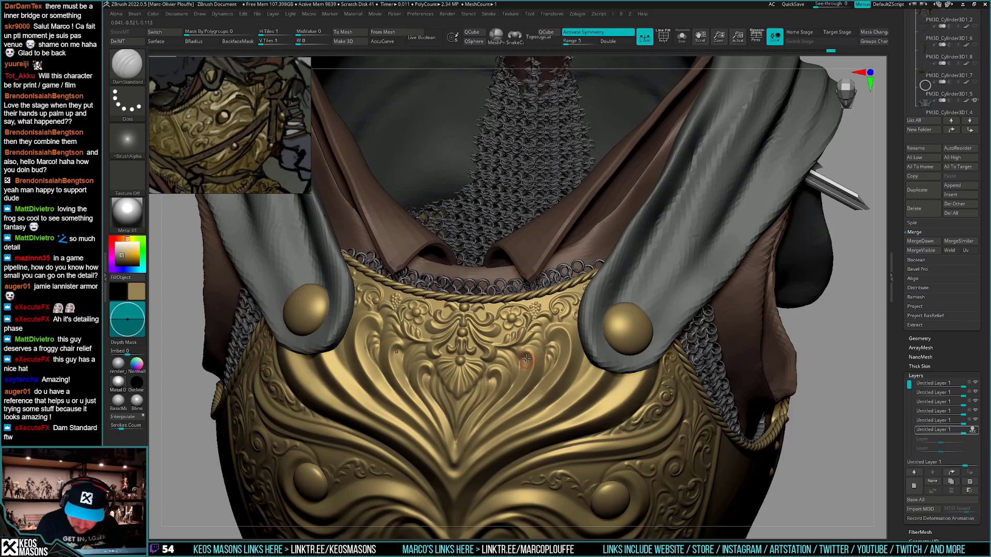
{"action": "right_click_drag", "start_coordinate": [526, 359], "coordinate": [550, 353]}
{"action": "left_click_drag", "start_coordinate": [518, 377], "coordinate": [525, 364]}
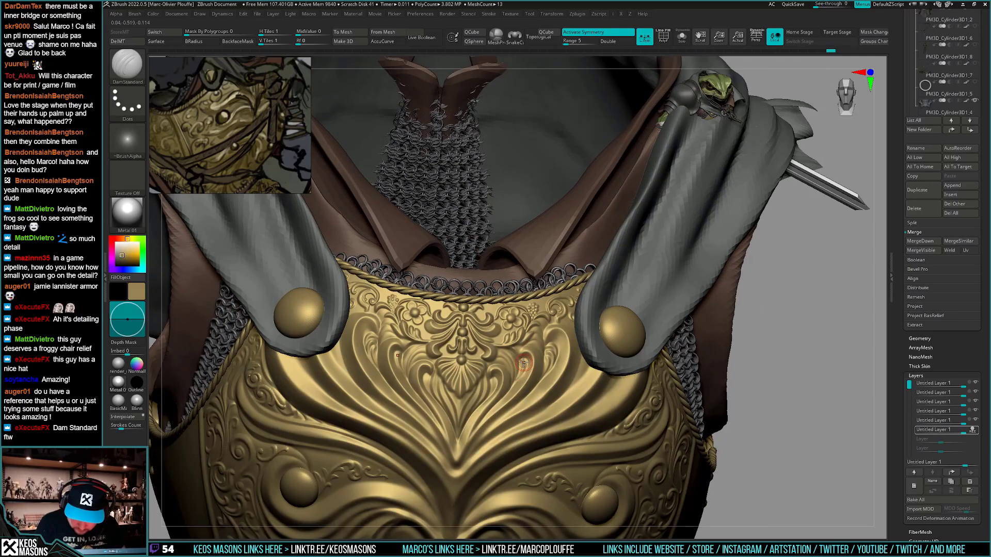
Sharpen the outer flute edge against the scrollwork border between the upper and lower rivets with DamStandard, redoing the last stroke
{"action": "mouse_move", "coordinate": [524, 370]}
{"action": "right_mouse_down"}
{"action": "mouse_move", "coordinate": [490, 380]}
{"action": "mouse_move", "coordinate": [508, 331]}
{"action": "right_mouse_up"}
{"action": "right_click_drag", "start_coordinate": [705, 448], "coordinate": [697, 422]}
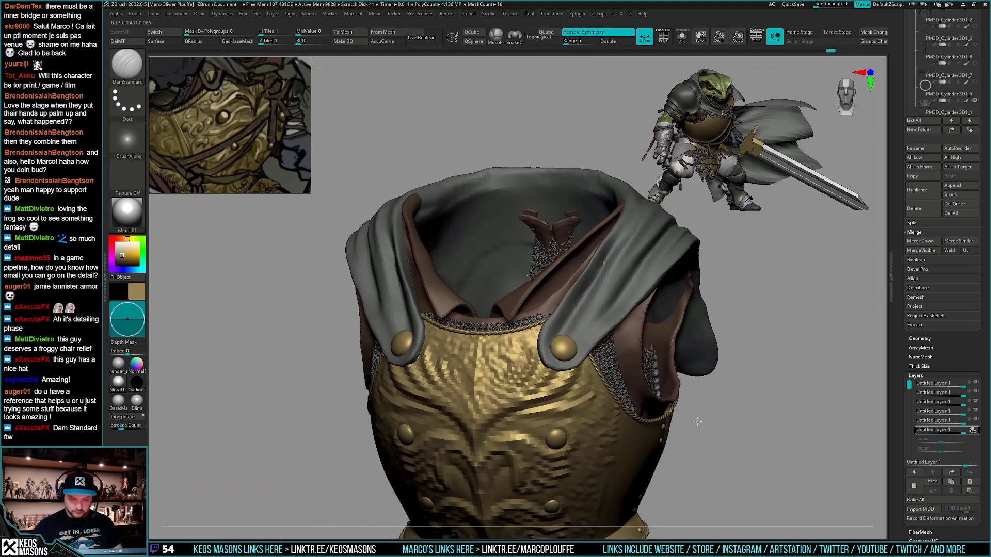
{"action": "left_click_drag", "start_coordinate": [697, 422], "coordinate": [582, 359]}
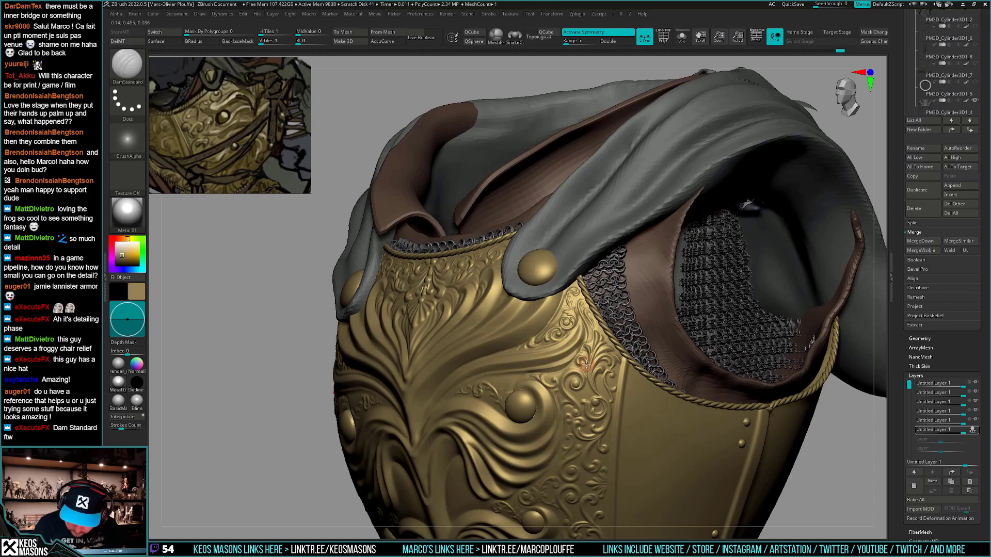
{"action": "right_click_drag", "start_coordinate": [586, 365], "coordinate": [633, 399]}
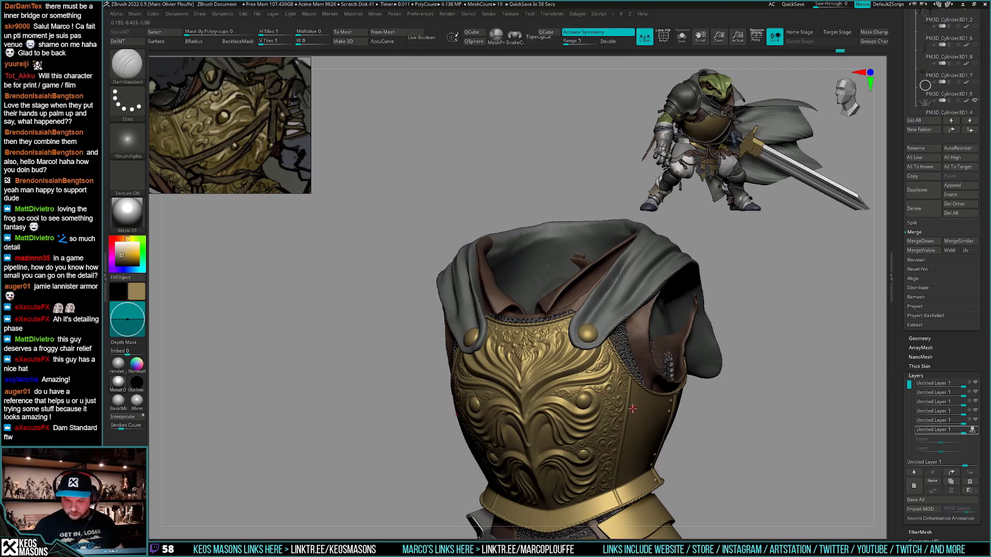
{"action": "right_click_drag", "start_coordinate": [624, 413], "coordinate": [677, 395]}
{"action": "right_click_drag", "start_coordinate": [677, 394], "coordinate": [656, 336], "text": "ctrl"}
{"action": "right_click_drag", "start_coordinate": [566, 450], "coordinate": [485, 364]}
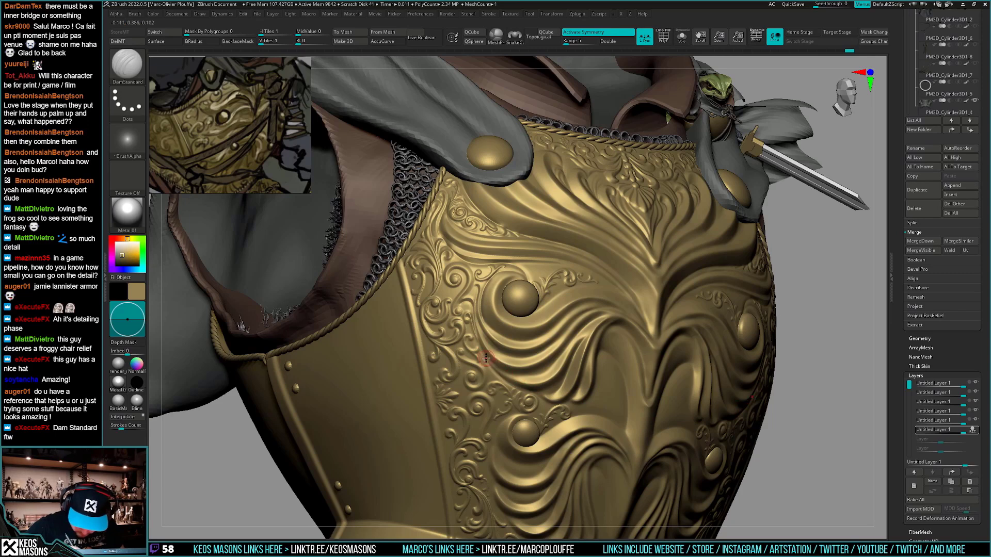
{"action": "key", "text": "ctrl+z"}
{"action": "left_click_drag", "start_coordinate": [478, 344], "coordinate": [501, 384]}
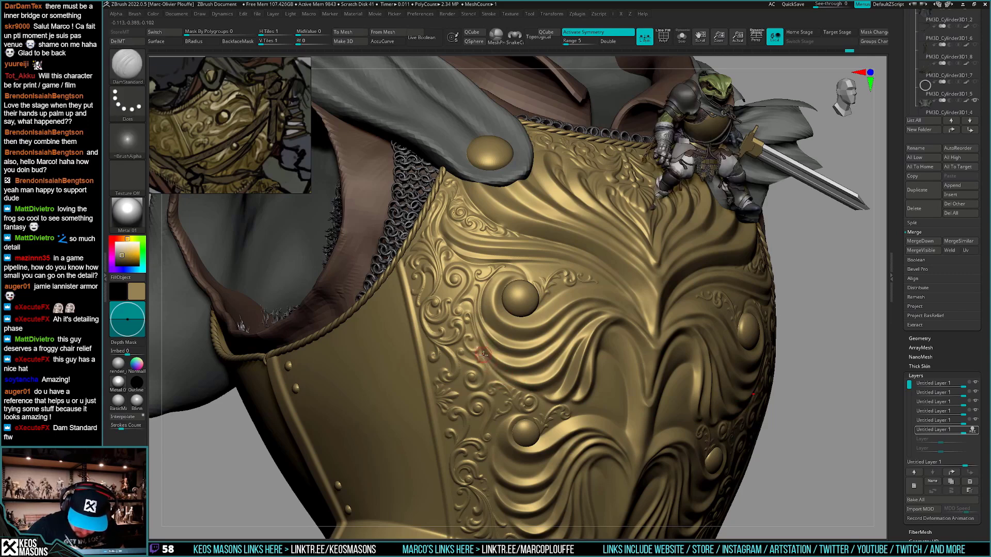
{"action": "right_click_drag", "start_coordinate": [559, 429], "coordinate": [546, 406]}
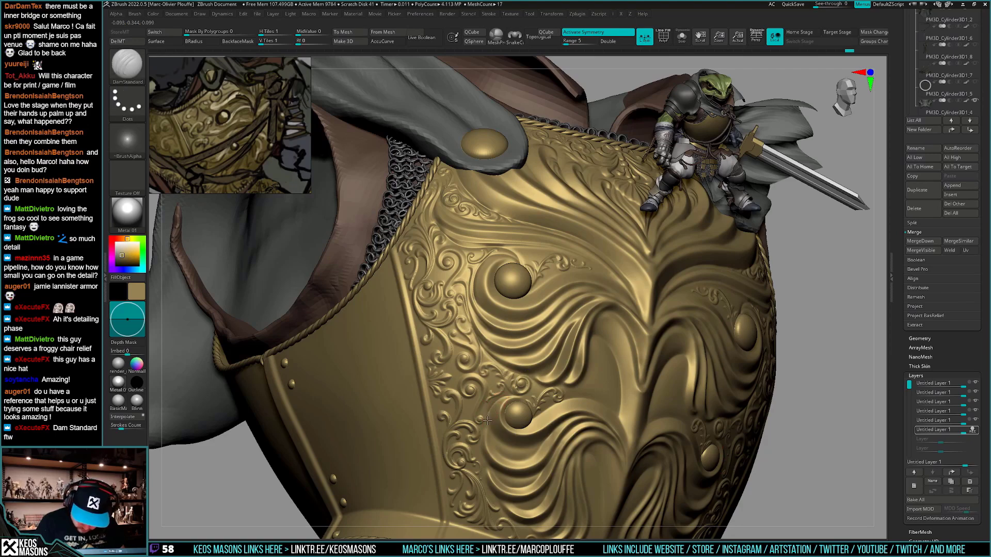
Carve the recesses around the lower rivet and the flute tips below it along the scrollwork border
{"action": "right_click_drag", "start_coordinate": [561, 408], "coordinate": [515, 364]}
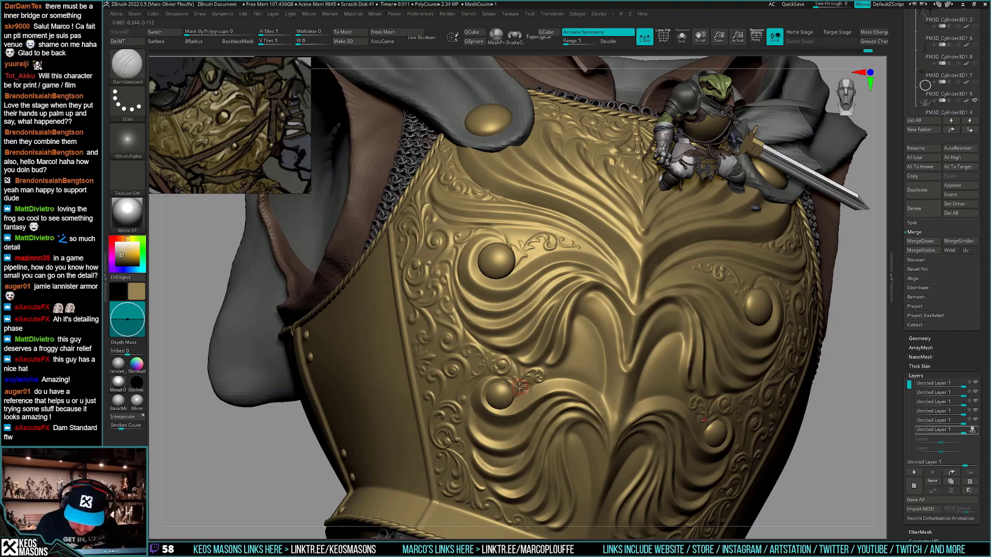
{"action": "right_click_drag", "start_coordinate": [520, 387], "coordinate": [526, 384], "text": "alt"}
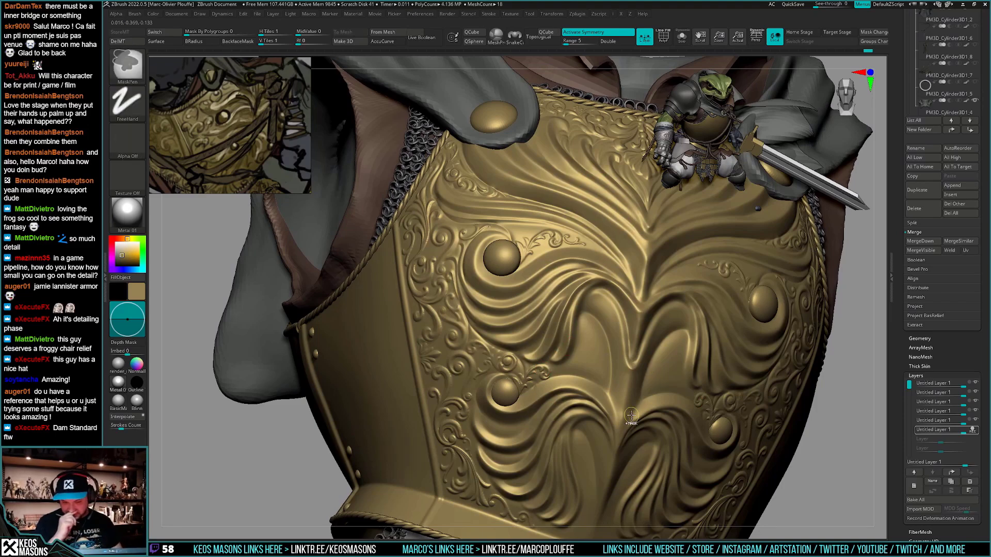
{"action": "right_click_drag", "start_coordinate": [581, 451], "coordinate": [599, 429]}
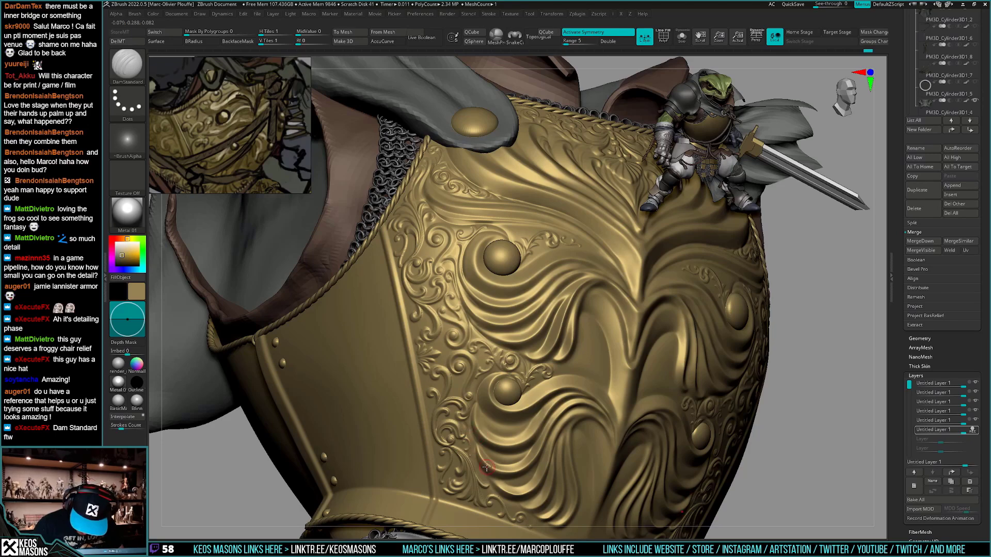
{"action": "right_click_drag", "start_coordinate": [487, 467], "coordinate": [469, 414]}
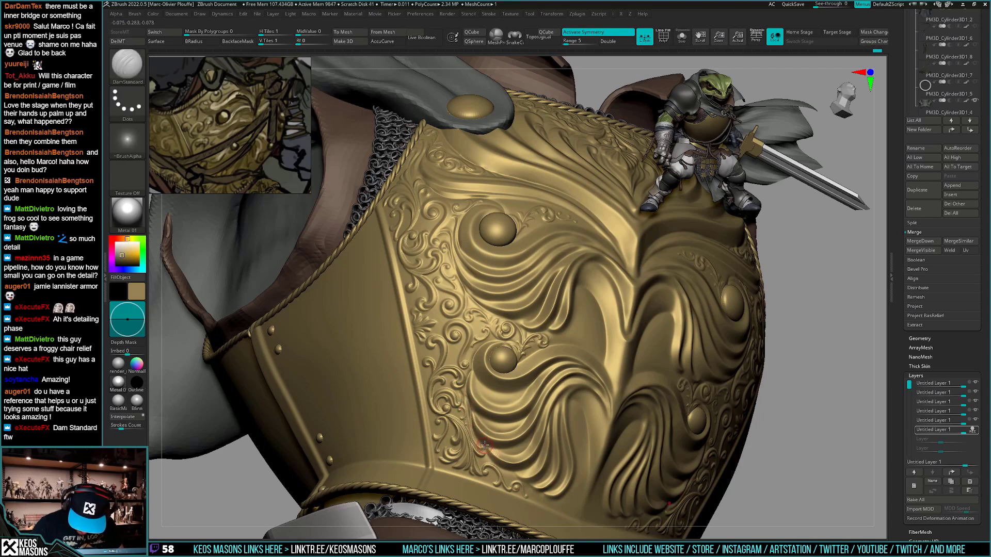
{"action": "right_click_drag", "start_coordinate": [516, 422], "coordinate": [540, 411]}
{"action": "right_click_drag", "start_coordinate": [529, 443], "coordinate": [537, 422]}
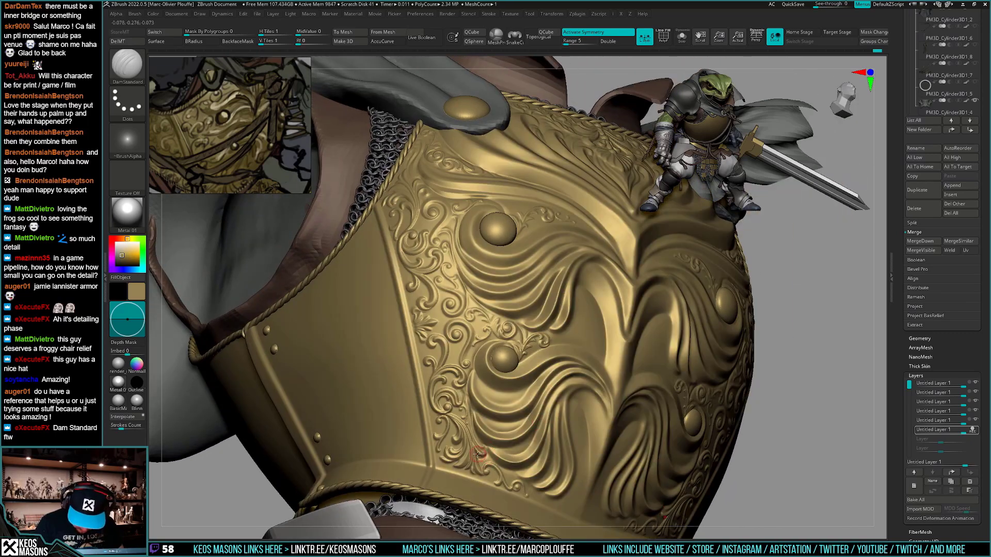
{"action": "right_click_drag", "start_coordinate": [492, 461], "coordinate": [496, 471]}
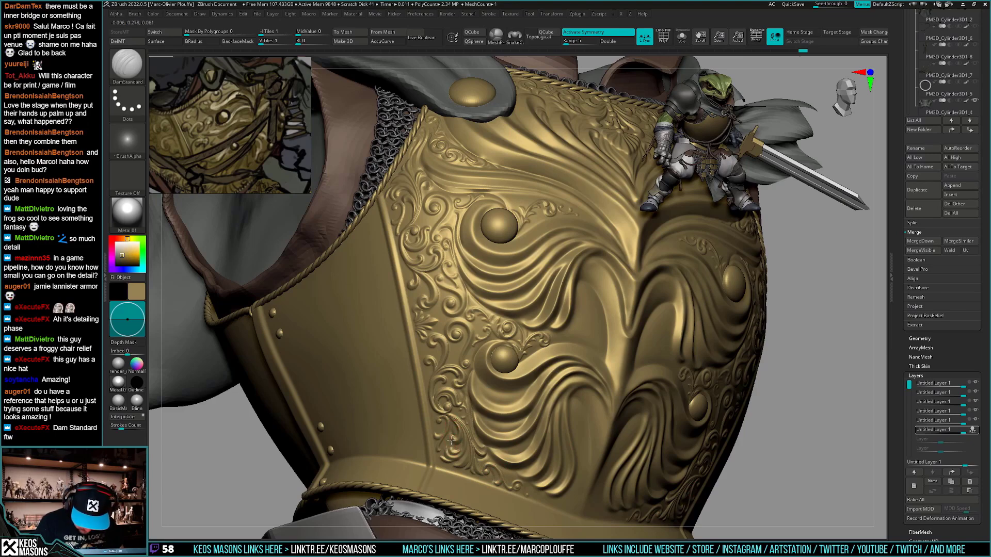
Stamp a curled JRO ornament onto the smooth area just above the upper rivet
{"action": "key", "text": "f"}
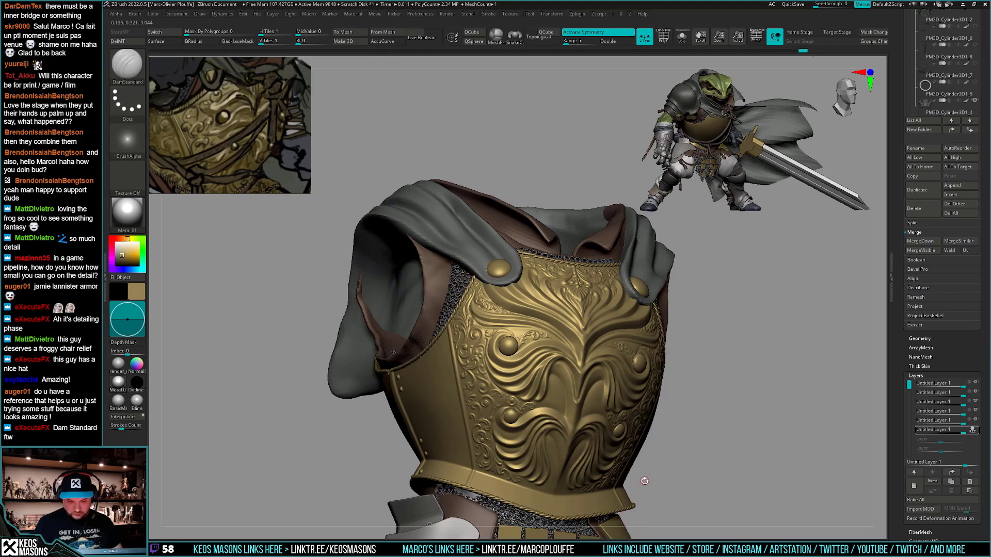
{"action": "mouse_move", "coordinate": [644, 480]}
{"action": "left_mouse_down"}
{"action": "mouse_move", "coordinate": [516, 459]}
{"action": "mouse_move", "coordinate": [567, 408]}
{"action": "mouse_move", "coordinate": [671, 420]}
{"action": "mouse_move", "coordinate": [684, 401]}
{"action": "mouse_move", "coordinate": [638, 418]}
{"action": "mouse_move", "coordinate": [652, 423]}
{"action": "mouse_move", "coordinate": [614, 408]}
{"action": "mouse_move", "coordinate": [570, 352]}
{"action": "left_mouse_up"}
{"action": "key", "text": "ctrl"}
{"action": "right_click_drag", "start_coordinate": [570, 351], "coordinate": [539, 323]}
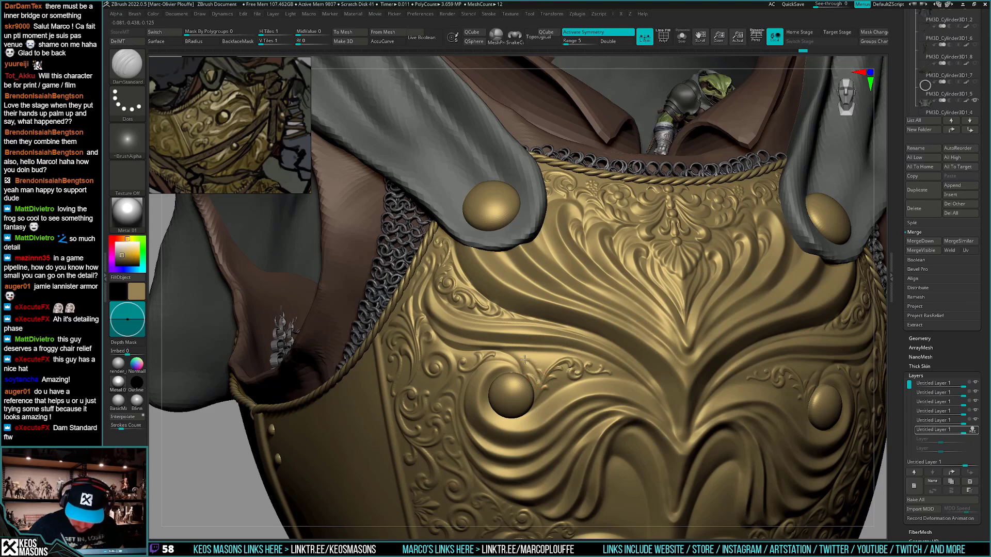
{"action": "left_click_drag", "start_coordinate": [525, 360], "coordinate": [504, 353]}
{"action": "right_click_drag", "start_coordinate": [551, 333], "coordinate": [570, 359]}
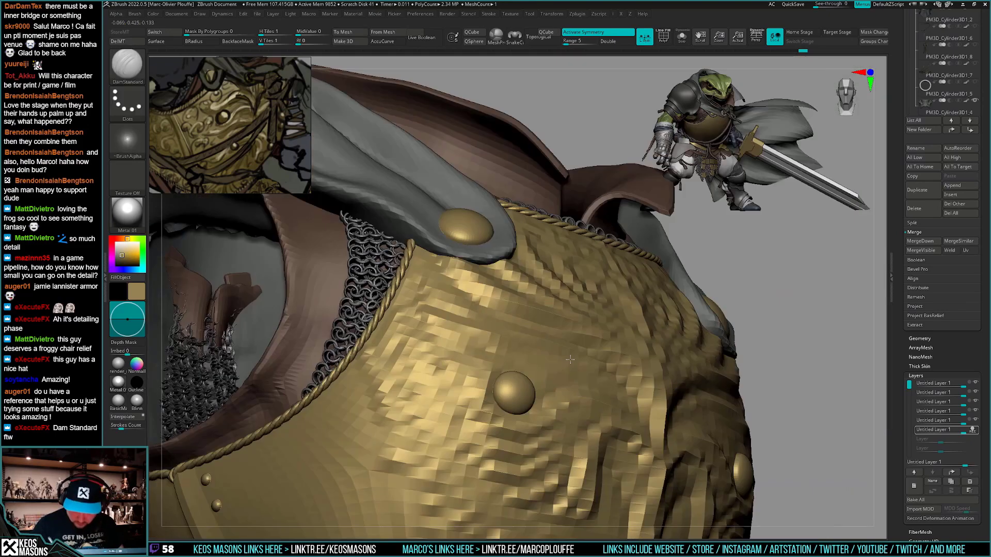
{"action": "left_click_drag", "start_coordinate": [570, 359], "coordinate": [551, 380]}
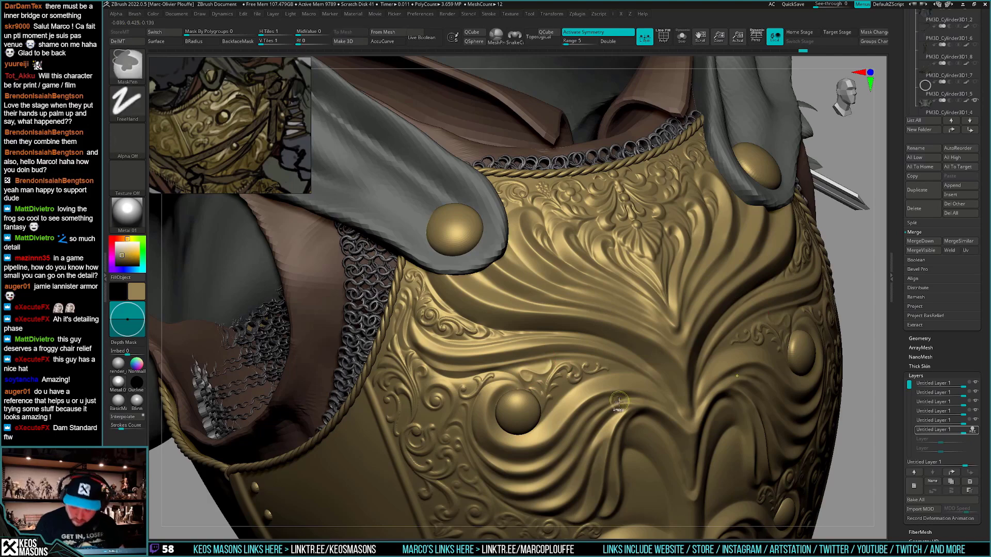
{"action": "right_click_drag", "start_coordinate": [596, 446], "coordinate": [610, 423], "text": "ctrl"}
{"action": "key", "text": "b"}
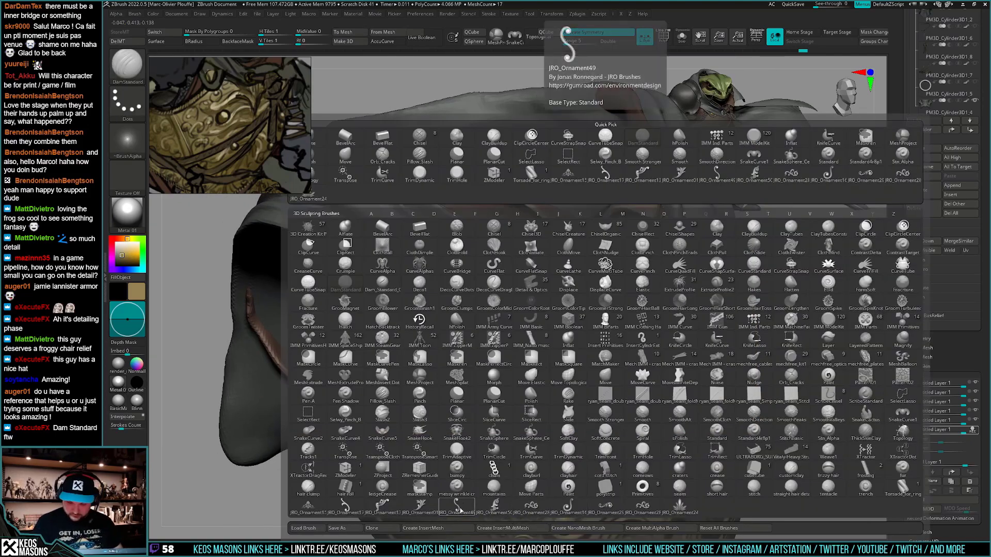
{"action": "left_click", "coordinate": [354, 506]}
{"action": "right_click_drag", "start_coordinate": [552, 380], "coordinate": [545, 405], "text": "ctrl"}
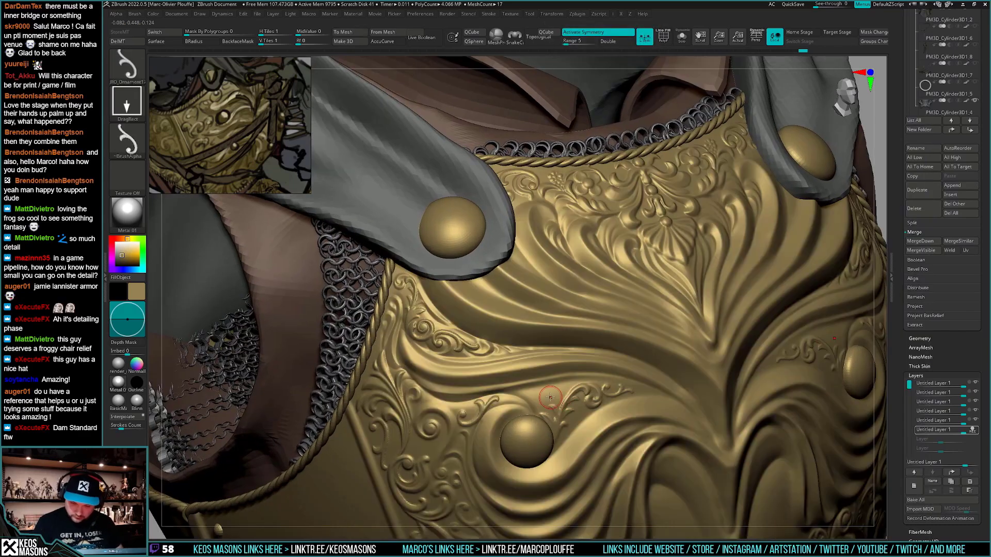
{"action": "mouse_move", "coordinate": [545, 395]}
{"action": "left_mouse_down"}
{"action": "mouse_move", "coordinate": [560, 414]}
{"action": "mouse_move", "coordinate": [574, 405]}
{"action": "mouse_move", "coordinate": [542, 398]}
{"action": "left_mouse_up"}
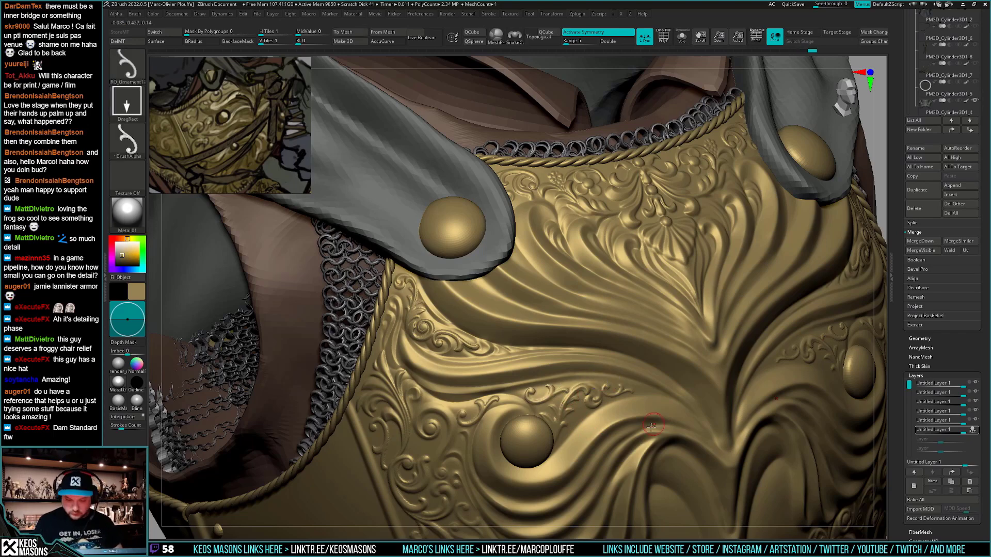
Carve around the curled ornament just above the upper rivet with DamStandard to blend it into the neighbouring scrolls
{"action": "key", "text": "space"}
{"action": "left_click", "coordinate": [659, 283]}
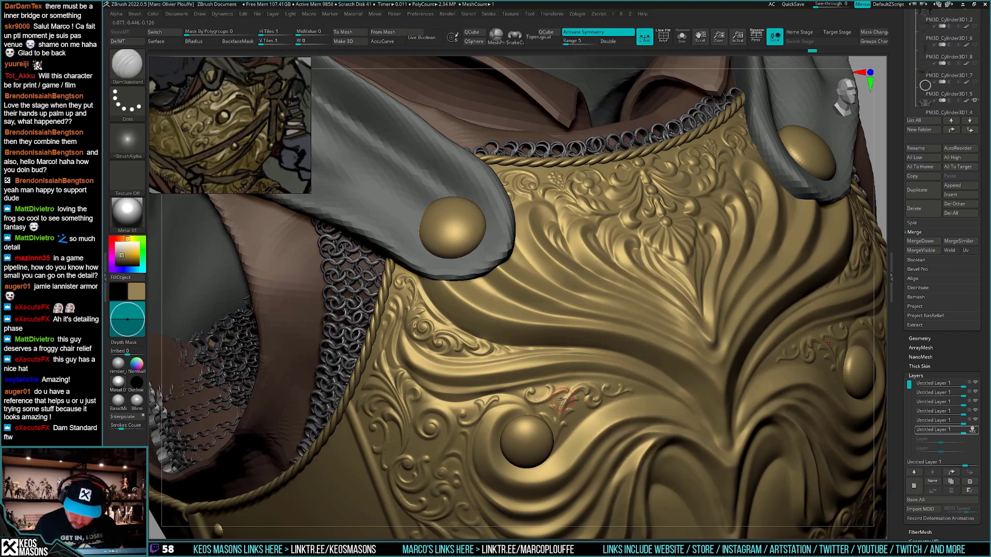
{"action": "left_click_drag", "start_coordinate": [545, 405], "coordinate": [535, 401]}
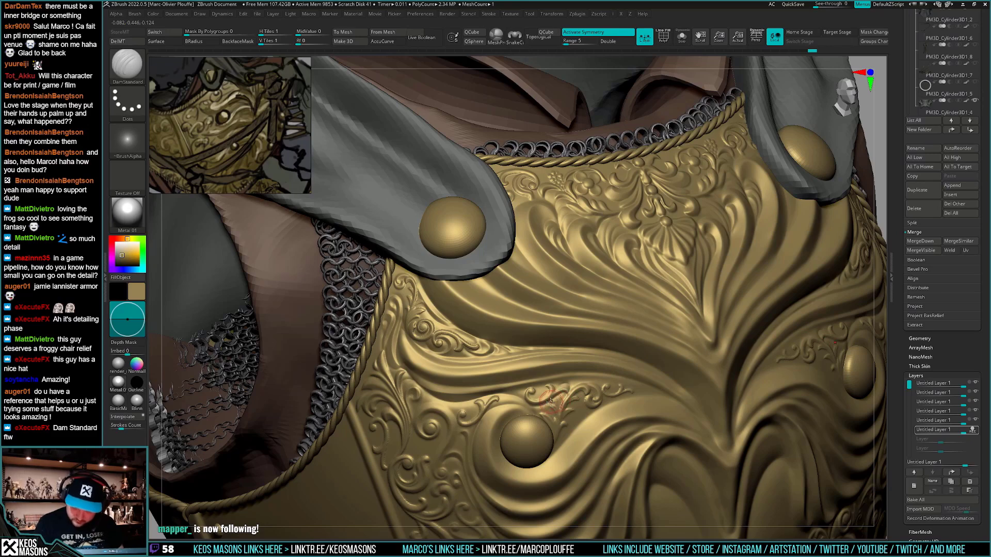
{"action": "left_click_drag", "start_coordinate": [572, 382], "coordinate": [564, 406]}
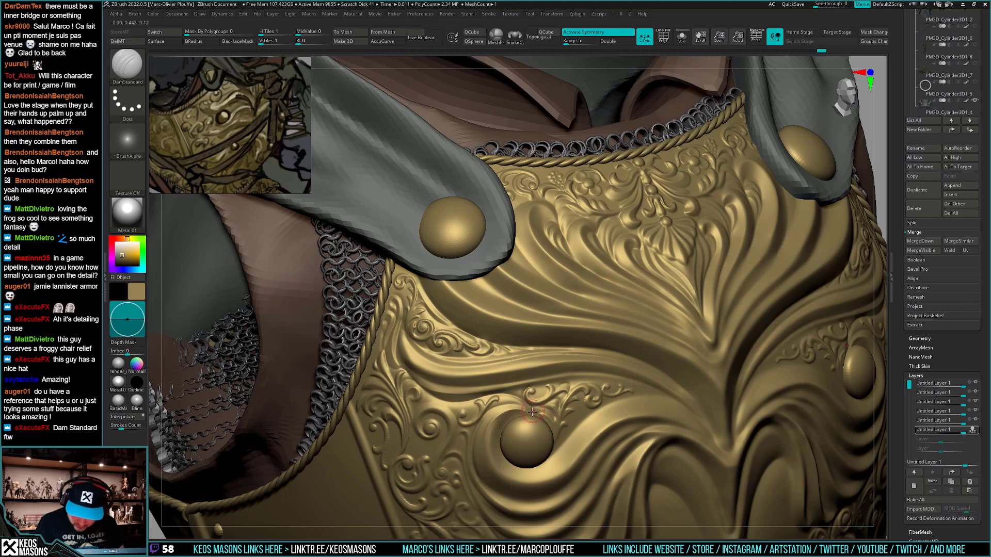
{"action": "key", "text": "shift"}
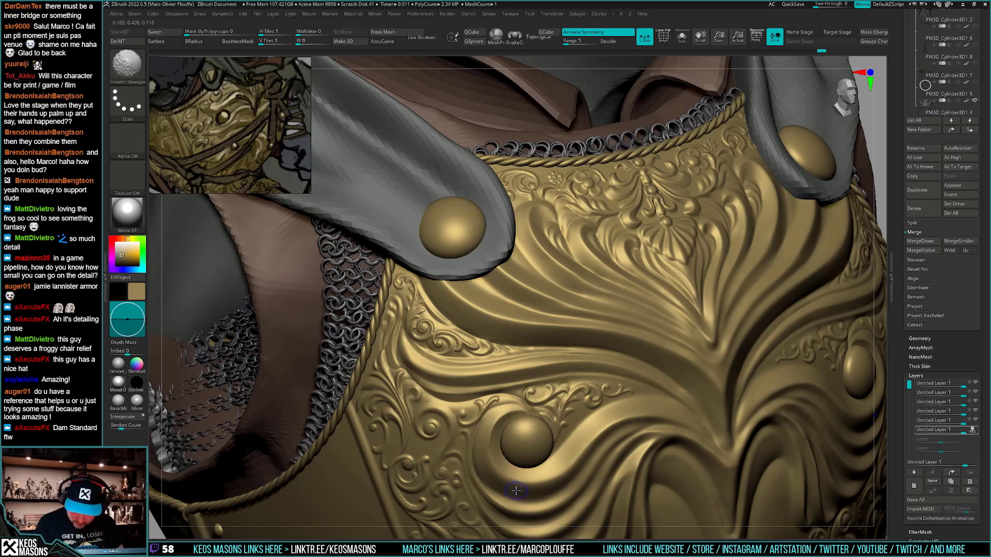
Deepen the groove between the curved flutes just below the lower rivet with DamStandard
{"action": "right_click_drag", "start_coordinate": [516, 490], "coordinate": [609, 434], "text": "ctrl"}
{"action": "mouse_move", "coordinate": [671, 454]}
{"action": "right_mouse_down", "text": "shift"}
{"action": "mouse_move", "coordinate": [645, 457]}
{"action": "mouse_move", "coordinate": [647, 416]}
{"action": "mouse_move", "coordinate": [638, 441]}
{"action": "right_mouse_up", "text": "shift"}
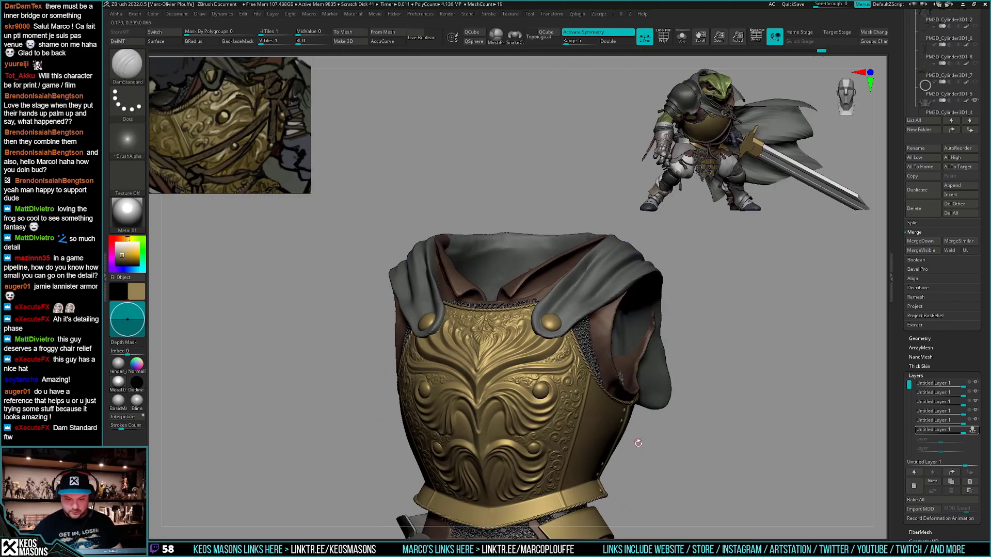
{"action": "mouse_move", "coordinate": [653, 447]}
{"action": "left_mouse_down"}
{"action": "mouse_move", "coordinate": [642, 457]}
{"action": "mouse_move", "coordinate": [664, 438]}
{"action": "mouse_move", "coordinate": [645, 433]}
{"action": "mouse_move", "coordinate": [648, 448]}
{"action": "mouse_move", "coordinate": [633, 454]}
{"action": "left_mouse_up"}
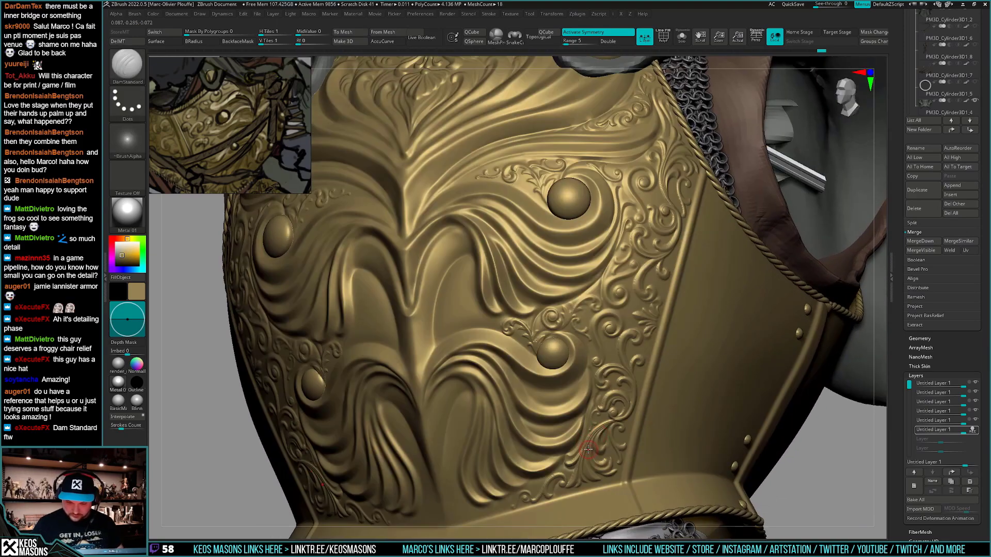
{"action": "mouse_move", "coordinate": [585, 453]}
{"action": "right_mouse_down"}
{"action": "mouse_move", "coordinate": [611, 450]}
{"action": "mouse_move", "coordinate": [609, 418]}
{"action": "mouse_move", "coordinate": [567, 441]}
{"action": "right_mouse_up"}
{"action": "key", "text": "l"}
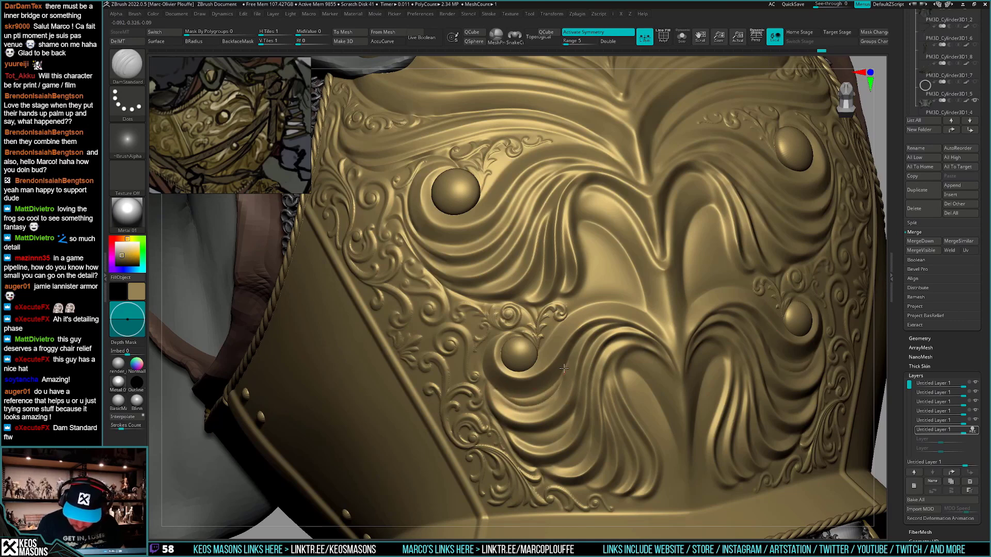
{"action": "mouse_move", "coordinate": [496, 395]}
{"action": "left_mouse_down"}
{"action": "mouse_move", "coordinate": [531, 413]}
{"action": "mouse_move", "coordinate": [556, 397]}
{"action": "left_mouse_up"}
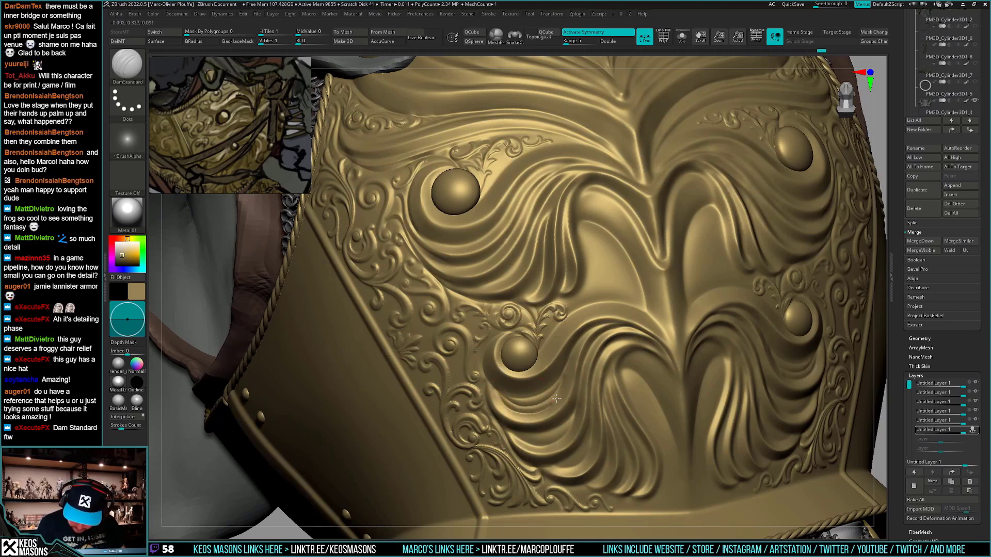
Carve DamStandard creases along the swirling folds just below the breastplate's lower-left round boss
{"action": "mouse_move", "coordinate": [497, 394]}
{"action": "left_mouse_down"}
{"action": "mouse_move", "coordinate": [541, 402]}
{"action": "mouse_move", "coordinate": [558, 387]}
{"action": "mouse_move", "coordinate": [536, 409]}
{"action": "mouse_move", "coordinate": [561, 385]}
{"action": "left_mouse_up"}
{"action": "mouse_move", "coordinate": [502, 400]}
{"action": "left_mouse_down"}
{"action": "mouse_move", "coordinate": [522, 410]}
{"action": "mouse_move", "coordinate": [559, 393]}
{"action": "left_mouse_up"}
{"action": "right_click_drag", "start_coordinate": [576, 378], "coordinate": [537, 380]}
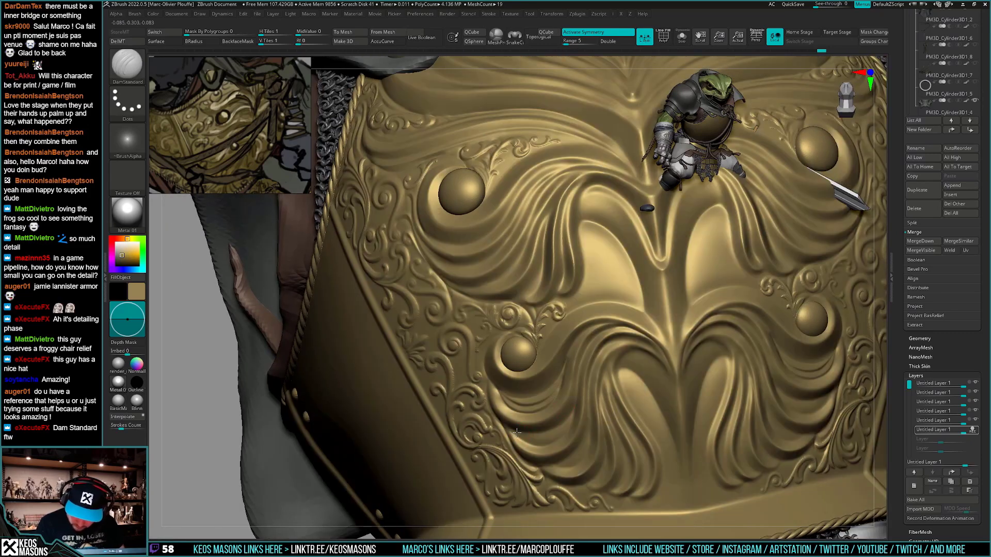
{"action": "left_click_drag", "start_coordinate": [518, 435], "coordinate": [563, 427]}
{"action": "right_click_drag", "start_coordinate": [565, 427], "coordinate": [594, 424]}
{"action": "key", "text": "ctrl+z"}
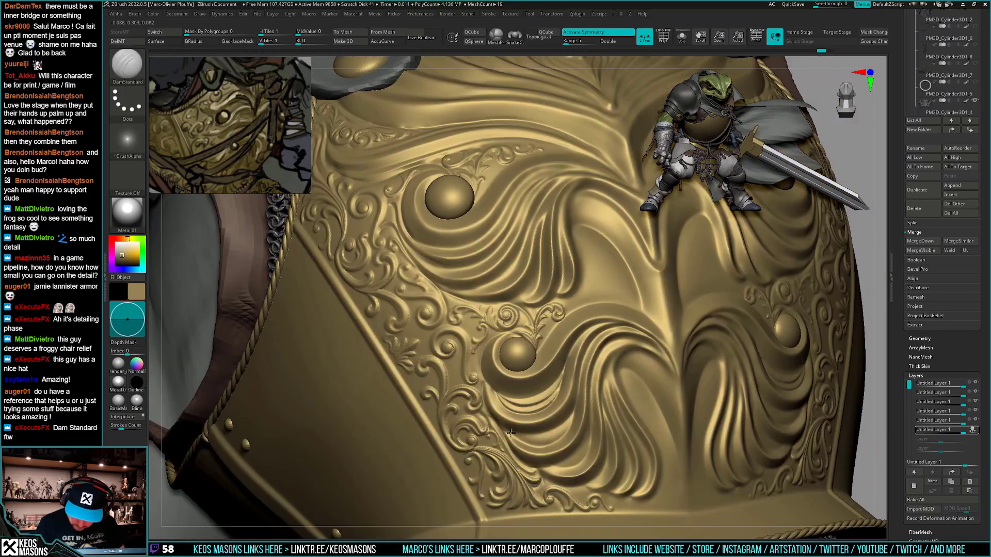
Cut deeper DamStandard grooves between the curved folds along the outer lower edge of the lower-left swirl
{"action": "mouse_move", "coordinate": [511, 434]}
{"action": "left_mouse_down"}
{"action": "mouse_move", "coordinate": [530, 441]}
{"action": "mouse_move", "coordinate": [567, 420]}
{"action": "left_mouse_up"}
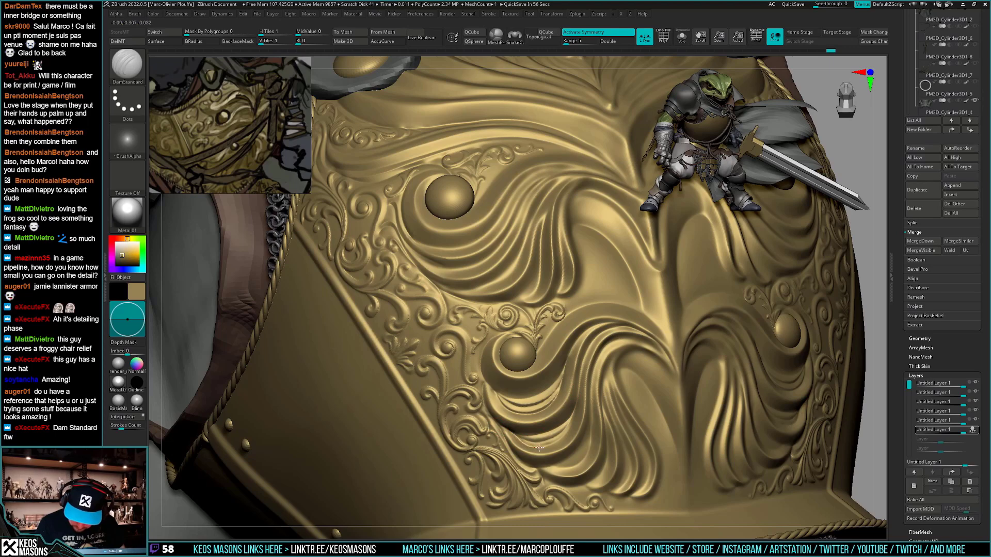
{"action": "left_click_drag", "start_coordinate": [581, 395], "coordinate": [591, 387]}
{"action": "right_click_drag", "start_coordinate": [588, 408], "coordinate": [559, 395]}
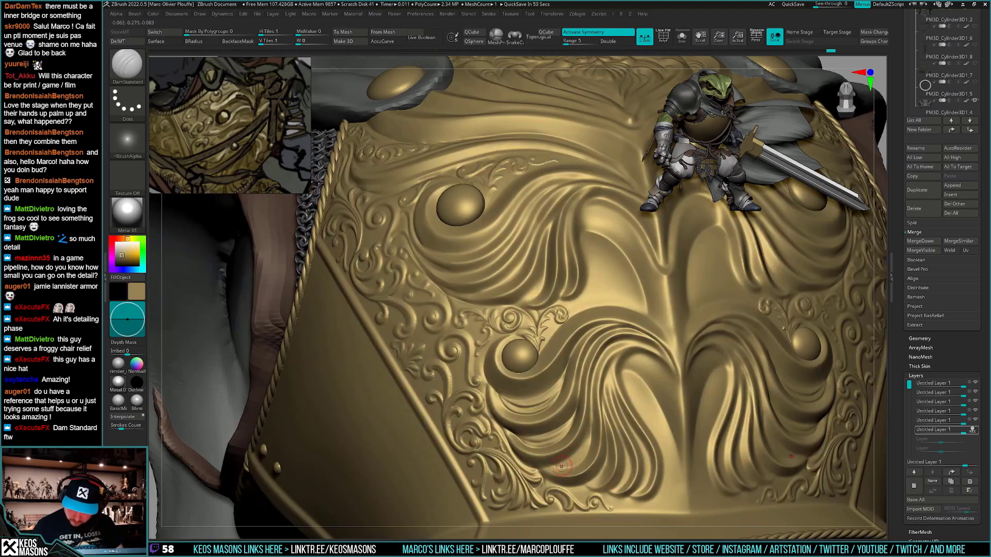
{"action": "left_click_drag", "start_coordinate": [534, 472], "coordinate": [572, 458]}
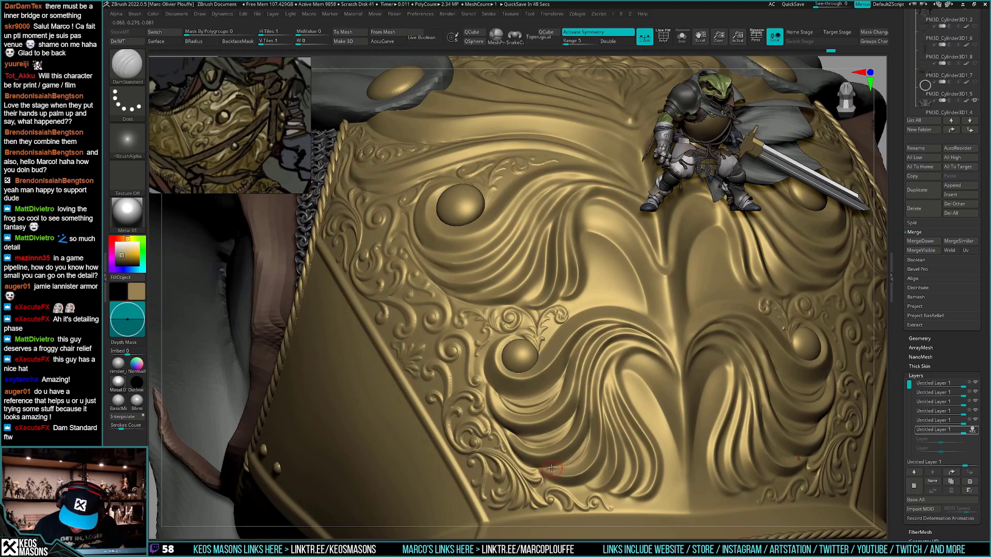
{"action": "right_click_drag", "start_coordinate": [586, 439], "coordinate": [567, 428]}
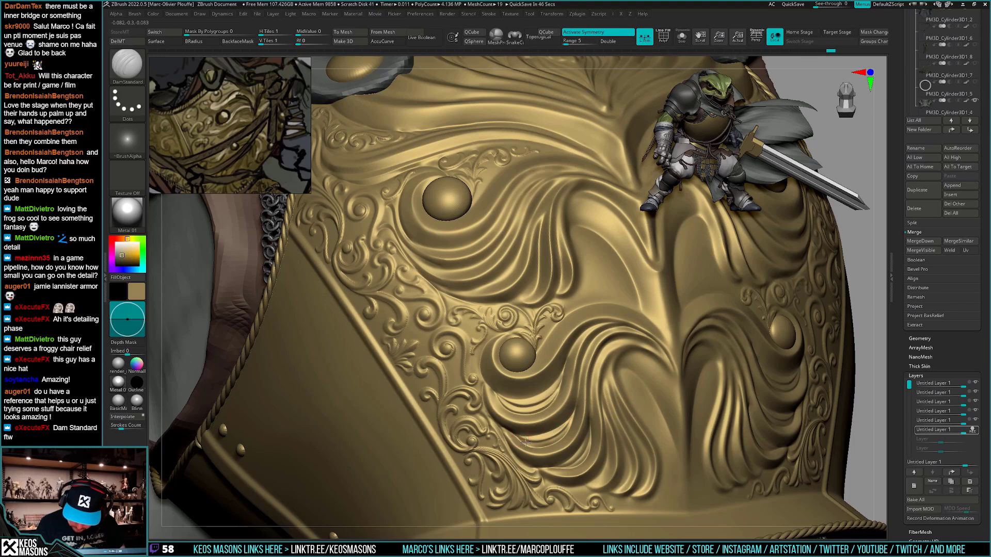
{"action": "right_click_drag", "start_coordinate": [567, 431], "coordinate": [568, 468]}
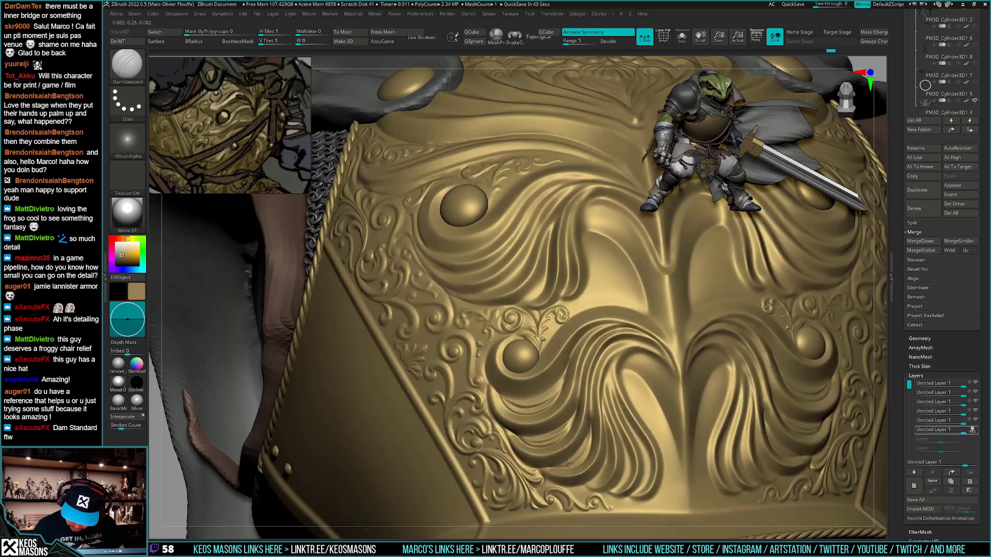
{"action": "mouse_move", "coordinate": [568, 464]}
{"action": "left_mouse_down"}
{"action": "mouse_move", "coordinate": [588, 433]}
{"action": "mouse_move", "coordinate": [582, 462]}
{"action": "mouse_move", "coordinate": [592, 439]}
{"action": "left_mouse_up"}
Sharpen the strand creases of the lower-right swirl, from the bottom tips up along its inner arch
{"action": "right_click_drag", "start_coordinate": [619, 483], "coordinate": [583, 361], "text": "ctrl"}
{"action": "mouse_move", "coordinate": [655, 413]}
{"action": "right_mouse_down"}
{"action": "mouse_move", "coordinate": [666, 438]}
{"action": "mouse_move", "coordinate": [607, 421]}
{"action": "mouse_move", "coordinate": [592, 451]}
{"action": "mouse_move", "coordinate": [583, 378]}
{"action": "right_mouse_up"}
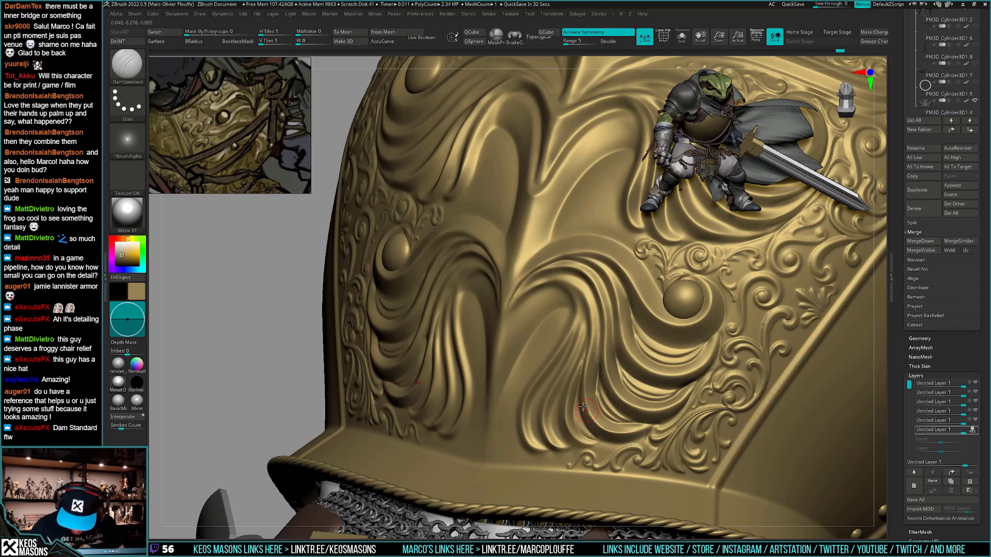
{"action": "right_click_drag", "start_coordinate": [584, 407], "coordinate": [564, 389]}
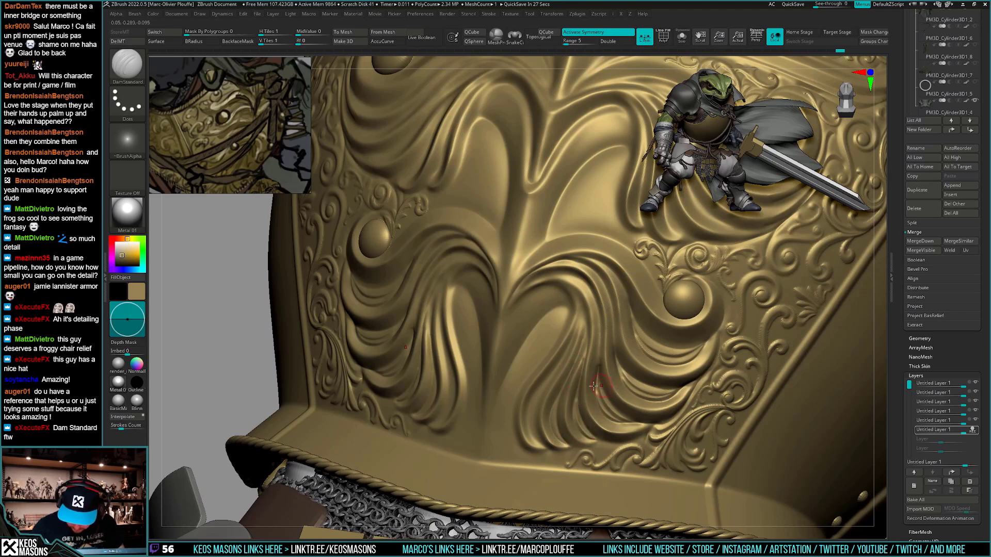
{"action": "right_click_drag", "start_coordinate": [570, 444], "coordinate": [569, 352]}
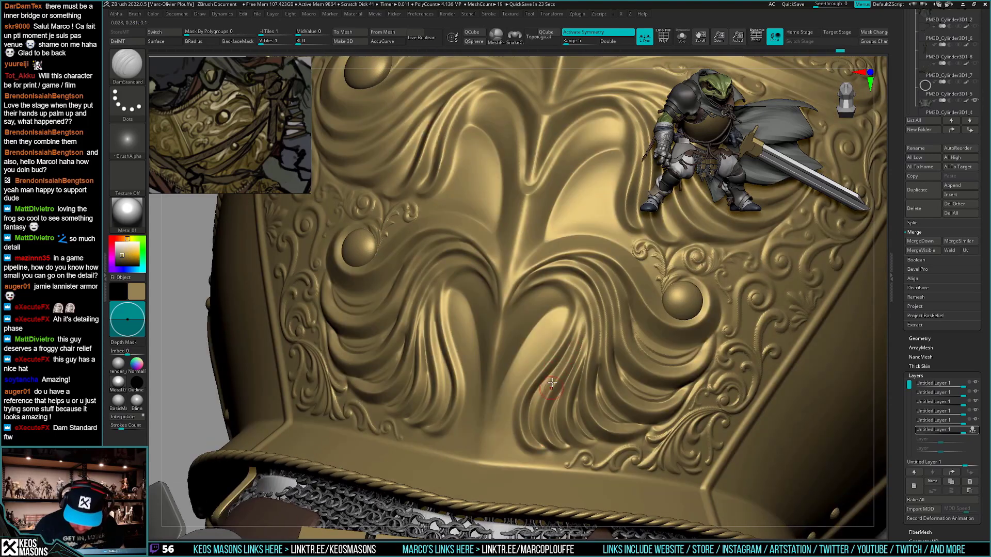
{"action": "mouse_move", "coordinate": [549, 449]}
{"action": "left_mouse_down"}
{"action": "mouse_move", "coordinate": [550, 378]}
{"action": "mouse_move", "coordinate": [533, 425]}
{"action": "mouse_move", "coordinate": [542, 446]}
{"action": "left_mouse_up"}
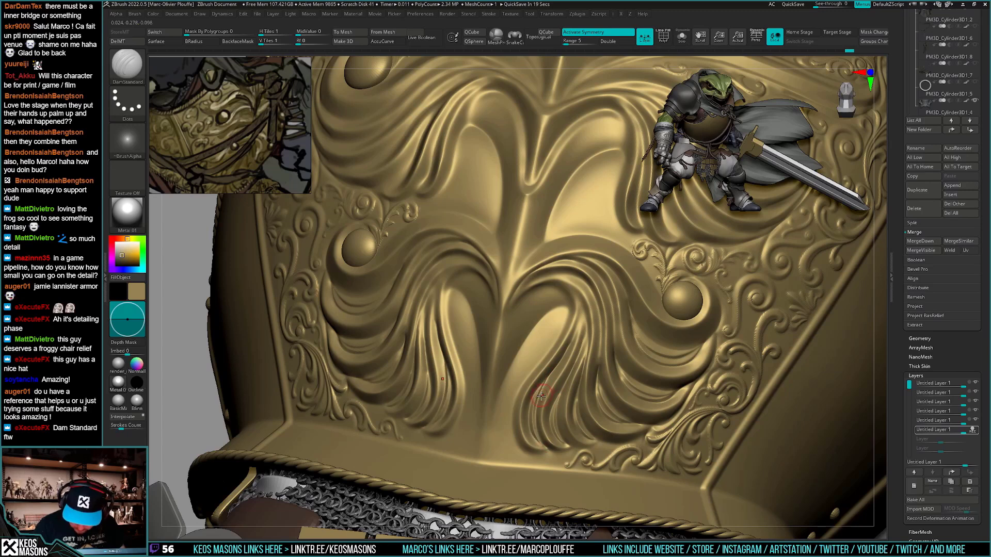
{"action": "left_click_drag", "start_coordinate": [540, 395], "coordinate": [580, 311]}
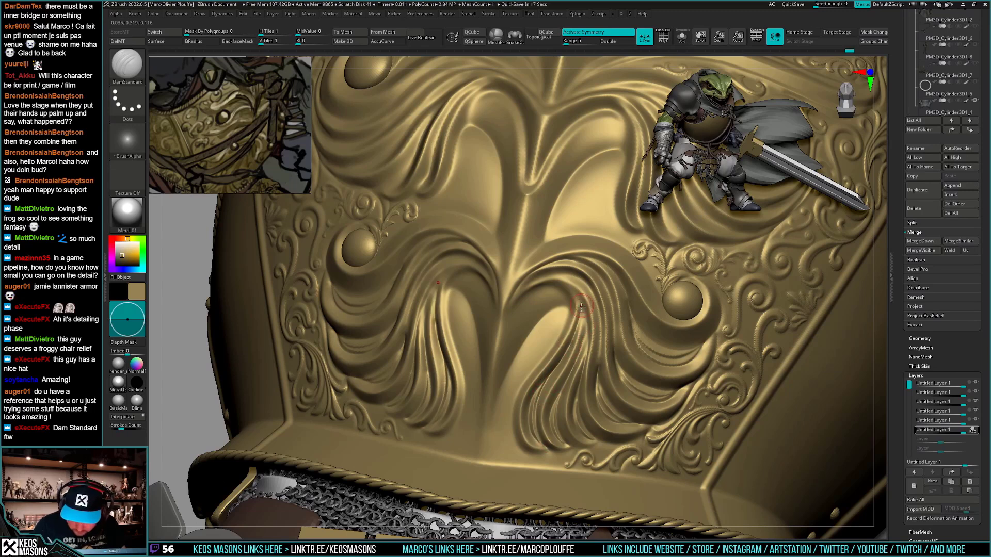
{"action": "left_click_drag", "start_coordinate": [577, 357], "coordinate": [579, 293]}
{"action": "mouse_move", "coordinate": [575, 340]}
{"action": "left_mouse_down"}
{"action": "mouse_move", "coordinate": [577, 290]}
{"action": "mouse_move", "coordinate": [578, 344]}
{"action": "mouse_move", "coordinate": [553, 386]}
{"action": "left_mouse_up"}
{"action": "left_click_drag", "start_coordinate": [578, 294], "coordinate": [541, 370]}
Smooth the inner channel of the lower-left swirl and recut the crease that curves over its arch
{"action": "right_click_drag", "start_coordinate": [586, 359], "coordinate": [575, 305], "text": "ctrl"}
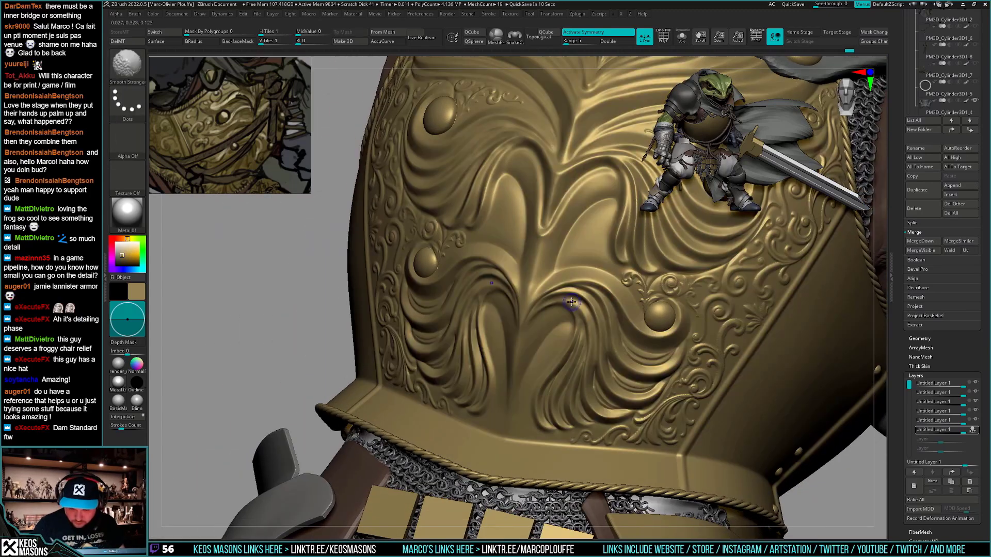
{"action": "right_click_drag", "start_coordinate": [576, 376], "coordinate": [582, 365], "text": "ctrl"}
{"action": "right_click_drag", "start_coordinate": [541, 274], "coordinate": [531, 316], "text": "ctrl"}
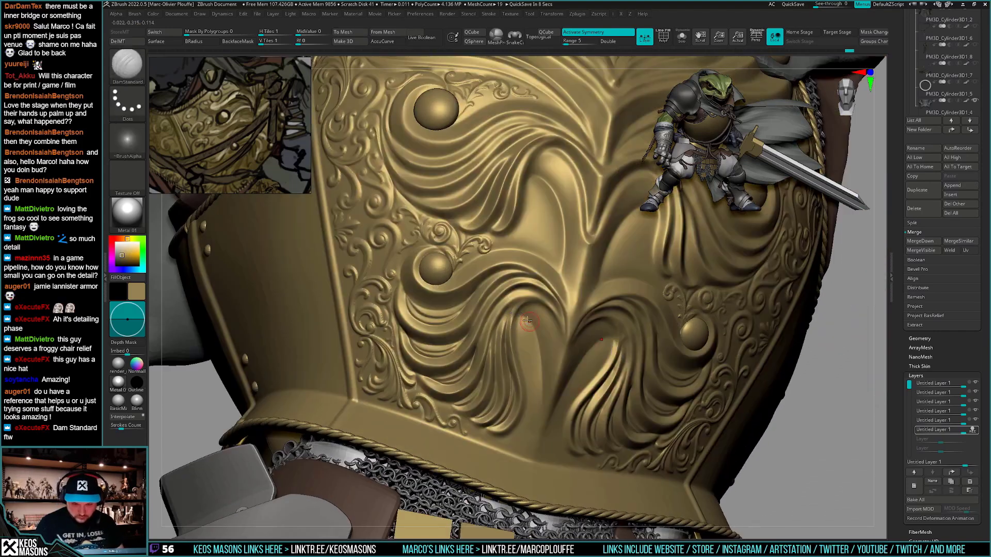
{"action": "left_click_drag", "start_coordinate": [518, 316], "coordinate": [516, 391], "text": "shift"}
{"action": "left_click_drag", "start_coordinate": [502, 341], "coordinate": [500, 378], "text": "shift"}
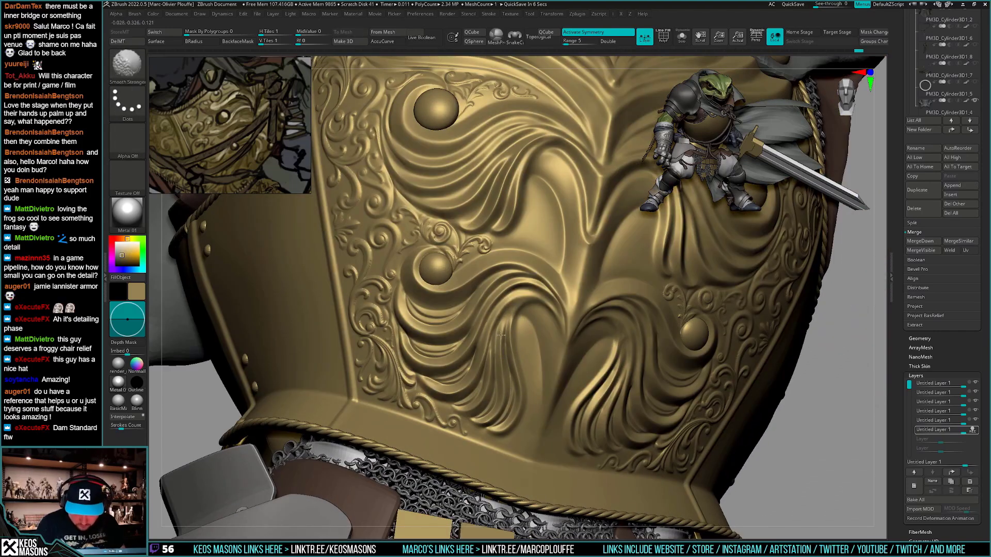
{"action": "left_click_drag", "start_coordinate": [509, 326], "coordinate": [528, 300]}
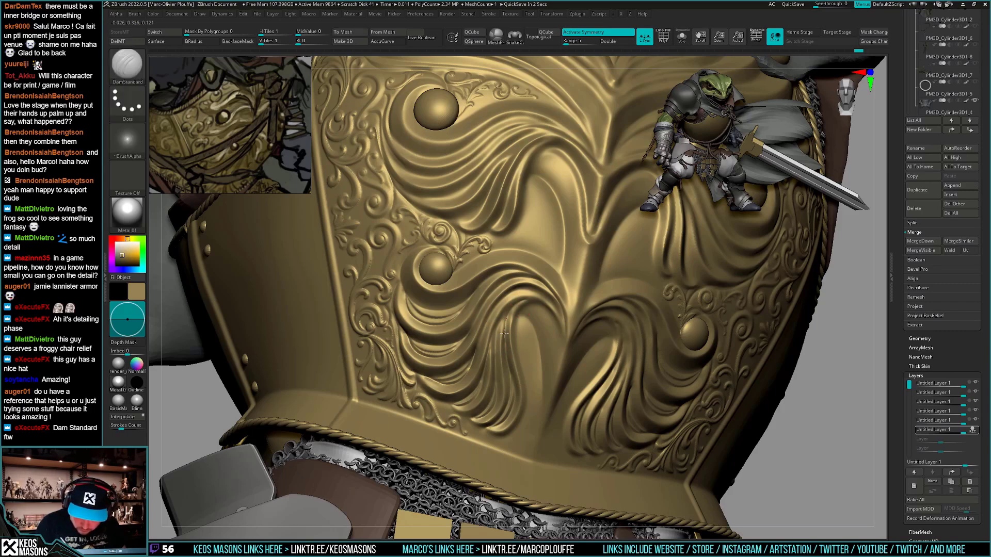
{"action": "left_click_drag", "start_coordinate": [519, 301], "coordinate": [495, 346]}
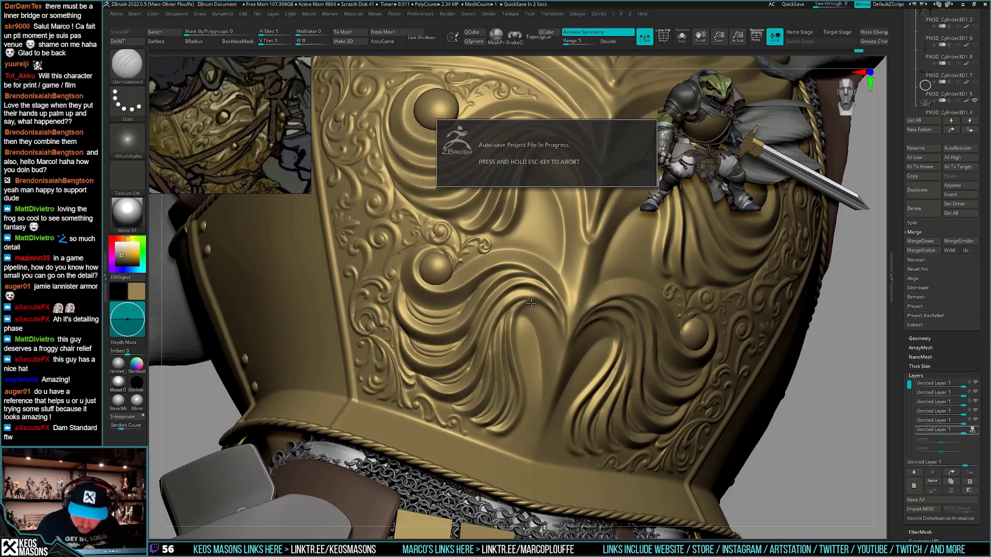
Save the tool over the existing file frogelden_17_polish.ztl
{"action": "right_click_drag", "start_coordinate": [560, 376], "coordinate": [673, 422], "text": "ctrl"}
{"action": "key", "text": "ctrl+s"}
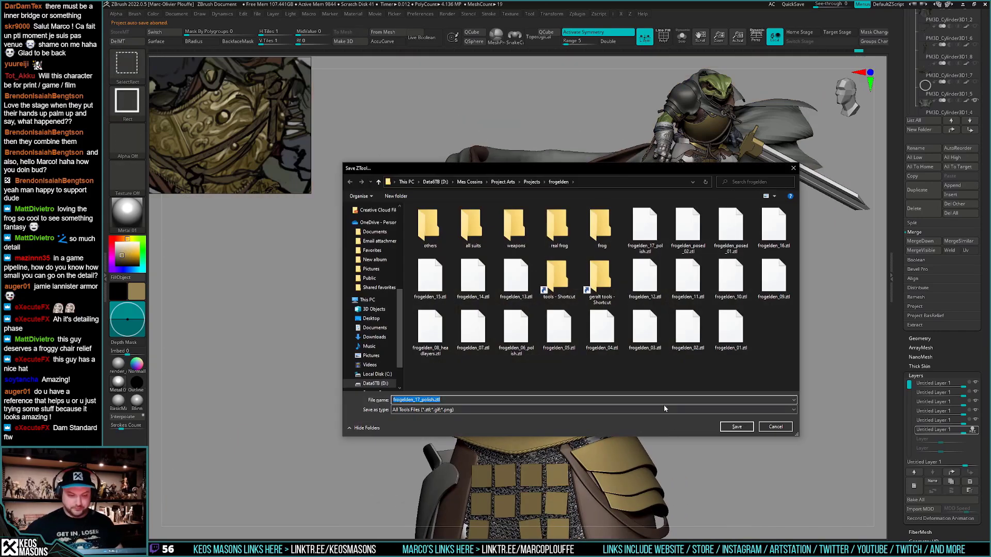
{"action": "left_click", "coordinate": [736, 427]}
{"action": "left_click", "coordinate": [518, 277]}
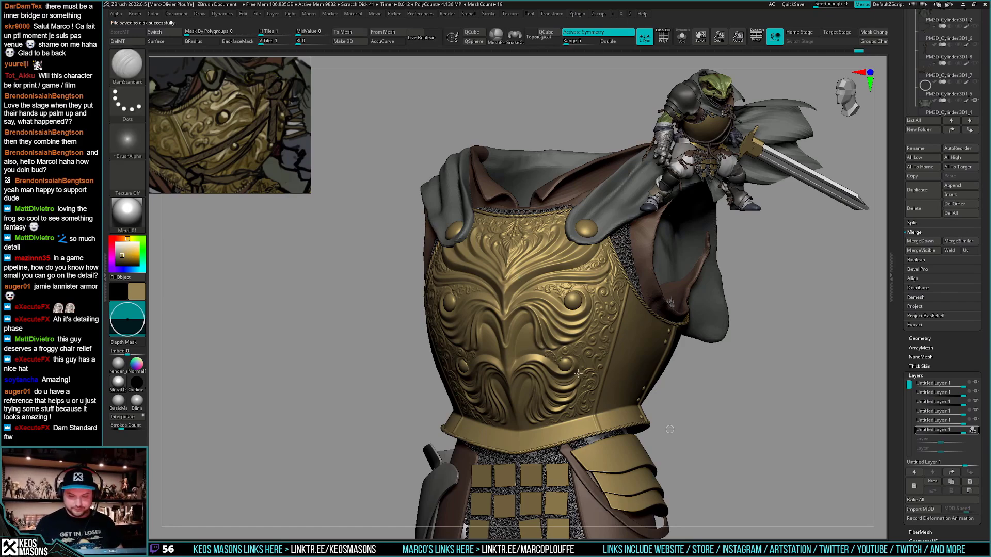
Carve long DamStandard creases down the inner strands of the upper-left swirl, beside the central arch
{"action": "right_click_drag", "start_coordinate": [559, 356], "coordinate": [624, 379]}
{"action": "mouse_move", "coordinate": [532, 335]}
{"action": "right_mouse_down", "text": "ctrl"}
{"action": "mouse_move", "coordinate": [528, 419]}
{"action": "mouse_move", "coordinate": [539, 356]}
{"action": "mouse_move", "coordinate": [575, 364]}
{"action": "mouse_move", "coordinate": [578, 426]}
{"action": "mouse_move", "coordinate": [564, 356]}
{"action": "right_mouse_up", "text": "ctrl"}
{"action": "mouse_move", "coordinate": [558, 349]}
{"action": "left_mouse_down"}
{"action": "mouse_move", "coordinate": [550, 431]}
{"action": "mouse_move", "coordinate": [546, 411]}
{"action": "left_mouse_up"}
{"action": "left_click_drag", "start_coordinate": [535, 451], "coordinate": [551, 378]}
{"action": "left_click_drag", "start_coordinate": [546, 439], "coordinate": [557, 385]}
Define the fold separations sweeping beneath the upper-left round boss toward the central arch with DamStandard strokes
{"action": "right_click_drag", "start_coordinate": [555, 387], "coordinate": [496, 439]}
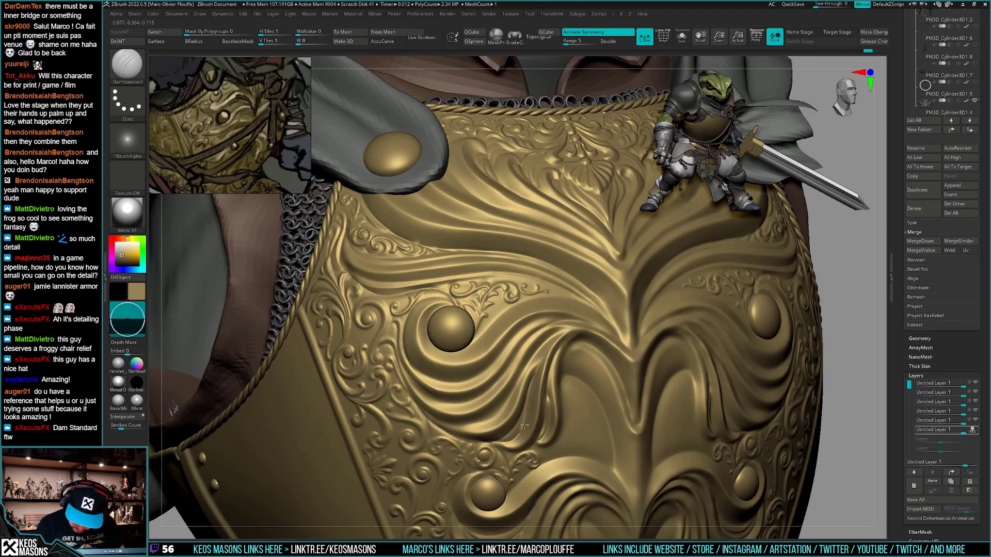
{"action": "left_click_drag", "start_coordinate": [524, 425], "coordinate": [534, 378]}
{"action": "left_click_drag", "start_coordinate": [502, 440], "coordinate": [523, 419]}
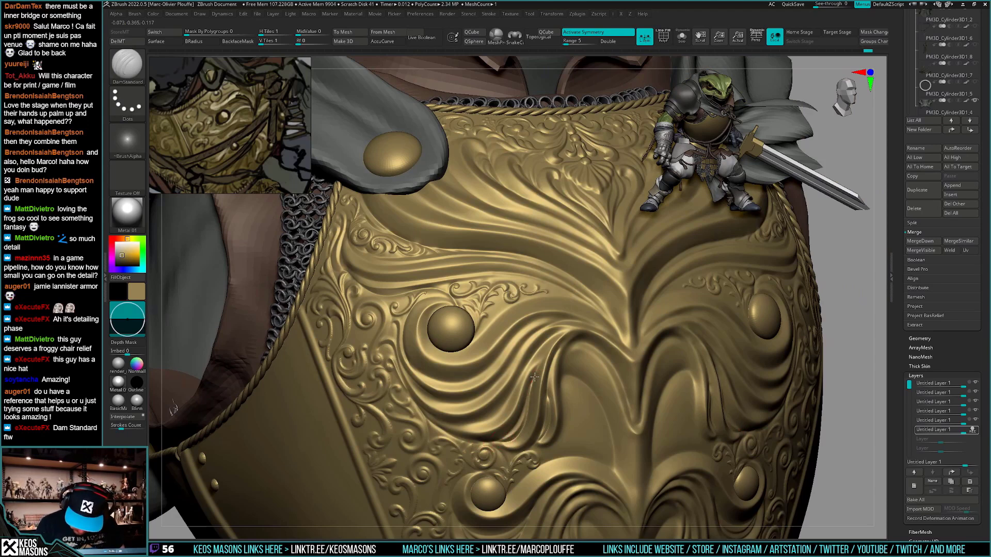
{"action": "mouse_move", "coordinate": [446, 421]}
{"action": "left_mouse_down"}
{"action": "mouse_move", "coordinate": [482, 421]}
{"action": "mouse_move", "coordinate": [535, 363]}
{"action": "left_mouse_up"}
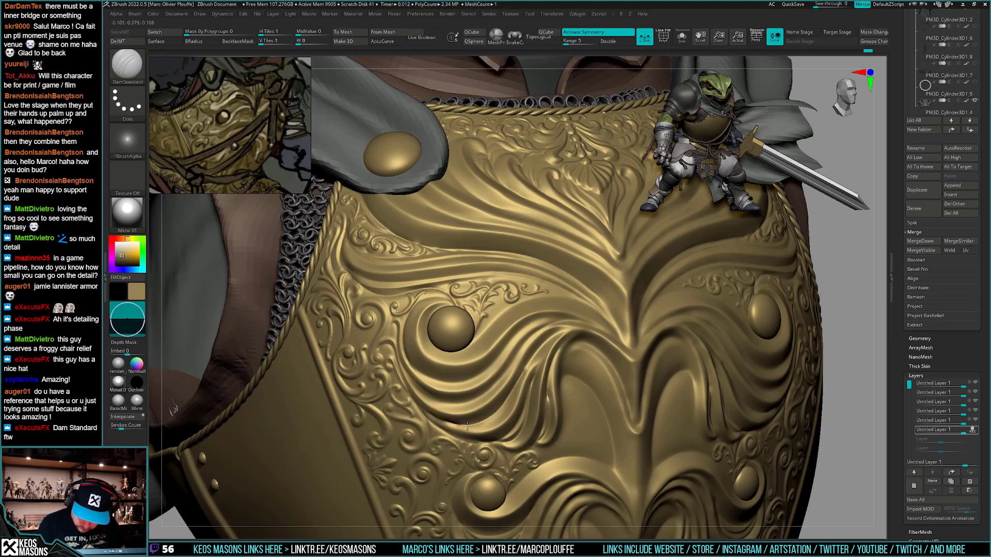
{"action": "left_click_drag", "start_coordinate": [501, 418], "coordinate": [521, 377]}
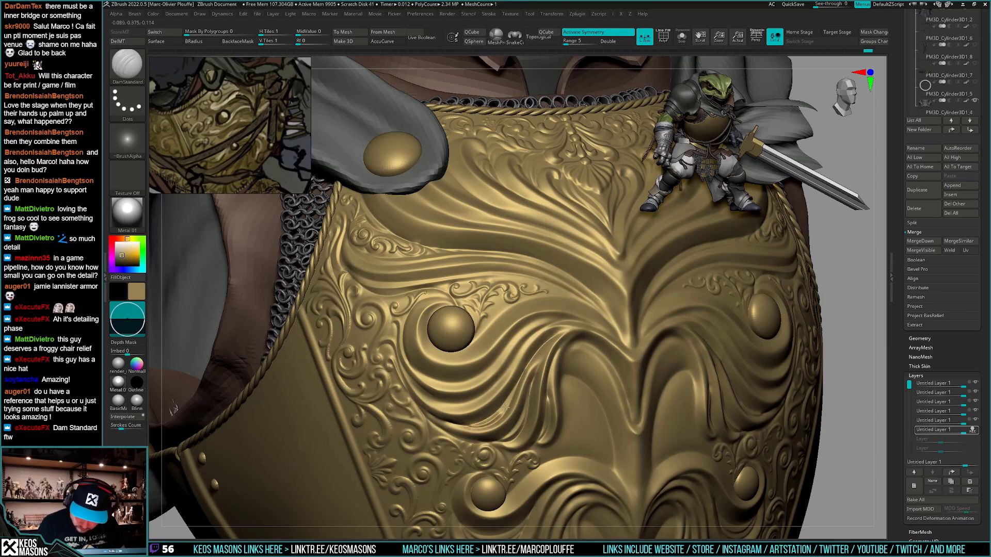
Inspect the breastplate's relief from several angles, both close up on the chest folds and as a whole
{"action": "mouse_move", "coordinate": [566, 356]}
{"action": "right_mouse_down", "text": "ctrl"}
{"action": "mouse_move", "coordinate": [609, 289]}
{"action": "mouse_move", "coordinate": [640, 330]}
{"action": "mouse_move", "coordinate": [602, 425]}
{"action": "mouse_move", "coordinate": [648, 421]}
{"action": "mouse_move", "coordinate": [549, 409]}
{"action": "mouse_move", "coordinate": [537, 394]}
{"action": "right_mouse_up", "text": "ctrl"}
{"action": "right_click_drag", "start_coordinate": [536, 394], "coordinate": [524, 384], "text": "ctrl"}
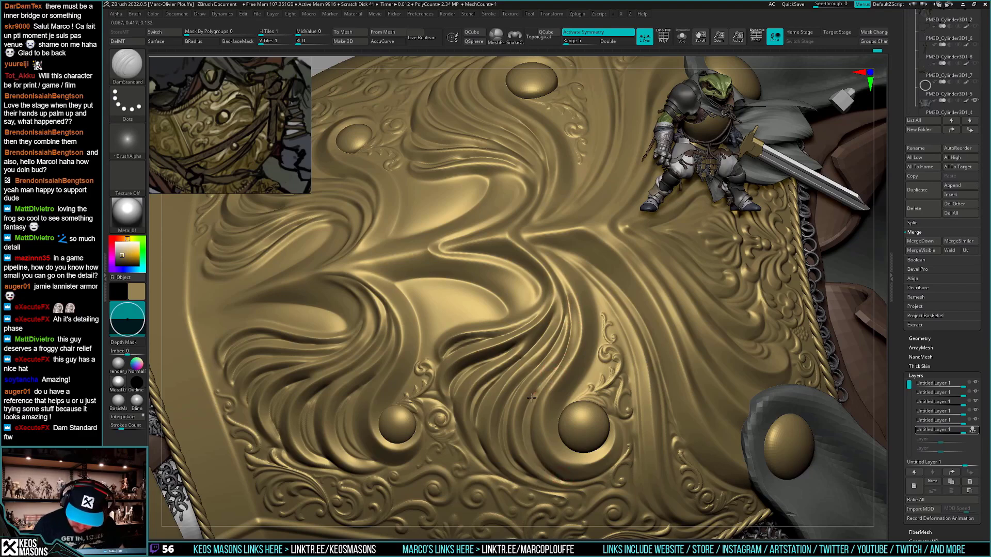
{"action": "mouse_move", "coordinate": [553, 481]}
{"action": "right_mouse_down", "text": "ctrl"}
{"action": "mouse_move", "coordinate": [526, 439]}
{"action": "mouse_move", "coordinate": [611, 464]}
{"action": "mouse_move", "coordinate": [632, 486]}
{"action": "mouse_move", "coordinate": [597, 387]}
{"action": "mouse_move", "coordinate": [641, 407]}
{"action": "right_mouse_up", "text": "ctrl"}
{"action": "mouse_move", "coordinate": [627, 461]}
{"action": "right_mouse_down"}
{"action": "mouse_move", "coordinate": [624, 451]}
{"action": "mouse_move", "coordinate": [617, 493]}
{"action": "right_mouse_up"}
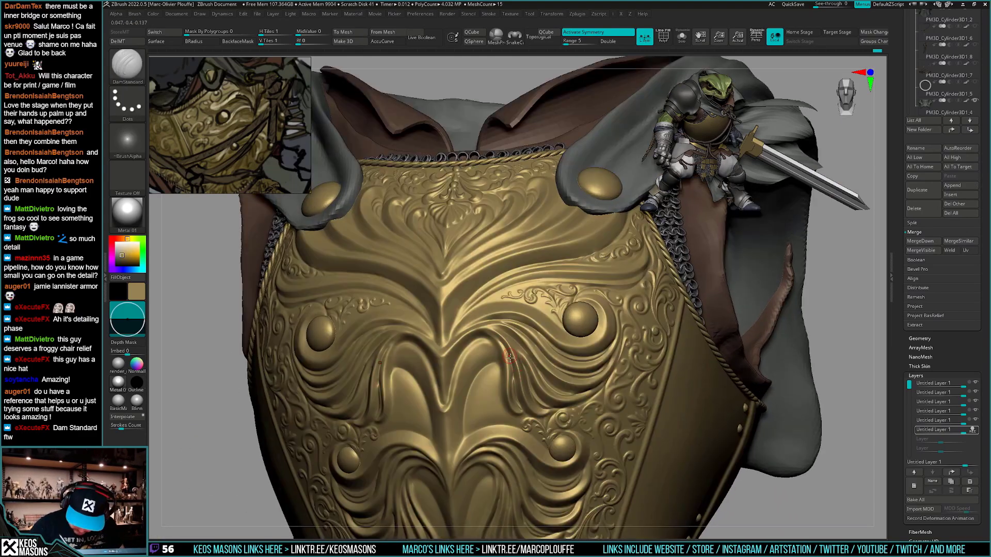
{"action": "key", "text": "f"}
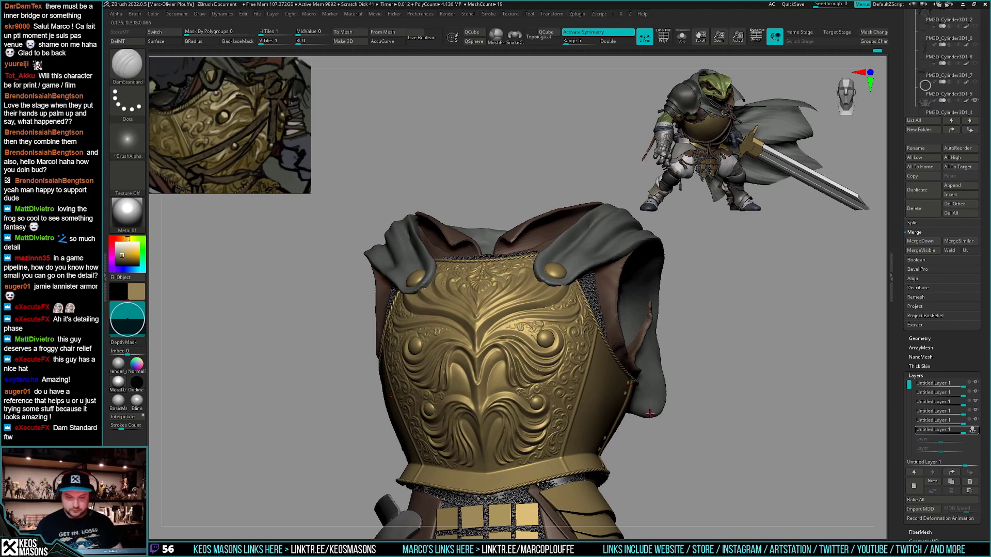
{"action": "right_click_drag", "start_coordinate": [660, 426], "coordinate": [684, 496]}
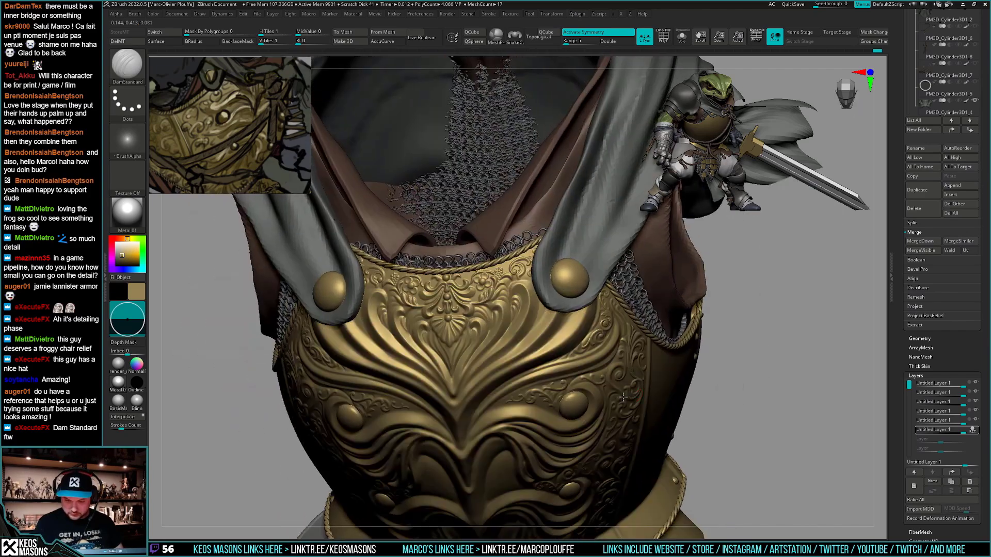
{"action": "right_click_drag", "start_coordinate": [637, 331], "coordinate": [602, 323]}
{"action": "mouse_move", "coordinate": [602, 323]}
{"action": "right_mouse_down", "text": "ctrl"}
{"action": "mouse_move", "coordinate": [600, 377]}
{"action": "mouse_move", "coordinate": [633, 391]}
{"action": "mouse_move", "coordinate": [666, 385]}
{"action": "mouse_move", "coordinate": [602, 394]}
{"action": "right_mouse_up", "text": "ctrl"}
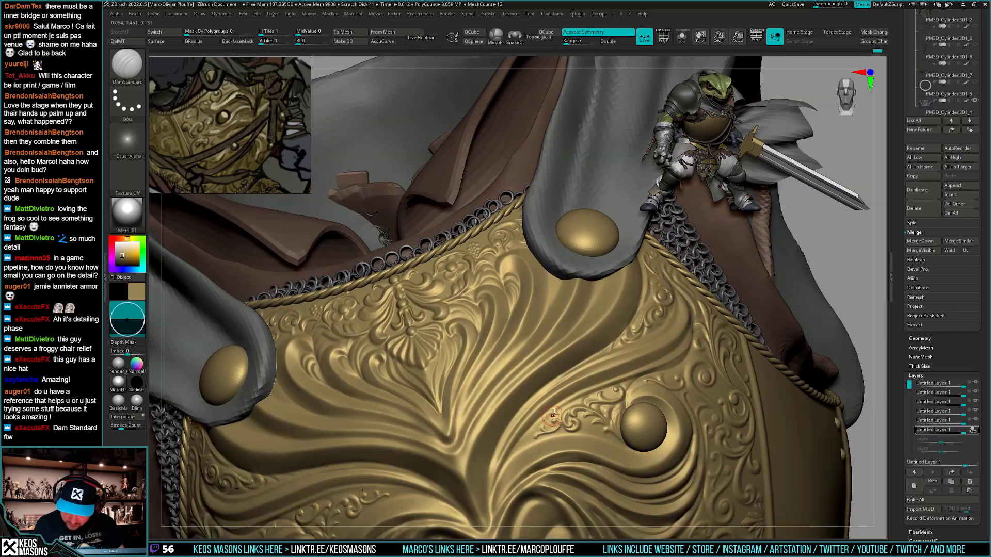
{"action": "right_click_drag", "start_coordinate": [553, 416], "coordinate": [611, 395]}
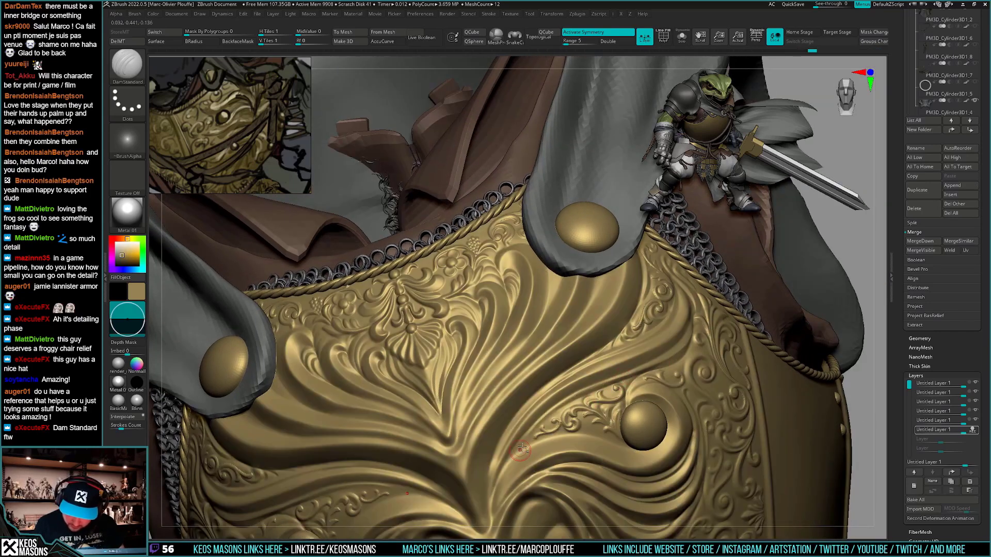
{"action": "key", "text": "shift"}
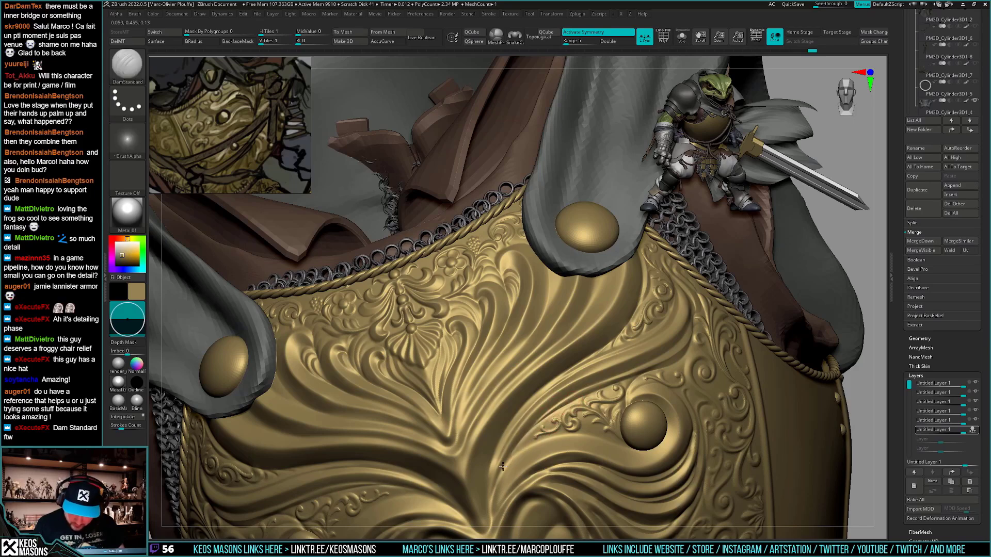
{"action": "right_click_drag", "start_coordinate": [502, 467], "coordinate": [664, 449]}
{"action": "right_click_drag", "start_coordinate": [664, 449], "coordinate": [655, 411], "text": "alt"}
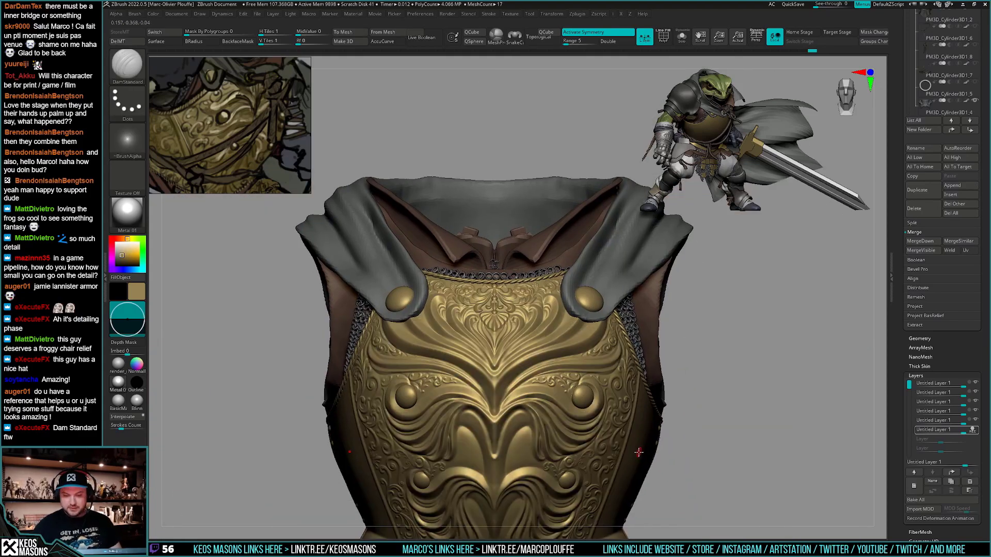
{"action": "right_click_drag", "start_coordinate": [651, 456], "coordinate": [676, 406]}
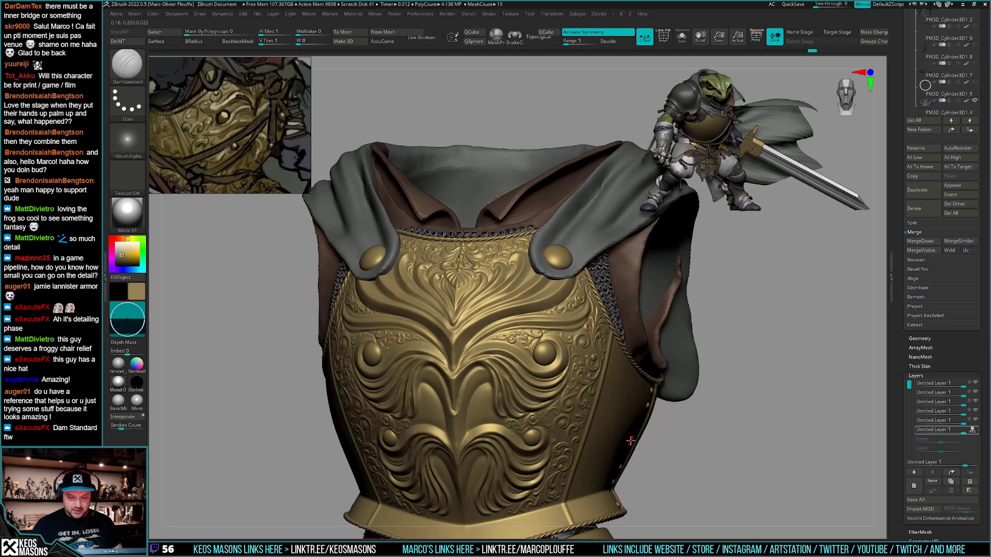
{"action": "right_click_drag", "start_coordinate": [594, 436], "coordinate": [533, 397]}
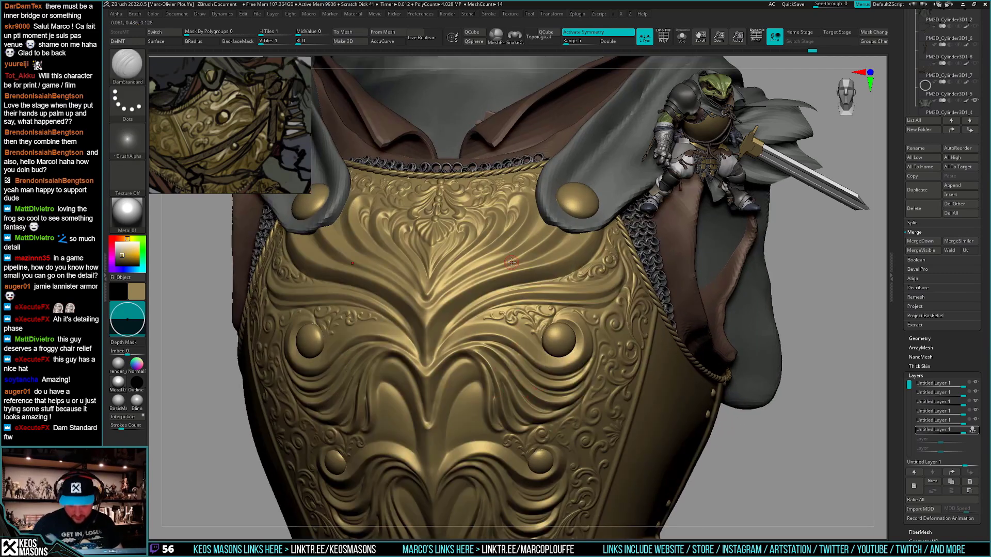
{"action": "right_click_drag", "start_coordinate": [594, 465], "coordinate": [619, 444], "text": "ctrl"}
{"action": "mouse_move", "coordinate": [619, 443]}
{"action": "right_mouse_down", "text": "alt"}
{"action": "mouse_move", "coordinate": [653, 413]}
{"action": "mouse_move", "coordinate": [521, 395]}
{"action": "right_mouse_up", "text": "alt"}
Choose SmoothDirectional as the smoothing brush for the folds on the upper breastplate
{"action": "key", "text": "m"}
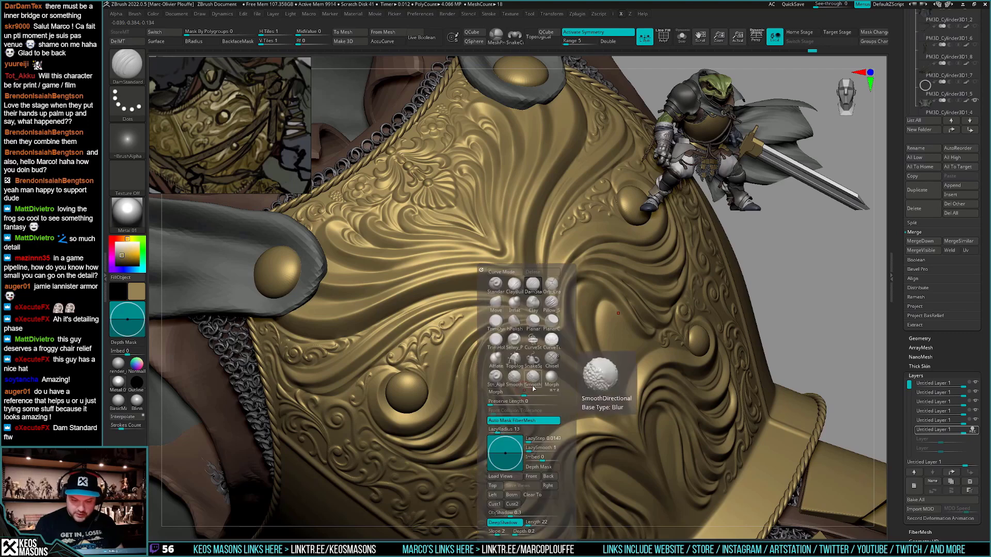
{"action": "right_click", "coordinate": [484, 346]}
{"action": "key", "text": "shift"}
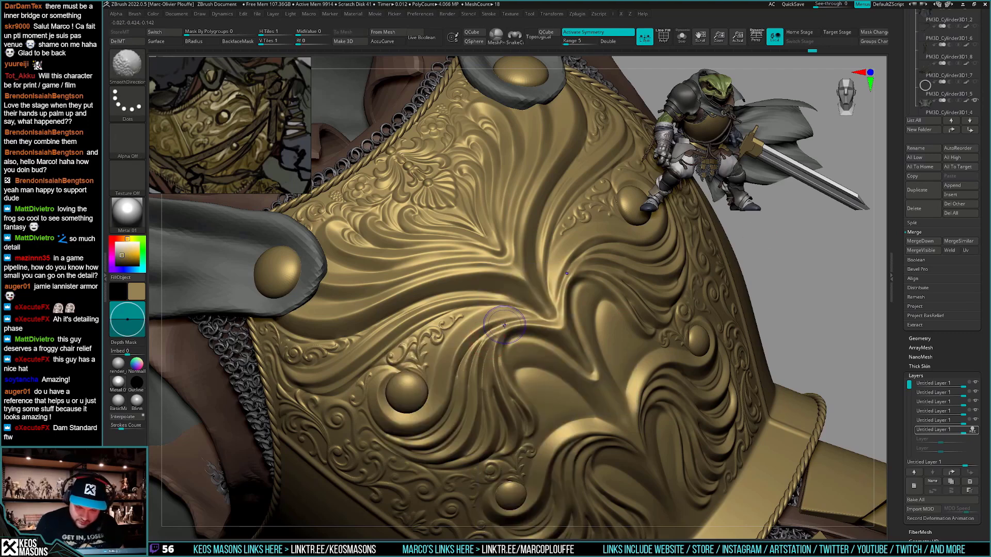
Refine and smooth the inner strands of the upper-left swirl, beside the central arch, with SmoothDirectional
{"action": "right_click", "coordinate": [484, 351]}
{"action": "left_click_drag", "start_coordinate": [481, 354], "coordinate": [487, 343]}
{"action": "right_click", "coordinate": [489, 339]}
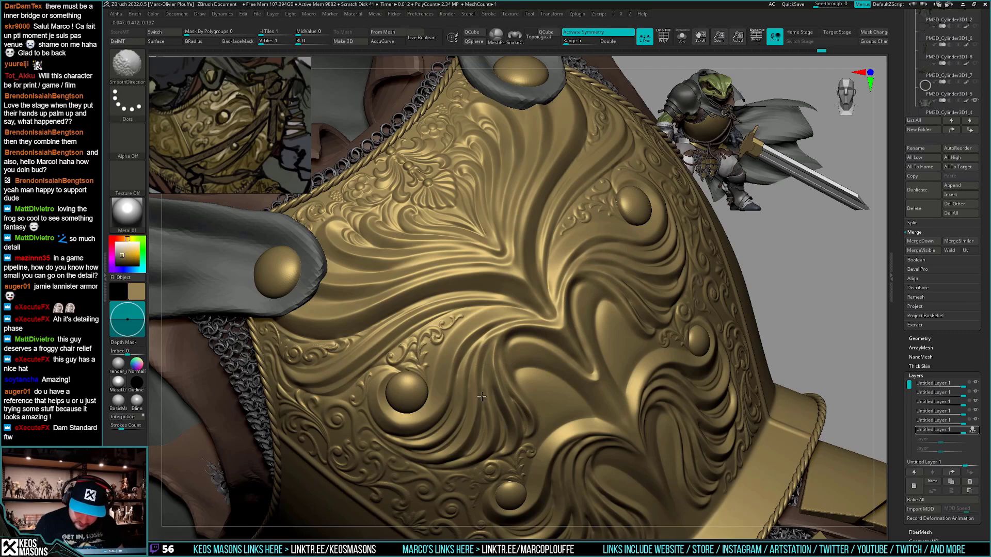
{"action": "left_click_drag", "start_coordinate": [482, 397], "coordinate": [470, 410], "text": "shift"}
Smooth the folds arching over the top of the lower-left swirl, near its small round boss
{"action": "right_click_drag", "start_coordinate": [578, 448], "coordinate": [515, 397], "text": "alt"}
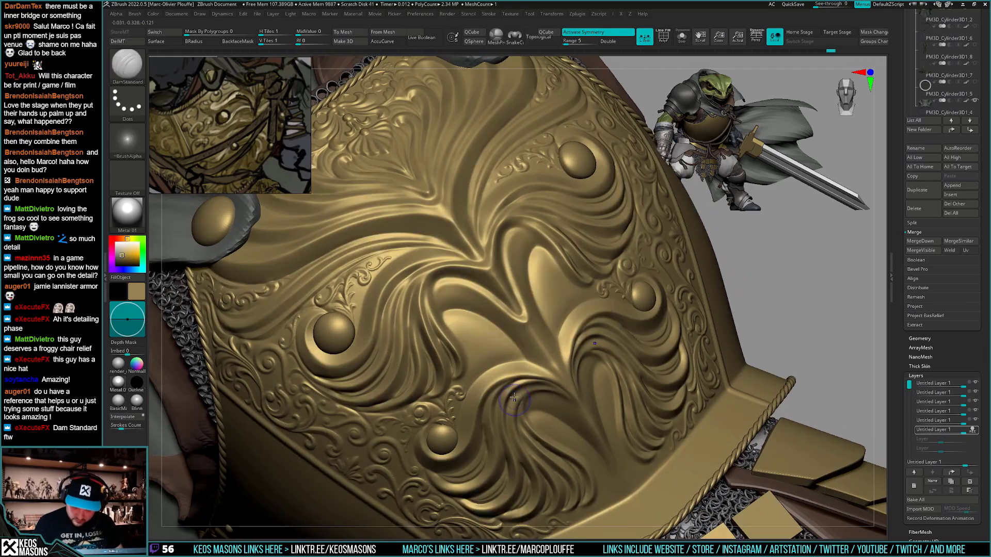
{"action": "key", "text": "shift"}
{"action": "right_click_drag", "start_coordinate": [520, 454], "coordinate": [523, 412]}
{"action": "key", "text": "shift"}
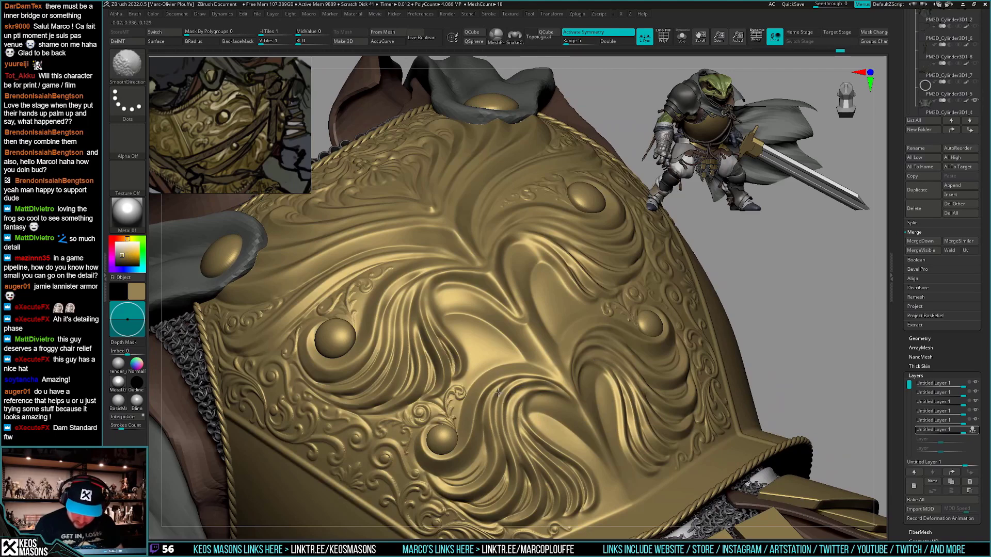
{"action": "left_click_drag", "start_coordinate": [499, 394], "coordinate": [494, 416], "text": "shift"}
Soften the crest where the upper-left swirl's strands branch off toward the central arch
{"action": "right_click_drag", "start_coordinate": [521, 439], "coordinate": [593, 361]}
{"action": "mouse_move", "coordinate": [723, 408]}
{"action": "right_mouse_down"}
{"action": "mouse_move", "coordinate": [673, 403]}
{"action": "mouse_move", "coordinate": [667, 469]}
{"action": "right_mouse_up"}
{"action": "left_click_drag", "start_coordinate": [528, 350], "coordinate": [528, 367], "text": "shift"}
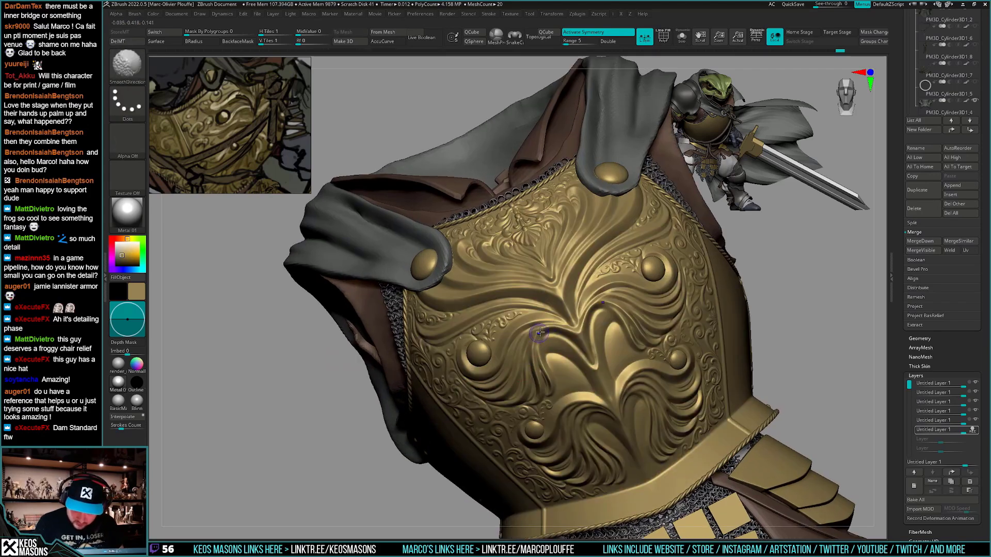
{"action": "left_click_drag", "start_coordinate": [539, 333], "coordinate": [512, 363], "text": "shift"}
{"action": "right_click_drag", "start_coordinate": [511, 346], "coordinate": [545, 337]}
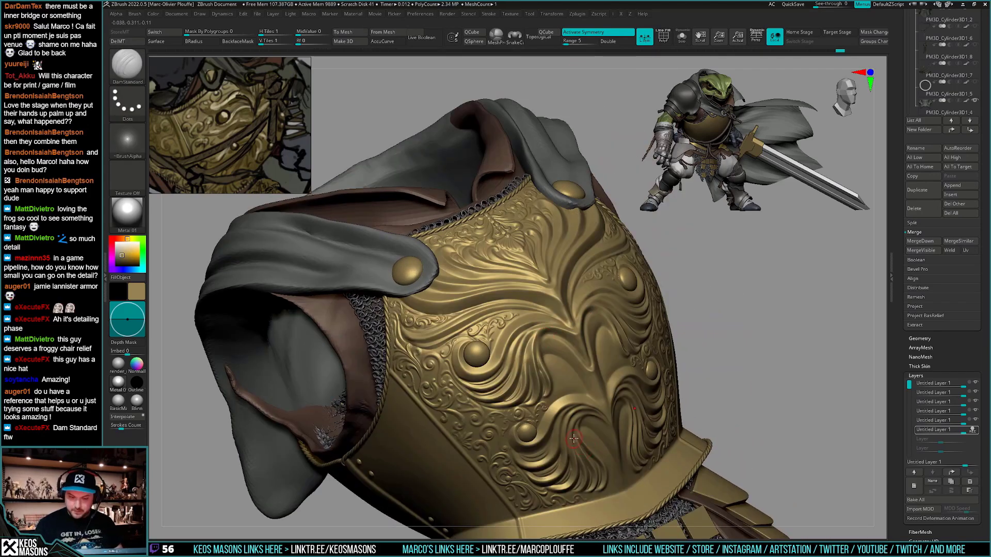
Carve DamStandard creases down the inner strands of the upper-left swirl and smooth the ridges between them toward the boss
{"action": "right_click_drag", "start_coordinate": [568, 439], "coordinate": [560, 459], "text": "ctrl"}
{"action": "right_click", "coordinate": [558, 407]}
{"action": "key", "text": "b"}
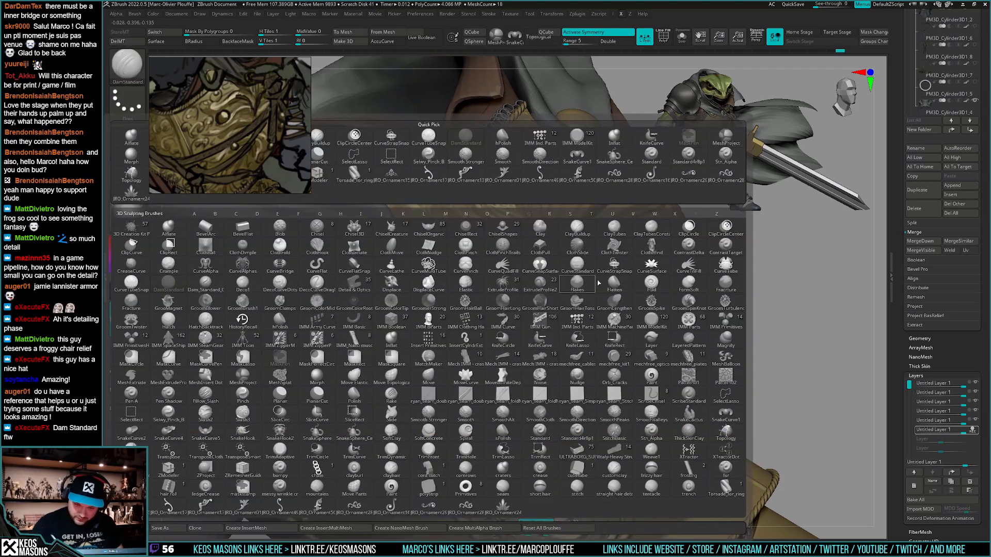
{"action": "key", "text": "Escape"}
{"action": "right_click_drag", "start_coordinate": [530, 310], "coordinate": [526, 335], "text": "ctrl"}
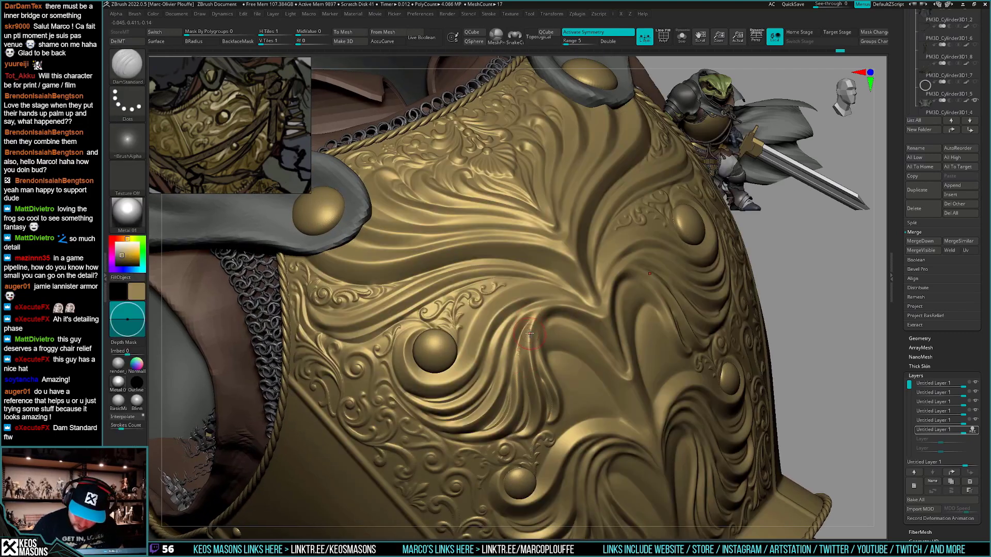
{"action": "key", "text": "shift+f"}
{"action": "key", "text": "shift+f"}
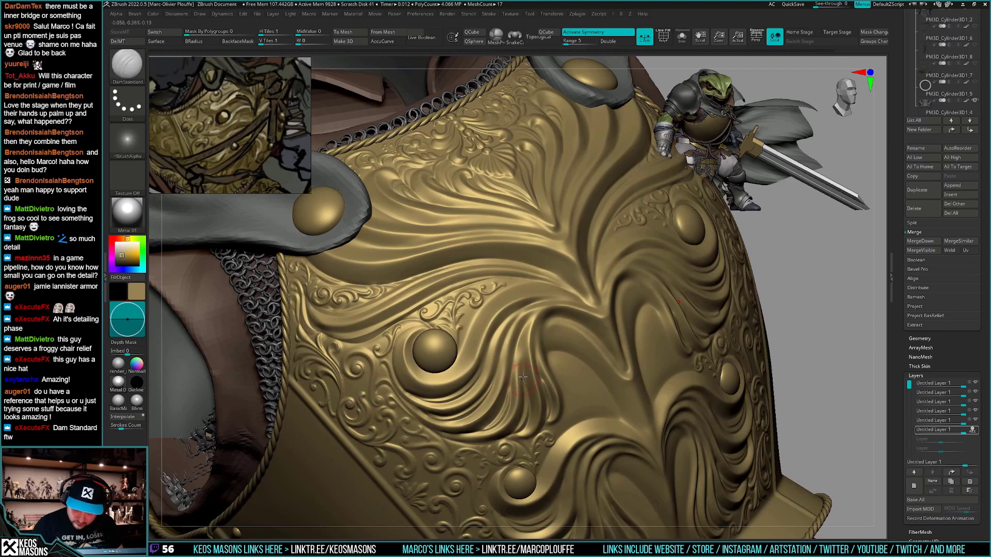
{"action": "left_click_drag", "start_coordinate": [532, 322], "coordinate": [521, 372]}
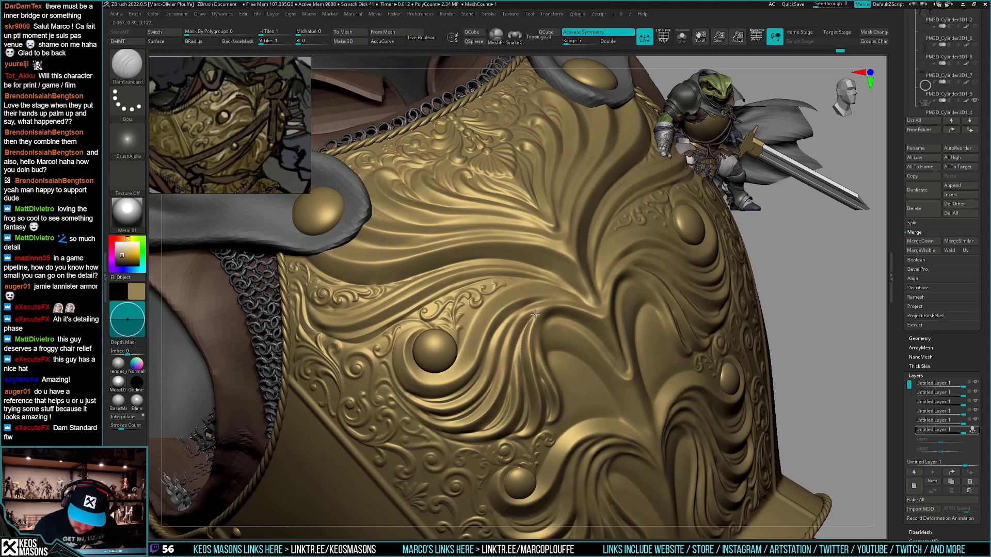
{"action": "left_click_drag", "start_coordinate": [535, 316], "coordinate": [530, 361], "text": "shift"}
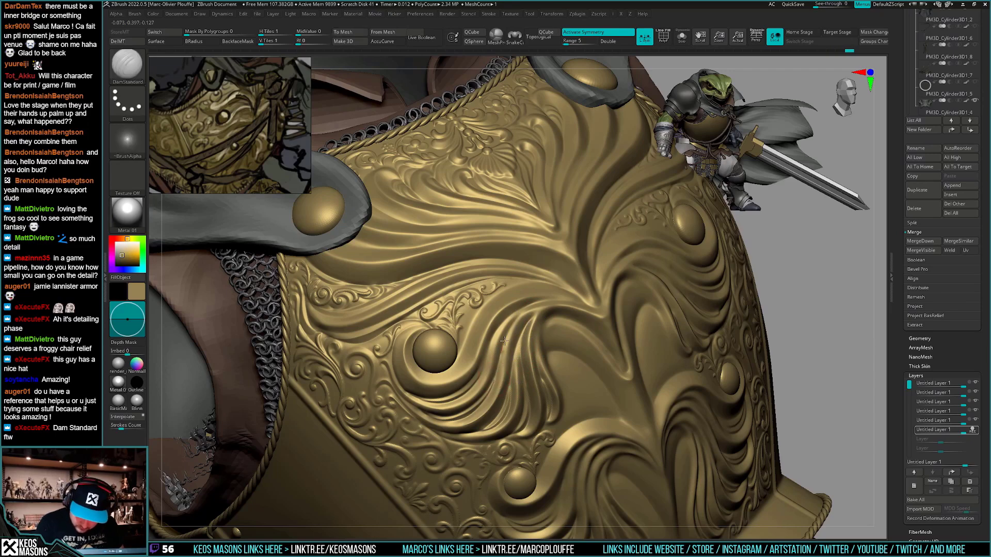
{"action": "mouse_move", "coordinate": [555, 298]}
{"action": "left_mouse_down", "text": "shift"}
{"action": "mouse_move", "coordinate": [511, 331]}
{"action": "mouse_move", "coordinate": [496, 394]}
{"action": "mouse_move", "coordinate": [485, 367]}
{"action": "mouse_move", "coordinate": [478, 390]}
{"action": "left_mouse_up", "text": "shift"}
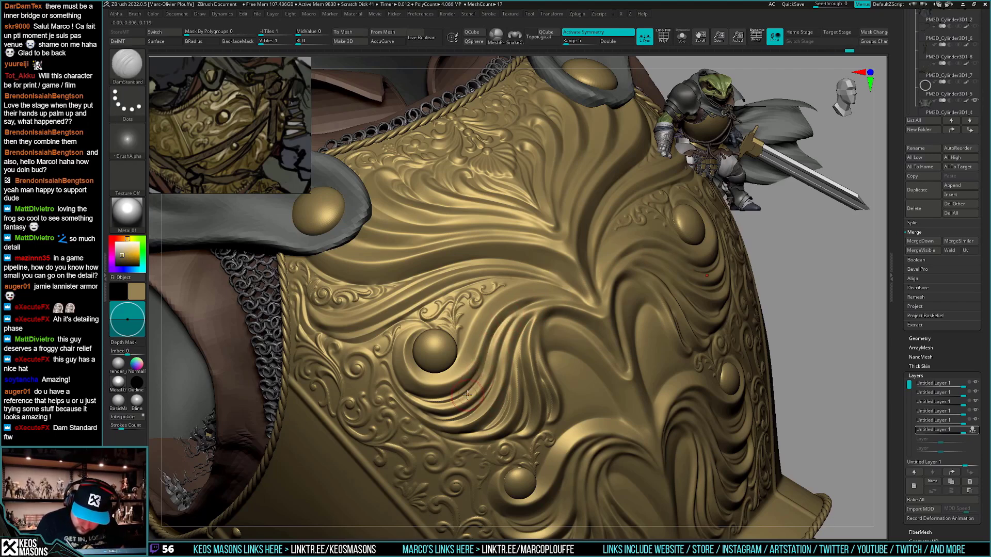
{"action": "left_click_drag", "start_coordinate": [509, 331], "coordinate": [519, 376]}
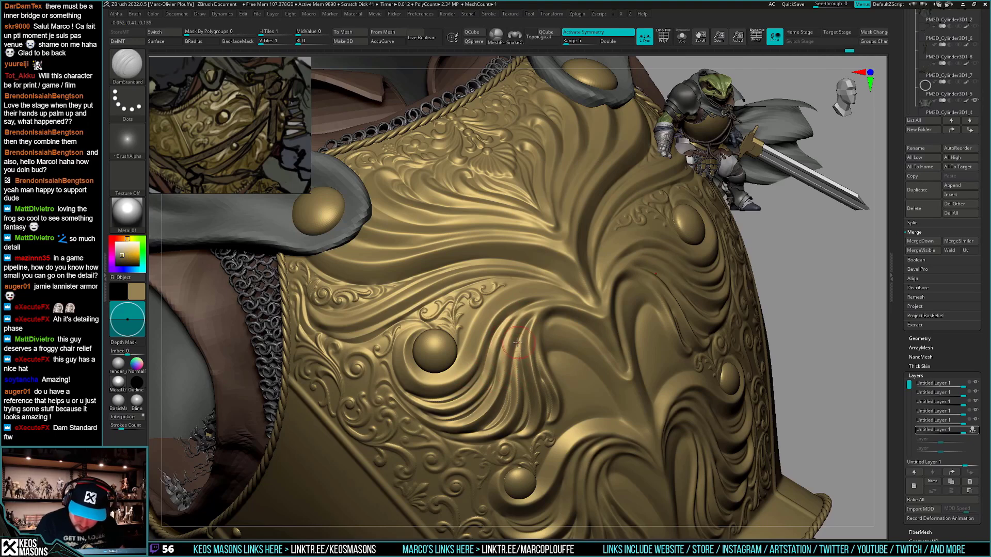
Examine the breastplate's swirling relief from both sides to check the depth and flow of the folds
{"action": "right_click_drag", "start_coordinate": [517, 343], "coordinate": [725, 392], "text": "ctrl"}
{"action": "right_click_drag", "start_coordinate": [549, 424], "coordinate": [484, 349], "text": "alt"}
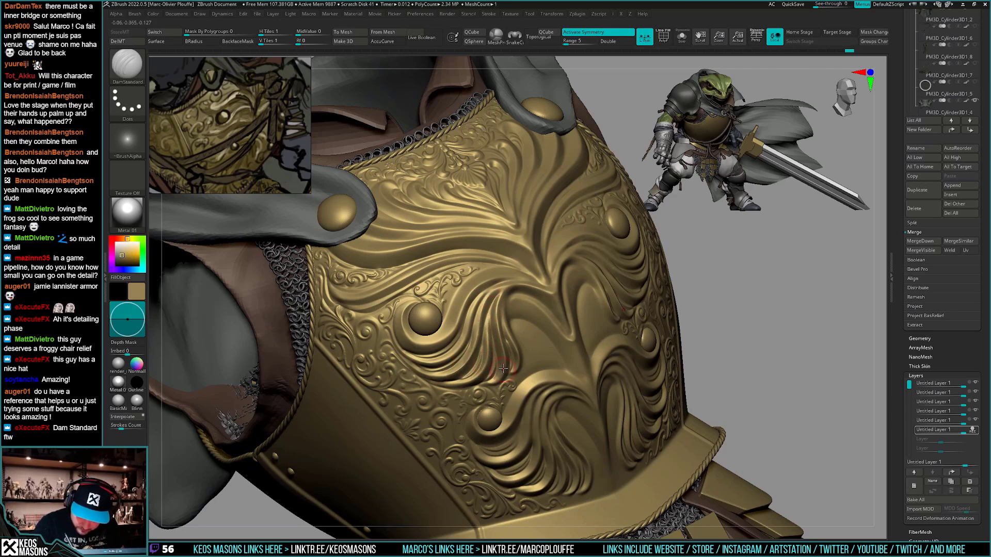
{"action": "right_click_drag", "start_coordinate": [522, 285], "coordinate": [505, 268], "text": "alt"}
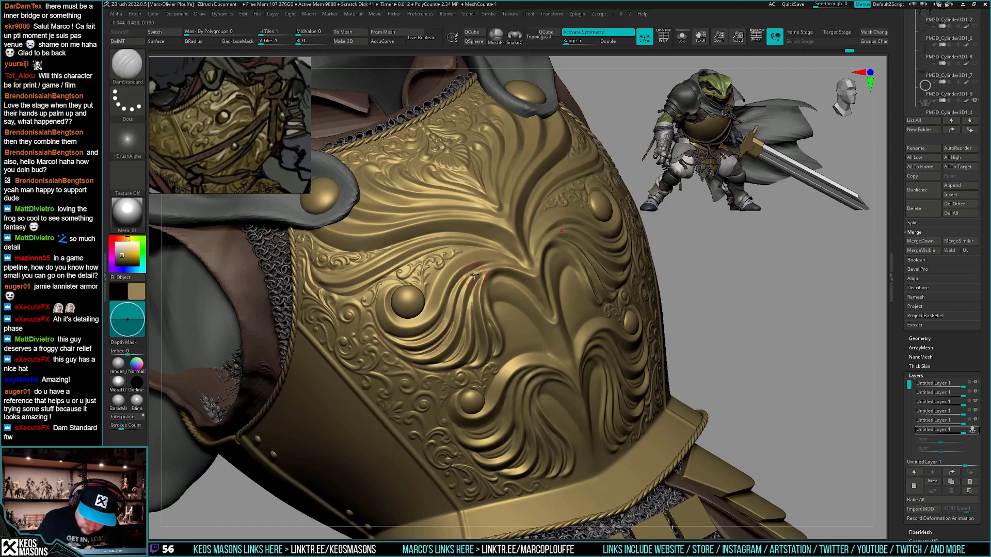
{"action": "right_click_drag", "start_coordinate": [520, 394], "coordinate": [571, 365]}
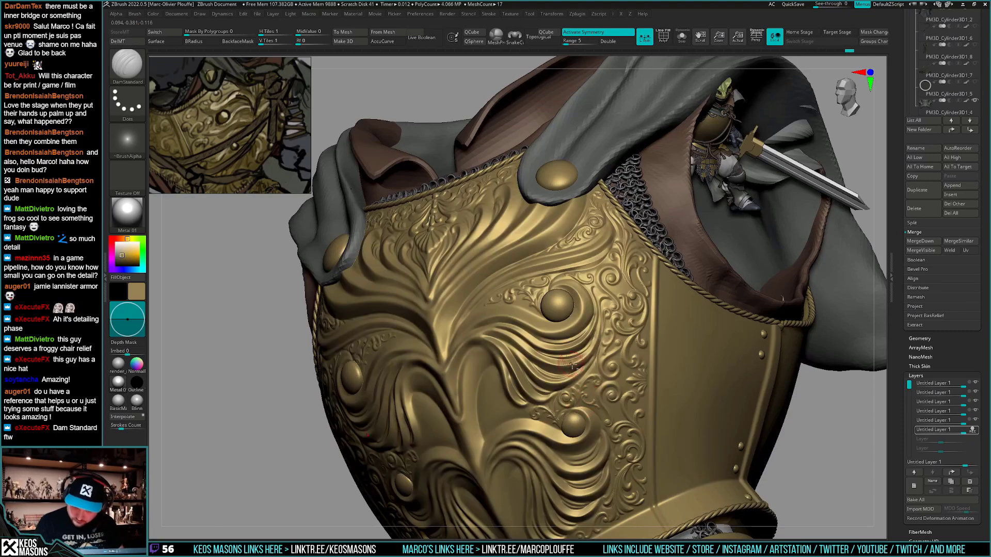
{"action": "right_click_drag", "start_coordinate": [604, 326], "coordinate": [557, 381]}
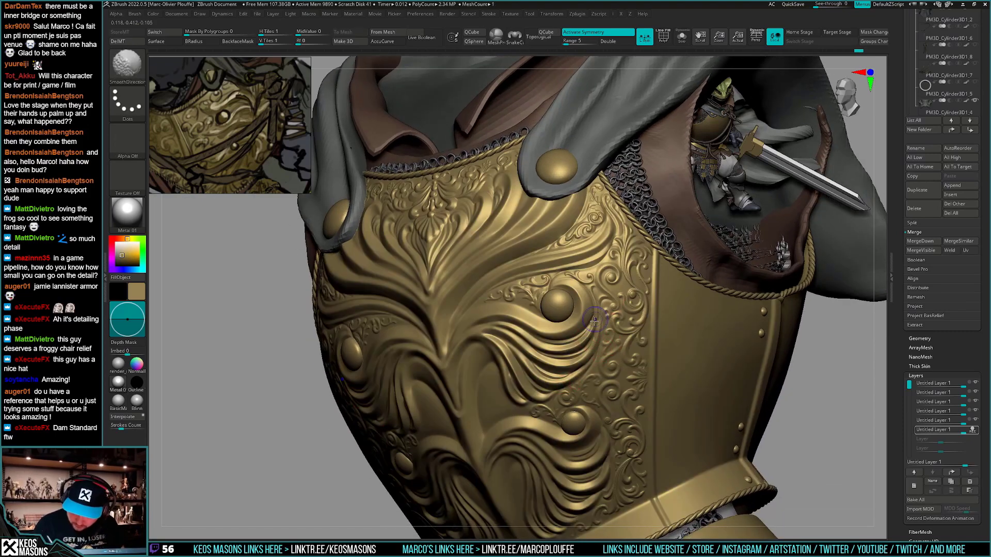
{"action": "left_click_drag", "start_coordinate": [594, 316], "coordinate": [592, 326], "text": "shift"}
{"action": "right_click_drag", "start_coordinate": [362, 325], "coordinate": [496, 346]}
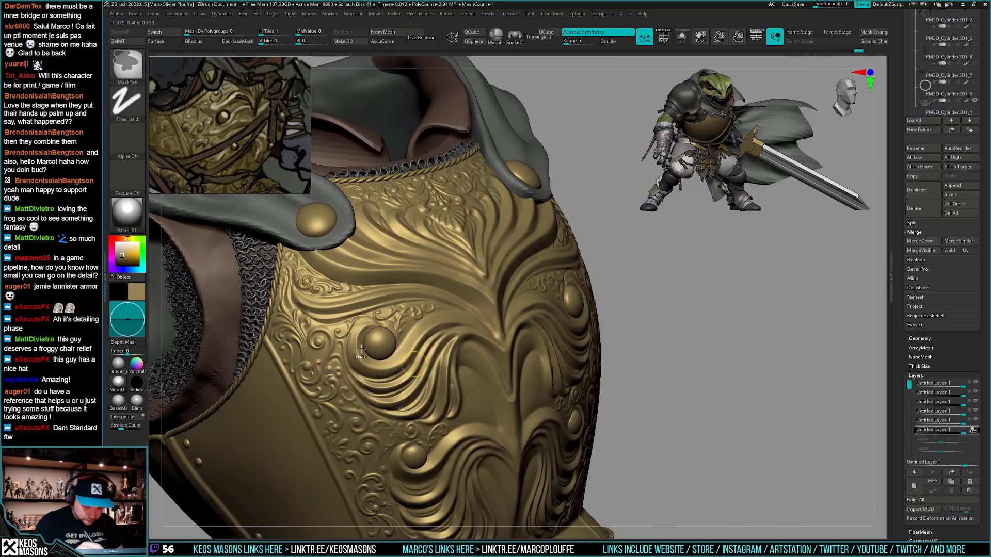
{"action": "right_click_drag", "start_coordinate": [365, 377], "coordinate": [361, 314], "text": "ctrl"}
Smooth the inner strands of the lower-left swirl, just above the waist band
{"action": "mouse_move", "coordinate": [604, 433]}
{"action": "right_mouse_down", "text": "shift"}
{"action": "mouse_move", "coordinate": [562, 436]}
{"action": "mouse_move", "coordinate": [584, 419]}
{"action": "right_mouse_up", "text": "shift"}
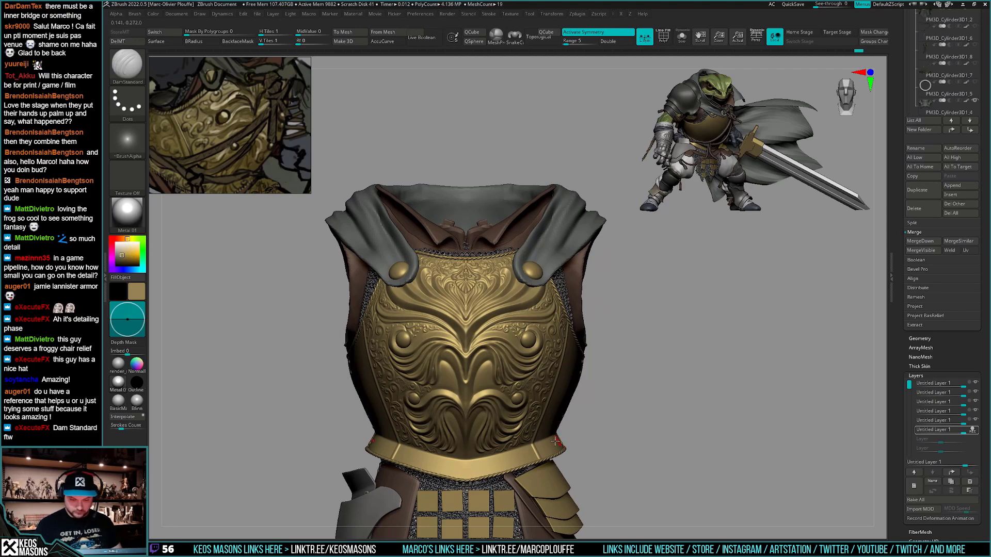
{"action": "mouse_move", "coordinate": [532, 447]}
{"action": "right_mouse_down", "text": "ctrl"}
{"action": "mouse_move", "coordinate": [530, 490]}
{"action": "mouse_move", "coordinate": [508, 457]}
{"action": "mouse_move", "coordinate": [535, 429]}
{"action": "right_mouse_up", "text": "ctrl"}
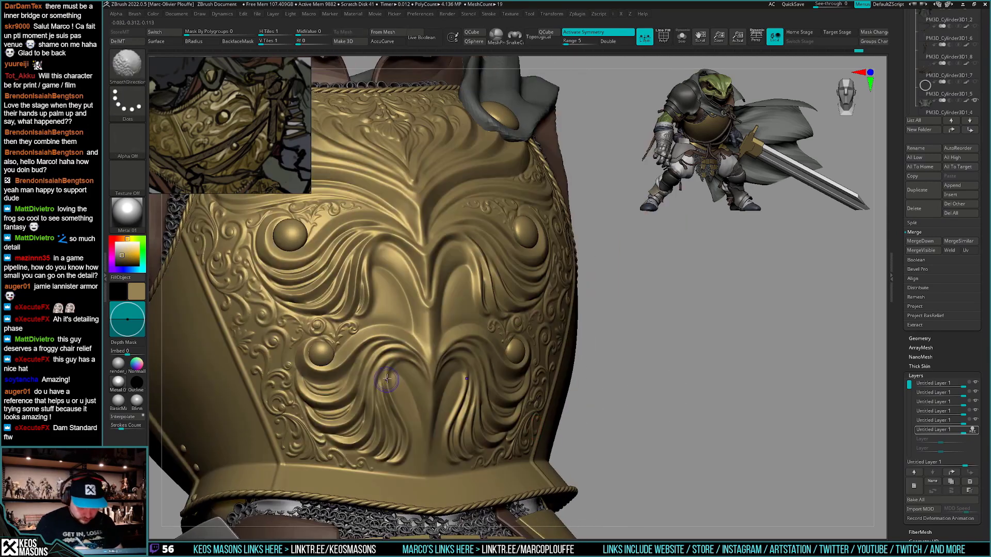
{"action": "left_click_drag", "start_coordinate": [387, 379], "coordinate": [389, 363], "text": "shift"}
Isolate the breastplate and carve DamStandard creases along the upper fold near the left shoulder corner
{"action": "mouse_move", "coordinate": [434, 279]}
{"action": "right_mouse_down", "text": "ctrl"}
{"action": "mouse_move", "coordinate": [436, 222]}
{"action": "mouse_move", "coordinate": [464, 330]}
{"action": "mouse_move", "coordinate": [457, 384]}
{"action": "mouse_move", "coordinate": [439, 305]}
{"action": "right_mouse_up", "text": "ctrl"}
{"action": "right_click_drag", "start_coordinate": [439, 305], "coordinate": [436, 350], "text": "ctrl"}
{"action": "key", "text": "shift+s"}
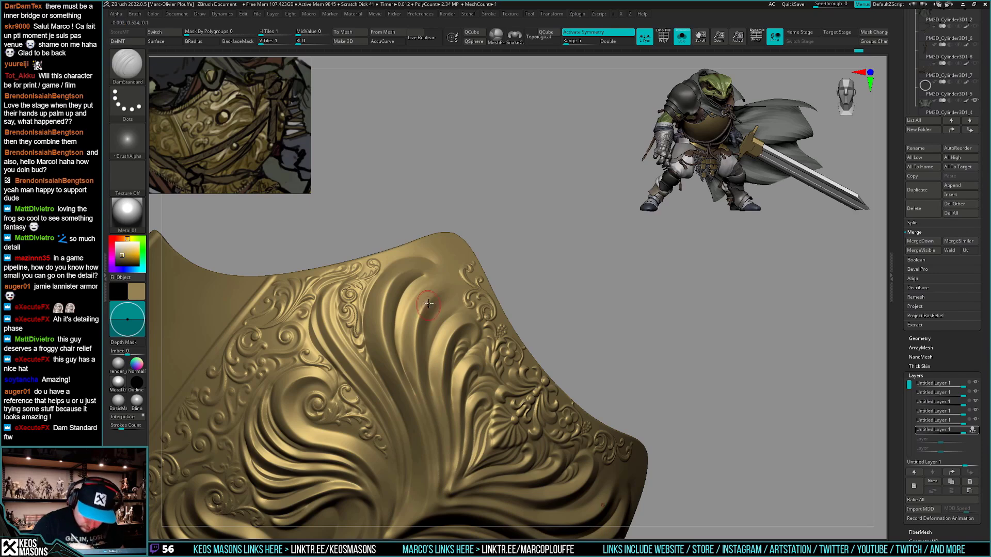
{"action": "mouse_move", "coordinate": [425, 286]}
{"action": "left_mouse_down"}
{"action": "mouse_move", "coordinate": [402, 364]}
{"action": "mouse_move", "coordinate": [418, 402]}
{"action": "left_mouse_up"}
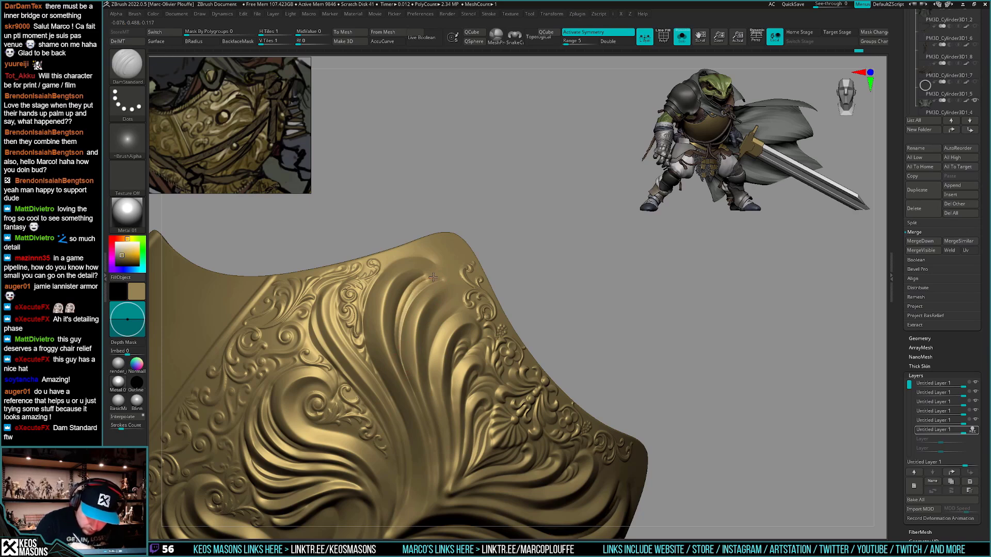
{"action": "left_click_drag", "start_coordinate": [400, 356], "coordinate": [418, 285]}
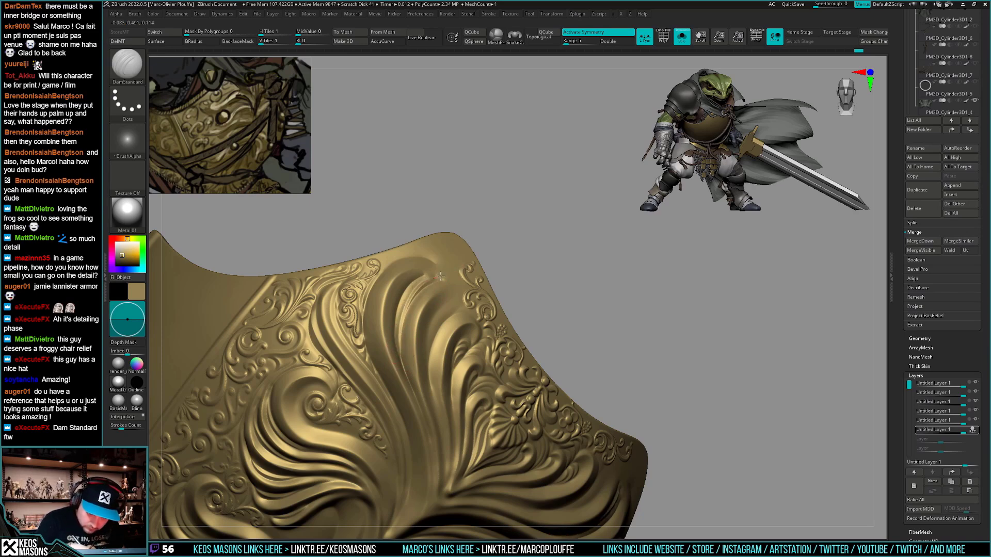
{"action": "right_click_drag", "start_coordinate": [396, 335], "coordinate": [456, 321], "text": "ctrl"}
Carve repeated creases through the upper-left folds just beneath the neckline's scroll ornament, mirrored on the right
{"action": "key", "text": "s"}
{"action": "key", "text": "shift+ctrl+s"}
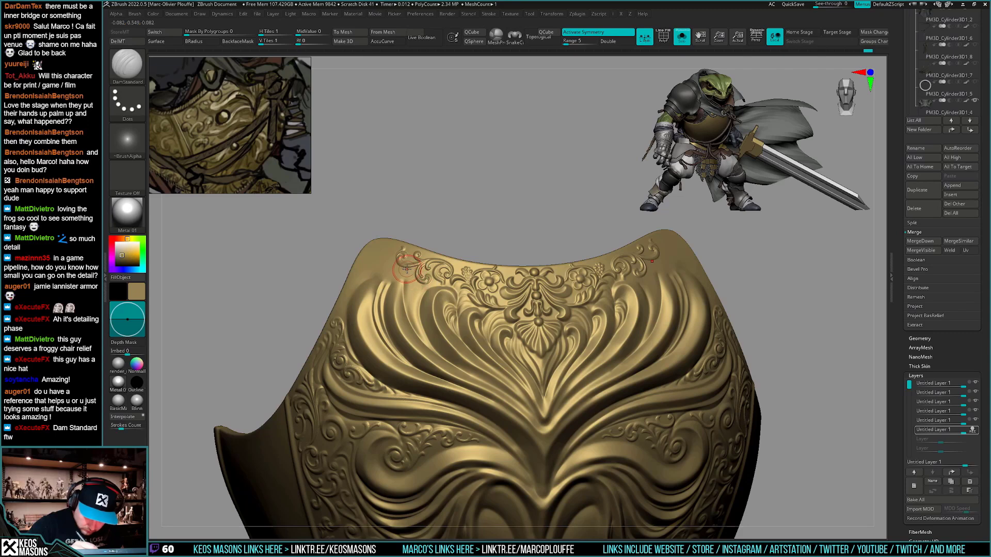
{"action": "mouse_move", "coordinate": [415, 288]}
{"action": "left_mouse_down"}
{"action": "mouse_move", "coordinate": [414, 315]}
{"action": "mouse_move", "coordinate": [430, 347]}
{"action": "left_mouse_up"}
{"action": "left_click_drag", "start_coordinate": [401, 266], "coordinate": [429, 343]}
{"action": "left_click_drag", "start_coordinate": [418, 283], "coordinate": [427, 344]}
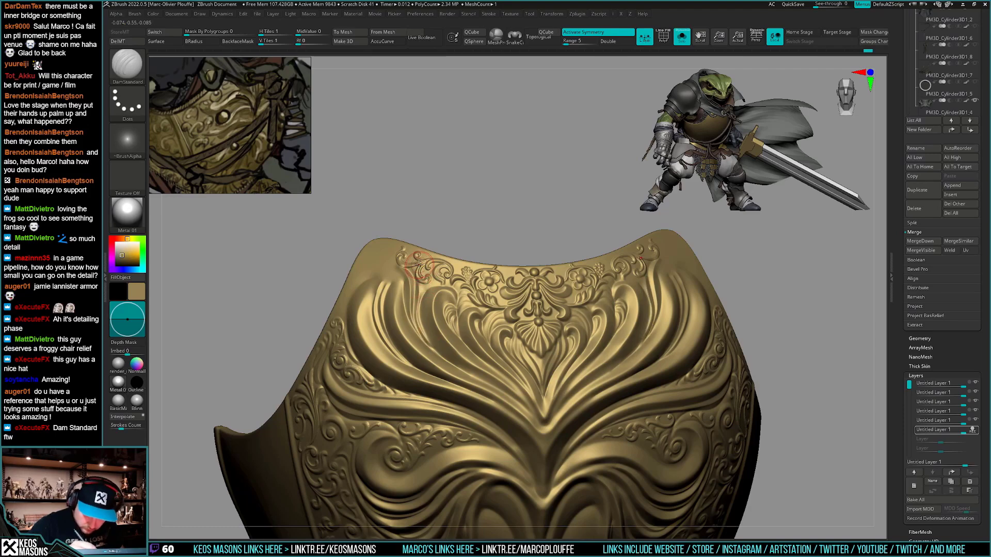
Bring back the surrounding armor and clothing parts and smooth the upper folds beside the left shoulder strap
{"action": "key", "text": "alt+s"}
{"action": "right_click_drag", "start_coordinate": [503, 439], "coordinate": [492, 475]}
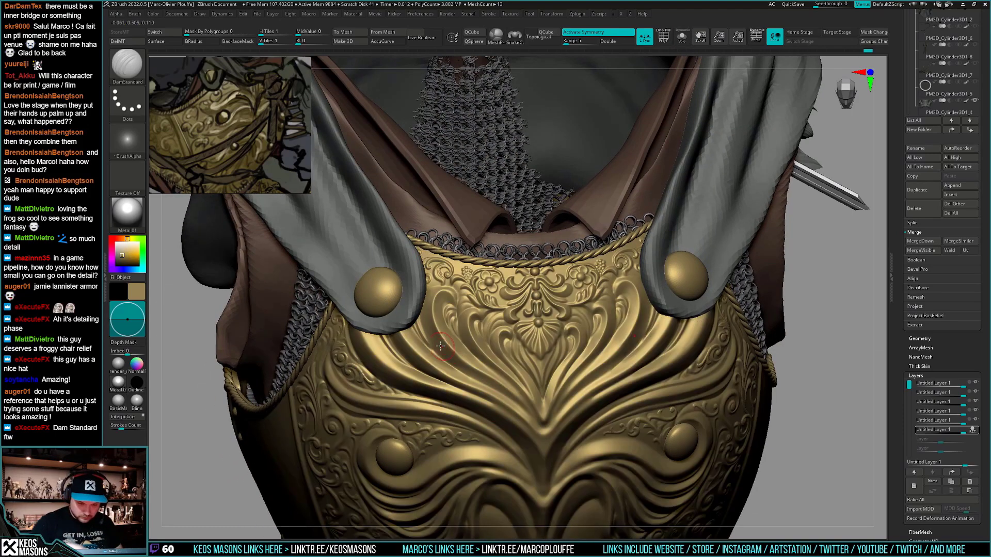
{"action": "left_click_drag", "start_coordinate": [439, 356], "coordinate": [429, 345], "text": "shift"}
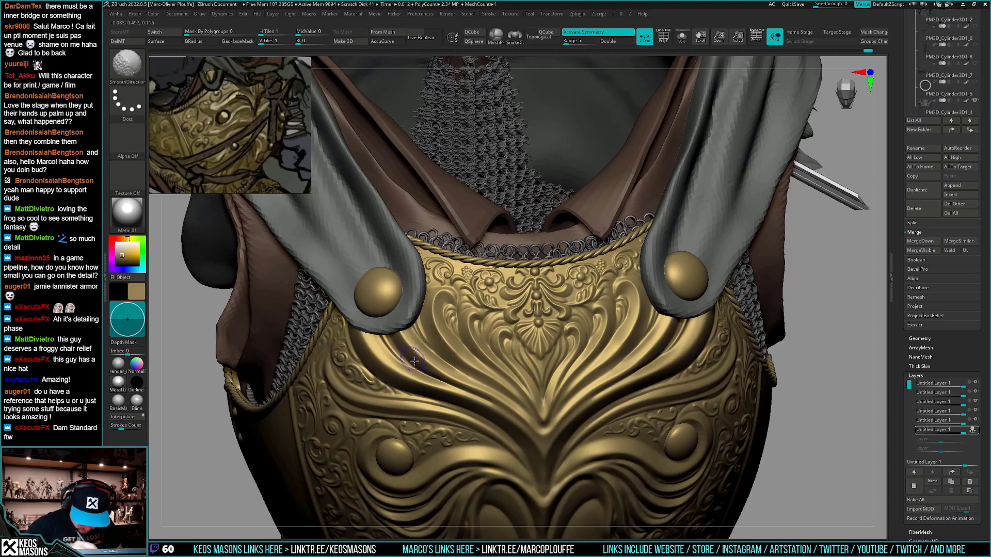
Carve long DamStandard creases along the upper-left folds, from the shoulder strap down to the central V
{"action": "key", "text": "b"}
{"action": "key", "text": "d"}
{"action": "key", "text": "s"}
{"action": "left_click_drag", "start_coordinate": [450, 348], "coordinate": [505, 387]}
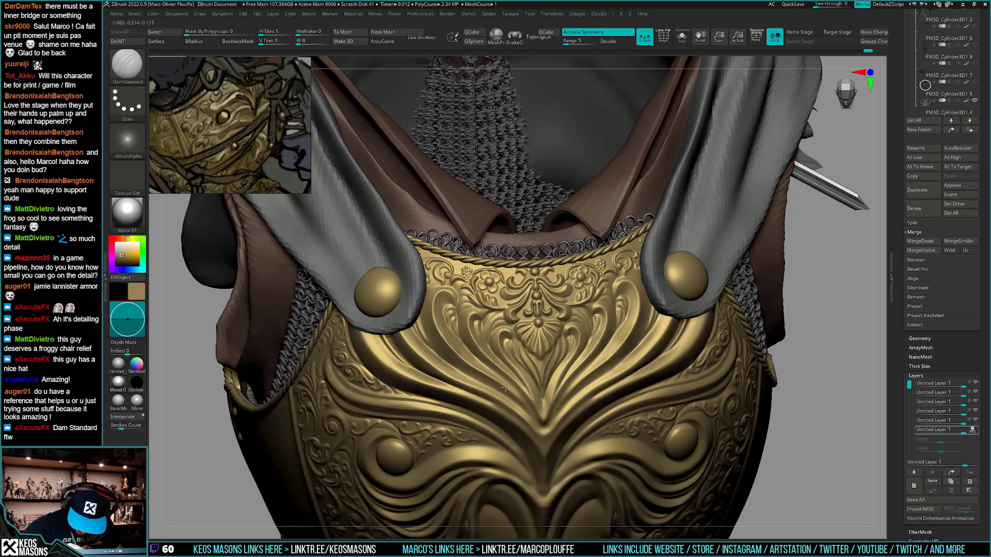
{"action": "left_click_drag", "start_coordinate": [426, 359], "coordinate": [517, 414]}
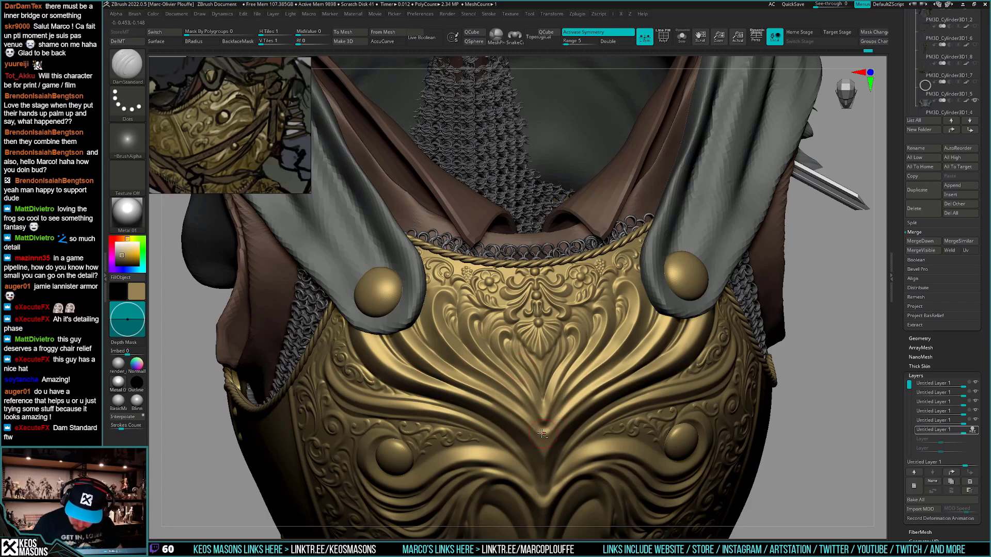
{"action": "key", "text": "ctrl"}
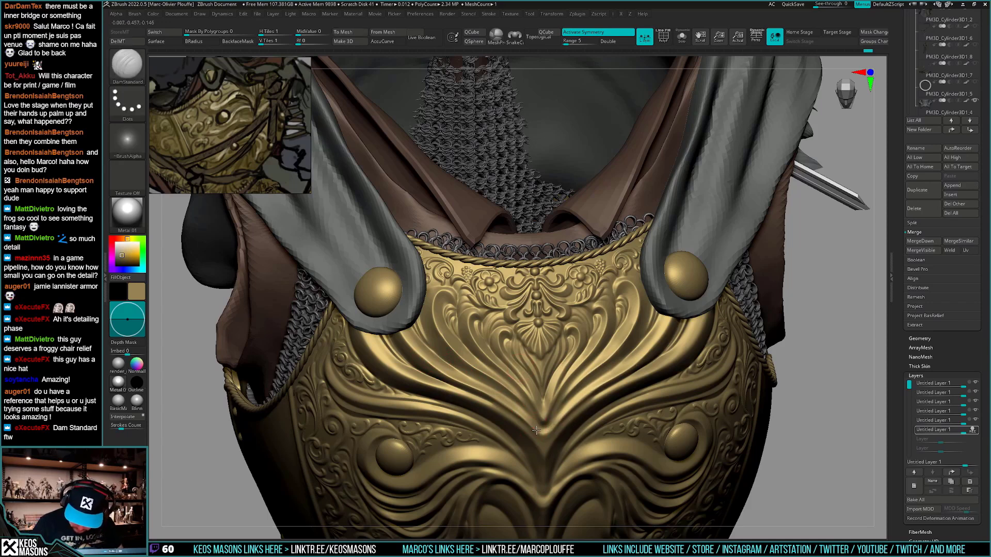
{"action": "key", "text": "ctrl"}
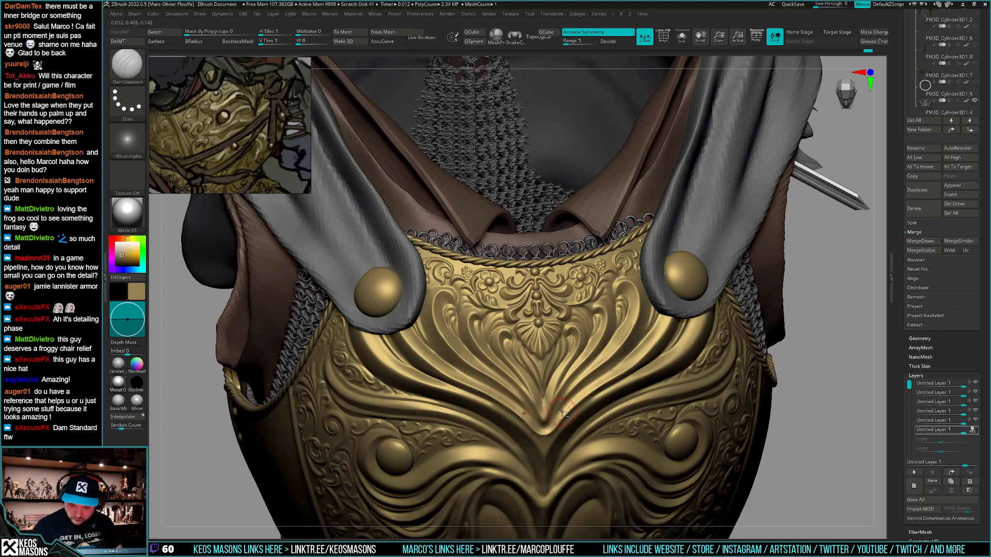
Try creases on the upper-right folds, undo them, and recarve a short crease on the outer fold beneath the shoulder strap
{"action": "left_click_drag", "start_coordinate": [555, 418], "coordinate": [634, 354]}
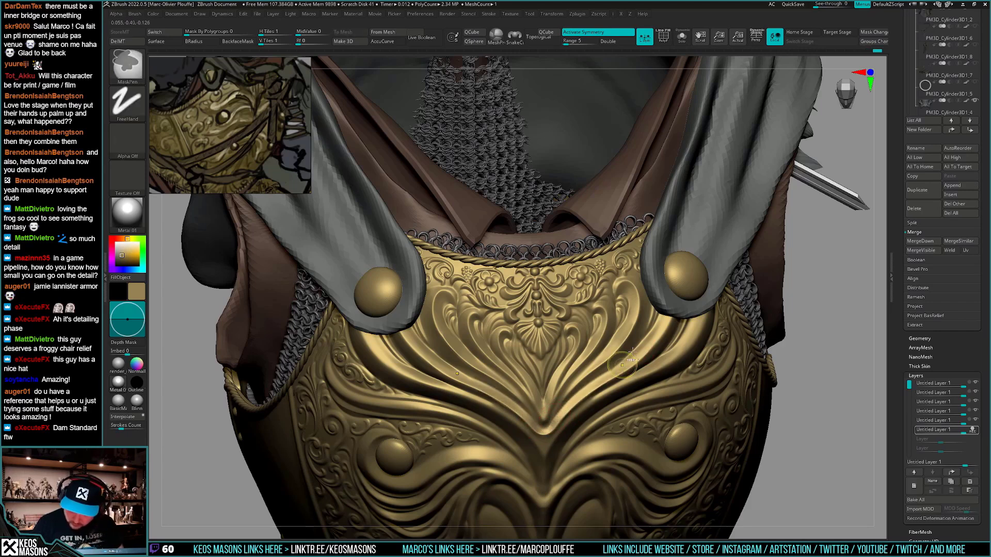
{"action": "key", "text": "ctrl+z"}
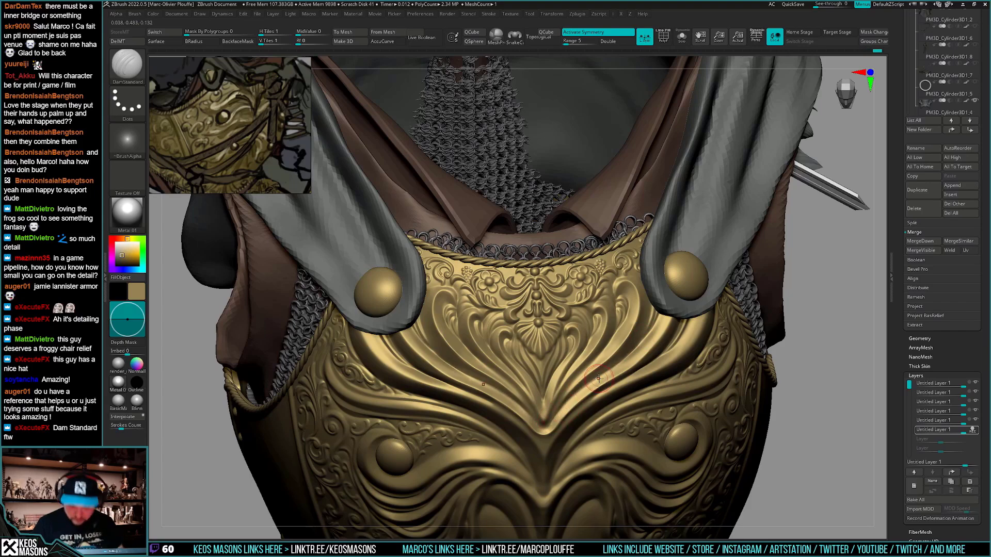
{"action": "mouse_move", "coordinate": [575, 422]}
{"action": "right_mouse_down"}
{"action": "mouse_move", "coordinate": [599, 386]}
{"action": "mouse_move", "coordinate": [644, 372]}
{"action": "right_mouse_up"}
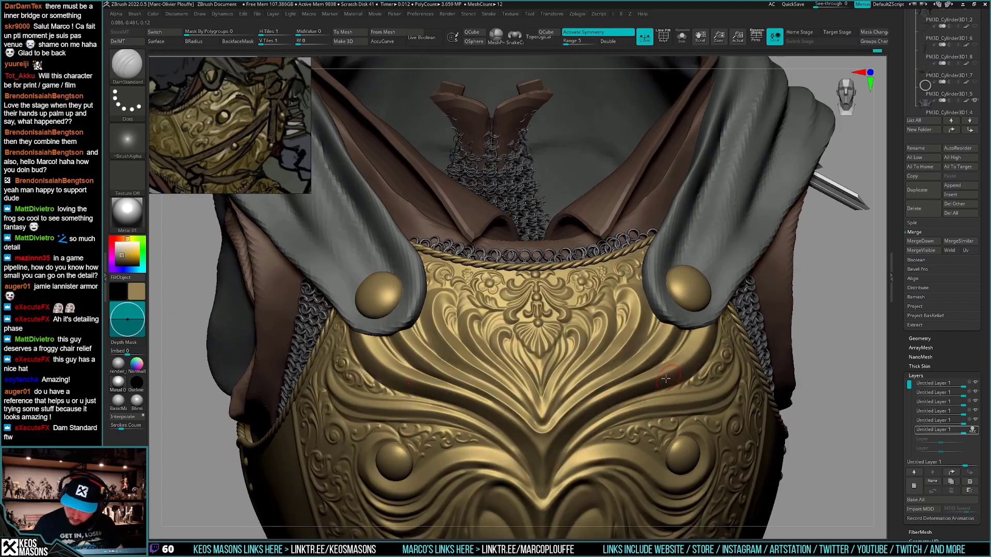
{"action": "left_click_drag", "start_coordinate": [702, 341], "coordinate": [644, 381]}
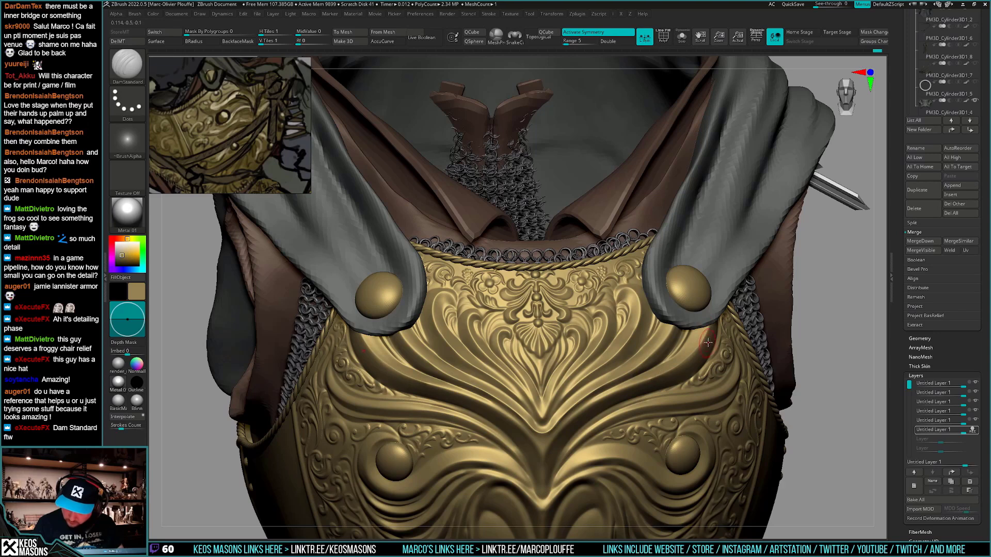
{"action": "key", "text": "ctrl+z"}
{"action": "left_click_drag", "start_coordinate": [711, 327], "coordinate": [700, 349]}
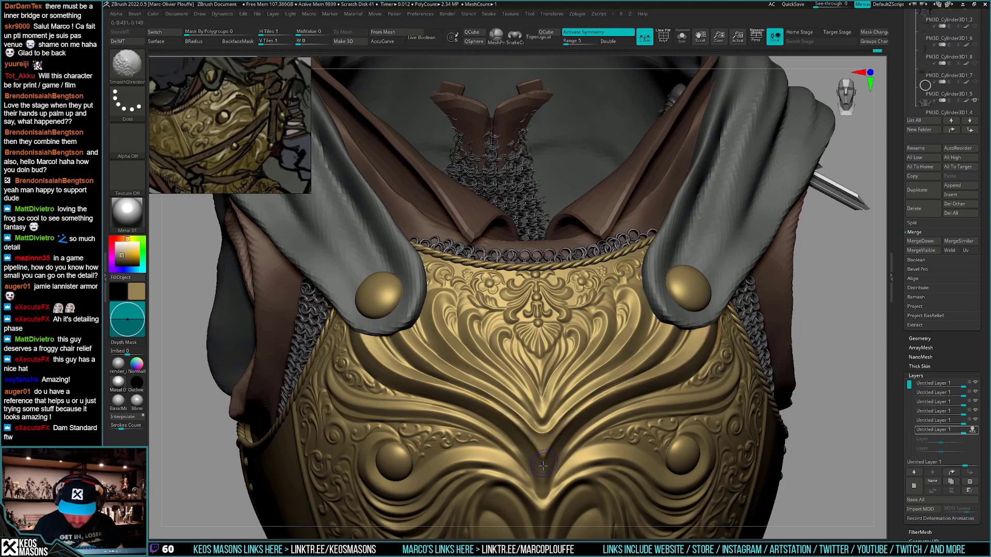
Try smoothing the upper-right fold near the central V, undo it, and inspect the breastplate in isolation
{"action": "left_click_drag", "start_coordinate": [585, 413], "coordinate": [605, 398], "text": "shift"}
{"action": "key", "text": "ctrl+z"}
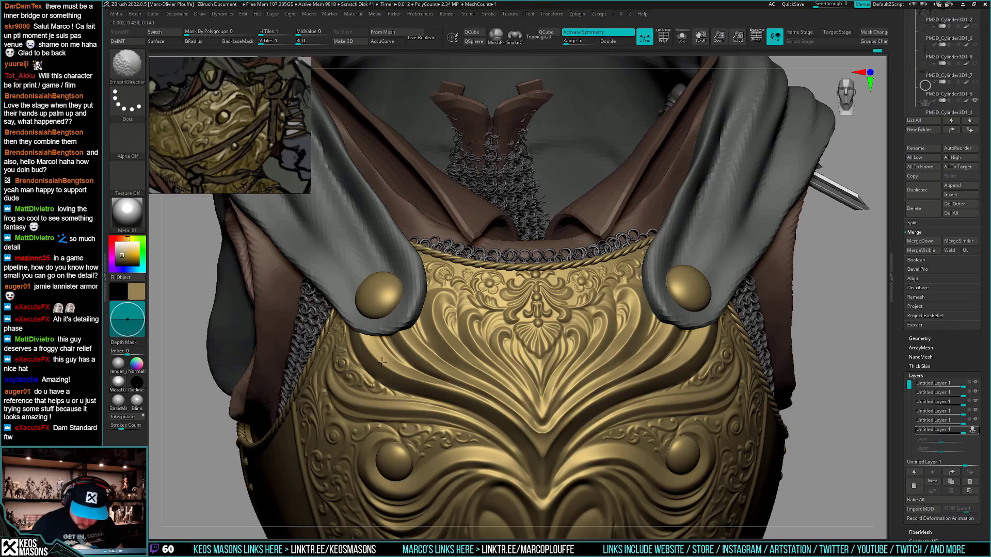
{"action": "right_click_drag", "start_coordinate": [632, 472], "coordinate": [572, 429], "text": "ctrl"}
{"action": "mouse_move", "coordinate": [573, 428]}
{"action": "right_mouse_down"}
{"action": "mouse_move", "coordinate": [567, 455]}
{"action": "mouse_move", "coordinate": [574, 448]}
{"action": "mouse_move", "coordinate": [495, 454]}
{"action": "mouse_move", "coordinate": [414, 381]}
{"action": "right_mouse_up"}
{"action": "key", "text": "alt+s"}
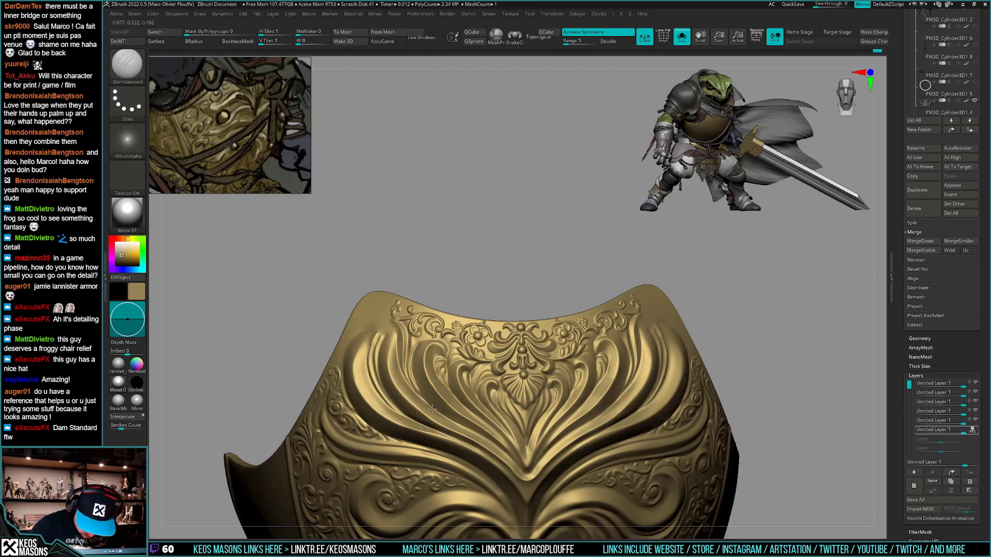
{"action": "key", "text": "shift"}
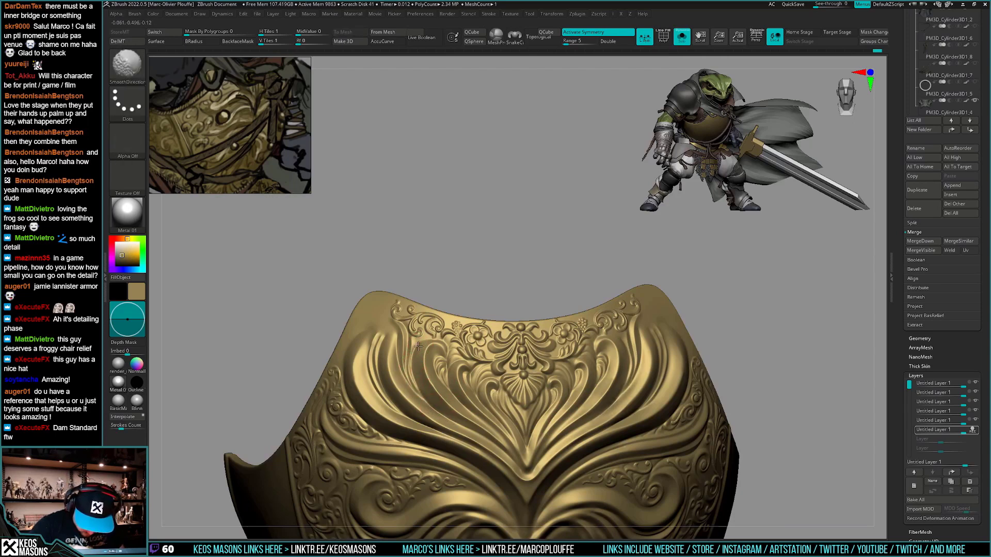
{"action": "mouse_move", "coordinate": [411, 369]}
{"action": "right_mouse_down"}
{"action": "mouse_move", "coordinate": [518, 433]}
{"action": "mouse_move", "coordinate": [491, 337]}
{"action": "right_mouse_up"}
{"action": "key", "text": "alt+s"}
{"action": "mouse_move", "coordinate": [684, 385]}
{"action": "right_mouse_down", "text": "ctrl"}
{"action": "mouse_move", "coordinate": [614, 356]}
{"action": "mouse_move", "coordinate": [680, 397]}
{"action": "mouse_move", "coordinate": [694, 444]}
{"action": "mouse_move", "coordinate": [612, 428]}
{"action": "right_mouse_up", "text": "ctrl"}
{"action": "right_click_drag", "start_coordinate": [612, 428], "coordinate": [627, 459], "text": "ctrl"}
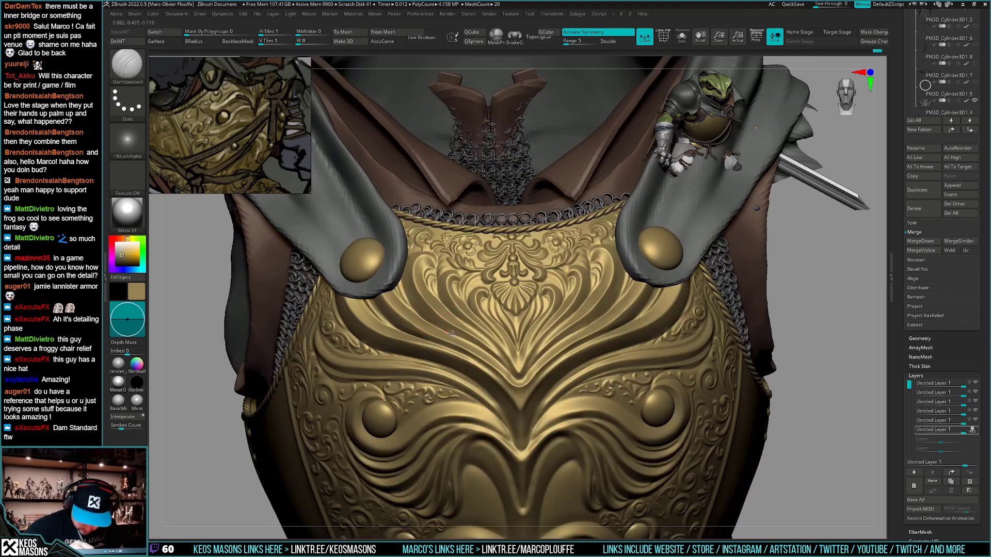
Carve a short crease in the upper-left fold beside the central V and smooth along that fold
{"action": "left_click_drag", "start_coordinate": [453, 334], "coordinate": [475, 345]}
{"action": "mouse_move", "coordinate": [436, 319]}
{"action": "right_mouse_down"}
{"action": "mouse_move", "coordinate": [467, 331]}
{"action": "mouse_move", "coordinate": [450, 327]}
{"action": "mouse_move", "coordinate": [460, 326]}
{"action": "right_mouse_up"}
{"action": "left_click_drag", "start_coordinate": [441, 324], "coordinate": [512, 380], "text": "shift"}
{"action": "left_click_drag", "start_coordinate": [480, 351], "coordinate": [441, 327], "text": "shift"}
{"action": "right_click_drag", "start_coordinate": [436, 327], "coordinate": [475, 288], "text": "ctrl"}
{"action": "right_click_drag", "start_coordinate": [475, 289], "coordinate": [596, 299]}
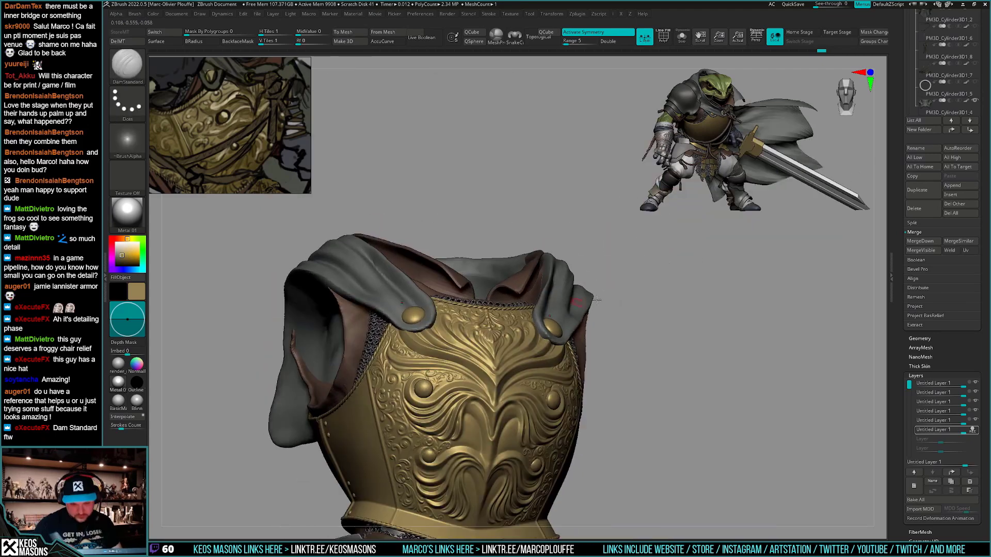
{"action": "right_click_drag", "start_coordinate": [643, 383], "coordinate": [630, 409], "text": "ctrl"}
{"action": "left_click_drag", "start_coordinate": [431, 342], "coordinate": [441, 348], "text": "shift"}
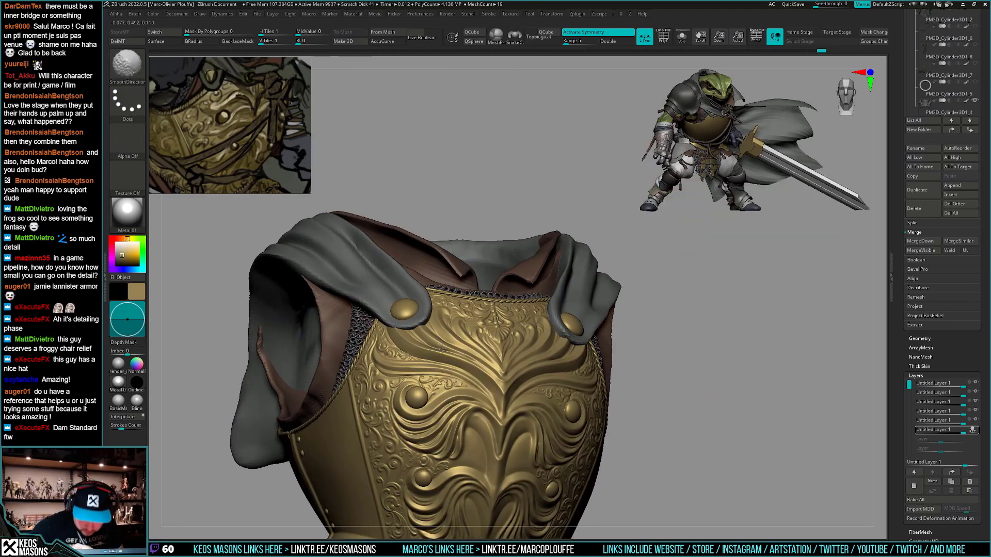
Isolate the breastplate at subdivision level 2 and mask one half of it with symmetry turned off
{"action": "right_click_drag", "start_coordinate": [676, 392], "coordinate": [675, 324], "text": "alt"}
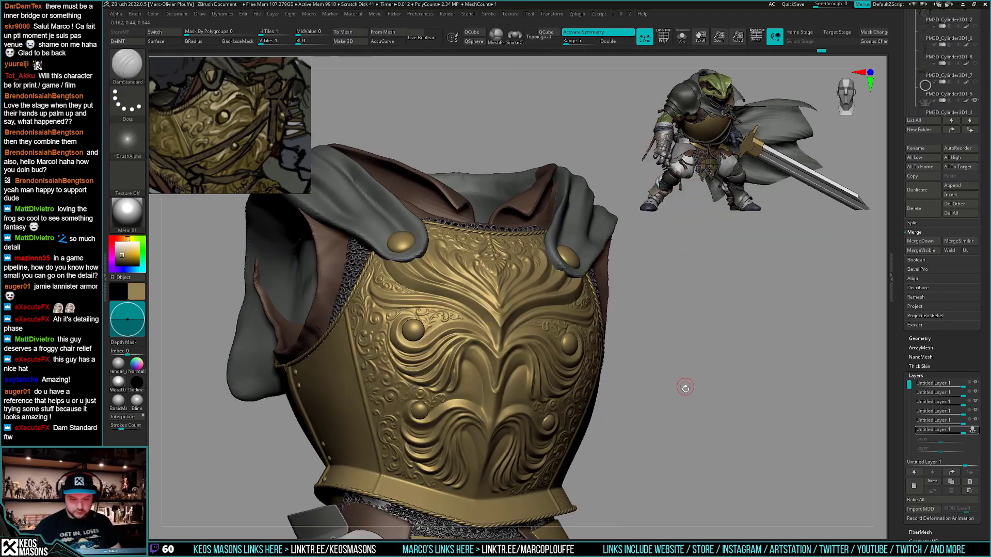
{"action": "right_click_drag", "start_coordinate": [689, 416], "coordinate": [685, 387], "text": "ctrl"}
{"action": "mouse_move", "coordinate": [685, 387]}
{"action": "right_mouse_down", "text": "shift"}
{"action": "mouse_move", "coordinate": [682, 414]}
{"action": "mouse_move", "coordinate": [671, 382]}
{"action": "right_mouse_up", "text": "shift"}
{"action": "key", "text": "shift+f"}
{"action": "key", "text": "shift+f"}
{"action": "key", "text": "shift+s"}
{"action": "key", "text": "ctrl+1"}
{"action": "left_click_drag", "start_coordinate": [665, 236], "coordinate": [654, 235]}
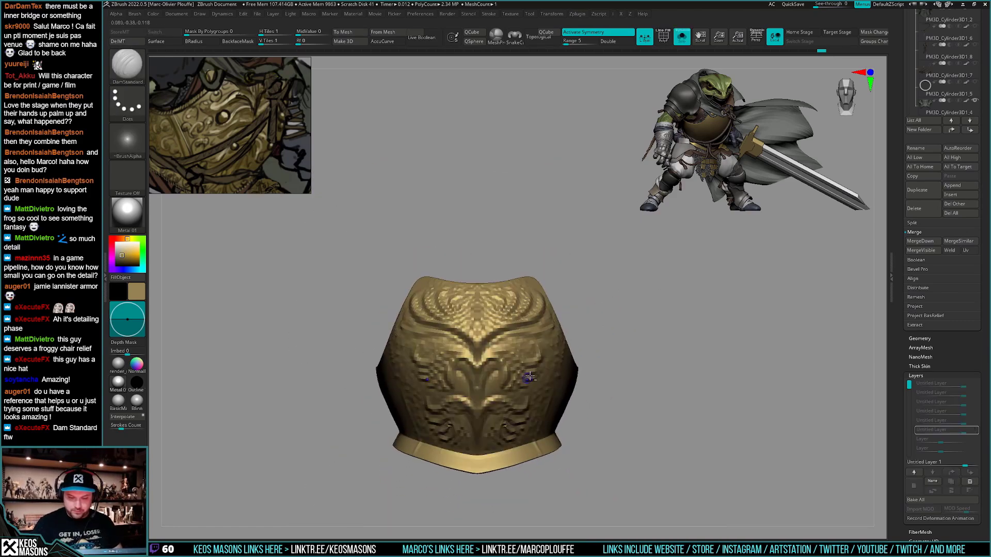
{"action": "key", "text": "x"}
{"action": "left_click_drag", "start_coordinate": [594, 219], "coordinate": [477, 515], "text": "ctrl"}
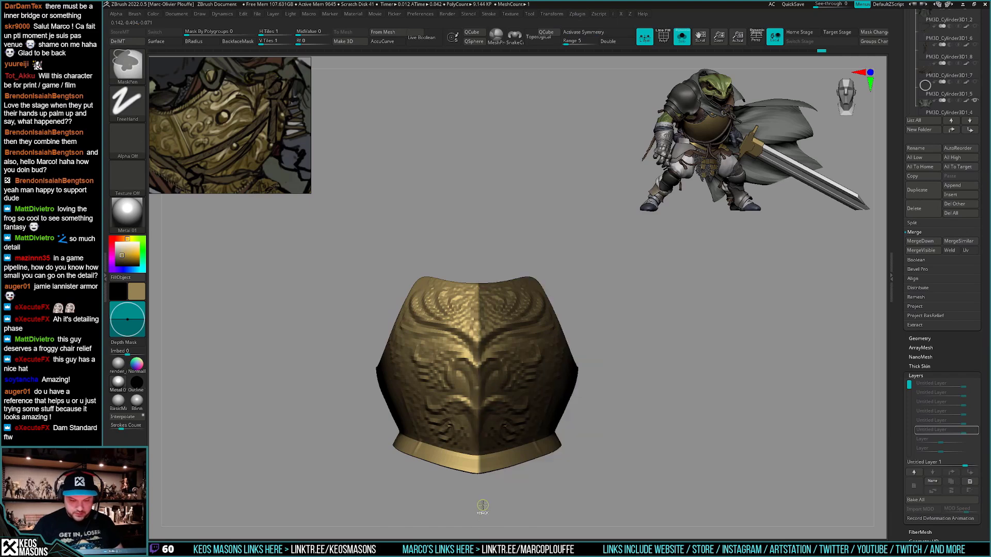
{"action": "left_click", "coordinate": [652, 425], "text": "ctrl"}
Realign the breastplate's two halves with Smart ReSym at successively higher subdivision levels, and bring back the surrounding parts
{"action": "key", "text": "1"}
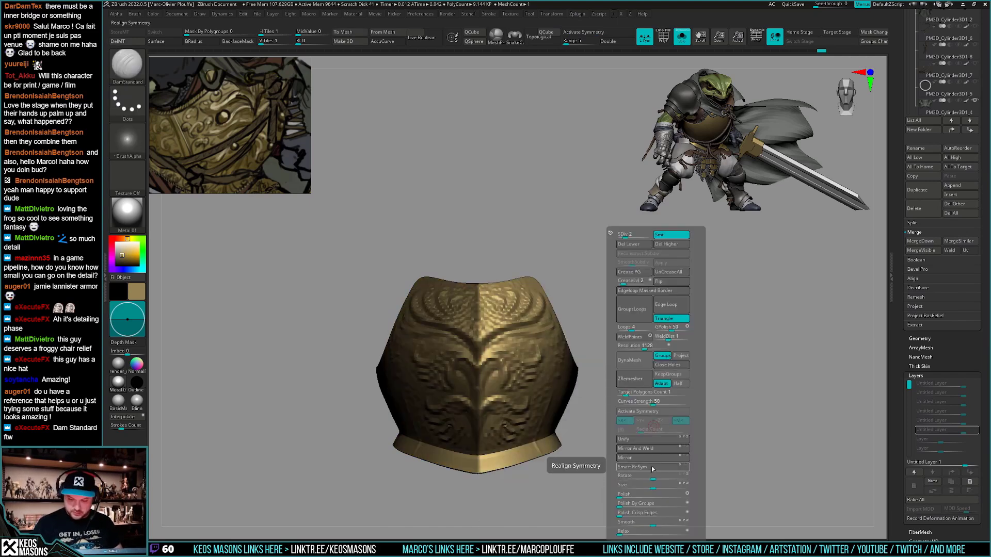
{"action": "left_click", "coordinate": [652, 467]}
{"action": "key", "text": "1"}
{"action": "left_click", "coordinate": [661, 236]}
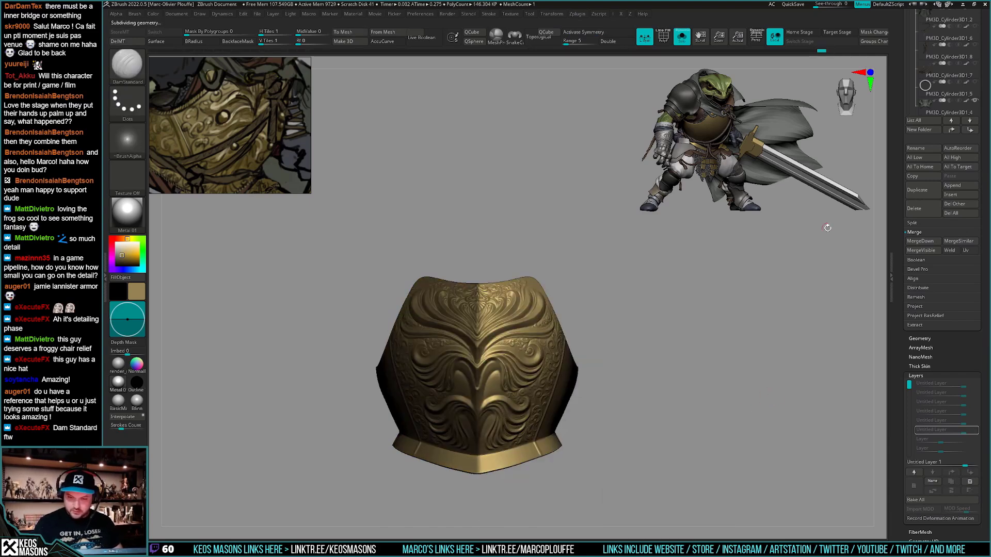
{"action": "key", "text": "1"}
{"action": "key", "text": "d"}
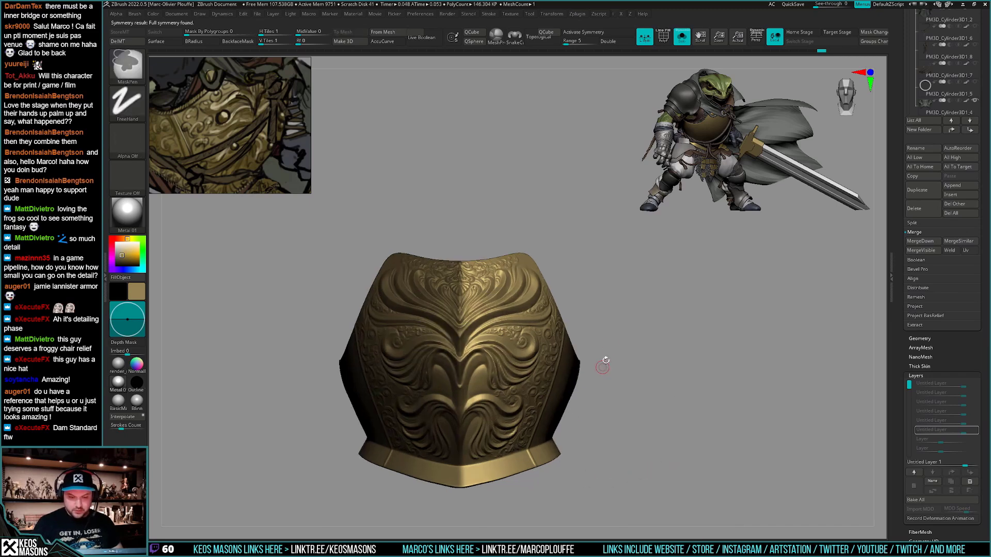
{"action": "key", "text": "space"}
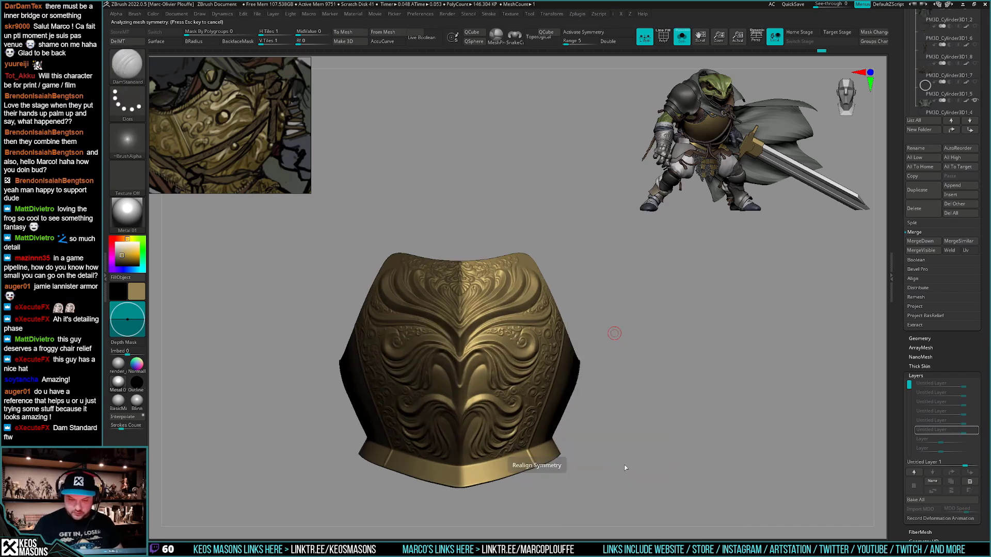
{"action": "key", "text": "space"}
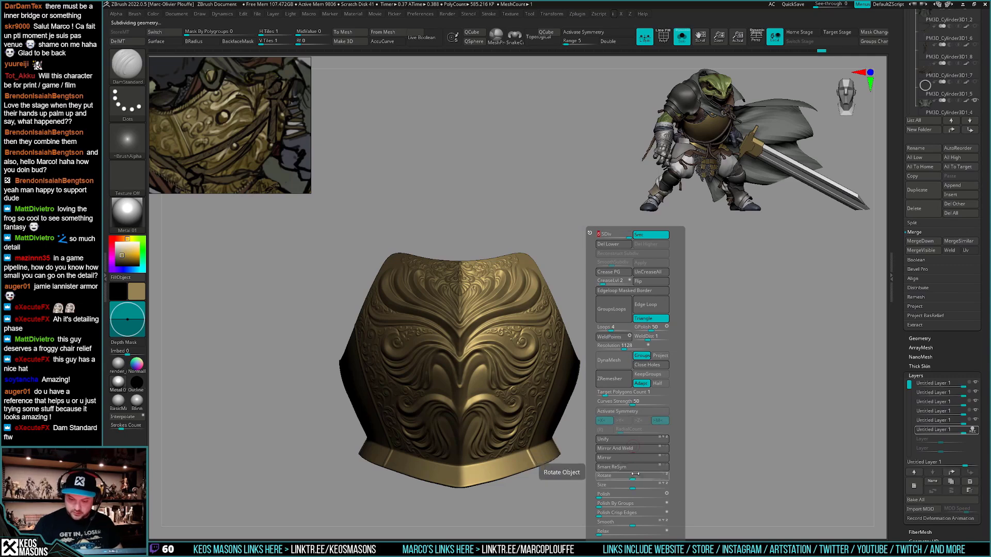
{"action": "left_click", "coordinate": [634, 467]}
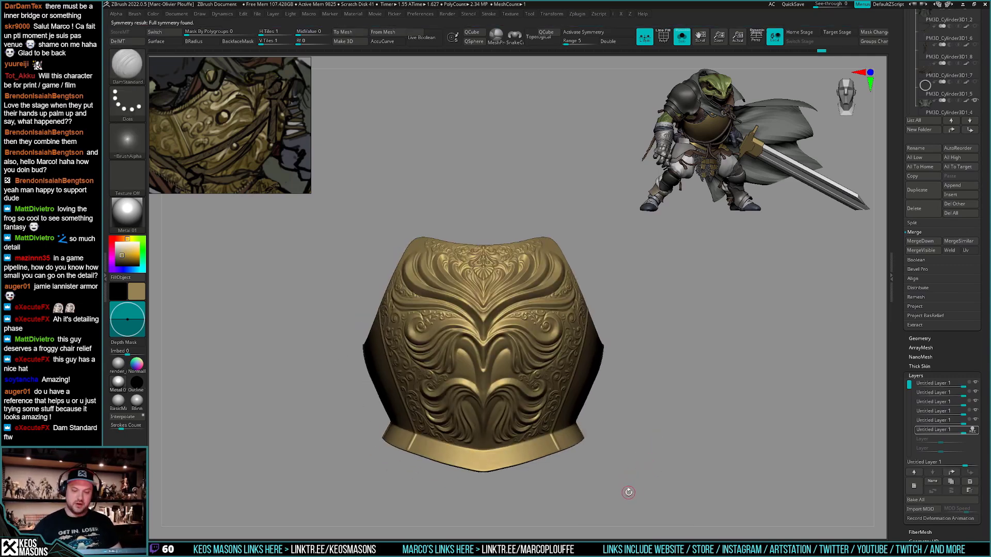
{"action": "right_click_drag", "start_coordinate": [627, 498], "coordinate": [641, 493], "text": "alt"}
{"action": "key", "text": "alt+s"}
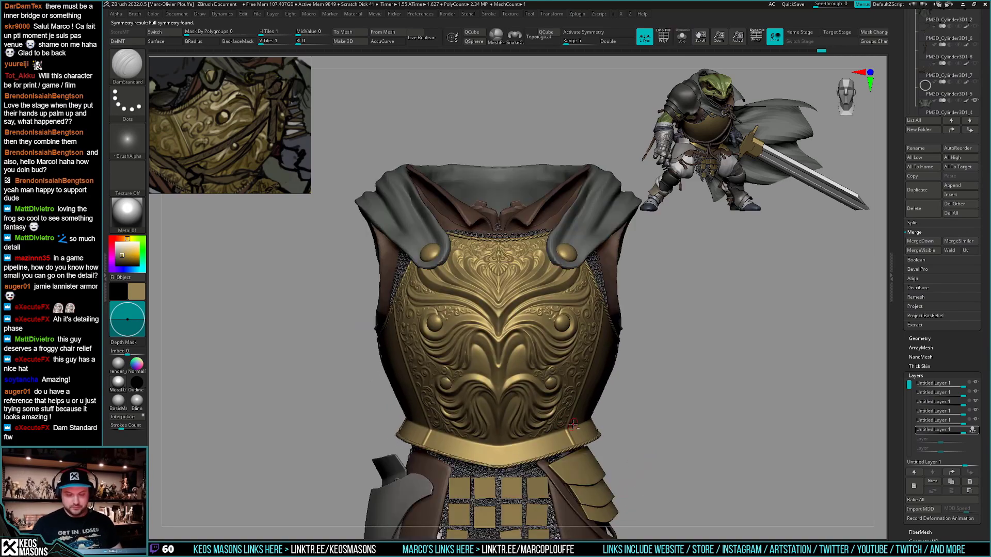
Turn symmetry back on and add a new sculpting layer to the breastplate
{"action": "right_click_drag", "start_coordinate": [573, 425], "coordinate": [529, 433], "text": "ctrl"}
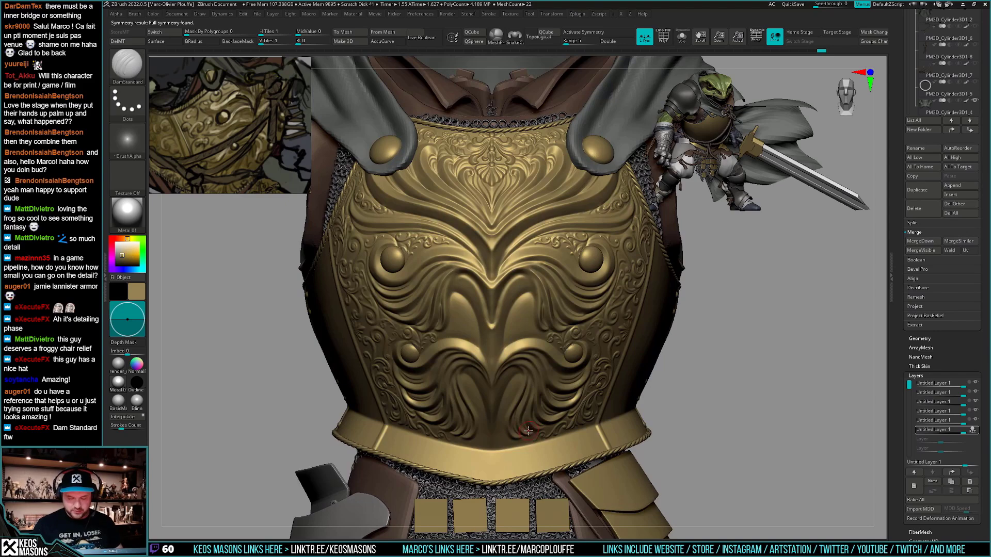
{"action": "key", "text": "x"}
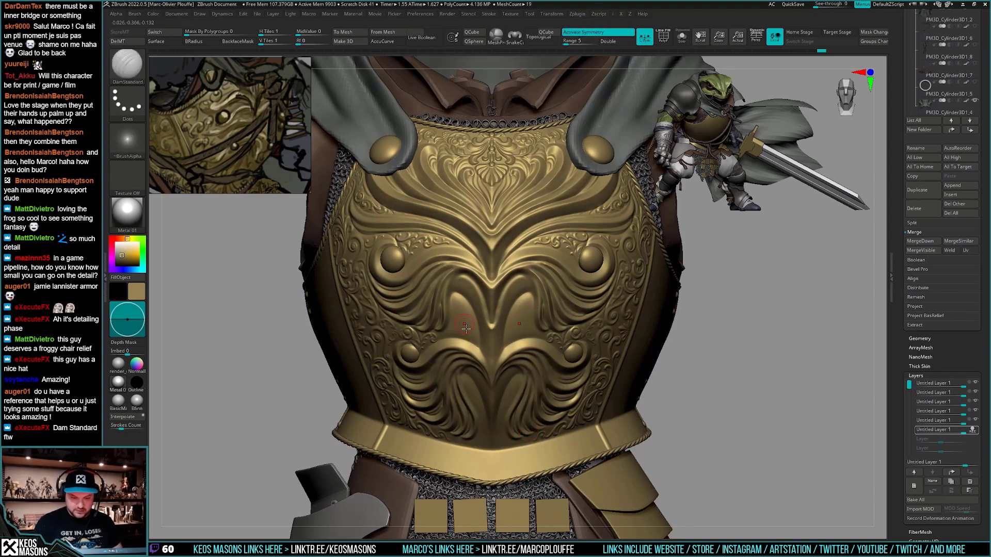
{"action": "left_click", "coordinate": [913, 486]}
{"action": "right_click_drag", "start_coordinate": [486, 357], "coordinate": [496, 328], "text": "ctrl"}
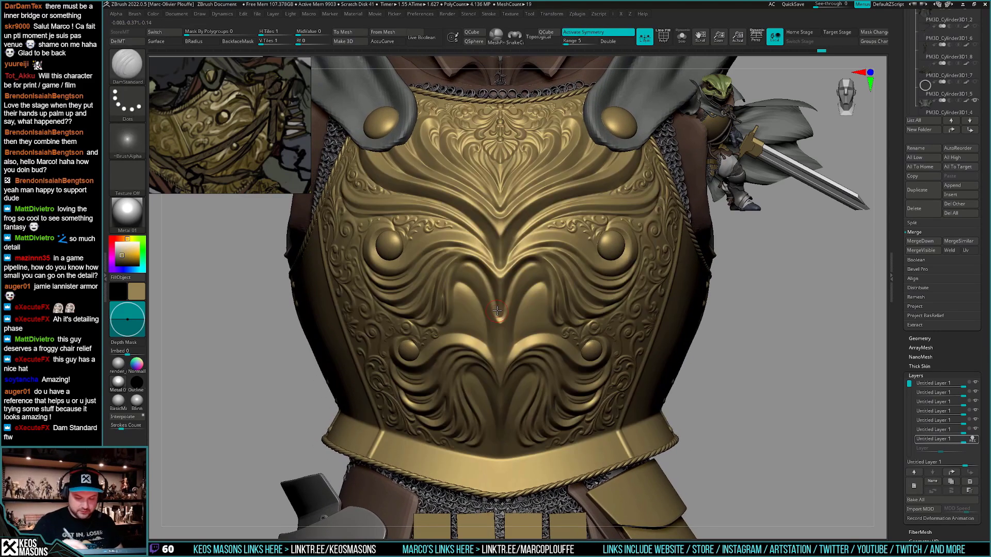
{"action": "right_click_drag", "start_coordinate": [546, 309], "coordinate": [558, 301], "text": "ctrl"}
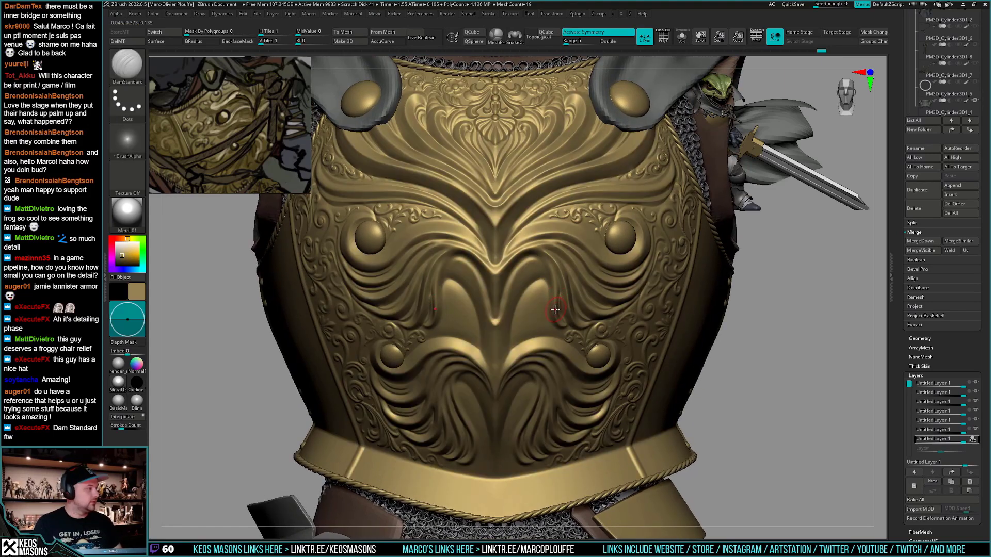
Carve nested curved DamStandard creases into the paired central lobes just beneath the V, mirrored on both sides
{"action": "key", "text": "space"}
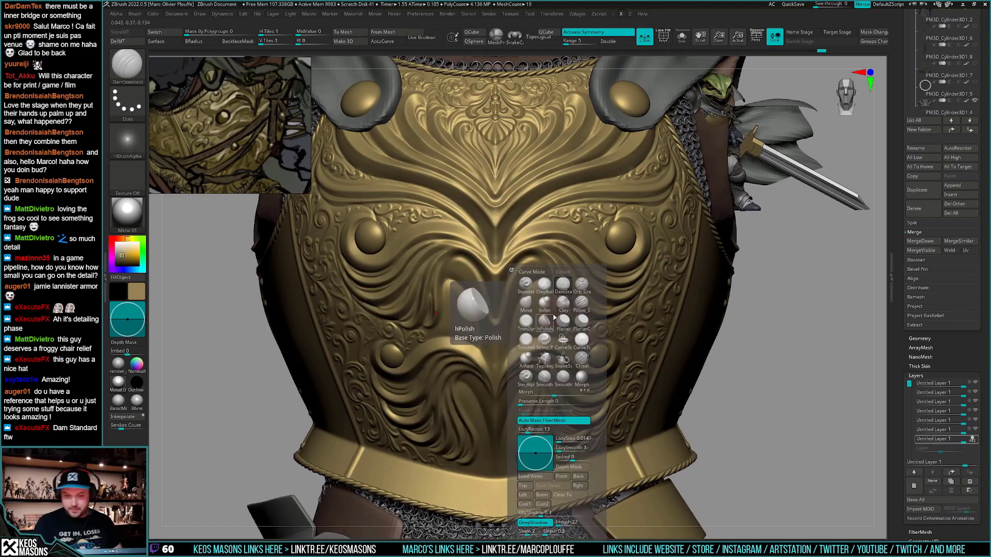
{"action": "key", "text": "space"}
{"action": "left_click_drag", "start_coordinate": [545, 285], "coordinate": [511, 346]}
{"action": "right_click_drag", "start_coordinate": [532, 304], "coordinate": [515, 336], "text": "ctrl"}
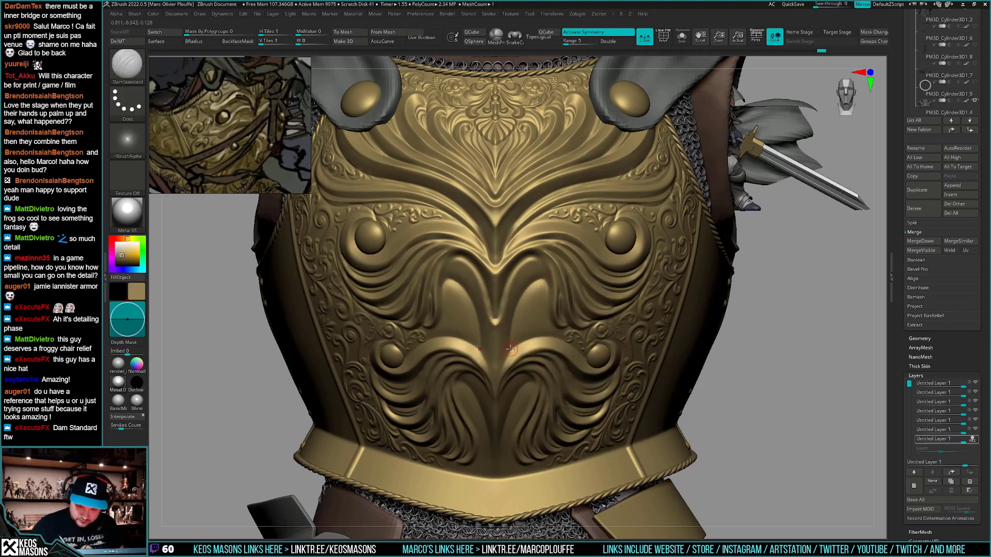
{"action": "left_click_drag", "start_coordinate": [526, 301], "coordinate": [547, 294]}
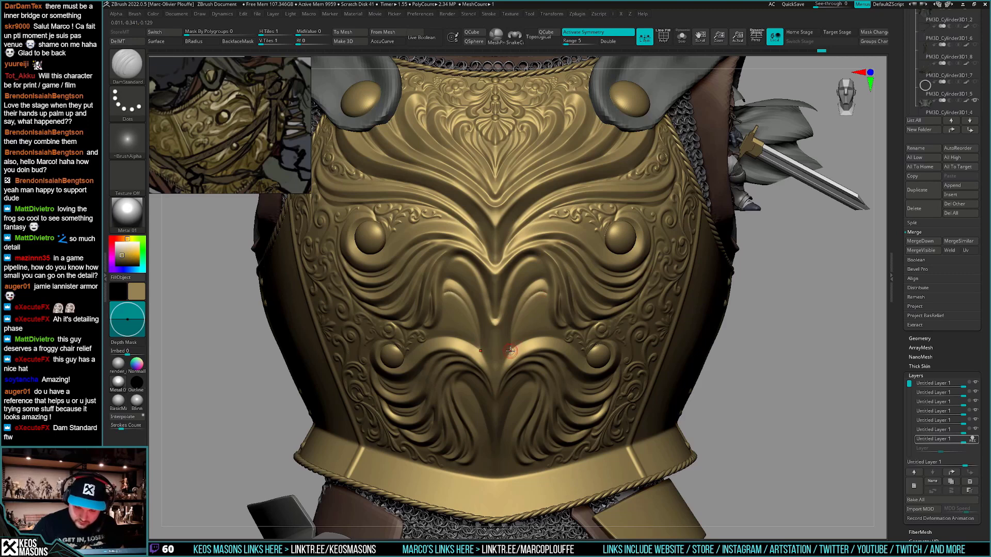
{"action": "mouse_move", "coordinate": [510, 349]}
{"action": "left_mouse_down"}
{"action": "mouse_move", "coordinate": [535, 305]}
{"action": "mouse_move", "coordinate": [550, 312]}
{"action": "mouse_move", "coordinate": [520, 333]}
{"action": "left_mouse_up"}
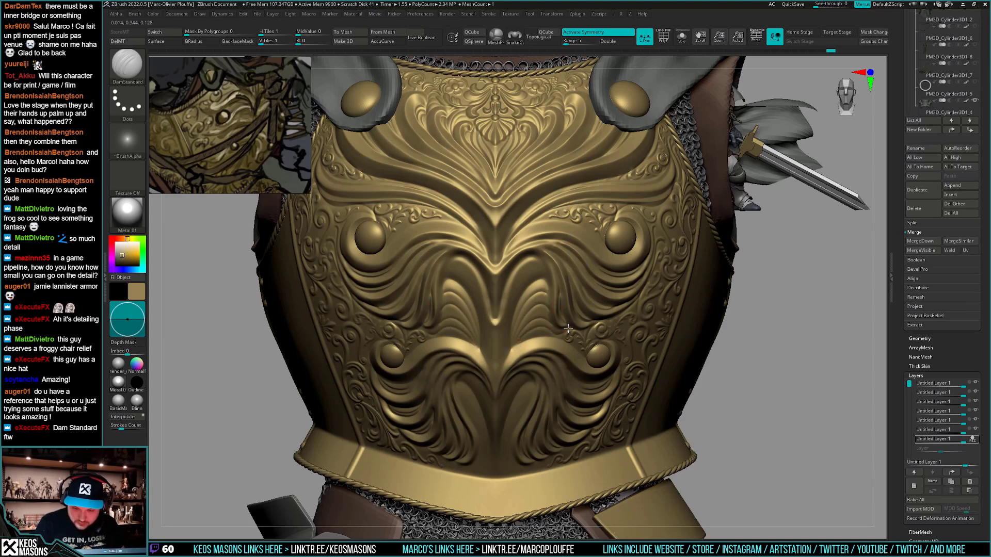
{"action": "left_click_drag", "start_coordinate": [569, 329], "coordinate": [570, 326]}
Carve flowing creases through the paired lower lobes between the small studs and the waist rim
{"action": "mouse_move", "coordinate": [590, 428]}
{"action": "right_mouse_down", "text": "ctrl"}
{"action": "mouse_move", "coordinate": [552, 399]}
{"action": "mouse_move", "coordinate": [542, 371]}
{"action": "mouse_move", "coordinate": [567, 415]}
{"action": "right_mouse_up", "text": "ctrl"}
{"action": "right_click_drag", "start_coordinate": [568, 415], "coordinate": [554, 355], "text": "alt"}
{"action": "right_click_drag", "start_coordinate": [554, 355], "coordinate": [557, 365], "text": "ctrl"}
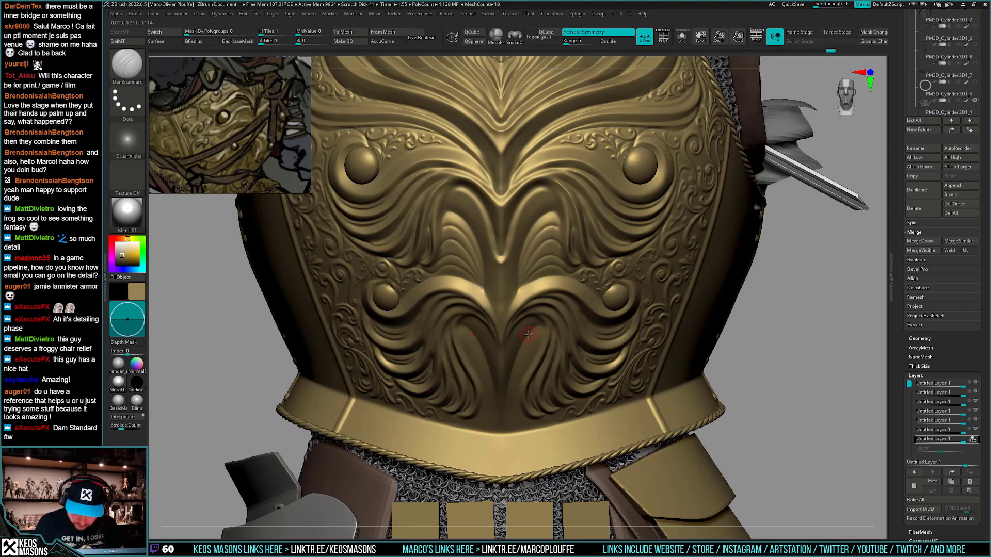
{"action": "left_click_drag", "start_coordinate": [528, 368], "coordinate": [508, 406]}
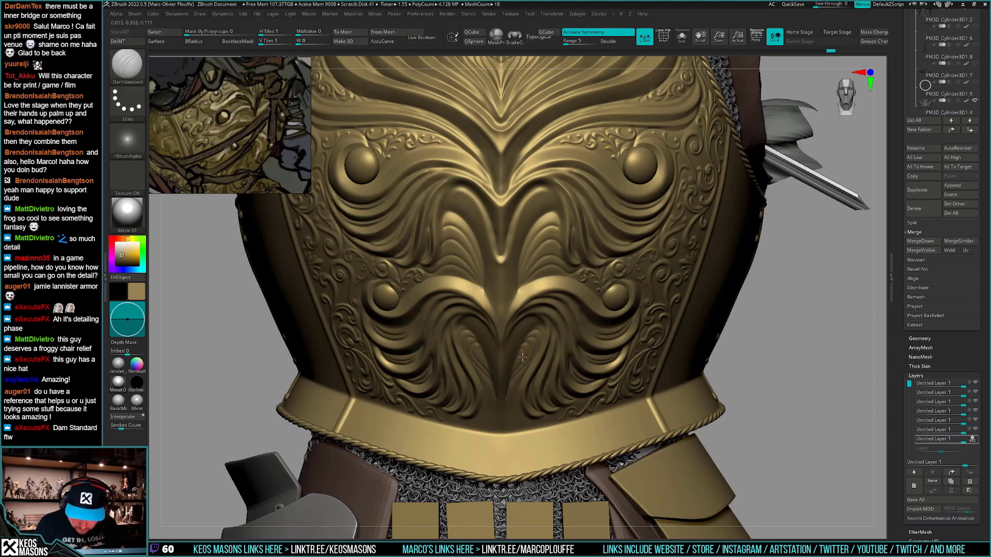
{"action": "right_click_drag", "start_coordinate": [522, 396], "coordinate": [603, 384], "text": "ctrl"}
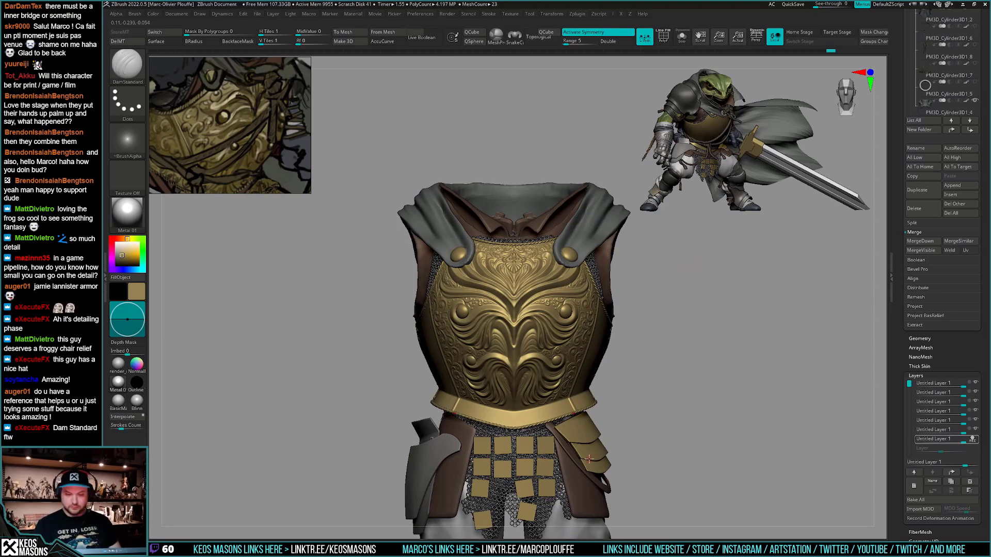
{"action": "mouse_move", "coordinate": [589, 459]}
{"action": "right_mouse_down", "text": "ctrl"}
{"action": "mouse_move", "coordinate": [550, 467]}
{"action": "mouse_move", "coordinate": [542, 421]}
{"action": "right_mouse_up", "text": "ctrl"}
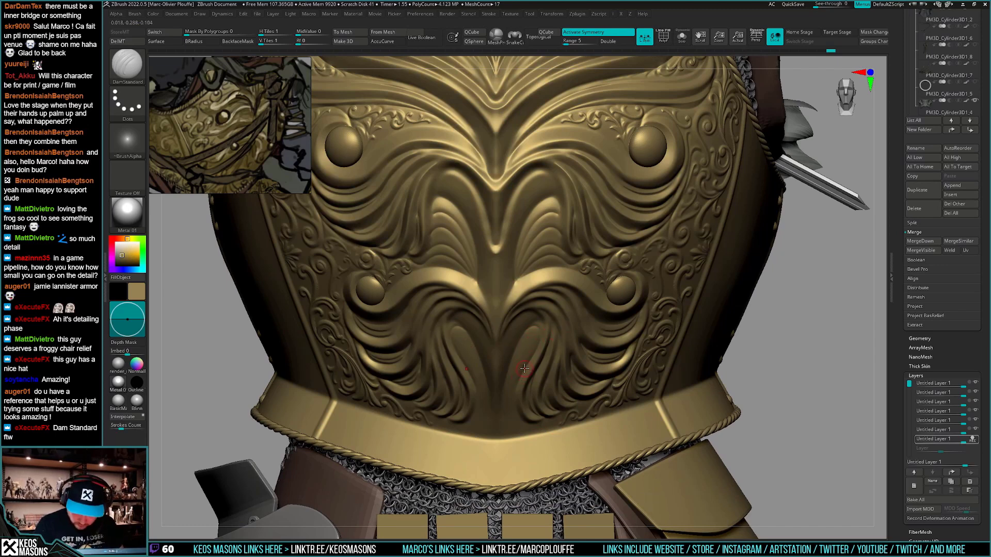
{"action": "left_click_drag", "start_coordinate": [530, 429], "coordinate": [534, 415]}
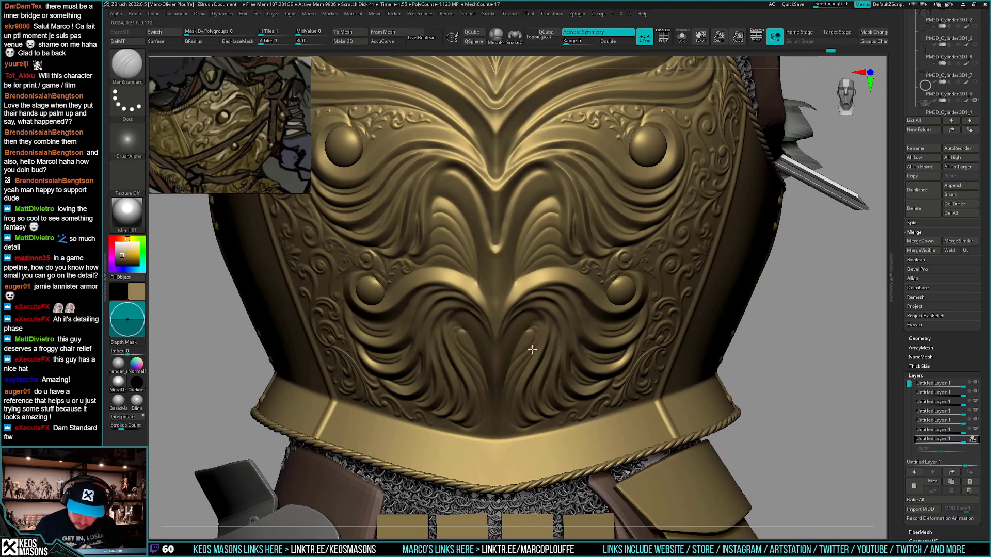
Undo the last crease and recarve finer creases along the inner lower lobes, from their curled tips down towards the waist rim
{"action": "right_click_drag", "start_coordinate": [524, 397], "coordinate": [509, 389]}
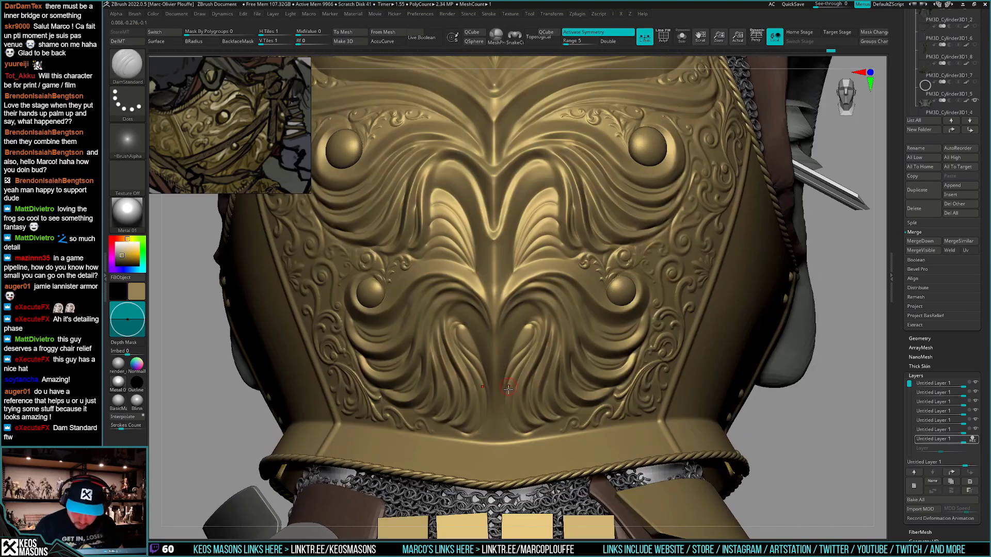
{"action": "key", "text": "ctrl+z"}
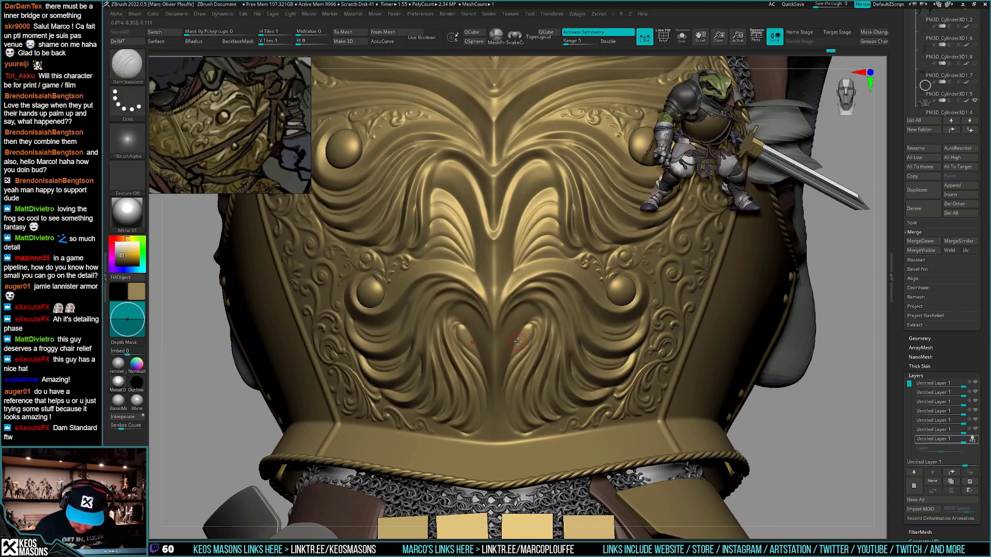
{"action": "right_click_drag", "start_coordinate": [508, 418], "coordinate": [524, 370]}
{"action": "left_click_drag", "start_coordinate": [535, 326], "coordinate": [501, 386]}
{"action": "right_click_drag", "start_coordinate": [522, 393], "coordinate": [538, 357]}
{"action": "mouse_move", "coordinate": [537, 336]}
{"action": "left_mouse_down"}
{"action": "mouse_move", "coordinate": [517, 369]}
{"action": "mouse_move", "coordinate": [510, 424]}
{"action": "left_mouse_up"}
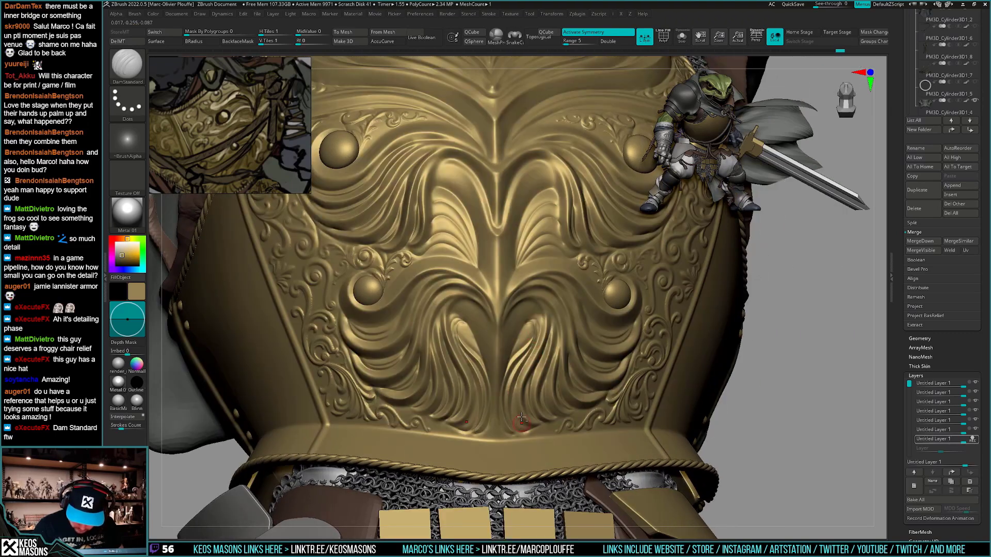
{"action": "left_click_drag", "start_coordinate": [526, 364], "coordinate": [522, 419]}
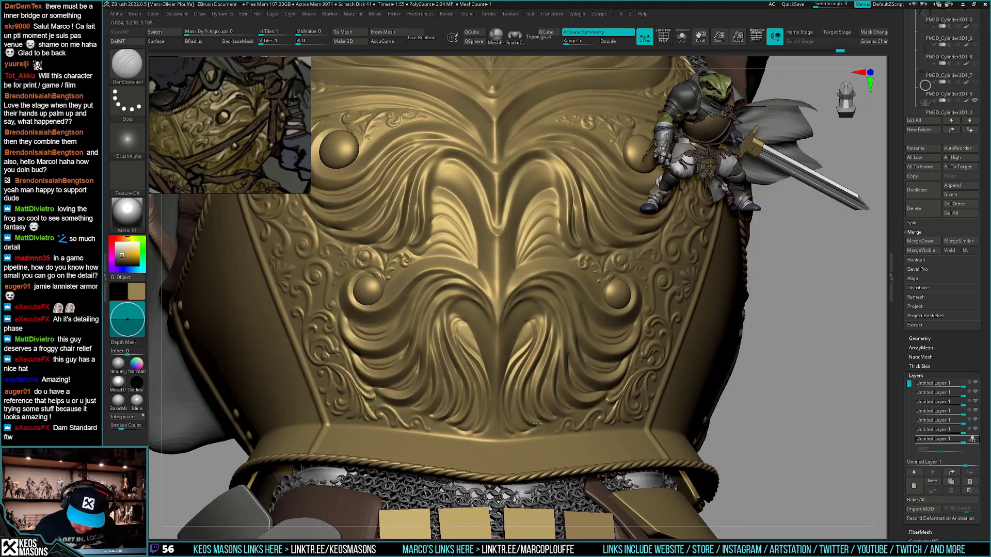
{"action": "right_click_drag", "start_coordinate": [538, 424], "coordinate": [583, 375], "text": "ctrl"}
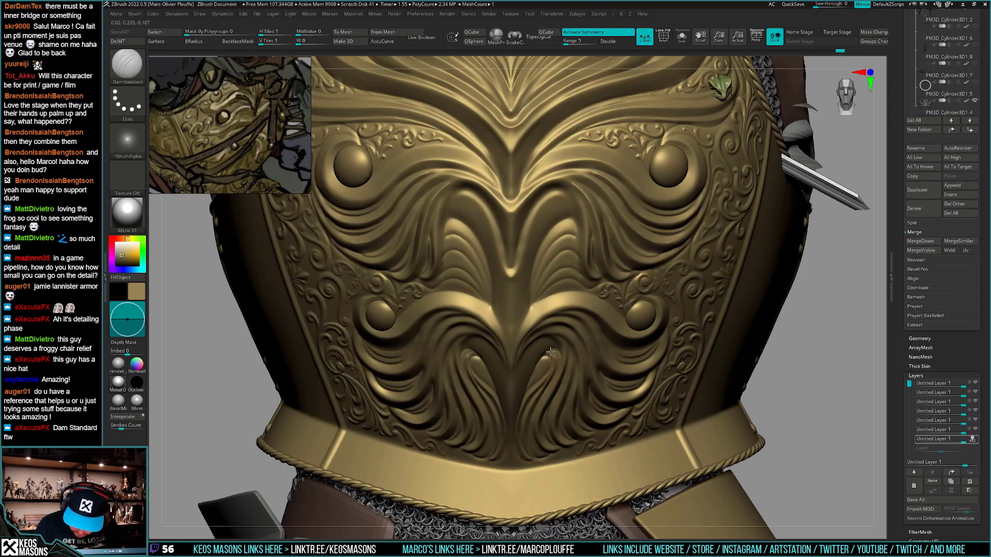
{"action": "left_click_drag", "start_coordinate": [562, 357], "coordinate": [556, 379]}
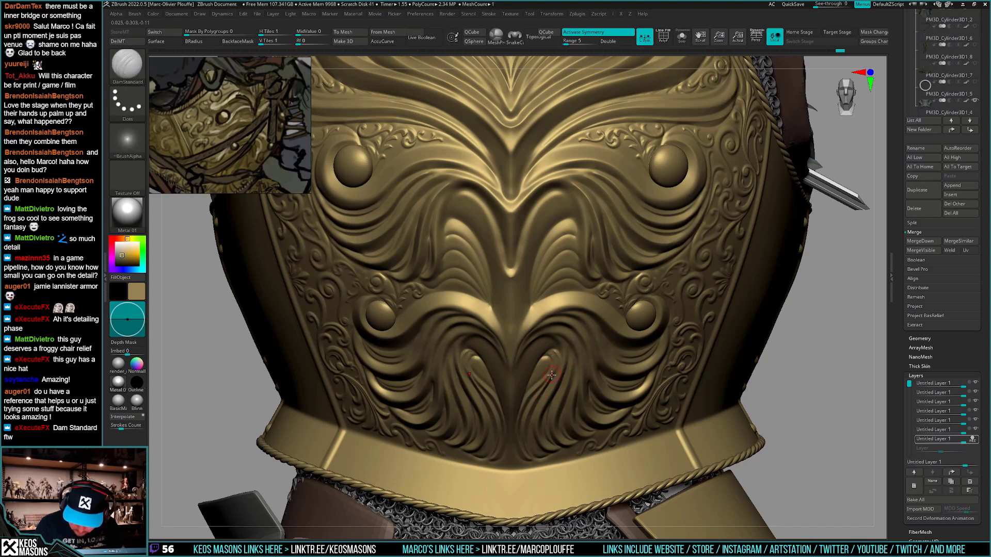
Carve fine DamStandard creases around the curled tips of the inner lower lobes and down towards the waist rim, mirrored on both sides
{"action": "scroll", "coordinate": [555, 356], "scroll_direction": "up", "scroll_amount": 3}
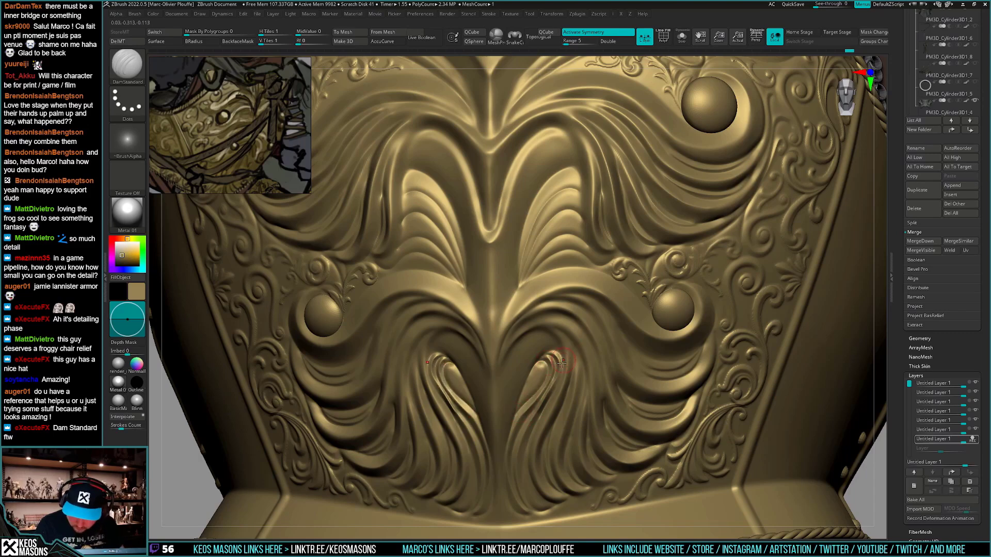
{"action": "right_click_drag", "start_coordinate": [546, 405], "coordinate": [604, 351]}
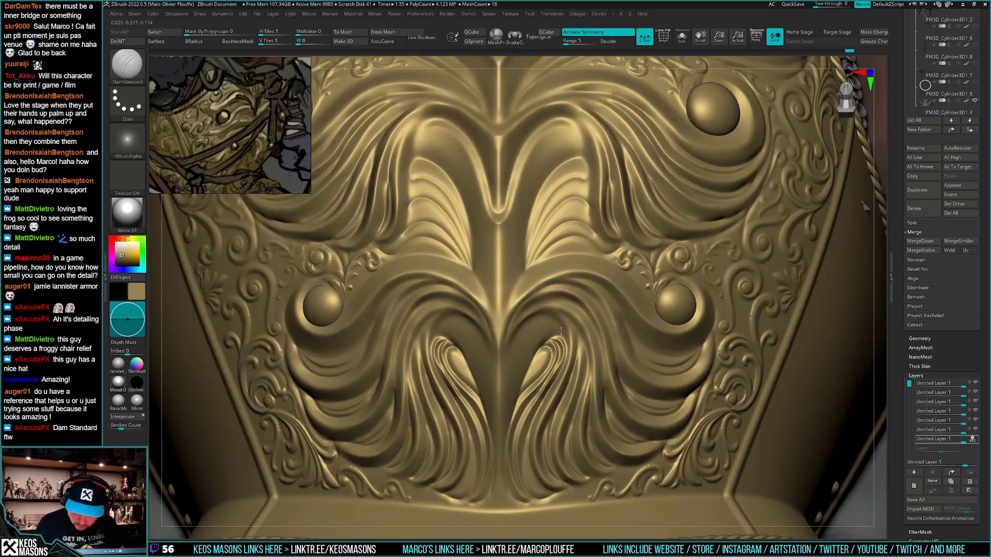
{"action": "key", "text": "shift+ctrl+x"}
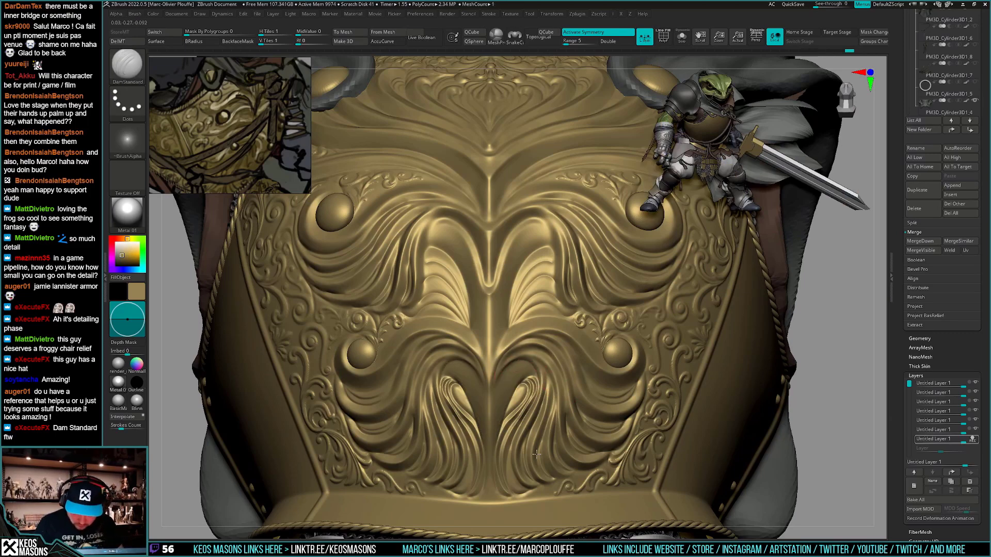
{"action": "key", "text": "shift+ctrl+x"}
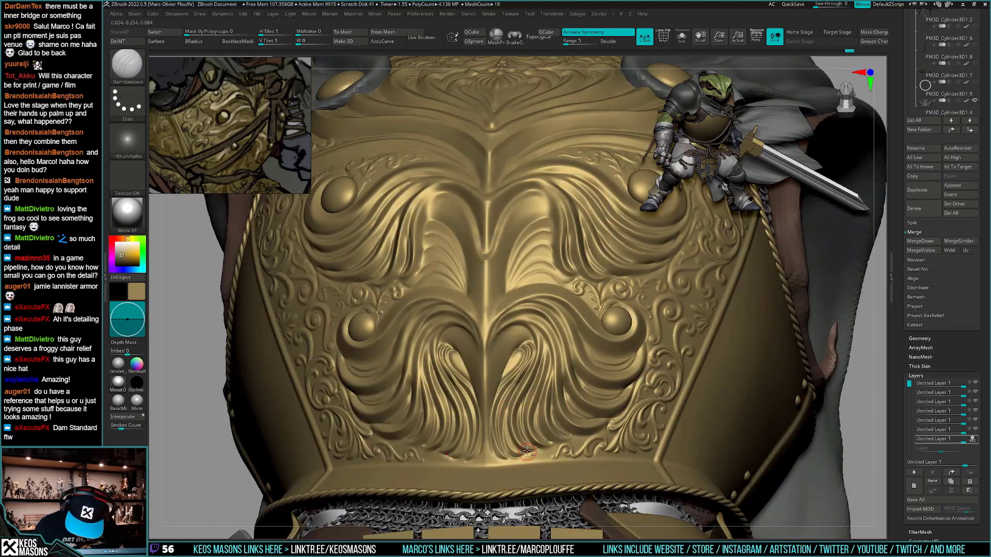
{"action": "key", "text": "shift+ctrl+x"}
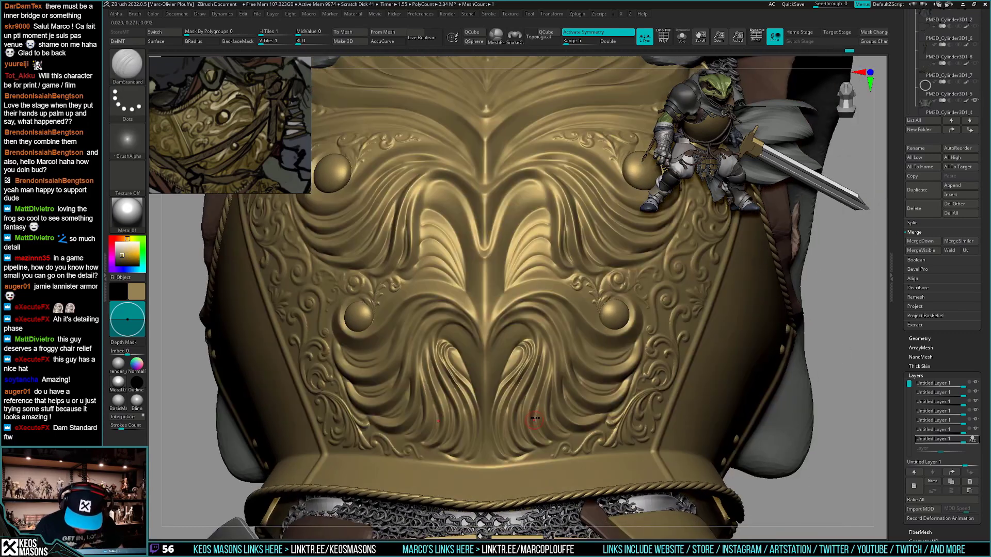
{"action": "key", "text": "shift+ctrl+x"}
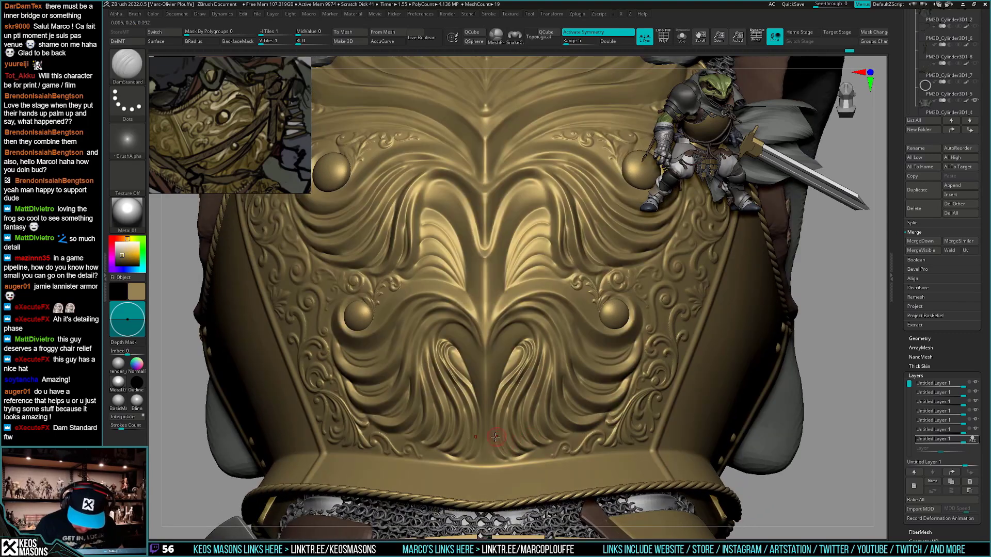
{"action": "key", "text": "shift+ctrl+x"}
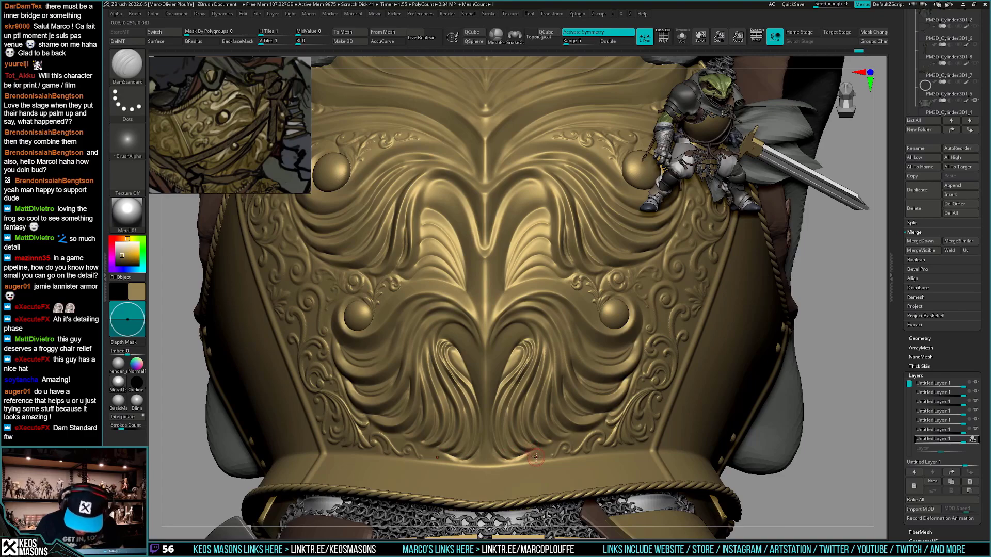
{"action": "mouse_move", "coordinate": [535, 462]}
{"action": "right_mouse_down"}
{"action": "mouse_move", "coordinate": [542, 438]}
{"action": "mouse_move", "coordinate": [609, 413]}
{"action": "mouse_move", "coordinate": [531, 443]}
{"action": "mouse_move", "coordinate": [552, 415]}
{"action": "mouse_move", "coordinate": [533, 467]}
{"action": "right_mouse_up"}
Soften the new creases in the inner lower lobes with directional smoothing
{"action": "right_click_drag", "start_coordinate": [462, 400], "coordinate": [444, 382], "text": "ctrl"}
{"action": "left_click_drag", "start_coordinate": [389, 383], "coordinate": [420, 403]}
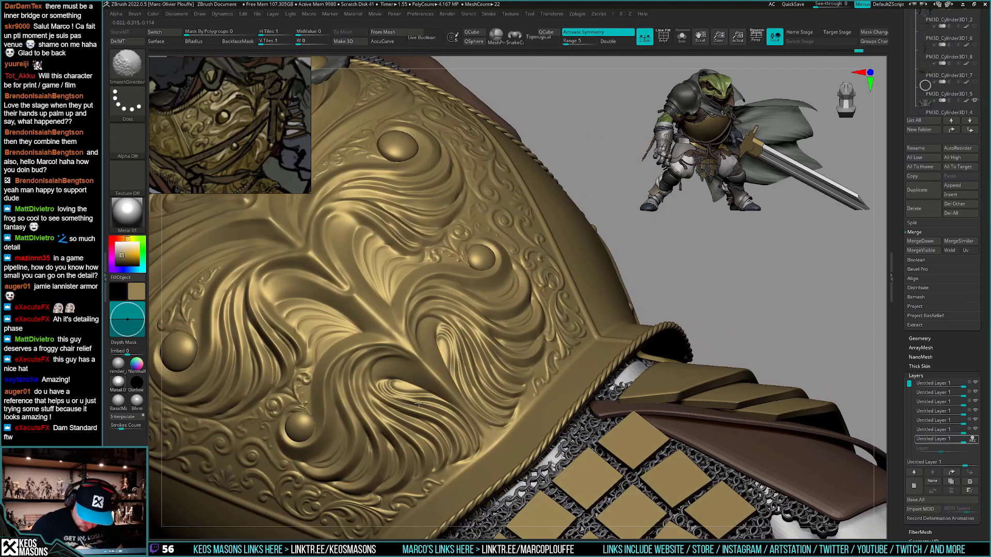
{"action": "right_click_drag", "start_coordinate": [417, 408], "coordinate": [428, 401], "text": "shift"}
{"action": "key", "text": "space"}
{"action": "left_click_drag", "start_coordinate": [495, 384], "coordinate": [485, 382]}
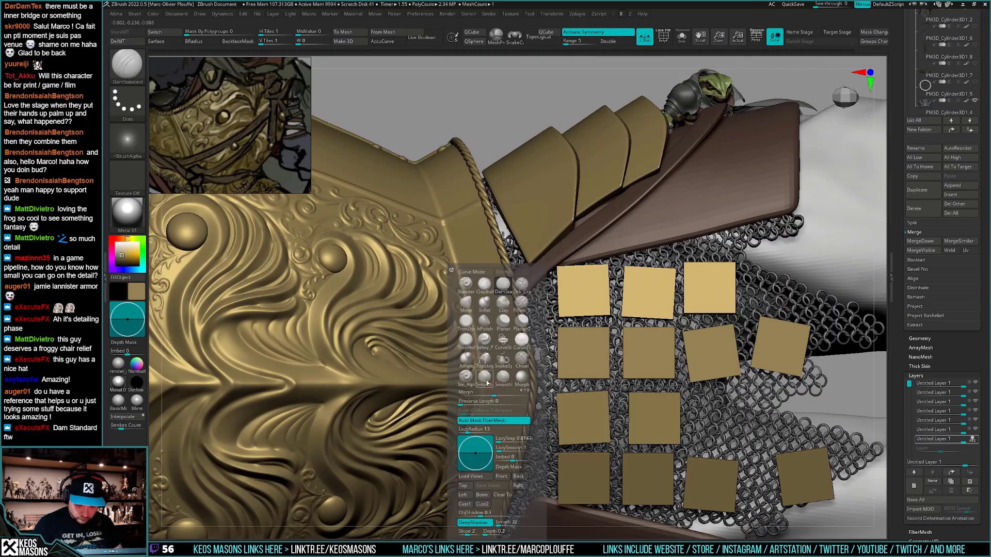
{"action": "right_click_drag", "start_coordinate": [487, 393], "coordinate": [609, 357], "text": "alt"}
{"action": "left_click_drag", "start_coordinate": [536, 368], "coordinate": [501, 394], "text": "shift"}
{"action": "right_click_drag", "start_coordinate": [500, 394], "coordinate": [512, 384]}
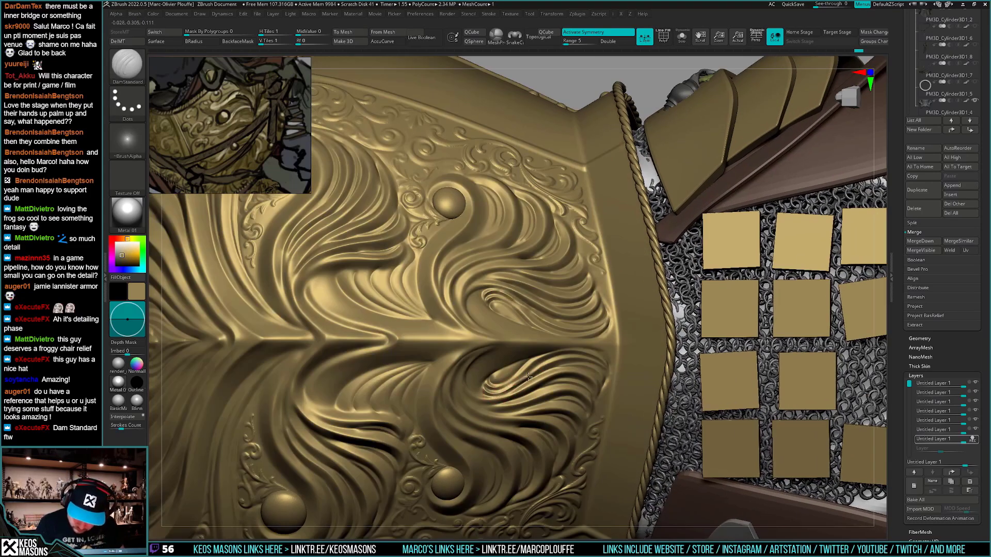
Recarve the creases wrapping the curled tips of the inner lower lobes, smoothing between strokes
{"action": "left_click_drag", "start_coordinate": [538, 369], "coordinate": [509, 379]}
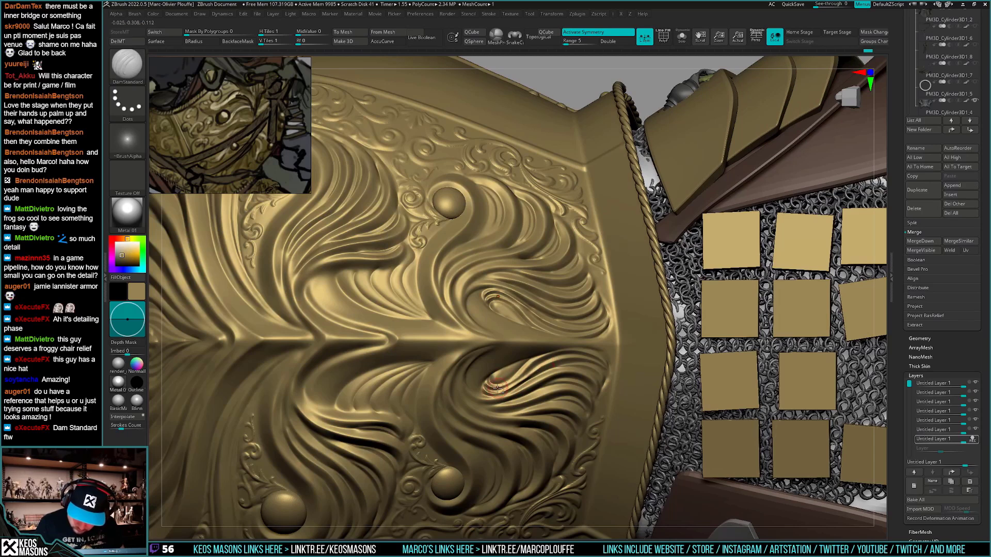
{"action": "left_click_drag", "start_coordinate": [491, 388], "coordinate": [552, 359], "text": "shift"}
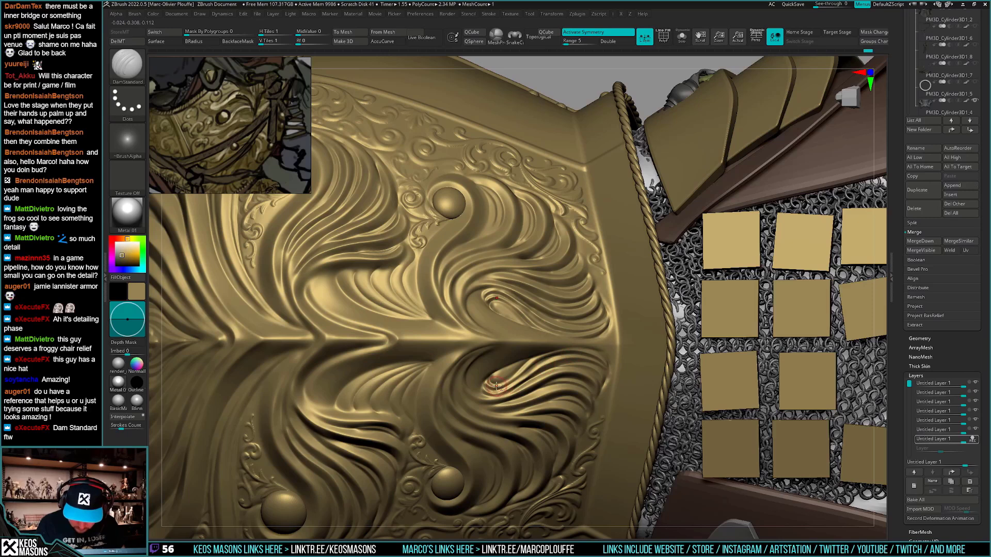
{"action": "mouse_move", "coordinate": [496, 385]}
{"action": "left_mouse_down"}
{"action": "mouse_move", "coordinate": [547, 356]}
{"action": "mouse_move", "coordinate": [586, 356]}
{"action": "mouse_move", "coordinate": [494, 390]}
{"action": "mouse_move", "coordinate": [584, 357]}
{"action": "left_mouse_up"}
{"action": "mouse_move", "coordinate": [584, 357]}
{"action": "right_mouse_down"}
{"action": "mouse_move", "coordinate": [593, 319]}
{"action": "mouse_move", "coordinate": [578, 304]}
{"action": "mouse_move", "coordinate": [573, 252]}
{"action": "mouse_move", "coordinate": [601, 273]}
{"action": "mouse_move", "coordinate": [588, 335]}
{"action": "mouse_move", "coordinate": [551, 368]}
{"action": "mouse_move", "coordinate": [536, 335]}
{"action": "mouse_move", "coordinate": [532, 377]}
{"action": "right_mouse_up"}
{"action": "mouse_move", "coordinate": [526, 341]}
{"action": "left_mouse_down"}
{"action": "mouse_move", "coordinate": [505, 364]}
{"action": "mouse_move", "coordinate": [512, 339]}
{"action": "left_mouse_up"}
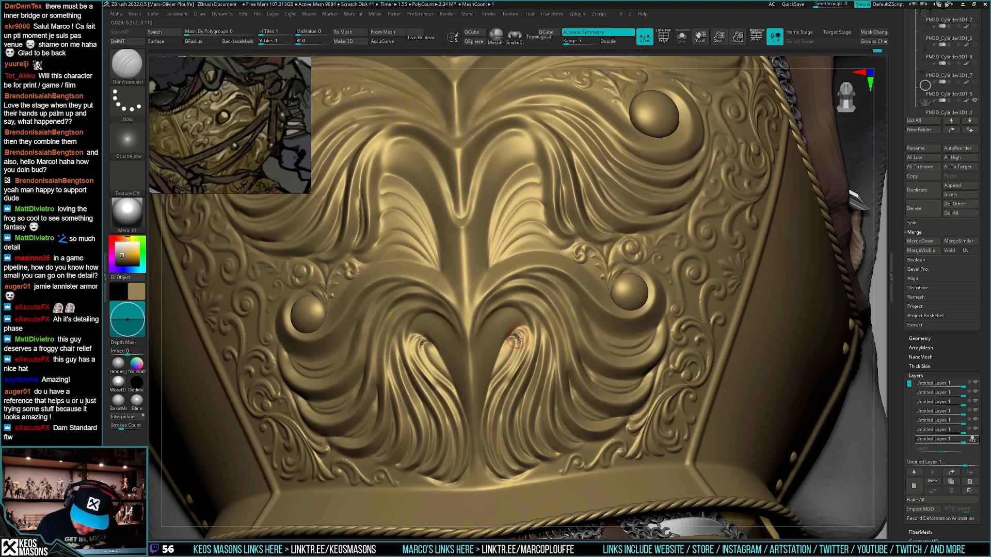
Carve long parallel creases from the curled tips down the inner edges of the lower lobes
{"action": "right_click_drag", "start_coordinate": [516, 338], "coordinate": [517, 335]}
{"action": "left_click_drag", "start_coordinate": [522, 341], "coordinate": [486, 402]}
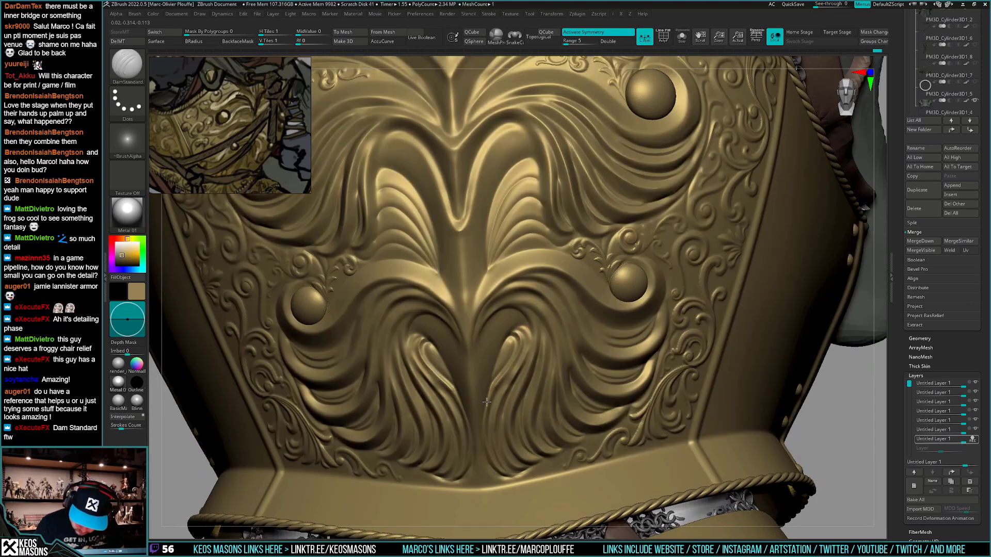
{"action": "mouse_move", "coordinate": [516, 330]}
{"action": "left_mouse_down"}
{"action": "mouse_move", "coordinate": [521, 358]}
{"action": "mouse_move", "coordinate": [494, 405]}
{"action": "left_mouse_up"}
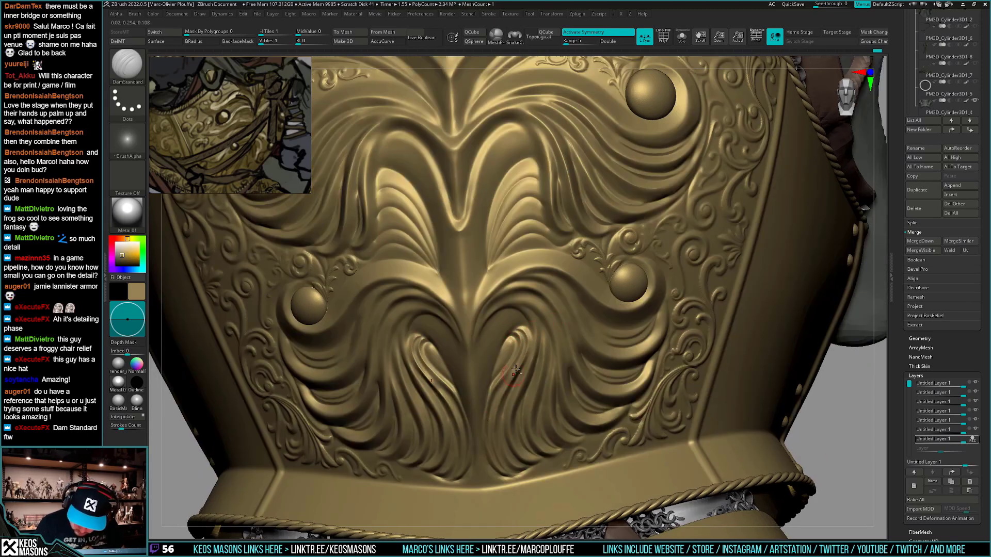
{"action": "left_click_drag", "start_coordinate": [518, 345], "coordinate": [491, 415]}
{"action": "right_click_drag", "start_coordinate": [495, 408], "coordinate": [511, 374]}
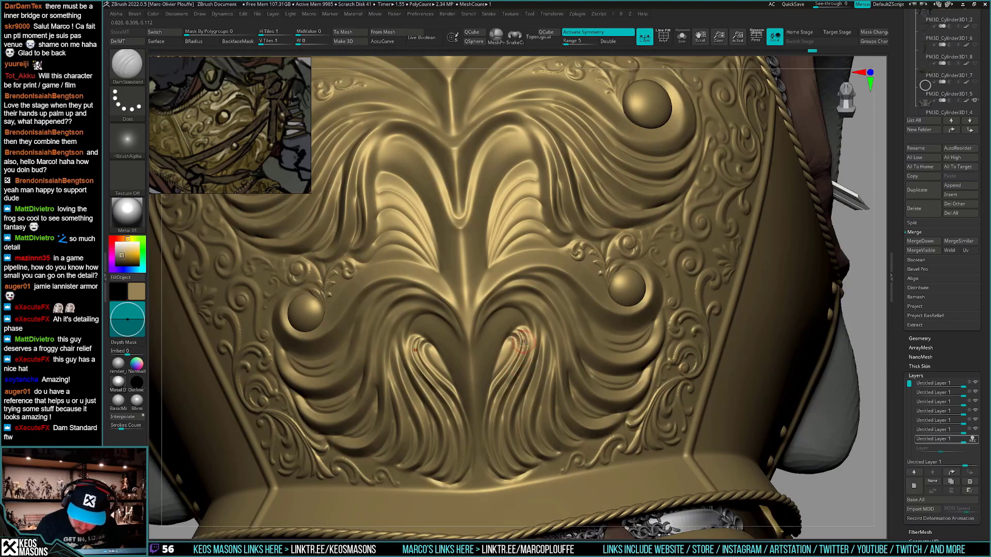
{"action": "left_click_drag", "start_coordinate": [518, 342], "coordinate": [496, 423]}
Flatten the ridges of the inner lower lobes with the hPolish brush and smooth them
{"action": "right_click_drag", "start_coordinate": [522, 433], "coordinate": [539, 392], "text": "ctrl"}
{"action": "right_click_drag", "start_coordinate": [539, 392], "coordinate": [510, 388]}
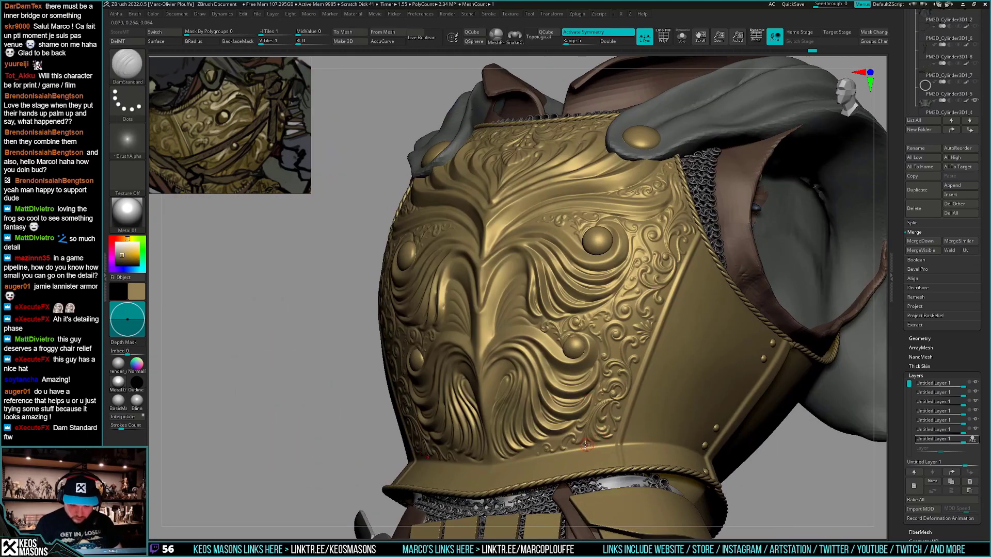
{"action": "right_click_drag", "start_coordinate": [585, 445], "coordinate": [607, 438]}
{"action": "mouse_move", "coordinate": [535, 398]}
{"action": "right_mouse_down", "text": "ctrl"}
{"action": "mouse_move", "coordinate": [529, 430]}
{"action": "mouse_move", "coordinate": [535, 415]}
{"action": "right_mouse_up", "text": "ctrl"}
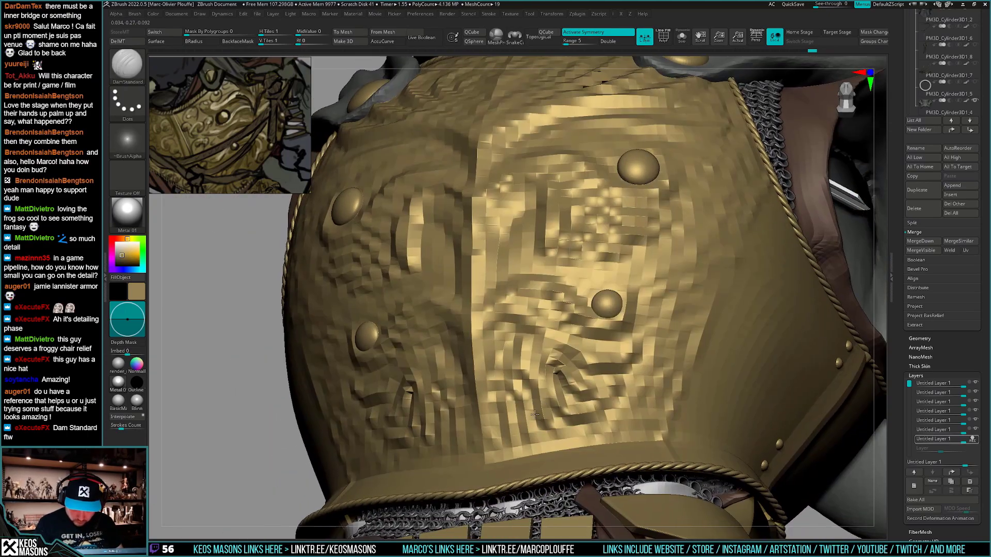
{"action": "key", "text": "space"}
{"action": "left_click", "coordinate": [525, 340]}
{"action": "key", "text": "space"}
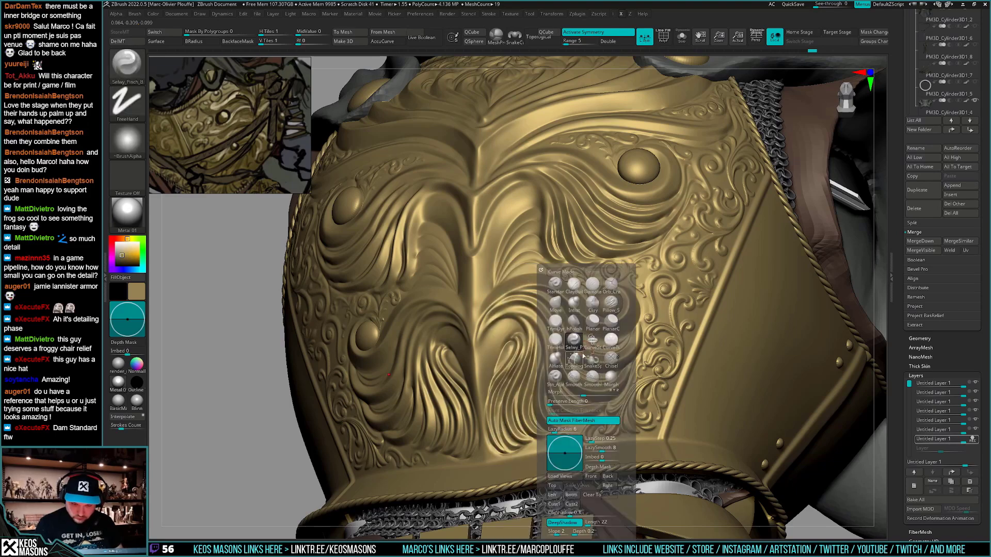
{"action": "left_click", "coordinate": [580, 321]}
{"action": "right_click_drag", "start_coordinate": [580, 321], "coordinate": [508, 374]}
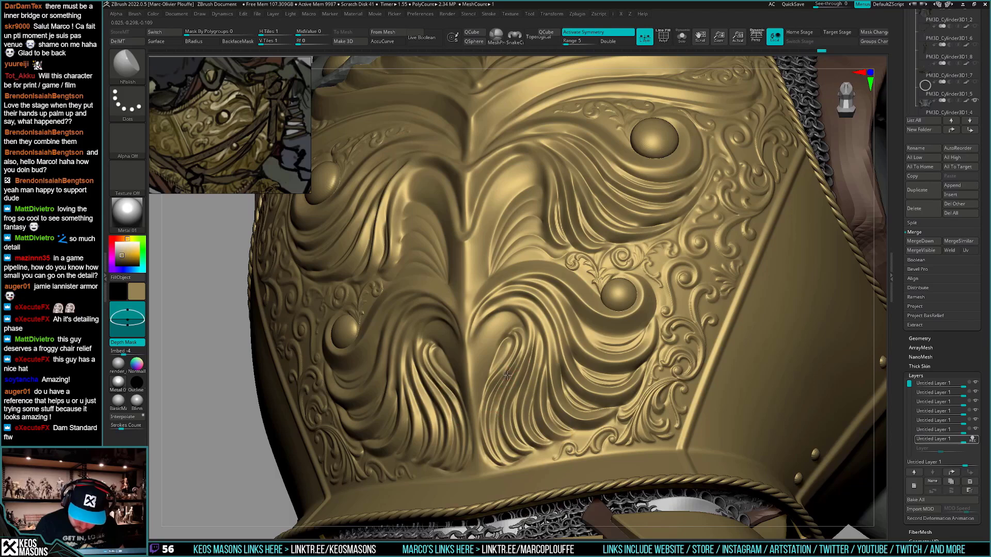
{"action": "key", "text": "shift"}
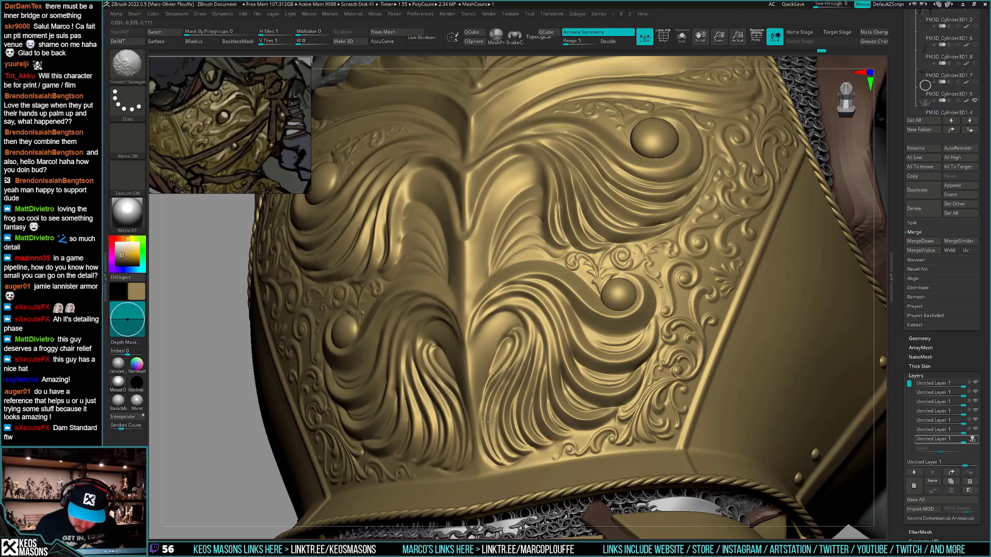
{"action": "mouse_move", "coordinate": [528, 356]}
{"action": "right_mouse_down", "text": "shift"}
{"action": "mouse_move", "coordinate": [522, 377]}
{"action": "mouse_move", "coordinate": [537, 355]}
{"action": "right_mouse_up", "text": "shift"}
Return to DamStandard at a higher subdivision level and sharpen the creases along the inner lower lobes
{"action": "key", "text": "space"}
{"action": "left_click", "coordinate": [539, 339]}
{"action": "key", "text": "d"}
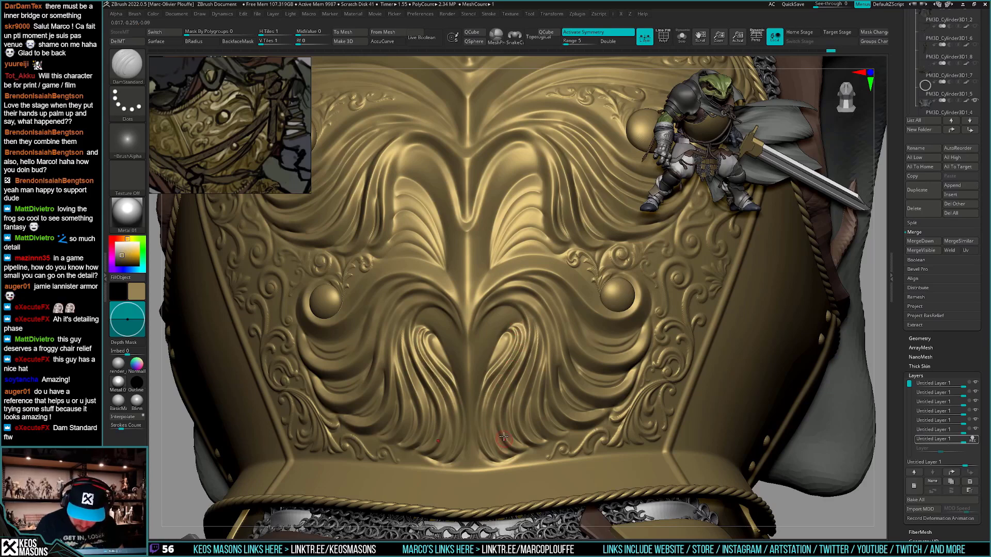
{"action": "right_click_drag", "start_coordinate": [503, 437], "coordinate": [515, 403]}
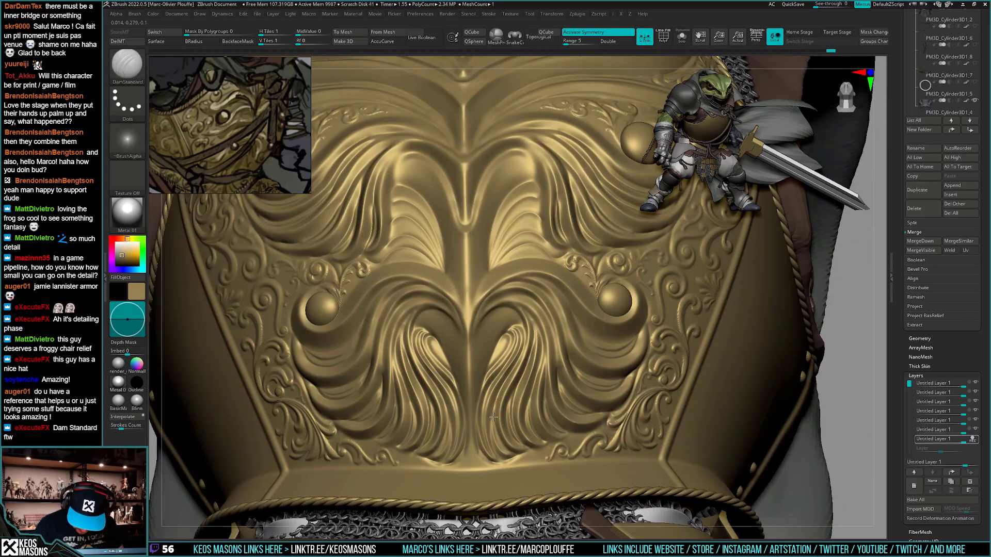
{"action": "right_click_drag", "start_coordinate": [515, 453], "coordinate": [499, 351], "text": "ctrl"}
{"action": "mouse_move", "coordinate": [500, 351]}
{"action": "right_mouse_down"}
{"action": "mouse_move", "coordinate": [541, 454]}
{"action": "mouse_move", "coordinate": [507, 381]}
{"action": "right_mouse_up"}
{"action": "mouse_move", "coordinate": [521, 355]}
{"action": "left_mouse_down"}
{"action": "mouse_move", "coordinate": [508, 377]}
{"action": "mouse_move", "coordinate": [517, 376]}
{"action": "left_mouse_up"}
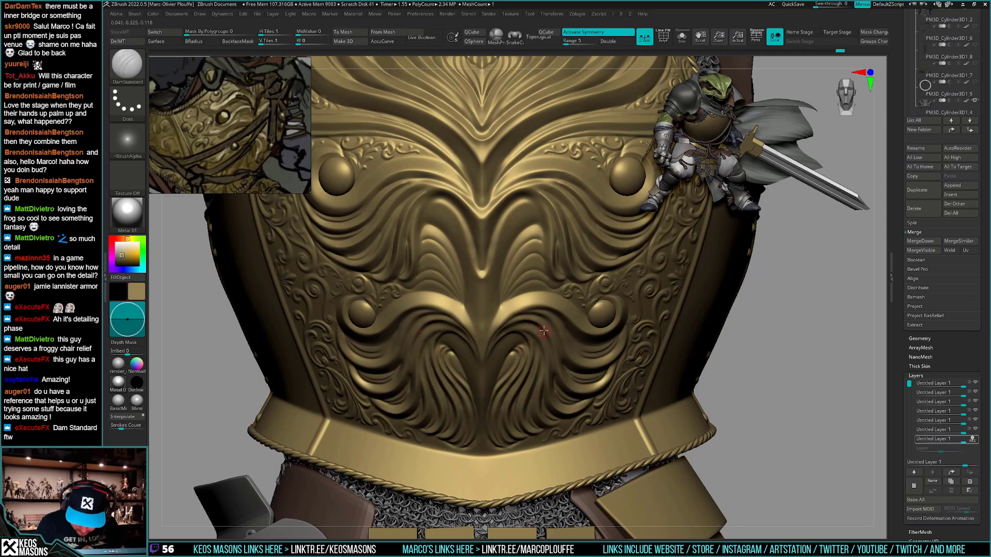
Restore the surface at the base of the lower lobes, just above the waist rim, with the Morph brush
{"action": "mouse_move", "coordinate": [544, 331]}
{"action": "right_mouse_down", "text": "ctrl"}
{"action": "mouse_move", "coordinate": [566, 424]}
{"action": "mouse_move", "coordinate": [555, 430]}
{"action": "mouse_move", "coordinate": [549, 408]}
{"action": "right_mouse_up", "text": "ctrl"}
{"action": "key", "text": "space"}
{"action": "left_click", "coordinate": [561, 377]}
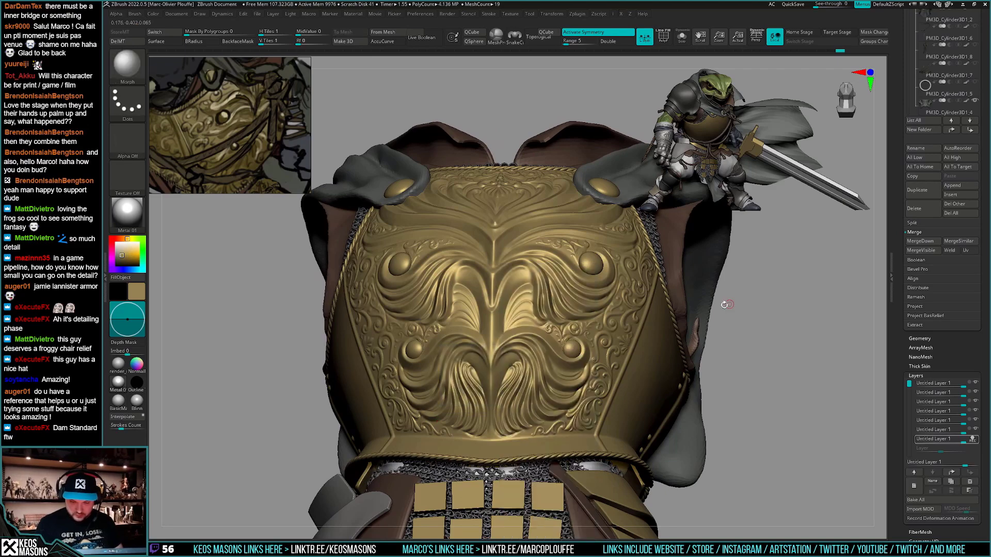
{"action": "mouse_move", "coordinate": [724, 304]}
{"action": "right_mouse_down"}
{"action": "mouse_move", "coordinate": [721, 361]}
{"action": "mouse_move", "coordinate": [710, 304]}
{"action": "right_mouse_up"}
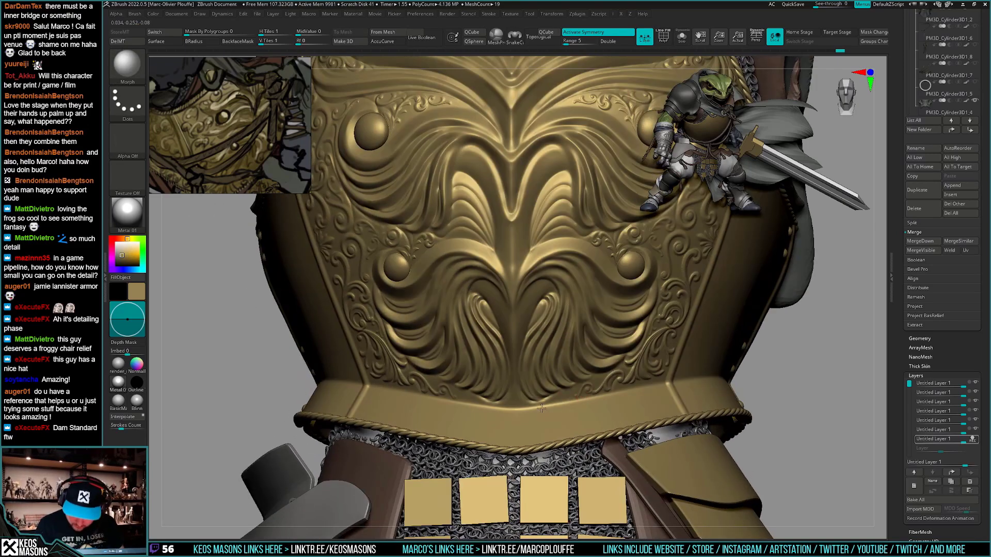
{"action": "mouse_move", "coordinate": [530, 405]}
{"action": "left_mouse_down"}
{"action": "mouse_move", "coordinate": [588, 395]}
{"action": "mouse_move", "coordinate": [540, 405]}
{"action": "left_mouse_up"}
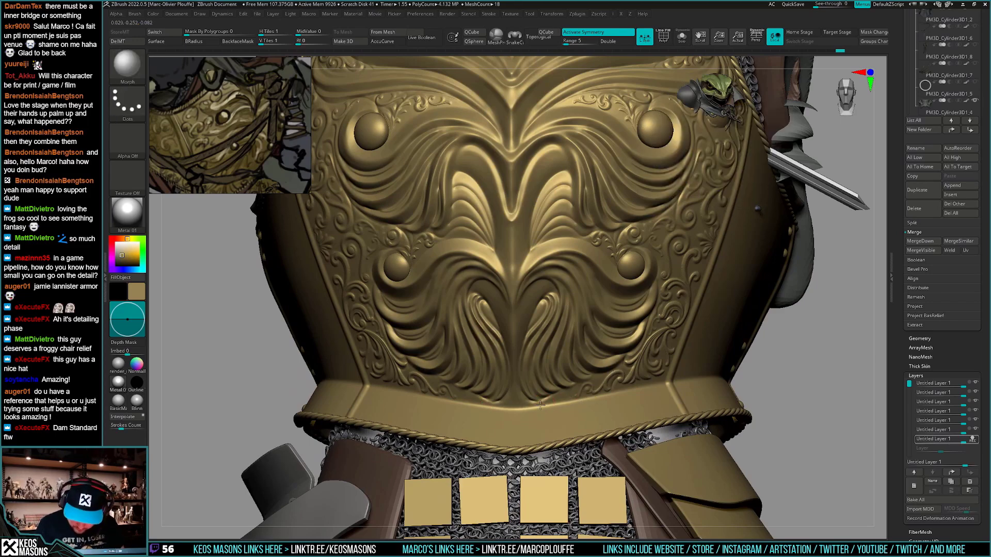
Polish the lower ends of the inner lobes beside the centre ridge with the hPolish brush
{"action": "right_click_drag", "start_coordinate": [558, 402], "coordinate": [573, 384]}
{"action": "key", "text": "space"}
{"action": "left_click", "coordinate": [572, 325]}
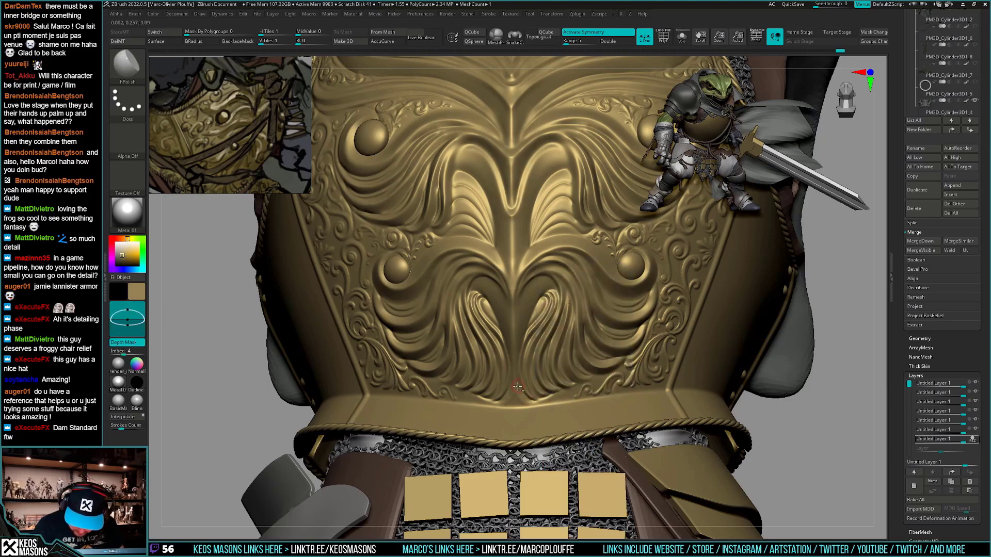
{"action": "left_click_drag", "start_coordinate": [551, 393], "coordinate": [561, 395]}
{"action": "right_click_drag", "start_coordinate": [570, 390], "coordinate": [547, 443]}
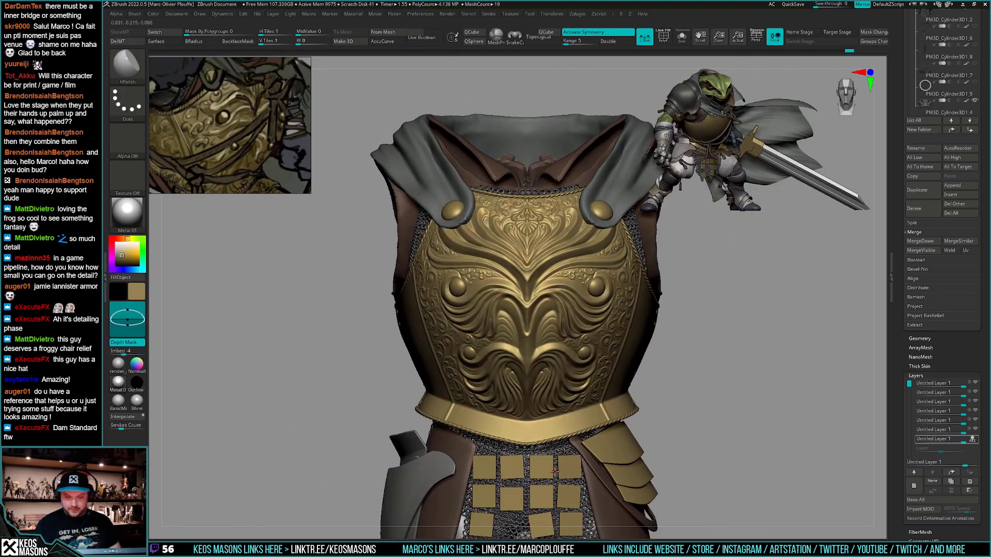
Carve DamStandard creases through the paired central lobes down to where they meet the lower lobes
{"action": "right_click_drag", "start_coordinate": [537, 482], "coordinate": [543, 454], "text": "ctrl"}
{"action": "mouse_move", "coordinate": [599, 382]}
{"action": "right_mouse_down"}
{"action": "mouse_move", "coordinate": [580, 377]}
{"action": "mouse_move", "coordinate": [560, 400]}
{"action": "mouse_move", "coordinate": [569, 416]}
{"action": "mouse_move", "coordinate": [587, 372]}
{"action": "mouse_move", "coordinate": [577, 369]}
{"action": "right_mouse_up"}
{"action": "key", "text": "space"}
{"action": "left_click", "coordinate": [578, 286]}
{"action": "mouse_move", "coordinate": [550, 311]}
{"action": "left_mouse_down"}
{"action": "mouse_move", "coordinate": [534, 310]}
{"action": "mouse_move", "coordinate": [512, 370]}
{"action": "left_mouse_up"}
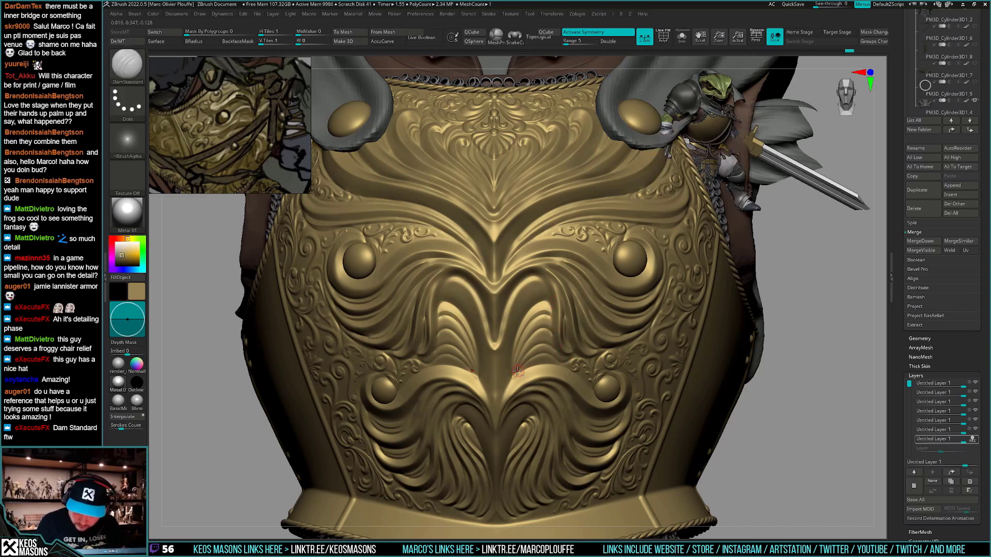
{"action": "left_click_drag", "start_coordinate": [513, 376], "coordinate": [548, 349]}
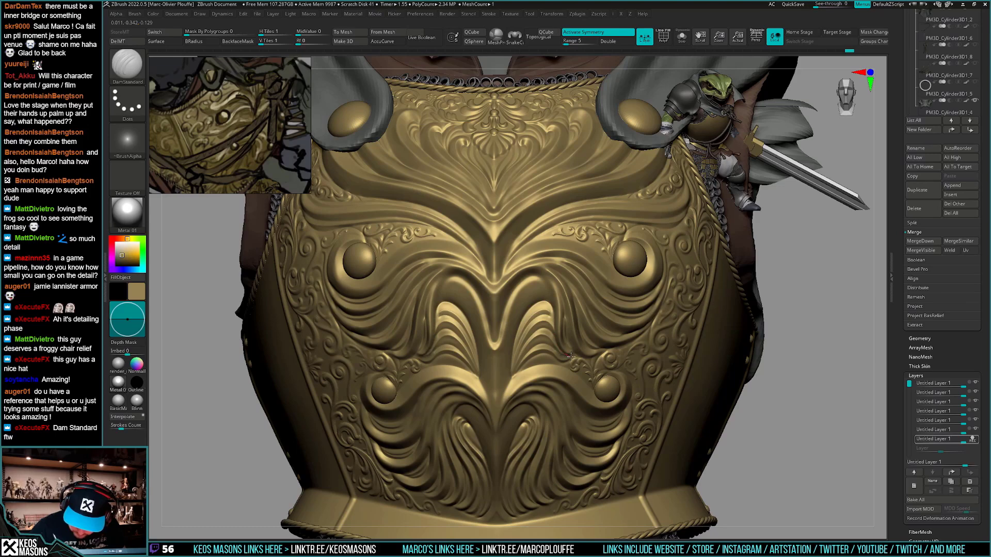
Carve and smooth DamStandard creases around the paired central lobes and the centre ridge between them
{"action": "right_click_drag", "start_coordinate": [600, 358], "coordinate": [609, 345]}
{"action": "mouse_move", "coordinate": [527, 377]}
{"action": "right_mouse_down"}
{"action": "mouse_move", "coordinate": [505, 384]}
{"action": "mouse_move", "coordinate": [543, 338]}
{"action": "mouse_move", "coordinate": [546, 452]}
{"action": "right_mouse_up"}
{"action": "left_click_drag", "start_coordinate": [494, 392], "coordinate": [502, 380], "text": "shift"}
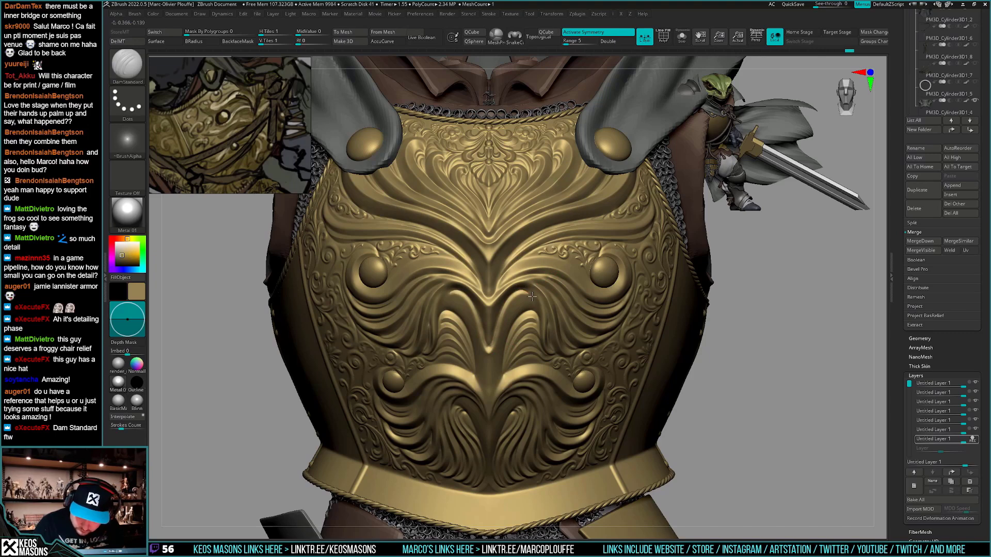
{"action": "mouse_move", "coordinate": [536, 296]}
{"action": "right_mouse_down"}
{"action": "mouse_move", "coordinate": [545, 273]}
{"action": "mouse_move", "coordinate": [535, 317]}
{"action": "right_mouse_up"}
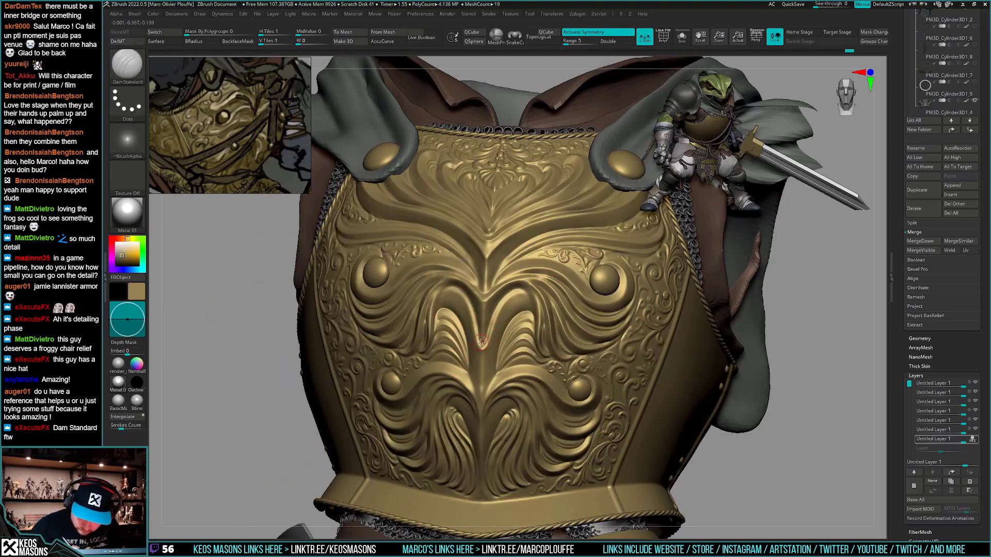
{"action": "mouse_move", "coordinate": [493, 319]}
{"action": "left_mouse_down"}
{"action": "mouse_move", "coordinate": [509, 294]}
{"action": "mouse_move", "coordinate": [484, 340]}
{"action": "mouse_move", "coordinate": [503, 296]}
{"action": "left_mouse_up"}
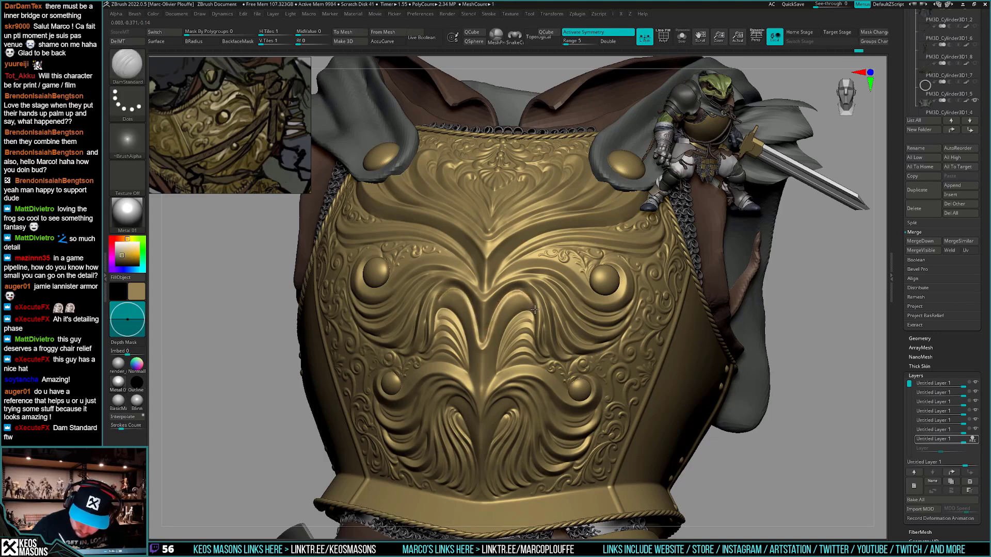
{"action": "right_click_drag", "start_coordinate": [535, 320], "coordinate": [575, 308]}
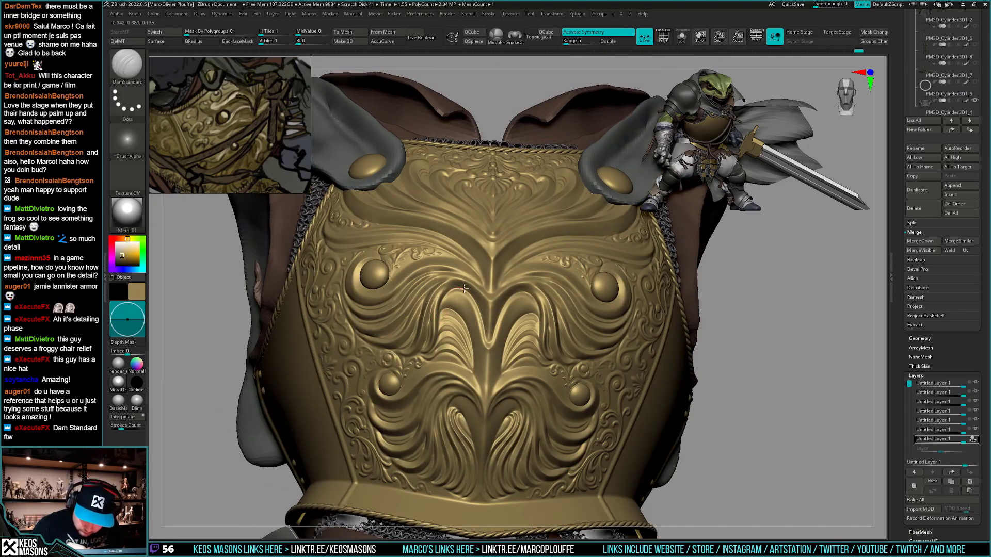
Smooth the long upper chest folds above the upper bosses with the Smooth Stronger brush
{"action": "mouse_move", "coordinate": [464, 289]}
{"action": "right_mouse_down"}
{"action": "mouse_move", "coordinate": [509, 338]}
{"action": "mouse_move", "coordinate": [639, 268]}
{"action": "right_mouse_up"}
{"action": "right_click_drag", "start_coordinate": [655, 392], "coordinate": [643, 413]}
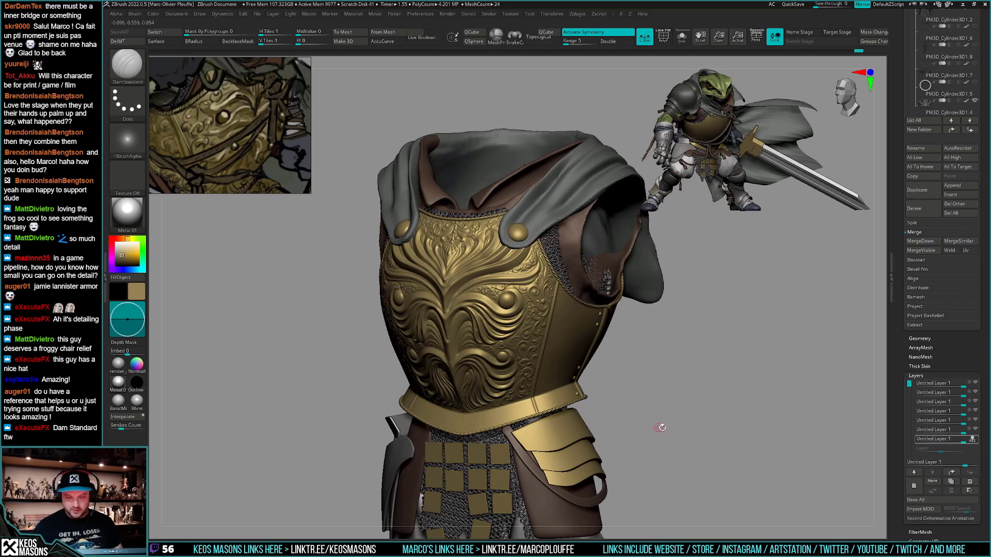
{"action": "left_click_drag", "start_coordinate": [661, 428], "coordinate": [578, 338], "text": "alt"}
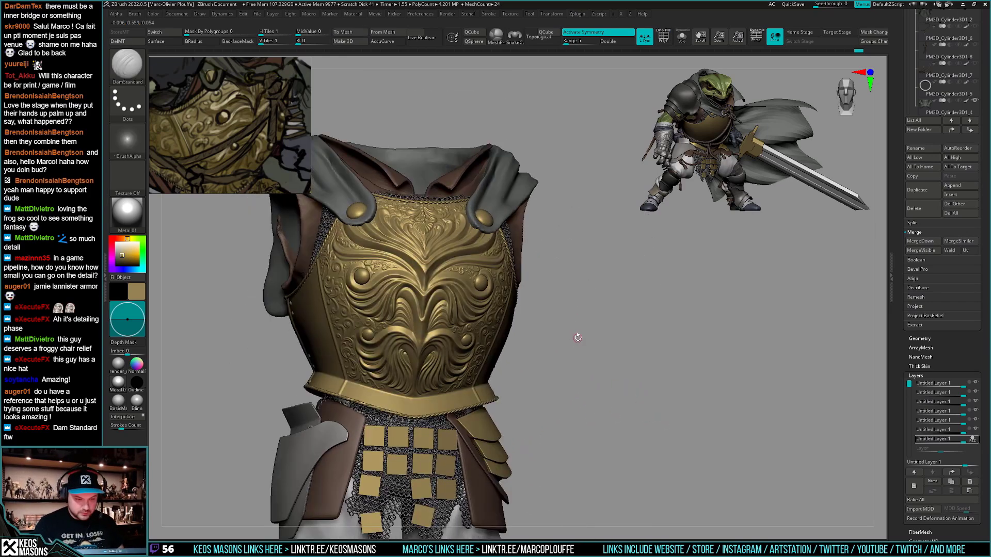
{"action": "right_click_drag", "start_coordinate": [374, 235], "coordinate": [383, 240], "text": "ctrl"}
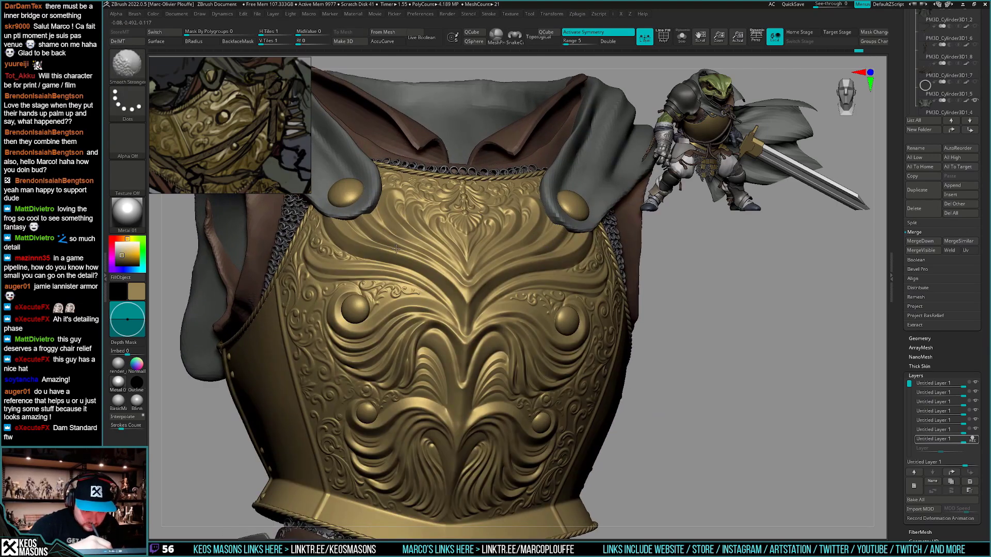
{"action": "left_click_drag", "start_coordinate": [395, 248], "coordinate": [463, 277], "text": "shift"}
{"action": "mouse_move", "coordinate": [391, 237]}
{"action": "right_mouse_down", "text": "ctrl"}
{"action": "mouse_move", "coordinate": [375, 217]}
{"action": "mouse_move", "coordinate": [379, 235]}
{"action": "right_mouse_up", "text": "ctrl"}
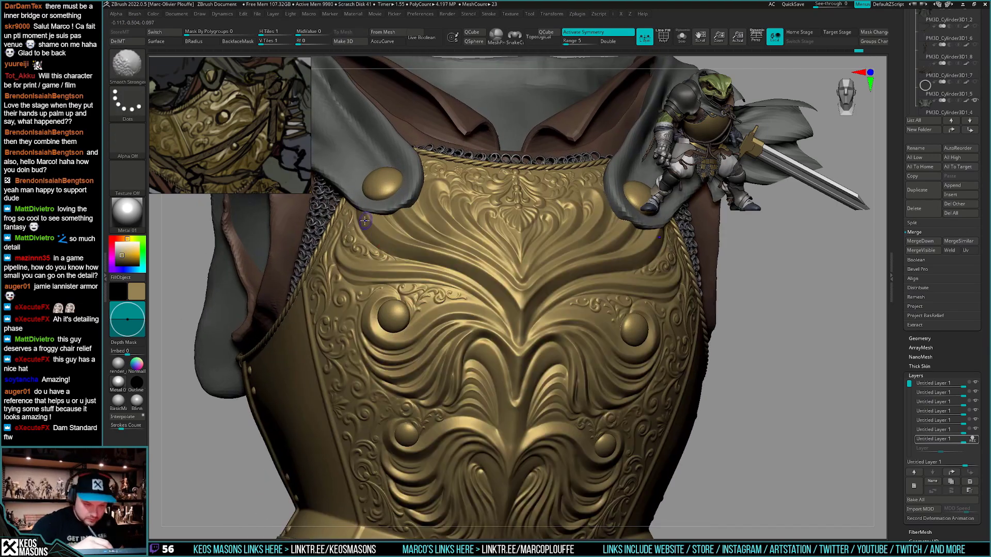
Stop recording on the active layer, and hide and reshow the ornament layers to compare the breastplate with and without them
{"action": "scroll", "coordinate": [397, 255], "scroll_direction": "down", "scroll_amount": 3}
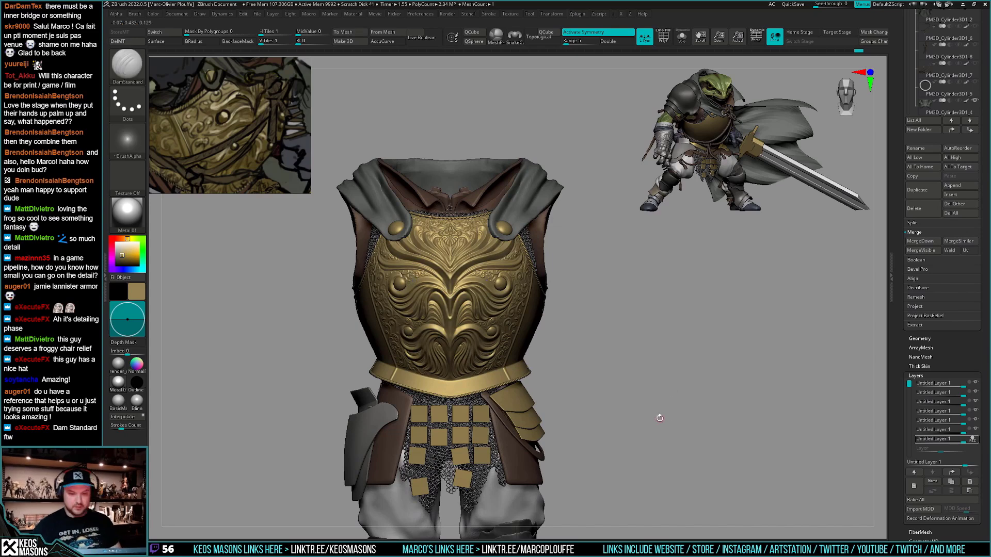
{"action": "left_click", "coordinate": [973, 440]}
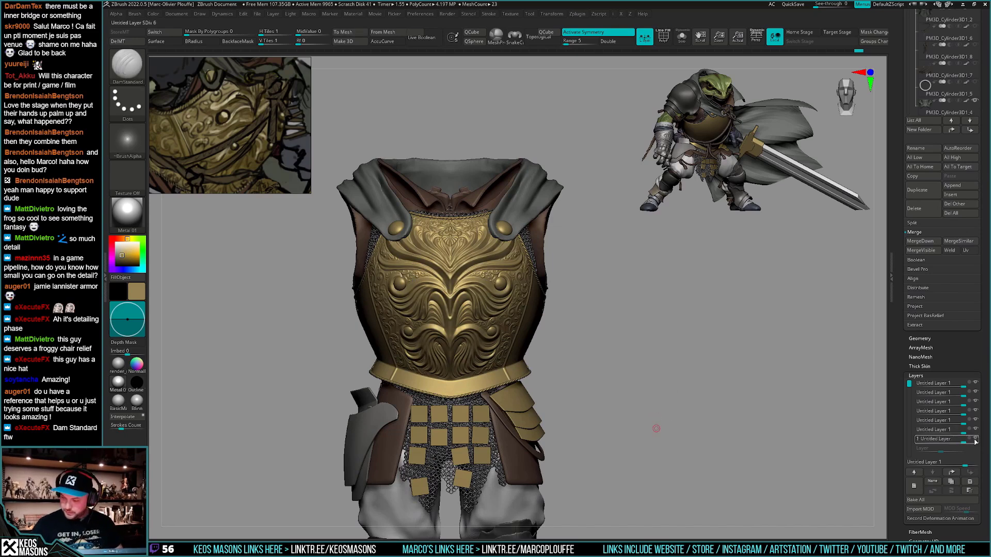
{"action": "left_click_drag", "start_coordinate": [976, 442], "coordinate": [977, 398]}
{"action": "left_click", "coordinate": [976, 394]}
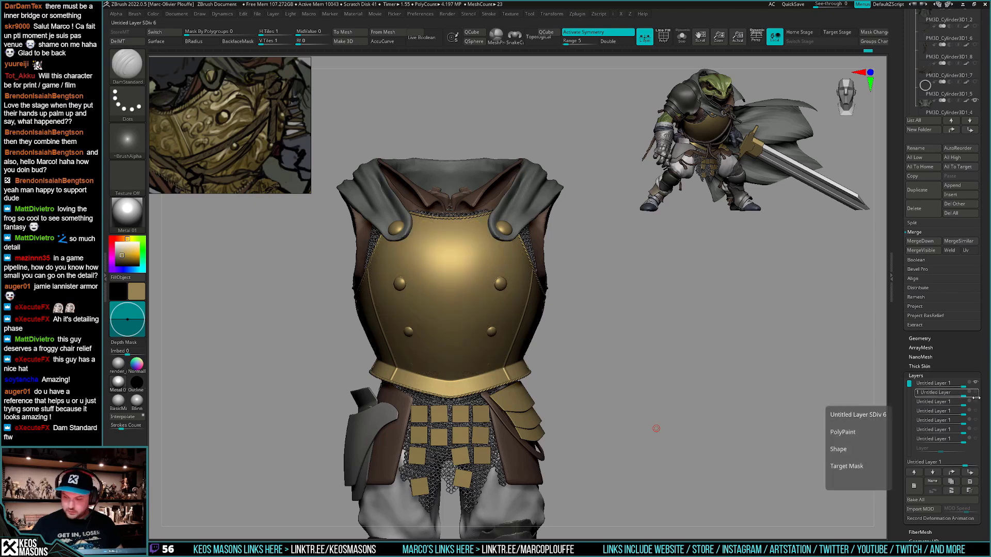
{"action": "left_click", "coordinate": [976, 403]}
{"action": "left_click_drag", "start_coordinate": [977, 395], "coordinate": [976, 438]}
Select the third sculpt layer and merge the four layers listed below it into it
{"action": "left_click", "coordinate": [955, 402]}
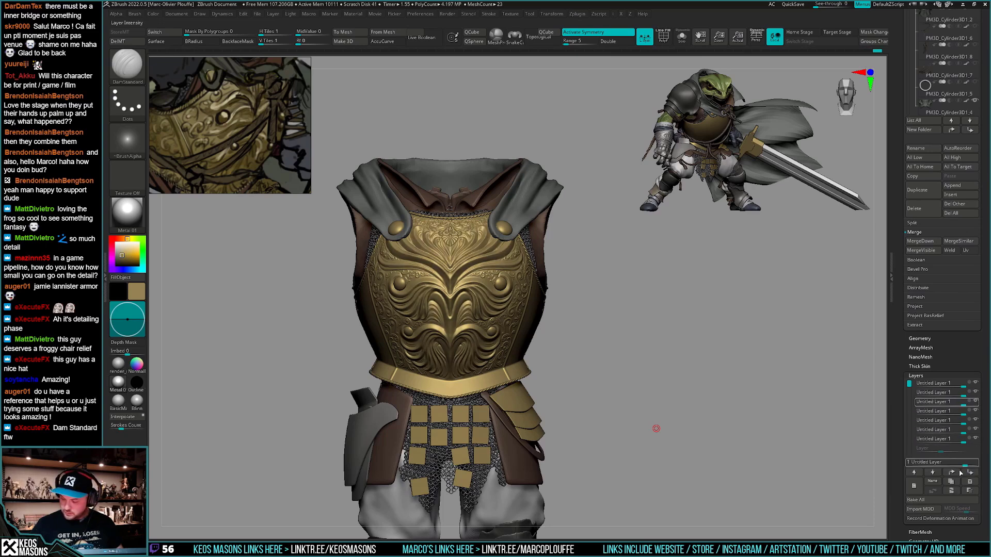
{"action": "left_click", "coordinate": [953, 491]}
{"action": "left_click", "coordinate": [953, 491]}
{"action": "left_click", "coordinate": [953, 491]}
{"action": "left_click", "coordinate": [952, 491]}
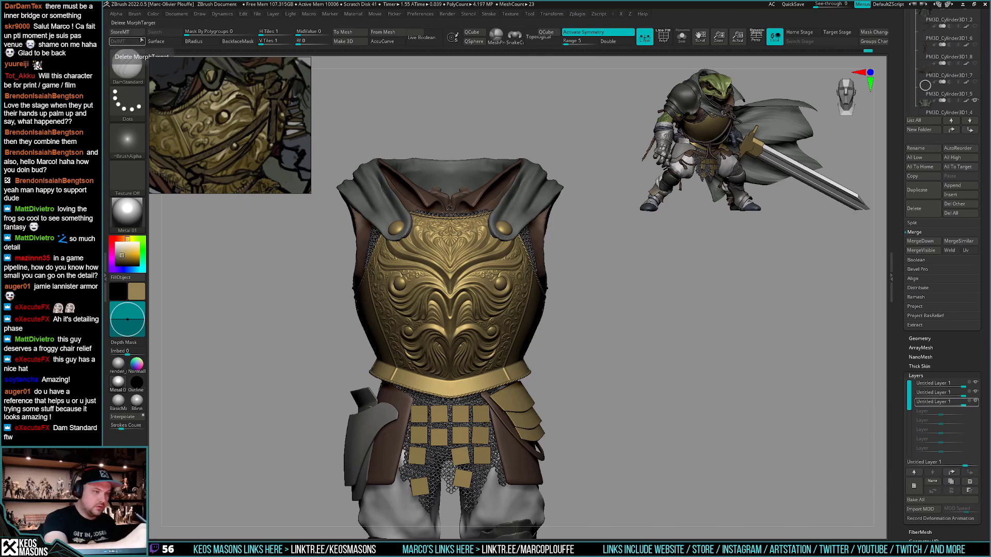
Examine the ornamented breastplate from the front and both sides, near and far
{"action": "left_click_drag", "start_coordinate": [748, 388], "coordinate": [703, 386]}
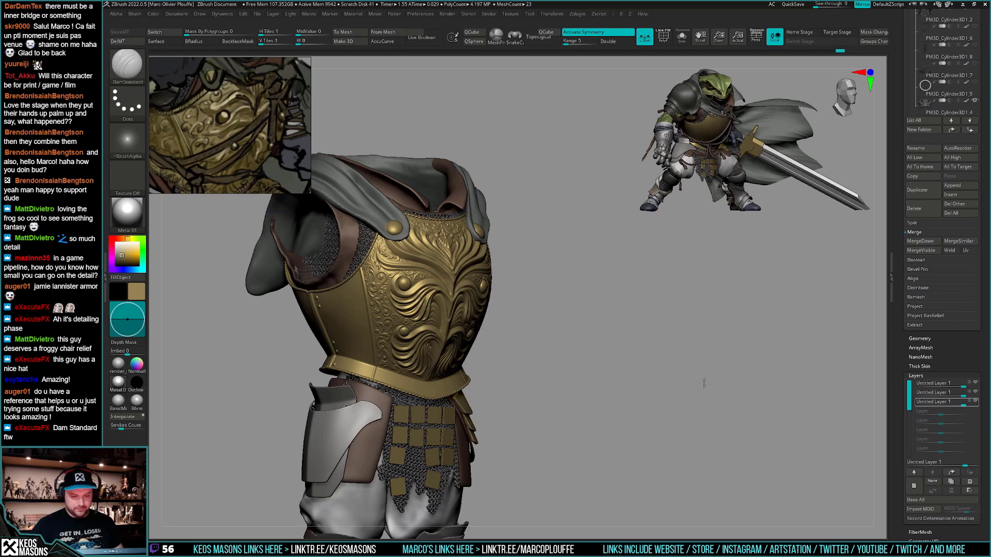
{"action": "left_click_drag", "start_coordinate": [704, 383], "coordinate": [692, 397]}
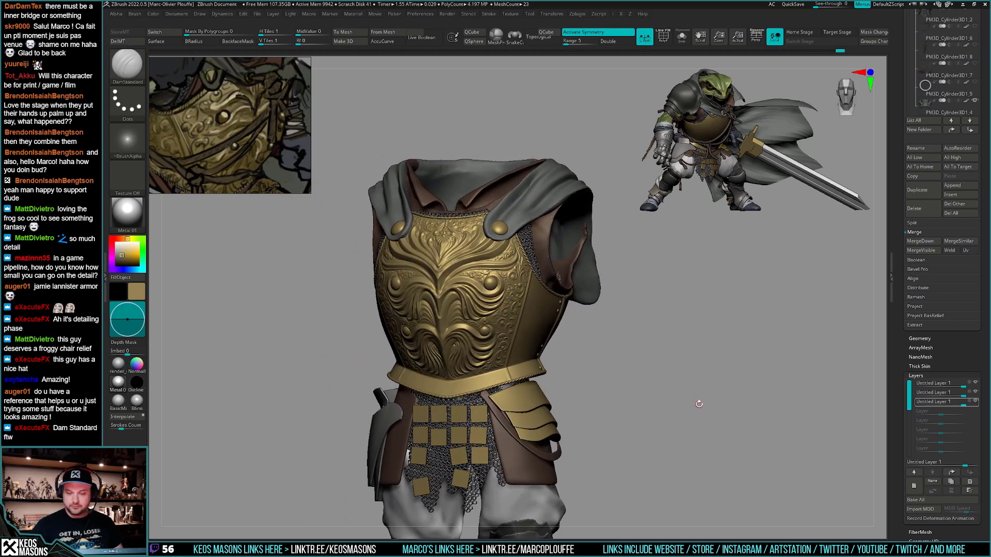
{"action": "right_click_drag", "start_coordinate": [683, 393], "coordinate": [675, 402], "text": "ctrl"}
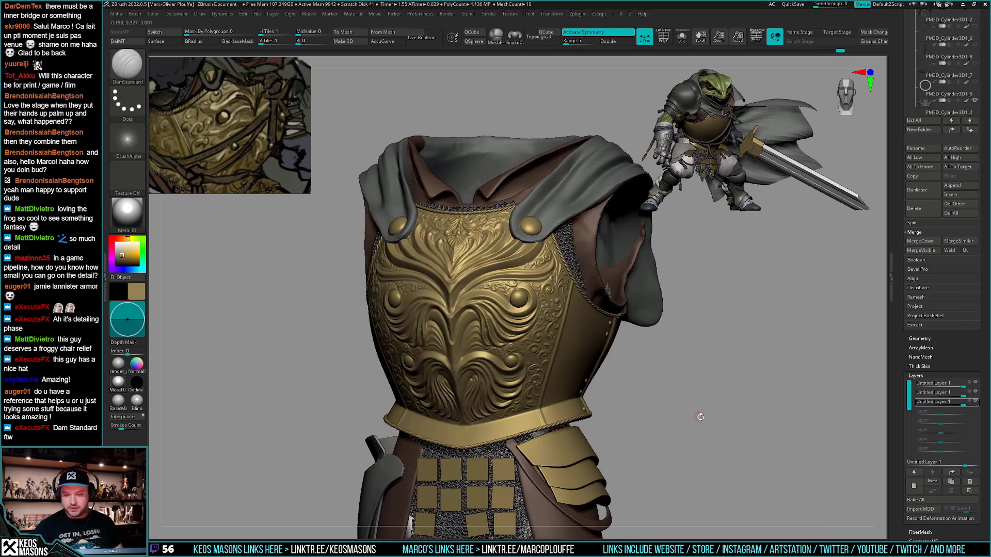
{"action": "left_click_drag", "start_coordinate": [706, 436], "coordinate": [698, 420], "text": "alt"}
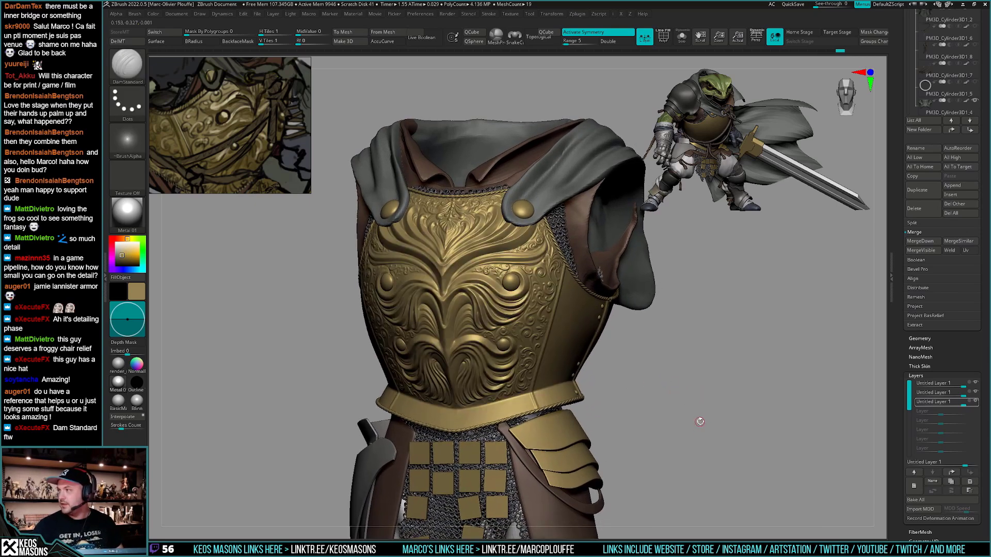
{"action": "left_click_drag", "start_coordinate": [701, 410], "coordinate": [706, 398]}
{"action": "right_click_drag", "start_coordinate": [705, 398], "coordinate": [696, 391], "text": "ctrl"}
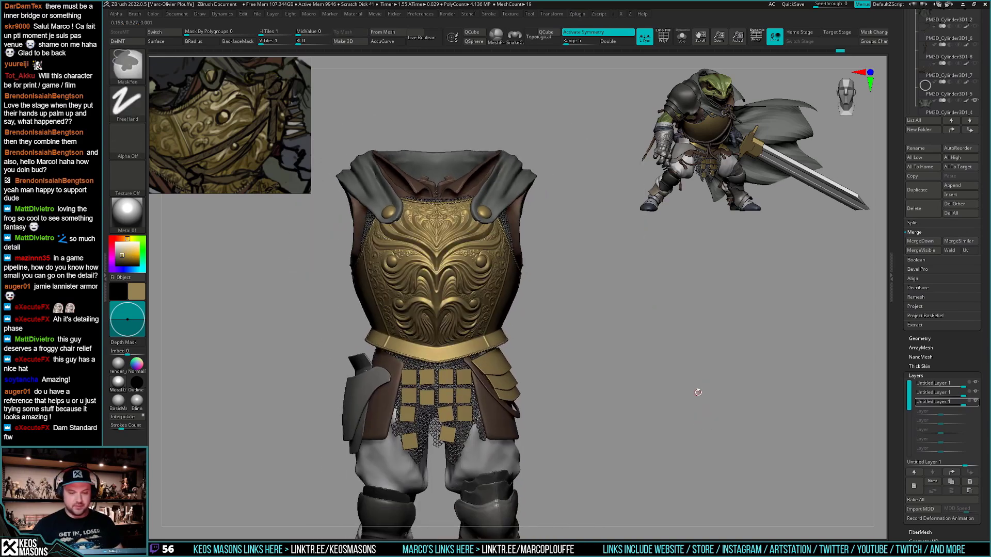
{"action": "mouse_move", "coordinate": [697, 391]}
{"action": "left_mouse_down"}
{"action": "mouse_move", "coordinate": [706, 390]}
{"action": "mouse_move", "coordinate": [704, 401]}
{"action": "left_mouse_up"}
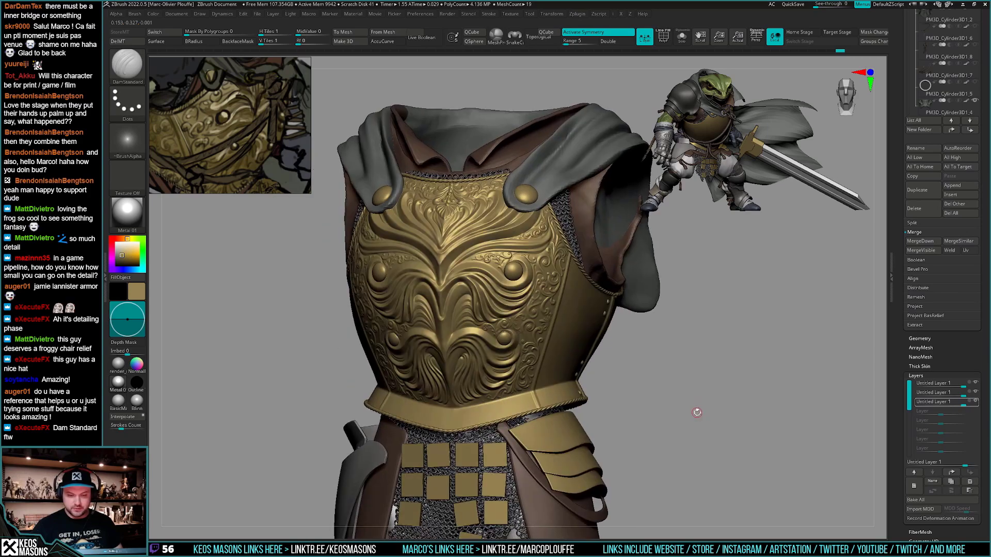
{"action": "left_click_drag", "start_coordinate": [696, 416], "coordinate": [721, 412]}
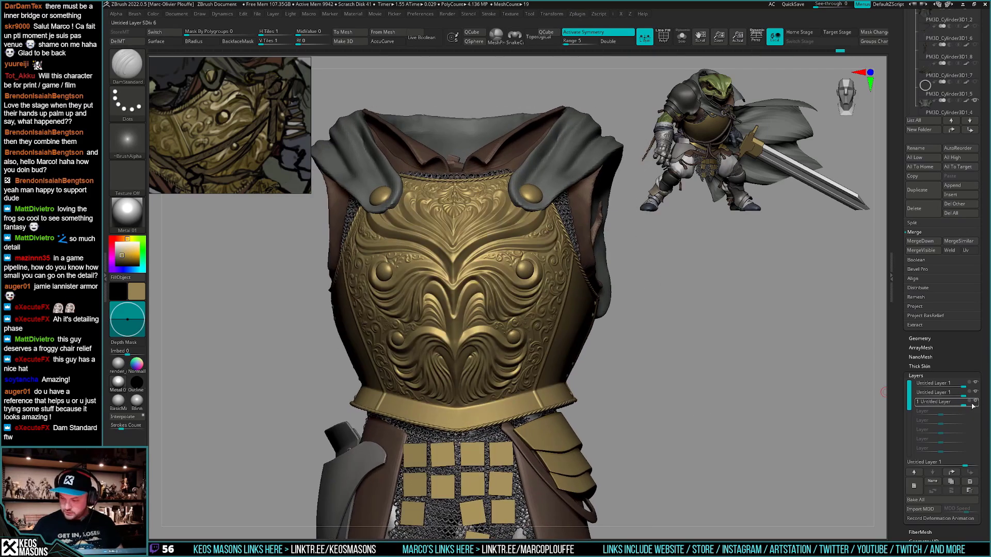
Start recording on the merged layer and try a DamStandard stroke across the folds beside the upper boss, undoing it
{"action": "left_click", "coordinate": [971, 402]}
{"action": "mouse_move", "coordinate": [485, 340]}
{"action": "right_mouse_down", "text": "alt"}
{"action": "mouse_move", "coordinate": [593, 367]}
{"action": "mouse_move", "coordinate": [669, 359]}
{"action": "right_mouse_up", "text": "alt"}
{"action": "right_click", "coordinate": [668, 359]}
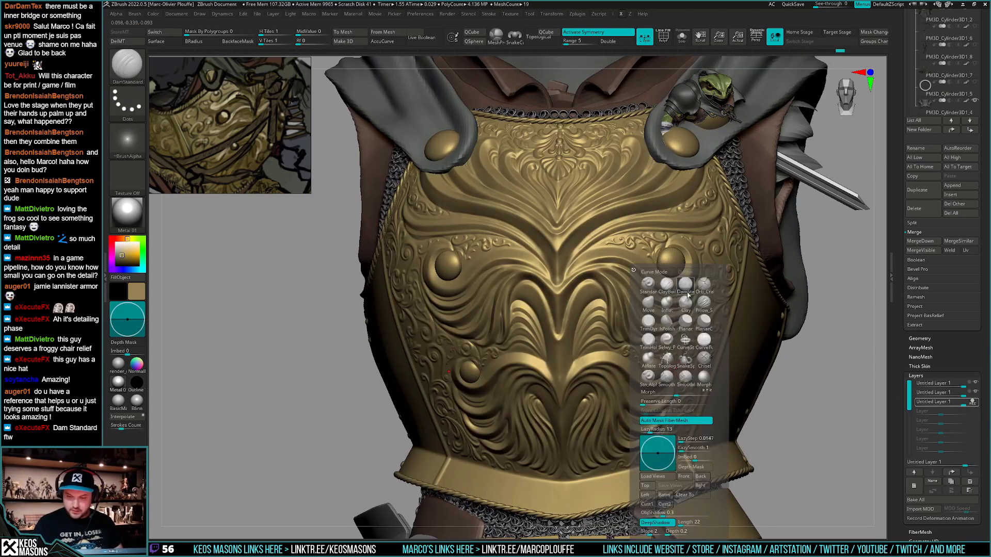
{"action": "mouse_move", "coordinate": [578, 387]}
{"action": "right_mouse_down"}
{"action": "mouse_move", "coordinate": [657, 363]}
{"action": "mouse_move", "coordinate": [583, 373]}
{"action": "mouse_move", "coordinate": [631, 358]}
{"action": "mouse_move", "coordinate": [622, 364]}
{"action": "right_mouse_up"}
{"action": "right_click", "coordinate": [619, 366]}
{"action": "key", "text": "F3"}
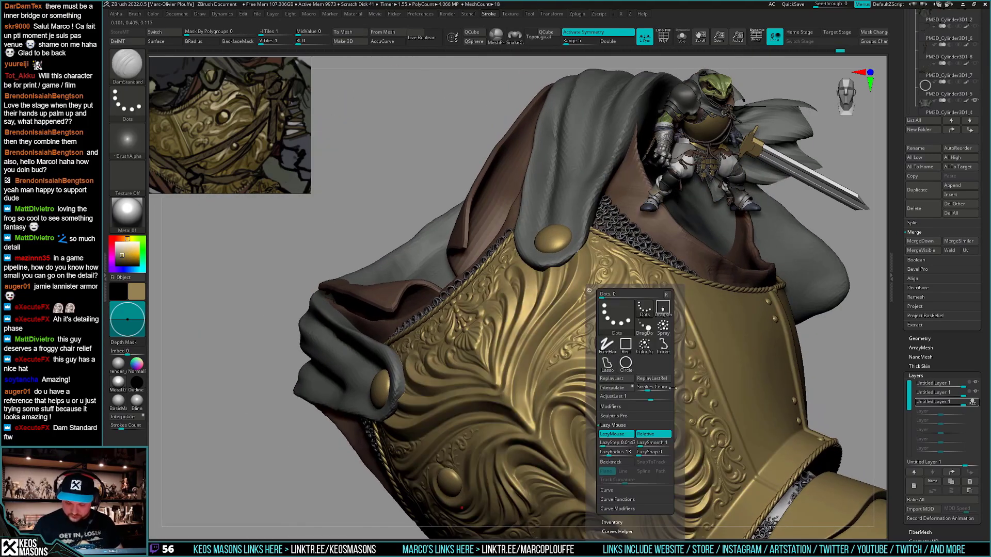
{"action": "key", "text": "space"}
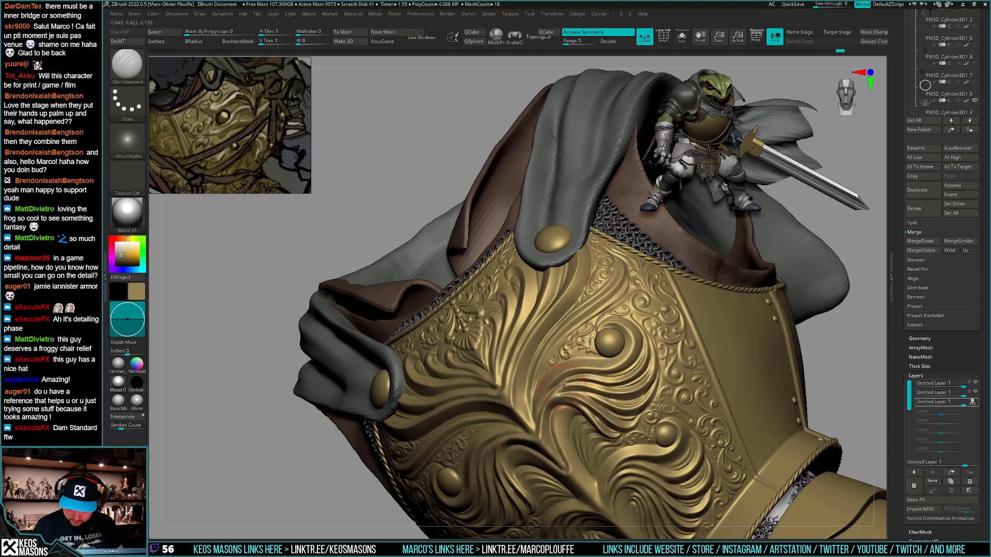
{"action": "left_click_drag", "start_coordinate": [556, 378], "coordinate": [588, 365]}
{"action": "key", "text": "ctrl+z"}
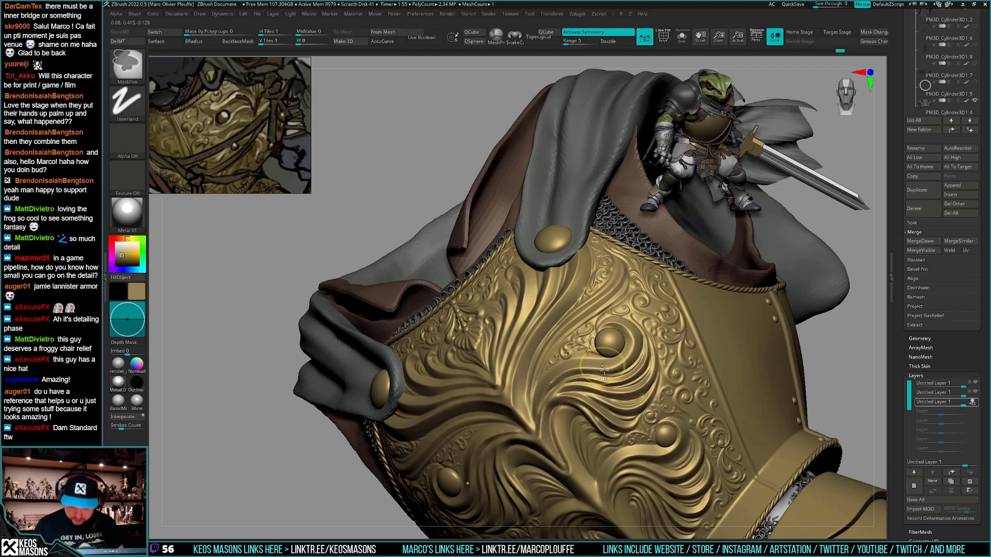
Carve mirrored DamStandard creases into the rings and folds curling around the upper bosses
{"action": "key", "text": "F3"}
{"action": "left_click_drag", "start_coordinate": [584, 454], "coordinate": [583, 454]}
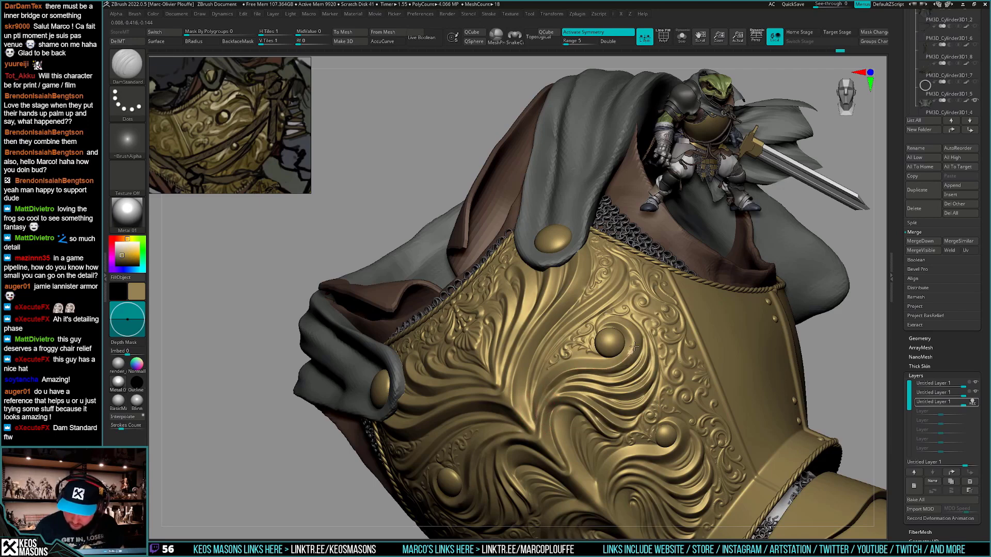
{"action": "mouse_move", "coordinate": [621, 320]}
{"action": "left_mouse_down"}
{"action": "mouse_move", "coordinate": [625, 355]}
{"action": "mouse_move", "coordinate": [633, 336]}
{"action": "left_mouse_up"}
{"action": "right_click", "coordinate": [569, 417]}
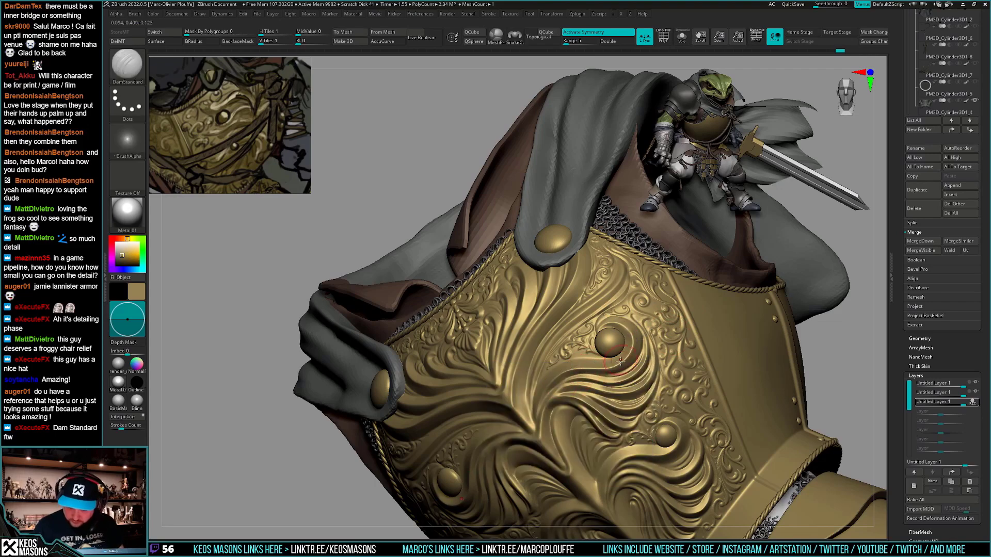
{"action": "mouse_move", "coordinate": [632, 336]}
{"action": "right_mouse_down", "text": "ctrl"}
{"action": "mouse_move", "coordinate": [627, 311]}
{"action": "mouse_move", "coordinate": [619, 336]}
{"action": "right_mouse_up", "text": "ctrl"}
{"action": "mouse_move", "coordinate": [618, 336]}
{"action": "left_mouse_down"}
{"action": "mouse_move", "coordinate": [599, 330]}
{"action": "mouse_move", "coordinate": [632, 347]}
{"action": "mouse_move", "coordinate": [613, 352]}
{"action": "left_mouse_up"}
{"action": "right_click_drag", "start_coordinate": [613, 352], "coordinate": [618, 354], "text": "shift"}
{"action": "right_click_drag", "start_coordinate": [618, 354], "coordinate": [624, 362], "text": "ctrl"}
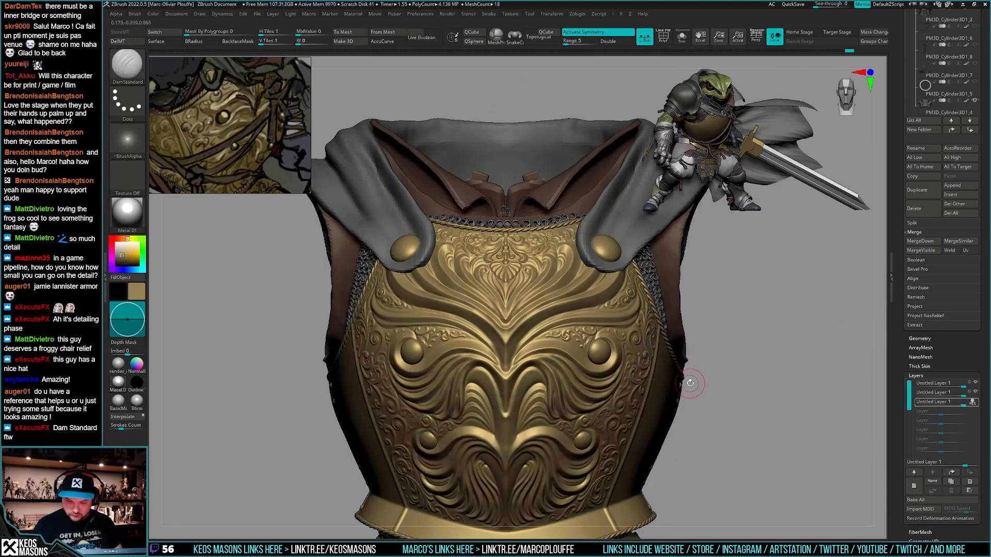
Stop recording on the merged layer and add a new sculpt layer for further detail
{"action": "mouse_move", "coordinate": [691, 383]}
{"action": "right_mouse_down", "text": "ctrl"}
{"action": "mouse_move", "coordinate": [672, 339]}
{"action": "mouse_move", "coordinate": [645, 345]}
{"action": "right_mouse_up", "text": "ctrl"}
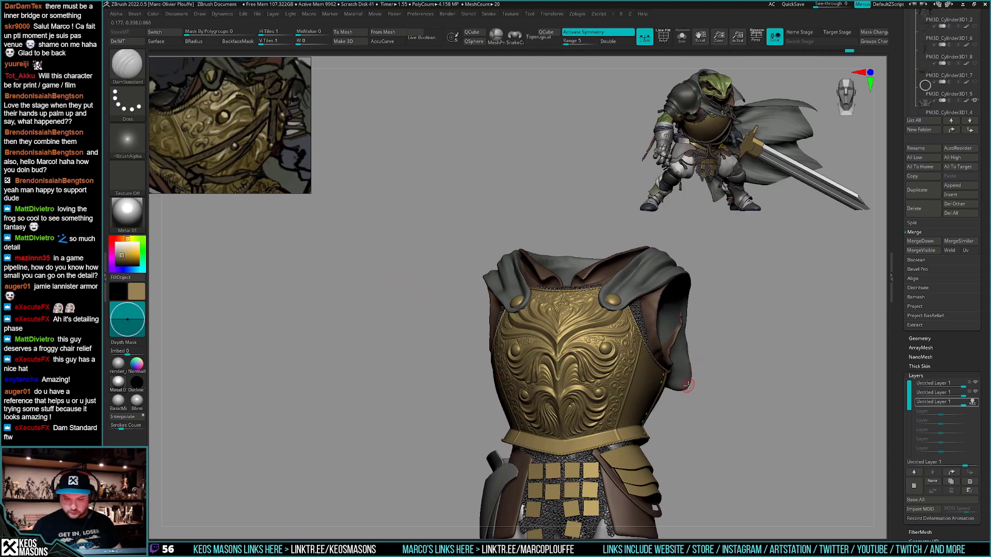
{"action": "right_click_drag", "start_coordinate": [688, 385], "coordinate": [715, 399]}
{"action": "left_click", "coordinate": [974, 403]}
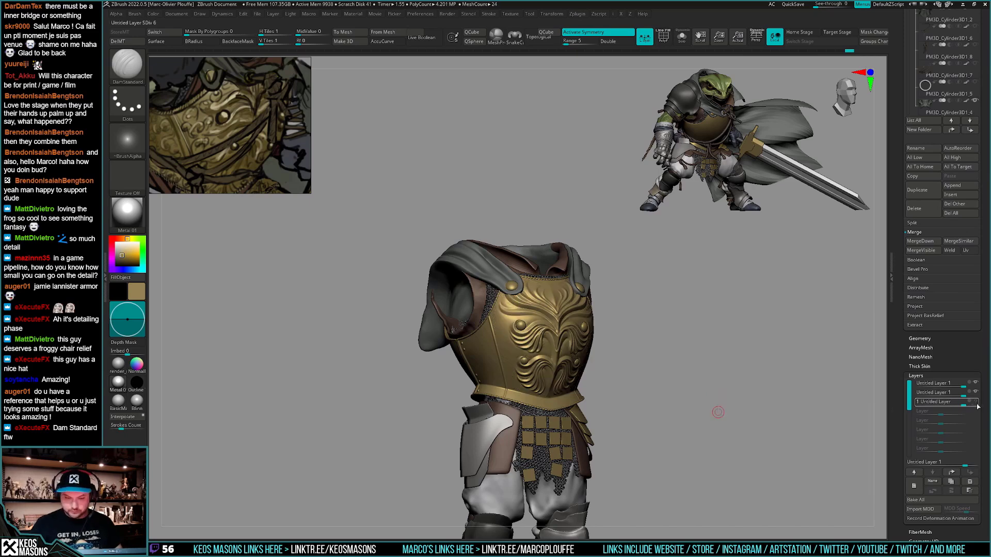
{"action": "left_click", "coordinate": [917, 488]}
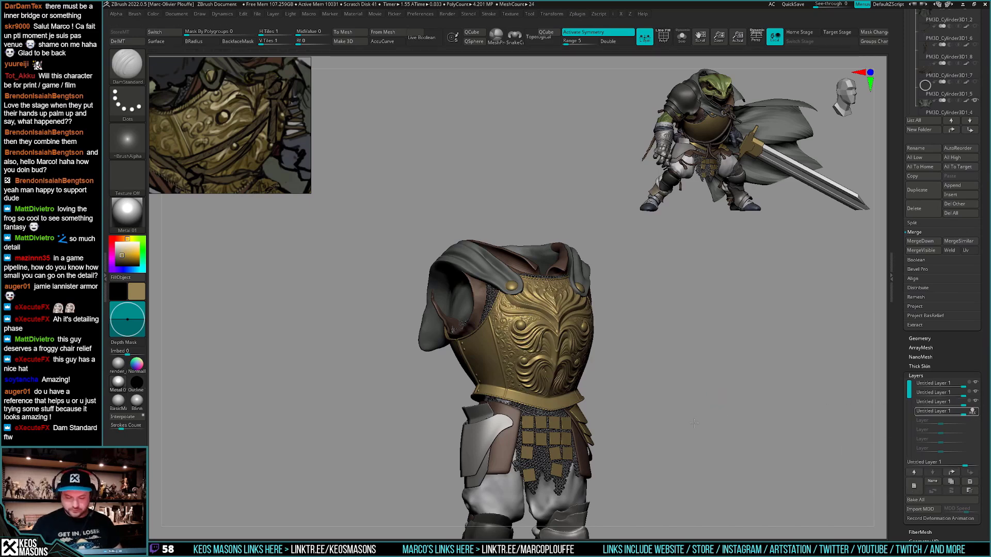
Save the tool over frogelden_17_polish.ztl in the frogelden project folder
{"action": "right_click_drag", "start_coordinate": [748, 407], "coordinate": [647, 400]}
{"action": "key", "text": "ctrl+shift+t"}
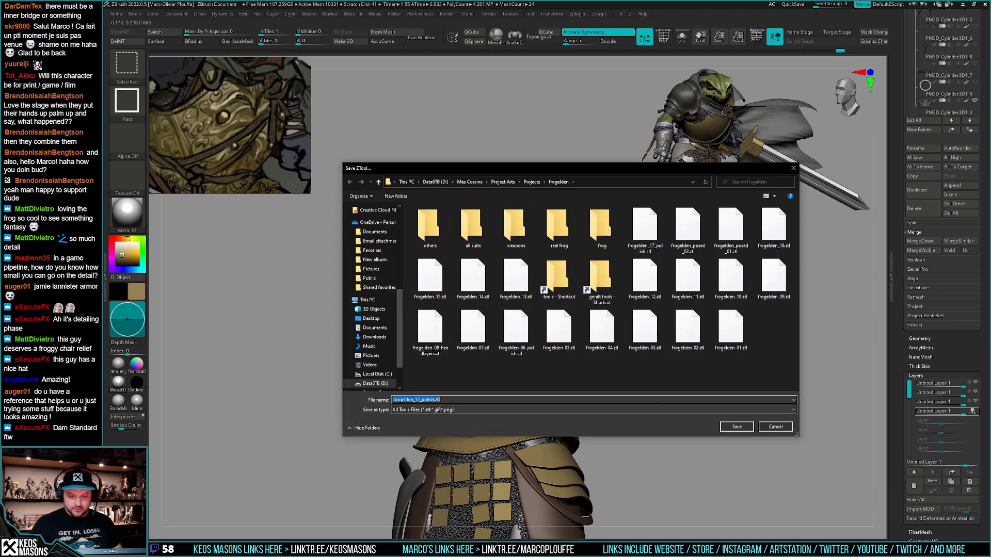
{"action": "left_click", "coordinate": [737, 427]}
{"action": "left_click", "coordinate": [527, 283]}
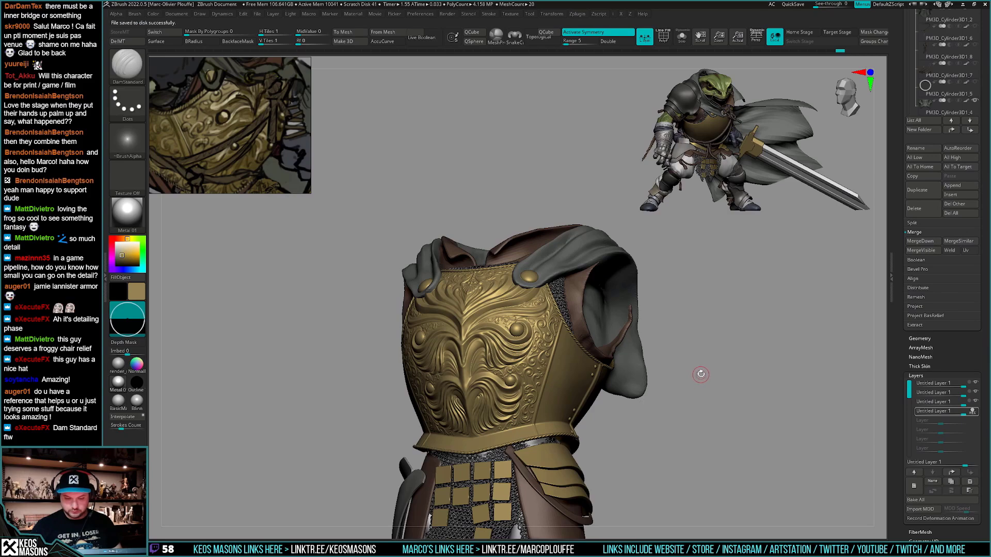
Stamp a small mirrored scroll ornament beside the centre of the waist rim with a JRO_Ornament brush
{"action": "mouse_move", "coordinate": [700, 374]}
{"action": "left_mouse_down", "text": "shift"}
{"action": "mouse_move", "coordinate": [697, 401]}
{"action": "mouse_move", "coordinate": [695, 381]}
{"action": "mouse_move", "coordinate": [674, 388]}
{"action": "left_mouse_up", "text": "shift"}
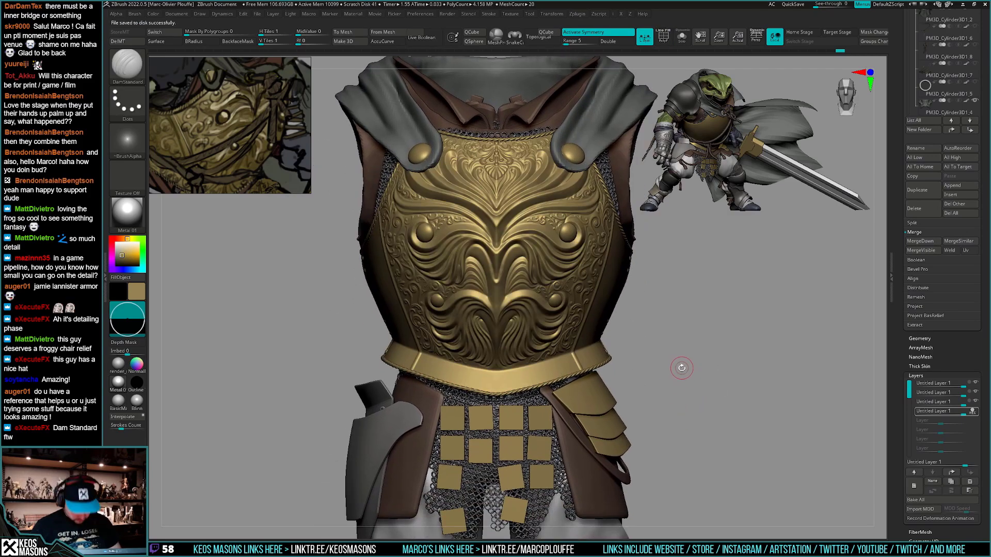
{"action": "key", "text": "b"}
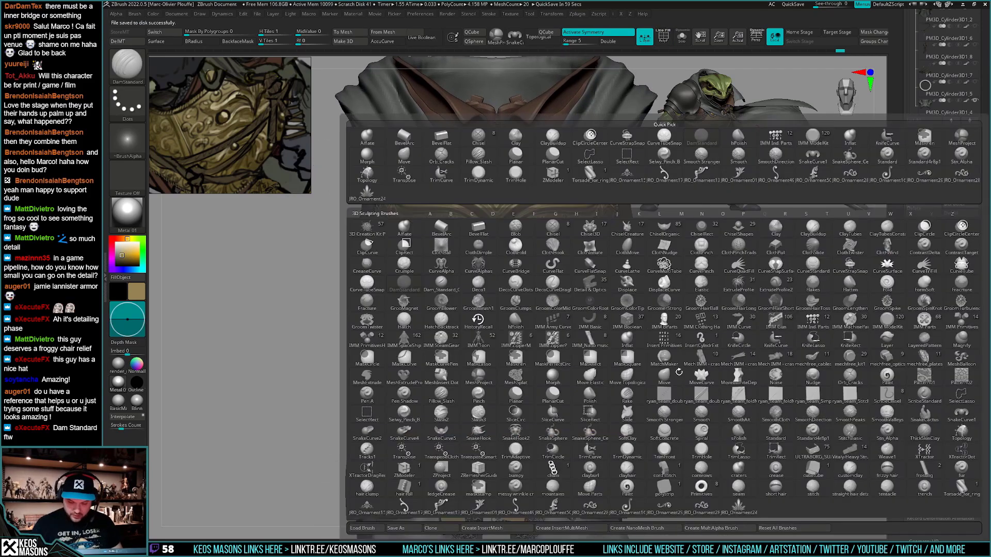
{"action": "left_click", "coordinate": [590, 507]}
{"action": "right_click_drag", "start_coordinate": [684, 467], "coordinate": [688, 490], "text": "ctrl"}
{"action": "right_click_drag", "start_coordinate": [564, 394], "coordinate": [564, 431]}
{"action": "left_click_drag", "start_coordinate": [565, 409], "coordinate": [561, 413]}
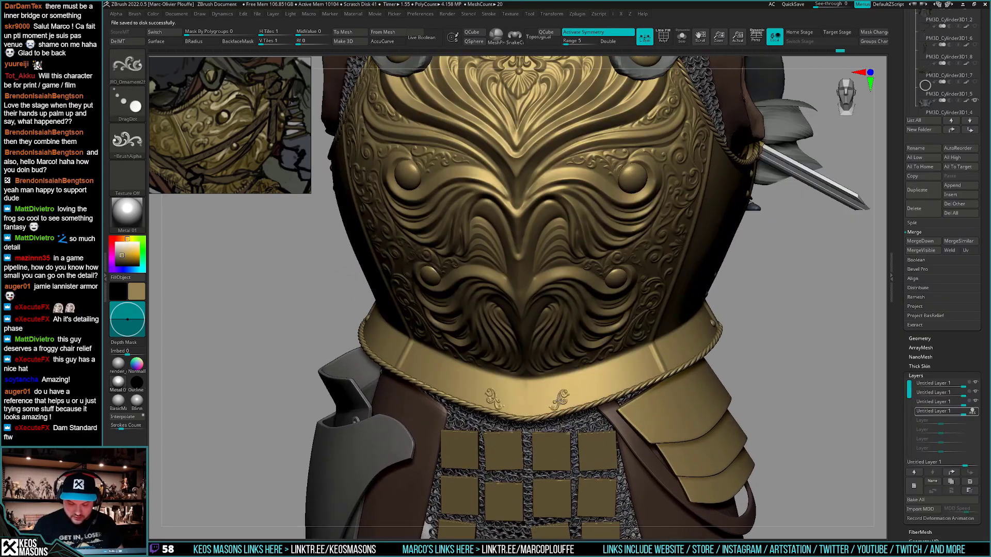
Replace the small waist-rim stamp with a larger mirrored scroll ornament at the rim's centre, using the DragRect stroke
{"action": "key", "text": "ctrl+z"}
{"action": "key", "text": "F3"}
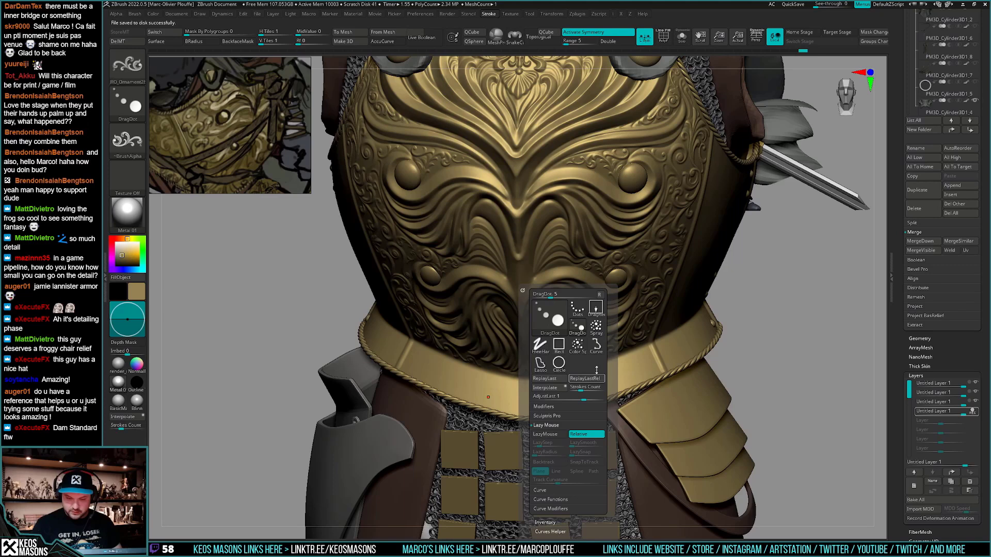
{"action": "left_click", "coordinate": [595, 307]}
{"action": "left_click_drag", "start_coordinate": [527, 390], "coordinate": [573, 436]}
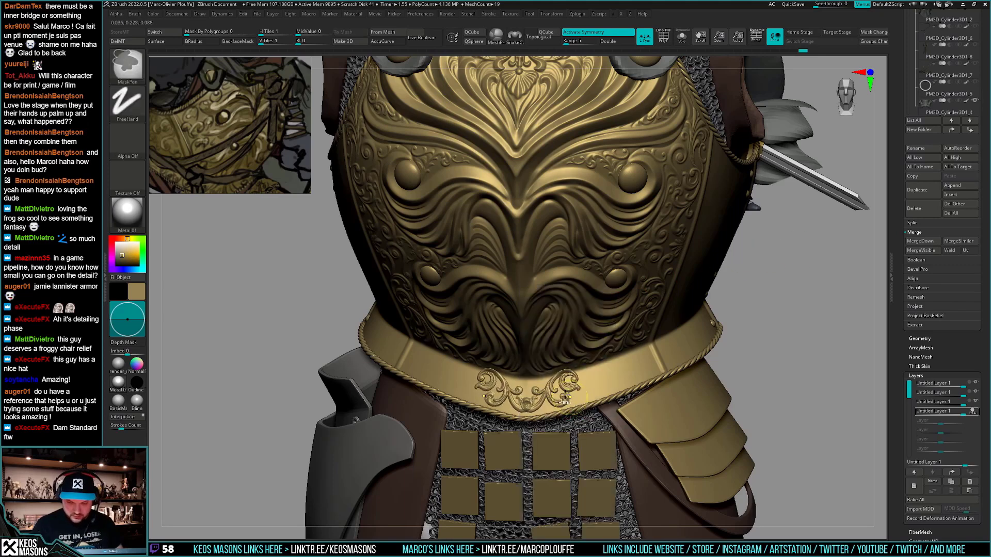
{"action": "key", "text": "ctrl+z"}
{"action": "left_click_drag", "start_coordinate": [559, 388], "coordinate": [570, 435]}
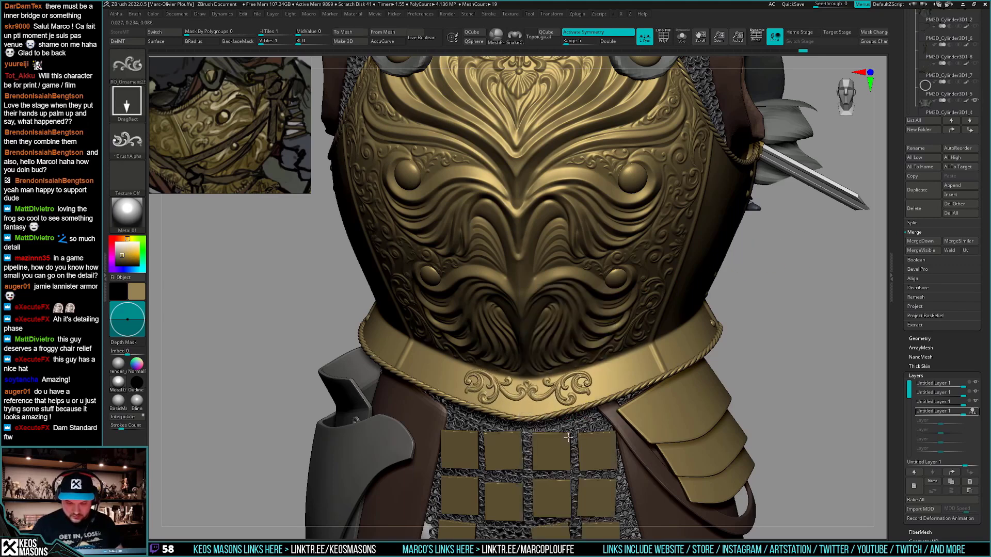
{"action": "key", "text": "ctrl+z"}
{"action": "left_click_drag", "start_coordinate": [565, 393], "coordinate": [541, 346]}
Stamp a second mirrored scroll on the waist rim, just outside the centre ornament
{"action": "right_click_drag", "start_coordinate": [541, 347], "coordinate": [616, 373]}
{"action": "left_click_drag", "start_coordinate": [630, 392], "coordinate": [644, 414]}
{"action": "key", "text": "ctrl+z"}
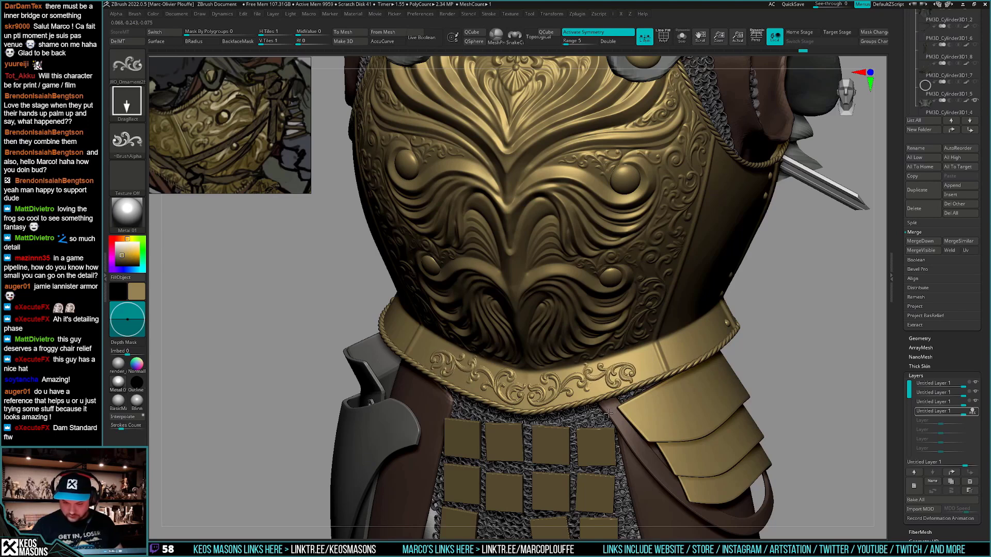
{"action": "key", "text": "ctrl+z"}
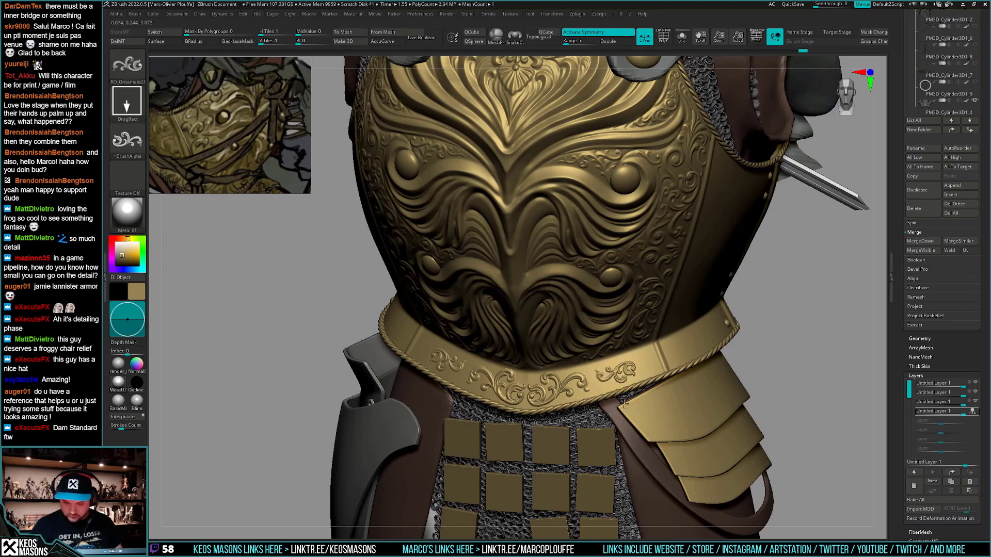
{"action": "key", "text": "ctrl+z"}
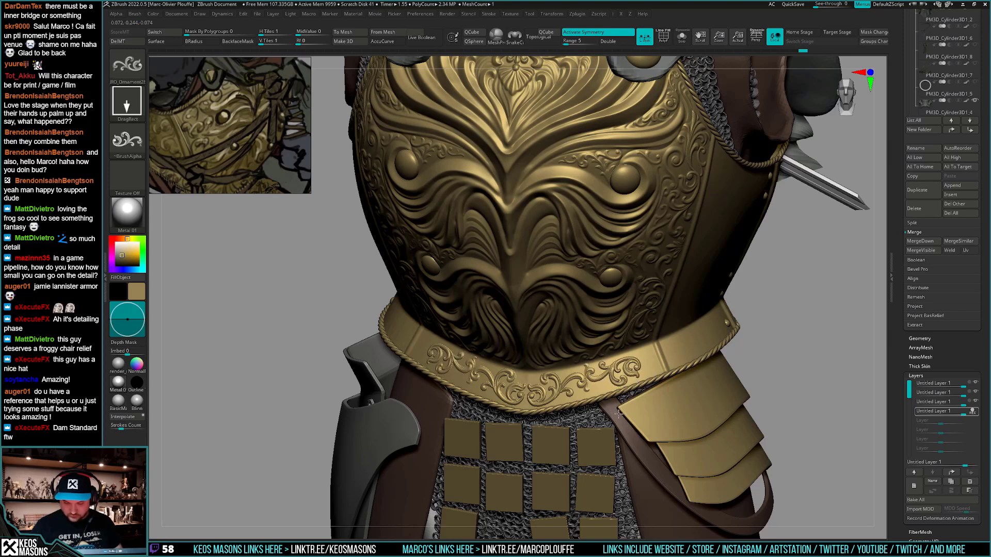
{"action": "right_click_drag", "start_coordinate": [640, 404], "coordinate": [706, 355], "text": "ctrl"}
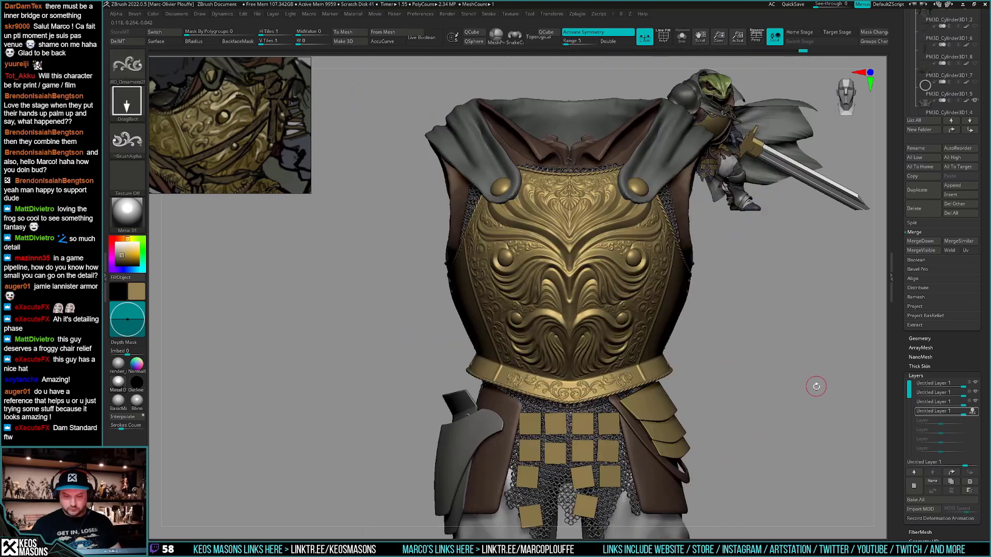
{"action": "right_click_drag", "start_coordinate": [816, 387], "coordinate": [789, 369]}
Choose the single-curl JRO_Ornament brush and stamp a small mirrored curl inside the rim's panel seams
{"action": "key", "text": "a"}
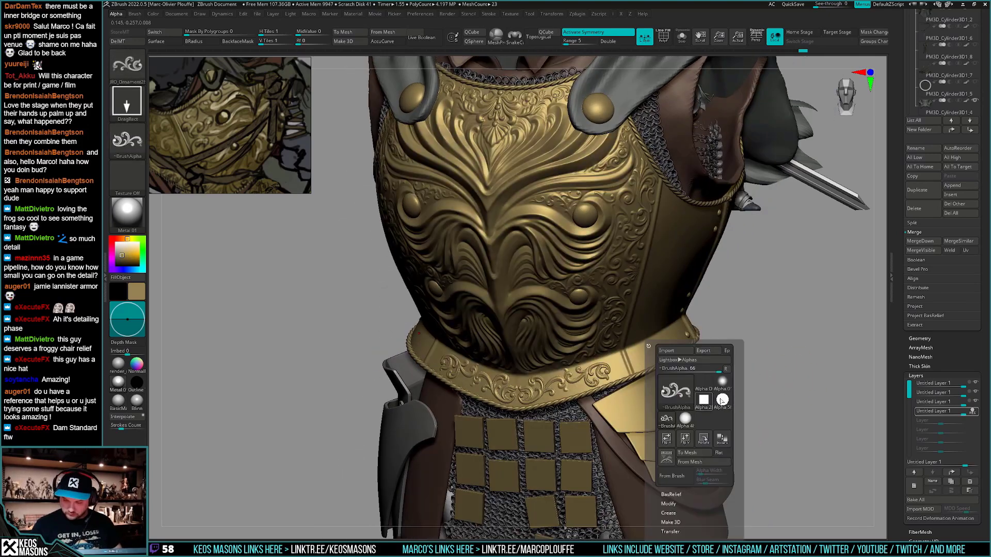
{"action": "key", "text": "b"}
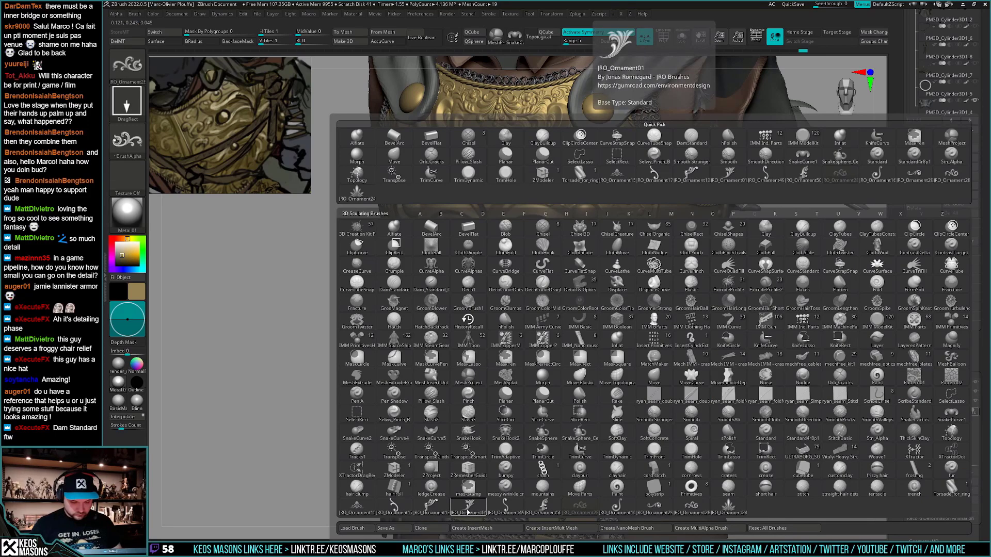
{"action": "left_click", "coordinate": [395, 509]}
{"action": "right_click_drag", "start_coordinate": [607, 380], "coordinate": [609, 368], "text": "ctrl"}
{"action": "mouse_move", "coordinate": [633, 375]}
{"action": "left_mouse_down"}
{"action": "mouse_move", "coordinate": [610, 381]}
{"action": "mouse_move", "coordinate": [607, 339]}
{"action": "left_mouse_up"}
{"action": "key", "text": "ctrl+z"}
{"action": "key", "text": "ctrl+z"}
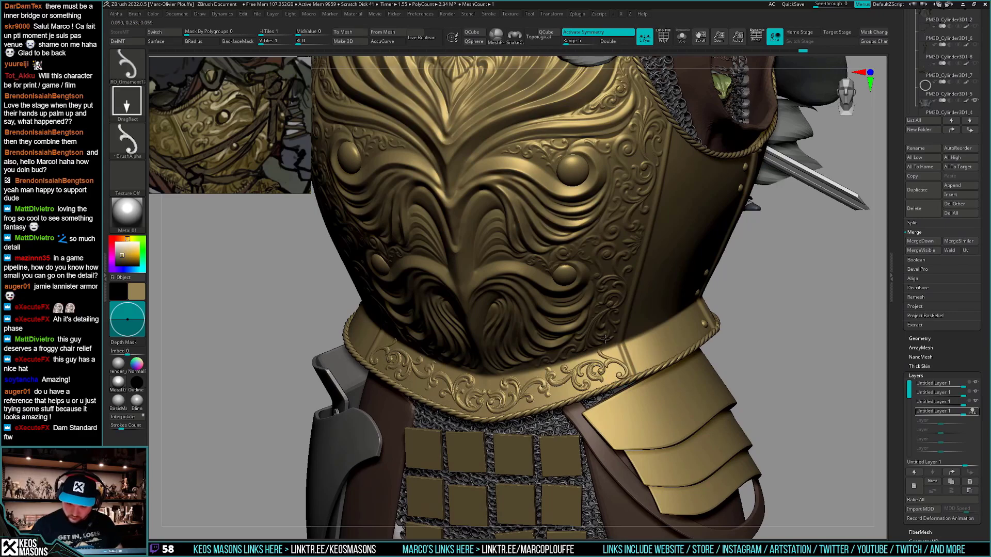
Rework the small curl's size and angle beside the opposite rim seam with repeated trial stamps
{"action": "right_click_drag", "start_coordinate": [610, 352], "coordinate": [593, 412]}
{"action": "right_click_drag", "start_coordinate": [516, 408], "coordinate": [578, 403]}
{"action": "key", "text": "ctrl+z"}
{"action": "mouse_move", "coordinate": [498, 413]}
{"action": "left_mouse_down"}
{"action": "mouse_move", "coordinate": [503, 432]}
{"action": "mouse_move", "coordinate": [501, 393]}
{"action": "left_mouse_up"}
{"action": "key", "text": "ctrl+z"}
{"action": "key", "text": "ctrl+z"}
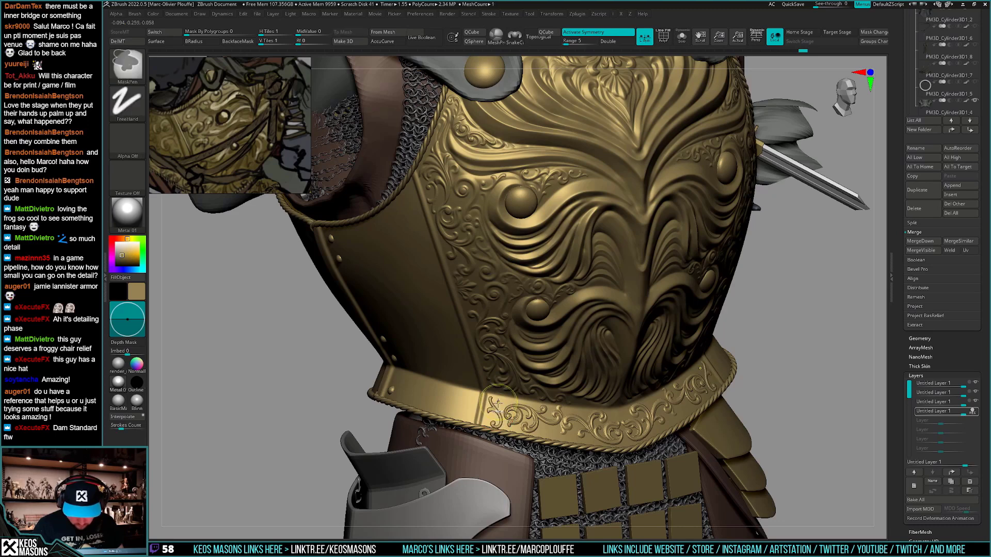
{"action": "key", "text": "ctrl+z"}
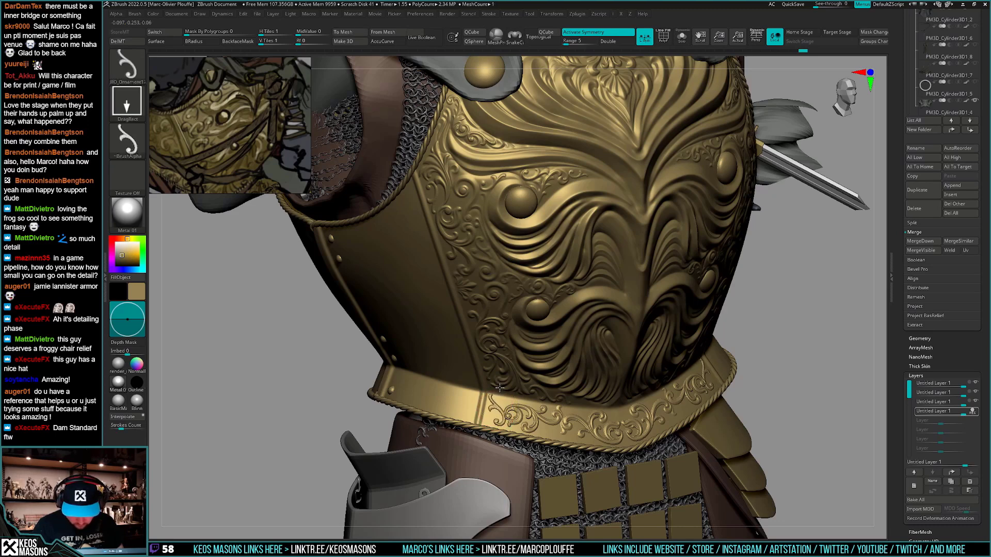
{"action": "key", "text": "ctrl+z"}
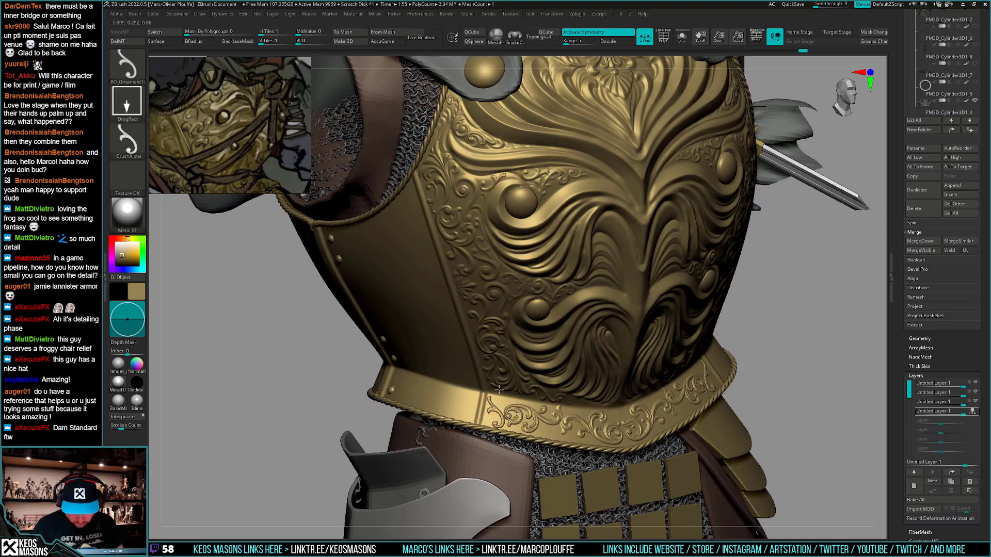
{"action": "right_click_drag", "start_coordinate": [501, 403], "coordinate": [671, 403], "text": "ctrl"}
{"action": "mouse_move", "coordinate": [754, 403]}
{"action": "right_mouse_down"}
{"action": "mouse_move", "coordinate": [686, 403]}
{"action": "mouse_move", "coordinate": [694, 408]}
{"action": "right_mouse_up"}
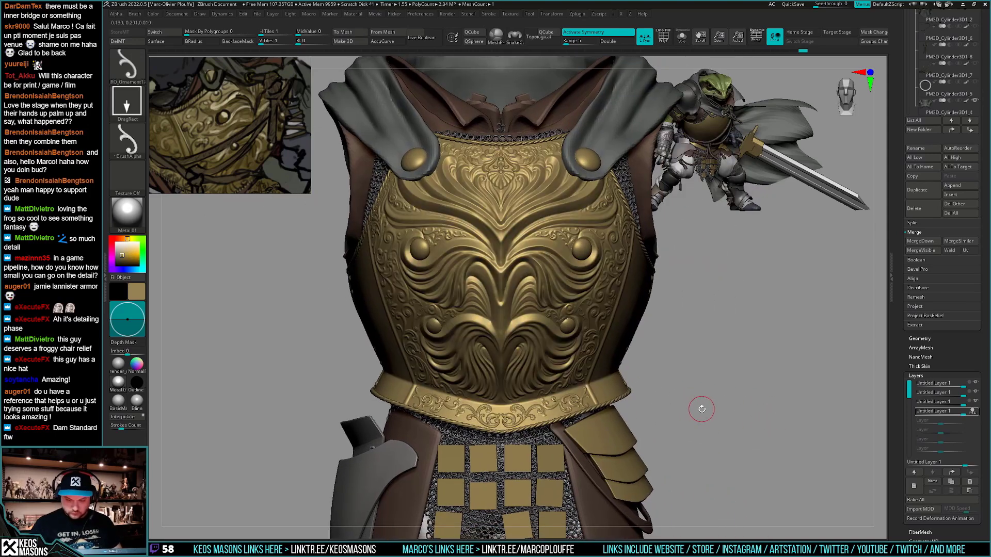
Choose the JRO_Ornament01 leaf brush for the waist rim and set its stroke to DragRect
{"action": "key", "text": "space"}
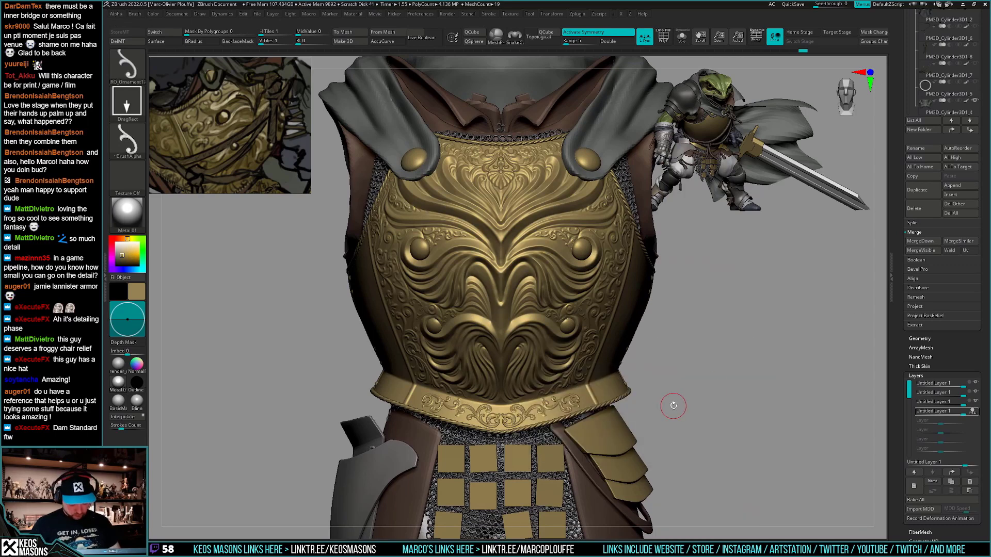
{"action": "key", "text": "b"}
{"action": "mouse_move", "coordinate": [591, 509]}
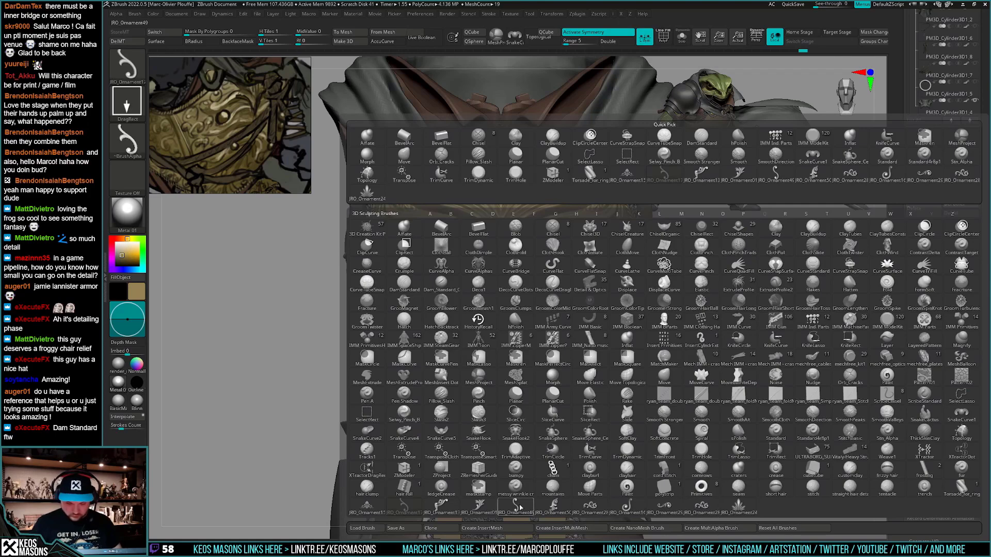
{"action": "left_click", "coordinate": [479, 508]}
{"action": "right_click_drag", "start_coordinate": [682, 408], "coordinate": [651, 436], "text": "ctrl"}
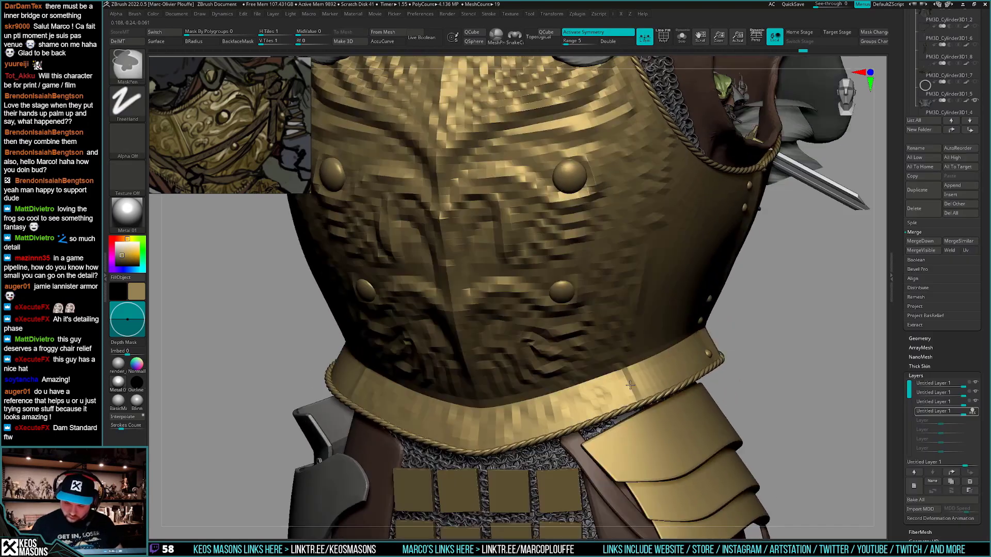
{"action": "mouse_move", "coordinate": [619, 395]}
{"action": "left_mouse_down"}
{"action": "mouse_move", "coordinate": [624, 412]}
{"action": "mouse_move", "coordinate": [630, 400]}
{"action": "left_mouse_up"}
{"action": "key", "text": "ctrl+z"}
{"action": "key", "text": "F3"}
{"action": "left_click", "coordinate": [662, 308]}
Try leaf flourish stamps between the outer scroll and the panel seam of the waist rim
{"action": "left_click_drag", "start_coordinate": [748, 330], "coordinate": [862, 333]}
{"action": "key", "text": "ctrl+z"}
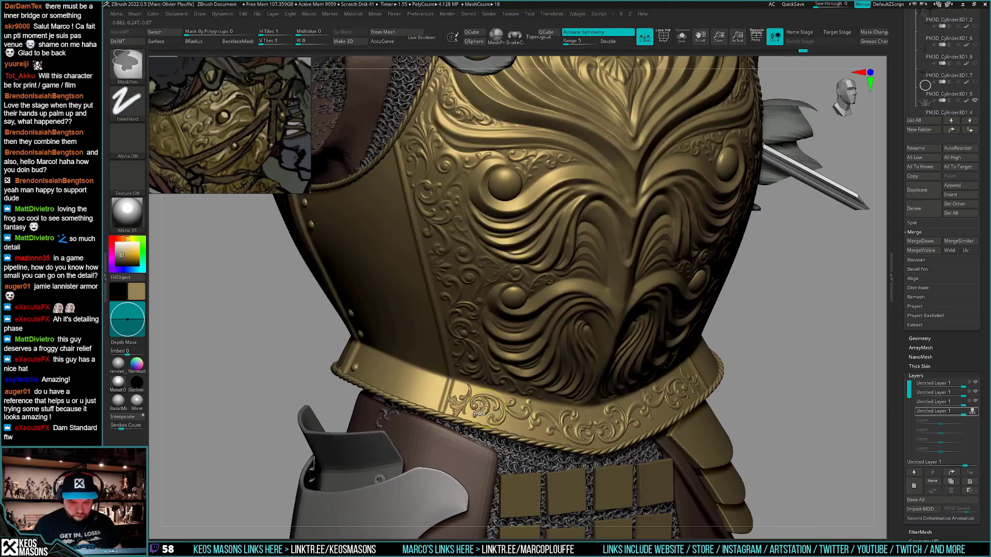
{"action": "mouse_move", "coordinate": [473, 423]}
{"action": "left_mouse_down"}
{"action": "mouse_move", "coordinate": [460, 408]}
{"action": "mouse_move", "coordinate": [456, 431]}
{"action": "left_mouse_up"}
{"action": "key", "text": "ctrl+z"}
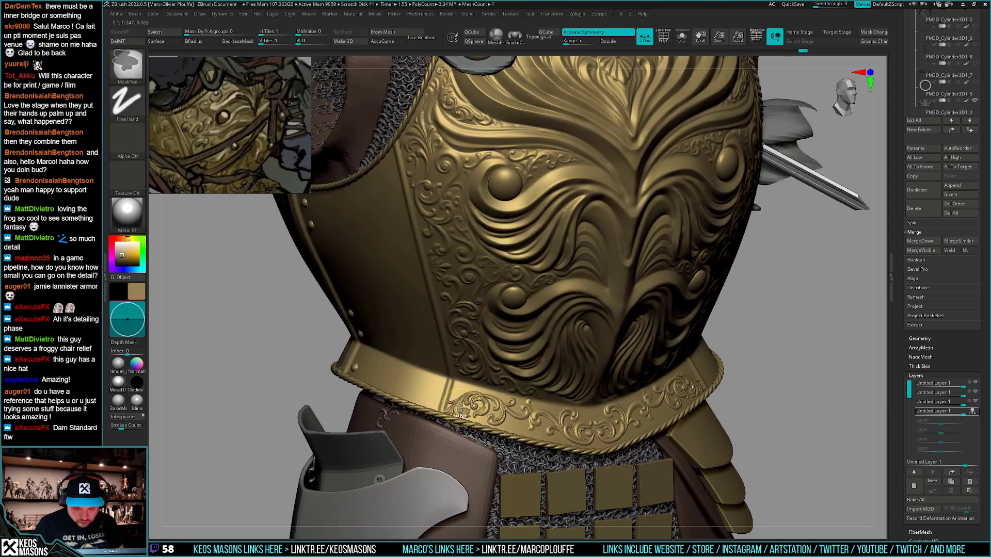
{"action": "key", "text": "ctrl+z"}
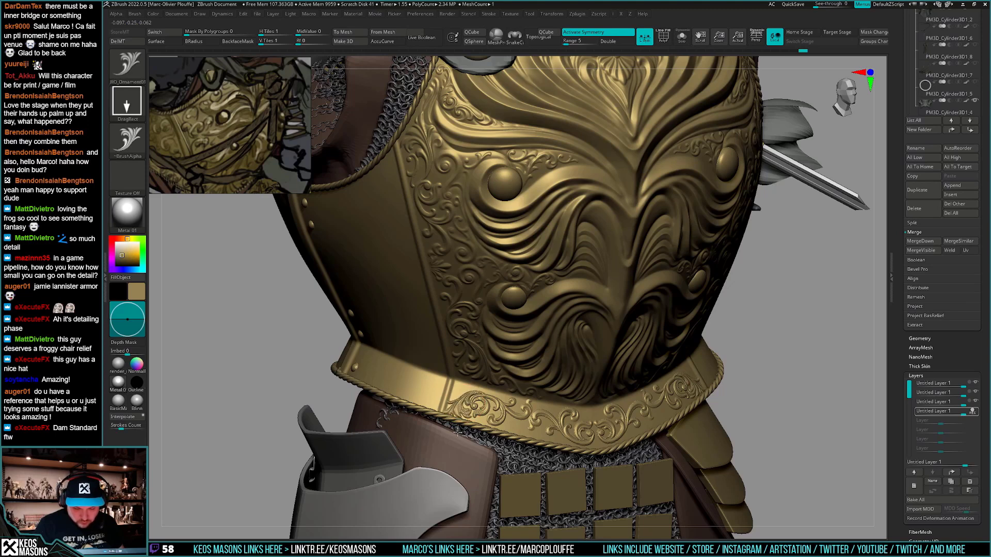
{"action": "mouse_move", "coordinate": [460, 413]}
{"action": "left_mouse_down"}
{"action": "mouse_move", "coordinate": [467, 394]}
{"action": "mouse_move", "coordinate": [461, 399]}
{"action": "left_mouse_up"}
{"action": "left_click_drag", "start_coordinate": [453, 415], "coordinate": [453, 425]}
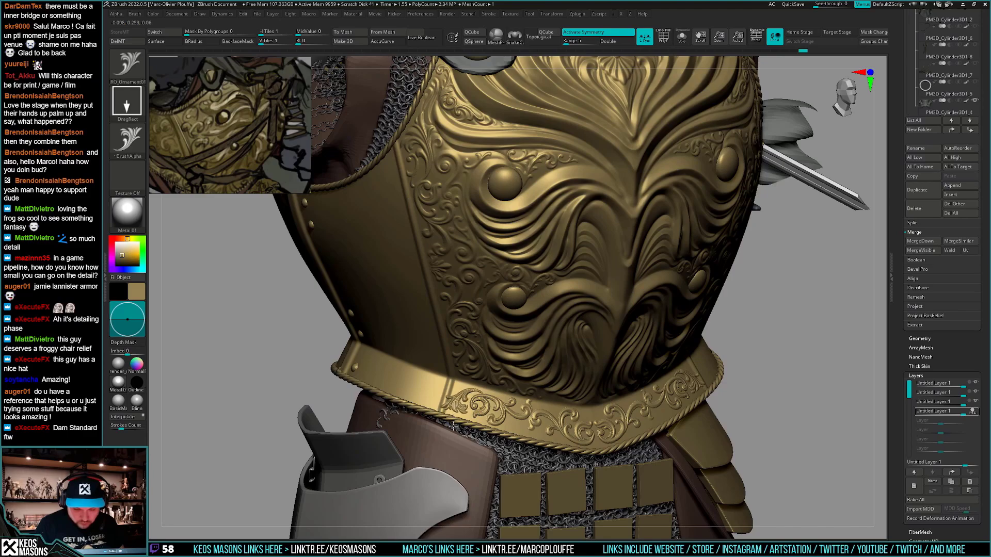
Undo the ornaments outside the rim's centre scrolls and try a single leaf flourish beside the seam
{"action": "right_click_drag", "start_coordinate": [632, 457], "coordinate": [626, 431]}
{"action": "key", "text": "ctrl+z"}
{"action": "mouse_move", "coordinate": [577, 416]}
{"action": "left_mouse_down"}
{"action": "mouse_move", "coordinate": [583, 450]}
{"action": "mouse_move", "coordinate": [567, 384]}
{"action": "mouse_move", "coordinate": [582, 441]}
{"action": "left_mouse_up"}
{"action": "key", "text": "ctrl+z"}
{"action": "right_click_drag", "start_coordinate": [580, 429], "coordinate": [473, 408]}
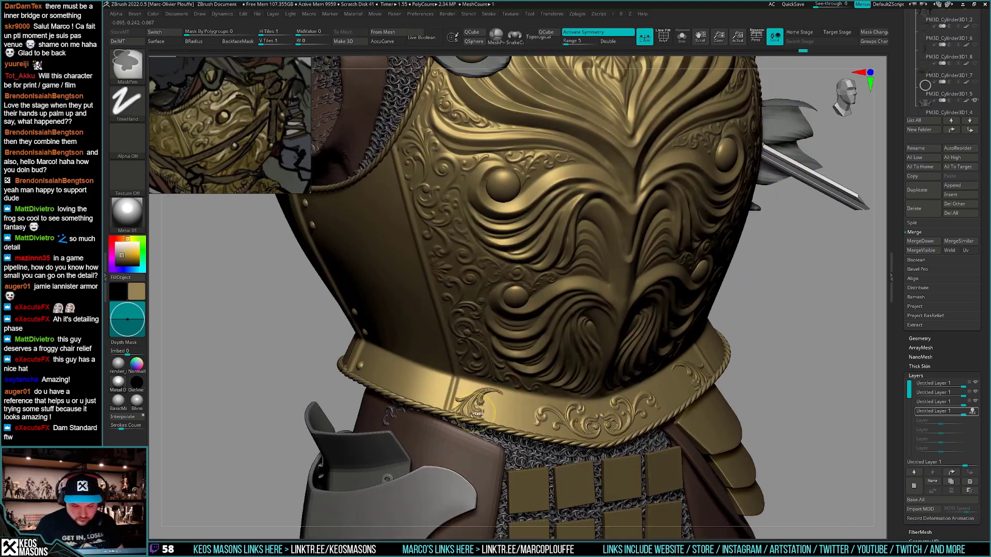
{"action": "left_click_drag", "start_coordinate": [476, 406], "coordinate": [478, 367]}
{"action": "key", "text": "ctrl+z"}
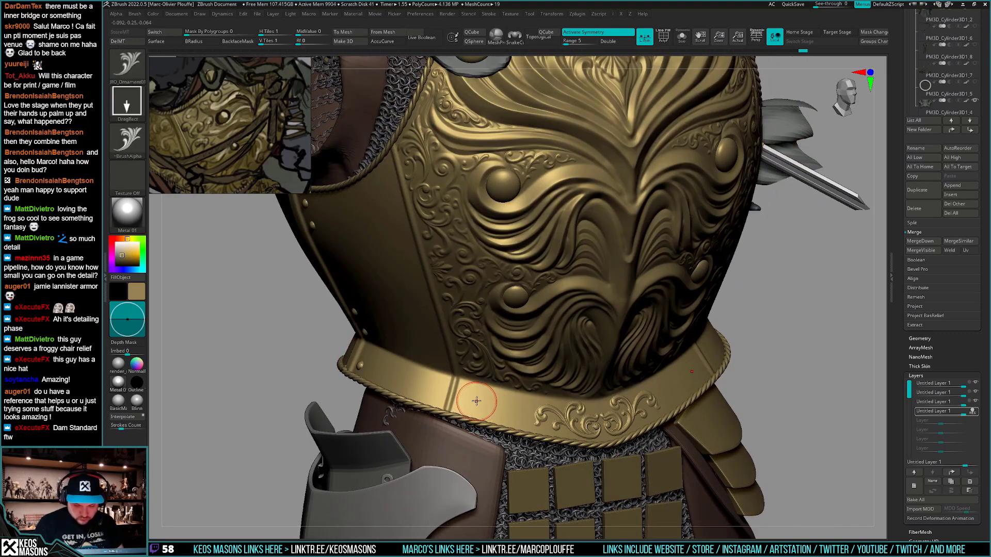
Stamp a mirrored JRO_Ornament01 leaf flourish on the waist rim, just inside the panel seams
{"action": "left_click_drag", "start_coordinate": [477, 401], "coordinate": [480, 369]}
{"action": "right_click_drag", "start_coordinate": [480, 369], "coordinate": [695, 375]}
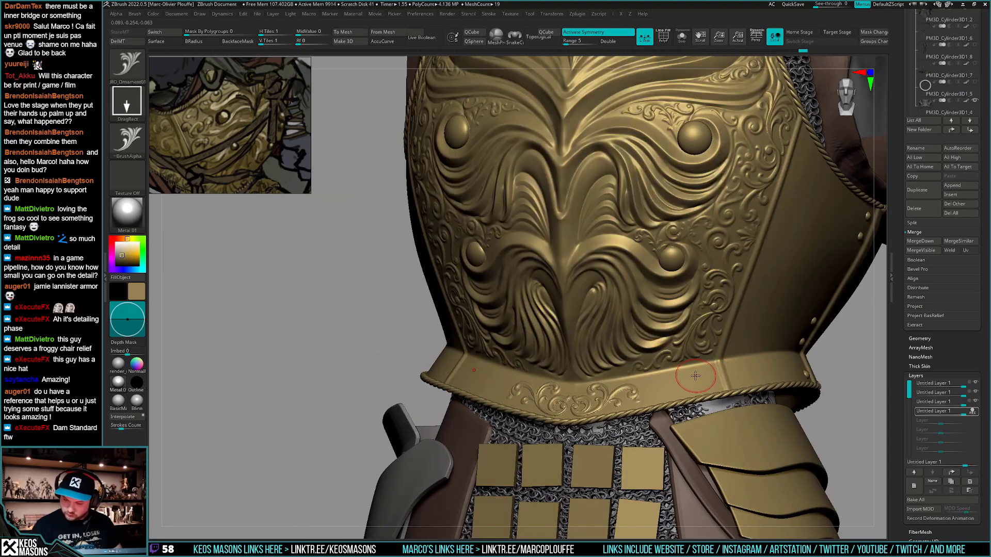
{"action": "left_click_drag", "start_coordinate": [699, 352], "coordinate": [690, 349]}
{"action": "key", "text": "ctrl+z"}
{"action": "right_click_drag", "start_coordinate": [689, 350], "coordinate": [701, 353]}
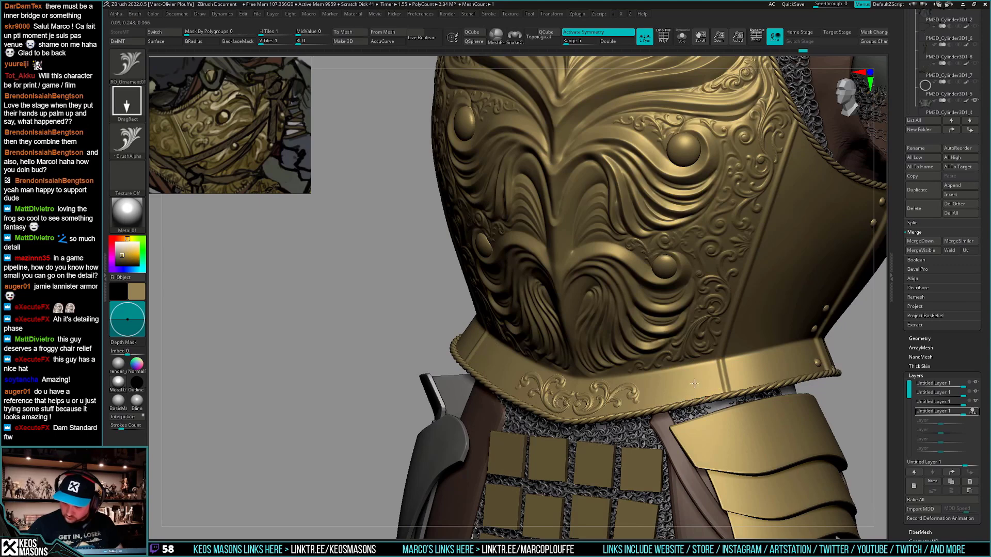
{"action": "left_click_drag", "start_coordinate": [701, 353], "coordinate": [692, 351]}
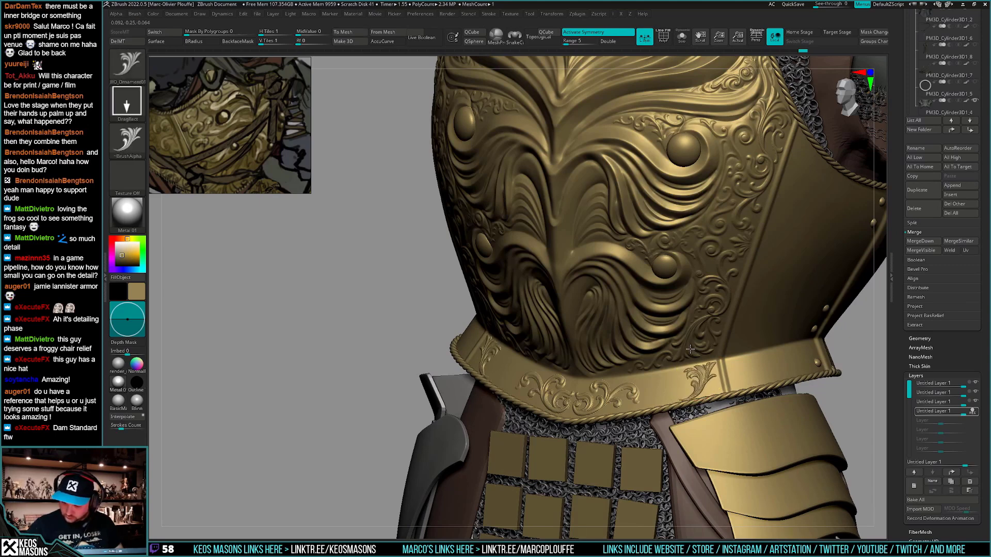
{"action": "right_click_drag", "start_coordinate": [689, 348], "coordinate": [668, 394]}
{"action": "key", "text": "ctrl+z"}
{"action": "left_click_drag", "start_coordinate": [668, 393], "coordinate": [660, 364]}
Choose the JRO_Ornament28 brush and stamp a mirrored scroll between the leaf flourishes and the rim's centre ornament
{"action": "key", "text": "F3"}
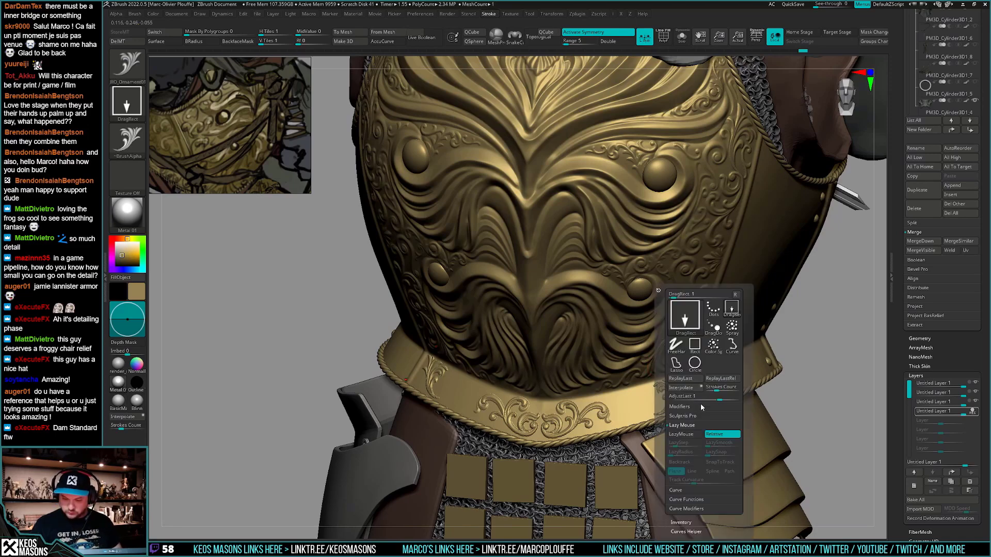
{"action": "key", "text": "b"}
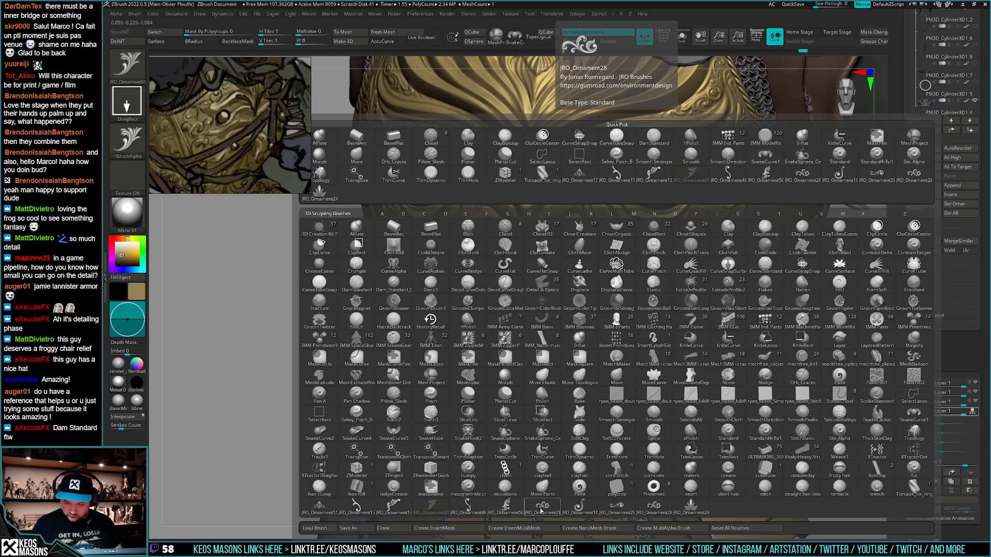
{"action": "left_click", "coordinate": [540, 511]}
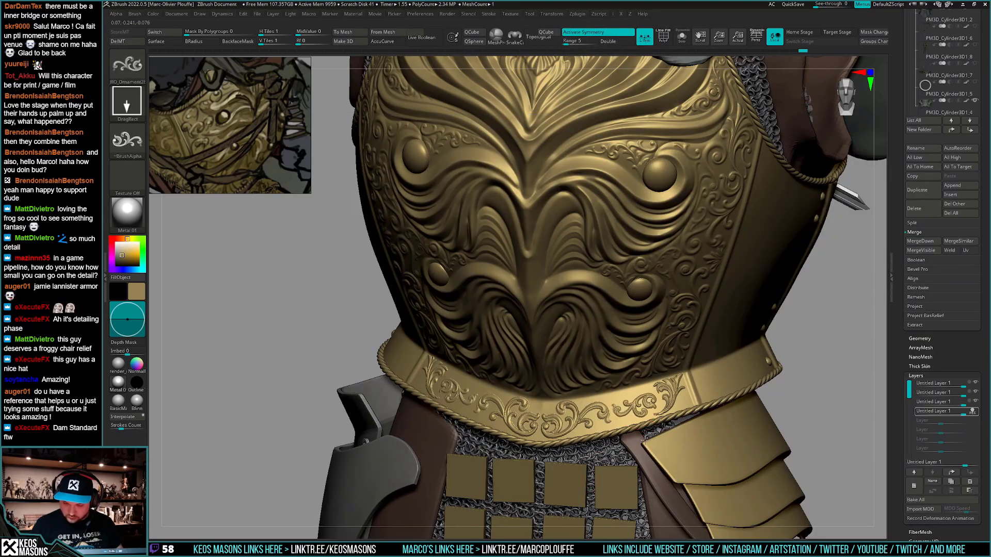
{"action": "mouse_move", "coordinate": [645, 441]}
{"action": "left_mouse_down"}
{"action": "mouse_move", "coordinate": [657, 439]}
{"action": "mouse_move", "coordinate": [612, 370]}
{"action": "left_mouse_up"}
{"action": "key", "text": "ctrl+z"}
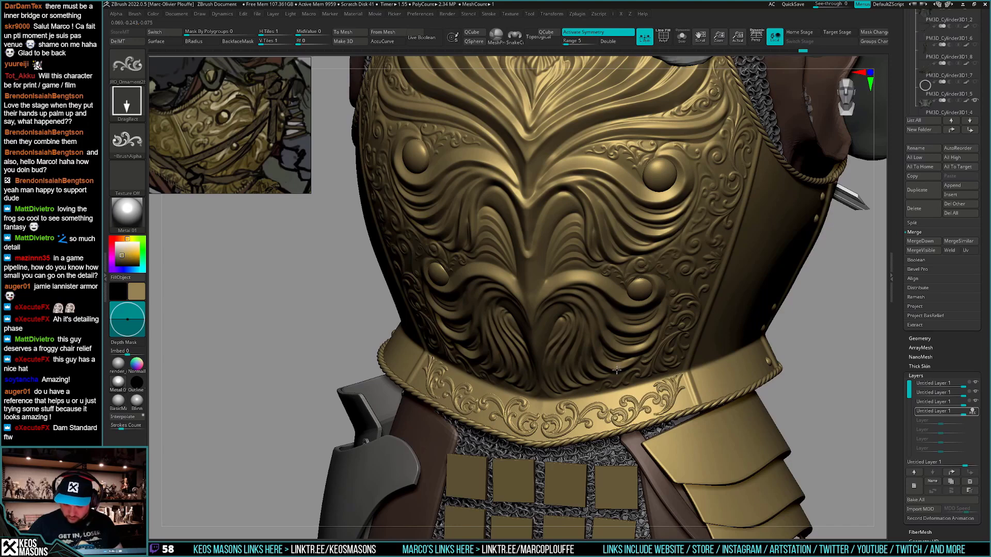
{"action": "left_click_drag", "start_coordinate": [616, 370], "coordinate": [616, 370]}
{"action": "key", "text": "ctrl+z"}
{"action": "right_click_drag", "start_coordinate": [616, 370], "coordinate": [707, 379]}
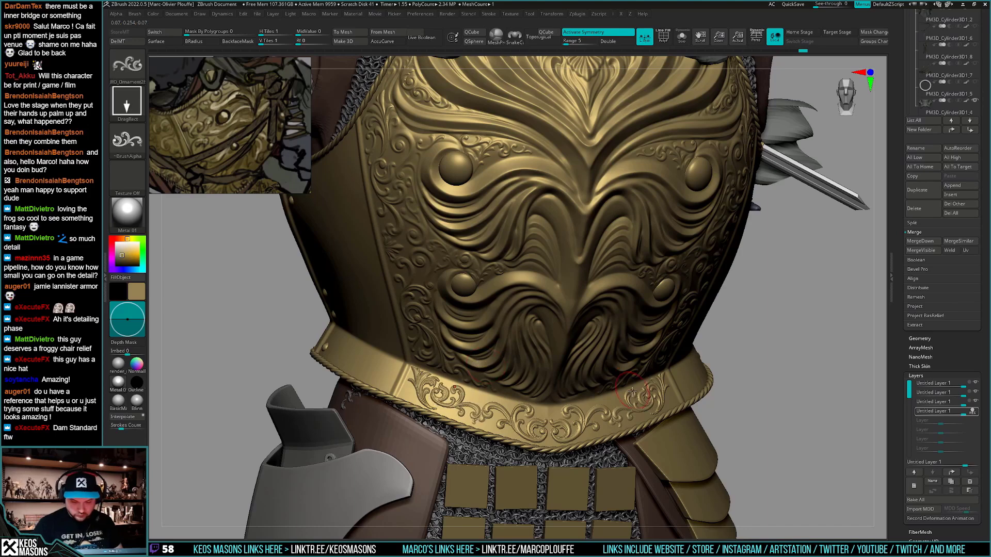
{"action": "right_click_drag", "start_coordinate": [632, 391], "coordinate": [601, 387]}
{"action": "mouse_move", "coordinate": [710, 400]}
{"action": "right_mouse_down"}
{"action": "mouse_move", "coordinate": [723, 396]}
{"action": "mouse_move", "coordinate": [708, 404]}
{"action": "right_mouse_up"}
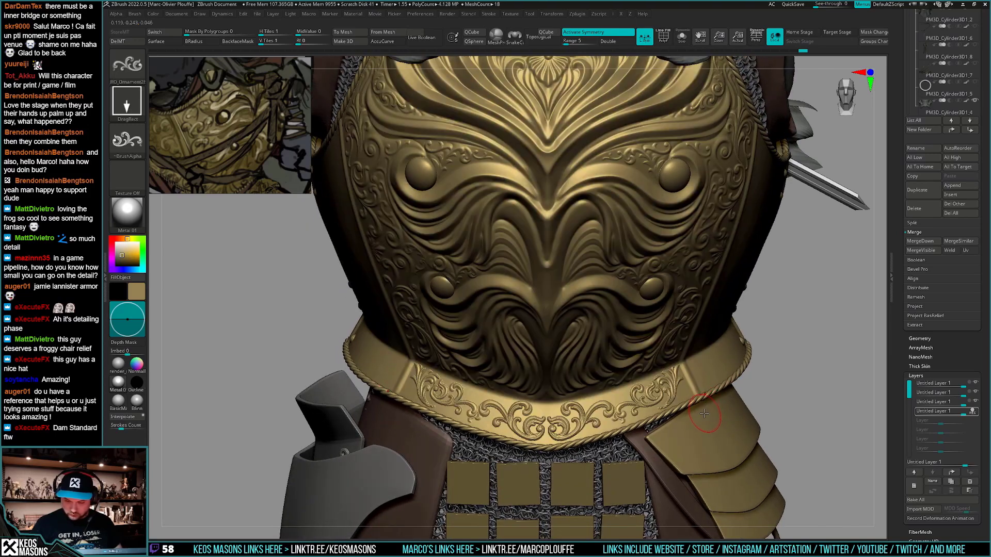
Choose the S-shaped JRO ornament brush and stamp small mirrored scrolls into the gaps between the waist rim's ornaments
{"action": "key", "text": "a"}
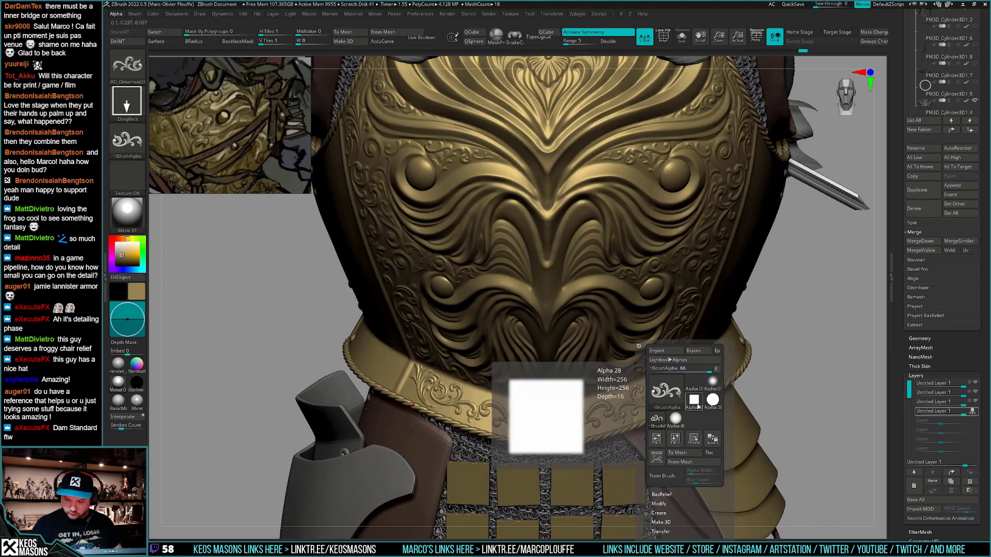
{"action": "key", "text": "b"}
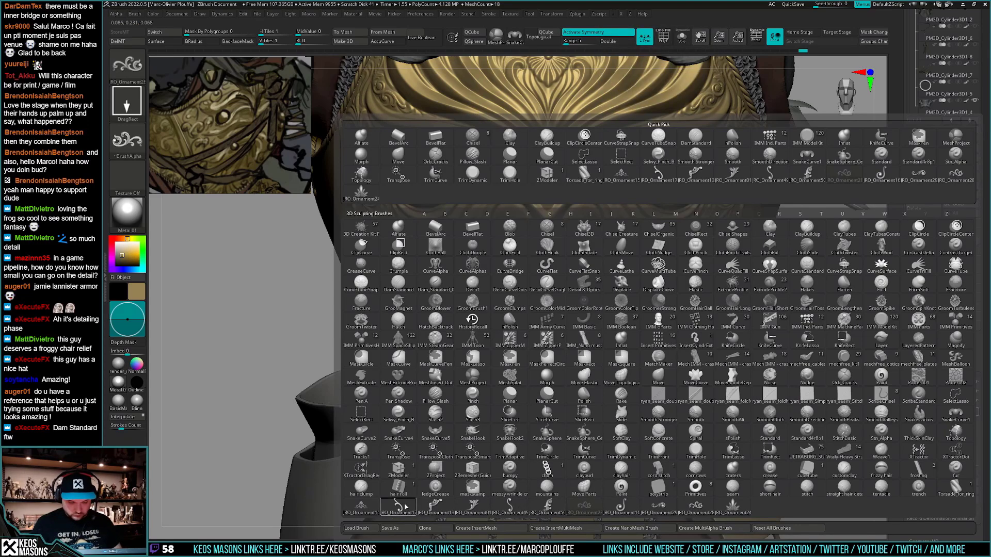
{"action": "left_click", "coordinate": [398, 507]}
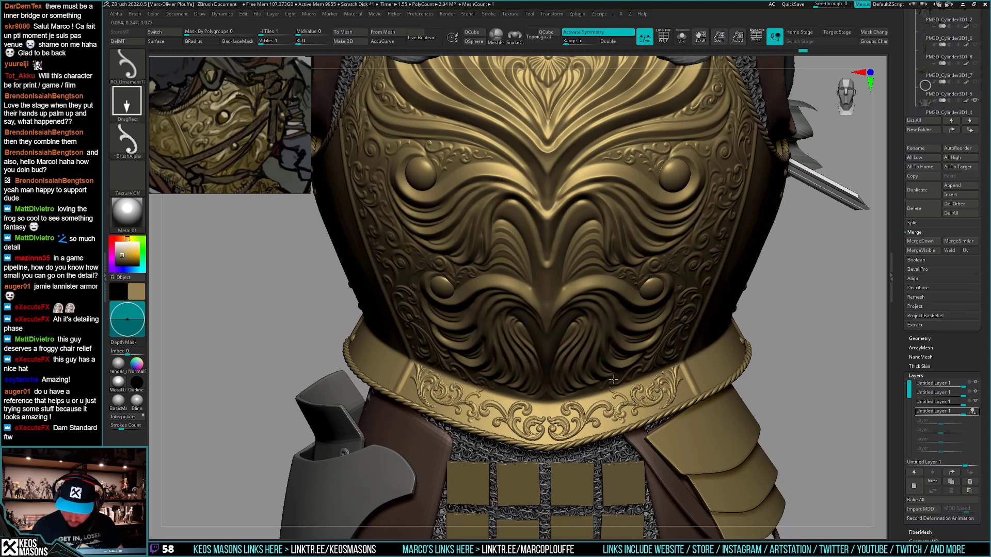
{"action": "left_click_drag", "start_coordinate": [619, 387], "coordinate": [599, 389]}
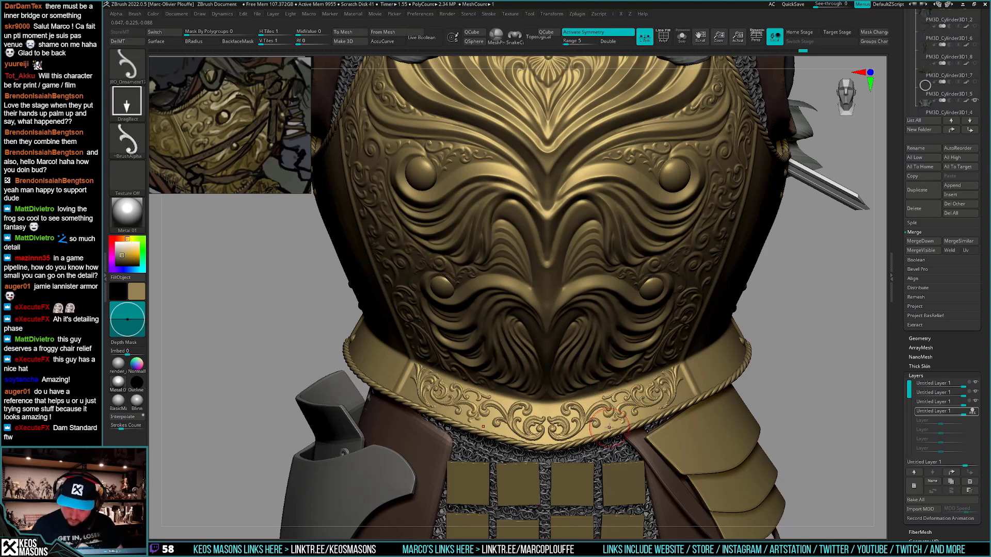
{"action": "mouse_move", "coordinate": [609, 428]}
{"action": "right_mouse_down"}
{"action": "mouse_move", "coordinate": [593, 422]}
{"action": "mouse_move", "coordinate": [636, 400]}
{"action": "right_mouse_up"}
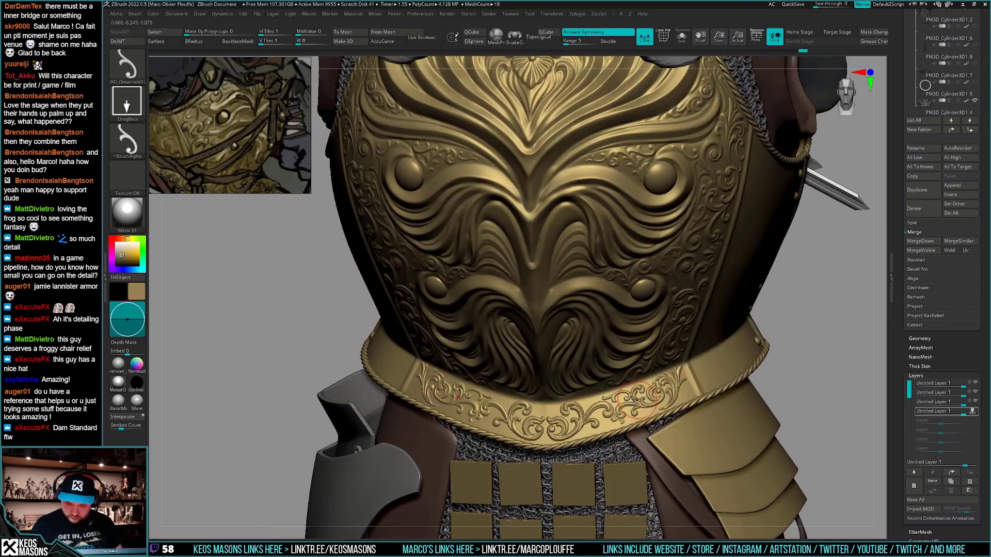
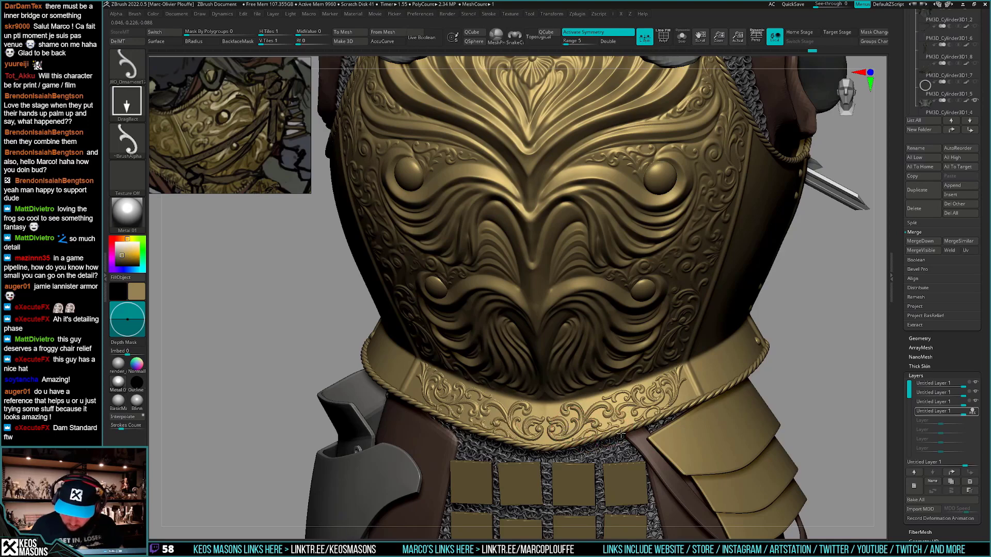
{"action": "right_click_drag", "start_coordinate": [620, 429], "coordinate": [564, 409], "text": "shift"}
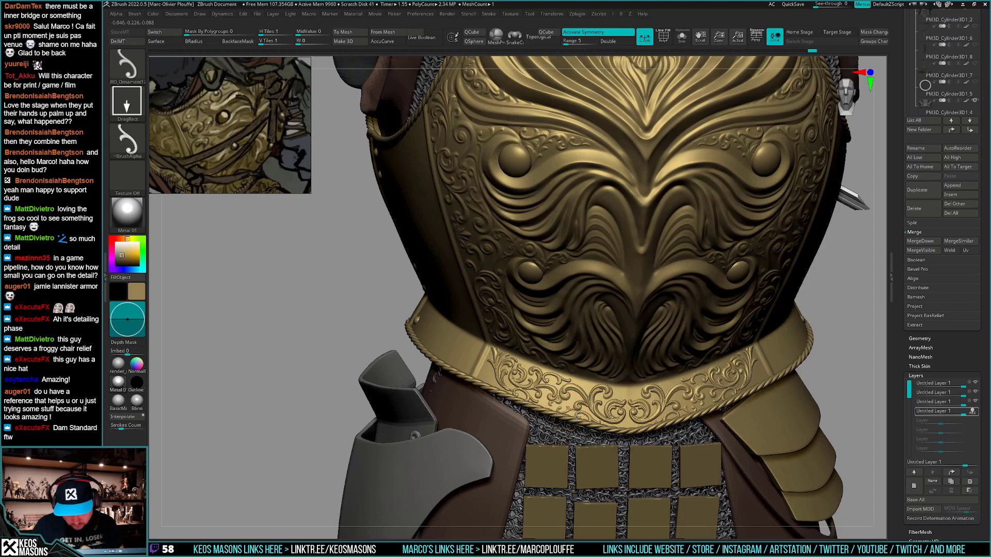
{"action": "mouse_move", "coordinate": [577, 421]}
{"action": "right_mouse_down", "text": "ctrl"}
{"action": "mouse_move", "coordinate": [645, 380]}
{"action": "mouse_move", "coordinate": [847, 389]}
{"action": "mouse_move", "coordinate": [754, 411]}
{"action": "mouse_move", "coordinate": [644, 410]}
{"action": "mouse_move", "coordinate": [692, 397]}
{"action": "right_mouse_up", "text": "ctrl"}
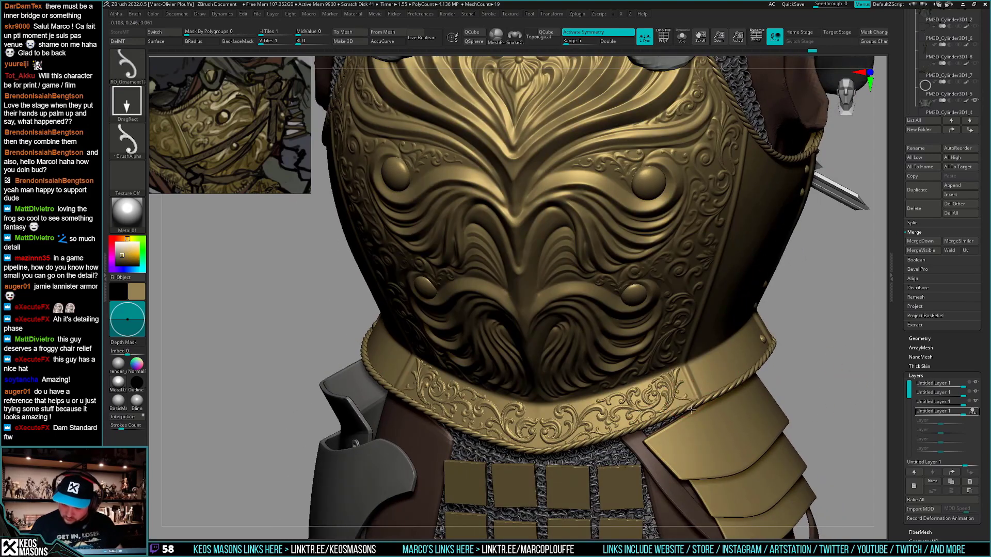
Try a mirrored S-shaped scroll stamp beside the waist rim's panel seams
{"action": "key", "text": "ctrl+z"}
{"action": "mouse_move", "coordinate": [694, 385]}
{"action": "left_mouse_down"}
{"action": "mouse_move", "coordinate": [698, 392]}
{"action": "mouse_move", "coordinate": [666, 409]}
{"action": "mouse_move", "coordinate": [678, 402]}
{"action": "left_mouse_up"}
{"action": "key", "text": "ctrl+z"}
{"action": "key", "text": "ctrl+z"}
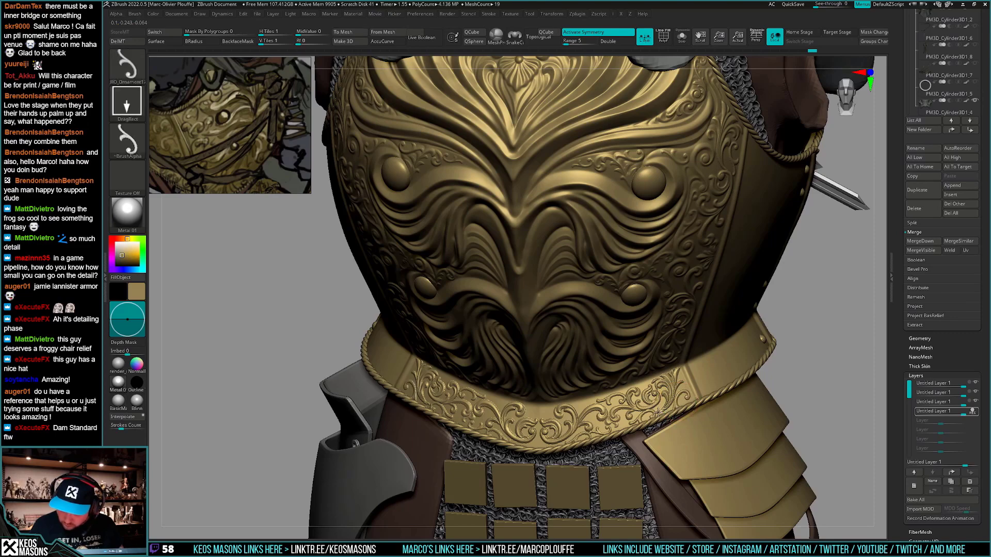
Choose the JRO_Ornament24 palmette leaf brush for the centre of the waist rim
{"action": "right_click_drag", "start_coordinate": [699, 398], "coordinate": [707, 342]}
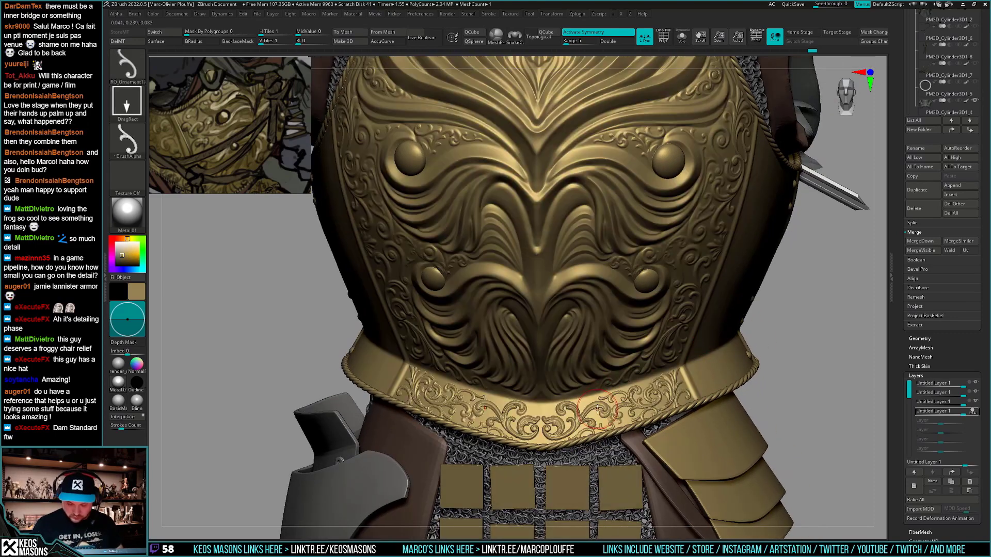
{"action": "mouse_move", "coordinate": [570, 425]}
{"action": "right_mouse_down"}
{"action": "mouse_move", "coordinate": [590, 416]}
{"action": "mouse_move", "coordinate": [598, 375]}
{"action": "right_mouse_up"}
{"action": "mouse_move", "coordinate": [758, 356]}
{"action": "right_mouse_down", "text": "alt"}
{"action": "mouse_move", "coordinate": [740, 377]}
{"action": "mouse_move", "coordinate": [765, 386]}
{"action": "right_mouse_up", "text": "alt"}
{"action": "right_click_drag", "start_coordinate": [765, 386], "coordinate": [753, 429], "text": "ctrl"}
{"action": "right_click", "coordinate": [599, 438]}
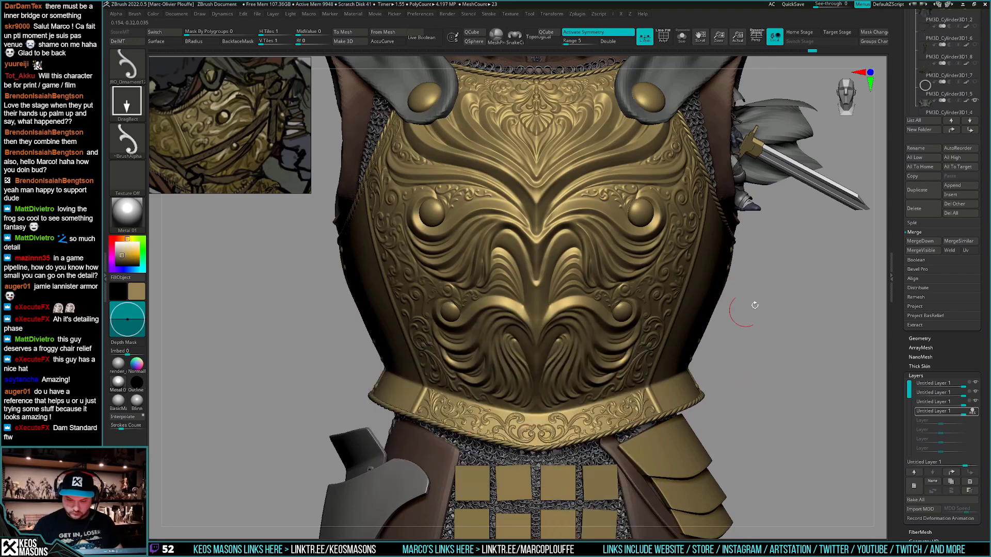
{"action": "key", "text": "b"}
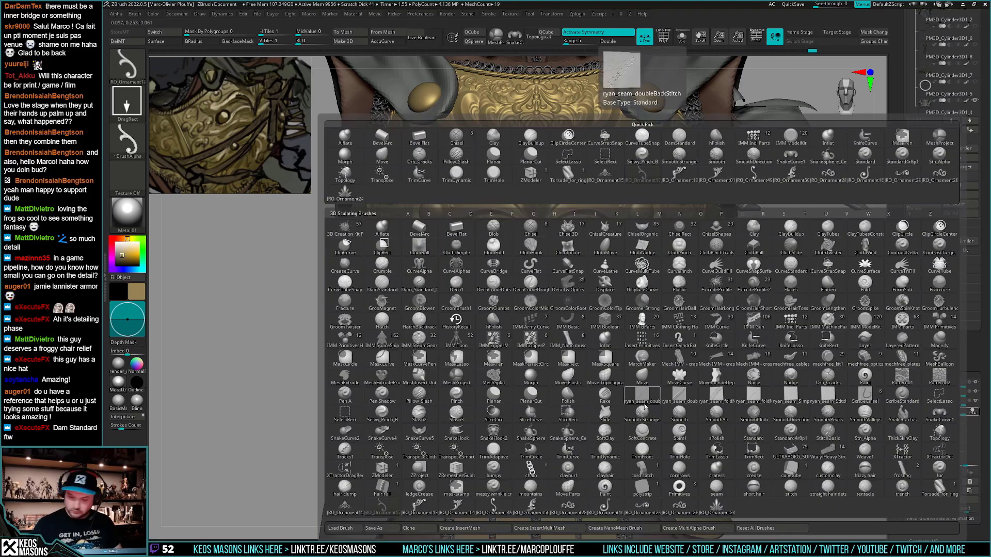
{"action": "left_click", "coordinate": [716, 507]}
{"action": "right_click_drag", "start_coordinate": [537, 413], "coordinate": [519, 460], "text": "ctrl"}
{"action": "right_click", "coordinate": [518, 460]}
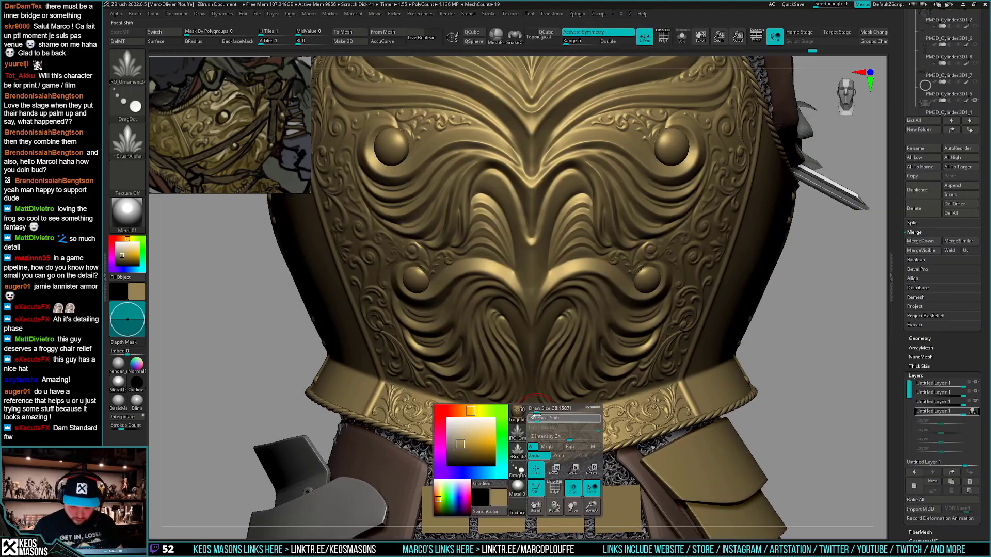
Stamp a palmette leaf on the centre line of the waist rim, just above the two central scrolls
{"action": "left_click_drag", "start_coordinate": [530, 425], "coordinate": [531, 410]}
{"action": "key", "text": "ctrl+z"}
{"action": "right_click_drag", "start_coordinate": [531, 417], "coordinate": [546, 384]}
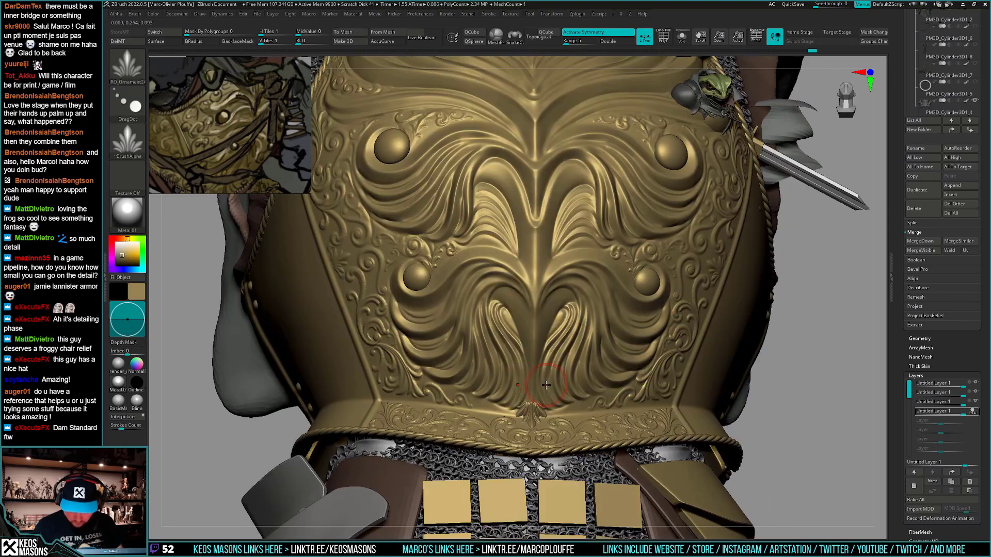
{"action": "mouse_move", "coordinate": [596, 408]}
{"action": "right_mouse_down"}
{"action": "mouse_move", "coordinate": [602, 339]}
{"action": "mouse_move", "coordinate": [562, 424]}
{"action": "right_mouse_up"}
{"action": "right_click_drag", "start_coordinate": [593, 351], "coordinate": [603, 381]}
{"action": "key", "text": "ctrl+z"}
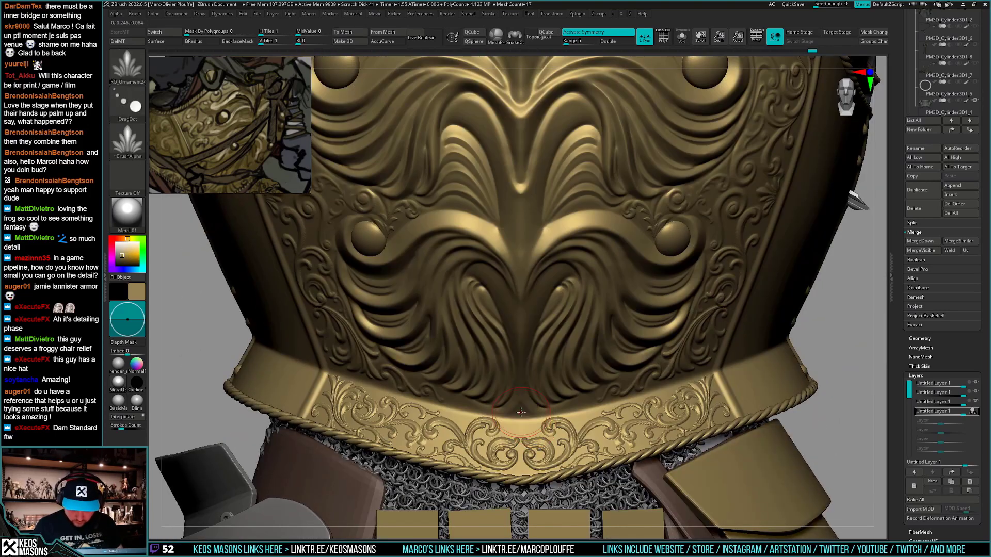
{"action": "key", "text": "ctrl+z"}
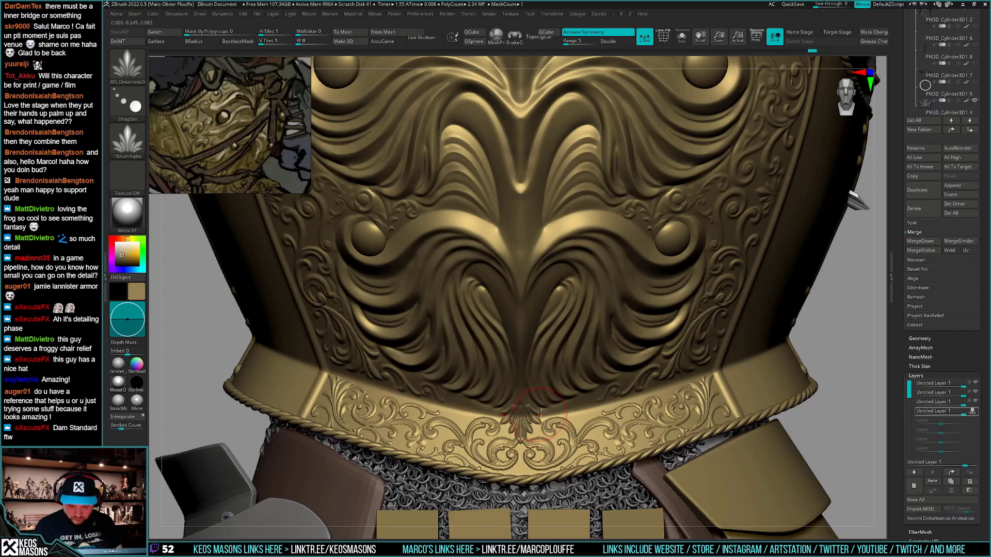
Switch to the DamStandard brush and smooth the crease above the palmette leaf's tip
{"action": "key", "text": "b"}
{"action": "key", "text": "d"}
{"action": "key", "text": "s"}
{"action": "right_click_drag", "start_coordinate": [560, 398], "coordinate": [534, 409], "text": "alt"}
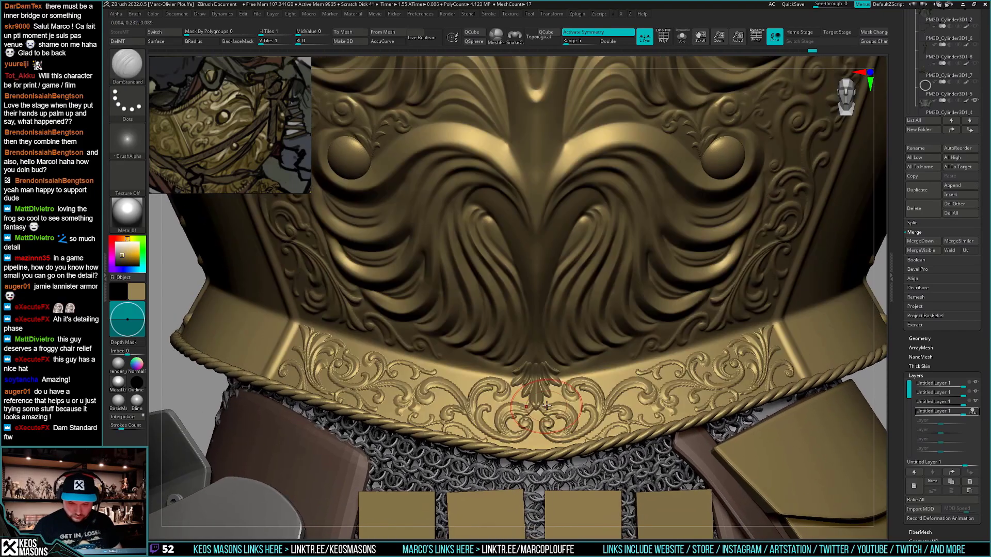
{"action": "right_click", "coordinate": [529, 438]}
{"action": "mouse_move", "coordinate": [534, 372]}
{"action": "right_mouse_down"}
{"action": "mouse_move", "coordinate": [541, 398]}
{"action": "mouse_move", "coordinate": [524, 369]}
{"action": "mouse_move", "coordinate": [541, 406]}
{"action": "right_mouse_up"}
{"action": "right_click", "coordinate": [535, 448]}
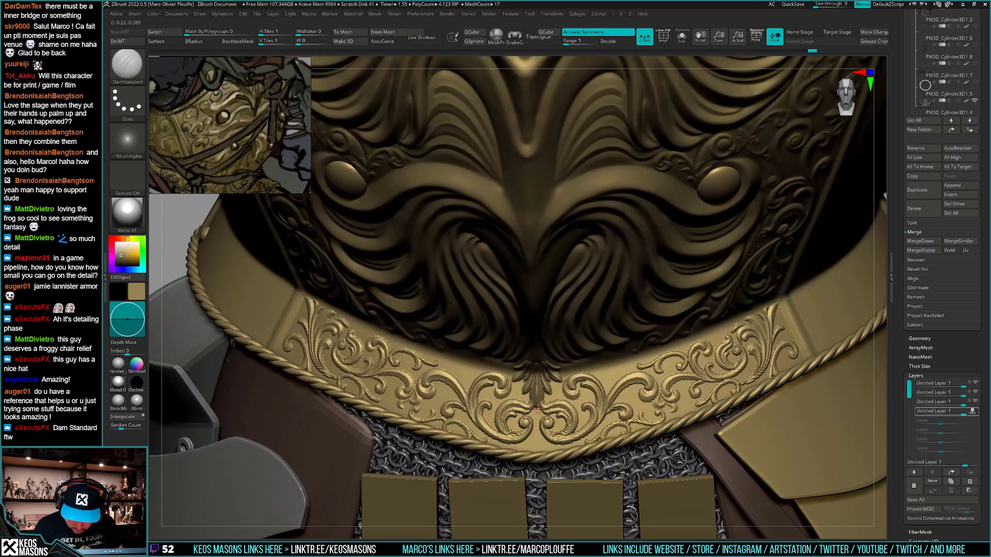
{"action": "right_click_drag", "start_coordinate": [538, 408], "coordinate": [540, 340]}
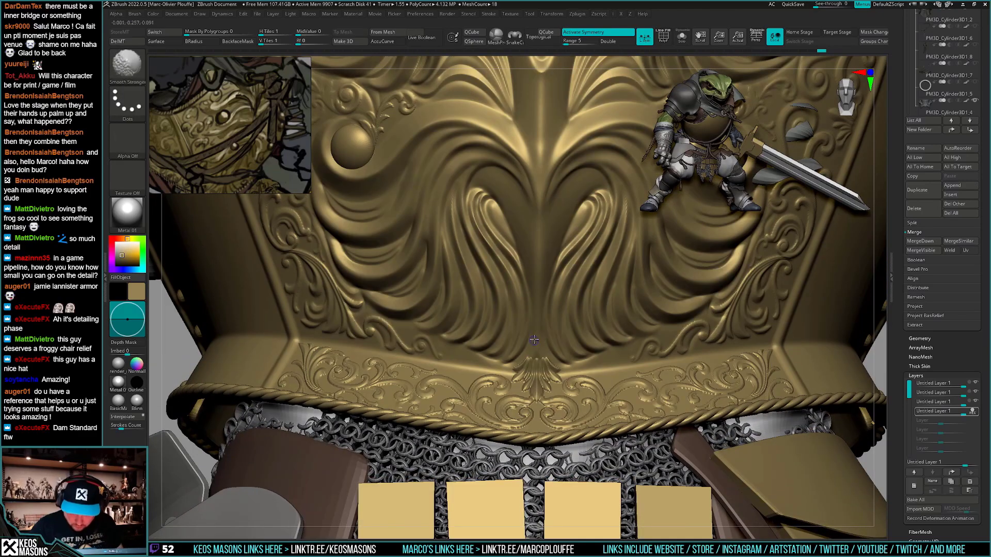
{"action": "left_click_drag", "start_coordinate": [536, 357], "coordinate": [538, 336], "text": "shift"}
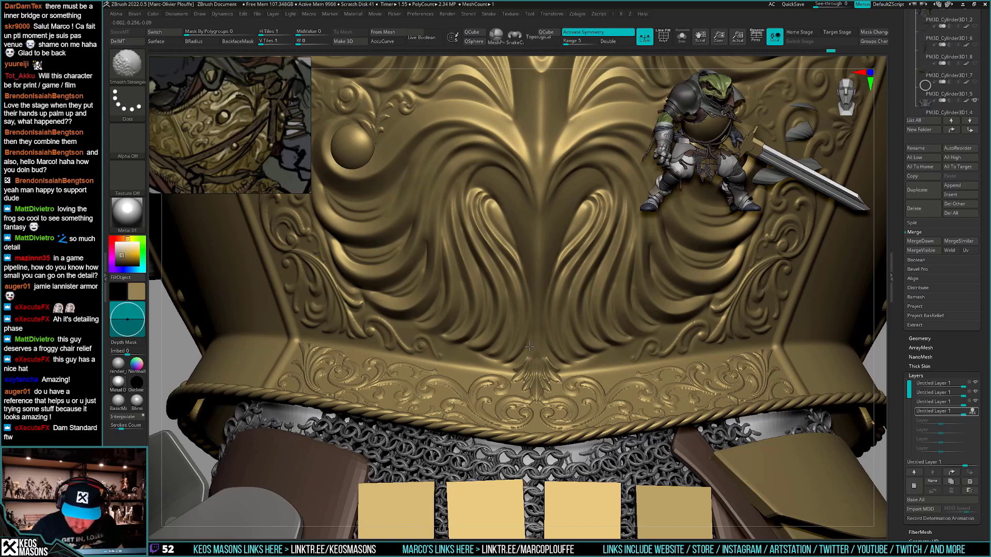
Reduce the brush's draw size and refine the palmette leaf's tip where it meets the breastplate with small carving and smoothing strokes
{"action": "right_click_drag", "start_coordinate": [548, 348], "coordinate": [545, 374]}
{"action": "key", "text": "space"}
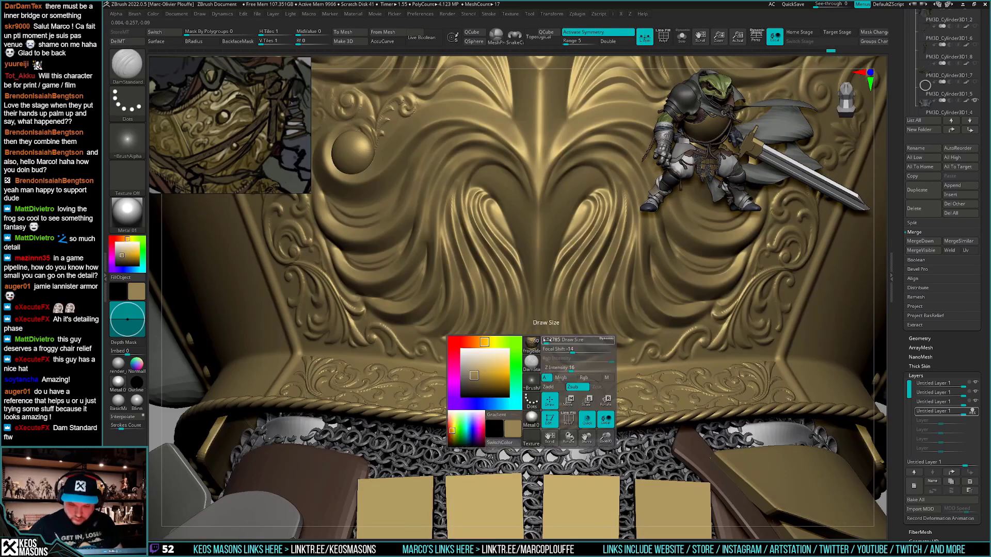
{"action": "left_click_drag", "start_coordinate": [557, 340], "coordinate": [547, 340]}
{"action": "mouse_move", "coordinate": [548, 346]}
{"action": "right_mouse_down"}
{"action": "mouse_move", "coordinate": [541, 336]}
{"action": "mouse_move", "coordinate": [544, 348]}
{"action": "right_mouse_up"}
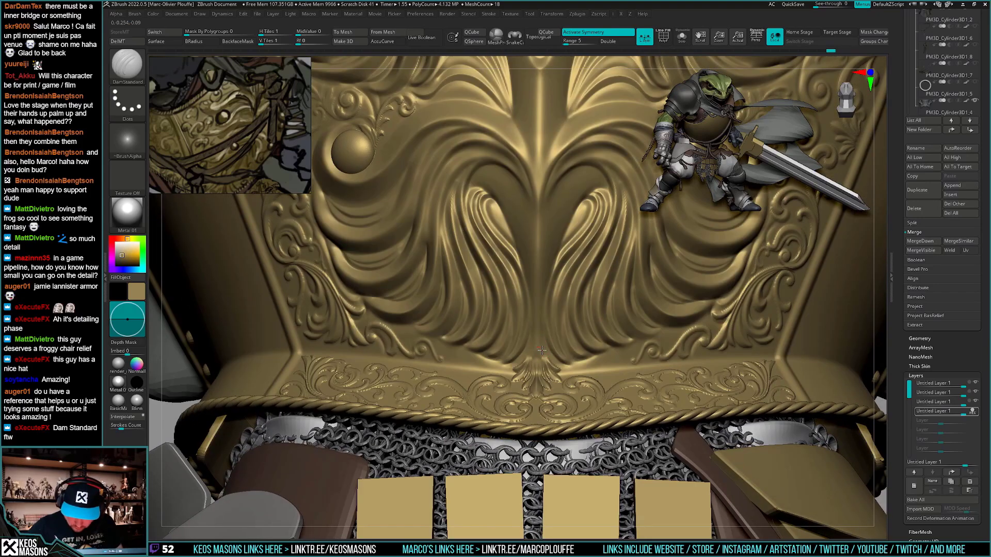
{"action": "left_click_drag", "start_coordinate": [538, 355], "coordinate": [536, 349], "text": "shift"}
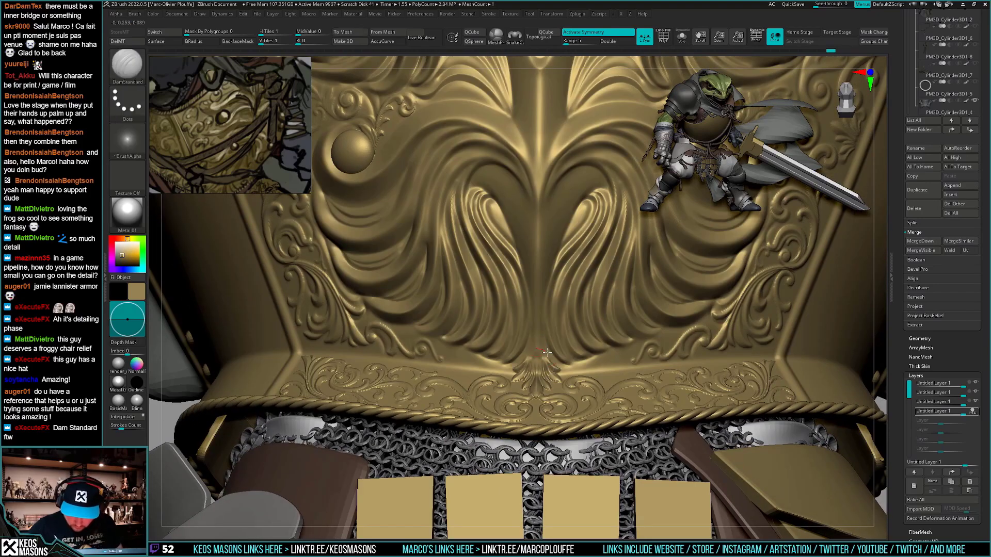
{"action": "right_click_drag", "start_coordinate": [552, 364], "coordinate": [578, 341]}
{"action": "key", "text": "space"}
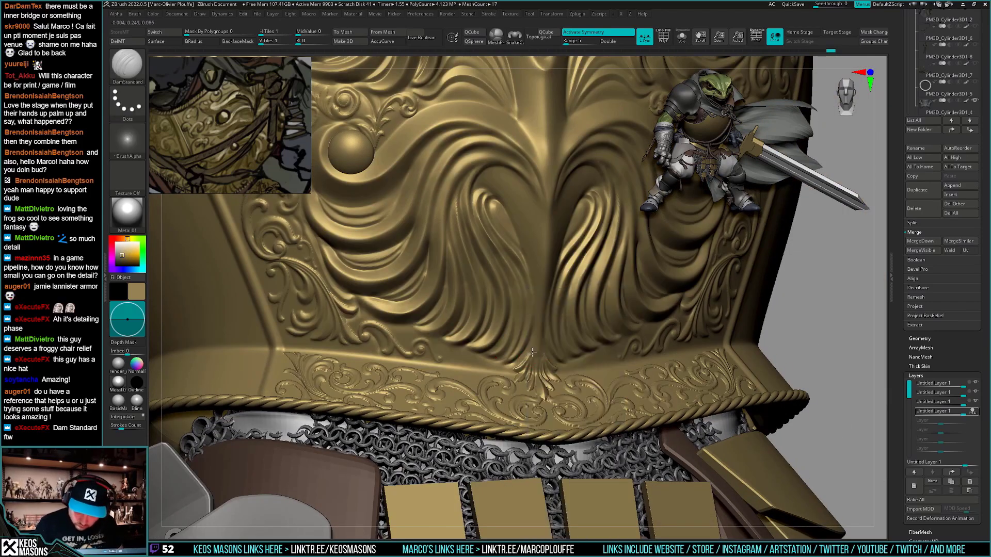
{"action": "left_click_drag", "start_coordinate": [527, 358], "coordinate": [539, 353]}
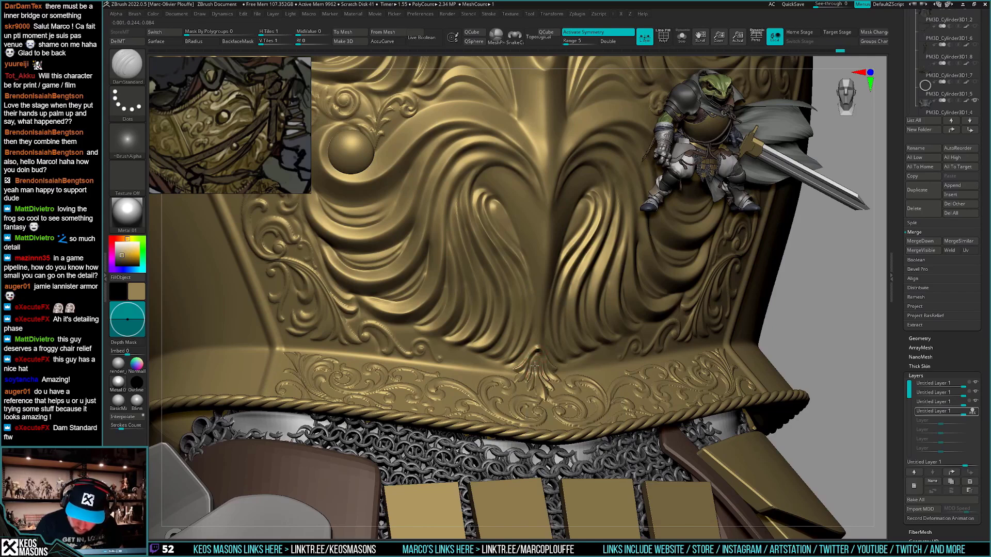
Examine the decorated waist rim and whole breastplate up close and from a distance, from the front and both sides
{"action": "mouse_move", "coordinate": [533, 373]}
{"action": "right_mouse_down"}
{"action": "mouse_move", "coordinate": [544, 340]}
{"action": "mouse_move", "coordinate": [568, 335]}
{"action": "right_mouse_up"}
{"action": "right_click_drag", "start_coordinate": [568, 336], "coordinate": [594, 269], "text": "ctrl"}
{"action": "right_click_drag", "start_coordinate": [594, 268], "coordinate": [619, 279], "text": "shift"}
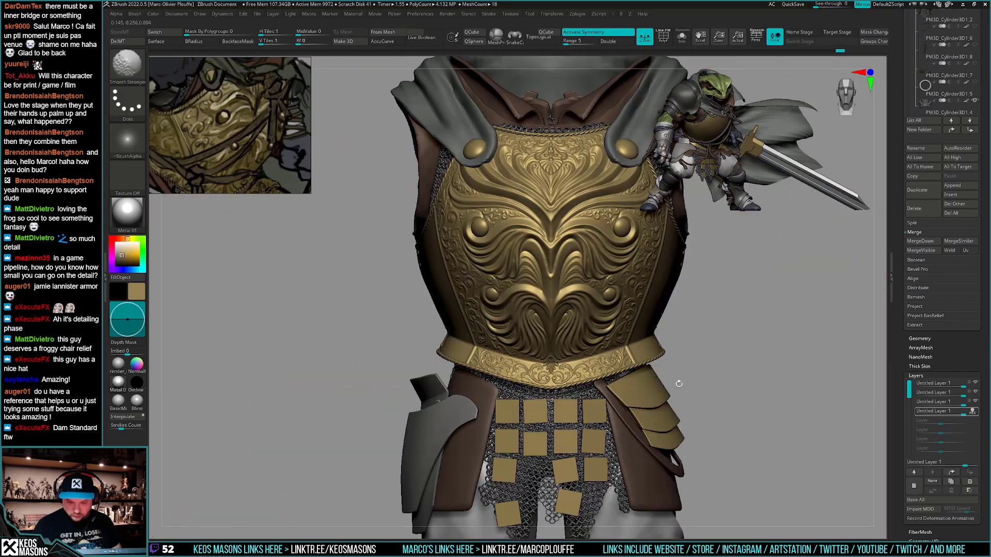
{"action": "right_click_drag", "start_coordinate": [741, 397], "coordinate": [693, 432], "text": "alt"}
{"action": "key", "text": "shift+f"}
{"action": "key", "text": "shift+f"}
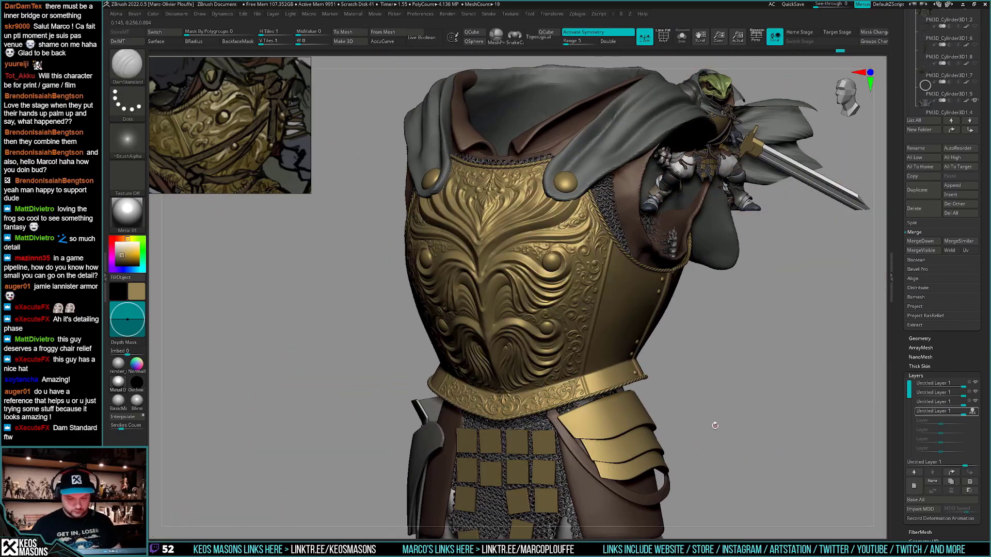
{"action": "right_click_drag", "start_coordinate": [530, 392], "coordinate": [674, 385], "text": "ctrl"}
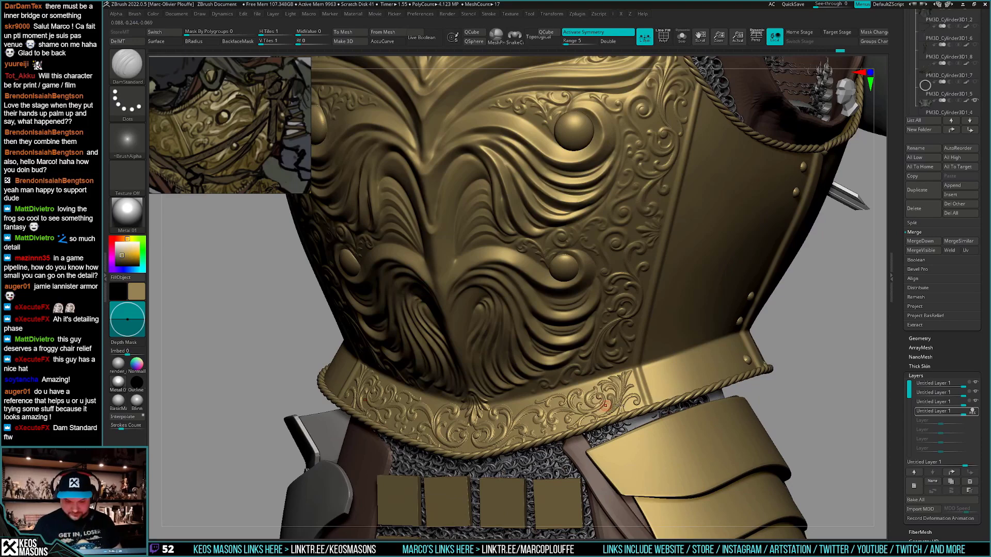
{"action": "right_click_drag", "start_coordinate": [604, 405], "coordinate": [703, 400]}
{"action": "right_click", "coordinate": [694, 396]}
{"action": "key", "text": "d"}
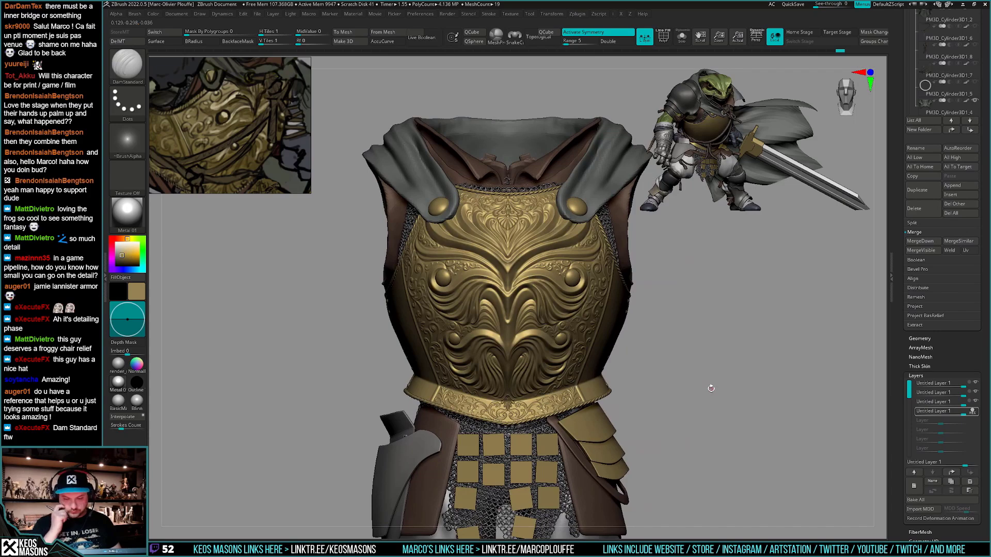
{"action": "left_click_drag", "start_coordinate": [734, 356], "coordinate": [704, 375]}
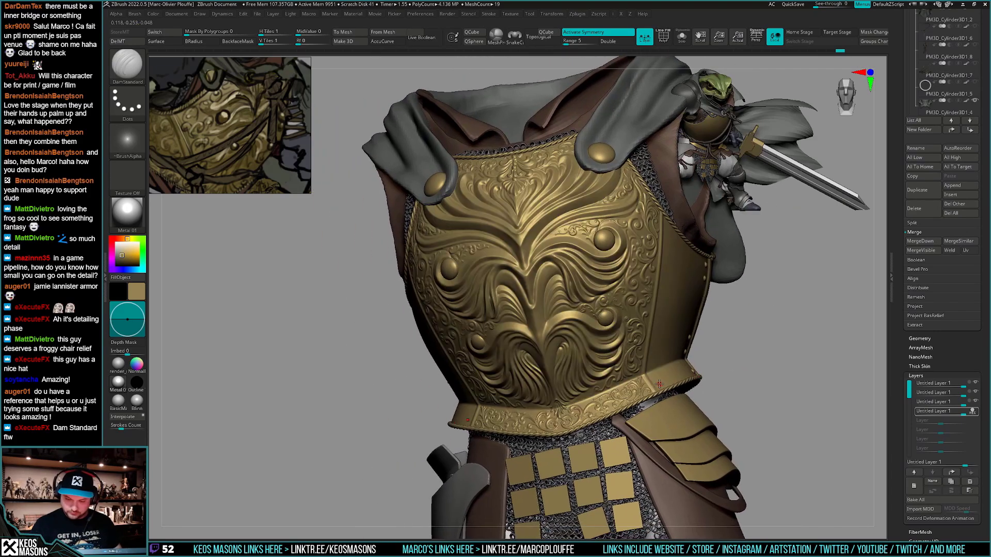
{"action": "right_click_drag", "start_coordinate": [648, 387], "coordinate": [692, 373], "text": "ctrl"}
{"action": "key", "text": "shift+f"}
{"action": "key", "text": "shift+f"}
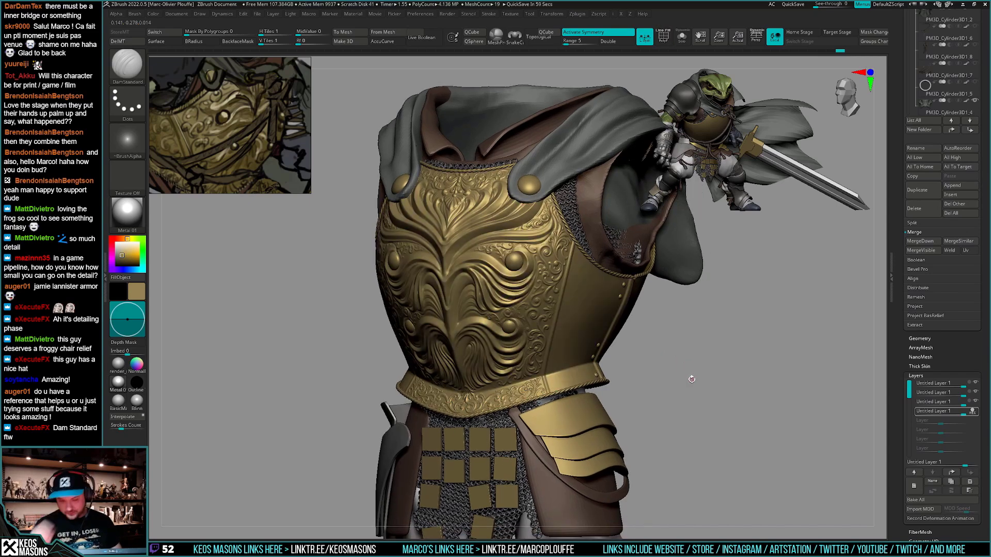
{"action": "right_click_drag", "start_coordinate": [708, 391], "coordinate": [711, 388]}
Choose the ClayBuildup brush, isolate the breastplate's rope trim subtool and duplicate it
{"action": "key", "text": "space"}
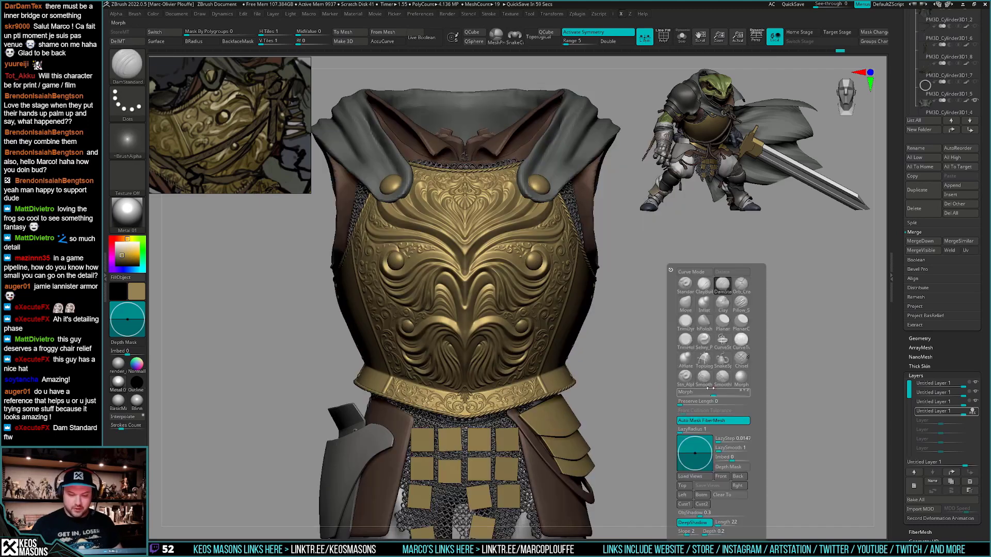
{"action": "left_click", "coordinate": [709, 283]}
{"action": "left_click", "coordinate": [557, 393], "text": "alt"}
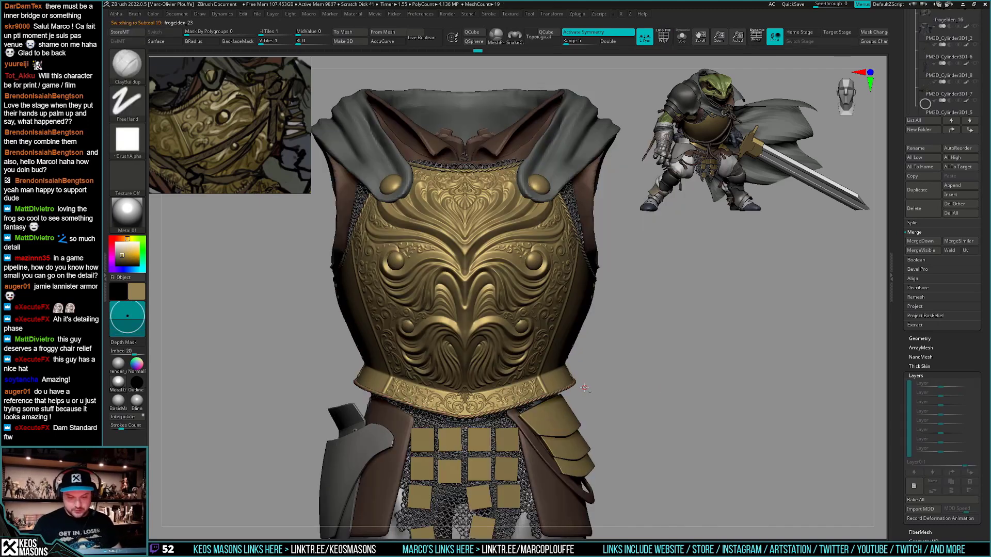
{"action": "left_click_drag", "start_coordinate": [943, 334], "coordinate": [940, 409]}
{"action": "key", "text": "alt+s"}
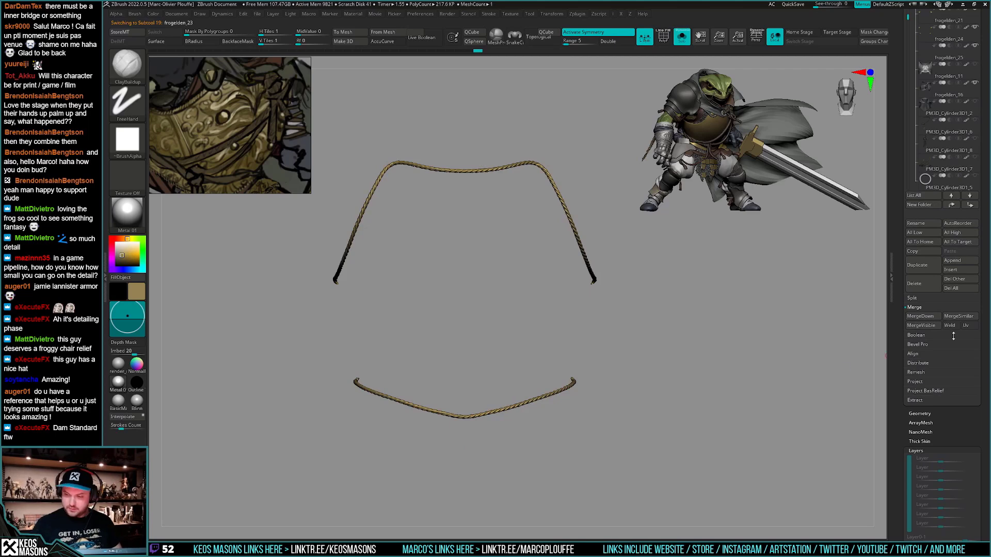
{"action": "left_click", "coordinate": [925, 265]}
Keep only the duplicated trim's lower waist rope visible and move it up to the upper edge of the breastplate's waist rim
{"action": "left_click_drag", "start_coordinate": [283, 494], "coordinate": [708, 324], "text": "ctrl+shift"}
{"action": "key", "text": "alt+s"}
{"action": "right_click_drag", "start_coordinate": [677, 392], "coordinate": [648, 408], "text": "ctrl"}
{"action": "key", "text": "w"}
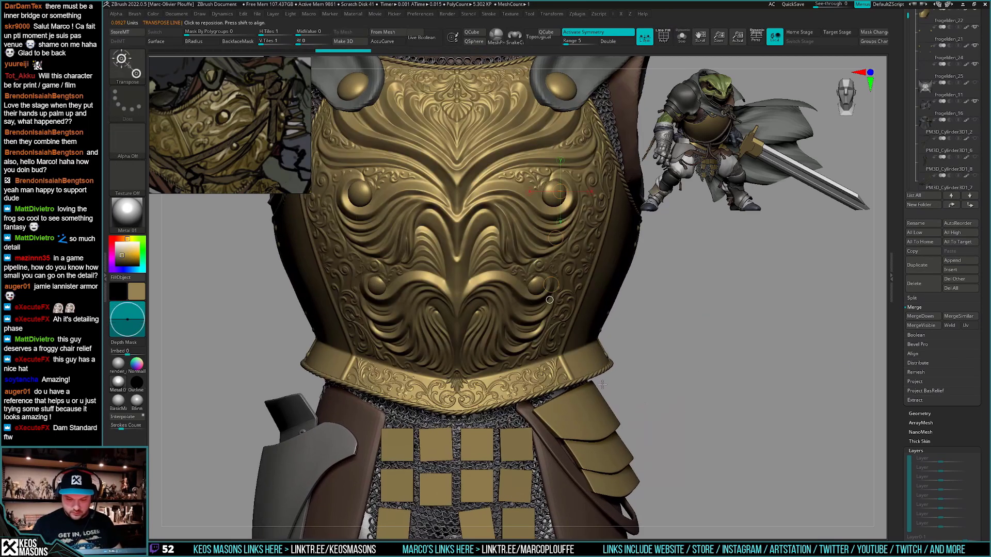
{"action": "mouse_move", "coordinate": [600, 404]}
{"action": "left_mouse_down", "text": "shift"}
{"action": "mouse_move", "coordinate": [600, 369]}
{"action": "mouse_move", "coordinate": [635, 352]}
{"action": "mouse_move", "coordinate": [729, 346]}
{"action": "left_mouse_up", "text": "shift"}
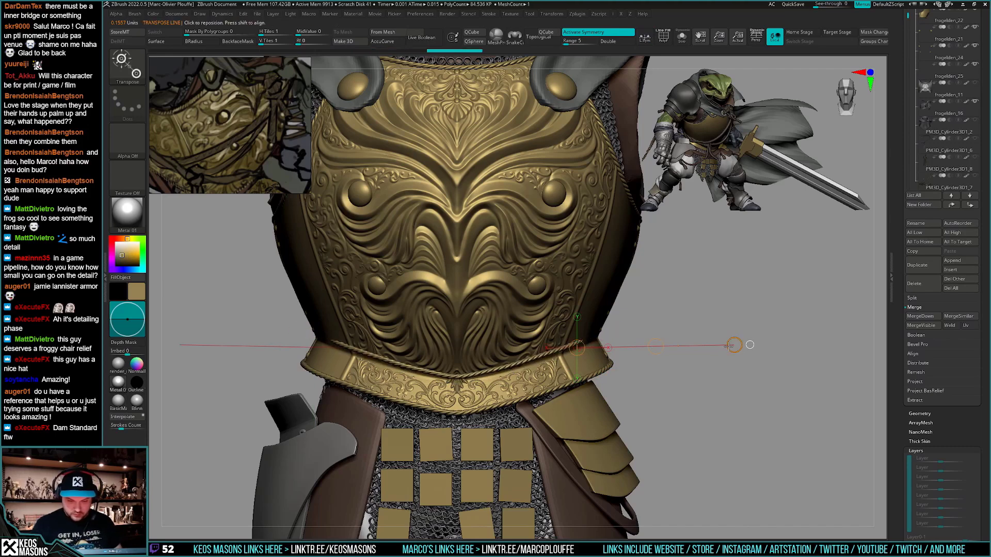
Switch to the Move brush, adjust its draw size and bend the new front rope to follow the rim's upper edge
{"action": "key", "text": "q"}
{"action": "key", "text": "1"}
{"action": "left_click", "coordinate": [706, 306]}
{"action": "key", "text": "space"}
{"action": "left_click_drag", "start_coordinate": [570, 339], "coordinate": [568, 339]}
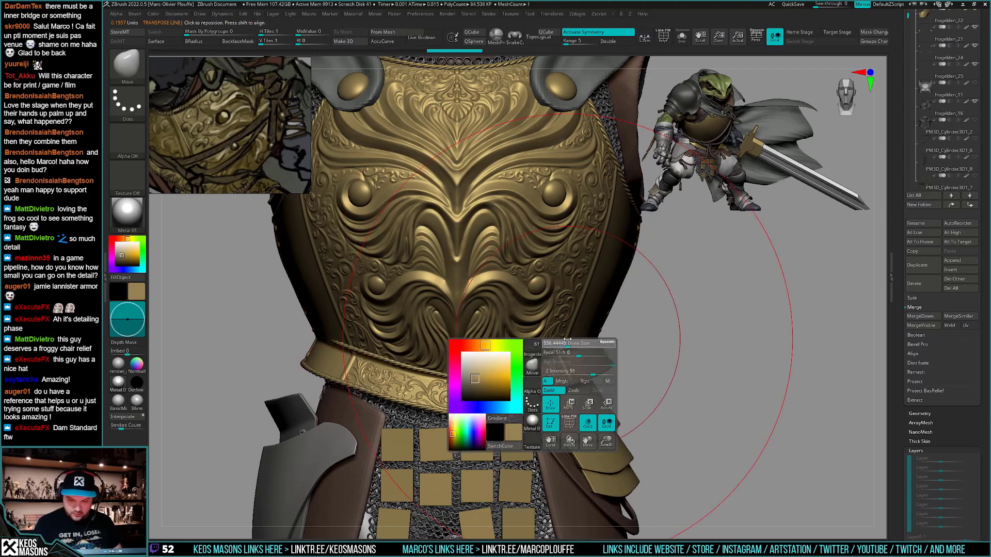
{"action": "right_click_drag", "start_coordinate": [567, 339], "coordinate": [537, 322]}
{"action": "mouse_move", "coordinate": [541, 372]}
{"action": "left_mouse_down"}
{"action": "mouse_move", "coordinate": [554, 363]}
{"action": "mouse_move", "coordinate": [545, 375]}
{"action": "mouse_move", "coordinate": [544, 365]}
{"action": "left_mouse_up"}
{"action": "key", "text": "space"}
{"action": "right_click_drag", "start_coordinate": [723, 369], "coordinate": [645, 350]}
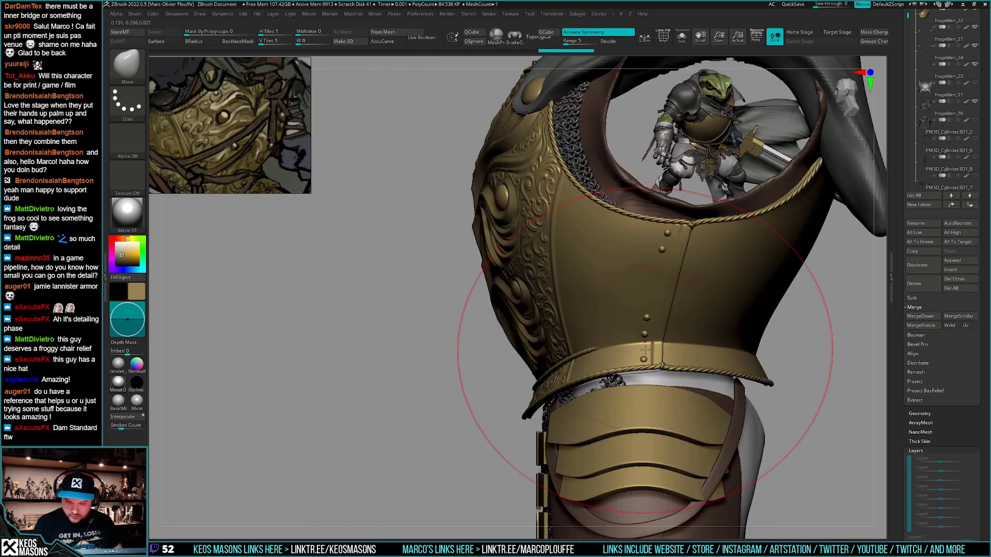
Push the rope's side end against the breastplate with the Move brush so it meets the seam between front and back plates
{"action": "left_click", "coordinate": [645, 350], "text": "alt"}
{"action": "left_click_drag", "start_coordinate": [671, 339], "coordinate": [681, 343]}
{"action": "left_click", "coordinate": [673, 357], "text": "alt"}
{"action": "right_click_drag", "start_coordinate": [682, 331], "coordinate": [659, 342]}
{"action": "left_click", "coordinate": [652, 339], "text": "alt"}
{"action": "left_click_drag", "start_coordinate": [655, 343], "coordinate": [666, 342]}
{"action": "right_click_drag", "start_coordinate": [697, 346], "coordinate": [617, 338]}
{"action": "left_click", "coordinate": [673, 348], "text": "alt"}
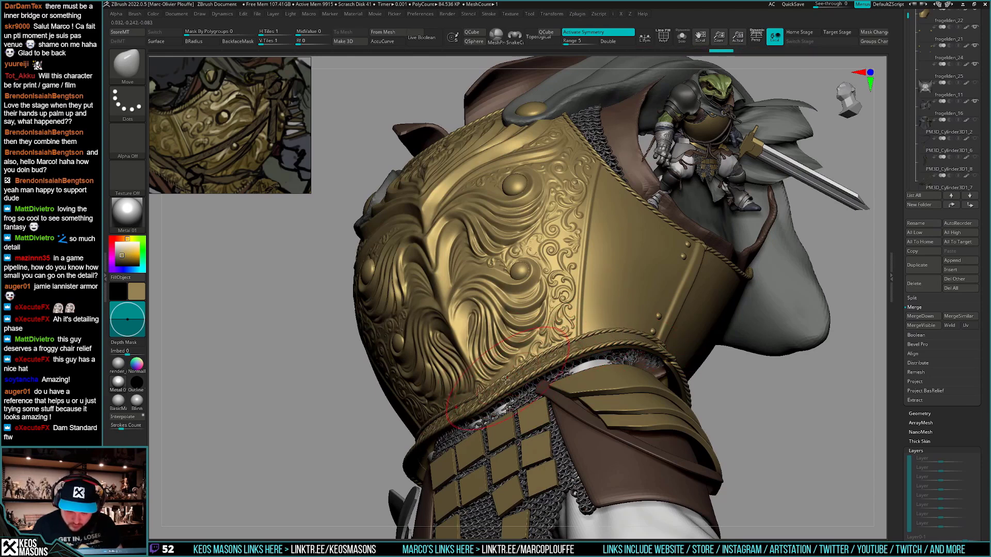
Refine the rope's curve across the front of the waist with small Move brush strokes
{"action": "right_click_drag", "start_coordinate": [507, 401], "coordinate": [522, 381], "text": "shift"}
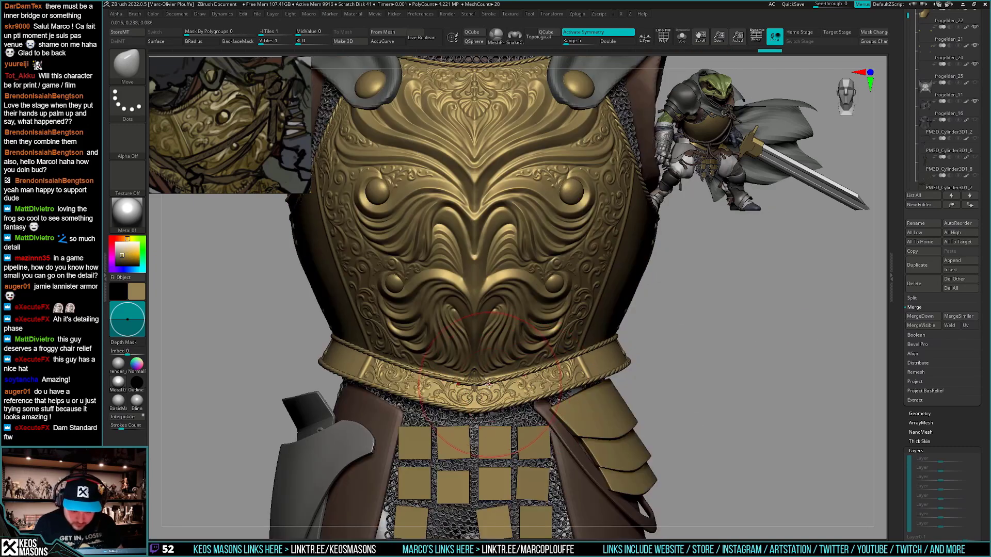
{"action": "left_click_drag", "start_coordinate": [491, 384], "coordinate": [522, 376]}
{"action": "key", "text": "space"}
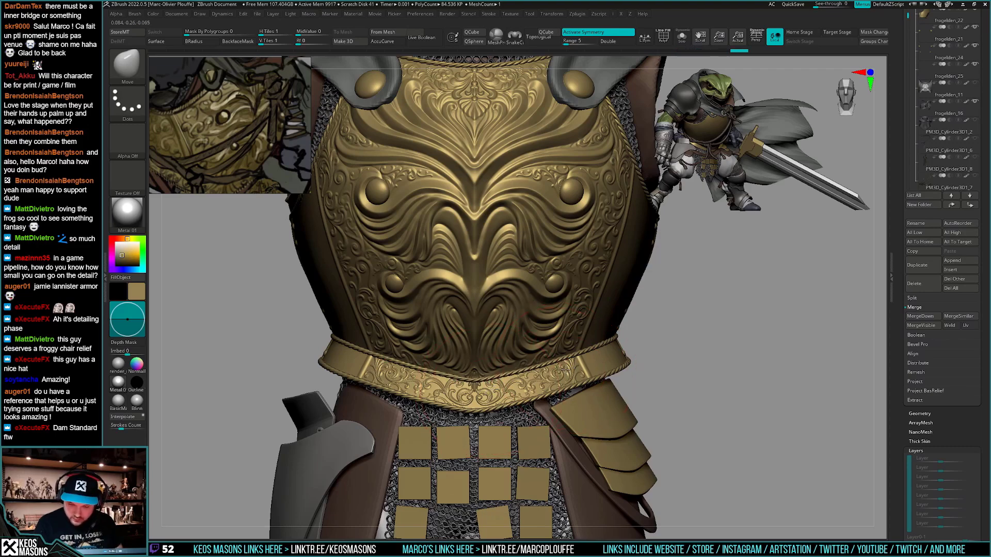
{"action": "left_click_drag", "start_coordinate": [566, 369], "coordinate": [566, 366]}
Duplicate the back plate's rope trim subtool and keep only its lower waist section visible
{"action": "mouse_move", "coordinate": [676, 362]}
{"action": "left_mouse_down"}
{"action": "mouse_move", "coordinate": [723, 366]}
{"action": "mouse_move", "coordinate": [710, 334]}
{"action": "left_mouse_up"}
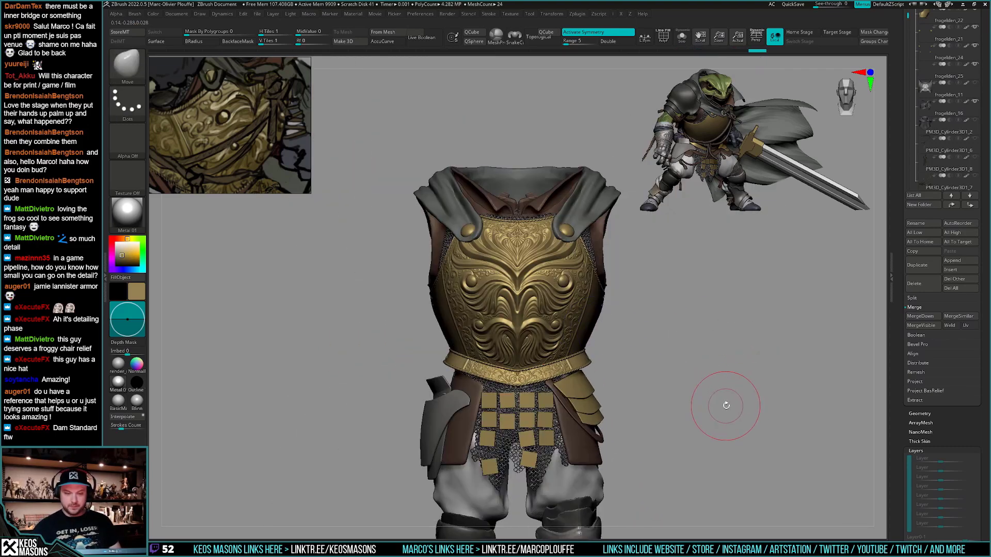
{"action": "left_click_drag", "start_coordinate": [726, 405], "coordinate": [718, 395]}
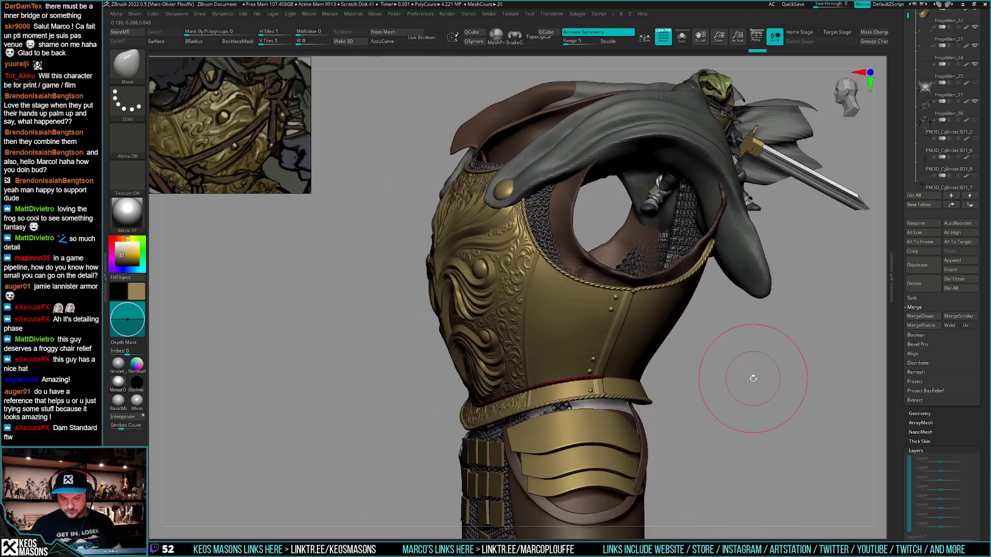
{"action": "left_click_drag", "start_coordinate": [795, 374], "coordinate": [725, 387]}
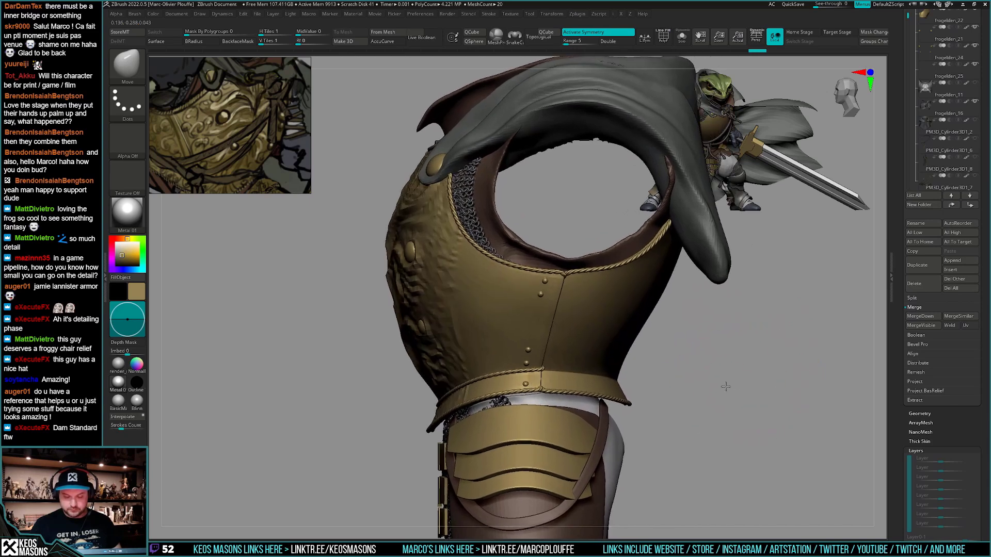
{"action": "left_click", "coordinate": [627, 402], "text": "alt"}
{"action": "key", "text": "alt+s"}
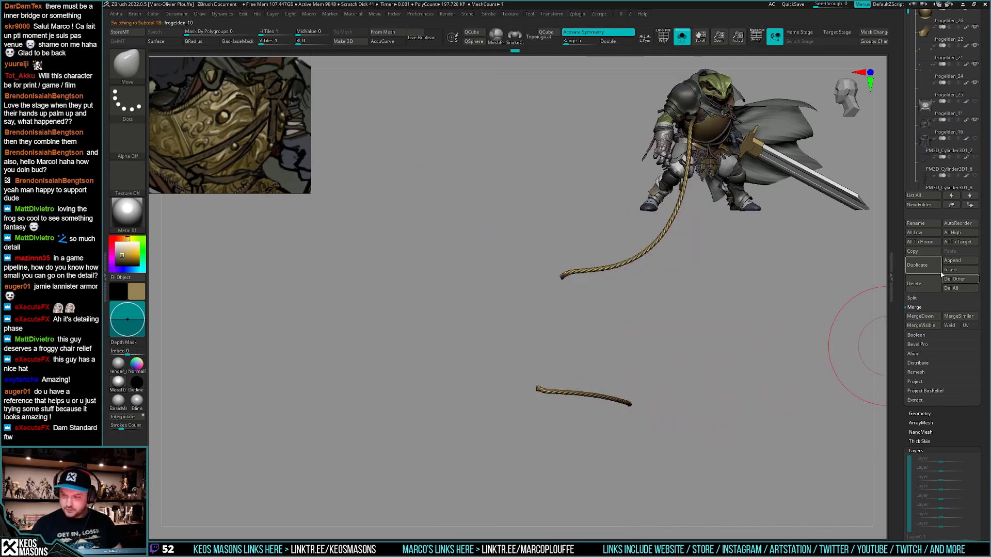
{"action": "left_click_drag", "start_coordinate": [482, 475], "coordinate": [676, 365], "text": "ctrl+shift"}
{"action": "key", "text": "alt+s"}
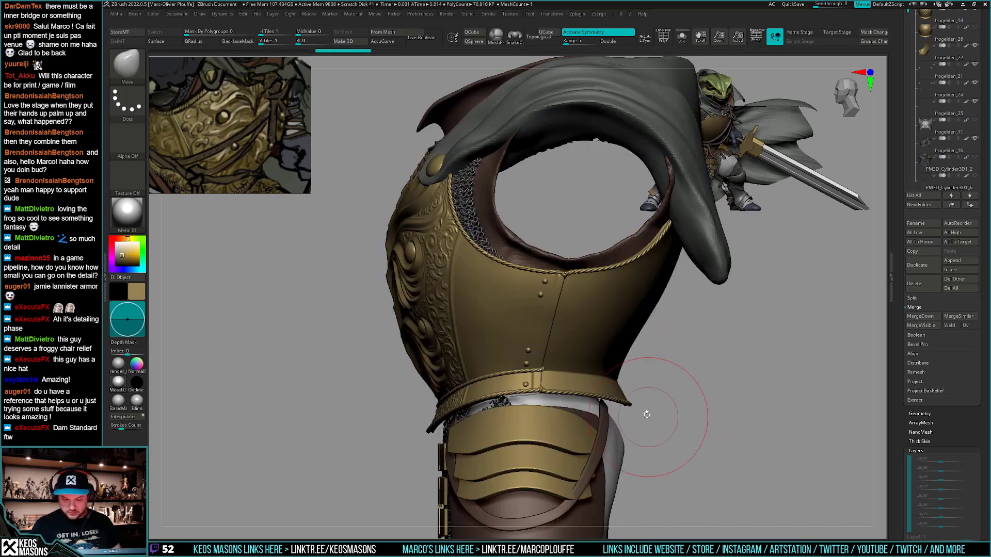
Move the duplicated back rope up with the transpose line to the upper edge of the back plate's waist rim
{"action": "key", "text": "w"}
{"action": "mouse_move", "coordinate": [629, 402]}
{"action": "left_mouse_down", "text": "shift"}
{"action": "mouse_move", "coordinate": [629, 441]}
{"action": "mouse_move", "coordinate": [610, 397]}
{"action": "mouse_move", "coordinate": [617, 399]}
{"action": "left_mouse_up", "text": "shift"}
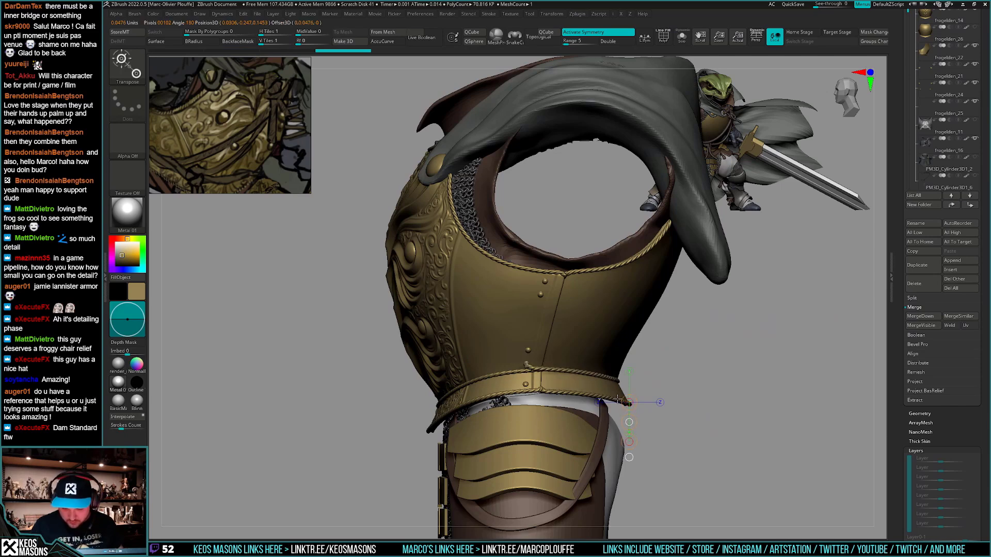
{"action": "left_click_drag", "start_coordinate": [714, 378], "coordinate": [620, 381], "text": "shift"}
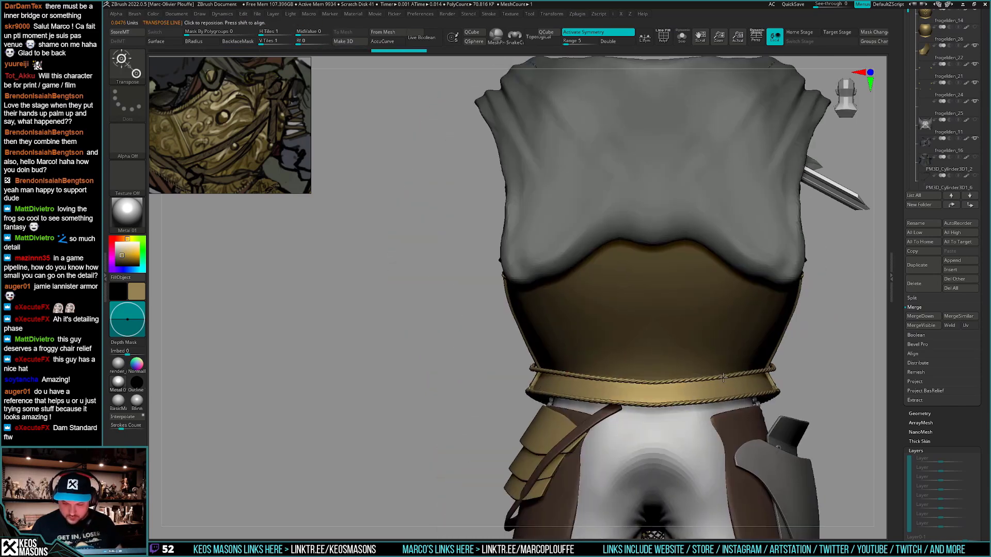
{"action": "left_click_drag", "start_coordinate": [805, 364], "coordinate": [768, 372], "text": "alt"}
{"action": "left_click_drag", "start_coordinate": [622, 388], "coordinate": [815, 339]}
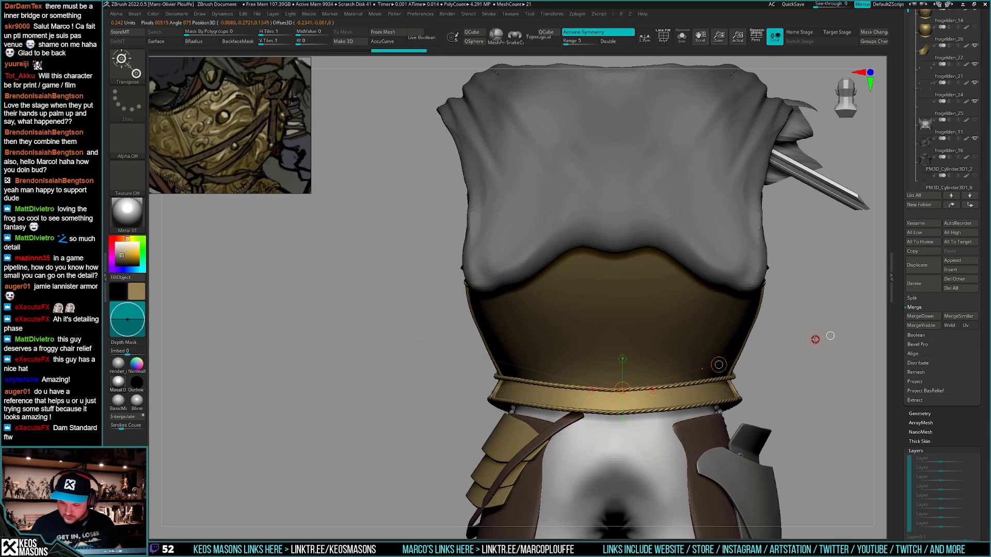
Shape the new back rope with the Move brush so it hugs the rim and lines up with the front rope at the seam
{"action": "key", "text": "q"}
{"action": "key", "text": "space"}
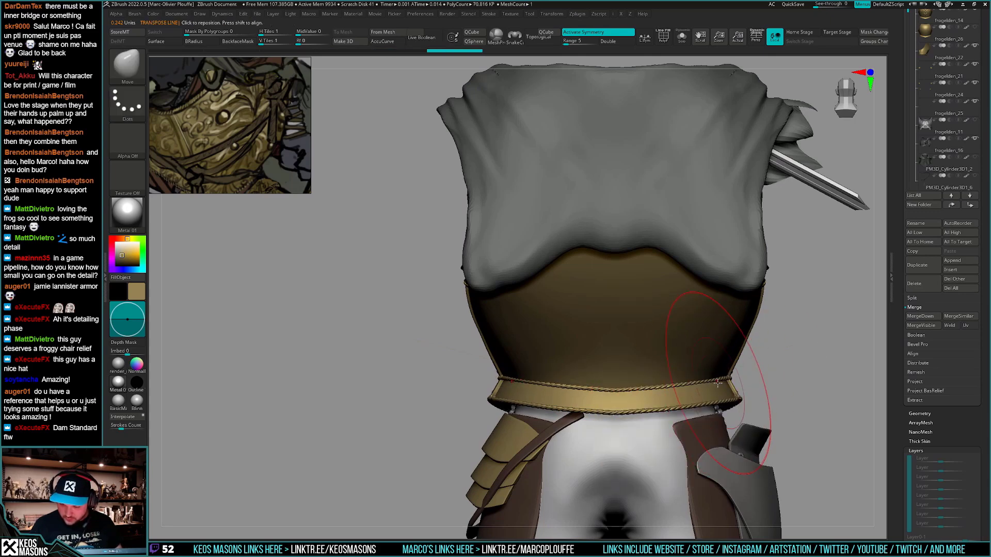
{"action": "right_click_drag", "start_coordinate": [717, 382], "coordinate": [582, 364]}
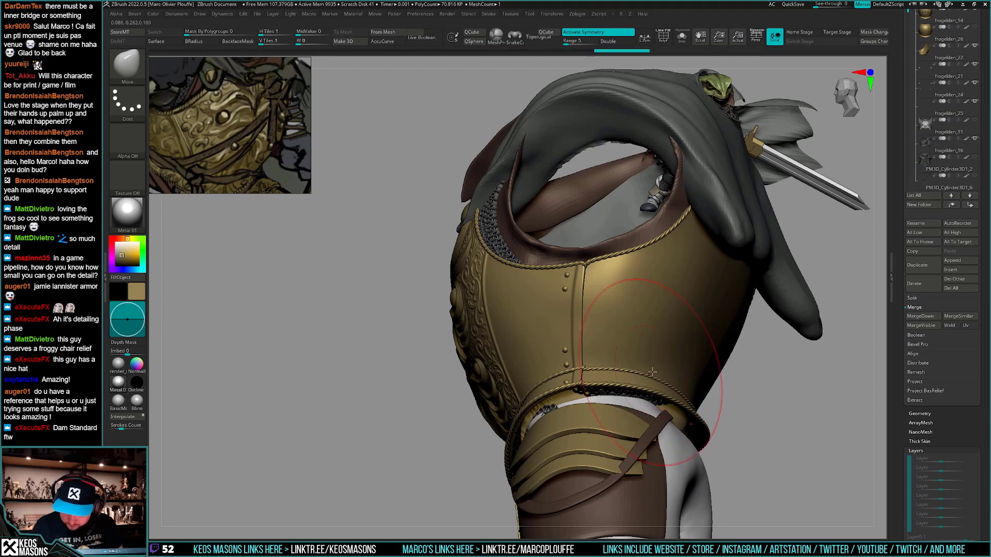
{"action": "right_click_drag", "start_coordinate": [704, 397], "coordinate": [727, 402]}
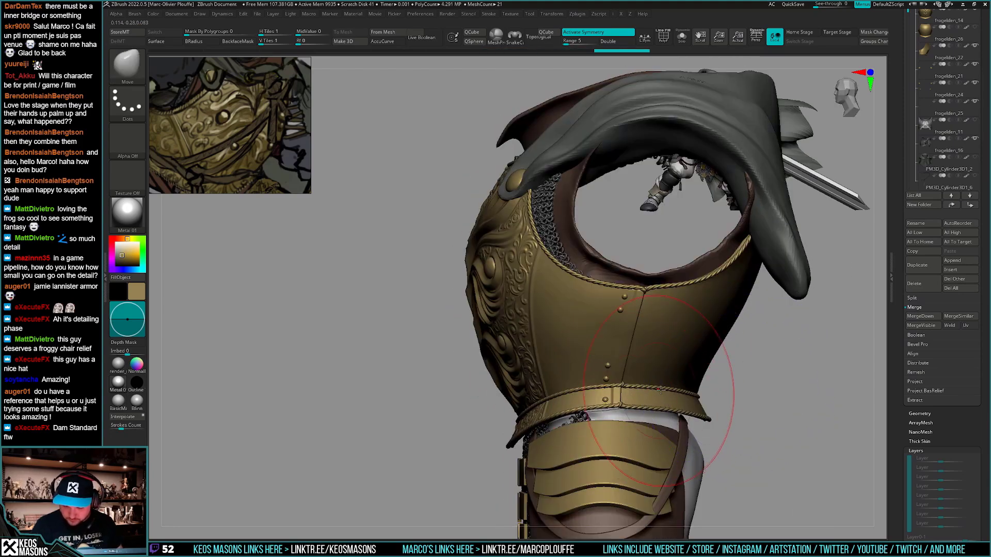
{"action": "right_click_drag", "start_coordinate": [636, 394], "coordinate": [682, 424]}
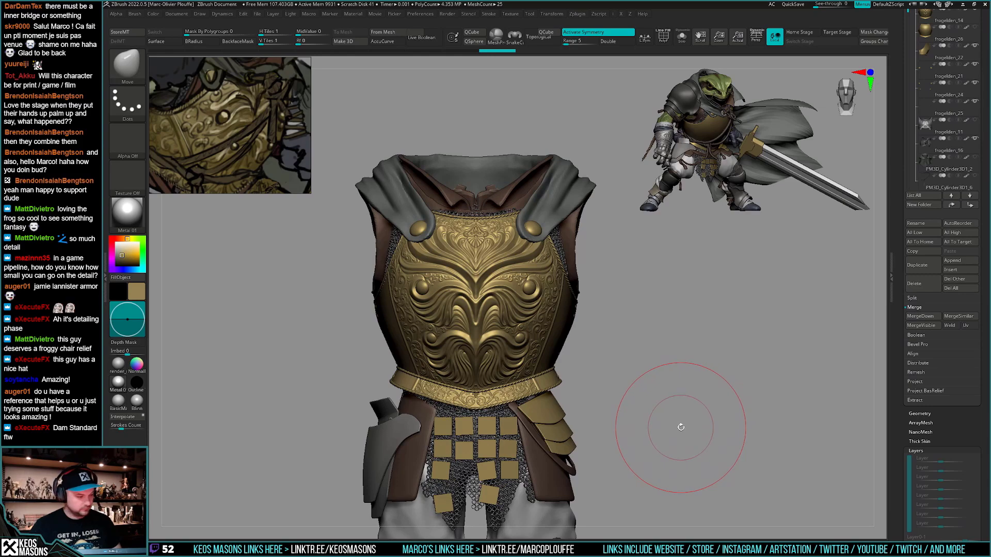
Reselect the new front waist rope and adjust its fit along the rim with a resized Move brush
{"action": "mouse_move", "coordinate": [703, 410]}
{"action": "right_mouse_down"}
{"action": "mouse_move", "coordinate": [673, 419]}
{"action": "mouse_move", "coordinate": [686, 426]}
{"action": "mouse_move", "coordinate": [686, 389]}
{"action": "right_mouse_up"}
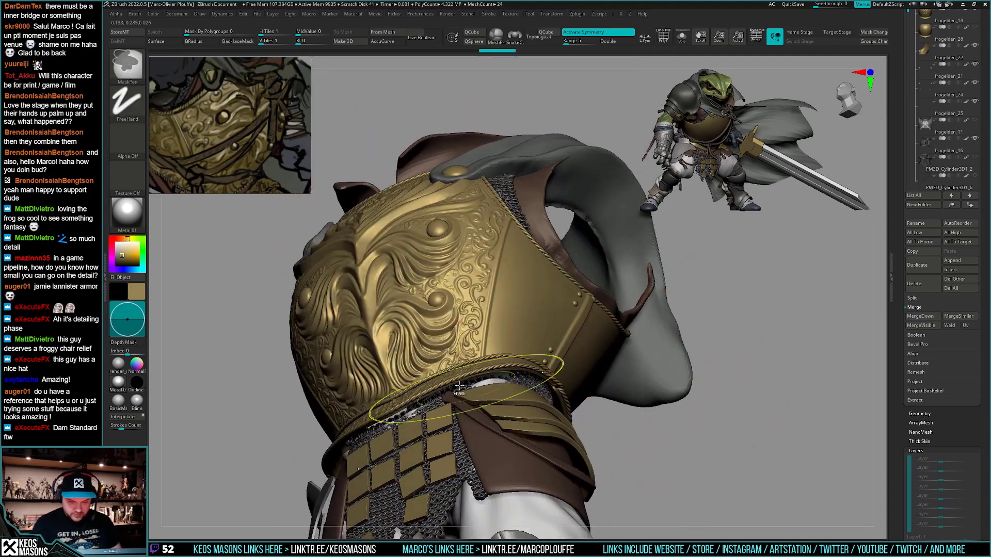
{"action": "right_click_drag", "start_coordinate": [526, 377], "coordinate": [430, 381], "text": "ctrl"}
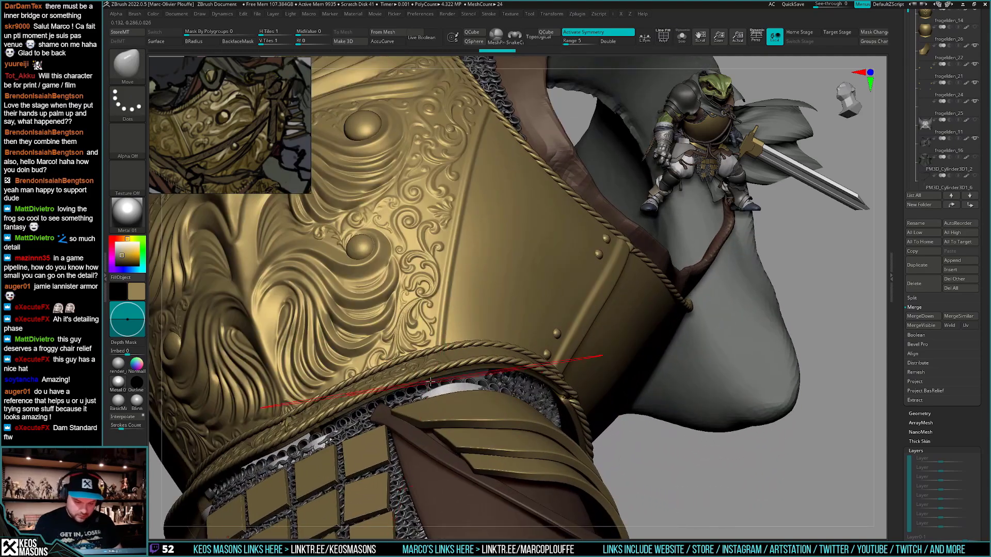
{"action": "left_click", "coordinate": [359, 380], "text": "alt"}
{"action": "key", "text": "space"}
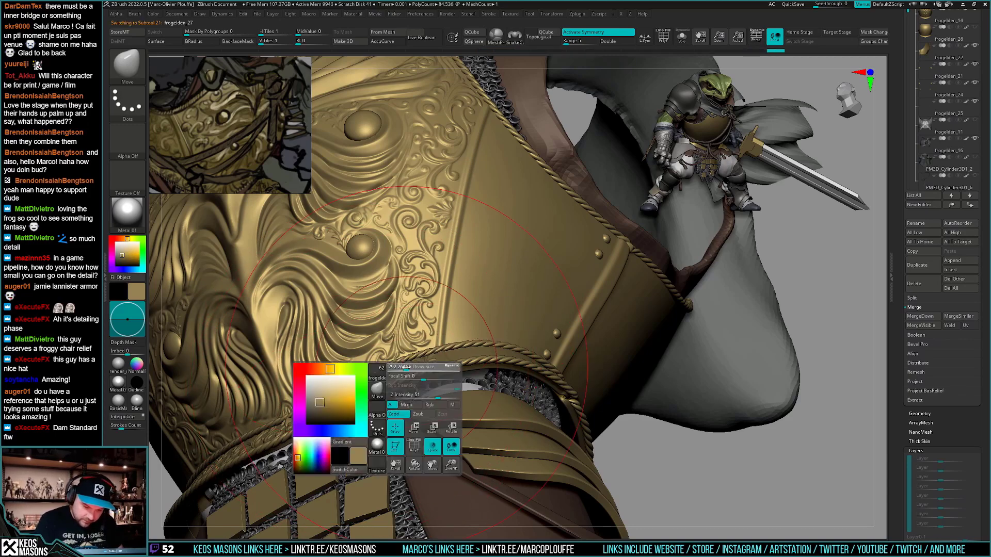
{"action": "key", "text": "f"}
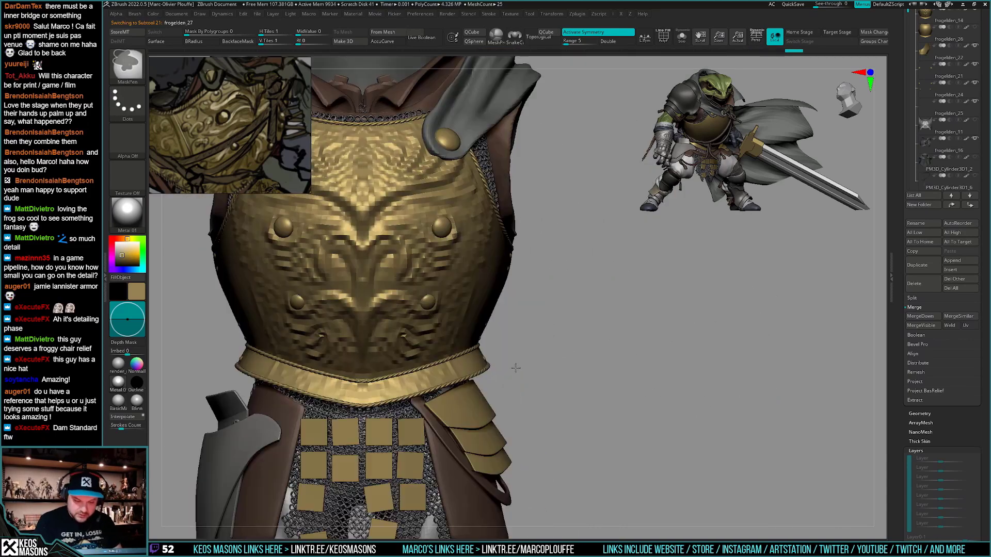
{"action": "right_click_drag", "start_coordinate": [658, 384], "coordinate": [694, 454], "text": "alt"}
{"action": "key", "text": "space"}
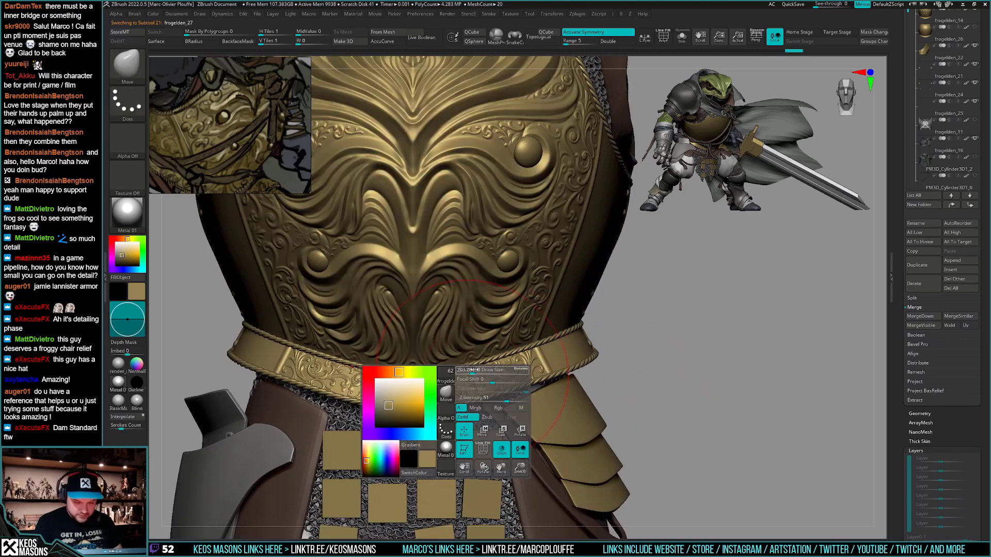
{"action": "key", "text": "f"}
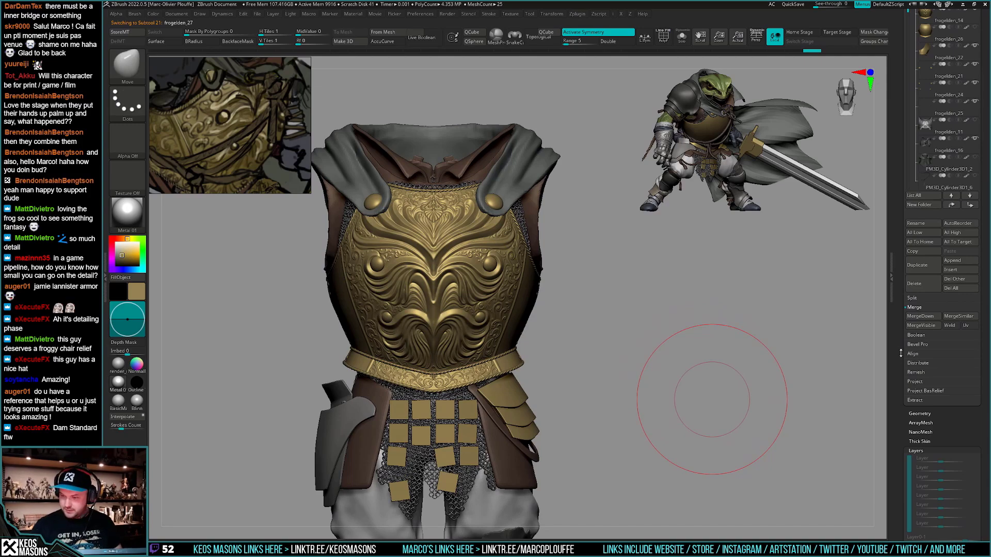
Isolate the plain, undecorated copy of the front breastplate and delete that subtool
{"action": "scroll", "coordinate": [900, 354], "scroll_direction": "up", "scroll_amount": 5}
{"action": "left_click_drag", "start_coordinate": [727, 403], "coordinate": [686, 414]}
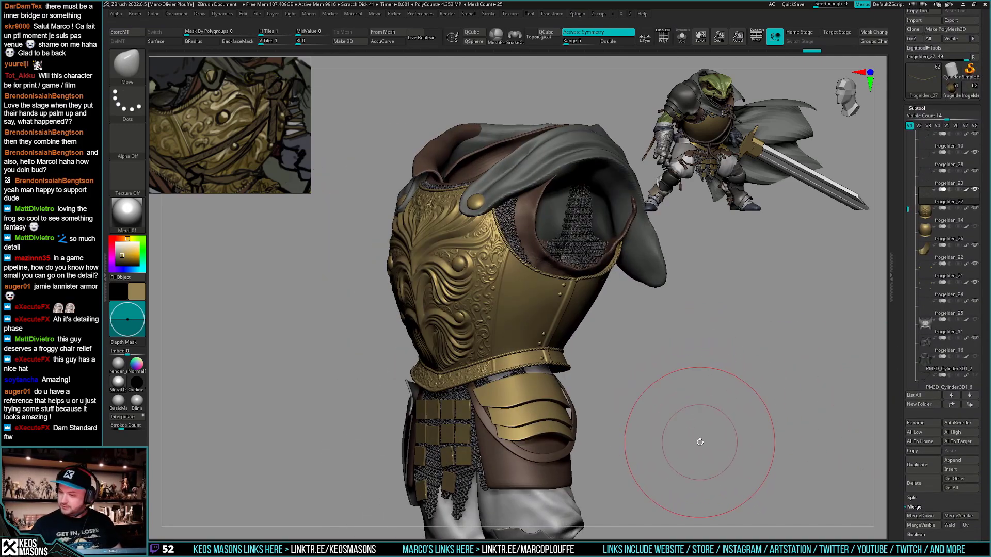
{"action": "left_click", "coordinate": [940, 232]}
{"action": "key", "text": "alt+s"}
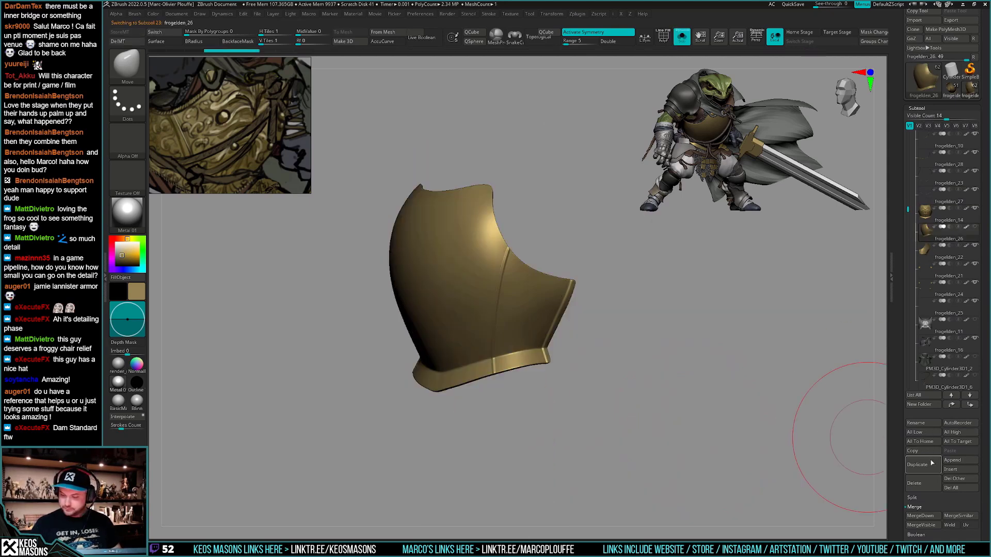
{"action": "left_click", "coordinate": [922, 485]}
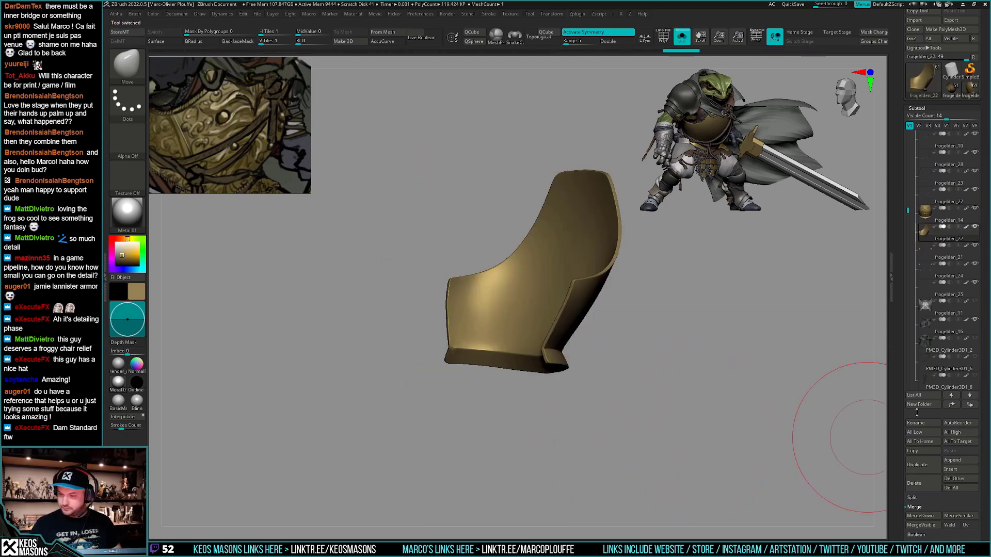
Select the decorated front breastplate, show the other armor parts again and turn on recording for its fourth layer
{"action": "left_click", "coordinate": [927, 216]}
{"action": "key", "text": "shift+s"}
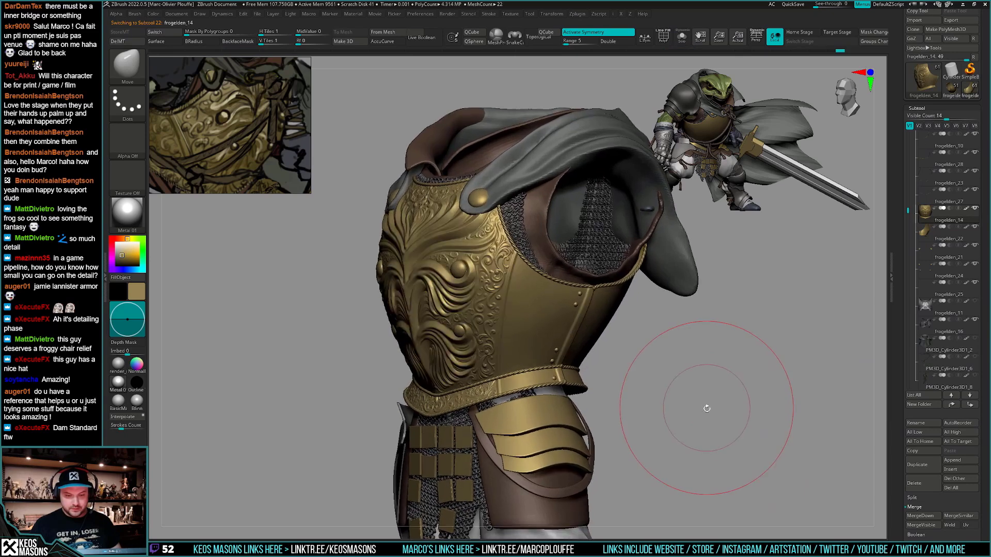
{"action": "scroll", "coordinate": [903, 363], "scroll_direction": "down", "scroll_amount": 6}
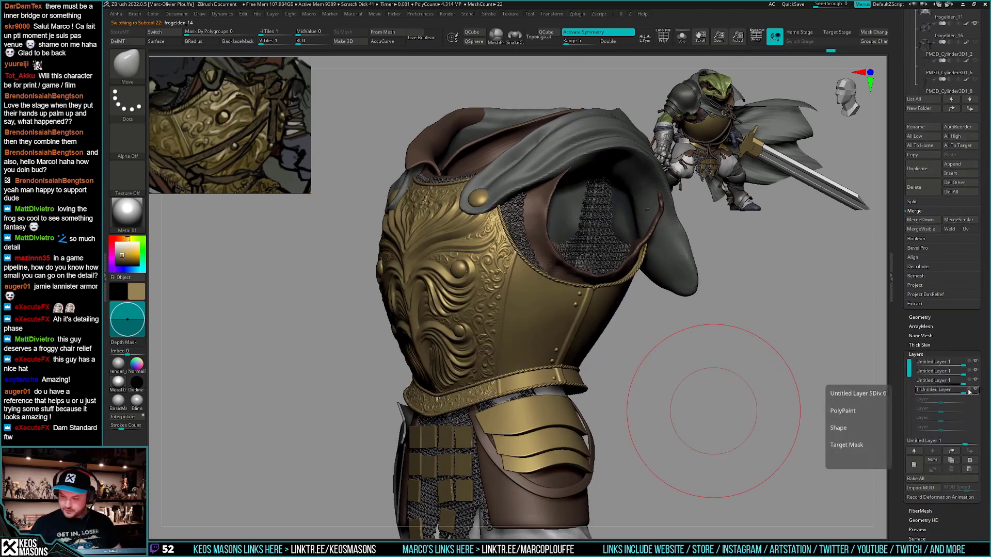
{"action": "right_click_drag", "start_coordinate": [666, 416], "coordinate": [723, 434]}
{"action": "right_click_drag", "start_coordinate": [722, 433], "coordinate": [689, 431]}
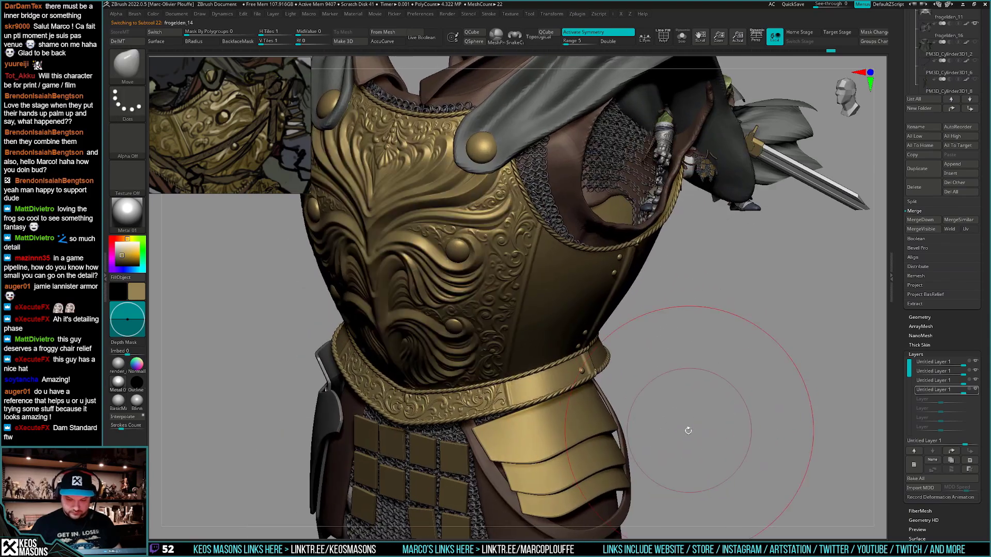
{"action": "left_click_drag", "start_coordinate": [688, 431], "coordinate": [681, 421]}
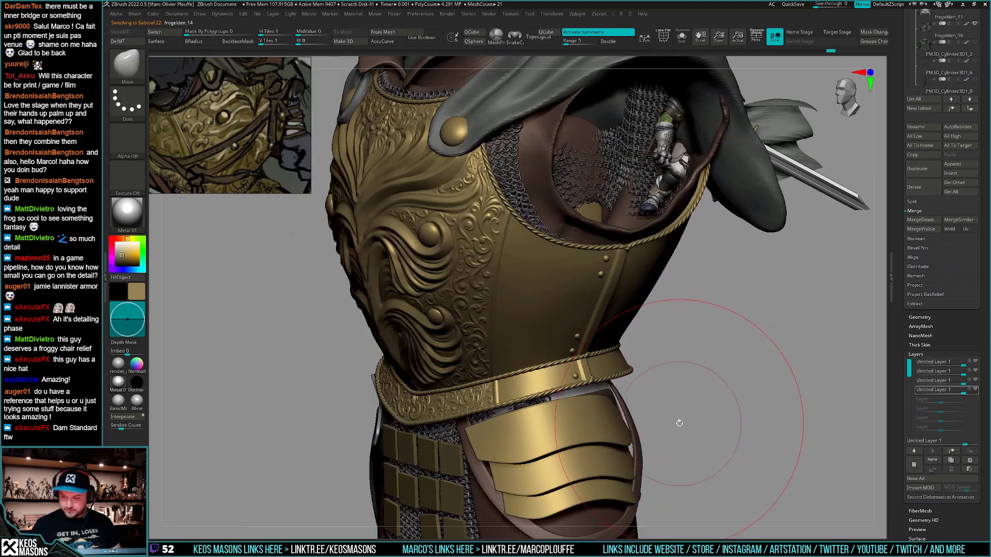
{"action": "left_click", "coordinate": [969, 393]}
Adjust and smooth the breastplate's waist rim around the new rope with Move and Smooth brush strokes
{"action": "left_click_drag", "start_coordinate": [685, 405], "coordinate": [562, 391]}
{"action": "key", "text": "space"}
{"action": "right_click_drag", "start_coordinate": [610, 379], "coordinate": [583, 392]}
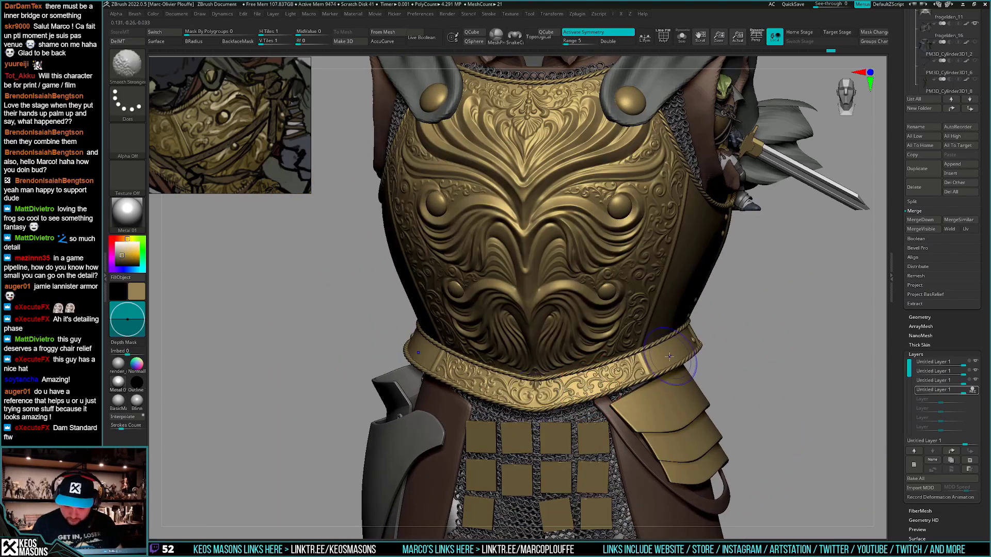
{"action": "left_click_drag", "start_coordinate": [669, 356], "coordinate": [573, 389]}
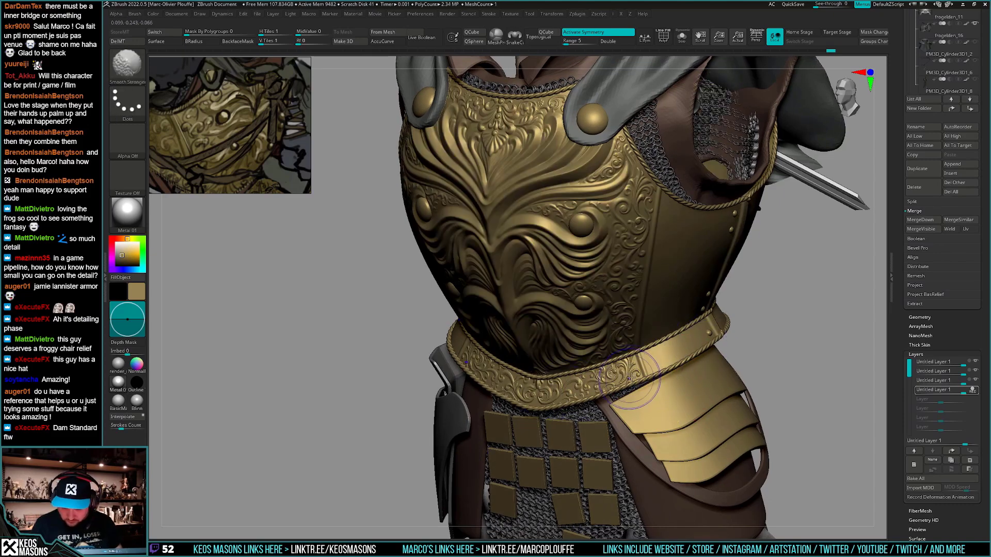
{"action": "right_click_drag", "start_coordinate": [629, 378], "coordinate": [574, 377]}
{"action": "right_click_drag", "start_coordinate": [549, 419], "coordinate": [508, 413]}
{"action": "right_click", "coordinate": [528, 439]}
{"action": "right_click_drag", "start_coordinate": [635, 413], "coordinate": [723, 401], "text": "ctrl"}
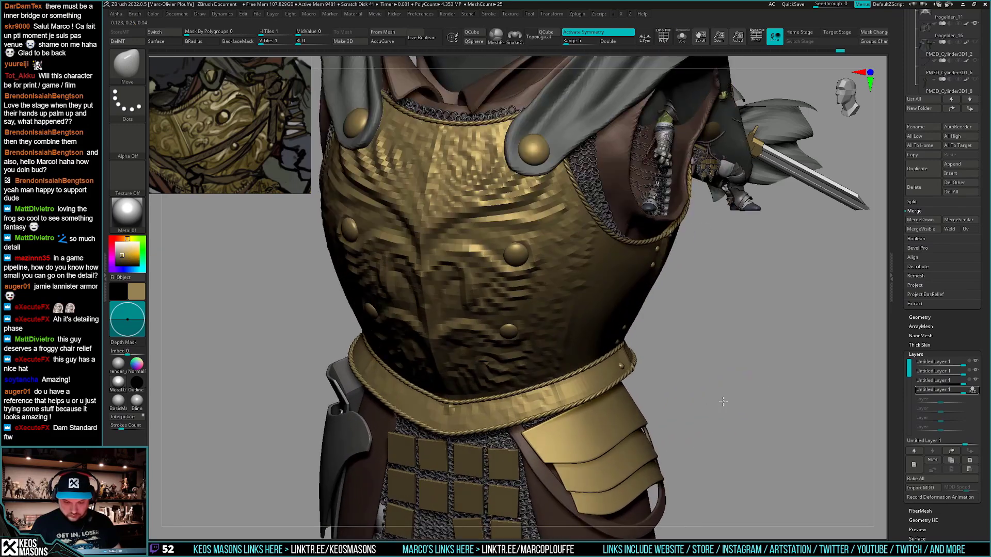
Choose the double-scroll JRO_Ornament brush and stamp a scroll near the rear of the waist rim's plain side panel, undoing ill-fitting tries
{"action": "left_click_drag", "start_coordinate": [723, 402], "coordinate": [720, 422]}
{"action": "key", "text": "b"}
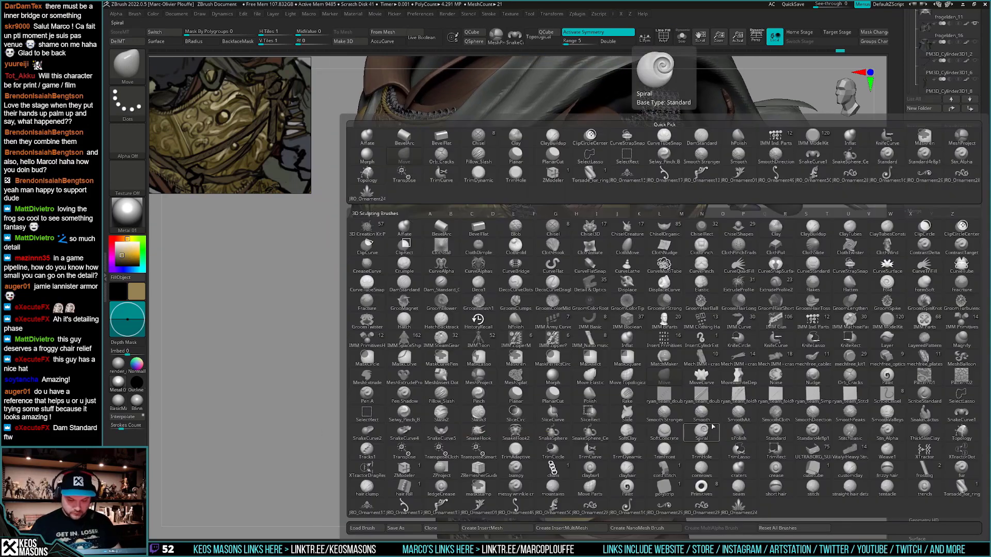
{"action": "left_click", "coordinate": [703, 401]}
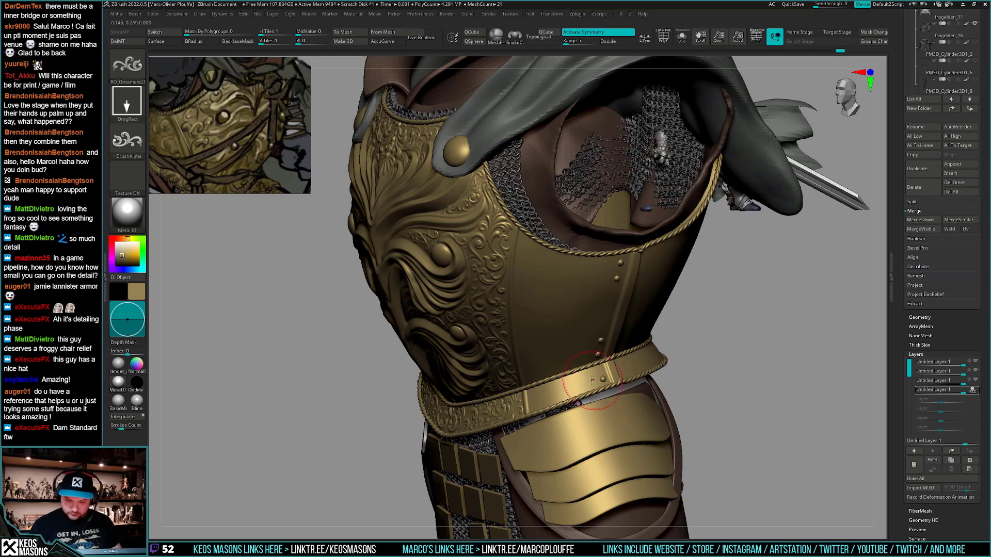
{"action": "left_click_drag", "start_coordinate": [606, 408], "coordinate": [605, 407]}
{"action": "key", "text": "ctrl+z"}
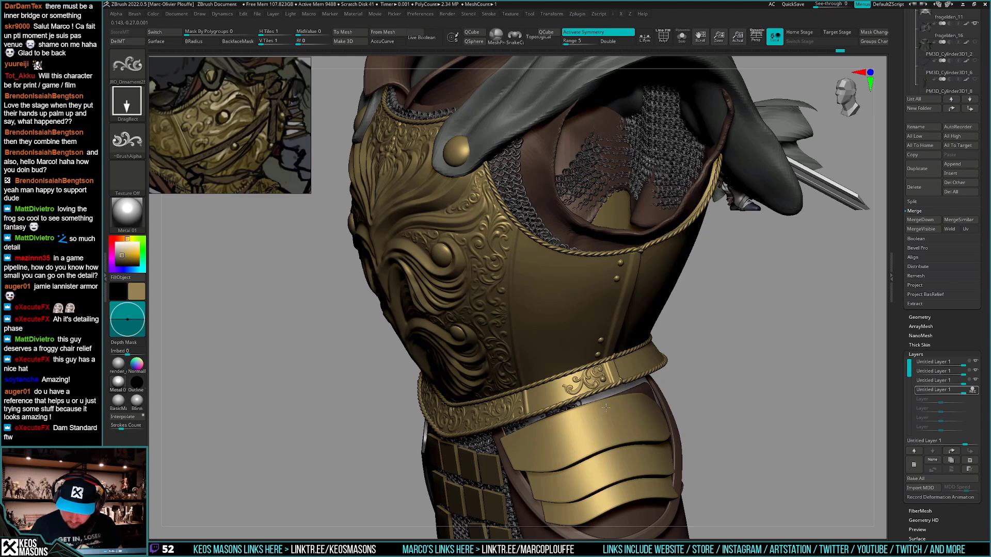
{"action": "key", "text": "ctrl+z"}
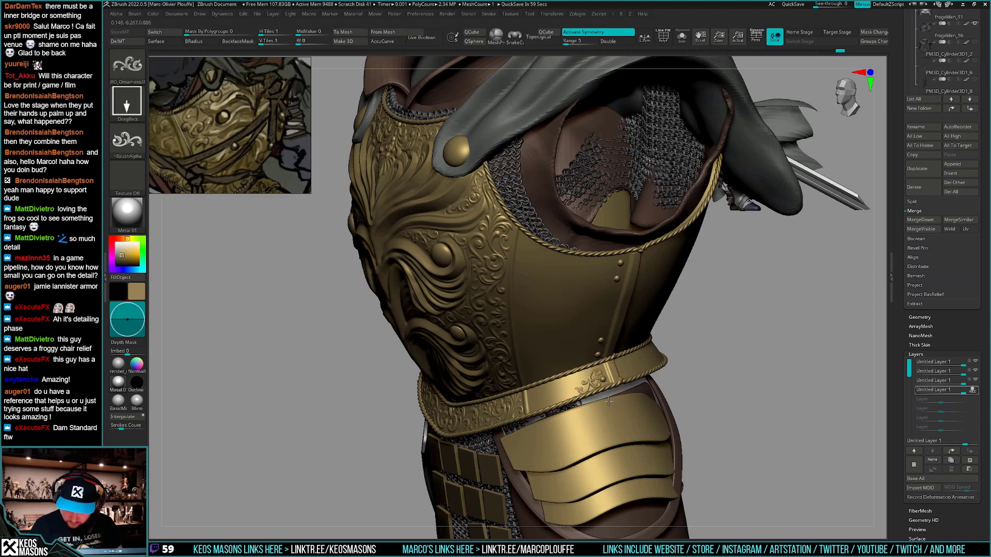
{"action": "key", "text": "ctrl+z"}
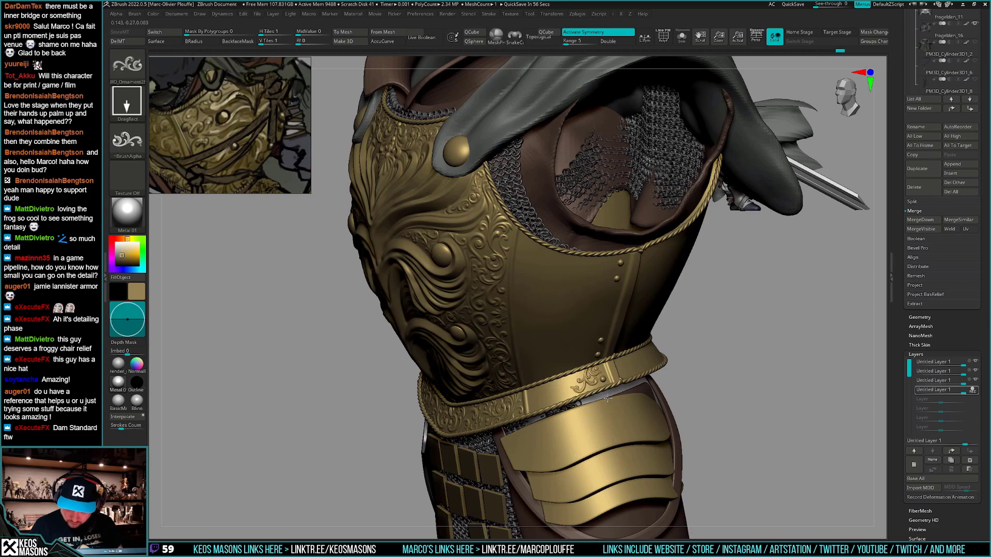
{"action": "key", "text": "ctrl+z"}
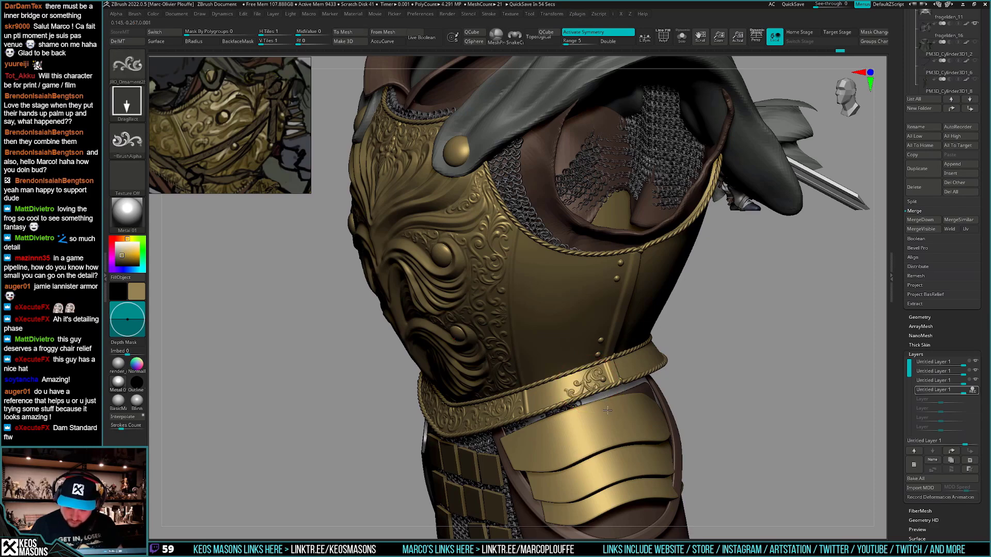
Stamp further double-scroll ornaments toward the front of the rim's side panel, undoing the placements that do not fit
{"action": "right_click_drag", "start_coordinate": [509, 395], "coordinate": [568, 391]}
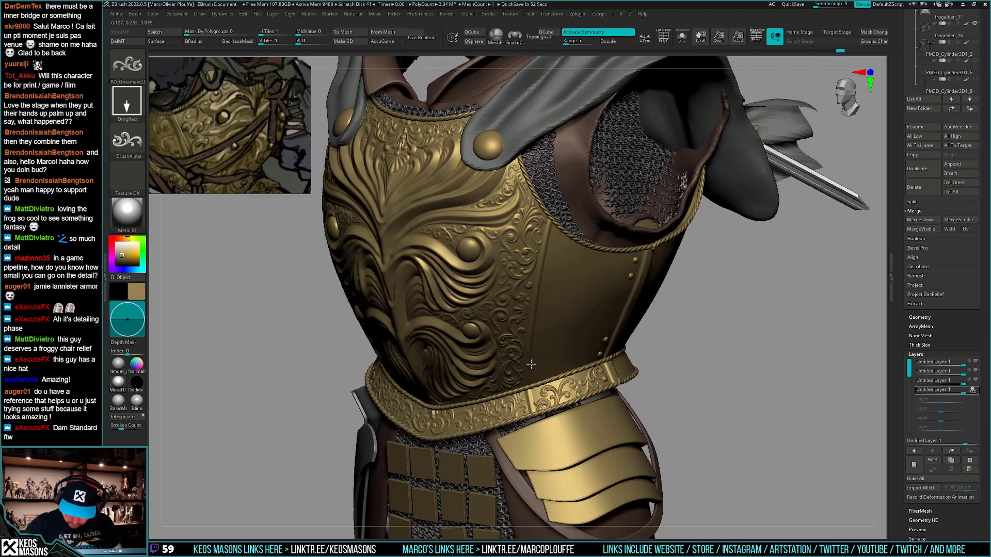
{"action": "left_click_drag", "start_coordinate": [542, 395], "coordinate": [567, 411]}
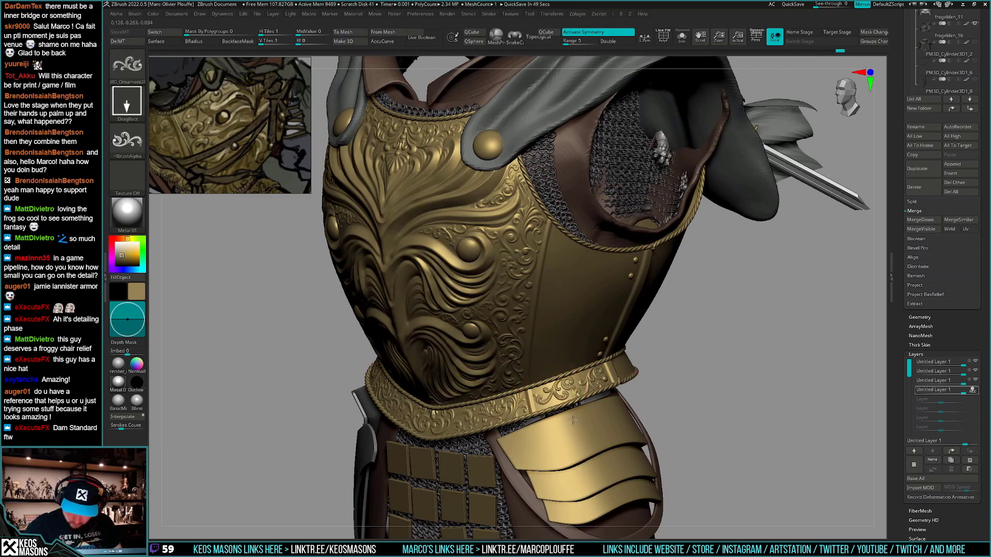
{"action": "mouse_move", "coordinate": [498, 380]}
{"action": "right_mouse_down"}
{"action": "mouse_move", "coordinate": [609, 399]}
{"action": "mouse_move", "coordinate": [594, 367]}
{"action": "right_mouse_up"}
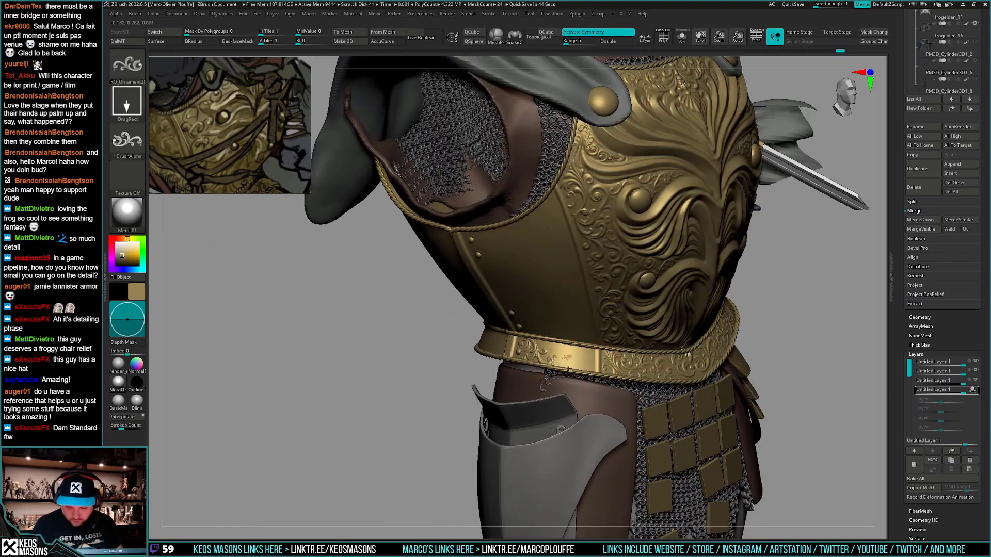
{"action": "key", "text": "ctrl+z"}
{"action": "mouse_move", "coordinate": [571, 357]}
{"action": "left_mouse_down"}
{"action": "mouse_move", "coordinate": [558, 388]}
{"action": "mouse_move", "coordinate": [568, 339]}
{"action": "left_mouse_up"}
{"action": "key", "text": "ctrl+z"}
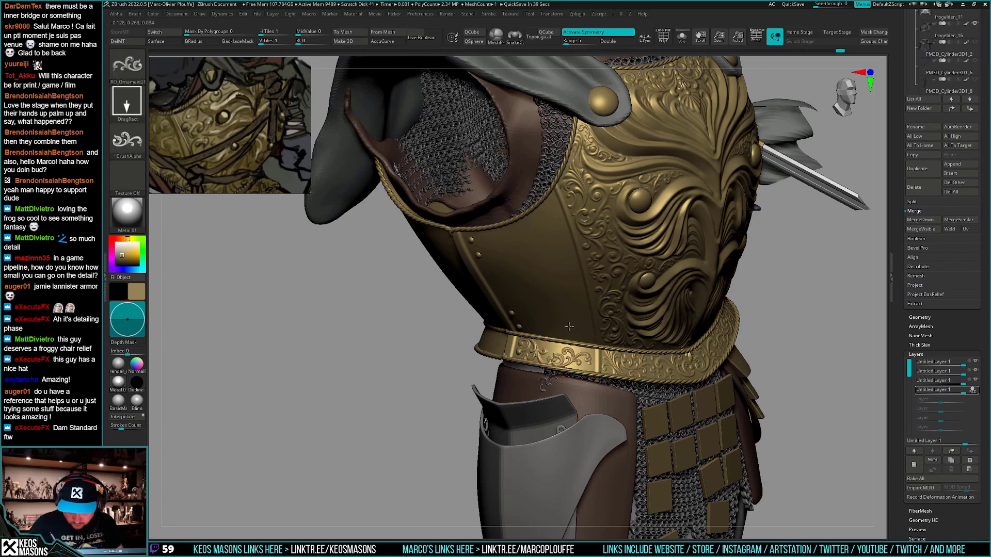
{"action": "key", "text": "ctrl+z"}
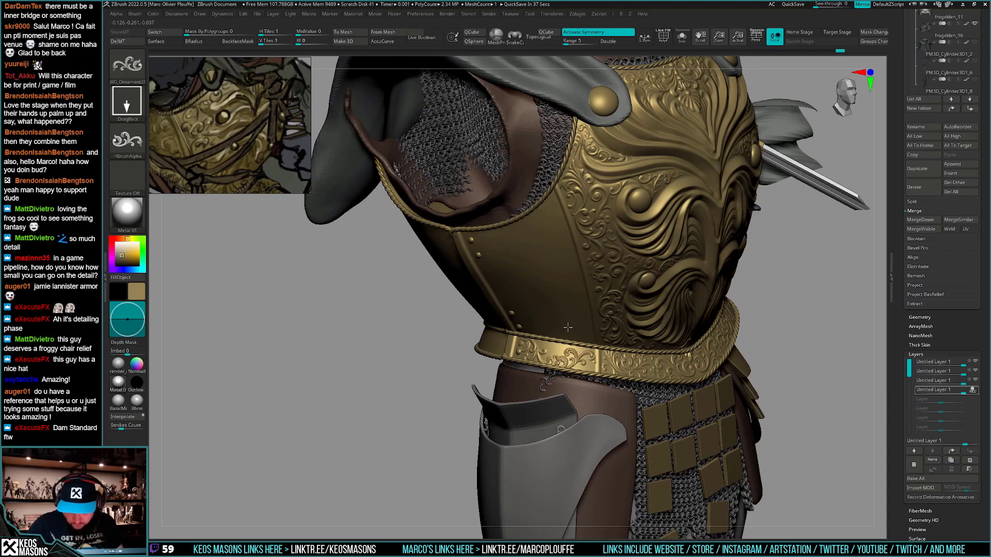
{"action": "key", "text": "ctrl+z"}
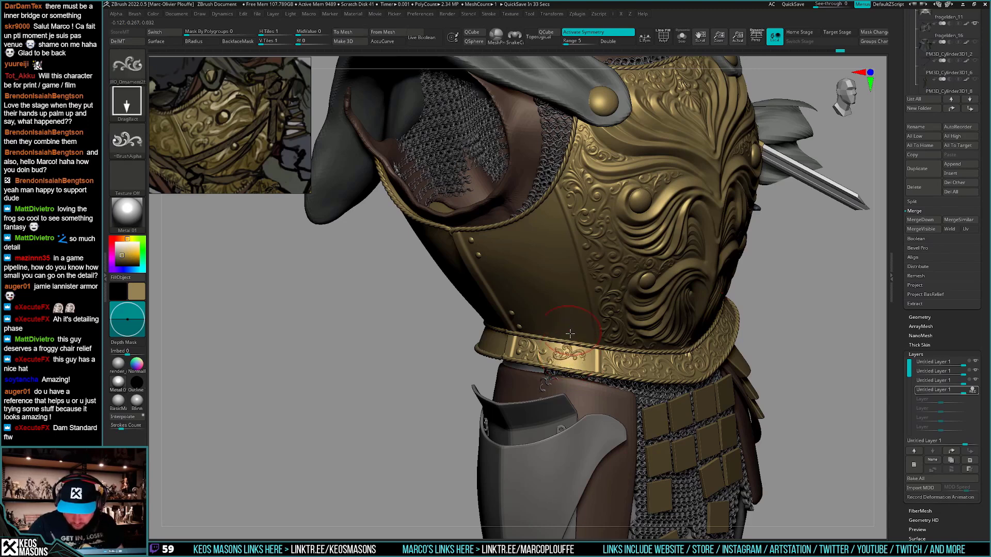
{"action": "key", "text": "ctrl+z"}
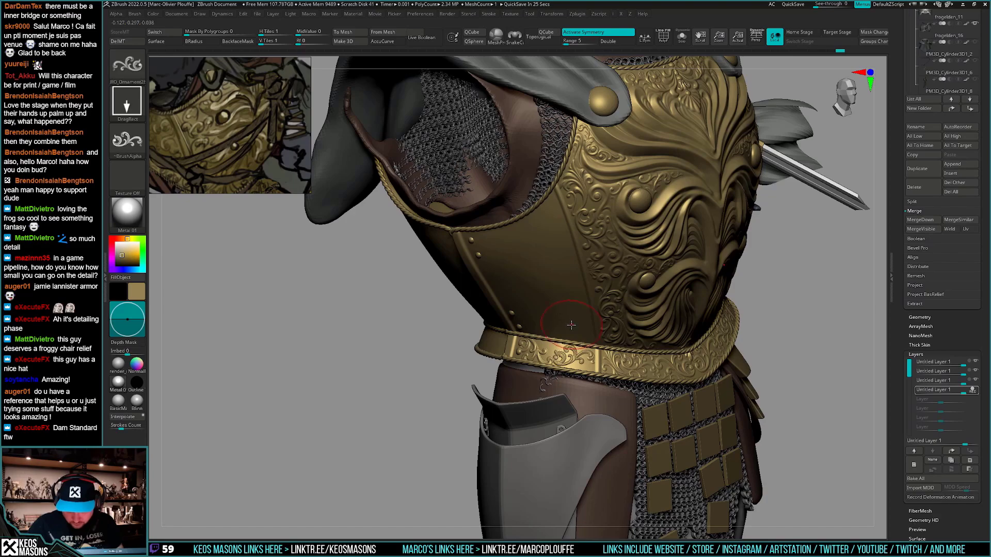
Switch to the single-curl JRO_Ornament brush, stamp small curls around the side panel's scrolls with retries, and abort the auto-save
{"action": "mouse_move", "coordinate": [590, 334]}
{"action": "right_mouse_down"}
{"action": "mouse_move", "coordinate": [656, 325]}
{"action": "mouse_move", "coordinate": [583, 336]}
{"action": "right_mouse_up"}
{"action": "mouse_move", "coordinate": [723, 372]}
{"action": "right_mouse_down", "text": "ctrl"}
{"action": "mouse_move", "coordinate": [772, 419]}
{"action": "mouse_move", "coordinate": [637, 462]}
{"action": "mouse_move", "coordinate": [638, 472]}
{"action": "mouse_move", "coordinate": [636, 459]}
{"action": "mouse_move", "coordinate": [650, 462]}
{"action": "mouse_move", "coordinate": [637, 452]}
{"action": "mouse_move", "coordinate": [649, 425]}
{"action": "right_mouse_up", "text": "ctrl"}
{"action": "key", "text": "F3"}
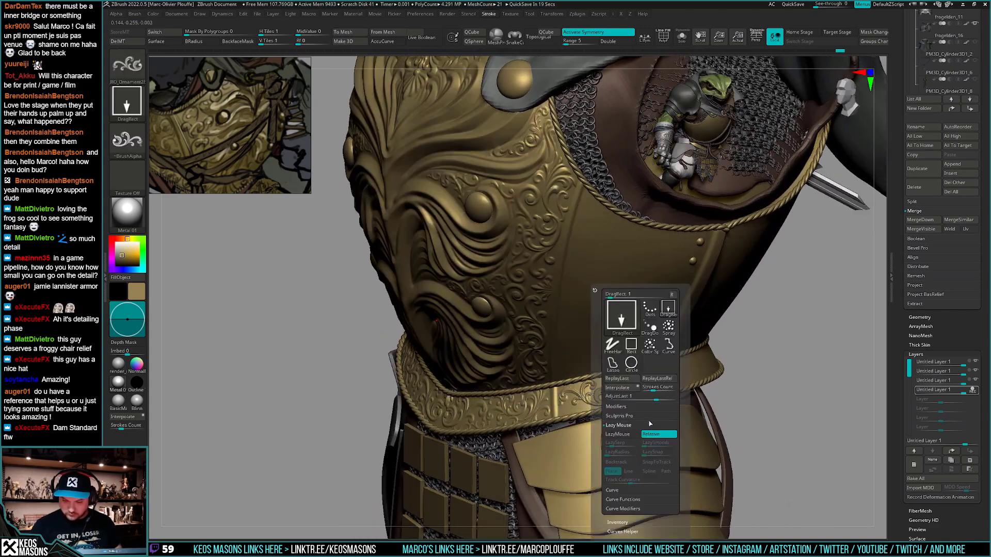
{"action": "key", "text": "F4"}
{"action": "key", "text": "b"}
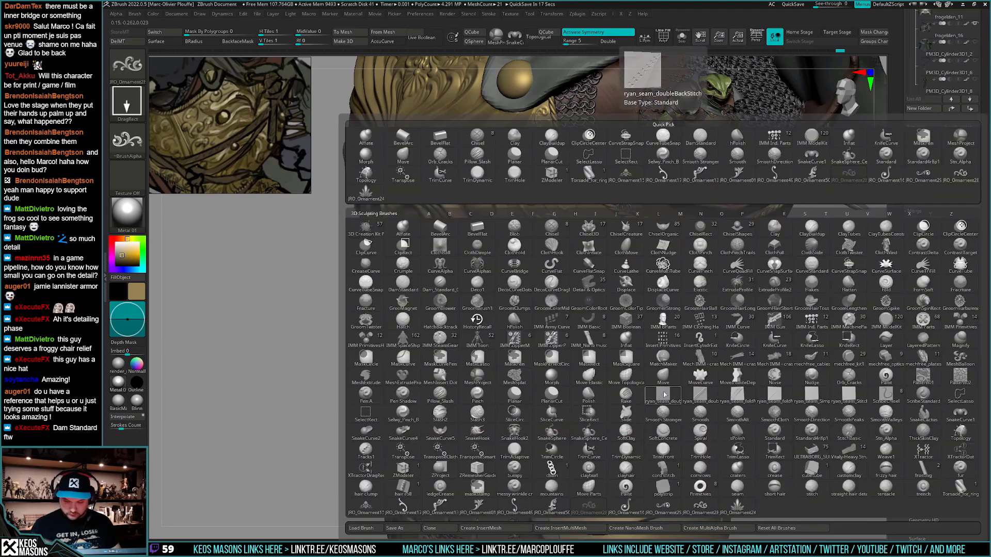
{"action": "left_click", "coordinate": [403, 506]}
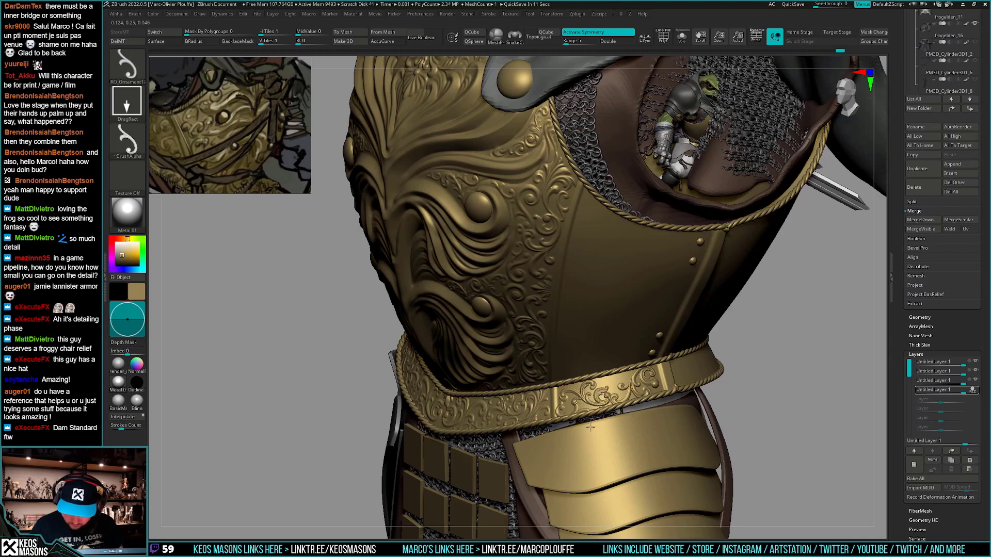
{"action": "key", "text": "ctrl+z"}
{"action": "left_click_drag", "start_coordinate": [633, 372], "coordinate": [622, 391]}
{"action": "key", "text": "ctrl+z"}
{"action": "key", "text": "ctrl+z"}
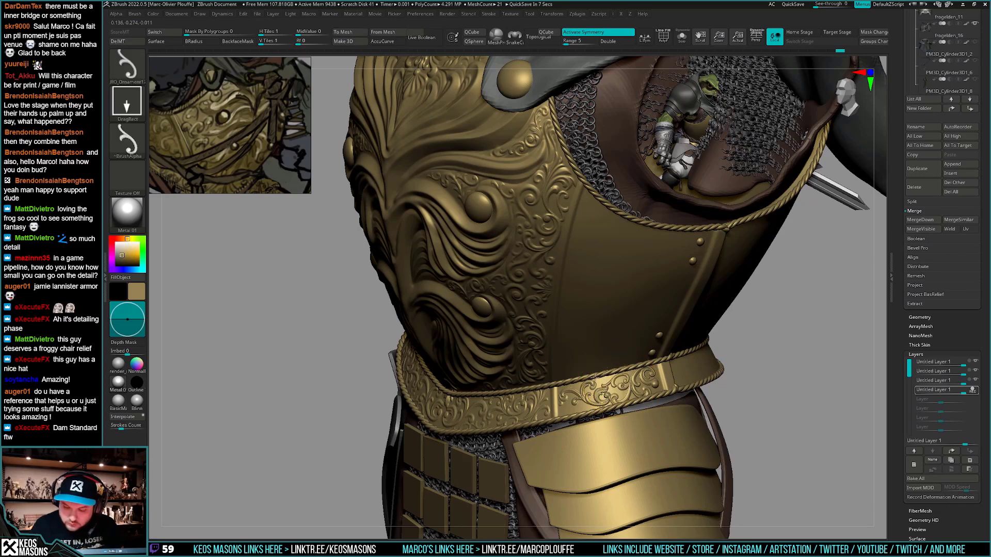
{"action": "left_click_drag", "start_coordinate": [594, 374], "coordinate": [601, 385]}
{"action": "key", "text": "ctrl+z"}
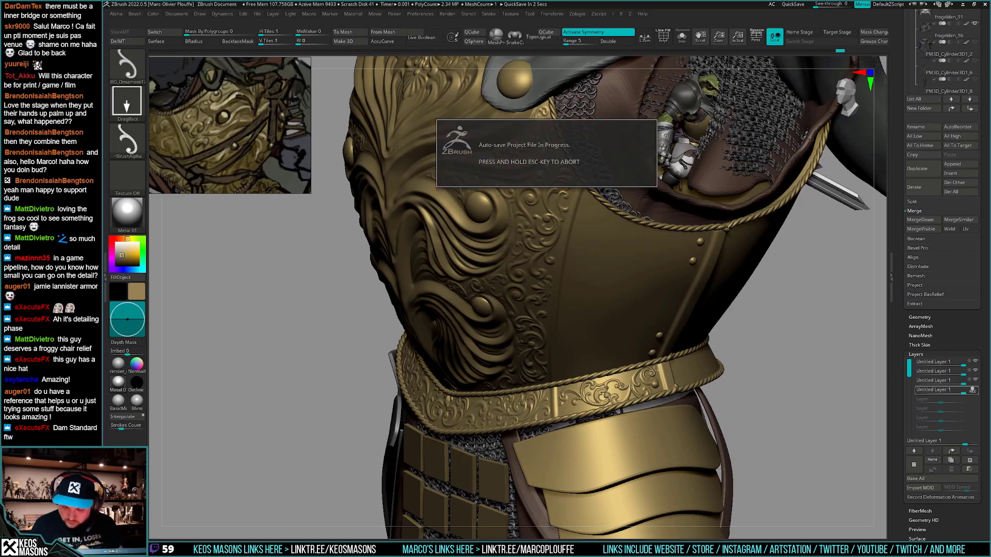
{"action": "key", "text": "Escape"}
Stamp more single curls into the gaps of the rim's side panel, working from the opposite side of the armor
{"action": "right_click_drag", "start_coordinate": [653, 371], "coordinate": [763, 382]}
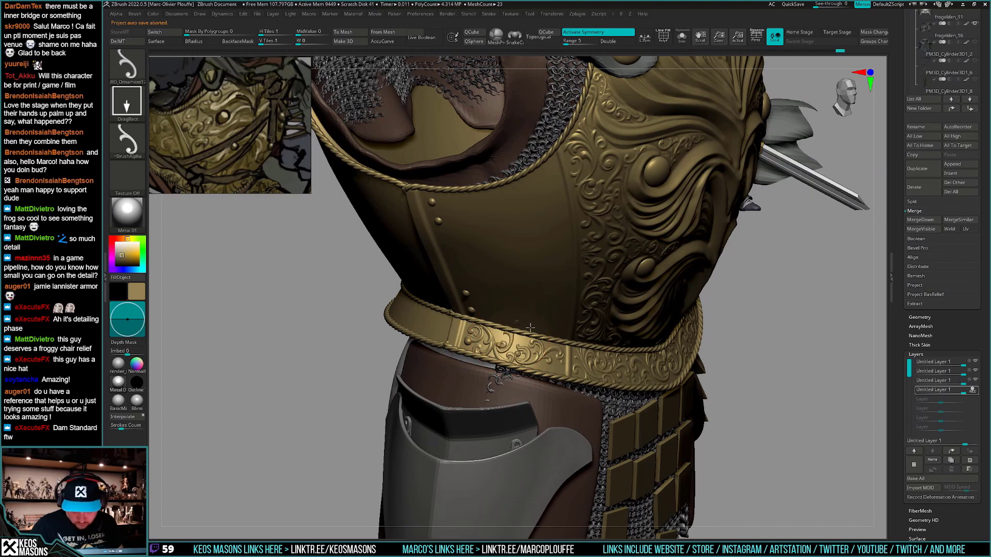
{"action": "left_click_drag", "start_coordinate": [530, 328], "coordinate": [522, 356]}
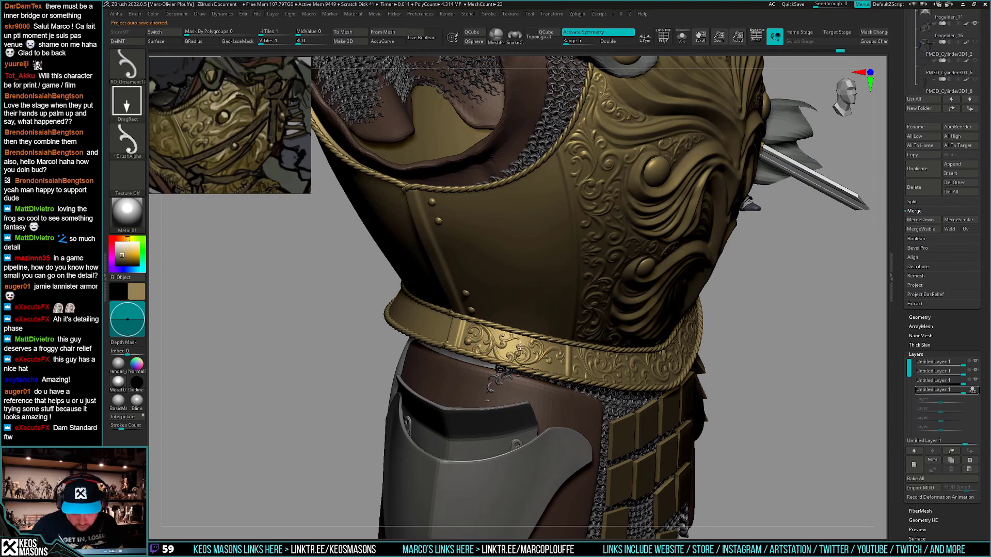
{"action": "right_click_drag", "start_coordinate": [532, 341], "coordinate": [553, 371]}
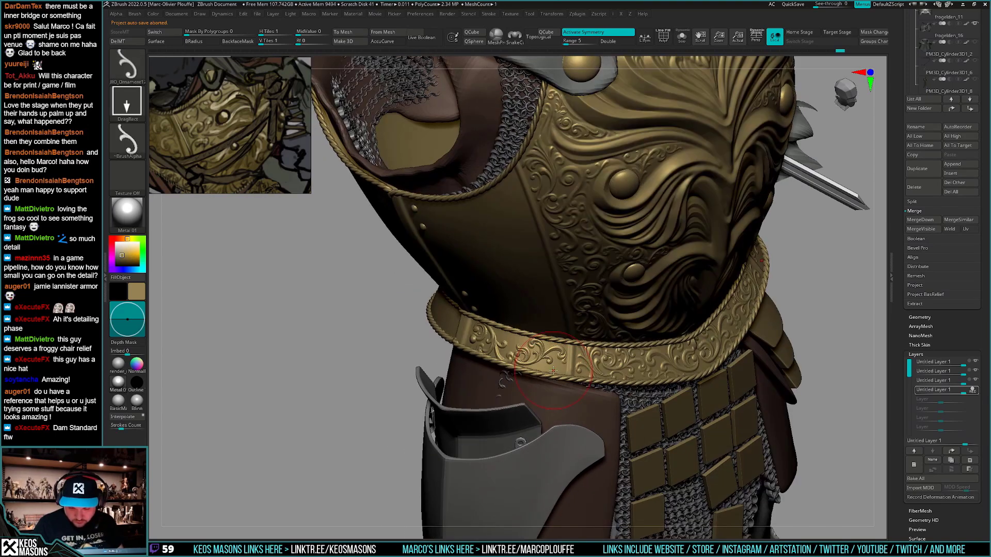
{"action": "mouse_move", "coordinate": [538, 387]}
{"action": "left_mouse_down"}
{"action": "mouse_move", "coordinate": [551, 366]}
{"action": "mouse_move", "coordinate": [527, 358]}
{"action": "left_mouse_up"}
{"action": "mouse_move", "coordinate": [596, 406]}
{"action": "right_mouse_down", "text": "ctrl"}
{"action": "mouse_move", "coordinate": [781, 330]}
{"action": "mouse_move", "coordinate": [768, 354]}
{"action": "mouse_move", "coordinate": [640, 362]}
{"action": "right_mouse_up", "text": "ctrl"}
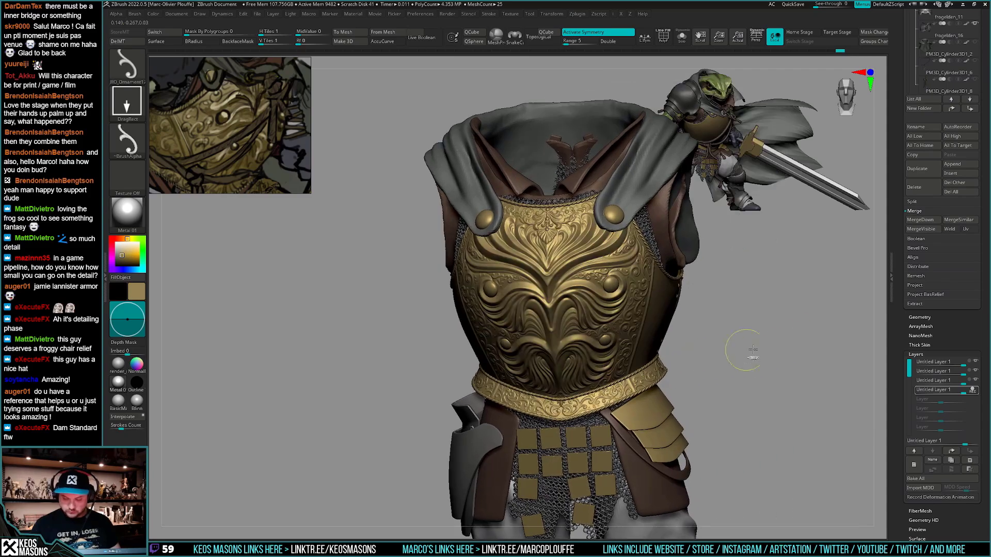
Return to the double-scroll ornament brush and stamp another scroll at the front end of the rim's side panel
{"action": "right_click_drag", "start_coordinate": [755, 366], "coordinate": [674, 382]}
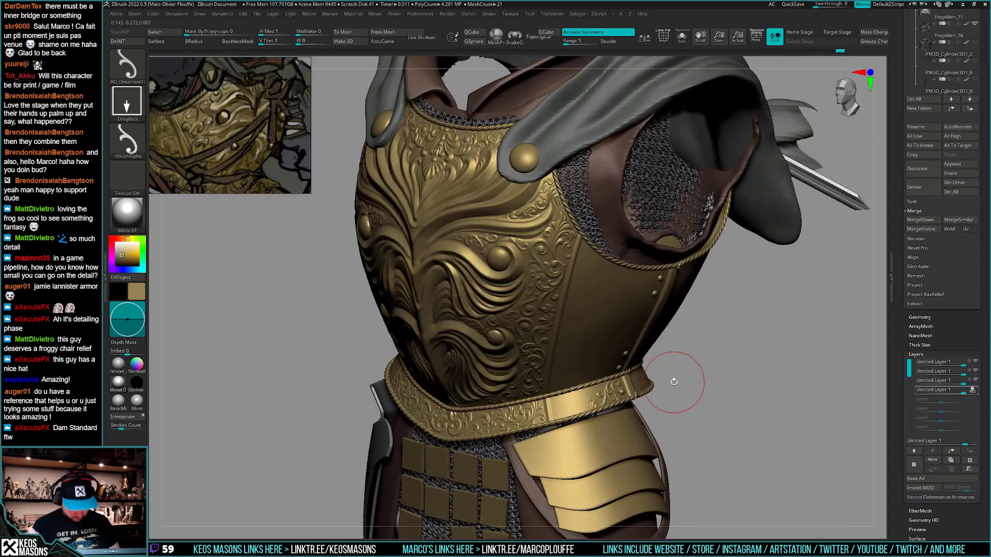
{"action": "key", "text": "b"}
{"action": "left_click", "coordinate": [590, 506]}
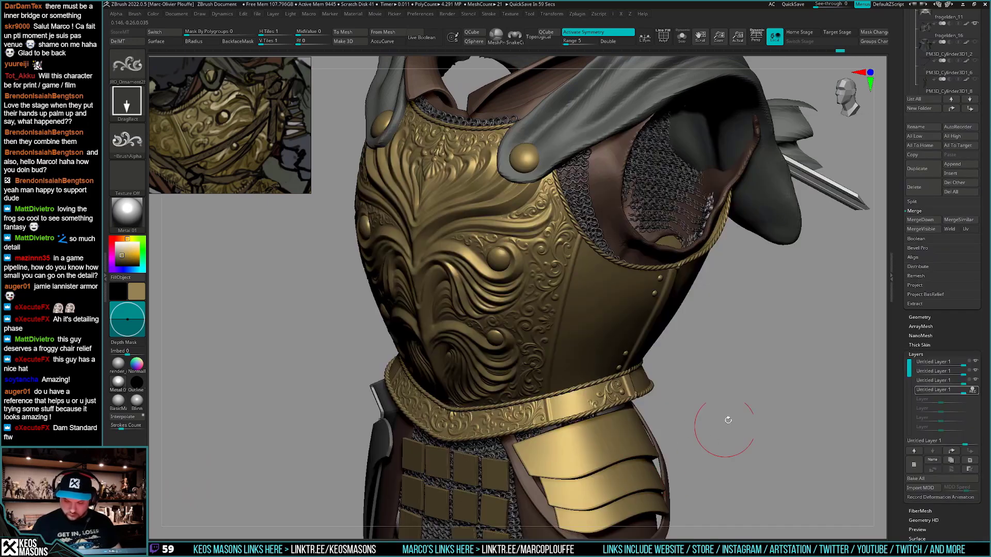
{"action": "mouse_move", "coordinate": [729, 420]}
{"action": "right_mouse_down", "text": "ctrl"}
{"action": "mouse_move", "coordinate": [725, 444]}
{"action": "mouse_move", "coordinate": [682, 439]}
{"action": "right_mouse_up", "text": "ctrl"}
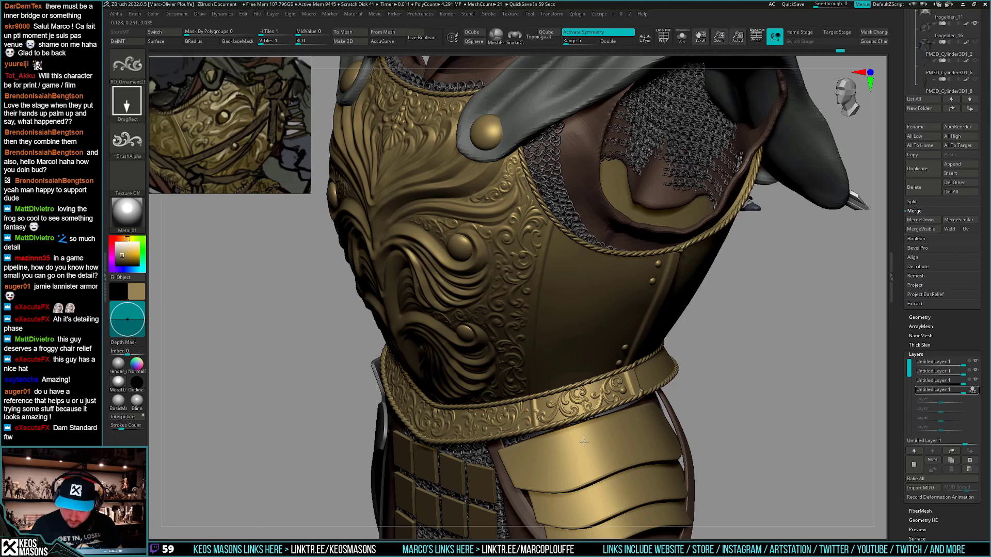
{"action": "left_click_drag", "start_coordinate": [560, 406], "coordinate": [572, 423]}
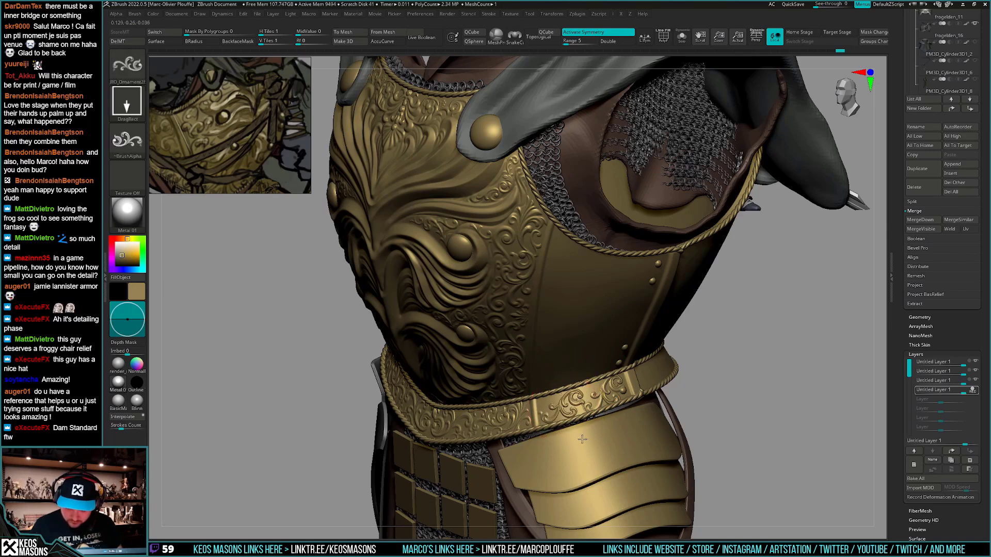
{"action": "right_click_drag", "start_coordinate": [588, 448], "coordinate": [694, 420]}
{"action": "right_click_drag", "start_coordinate": [694, 421], "coordinate": [605, 423], "text": "ctrl"}
{"action": "key", "text": "F4"}
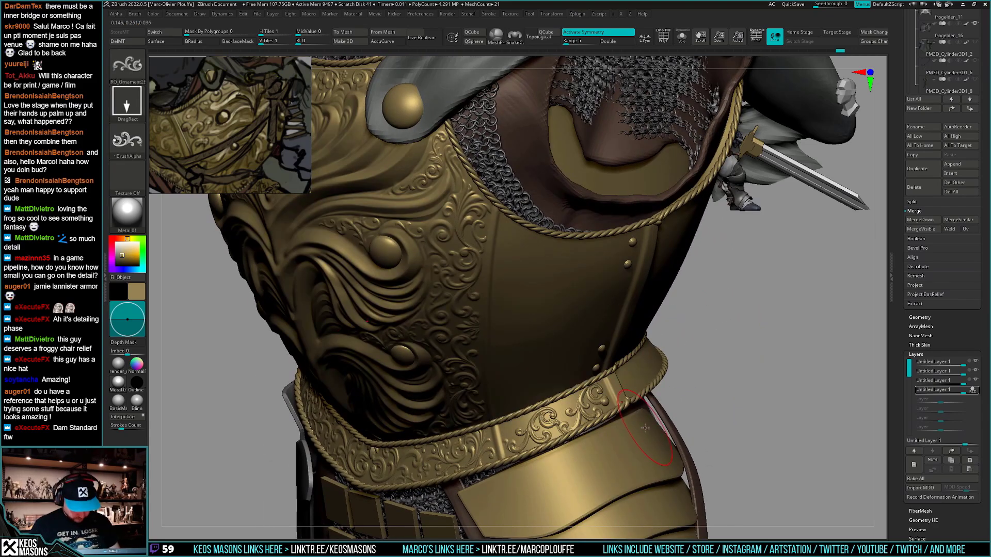
Fill the remaining gaps between the side panel's scrolls with single-curl ornament stamps, undoing the last placements
{"action": "key", "text": "b"}
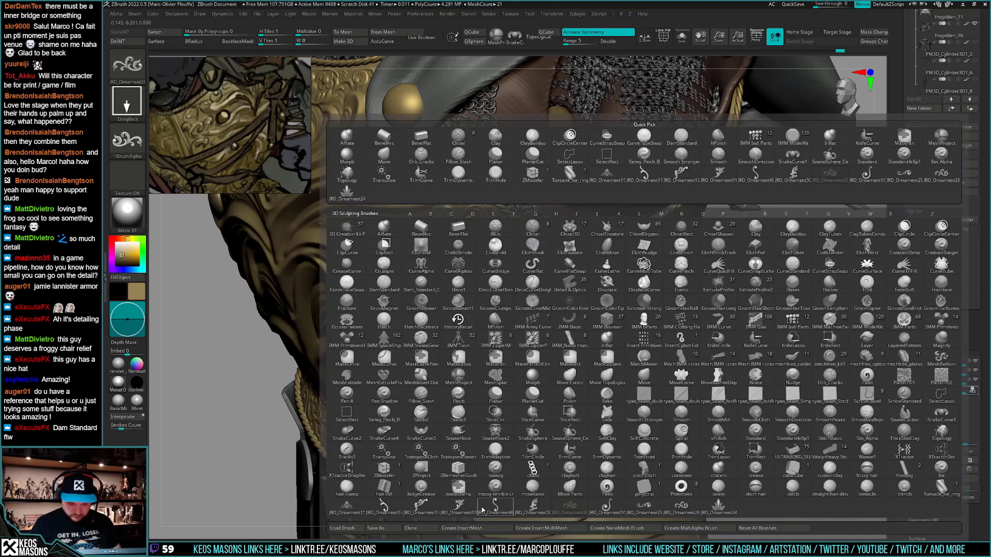
{"action": "left_click", "coordinate": [384, 508]}
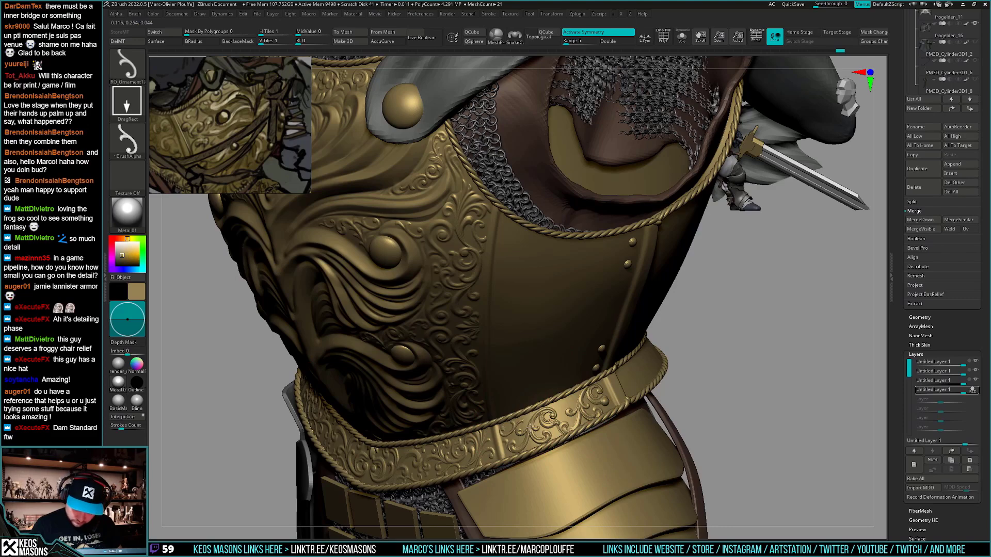
{"action": "right_click_drag", "start_coordinate": [541, 430], "coordinate": [578, 429]}
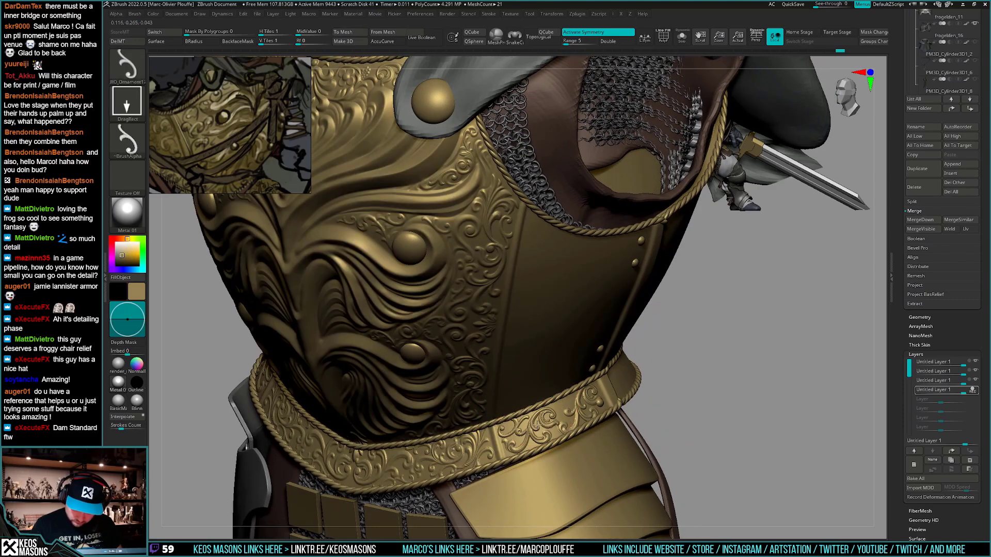
{"action": "left_click_drag", "start_coordinate": [534, 428], "coordinate": [530, 427]}
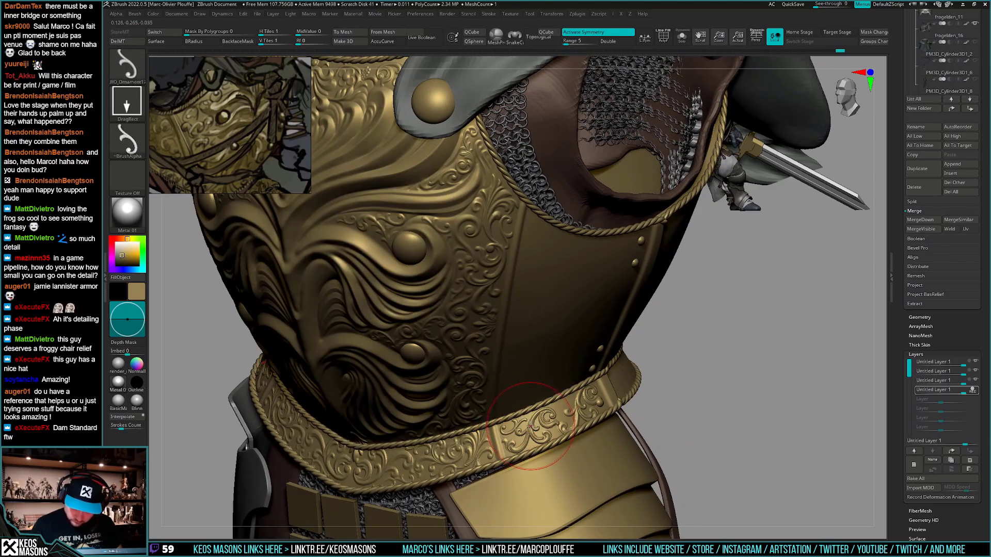
{"action": "mouse_move", "coordinate": [529, 427]}
{"action": "right_mouse_down"}
{"action": "mouse_move", "coordinate": [573, 412]}
{"action": "mouse_move", "coordinate": [616, 354]}
{"action": "mouse_move", "coordinate": [552, 406]}
{"action": "right_mouse_up"}
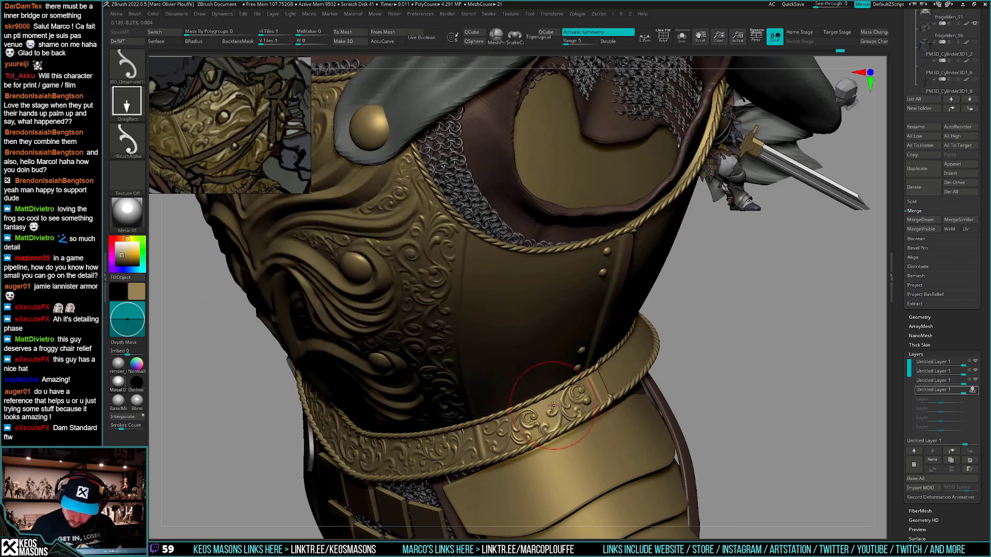
{"action": "left_click_drag", "start_coordinate": [561, 404], "coordinate": [548, 406]}
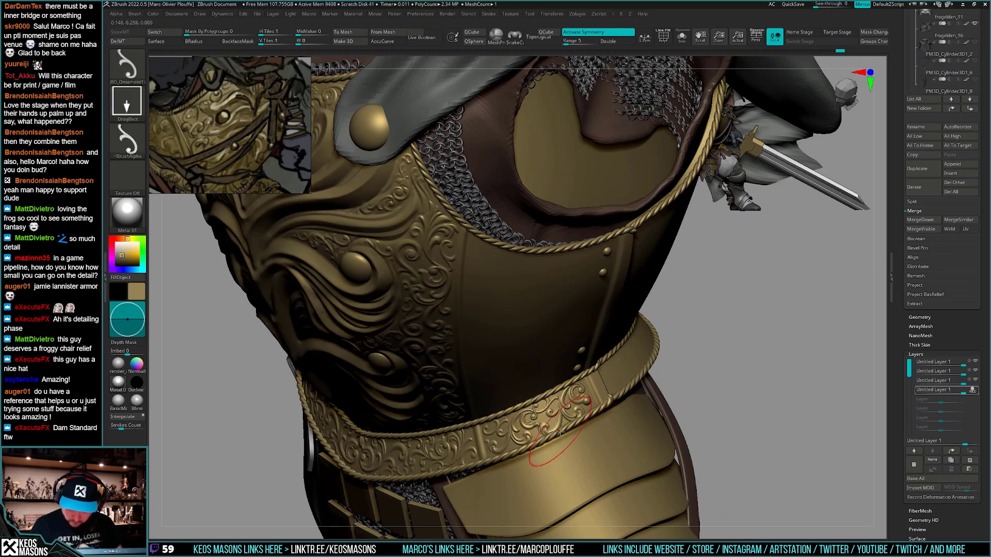
{"action": "left_click_drag", "start_coordinate": [565, 406], "coordinate": [559, 407]}
{"action": "key", "text": "ctrl+z"}
{"action": "key", "text": "ctrl+z"}
Examine the ornamented waist rim and whole breastplate from the side, front and below the armhole
{"action": "right_click_drag", "start_coordinate": [562, 407], "coordinate": [567, 309], "text": "ctrl"}
{"action": "mouse_move", "coordinate": [568, 309]}
{"action": "right_mouse_down", "text": "shift"}
{"action": "mouse_move", "coordinate": [688, 372]}
{"action": "mouse_move", "coordinate": [703, 409]}
{"action": "mouse_move", "coordinate": [697, 386]}
{"action": "mouse_move", "coordinate": [603, 423]}
{"action": "mouse_move", "coordinate": [562, 422]}
{"action": "mouse_move", "coordinate": [654, 387]}
{"action": "right_mouse_up", "text": "shift"}
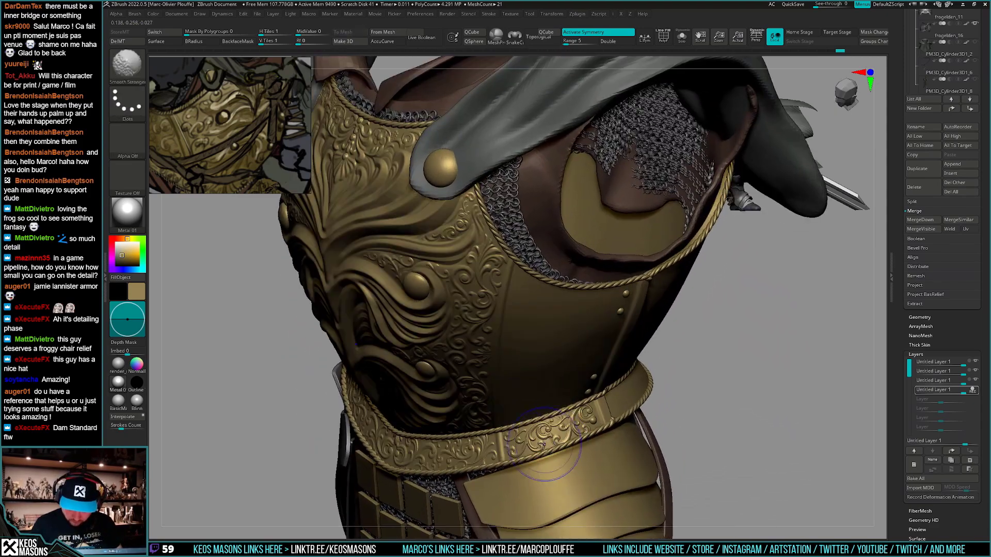
{"action": "key", "text": "shift"}
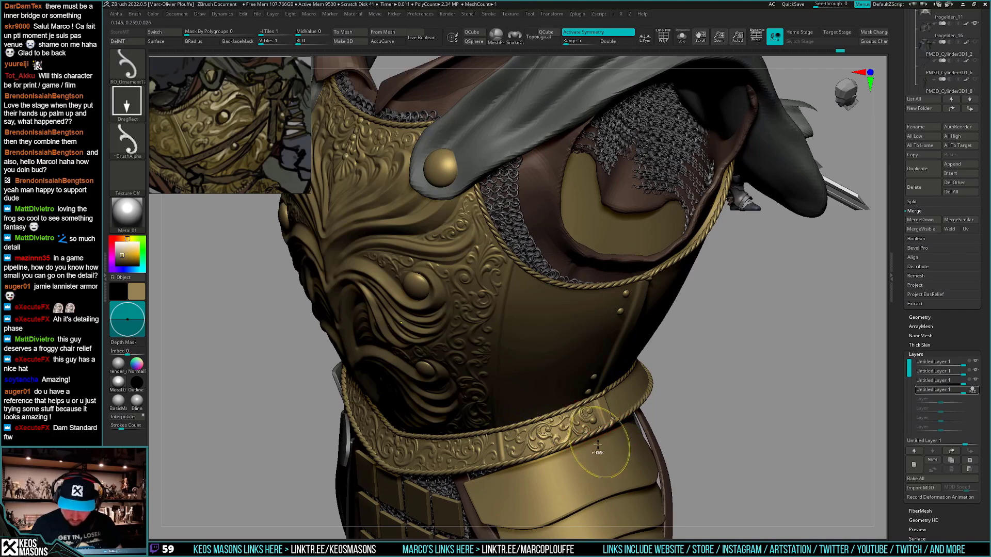
{"action": "mouse_move", "coordinate": [597, 445]}
{"action": "right_mouse_down", "text": "ctrl"}
{"action": "mouse_move", "coordinate": [719, 380]}
{"action": "mouse_move", "coordinate": [731, 398]}
{"action": "mouse_move", "coordinate": [712, 394]}
{"action": "mouse_move", "coordinate": [710, 420]}
{"action": "right_mouse_up", "text": "ctrl"}
{"action": "key", "text": "shift+f"}
{"action": "key", "text": "shift+f"}
{"action": "key", "text": "shift"}
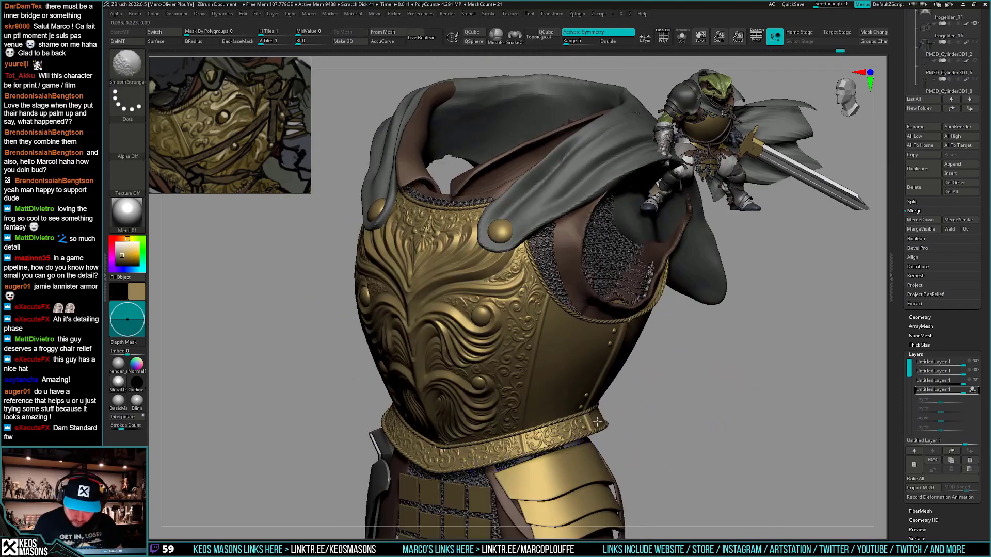
{"action": "right_click_drag", "start_coordinate": [597, 422], "coordinate": [541, 443]}
{"action": "right_click_drag", "start_coordinate": [628, 409], "coordinate": [679, 412], "text": "shift"}
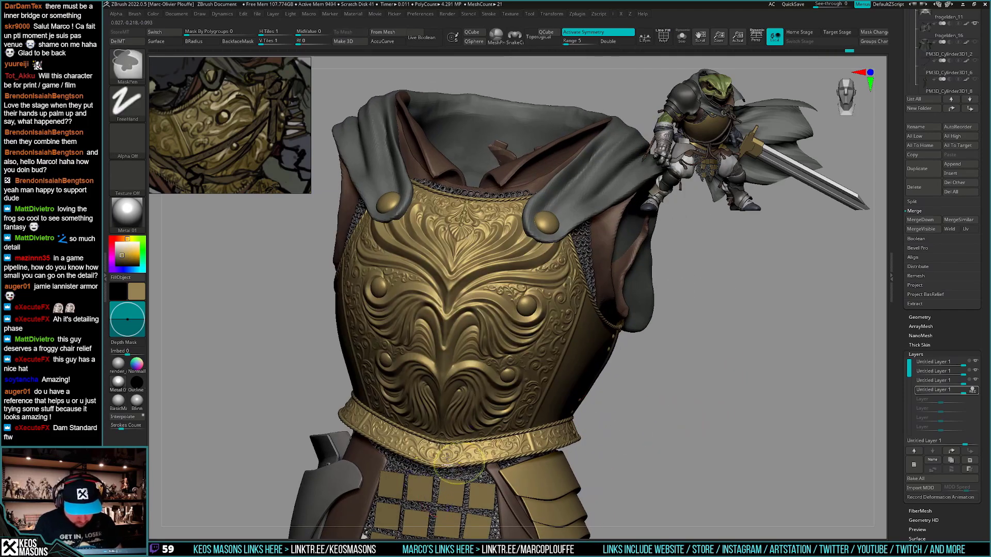
{"action": "right_click_drag", "start_coordinate": [467, 434], "coordinate": [448, 458]}
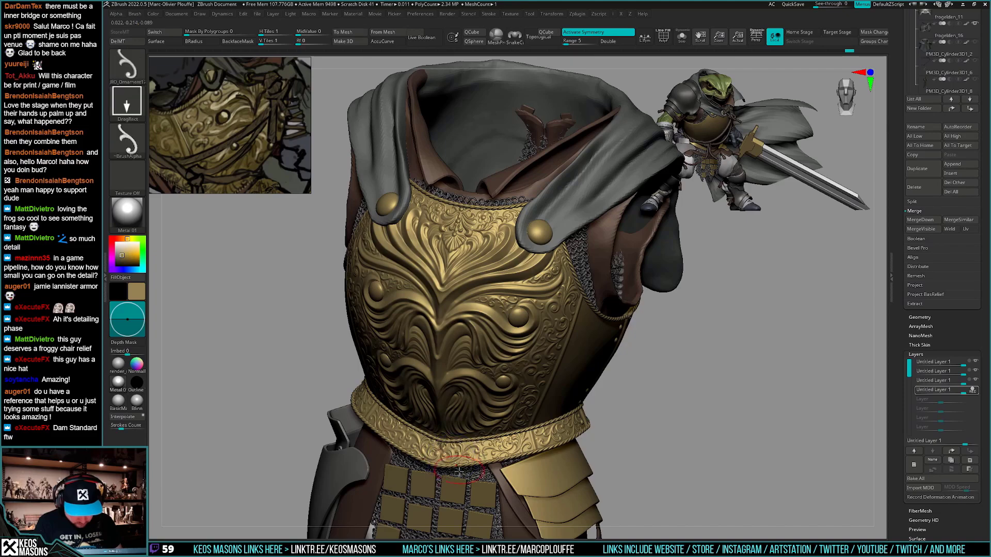
{"action": "mouse_move", "coordinate": [698, 440]}
{"action": "right_mouse_down"}
{"action": "mouse_move", "coordinate": [704, 416]}
{"action": "mouse_move", "coordinate": [691, 451]}
{"action": "mouse_move", "coordinate": [694, 437]}
{"action": "right_mouse_up"}
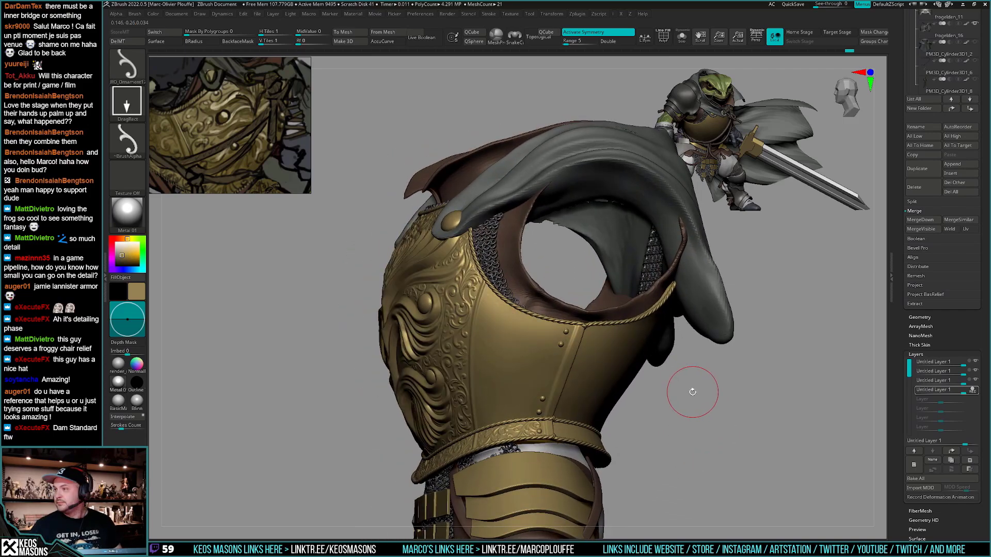
{"action": "right_click_drag", "start_coordinate": [681, 398], "coordinate": [696, 390]}
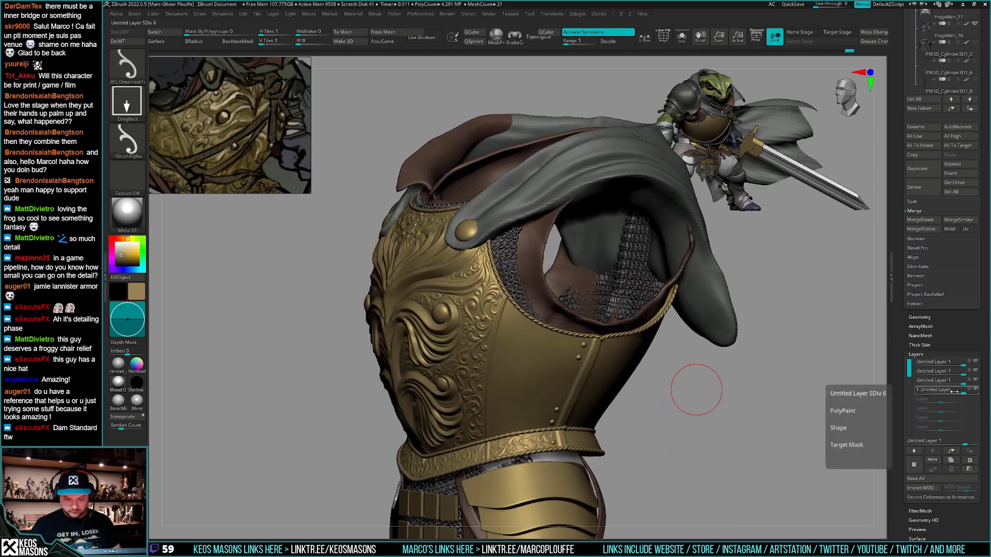
Choose the leafy-scroll JRO_Ornament brush, turn on recording for the fourth sculpt layer, and test a stamp on the side plate below the armhole
{"action": "key", "text": "b"}
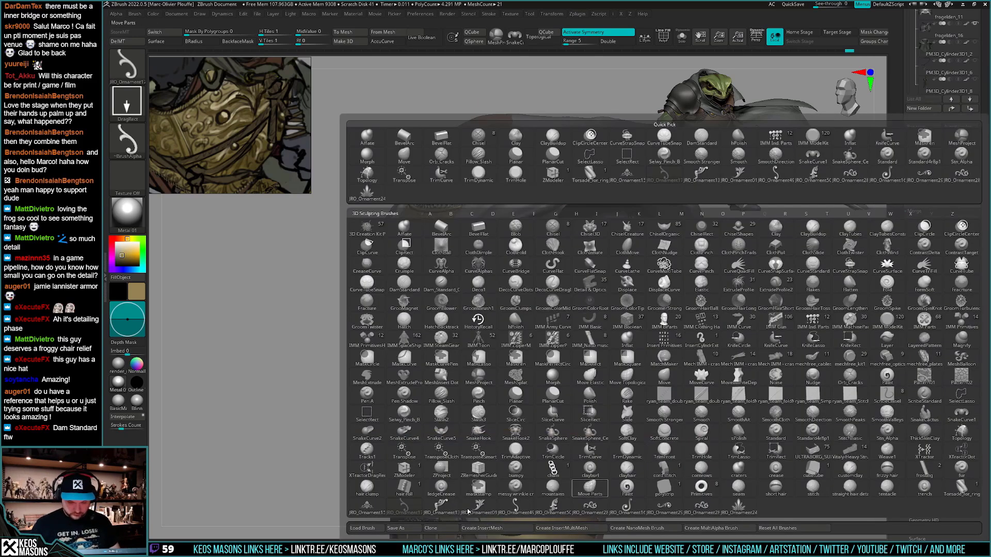
{"action": "left_click", "coordinate": [478, 506]}
{"action": "right_click_drag", "start_coordinate": [534, 440], "coordinate": [528, 314]}
{"action": "mouse_move", "coordinate": [529, 313]}
{"action": "left_mouse_down"}
{"action": "mouse_move", "coordinate": [523, 357]}
{"action": "mouse_move", "coordinate": [550, 373]}
{"action": "left_mouse_up"}
{"action": "left_click", "coordinate": [970, 390]}
{"action": "key", "text": "ctrl+z"}
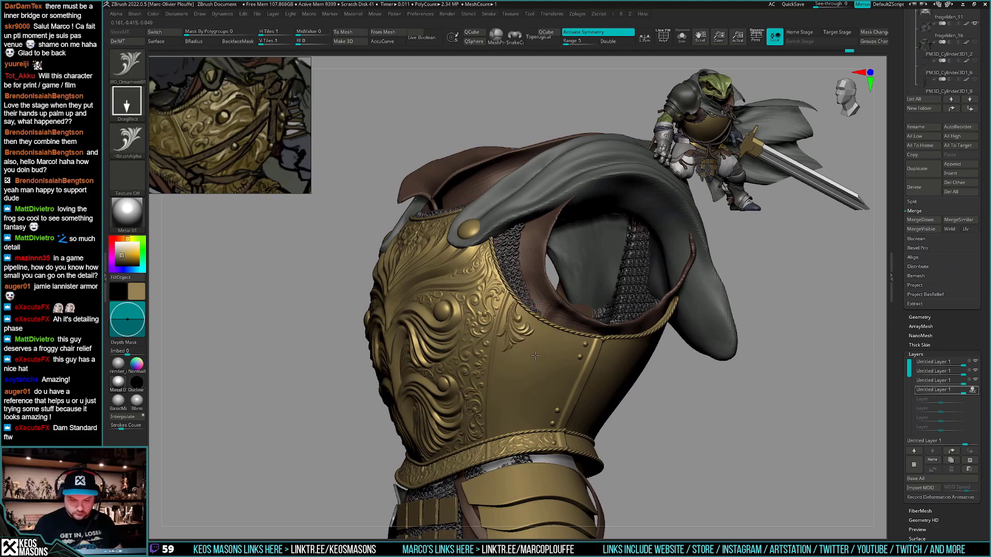
Try leafy-scroll stamps in the side plate's lower corner beside the rivets, undoing the misplaced ones
{"action": "mouse_move", "coordinate": [541, 356]}
{"action": "right_mouse_down"}
{"action": "mouse_move", "coordinate": [558, 383]}
{"action": "mouse_move", "coordinate": [548, 393]}
{"action": "mouse_move", "coordinate": [572, 406]}
{"action": "mouse_move", "coordinate": [537, 414]}
{"action": "right_mouse_up"}
{"action": "left_click_drag", "start_coordinate": [535, 432], "coordinate": [537, 428]}
{"action": "key", "text": "ctrl+z"}
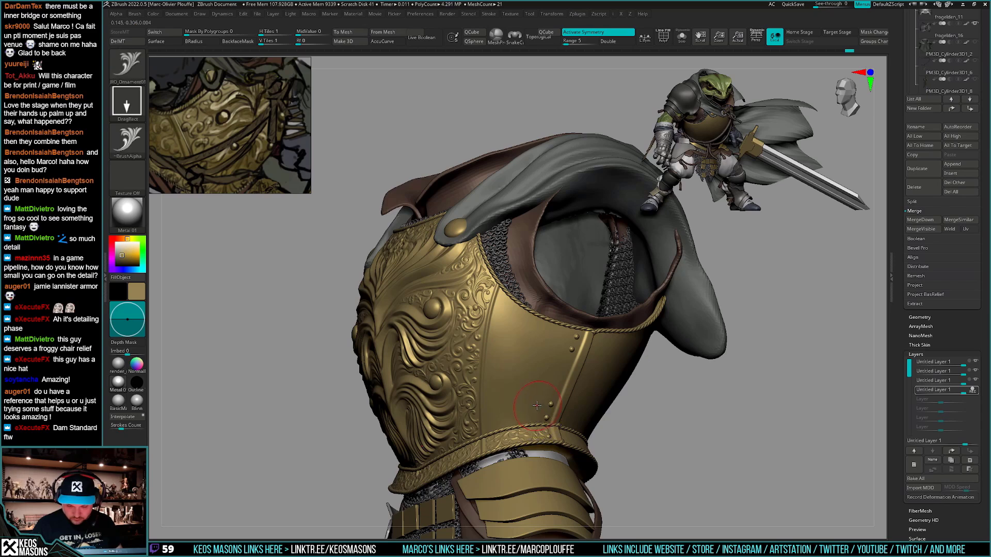
{"action": "key", "text": "ctrl+z"}
{"action": "left_click_drag", "start_coordinate": [536, 415], "coordinate": [536, 437]}
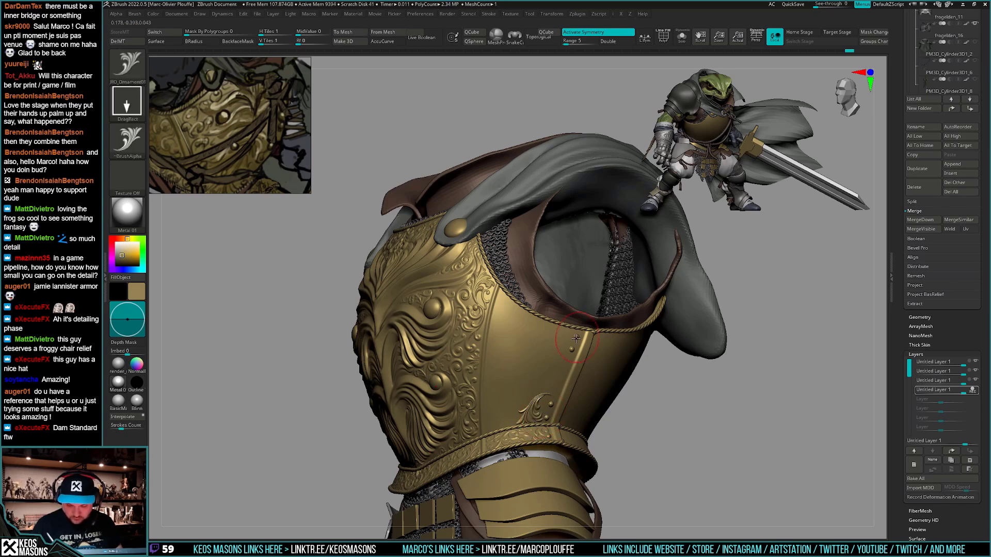
Try leafy-scroll stamps in the side plate's upper corner below the armhole trim, working from both sides of the armor
{"action": "right_click_drag", "start_coordinate": [576, 338], "coordinate": [575, 335]}
{"action": "left_click_drag", "start_coordinate": [559, 346], "coordinate": [566, 316]}
{"action": "key", "text": "ctrl+z"}
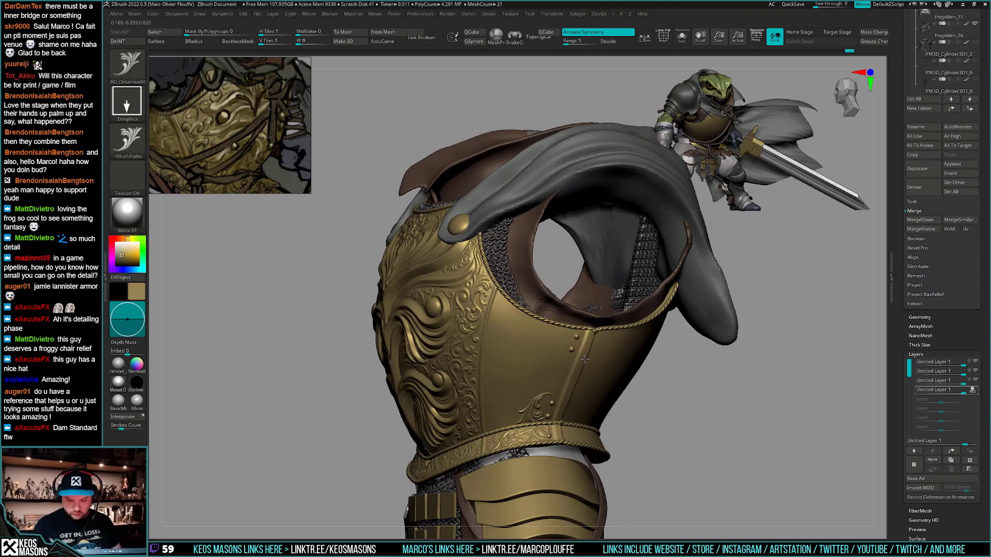
{"action": "right_click_drag", "start_coordinate": [584, 360], "coordinate": [518, 386]}
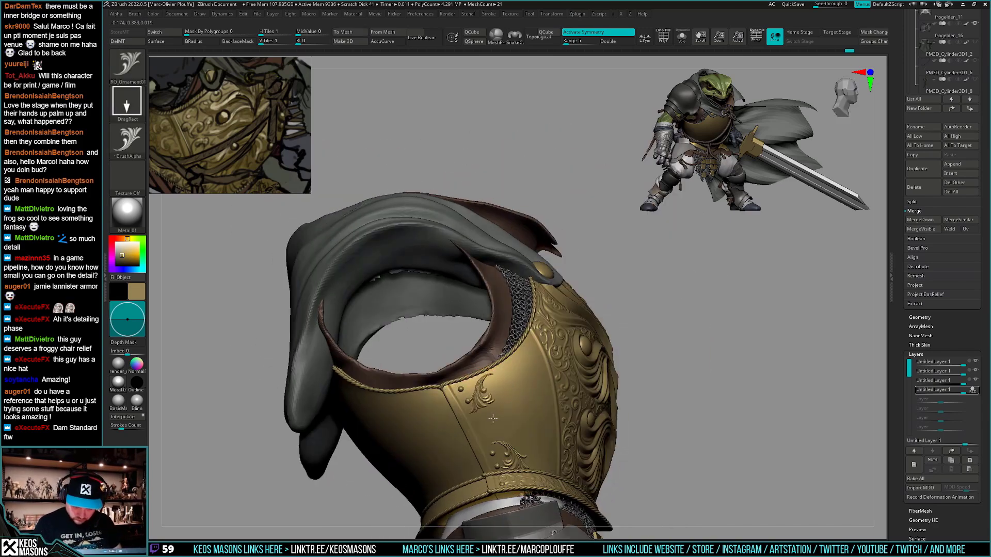
{"action": "key", "text": "ctrl+z"}
{"action": "mouse_move", "coordinate": [478, 394]}
{"action": "left_mouse_down"}
{"action": "mouse_move", "coordinate": [469, 367]}
{"action": "mouse_move", "coordinate": [455, 361]}
{"action": "mouse_move", "coordinate": [473, 360]}
{"action": "left_mouse_up"}
{"action": "key", "text": "ctrl+z"}
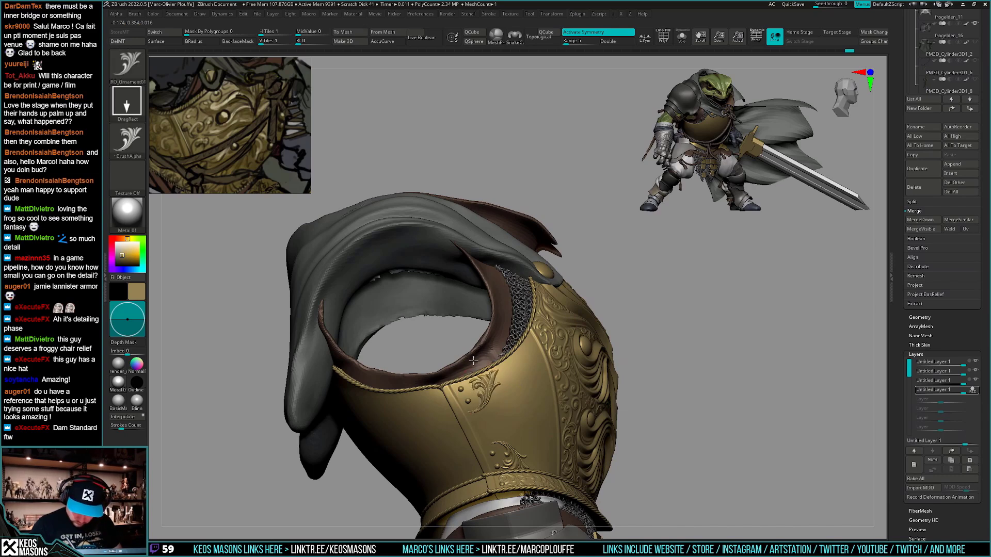
{"action": "right_click_drag", "start_coordinate": [473, 361], "coordinate": [510, 373]}
{"action": "left_click_drag", "start_coordinate": [467, 350], "coordinate": [480, 367]}
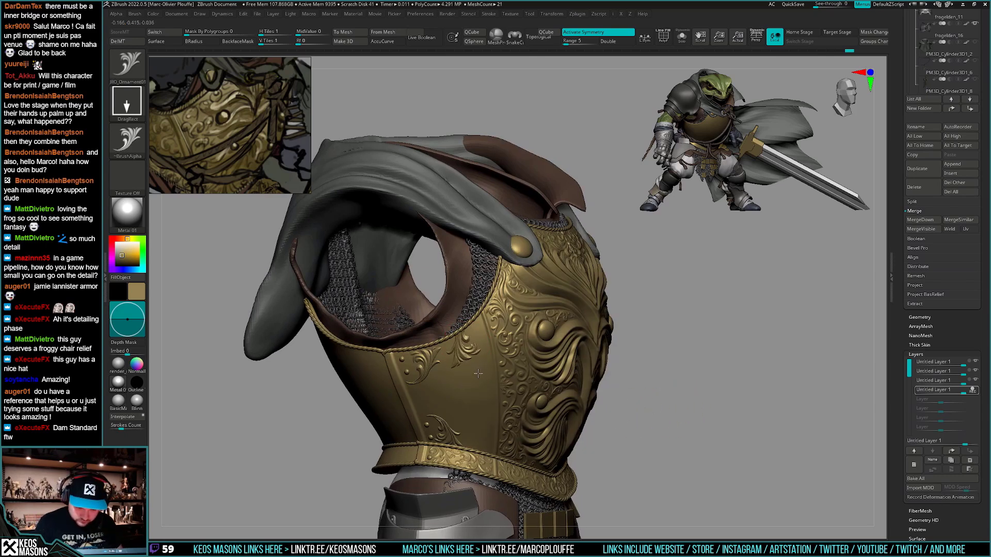
Undo the extra upper stamp and try leafy scrolls near the side plate's lower front edge at different sizes
{"action": "key", "text": "ctrl+z"}
{"action": "left_click_drag", "start_coordinate": [473, 444], "coordinate": [484, 411]}
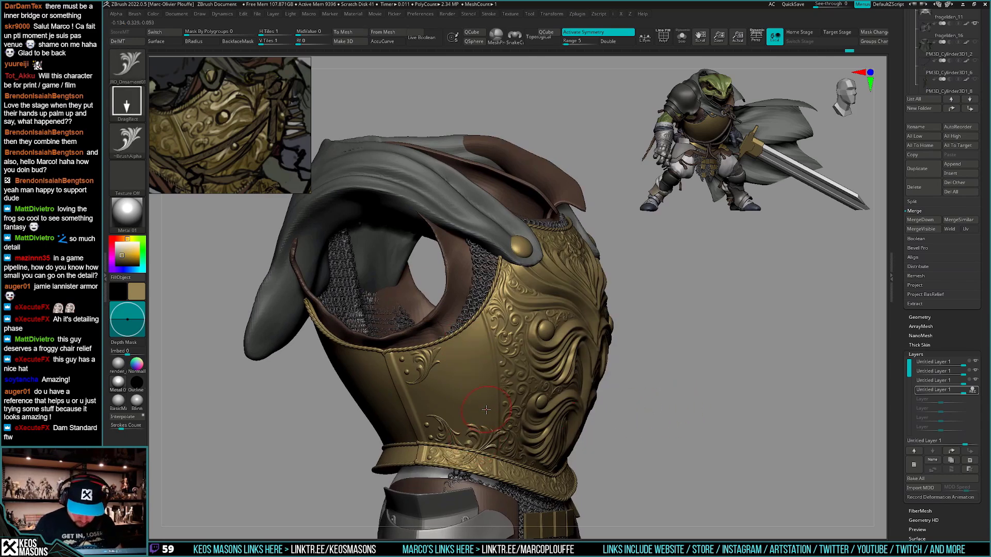
{"action": "key", "text": "ctrl+z"}
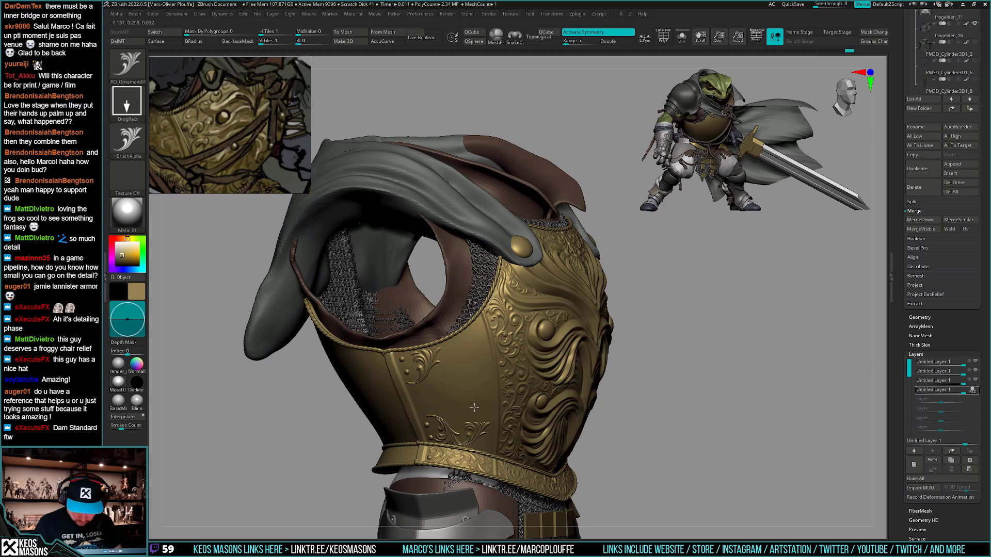
{"action": "key", "text": "ctrl+z"}
{"action": "left_click_drag", "start_coordinate": [478, 428], "coordinate": [476, 398]}
{"action": "key", "text": "ctrl+z"}
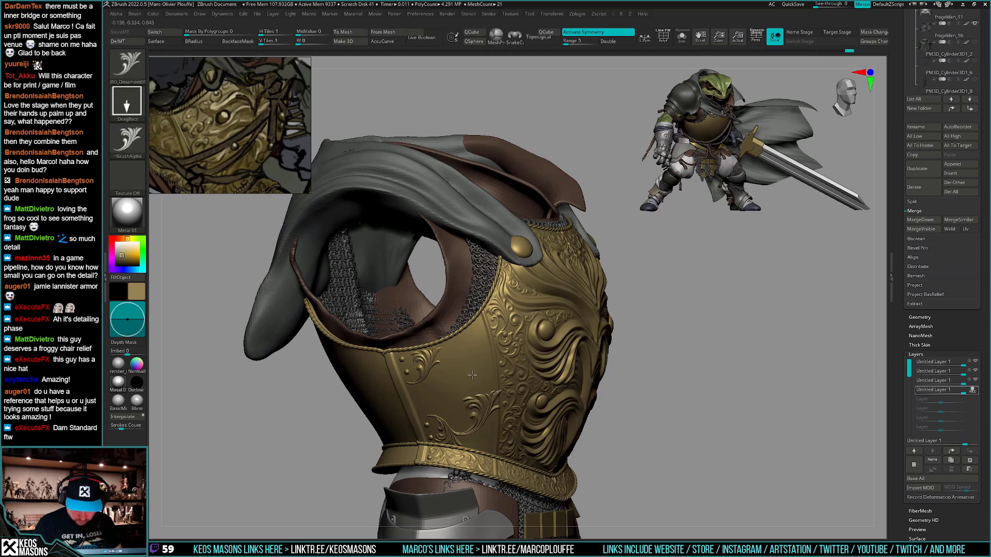
Clear the lower leaf stamps and restamp a leafy scroll beside the side plate's upper rivets
{"action": "left_click_drag", "start_coordinate": [758, 407], "coordinate": [506, 433], "text": "shift"}
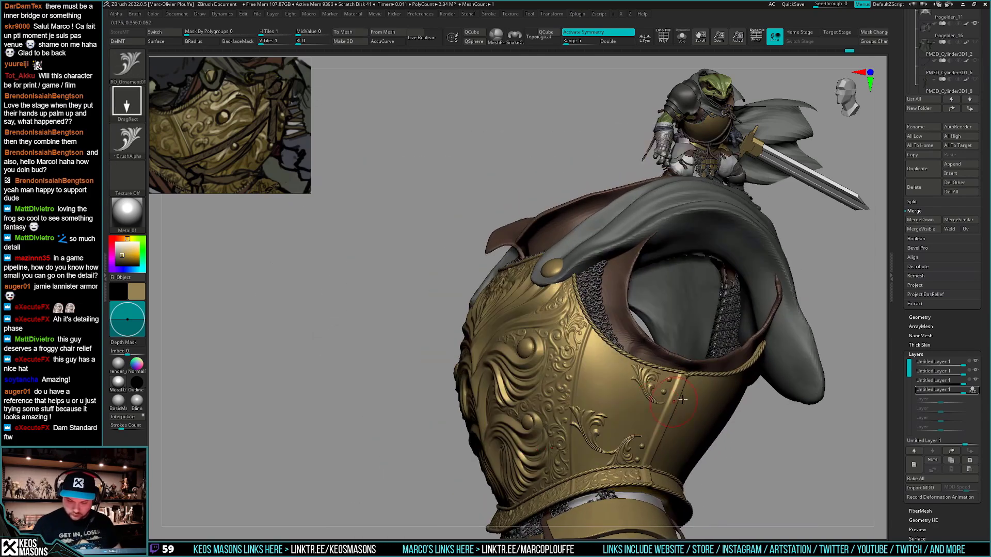
{"action": "right_click_drag", "start_coordinate": [754, 413], "coordinate": [651, 447]}
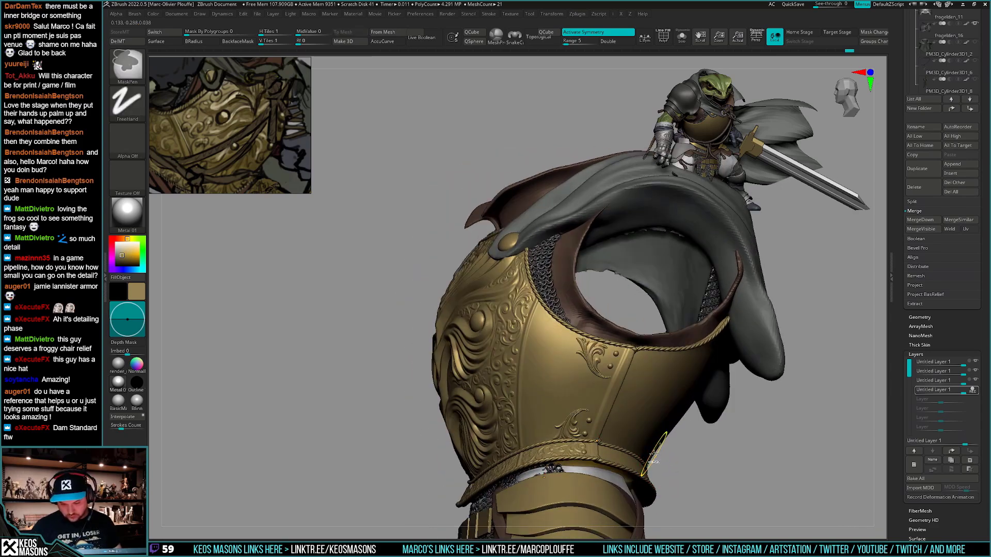
{"action": "key", "text": "ctrl"}
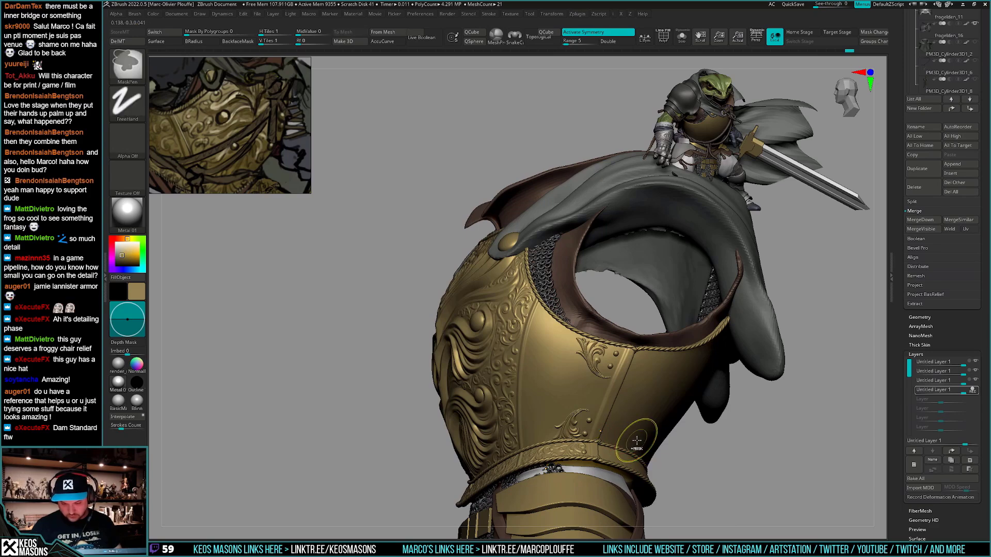
{"action": "right_click_drag", "start_coordinate": [637, 440], "coordinate": [508, 404]}
{"action": "left_click_drag", "start_coordinate": [473, 373], "coordinate": [461, 339]}
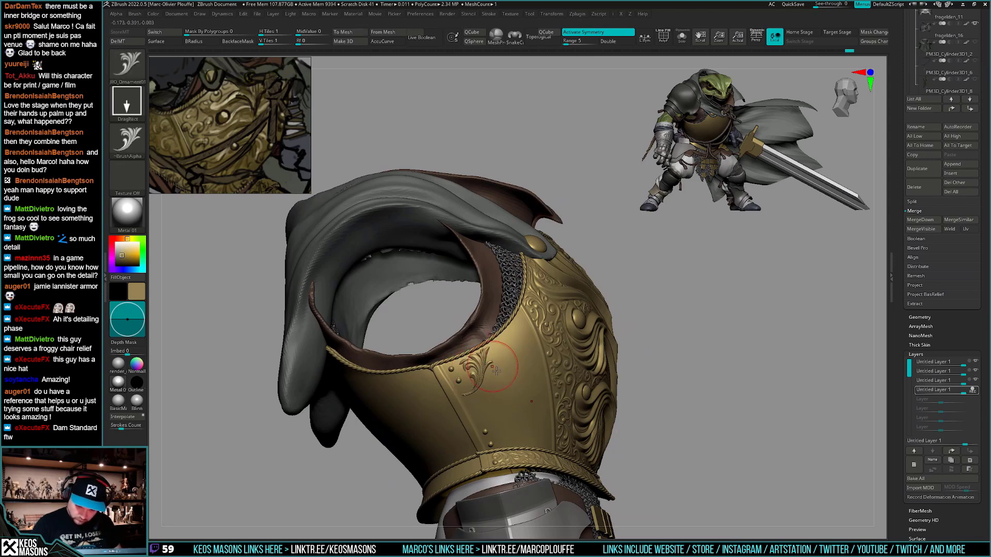
Stamp a matching leafy scroll beside the side plate's lower rivets, retrying its size and angle with undo and redo
{"action": "left_click_drag", "start_coordinate": [758, 382], "coordinate": [633, 416]}
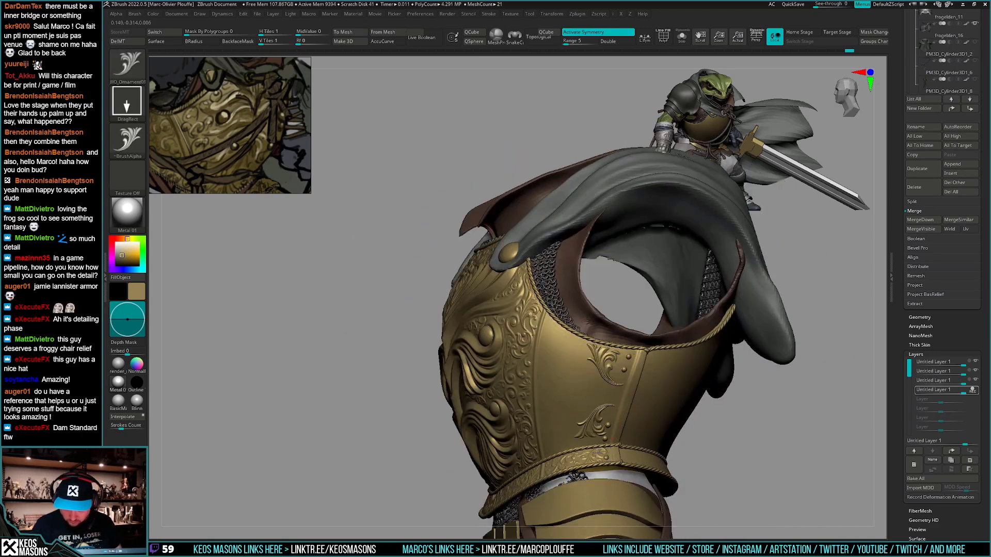
{"action": "left_click_drag", "start_coordinate": [597, 453], "coordinate": [593, 447]}
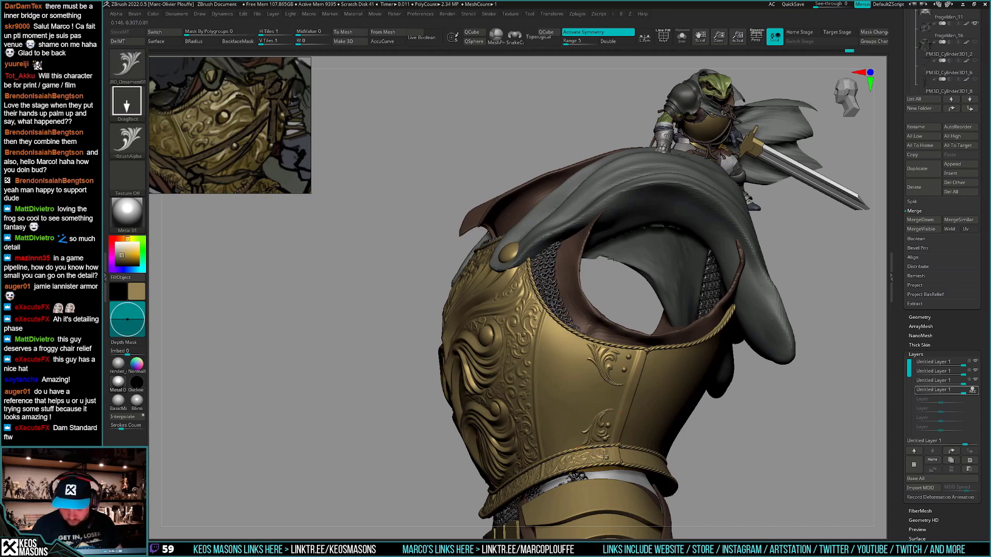
{"action": "key", "text": "ctrl+z"}
{"action": "left_click_drag", "start_coordinate": [604, 455], "coordinate": [600, 462]}
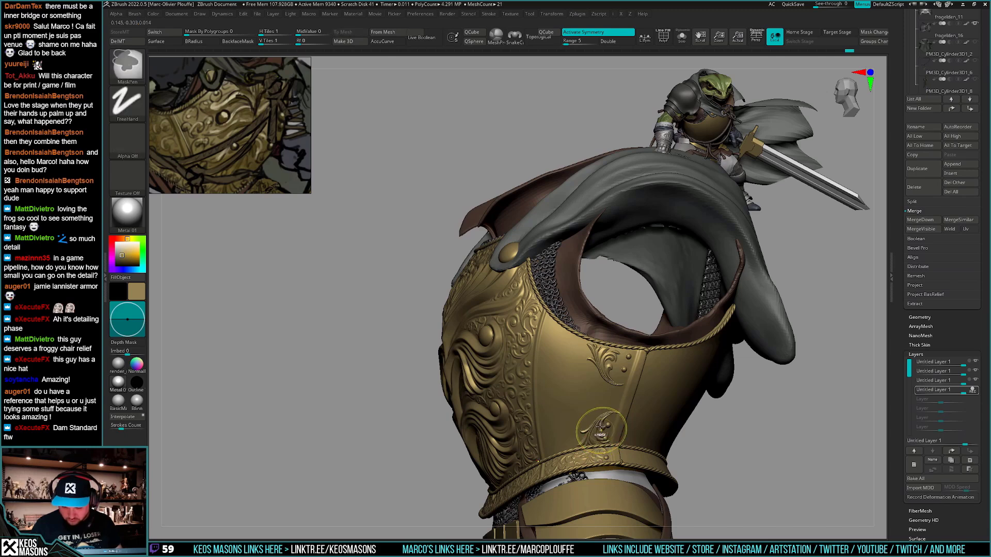
{"action": "key", "text": "ctrl+z"}
{"action": "left_click_drag", "start_coordinate": [599, 428], "coordinate": [601, 450]}
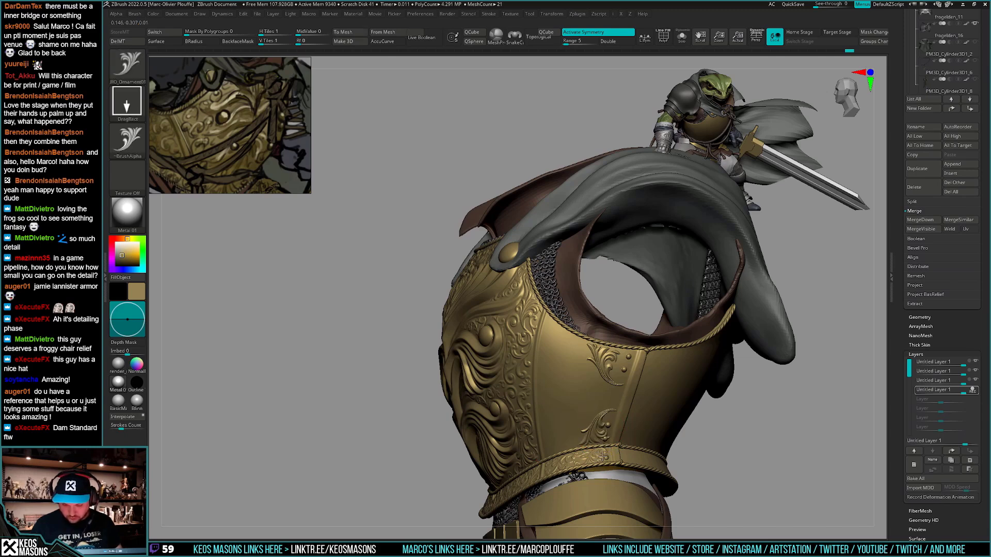
{"action": "key", "text": "ctrl"}
{"action": "left_click_drag", "start_coordinate": [596, 426], "coordinate": [598, 459]}
{"action": "key", "text": "ctrl+z"}
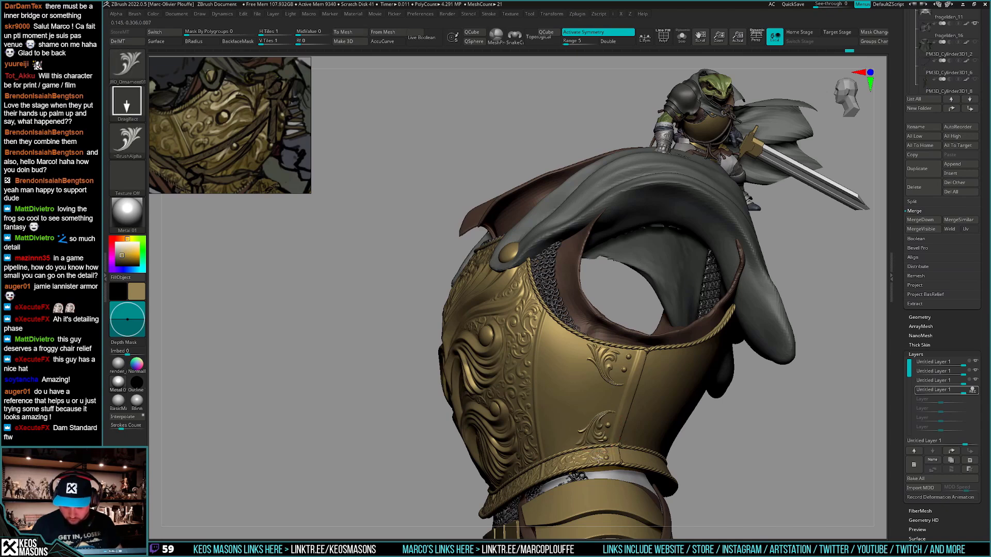
{"action": "right_click_drag", "start_coordinate": [600, 459], "coordinate": [610, 450]}
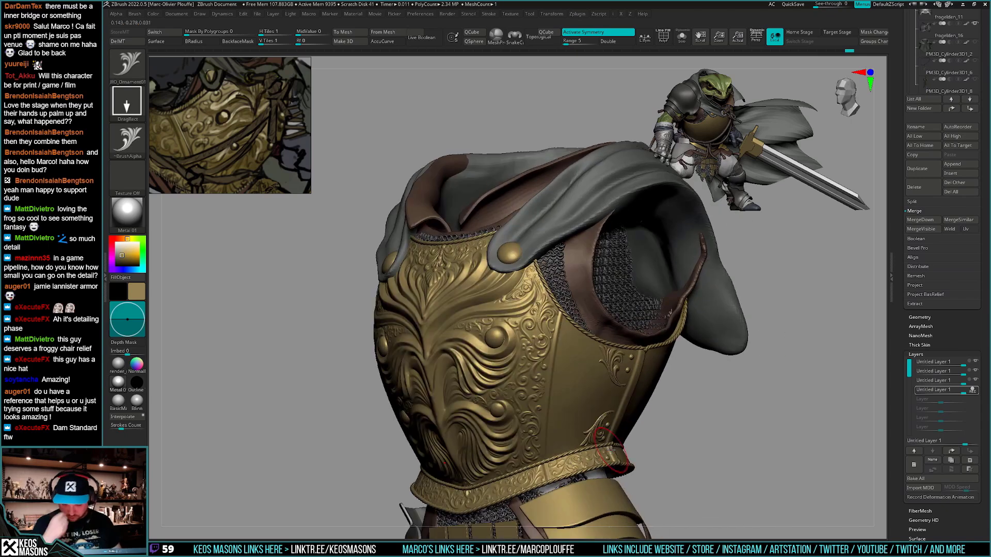
{"action": "key", "text": "ctrl+shift+z"}
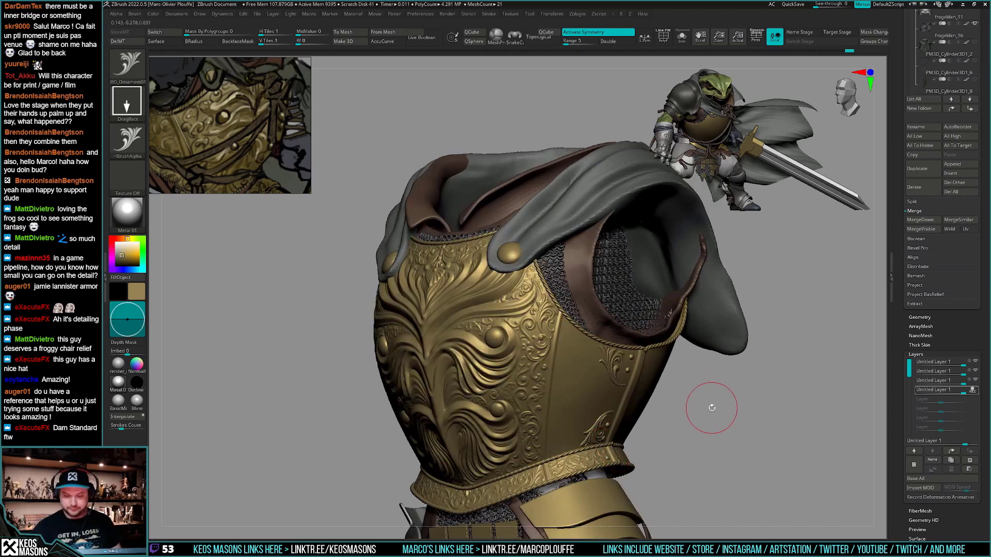
{"action": "left_click_drag", "start_coordinate": [708, 416], "coordinate": [703, 416]}
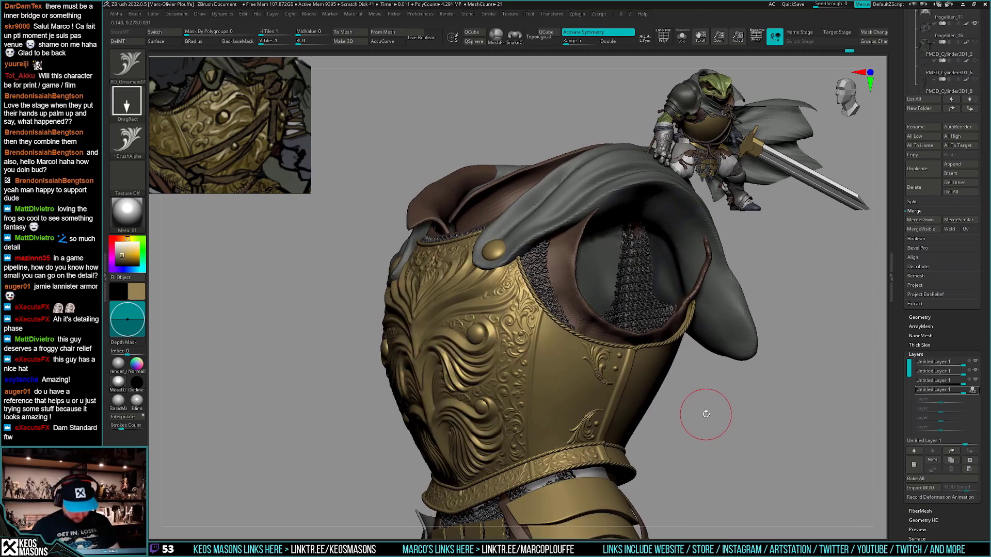
Switch to the branching-scroll JRO_Ornament brush and try stamps along the side plate's lower edge, in front of the corner leaf
{"action": "key", "text": "b"}
{"action": "left_click", "coordinate": [553, 509]}
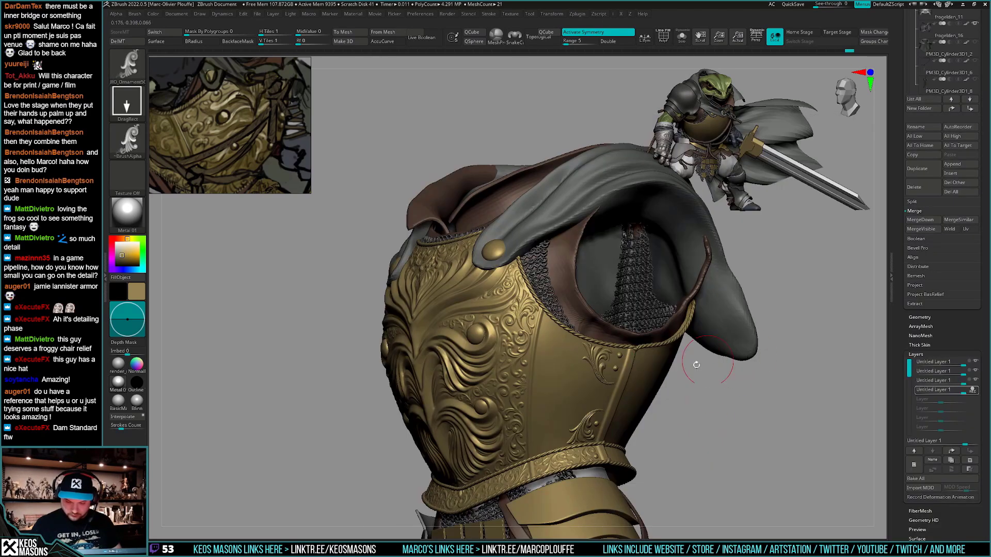
{"action": "left_click_drag", "start_coordinate": [555, 473], "coordinate": [550, 474]}
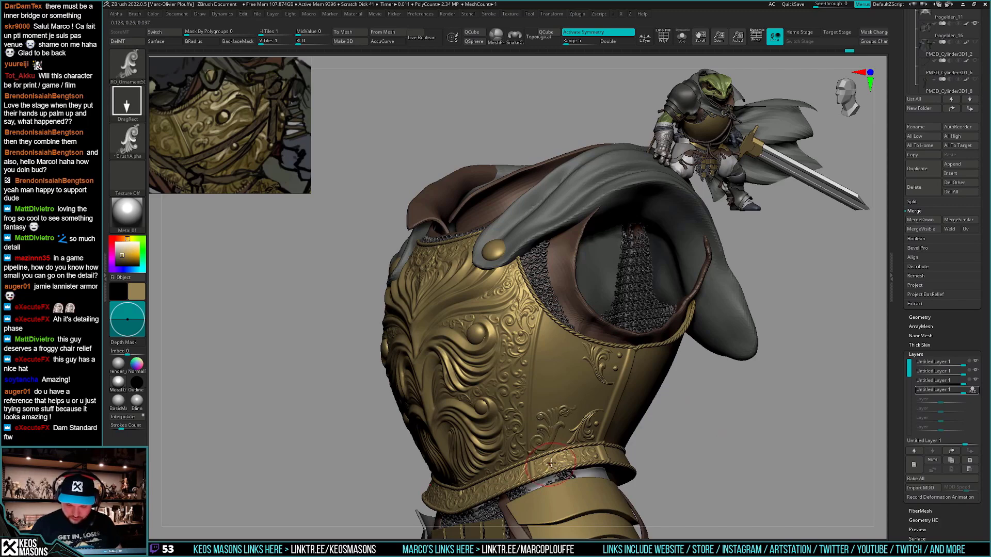
{"action": "key", "text": "ctrl+z"}
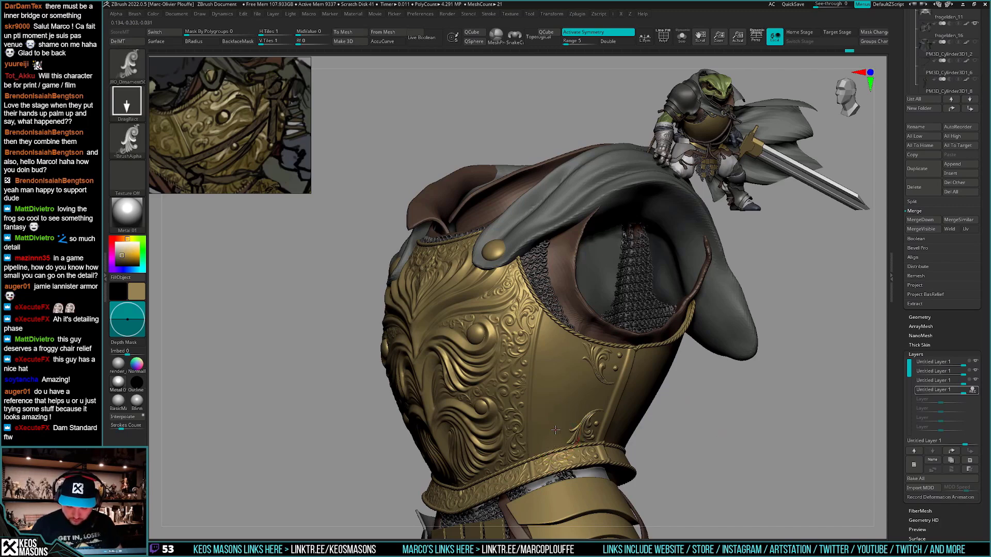
{"action": "key", "text": "ctrl"}
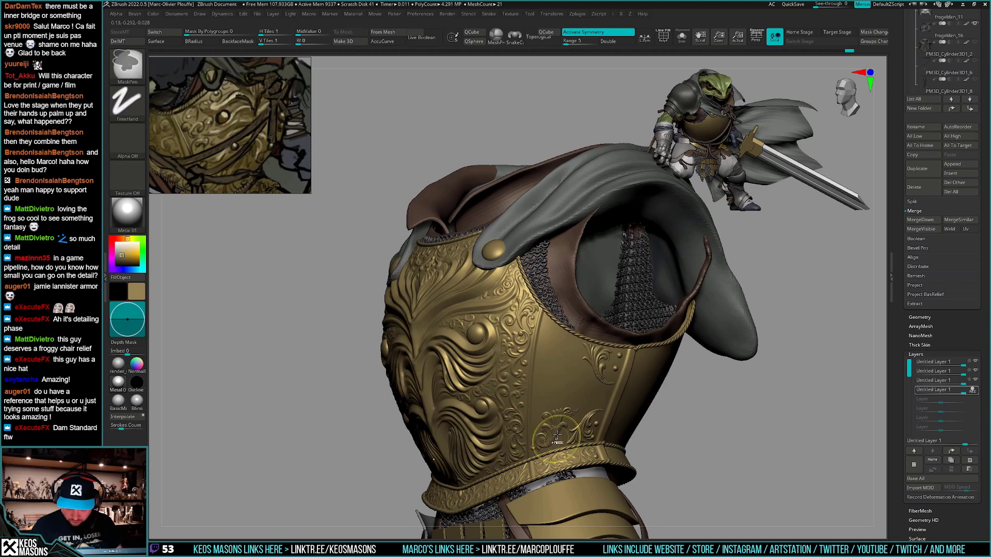
{"action": "key", "text": "ctrl"}
{"action": "key", "text": "ctrl+z"}
{"action": "left_click_drag", "start_coordinate": [557, 427], "coordinate": [549, 472]}
{"action": "key", "text": "ctrl+z"}
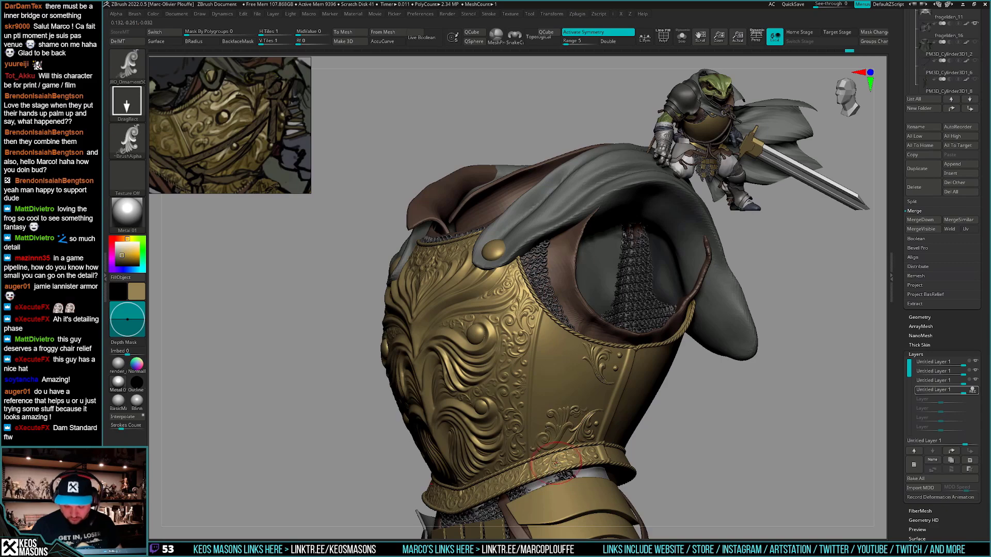
Undo the lower branching scroll and stamp one below the armhole trim, extending forward from the upper corner leaf
{"action": "mouse_move", "coordinate": [557, 463]}
{"action": "right_mouse_down"}
{"action": "mouse_move", "coordinate": [685, 416]}
{"action": "mouse_move", "coordinate": [668, 433]}
{"action": "right_mouse_up"}
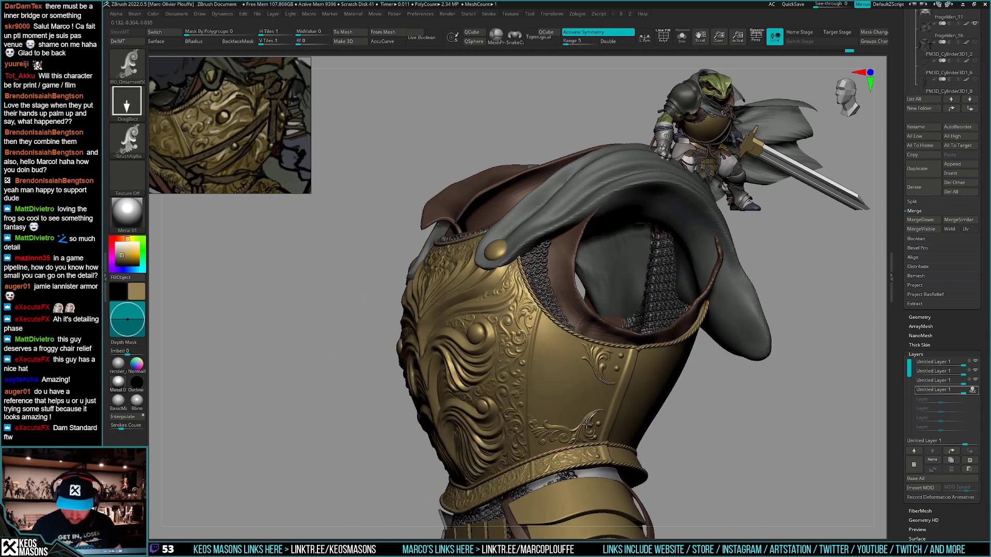
{"action": "left_click_drag", "start_coordinate": [586, 424], "coordinate": [589, 426]}
{"action": "key", "text": "ctrl+z"}
{"action": "left_click_drag", "start_coordinate": [551, 348], "coordinate": [607, 373]}
{"action": "key", "text": "ctrl+z"}
{"action": "key", "text": "ctrl+z"}
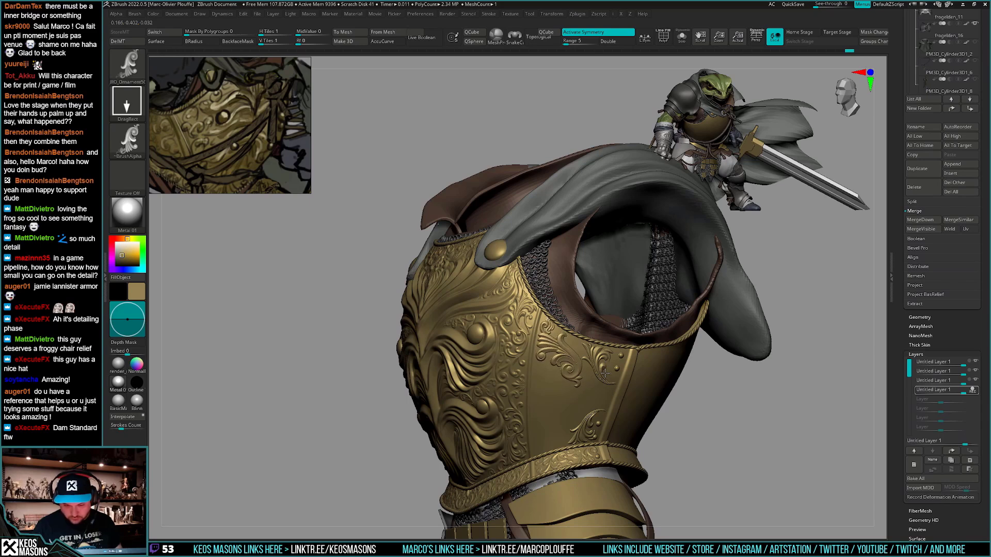
Stamp a branching scroll beside the lower corner leaf, working from the opposite side of the armor
{"action": "right_click_drag", "start_coordinate": [606, 415], "coordinate": [652, 404]}
{"action": "right_click_drag", "start_coordinate": [464, 428], "coordinate": [612, 427]}
{"action": "mouse_move", "coordinate": [623, 426]}
{"action": "left_mouse_down"}
{"action": "mouse_move", "coordinate": [584, 432]}
{"action": "mouse_move", "coordinate": [611, 445]}
{"action": "mouse_move", "coordinate": [602, 438]}
{"action": "left_mouse_up"}
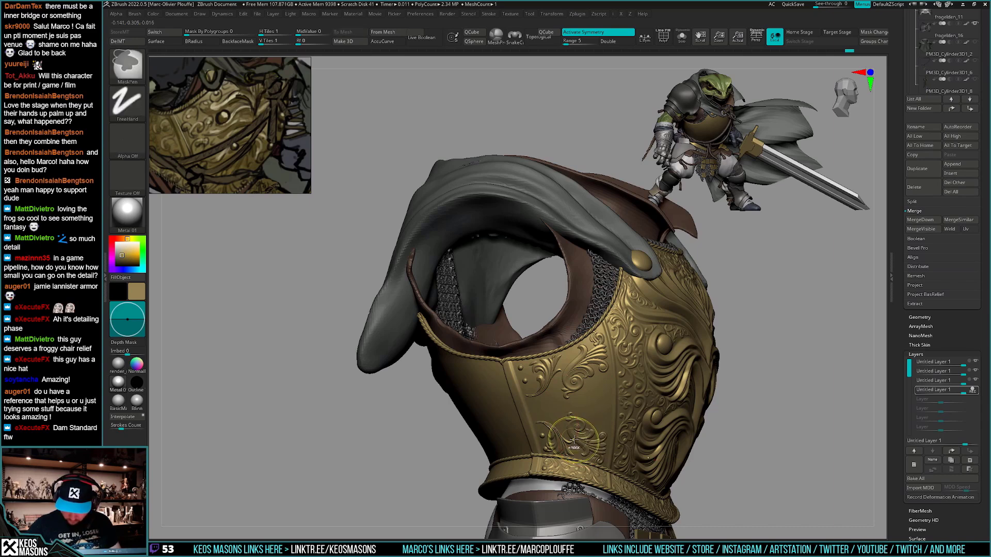
Undo the last ornament stamp and restamp the scroll ornament on the lower part of the breastplate's side panel
{"action": "key", "text": "ctrl+z"}
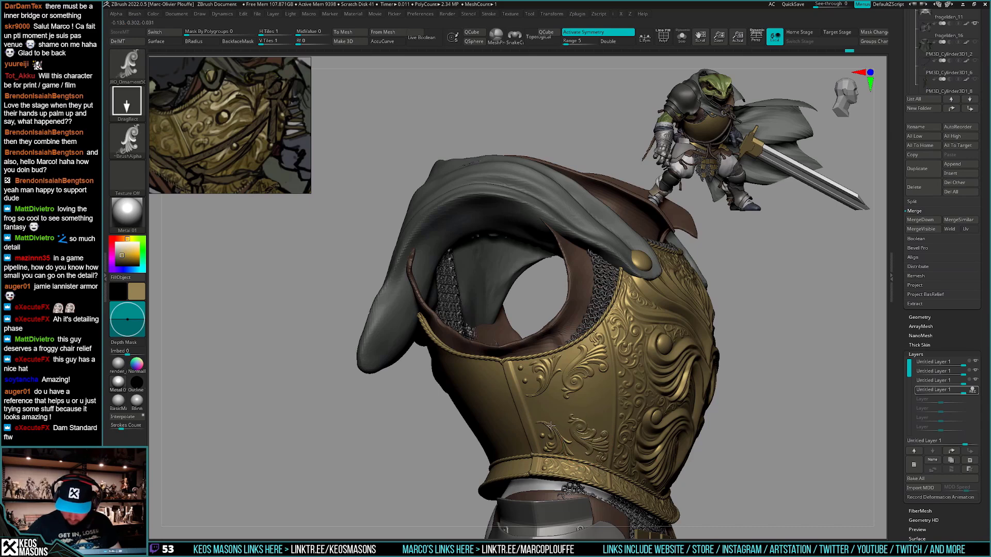
{"action": "left_click_drag", "start_coordinate": [549, 424], "coordinate": [582, 437]}
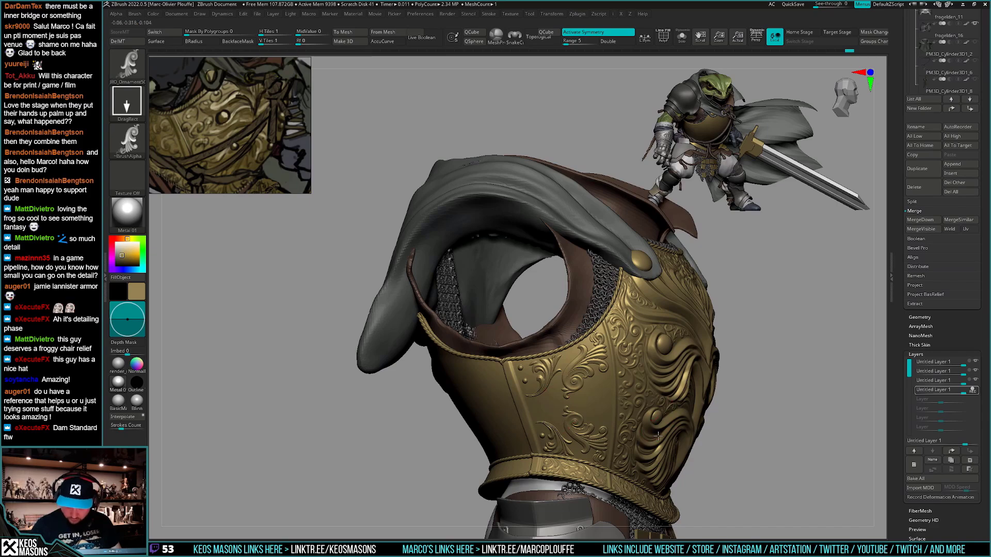
{"action": "mouse_move", "coordinate": [658, 436]}
{"action": "right_mouse_down"}
{"action": "mouse_move", "coordinate": [563, 443]}
{"action": "mouse_move", "coordinate": [652, 459]}
{"action": "mouse_move", "coordinate": [644, 467]}
{"action": "right_mouse_up"}
{"action": "right_click", "coordinate": [640, 462]}
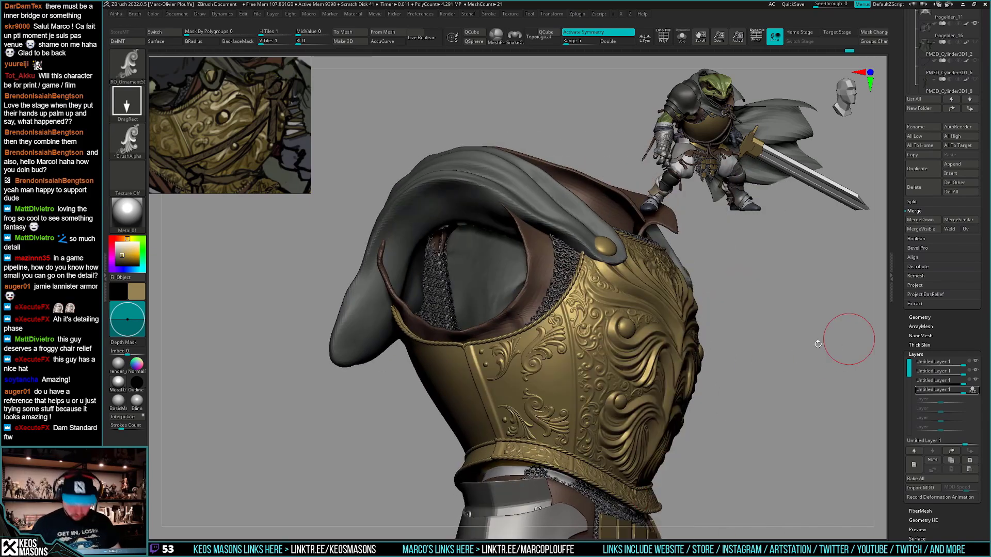
Select the symmetrical floral JRO ornament brush and try a stamp at the middle of the breastplate's side panel
{"action": "key", "text": "b"}
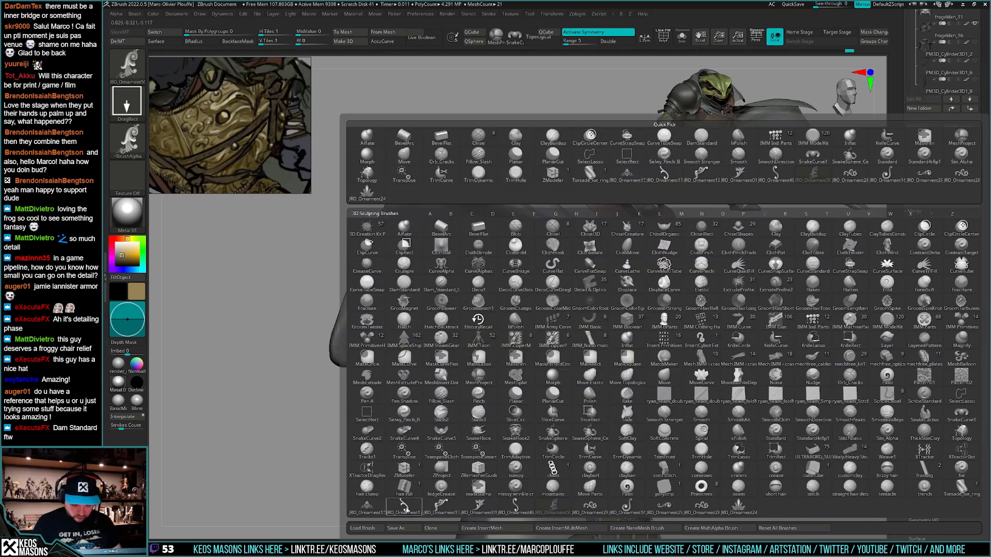
{"action": "left_click", "coordinate": [367, 507]}
{"action": "right_click", "coordinate": [537, 431]}
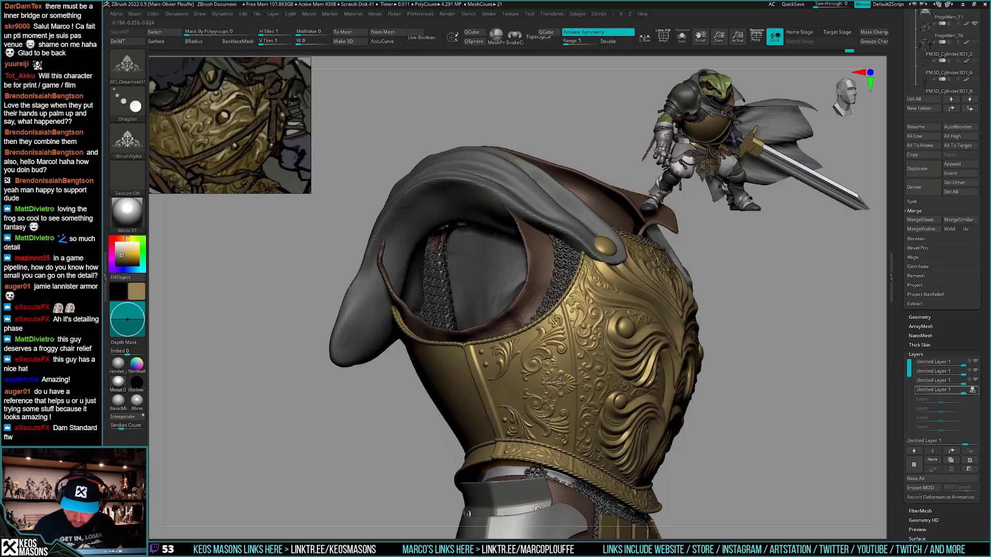
{"action": "key", "text": "ctrl"}
{"action": "left_click_drag", "start_coordinate": [569, 387], "coordinate": [551, 386]}
{"action": "key", "text": "ctrl+z"}
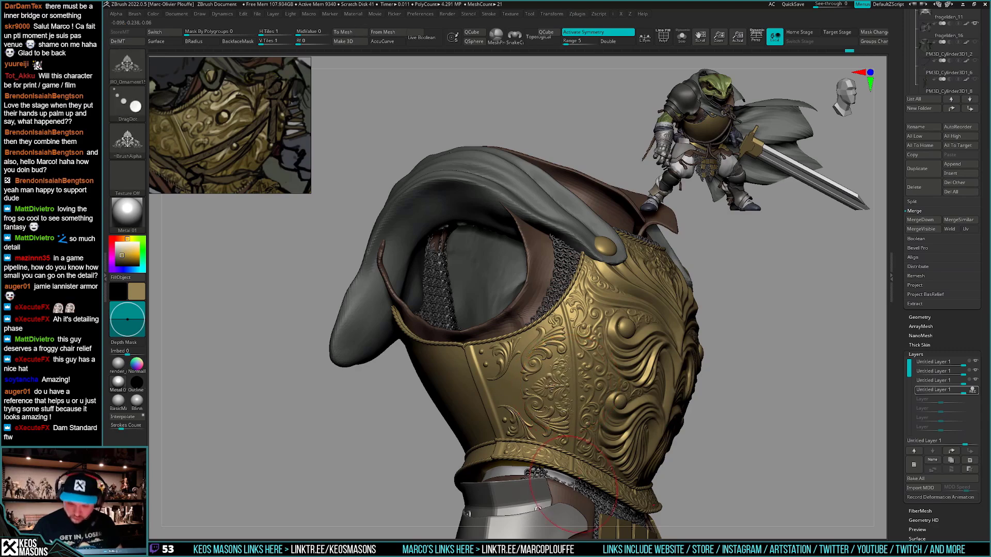
Set the brush's Z intensity to 19 and stamp the floral ornament in the middle of the side panel
{"action": "left_click_drag", "start_coordinate": [736, 393], "coordinate": [586, 406]}
{"action": "key", "text": "ctrl"}
{"action": "left_click_drag", "start_coordinate": [694, 406], "coordinate": [638, 404]}
{"action": "key", "text": "space"}
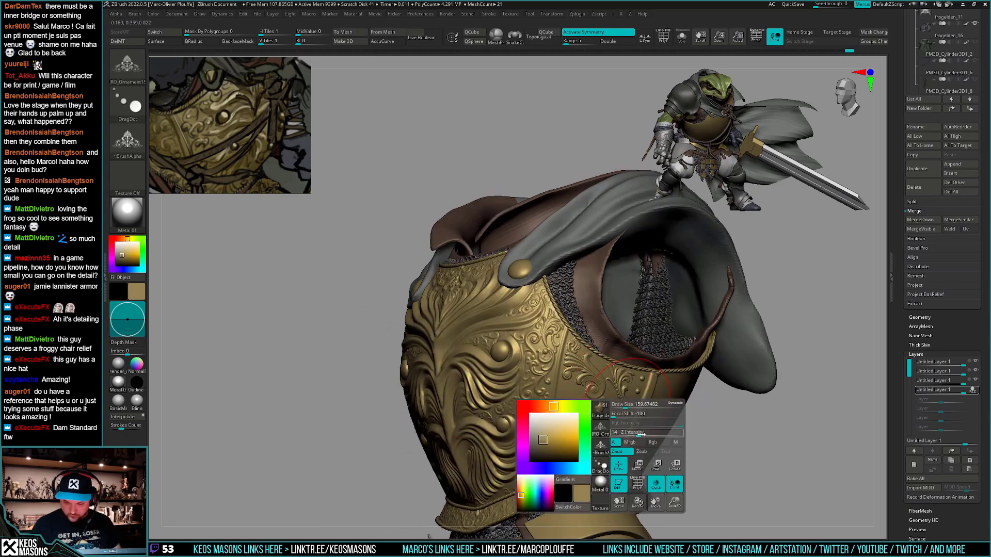
{"action": "left_click", "coordinate": [642, 434]}
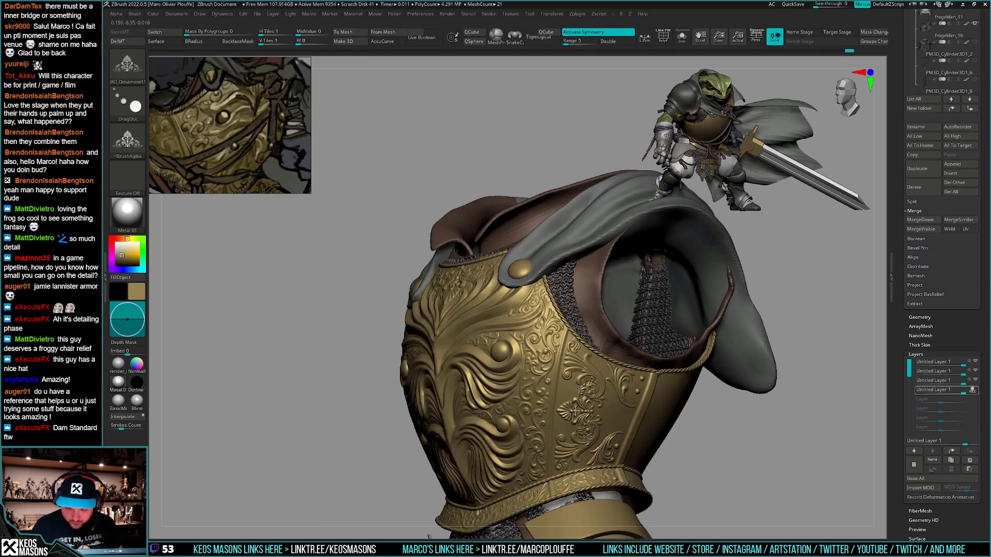
{"action": "key", "text": "ctrl+z"}
{"action": "left_click_drag", "start_coordinate": [575, 411], "coordinate": [576, 412]}
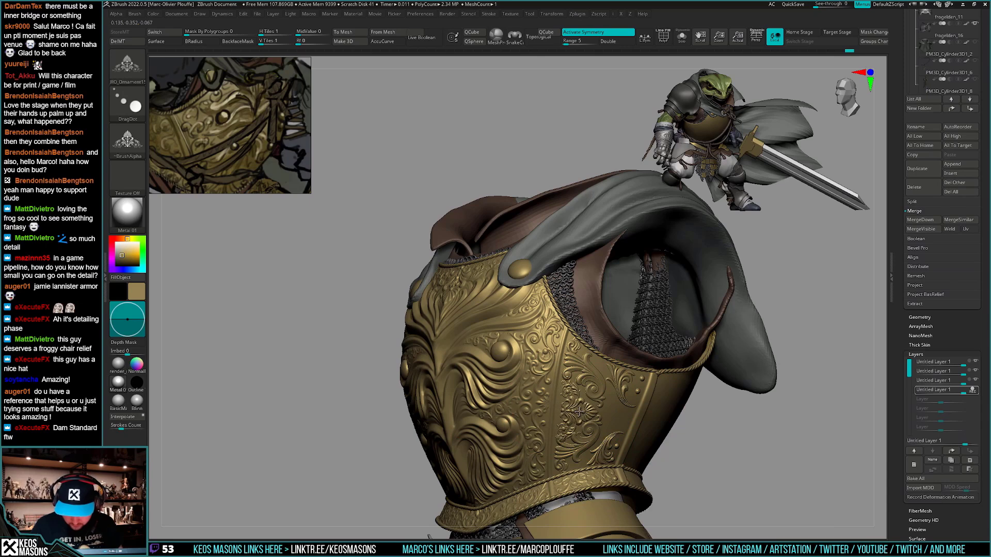
{"action": "key", "text": "space"}
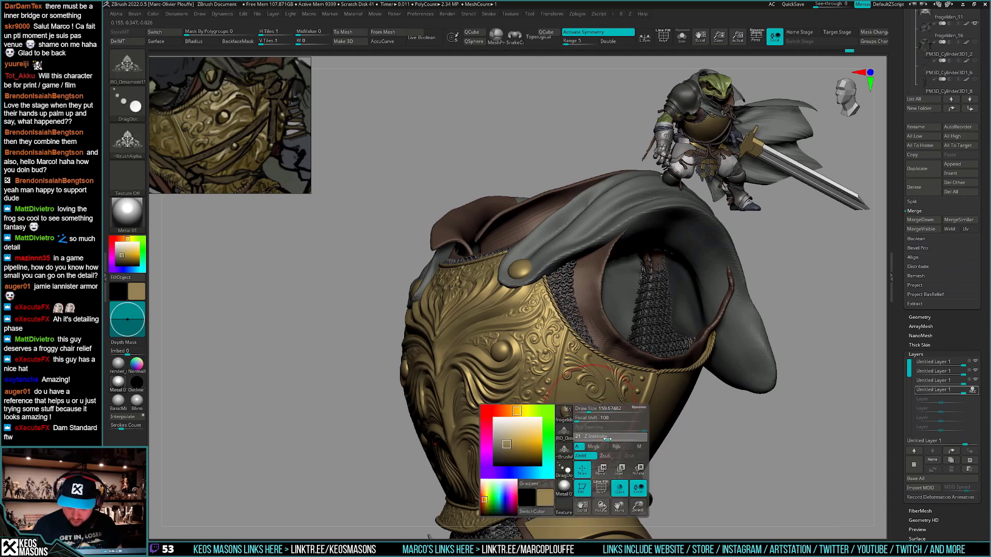
{"action": "left_click_drag", "start_coordinate": [553, 406], "coordinate": [573, 408]}
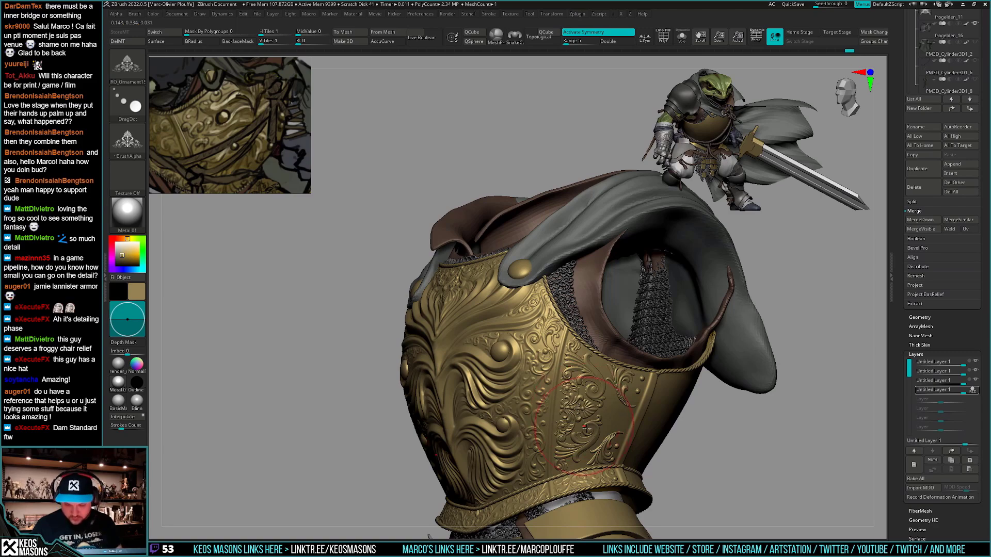
Reduce the draw size, stamp small floral accents above and below the central ornament near the seam, and smooth the lower one
{"action": "right_click_drag", "start_coordinate": [587, 428], "coordinate": [687, 413]}
{"action": "mouse_move", "coordinate": [687, 413]}
{"action": "right_mouse_down"}
{"action": "mouse_move", "coordinate": [748, 401]}
{"action": "mouse_move", "coordinate": [715, 401]}
{"action": "mouse_move", "coordinate": [707, 444]}
{"action": "mouse_move", "coordinate": [601, 439]}
{"action": "mouse_move", "coordinate": [634, 418]}
{"action": "mouse_move", "coordinate": [578, 444]}
{"action": "mouse_move", "coordinate": [540, 416]}
{"action": "right_mouse_up"}
{"action": "key", "text": "space"}
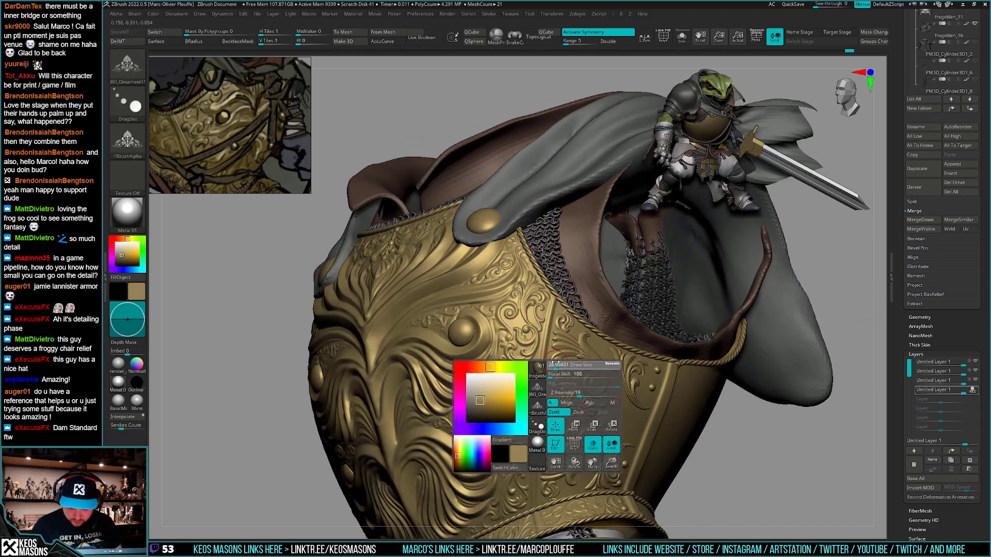
{"action": "right_click_drag", "start_coordinate": [578, 359], "coordinate": [553, 377]}
{"action": "key", "text": "shift"}
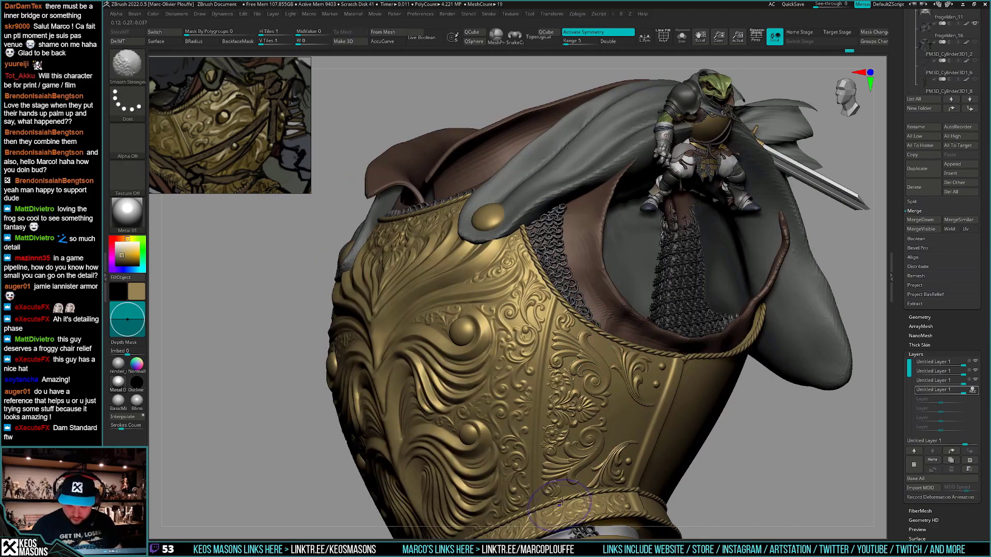
{"action": "mouse_move", "coordinate": [631, 419]}
{"action": "right_mouse_down"}
{"action": "mouse_move", "coordinate": [632, 406]}
{"action": "mouse_move", "coordinate": [560, 457]}
{"action": "right_mouse_up"}
{"action": "key", "text": "space"}
{"action": "key", "text": "shift"}
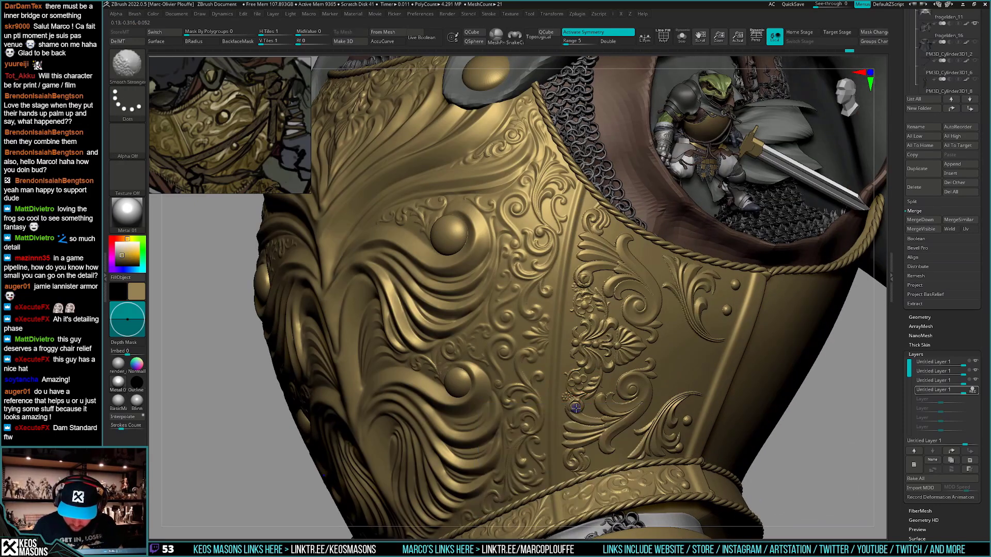
{"action": "left_click_drag", "start_coordinate": [577, 406], "coordinate": [586, 402], "text": "shift"}
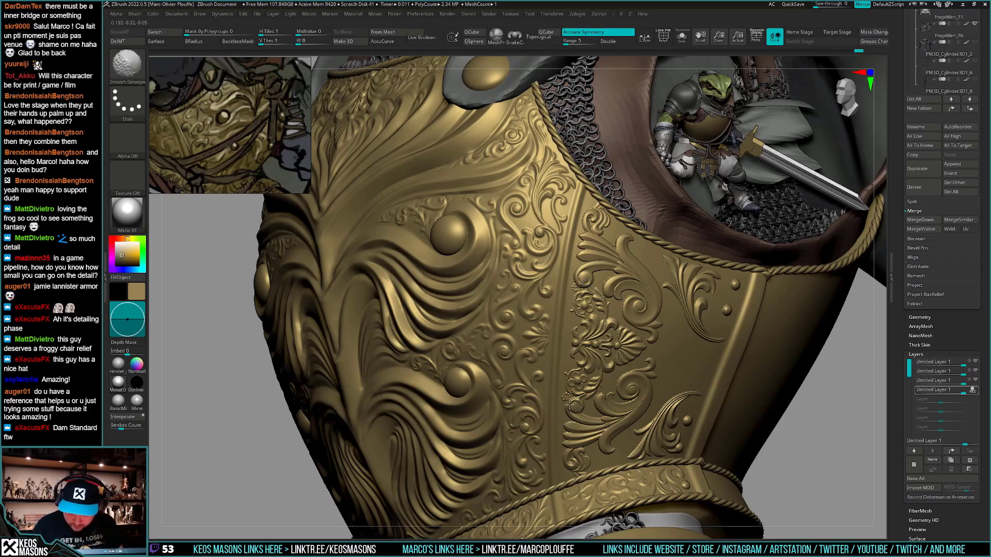
Select the JRO_Ornament24 brush and try stamping a leaf ornament beside the side panel's central floral ornament
{"action": "right_click_drag", "start_coordinate": [576, 402], "coordinate": [684, 357], "text": "ctrl"}
{"action": "mouse_move", "coordinate": [716, 440]}
{"action": "right_mouse_down"}
{"action": "mouse_move", "coordinate": [681, 420]}
{"action": "mouse_move", "coordinate": [690, 429]}
{"action": "right_mouse_up"}
{"action": "left_click_drag", "start_coordinate": [690, 429], "coordinate": [688, 435]}
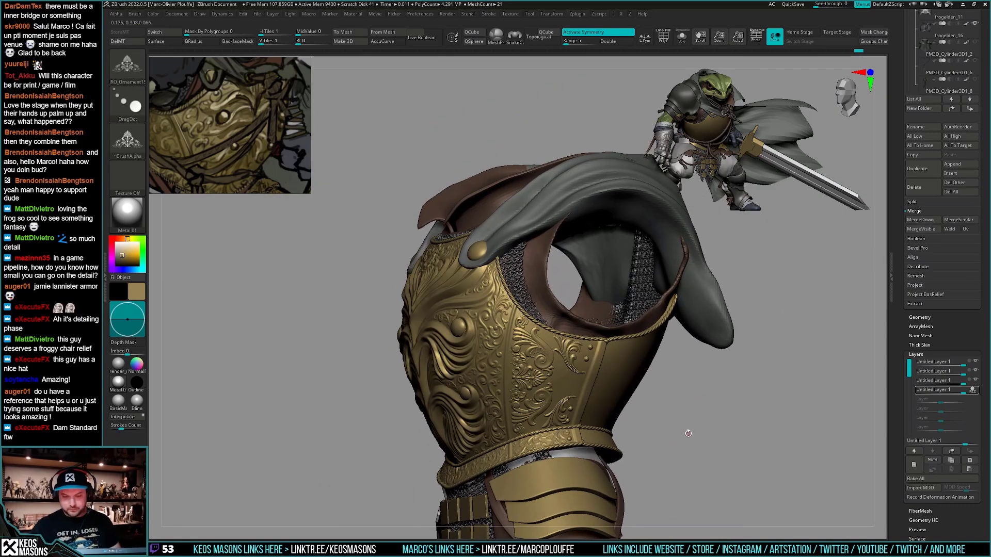
{"action": "key", "text": "b"}
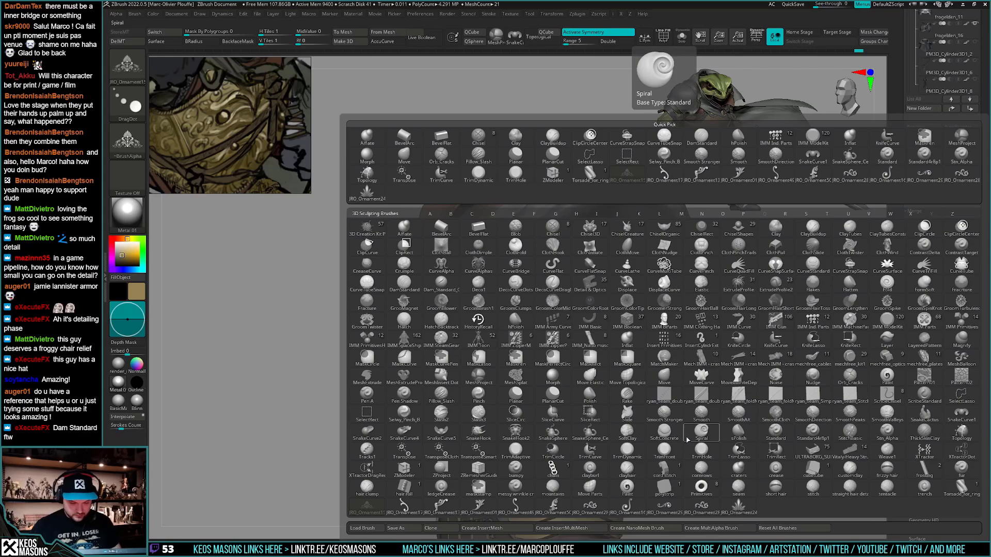
{"action": "left_click", "coordinate": [738, 507]}
{"action": "right_click_drag", "start_coordinate": [846, 388], "coordinate": [764, 449], "text": "ctrl"}
{"action": "key", "text": "space"}
{"action": "left_click_drag", "start_coordinate": [576, 381], "coordinate": [566, 393]}
{"action": "key", "text": "space"}
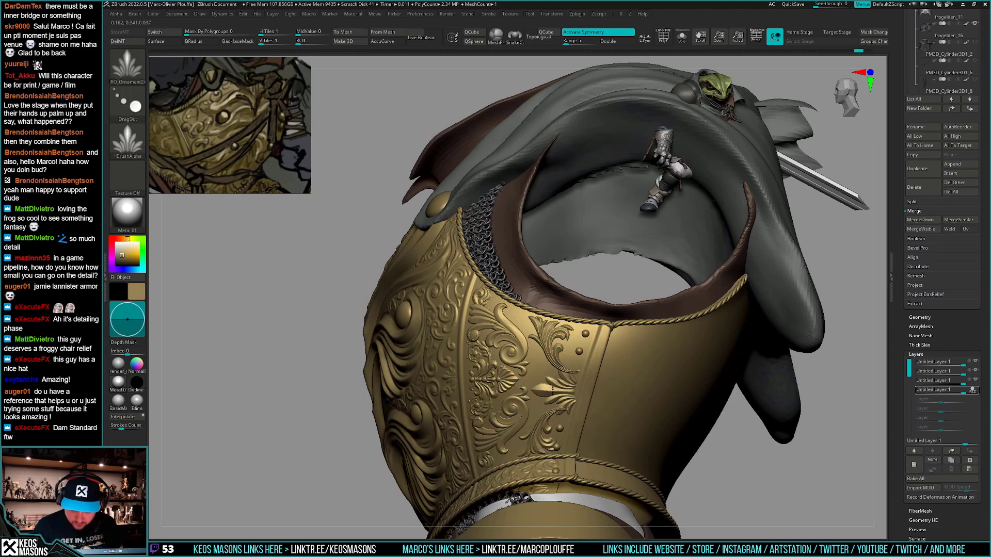
Undo the leaf stamp and try it again beside the floral ornament with adjusted brush settings
{"action": "key", "text": "ctrl+z"}
{"action": "mouse_move", "coordinate": [593, 393]}
{"action": "right_mouse_down"}
{"action": "mouse_move", "coordinate": [625, 397]}
{"action": "mouse_move", "coordinate": [603, 396]}
{"action": "mouse_move", "coordinate": [605, 384]}
{"action": "right_mouse_up"}
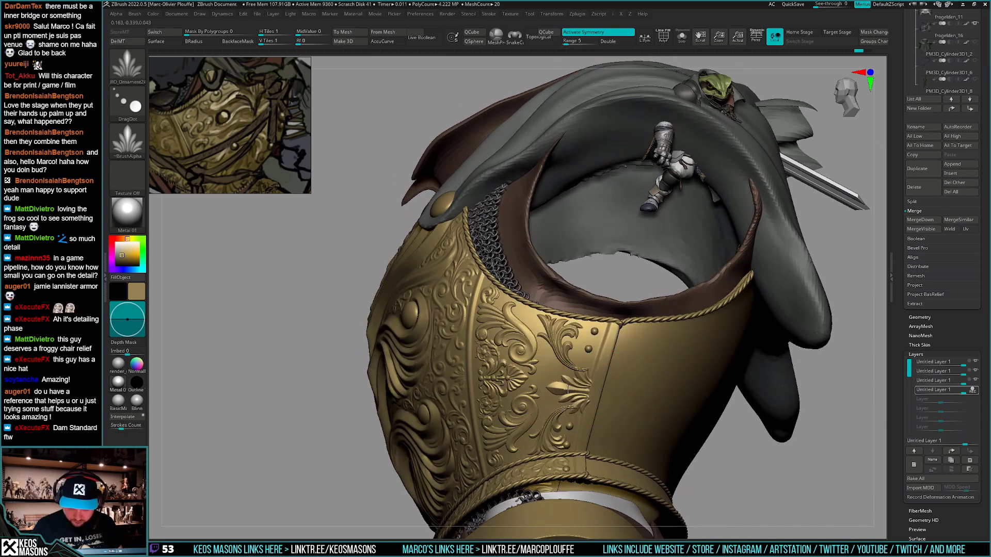
{"action": "key", "text": "ctrl+z"}
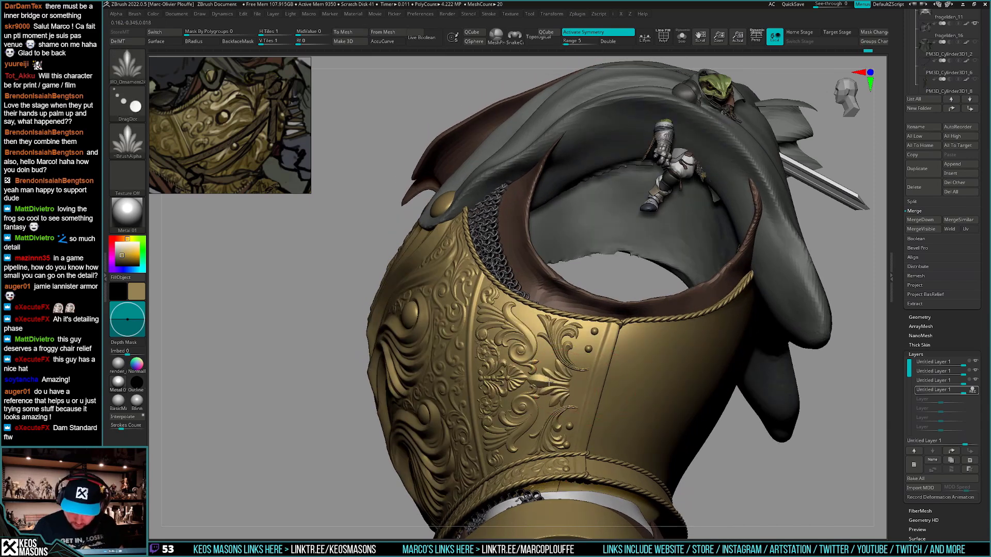
{"action": "key", "text": "space"}
{"action": "key", "text": "ctrl+z"}
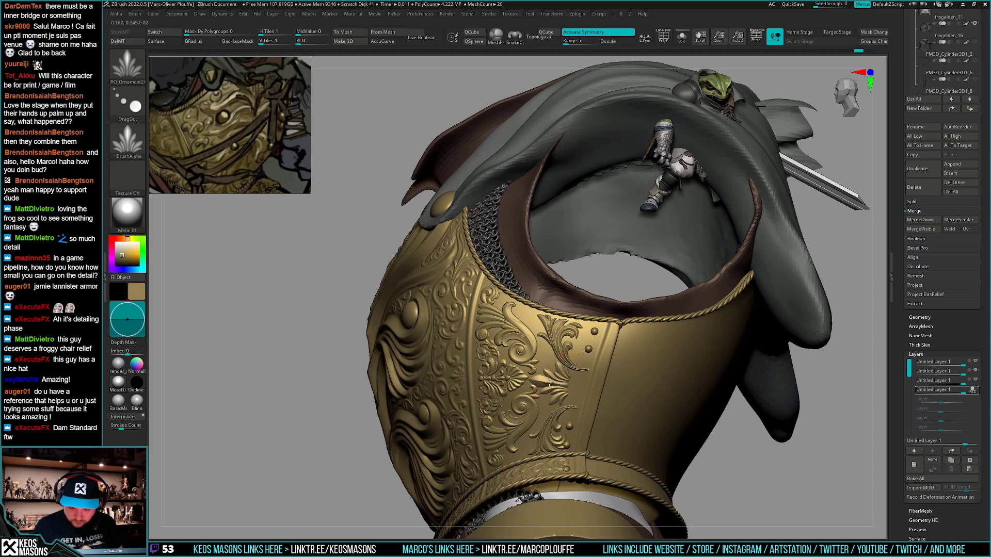
{"action": "left_click_drag", "start_coordinate": [549, 382], "coordinate": [553, 385]}
{"action": "key", "text": "ctrl+z"}
{"action": "key", "text": "space"}
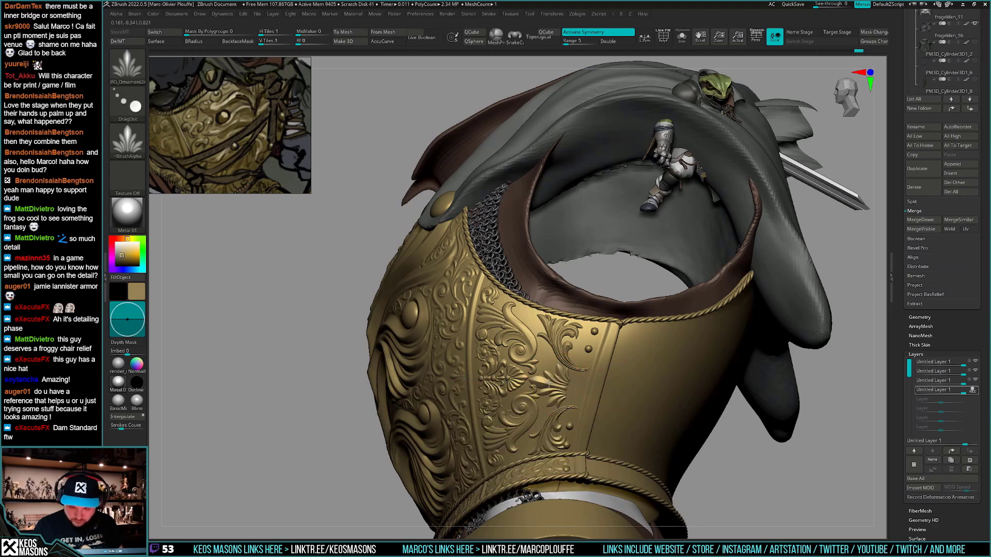
{"action": "left_click_drag", "start_coordinate": [549, 383], "coordinate": [550, 383]}
Undo the leaf ornament beside the central floral ornament and review the breastplate from the side
{"action": "mouse_move", "coordinate": [549, 383]}
{"action": "right_mouse_down"}
{"action": "mouse_move", "coordinate": [670, 410]}
{"action": "mouse_move", "coordinate": [810, 395]}
{"action": "mouse_move", "coordinate": [805, 506]}
{"action": "right_mouse_up"}
{"action": "left_click_drag", "start_coordinate": [542, 415], "coordinate": [515, 421]}
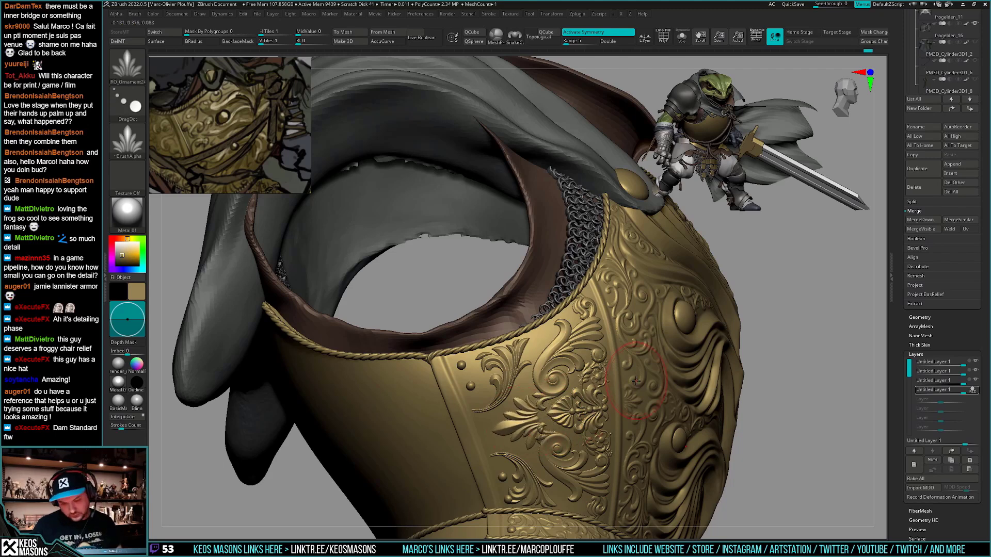
{"action": "key", "text": "ctrl+z"}
{"action": "right_click_drag", "start_coordinate": [598, 424], "coordinate": [612, 403], "text": "alt"}
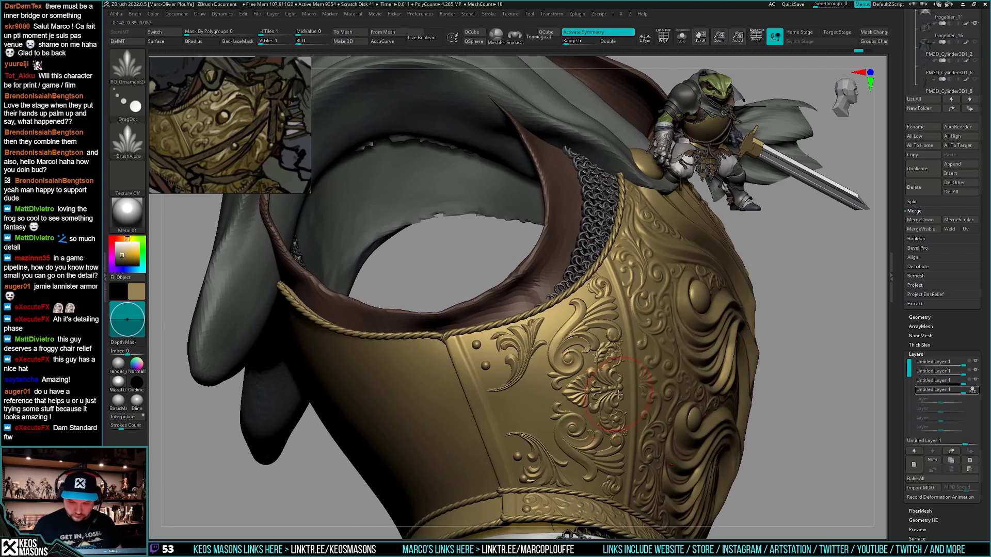
{"action": "right_click_drag", "start_coordinate": [629, 443], "coordinate": [681, 366], "text": "ctrl"}
{"action": "right_click_drag", "start_coordinate": [681, 367], "coordinate": [742, 400]}
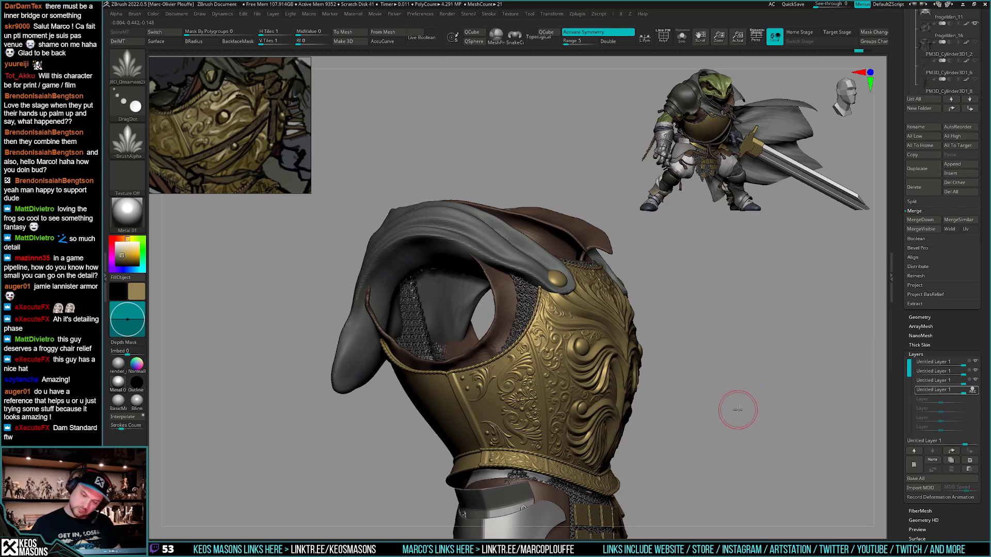
{"action": "right_click_drag", "start_coordinate": [726, 409], "coordinate": [522, 450], "text": "ctrl"}
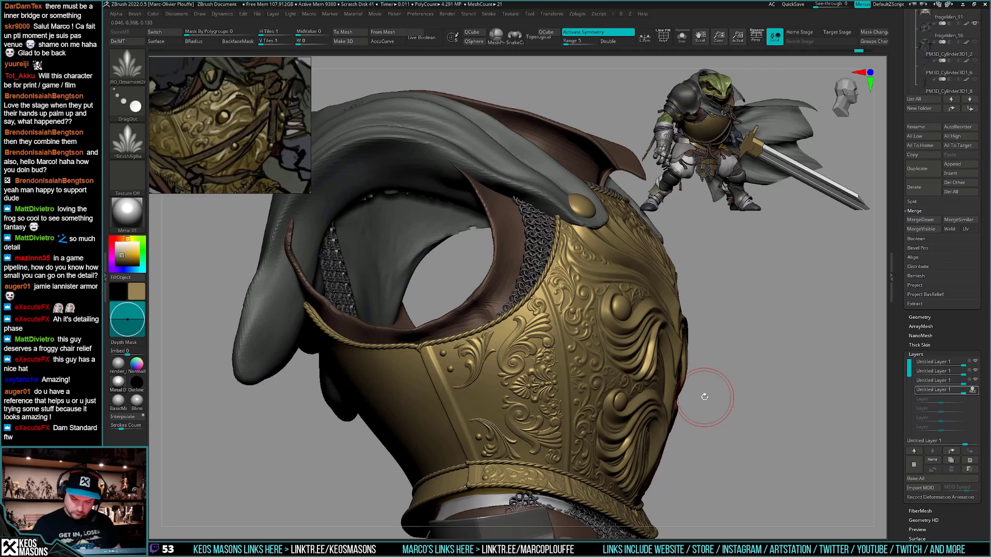
Add a new sculpt layer and erase the upper corner scroll ornament from the side panel with the Morph brush
{"action": "key", "text": "space"}
{"action": "left_click", "coordinate": [705, 377]}
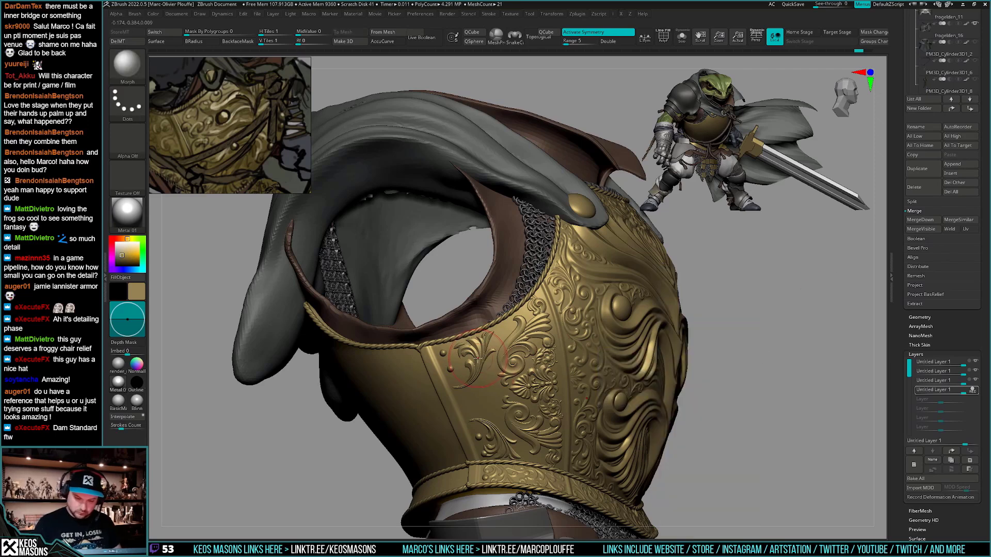
{"action": "left_click", "coordinate": [914, 464]}
{"action": "left_click_drag", "start_coordinate": [468, 344], "coordinate": [464, 386]}
{"action": "key", "text": "ctrl+z"}
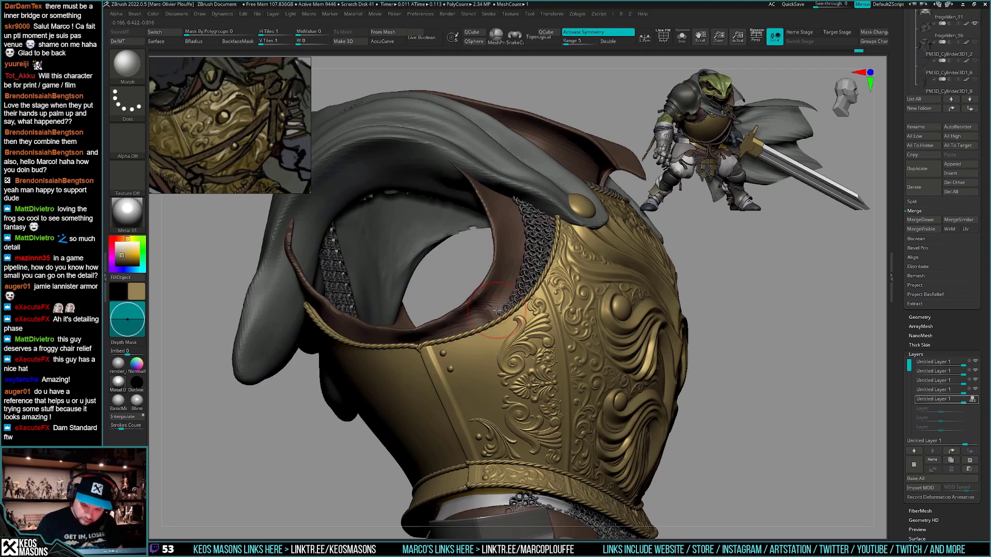
{"action": "key", "text": "space"}
{"action": "left_click_drag", "start_coordinate": [488, 332], "coordinate": [448, 371]}
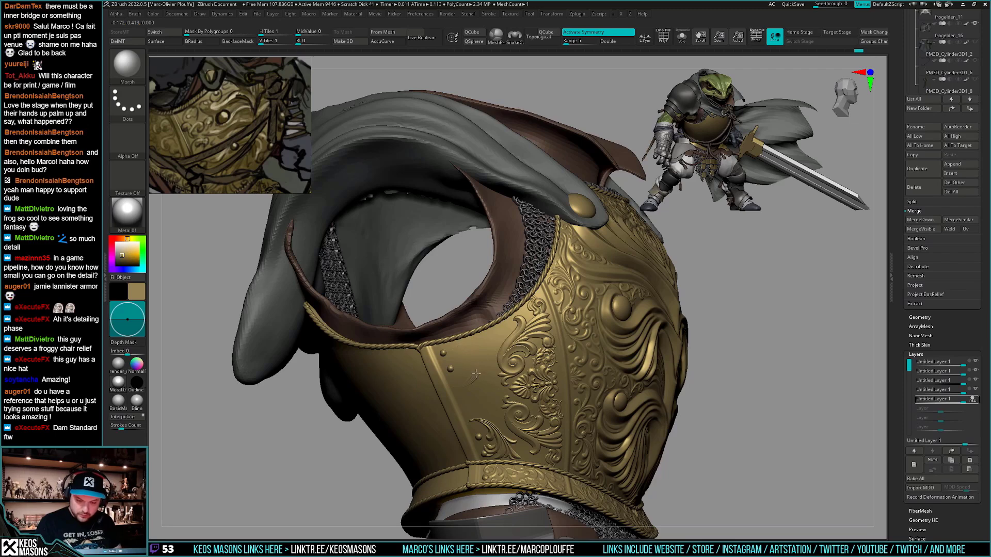
Erase the lower corner scroll ornament and clean up the remaining traces beside the rivets with the Morph brush
{"action": "left_click_drag", "start_coordinate": [474, 421], "coordinate": [493, 434]}
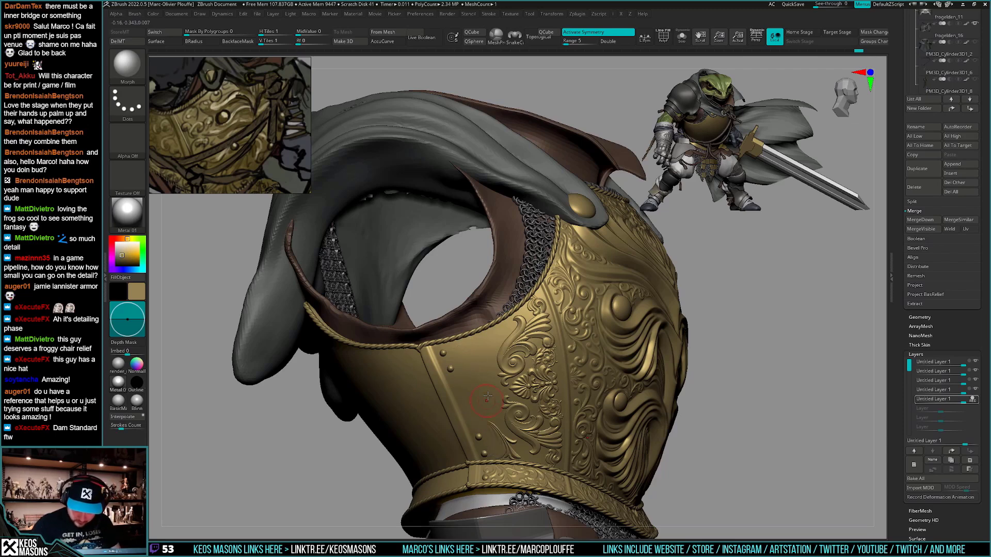
{"action": "key", "text": "ctrl+z"}
{"action": "key", "text": "space"}
{"action": "left_click", "coordinate": [509, 393]}
{"action": "key", "text": "Return"}
{"action": "mouse_move", "coordinate": [466, 353]}
{"action": "left_mouse_down"}
{"action": "mouse_move", "coordinate": [468, 344]}
{"action": "mouse_move", "coordinate": [474, 369]}
{"action": "mouse_move", "coordinate": [480, 336]}
{"action": "left_mouse_up"}
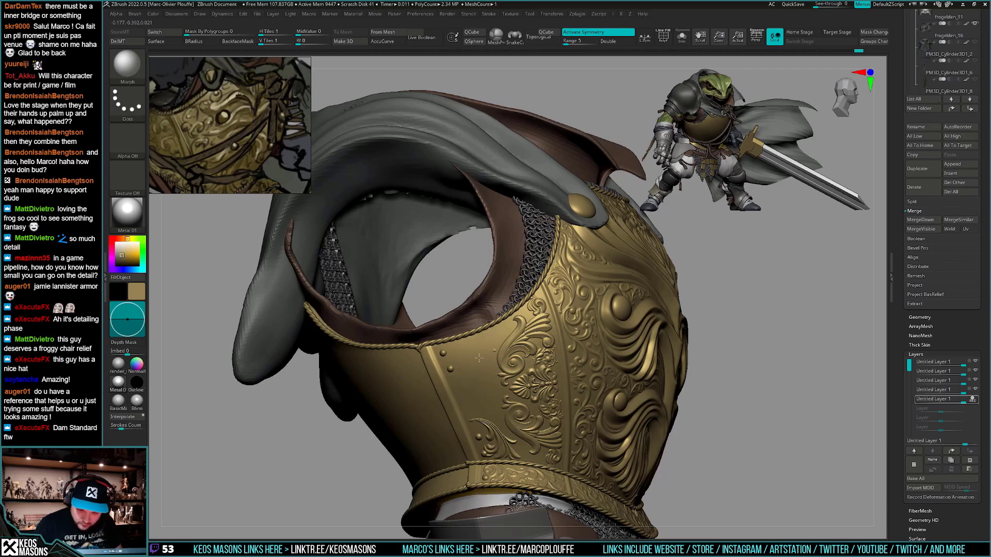
{"action": "left_click_drag", "start_coordinate": [473, 412], "coordinate": [476, 422]}
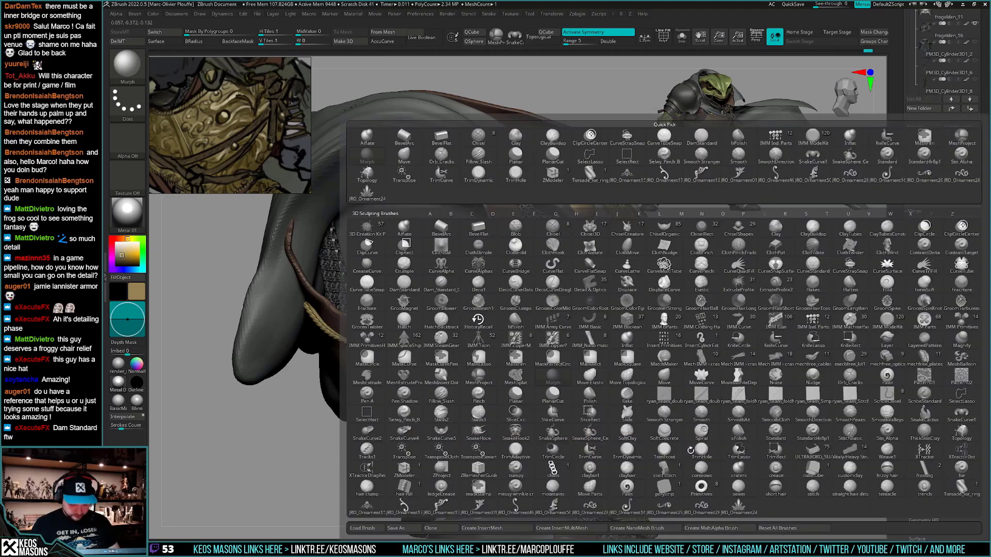
Select the symmetrical floral JRO ornament brush again and try stamping it in the cleared area beside the rivets
{"action": "key", "text": "b"}
{"action": "left_click", "coordinate": [367, 507]}
{"action": "key", "text": "space"}
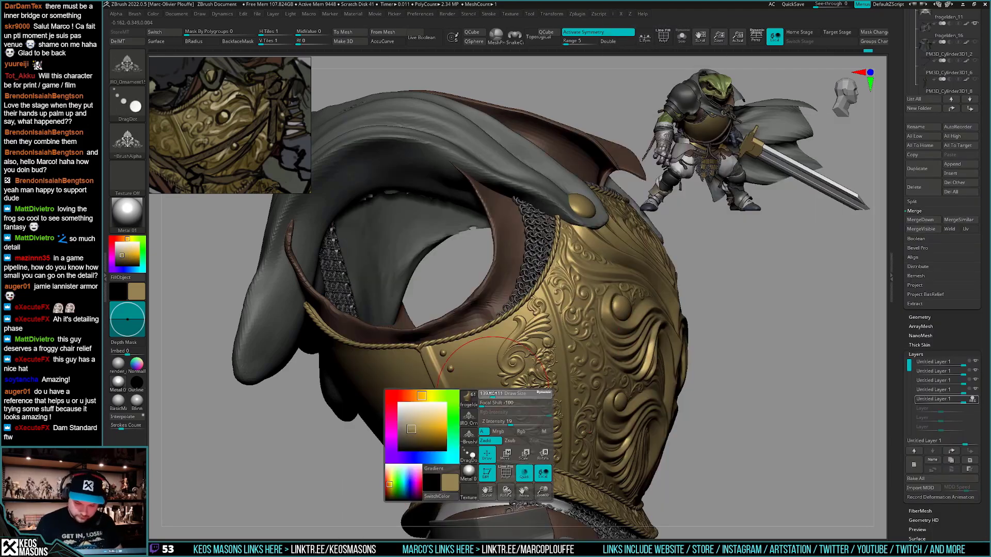
{"action": "mouse_move", "coordinate": [488, 405]}
{"action": "left_mouse_down"}
{"action": "mouse_move", "coordinate": [503, 398]}
{"action": "mouse_move", "coordinate": [464, 399]}
{"action": "mouse_move", "coordinate": [519, 388]}
{"action": "mouse_move", "coordinate": [467, 403]}
{"action": "mouse_move", "coordinate": [480, 401]}
{"action": "left_mouse_up"}
{"action": "key", "text": "space"}
{"action": "key", "text": "ctrl+z"}
{"action": "key", "text": "ctrl+z"}
Adjust the brush settings and restamp the floral ornament in the cleared area between the upper and lower rivets
{"action": "key", "text": "space"}
{"action": "mouse_move", "coordinate": [482, 400]}
{"action": "left_mouse_down"}
{"action": "mouse_move", "coordinate": [468, 401]}
{"action": "mouse_move", "coordinate": [484, 396]}
{"action": "left_mouse_up"}
{"action": "key", "text": "ctrl+z"}
{"action": "key", "text": "ctrl+z"}
{"action": "key", "text": "space"}
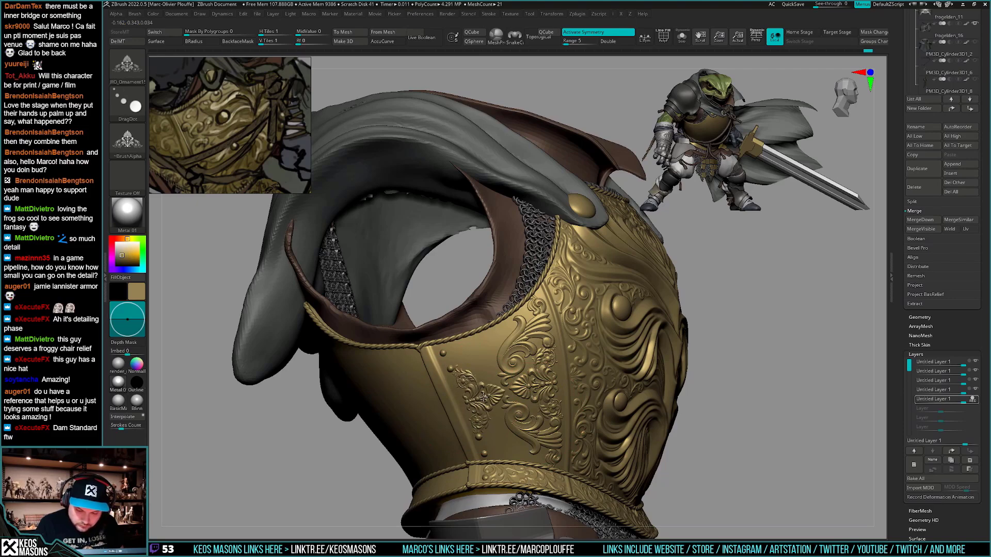
{"action": "right_click_drag", "start_coordinate": [483, 396], "coordinate": [425, 318], "text": "ctrl"}
{"action": "right_click_drag", "start_coordinate": [696, 405], "coordinate": [672, 403]}
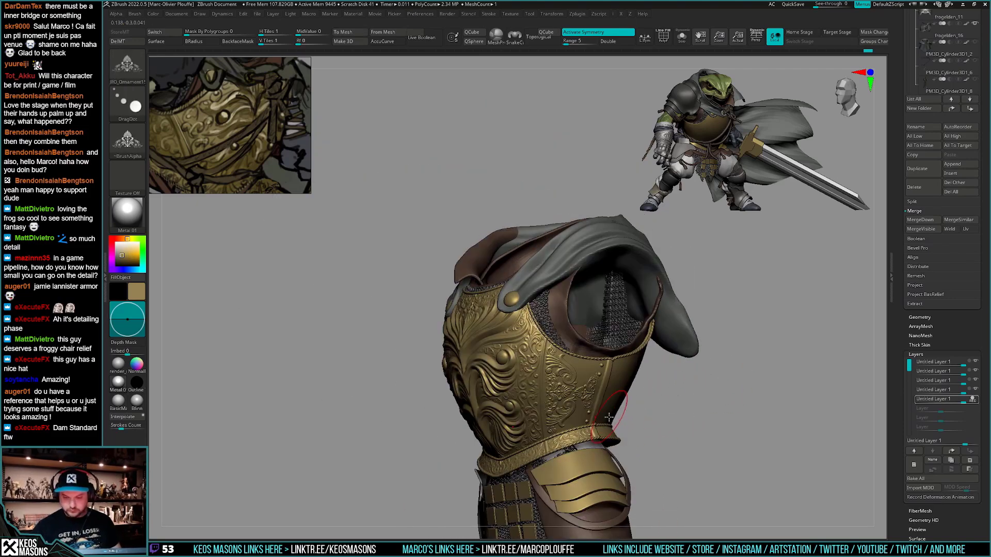
Undo the last floral stamp beside the rivets and select the Move brush for the side panel
{"action": "mouse_move", "coordinate": [609, 417]}
{"action": "right_mouse_down"}
{"action": "mouse_move", "coordinate": [627, 421]}
{"action": "mouse_move", "coordinate": [630, 464]}
{"action": "mouse_move", "coordinate": [592, 430]}
{"action": "mouse_move", "coordinate": [571, 430]}
{"action": "mouse_move", "coordinate": [597, 377]}
{"action": "mouse_move", "coordinate": [599, 325]}
{"action": "right_mouse_up"}
{"action": "key", "text": "space"}
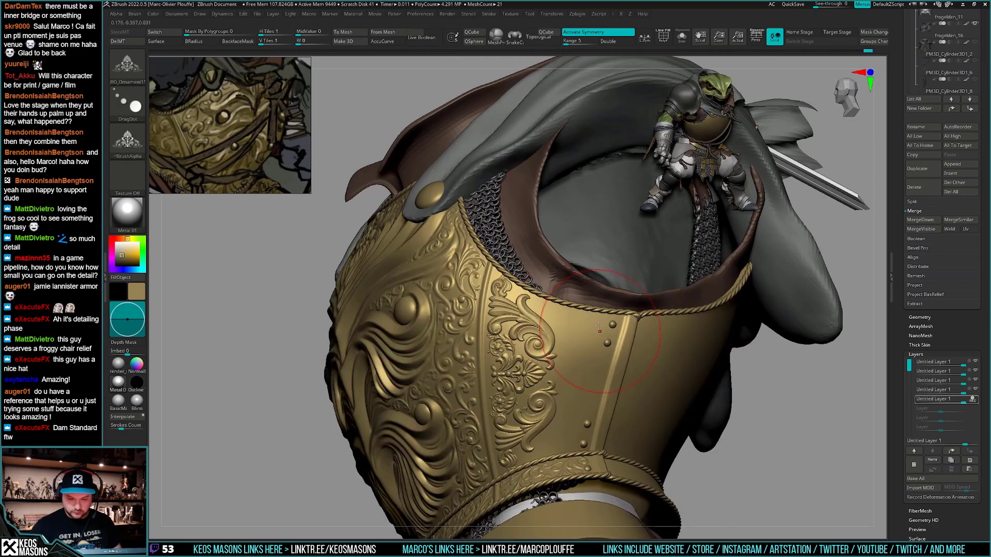
{"action": "mouse_move", "coordinate": [539, 338]}
{"action": "left_mouse_down", "text": "ctrl"}
{"action": "mouse_move", "coordinate": [535, 327]}
{"action": "mouse_move", "coordinate": [511, 336]}
{"action": "mouse_move", "coordinate": [526, 369]}
{"action": "mouse_move", "coordinate": [540, 330]}
{"action": "left_mouse_up", "text": "ctrl"}
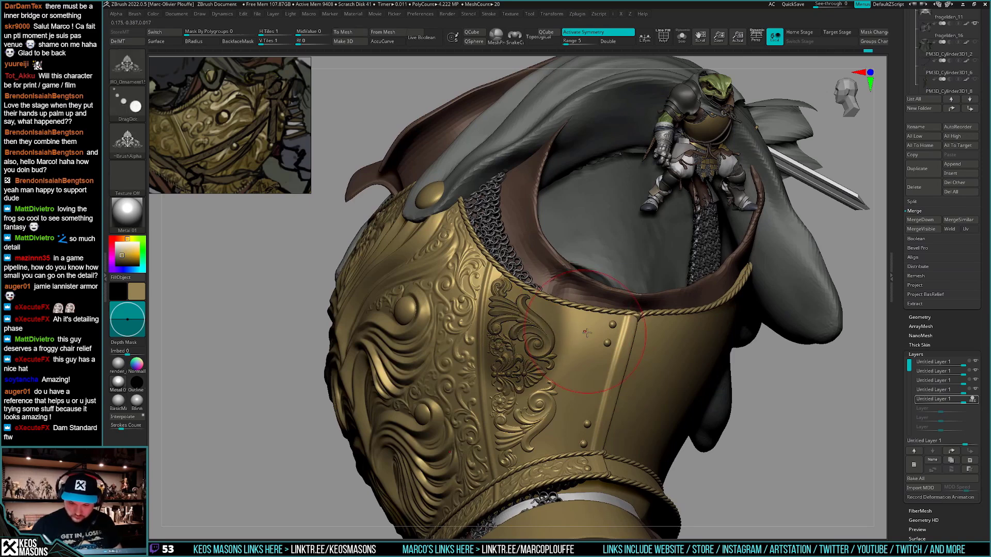
{"action": "key", "text": "space"}
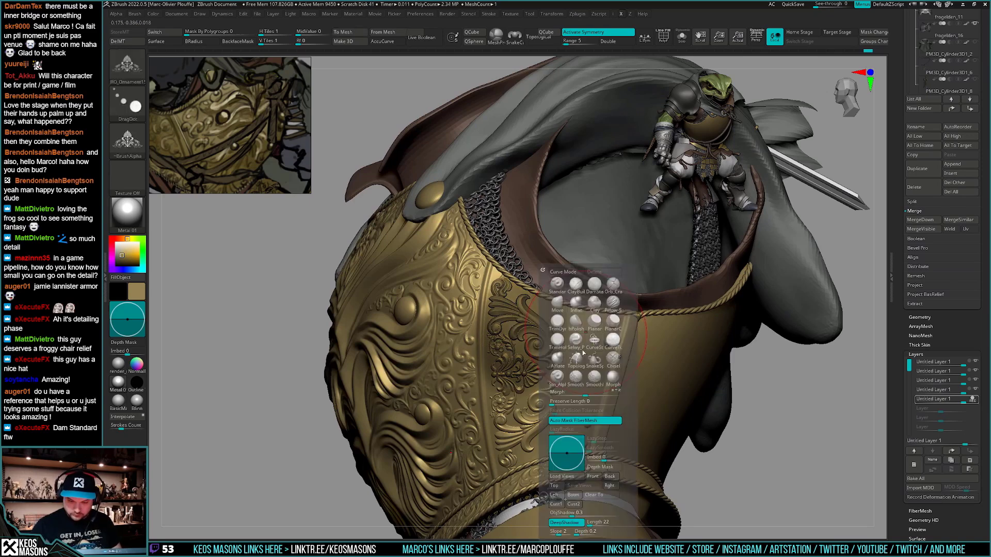
{"action": "left_click", "coordinate": [559, 306]}
Nudge the outer scrolls of the panel's existing ornament away from the rivets with the Move brush
{"action": "left_click_drag", "start_coordinate": [556, 378], "coordinate": [551, 380]}
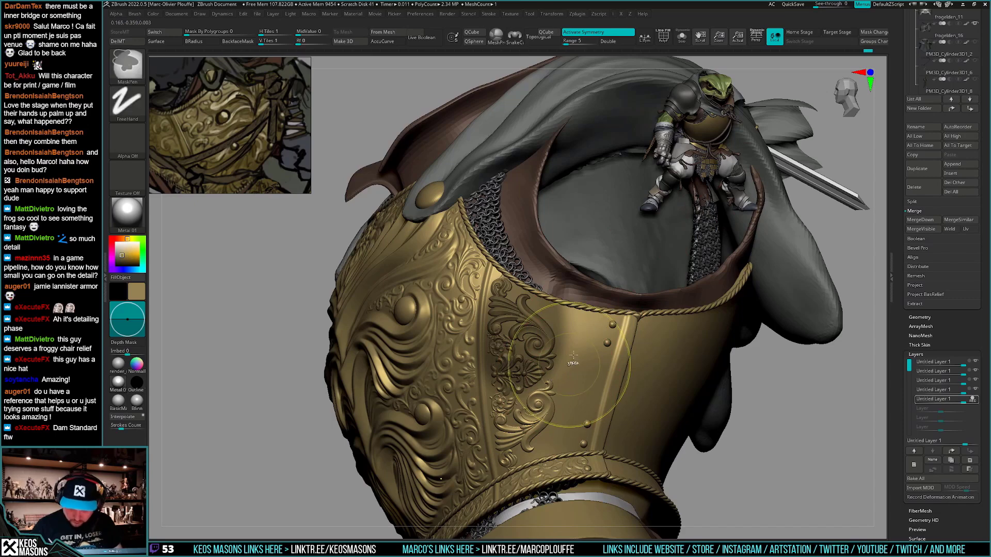
{"action": "mouse_move", "coordinate": [512, 308]}
{"action": "left_mouse_down", "text": "ctrl"}
{"action": "mouse_move", "coordinate": [556, 336]}
{"action": "mouse_move", "coordinate": [566, 321]}
{"action": "left_mouse_up", "text": "ctrl"}
{"action": "mouse_move", "coordinate": [566, 321]}
{"action": "right_mouse_down"}
{"action": "mouse_move", "coordinate": [541, 330]}
{"action": "mouse_move", "coordinate": [550, 371]}
{"action": "right_mouse_up"}
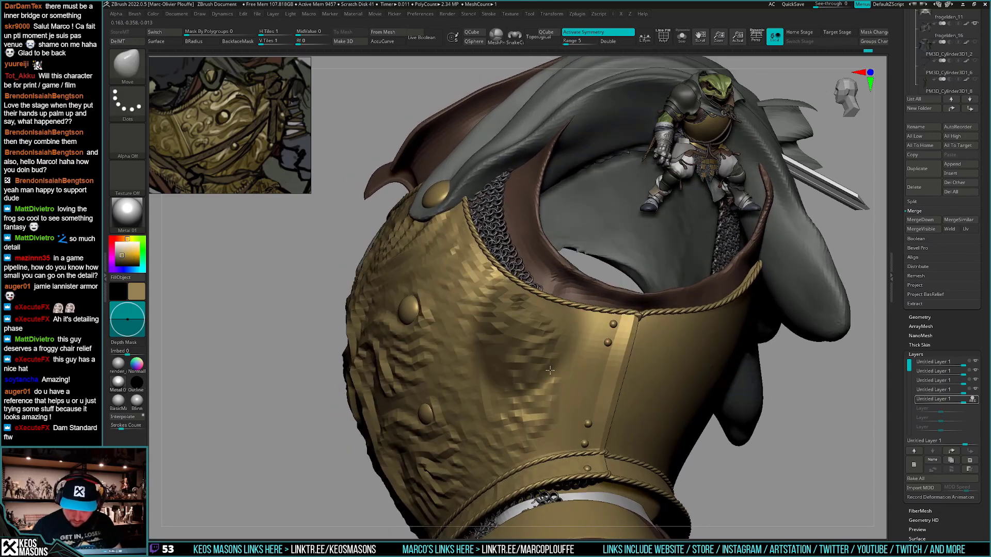
{"action": "key", "text": "d"}
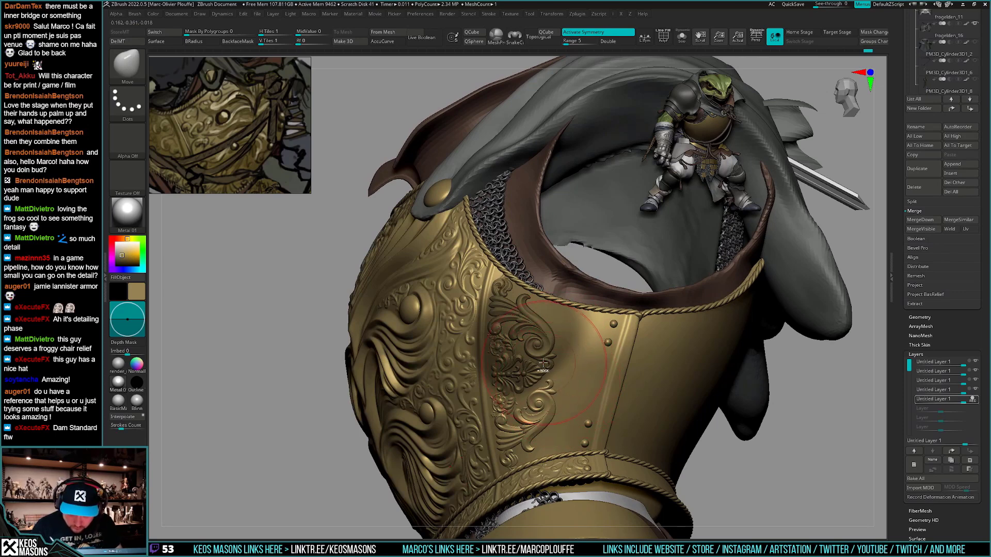
{"action": "left_click_drag", "start_coordinate": [509, 329], "coordinate": [519, 340], "text": "ctrl"}
{"action": "left_click_drag", "start_coordinate": [537, 396], "coordinate": [541, 388]}
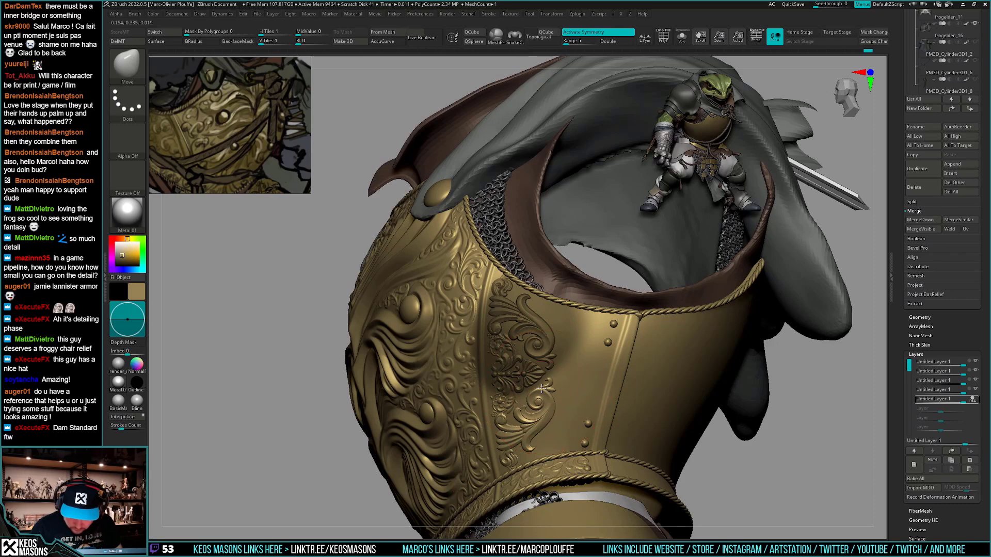
Pull the middle and lower curls of the existing scroll ornament further inward to widen the gap beside the rivets
{"action": "right_click_drag", "start_coordinate": [553, 385], "coordinate": [578, 335], "text": "ctrl"}
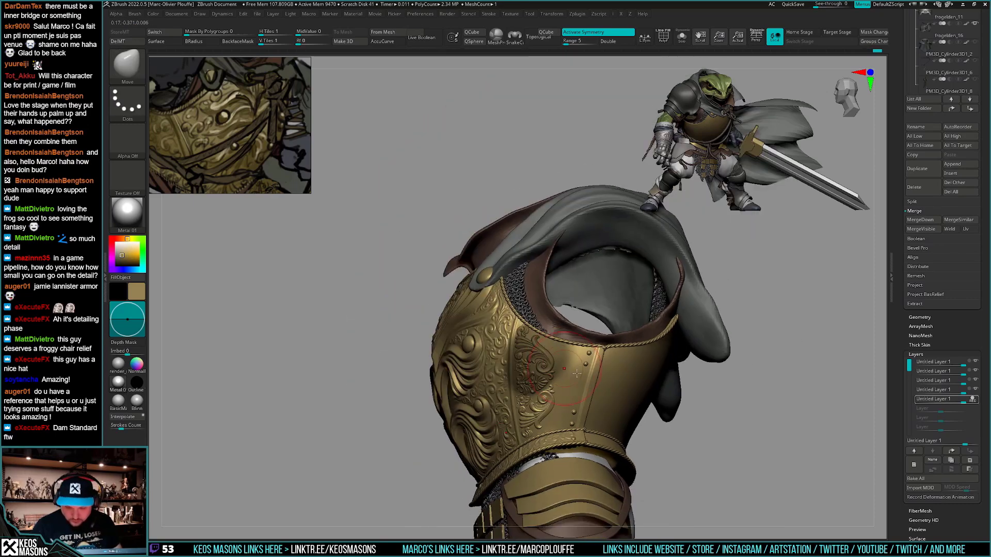
{"action": "left_click_drag", "start_coordinate": [722, 430], "coordinate": [721, 389]}
{"action": "scroll", "coordinate": [576, 398], "scroll_direction": "up", "scroll_amount": 3}
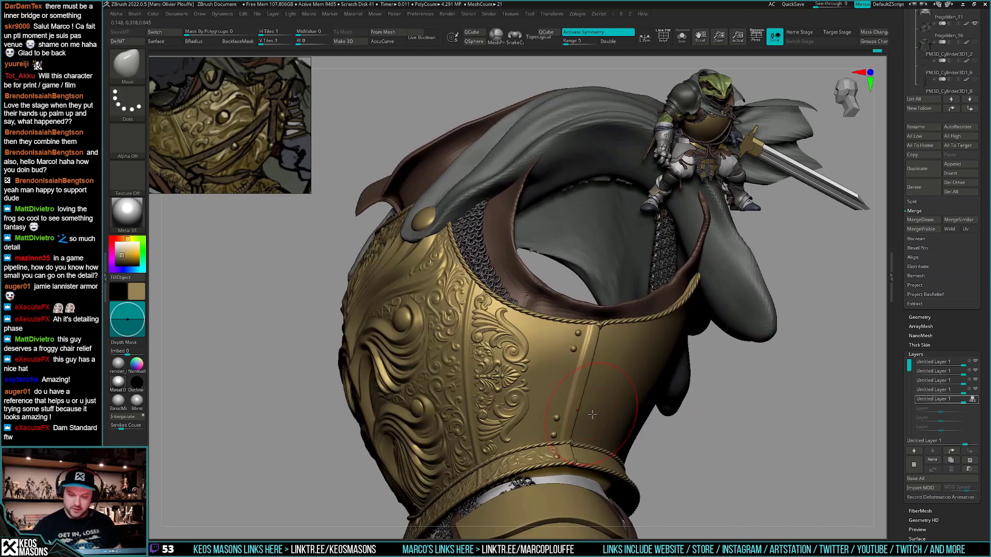
{"action": "left_click_drag", "start_coordinate": [537, 382], "coordinate": [534, 383]}
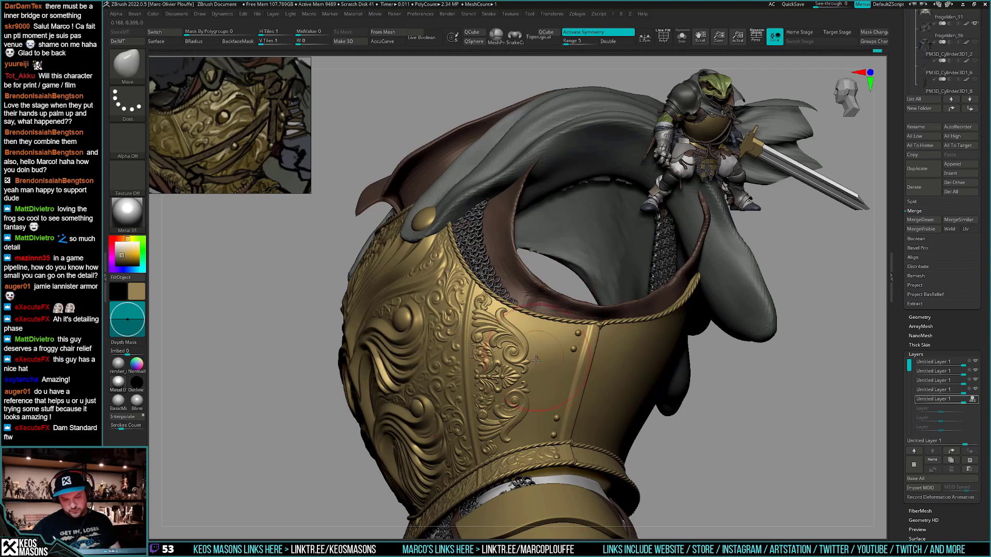
{"action": "left_click_drag", "start_coordinate": [527, 395], "coordinate": [521, 391]}
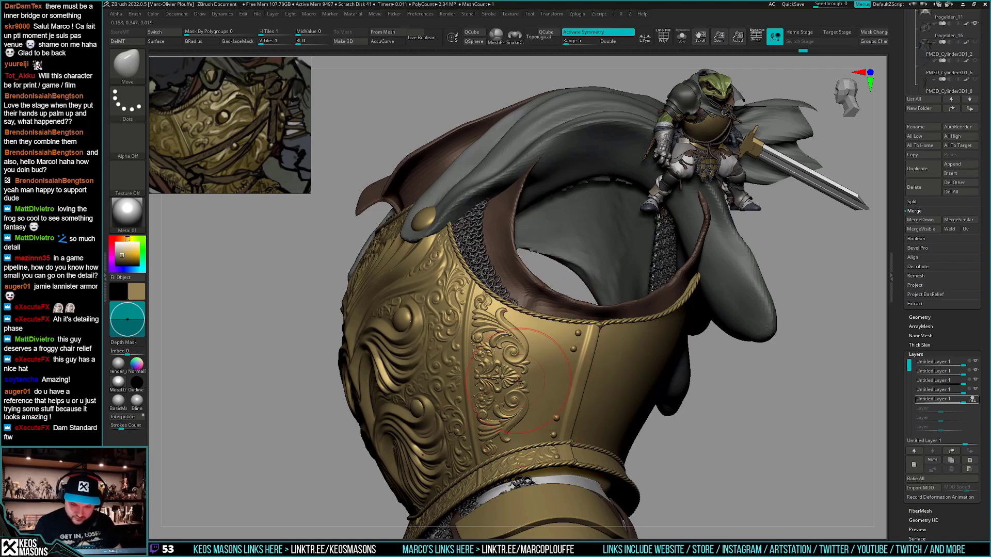
{"action": "left_click_drag", "start_coordinate": [523, 369], "coordinate": [528, 363]}
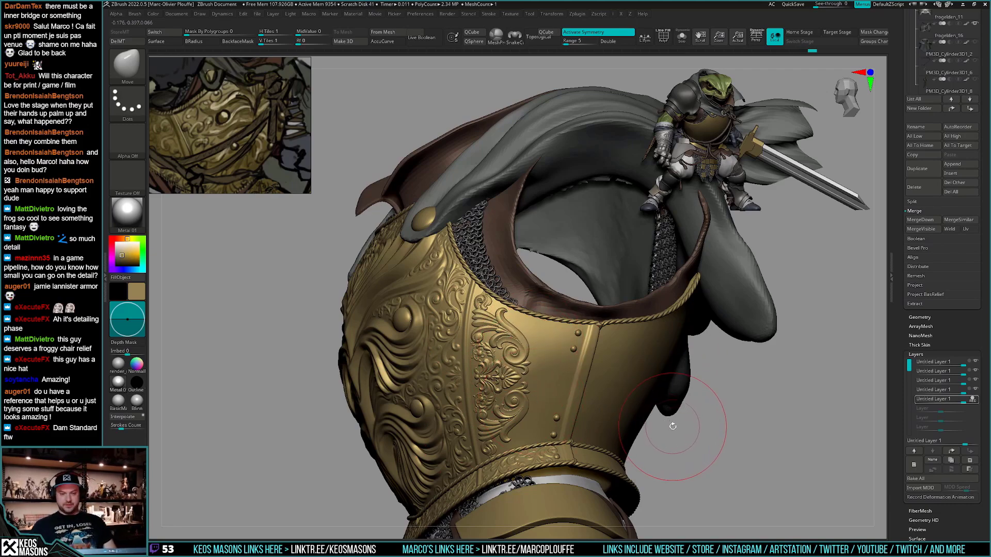
Select the symmetrical floral JRO ornament brush and stamp it between the upper and lower rivets of the side panel
{"action": "key", "text": "b"}
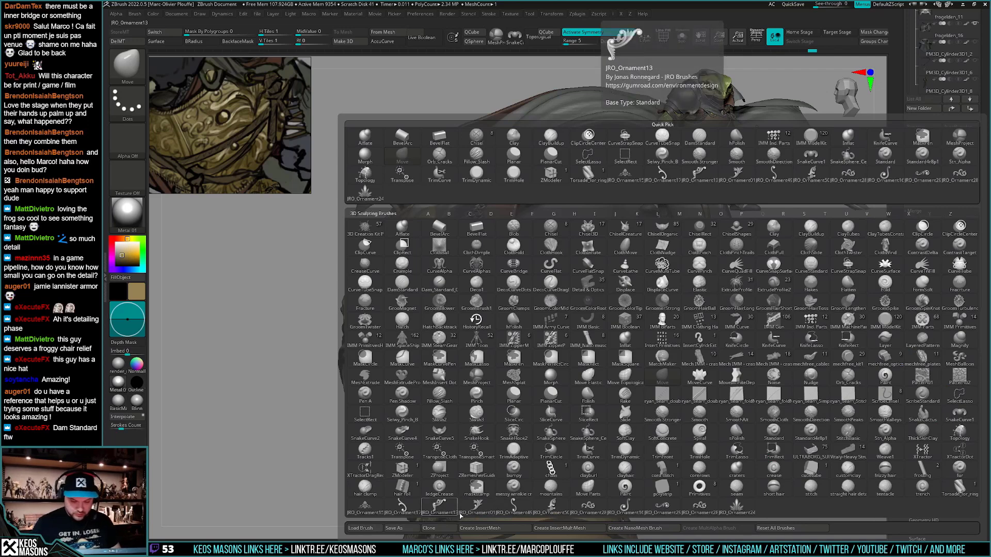
{"action": "left_click", "coordinate": [405, 508]}
{"action": "mouse_move", "coordinate": [550, 346]}
{"action": "left_mouse_down"}
{"action": "mouse_move", "coordinate": [546, 379]}
{"action": "mouse_move", "coordinate": [563, 384]}
{"action": "mouse_move", "coordinate": [548, 381]}
{"action": "left_mouse_up"}
{"action": "key", "text": "ctrl+z"}
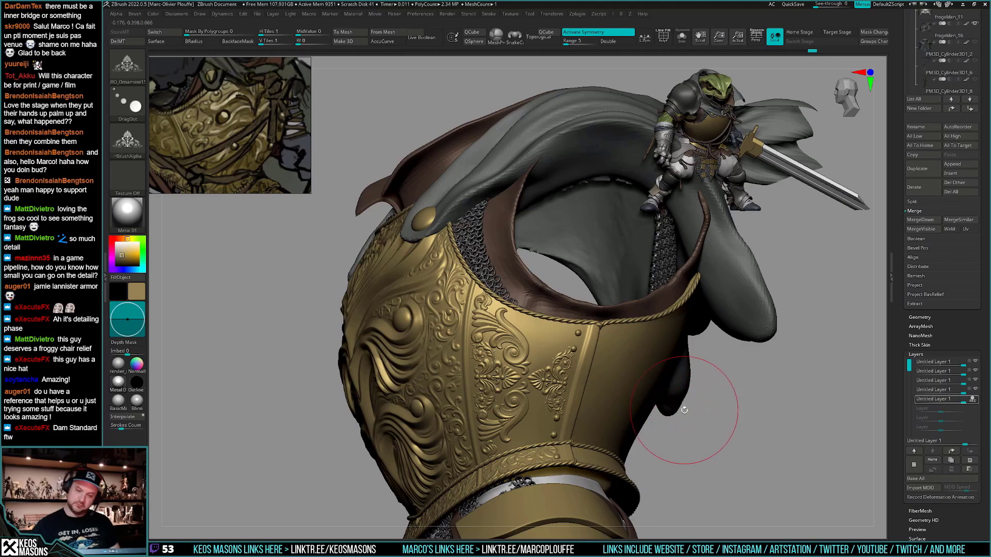
Try stamping a scroll JRO ornament above and below the floral ornament beside the rivets, and undo the attempts
{"action": "mouse_move", "coordinate": [673, 424]}
{"action": "right_mouse_down", "text": "ctrl"}
{"action": "mouse_move", "coordinate": [657, 396]}
{"action": "mouse_move", "coordinate": [672, 426]}
{"action": "mouse_move", "coordinate": [658, 427]}
{"action": "mouse_move", "coordinate": [671, 421]}
{"action": "right_mouse_up", "text": "ctrl"}
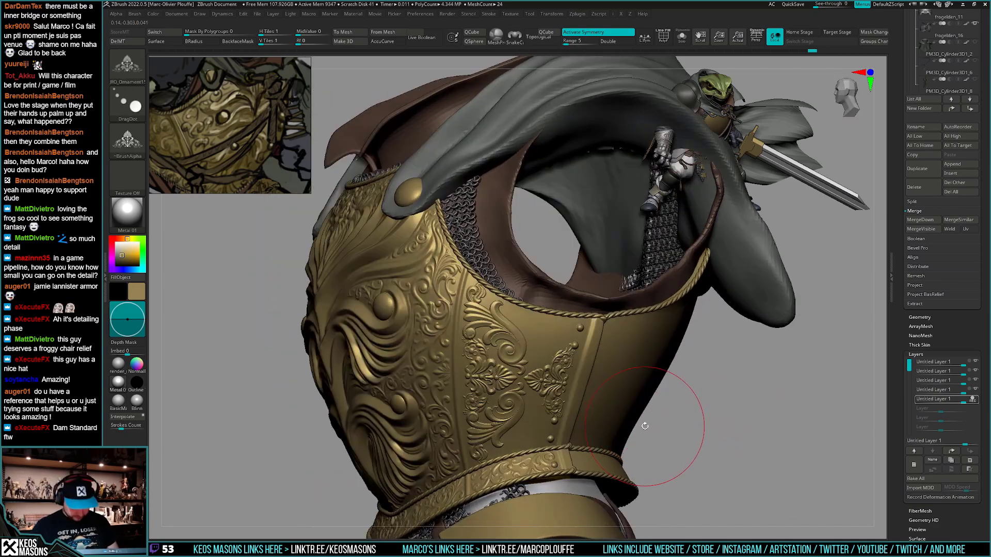
{"action": "key", "text": "b"}
{"action": "left_click", "coordinate": [532, 508]}
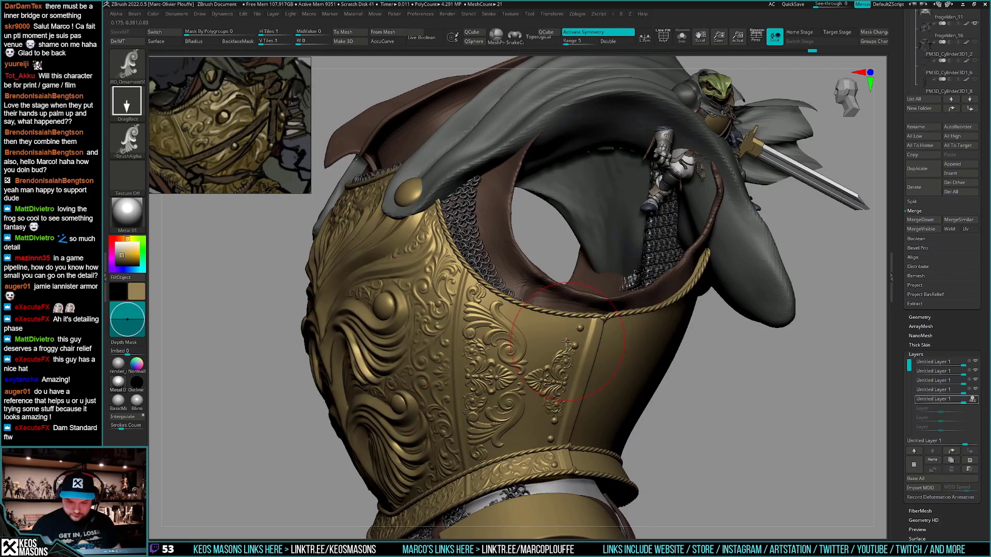
{"action": "mouse_move", "coordinate": [541, 337]}
{"action": "left_mouse_down"}
{"action": "mouse_move", "coordinate": [567, 357]}
{"action": "mouse_move", "coordinate": [554, 378]}
{"action": "mouse_move", "coordinate": [532, 368]}
{"action": "left_mouse_up"}
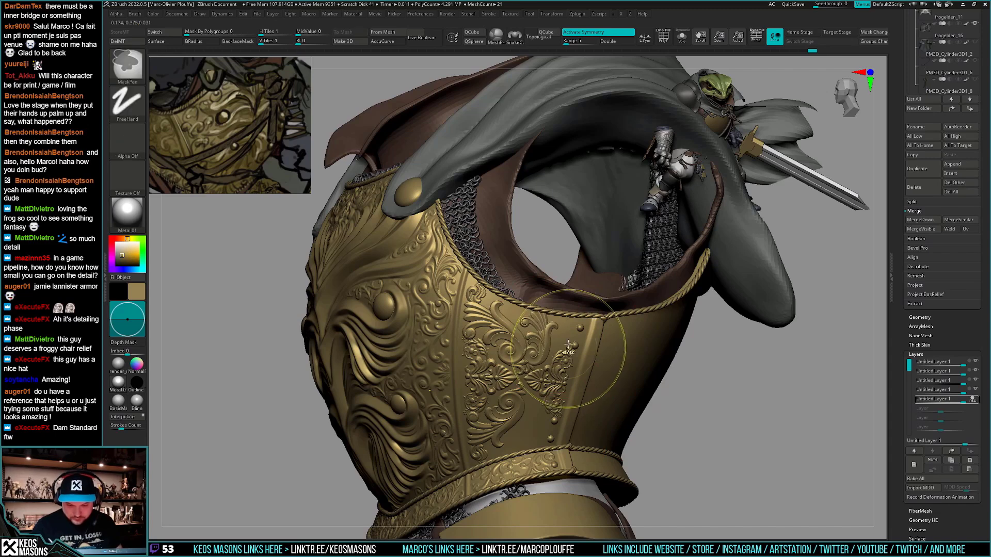
{"action": "key", "text": "ctrl+z"}
{"action": "left_click_drag", "start_coordinate": [538, 426], "coordinate": [535, 390]}
{"action": "key", "text": "ctrl+z"}
{"action": "mouse_move", "coordinate": [537, 430]}
{"action": "left_mouse_down"}
{"action": "mouse_move", "coordinate": [527, 384]}
{"action": "mouse_move", "coordinate": [555, 374]}
{"action": "mouse_move", "coordinate": [549, 309]}
{"action": "mouse_move", "coordinate": [542, 317]}
{"action": "mouse_move", "coordinate": [516, 308]}
{"action": "mouse_move", "coordinate": [515, 317]}
{"action": "left_mouse_up"}
{"action": "key", "text": "ctrl+z"}
{"action": "key", "text": "ctrl+z"}
{"action": "key", "text": "ctrl+z"}
{"action": "key", "text": "ctrl+z"}
{"action": "key", "text": "ctrl+z"}
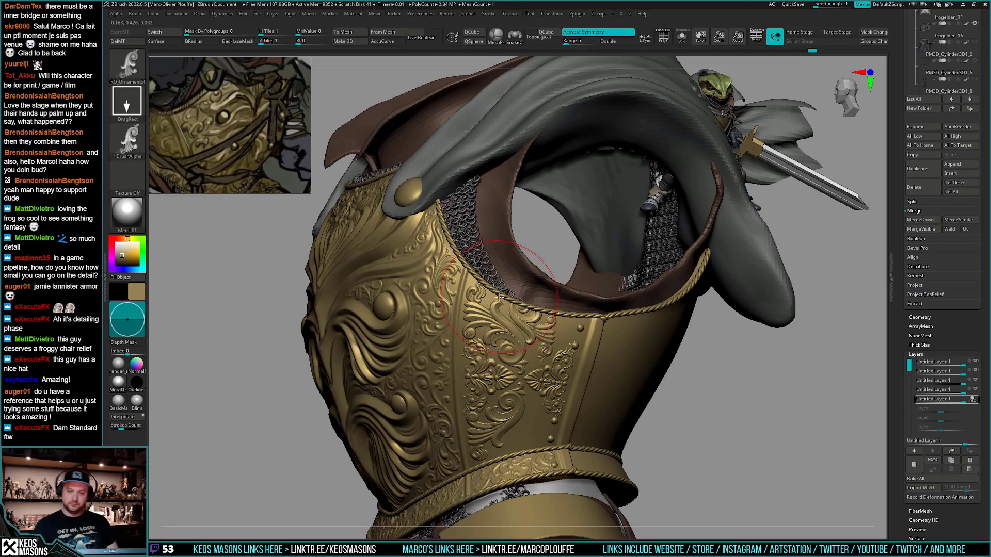
{"action": "key", "text": "ctrl+z"}
{"action": "right_click", "coordinate": [661, 369]}
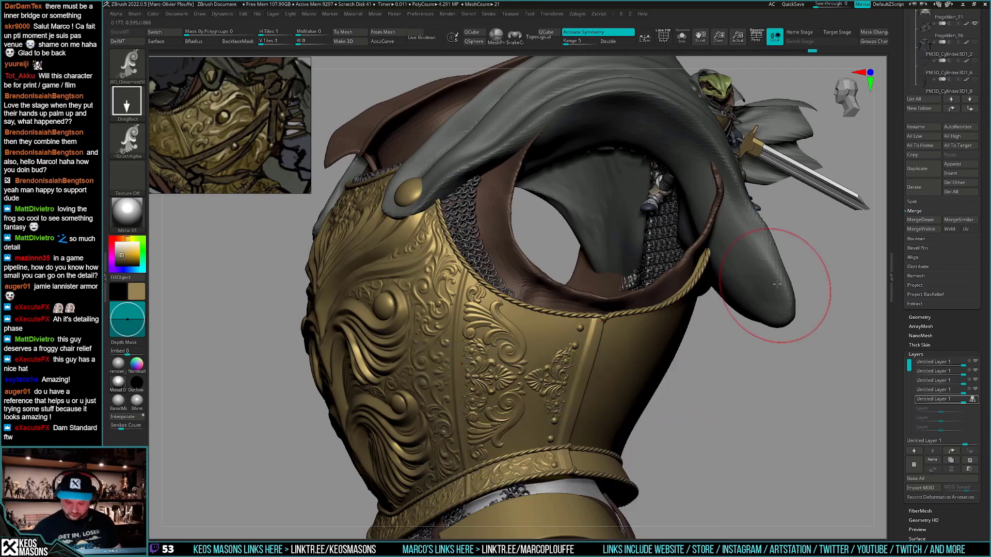
Select the leafy scroll JRO ornament brush and try stamping it above the floral ornament near the armhole trim
{"action": "key", "text": "b"}
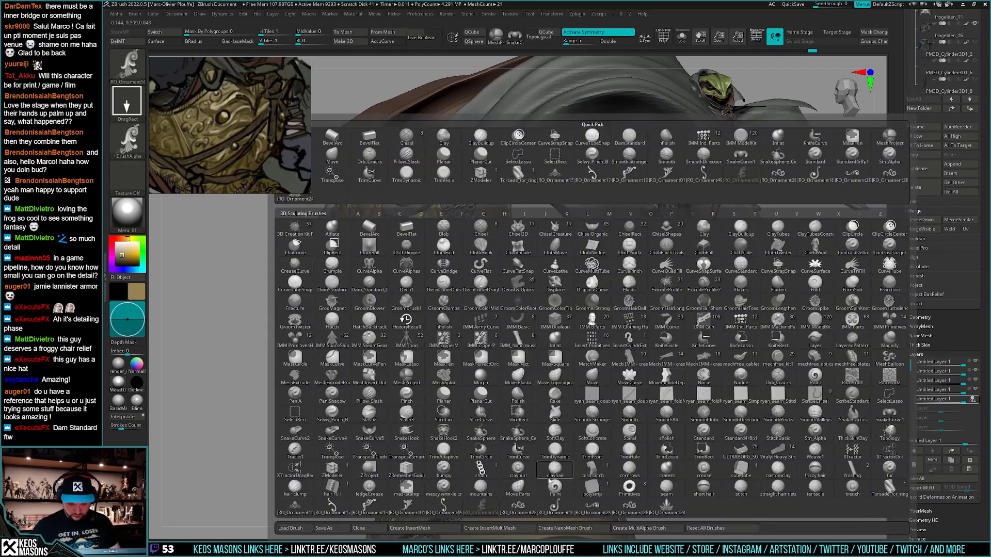
{"action": "left_click", "coordinate": [443, 507]}
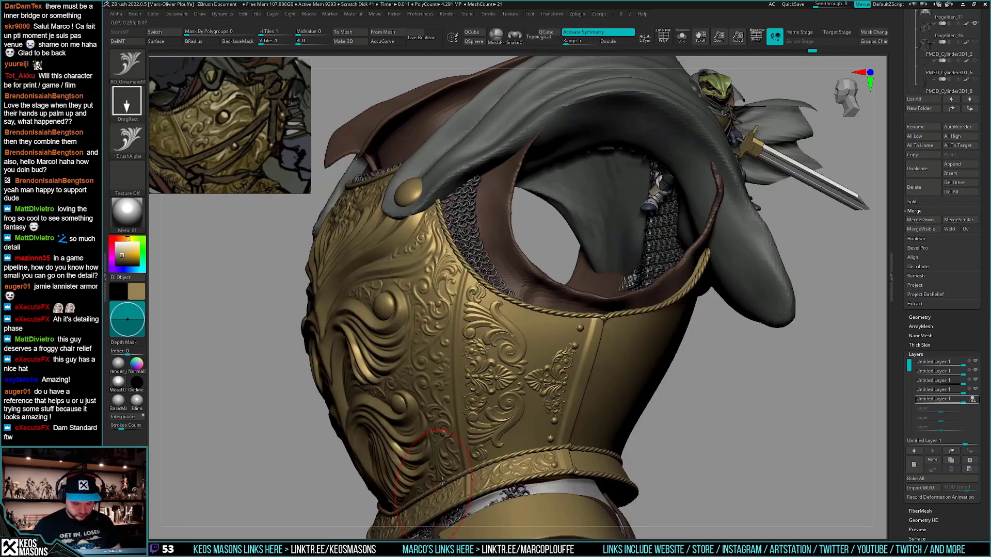
{"action": "key", "text": "ctrl+z"}
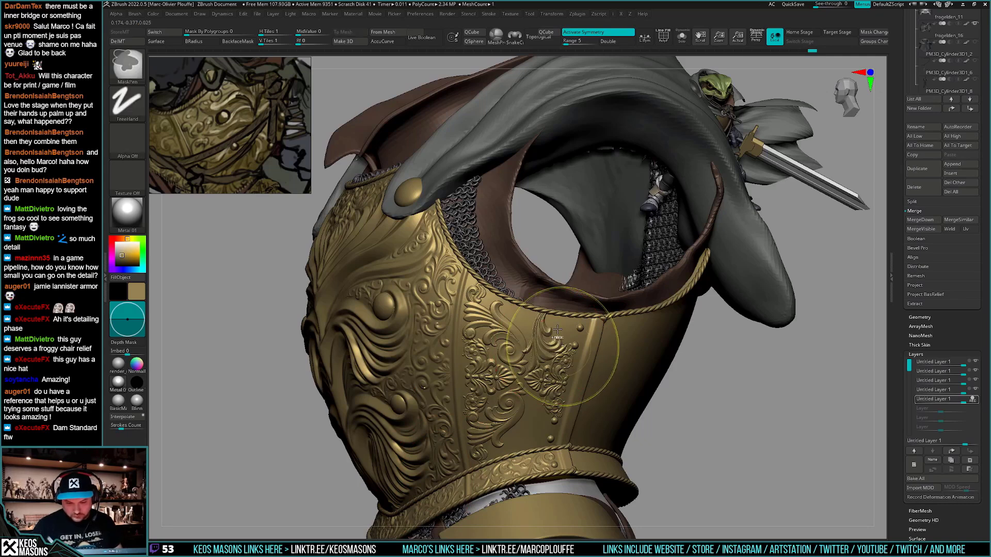
{"action": "left_click_drag", "start_coordinate": [545, 344], "coordinate": [548, 324]}
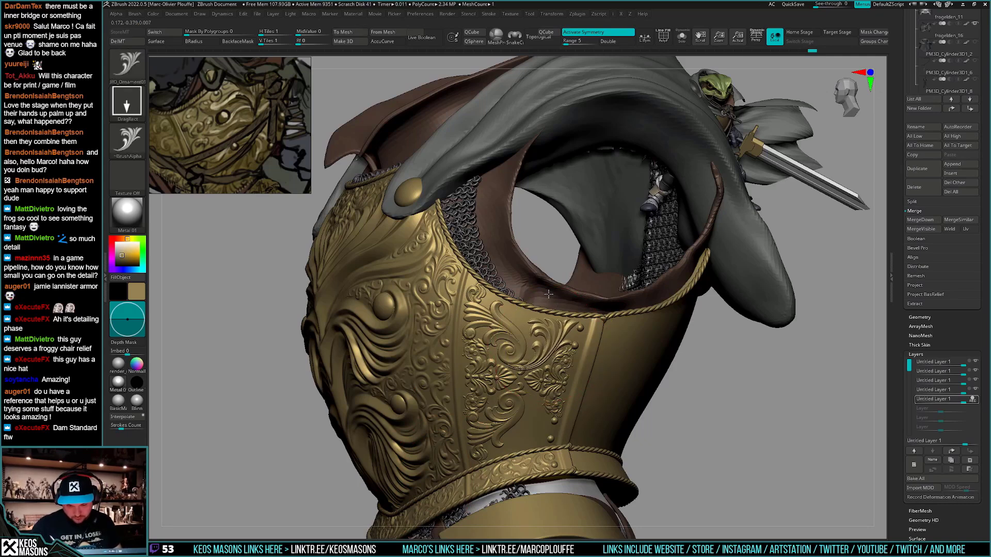
{"action": "key", "text": "ctrl+z"}
{"action": "left_click_drag", "start_coordinate": [542, 344], "coordinate": [547, 319]}
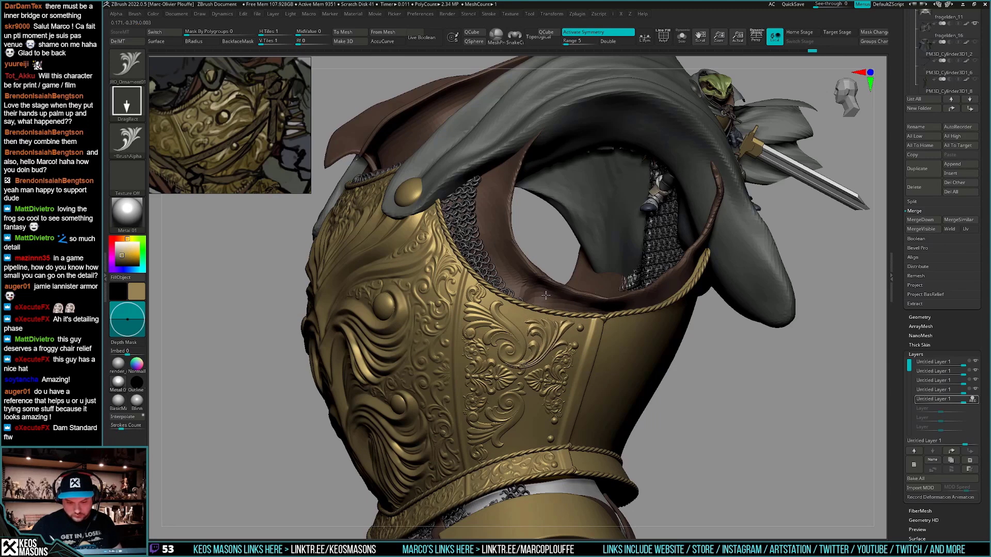
{"action": "key", "text": "ctrl+z"}
Replace the stored morph target with the current shape and stamp the leafy scroll between the floral ornament and the armhole trim
{"action": "left_click", "coordinate": [138, 42]}
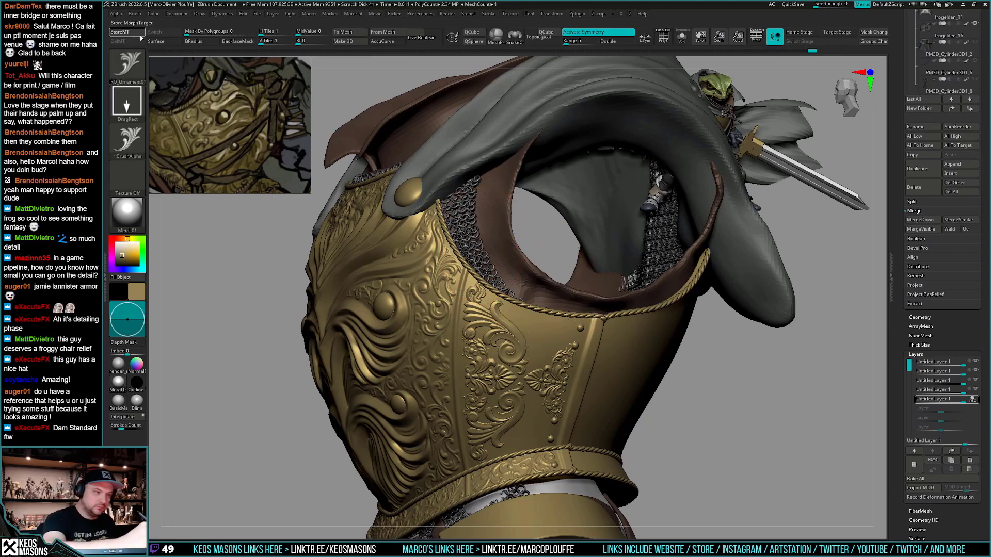
{"action": "left_click", "coordinate": [139, 34]}
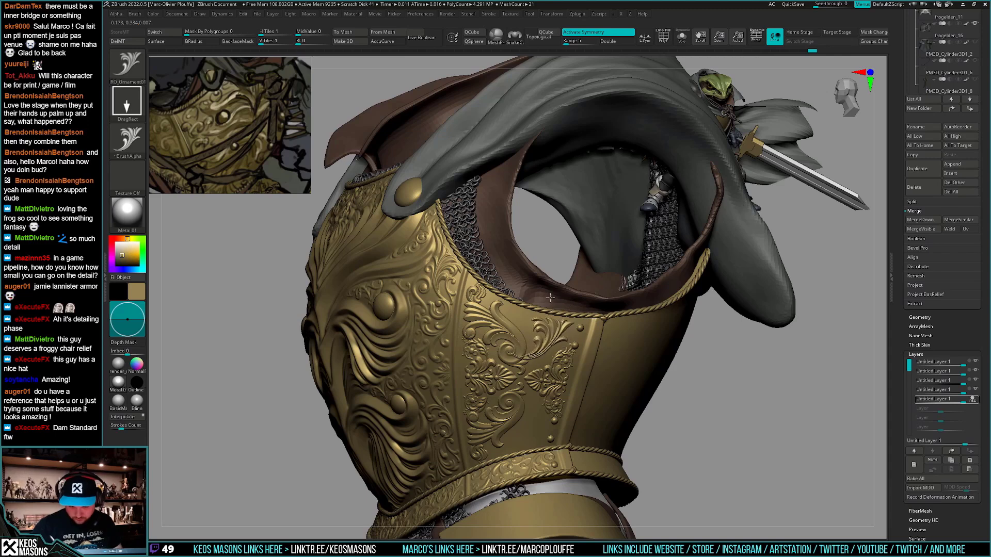
{"action": "key", "text": "ctrl+z"}
{"action": "mouse_move", "coordinate": [546, 339]}
{"action": "left_mouse_down"}
{"action": "mouse_move", "coordinate": [550, 329]}
{"action": "mouse_move", "coordinate": [549, 336]}
{"action": "left_mouse_up"}
{"action": "key", "text": "ctrl+z"}
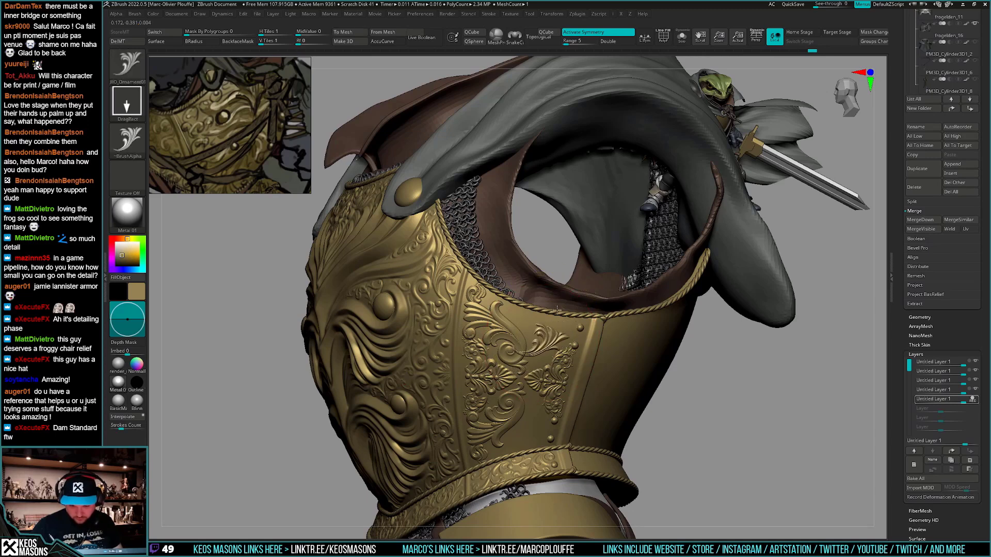
{"action": "left_click_drag", "start_coordinate": [557, 311], "coordinate": [547, 295]}
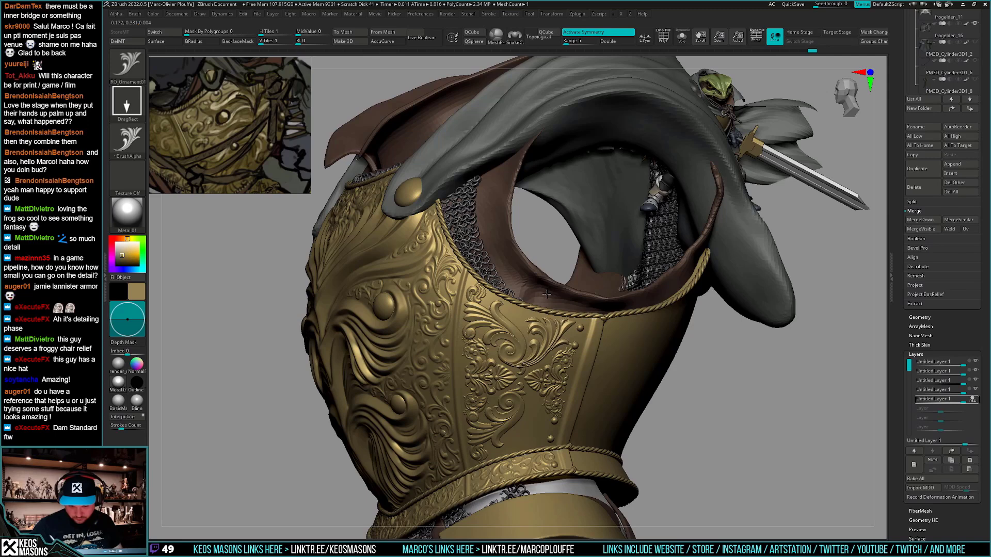
Select the Morph brush and clean up where the new leafy scroll overlaps the neighbouring ornaments
{"action": "right_click_drag", "start_coordinate": [611, 440], "coordinate": [615, 415], "text": "alt"}
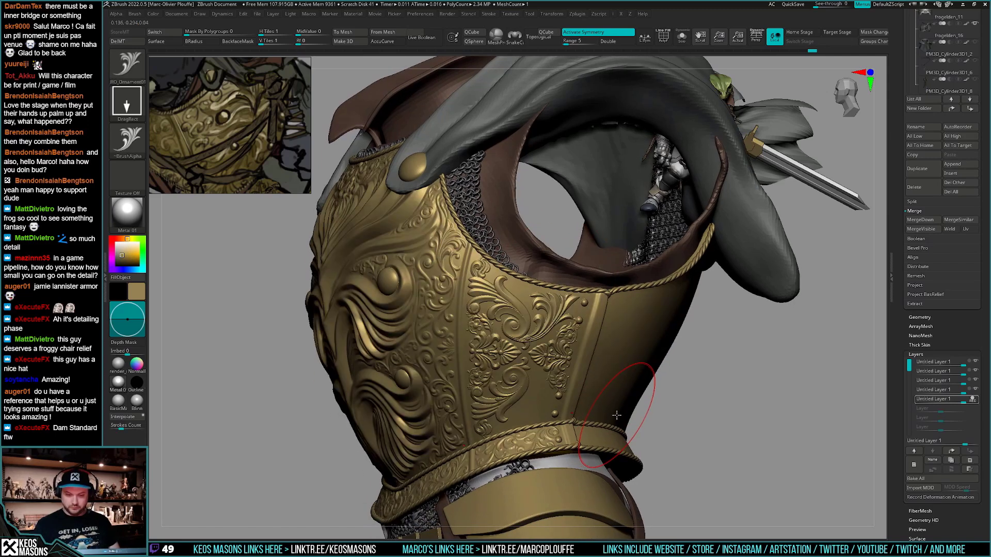
{"action": "key", "text": "b"}
{"action": "key", "text": "m"}
{"action": "key", "text": "o"}
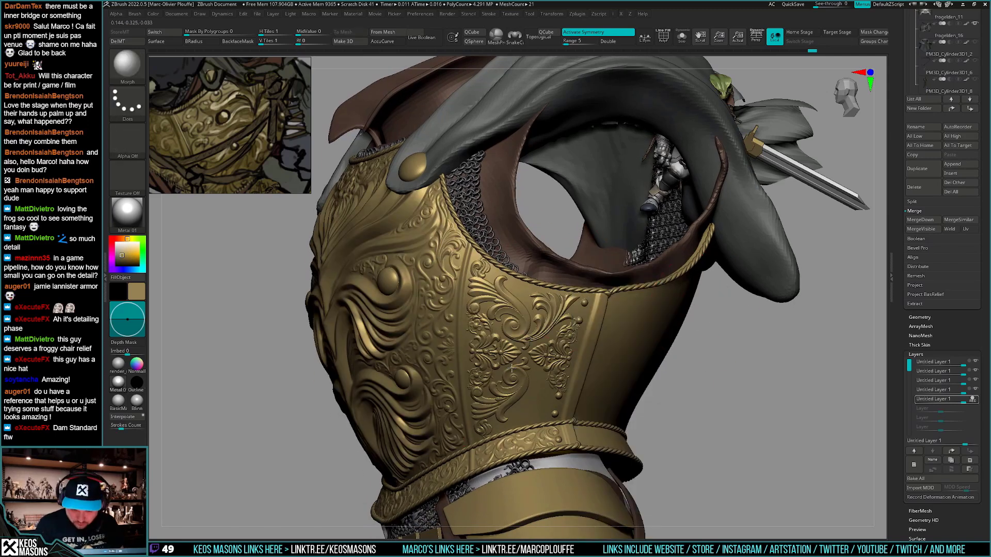
{"action": "key", "text": "shift"}
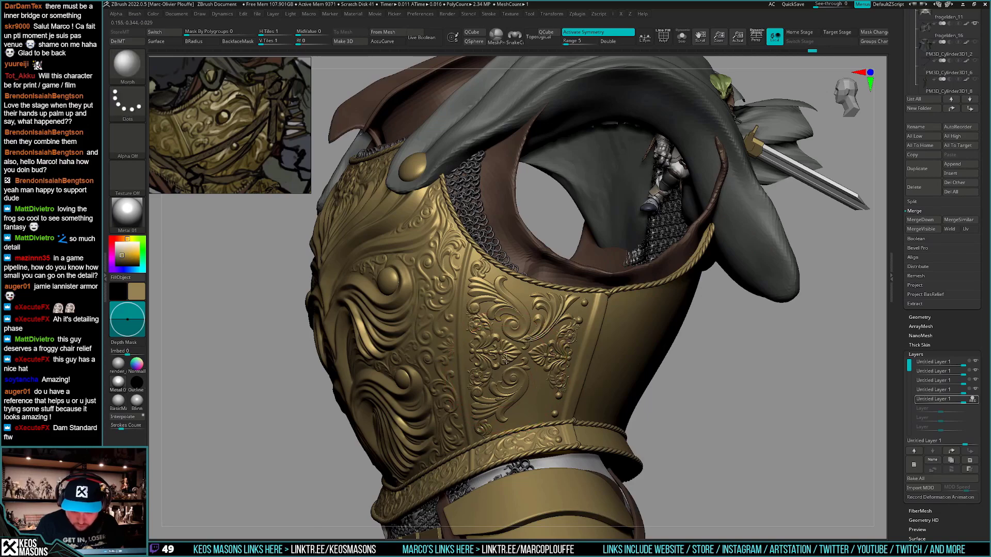
Select the leafy scroll JRO ornament brush and try stamping it below the floral ornament, near the lower rivets and waist trim
{"action": "mouse_move", "coordinate": [561, 444]}
{"action": "right_mouse_down", "text": "ctrl"}
{"action": "mouse_move", "coordinate": [555, 428]}
{"action": "mouse_move", "coordinate": [682, 439]}
{"action": "right_mouse_up", "text": "ctrl"}
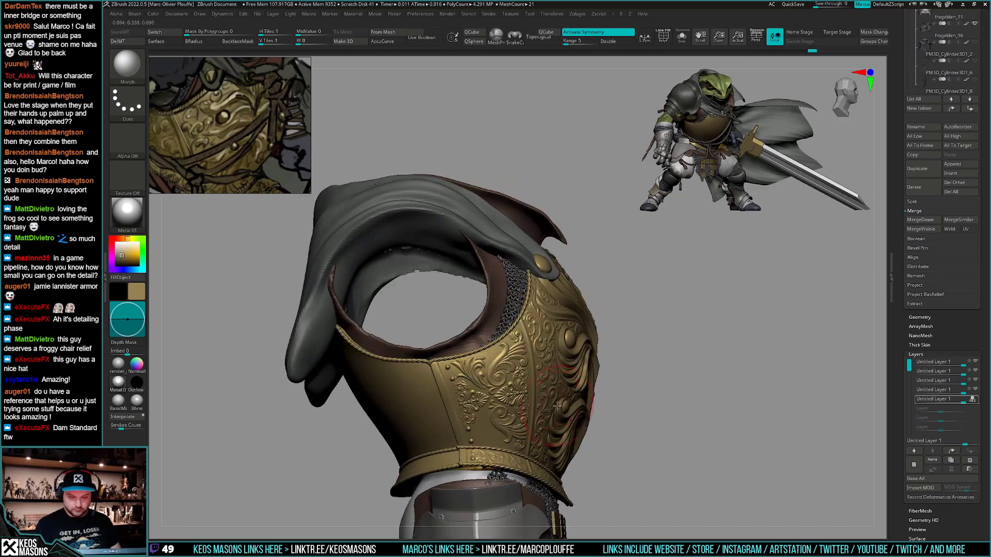
{"action": "mouse_move", "coordinate": [485, 377]}
{"action": "right_mouse_down", "text": "ctrl"}
{"action": "mouse_move", "coordinate": [471, 404]}
{"action": "mouse_move", "coordinate": [478, 376]}
{"action": "right_mouse_up", "text": "ctrl"}
{"action": "right_click_drag", "start_coordinate": [478, 376], "coordinate": [521, 398], "text": "ctrl"}
{"action": "key", "text": "b"}
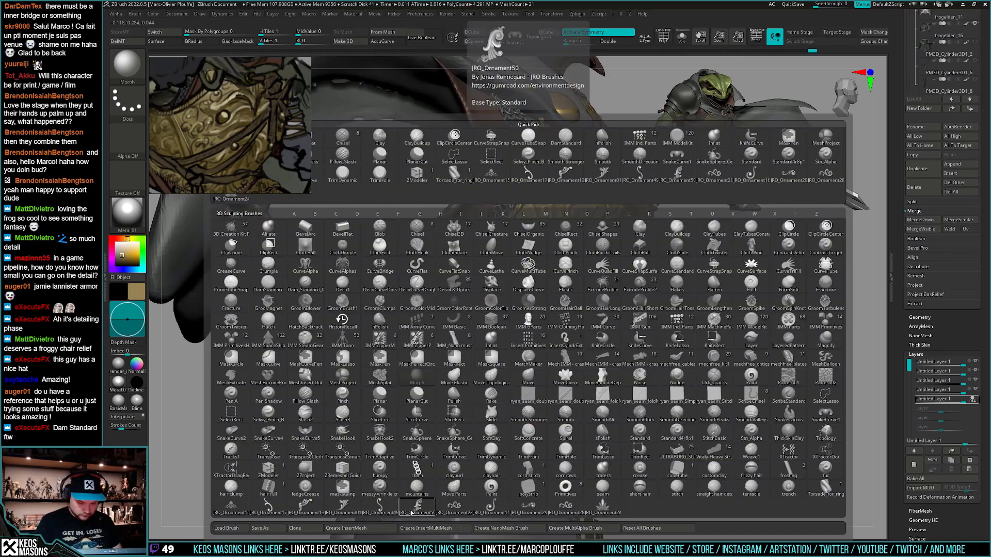
{"action": "left_click", "coordinate": [342, 506]}
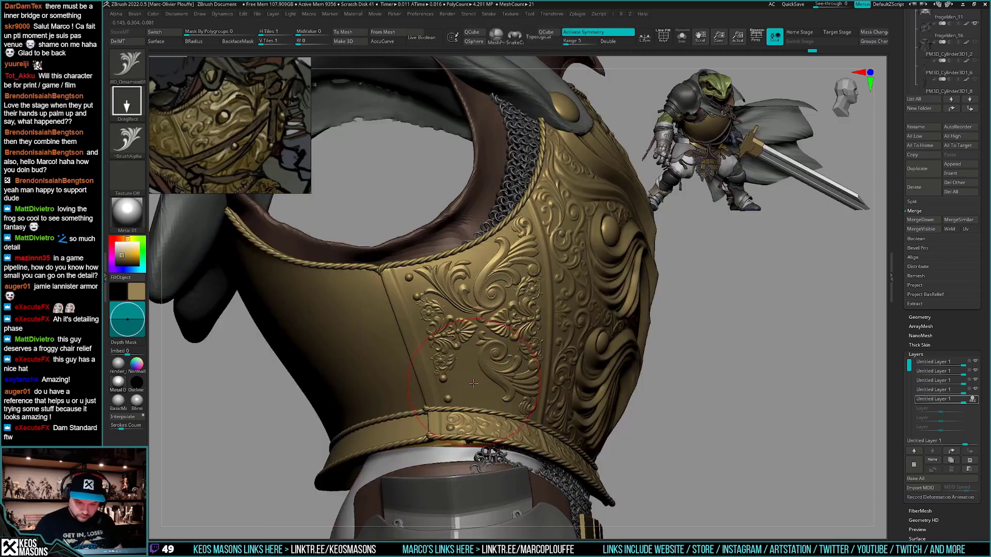
{"action": "mouse_move", "coordinate": [503, 404]}
{"action": "left_mouse_down"}
{"action": "mouse_move", "coordinate": [462, 402]}
{"action": "mouse_move", "coordinate": [459, 417]}
{"action": "mouse_move", "coordinate": [455, 402]}
{"action": "mouse_move", "coordinate": [486, 400]}
{"action": "mouse_move", "coordinate": [474, 405]}
{"action": "mouse_move", "coordinate": [477, 438]}
{"action": "left_mouse_up"}
{"action": "key", "text": "ctrl+z"}
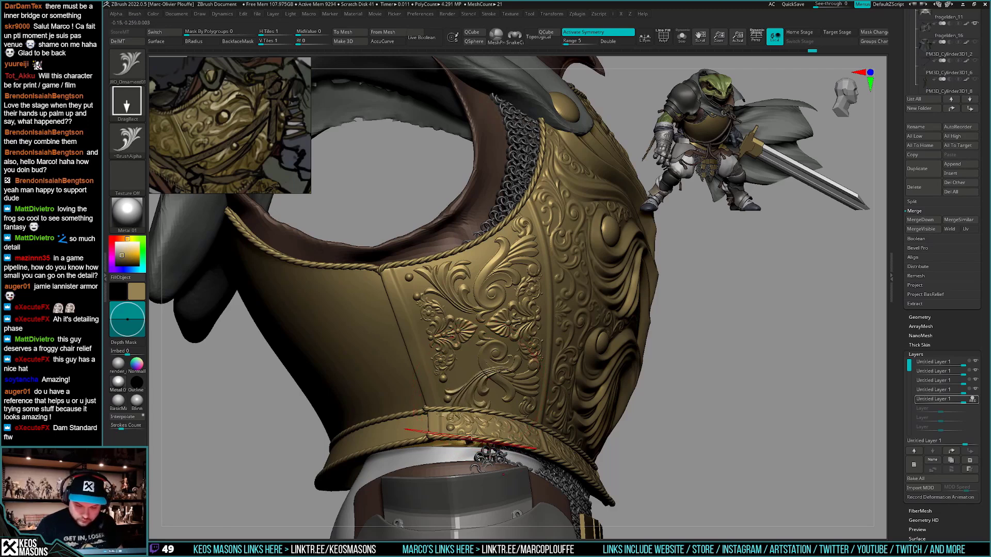
{"action": "key", "text": "ctrl+z"}
{"action": "mouse_move", "coordinate": [471, 387]}
{"action": "left_mouse_down"}
{"action": "mouse_move", "coordinate": [468, 367]}
{"action": "mouse_move", "coordinate": [485, 354]}
{"action": "left_mouse_up"}
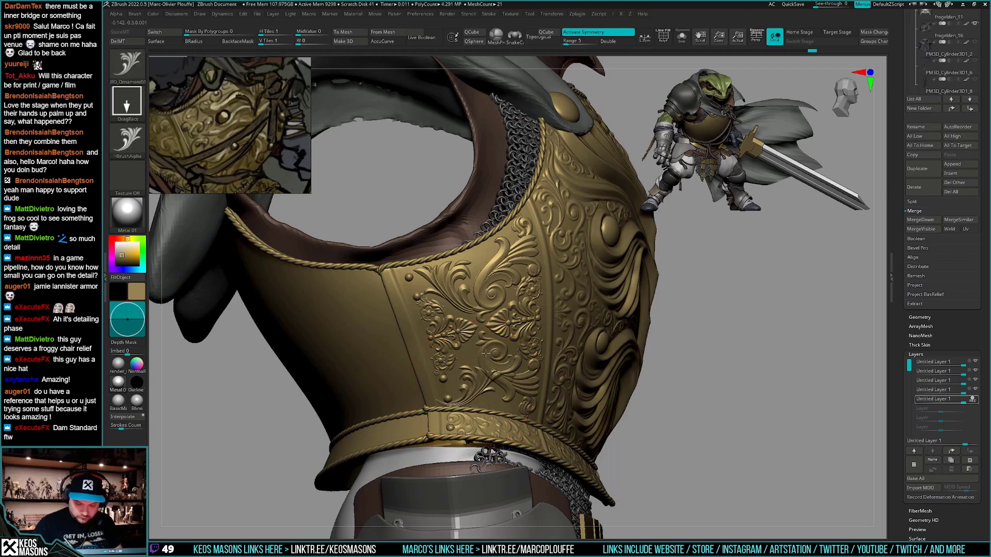
{"action": "key", "text": "ctrl+z"}
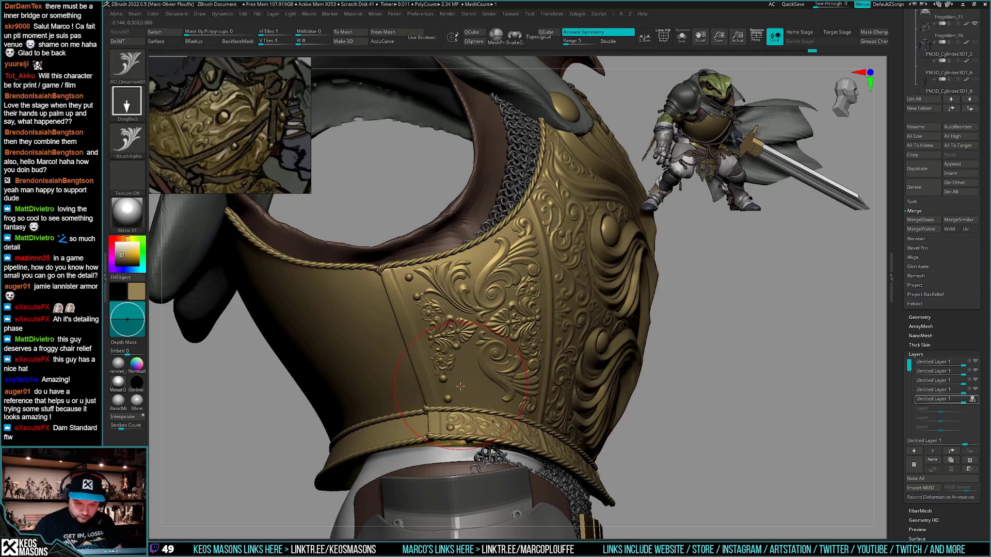
Retry the leafy scroll stamp at different sizes and angles beside the lower rivets, undoing each attempt
{"action": "left_click_drag", "start_coordinate": [473, 385], "coordinate": [476, 386]}
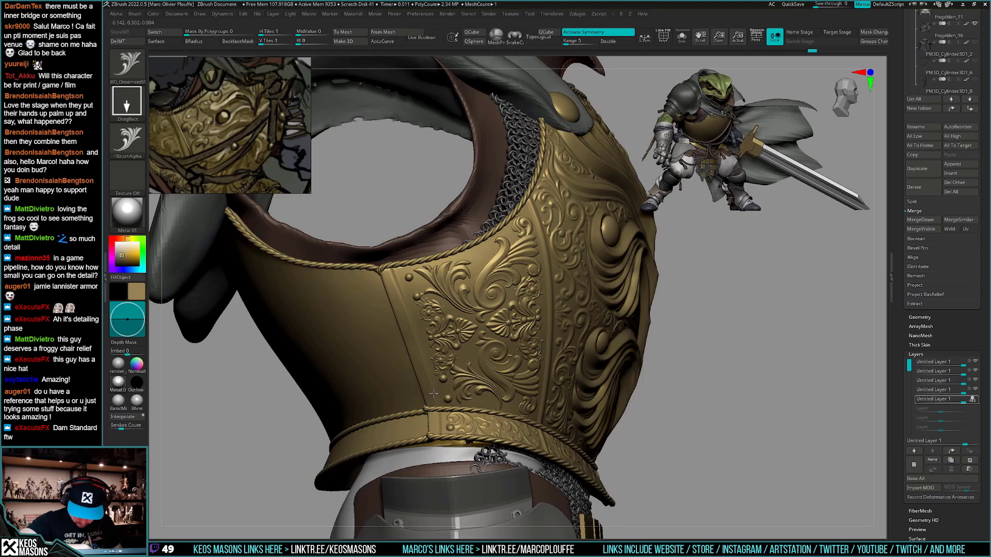
{"action": "right_click_drag", "start_coordinate": [696, 408], "coordinate": [681, 424], "text": "ctrl"}
{"action": "key", "text": "ctrl+z"}
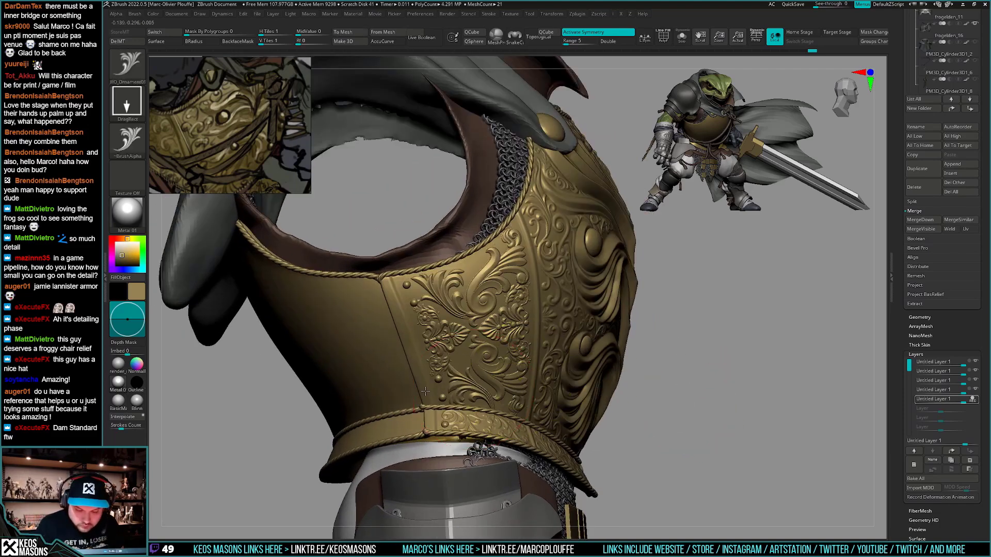
{"action": "key", "text": "ctrl+z"}
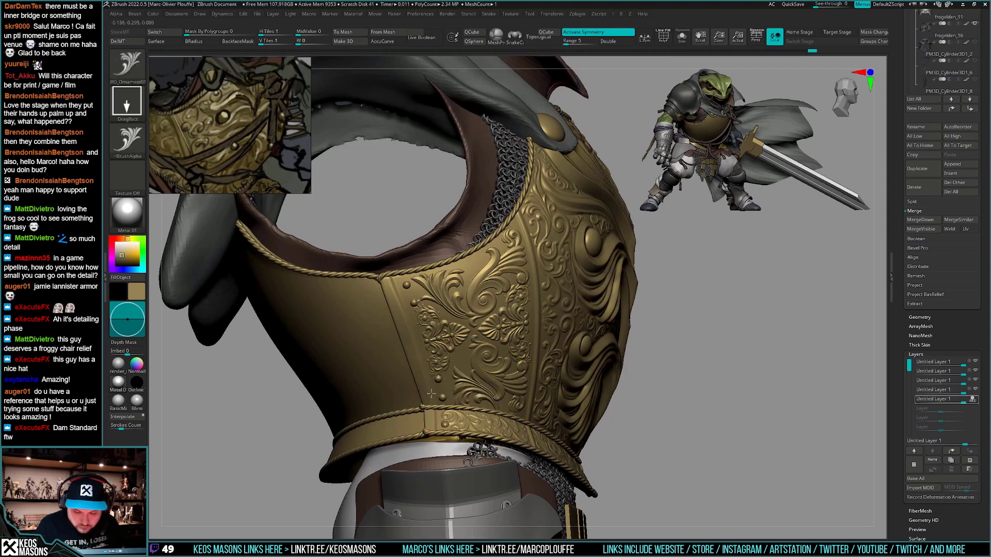
{"action": "key", "text": "ctrl+z"}
{"action": "left_click_drag", "start_coordinate": [464, 386], "coordinate": [443, 394]}
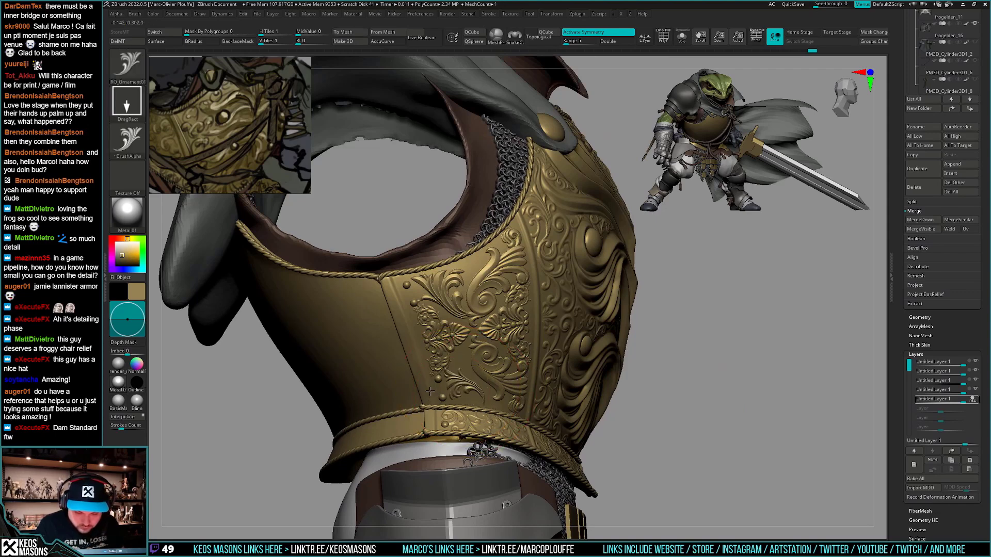
{"action": "key", "text": "ctrl+z"}
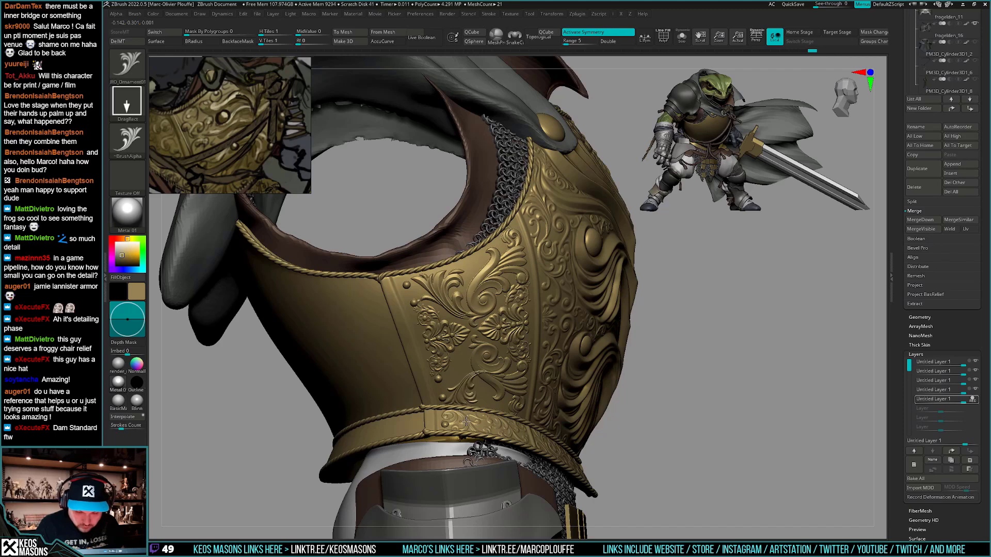
{"action": "key", "text": "ctrl+z"}
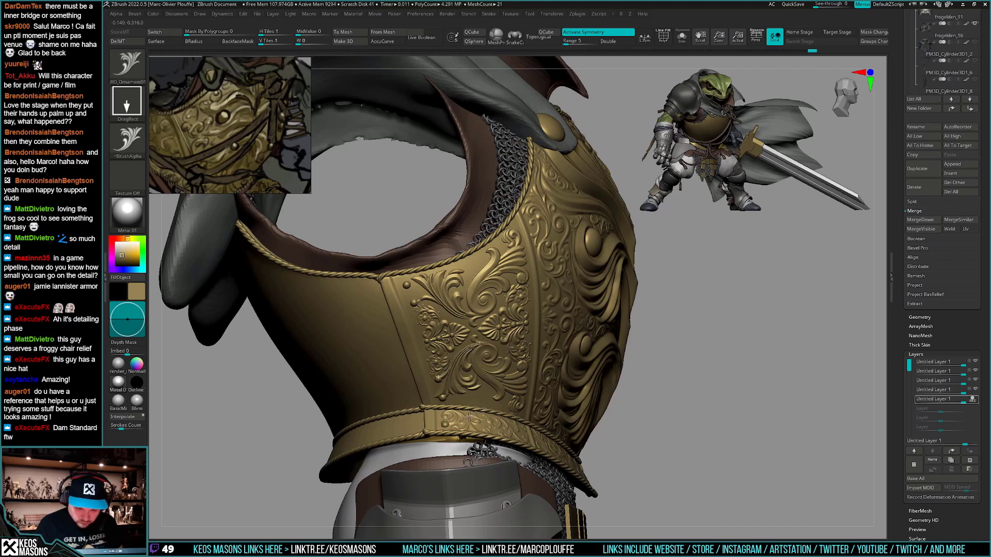
{"action": "key", "text": "ctrl+z"}
Stamp the leafy scroll between the floral ornament and the waist trim, undoing stamps until its size and angle fit the gap
{"action": "left_click_drag", "start_coordinate": [473, 377], "coordinate": [466, 432]}
{"action": "key", "text": "ctrl+z"}
{"action": "left_click_drag", "start_coordinate": [467, 377], "coordinate": [469, 428]}
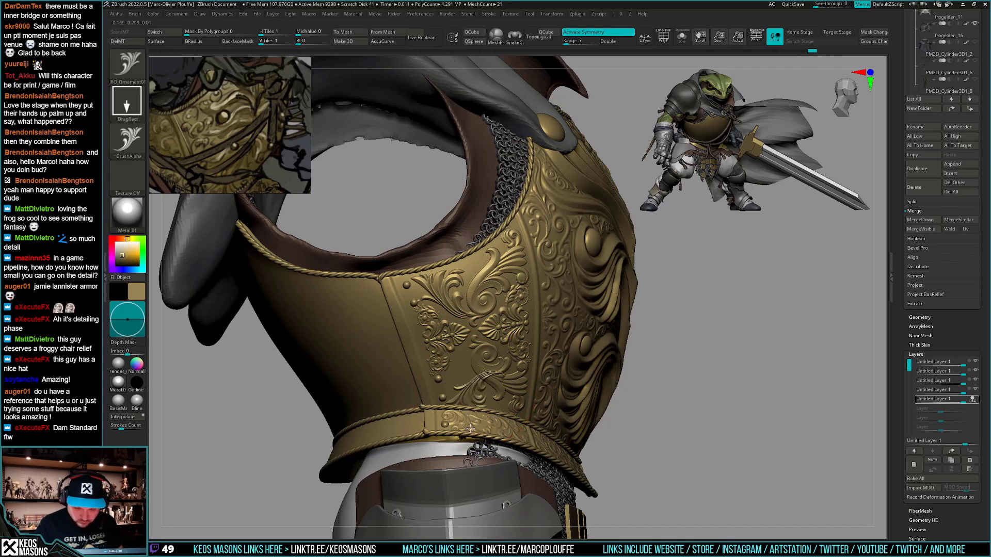
{"action": "key", "text": "ctrl+z"}
{"action": "left_click_drag", "start_coordinate": [469, 382], "coordinate": [488, 420]}
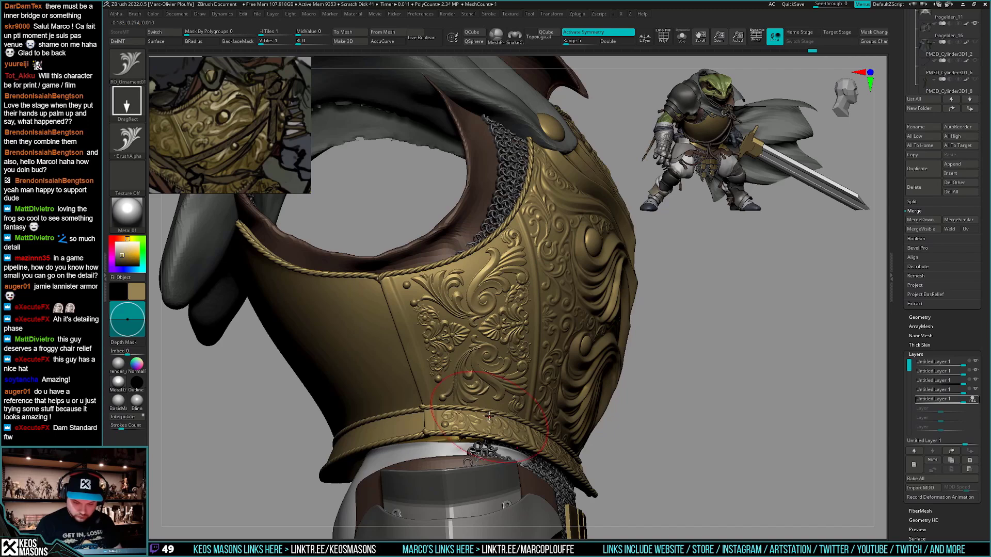
Select the Morph brush and clean up where the lower leafy scroll overlaps the neighbouring ornaments and rivets
{"action": "key", "text": "b"}
{"action": "key", "text": "m"}
{"action": "key", "text": "o"}
{"action": "key", "text": "space"}
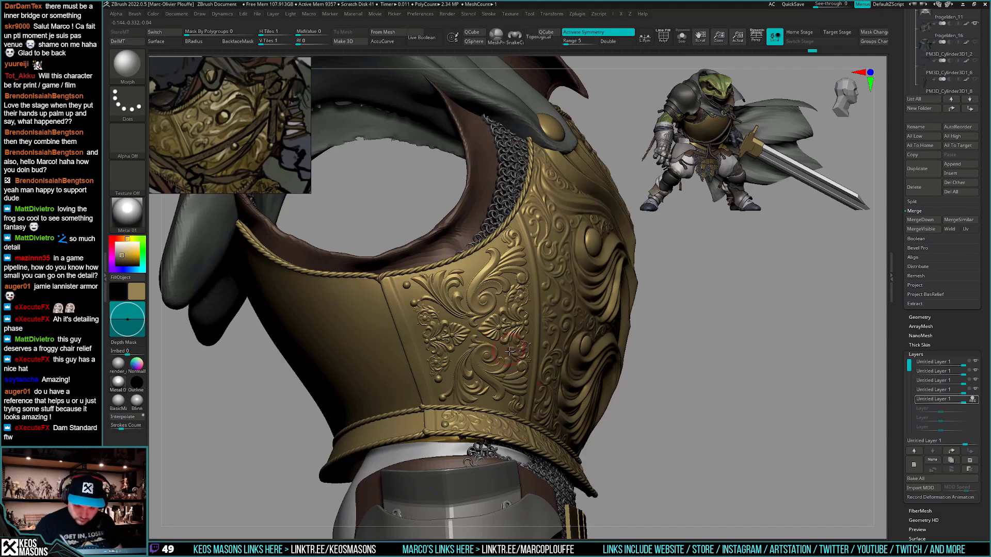
{"action": "right_click_drag", "start_coordinate": [454, 421], "coordinate": [455, 386], "text": "alt"}
{"action": "key", "text": "space"}
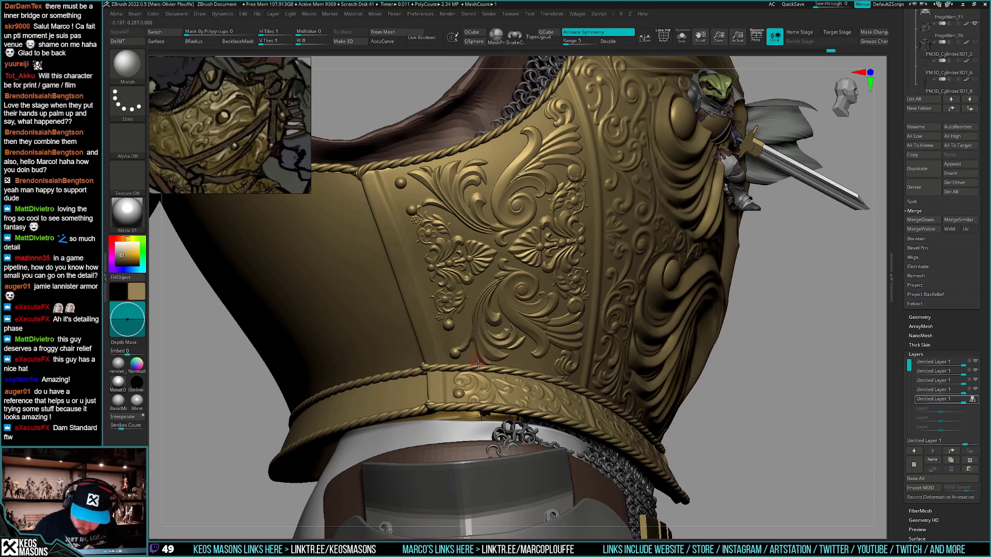
Hide and restore the two side-panel ornament layers to compare the breastplate with and without them
{"action": "right_click_drag", "start_coordinate": [502, 374], "coordinate": [428, 397], "text": "ctrl"}
{"action": "right_click_drag", "start_coordinate": [634, 331], "coordinate": [742, 364], "text": "ctrl"}
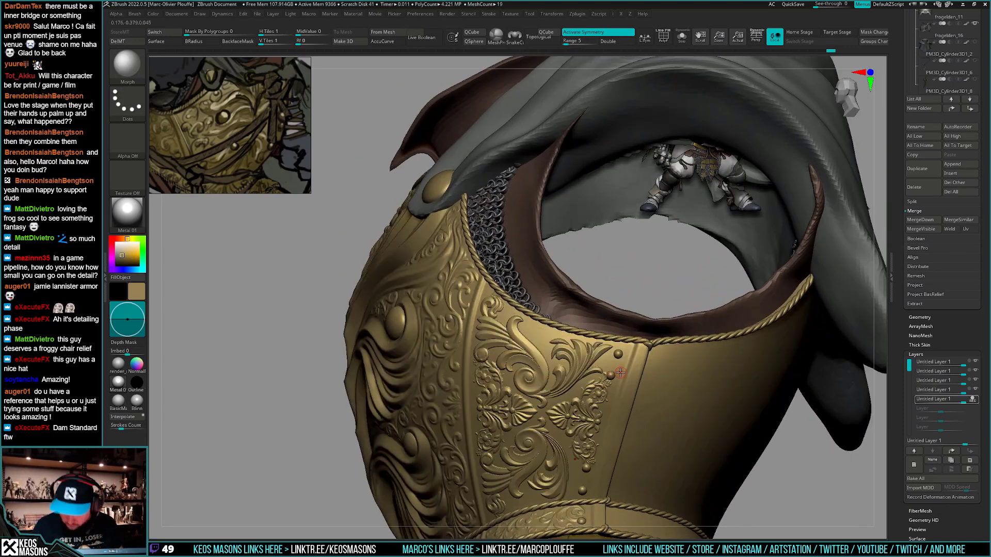
{"action": "left_click", "coordinate": [976, 399]}
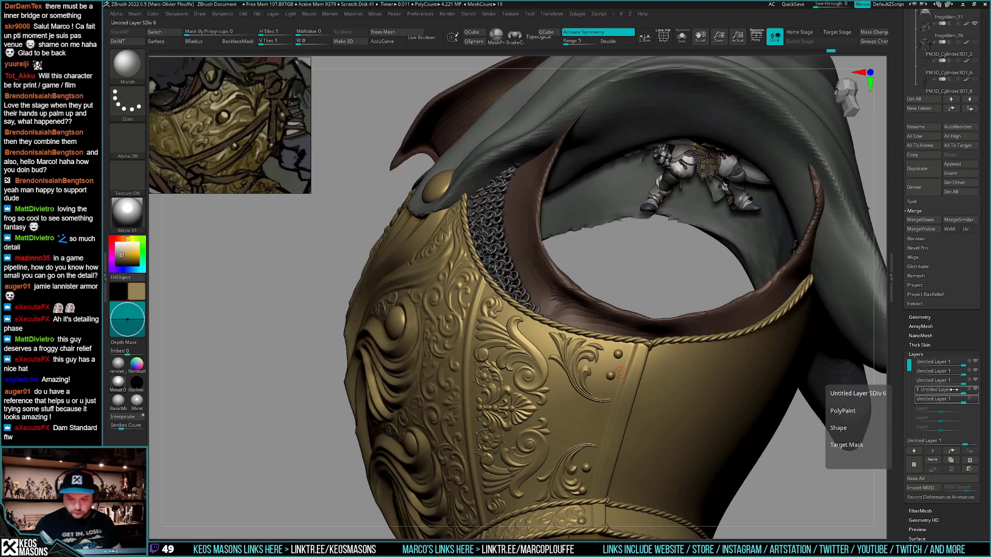
{"action": "left_click", "coordinate": [976, 390]}
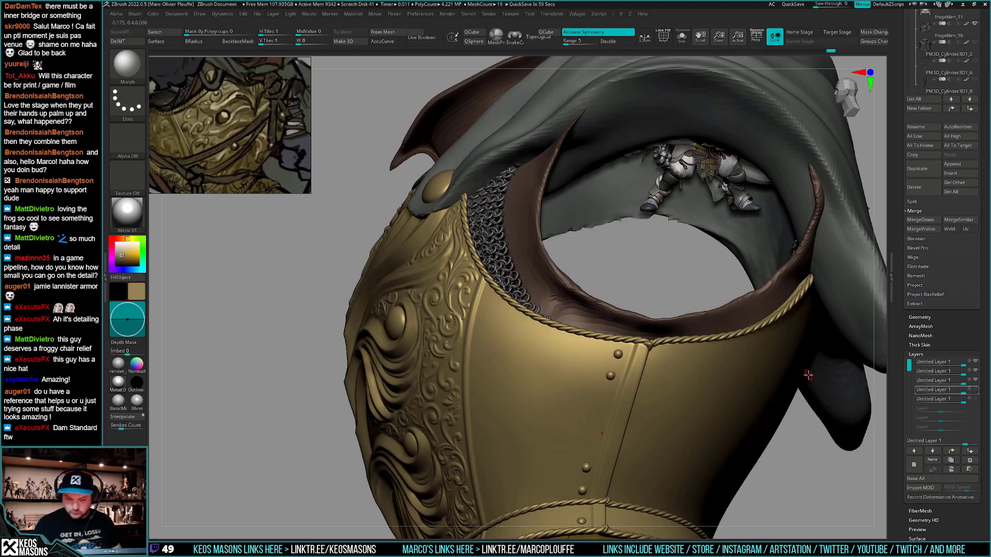
{"action": "left_click", "coordinate": [972, 400]}
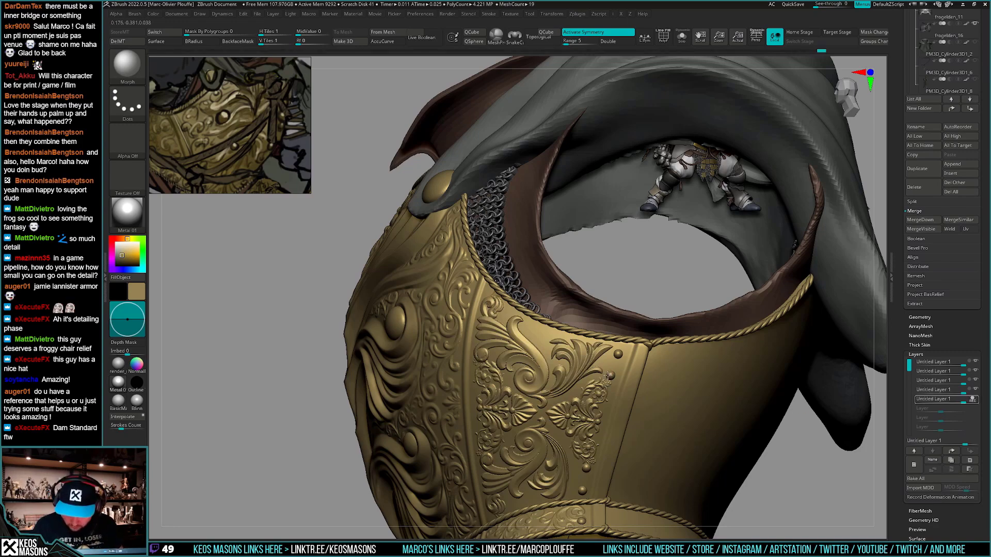
Select the DamStandard brush and examine the ornamented side panel from several angles and distances
{"action": "right_click_drag", "start_coordinate": [623, 362], "coordinate": [619, 294], "text": "alt"}
{"action": "right_click_drag", "start_coordinate": [620, 294], "coordinate": [597, 411], "text": "ctrl"}
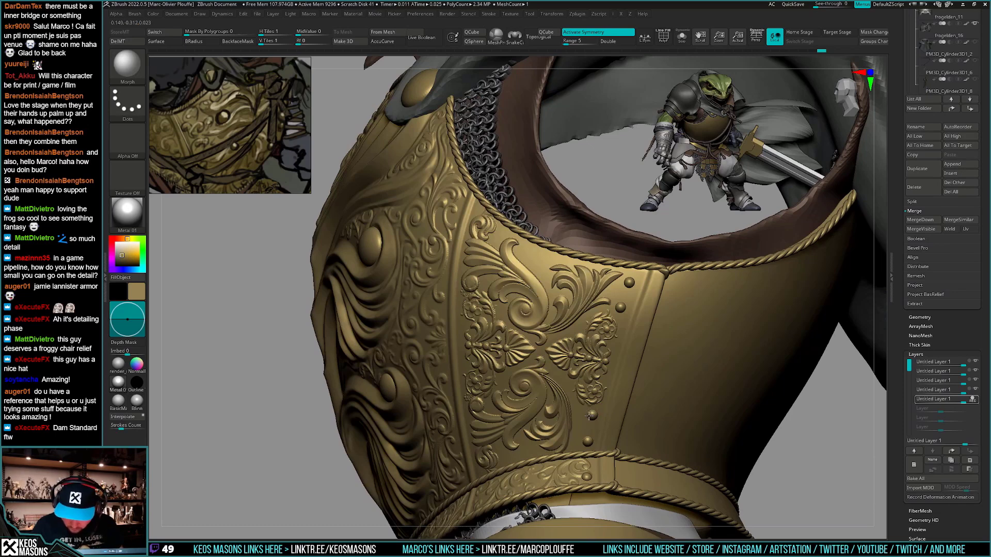
{"action": "key", "text": "b"}
{"action": "key", "text": "d"}
{"action": "key", "text": "s"}
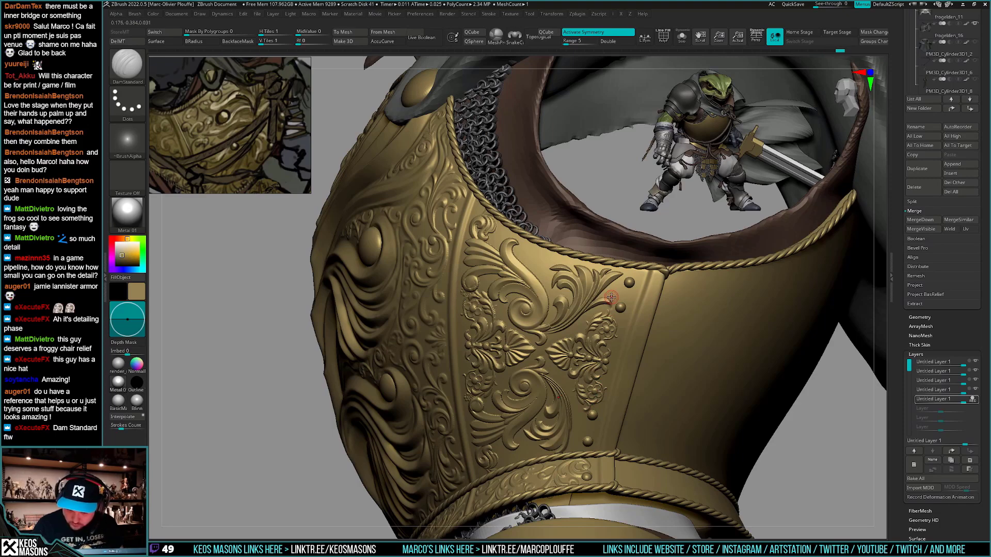
{"action": "mouse_move", "coordinate": [641, 390]}
{"action": "right_mouse_down"}
{"action": "mouse_move", "coordinate": [651, 402]}
{"action": "mouse_move", "coordinate": [630, 386]}
{"action": "mouse_move", "coordinate": [642, 392]}
{"action": "mouse_move", "coordinate": [631, 460]}
{"action": "mouse_move", "coordinate": [621, 432]}
{"action": "mouse_move", "coordinate": [623, 464]}
{"action": "mouse_move", "coordinate": [604, 349]}
{"action": "mouse_move", "coordinate": [629, 338]}
{"action": "mouse_move", "coordinate": [596, 390]}
{"action": "right_mouse_up"}
{"action": "right_click", "coordinate": [604, 348]}
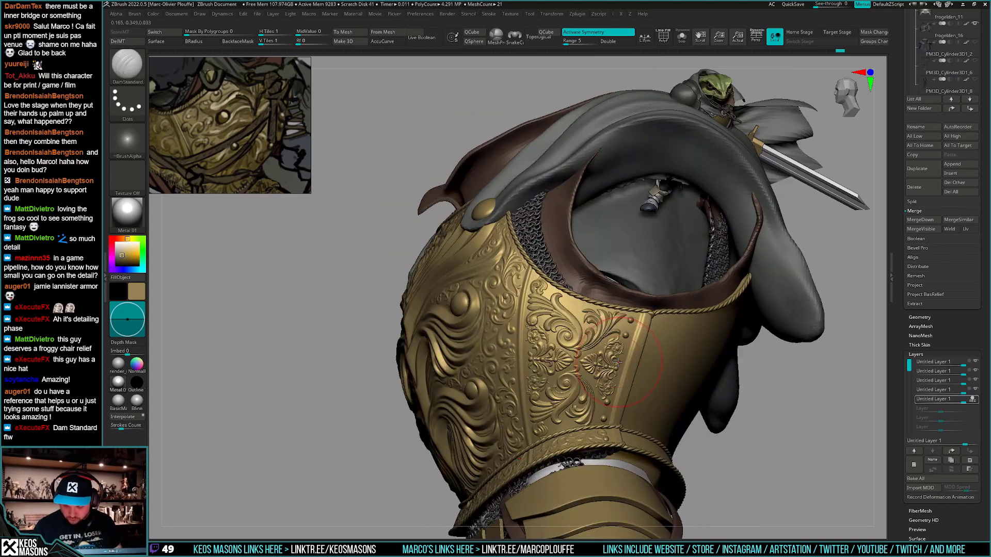
{"action": "right_click", "coordinate": [596, 390]}
{"action": "right_click_drag", "start_coordinate": [604, 429], "coordinate": [567, 392]}
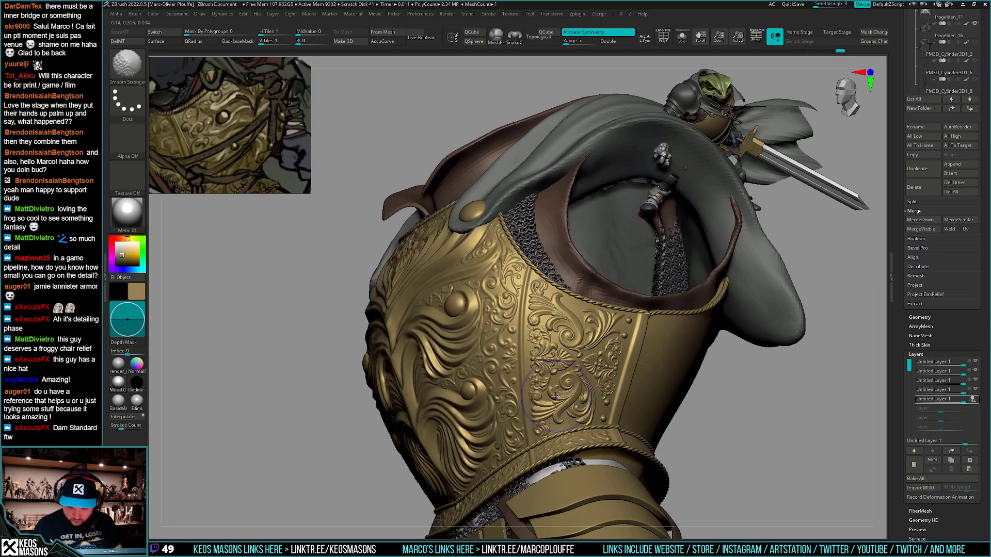
{"action": "right_click_drag", "start_coordinate": [530, 379], "coordinate": [553, 442]}
{"action": "right_click_drag", "start_coordinate": [625, 402], "coordinate": [633, 338]}
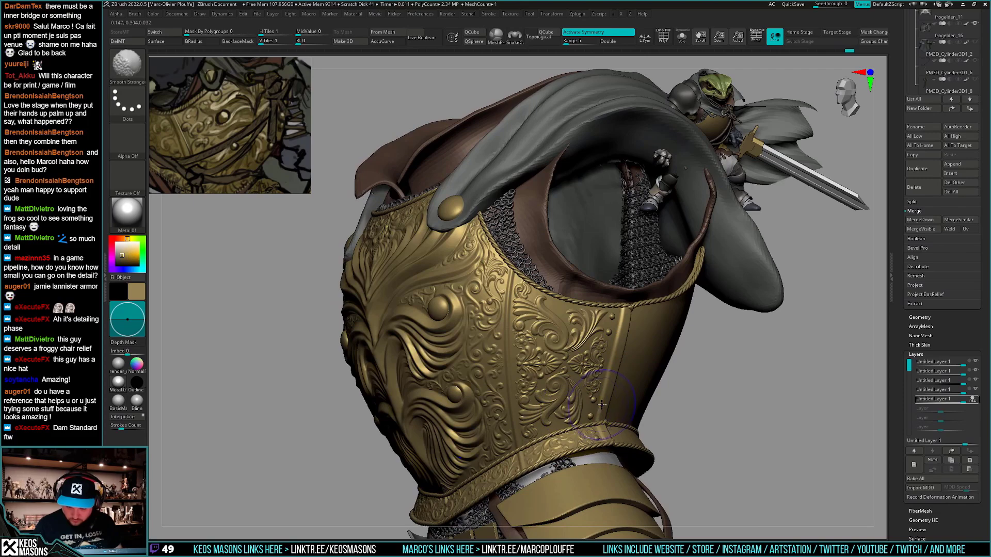
{"action": "right_click_drag", "start_coordinate": [563, 423], "coordinate": [692, 412], "text": "ctrl"}
{"action": "mouse_move", "coordinate": [692, 412]}
{"action": "right_mouse_down", "text": "shift"}
{"action": "mouse_move", "coordinate": [674, 427]}
{"action": "mouse_move", "coordinate": [689, 371]}
{"action": "mouse_move", "coordinate": [687, 390]}
{"action": "mouse_move", "coordinate": [709, 388]}
{"action": "mouse_move", "coordinate": [684, 403]}
{"action": "mouse_move", "coordinate": [694, 394]}
{"action": "mouse_move", "coordinate": [684, 394]}
{"action": "mouse_move", "coordinate": [648, 444]}
{"action": "right_mouse_up", "text": "shift"}
{"action": "key", "text": "space"}
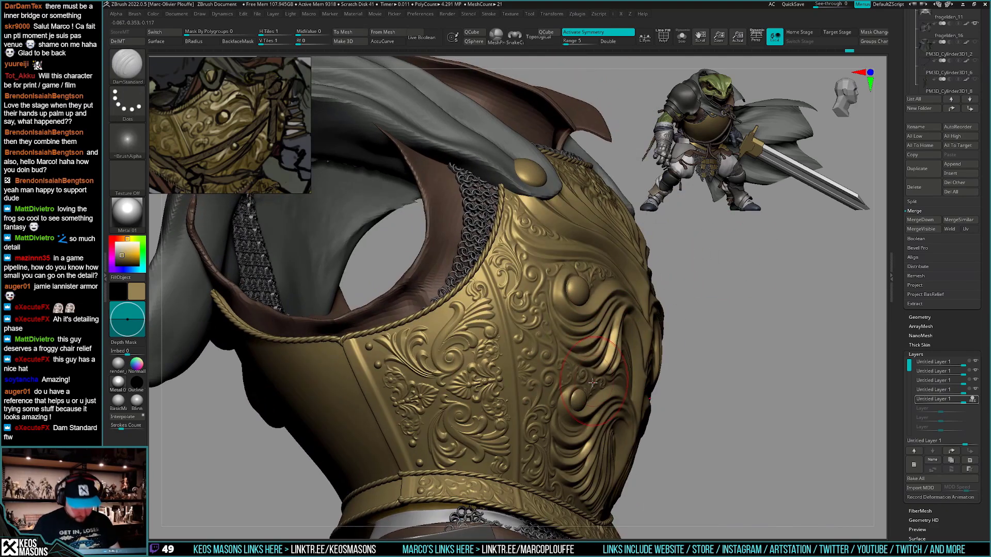
Select the S-curved scroll JRO ornament brush and try stamping it near the armhole trim and the waist trim, undoing the attempts
{"action": "key", "text": "b"}
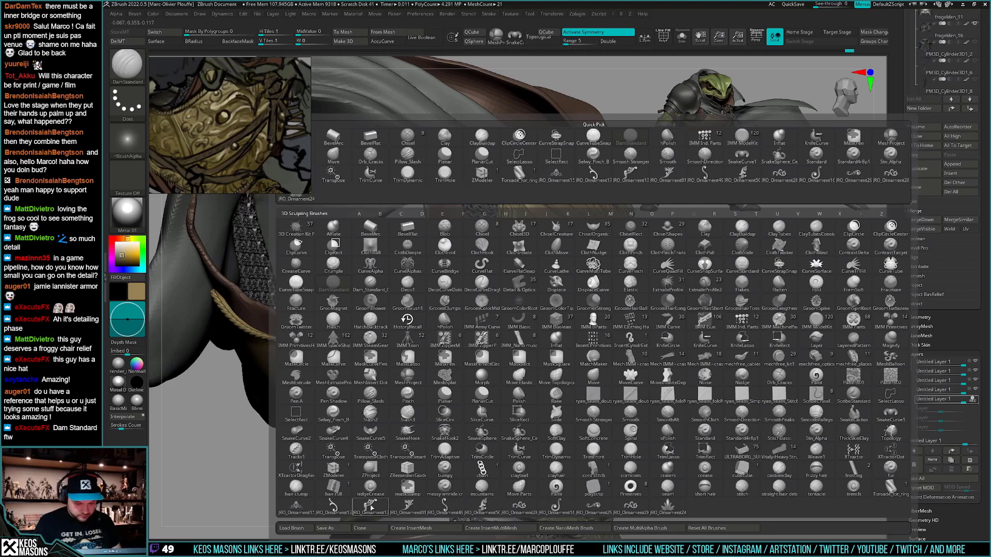
{"action": "left_click", "coordinate": [333, 508]}
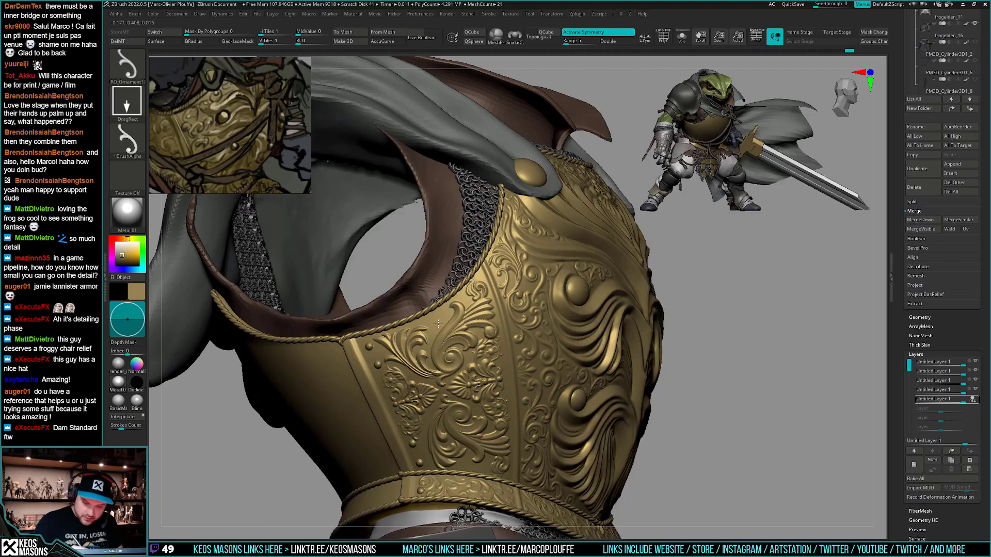
{"action": "left_click_drag", "start_coordinate": [438, 324], "coordinate": [464, 305]}
{"action": "key", "text": "ctrl+z"}
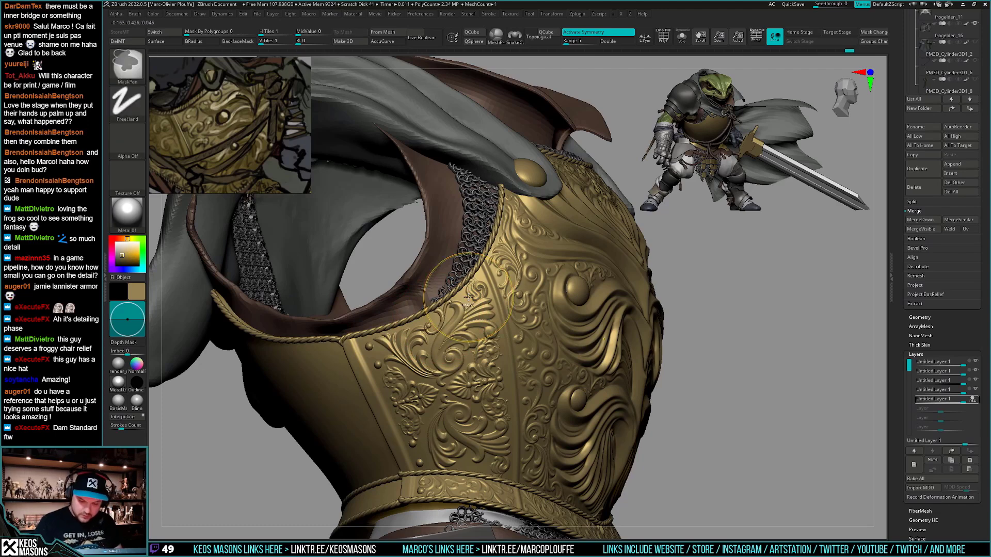
{"action": "key", "text": "ctrl+z"}
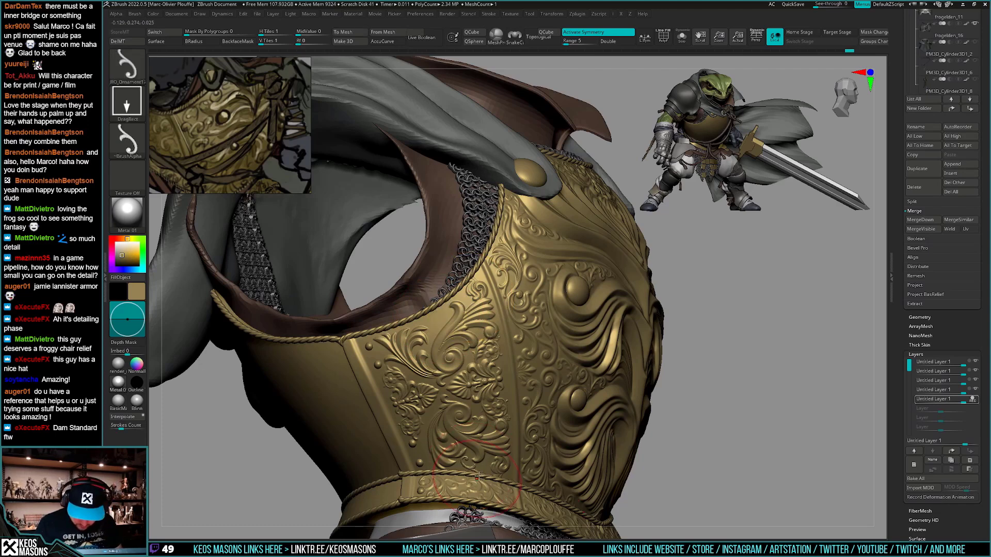
{"action": "key", "text": "ctrl+z"}
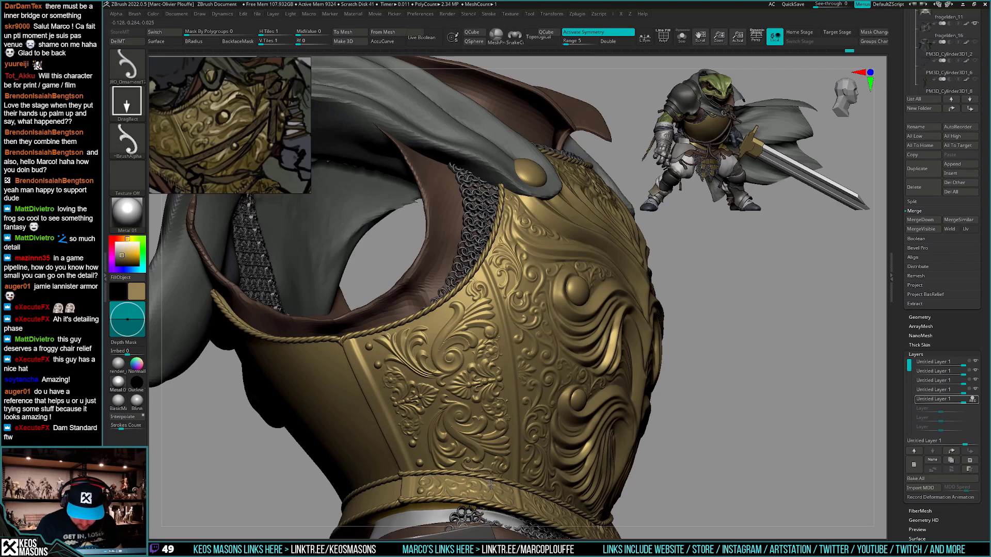
{"action": "key", "text": "ctrl+z"}
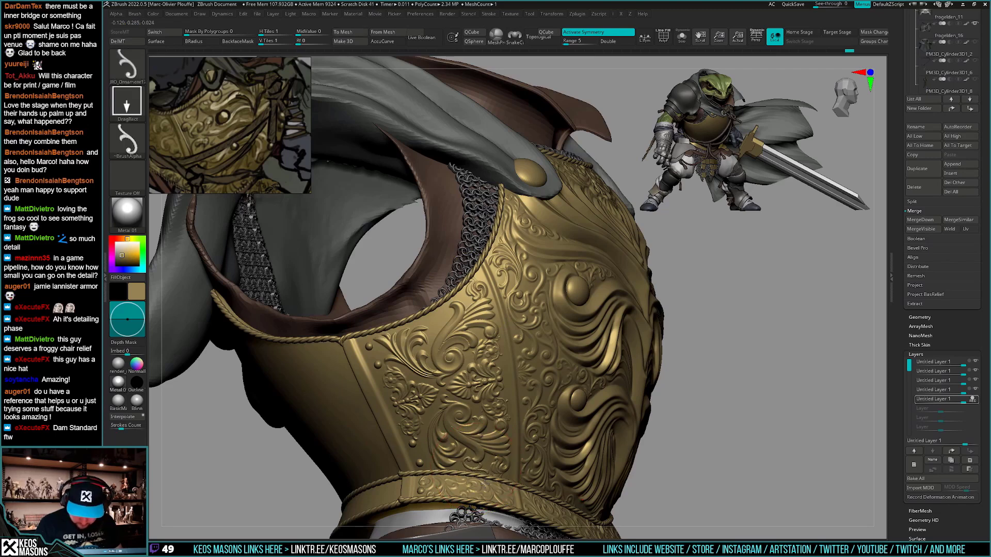
Try stamping the curved scroll low on the side panel, just above the waist trim, and undo it
{"action": "left_click_drag", "start_coordinate": [758, 453], "coordinate": [494, 393]}
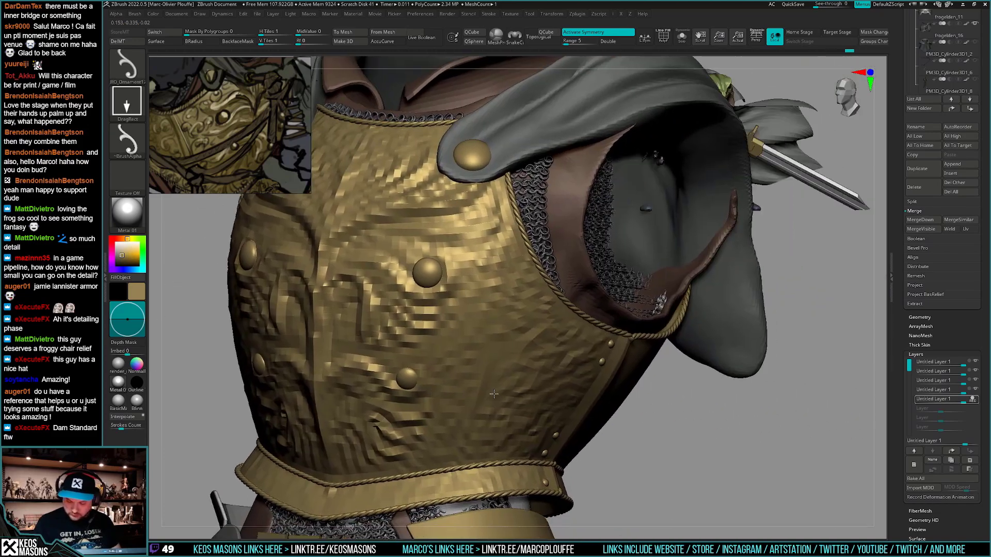
{"action": "right_click_drag", "start_coordinate": [494, 394], "coordinate": [506, 461]}
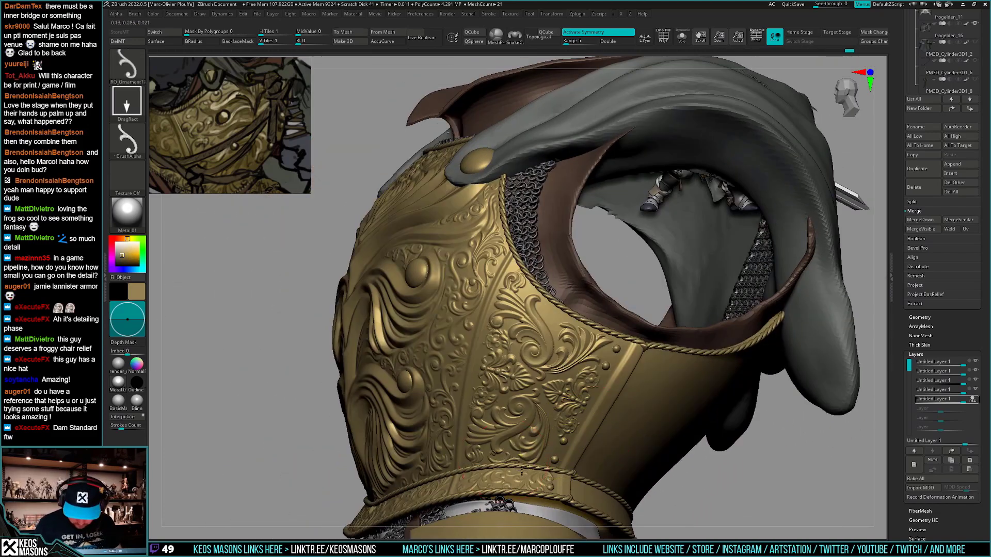
{"action": "left_click_drag", "start_coordinate": [524, 466], "coordinate": [500, 459]}
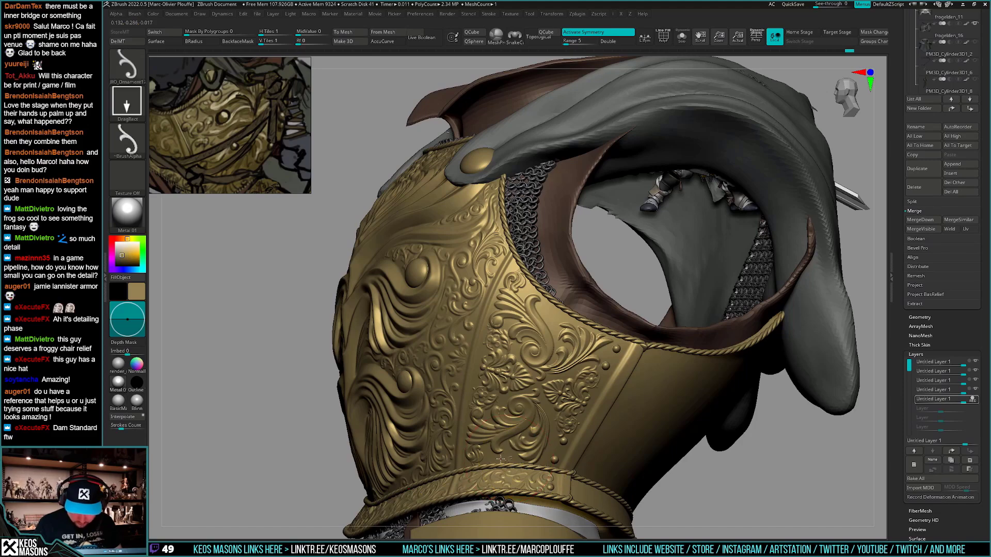
{"action": "key", "text": "ctrl+z"}
{"action": "right_click_drag", "start_coordinate": [502, 455], "coordinate": [465, 460]}
{"action": "right_click", "coordinate": [465, 460]}
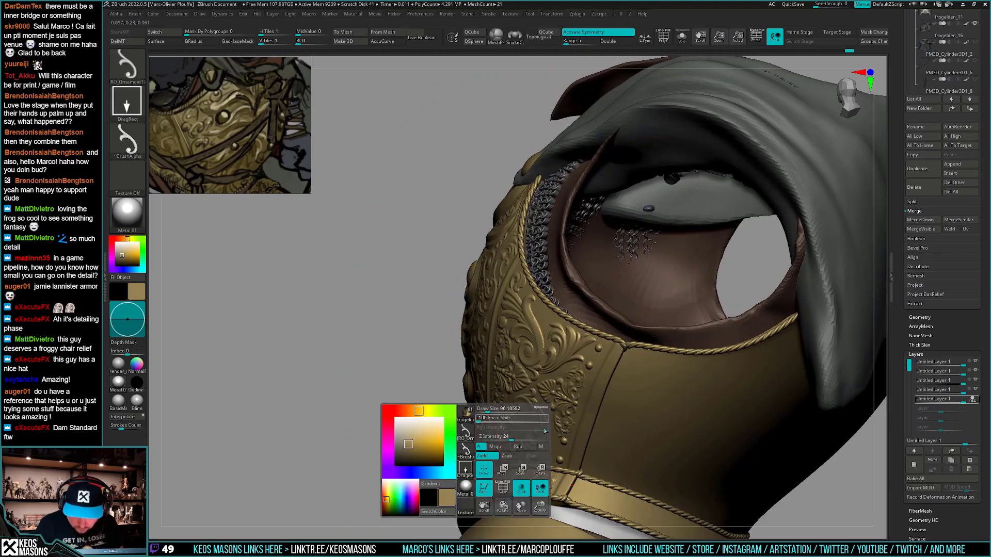
Mask the waist trim and neighbouring parts by polygroup, leaving the ornamented breastplate panel unmasked
{"action": "mouse_move", "coordinate": [597, 398]}
{"action": "right_mouse_down"}
{"action": "mouse_move", "coordinate": [629, 390]}
{"action": "mouse_move", "coordinate": [609, 424]}
{"action": "right_mouse_up"}
{"action": "key", "text": "shift+f"}
{"action": "key", "text": "shift+f"}
{"action": "key", "text": "w"}
{"action": "left_click", "coordinate": [638, 414], "text": "ctrl"}
{"action": "key", "text": "q"}
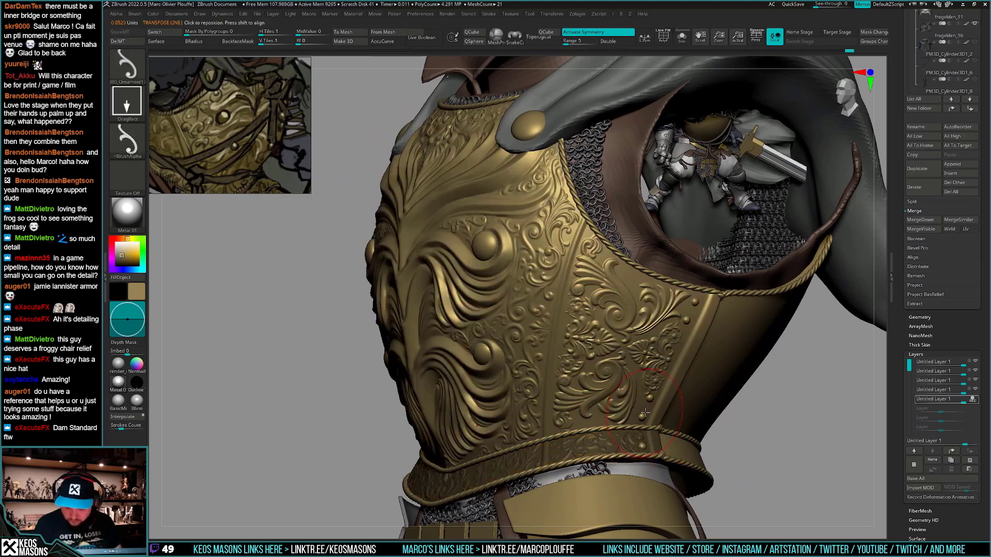
Stamp small curved scrolls in the gaps along the side panel's lower edge above the waist trim, undoing misplaced ones
{"action": "left_click", "coordinate": [593, 425], "text": "ctrl"}
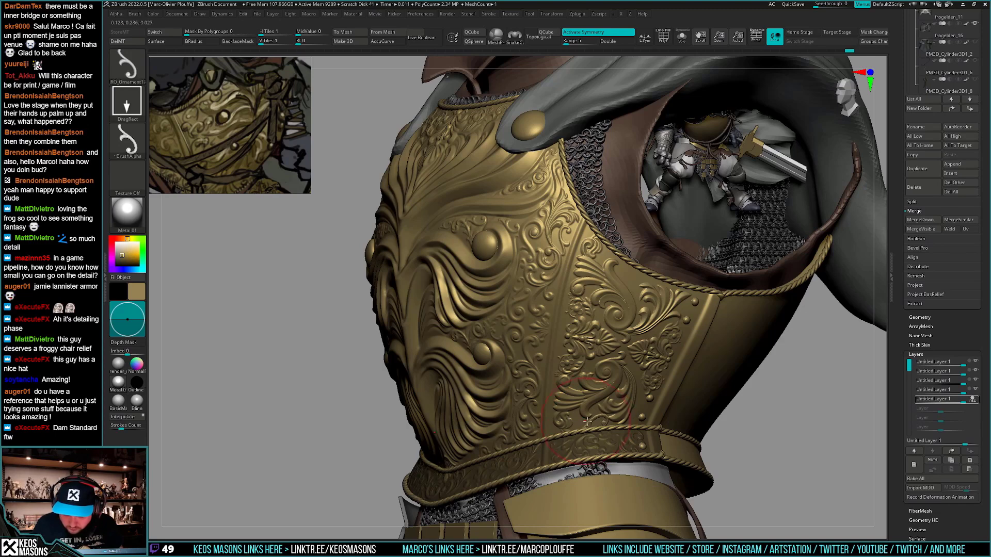
{"action": "left_click", "coordinate": [573, 418], "text": "alt"}
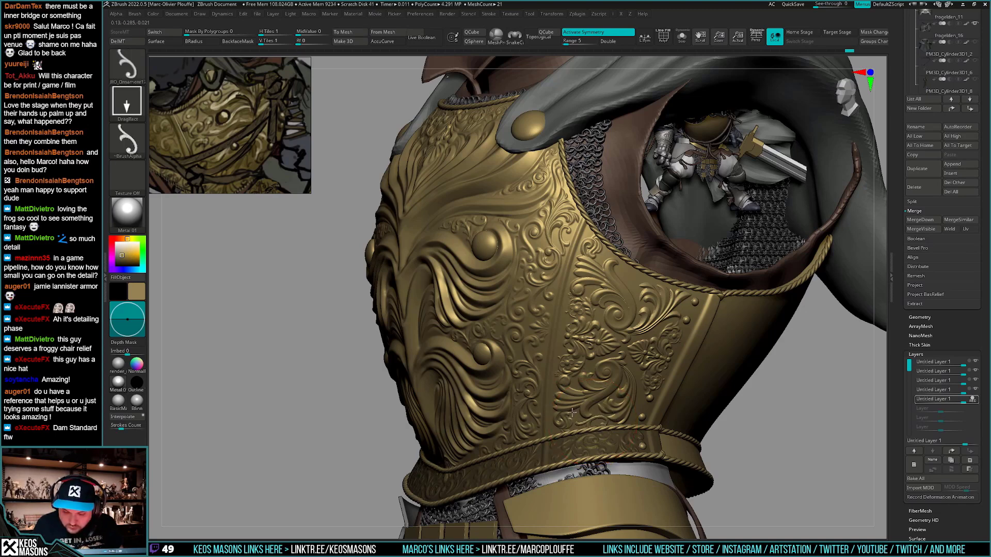
{"action": "right_click_drag", "start_coordinate": [689, 340], "coordinate": [652, 374], "text": "alt"}
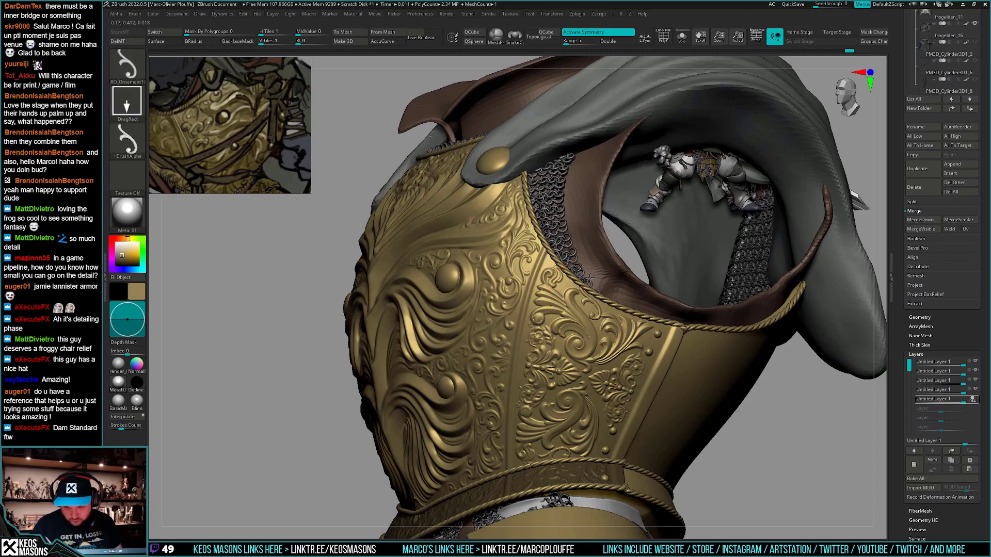
{"action": "right_click_drag", "start_coordinate": [626, 260], "coordinate": [651, 359]}
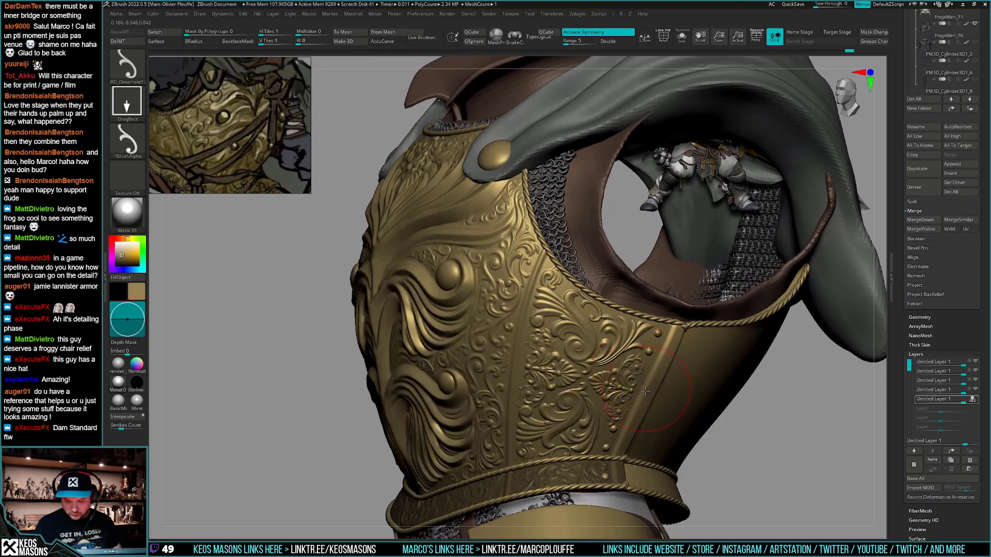
{"action": "right_click_drag", "start_coordinate": [620, 434], "coordinate": [602, 437]}
{"action": "mouse_move", "coordinate": [611, 445]}
{"action": "left_mouse_down"}
{"action": "mouse_move", "coordinate": [587, 451]}
{"action": "mouse_move", "coordinate": [601, 446]}
{"action": "left_mouse_up"}
{"action": "key", "text": "ctrl+z"}
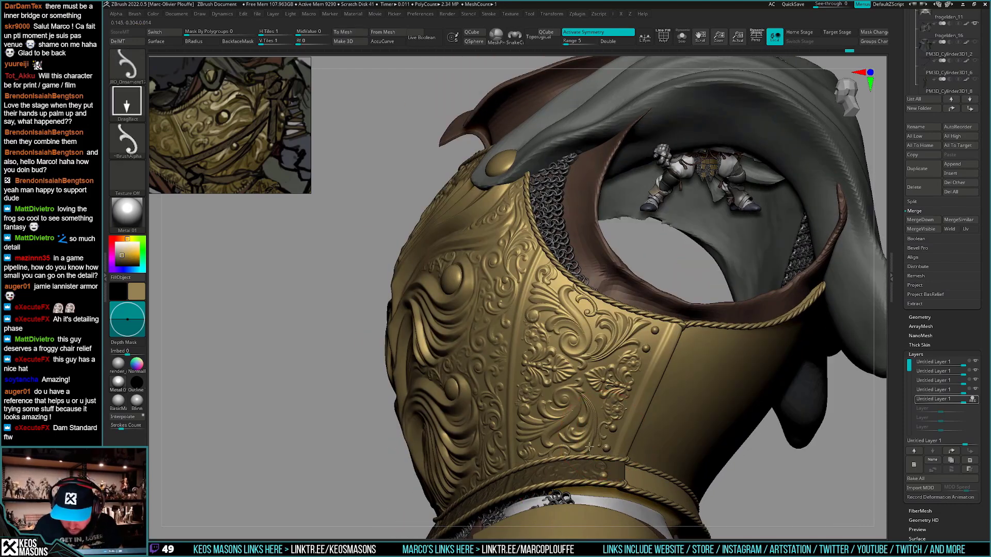
{"action": "key", "text": "ctrl+z"}
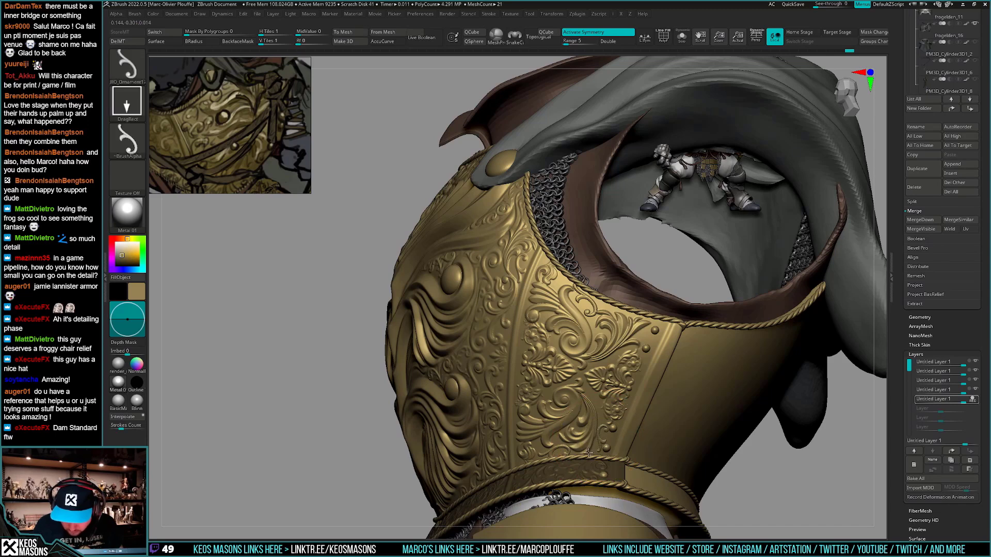
{"action": "left_click", "coordinate": [591, 449]}
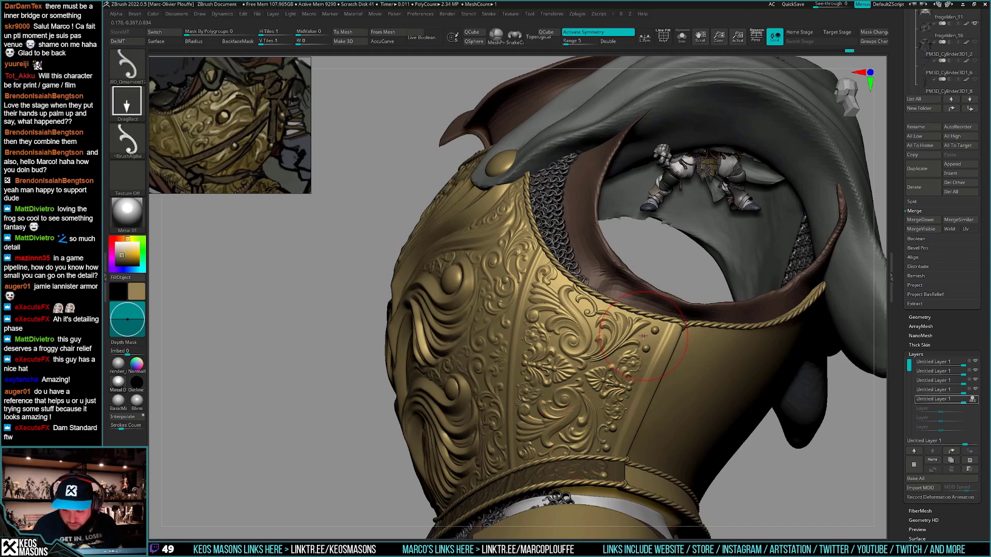
Stamp further curved scrolls around the rivets and leafy ornaments beneath the armhole trim, undoing a misplaced one
{"action": "left_click", "coordinate": [653, 326]}
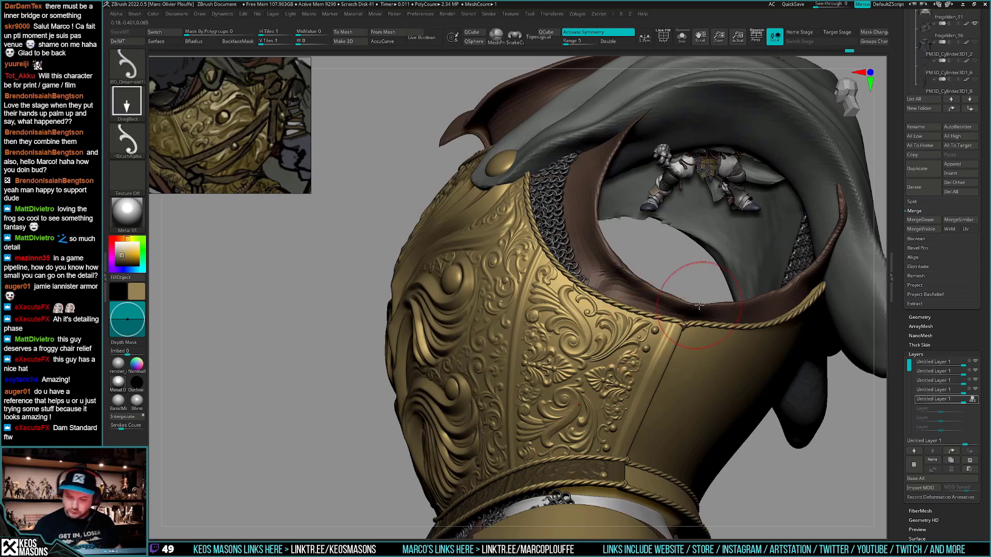
{"action": "right_click_drag", "start_coordinate": [663, 334], "coordinate": [665, 359]}
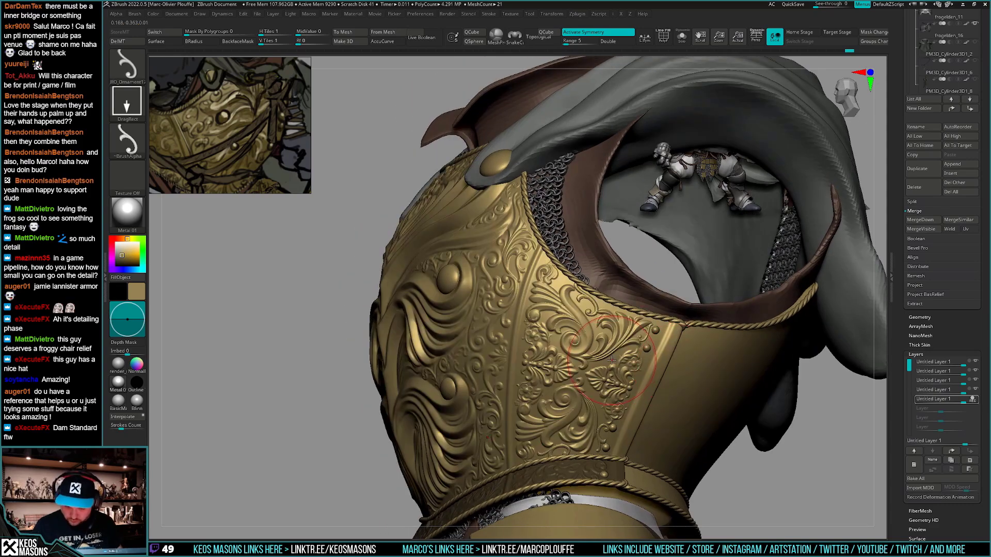
{"action": "key", "text": "shift+s"}
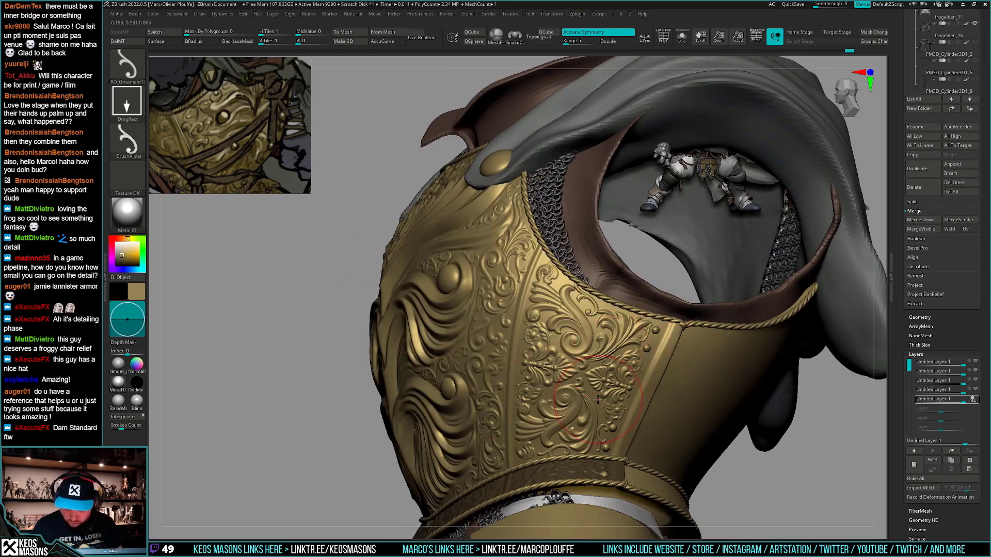
{"action": "key", "text": "ctrl+z"}
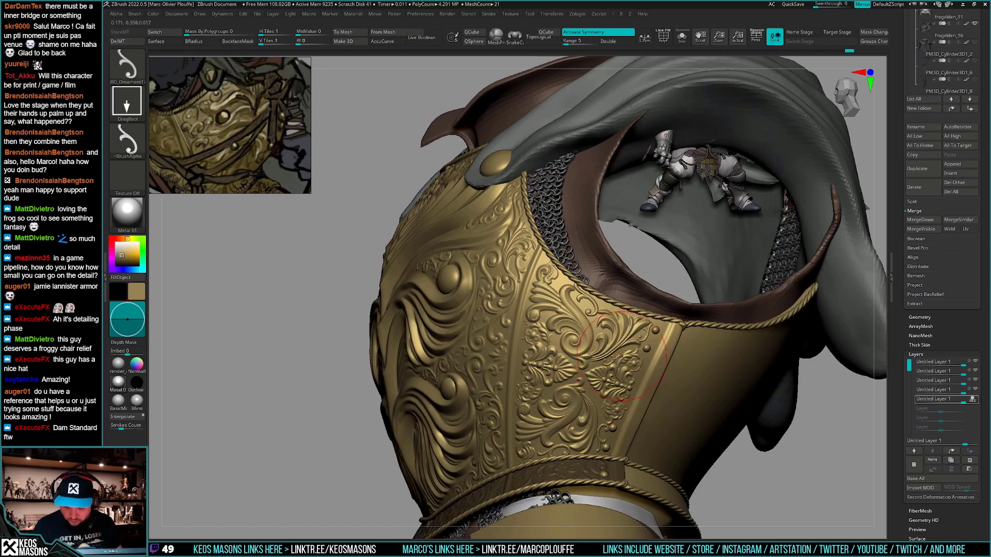
{"action": "mouse_move", "coordinate": [622, 357]}
{"action": "right_mouse_down"}
{"action": "mouse_move", "coordinate": [671, 398]}
{"action": "mouse_move", "coordinate": [550, 458]}
{"action": "right_mouse_up"}
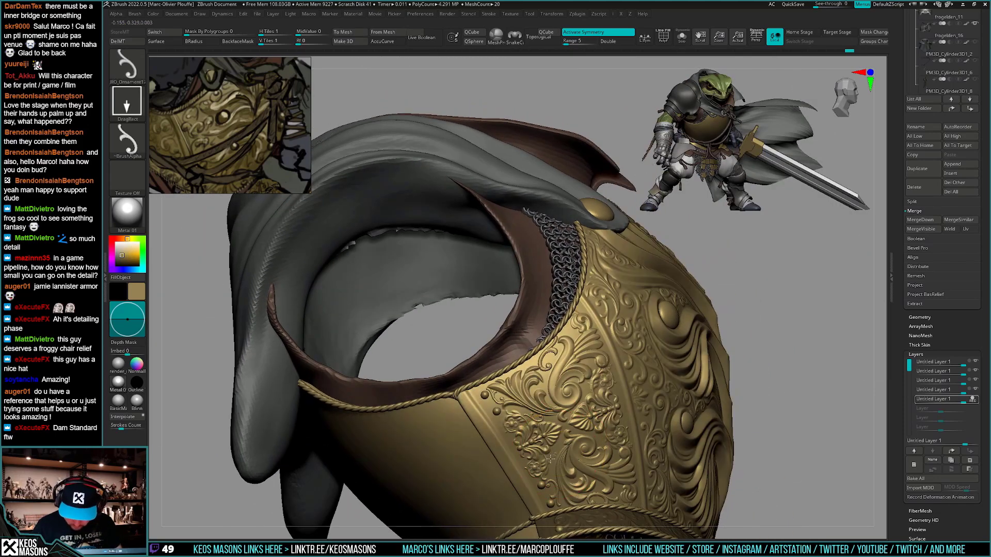
{"action": "key", "text": "shift+s"}
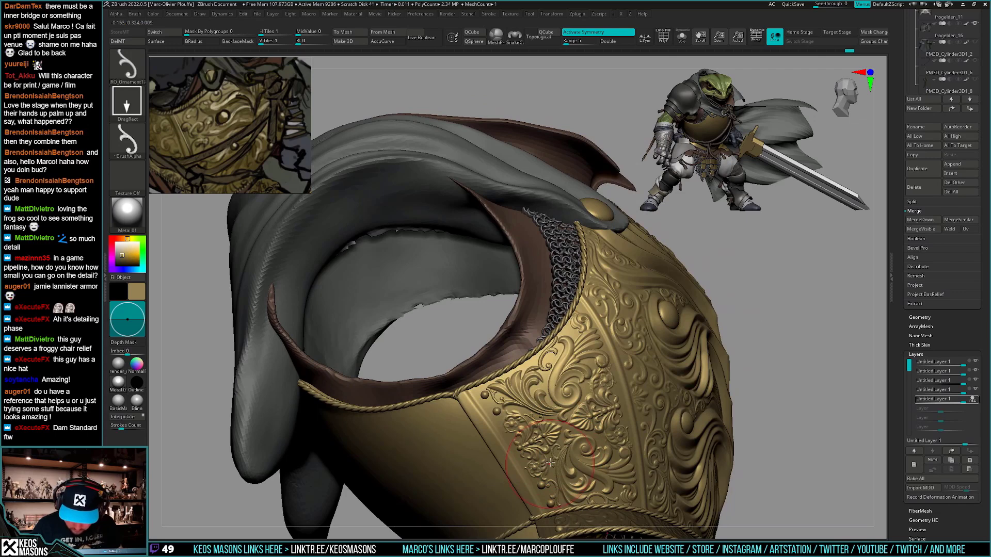
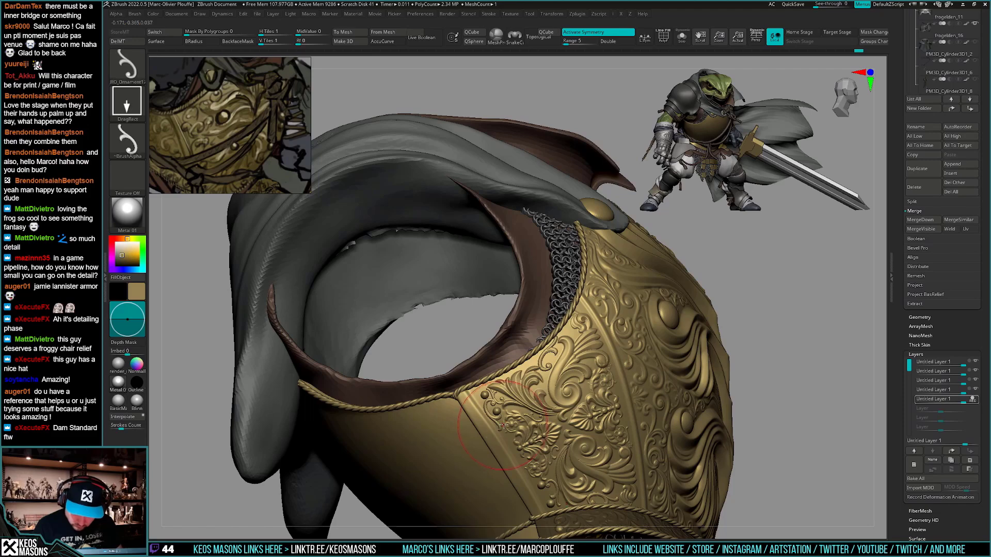
Smooth the ornamented side panel's lower edge along the waist trim and clear the mask
{"action": "right_click_drag", "start_coordinate": [563, 454], "coordinate": [731, 419], "text": "alt"}
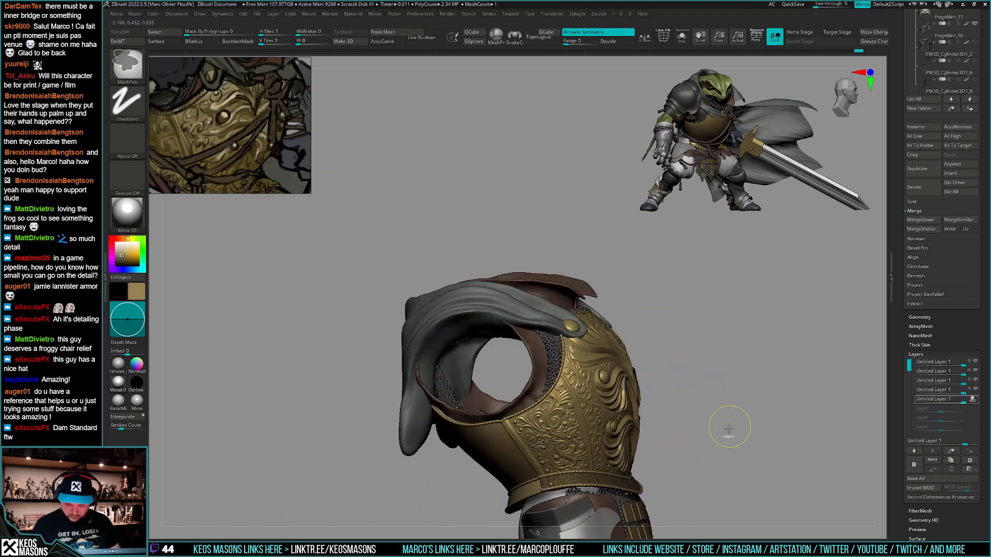
{"action": "right_click_drag", "start_coordinate": [648, 451], "coordinate": [649, 469], "text": "ctrl"}
{"action": "right_click_drag", "start_coordinate": [650, 468], "coordinate": [626, 444]}
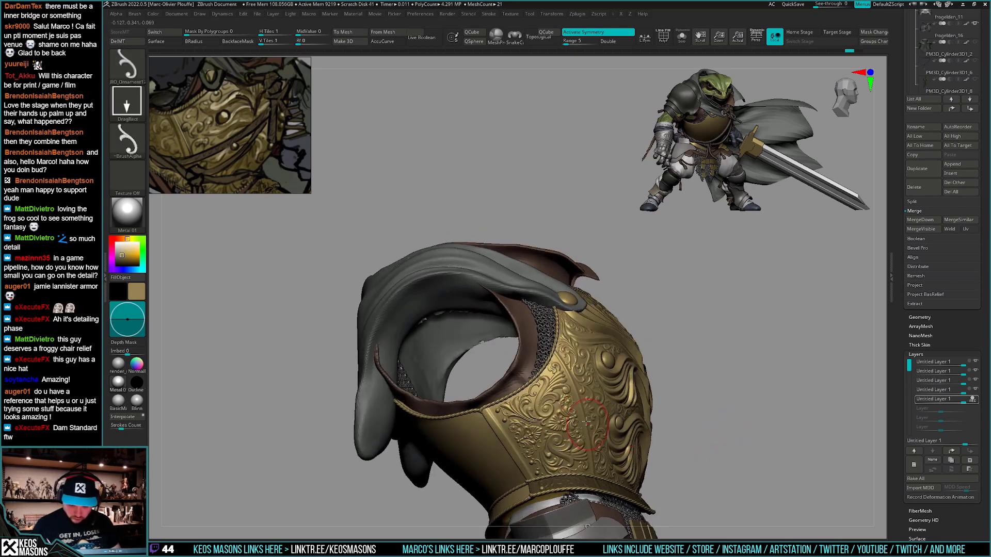
{"action": "mouse_move", "coordinate": [548, 442]}
{"action": "right_mouse_down"}
{"action": "mouse_move", "coordinate": [738, 400]}
{"action": "mouse_move", "coordinate": [663, 419]}
{"action": "mouse_move", "coordinate": [665, 458]}
{"action": "right_mouse_up"}
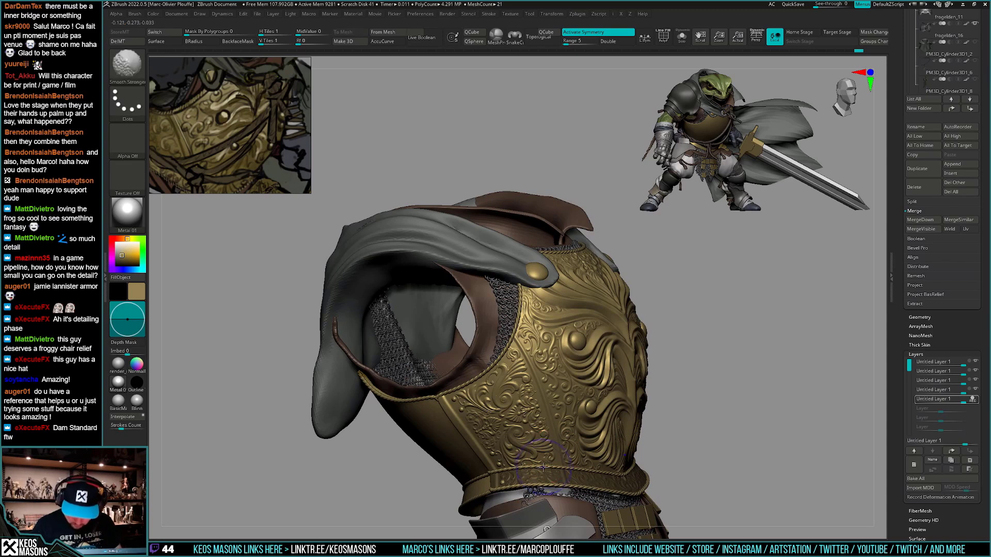
{"action": "left_click_drag", "start_coordinate": [543, 468], "coordinate": [527, 467], "text": "shift"}
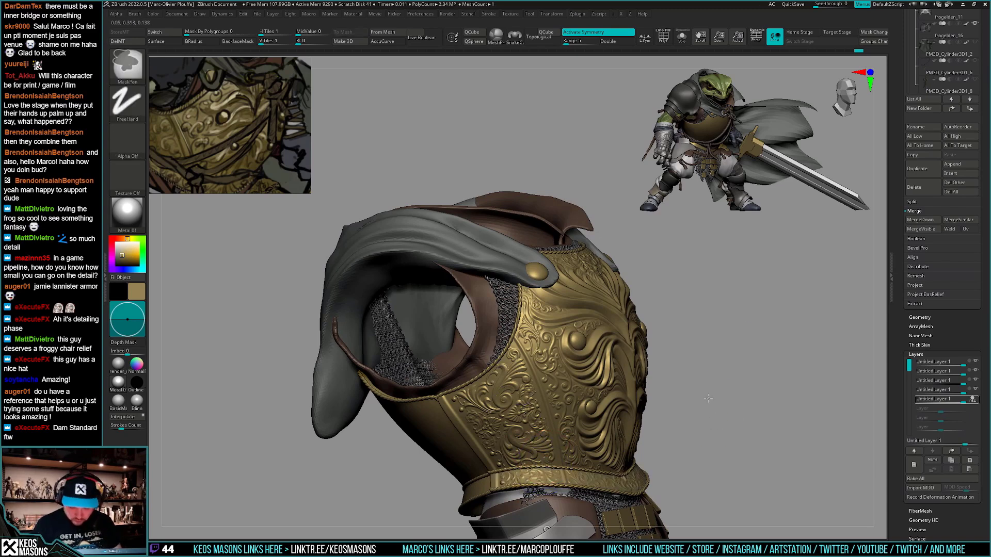
{"action": "mouse_move", "coordinate": [506, 388]}
{"action": "right_mouse_down", "text": "alt"}
{"action": "mouse_move", "coordinate": [714, 380]}
{"action": "mouse_move", "coordinate": [707, 411]}
{"action": "mouse_move", "coordinate": [725, 404]}
{"action": "mouse_move", "coordinate": [670, 413]}
{"action": "mouse_move", "coordinate": [668, 438]}
{"action": "mouse_move", "coordinate": [659, 438]}
{"action": "right_mouse_up", "text": "alt"}
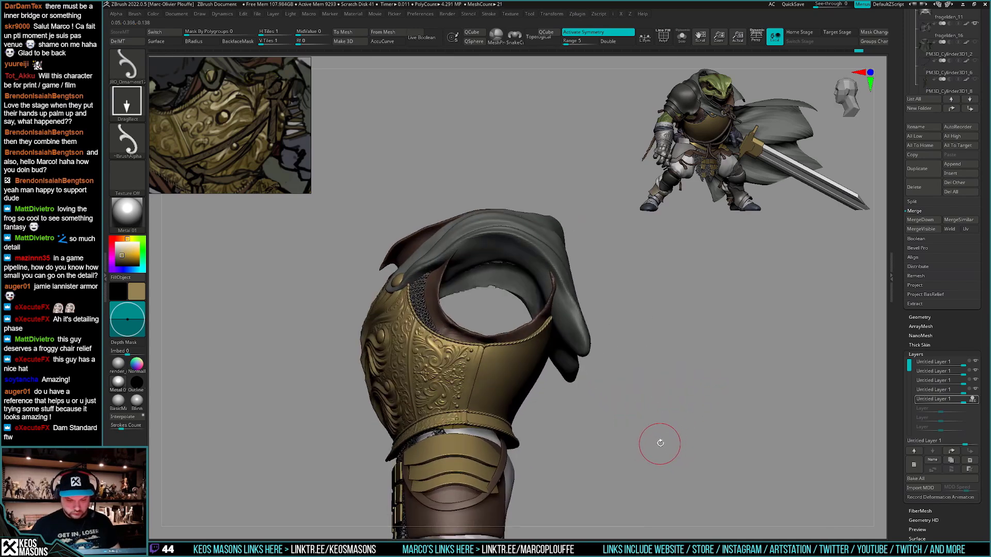
Stop recording on the newest layer and compare the breastplate with and without the two side-panel ornament layers
{"action": "right_click_drag", "start_coordinate": [655, 400], "coordinate": [676, 409]}
{"action": "key", "text": "shift+f"}
{"action": "key", "text": "shift+f"}
{"action": "key", "text": "shift+f"}
{"action": "key", "text": "shift+f"}
{"action": "left_click", "coordinate": [974, 401]}
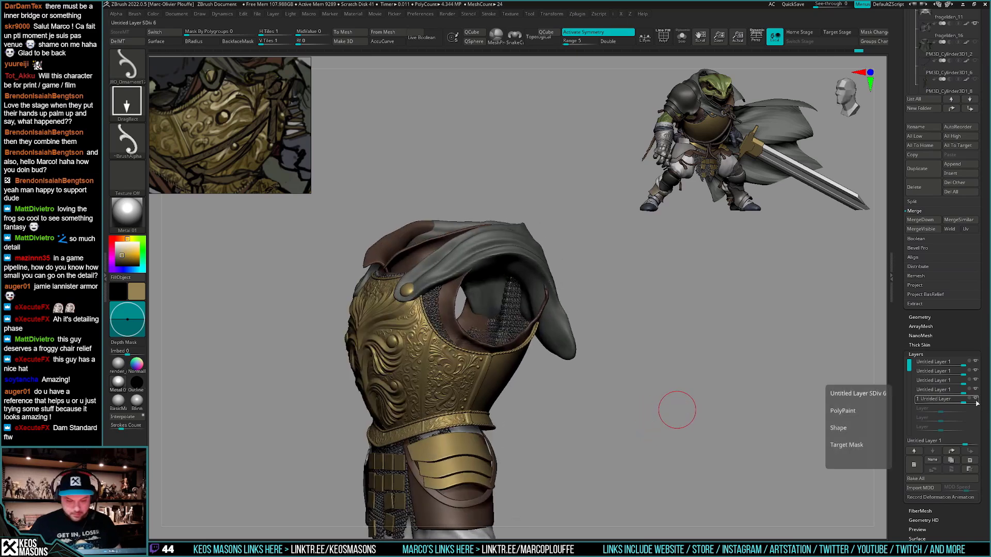
{"action": "left_click", "coordinate": [974, 401]}
{"action": "left_click", "coordinate": [974, 401]}
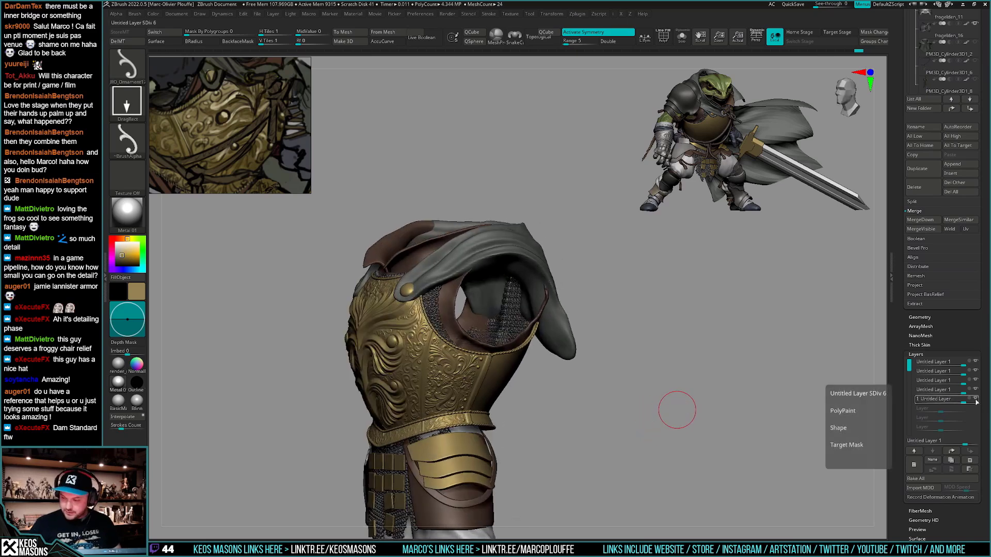
{"action": "left_click", "coordinate": [974, 400]}
{"action": "left_click", "coordinate": [974, 390]}
{"action": "left_click", "coordinate": [975, 391]}
{"action": "left_click", "coordinate": [974, 400]}
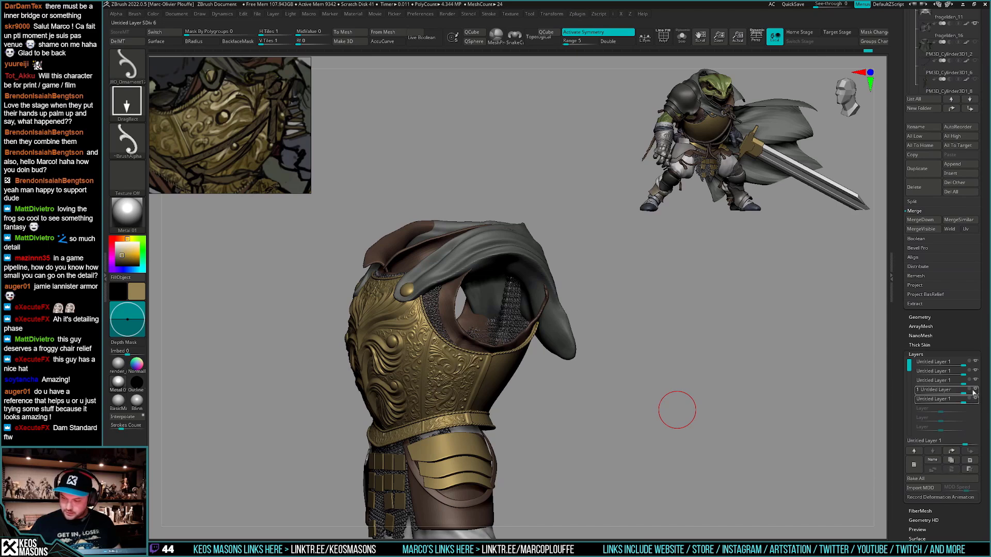
Merge the two side-panel ornament layers down so that three sculpt layers remain
{"action": "left_click", "coordinate": [954, 381]}
{"action": "left_click", "coordinate": [951, 469]}
{"action": "left_click", "coordinate": [951, 469]}
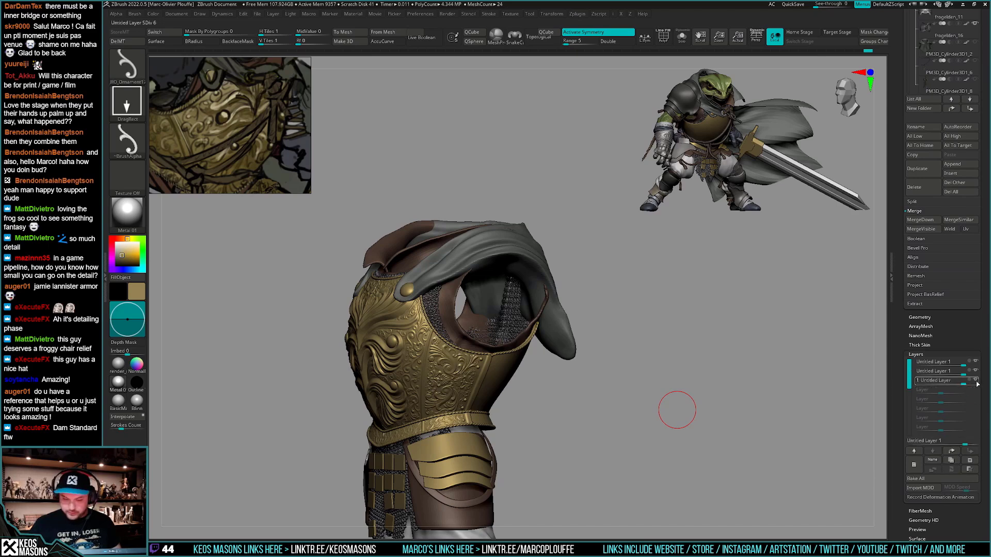
Add a new sculpt layer to the front breastplate and check the polygroups of its plain rear part
{"action": "mouse_move", "coordinate": [976, 384]}
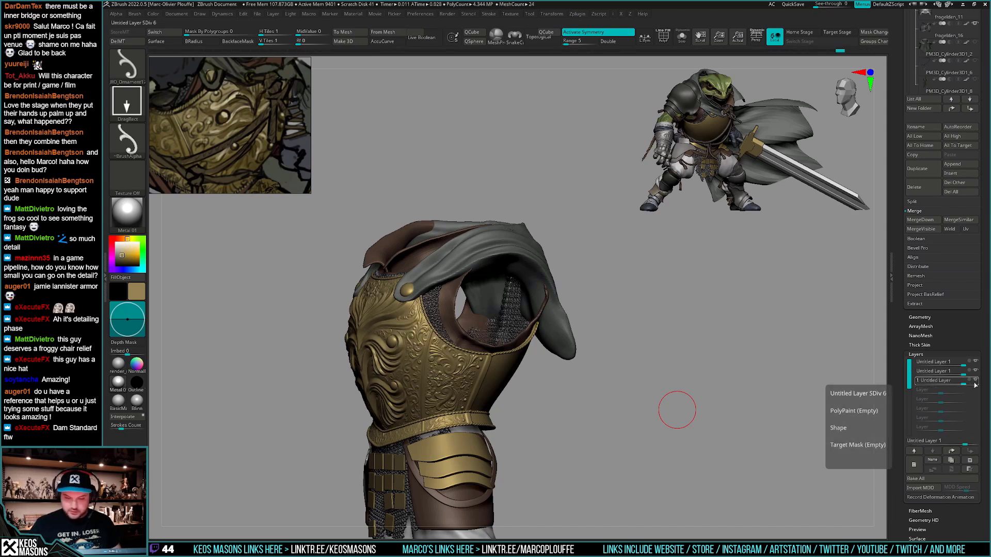
{"action": "left_click", "coordinate": [913, 465]}
{"action": "left_click_drag", "start_coordinate": [856, 420], "coordinate": [680, 428]}
{"action": "key", "text": "shift+f"}
{"action": "key", "text": "shift+f"}
{"action": "mouse_move", "coordinate": [680, 428]}
{"action": "left_mouse_down"}
{"action": "mouse_move", "coordinate": [674, 411]}
{"action": "mouse_move", "coordinate": [686, 412]}
{"action": "left_mouse_up"}
{"action": "left_click_drag", "start_coordinate": [938, 256], "coordinate": [936, 524]}
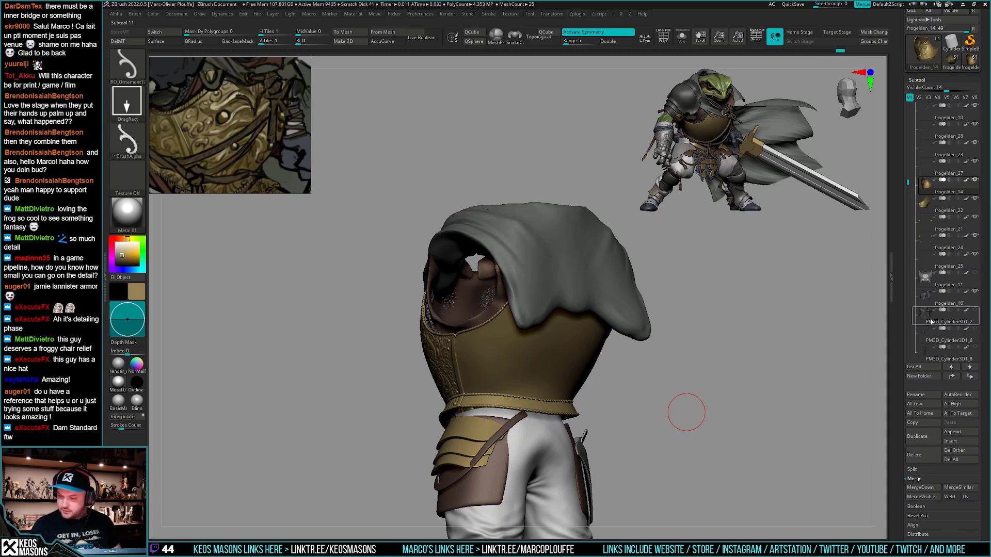
Isolate the rear plate and the ornamented front plate in turn to check which subtool covers the plain side area
{"action": "key", "text": "alt+s"}
{"action": "key", "text": "alt+s"}
{"action": "left_click", "coordinate": [581, 364], "text": "alt"}
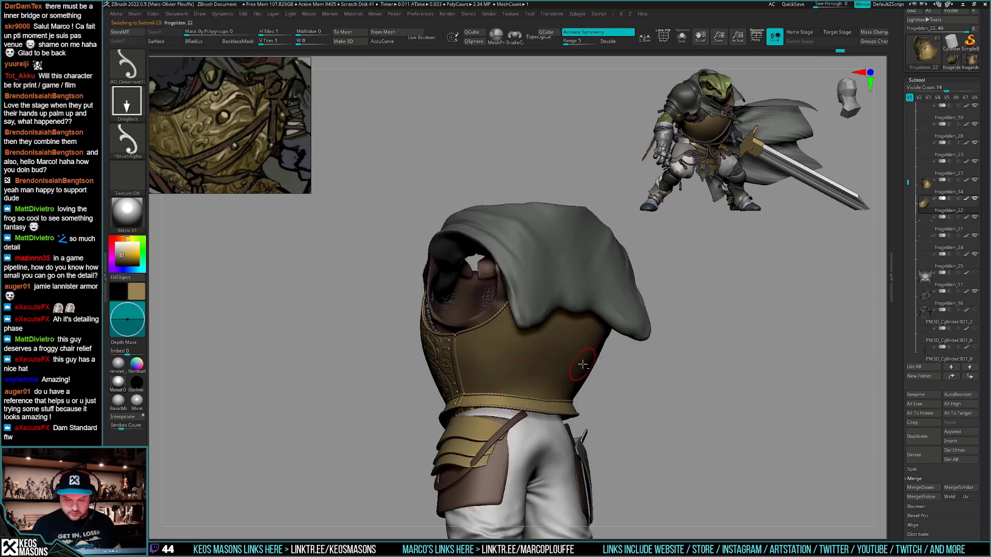
{"action": "key", "text": "alt+s"}
{"action": "key", "text": "alt+s"}
{"action": "left_click_drag", "start_coordinate": [679, 372], "coordinate": [736, 420]}
{"action": "key", "text": "alt+s"}
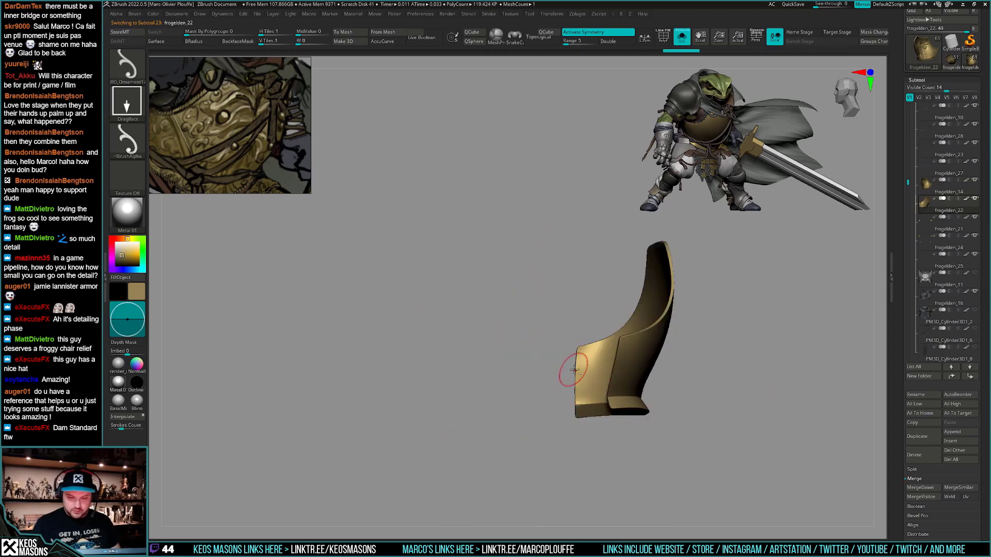
{"action": "key", "text": "alt+s"}
{"action": "left_click", "coordinate": [566, 369], "text": "alt"}
{"action": "left_click", "coordinate": [566, 370], "text": "alt"}
{"action": "key", "text": "alt+s"}
{"action": "scroll", "coordinate": [940, 413], "scroll_direction": "down", "scroll_amount": 5}
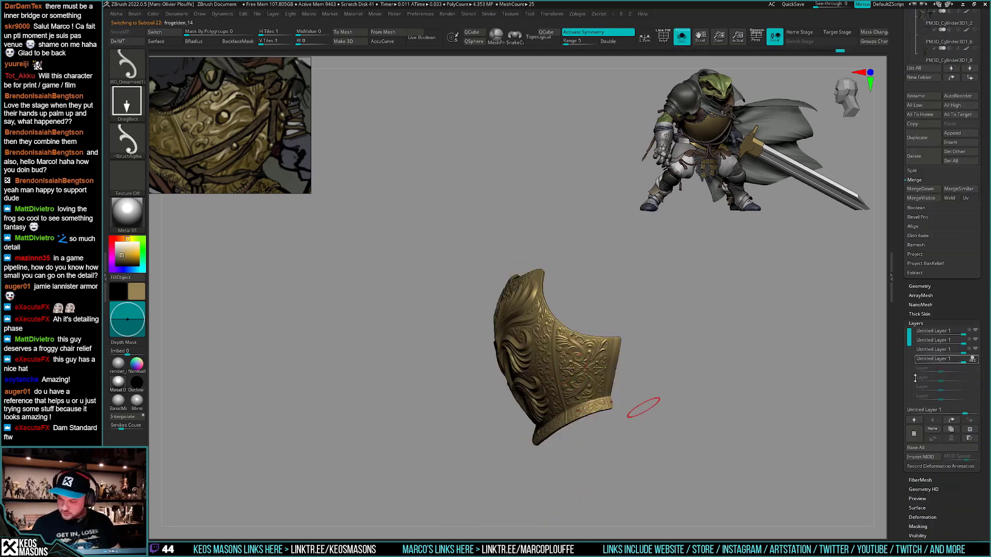
Show all parts again, delete the front plate's newest empty layer and select the plain rear plate subtool
{"action": "key", "text": "alt+s"}
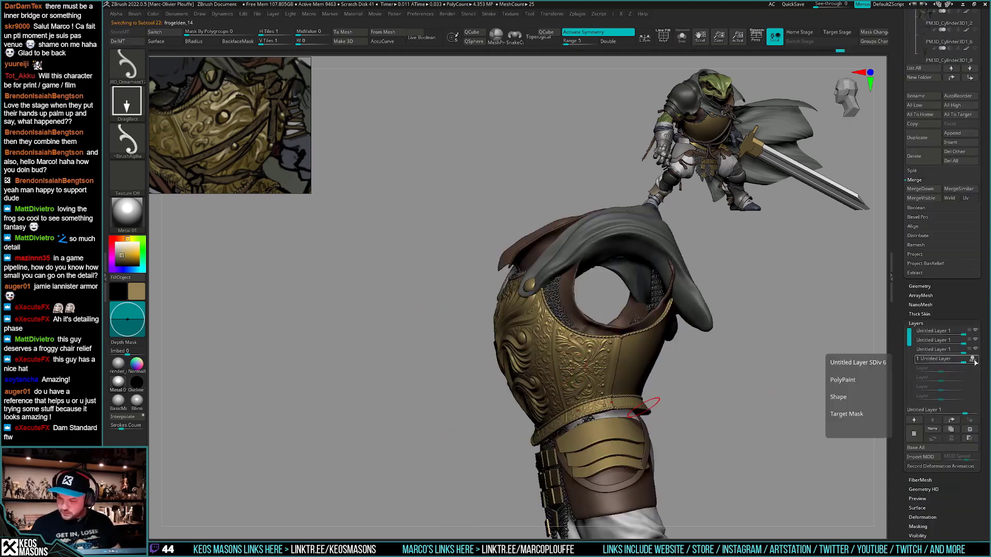
{"action": "left_click", "coordinate": [970, 429]}
{"action": "left_click", "coordinate": [644, 366], "text": "alt"}
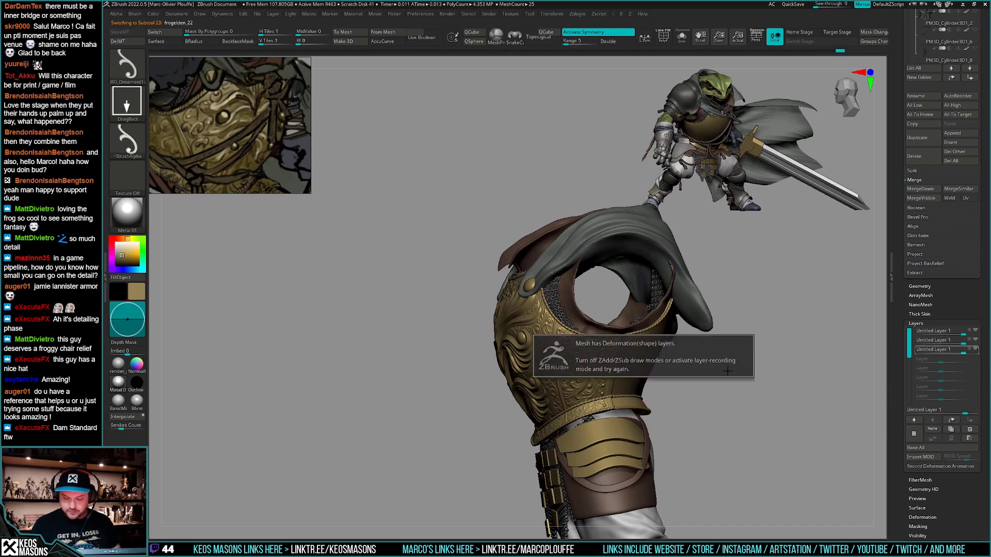
Add a sculpt layer to the plain rear plate at its current subdivision level
{"action": "left_click_drag", "start_coordinate": [779, 377], "coordinate": [666, 386]}
{"action": "mouse_move", "coordinate": [749, 394]}
{"action": "left_mouse_down", "text": "shift"}
{"action": "mouse_move", "coordinate": [713, 389]}
{"action": "mouse_move", "coordinate": [711, 413]}
{"action": "left_mouse_up", "text": "shift"}
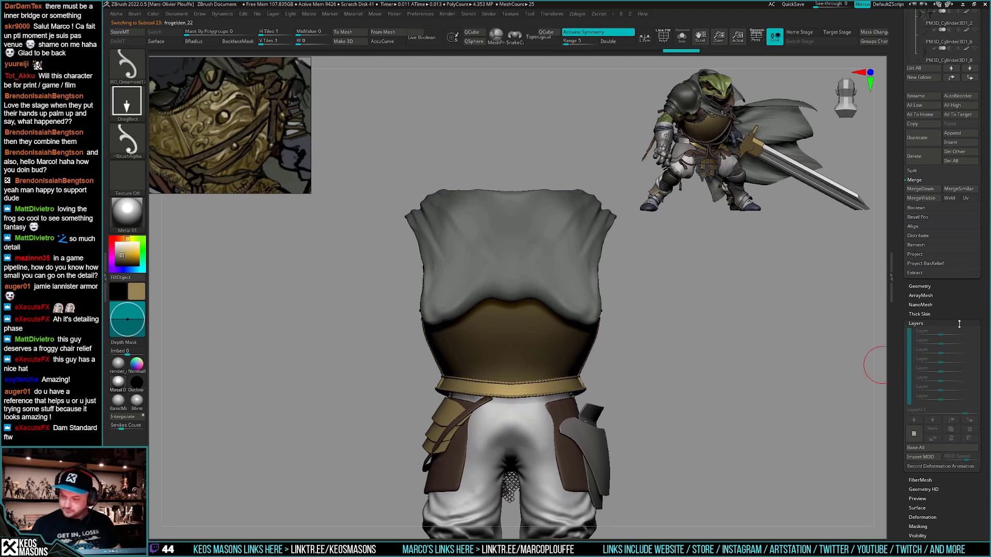
{"action": "left_click", "coordinate": [914, 433]}
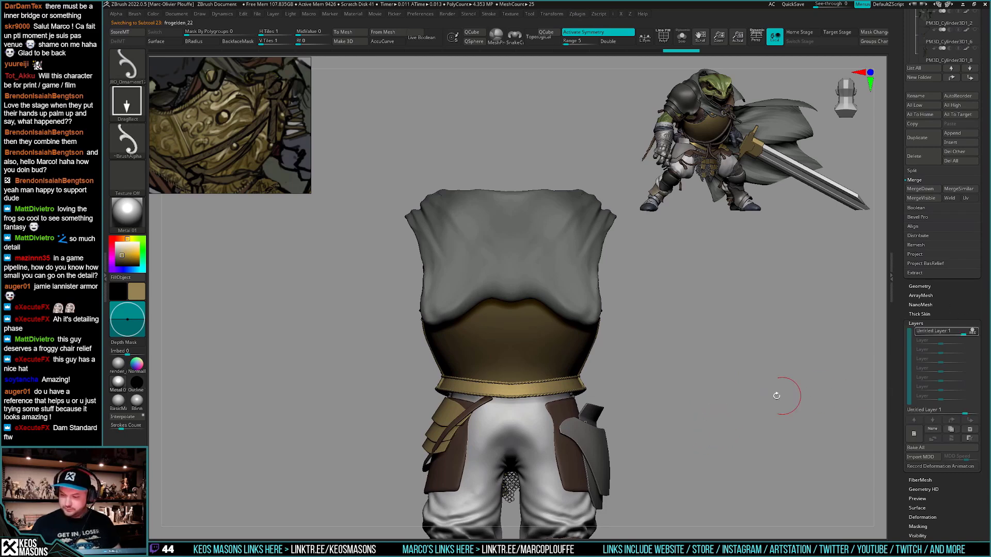
{"action": "left_click_drag", "start_coordinate": [660, 414], "coordinate": [672, 416]}
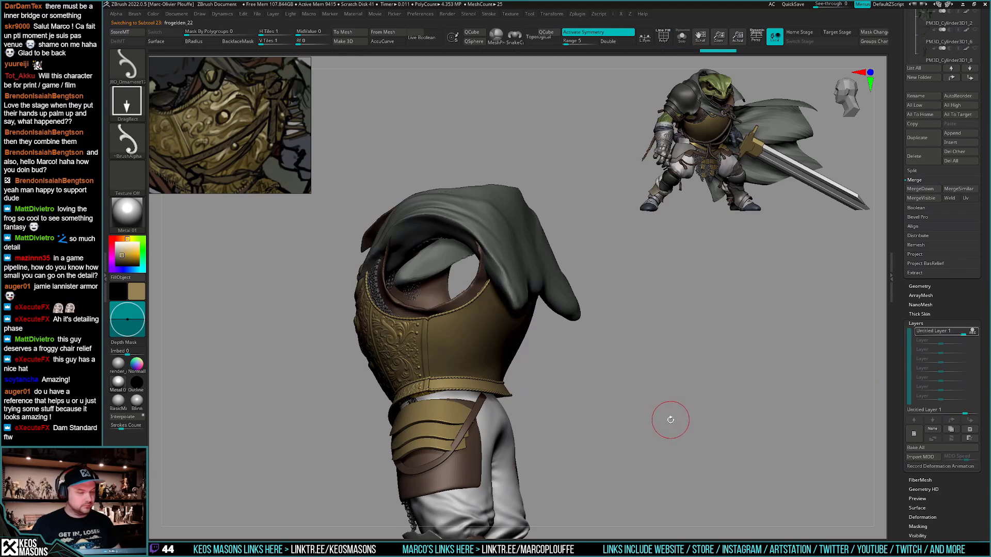
Isolate the rear plate, subdivide it to 1.91 million polygons and add a sculpt layer, with all parts shown again
{"action": "right_click_drag", "start_coordinate": [593, 395], "coordinate": [590, 449], "text": "ctrl"}
{"action": "key", "text": "space"}
{"action": "left_click", "coordinate": [591, 449]}
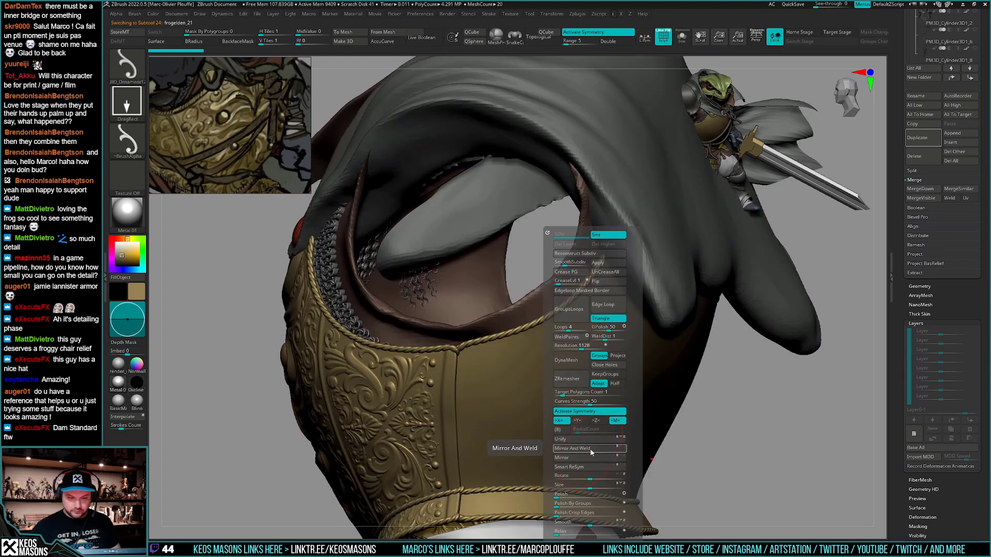
{"action": "key", "text": "Down"}
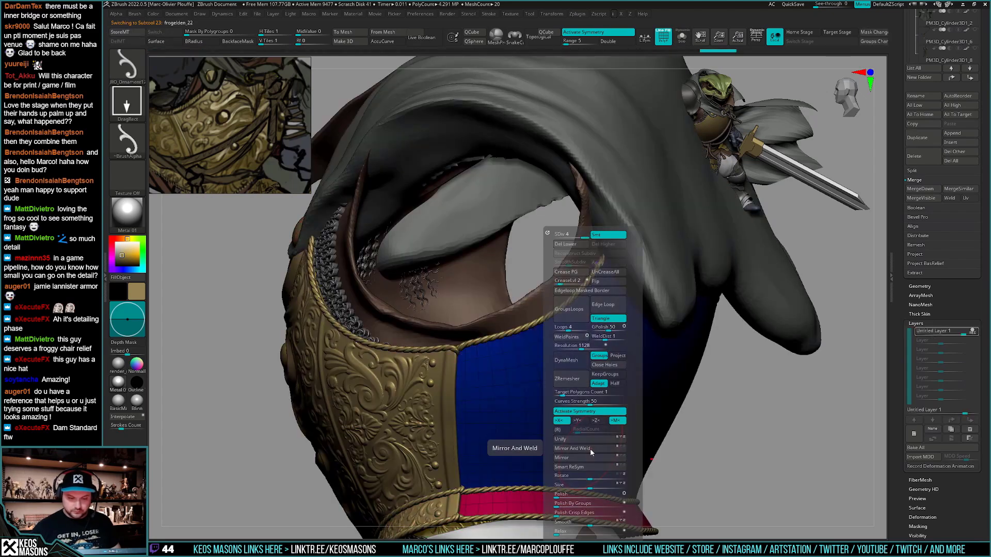
{"action": "key", "text": "shift+f"}
{"action": "key", "text": "shift+s"}
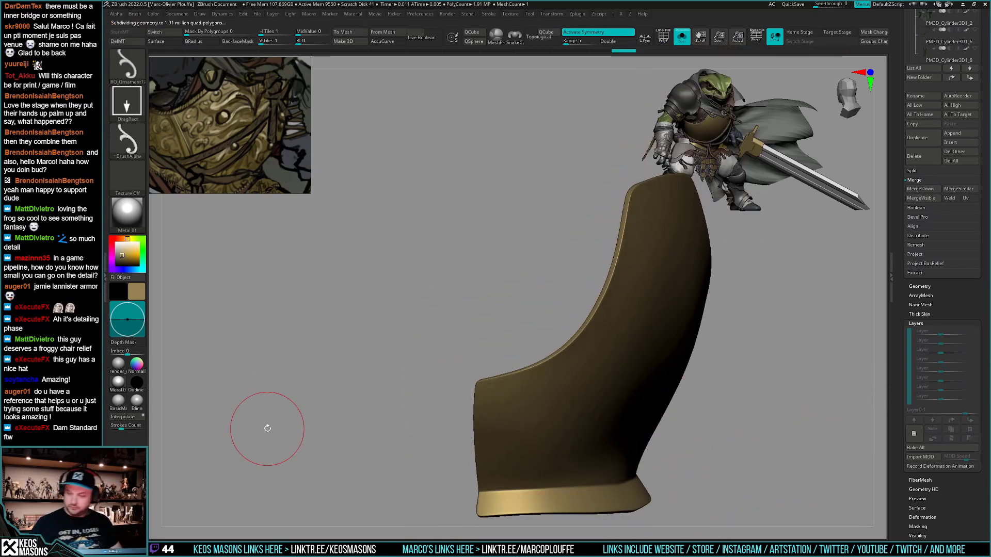
{"action": "left_click", "coordinate": [914, 435]}
{"action": "left_click_drag", "start_coordinate": [719, 431], "coordinate": [759, 397]}
{"action": "key", "text": "shift+f"}
{"action": "key", "text": "shift+f"}
{"action": "key", "text": "alt+s"}
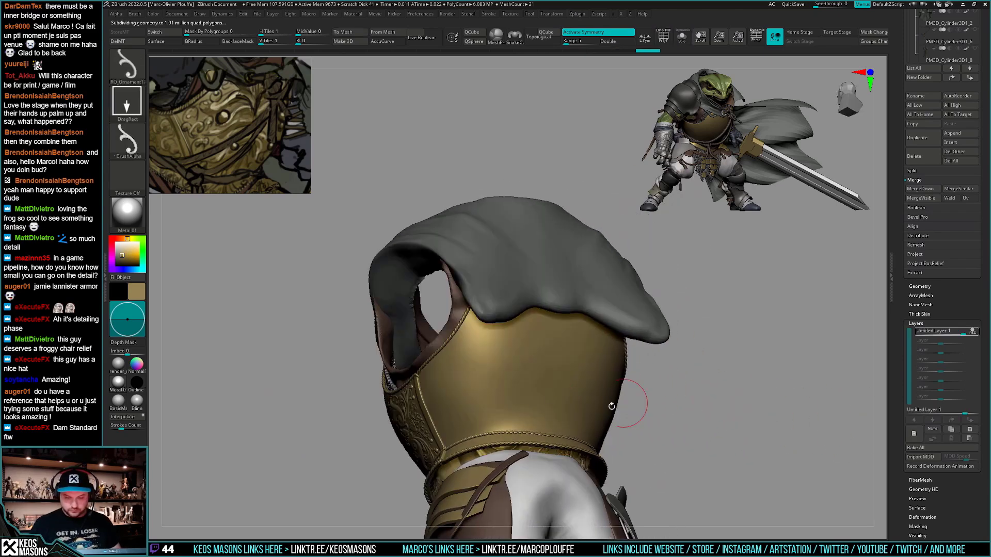
Stamp the symmetrical leaf-crest ornament onto the rear plate beside the side seam, midway between armhole and waist trim
{"action": "mouse_move", "coordinate": [556, 406]}
{"action": "right_mouse_down"}
{"action": "mouse_move", "coordinate": [553, 422]}
{"action": "mouse_move", "coordinate": [560, 415]}
{"action": "right_mouse_up"}
{"action": "left_click_drag", "start_coordinate": [920, 317], "coordinate": [921, 390]}
{"action": "mouse_move", "coordinate": [673, 416]}
{"action": "left_mouse_down", "text": "shift"}
{"action": "mouse_move", "coordinate": [662, 418]}
{"action": "mouse_move", "coordinate": [674, 405]}
{"action": "mouse_move", "coordinate": [669, 417]}
{"action": "mouse_move", "coordinate": [687, 415]}
{"action": "mouse_move", "coordinate": [666, 415]}
{"action": "left_mouse_up", "text": "shift"}
{"action": "right_click", "coordinate": [667, 415]}
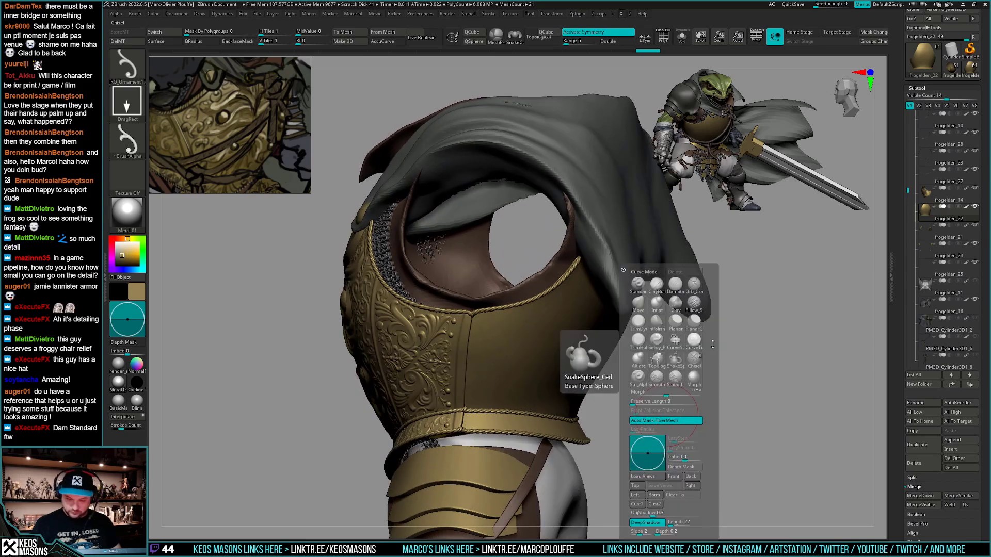
{"action": "key", "text": "b"}
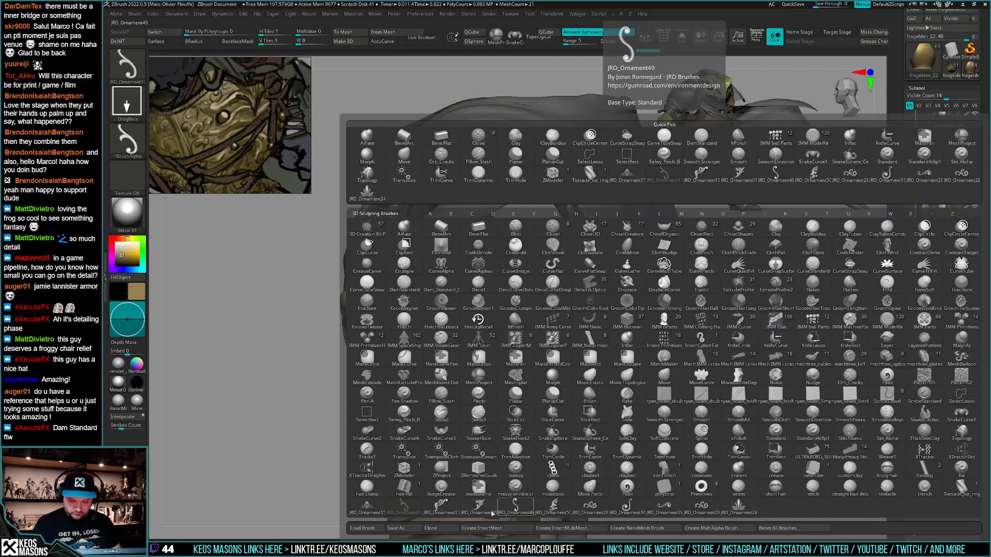
{"action": "left_click", "coordinate": [367, 507]}
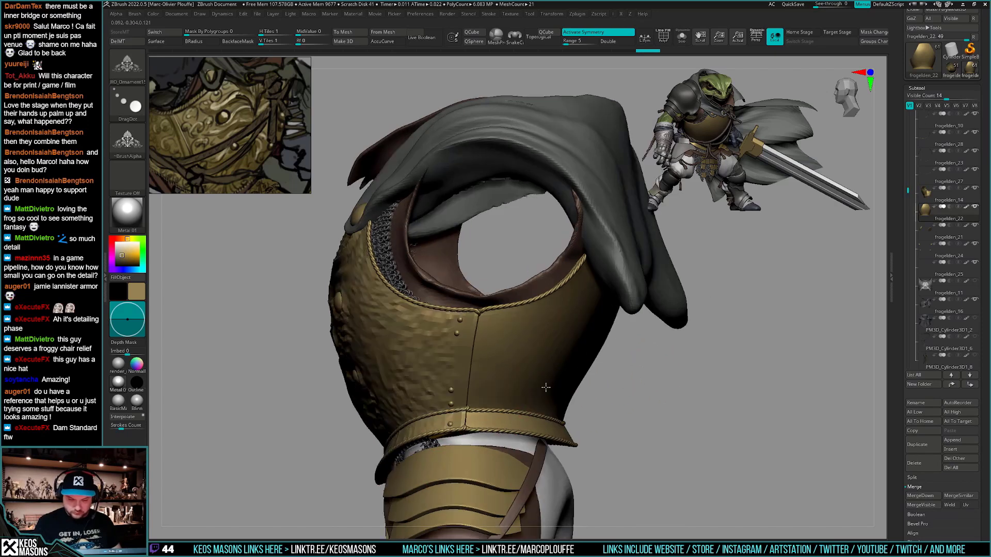
{"action": "key", "text": "space"}
{"action": "key", "text": "ctrl+z"}
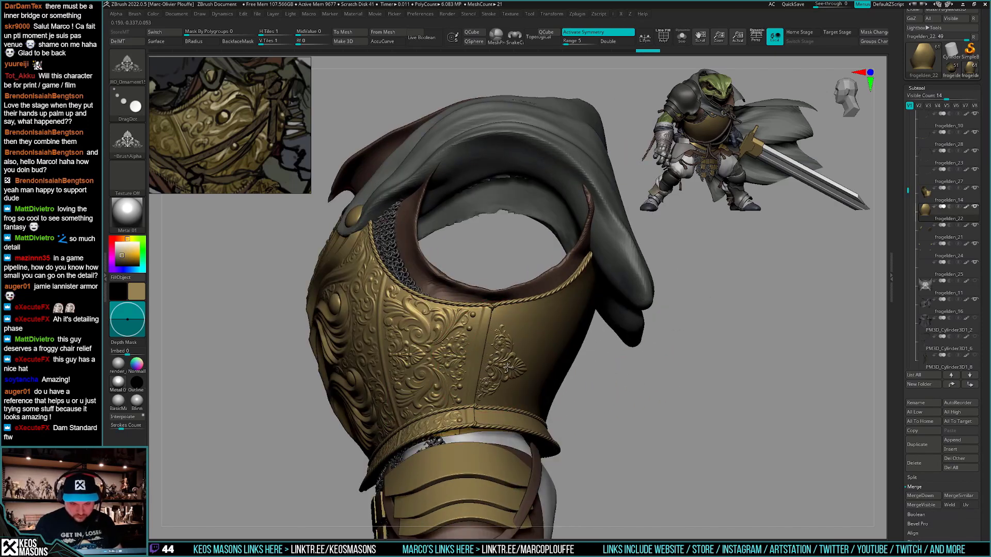
{"action": "key", "text": "space"}
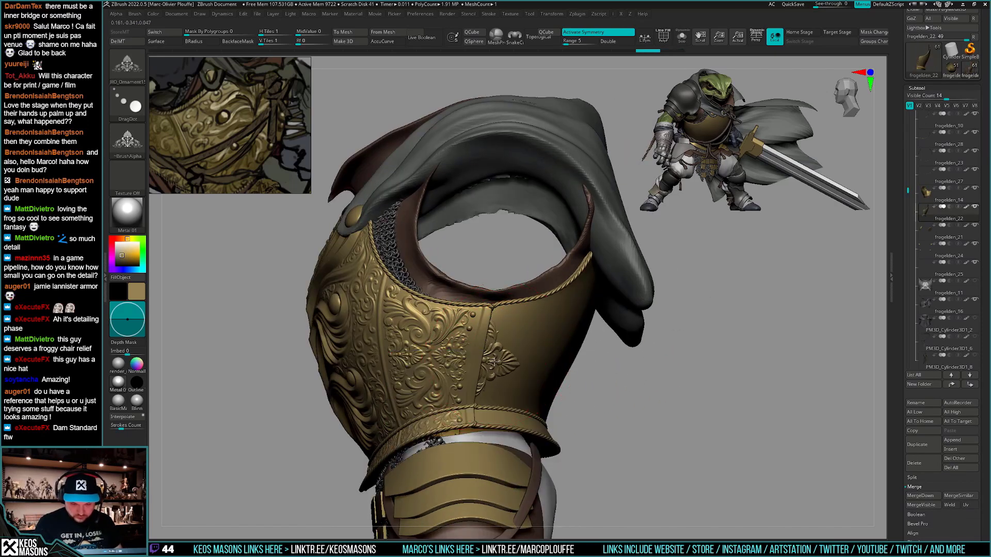
{"action": "left_click_drag", "start_coordinate": [494, 362], "coordinate": [514, 362]}
{"action": "key", "text": "ctrl+z"}
Switch to the curling acanthus leaf ornament brush and try it above and below the stamped crest
{"action": "right_click_drag", "start_coordinate": [505, 393], "coordinate": [516, 356], "text": "ctrl"}
{"action": "right_click_drag", "start_coordinate": [516, 356], "coordinate": [599, 363]}
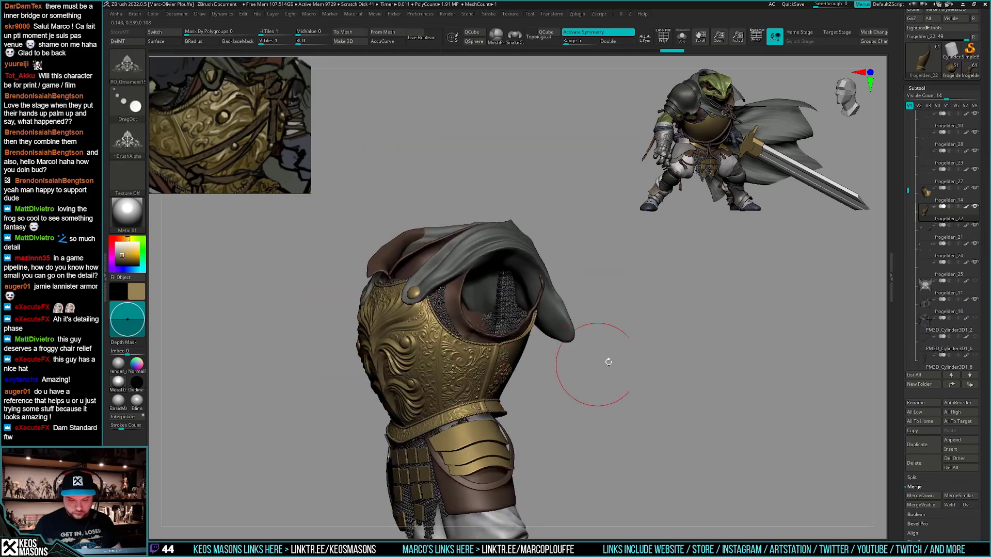
{"action": "right_click_drag", "start_coordinate": [683, 387], "coordinate": [568, 419]}
{"action": "key", "text": "F4"}
{"action": "key", "text": "b"}
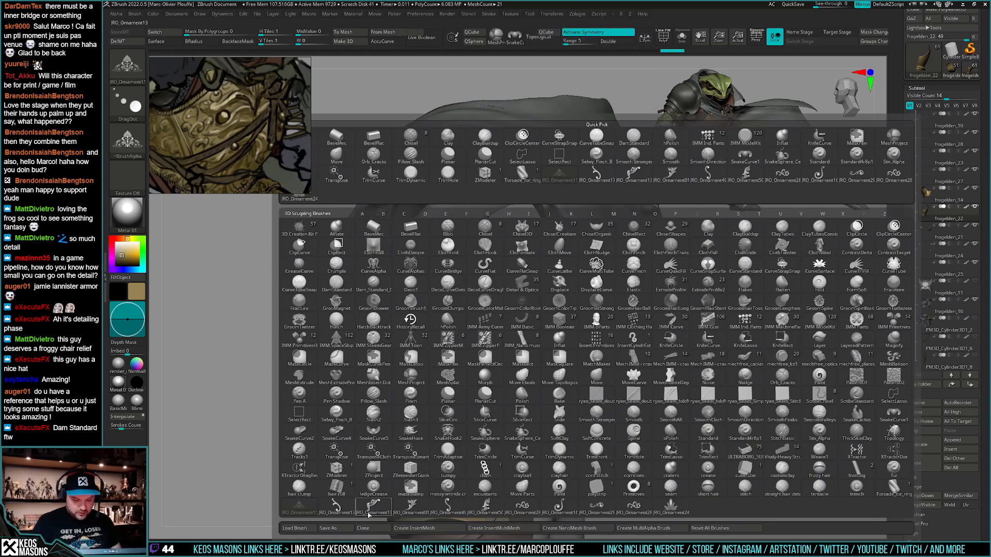
{"action": "left_click", "coordinate": [430, 507]}
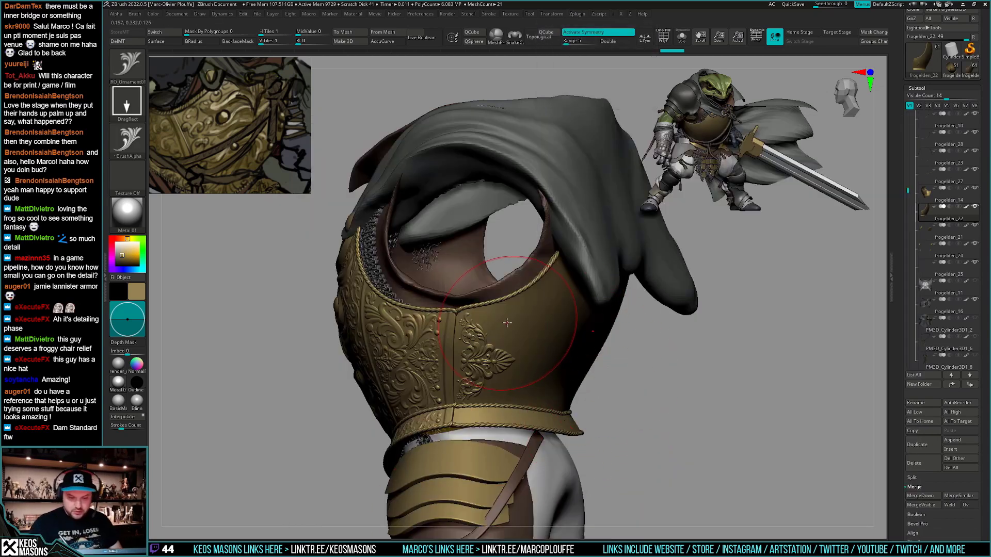
{"action": "mouse_move", "coordinate": [508, 325]}
{"action": "left_mouse_down"}
{"action": "mouse_move", "coordinate": [541, 335]}
{"action": "mouse_move", "coordinate": [540, 322]}
{"action": "left_mouse_up"}
{"action": "key", "text": "ctrl+z"}
{"action": "left_click_drag", "start_coordinate": [499, 391], "coordinate": [512, 400]}
{"action": "key", "text": "ctrl+z"}
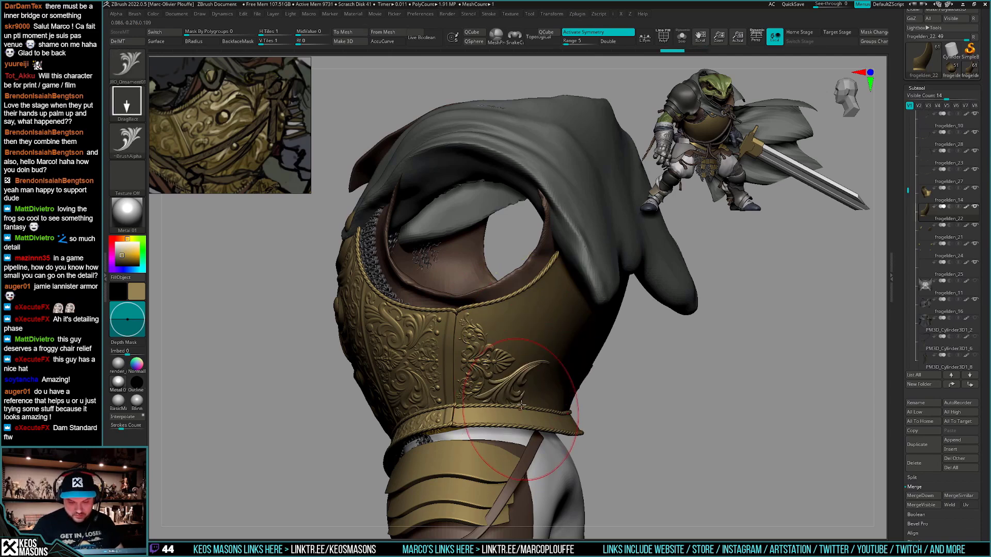
Stamp a curling leaf ornament onto the rear plate below the crest, just above the waist trim
{"action": "right_click_drag", "start_coordinate": [525, 416], "coordinate": [493, 408]}
{"action": "left_click_drag", "start_coordinate": [510, 383], "coordinate": [514, 430]}
{"action": "key", "text": "ctrl+z"}
{"action": "left_click_drag", "start_coordinate": [510, 379], "coordinate": [517, 432]}
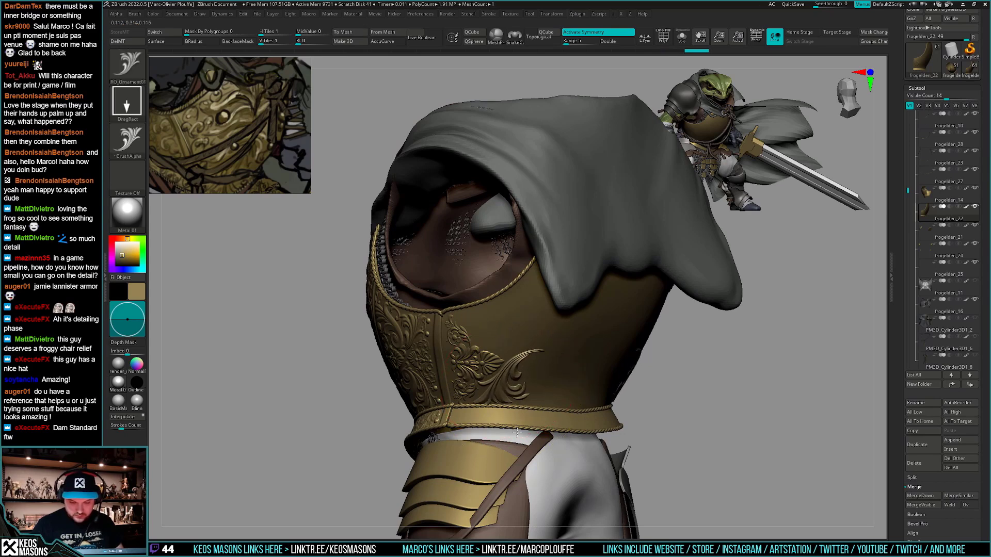
Try several placements of the curling leaf ornament above the crest, just under the armhole's rope edge
{"action": "right_click_drag", "start_coordinate": [661, 392], "coordinate": [689, 378], "text": "ctrl"}
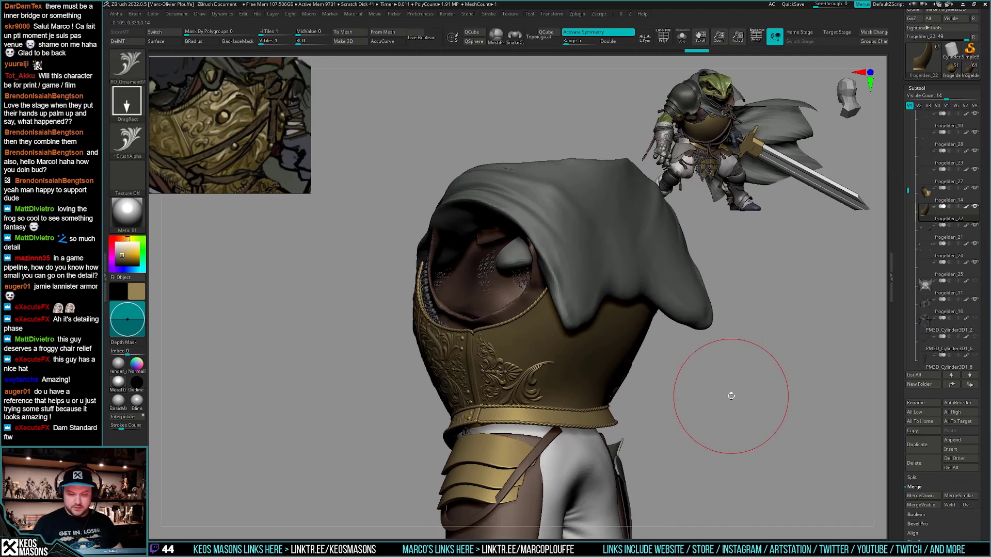
{"action": "right_click_drag", "start_coordinate": [663, 419], "coordinate": [661, 419], "text": "ctrl"}
{"action": "left_click_drag", "start_coordinate": [661, 418], "coordinate": [504, 320]}
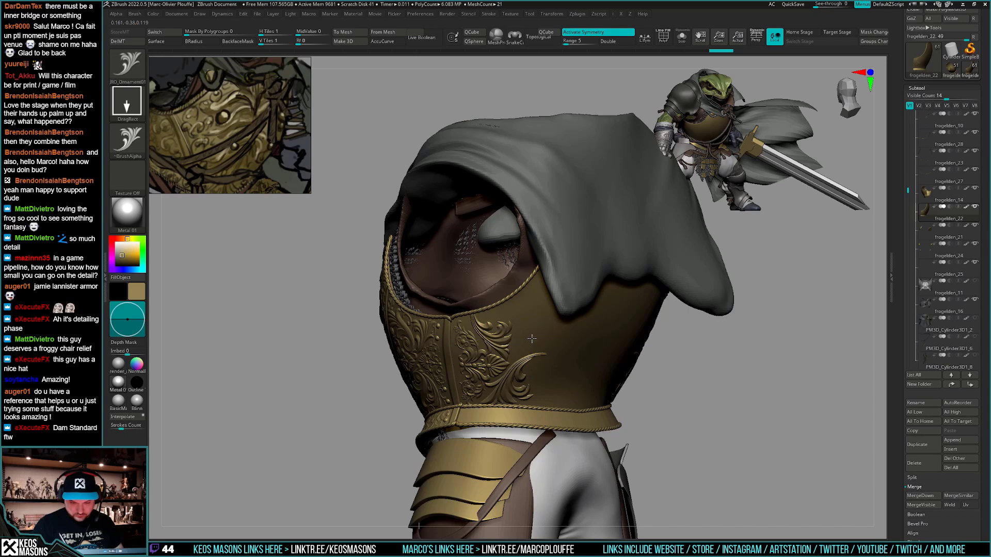
{"action": "mouse_move", "coordinate": [554, 376]}
{"action": "right_mouse_down", "text": "ctrl"}
{"action": "mouse_move", "coordinate": [583, 356]}
{"action": "mouse_move", "coordinate": [689, 382]}
{"action": "mouse_move", "coordinate": [654, 419]}
{"action": "mouse_move", "coordinate": [657, 408]}
{"action": "right_mouse_up", "text": "ctrl"}
{"action": "left_click_drag", "start_coordinate": [656, 406], "coordinate": [494, 329], "text": "alt"}
{"action": "key", "text": "ctrl+z"}
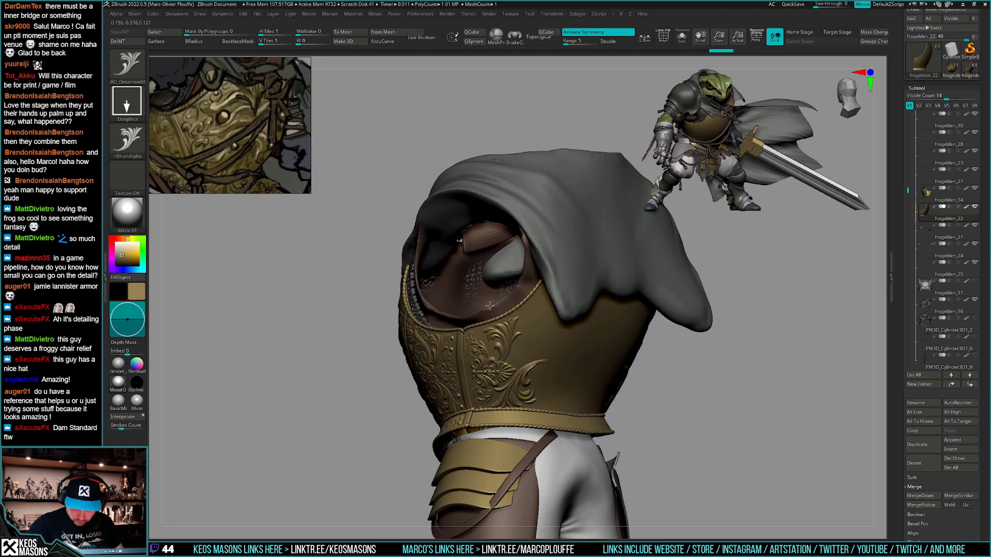
{"action": "right_click_drag", "start_coordinate": [487, 307], "coordinate": [534, 322]}
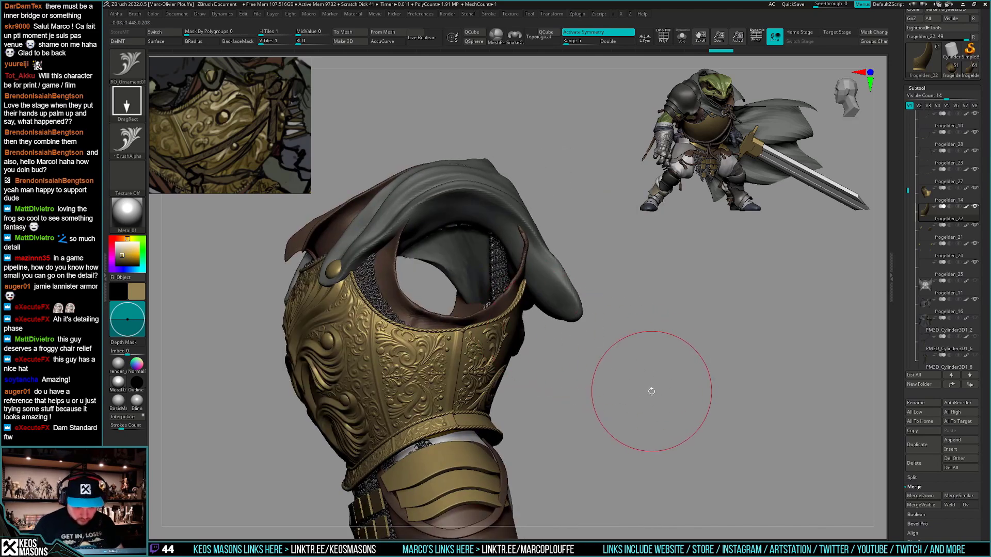
{"action": "right_click_drag", "start_coordinate": [649, 398], "coordinate": [623, 411]}
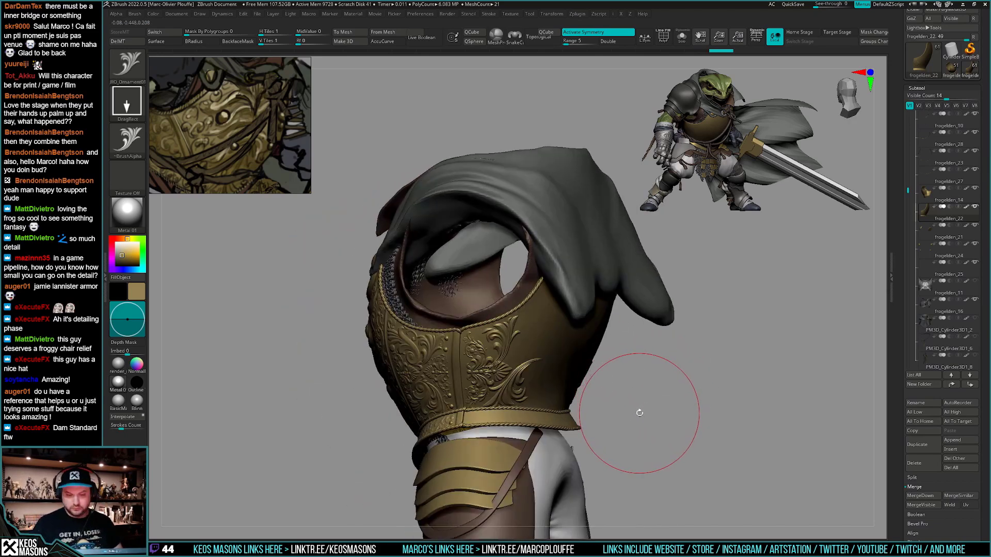
{"action": "key", "text": "ctrl+z"}
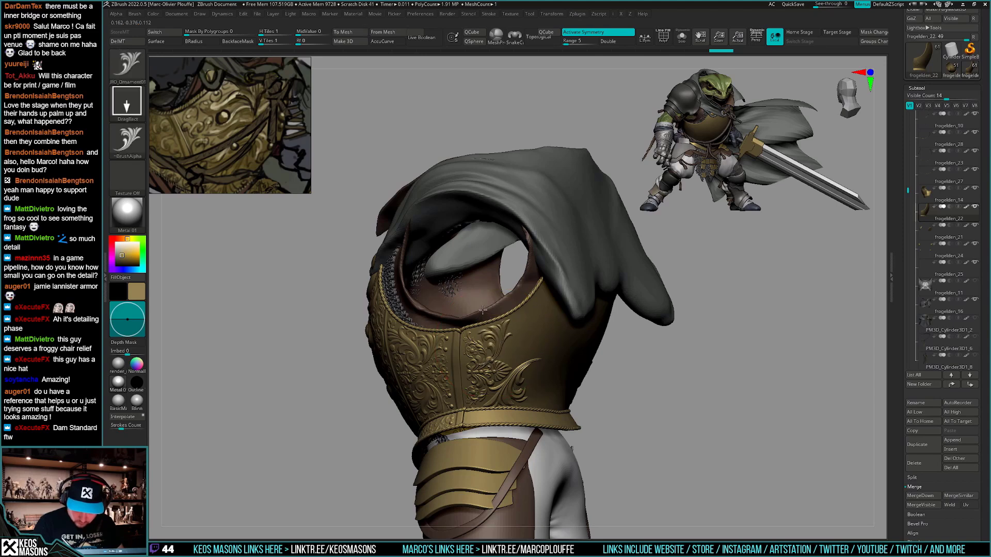
{"action": "key", "text": "ctrl+z"}
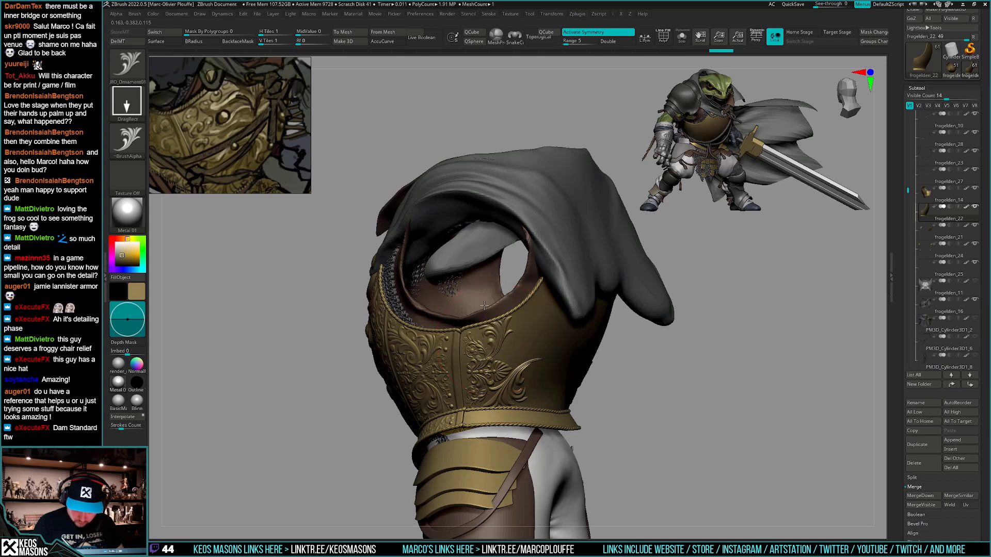
{"action": "key", "text": "ctrl+z"}
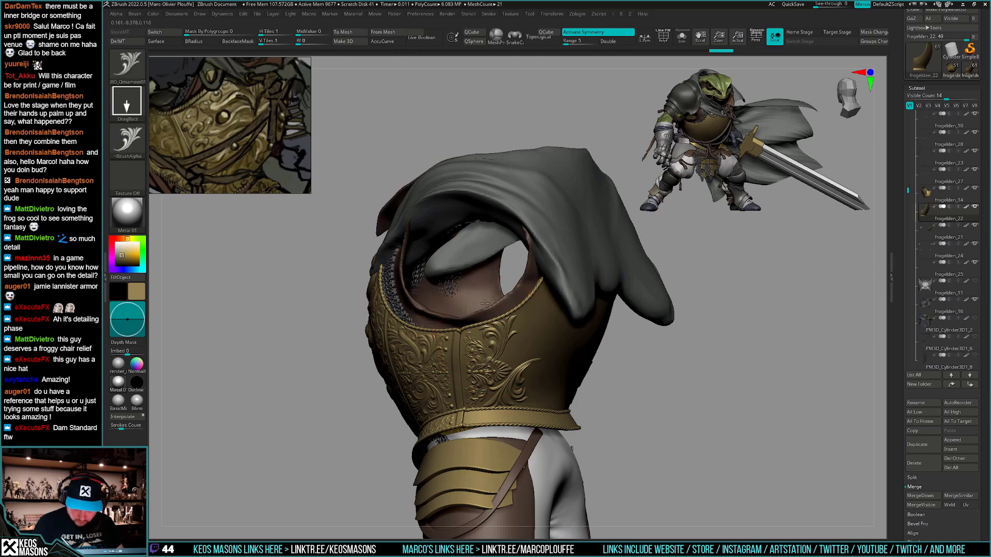
{"action": "key", "text": "ctrl+z"}
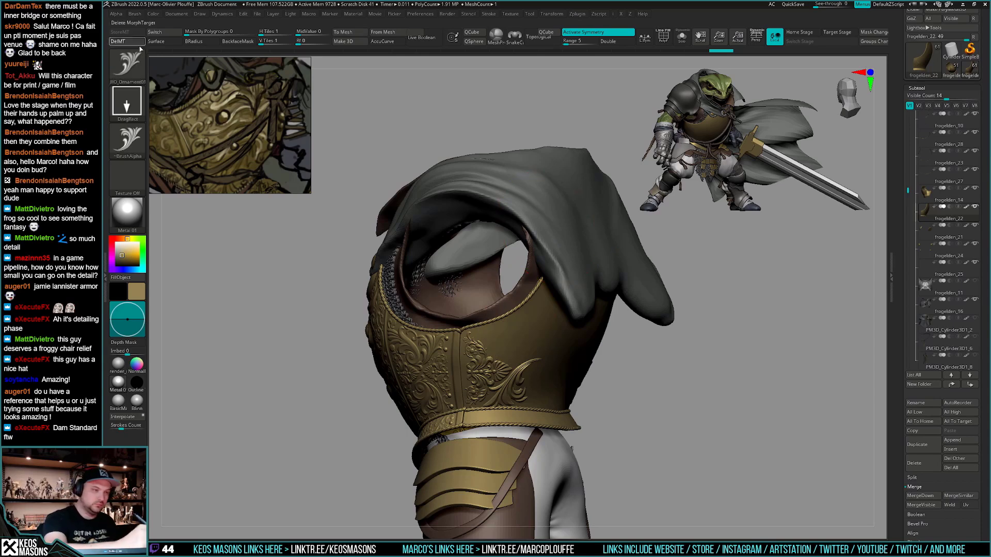
Stamp the curling leaf above the crest over a fresh morph target and clean its overlap with the Morph brush
{"action": "left_click", "coordinate": [122, 41]}
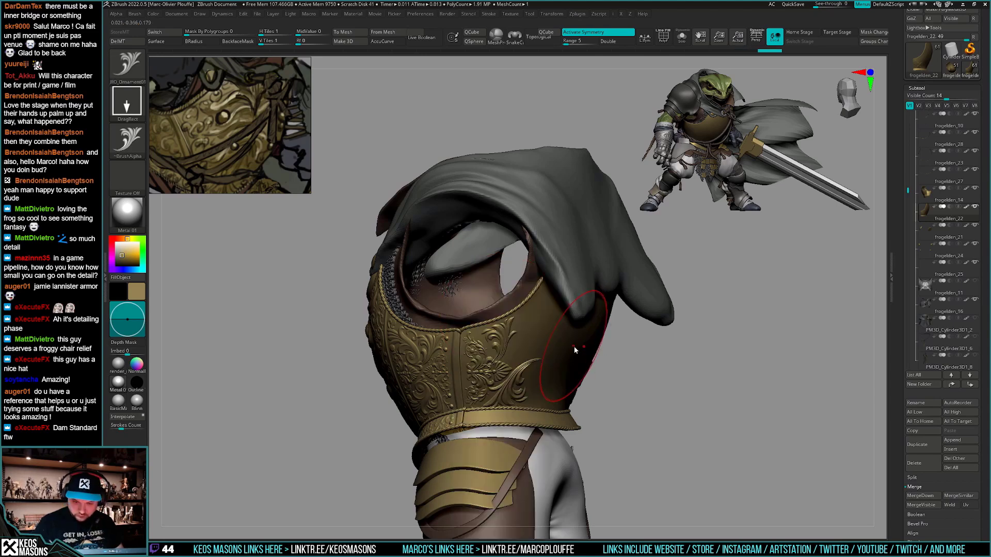
{"action": "key", "text": "space"}
{"action": "left_click", "coordinate": [578, 365]}
{"action": "key", "text": "space"}
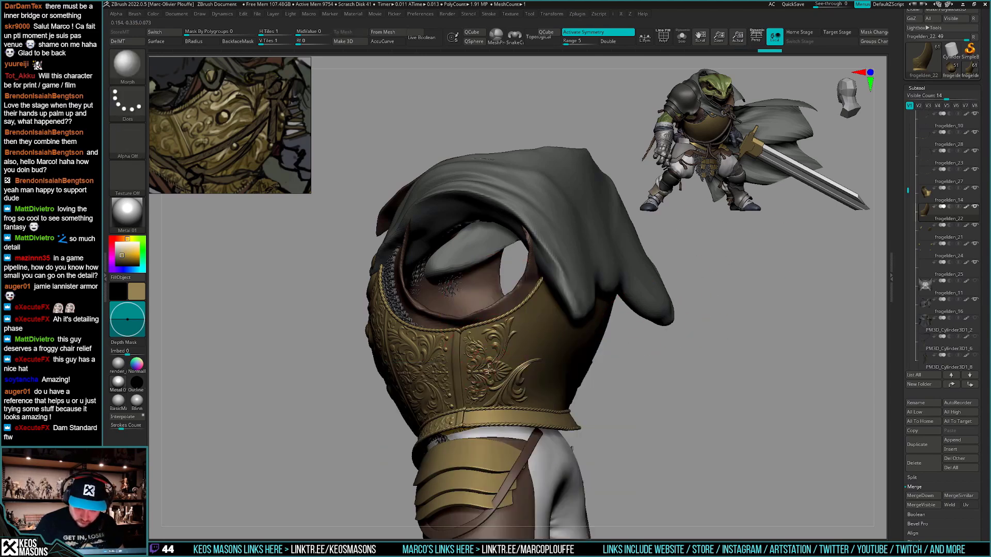
{"action": "left_click_drag", "start_coordinate": [619, 372], "coordinate": [692, 405]}
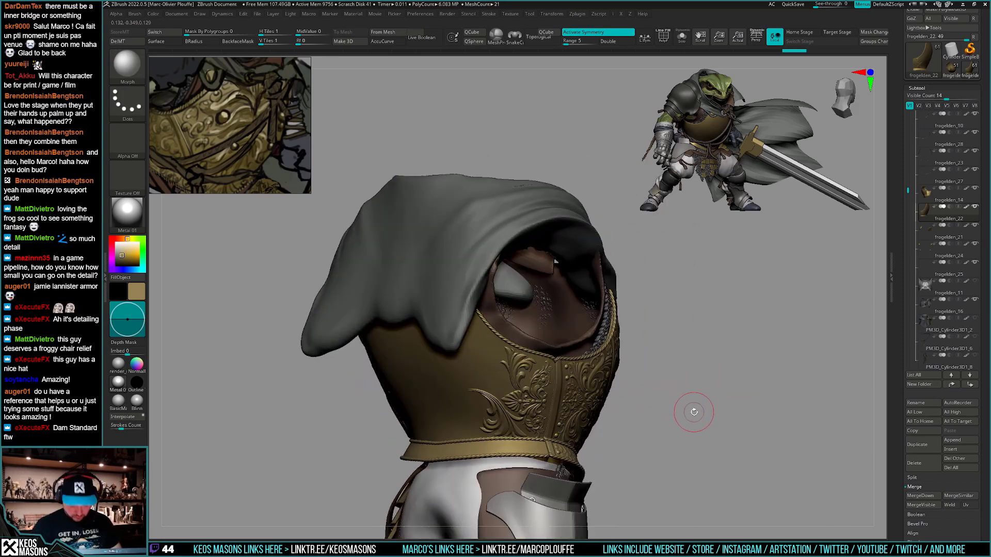
Stamp the branching scroll ornament with a DragRect stroke onto the rear plate beside the upper leaf, below the armhole edge
{"action": "key", "text": "b"}
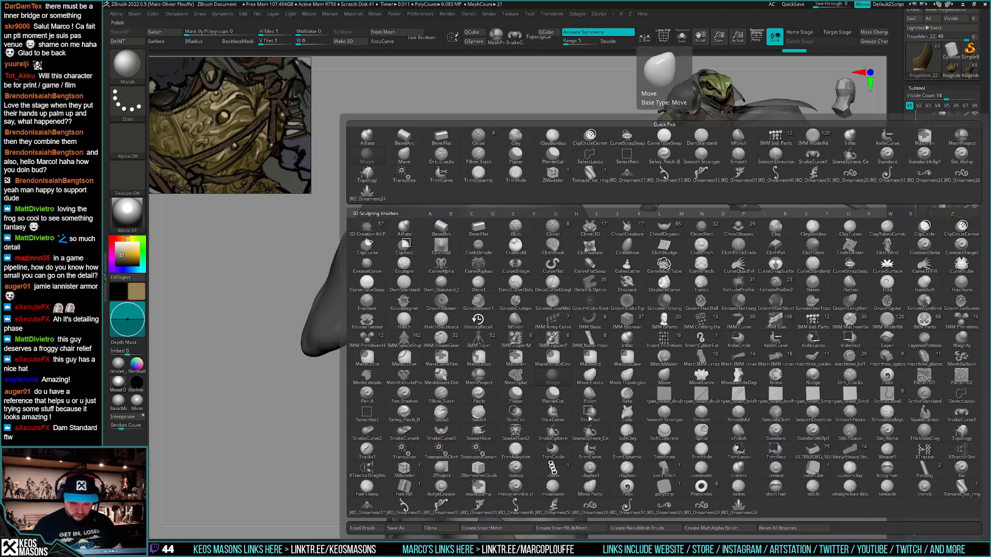
{"action": "left_click", "coordinate": [474, 507]}
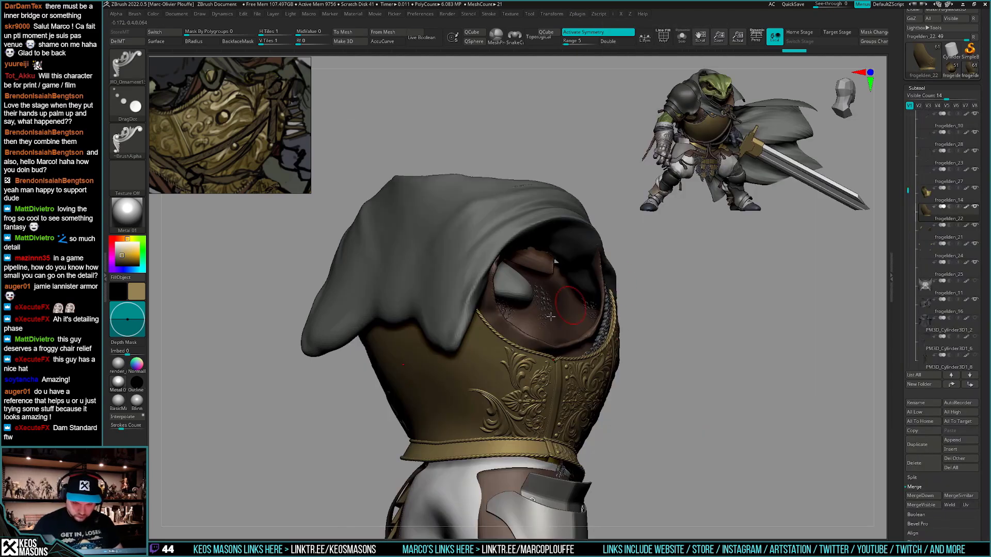
{"action": "key", "text": "ctrl+z"}
{"action": "left_click_drag", "start_coordinate": [491, 368], "coordinate": [505, 390]}
{"action": "key", "text": "space"}
{"action": "left_click", "coordinate": [546, 310]}
{"action": "key", "text": "ctrl+z"}
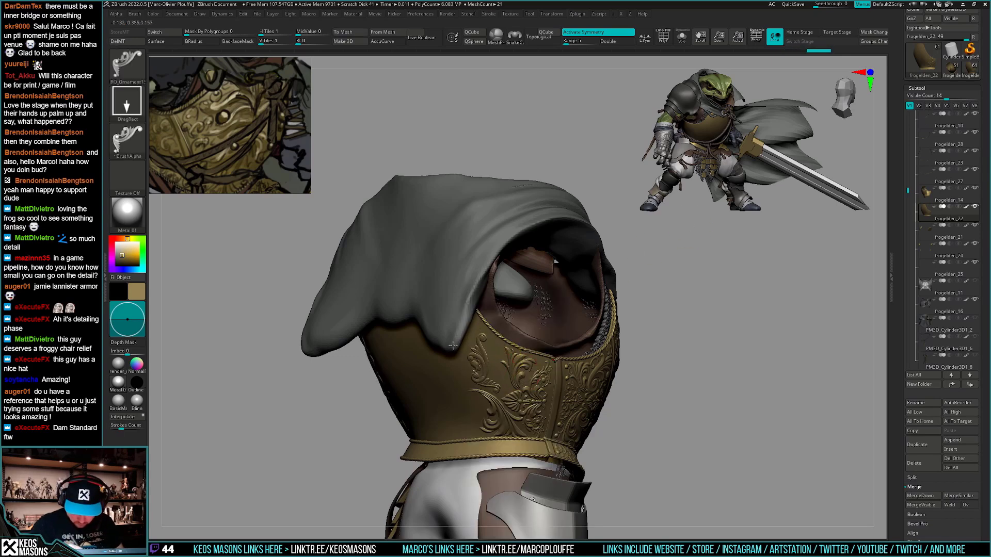
{"action": "key", "text": "ctrl+s"}
{"action": "left_click", "coordinate": [478, 313]}
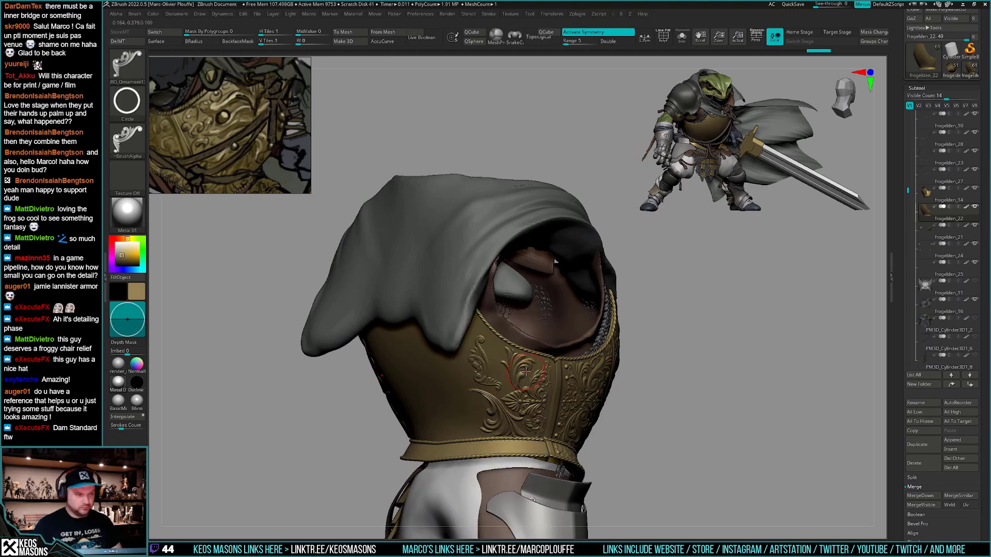
{"action": "key", "text": "space"}
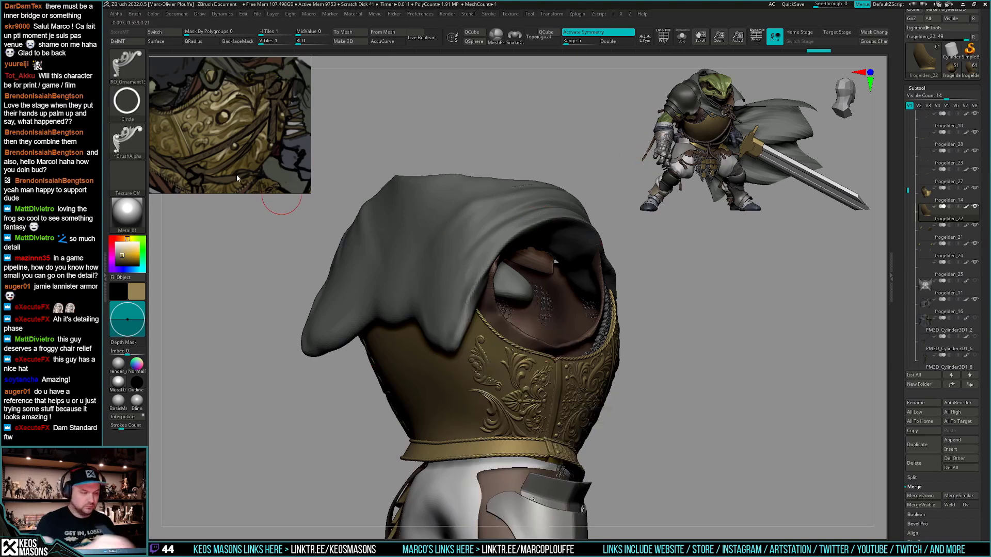
{"action": "key", "text": "ctrl+s"}
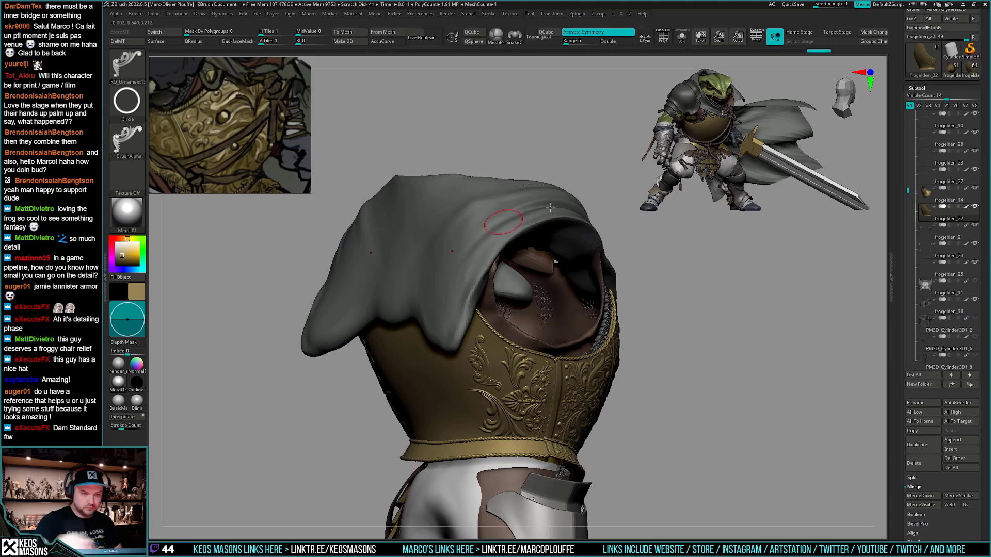
Re-stamp the branching scroll ornament beside the upper leaf on the rear plate, extending it downward along the existing side ornaments
{"action": "key", "text": "ctrl+s"}
{"action": "left_click", "coordinate": [644, 326]}
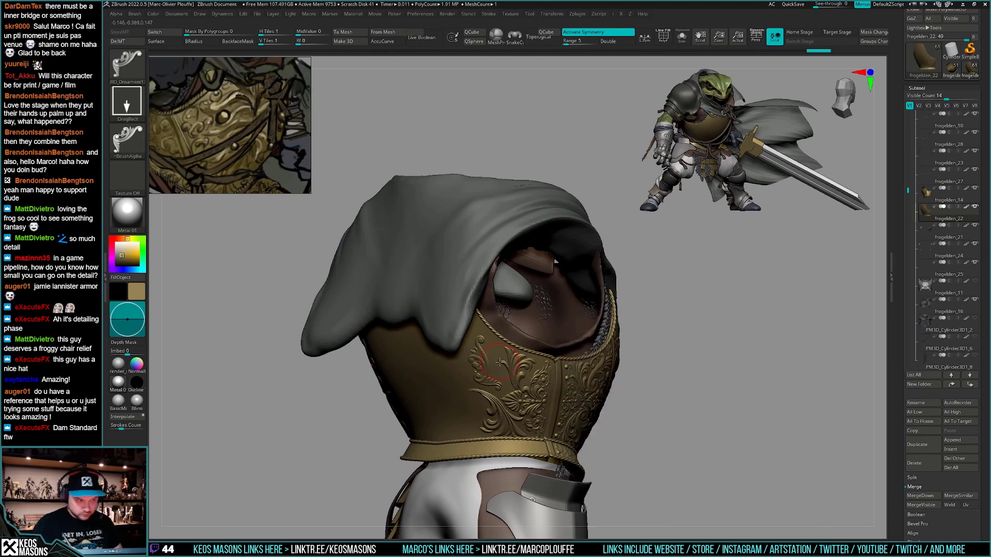
{"action": "key", "text": "ctrl+z"}
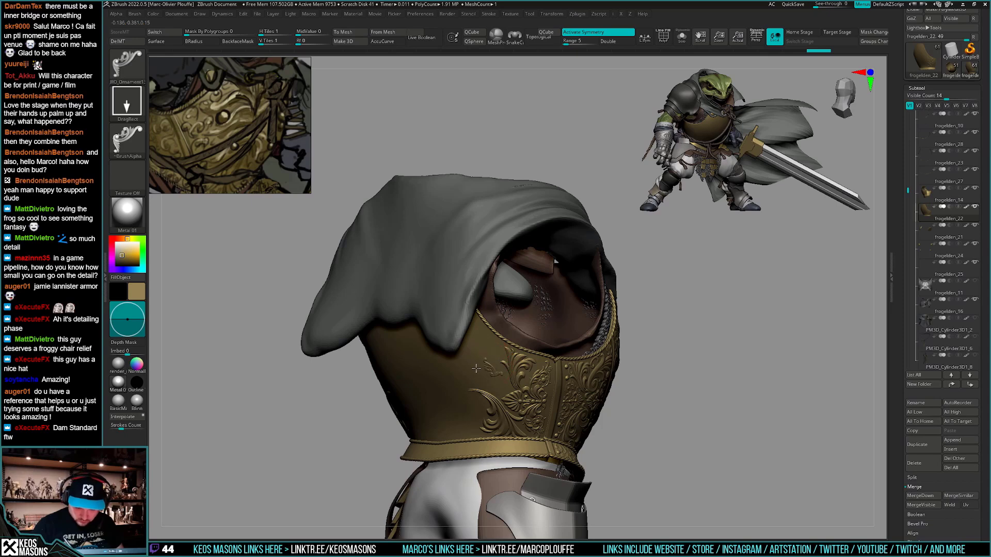
{"action": "right_click_drag", "start_coordinate": [502, 355], "coordinate": [640, 384]}
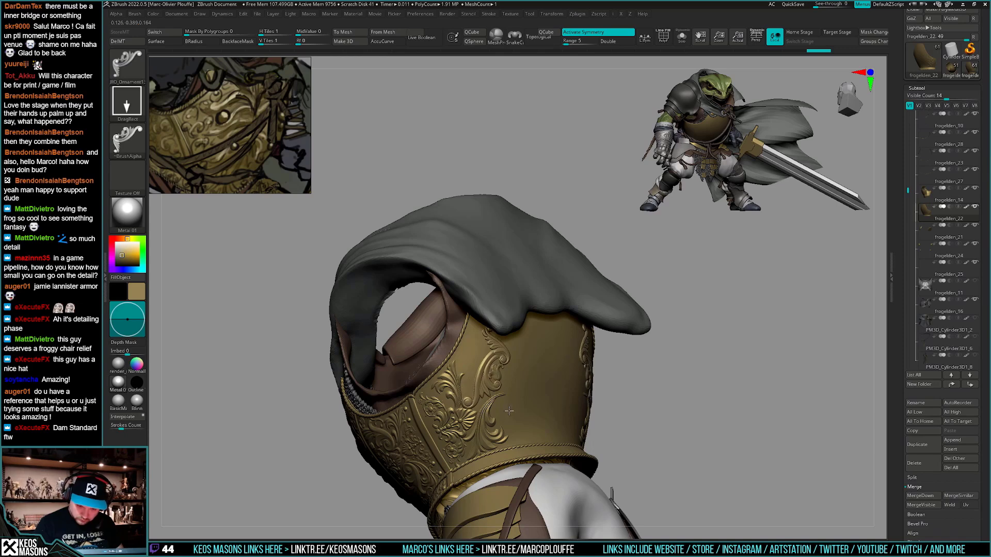
{"action": "right_click_drag", "start_coordinate": [508, 412], "coordinate": [485, 371]}
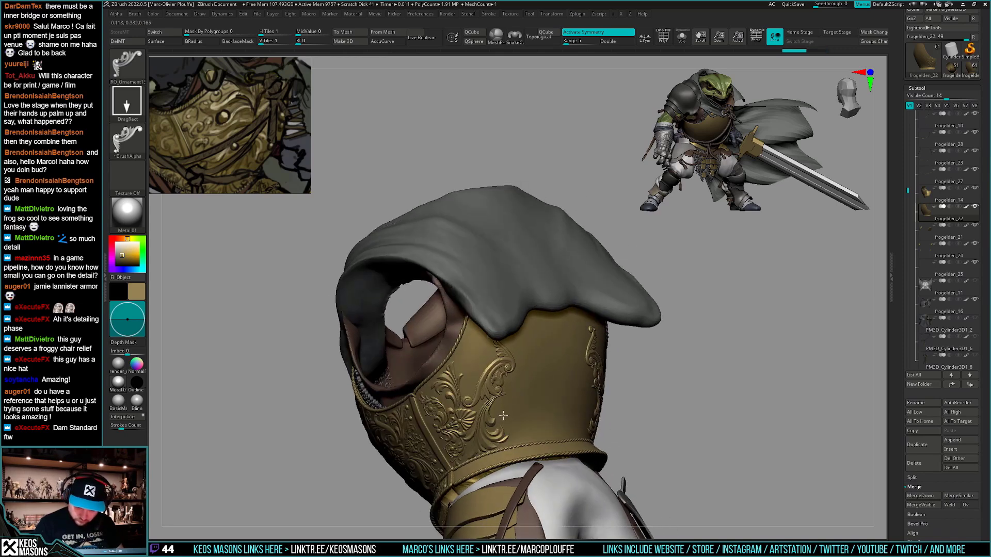
{"action": "right_click_drag", "start_coordinate": [502, 415], "coordinate": [473, 349]}
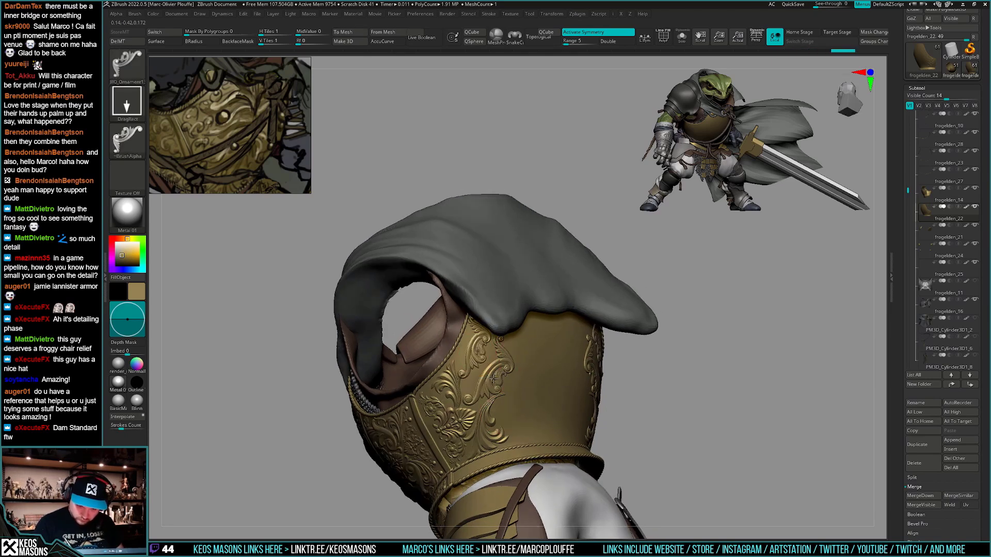
{"action": "key", "text": "ctrl+z"}
{"action": "left_click_drag", "start_coordinate": [486, 356], "coordinate": [508, 373]}
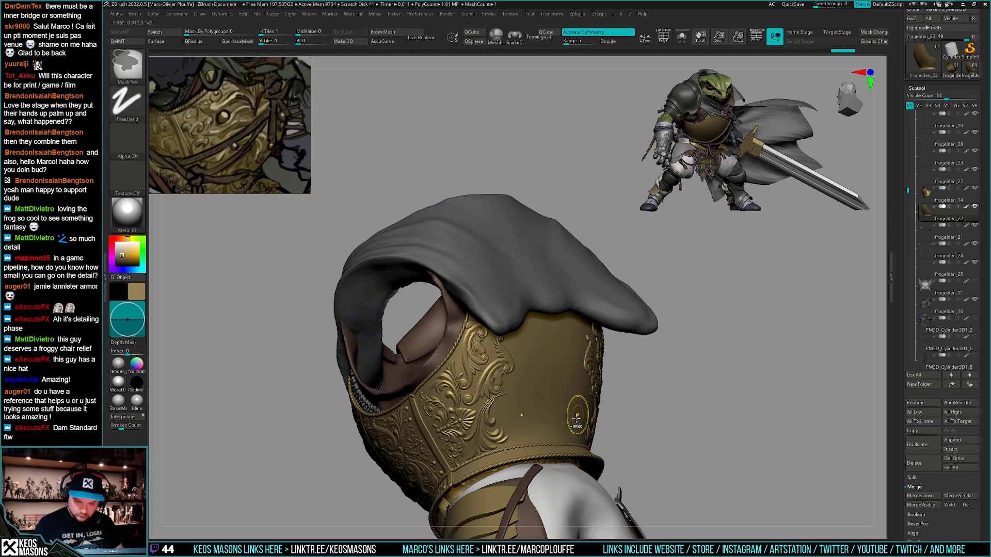
Stamp the branching scroll ornament lower on the rear plate, beside the side ornaments and just above the waist trim
{"action": "right_click_drag", "start_coordinate": [502, 378], "coordinate": [562, 393]}
{"action": "left_click_drag", "start_coordinate": [544, 387], "coordinate": [560, 425]}
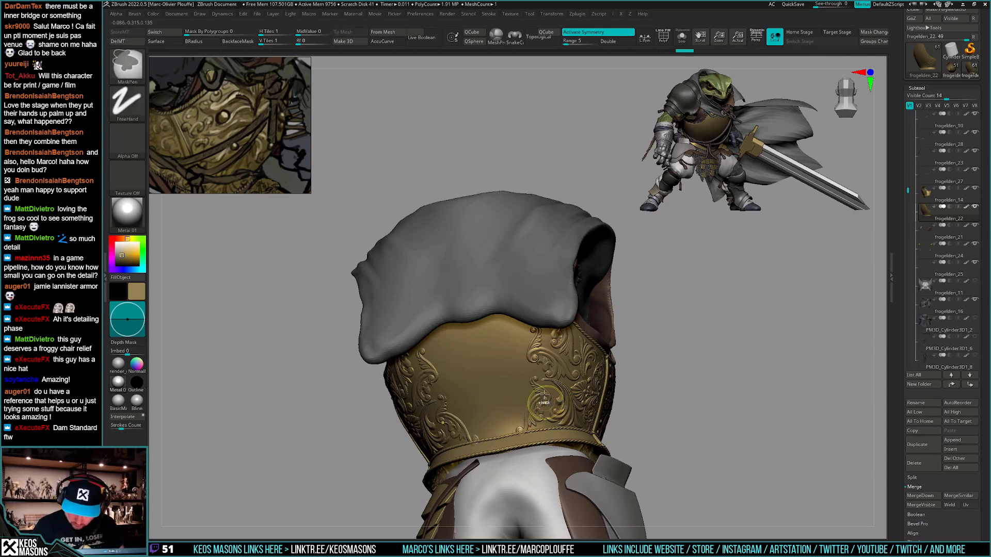
{"action": "left_click_drag", "start_coordinate": [533, 405], "coordinate": [551, 430]}
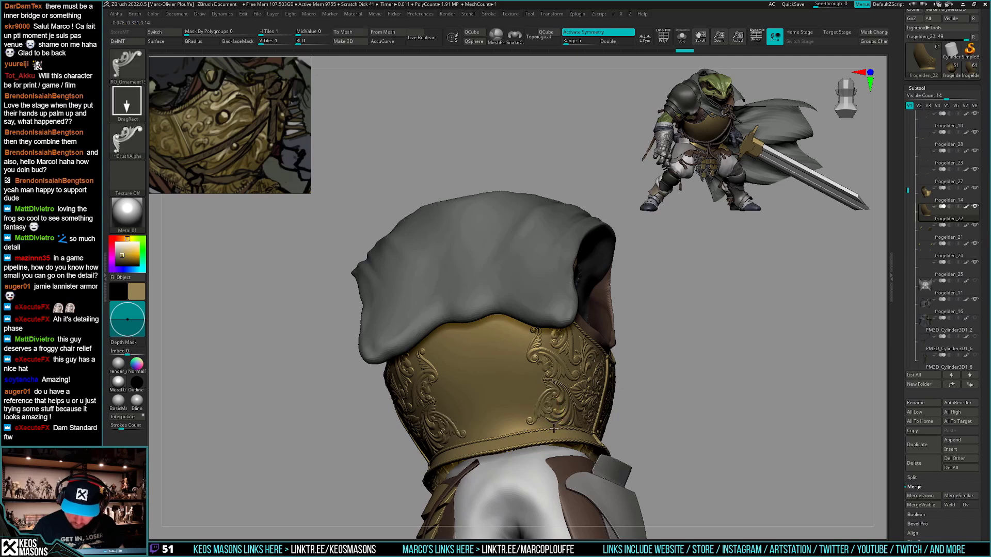
{"action": "left_click_drag", "start_coordinate": [368, 425], "coordinate": [468, 422]}
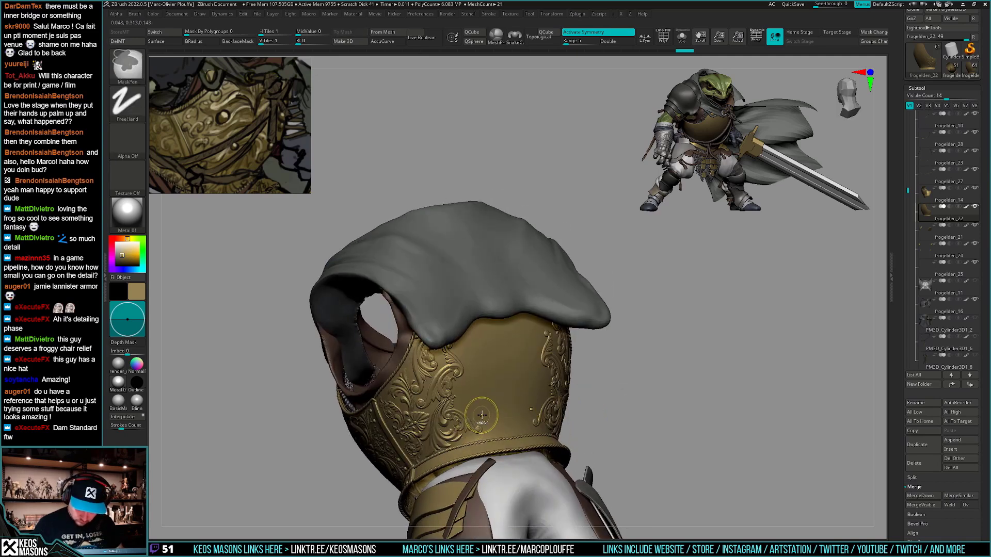
Clean the lower scroll's overlap with the neighbouring side ornaments using the Morph brush
{"action": "right_click_drag", "start_coordinate": [482, 415], "coordinate": [590, 402]}
{"action": "right_click_drag", "start_coordinate": [587, 413], "coordinate": [598, 411]}
{"action": "key", "text": "space"}
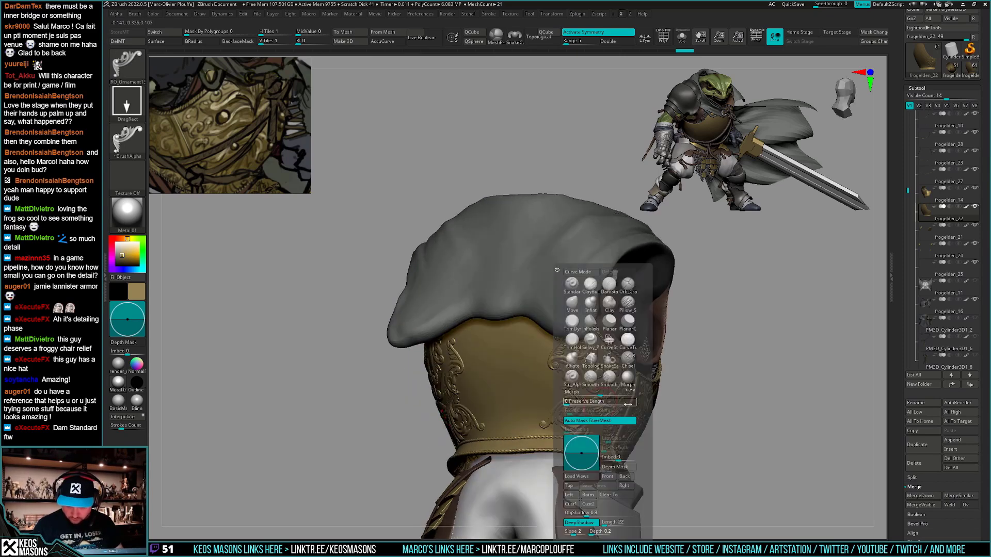
{"action": "left_click", "coordinate": [627, 380]}
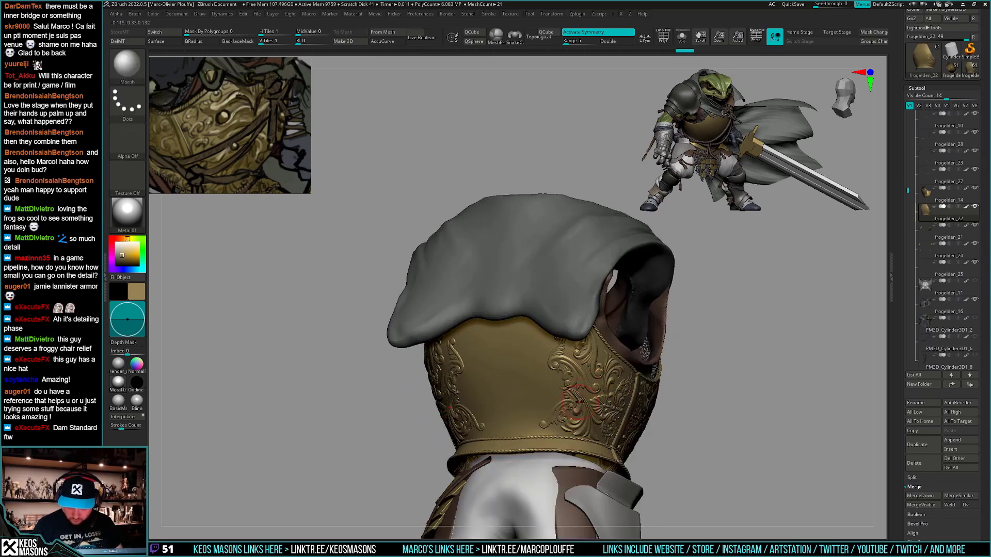
{"action": "right_click_drag", "start_coordinate": [583, 407], "coordinate": [663, 405]}
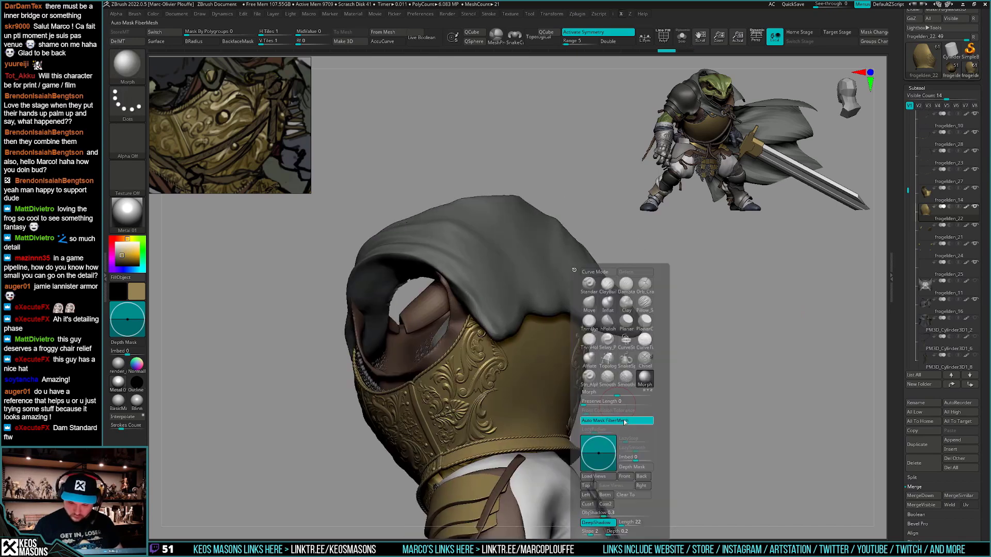
Stamp the curling leaf ornament on the lower rear plate above the waist trim, curling inward toward the spine
{"action": "key", "text": "b"}
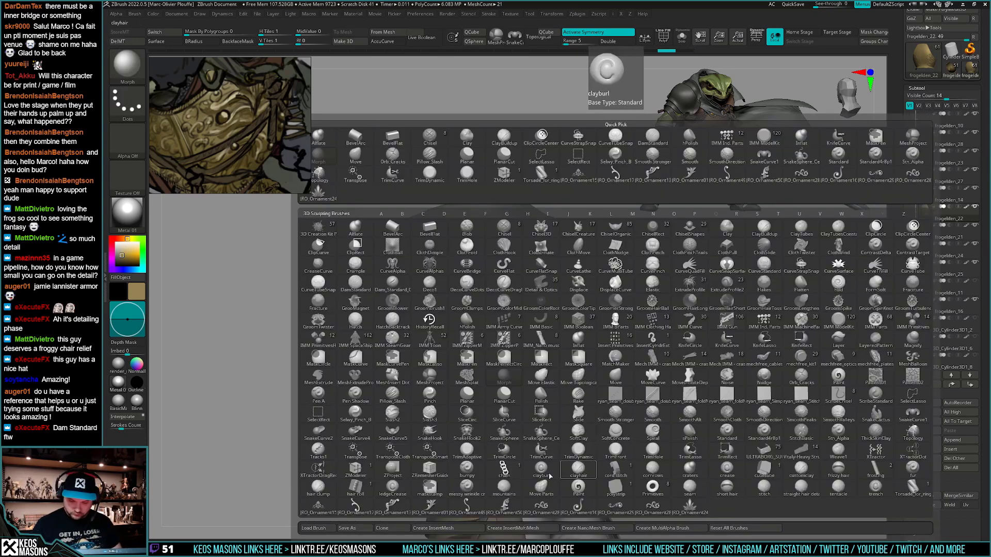
{"action": "left_click", "coordinate": [504, 508]}
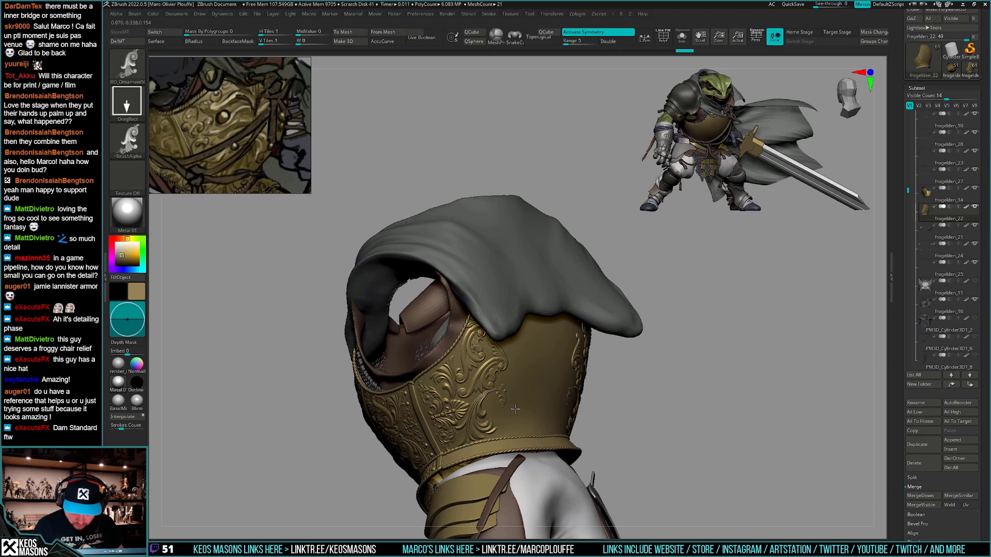
{"action": "left_click_drag", "start_coordinate": [504, 382], "coordinate": [495, 423]}
{"action": "right_click_drag", "start_coordinate": [572, 398], "coordinate": [594, 411]}
{"action": "key", "text": "ctrl+z"}
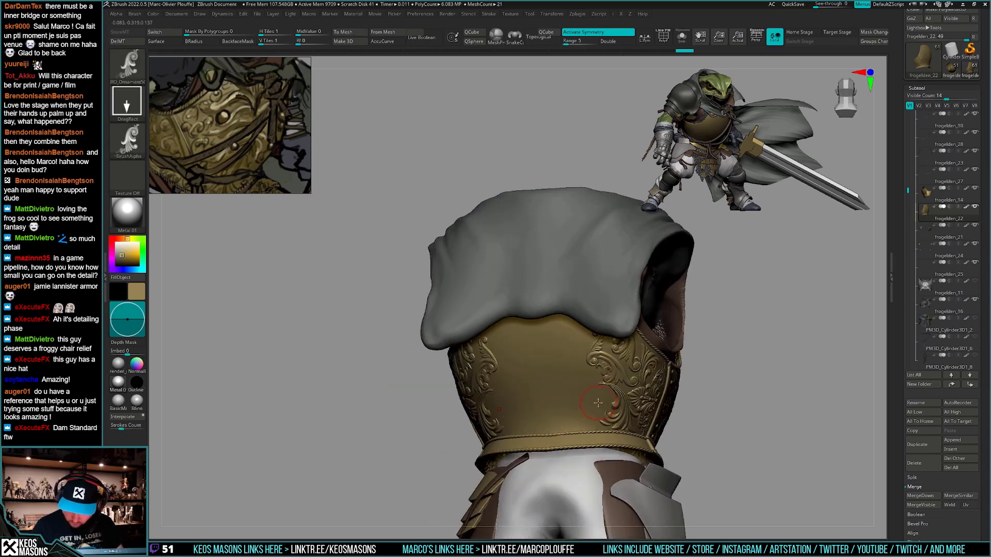
{"action": "left_click_drag", "start_coordinate": [569, 422], "coordinate": [597, 368]}
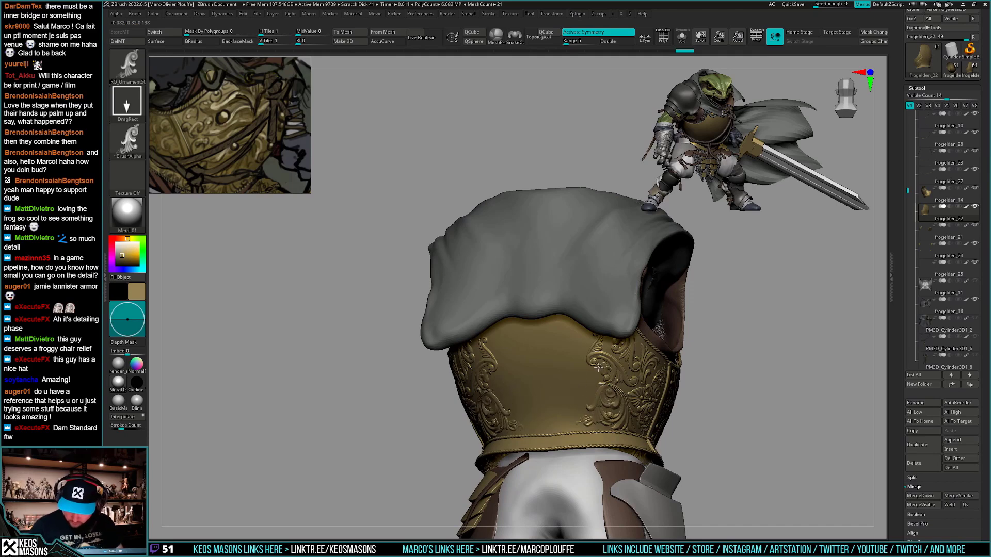
{"action": "key", "text": "ctrl+z"}
{"action": "left_click_drag", "start_coordinate": [593, 404], "coordinate": [588, 372]}
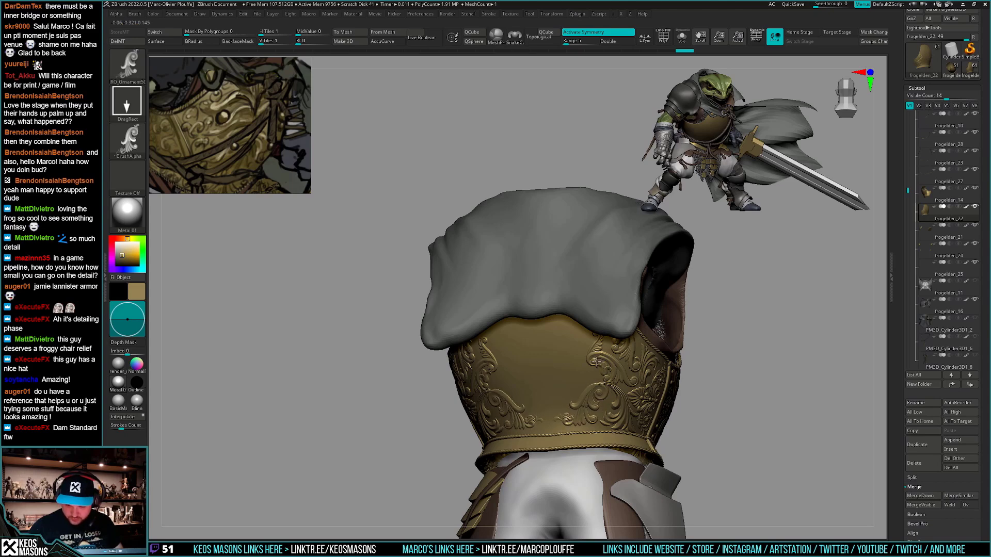
Isolate the rear breastplate in Solo mode and turn it to a straight back view
{"action": "left_click_drag", "start_coordinate": [696, 393], "coordinate": [676, 392]}
{"action": "key", "text": "alt+s"}
{"action": "mouse_move", "coordinate": [640, 387]}
{"action": "right_mouse_down"}
{"action": "mouse_move", "coordinate": [660, 396]}
{"action": "mouse_move", "coordinate": [642, 396]}
{"action": "right_mouse_up"}
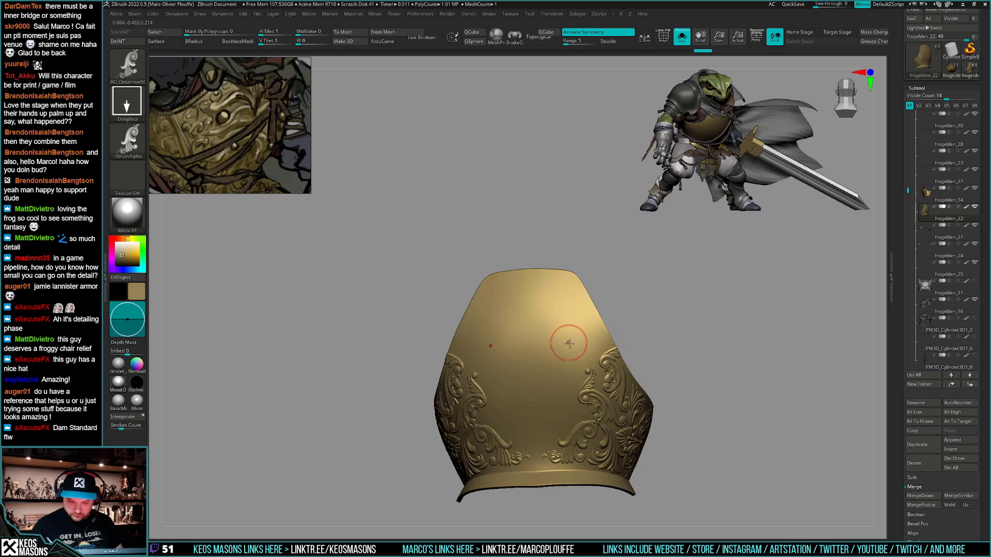
Stamp the curling leaf ornament symmetrically on the rear plate's upper sides, above the existing side ornaments along the outer edge
{"action": "right_click_drag", "start_coordinate": [569, 344], "coordinate": [593, 344]}
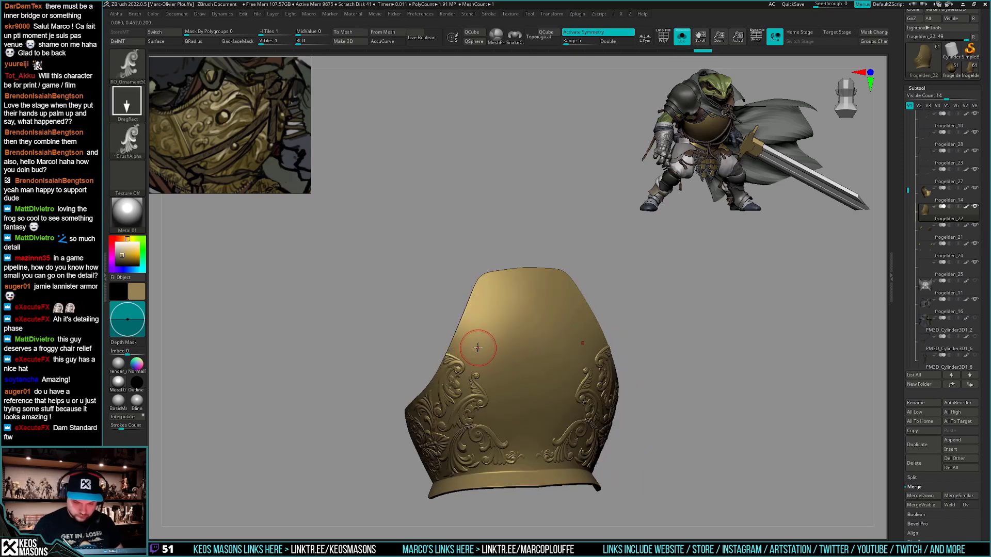
{"action": "mouse_move", "coordinate": [490, 322]}
{"action": "left_mouse_down"}
{"action": "mouse_move", "coordinate": [465, 369]}
{"action": "mouse_move", "coordinate": [441, 346]}
{"action": "left_mouse_up"}
{"action": "key", "text": "ctrl+z"}
{"action": "mouse_move", "coordinate": [577, 326]}
{"action": "right_mouse_down"}
{"action": "mouse_move", "coordinate": [559, 328]}
{"action": "mouse_move", "coordinate": [557, 311]}
{"action": "mouse_move", "coordinate": [580, 328]}
{"action": "right_mouse_up"}
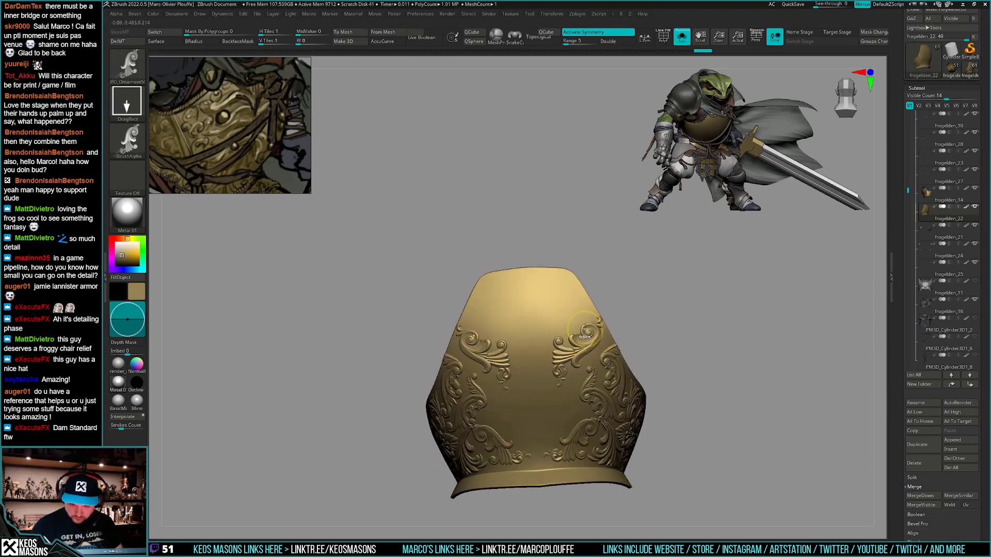
{"action": "key", "text": "ctrl+z"}
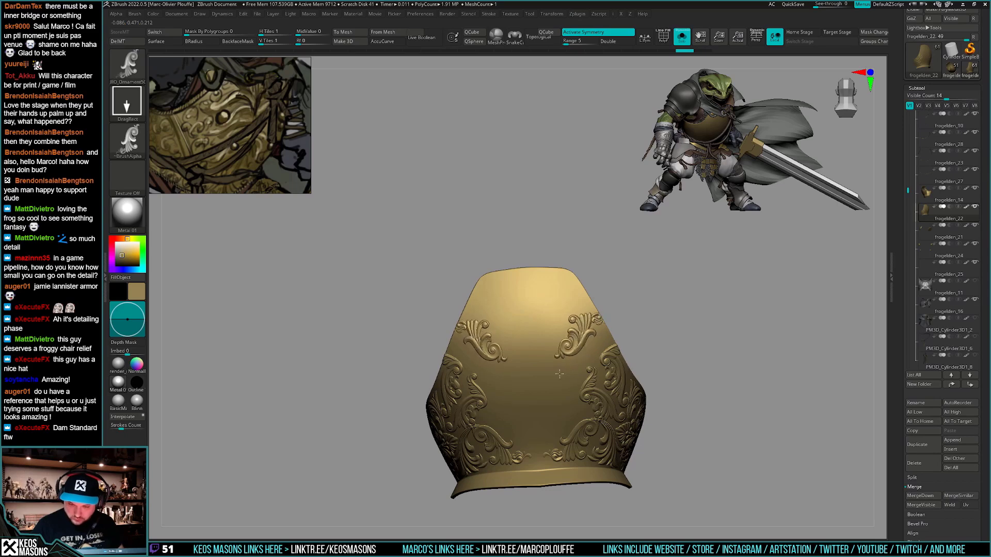
{"action": "right_click_drag", "start_coordinate": [535, 322], "coordinate": [490, 361]}
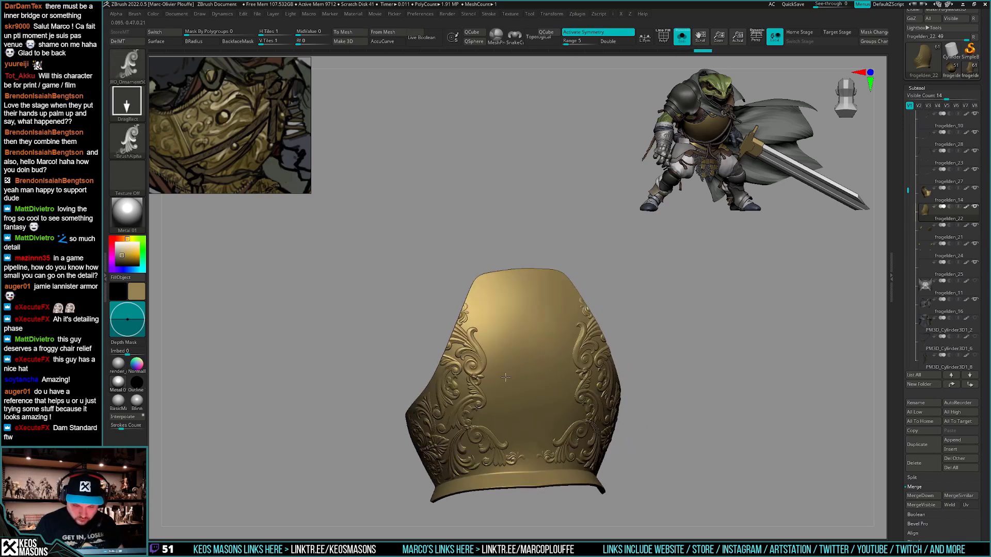
{"action": "key", "text": "ctrl+z"}
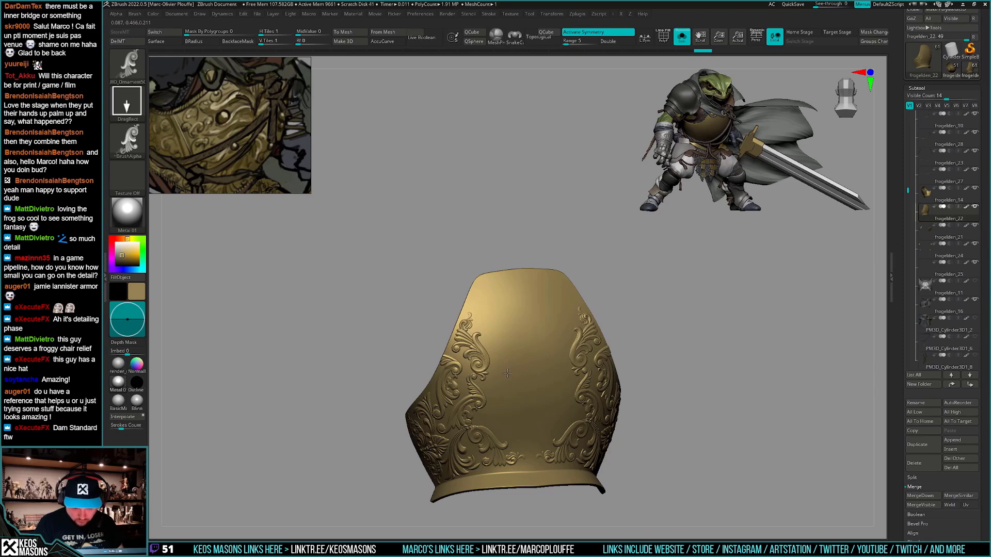
Try large curling leaf stamps at both upper corners of the rear plate, just below the neckline
{"action": "right_click_drag", "start_coordinate": [671, 400], "coordinate": [671, 398]}
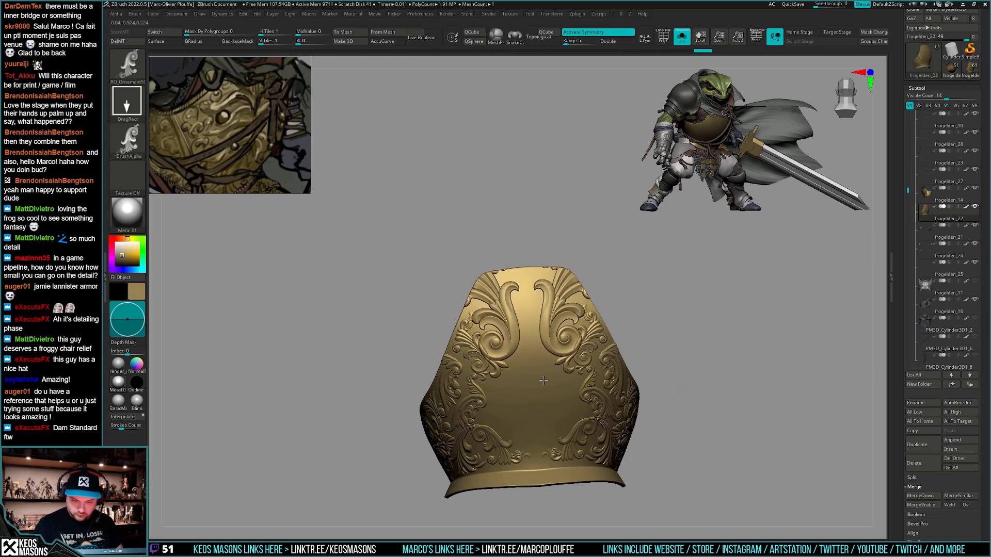
{"action": "key", "text": "ctrl+z"}
{"action": "left_click_drag", "start_coordinate": [508, 321], "coordinate": [533, 352]}
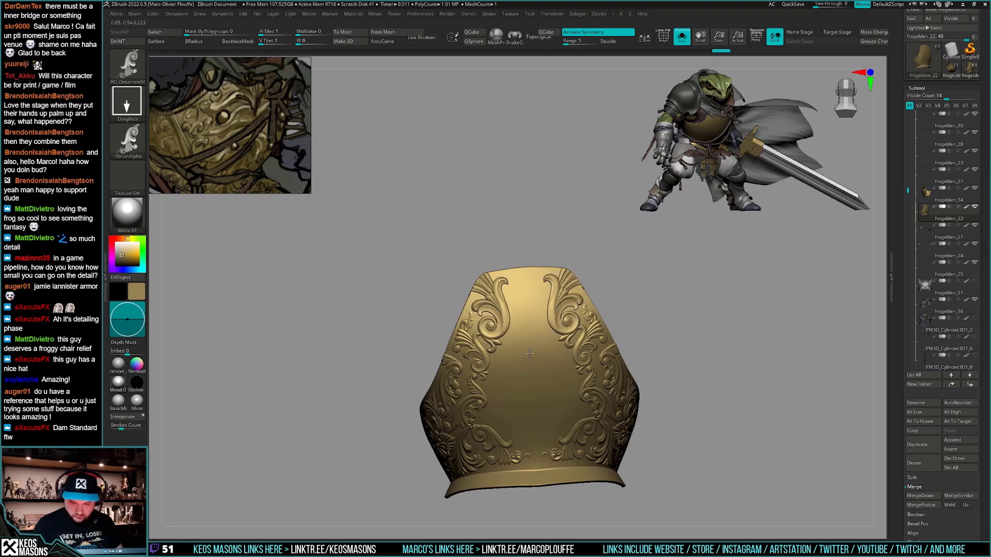
{"action": "left_click_drag", "start_coordinate": [707, 371], "coordinate": [701, 411]}
{"action": "key", "text": "alt+s"}
{"action": "key", "text": "shift+ctrl+x"}
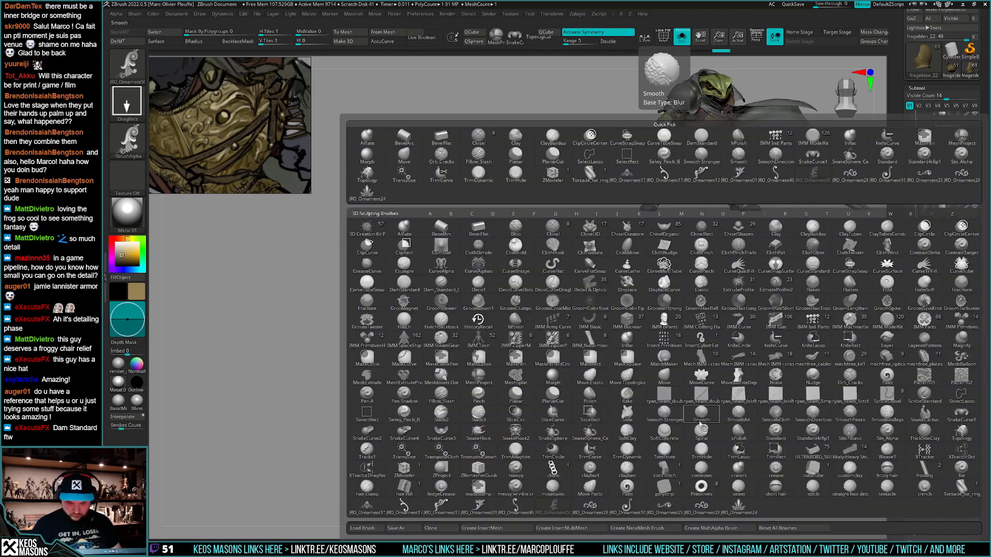
Switch to the symmetrical crest ornament brush, undo the large upper leaf stamps and try the crest at the neckline centre
{"action": "key", "text": "b"}
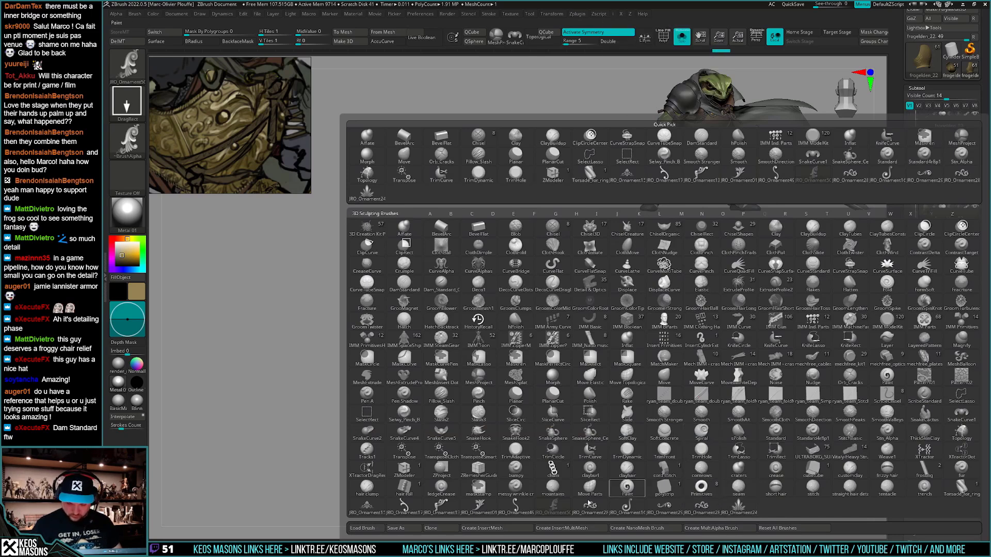
{"action": "left_click", "coordinate": [367, 506]}
{"action": "left_click_drag", "start_coordinate": [728, 390], "coordinate": [719, 398]}
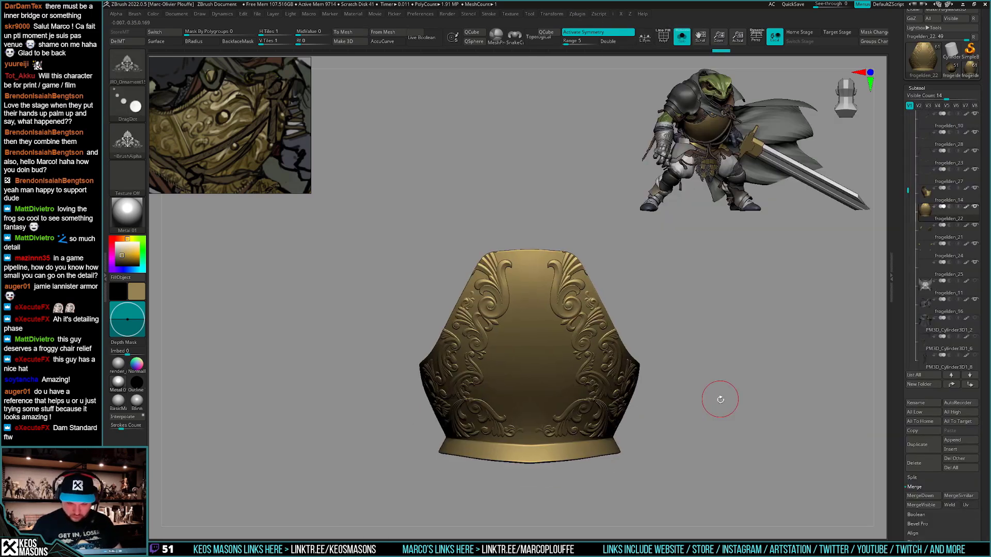
{"action": "key", "text": "ctrl+z"}
{"action": "key", "text": "space"}
{"action": "left_click_drag", "start_coordinate": [530, 302], "coordinate": [542, 302]}
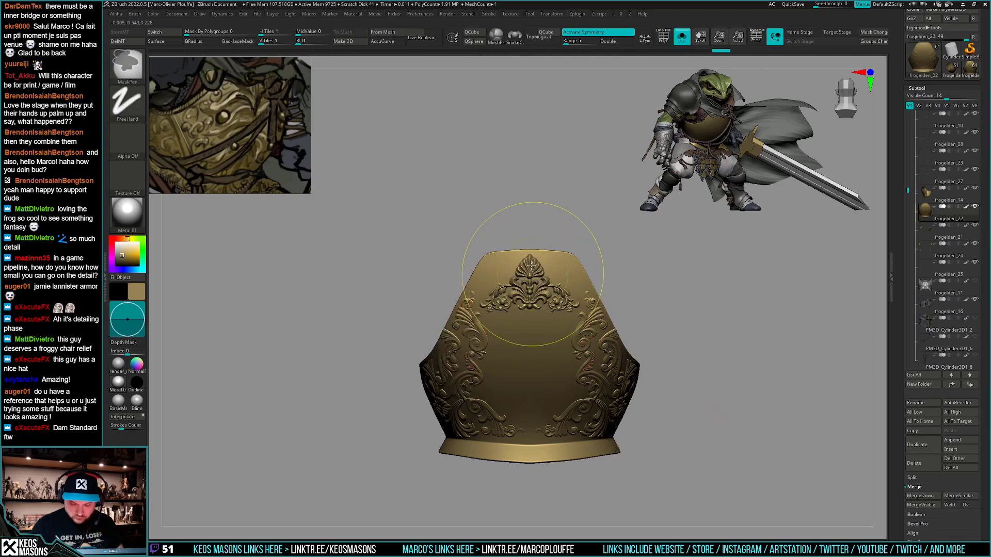
{"action": "key", "text": "ctrl+z"}
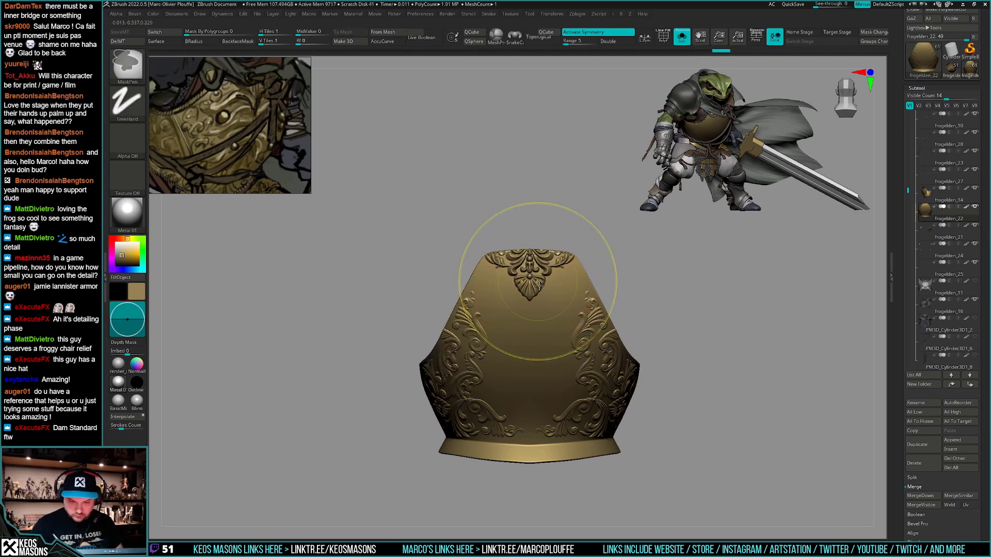
{"action": "key", "text": "ctrl+z"}
Stamp a large inverted crest ornament at the centre of the rear plate's neckline with its leaf pointing down, retrying its placement and size
{"action": "right_click", "coordinate": [540, 286]}
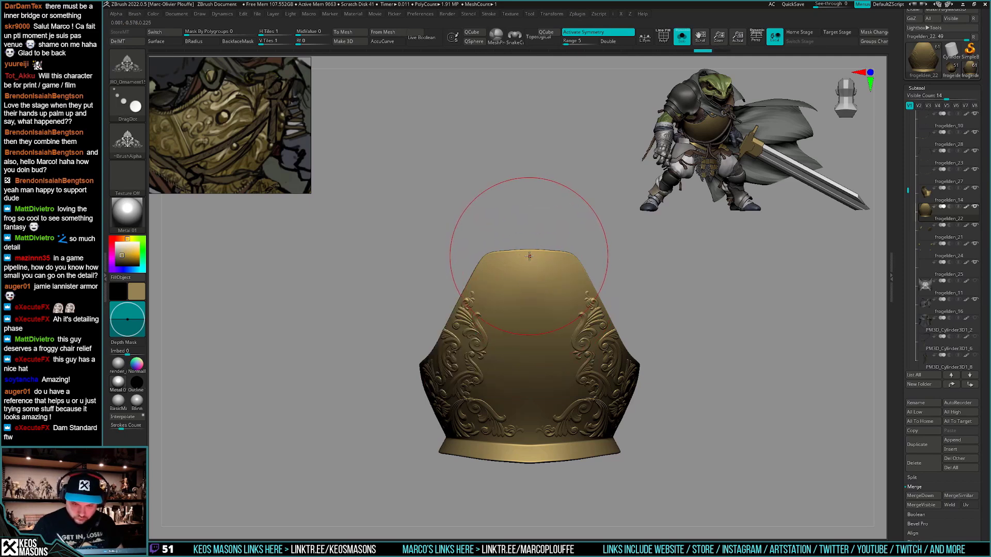
{"action": "mouse_move", "coordinate": [530, 257]}
{"action": "left_mouse_down"}
{"action": "mouse_move", "coordinate": [531, 299]}
{"action": "mouse_move", "coordinate": [529, 273]}
{"action": "left_mouse_up"}
{"action": "right_click", "coordinate": [533, 272]}
{"action": "key", "text": "ctrl+z"}
{"action": "key", "text": "ctrl+z"}
{"action": "key", "text": "ctrl+z"}
{"action": "key", "text": "ctrl+z"}
{"action": "key", "text": "ctrl+z"}
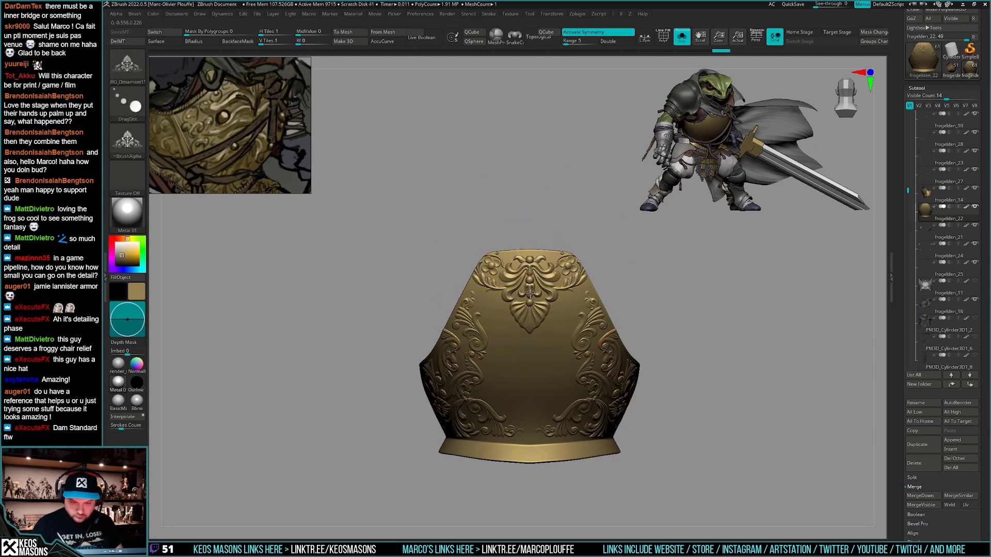
{"action": "key", "text": "ctrl+z"}
{"action": "key", "text": "ctrl+shift+z"}
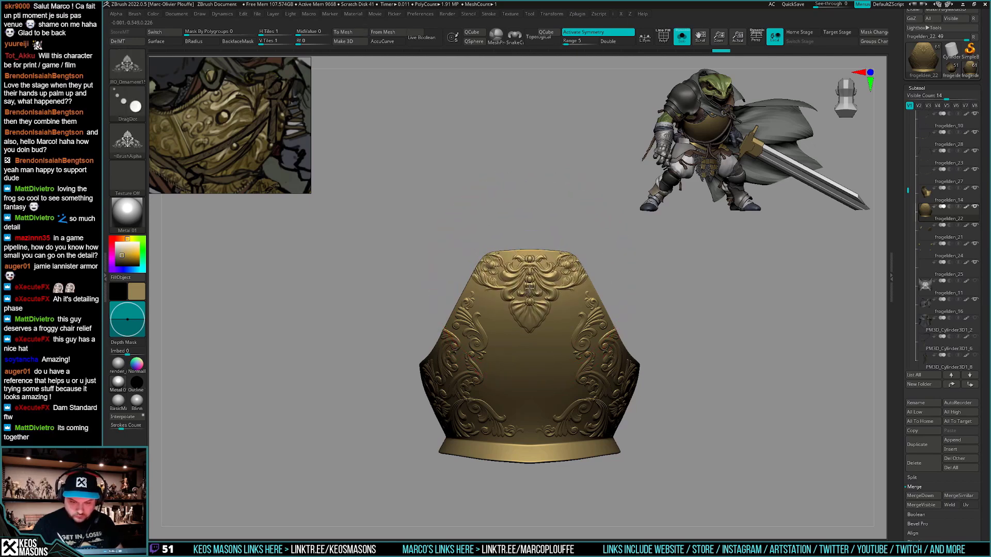
{"action": "key", "text": "ctrl+z"}
{"action": "left_click_drag", "start_coordinate": [530, 273], "coordinate": [530, 283]}
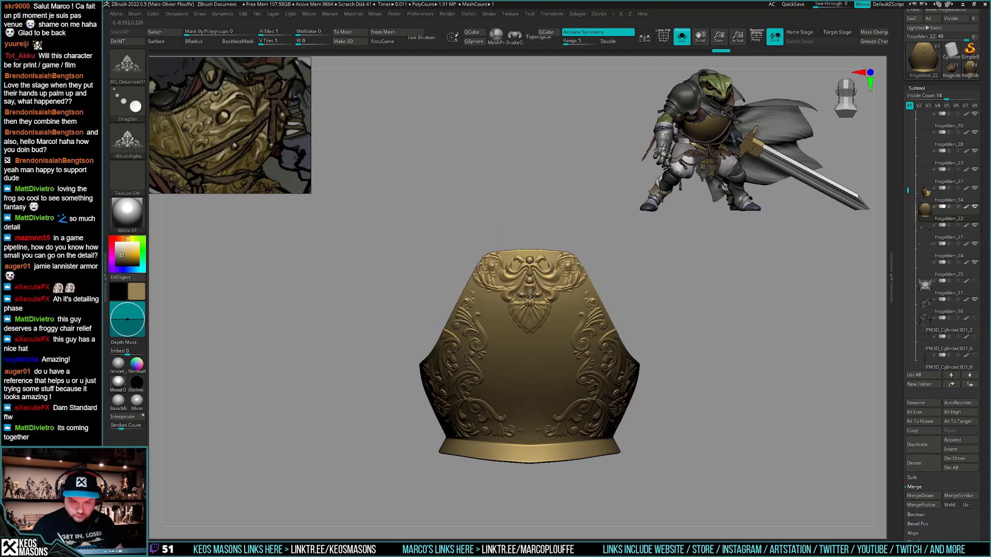
{"action": "key", "text": "ctrl+z"}
{"action": "left_click_drag", "start_coordinate": [531, 249], "coordinate": [530, 268]}
{"action": "key", "text": "ctrl+z"}
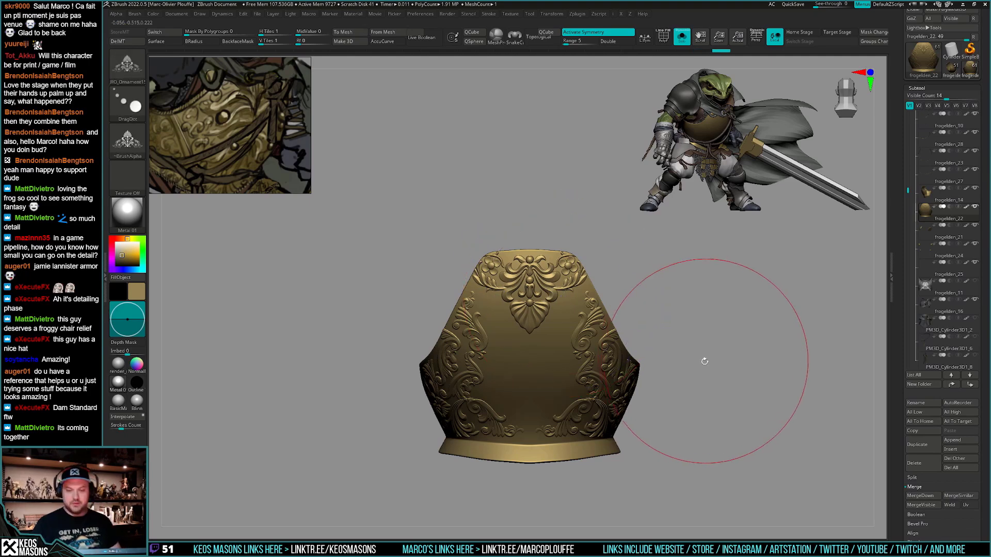
Switch to the double-scroll ornament brush and stamp scrolls symmetrically down the rear plate's inner sides, undoing the first trial stamp
{"action": "left_click_drag", "start_coordinate": [701, 360], "coordinate": [705, 361]}
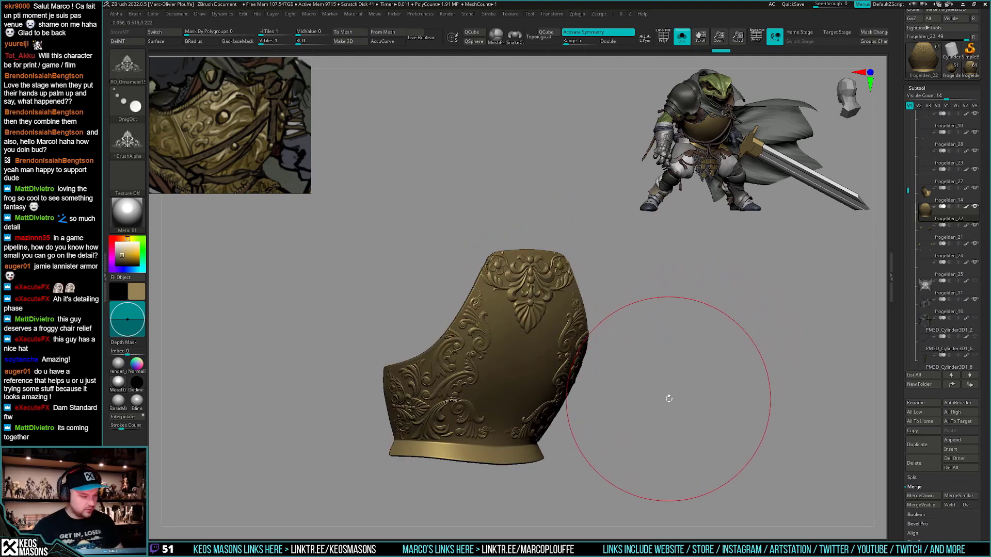
{"action": "left_click_drag", "start_coordinate": [679, 385], "coordinate": [664, 380], "text": "shift"}
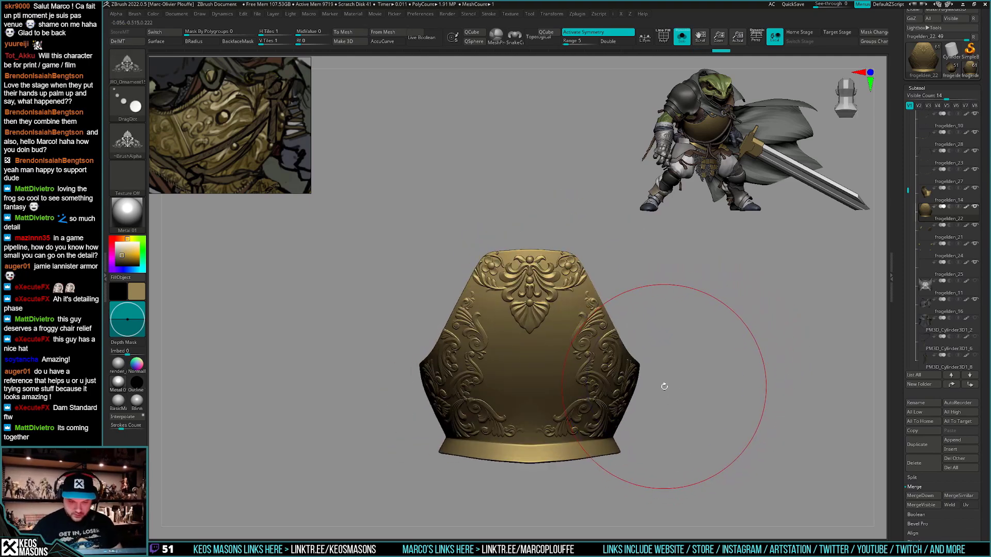
{"action": "key", "text": "b"}
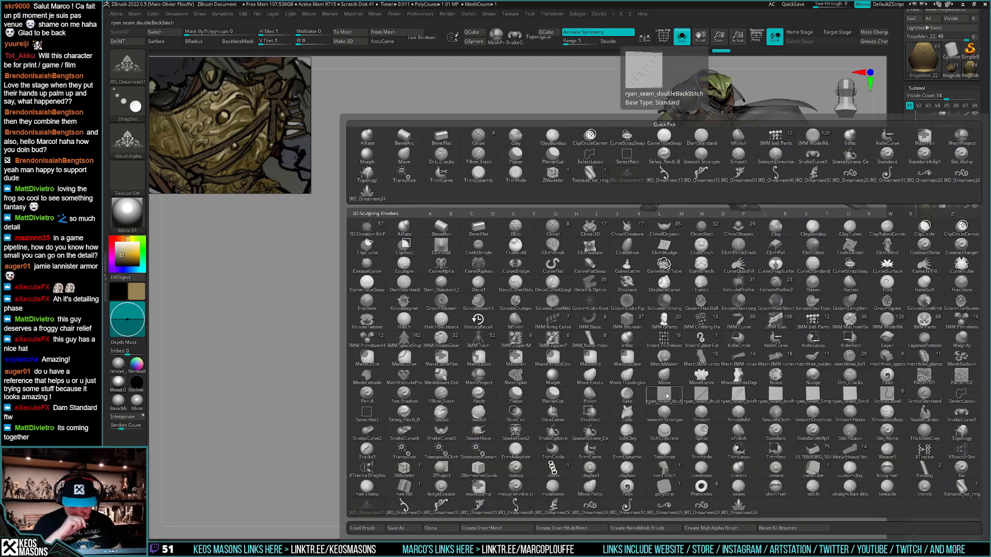
{"action": "left_click", "coordinate": [442, 506]}
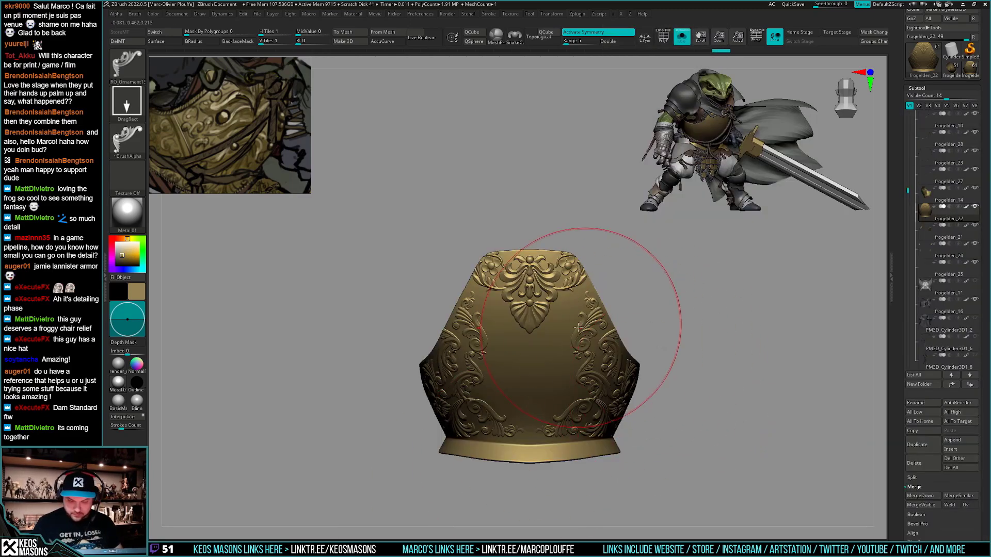
{"action": "key", "text": "b"}
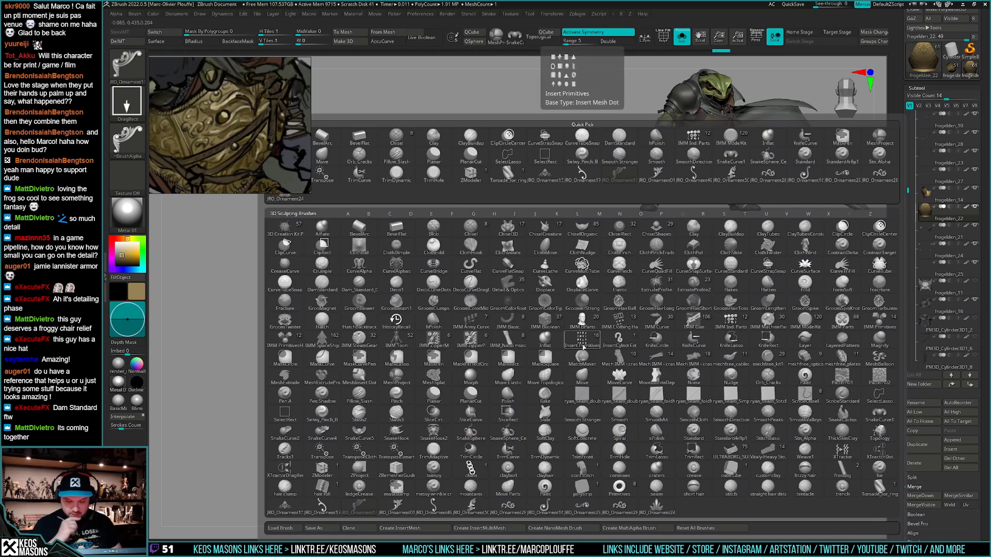
{"action": "left_click", "coordinate": [508, 507]}
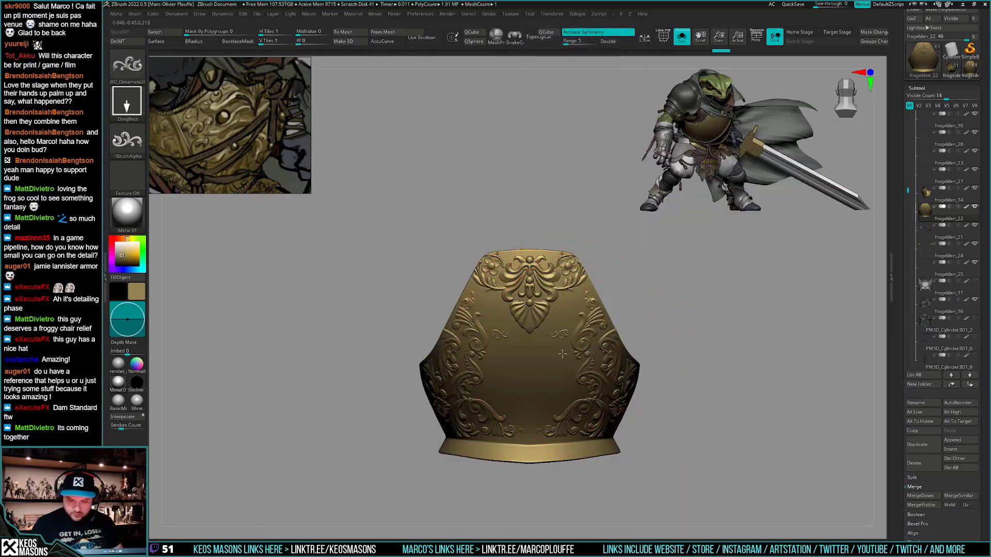
{"action": "left_click_drag", "start_coordinate": [575, 368], "coordinate": [597, 346]}
{"action": "key", "text": "ctrl+z"}
{"action": "mouse_move", "coordinate": [566, 312]}
{"action": "left_mouse_down"}
{"action": "mouse_move", "coordinate": [598, 341]}
{"action": "mouse_move", "coordinate": [604, 335]}
{"action": "mouse_move", "coordinate": [566, 362]}
{"action": "mouse_move", "coordinate": [595, 376]}
{"action": "mouse_move", "coordinate": [578, 423]}
{"action": "left_mouse_up"}
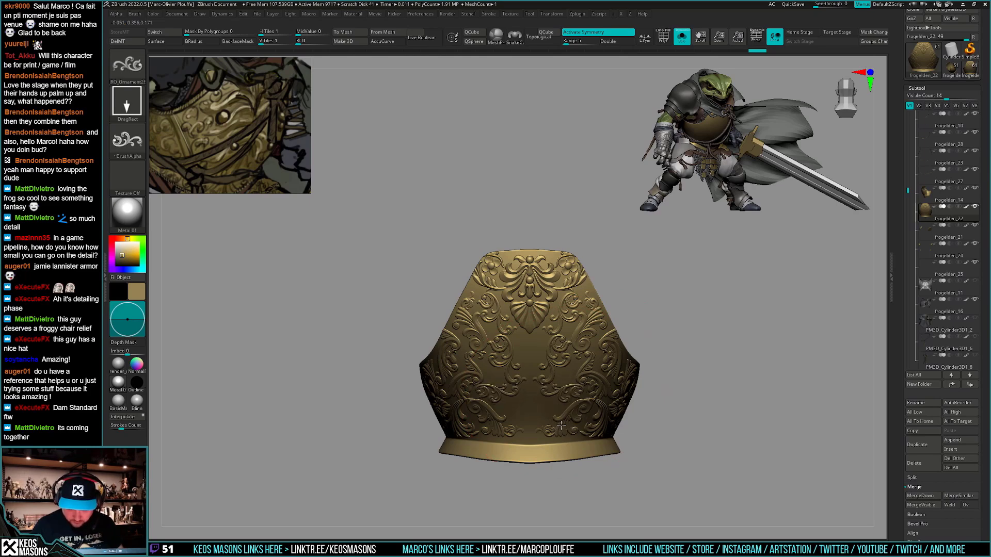
Fill the remaining gaps on the rear plate's middle and lower inner sides with smaller symmetrical scroll stamps
{"action": "mouse_move", "coordinate": [543, 411]}
{"action": "left_mouse_down"}
{"action": "mouse_move", "coordinate": [569, 405]}
{"action": "mouse_move", "coordinate": [573, 416]}
{"action": "left_mouse_up"}
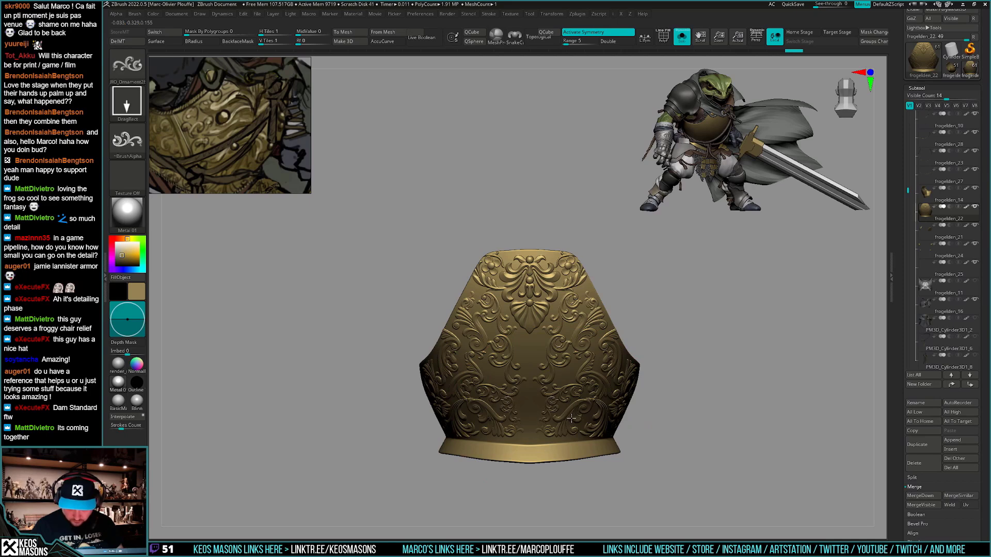
{"action": "left_click_drag", "start_coordinate": [573, 369], "coordinate": [568, 378]}
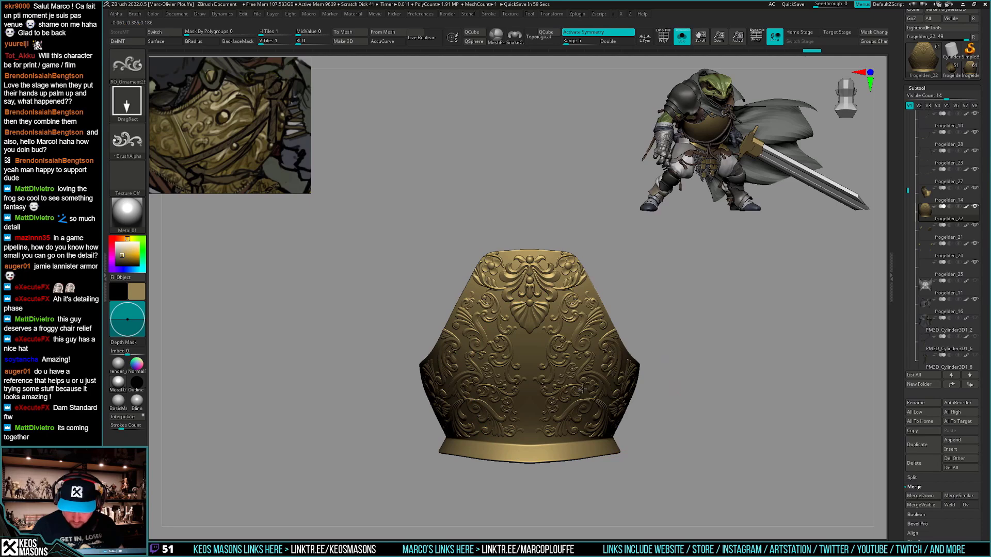
{"action": "left_click_drag", "start_coordinate": [578, 421], "coordinate": [576, 424]}
{"action": "mouse_move", "coordinate": [640, 408]}
{"action": "left_mouse_down"}
{"action": "mouse_move", "coordinate": [674, 376]}
{"action": "mouse_move", "coordinate": [651, 400]}
{"action": "mouse_move", "coordinate": [644, 389]}
{"action": "mouse_move", "coordinate": [639, 414]}
{"action": "left_mouse_up"}
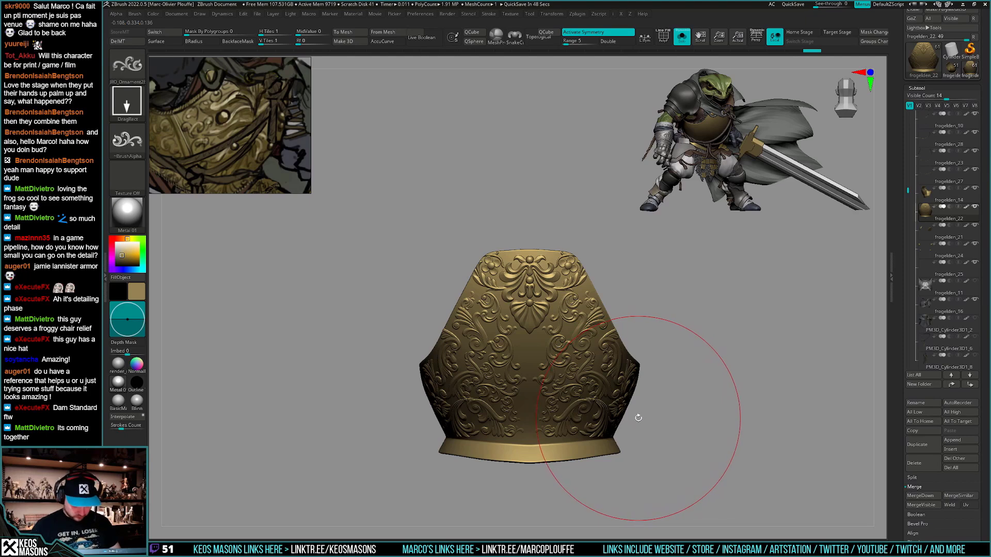
Switch to the palmette leaf ornament brush and stamp a small upright leaf at the bottom centre of the rear plate, above the rim
{"action": "key", "text": "b"}
{"action": "left_click", "coordinate": [712, 506]}
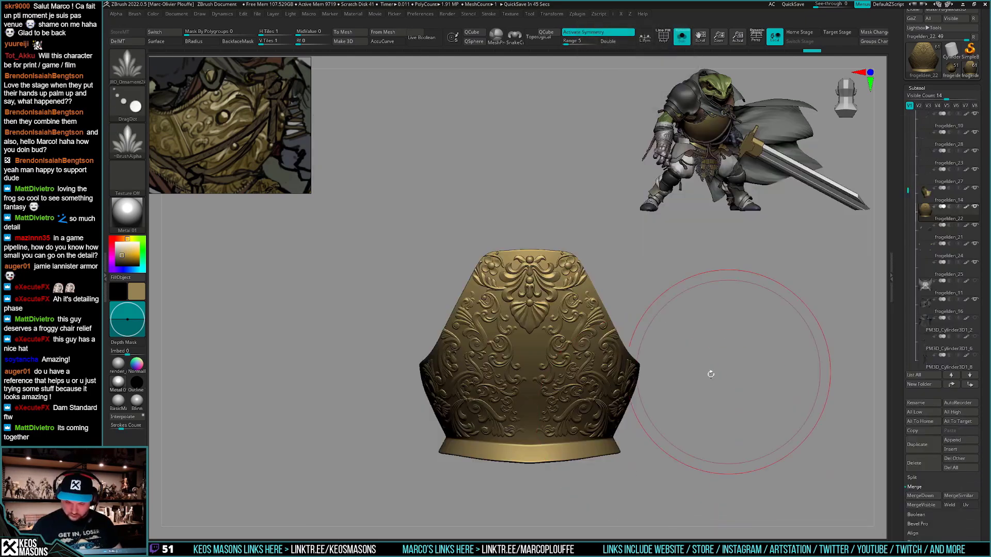
{"action": "key", "text": "space"}
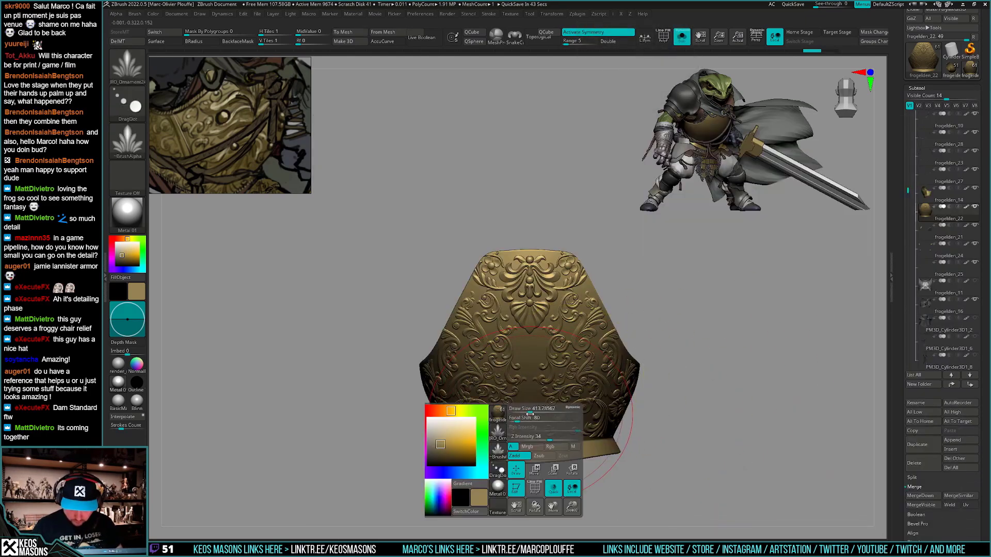
{"action": "mouse_move", "coordinate": [530, 451]}
{"action": "left_mouse_down"}
{"action": "mouse_move", "coordinate": [531, 417]}
{"action": "mouse_move", "coordinate": [529, 438]}
{"action": "left_mouse_up"}
{"action": "key", "text": "space"}
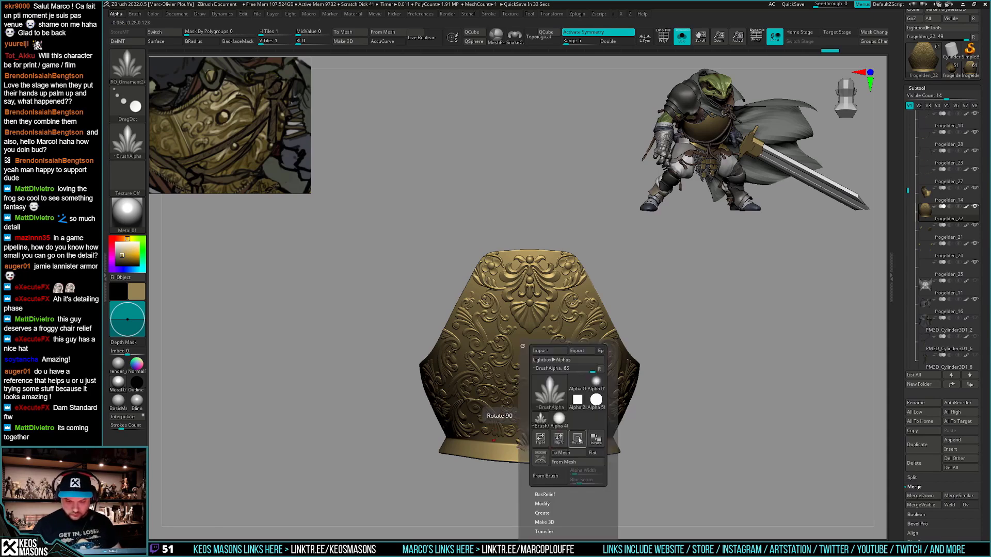
Load the JRO_Ornament02 brush from the ornament library and stamp it at the centre of the rear plate, below the neckline crest
{"action": "key", "text": "b"}
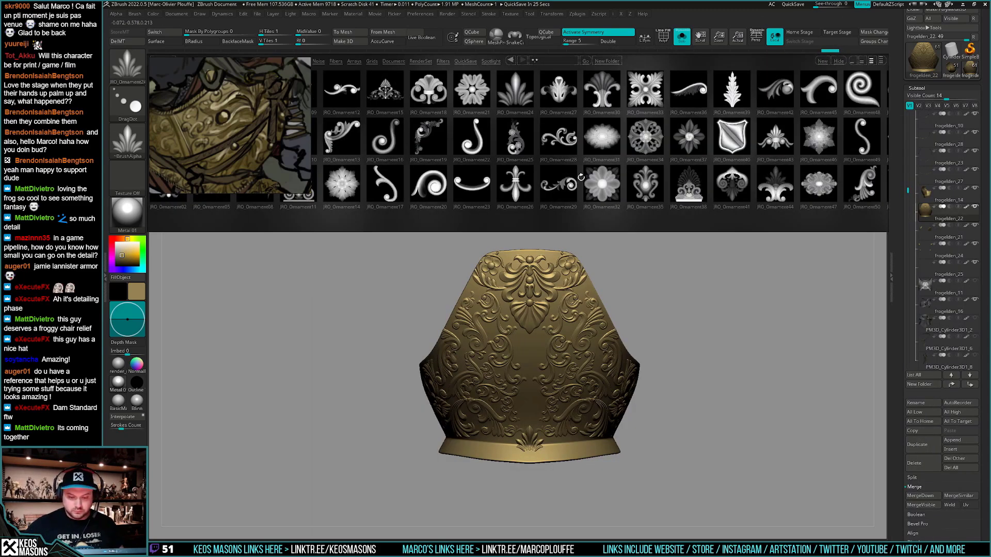
{"action": "scroll", "coordinate": [568, 187], "scroll_direction": "down", "scroll_amount": 6}
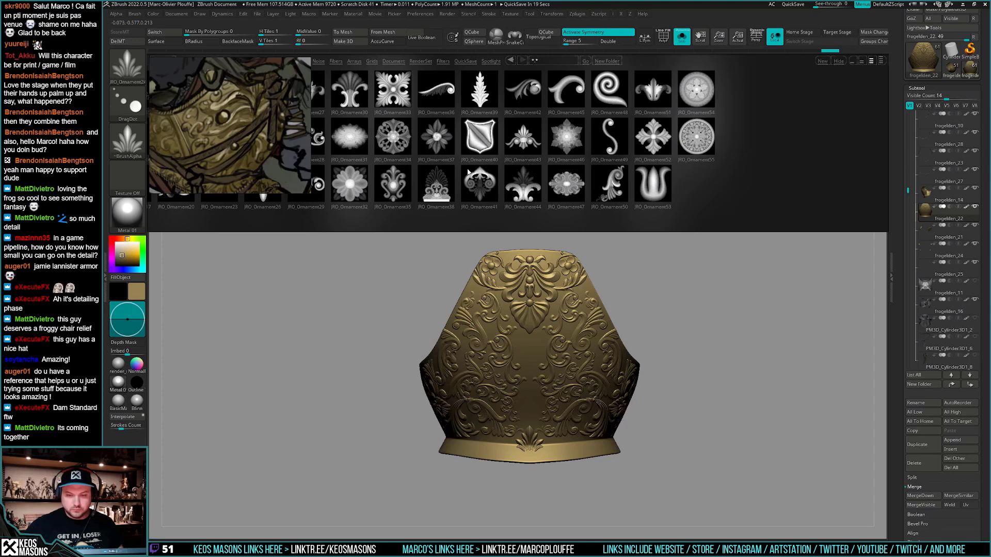
{"action": "scroll", "coordinate": [469, 173], "scroll_direction": "up", "scroll_amount": 6}
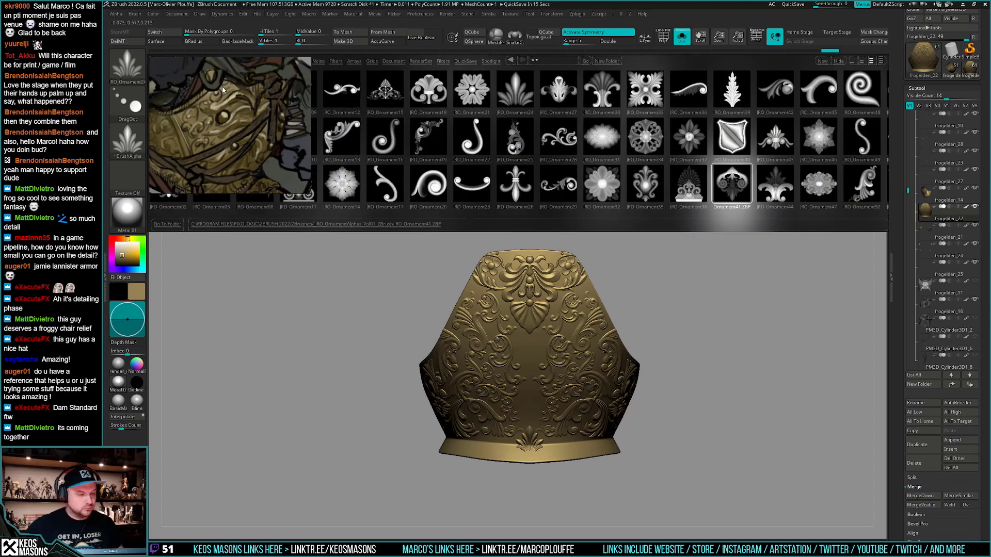
{"action": "left_click_drag", "start_coordinate": [223, 90], "coordinate": [212, 268]}
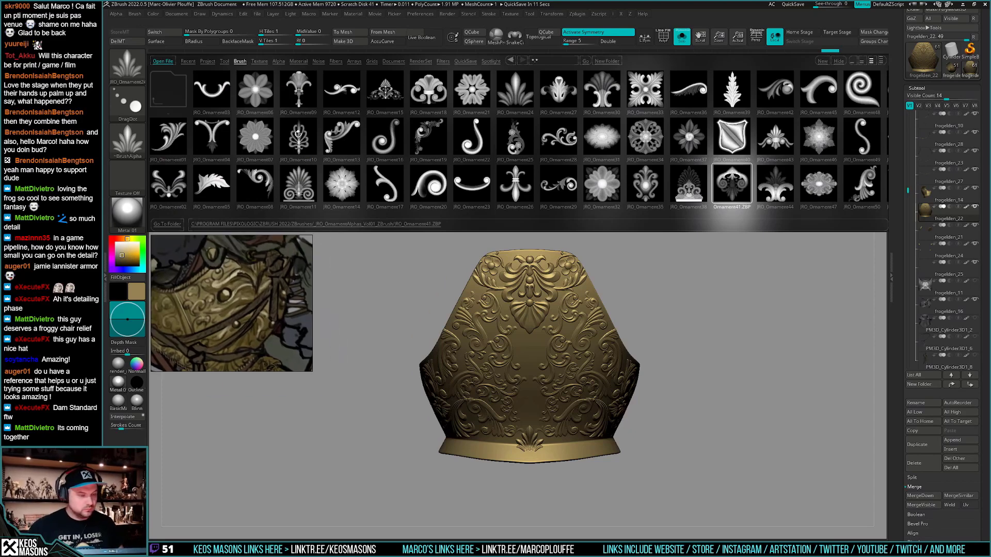
{"action": "double_click", "coordinate": [179, 182]}
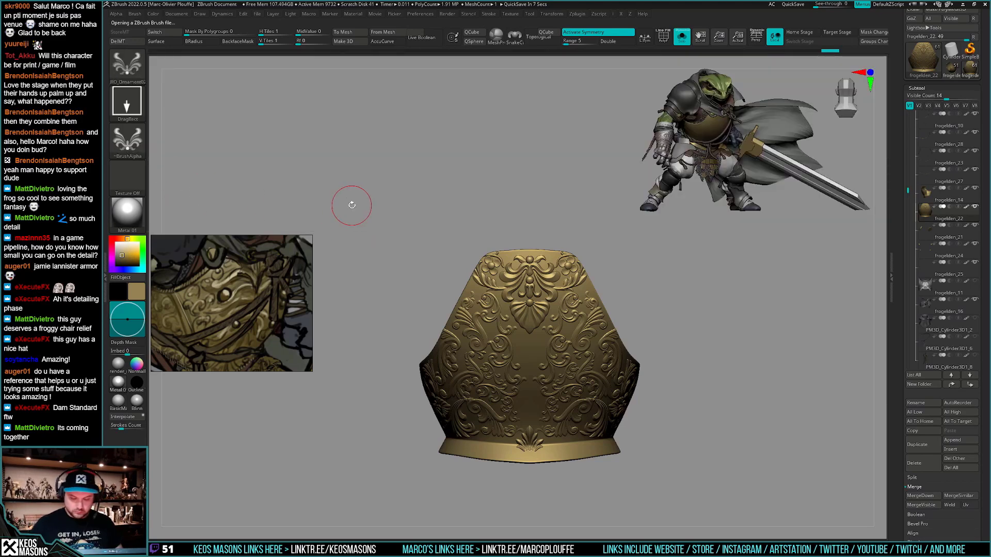
{"action": "mouse_move", "coordinate": [529, 349]}
{"action": "left_mouse_down"}
{"action": "mouse_move", "coordinate": [531, 380]}
{"action": "mouse_move", "coordinate": [530, 369]}
{"action": "left_mouse_up"}
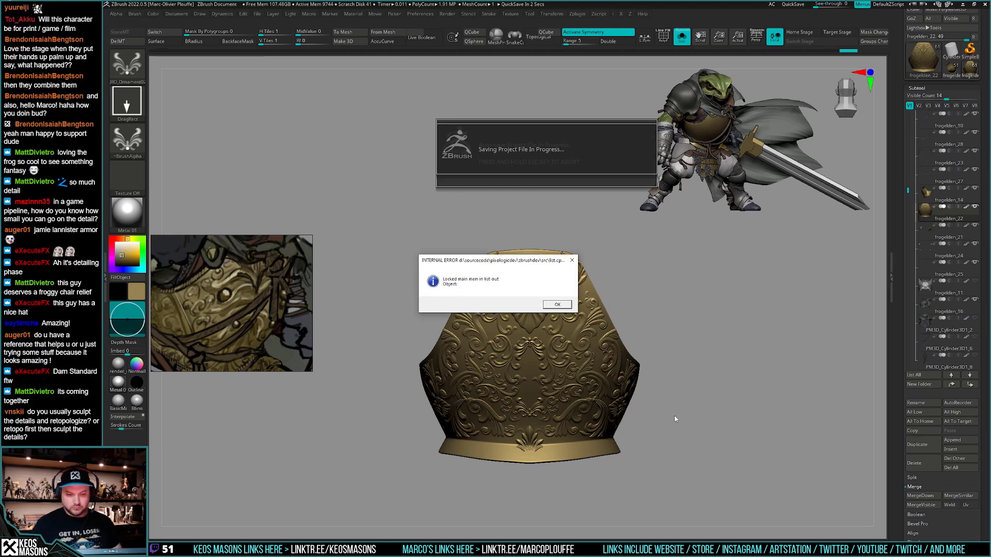
Dismiss the internal error dialogs raised during the automatic project save
{"action": "left_click", "coordinate": [564, 306]}
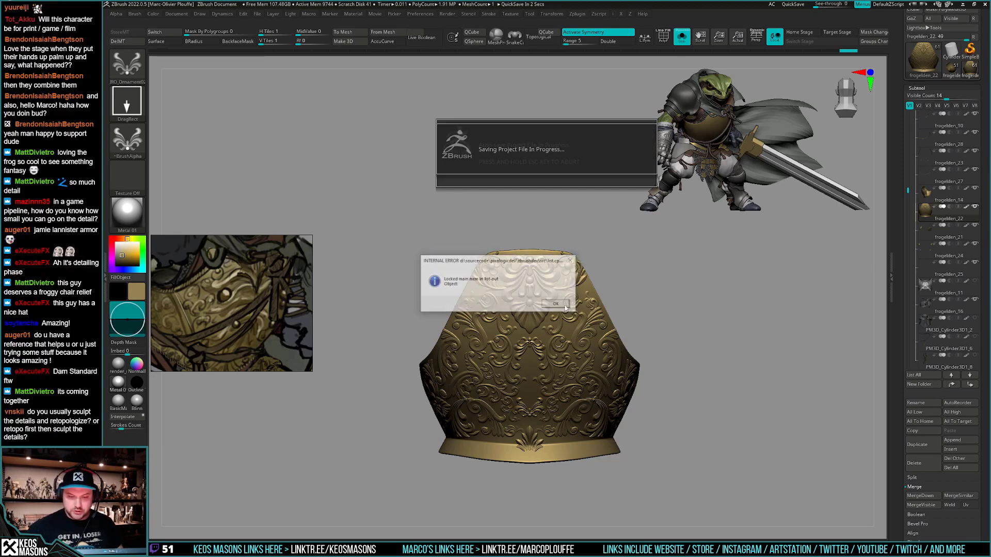
{"action": "left_click", "coordinate": [565, 304]}
{"action": "left_click", "coordinate": [565, 305]}
{"action": "left_click", "coordinate": [564, 305]}
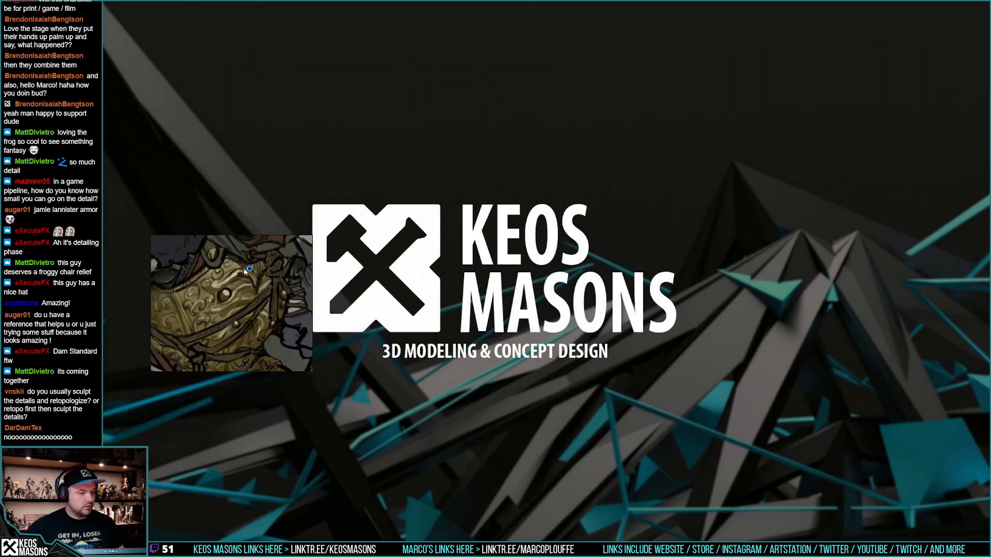
Reposition the reference image and close the news window of the restarted program
{"action": "left_click_drag", "start_coordinate": [231, 291], "coordinate": [210, 117]}
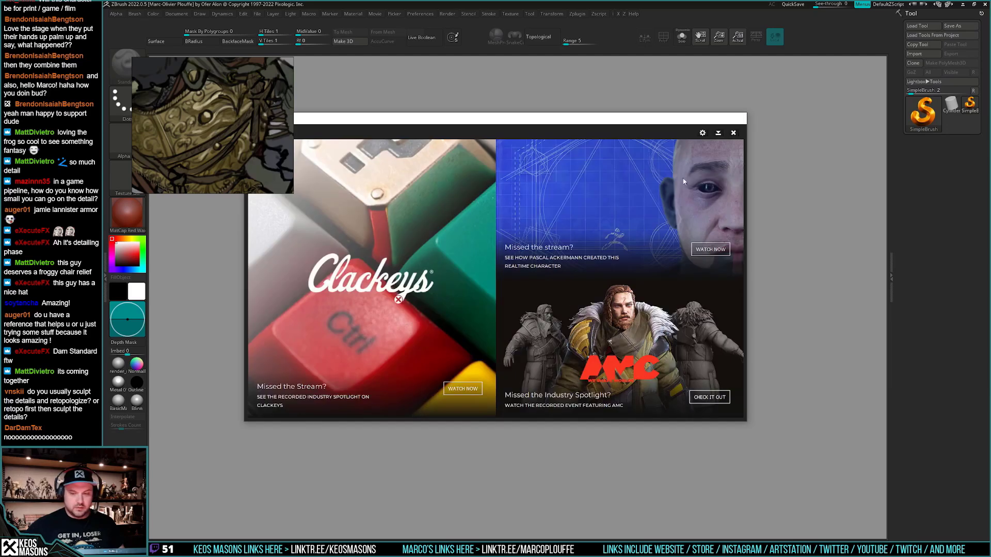
{"action": "left_click", "coordinate": [733, 133]}
{"action": "left_click", "coordinate": [567, 307]}
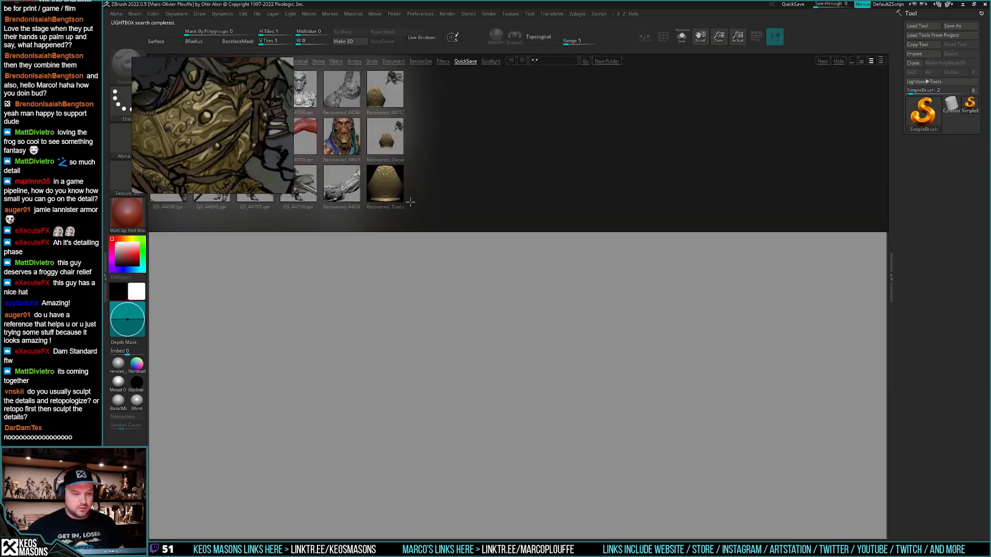
Try to load Recovered_Tool.ztl from the quick saves and dismiss the error dialogs
{"action": "left_click", "coordinate": [395, 188]}
{"action": "double_click", "coordinate": [390, 185]}
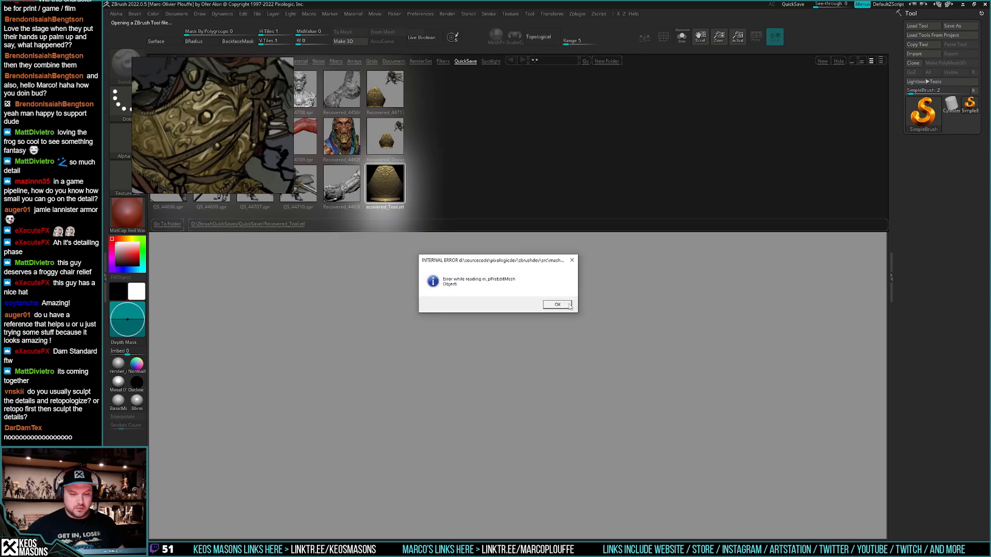
{"action": "left_click", "coordinate": [567, 305]}
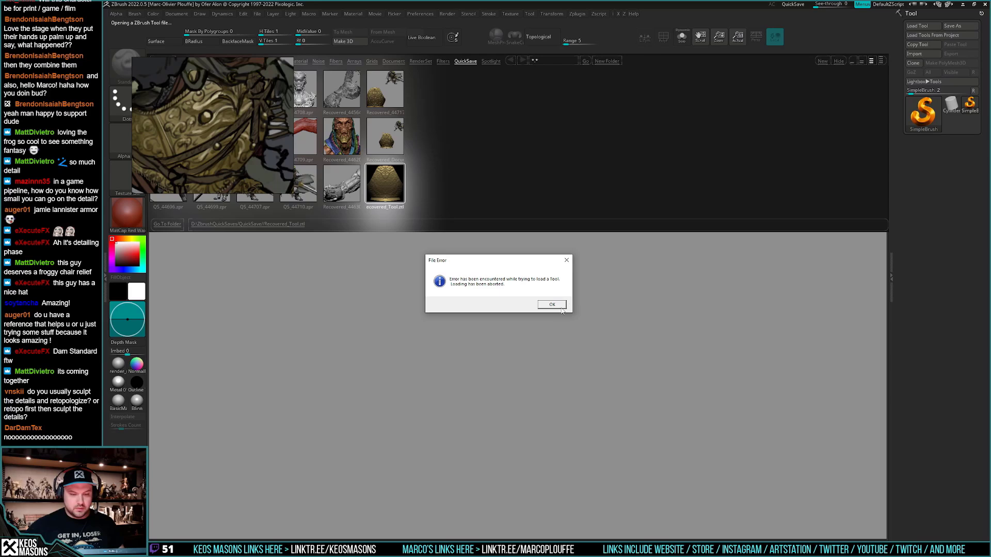
{"action": "left_click", "coordinate": [560, 306]}
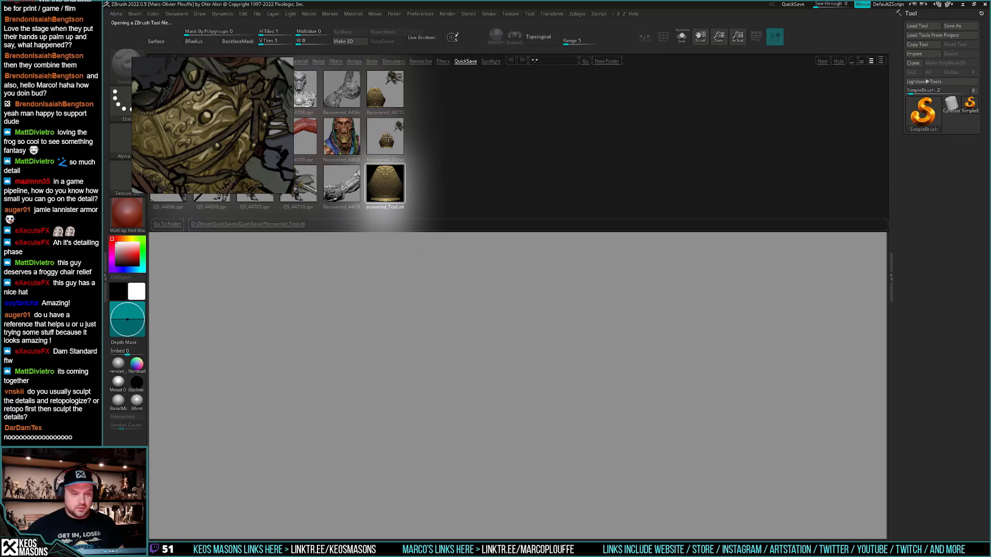
Move the reference image off the file thumbnails and restore the quick-saved project Recovered_44717.zpr, acknowledging its notice
{"action": "left_click_drag", "start_coordinate": [211, 107], "coordinate": [239, 297]}
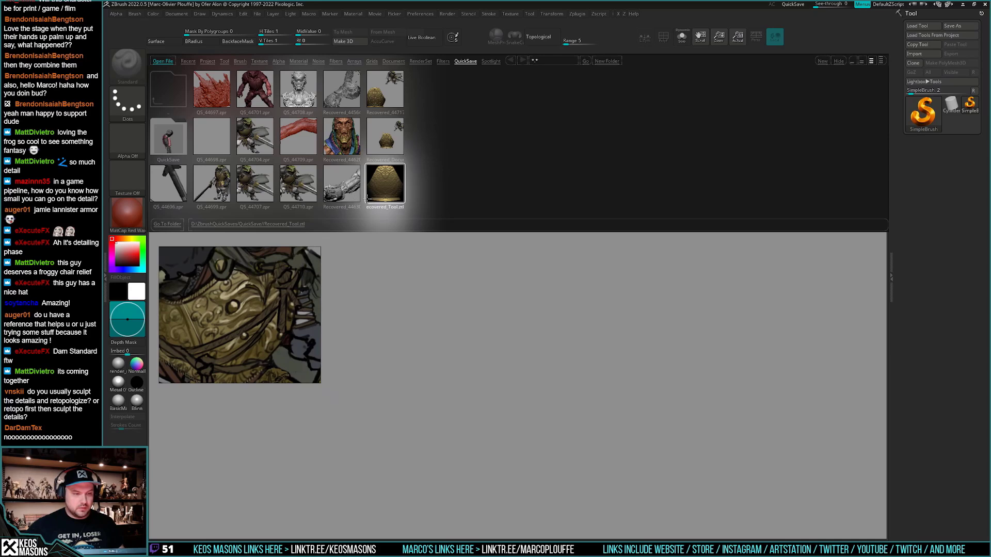
{"action": "left_click", "coordinate": [396, 140]}
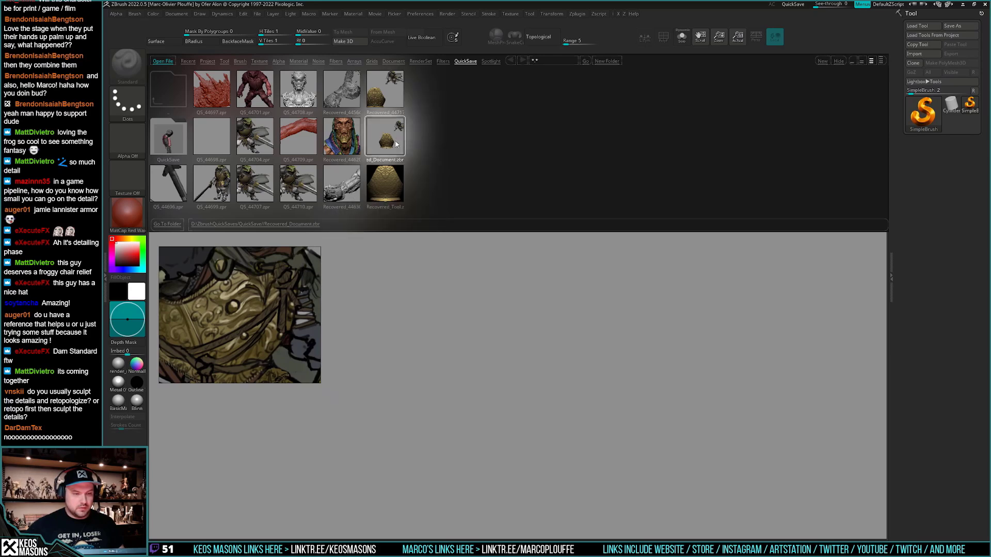
{"action": "left_click", "coordinate": [391, 98]}
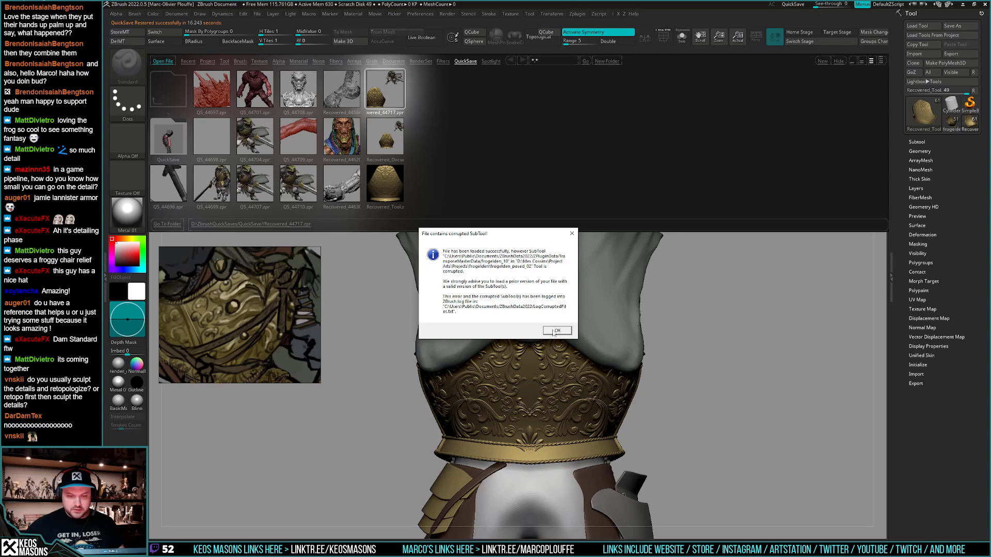
{"action": "left_click", "coordinate": [554, 331]}
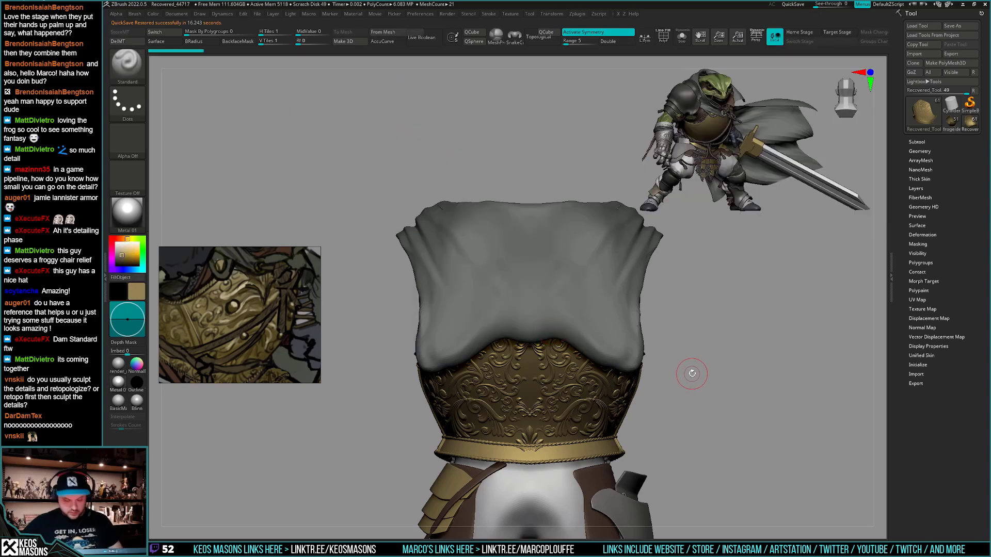
Expand the recovered tool's subtool list and check the restored torso armour from a three-quarter rear angle
{"action": "key", "text": "ctrl+shift"}
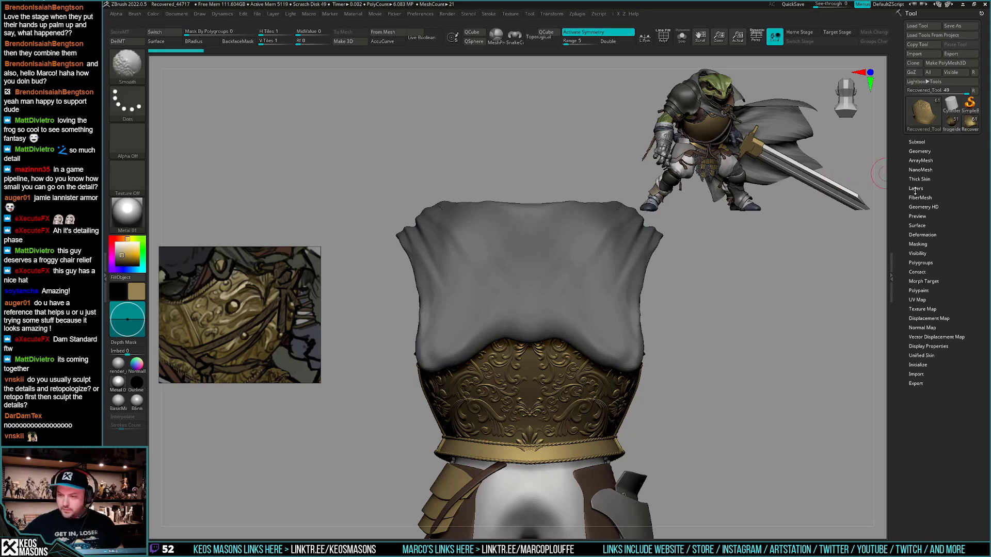
{"action": "left_click", "coordinate": [916, 189]}
{"action": "left_click", "coordinate": [917, 141]}
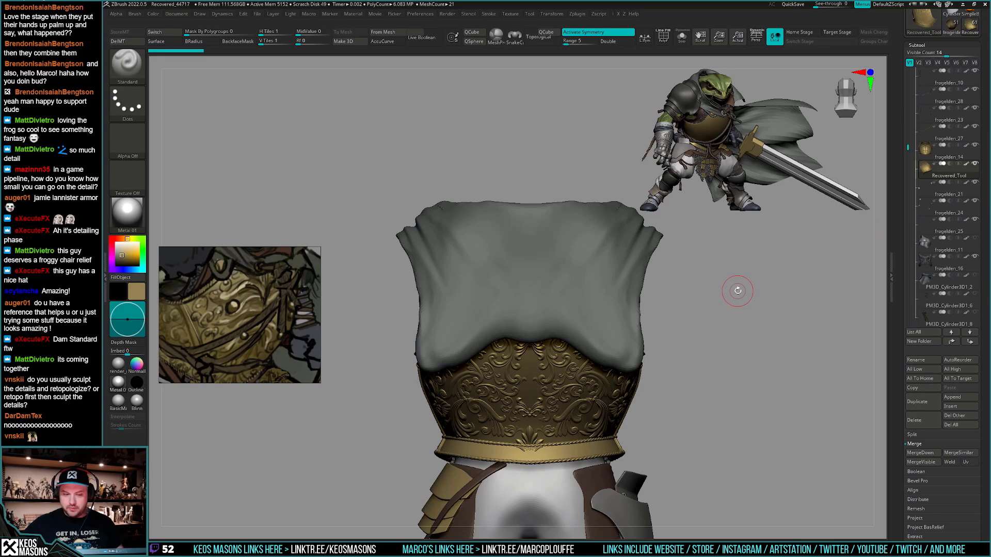
{"action": "mouse_move", "coordinate": [723, 312]}
{"action": "left_mouse_down"}
{"action": "mouse_move", "coordinate": [739, 310]}
{"action": "mouse_move", "coordinate": [729, 308]}
{"action": "left_mouse_up"}
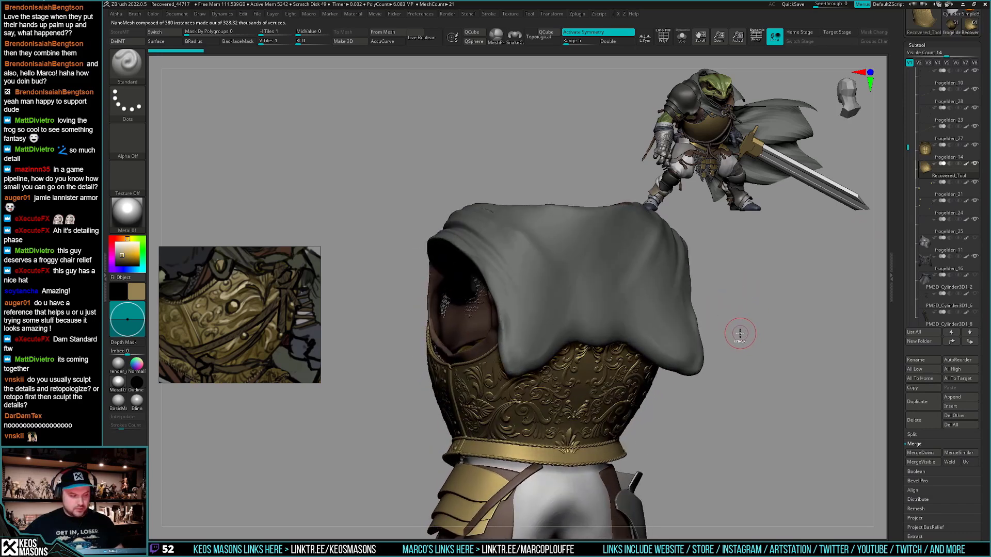
Save the recovered tool as frogelden_18_corrupt.ztl in the frogelden project folder
{"action": "key", "text": "ctrl+s"}
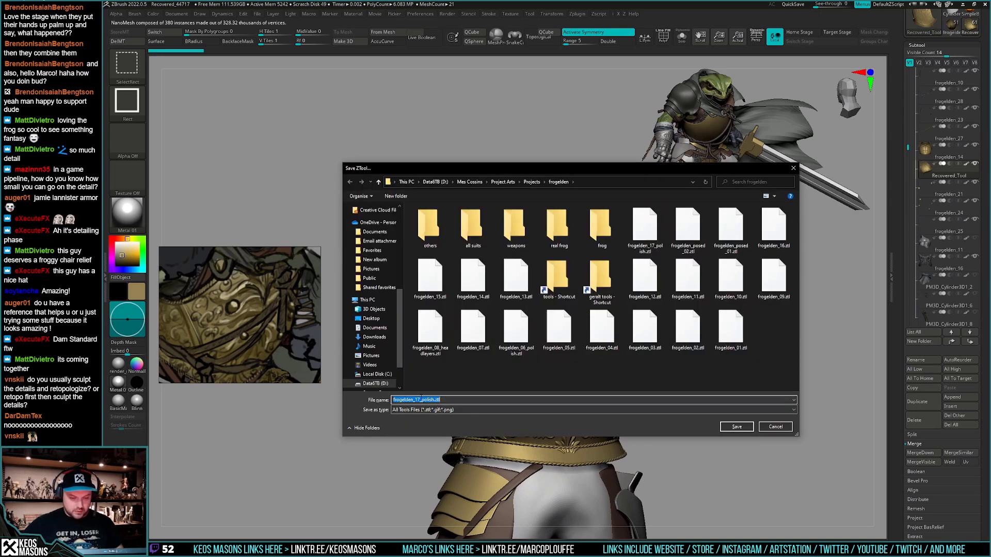
{"action": "left_click", "coordinate": [418, 400]}
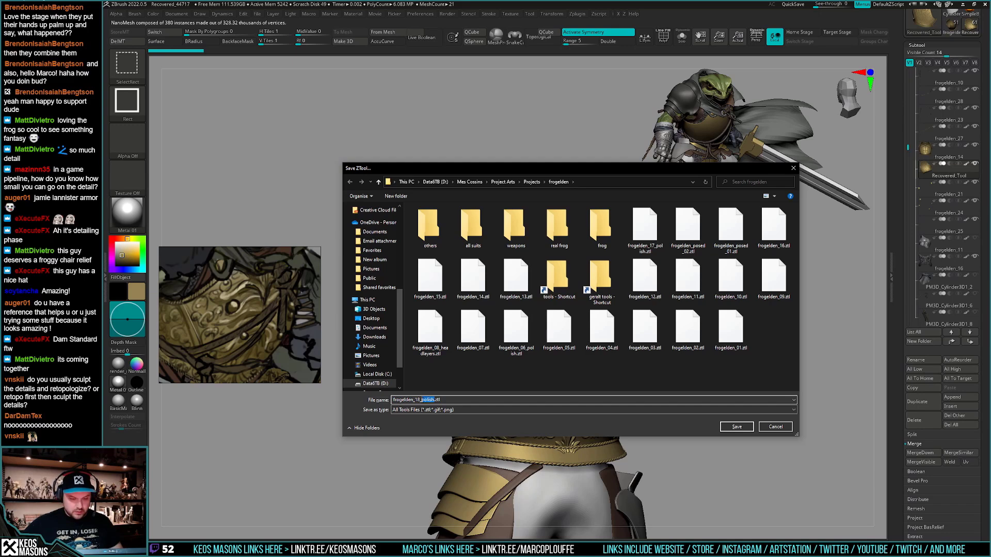
{"action": "type", "text": "coreupt"}
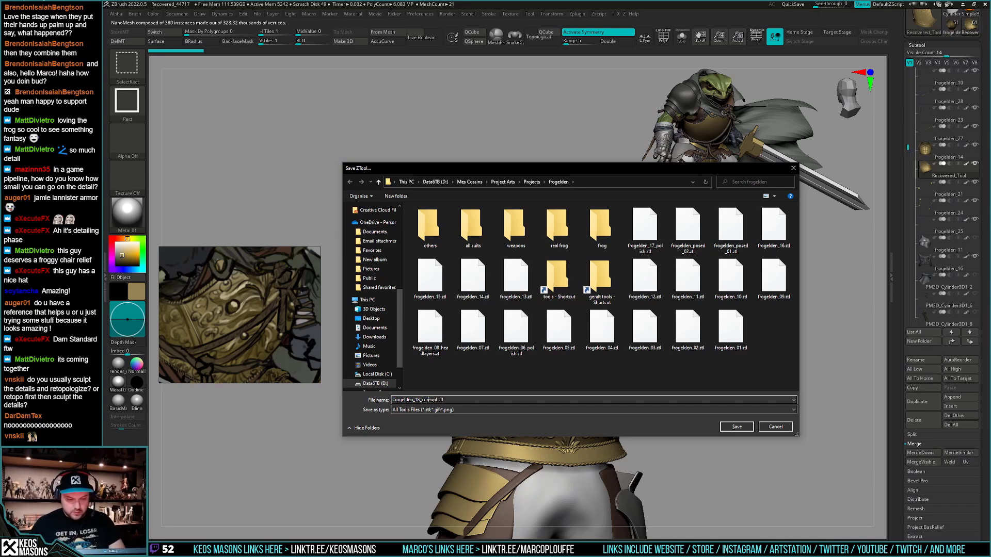
{"action": "key", "text": "Delete"}
{"action": "key", "text": "Return"}
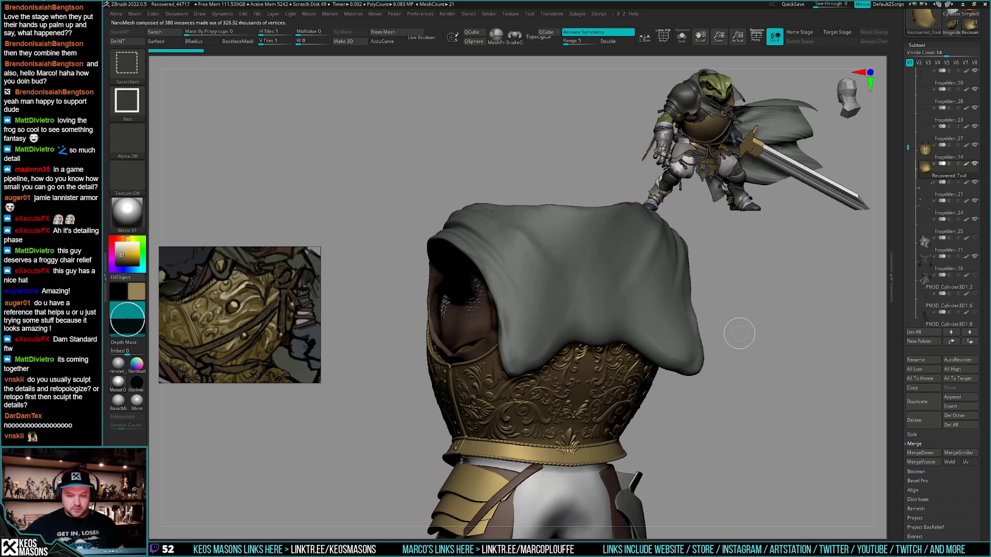
Select the frog body subtool frogelden_07 near the start of the subtool list and isolate it in solo mode
{"action": "right_click_drag", "start_coordinate": [594, 413], "coordinate": [552, 392], "text": "alt"}
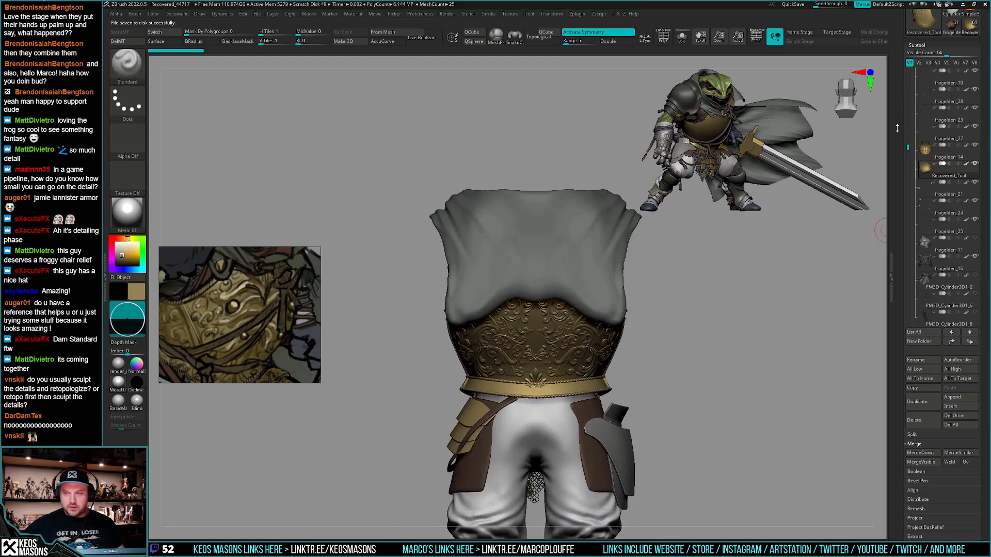
{"action": "left_click_drag", "start_coordinate": [906, 86], "coordinate": [907, 61]}
{"action": "left_click", "coordinate": [927, 111]}
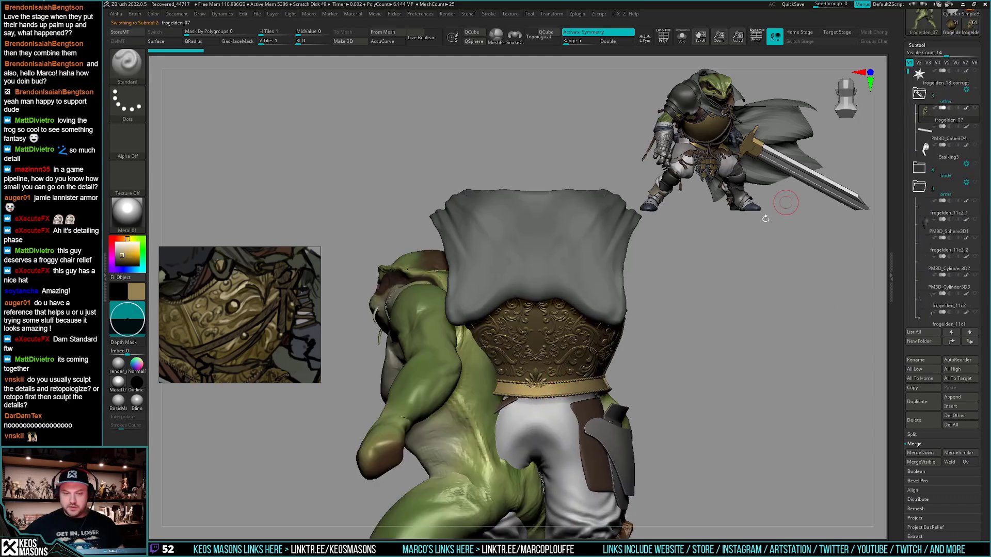
{"action": "right_click_drag", "start_coordinate": [723, 272], "coordinate": [724, 203], "text": "alt"}
{"action": "key", "text": "alt+s"}
{"action": "right_click_drag", "start_coordinate": [701, 311], "coordinate": [695, 286], "text": "ctrl"}
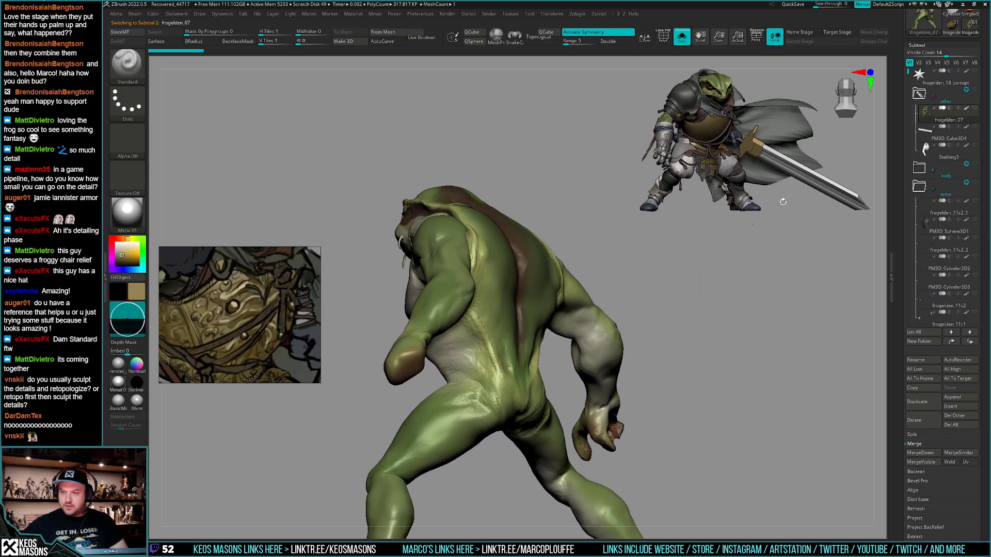
Examine each subtool of the recovered tool in solo, going down from the sword blank to the end of the list
{"action": "key", "text": "Down"}
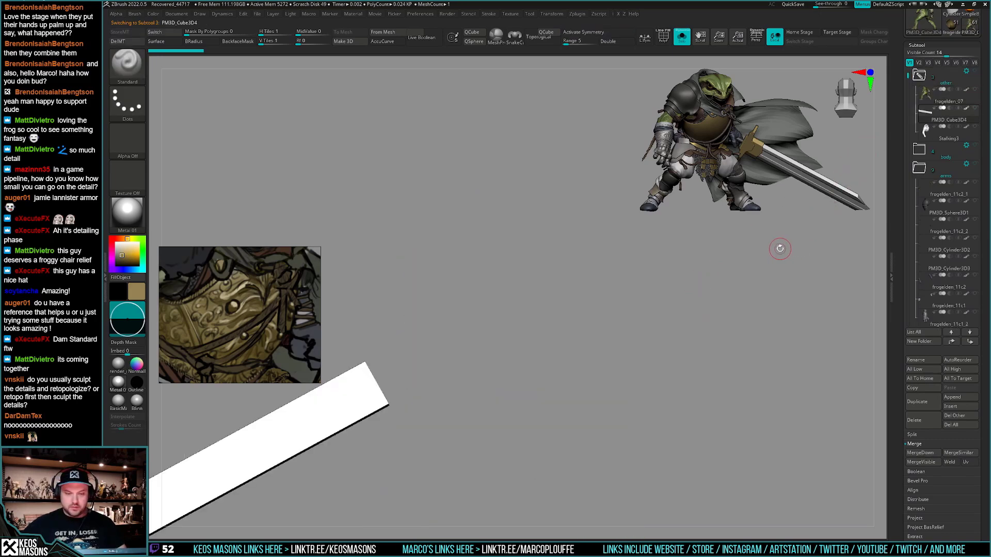
{"action": "key", "text": "Down"}
{"action": "key", "text": "Down"}
{"action": "key", "text": "Down"}
{"action": "key", "text": "Down"}
{"action": "key", "text": "Down"}
{"action": "key", "text": "Down"}
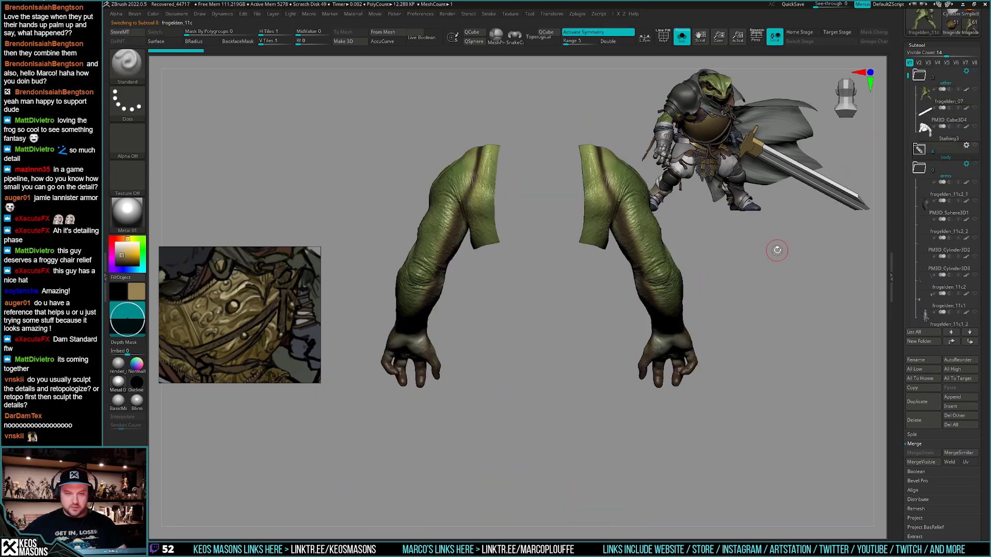
{"action": "key", "text": "Down"}
{"action": "key", "text": "Down"}
{"action": "key", "text": "Down"}
{"action": "key", "text": "Down"}
{"action": "key", "text": "Down"}
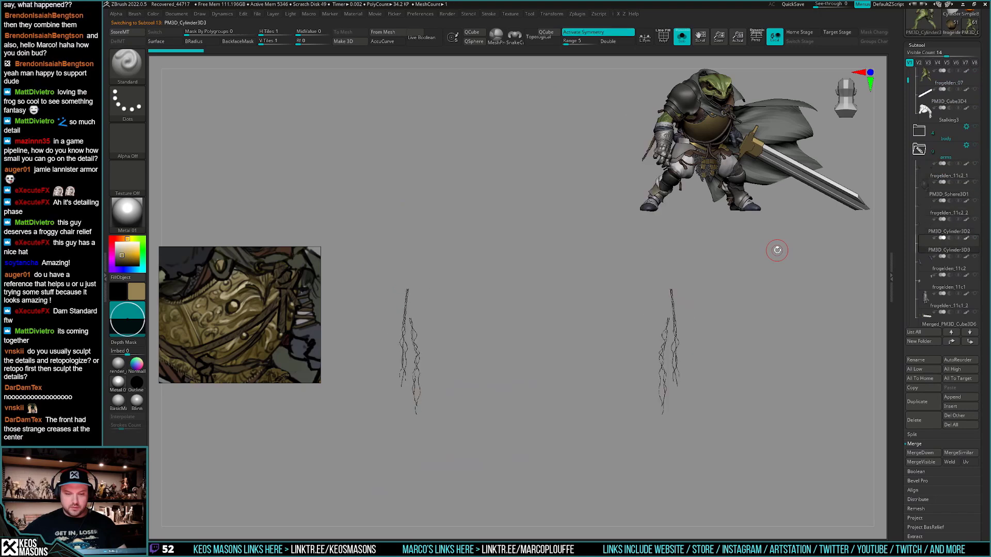
{"action": "key", "text": "Down"}
{"action": "key", "text": "Down"}
{"action": "key", "text": "Down"}
{"action": "key", "text": "Down"}
{"action": "key", "text": "Down"}
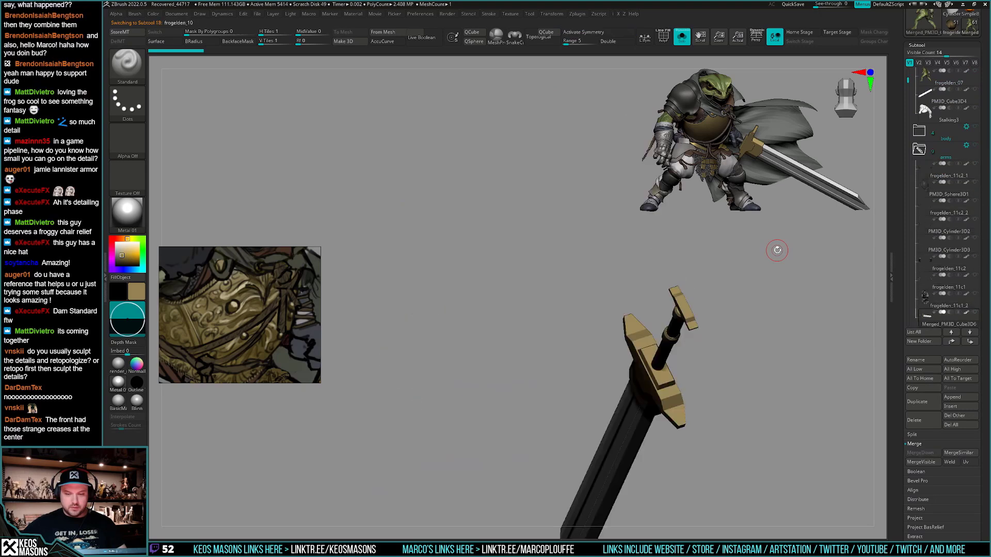
{"action": "key", "text": "Down"}
{"action": "key", "text": "Down"}
{"action": "key", "text": "Down"}
{"action": "key", "text": "Down"}
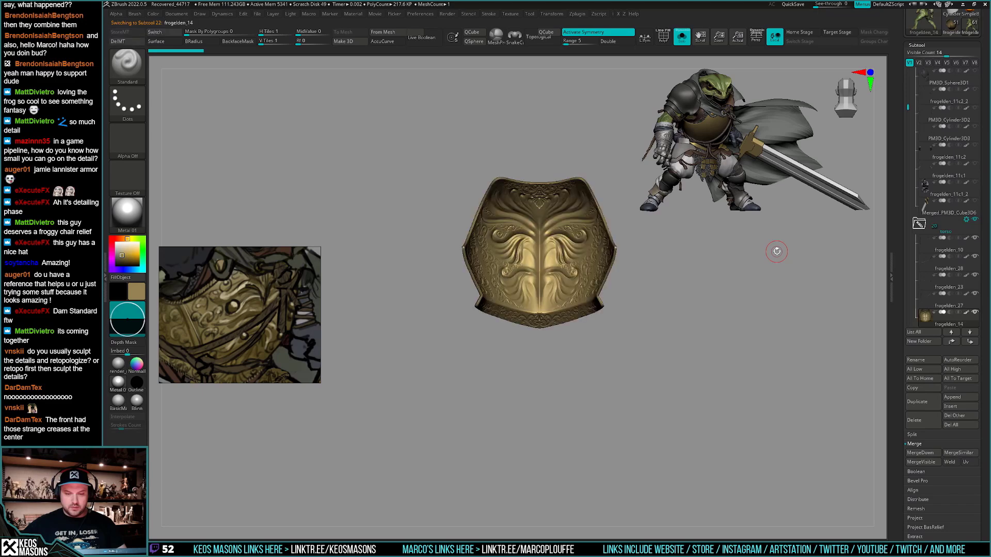
{"action": "key", "text": "Down"}
{"action": "key", "text": "Down"}
{"action": "key", "text": "Down"}
{"action": "key", "text": "Down"}
{"action": "key", "text": "Down"}
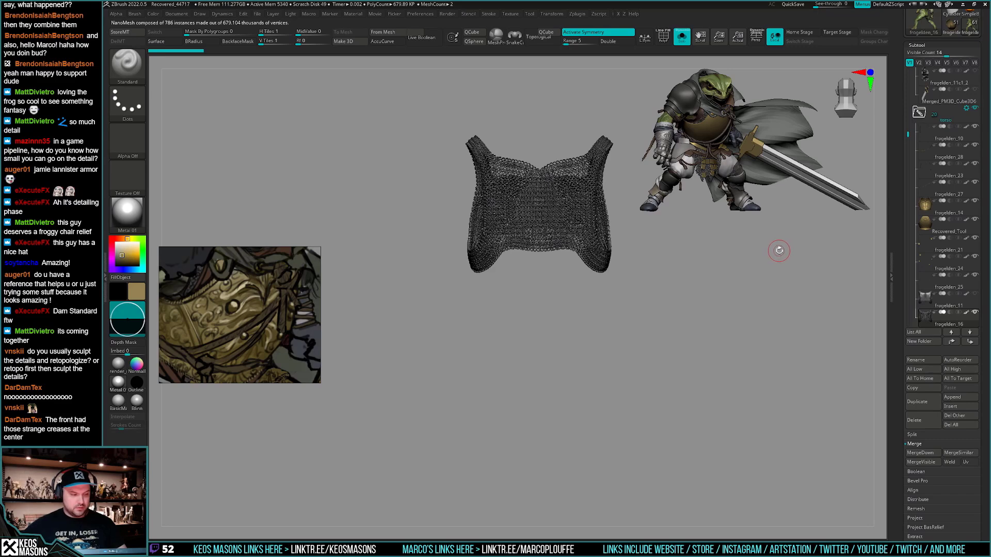
{"action": "key", "text": "Down"}
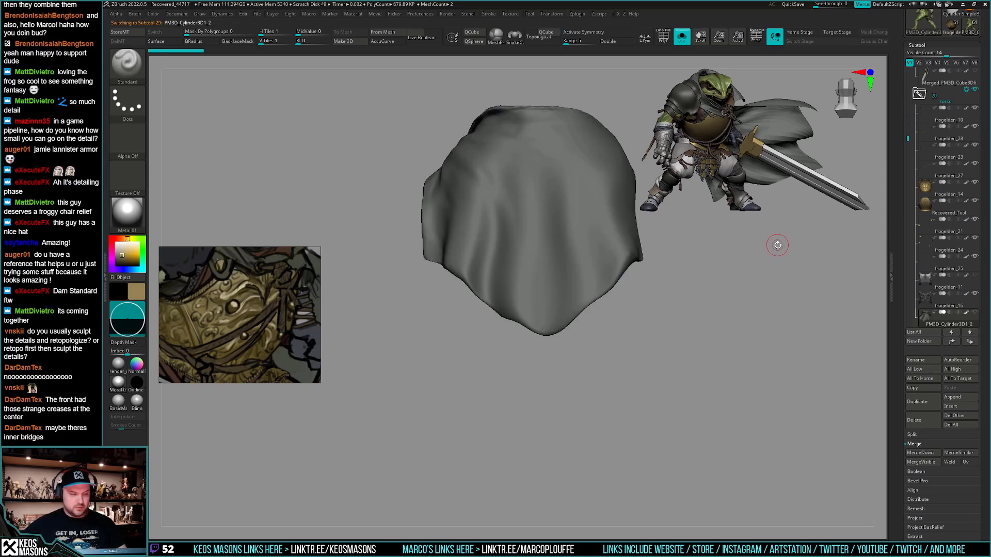
{"action": "key", "text": "Down"}
{"action": "key", "text": "Down"}
{"action": "key", "text": "Down"}
{"action": "key", "text": "Down"}
{"action": "key", "text": "Down"}
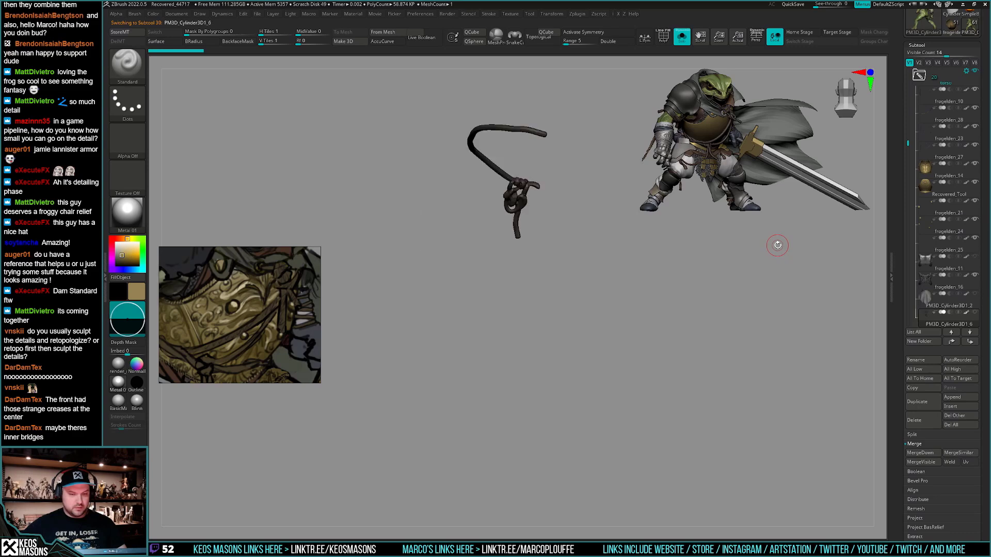
{"action": "key", "text": "Down"}
{"action": "key", "text": "Down"}
{"action": "key", "text": "Down"}
{"action": "key", "text": "Down"}
{"action": "key", "text": "Down"}
{"action": "key", "text": "Down"}
{"action": "key", "text": "Down"}
{"action": "key", "text": "Down"}
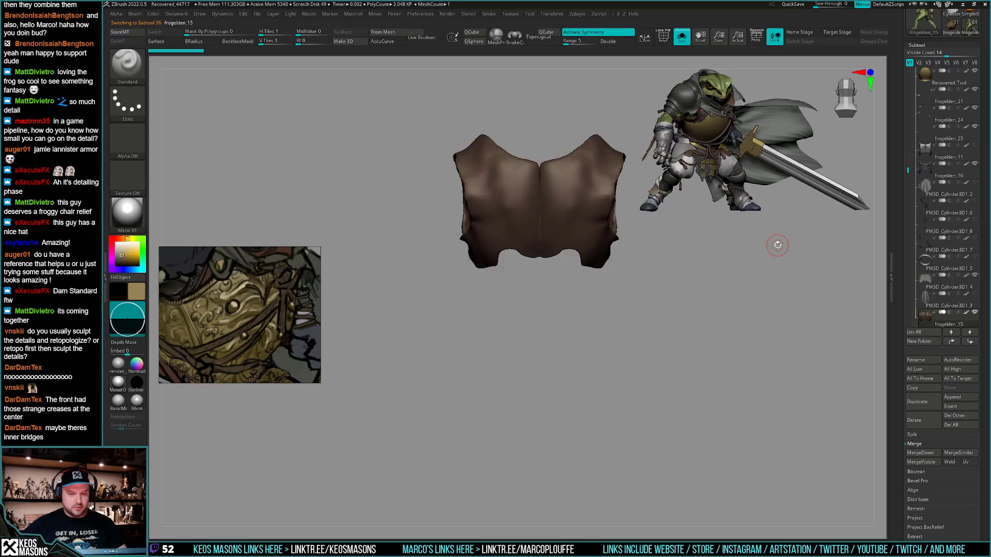
{"action": "key", "text": "Down"}
{"action": "key", "text": "Down"}
{"action": "key", "text": "Down"}
{"action": "key", "text": "Down"}
{"action": "key", "text": "Down"}
{"action": "key", "text": "Down"}
{"action": "key", "text": "Down"}
{"action": "key", "text": "Down"}
{"action": "key", "text": "Down"}
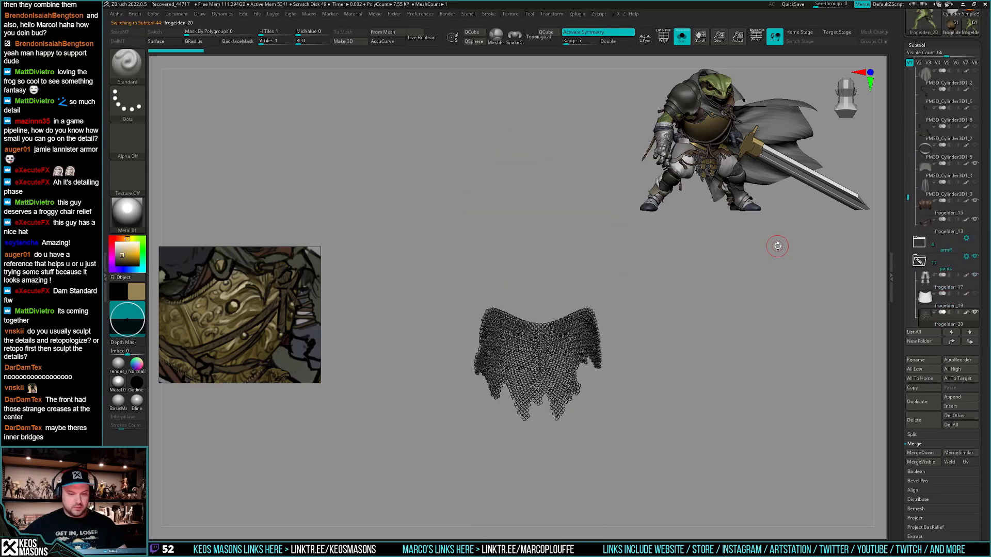
{"action": "key", "text": "Down"}
{"action": "key", "text": "Down"}
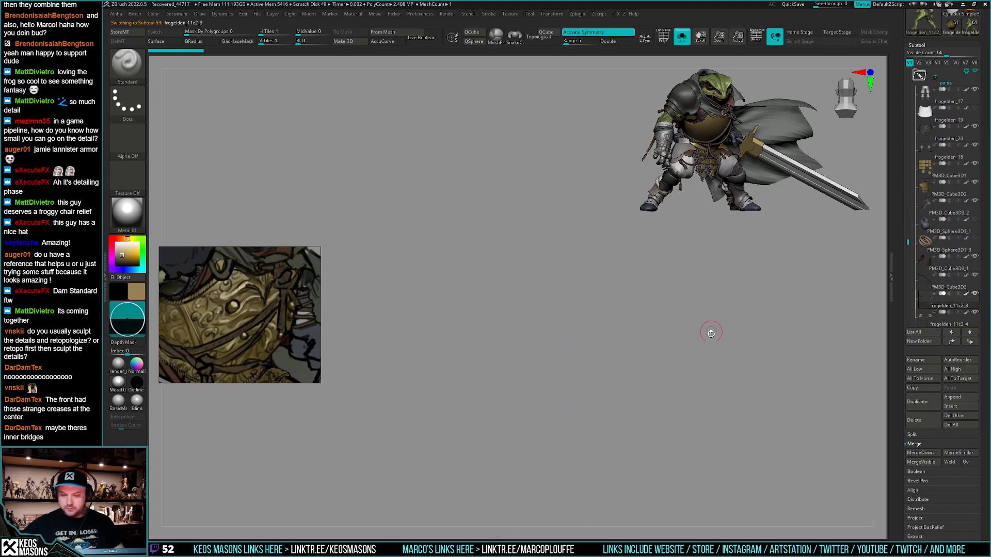
{"action": "key", "text": "Down"}
{"action": "key", "text": "Down"}
{"action": "key", "text": "Down"}
{"action": "key", "text": "Down"}
{"action": "key", "text": "Down"}
{"action": "key", "text": "Down"}
{"action": "key", "text": "Down"}
{"action": "key", "text": "Down"}
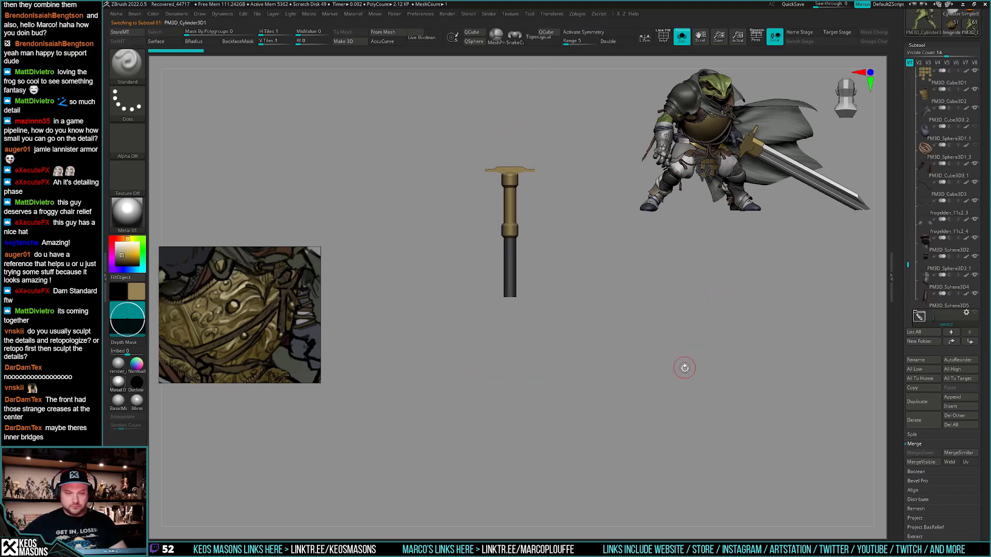
Go back up through the isolated subtools to the breastplate's rope trim, rechecking them for missing or damaged geometry
{"action": "key", "text": "Up"}
{"action": "key", "text": "Up"}
{"action": "key", "text": "Up"}
{"action": "key", "text": "Up"}
{"action": "key", "text": "Up"}
{"action": "key", "text": "Up"}
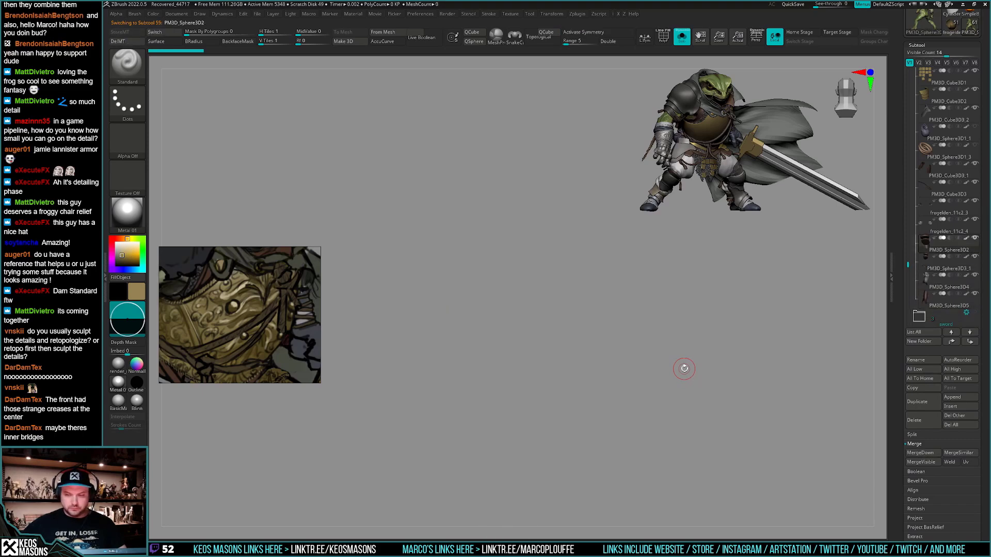
{"action": "key", "text": "Up"}
{"action": "key", "text": "Up"}
{"action": "key", "text": "Up"}
{"action": "key", "text": "Up"}
{"action": "key", "text": "Up"}
{"action": "key", "text": "Up"}
{"action": "key", "text": "Up"}
{"action": "key", "text": "Up"}
{"action": "key", "text": "Up"}
{"action": "key", "text": "Up"}
{"action": "key", "text": "Up"}
{"action": "key", "text": "Up"}
{"action": "key", "text": "Up"}
{"action": "key", "text": "Up"}
{"action": "key", "text": "Up"}
{"action": "key", "text": "Up"}
{"action": "key", "text": "Up"}
{"action": "key", "text": "Up"}
{"action": "key", "text": "Up"}
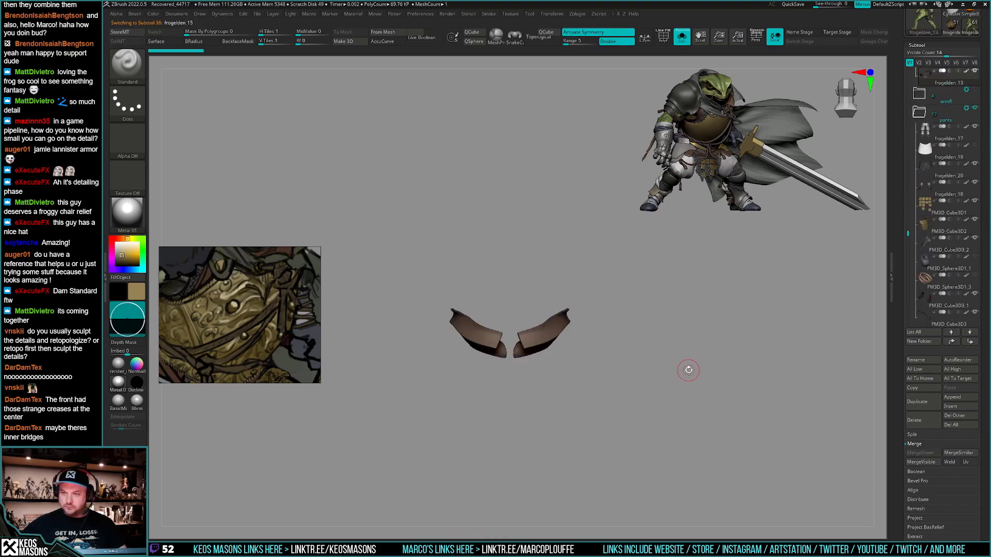
{"action": "key", "text": "Up"}
{"action": "key", "text": "Up"}
{"action": "key", "text": "Up"}
{"action": "key", "text": "Up"}
{"action": "key", "text": "Up"}
{"action": "key", "text": "Up"}
{"action": "key", "text": "Up"}
{"action": "key", "text": "Up"}
{"action": "key", "text": "Up"}
{"action": "key", "text": "Up"}
{"action": "key", "text": "Up"}
{"action": "key", "text": "Up"}
{"action": "key", "text": "Up"}
{"action": "key", "text": "Up"}
{"action": "key", "text": "Up"}
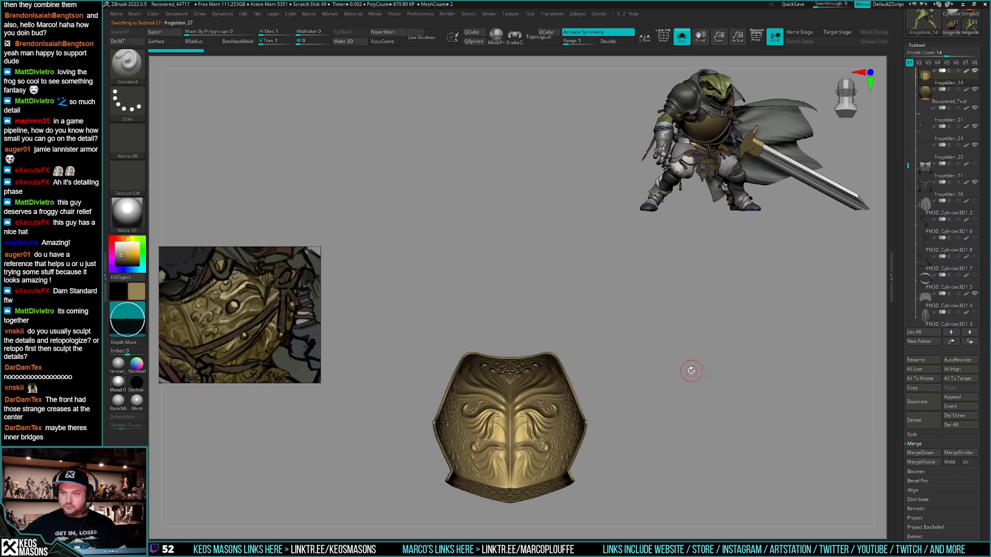
{"action": "key", "text": "Up"}
{"action": "key", "text": "Up"}
{"action": "key", "text": "Up"}
{"action": "key", "text": "Up"}
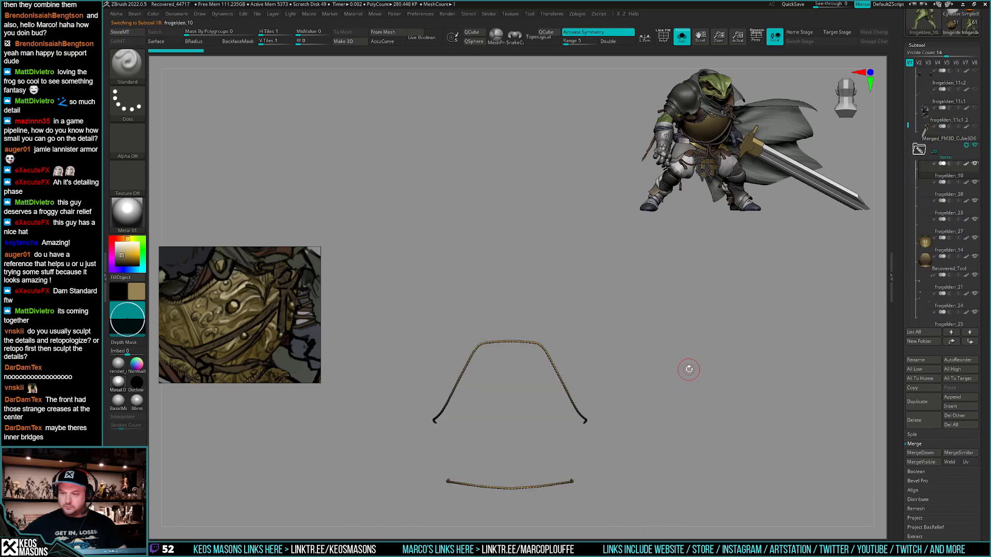
Isolate the ornamented rear breastplate, Recovered_Tool, and inspect it from a turned angle
{"action": "key", "text": "Down"}
{"action": "key", "text": "Down"}
{"action": "key", "text": "Down"}
{"action": "key", "text": "Down"}
{"action": "key", "text": "Down"}
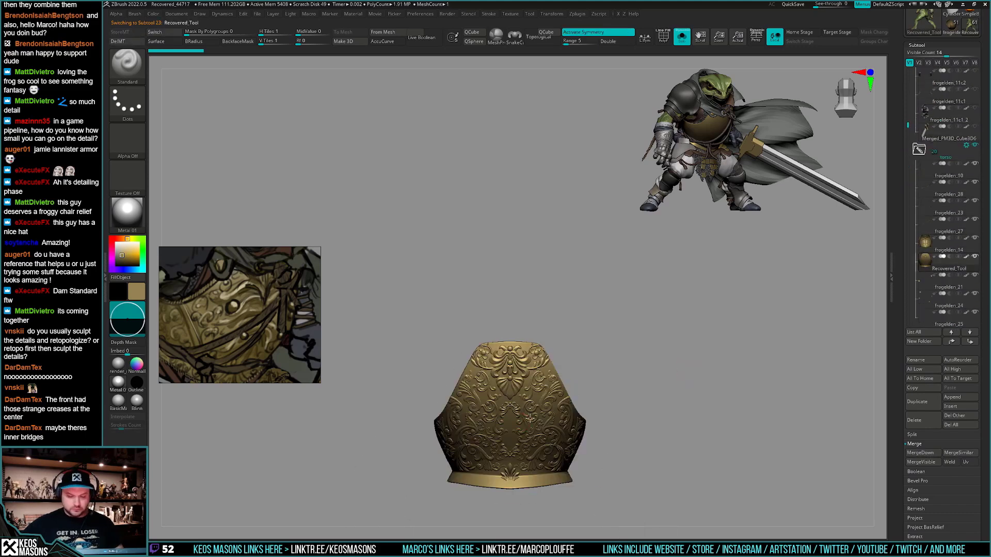
{"action": "right_click_drag", "start_coordinate": [530, 419], "coordinate": [560, 423]}
{"action": "right_click_drag", "start_coordinate": [559, 423], "coordinate": [636, 405], "text": "alt"}
Inspect the ornamented front breastplate frogelden_14 in solo and move the reference image up, clear of the model
{"action": "key", "text": "Down"}
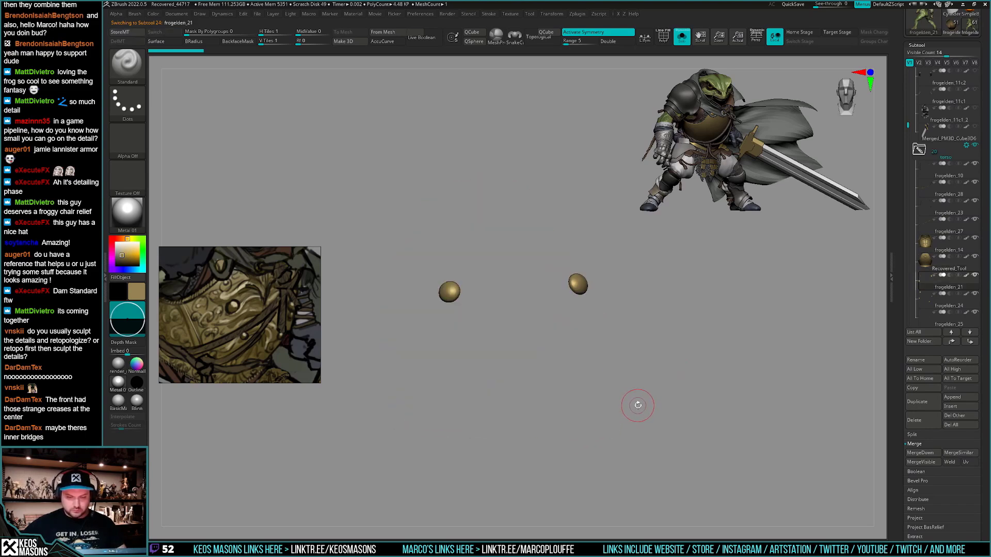
{"action": "key", "text": "Up"}
{"action": "key", "text": "Up"}
{"action": "left_click_drag", "start_coordinate": [637, 392], "coordinate": [591, 382]}
{"action": "left_click_drag", "start_coordinate": [269, 323], "coordinate": [260, 135]}
{"action": "left_click_drag", "start_coordinate": [638, 413], "coordinate": [664, 412]}
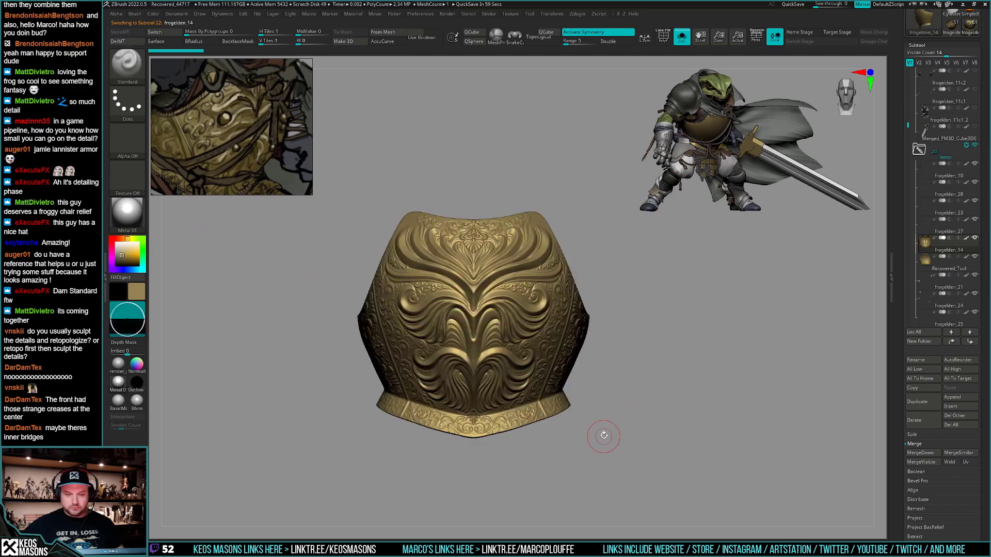
{"action": "mouse_move", "coordinate": [603, 435]}
{"action": "left_mouse_down"}
{"action": "mouse_move", "coordinate": [625, 404]}
{"action": "mouse_move", "coordinate": [612, 428]}
{"action": "left_mouse_up"}
{"action": "key", "text": "ctrl+shift"}
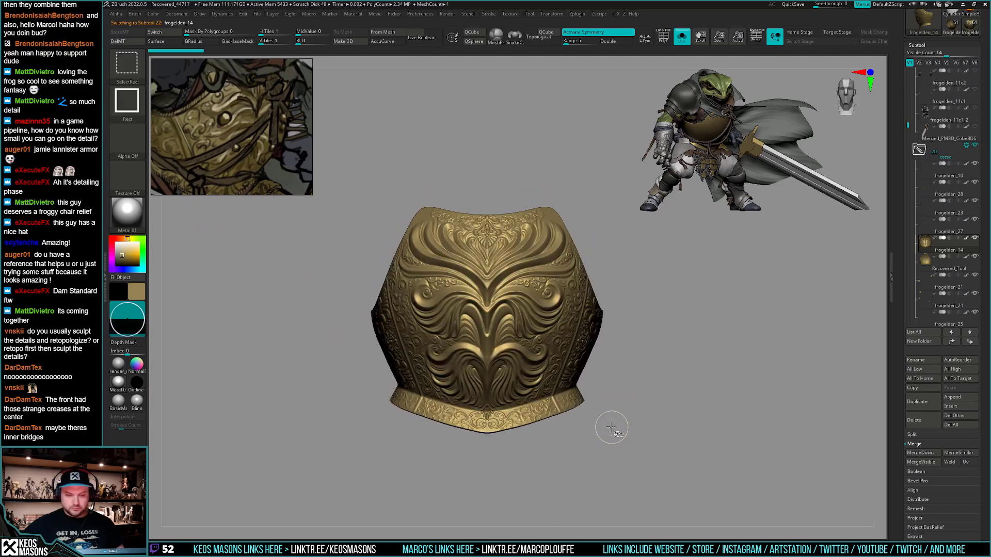
Switch to the posed frog knight tool, turn off solo mode and frame the whole figure from the front
{"action": "left_click_drag", "start_coordinate": [897, 269], "coordinate": [896, 377]}
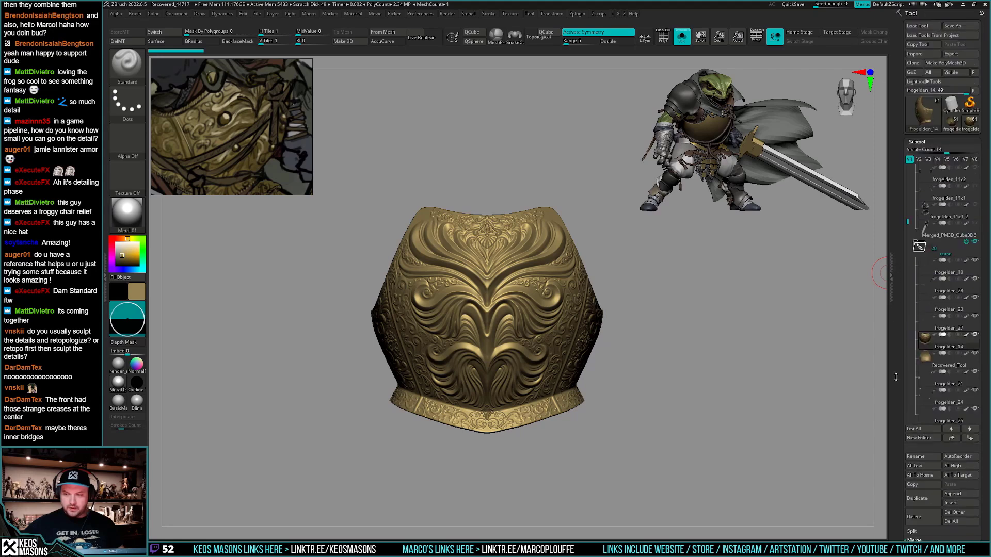
{"action": "left_click", "coordinate": [952, 123]}
{"action": "right_click_drag", "start_coordinate": [609, 361], "coordinate": [565, 281], "text": "alt"}
{"action": "right_click_drag", "start_coordinate": [566, 281], "coordinate": [559, 267], "text": "ctrl"}
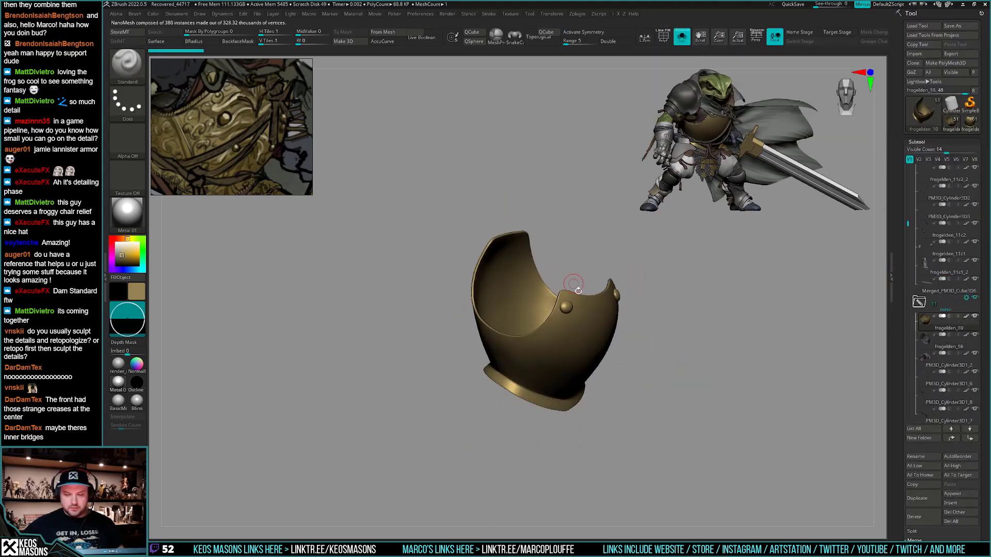
{"action": "key", "text": "s"}
{"action": "right_click_drag", "start_coordinate": [606, 312], "coordinate": [551, 278], "text": "alt"}
{"action": "left_click_drag", "start_coordinate": [550, 277], "coordinate": [545, 220]}
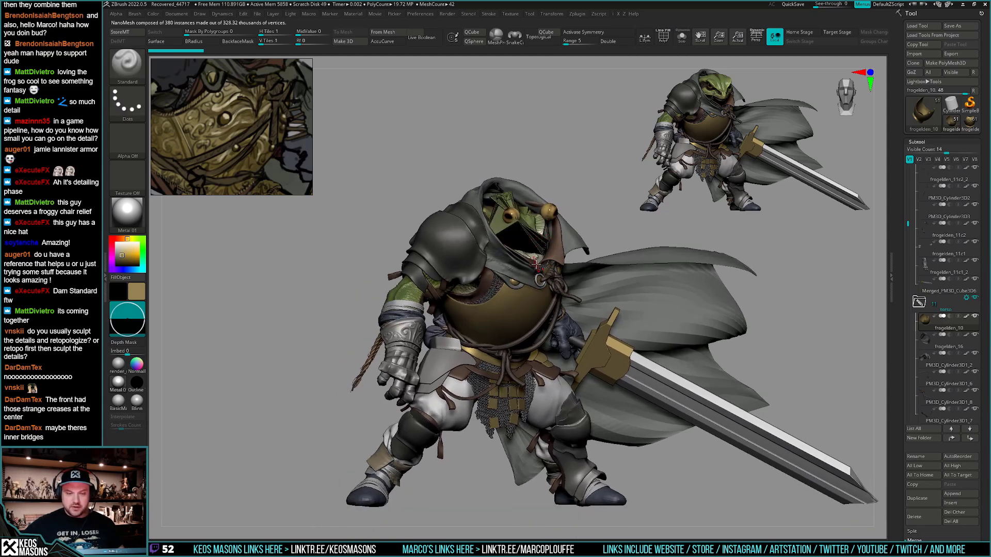
Check the start of the posed tool's subtool list, including the thumbnail preview of frogelden_12
{"action": "left_click_drag", "start_coordinate": [908, 191], "coordinate": [908, 158]}
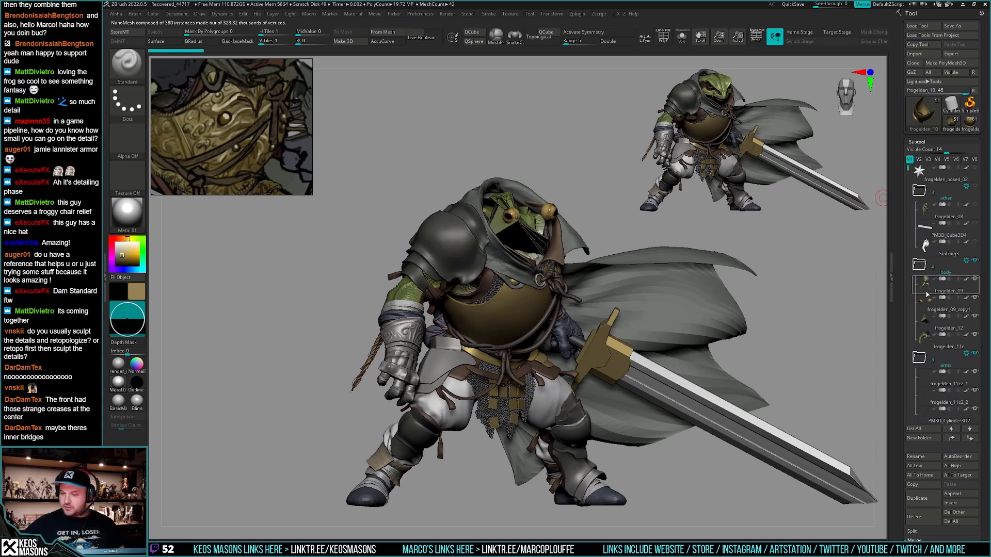
{"action": "mouse_move", "coordinate": [926, 347]}
{"action": "mouse_move", "coordinate": [927, 323]}
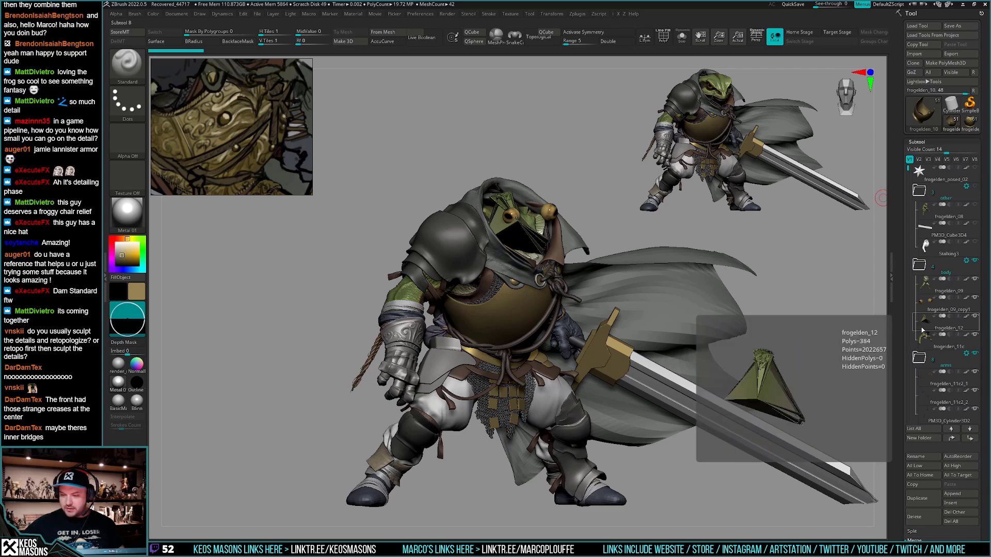
{"action": "mouse_move", "coordinate": [949, 119]}
{"action": "mouse_move", "coordinate": [939, 189]}
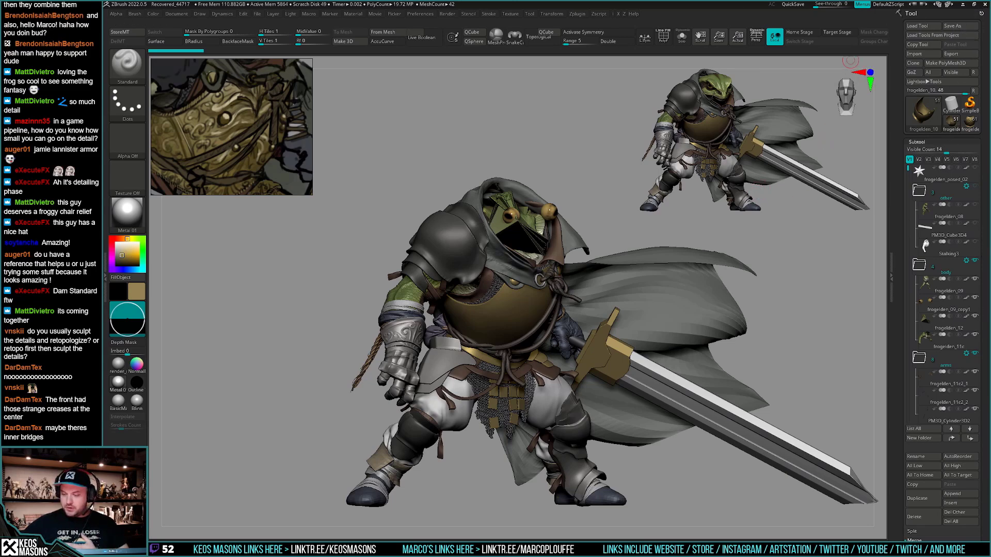
Delete all subtools of the posed frog knight tool, accepting the permanent-deletion note until the next restart
{"action": "left_click", "coordinate": [948, 522]}
{"action": "left_click", "coordinate": [928, 516]}
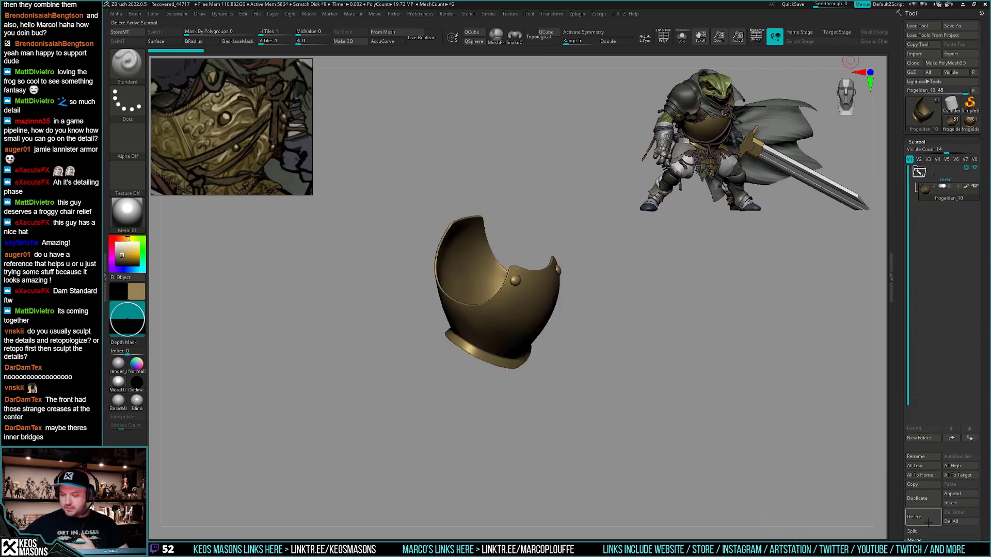
{"action": "left_click", "coordinate": [928, 516]}
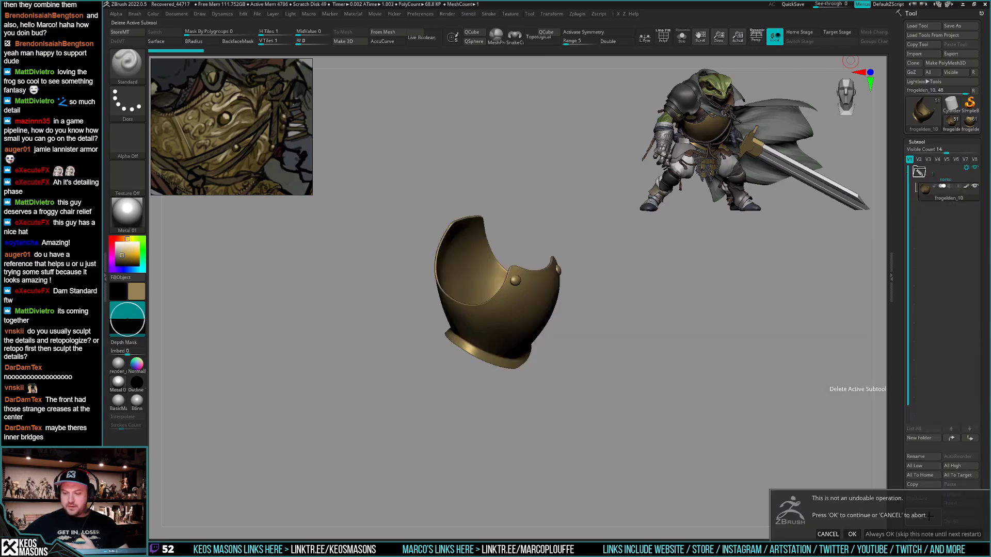
{"action": "left_click", "coordinate": [923, 534]}
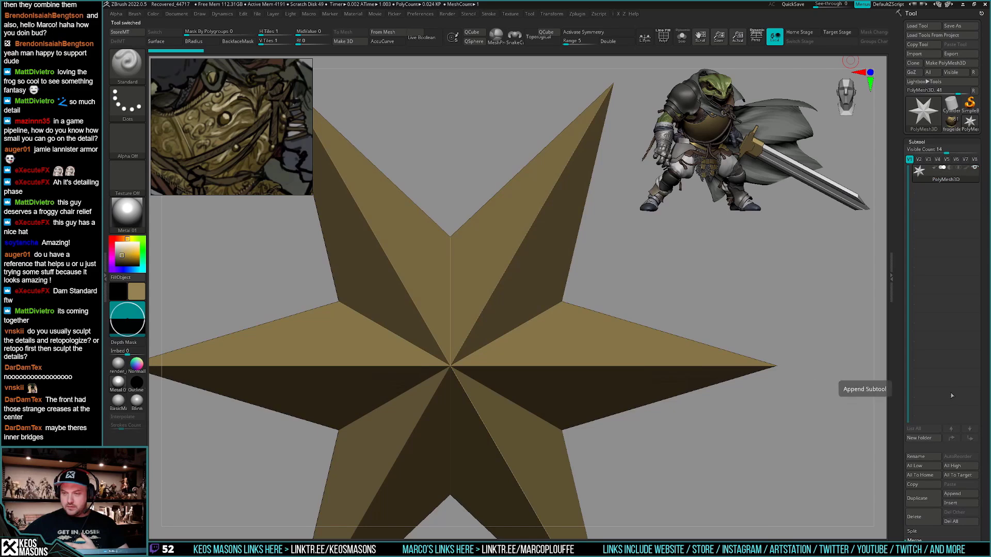
Switch to the recovered tool with the ornamented frogelden_14 breastplate and delete all of its subtools
{"action": "left_click", "coordinate": [957, 126]}
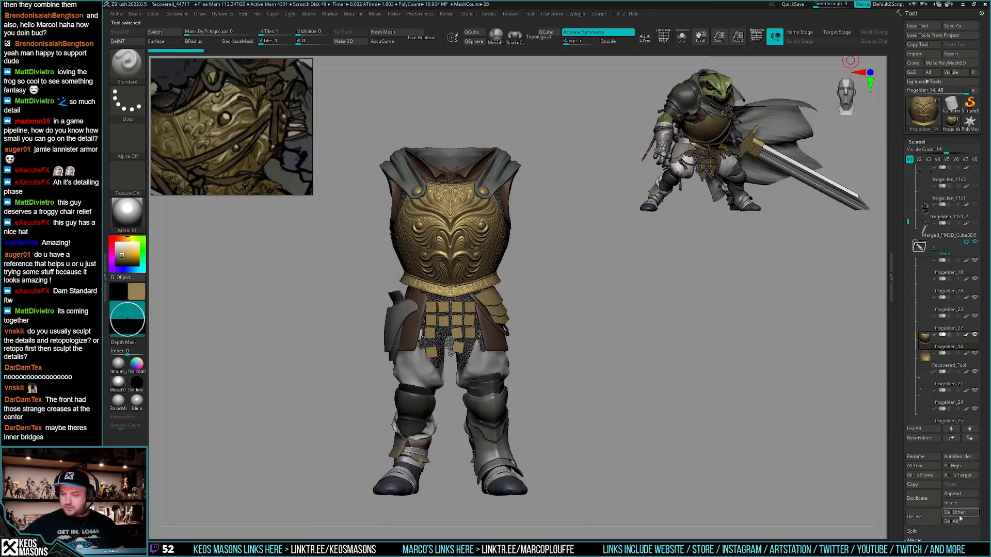
{"action": "left_click", "coordinate": [926, 517]}
{"action": "left_click", "coordinate": [923, 534]}
Load the tool file frogelden_18_corrupt.ztl from the frogelden project folder
{"action": "left_click", "coordinate": [916, 25]}
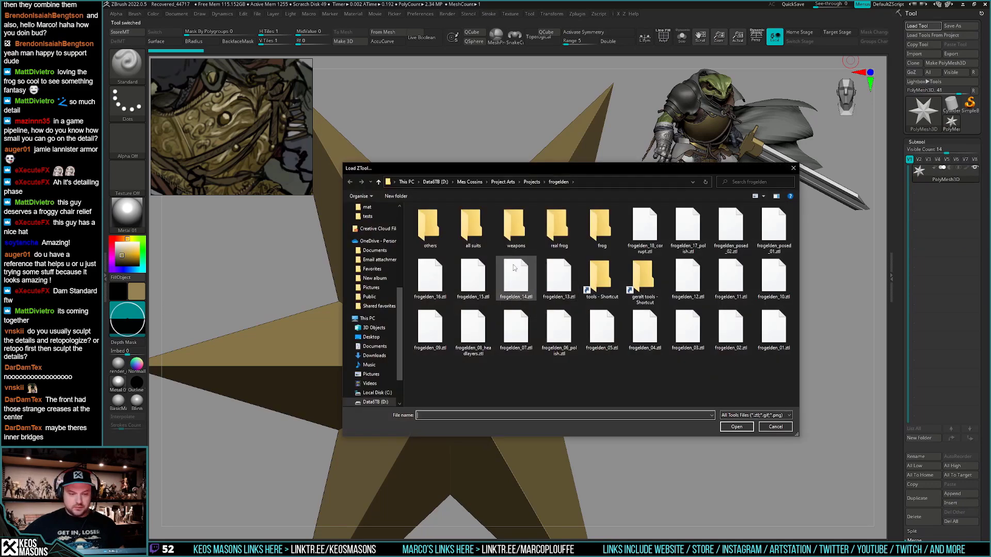
{"action": "left_click", "coordinate": [645, 227]}
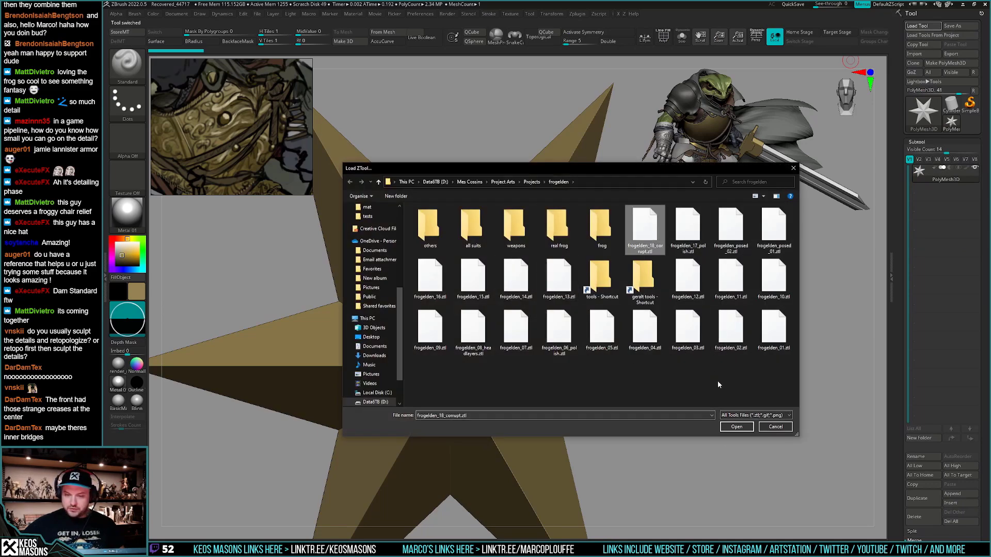
{"action": "left_click", "coordinate": [733, 429]}
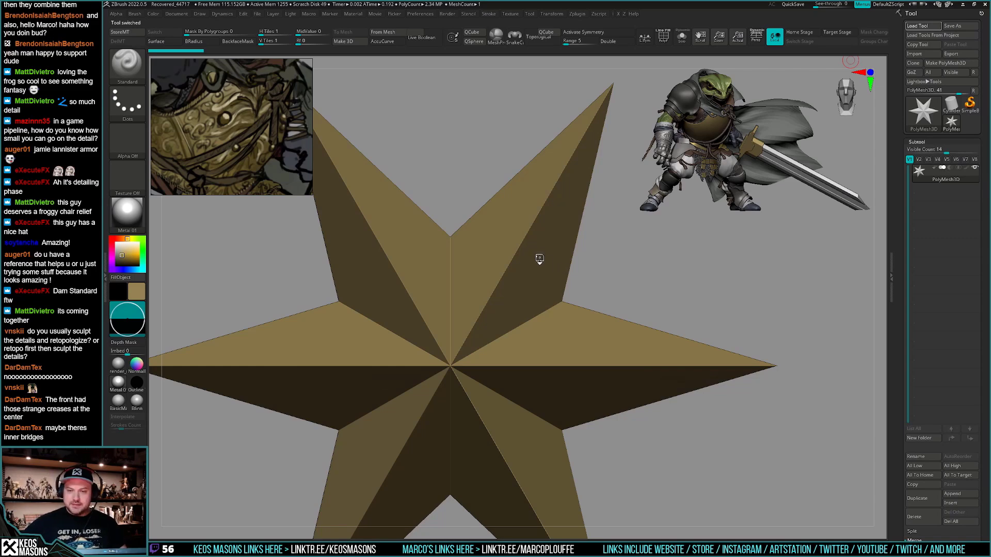
{"action": "left_click_drag", "start_coordinate": [542, 277], "coordinate": [636, 296]}
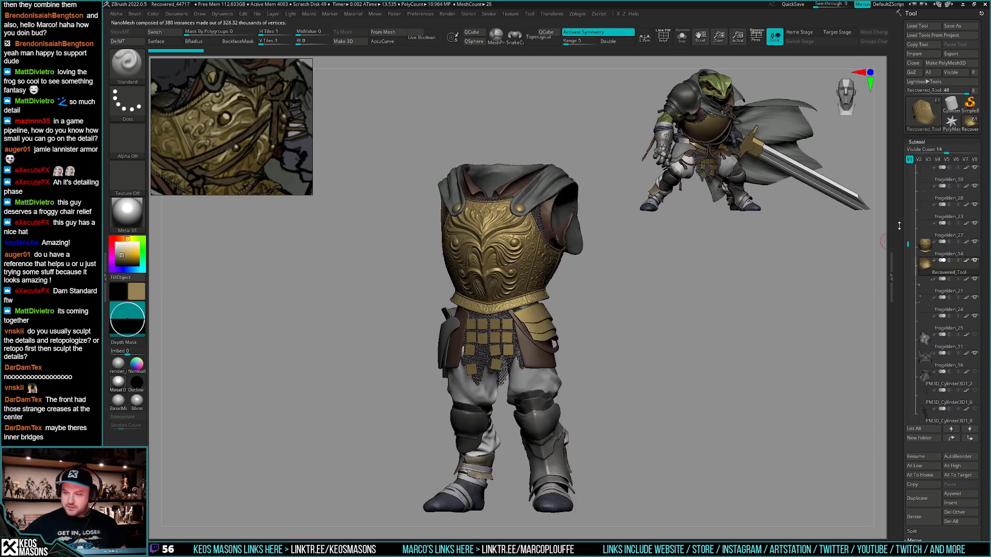
Make the body and arms subtool folders visible and examine the figure's upper body from the side and front
{"action": "left_click_drag", "start_coordinate": [908, 241], "coordinate": [908, 167]}
{"action": "left_click", "coordinate": [975, 262]}
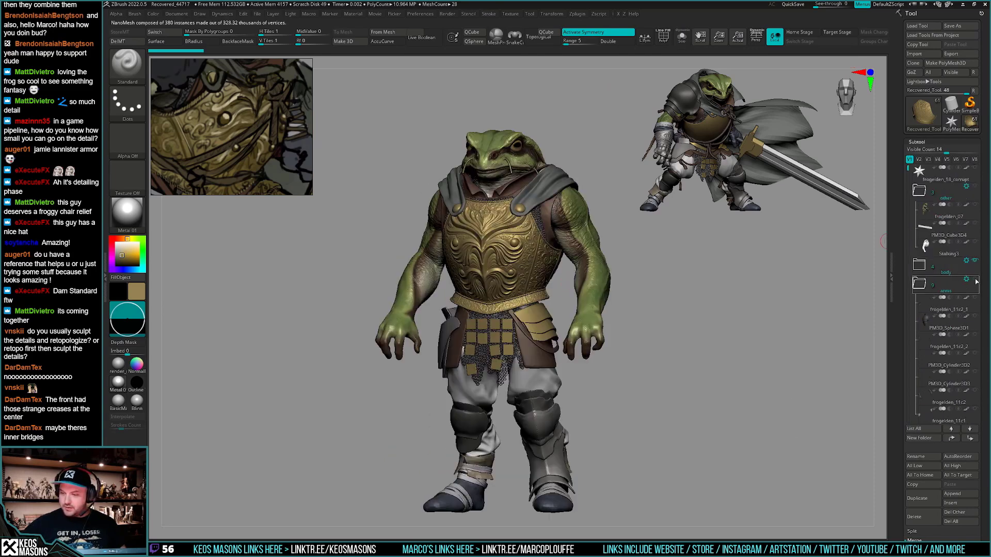
{"action": "left_click", "coordinate": [974, 281]}
{"action": "right_click_drag", "start_coordinate": [640, 281], "coordinate": [676, 281]}
{"action": "mouse_move", "coordinate": [516, 269]}
{"action": "right_mouse_down", "text": "ctrl"}
{"action": "mouse_move", "coordinate": [498, 165]}
{"action": "mouse_move", "coordinate": [517, 279]}
{"action": "mouse_move", "coordinate": [485, 262]}
{"action": "mouse_move", "coordinate": [525, 265]}
{"action": "right_mouse_up", "text": "ctrl"}
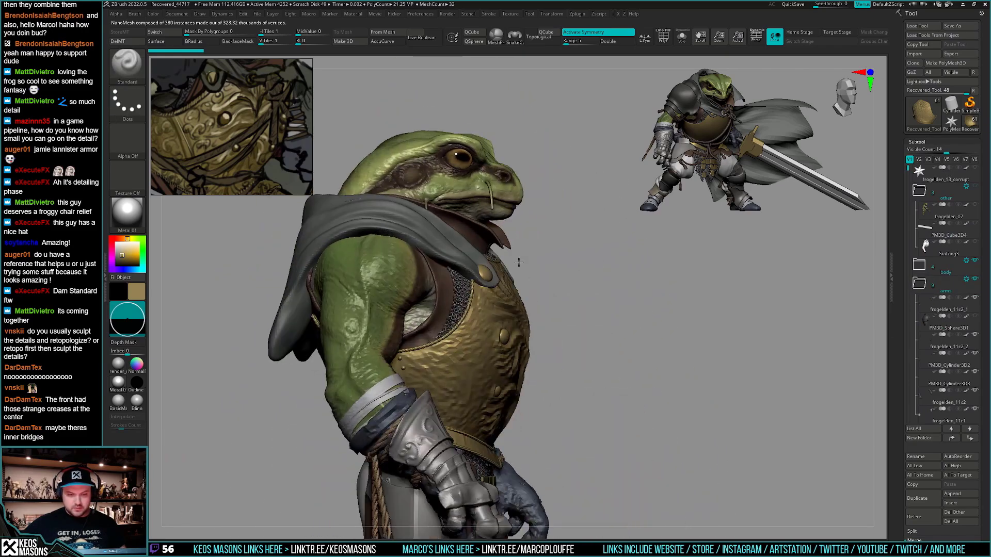
{"action": "left_click_drag", "start_coordinate": [525, 265], "coordinate": [538, 293]}
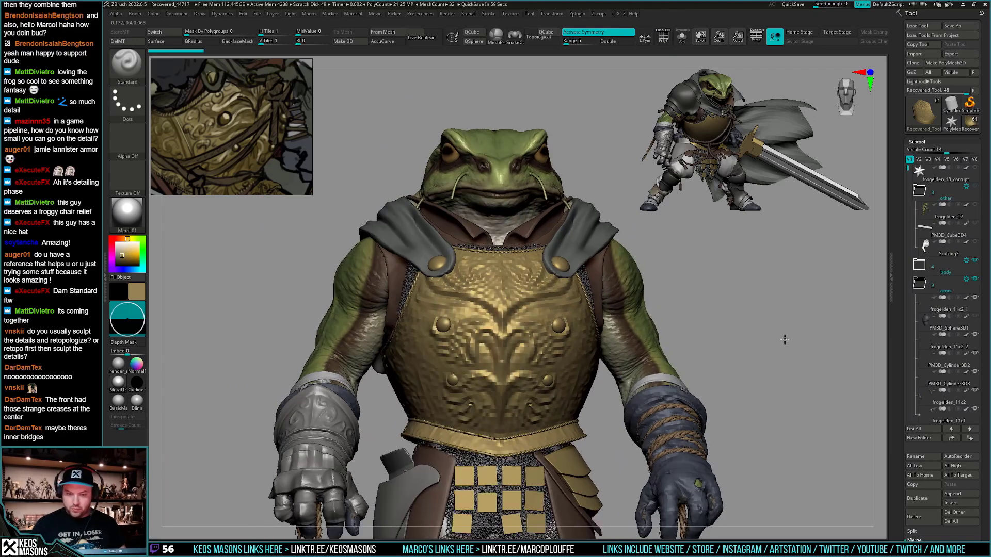
Rename the file frogelden_18_corrupt.ztl to frogelden_18.ztl in the save dialog and close the dialog without saving
{"action": "key", "text": "ctrl+shift+s"}
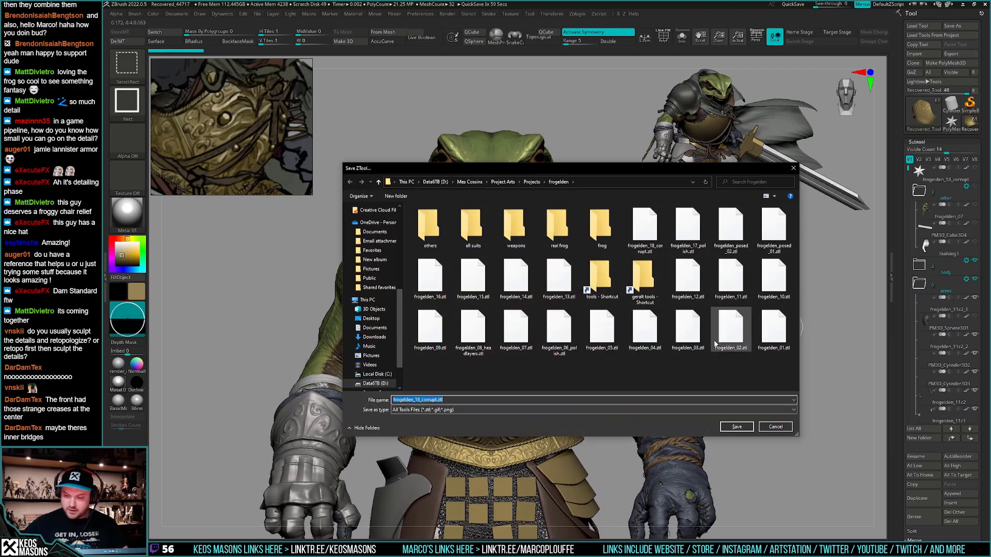
{"action": "left_click", "coordinate": [654, 249]}
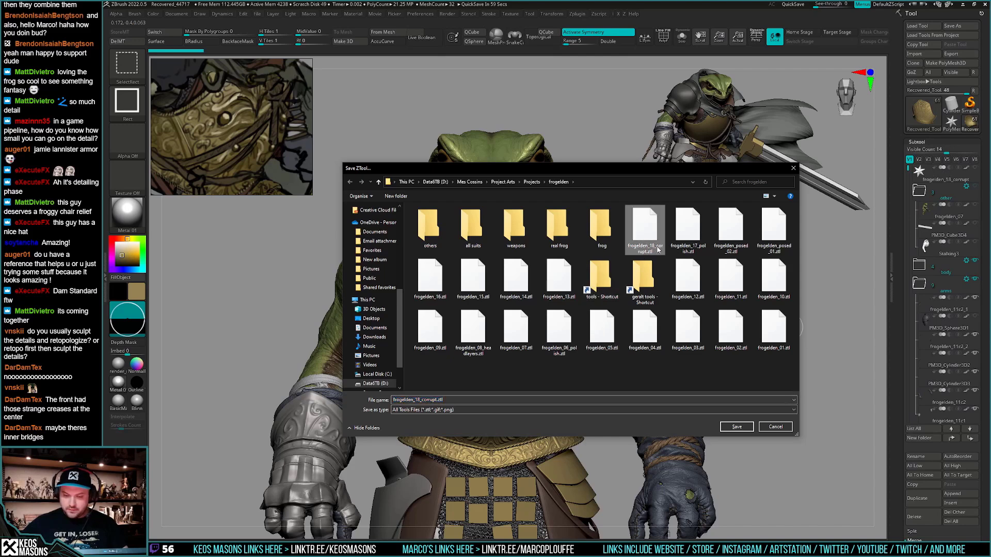
{"action": "left_click", "coordinate": [656, 249]}
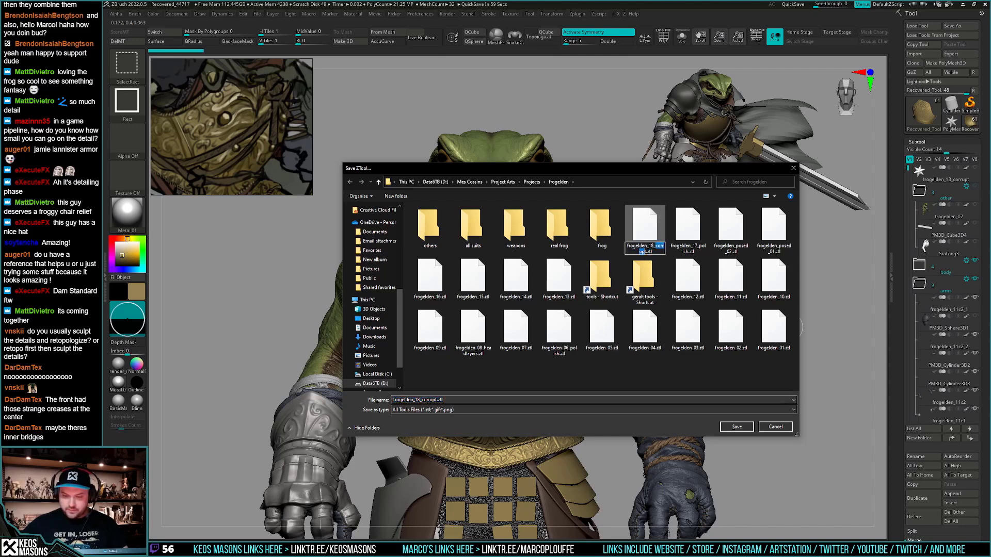
{"action": "key", "text": "BackSpace"}
{"action": "key", "text": "BackSpace"}
{"action": "key", "text": "Return"}
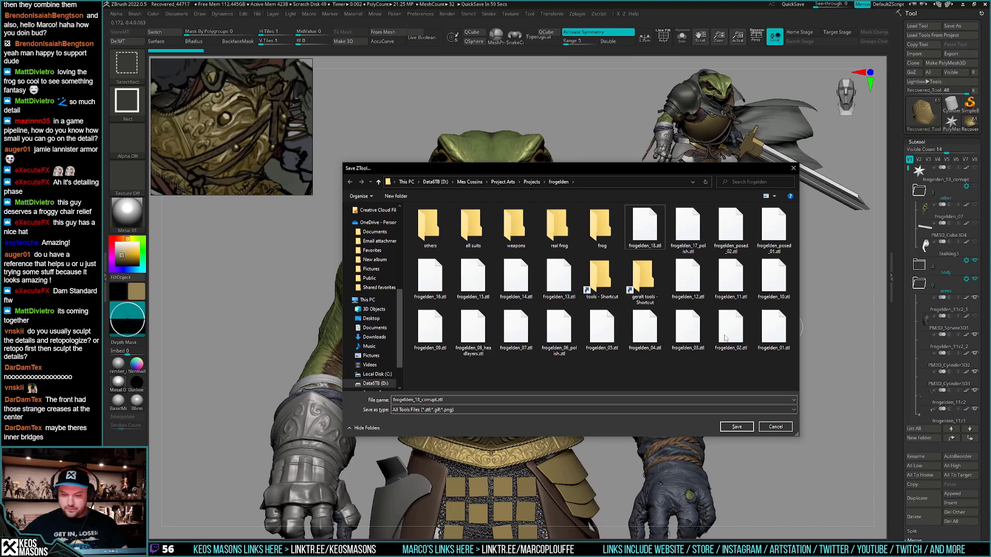
{"action": "left_click", "coordinate": [792, 167]}
Turn the frog knight to its back and isolate the ornamented rear breastplate
{"action": "left_click_drag", "start_coordinate": [792, 353], "coordinate": [738, 361]}
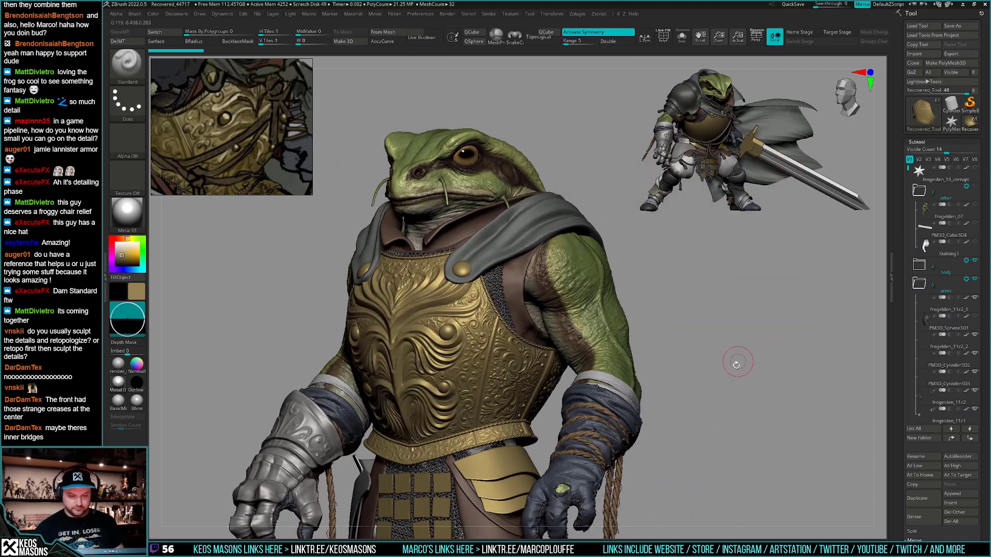
{"action": "left_click_drag", "start_coordinate": [743, 402], "coordinate": [697, 386]}
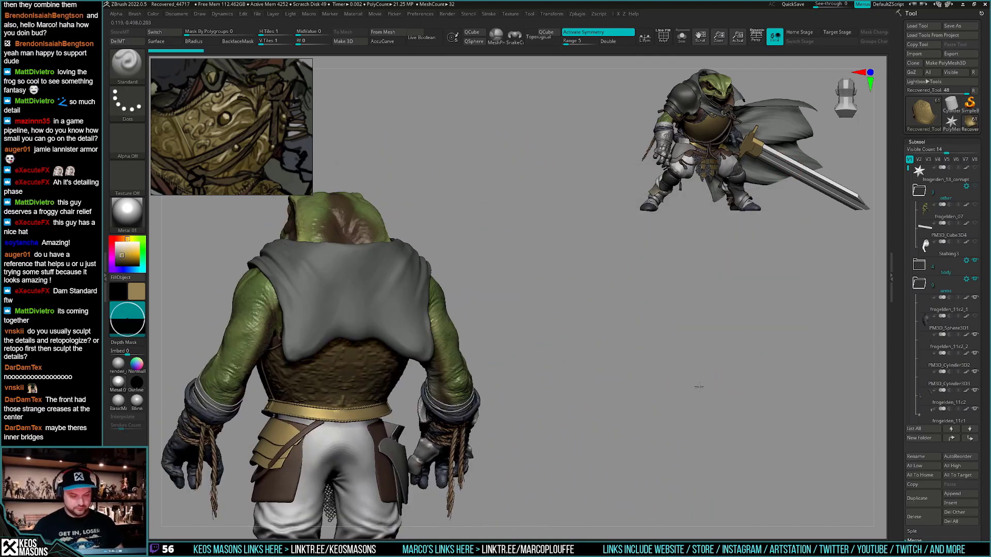
{"action": "mouse_move", "coordinate": [413, 366]}
{"action": "right_mouse_down", "text": "alt"}
{"action": "mouse_move", "coordinate": [547, 335]}
{"action": "mouse_move", "coordinate": [548, 448]}
{"action": "right_mouse_up", "text": "alt"}
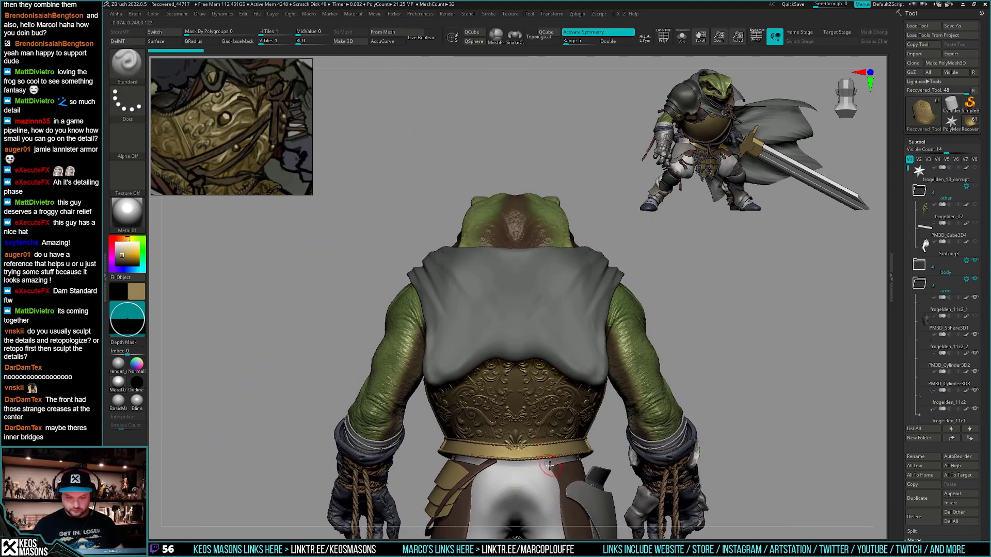
{"action": "key", "text": "alt+s"}
{"action": "right_click_drag", "start_coordinate": [559, 456], "coordinate": [554, 437], "text": "ctrl"}
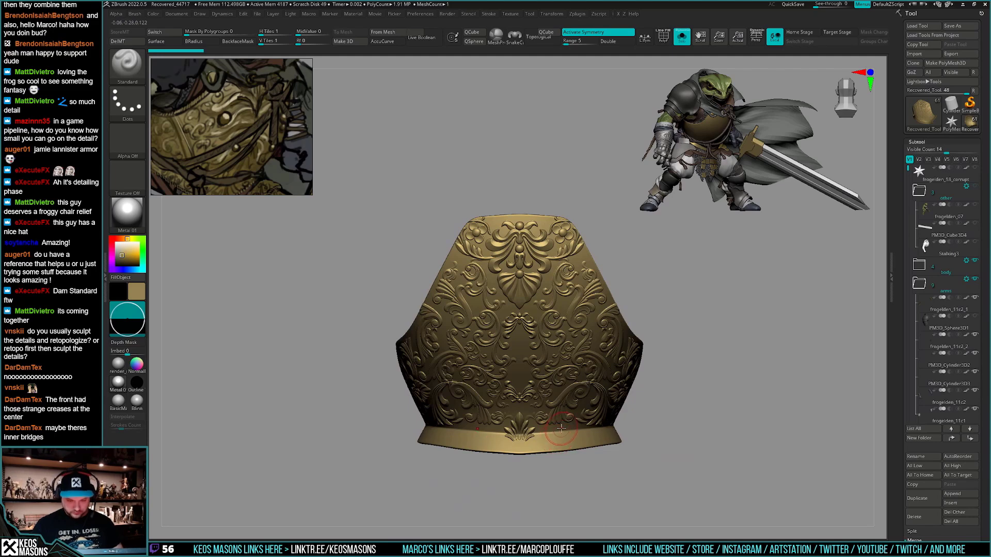
Move the reference image down off the LightBox thumbnails and load a scroll brush from the ornament brush folder
{"action": "key", "text": "comma"}
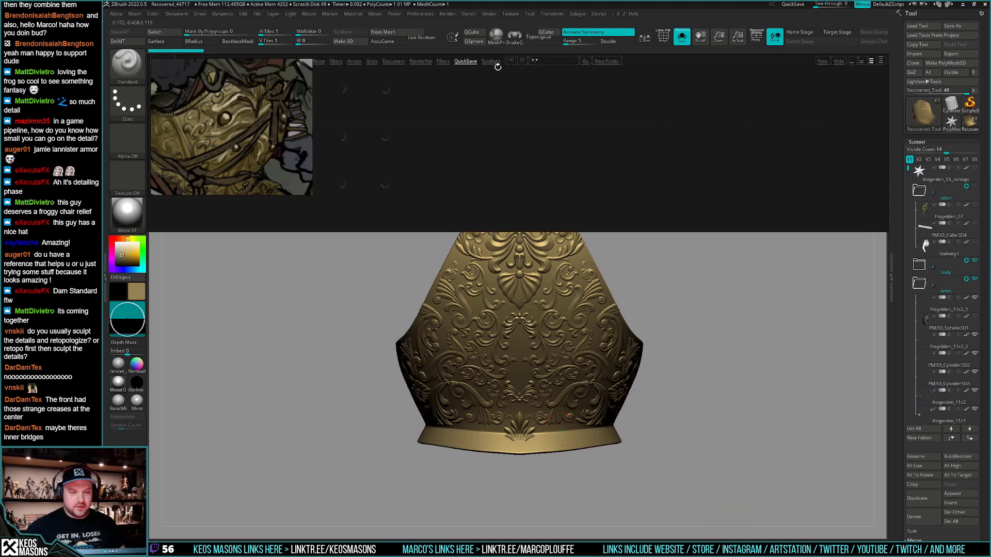
{"action": "right_click_drag", "start_coordinate": [253, 98], "coordinate": [226, 292]}
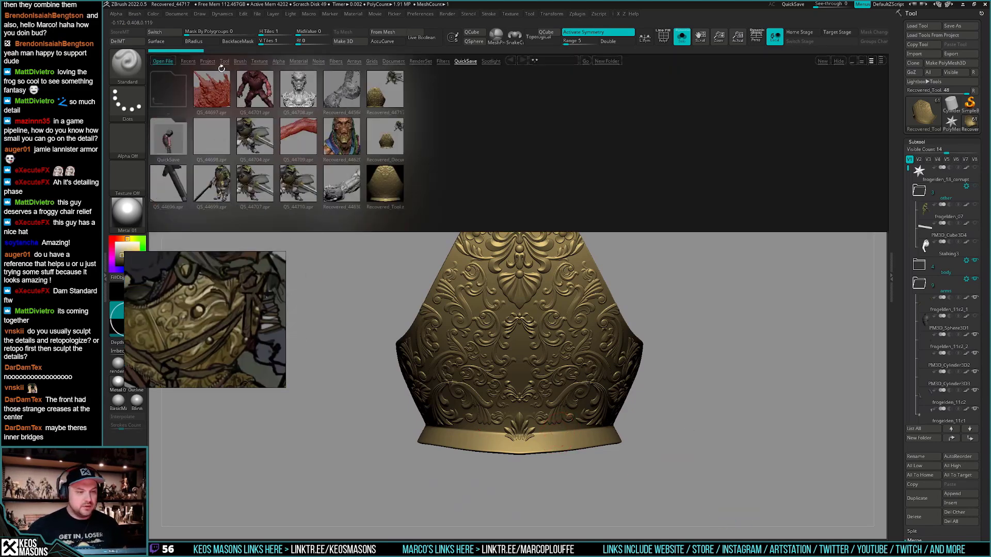
{"action": "left_click", "coordinate": [239, 62]}
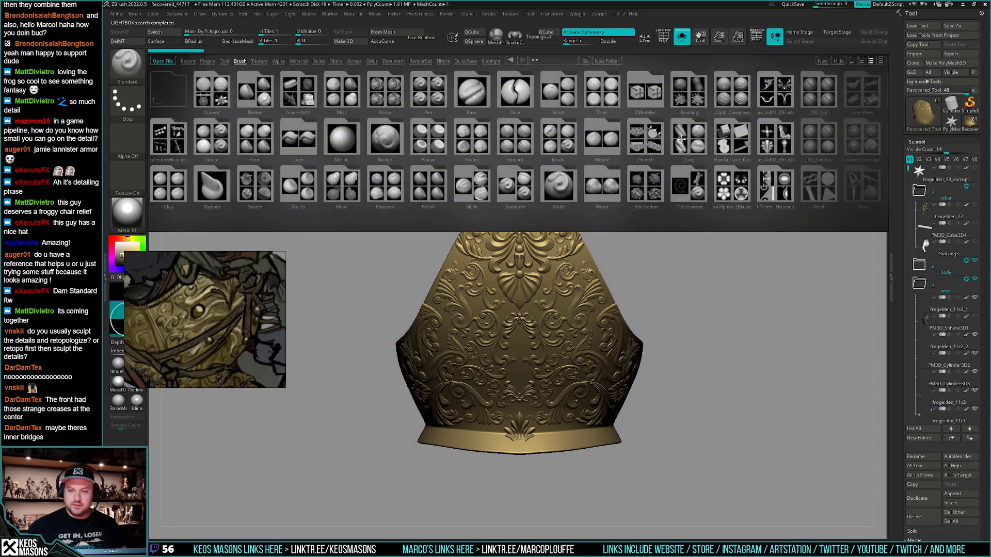
{"action": "left_click", "coordinate": [496, 89]}
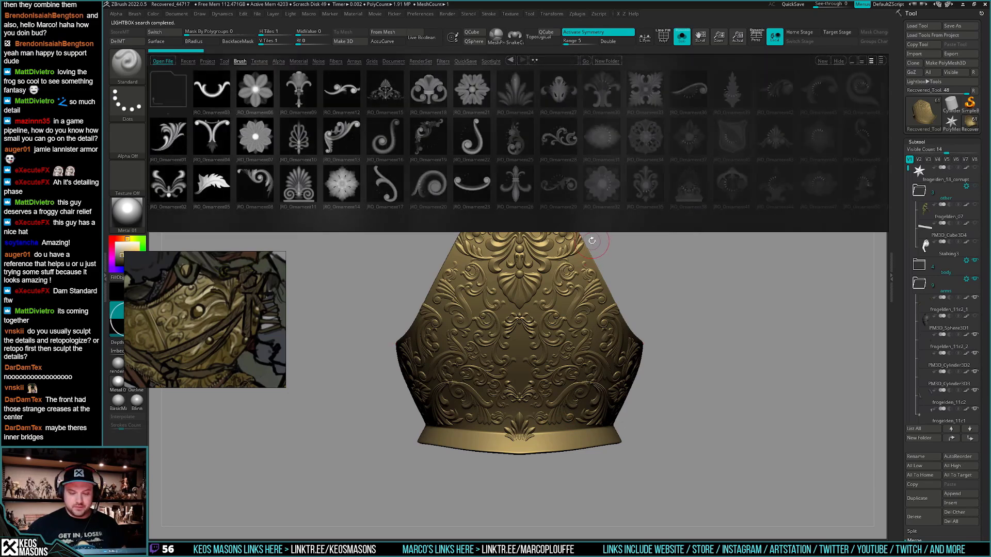
{"action": "double_click", "coordinate": [525, 151]}
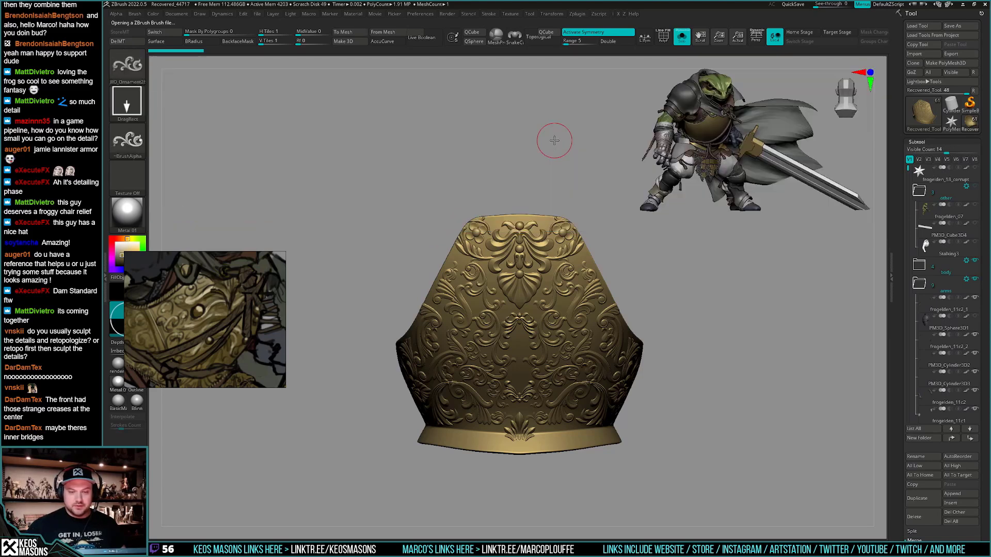
Load the leaf, JRO_Ornament12, JRO_Ornament17, JRO_Ornament29 and JRO_Ornament28 brushes and move the reference image back up
{"action": "key", "text": "comma"}
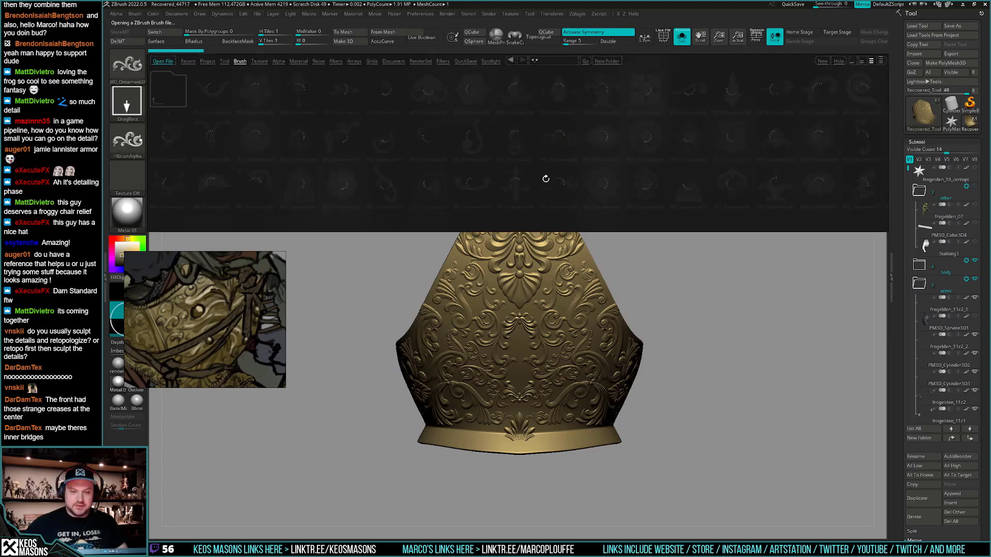
{"action": "double_click", "coordinate": [556, 183]}
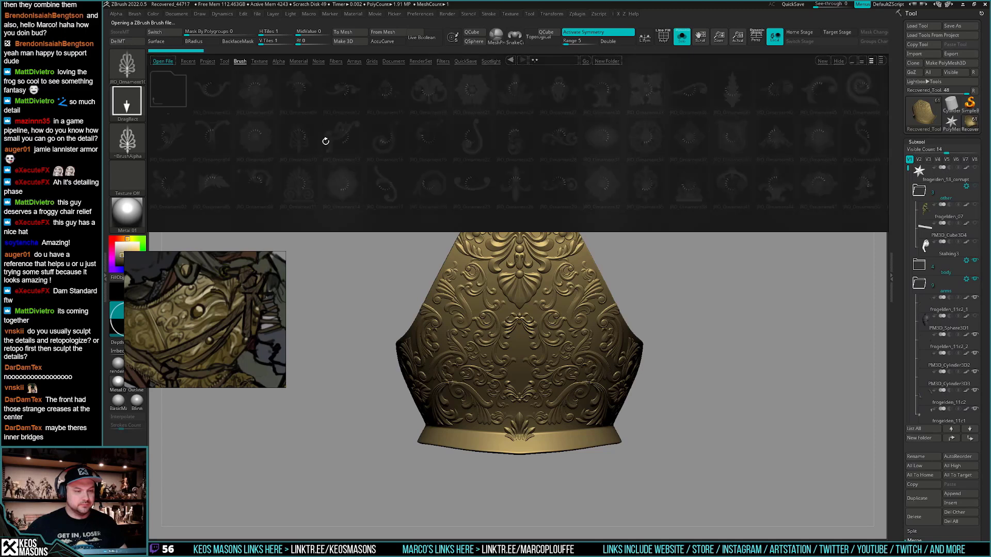
{"action": "double_click", "coordinate": [342, 89]}
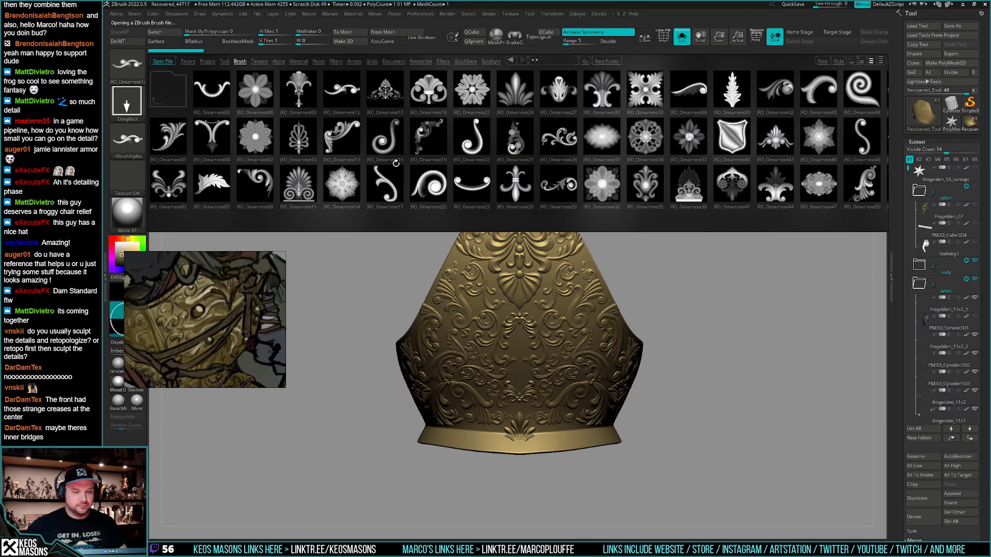
{"action": "double_click", "coordinate": [394, 161]}
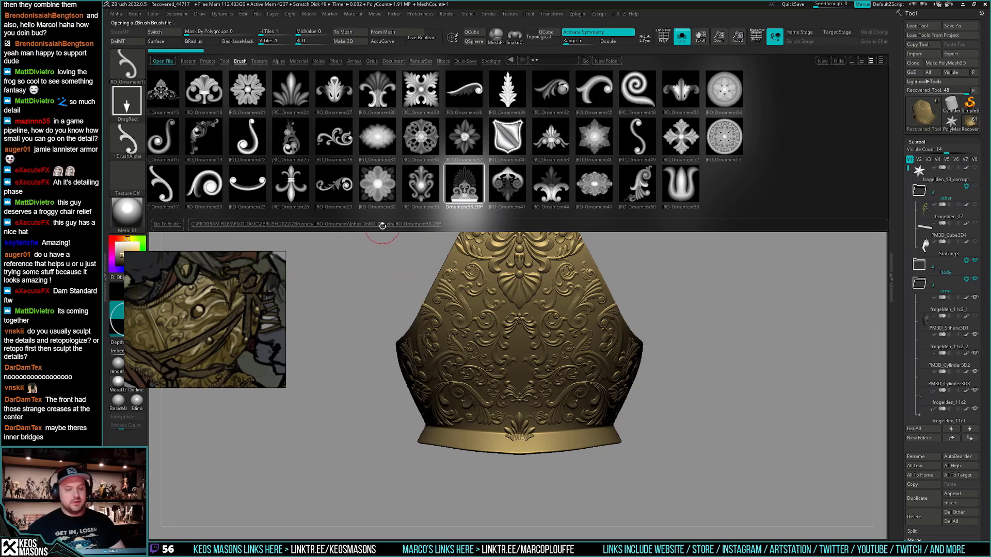
{"action": "double_click", "coordinate": [334, 186]}
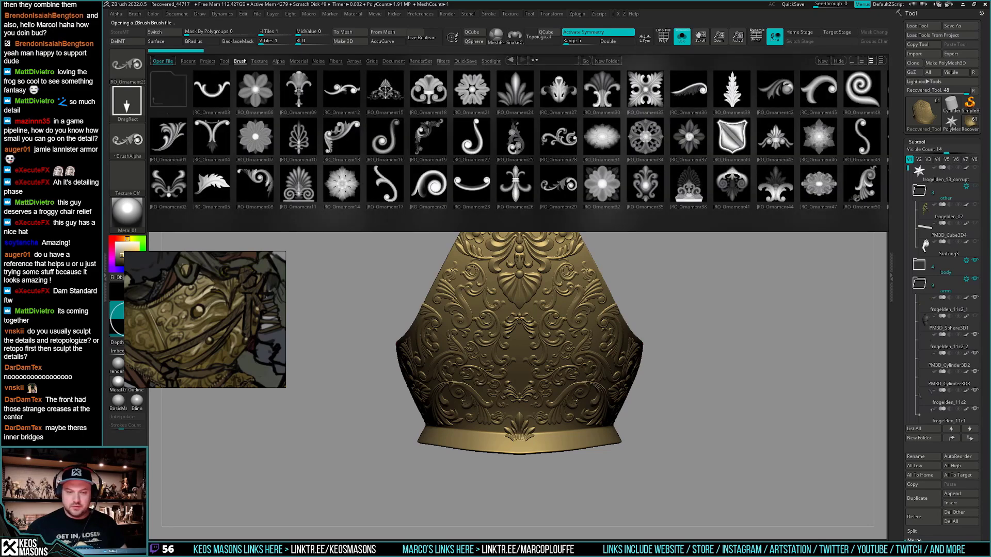
{"action": "double_click", "coordinate": [559, 139]}
{"action": "right_click_drag", "start_coordinate": [171, 296], "coordinate": [198, 104]}
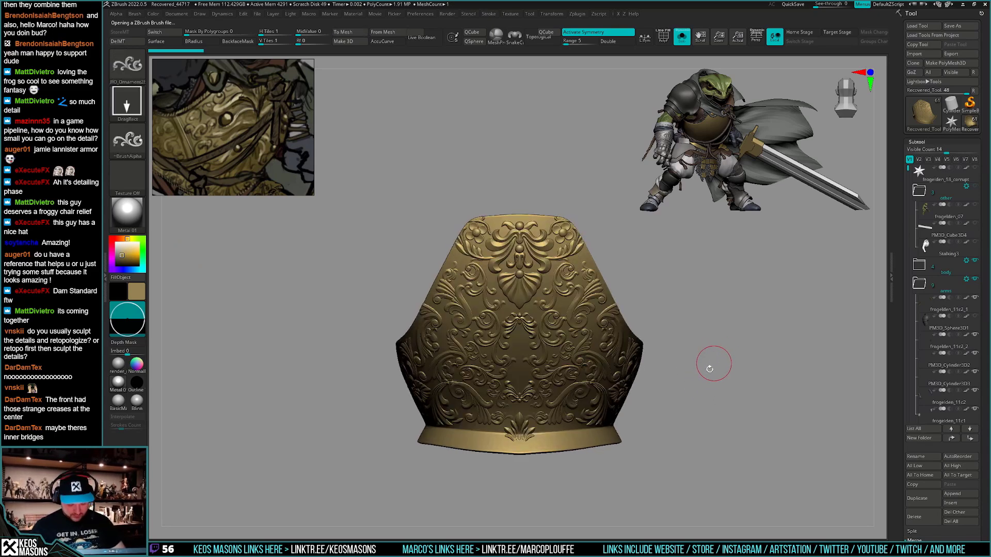
Stamp the leaf ornament brush along the empty centre line of the rear breastplate, comparing the result with undo and redo
{"action": "key", "text": "b"}
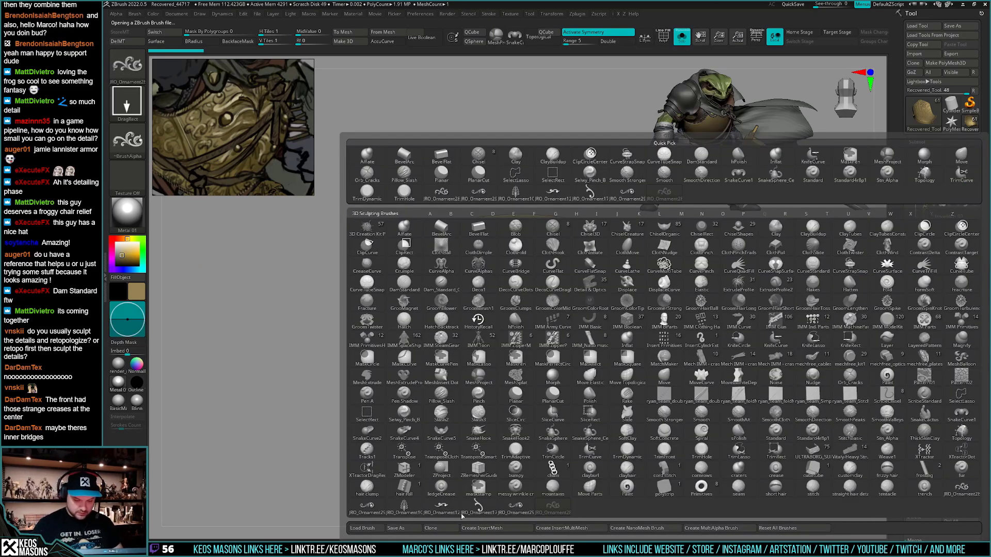
{"action": "left_click", "coordinate": [414, 510]}
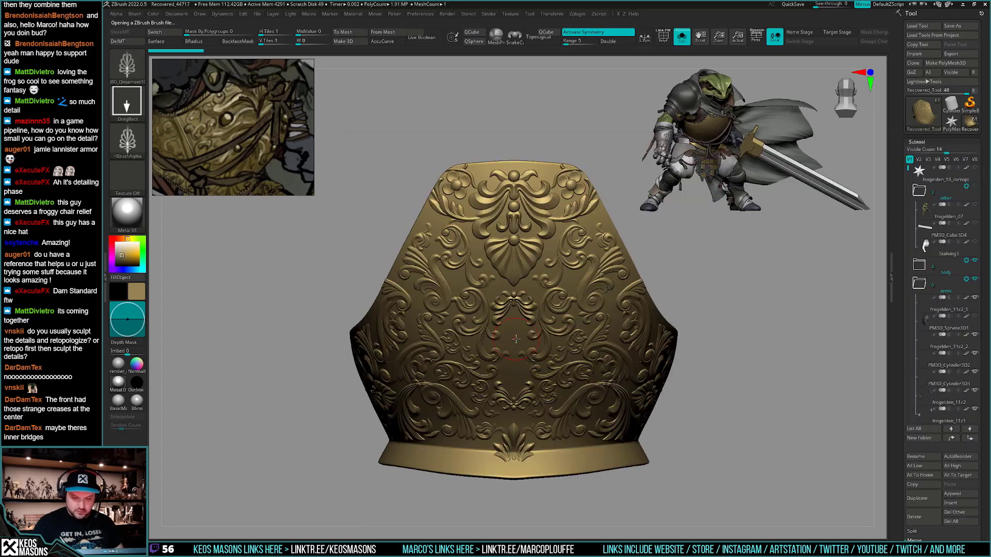
{"action": "mouse_move", "coordinate": [514, 352]}
{"action": "left_mouse_down"}
{"action": "mouse_move", "coordinate": [515, 368]}
{"action": "mouse_move", "coordinate": [516, 347]}
{"action": "left_mouse_up"}
{"action": "key", "text": "ctrl+z"}
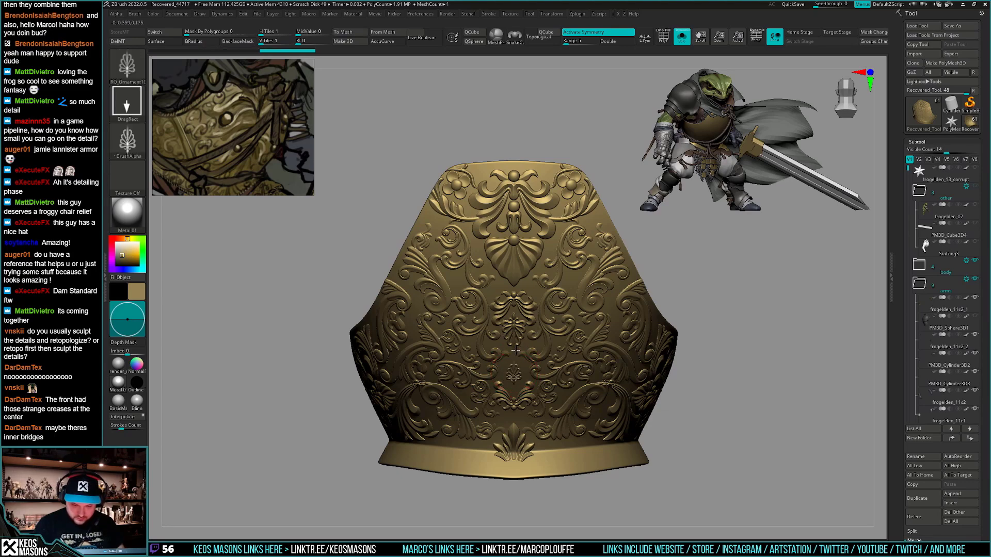
{"action": "key", "text": "ctrl+shift+z"}
{"action": "right_click_drag", "start_coordinate": [519, 341], "coordinate": [643, 361], "text": "ctrl"}
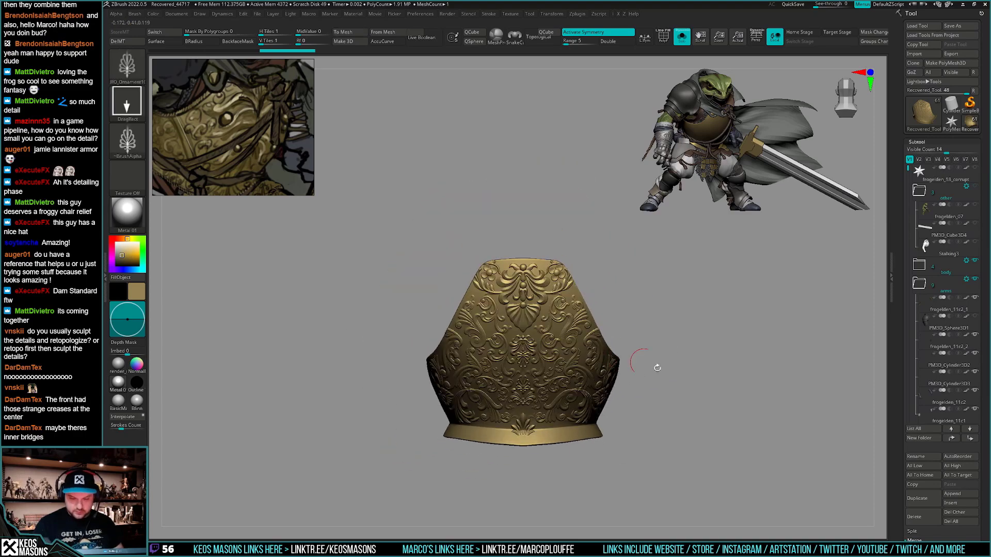
Turn off solo mode and check the rear breastplate's ornament on the whole figure from behind
{"action": "key", "text": "shift+s"}
{"action": "right_click_drag", "start_coordinate": [692, 426], "coordinate": [719, 411]}
{"action": "left_click_drag", "start_coordinate": [898, 437], "coordinate": [898, 407]}
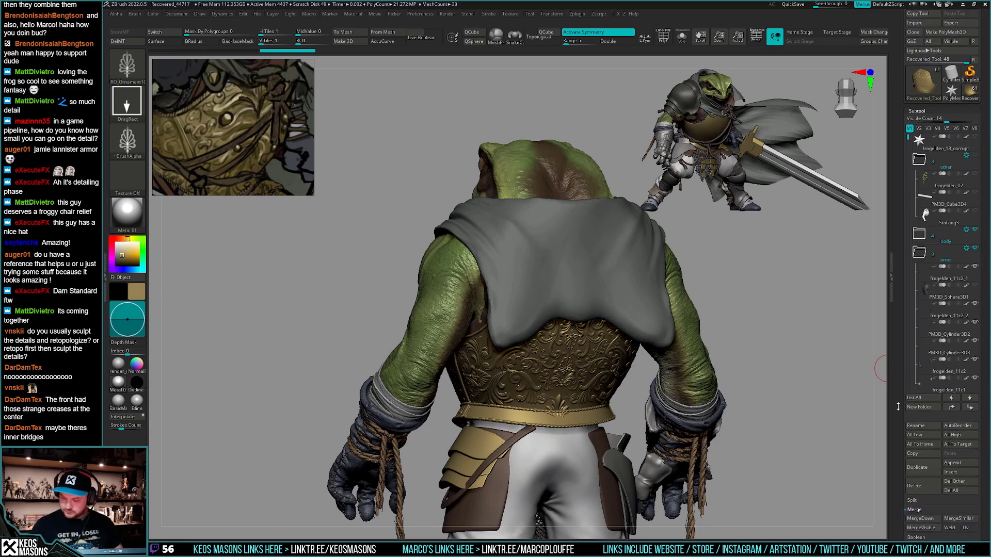
Store a morph target of the isolated rear breastplate with its ornament layer hidden, and show the layer and whole figure again
{"action": "scroll", "coordinate": [898, 406], "scroll_direction": "down", "scroll_amount": 8}
{"action": "key", "text": "ctrl+shift+s"}
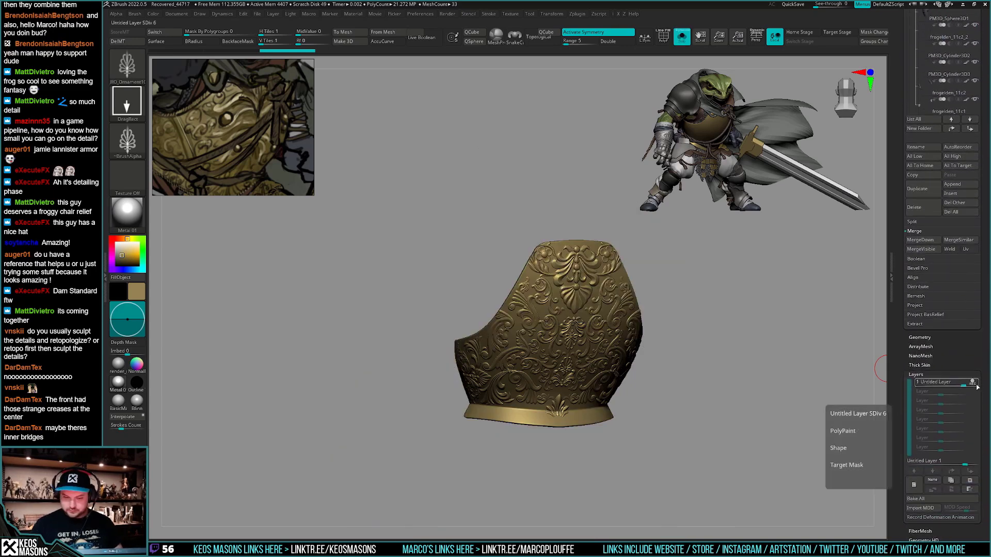
{"action": "left_click", "coordinate": [973, 383]}
{"action": "left_click", "coordinate": [973, 383]}
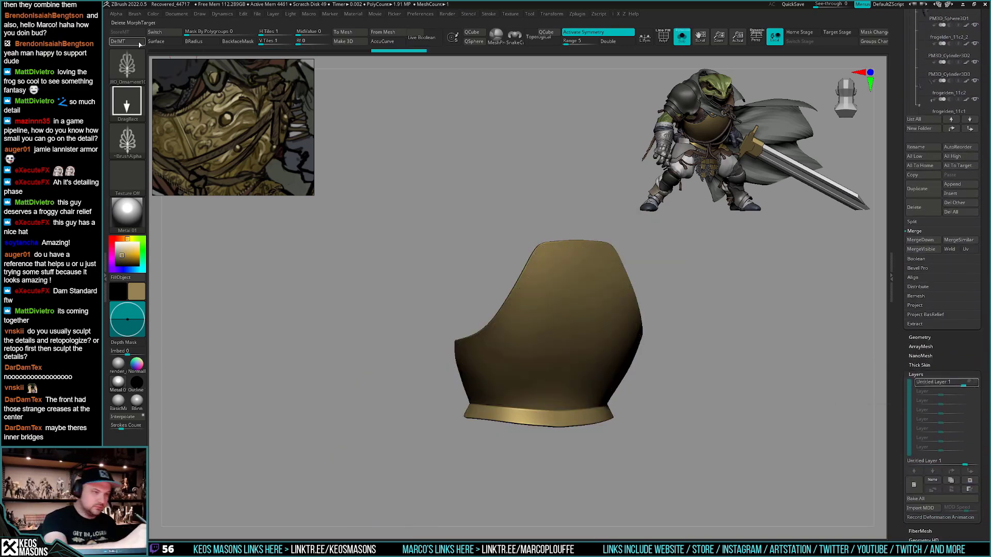
{"action": "left_click", "coordinate": [973, 382]}
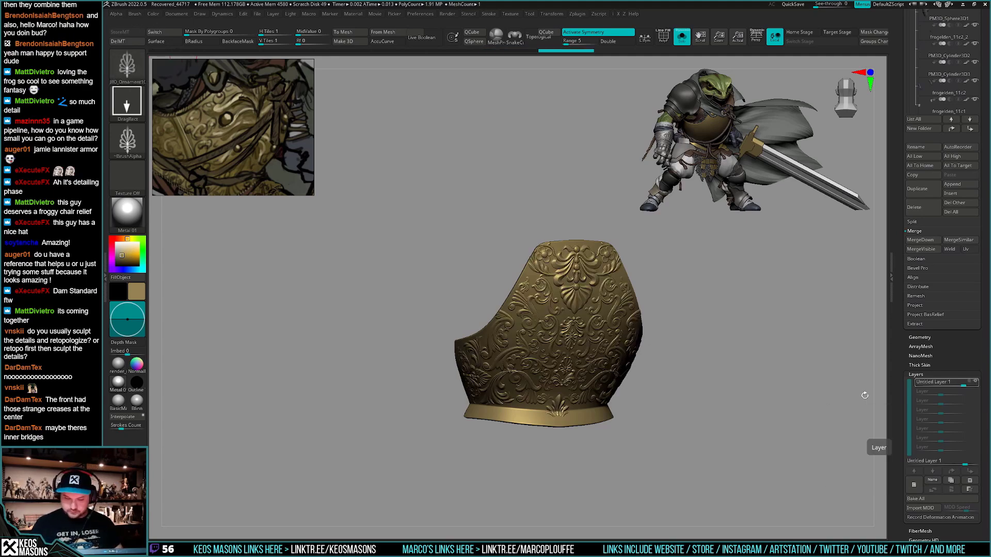
{"action": "key", "text": "ctrl+shift+s"}
Set the ornament layer to recording and use the Morph brush to erase the leaf ornament spilling onto the breastplate's lower rim
{"action": "right_click_drag", "start_coordinate": [681, 361], "coordinate": [606, 427]}
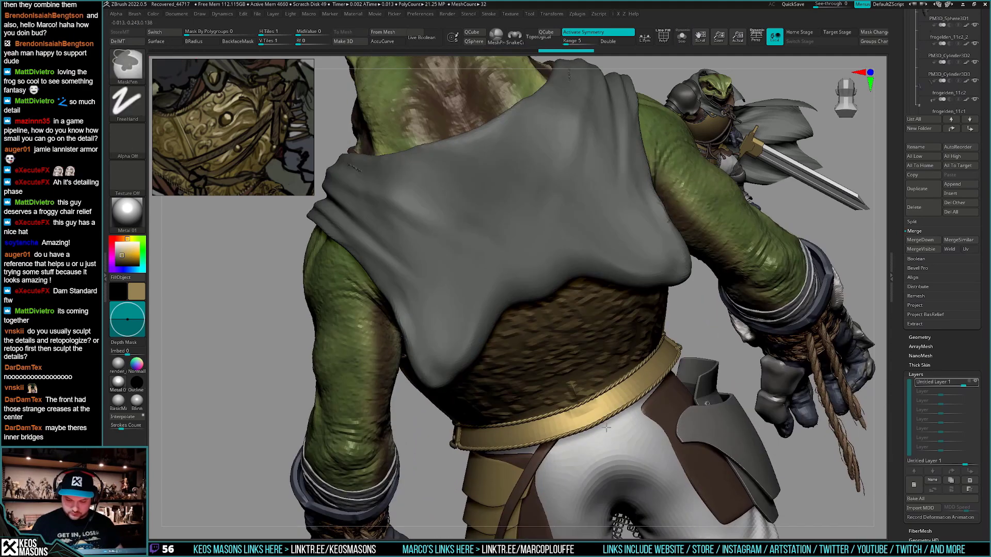
{"action": "key", "text": "space"}
{"action": "left_click", "coordinate": [601, 378]}
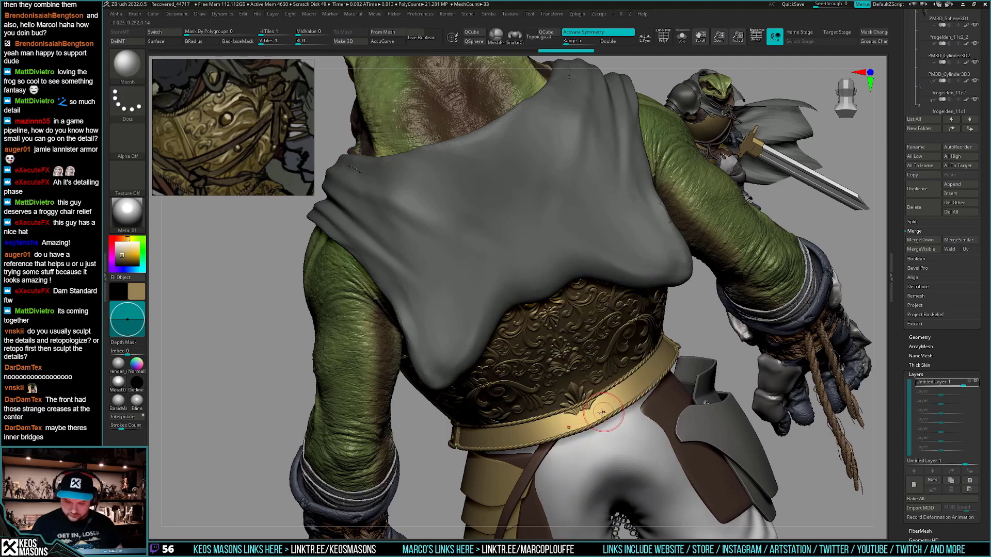
{"action": "left_click", "coordinate": [603, 412]}
{"action": "left_click", "coordinate": [970, 383]}
{"action": "left_click_drag", "start_coordinate": [605, 413], "coordinate": [593, 416]}
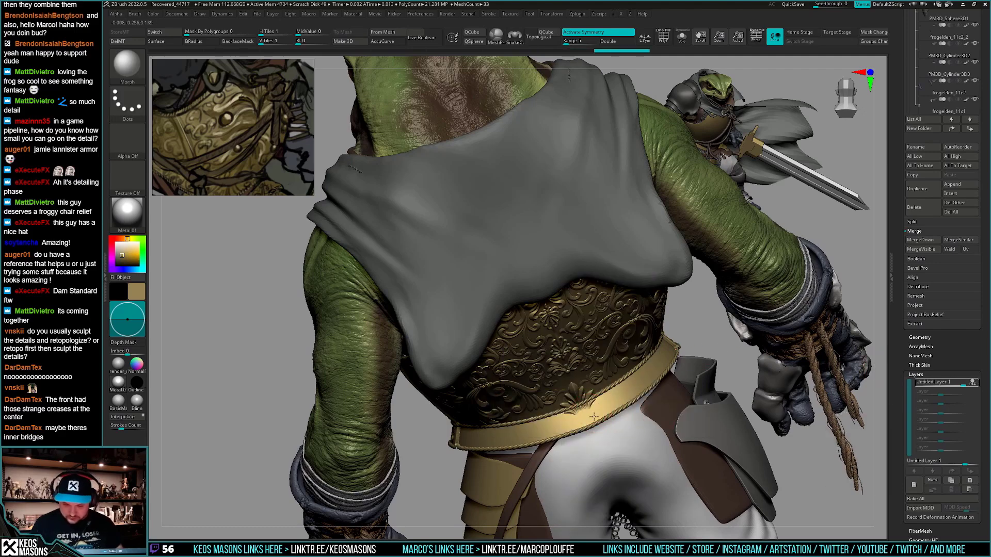
{"action": "mouse_move", "coordinate": [585, 416]}
{"action": "right_mouse_down"}
{"action": "mouse_move", "coordinate": [614, 447]}
{"action": "mouse_move", "coordinate": [603, 450]}
{"action": "right_mouse_up"}
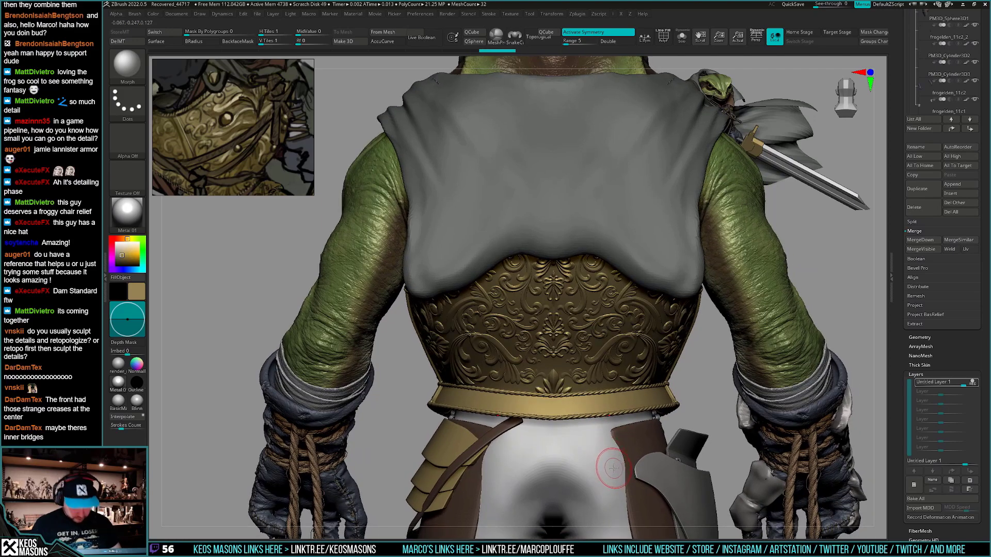
Replace the morph target with the current ornamented breastplate and add a second sculpt layer
{"action": "key", "text": "b"}
{"action": "key", "text": "Escape"}
{"action": "key", "text": "b"}
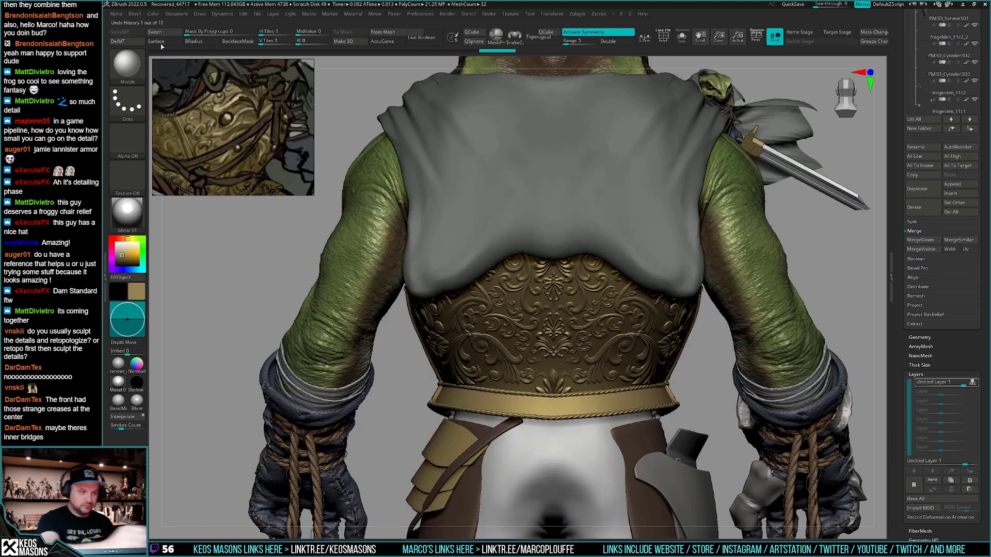
{"action": "left_click", "coordinate": [119, 41]}
{"action": "left_click", "coordinate": [121, 32]}
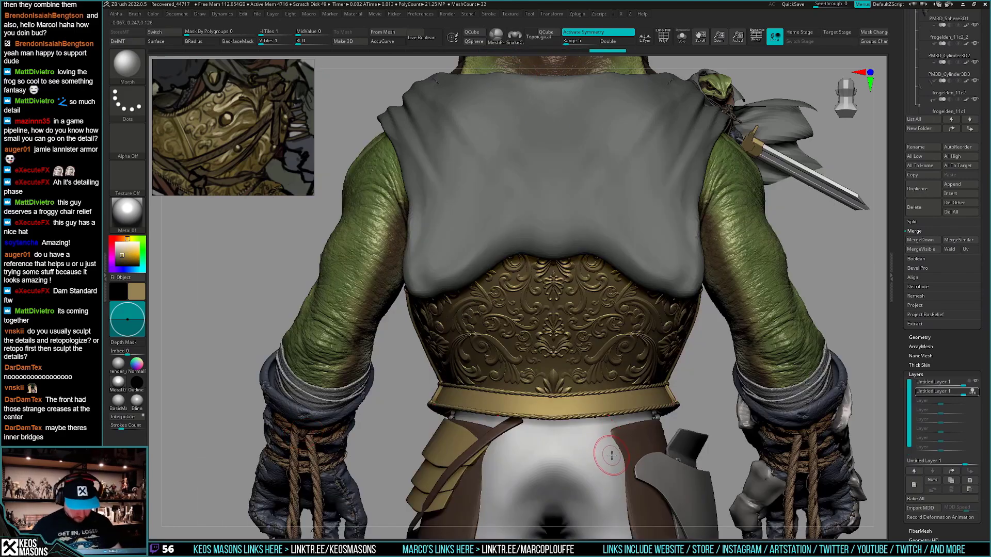
Load the JRO_Ornament24 leaf brush from the ornament folder, moving the reference image clear of the thumbnails and back
{"action": "key", "text": "b"}
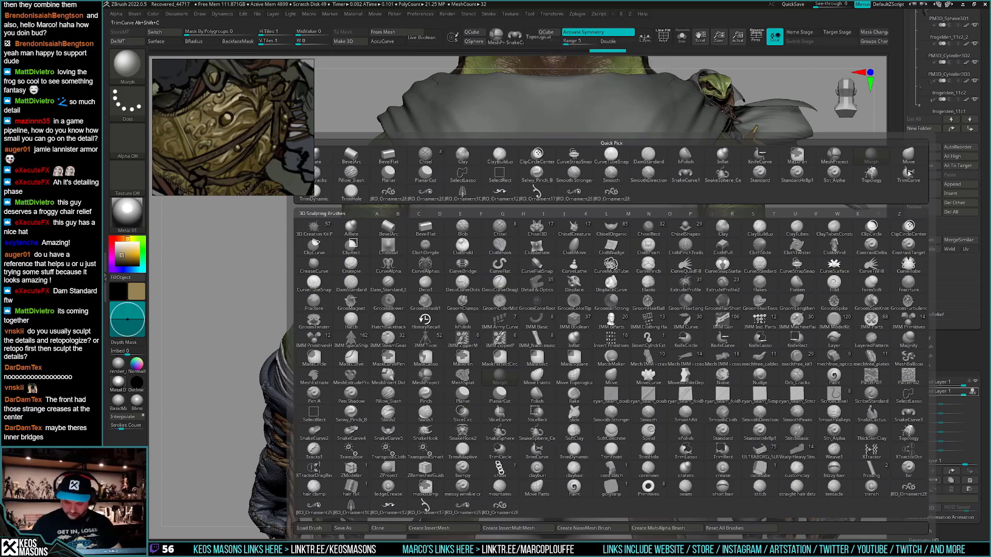
{"action": "key", "text": "comma"}
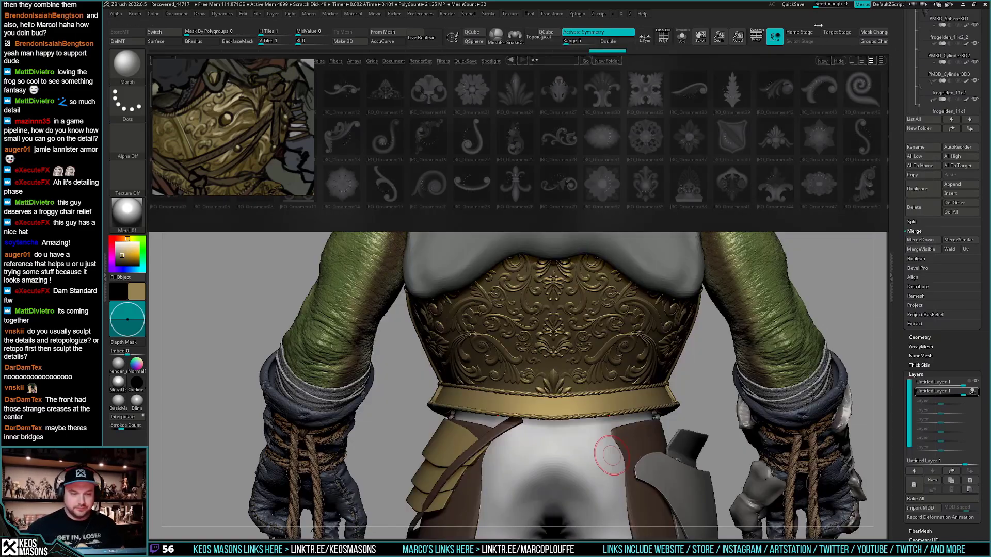
{"action": "right_click_drag", "start_coordinate": [282, 111], "coordinate": [240, 263]}
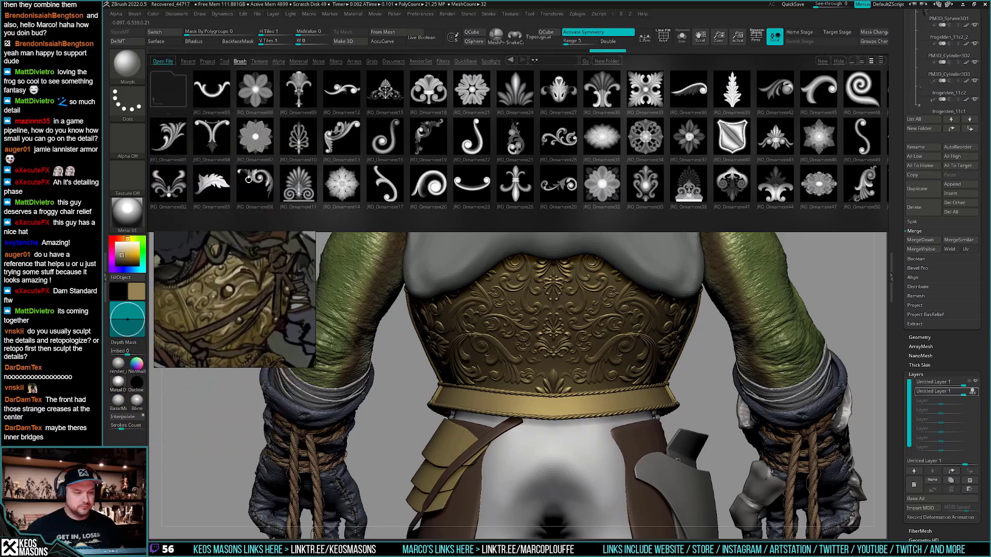
{"action": "double_click", "coordinate": [516, 92]}
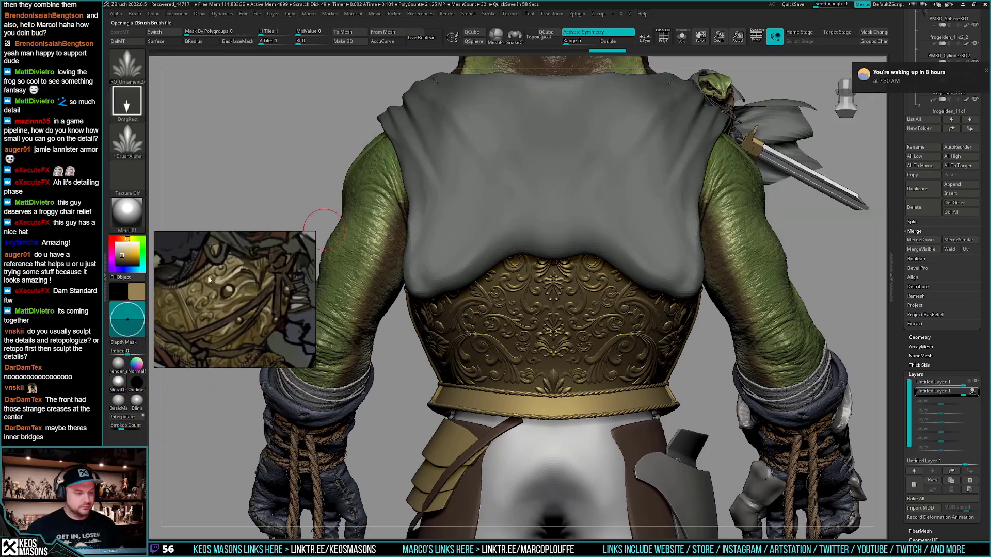
{"action": "left_click_drag", "start_coordinate": [209, 279], "coordinate": [213, 116]}
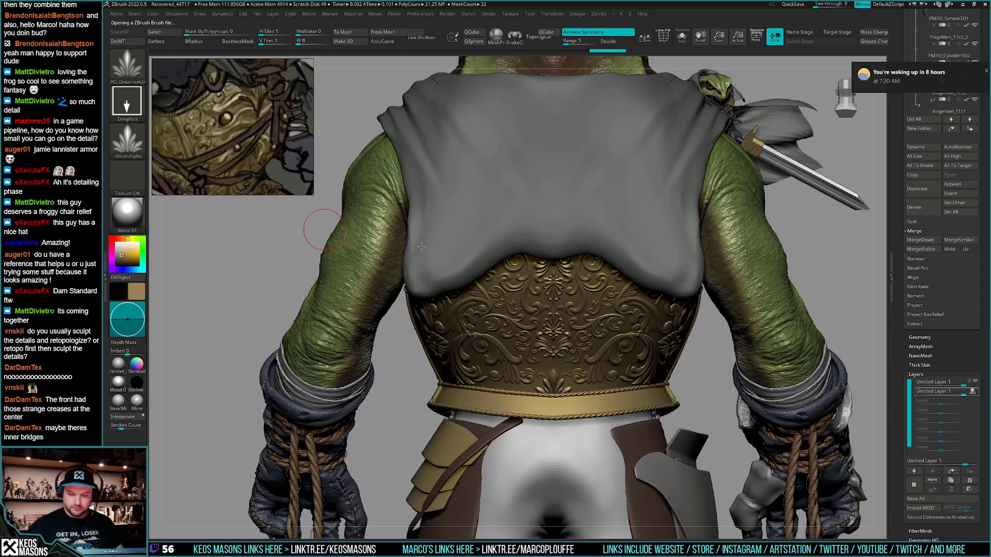
Stamp the leaf ornament at the centre of the rear breastplate's plain lower rim
{"action": "mouse_move", "coordinate": [325, 229]}
{"action": "left_mouse_down"}
{"action": "mouse_move", "coordinate": [552, 407]}
{"action": "mouse_move", "coordinate": [555, 428]}
{"action": "left_mouse_up"}
{"action": "left_click_drag", "start_coordinate": [555, 429], "coordinate": [555, 431]}
{"action": "right_click_drag", "start_coordinate": [554, 431], "coordinate": [571, 396], "text": "shift"}
{"action": "left_click_drag", "start_coordinate": [555, 416], "coordinate": [555, 430]}
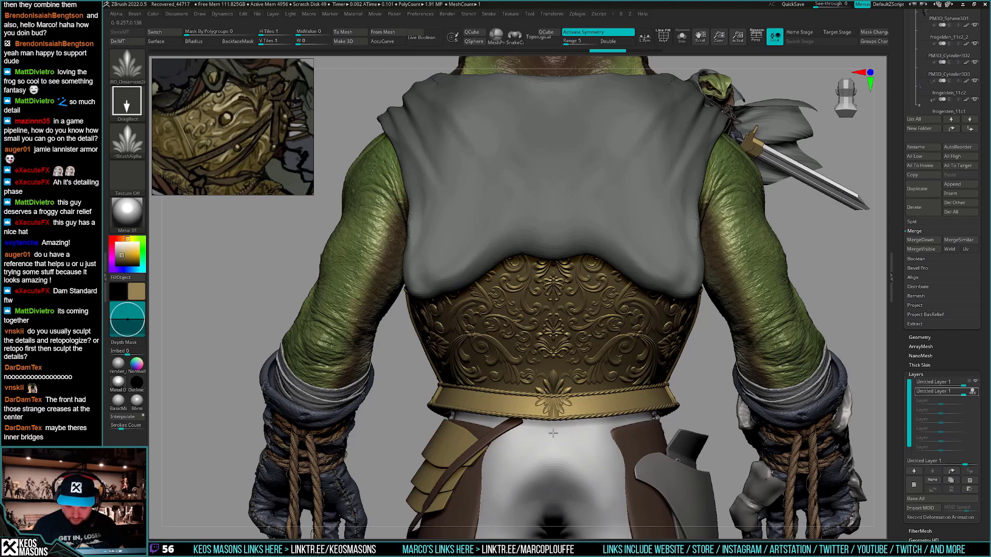
{"action": "key", "text": "ctrl+shift+z"}
Erase the leaf stamp's overspill above the rim with the Morph brush and check the rim from several angles
{"action": "key", "text": "space"}
{"action": "left_click", "coordinate": [614, 325]}
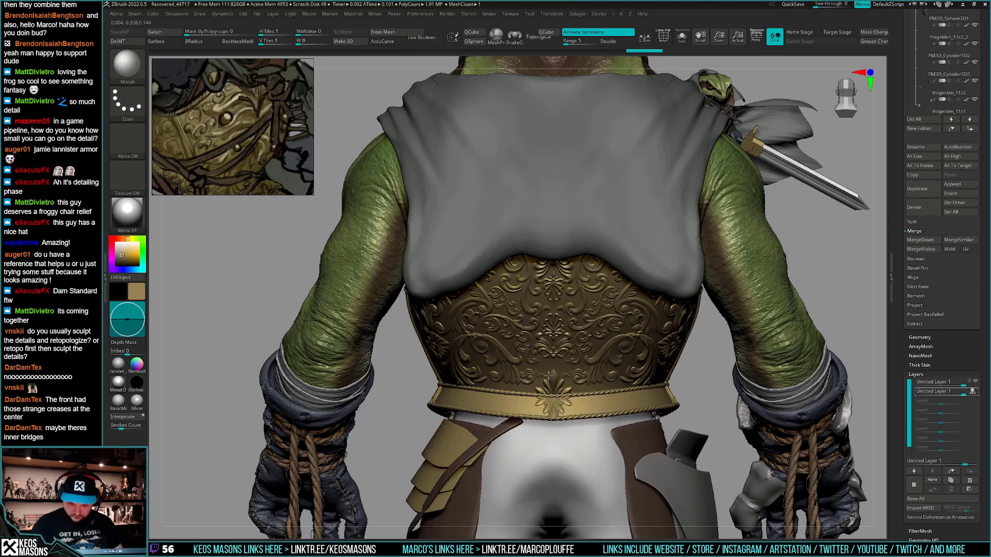
{"action": "left_click_drag", "start_coordinate": [552, 380], "coordinate": [553, 374]}
{"action": "right_click_drag", "start_coordinate": [704, 412], "coordinate": [710, 361], "text": "ctrl"}
{"action": "right_click_drag", "start_coordinate": [710, 362], "coordinate": [666, 415]}
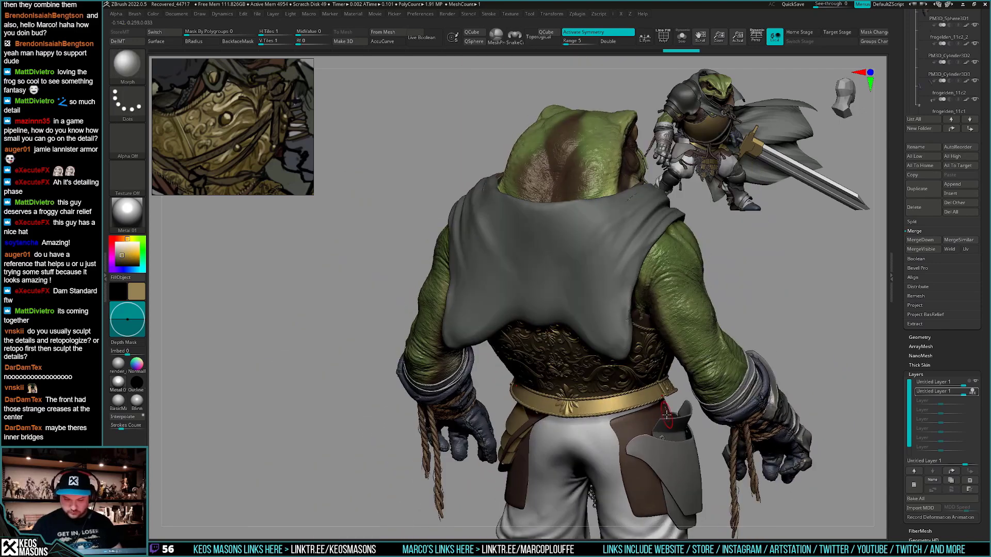
{"action": "right_click_drag", "start_coordinate": [661, 473], "coordinate": [676, 456], "text": "shift"}
{"action": "right_click_drag", "start_coordinate": [593, 428], "coordinate": [632, 441]}
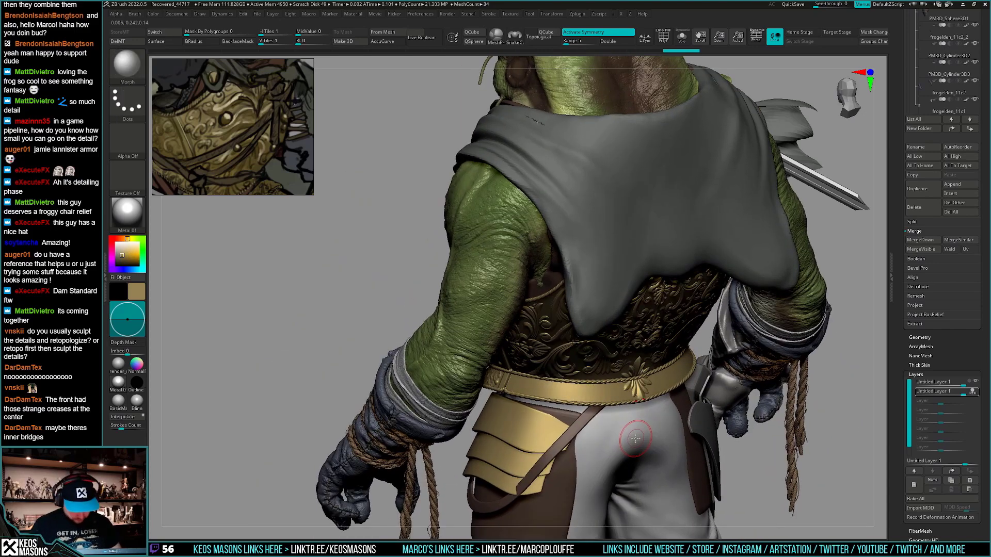
Stamp the JRO_Ornament28 scroll brush symmetrically on the rim beside the central leaf, undoing and redoing unsuitable placements
{"action": "key", "text": "b"}
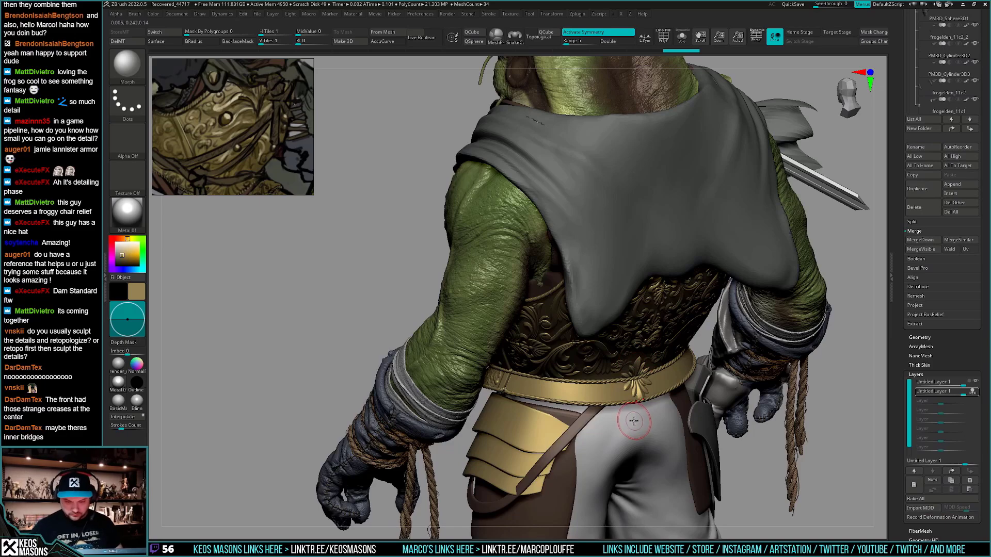
{"action": "right_click_drag", "start_coordinate": [634, 421], "coordinate": [629, 406]}
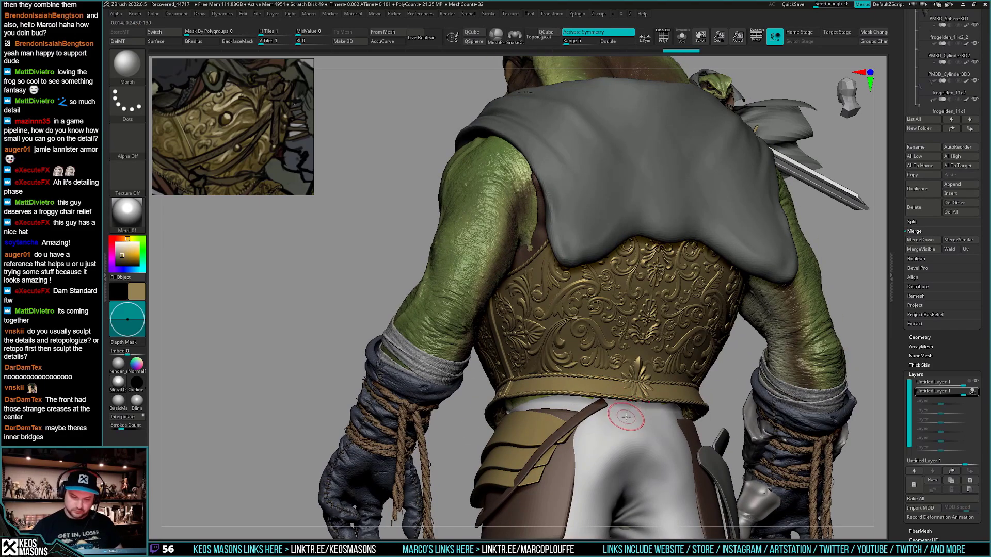
{"action": "right_click_drag", "start_coordinate": [626, 412], "coordinate": [627, 418]}
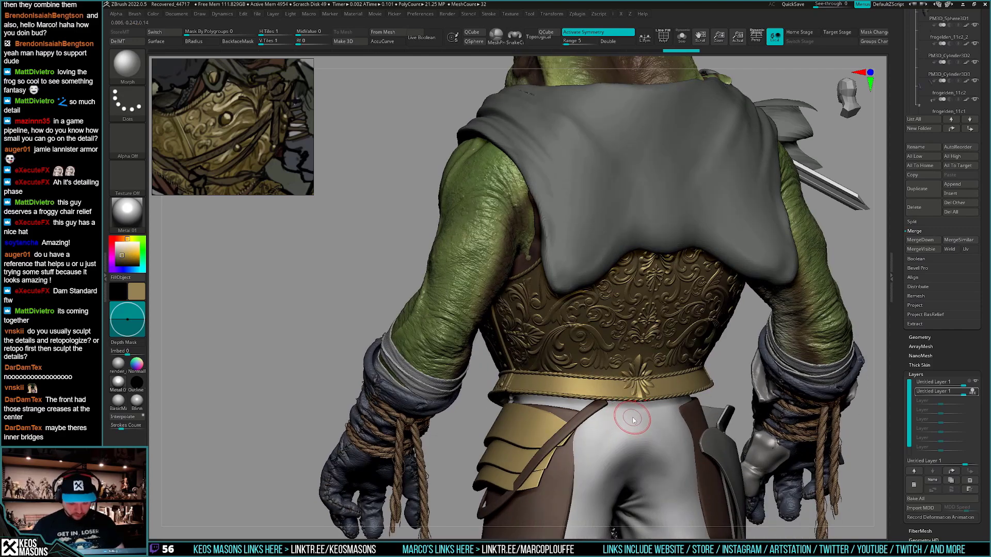
{"action": "key", "text": "b"}
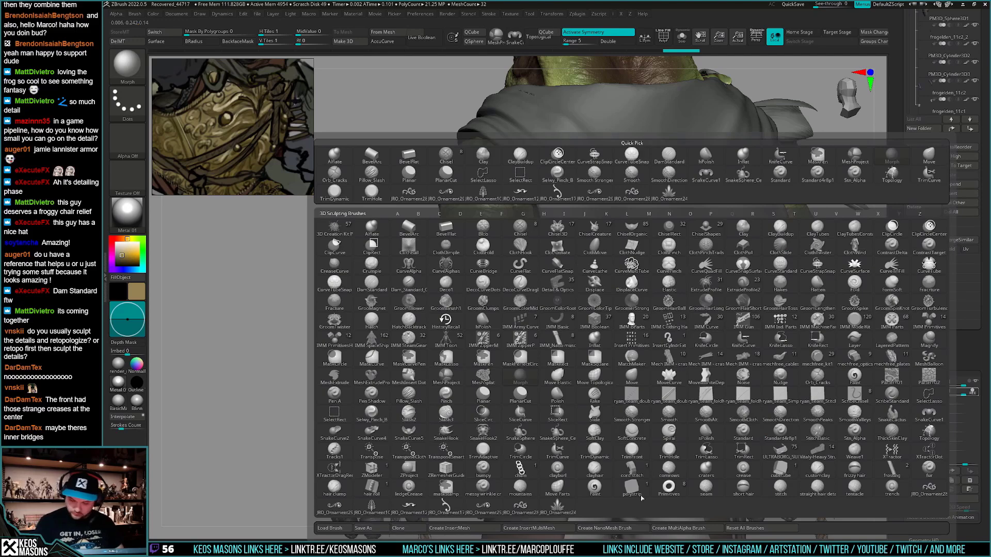
{"action": "left_click", "coordinate": [520, 506]}
{"action": "right_click_drag", "start_coordinate": [672, 434], "coordinate": [604, 452]}
{"action": "left_click_drag", "start_coordinate": [604, 452], "coordinate": [586, 420]}
{"action": "key", "text": "ctrl+z"}
{"action": "key", "text": "ctrl+z"}
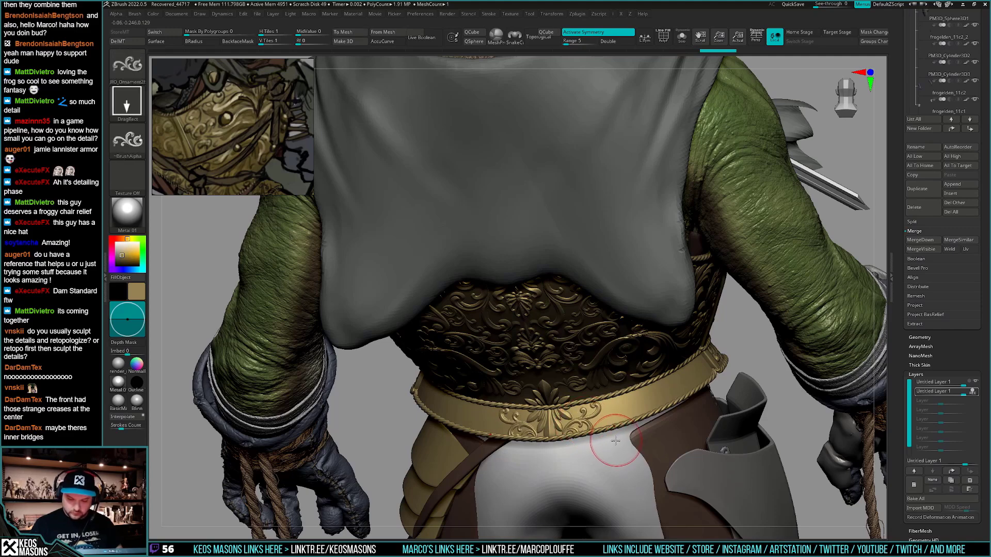
{"action": "mouse_move", "coordinate": [614, 448]}
{"action": "right_mouse_down"}
{"action": "mouse_move", "coordinate": [550, 439]}
{"action": "mouse_move", "coordinate": [618, 432]}
{"action": "mouse_move", "coordinate": [571, 438]}
{"action": "right_mouse_up"}
{"action": "key", "text": "ctrl+z"}
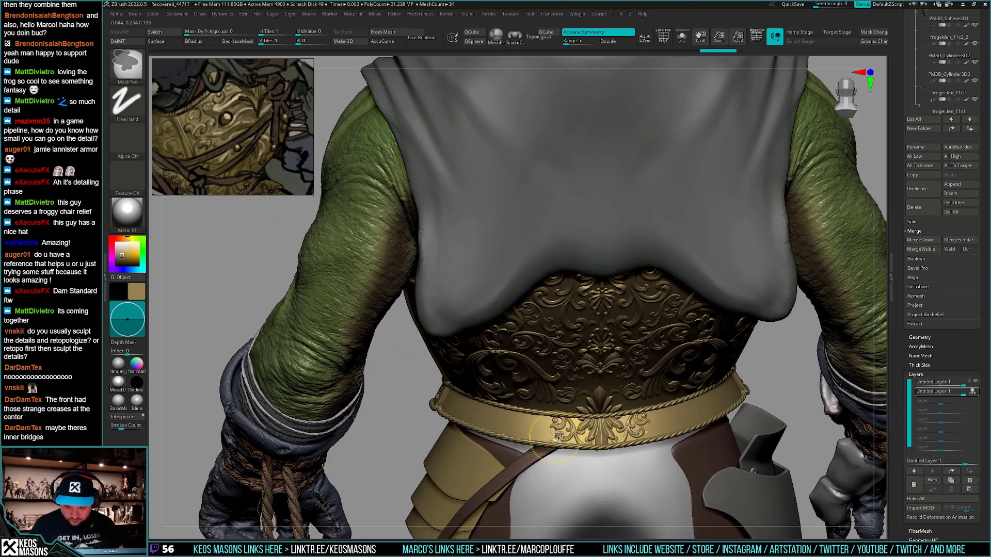
{"action": "left_click_drag", "start_coordinate": [550, 429], "coordinate": [535, 472]}
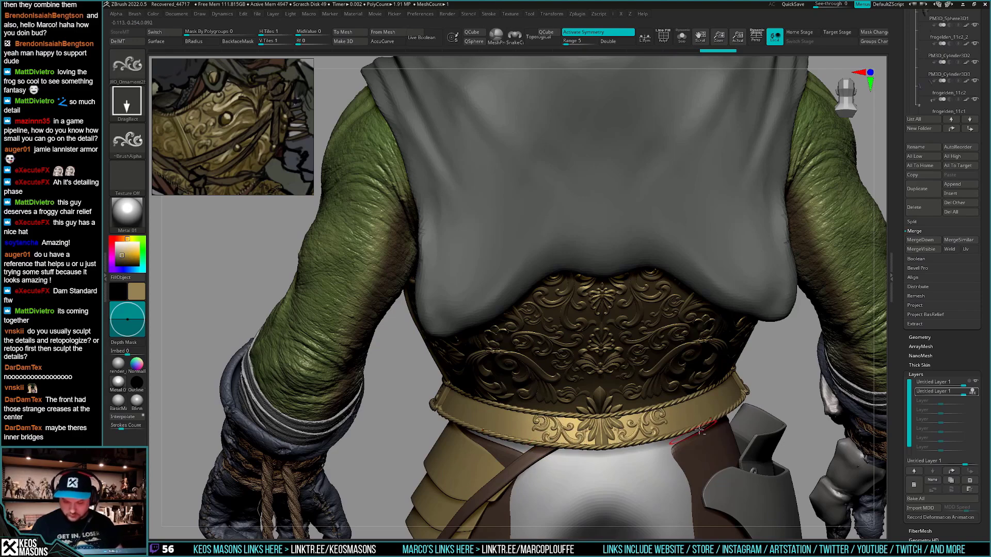
Switch to the curling scroll ornament brush and stamp it on the rim next to the existing scrolls
{"action": "mouse_move", "coordinate": [542, 468]}
{"action": "right_mouse_down"}
{"action": "mouse_move", "coordinate": [608, 438]}
{"action": "mouse_move", "coordinate": [567, 426]}
{"action": "right_mouse_up"}
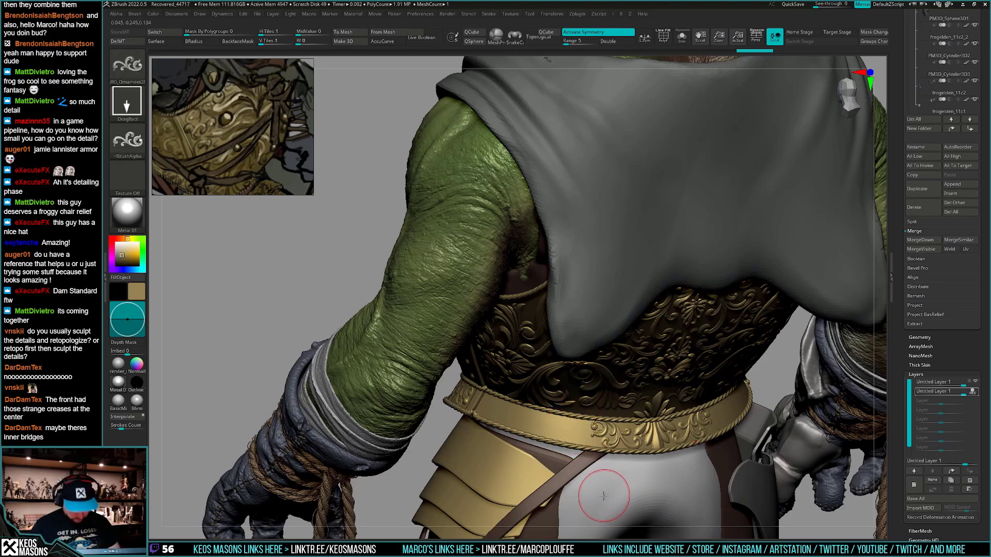
{"action": "key", "text": "b"}
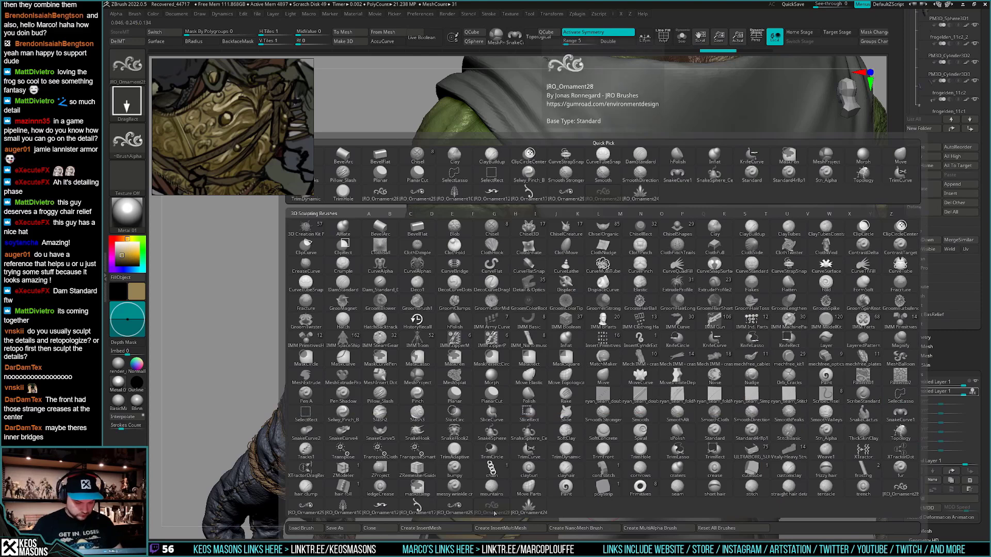
{"action": "left_click", "coordinate": [316, 505]}
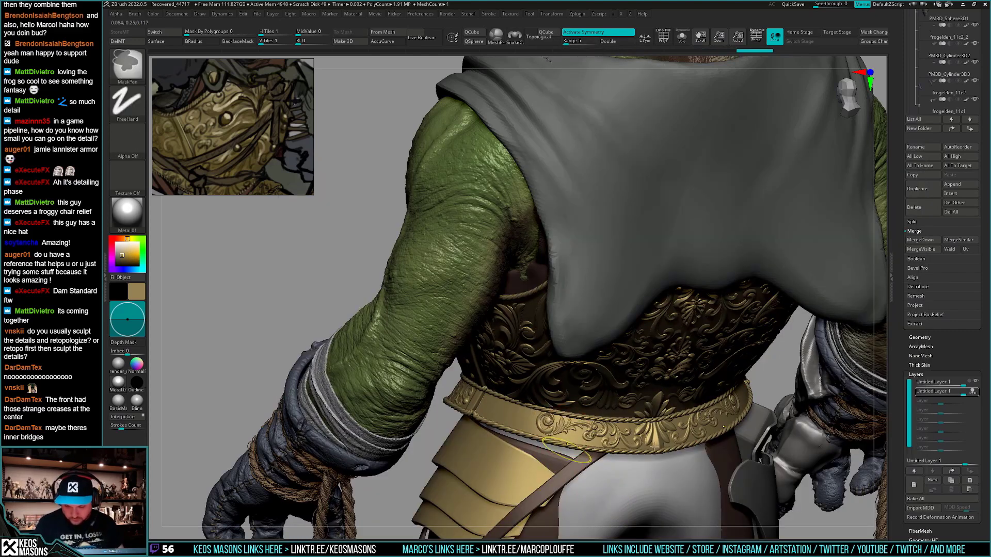
{"action": "left_click_drag", "start_coordinate": [815, 439], "coordinate": [605, 456], "text": "shift"}
{"action": "right_click_drag", "start_coordinate": [605, 456], "coordinate": [602, 453]}
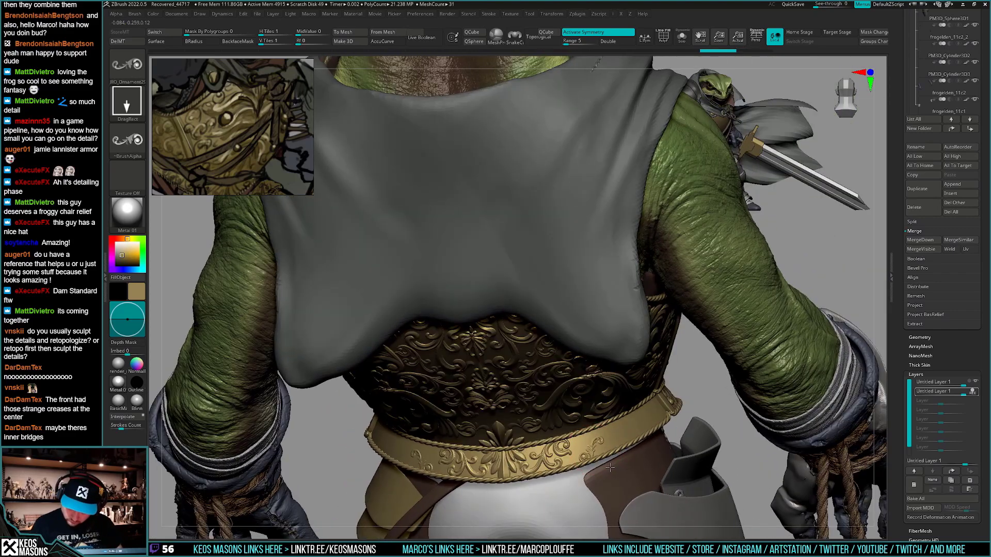
{"action": "key", "text": "ctrl"}
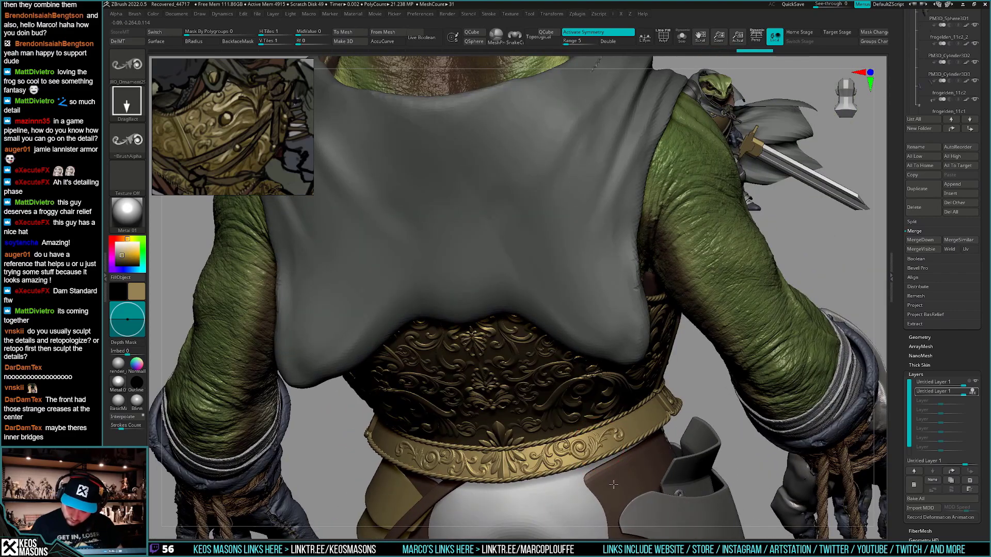
{"action": "right_click_drag", "start_coordinate": [591, 467], "coordinate": [546, 414]}
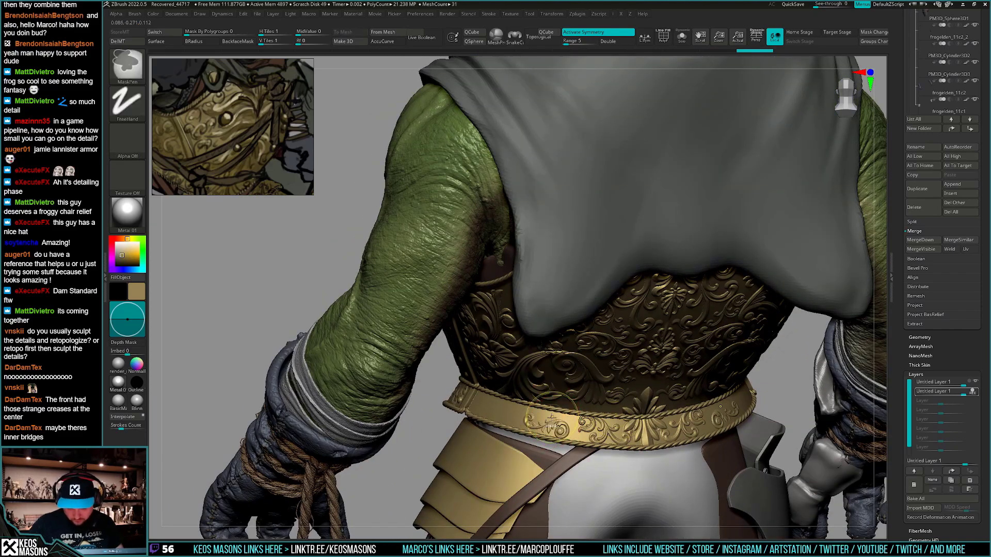
{"action": "left_click_drag", "start_coordinate": [542, 449], "coordinate": [535, 467]}
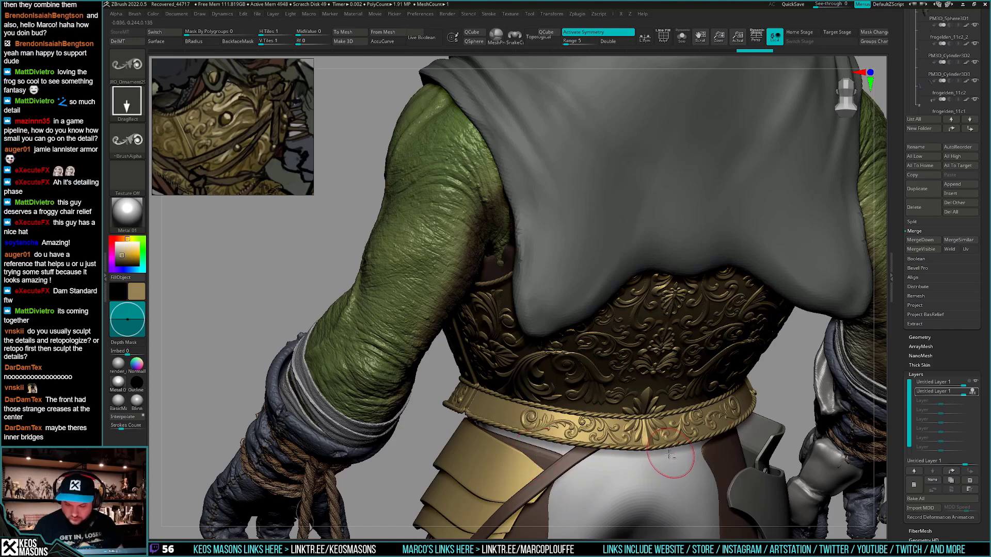
Extend the curling scroll ornament along the rim towards the side of the breastplate, undoing misplaced stamps
{"action": "mouse_move", "coordinate": [670, 464]}
{"action": "right_mouse_down"}
{"action": "mouse_move", "coordinate": [576, 486]}
{"action": "mouse_move", "coordinate": [580, 473]}
{"action": "right_mouse_up"}
{"action": "mouse_move", "coordinate": [575, 428]}
{"action": "right_mouse_down"}
{"action": "mouse_move", "coordinate": [637, 436]}
{"action": "mouse_move", "coordinate": [566, 423]}
{"action": "right_mouse_up"}
{"action": "right_click_drag", "start_coordinate": [642, 423], "coordinate": [694, 427]}
{"action": "left_click_drag", "start_coordinate": [624, 432], "coordinate": [634, 474]}
{"action": "key", "text": "ctrl+z"}
{"action": "mouse_move", "coordinate": [567, 477]}
{"action": "right_mouse_down"}
{"action": "mouse_move", "coordinate": [649, 435]}
{"action": "mouse_move", "coordinate": [588, 413]}
{"action": "right_mouse_up"}
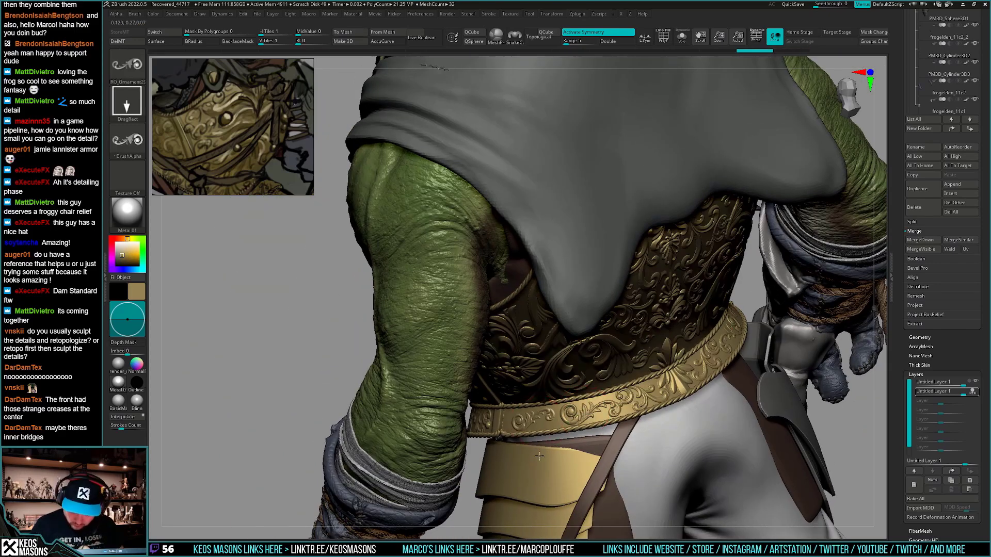
{"action": "left_click_drag", "start_coordinate": [541, 461], "coordinate": [541, 461]}
{"action": "key", "text": "ctrl+z"}
{"action": "mouse_move", "coordinate": [547, 417]}
{"action": "left_mouse_down"}
{"action": "mouse_move", "coordinate": [522, 371]}
{"action": "mouse_move", "coordinate": [527, 387]}
{"action": "mouse_move", "coordinate": [529, 379]}
{"action": "left_mouse_up"}
{"action": "key", "text": "ctrl+z"}
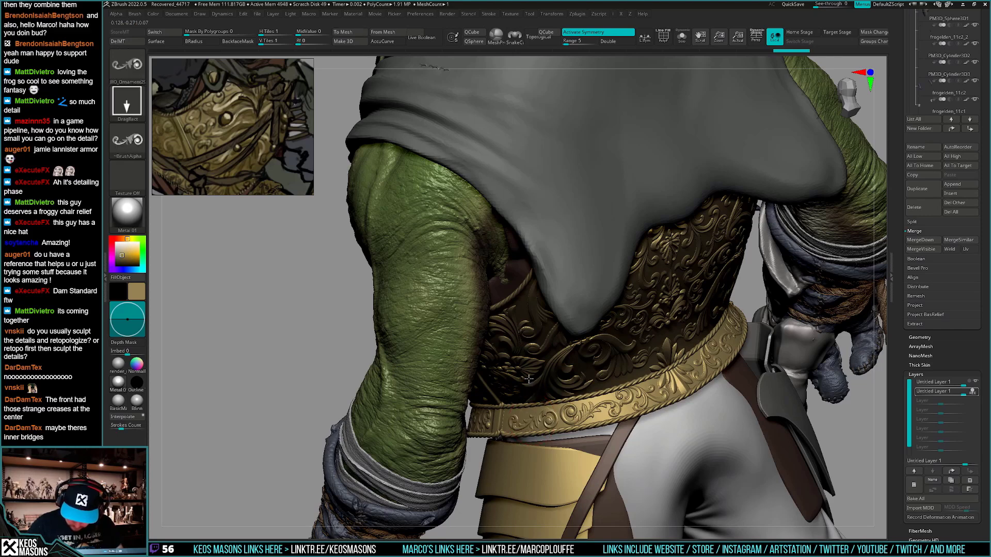
Try the JRO_Ornament17 S-curve brush on the rim near the side, undo the stamp and inspect the opposite side
{"action": "right_click_drag", "start_coordinate": [527, 381], "coordinate": [627, 408]}
{"action": "right_click_drag", "start_coordinate": [627, 441], "coordinate": [610, 457]}
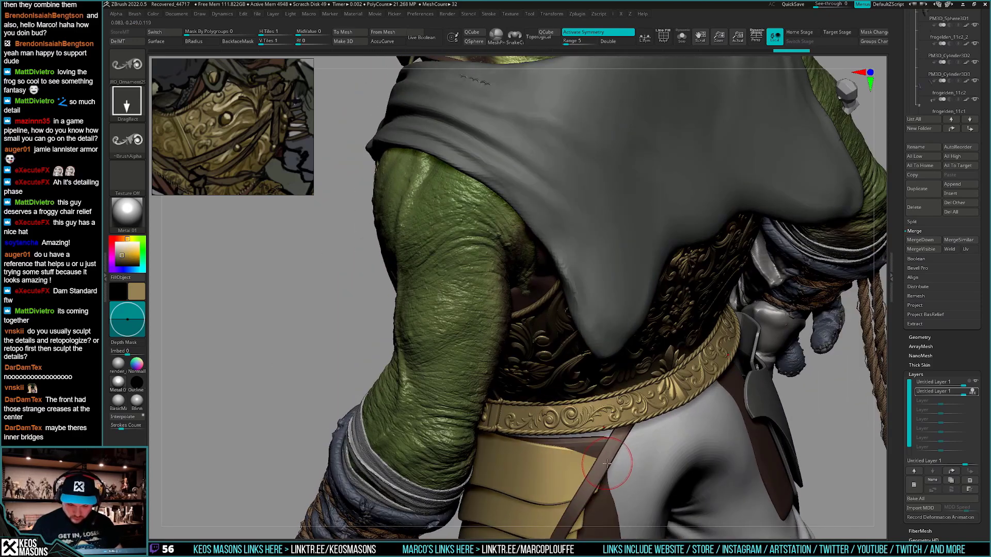
{"action": "right_click", "coordinate": [614, 457]}
{"action": "key", "text": "b"}
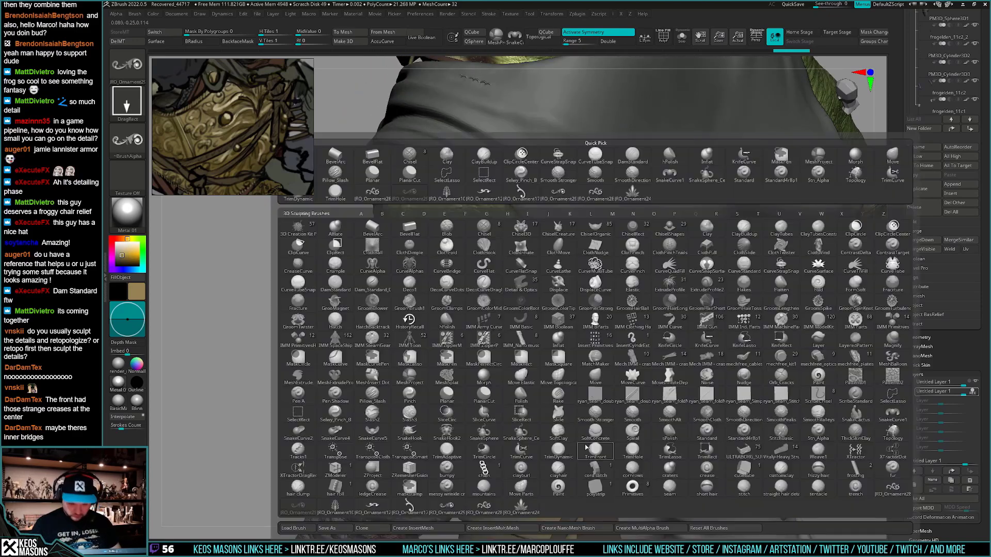
{"action": "left_click", "coordinate": [458, 503]}
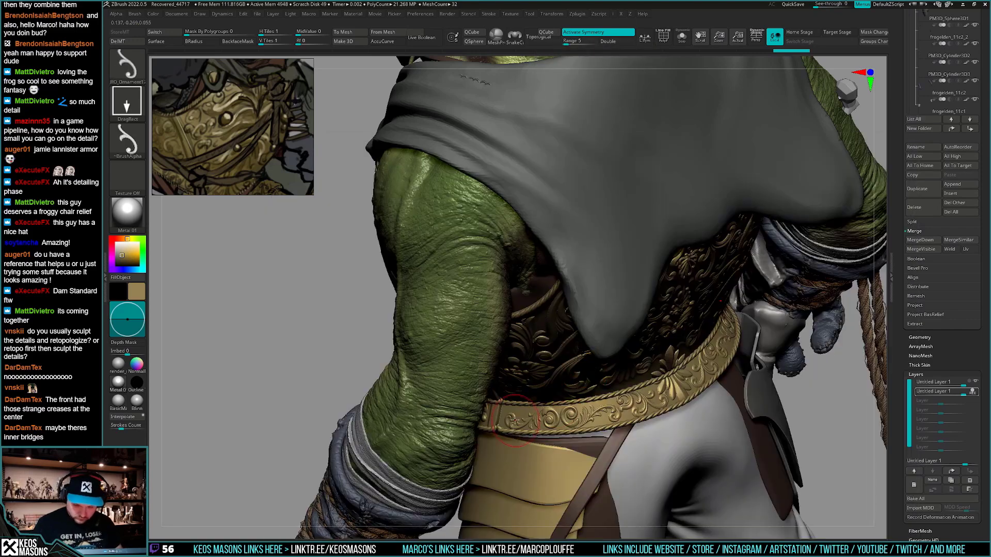
{"action": "left_click_drag", "start_coordinate": [532, 424], "coordinate": [540, 430]}
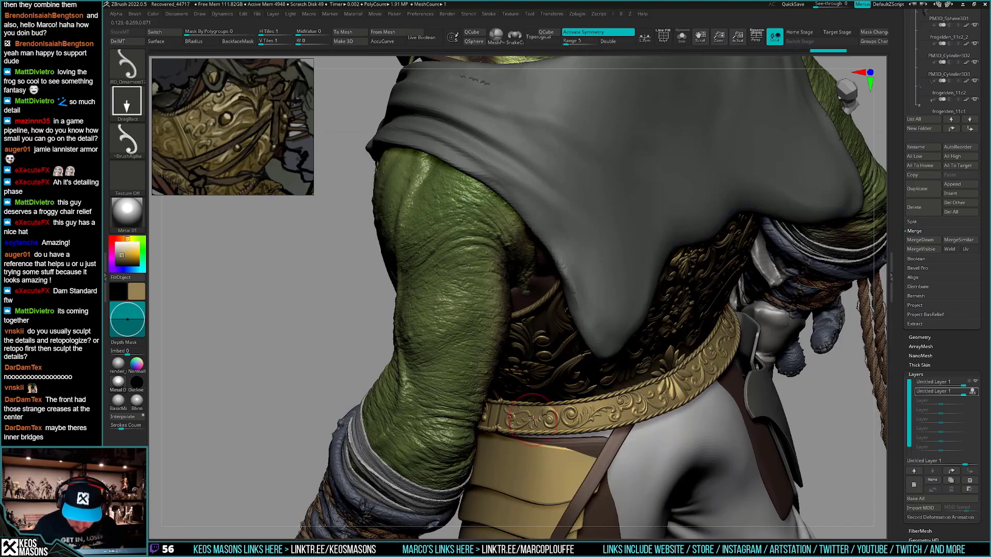
{"action": "key", "text": "ctrl+z"}
{"action": "mouse_move", "coordinate": [682, 435]}
{"action": "right_mouse_down"}
{"action": "mouse_move", "coordinate": [538, 446]}
{"action": "mouse_move", "coordinate": [656, 405]}
{"action": "right_mouse_up"}
{"action": "key", "text": "space"}
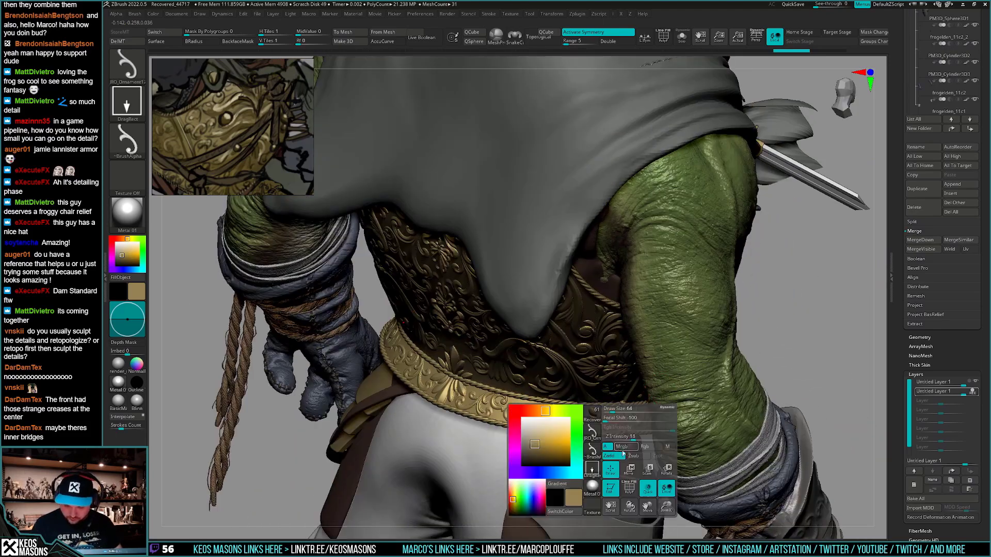
{"action": "mouse_move", "coordinate": [639, 439]}
{"action": "right_mouse_down"}
{"action": "mouse_move", "coordinate": [633, 448]}
{"action": "mouse_move", "coordinate": [626, 440]}
{"action": "right_mouse_up"}
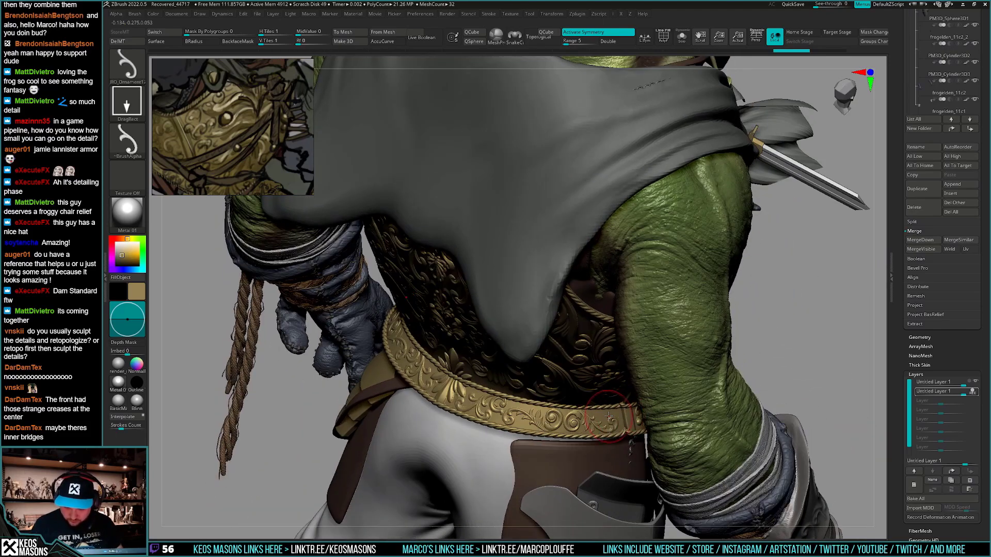
Stamp a scroll ornament at the side end of the backplate's lower rim and isolate the backplate
{"action": "left_click_drag", "start_coordinate": [625, 423], "coordinate": [617, 423]}
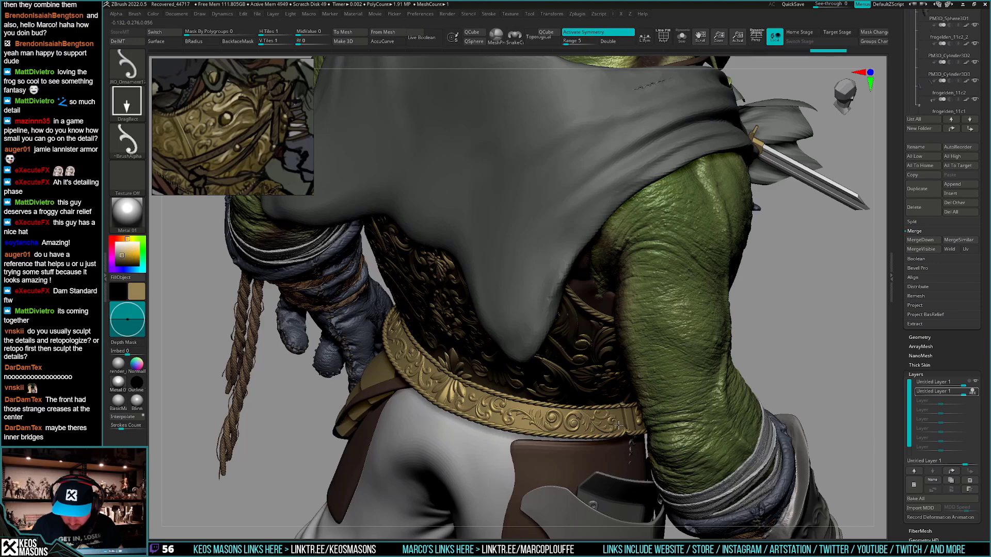
{"action": "right_click_drag", "start_coordinate": [610, 428], "coordinate": [583, 447]}
{"action": "key", "text": "ctrl+shift+s"}
{"action": "right_click_drag", "start_coordinate": [583, 413], "coordinate": [588, 434], "text": "ctrl"}
{"action": "right_click_drag", "start_coordinate": [588, 433], "coordinate": [619, 428]}
{"action": "scroll", "coordinate": [619, 427], "scroll_direction": "up", "scroll_amount": 3}
Adjust the brush's Focal Shift, smooth the scroll ornament at the rim's end, and show all the other parts again
{"action": "key", "text": "space"}
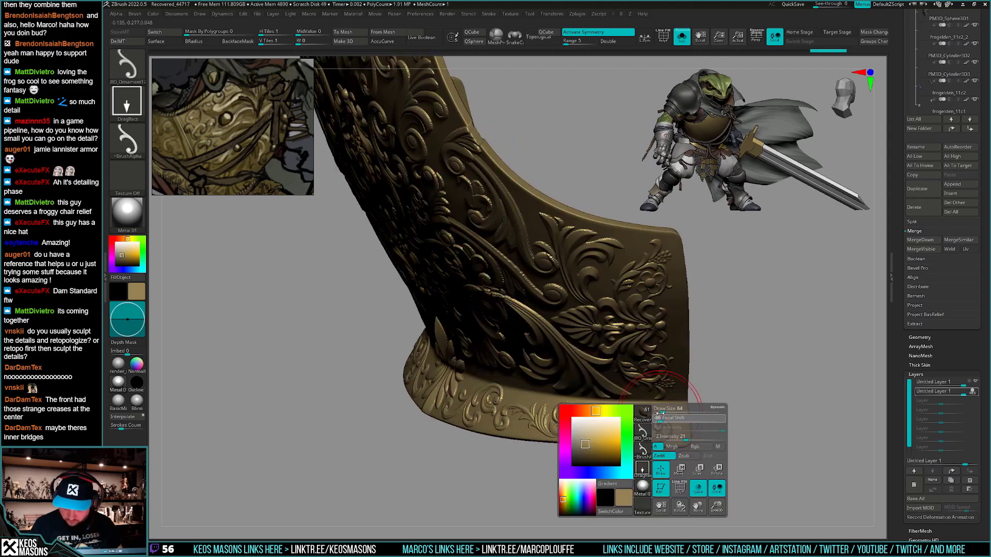
{"action": "mouse_move", "coordinate": [677, 418]}
{"action": "left_mouse_down"}
{"action": "mouse_move", "coordinate": [651, 419]}
{"action": "mouse_move", "coordinate": [657, 413]}
{"action": "left_mouse_up"}
{"action": "key", "text": "shift"}
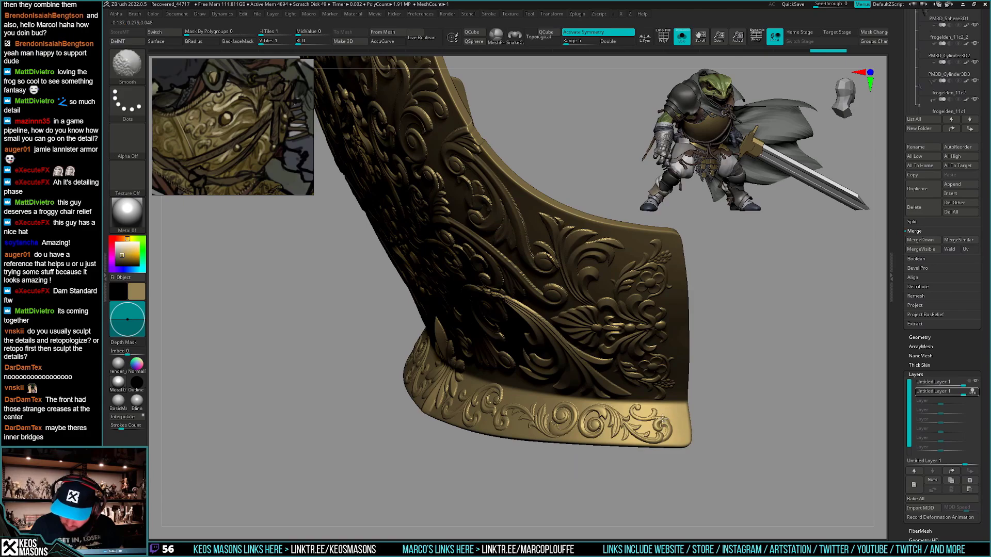
{"action": "mouse_move", "coordinate": [663, 419]}
{"action": "right_mouse_down", "text": "ctrl"}
{"action": "mouse_move", "coordinate": [676, 413]}
{"action": "mouse_move", "coordinate": [683, 427]}
{"action": "mouse_move", "coordinate": [668, 417]}
{"action": "right_mouse_up", "text": "ctrl"}
{"action": "key", "text": "shift+alt+s"}
Stamp a small ornament beside the large curled scroll on the middle of the backplate and smooth its edge
{"action": "right_click_drag", "start_coordinate": [599, 426], "coordinate": [623, 438]}
{"action": "right_click_drag", "start_coordinate": [542, 321], "coordinate": [557, 299]}
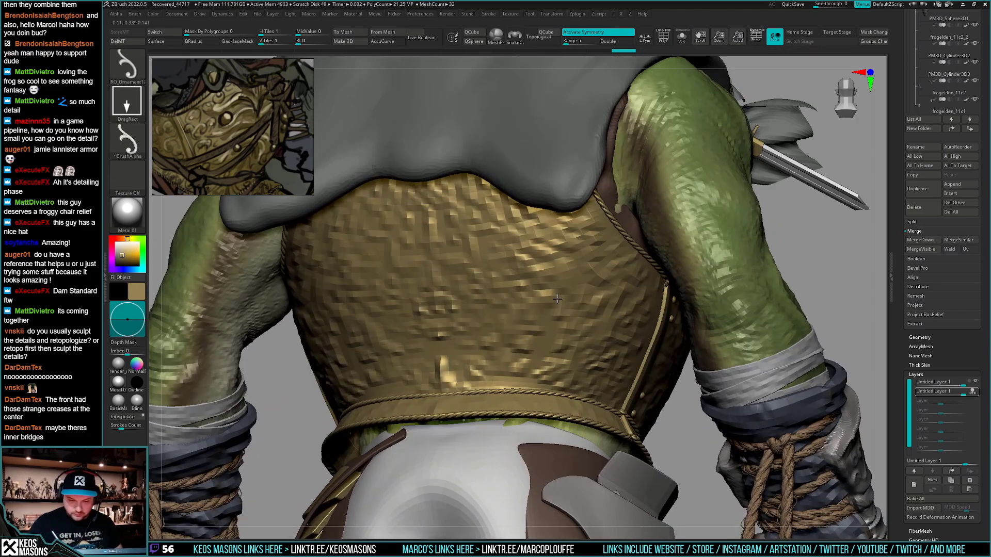
{"action": "left_click_drag", "start_coordinate": [557, 298], "coordinate": [560, 308]}
{"action": "key", "text": "shift"}
{"action": "mouse_move", "coordinate": [567, 303]}
{"action": "right_mouse_down", "text": "ctrl"}
{"action": "mouse_move", "coordinate": [568, 317]}
{"action": "mouse_move", "coordinate": [537, 324]}
{"action": "right_mouse_up", "text": "ctrl"}
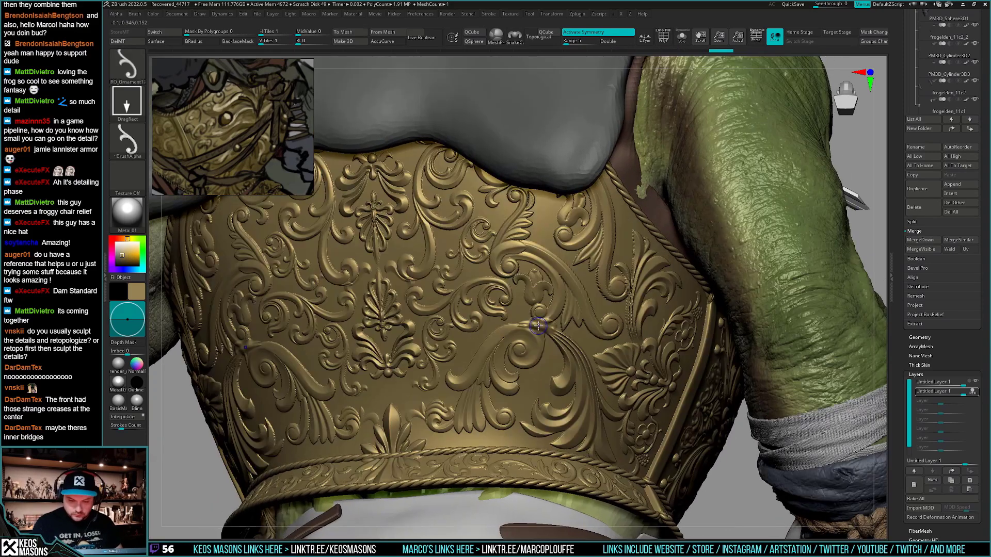
{"action": "key", "text": "shift"}
Switch to the DamStandard brush and clean up the joint between the small ornament and the large curled scroll
{"action": "key", "text": "b"}
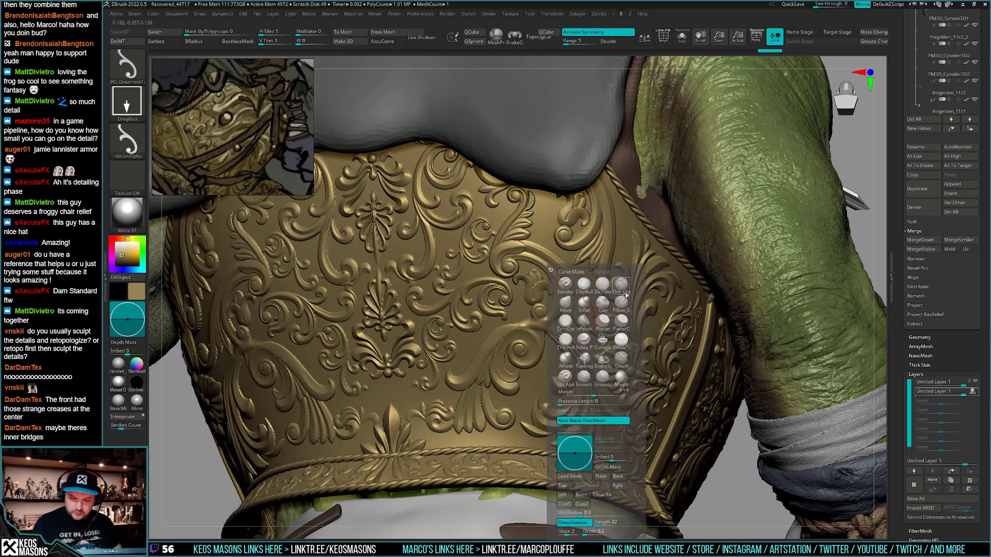
{"action": "key", "text": "d"}
{"action": "key", "text": "s"}
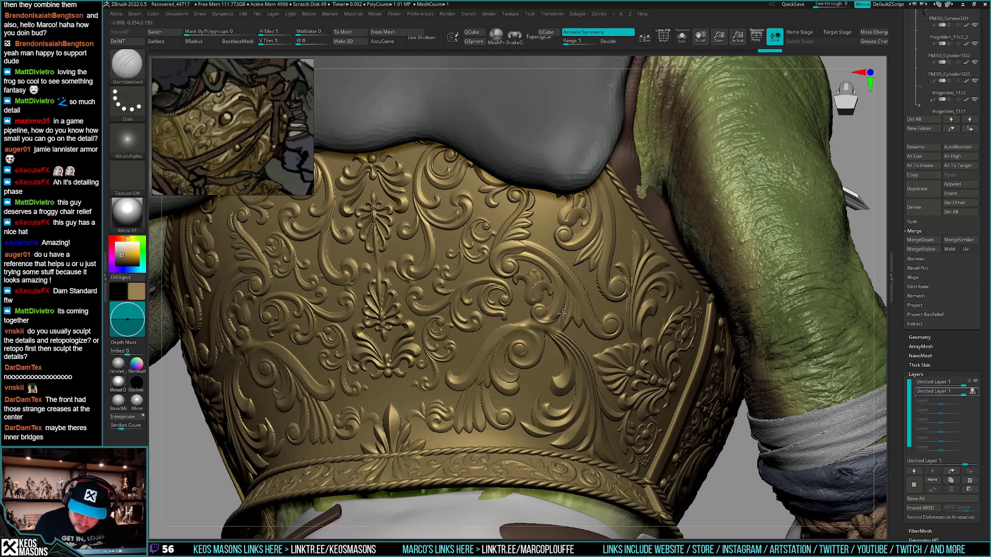
{"action": "left_click_drag", "start_coordinate": [545, 325], "coordinate": [550, 318], "text": "shift"}
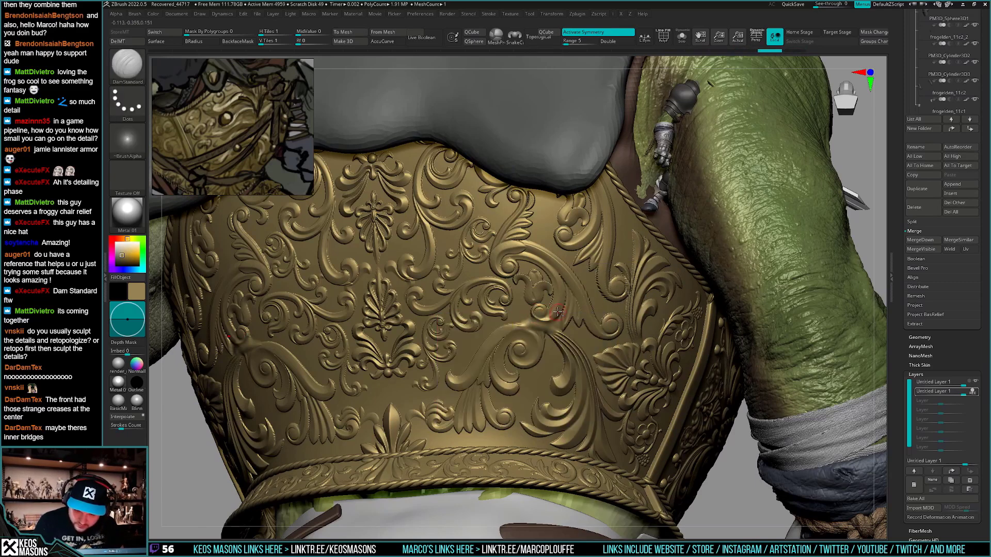
{"action": "right_click_drag", "start_coordinate": [548, 323], "coordinate": [552, 349]}
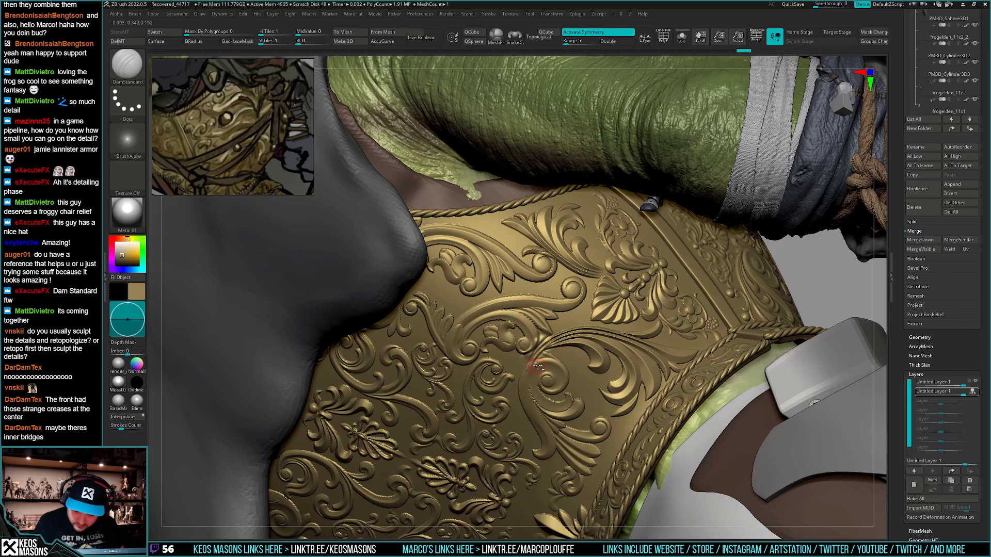
{"action": "key", "text": "shift"}
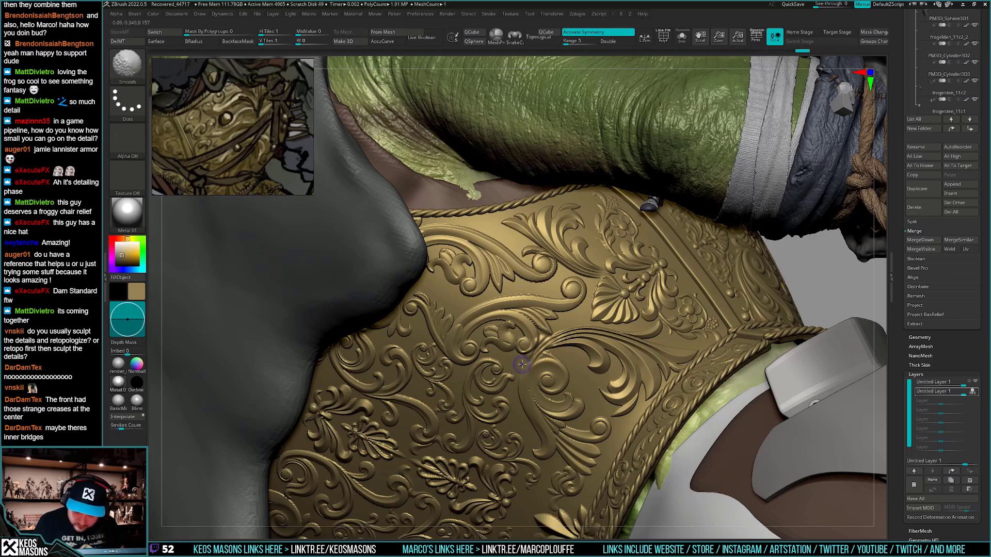
{"action": "right_click_drag", "start_coordinate": [534, 352], "coordinate": [594, 455], "text": "ctrl"}
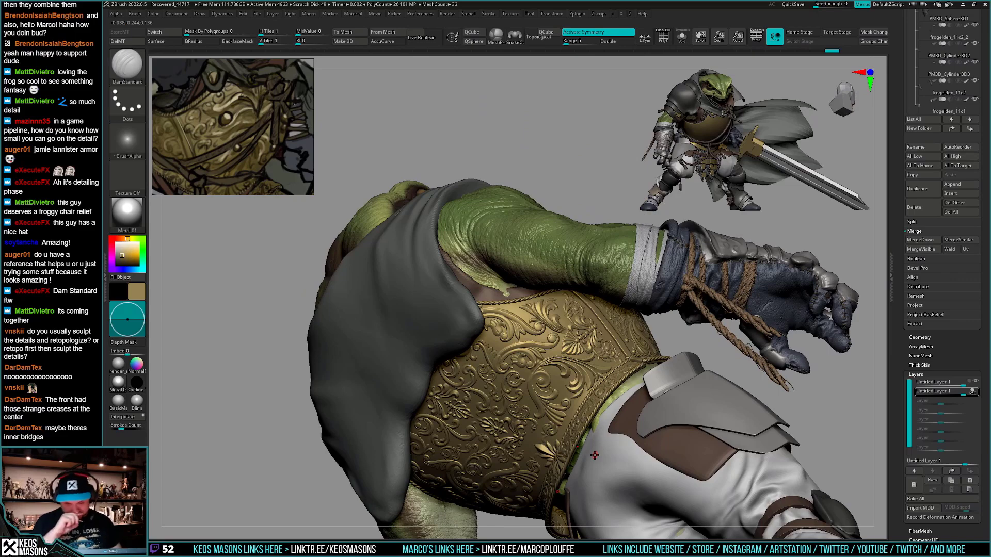
Toggle the backplate's two layers off and on to compare their ornament detail
{"action": "left_click_drag", "start_coordinate": [578, 430], "coordinate": [562, 423], "text": "alt"}
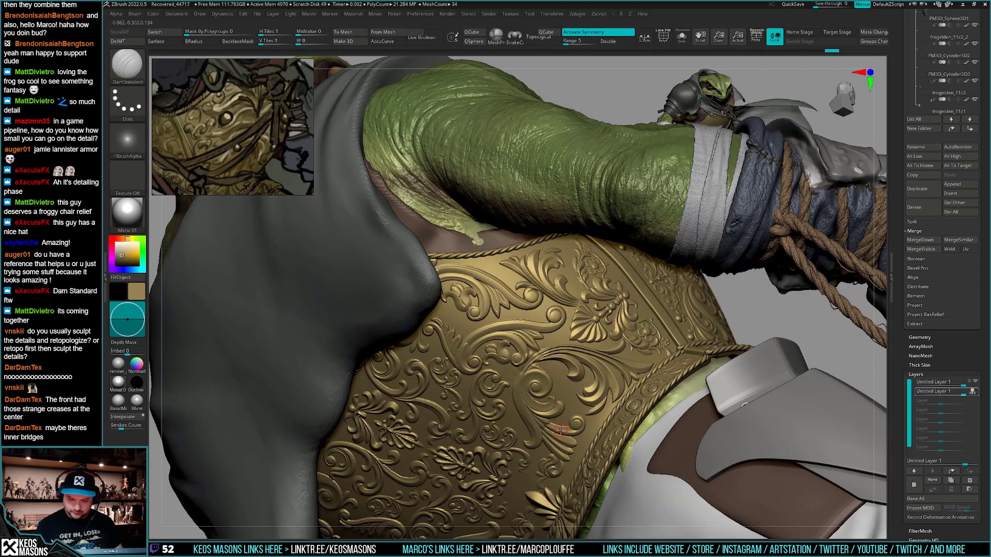
{"action": "left_click", "coordinate": [975, 391]}
{"action": "left_click", "coordinate": [976, 390]}
{"action": "left_click", "coordinate": [975, 382]}
{"action": "left_click", "coordinate": [976, 382]}
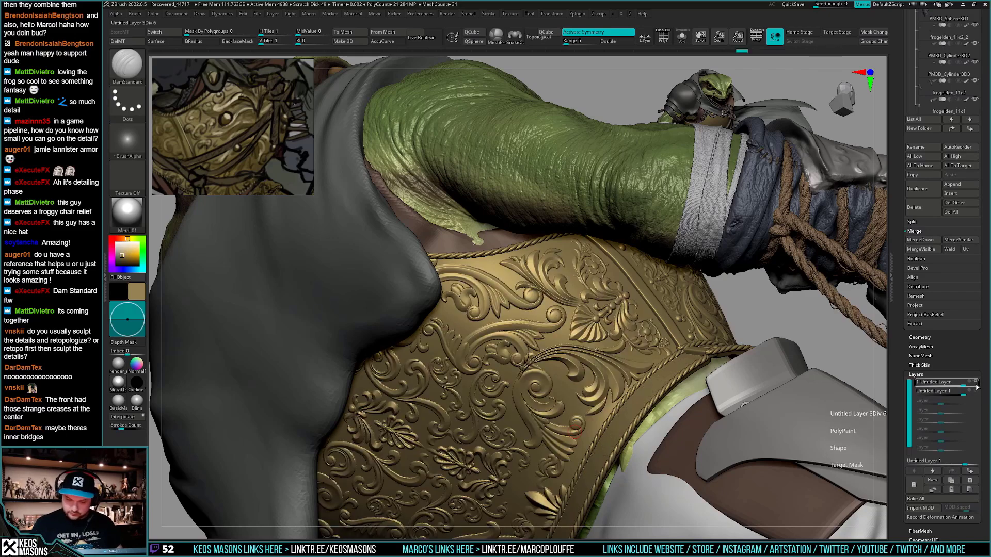
{"action": "left_click", "coordinate": [975, 383]}
{"action": "left_click", "coordinate": [976, 382]}
{"action": "left_click", "coordinate": [974, 391]}
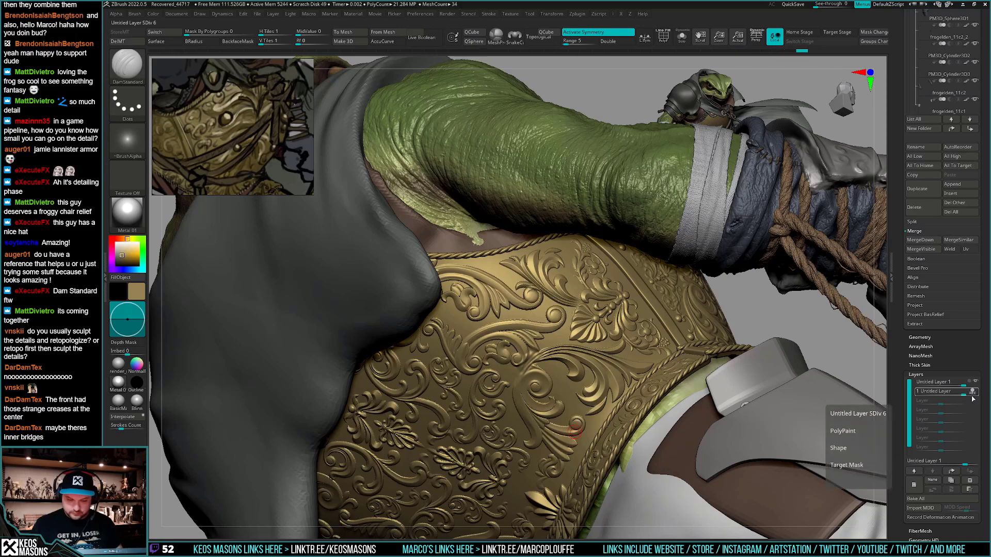
{"action": "left_click", "coordinate": [972, 397]}
Carve and smooth the crease where the small ornament meets the large curled scroll, undoing one smoothing stroke and reworking the area
{"action": "right_click_drag", "start_coordinate": [537, 330], "coordinate": [527, 363], "text": "ctrl"}
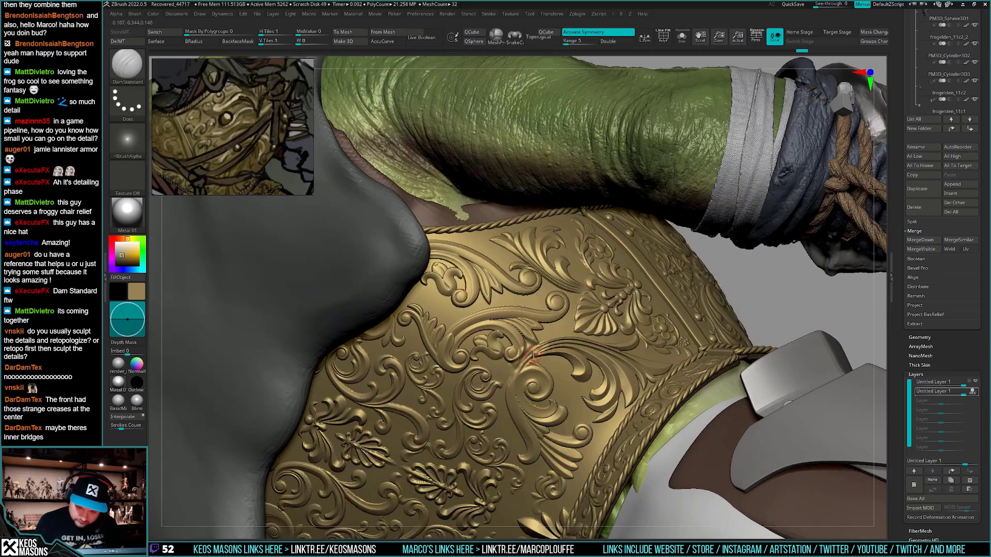
{"action": "mouse_move", "coordinate": [512, 371]}
{"action": "left_mouse_down"}
{"action": "mouse_move", "coordinate": [515, 361]}
{"action": "mouse_move", "coordinate": [525, 376]}
{"action": "left_mouse_up"}
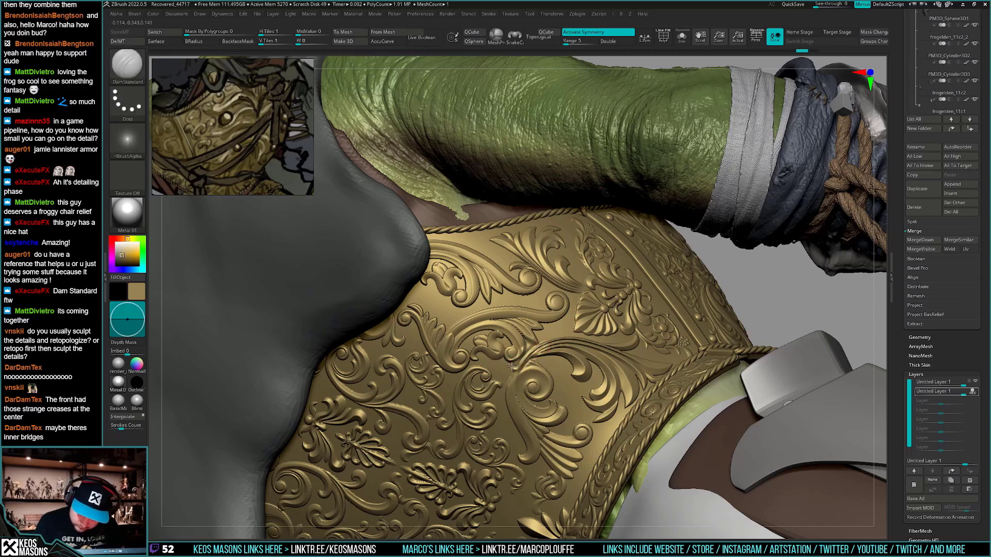
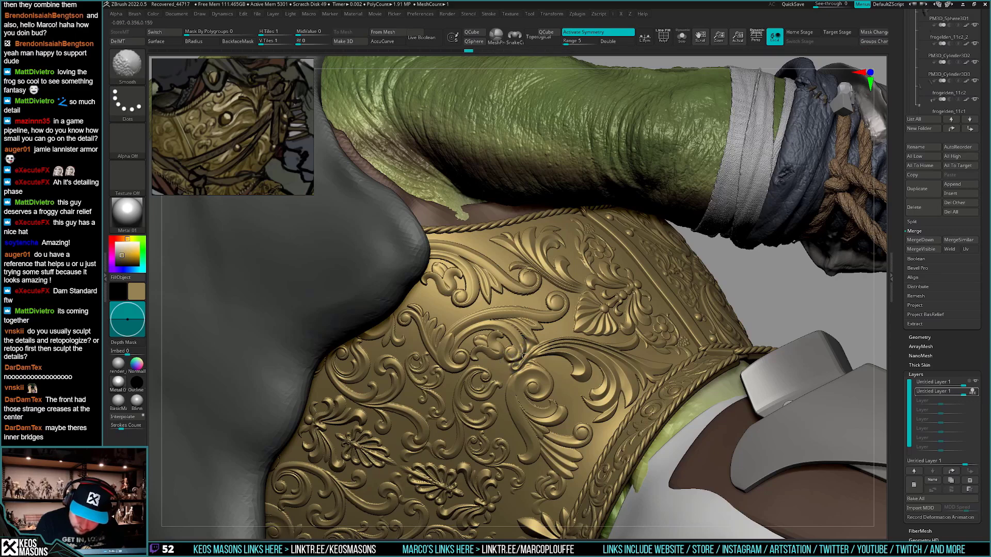
{"action": "left_click_drag", "start_coordinate": [523, 355], "coordinate": [512, 359], "text": "shift"}
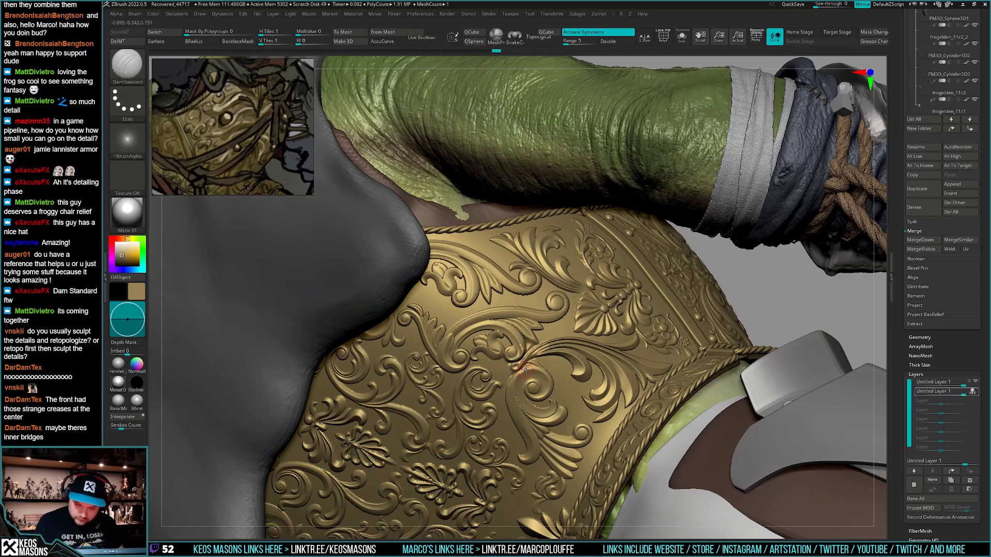
{"action": "left_click_drag", "start_coordinate": [528, 364], "coordinate": [517, 368], "text": "shift"}
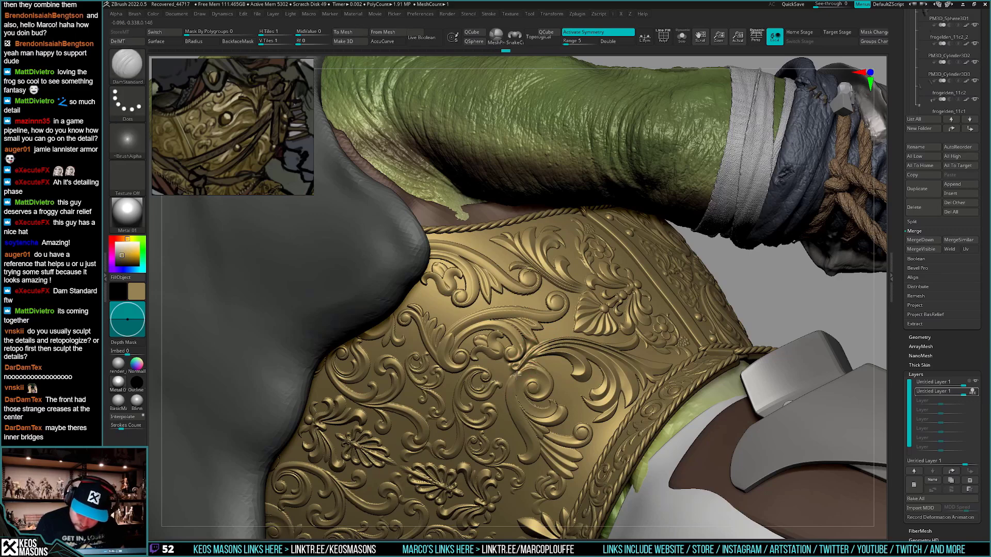
{"action": "key", "text": "ctrl+z"}
{"action": "key", "text": "F3"}
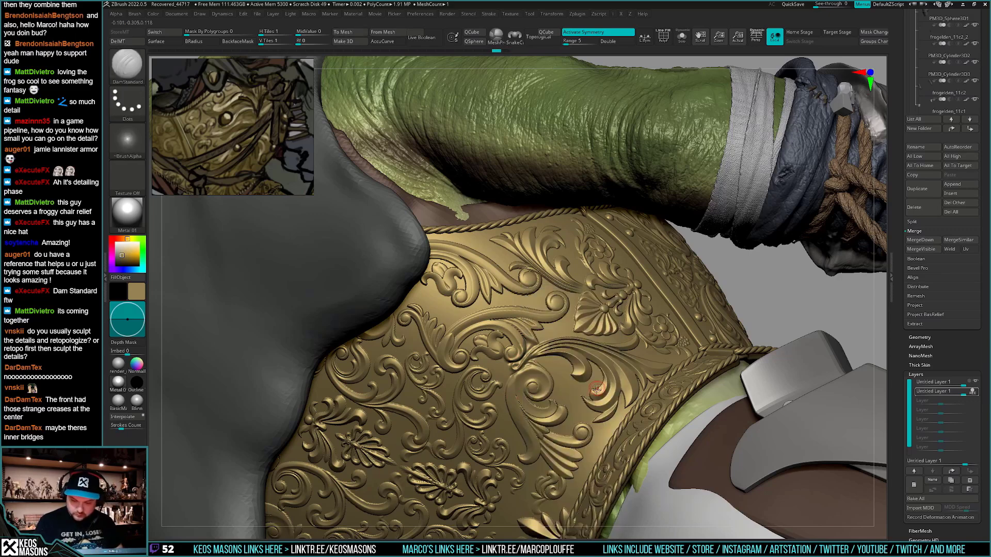
{"action": "key", "text": "space"}
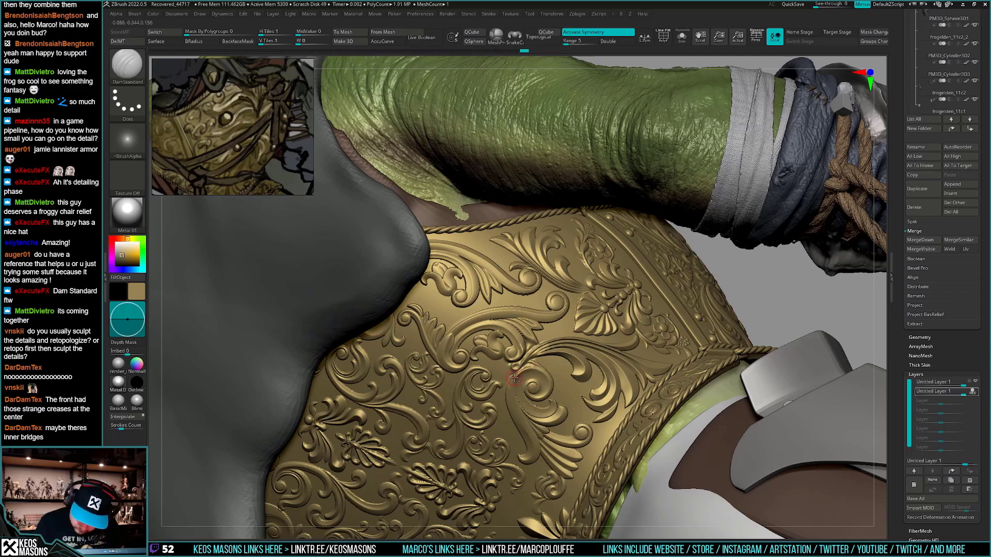
{"action": "mouse_move", "coordinate": [533, 378]}
{"action": "left_mouse_down"}
{"action": "mouse_move", "coordinate": [510, 387]}
{"action": "mouse_move", "coordinate": [517, 372]}
{"action": "left_mouse_up"}
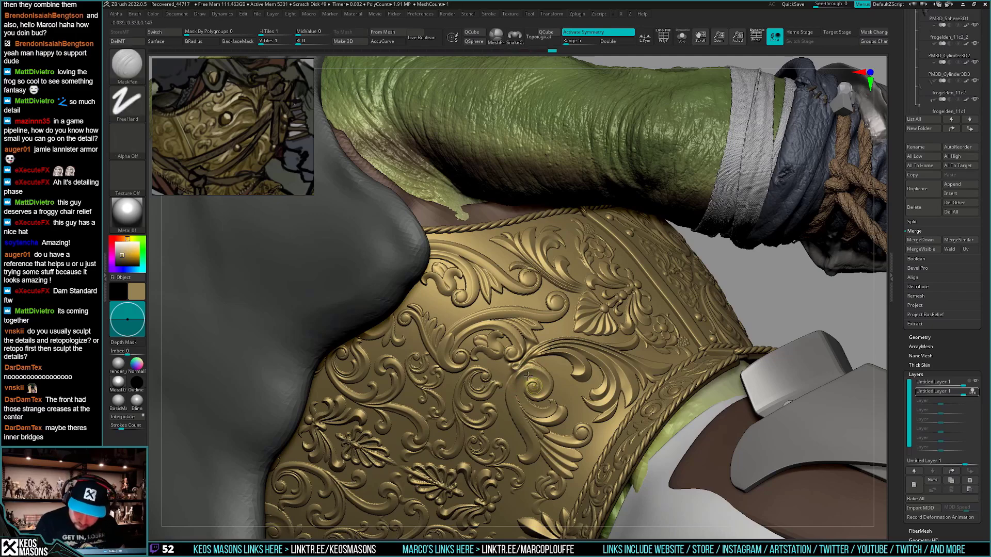
Add a new recording layer to the isolated backplate and apply the Smooth deformation to its ornaments
{"action": "mouse_move", "coordinate": [516, 392]}
{"action": "right_mouse_down", "text": "ctrl"}
{"action": "mouse_move", "coordinate": [508, 356]}
{"action": "mouse_move", "coordinate": [547, 382]}
{"action": "mouse_move", "coordinate": [598, 385]}
{"action": "mouse_move", "coordinate": [581, 394]}
{"action": "mouse_move", "coordinate": [592, 461]}
{"action": "mouse_move", "coordinate": [533, 457]}
{"action": "mouse_move", "coordinate": [595, 380]}
{"action": "mouse_move", "coordinate": [612, 442]}
{"action": "mouse_move", "coordinate": [610, 433]}
{"action": "right_mouse_up", "text": "ctrl"}
{"action": "key", "text": "alt+s"}
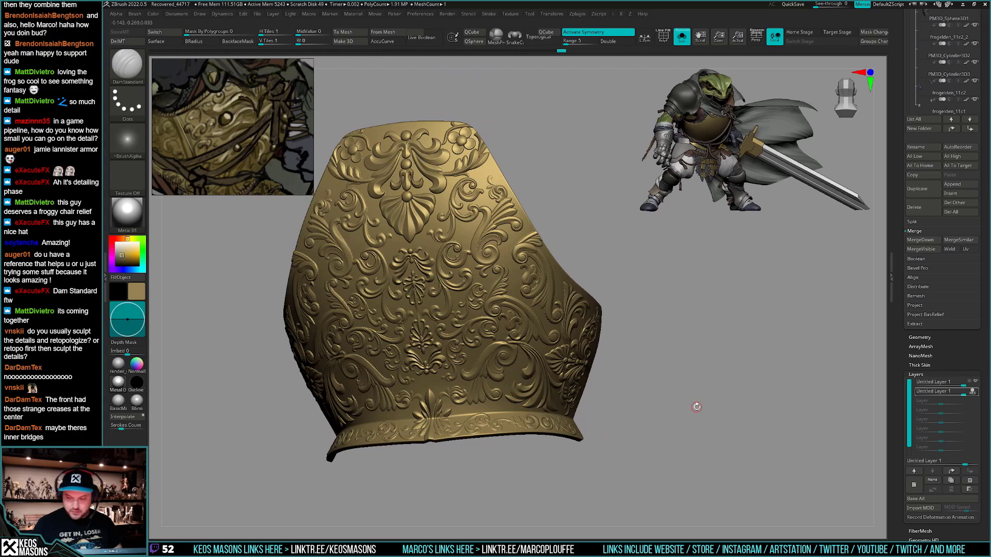
{"action": "left_click", "coordinate": [914, 486]}
{"action": "key", "text": "i"}
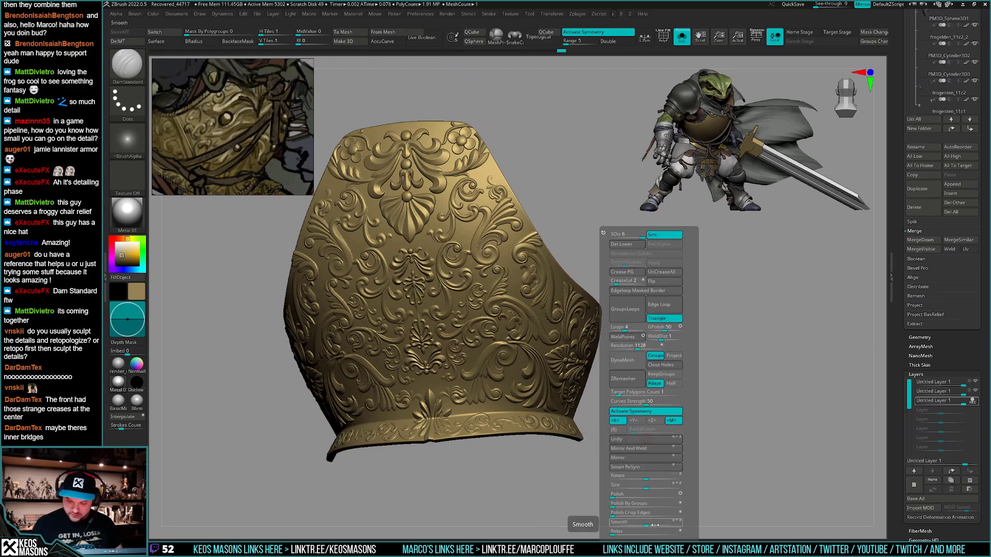
{"action": "left_click_drag", "start_coordinate": [675, 522], "coordinate": [669, 525]}
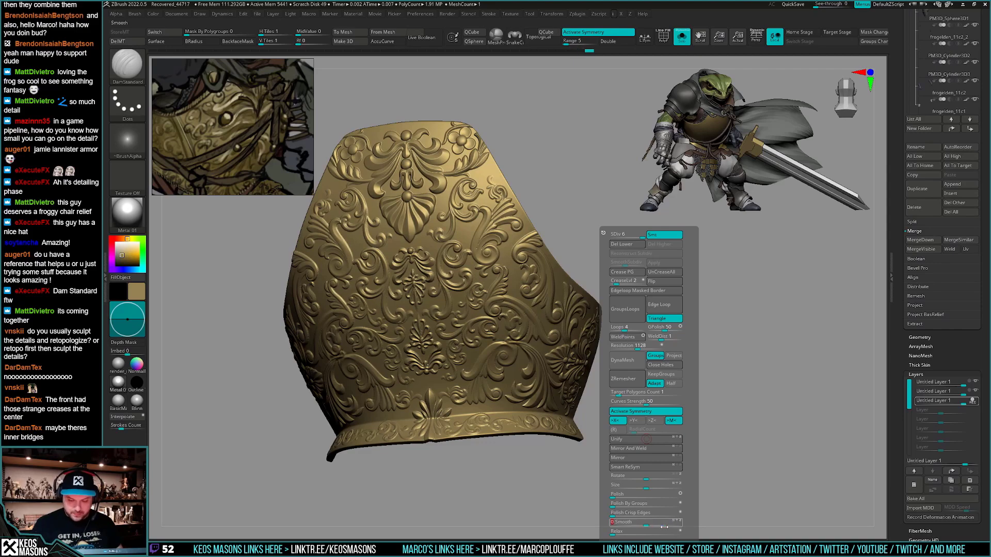
{"action": "right_click_drag", "start_coordinate": [717, 491], "coordinate": [706, 434], "text": "ctrl"}
Stop recording on the new layer and merge the backplate's three layers down into one
{"action": "key", "text": "s"}
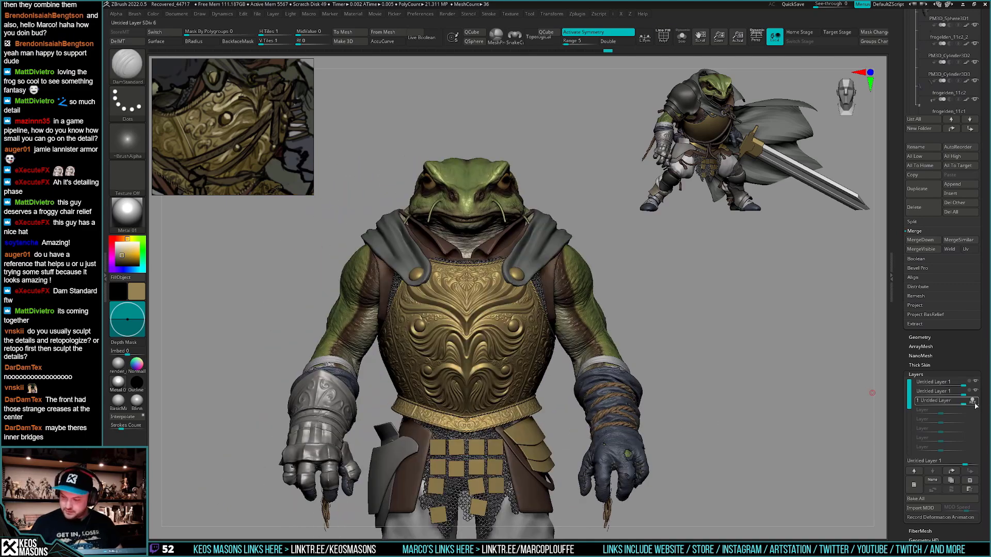
{"action": "key", "text": "alt+s"}
{"action": "right_click_drag", "start_coordinate": [748, 413], "coordinate": [708, 412]}
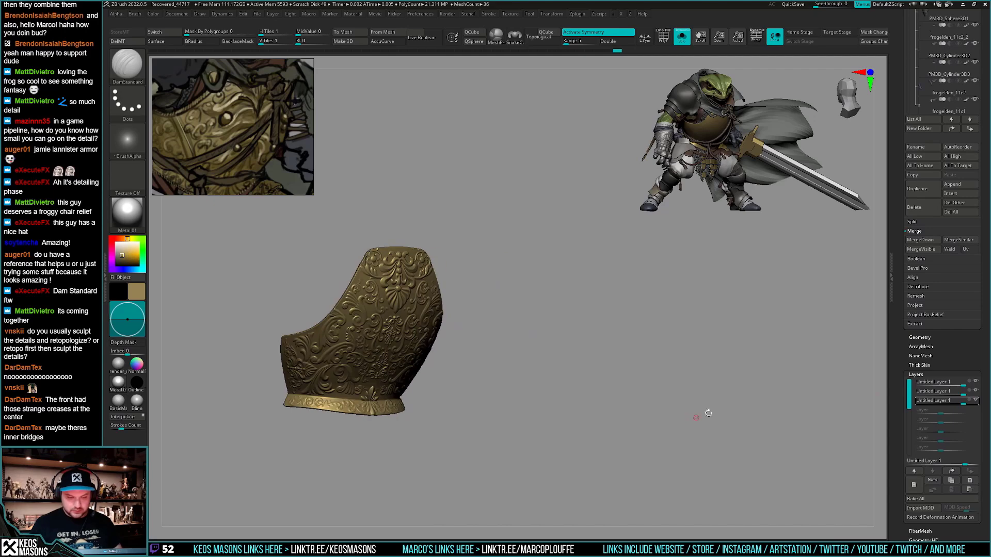
{"action": "left_click", "coordinate": [975, 382]}
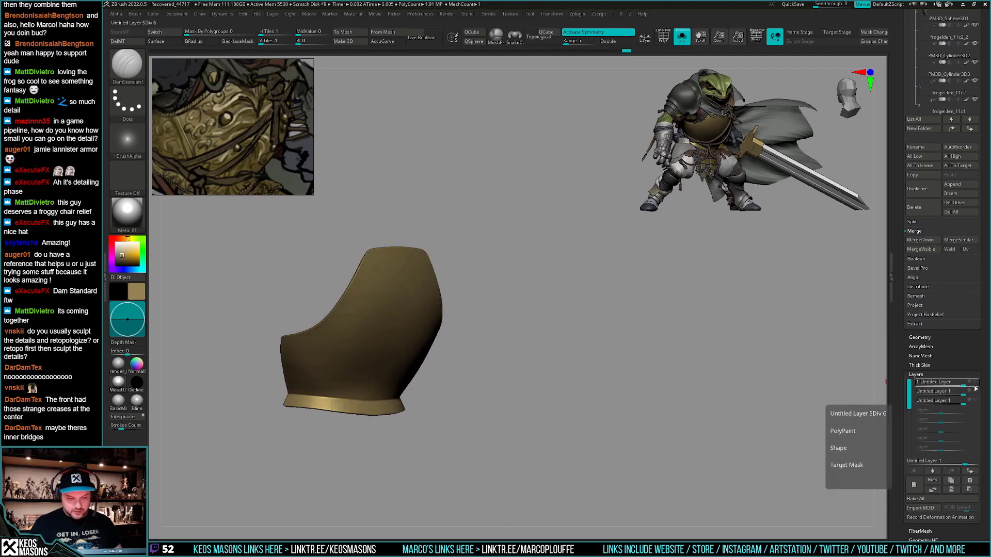
{"action": "left_click", "coordinate": [975, 383]}
{"action": "left_click", "coordinate": [975, 400]}
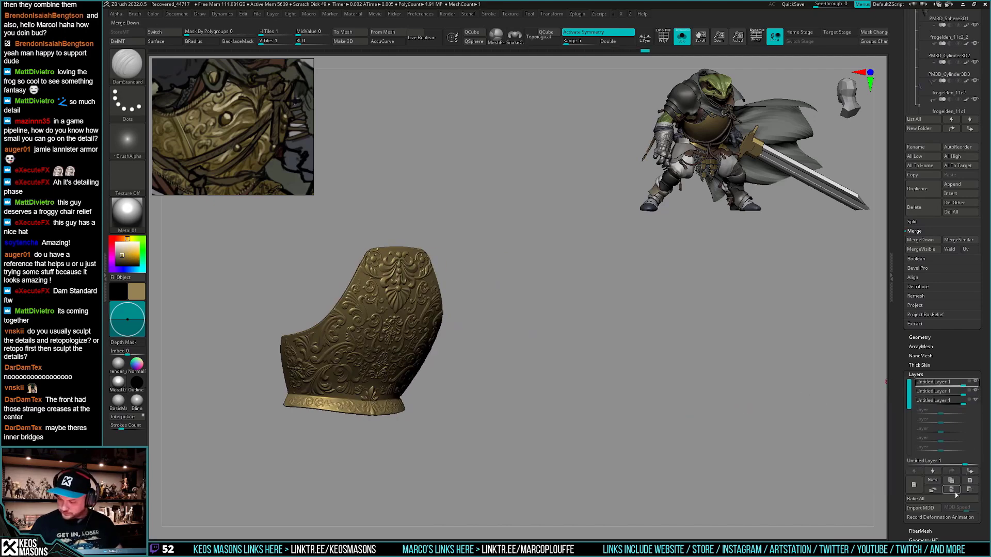
{"action": "left_click_drag", "start_coordinate": [760, 416], "coordinate": [624, 406]}
{"action": "key", "text": "alt+s"}
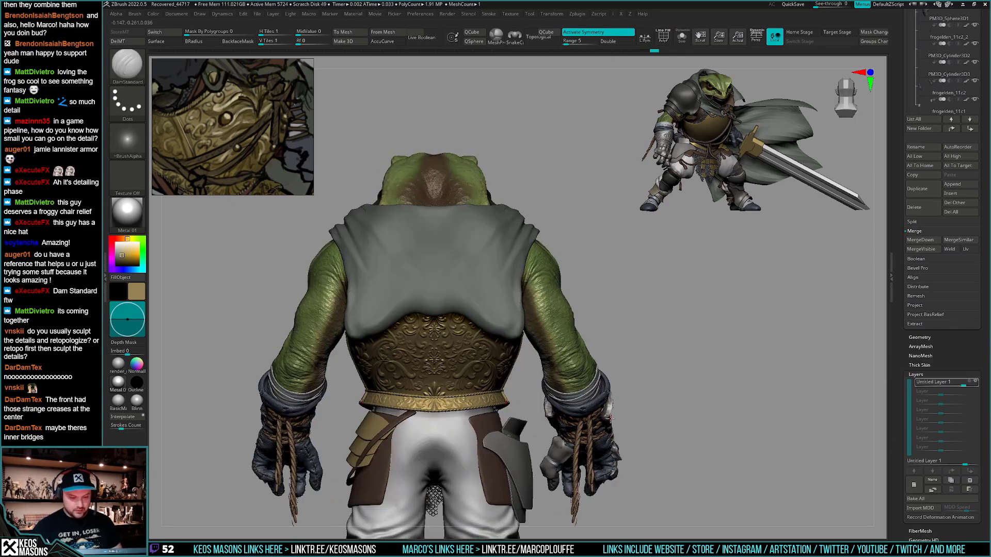
Examine the whole character and its ornamented armour from the back, front and three-quarter views
{"action": "right_click_drag", "start_coordinate": [618, 406], "coordinate": [739, 444]}
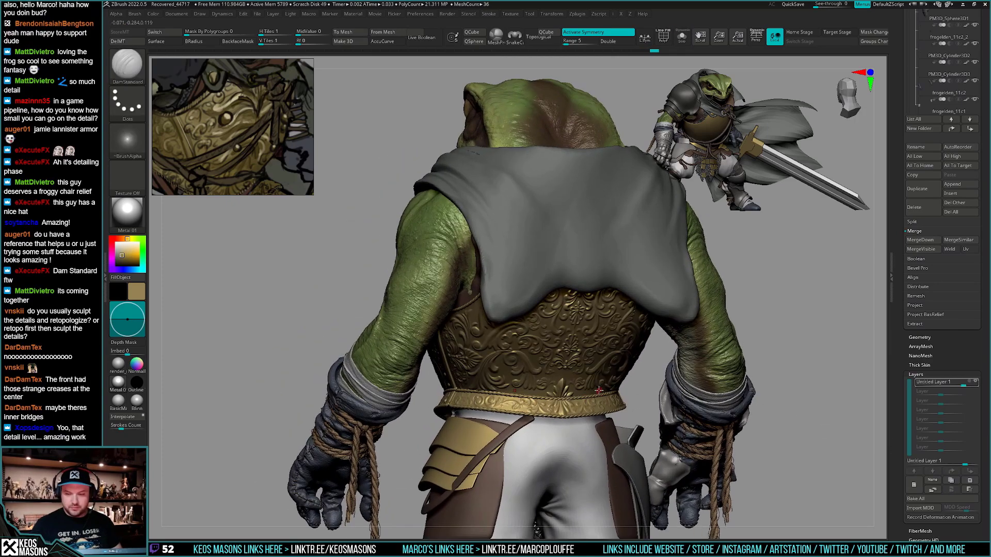
{"action": "left_click_drag", "start_coordinate": [955, 353], "coordinate": [936, 439]}
{"action": "right_click_drag", "start_coordinate": [480, 388], "coordinate": [695, 390]}
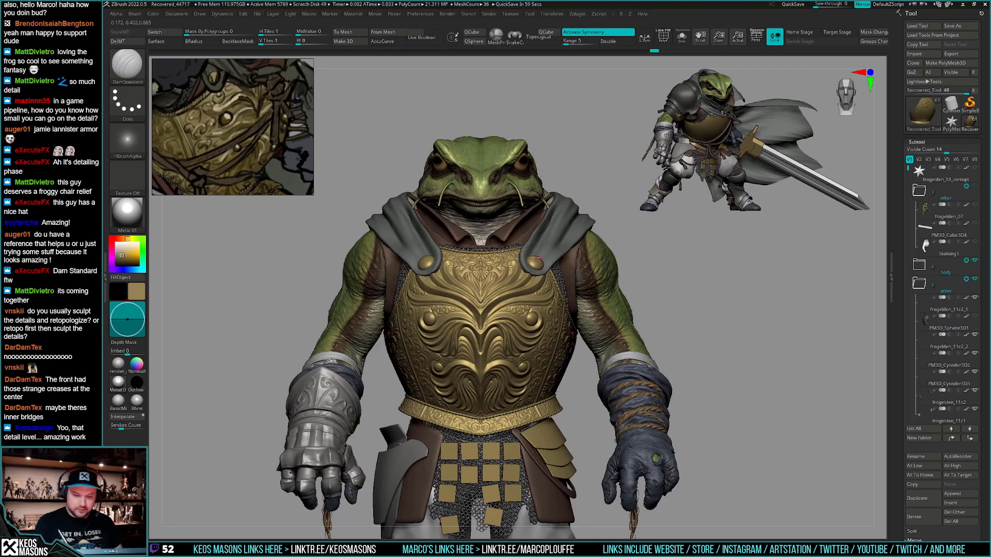
{"action": "right_click_drag", "start_coordinate": [525, 309], "coordinate": [614, 382]}
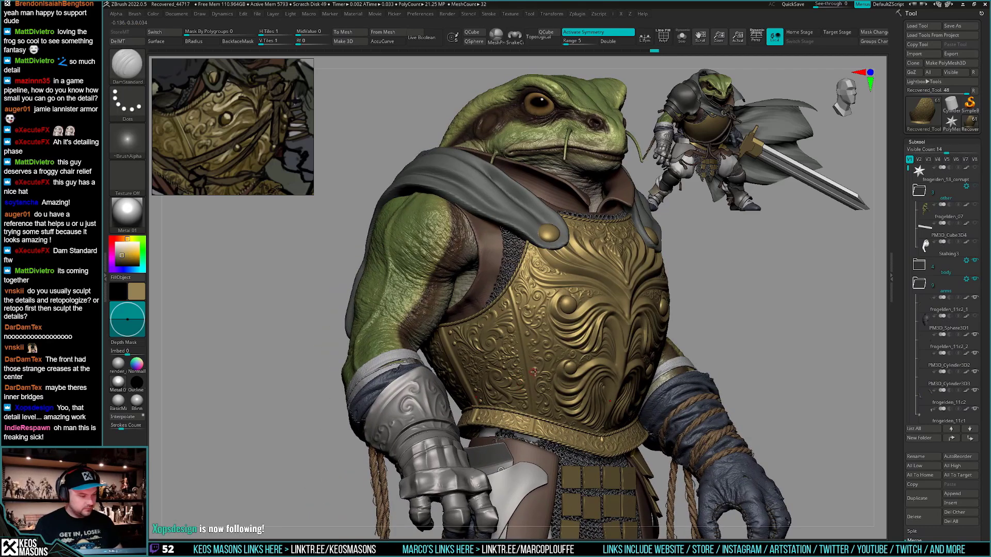
{"action": "right_click_drag", "start_coordinate": [534, 372], "coordinate": [537, 414]}
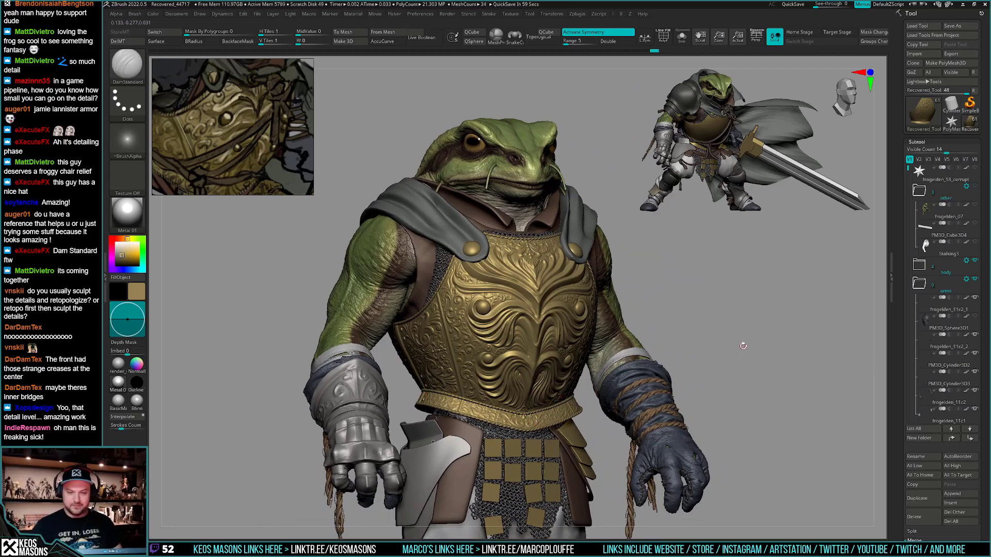
{"action": "right_click_drag", "start_coordinate": [730, 359], "coordinate": [740, 361]}
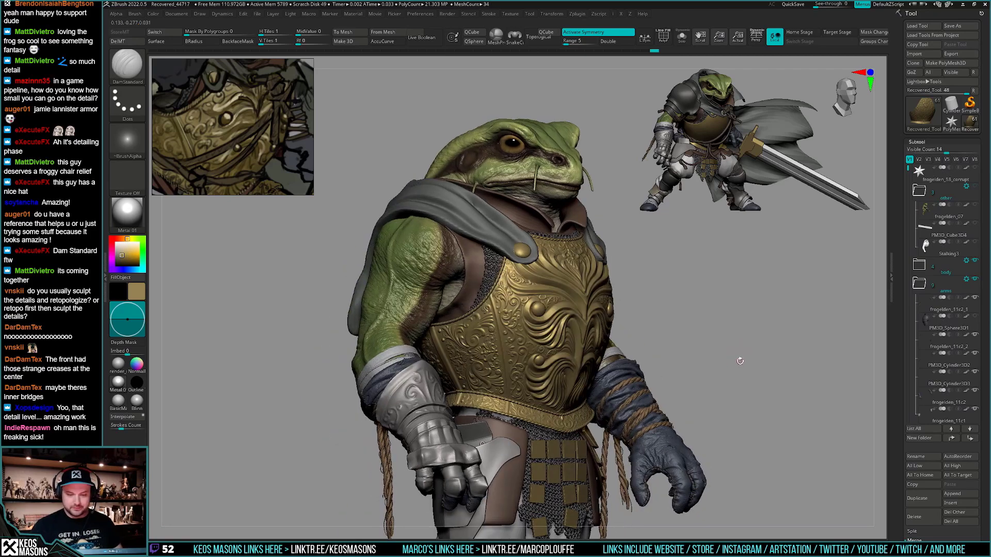
Compare the front breastplate and backplate where they meet at the side, then isolate the front breastplate
{"action": "right_click_drag", "start_coordinate": [630, 360], "coordinate": [519, 390]}
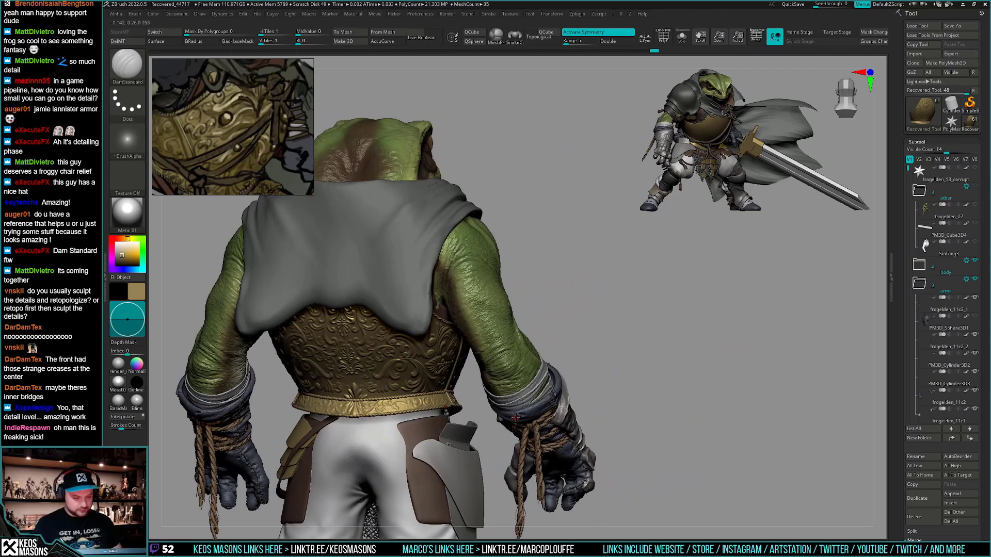
{"action": "mouse_move", "coordinate": [684, 361]}
{"action": "right_mouse_down"}
{"action": "mouse_move", "coordinate": [670, 303]}
{"action": "mouse_move", "coordinate": [661, 377]}
{"action": "mouse_move", "coordinate": [618, 365]}
{"action": "mouse_move", "coordinate": [621, 413]}
{"action": "mouse_move", "coordinate": [601, 382]}
{"action": "right_mouse_up"}
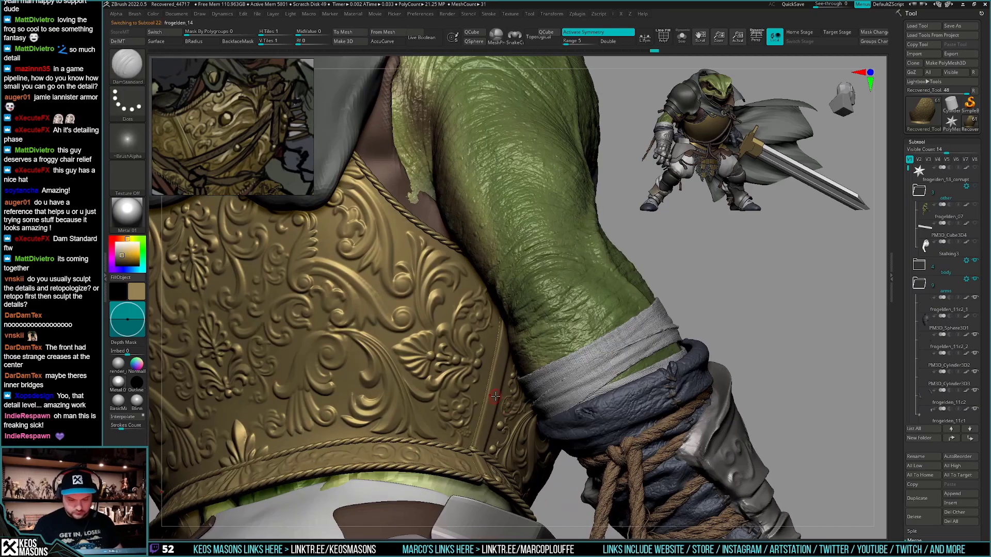
{"action": "key", "text": "alt+s"}
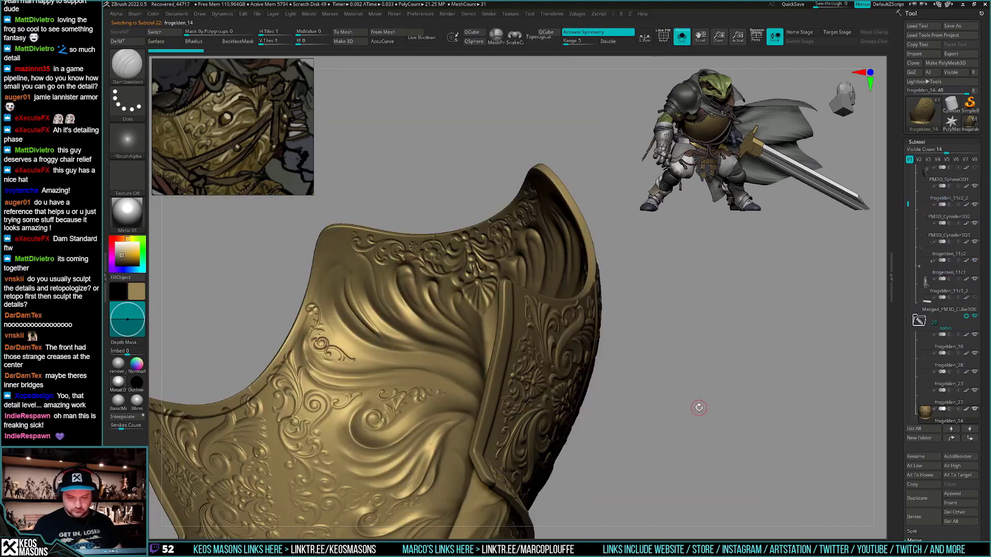
{"action": "key", "text": "alt+s"}
{"action": "key", "text": "alt+s"}
{"action": "key", "text": "Down"}
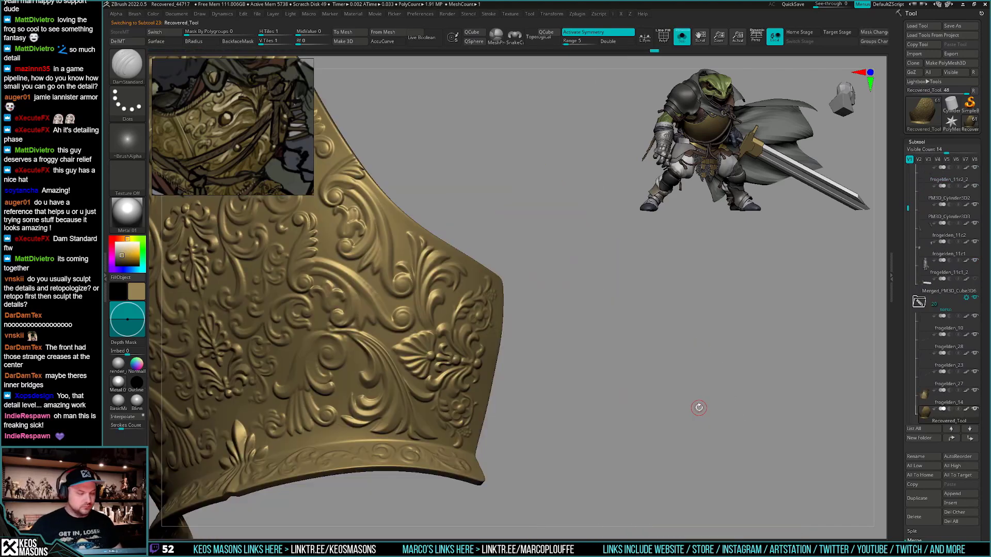
{"action": "key", "text": "Up"}
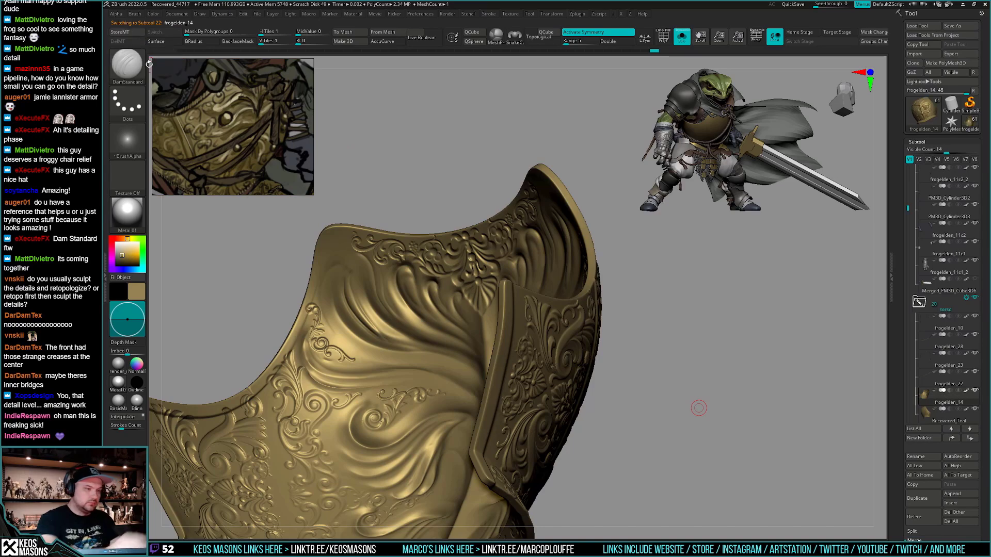
Compare the front breastplate's layers by toggling their visibility, reduce them to two, and start recording on the top one
{"action": "left_click_drag", "start_coordinate": [903, 466], "coordinate": [903, 149]}
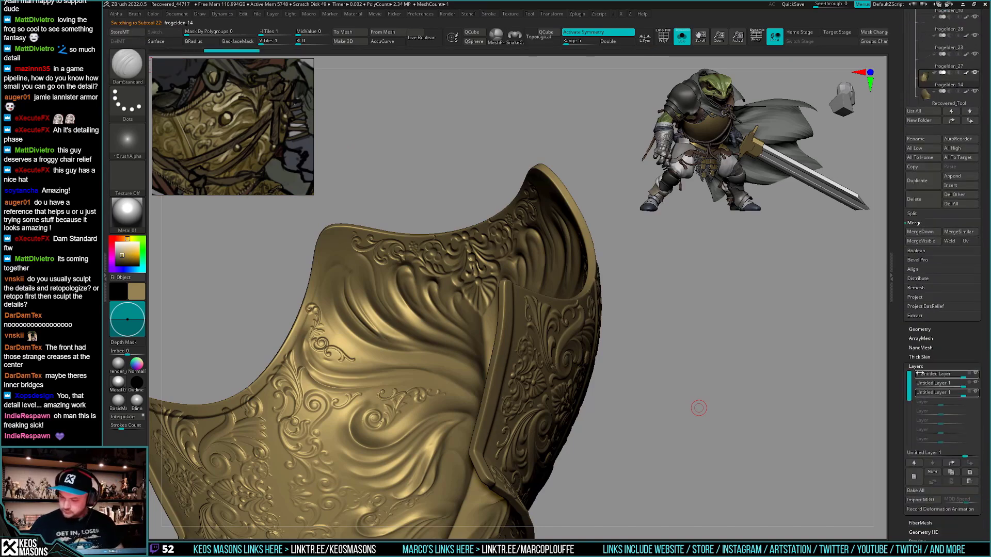
{"action": "left_click", "coordinate": [976, 393]}
{"action": "right_click_drag", "start_coordinate": [699, 372], "coordinate": [787, 396]}
{"action": "left_click", "coordinate": [976, 384]}
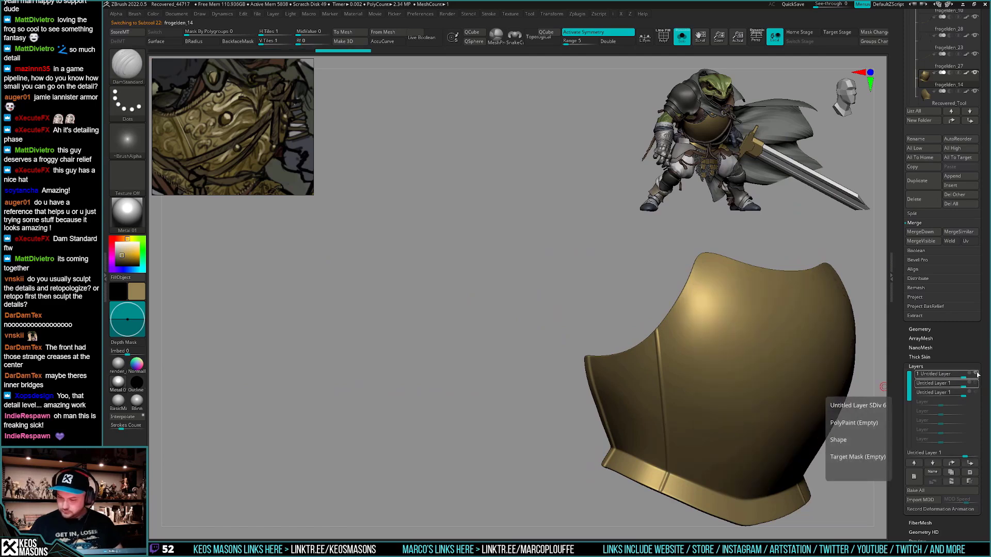
{"action": "left_click", "coordinate": [976, 374]}
{"action": "left_click", "coordinate": [975, 375]}
{"action": "left_click", "coordinate": [976, 384]}
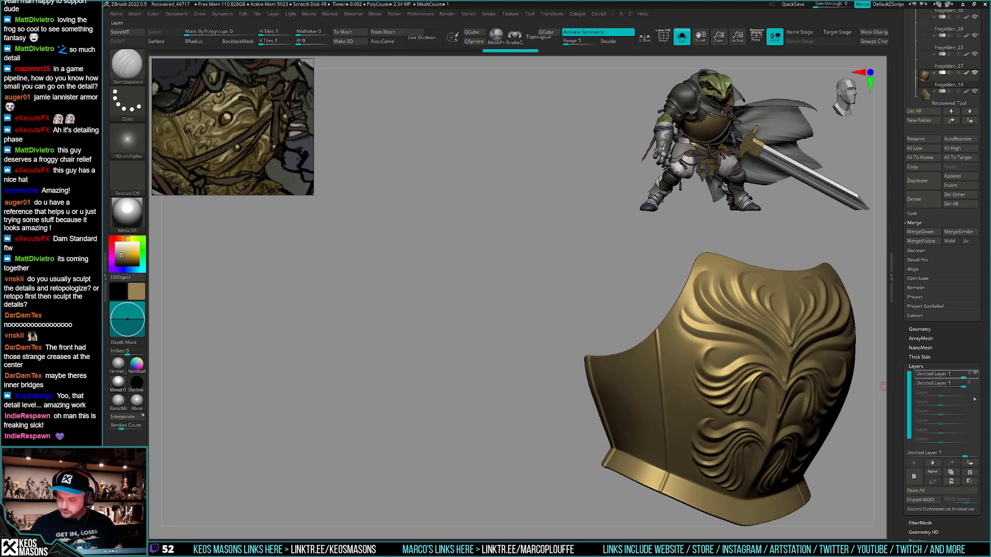
{"action": "left_click", "coordinate": [977, 375]}
{"action": "left_click", "coordinate": [975, 384]}
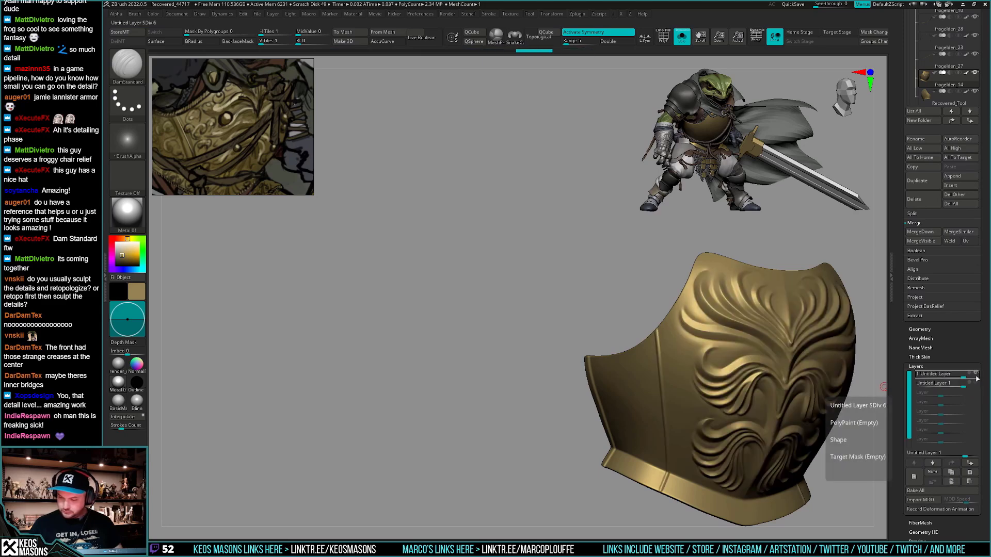
{"action": "left_click", "coordinate": [976, 384]}
{"action": "left_click", "coordinate": [976, 385]}
{"action": "left_click", "coordinate": [975, 375]}
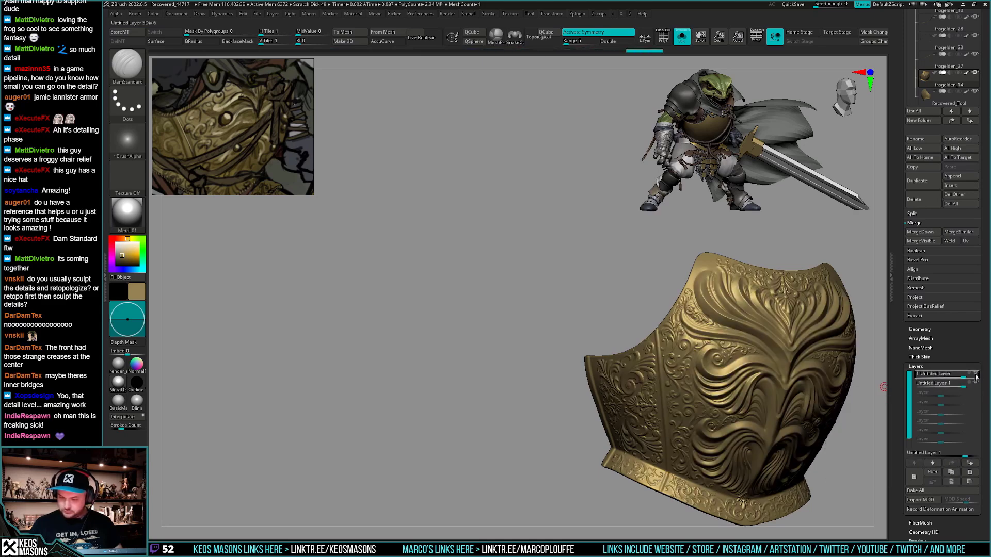
{"action": "left_click", "coordinate": [972, 375]}
Lower the breastplate to its base subdivision level and check the polygon flow along its side edge
{"action": "right_click_drag", "start_coordinate": [732, 408], "coordinate": [687, 400]}
{"action": "key", "text": "alt+s"}
{"action": "key", "text": "alt+s"}
{"action": "key", "text": "shift+f"}
{"action": "key", "text": "shift+f"}
{"action": "key", "text": "space"}
{"action": "left_click", "coordinate": [674, 233]}
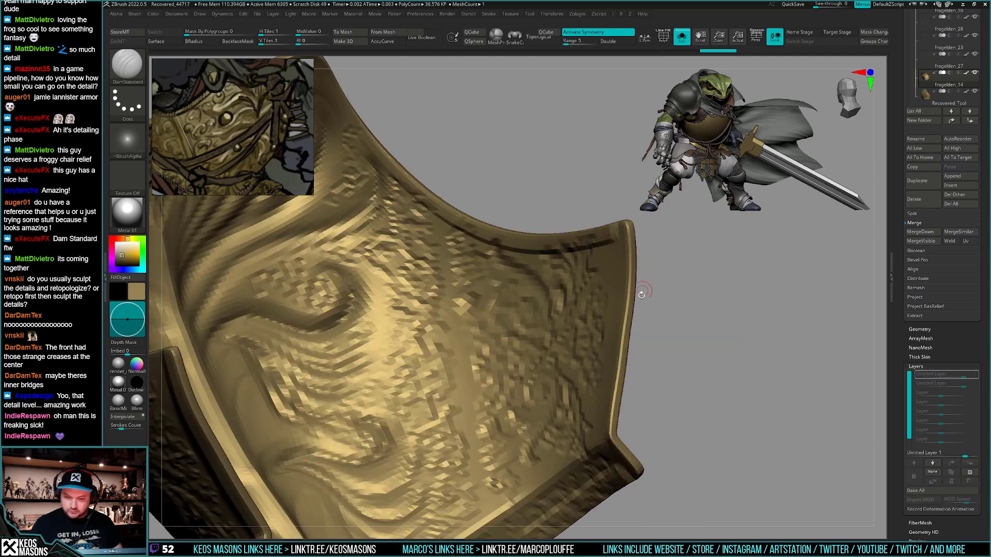
{"action": "key", "text": "space"}
{"action": "left_click_drag", "start_coordinate": [612, 234], "coordinate": [606, 233]}
{"action": "key", "text": "shift+f"}
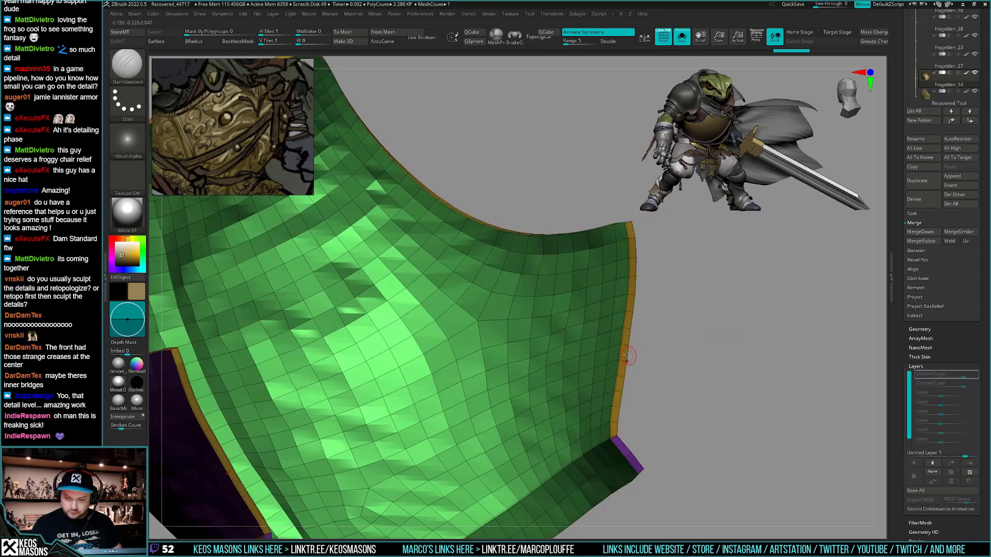
{"action": "right_click_drag", "start_coordinate": [712, 403], "coordinate": [694, 429]}
{"action": "key", "text": "shift+f"}
{"action": "key", "text": "alt+s"}
{"action": "key", "text": "d"}
{"action": "key", "text": "d"}
{"action": "key", "text": "d"}
{"action": "key", "text": "d"}
{"action": "key", "text": "d"}
Switch to the Move brush, try nudging the breastplate's side edge beside the backplate, and undo the stroke
{"action": "key", "text": "space"}
{"action": "left_click", "coordinate": [663, 302]}
{"action": "key", "text": "space"}
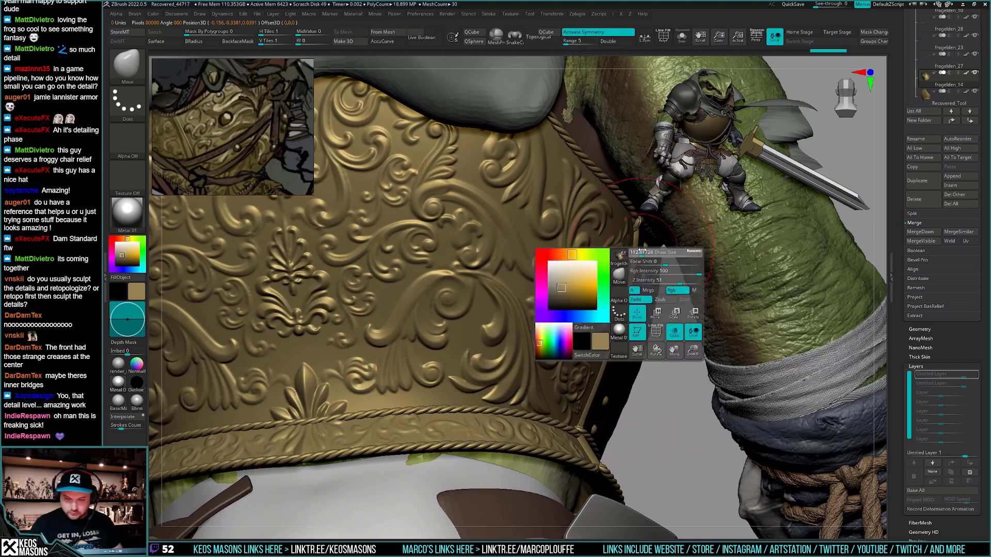
{"action": "right_click_drag", "start_coordinate": [639, 254], "coordinate": [651, 253]}
{"action": "key", "text": "space"}
{"action": "left_click", "coordinate": [635, 253]}
{"action": "key", "text": "space"}
{"action": "left_click_drag", "start_coordinate": [631, 254], "coordinate": [634, 255]}
{"action": "right_click_drag", "start_coordinate": [634, 257], "coordinate": [627, 271]}
{"action": "key", "text": "space"}
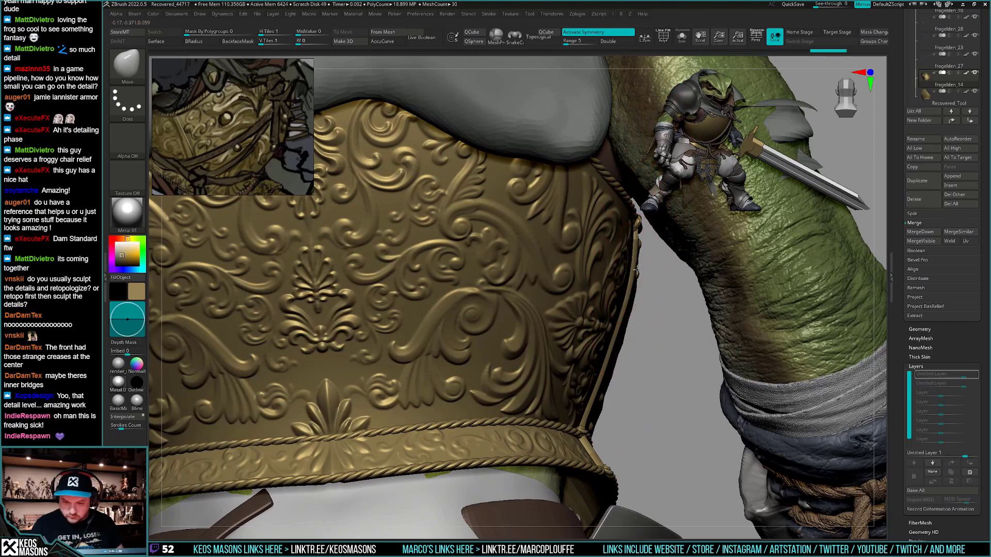
{"action": "key", "text": "ctrl+z"}
Isolate the breastplate's outer surface and hide everything except the narrow strip of polygons along its side edge
{"action": "key", "text": "alt+s"}
{"action": "right_click_drag", "start_coordinate": [656, 343], "coordinate": [680, 372]}
{"action": "key", "text": "shift+f"}
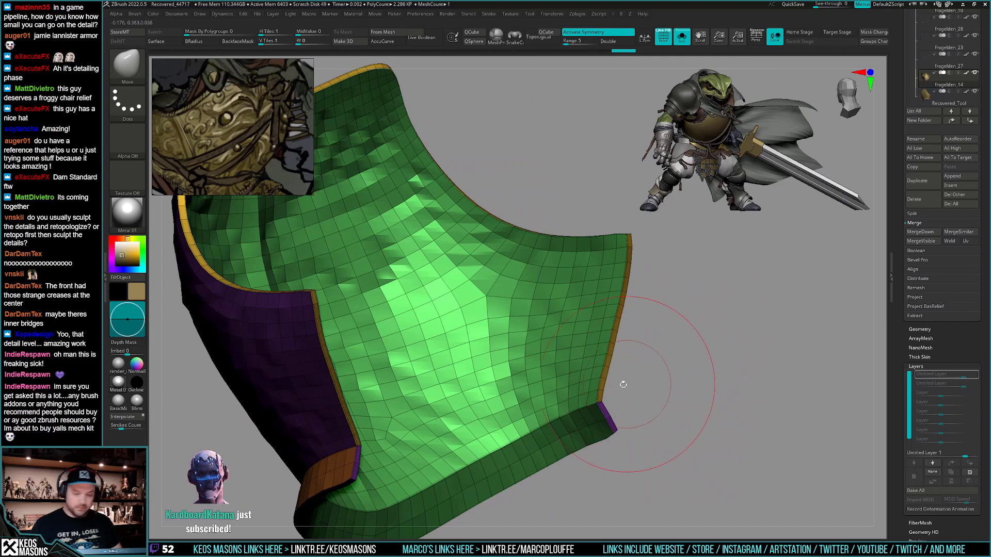
{"action": "key", "text": "ctrl+shift"}
{"action": "left_click", "coordinate": [571, 373], "text": "ctrl+shift"}
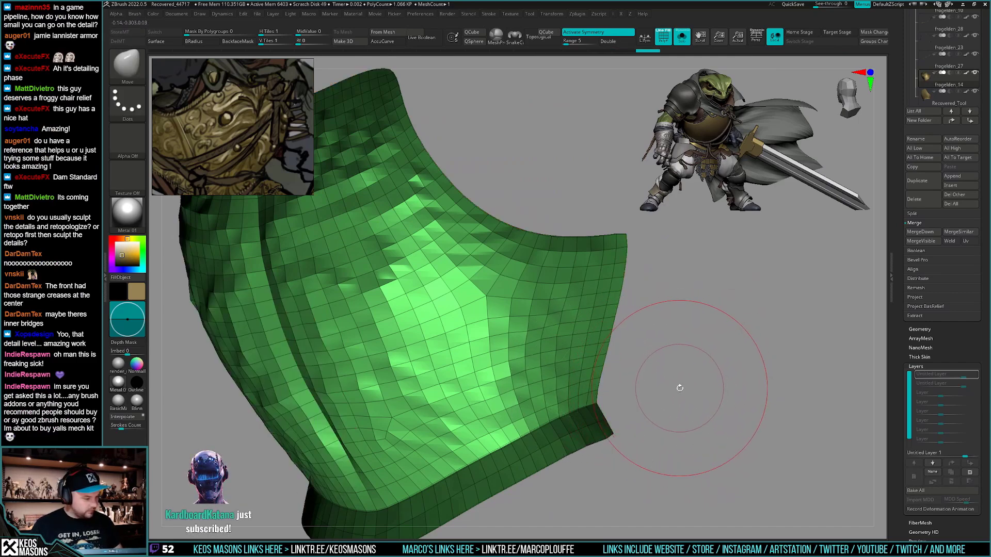
{"action": "mouse_move", "coordinate": [679, 392]}
{"action": "left_mouse_down"}
{"action": "mouse_move", "coordinate": [663, 394]}
{"action": "mouse_move", "coordinate": [661, 382]}
{"action": "mouse_move", "coordinate": [666, 399]}
{"action": "left_mouse_up"}
{"action": "left_click_drag", "start_coordinate": [412, 122], "coordinate": [532, 501], "text": "ctrl+shift"}
{"action": "left_click_drag", "start_coordinate": [560, 448], "coordinate": [573, 429]}
{"action": "left_click_drag", "start_coordinate": [402, 159], "coordinate": [539, 401], "text": "ctrl+shift"}
{"action": "left_click_drag", "start_coordinate": [497, 235], "coordinate": [566, 454], "text": "ctrl+shift"}
{"action": "mouse_move", "coordinate": [539, 243]}
{"action": "left_mouse_down", "text": "ctrl+alt+shift"}
{"action": "mouse_move", "coordinate": [567, 392]}
{"action": "mouse_move", "coordinate": [574, 379]}
{"action": "left_mouse_up", "text": "ctrl+alt+shift"}
{"action": "left_click_drag", "start_coordinate": [561, 258], "coordinate": [578, 281], "text": "ctrl+alt+shift"}
{"action": "left_click_drag", "start_coordinate": [569, 370], "coordinate": [569, 370], "text": "ctrl+alt+shift"}
{"action": "left_click_drag", "start_coordinate": [560, 440], "coordinate": [575, 413], "text": "ctrl+shift"}
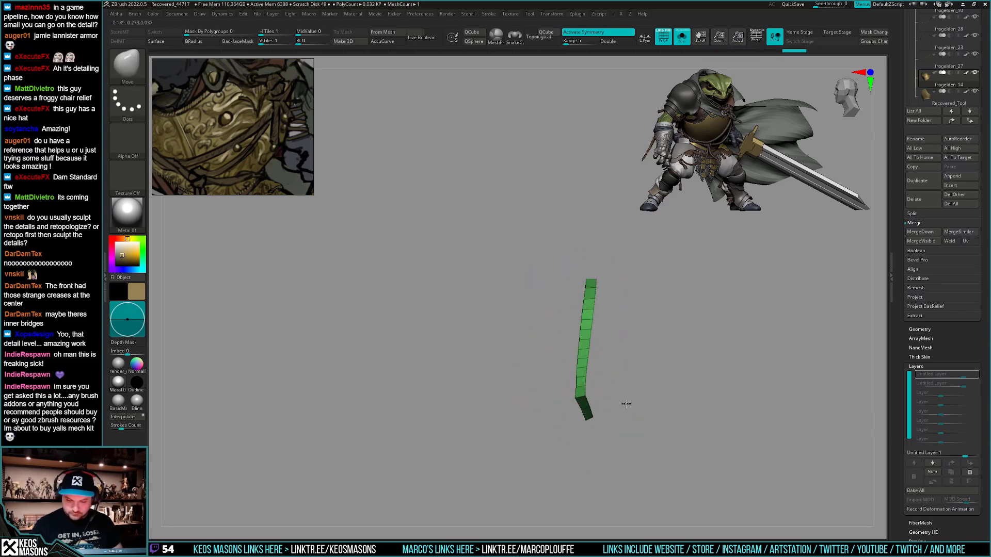
Restore the breastplate's hidden polygons and compare its side edge with the surrounding backplate and body
{"action": "left_click", "coordinate": [692, 393], "text": "ctrl+shift"}
{"action": "left_click_drag", "start_coordinate": [692, 393], "coordinate": [645, 398]}
{"action": "key", "text": "alt+s"}
{"action": "right_click_drag", "start_coordinate": [609, 398], "coordinate": [587, 407], "text": "ctrl"}
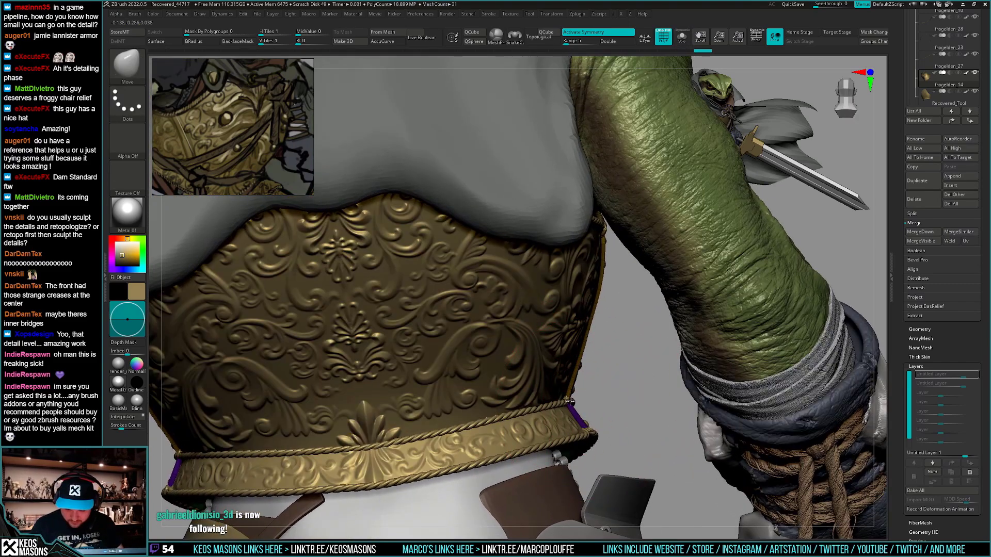
{"action": "key", "text": "alt+s"}
{"action": "left_click_drag", "start_coordinate": [583, 404], "coordinate": [606, 383]}
{"action": "right_click_drag", "start_coordinate": [605, 383], "coordinate": [625, 377], "text": "ctrl"}
{"action": "left_click_drag", "start_coordinate": [625, 376], "coordinate": [612, 394]}
{"action": "right_click_drag", "start_coordinate": [612, 393], "coordinate": [610, 391], "text": "ctrl"}
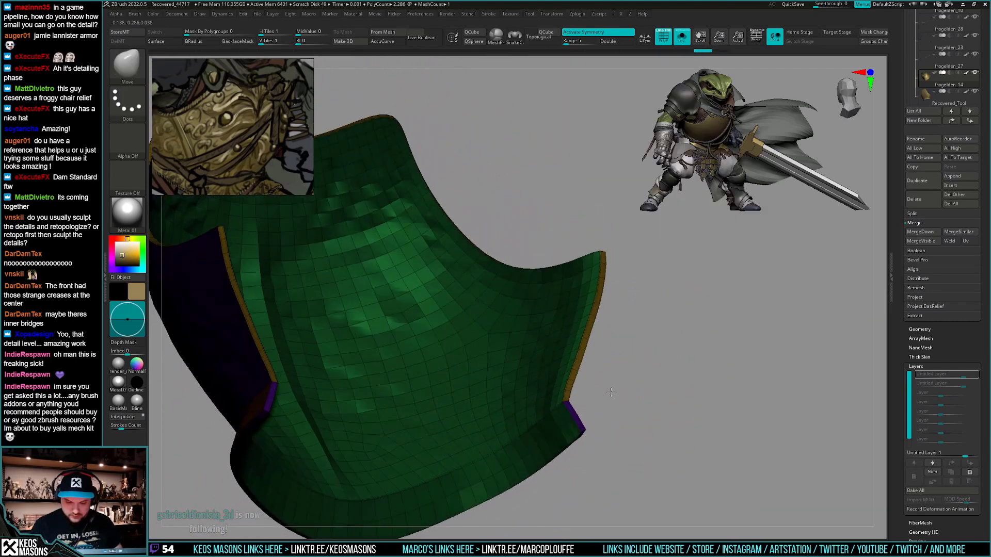
{"action": "left_click_drag", "start_coordinate": [611, 392], "coordinate": [626, 404]}
{"action": "right_click_drag", "start_coordinate": [625, 405], "coordinate": [628, 401], "text": "ctrl"}
{"action": "left_click_drag", "start_coordinate": [628, 401], "coordinate": [572, 433]}
Reshape the front breastplate's side edge along the backplate seam with the Move brush, from the lower corner upward
{"action": "key", "text": "space"}
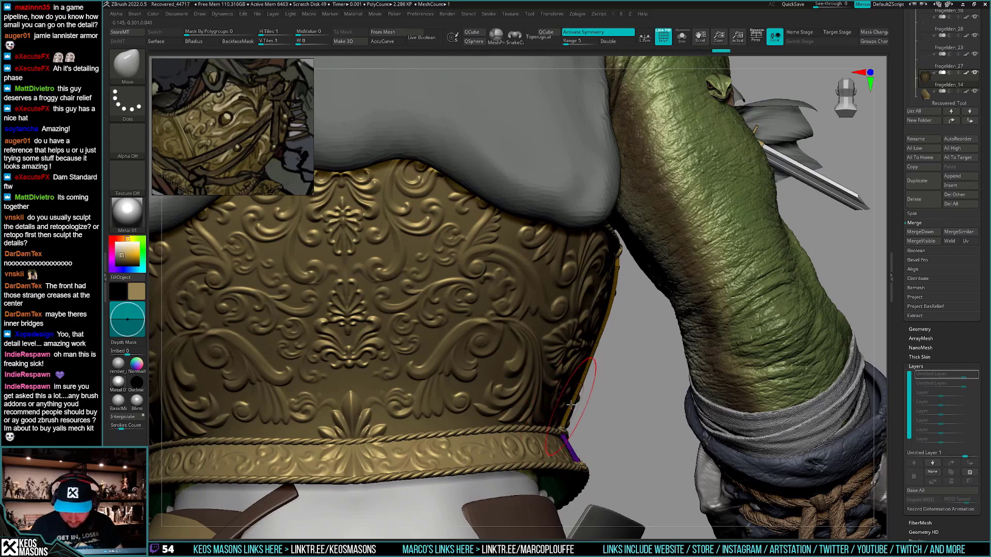
{"action": "left_click_drag", "start_coordinate": [594, 347], "coordinate": [609, 272]}
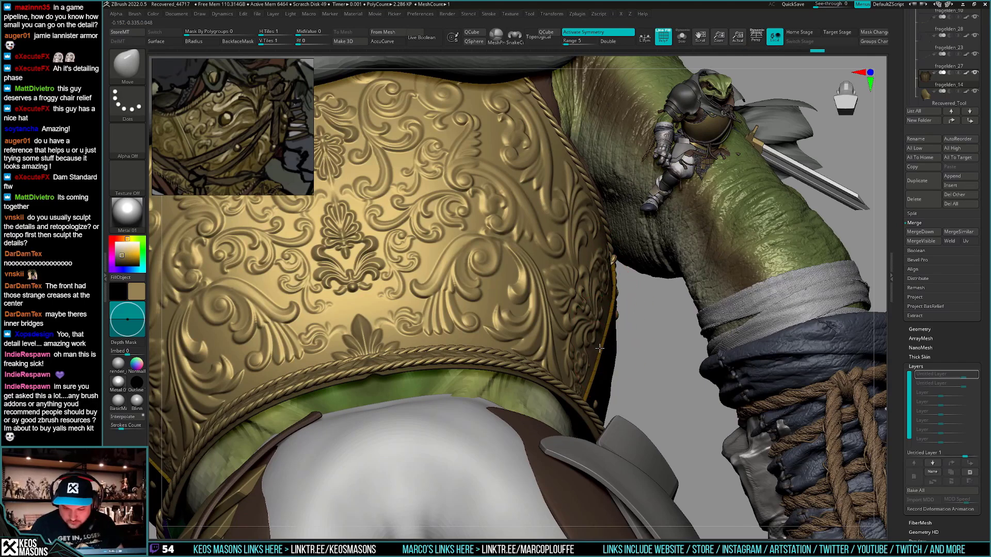
{"action": "left_click_drag", "start_coordinate": [599, 349], "coordinate": [592, 372]}
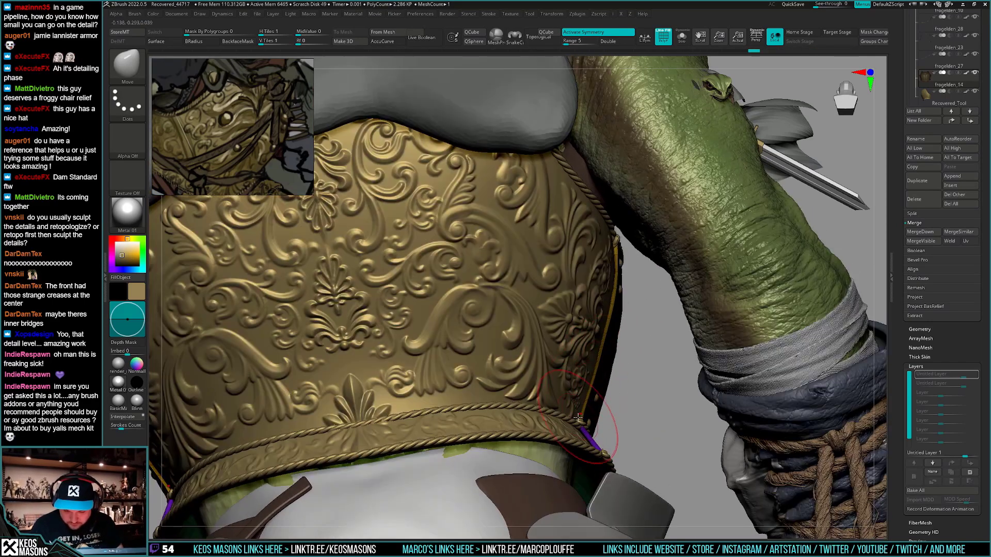
{"action": "left_click_drag", "start_coordinate": [578, 417], "coordinate": [604, 364]}
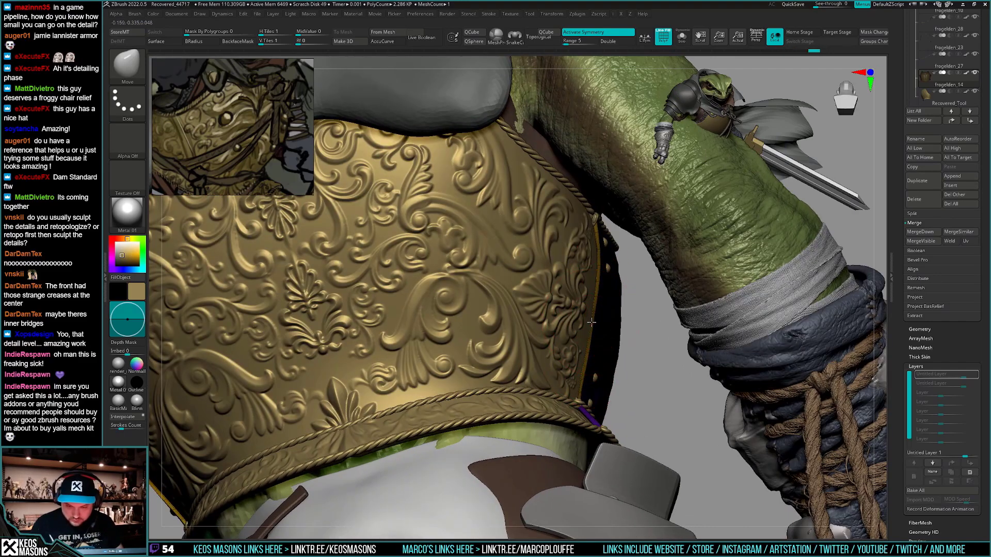
{"action": "left_click_drag", "start_coordinate": [591, 322], "coordinate": [594, 323]}
Check the reshaped breastplate in isolation, then raise its subdivision level and hide the polygon wireframe
{"action": "mouse_move", "coordinate": [669, 386]}
{"action": "left_mouse_down"}
{"action": "mouse_move", "coordinate": [653, 355]}
{"action": "mouse_move", "coordinate": [641, 389]}
{"action": "mouse_move", "coordinate": [632, 373]}
{"action": "mouse_move", "coordinate": [640, 400]}
{"action": "mouse_move", "coordinate": [637, 376]}
{"action": "mouse_move", "coordinate": [604, 430]}
{"action": "mouse_move", "coordinate": [632, 394]}
{"action": "left_mouse_up"}
{"action": "key", "text": "alt+s"}
{"action": "key", "text": "alt+s"}
{"action": "key", "text": "shift+d"}
{"action": "key", "text": "shift+d"}
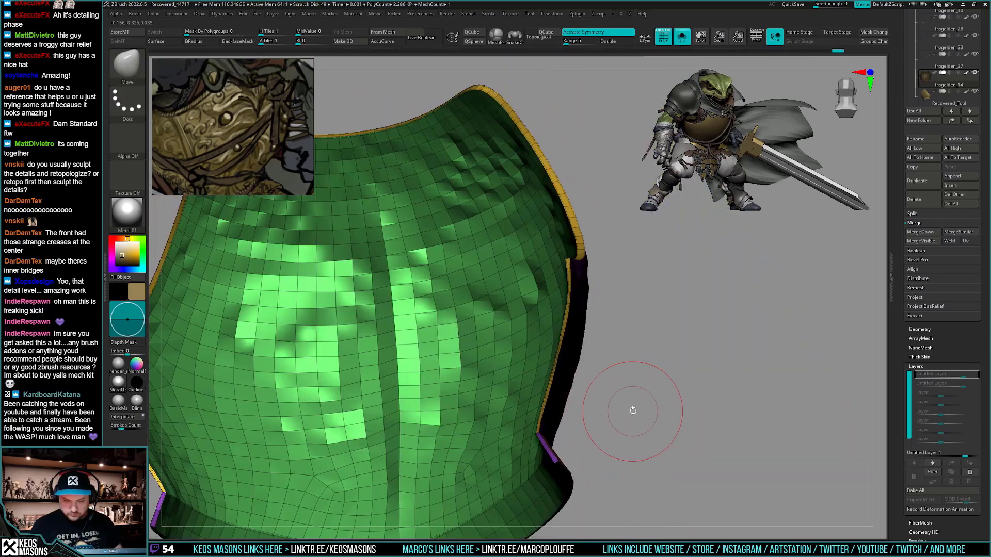
{"action": "key", "text": "space"}
{"action": "key", "text": "alt+shift+s"}
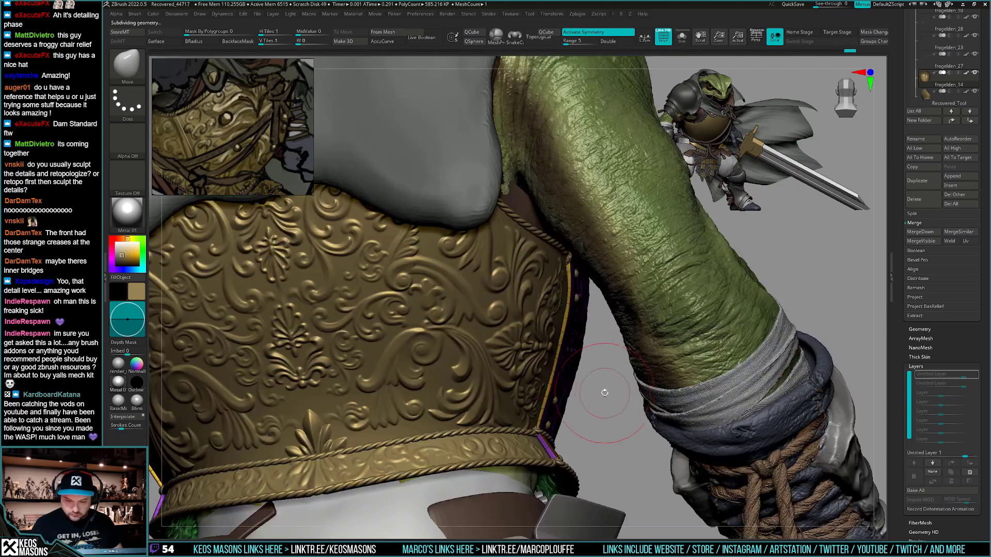
{"action": "key", "text": "shift+f"}
Refine the side seam and lower rim with the Move and Smooth brushes, then return the breastplate to its highest subdivision level
{"action": "left_click_drag", "start_coordinate": [606, 394], "coordinate": [570, 276]}
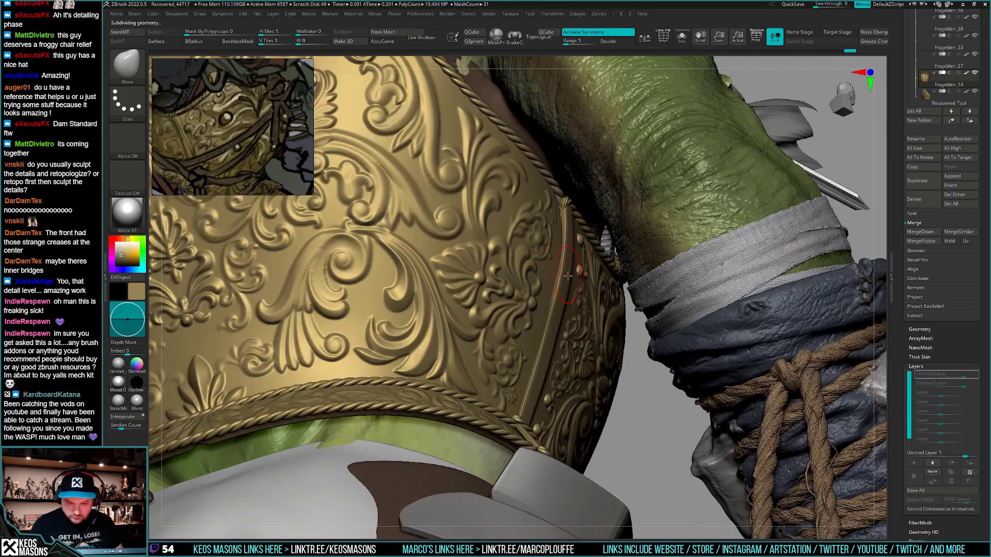
{"action": "right_click_drag", "start_coordinate": [568, 297], "coordinate": [574, 379]}
{"action": "key", "text": "space"}
{"action": "left_click", "coordinate": [574, 379]}
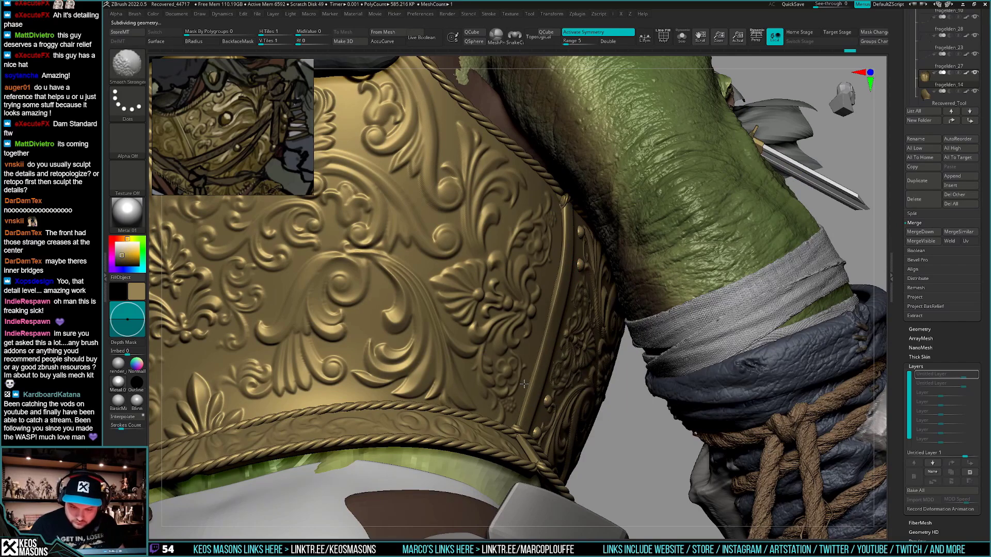
{"action": "right_click_drag", "start_coordinate": [549, 321], "coordinate": [521, 434]}
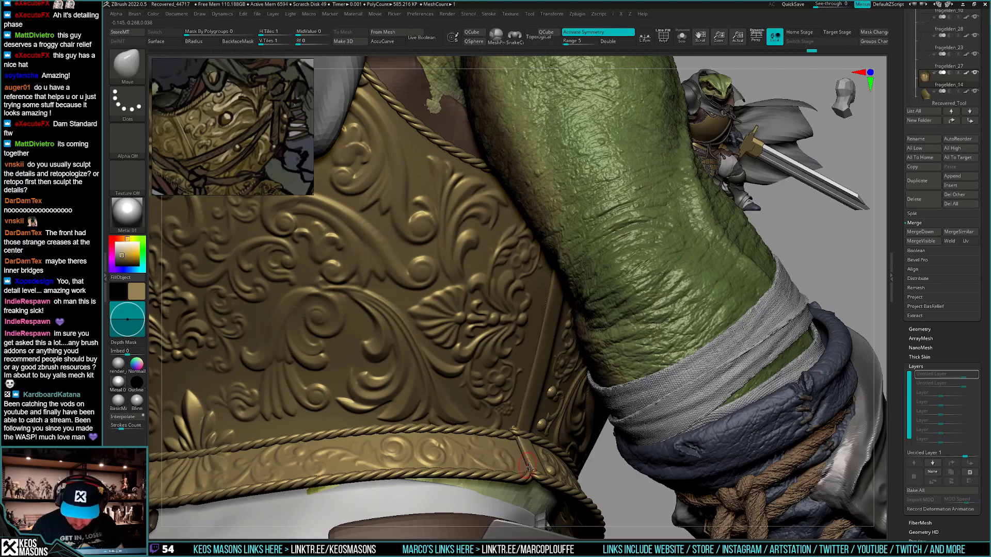
{"action": "mouse_move", "coordinate": [527, 468]}
{"action": "right_mouse_down", "text": "ctrl"}
{"action": "mouse_move", "coordinate": [521, 503]}
{"action": "mouse_move", "coordinate": [566, 445]}
{"action": "mouse_move", "coordinate": [544, 452]}
{"action": "mouse_move", "coordinate": [543, 461]}
{"action": "mouse_move", "coordinate": [573, 455]}
{"action": "mouse_move", "coordinate": [677, 422]}
{"action": "right_mouse_up", "text": "ctrl"}
{"action": "key", "text": "space"}
{"action": "left_click", "coordinate": [670, 235]}
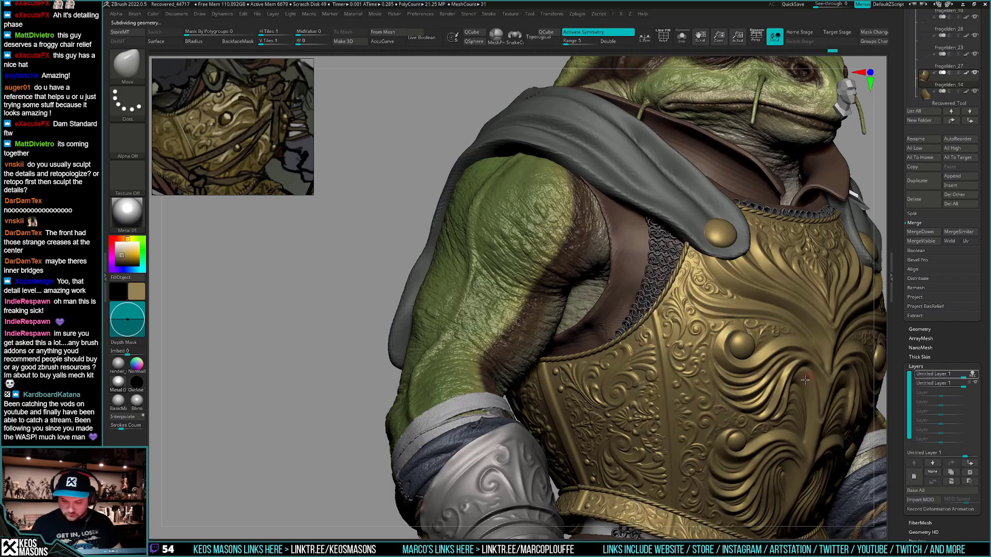
Examine the ornamented breastplate and its fit on the character from the side and the front
{"action": "right_click_drag", "start_coordinate": [665, 458], "coordinate": [619, 444], "text": "ctrl"}
{"action": "left_click_drag", "start_coordinate": [590, 412], "coordinate": [601, 438], "text": "shift"}
{"action": "right_click_drag", "start_coordinate": [613, 426], "coordinate": [614, 448]}
{"action": "left_click_drag", "start_coordinate": [593, 431], "coordinate": [603, 448], "text": "shift"}
{"action": "mouse_move", "coordinate": [603, 448]}
{"action": "right_mouse_down"}
{"action": "mouse_move", "coordinate": [612, 494]}
{"action": "mouse_move", "coordinate": [674, 375]}
{"action": "mouse_move", "coordinate": [652, 419]}
{"action": "right_mouse_up"}
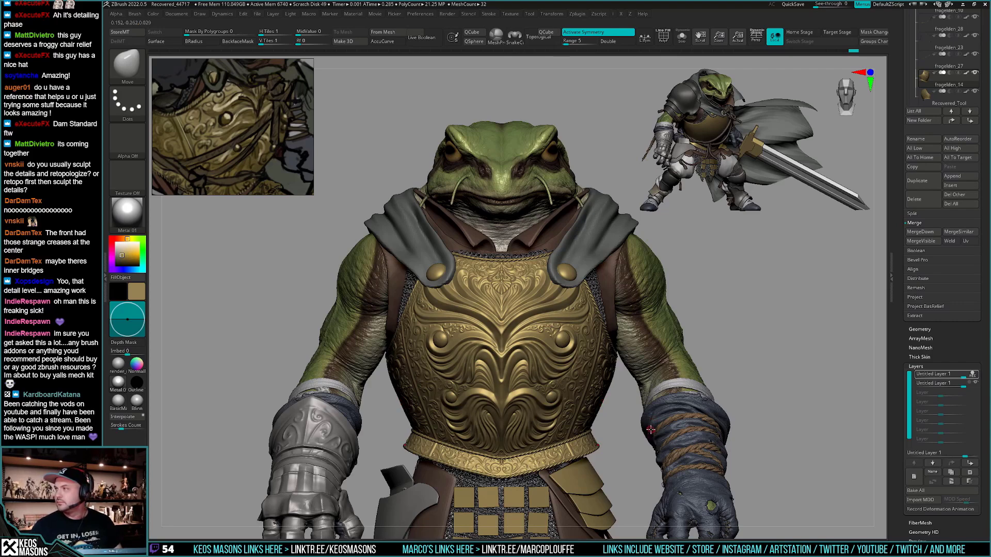
{"action": "left_click_drag", "start_coordinate": [627, 418], "coordinate": [584, 322]}
{"action": "left_click_drag", "start_coordinate": [585, 397], "coordinate": [592, 431], "text": "shift"}
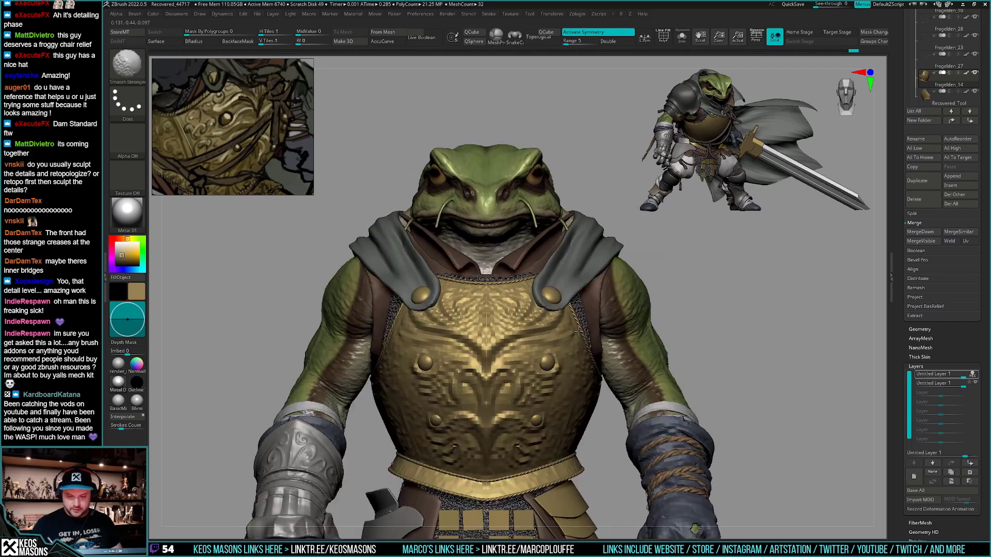
{"action": "key", "text": "shift+f"}
{"action": "key", "text": "shift+f"}
{"action": "right_click_drag", "start_coordinate": [591, 439], "coordinate": [672, 389]}
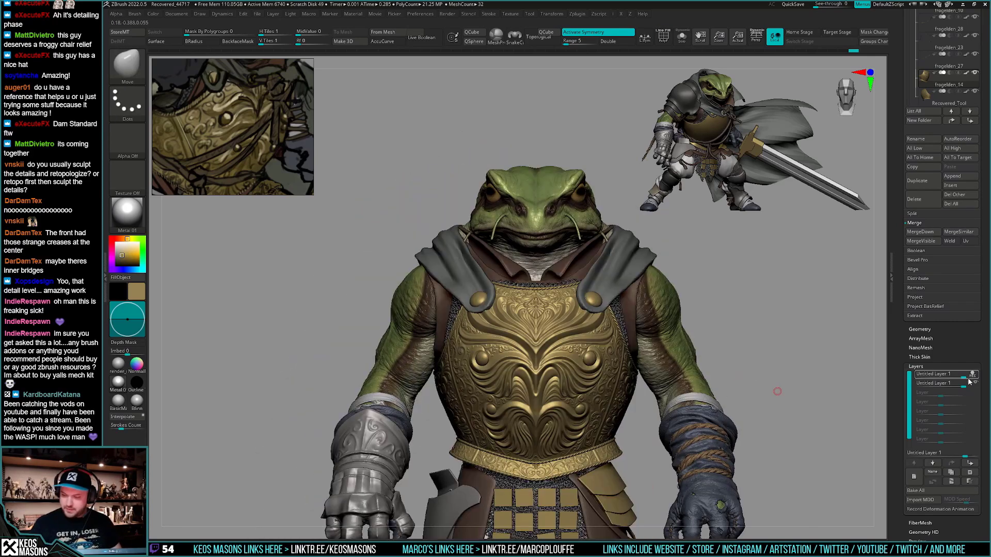
Stop recording on the breastplate's layer, choose the ClayBuildup brush, and make the garment beside the armhole the active subtool
{"action": "key", "text": "b"}
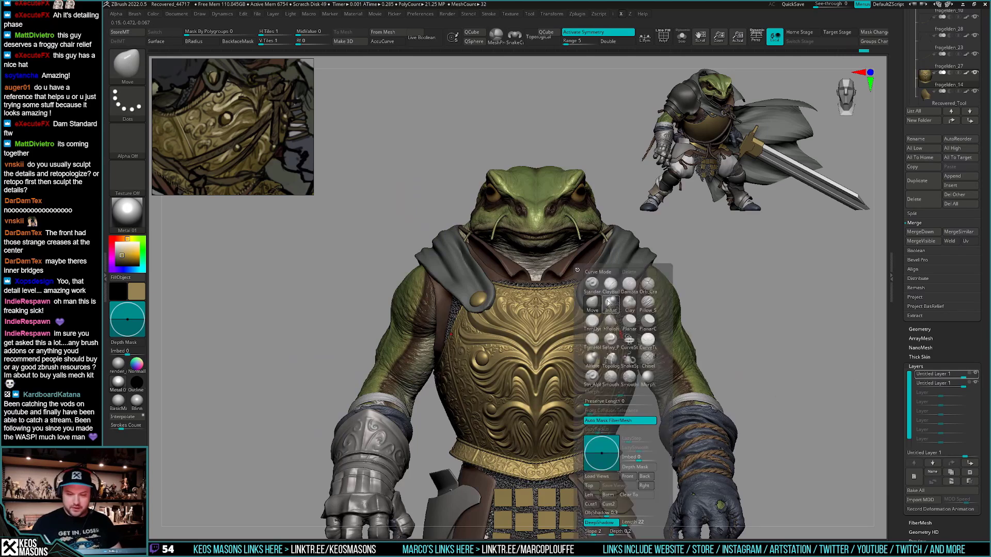
{"action": "key", "text": "c"}
{"action": "key", "text": "b"}
{"action": "right_click_drag", "start_coordinate": [594, 299], "coordinate": [623, 438], "text": "ctrl"}
{"action": "left_click", "coordinate": [593, 300], "text": "alt"}
{"action": "key", "text": "shift+f"}
{"action": "key", "text": "alt+s"}
{"action": "key", "text": "shift+f"}
{"action": "key", "text": "shift+ctrl+s"}
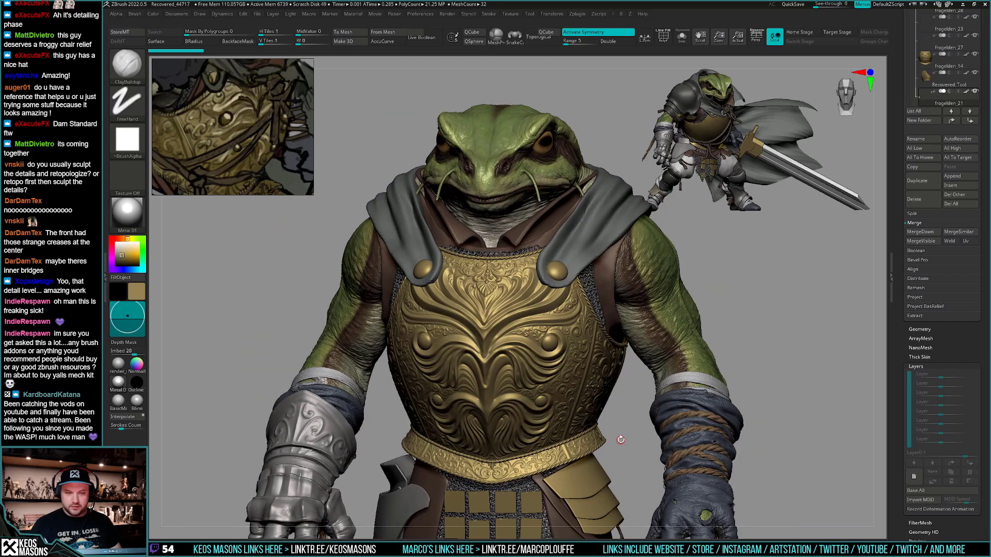
{"action": "right_click_drag", "start_coordinate": [568, 276], "coordinate": [671, 345], "text": "ctrl"}
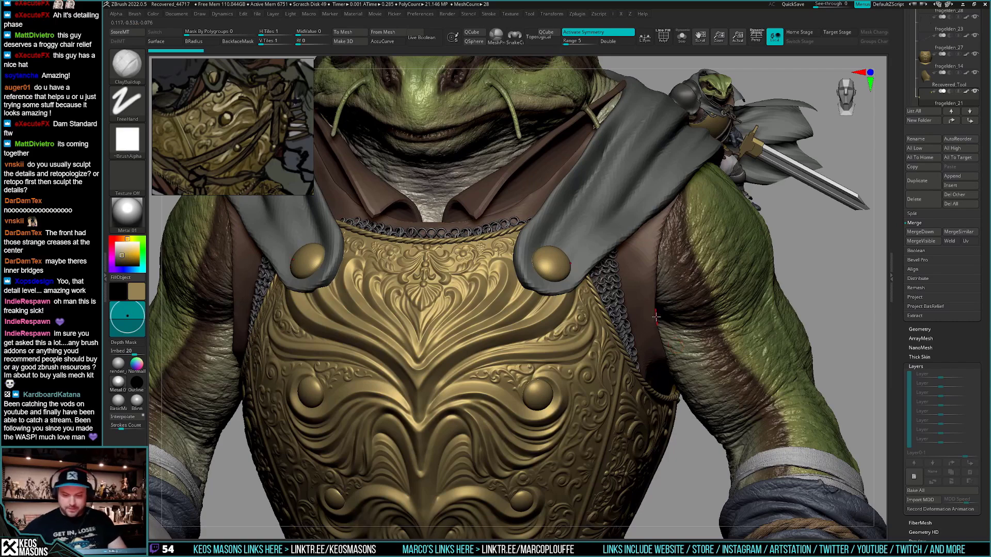
Load the Torsade_for_ring brush from the brush library and reposition the armour reference image beside the character
{"action": "key", "text": "b"}
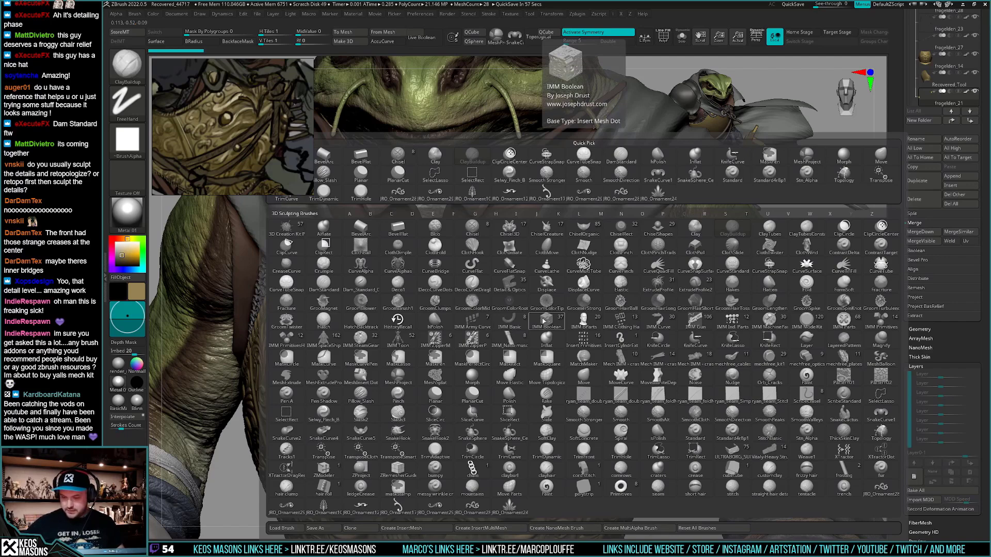
{"action": "left_click", "coordinate": [474, 156]}
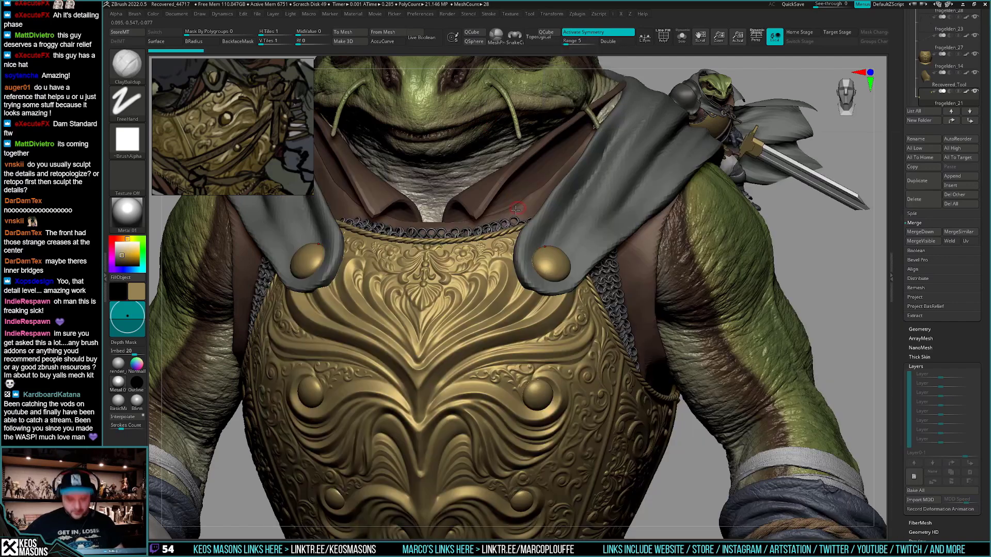
{"action": "key", "text": "comma"}
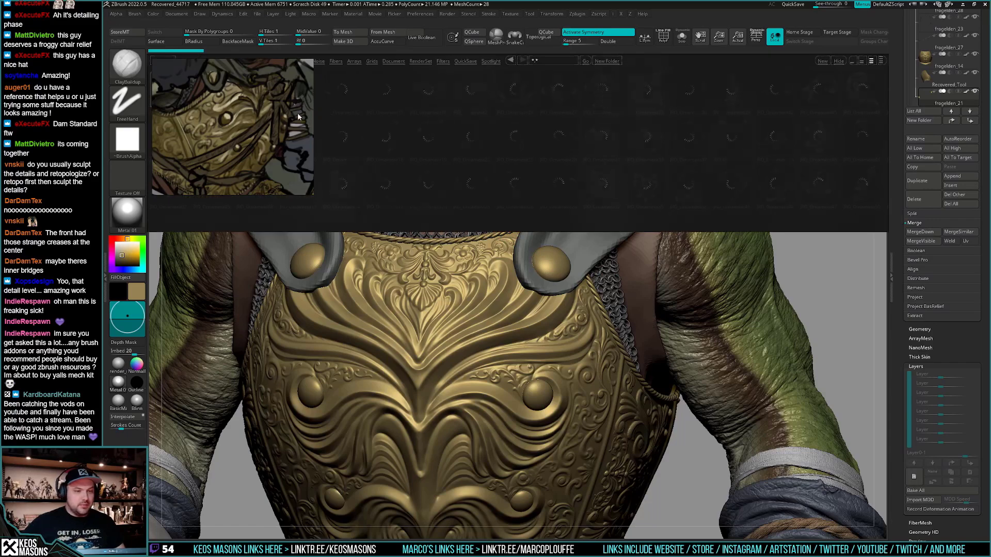
{"action": "left_click_drag", "start_coordinate": [252, 100], "coordinate": [261, 239]}
{"action": "left_click", "coordinate": [244, 61]}
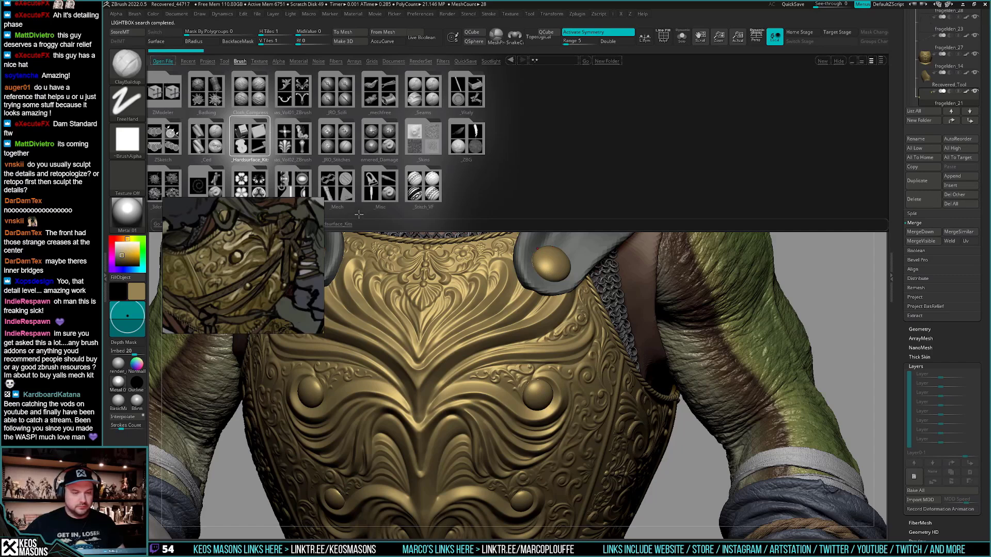
{"action": "left_click_drag", "start_coordinate": [395, 153], "coordinate": [588, 190]}
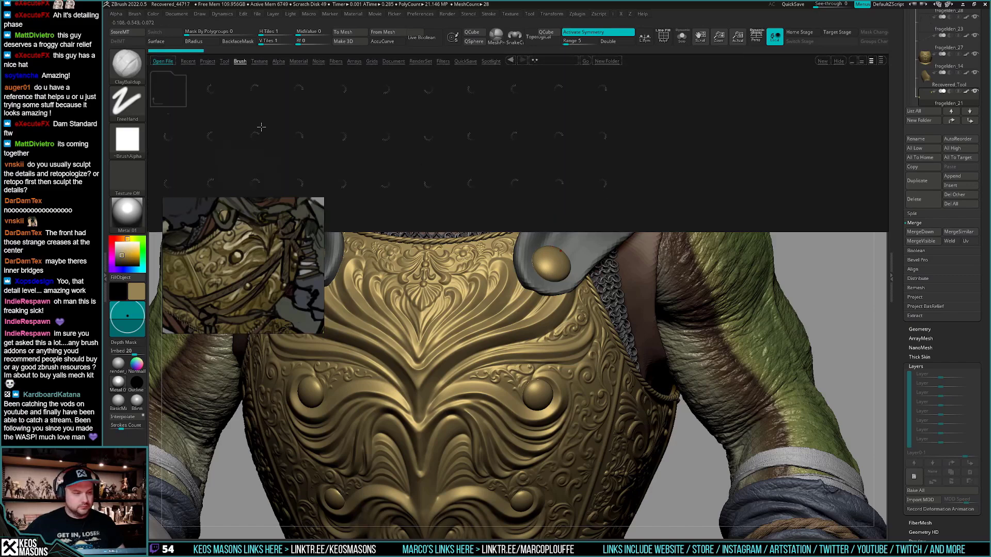
{"action": "left_click", "coordinate": [175, 90]}
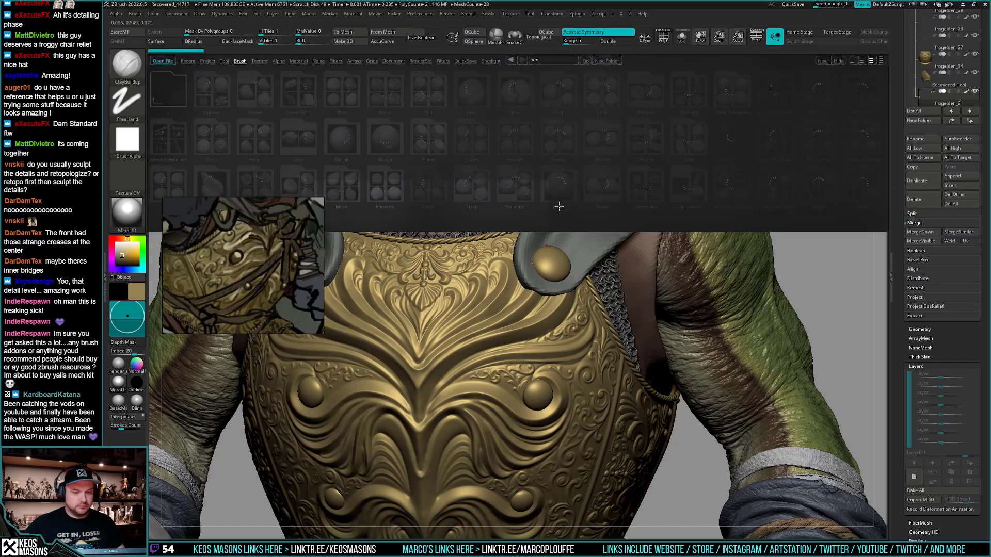
{"action": "left_click_drag", "start_coordinate": [638, 180], "coordinate": [550, 139]}
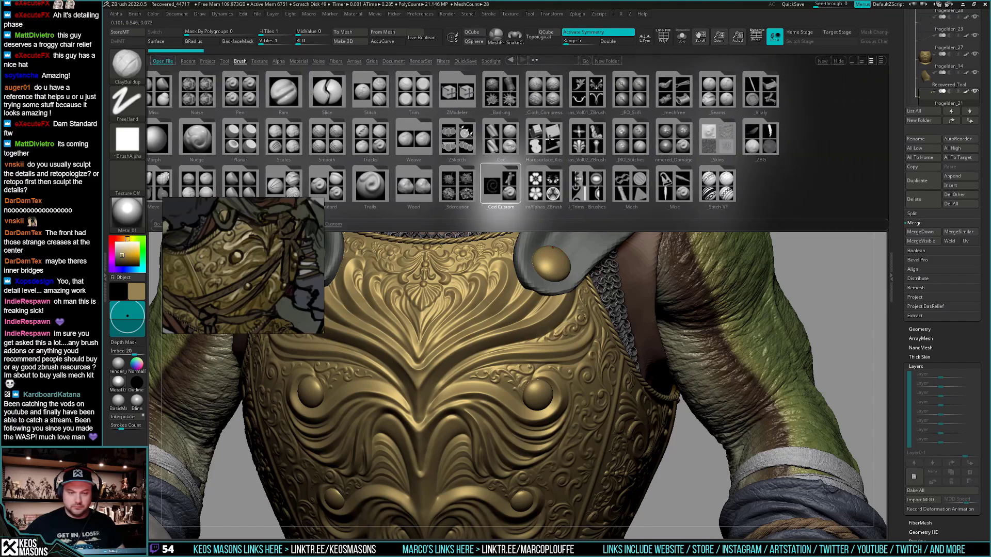
{"action": "left_click", "coordinate": [476, 140]}
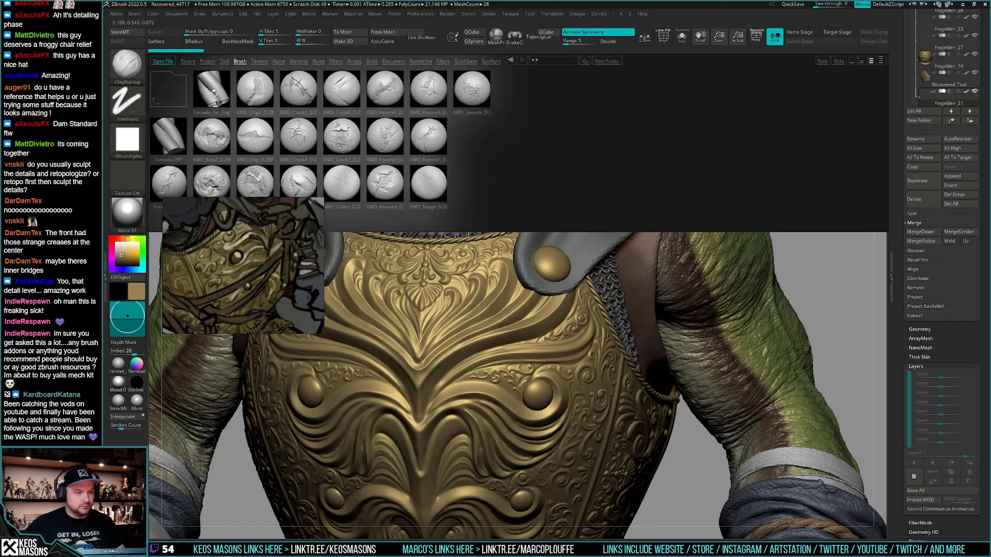
{"action": "double_click", "coordinate": [212, 91]}
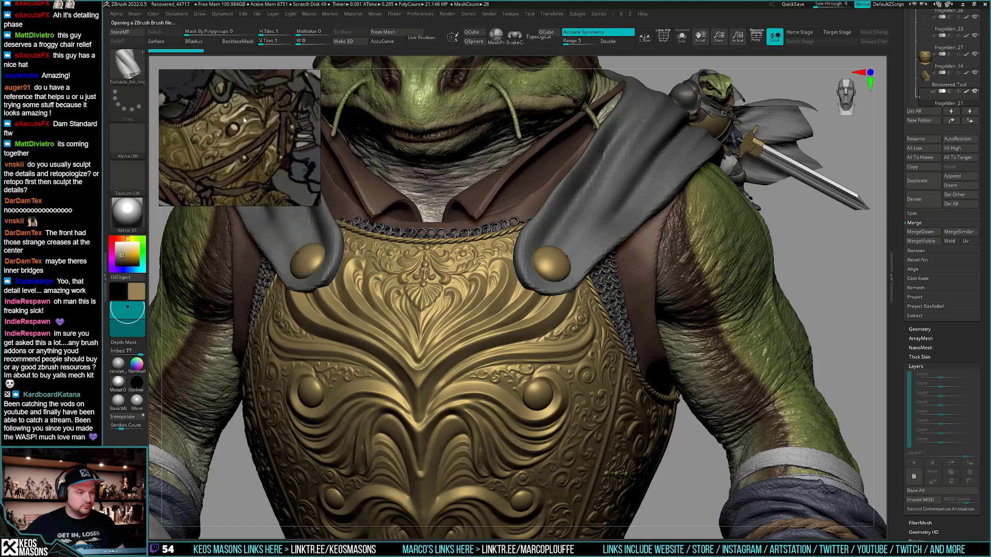
{"action": "right_click_drag", "start_coordinate": [237, 106], "coordinate": [235, 107]}
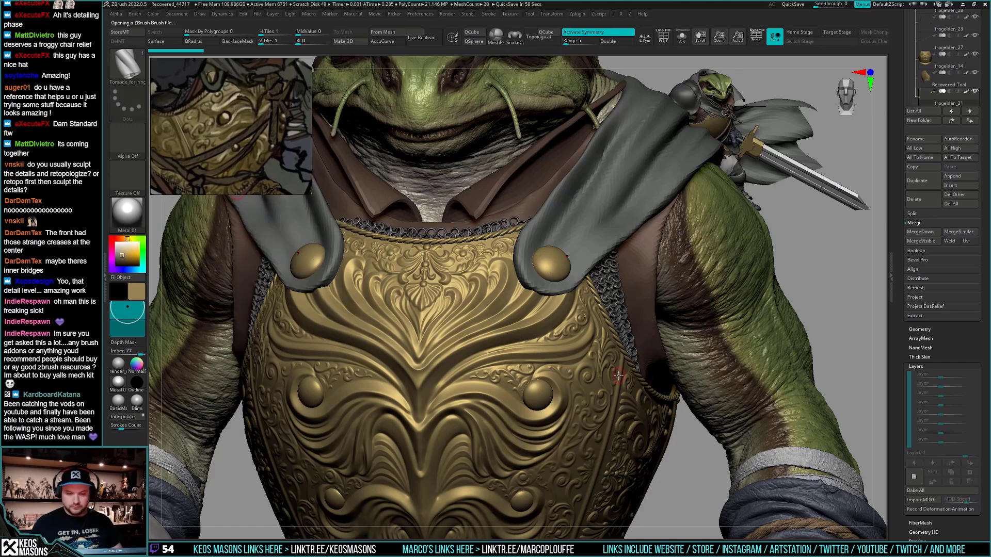
Isolate the cloak buttons, give the dome a separate polygroup from its lower rim, and frame the polygroup borders with curves
{"action": "right_click_drag", "start_coordinate": [619, 367], "coordinate": [609, 361]}
{"action": "key", "text": "alt+s"}
{"action": "right_click_drag", "start_coordinate": [578, 320], "coordinate": [568, 367], "text": "alt"}
{"action": "key", "text": "shift+f"}
{"action": "left_click_drag", "start_coordinate": [568, 366], "coordinate": [593, 381]}
{"action": "left_click_drag", "start_coordinate": [659, 409], "coordinate": [653, 415]}
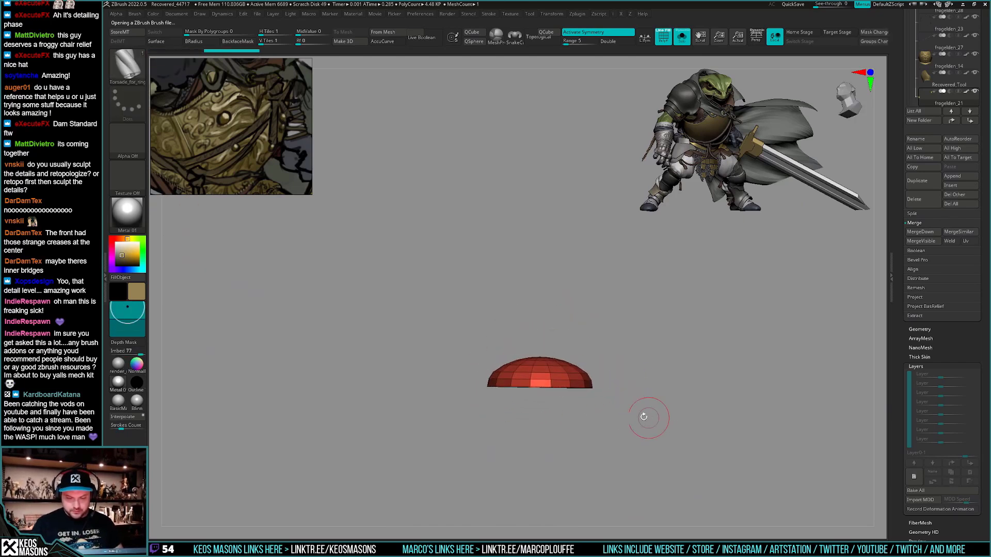
{"action": "left_click_drag", "start_coordinate": [467, 441], "coordinate": [554, 395], "text": "ctrl+alt+shift"}
{"action": "key", "text": "ctrl+w"}
{"action": "left_click", "coordinate": [652, 409], "text": "ctrl+shift"}
{"action": "key", "text": "ctrl+f"}
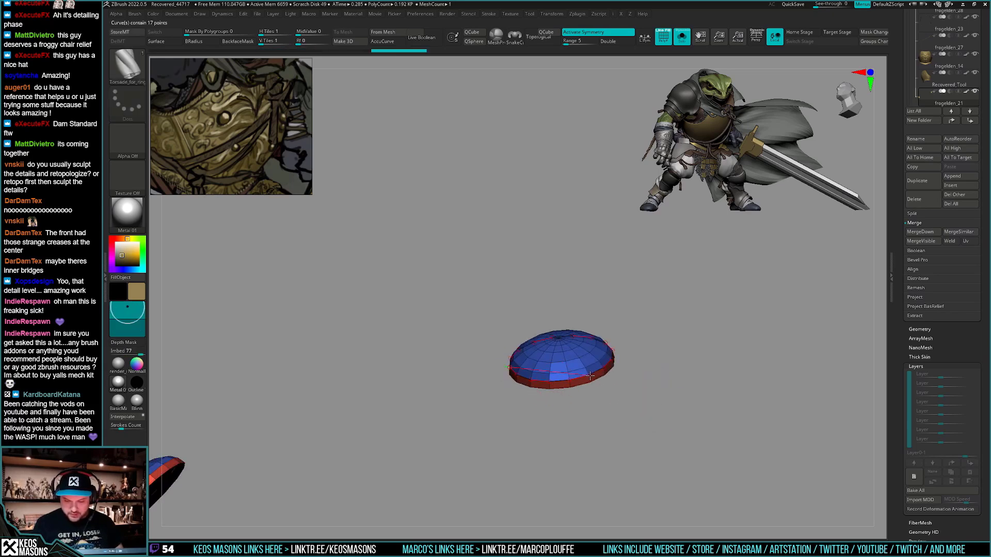
Generate the twisted rope along the button's rim curve, set the brush embed to 11, and hide the polygon wireframe
{"action": "left_click", "coordinate": [591, 376]}
{"action": "left_click_drag", "start_coordinate": [674, 384], "coordinate": [692, 405]}
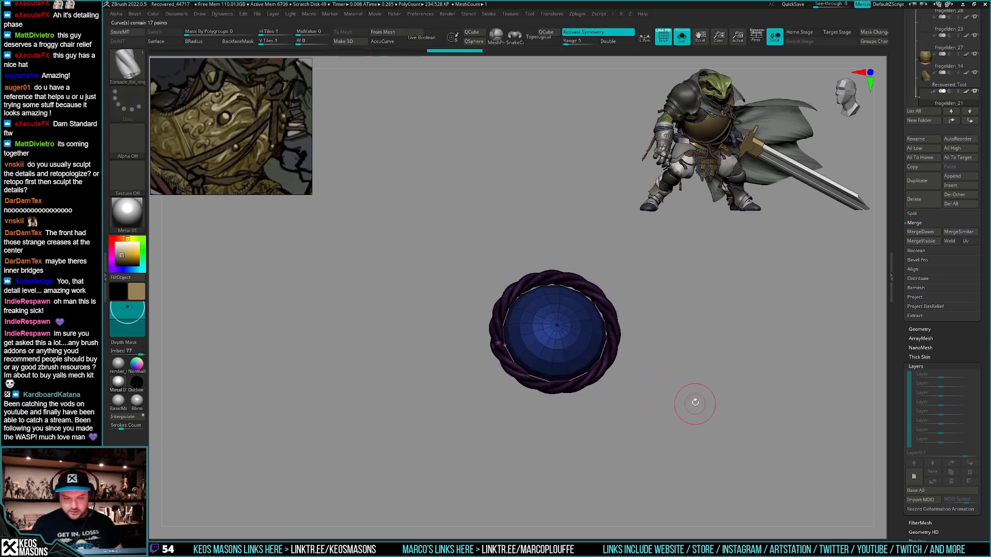
{"action": "left_click", "coordinate": [132, 321]}
{"action": "left_click_drag", "start_coordinate": [132, 321], "coordinate": [128, 318]}
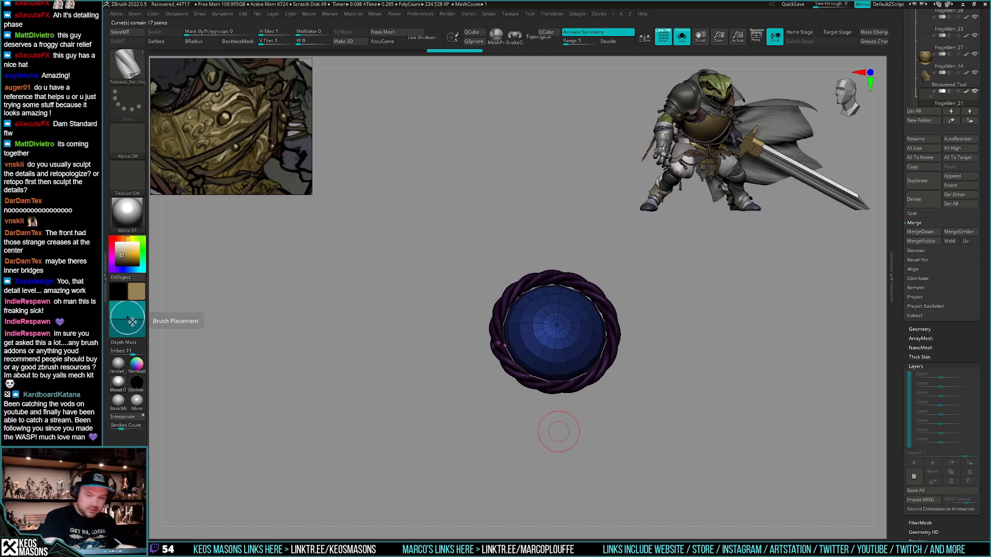
{"action": "key", "text": "shift+f"}
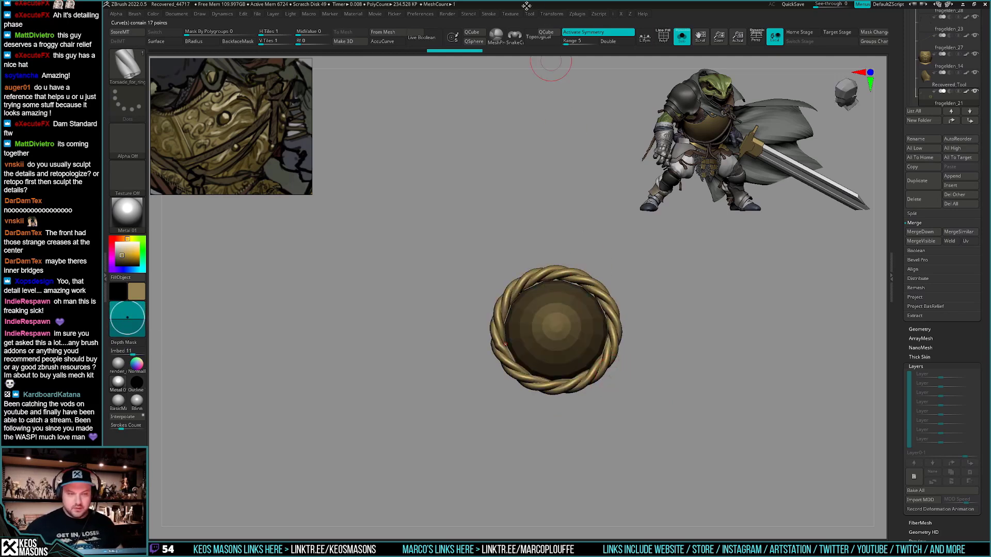
Set the stroke's CurveStep to about 0.83 and regenerate the rope around the button rim
{"action": "left_click", "coordinate": [489, 14]}
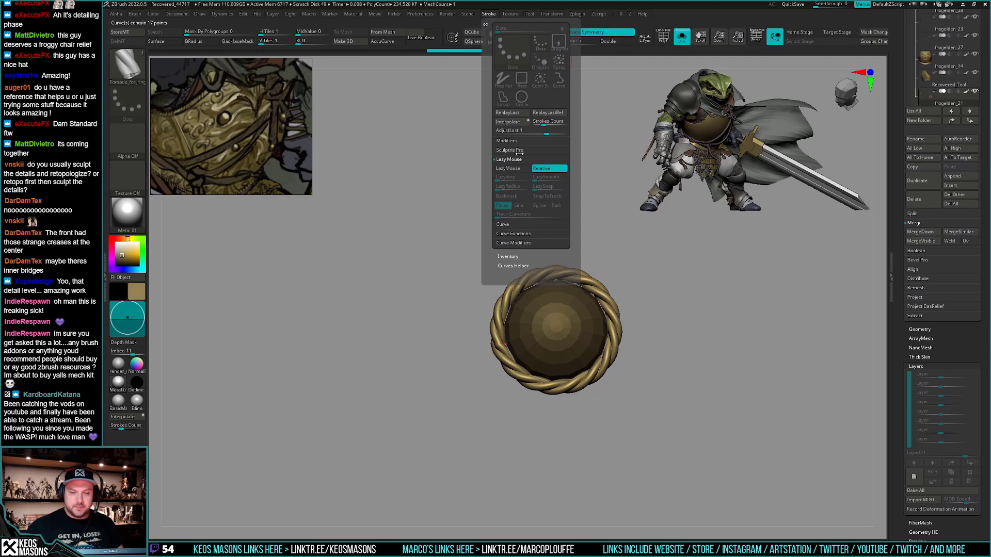
{"action": "left_click", "coordinate": [503, 223]}
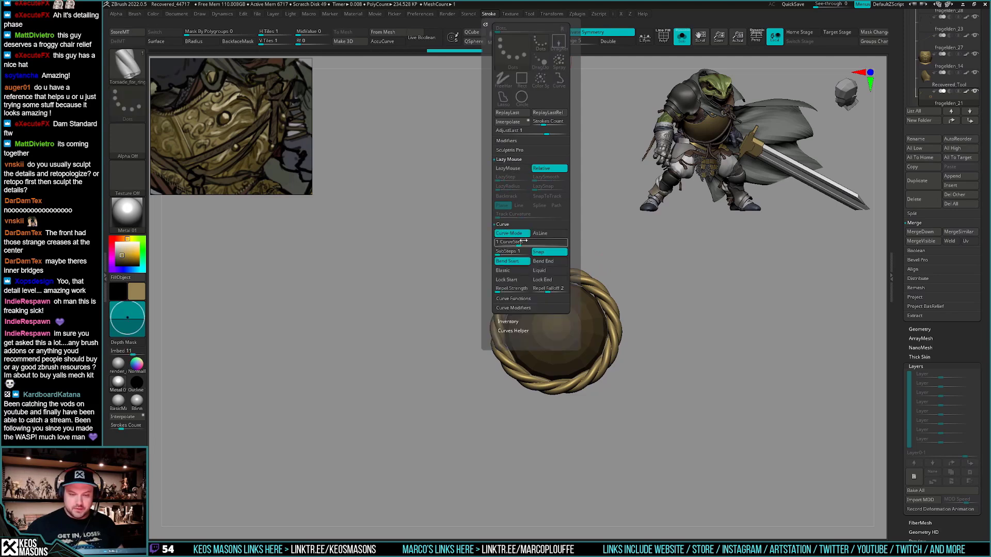
{"action": "left_click_drag", "start_coordinate": [523, 241], "coordinate": [515, 244]}
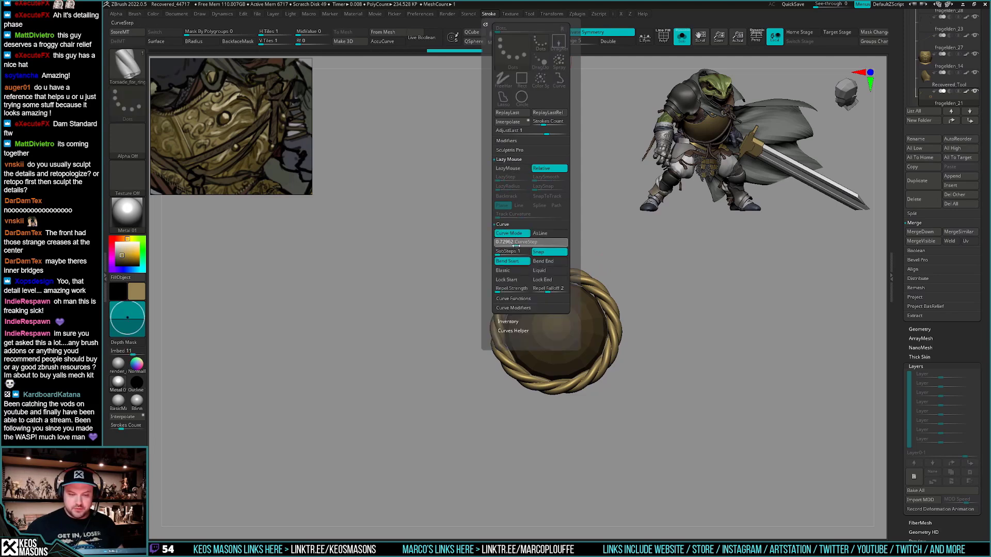
{"action": "left_click_drag", "start_coordinate": [516, 246], "coordinate": [517, 246]}
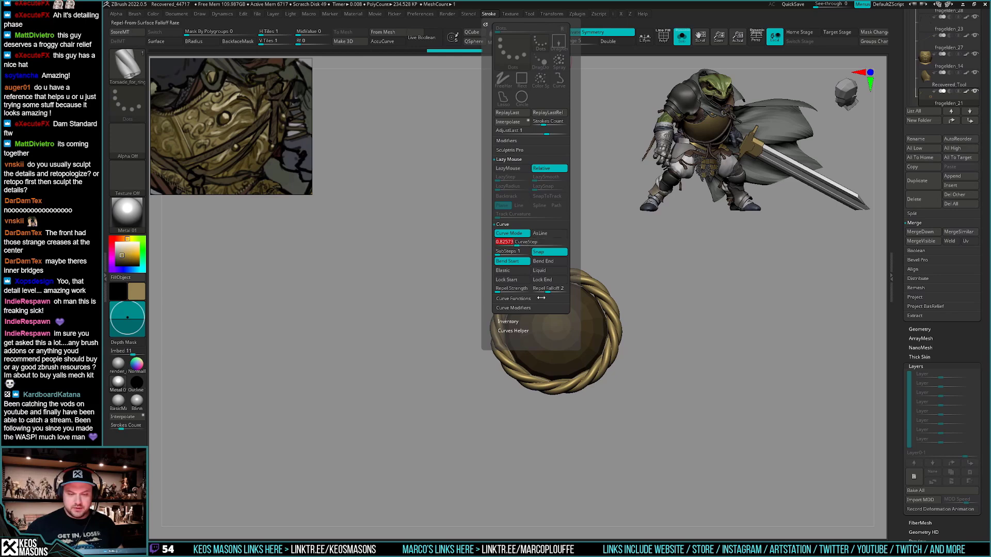
{"action": "left_click", "coordinate": [604, 356]}
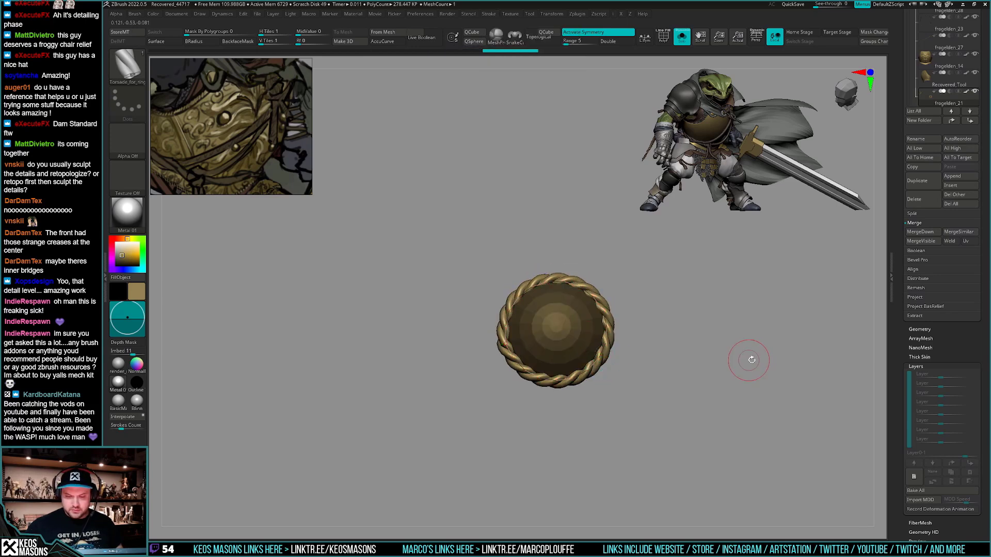
Split the rope rings from the buttons into their own subtool, smooth the buttons with dynamic subdivision, and select the rings
{"action": "key", "text": "alt+s"}
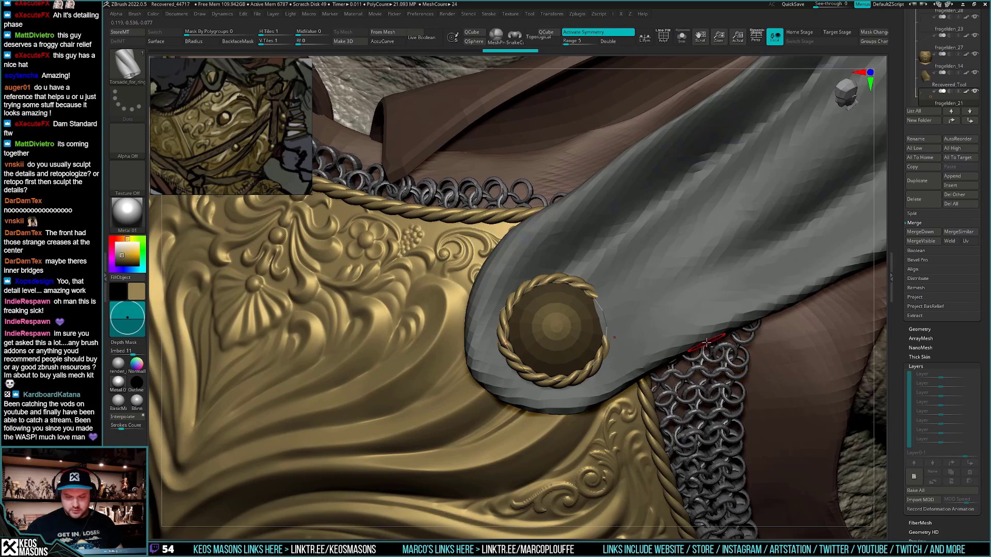
{"action": "key", "text": "ctrl+shift+s"}
{"action": "key", "text": "ctrl+z"}
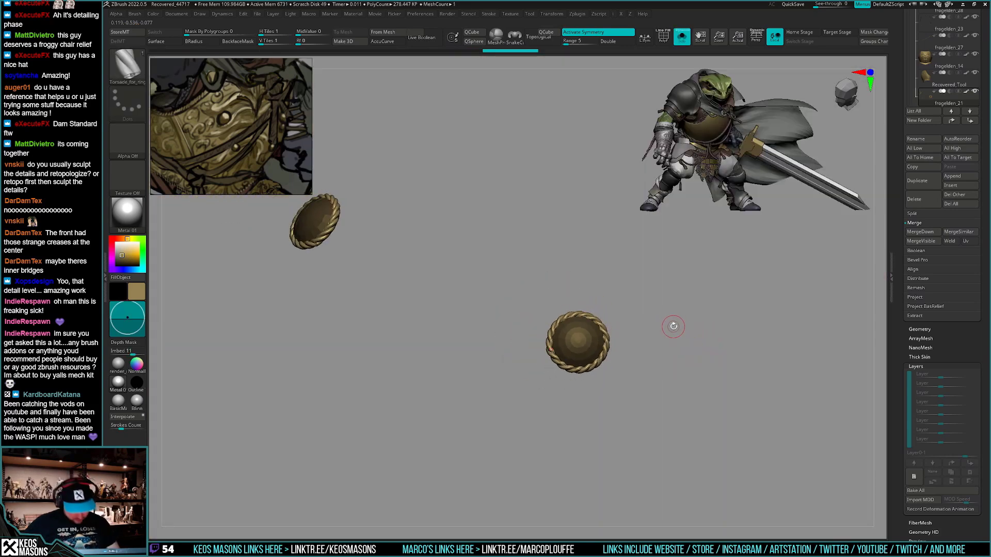
{"action": "key", "text": "ctrl+z"}
{"action": "key", "text": "1"}
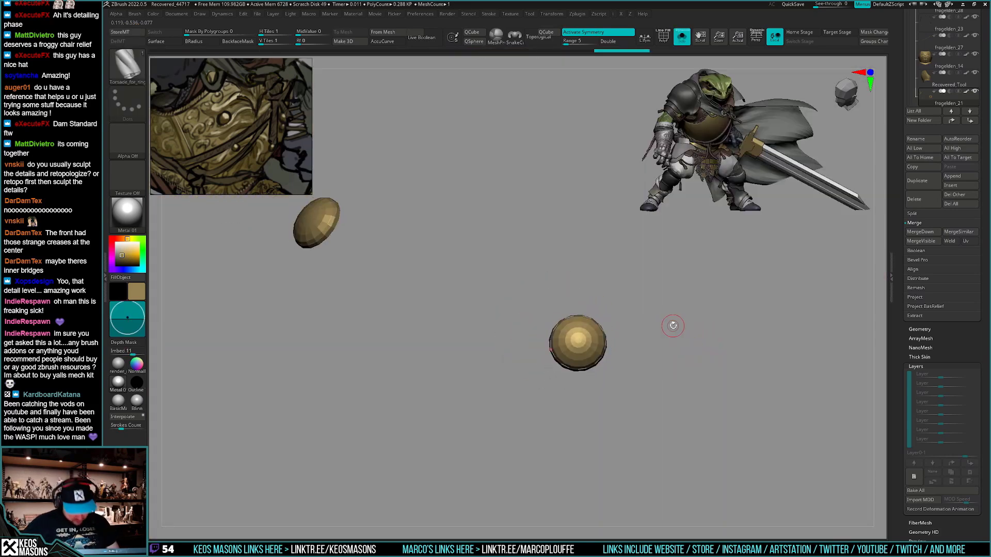
{"action": "key", "text": "d"}
{"action": "key", "text": "Down"}
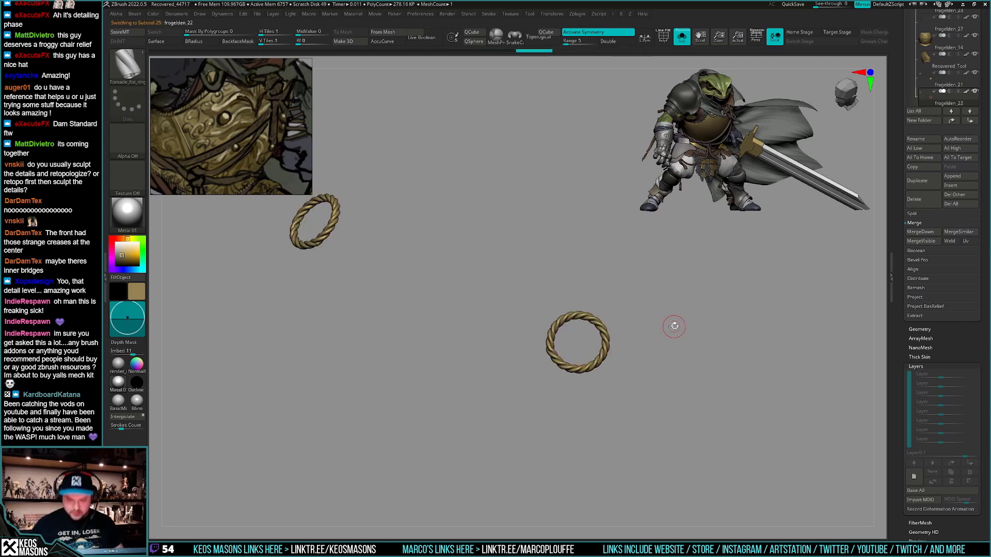
Remesh the rope rings to a low polygon count, smooth them with dynamic subdivision, and show the whole character again
{"action": "key", "text": "space"}
{"action": "left_click_drag", "start_coordinate": [669, 394], "coordinate": [658, 395]}
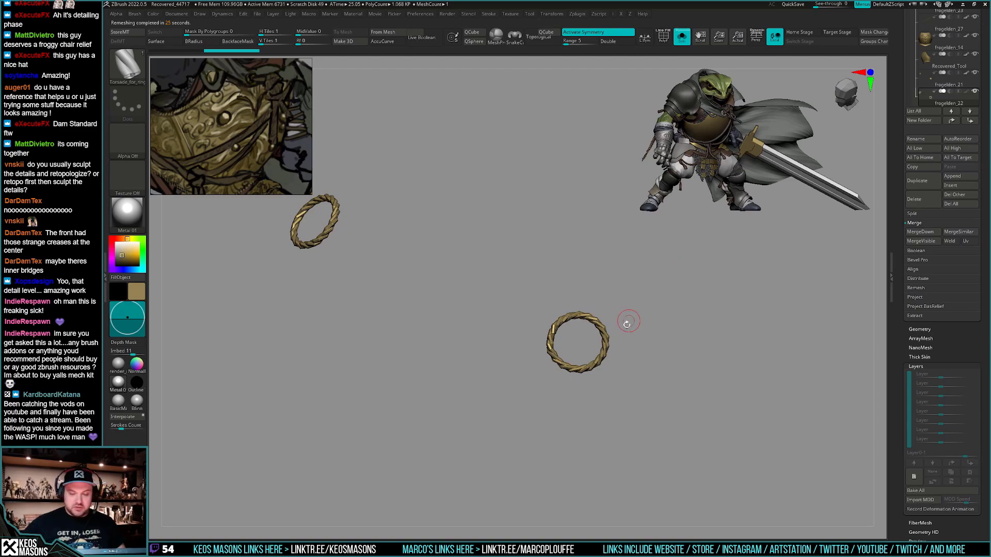
{"action": "left_click_drag", "start_coordinate": [627, 325], "coordinate": [586, 363], "text": "alt"}
{"action": "key", "text": "d"}
{"action": "key", "text": "alt+s"}
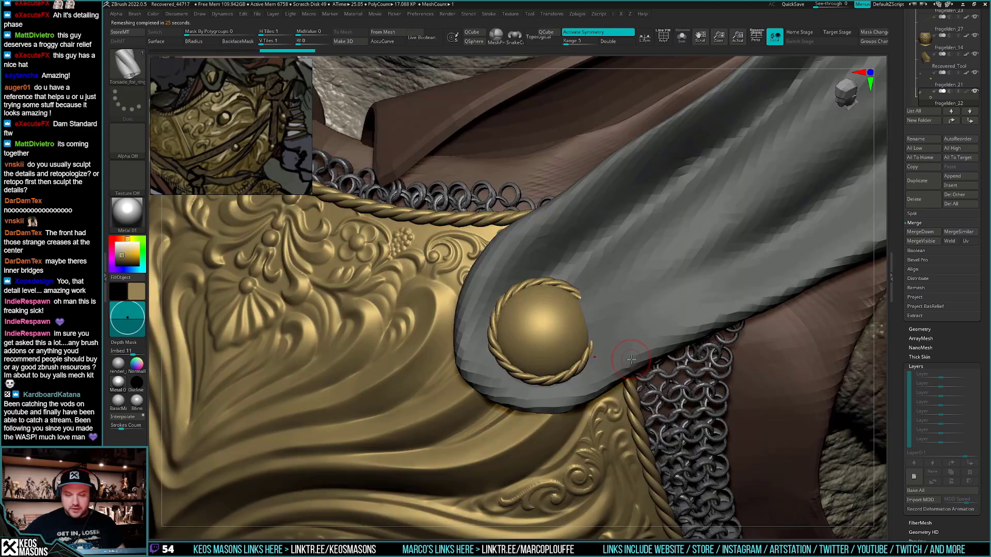
Examine the rope-trimmed cloak buttons on the full character from the front and at an angle
{"action": "right_click_drag", "start_coordinate": [616, 370], "coordinate": [597, 387], "text": "ctrl"}
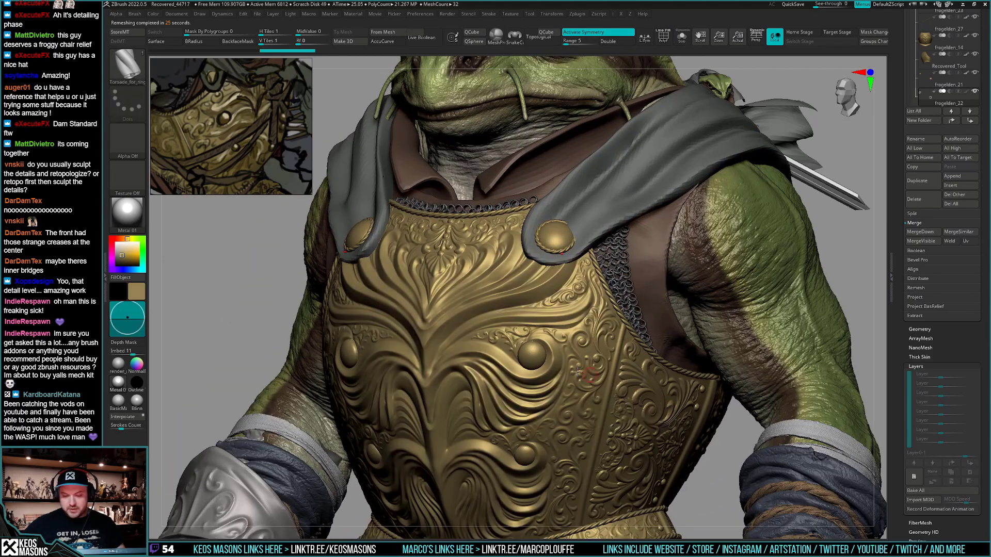
{"action": "mouse_move", "coordinate": [546, 300]}
{"action": "right_mouse_down", "text": "alt"}
{"action": "mouse_move", "coordinate": [553, 412]}
{"action": "mouse_move", "coordinate": [571, 343]}
{"action": "mouse_move", "coordinate": [559, 300]}
{"action": "right_mouse_up", "text": "alt"}
{"action": "key", "text": "w"}
{"action": "key", "text": "q"}
{"action": "right_click_drag", "start_coordinate": [560, 299], "coordinate": [555, 331], "text": "shift"}
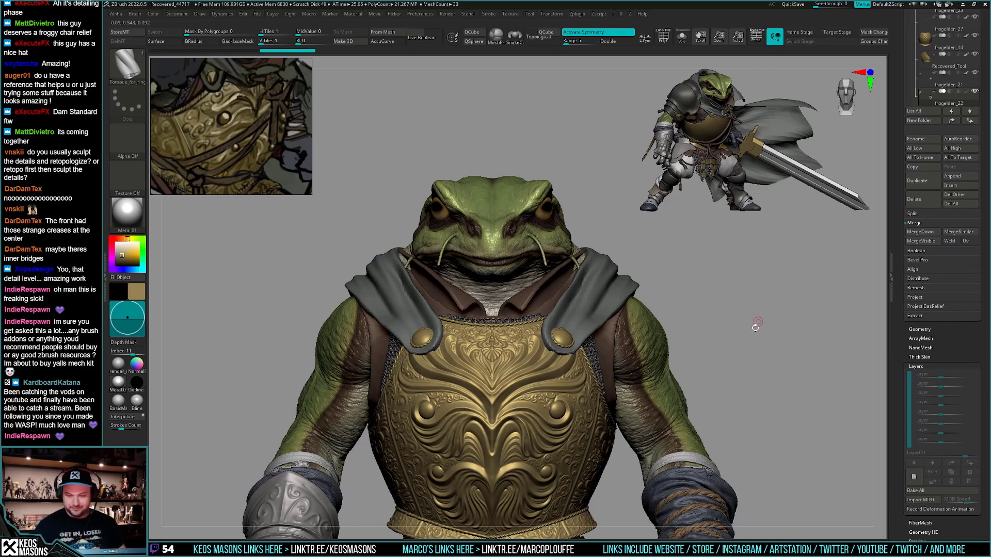
{"action": "left_click_drag", "start_coordinate": [761, 317], "coordinate": [747, 377]}
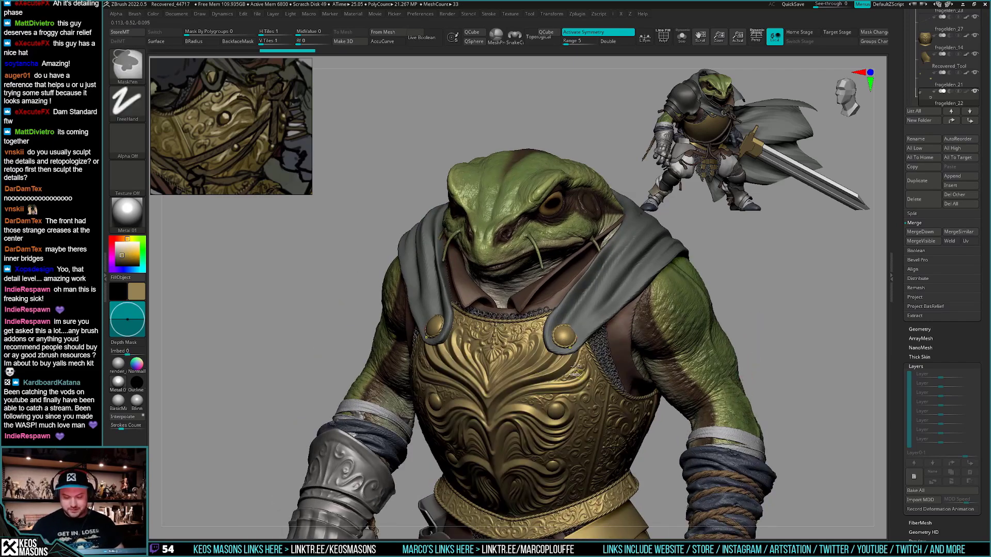
Adjust the rope ring's fit around the cloak button with a Transpose line, comparing the ring before and after the change
{"action": "right_click_drag", "start_coordinate": [565, 342], "coordinate": [608, 422], "text": "ctrl"}
{"action": "key", "text": "w"}
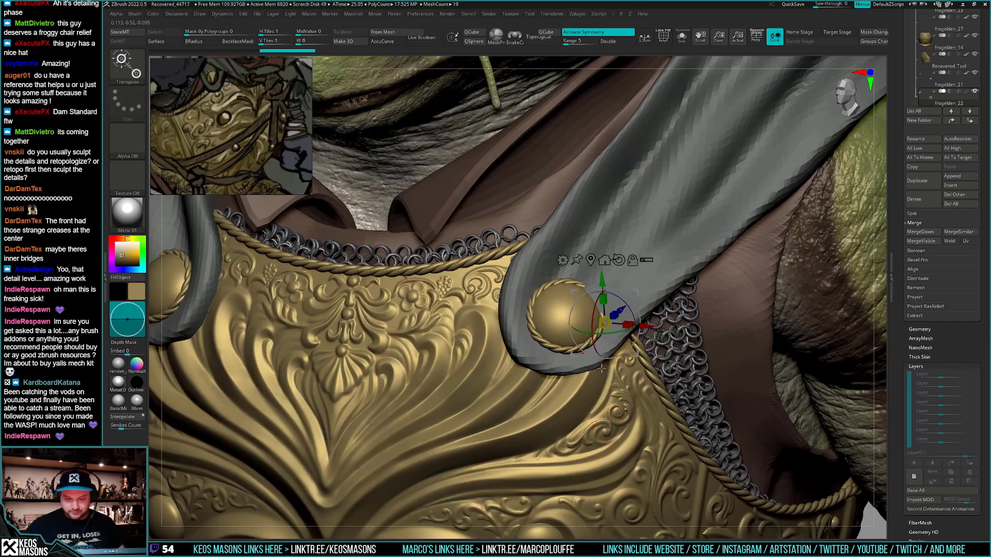
{"action": "key", "text": "y"}
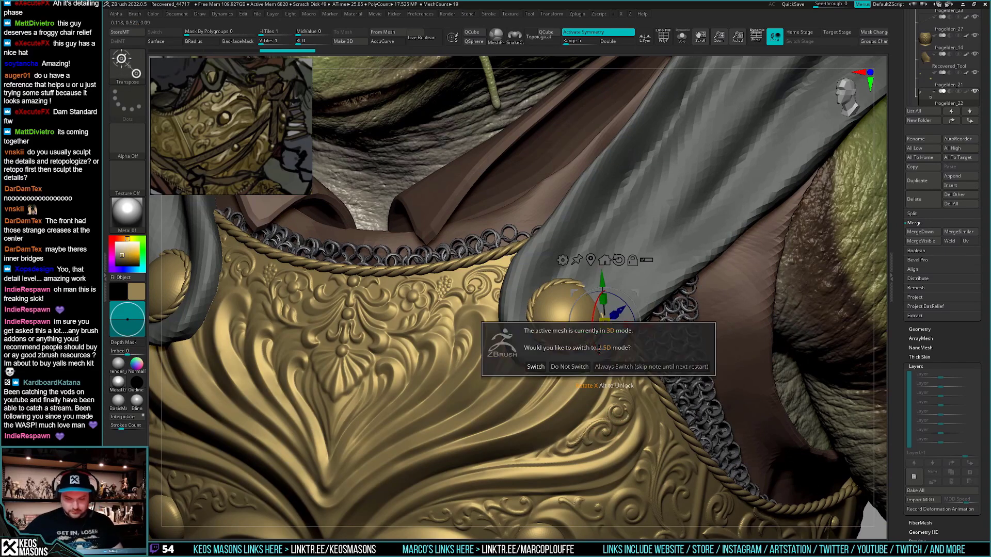
{"action": "left_click_drag", "start_coordinate": [640, 387], "coordinate": [722, 425]}
{"action": "left_click_drag", "start_coordinate": [548, 306], "coordinate": [767, 382]}
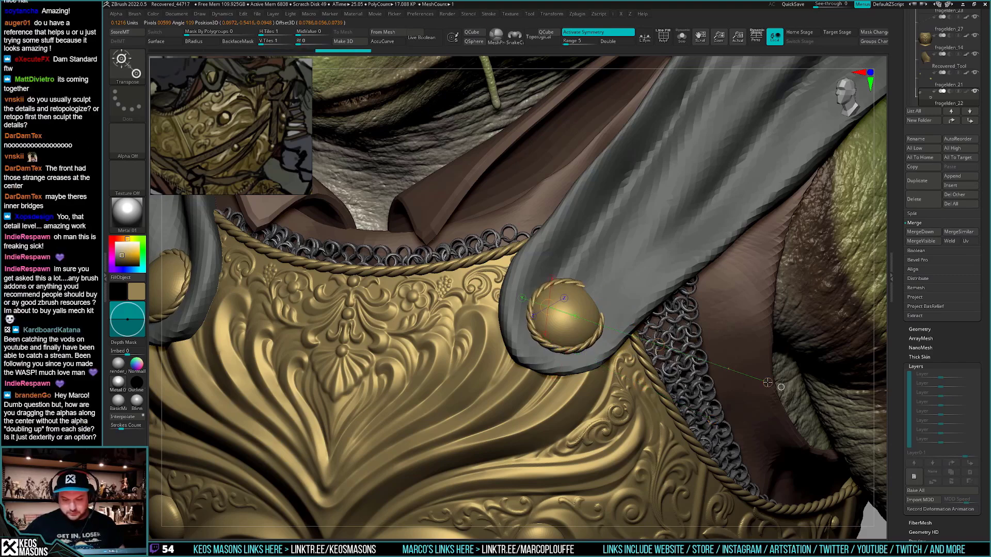
{"action": "key", "text": "ctrl+z"}
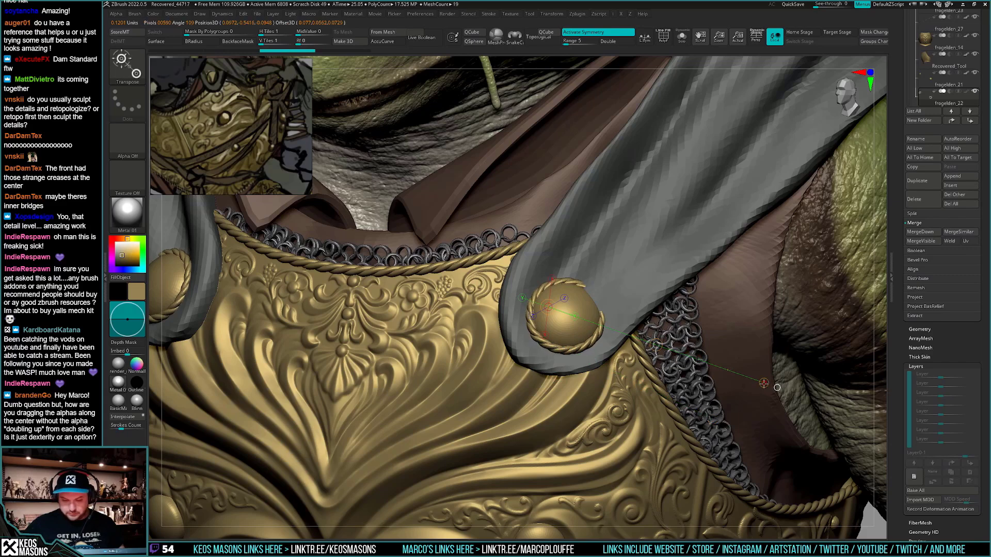
{"action": "key", "text": "ctrl+shift+z"}
{"action": "key", "text": "q"}
{"action": "mouse_move", "coordinate": [776, 387]}
{"action": "right_mouse_down", "text": "ctrl"}
{"action": "mouse_move", "coordinate": [694, 397]}
{"action": "mouse_move", "coordinate": [717, 406]}
{"action": "right_mouse_up", "text": "ctrl"}
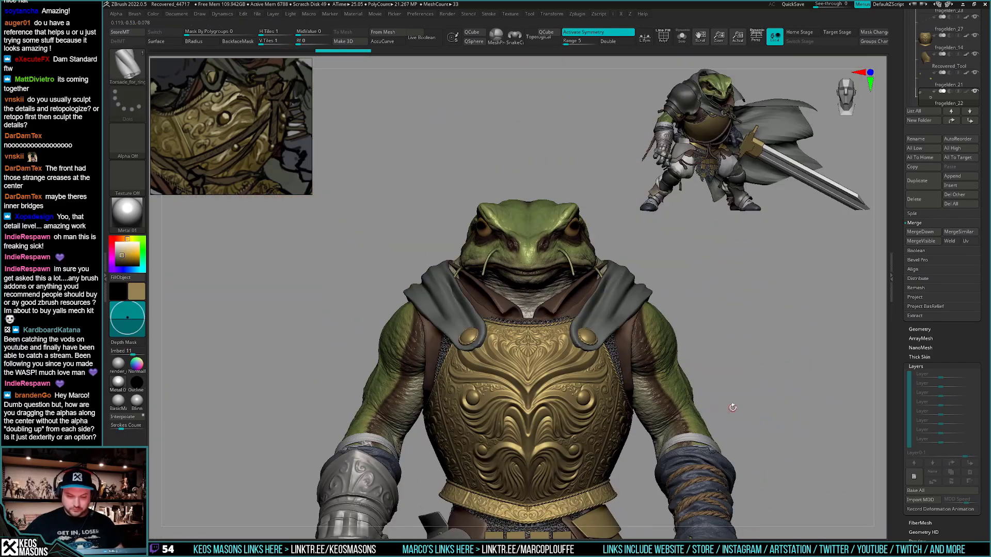
{"action": "right_click_drag", "start_coordinate": [587, 333], "coordinate": [596, 440], "text": "ctrl"}
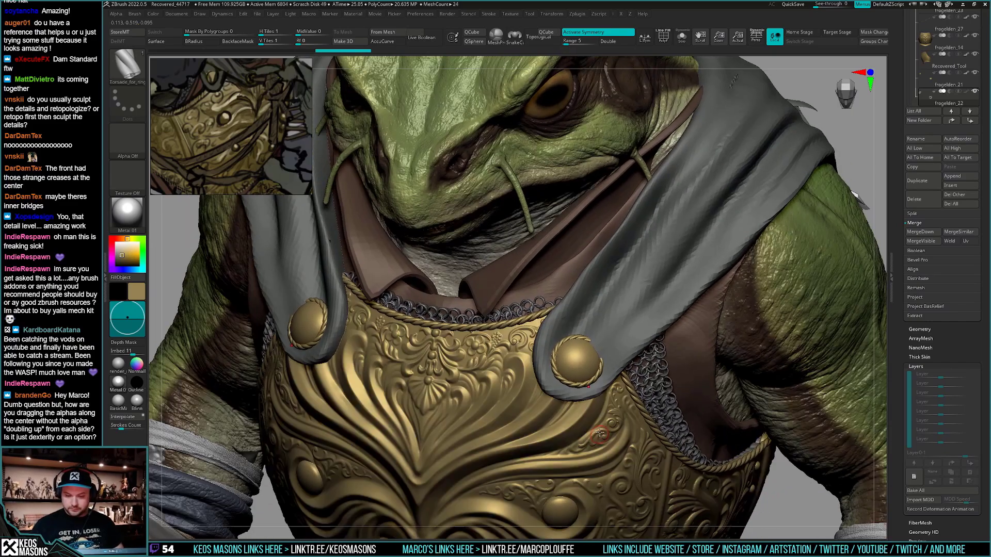
Select and isolate the cloak button, lay a Transpose line across its thickness, and adjust its depth inside the rope ring
{"action": "left_click", "coordinate": [578, 358], "text": "alt"}
{"action": "key", "text": "shift+f"}
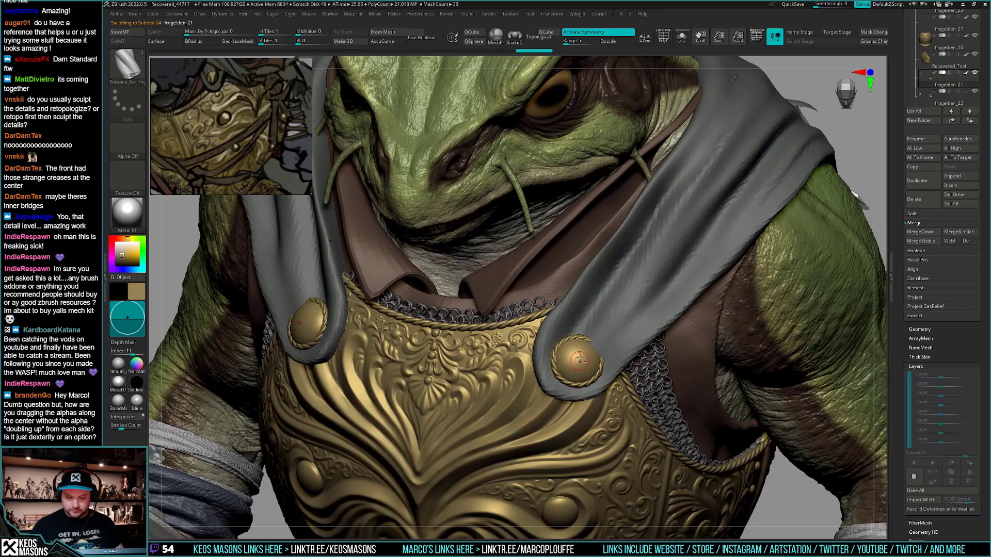
{"action": "key", "text": "f"}
{"action": "right_click_drag", "start_coordinate": [603, 407], "coordinate": [620, 350]}
{"action": "key", "text": "alt+s"}
{"action": "key", "text": "w"}
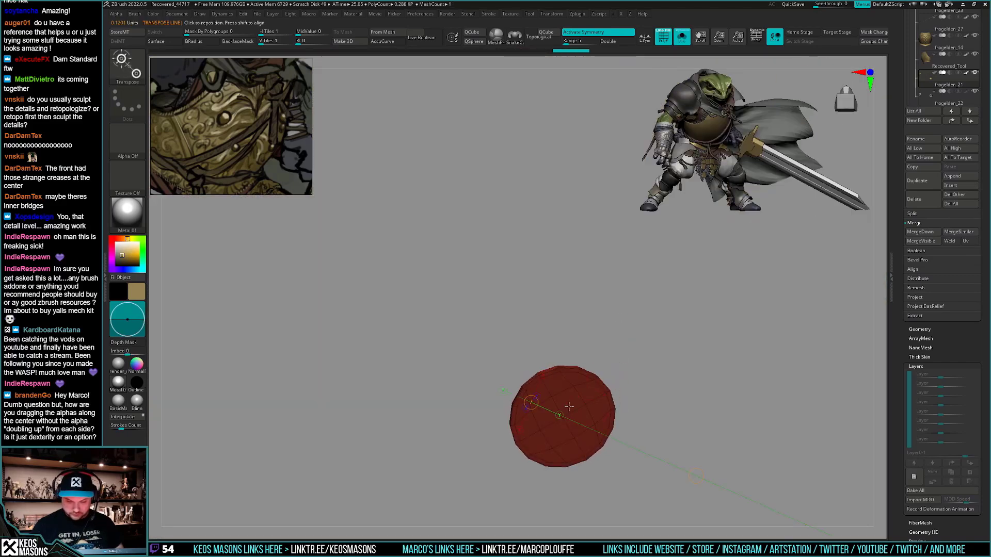
{"action": "right_click_drag", "start_coordinate": [704, 346], "coordinate": [656, 426]}
{"action": "key", "text": "alt+s"}
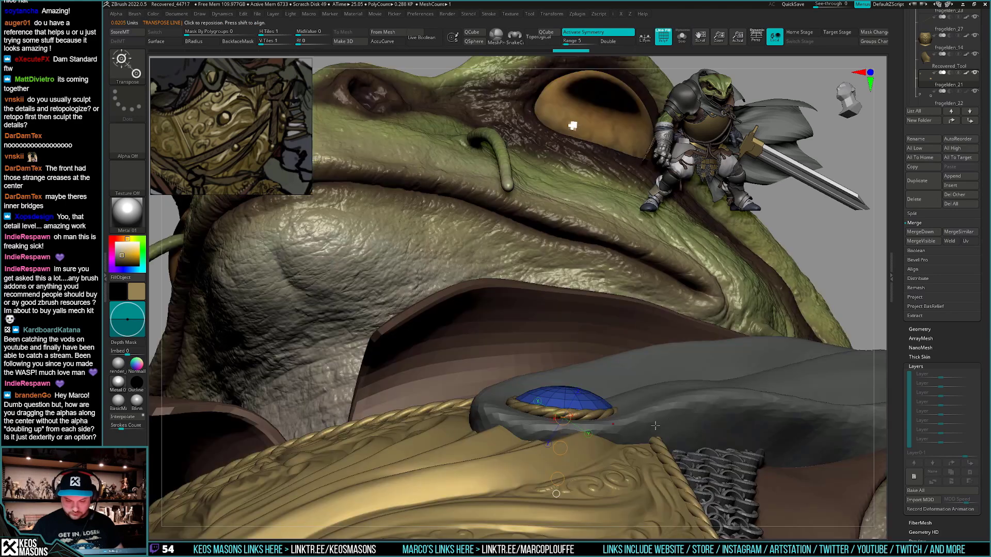
{"action": "left_click_drag", "start_coordinate": [557, 479], "coordinate": [561, 442]}
{"action": "right_click_drag", "start_coordinate": [568, 439], "coordinate": [576, 492]}
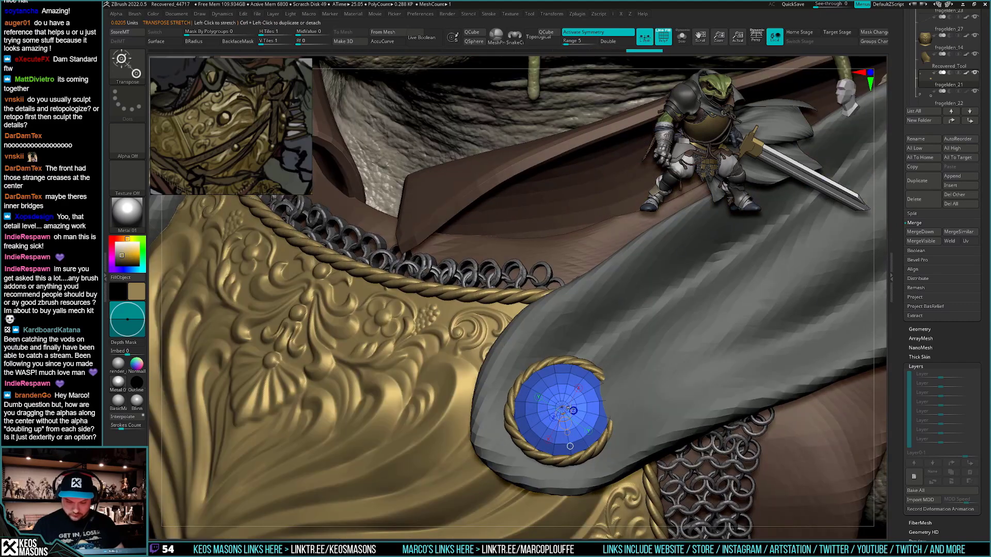
Try to scale the cloak button about its centre with a Transpose line, check the fit, and undo the attempt
{"action": "left_click_drag", "start_coordinate": [562, 408], "coordinate": [717, 370]}
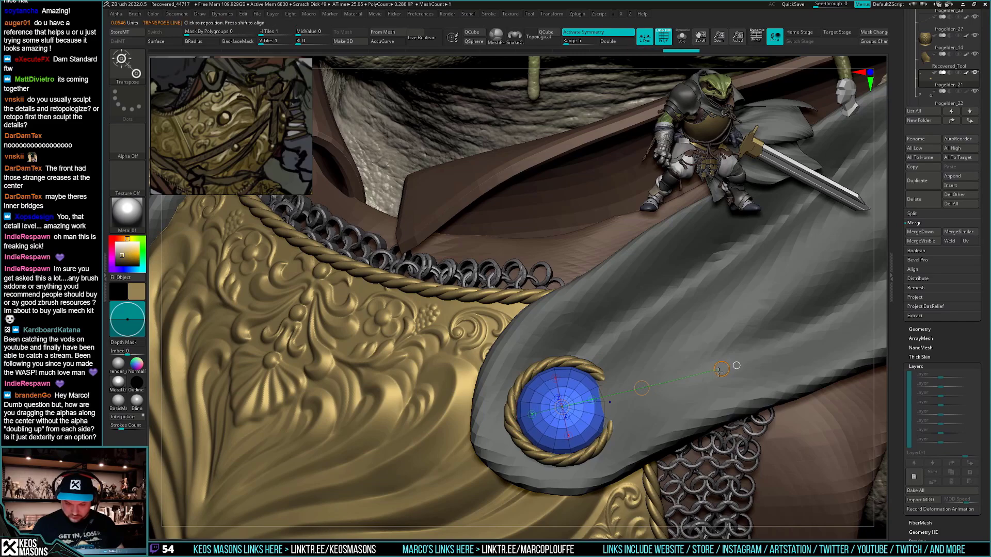
{"action": "key", "text": "shift+f"}
{"action": "key", "text": "d"}
{"action": "key", "text": "q"}
{"action": "right_click_drag", "start_coordinate": [721, 378], "coordinate": [712, 330], "text": "ctrl"}
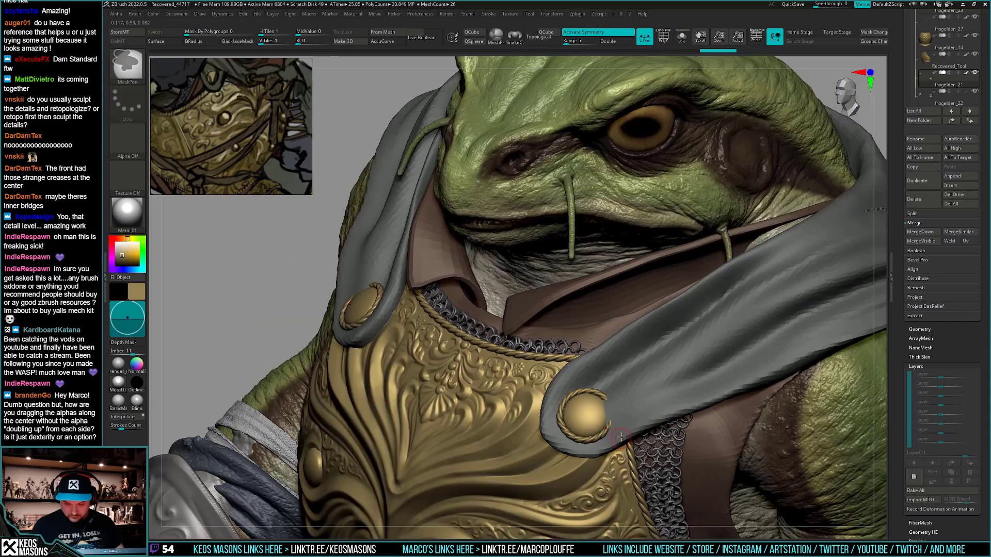
{"action": "right_click_drag", "start_coordinate": [609, 413], "coordinate": [691, 418]}
{"action": "right_click_drag", "start_coordinate": [645, 464], "coordinate": [619, 423], "text": "ctrl"}
{"action": "mouse_move", "coordinate": [603, 444]}
{"action": "right_mouse_down"}
{"action": "mouse_move", "coordinate": [641, 445]}
{"action": "mouse_move", "coordinate": [656, 423]}
{"action": "right_mouse_up"}
{"action": "mouse_move", "coordinate": [752, 398]}
{"action": "right_mouse_down"}
{"action": "mouse_move", "coordinate": [736, 387]}
{"action": "mouse_move", "coordinate": [733, 428]}
{"action": "mouse_move", "coordinate": [759, 383]}
{"action": "mouse_move", "coordinate": [666, 395]}
{"action": "mouse_move", "coordinate": [660, 379]}
{"action": "right_mouse_up"}
{"action": "key", "text": "ctrl+z"}
{"action": "key", "text": "ctrl+z"}
{"action": "key", "text": "ctrl+z"}
{"action": "key", "text": "ctrl+z"}
Refit the cloak button inside its rope ring with a Transpose line from its centre and smooth it with dynamic subdivision
{"action": "key", "text": "w"}
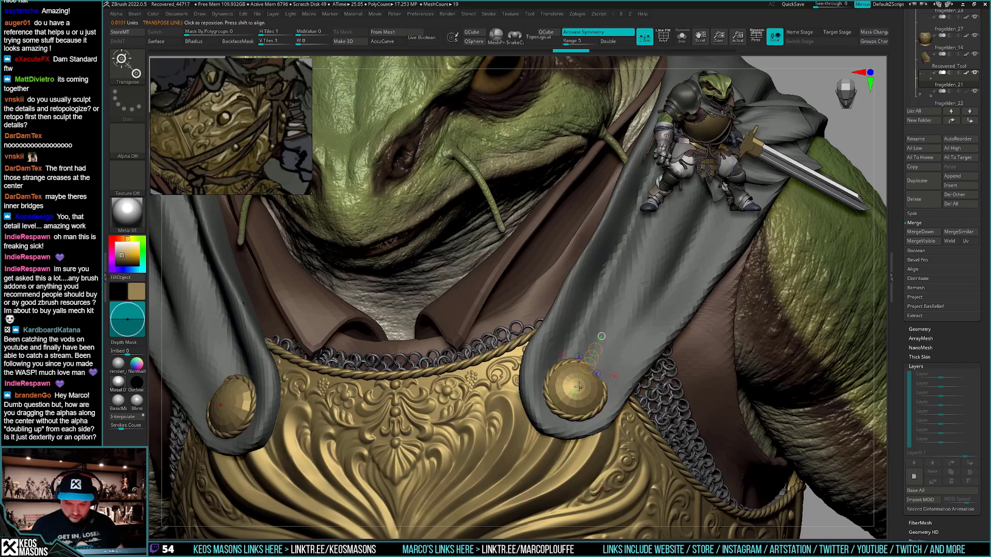
{"action": "left_click_drag", "start_coordinate": [577, 385], "coordinate": [687, 356]}
{"action": "key", "text": "ctrl+d"}
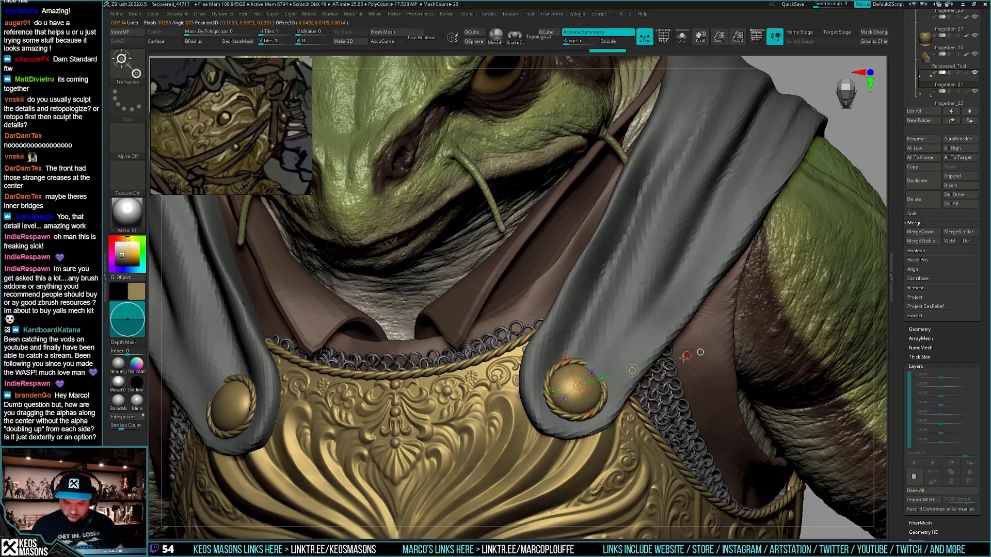
{"action": "left_click_drag", "start_coordinate": [685, 357], "coordinate": [684, 358]}
{"action": "key", "text": "q"}
{"action": "mouse_move", "coordinate": [691, 361]}
{"action": "right_mouse_down", "text": "ctrl"}
{"action": "mouse_move", "coordinate": [733, 443]}
{"action": "mouse_move", "coordinate": [745, 363]}
{"action": "mouse_move", "coordinate": [750, 372]}
{"action": "mouse_move", "coordinate": [738, 380]}
{"action": "right_mouse_up", "text": "ctrl"}
{"action": "key", "text": "shift+s"}
{"action": "right_click_drag", "start_coordinate": [601, 411], "coordinate": [648, 414], "text": "ctrl"}
Isolate both cloak buttons and subdivide their mesh so they can hold stamped detail
{"action": "key", "text": "shift+f"}
{"action": "key", "text": "shift+f"}
{"action": "key", "text": "space"}
{"action": "left_click", "coordinate": [611, 254]}
{"action": "key", "text": "shift+f"}
{"action": "key", "text": "shift+f"}
{"action": "key", "text": "ctrl+d"}
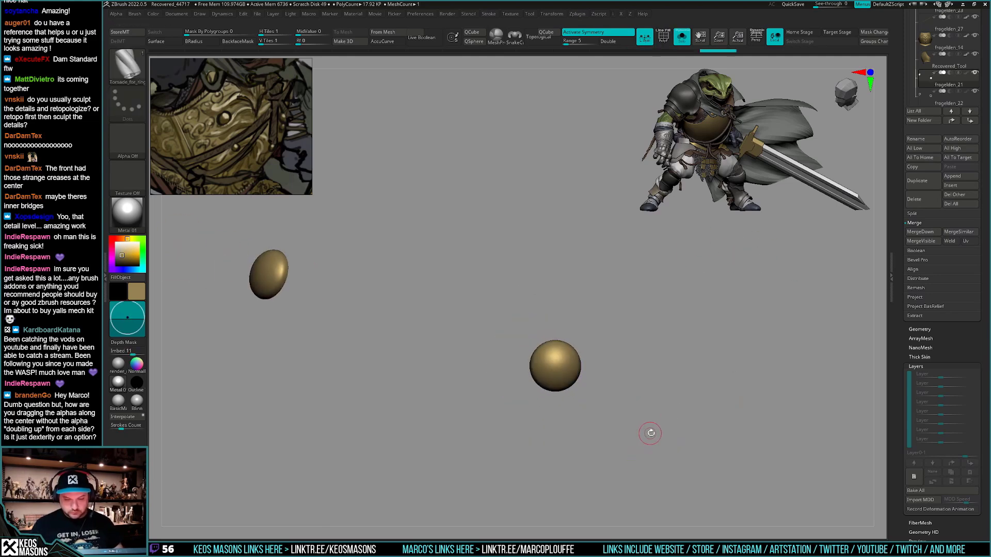
Choose the DragDot alpha brush for stamping and reposition the armour reference image around the open library
{"action": "left_click_drag", "start_coordinate": [250, 143], "coordinate": [252, 223]}
{"action": "left_click_drag", "start_coordinate": [475, 248], "coordinate": [456, 247]}
{"action": "key", "text": "comma"}
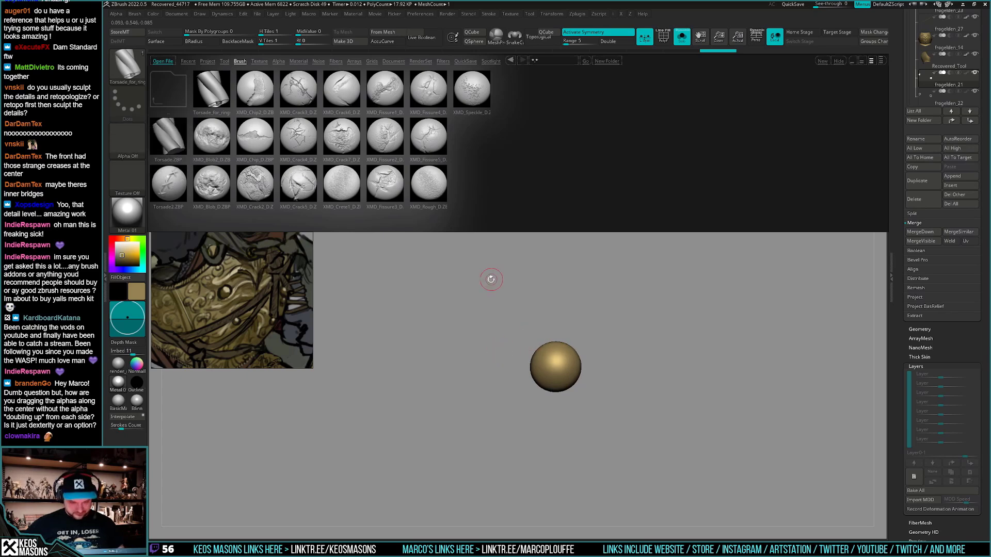
{"action": "key", "text": "space"}
{"action": "left_click", "coordinate": [457, 378]}
{"action": "left_click", "coordinate": [125, 156]}
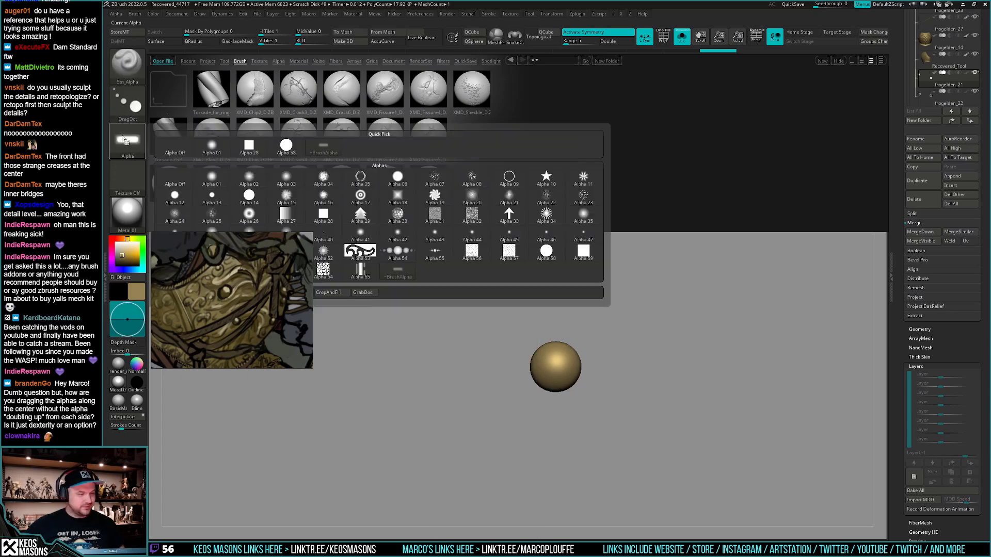
{"action": "left_click_drag", "start_coordinate": [241, 301], "coordinate": [239, 124]}
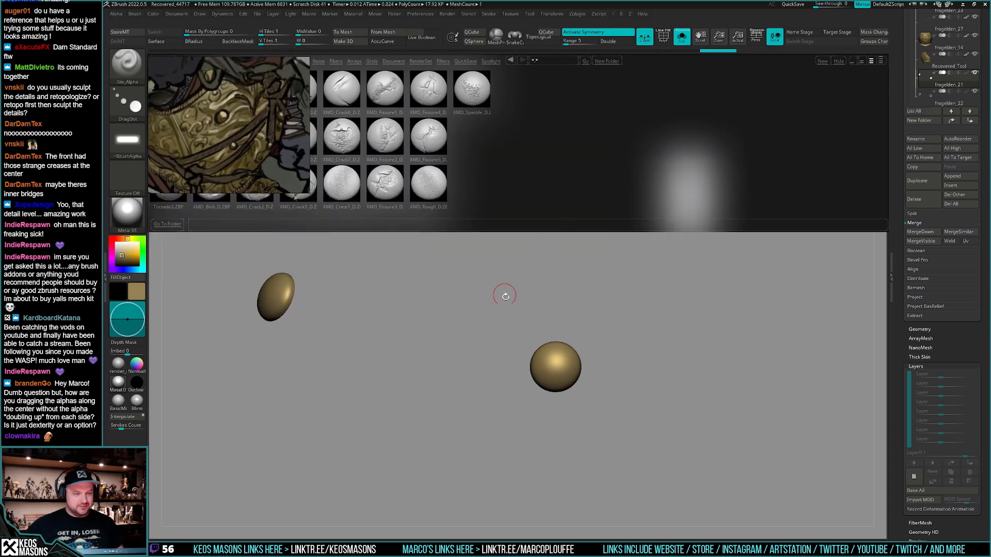
Import the copied JPG emblem image from the frogelden project folder as the brush alpha
{"action": "key", "text": "comma"}
{"action": "left_click", "coordinate": [129, 141]}
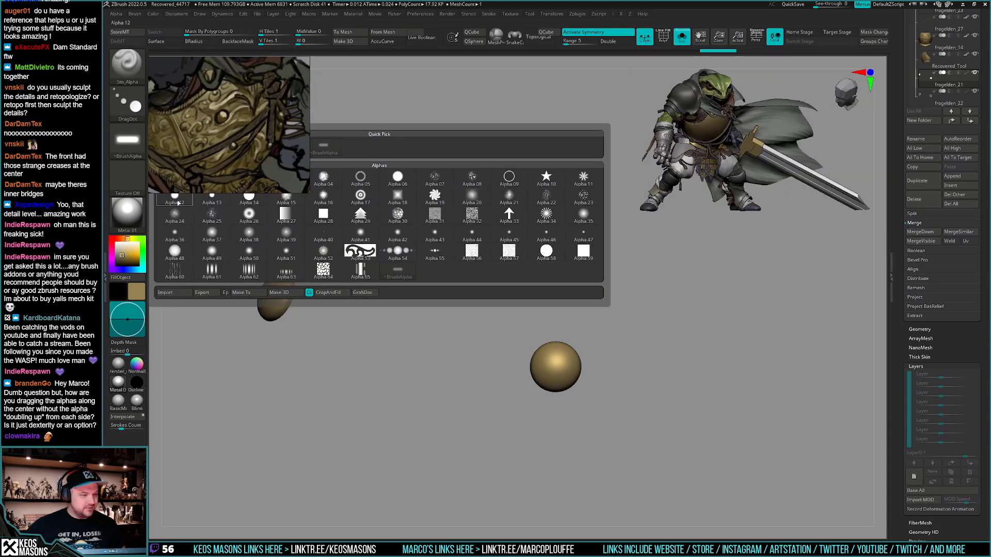
{"action": "left_click", "coordinate": [166, 292]}
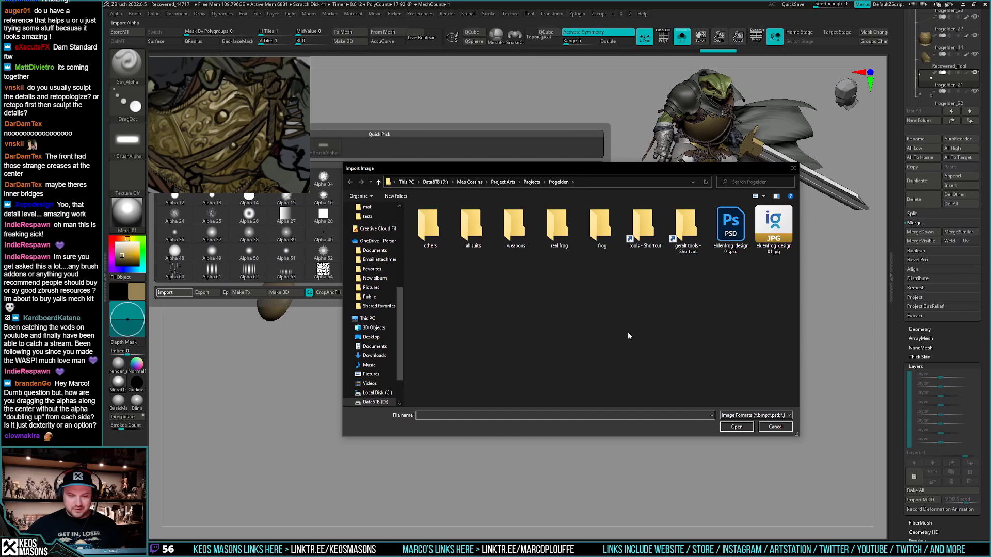
{"action": "key", "text": "ctrl+v"}
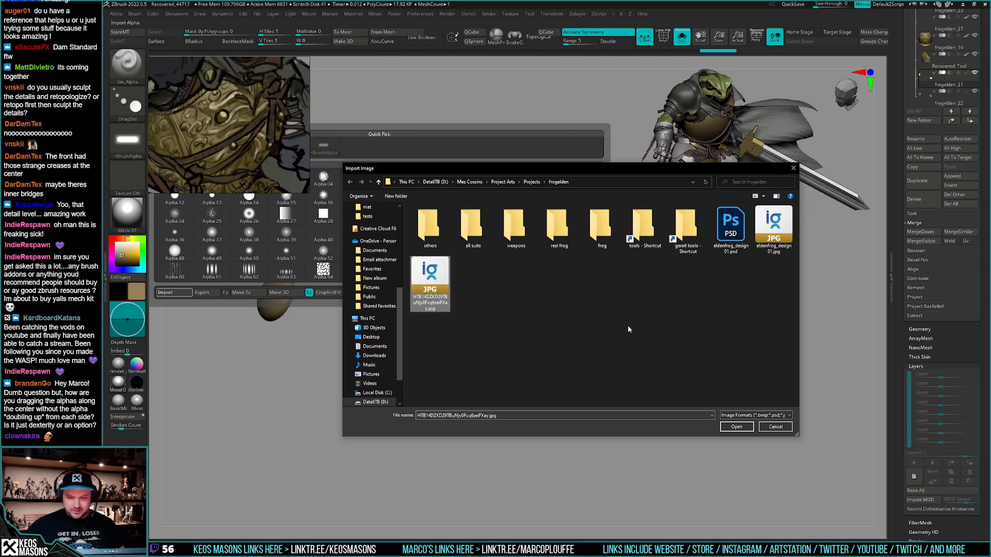
{"action": "double_click", "coordinate": [441, 275]}
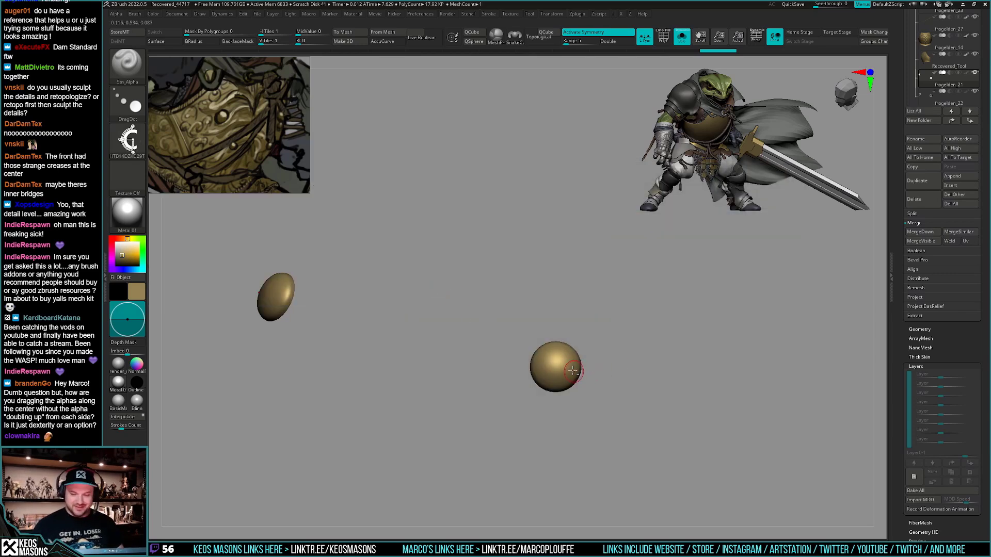
Try to stamp the imported emblem alpha onto the cloak button with a resized brush, and undo the stamp
{"action": "right_click_drag", "start_coordinate": [572, 371], "coordinate": [576, 396], "text": "ctrl"}
{"action": "right_click_drag", "start_coordinate": [576, 396], "coordinate": [549, 369]}
{"action": "key", "text": "s"}
{"action": "key", "text": "s"}
{"action": "key", "text": "s"}
{"action": "mouse_move", "coordinate": [548, 368]}
{"action": "left_mouse_down"}
{"action": "mouse_move", "coordinate": [550, 376]}
{"action": "mouse_move", "coordinate": [556, 354]}
{"action": "mouse_move", "coordinate": [551, 369]}
{"action": "mouse_move", "coordinate": [542, 365]}
{"action": "left_mouse_up"}
{"action": "key", "text": "ctrl+z"}
{"action": "right_click", "coordinate": [559, 353]}
Subdivide the cloak buttons once more and stamp the emblem on them again with adjusted brush settings
{"action": "key", "text": "ctrl+d"}
{"action": "key", "text": "ctrl+z"}
{"action": "key", "text": "space"}
{"action": "key", "text": "ctrl+z"}
{"action": "key", "text": "space"}
{"action": "key", "text": "ctrl+z"}
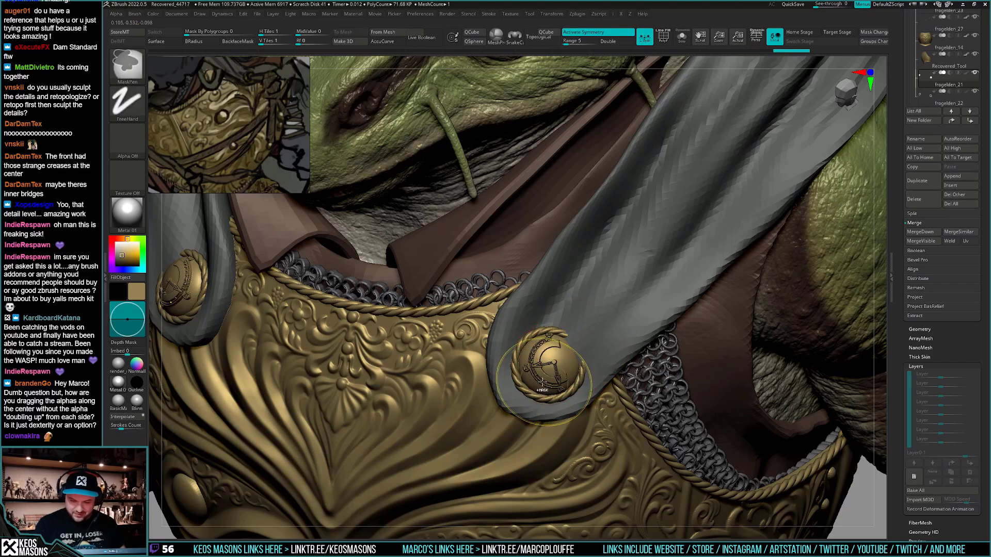
{"action": "key", "text": "ctrl+z"}
{"action": "left_click_drag", "start_coordinate": [546, 363], "coordinate": [539, 367]}
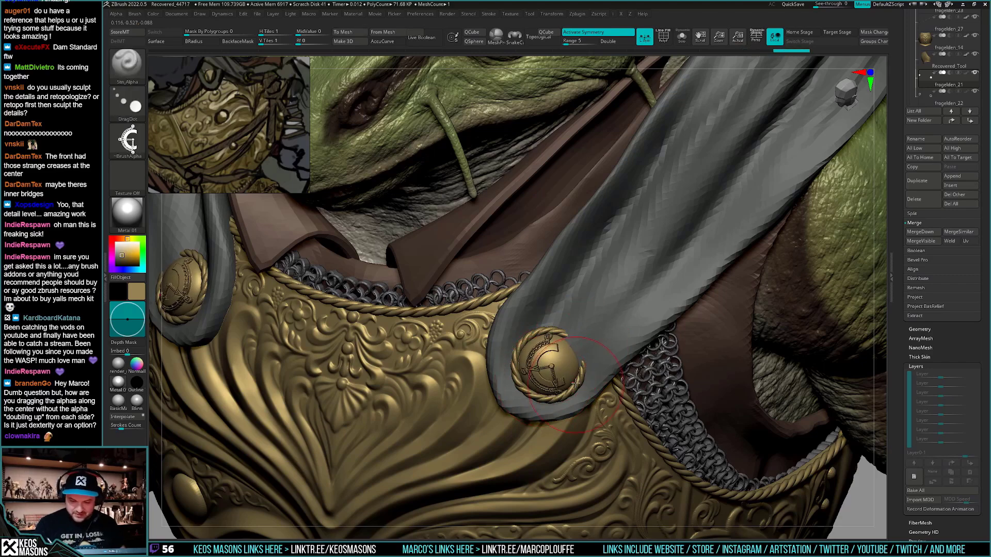
Add another subdivision level to the cloak buttons, check their wireframe, and replace the emblem stamp
{"action": "mouse_move", "coordinate": [547, 372]}
{"action": "right_mouse_down"}
{"action": "mouse_move", "coordinate": [589, 397]}
{"action": "mouse_move", "coordinate": [614, 437]}
{"action": "mouse_move", "coordinate": [624, 417]}
{"action": "mouse_move", "coordinate": [583, 361]}
{"action": "mouse_move", "coordinate": [561, 380]}
{"action": "right_mouse_up"}
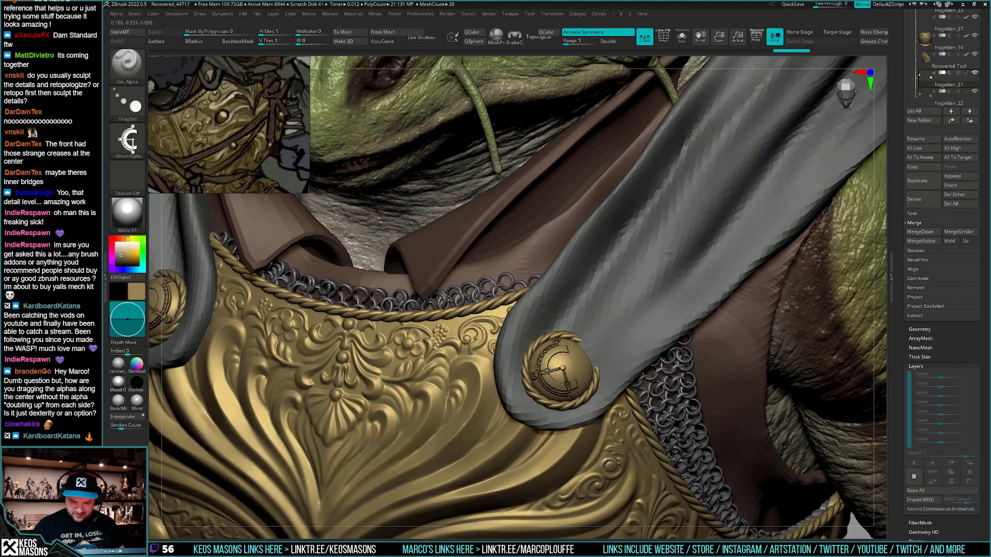
{"action": "key", "text": "ctrl"}
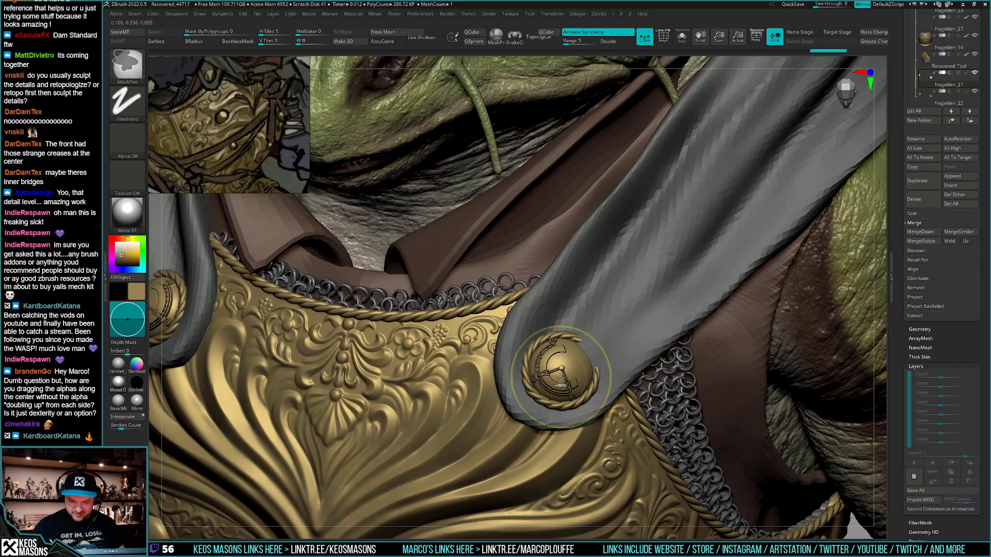
{"action": "key", "text": "shift+f"}
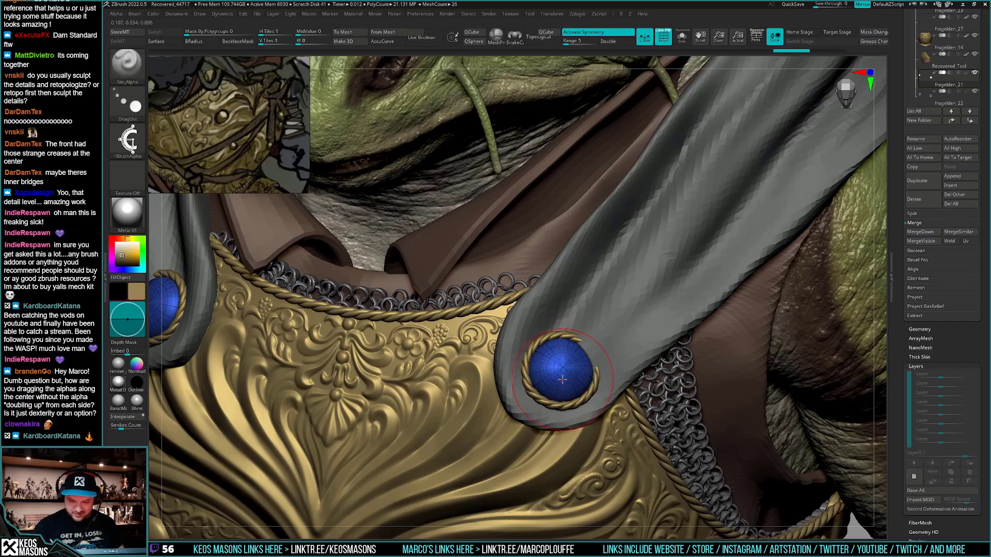
{"action": "key", "text": "shift+f"}
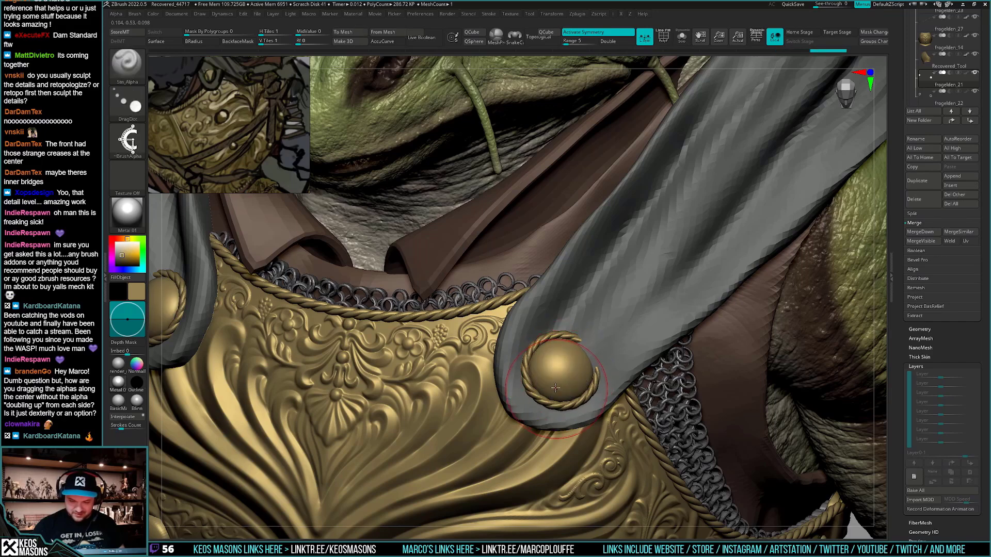
{"action": "left_click_drag", "start_coordinate": [550, 376], "coordinate": [547, 374]}
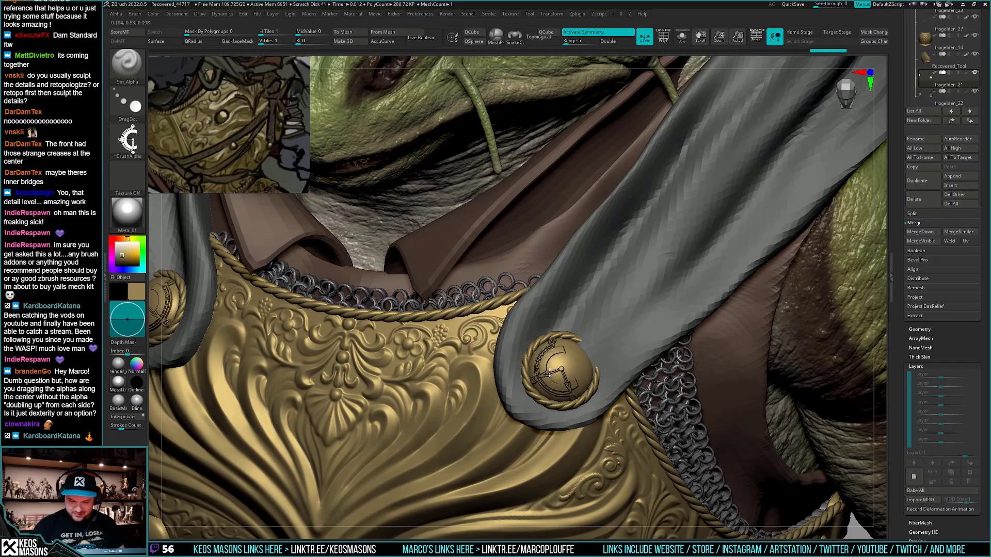
Review the emblem on the full character, undo it, and stamp it again with a lower Z intensity
{"action": "key", "text": "f"}
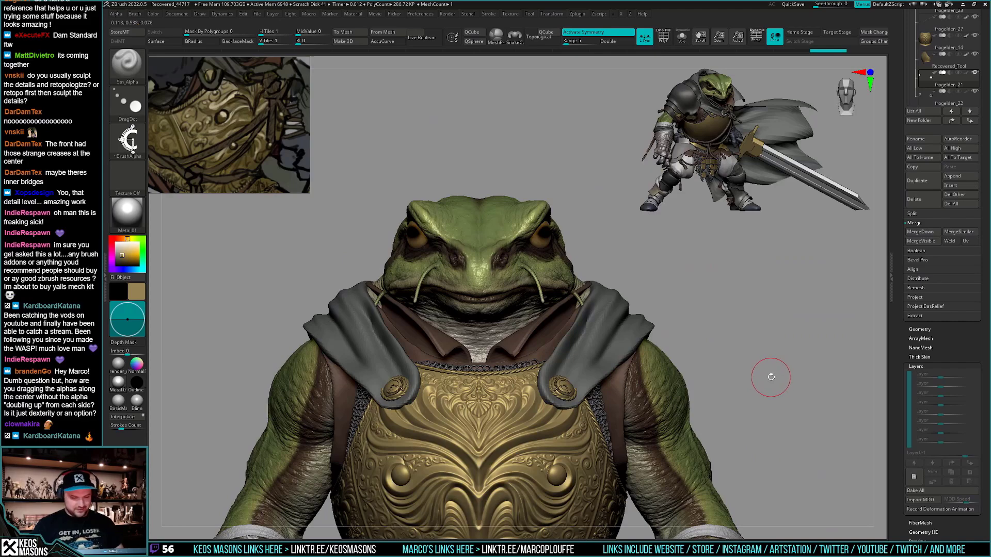
{"action": "left_click_drag", "start_coordinate": [775, 373], "coordinate": [758, 376]}
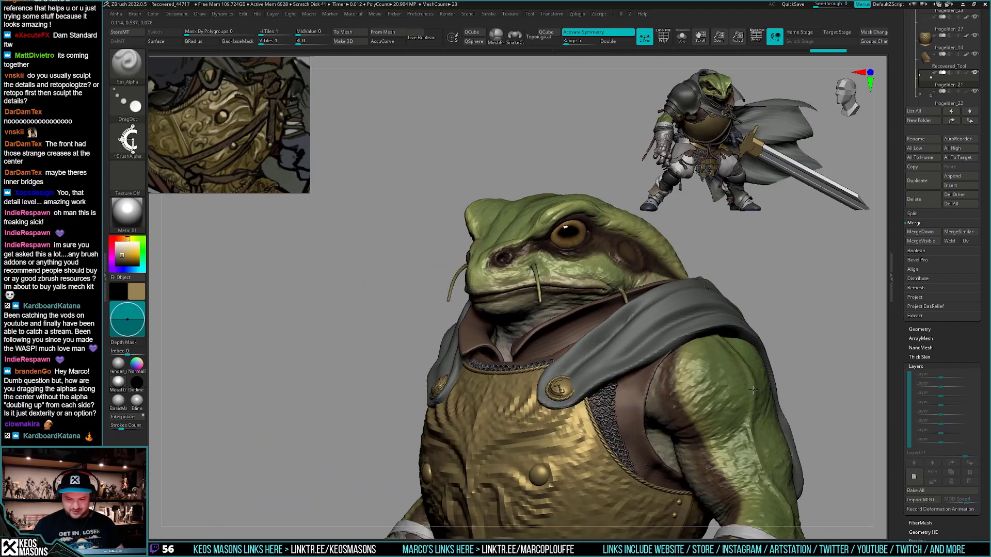
{"action": "right_click_drag", "start_coordinate": [760, 380], "coordinate": [772, 360]}
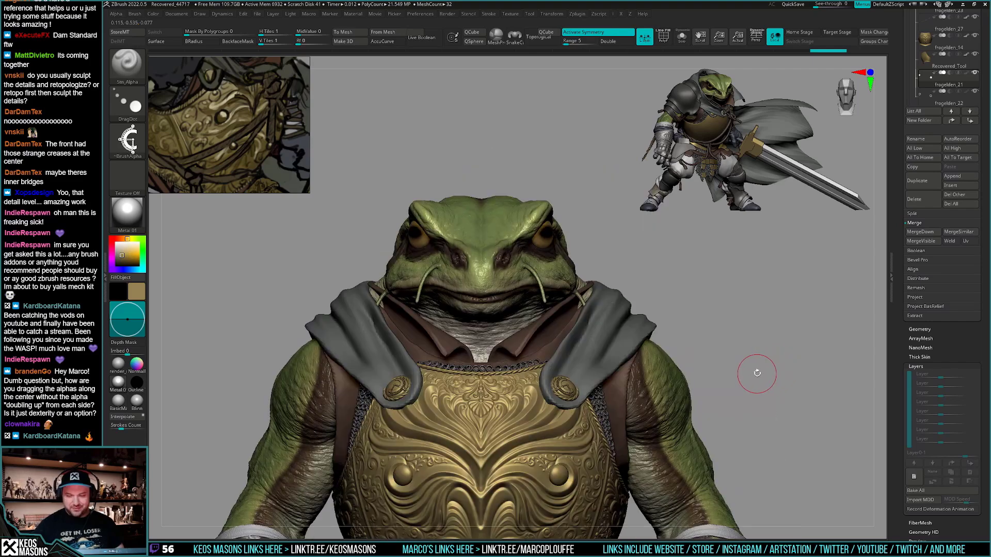
{"action": "right_click_drag", "start_coordinate": [648, 408], "coordinate": [593, 462]}
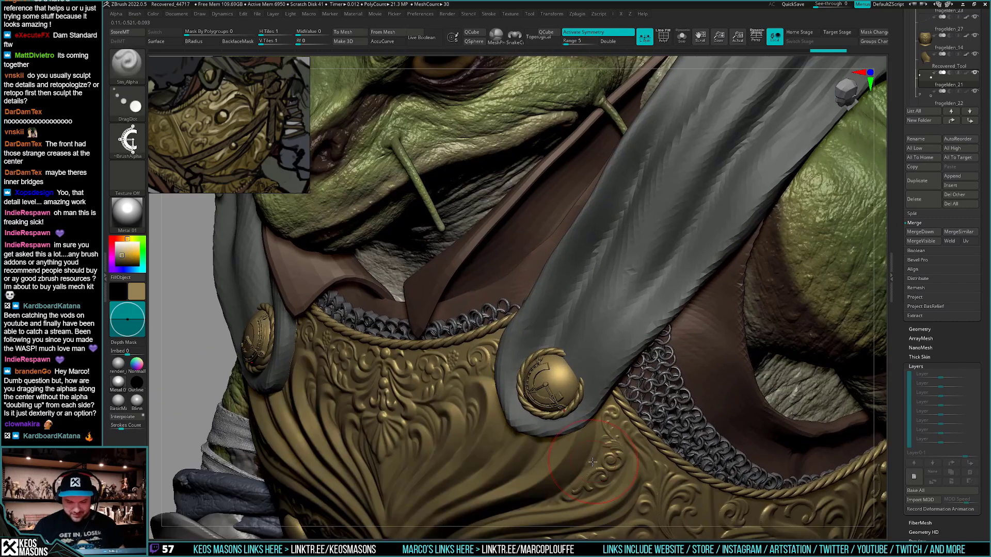
{"action": "mouse_move", "coordinate": [595, 419]}
{"action": "right_mouse_down"}
{"action": "mouse_move", "coordinate": [613, 401]}
{"action": "mouse_move", "coordinate": [577, 375]}
{"action": "right_mouse_up"}
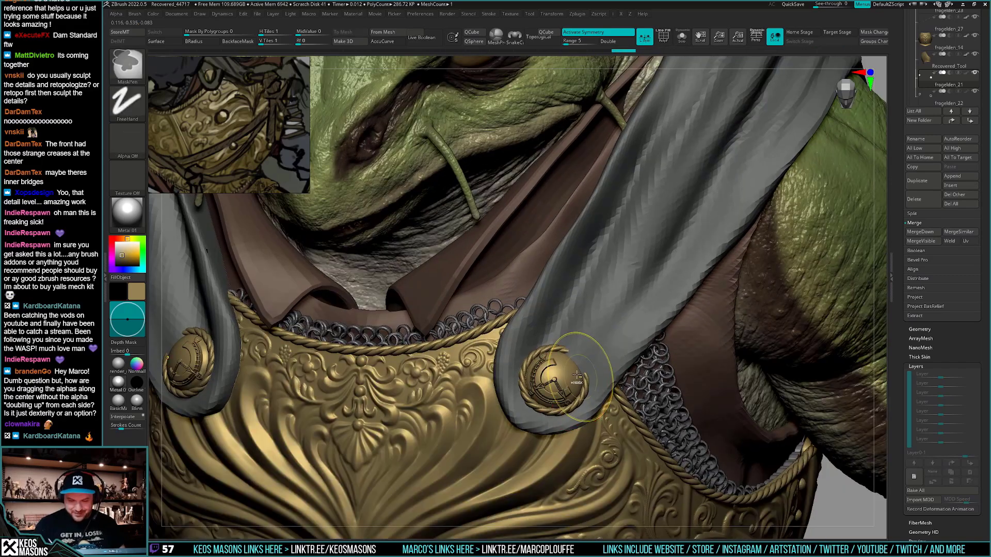
{"action": "key", "text": "space"}
{"action": "key", "text": "ctrl+z"}
{"action": "key", "text": "space"}
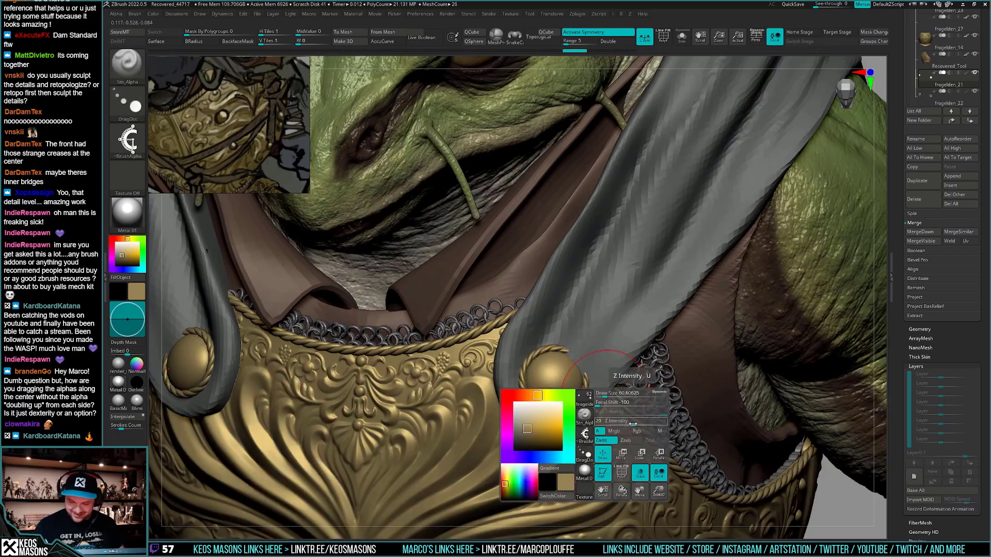
{"action": "left_click_drag", "start_coordinate": [633, 424], "coordinate": [627, 423]}
{"action": "mouse_move", "coordinate": [554, 391]}
{"action": "left_mouse_down"}
{"action": "mouse_move", "coordinate": [562, 378]}
{"action": "mouse_move", "coordinate": [557, 388]}
{"action": "mouse_move", "coordinate": [541, 379]}
{"action": "left_mouse_up"}
{"action": "key", "text": "ctrl+z"}
{"action": "key", "text": "ctrl+z"}
{"action": "right_click_drag", "start_coordinate": [542, 378], "coordinate": [557, 346], "text": "ctrl"}
{"action": "mouse_move", "coordinate": [557, 345]}
{"action": "right_mouse_down"}
{"action": "mouse_move", "coordinate": [575, 346]}
{"action": "mouse_move", "coordinate": [481, 496]}
{"action": "mouse_move", "coordinate": [480, 484]}
{"action": "right_mouse_up"}
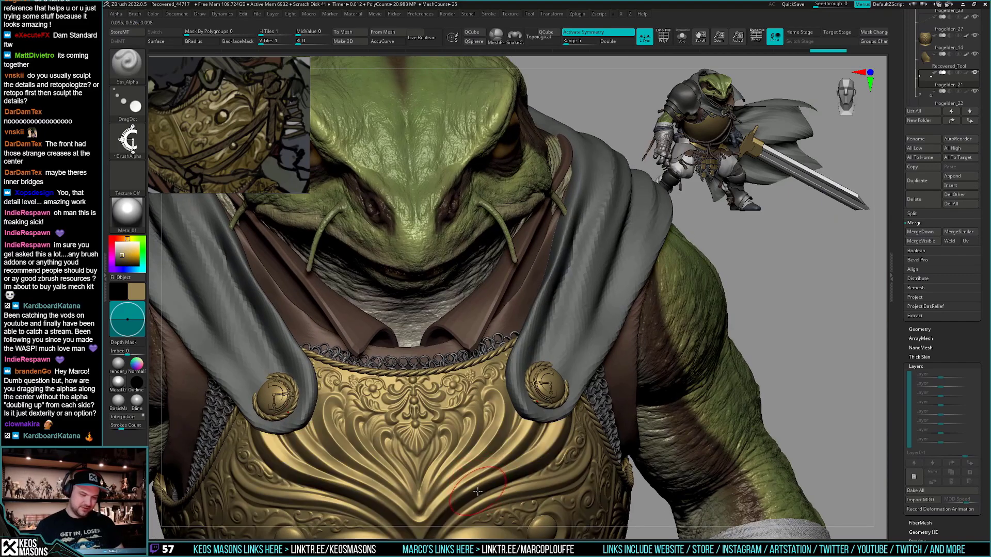
Undo the emblem stamps to restore plain, smooth cloak buttons
{"action": "key", "text": "ctrl+z"}
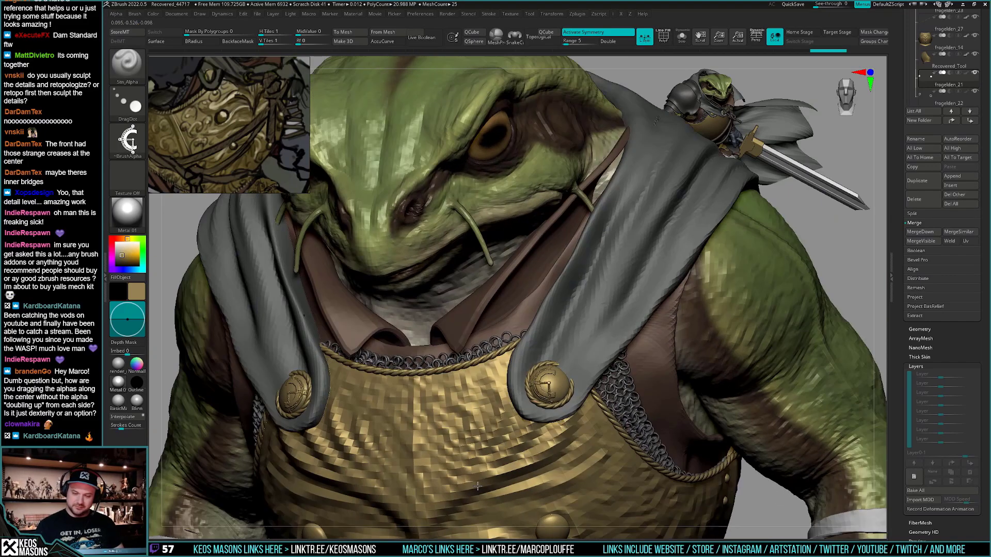
{"action": "right_click_drag", "start_coordinate": [486, 484], "coordinate": [764, 359], "text": "ctrl"}
{"action": "key", "text": "ctrl+z"}
{"action": "key", "text": "ctrl+z"}
{"action": "key", "text": "ctrl+z"}
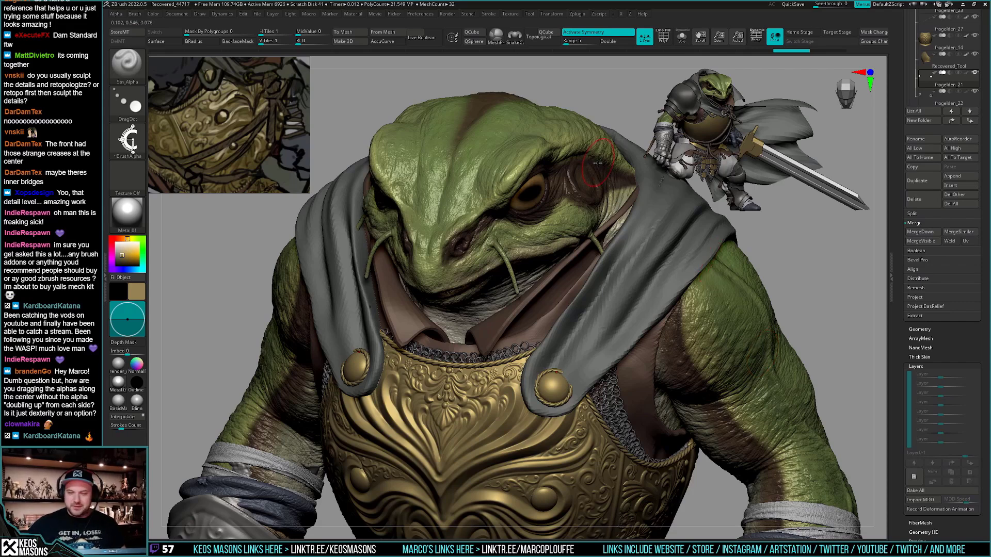
Open the folder of ornament stamps in the brush library and move the reference image clear of it
{"action": "key", "text": "comma"}
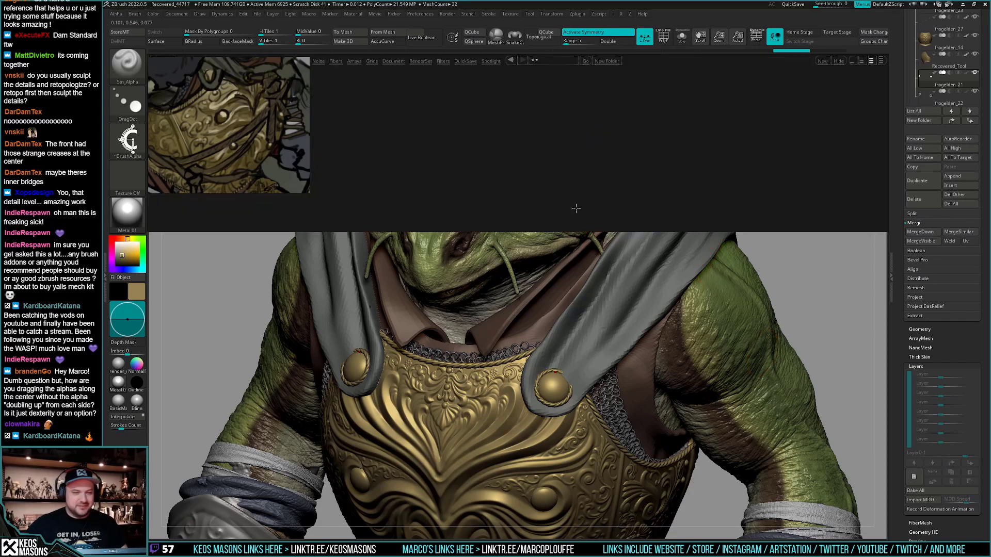
{"action": "right_click_drag", "start_coordinate": [240, 110], "coordinate": [244, 290]}
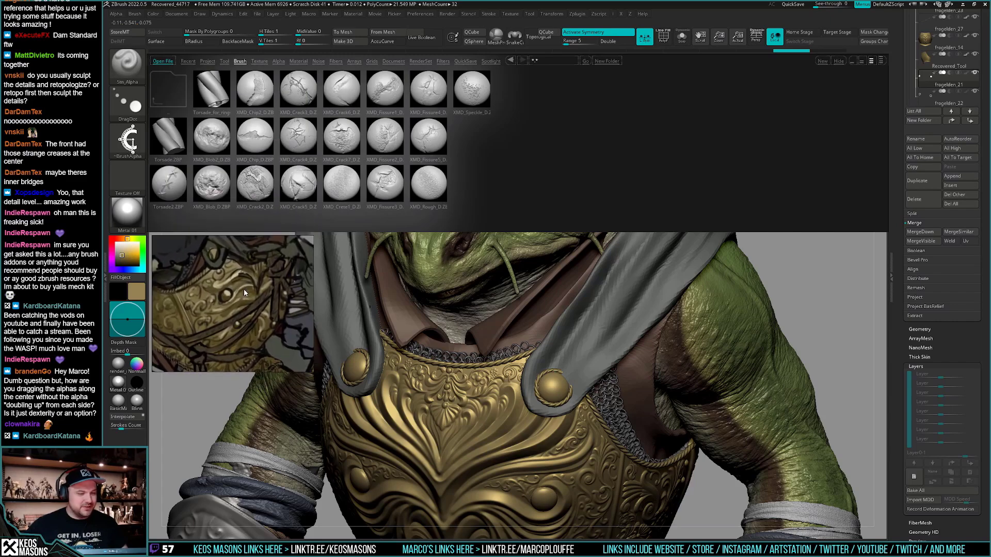
{"action": "left_click", "coordinate": [240, 61]}
{"action": "left_click_drag", "start_coordinate": [577, 146], "coordinate": [480, 105]}
{"action": "double_click", "coordinate": [414, 92]}
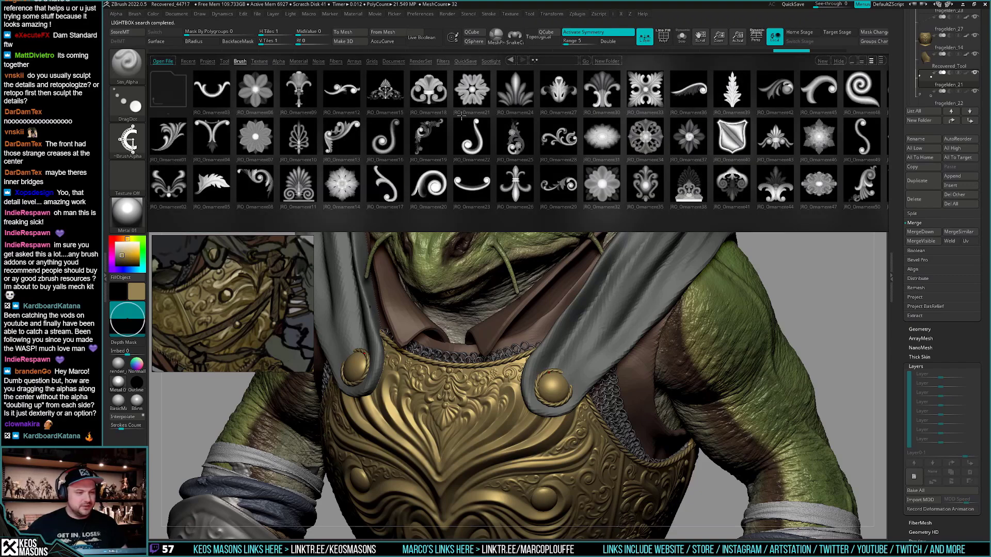
Load the cross-shaped leaf stamp Ornament52 from the ornament library for the cloak buttons
{"action": "left_click", "coordinate": [255, 137]}
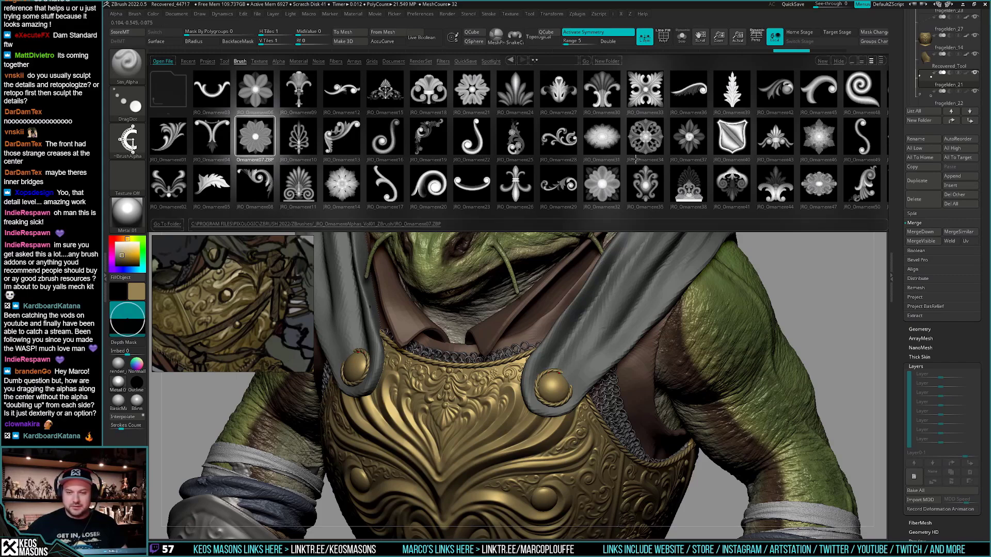
{"action": "scroll", "coordinate": [645, 158], "scroll_direction": "down", "scroll_amount": 5}
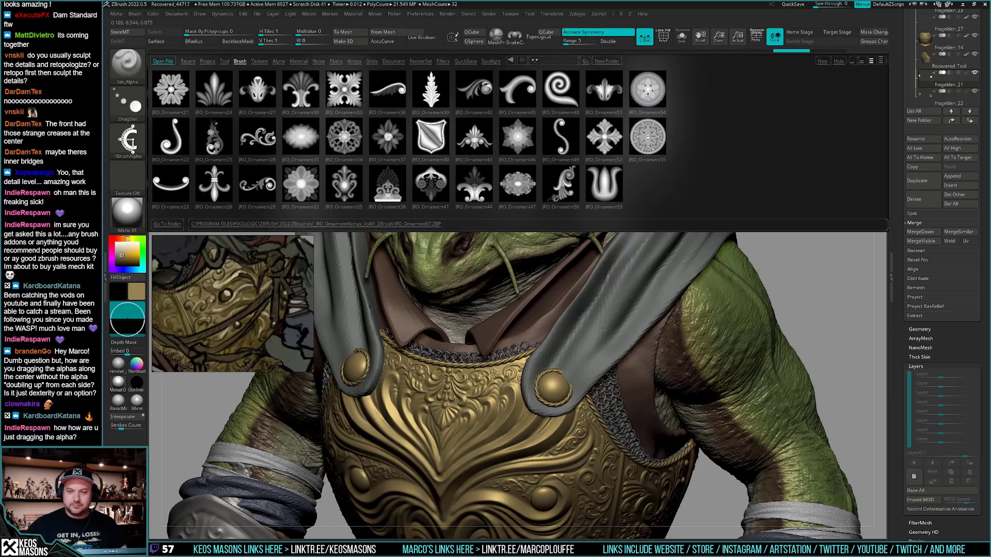
{"action": "double_click", "coordinate": [606, 136]}
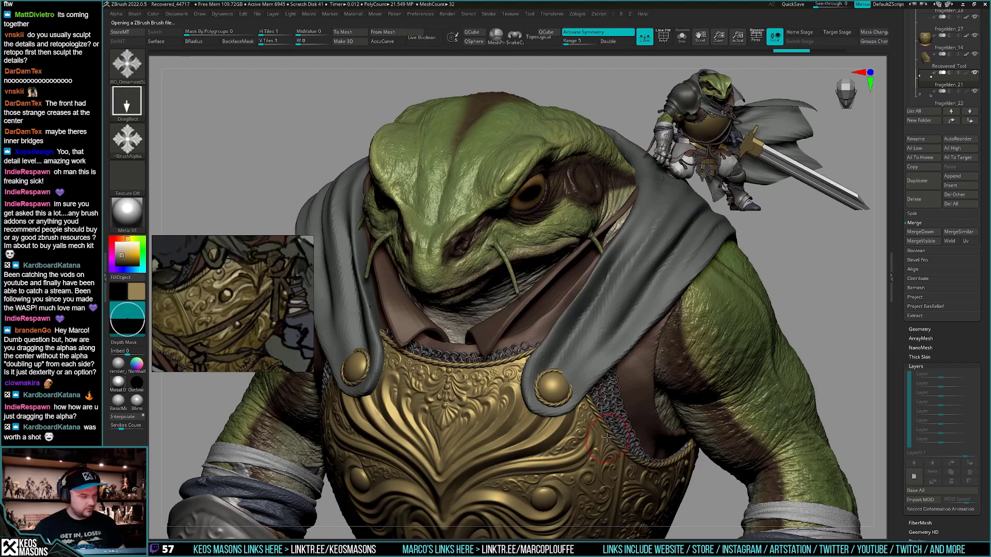
{"action": "mouse_move", "coordinate": [611, 441]}
{"action": "right_mouse_down"}
{"action": "mouse_move", "coordinate": [526, 436]}
{"action": "mouse_move", "coordinate": [599, 423]}
{"action": "mouse_move", "coordinate": [551, 391]}
{"action": "right_mouse_up"}
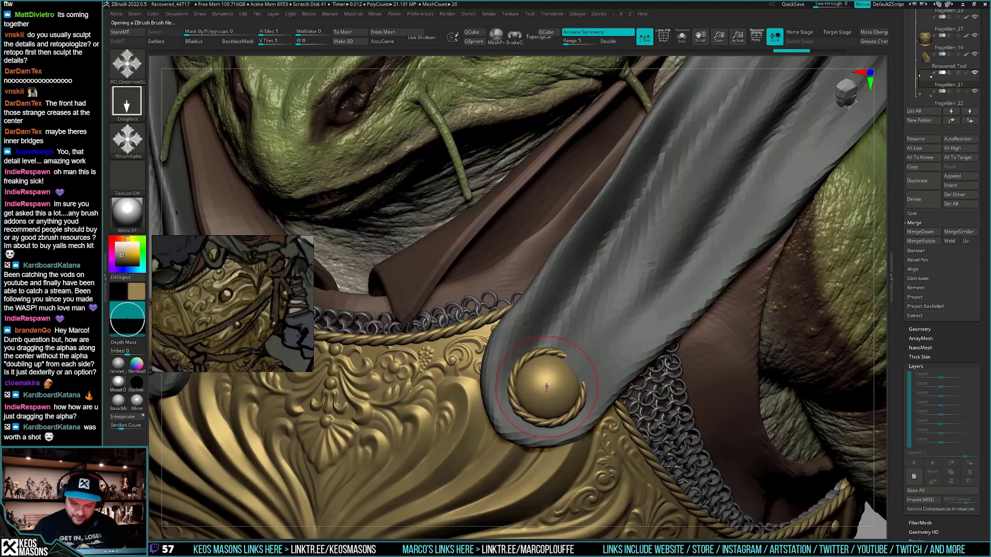
Try the cross-shaped leaf ornament on the front of the cloak button and undo the stamp
{"action": "left_click_drag", "start_coordinate": [548, 384], "coordinate": [552, 433]}
{"action": "mouse_move", "coordinate": [555, 429]}
{"action": "right_mouse_down"}
{"action": "mouse_move", "coordinate": [622, 392]}
{"action": "mouse_move", "coordinate": [638, 370]}
{"action": "mouse_move", "coordinate": [560, 431]}
{"action": "right_mouse_up"}
{"action": "key", "text": "space"}
{"action": "left_click", "coordinate": [657, 412]}
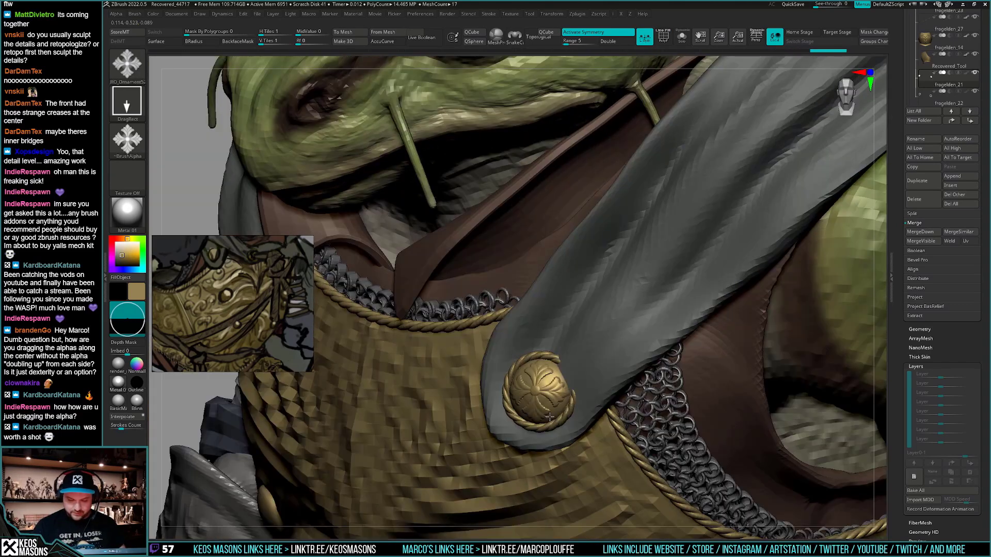
{"action": "key", "text": "ctrl+z"}
Check the cloak button's wireframe, stamp the cross ornament from its centre, and review it on the full character
{"action": "right_click_drag", "start_coordinate": [555, 387], "coordinate": [536, 391]}
{"action": "key", "text": "shift+f"}
{"action": "key", "text": "shift+f"}
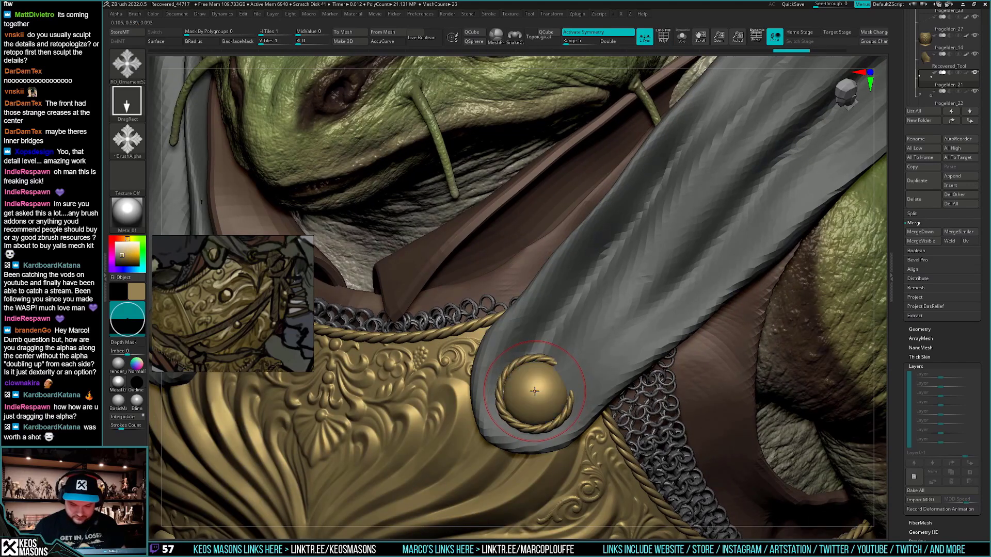
{"action": "left_click_drag", "start_coordinate": [534, 391], "coordinate": [539, 438]}
{"action": "key", "text": "f"}
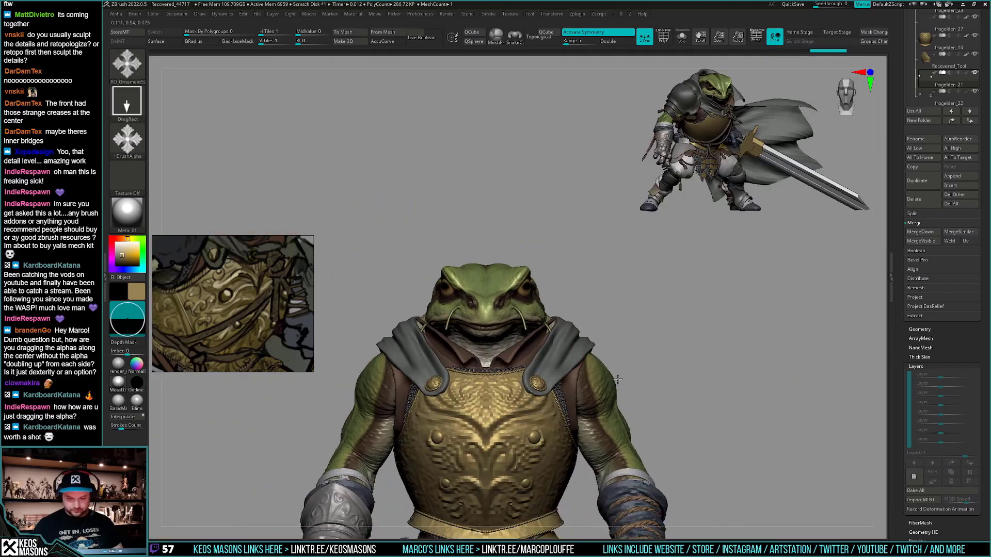
{"action": "right_click_drag", "start_coordinate": [617, 379], "coordinate": [613, 311], "text": "alt"}
{"action": "right_click_drag", "start_coordinate": [700, 386], "coordinate": [624, 390]}
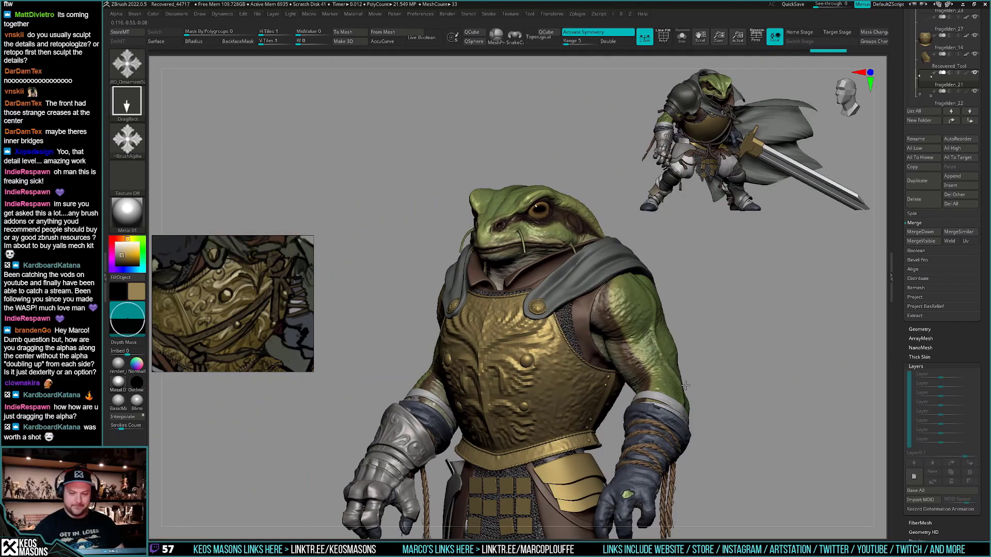
Select the breastplate's round rivets and examine them in isolation, restoring the rest of the model
{"action": "mouse_move", "coordinate": [557, 413]}
{"action": "right_mouse_down", "text": "ctrl"}
{"action": "mouse_move", "coordinate": [551, 482]}
{"action": "mouse_move", "coordinate": [579, 356]}
{"action": "right_mouse_up", "text": "ctrl"}
{"action": "left_click", "coordinate": [570, 375], "text": "alt"}
{"action": "key", "text": "shift+s"}
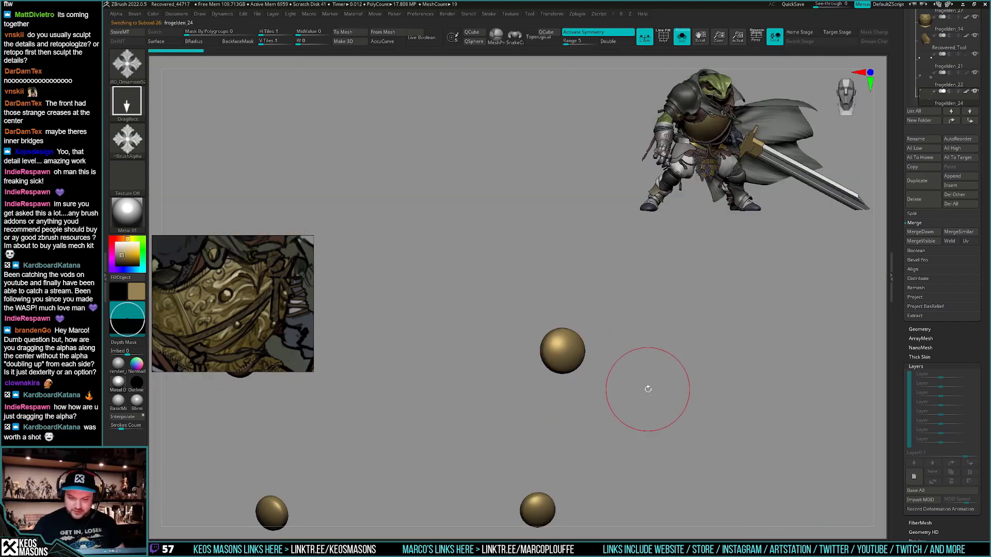
{"action": "key", "text": "space"}
{"action": "left_click", "coordinate": [665, 265]}
{"action": "right_click_drag", "start_coordinate": [695, 407], "coordinate": [691, 401]}
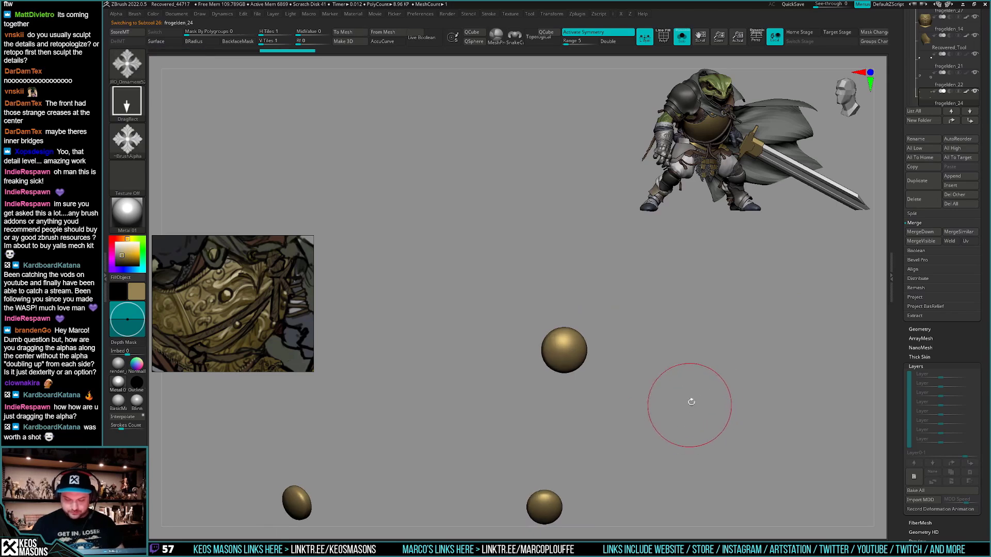
{"action": "key", "text": "shift+s"}
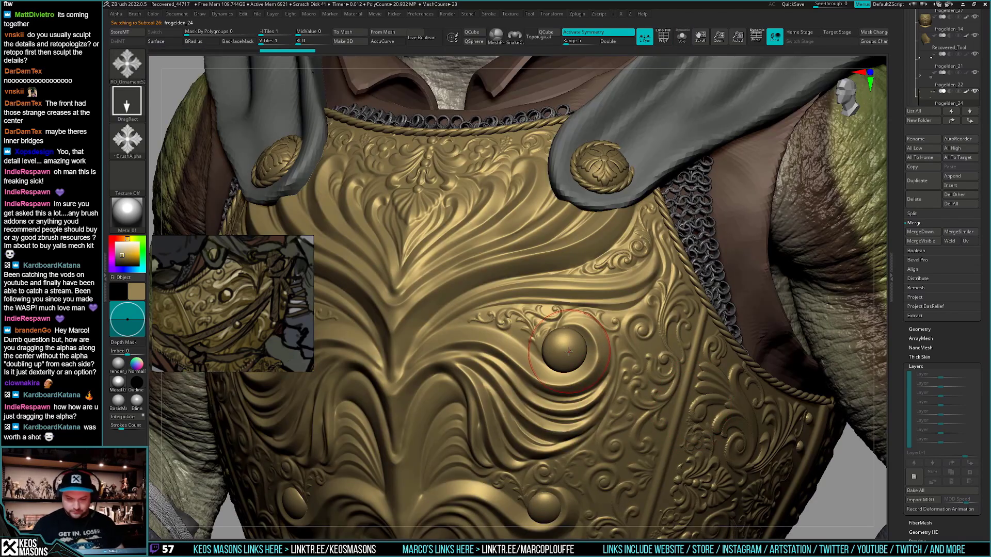
Load the round, densely patterned stamp Ornament55 from the ornament library
{"action": "key", "text": "b"}
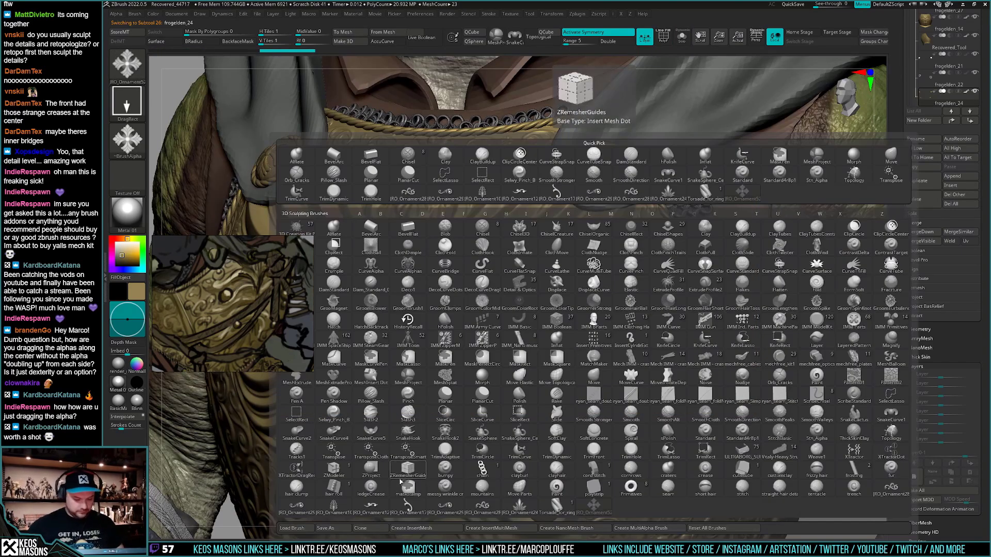
{"action": "key", "text": "Escape"}
{"action": "key", "text": "comma"}
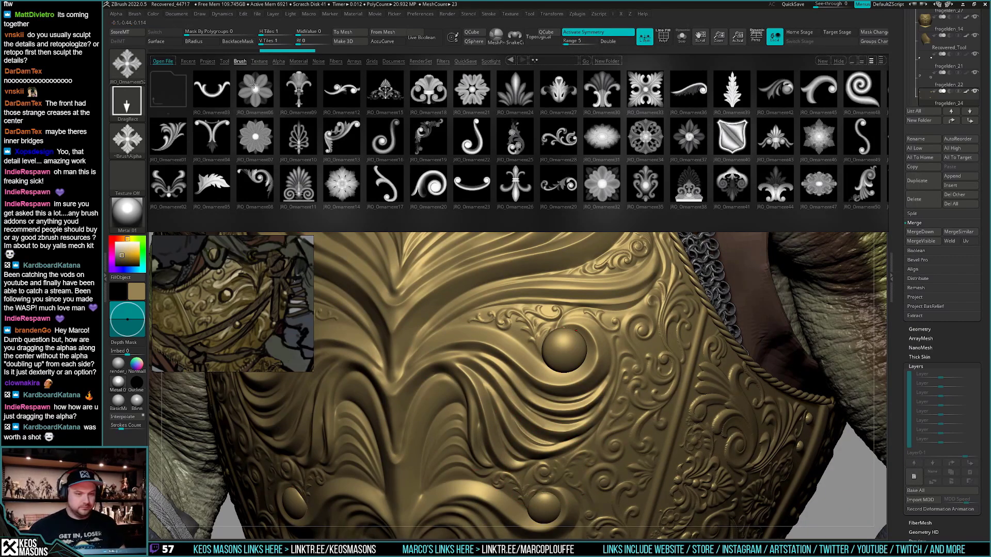
{"action": "left_click_drag", "start_coordinate": [691, 140], "coordinate": [539, 157]}
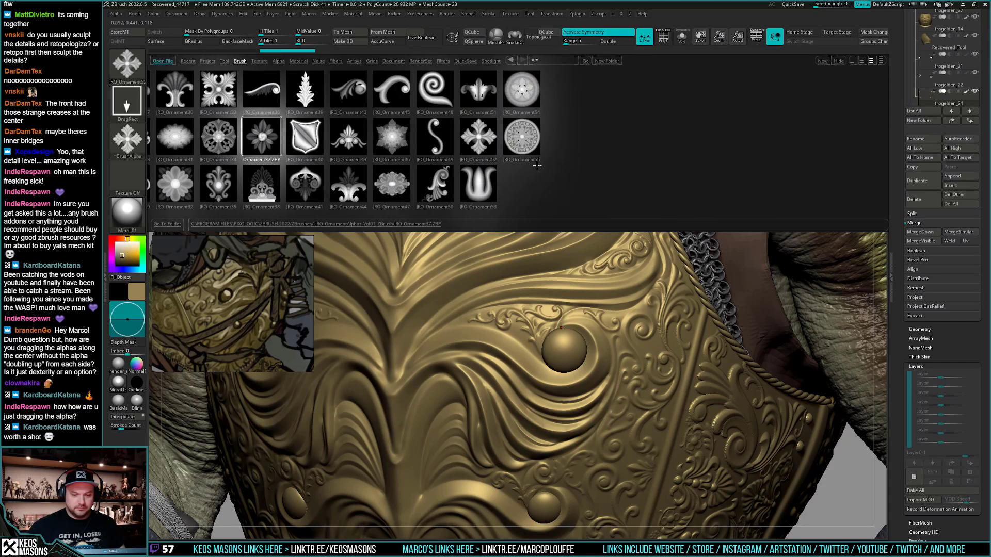
{"action": "double_click", "coordinate": [526, 138]}
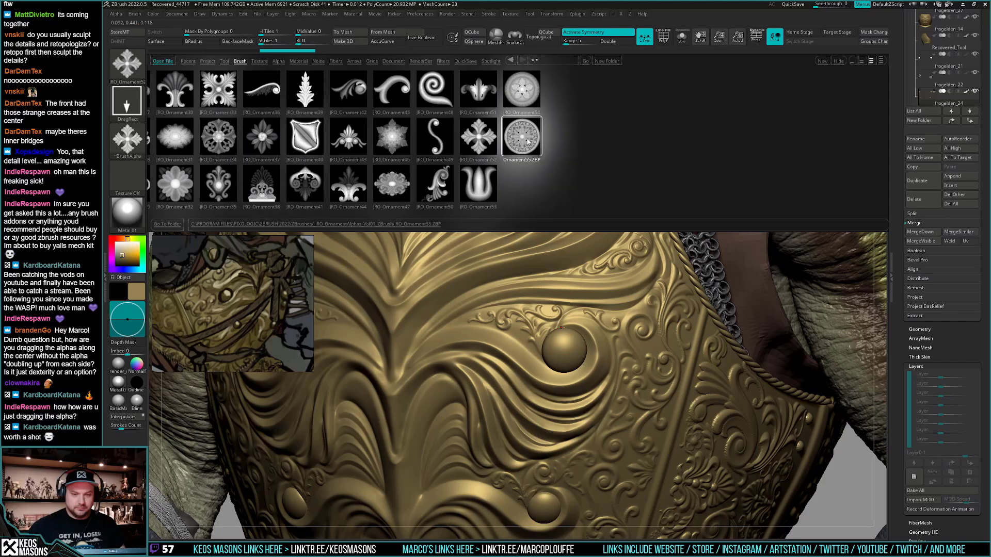
Reselect the cloak buttons, check their wireframe in isolation, and stamp the round Ornament55 pattern from the button's centre
{"action": "right_click_drag", "start_coordinate": [576, 203], "coordinate": [571, 292], "text": "alt"}
{"action": "left_click", "coordinate": [594, 265], "text": "alt"}
{"action": "key", "text": "shift+s"}
{"action": "key", "text": "shift+s"}
{"action": "key", "text": "shift+f"}
{"action": "key", "text": "shift+f"}
{"action": "left_click_drag", "start_coordinate": [574, 292], "coordinate": [583, 353]}
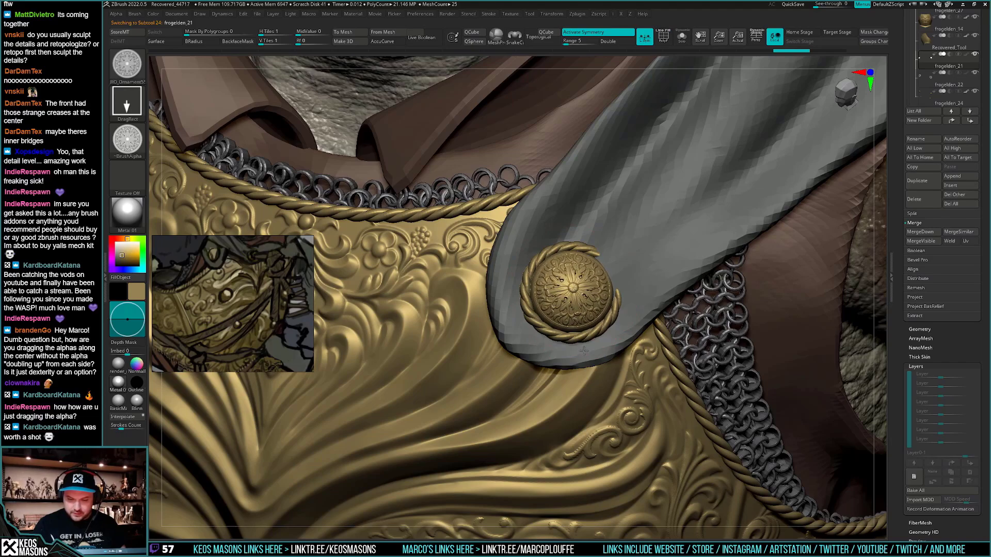
Review the round ornament on the full character and up close, and undo the last stamp
{"action": "right_click_drag", "start_coordinate": [583, 351], "coordinate": [581, 294], "text": "ctrl"}
{"action": "right_click_drag", "start_coordinate": [581, 294], "coordinate": [602, 315], "text": "shift"}
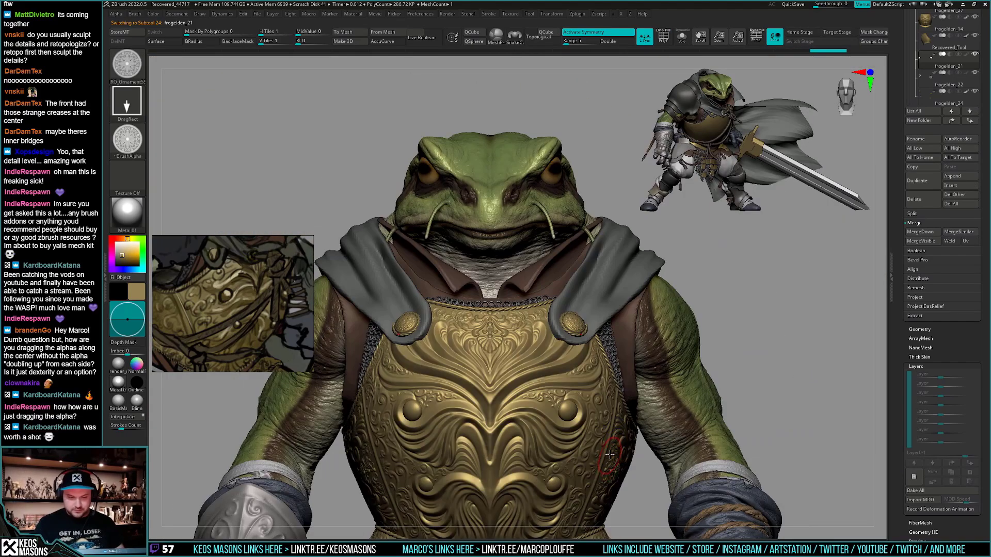
{"action": "right_click_drag", "start_coordinate": [610, 455], "coordinate": [586, 410]}
{"action": "right_click_drag", "start_coordinate": [567, 289], "coordinate": [560, 320], "text": "ctrl"}
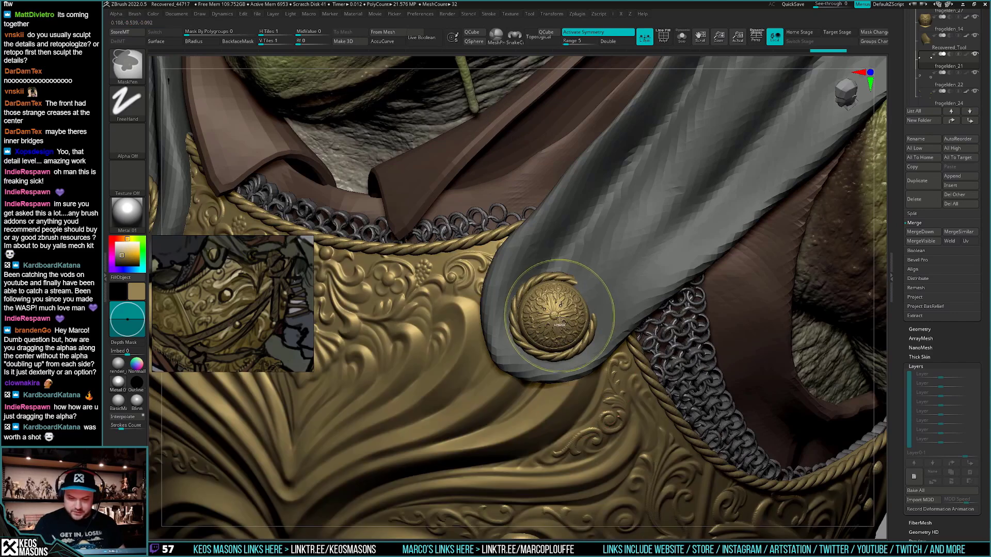
{"action": "key", "text": "ctrl+z"}
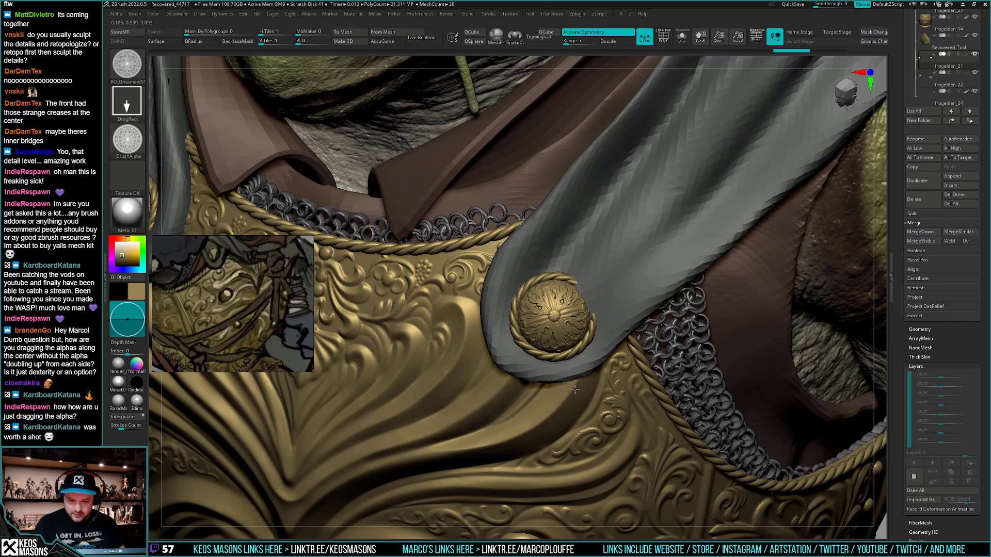
{"action": "right_click_drag", "start_coordinate": [575, 389], "coordinate": [624, 270]}
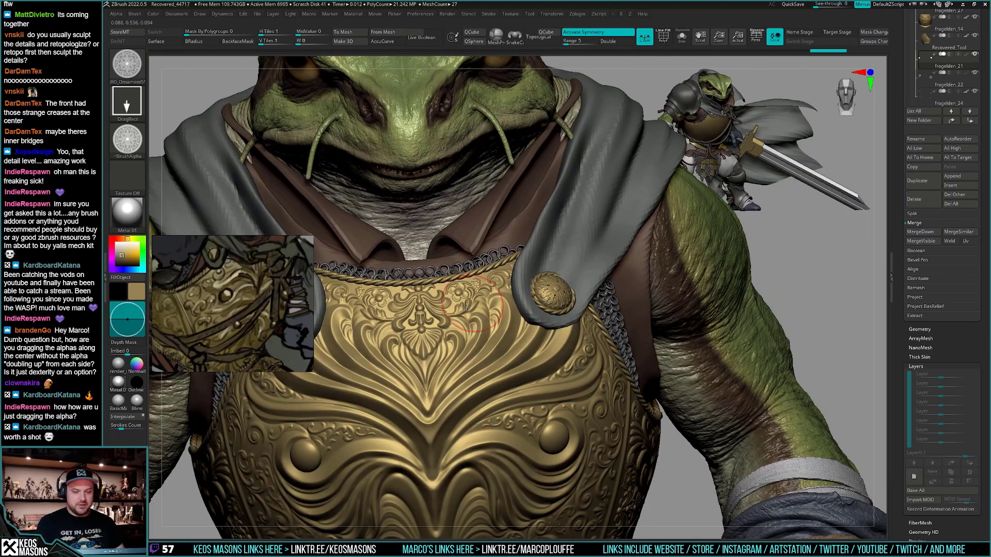
{"action": "right_click_drag", "start_coordinate": [608, 351], "coordinate": [577, 380]}
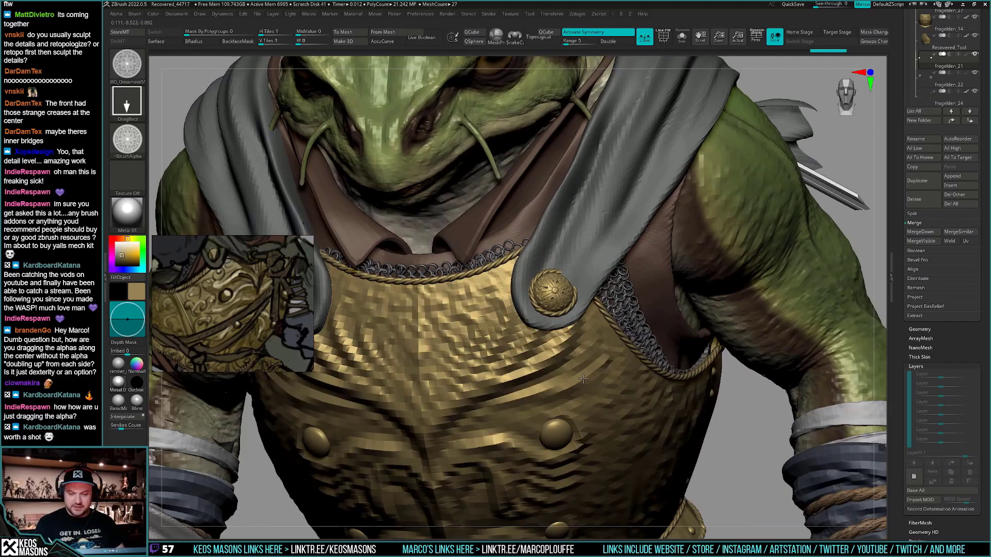
Recheck the plain button's wireframe and stamp the round Ornament55 pattern again at a larger size
{"action": "right_click_drag", "start_coordinate": [571, 315], "coordinate": [573, 356], "text": "ctrl"}
{"action": "mouse_move", "coordinate": [563, 281]}
{"action": "right_mouse_down"}
{"action": "mouse_move", "coordinate": [553, 293]}
{"action": "mouse_move", "coordinate": [552, 272]}
{"action": "mouse_move", "coordinate": [552, 286]}
{"action": "right_mouse_up"}
{"action": "key", "text": "shift+f"}
{"action": "key", "text": "shift+f"}
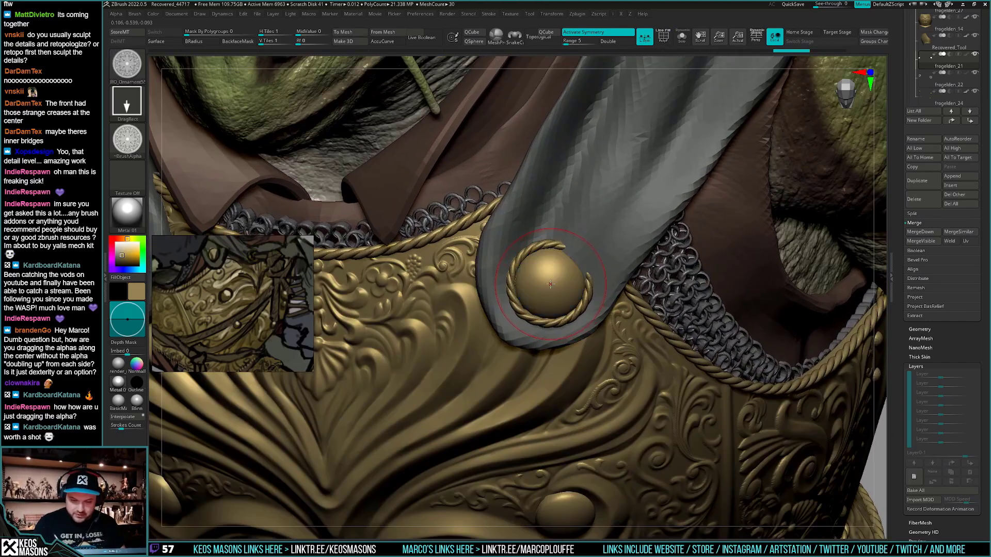
{"action": "left_click_drag", "start_coordinate": [558, 304], "coordinate": [601, 397]}
{"action": "mouse_move", "coordinate": [601, 399]}
{"action": "right_mouse_down"}
{"action": "mouse_move", "coordinate": [621, 429]}
{"action": "mouse_move", "coordinate": [617, 340]}
{"action": "right_mouse_up"}
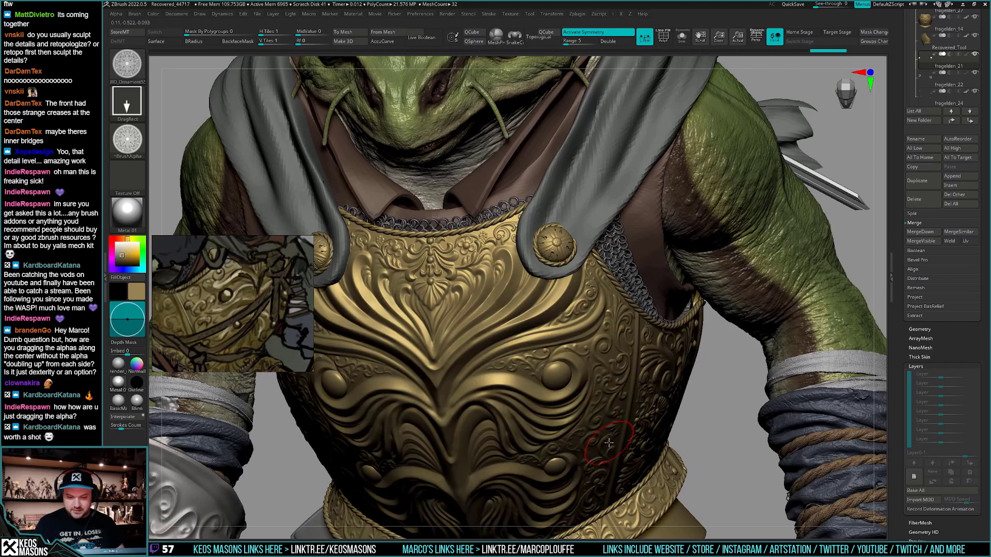
Review the enlarged button ornament across the torso and undo it
{"action": "scroll", "coordinate": [609, 425], "scroll_direction": "down", "scroll_amount": 2}
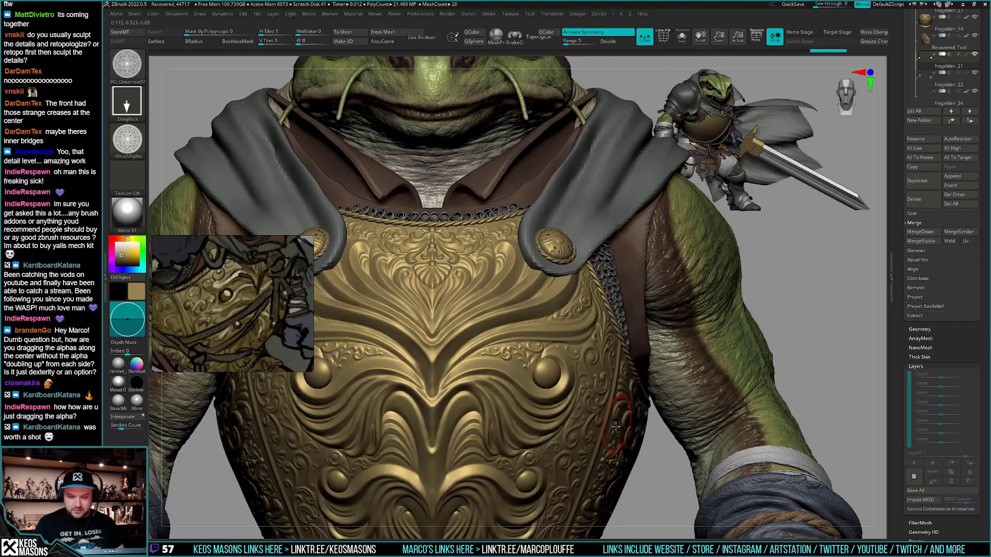
{"action": "scroll", "coordinate": [606, 435], "scroll_direction": "down", "scroll_amount": 4}
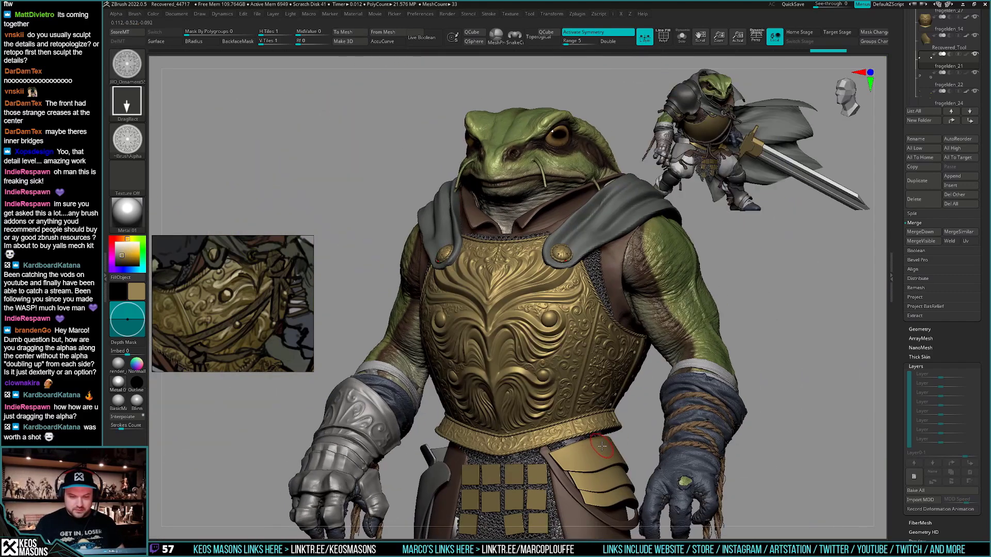
{"action": "scroll", "coordinate": [581, 386], "scroll_direction": "up", "scroll_amount": 5}
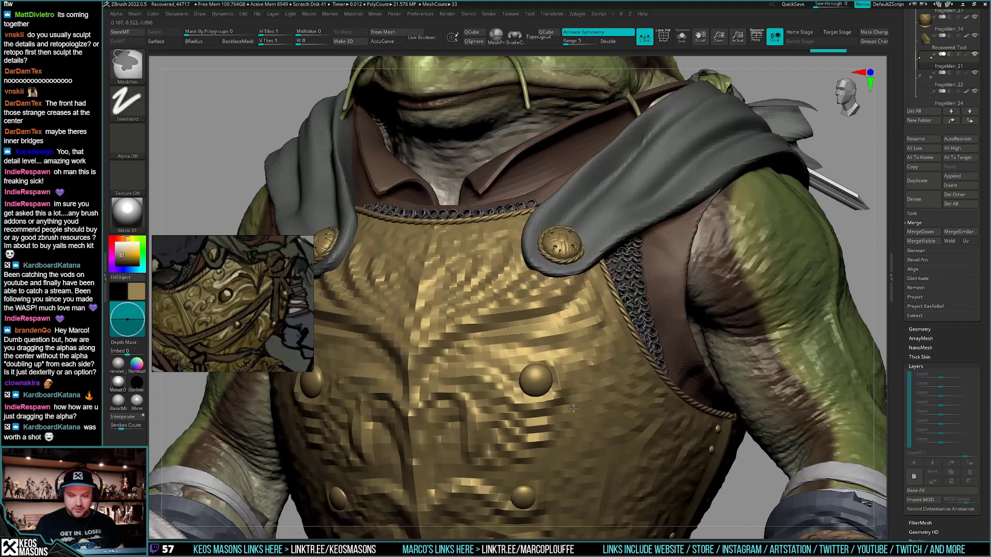
{"action": "key", "text": "ctrl+z"}
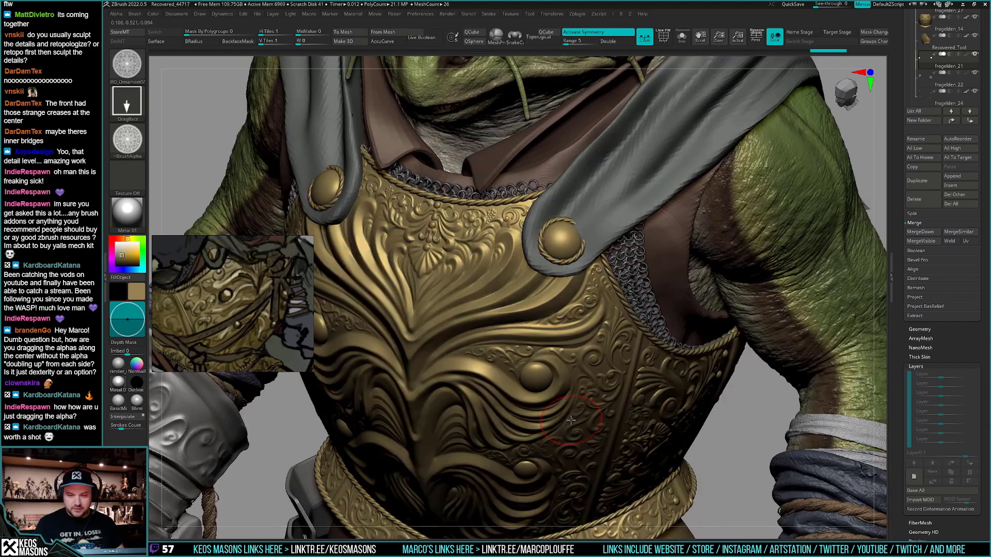
Load the round medallion stamp Ornament54 from the ornament library
{"action": "key", "text": "a"}
{"action": "key", "text": "a"}
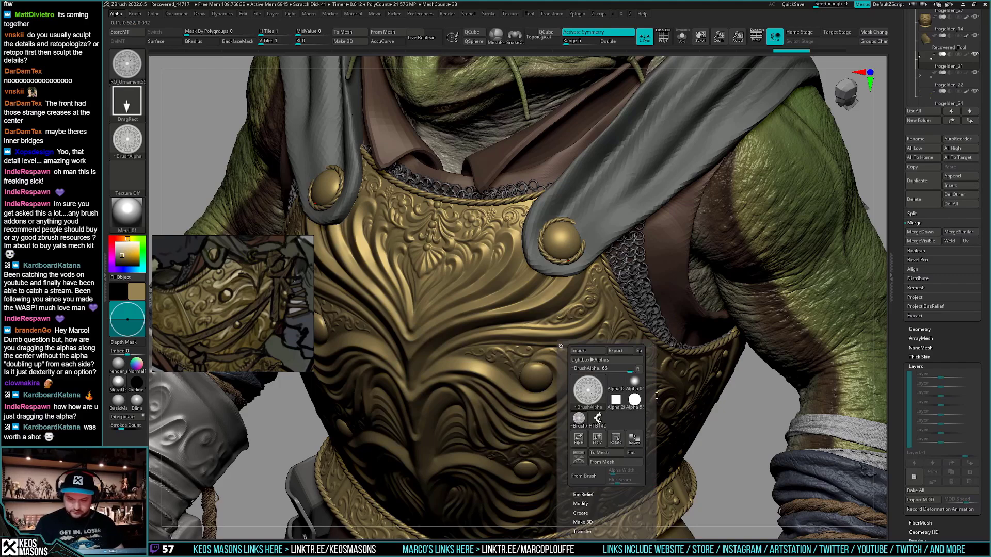
{"action": "key", "text": "b"}
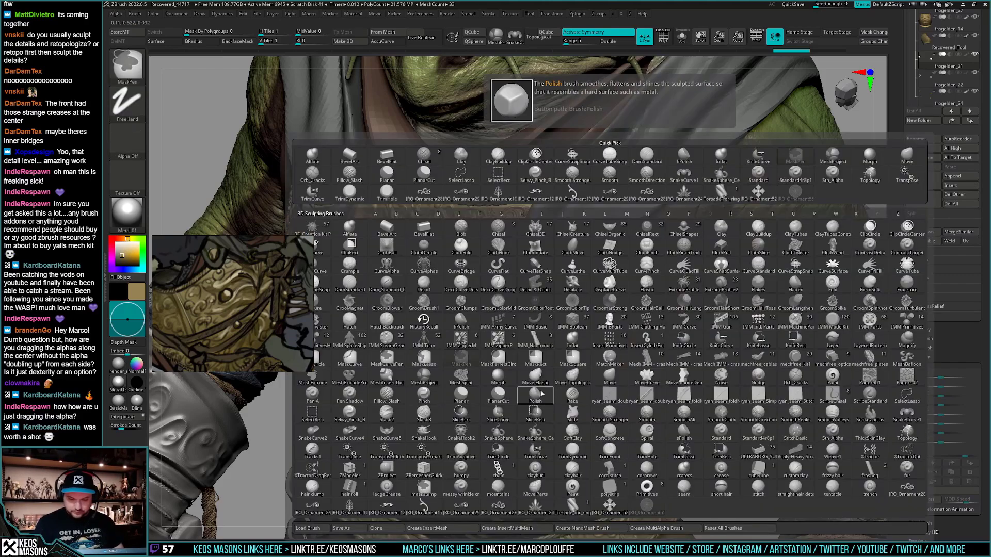
{"action": "key", "text": "Escape"}
{"action": "right_click_drag", "start_coordinate": [599, 440], "coordinate": [548, 406], "text": "ctrl"}
{"action": "key", "text": "b"}
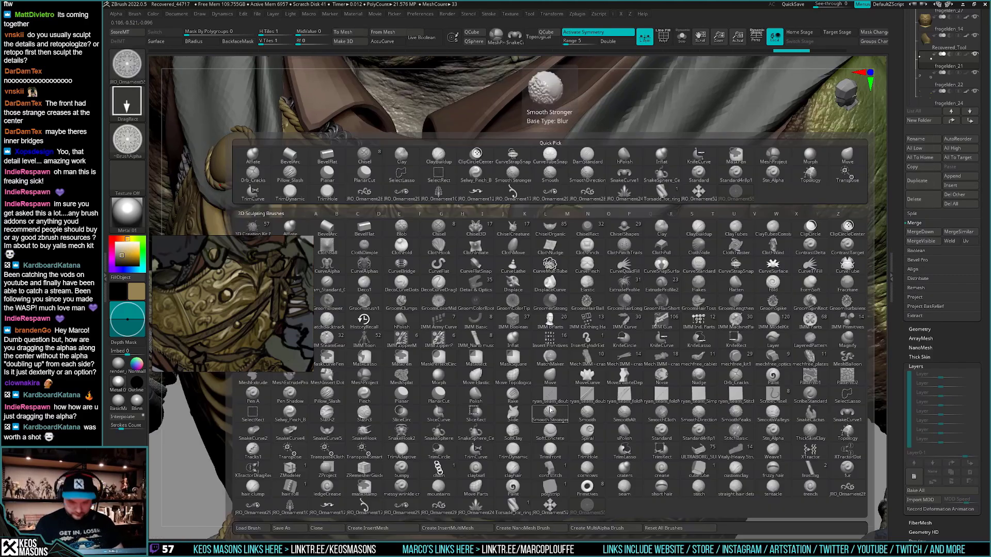
{"action": "key", "text": "Escape"}
{"action": "key", "text": "comma"}
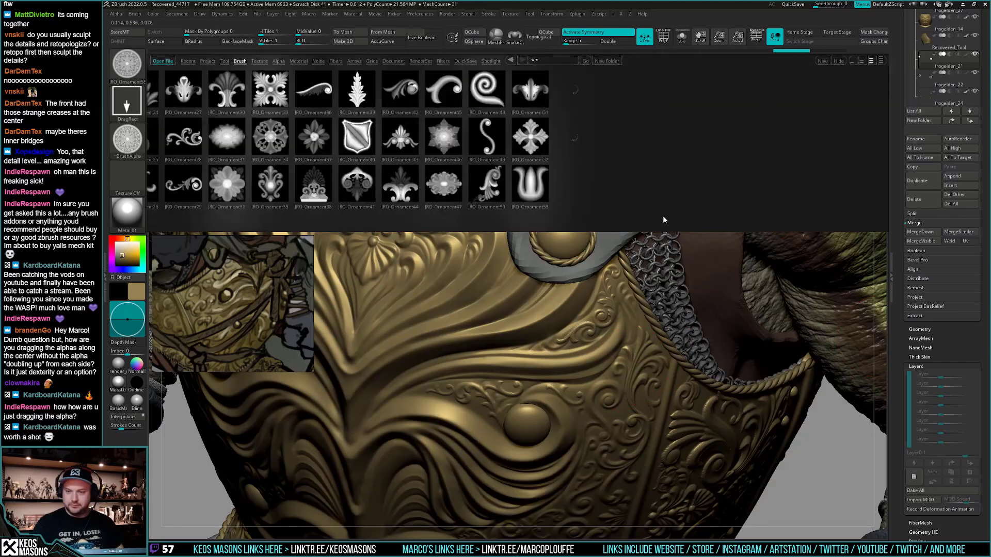
{"action": "double_click", "coordinate": [508, 89]}
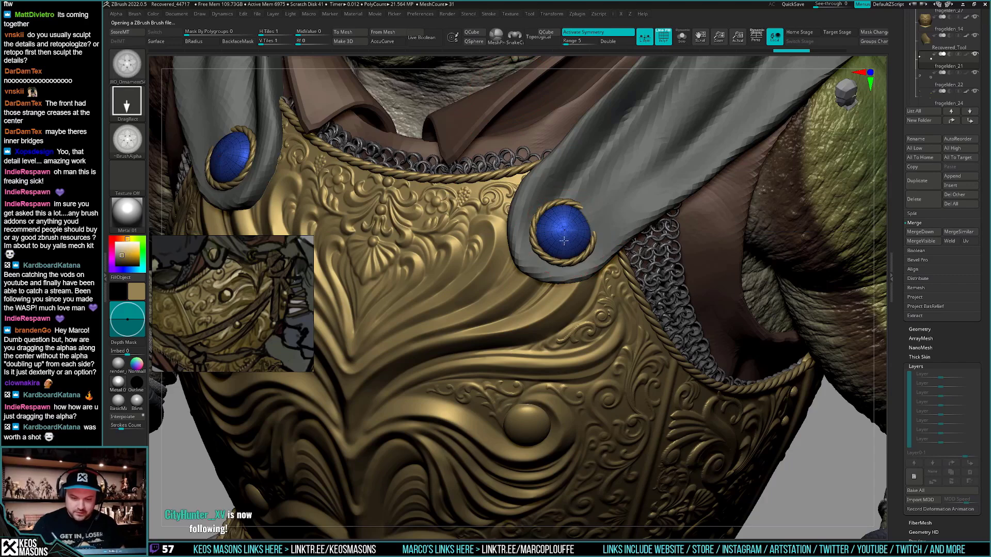
Hide the wireframe and stamp the Ornament54 medallion outward from the centre of the cloak button
{"action": "right_click_drag", "start_coordinate": [563, 241], "coordinate": [564, 230]}
{"action": "key", "text": "shift+f"}
{"action": "left_click_drag", "start_coordinate": [568, 254], "coordinate": [585, 337]}
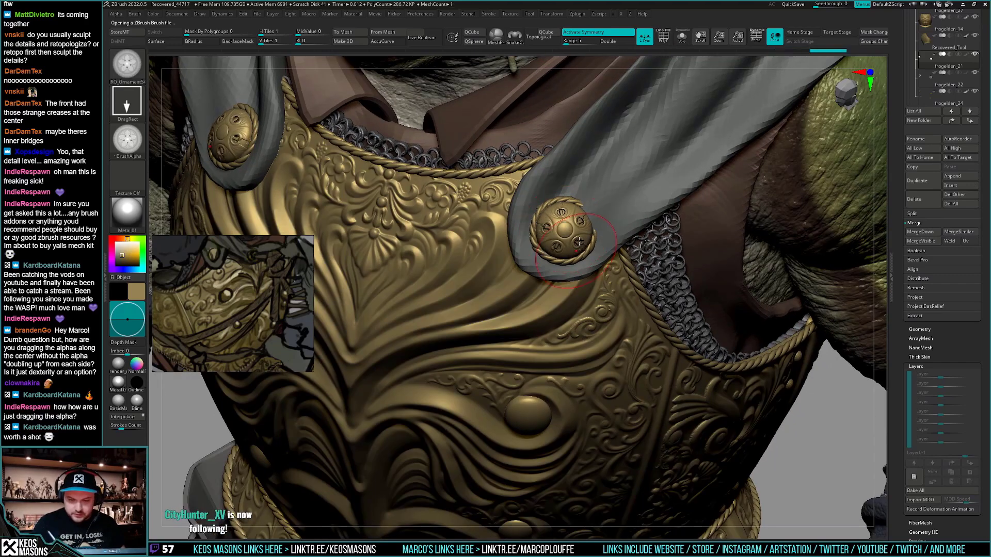
{"action": "mouse_move", "coordinate": [585, 337]}
{"action": "right_mouse_down"}
{"action": "mouse_move", "coordinate": [601, 321]}
{"action": "mouse_move", "coordinate": [603, 388]}
{"action": "right_mouse_up"}
Load the four-armed floral cross stamp and stamp it outward from the centre of the upper breastplate stud
{"action": "mouse_move", "coordinate": [618, 437]}
{"action": "right_mouse_down"}
{"action": "mouse_move", "coordinate": [599, 436]}
{"action": "mouse_move", "coordinate": [576, 381]}
{"action": "right_mouse_up"}
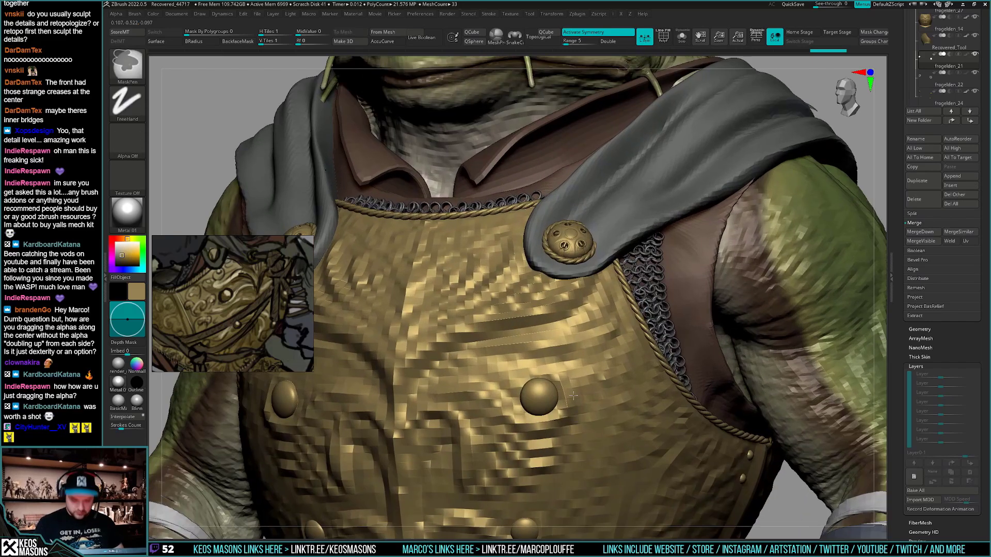
{"action": "key", "text": "b"}
{"action": "left_click", "coordinate": [559, 513]}
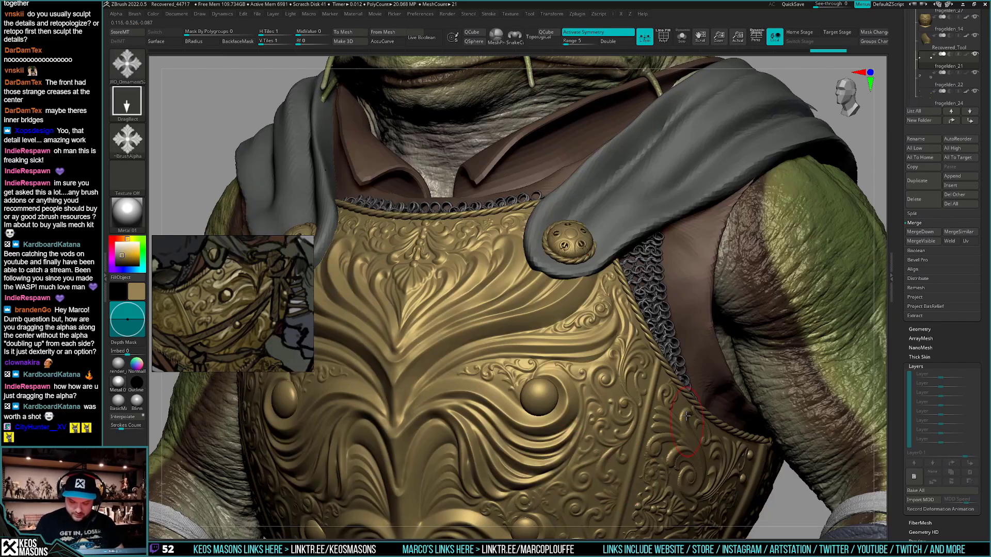
{"action": "left_click", "coordinate": [542, 399], "text": "alt"}
{"action": "key", "text": "shift+f"}
{"action": "right_click_drag", "start_coordinate": [542, 399], "coordinate": [548, 373], "text": "alt"}
{"action": "key", "text": "shift+f"}
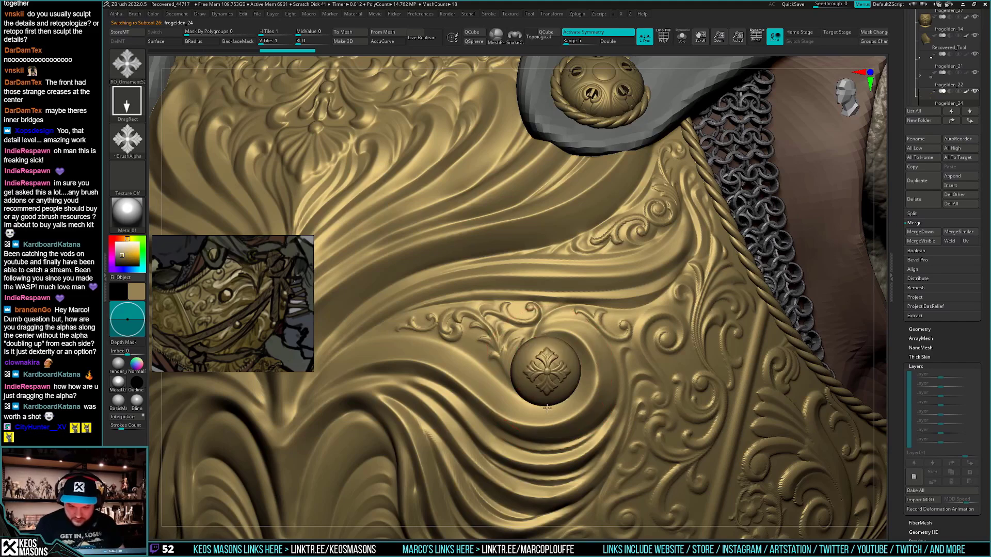
{"action": "left_click_drag", "start_coordinate": [546, 429], "coordinate": [546, 436]}
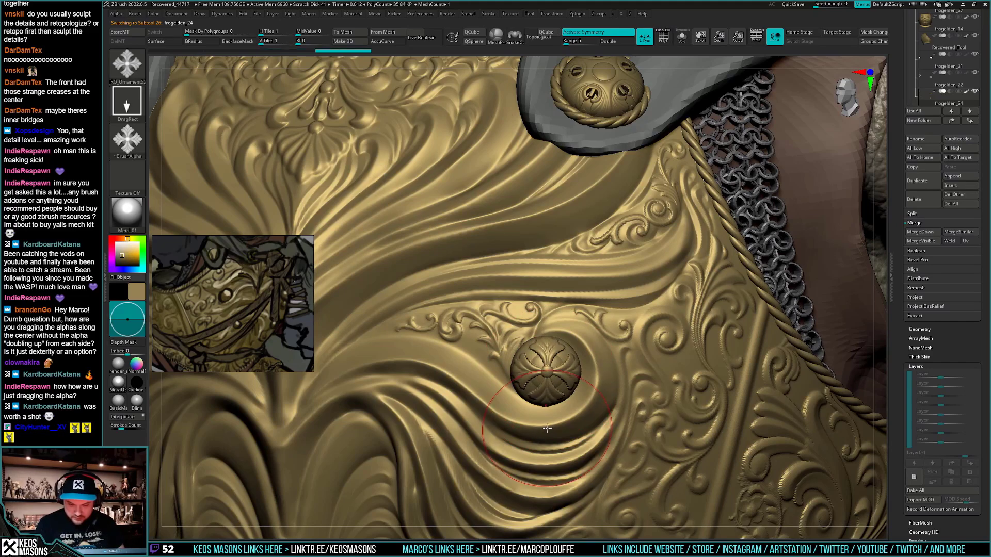
Stamp the same floral cross ornament on the lower breastplate stud, covering its whole dome
{"action": "right_click_drag", "start_coordinate": [548, 436], "coordinate": [560, 330], "text": "ctrl"}
{"action": "mouse_move", "coordinate": [588, 455]}
{"action": "right_mouse_down", "text": "alt"}
{"action": "mouse_move", "coordinate": [588, 338]}
{"action": "mouse_move", "coordinate": [588, 442]}
{"action": "right_mouse_up", "text": "alt"}
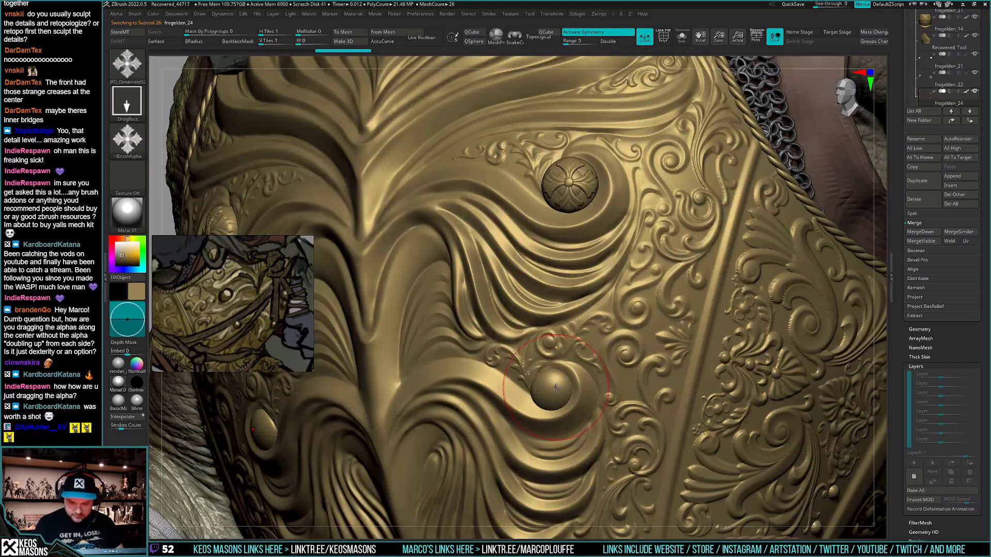
{"action": "key", "text": "shift+f"}
{"action": "right_click_drag", "start_coordinate": [550, 387], "coordinate": [552, 356]}
{"action": "key", "text": "shift+f"}
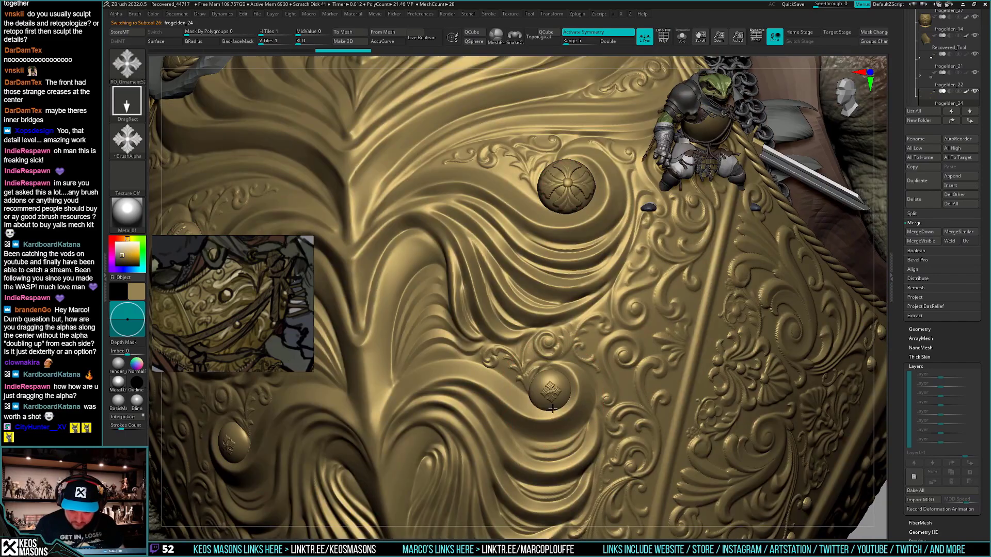
{"action": "left_click_drag", "start_coordinate": [553, 408], "coordinate": [553, 429]}
{"action": "right_click_drag", "start_coordinate": [553, 429], "coordinate": [562, 351], "text": "ctrl"}
{"action": "mouse_move", "coordinate": [562, 351]}
{"action": "right_mouse_down", "text": "shift"}
{"action": "mouse_move", "coordinate": [576, 392]}
{"action": "mouse_move", "coordinate": [576, 477]}
{"action": "right_mouse_up", "text": "shift"}
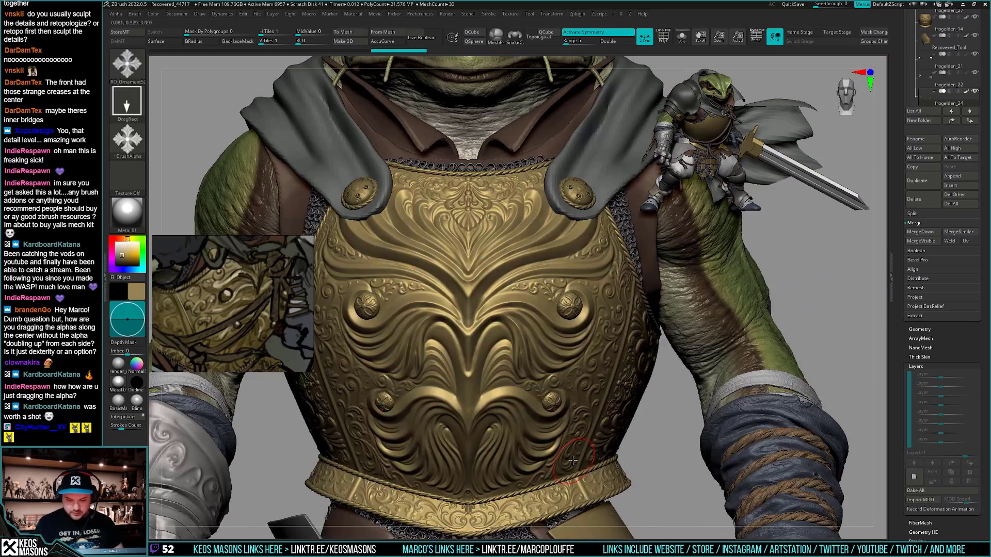
Isolate the breastplate studs and mask the upper pair, leaving the lower pair free for Transpose
{"action": "key", "text": "alt+s"}
{"action": "left_click_drag", "start_coordinate": [613, 337], "coordinate": [509, 434], "text": "ctrl"}
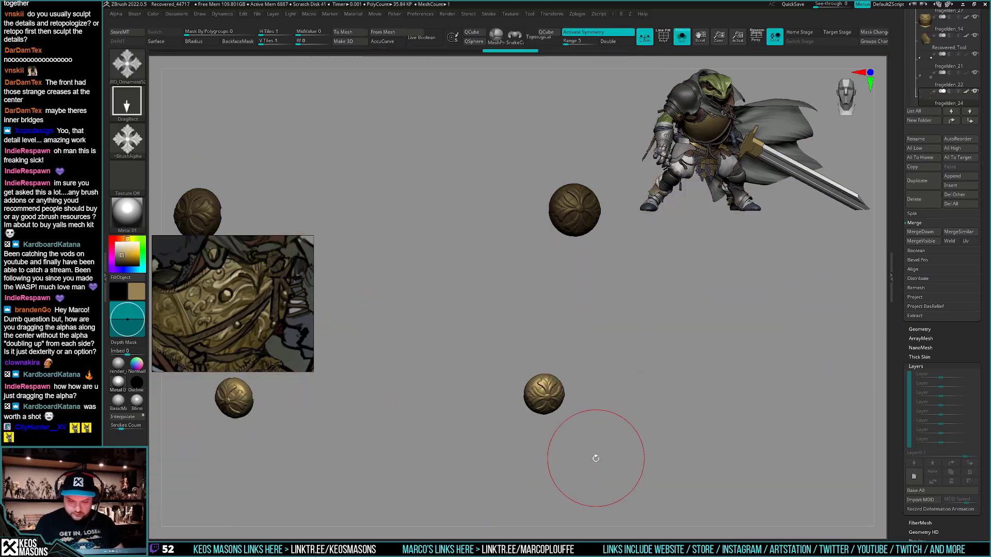
{"action": "key", "text": "shift+s"}
{"action": "key", "text": "w"}
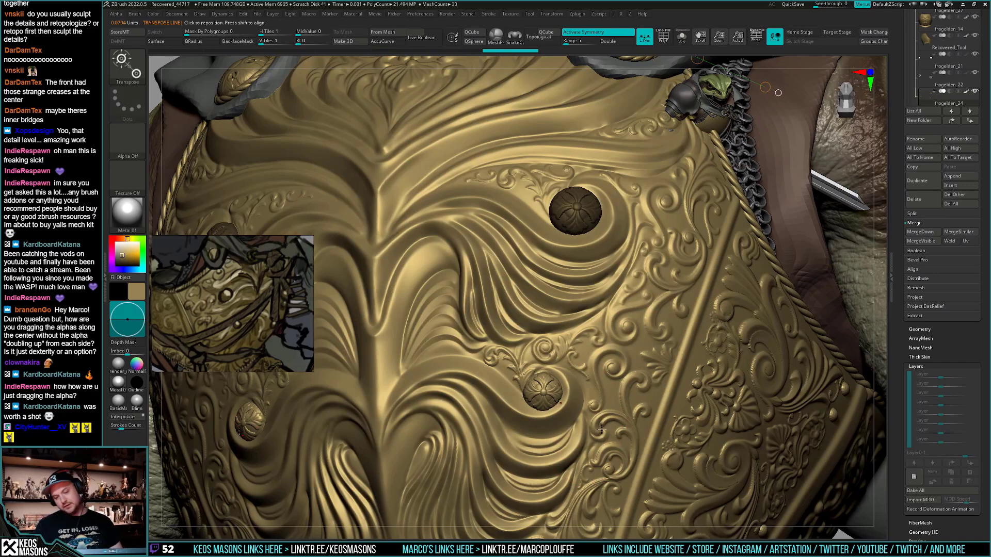
Reposition the unmasked lower studs on the breastplate swirls with the Transpose line and clear the mask
{"action": "mouse_move", "coordinate": [582, 459]}
{"action": "right_mouse_down"}
{"action": "mouse_move", "coordinate": [623, 445]}
{"action": "mouse_move", "coordinate": [559, 455]}
{"action": "mouse_move", "coordinate": [580, 455]}
{"action": "right_mouse_up"}
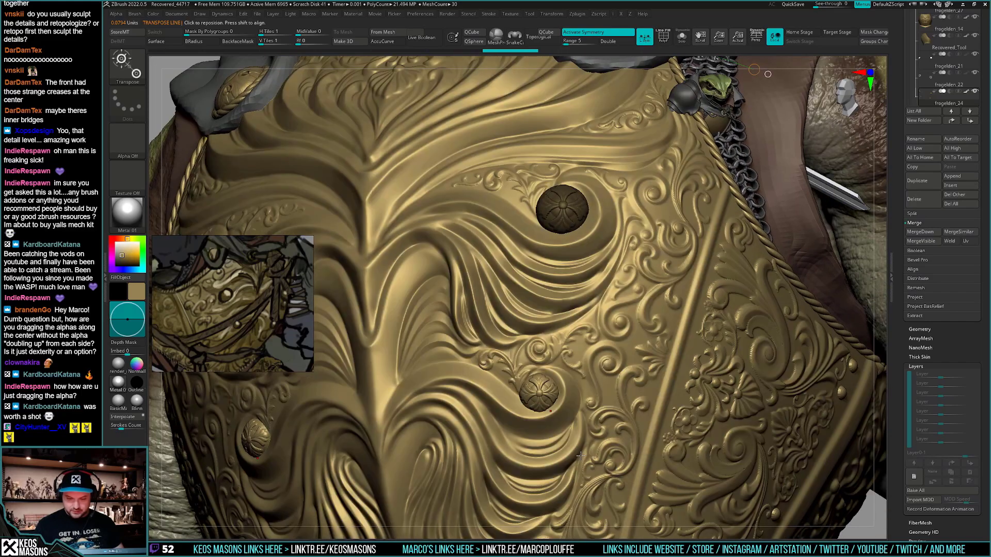
{"action": "mouse_move", "coordinate": [553, 396]}
{"action": "left_mouse_down"}
{"action": "mouse_move", "coordinate": [560, 442]}
{"action": "mouse_move", "coordinate": [556, 414]}
{"action": "left_mouse_up"}
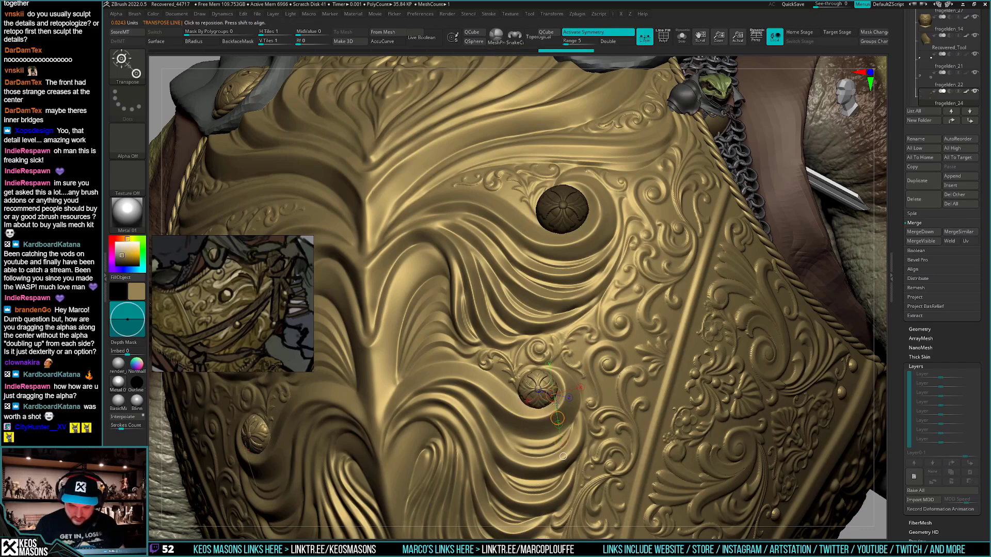
{"action": "left_click_drag", "start_coordinate": [563, 457], "coordinate": [510, 411]}
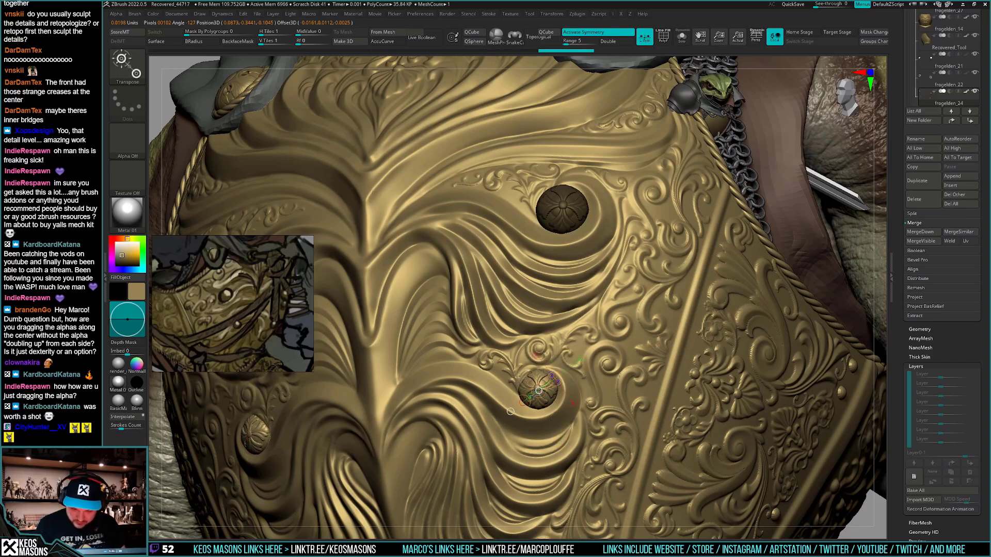
{"action": "right_click_drag", "start_coordinate": [539, 391], "coordinate": [595, 394]}
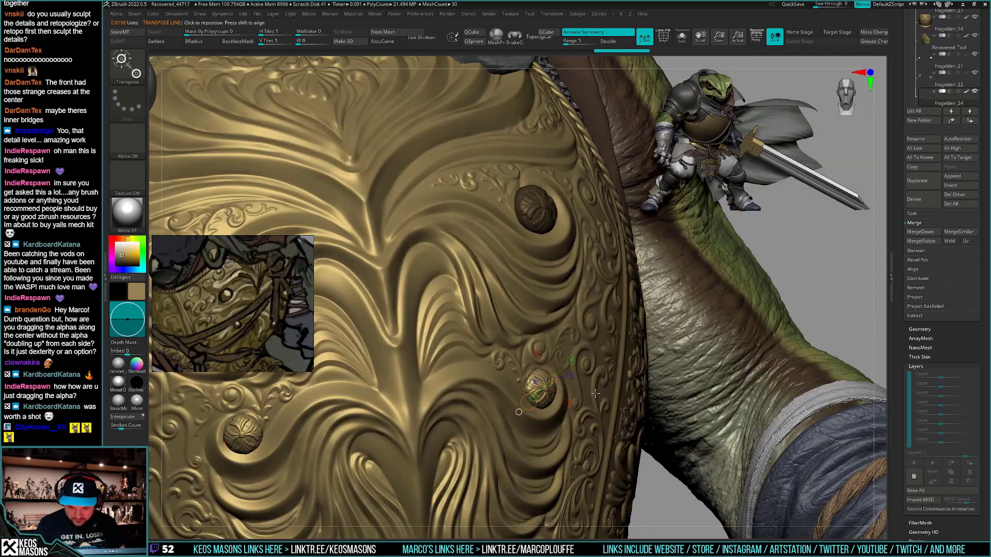
{"action": "mouse_move", "coordinate": [568, 435]}
{"action": "right_mouse_down"}
{"action": "mouse_move", "coordinate": [566, 446]}
{"action": "mouse_move", "coordinate": [620, 371]}
{"action": "right_mouse_up"}
{"action": "key", "text": "q"}
{"action": "left_click_drag", "start_coordinate": [768, 361], "coordinate": [792, 380], "text": "ctrl"}
{"action": "mouse_move", "coordinate": [599, 455]}
{"action": "right_mouse_down", "text": "shift"}
{"action": "mouse_move", "coordinate": [619, 460]}
{"action": "mouse_move", "coordinate": [610, 465]}
{"action": "right_mouse_up", "text": "shift"}
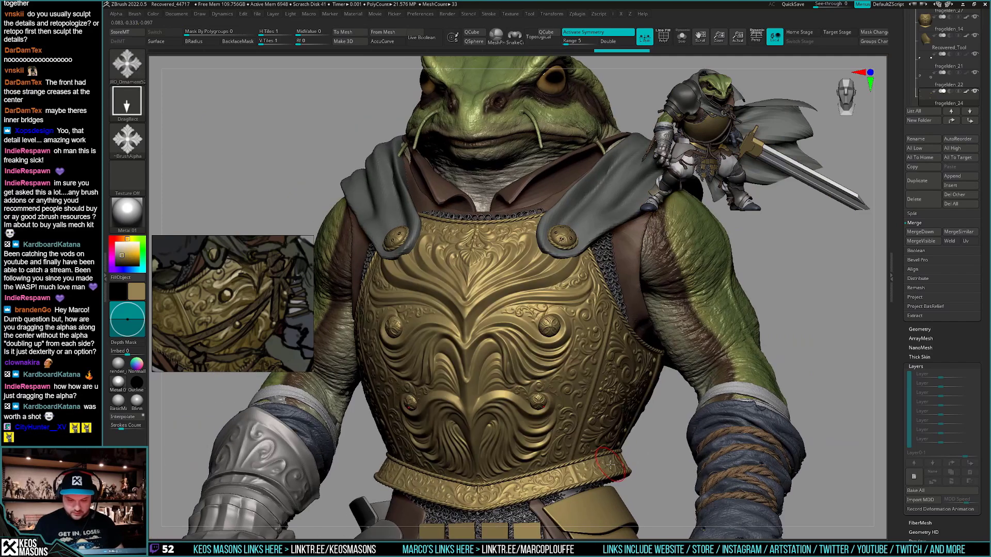
Choose the ClayBuildup brush, compare the breastplate with and without its scrollwork layer, and set that layer to record
{"action": "right_click_drag", "start_coordinate": [619, 429], "coordinate": [604, 411]}
{"action": "key", "text": "space"}
{"action": "left_click", "coordinate": [605, 326]}
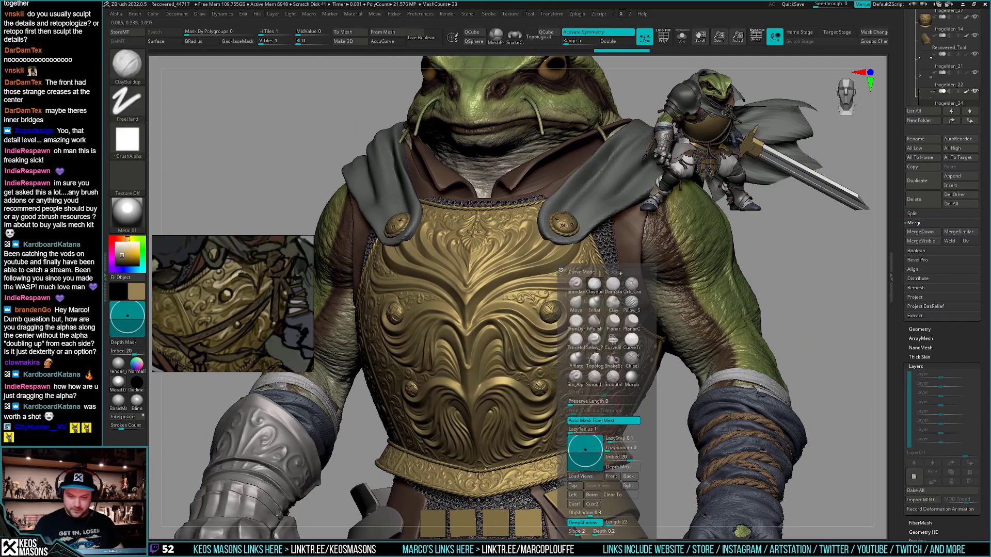
{"action": "mouse_move", "coordinate": [609, 335]}
{"action": "right_mouse_down"}
{"action": "mouse_move", "coordinate": [593, 351]}
{"action": "mouse_move", "coordinate": [592, 408]}
{"action": "mouse_move", "coordinate": [564, 411]}
{"action": "right_mouse_up"}
{"action": "left_click", "coordinate": [593, 411], "text": "alt"}
{"action": "left_click", "coordinate": [976, 385]}
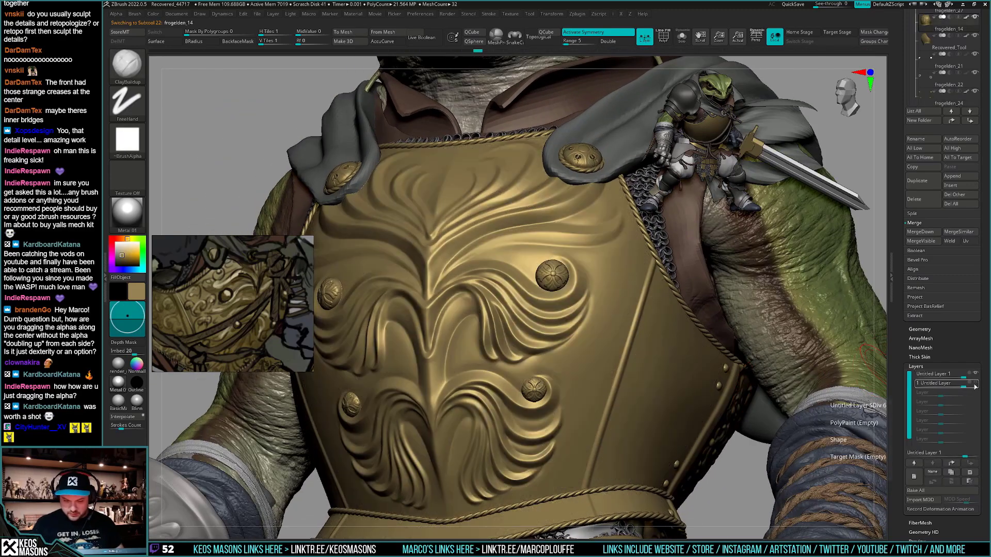
{"action": "left_click", "coordinate": [976, 384]}
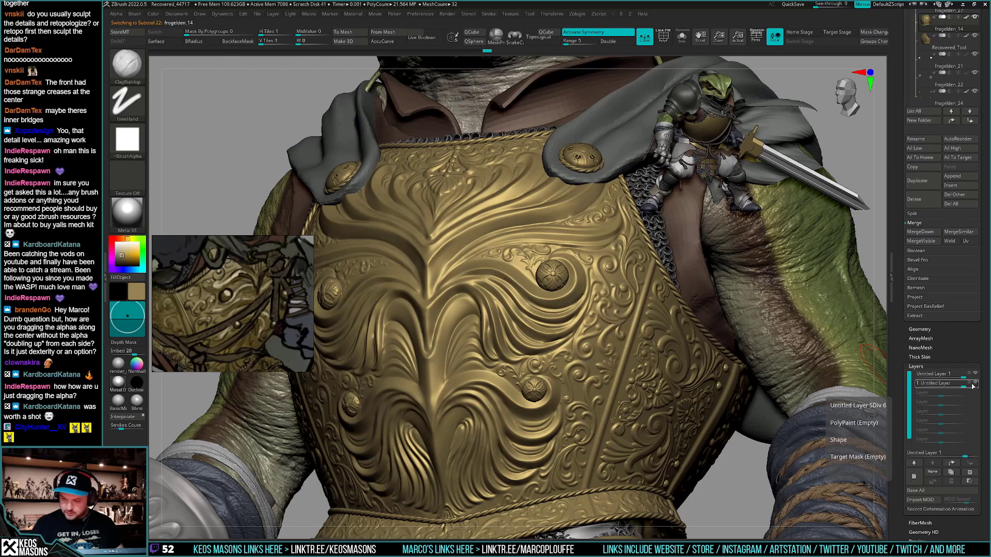
{"action": "left_click", "coordinate": [970, 384]}
Switch to the DamStandard brush, ghost the surrounding parts and carve the breastplate surface around the lower stud
{"action": "mouse_move", "coordinate": [540, 398]}
{"action": "right_mouse_down", "text": "ctrl"}
{"action": "mouse_move", "coordinate": [552, 423]}
{"action": "mouse_move", "coordinate": [555, 403]}
{"action": "right_mouse_up", "text": "ctrl"}
{"action": "key", "text": "space"}
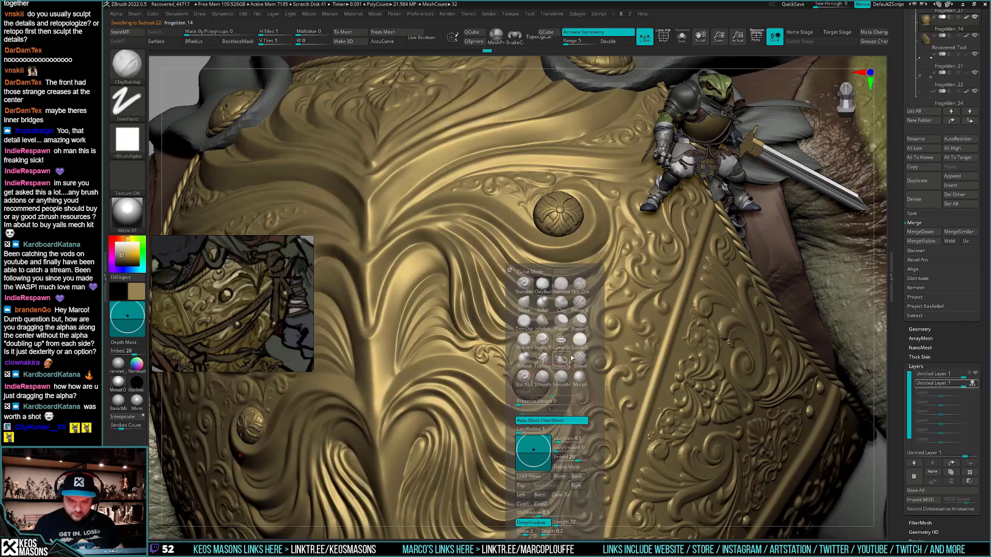
{"action": "left_click", "coordinate": [561, 285]}
{"action": "key", "text": "shift+t"}
{"action": "key", "text": "space"}
{"action": "left_click", "coordinate": [552, 405]}
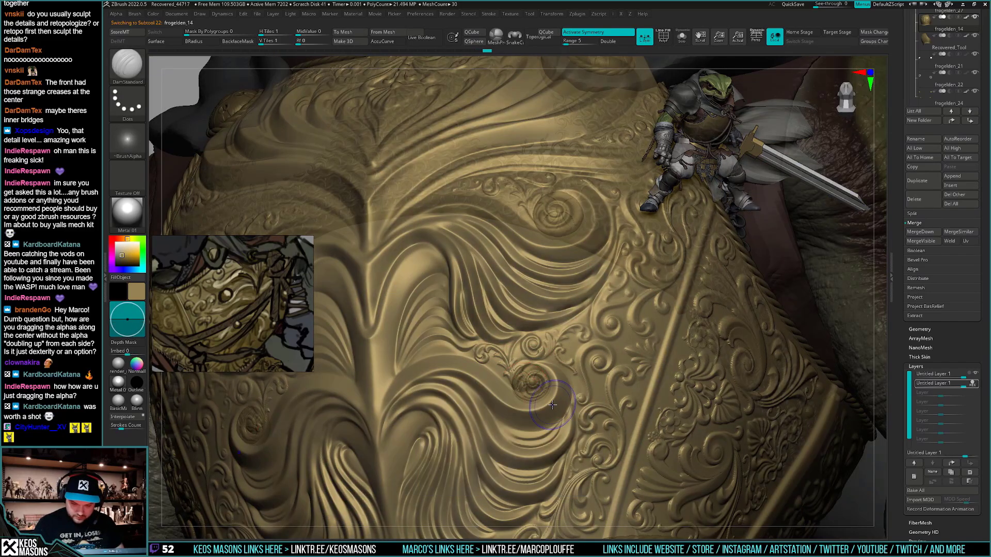
{"action": "key", "text": "space"}
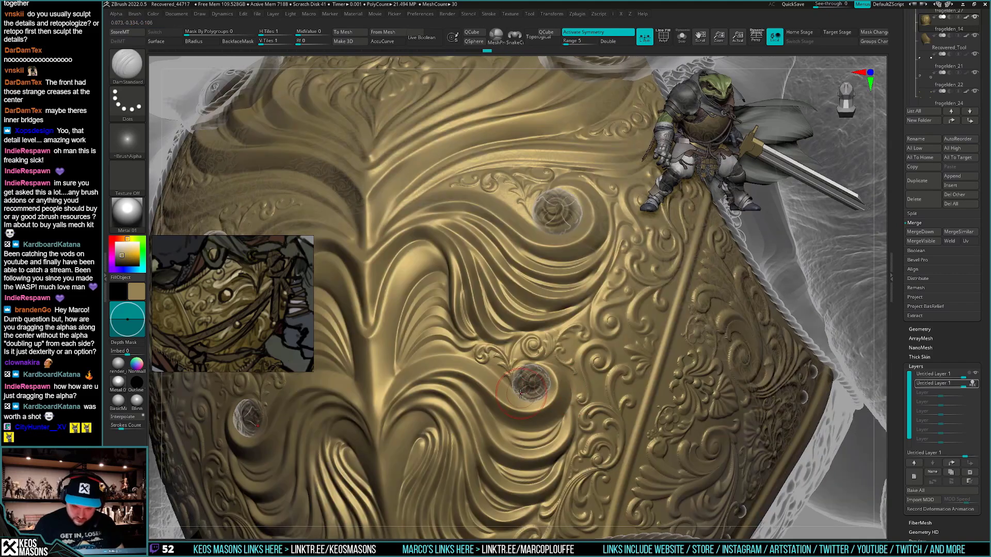
{"action": "left_click_drag", "start_coordinate": [546, 375], "coordinate": [549, 384]}
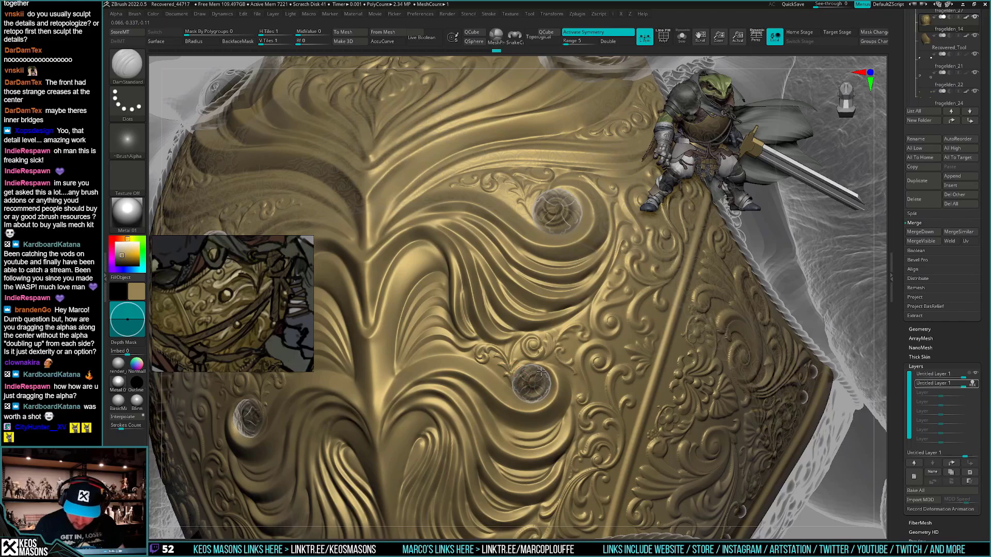
{"action": "key", "text": "shift+t"}
{"action": "right_click_drag", "start_coordinate": [540, 373], "coordinate": [800, 328]}
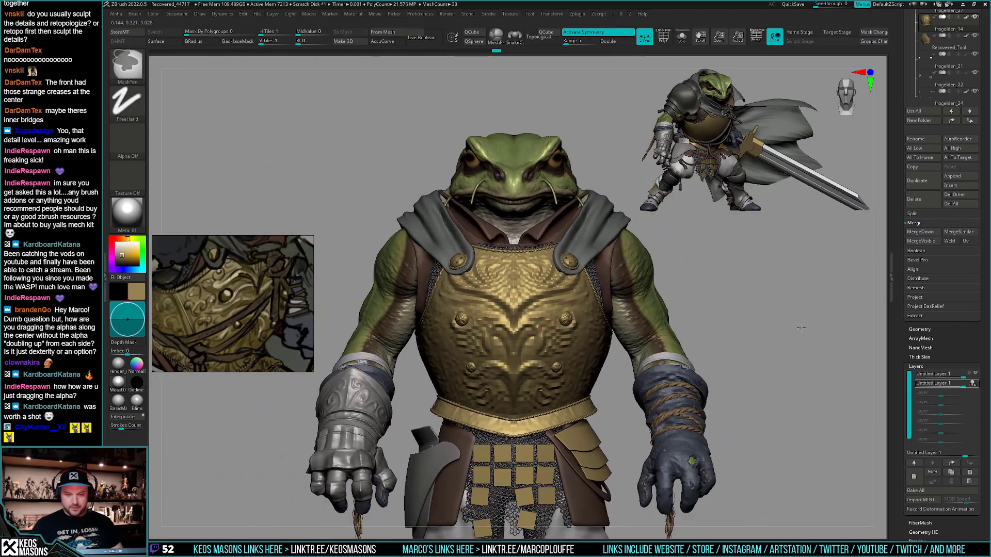
Check the whole figure's wireframe, switch back to the ClayBuildup brush and bring the subtool list into view
{"action": "mouse_move", "coordinate": [803, 330]}
{"action": "left_mouse_down"}
{"action": "mouse_move", "coordinate": [778, 352]}
{"action": "mouse_move", "coordinate": [816, 346]}
{"action": "mouse_move", "coordinate": [807, 333]}
{"action": "mouse_move", "coordinate": [781, 343]}
{"action": "mouse_move", "coordinate": [790, 344]}
{"action": "left_mouse_up"}
{"action": "key", "text": "shift+f"}
{"action": "key", "text": "shift+f"}
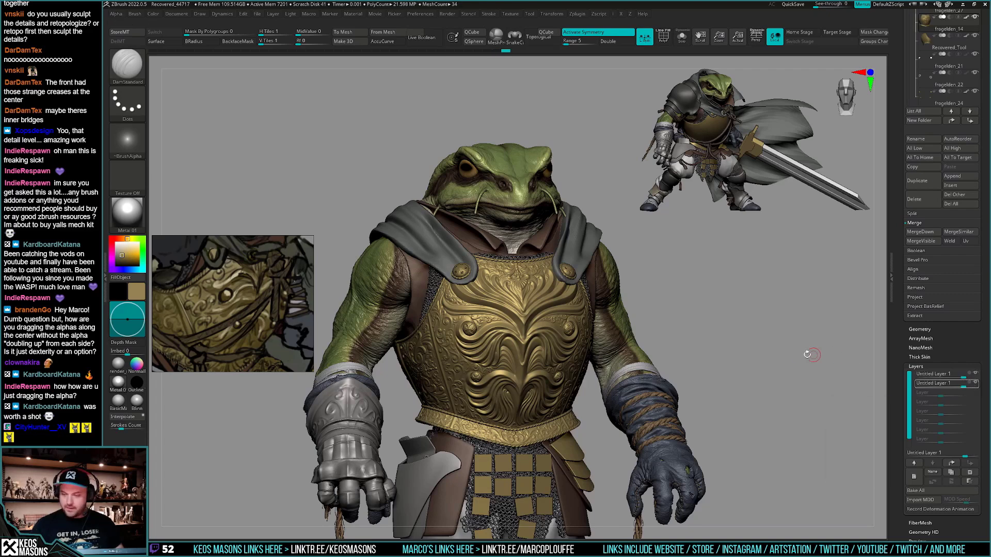
{"action": "key", "text": "b"}
{"action": "key", "text": "c"}
{"action": "key", "text": "b"}
{"action": "left_click_drag", "start_coordinate": [946, 360], "coordinate": [924, 429]}
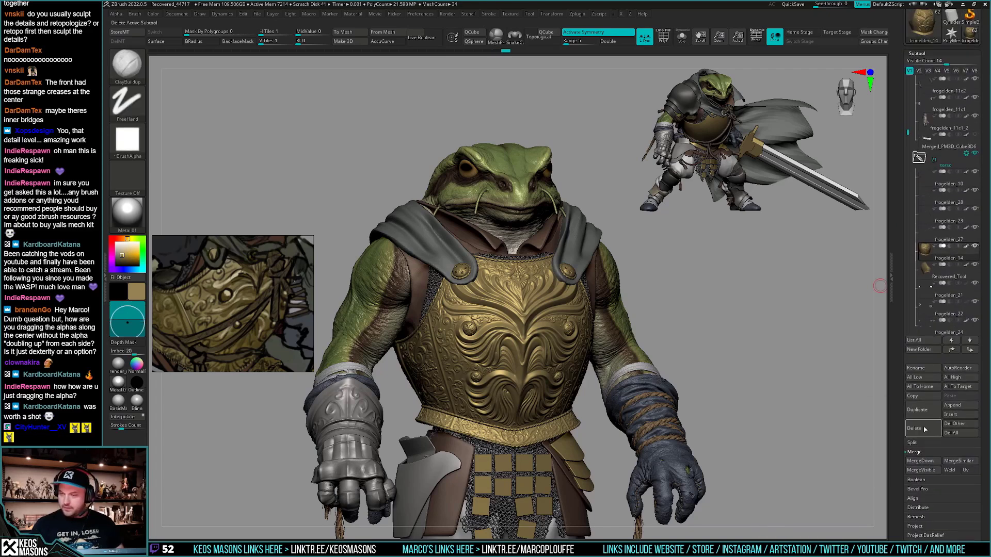
Isolate the torso subtools one by one from the rope trim downward and examine each one's subdivision levels
{"action": "key", "text": "alt+s"}
{"action": "left_click", "coordinate": [925, 180]}
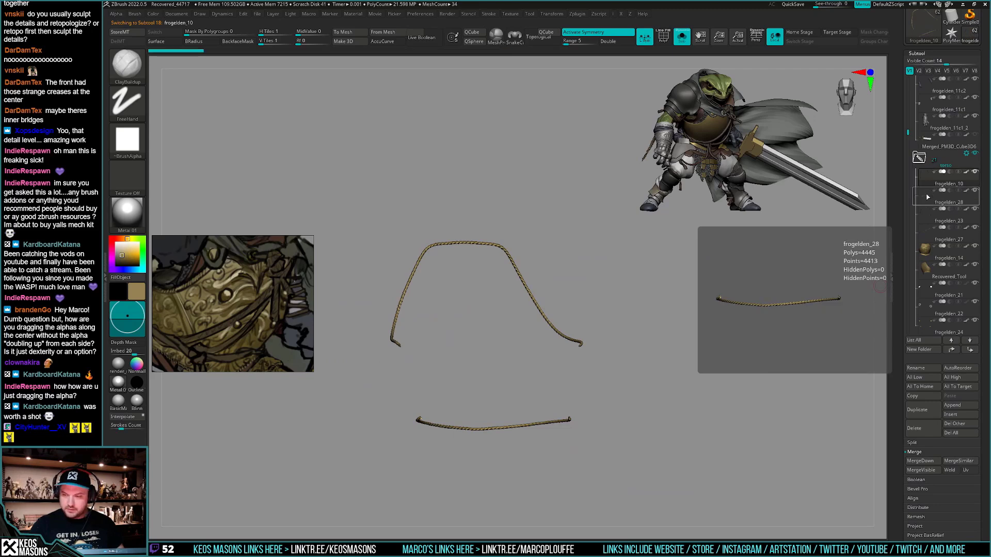
{"action": "key", "text": "space"}
{"action": "key", "text": "Down"}
{"action": "key", "text": "Down"}
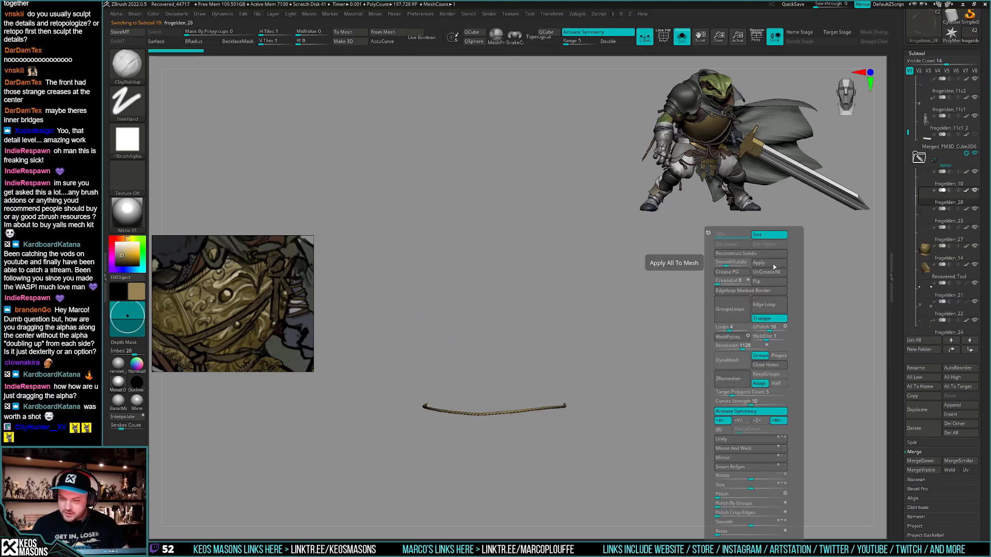
{"action": "key", "text": "Down"}
{"action": "key", "text": "Down"}
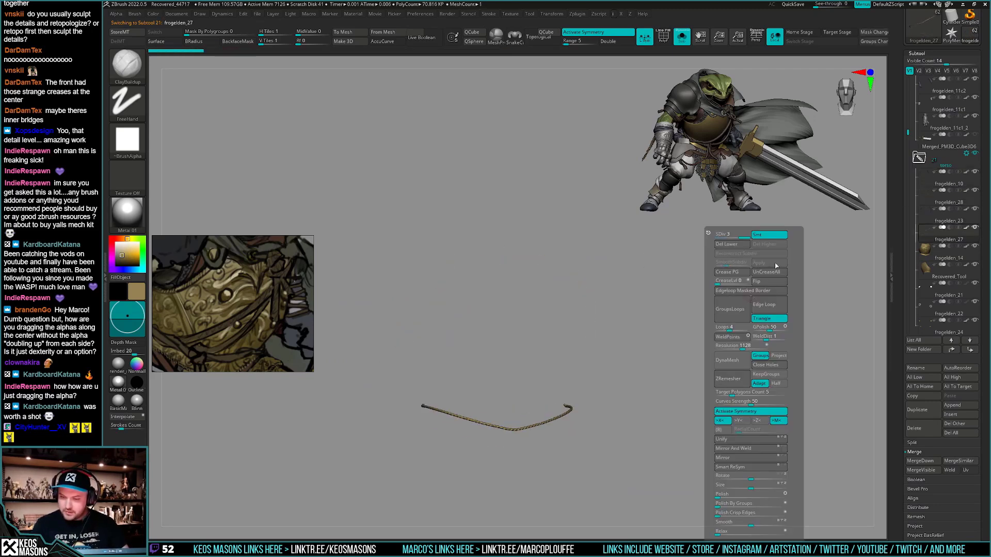
{"action": "key", "text": "Down"}
{"action": "key", "text": "Down"}
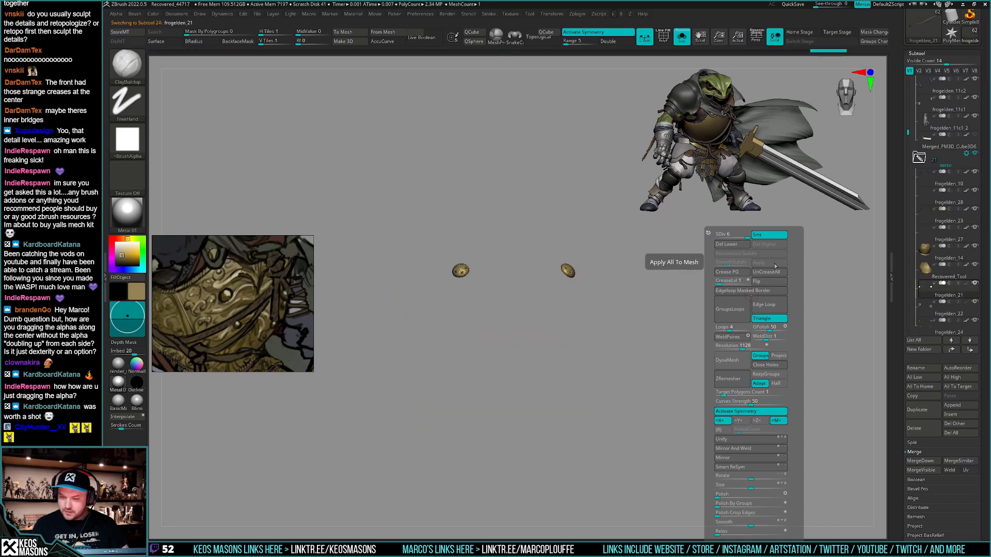
{"action": "key", "text": "Down"}
{"action": "key", "text": "Down"}
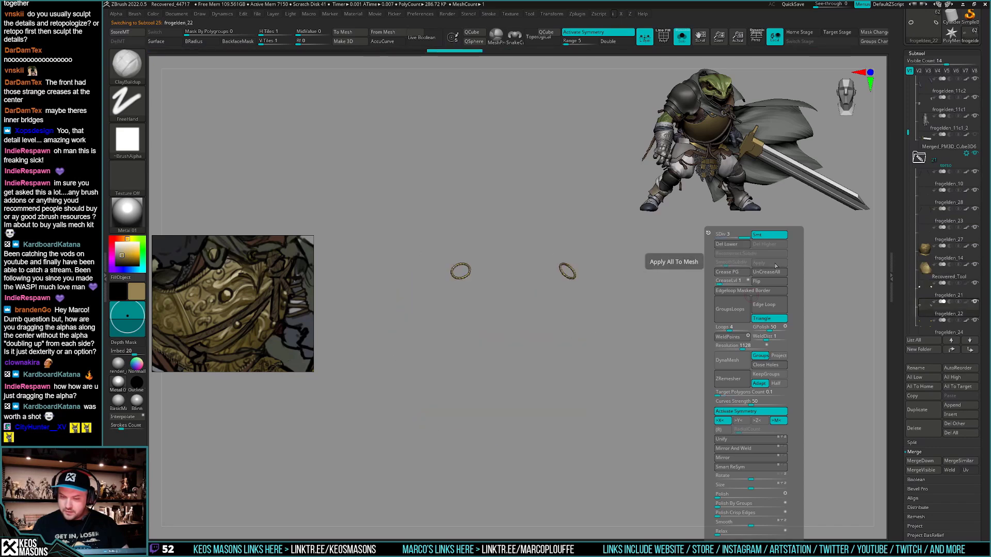
Turn on dynamic subdivision for the small breastplate rivets, frogelden_25, and apply it to the mesh
{"action": "key", "text": "Down"}
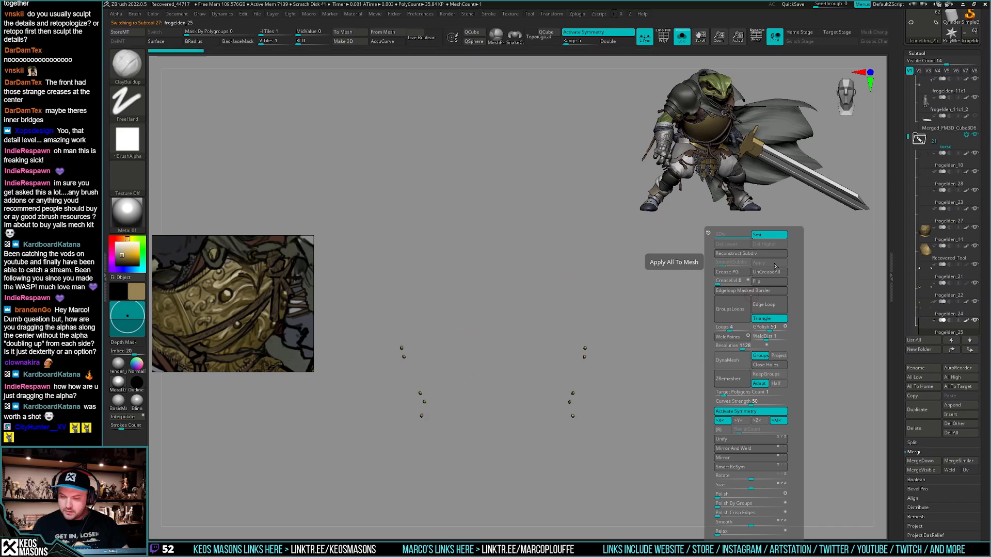
{"action": "key", "text": "d"}
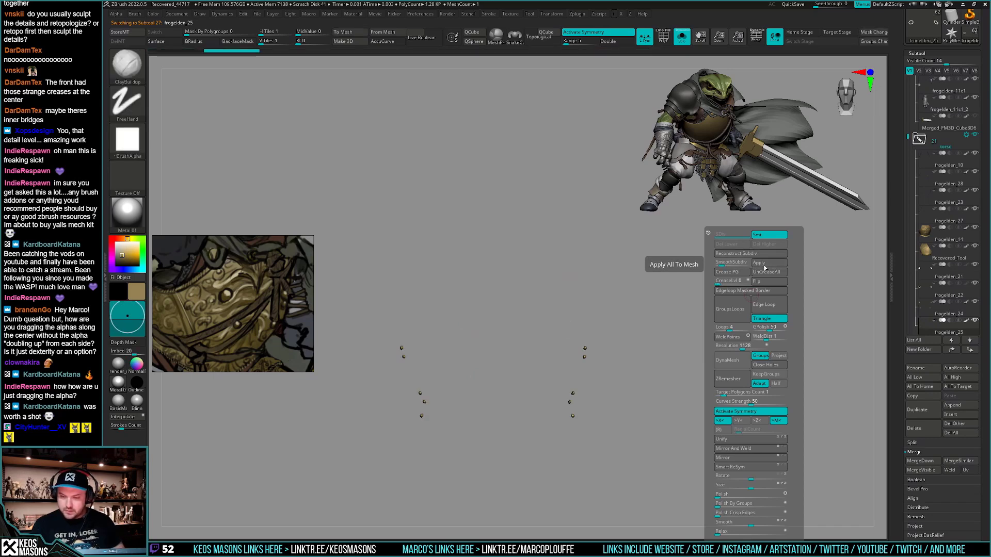
{"action": "left_click", "coordinate": [761, 265]}
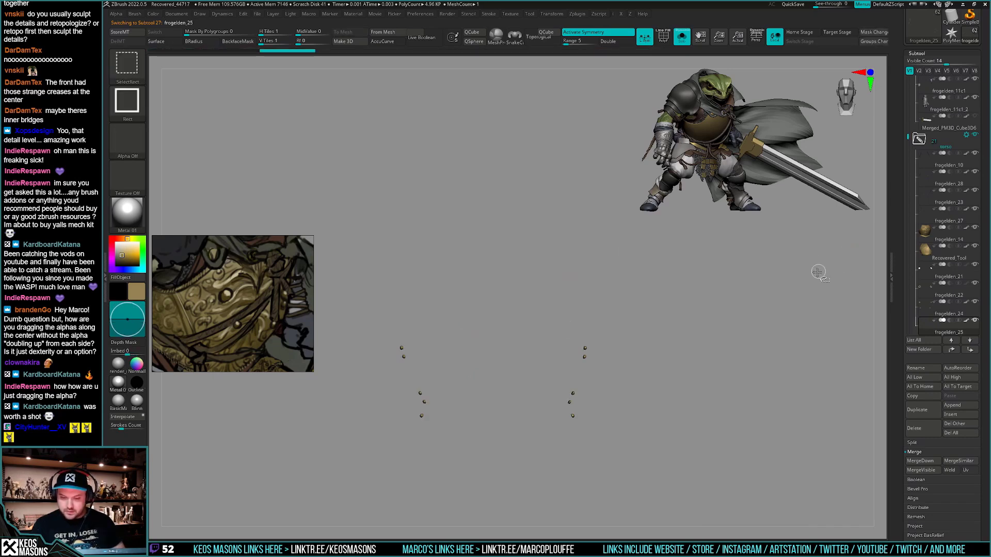
Review the isolated torso subtools back up to the rope trim frogelden_10 and show the whole figure again
{"action": "key", "text": "Down"}
{"action": "key", "text": "Up"}
{"action": "key", "text": "Up"}
{"action": "key", "text": "Up"}
{"action": "key", "text": "Up"}
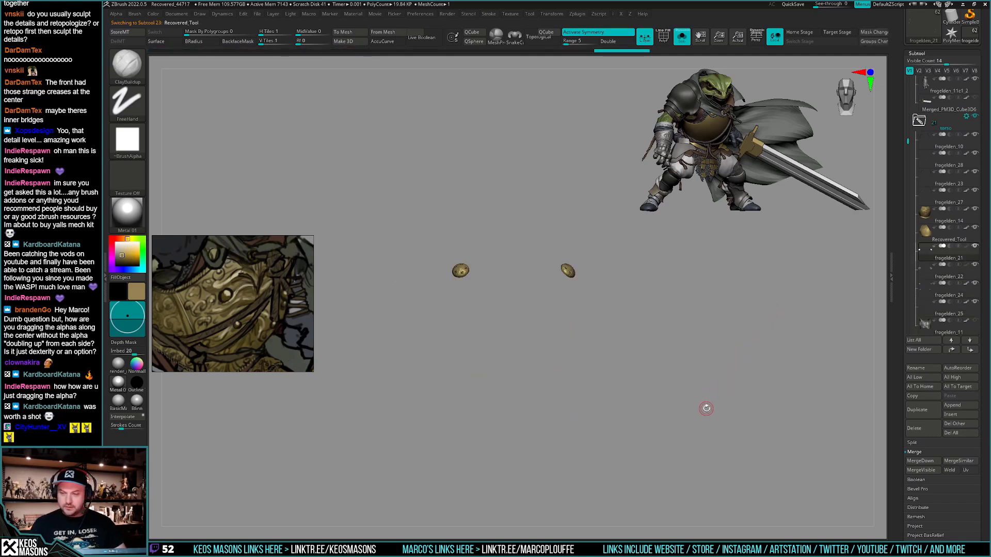
{"action": "key", "text": "Up"}
{"action": "key", "text": "Up"}
{"action": "key", "text": "Up"}
{"action": "key", "text": "Up"}
{"action": "key", "text": "Up"}
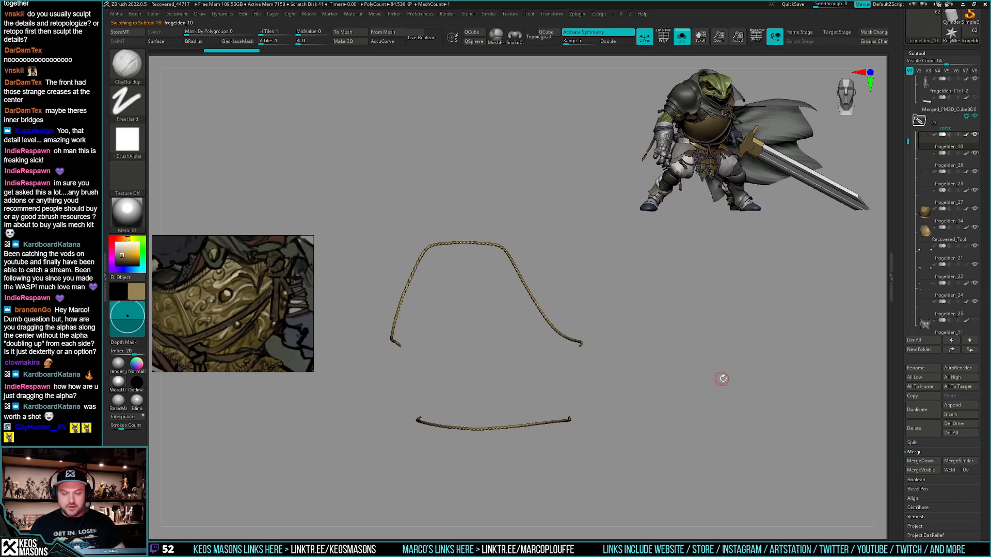
{"action": "mouse_move", "coordinate": [722, 378]}
{"action": "left_mouse_down"}
{"action": "mouse_move", "coordinate": [721, 396]}
{"action": "mouse_move", "coordinate": [728, 386]}
{"action": "left_mouse_up"}
{"action": "key", "text": "alt+s"}
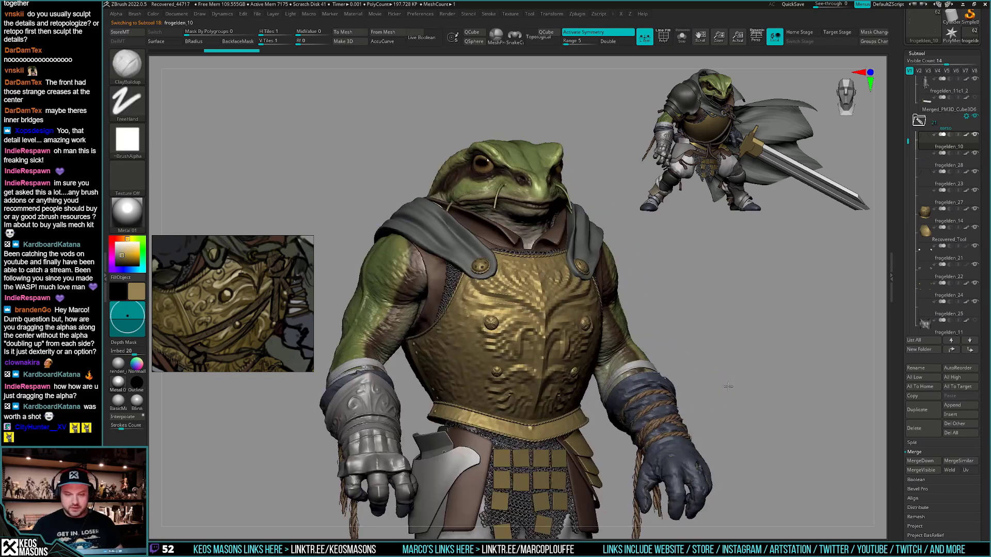
Save the full frog knight tool over frogelden_18.ztl in the frogelden project folder
{"action": "key", "text": "ctrl+shift+s"}
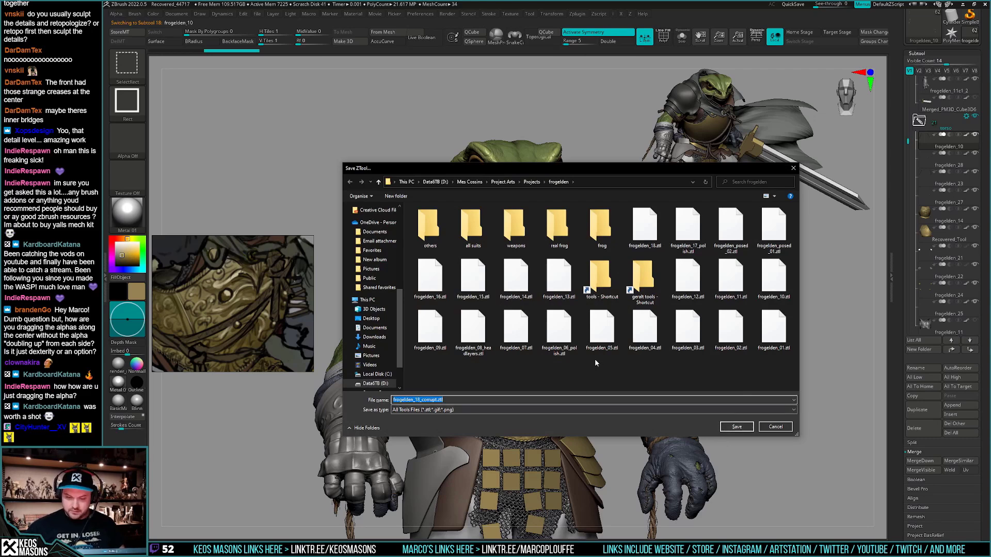
{"action": "double_click", "coordinate": [644, 227]}
{"action": "left_click", "coordinate": [514, 281]}
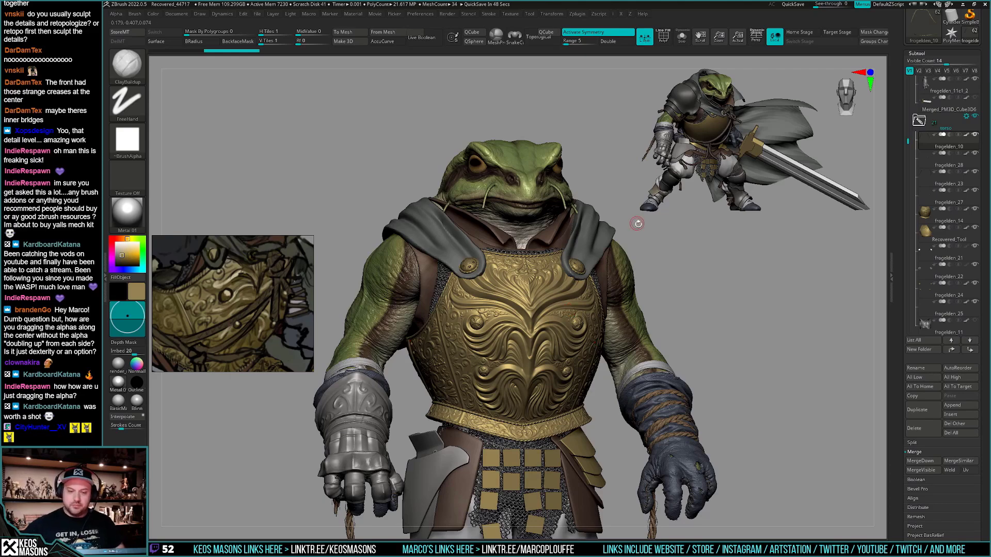
{"action": "left_click_drag", "start_coordinate": [638, 223], "coordinate": [660, 288]}
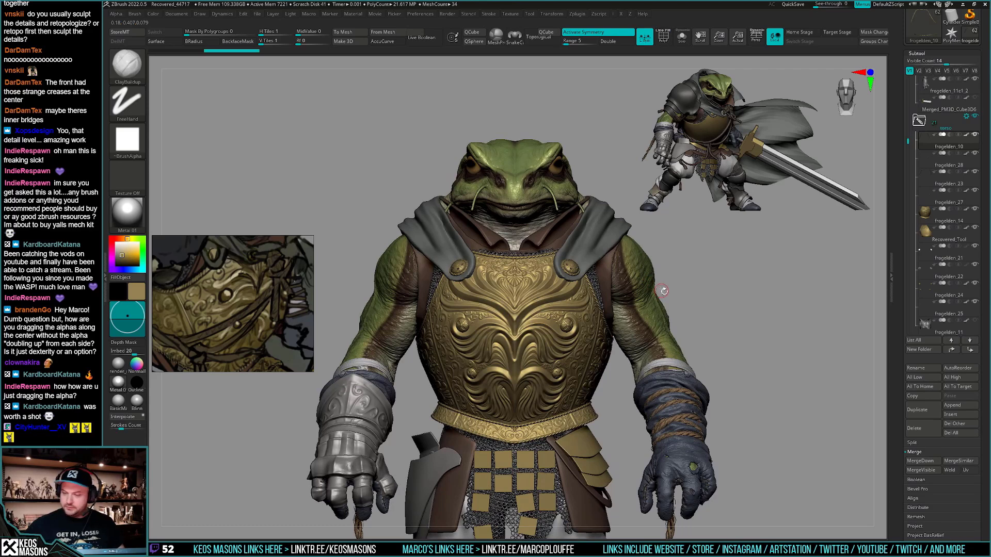
Collapse the torso folder, select the star subtool frogelden_18 heading the list, and copy and paste the whole tool
{"action": "left_click_drag", "start_coordinate": [899, 275], "coordinate": [896, 349]}
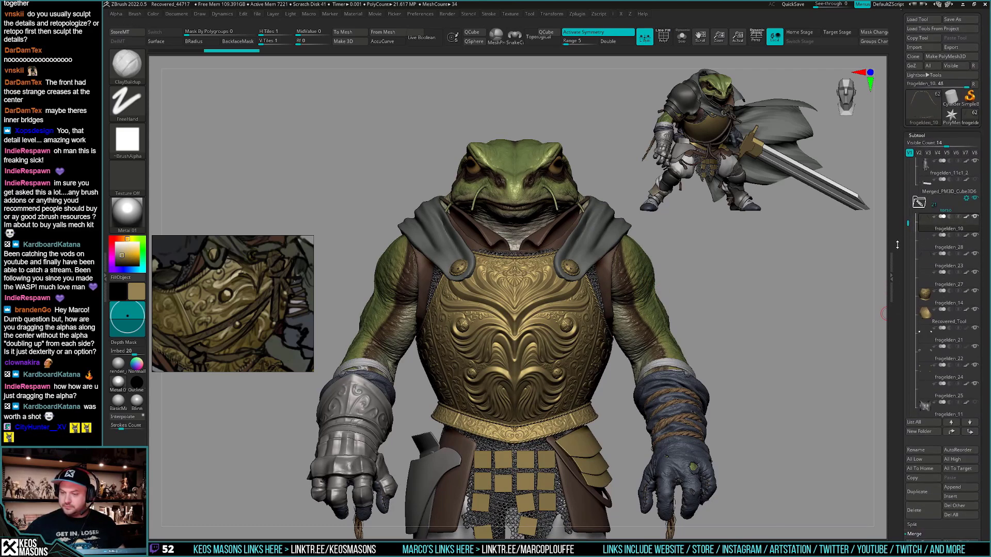
{"action": "left_click", "coordinate": [919, 209]}
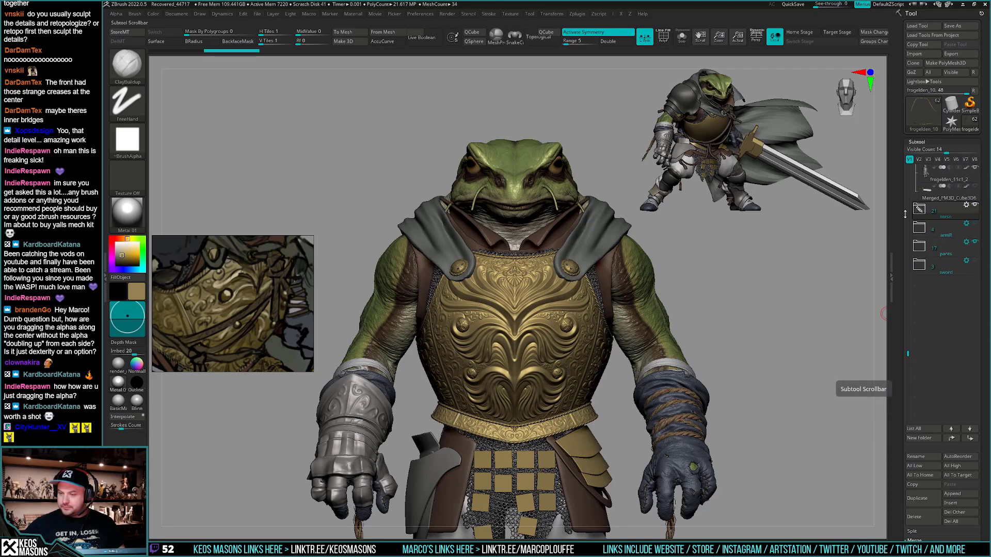
{"action": "left_click_drag", "start_coordinate": [905, 214], "coordinate": [908, 169]}
{"action": "left_click", "coordinate": [918, 175]}
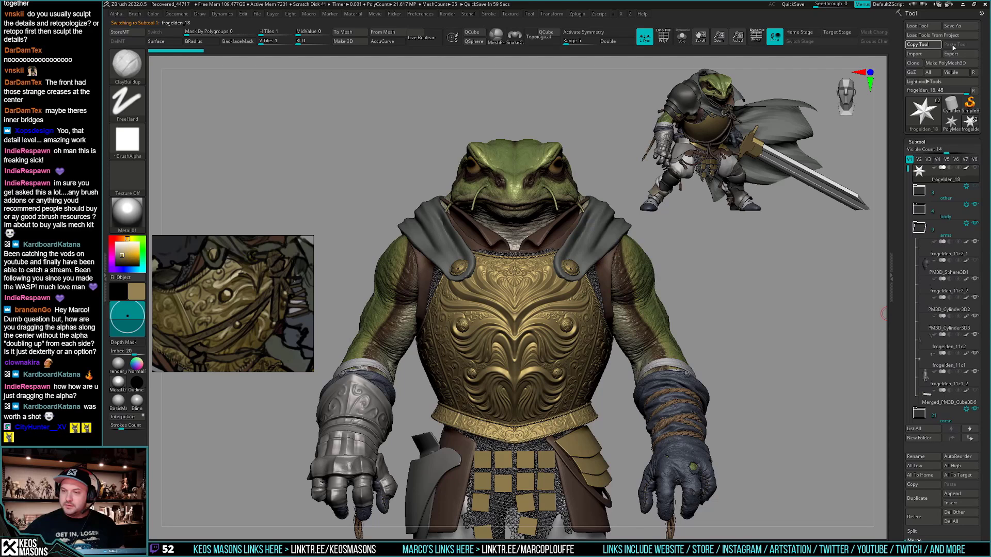
{"action": "left_click", "coordinate": [954, 45]}
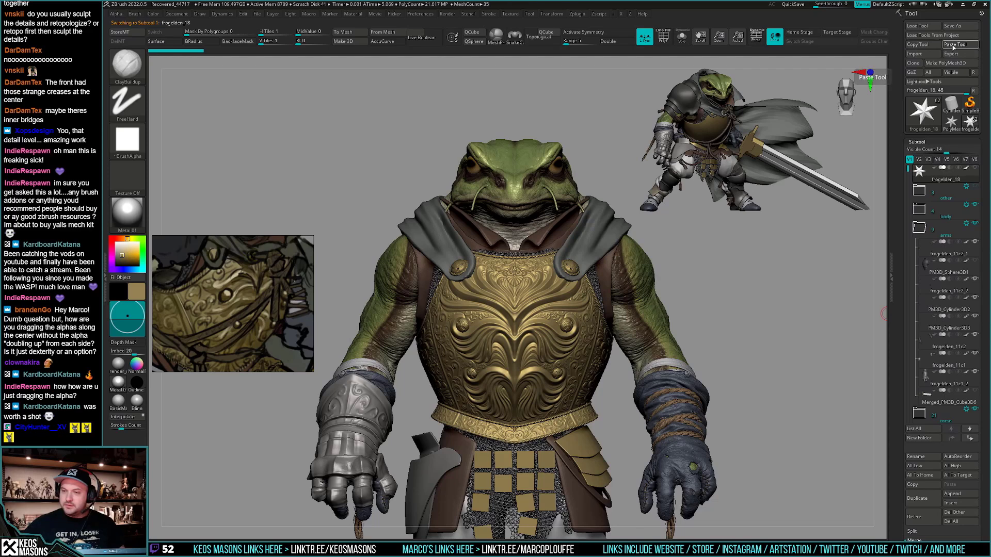
{"action": "left_click", "coordinate": [523, 304]}
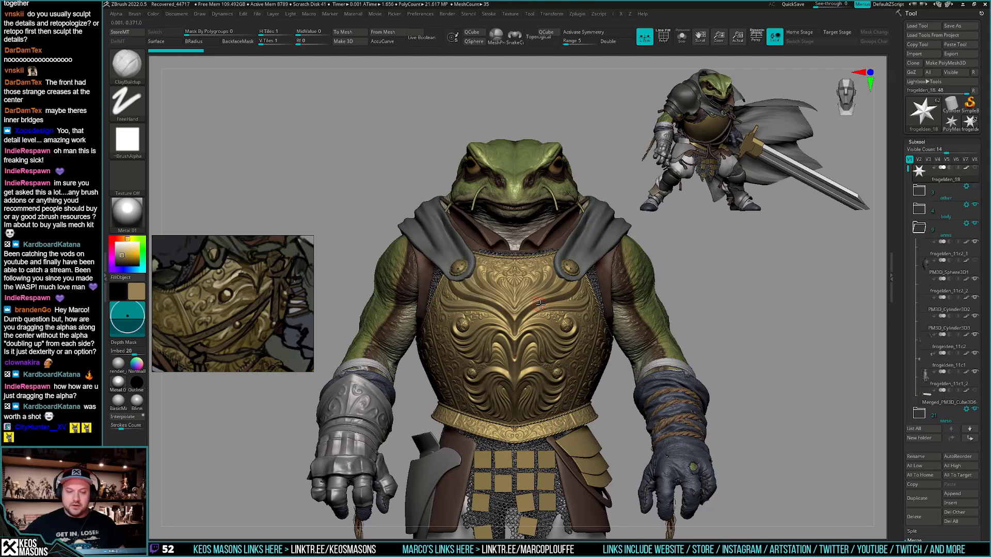
{"action": "left_click_drag", "start_coordinate": [822, 288], "coordinate": [822, 290], "text": "shift"}
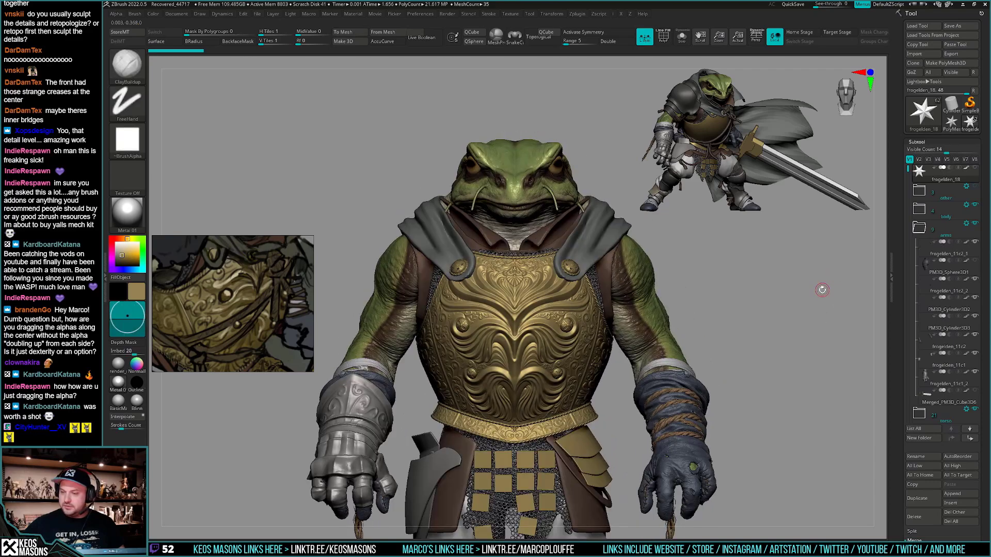
Delete the star subtool and every folder listed above the torso folder, including the body and arms
{"action": "left_click", "coordinate": [918, 521]}
{"action": "left_click", "coordinate": [919, 521]}
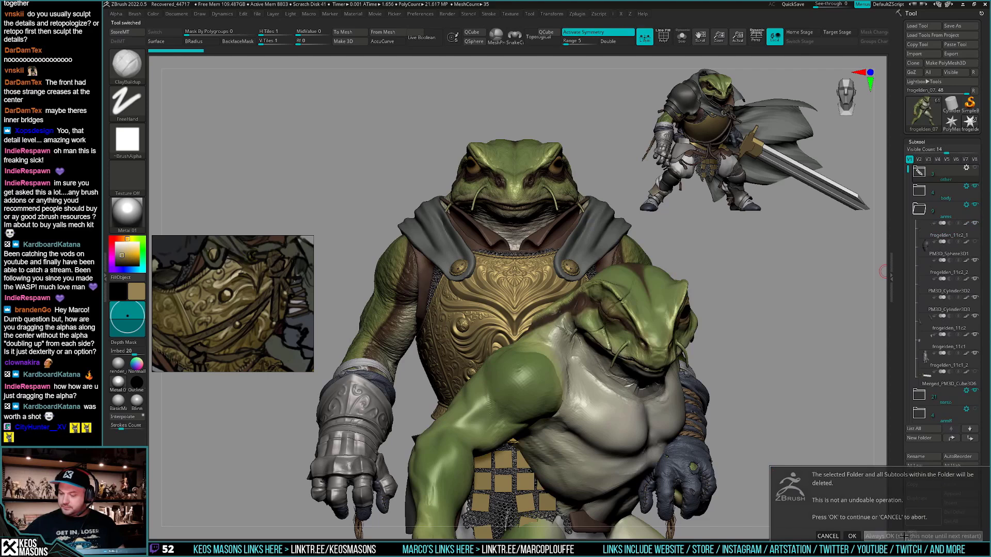
{"action": "left_click", "coordinate": [916, 519]}
{"action": "left_click", "coordinate": [914, 517]}
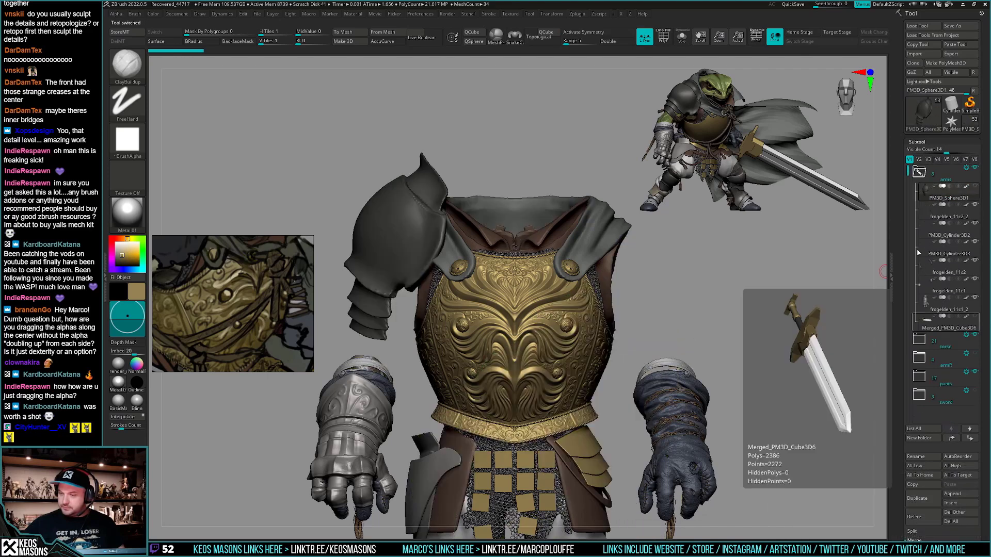
{"action": "left_click", "coordinate": [931, 523]}
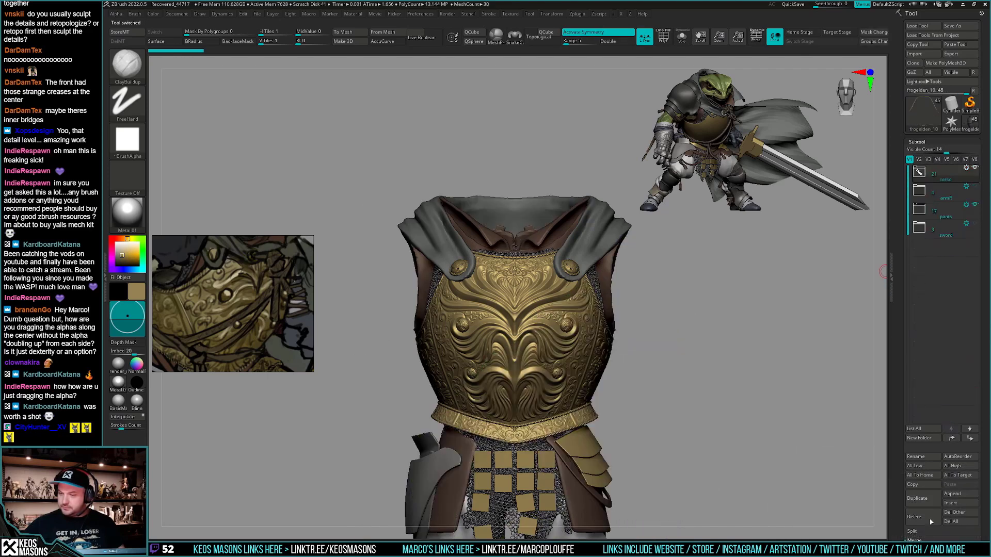
Delete the folders listed below the torso folder, including the pants and sword
{"action": "left_click", "coordinate": [920, 194]}
{"action": "left_click", "coordinate": [920, 195]}
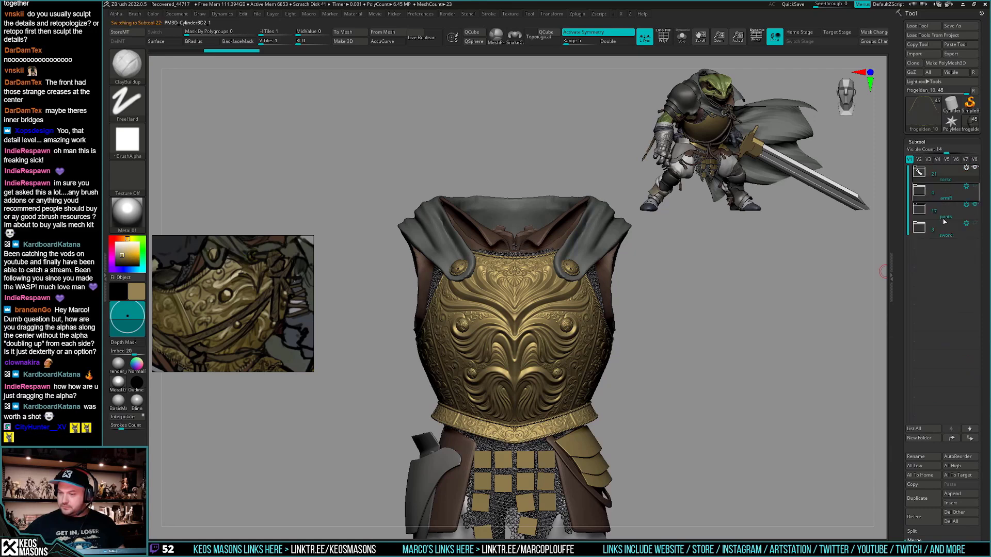
{"action": "left_click", "coordinate": [927, 518]}
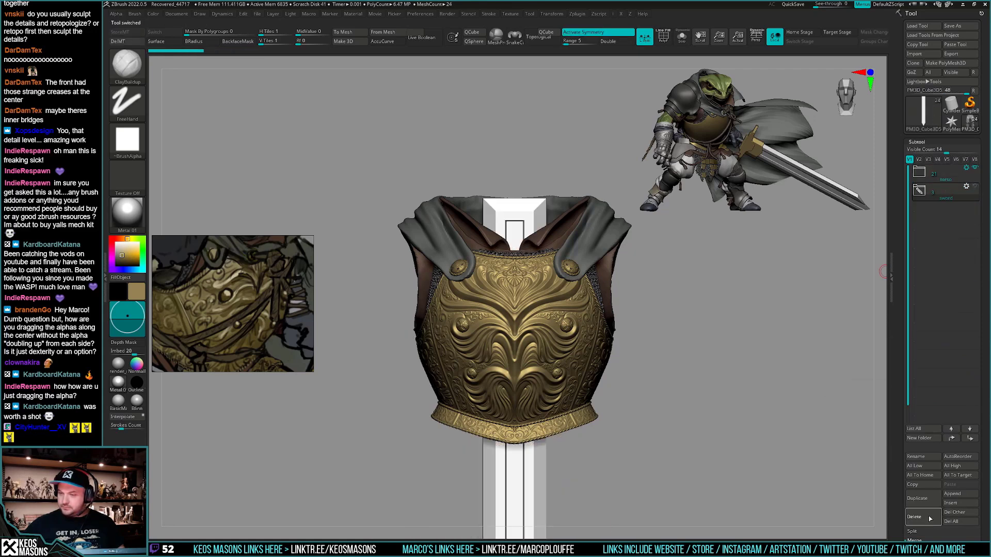
{"action": "left_click", "coordinate": [927, 519]}
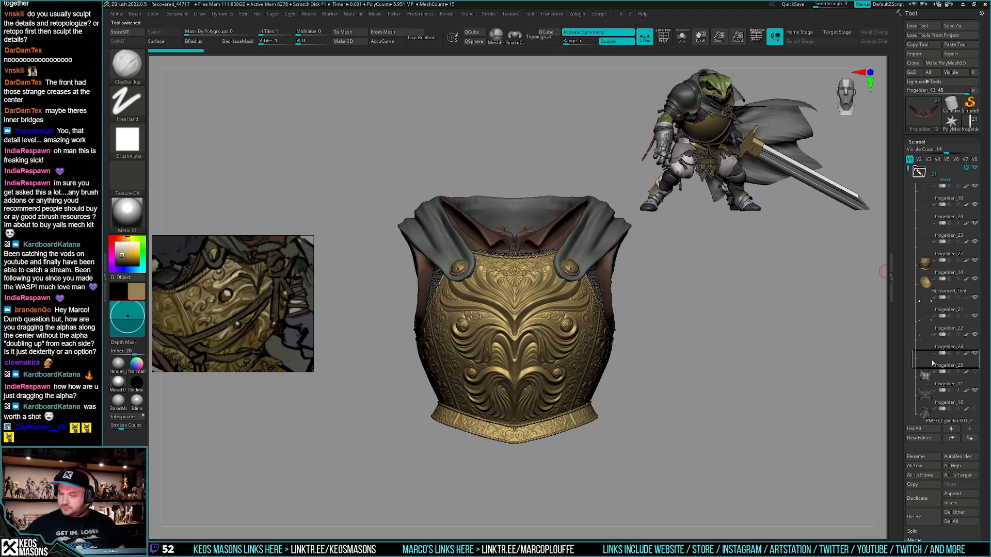
Delete the torso subtools listed below frogelden_25, such as the chainmail and straps, keeping only the breastplate, its trims and its studs
{"action": "left_click", "coordinate": [924, 374]}
{"action": "left_click", "coordinate": [924, 379]}
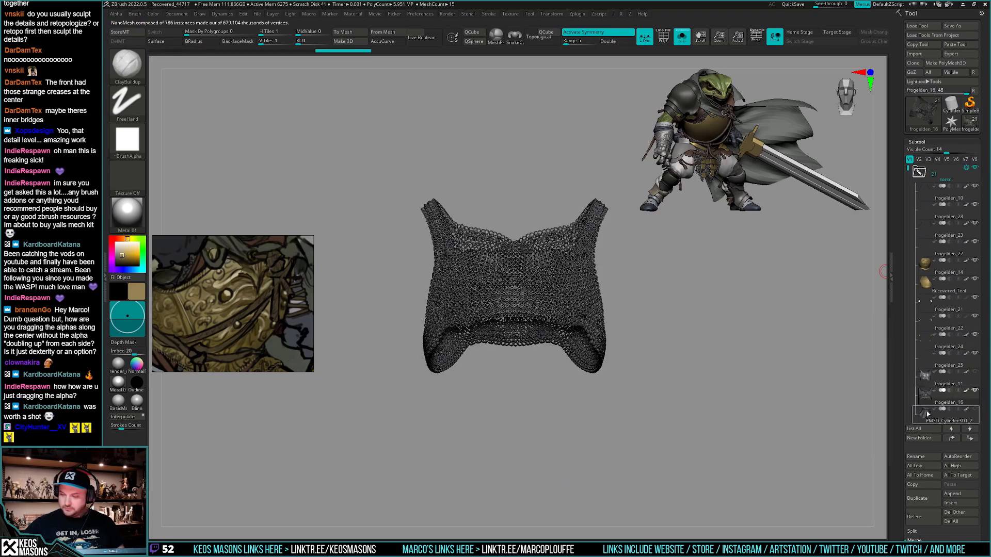
{"action": "left_click", "coordinate": [945, 513]}
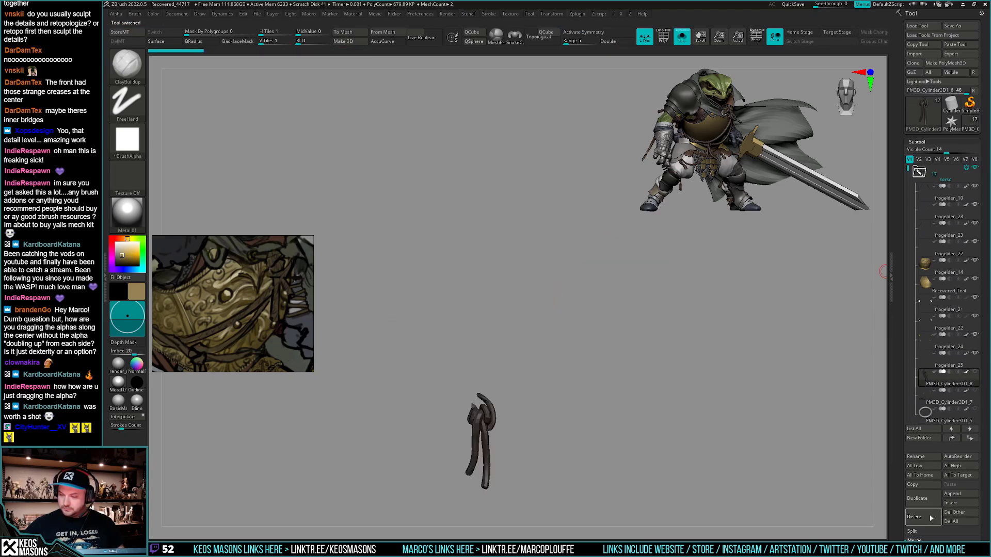
{"action": "left_click", "coordinate": [931, 518]}
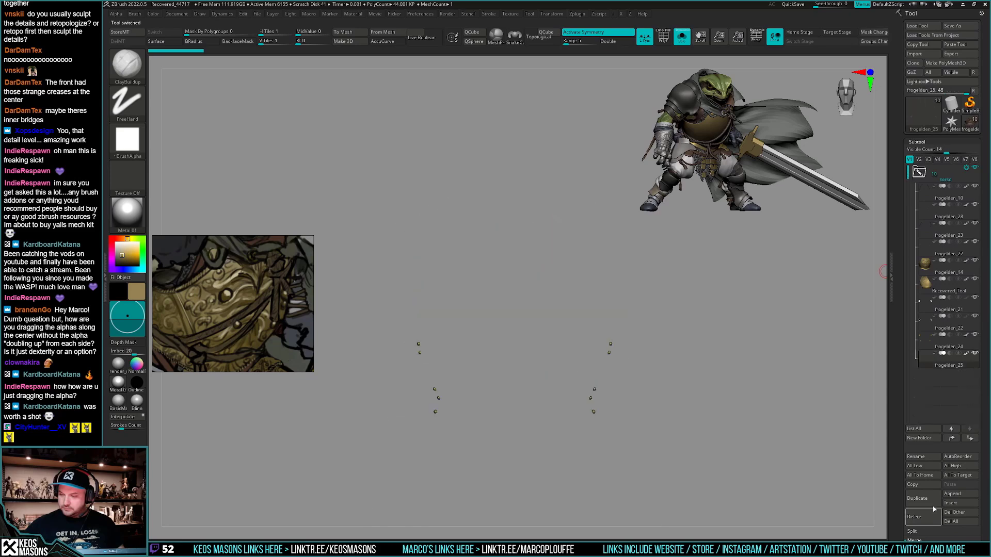
{"action": "key", "text": "ctrl+shift+s"}
{"action": "right_click_drag", "start_coordinate": [737, 380], "coordinate": [721, 373], "text": "ctrl"}
{"action": "mouse_move", "coordinate": [722, 373]}
{"action": "right_mouse_down"}
{"action": "mouse_move", "coordinate": [688, 370]}
{"action": "mouse_move", "coordinate": [734, 372]}
{"action": "right_mouse_up"}
{"action": "key", "text": "shift+f"}
{"action": "left_click_drag", "start_coordinate": [732, 371], "coordinate": [715, 385]}
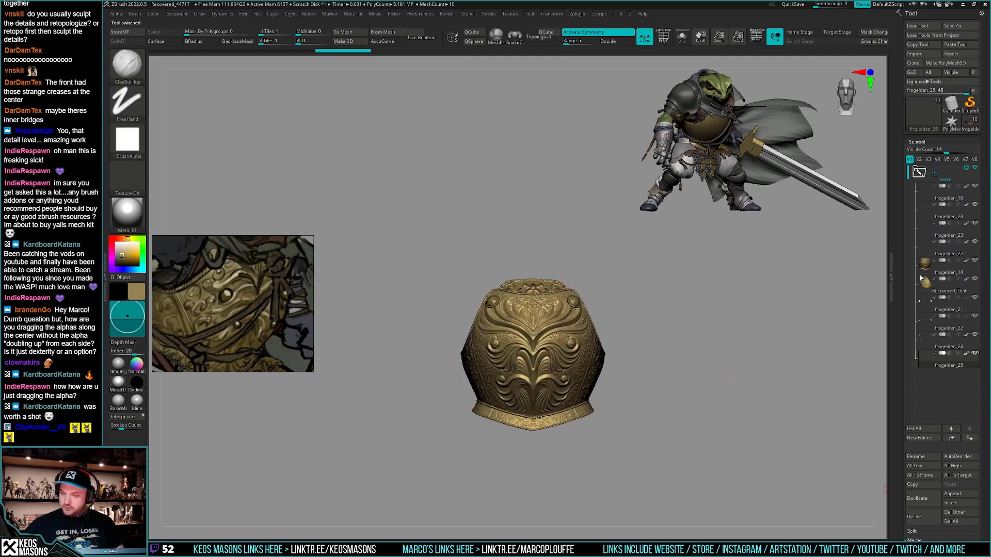
Merge all breastplate pieces down into a single subtool starting from frogelden_10 and remove the torso folder around it
{"action": "left_click", "coordinate": [945, 196]}
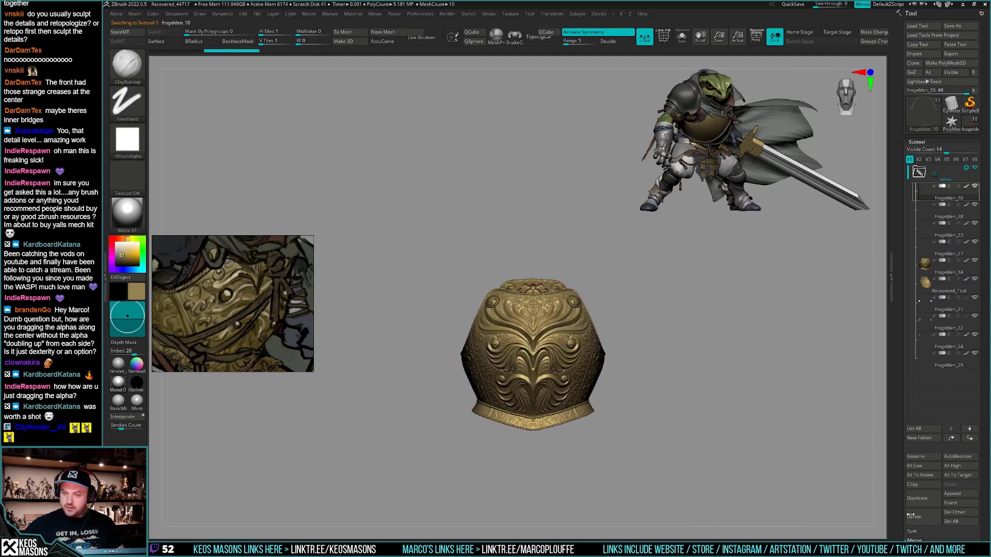
{"action": "left_click", "coordinate": [914, 540]}
{"action": "left_click", "coordinate": [919, 488]}
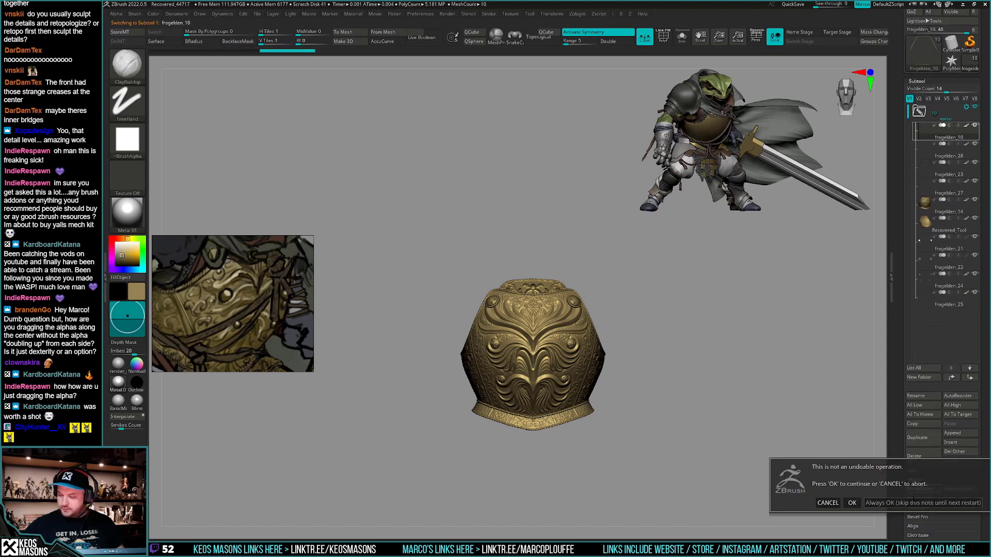
{"action": "left_click", "coordinate": [920, 502]}
{"action": "left_click", "coordinate": [919, 490]}
{"action": "left_click", "coordinate": [918, 490]}
{"action": "left_click", "coordinate": [918, 489]}
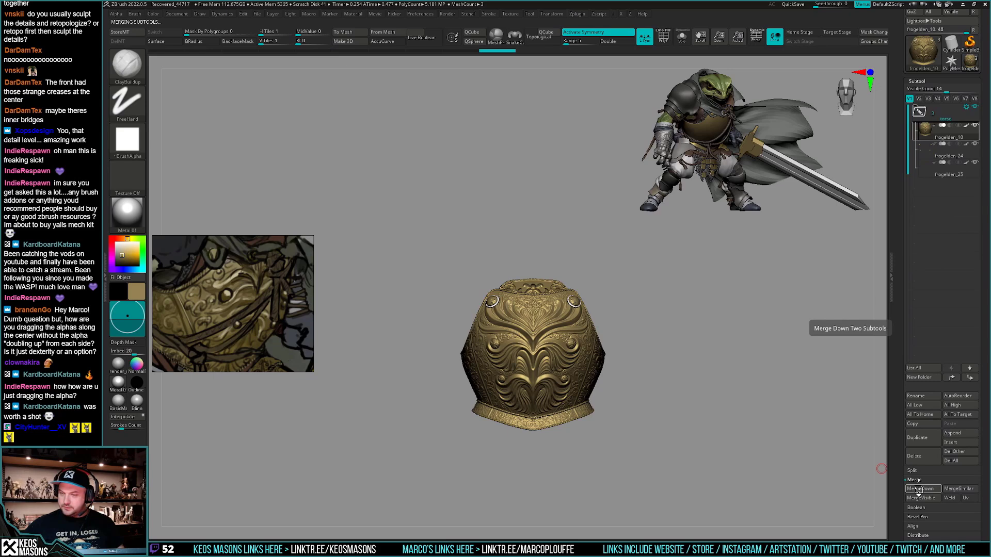
{"action": "left_click", "coordinate": [918, 489]}
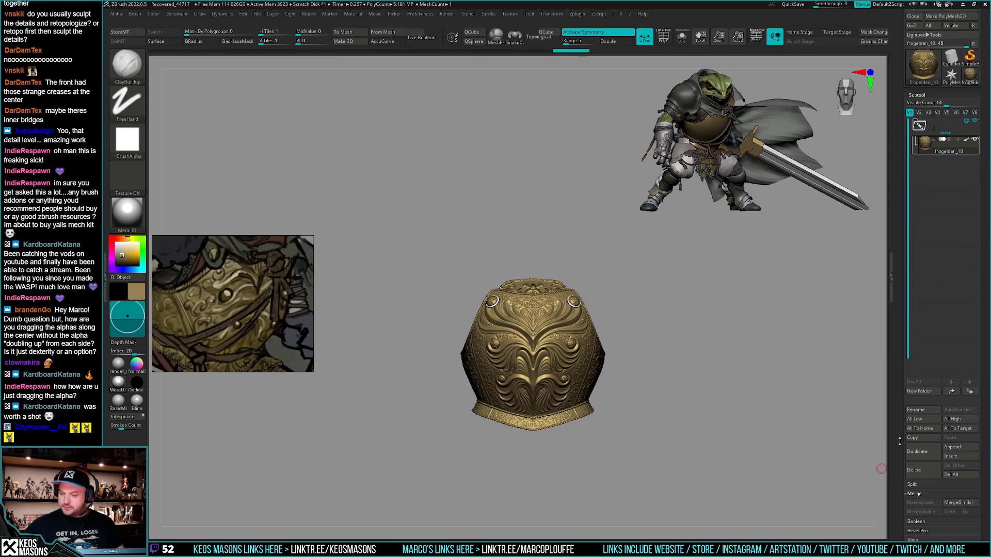
{"action": "left_click_drag", "start_coordinate": [923, 186], "coordinate": [922, 174]}
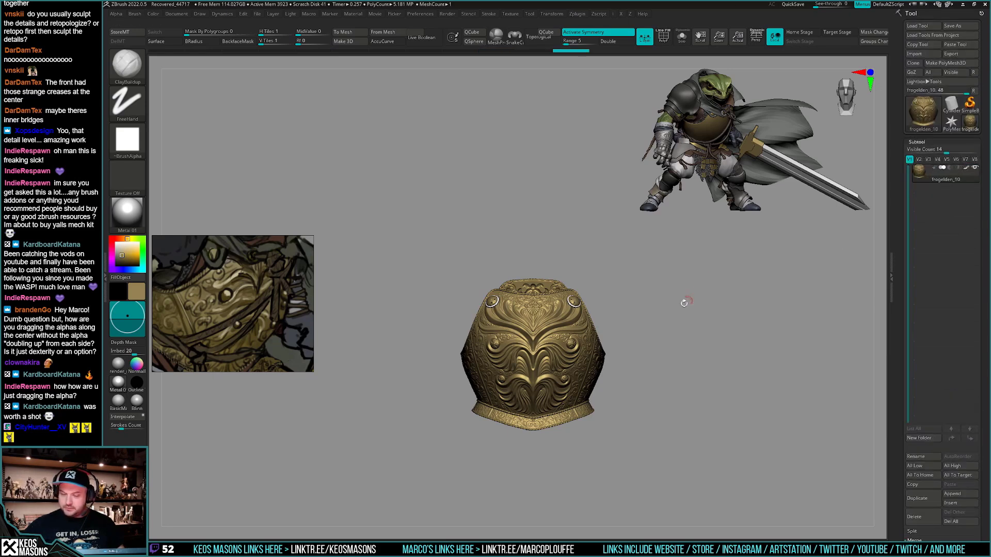
Reconstruct the merged breastplate's lower subdivision levels and bring it back to its highest level
{"action": "key", "text": "space"}
{"action": "right_click_drag", "start_coordinate": [534, 362], "coordinate": [540, 335], "text": "ctrl"}
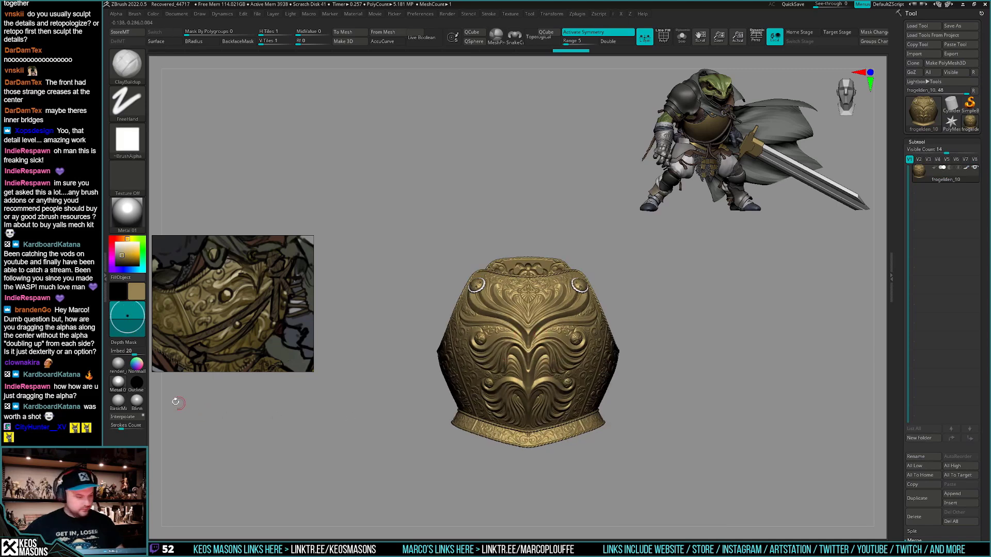
{"action": "right_click", "coordinate": [501, 443]}
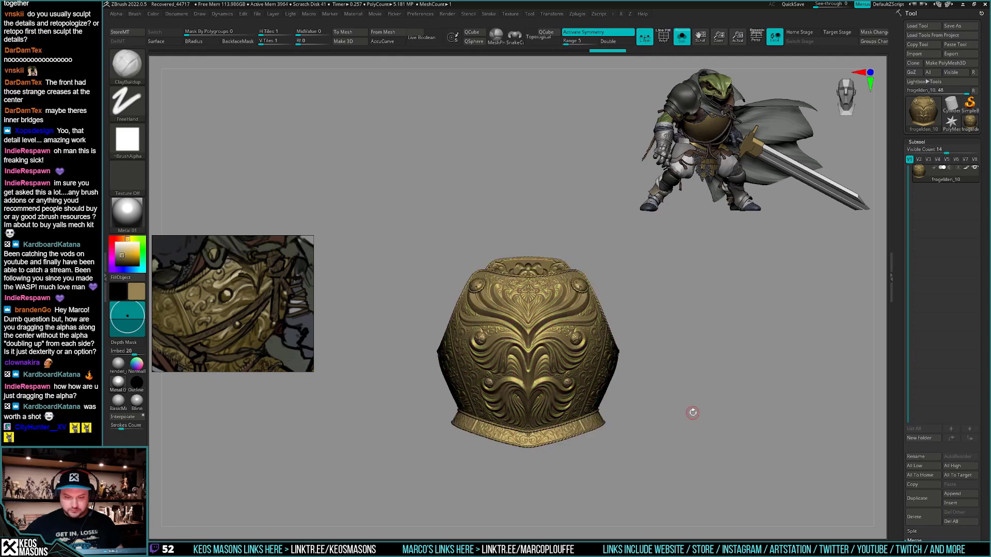
{"action": "right_click", "coordinate": [692, 385]}
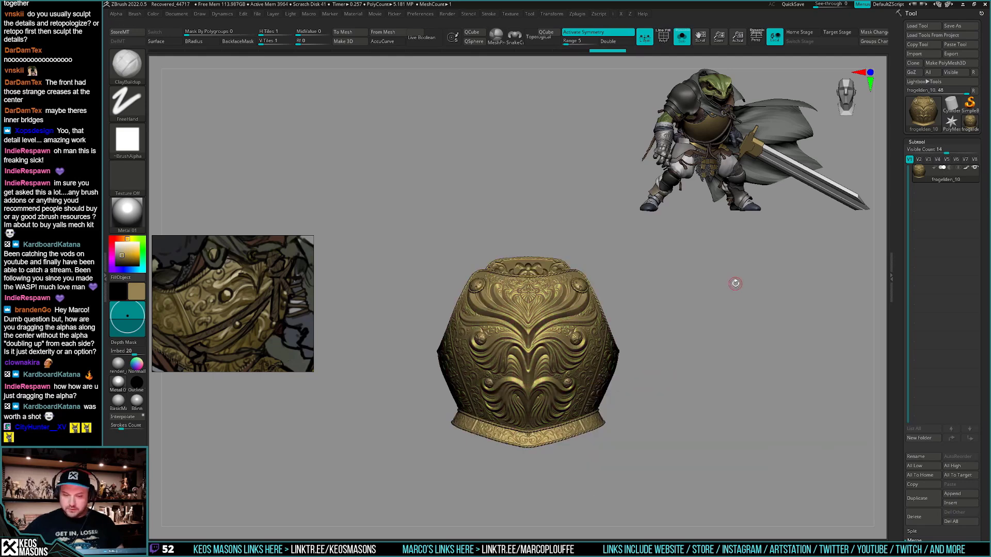
{"action": "key", "text": "i"}
{"action": "left_click", "coordinate": [728, 254]}
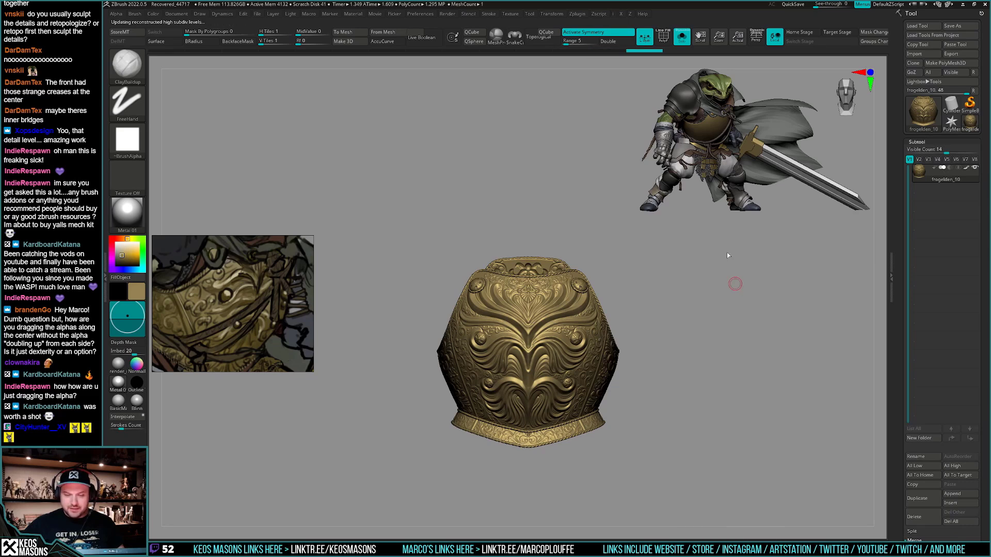
{"action": "key", "text": "g"}
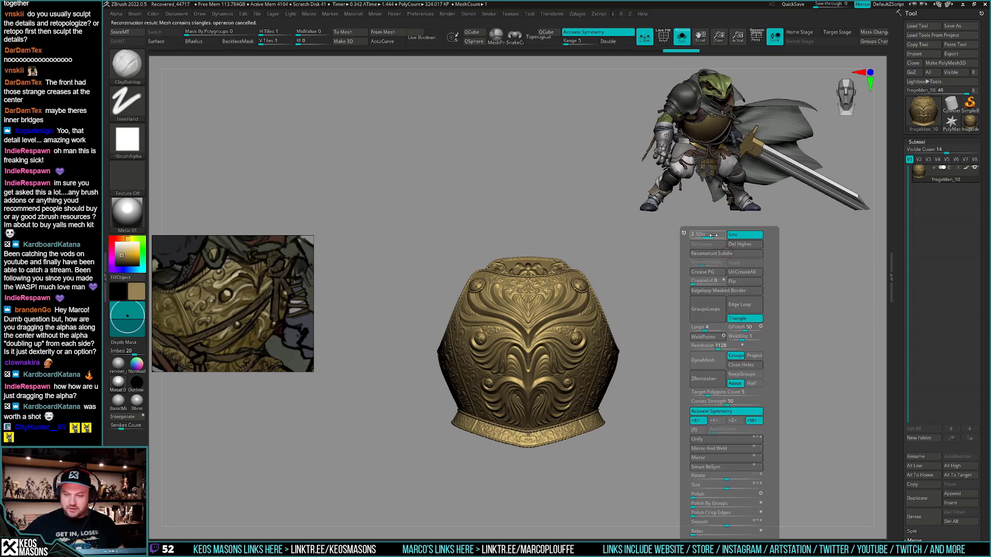
{"action": "key", "text": "ctrl+d"}
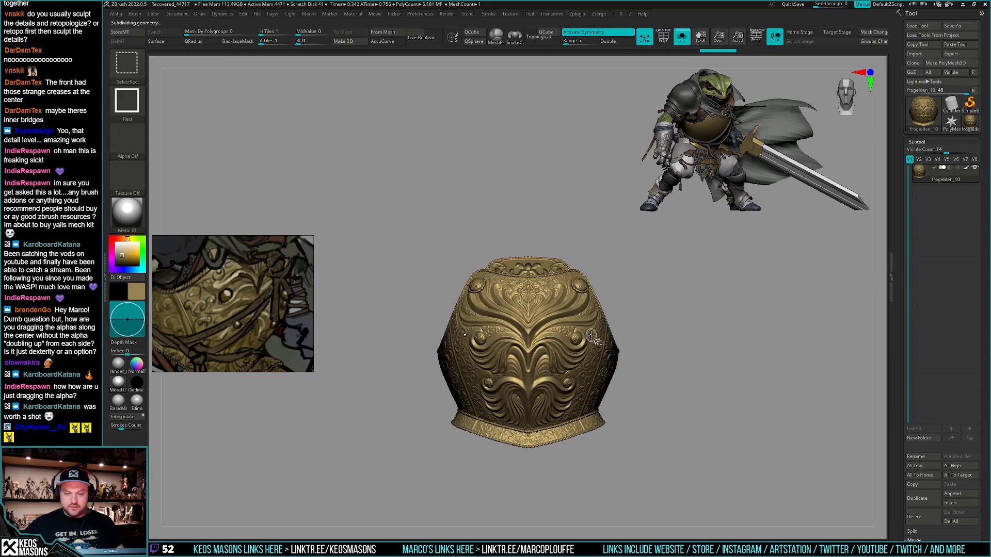
Rename the merged breastplate subtool as chestarmor
{"action": "key", "text": "ctrl+s"}
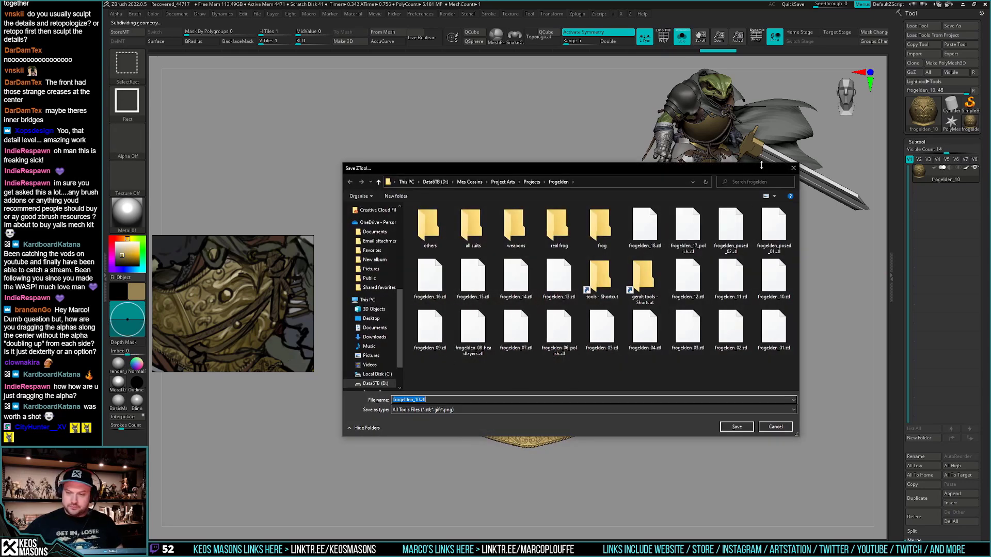
{"action": "key", "text": "Return"}
{"action": "left_click", "coordinate": [912, 455]}
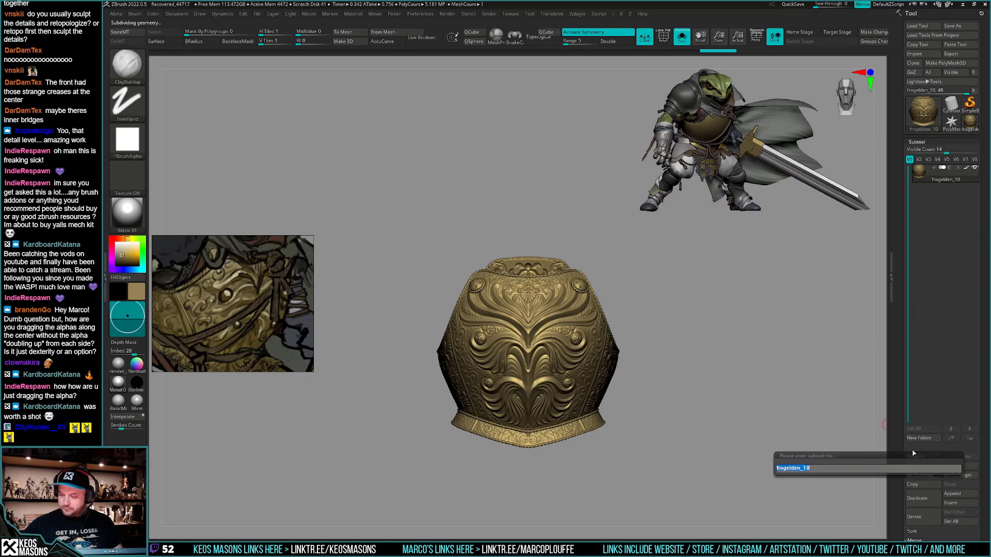
{"action": "type", "text": "chestar"}
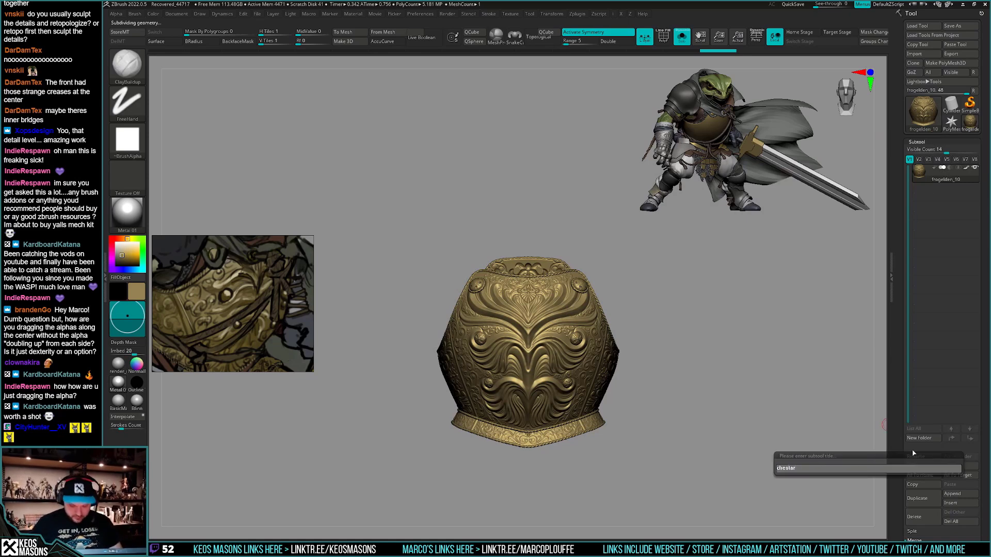
{"action": "type", "text": "mor"}
{"action": "key", "text": "Return"}
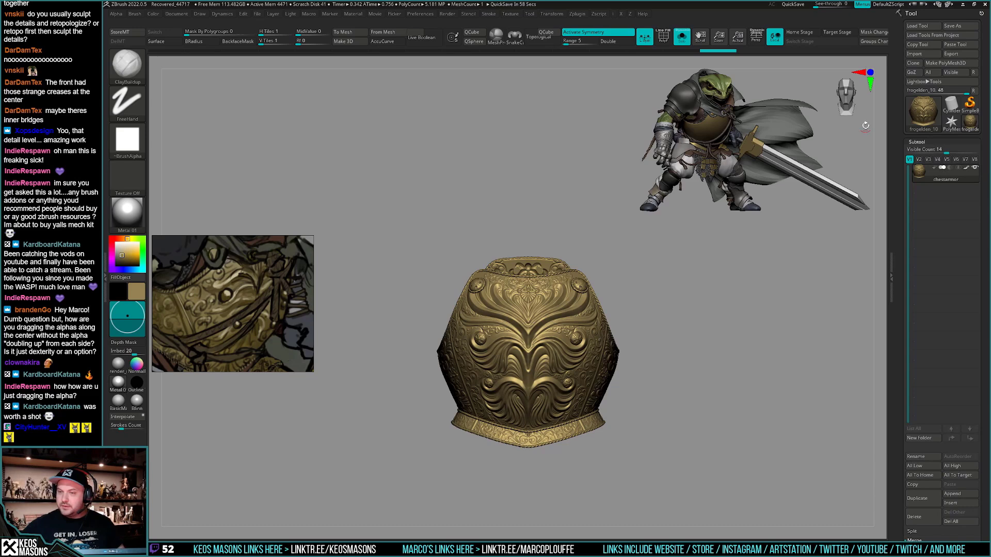
Load the posed frog knight from frogelden_posed_02.ztl and reframe the reference image to show the character's torso and surroundings
{"action": "left_click", "coordinate": [917, 25]}
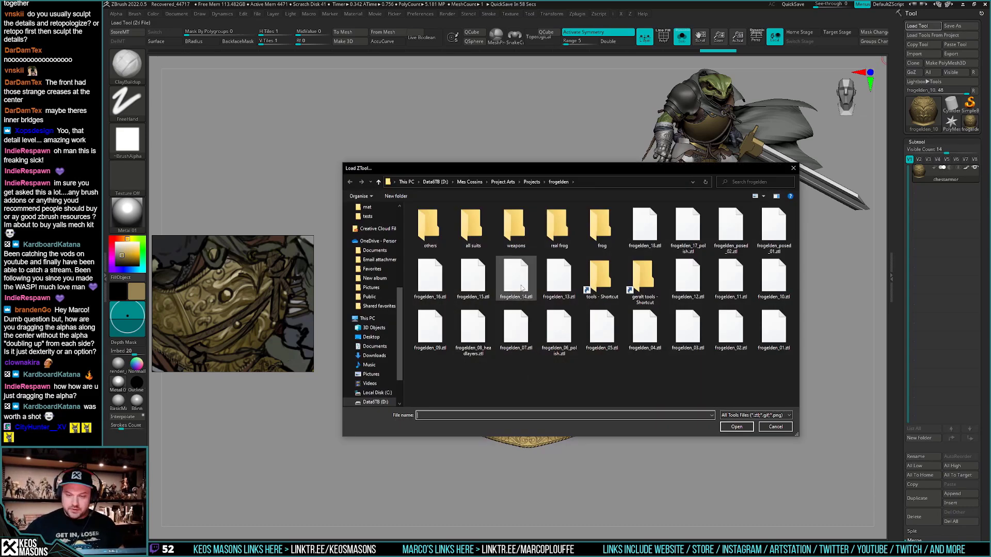
{"action": "left_click", "coordinate": [731, 227]}
{"action": "left_click", "coordinate": [736, 427]}
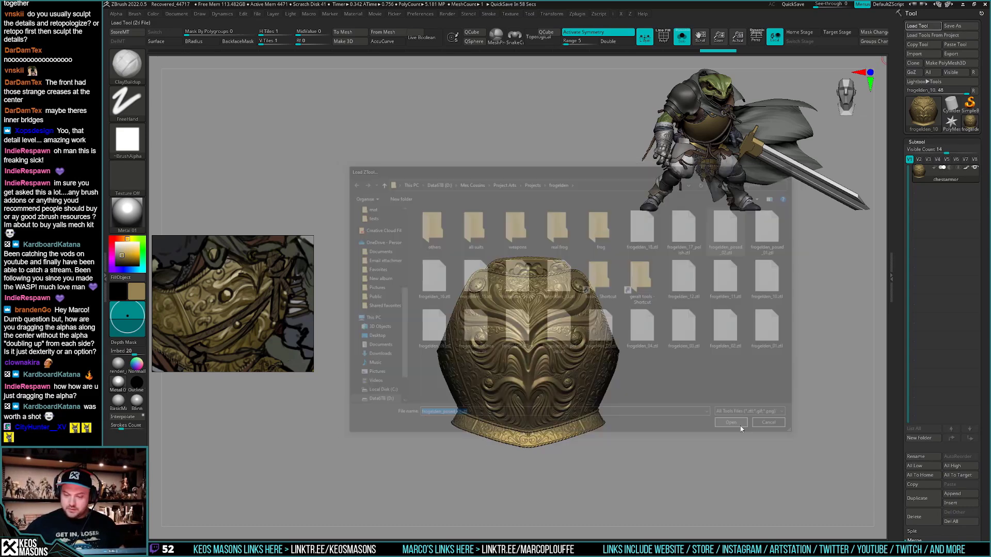
{"action": "left_click_drag", "start_coordinate": [242, 272], "coordinate": [241, 95]}
{"action": "scroll", "coordinate": [256, 144], "scroll_direction": "down", "scroll_amount": 5}
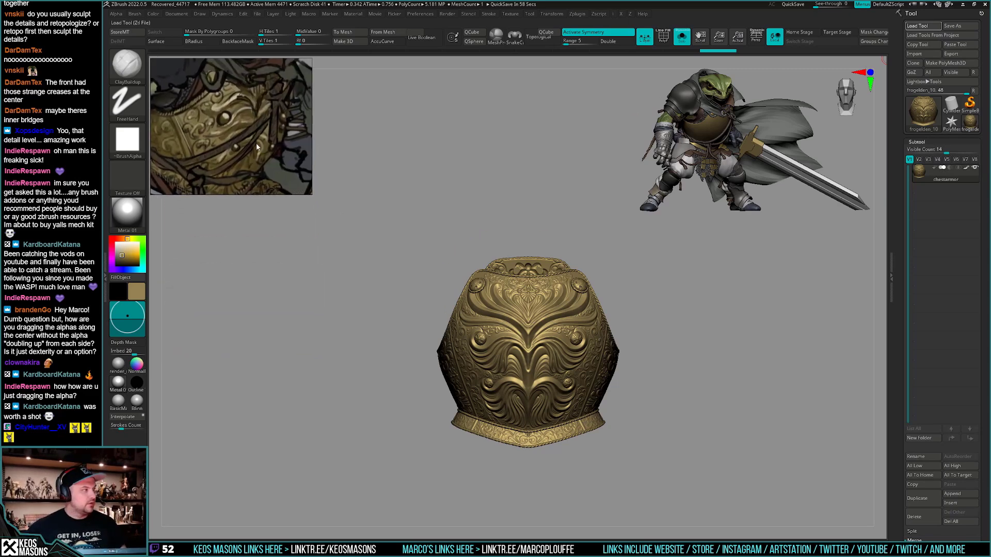
{"action": "scroll", "coordinate": [252, 138], "scroll_direction": "up", "scroll_amount": 5}
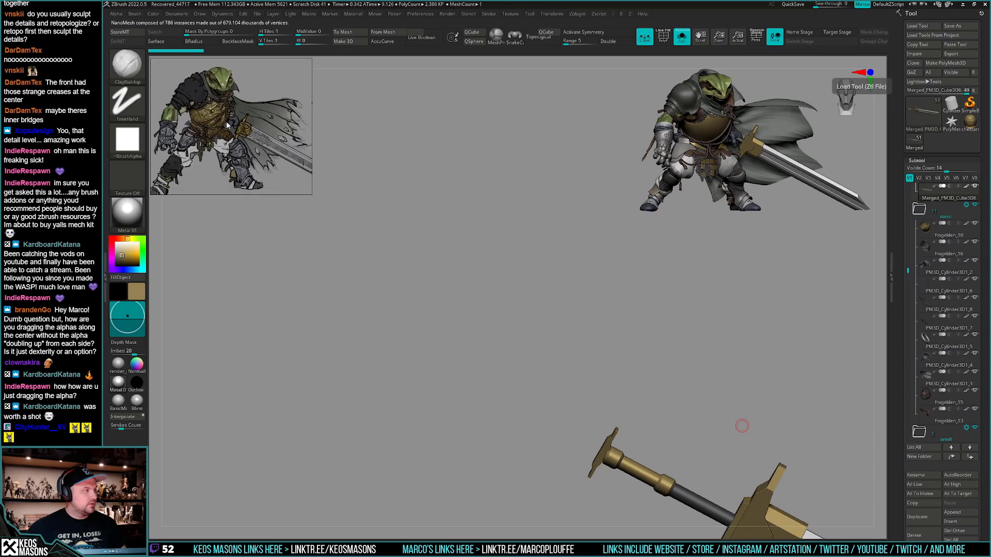
{"action": "scroll", "coordinate": [246, 138], "scroll_direction": "up", "scroll_amount": 1}
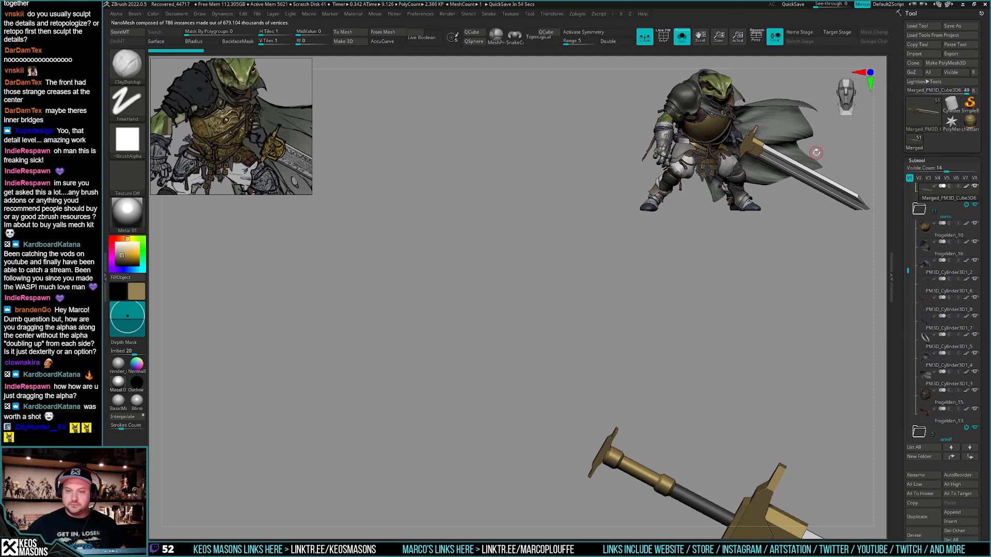
Insert the chestarmor tool directly below frogelden_10 in the posed model's torso folder
{"action": "right_click_drag", "start_coordinate": [671, 322], "coordinate": [655, 238], "text": "ctrl"}
{"action": "key", "text": "s"}
{"action": "right_click_drag", "start_coordinate": [553, 374], "coordinate": [661, 330], "text": "alt"}
{"action": "left_click_drag", "start_coordinate": [660, 329], "coordinate": [718, 311], "text": "alt"}
{"action": "key", "text": "p"}
{"action": "left_click", "coordinate": [938, 229]}
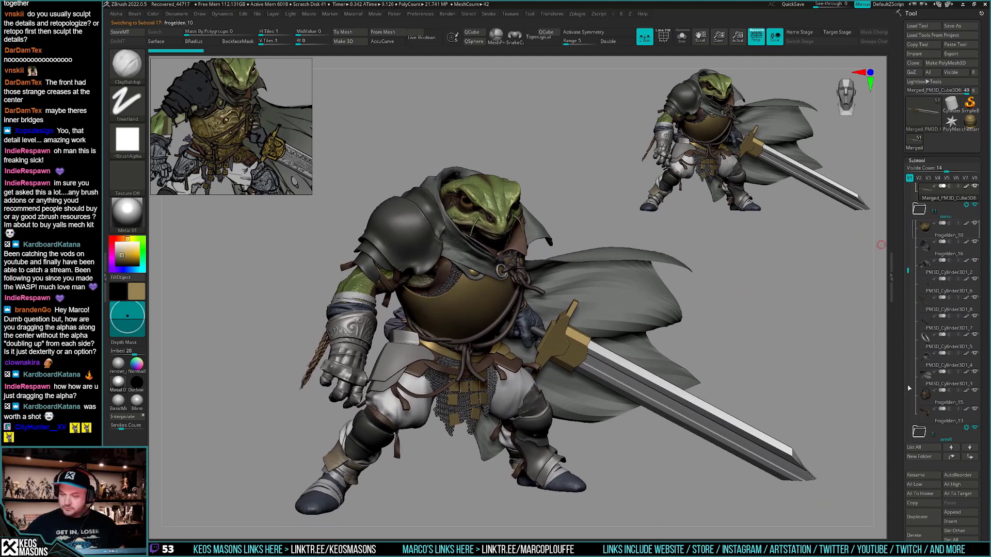
{"action": "left_click", "coordinate": [952, 522]}
{"action": "left_click", "coordinate": [880, 446]}
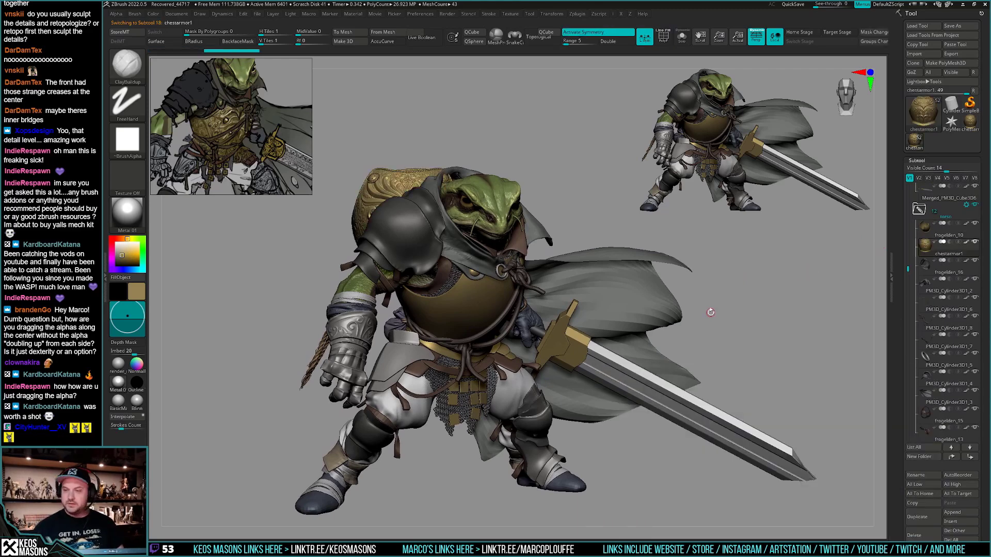
Delete the standalone chestarmor tool's subtool and return to the posed frog knight with chestarmor1 active
{"action": "left_click", "coordinate": [970, 121]}
{"action": "left_click", "coordinate": [928, 535]}
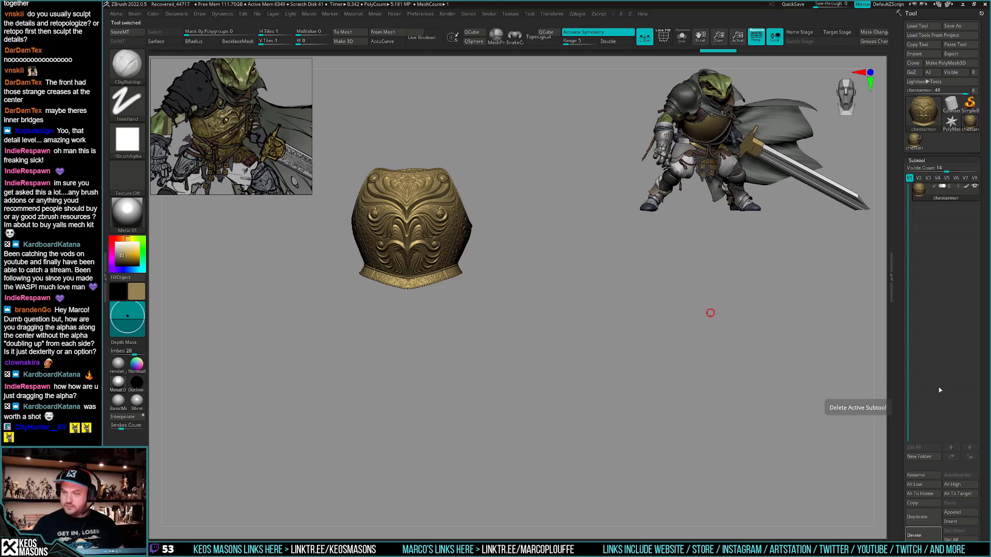
{"action": "left_click", "coordinate": [969, 124]}
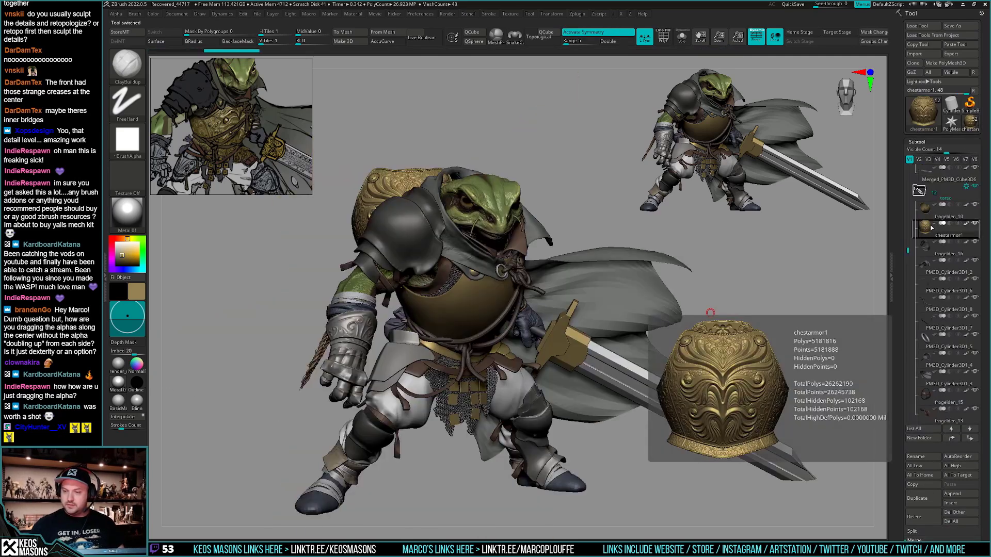
Recolour the old plain breastplate, frogelden_10, in light red to distinguish it from the ornamented one
{"action": "key", "text": "space"}
{"action": "left_click", "coordinate": [698, 394]}
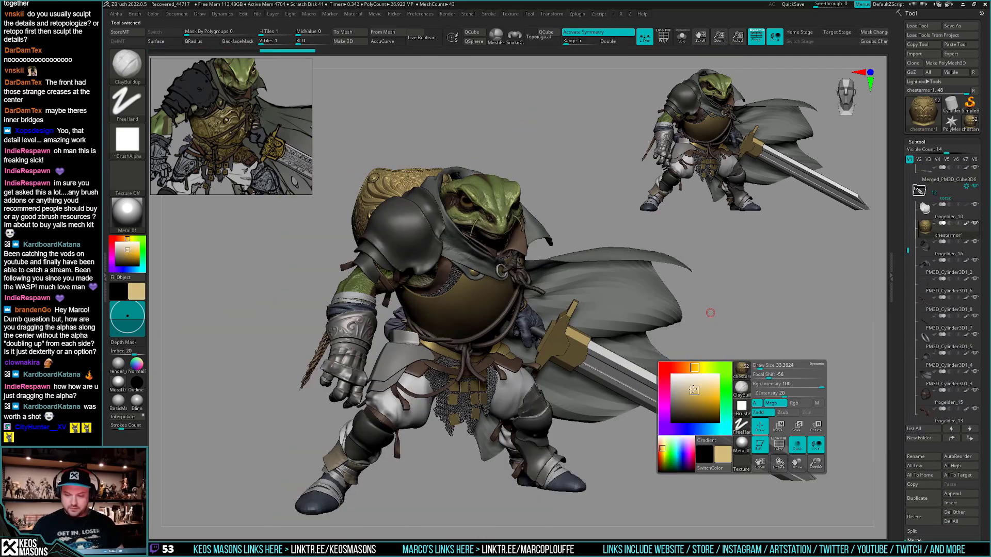
{"action": "left_click", "coordinate": [665, 368]}
{"action": "left_click_drag", "start_coordinate": [699, 394], "coordinate": [708, 390]}
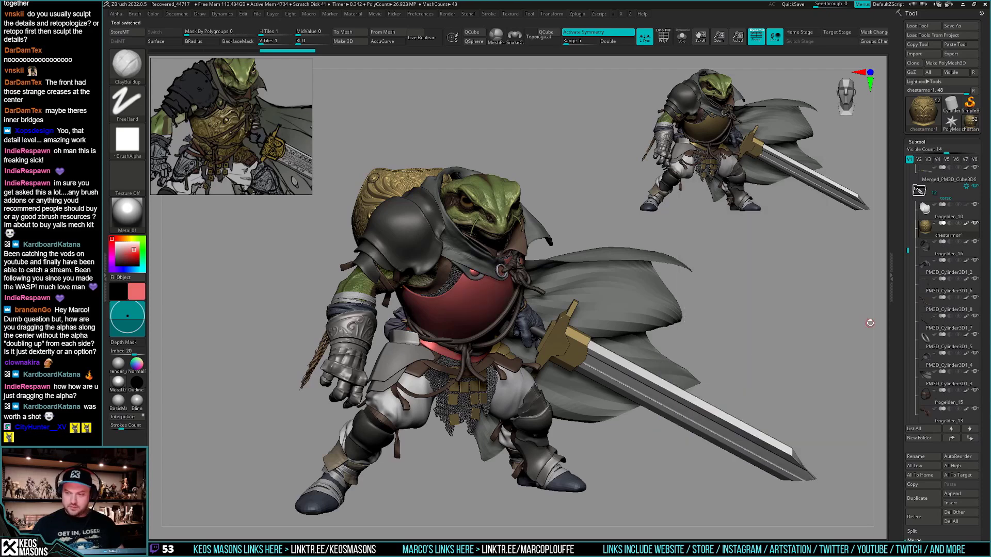
Isolate chestarmor1 and drop it to its lowest subdivision level
{"action": "key", "text": "alt+s"}
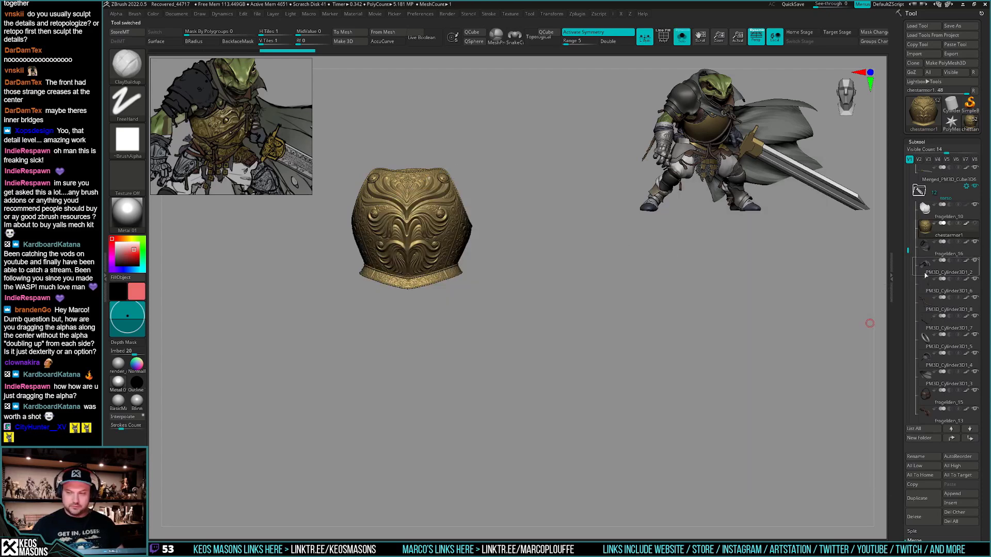
{"action": "left_click_drag", "start_coordinate": [821, 326], "coordinate": [717, 381]}
{"action": "key", "text": "space"}
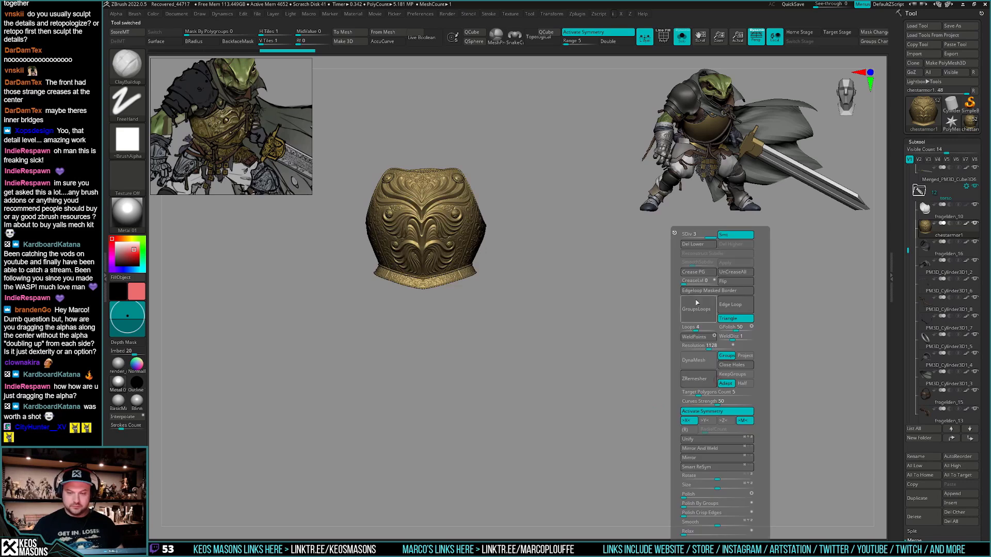
{"action": "left_click_drag", "start_coordinate": [520, 382], "coordinate": [543, 389], "text": "alt"}
Reset the transform gizmo's orientation and relocate its pivot to the middle of the ornamented breastplate, locking it there
{"action": "key", "text": "w"}
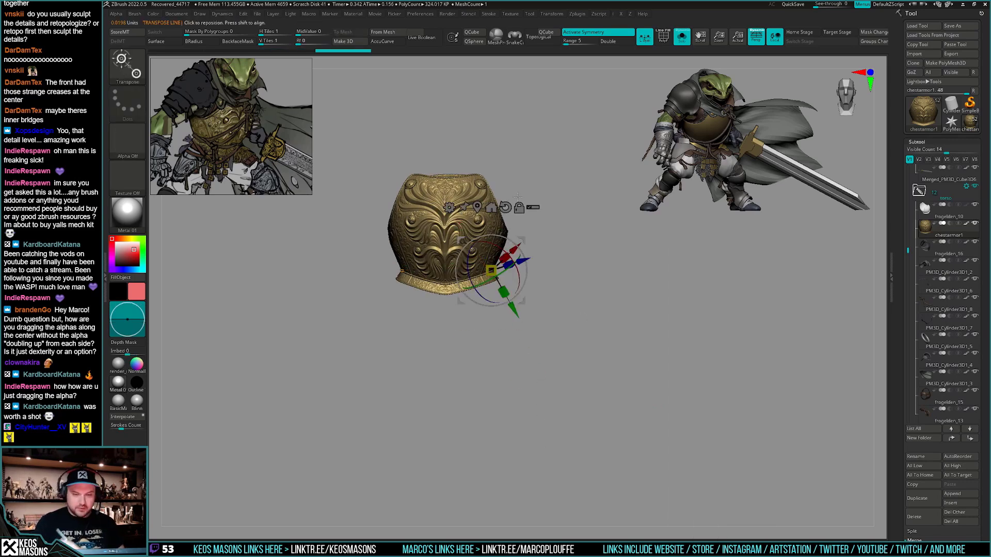
{"action": "left_click", "coordinate": [505, 208]}
{"action": "left_click", "coordinate": [492, 208]}
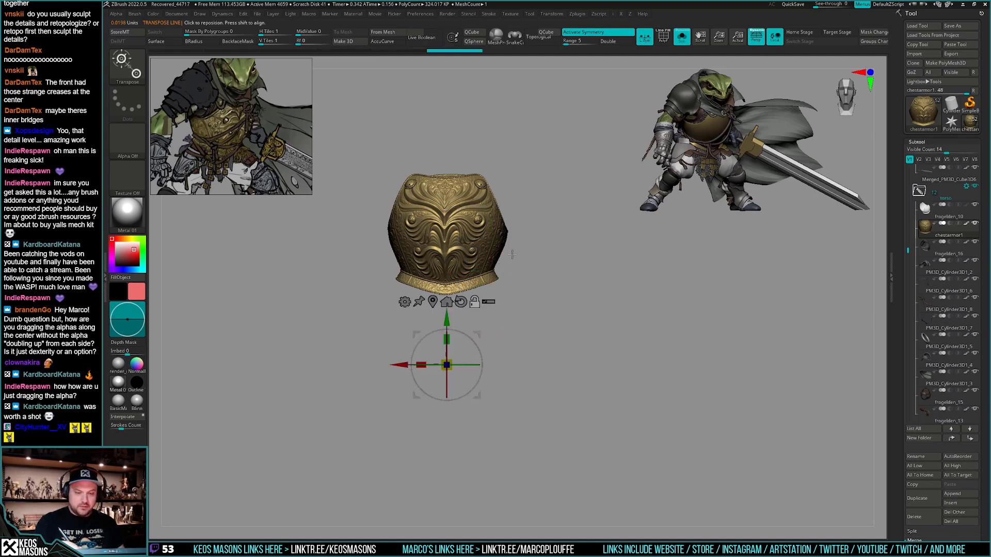
{"action": "left_click", "coordinate": [474, 304]}
{"action": "left_click_drag", "start_coordinate": [447, 319], "coordinate": [447, 187]}
{"action": "left_click_drag", "start_coordinate": [640, 250], "coordinate": [563, 259]}
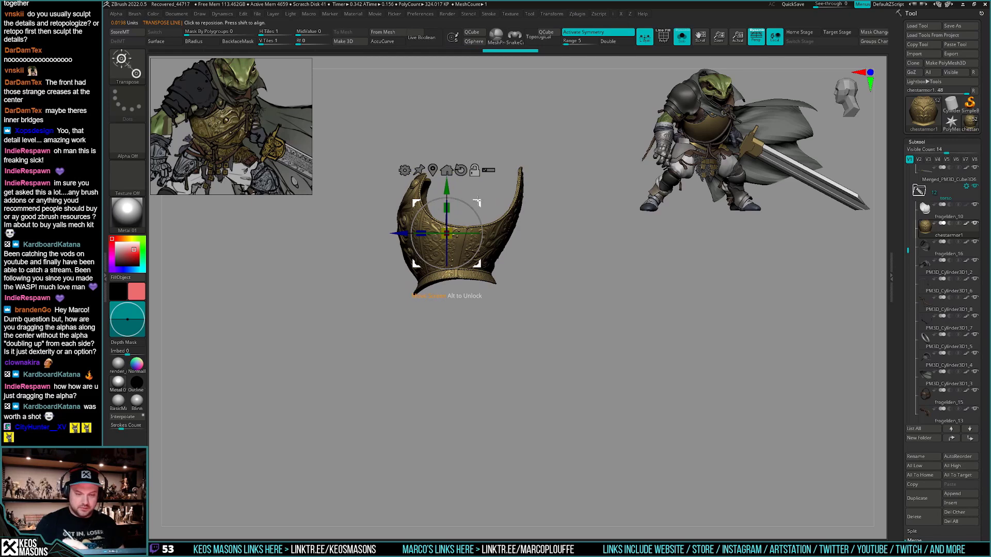
{"action": "left_click_drag", "start_coordinate": [477, 202], "coordinate": [492, 194]}
{"action": "left_click", "coordinate": [489, 163]}
{"action": "left_click_drag", "start_coordinate": [572, 272], "coordinate": [628, 279], "text": "shift"}
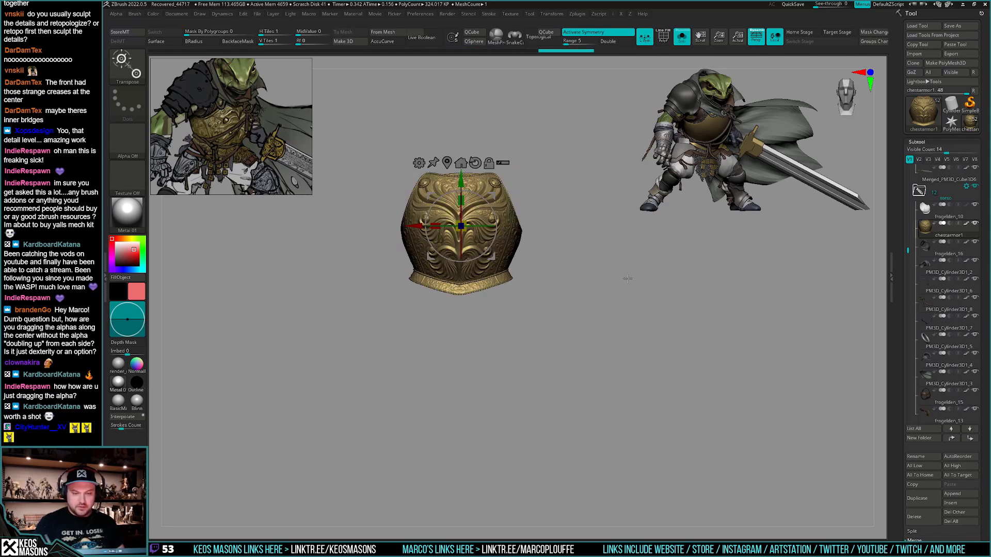
Show the full model again, turn off symmetry, and move and rotate chestarmor1 onto the frog's chest over the red breastplate
{"action": "key", "text": "alt+s"}
{"action": "left_click_drag", "start_coordinate": [493, 195], "coordinate": [568, 276]}
{"action": "key", "text": "x"}
{"action": "right_click_drag", "start_coordinate": [568, 276], "coordinate": [524, 271]}
{"action": "right_click_drag", "start_coordinate": [524, 270], "coordinate": [578, 315], "text": "ctrl"}
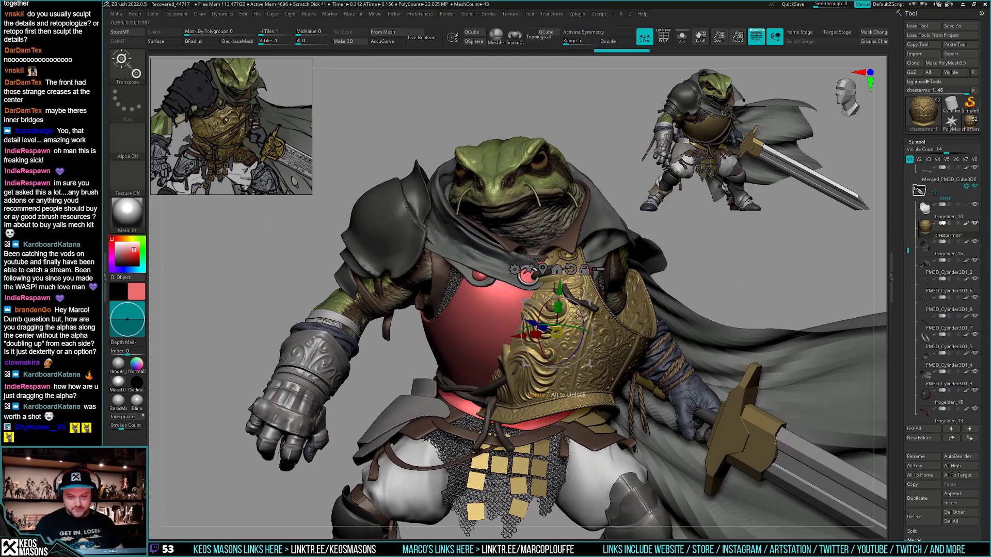
{"action": "left_click_drag", "start_coordinate": [578, 315], "coordinate": [520, 318]}
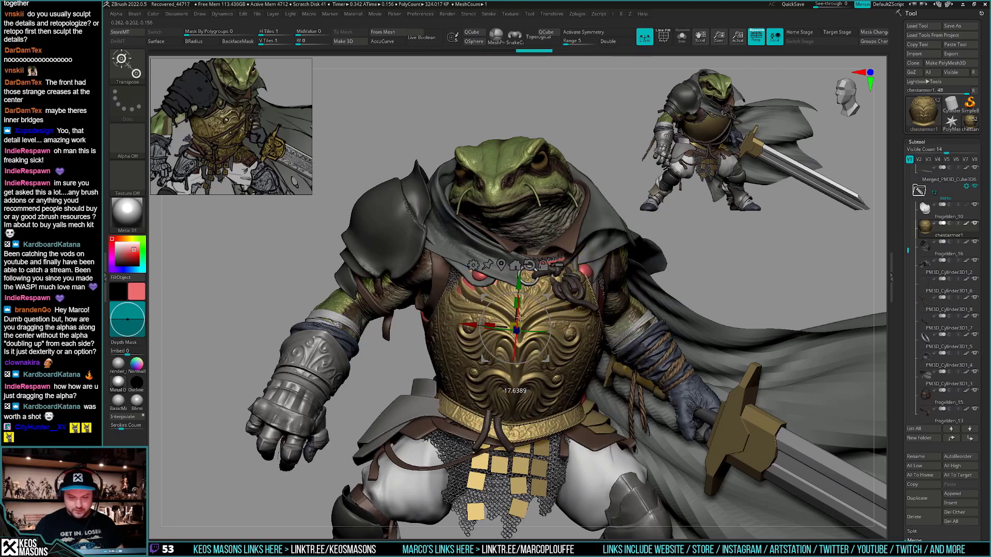
Refine the position and tilt of chestarmor1 from side and front so it follows the red breastplate and waist
{"action": "right_click_drag", "start_coordinate": [521, 319], "coordinate": [604, 348]}
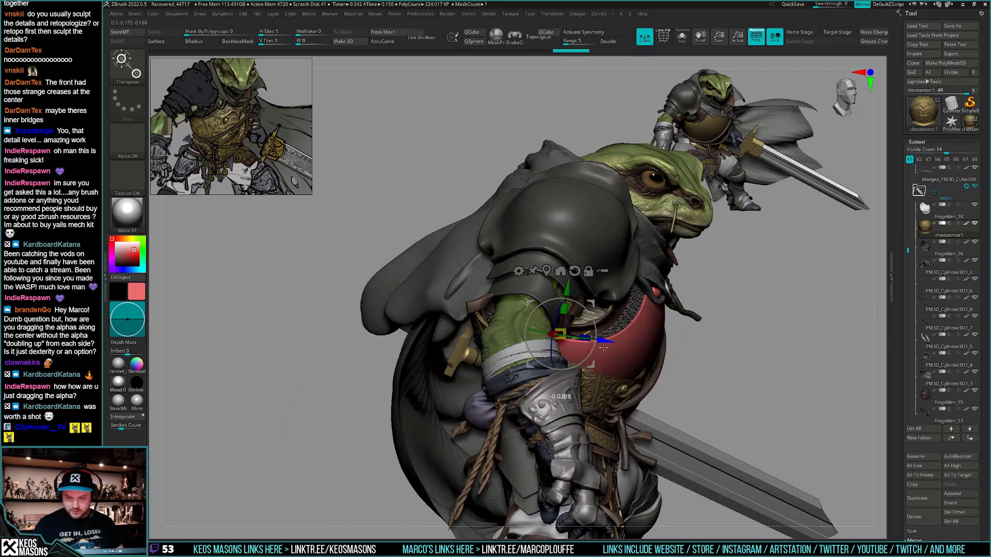
{"action": "left_click_drag", "start_coordinate": [603, 347], "coordinate": [611, 348]}
{"action": "mouse_move", "coordinate": [575, 289]}
{"action": "left_mouse_down"}
{"action": "mouse_move", "coordinate": [578, 261]}
{"action": "mouse_move", "coordinate": [575, 281]}
{"action": "left_mouse_up"}
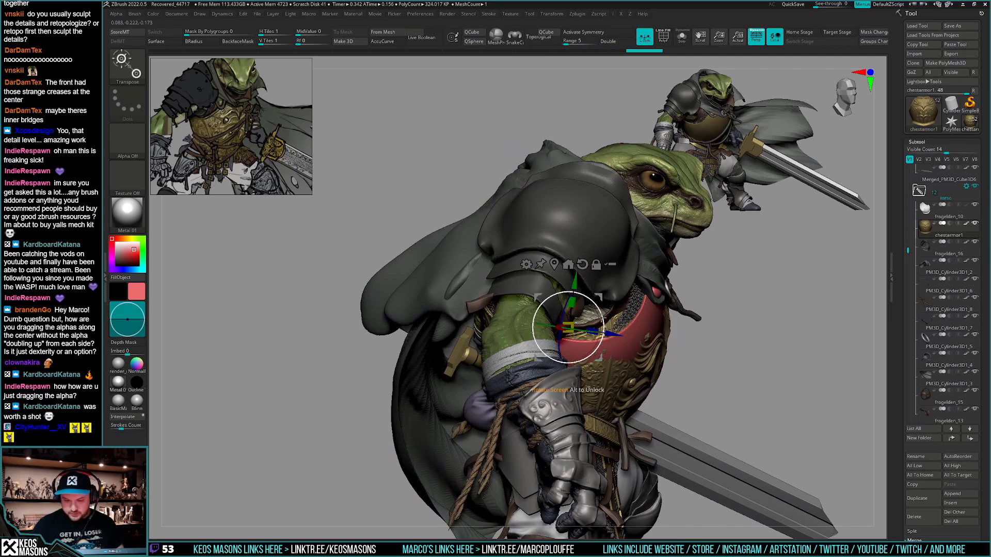
{"action": "right_click_drag", "start_coordinate": [737, 287], "coordinate": [632, 308]}
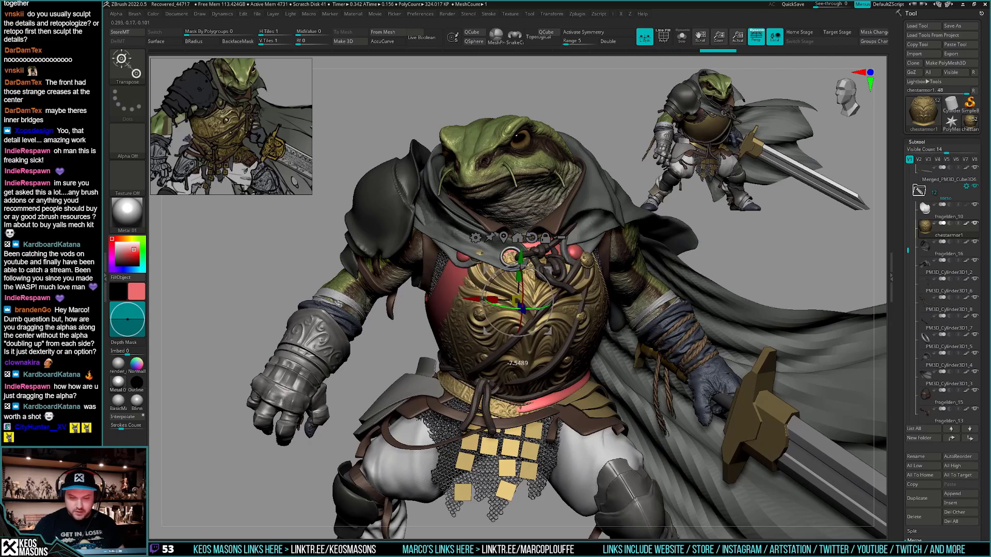
{"action": "left_click_drag", "start_coordinate": [532, 308], "coordinate": [538, 293]}
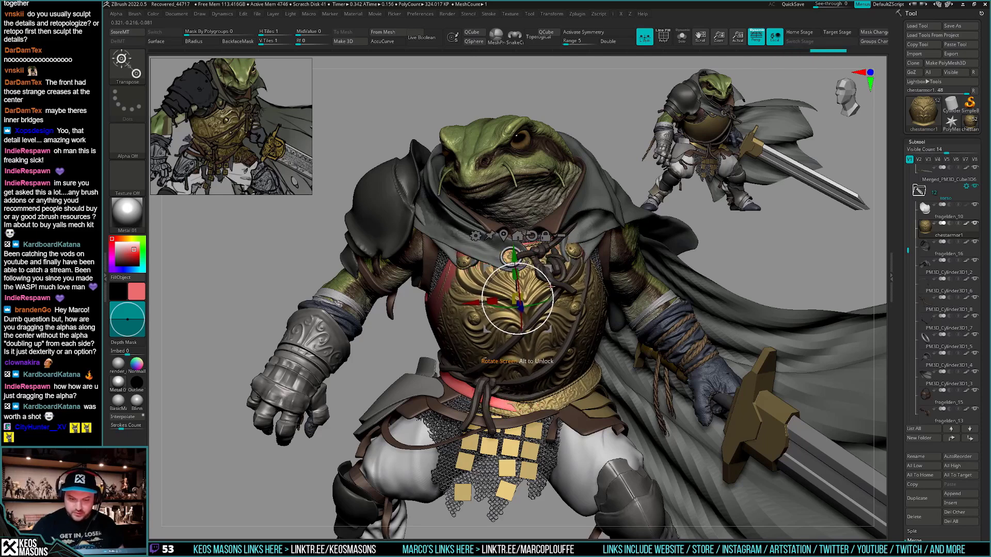
{"action": "left_click_drag", "start_coordinate": [552, 291], "coordinate": [551, 291]}
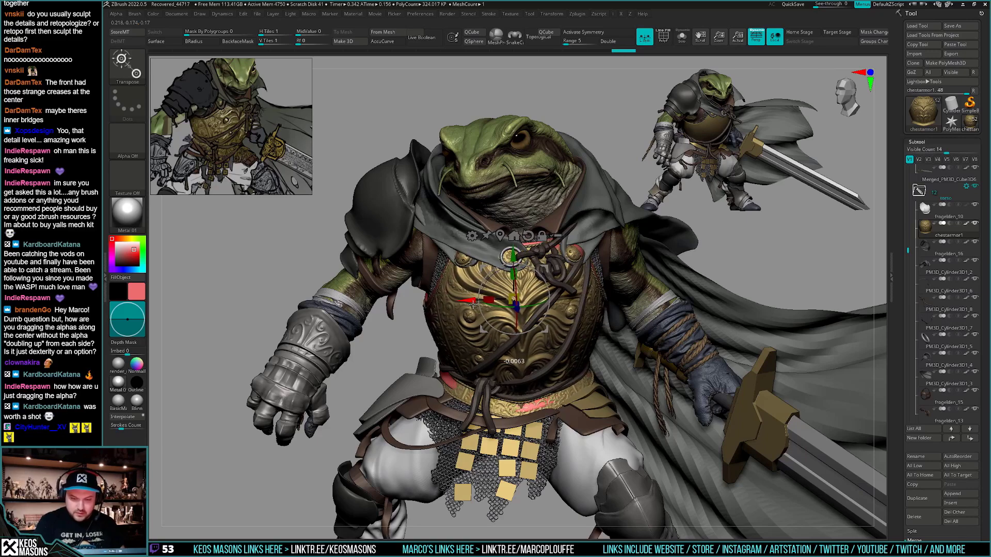
{"action": "left_click_drag", "start_coordinate": [514, 271], "coordinate": [513, 269]}
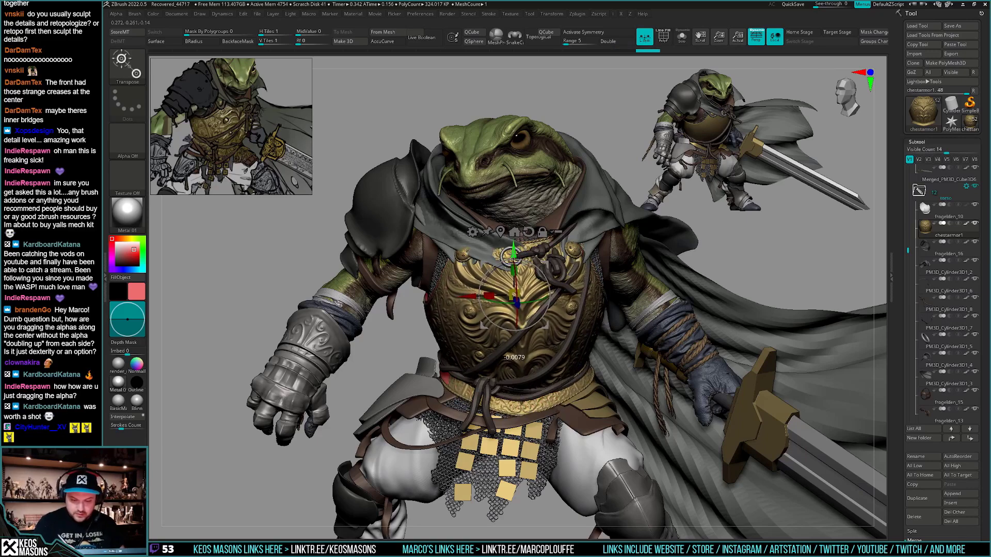
{"action": "right_click_drag", "start_coordinate": [565, 265], "coordinate": [637, 300]}
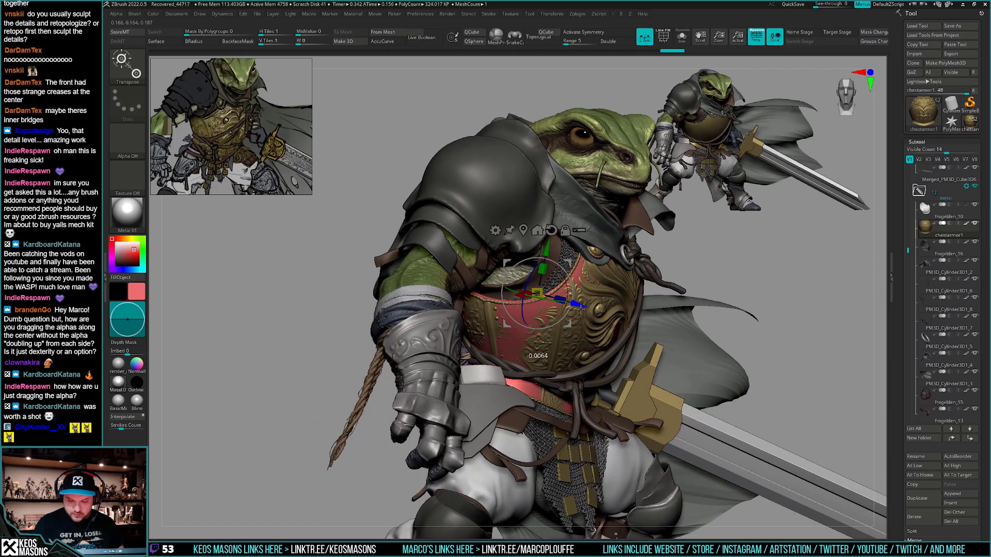
{"action": "right_click_drag", "start_coordinate": [740, 329], "coordinate": [694, 350]}
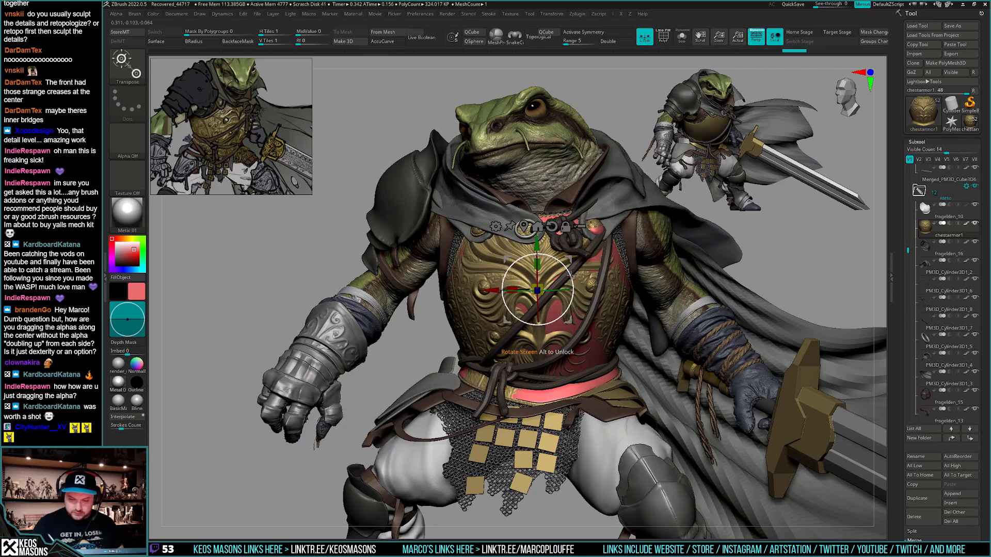
Hide frogelden_10 temporarily to inspect how the ornamented breastplate sits under the cape and straps, and show it again
{"action": "key", "text": "q"}
{"action": "mouse_move", "coordinate": [320, 289]}
{"action": "left_mouse_down"}
{"action": "mouse_move", "coordinate": [423, 330]}
{"action": "mouse_move", "coordinate": [624, 368]}
{"action": "mouse_move", "coordinate": [597, 400]}
{"action": "mouse_move", "coordinate": [574, 372]}
{"action": "mouse_move", "coordinate": [585, 365]}
{"action": "left_mouse_up"}
{"action": "left_click", "coordinate": [975, 206]}
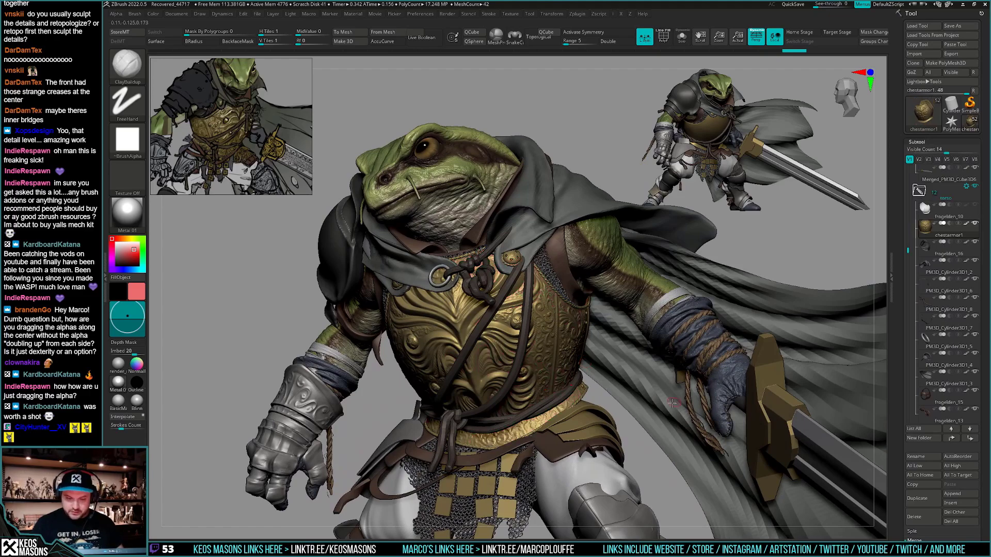
{"action": "mouse_move", "coordinate": [601, 400]}
{"action": "left_mouse_down"}
{"action": "mouse_move", "coordinate": [475, 407]}
{"action": "mouse_move", "coordinate": [592, 415]}
{"action": "mouse_move", "coordinate": [582, 419]}
{"action": "mouse_move", "coordinate": [606, 433]}
{"action": "mouse_move", "coordinate": [580, 435]}
{"action": "left_mouse_up"}
{"action": "left_click", "coordinate": [975, 206]}
Push chestarmor1 back into the torso so the red breastplate covers most of its front surface
{"action": "key", "text": "w"}
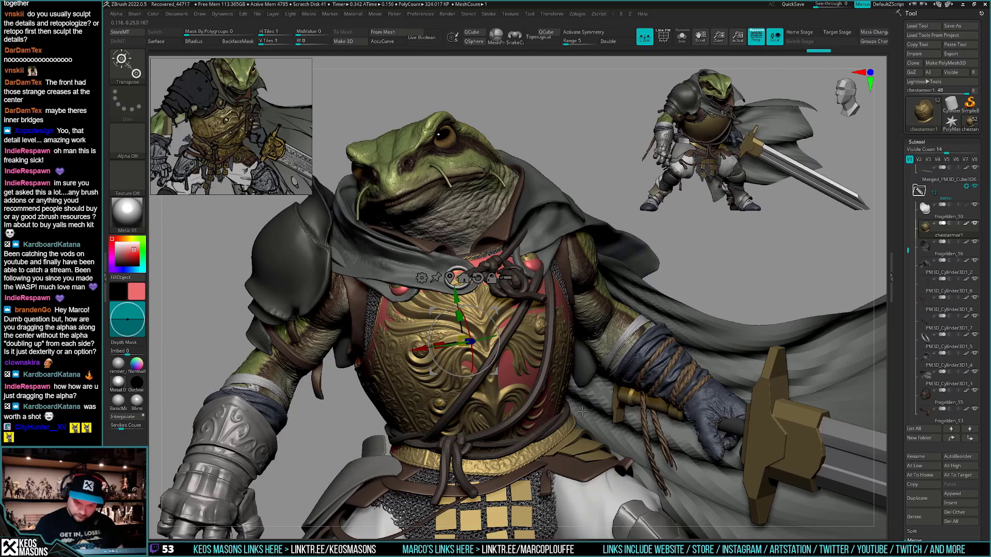
{"action": "left_click_drag", "start_coordinate": [582, 412], "coordinate": [501, 297]}
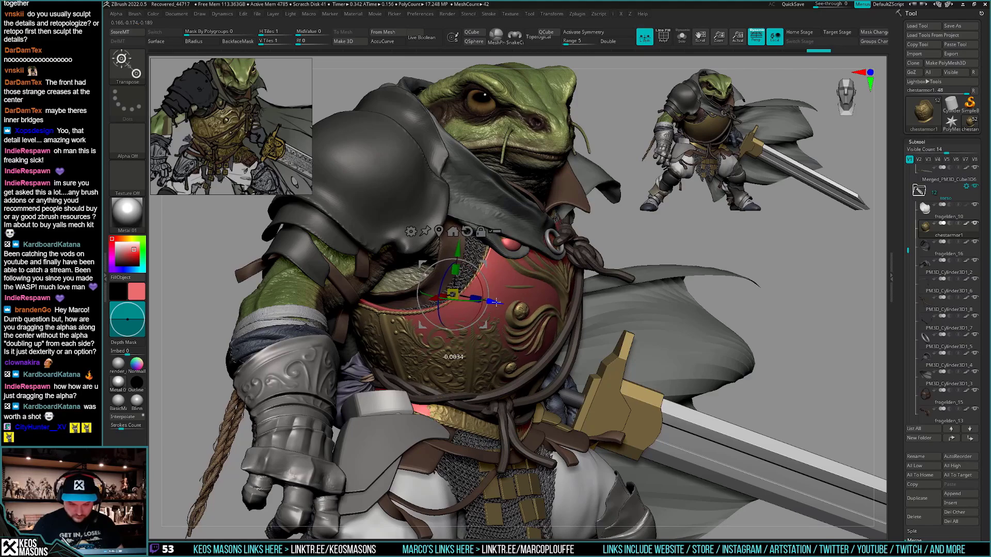
{"action": "left_click_drag", "start_coordinate": [495, 302], "coordinate": [655, 304]}
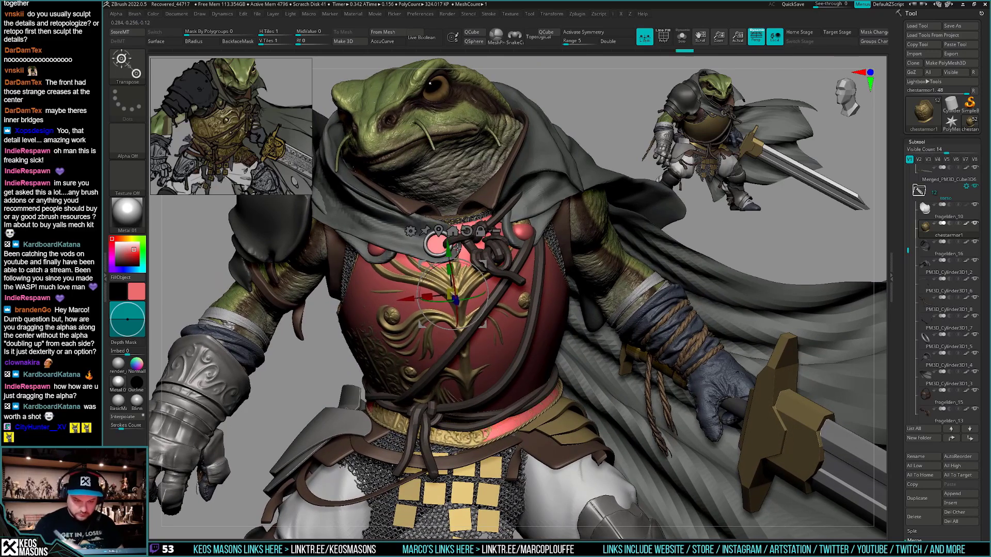
Check chestarmor1 against the body with ghosted transparency, nudge it slightly on the chest, and review the fit from several angles
{"action": "key", "text": "q"}
{"action": "mouse_move", "coordinate": [583, 407]}
{"action": "right_mouse_down", "text": "ctrl"}
{"action": "mouse_move", "coordinate": [583, 361]}
{"action": "mouse_move", "coordinate": [558, 380]}
{"action": "mouse_move", "coordinate": [601, 394]}
{"action": "mouse_move", "coordinate": [593, 371]}
{"action": "right_mouse_up", "text": "ctrl"}
{"action": "key", "text": "alt+t"}
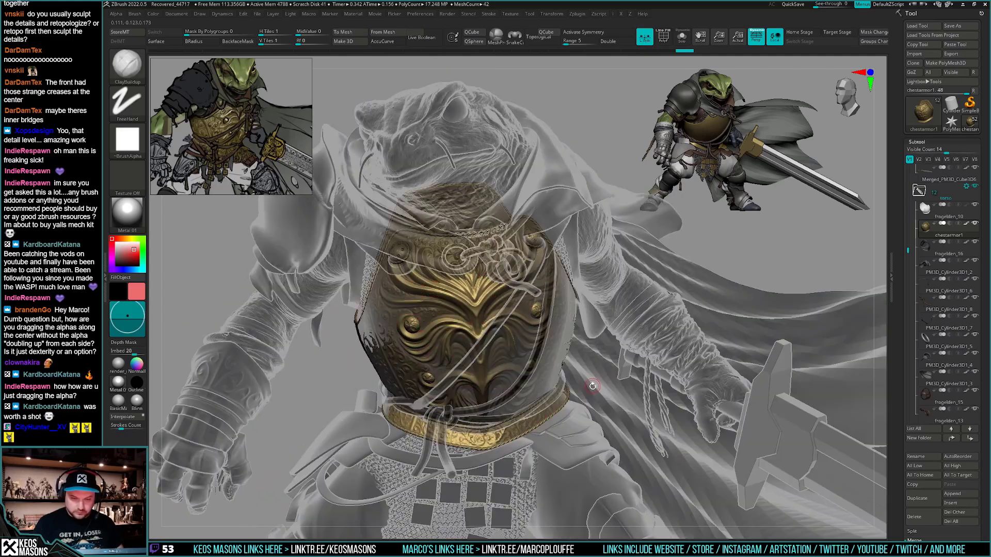
{"action": "key", "text": "alt+t"}
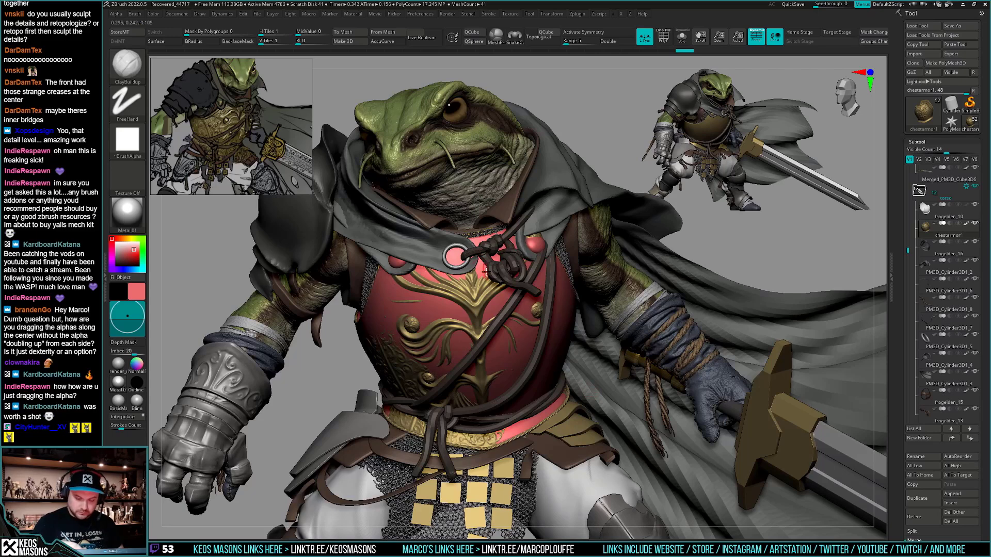
{"action": "key", "text": "w"}
{"action": "left_click_drag", "start_coordinate": [461, 263], "coordinate": [461, 264]}
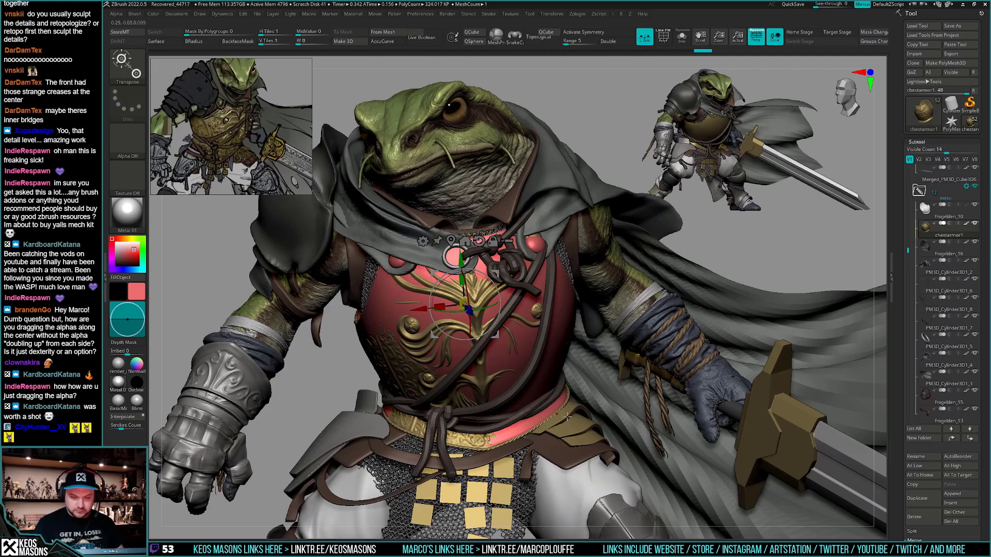
{"action": "key", "text": "q"}
{"action": "right_click_drag", "start_coordinate": [567, 417], "coordinate": [583, 372], "text": "ctrl"}
{"action": "right_click_drag", "start_coordinate": [640, 397], "coordinate": [507, 422]}
{"action": "right_click_drag", "start_coordinate": [497, 409], "coordinate": [578, 421]}
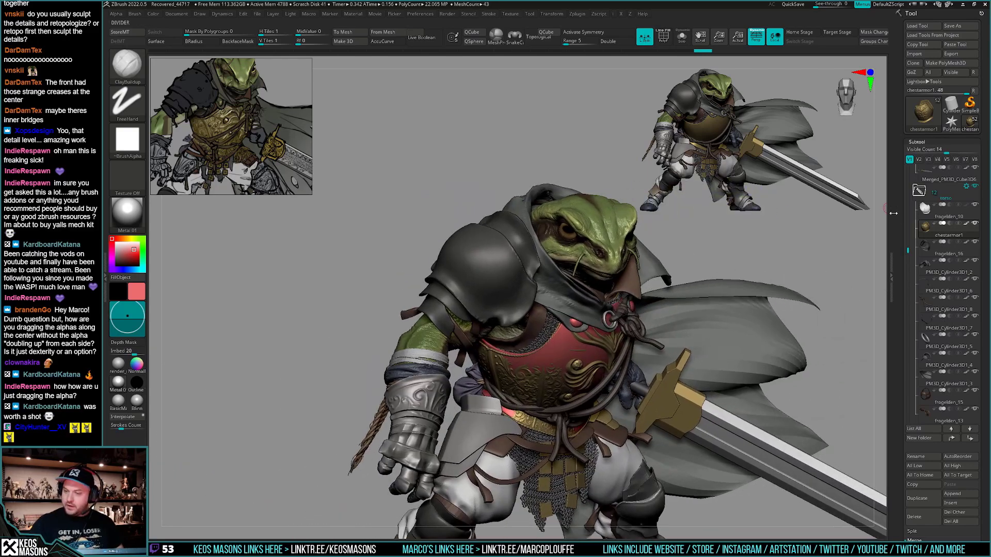
Move the old breastplate frogelden_10 into the hidden folder that holds frogelden_08 and Stalking1, and select frogelden_11c2_1
{"action": "scroll", "coordinate": [942, 232], "scroll_direction": "up", "scroll_amount": 5}
{"action": "mouse_move", "coordinate": [922, 172]}
{"action": "scroll", "coordinate": [924, 181], "scroll_direction": "down", "scroll_amount": 5}
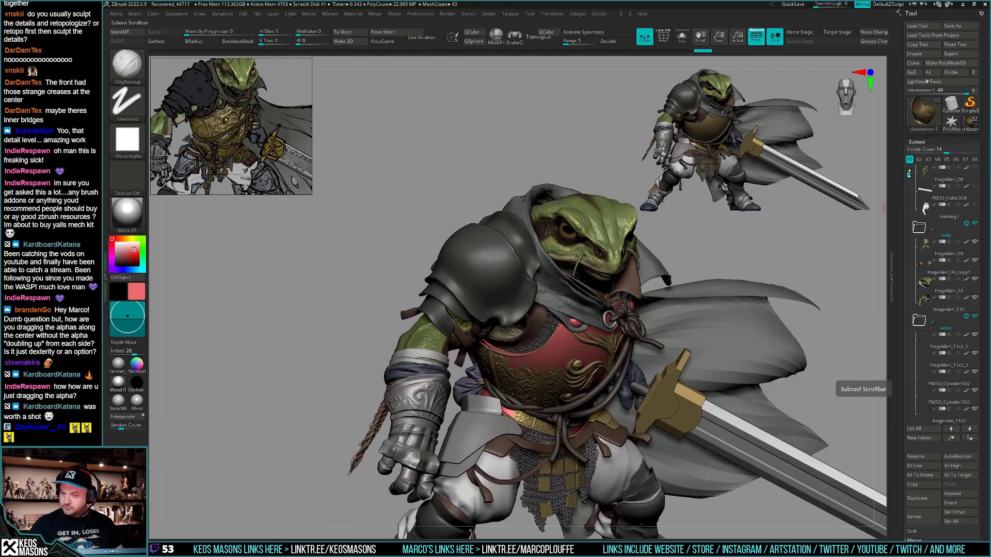
{"action": "scroll", "coordinate": [926, 189], "scroll_direction": "up", "scroll_amount": 5}
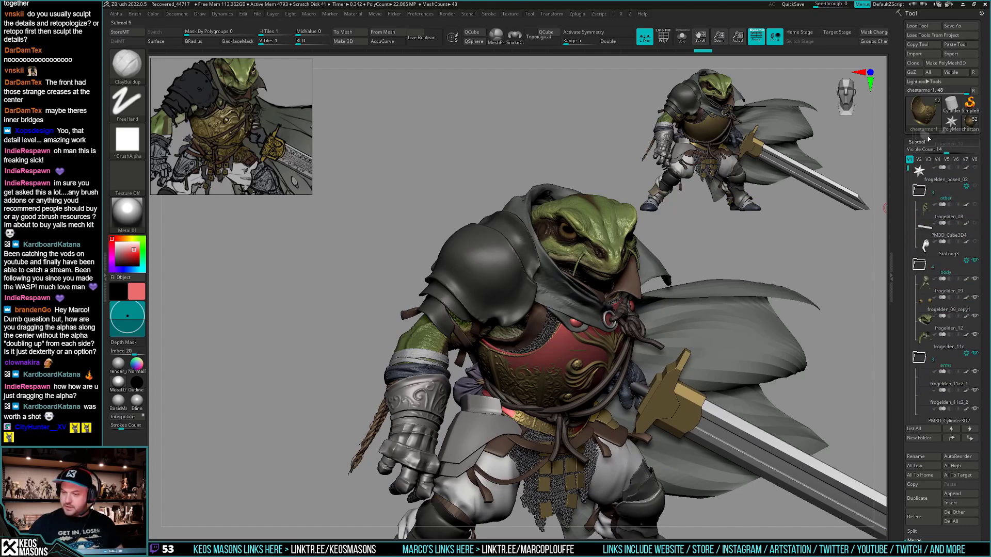
{"action": "left_click_drag", "start_coordinate": [933, 245], "coordinate": [935, 231]}
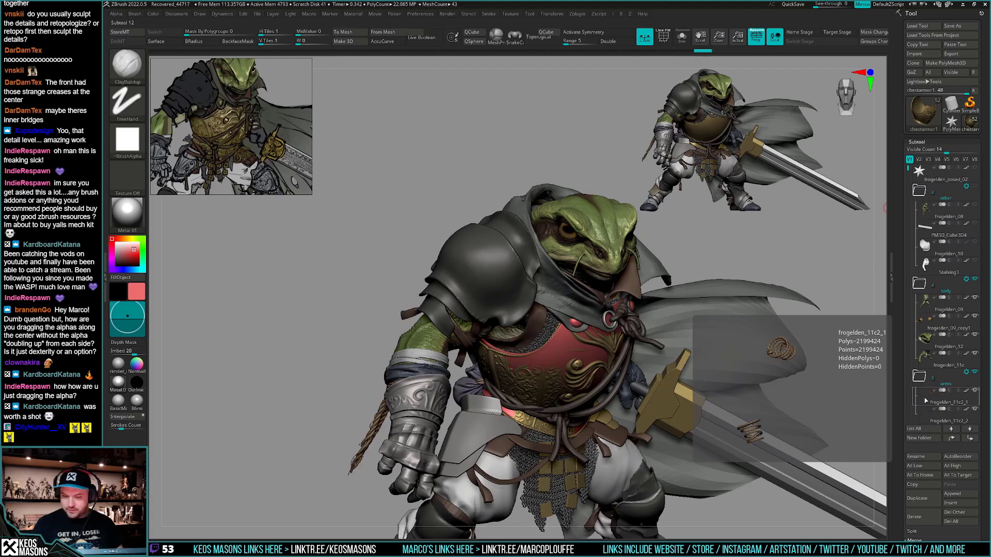
{"action": "left_click", "coordinate": [926, 401]}
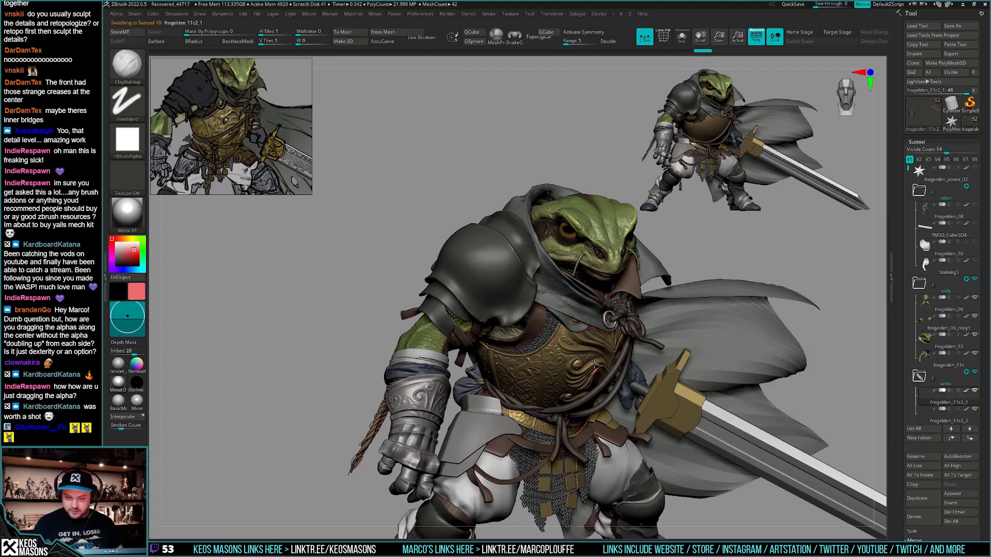
Select chestarmor1 and review how the ornamented breastplate sits on the whole figure from the front and three-quarter views
{"action": "left_click", "coordinate": [595, 365], "text": "alt"}
{"action": "right_click_drag", "start_coordinate": [595, 364], "coordinate": [658, 411]}
{"action": "key", "text": "space"}
{"action": "left_click_drag", "start_coordinate": [636, 235], "coordinate": [817, 348]}
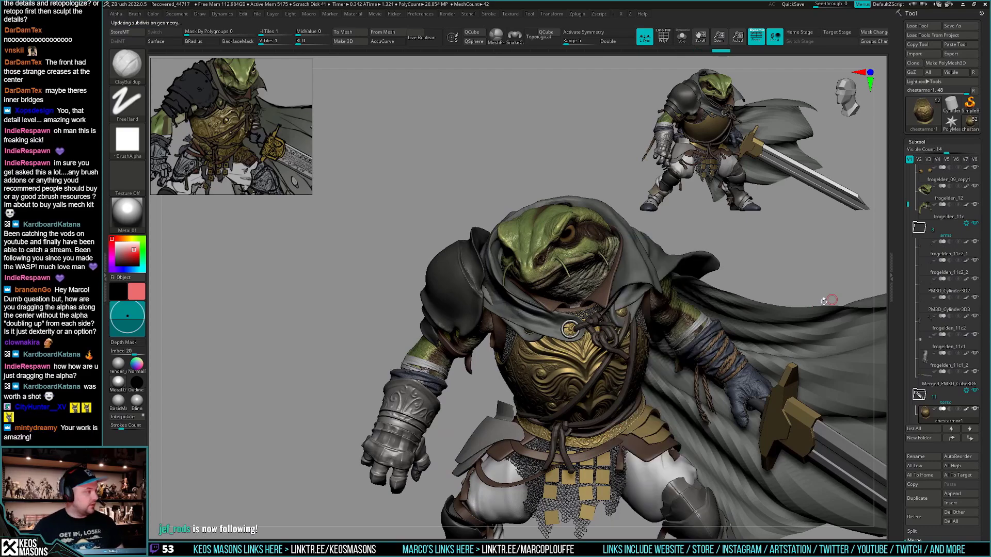
{"action": "right_click_drag", "start_coordinate": [692, 398], "coordinate": [676, 388]}
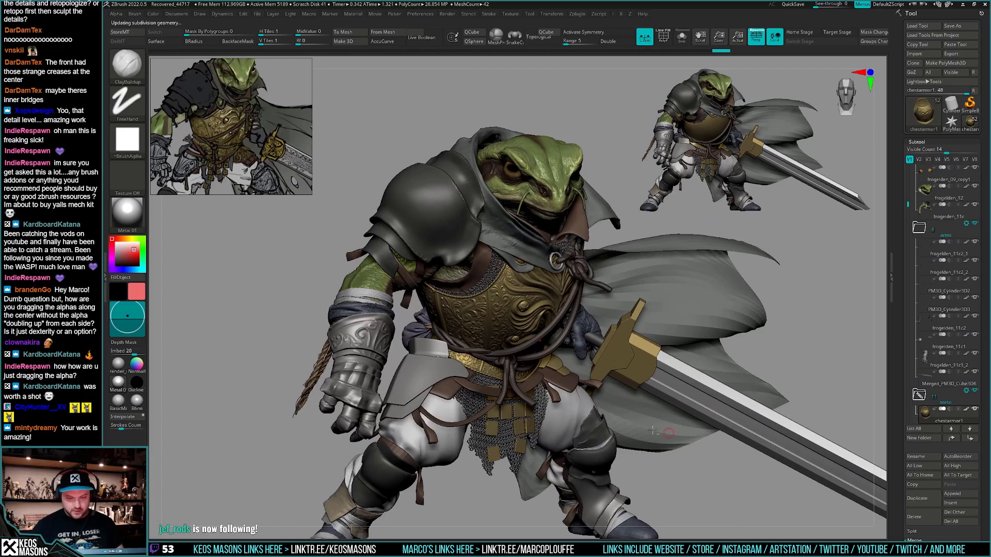
{"action": "mouse_move", "coordinate": [653, 430]}
{"action": "right_mouse_down"}
{"action": "mouse_move", "coordinate": [671, 422]}
{"action": "mouse_move", "coordinate": [655, 438]}
{"action": "right_mouse_up"}
{"action": "key", "text": "space"}
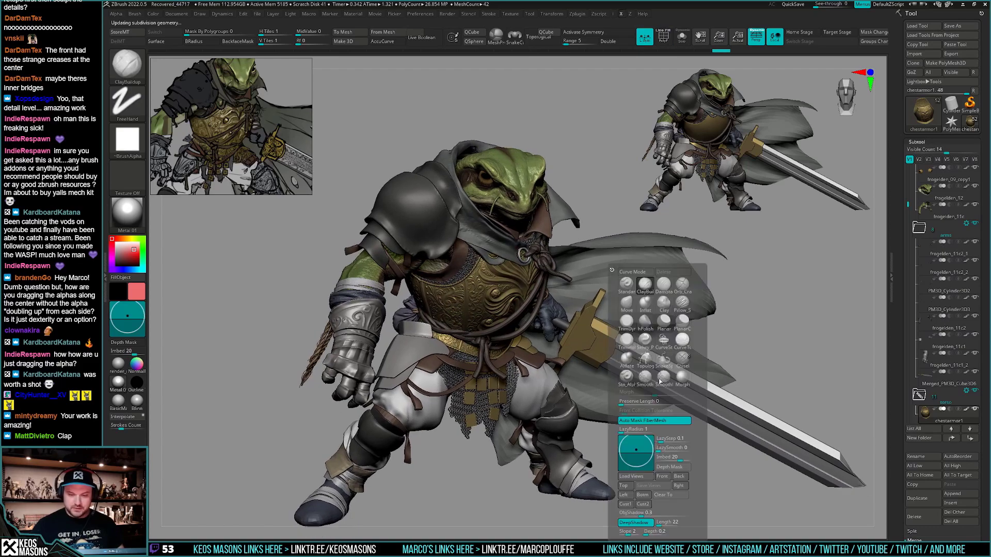
{"action": "left_click", "coordinate": [647, 286]}
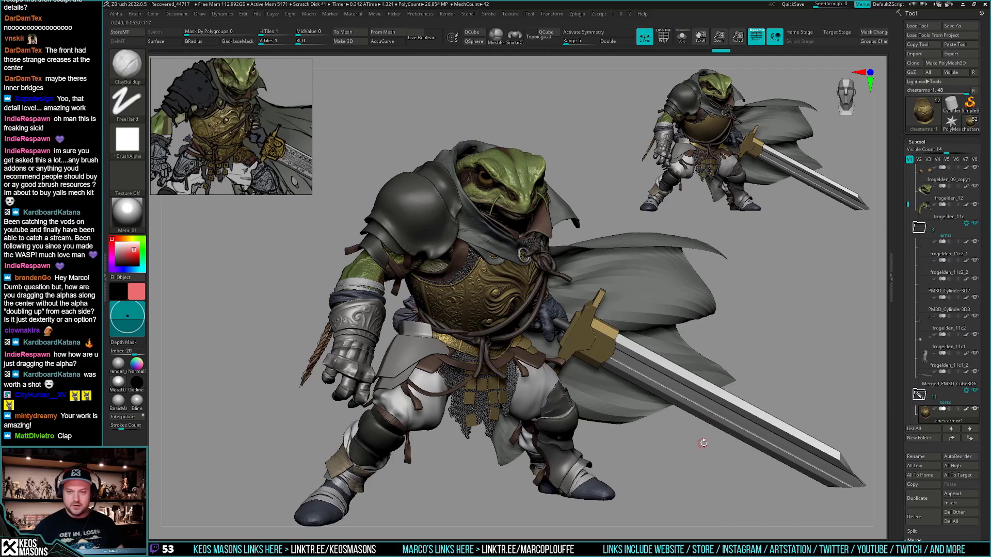
Turn off the painted colours on all subtools and display the whole figure in a render material with a muted red colour
{"action": "left_click", "coordinate": [715, 428], "text": "alt"}
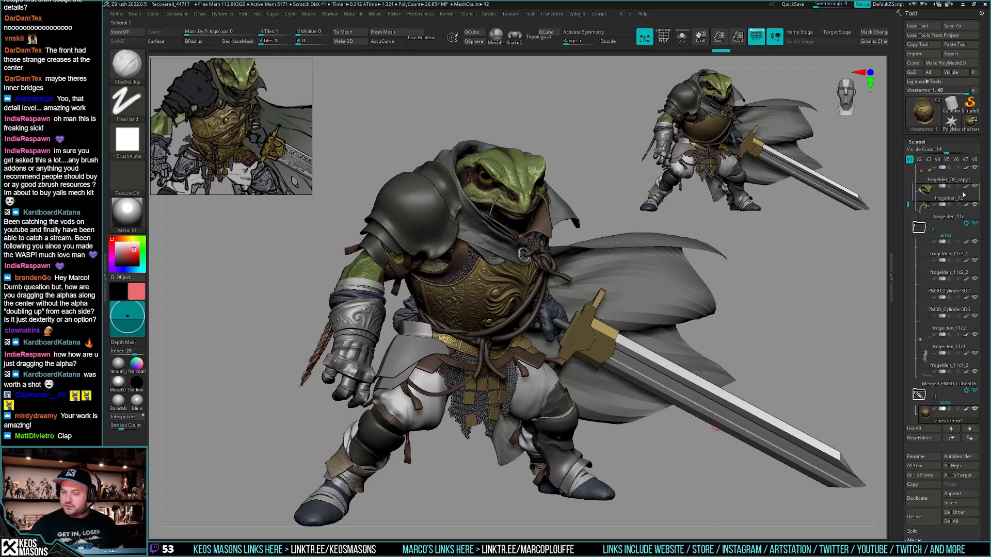
{"action": "key", "text": "shift"}
{"action": "left_click", "coordinate": [967, 244], "text": "shift"}
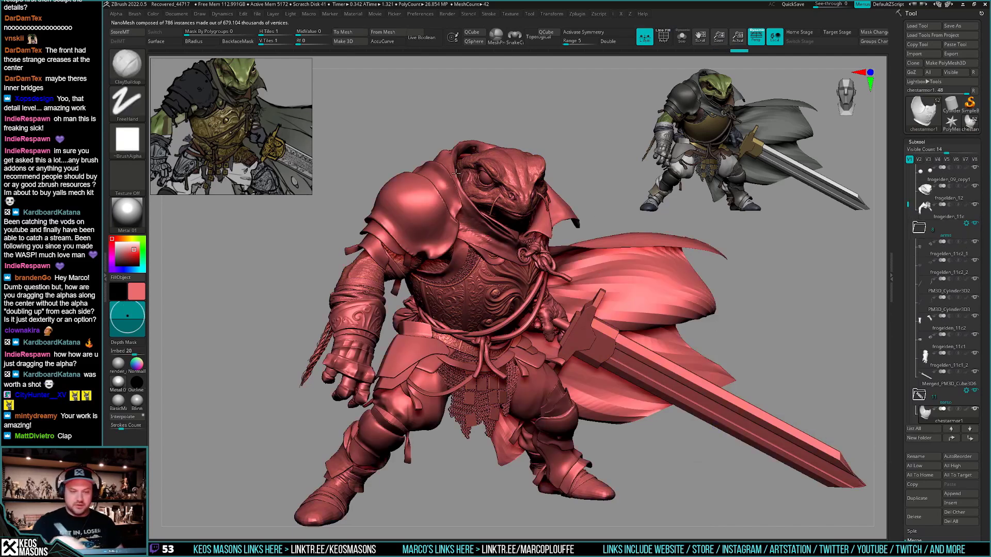
{"action": "left_click", "coordinate": [120, 365]}
{"action": "key", "text": "space"}
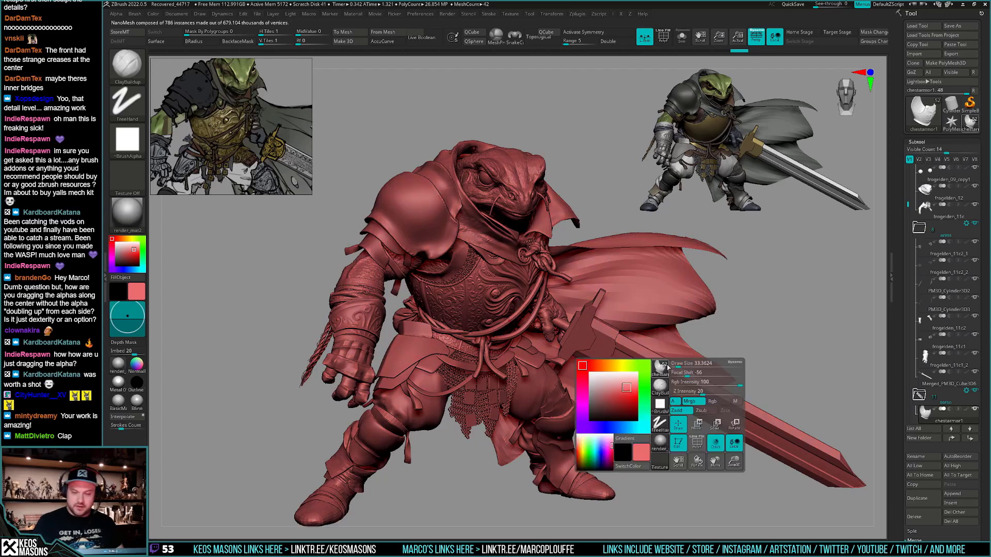
{"action": "left_click", "coordinate": [611, 391]}
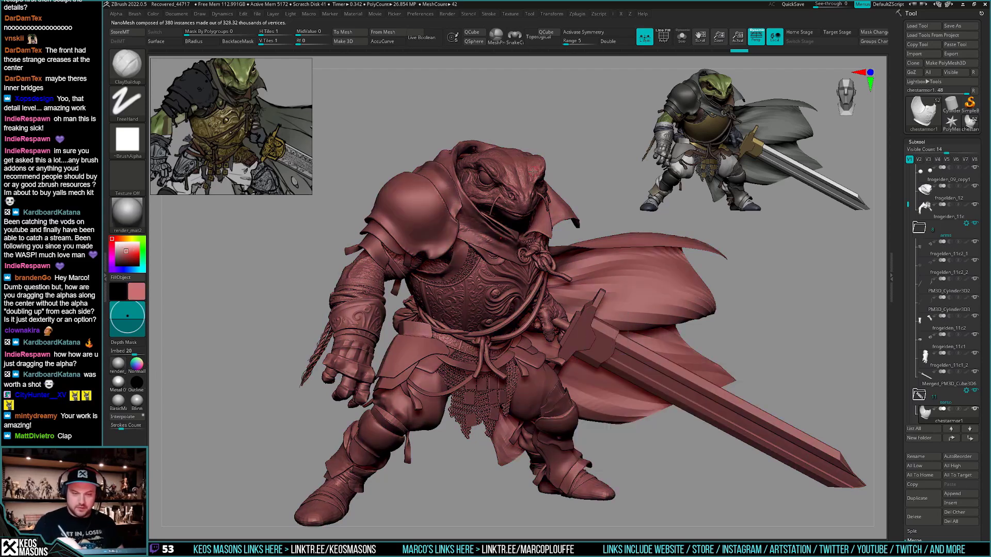
Turn the painted colours back on for the frog's head, eyes, ornamented chestarmor1 and upper arms
{"action": "left_click", "coordinate": [503, 176], "text": "alt"}
{"action": "key", "text": "space"}
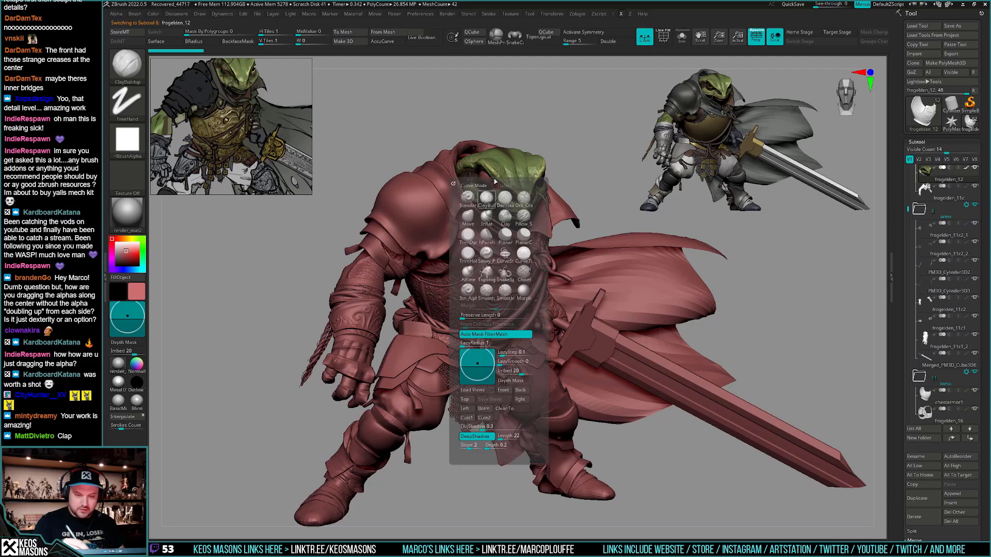
{"action": "left_click", "coordinate": [487, 181], "text": "alt"}
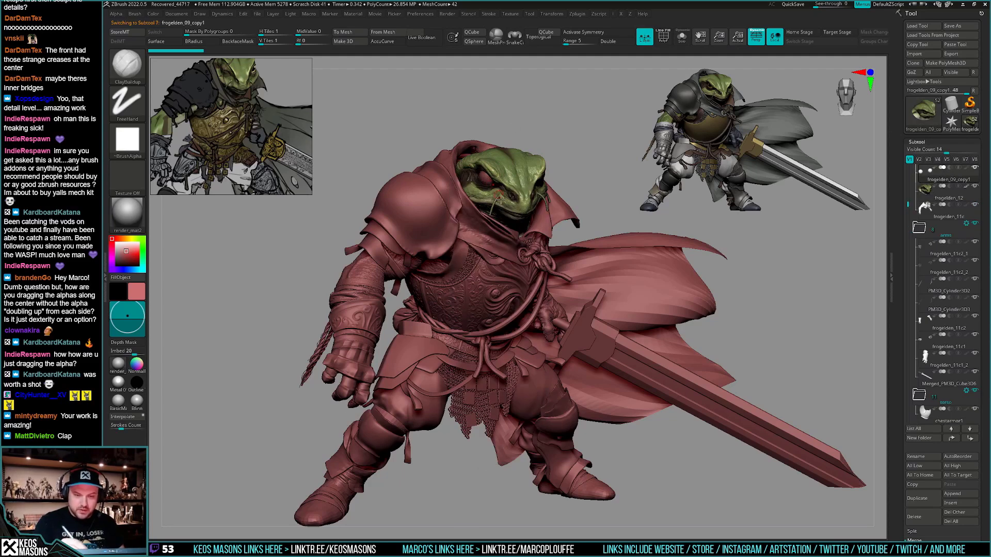
{"action": "left_click", "coordinate": [512, 273], "text": "alt"}
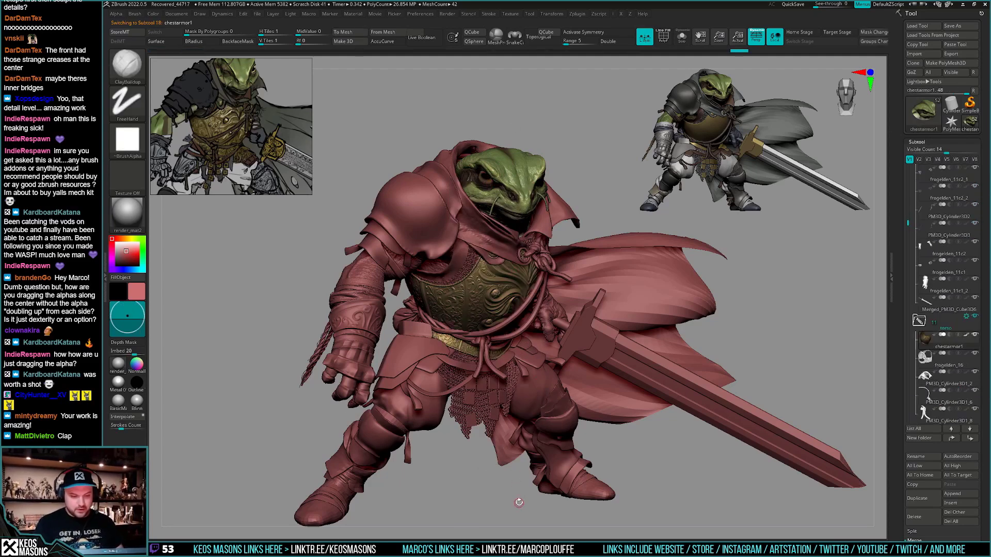
{"action": "left_click", "coordinate": [371, 269], "text": "alt"}
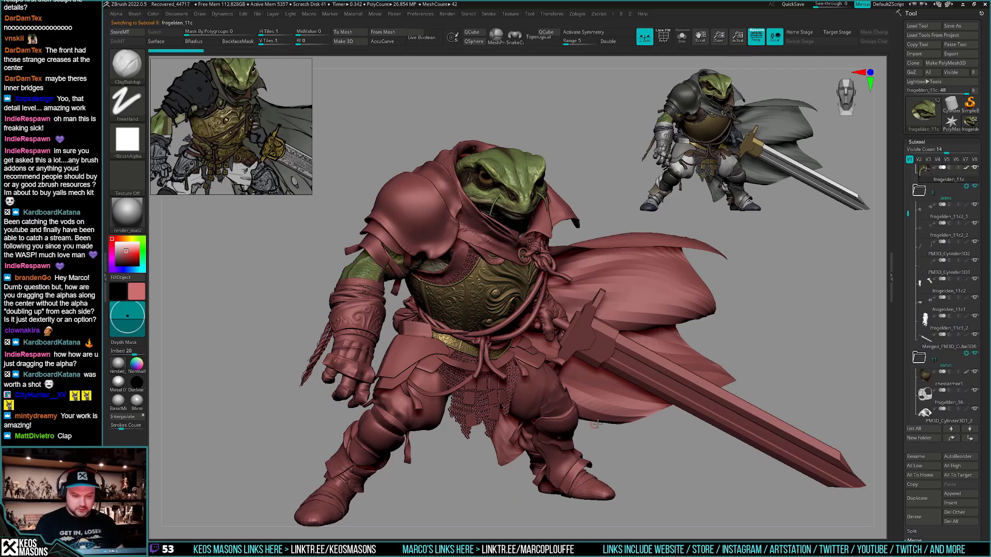
Restore the painted colours on the sword arm's glove and wraps, its ropes and the bandages above them
{"action": "left_click_drag", "start_coordinate": [660, 436], "coordinate": [643, 423]}
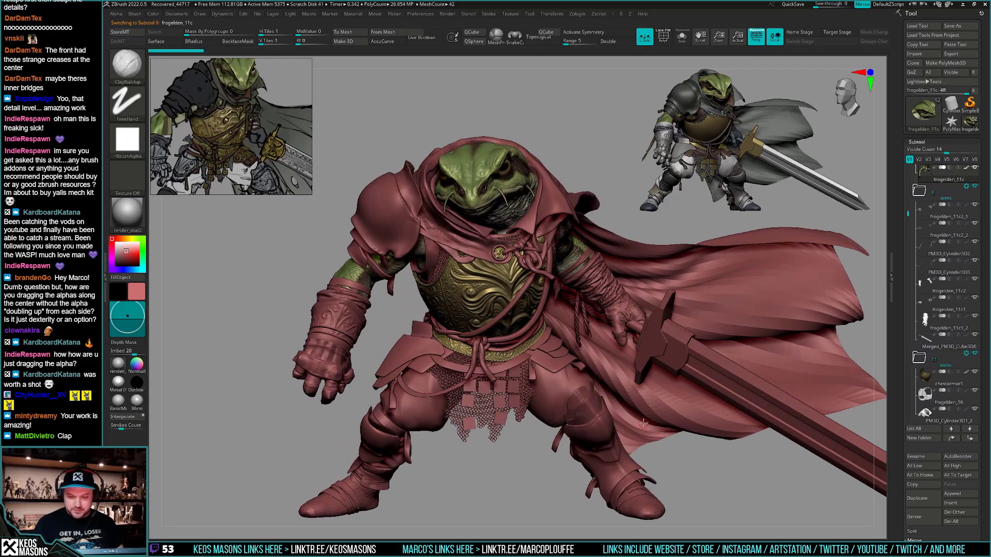
{"action": "left_click", "coordinate": [627, 309], "text": "alt"}
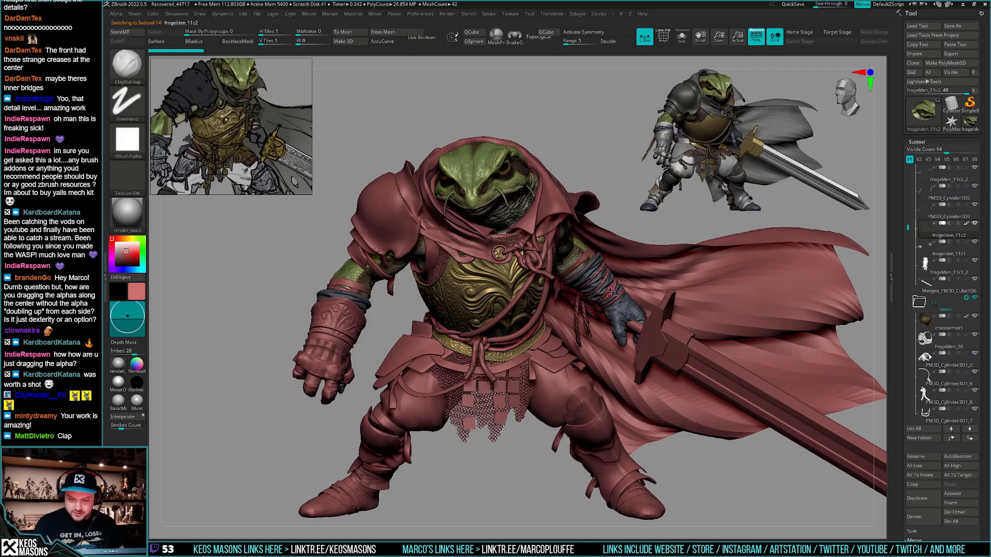
{"action": "left_click", "coordinate": [584, 315], "text": "alt"}
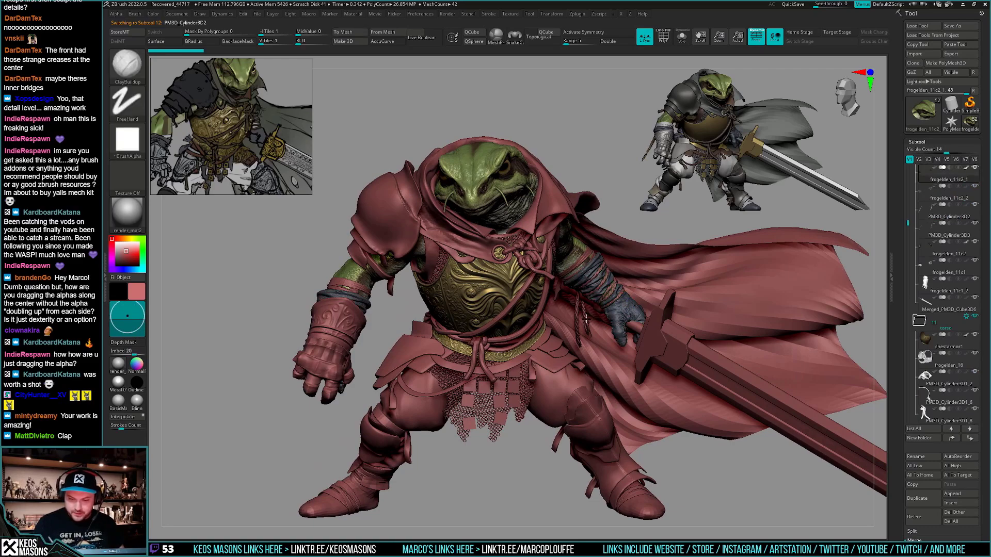
{"action": "right_click_drag", "start_coordinate": [585, 313], "coordinate": [595, 244], "text": "ctrl"}
{"action": "left_click", "coordinate": [594, 245], "text": "alt"}
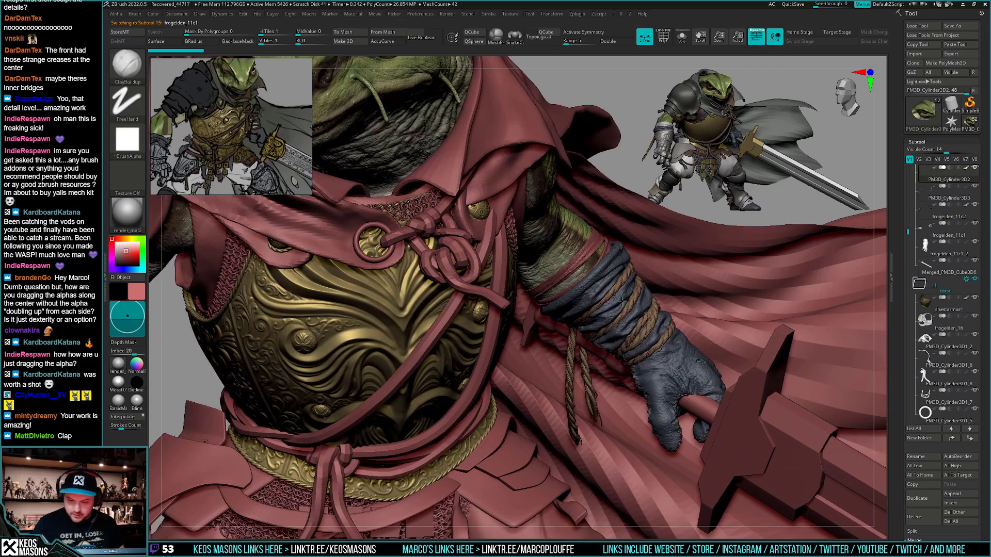
{"action": "right_click_drag", "start_coordinate": [609, 296], "coordinate": [622, 242], "text": "ctrl"}
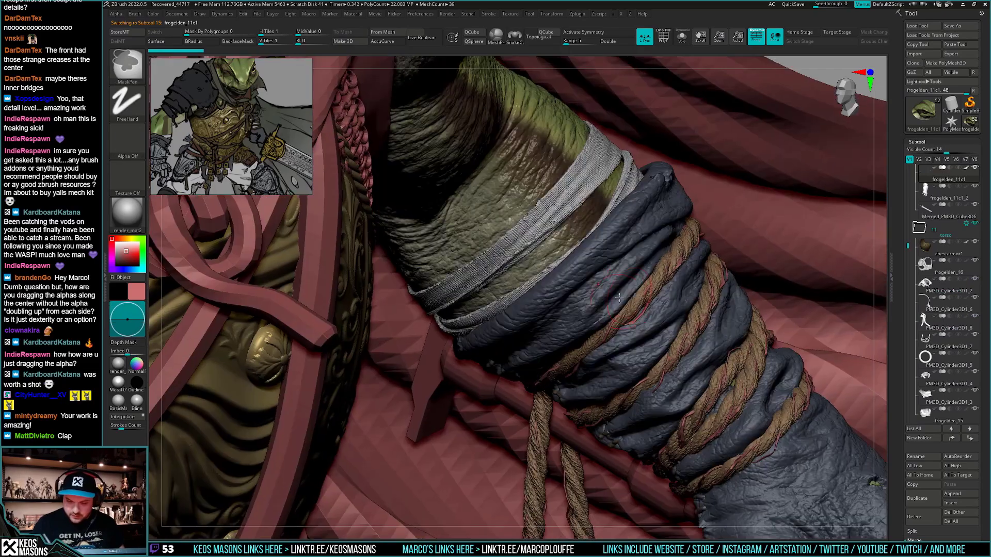
{"action": "left_click", "coordinate": [646, 308], "text": "alt"}
Restore the painted colours on the opposite forearm's wraps, frogelden_11c1_2, and return to the ClayBuildup brush
{"action": "right_click_drag", "start_coordinate": [627, 206], "coordinate": [614, 335], "text": "ctrl"}
{"action": "right_click_drag", "start_coordinate": [614, 403], "coordinate": [619, 330], "text": "ctrl"}
{"action": "mouse_move", "coordinate": [632, 423]}
{"action": "right_mouse_down"}
{"action": "mouse_move", "coordinate": [574, 448]}
{"action": "mouse_move", "coordinate": [556, 352]}
{"action": "mouse_move", "coordinate": [573, 387]}
{"action": "mouse_move", "coordinate": [593, 362]}
{"action": "right_mouse_up"}
{"action": "left_click", "coordinate": [582, 402], "text": "alt"}
{"action": "key", "text": "b"}
{"action": "key", "text": "c"}
{"action": "key", "text": "b"}
{"action": "key", "text": "space"}
{"action": "left_click_drag", "start_coordinate": [559, 322], "coordinate": [563, 322]}
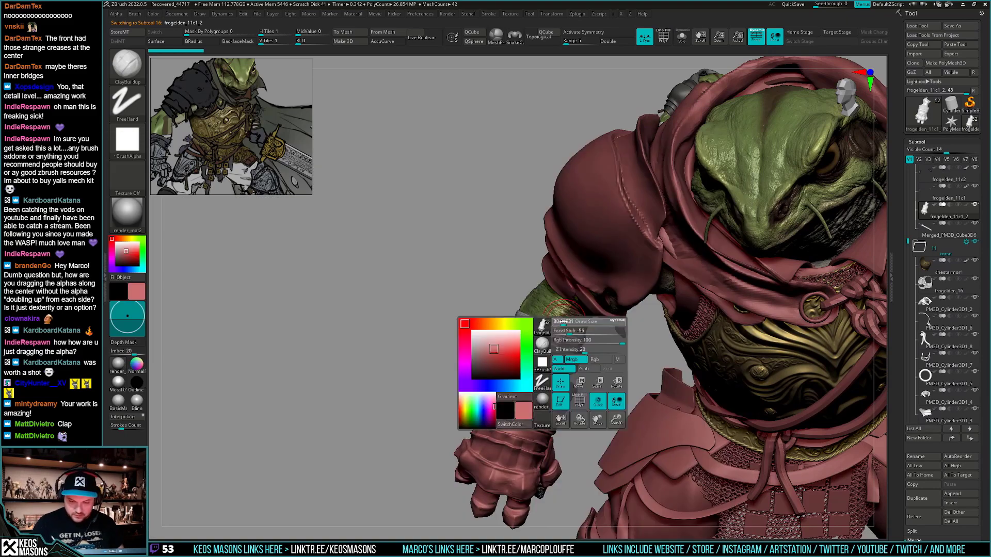
Examine the full figure from front and three-quarter views, comparing the parts in painted colour with the parts left in red
{"action": "mouse_move", "coordinate": [578, 363]}
{"action": "right_mouse_down"}
{"action": "mouse_move", "coordinate": [539, 353]}
{"action": "mouse_move", "coordinate": [580, 394]}
{"action": "mouse_move", "coordinate": [718, 409]}
{"action": "mouse_move", "coordinate": [645, 373]}
{"action": "mouse_move", "coordinate": [593, 316]}
{"action": "right_mouse_up"}
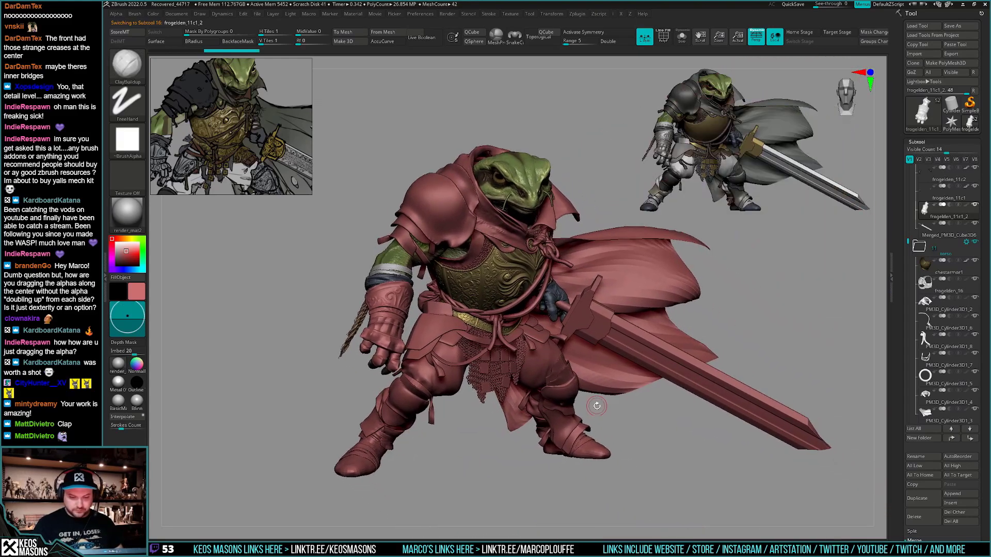
{"action": "mouse_move", "coordinate": [596, 405]}
{"action": "right_mouse_down"}
{"action": "mouse_move", "coordinate": [581, 420]}
{"action": "mouse_move", "coordinate": [614, 397]}
{"action": "right_mouse_up"}
{"action": "key", "text": "space"}
{"action": "left_click", "coordinate": [578, 285]}
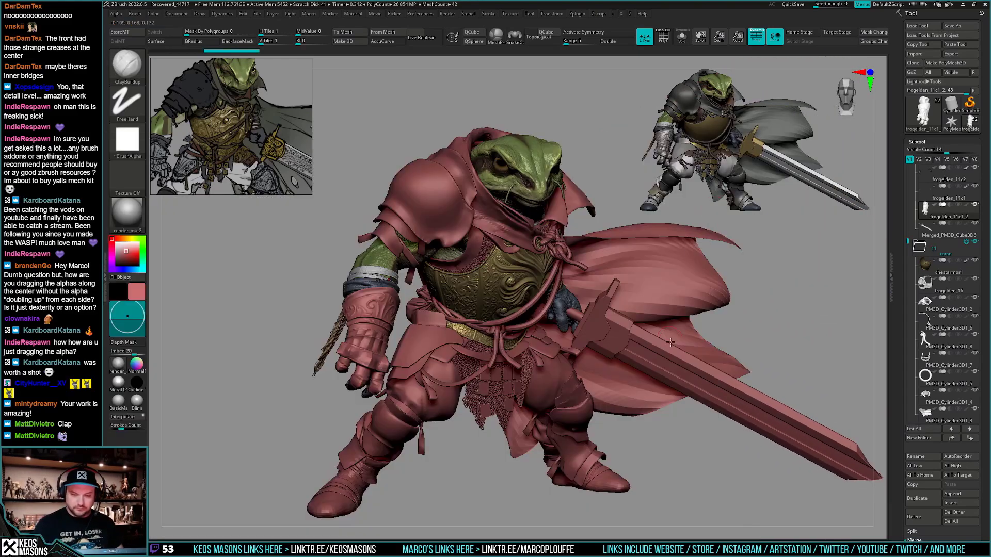
{"action": "mouse_move", "coordinate": [671, 439]}
{"action": "right_mouse_down", "text": "alt"}
{"action": "mouse_move", "coordinate": [665, 448]}
{"action": "mouse_move", "coordinate": [670, 439]}
{"action": "right_mouse_up", "text": "alt"}
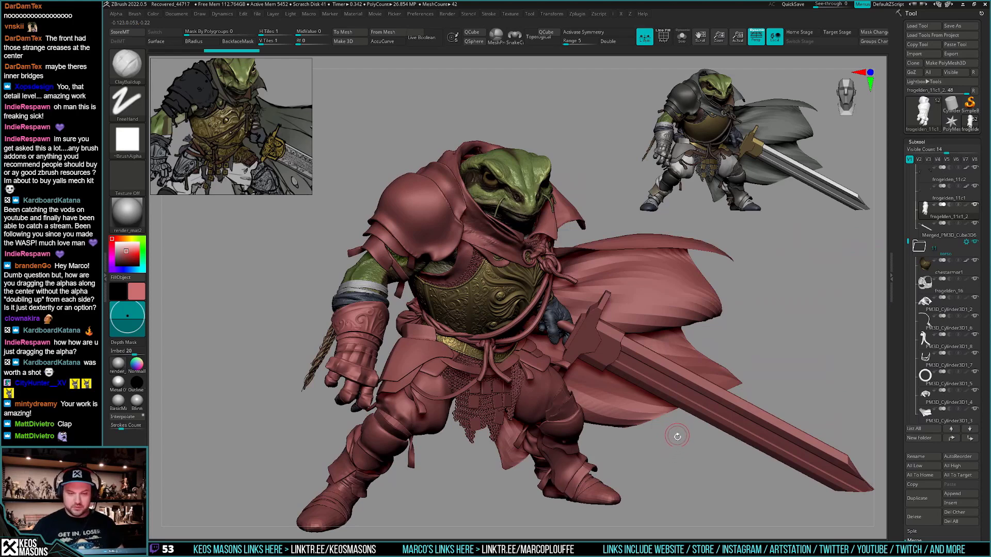
{"action": "right_click_drag", "start_coordinate": [679, 429], "coordinate": [663, 454]}
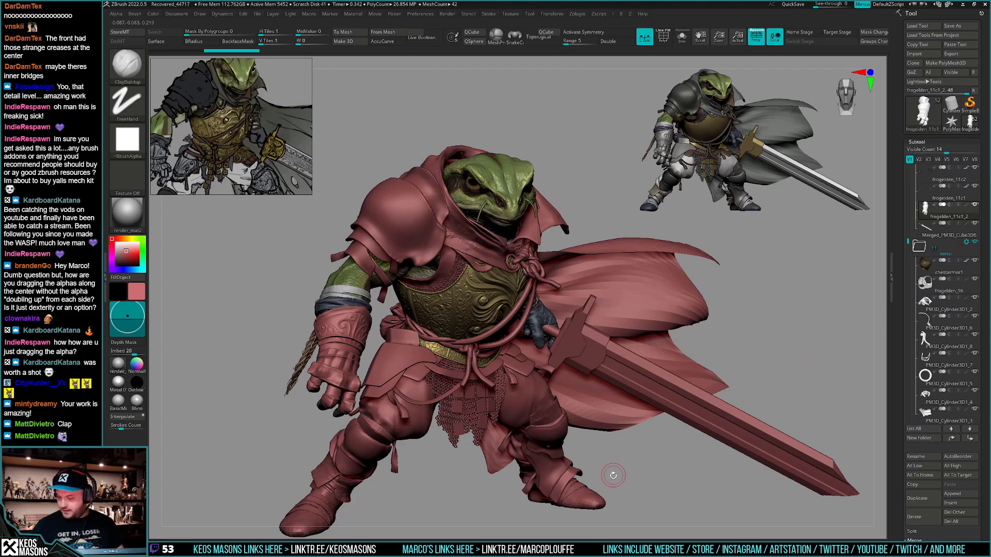
{"action": "key", "text": "shift+f"}
{"action": "key", "text": "shift+f"}
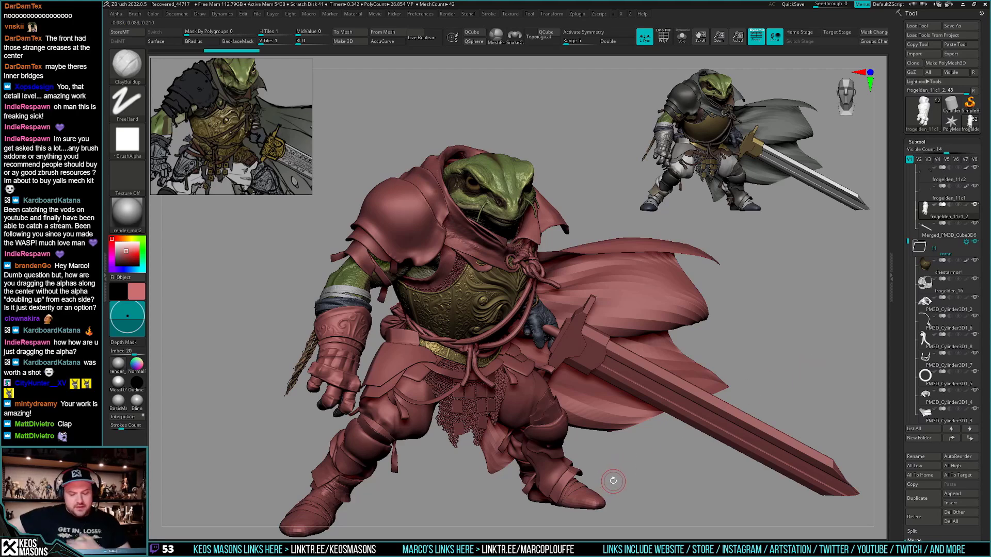
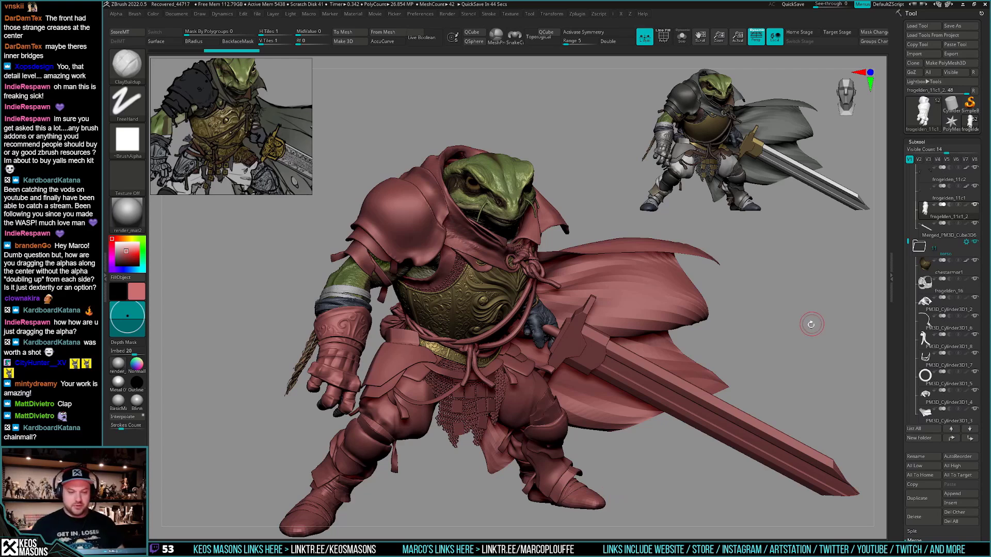
{"action": "mouse_move", "coordinate": [821, 332]}
{"action": "left_mouse_down"}
{"action": "mouse_move", "coordinate": [799, 337]}
{"action": "mouse_move", "coordinate": [807, 339]}
{"action": "left_mouse_up"}
{"action": "key", "text": "shift+f"}
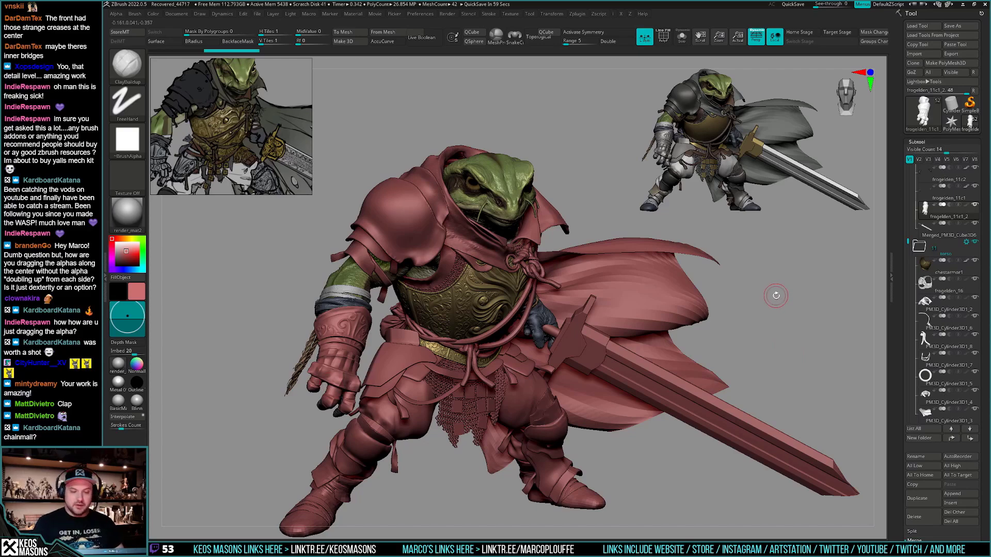
{"action": "left_click_drag", "start_coordinate": [775, 296], "coordinate": [502, 359]}
{"action": "left_click_drag", "start_coordinate": [539, 461], "coordinate": [633, 410]}
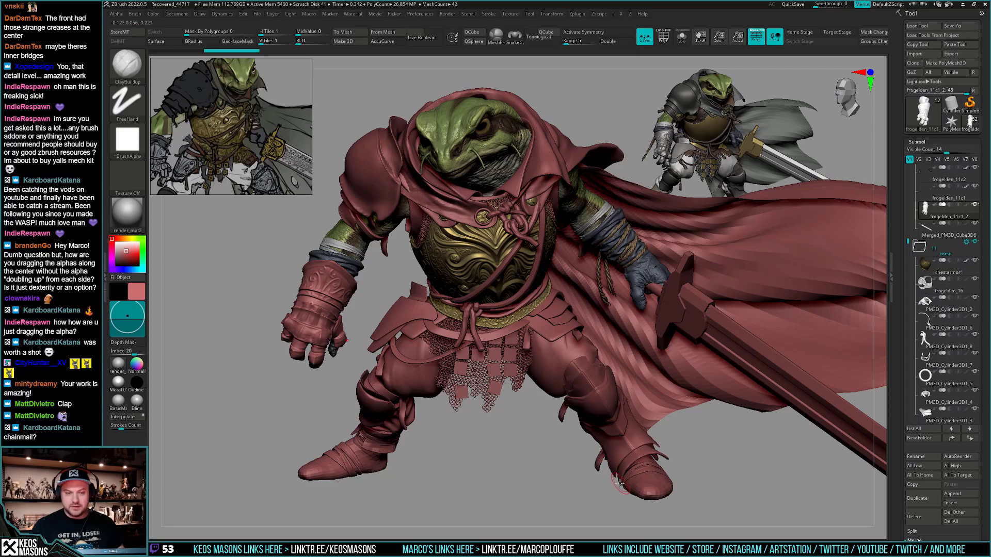
{"action": "mouse_move", "coordinate": [609, 420]}
{"action": "right_mouse_down"}
{"action": "mouse_move", "coordinate": [622, 414]}
{"action": "mouse_move", "coordinate": [618, 438]}
{"action": "right_mouse_up"}
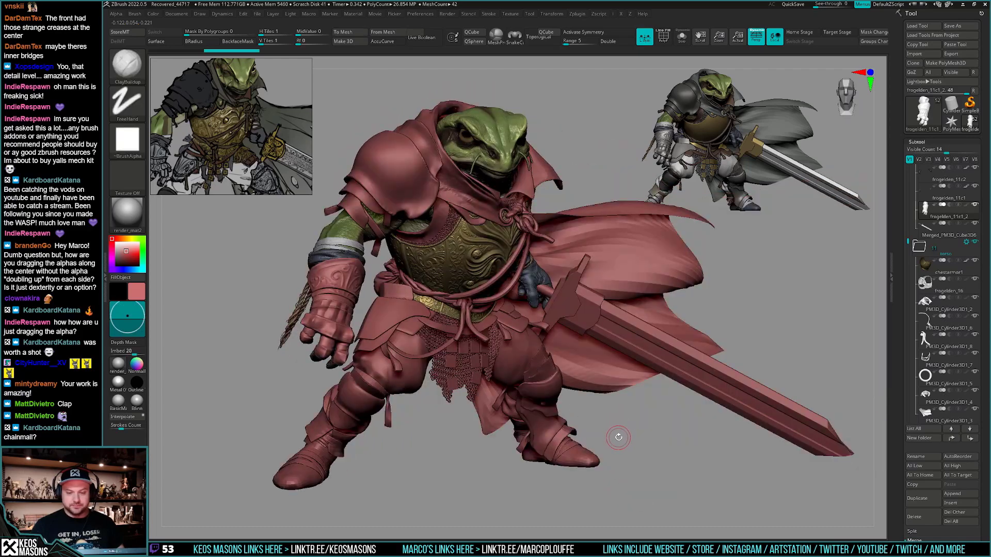
{"action": "right_click_drag", "start_coordinate": [625, 433], "coordinate": [627, 428]}
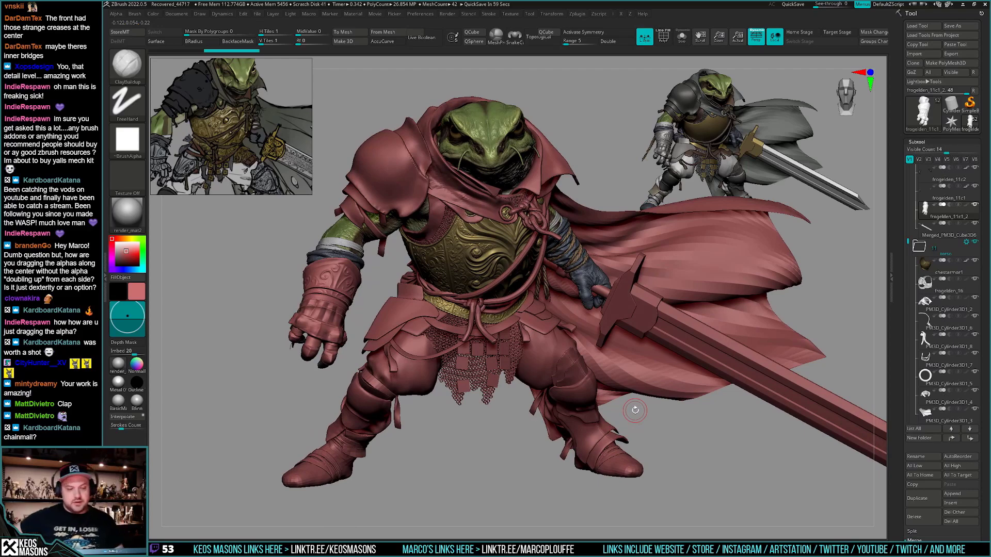
{"action": "mouse_move", "coordinate": [677, 373]}
{"action": "right_mouse_down"}
{"action": "mouse_move", "coordinate": [690, 364]}
{"action": "mouse_move", "coordinate": [676, 391]}
{"action": "right_mouse_up"}
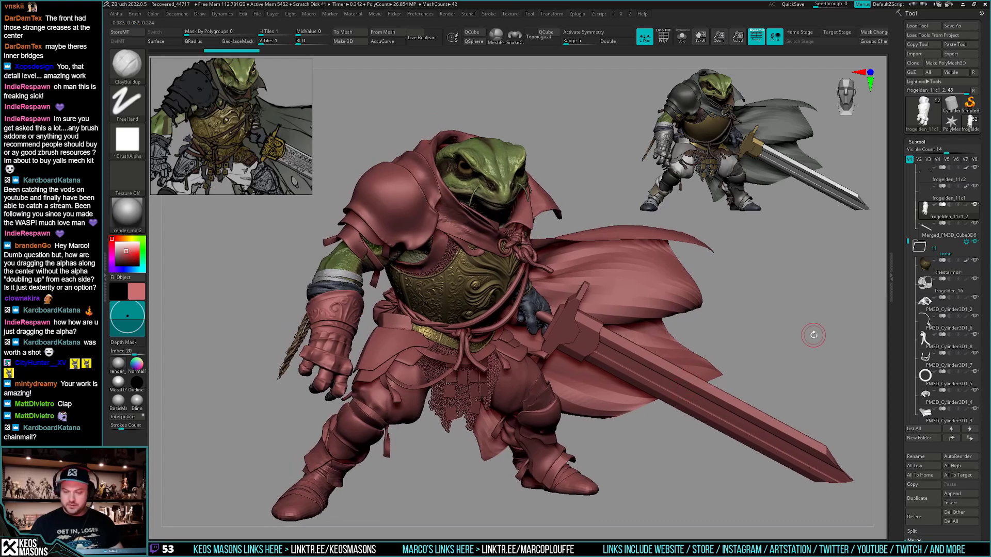
Turn the painted colours back on for all subtools of the figure
{"action": "key", "text": "space"}
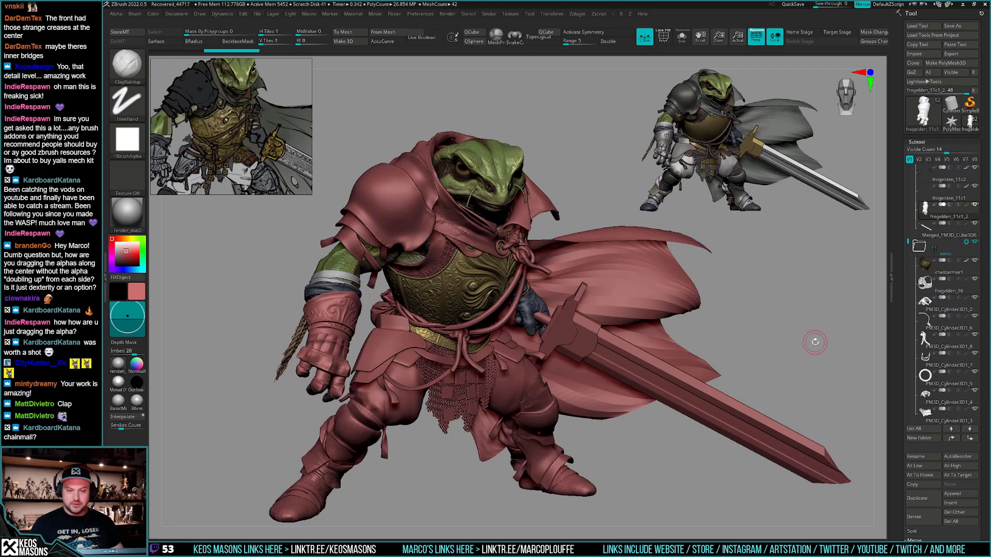
{"action": "mouse_move", "coordinate": [969, 220]}
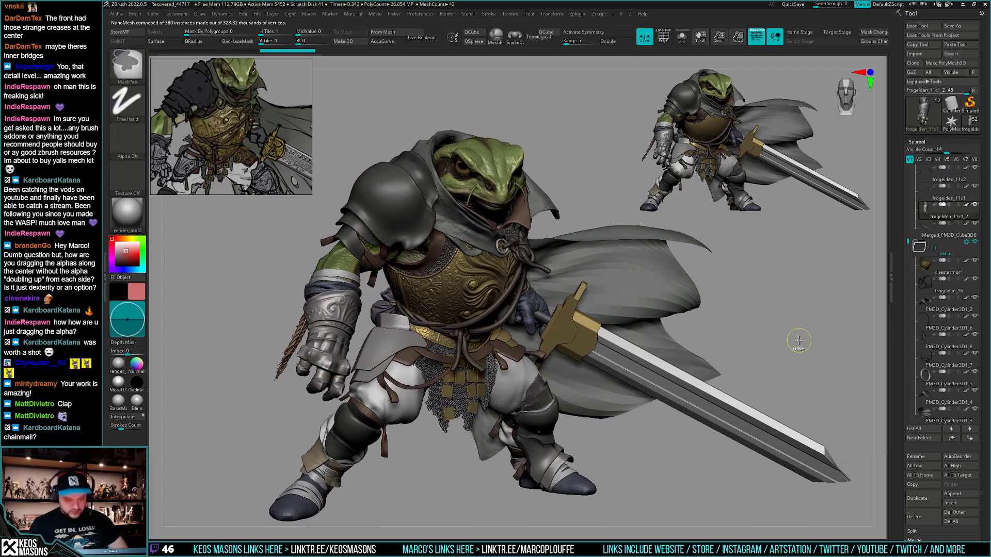
Close the floating reference image that overlaps the viewport
{"action": "left_click_drag", "start_coordinate": [781, 352], "coordinate": [792, 343]}
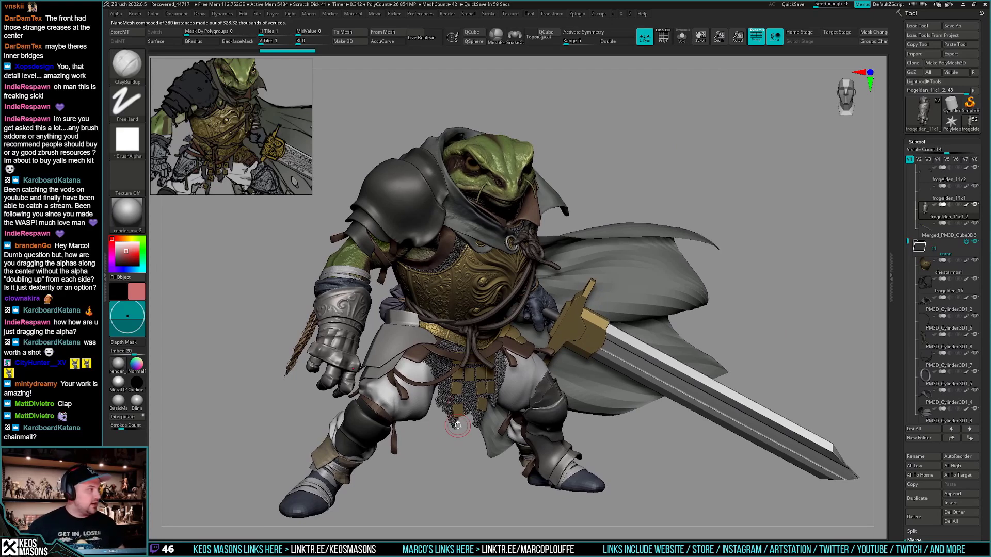
{"action": "right_click", "coordinate": [273, 140]}
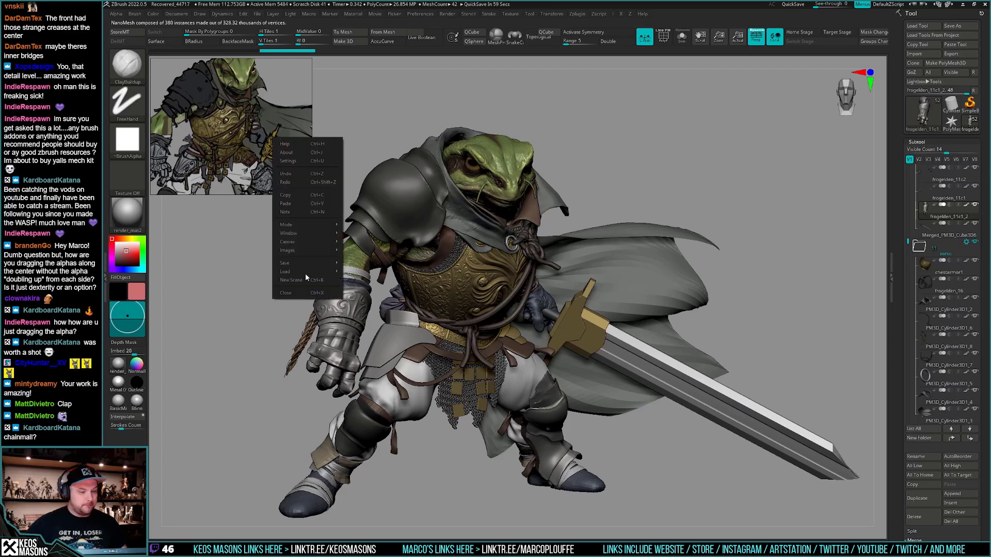
{"action": "left_click", "coordinate": [286, 293]}
Frame the full figure and save the tool under the new file name frogelden_posed_03.ztl in the frogelden folder
{"action": "mouse_move", "coordinate": [647, 175]}
{"action": "left_mouse_down"}
{"action": "mouse_move", "coordinate": [626, 156]}
{"action": "mouse_move", "coordinate": [654, 154]}
{"action": "left_mouse_up"}
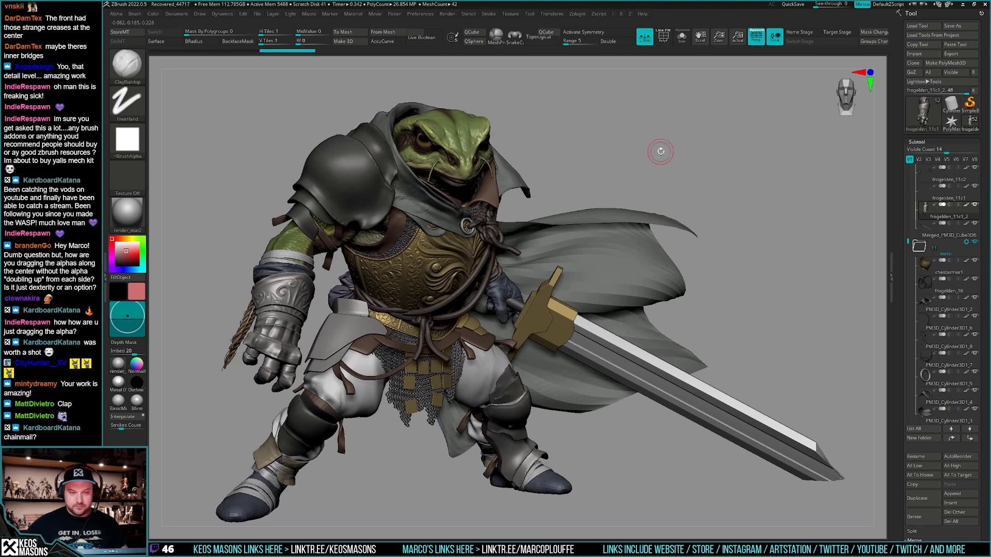
{"action": "key", "text": "ctrl+shift+t"}
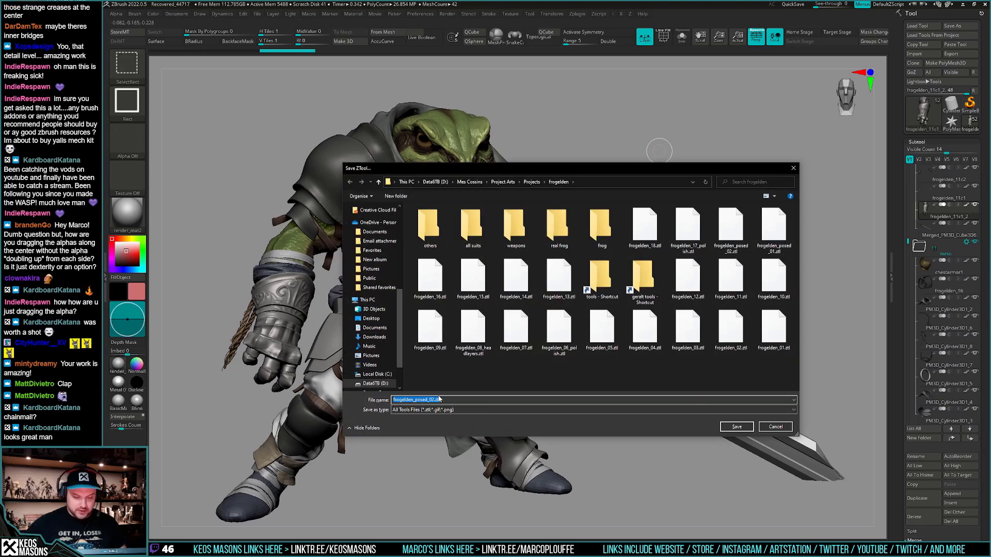
{"action": "left_click_drag", "start_coordinate": [434, 400], "coordinate": [432, 400]}
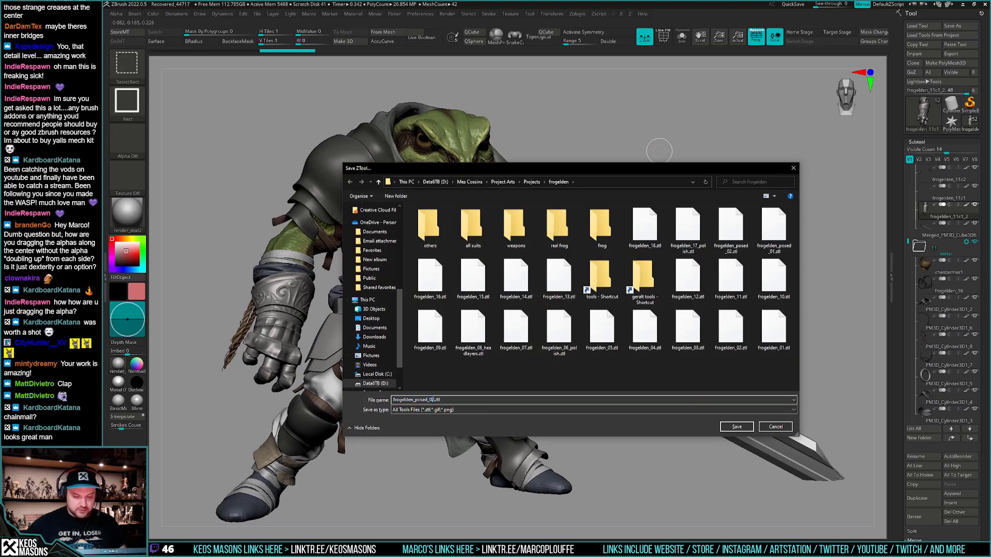
{"action": "left_click", "coordinate": [736, 427]}
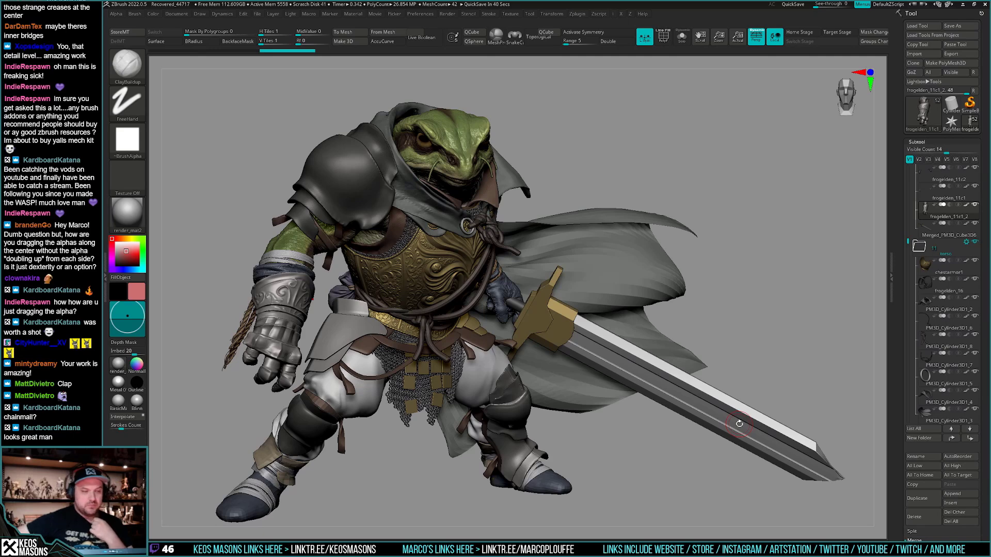
Switch to the alpha brush with the DragDot stroke and check the figure from front and three-quarter views
{"action": "key", "text": "space"}
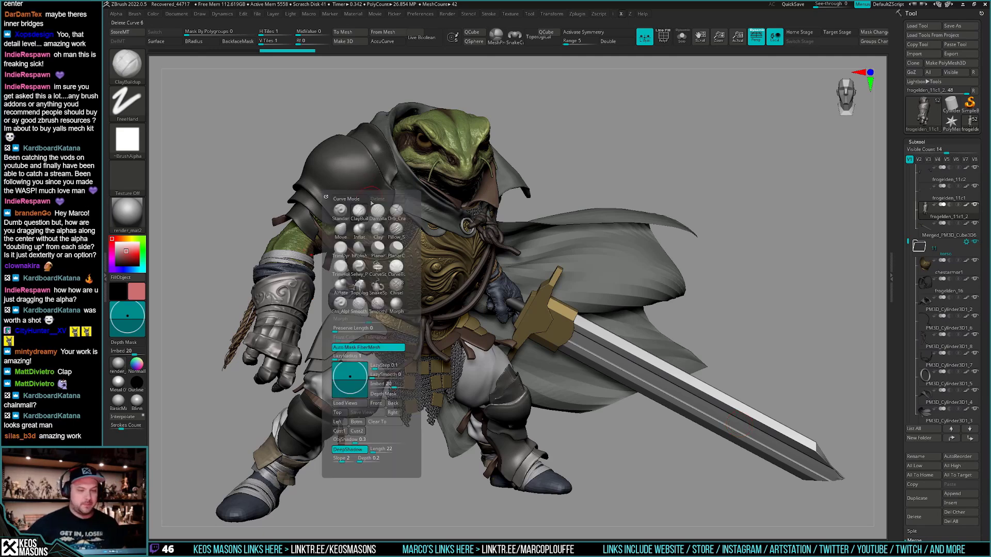
{"action": "left_click", "coordinate": [338, 303]}
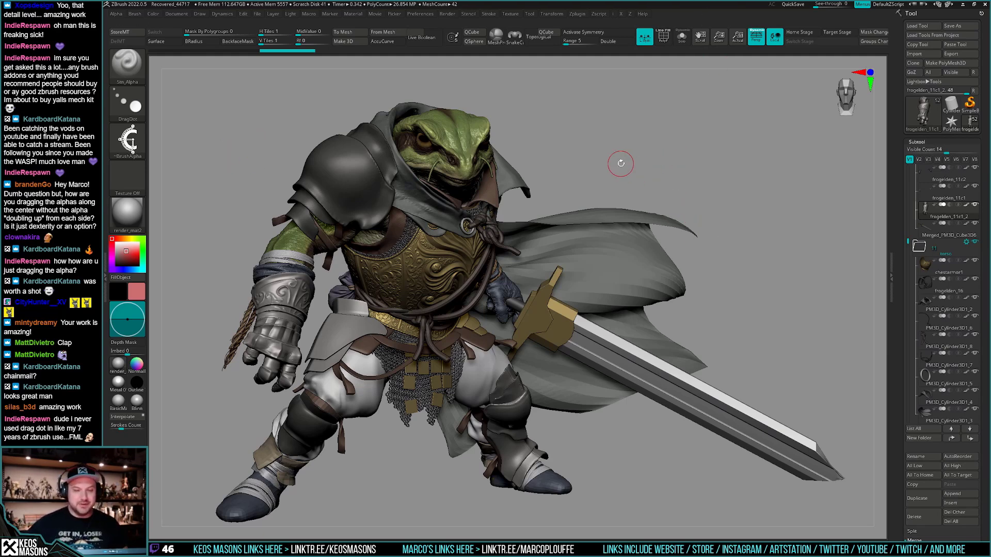
{"action": "left_click_drag", "start_coordinate": [579, 156], "coordinate": [557, 147]}
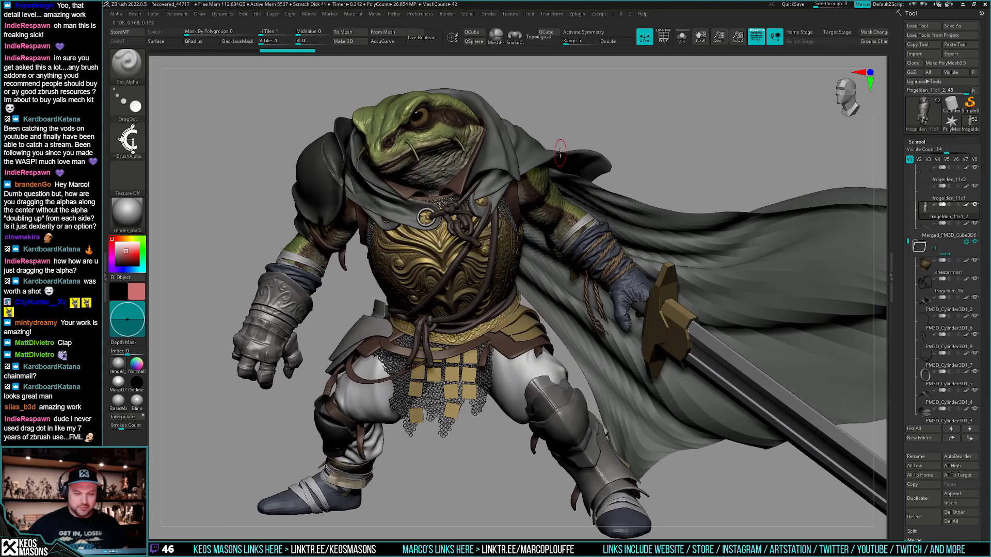
{"action": "left_click_drag", "start_coordinate": [485, 225], "coordinate": [454, 240]}
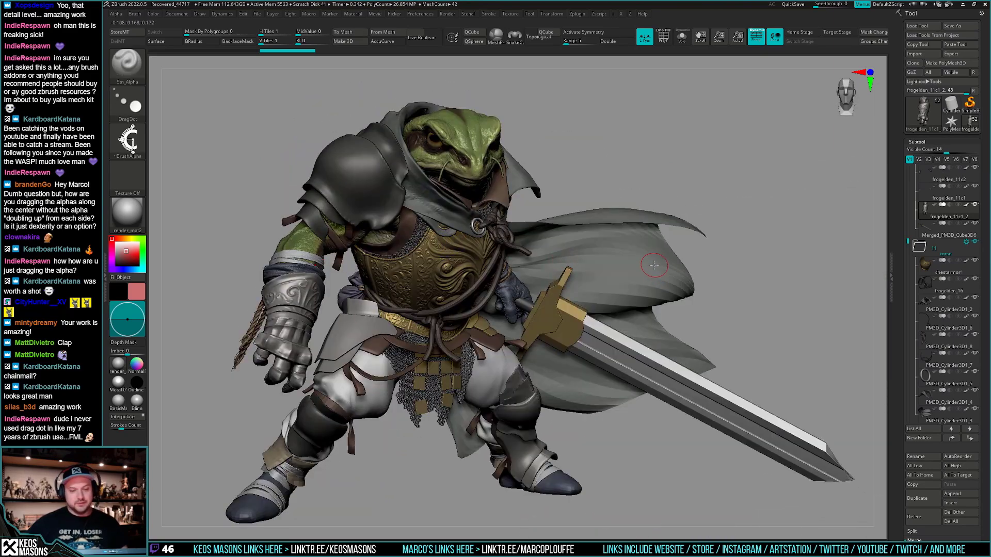
{"action": "left_click_drag", "start_coordinate": [708, 257], "coordinate": [700, 266], "text": "alt"}
{"action": "key", "text": "ctrl+z"}
{"action": "key", "text": "ctrl+z"}
{"action": "key", "text": "ctrl+shift+z"}
{"action": "key", "text": "ctrl+shift+z"}
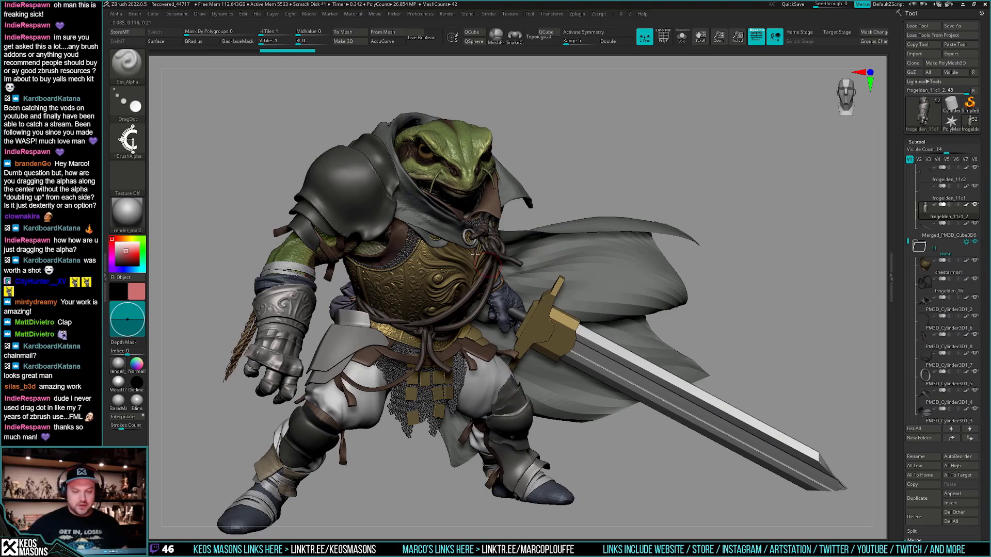
{"action": "mouse_move", "coordinate": [547, 256]}
{"action": "right_mouse_down"}
{"action": "mouse_move", "coordinate": [438, 260]}
{"action": "mouse_move", "coordinate": [537, 275]}
{"action": "mouse_move", "coordinate": [537, 266]}
{"action": "right_mouse_up"}
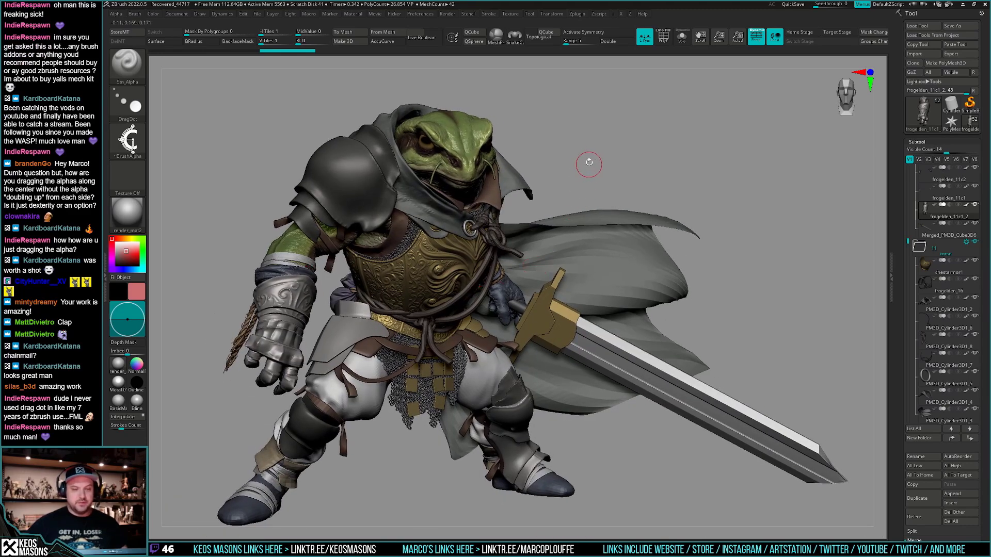
Save the tool again, overwriting the existing frogelden_posed_03.ztl
{"action": "key", "text": "ctrl+shift+s"}
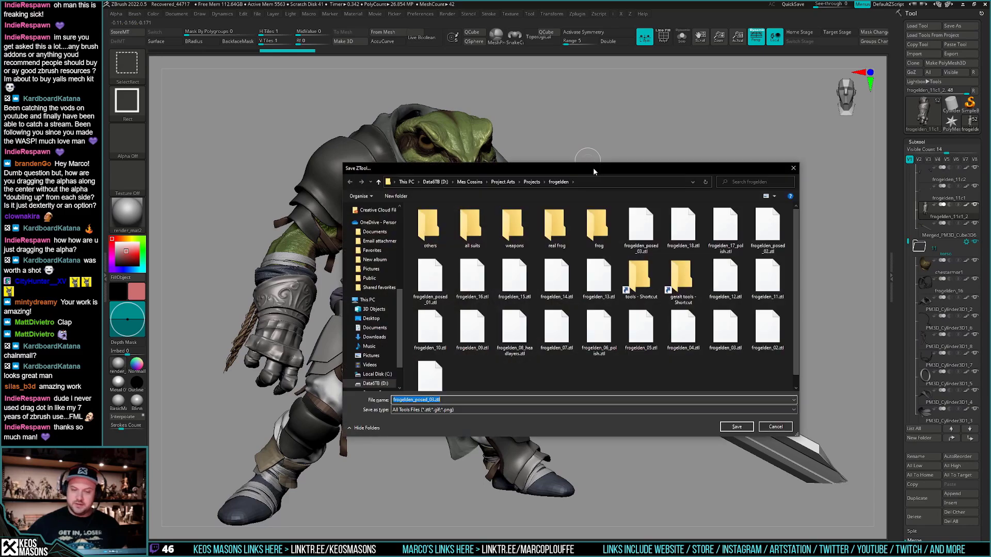
{"action": "double_click", "coordinate": [645, 224]}
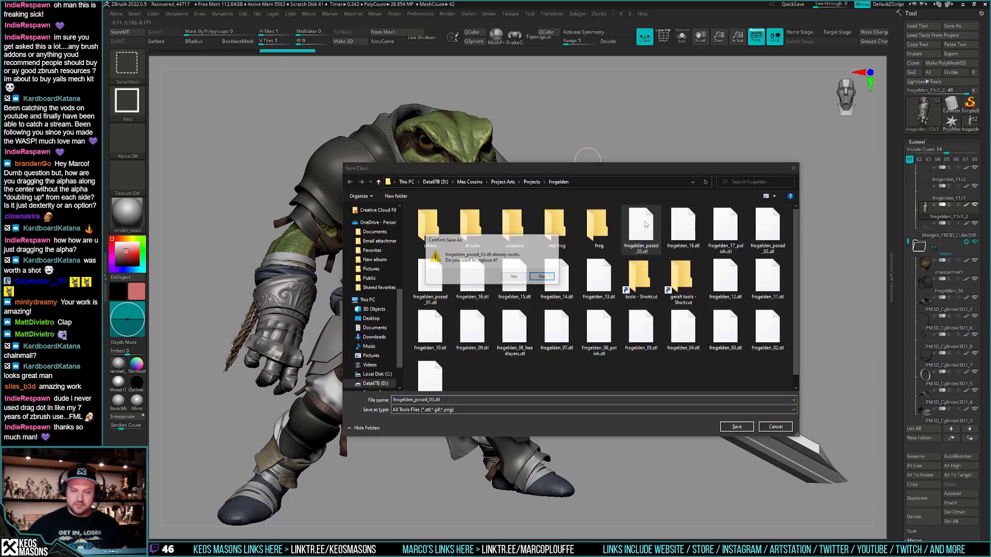
{"action": "left_click", "coordinate": [522, 279]}
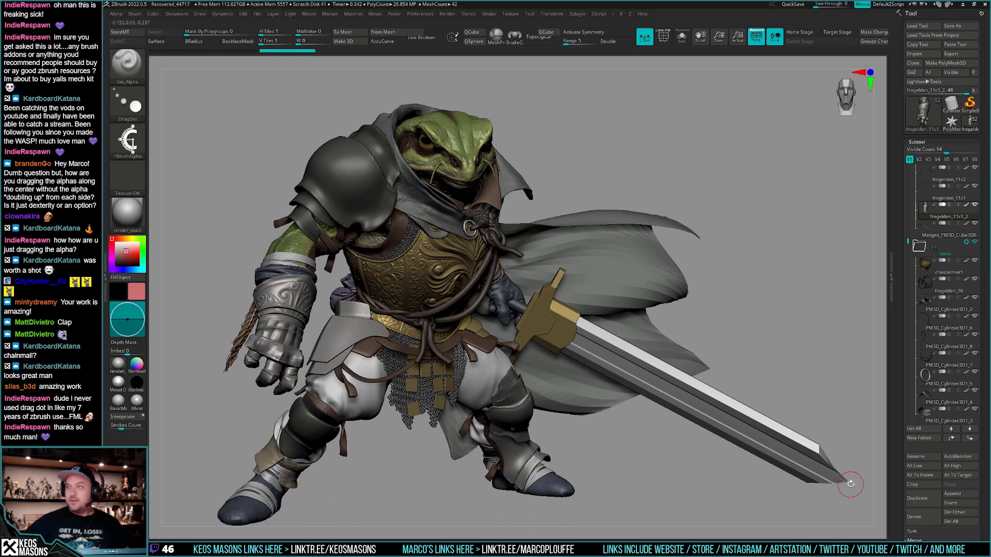
Switch to the Chrome browser, open the Keos Masons Linktree page and enlarge the window to full screen
{"action": "left_click_drag", "start_coordinate": [988, 155], "coordinate": [534, 103]}
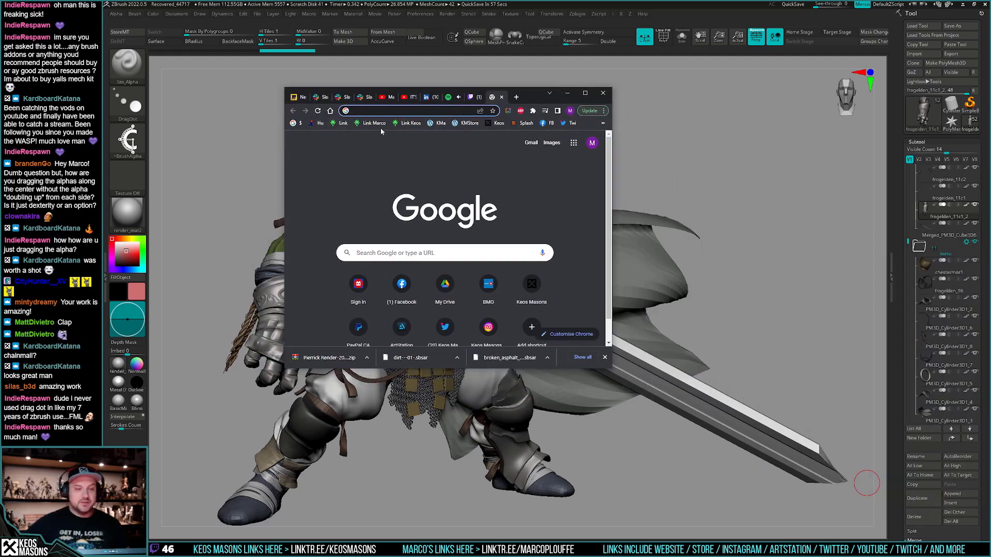
{"action": "left_click", "coordinate": [407, 123]}
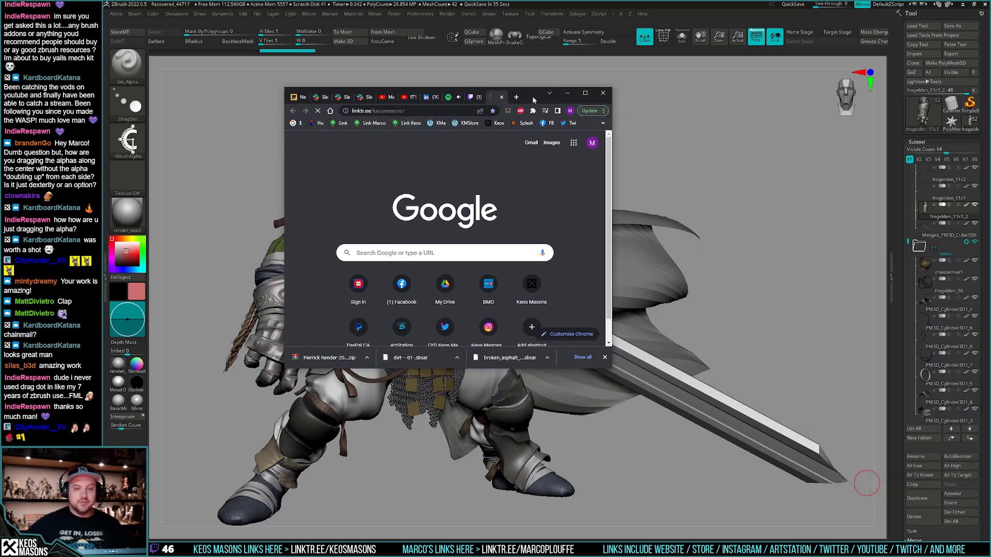
{"action": "left_click_drag", "start_coordinate": [536, 97], "coordinate": [655, 1]}
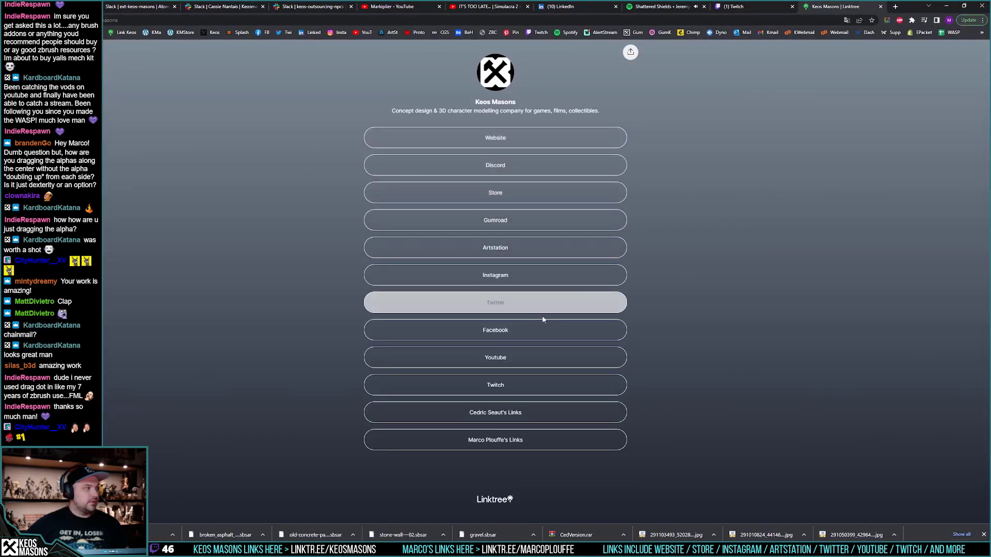
Open the Keos Masons store and website from Linktree and look through the shop's tutorials, alpha library and STL files
{"action": "left_click", "coordinate": [506, 194]}
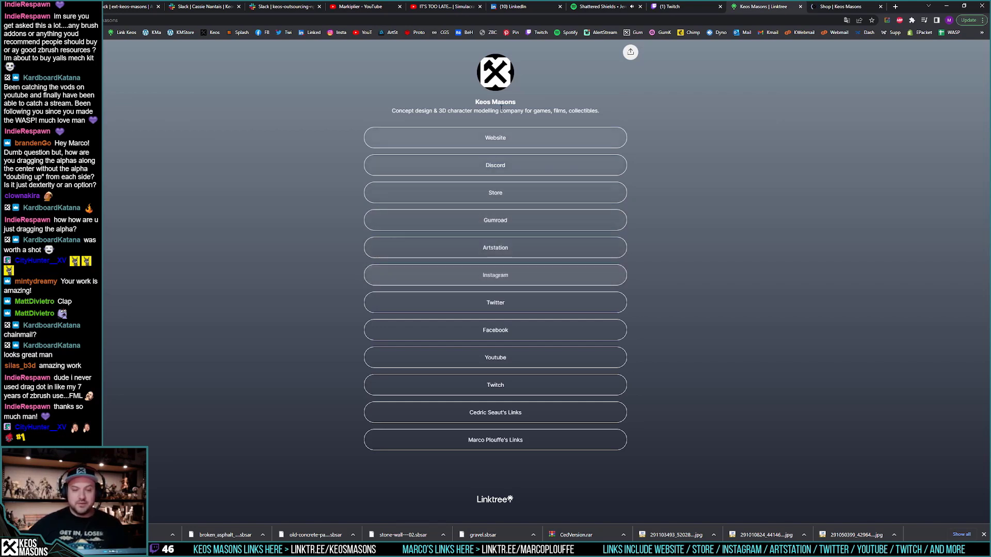
{"action": "left_click", "coordinate": [500, 138]}
{"action": "left_click", "coordinate": [755, 4]}
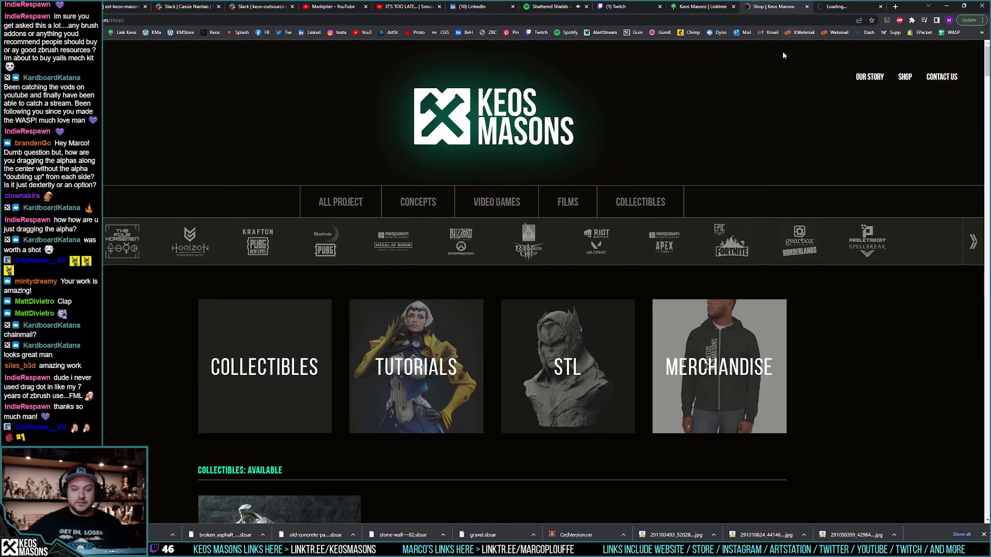
{"action": "scroll", "coordinate": [676, 124], "scroll_direction": "down", "scroll_amount": 3}
{"action": "scroll", "coordinate": [677, 123], "scroll_direction": "down", "scroll_amount": 15}
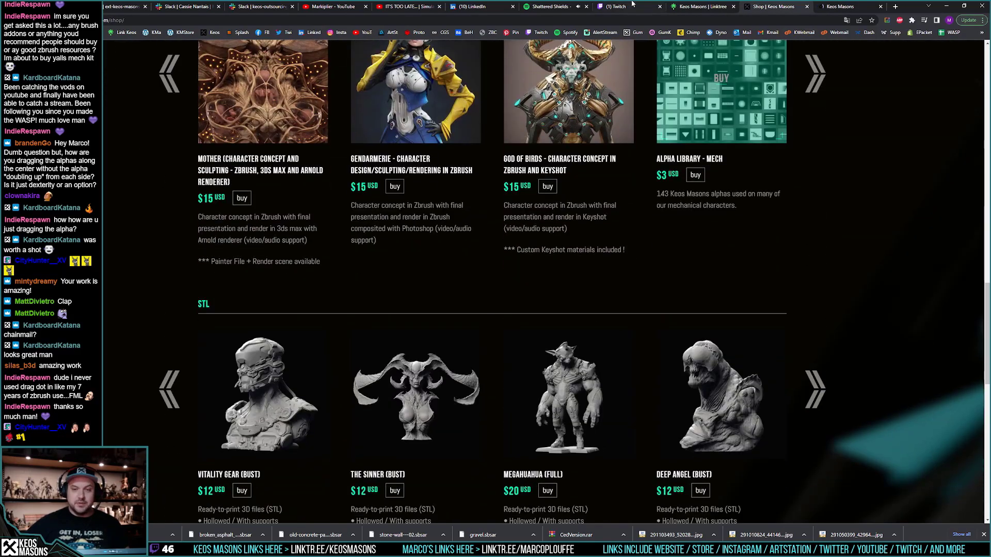
{"action": "scroll", "coordinate": [634, 47], "scroll_direction": "down", "scroll_amount": 3}
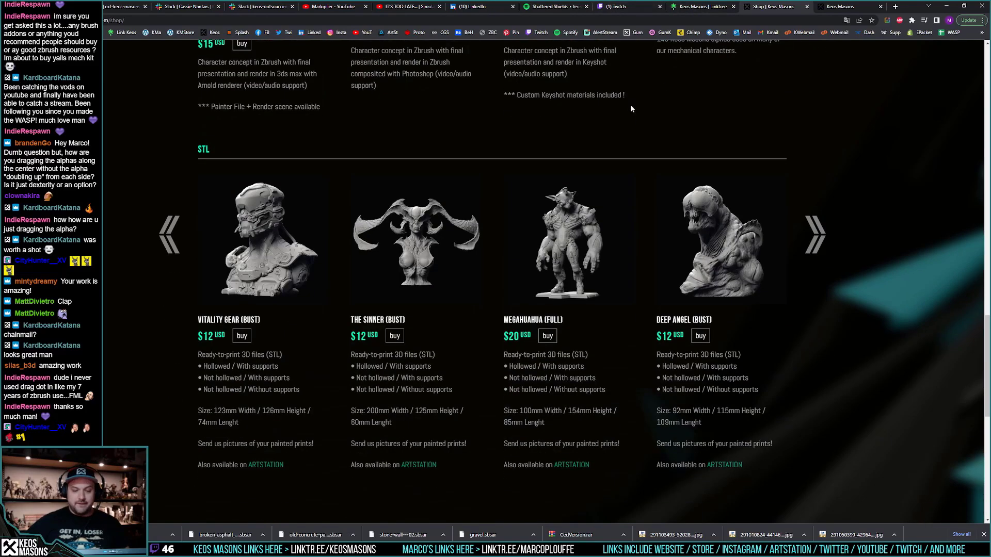
{"action": "scroll", "coordinate": [627, 108], "scroll_direction": "up", "scroll_amount": 5}
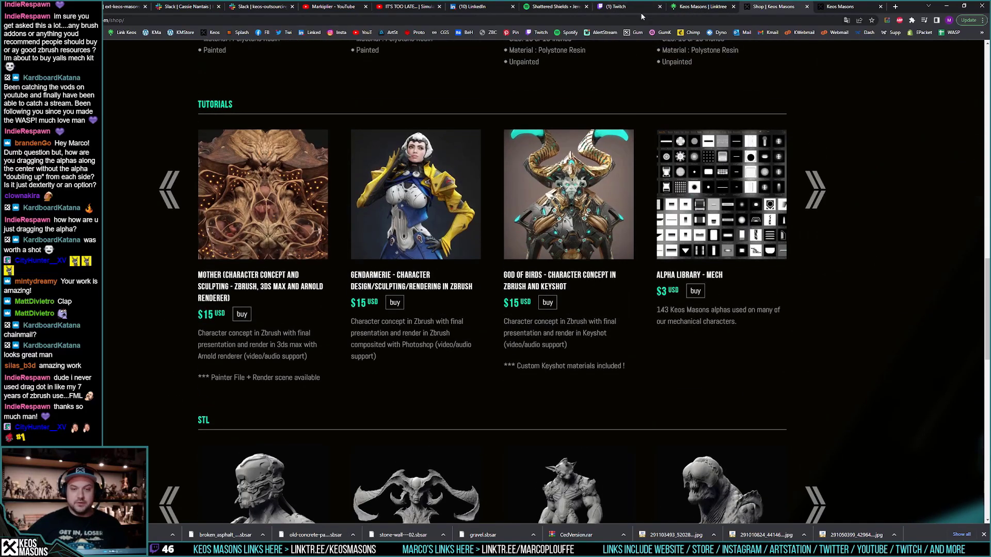
Look over the project gallery on the Keos Masons website, then close the website and shop pages
{"action": "left_click", "coordinate": [691, 6]}
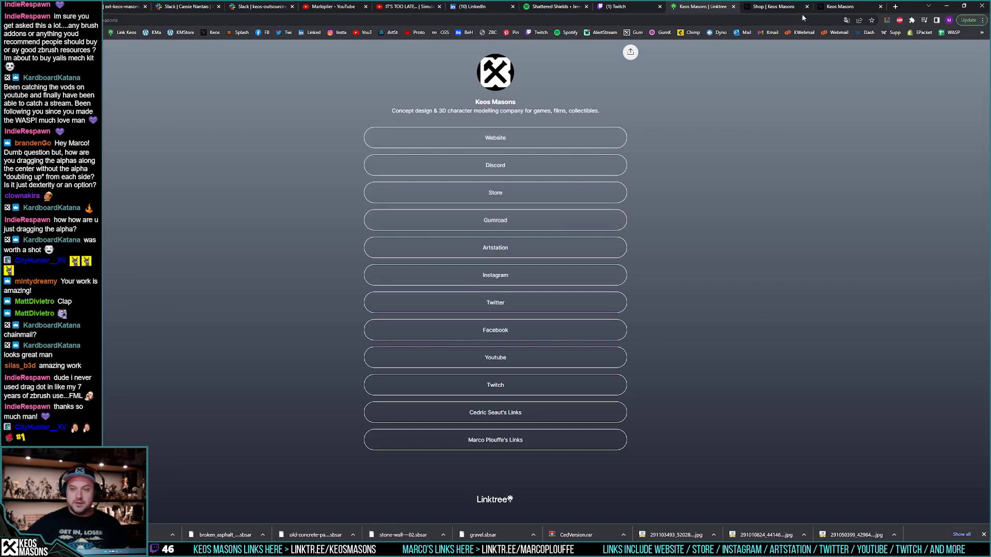
{"action": "left_click", "coordinate": [840, 6]}
{"action": "scroll", "coordinate": [627, 217], "scroll_direction": "up", "scroll_amount": 2}
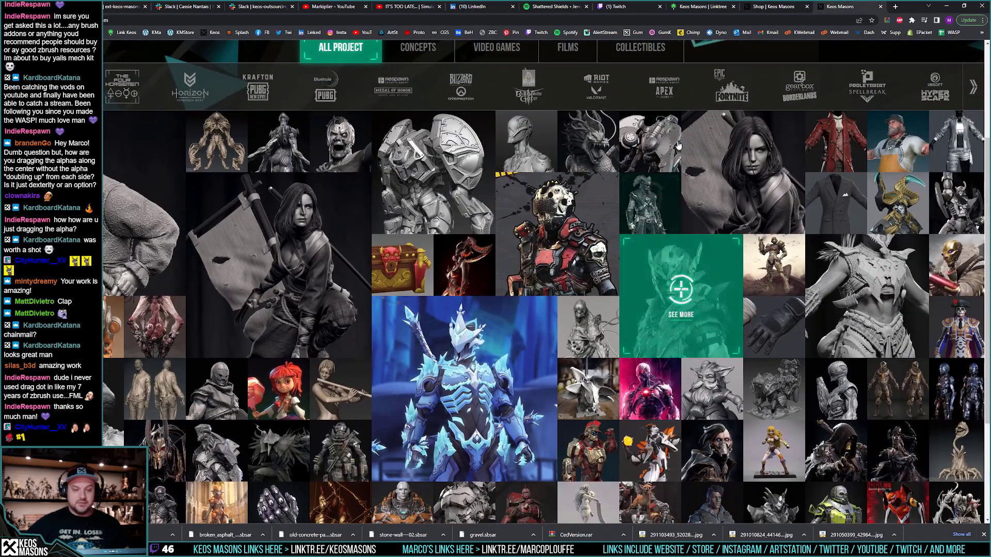
{"action": "scroll", "coordinate": [671, 181], "scroll_direction": "up", "scroll_amount": 2}
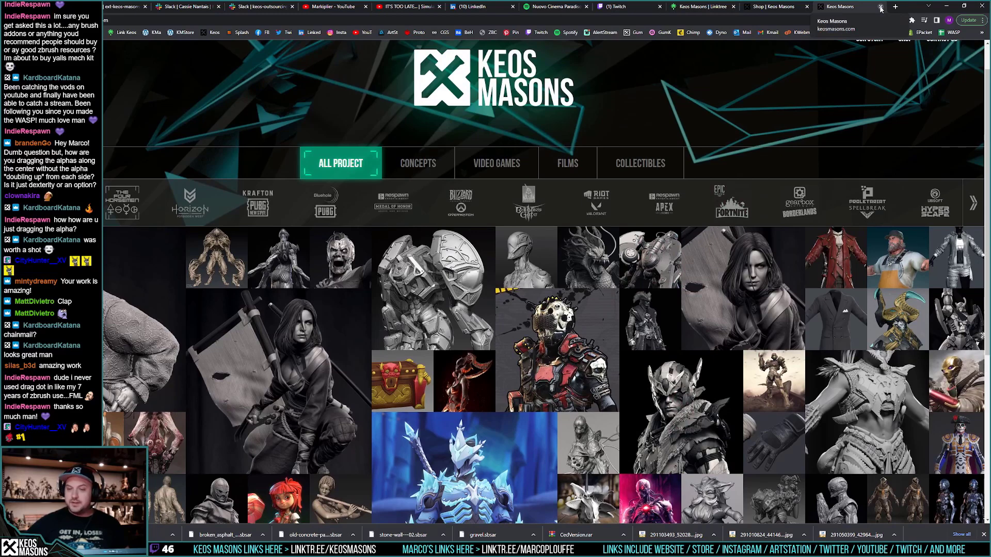
{"action": "left_click", "coordinate": [880, 6]}
{"action": "left_click", "coordinate": [880, 7]}
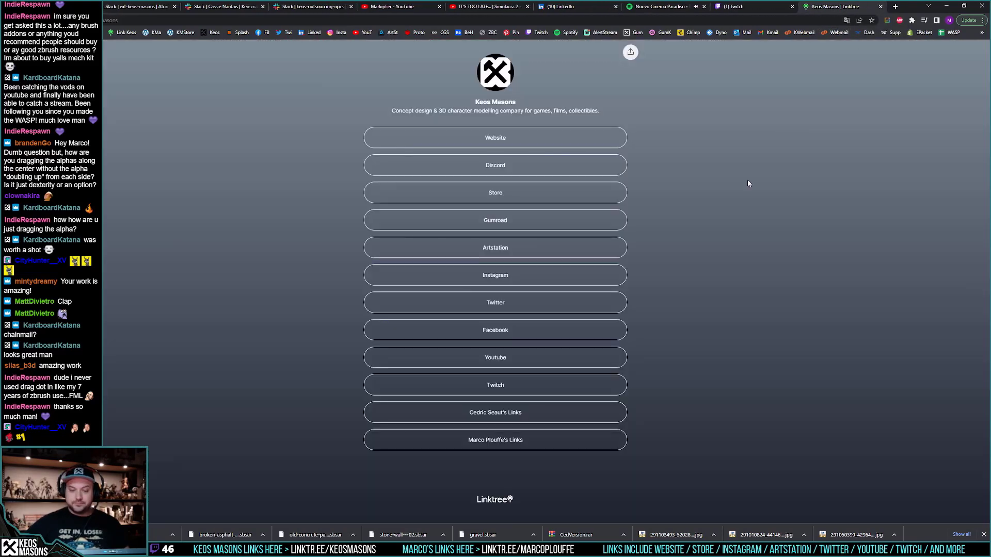
Open the Keos Masons Instagram and Twitter pages from Linktree, view the Instagram profile, close both and return to ZBrush
{"action": "middle_click", "coordinate": [508, 278]}
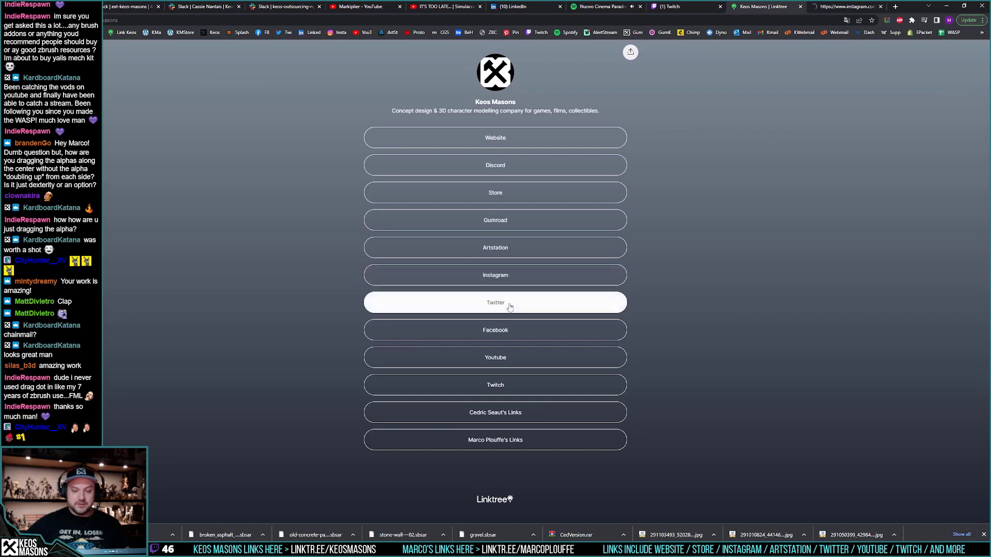
{"action": "middle_click", "coordinate": [509, 307]}
{"action": "left_click", "coordinate": [789, 7]}
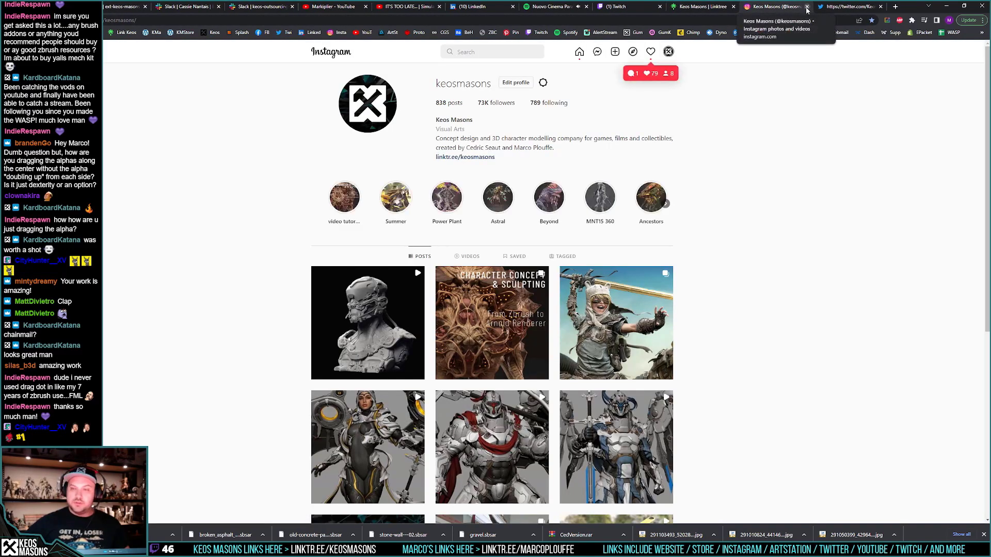
{"action": "left_click", "coordinate": [807, 7]}
{"action": "left_click", "coordinate": [807, 7]}
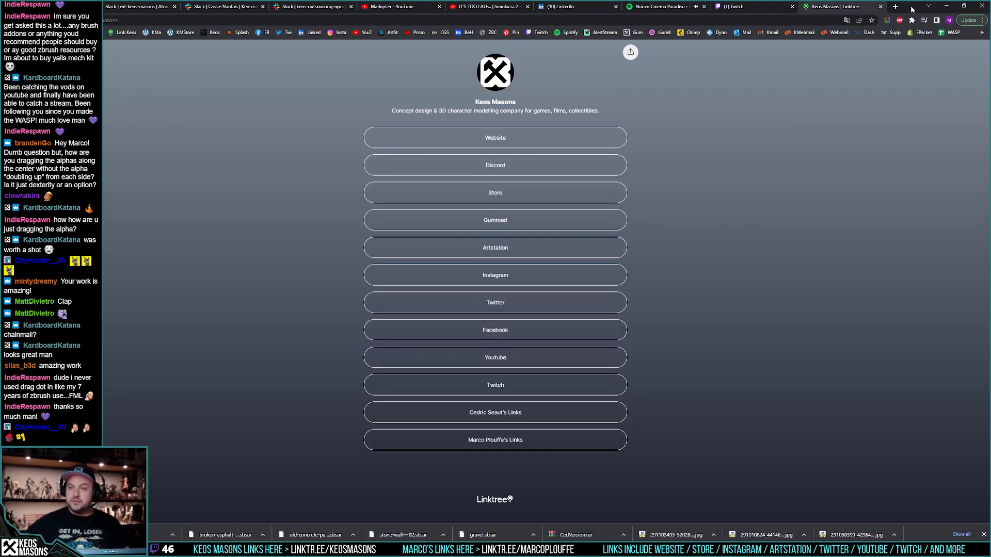
{"action": "left_click_drag", "start_coordinate": [911, 10], "coordinate": [990, 103]}
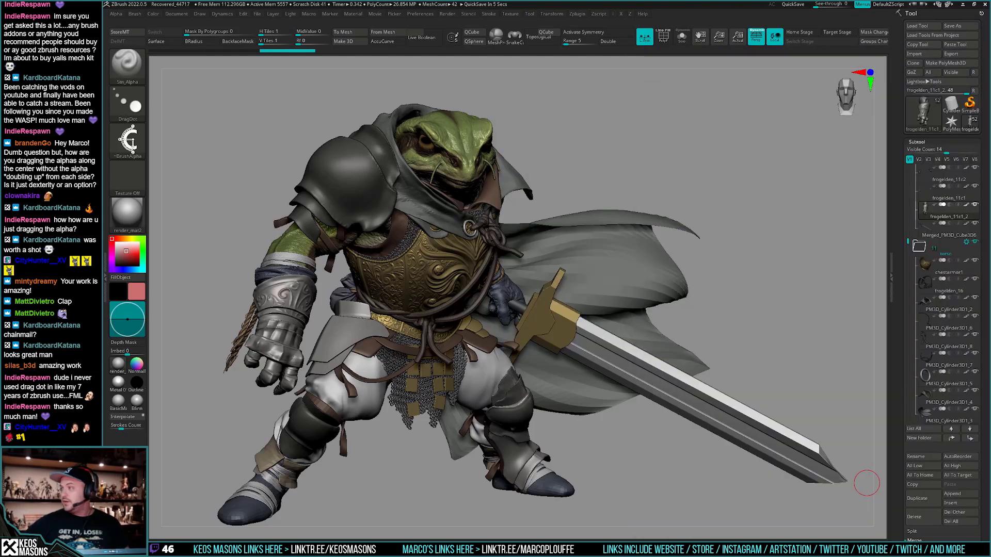